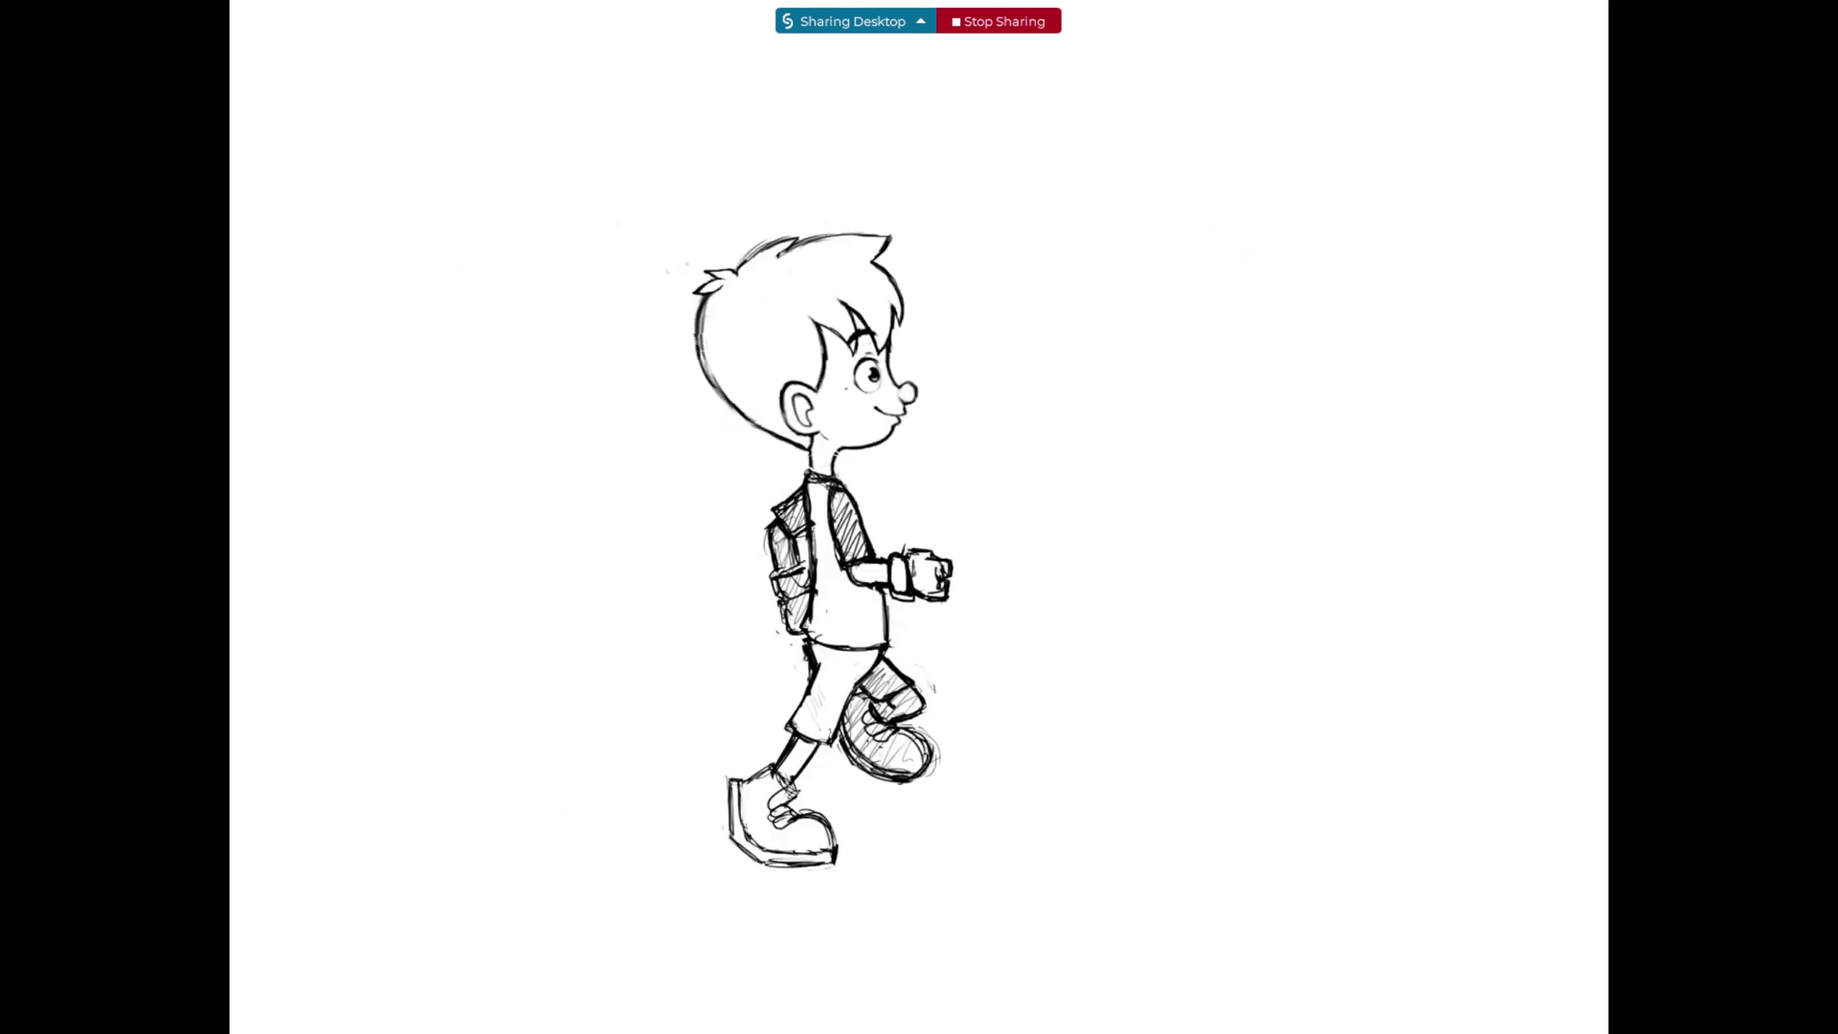
- Switch to Unity and open the Character sprite sheet from the Animated folder for viewing
{"action": "key", "text": "Escape"}
{"action": "key", "text": "alt+Tab"}
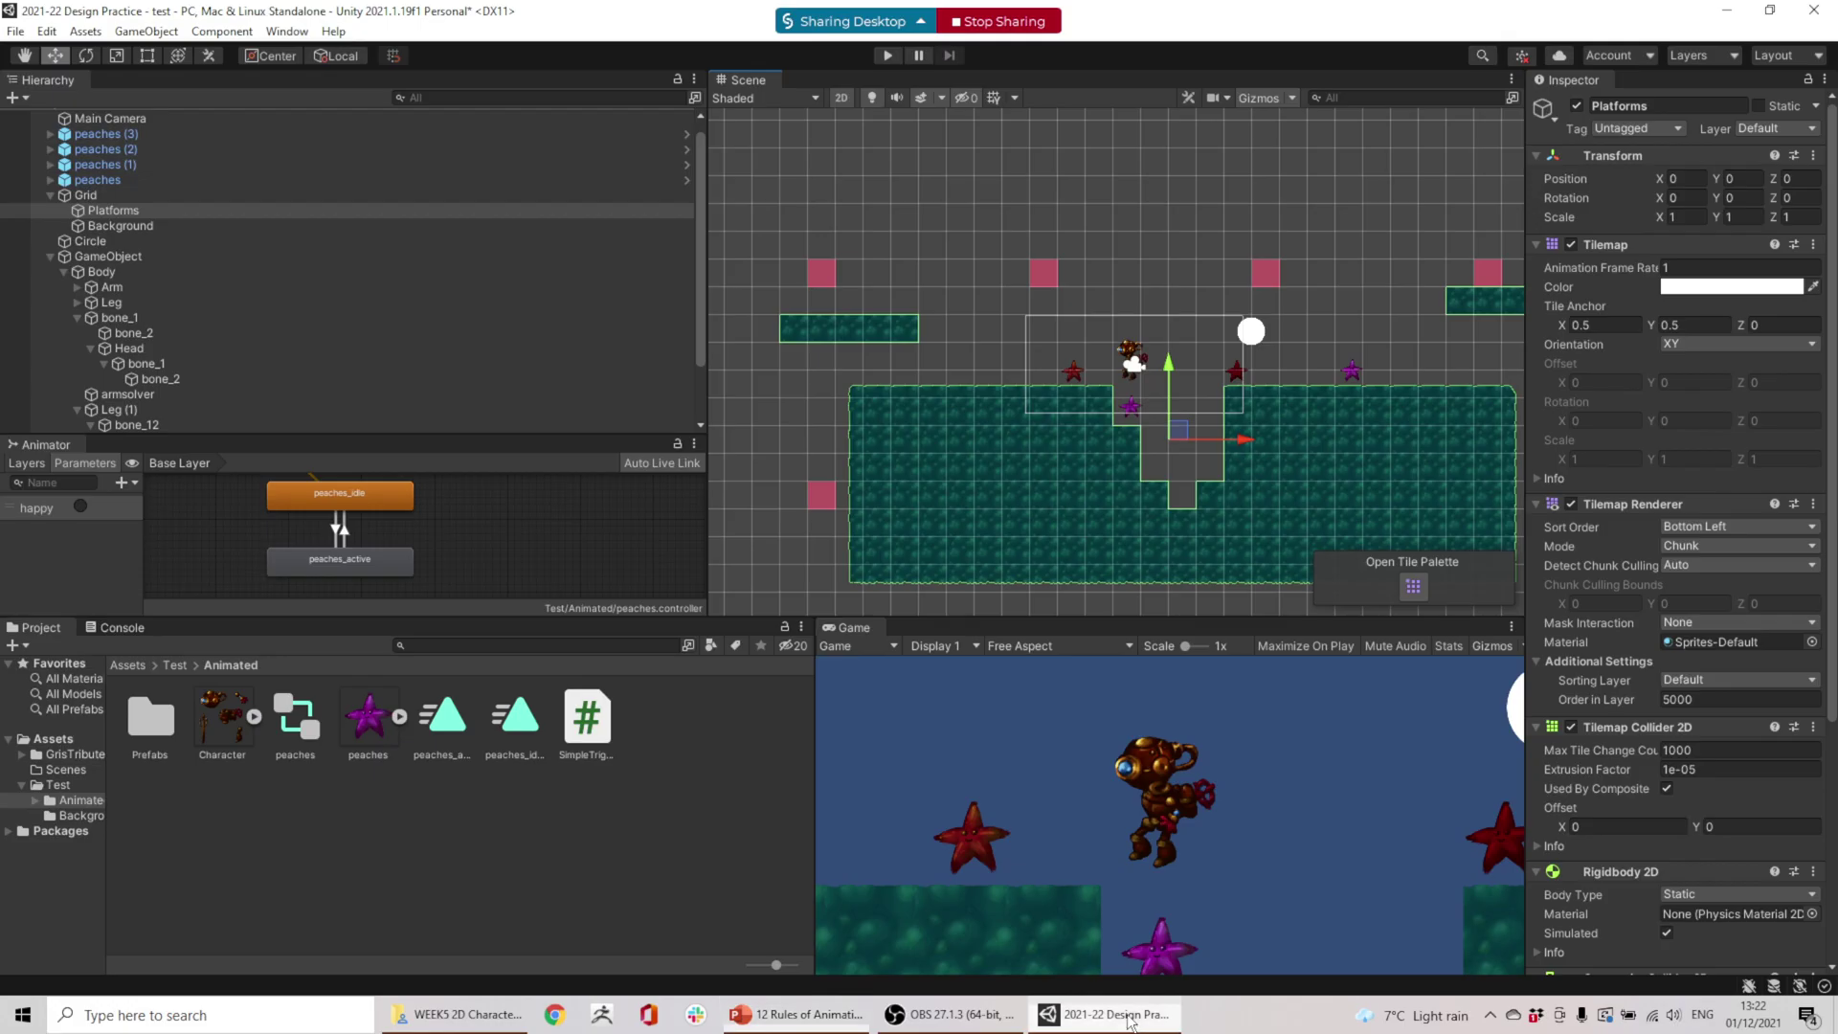
{"action": "double_click", "coordinate": [231, 717]}
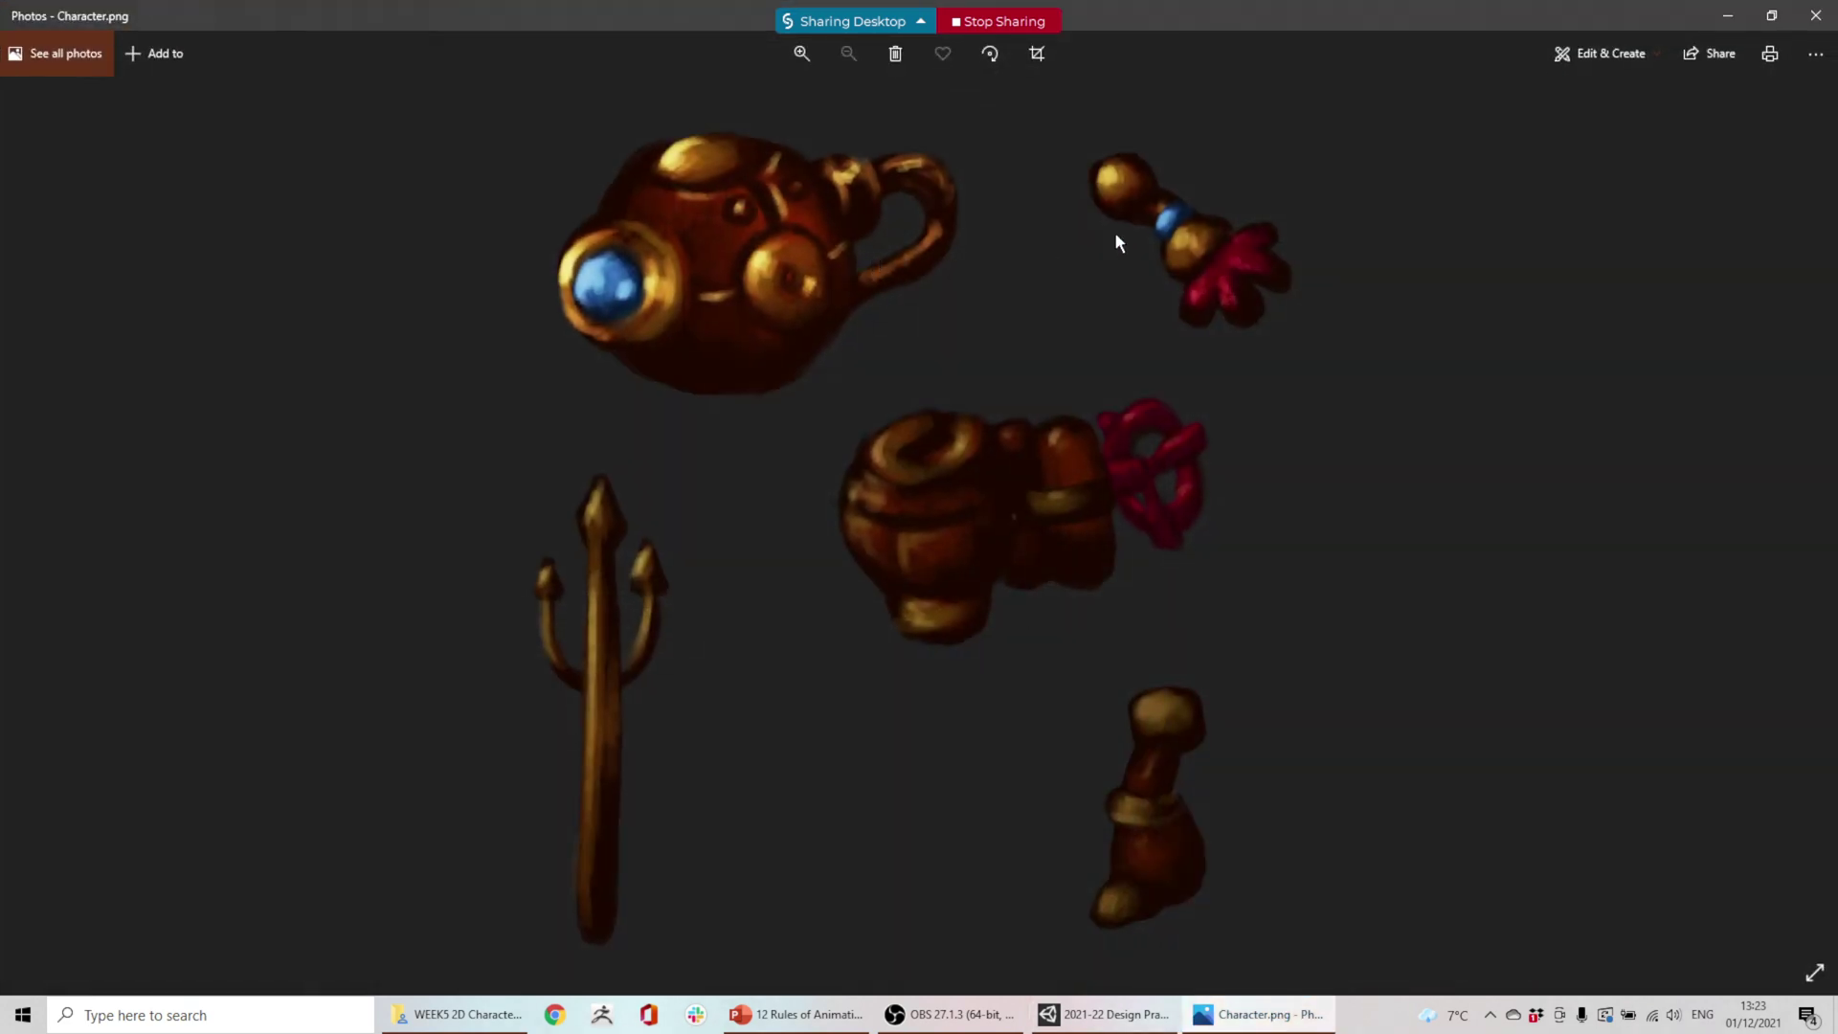
- Launch Adobe Photoshop 2022 and open the recent file Character.psd
{"action": "key", "text": "super"}
{"action": "type", "text": "photo"}
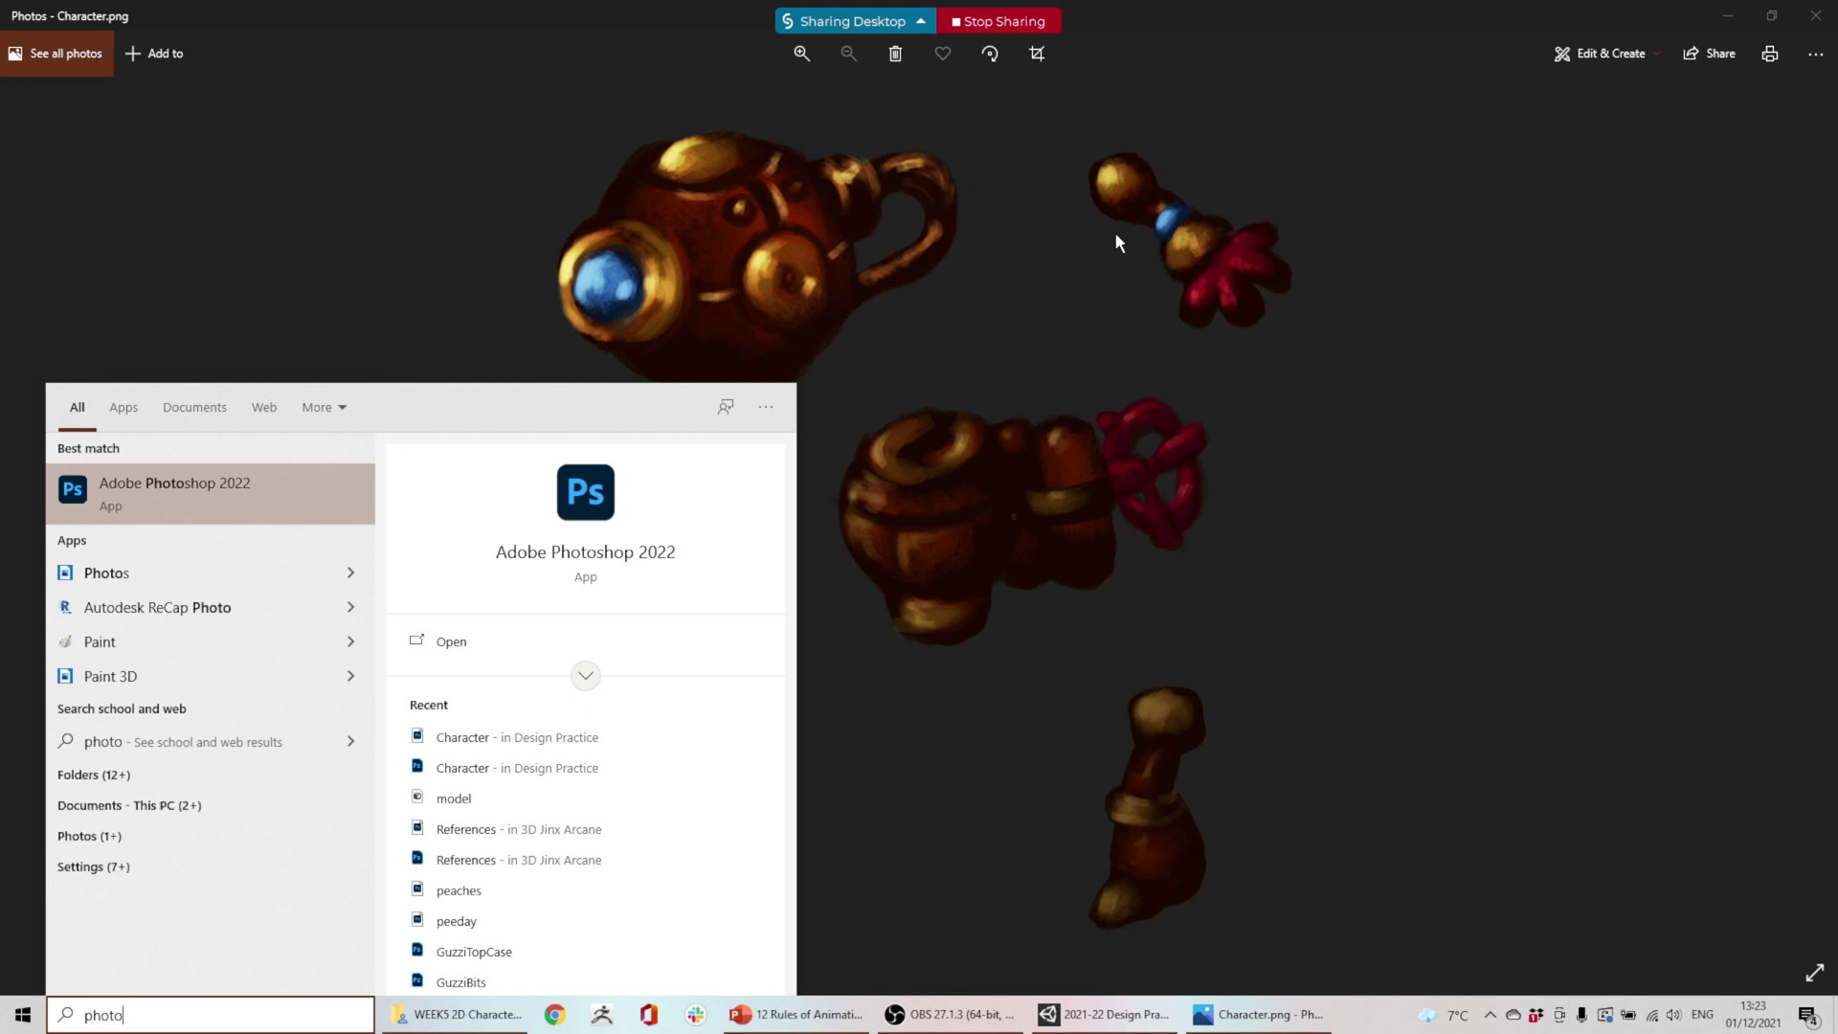
{"action": "key", "text": "Return"}
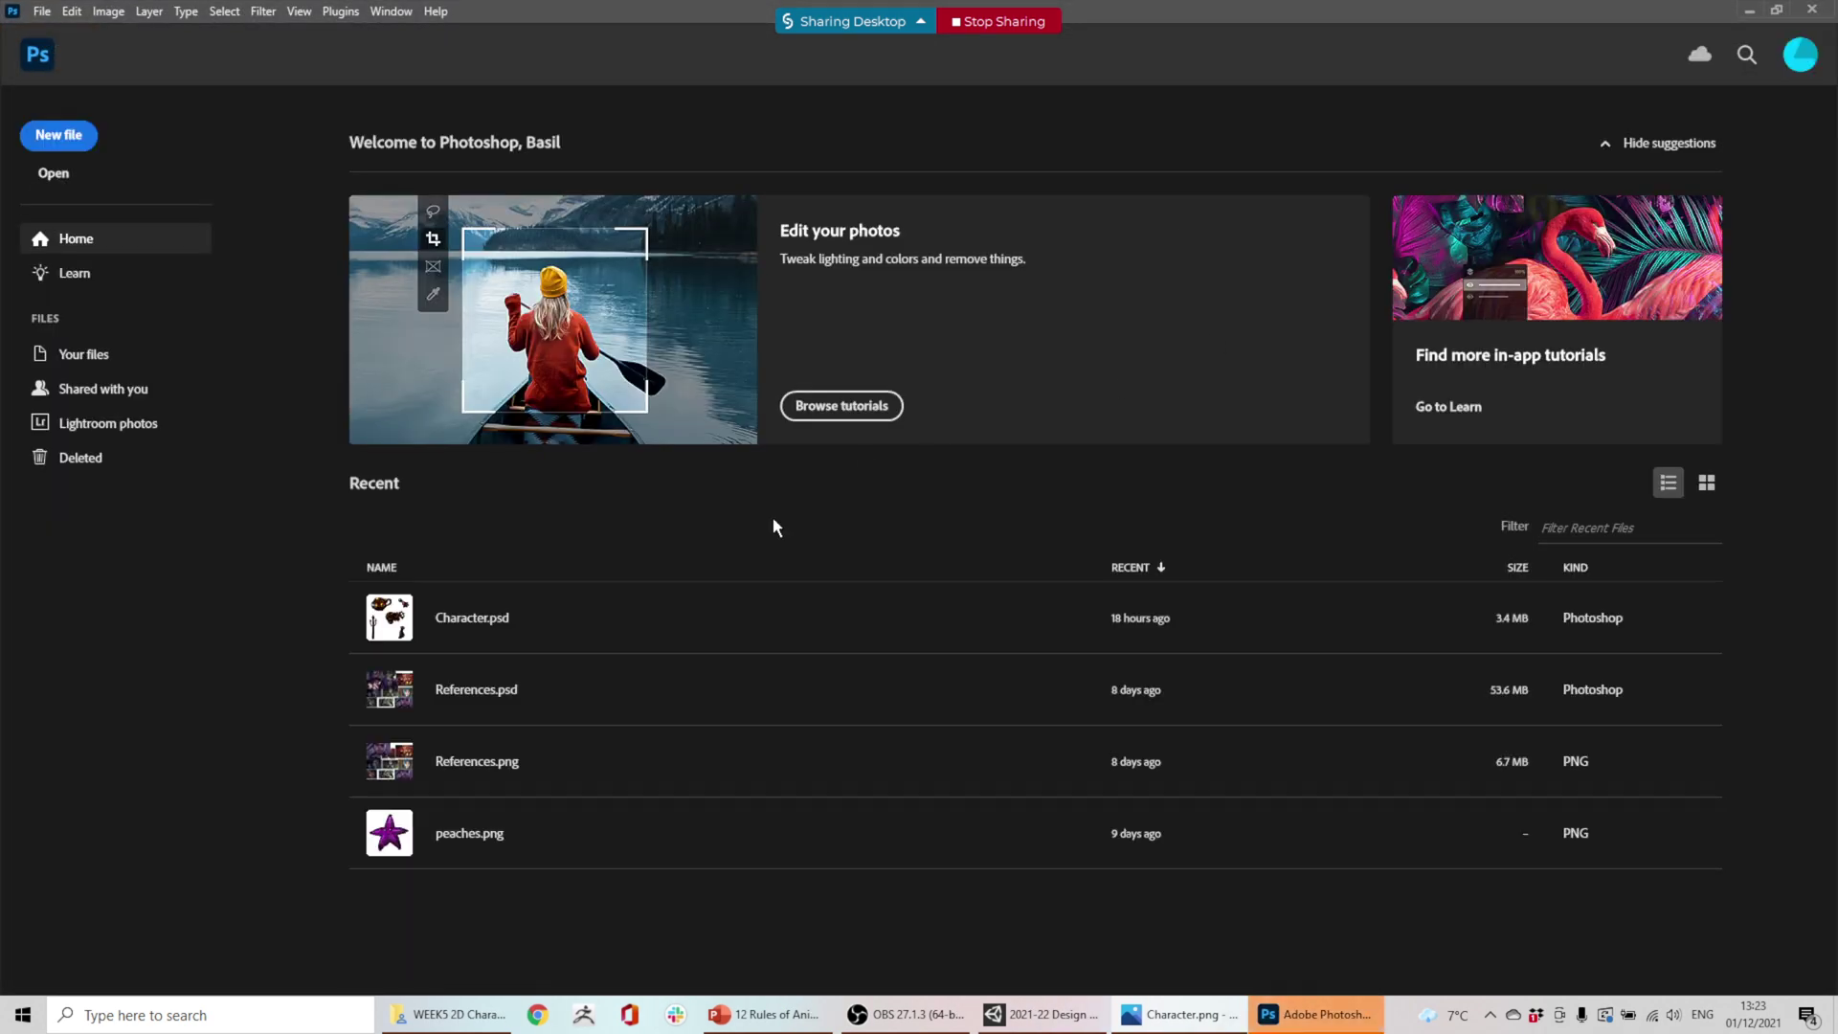
{"action": "left_click", "coordinate": [623, 607]}
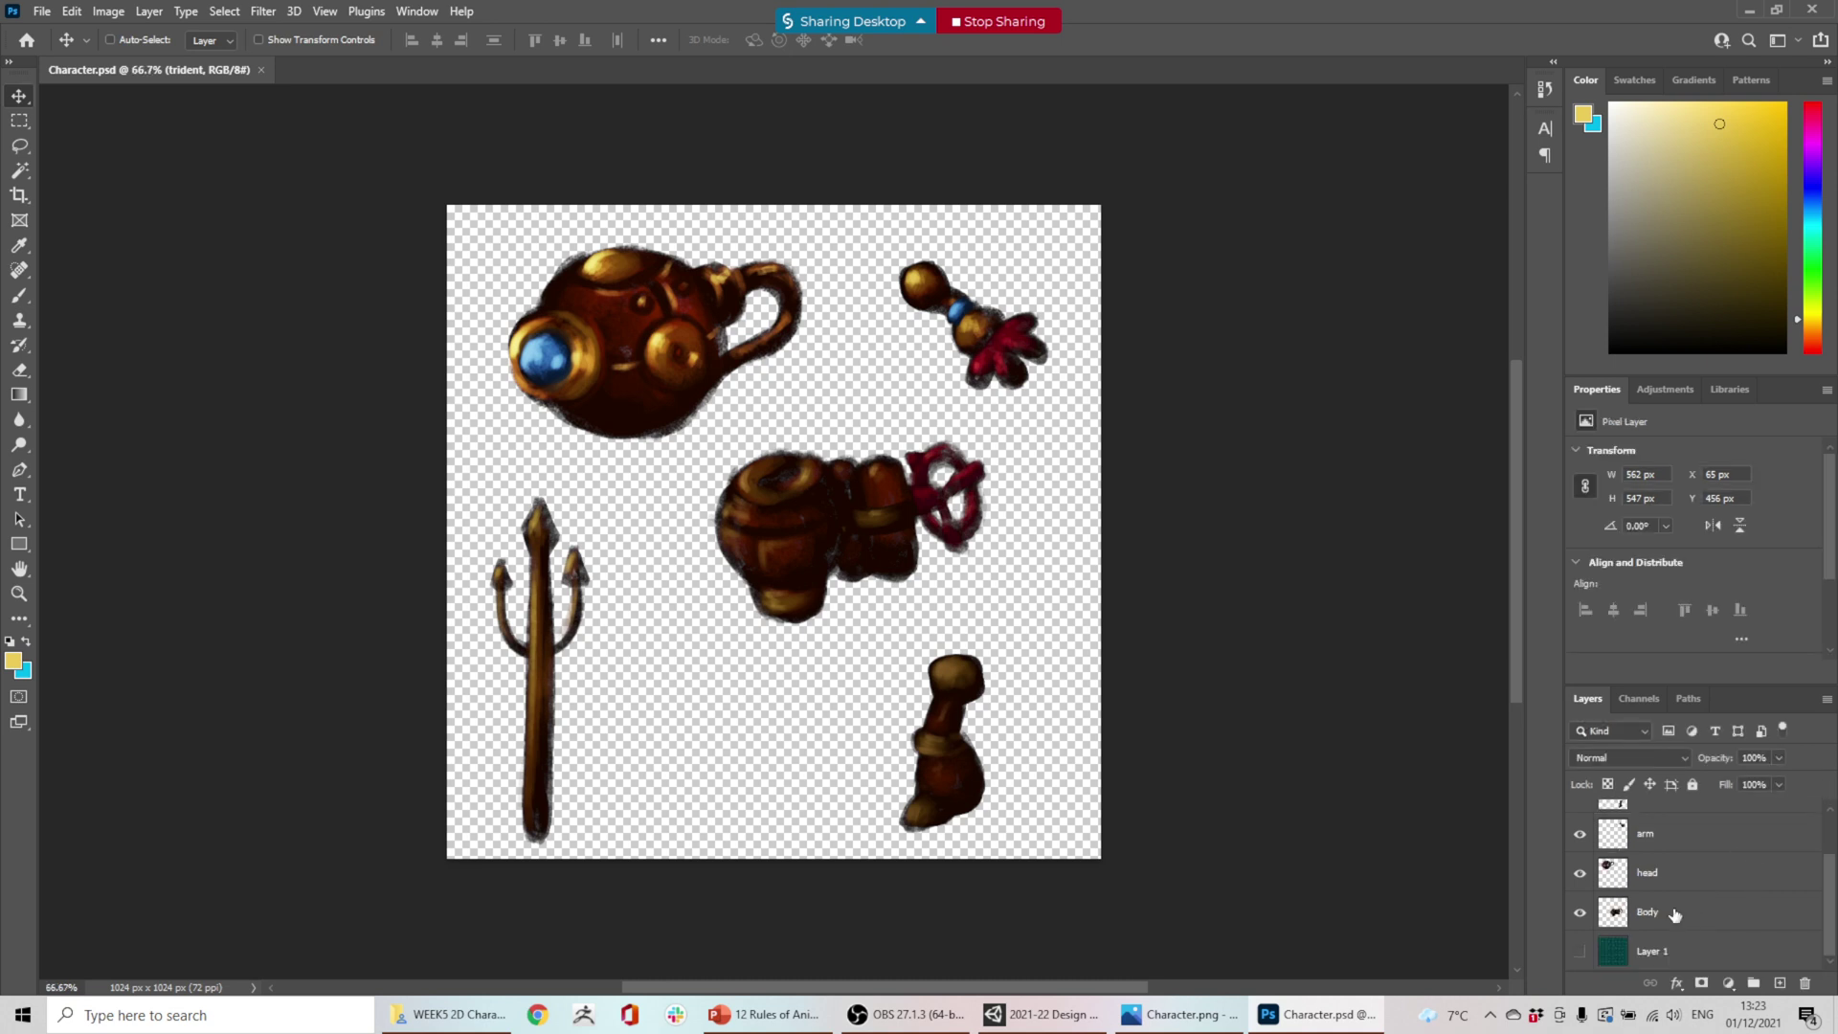
- Toggle the Layer 1 background on and off to compare the character parts against it
{"action": "left_click", "coordinate": [1580, 951]}
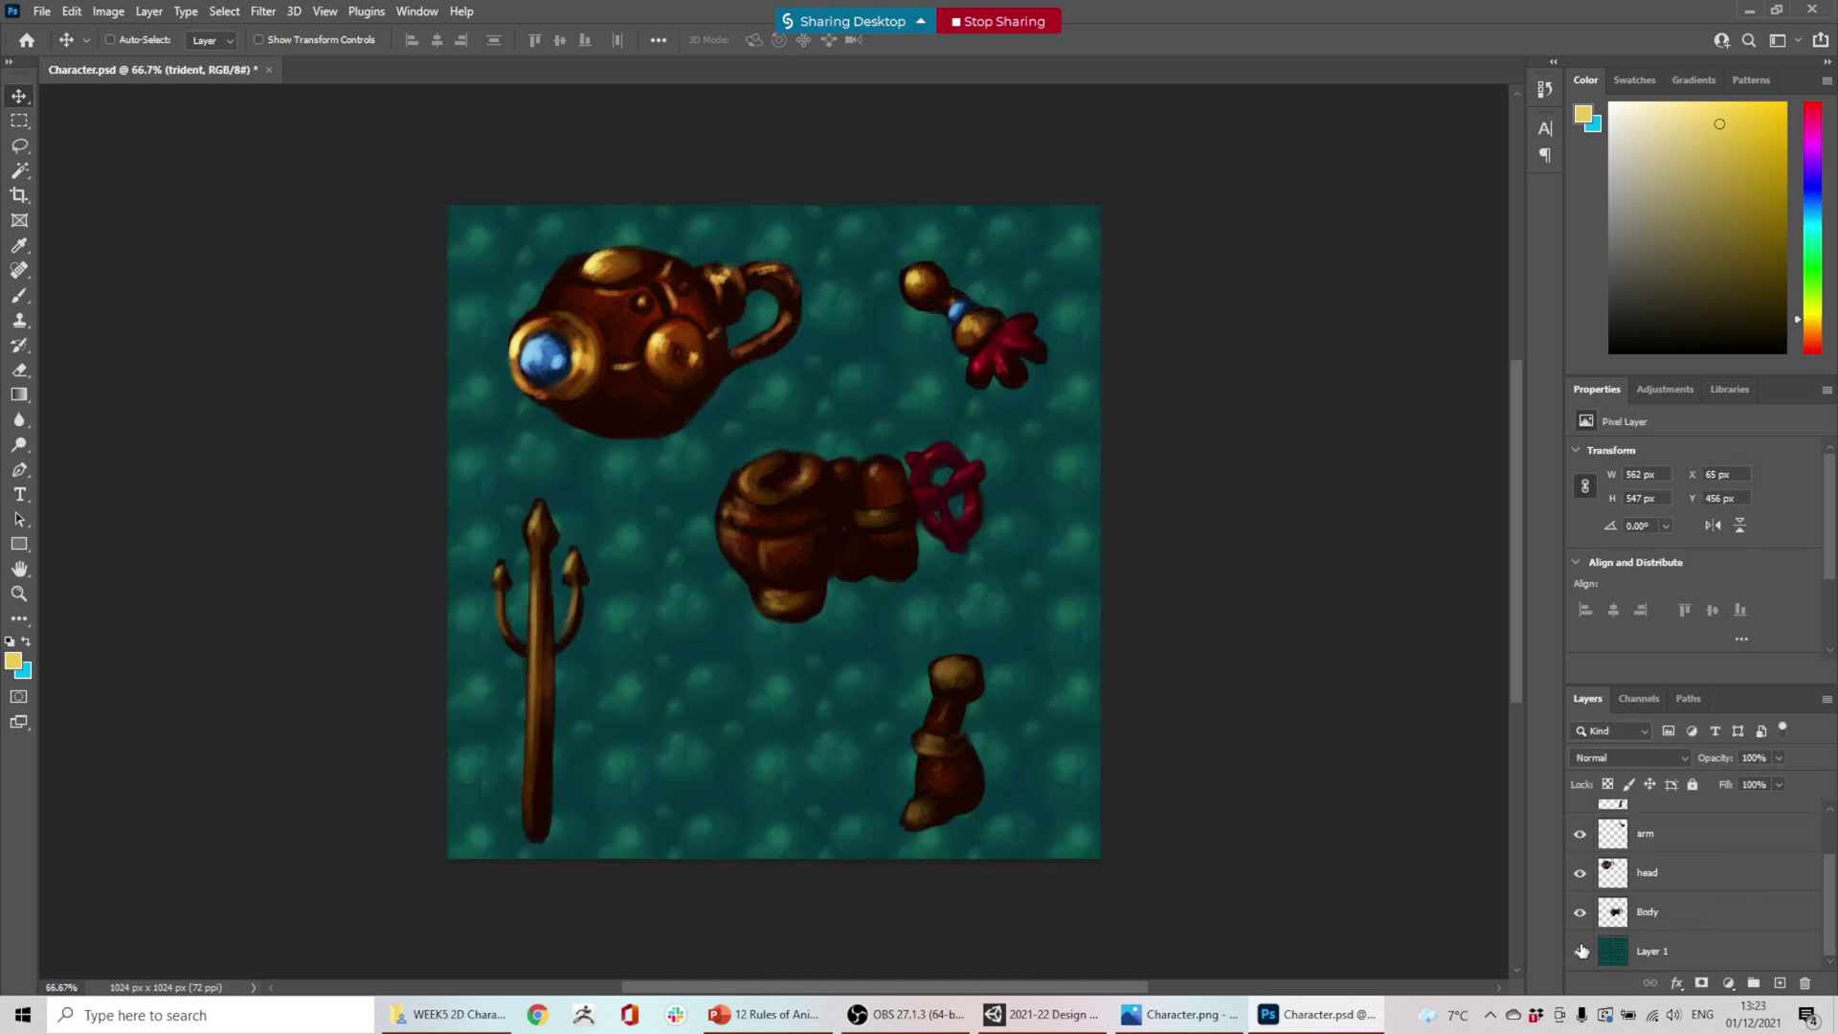
{"action": "left_click", "coordinate": [1573, 951]}
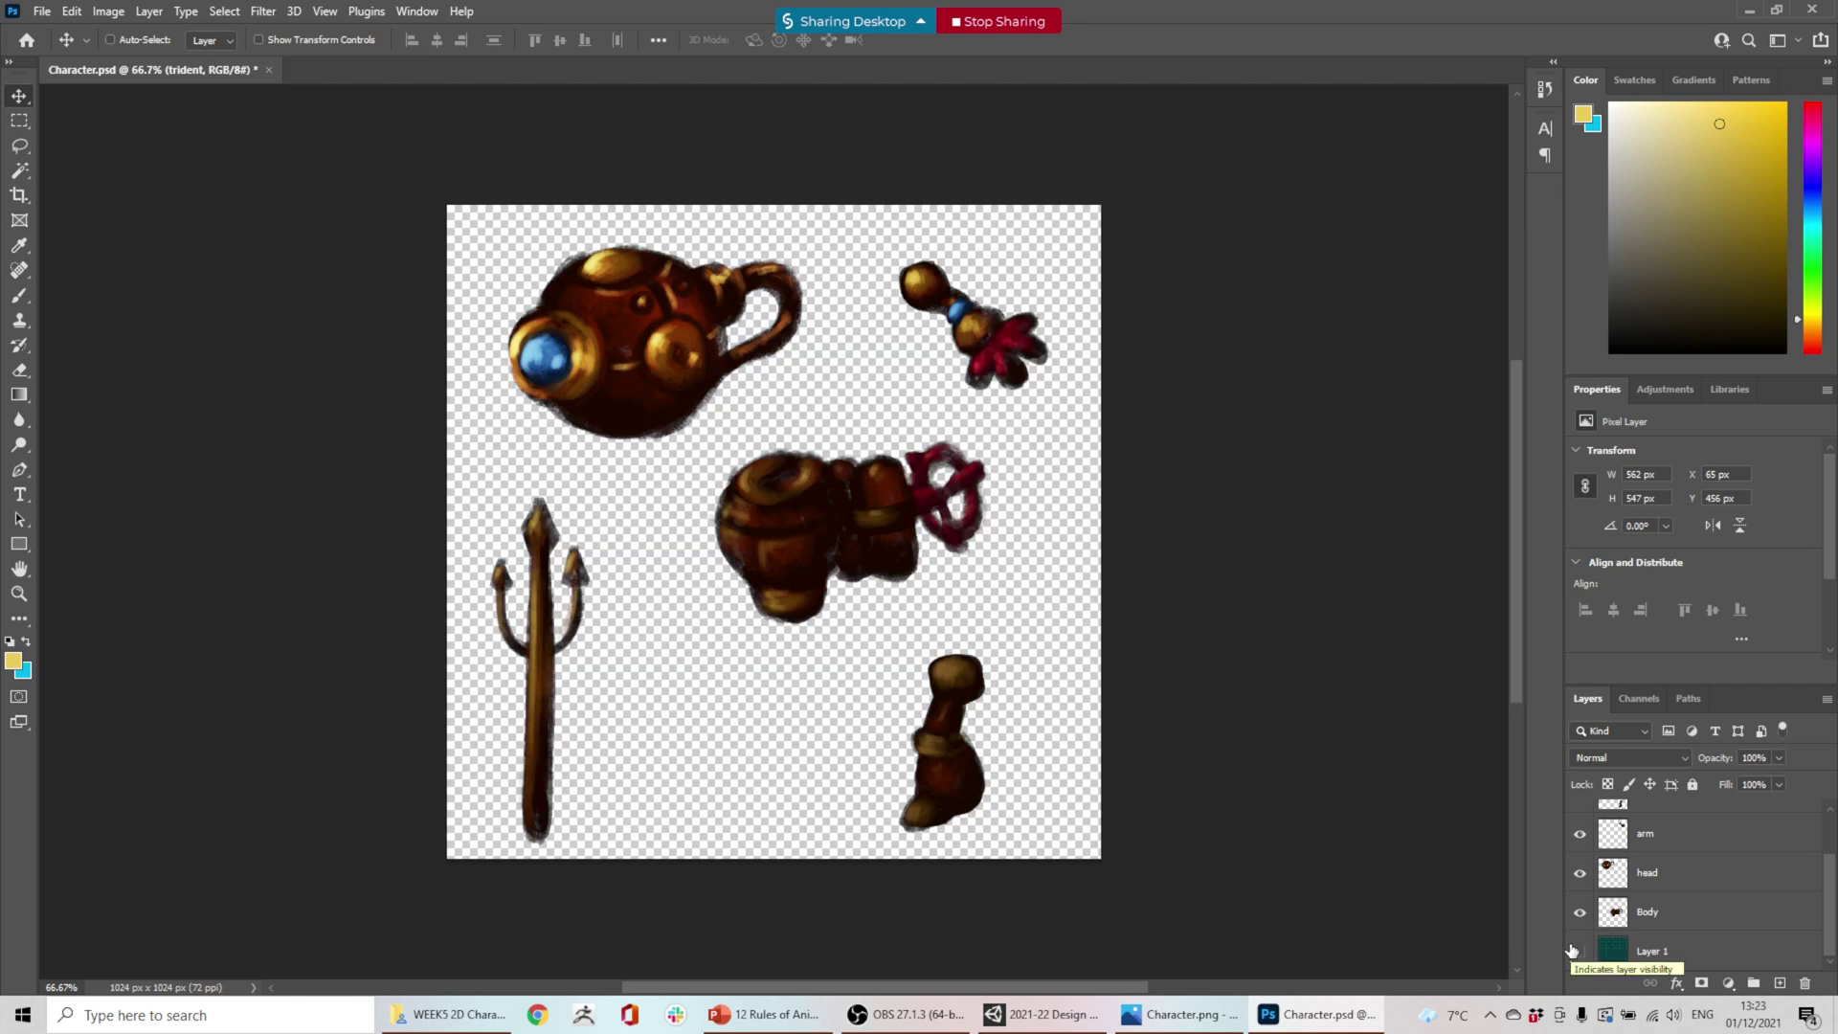
{"action": "left_click", "coordinate": [1573, 951]}
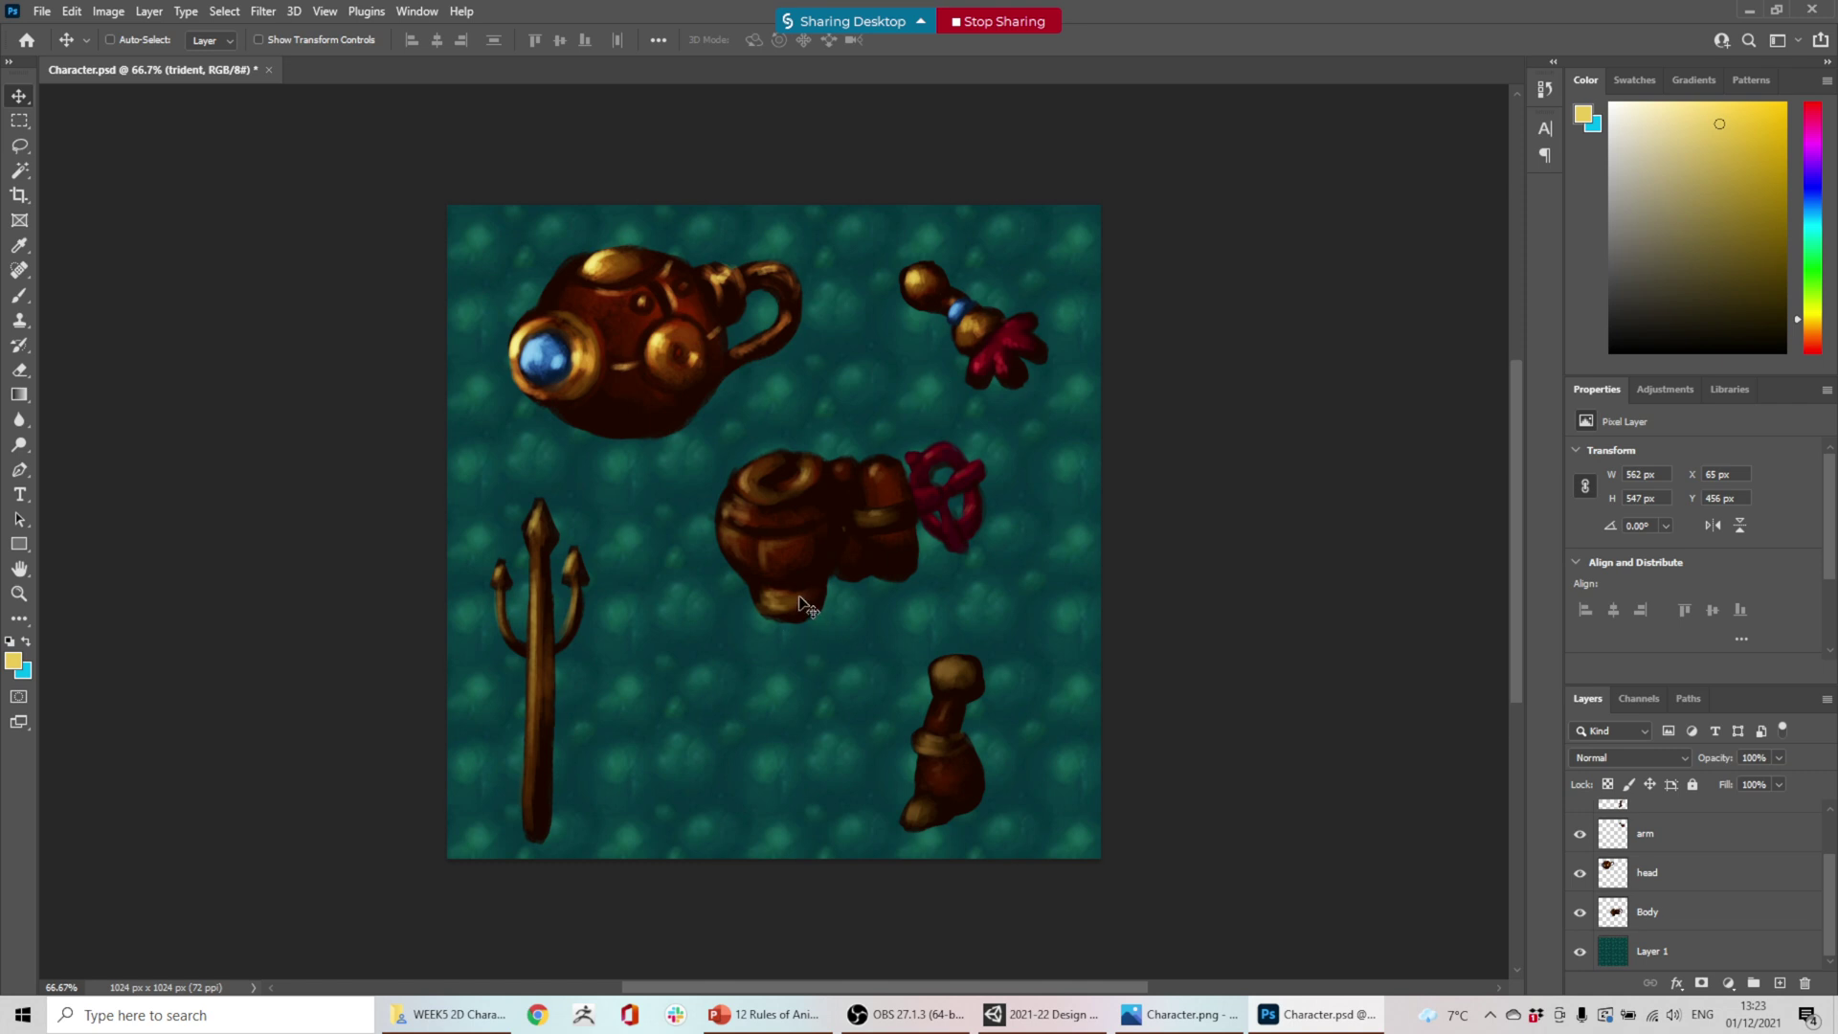
{"action": "left_click", "coordinate": [1580, 951]}
{"action": "scroll", "coordinate": [1663, 850], "scroll_direction": "up", "scroll_amount": 2}
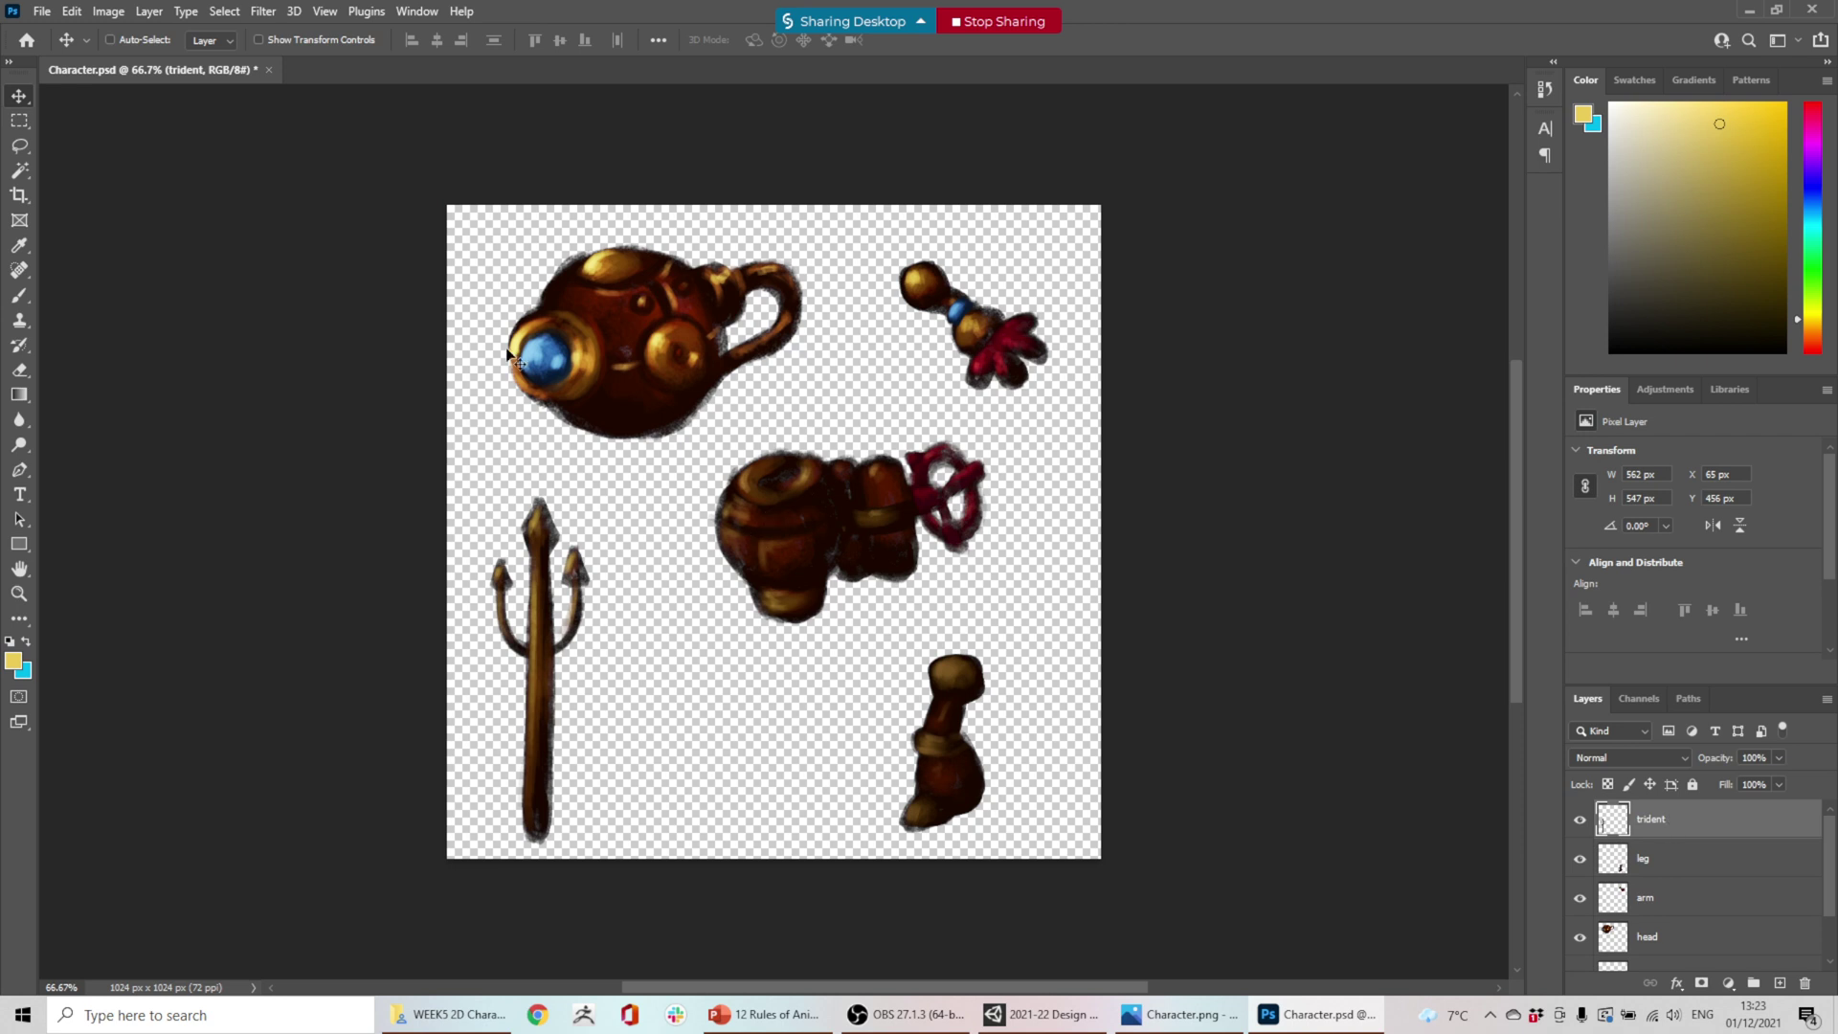
- Add a Brightness/Contrast adjustment layer with default settings above the trident layer
{"action": "left_click", "coordinate": [413, 14]}
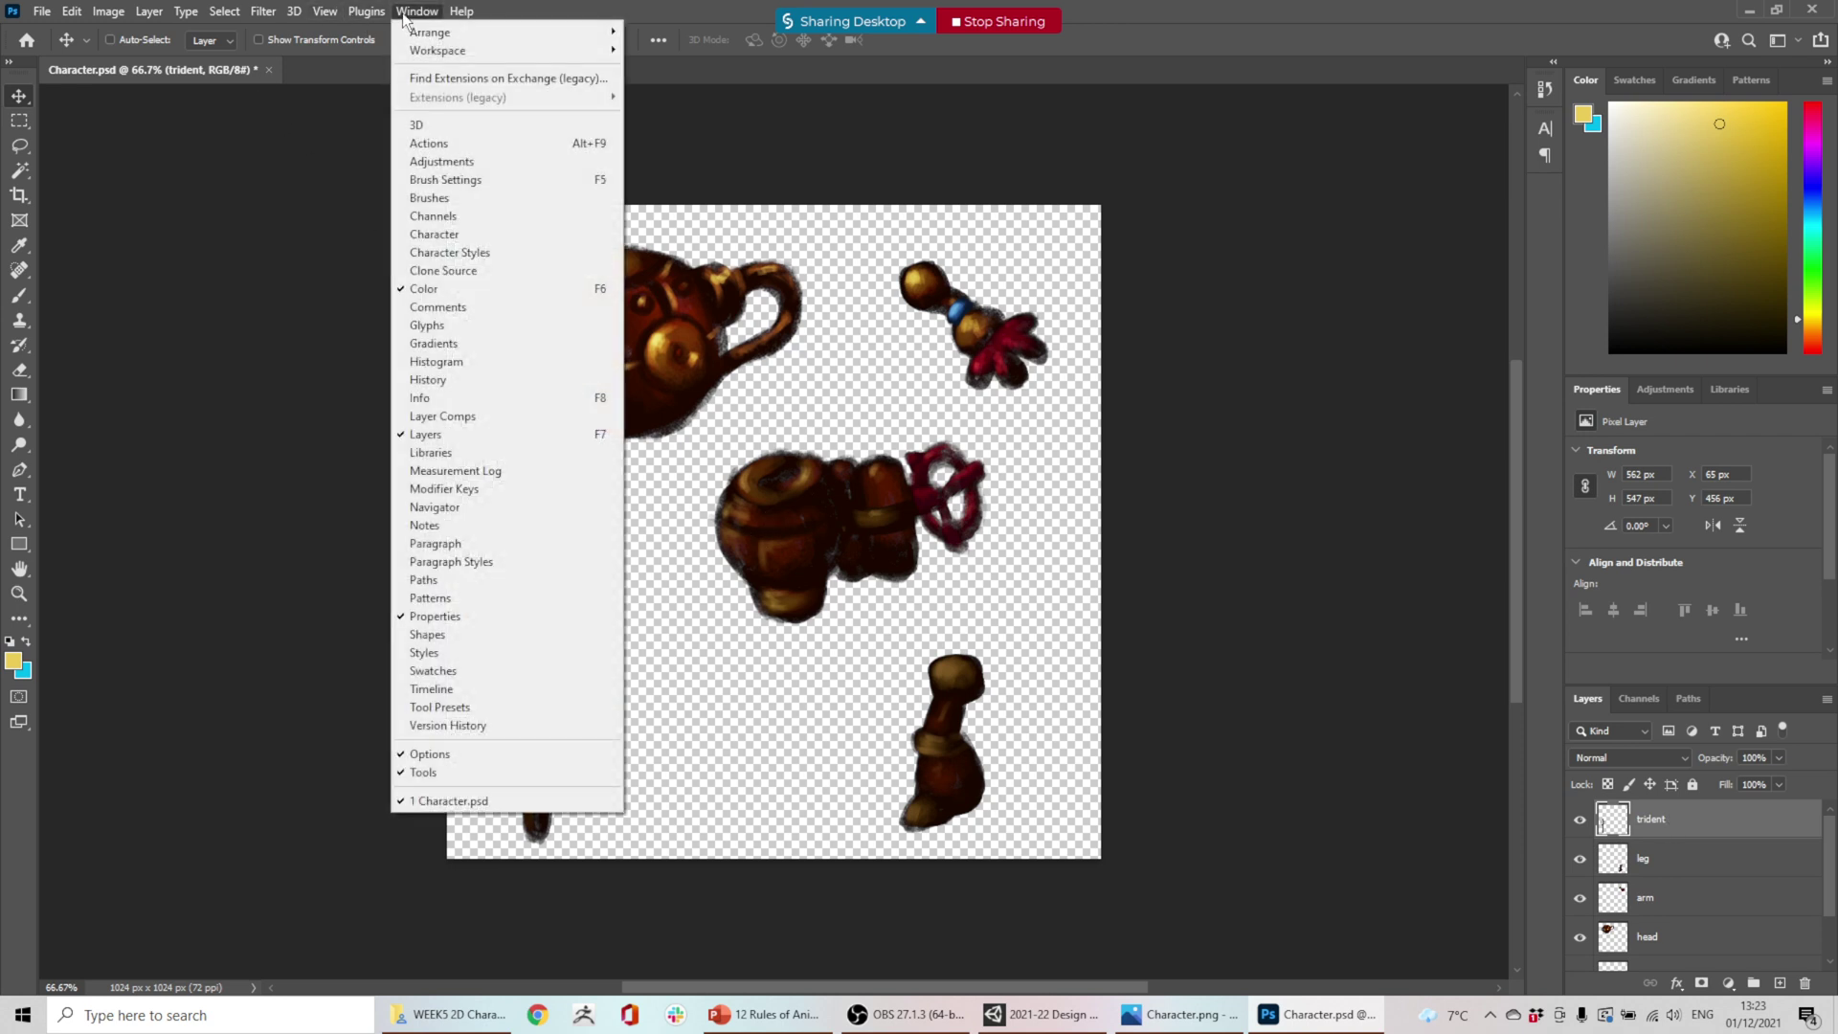
{"action": "mouse_move", "coordinate": [148, 11]}
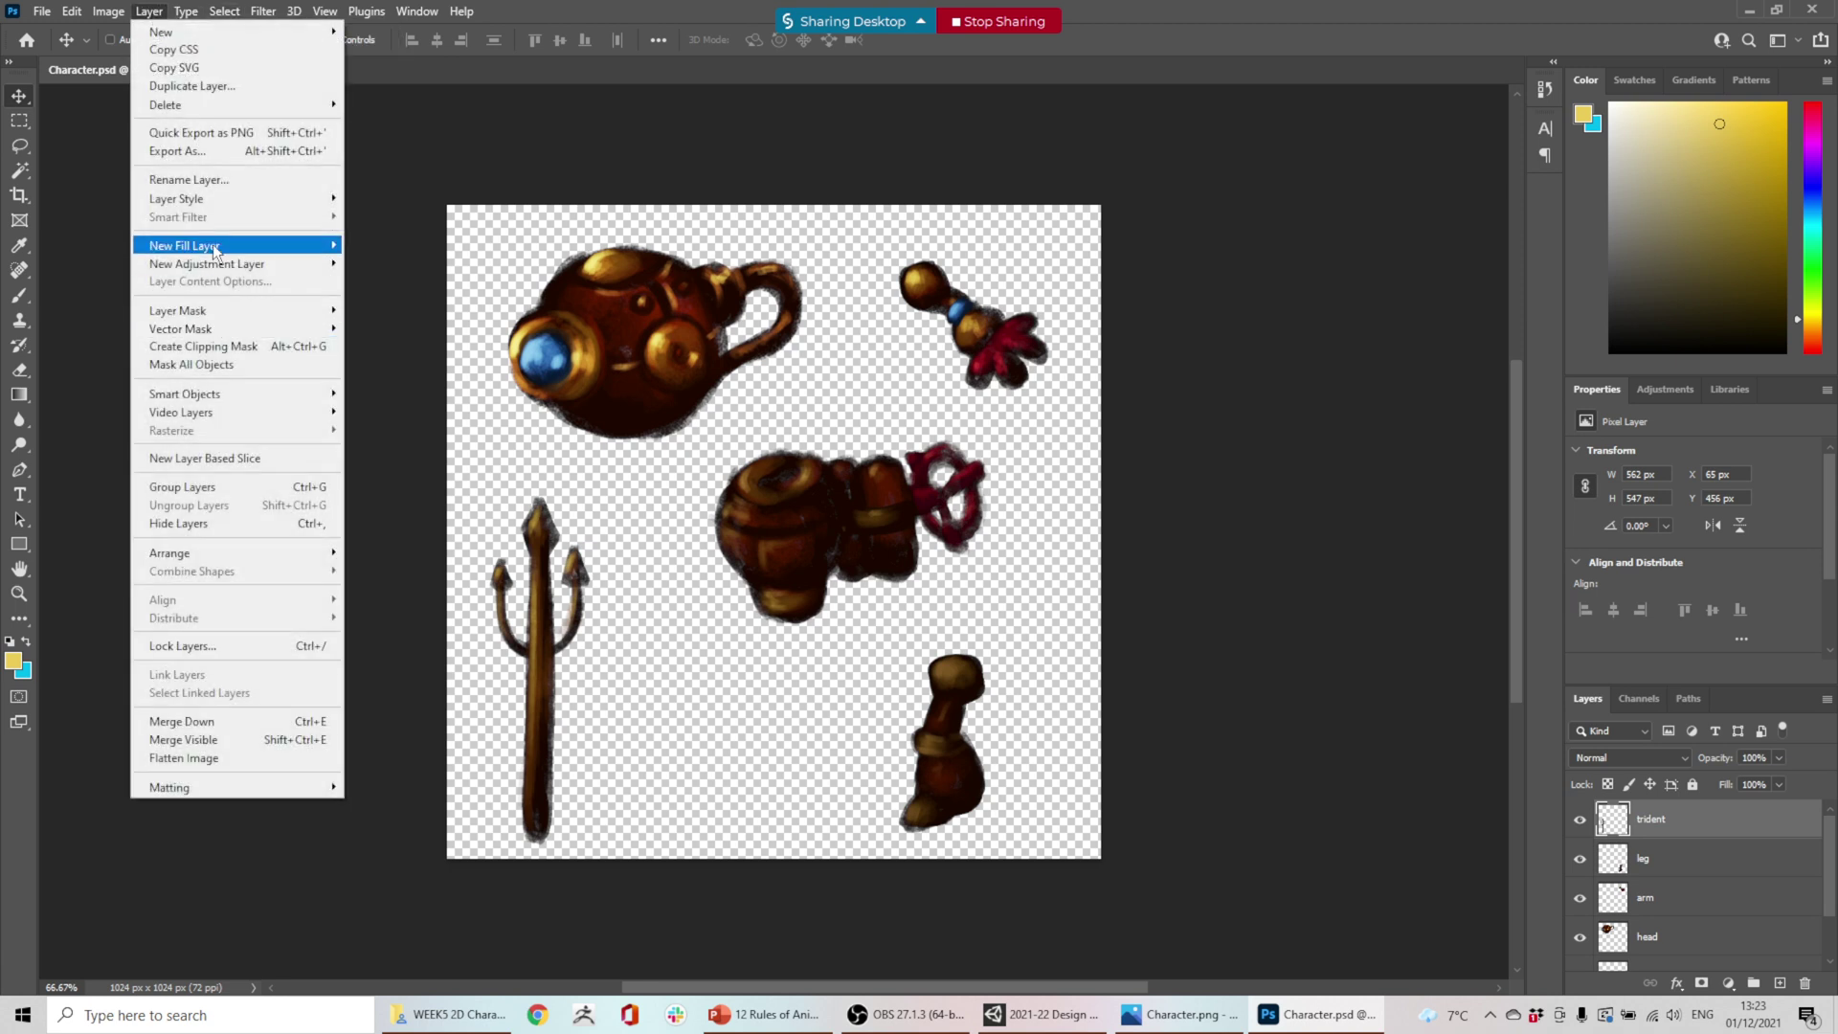
{"action": "mouse_move", "coordinate": [220, 264]}
{"action": "left_click", "coordinate": [445, 265]}
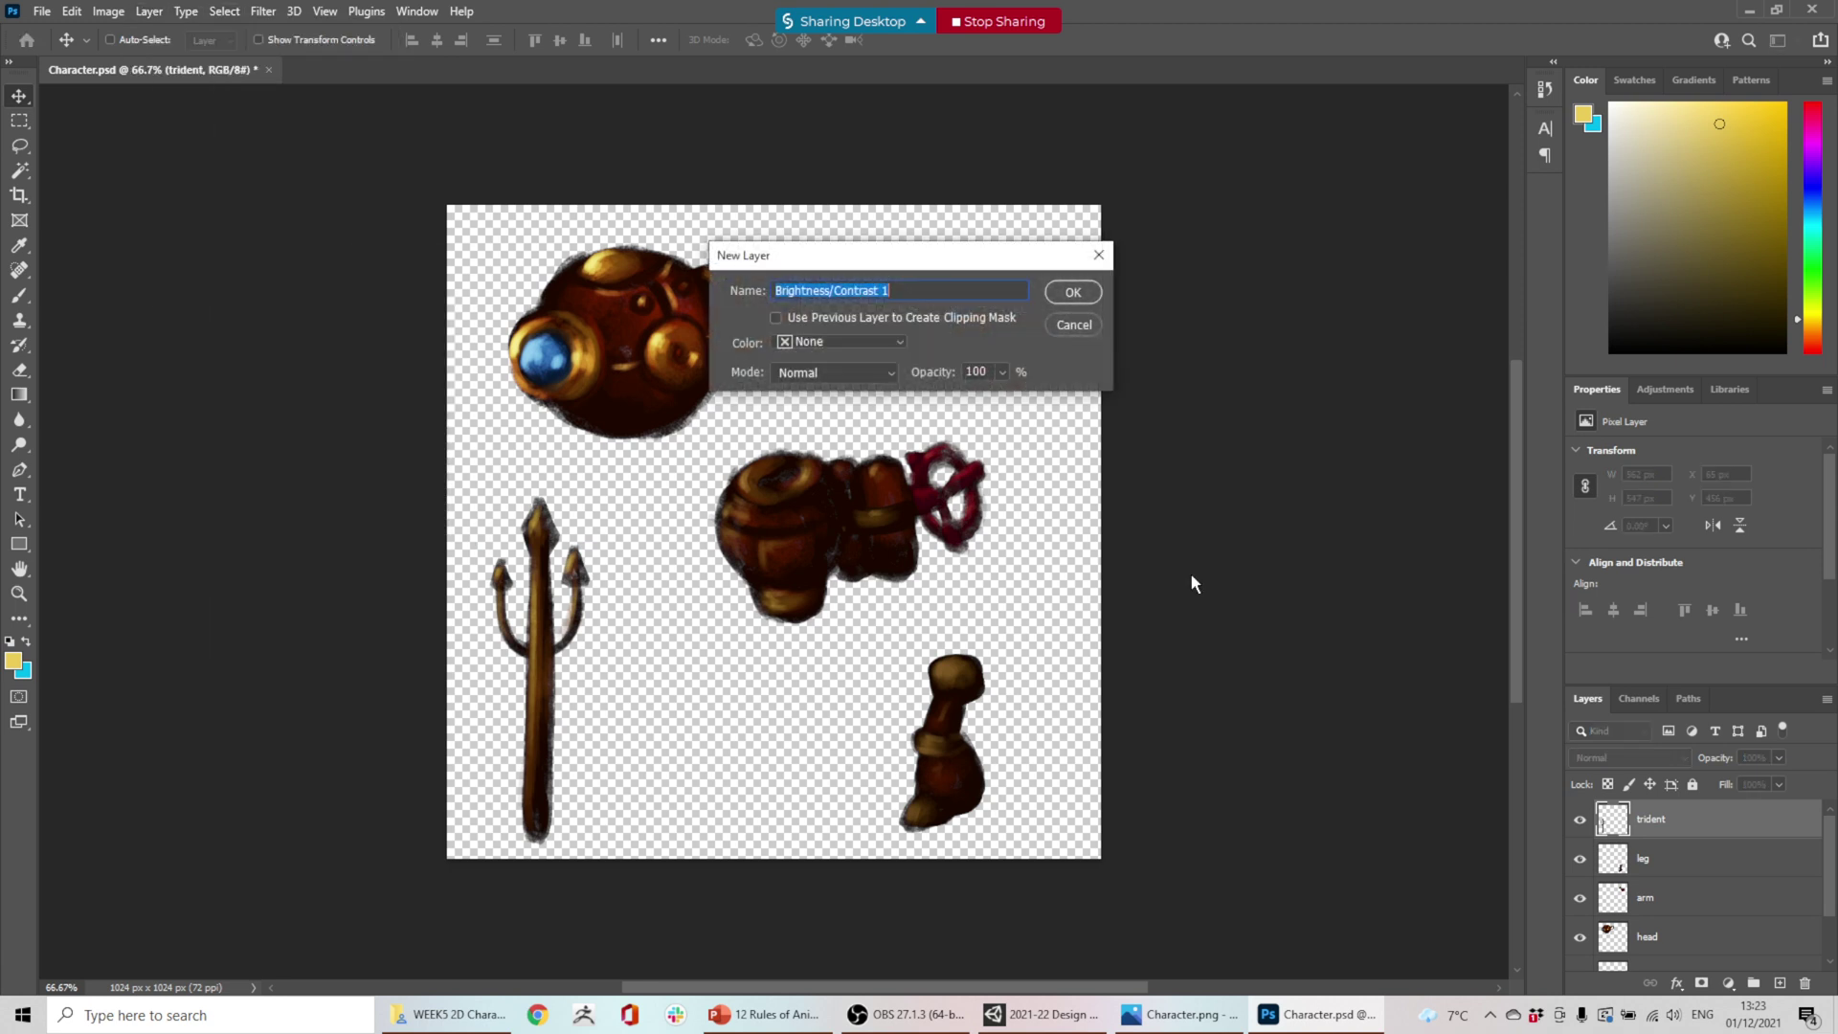
{"action": "left_click", "coordinate": [1067, 302]}
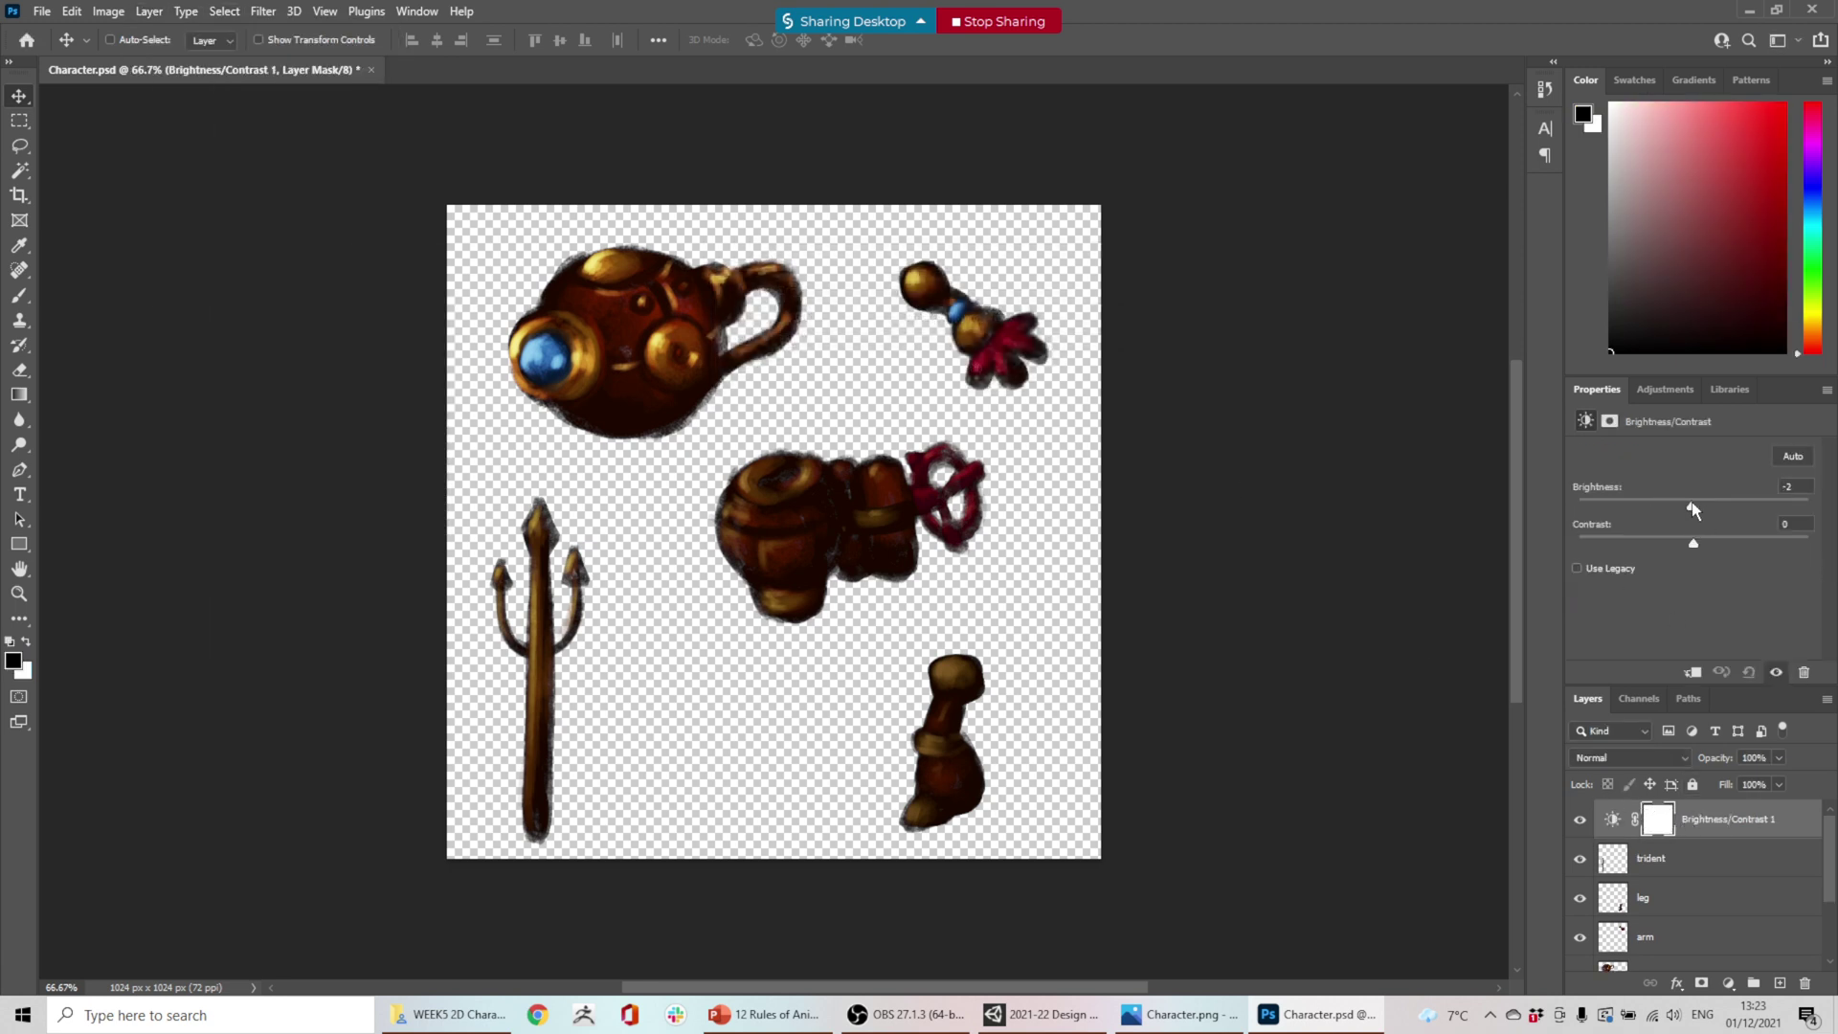
- Set the adjustment layer's brightness to 150 and contrast to 60
{"action": "left_click_drag", "start_coordinate": [1692, 502], "coordinate": [1778, 498]}
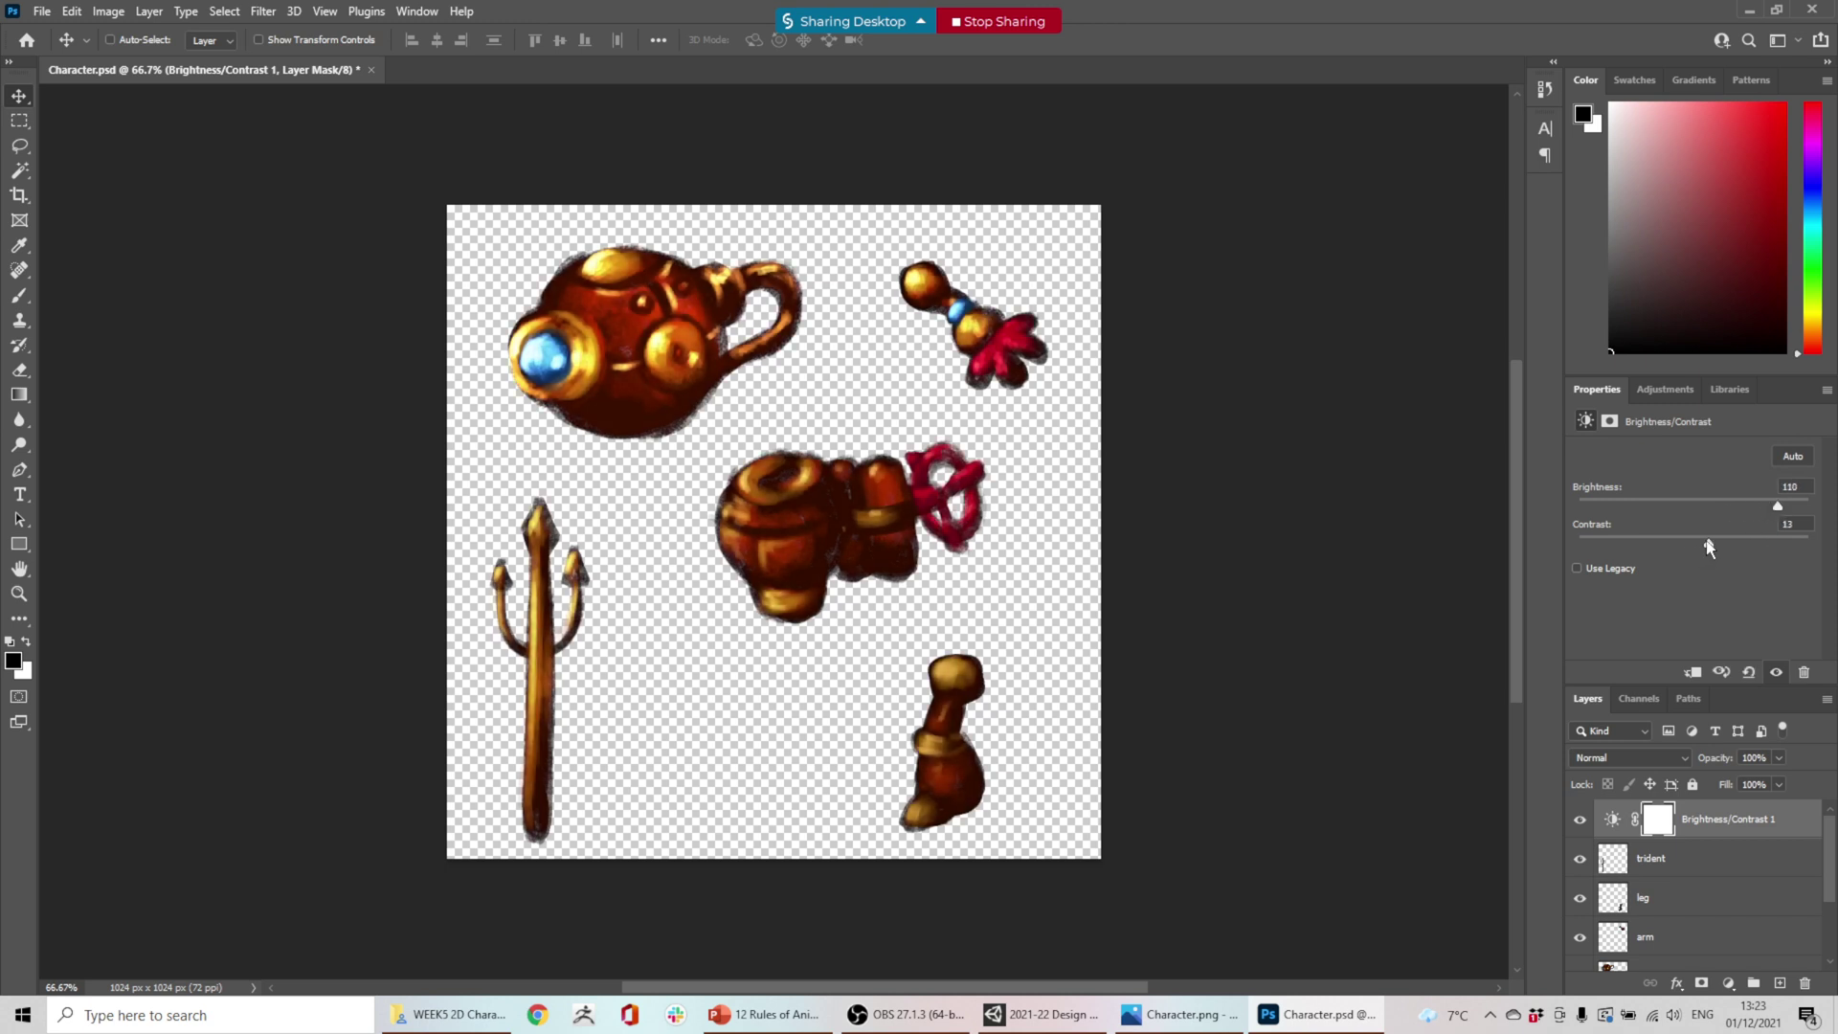
{"action": "left_click_drag", "start_coordinate": [1779, 505], "coordinate": [1813, 505]}
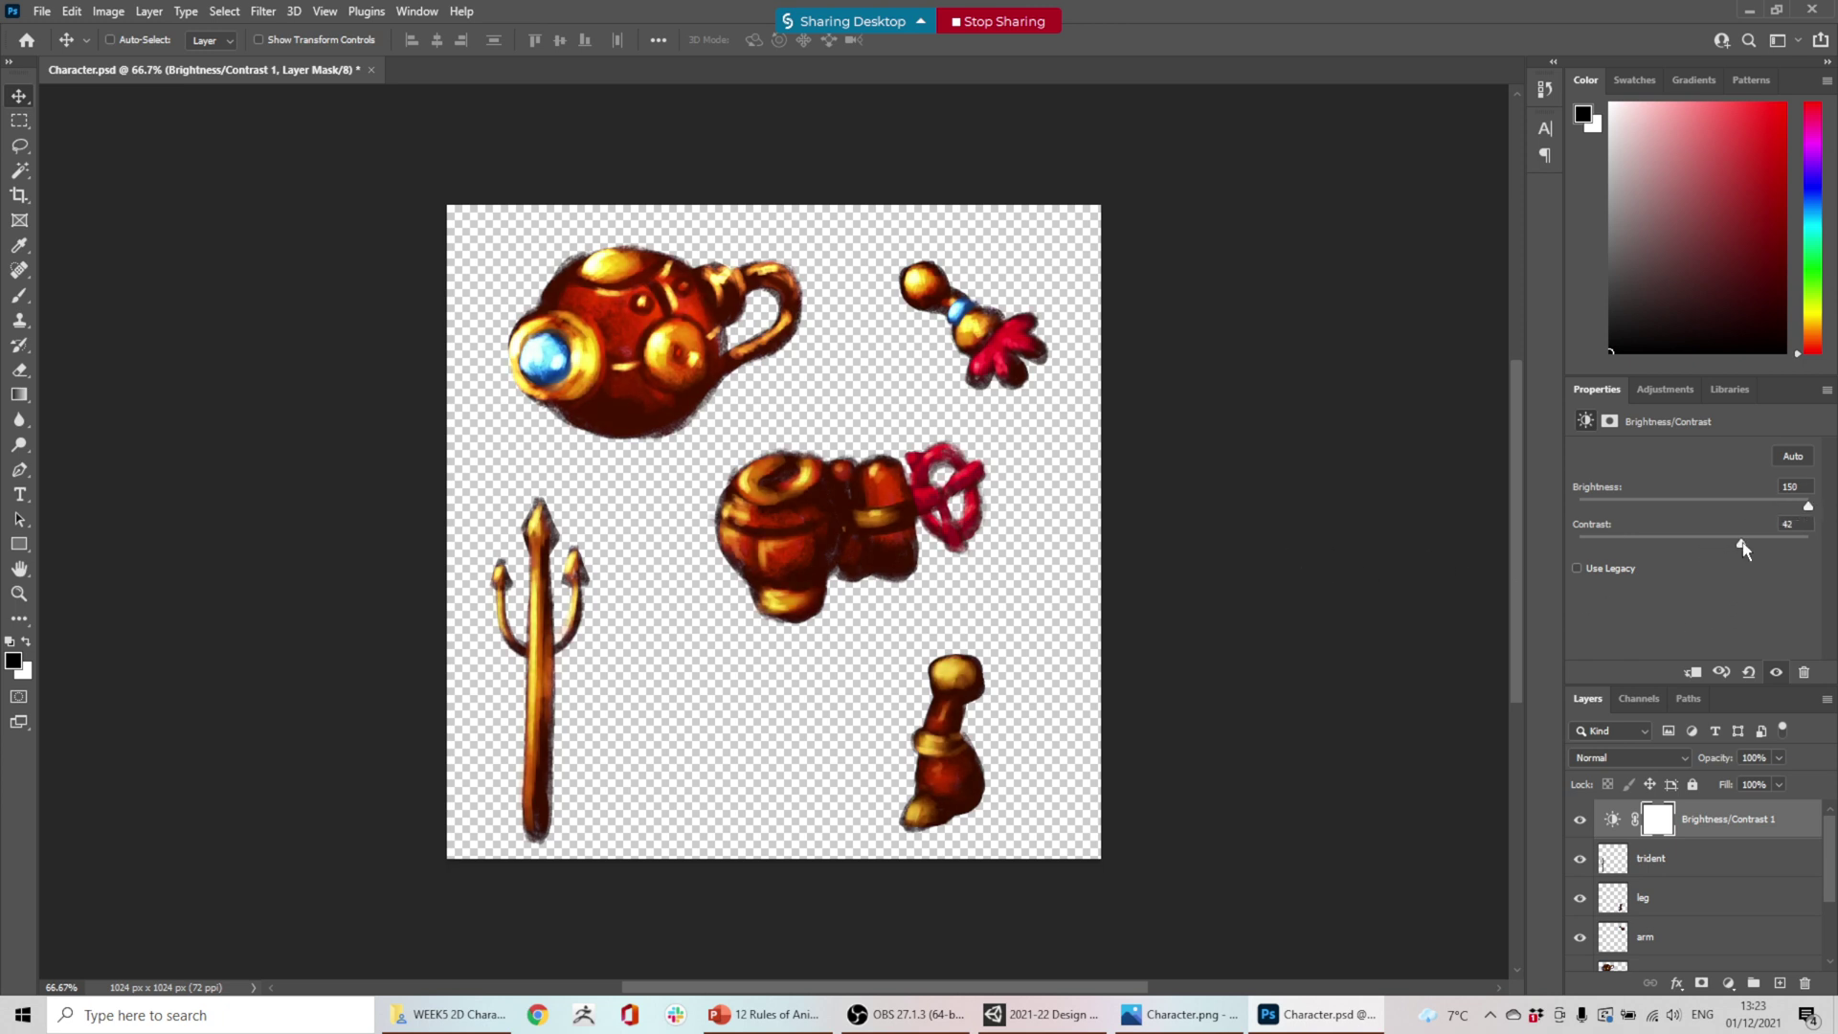
{"action": "left_click_drag", "start_coordinate": [1750, 541], "coordinate": [1762, 542]}
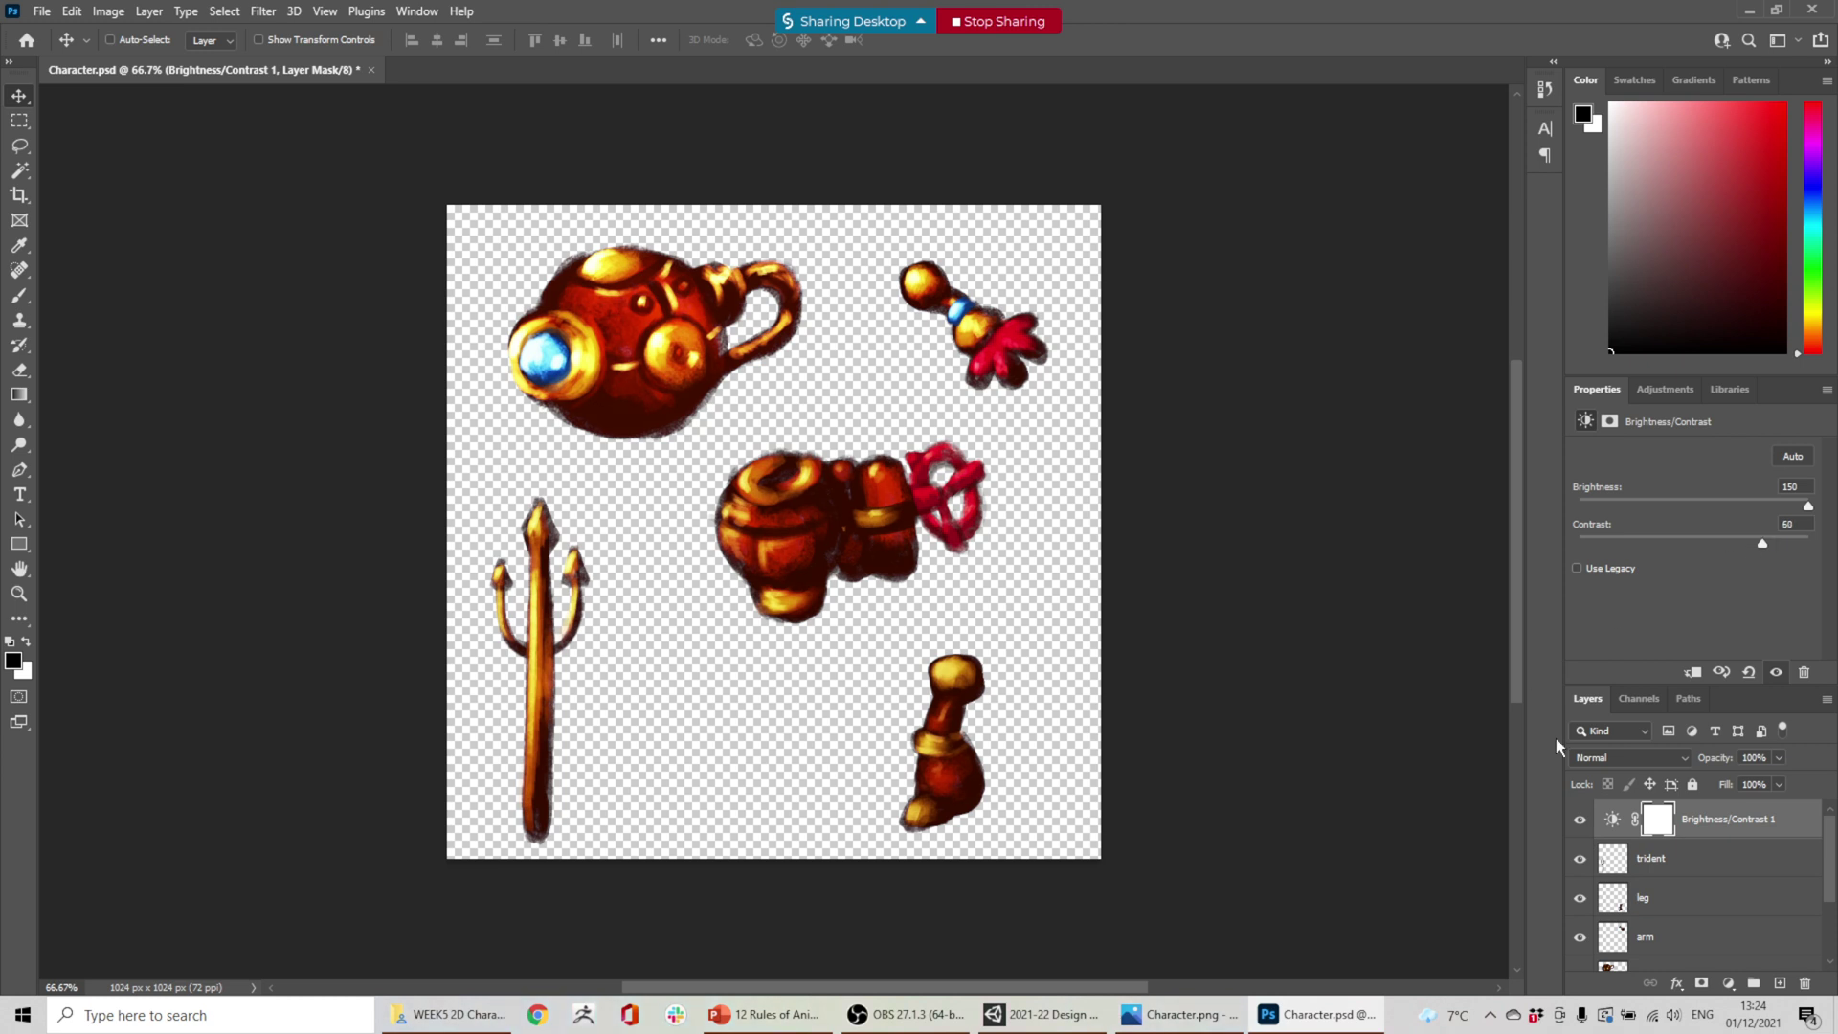
- Move the leg layer beneath the body, to about X 489 px, Y 615 px
{"action": "scroll", "coordinate": [1574, 867], "scroll_direction": "down", "scroll_amount": 1}
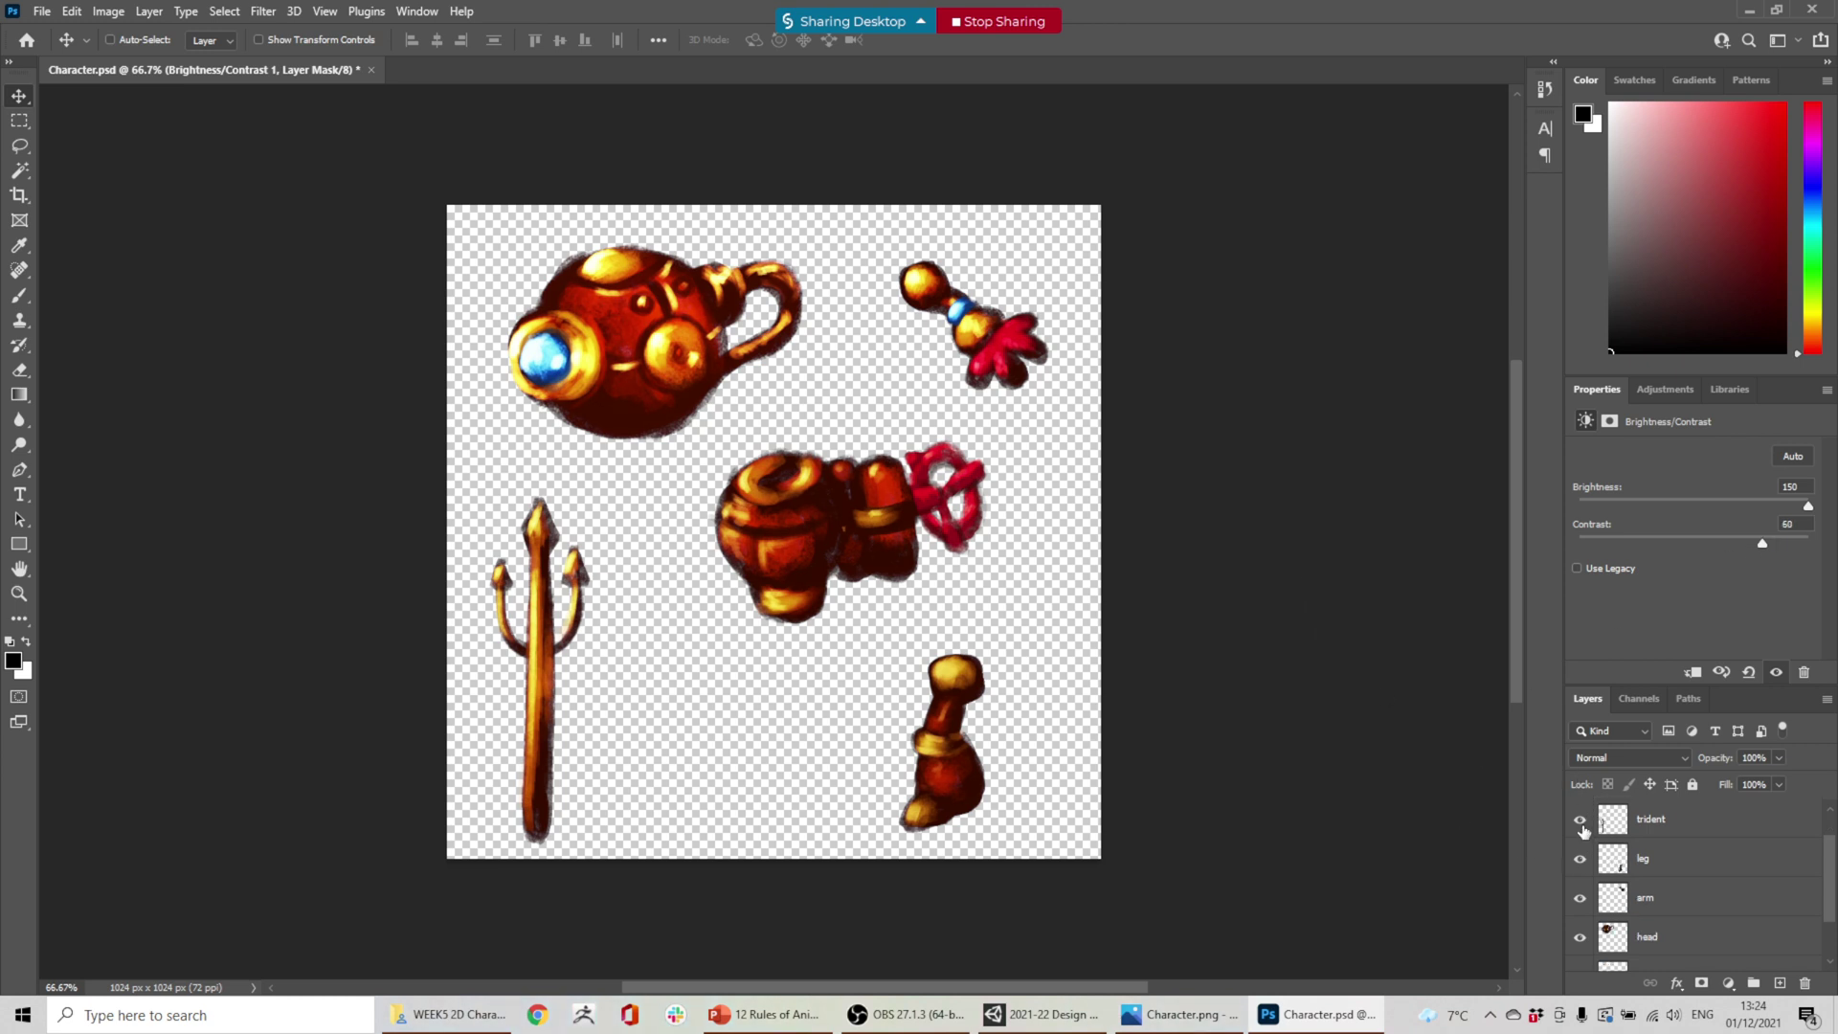
{"action": "left_click", "coordinate": [1580, 858]}
{"action": "left_click", "coordinate": [1580, 859]}
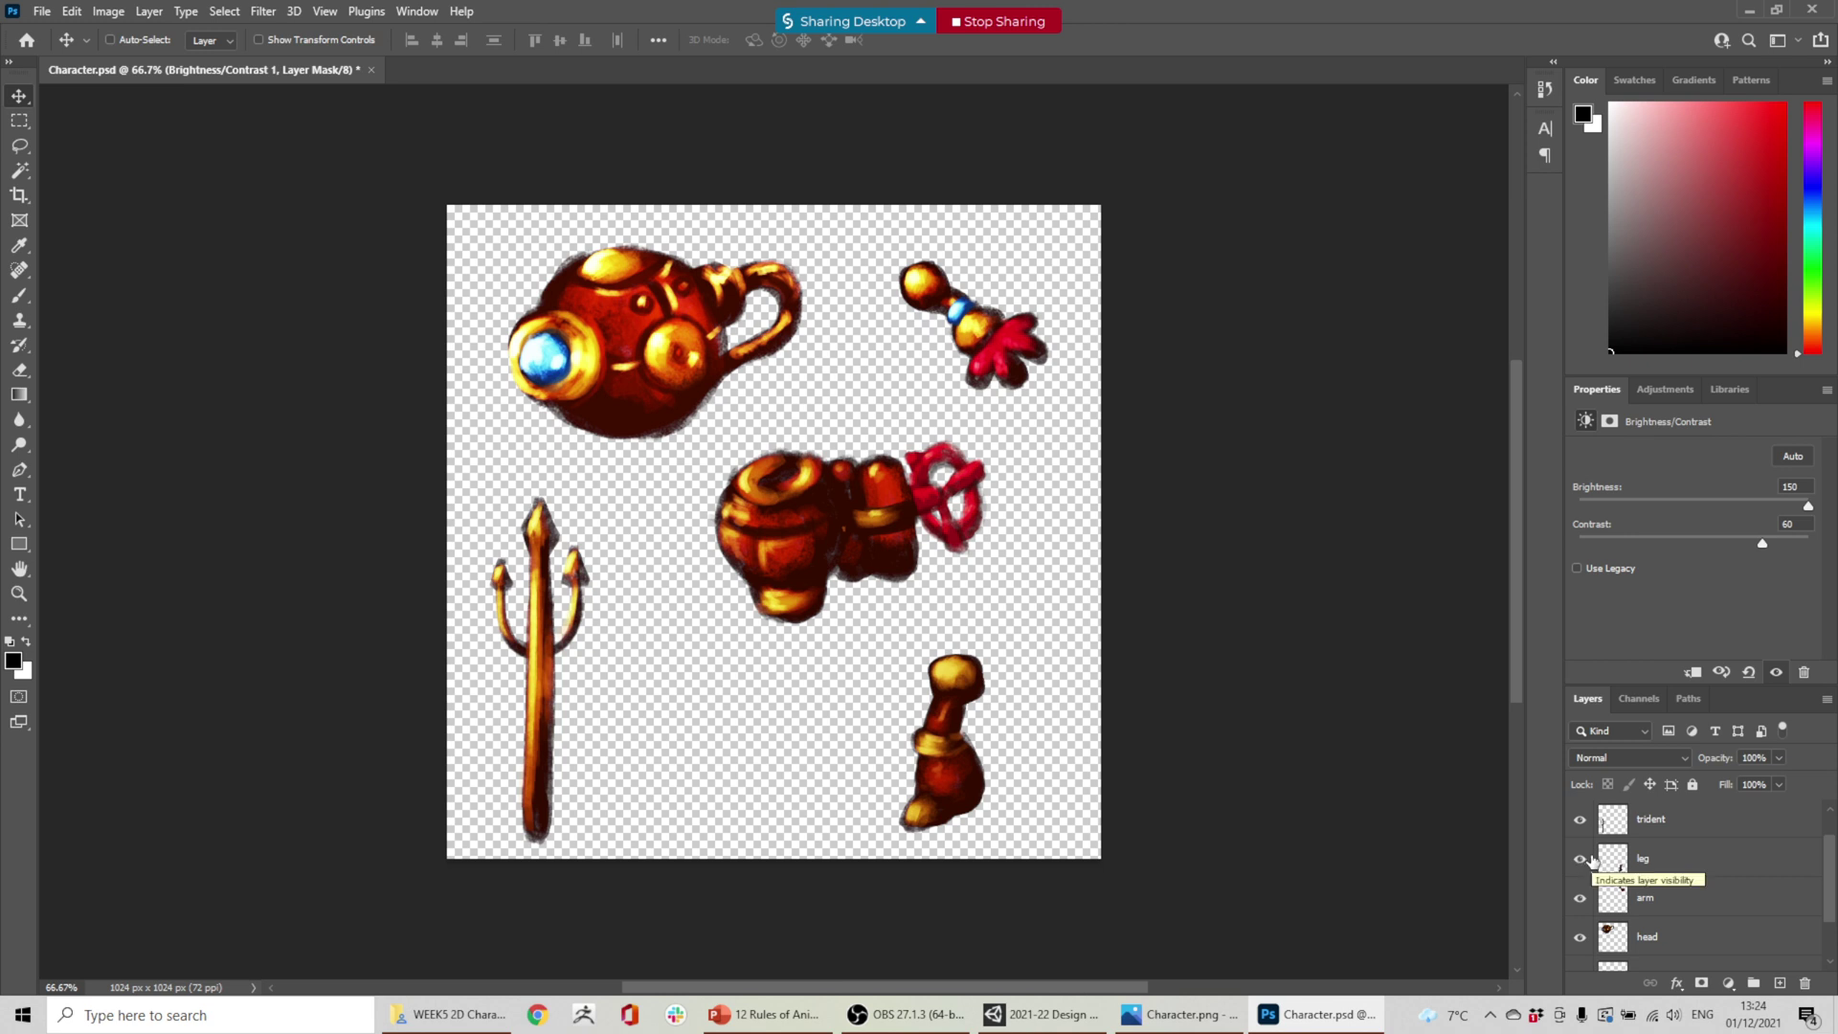
{"action": "left_click", "coordinate": [1657, 871]}
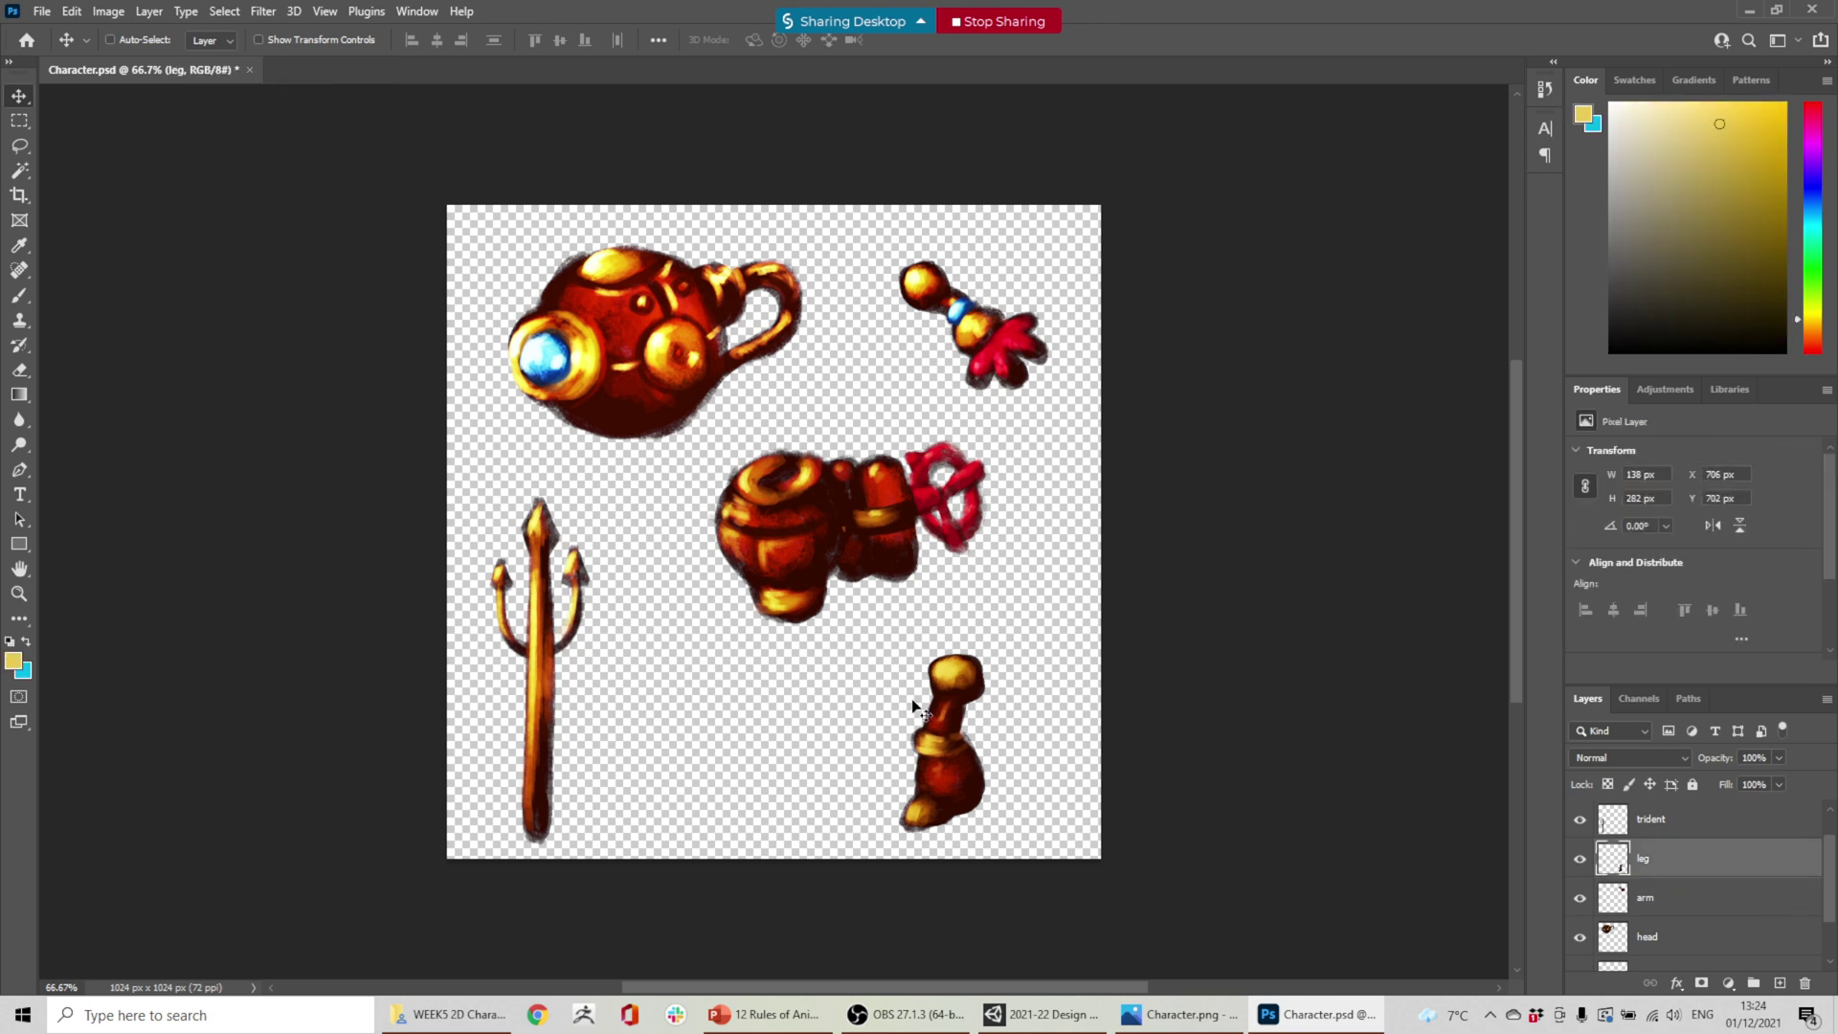
{"action": "left_click_drag", "start_coordinate": [943, 716], "coordinate": [843, 671]}
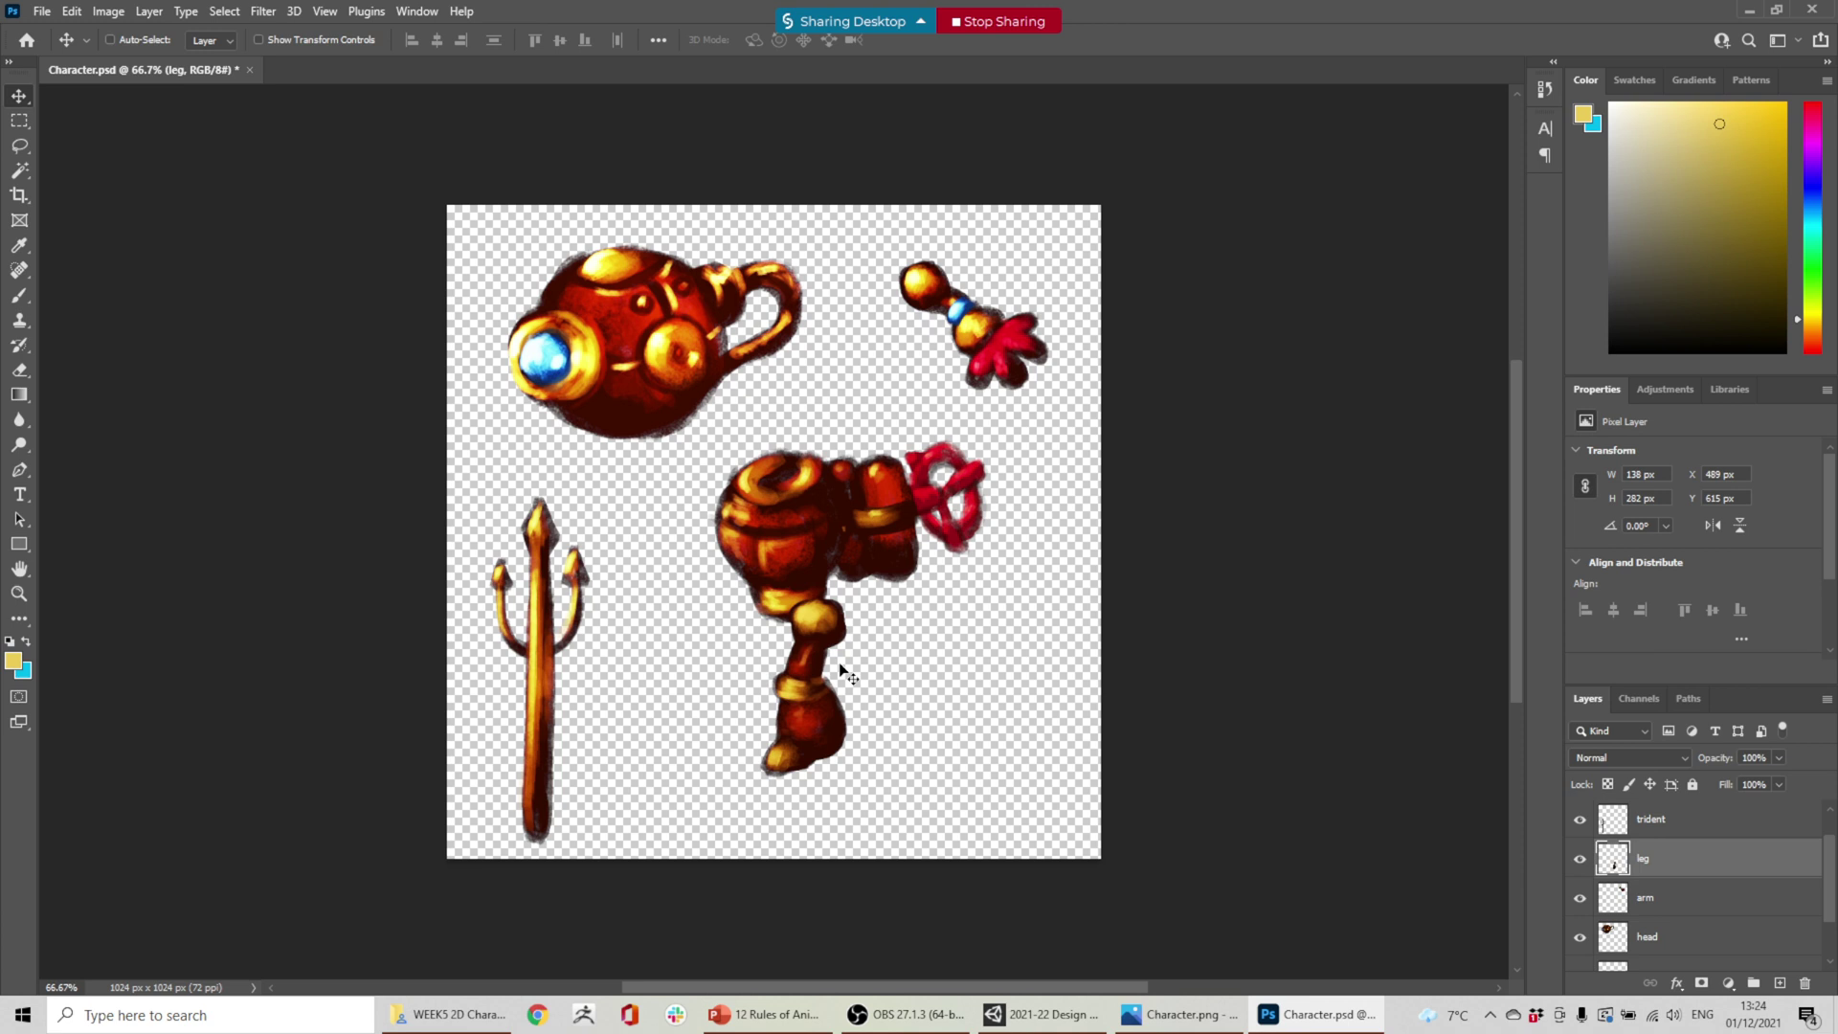
- Move the arm onto the body at about X 558 px, Y 452 px and the head above it at about X 295 px, Y 136 px
{"action": "left_click", "coordinate": [1657, 907]}
{"action": "left_click_drag", "start_coordinate": [978, 352], "coordinate": [892, 577]}
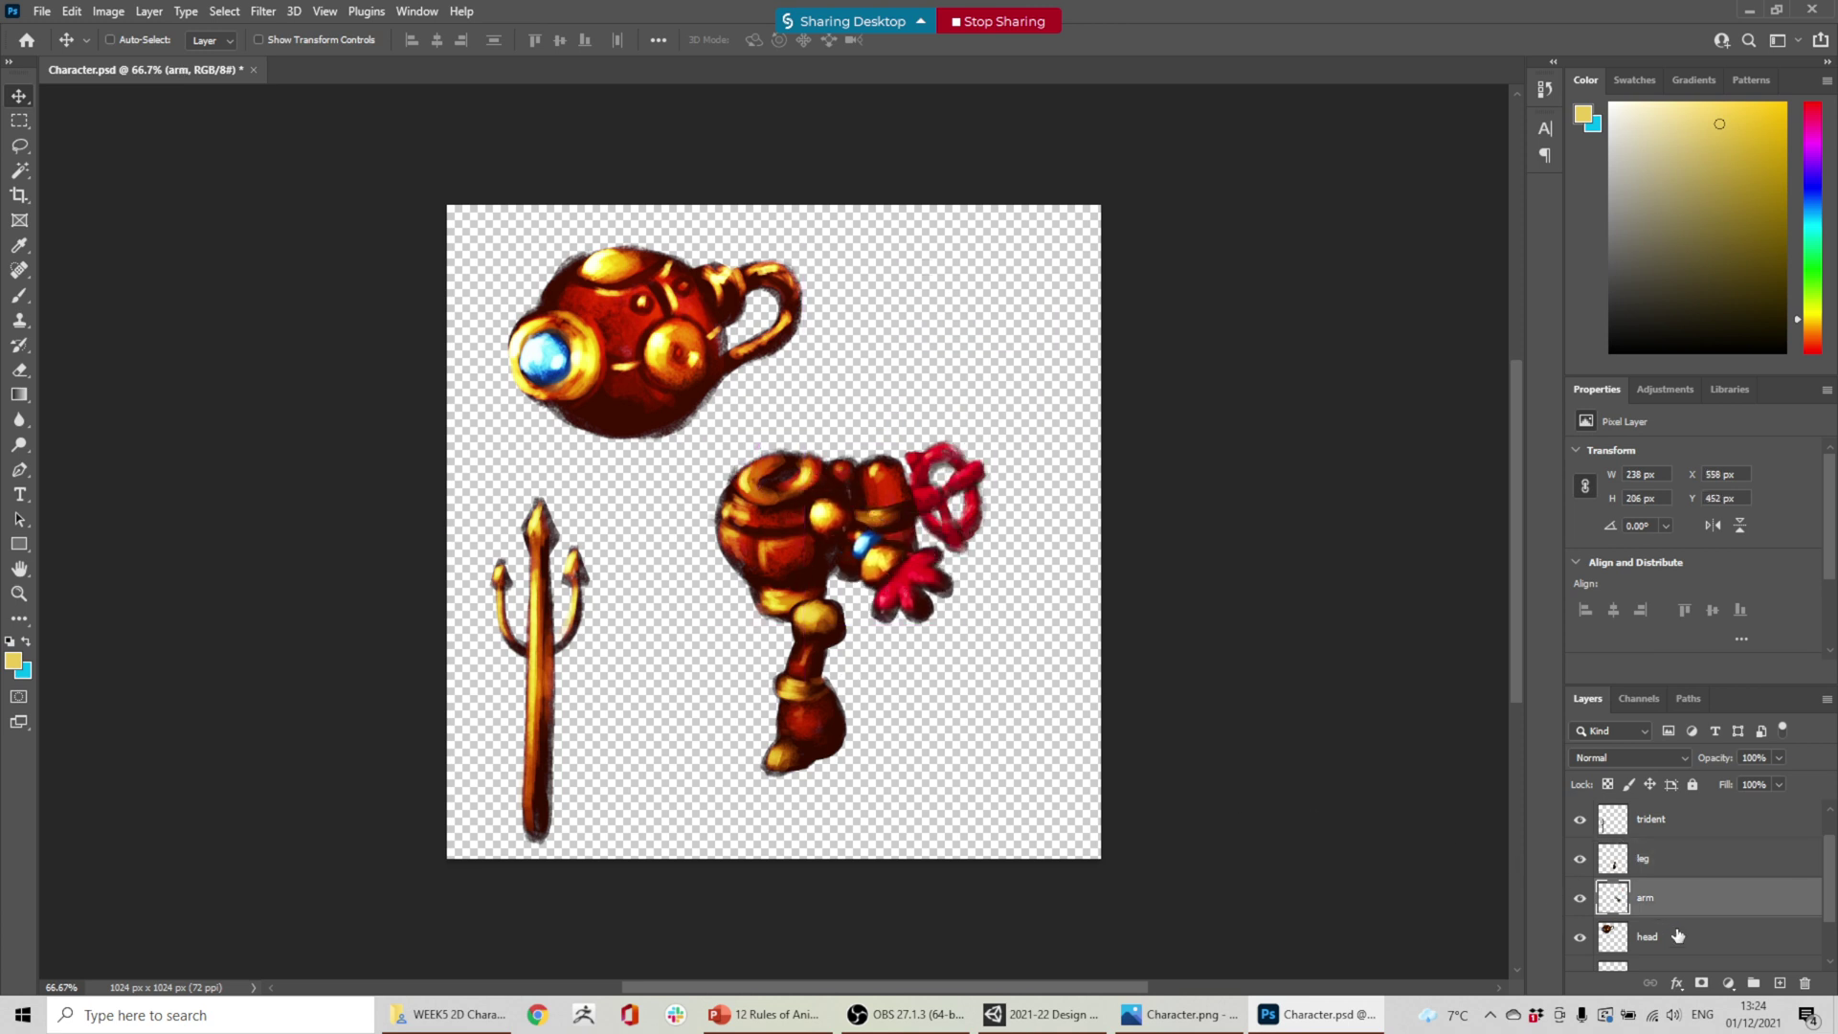
{"action": "left_click", "coordinate": [1647, 936]}
{"action": "left_click_drag", "start_coordinate": [661, 328], "coordinate": [790, 375]}
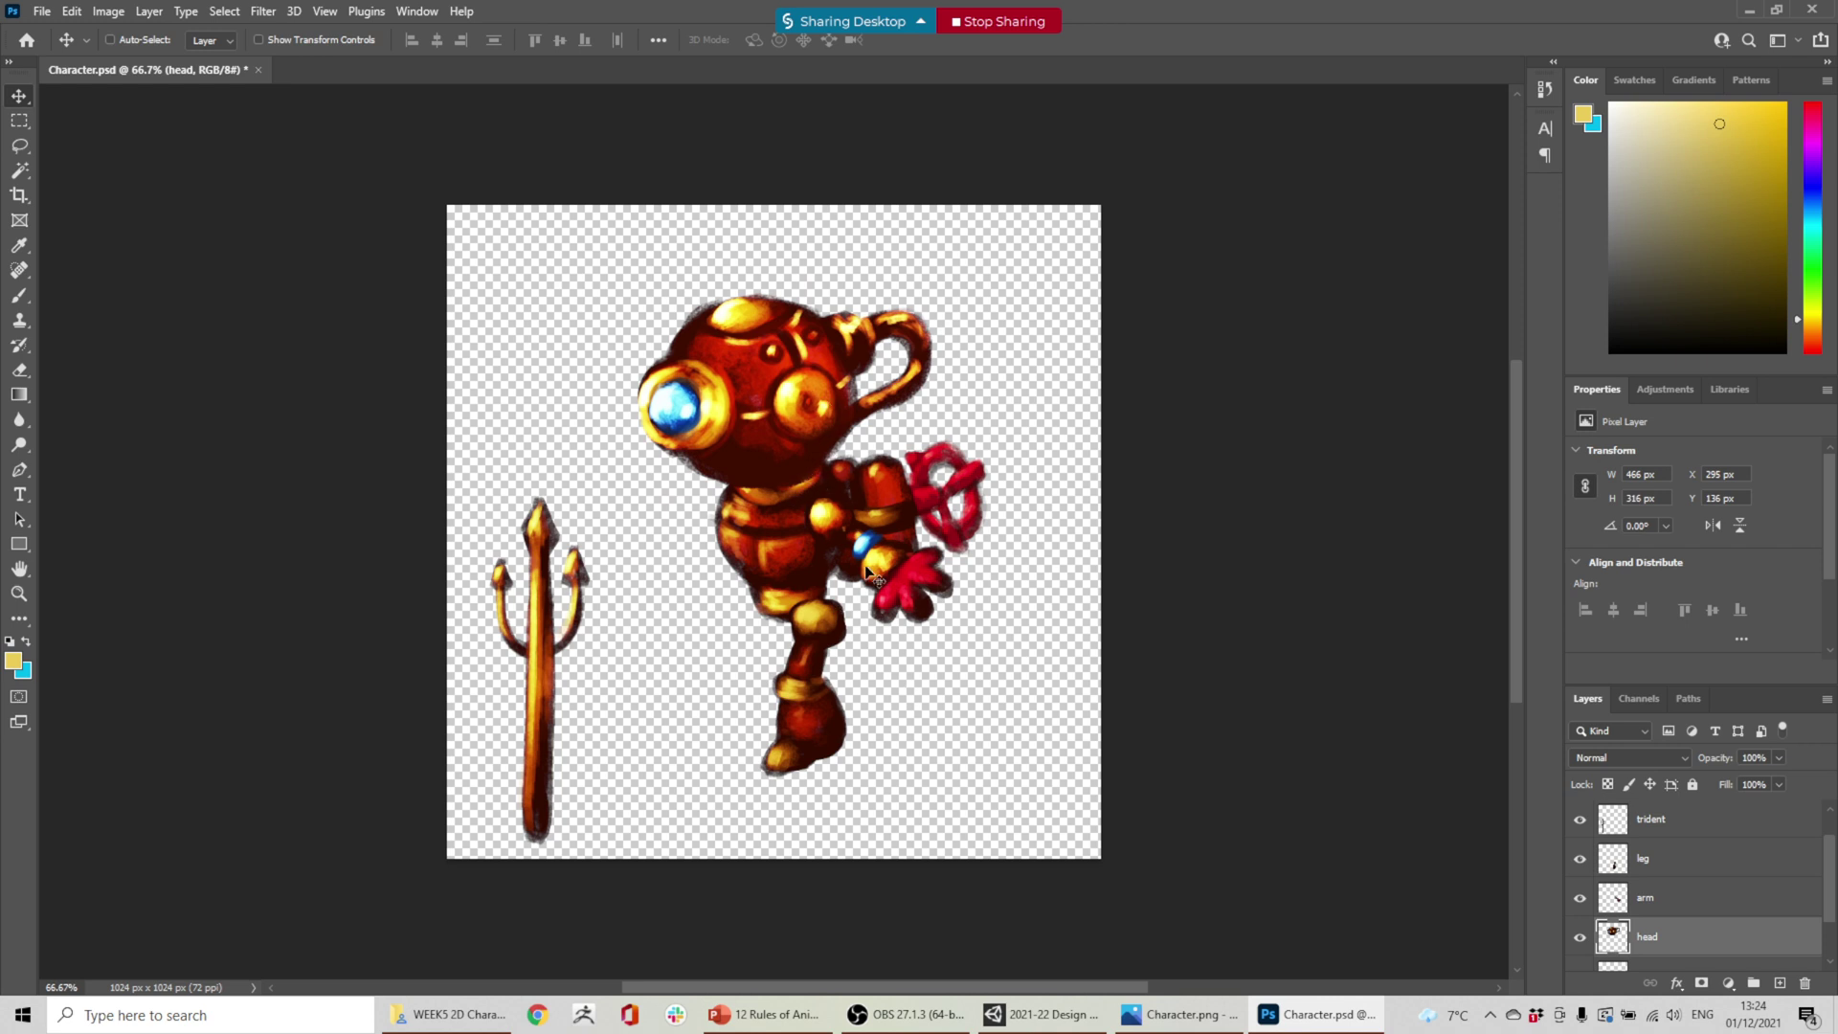
- Show the Layer 1 background briefly to check the assembled, brightened character against it, and hide it again
{"action": "scroll", "coordinate": [1594, 891], "scroll_direction": "down", "scroll_amount": 2}
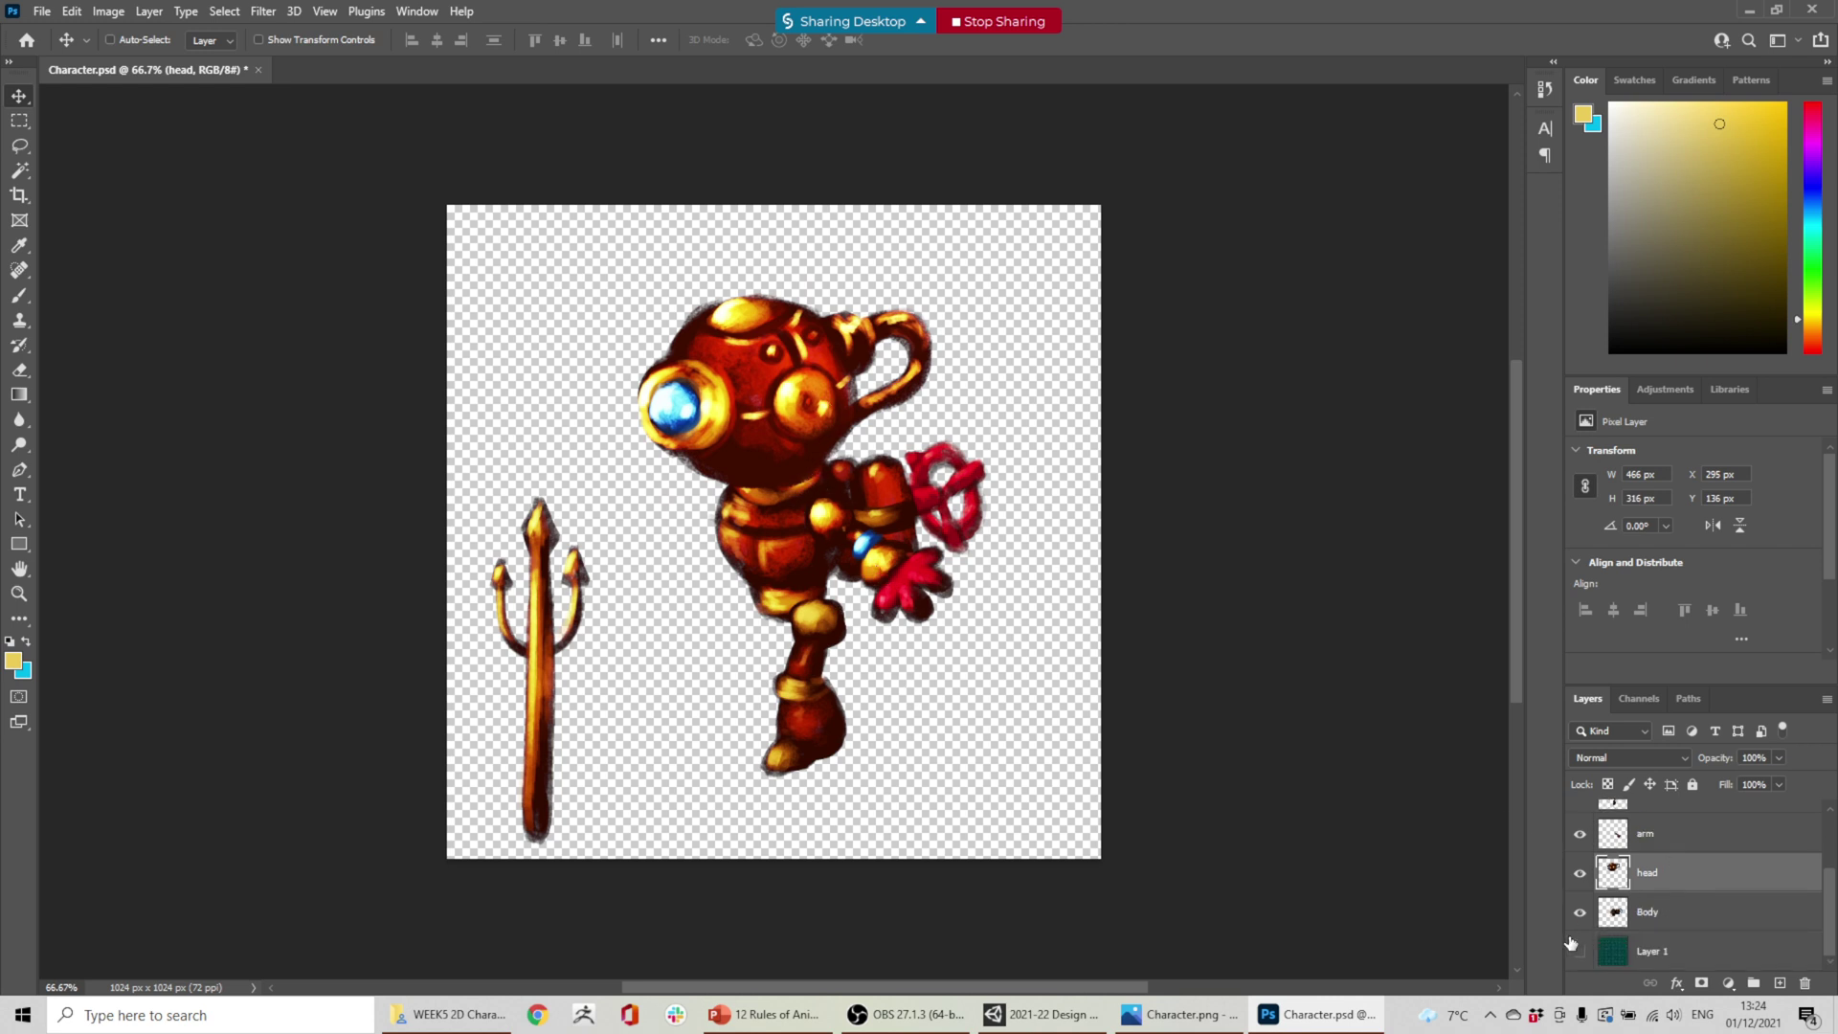
{"action": "left_click", "coordinate": [1582, 951]}
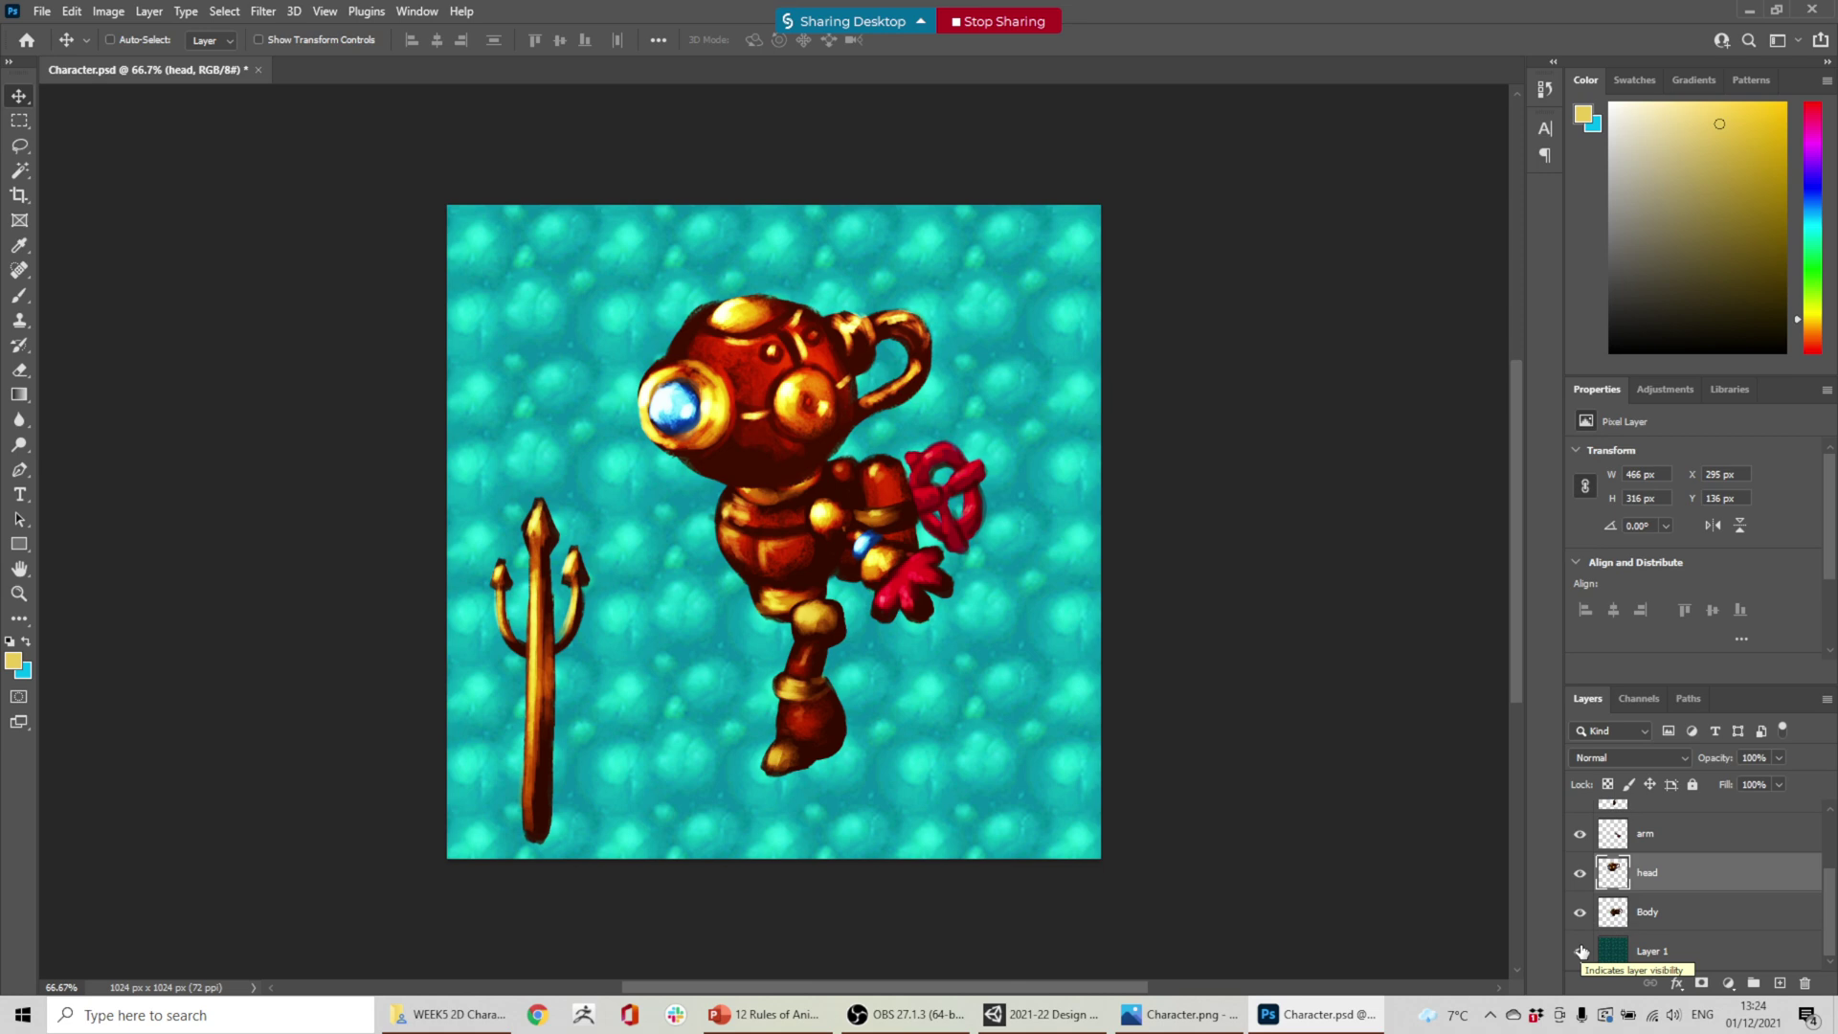
{"action": "left_click", "coordinate": [1582, 950]}
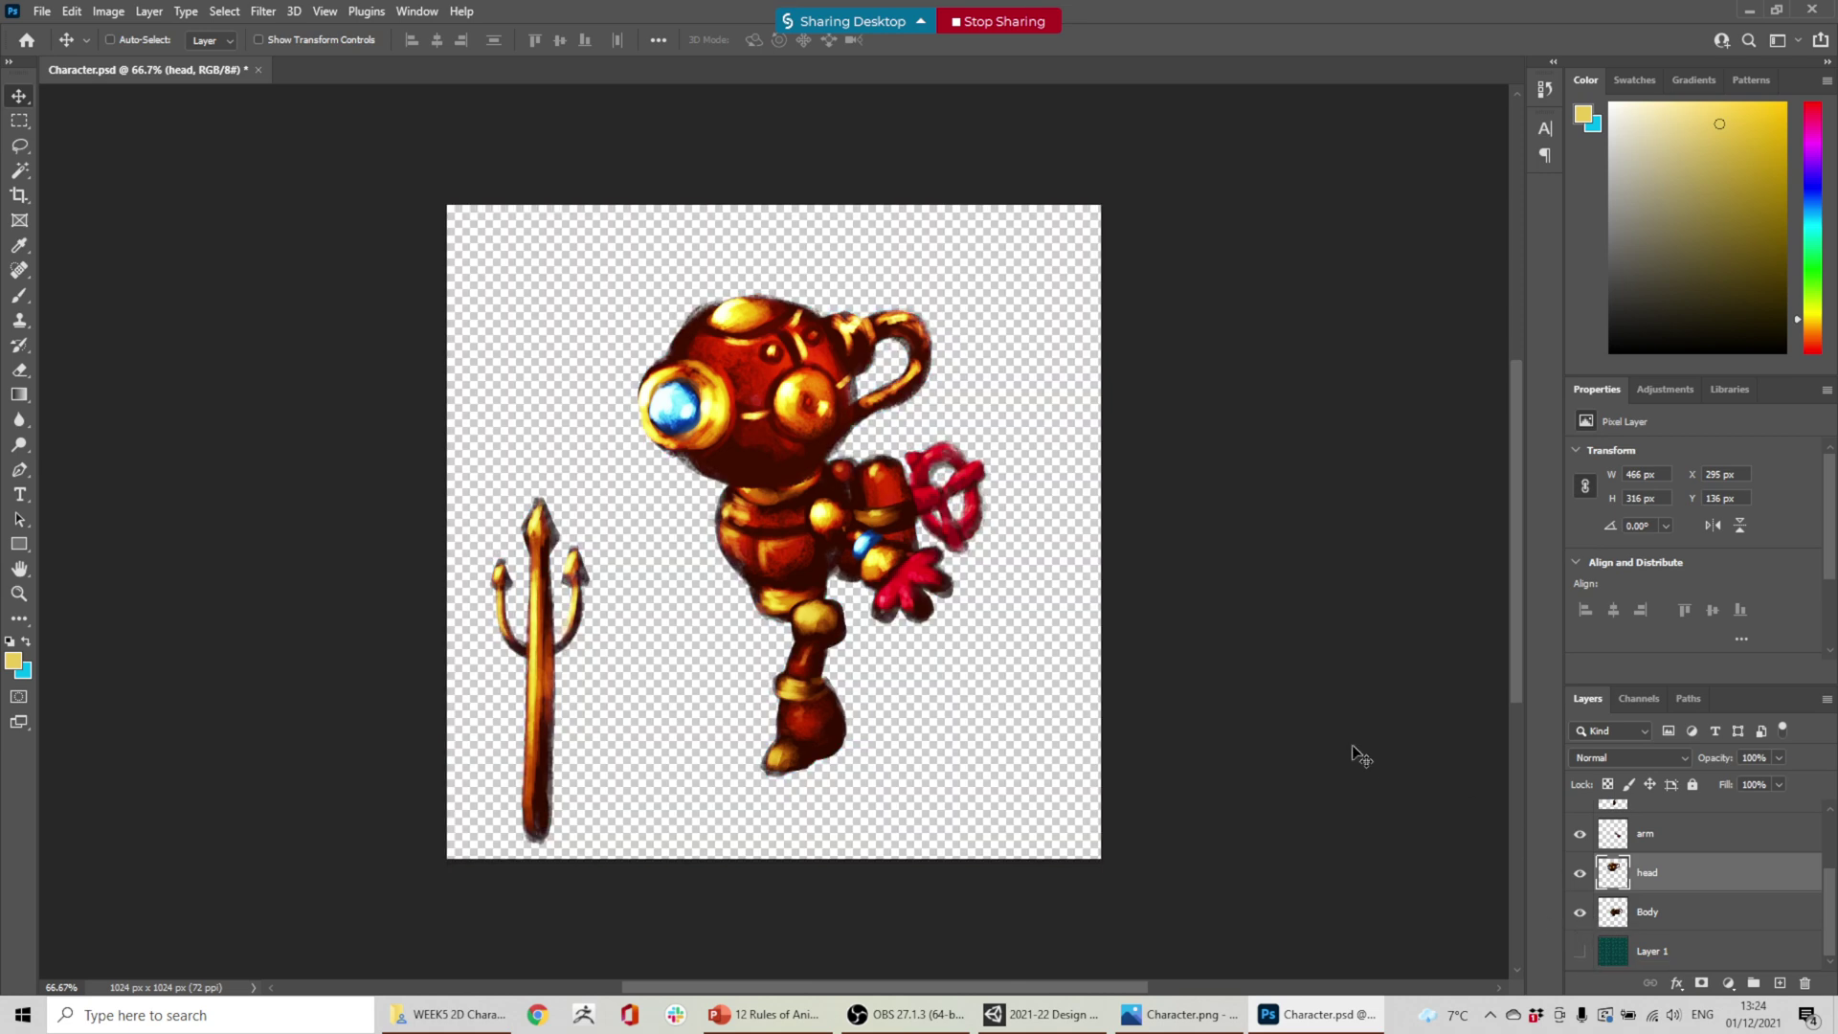
- Undo the moves of the head, arm and leg so the parts are spread out separately again
{"action": "key", "text": "ctrl+z"}
{"action": "key", "text": "ctrl+z"}
{"action": "key", "text": "ctrl+z"}
{"action": "key", "text": "ctrl+z"}
{"action": "key", "text": "ctrl+z"}
{"action": "key", "text": "ctrl+z"}
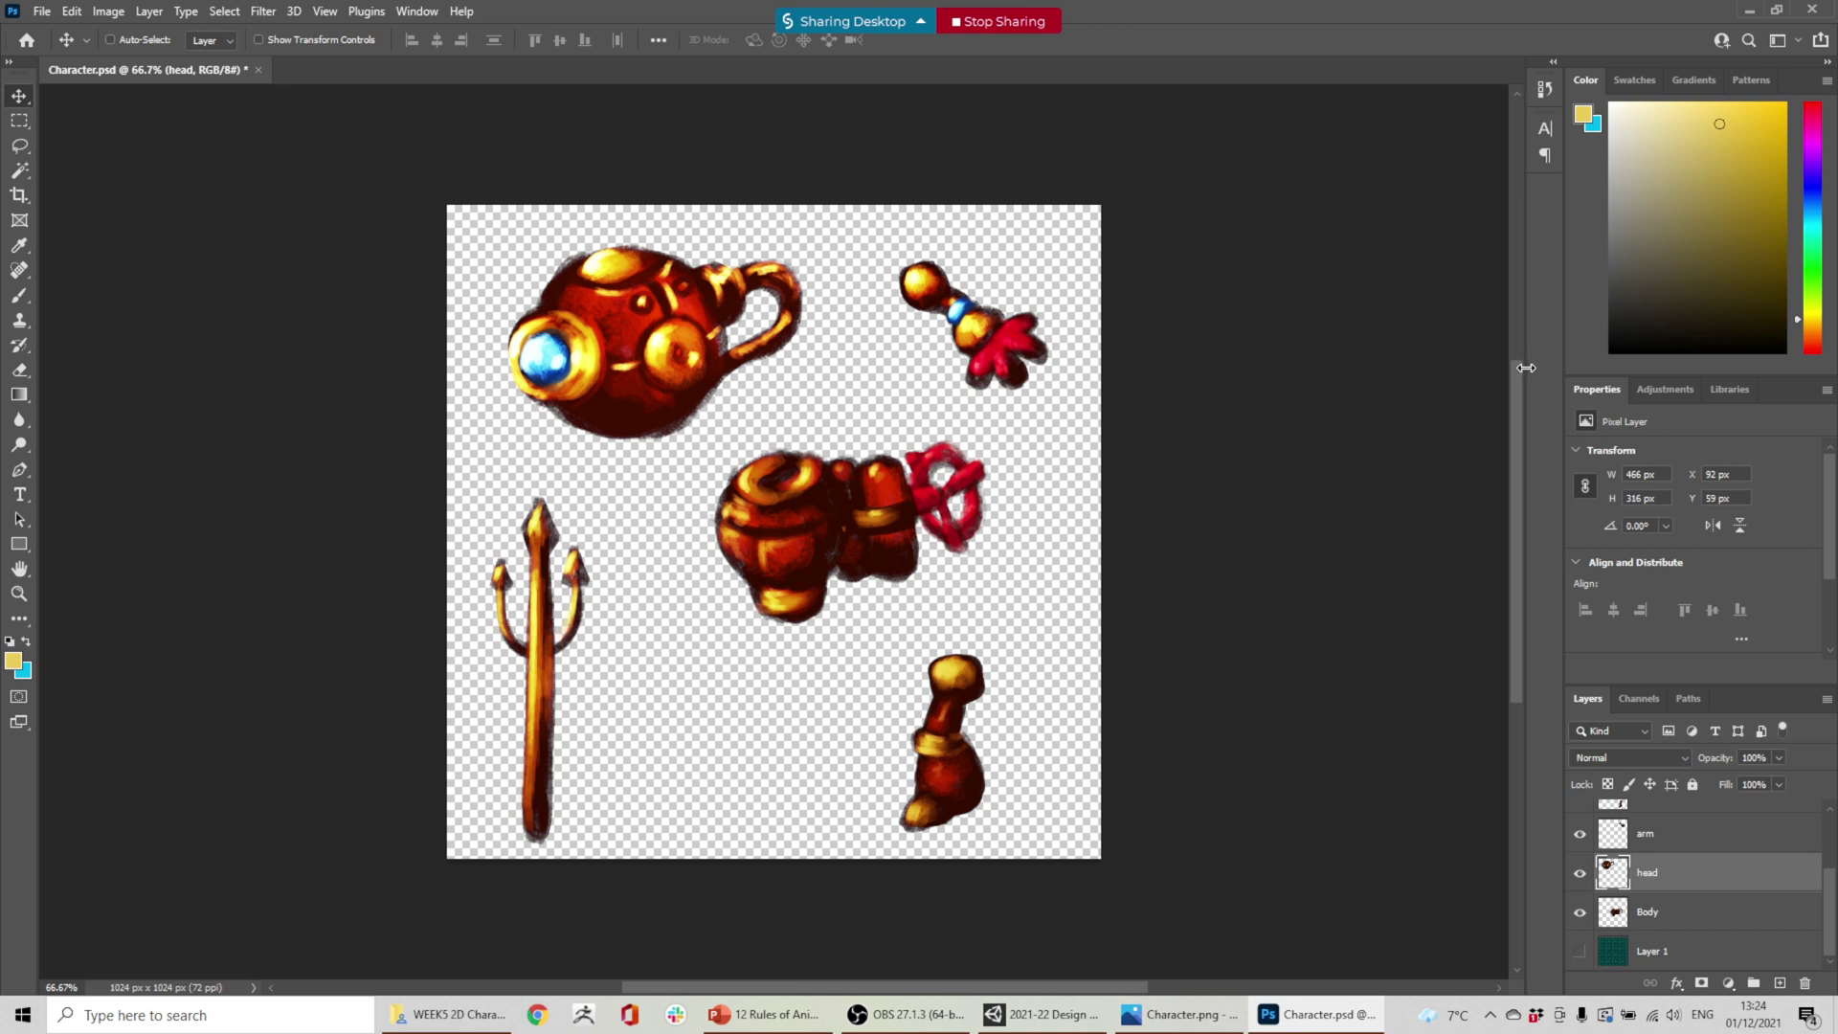
- Try moving the head layer around the canvas and undo the repositioning
{"action": "mouse_move", "coordinate": [698, 326]}
{"action": "left_mouse_down"}
{"action": "mouse_move", "coordinate": [707, 347]}
{"action": "mouse_move", "coordinate": [685, 351]}
{"action": "left_mouse_up"}
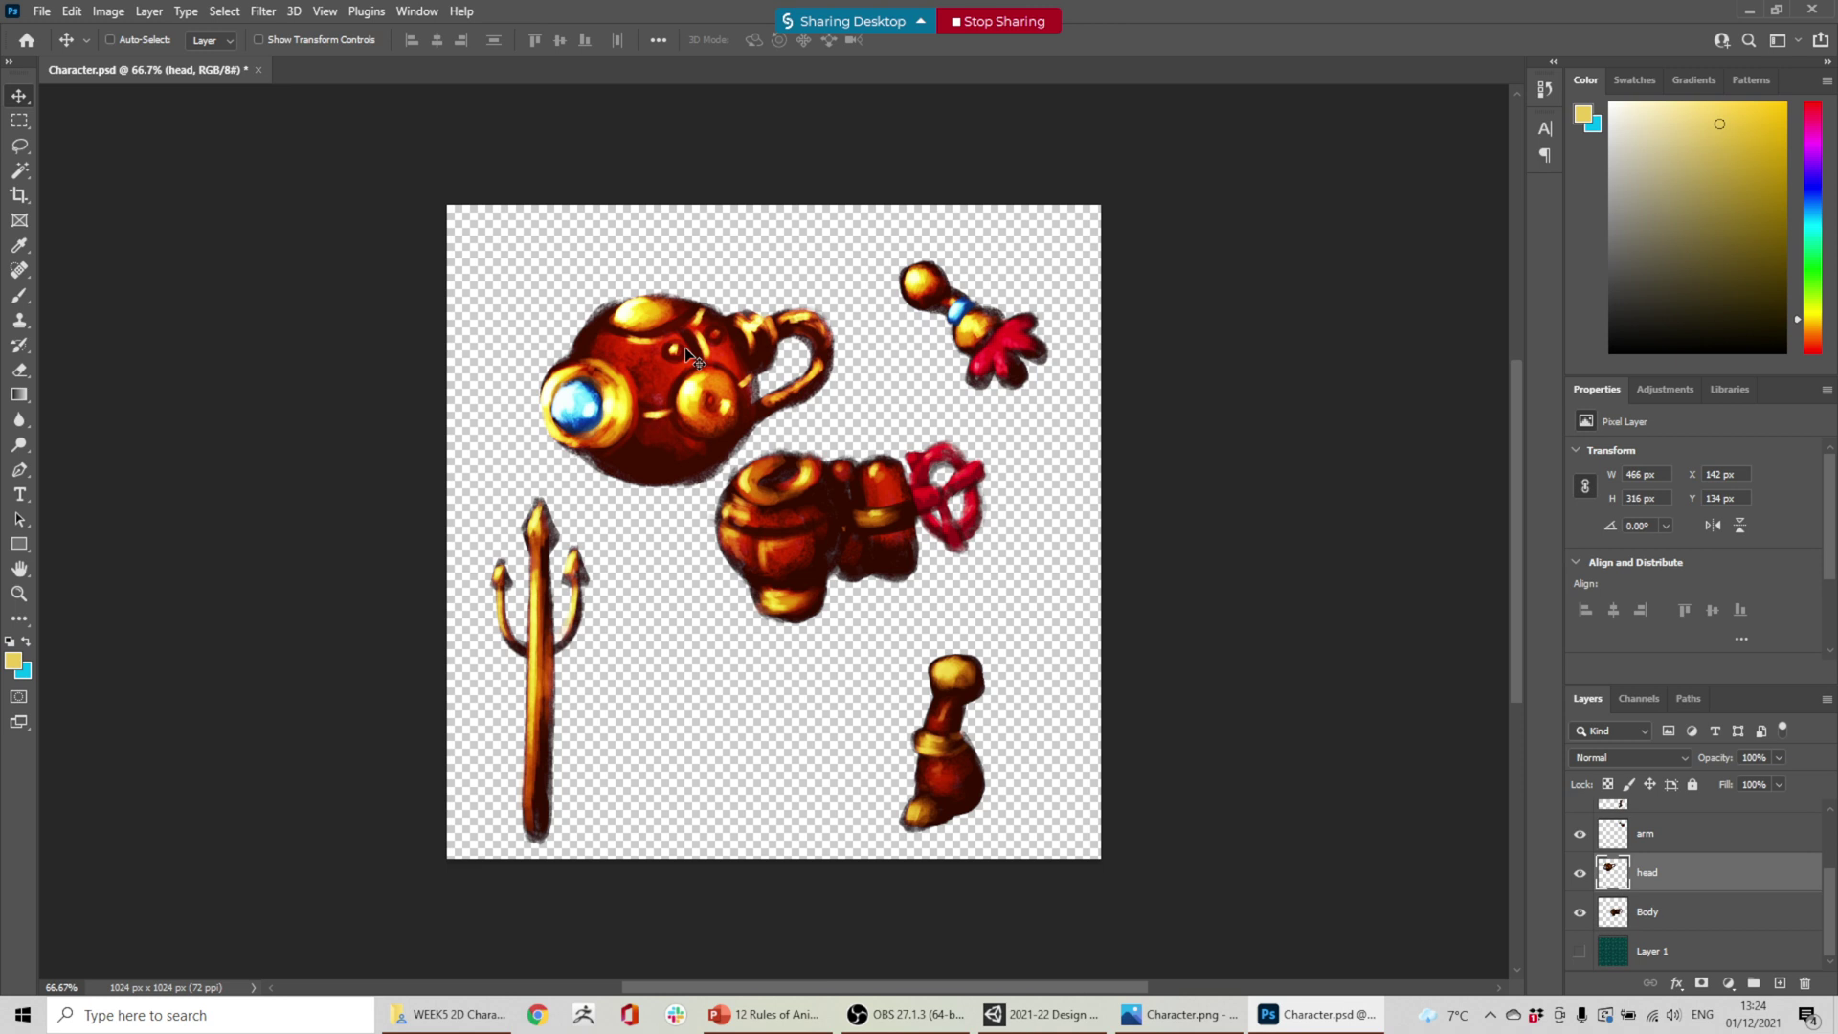
{"action": "left_click_drag", "start_coordinate": [686, 347], "coordinate": [642, 337]}
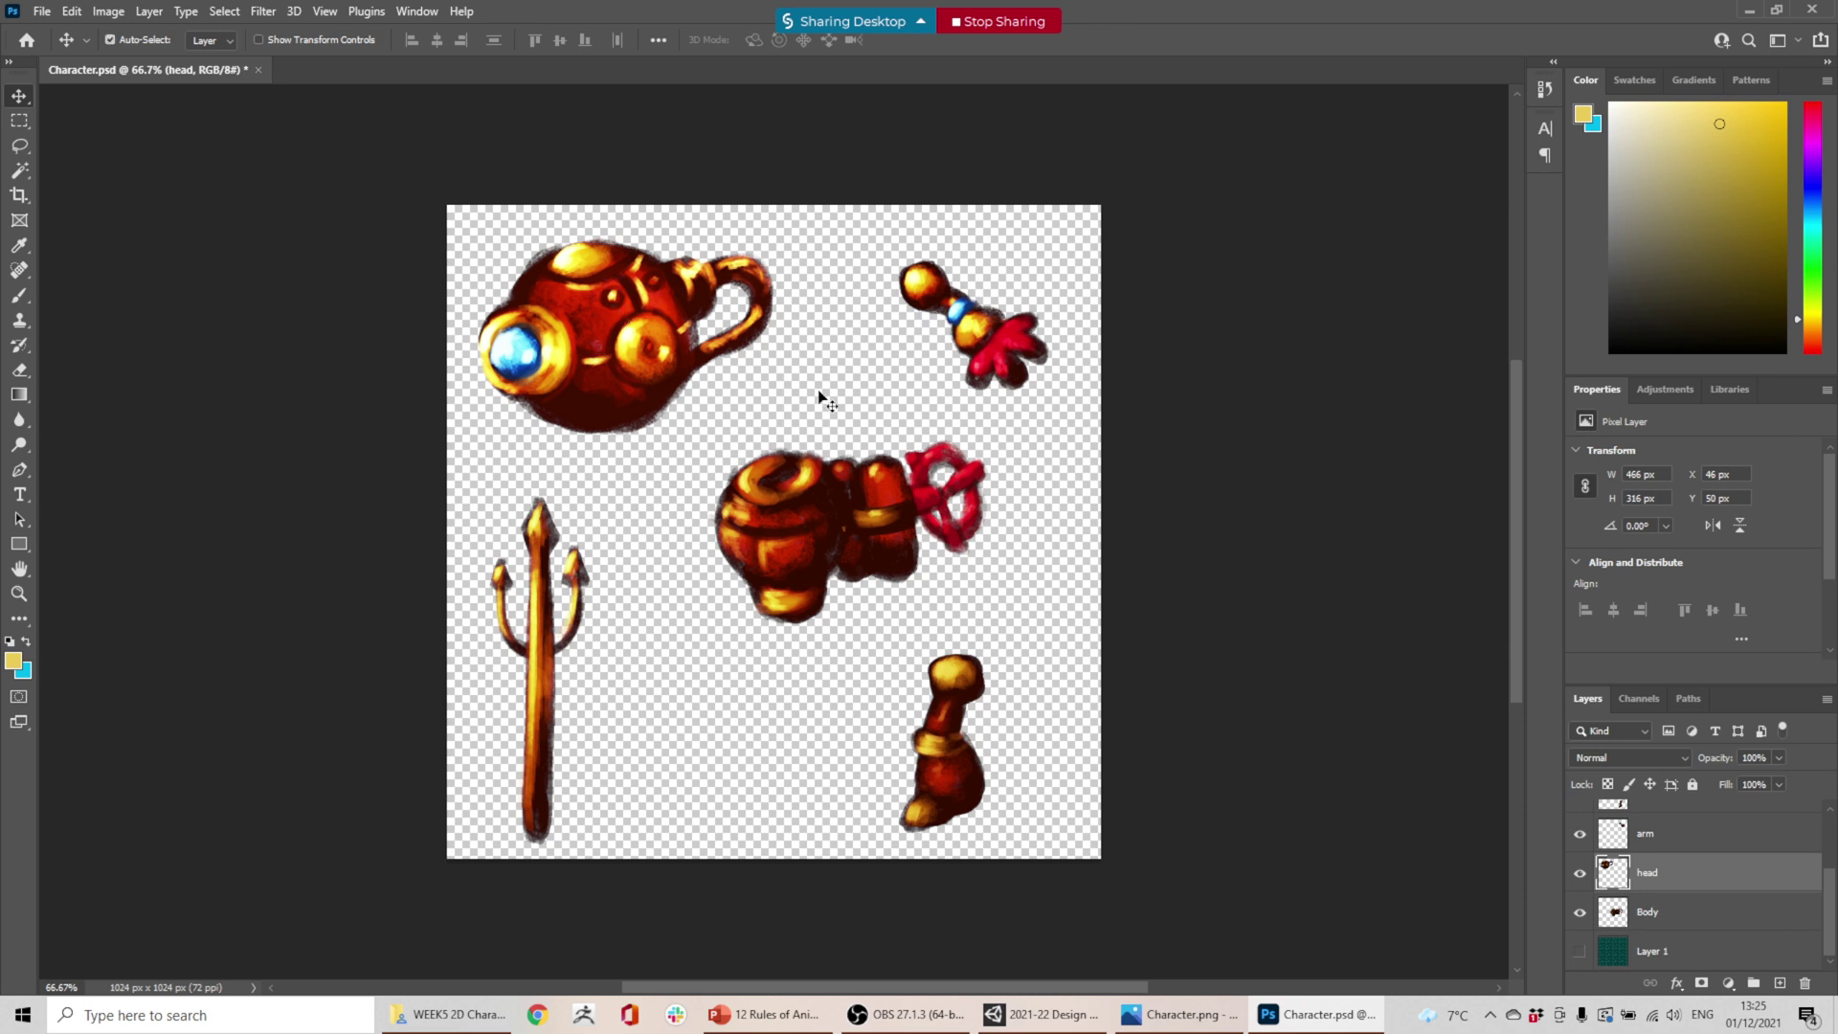
{"action": "key", "text": "ctrl+z"}
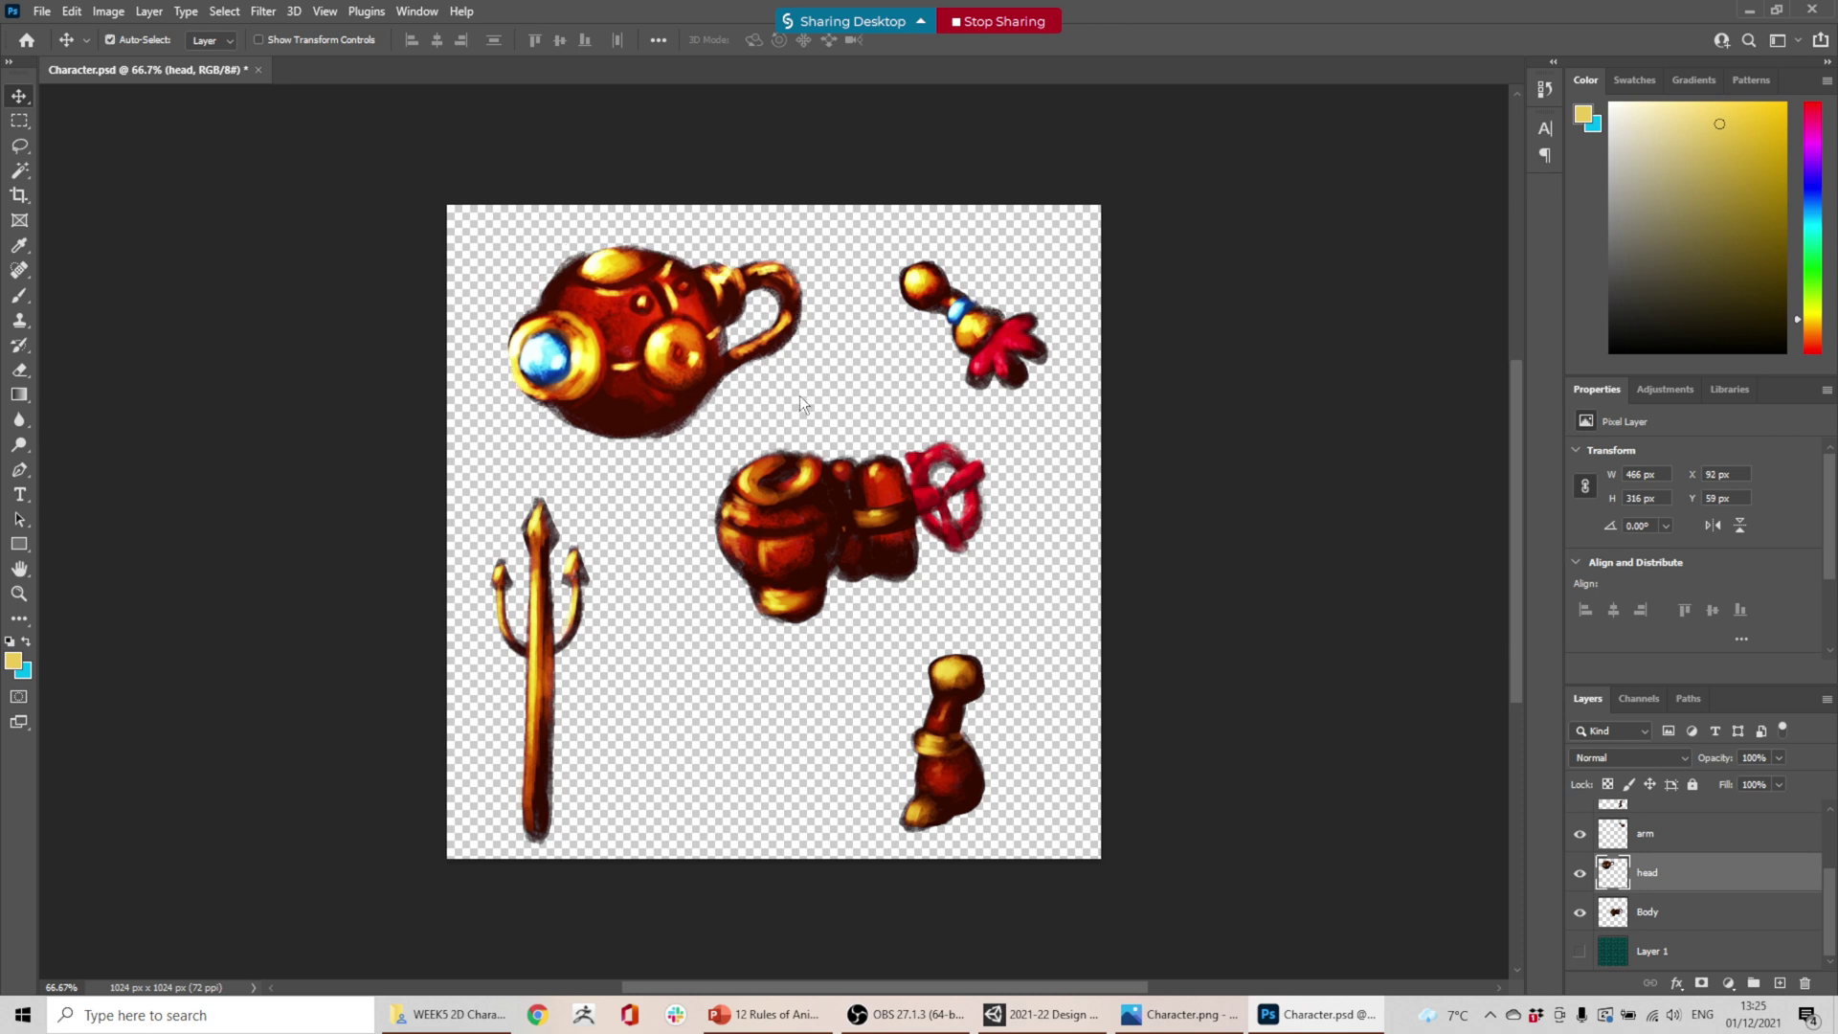
- Save a copy of the artwork as a PNG over the existing Character.png, accepting the default PNG options
{"action": "key", "text": "ctrl+alt+s"}
{"action": "left_click", "coordinate": [201, 442]}
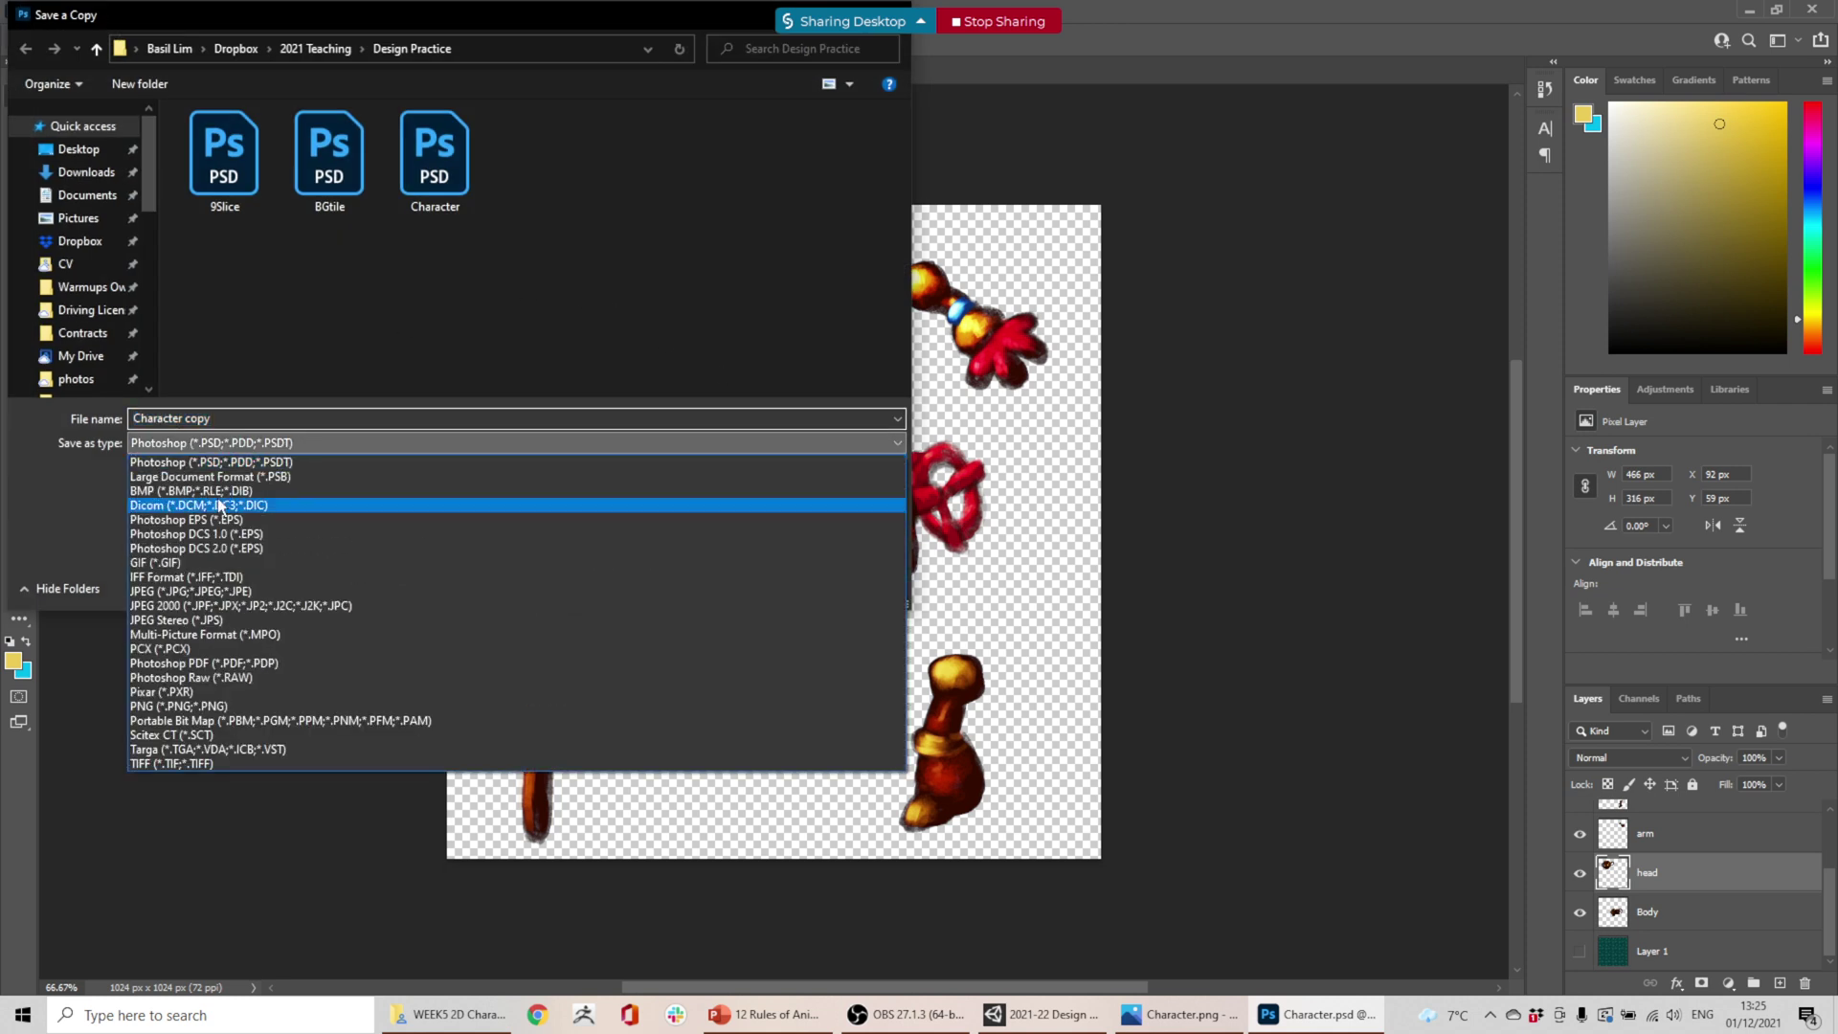
{"action": "left_click", "coordinate": [233, 707]}
{"action": "double_click", "coordinate": [329, 153]}
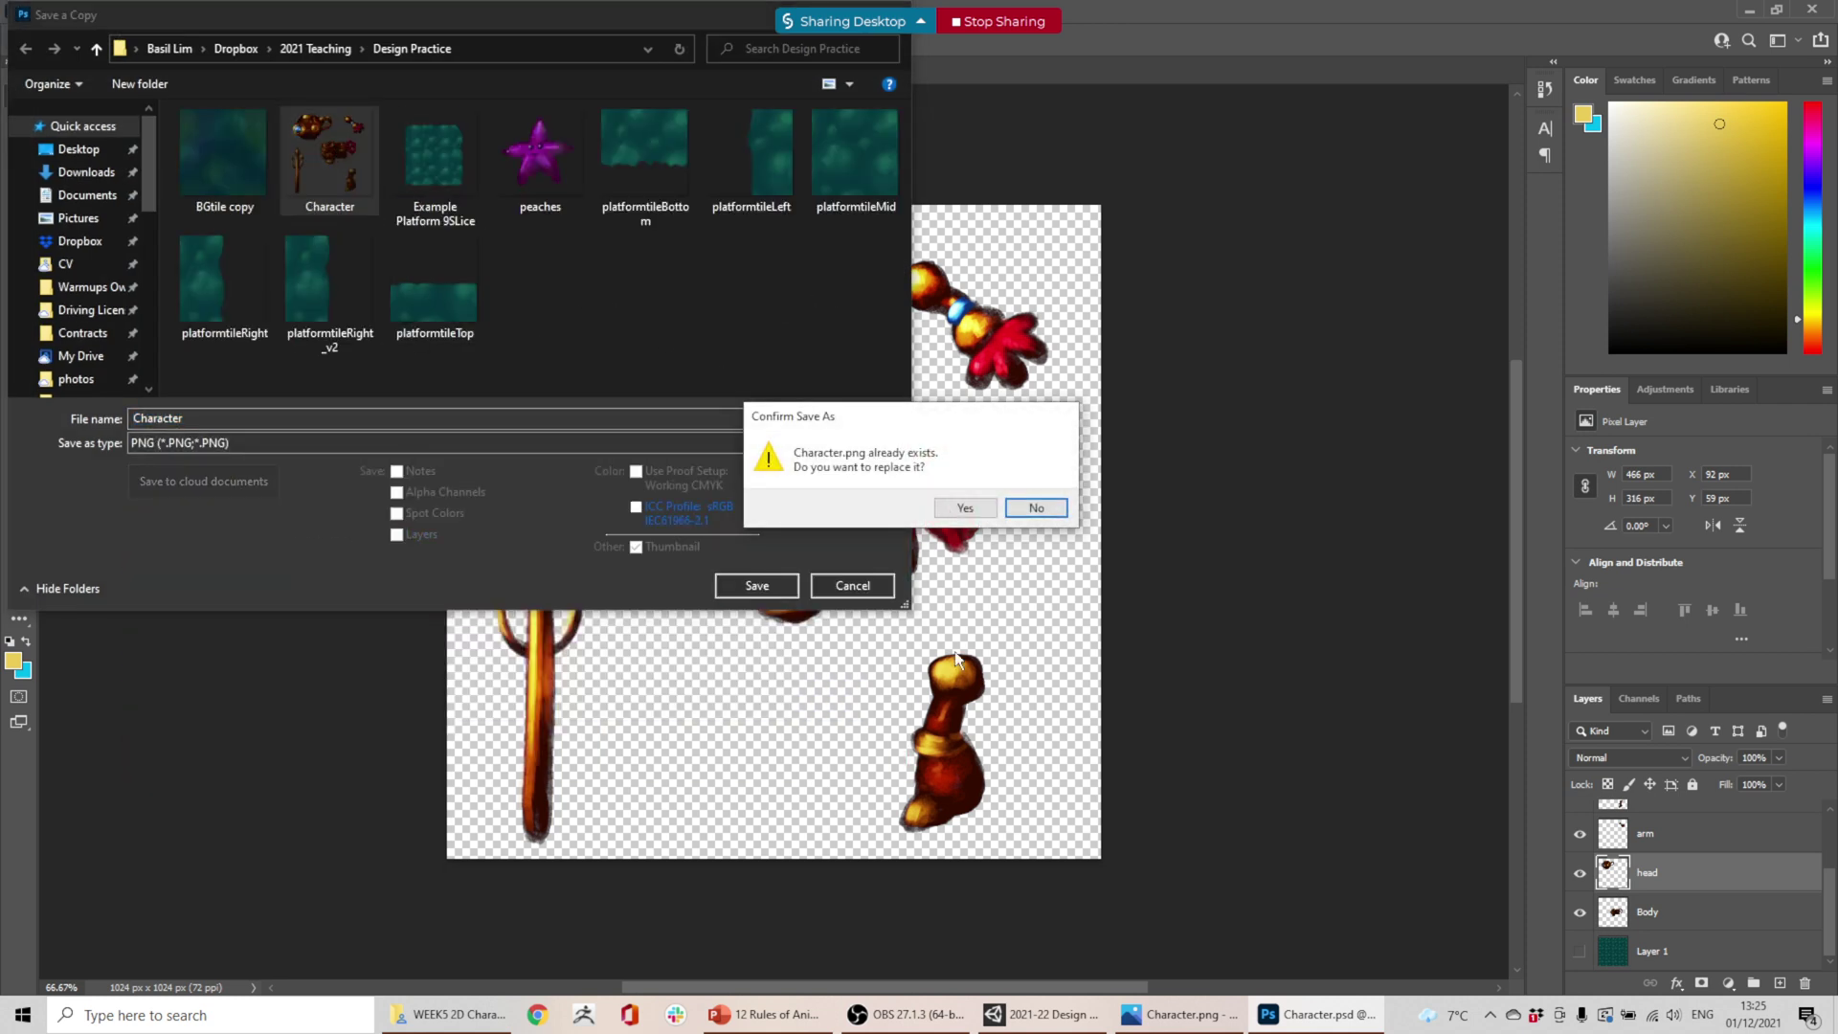
{"action": "left_click", "coordinate": [966, 507]}
{"action": "left_click", "coordinate": [1034, 296]}
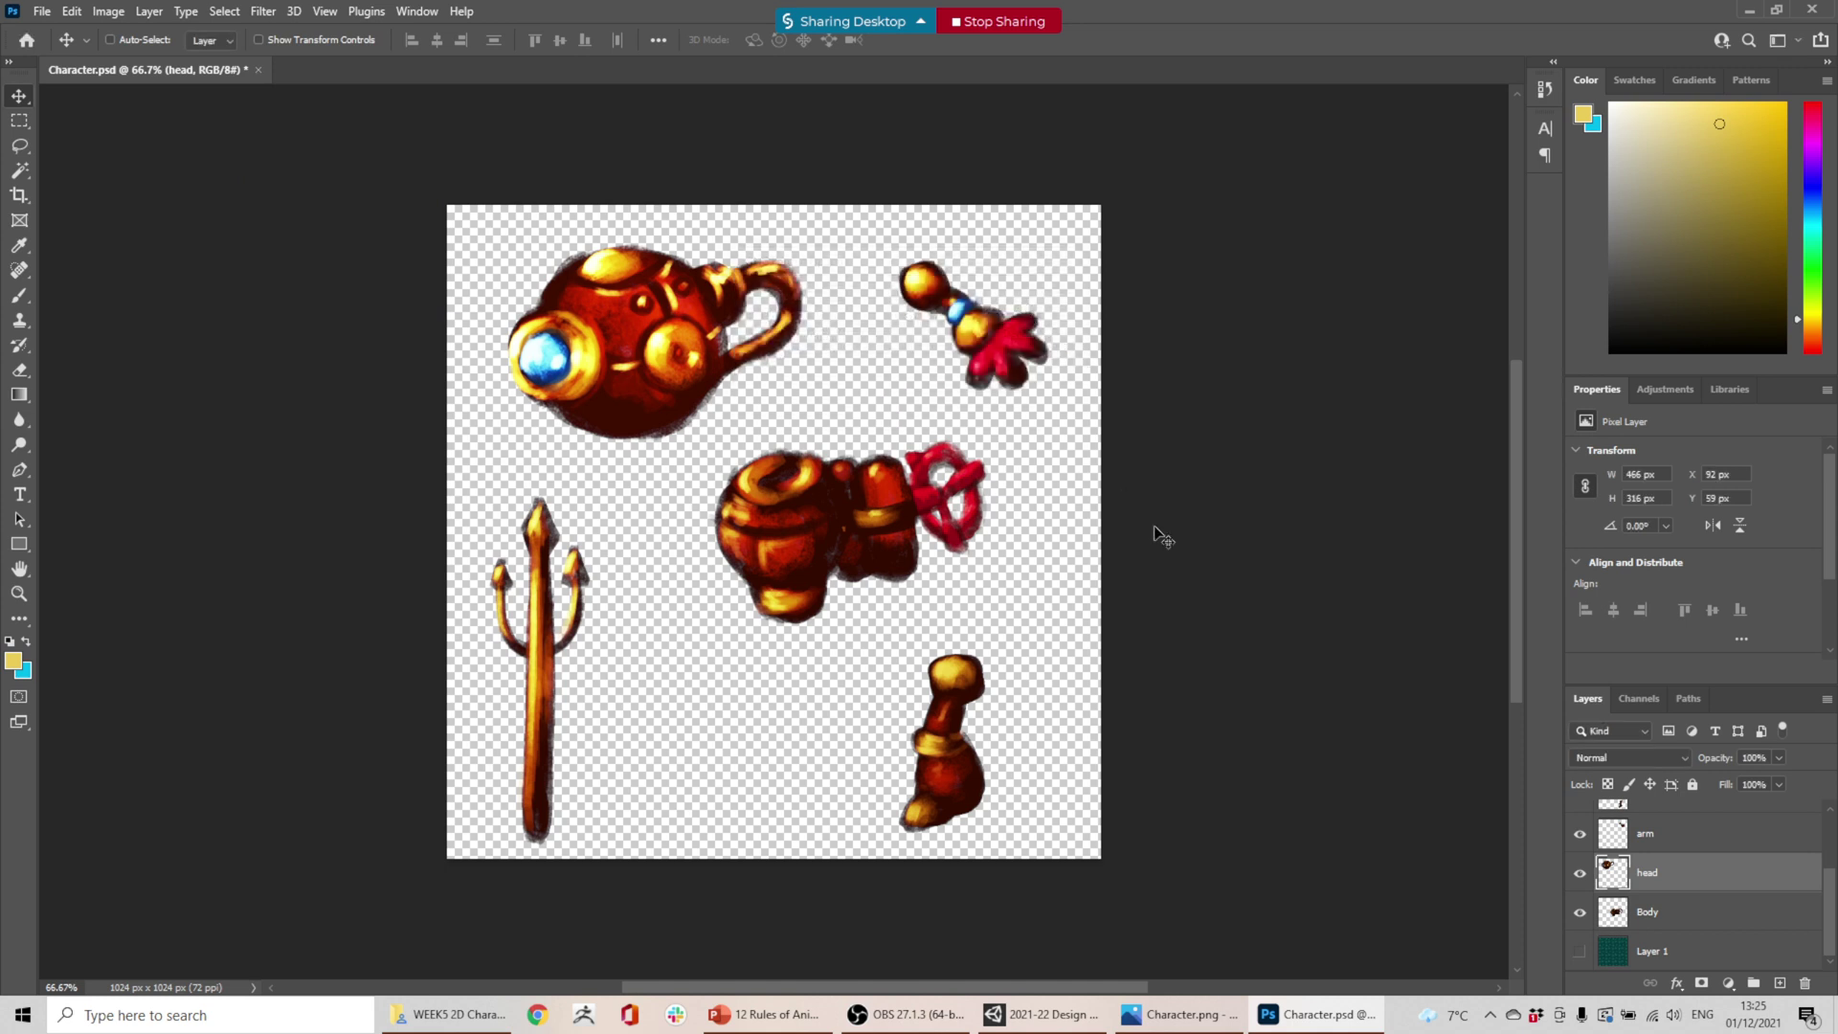
- Close the Character.psd document, minimise Photoshop and switch back to Unity
{"action": "key", "text": "ctrl+w"}
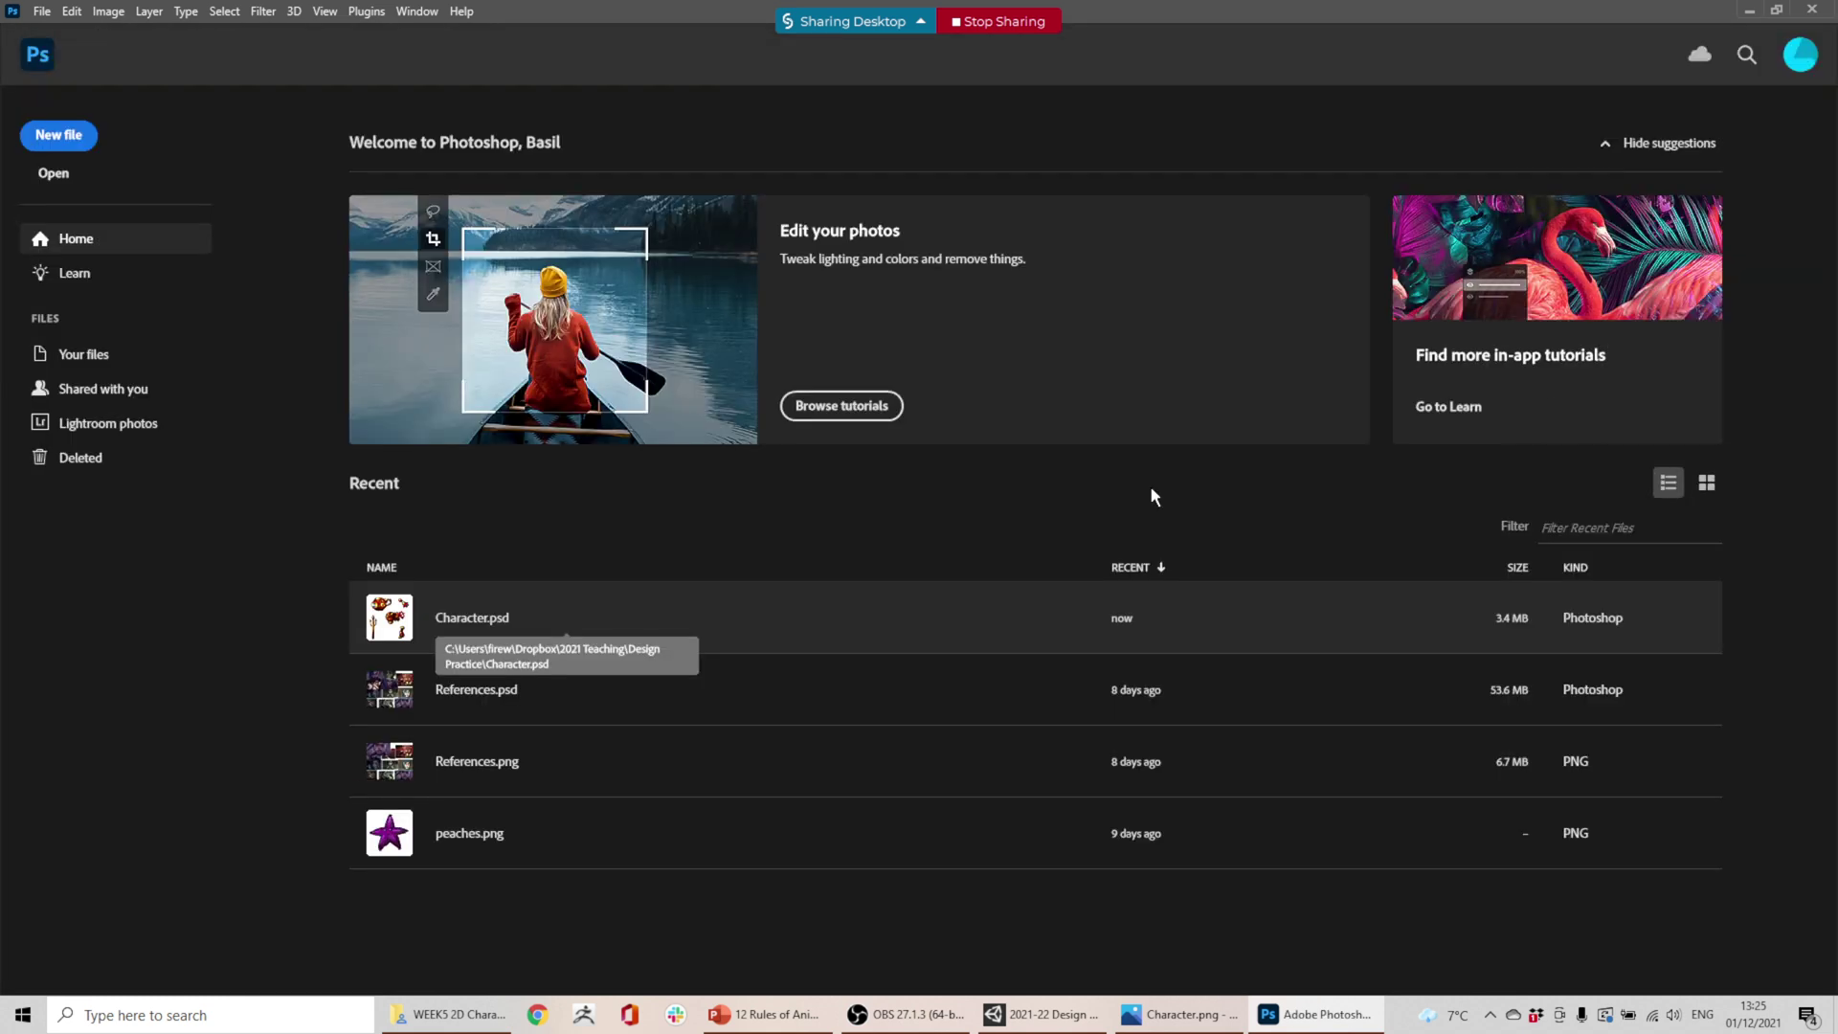
{"action": "left_click", "coordinate": [1750, 12]}
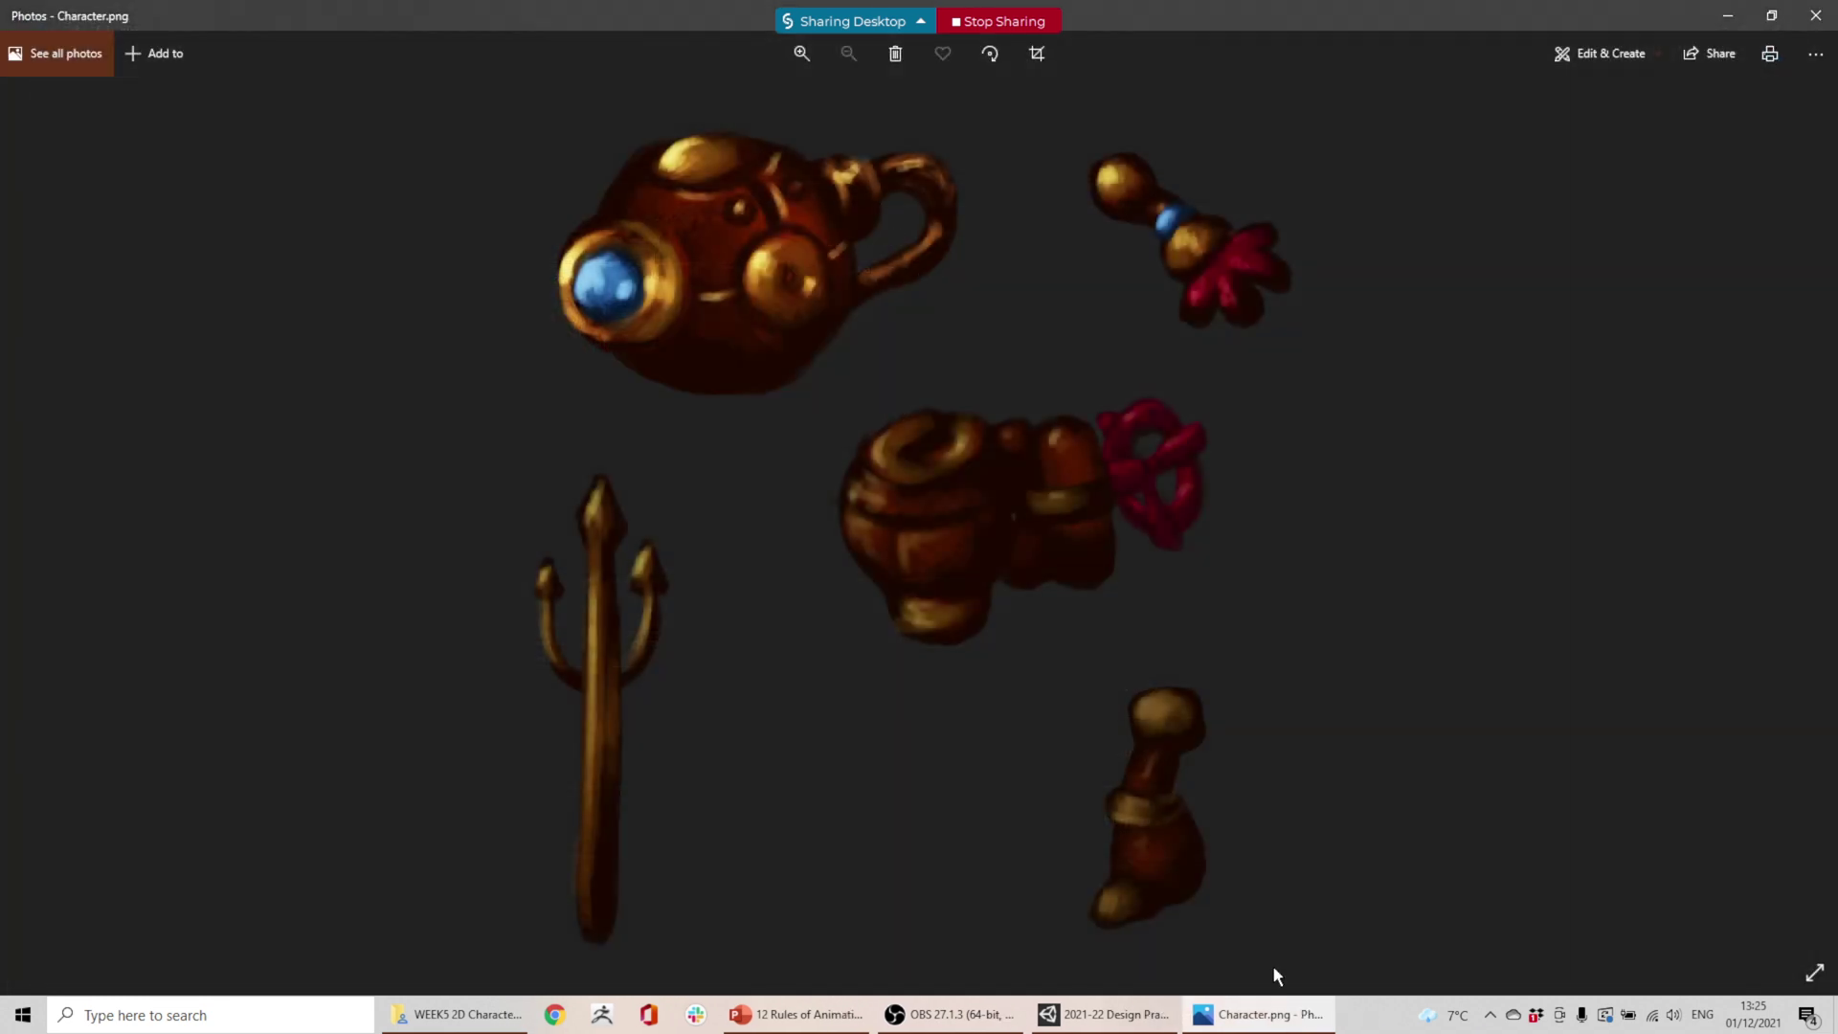
{"action": "left_click", "coordinate": [1111, 1015]}
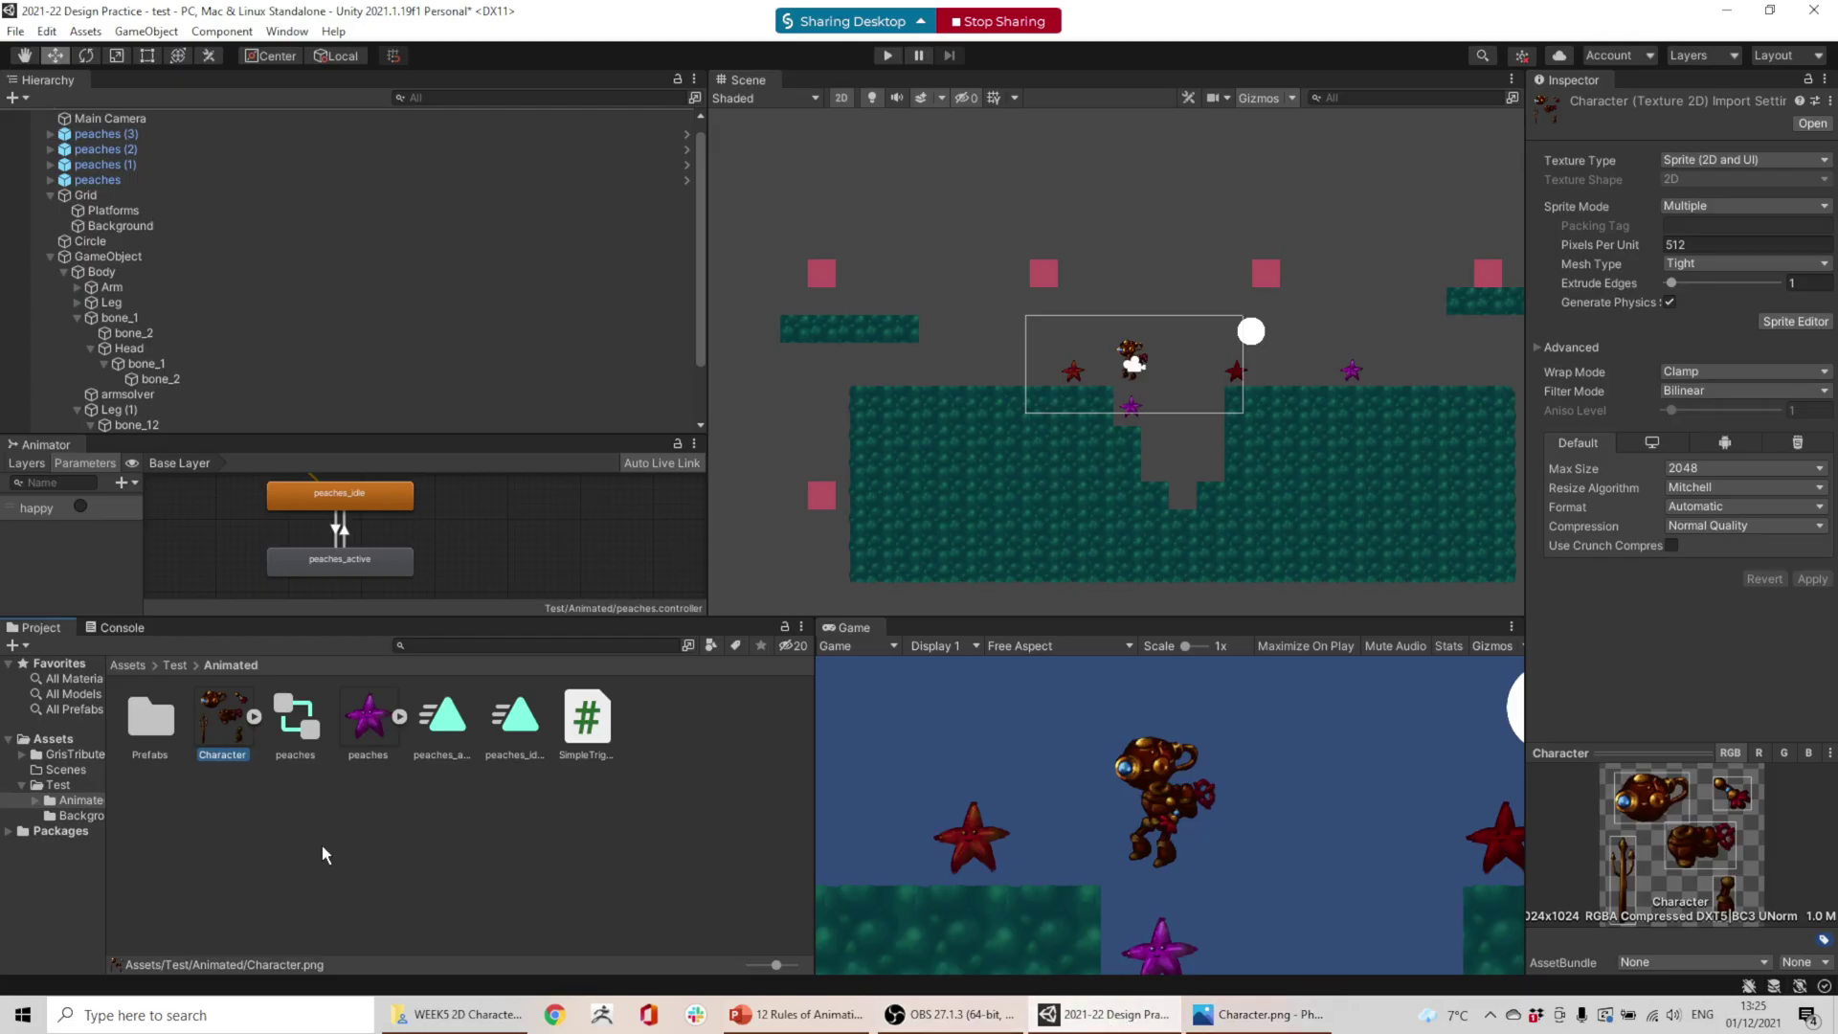
- Delete the character's GameObject from the scene and the Character.png asset from the Animated folder
{"action": "left_click", "coordinate": [227, 840]}
{"action": "left_click", "coordinate": [113, 257]}
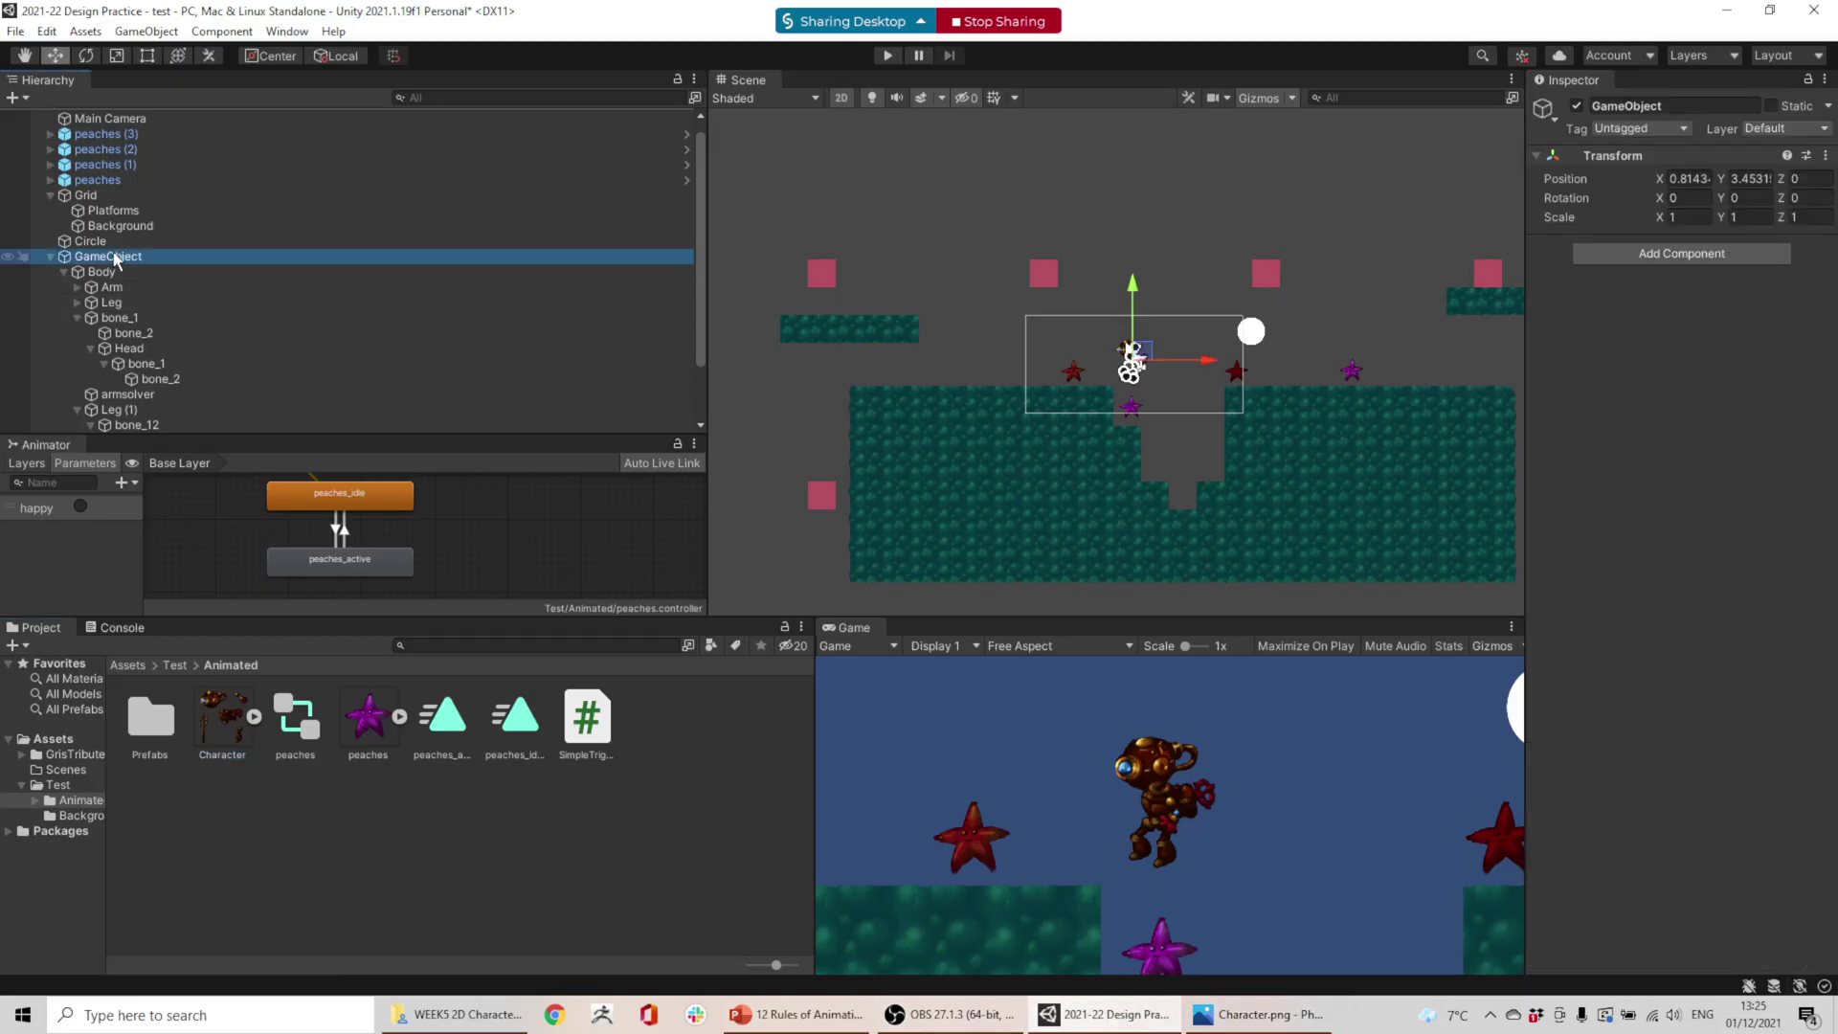
{"action": "key", "text": "Delete"}
{"action": "left_click", "coordinate": [226, 731]}
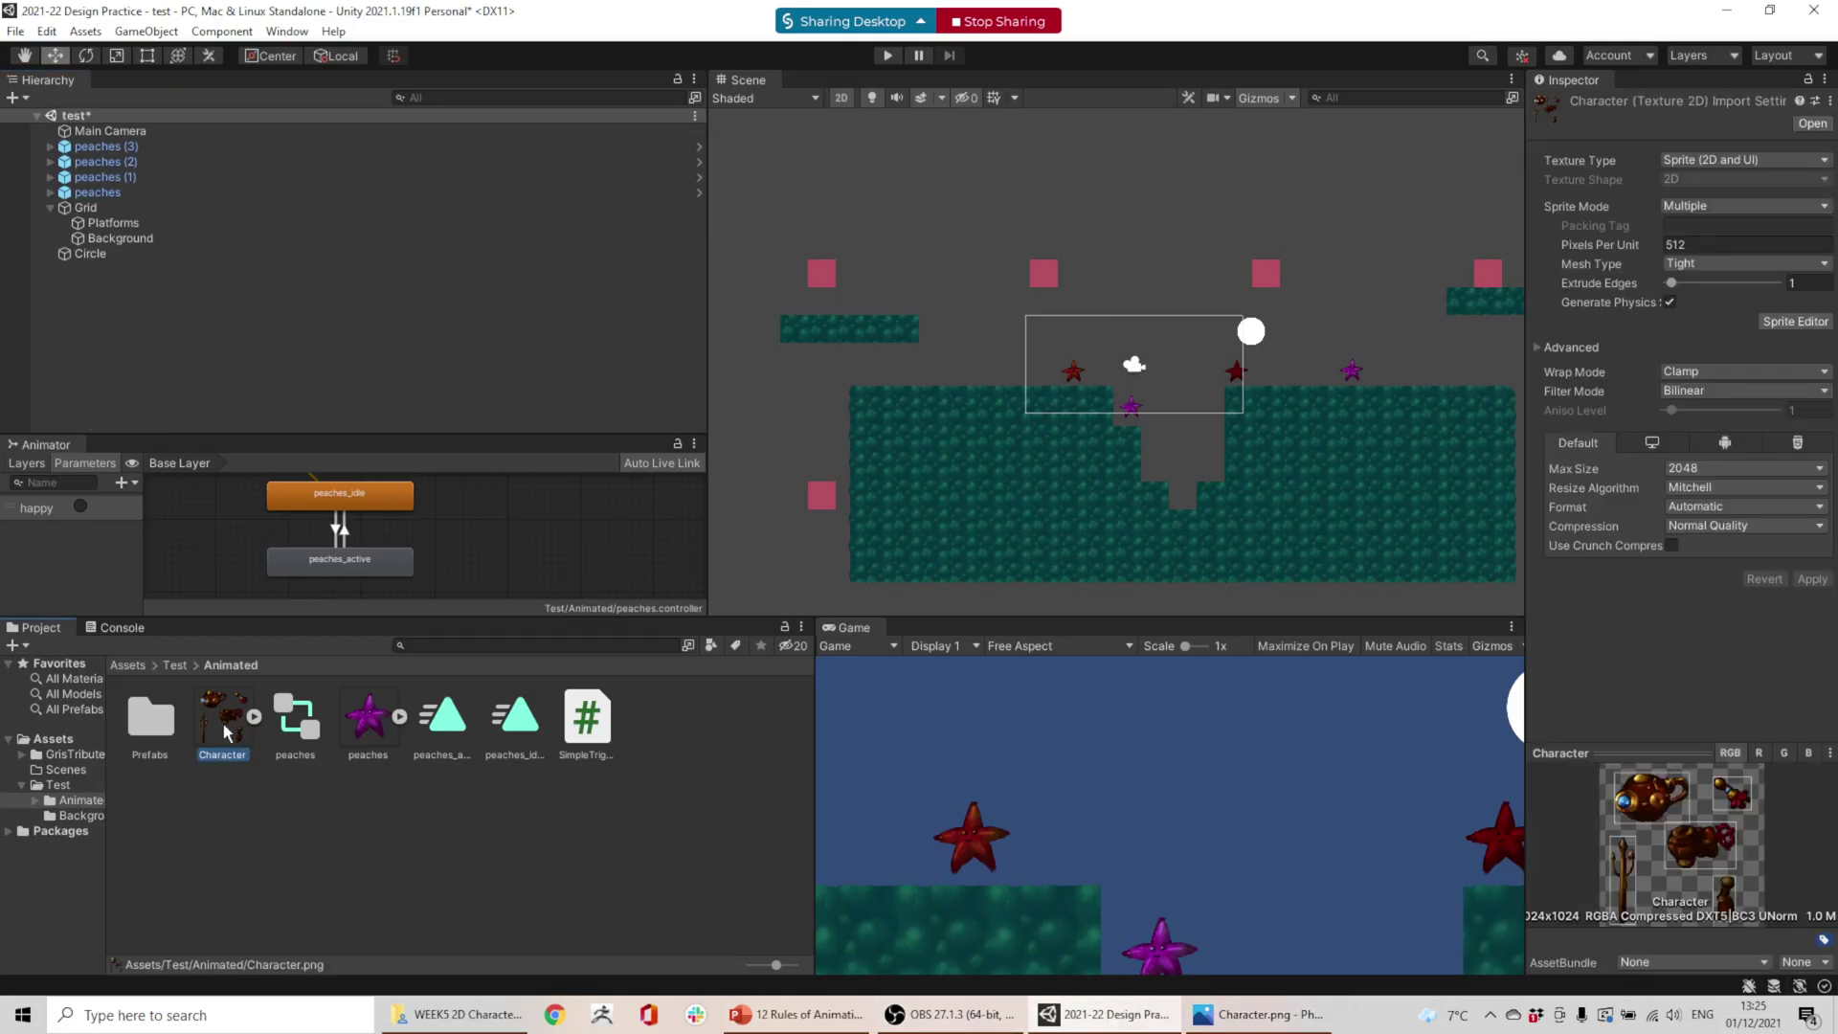
{"action": "key", "text": "Delete"}
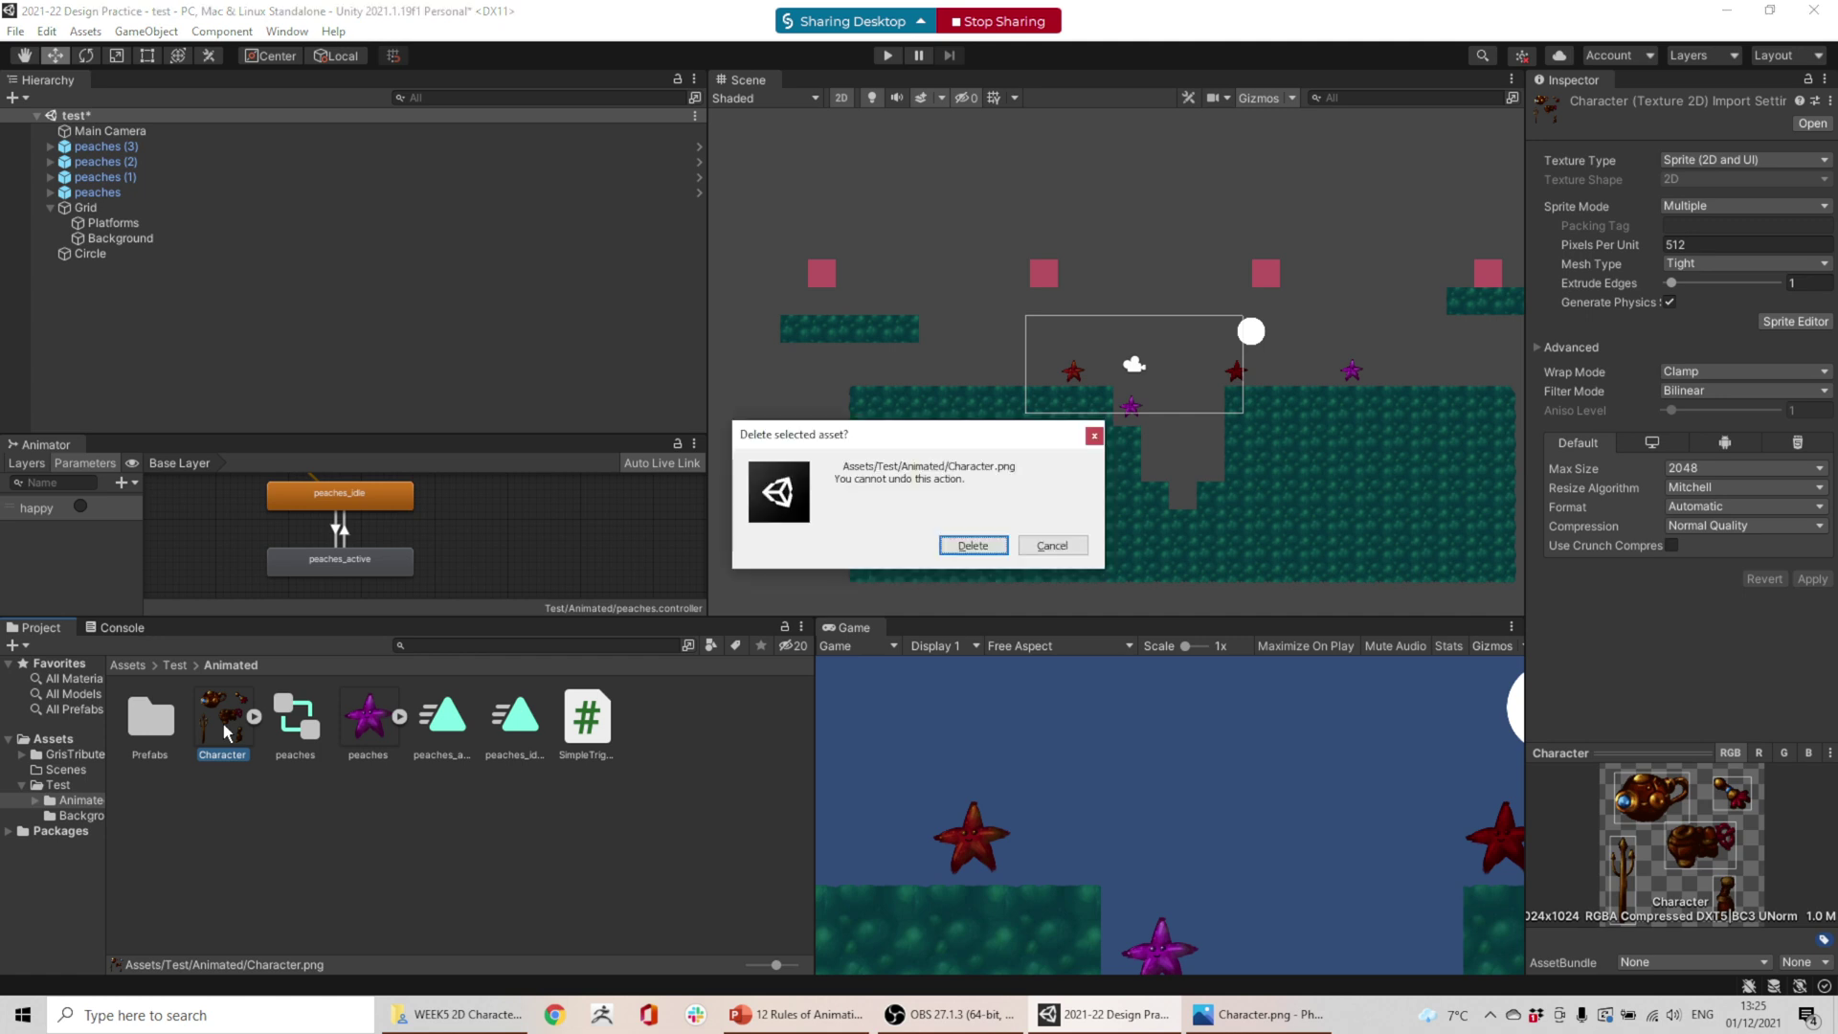
{"action": "left_click", "coordinate": [974, 544]}
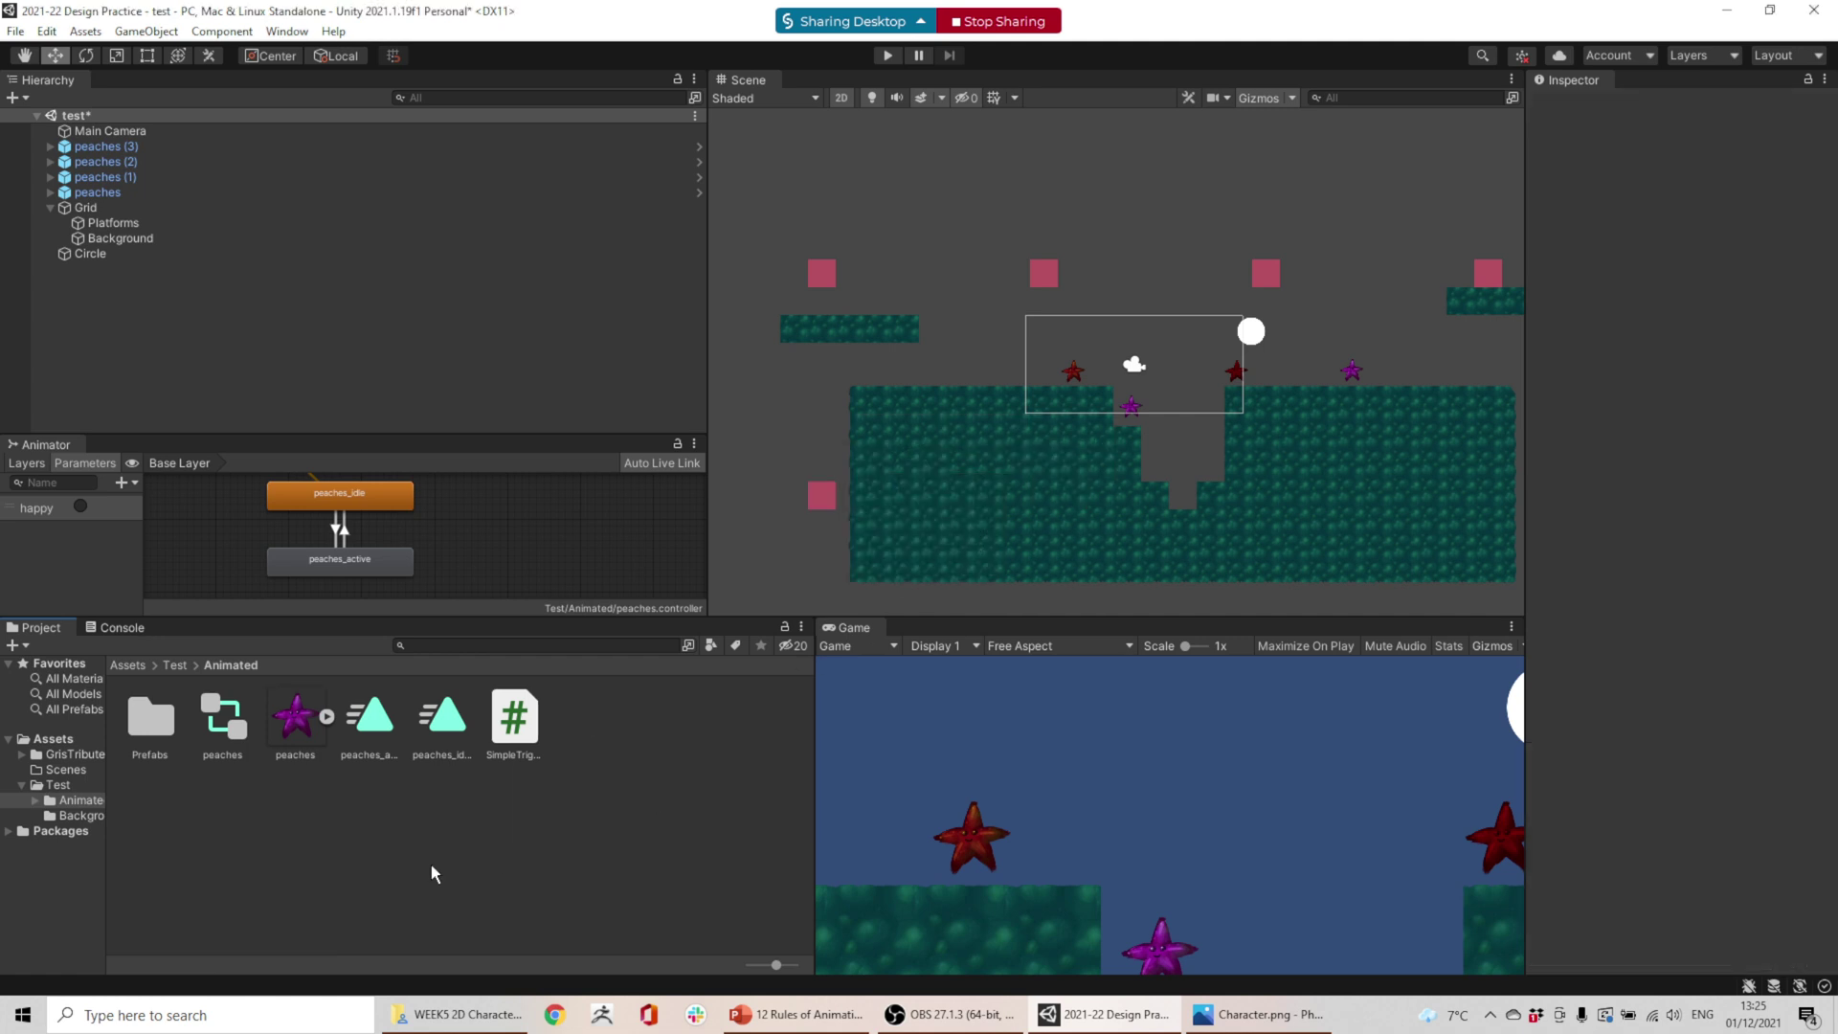
- Import the new Character.png into the Animated folder, try placing it in the scene and undo the placement
{"action": "right_click", "coordinate": [647, 822]}
{"action": "left_click", "coordinate": [733, 536]}
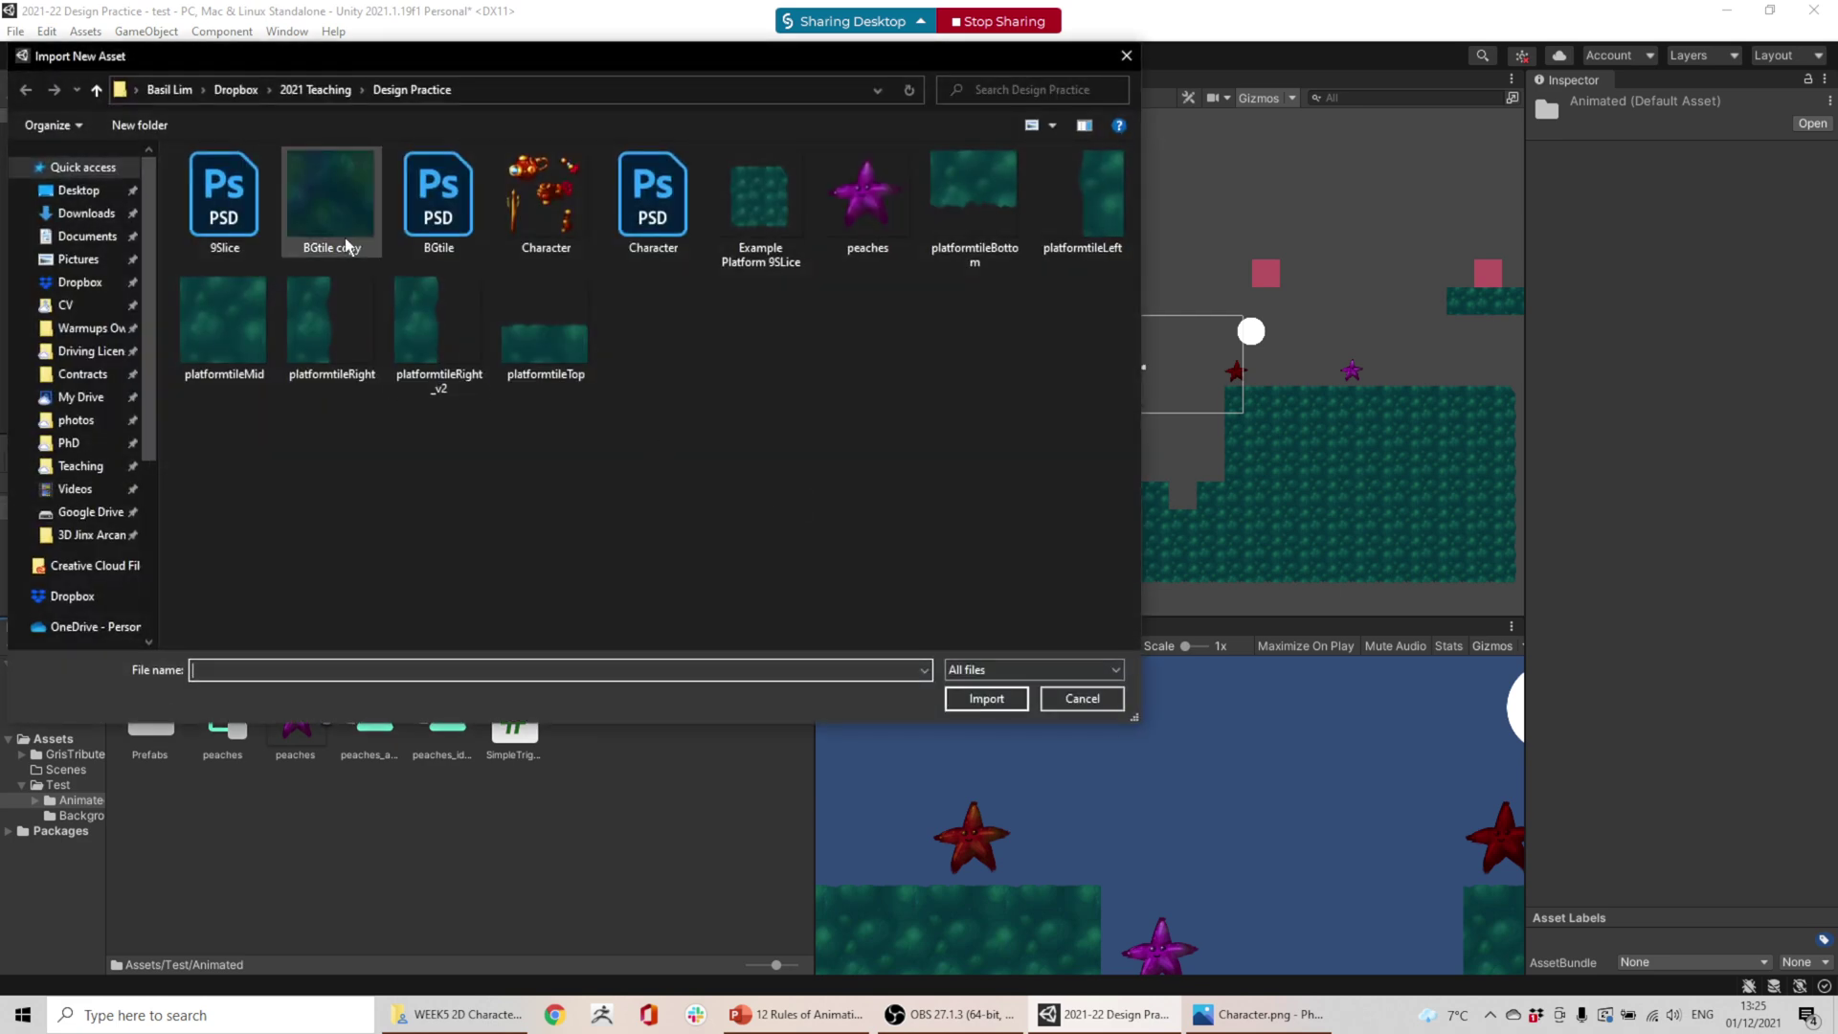
{"action": "double_click", "coordinate": [541, 206]}
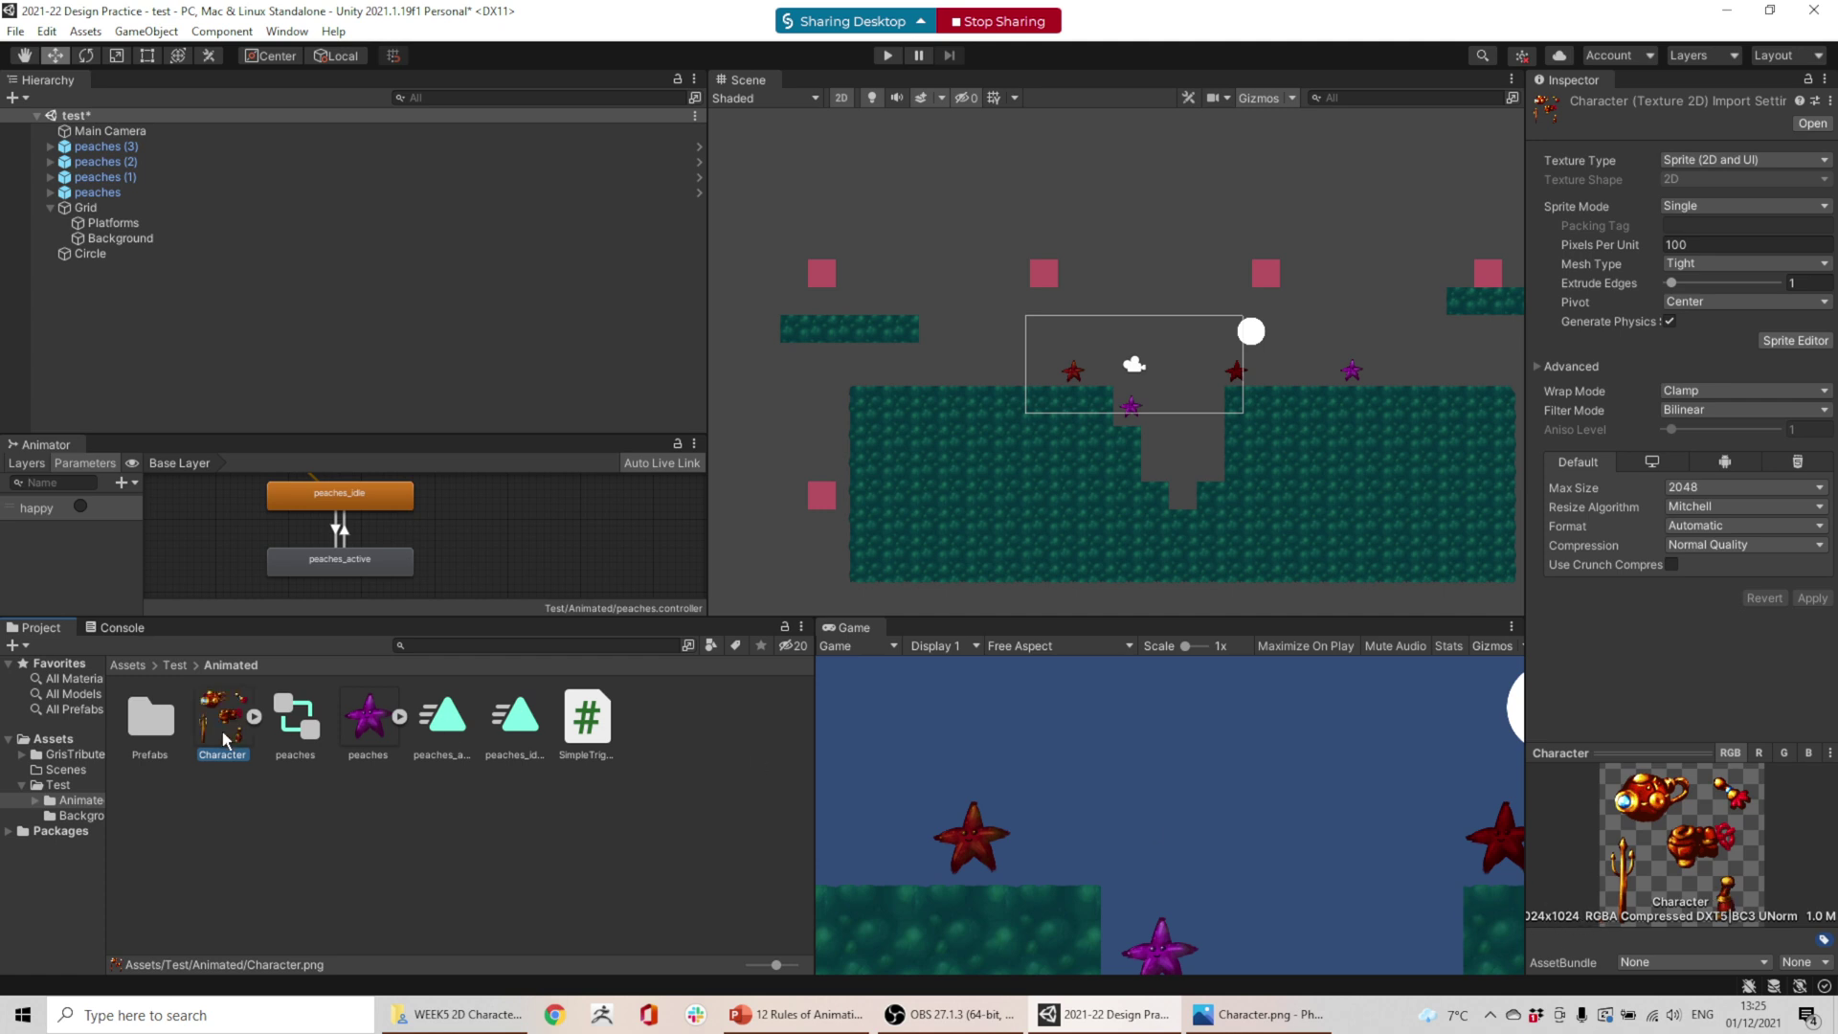
{"action": "left_click_drag", "start_coordinate": [225, 739], "coordinate": [1115, 344]}
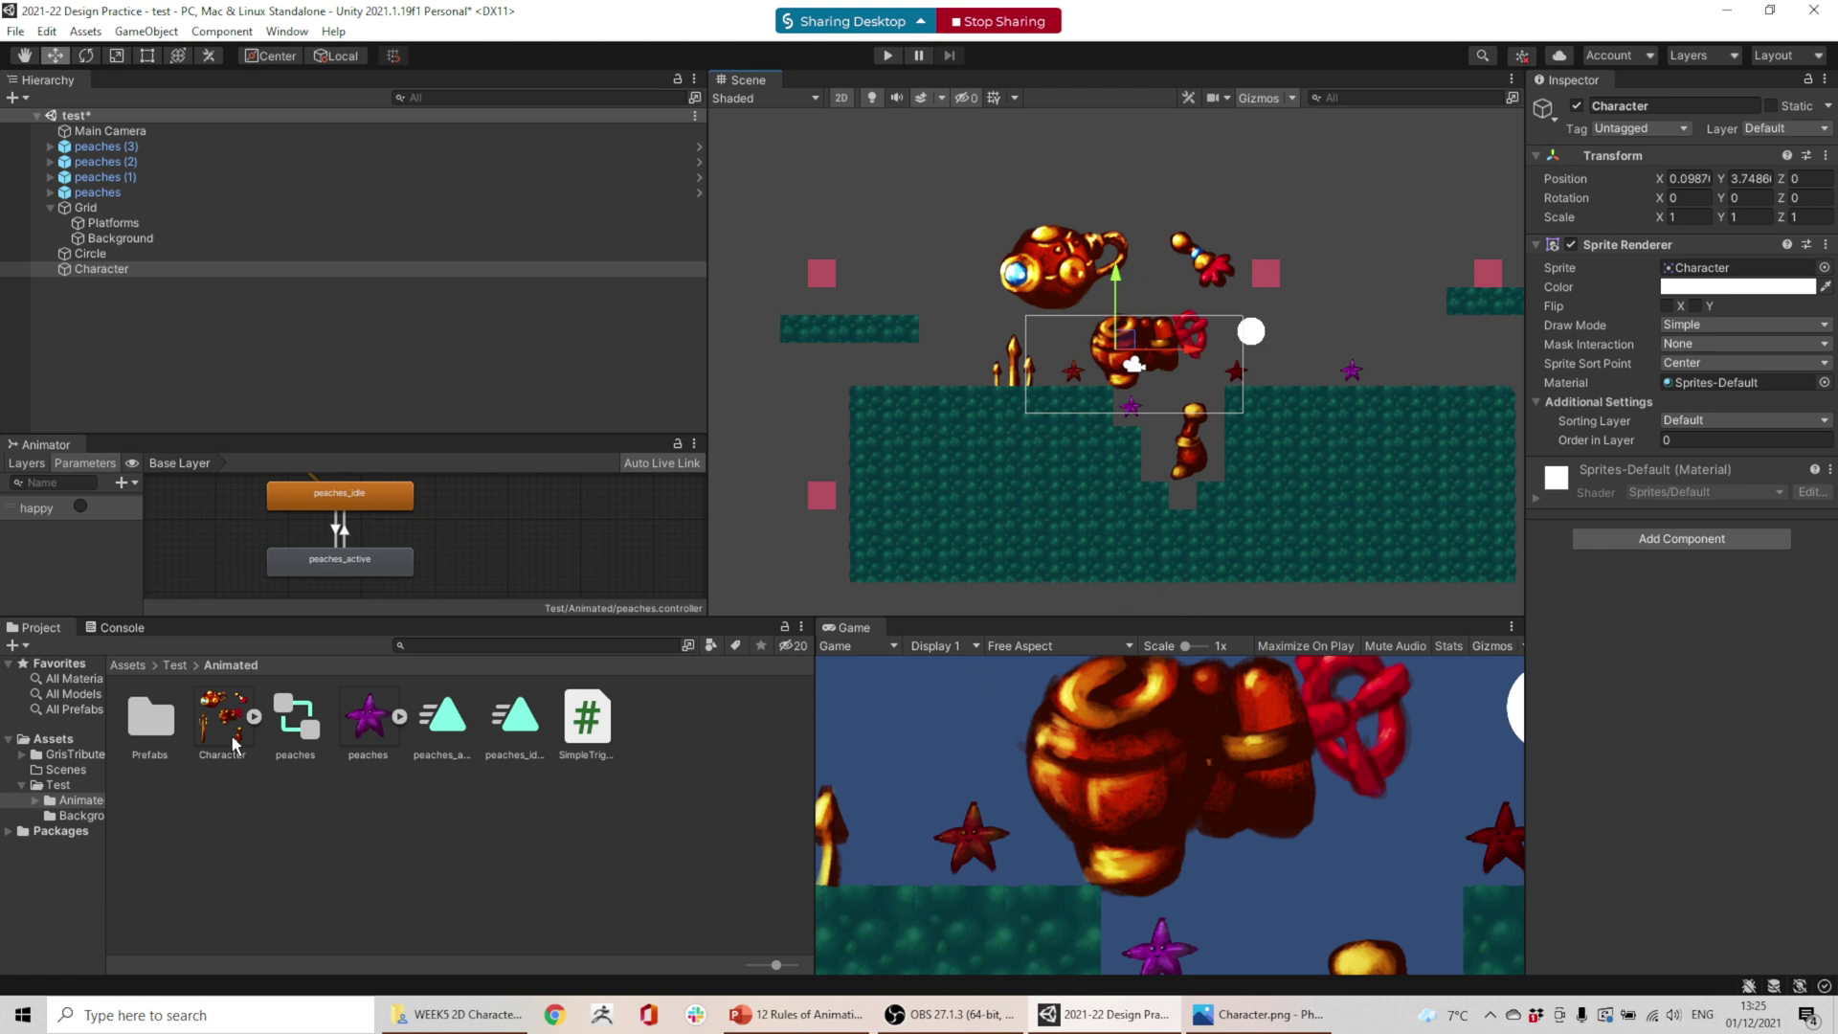
{"action": "key", "text": "ctrl+z"}
- Set the Character texture's Pixels Per Unit to 512 and apply it, testing the size in the scene and undoing the placement
{"action": "left_click", "coordinate": [1695, 245]}
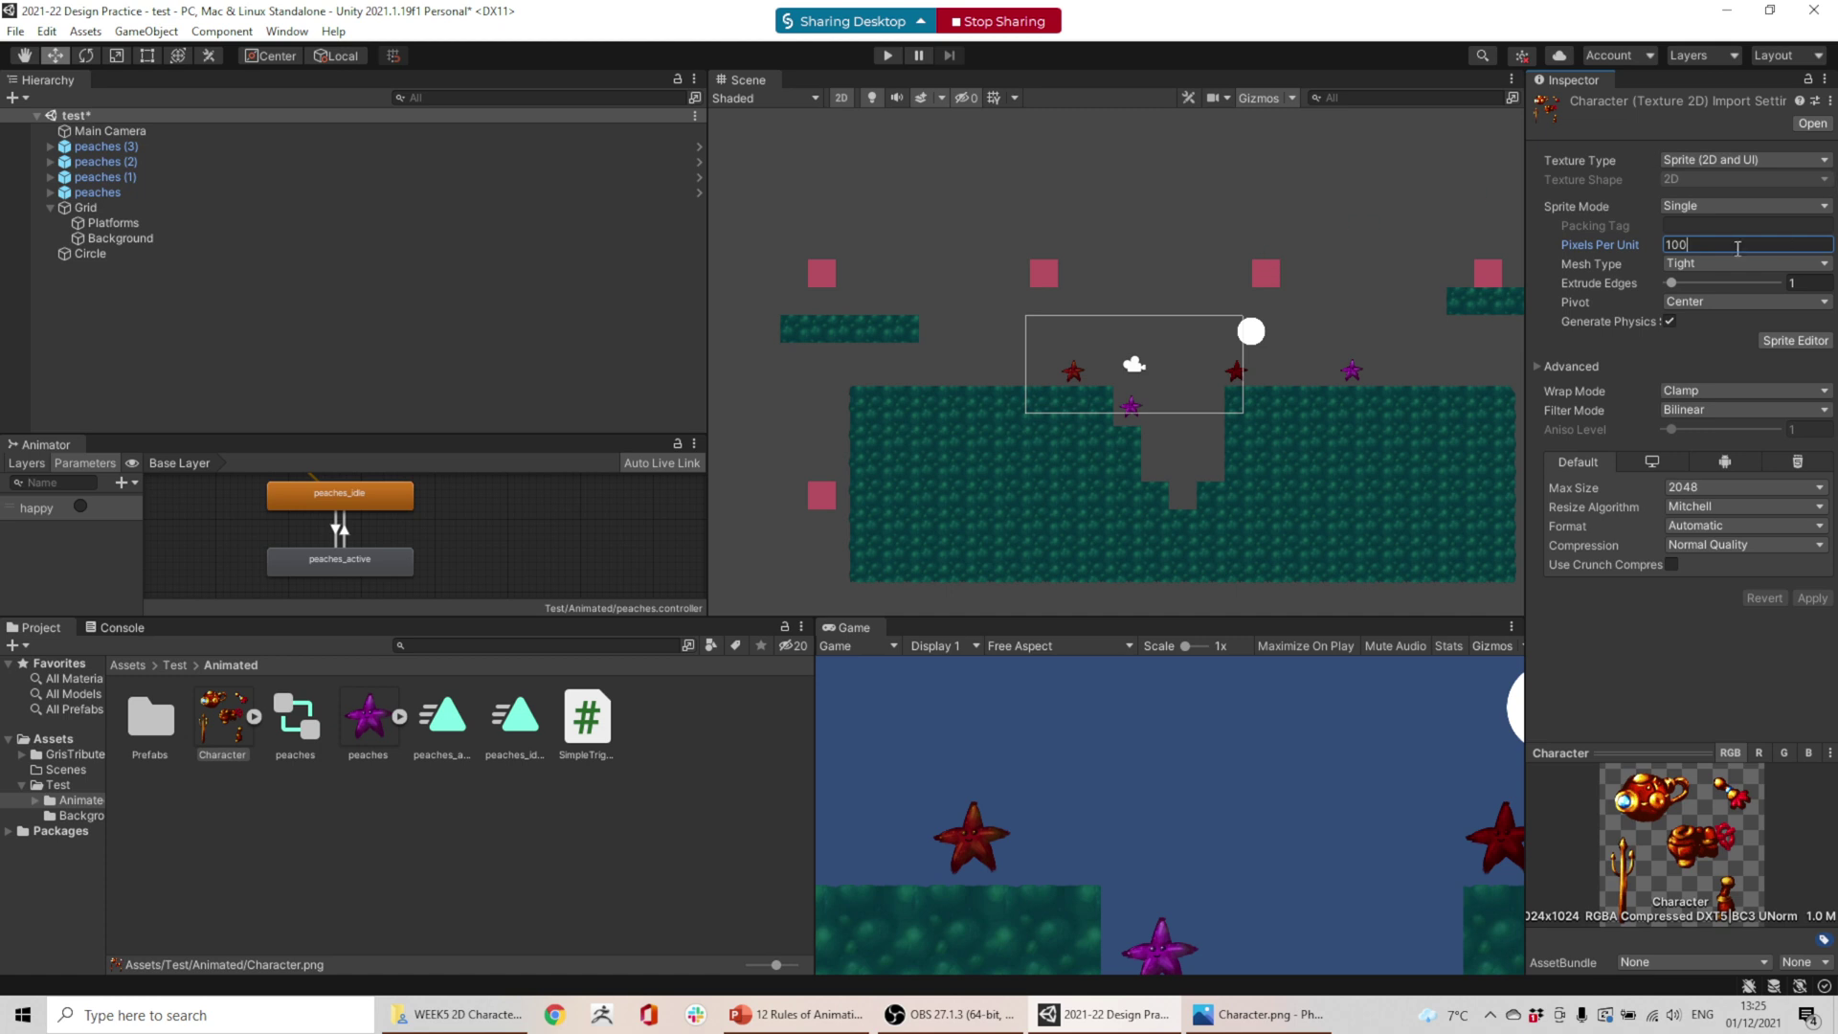
{"action": "left_click", "coordinate": [1586, 236]}
{"action": "type", "text": "512"}
{"action": "left_click", "coordinate": [1812, 598]}
{"action": "left_click_drag", "start_coordinate": [222, 721], "coordinate": [1117, 356]}
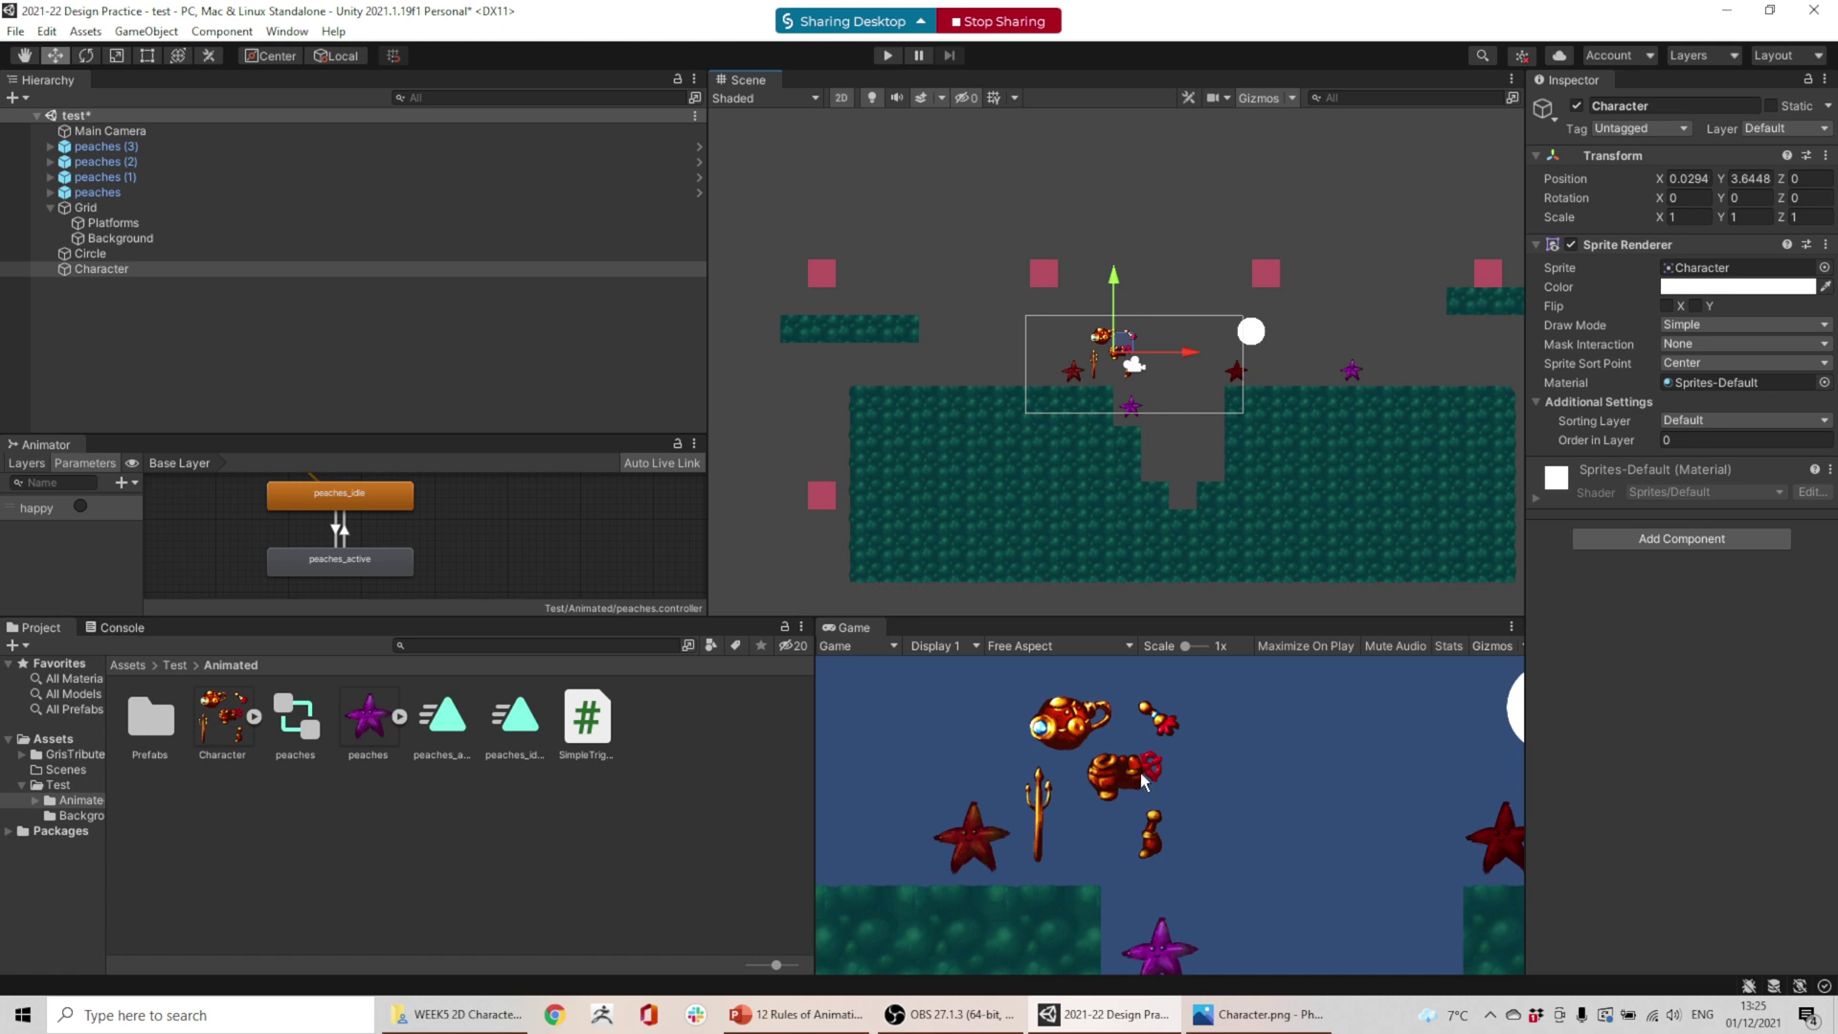
{"action": "key", "text": "ctrl+z"}
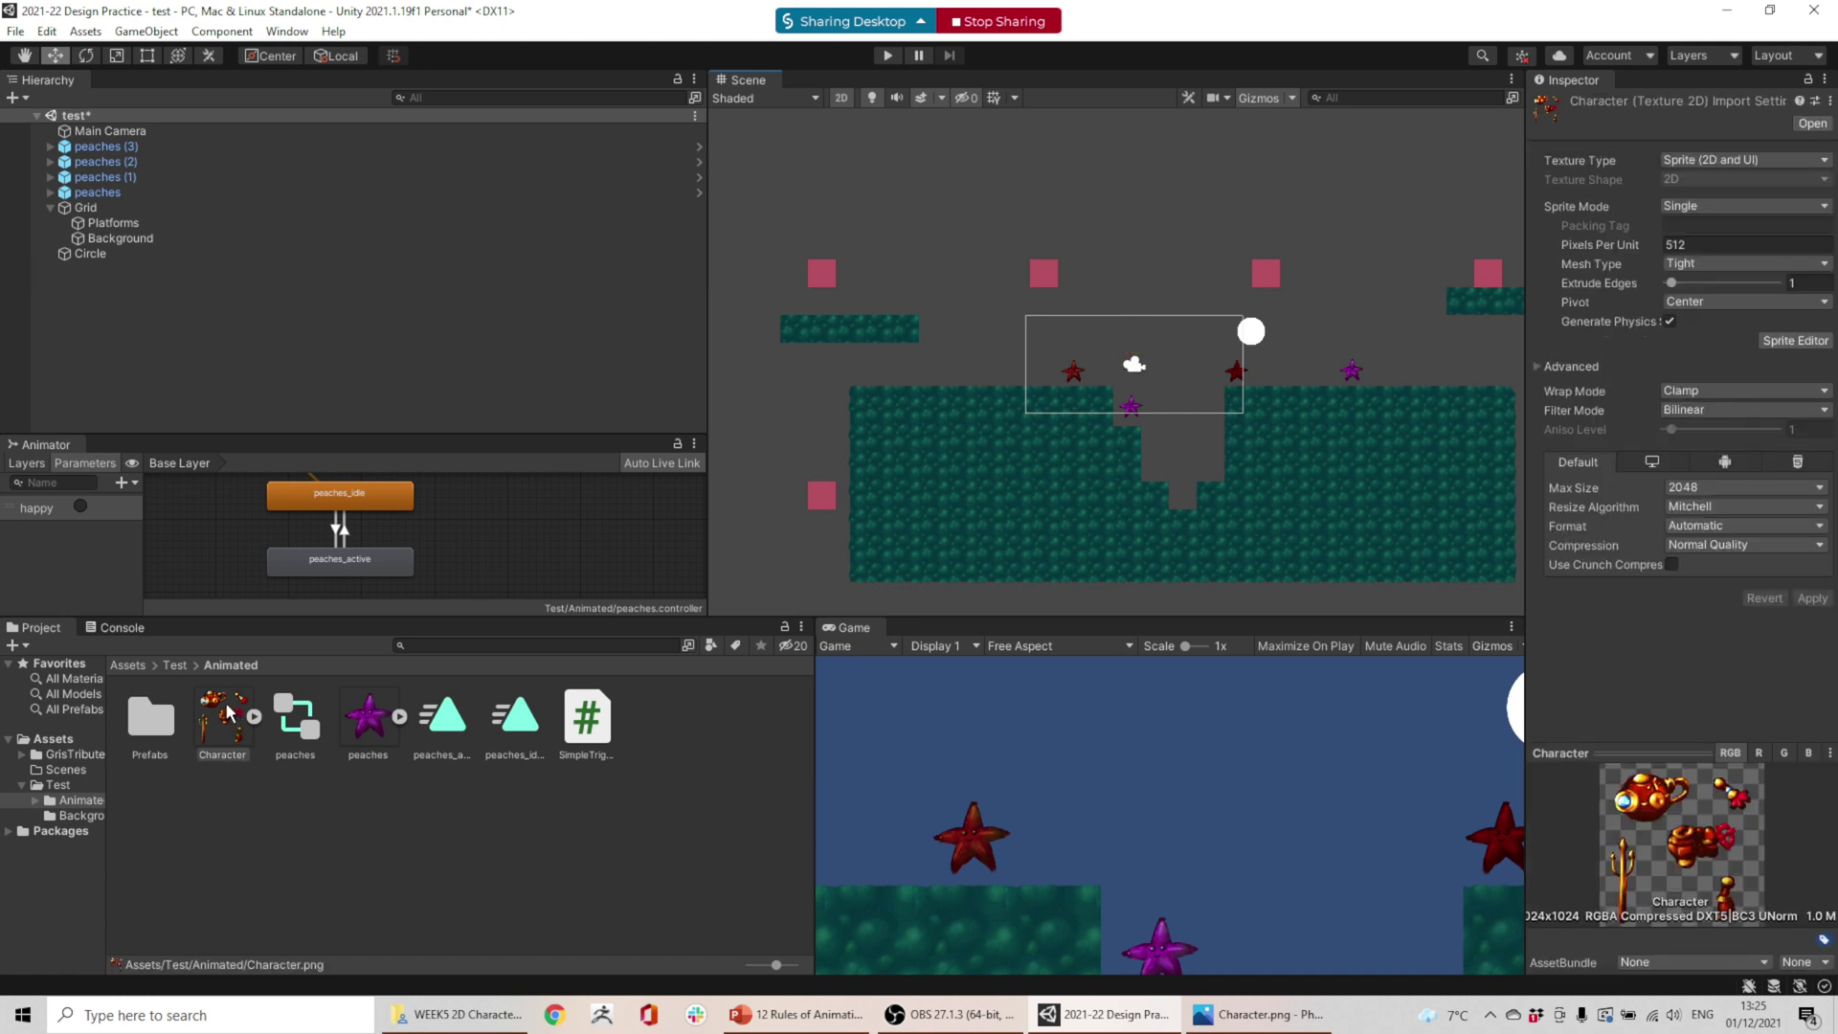
{"action": "left_click", "coordinate": [708, 662]}
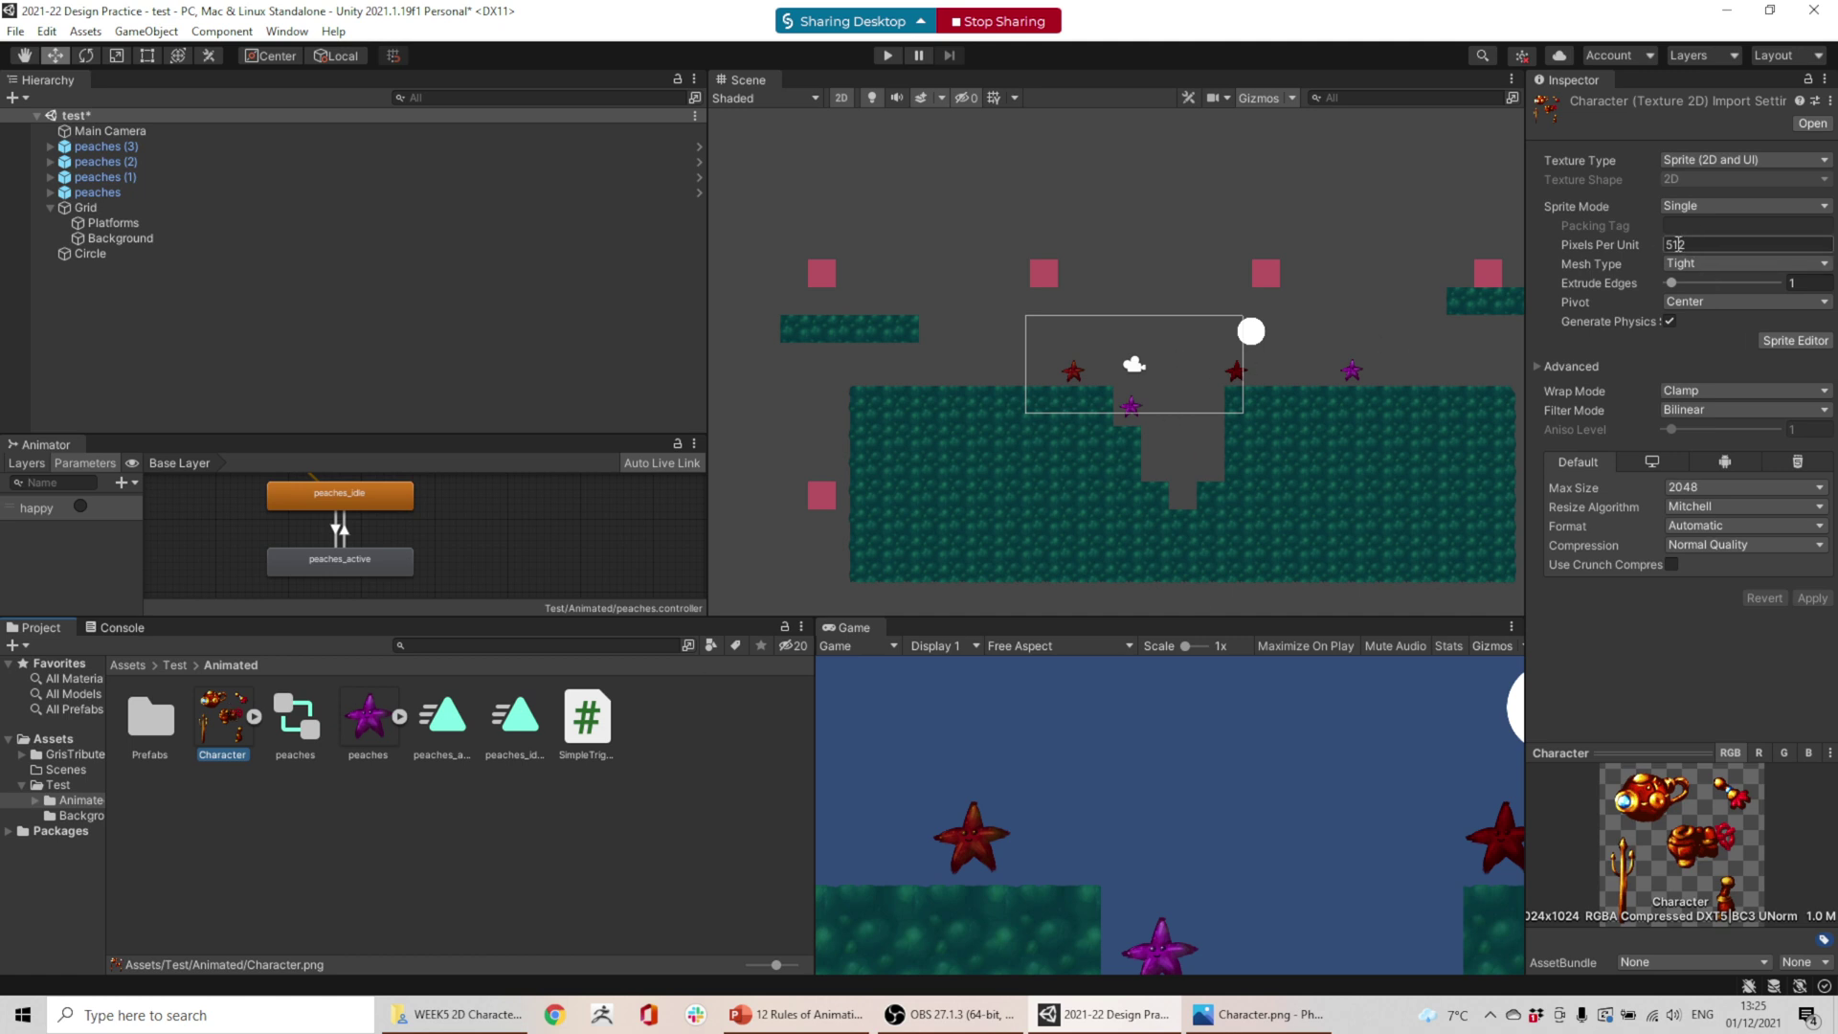
- Set the Character texture's Sprite Mode to Multiple and open it in the Sprite Editor, applying the pending import settings
{"action": "left_click", "coordinate": [1712, 209]}
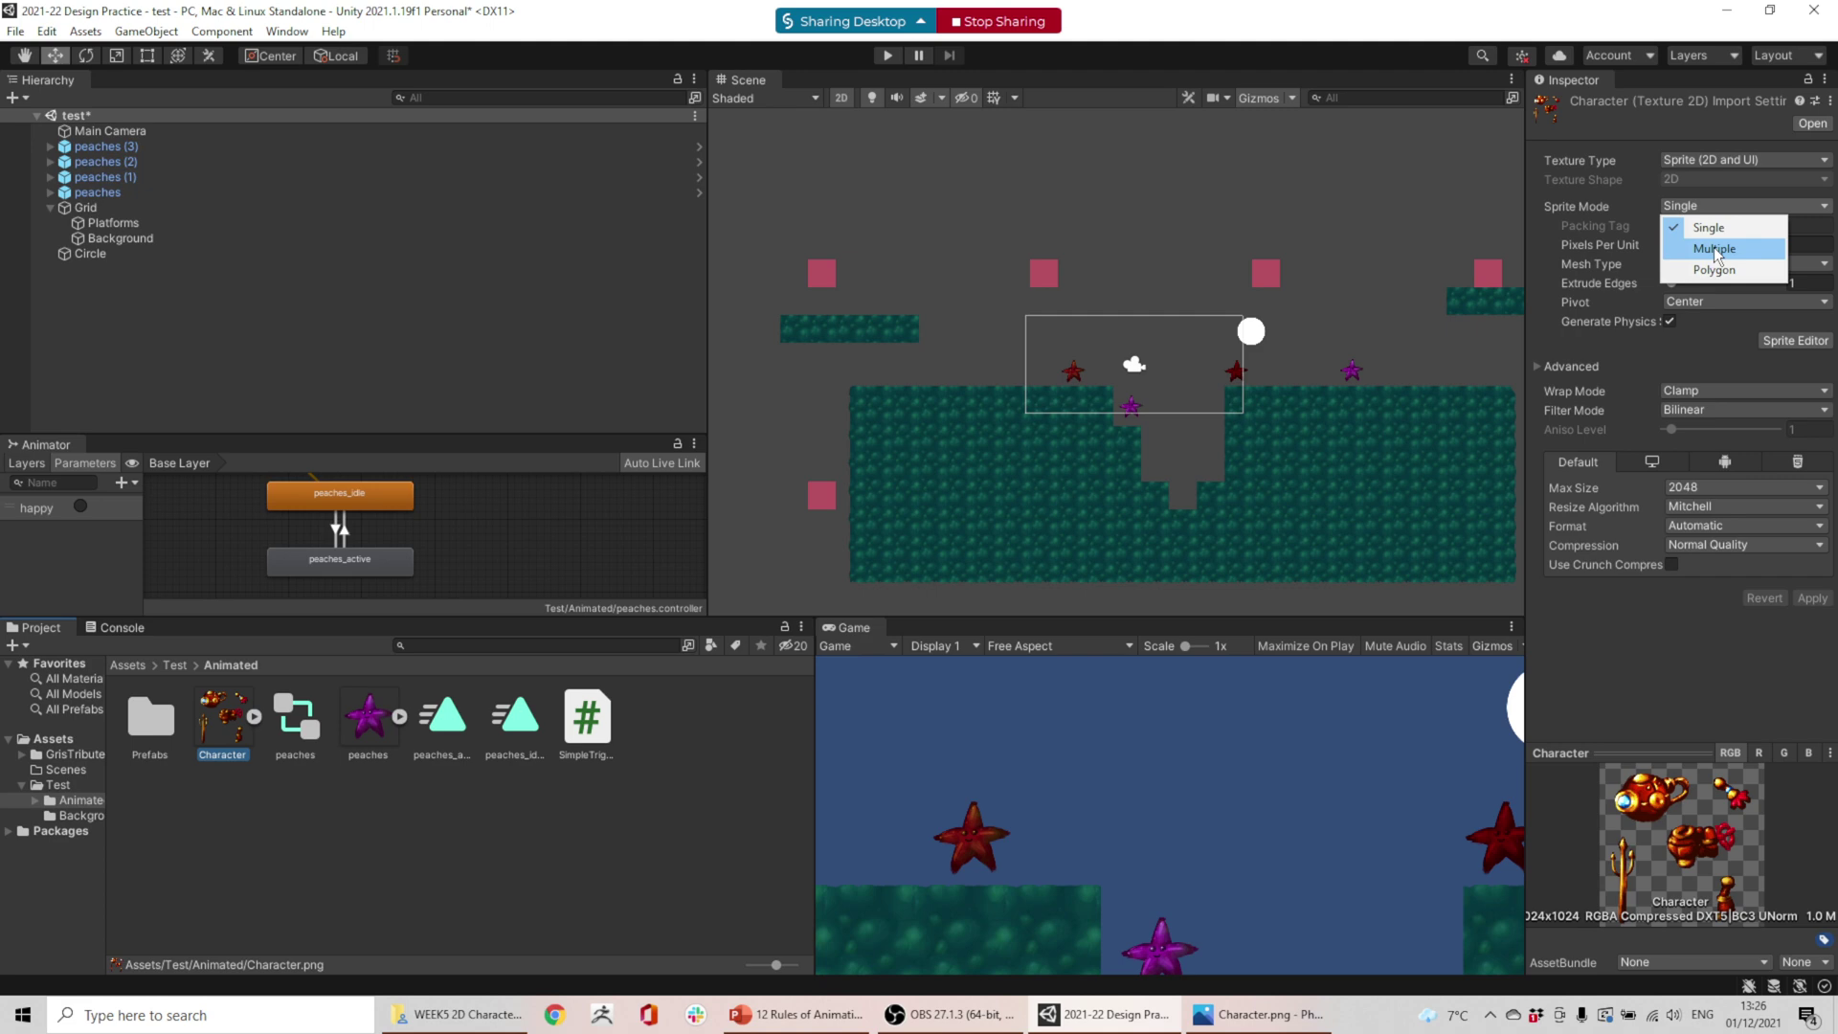
{"action": "left_click", "coordinate": [1715, 249]}
{"action": "left_click", "coordinate": [991, 1017]}
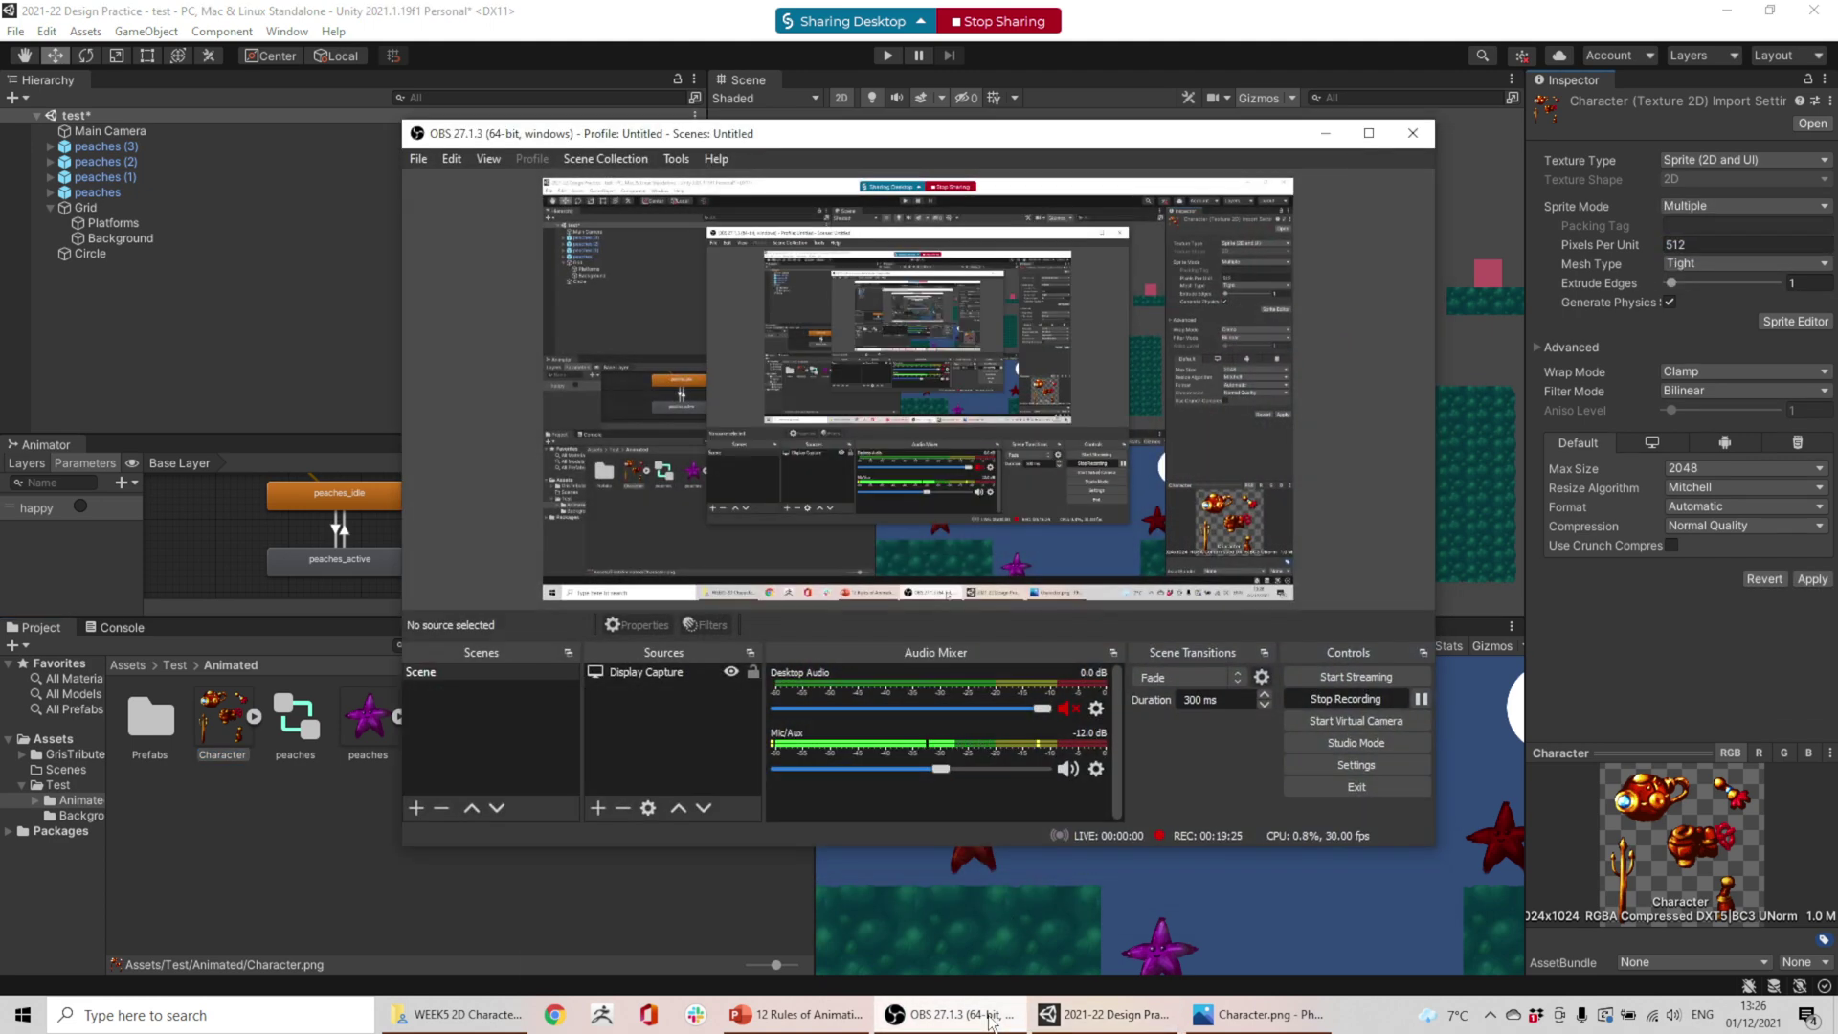
{"action": "left_click", "coordinate": [990, 1017]}
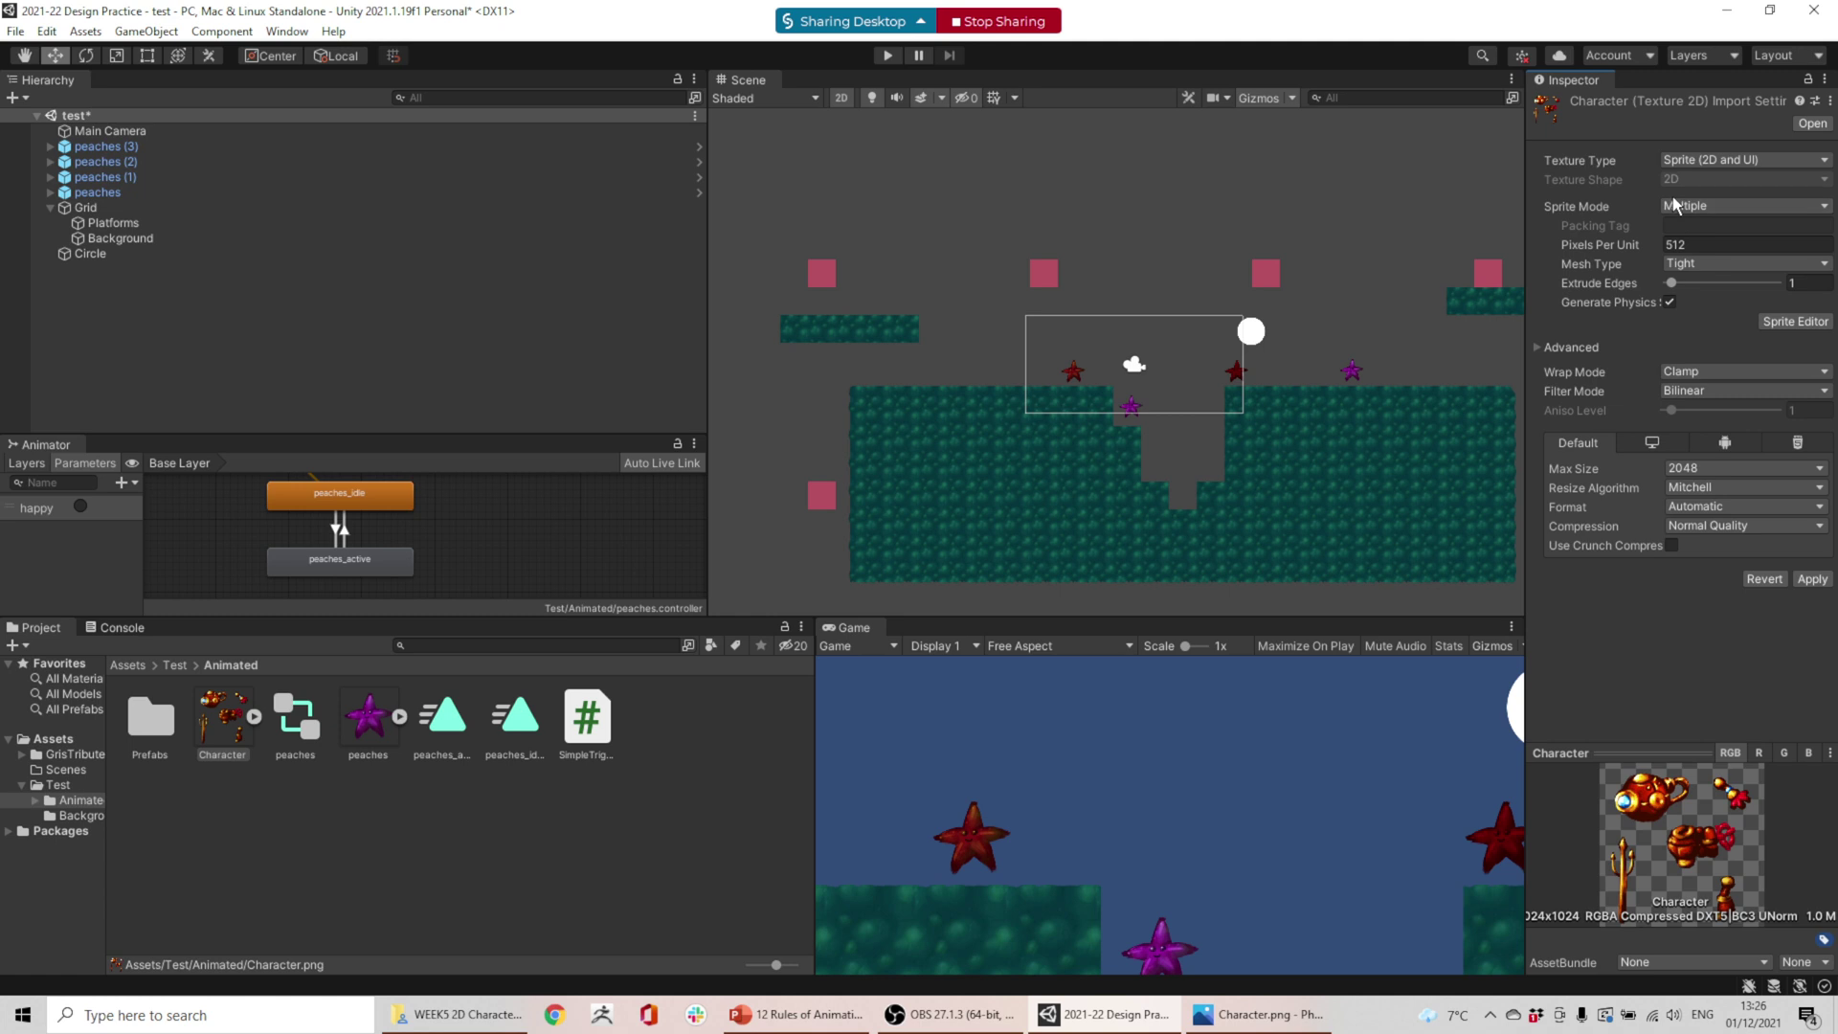
{"action": "left_click", "coordinate": [1817, 323]}
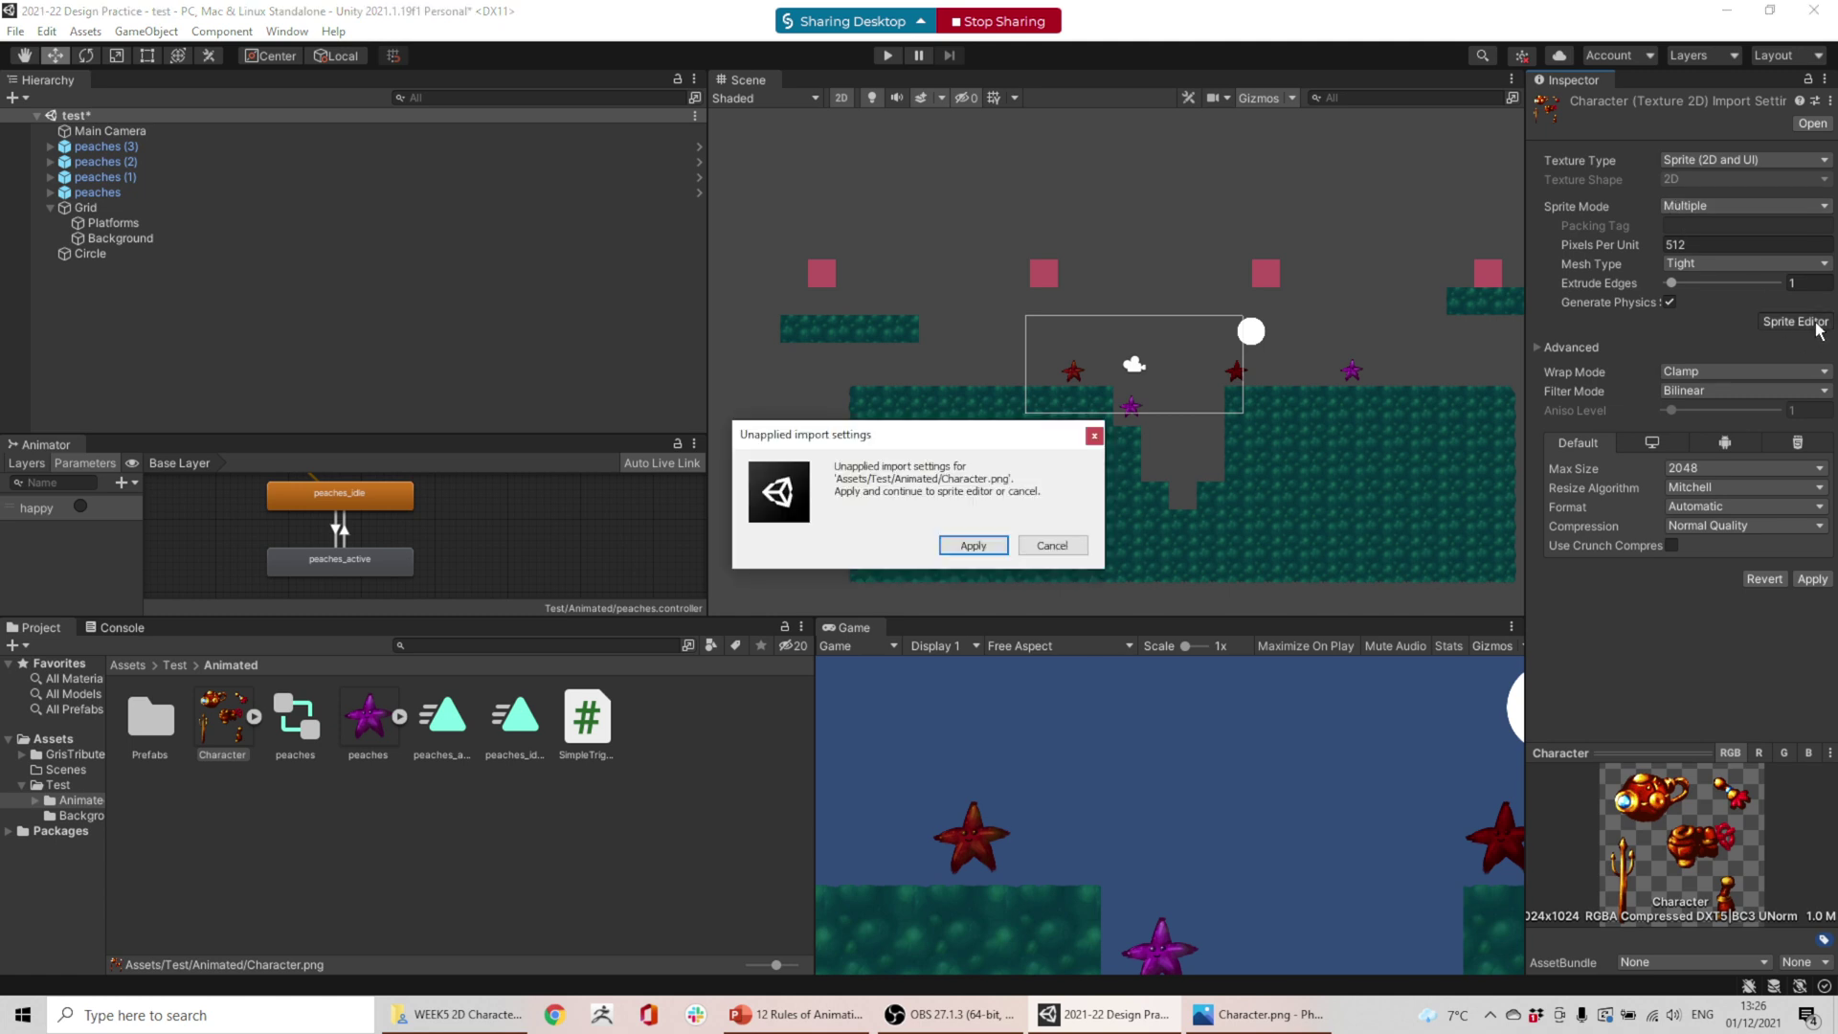
{"action": "left_click", "coordinate": [973, 542]}
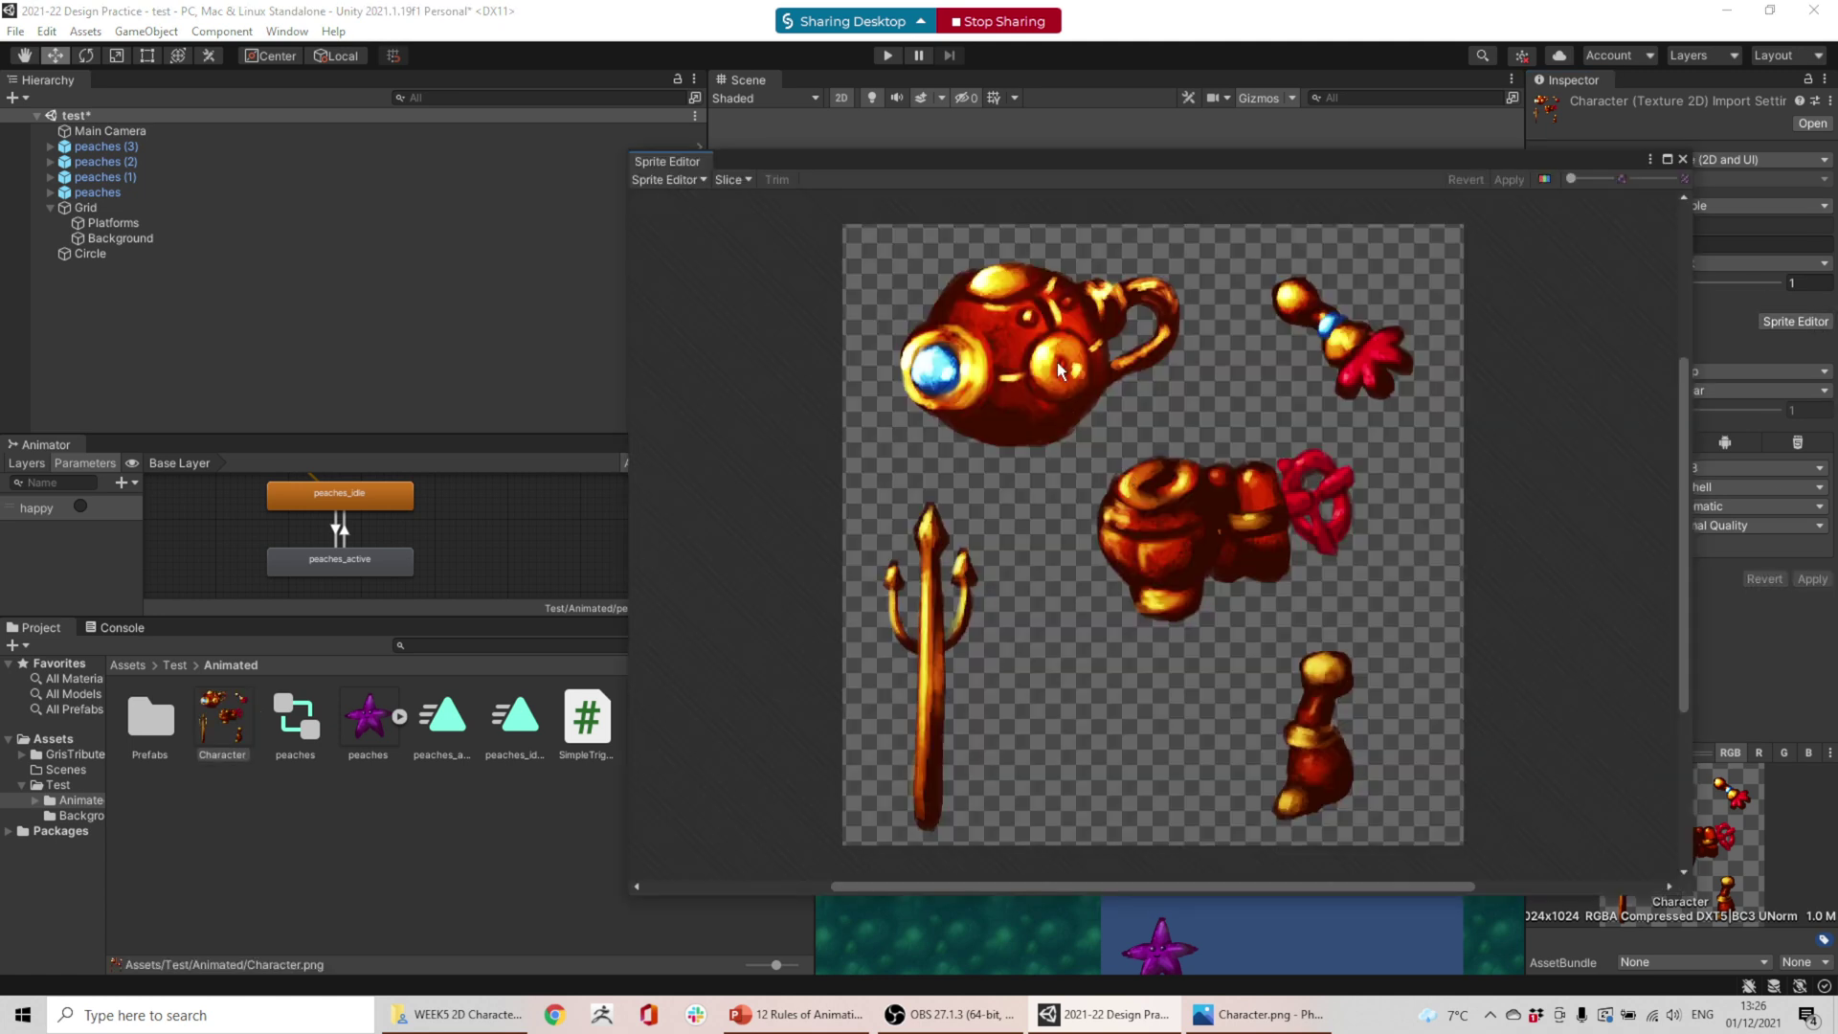
- Slice the Character sheet with Automatic type, Center pivot and the Delete Existing method
{"action": "left_click", "coordinate": [726, 180]}
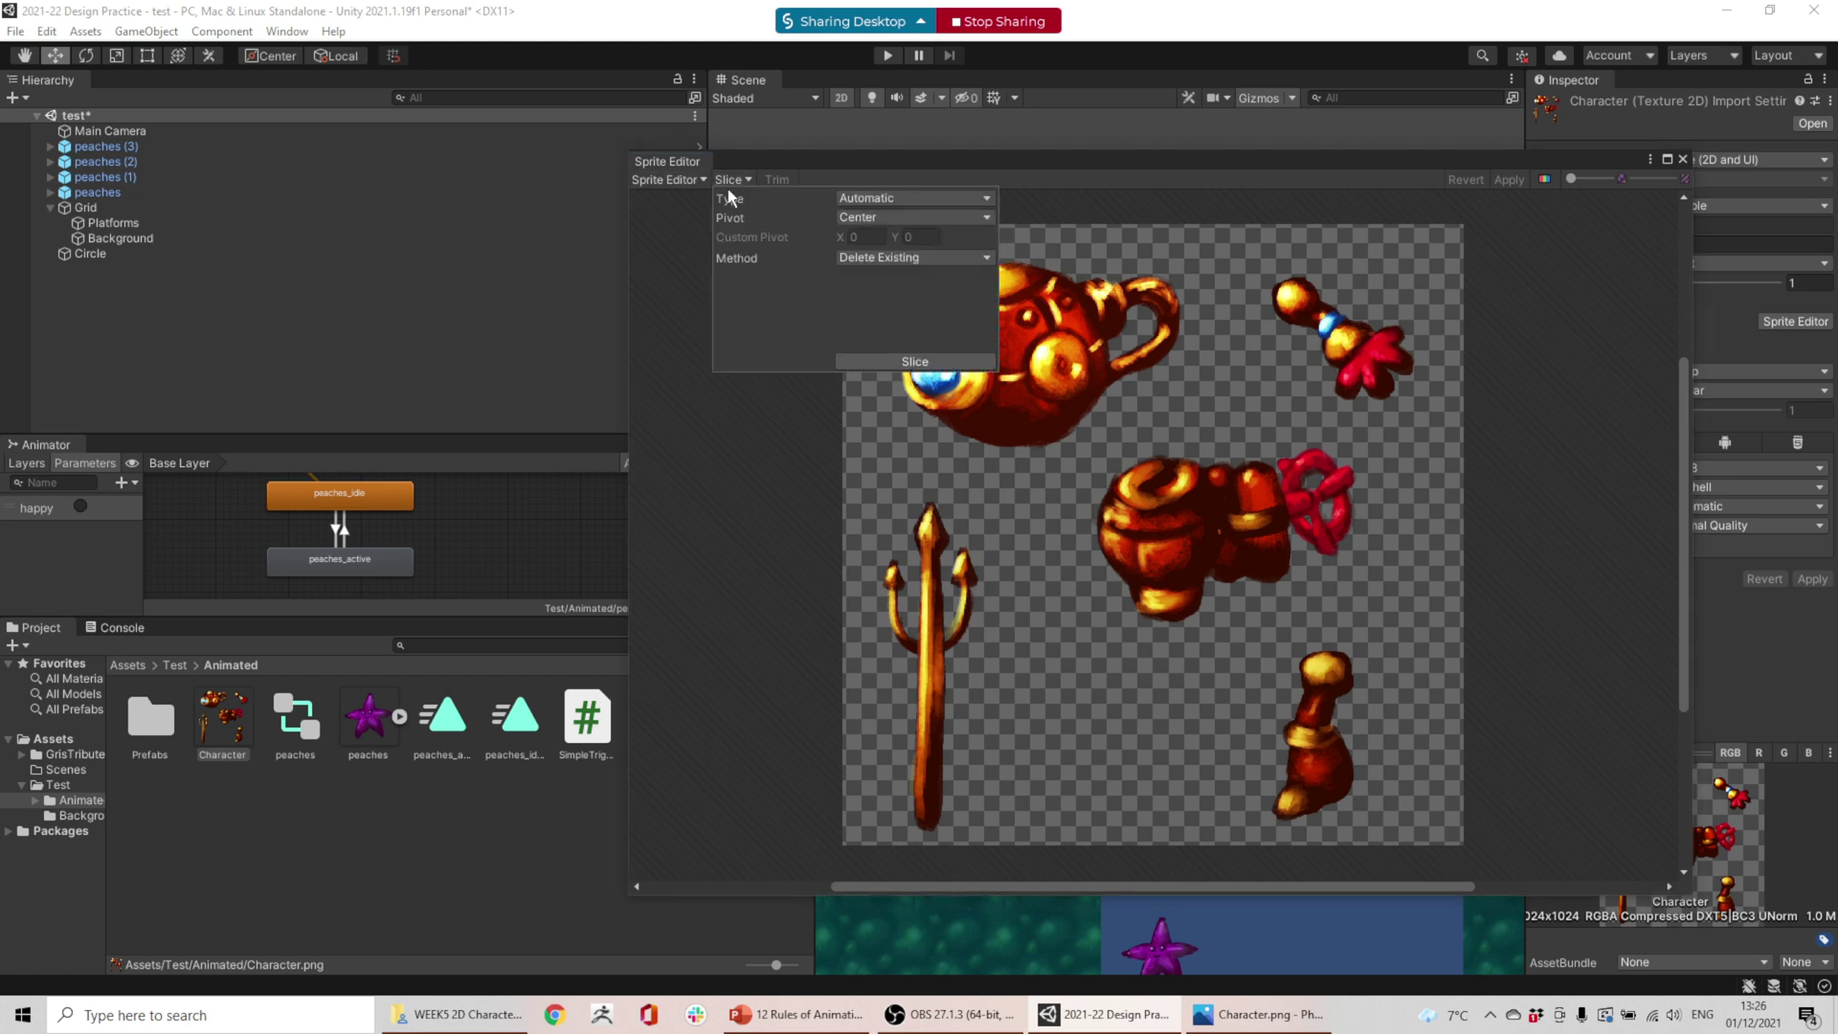
{"action": "left_click", "coordinate": [910, 361]}
{"action": "left_click", "coordinate": [1514, 381]}
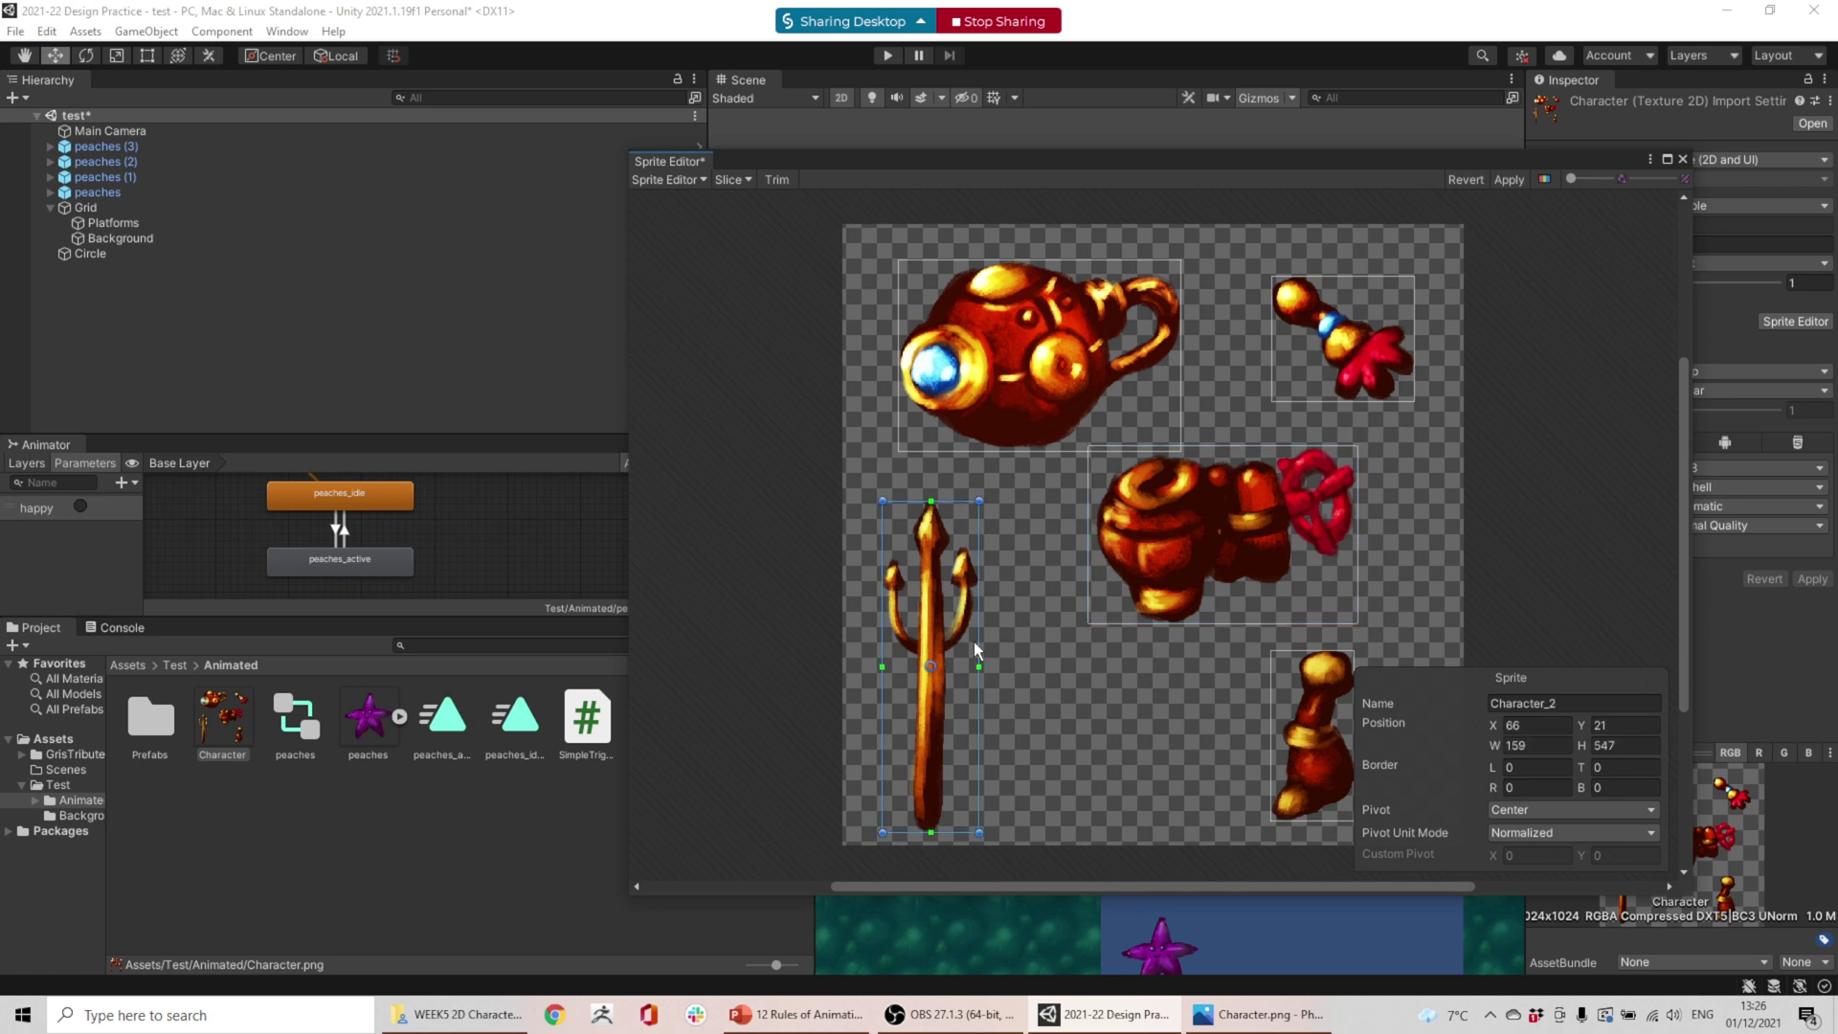
- Rename the head slice Character_Head and the arm slice Character_Arm
{"action": "left_click", "coordinate": [1575, 702]}
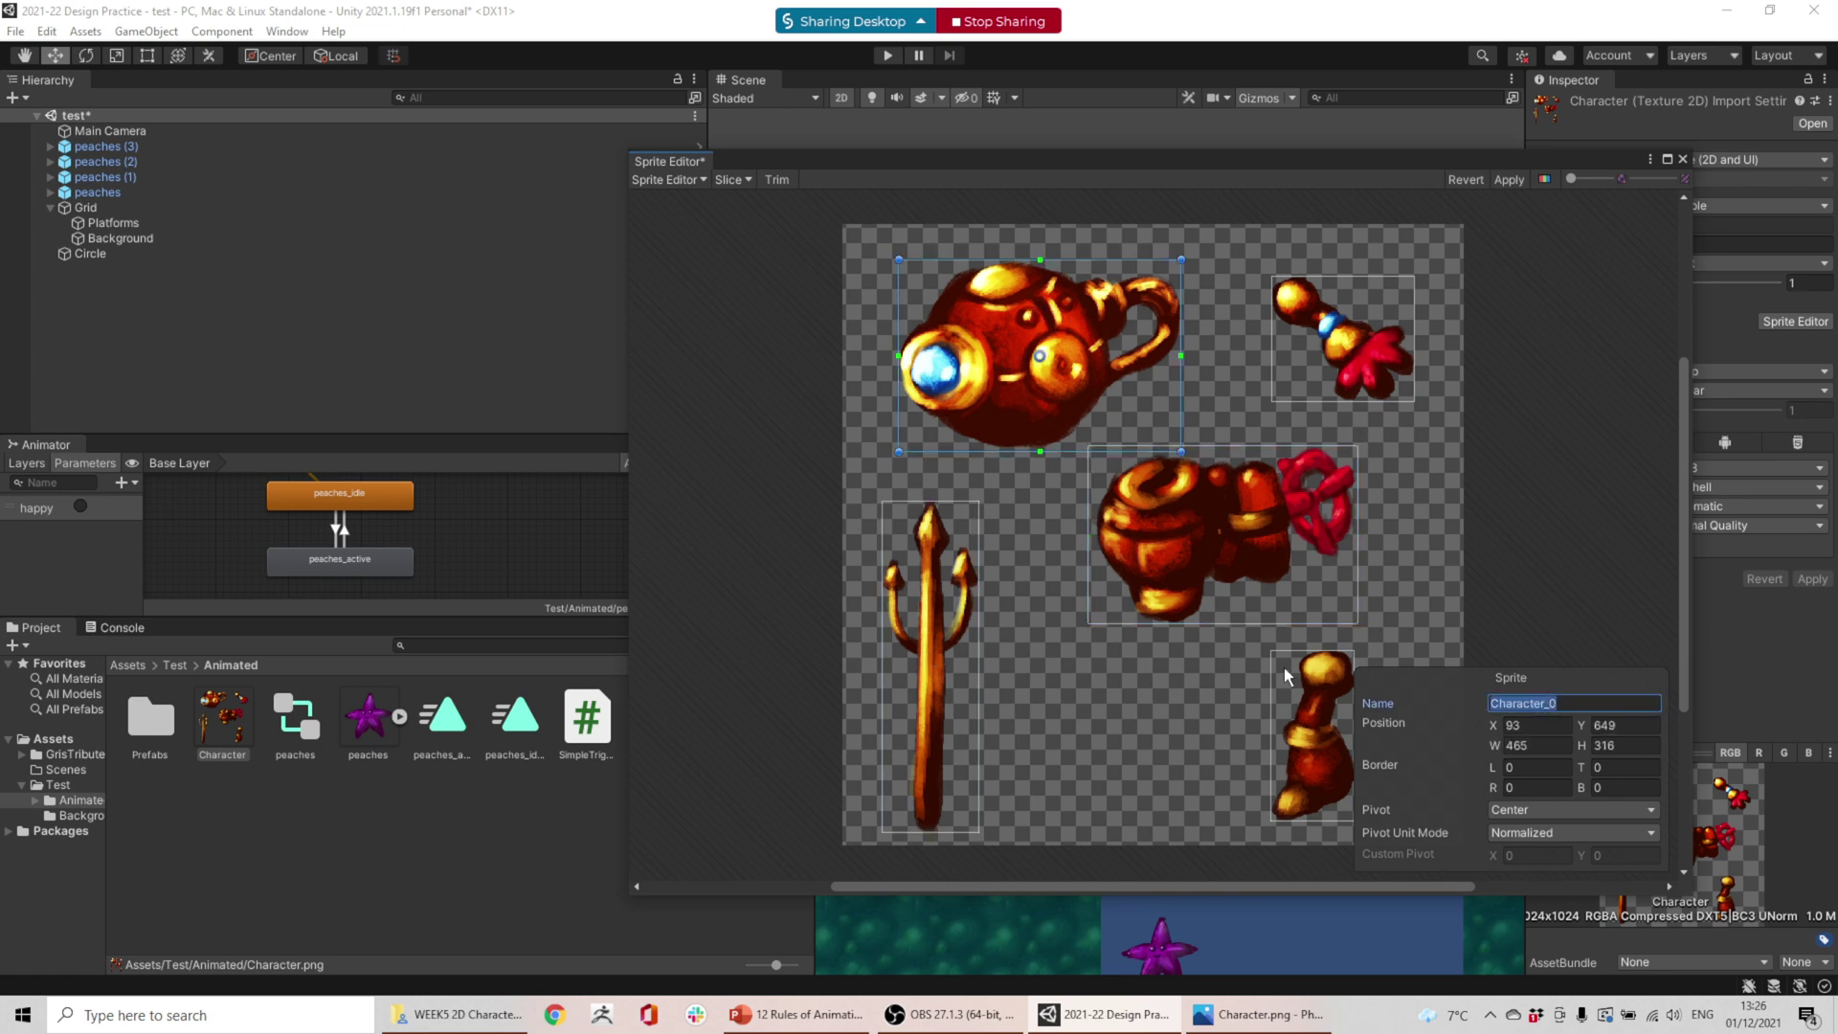
{"action": "left_click", "coordinate": [1582, 703]}
{"action": "key", "text": "BackSpace"}
{"action": "left_click", "coordinate": [1391, 373]}
{"action": "left_click", "coordinate": [1578, 702]}
{"action": "left_click", "coordinate": [1578, 703]}
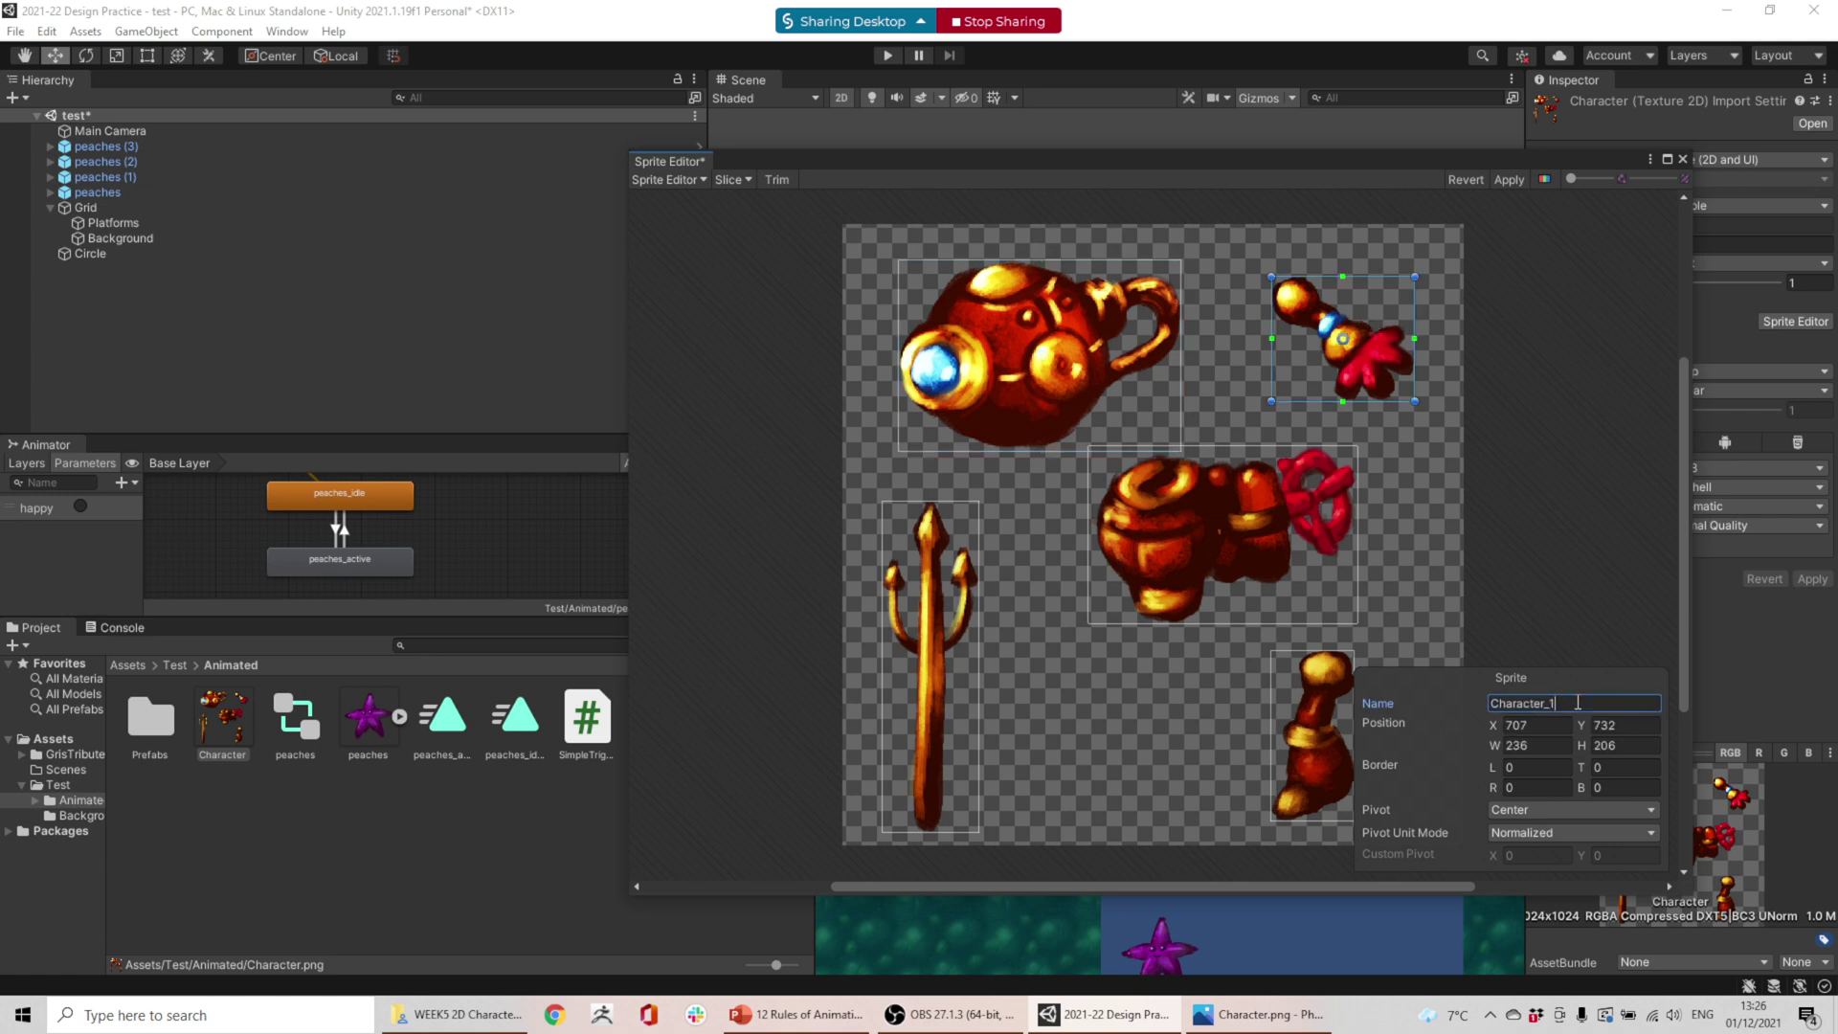
{"action": "key", "text": "BackSpace"}
{"action": "type", "text": "Arm"}
- Rename the body slice Character_Body and the leg slice Character_Leg
{"action": "left_click", "coordinate": [1202, 529]}
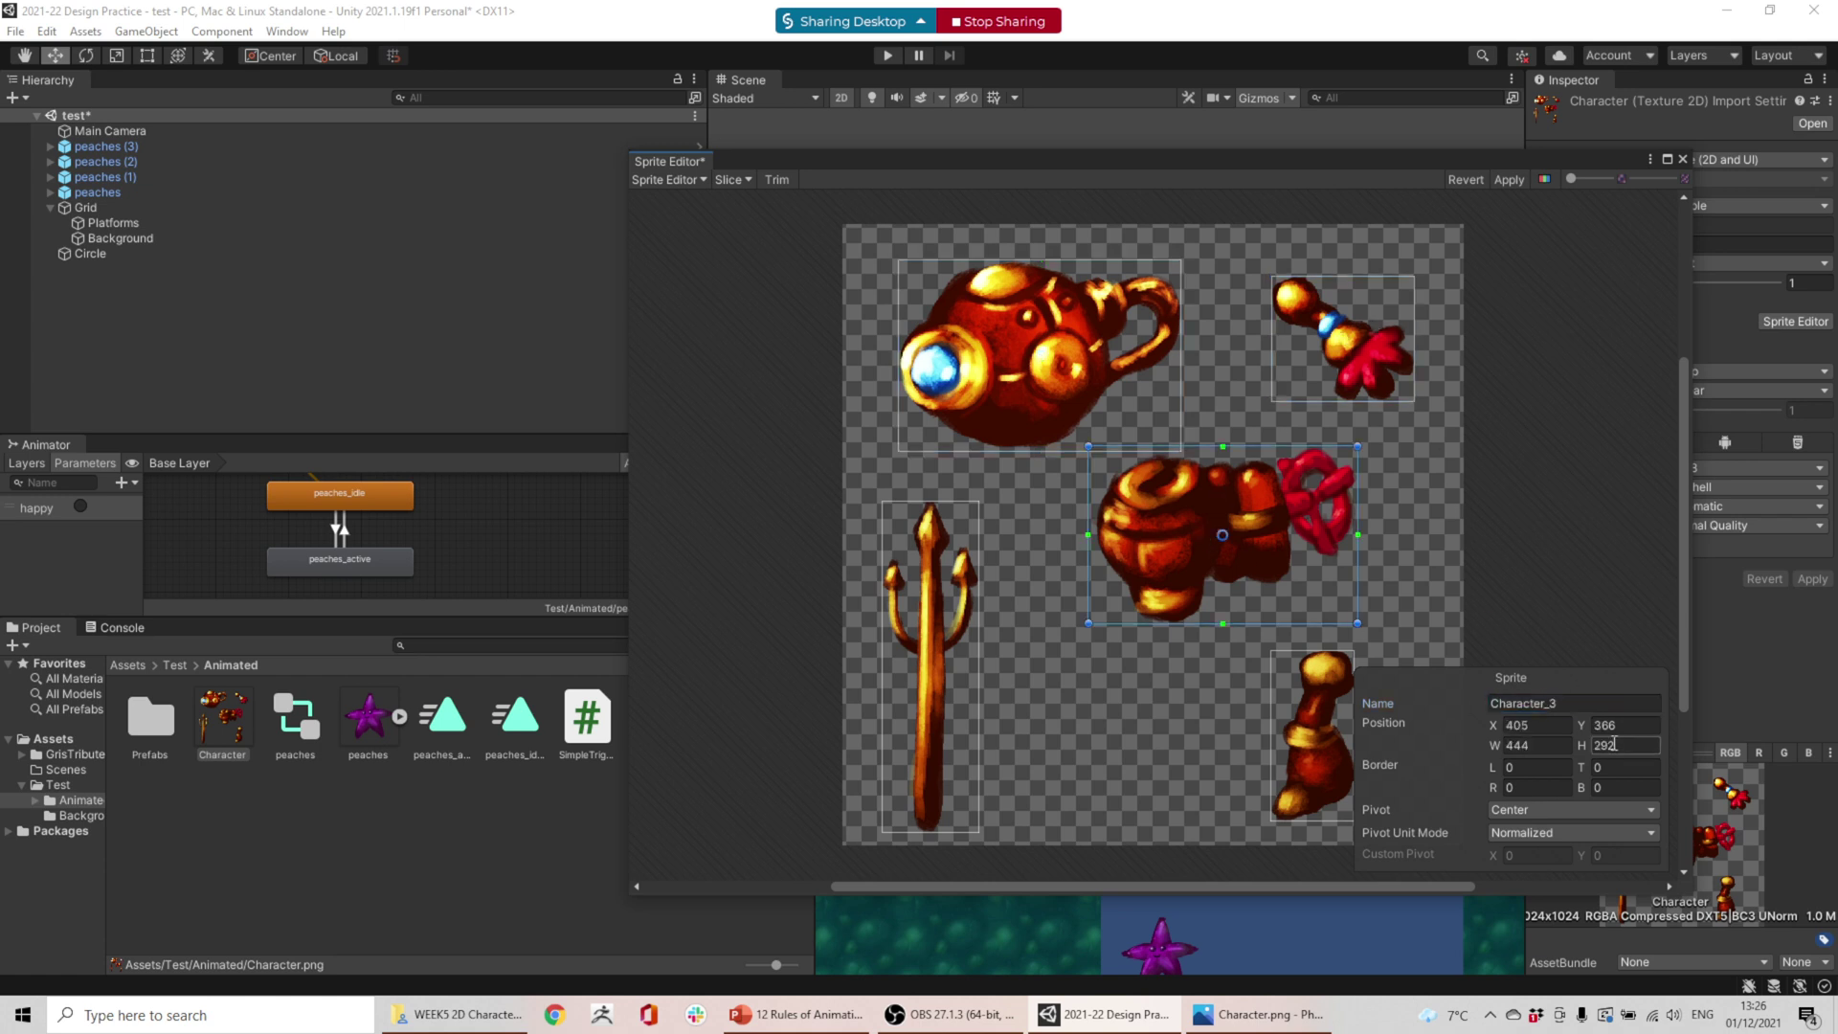
{"action": "left_click", "coordinate": [1608, 705]}
{"action": "left_click", "coordinate": [1608, 707]}
{"action": "key", "text": "BackSpace"}
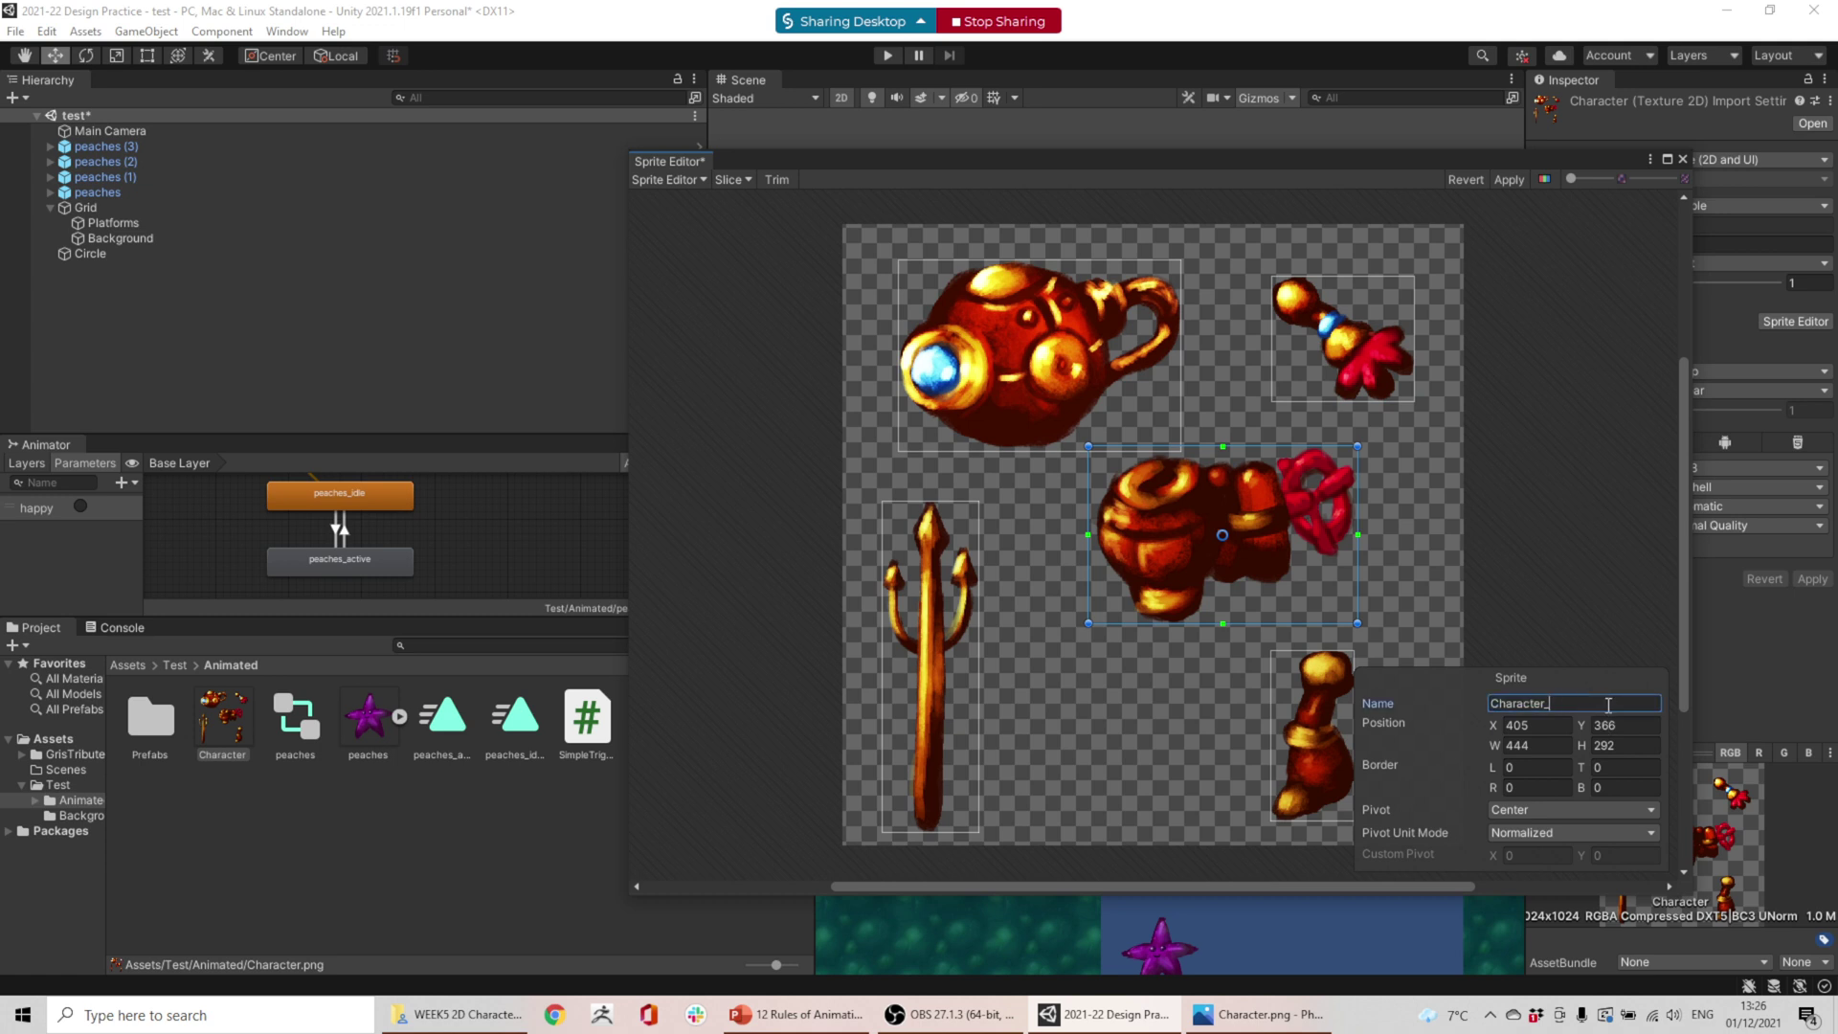
{"action": "type", "text": "Body"}
{"action": "left_click", "coordinate": [1304, 771]}
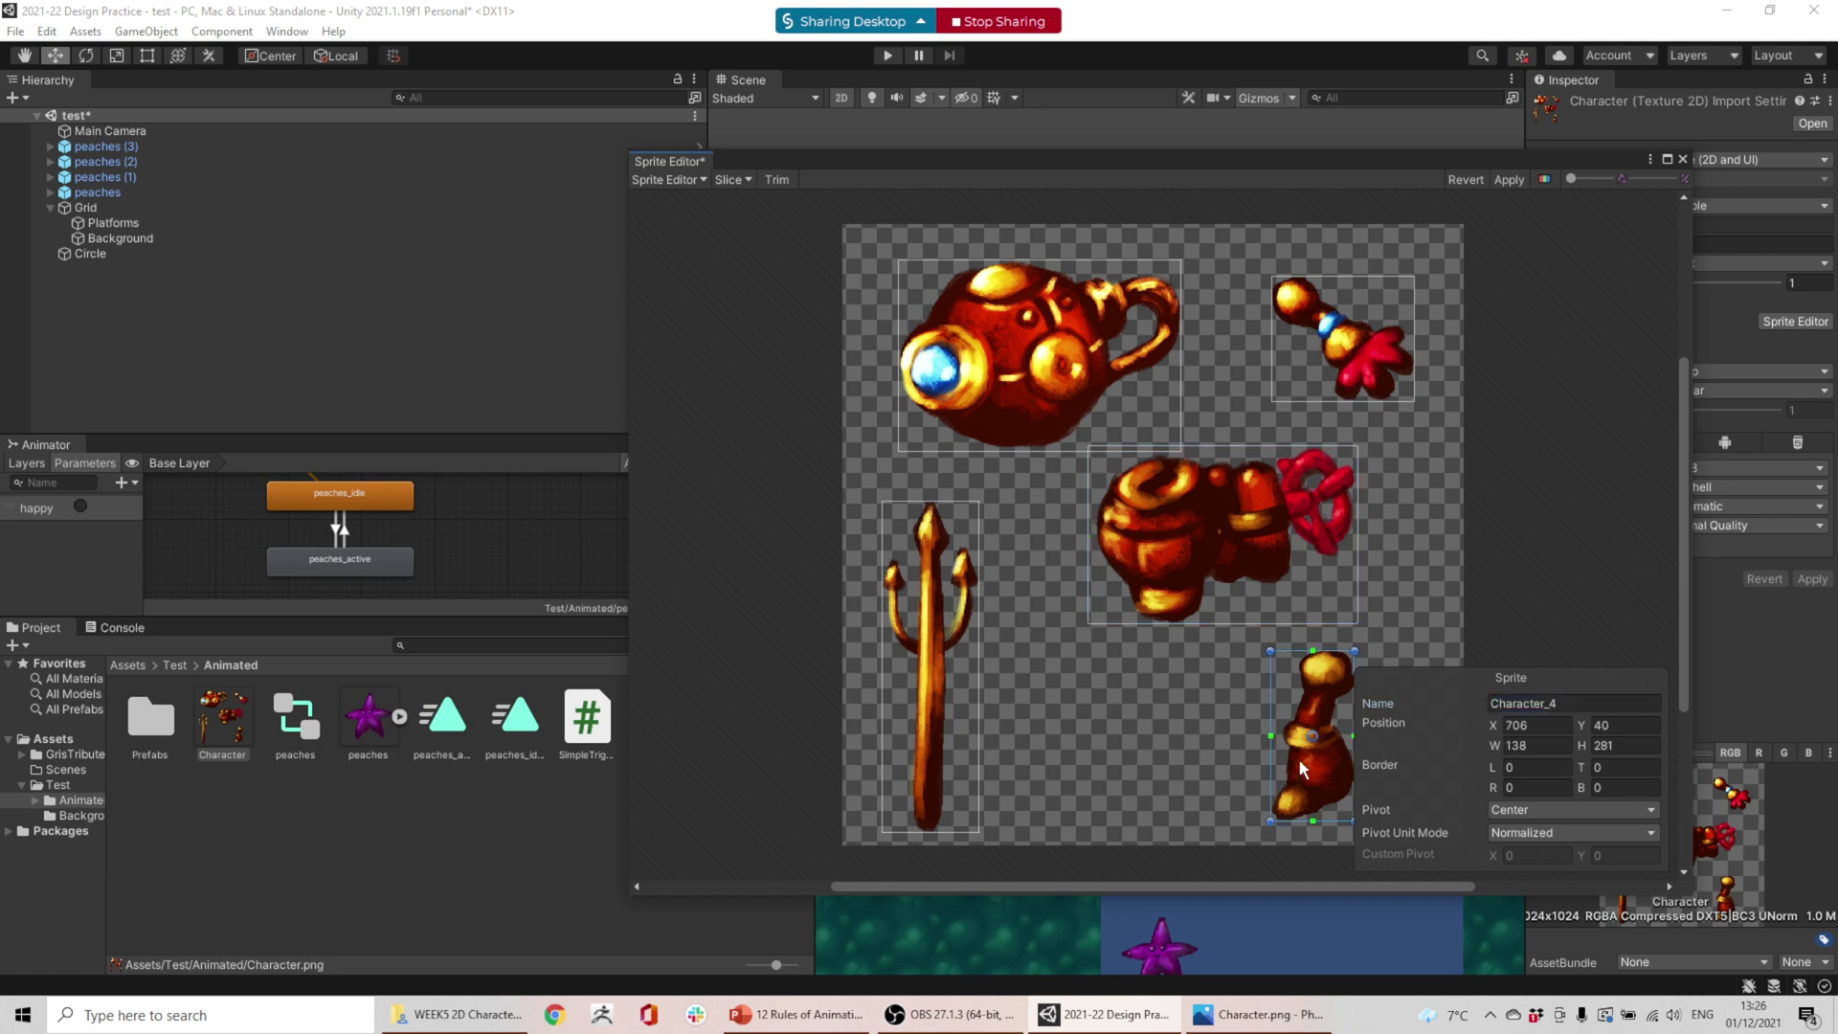
{"action": "left_click", "coordinate": [1577, 704]}
{"action": "left_click", "coordinate": [1577, 704]}
{"action": "key", "text": "BackSpace"}
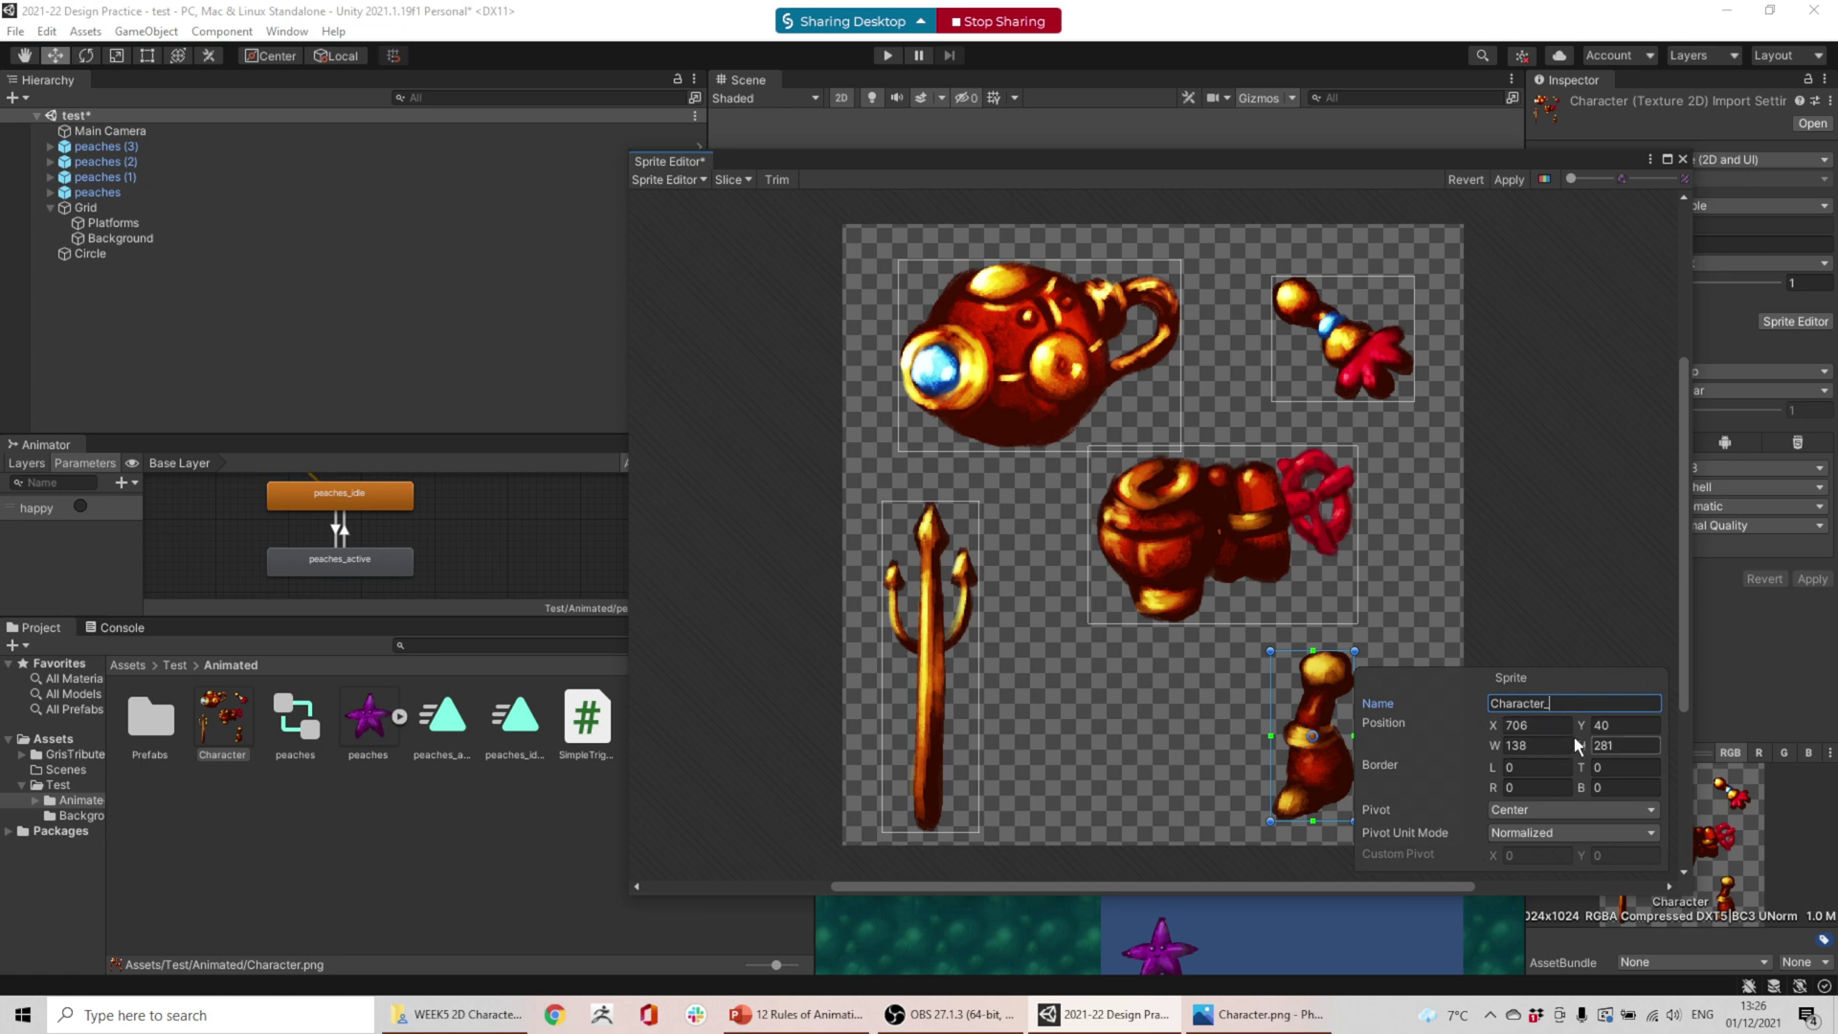
{"action": "type", "text": "Leg"}
- Rename the trident slice Character_Trident
{"action": "left_click", "coordinate": [912, 707]}
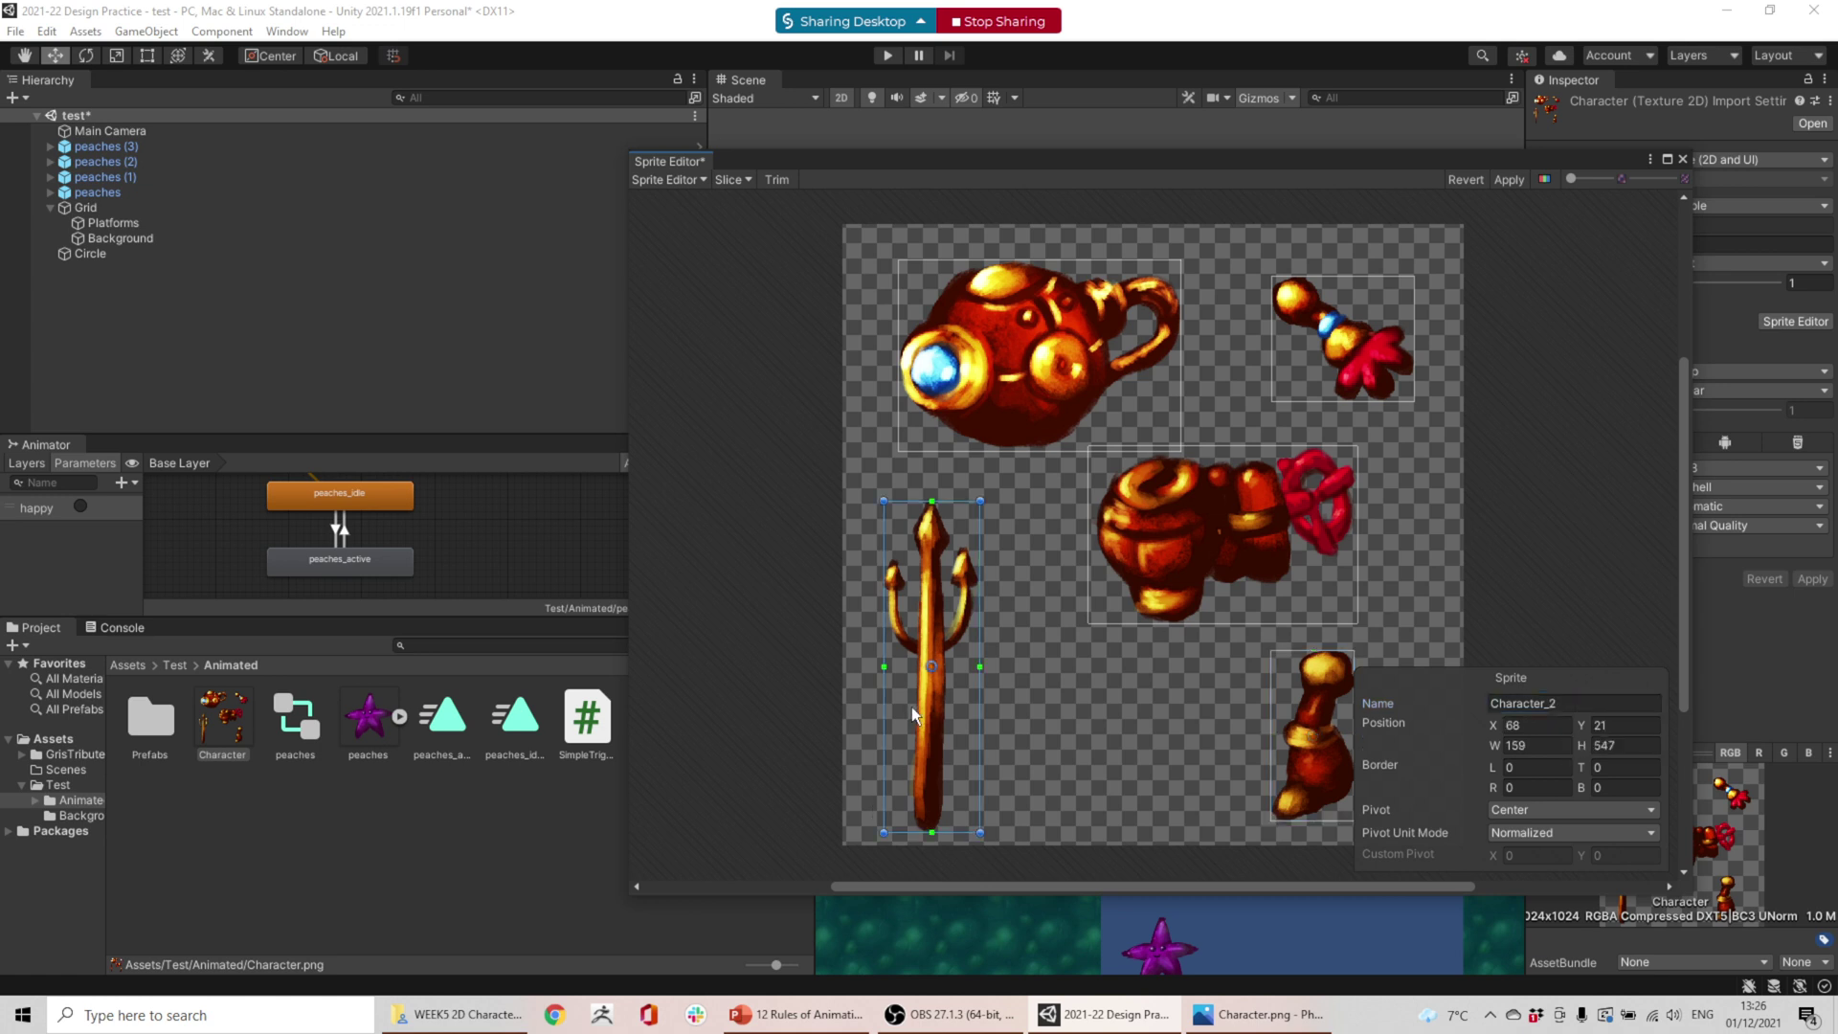
{"action": "left_click", "coordinate": [1571, 702]}
{"action": "left_click", "coordinate": [1570, 698]}
{"action": "key", "text": "BackSpace"}
{"action": "type", "text": "Trident"}
- Check the body, arm and head slices and apply the slicing and naming changes
{"action": "left_click", "coordinate": [1582, 538]}
{"action": "left_click", "coordinate": [1285, 522]}
{"action": "left_click", "coordinate": [1300, 355]}
{"action": "left_click", "coordinate": [1037, 394]}
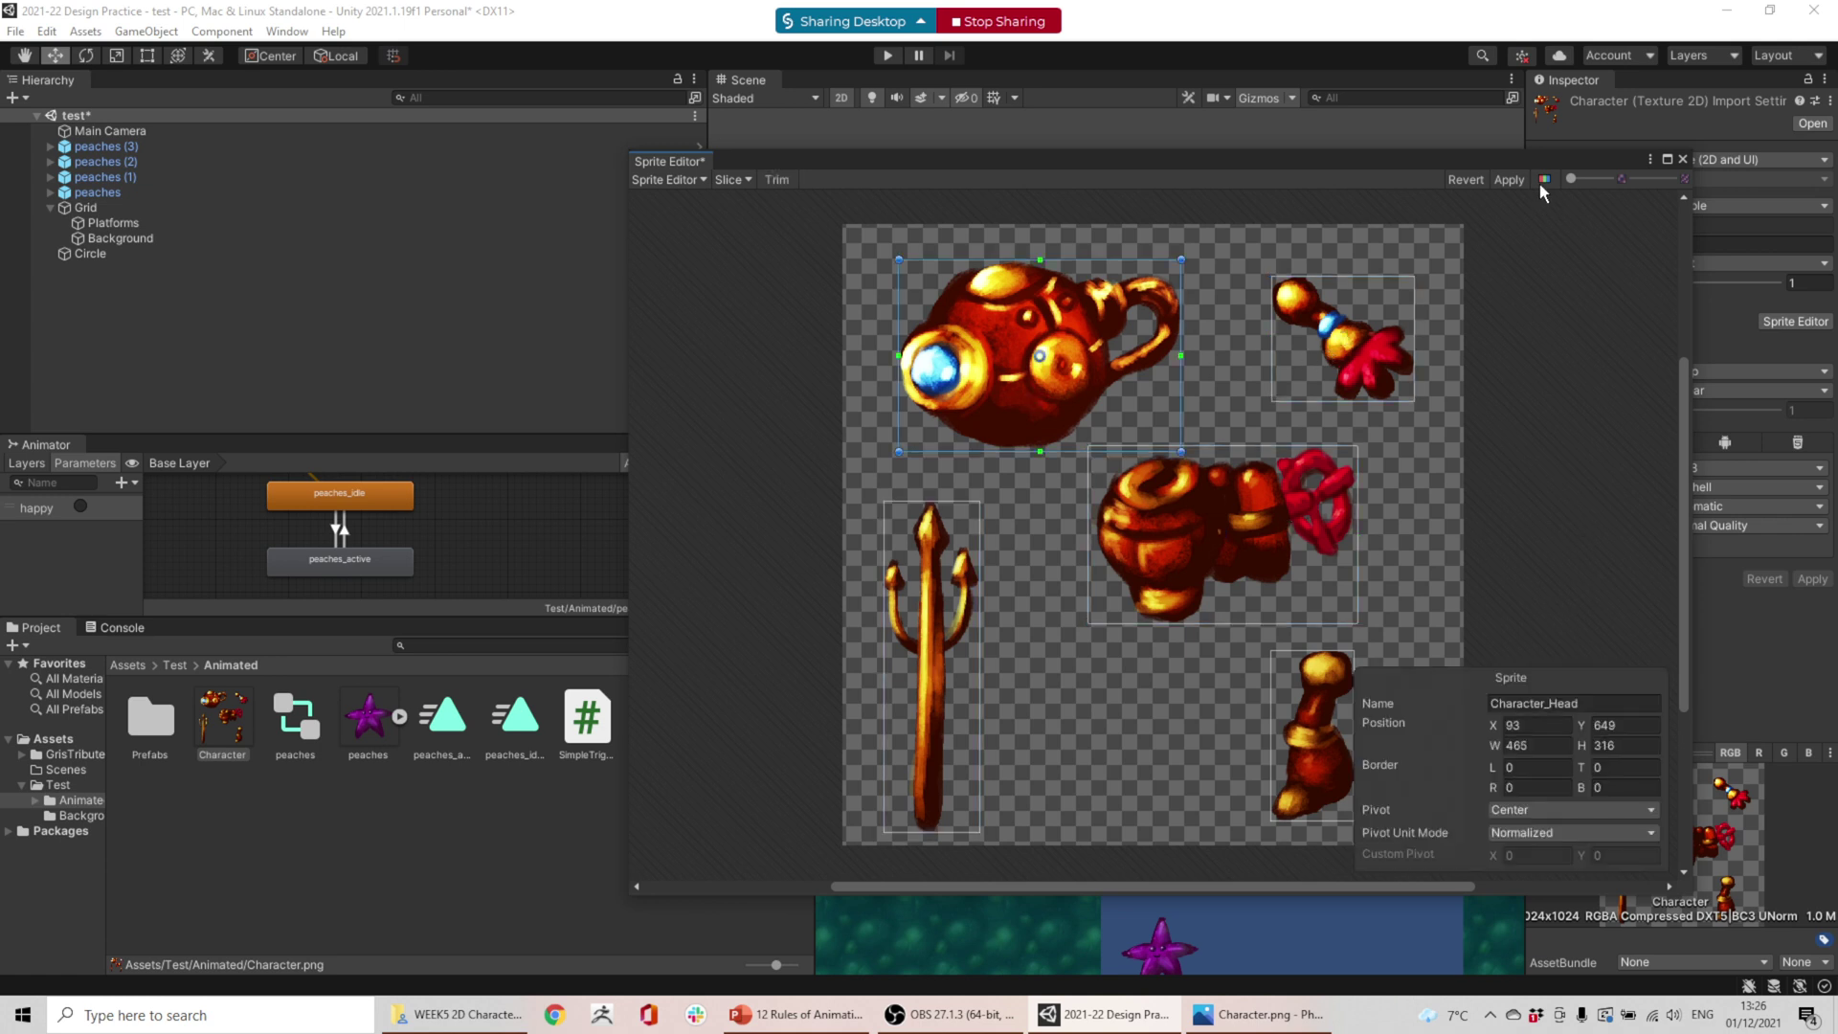
{"action": "left_click", "coordinate": [1509, 180]}
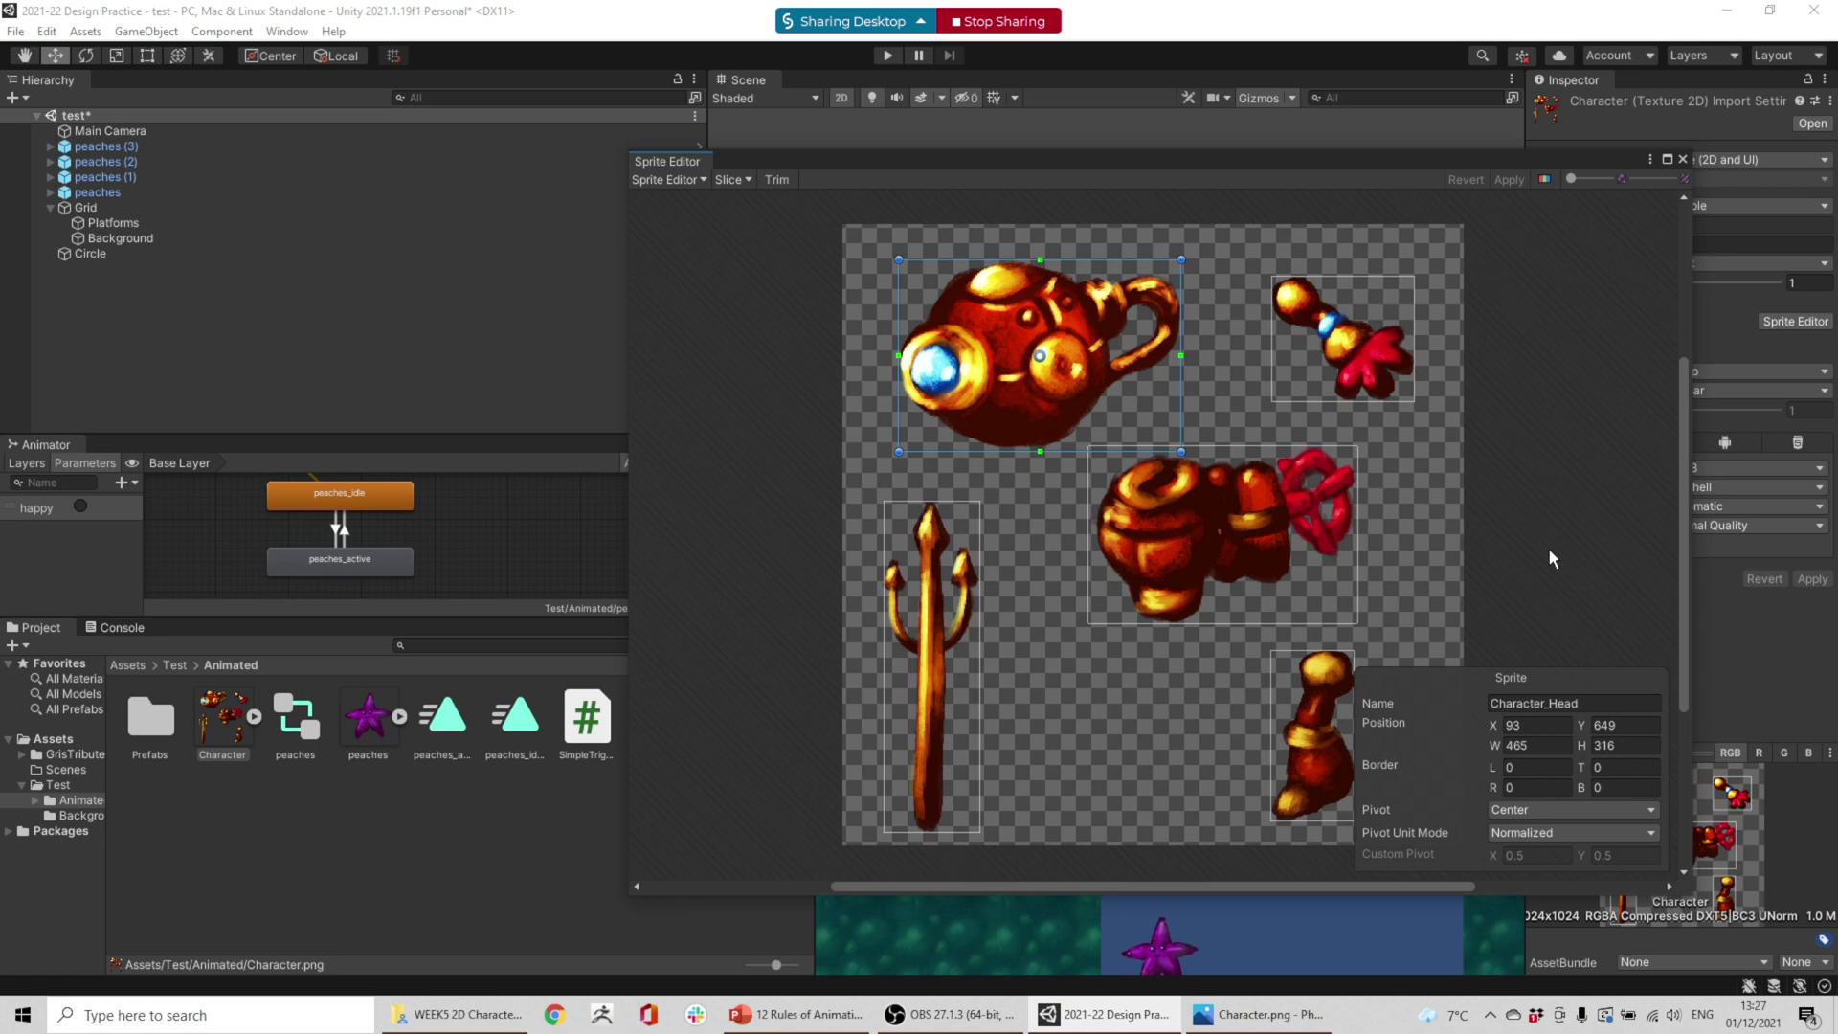
- Switch to the Skinning Editor and select the body sprite for rigging
{"action": "left_click", "coordinate": [704, 181]}
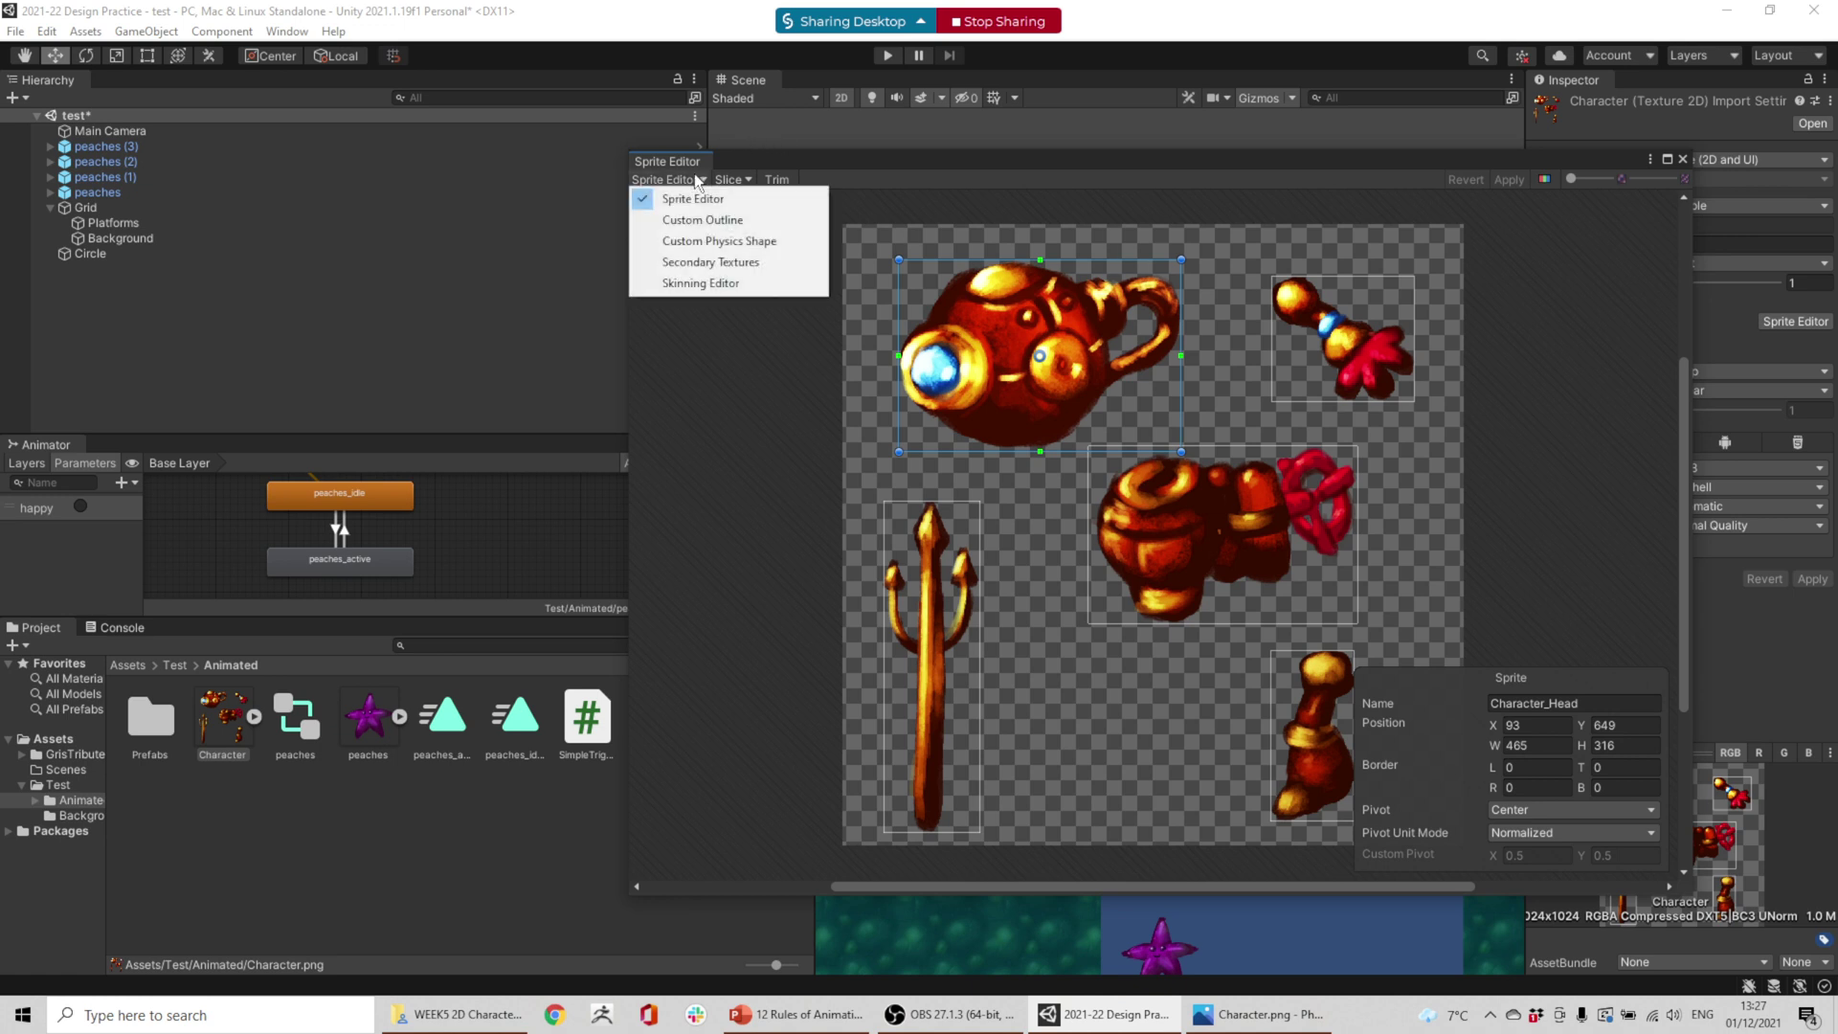
{"action": "left_click", "coordinate": [711, 285]}
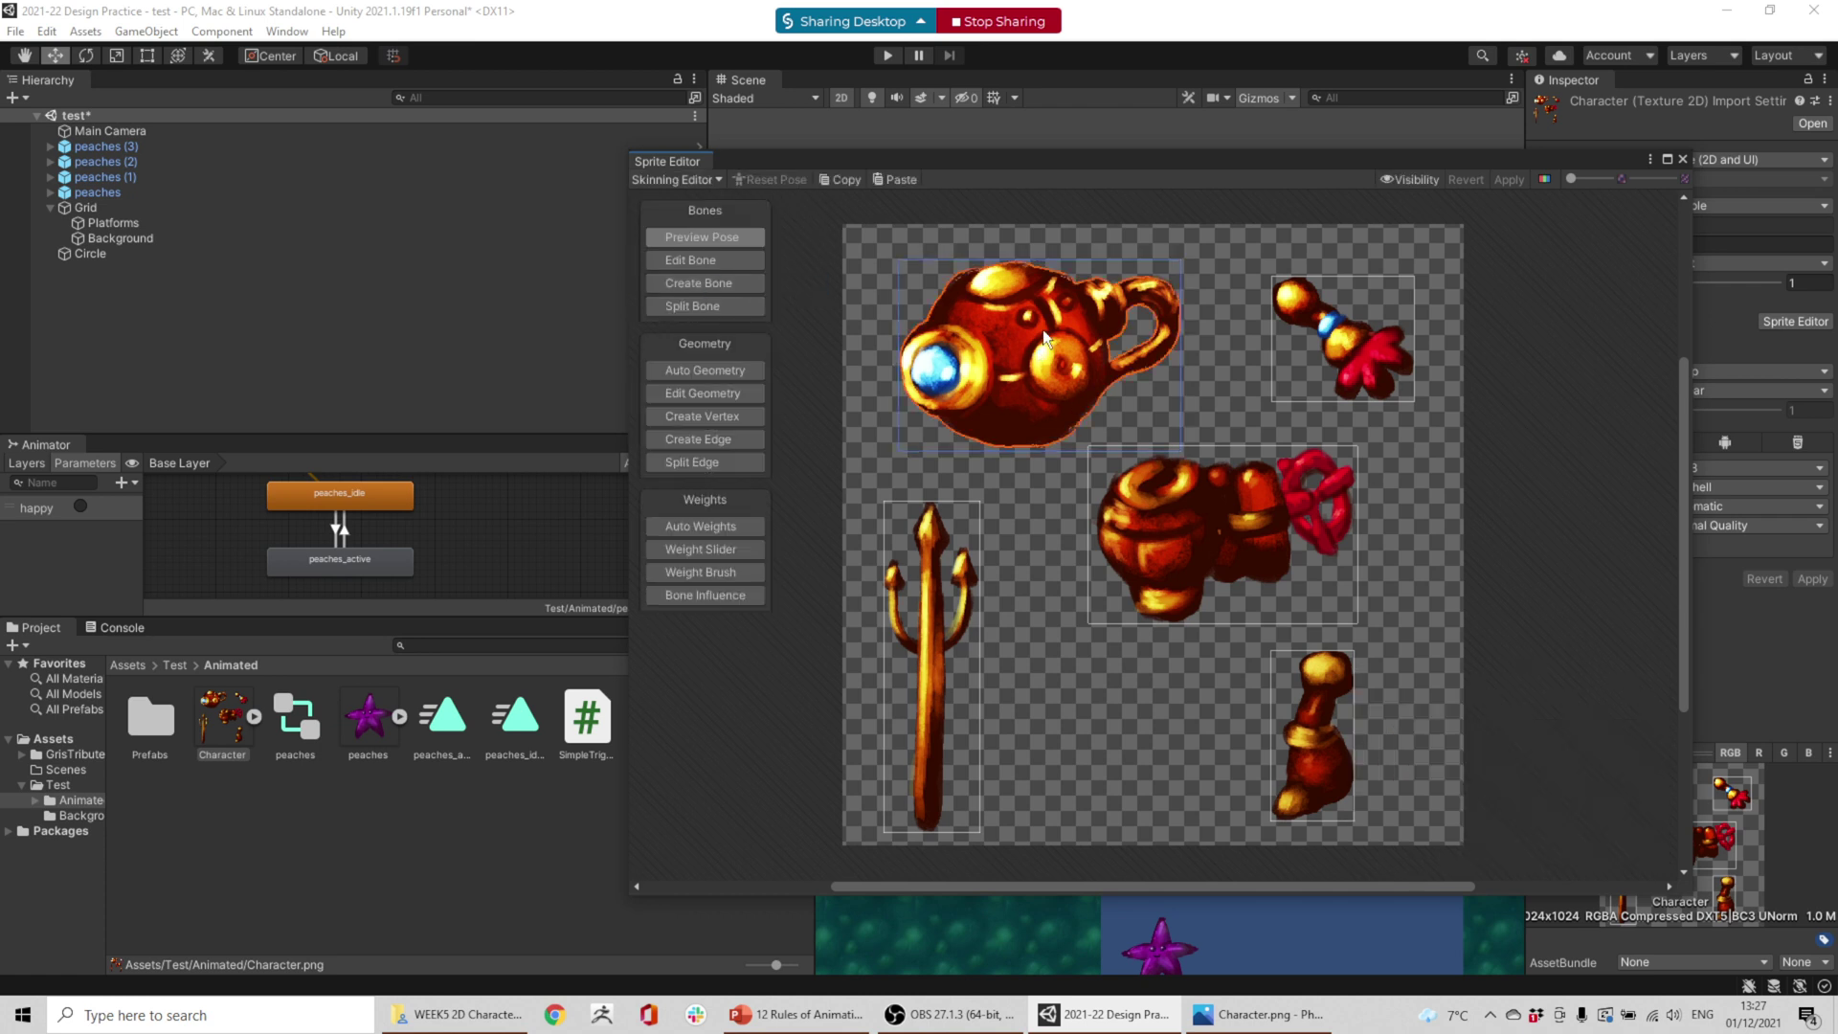
{"action": "left_click", "coordinate": [1225, 511]}
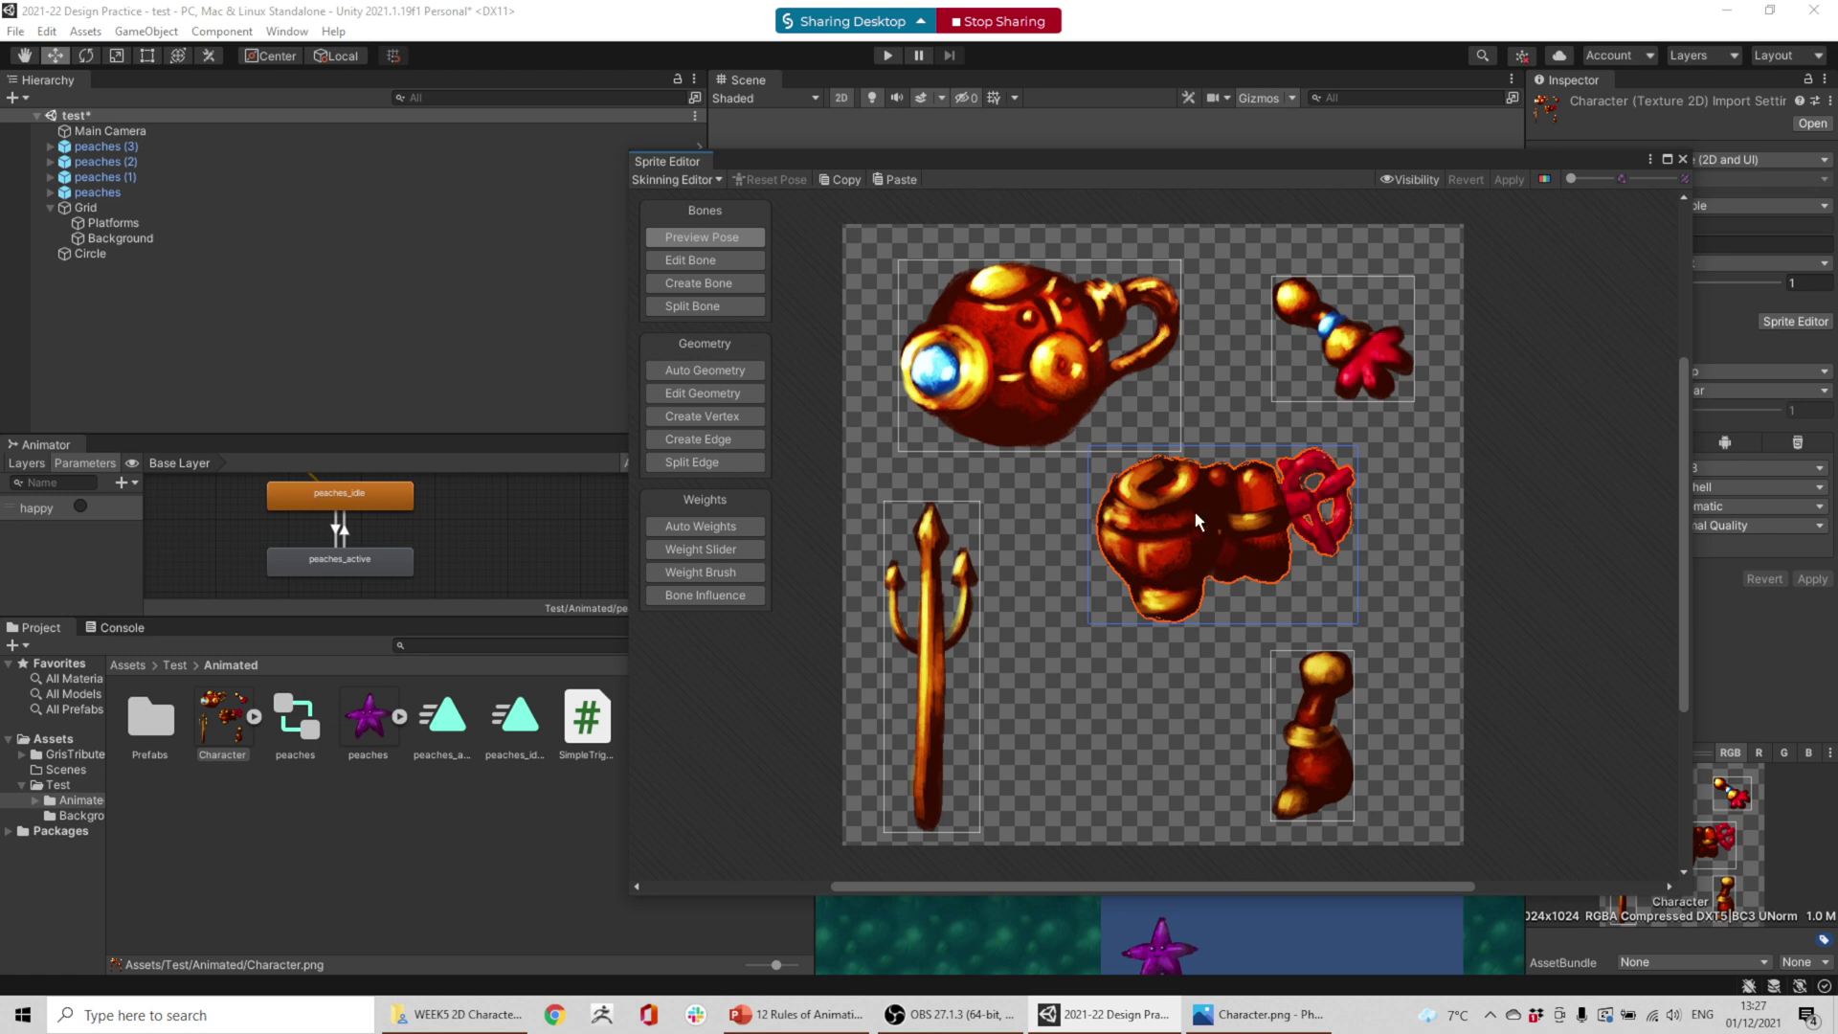
- Create a chain of two bones in the body sprite, running from its golden base up through the middle to the neck
{"action": "left_click", "coordinate": [718, 284]}
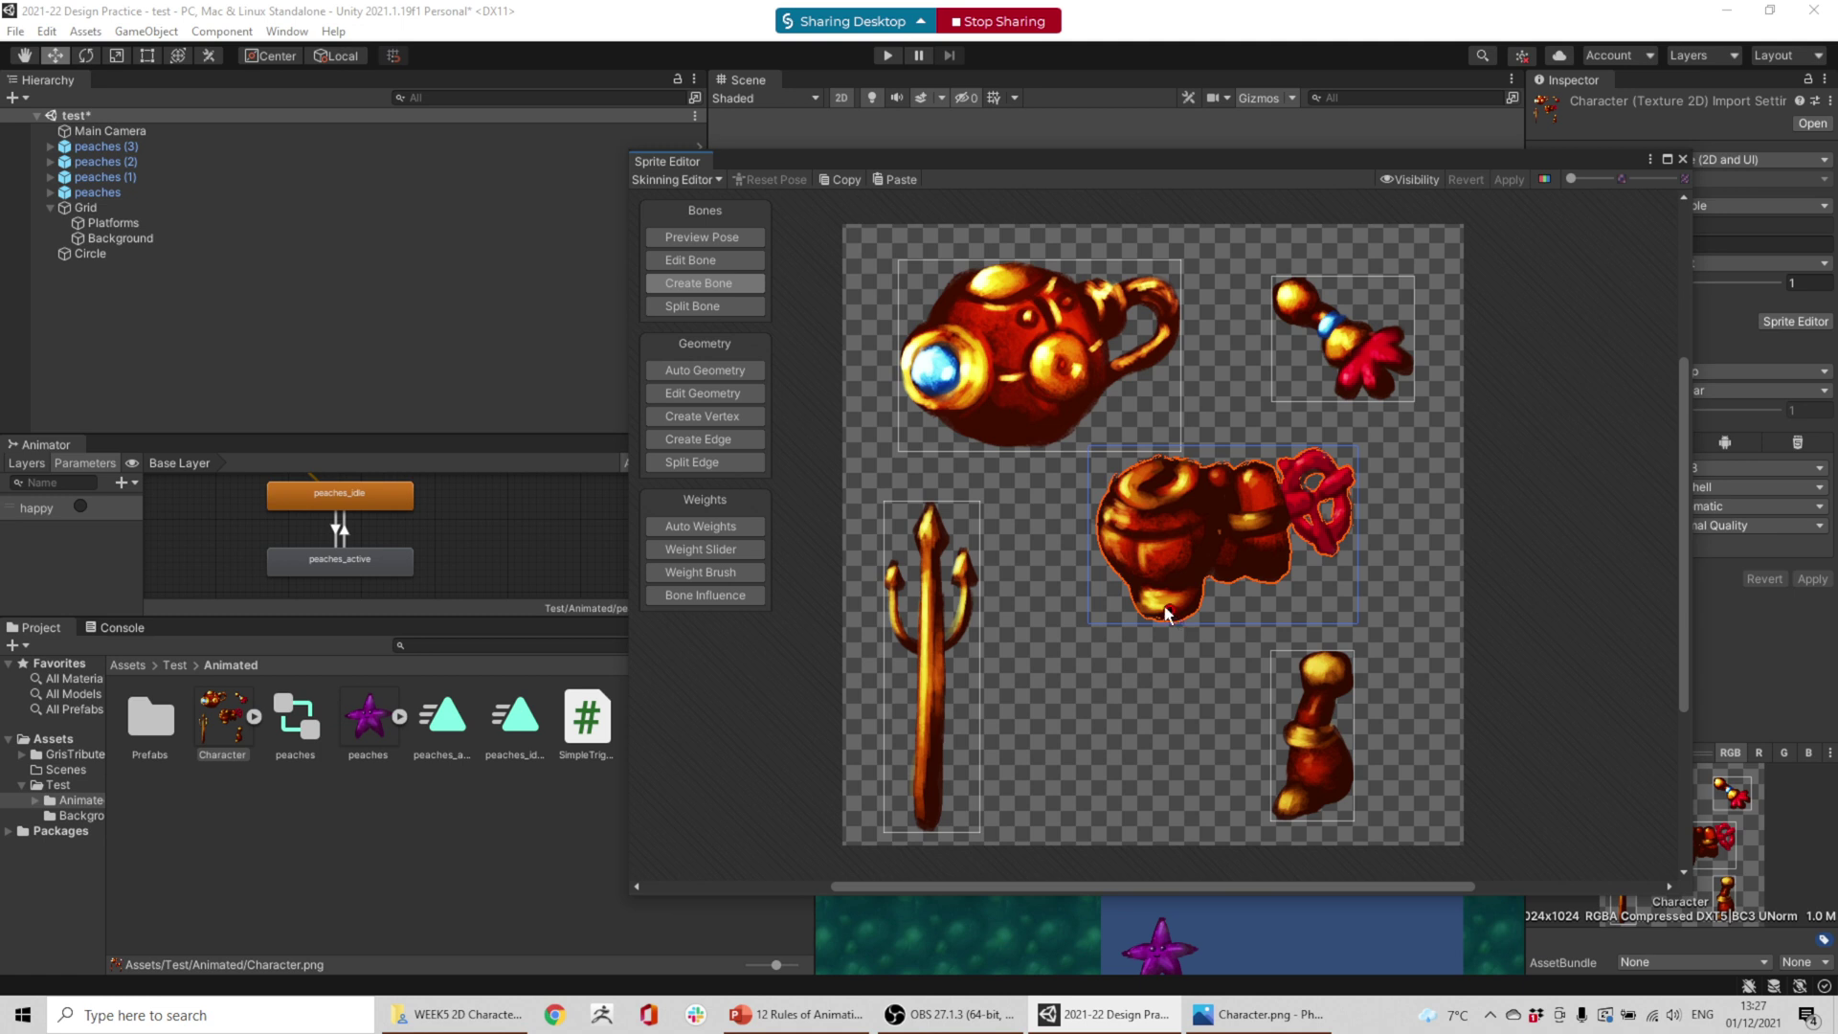
{"action": "left_click", "coordinate": [1188, 550]}
{"action": "left_click", "coordinate": [1156, 476]}
{"action": "right_click", "coordinate": [1197, 450]}
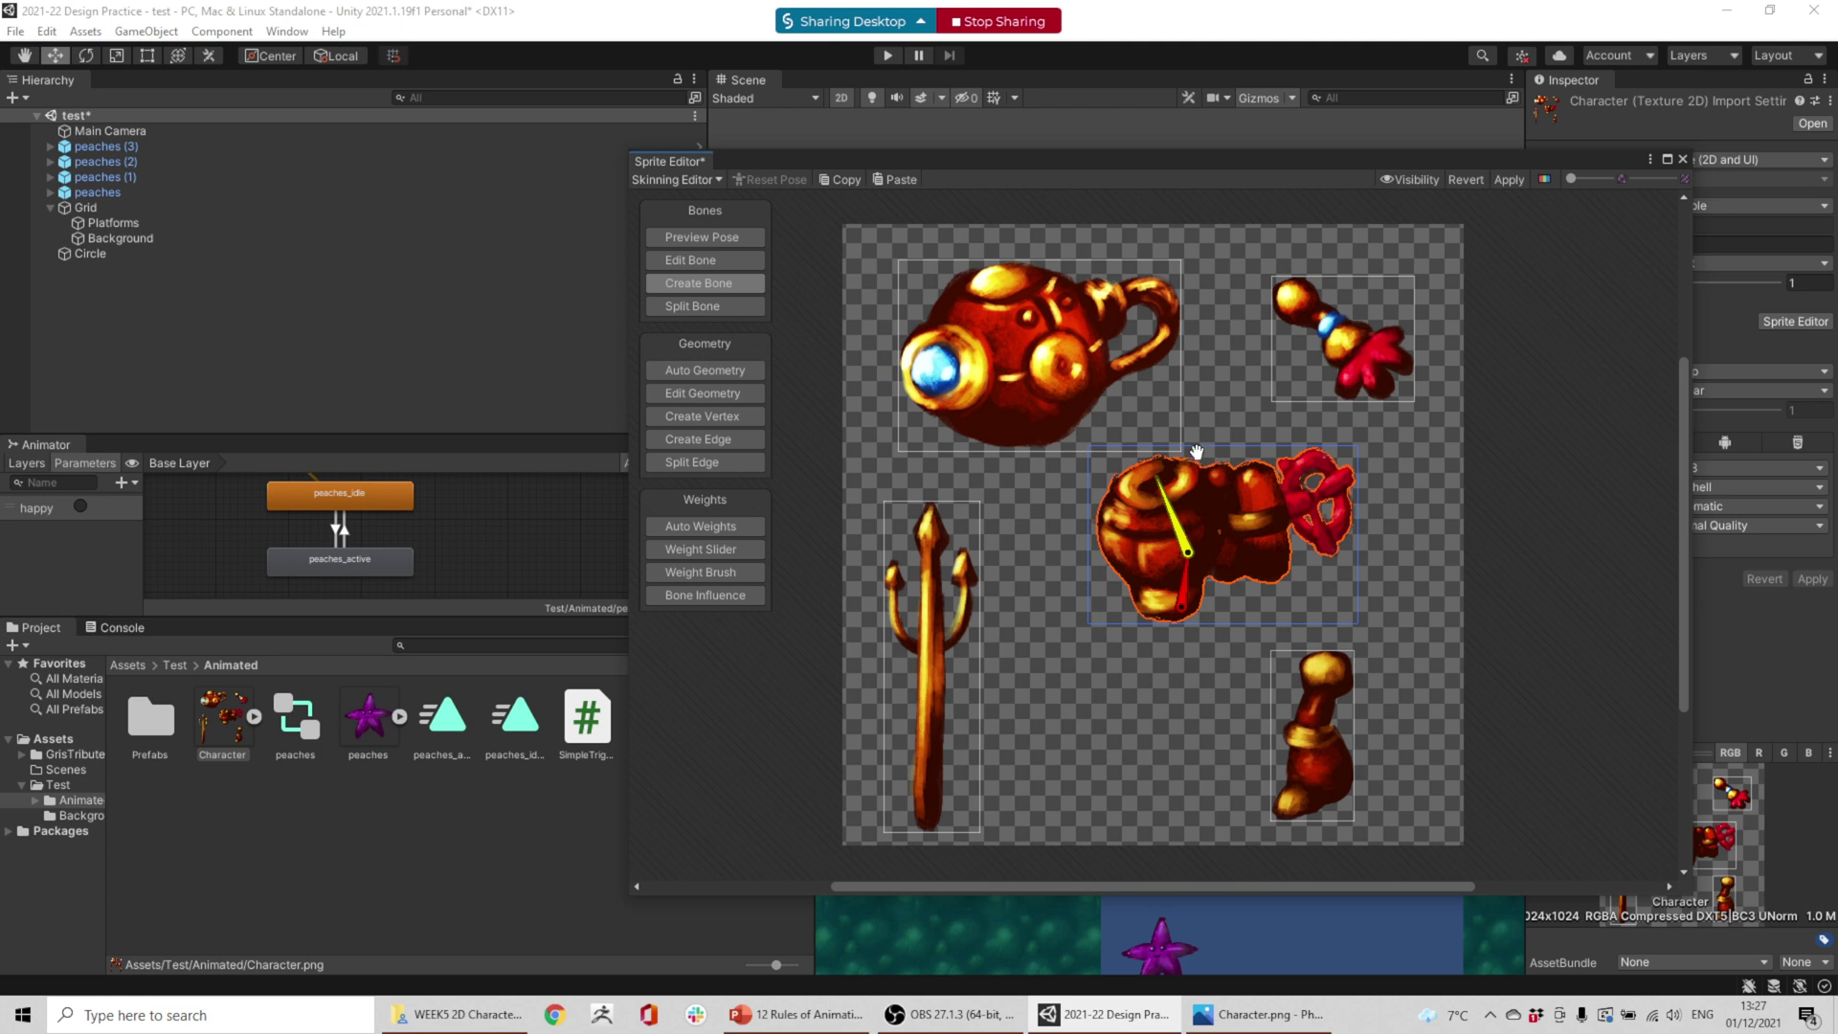
- Add a child bone to the yellow bone, reaching from the rear half of the body to the pink propeller
{"action": "left_click", "coordinate": [1181, 542]}
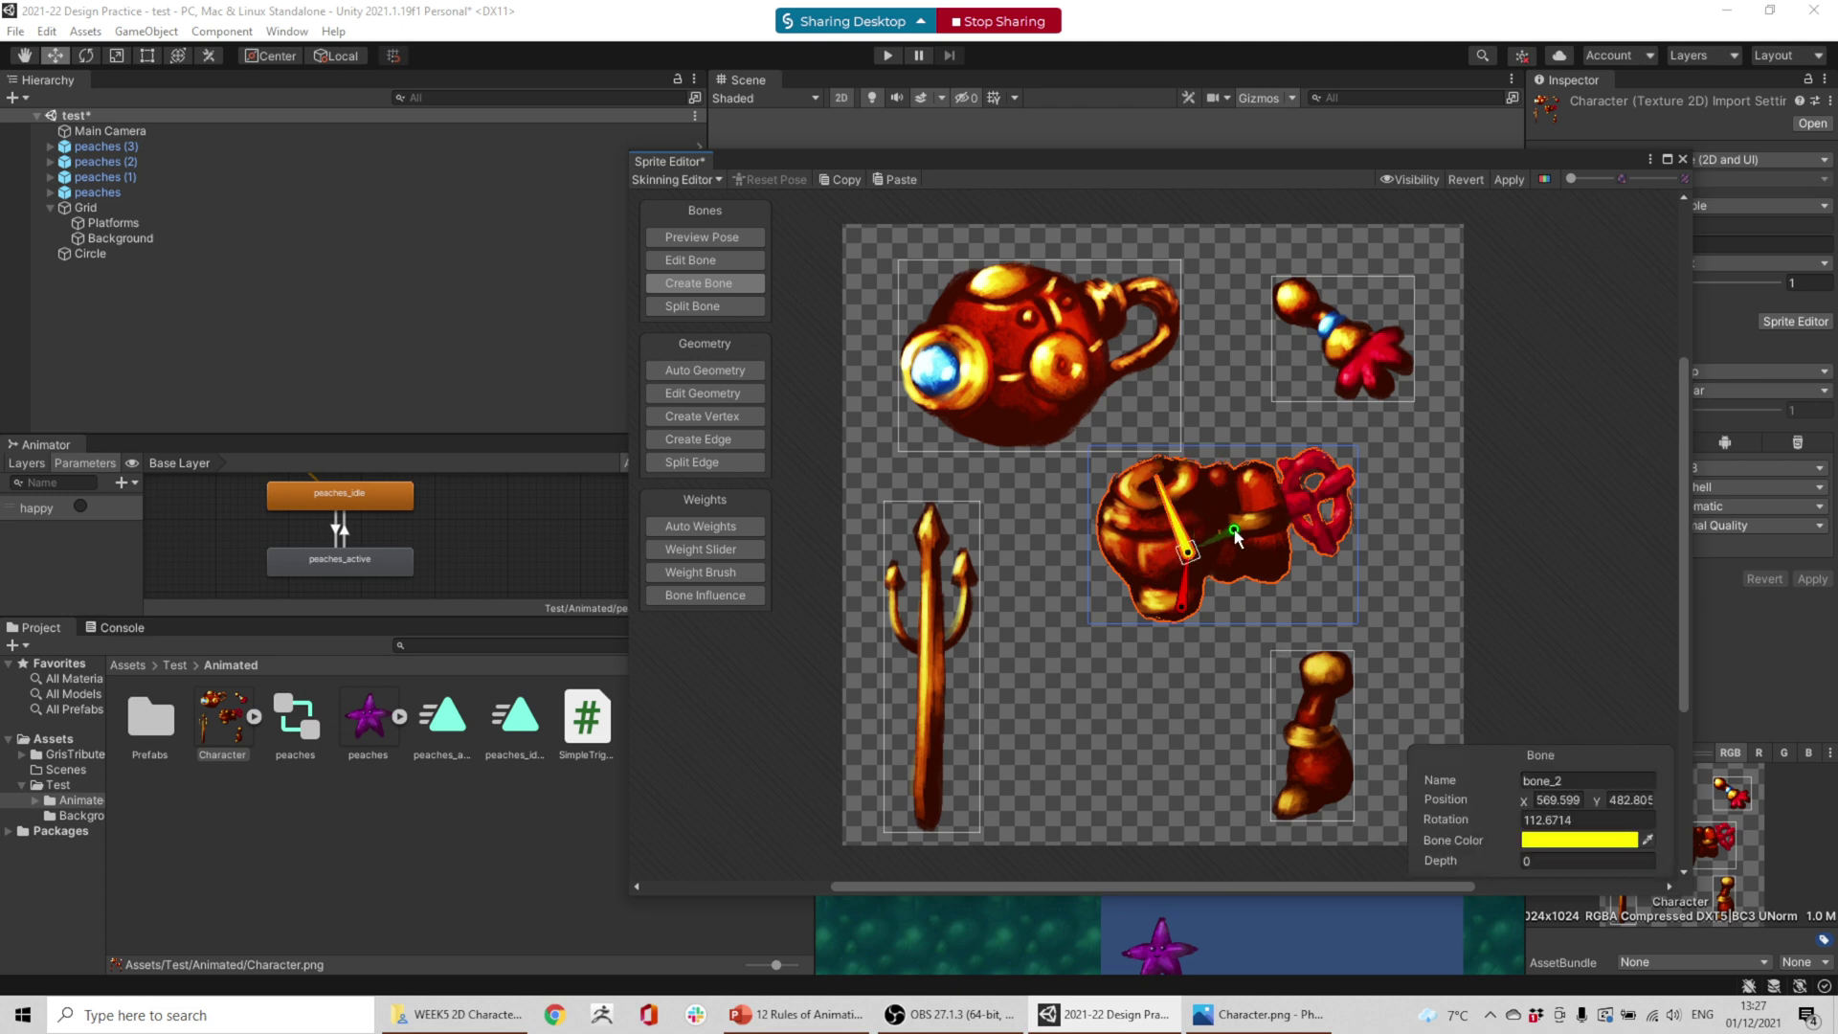
{"action": "left_click", "coordinate": [1314, 504]}
{"action": "right_click", "coordinate": [1267, 601]}
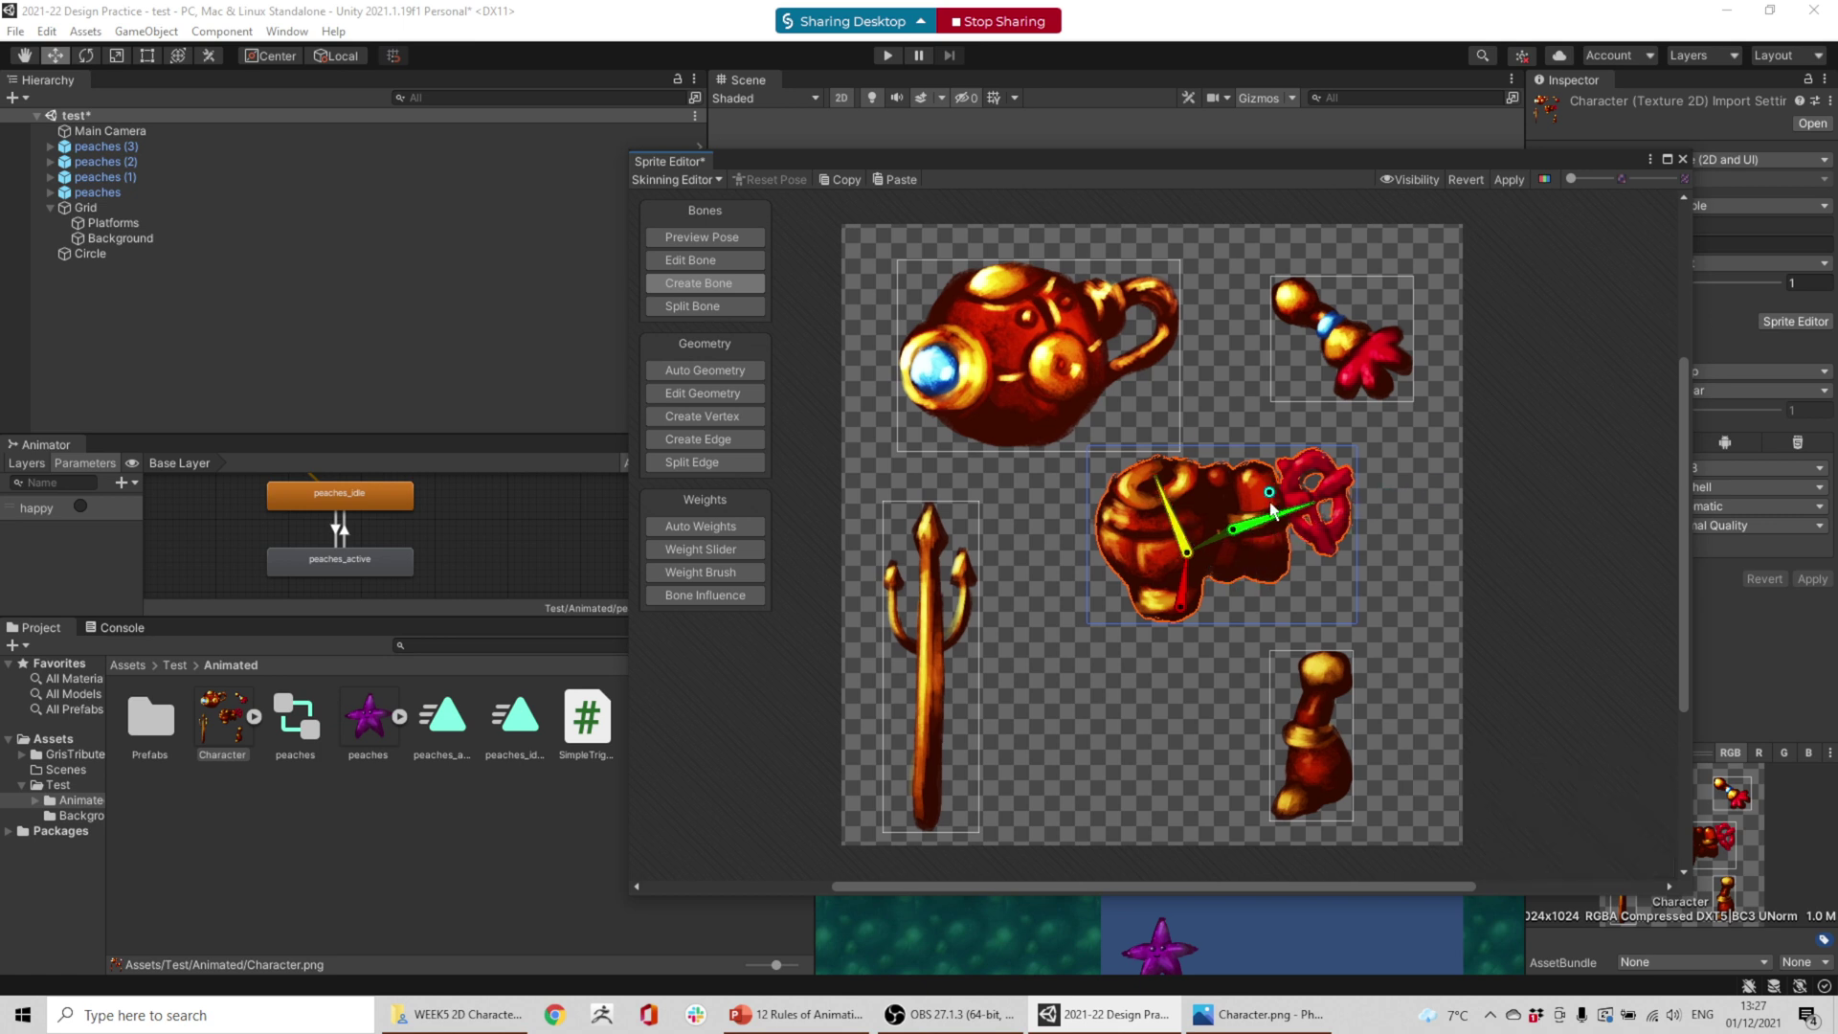
- Rename the body's red base bone to bone_hip and its yellow upper bone to bone_chest
{"action": "left_click", "coordinate": [1182, 605]}
{"action": "left_click", "coordinate": [1591, 774]}
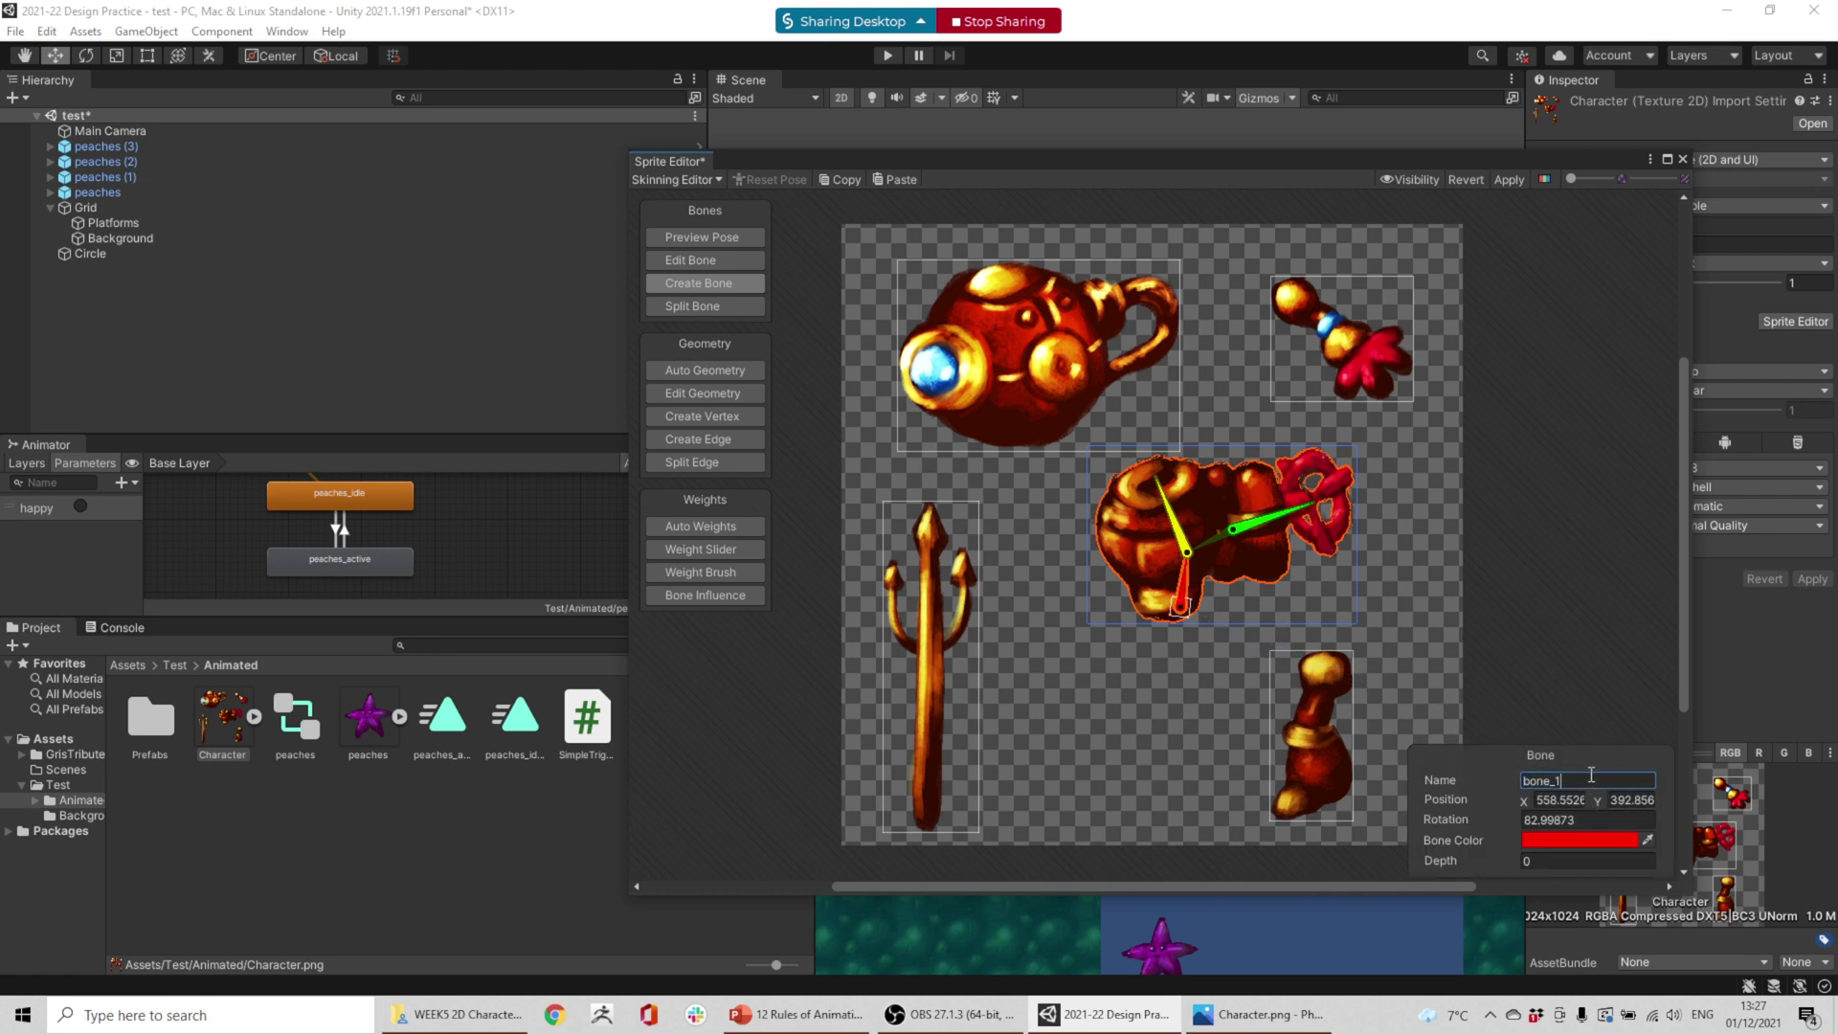
{"action": "key", "text": "BackSpace"}
{"action": "type", "text": "hip"}
{"action": "left_click", "coordinate": [1184, 541]}
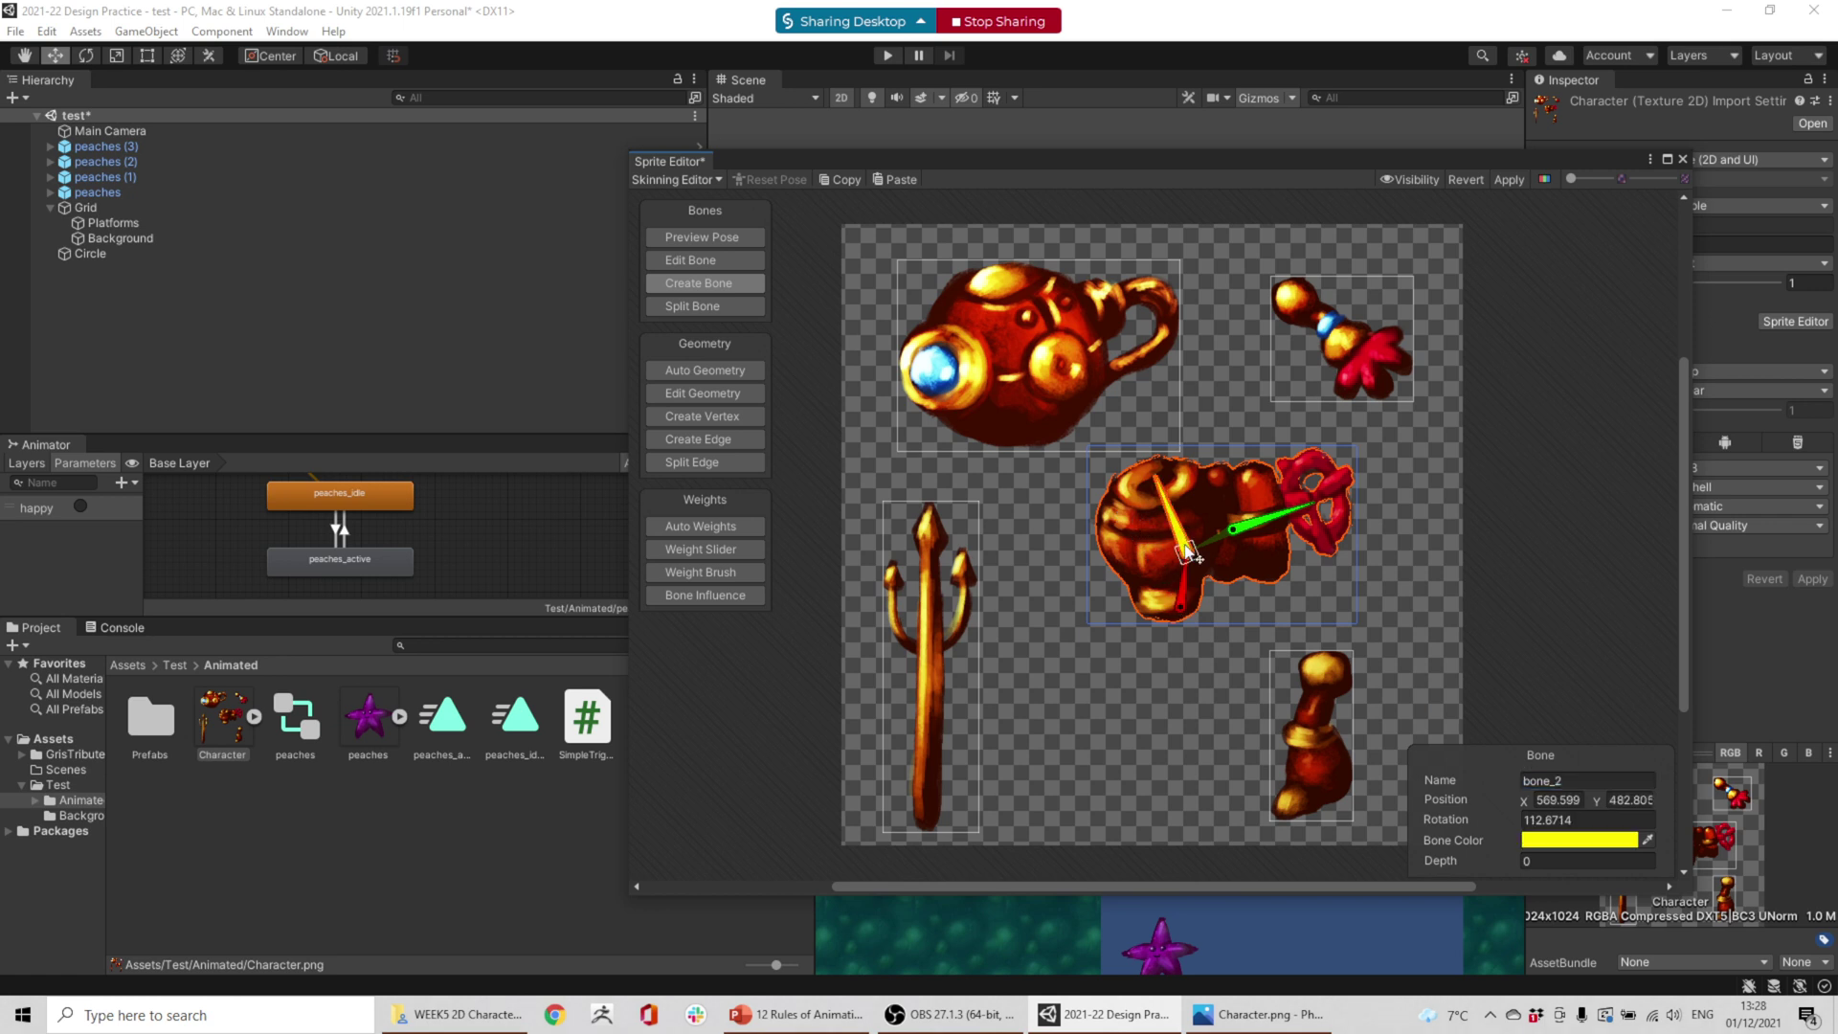
{"action": "left_click", "coordinate": [1596, 783]}
{"action": "key", "text": "BackSpace"}
{"action": "type", "text": "chest"}
- Rename the body's green bone that reaches the propeller to bone_backpack
{"action": "left_click", "coordinate": [1264, 521]}
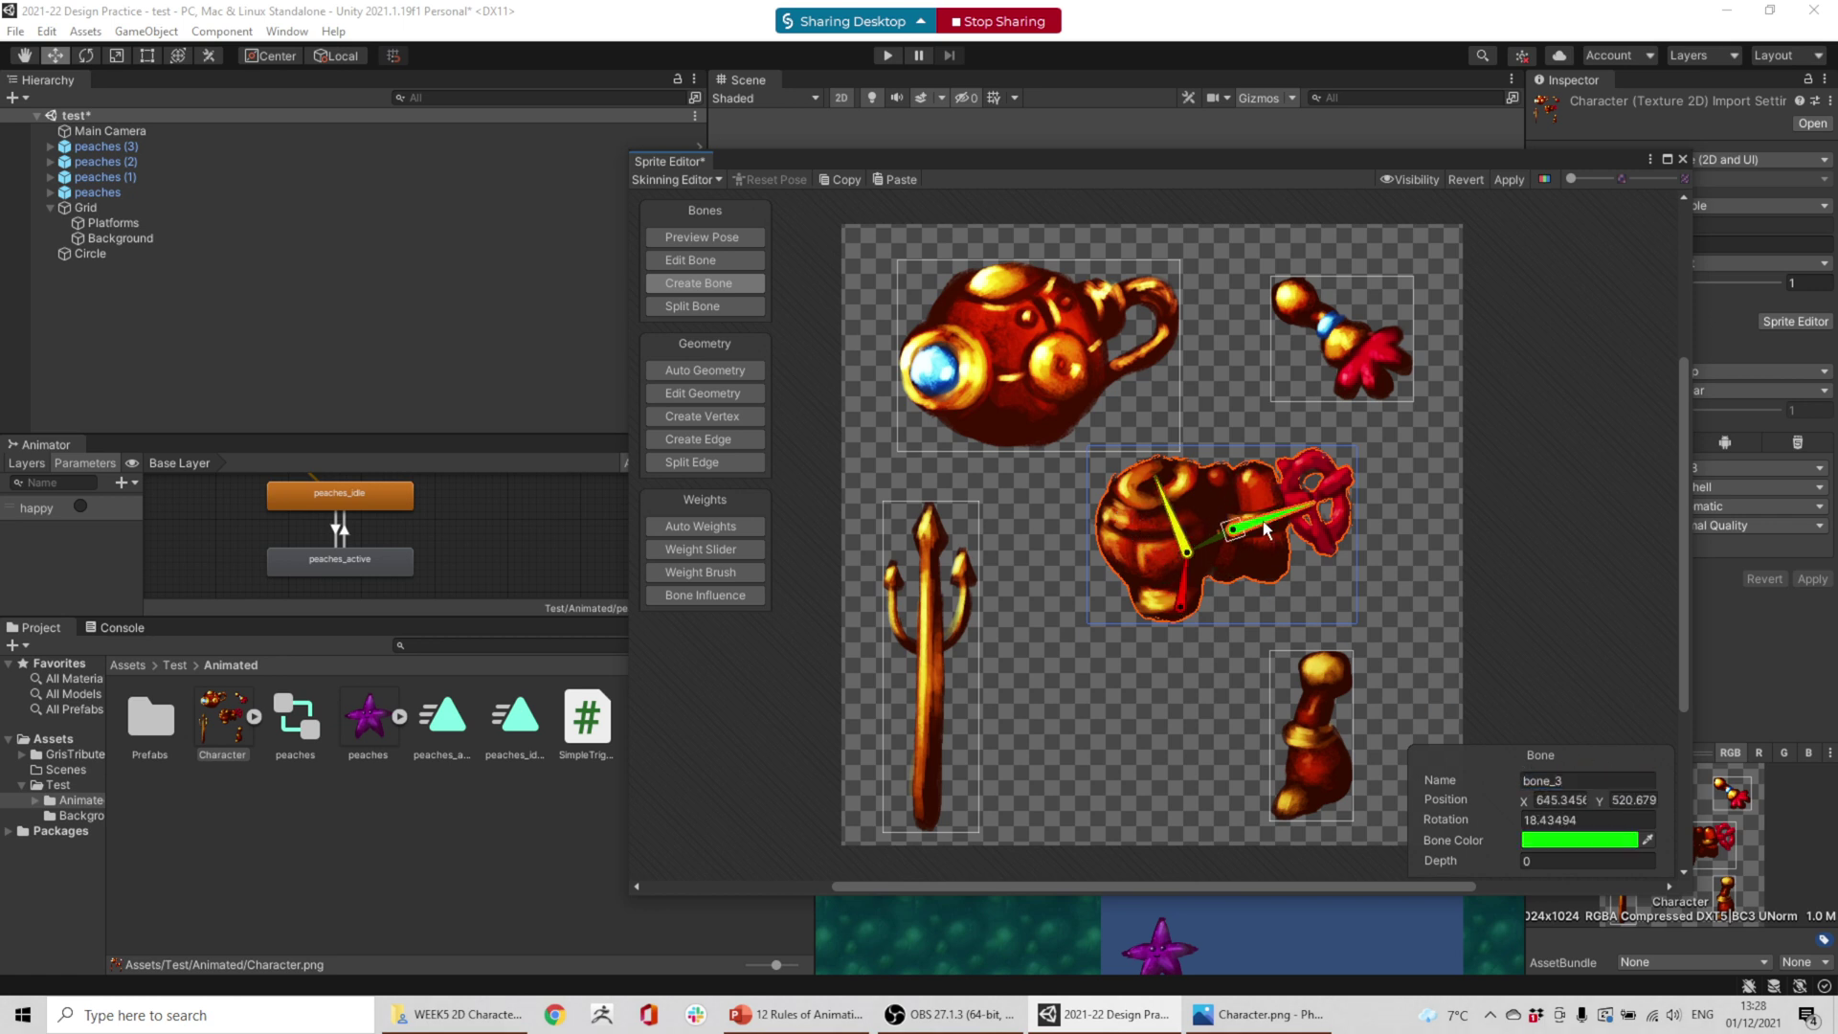
{"action": "left_click", "coordinate": [1588, 783]}
{"action": "left_click", "coordinate": [1588, 783]}
{"action": "key", "text": "BackSpace"}
{"action": "type", "text": "backpack"}
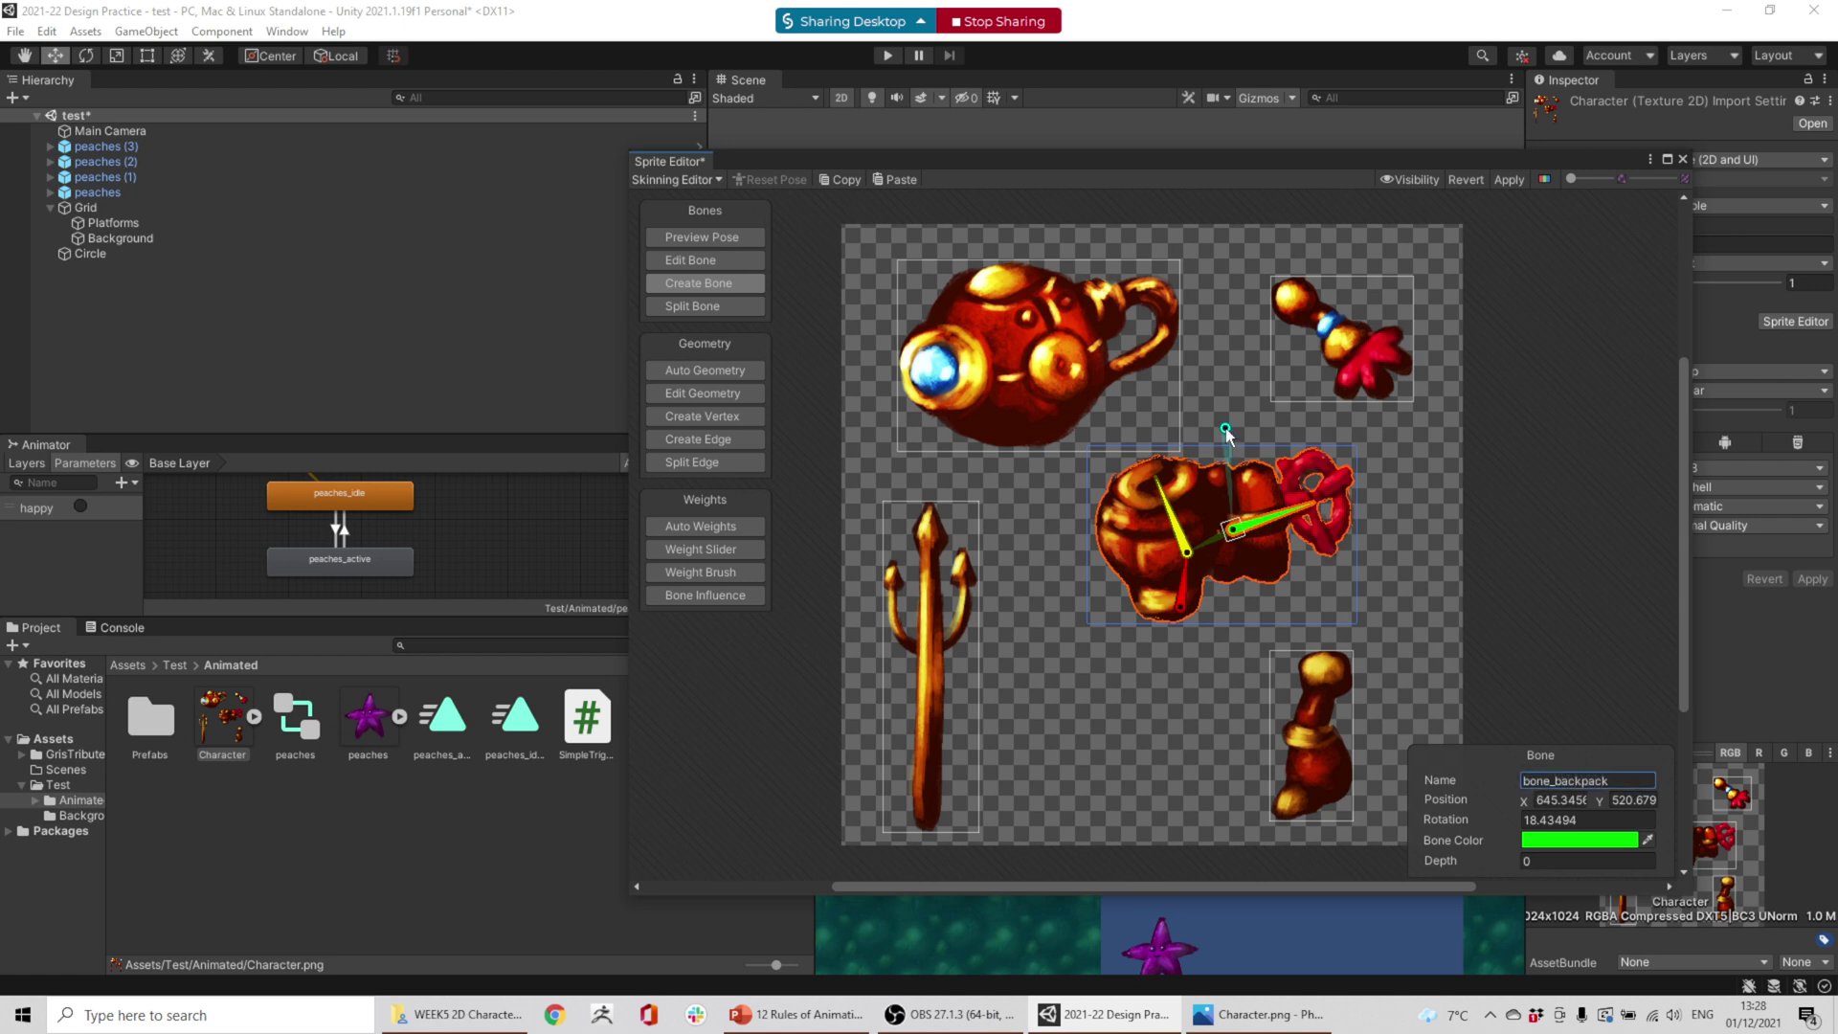
{"action": "right_click", "coordinate": [1502, 446]}
{"action": "left_click", "coordinate": [1603, 430]}
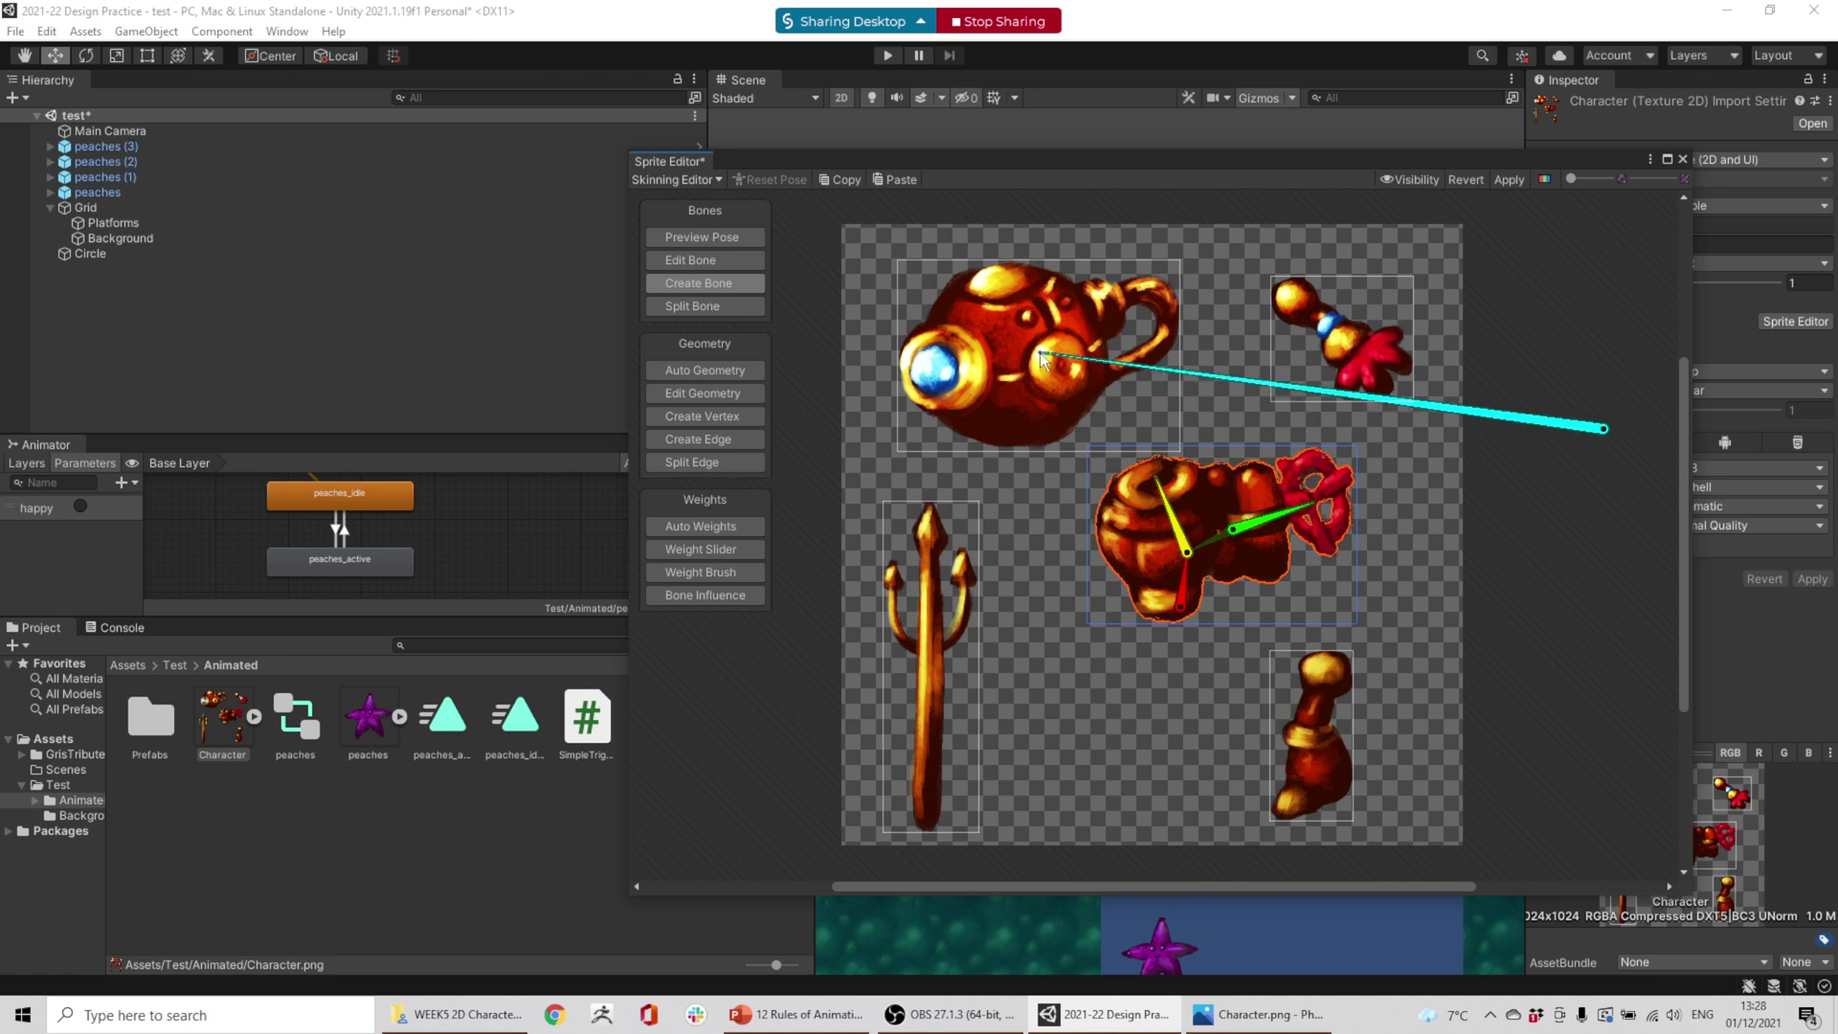
{"action": "right_click", "coordinate": [1537, 443]}
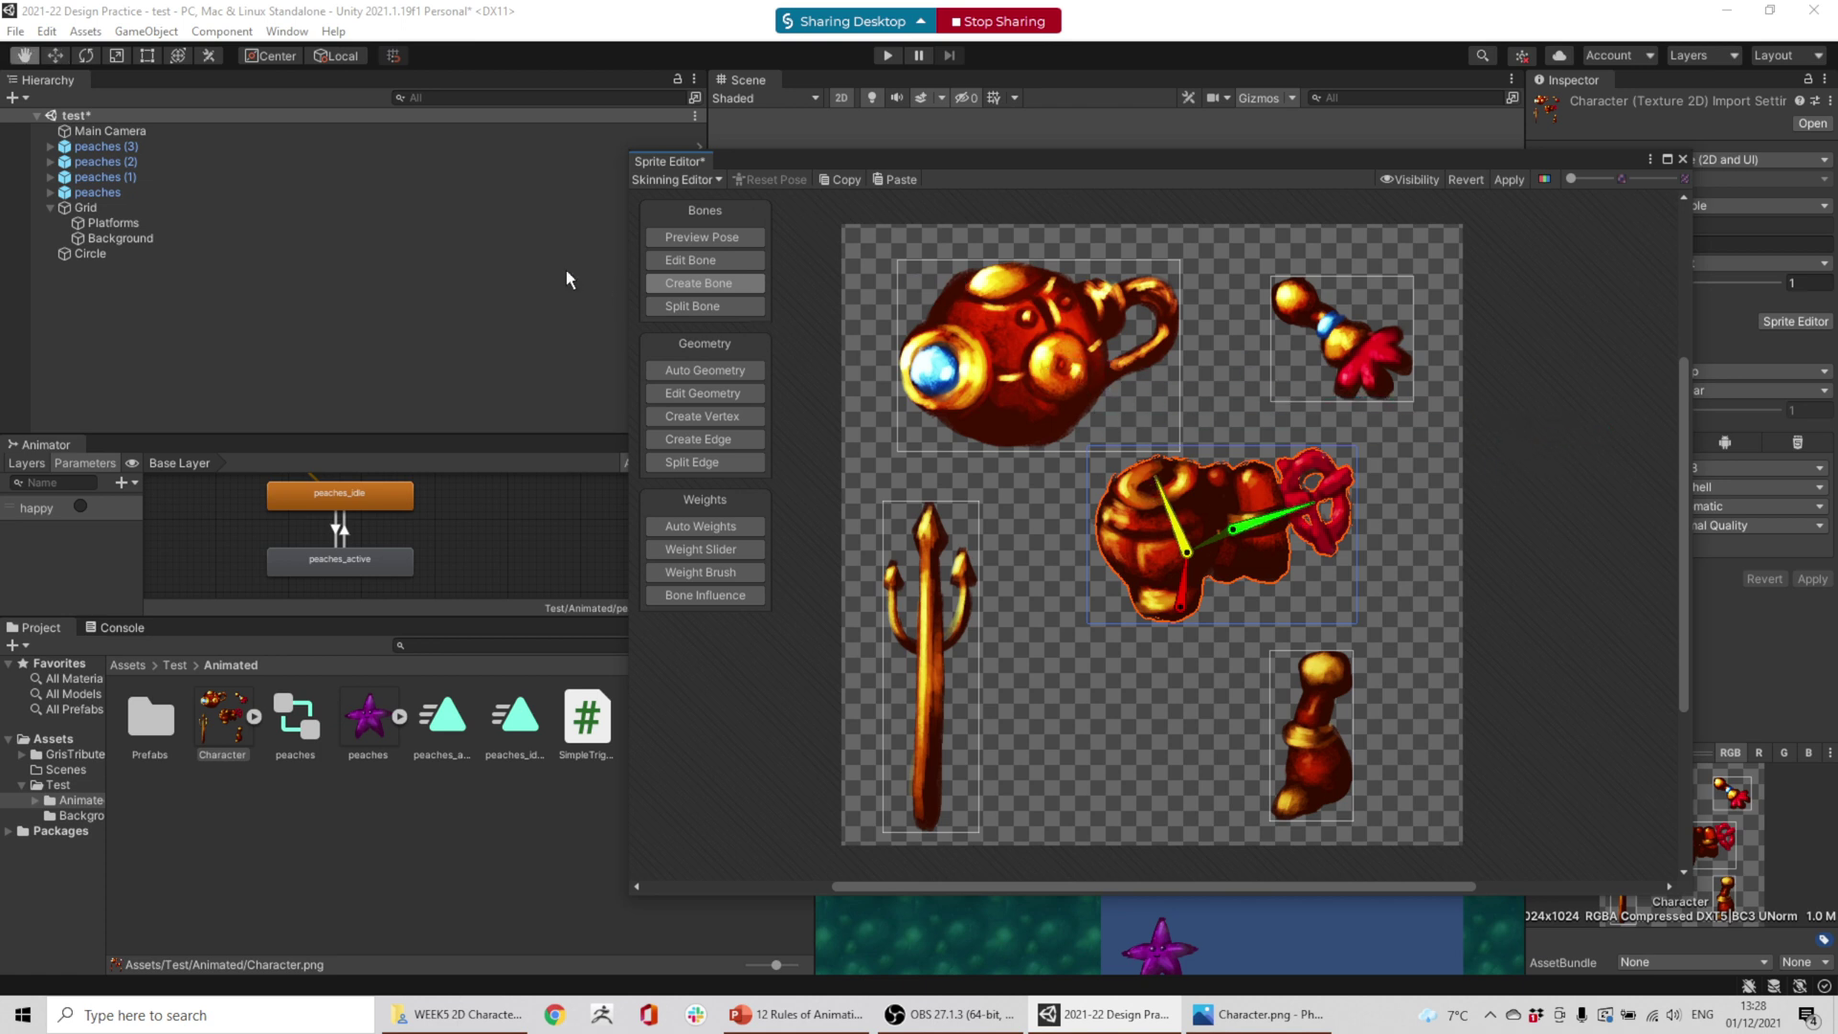
- Create a bone in the head sprite from its base up to the crown, plus a child bone along the rear handle
{"action": "left_click", "coordinate": [716, 234]}
{"action": "left_click", "coordinate": [1037, 383]}
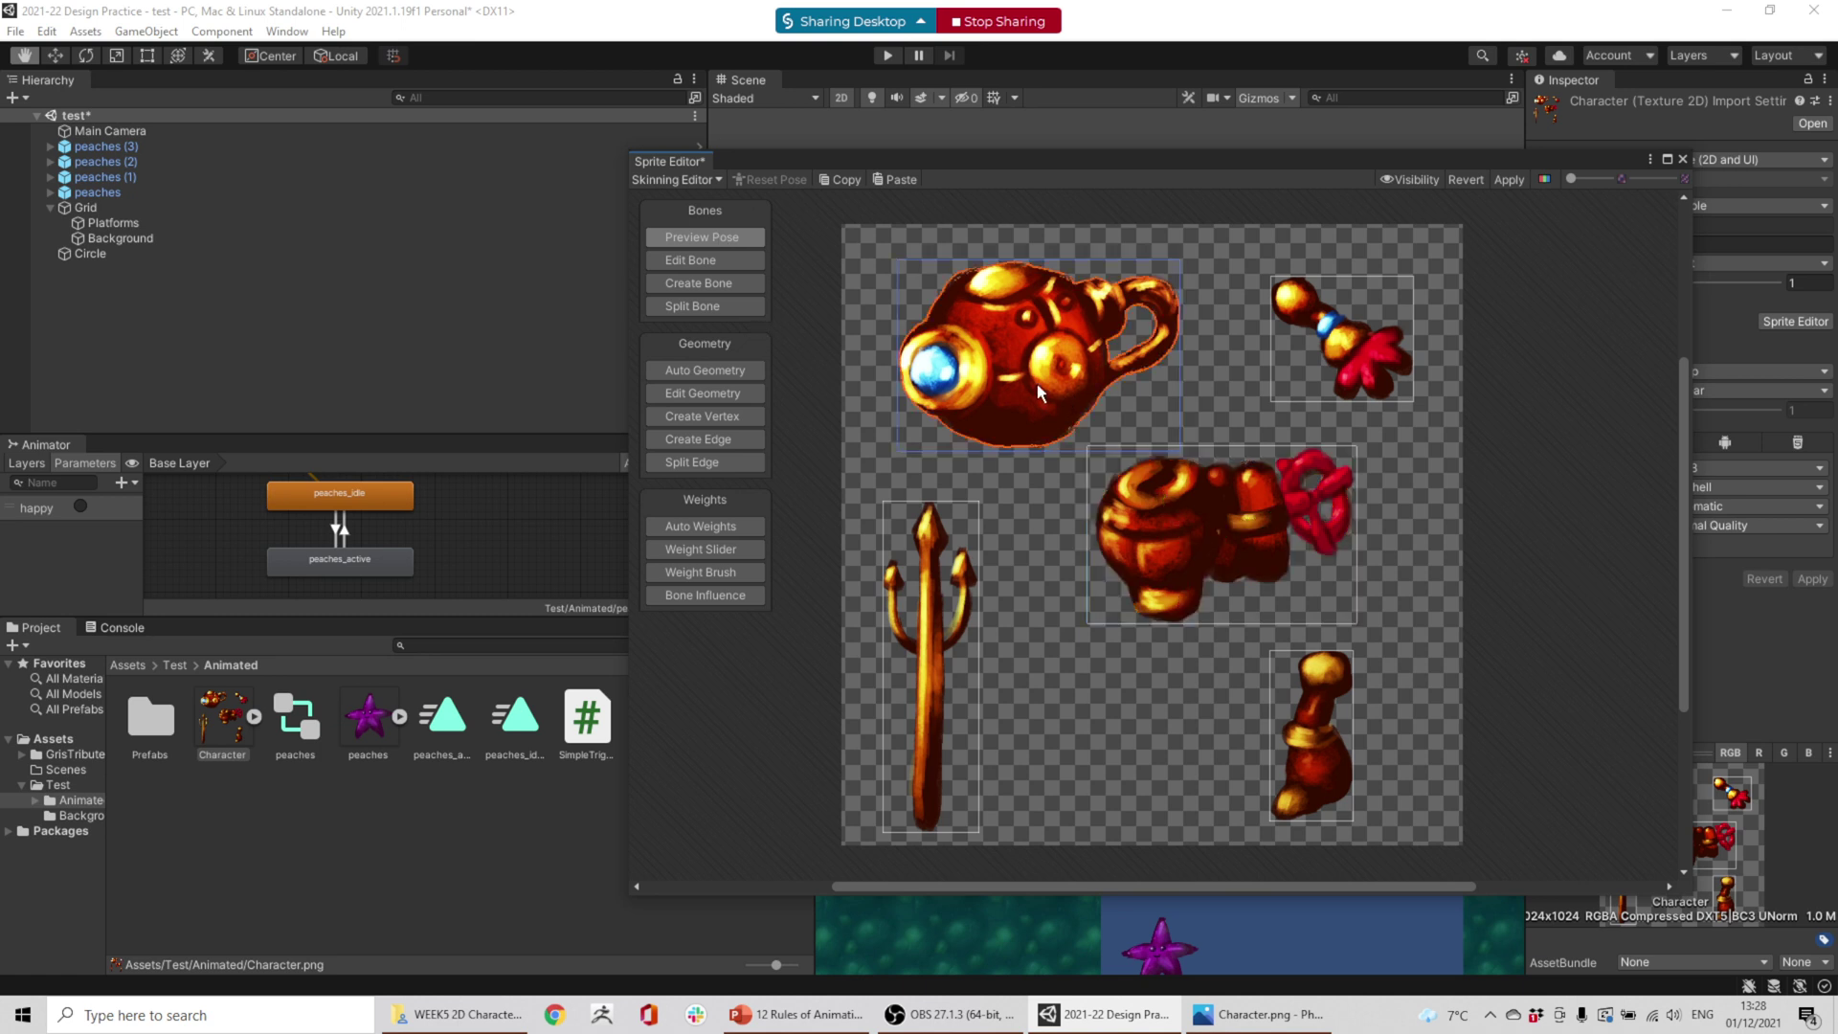
{"action": "left_click", "coordinate": [720, 285]}
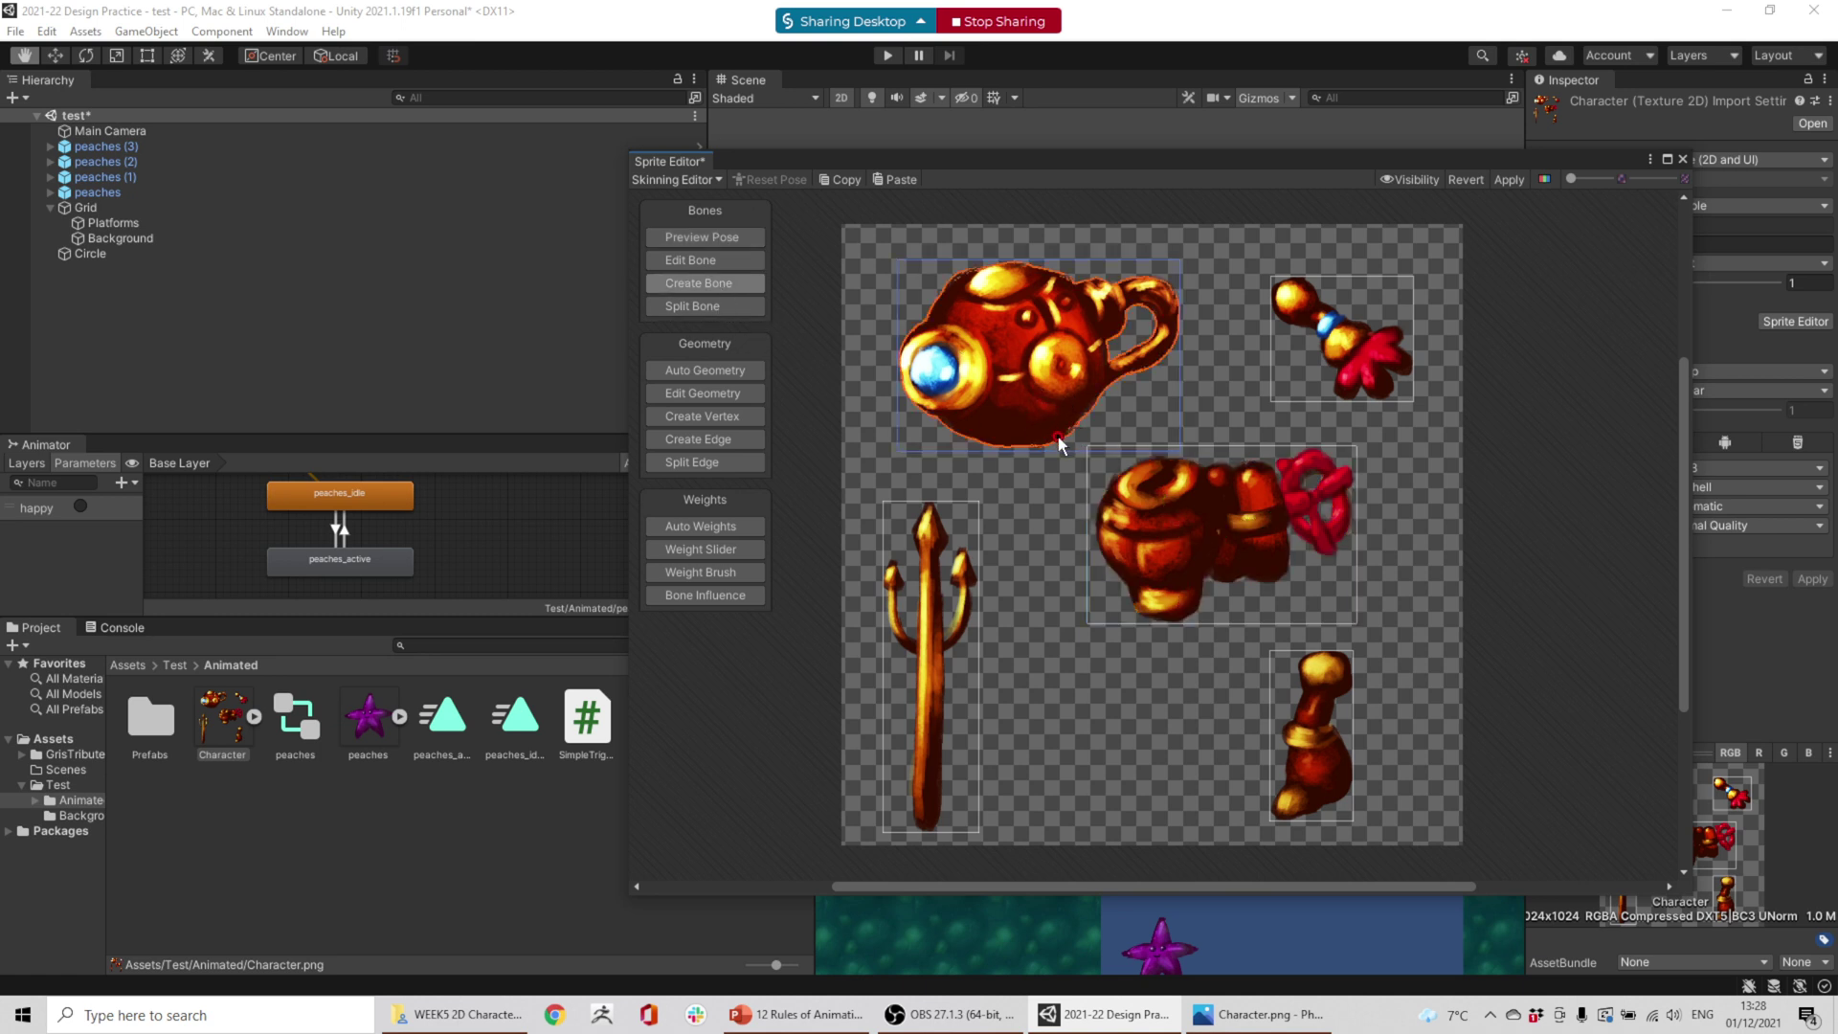
{"action": "left_click", "coordinate": [1059, 437]}
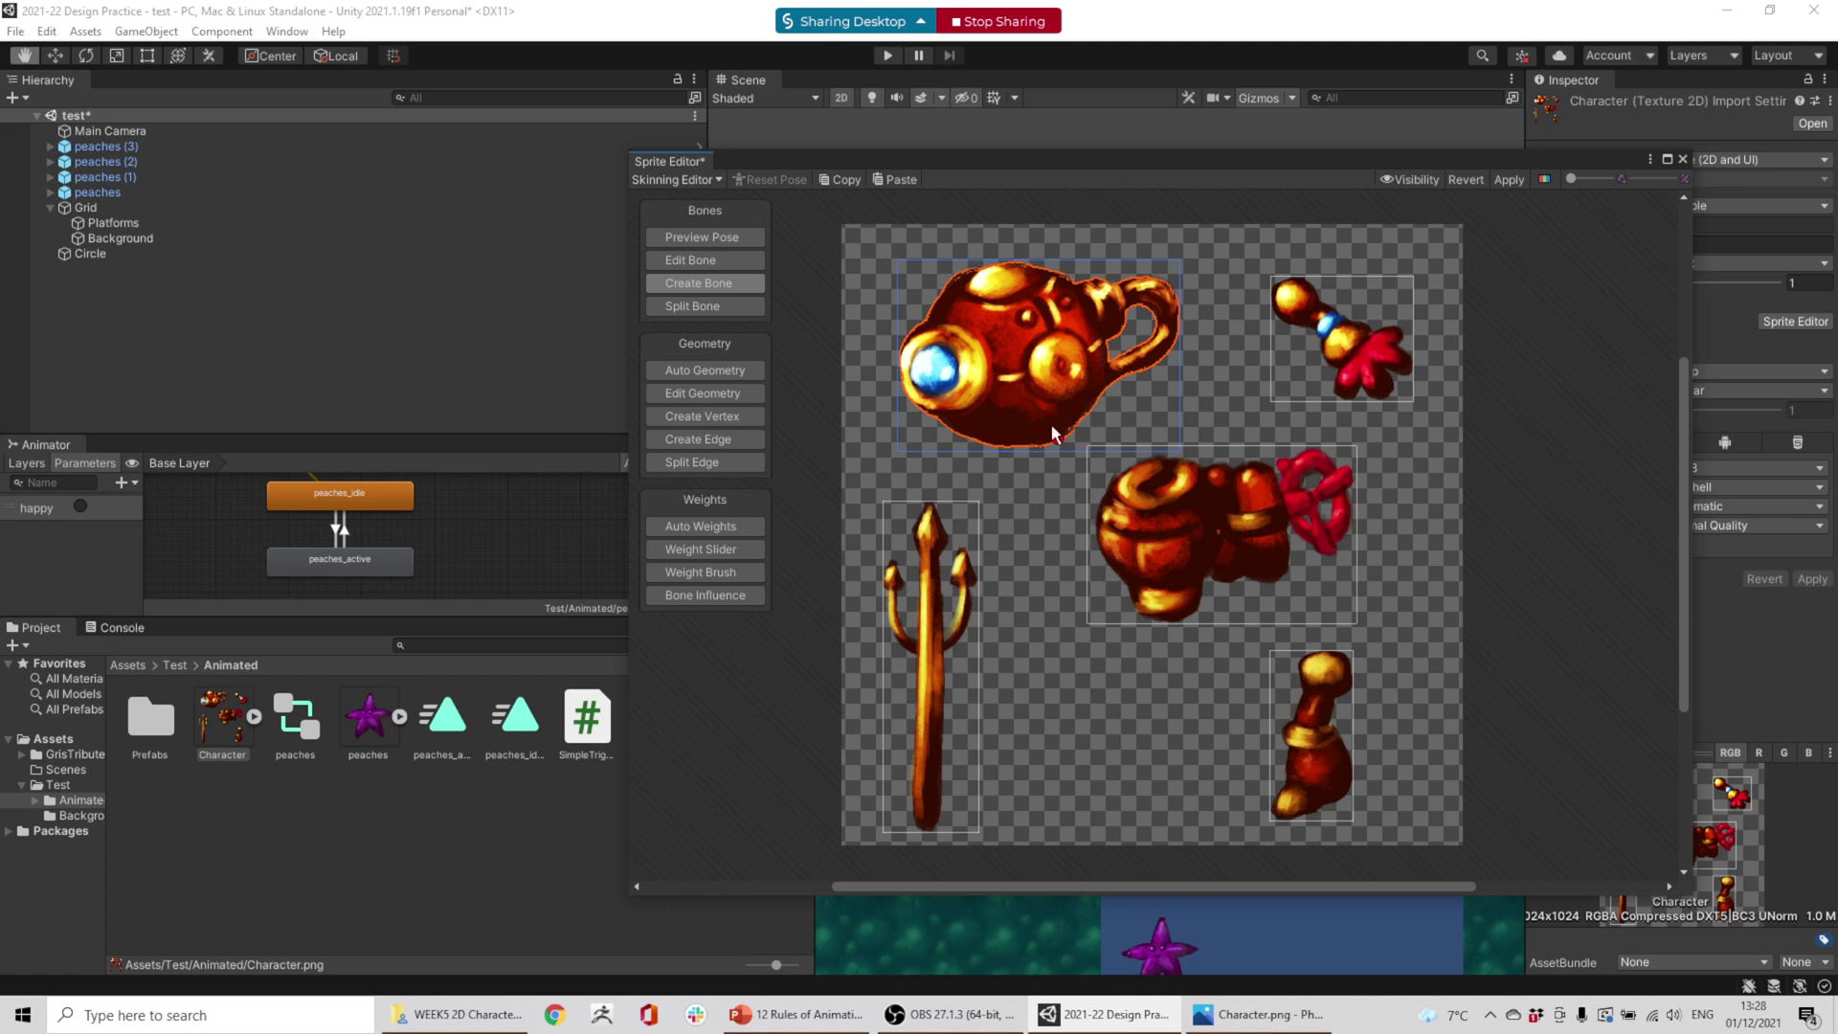
{"action": "left_click", "coordinate": [1003, 305]}
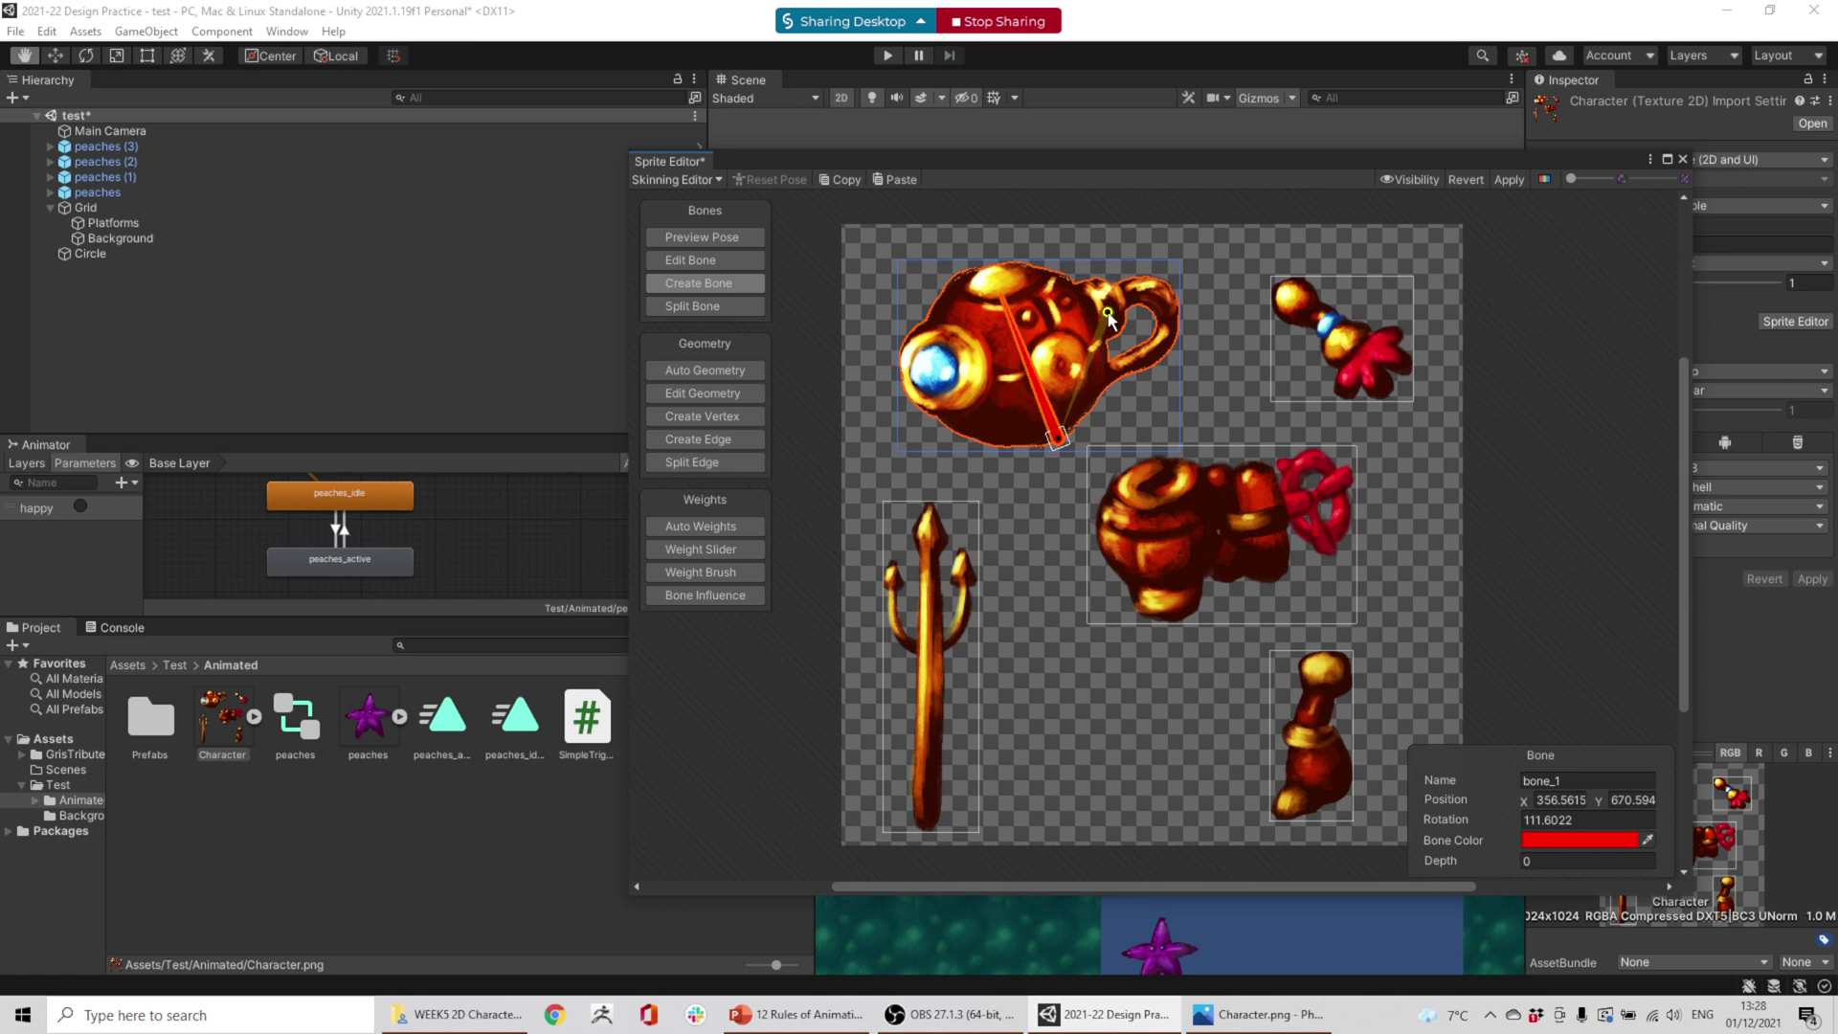
{"action": "left_click", "coordinate": [1108, 315]}
{"action": "left_click", "coordinate": [1176, 278]}
{"action": "key", "text": "Escape"}
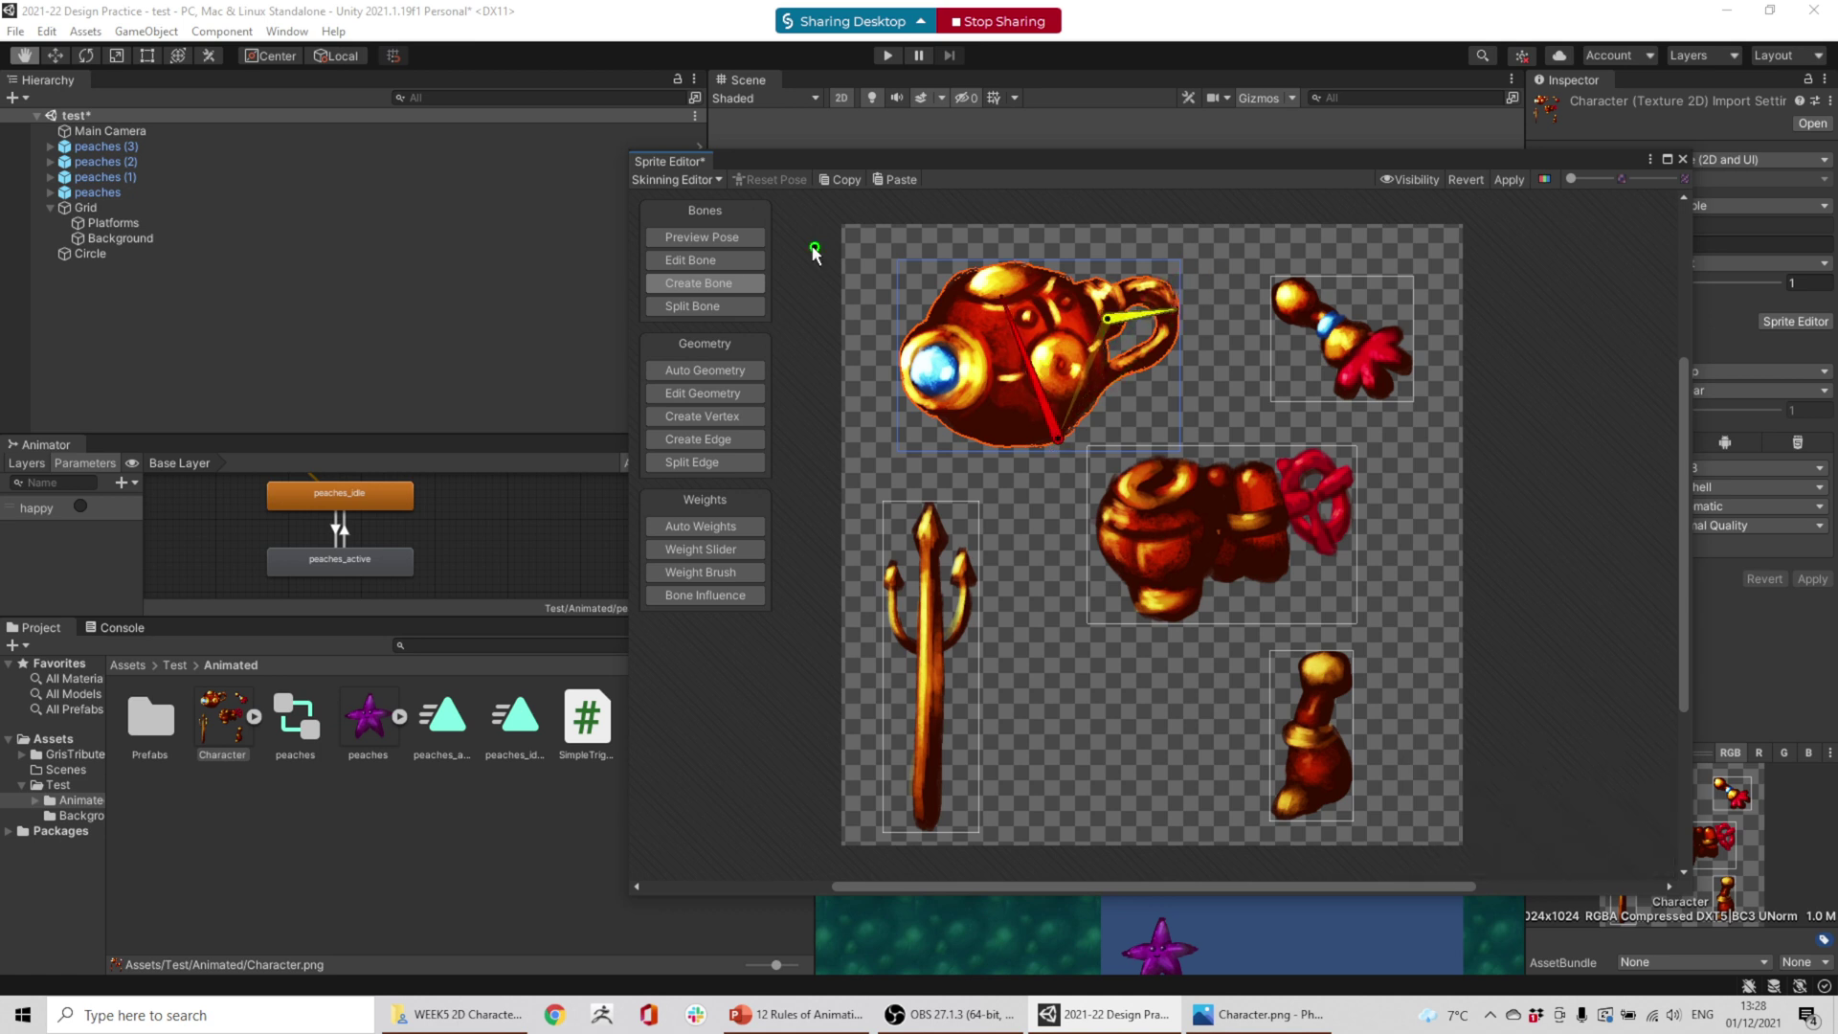
- Rename the head sprite's red main bone to bone_head
{"action": "left_click", "coordinate": [1034, 377]}
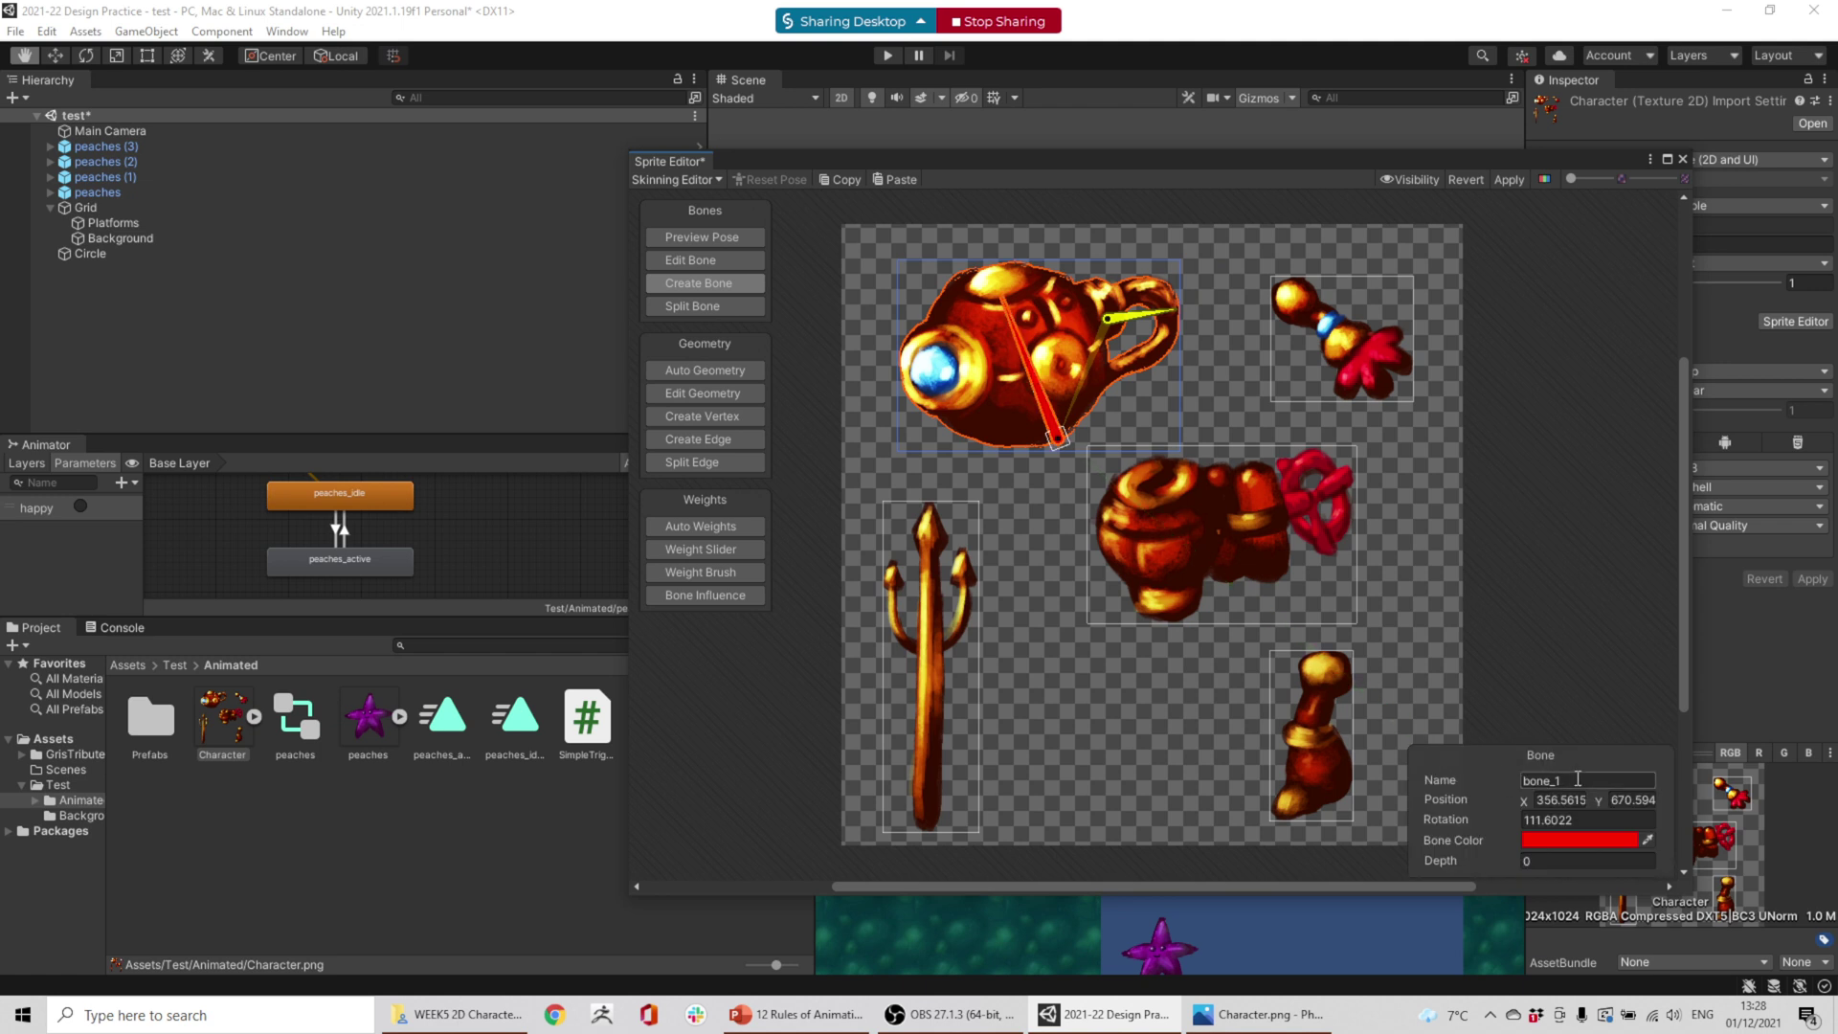
{"action": "left_click", "coordinate": [1578, 779]}
{"action": "left_click", "coordinate": [1594, 781]}
{"action": "key", "text": "BackSpace"}
{"action": "type", "text": "head"}
{"action": "left_click", "coordinate": [1191, 337]}
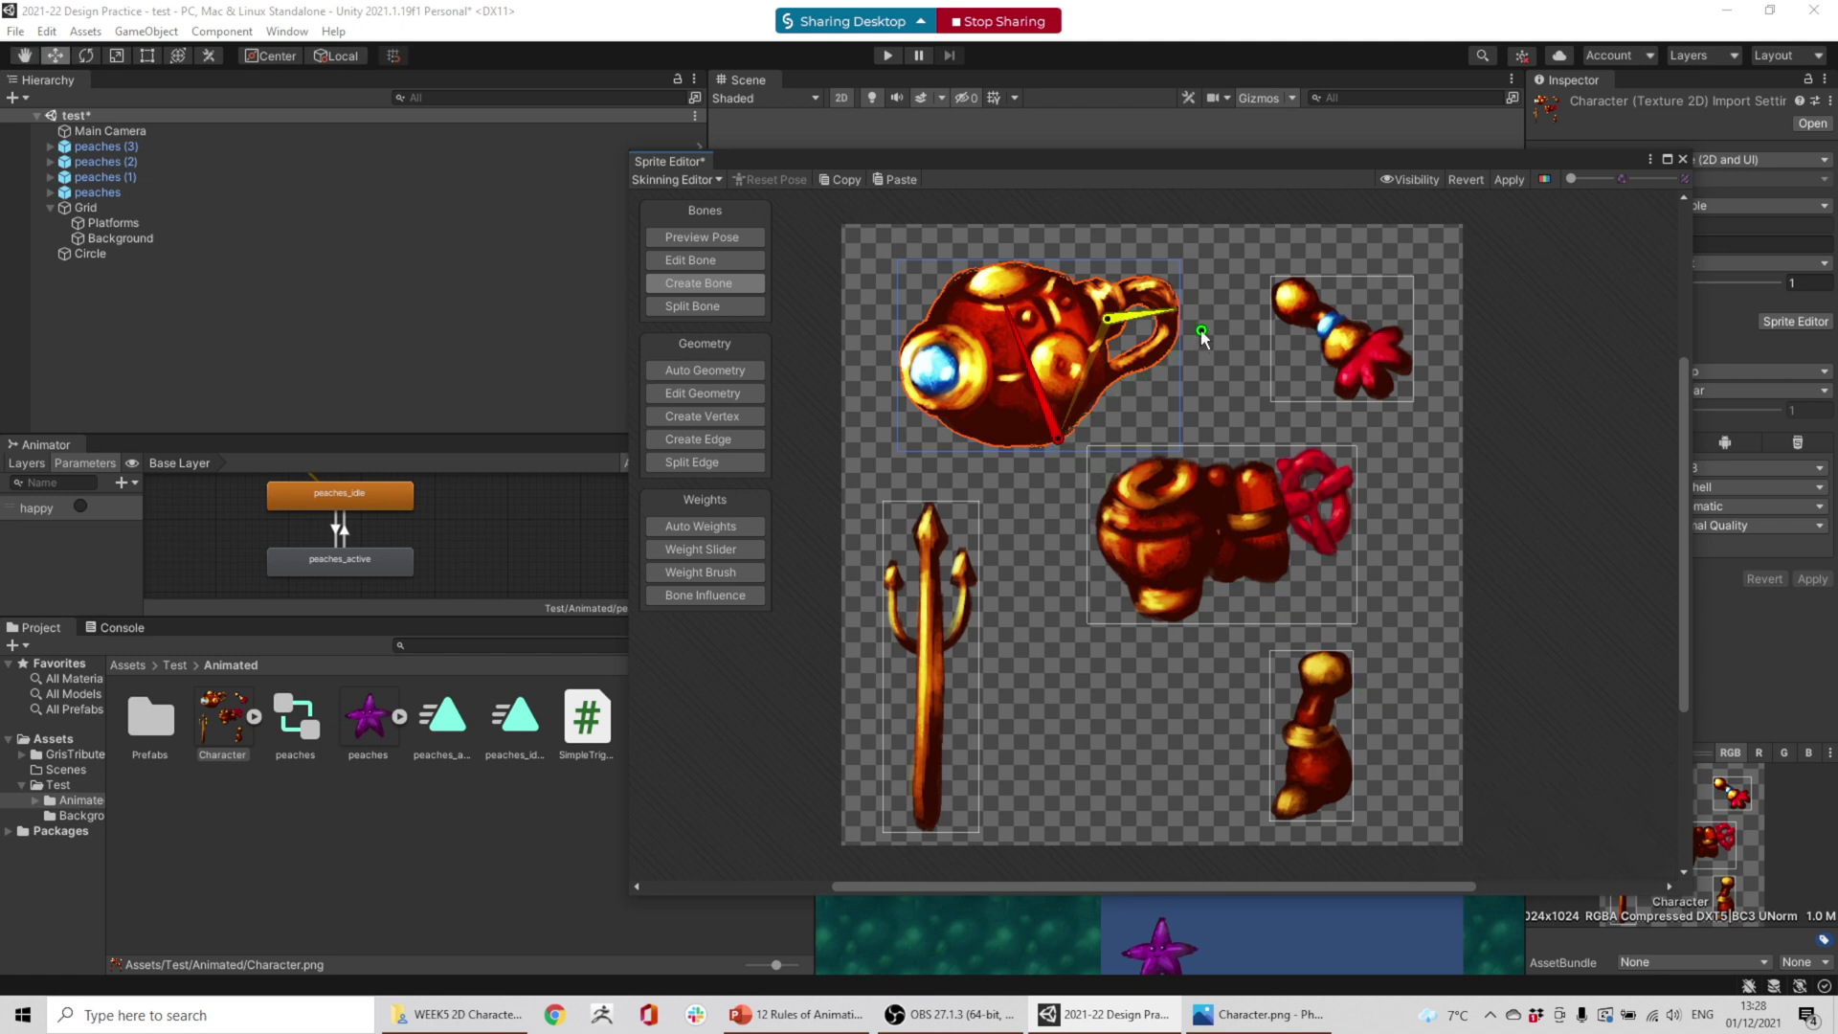
- Rename the yellow bone in the head's handle to bone_line and deselect it
{"action": "left_click", "coordinate": [1144, 315]}
{"action": "left_click", "coordinate": [1623, 781]}
{"action": "left_click", "coordinate": [1623, 780]}
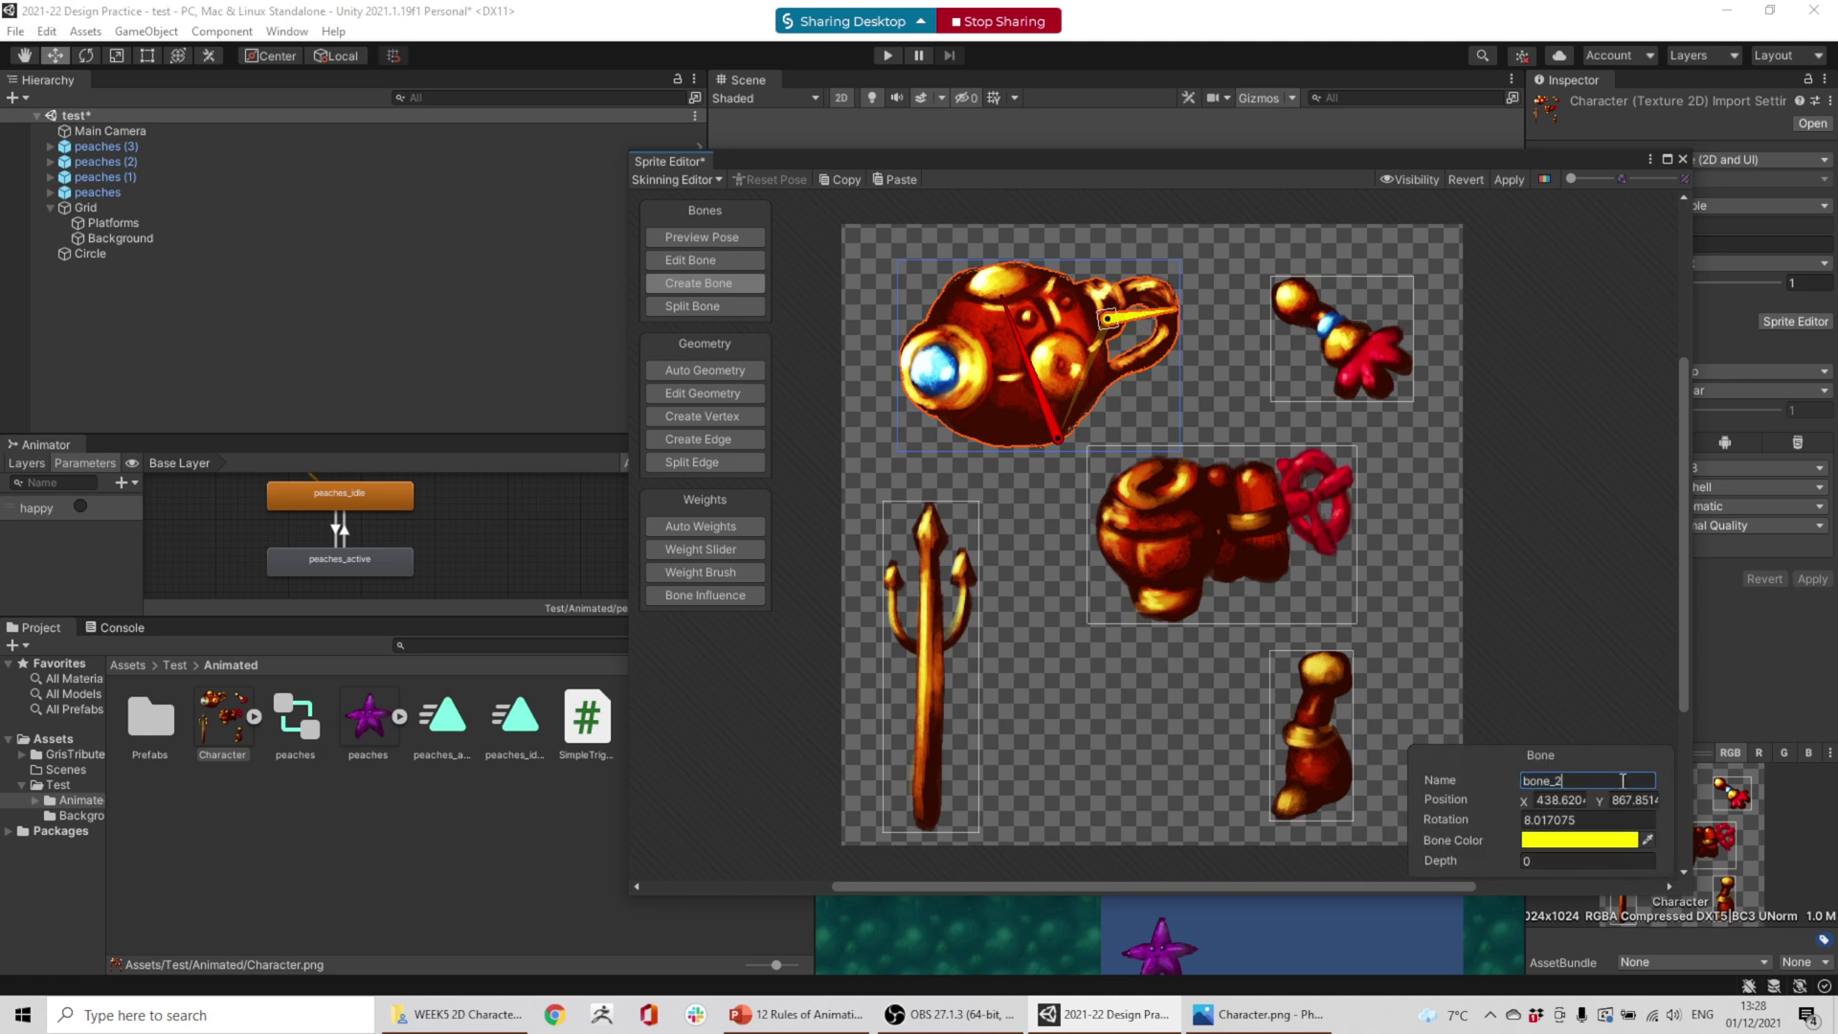
{"action": "key", "text": "BackSpace"}
{"action": "type", "text": "line"}
{"action": "key", "text": "Escape"}
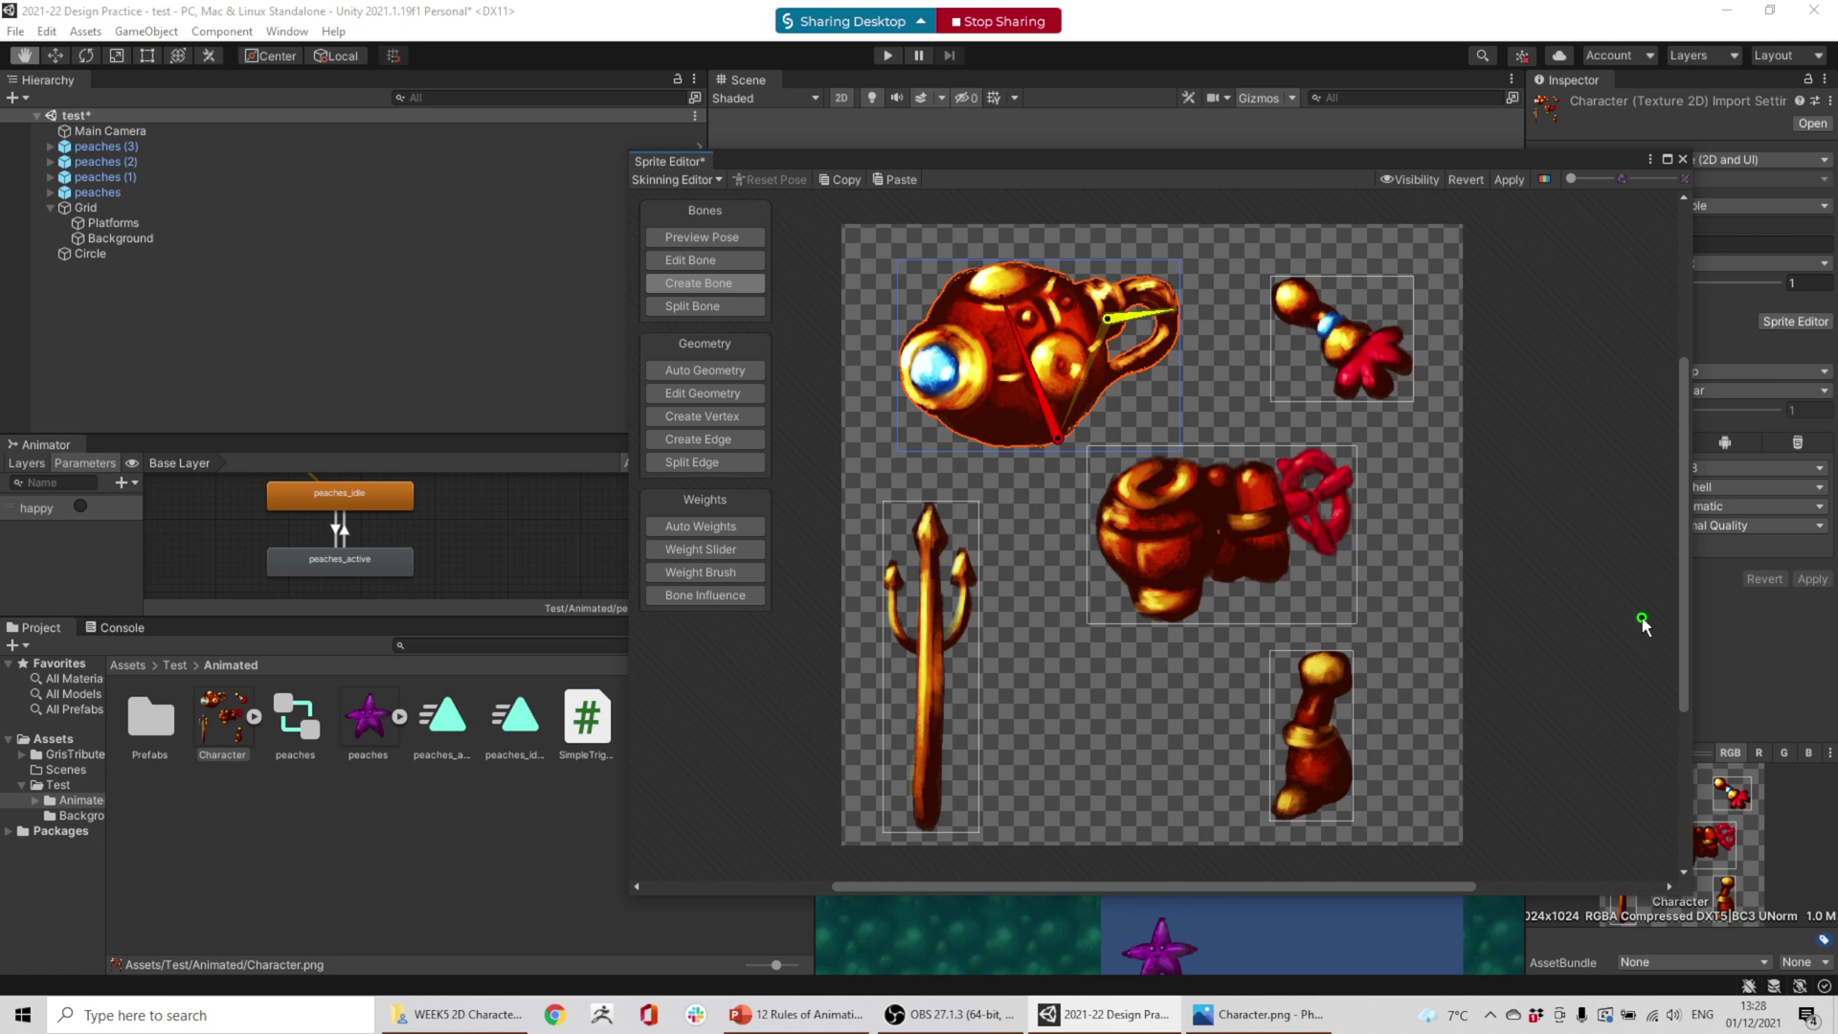
{"action": "left_click", "coordinate": [1599, 511]}
- Select the arm sprite and create a bone from the shoulder ball to the blue elbow
{"action": "left_click", "coordinate": [731, 237]}
{"action": "left_click", "coordinate": [1357, 339]}
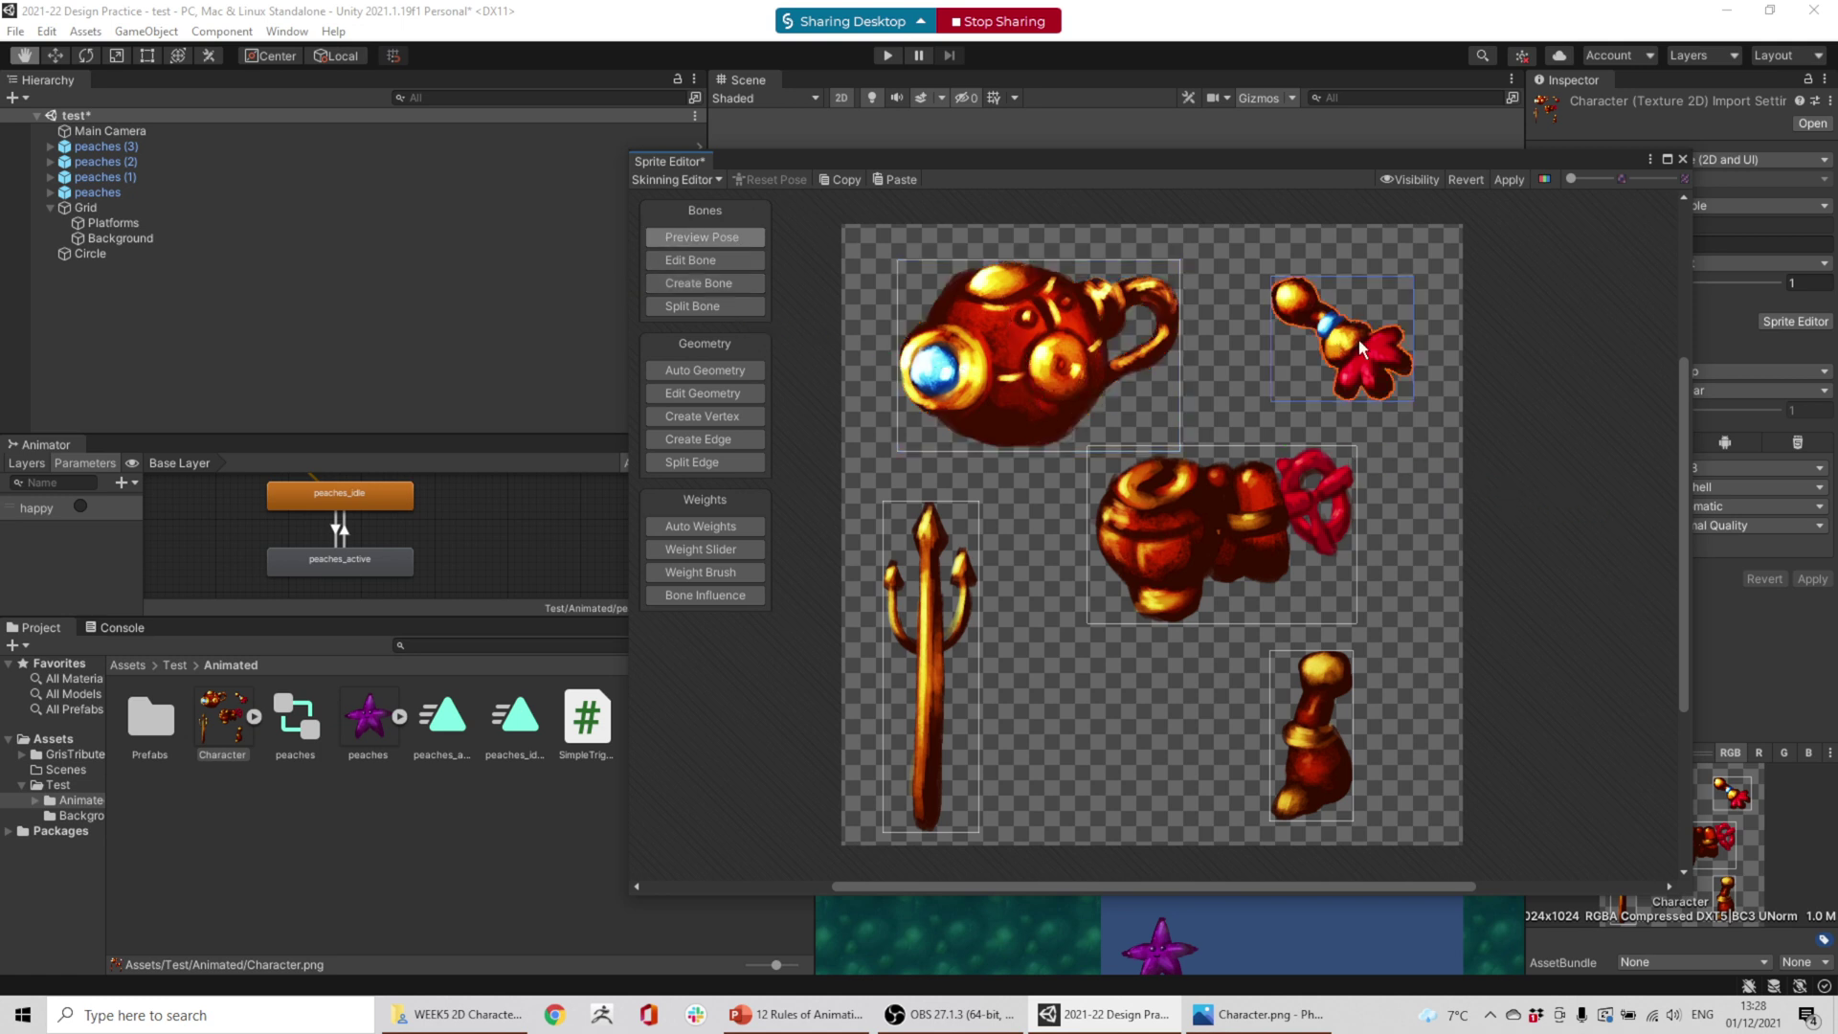
{"action": "scroll", "coordinate": [1350, 335], "scroll_direction": "up", "scroll_amount": 1}
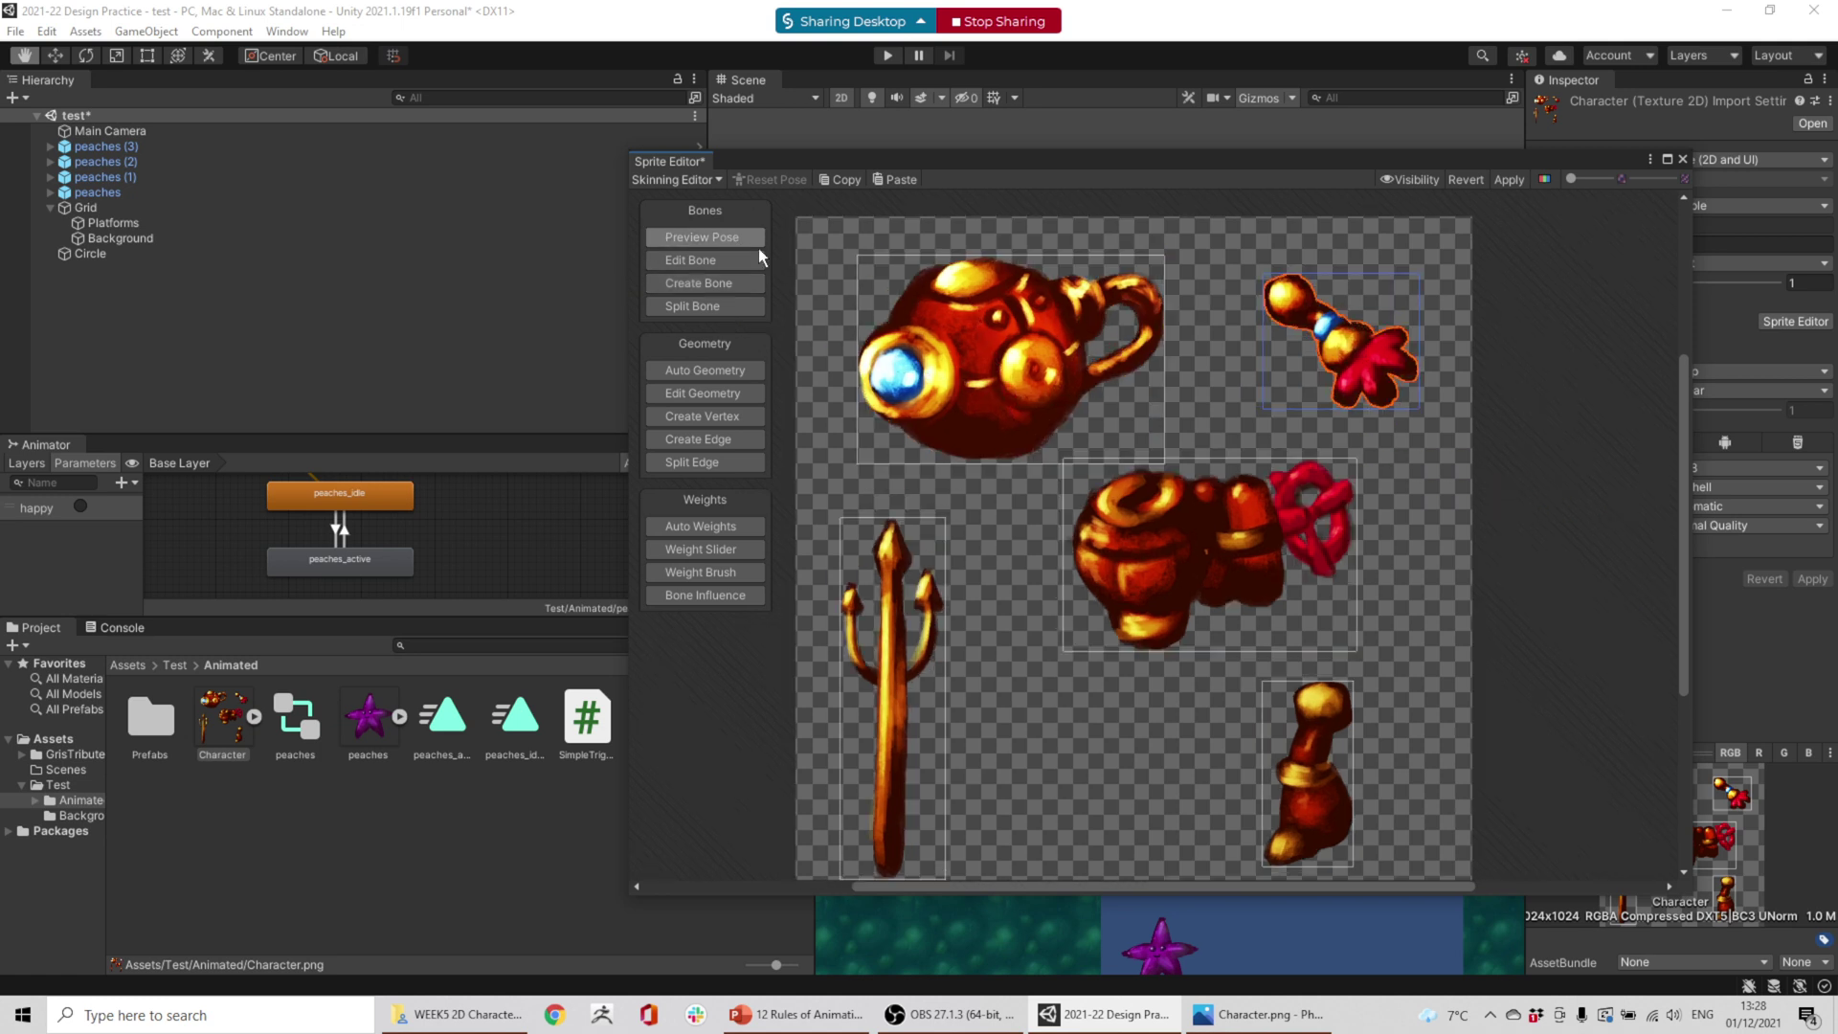
{"action": "left_click", "coordinate": [711, 284]}
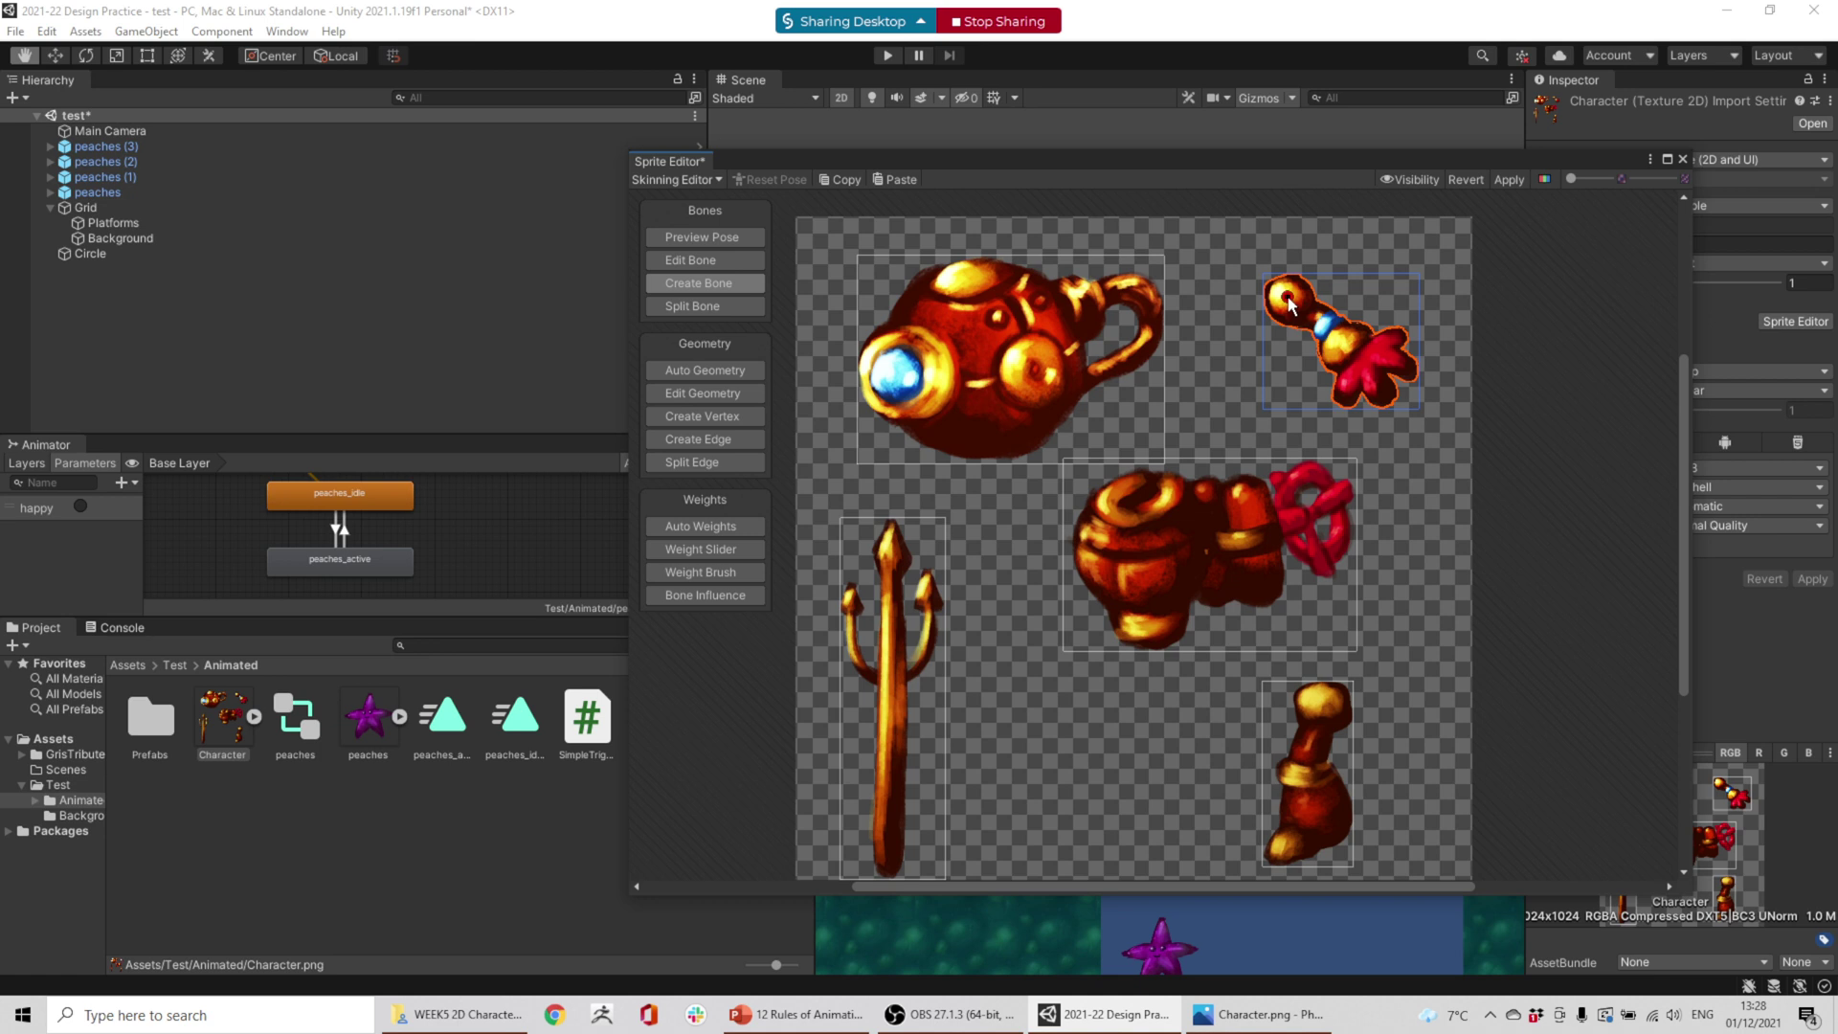
{"action": "left_click", "coordinate": [1289, 302]}
{"action": "left_click", "coordinate": [1327, 329]}
{"action": "left_click", "coordinate": [1355, 370]}
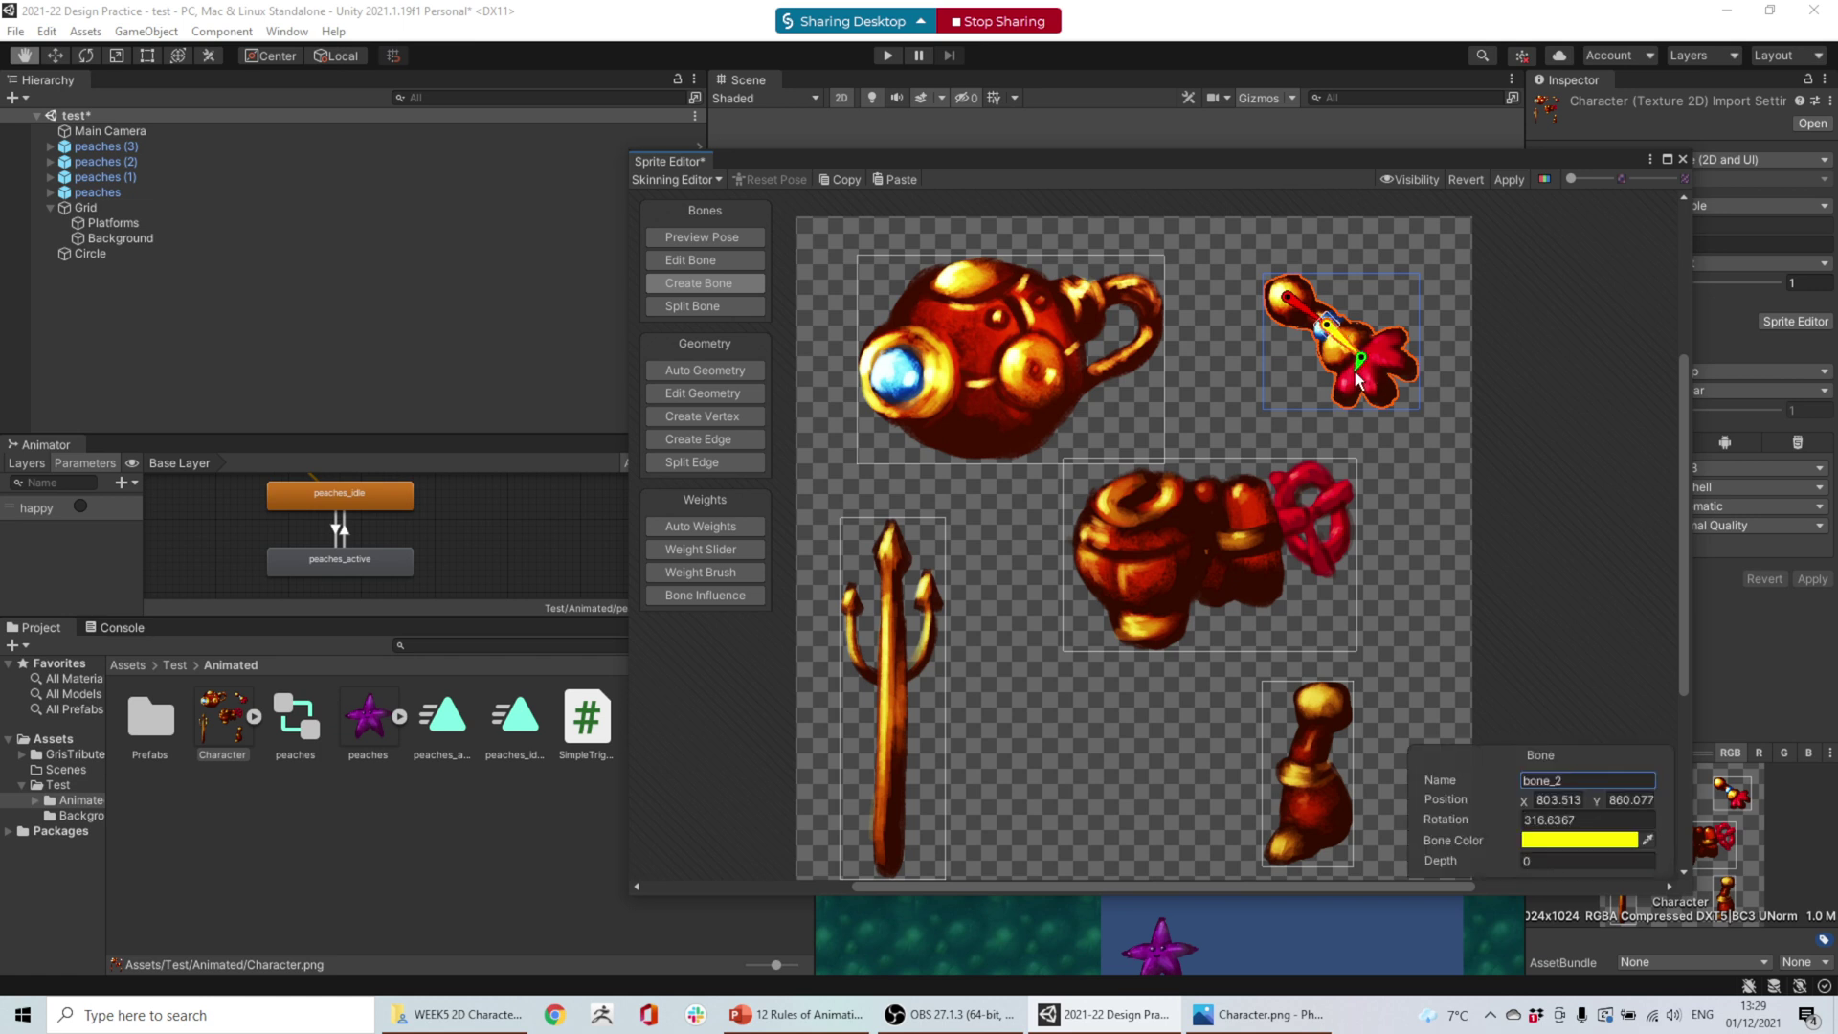
{"action": "left_click", "coordinate": [1341, 391]}
{"action": "key", "text": "ctrl+z"}
{"action": "key", "text": "ctrl+z"}
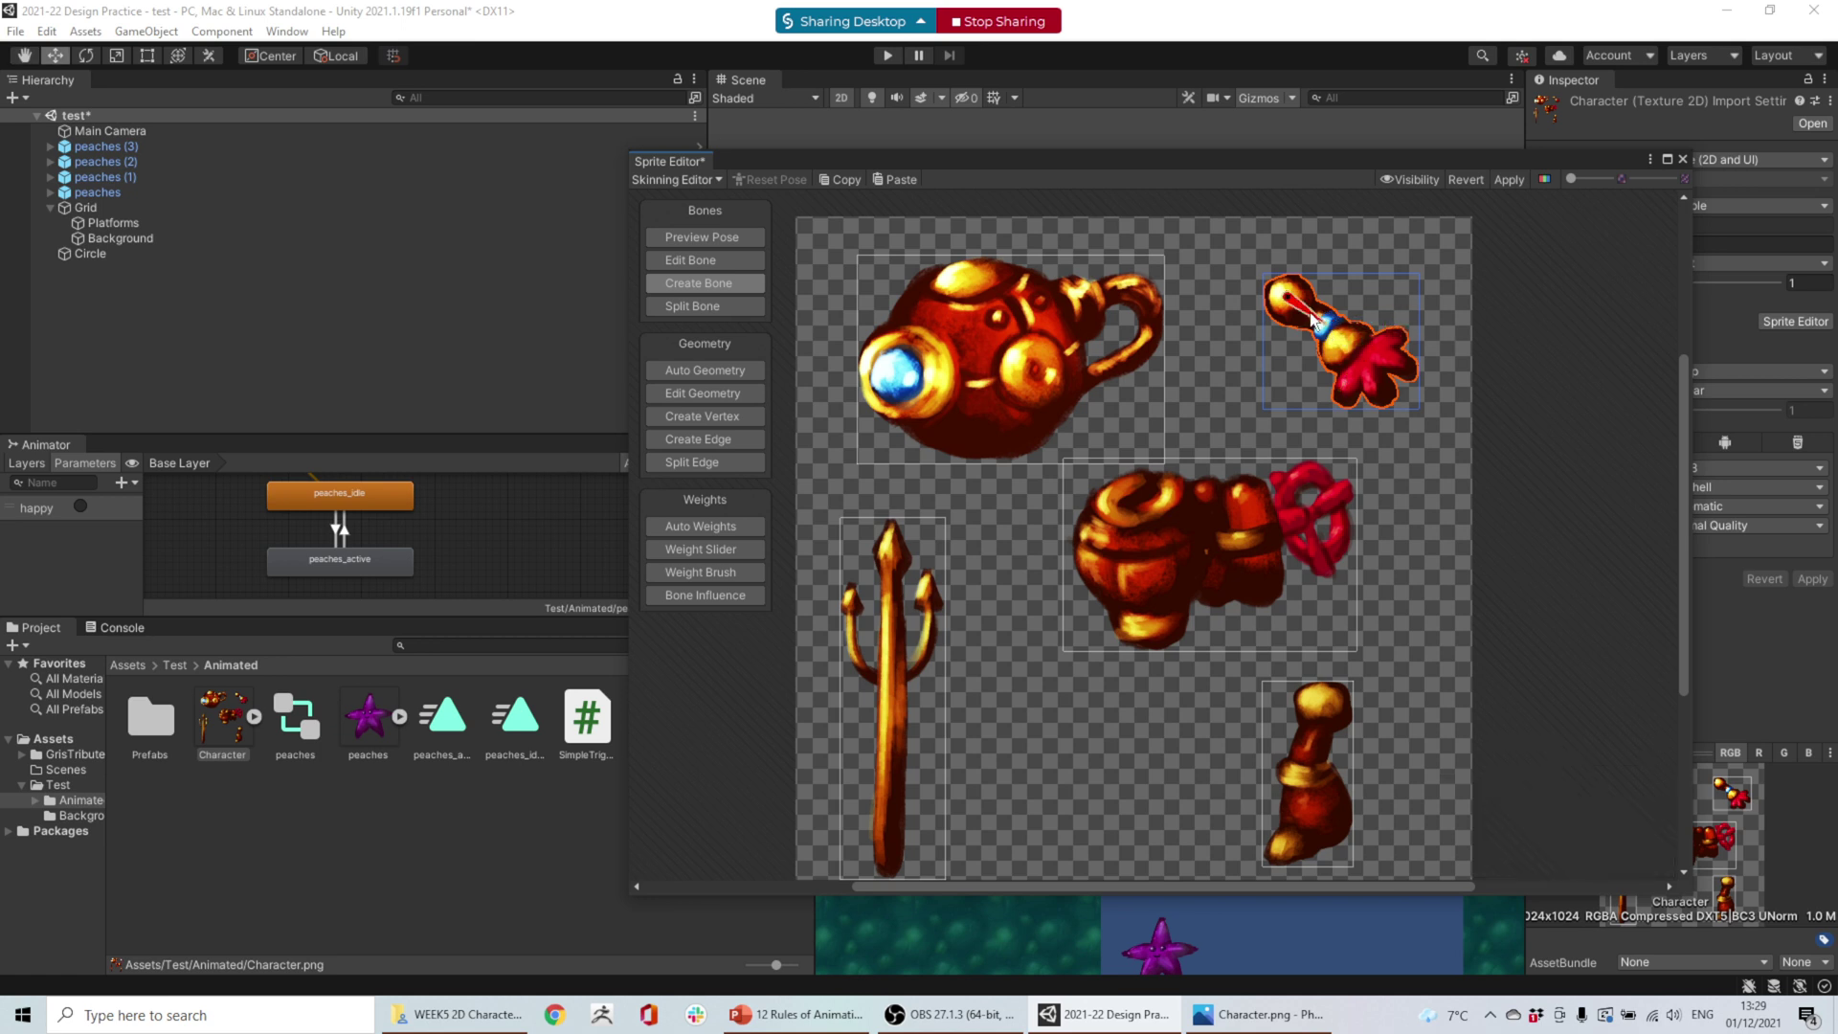
- Add a child bone to the arm's upper bone, running from the blue elbow to the middle of the red hand
{"action": "left_click", "coordinate": [1314, 316]}
{"action": "key", "text": "Escape"}
{"action": "left_click", "coordinate": [1322, 328]}
{"action": "left_click", "coordinate": [1377, 367]}
- Rename the arm's upper bone to bone_bicep and its lower bone to bone_forearm
{"action": "left_click", "coordinate": [1596, 780]}
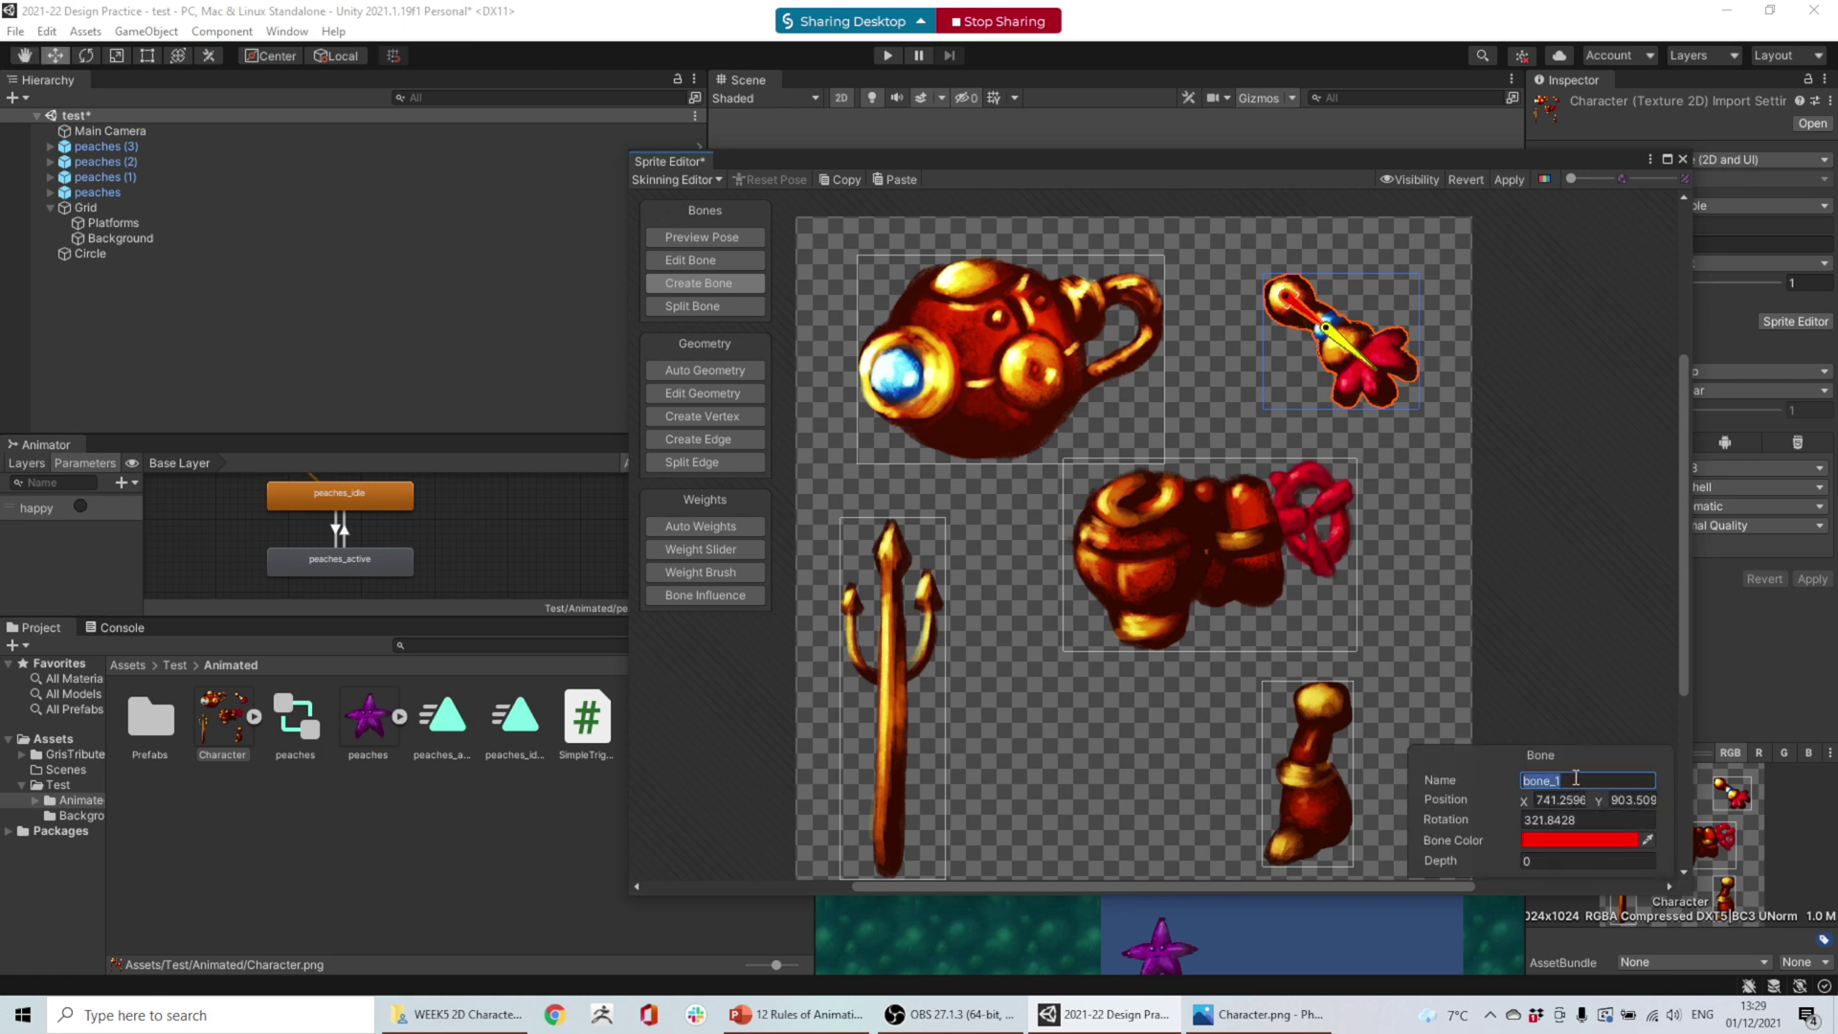
{"action": "left_click", "coordinate": [1596, 780]}
{"action": "key", "text": "BackSpace"}
{"action": "type", "text": "bicep"}
{"action": "key", "text": "Return"}
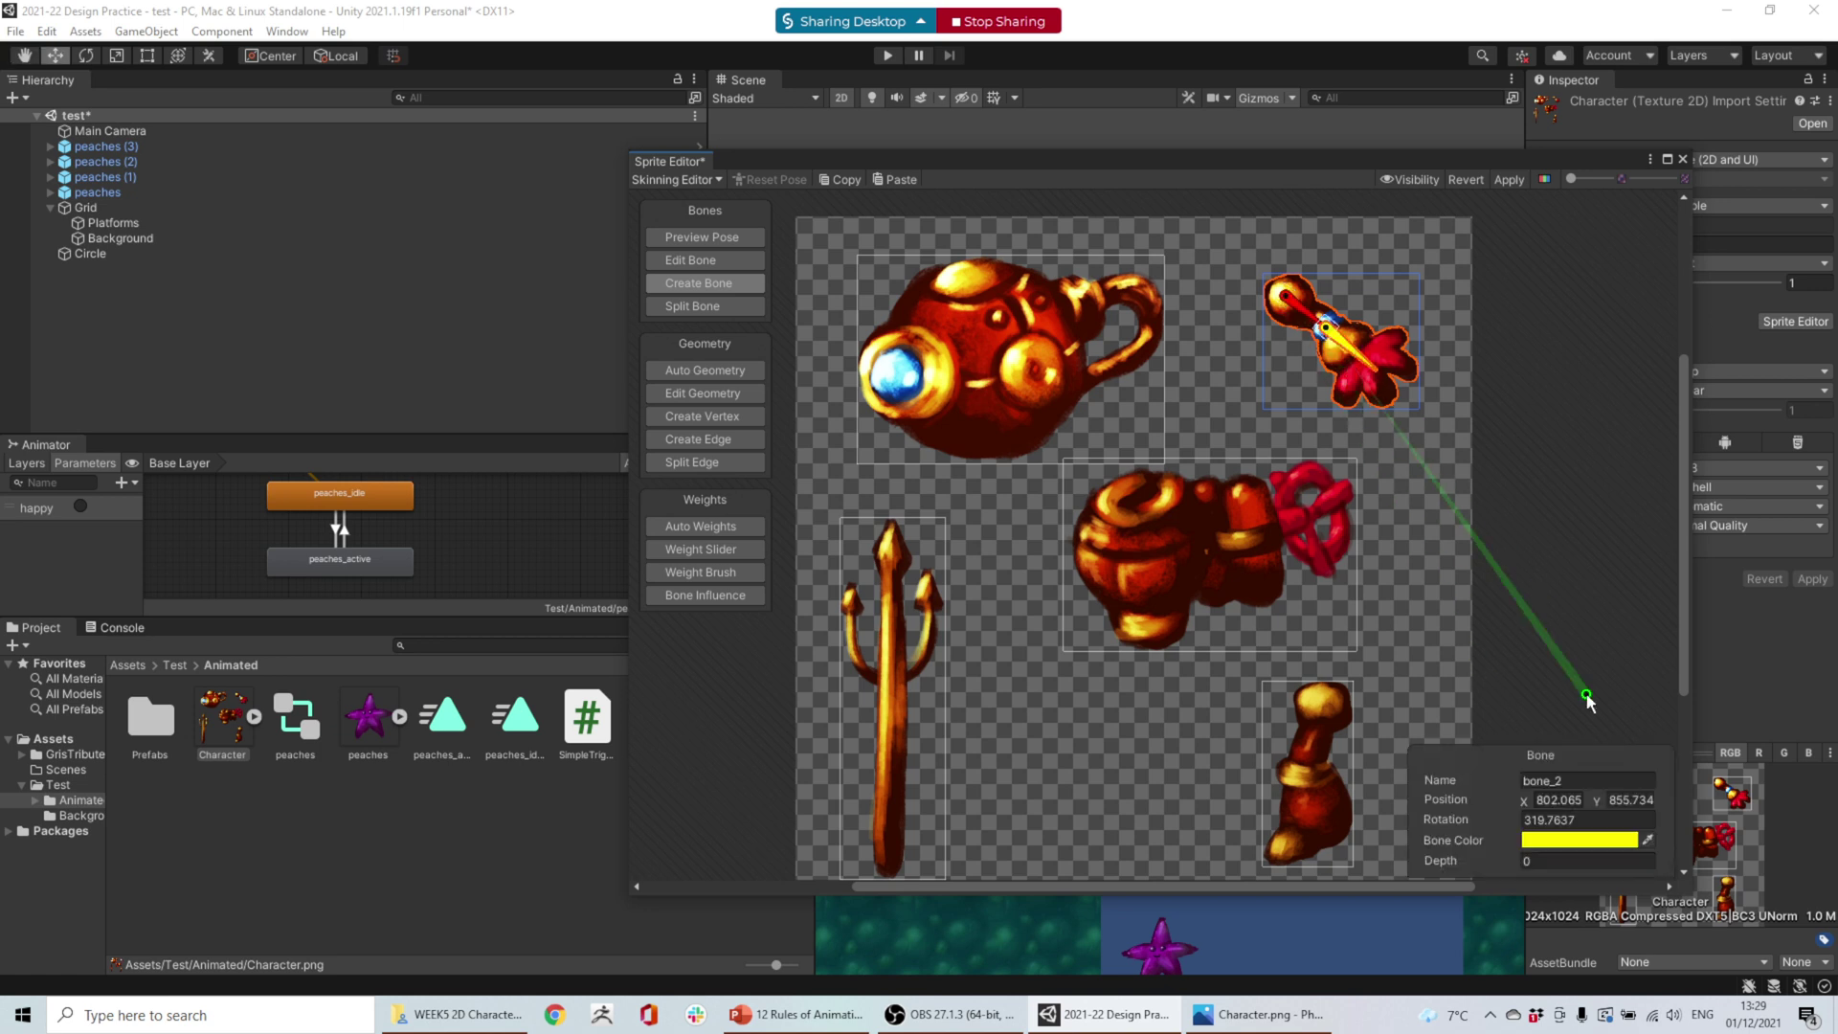
{"action": "left_click", "coordinate": [1610, 780]}
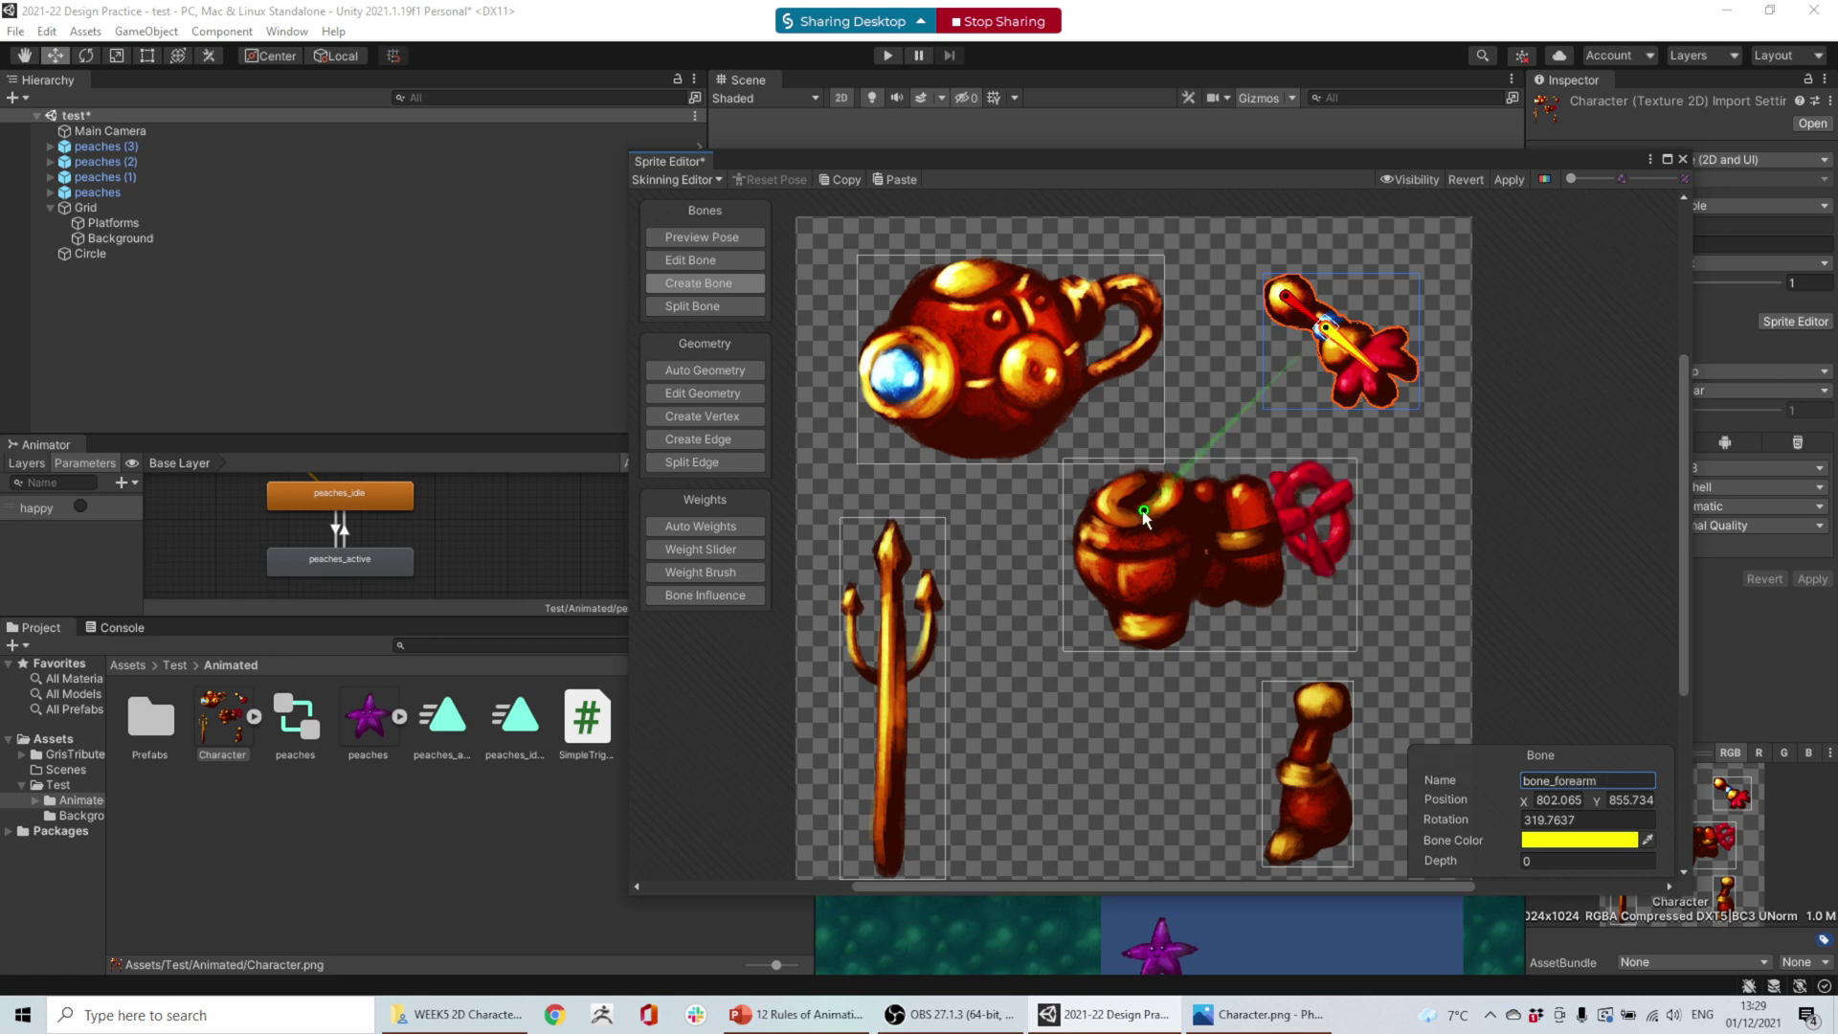
{"action": "left_click", "coordinate": [1199, 403]}
- Select the leg sprite and create a chain of three bones from the hip ball through the knee and heel to the toe
{"action": "left_click", "coordinate": [691, 236]}
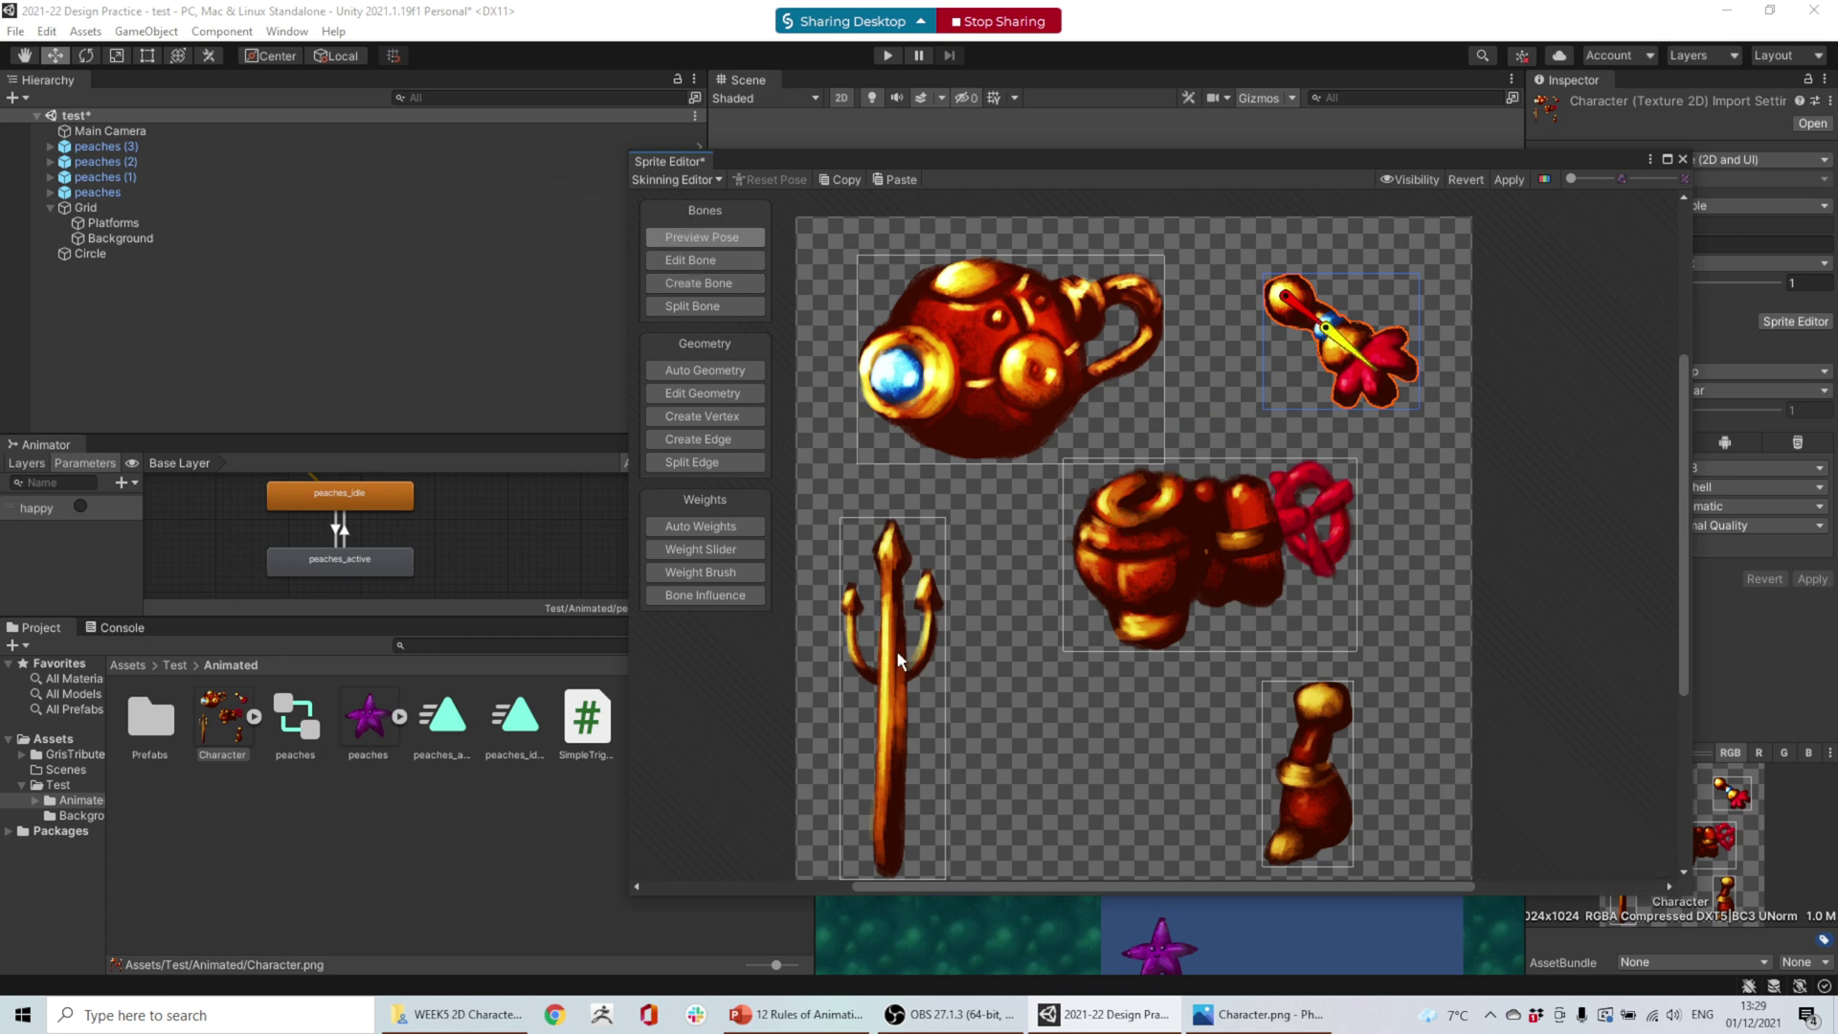
{"action": "left_click", "coordinate": [901, 652]}
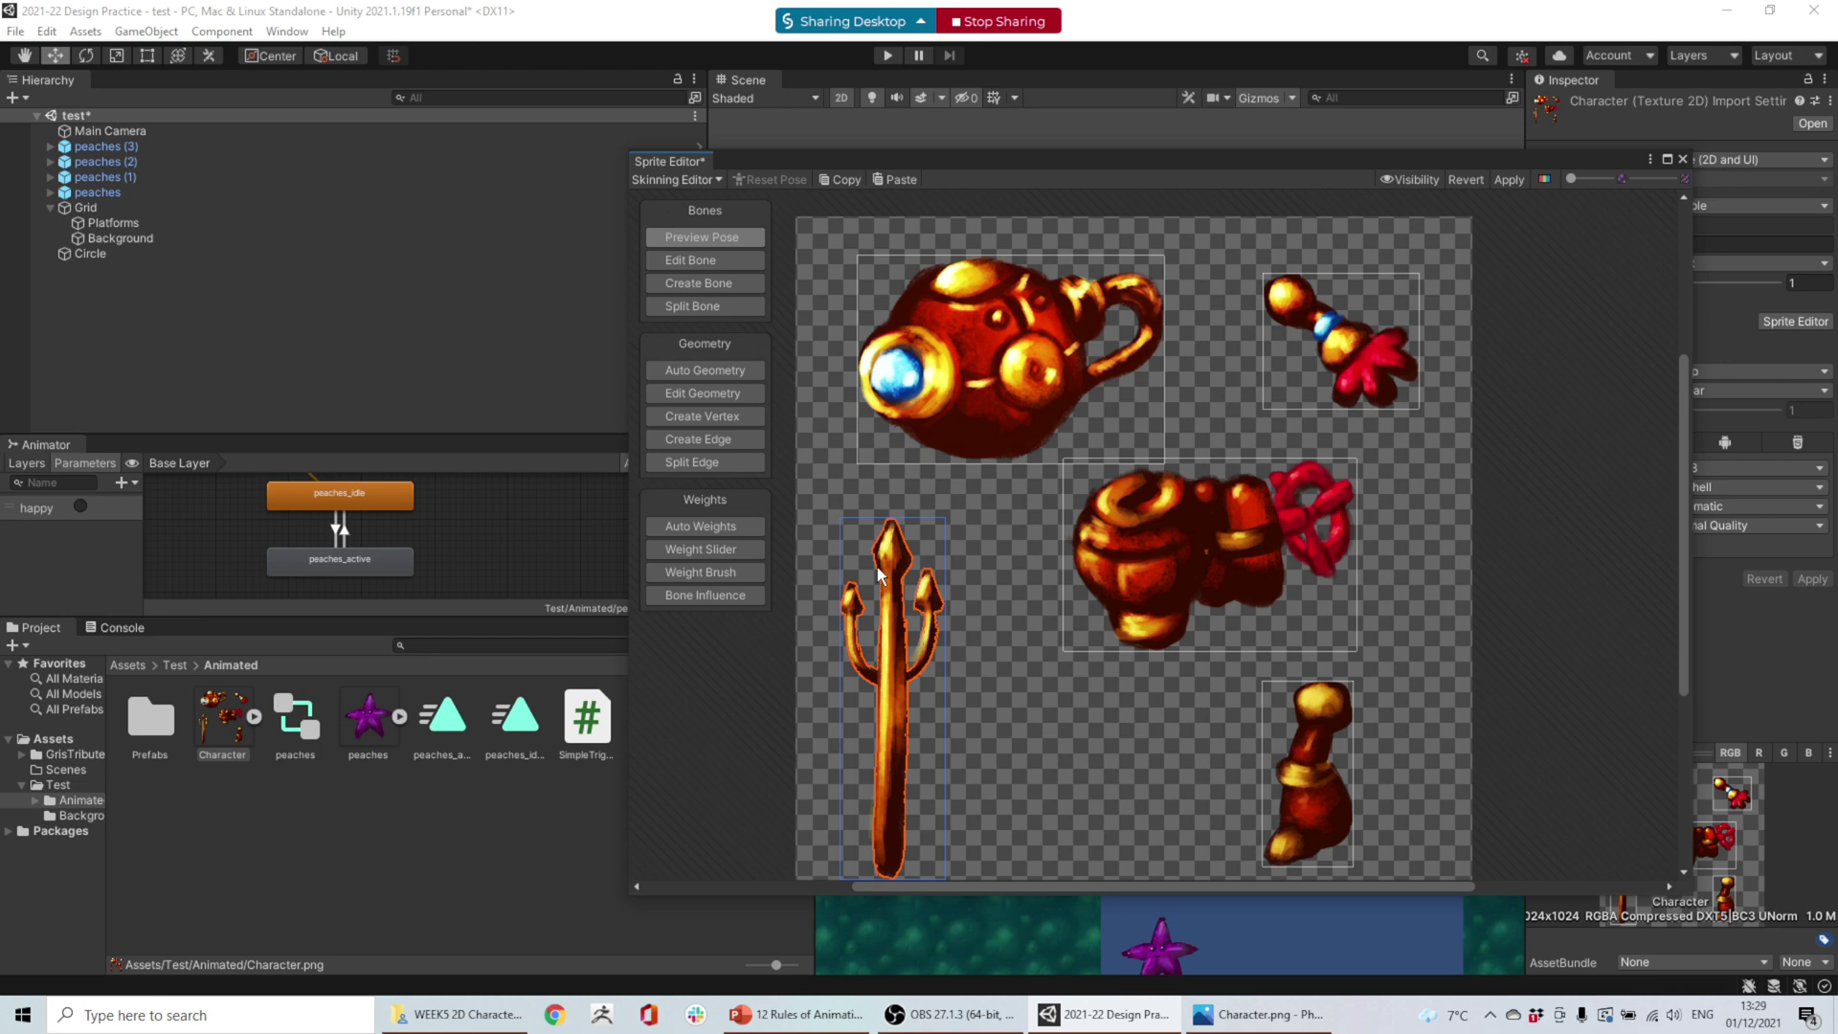
{"action": "left_click", "coordinate": [1323, 718]}
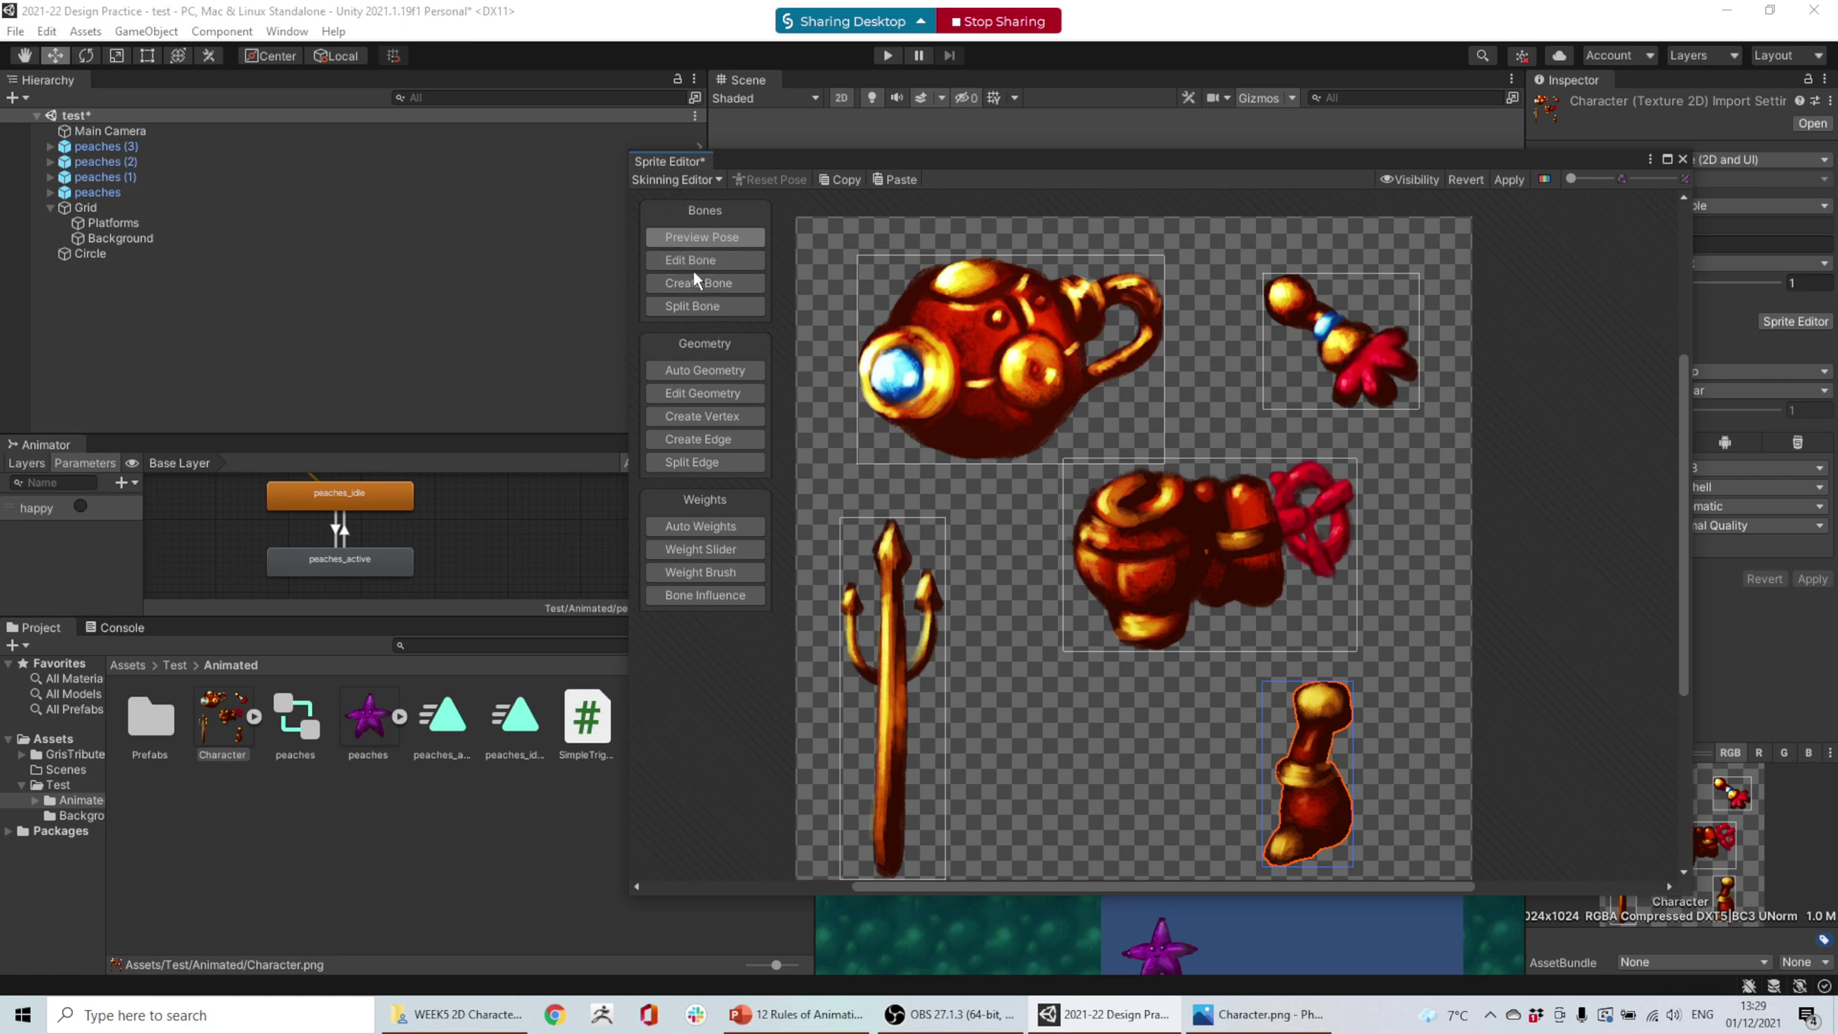
{"action": "left_click", "coordinate": [697, 280]}
{"action": "left_click", "coordinate": [1327, 705]}
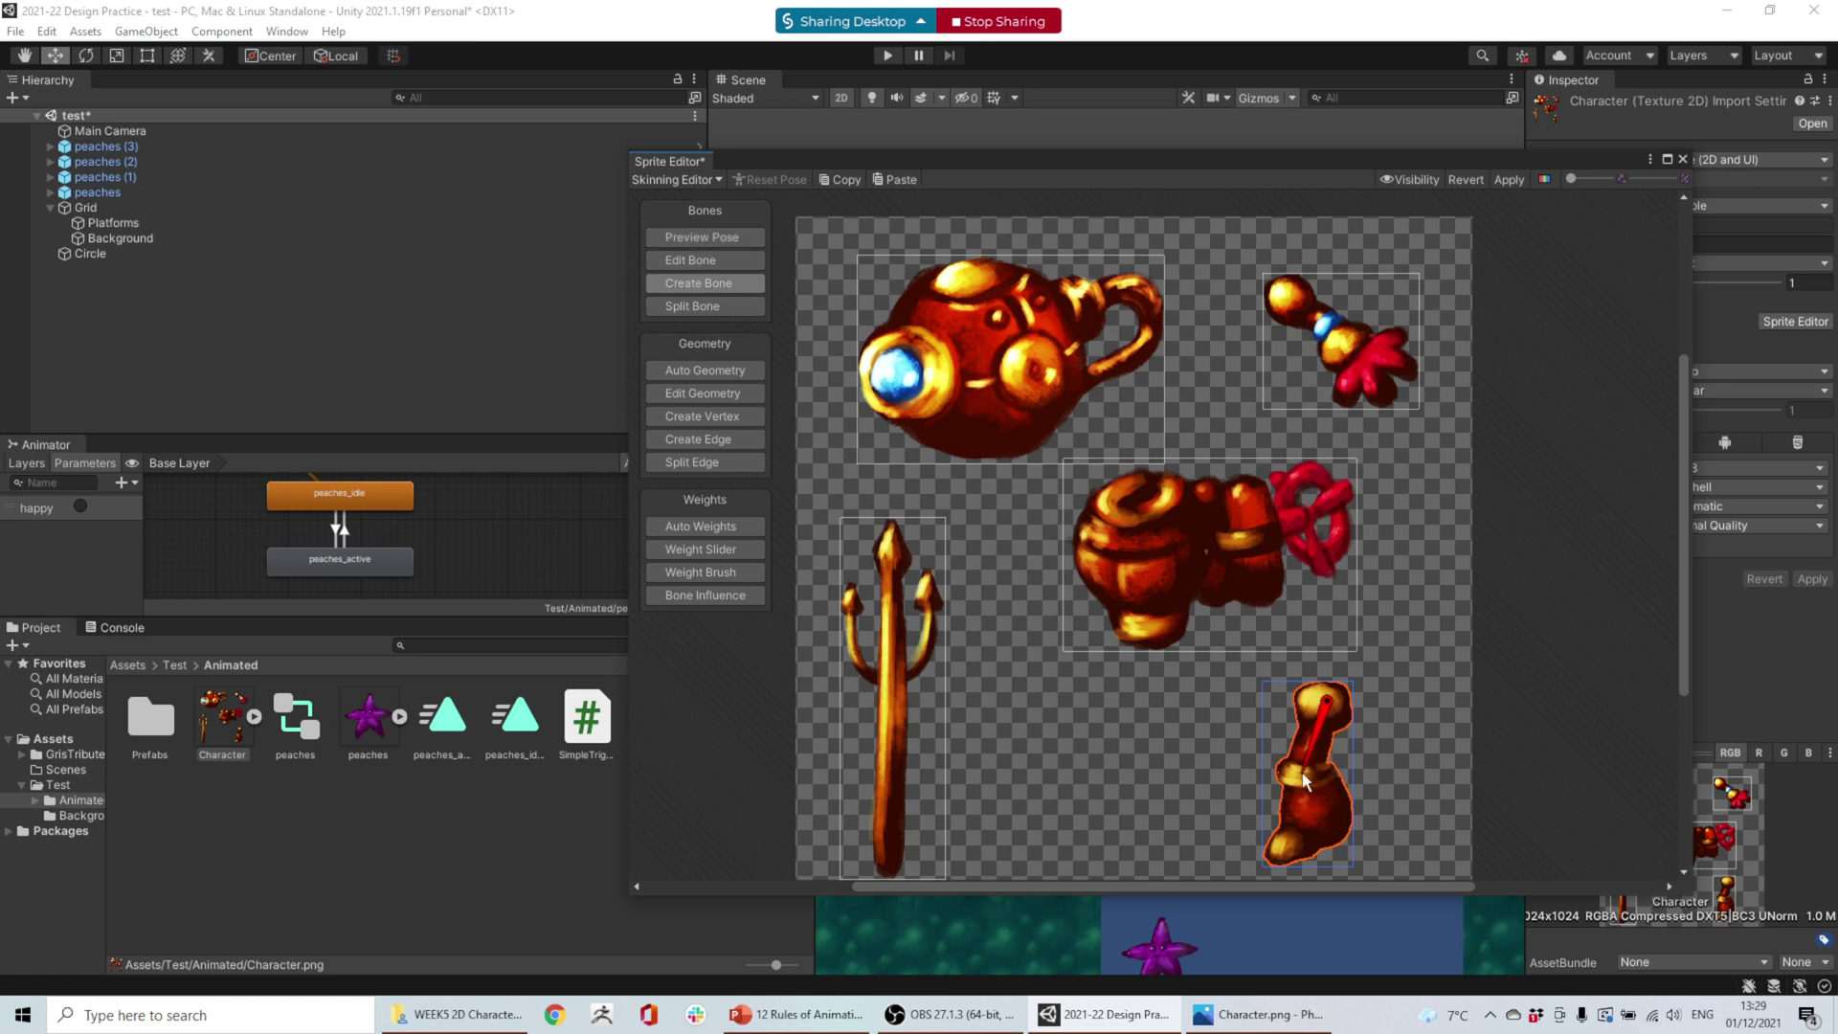
{"action": "left_click", "coordinate": [1306, 768]}
{"action": "left_click", "coordinate": [1306, 842]}
{"action": "left_click", "coordinate": [1280, 855]}
{"action": "key", "text": "Escape"}
- Rename the leg's bones from top to toe as bone_thigh, bone_calf and bone_foot
{"action": "left_click", "coordinate": [726, 259]}
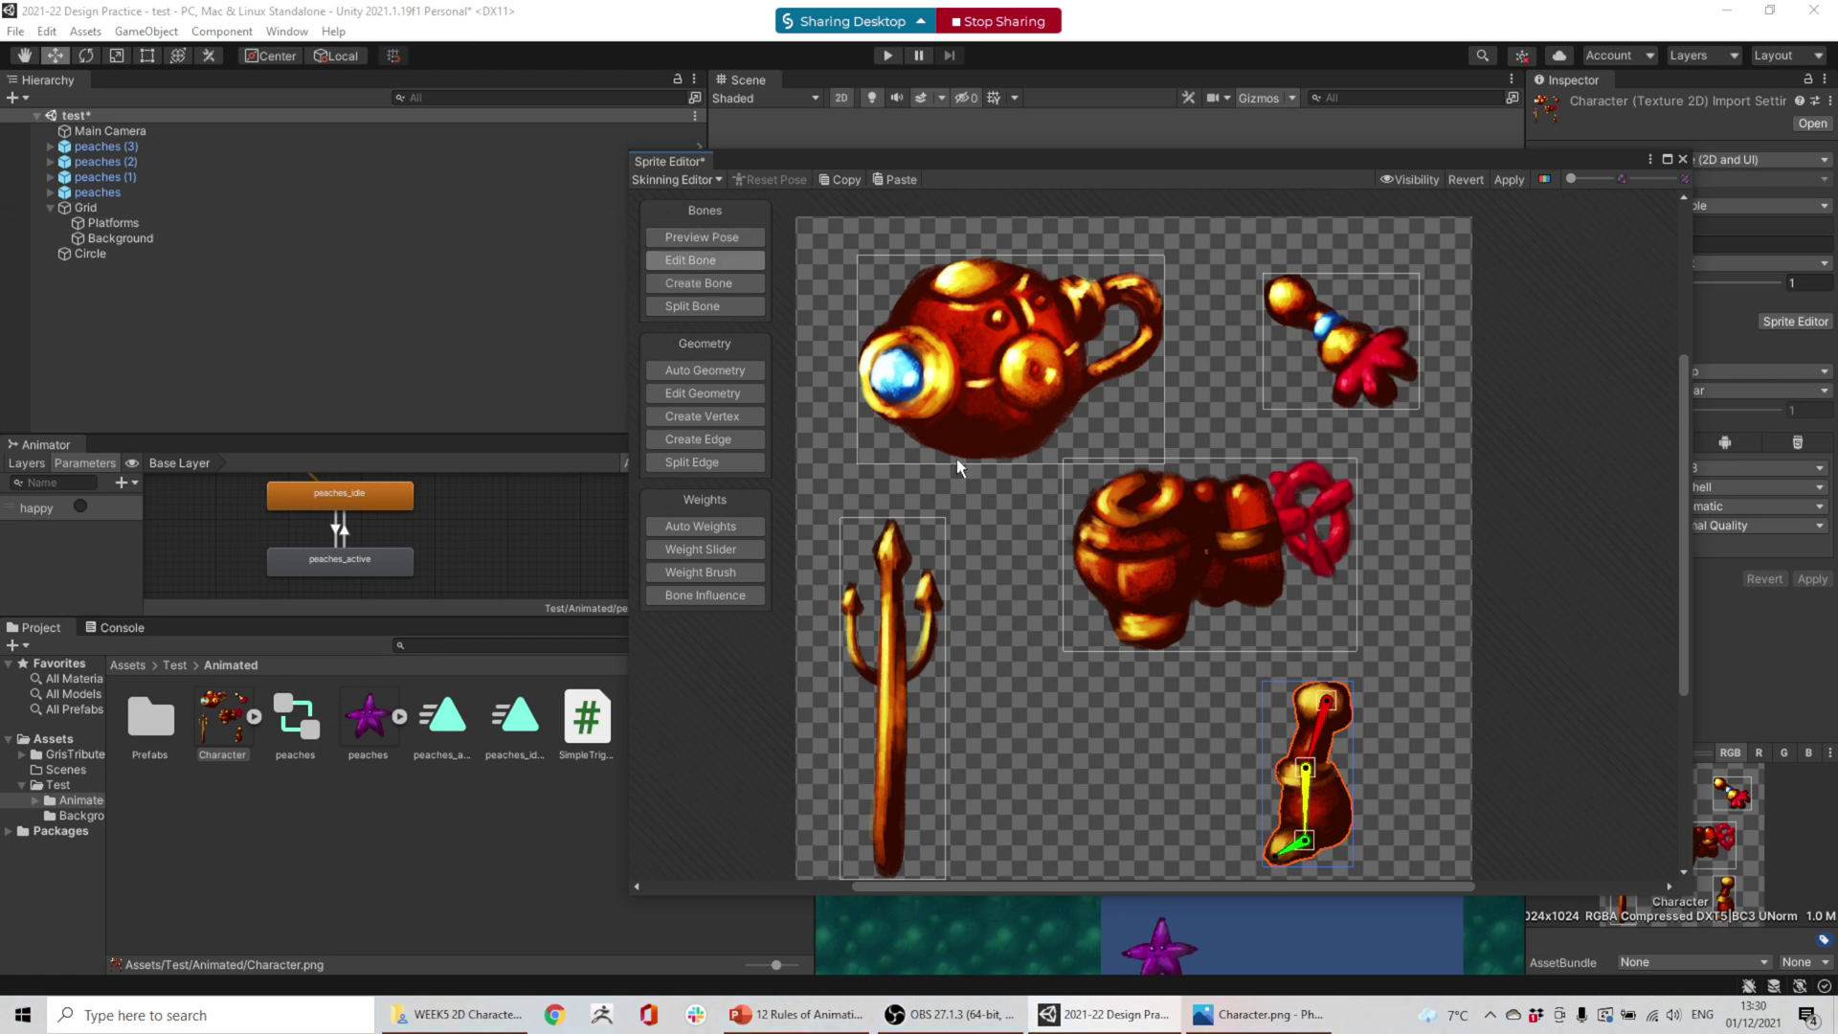
{"action": "left_click", "coordinate": [1322, 742]}
{"action": "left_click", "coordinate": [1609, 779]}
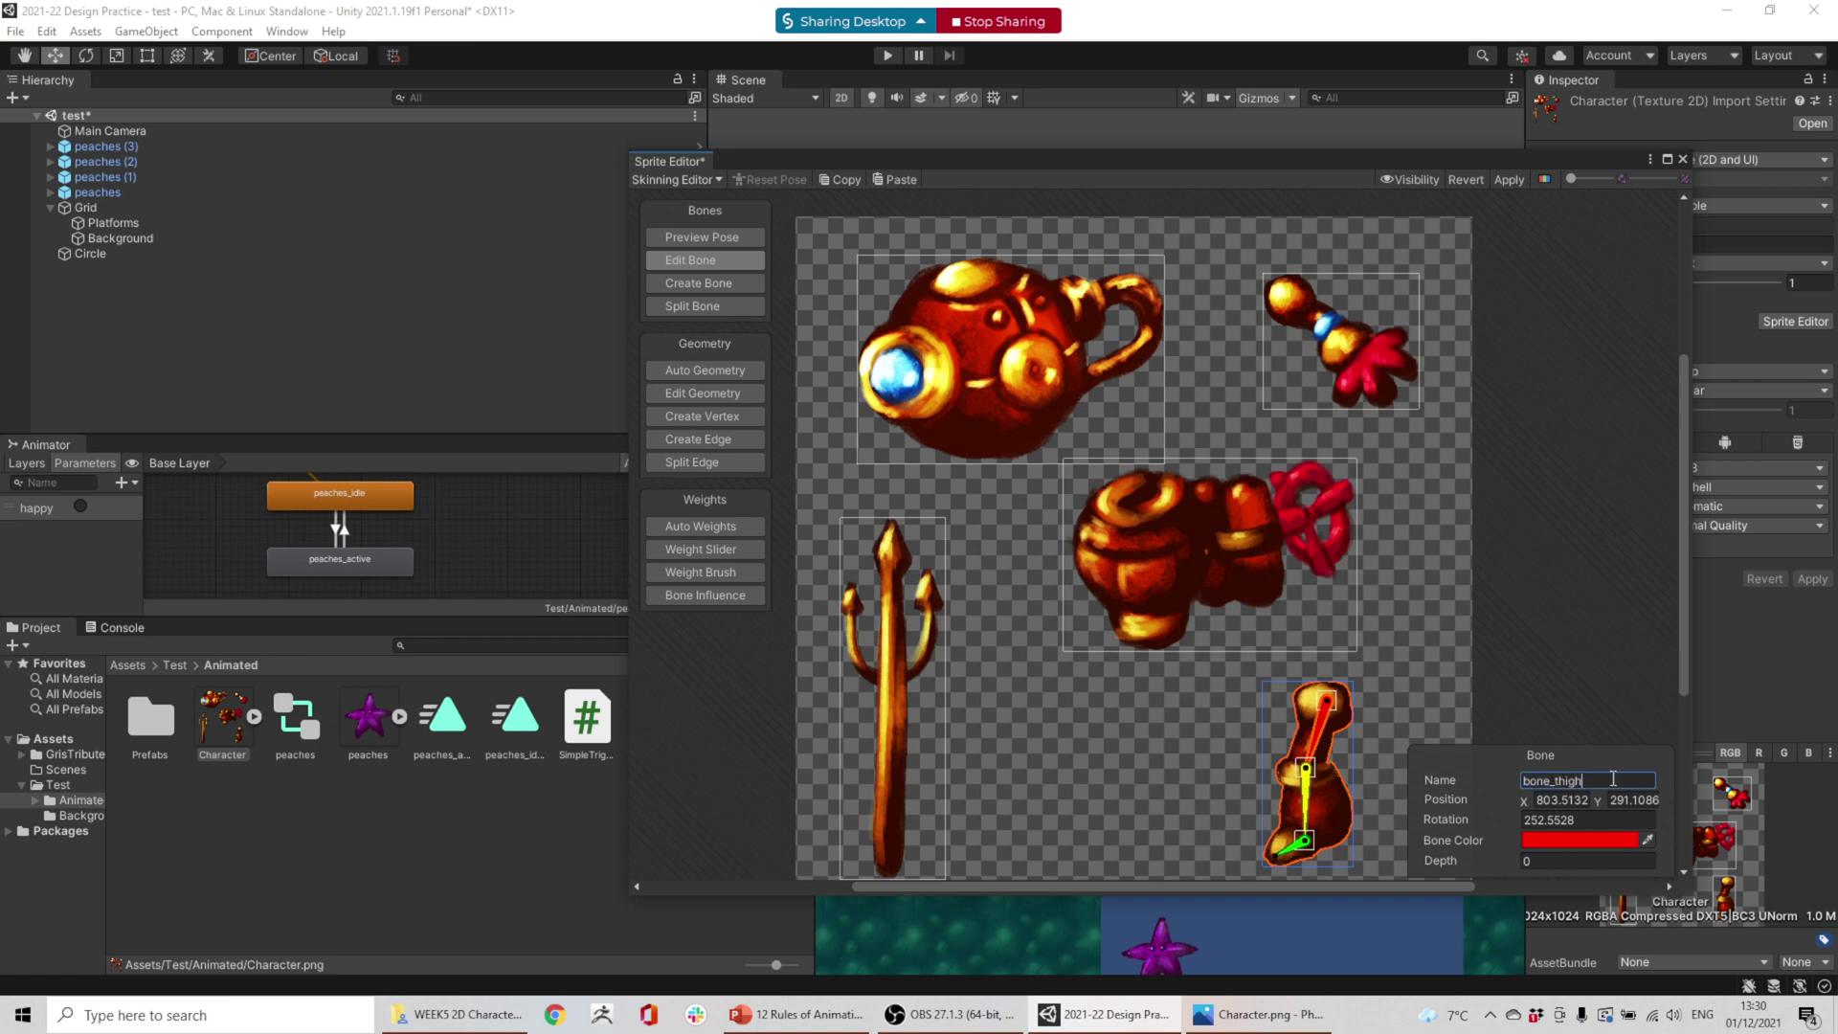
{"action": "left_click", "coordinate": [1305, 804]}
{"action": "left_click", "coordinate": [1604, 779]}
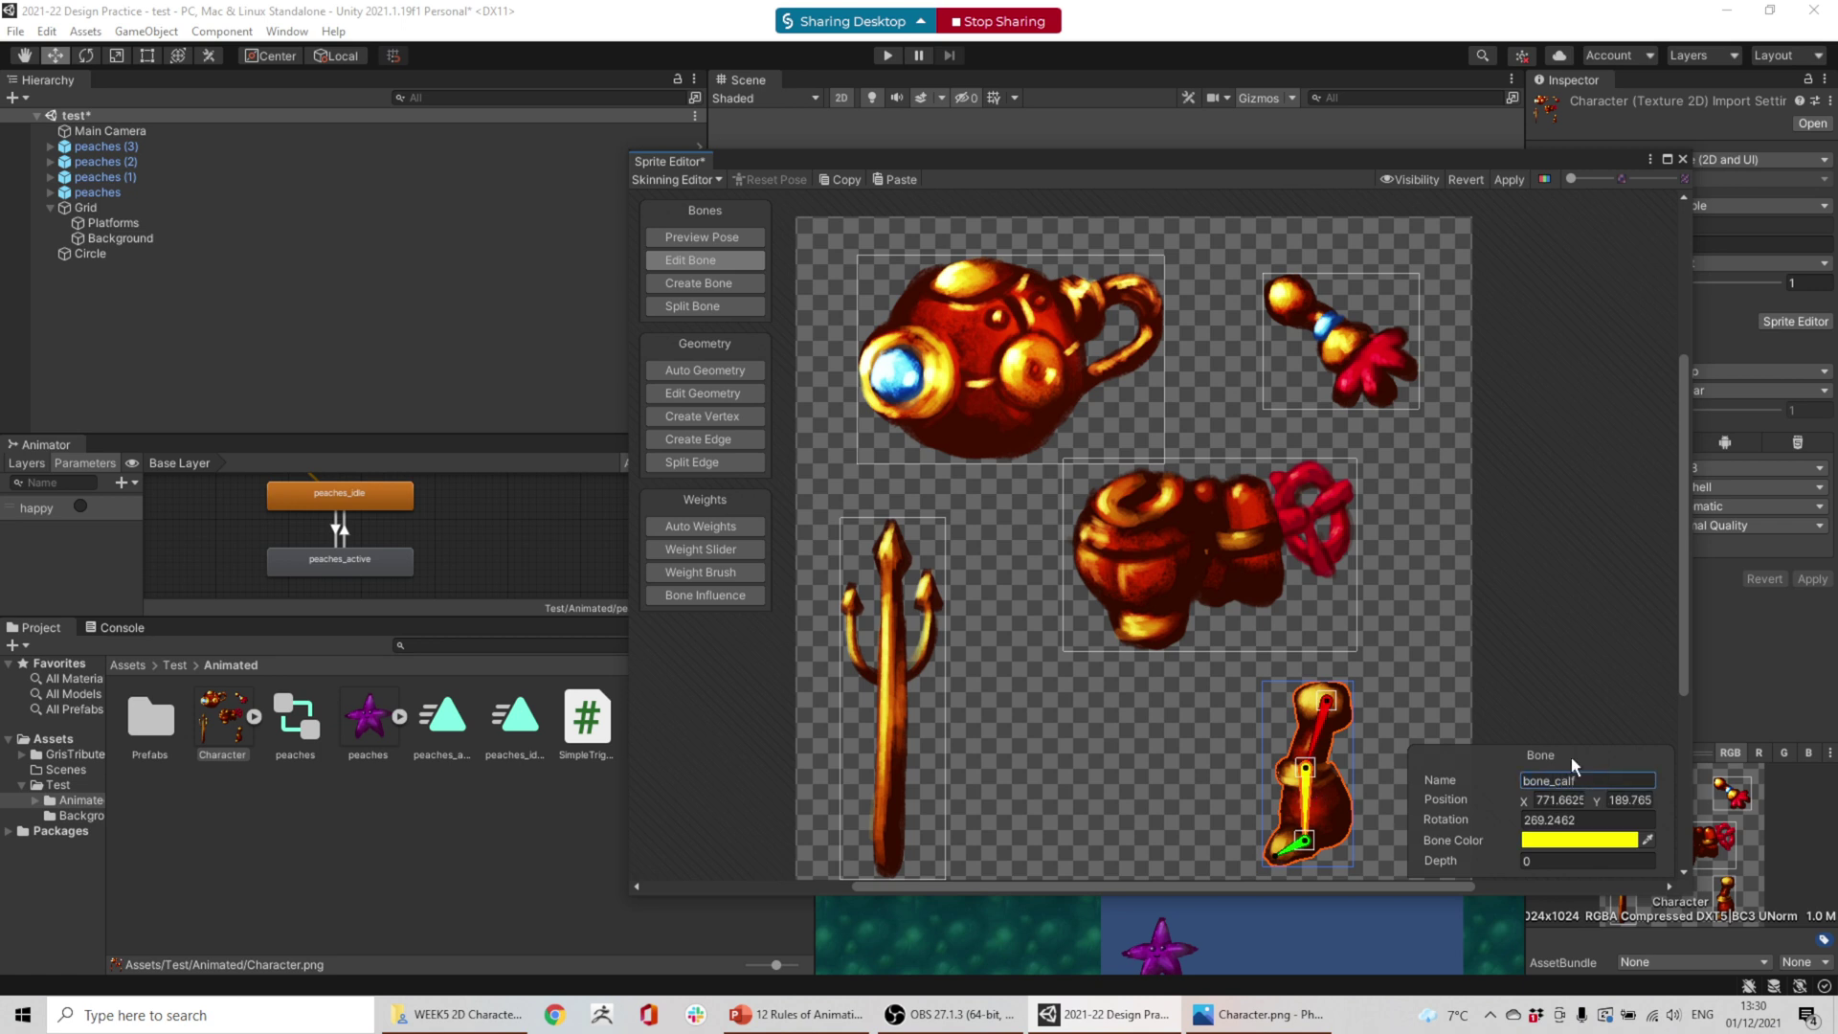
{"action": "left_click", "coordinate": [1306, 849]}
{"action": "left_click", "coordinate": [1592, 779]}
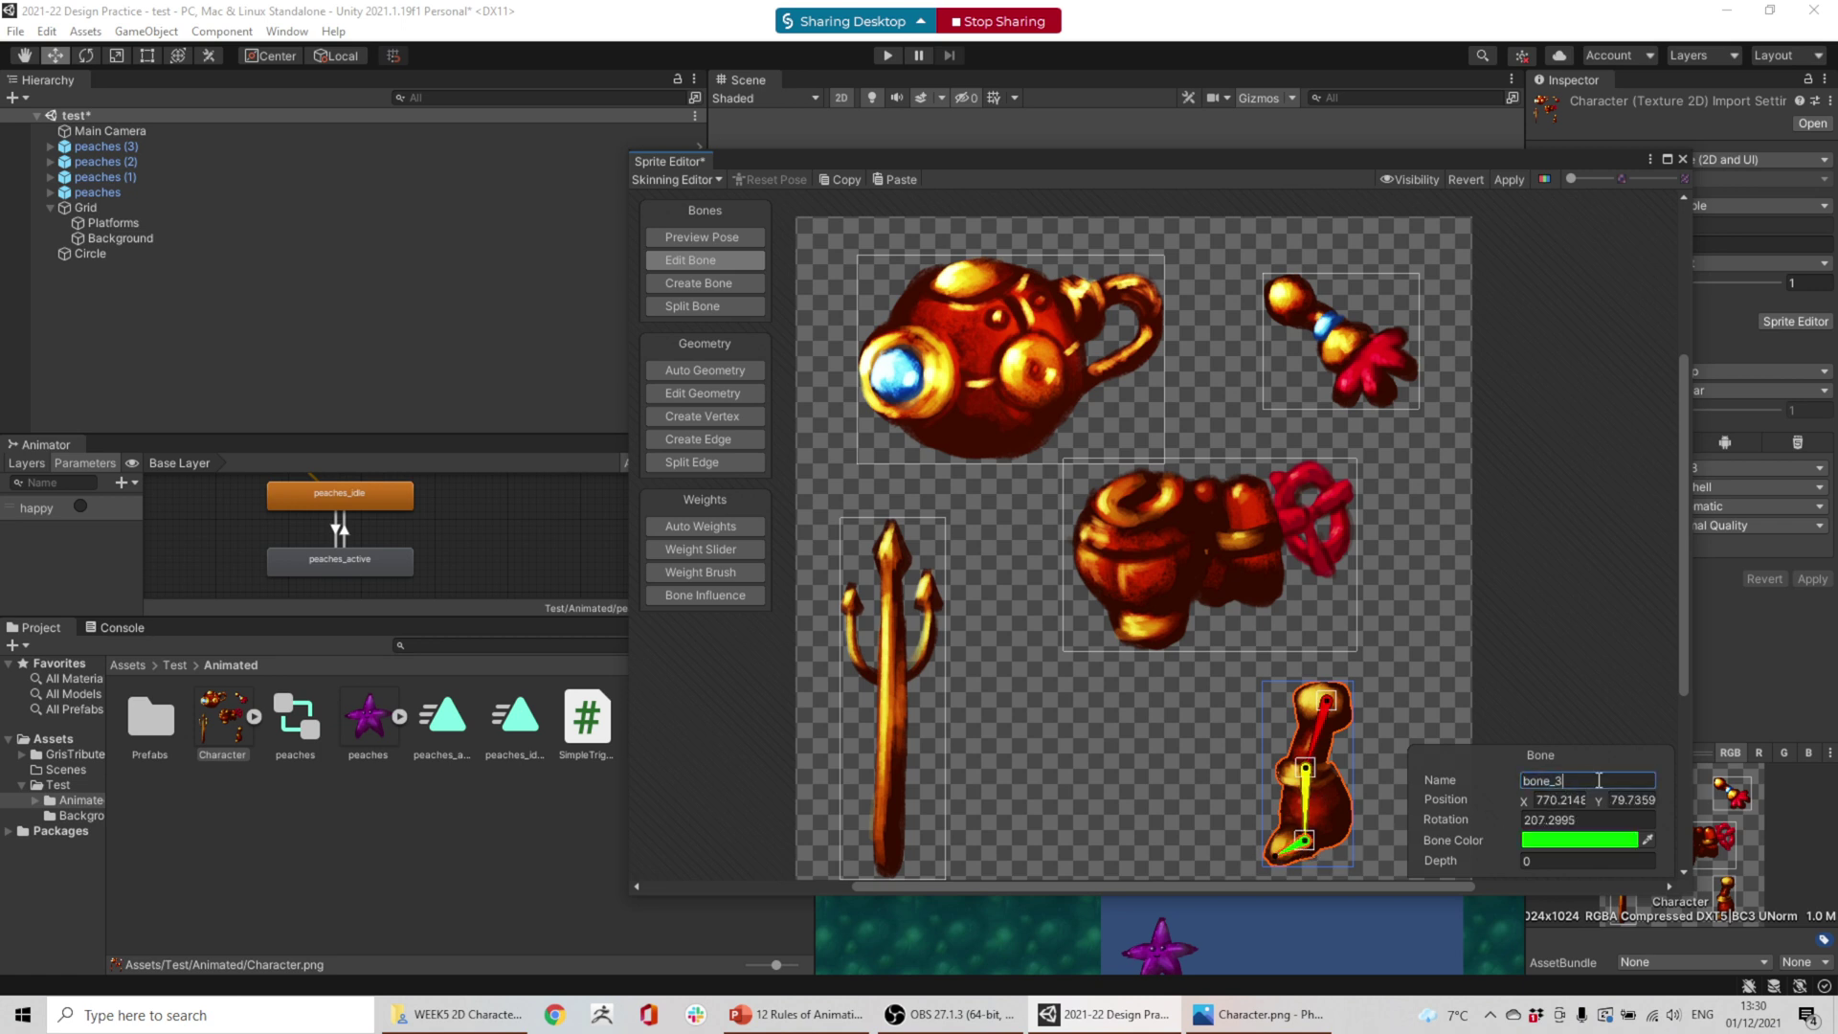
{"action": "type", "text": "foot"}
{"action": "key", "text": "Return"}
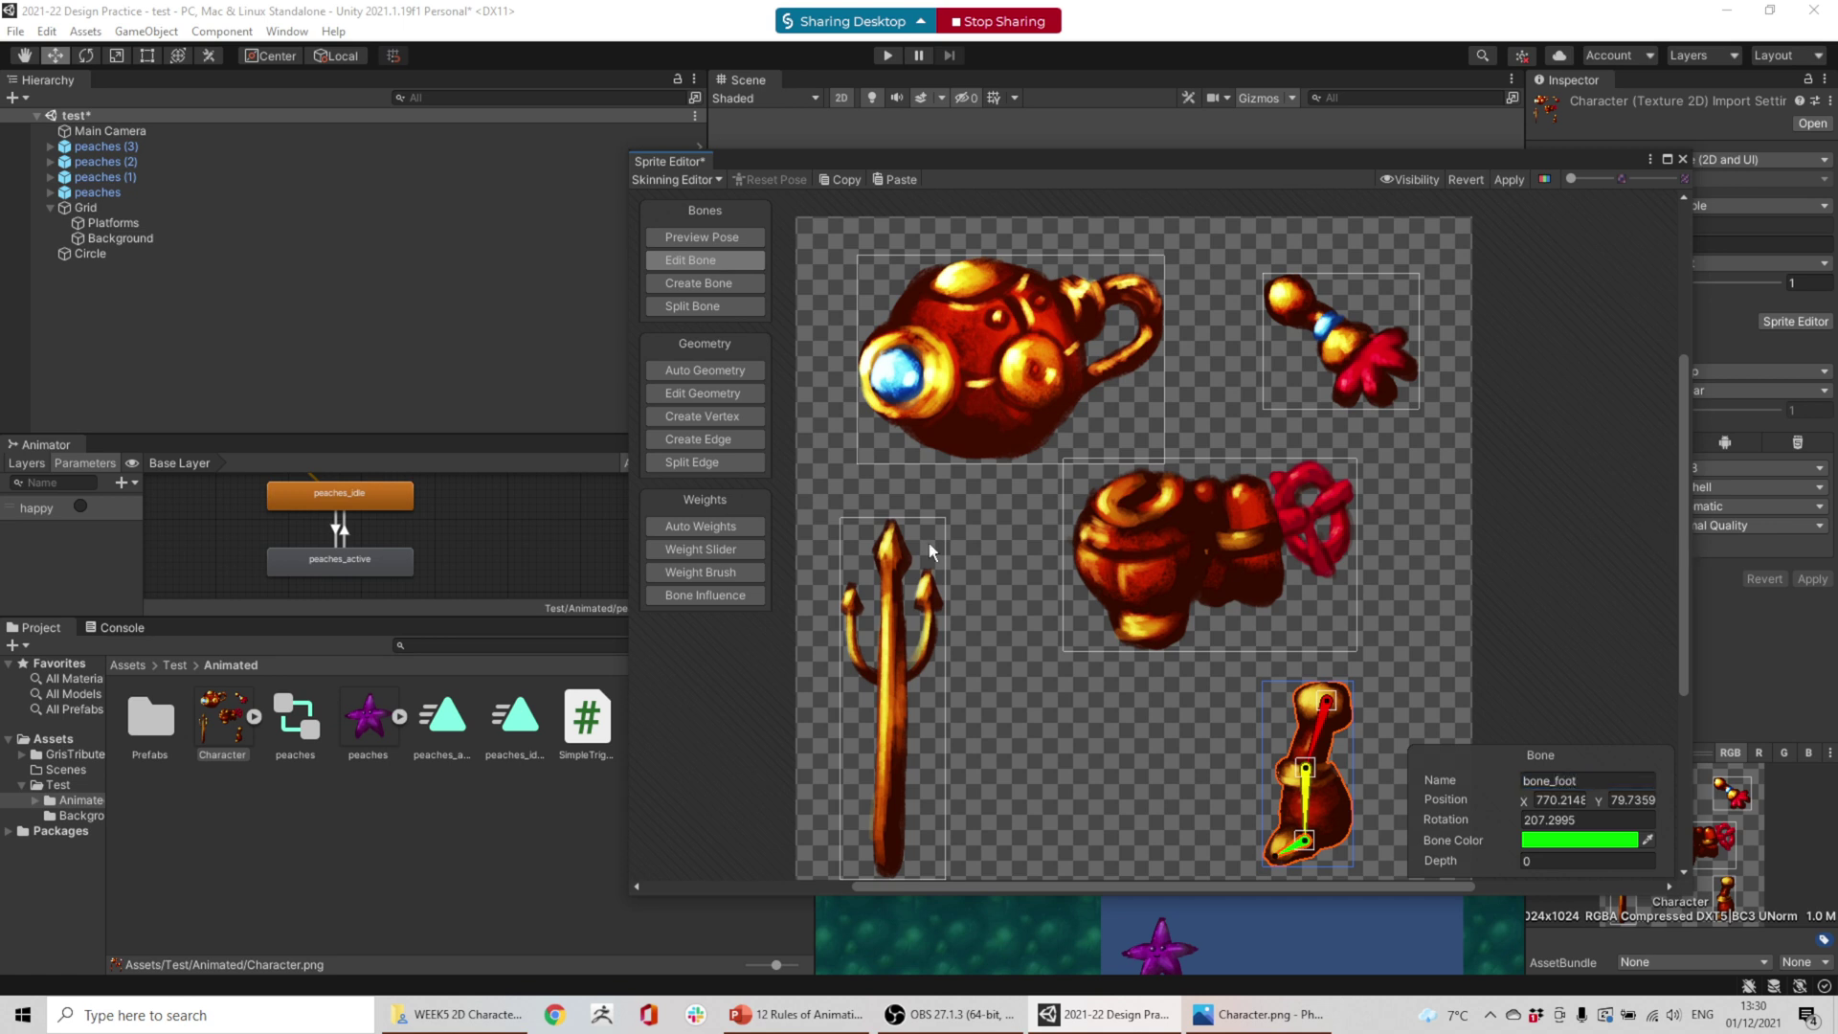
- Generate automatic geometry with weights for the leg sprite, using outline detail 10, alpha tolerance 10 and subdivide 20
{"action": "left_click", "coordinate": [714, 370]}
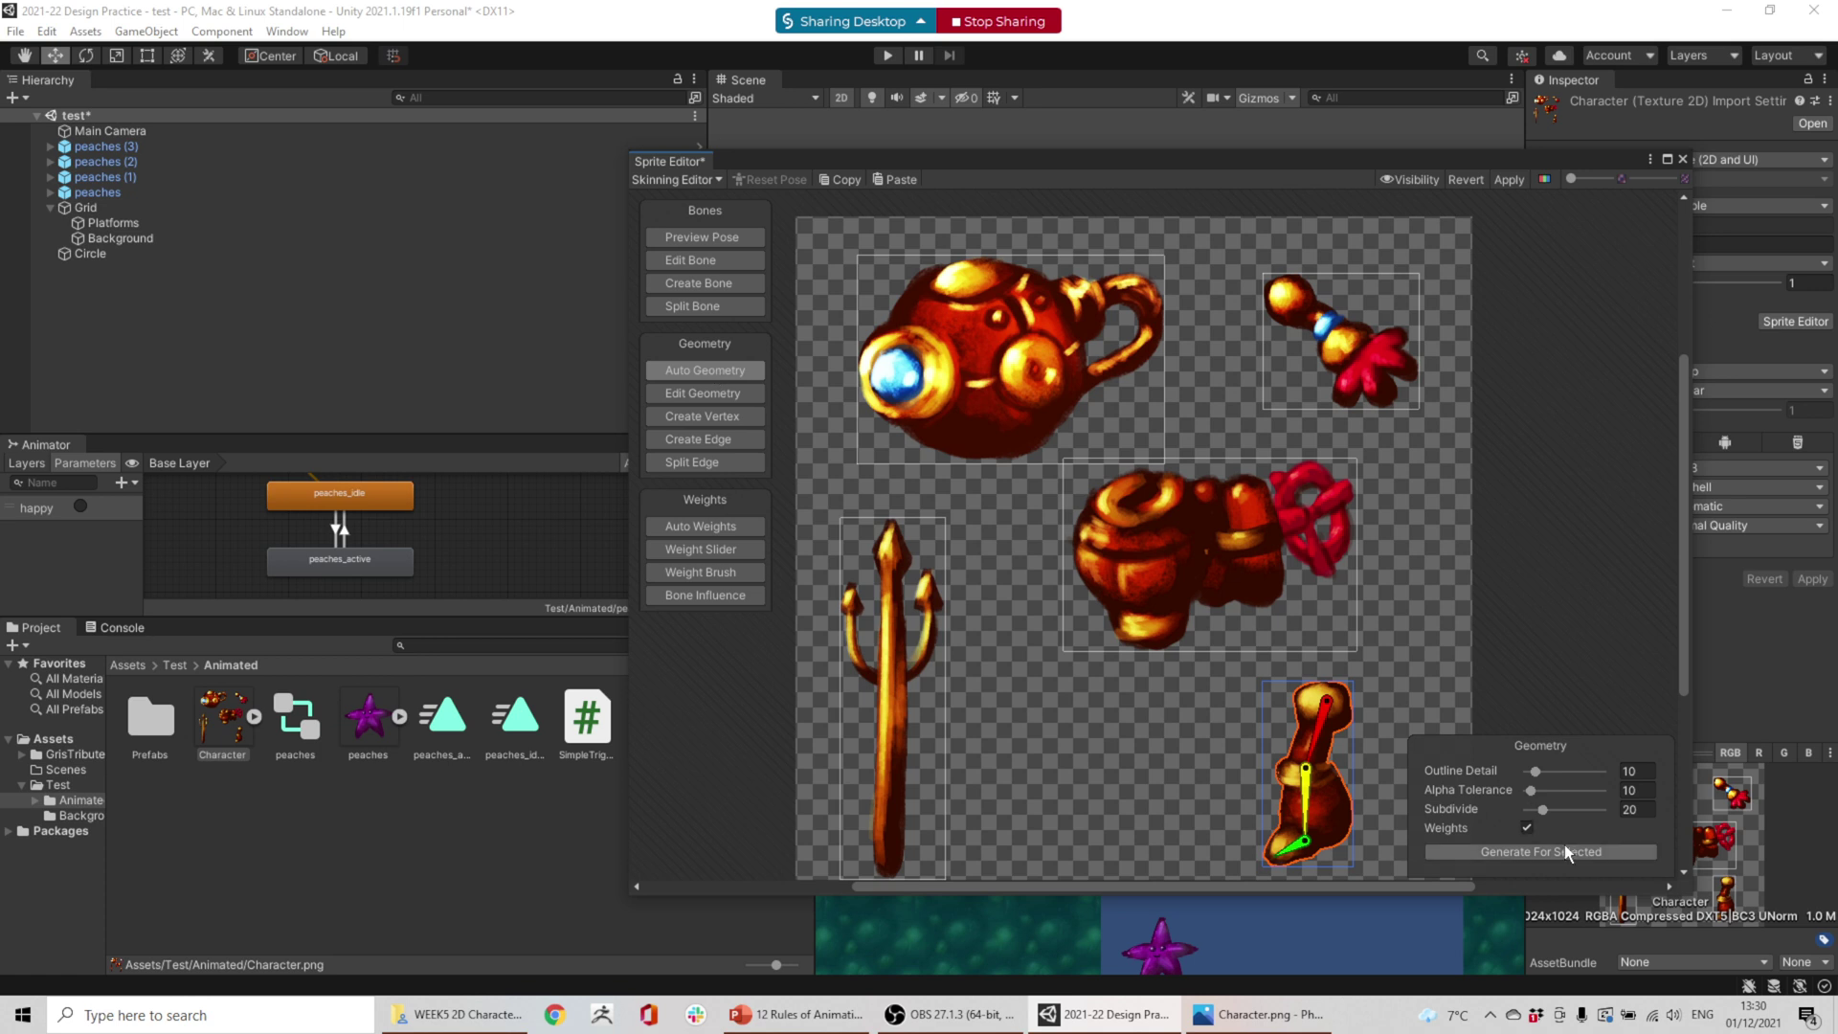
{"action": "left_click", "coordinate": [1552, 852]}
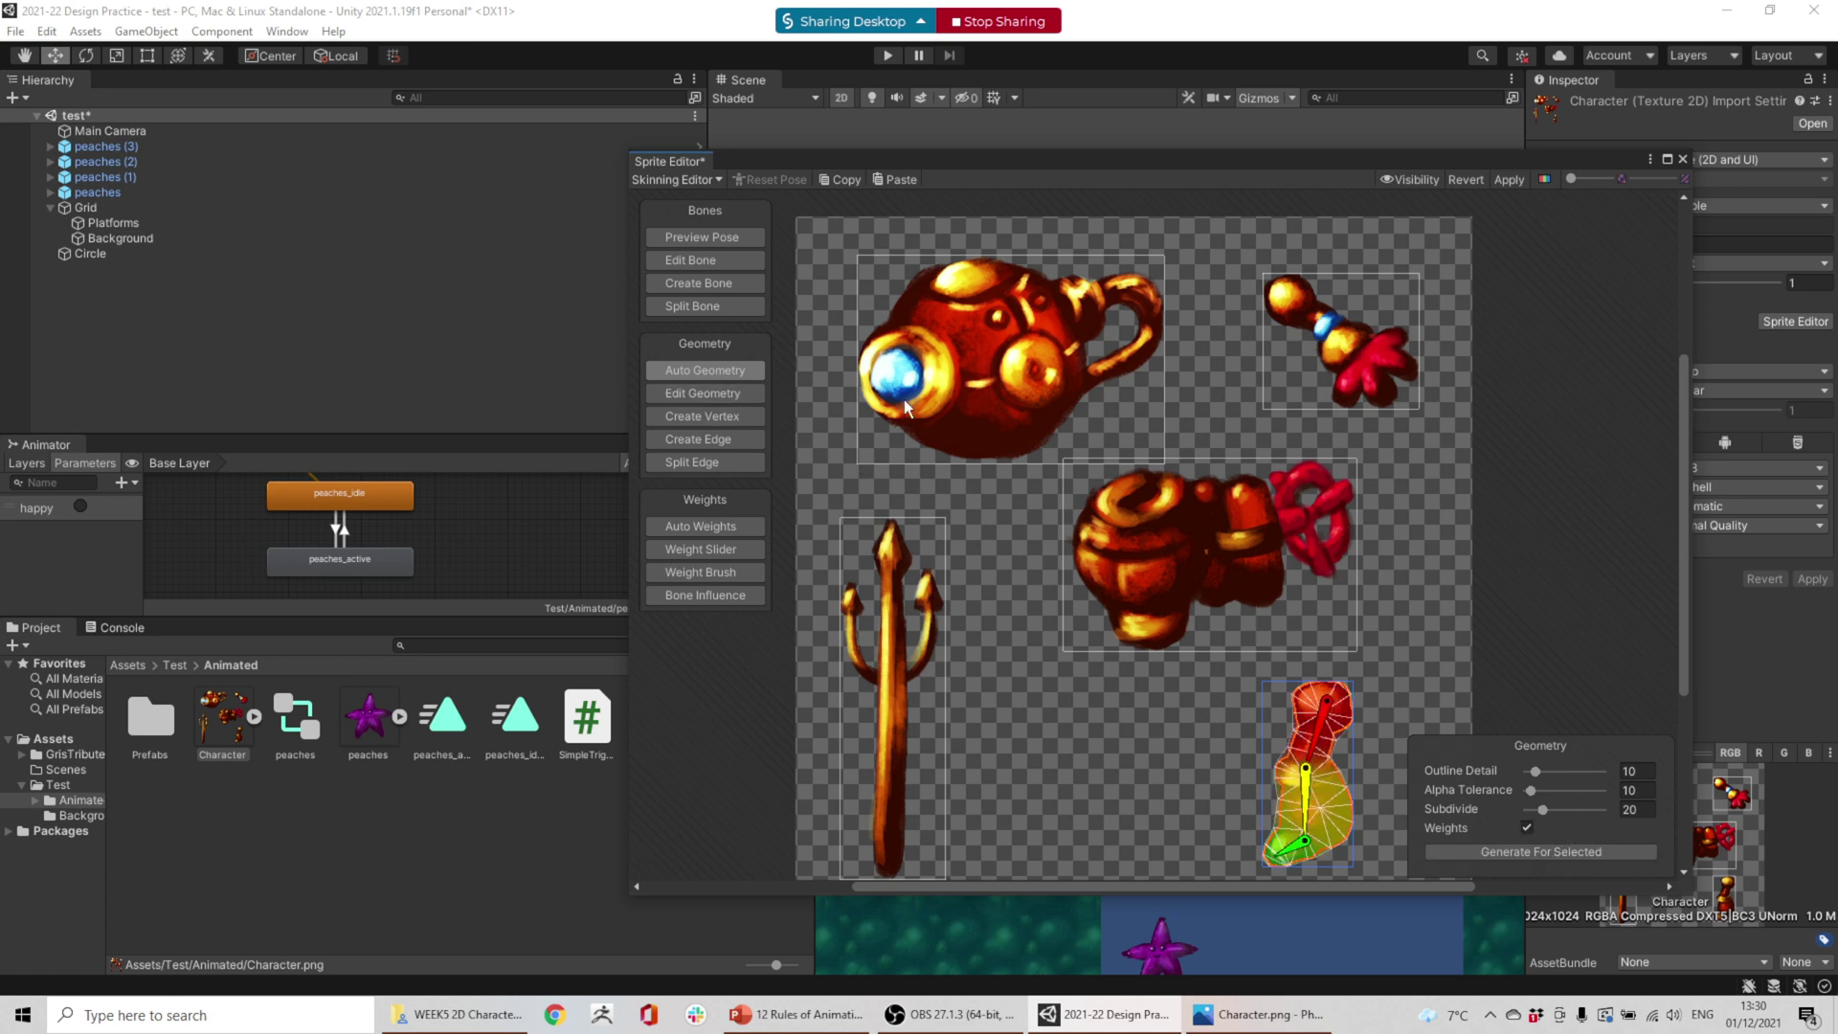
{"action": "left_click", "coordinate": [711, 241]}
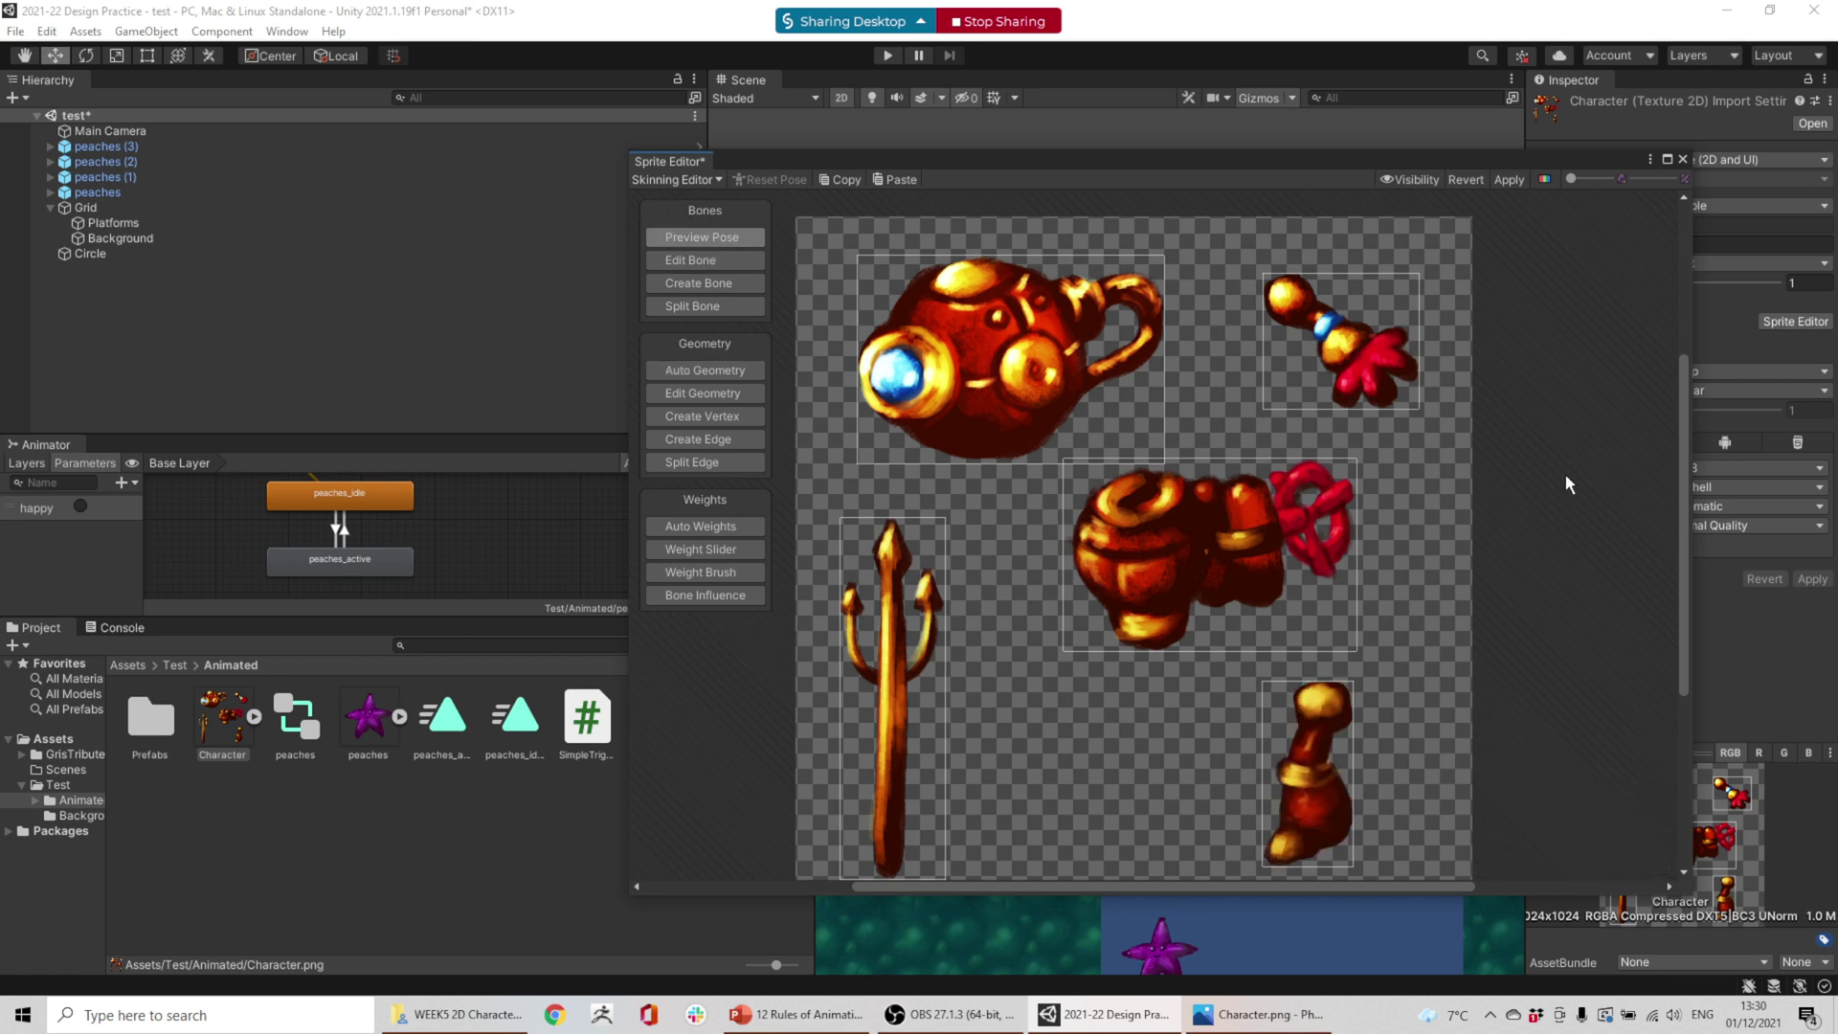
- Generate automatic geometry with weights for all visible sprites, using outline detail 10, alpha tolerance 10 and subdivide 20
{"action": "left_click", "coordinate": [722, 372]}
{"action": "left_click", "coordinate": [1597, 853]}
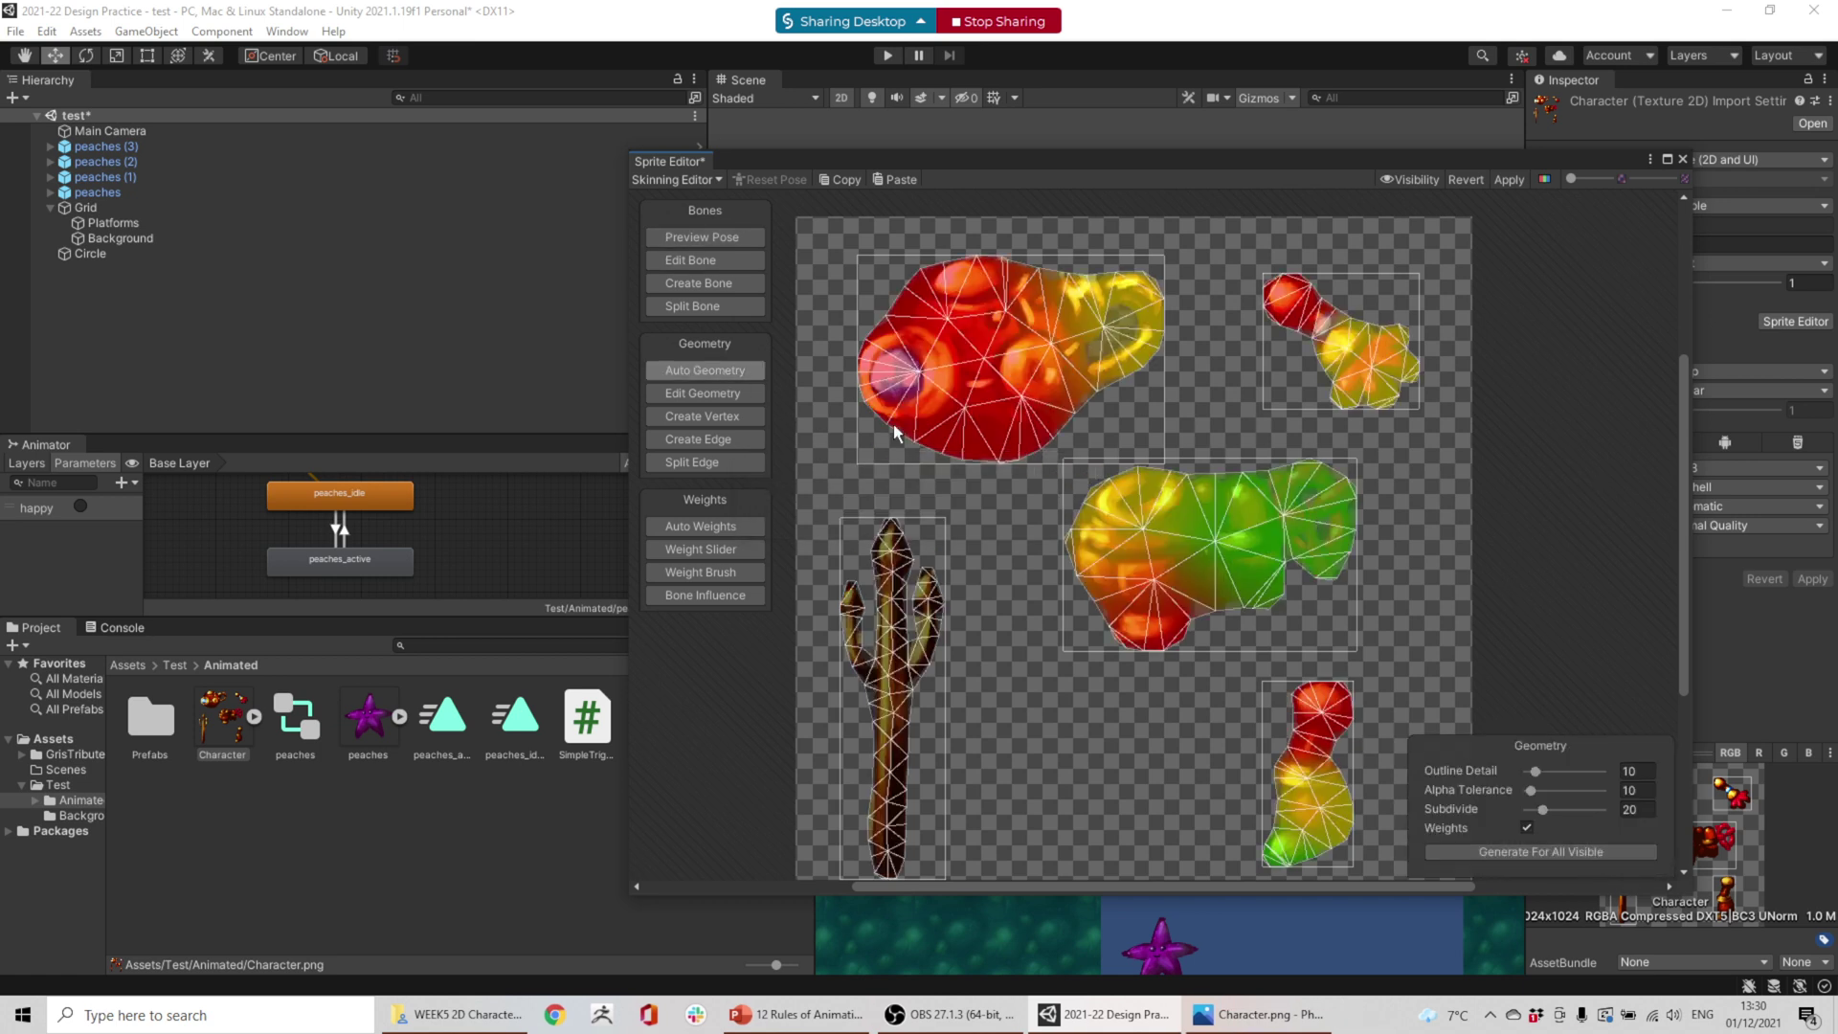
- Select the head sprite, test its deformation in Preview Pose by rotating bone_line upward, and undo the rotation
{"action": "left_click", "coordinate": [737, 240]}
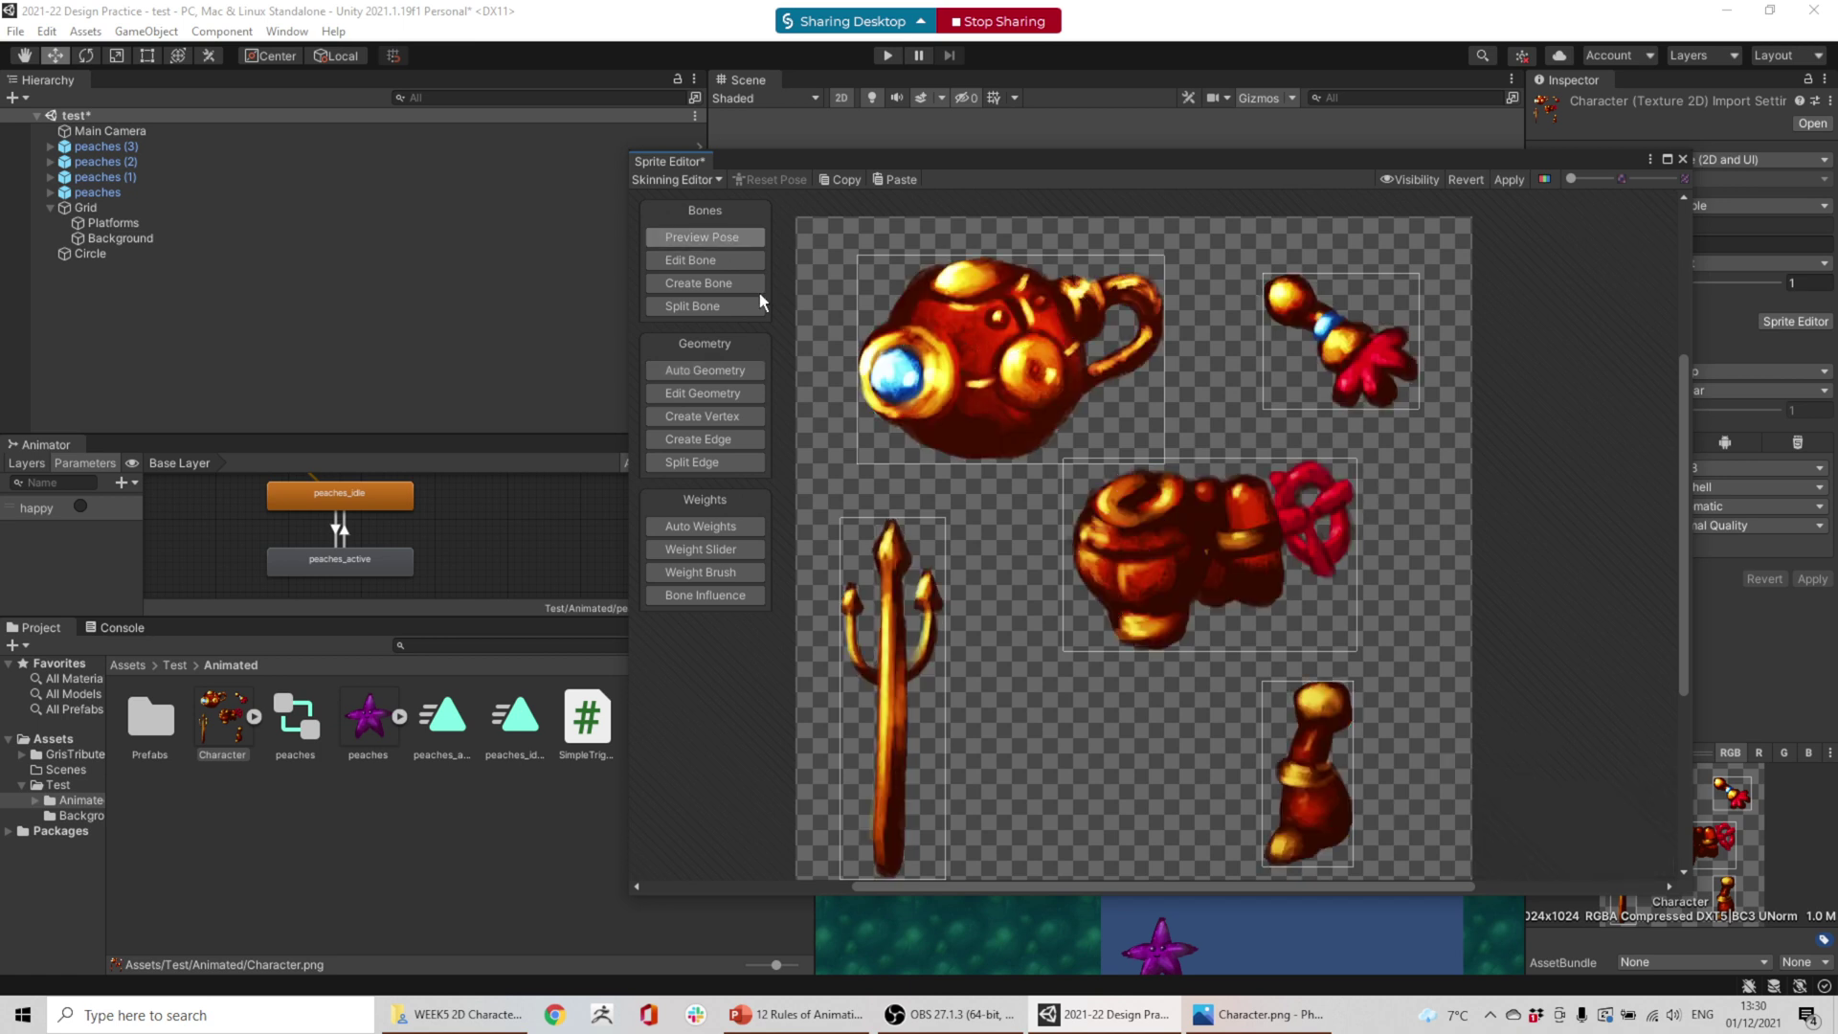
{"action": "left_click", "coordinate": [732, 283]}
{"action": "left_click", "coordinate": [958, 340]}
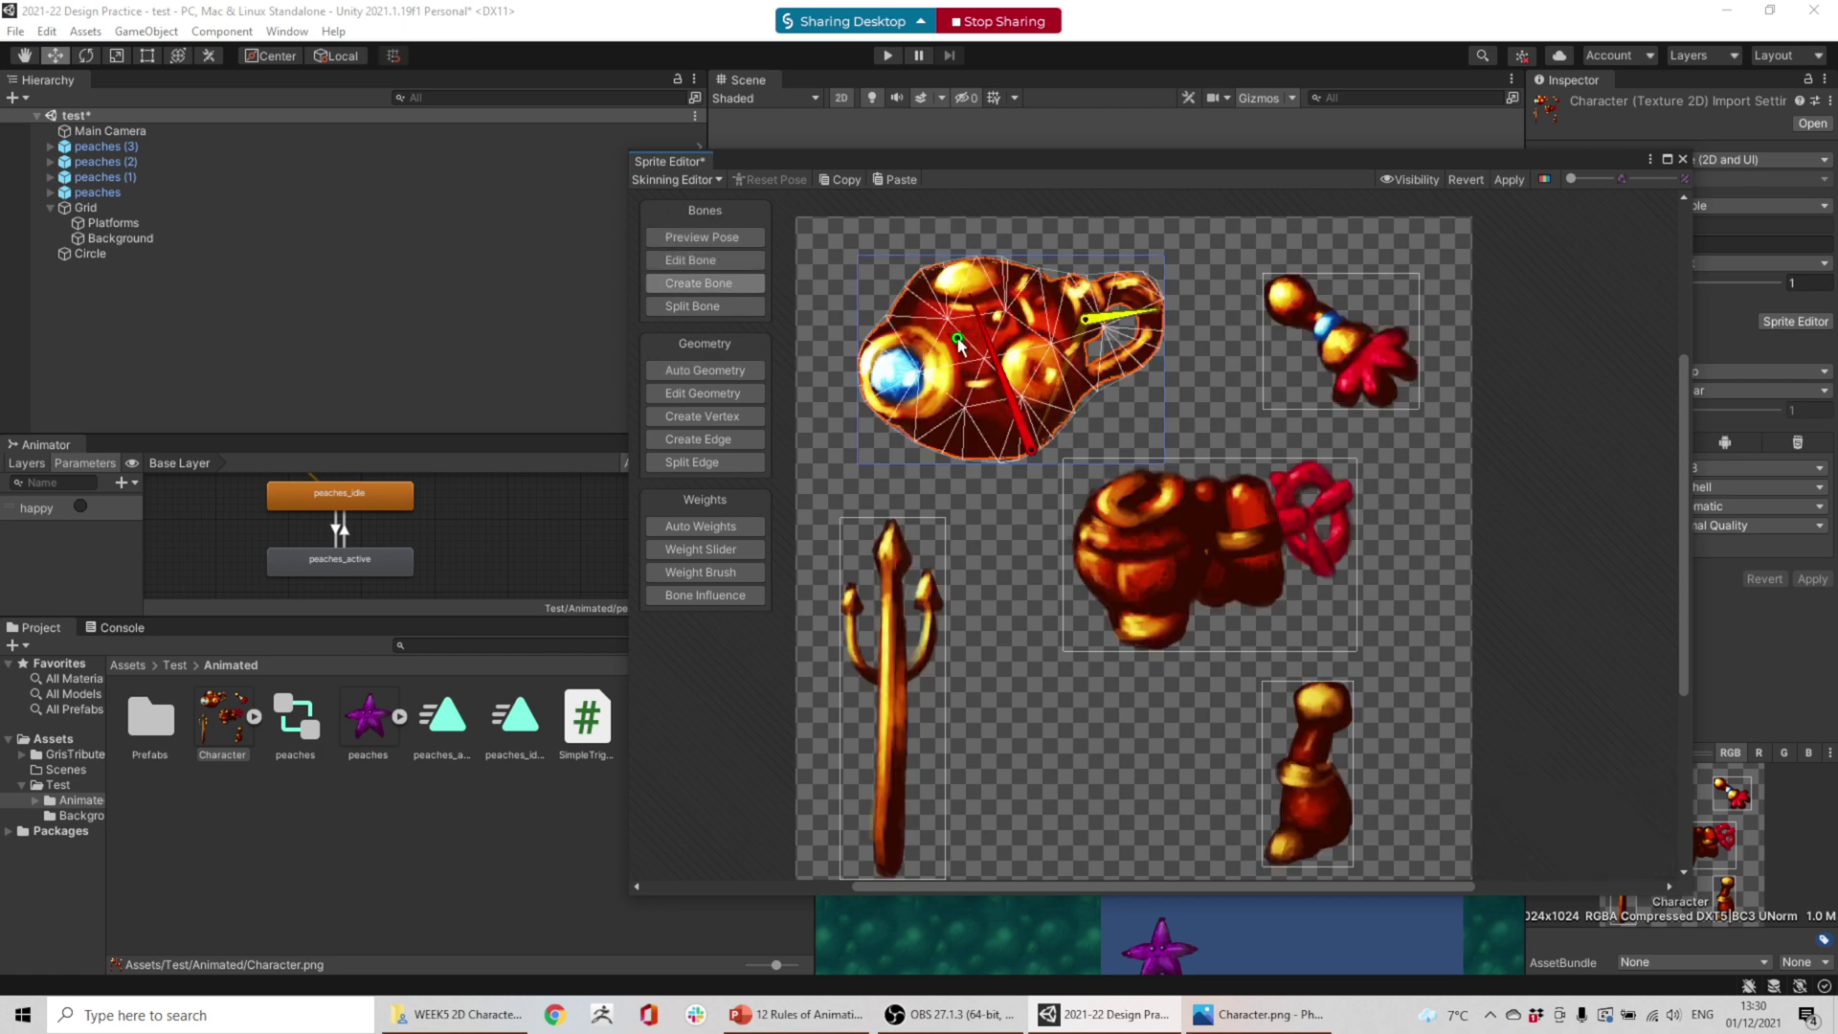
{"action": "left_click", "coordinate": [728, 238]}
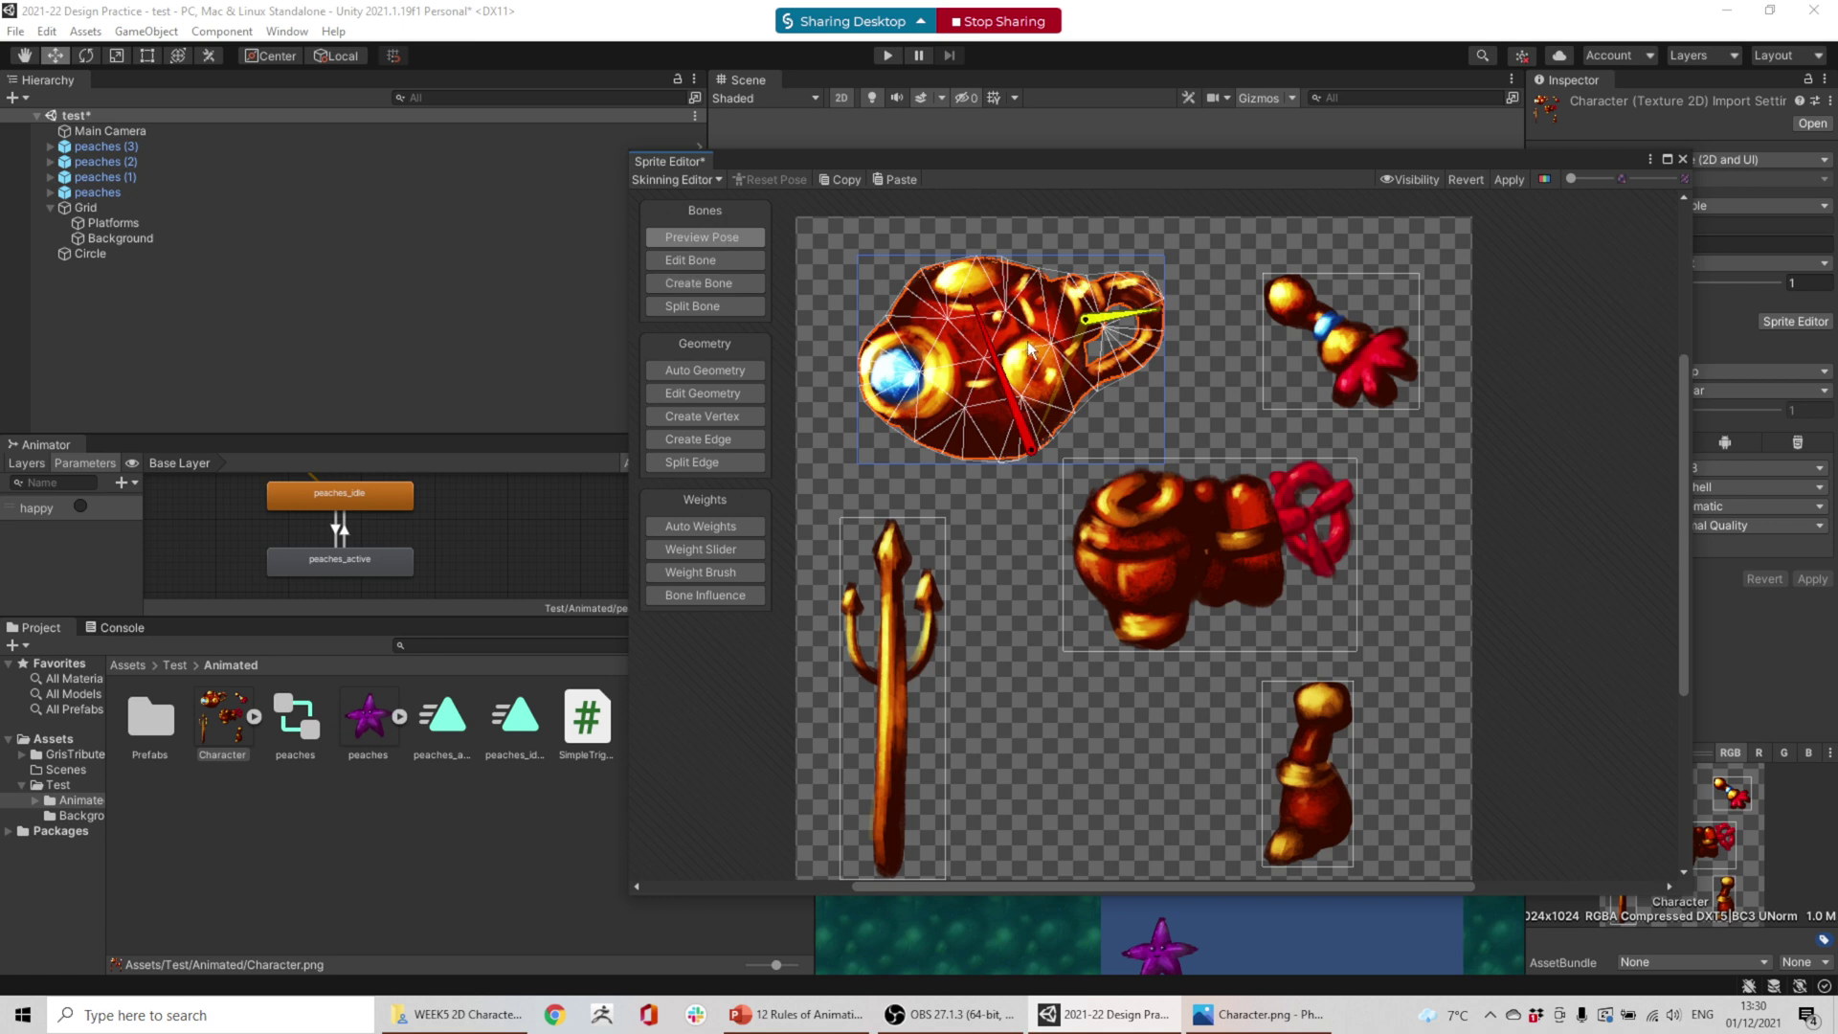
{"action": "left_click_drag", "start_coordinate": [1159, 319], "coordinate": [1183, 247]}
{"action": "key", "text": "ctrl+z"}
- Reduce bone_line's weights on the head sprite with the Weight Slider and preview the deformation by rotating the bone
{"action": "left_click", "coordinate": [709, 550]}
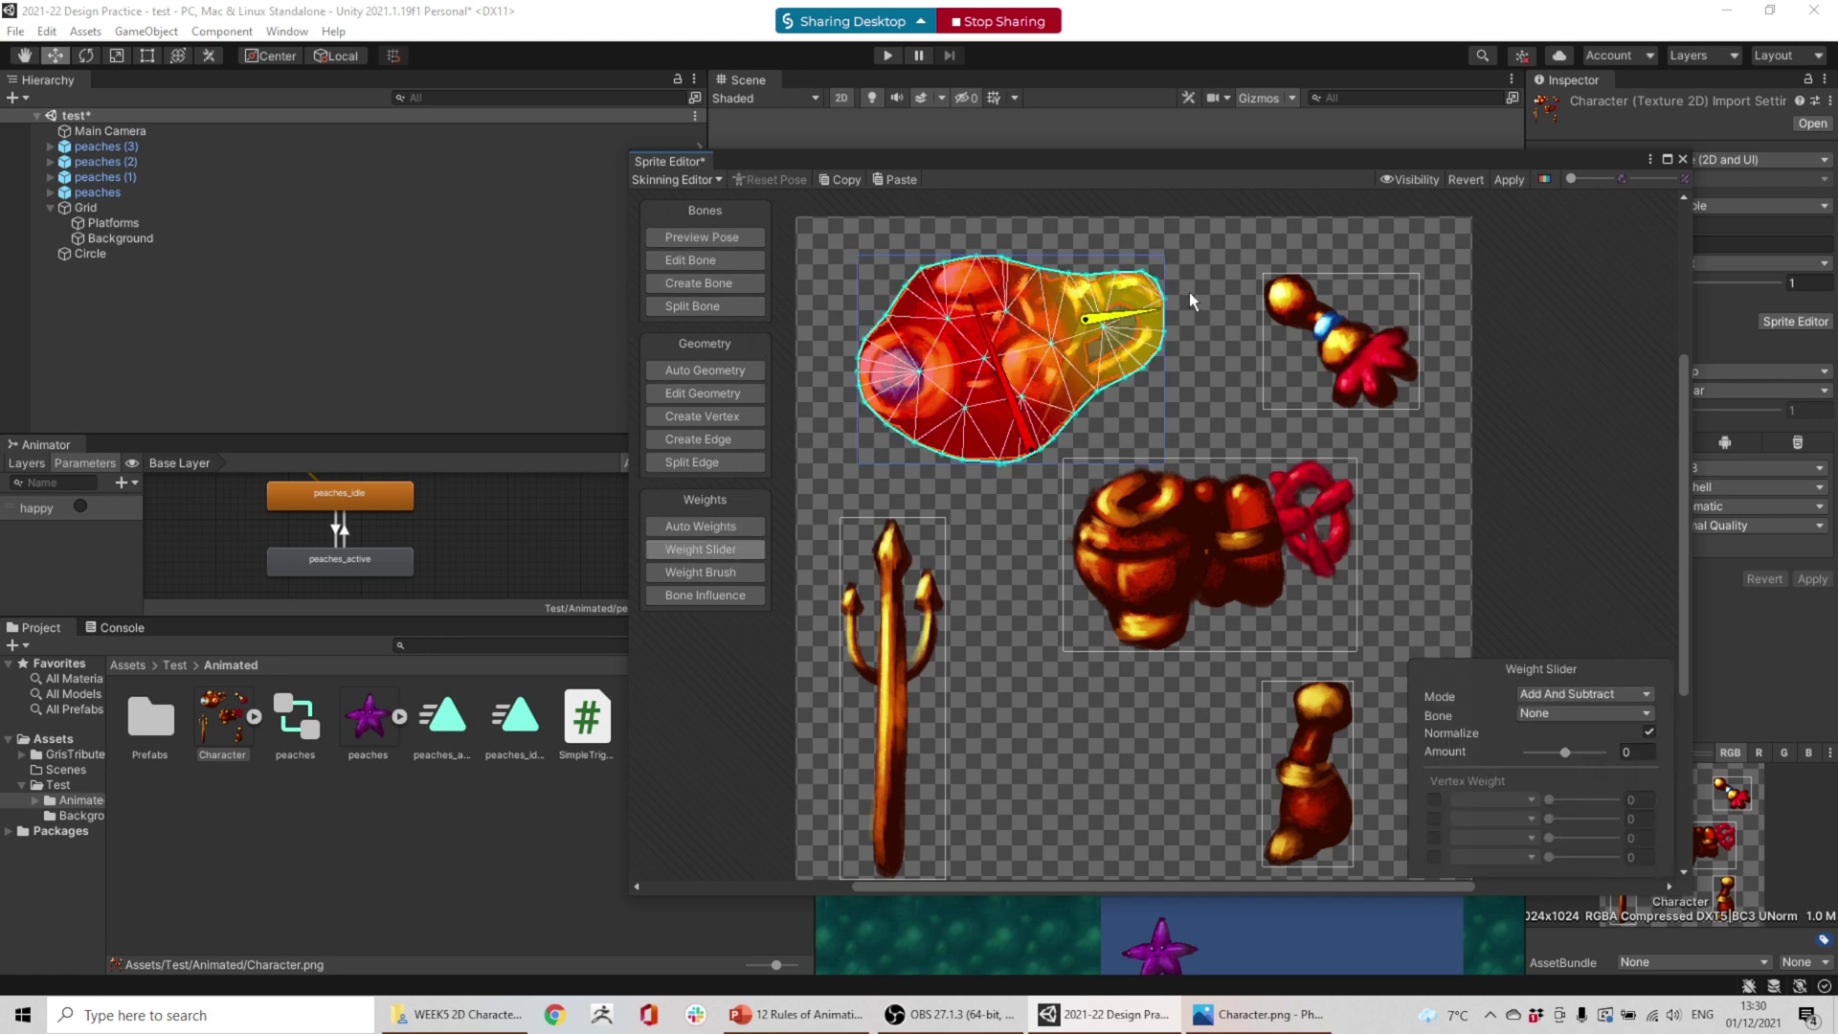
{"action": "left_click", "coordinate": [1118, 322]}
{"action": "left_click_drag", "start_coordinate": [1568, 755], "coordinate": [1558, 755]}
{"action": "left_click", "coordinate": [685, 231]}
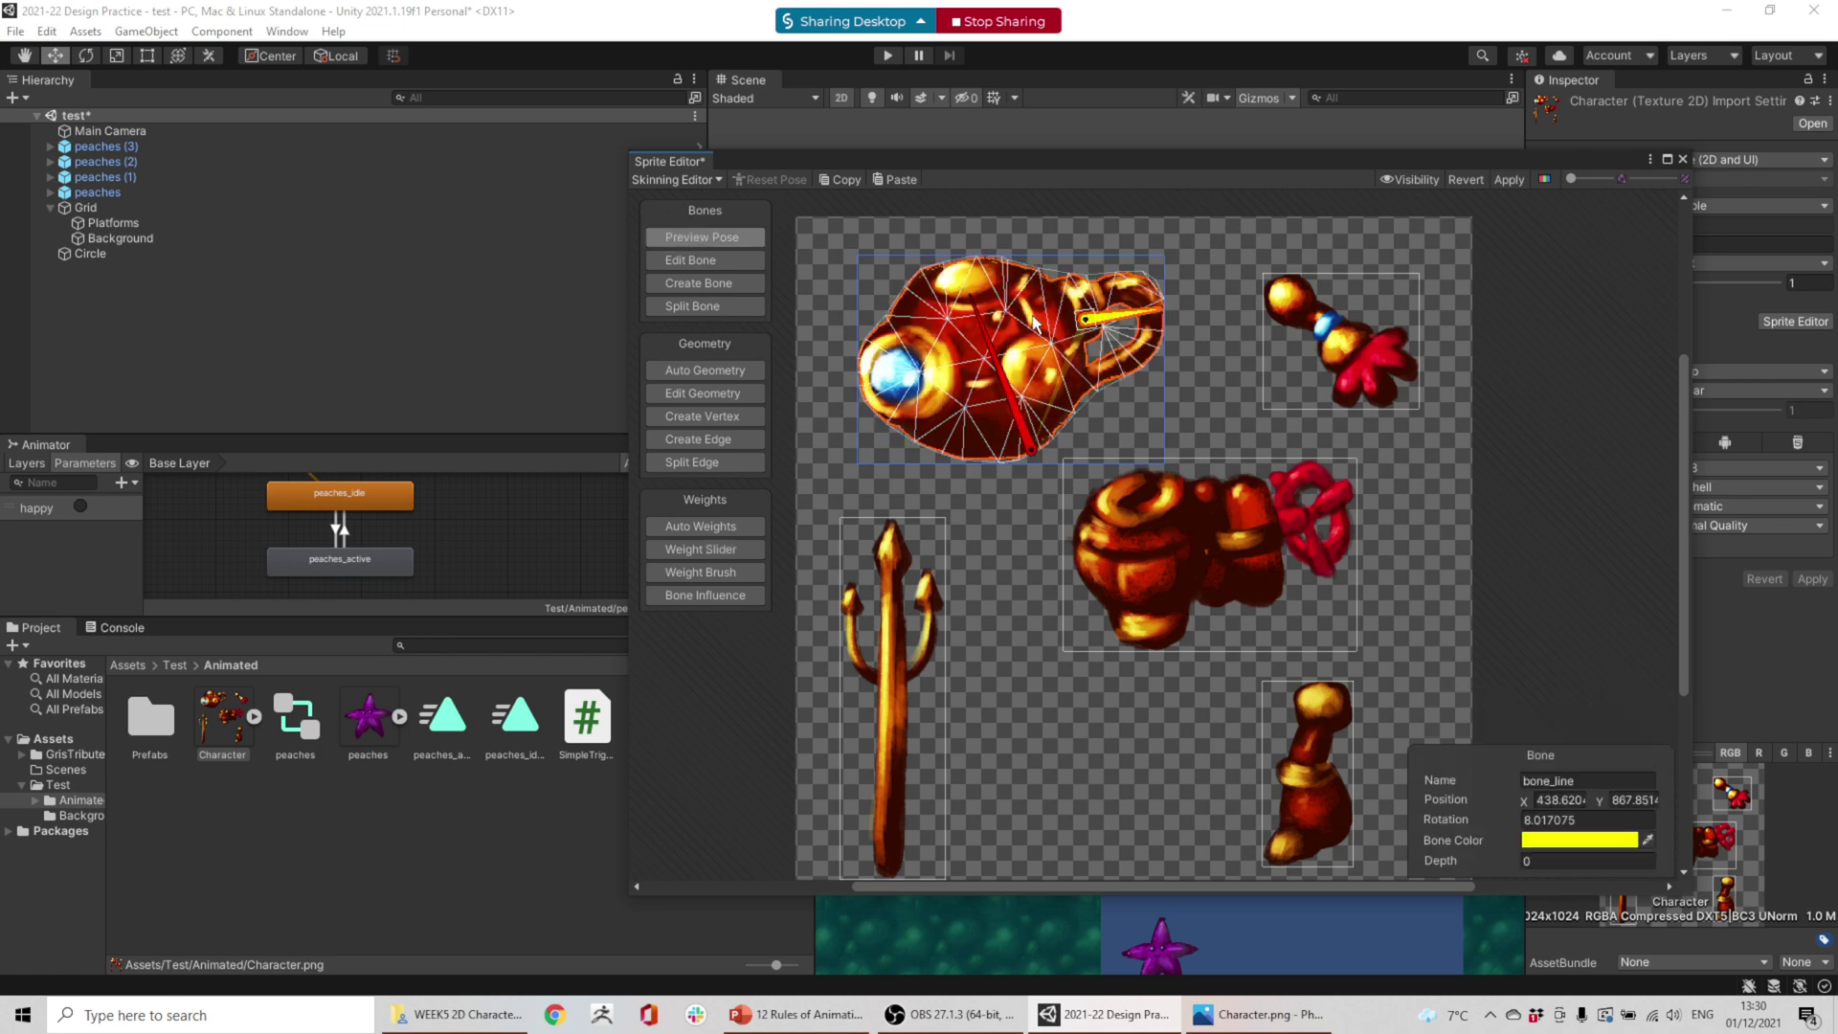
{"action": "left_click_drag", "start_coordinate": [1145, 323], "coordinate": [1086, 351]}
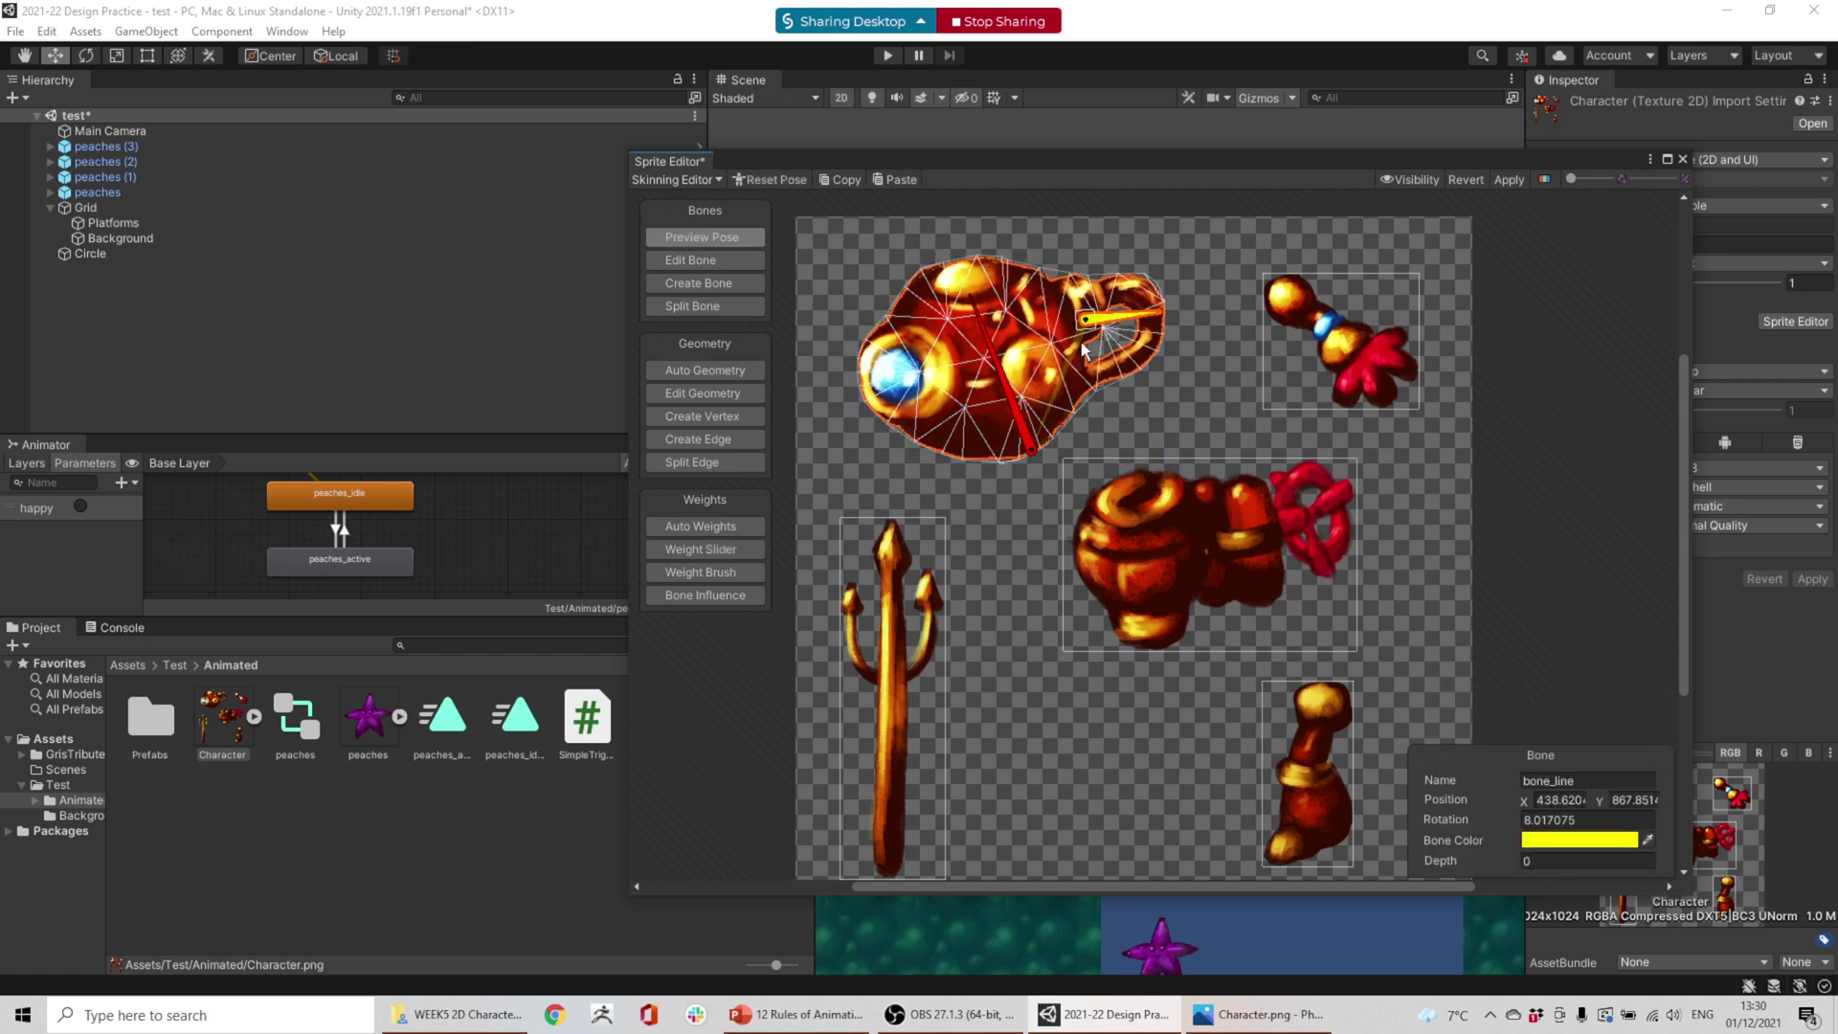
- Make another slight Weight Slider adjustment to bone_line, test the handle's movement in Preview Pose and reset the pose
{"action": "left_click", "coordinate": [708, 550]}
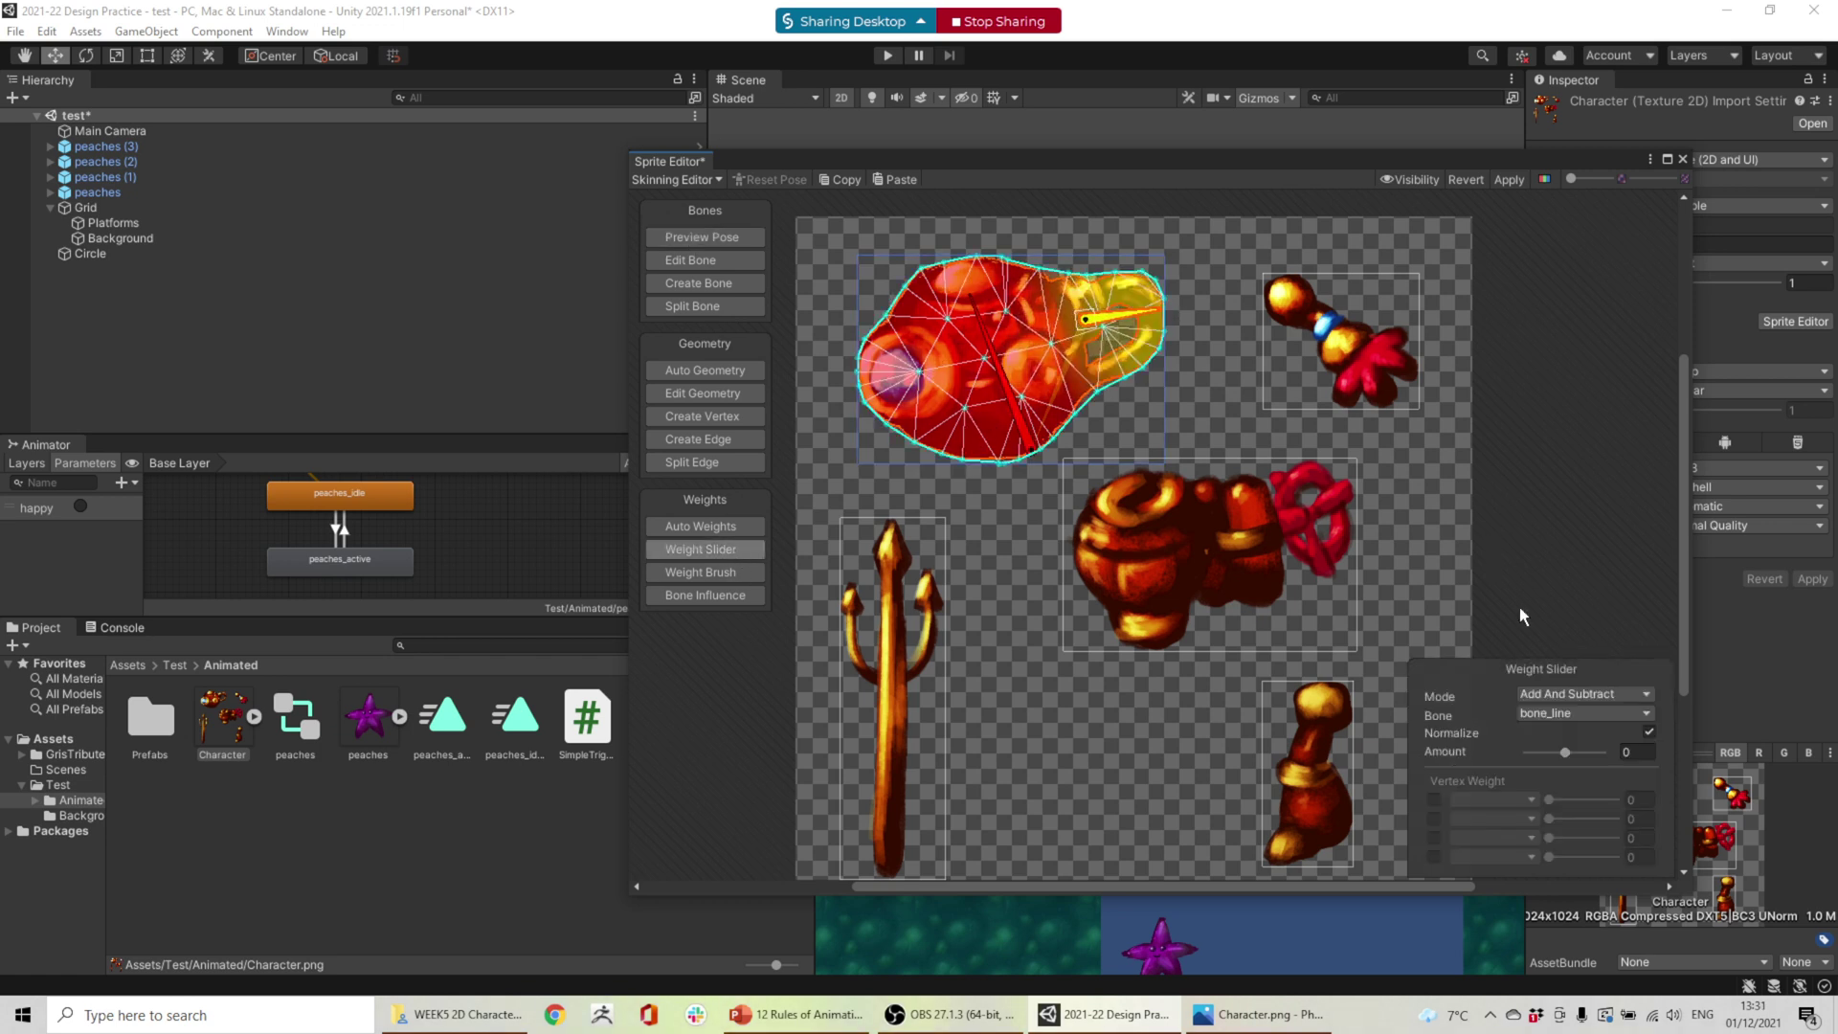
{"action": "left_click_drag", "start_coordinate": [1566, 757], "coordinate": [1564, 756]}
{"action": "left_click", "coordinate": [697, 237]}
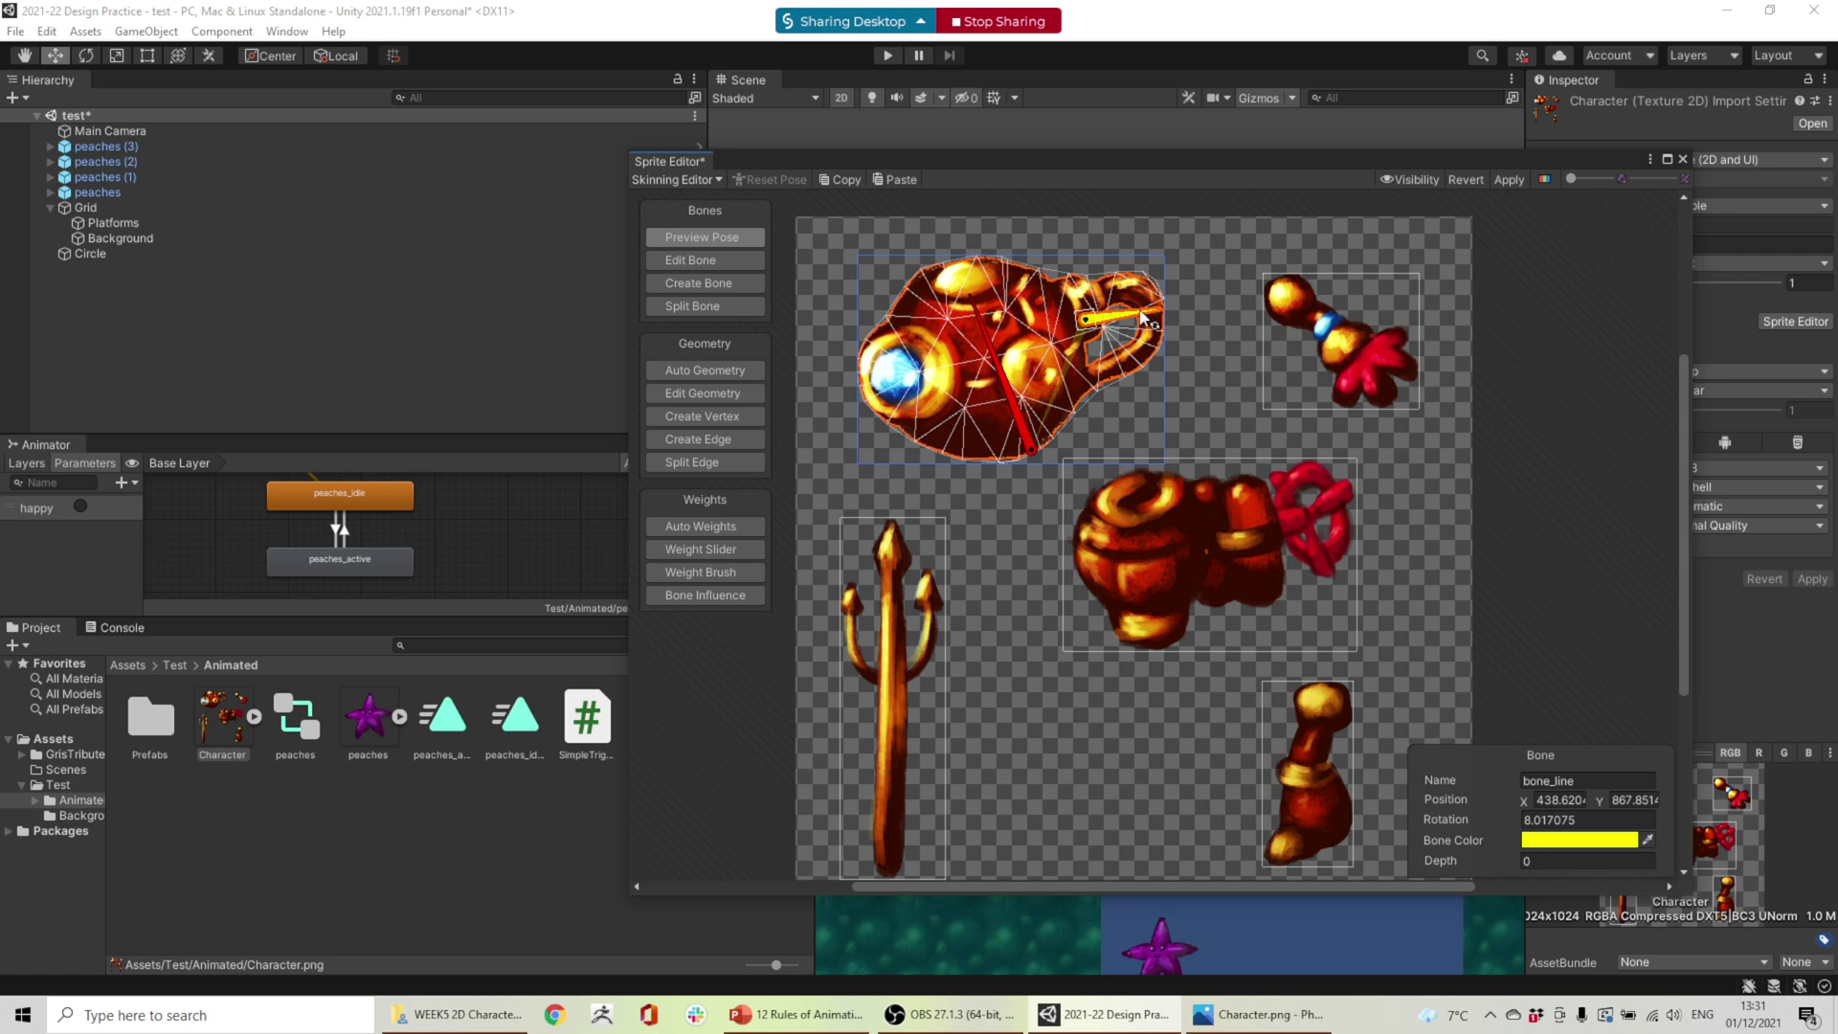
{"action": "left_click_drag", "start_coordinate": [1173, 309], "coordinate": [1175, 312]}
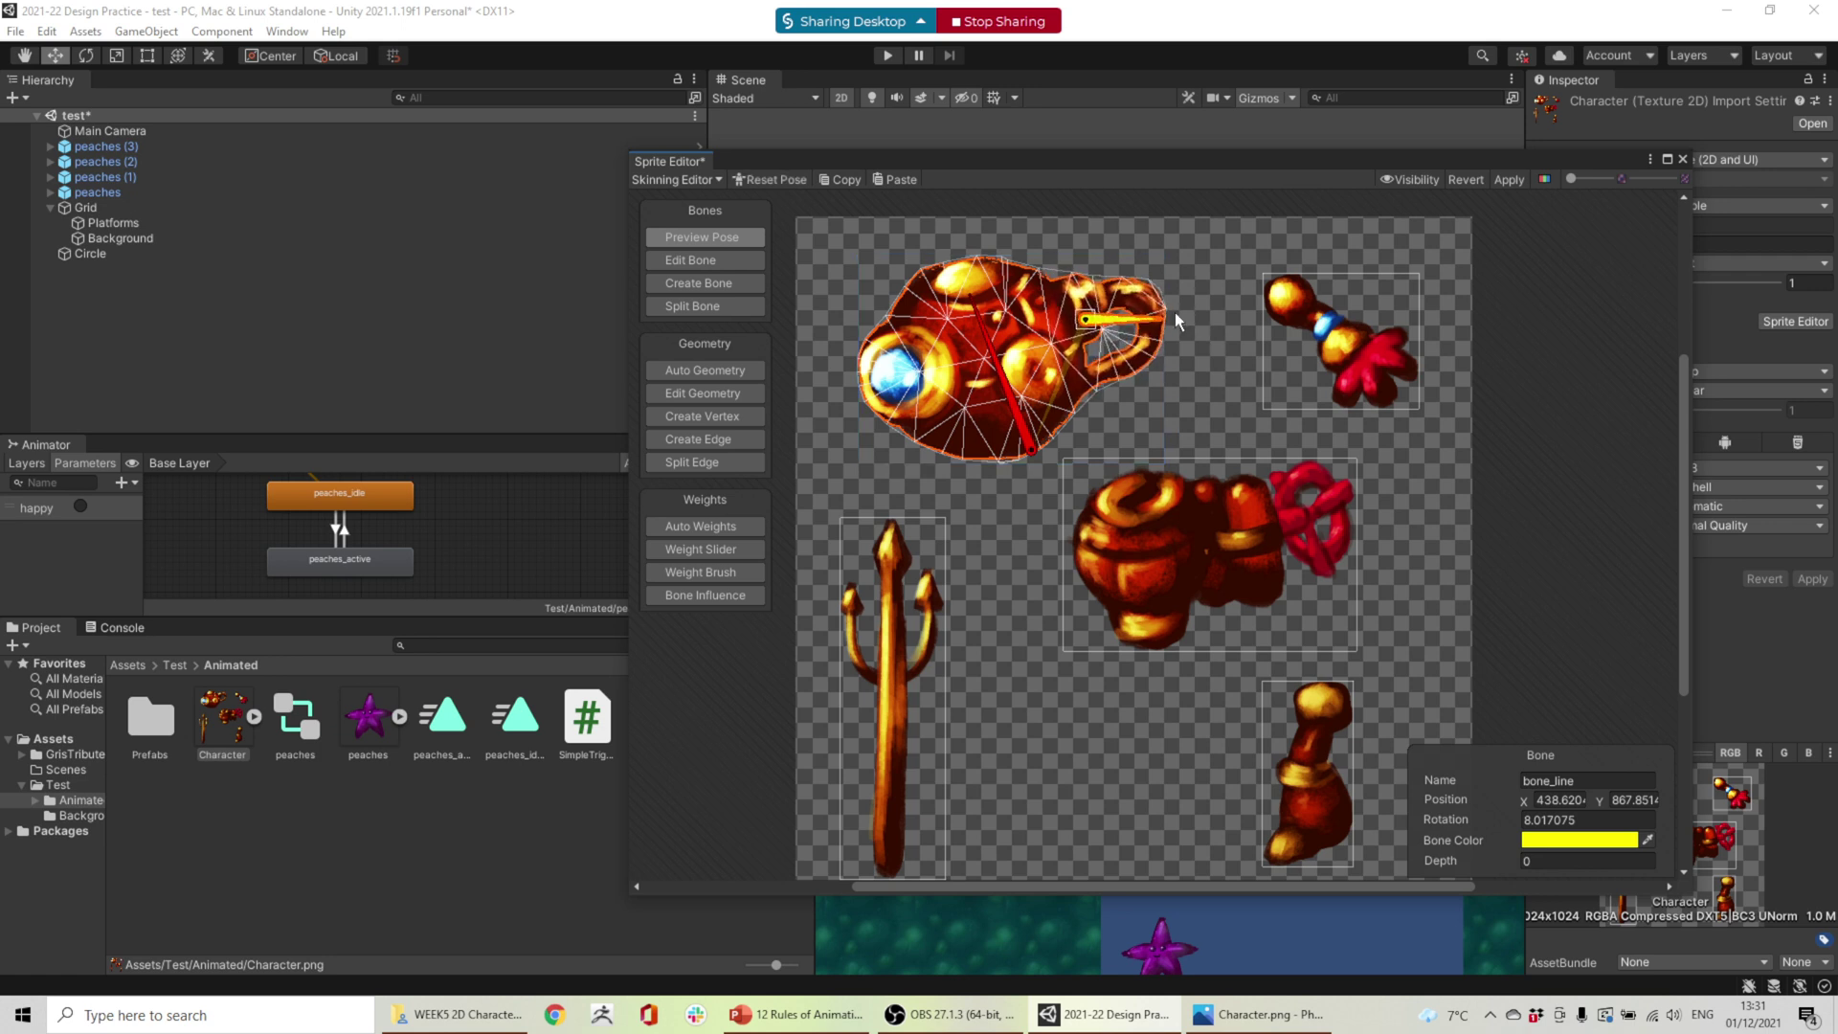
{"action": "left_click", "coordinate": [770, 180]}
- Lower bone_line's weights further with the Weight Slider, test the bone's rotation and undo the test pose
{"action": "left_click", "coordinate": [702, 551]}
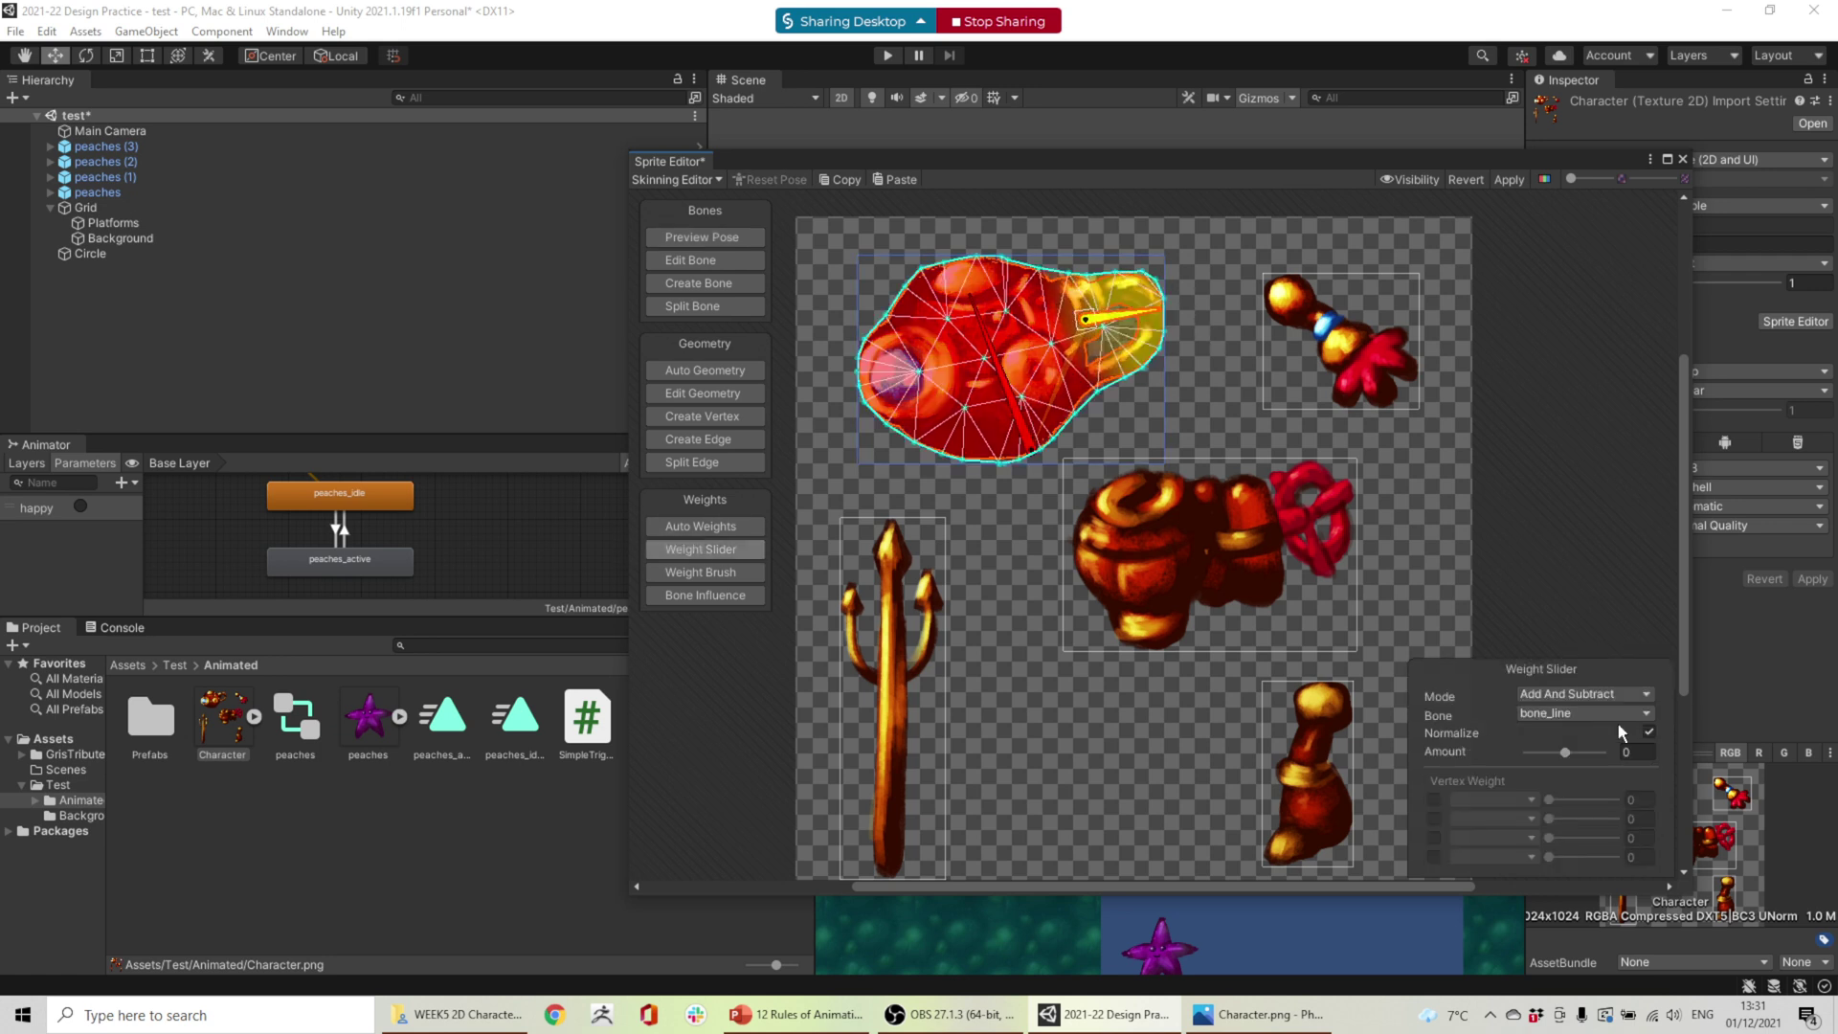
{"action": "left_click_drag", "start_coordinate": [1565, 752], "coordinate": [1534, 753]}
{"action": "left_click", "coordinate": [710, 239]}
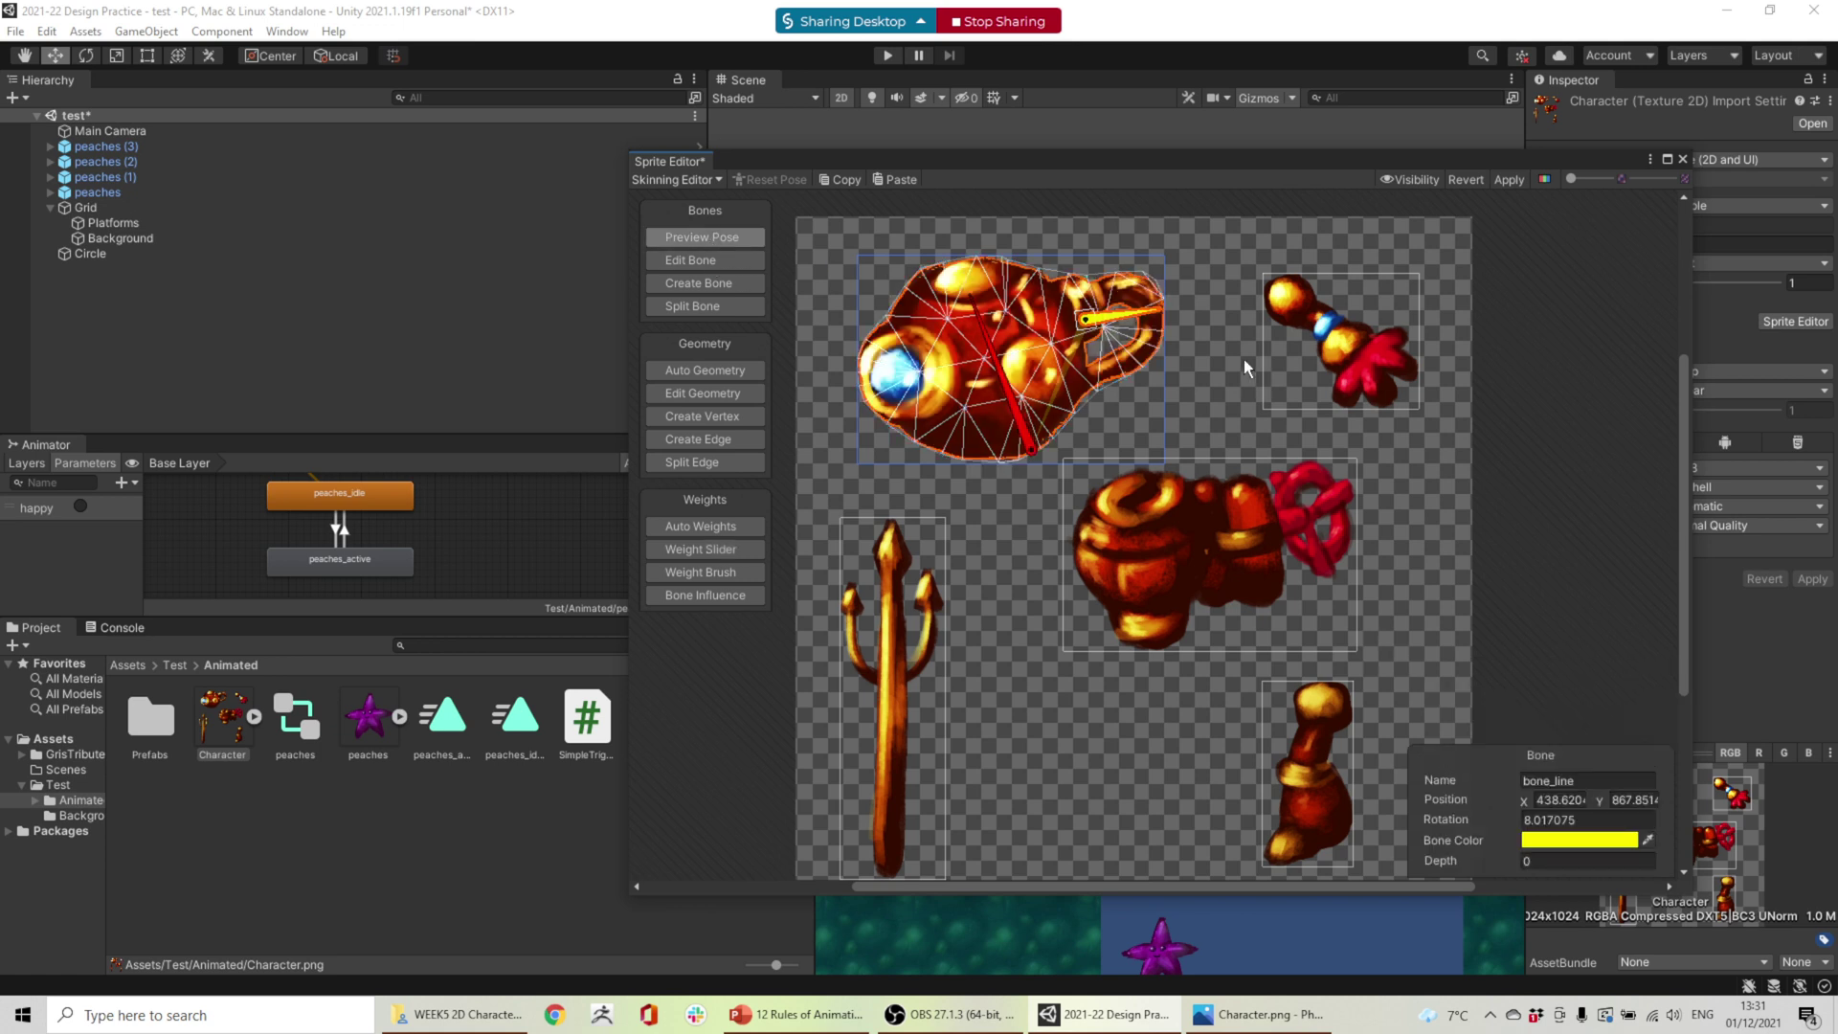
{"action": "left_click_drag", "start_coordinate": [1142, 324], "coordinate": [1149, 303]}
{"action": "key", "text": "ctrl+z"}
- Test the arm sprite's deformation by rotating bone_forearm and bone_bicep, undoing each rotation
{"action": "left_click", "coordinate": [1370, 354]}
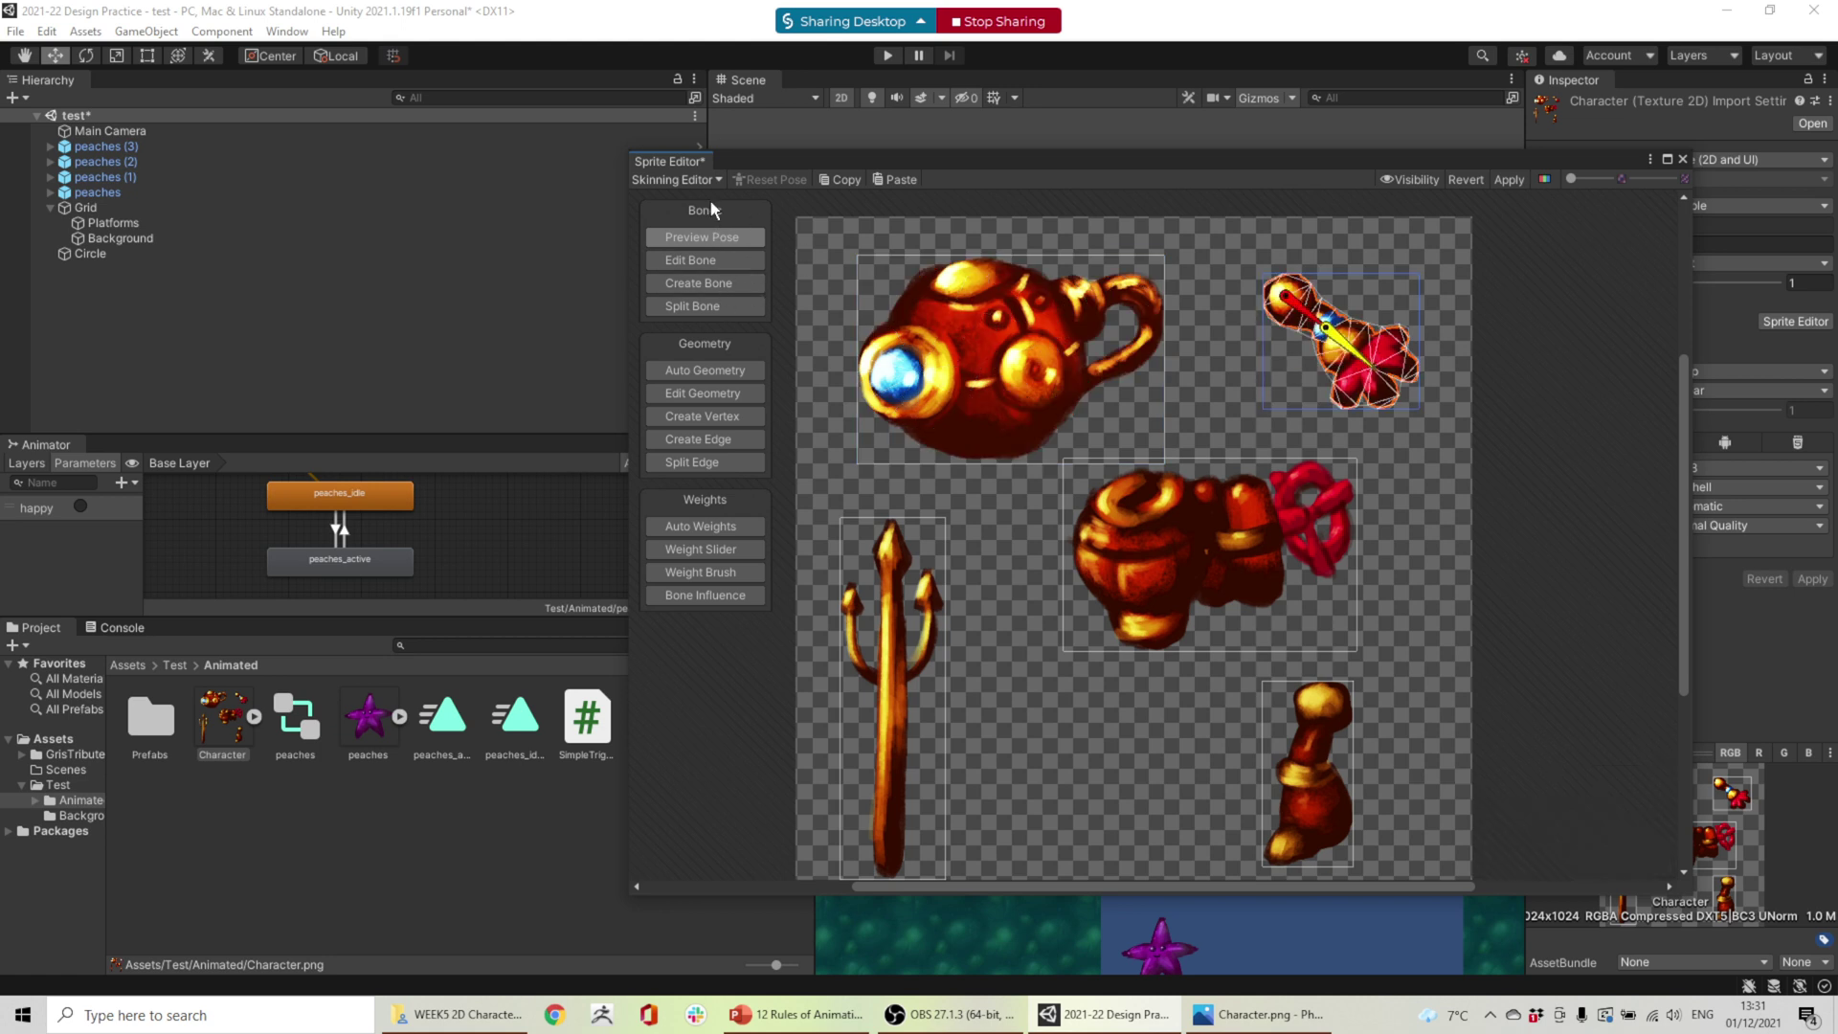
{"action": "left_click_drag", "start_coordinate": [1371, 364], "coordinate": [1295, 385]}
{"action": "key", "text": "ctrl+z"}
{"action": "left_click_drag", "start_coordinate": [1292, 308], "coordinate": [1317, 291]}
{"action": "key", "text": "ctrl+z"}
- Test the body sprite's deformation by rotating bone_chest and bone_backpack, undoing each rotation
{"action": "left_click", "coordinate": [1180, 517]}
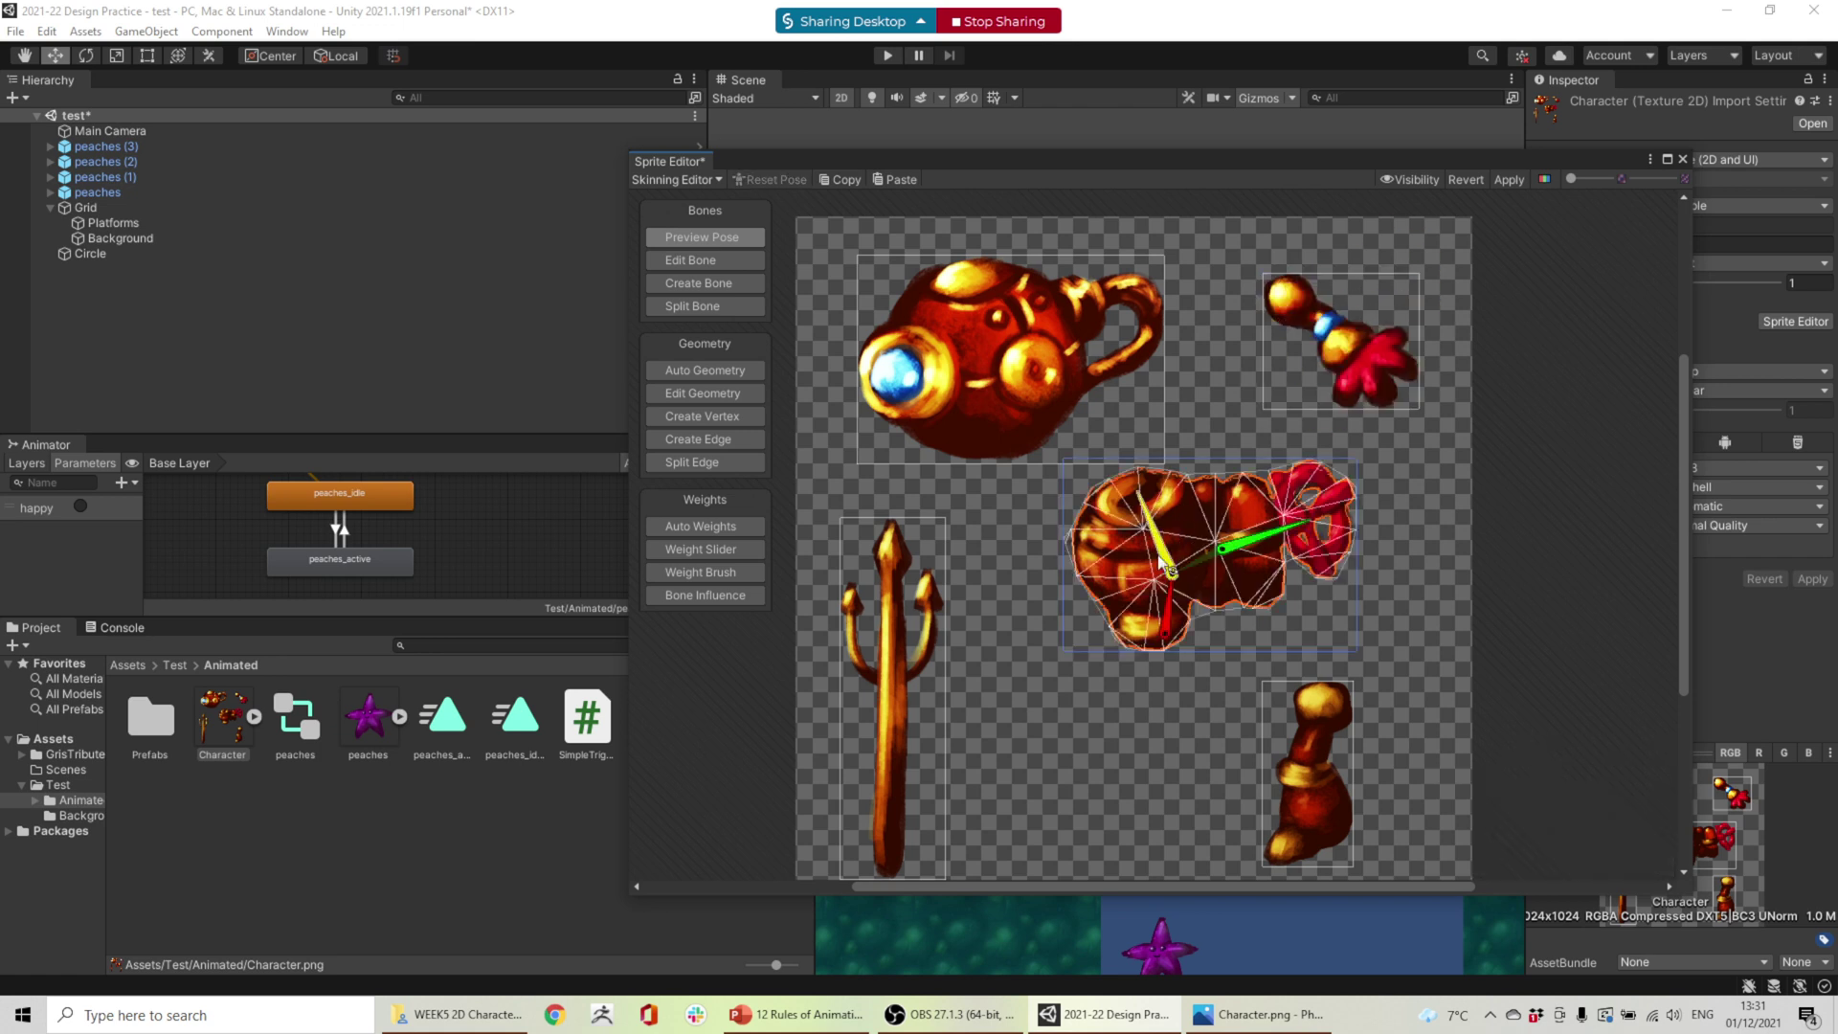
{"action": "mouse_move", "coordinate": [1166, 550]}
{"action": "left_mouse_down"}
{"action": "mouse_move", "coordinate": [1149, 525]}
{"action": "mouse_move", "coordinate": [1173, 503]}
{"action": "mouse_move", "coordinate": [1160, 525]}
{"action": "left_mouse_up"}
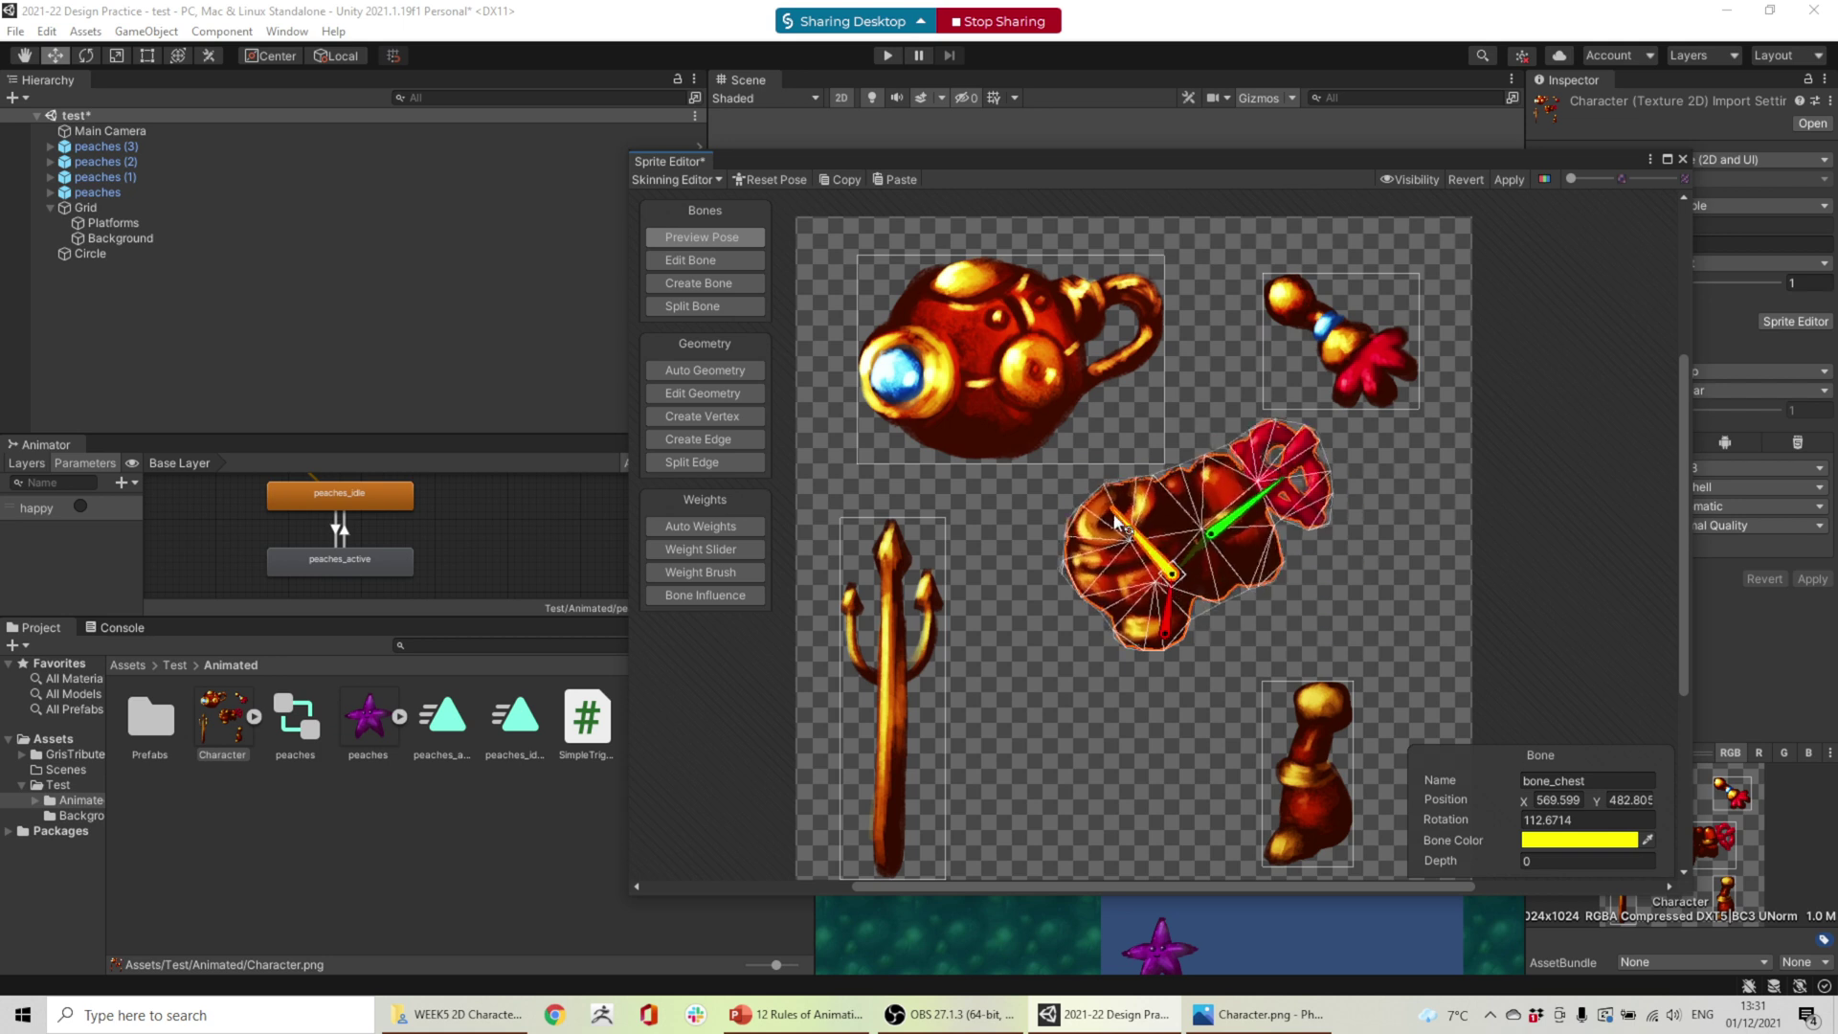
{"action": "key", "text": "ctrl+z"}
{"action": "left_click_drag", "start_coordinate": [1278, 544], "coordinate": [1281, 567]}
{"action": "key", "text": "ctrl+z"}
- Reduce bone_backpack's weights on the body sprite using the Weight Slider in Add And Subtract mode
{"action": "left_click", "coordinate": [723, 550]}
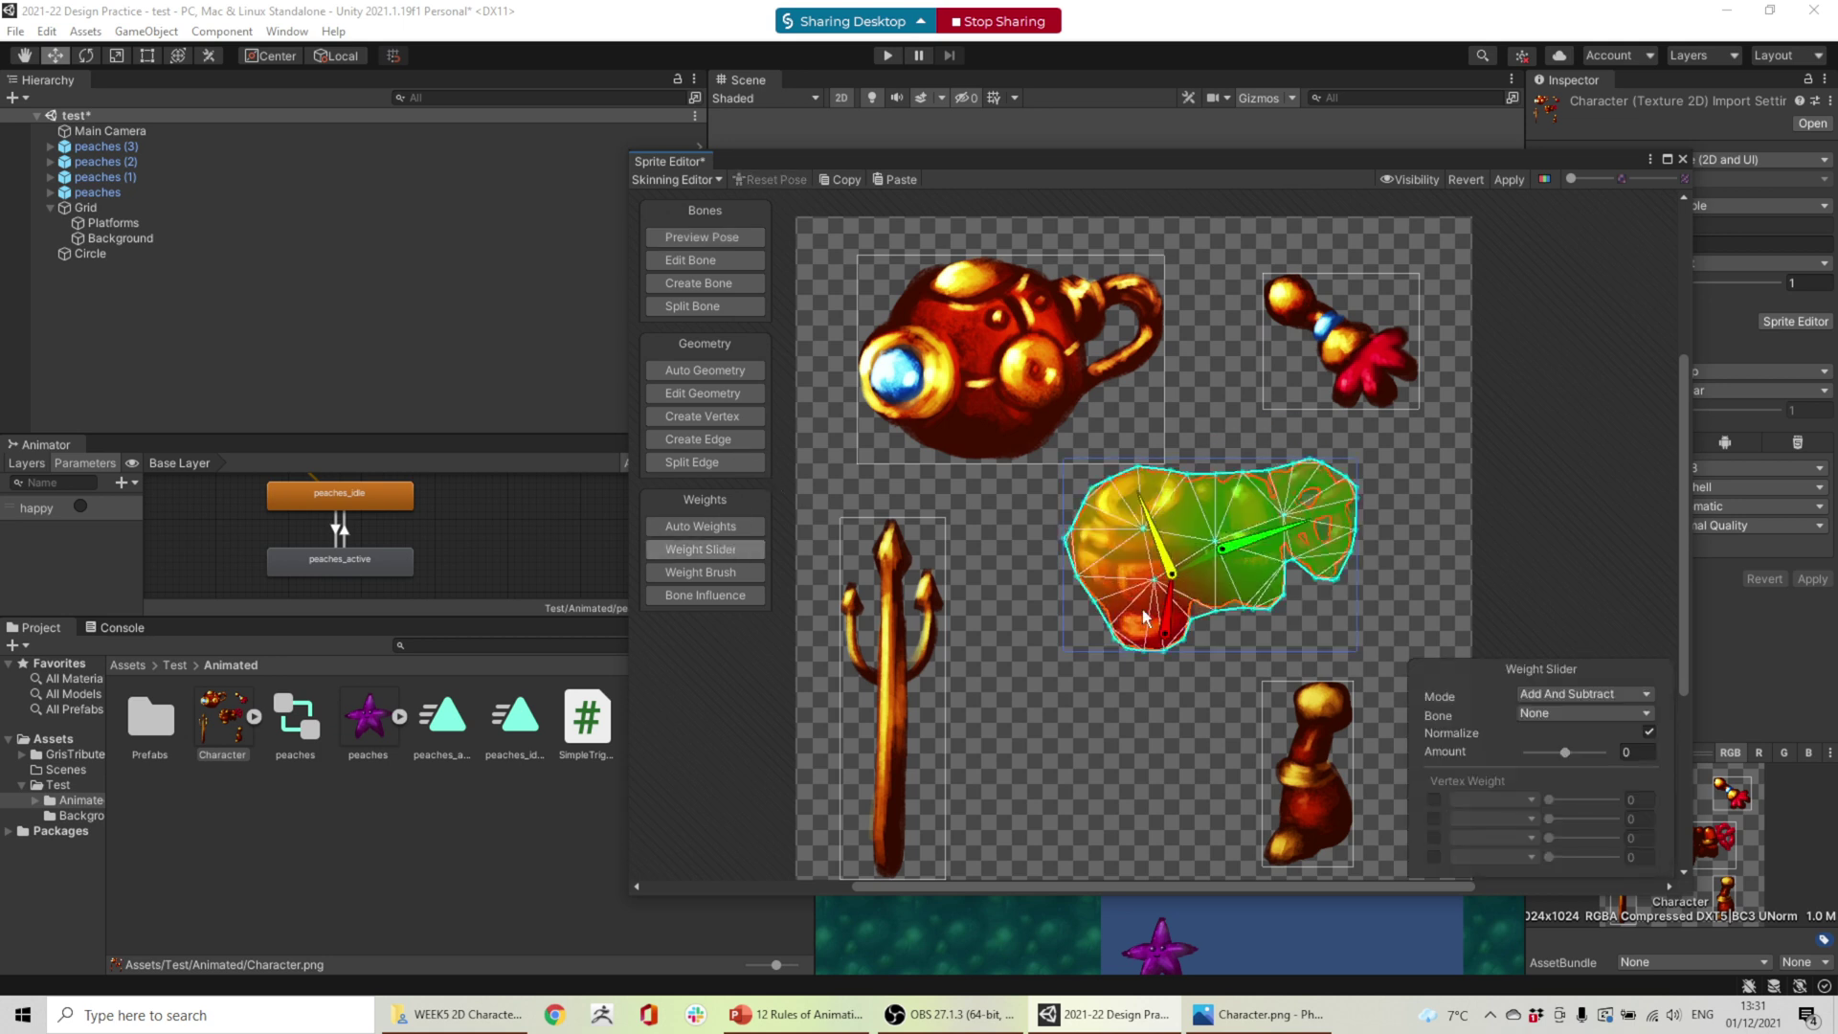
{"action": "mouse_move", "coordinate": [1566, 753]}
{"action": "left_mouse_down"}
{"action": "mouse_move", "coordinate": [1527, 755]}
{"action": "mouse_move", "coordinate": [1571, 755]}
{"action": "mouse_move", "coordinate": [1548, 751]}
{"action": "left_mouse_up"}
{"action": "left_click", "coordinate": [1250, 541]}
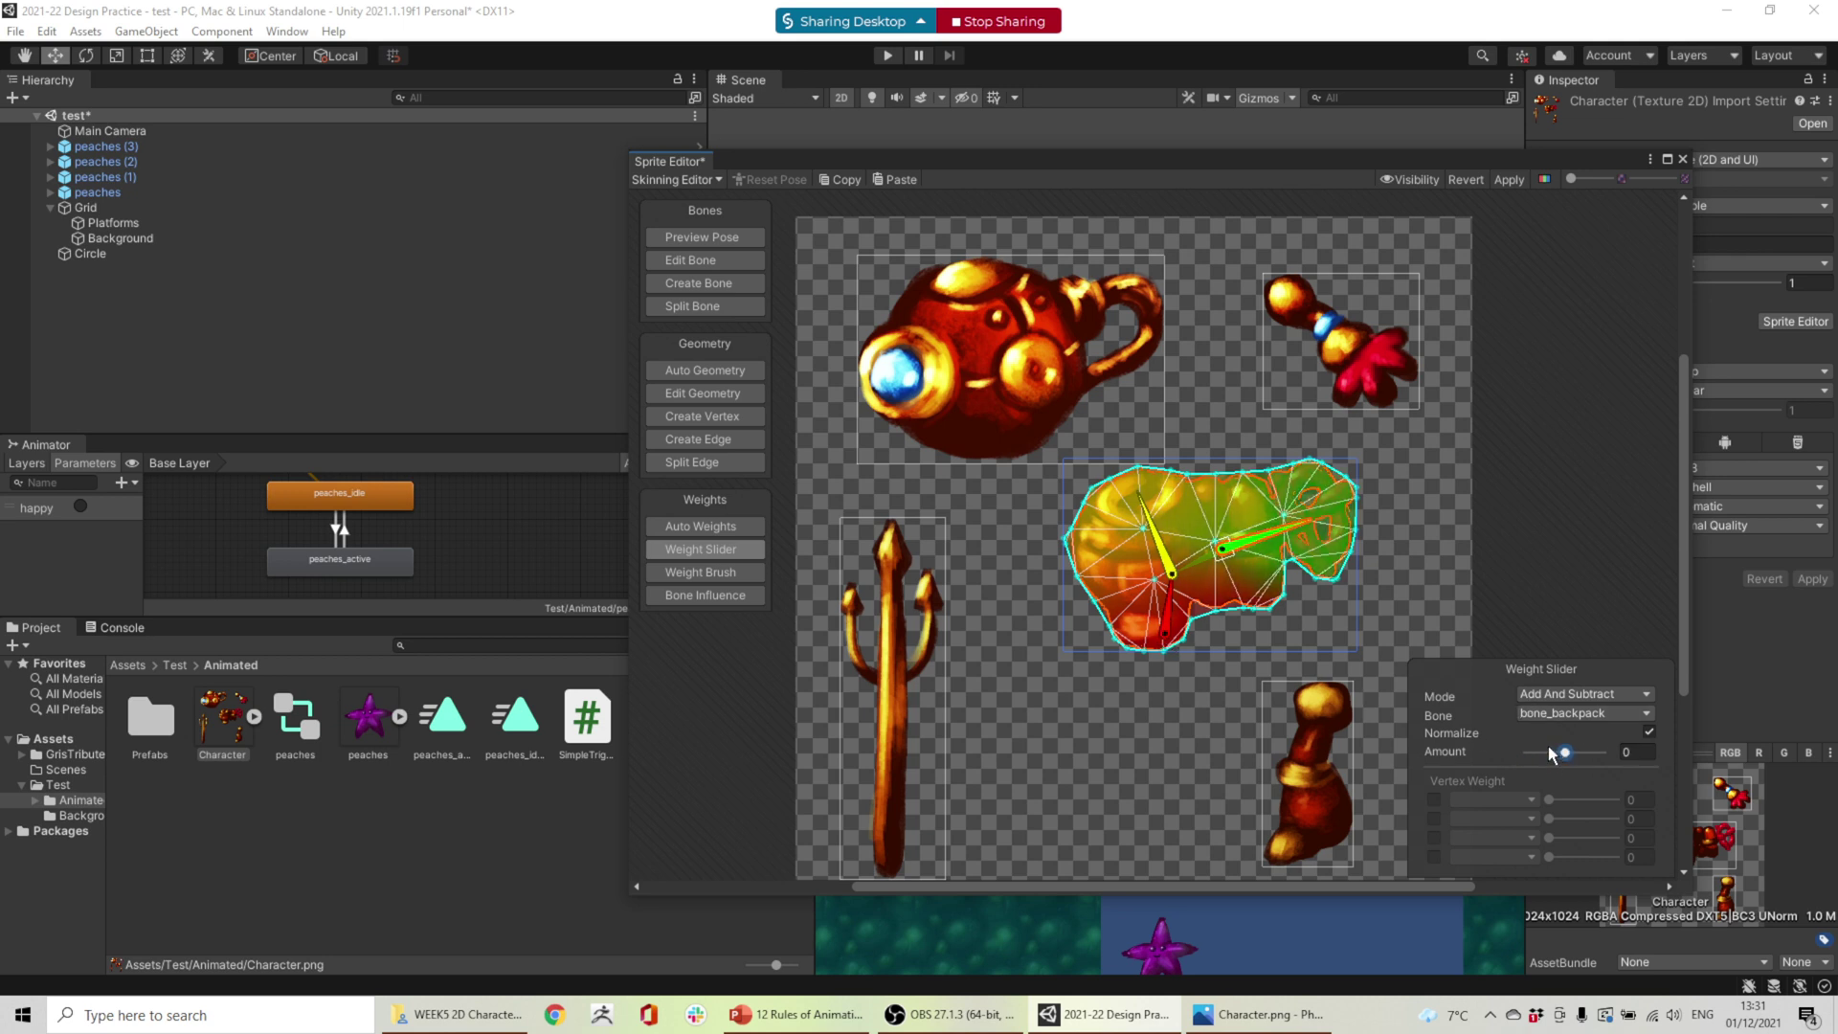
- Check the adjusted body weights by rotating bone_backpack and bone_chest in Preview Pose, and undo the test pose
{"action": "left_click", "coordinate": [702, 236]}
{"action": "left_click_drag", "start_coordinate": [1292, 531], "coordinate": [1346, 548]}
{"action": "left_click_drag", "start_coordinate": [1153, 532], "coordinate": [1083, 499]}
{"action": "key", "text": "ctrl+z"}
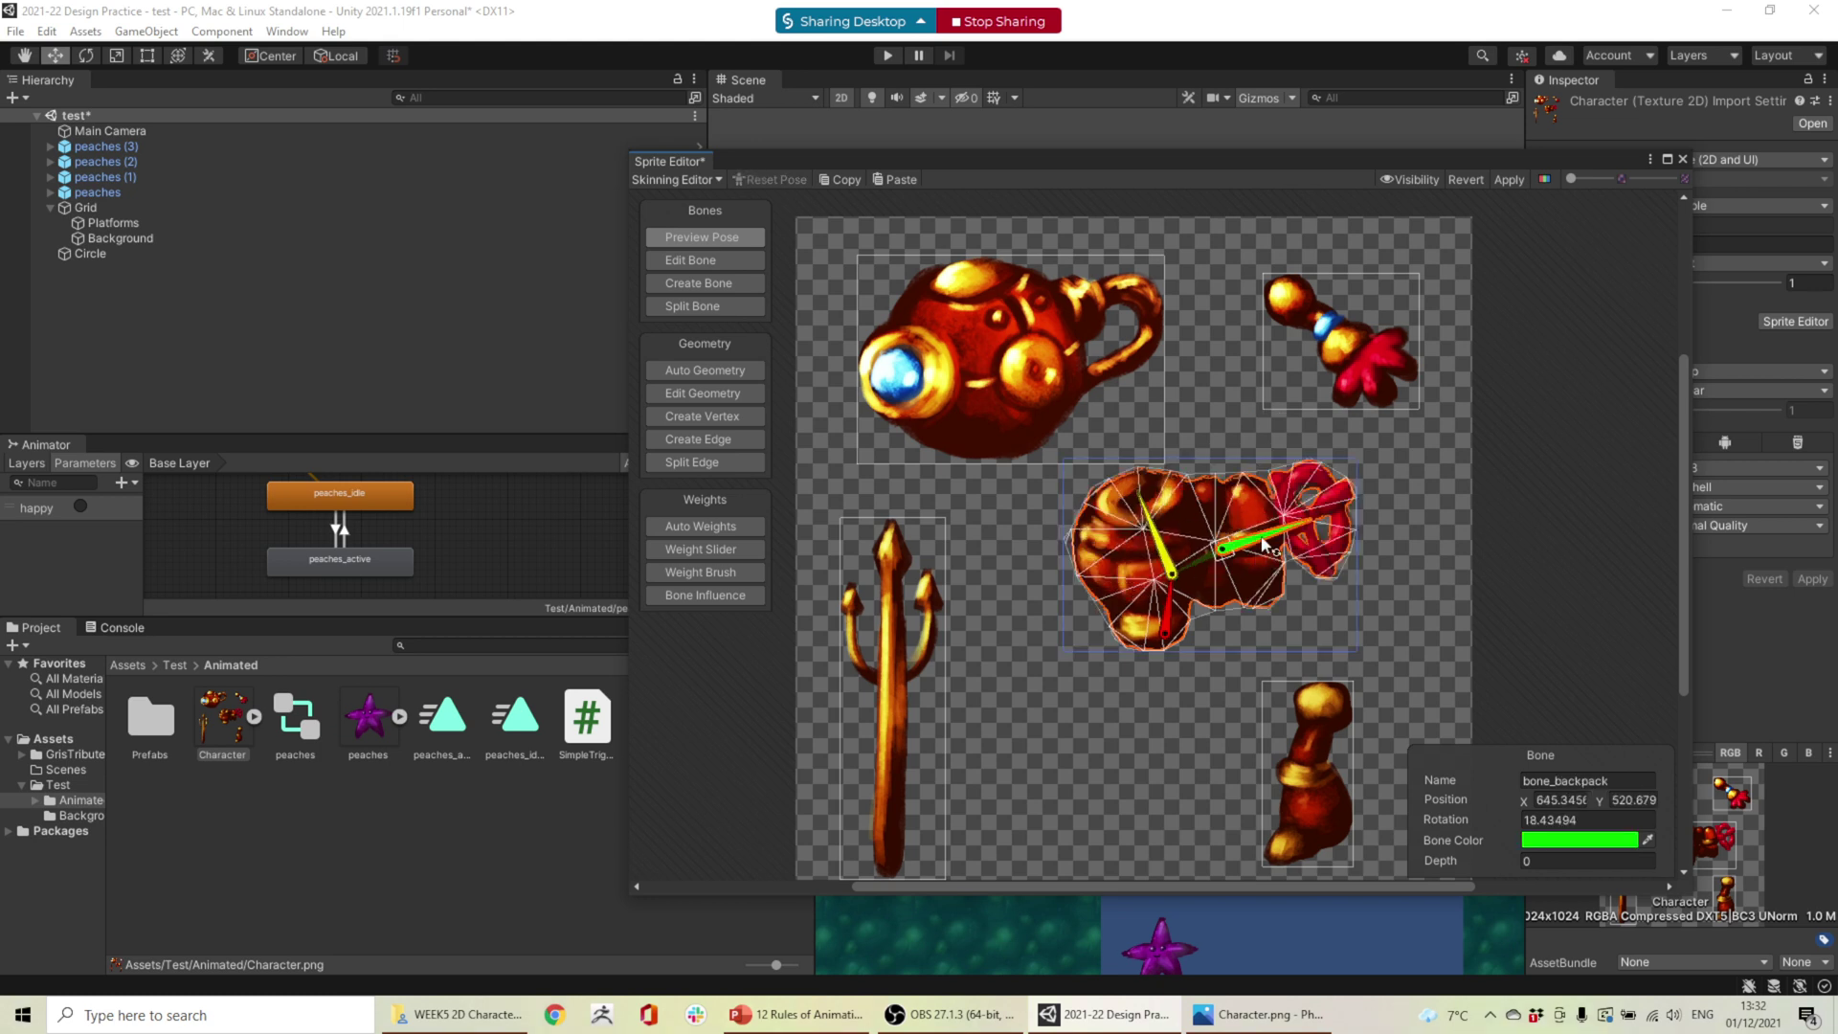
- Paint bone_backpack's weights along the backpack's lower edge with the Weight Brush, with size 25 and hardness set to 39
{"action": "left_click", "coordinate": [713, 550]}
{"action": "left_click", "coordinate": [734, 573]}
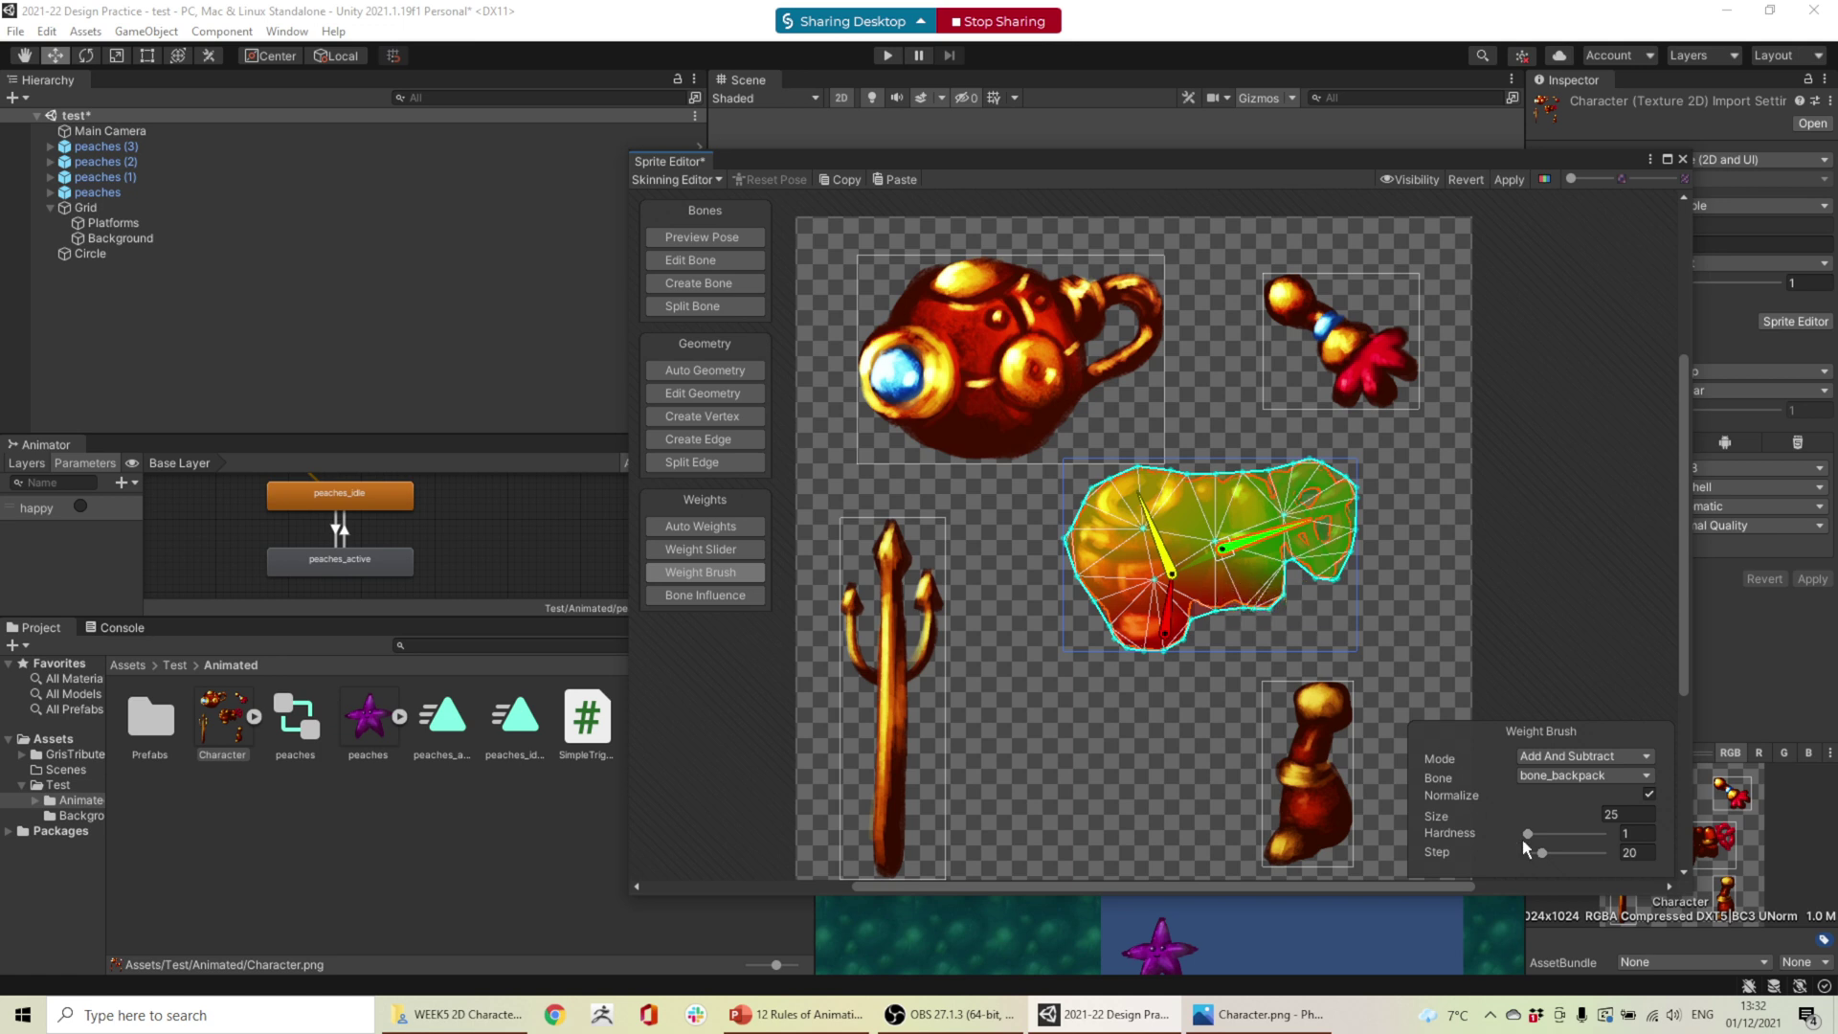
{"action": "left_click_drag", "start_coordinate": [1528, 834], "coordinate": [1577, 834]}
{"action": "mouse_move", "coordinate": [1256, 611]}
{"action": "left_mouse_down"}
{"action": "mouse_move", "coordinate": [1231, 618]}
{"action": "mouse_move", "coordinate": [1288, 606]}
{"action": "left_mouse_up"}
{"action": "left_click_drag", "start_coordinate": [1579, 834], "coordinate": [1557, 834]}
{"action": "mouse_move", "coordinate": [1313, 603]}
{"action": "left_mouse_down"}
{"action": "mouse_move", "coordinate": [1246, 599]}
{"action": "mouse_move", "coordinate": [1220, 613]}
{"action": "mouse_move", "coordinate": [1232, 623]}
{"action": "left_mouse_up"}
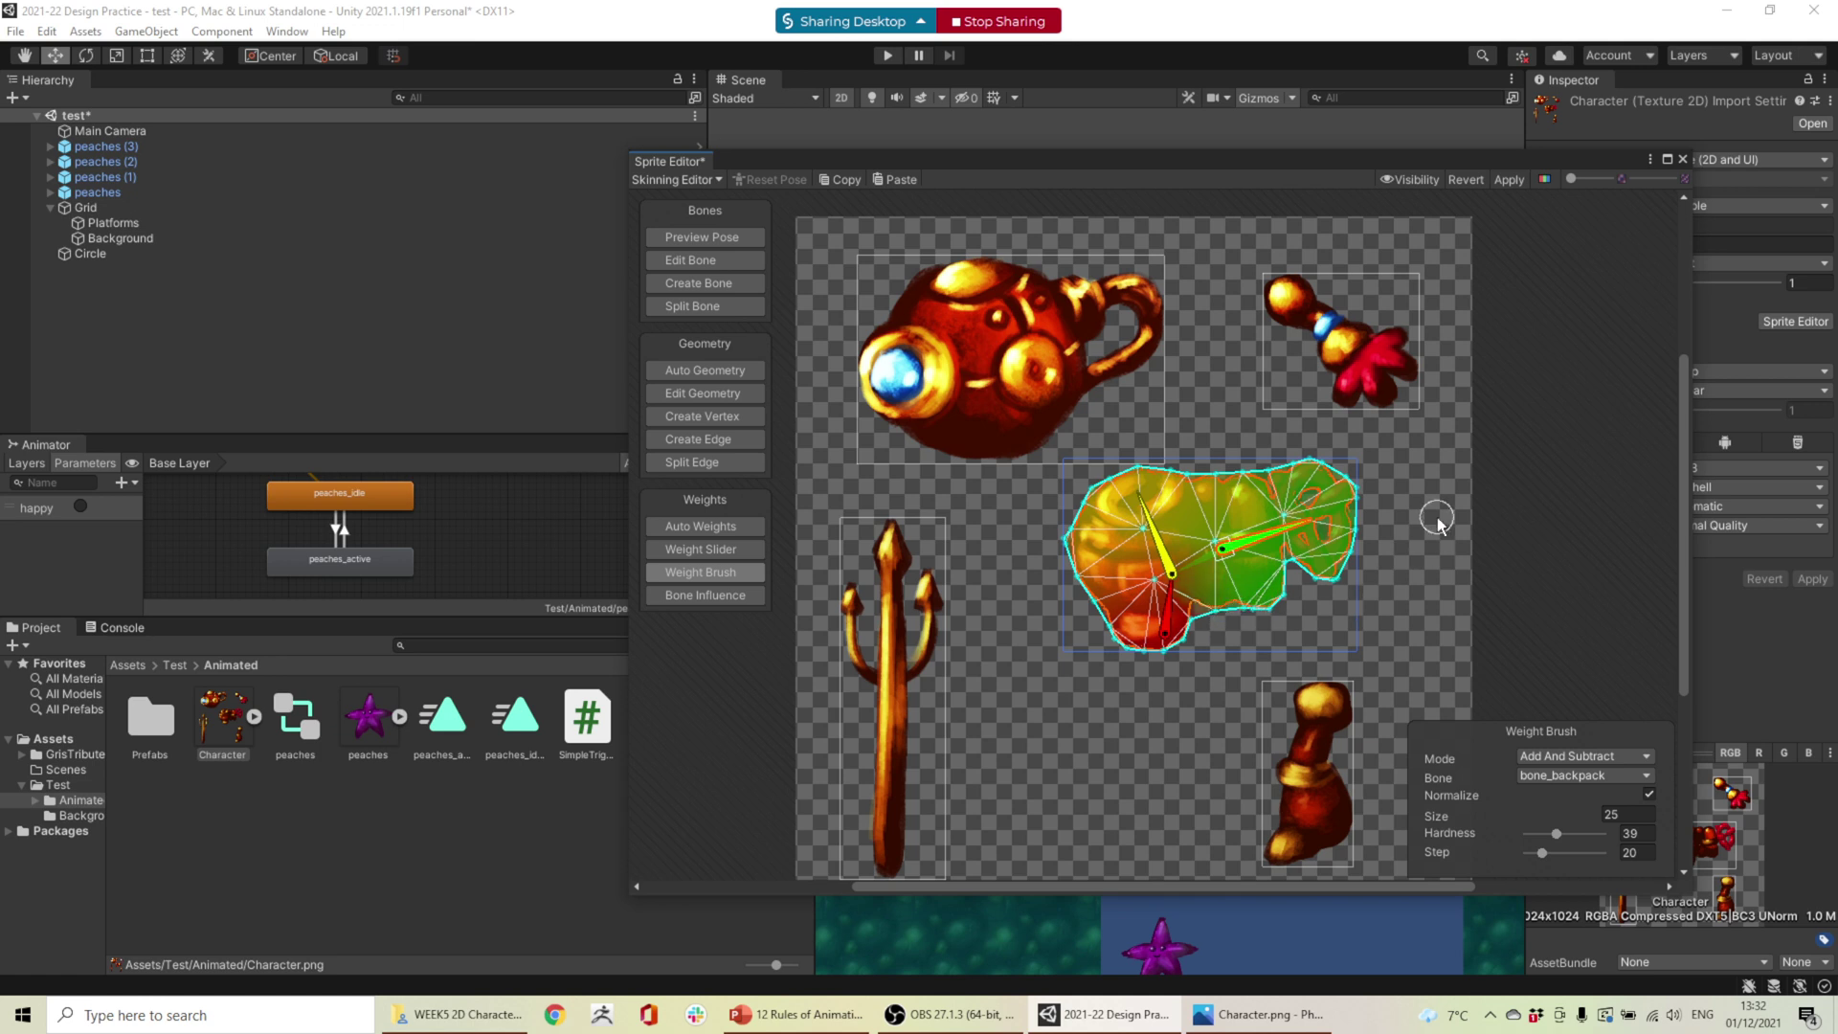
- Test bone_backpack's rotation and continue brushing its weights along the backpack's upper edge
{"action": "left_click", "coordinate": [701, 237]}
{"action": "left_click_drag", "start_coordinate": [1285, 536], "coordinate": [1333, 544]}
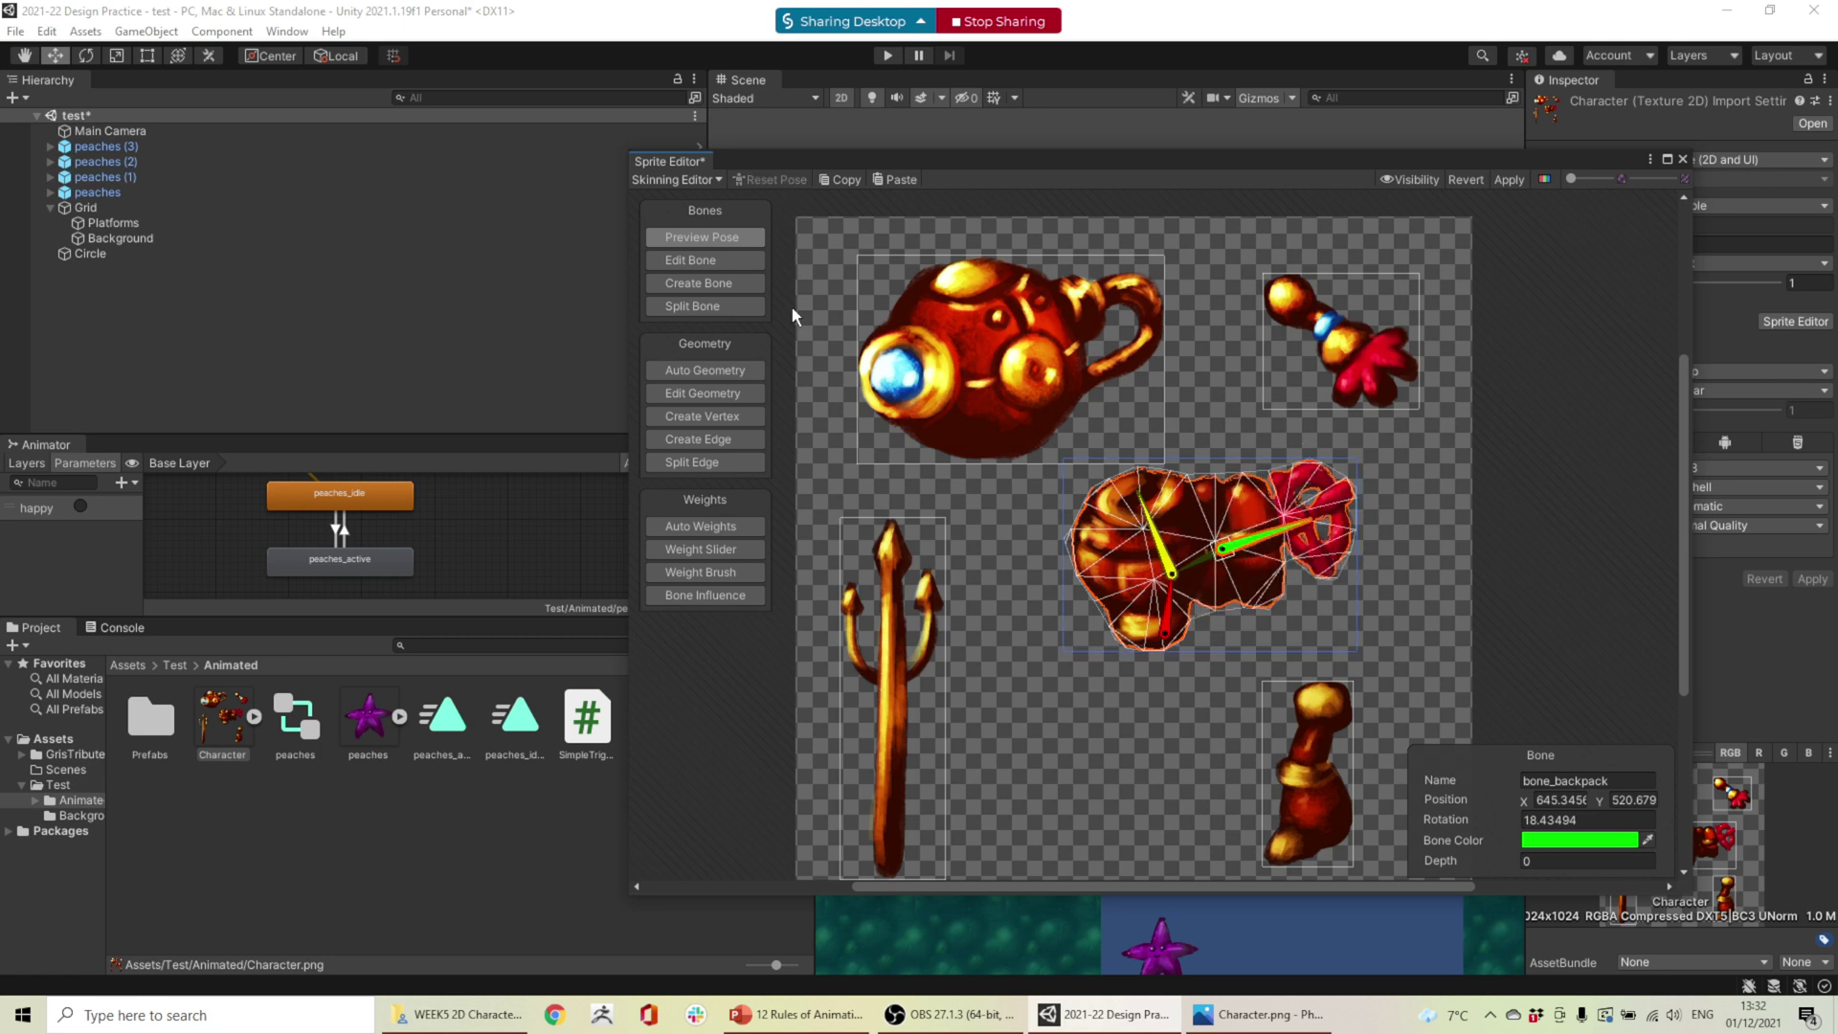
{"action": "left_click", "coordinate": [732, 543]}
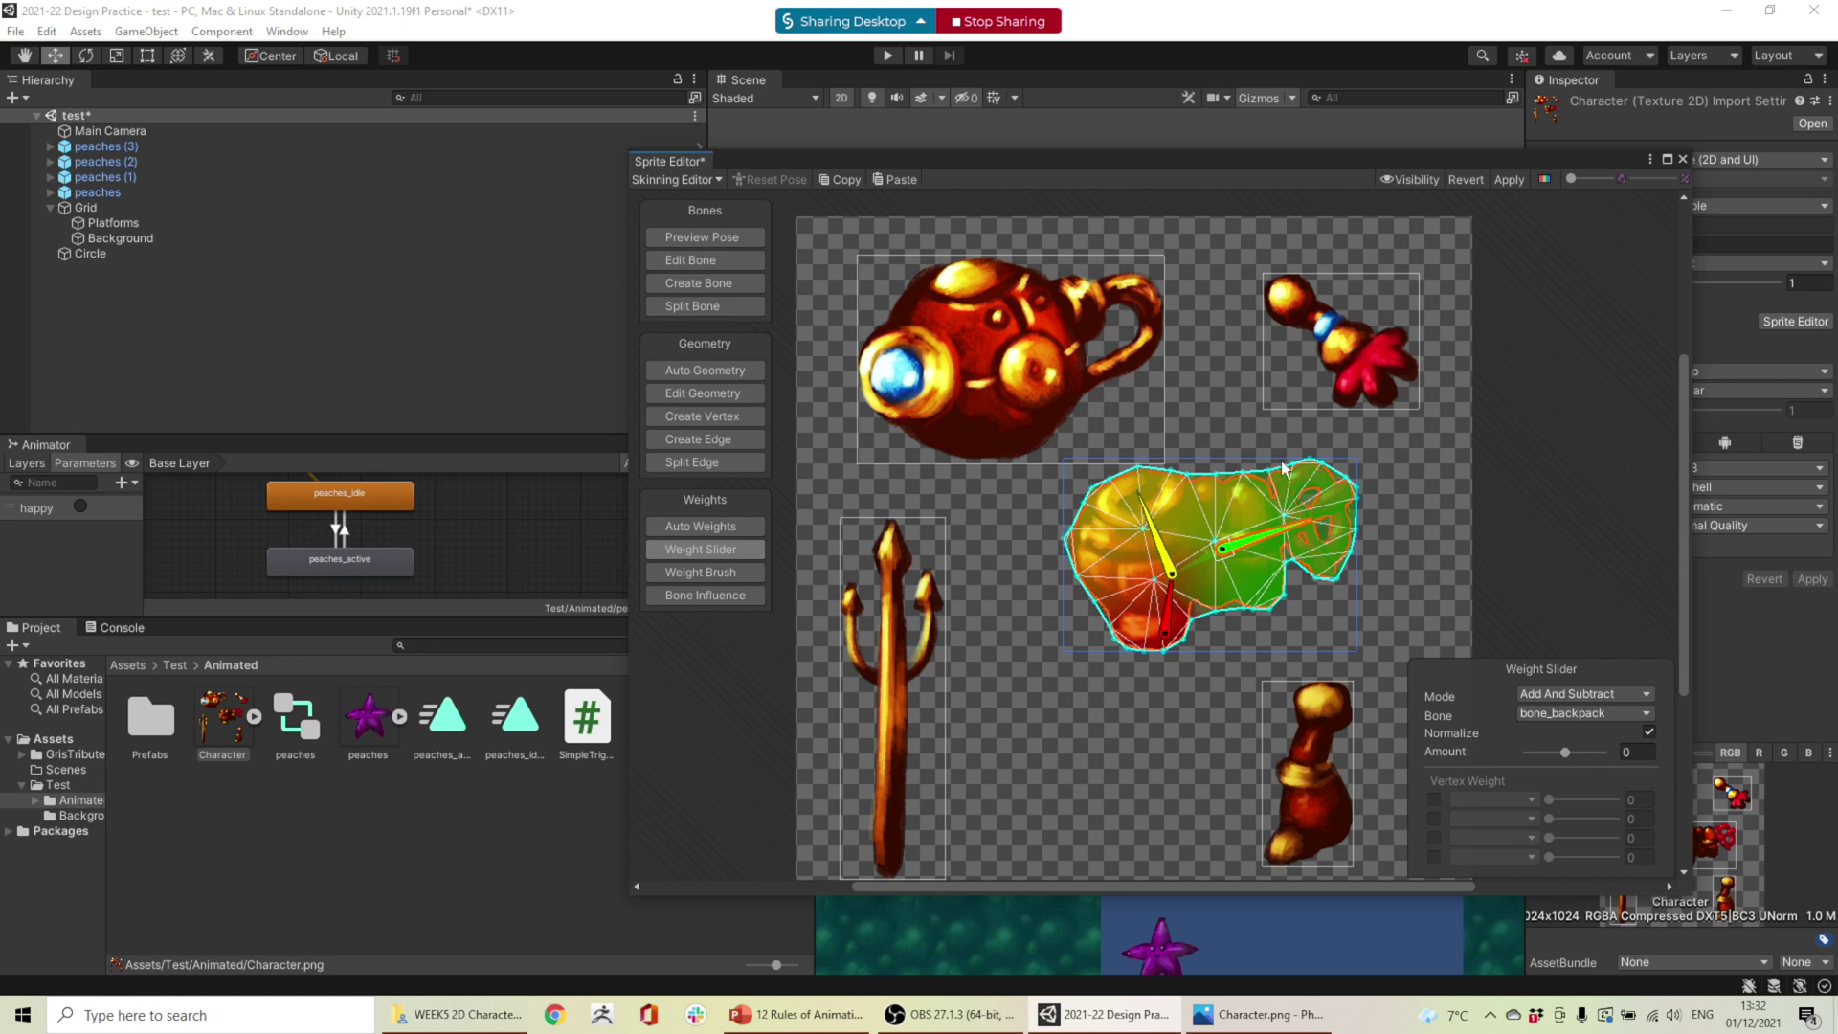
{"action": "left_click", "coordinate": [751, 571]}
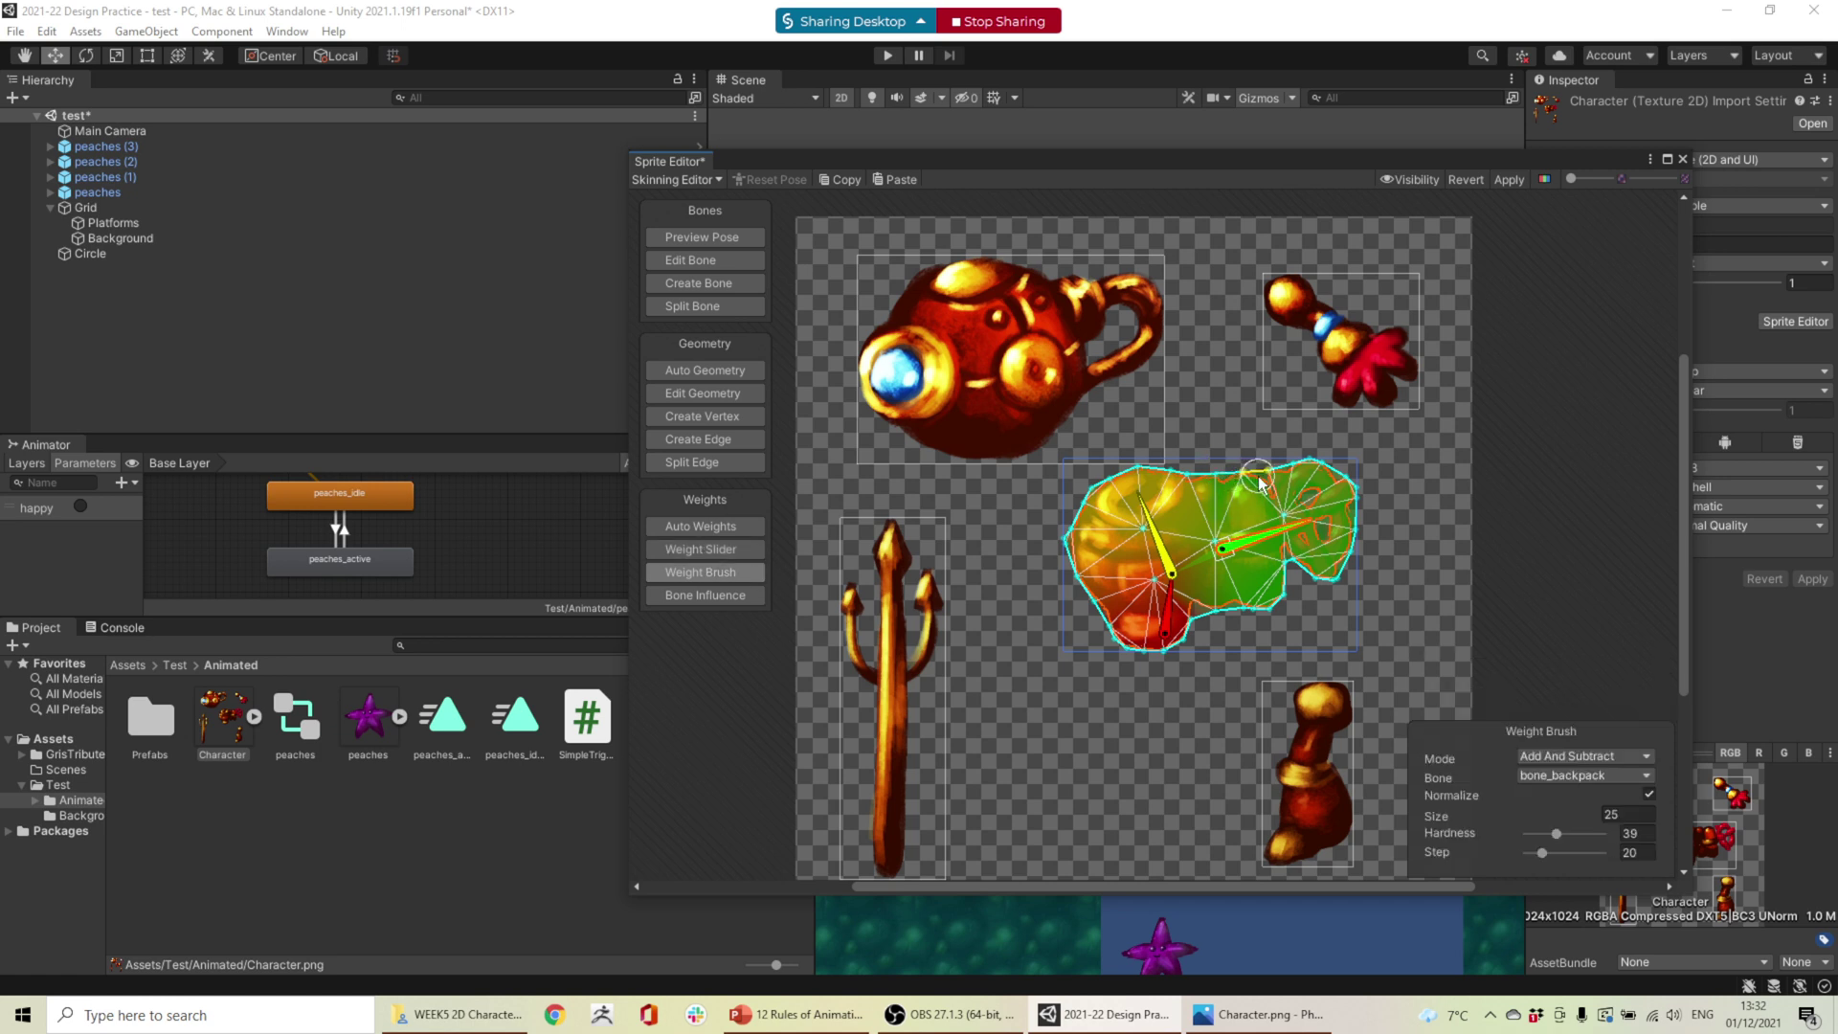
- Pose bone_backpack slightly upward, test-rotate bone_chest and the body's lowest bone, and undo those two test rotations
{"action": "left_click", "coordinate": [702, 236]}
{"action": "left_click_drag", "start_coordinate": [1285, 534], "coordinate": [1324, 517]}
{"action": "left_click_drag", "start_coordinate": [1145, 517], "coordinate": [1100, 500]}
{"action": "key", "text": "ctrl+z"}
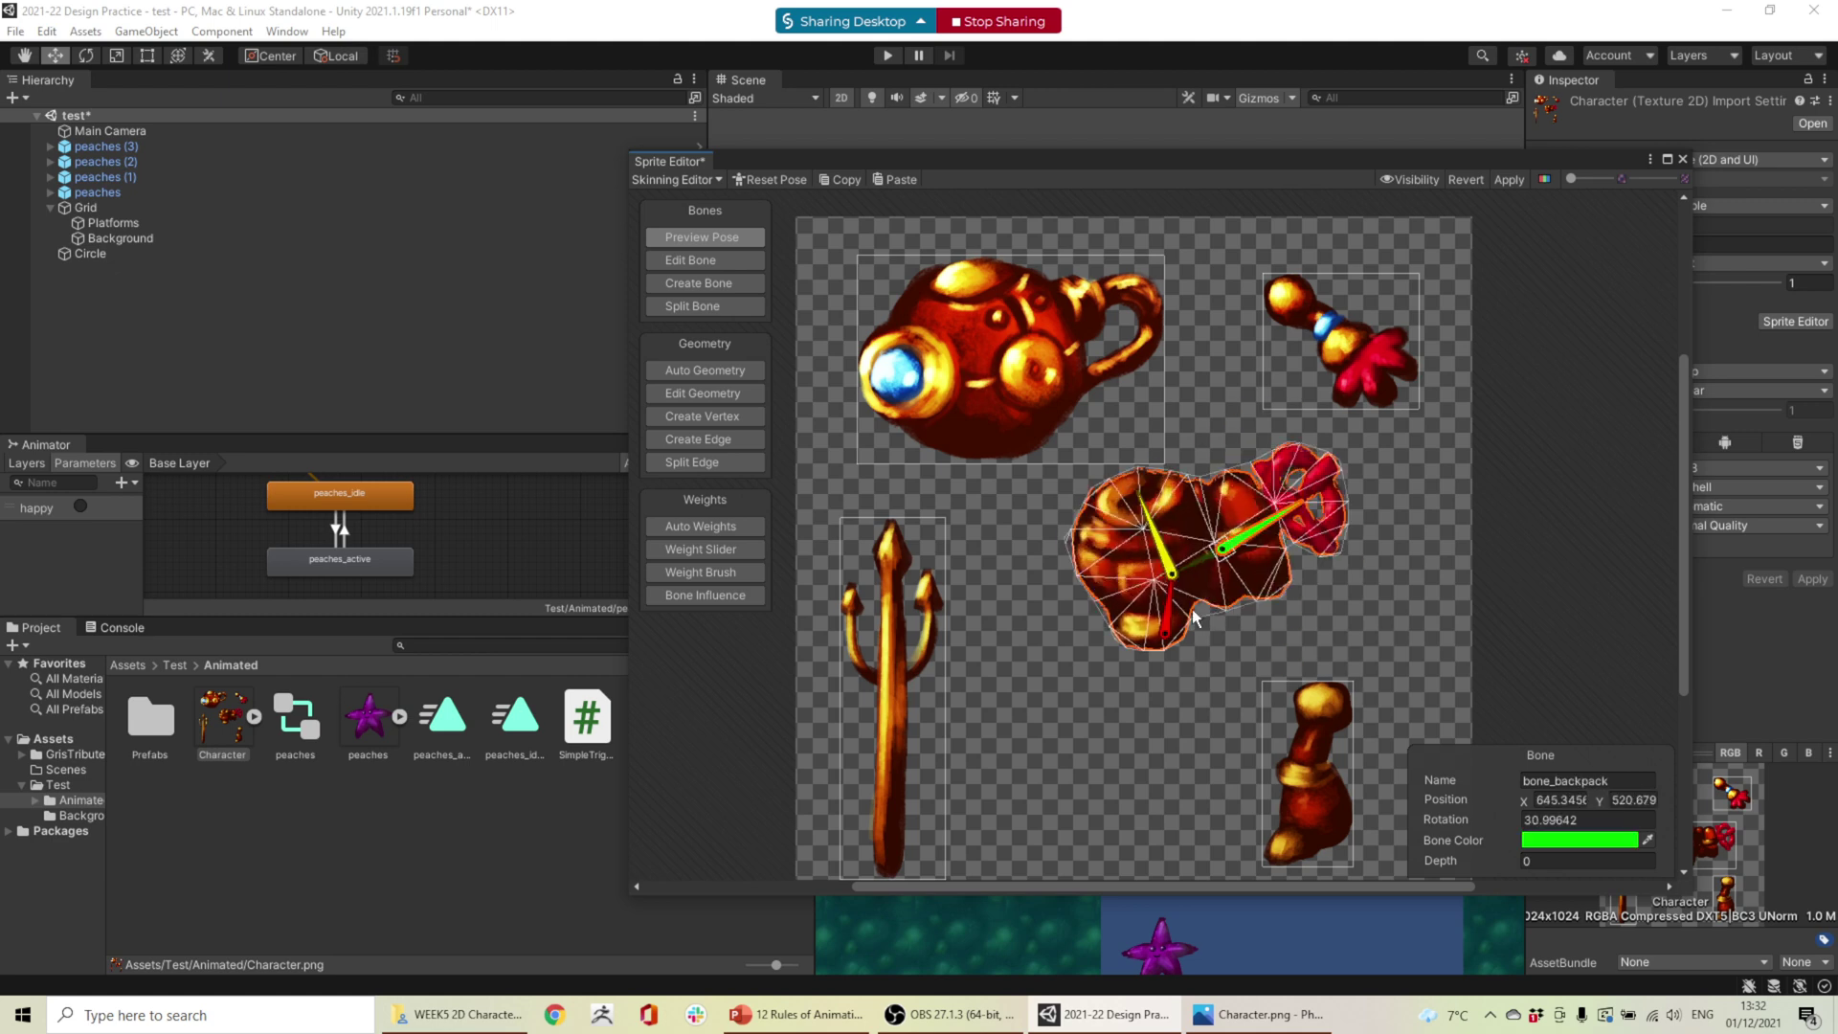
{"action": "left_click_drag", "start_coordinate": [1168, 589], "coordinate": [1140, 591]}
{"action": "key", "text": "ctrl+z"}
- Test the leg sprite's deformation by rotating its thigh and calf bones, and undo both rotations
{"action": "left_click", "coordinate": [1319, 714]}
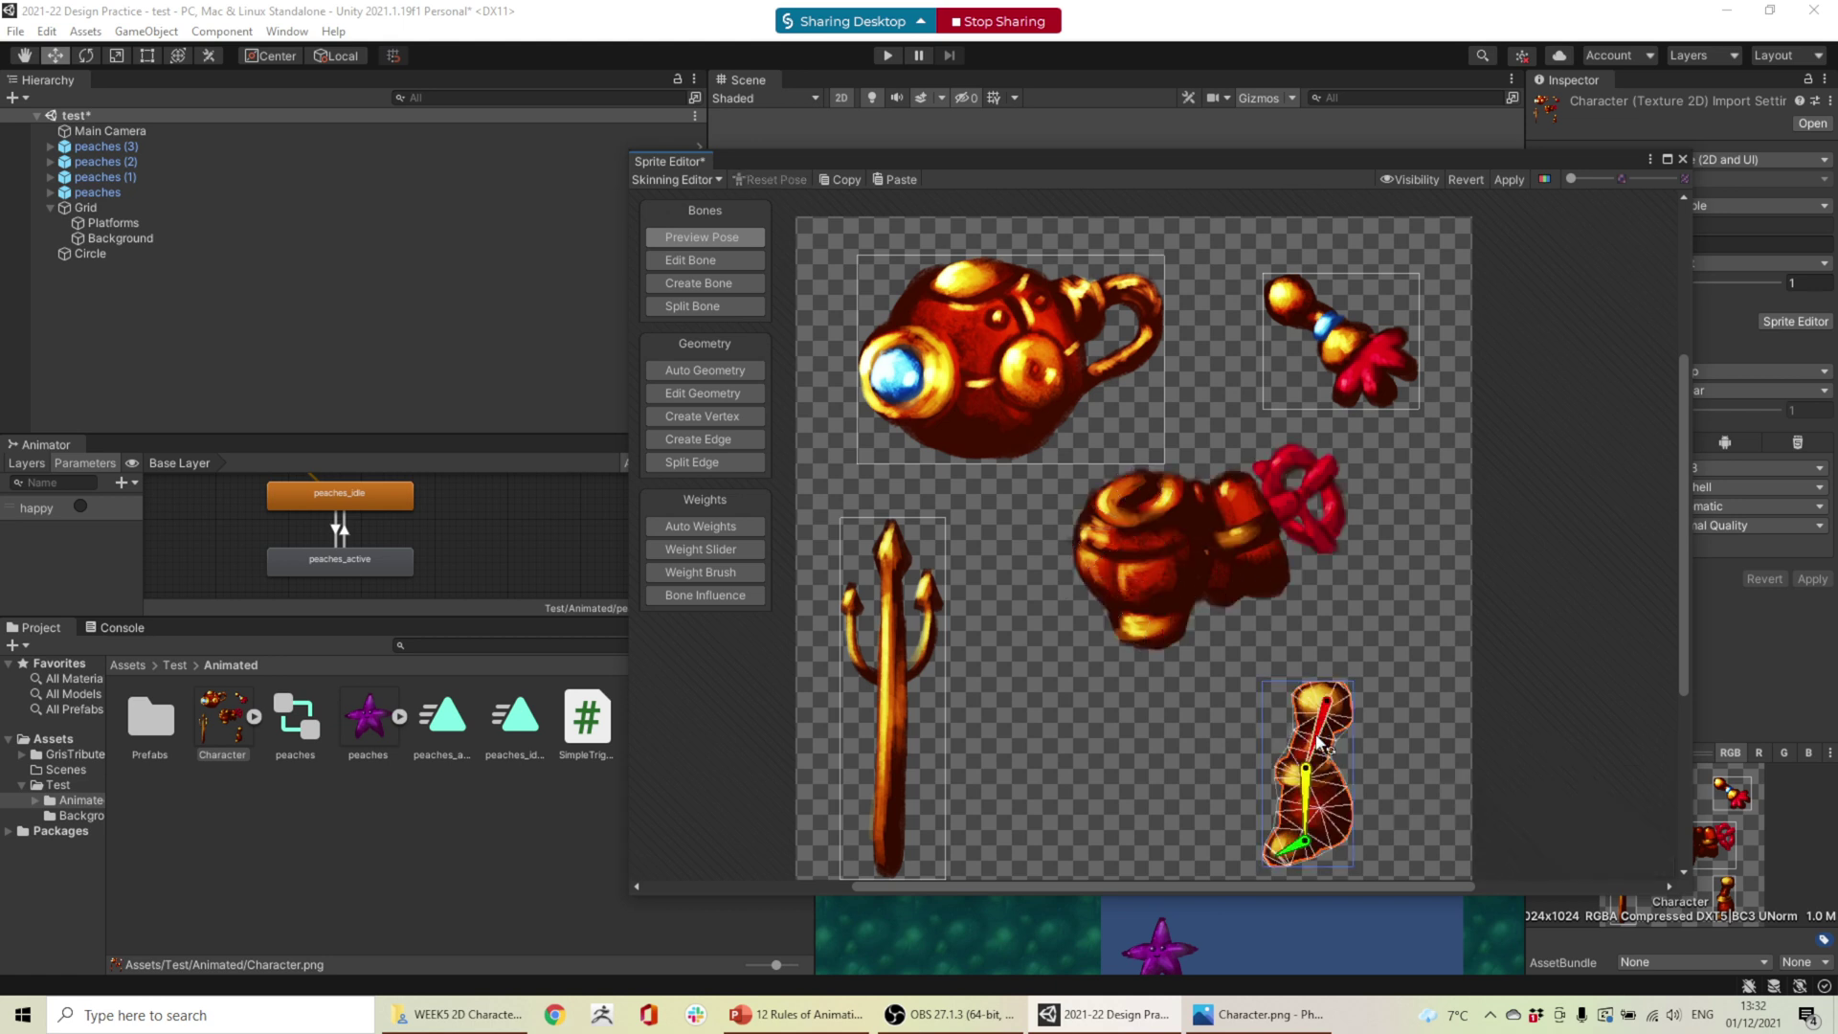
{"action": "left_click_drag", "start_coordinate": [1327, 745], "coordinate": [1278, 732]}
{"action": "left_click_drag", "start_coordinate": [1340, 802], "coordinate": [1297, 852]}
{"action": "key", "text": "ctrl+z"}
{"action": "key", "text": "ctrl+z"}
- Apply the skinning changes to the Character texture and close the Sprite Editor
{"action": "left_click", "coordinate": [1521, 180]}
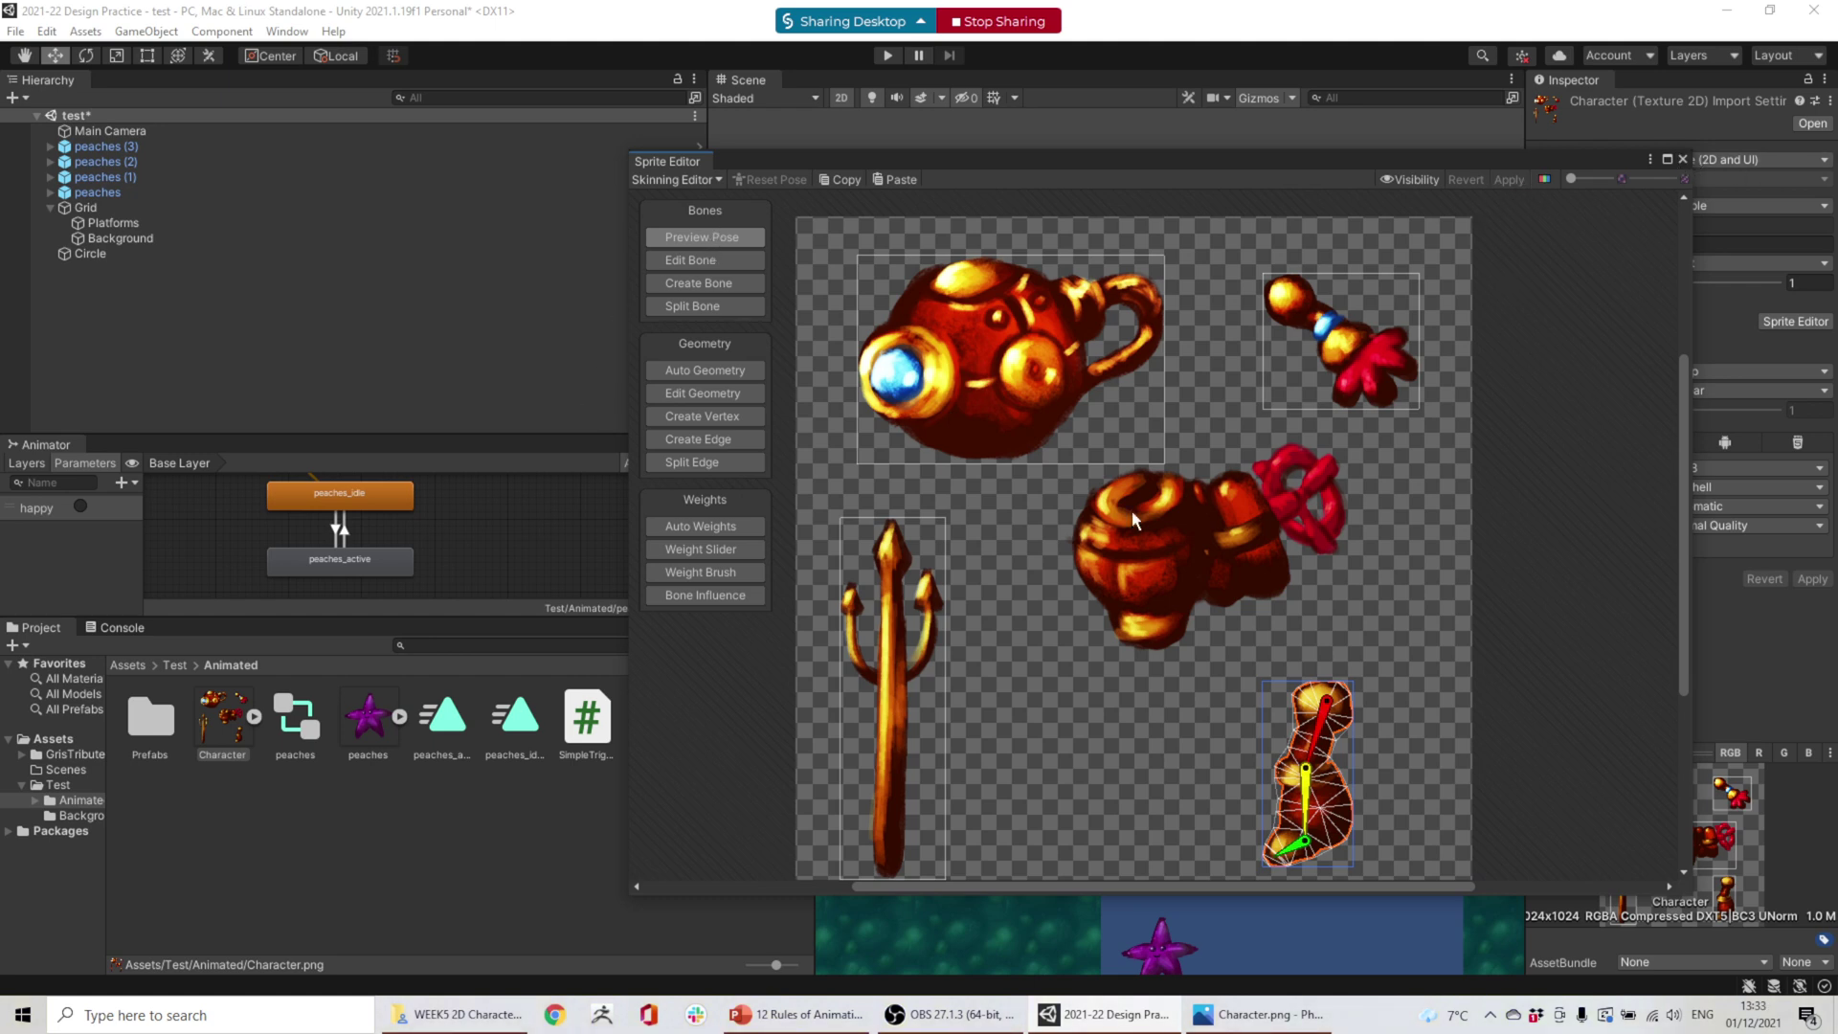
{"action": "left_click", "coordinate": [1684, 161]}
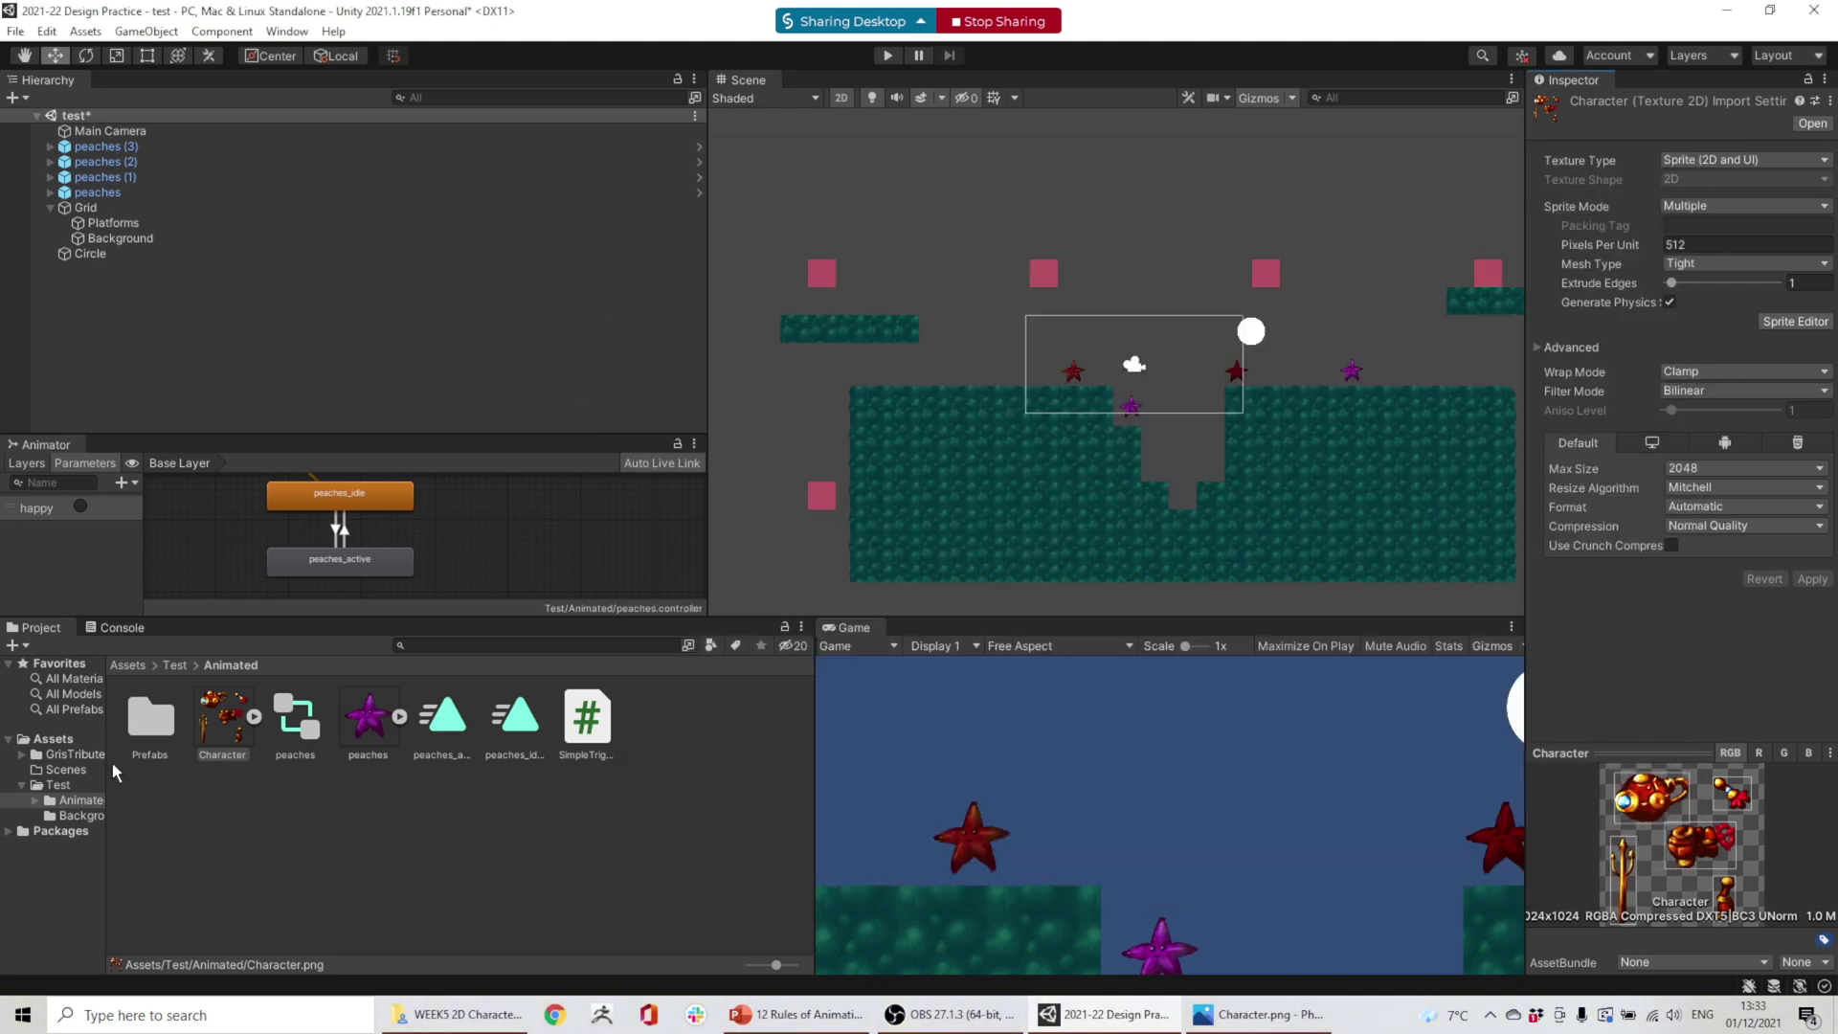
- Expand the Character asset and place its Character_Body and Character_Head sprites in the scene above the starfish, head on top of body
{"action": "left_click", "coordinate": [253, 717]}
{"action": "left_click", "coordinate": [297, 723]}
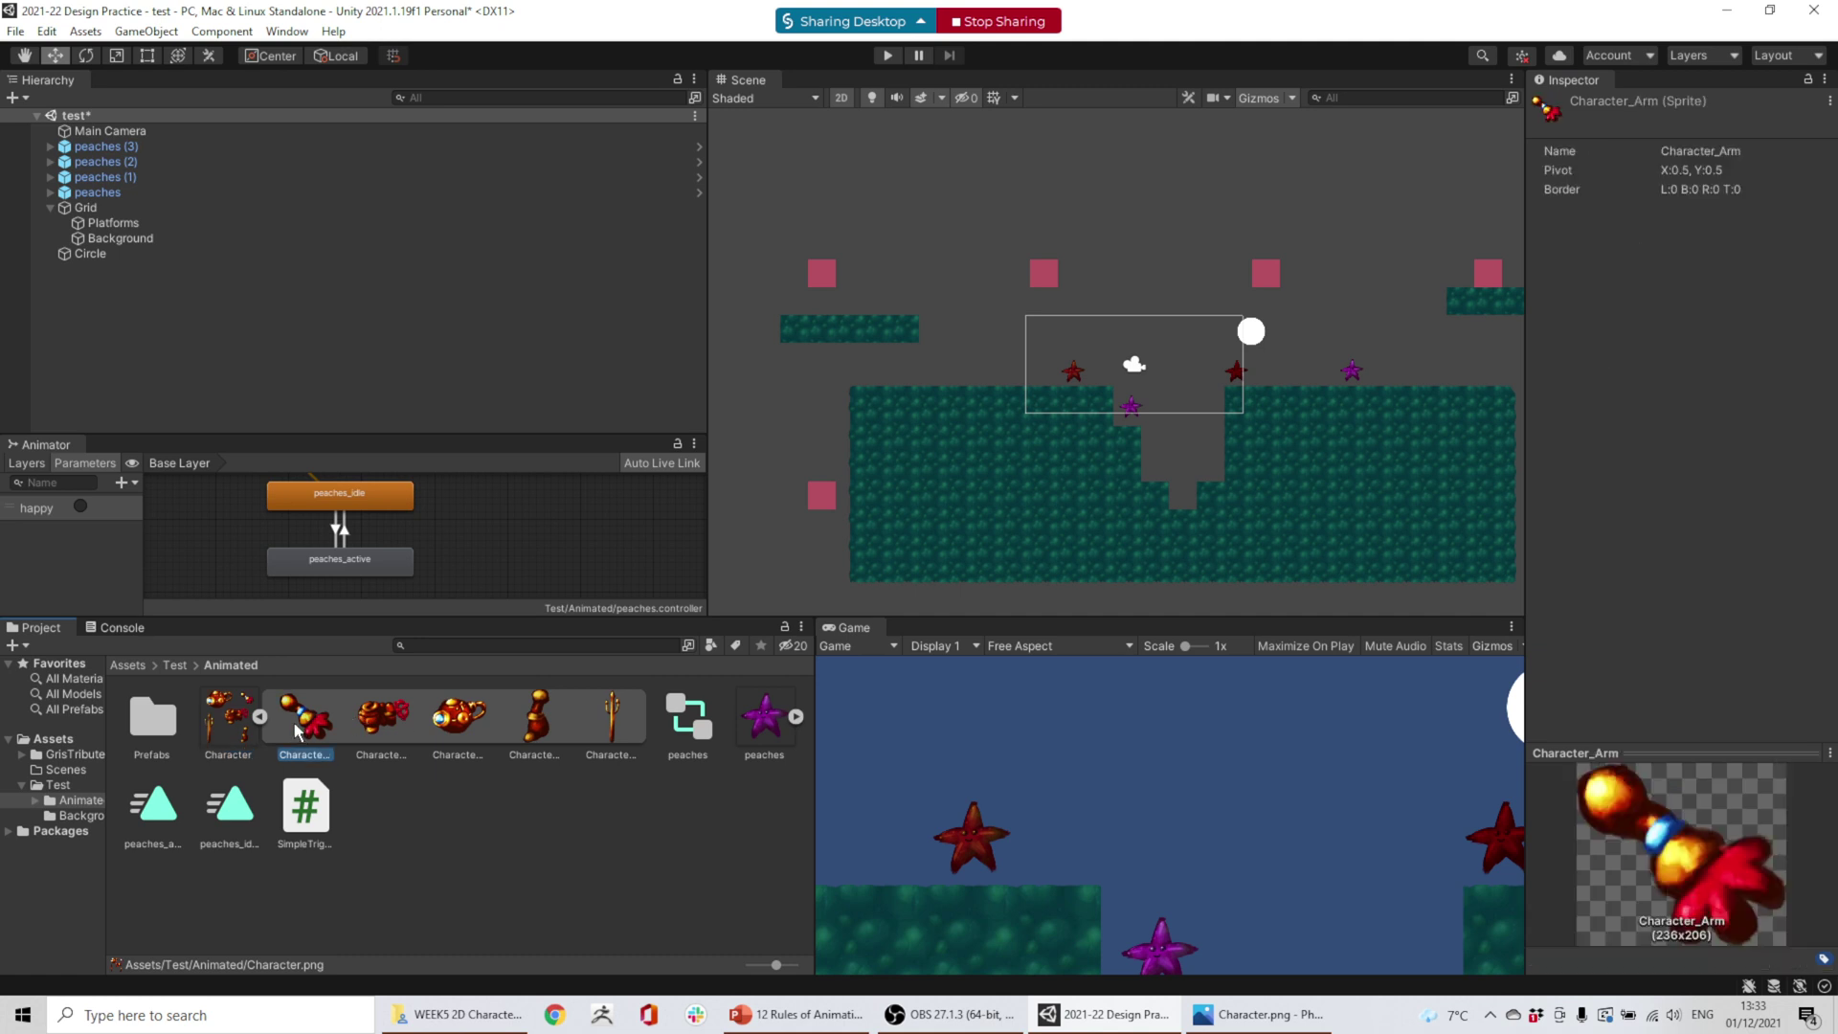
{"action": "left_click", "coordinate": [541, 725], "text": "shift"}
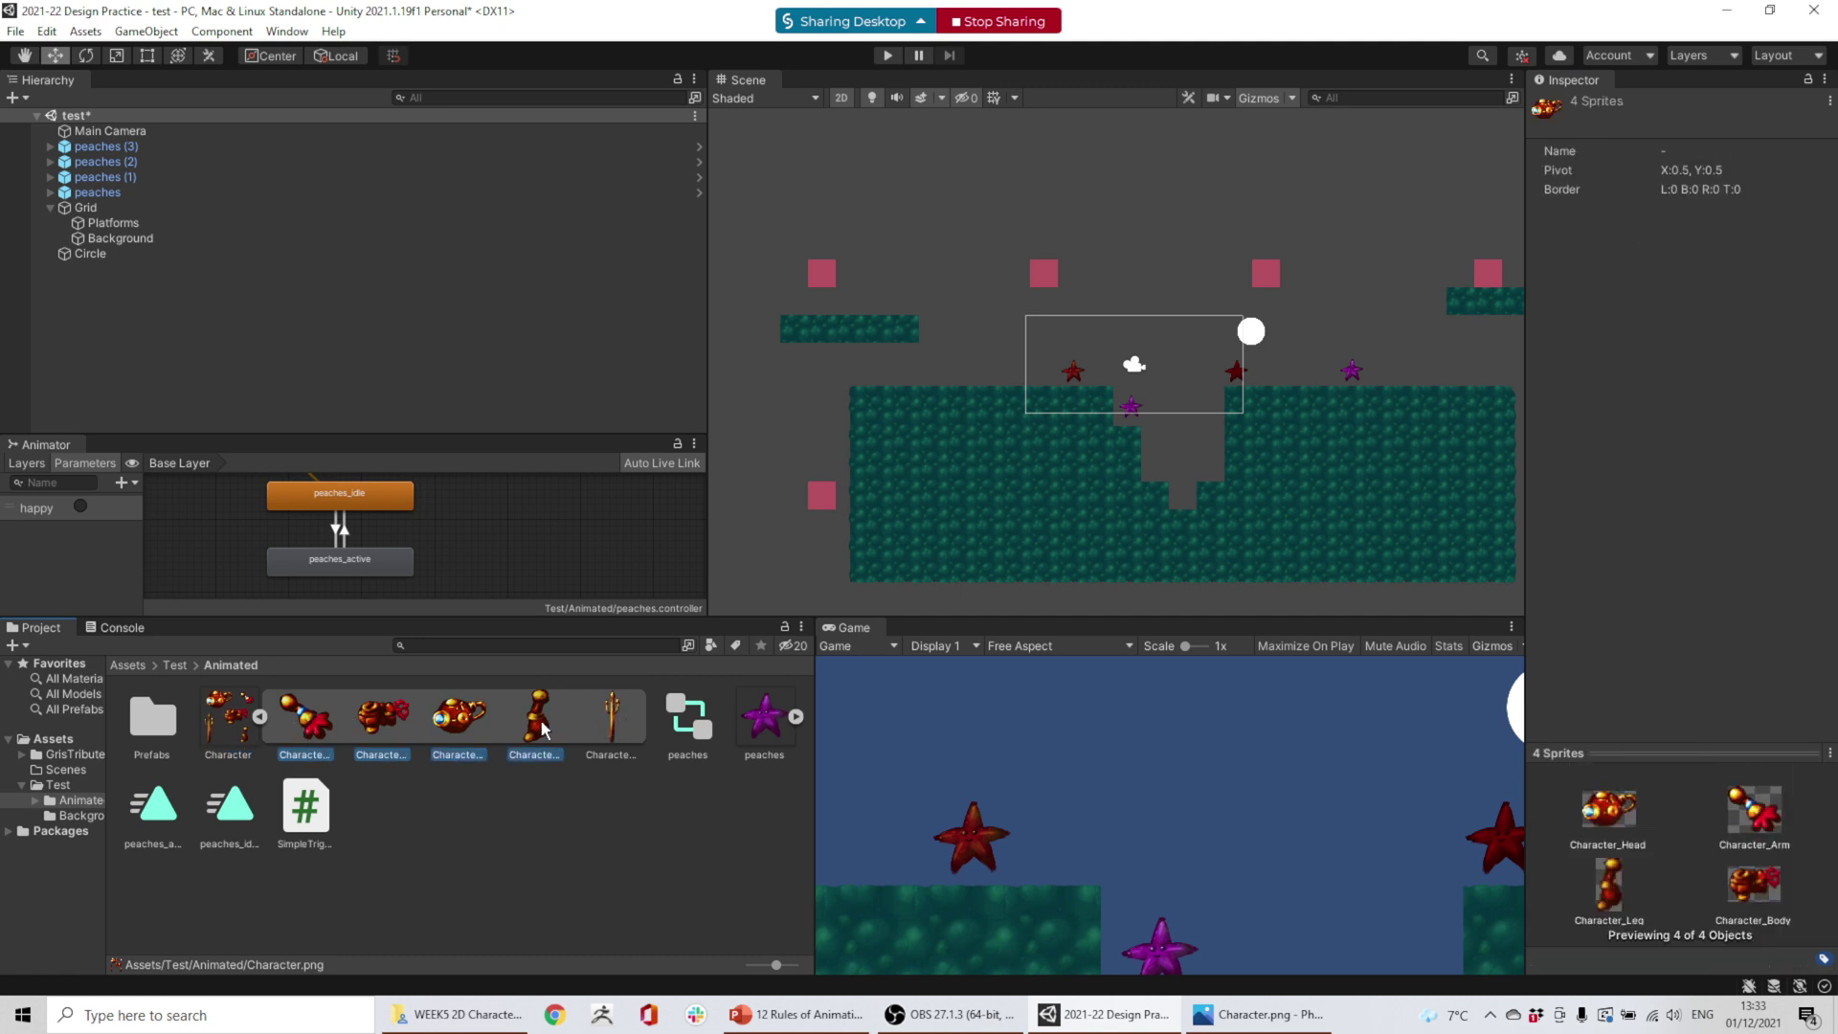
{"action": "left_click", "coordinate": [368, 812]}
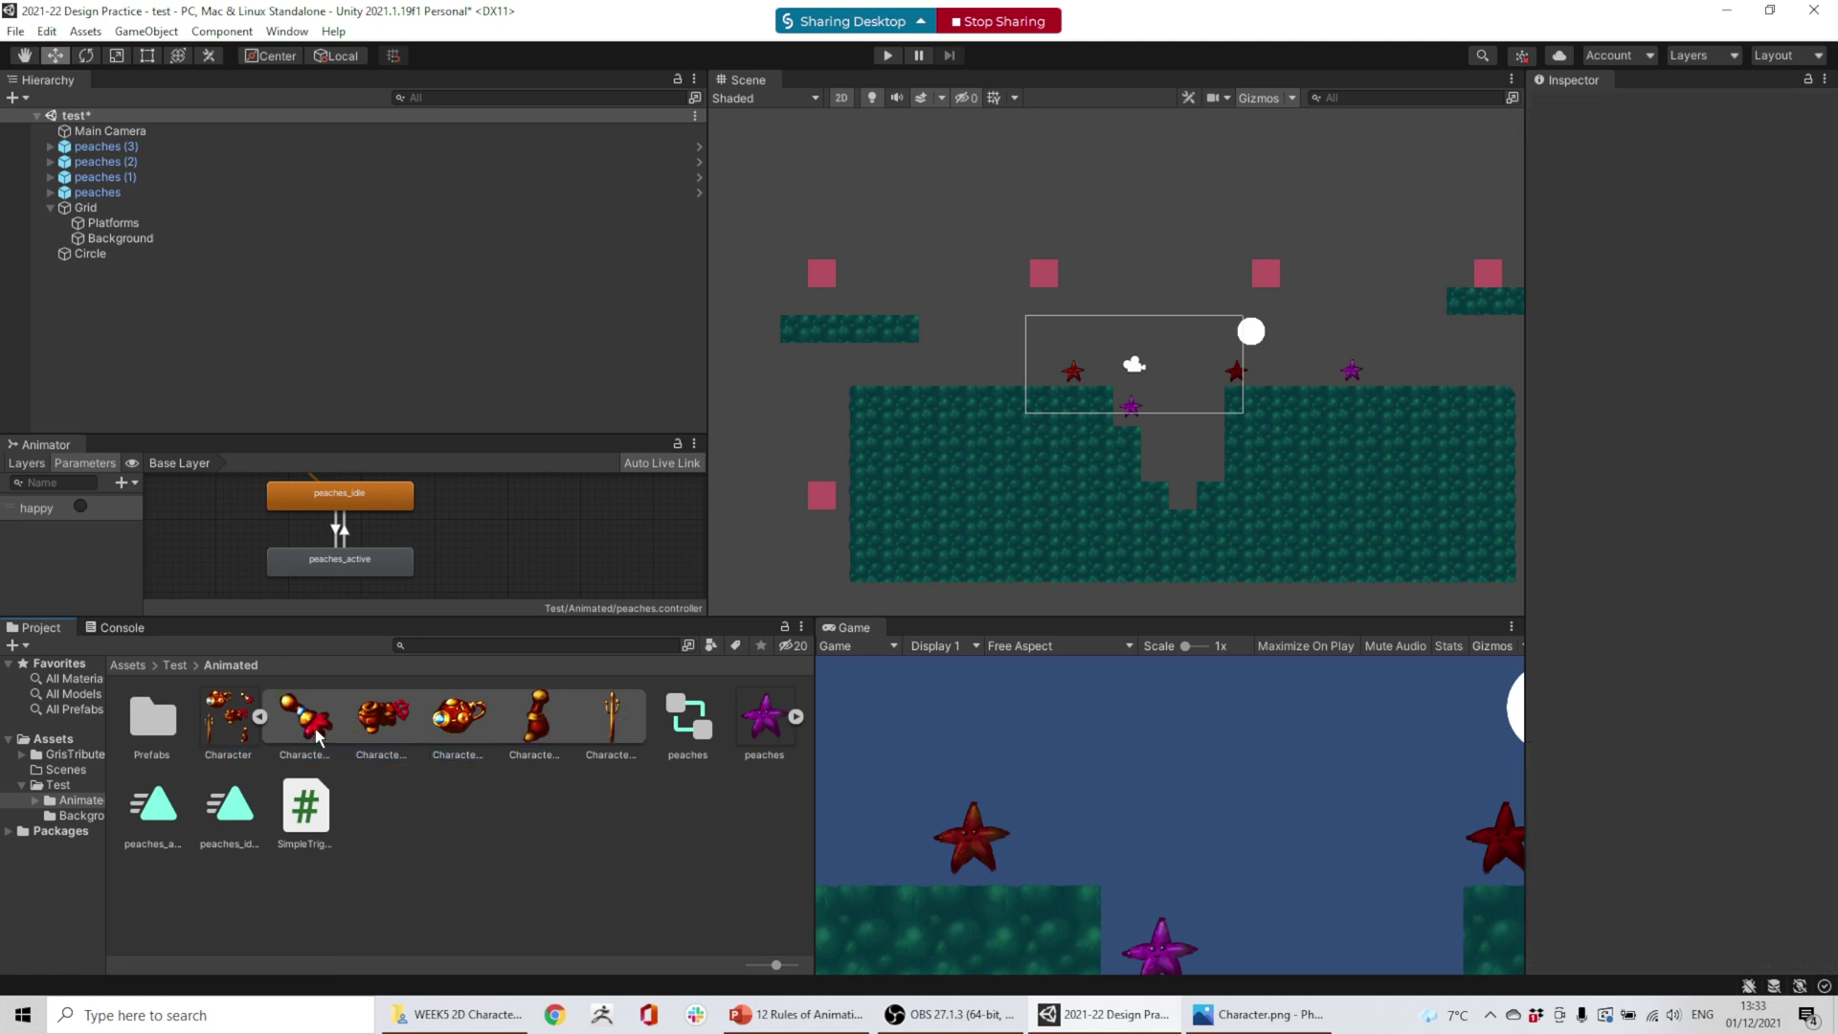
{"action": "left_click_drag", "start_coordinate": [375, 722], "coordinate": [1101, 355]}
{"action": "left_click_drag", "start_coordinate": [468, 725], "coordinate": [1099, 349]}
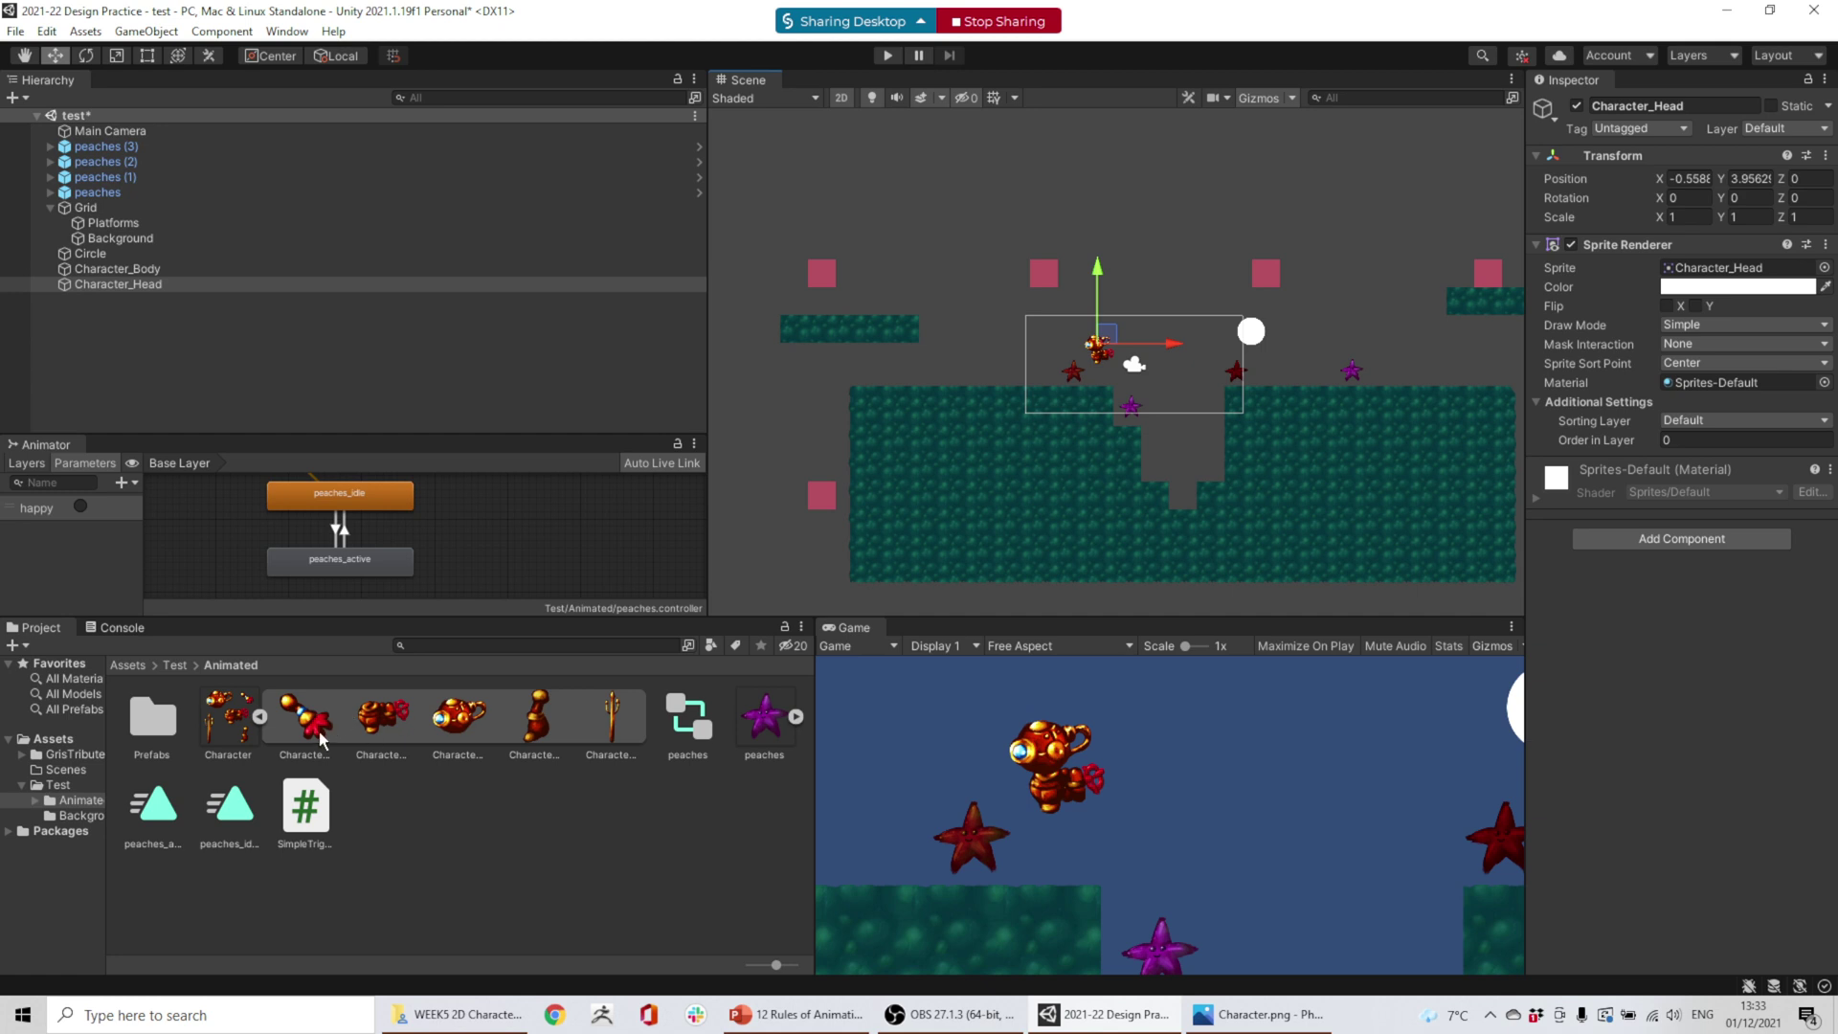
- Add the Character_Arm and Character_Leg sprites to the scene, positioning the leg under the body at about X -0.479, Y 3.065
{"action": "left_click_drag", "start_coordinate": [315, 737], "coordinate": [1112, 367]}
{"action": "left_click_drag", "start_coordinate": [565, 714], "coordinate": [1094, 382]}
{"action": "scroll", "coordinate": [1096, 379], "scroll_direction": "up", "scroll_amount": 10}
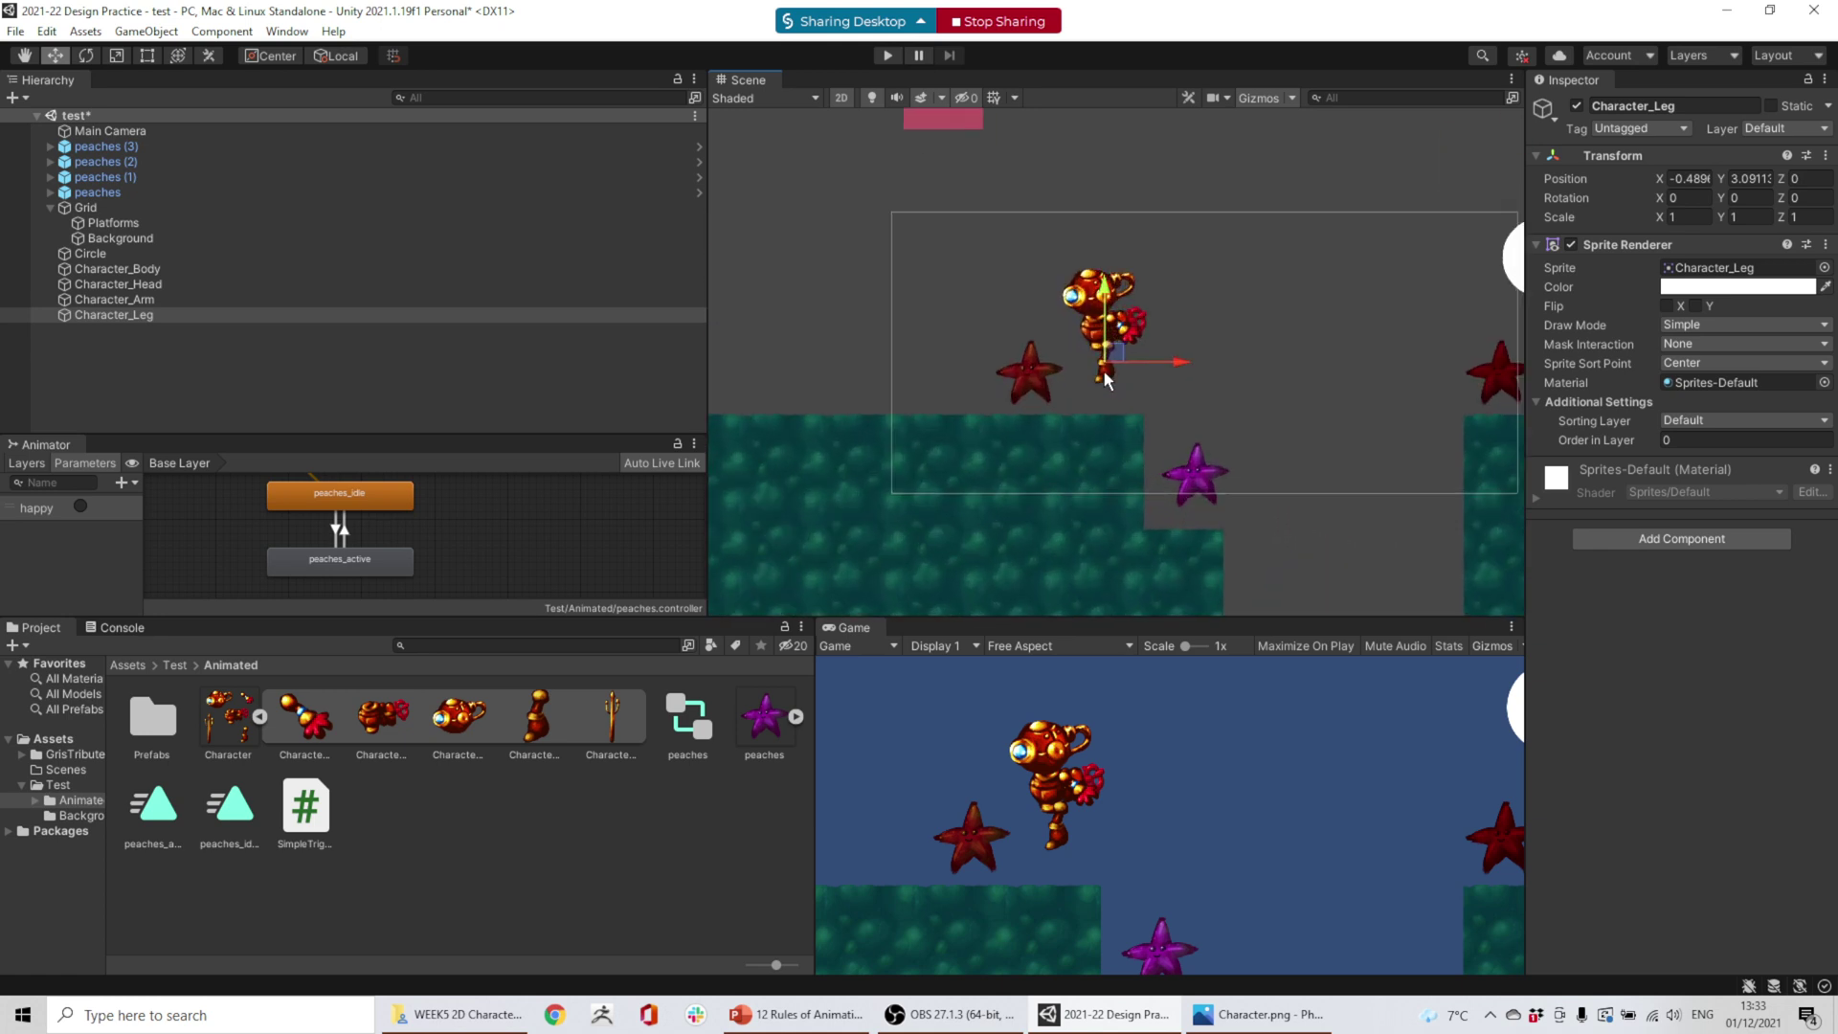
{"action": "scroll", "coordinate": [1106, 426], "scroll_direction": "up", "scroll_amount": 5}
{"action": "left_click_drag", "start_coordinate": [1103, 319], "coordinate": [1114, 320]}
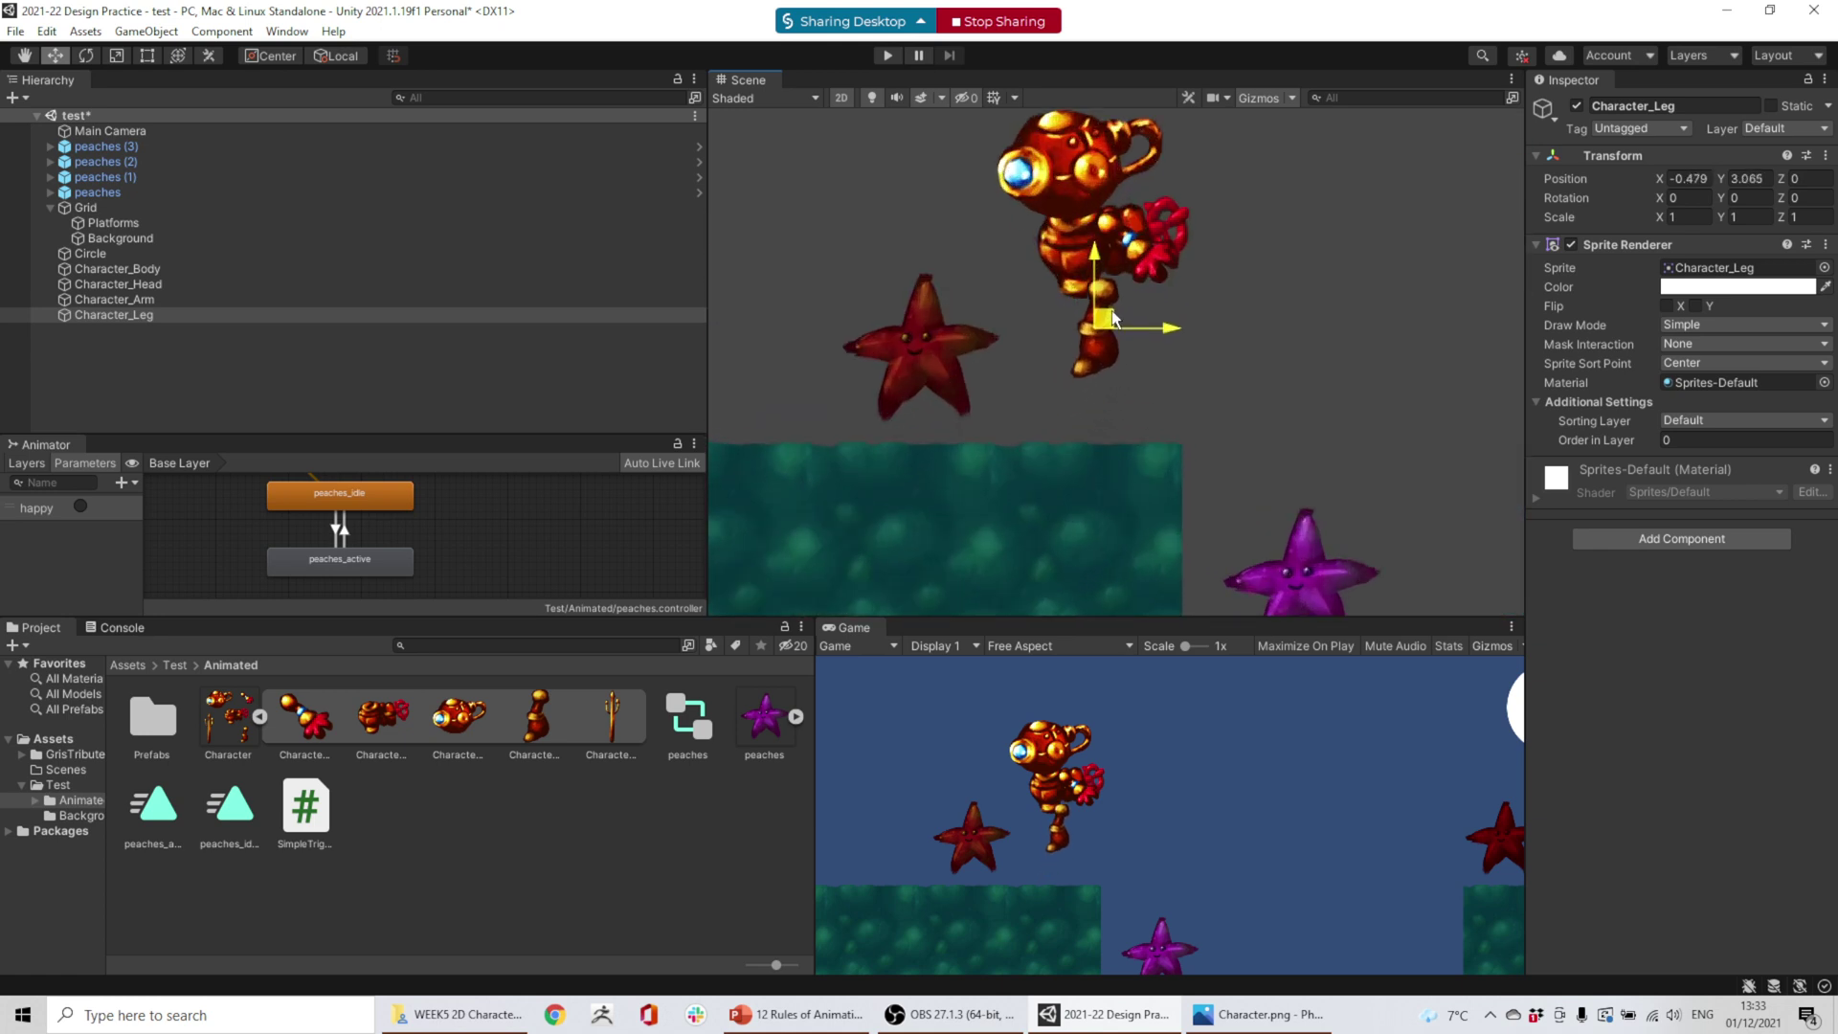
- Add a Sprite Skin component to the Character_Body, Character_Head, Character_Arm and Character_Leg objects and create their bones
{"action": "left_click", "coordinate": [113, 268], "text": "shift"}
{"action": "left_click", "coordinate": [1654, 539]}
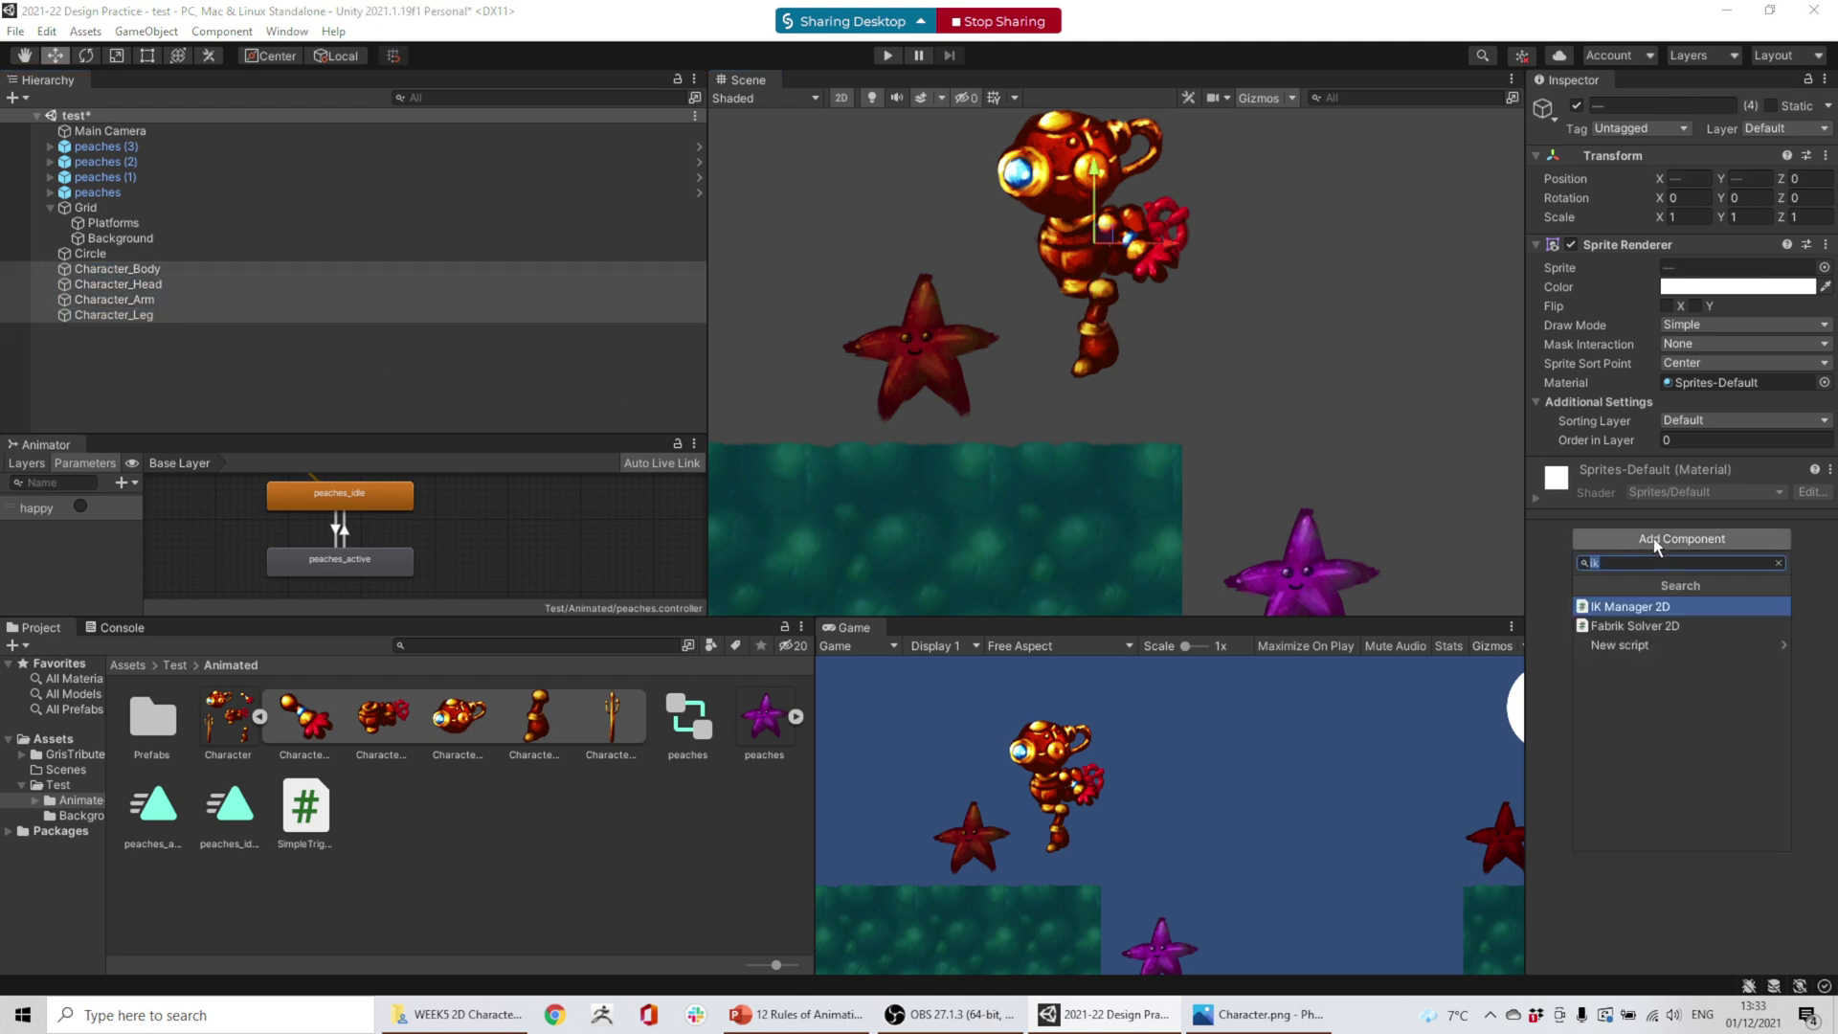
{"action": "type", "text": "spri"}
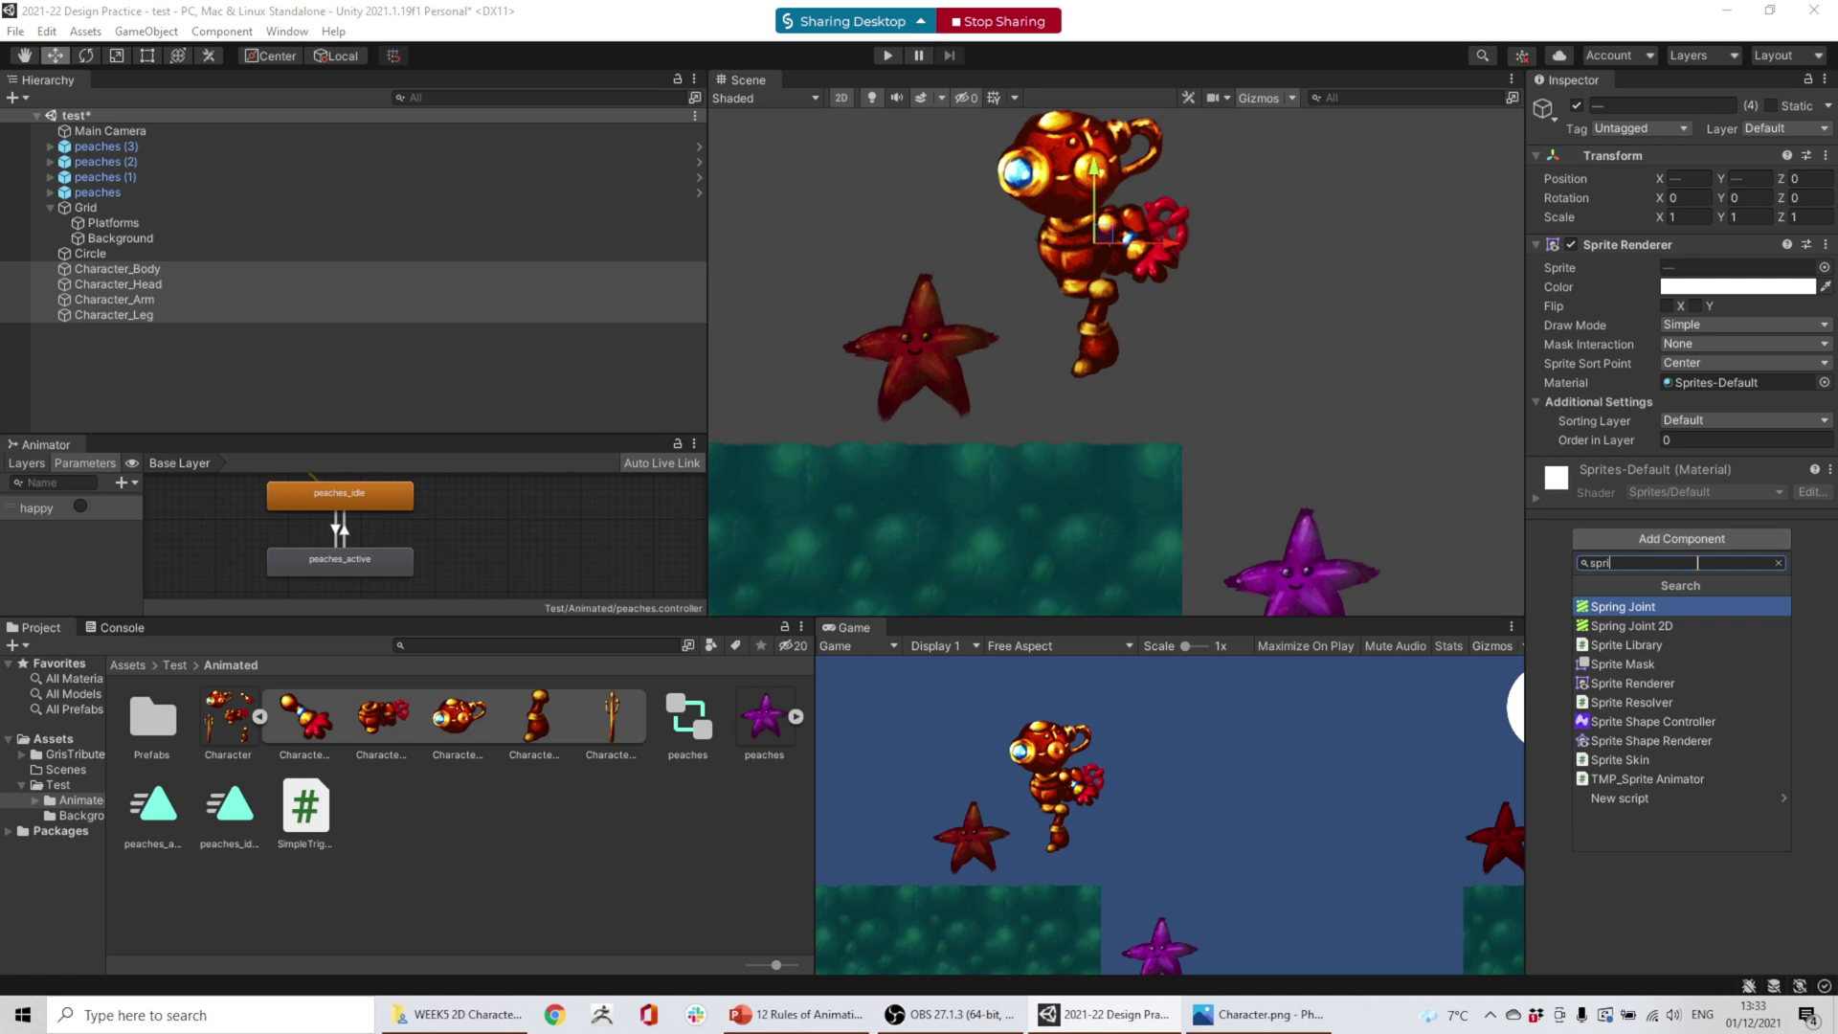
{"action": "key", "text": "BackSpace"}
{"action": "key", "text": "BackSpace"}
{"action": "key", "text": "BackSpace"}
{"action": "key", "text": "BackSpace"}
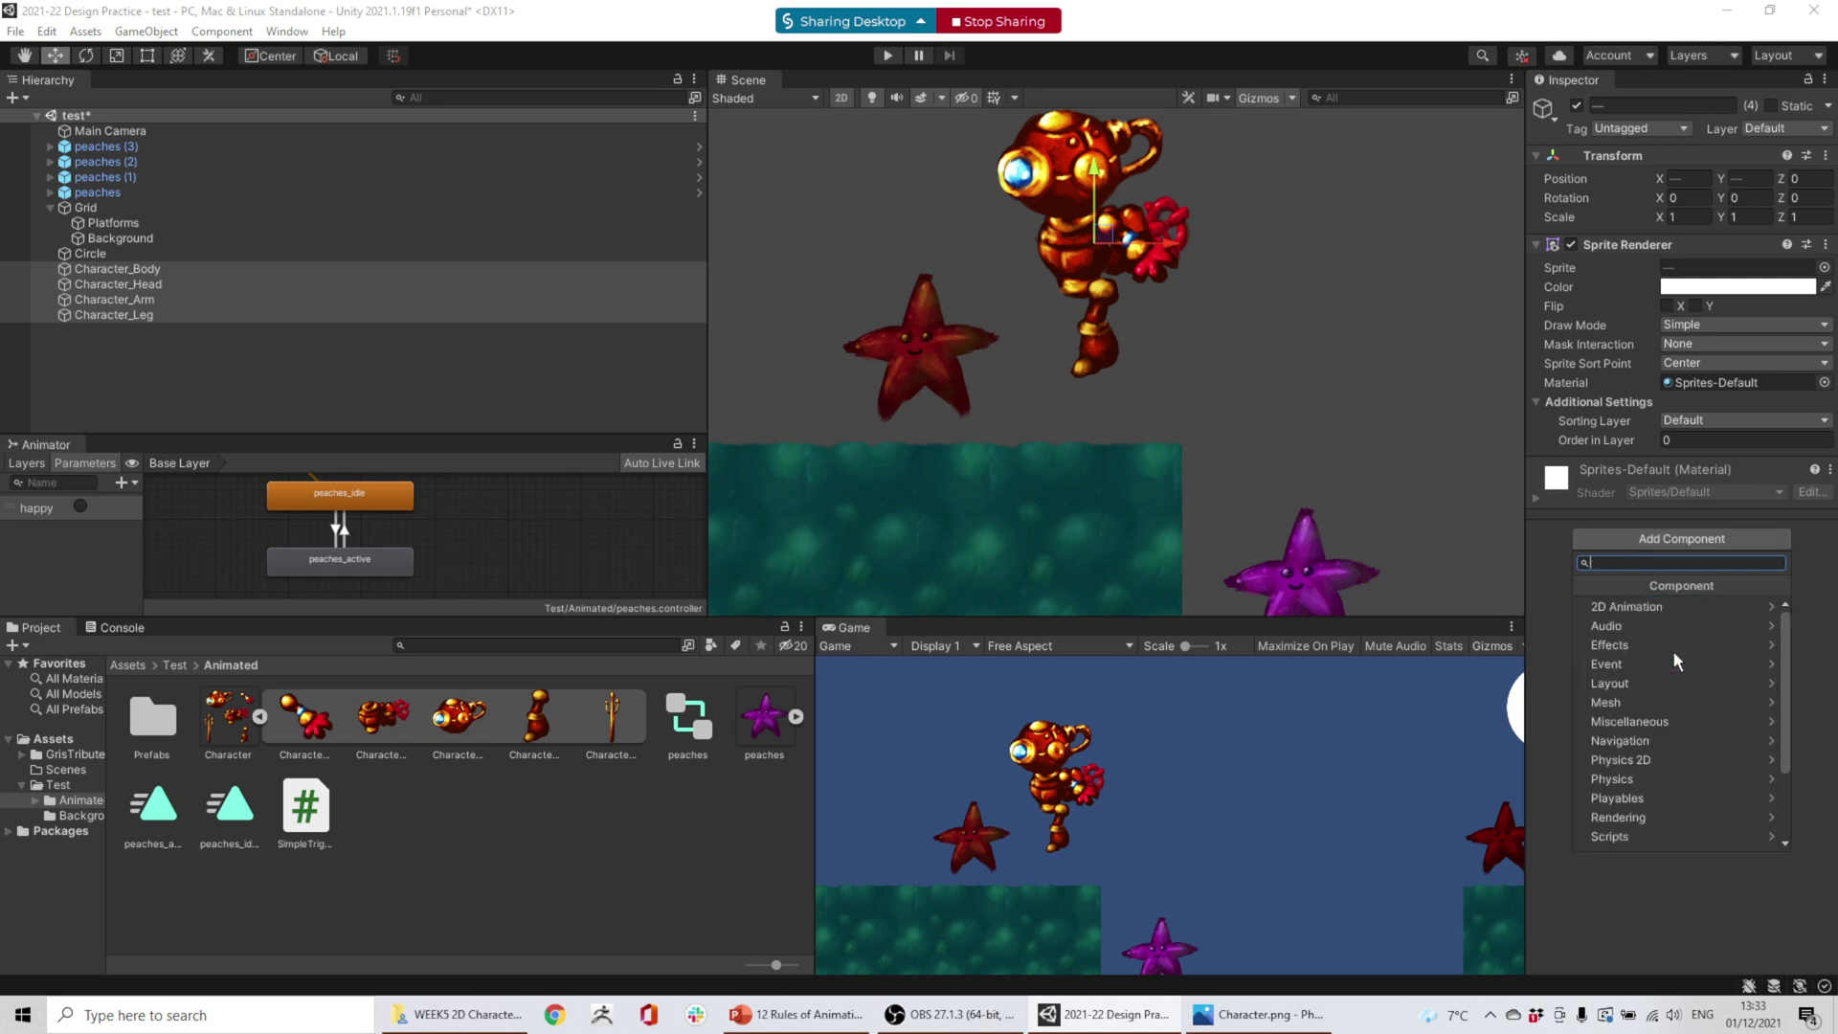
{"action": "type", "text": "ski"}
{"action": "left_click", "coordinate": [1643, 626]}
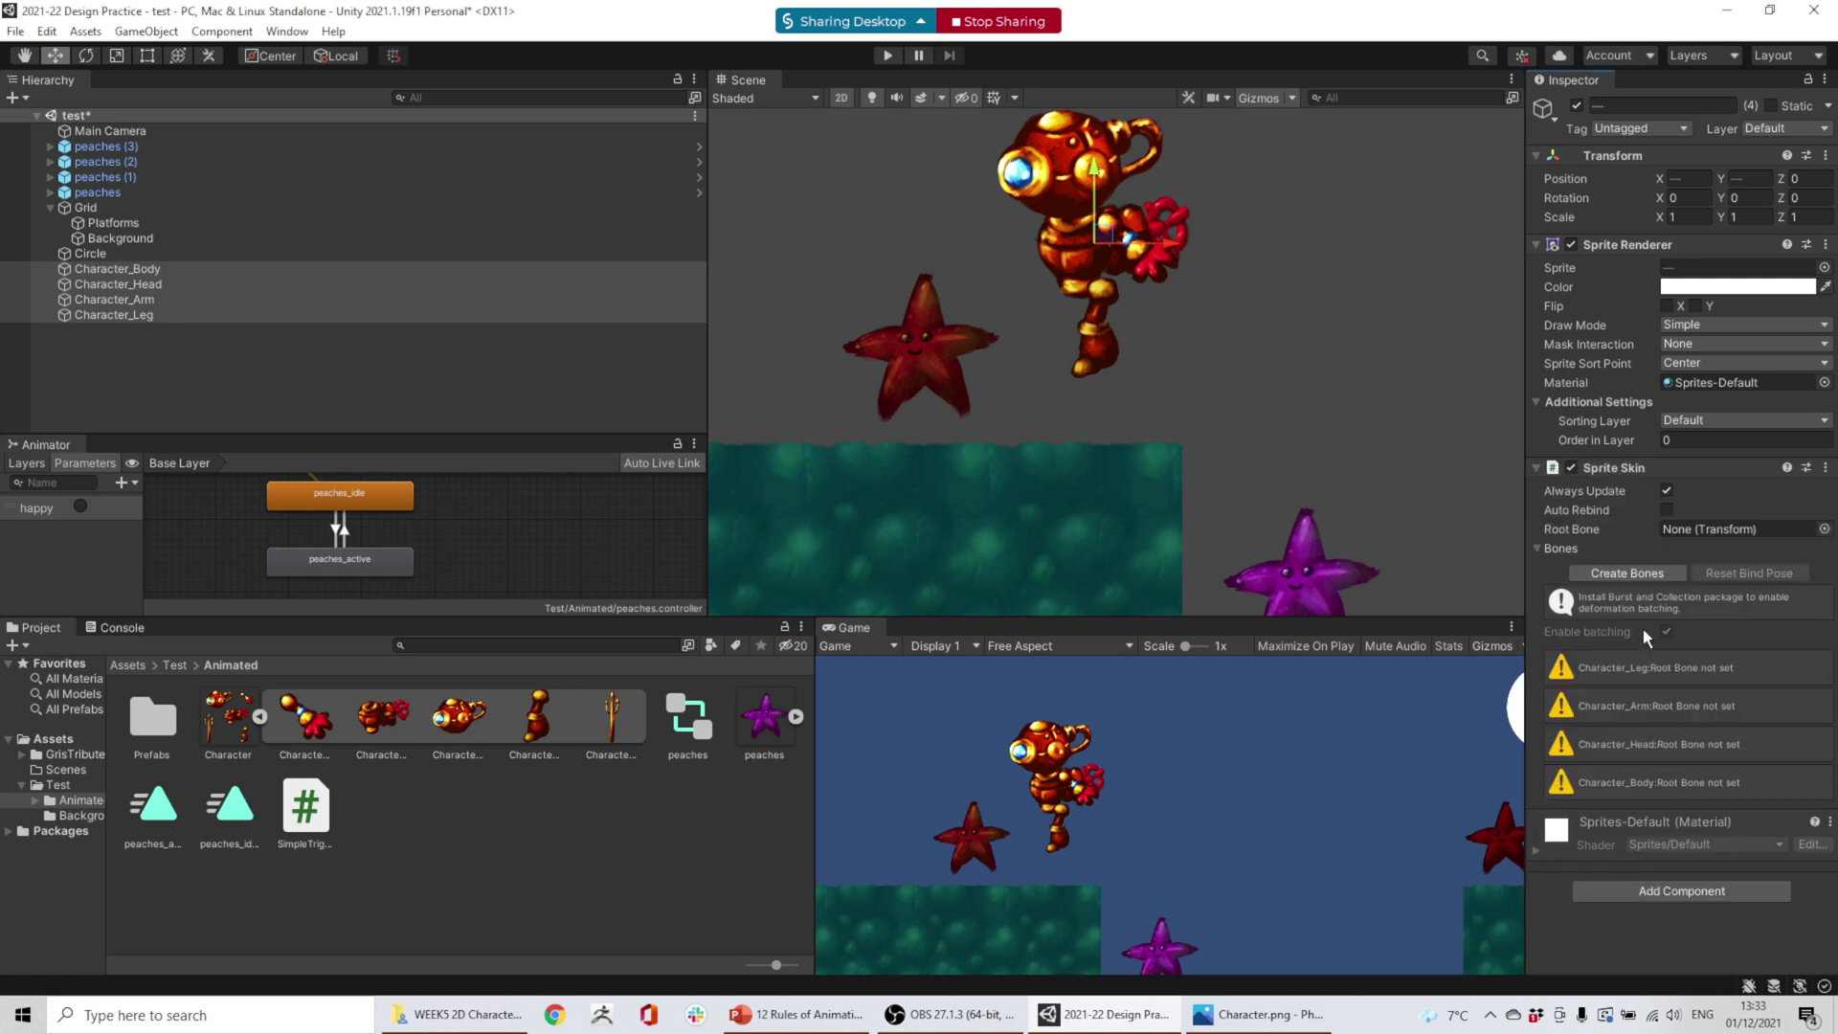
{"action": "left_click", "coordinate": [1626, 574]}
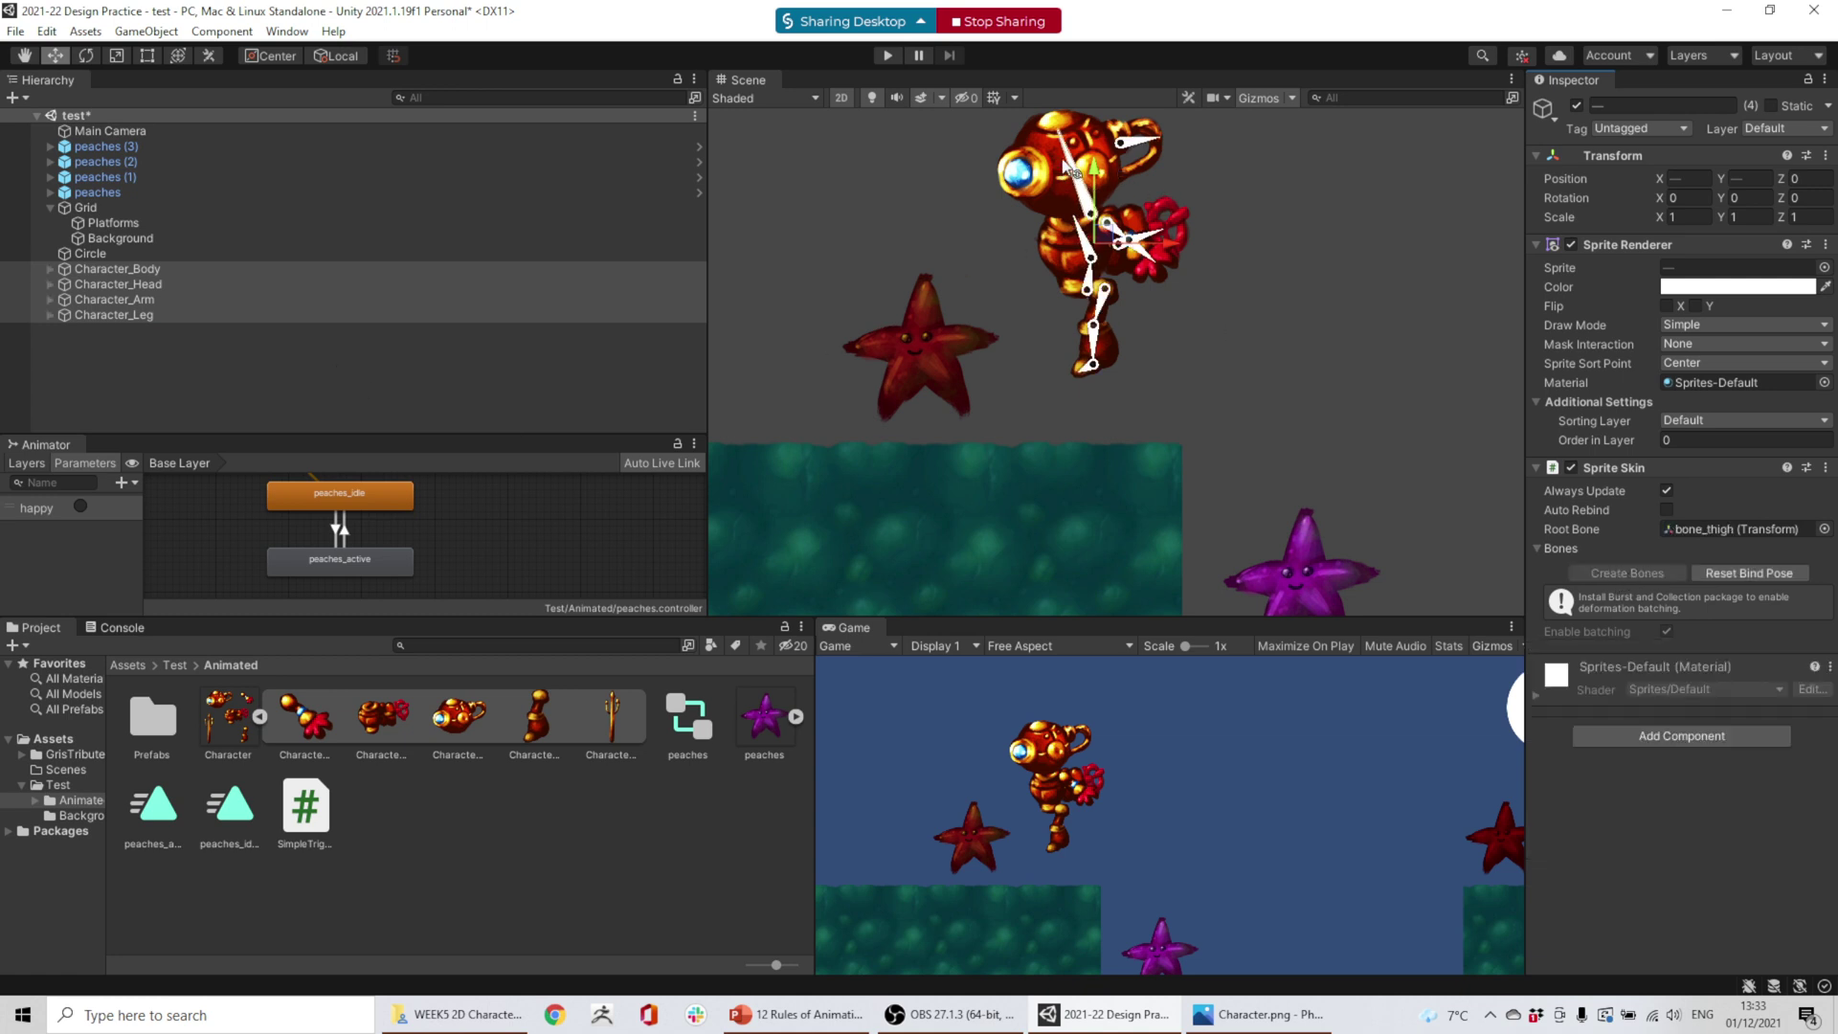
- Rotate the character's head bone slightly and bend the arm's forearm bone to a Z rotation of about -11.87
{"action": "left_click", "coordinate": [1007, 152]}
{"action": "left_click_drag", "start_coordinate": [1008, 152], "coordinate": [1073, 122]}
{"action": "left_click", "coordinate": [1154, 149]}
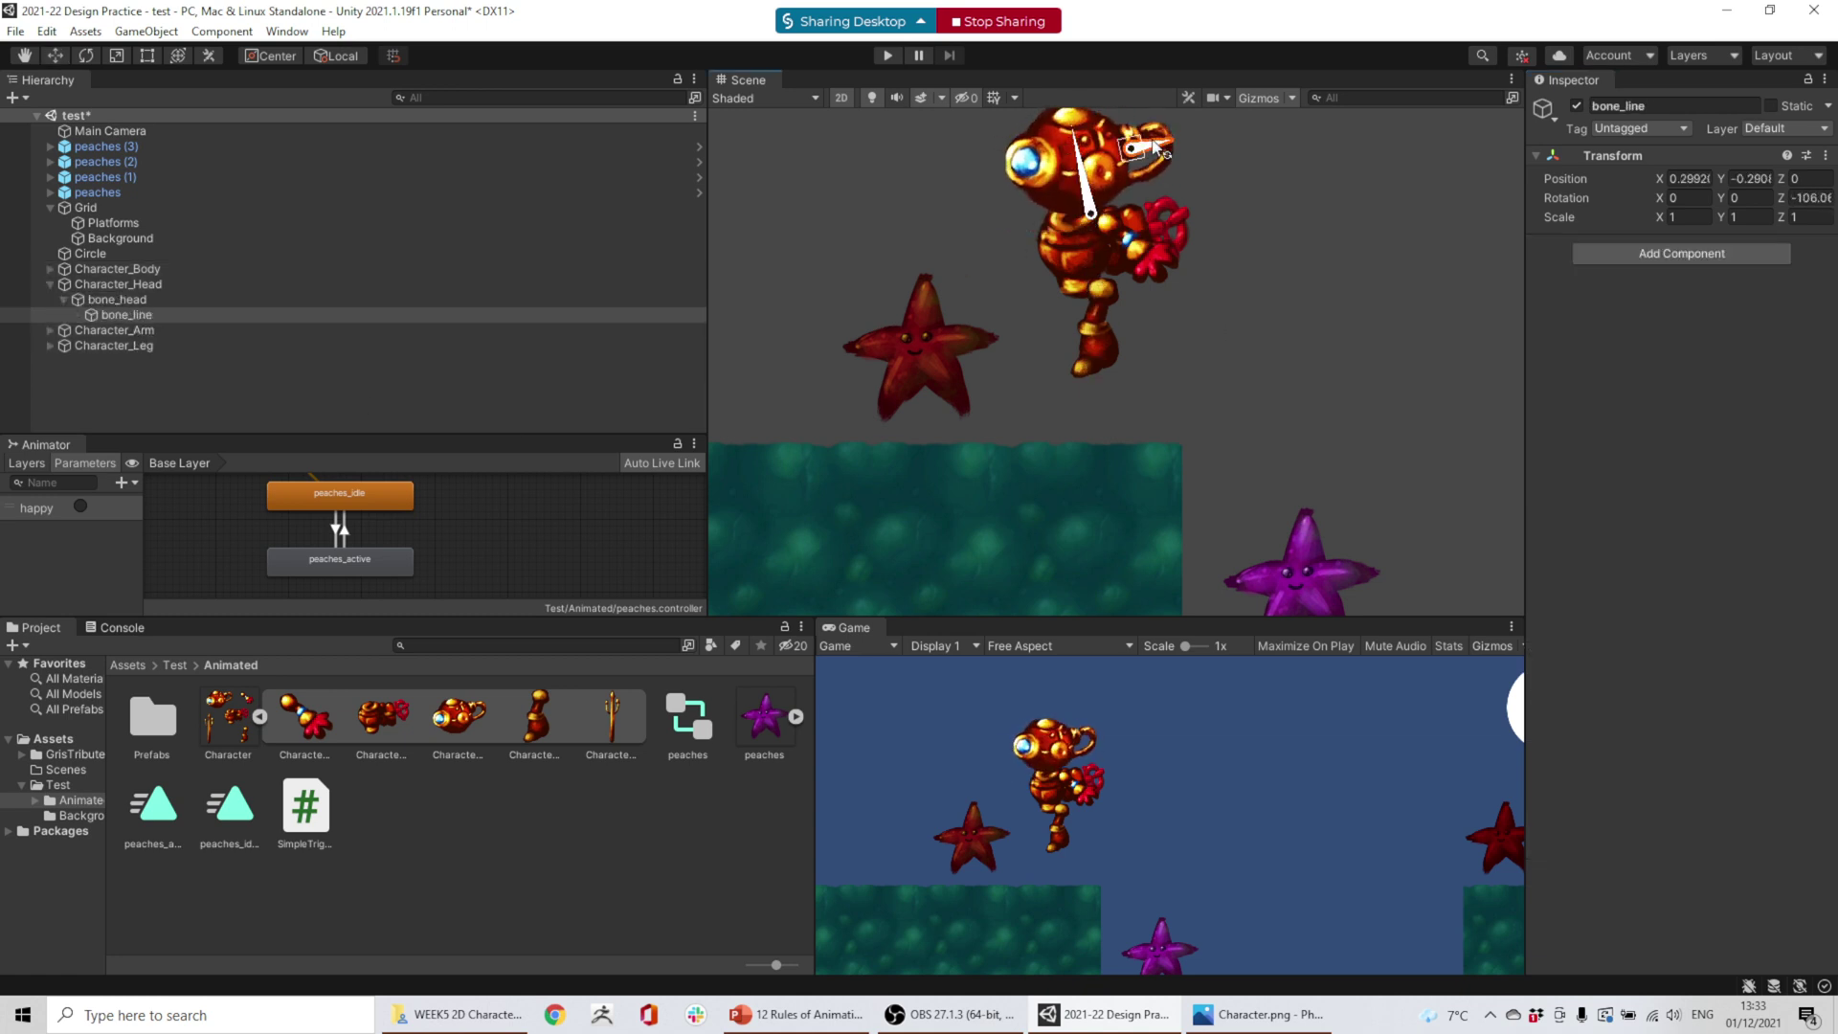
{"action": "left_click", "coordinate": [1126, 239]}
{"action": "left_click", "coordinate": [1149, 261]}
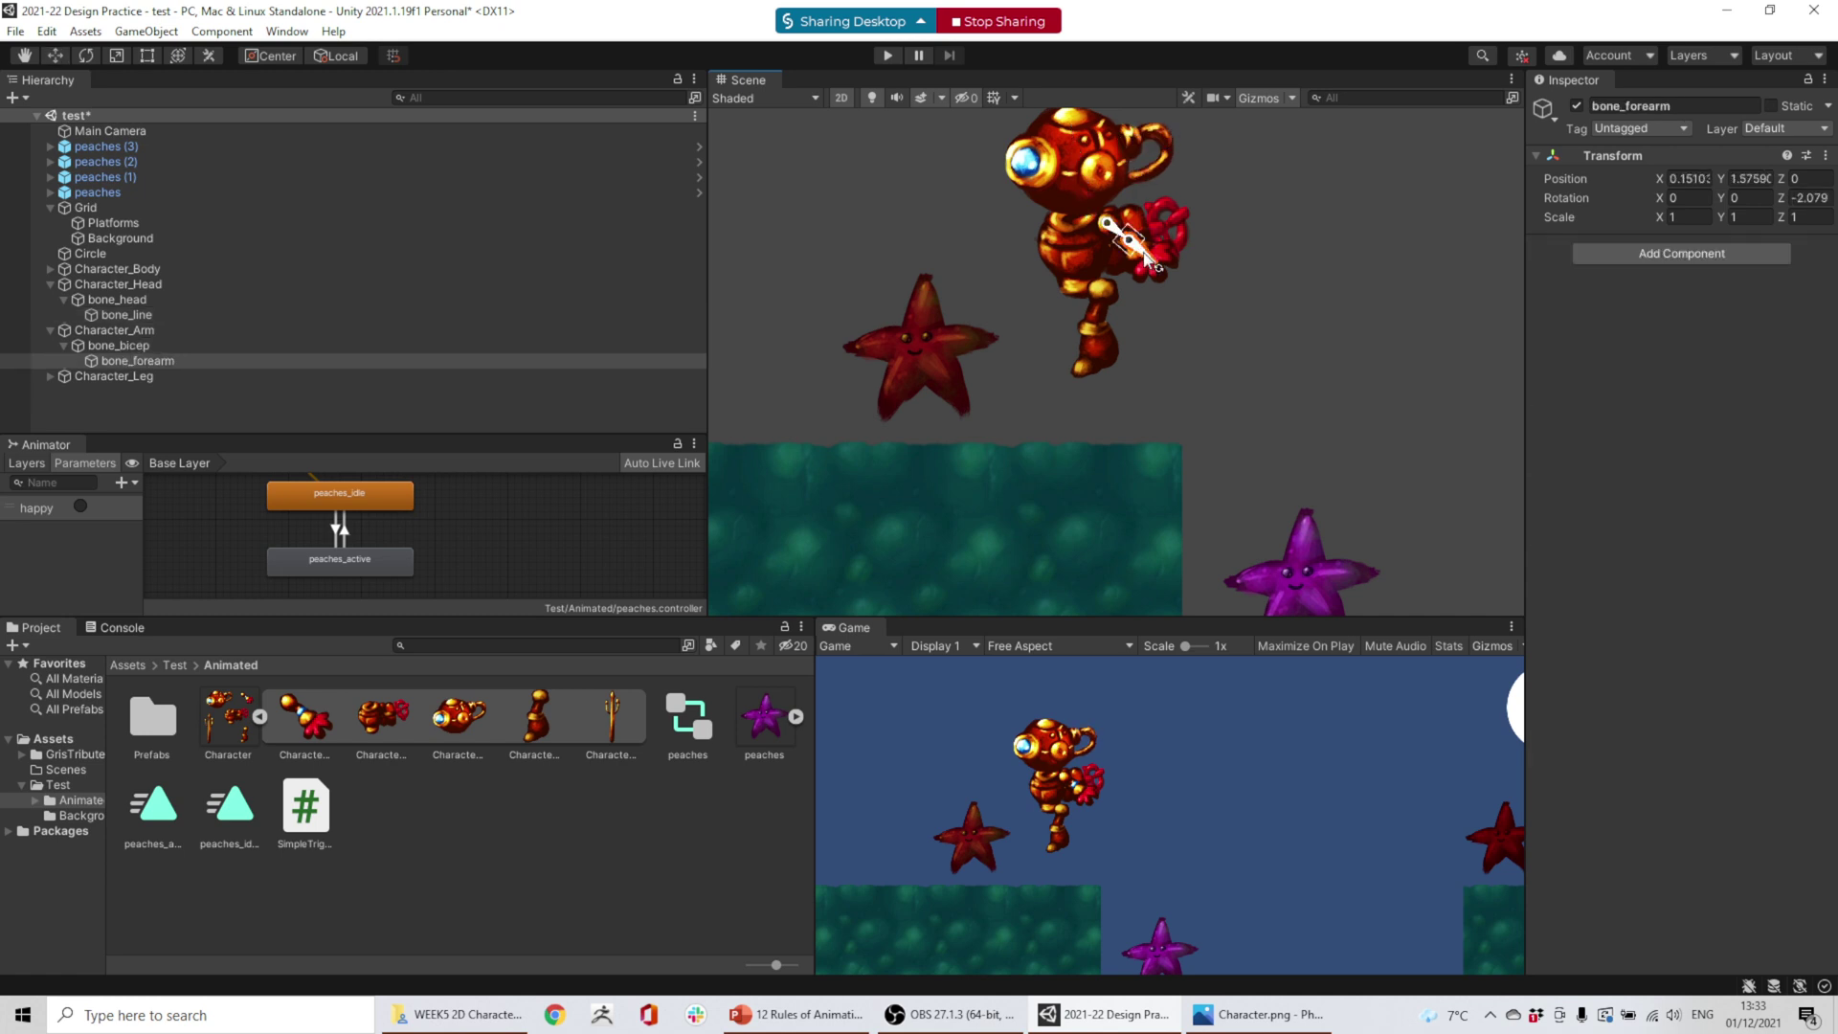
{"action": "left_click", "coordinate": [1111, 228]}
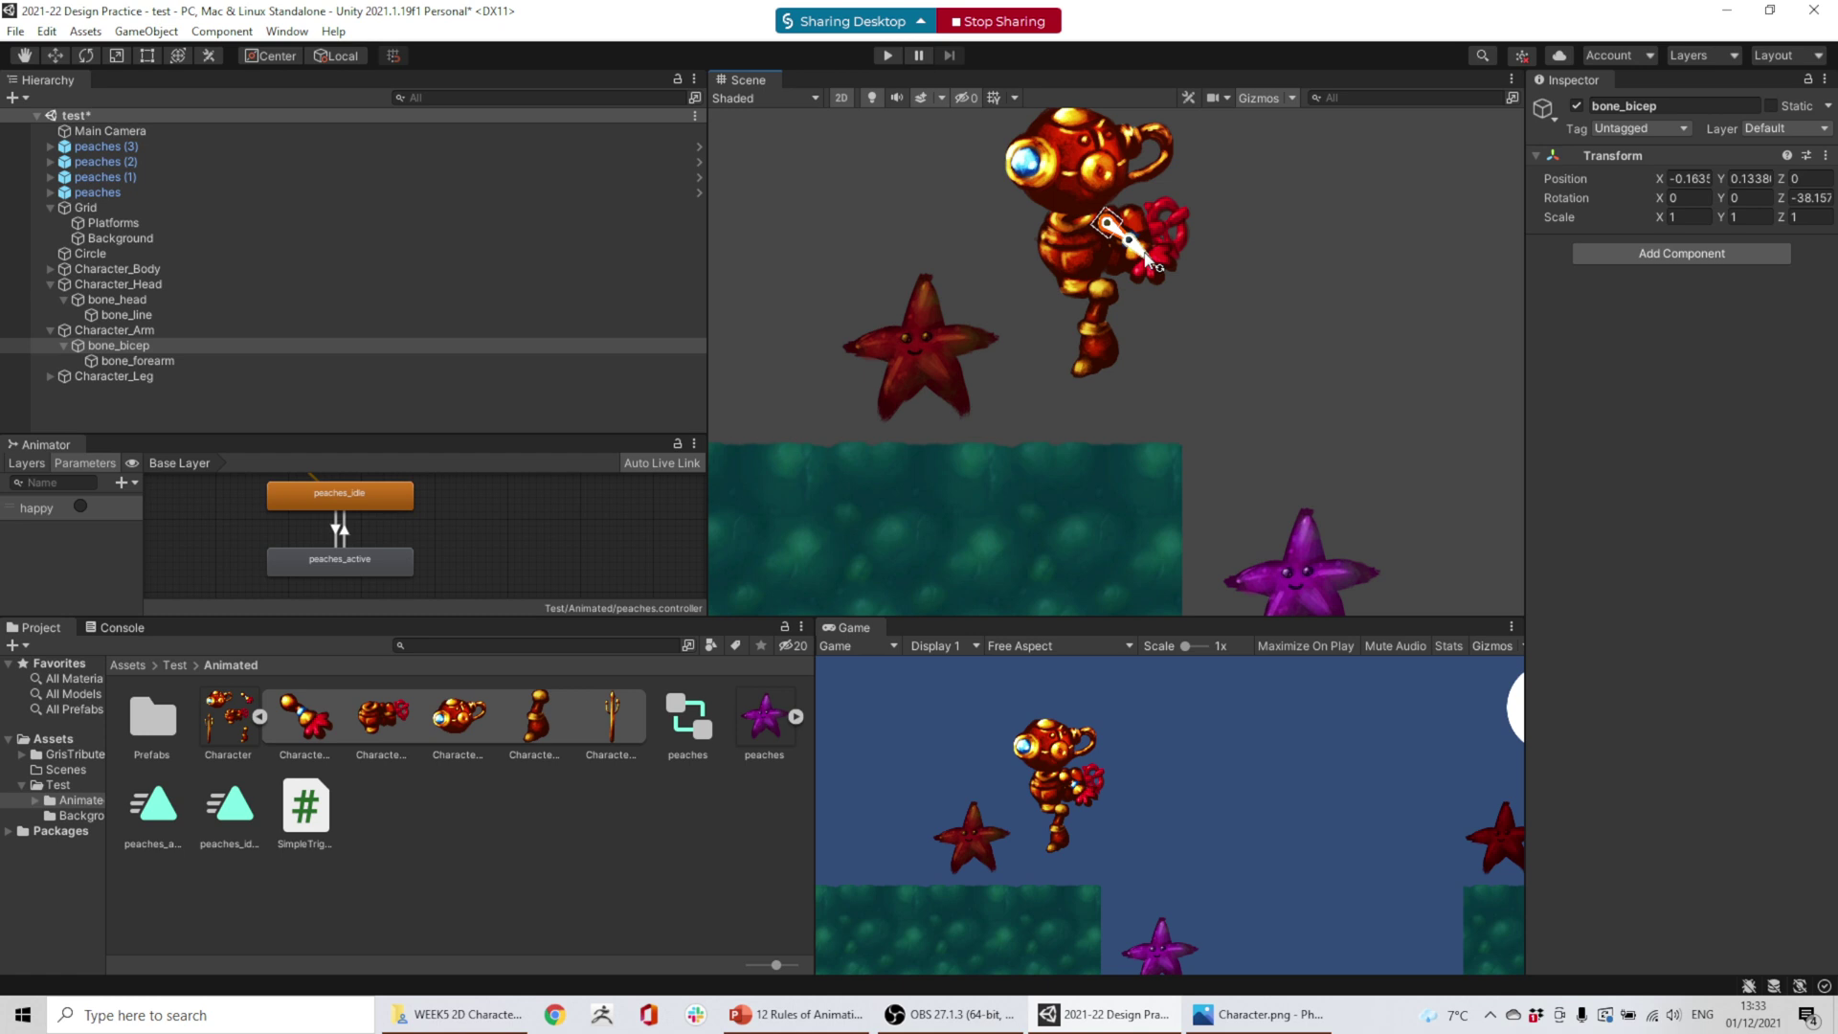
{"action": "scroll", "coordinate": [1154, 260], "scroll_direction": "up", "scroll_amount": 2}
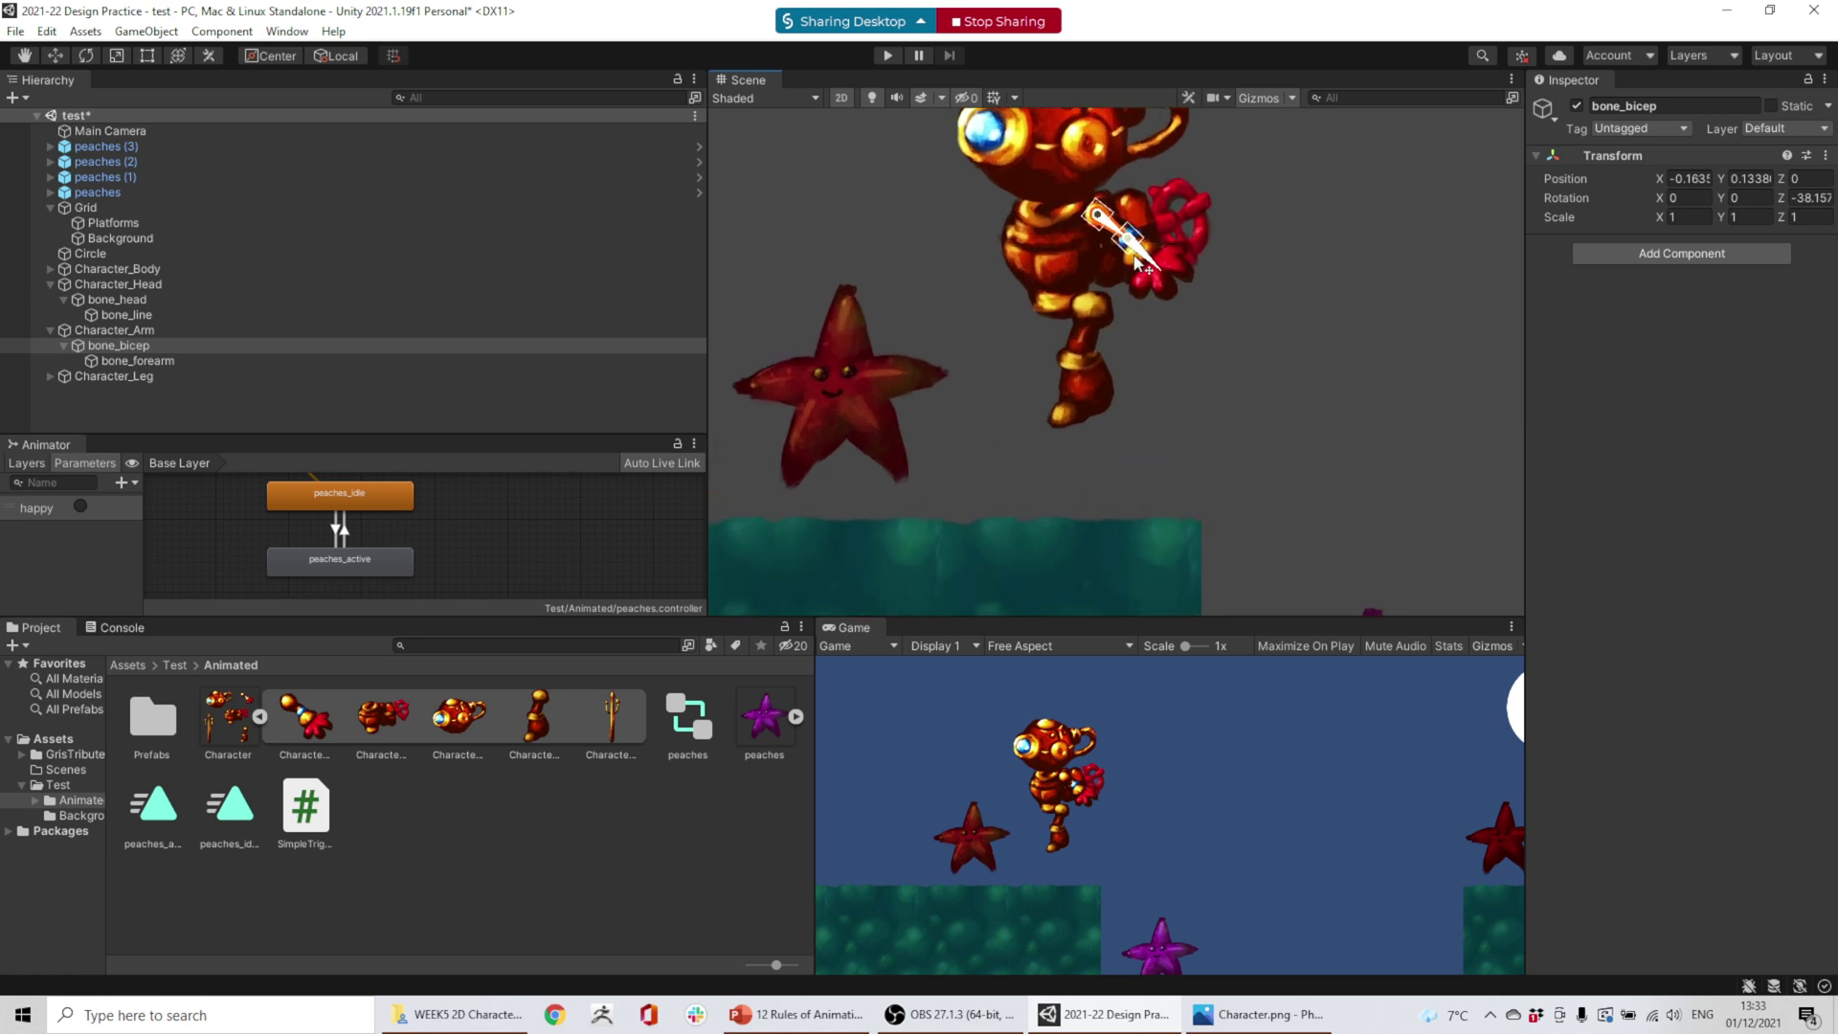
{"action": "left_click_drag", "start_coordinate": [1154, 260], "coordinate": [1110, 228]}
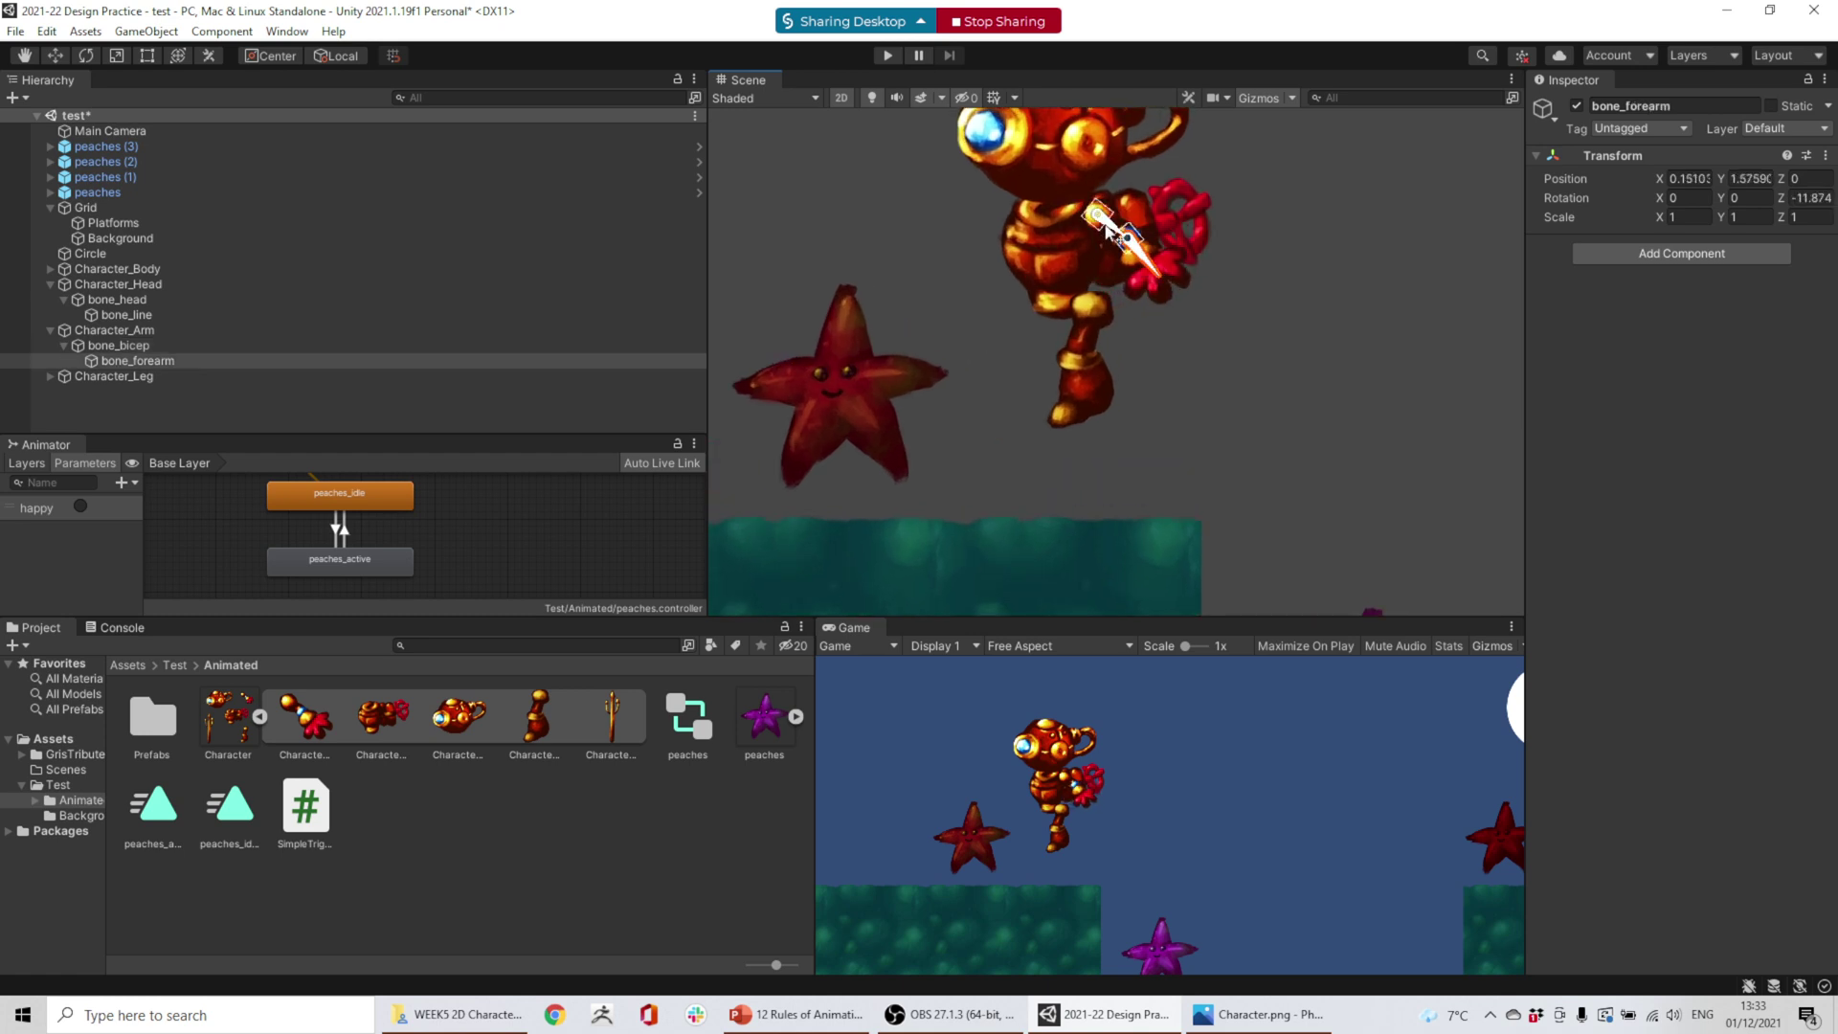
- Rotate the leg's thigh bone slightly and shift the Character_Leg object to about X -0.509
{"action": "left_click", "coordinate": [1092, 337]}
{"action": "left_click_drag", "start_coordinate": [1088, 341], "coordinate": [1094, 342]}
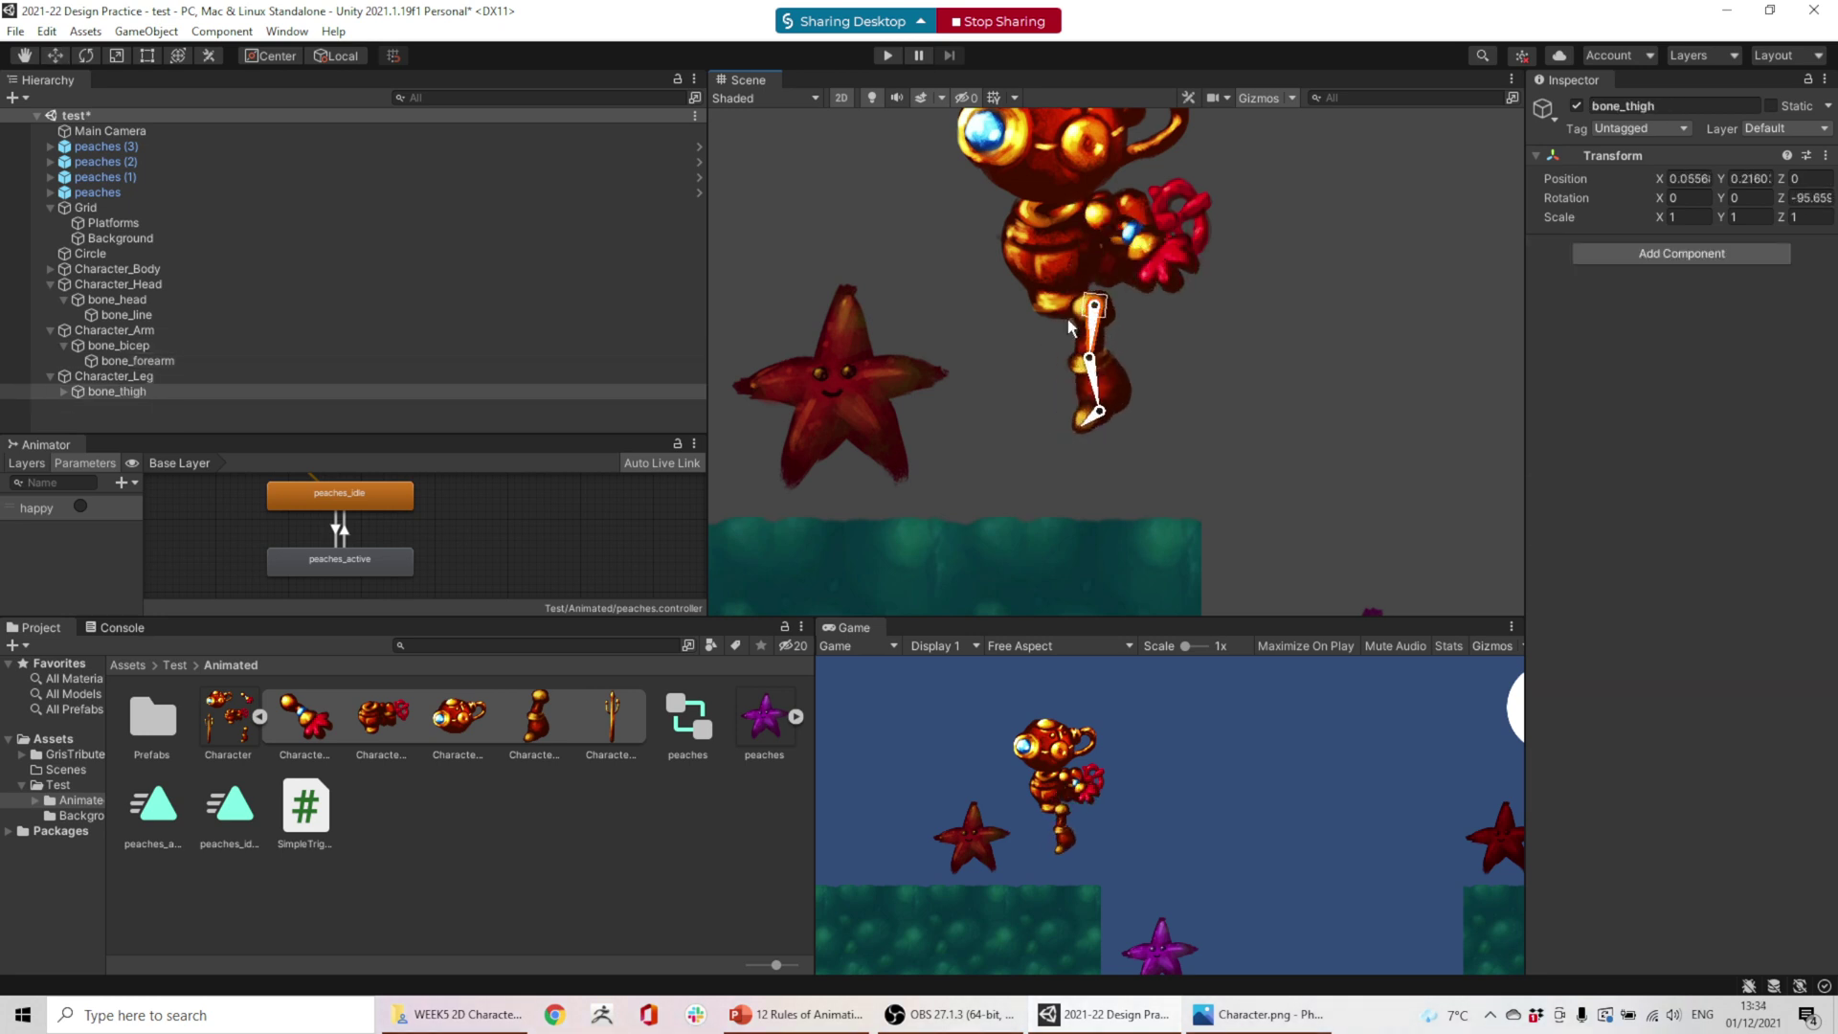
{"action": "left_click", "coordinate": [122, 378]}
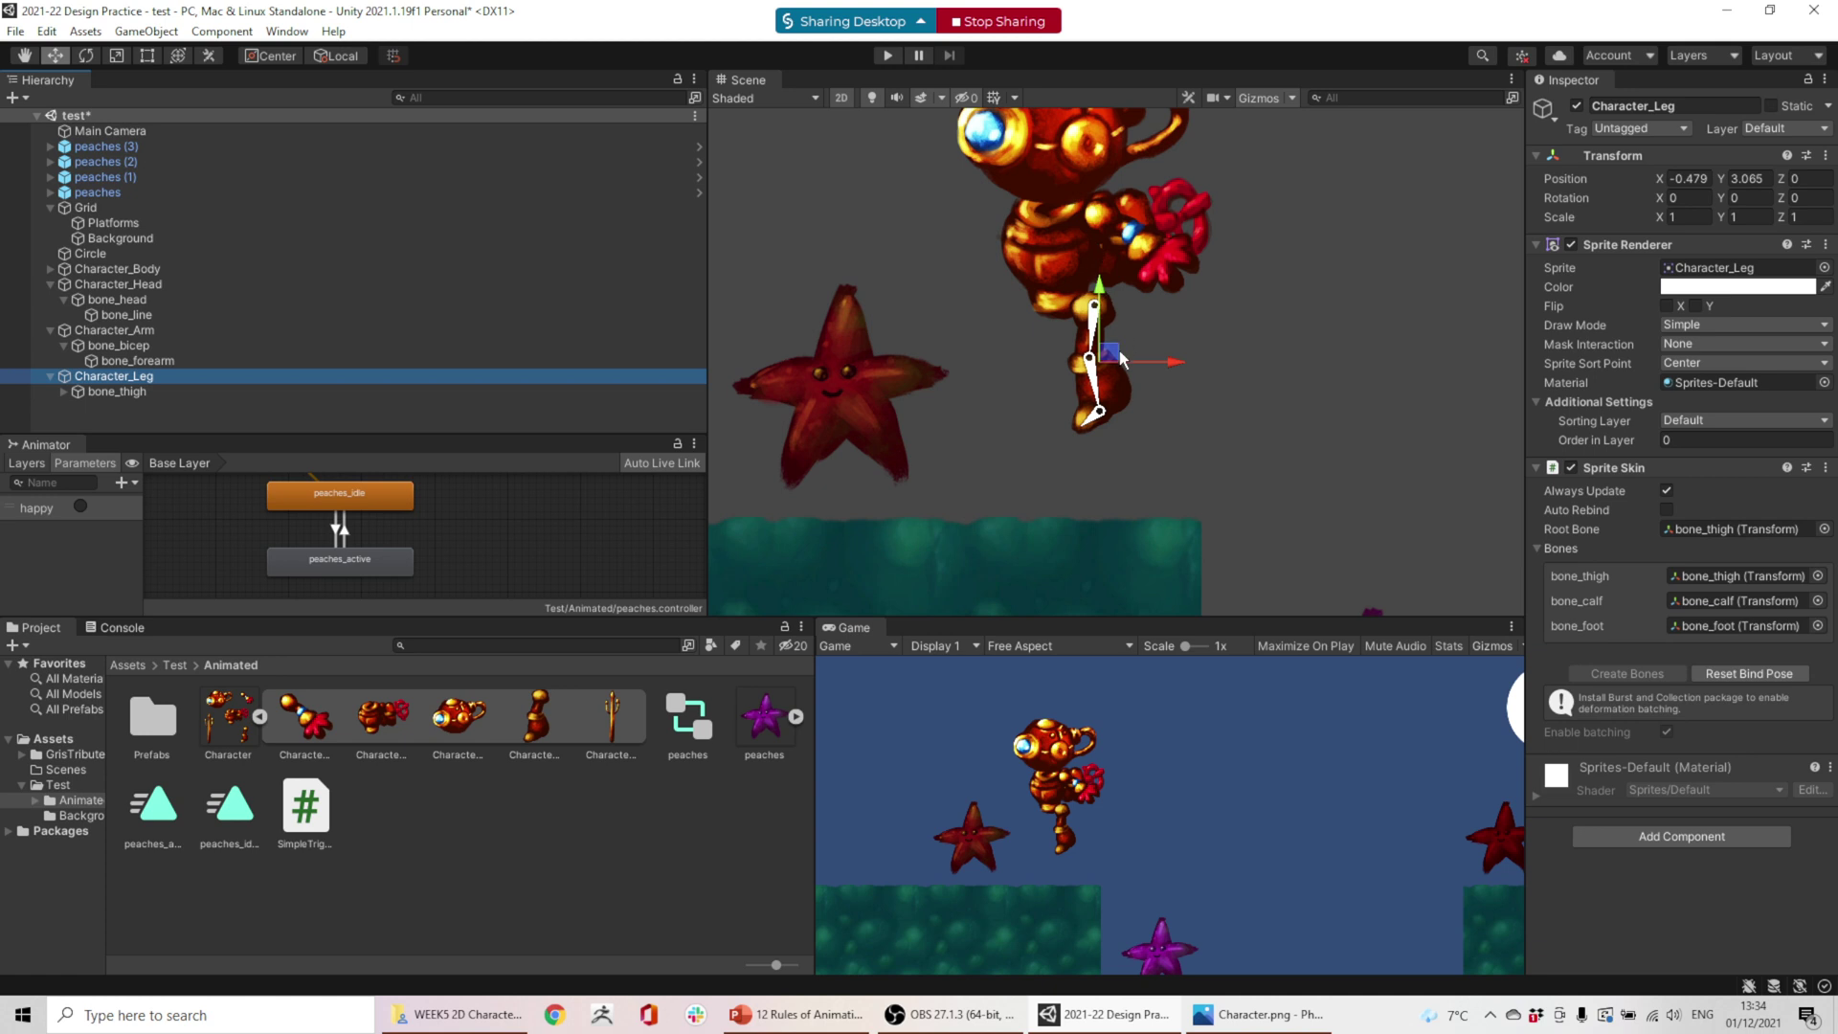
{"action": "left_click_drag", "start_coordinate": [1119, 351], "coordinate": [1110, 351]}
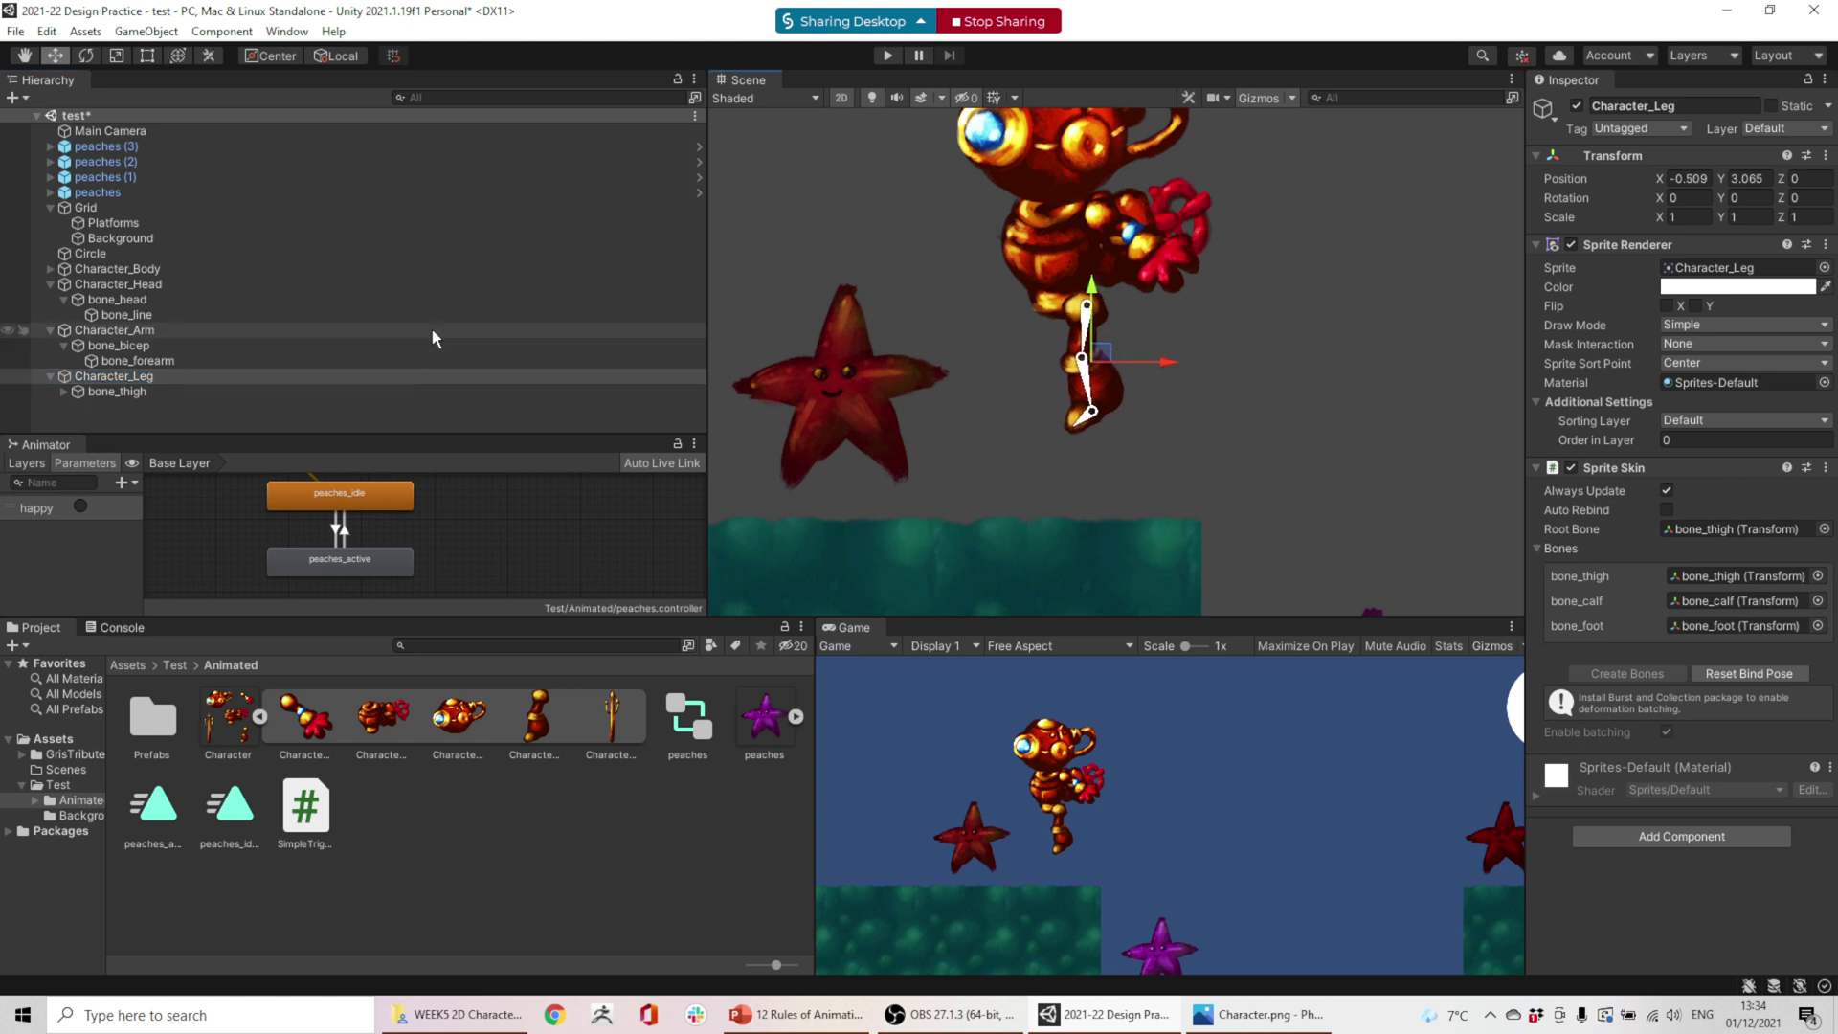
- Duplicate Character_Leg and place the copy beside the original under the body at about X -0.725, Y 3.073
{"action": "left_click", "coordinate": [191, 361]}
{"action": "left_click", "coordinate": [89, 377]}
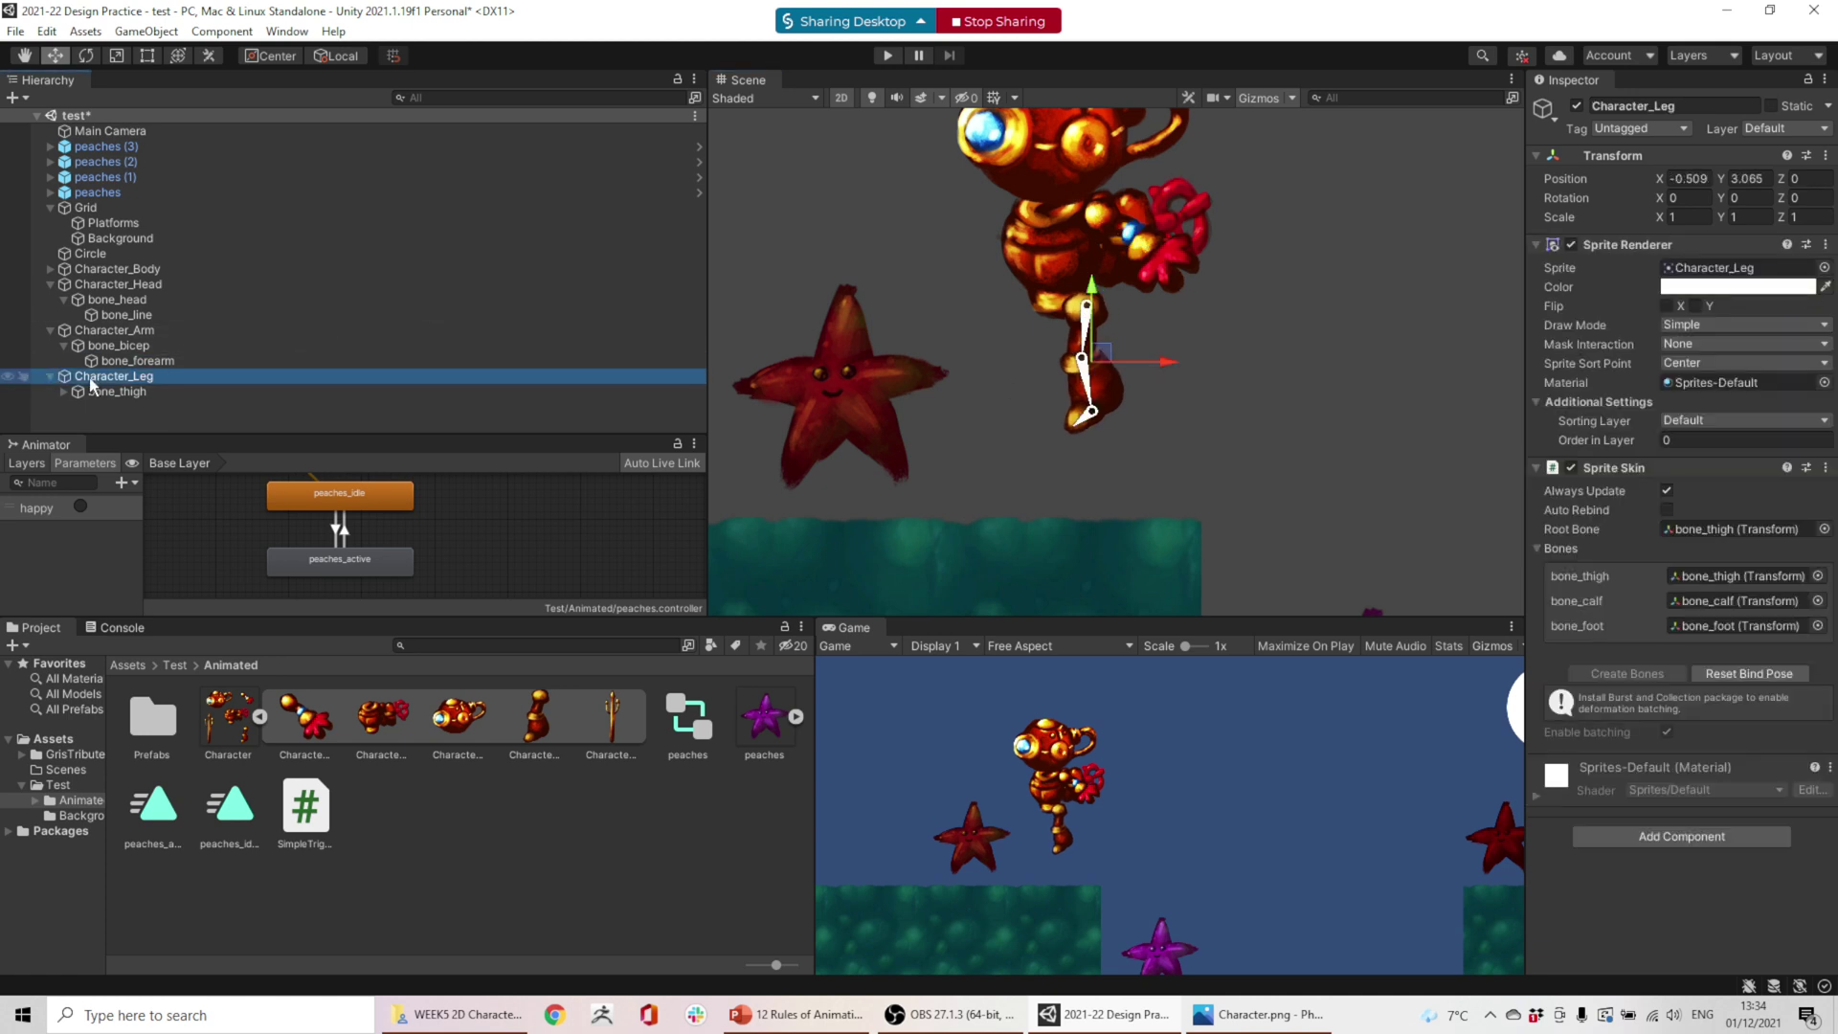
{"action": "key", "text": "ctrl+d"}
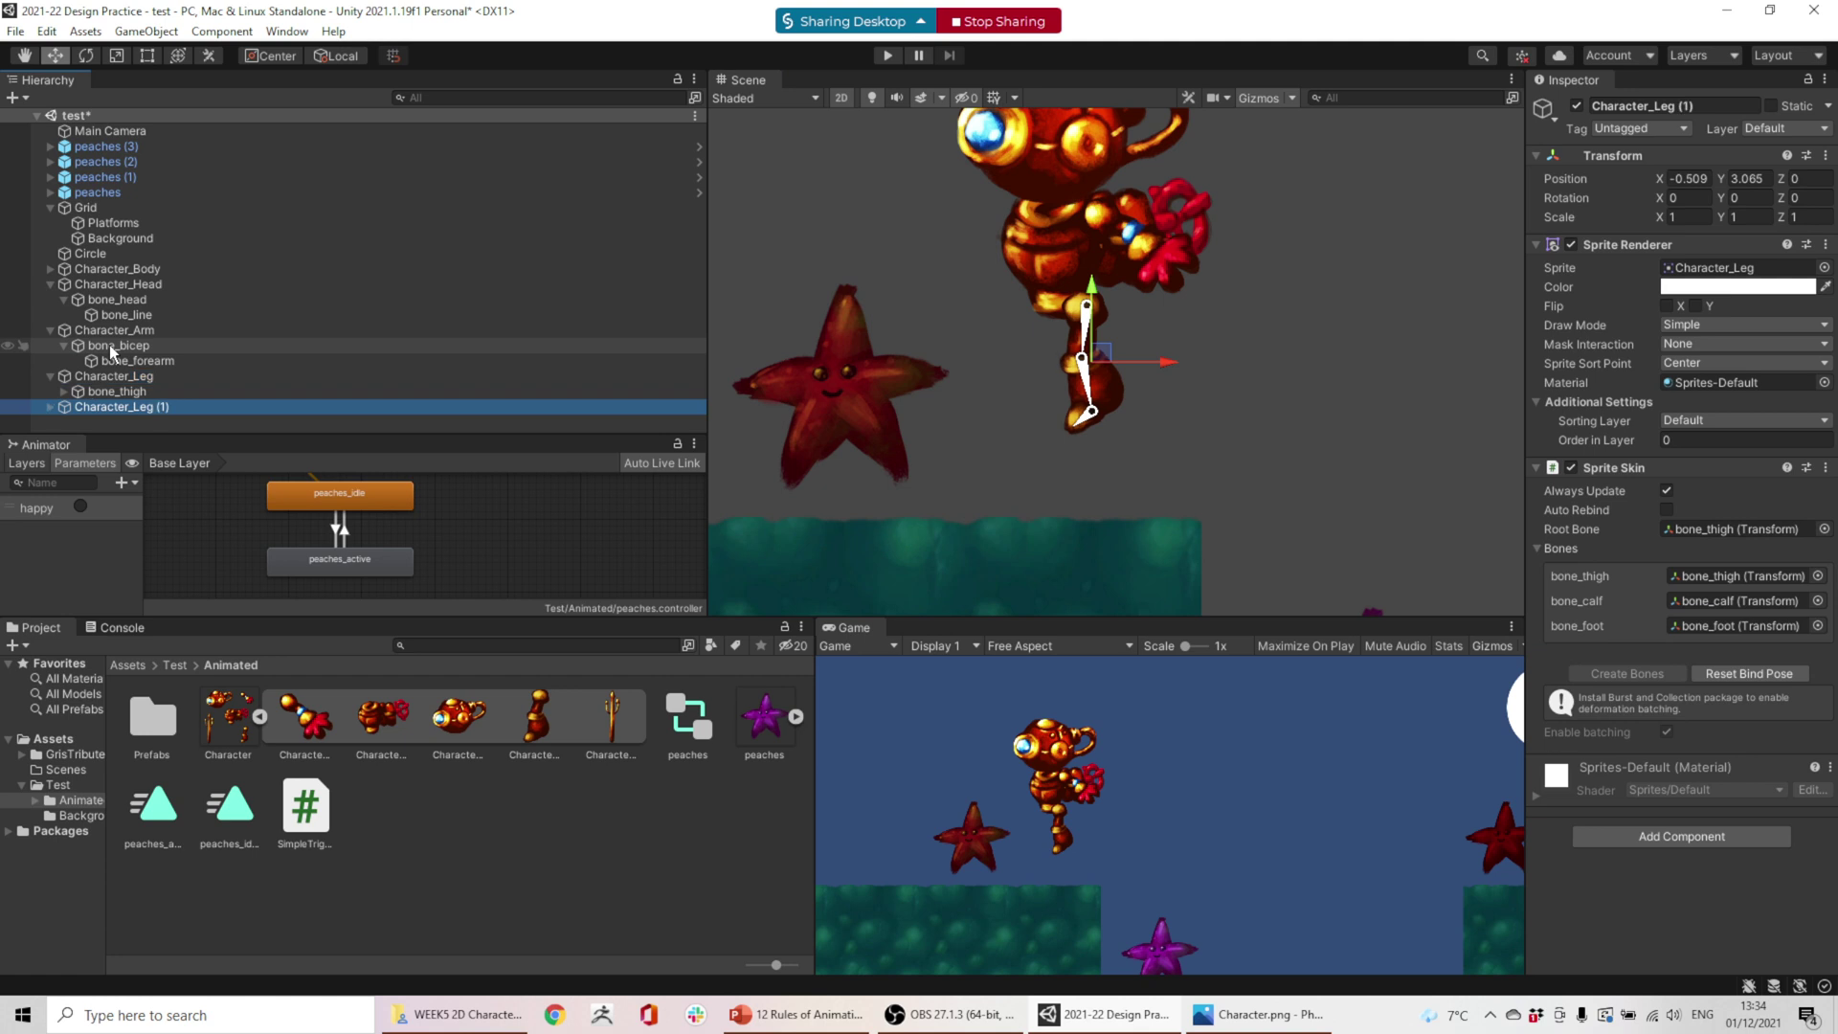
{"action": "left_click", "coordinate": [51, 407]}
{"action": "left_click_drag", "start_coordinate": [1110, 343], "coordinate": [1054, 316]}
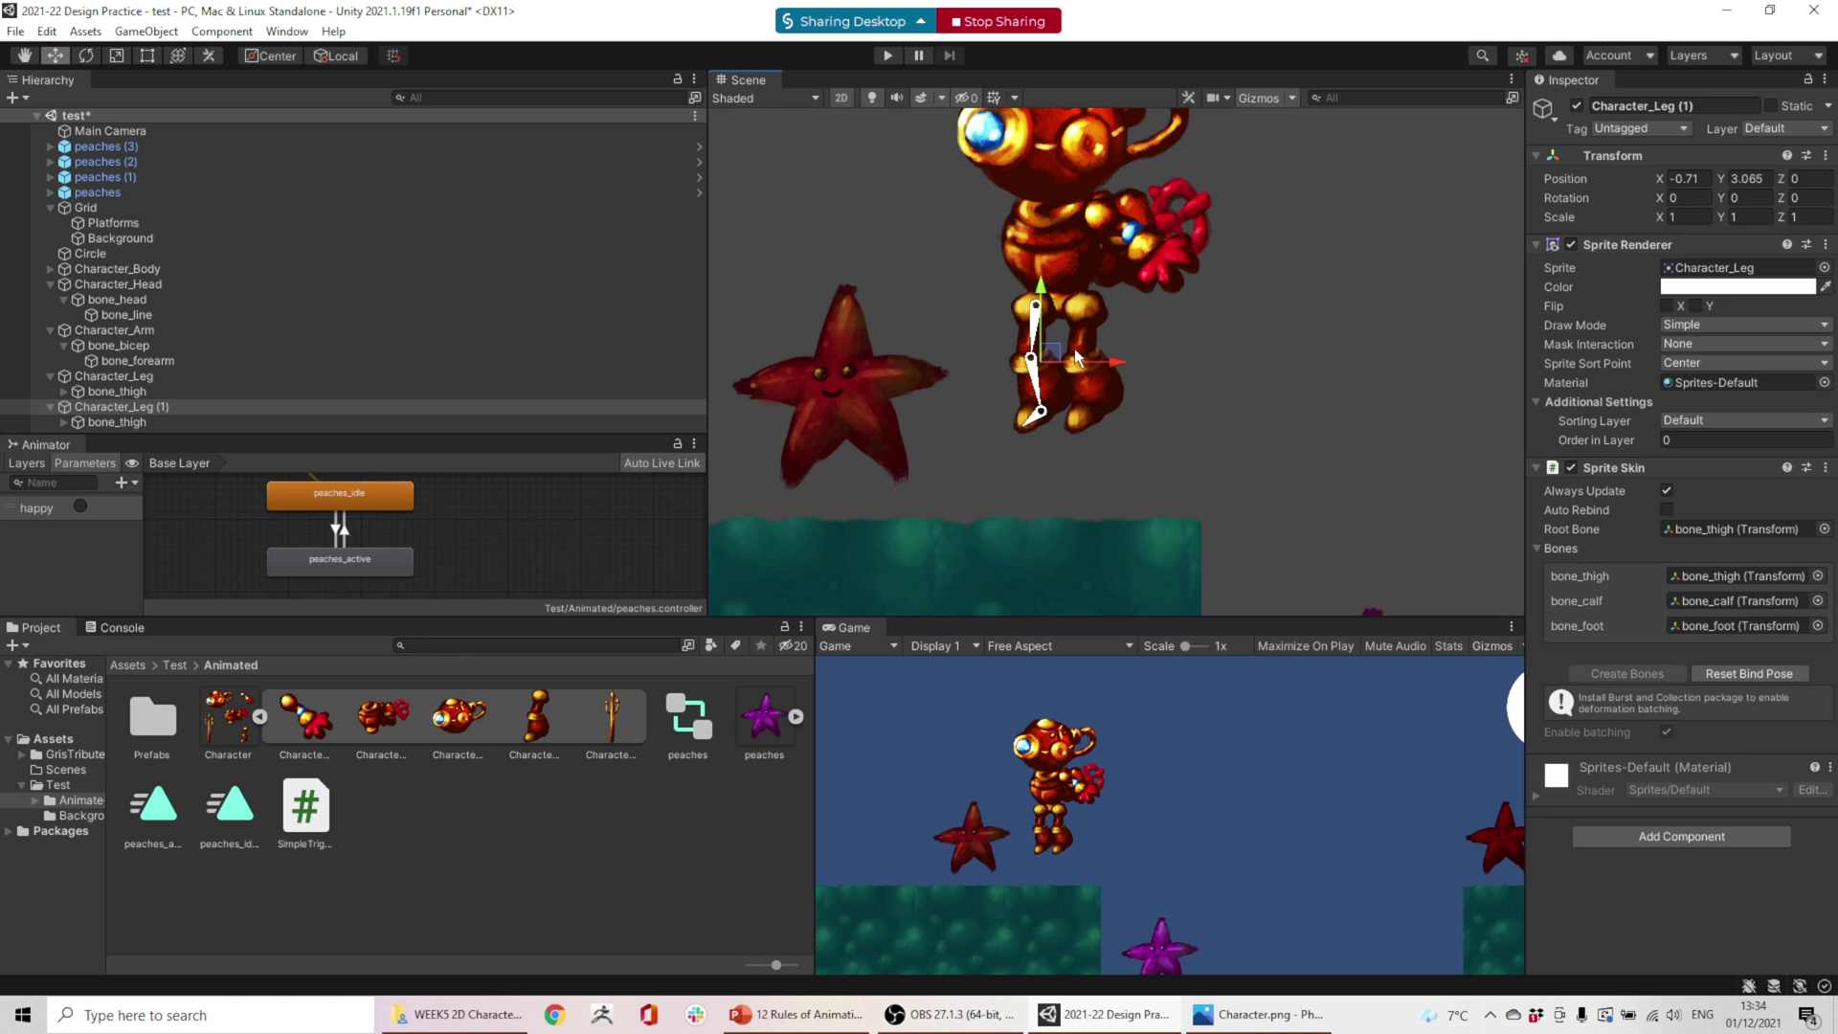
{"action": "left_click_drag", "start_coordinate": [1059, 357], "coordinate": [1048, 354]}
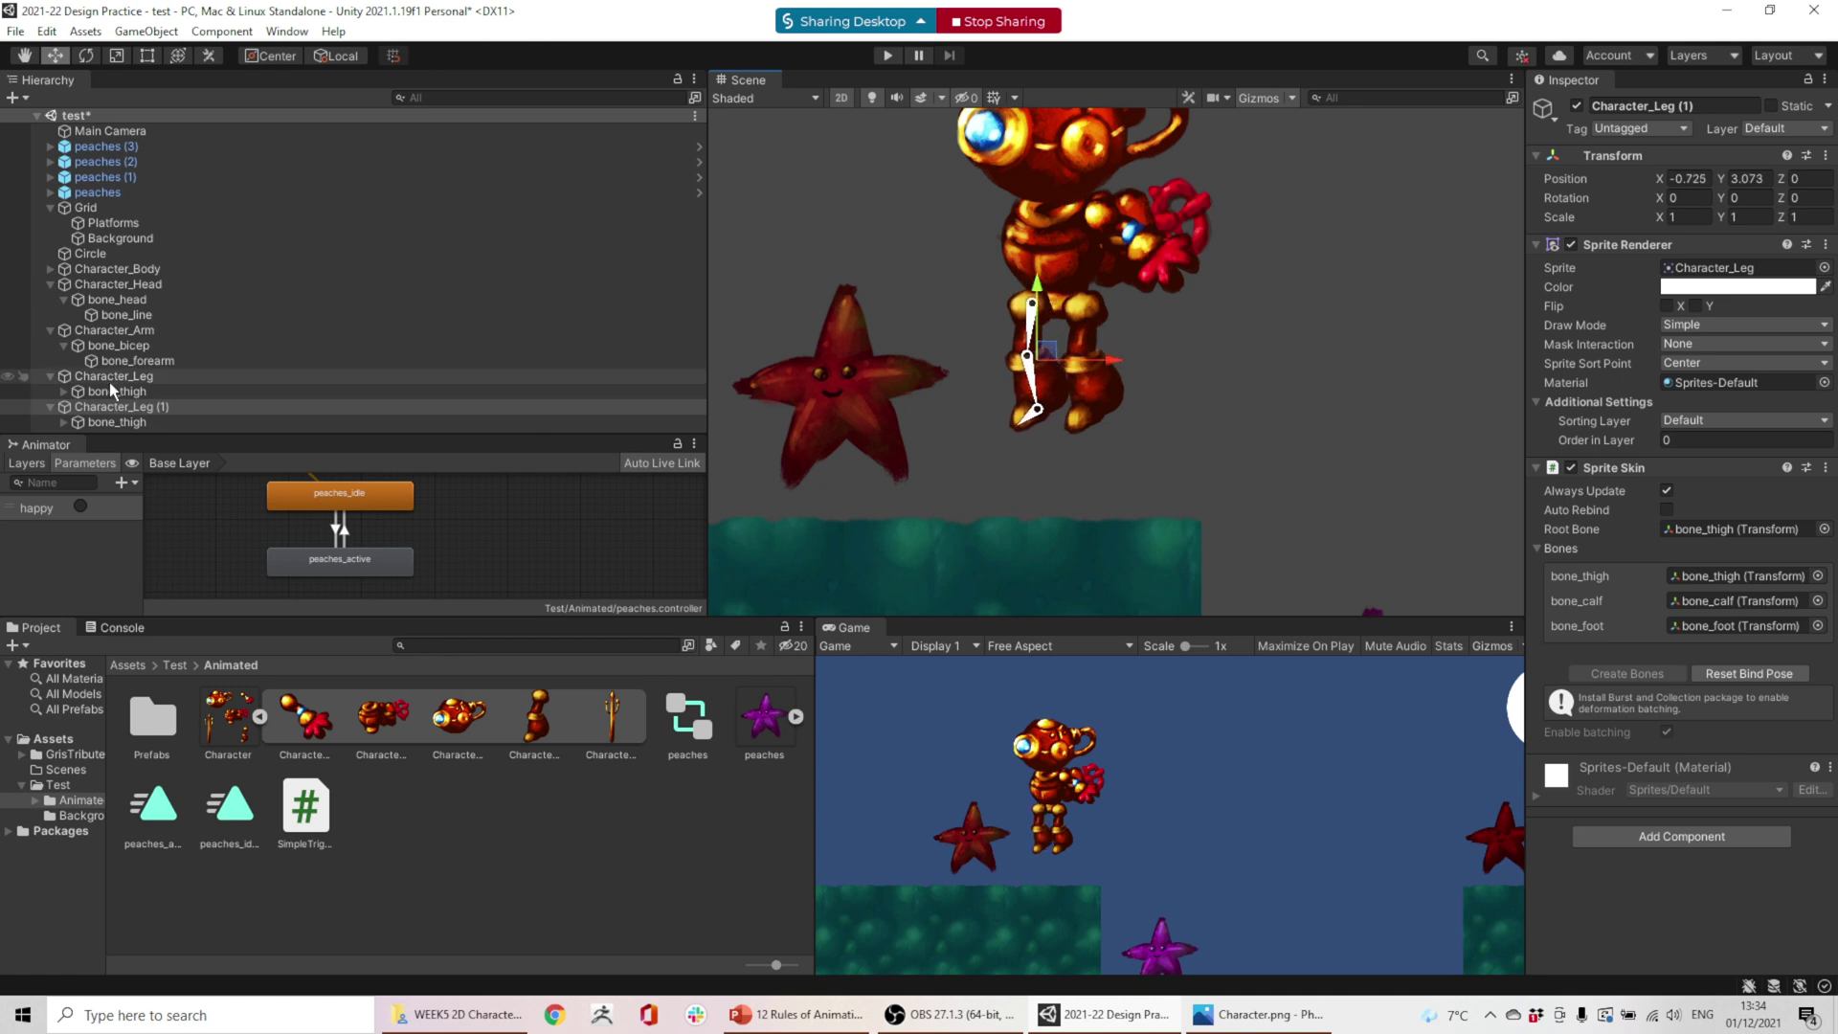
- Rename the copied leg's thigh and calf bones as bone_thighR and bone_calfR
{"action": "left_click", "coordinate": [64, 422]}
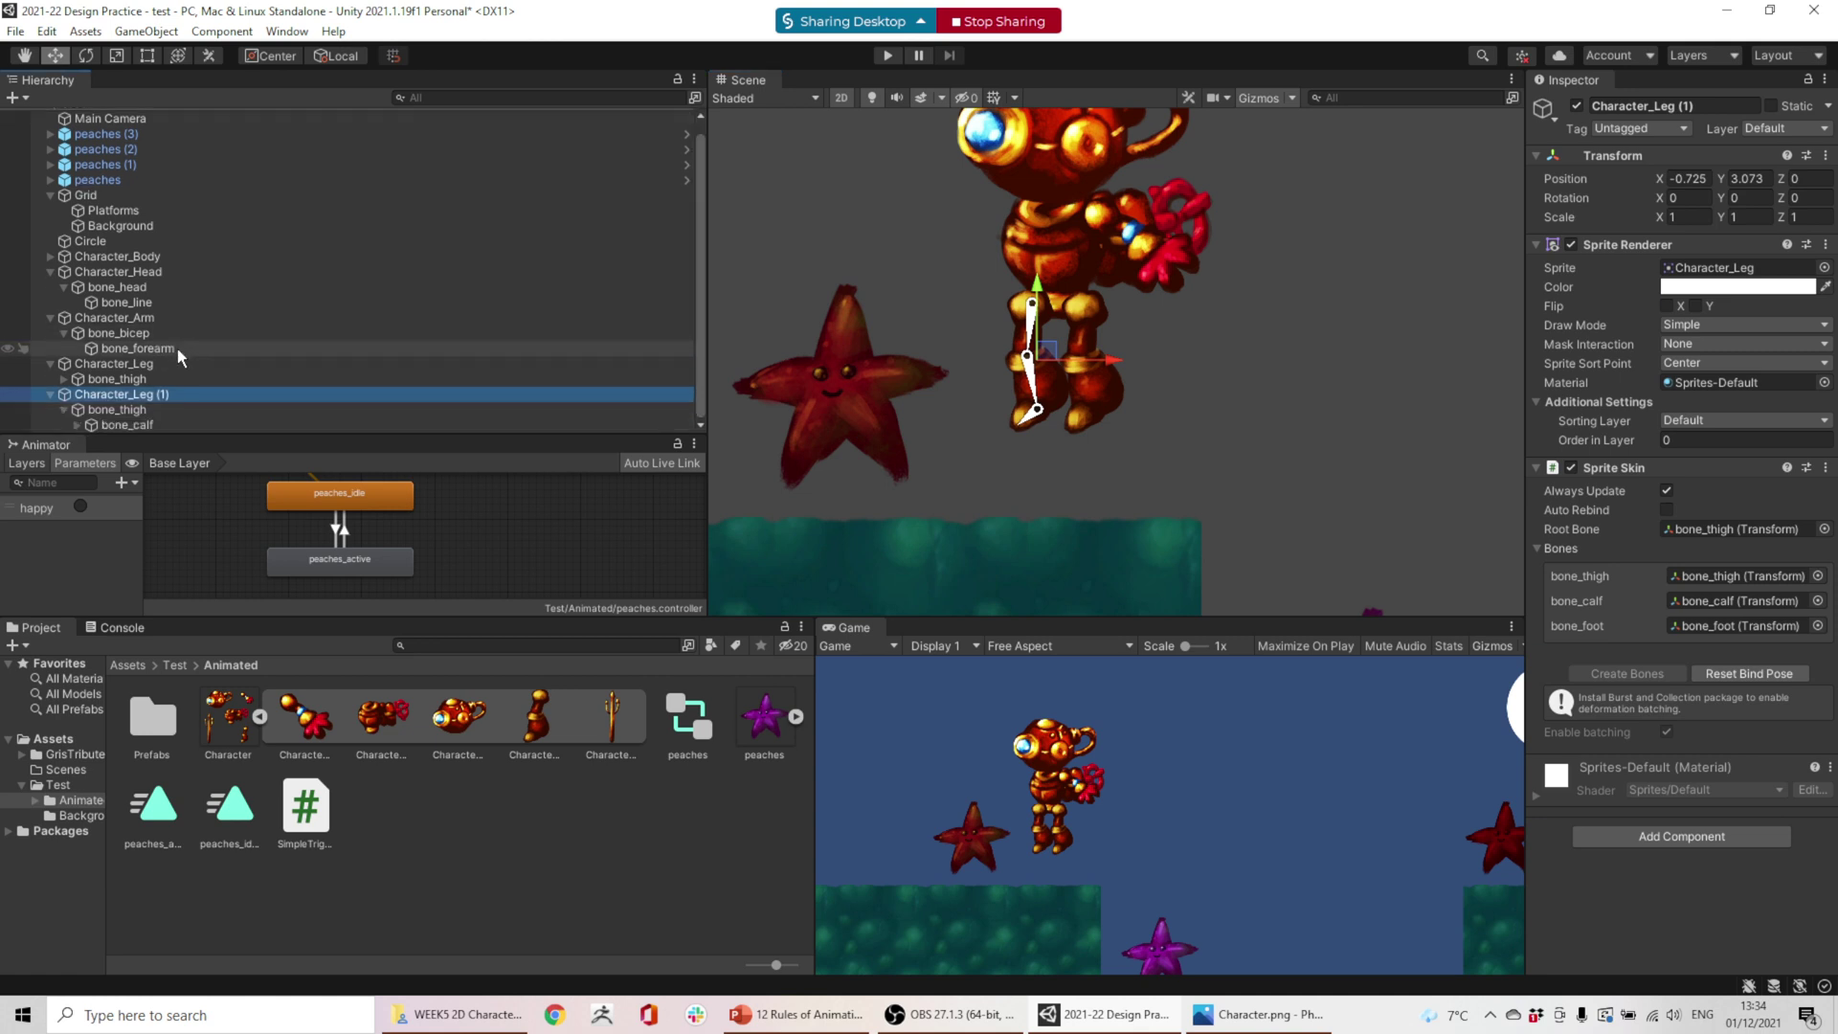
{"action": "left_click", "coordinate": [115, 410]}
{"action": "left_click", "coordinate": [1682, 105]}
{"action": "left_click", "coordinate": [1685, 105]}
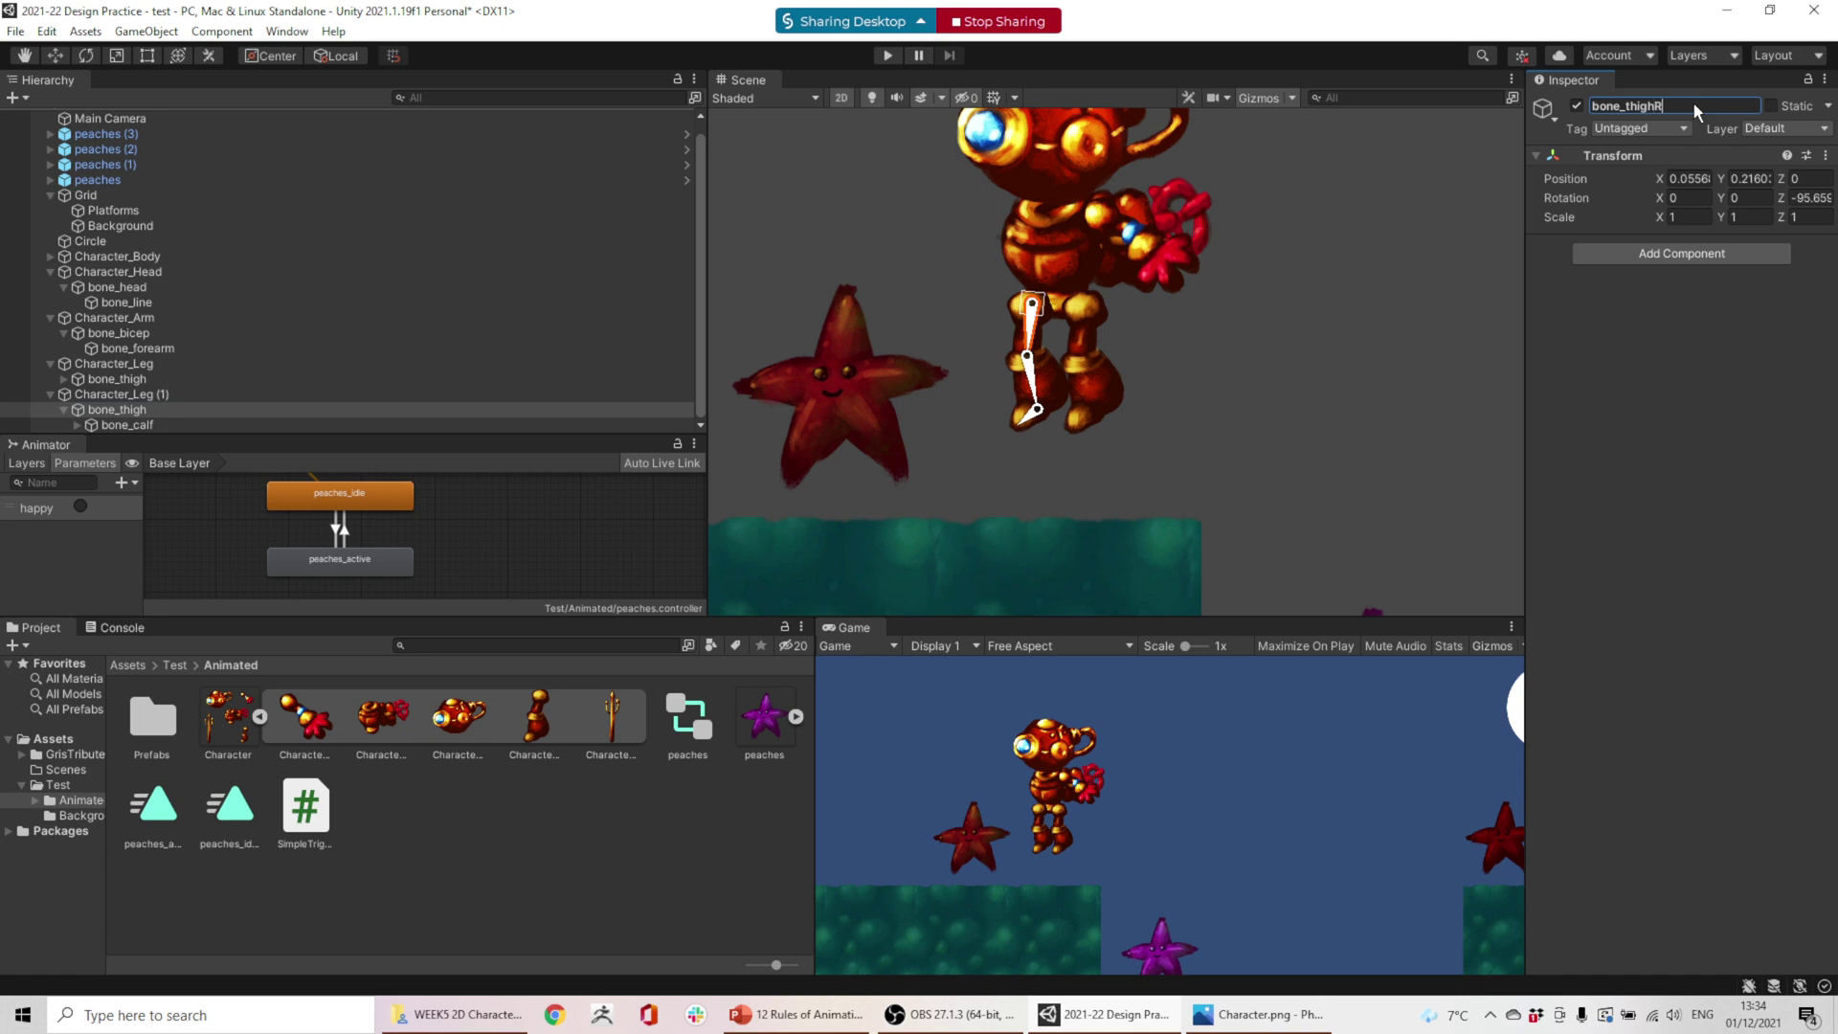
{"action": "left_click", "coordinate": [126, 424]}
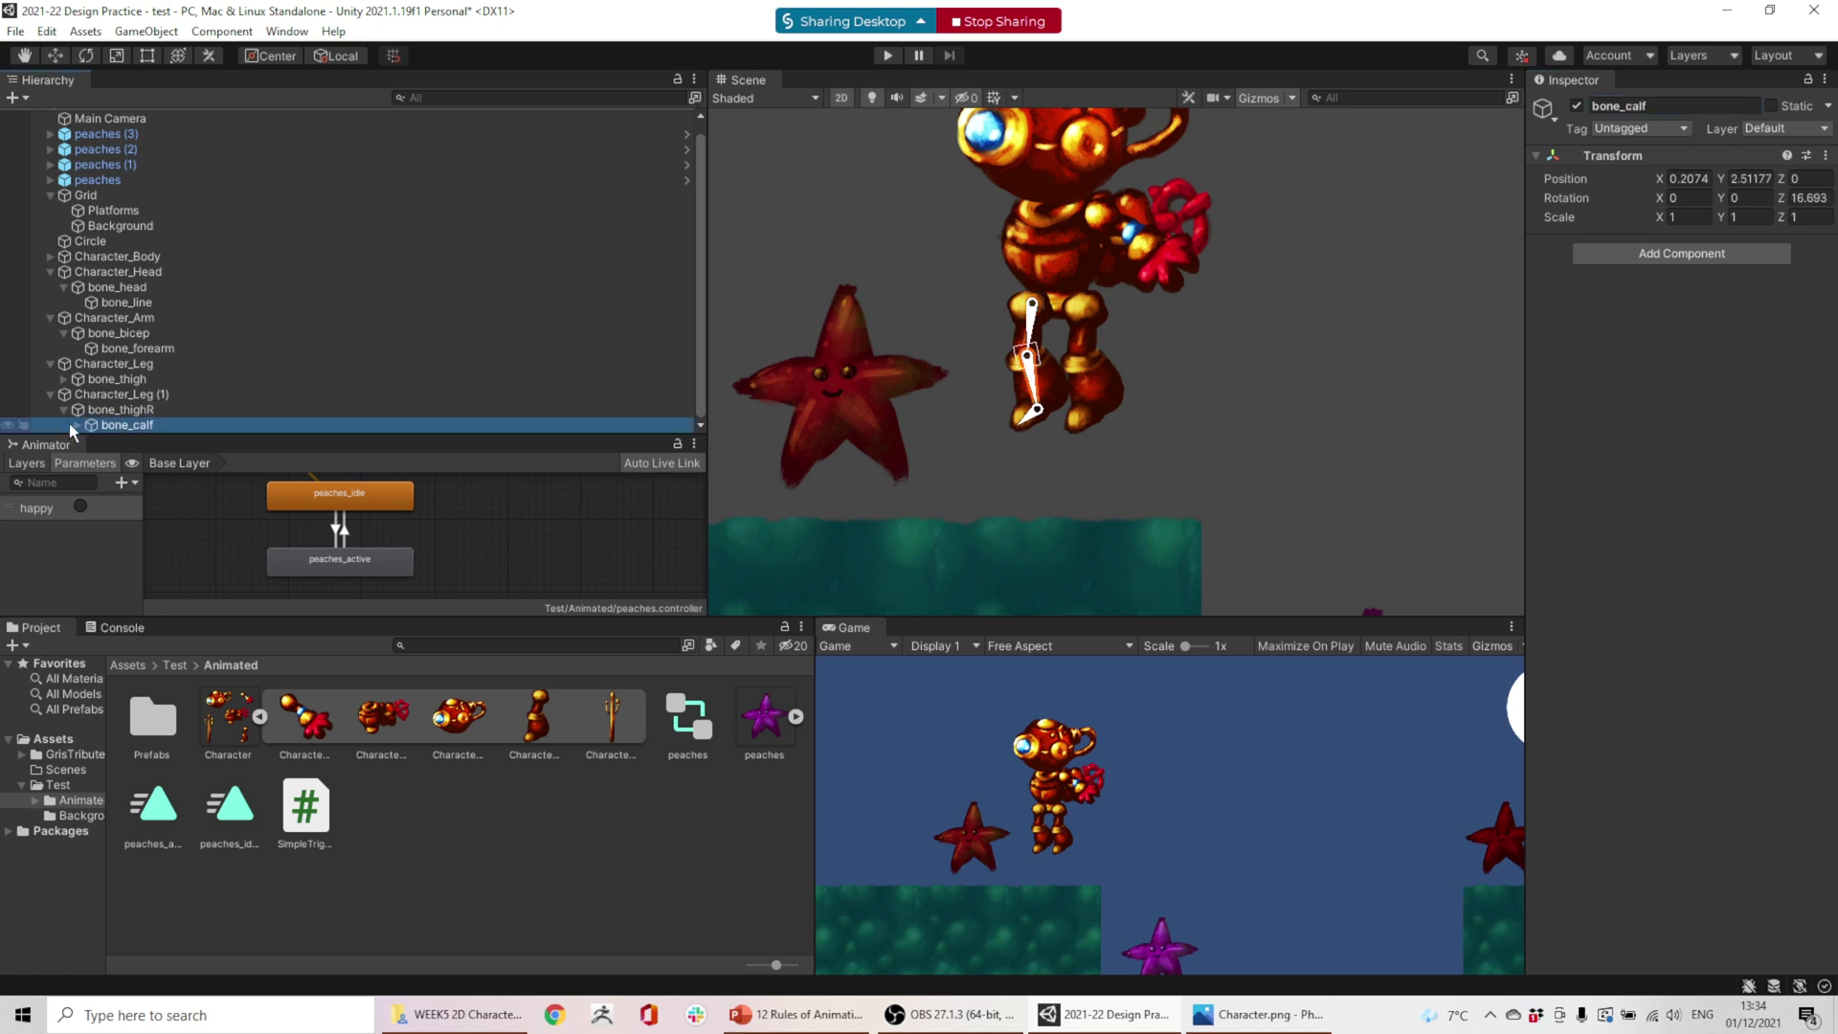
{"action": "left_click", "coordinate": [1695, 105]}
{"action": "left_click", "coordinate": [1695, 106]}
{"action": "type", "text": "R"}
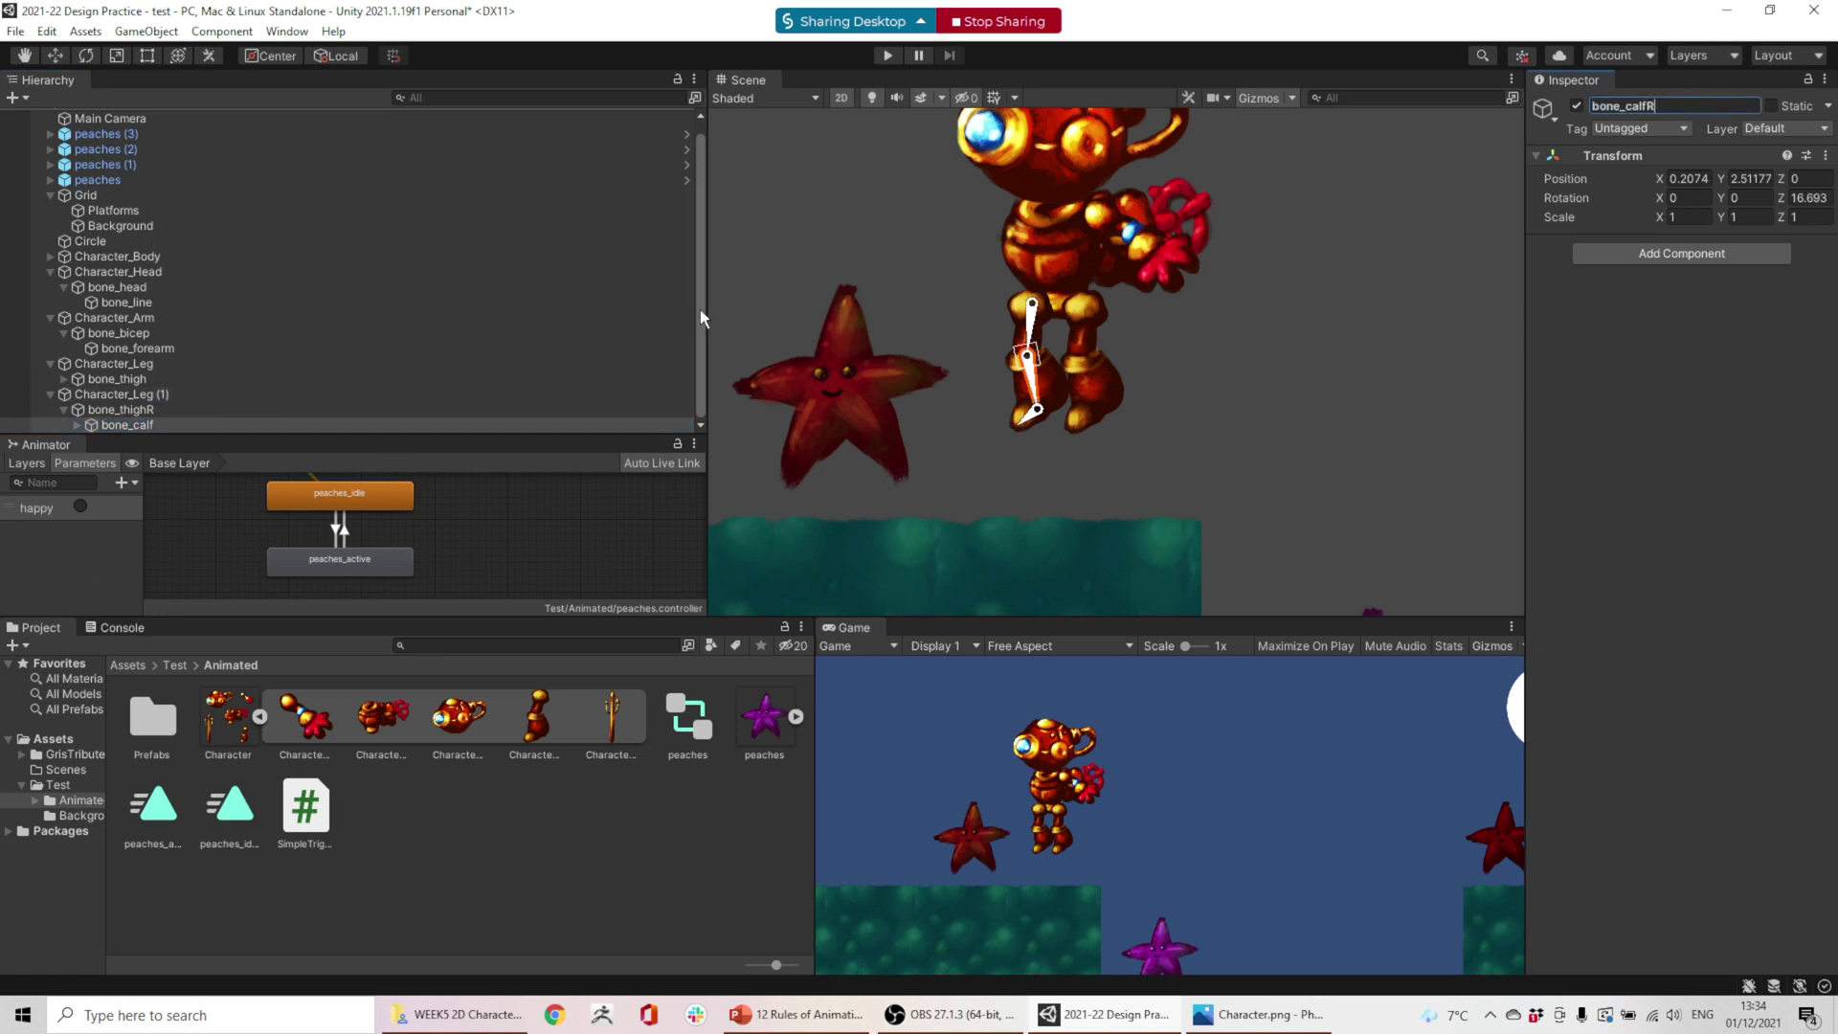
- Rename the copied leg's foot bone as bone_footR
{"action": "left_click_drag", "start_coordinate": [704, 283], "coordinate": [713, 326]}
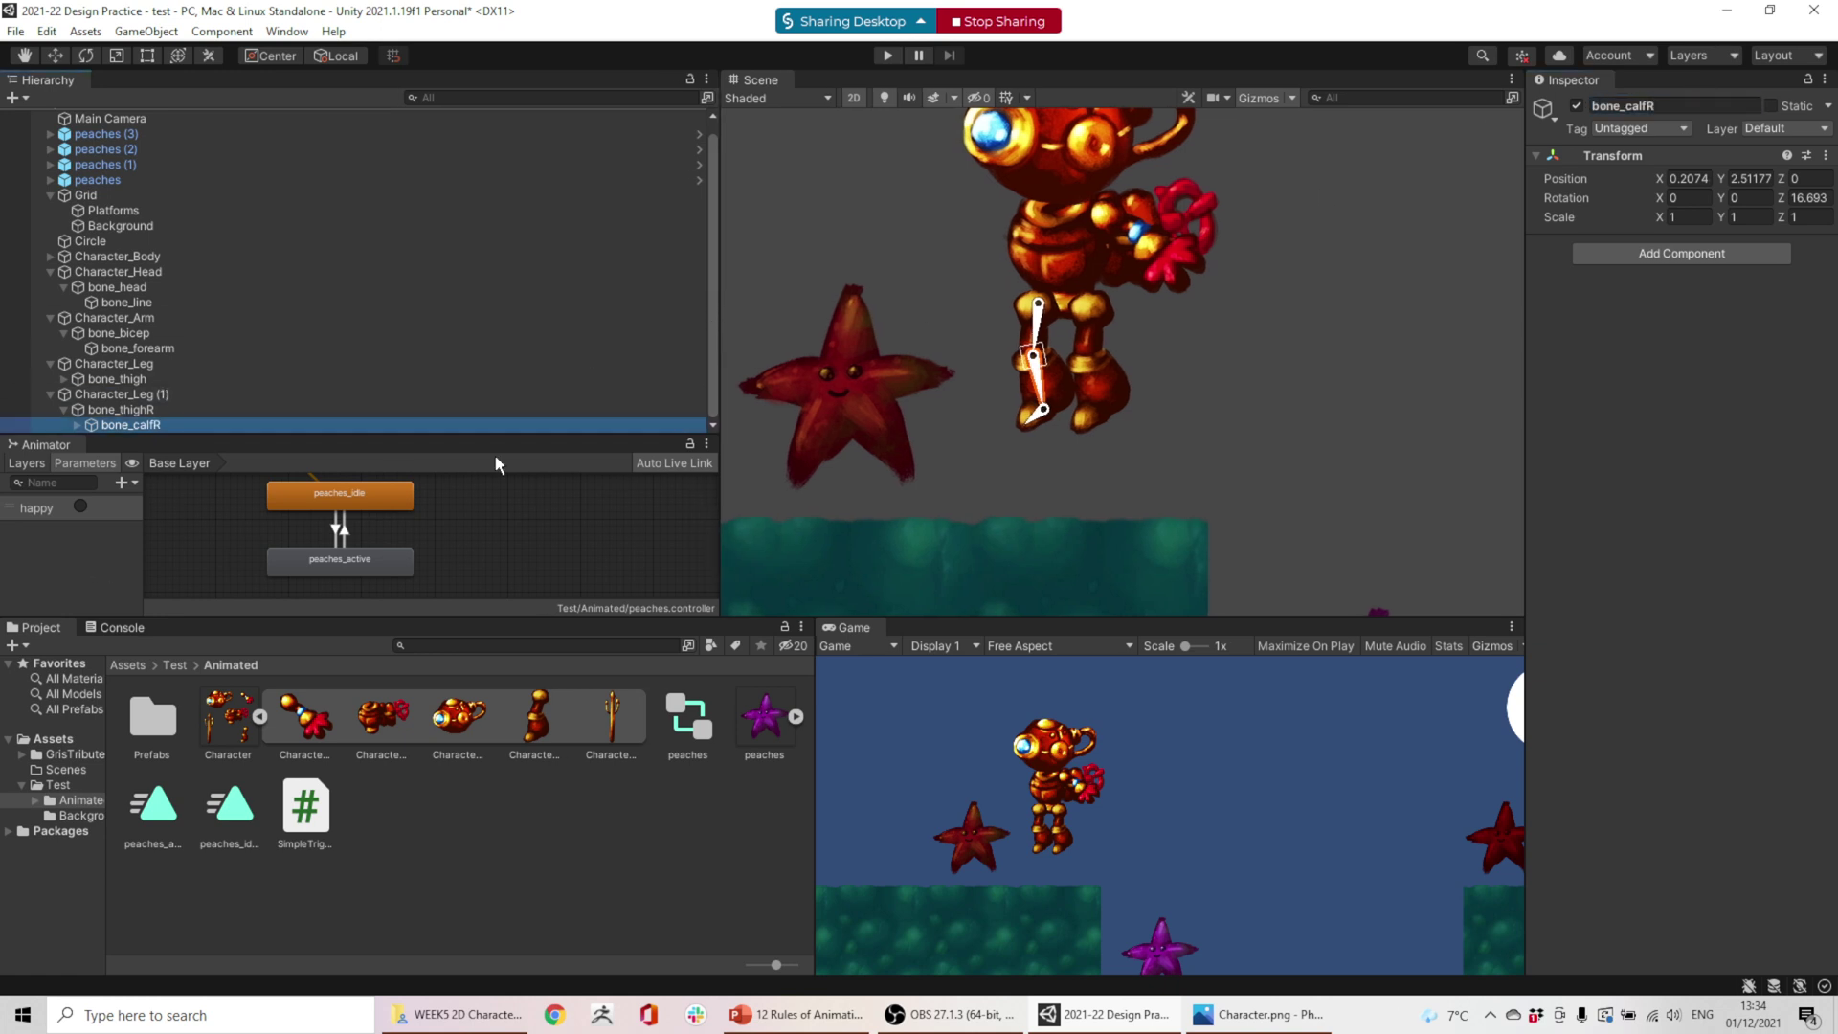
{"action": "scroll", "coordinate": [81, 427], "scroll_direction": "down", "scroll_amount": 1}
{"action": "left_click", "coordinate": [134, 425]}
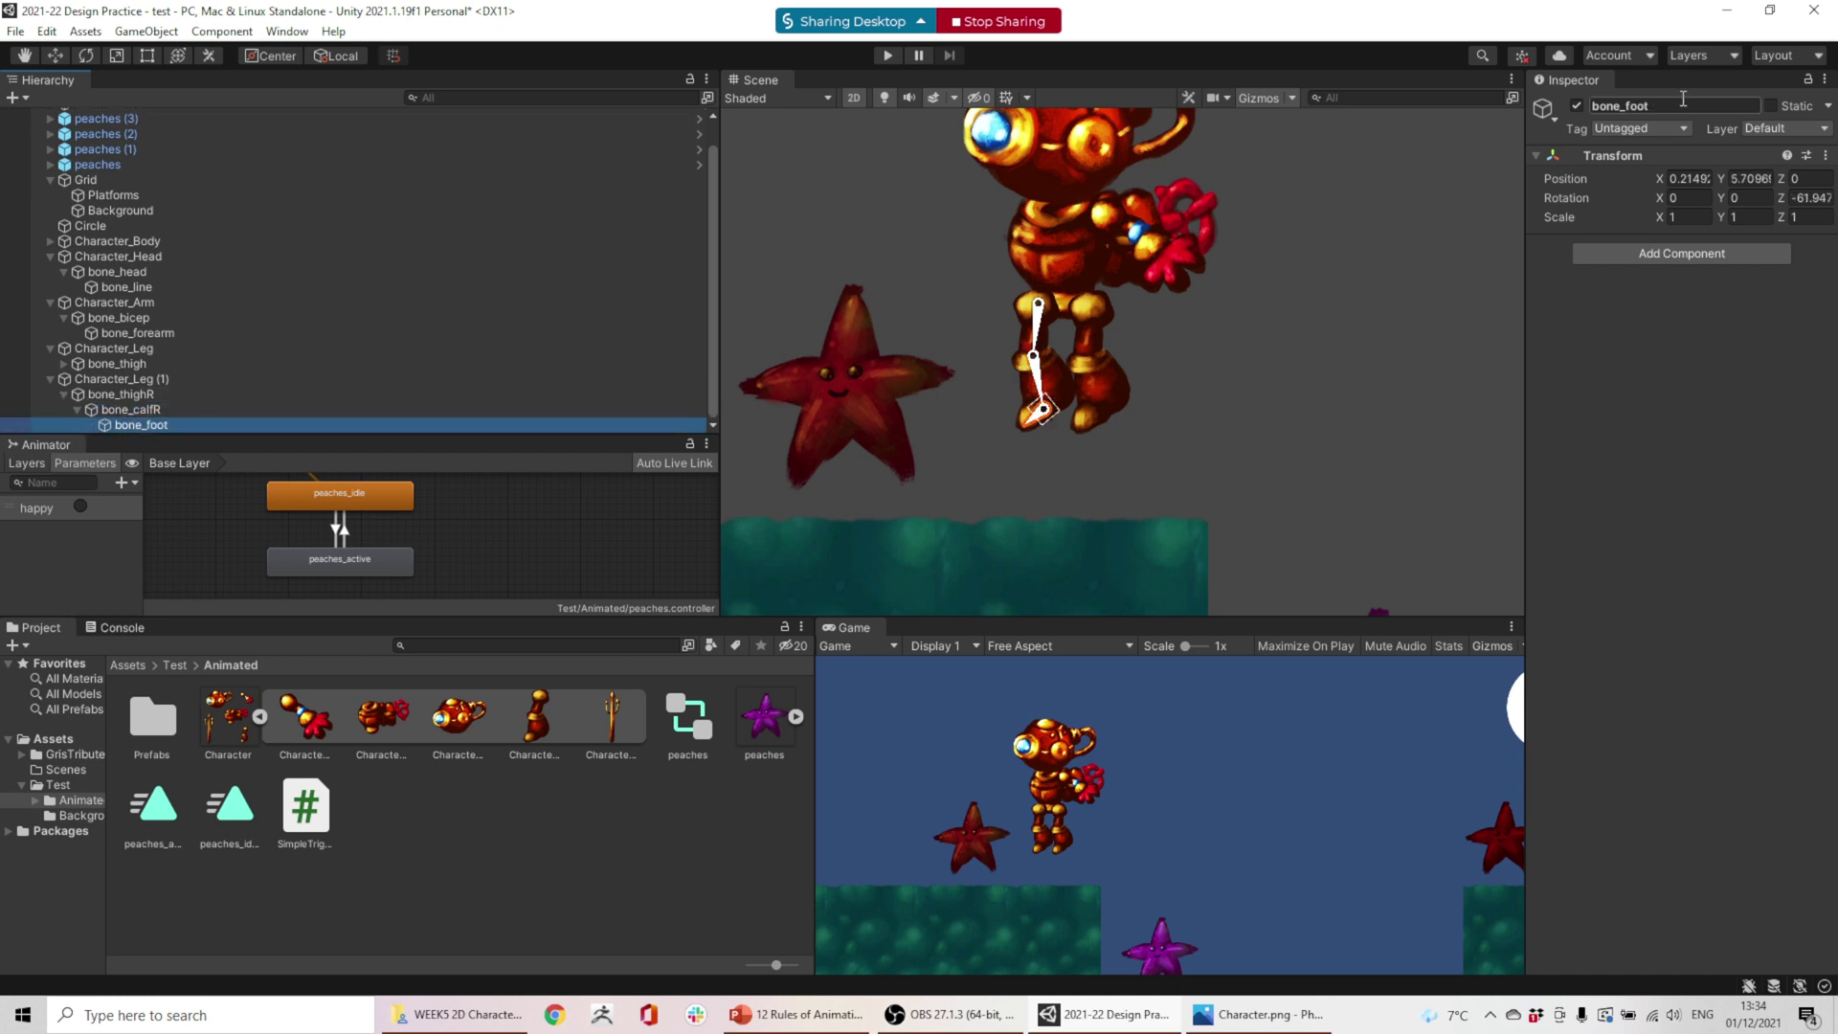
{"action": "left_click", "coordinate": [1692, 106]}
{"action": "left_click", "coordinate": [1692, 106]}
{"action": "type", "text": "R"}
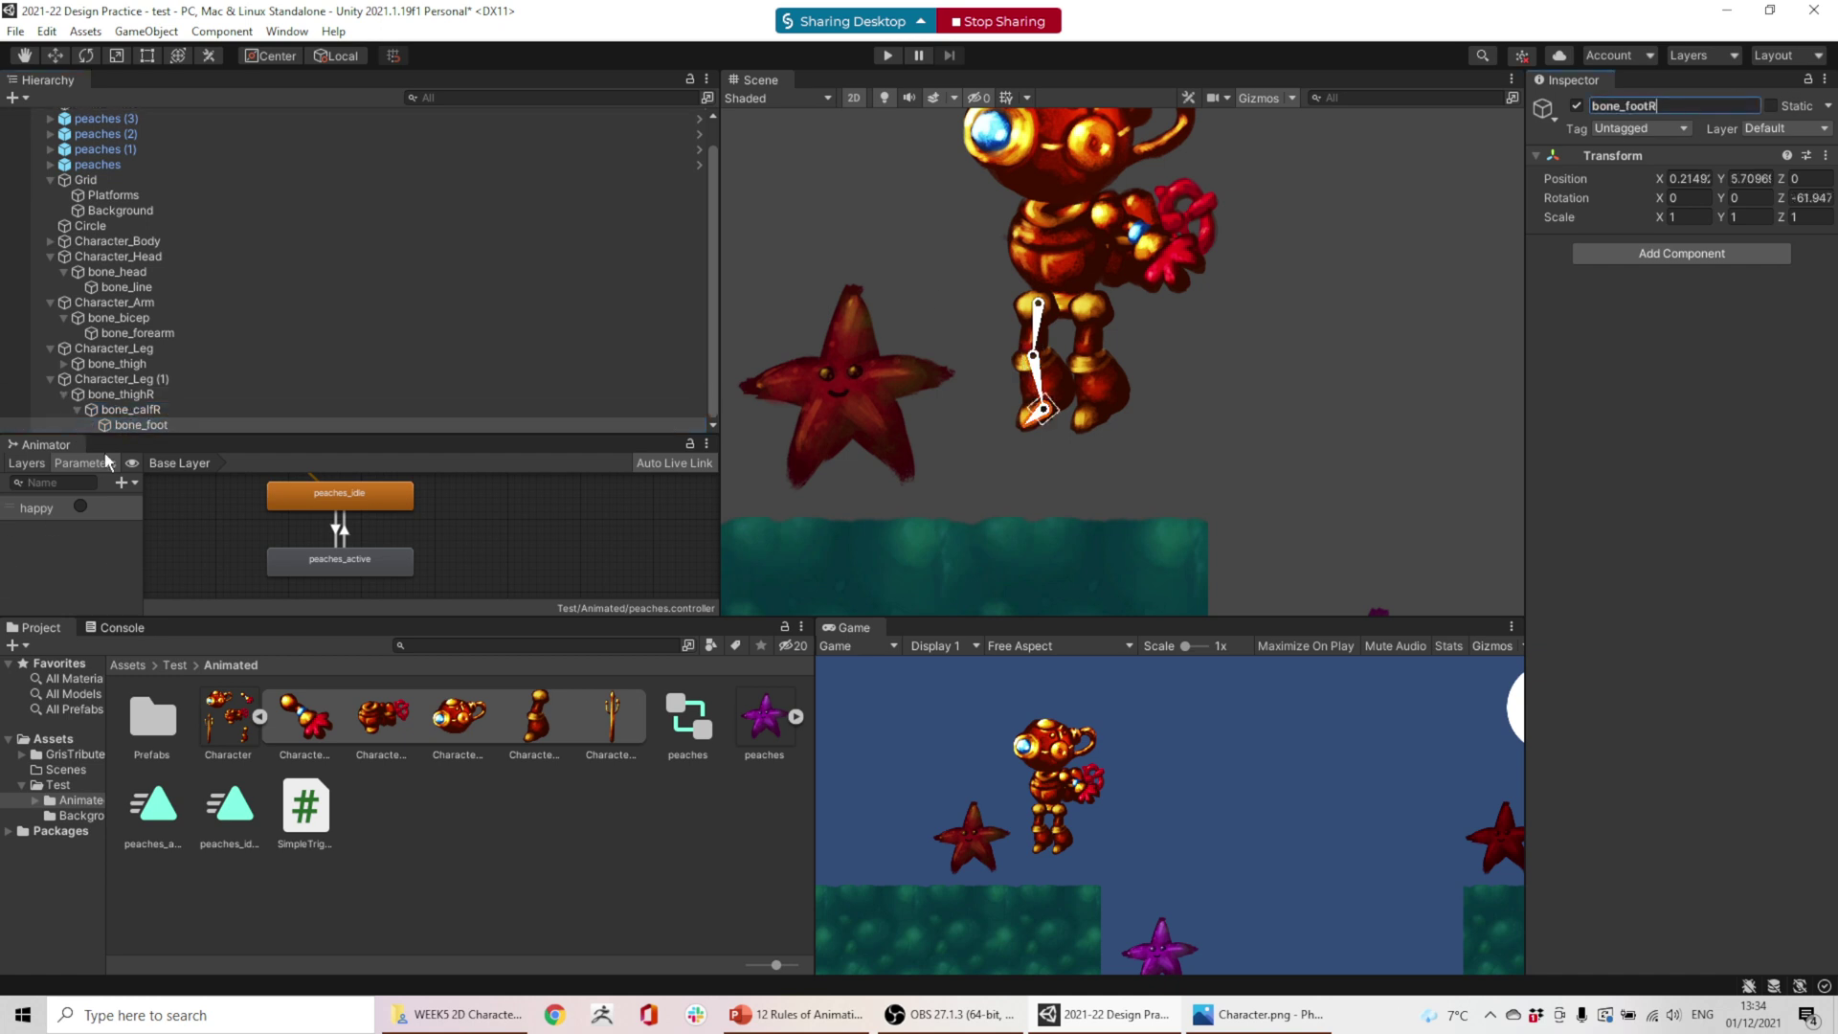
- Rename the duplicated leg object as Character_LegR
{"action": "left_click", "coordinate": [158, 378]}
{"action": "left_click", "coordinate": [1723, 106]}
{"action": "key", "text": "BackSpace"}
{"action": "key", "text": "BackSpace"}
{"action": "key", "text": "BackSpace"}
{"action": "key", "text": "BackSpace"}
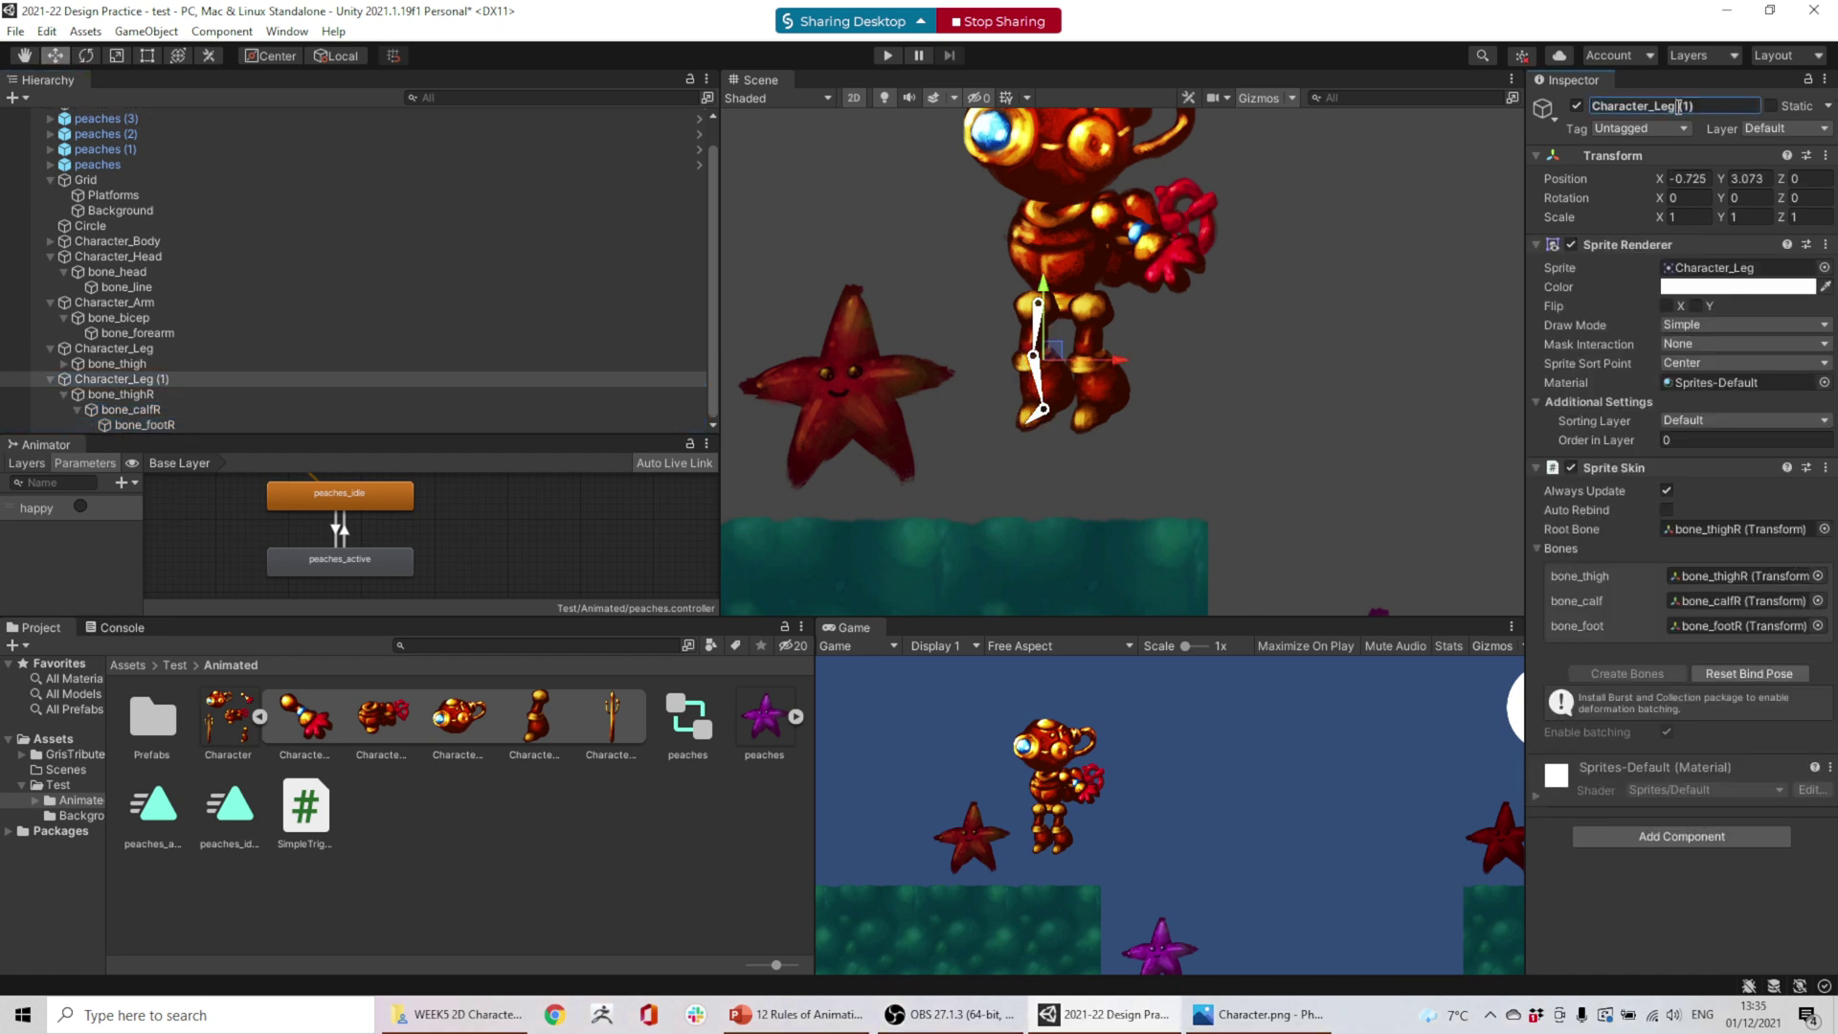
{"action": "type", "text": "R"}
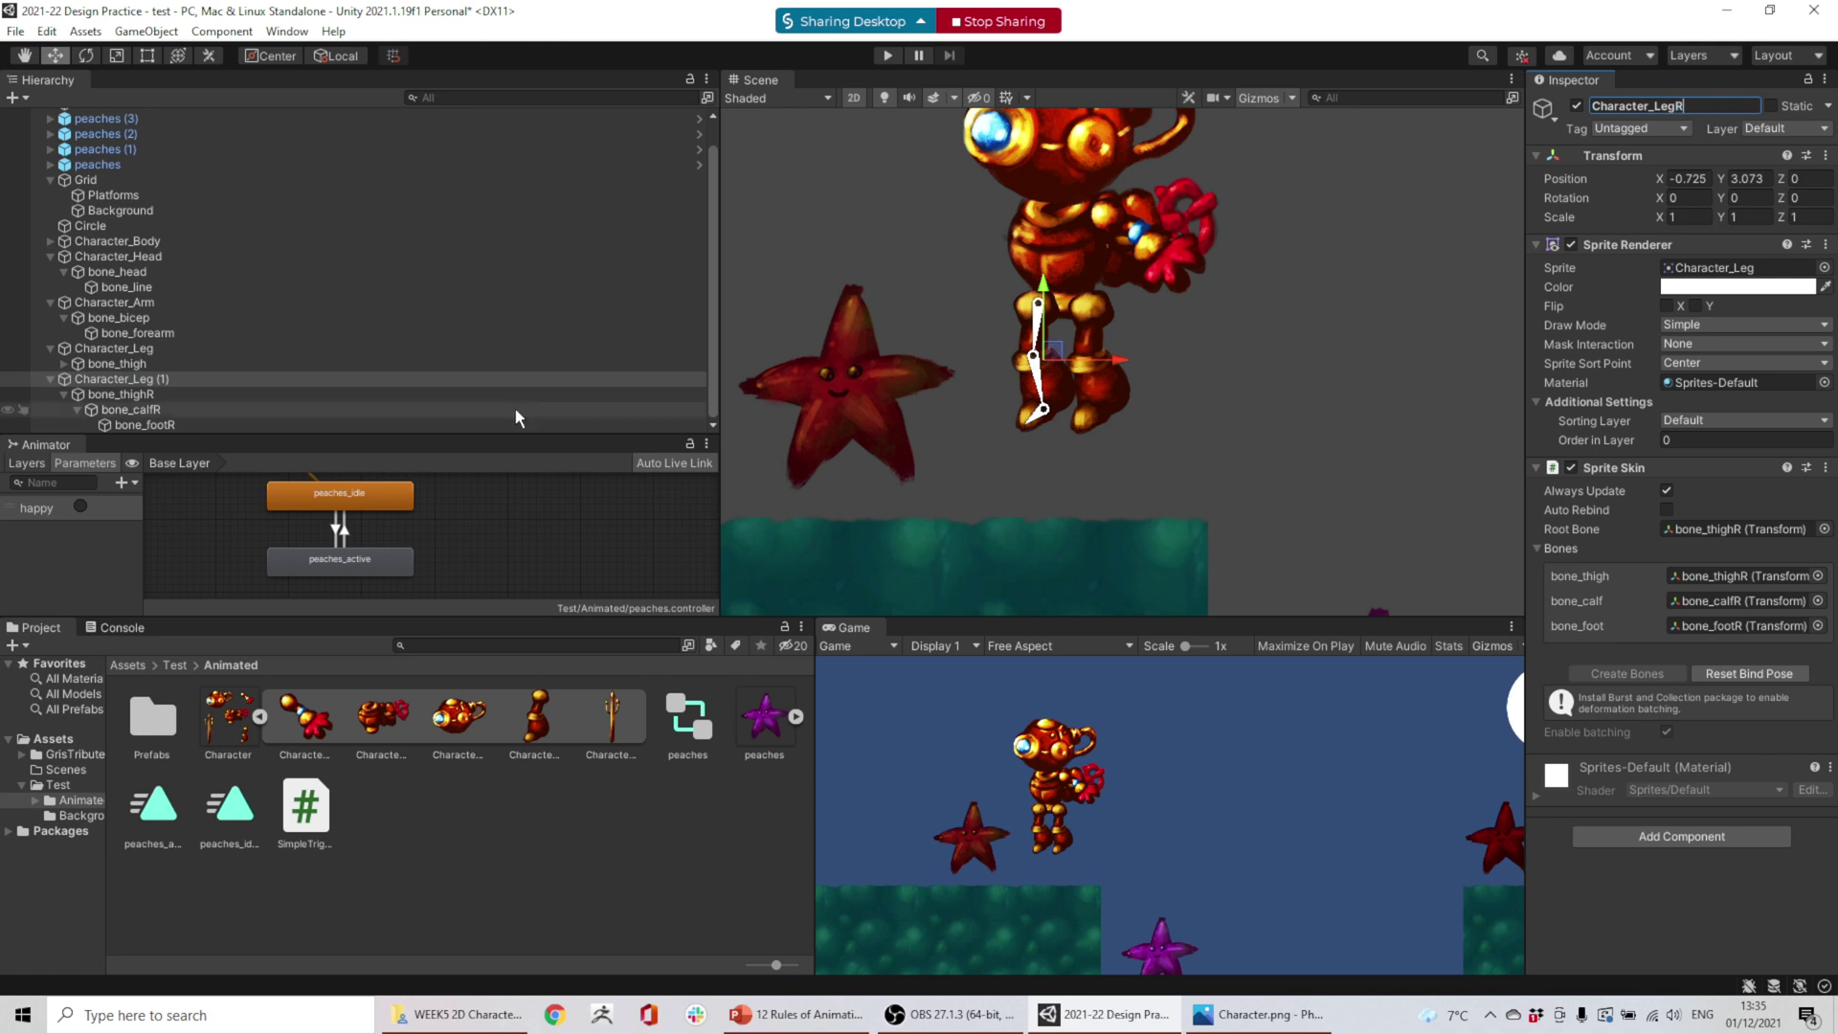
{"action": "left_click", "coordinate": [140, 363]}
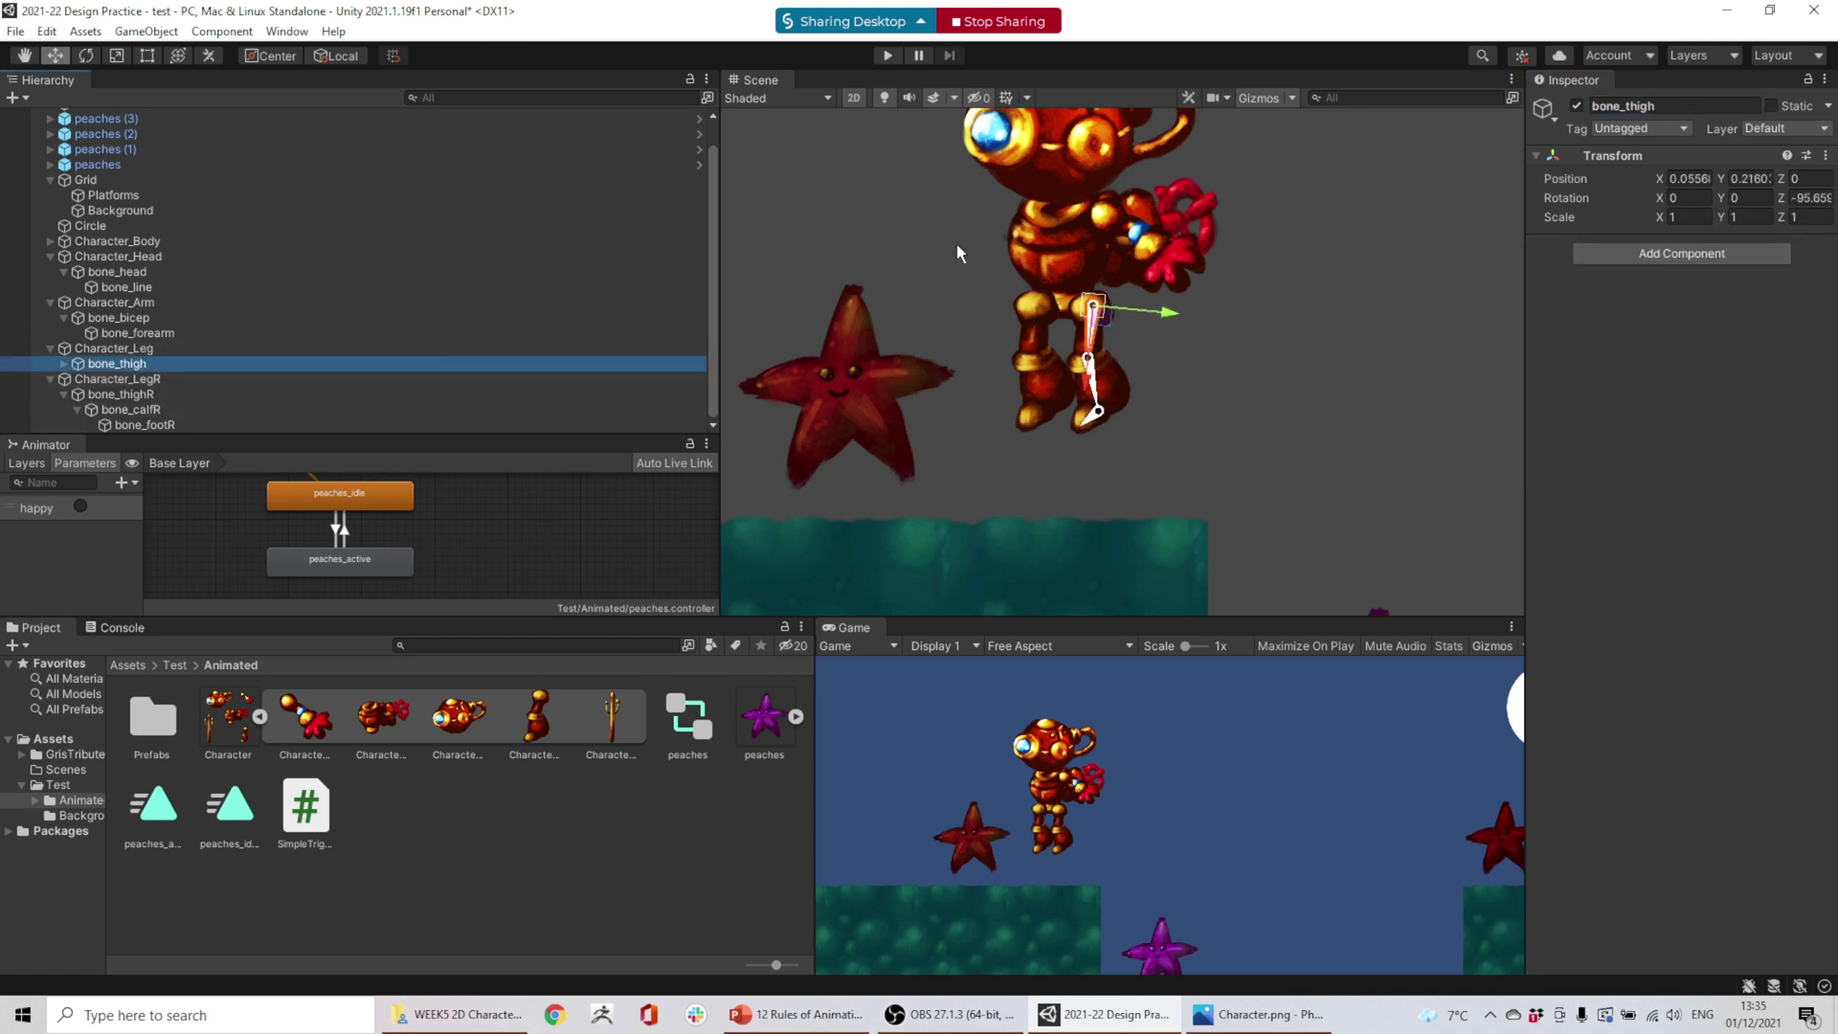
- Duplicate Character_Arm, swing the copy's bicep bone outward to about Z -150.42, and position it at the opposite shoulder, about X -0.551, Y 3.495
{"action": "left_click", "coordinate": [120, 302]}
{"action": "key", "text": "ctrl+d"}
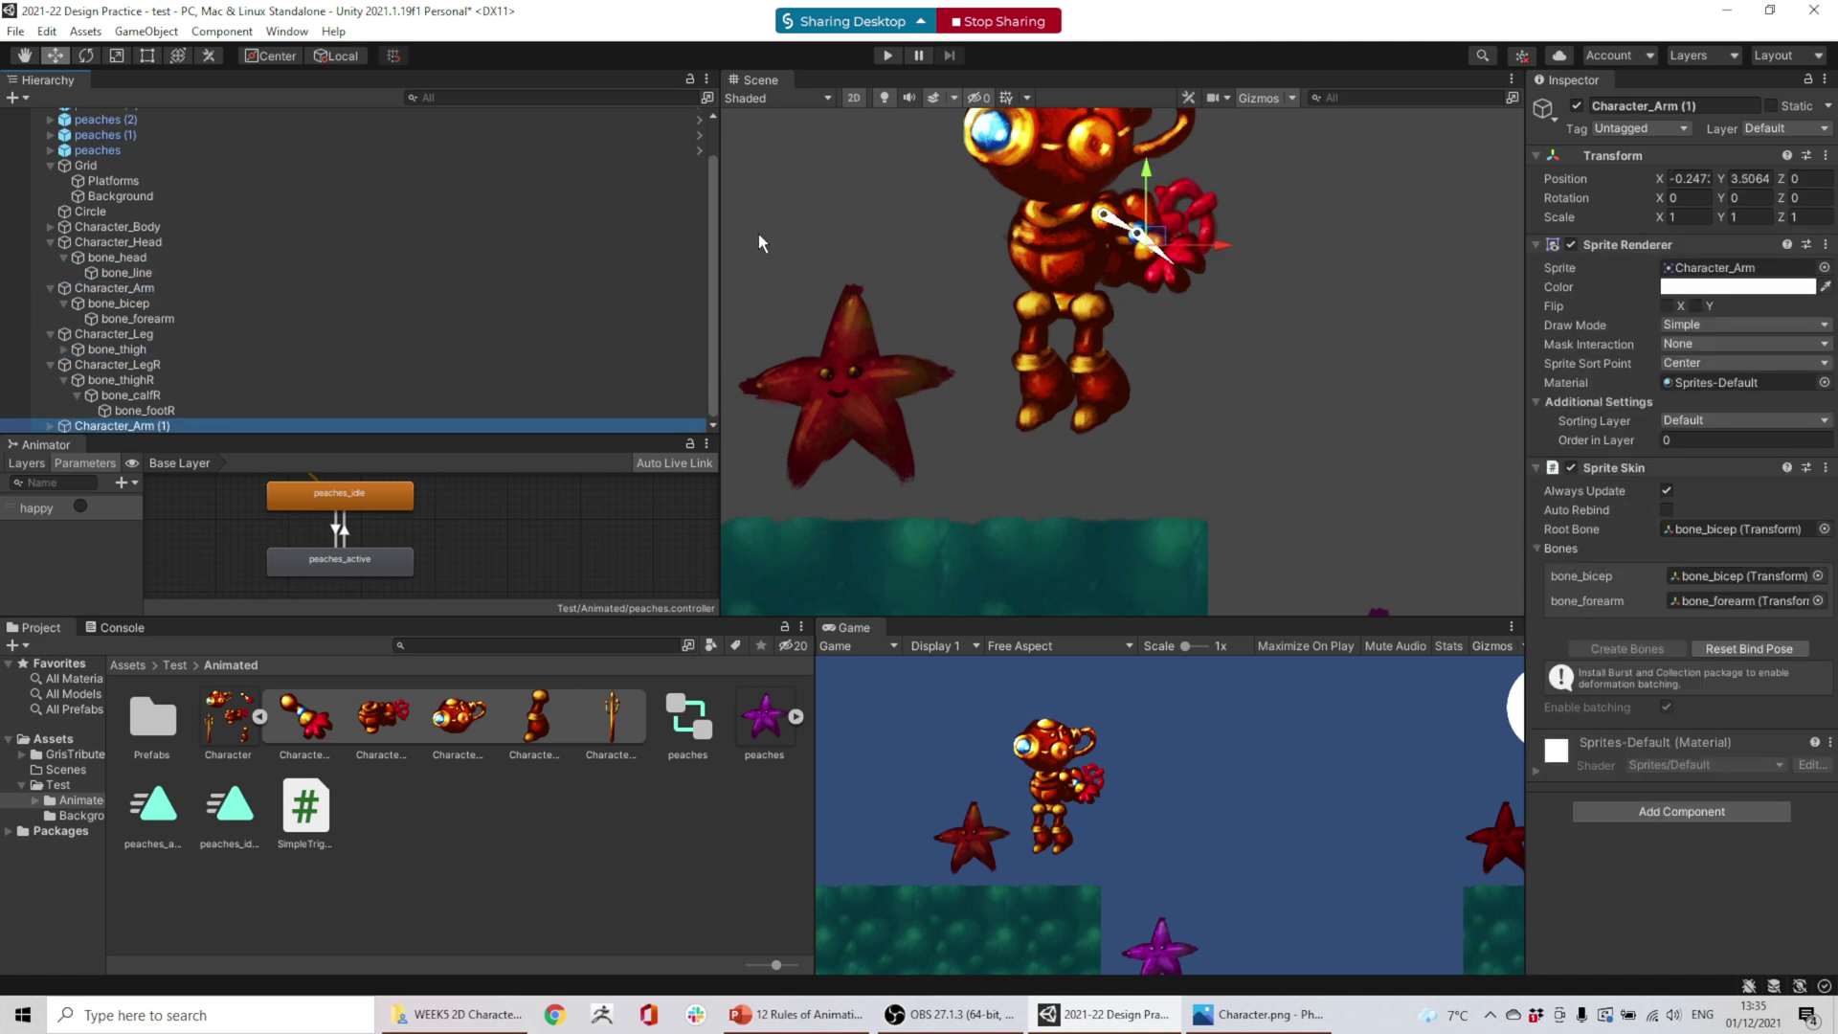
{"action": "left_click_drag", "start_coordinate": [1162, 240], "coordinate": [1005, 254]}
{"action": "left_click", "coordinate": [1086, 277]}
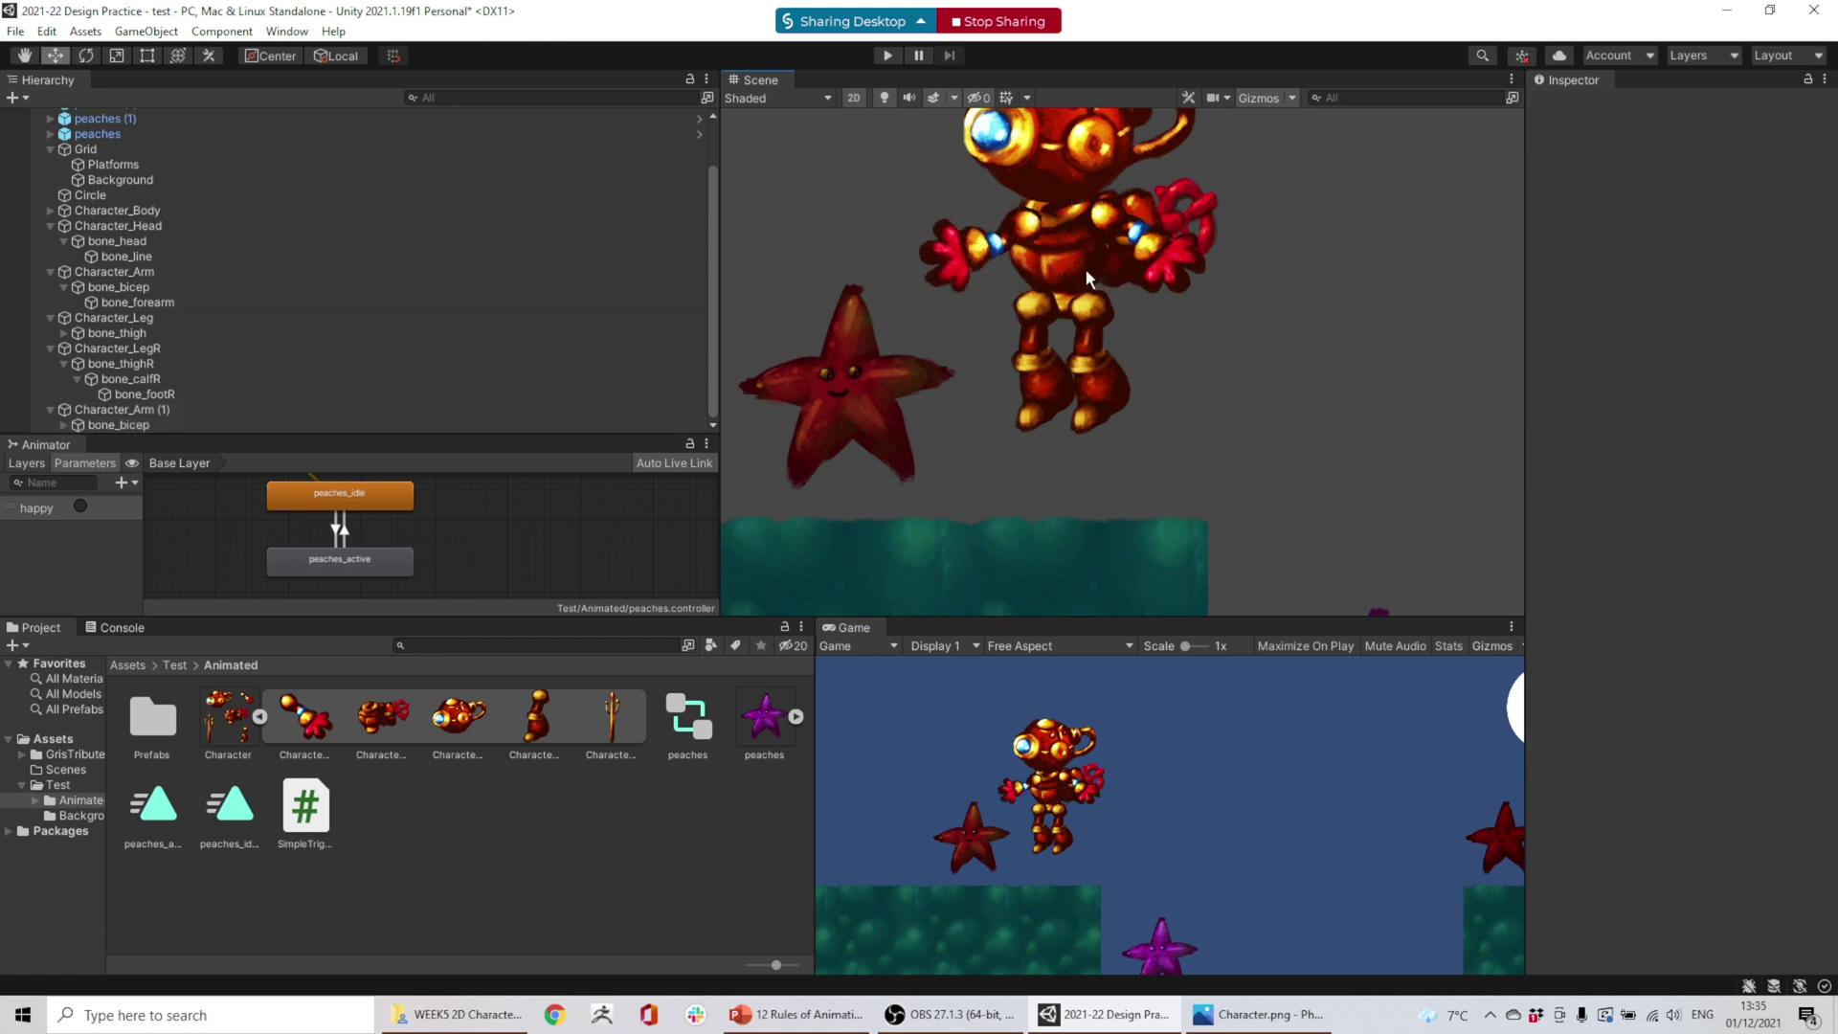
{"action": "left_click", "coordinate": [1030, 235]}
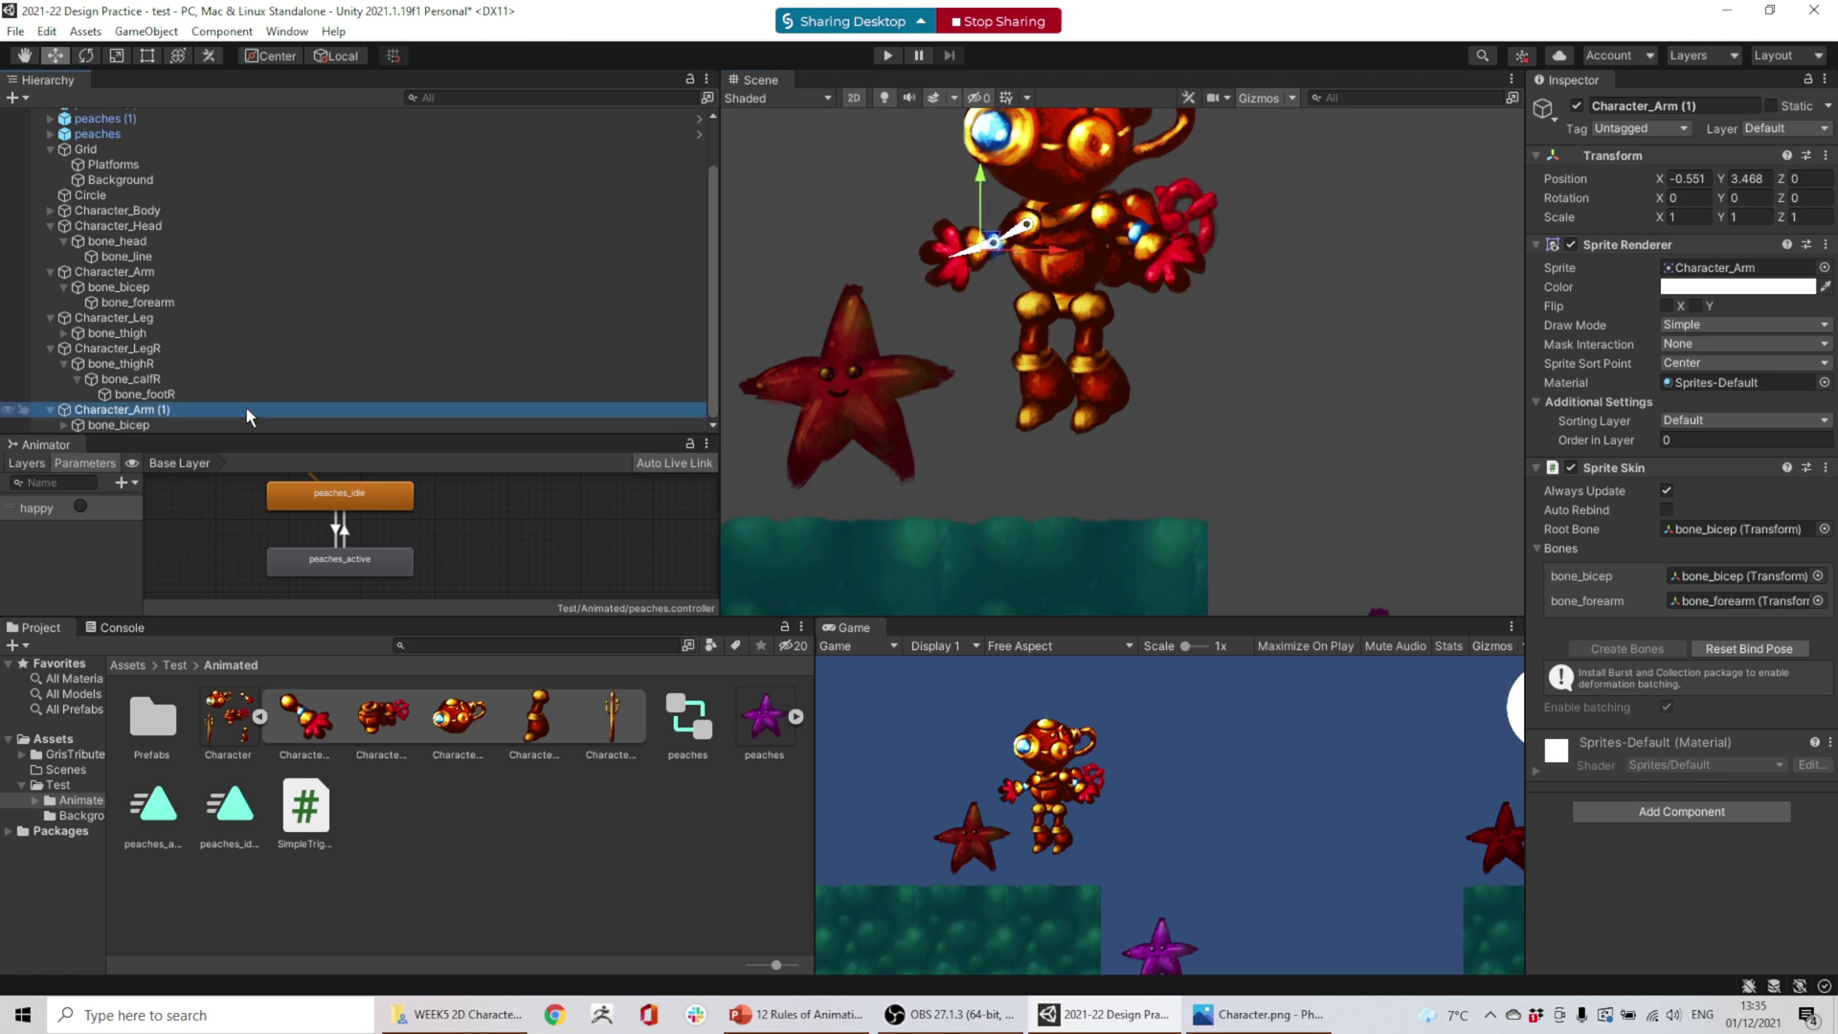
{"action": "left_click", "coordinate": [134, 379]}
{"action": "left_click", "coordinate": [147, 408]}
{"action": "left_click", "coordinate": [979, 180]}
{"action": "left_click_drag", "start_coordinate": [980, 180], "coordinate": [980, 174]}
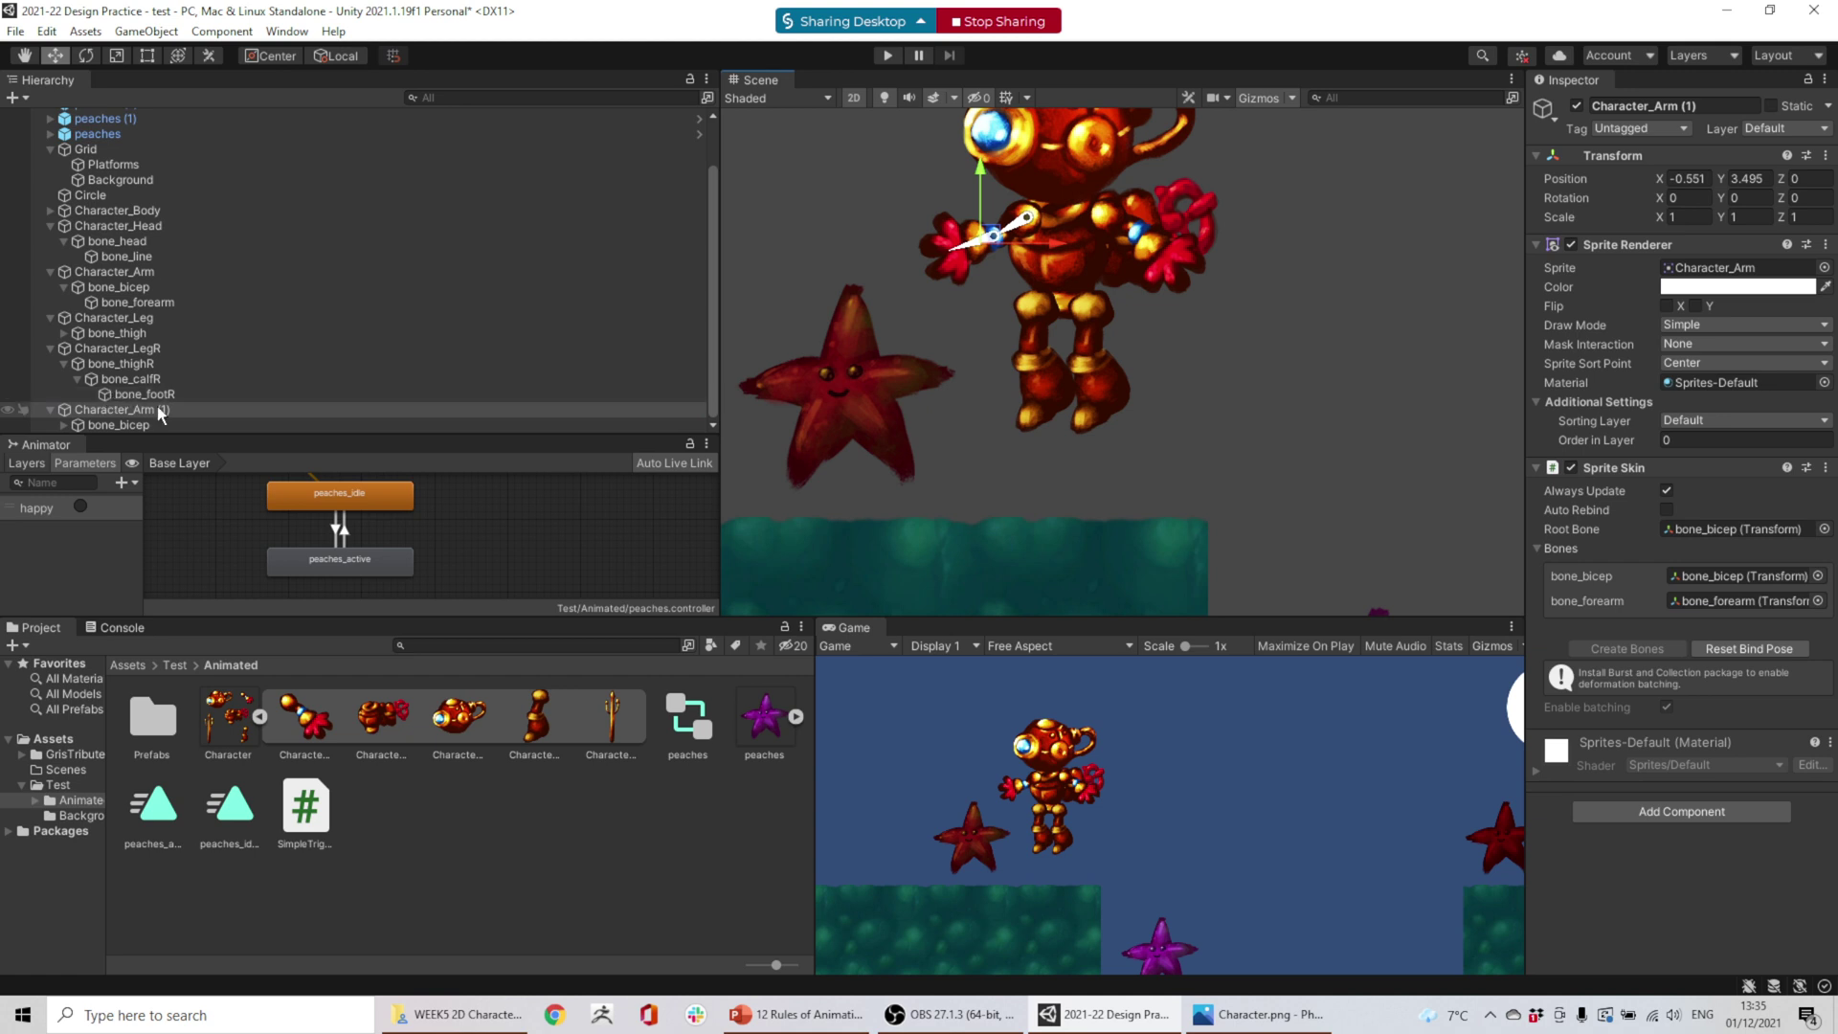
- Rename the duplicated arm object as Character_ArmR and its bicep bone as bone_bicepR
{"action": "left_click", "coordinate": [64, 424]}
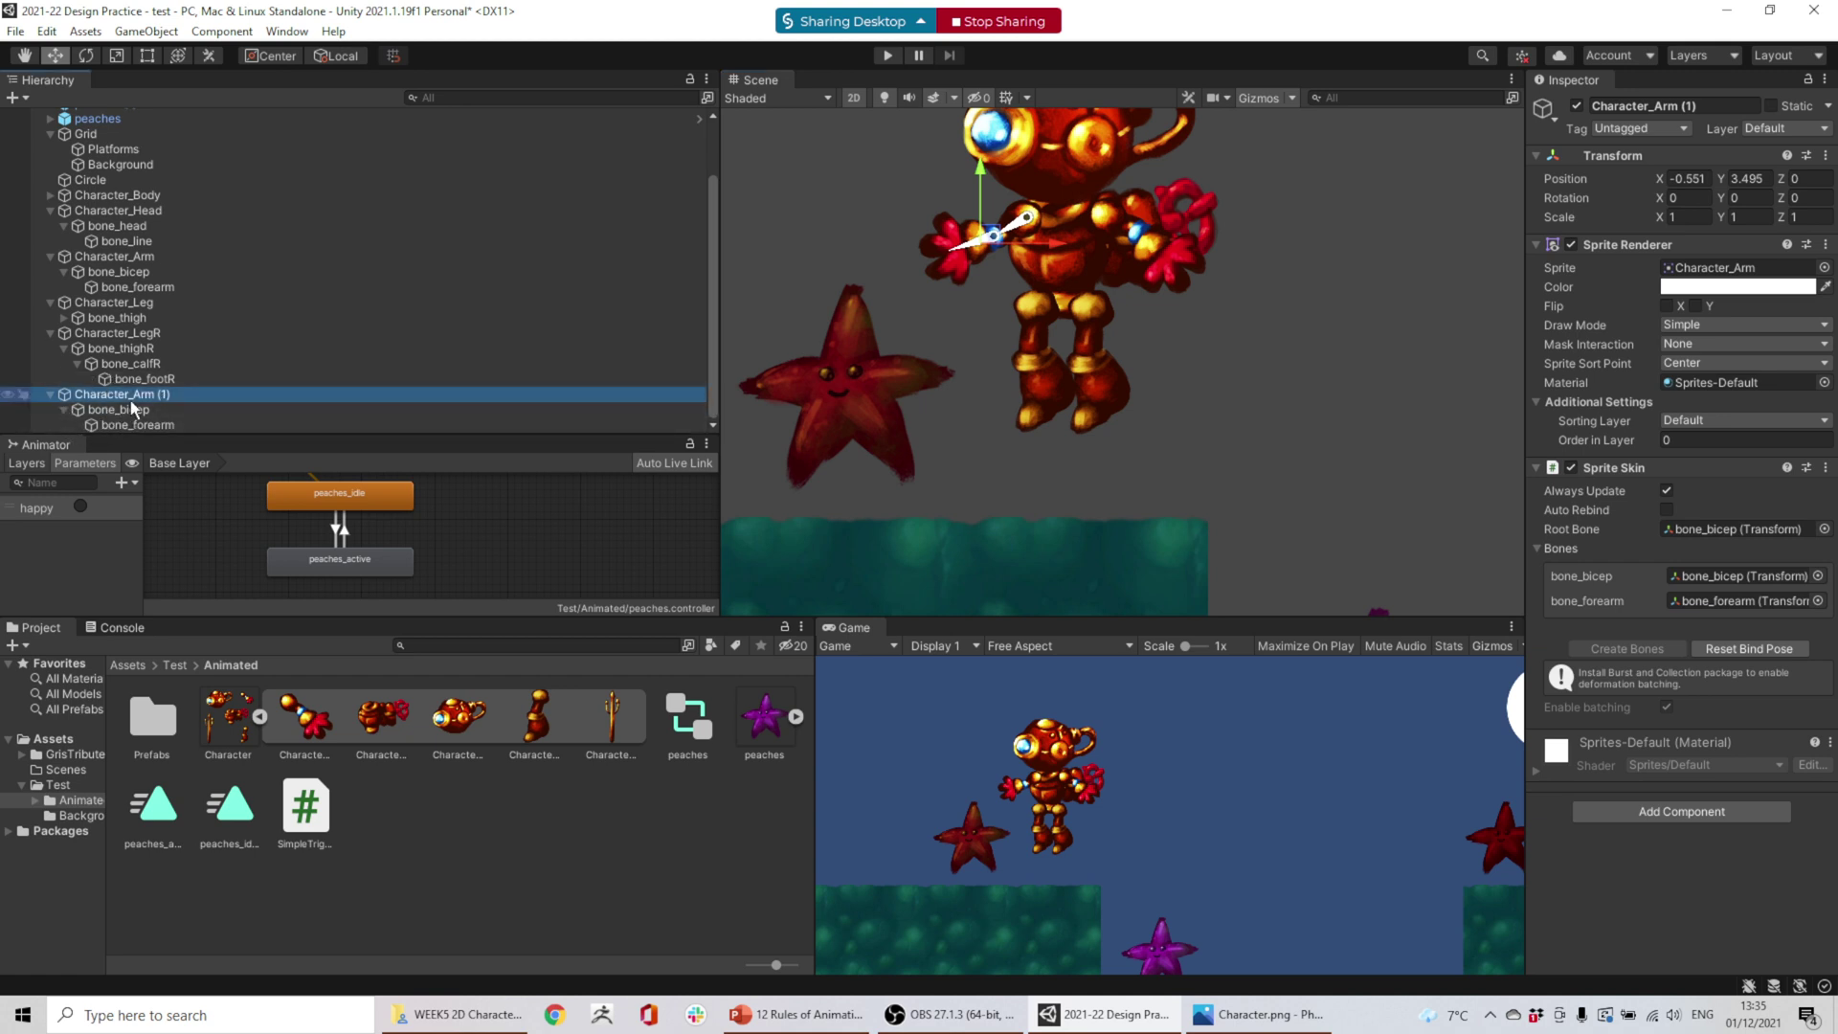
{"action": "left_click_drag", "start_coordinate": [1683, 106], "coordinate": [1721, 107]}
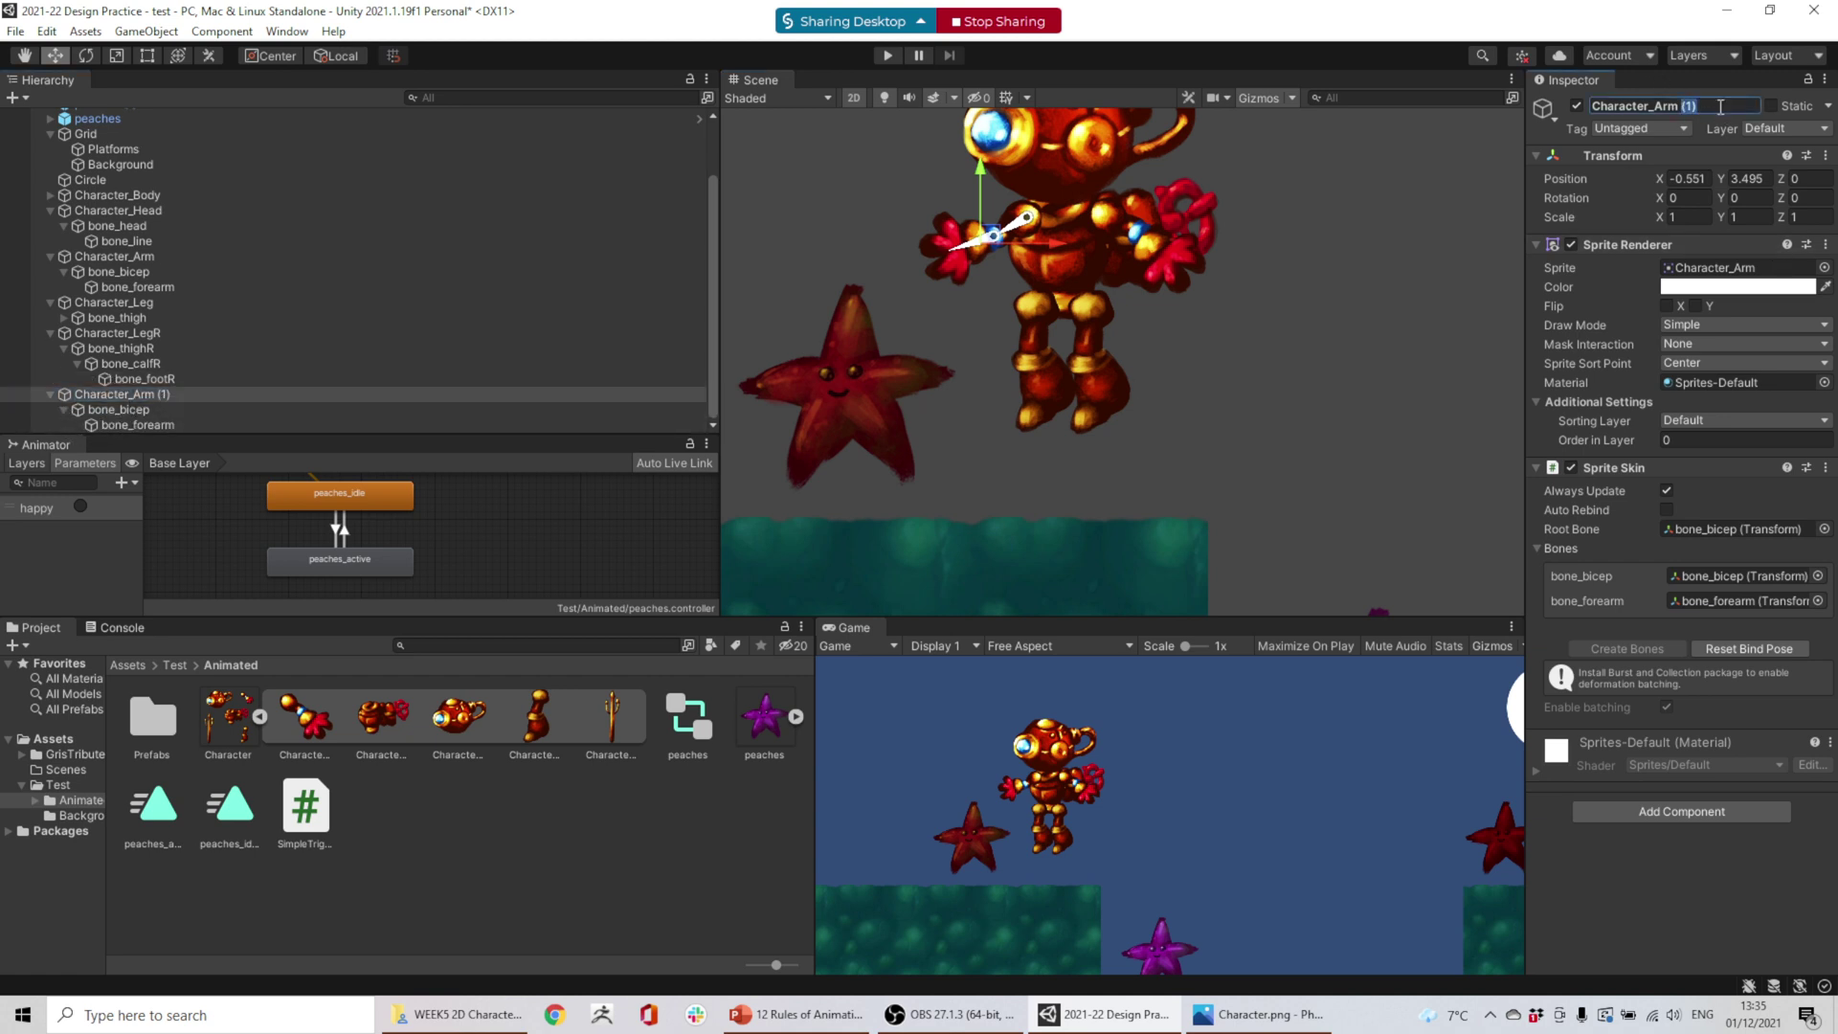
{"action": "key", "text": "BackSpace"}
{"action": "key", "text": "BackSpace"}
{"action": "type", "text": "R"}
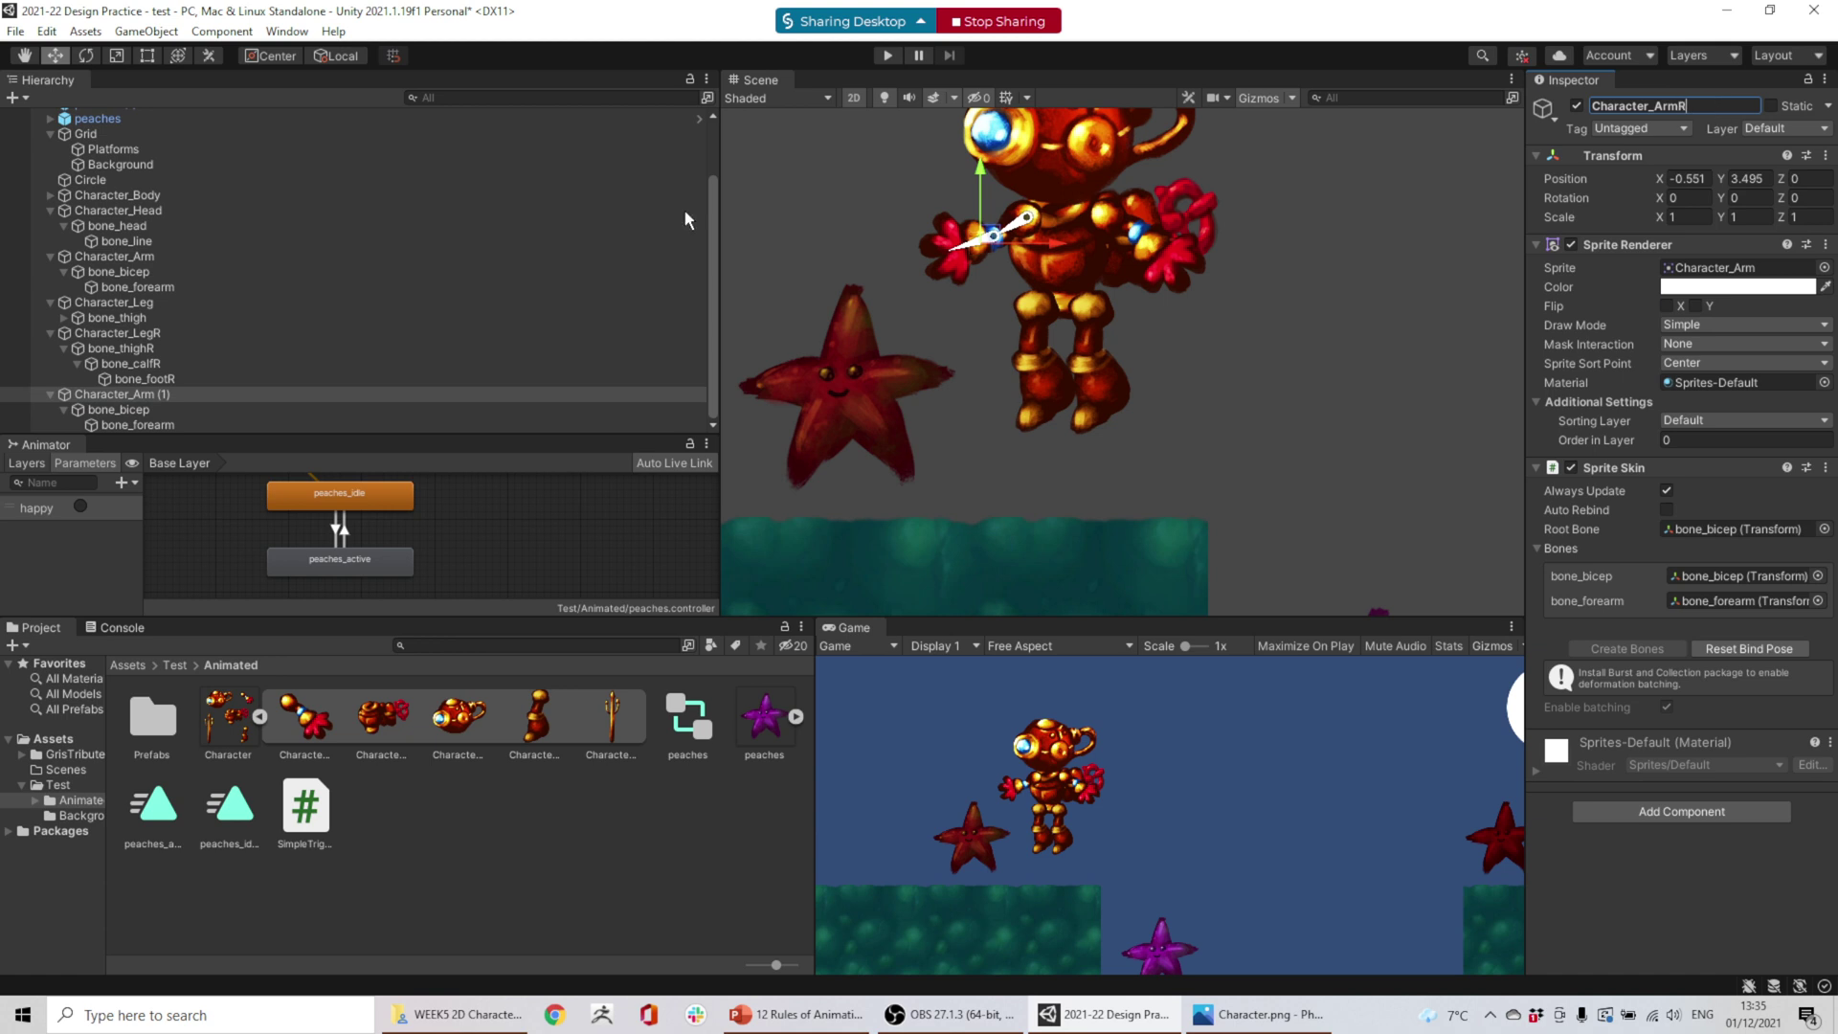
{"action": "left_click", "coordinate": [162, 411]}
{"action": "left_click", "coordinate": [1703, 109]}
{"action": "type", "text": "R"}
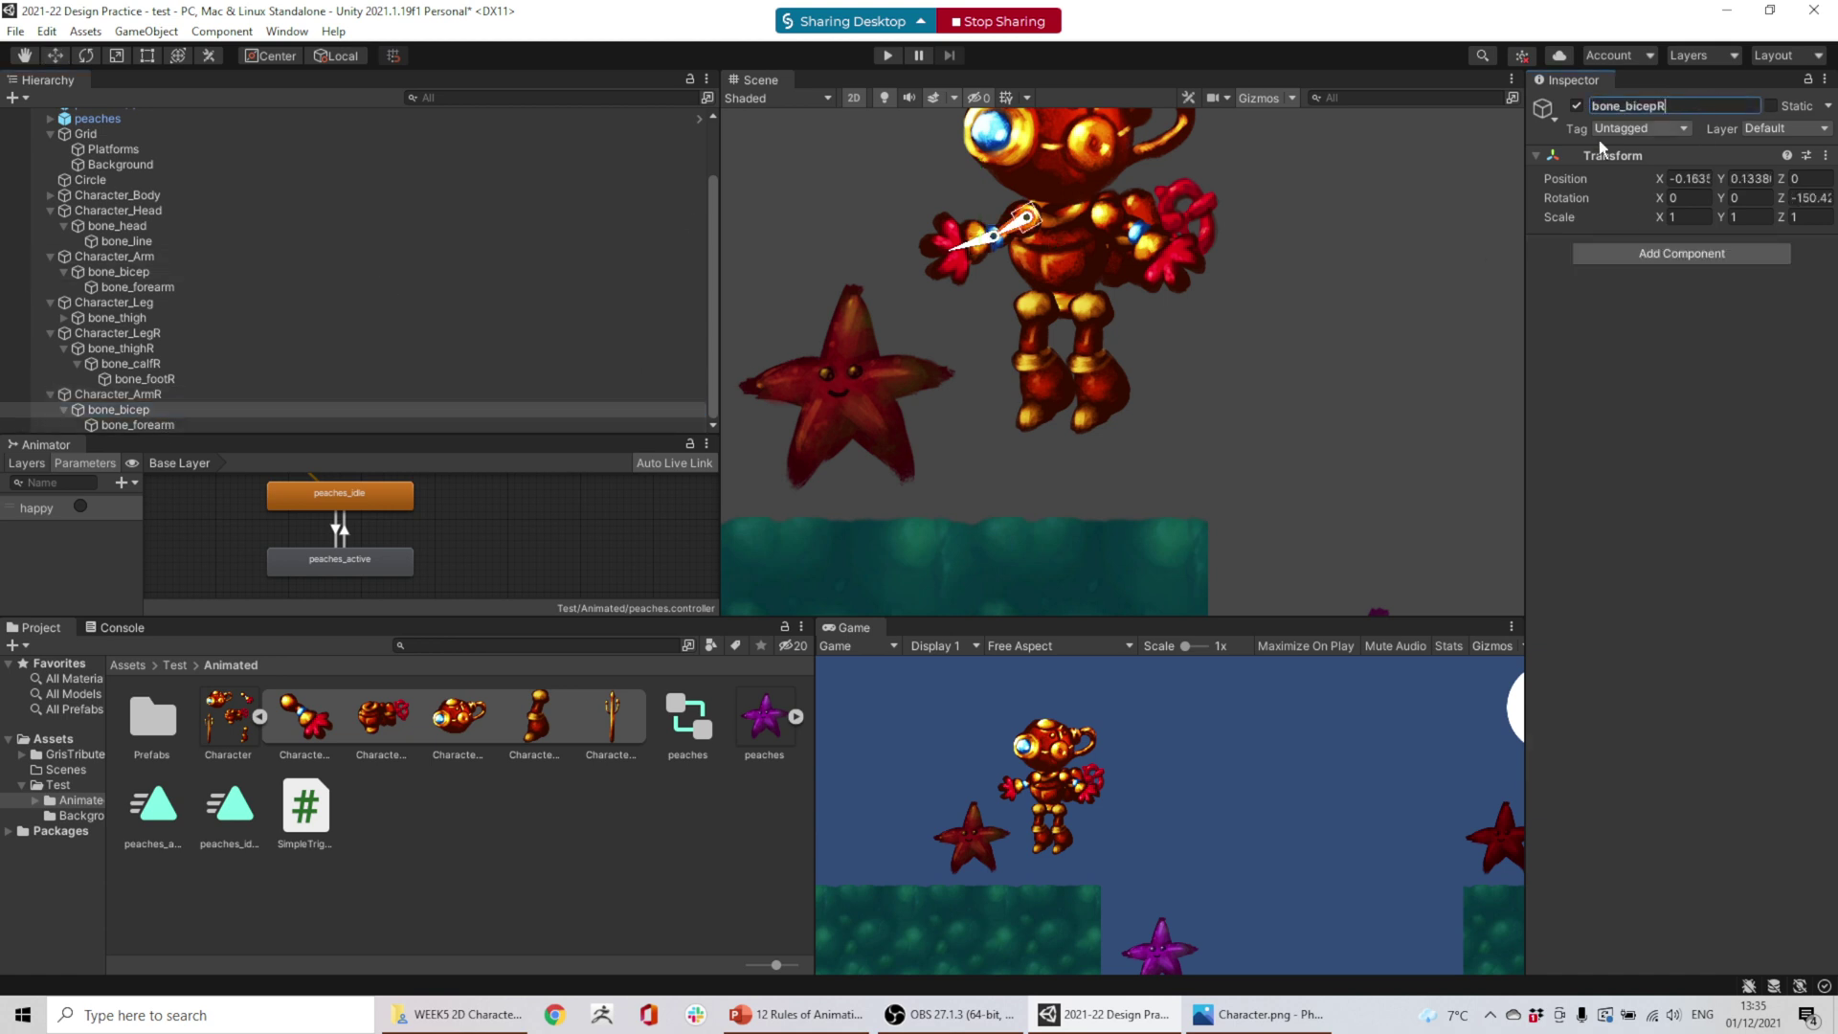
- Rename the forearm bone under Character_ArmR as bone_forearmR
{"action": "left_click", "coordinate": [153, 425]}
{"action": "left_click", "coordinate": [1714, 107]}
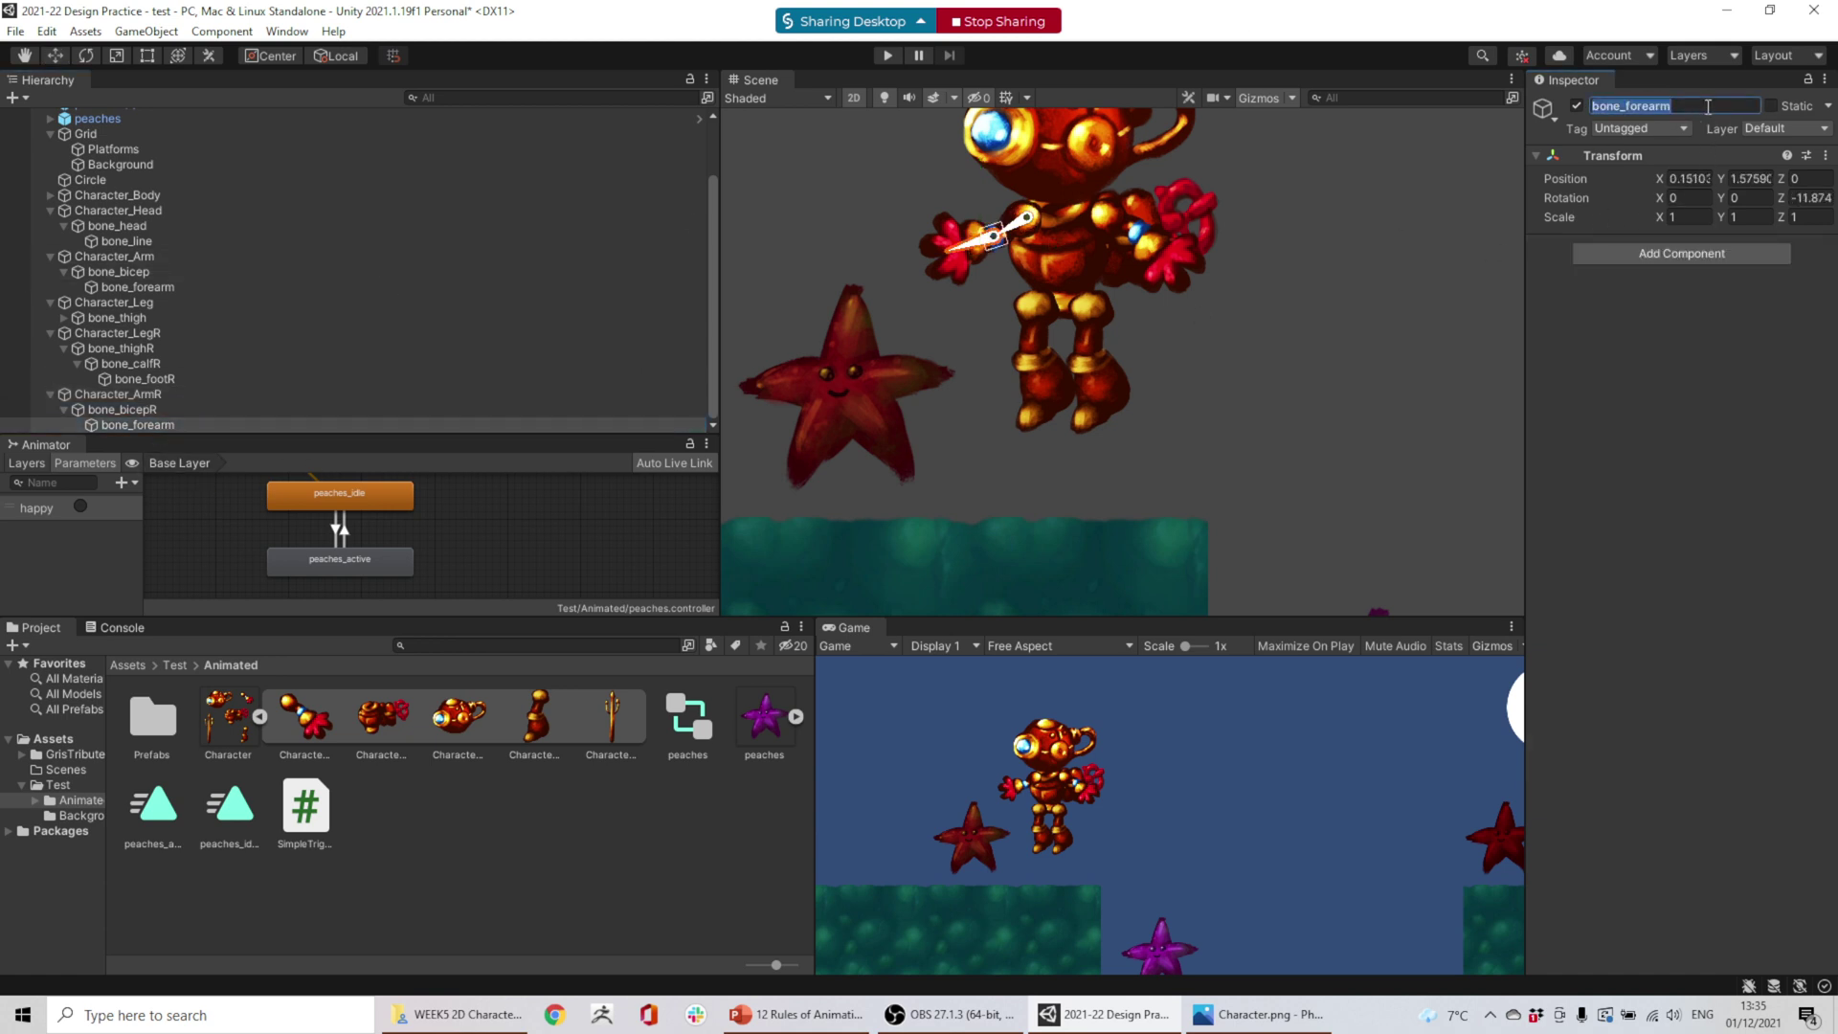
{"action": "type", "text": "R"}
{"action": "key", "text": "Return"}
{"action": "left_click", "coordinate": [1404, 406]}
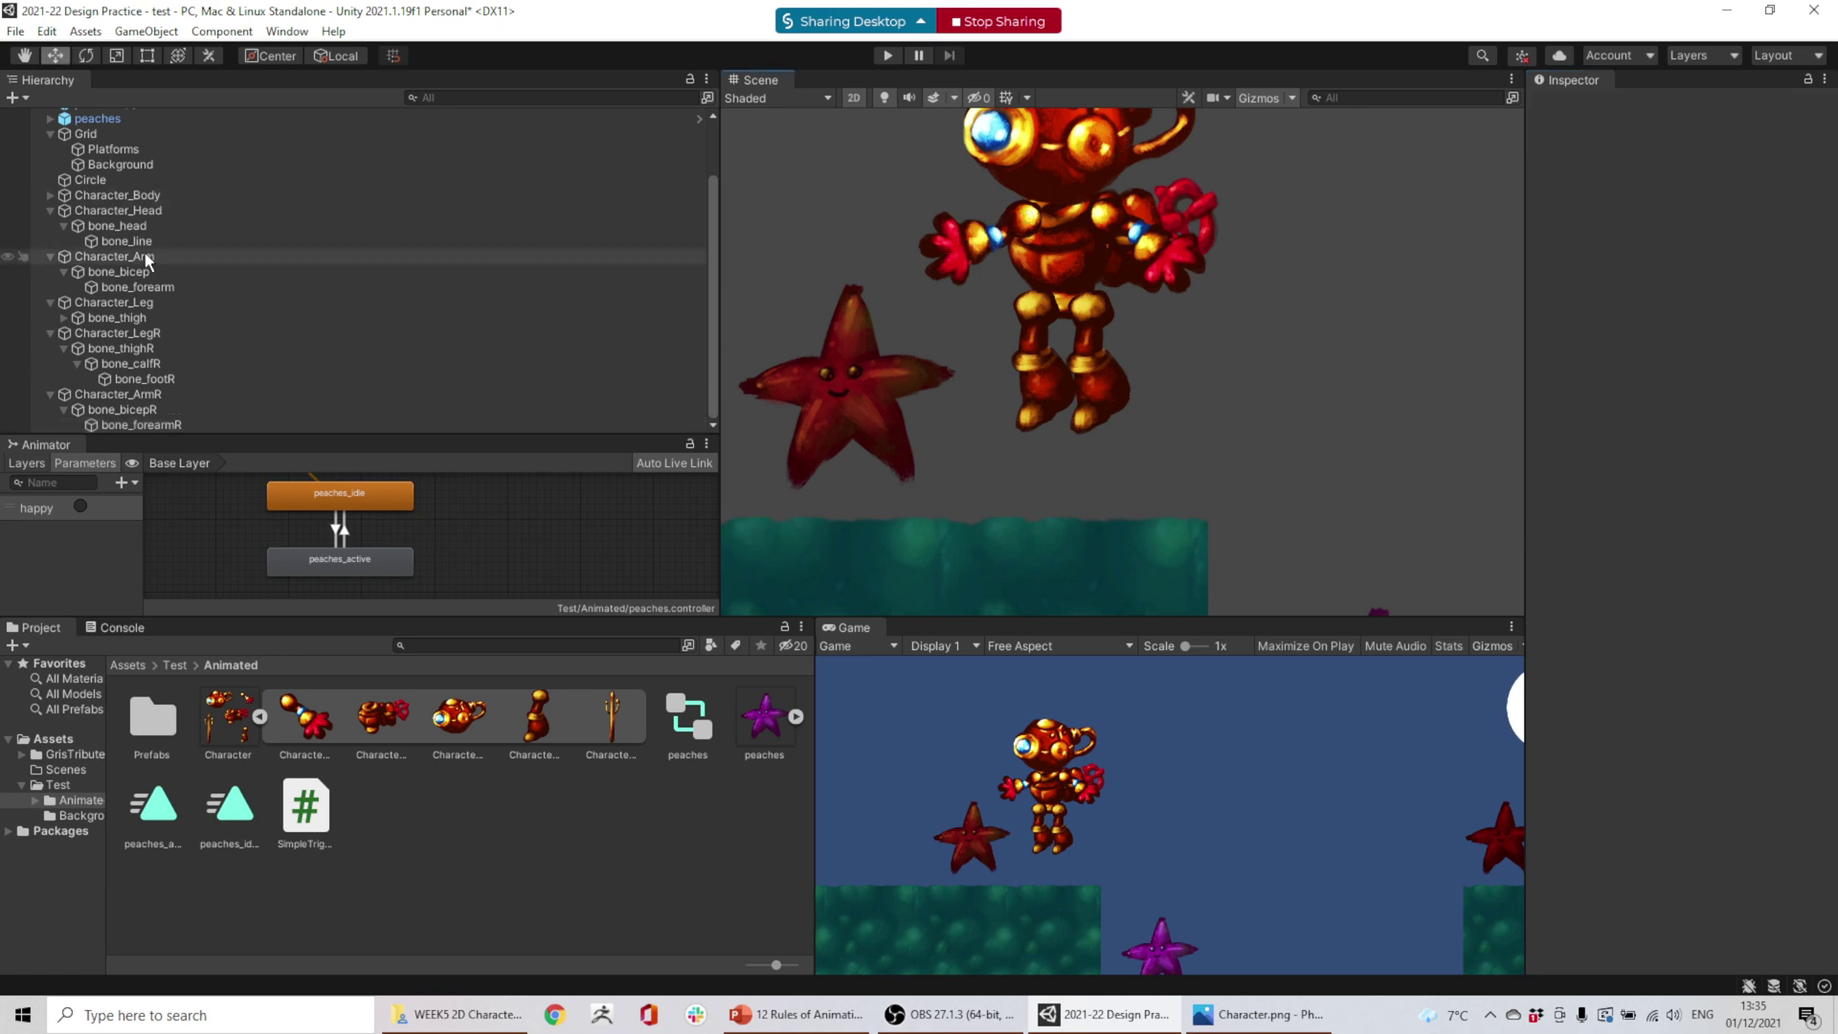
- Add a new sorting layer named Player to the project's sorting layers
{"action": "left_click", "coordinate": [142, 212]}
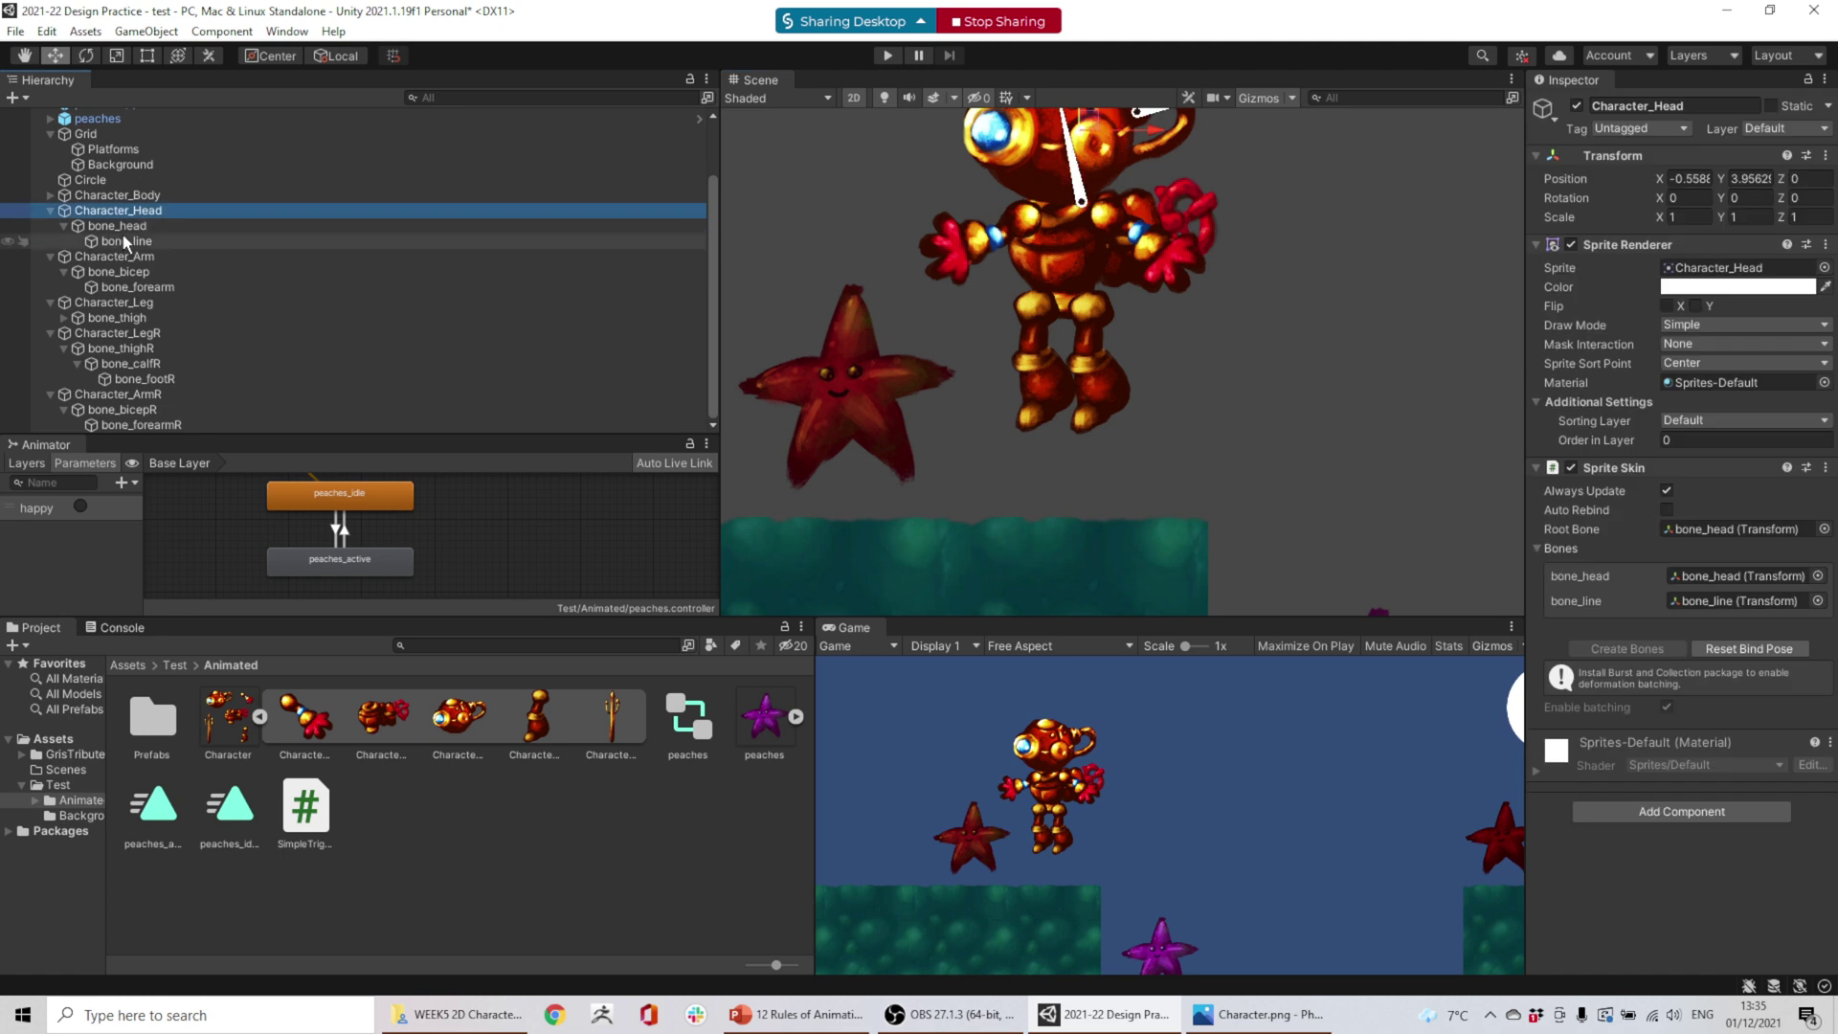
{"action": "left_click", "coordinate": [124, 254], "text": "ctrl"}
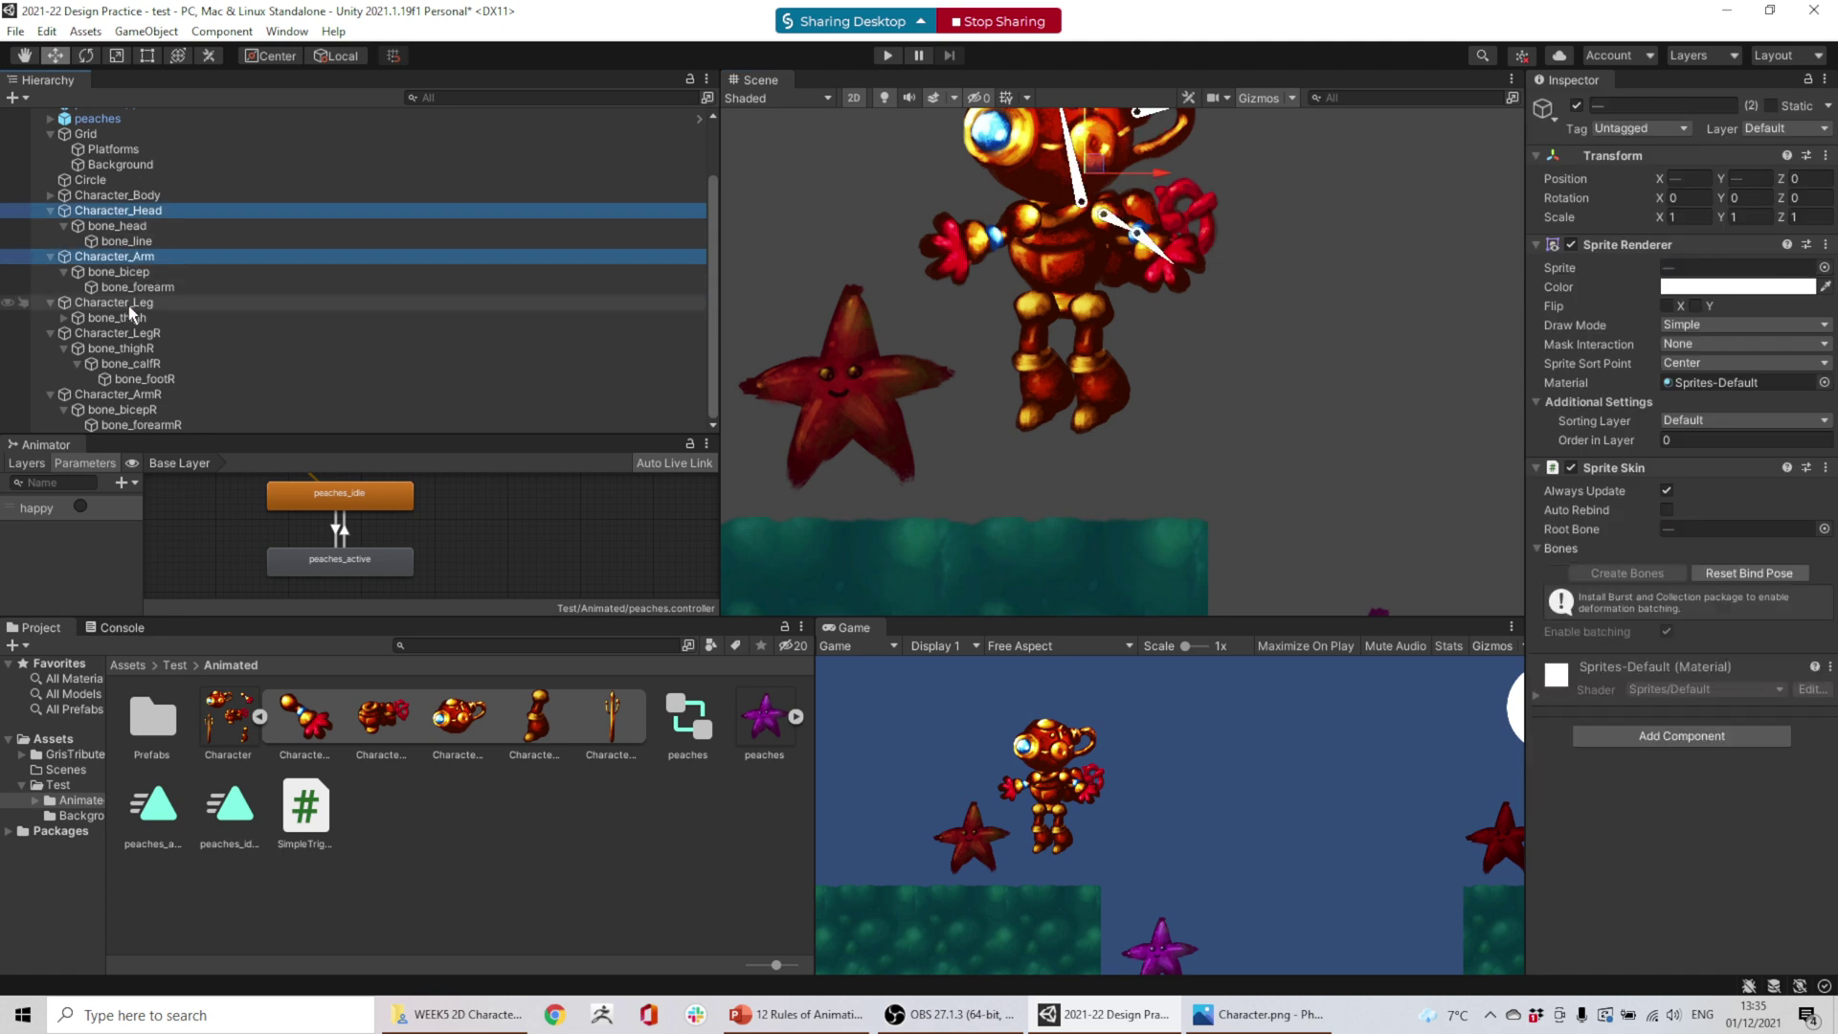
{"action": "left_click", "coordinate": [127, 304], "text": "ctrl"}
{"action": "left_click", "coordinate": [119, 333], "text": "ctrl"}
{"action": "left_click", "coordinate": [121, 395], "text": "ctrl"}
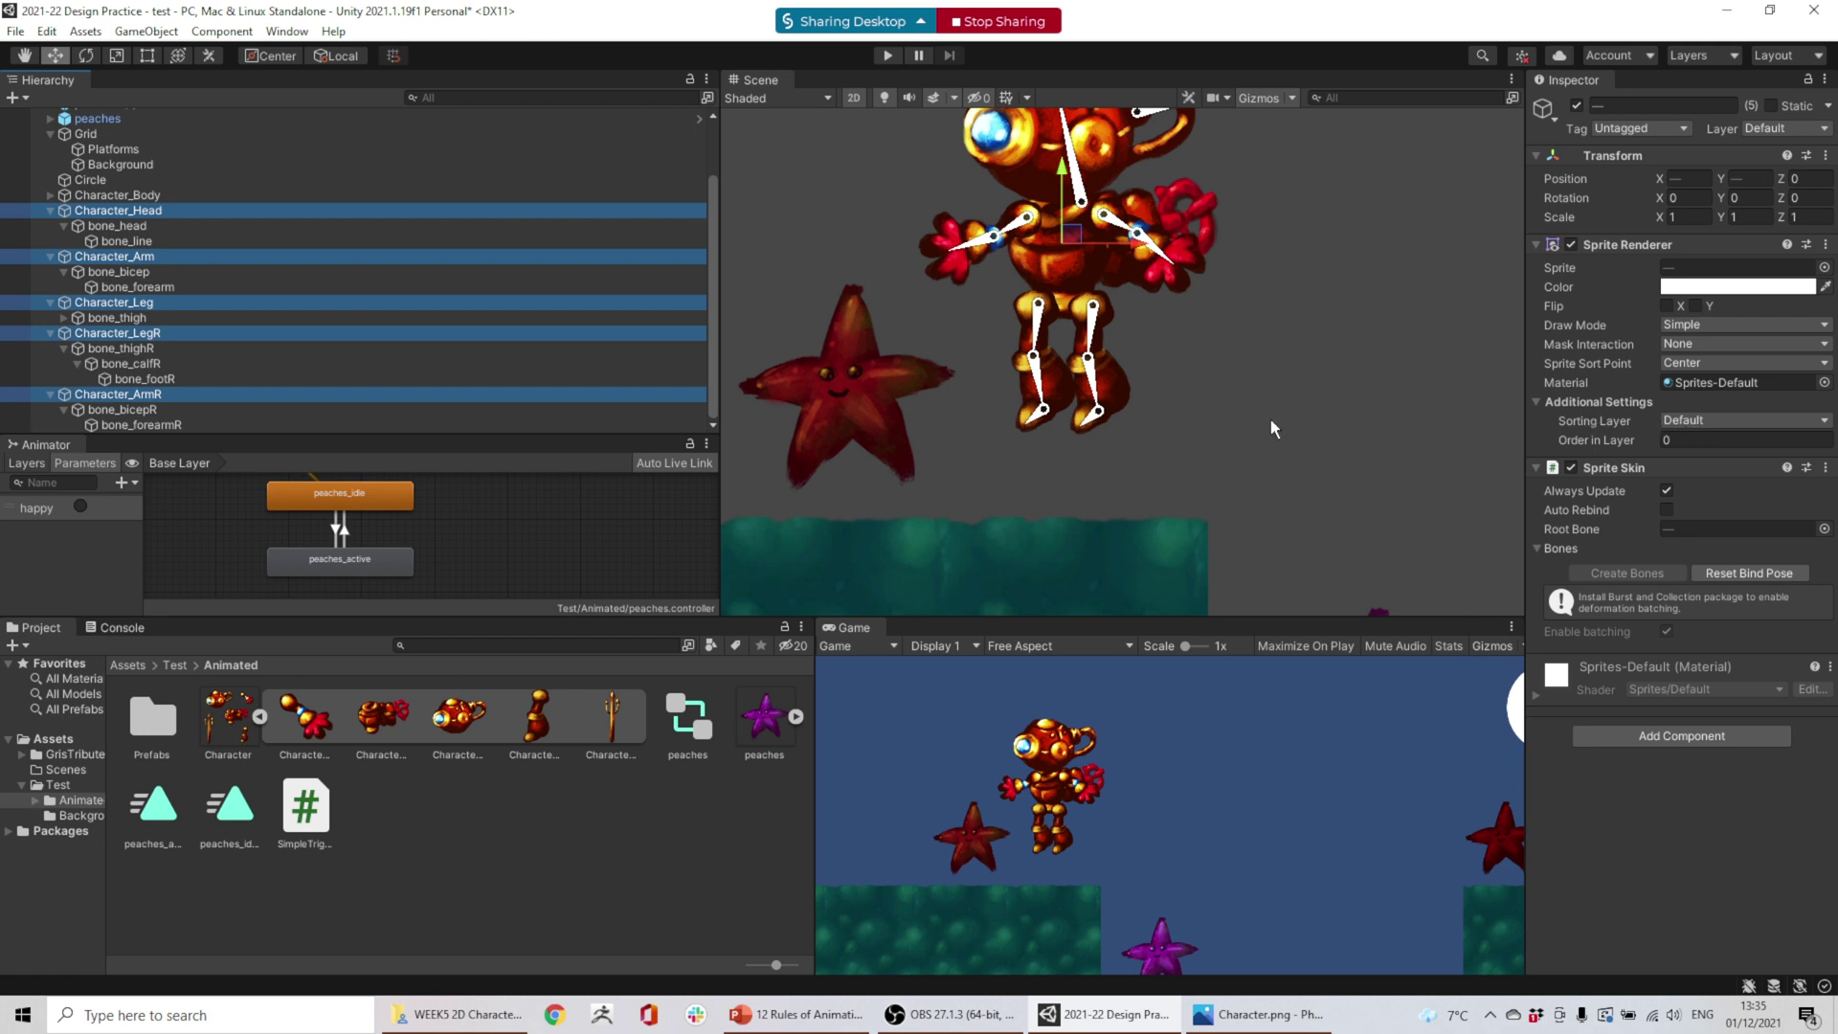
{"action": "scroll", "coordinate": [1272, 428], "scroll_direction": "down", "scroll_amount": 2}
{"action": "left_click", "coordinate": [1712, 421]}
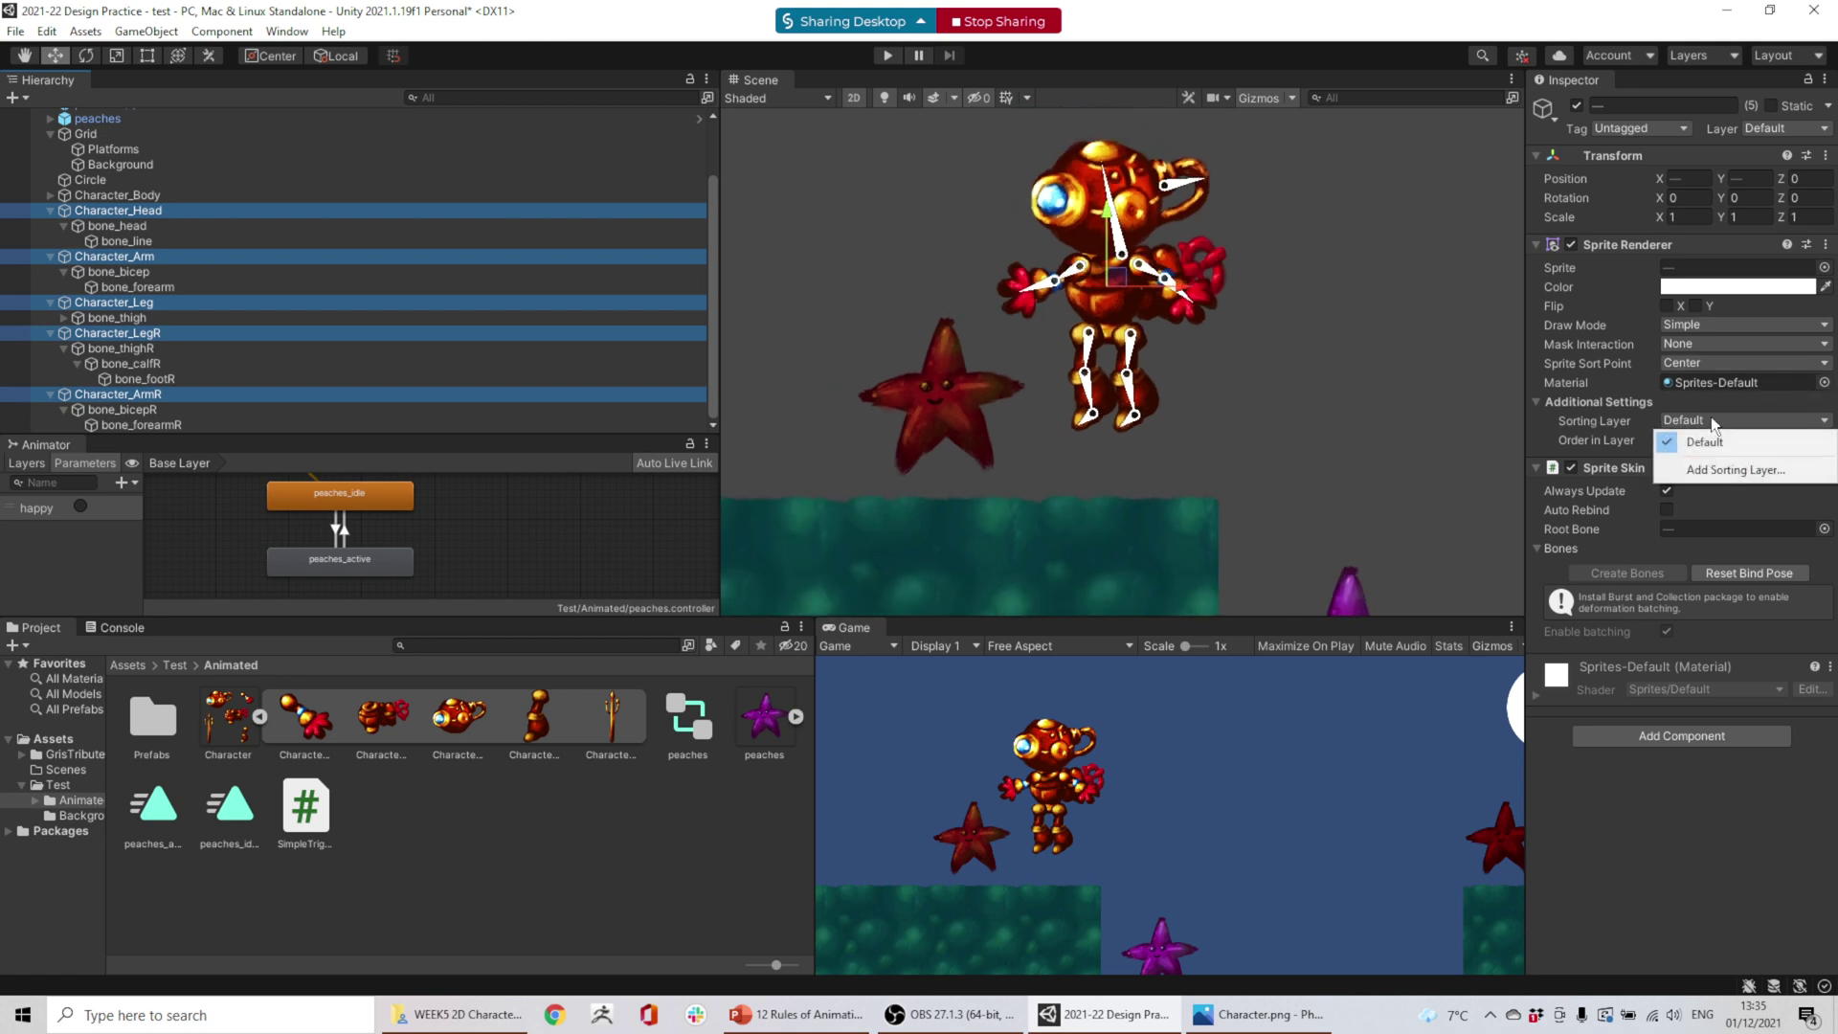
{"action": "left_click", "coordinate": [1715, 469]}
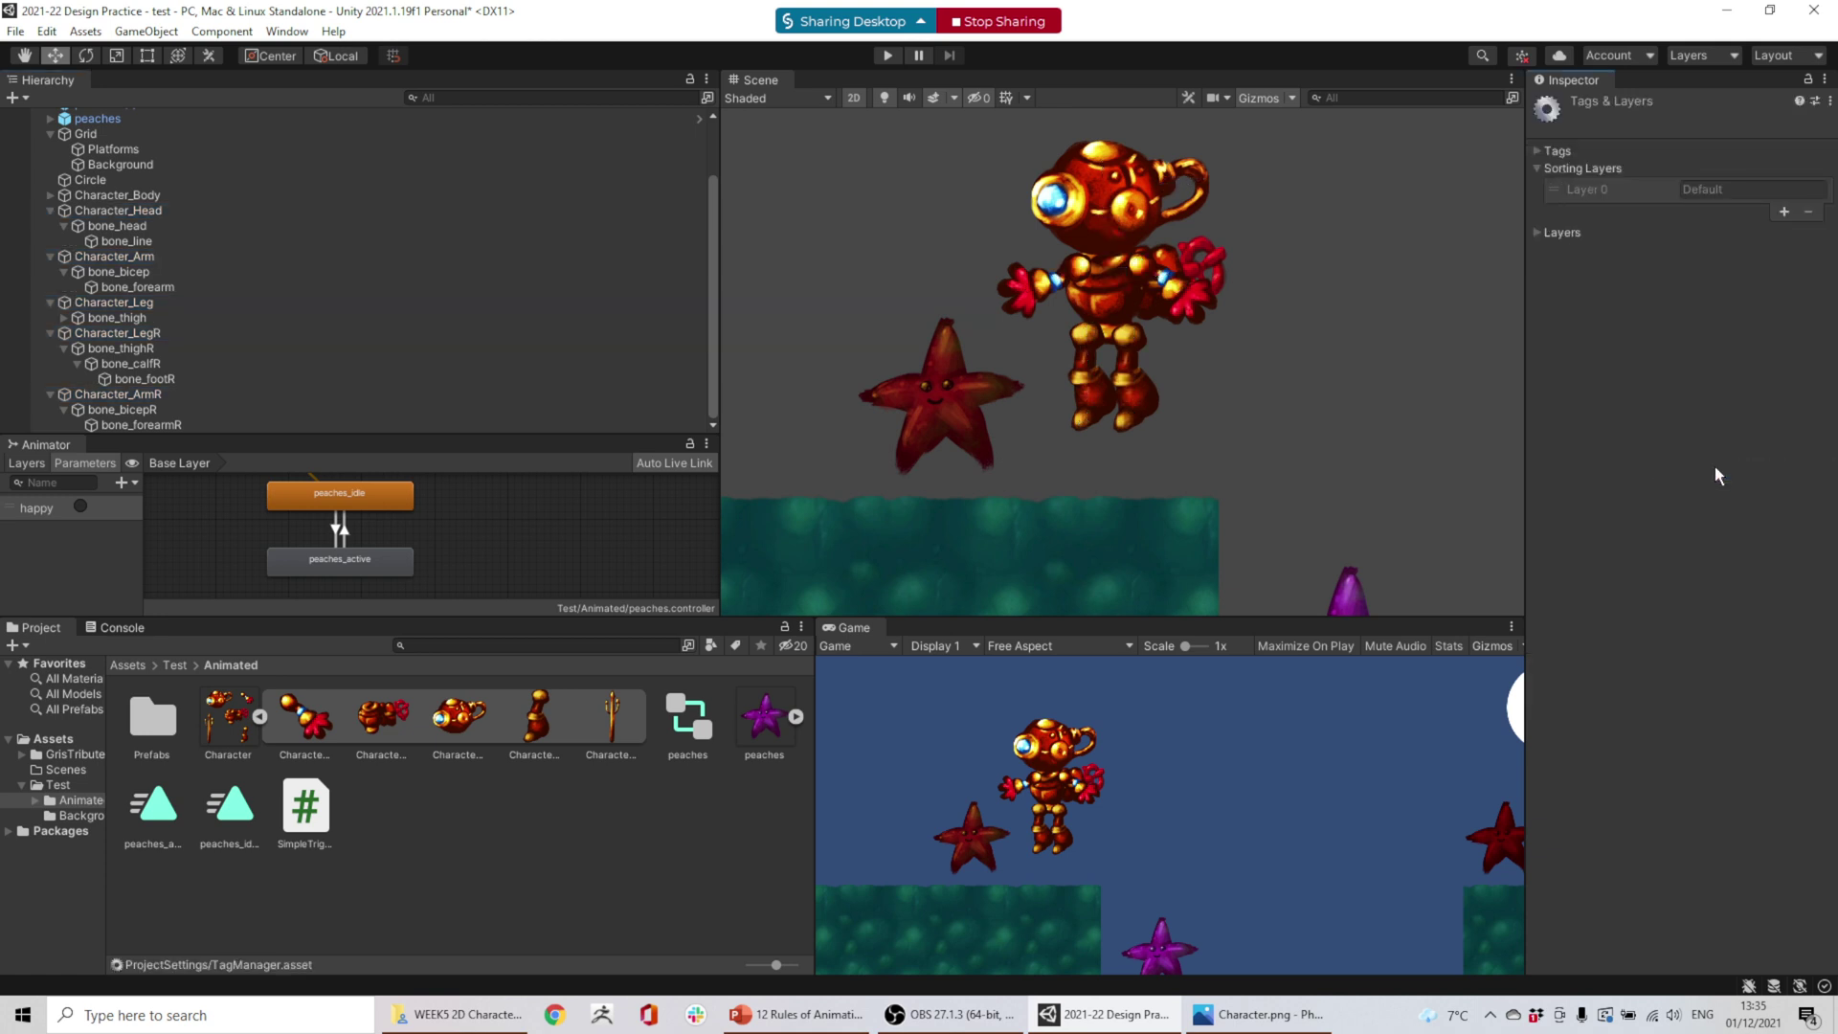
{"action": "left_click", "coordinate": [1784, 213]}
{"action": "left_click", "coordinate": [1757, 211]}
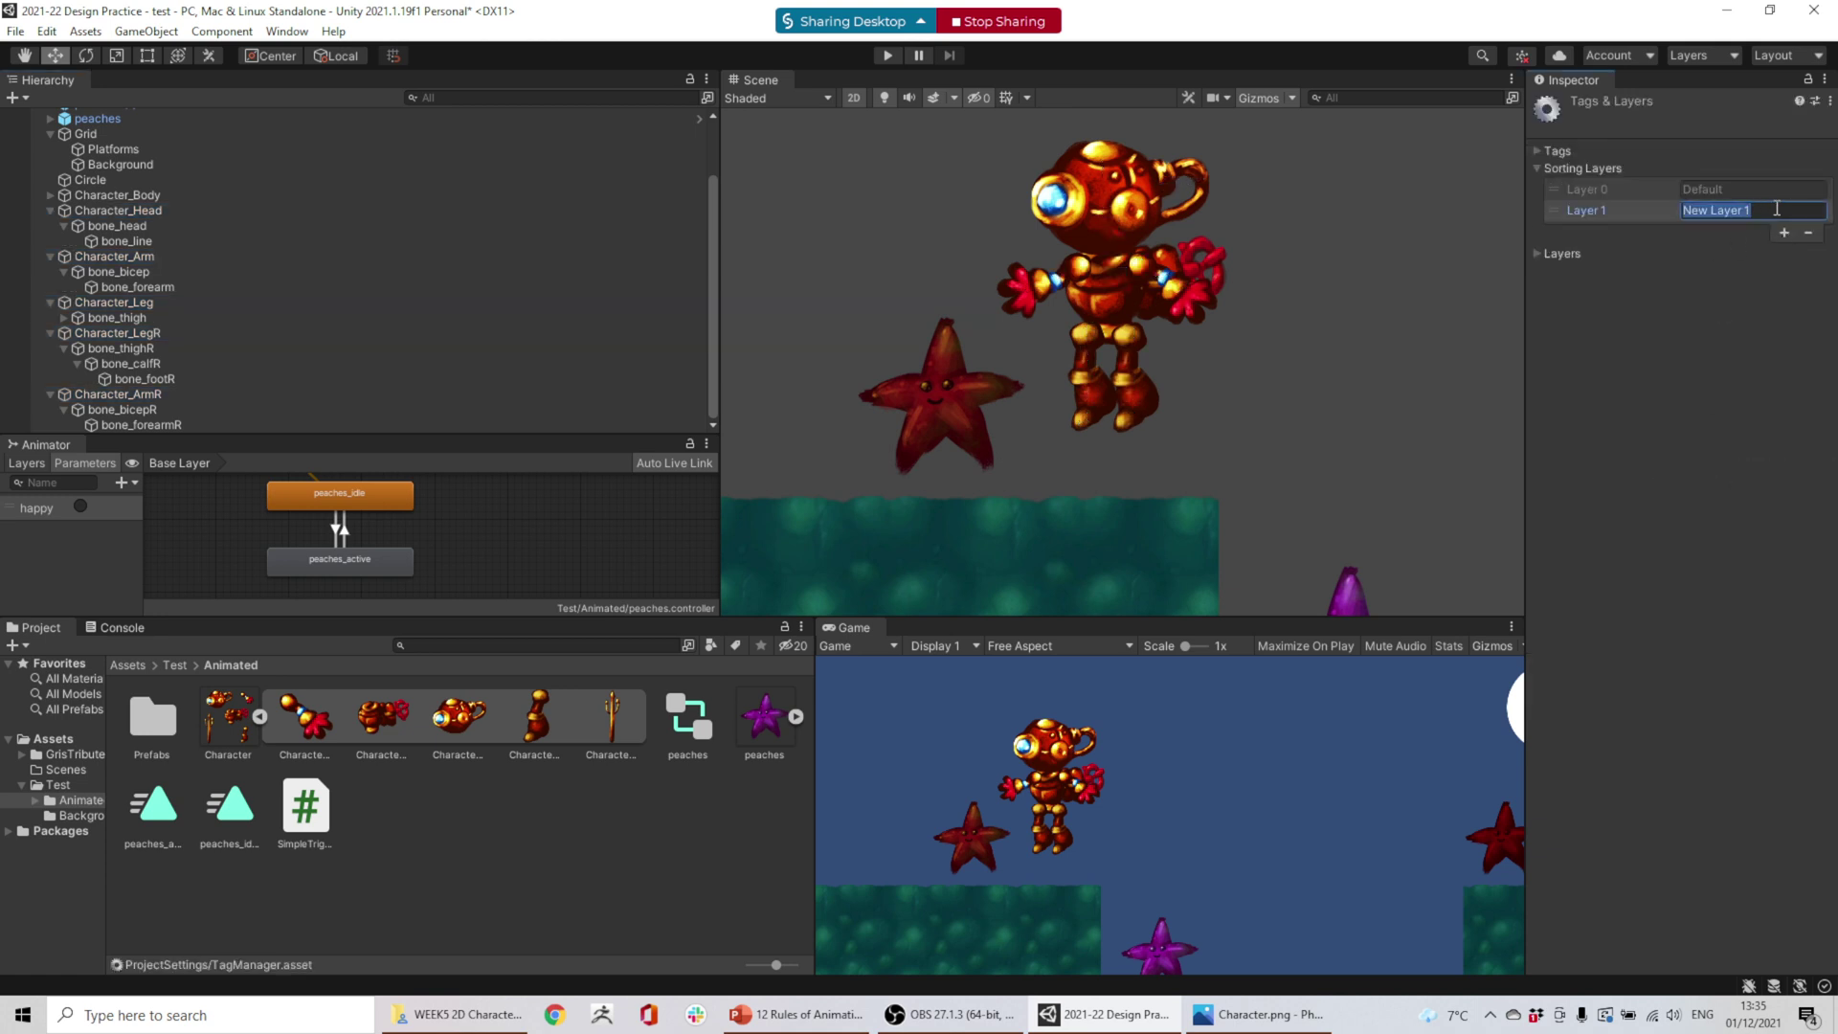
{"action": "type", "text": "Player"}
- Try moving Character_Body down over the platform to test its draw order, and undo the move
{"action": "left_click", "coordinate": [119, 271]}
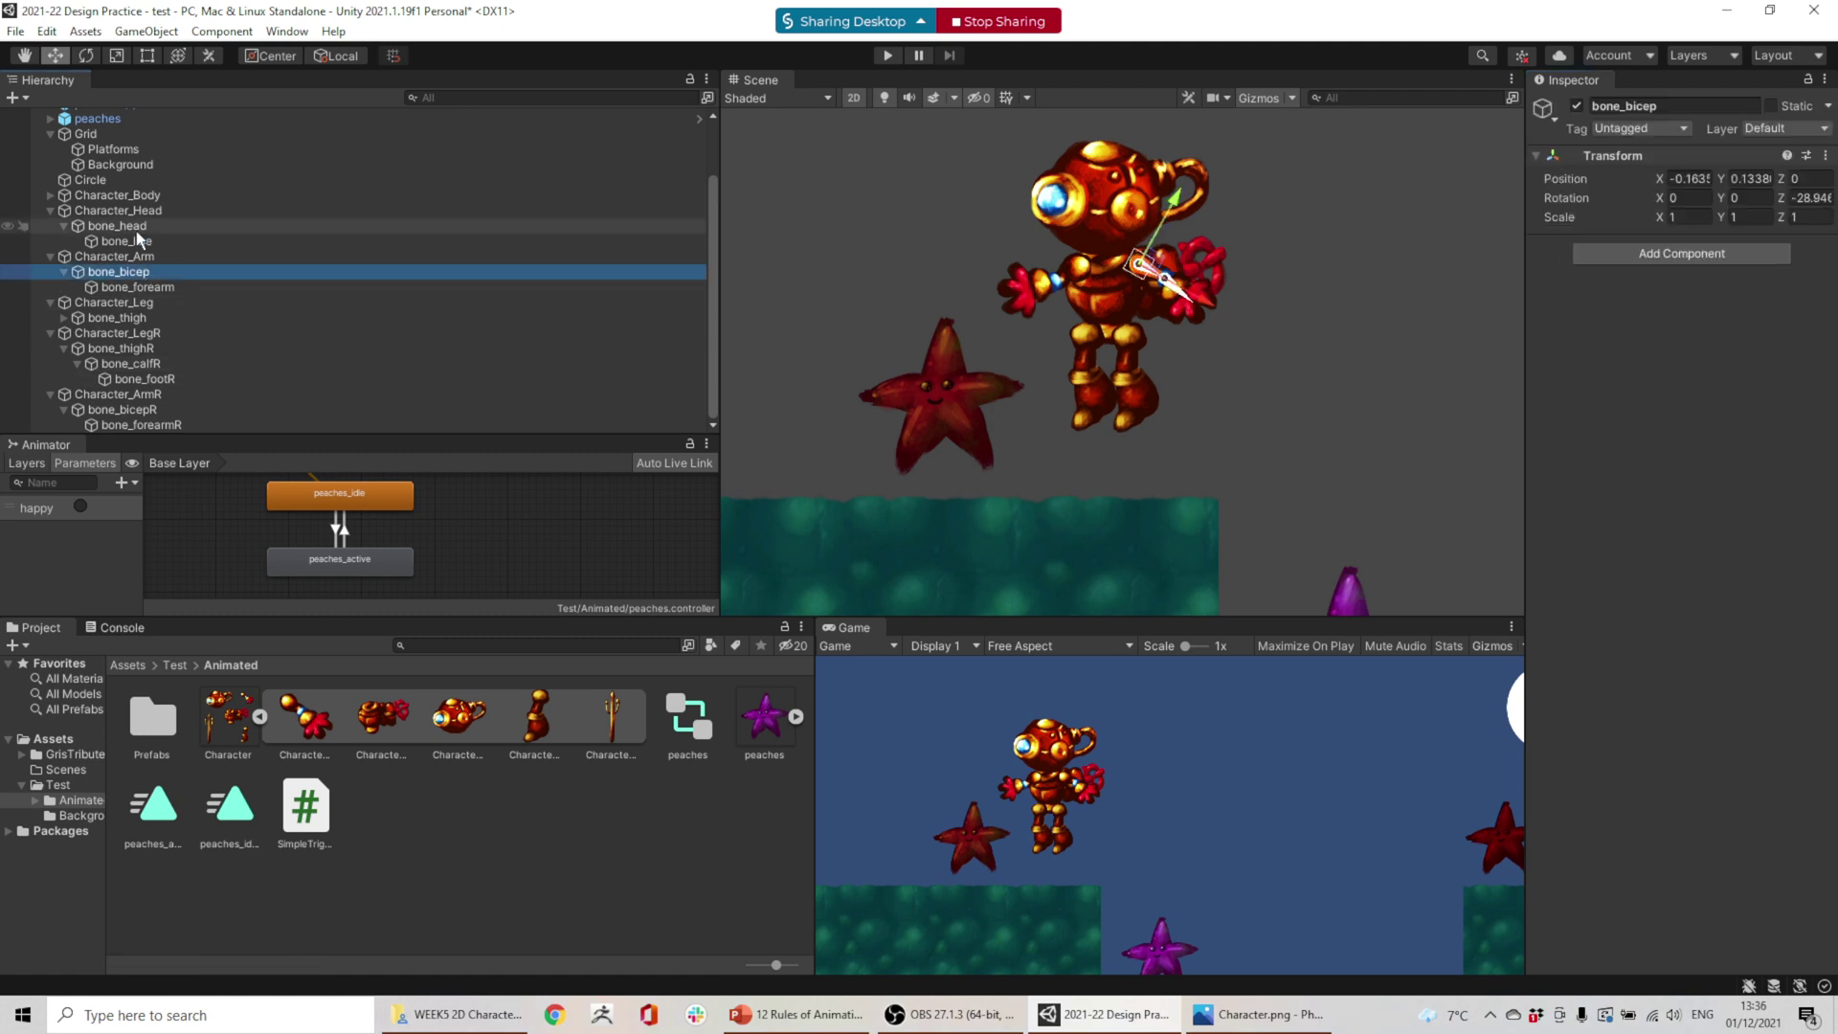
{"action": "left_click", "coordinate": [125, 195]}
{"action": "left_click_drag", "start_coordinate": [1101, 279], "coordinate": [1057, 466]}
{"action": "key", "text": "ctrl+z"}
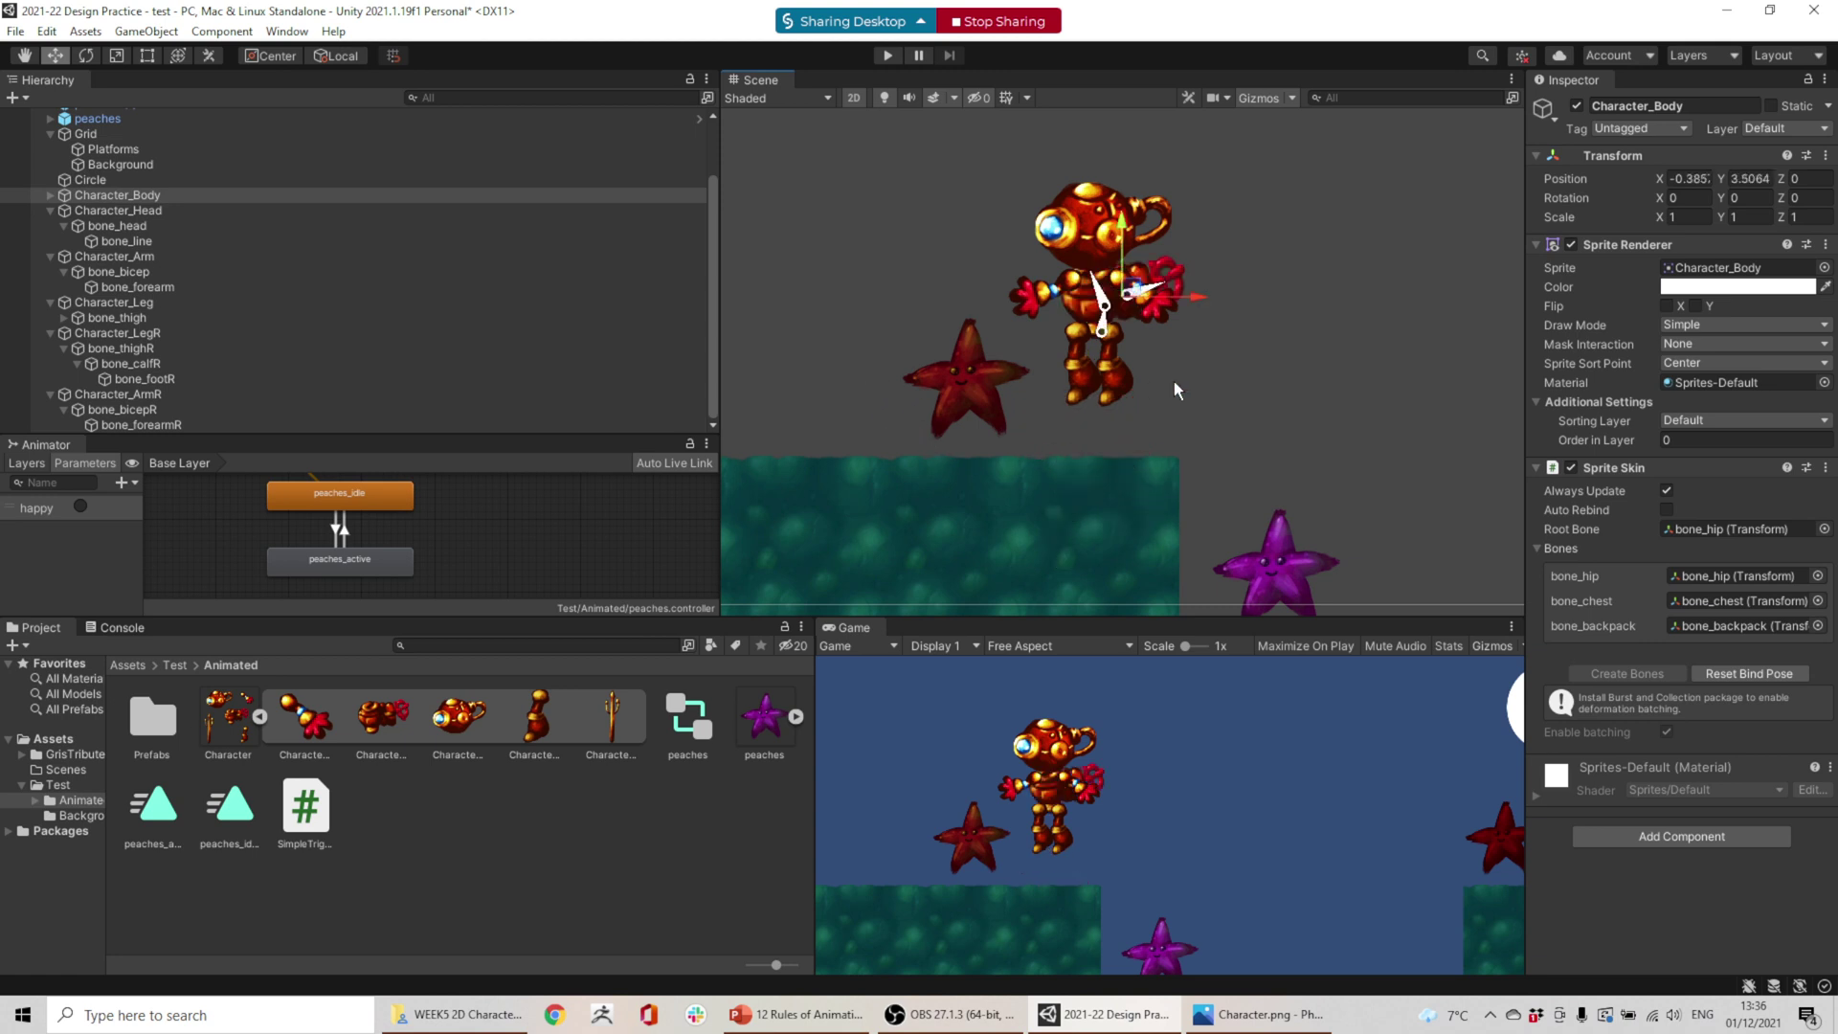
- Reorder the sorting layers so that Player comes before Default
{"action": "left_click", "coordinate": [1735, 419]}
{"action": "left_click", "coordinate": [1735, 490]}
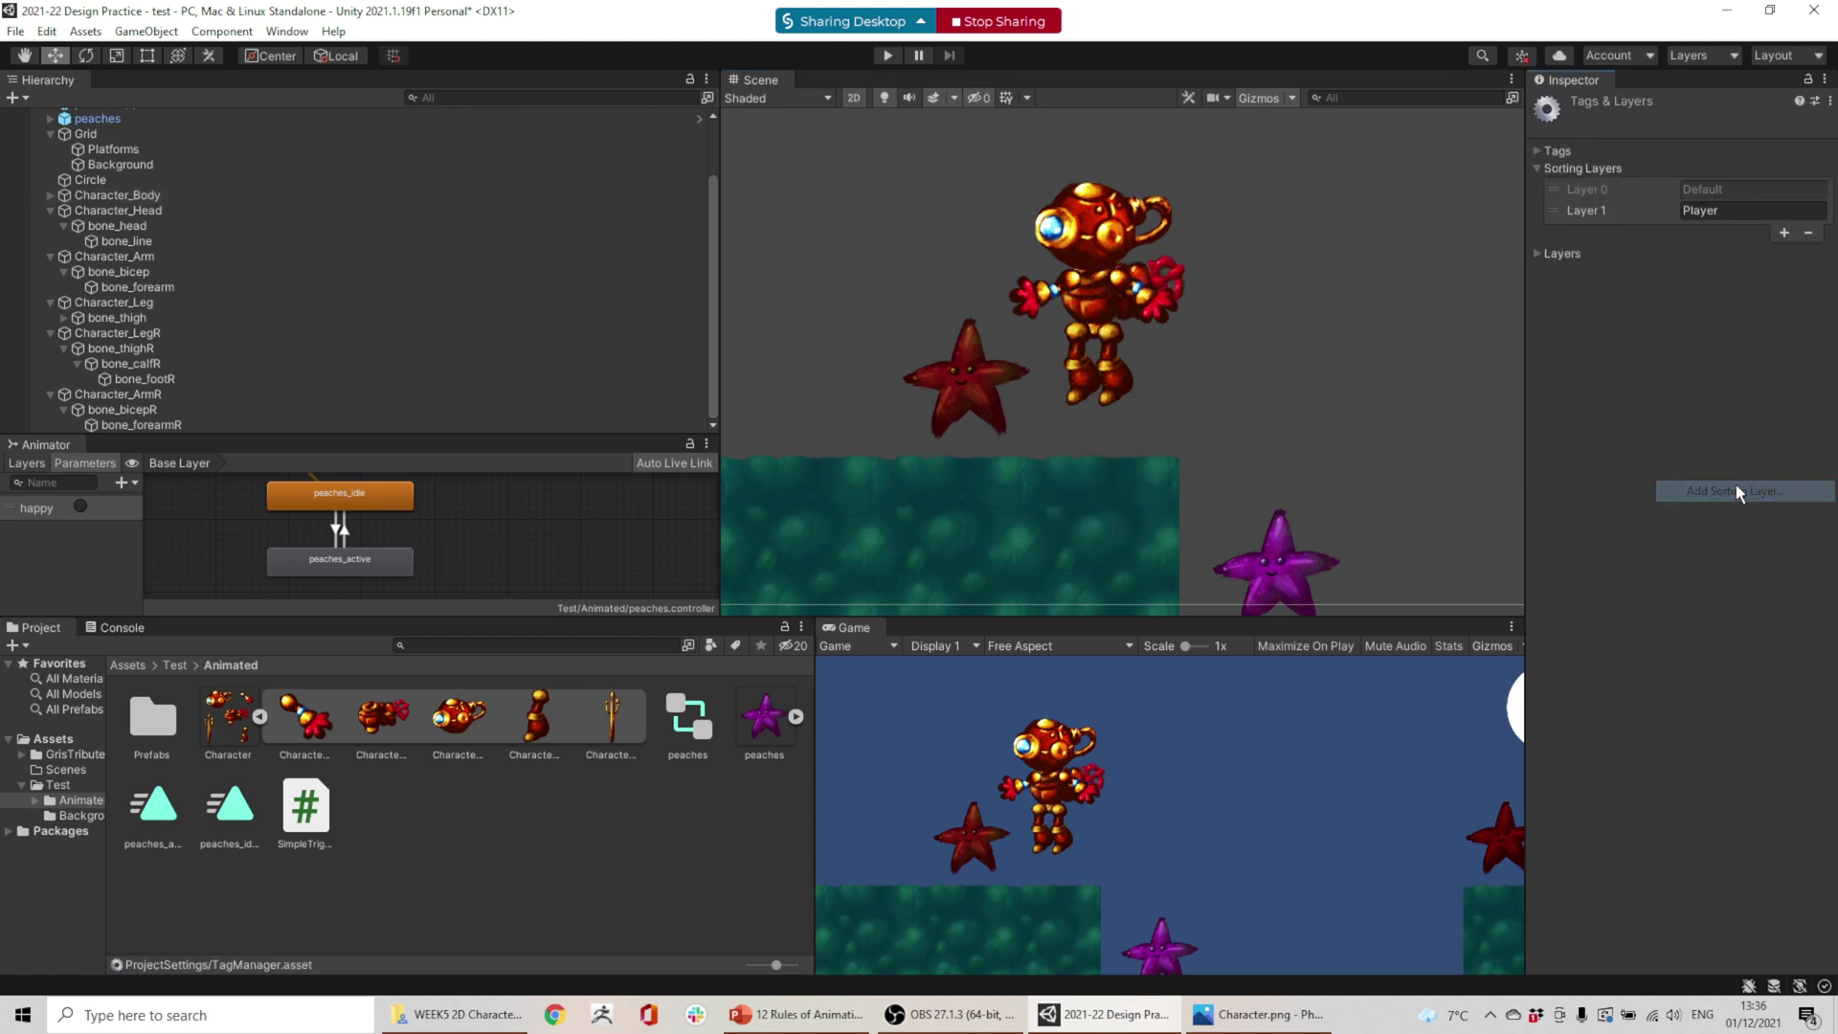
{"action": "left_click", "coordinate": [1544, 208]}
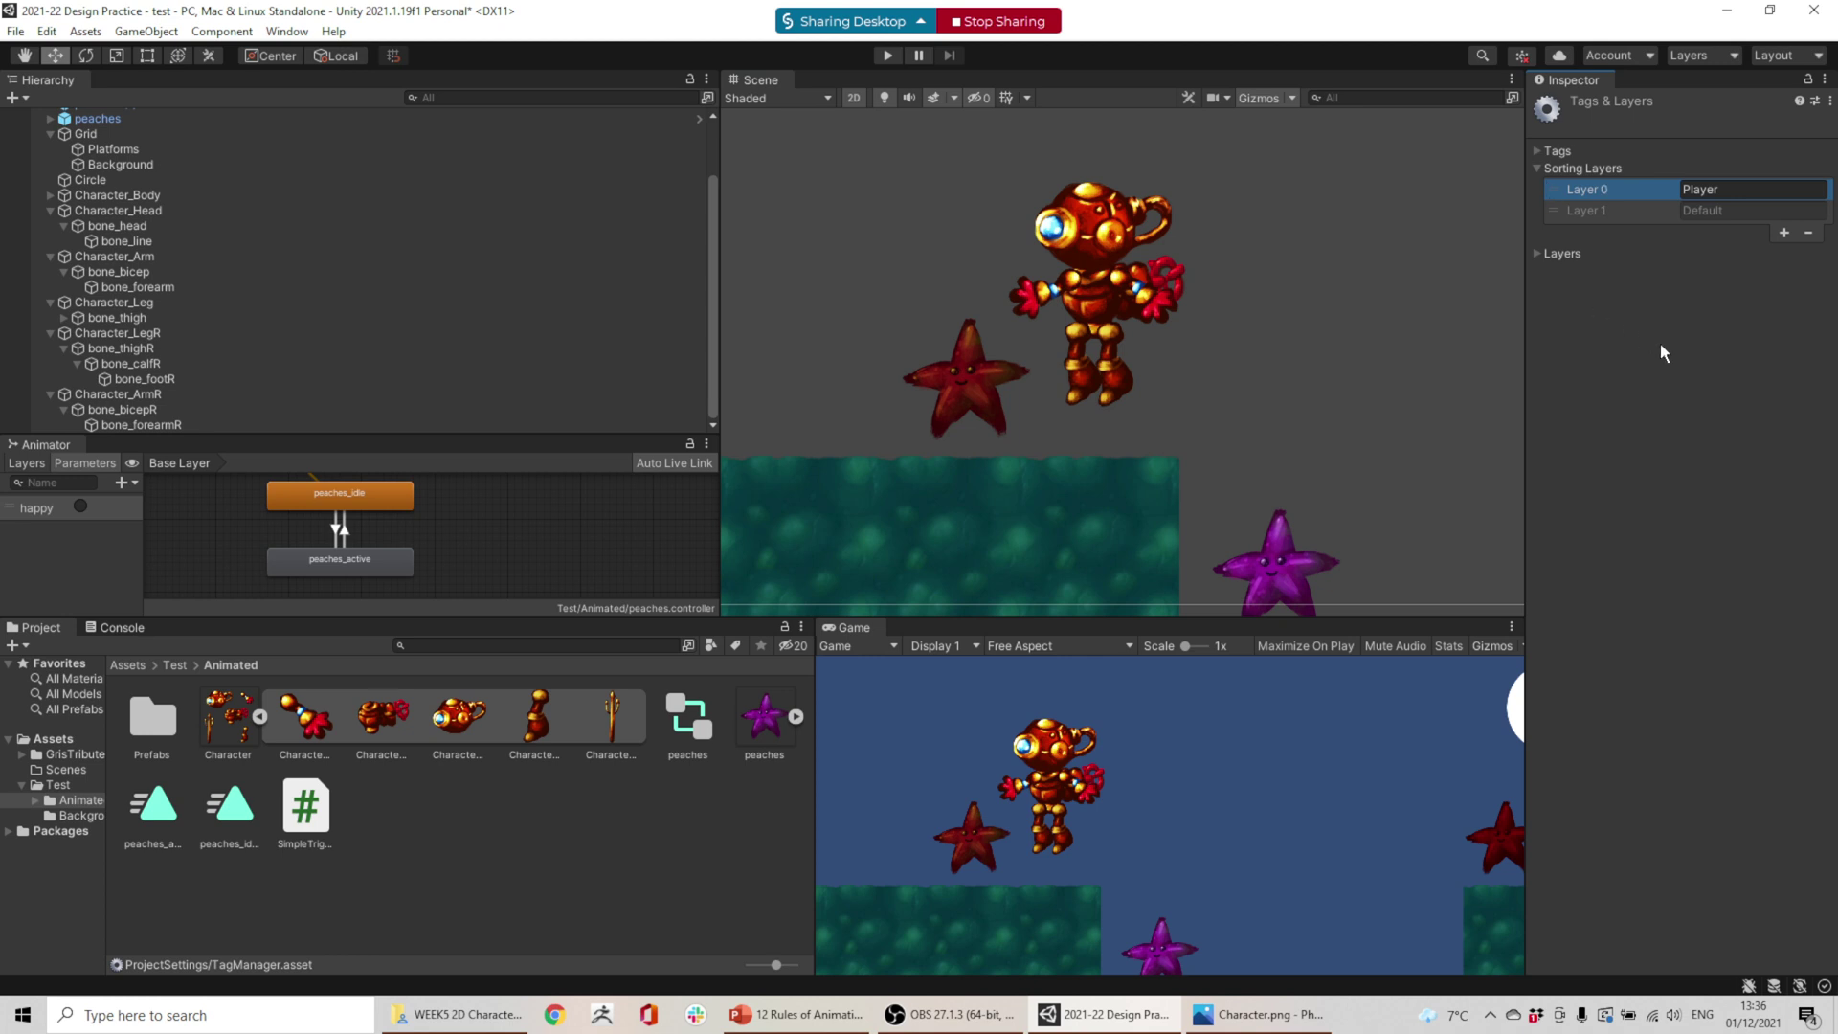
- Try moving Character_Leg down over the platform to test its draw order, and undo the move
{"action": "left_click", "coordinate": [115, 302]}
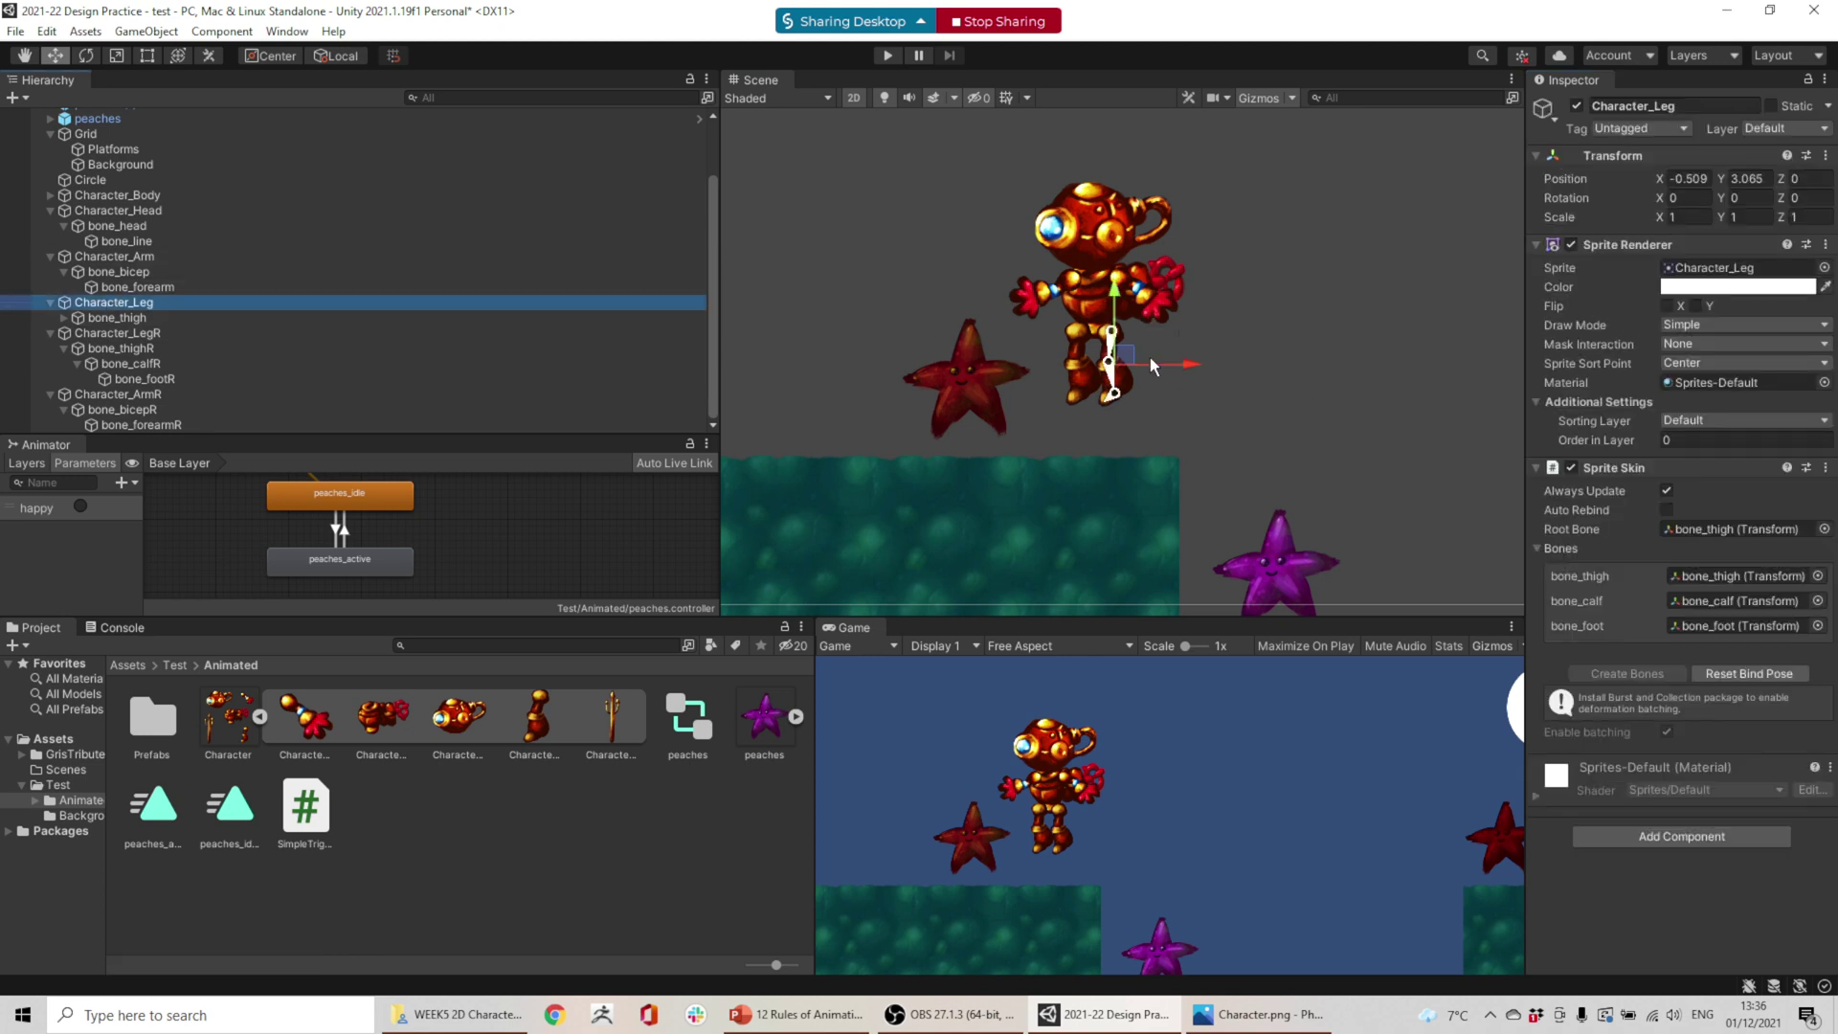
{"action": "left_click_drag", "start_coordinate": [1133, 355], "coordinate": [1148, 464]}
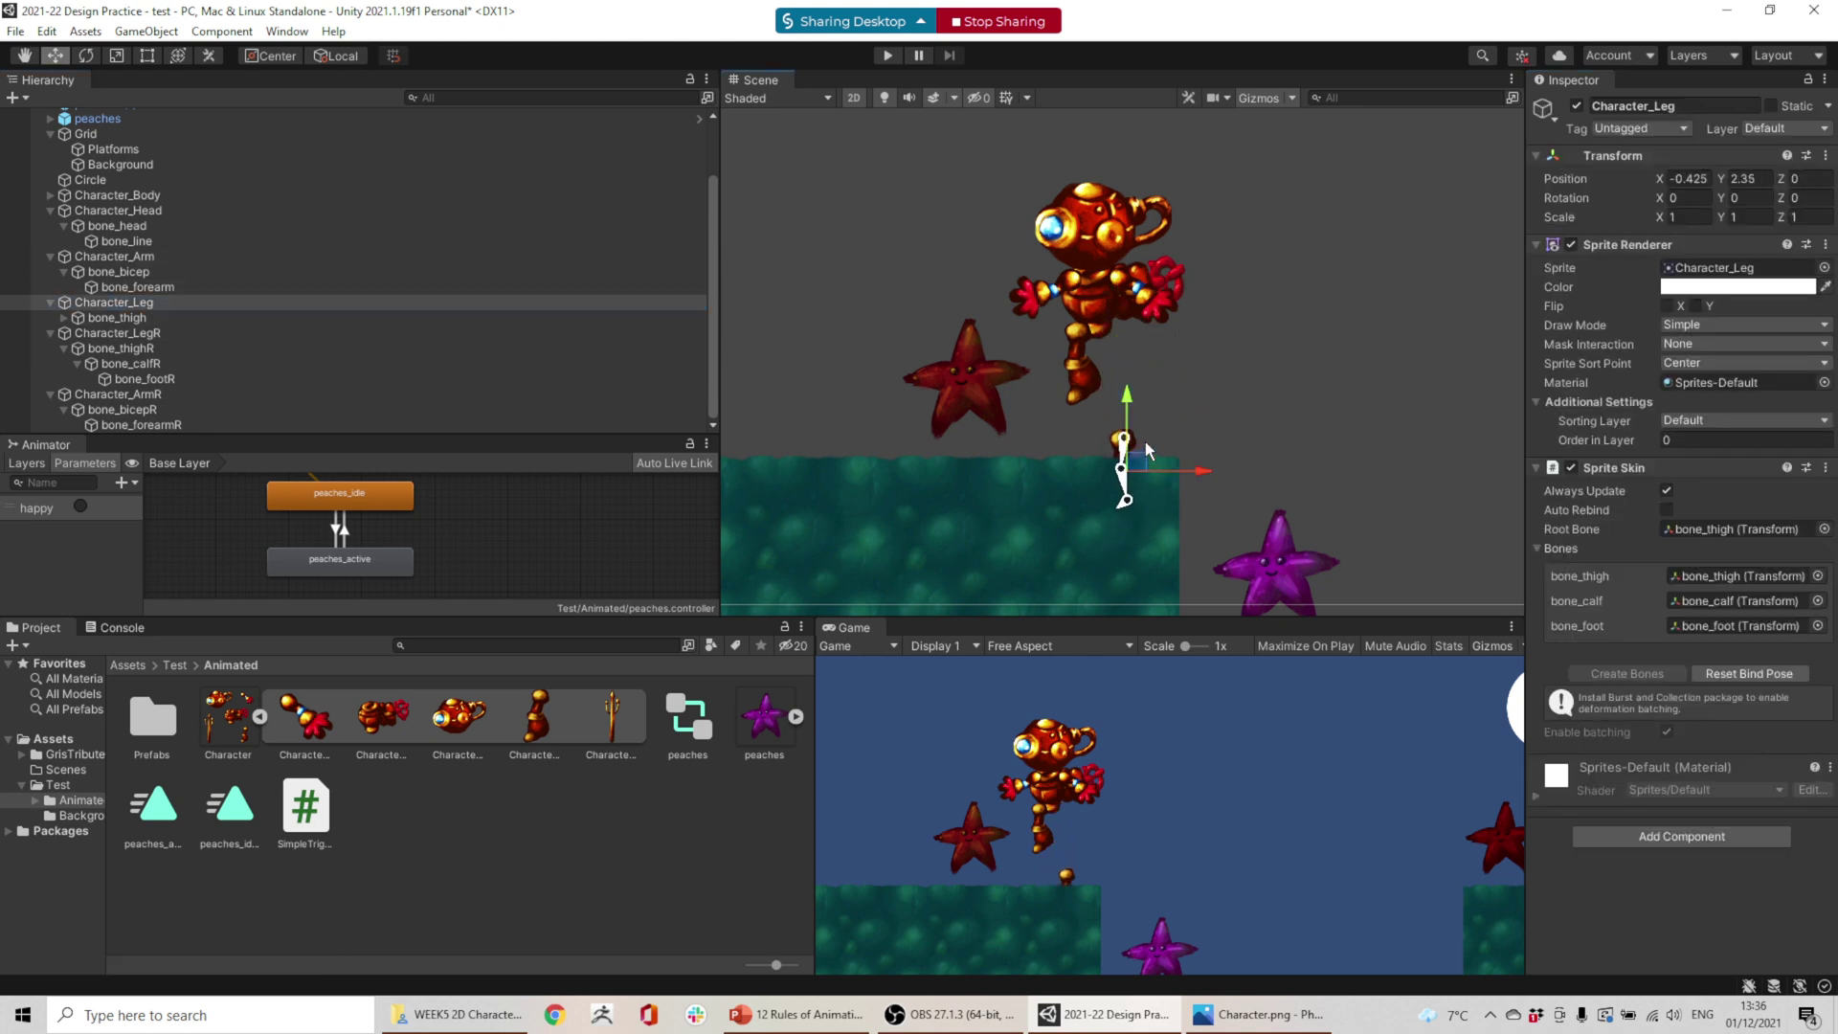
{"action": "key", "text": "ctrl+z"}
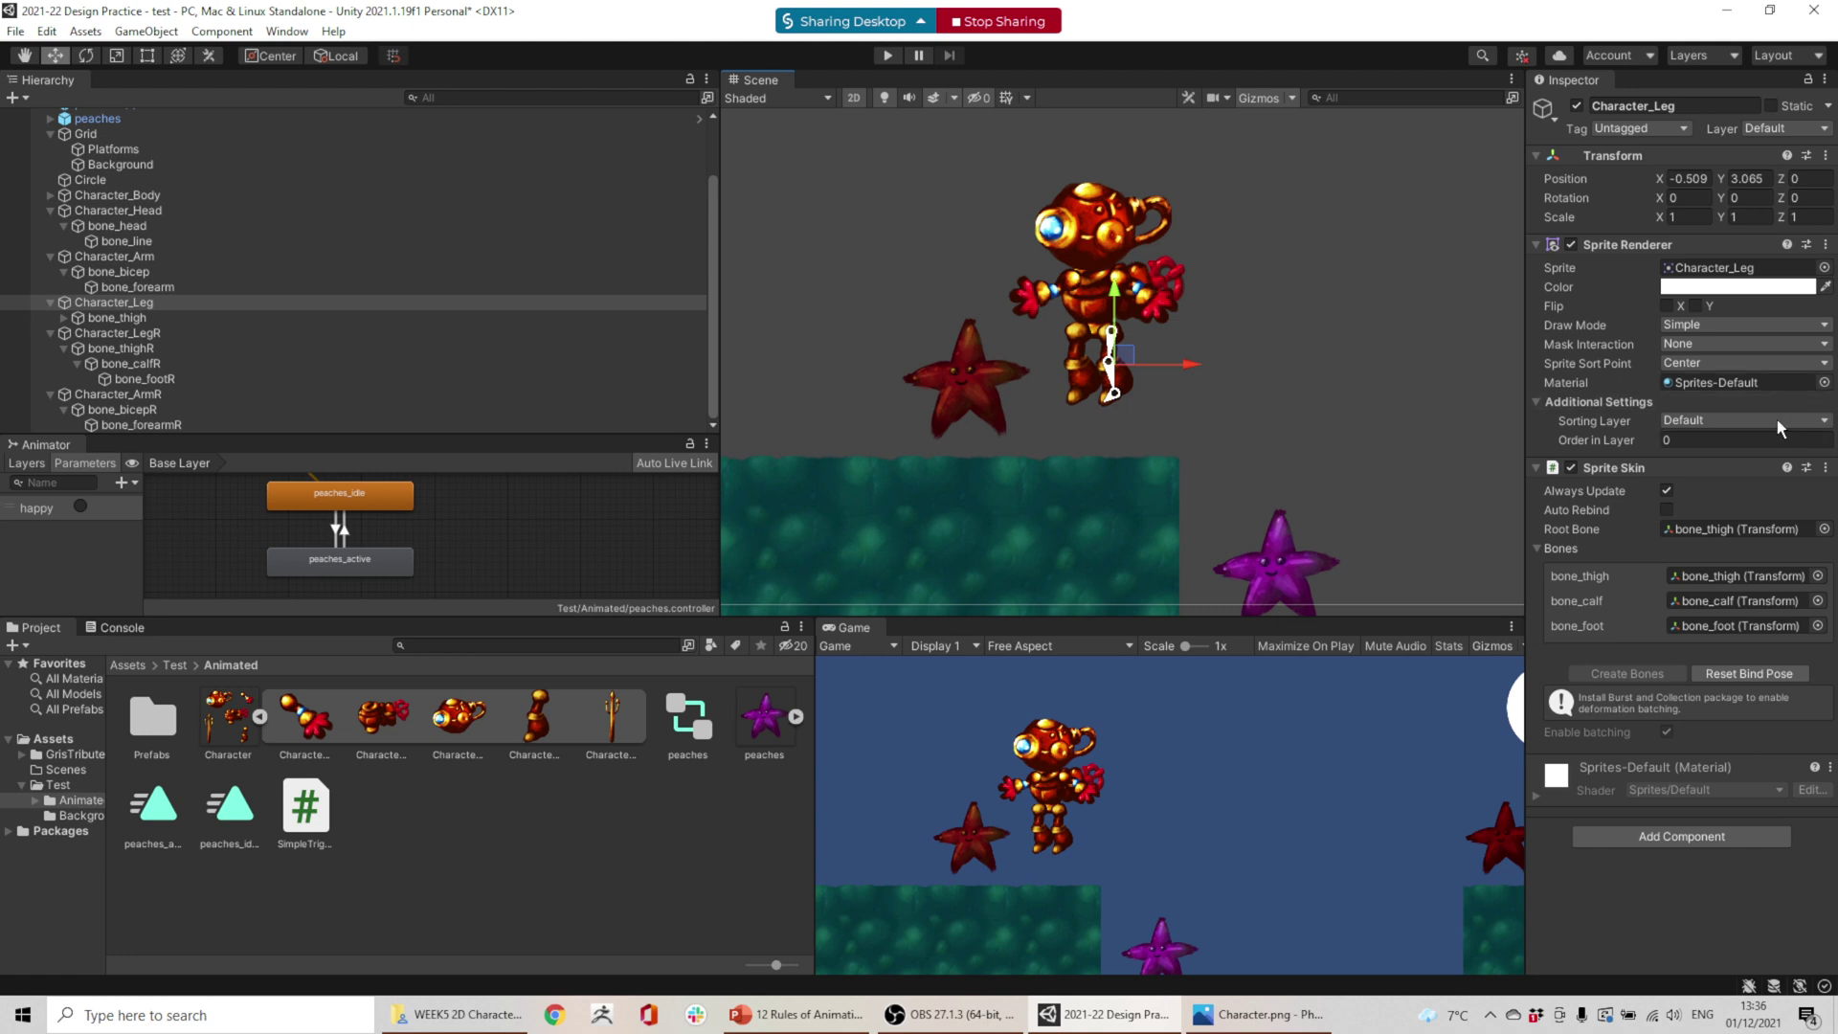
- Assign Character_Body, Character_Head, Character_Arm, Character_Leg, Character_LegR and Character_ArmR to the Player sorting layer
{"action": "left_click", "coordinate": [142, 395]}
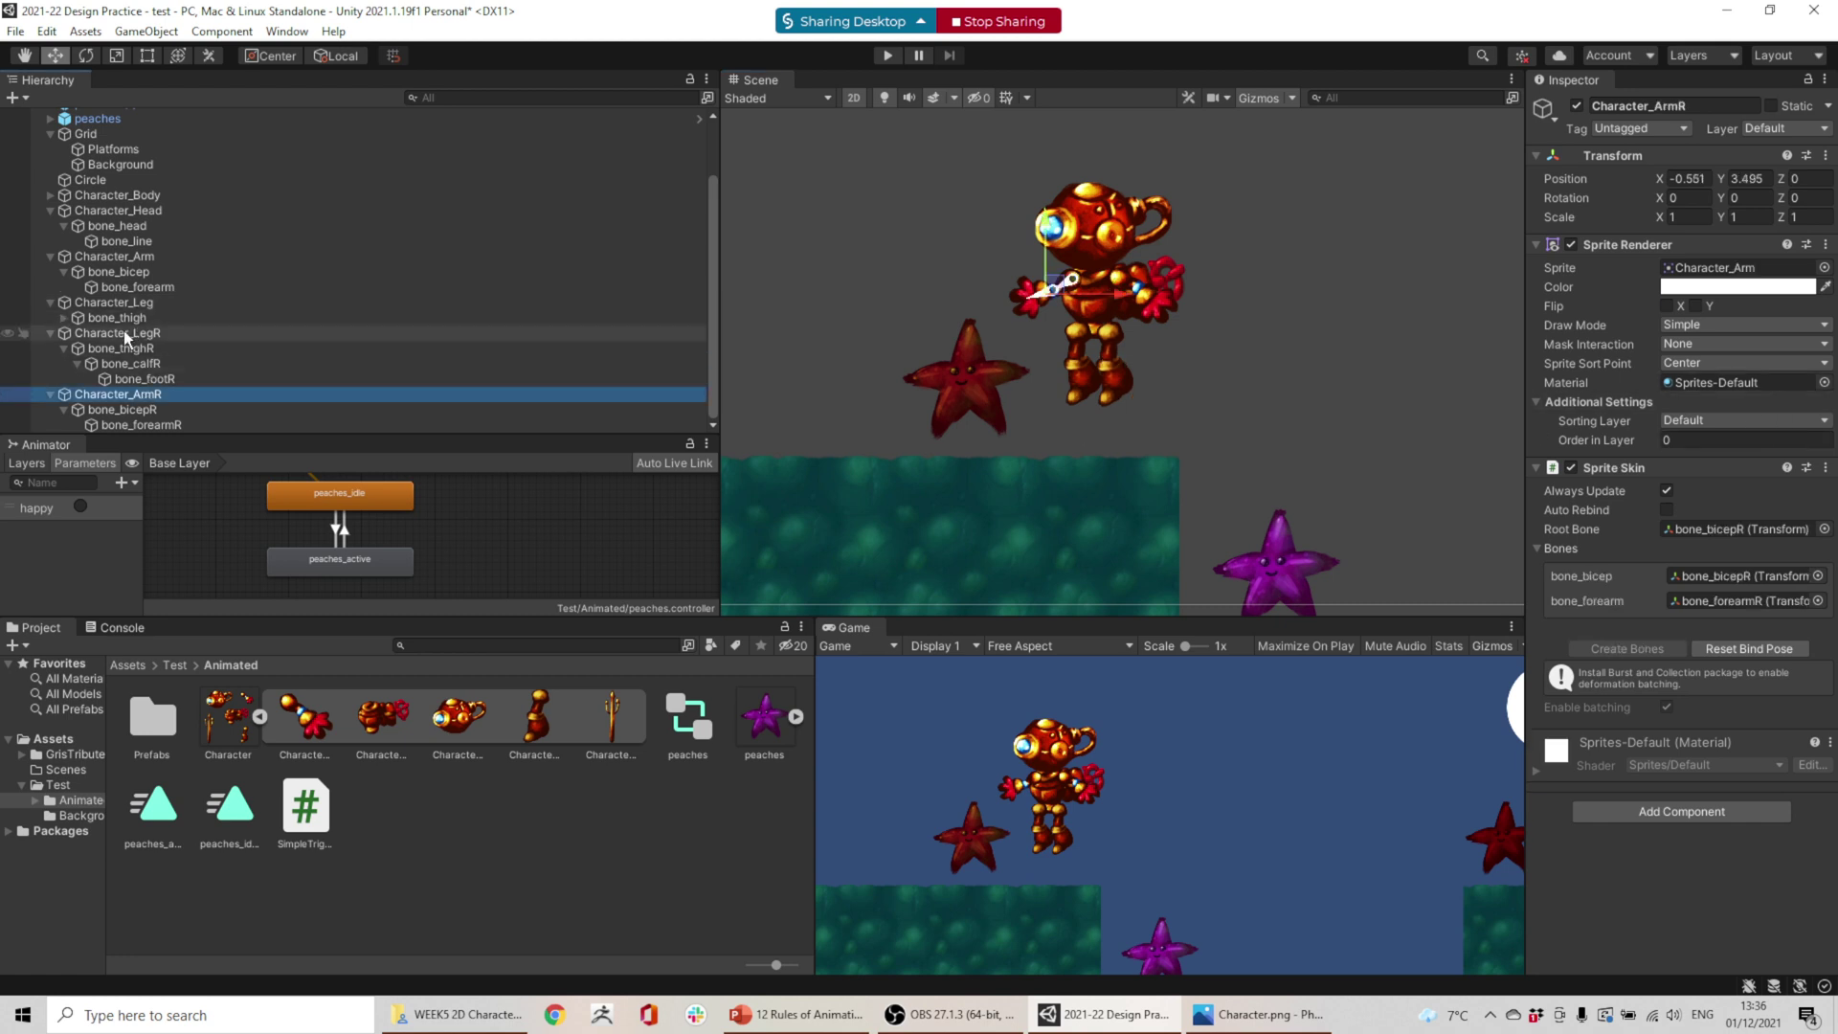
{"action": "left_click", "coordinate": [124, 332], "text": "ctrl"}
{"action": "left_click", "coordinate": [118, 302], "text": "ctrl"}
{"action": "left_click", "coordinate": [123, 257], "text": "ctrl"}
{"action": "left_click", "coordinate": [126, 211], "text": "ctrl"}
{"action": "left_click", "coordinate": [130, 194], "text": "ctrl"}
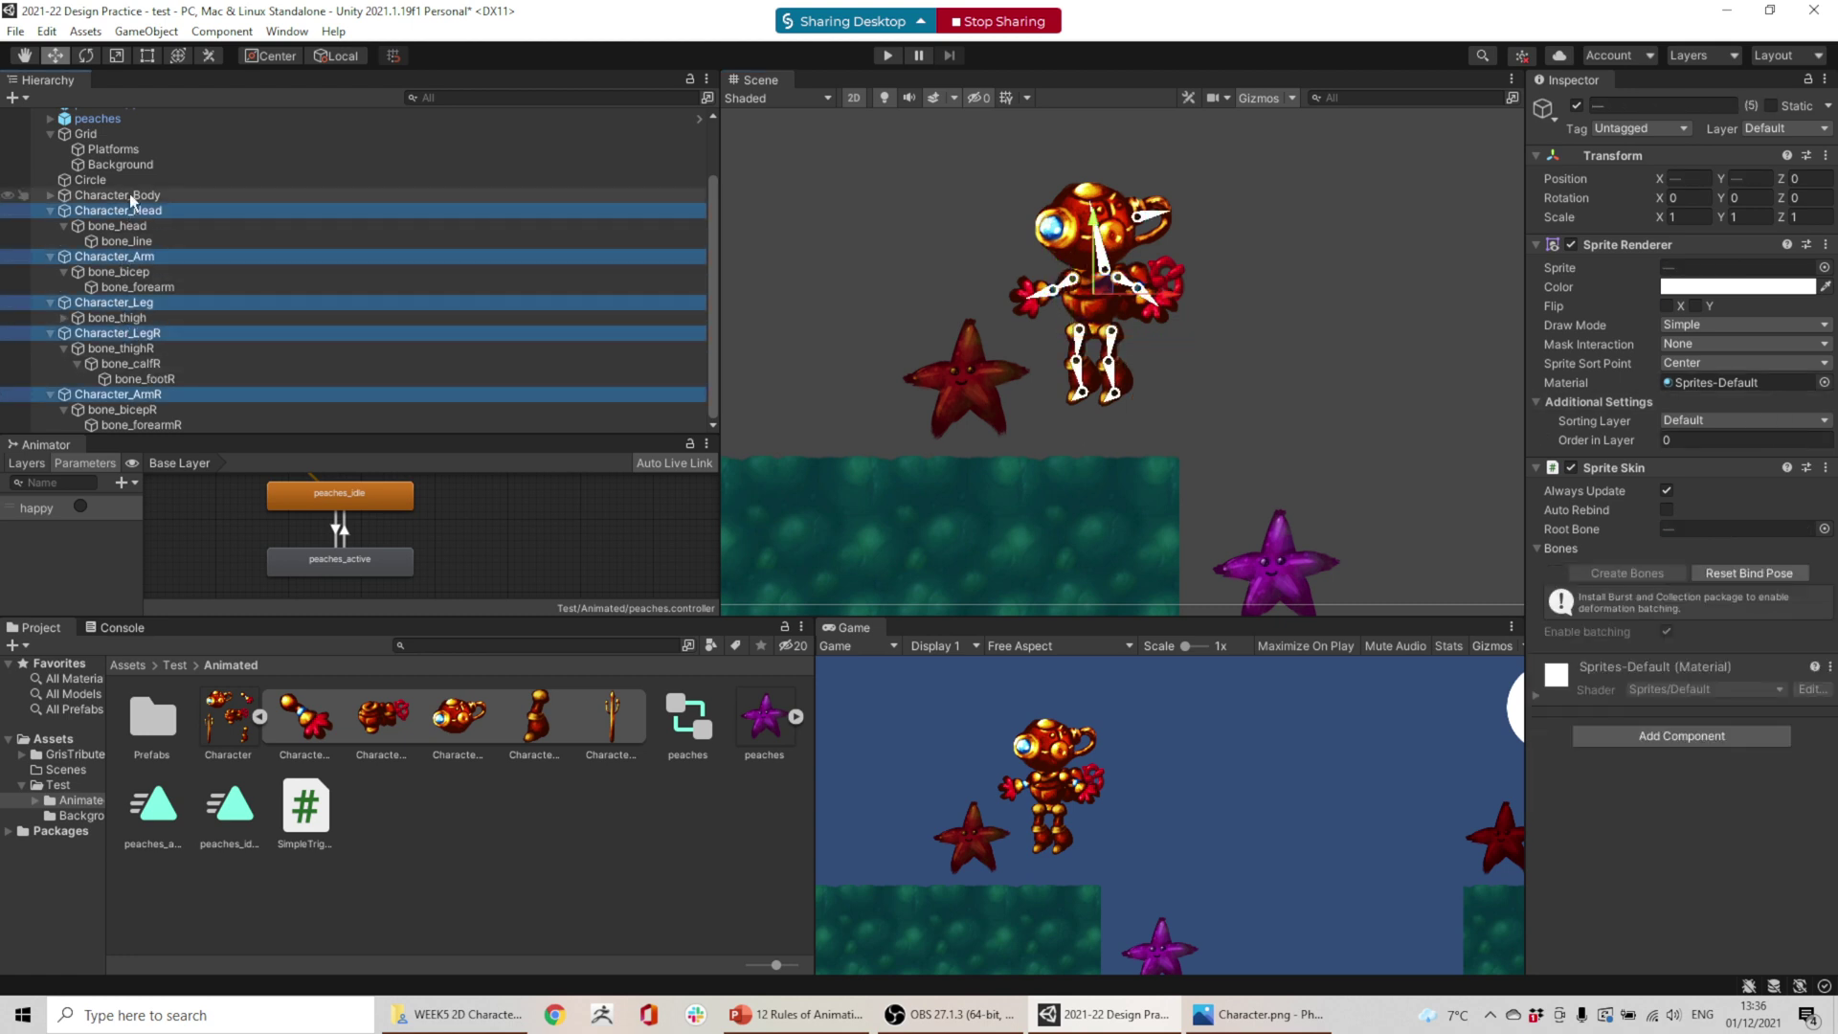
{"action": "left_click", "coordinate": [1704, 420]}
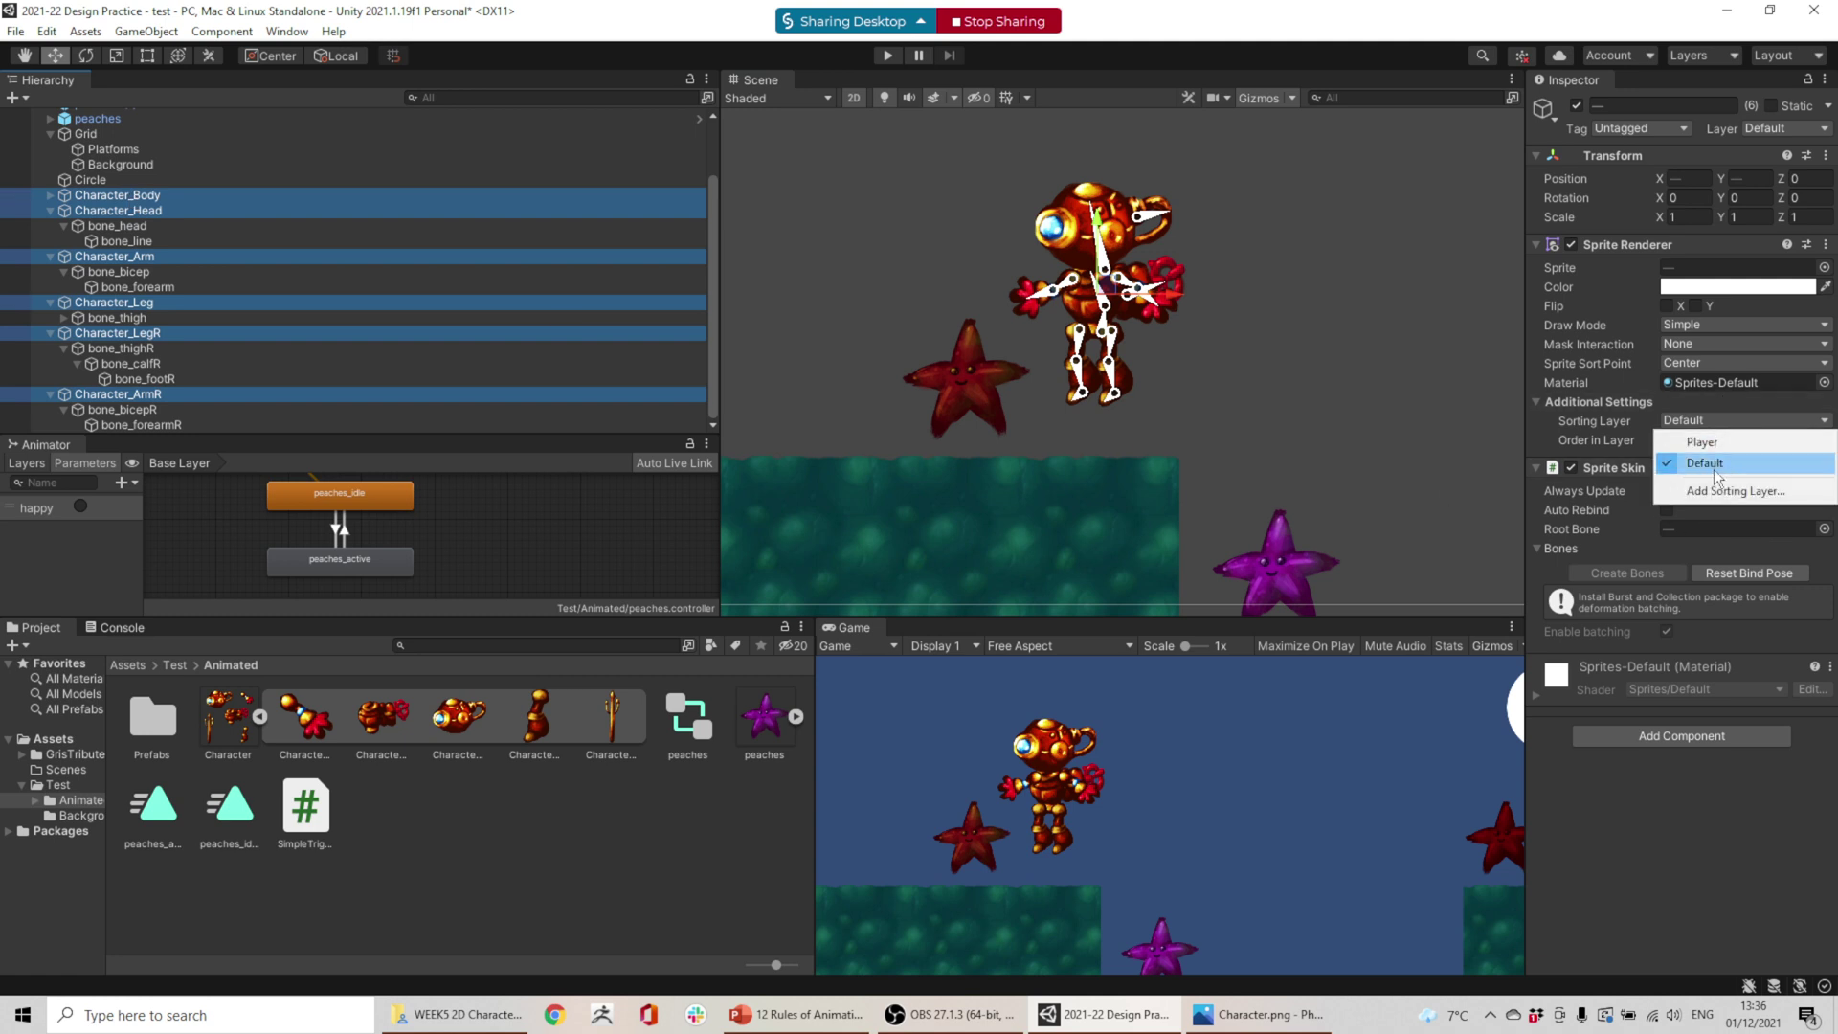
{"action": "left_click", "coordinate": [1701, 457]}
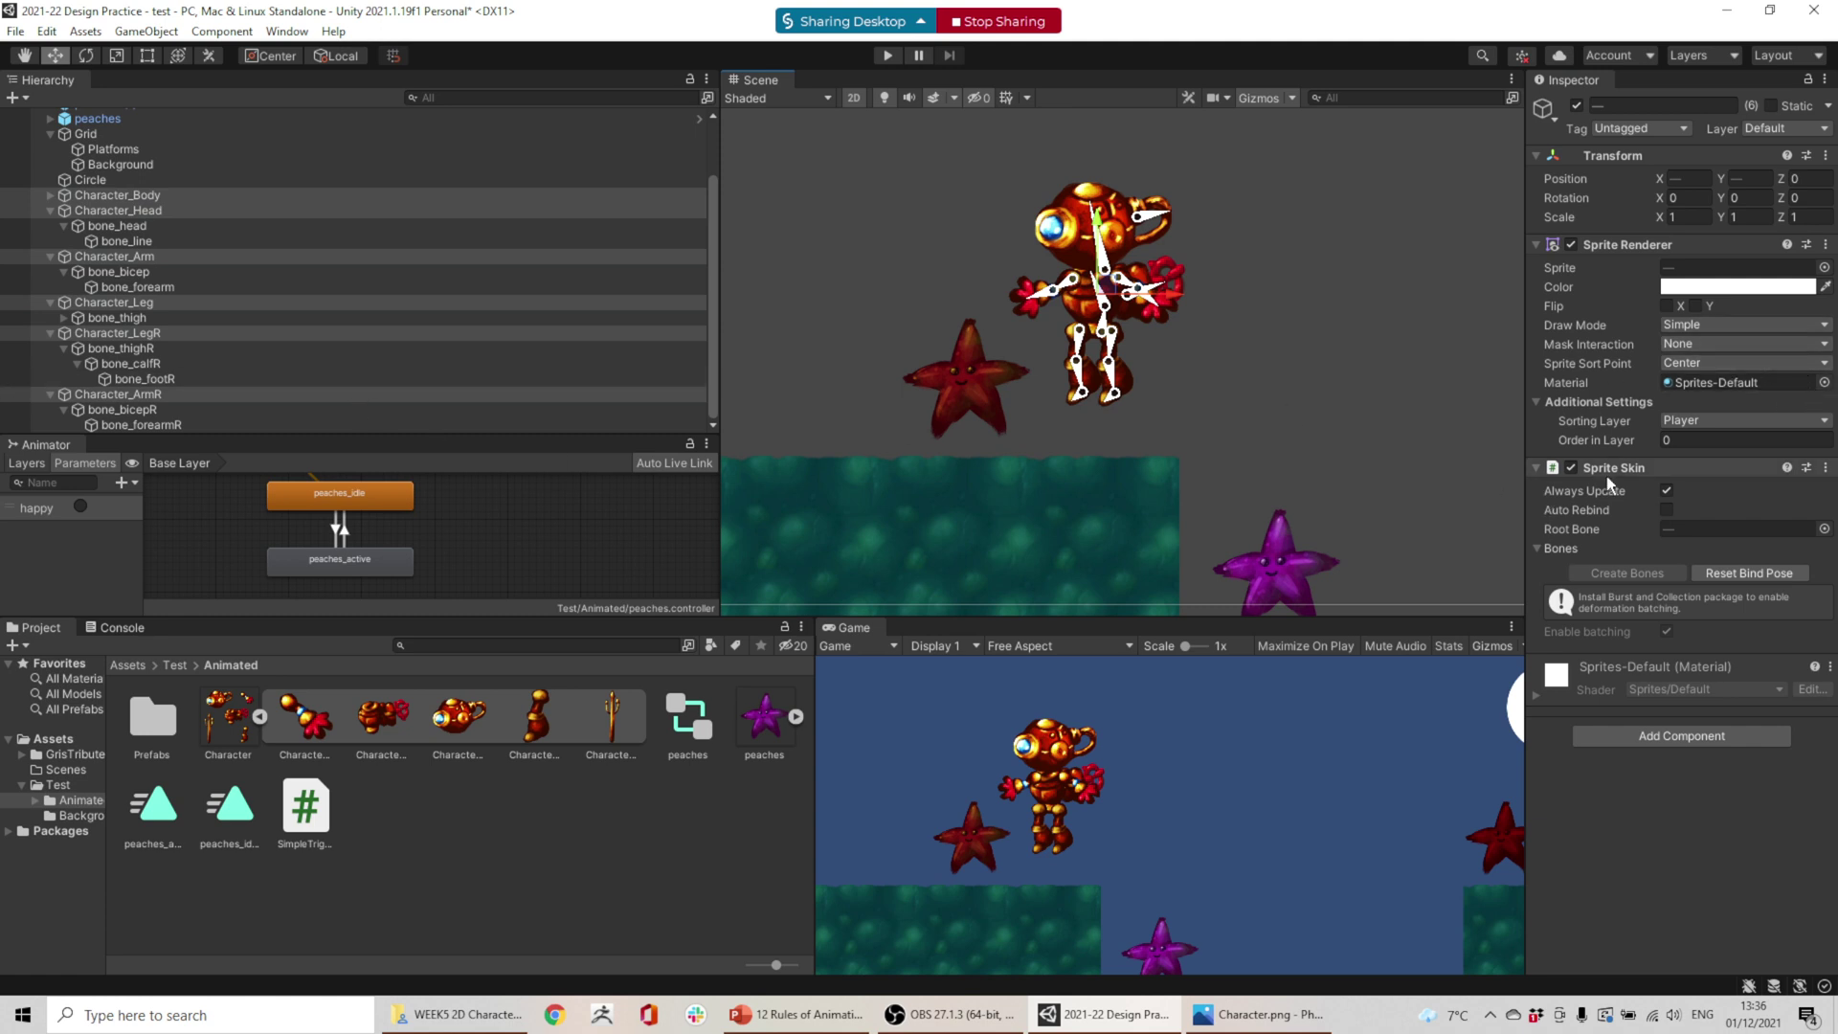
- Reorder the sorting layers so that Player comes after Default, and test the draw order by moving Character_Head over the body
{"action": "left_click", "coordinate": [1701, 420]}
{"action": "left_click", "coordinate": [1701, 492]}
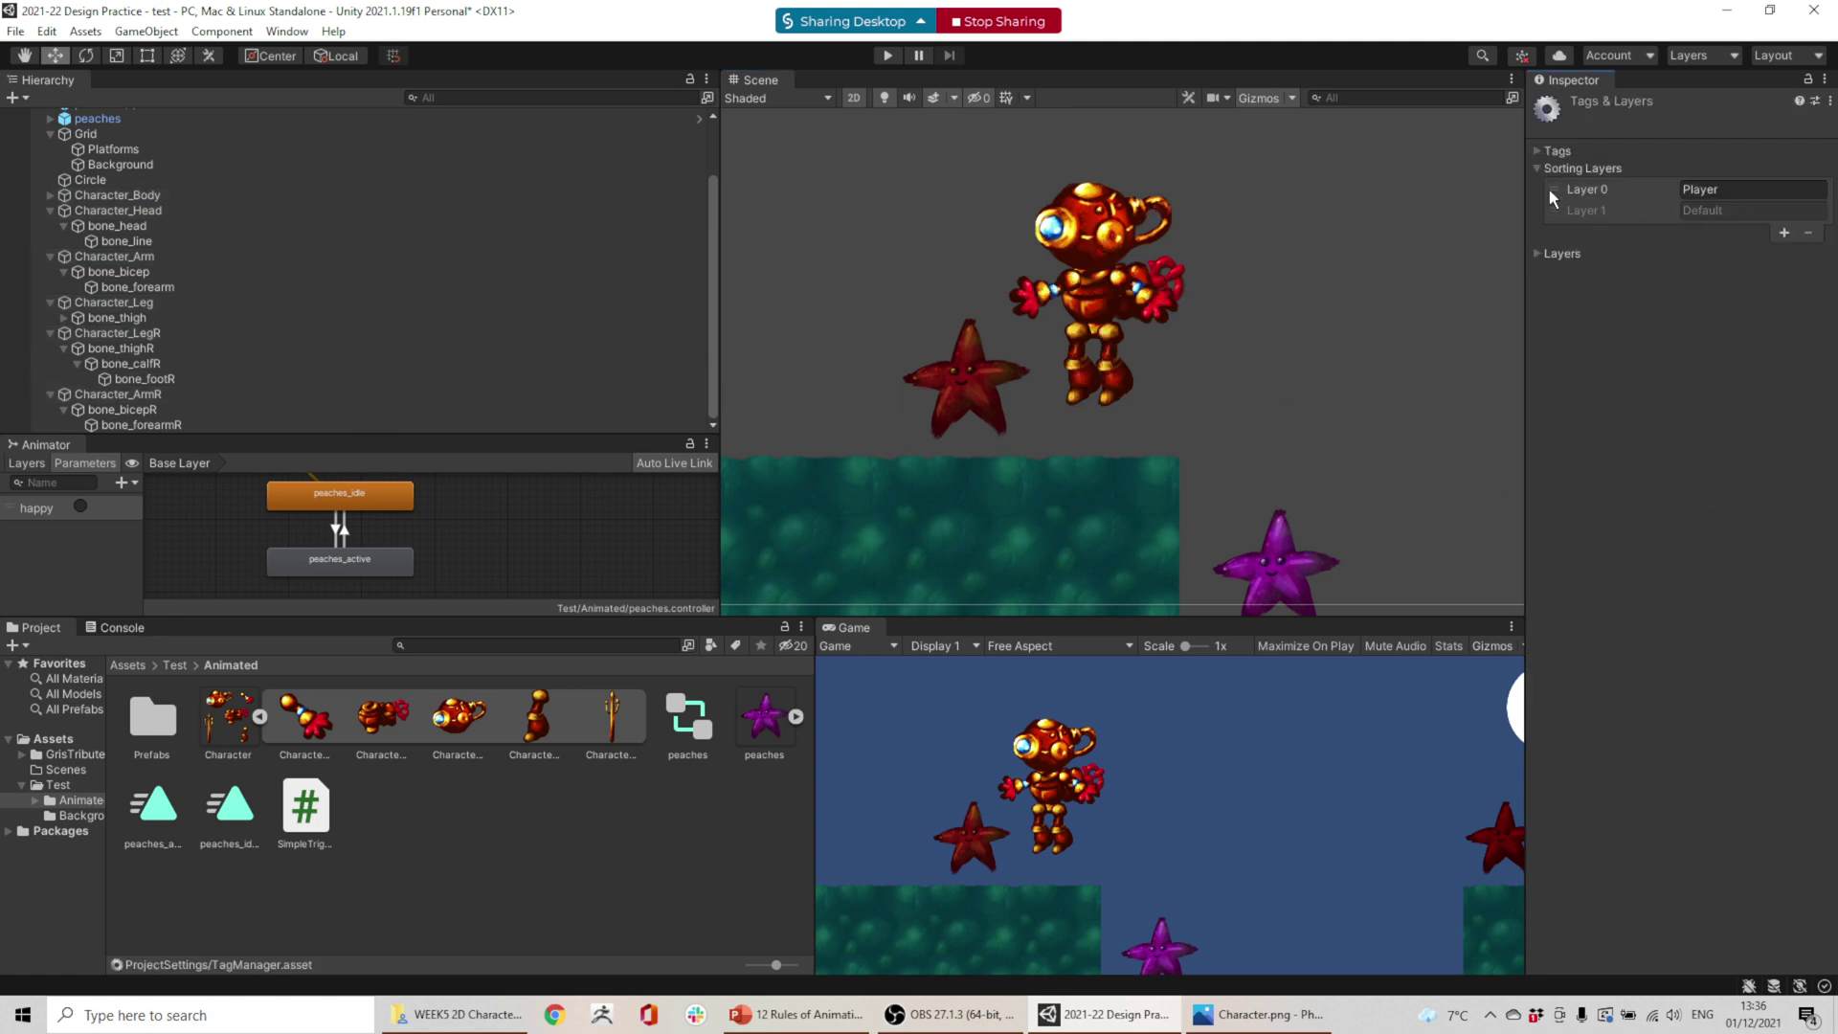
{"action": "left_click_drag", "start_coordinate": [1550, 191], "coordinate": [1551, 210]}
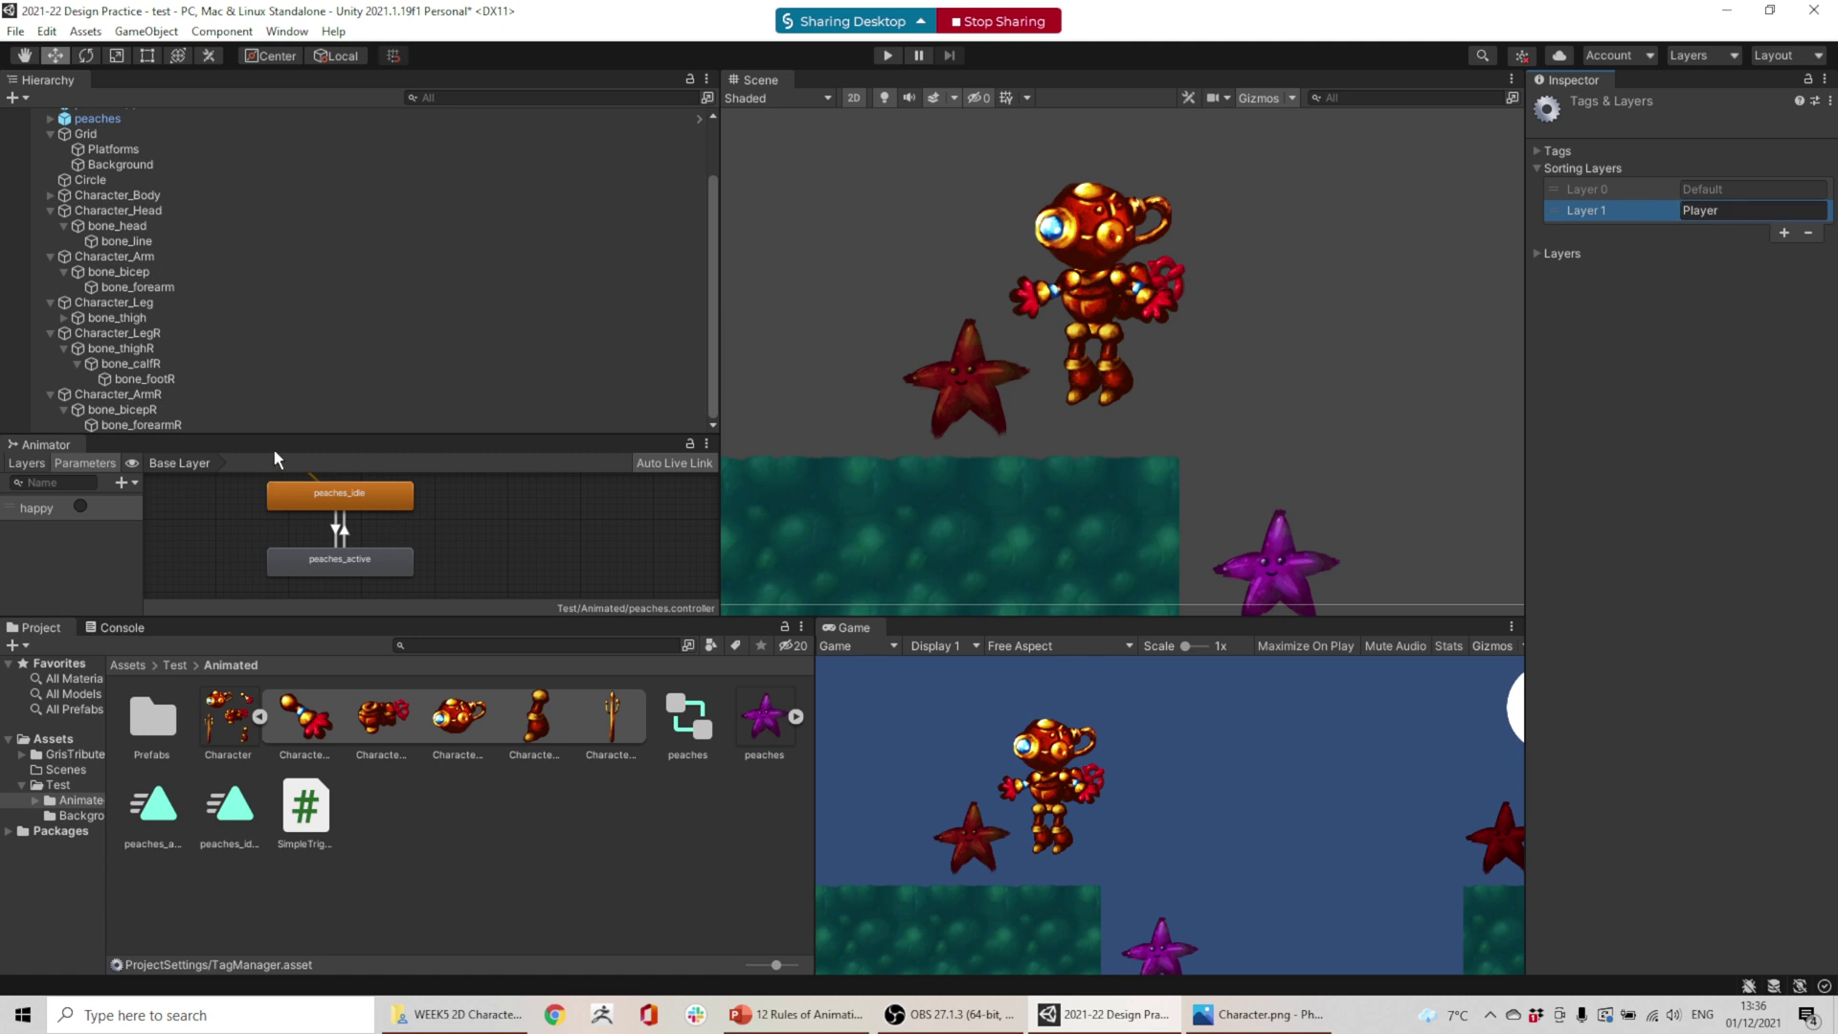
{"action": "left_click", "coordinate": [120, 212]}
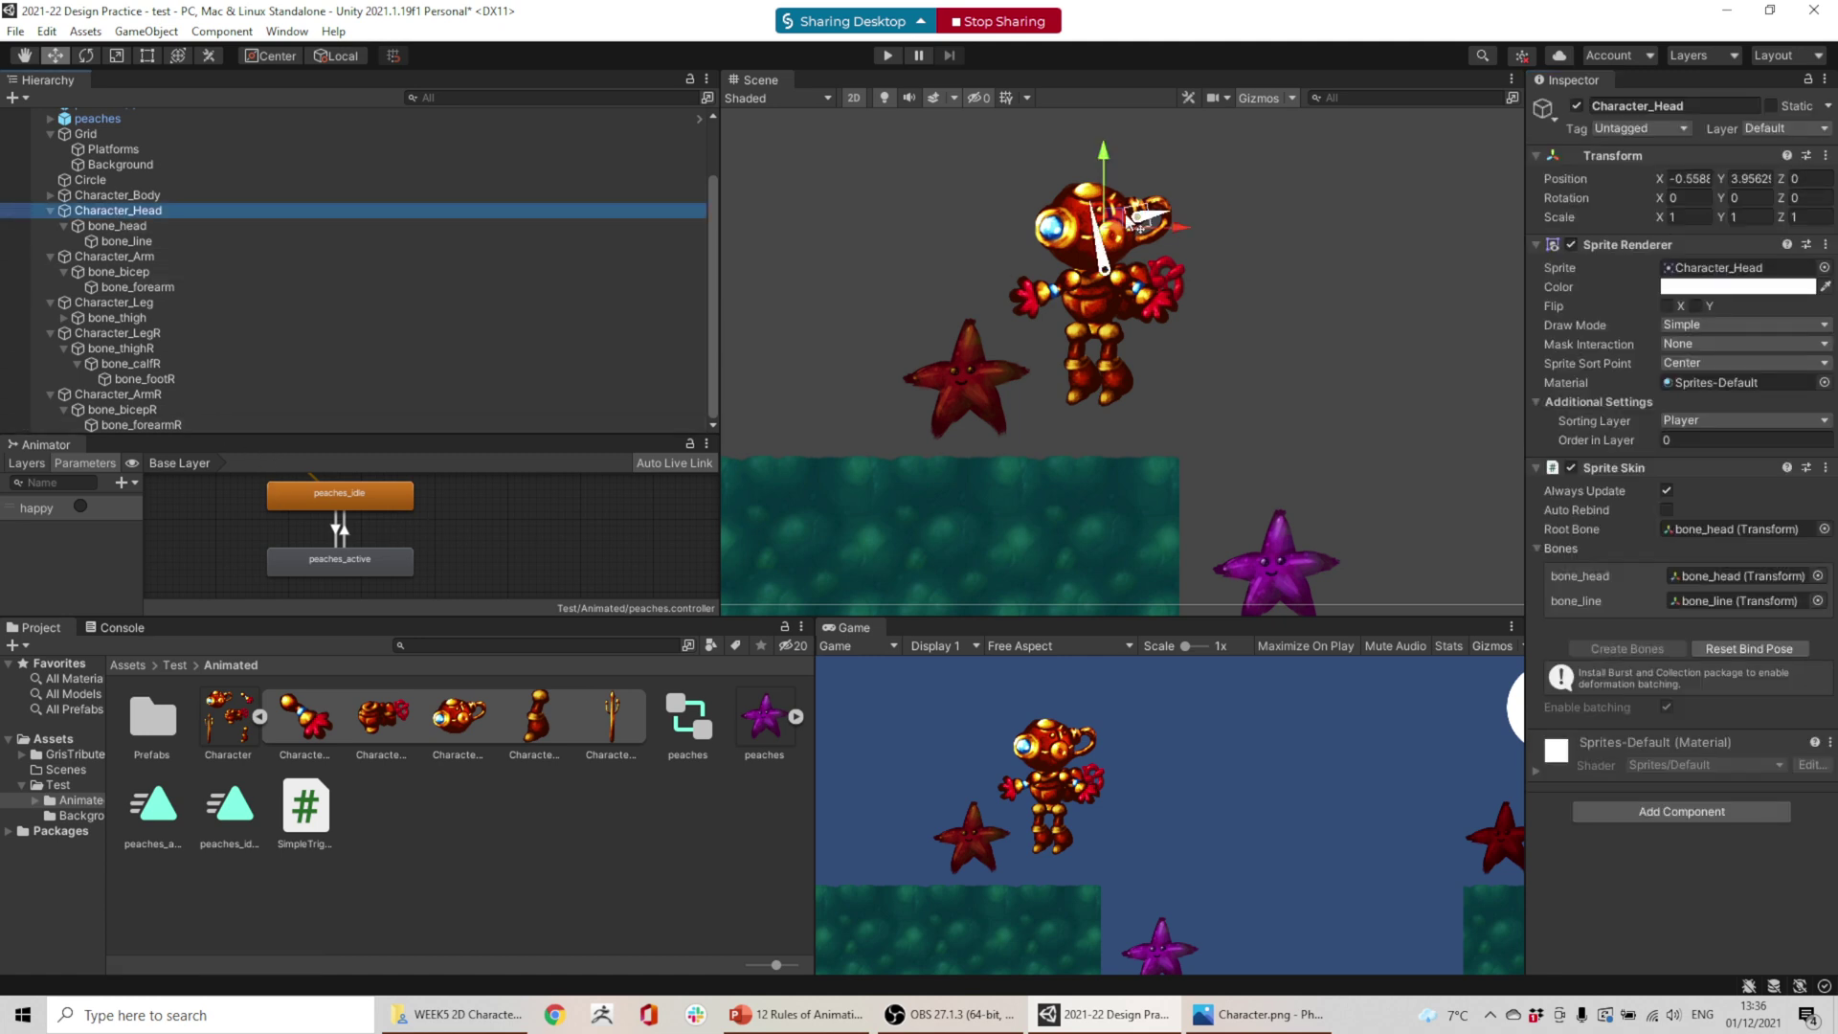
{"action": "left_click_drag", "start_coordinate": [1136, 224], "coordinate": [1170, 288]}
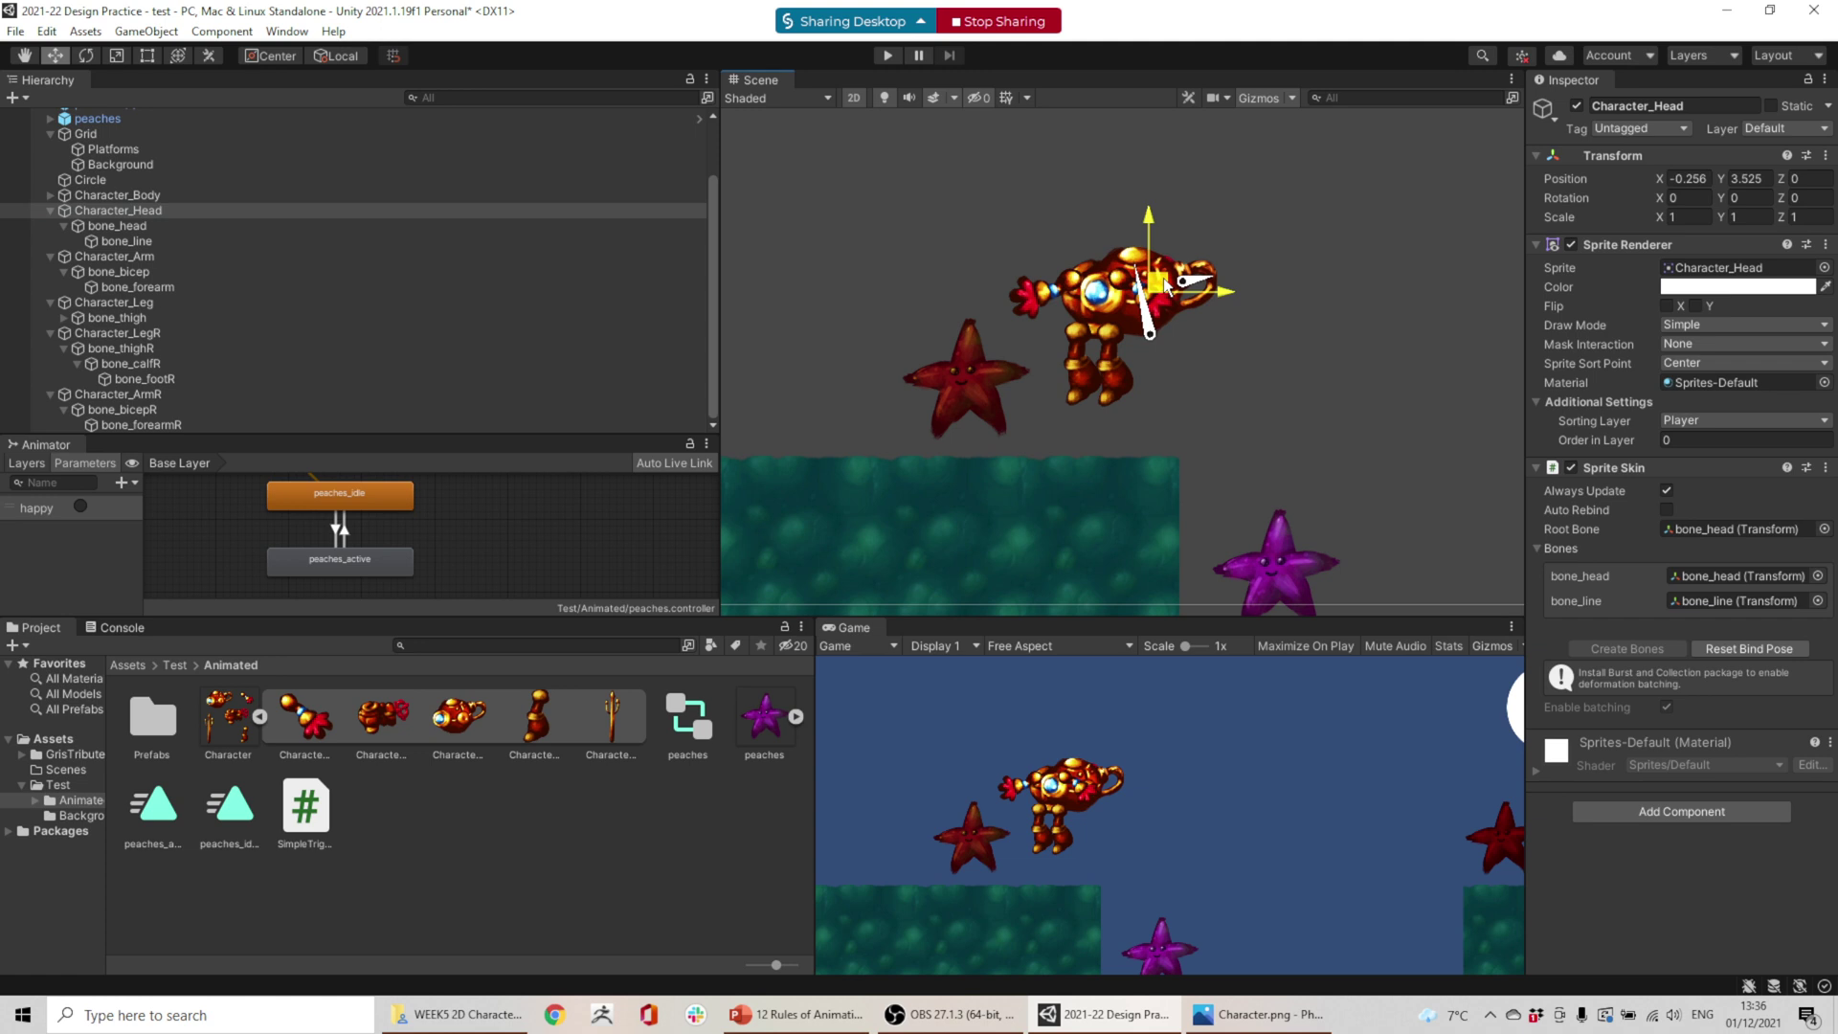
- Put the Player sorting layer back before Default, test it by moving Character_Head downward, and undo the move
{"action": "left_click", "coordinate": [1688, 422]}
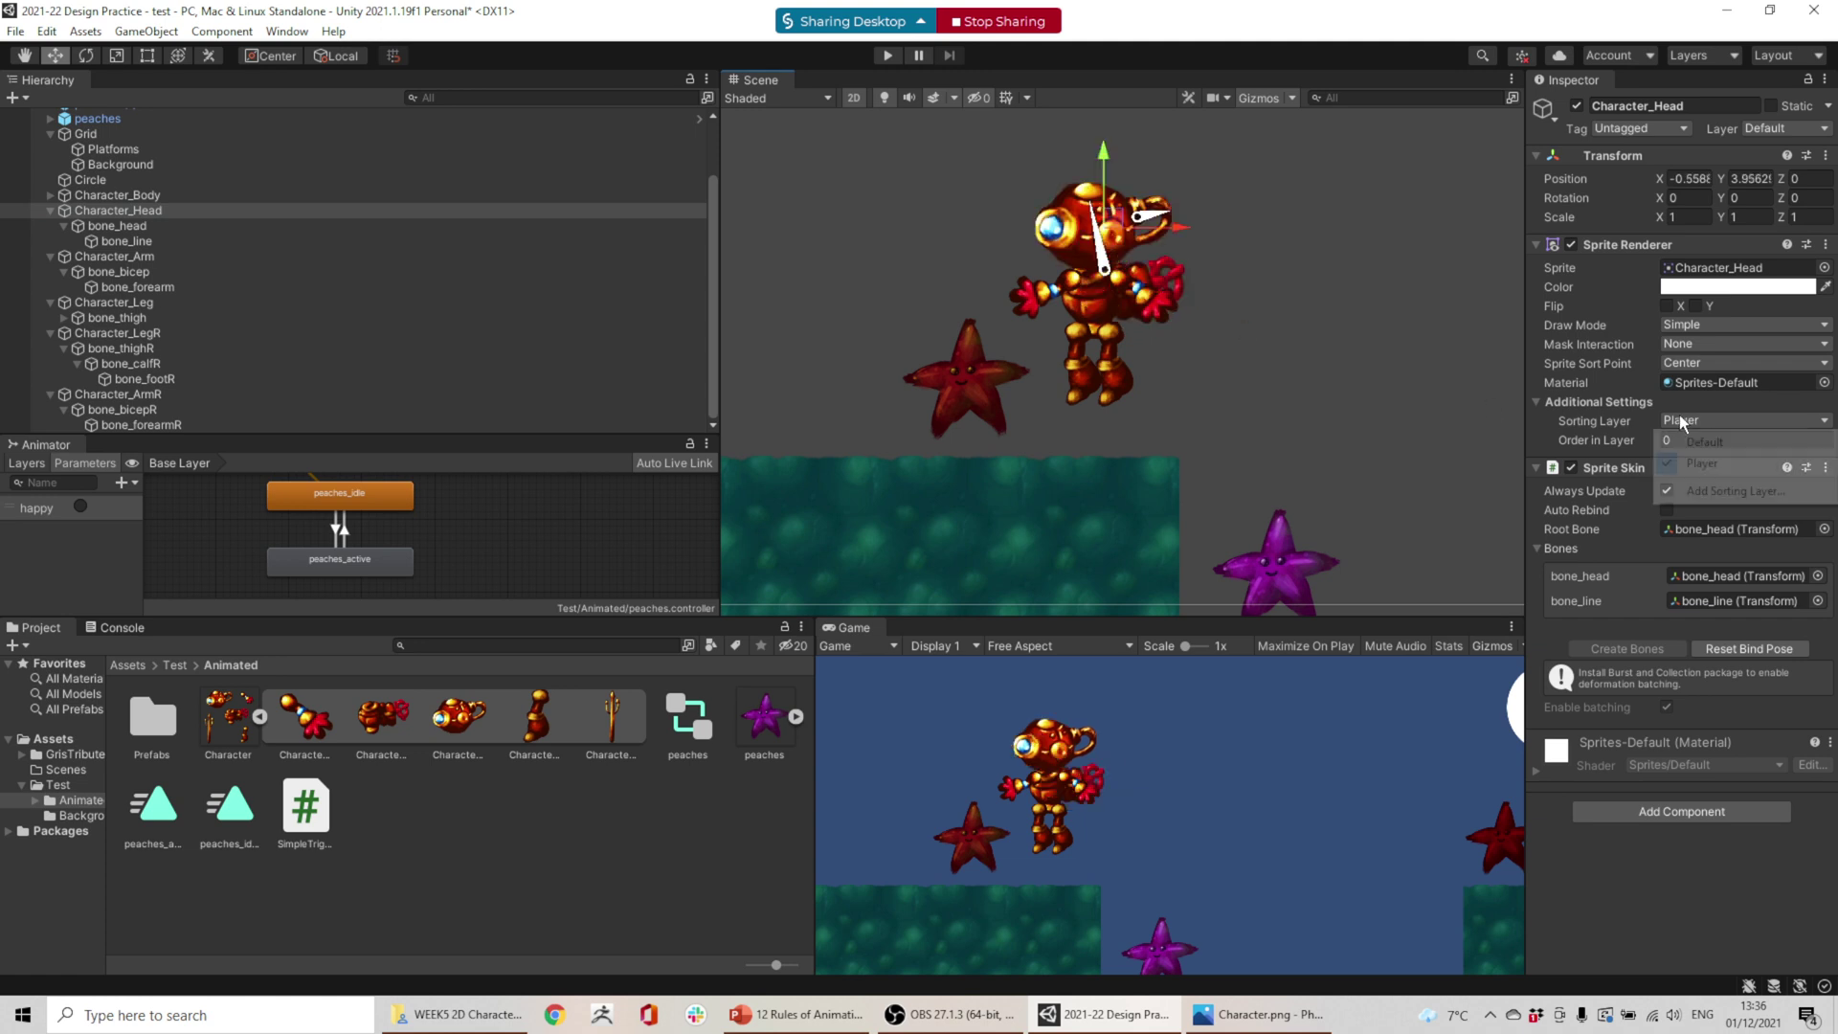
{"action": "left_click", "coordinate": [1714, 489]}
{"action": "left_click", "coordinate": [1550, 211]}
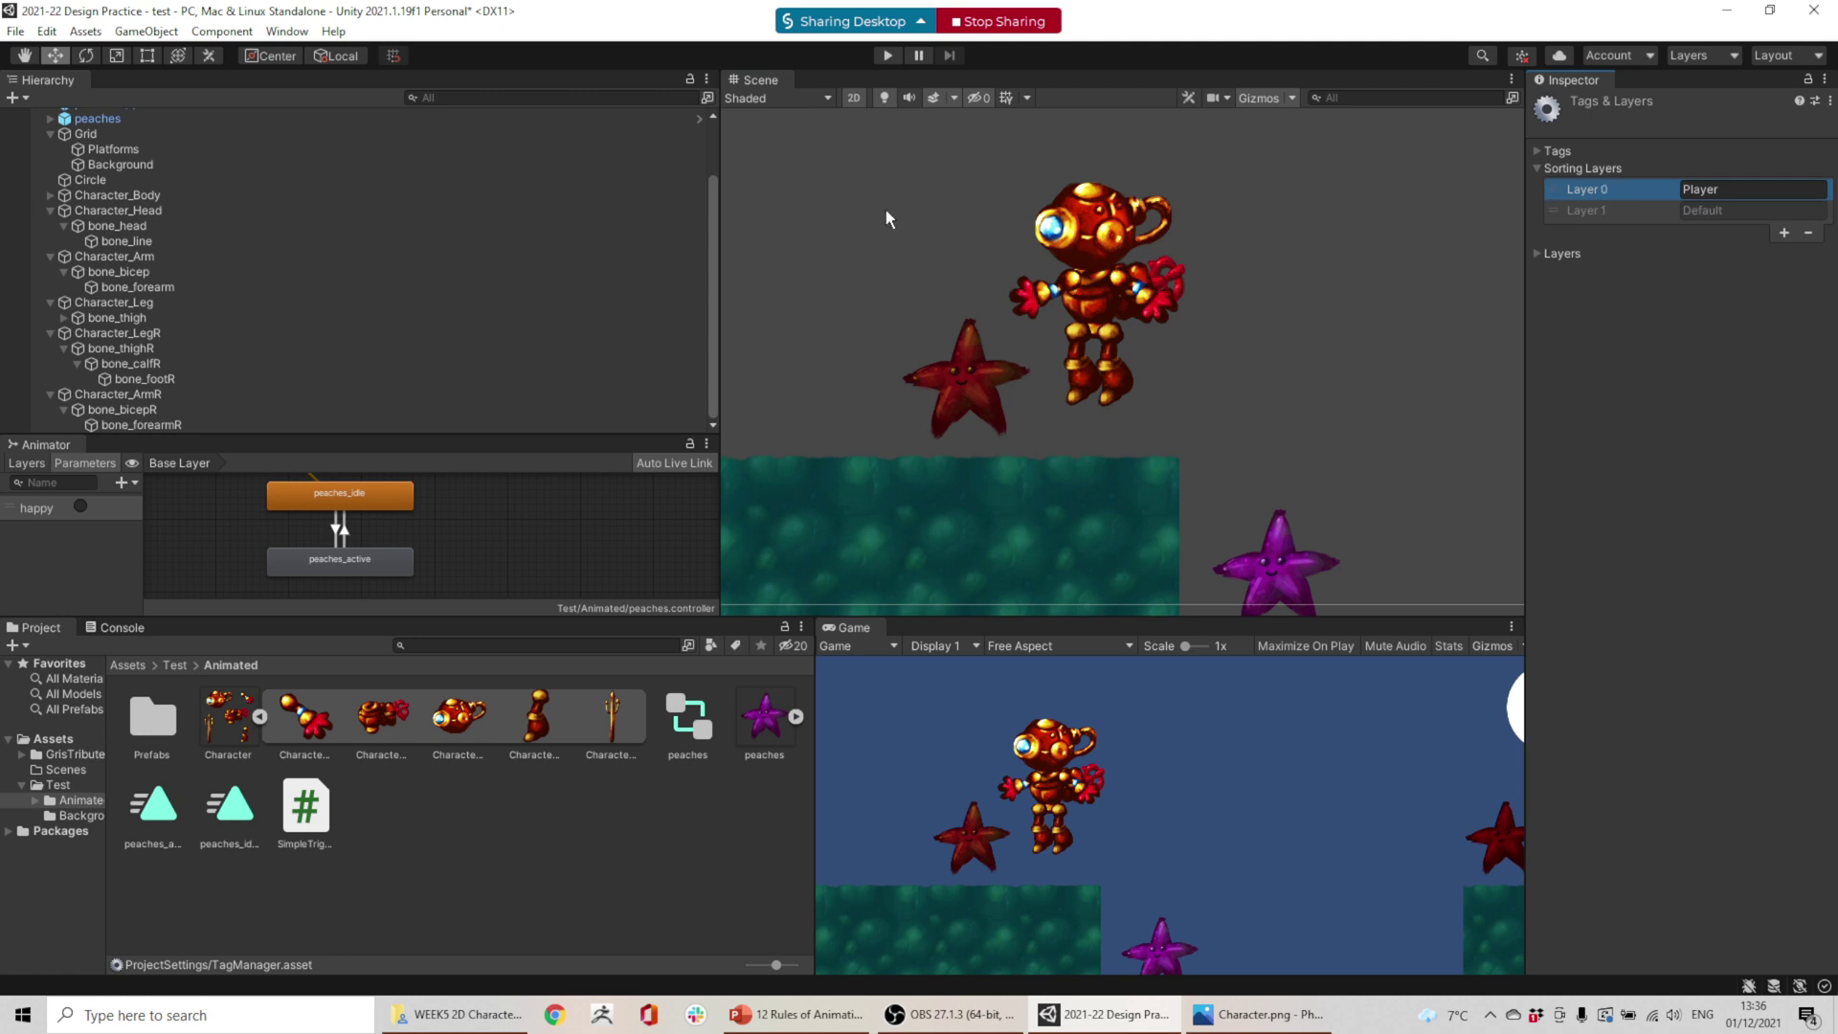
{"action": "left_click", "coordinate": [1100, 217]}
{"action": "left_click_drag", "start_coordinate": [1116, 219], "coordinate": [1102, 403]}
{"action": "key", "text": "ctrl+z"}
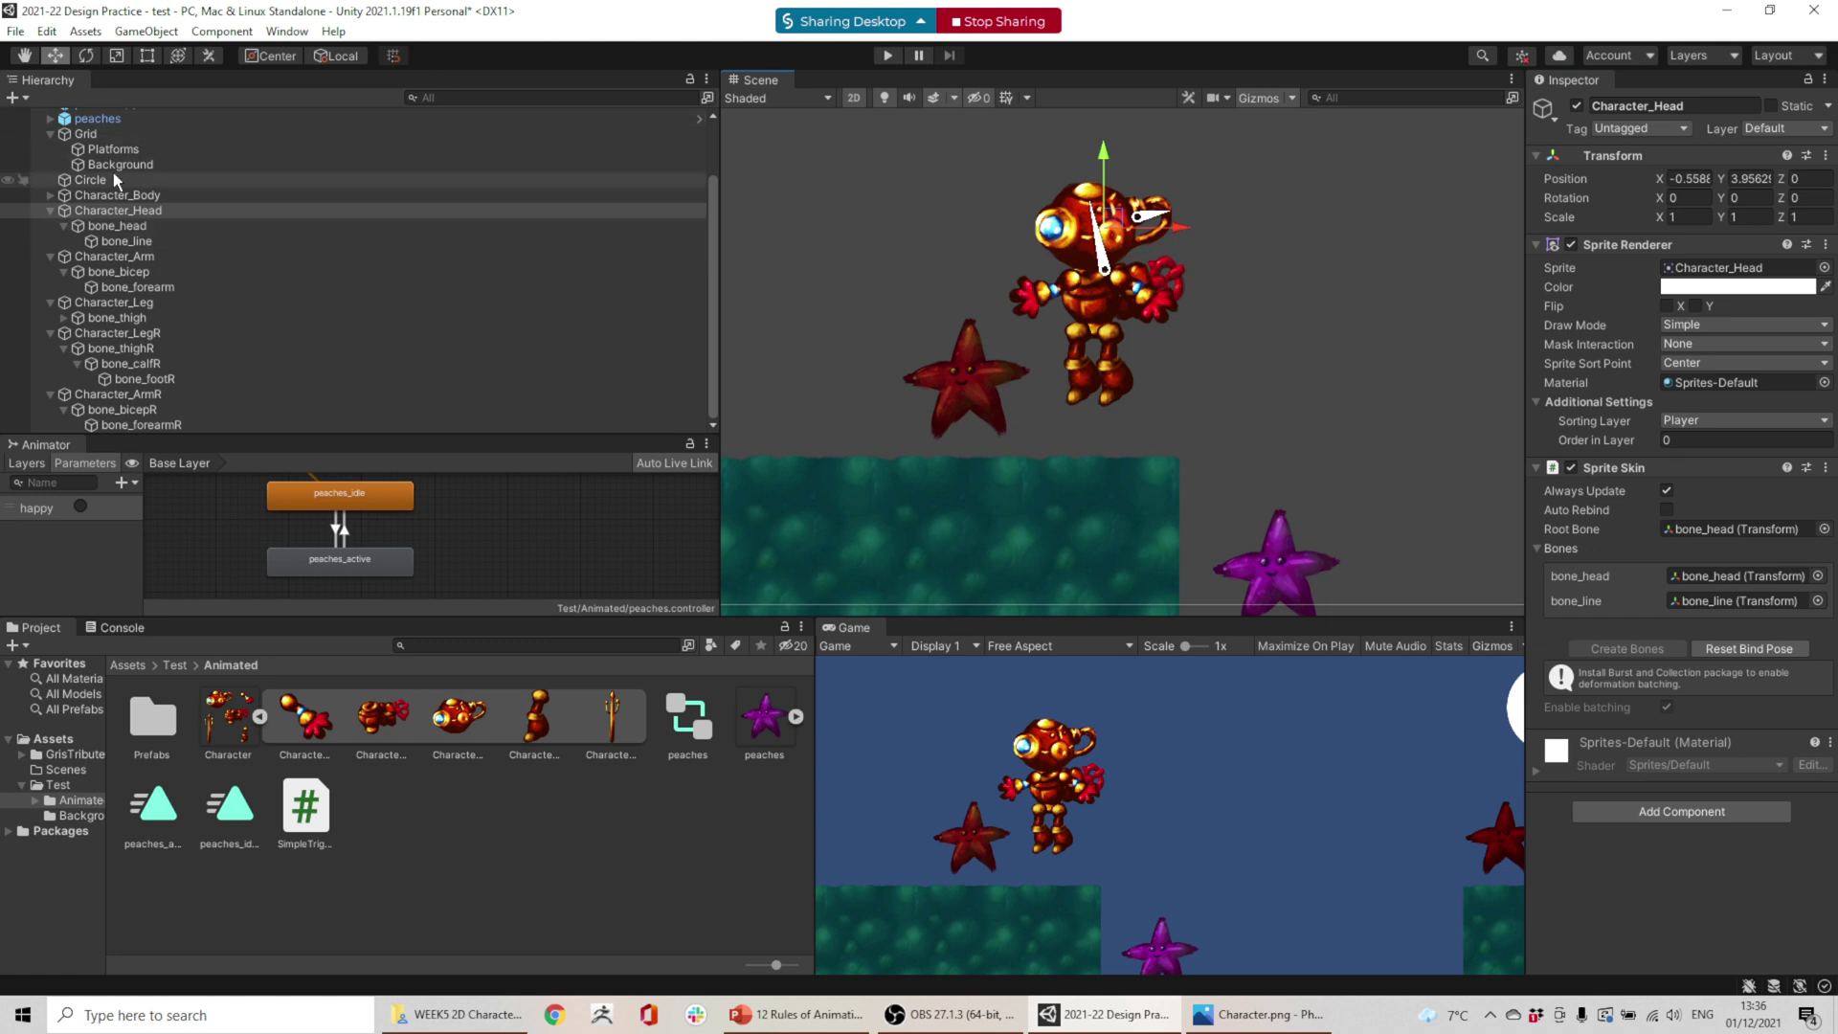
{"action": "left_click", "coordinate": [105, 196]}
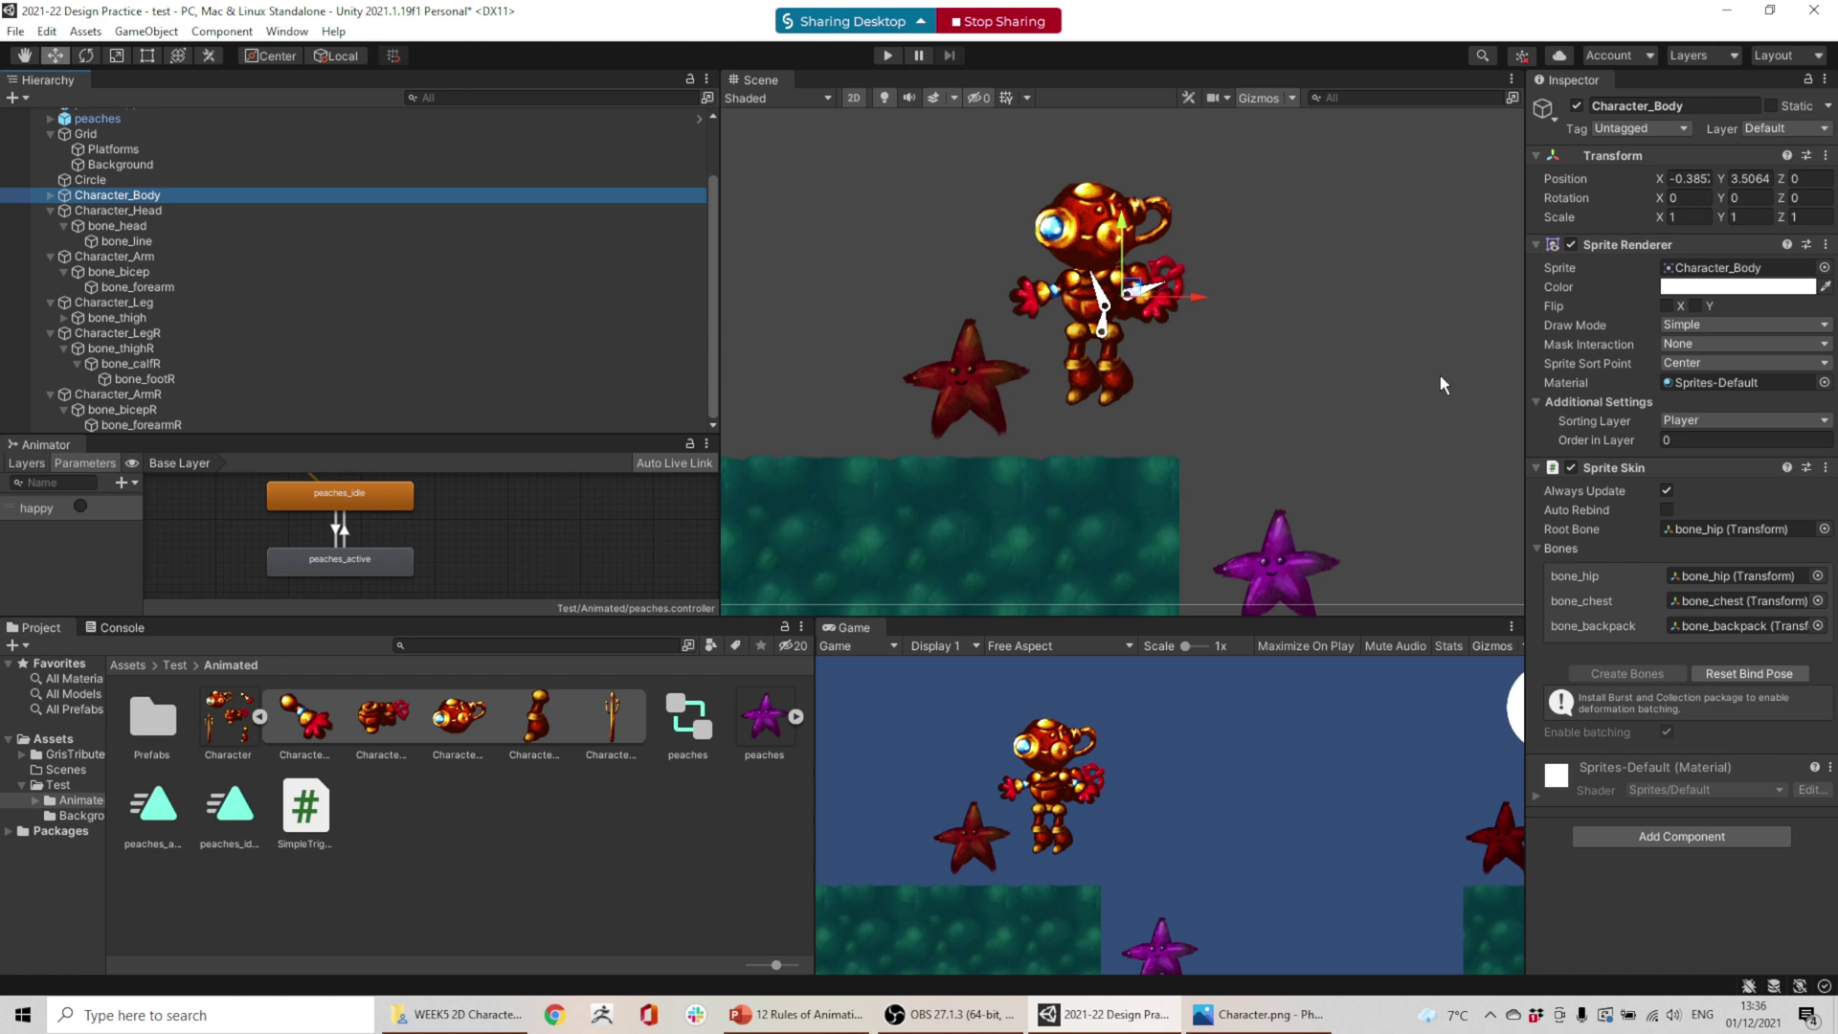
{"action": "scroll", "coordinate": [1116, 331], "scroll_direction": "up", "scroll_amount": 5}
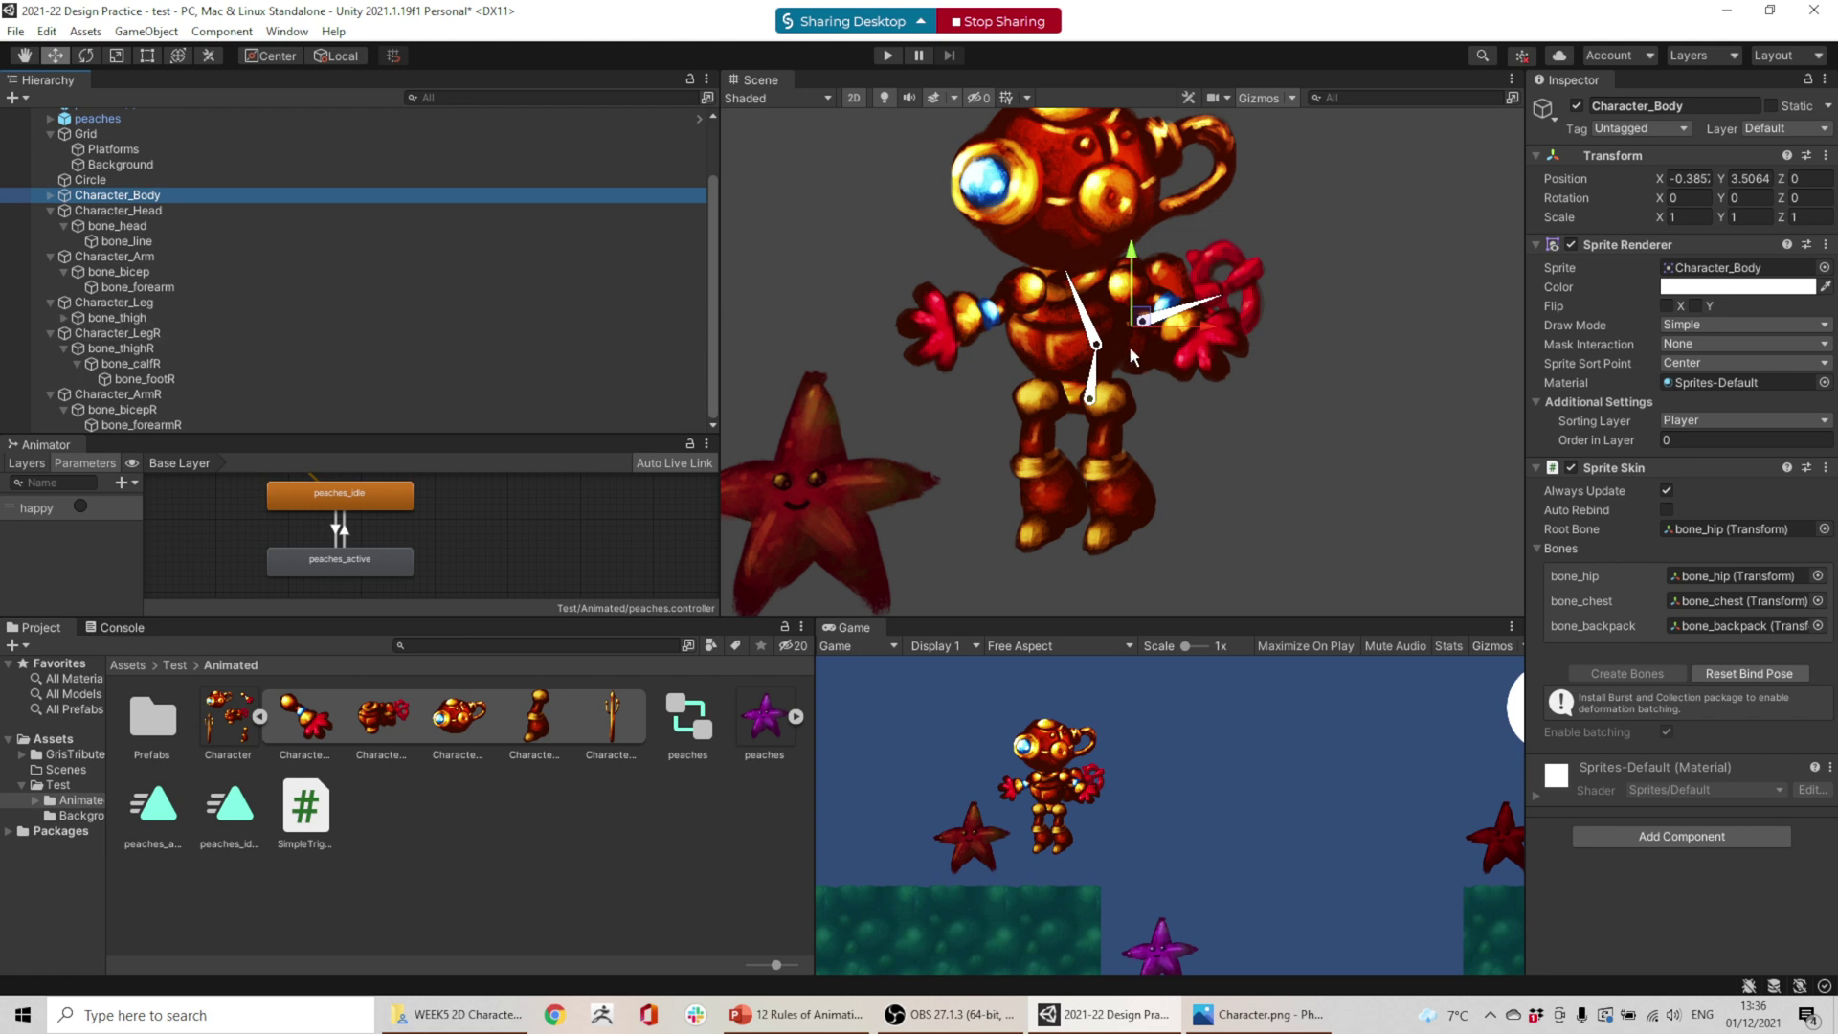
{"action": "left_click", "coordinate": [1085, 311]}
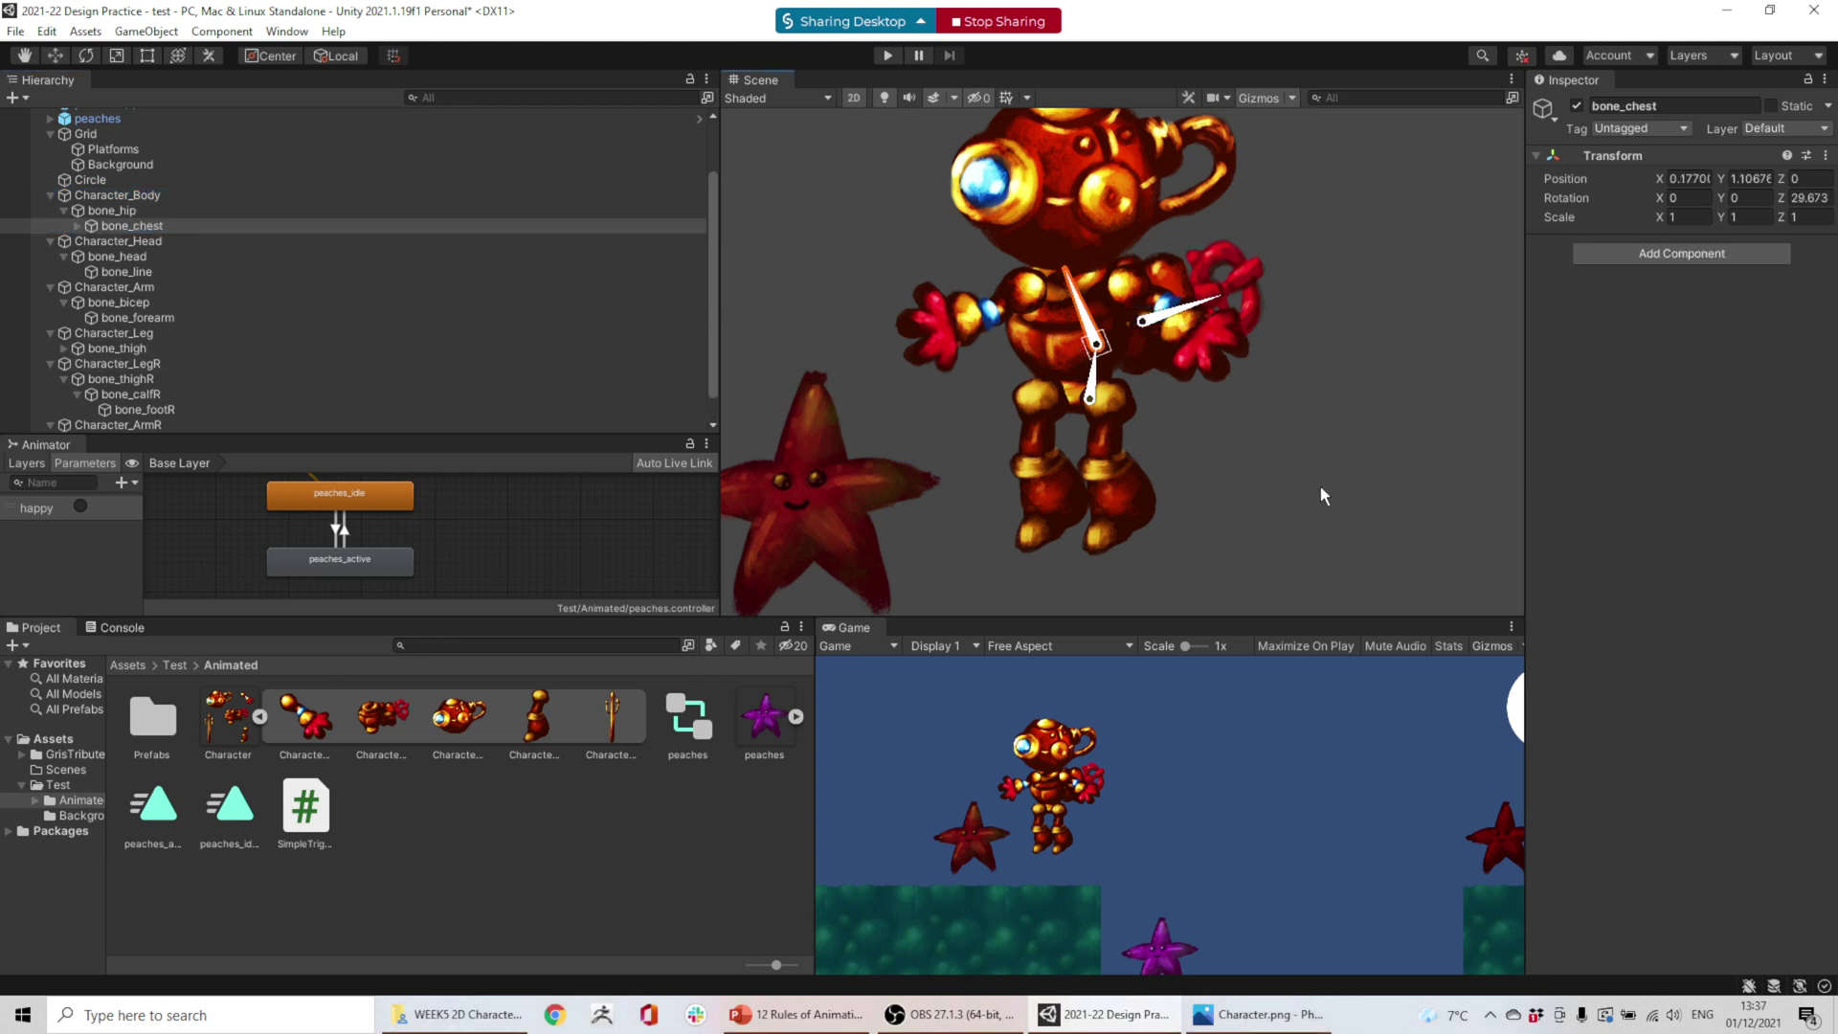
{"action": "left_click", "coordinate": [1069, 369]}
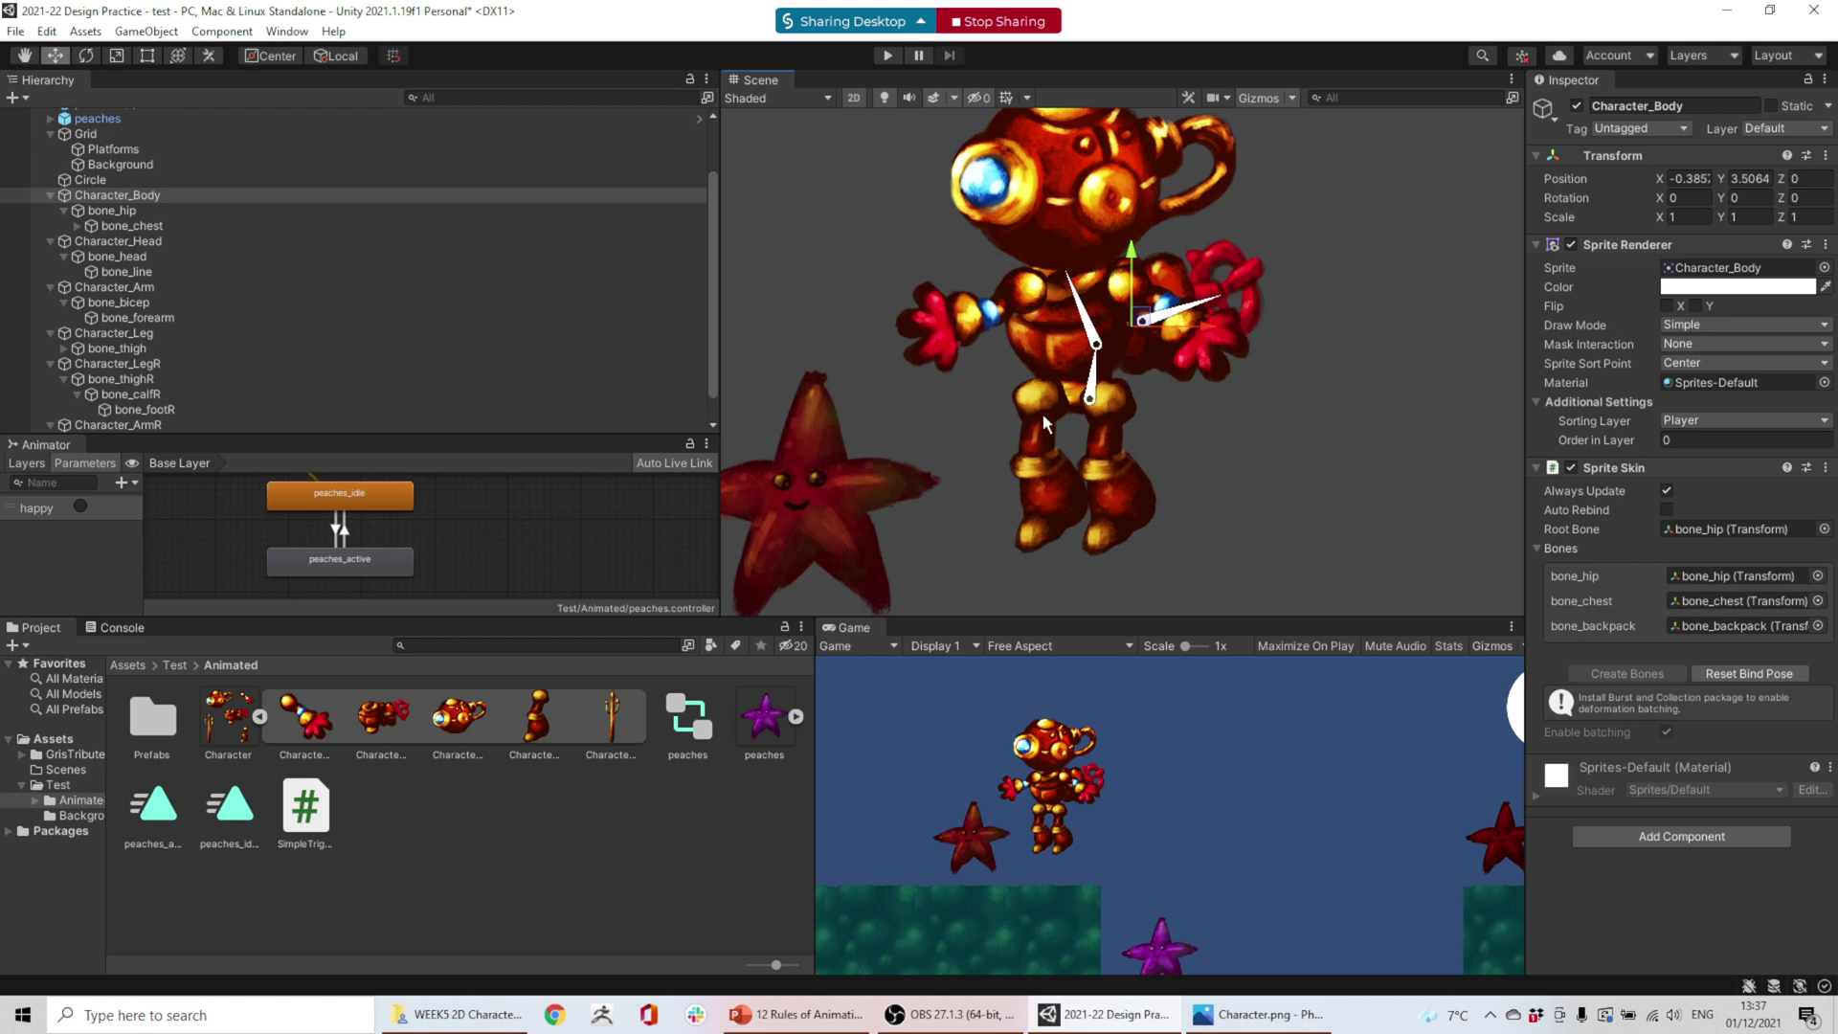
- Set the Order in Layer of Character_LegR to -1
{"action": "scroll", "coordinate": [132, 387], "scroll_direction": "down", "scroll_amount": 1}
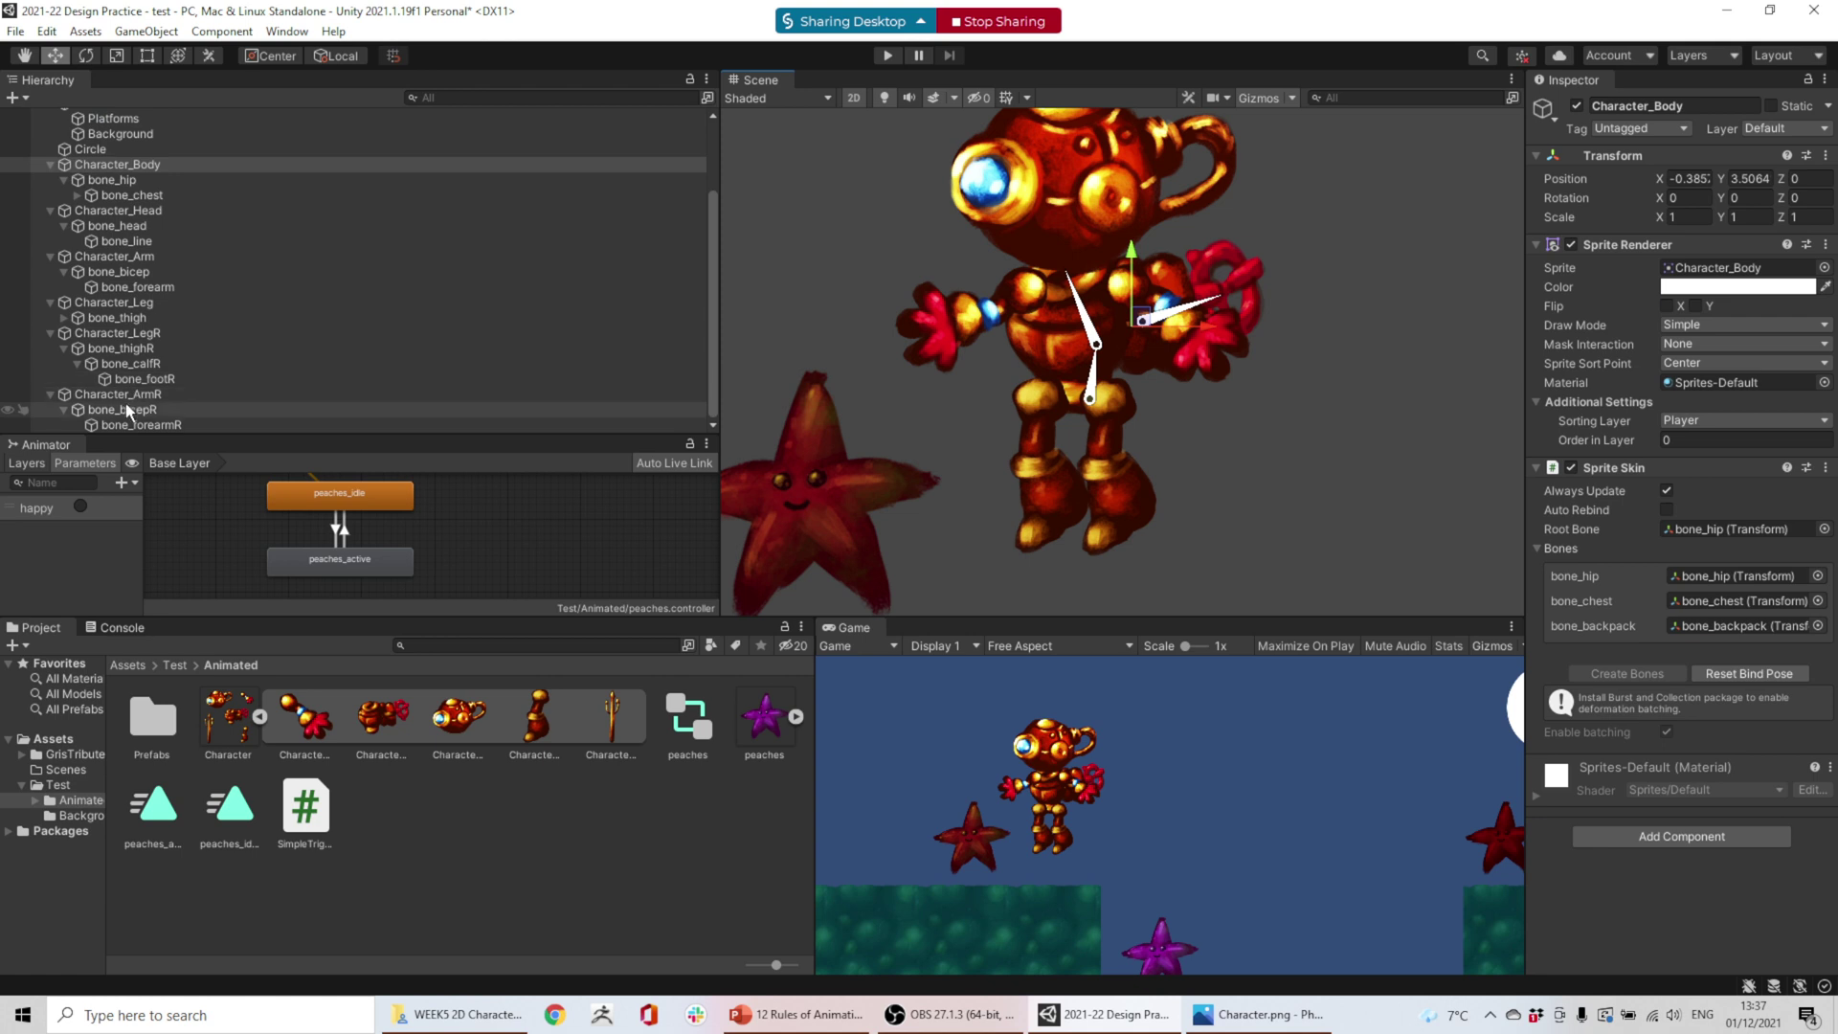
{"action": "left_click", "coordinate": [131, 393]}
{"action": "left_click", "coordinate": [111, 335]}
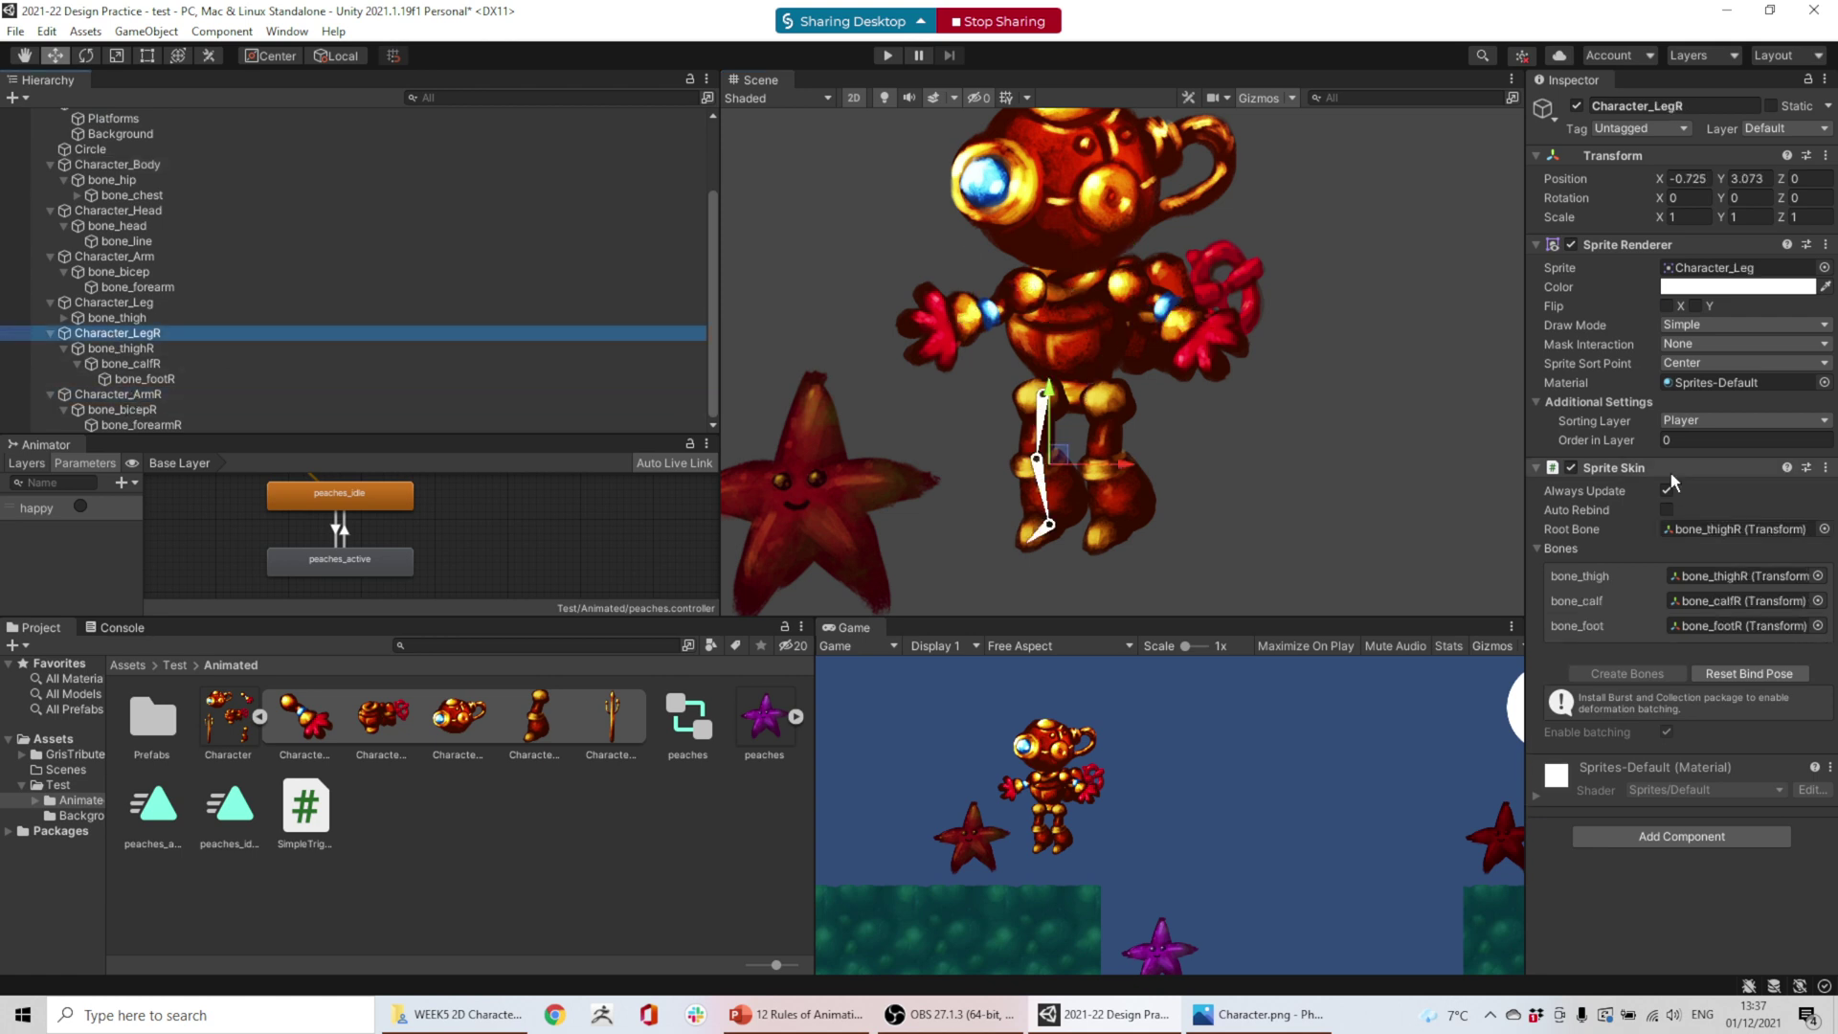
{"action": "left_click", "coordinate": [1675, 439]}
{"action": "type", "text": "-1"}
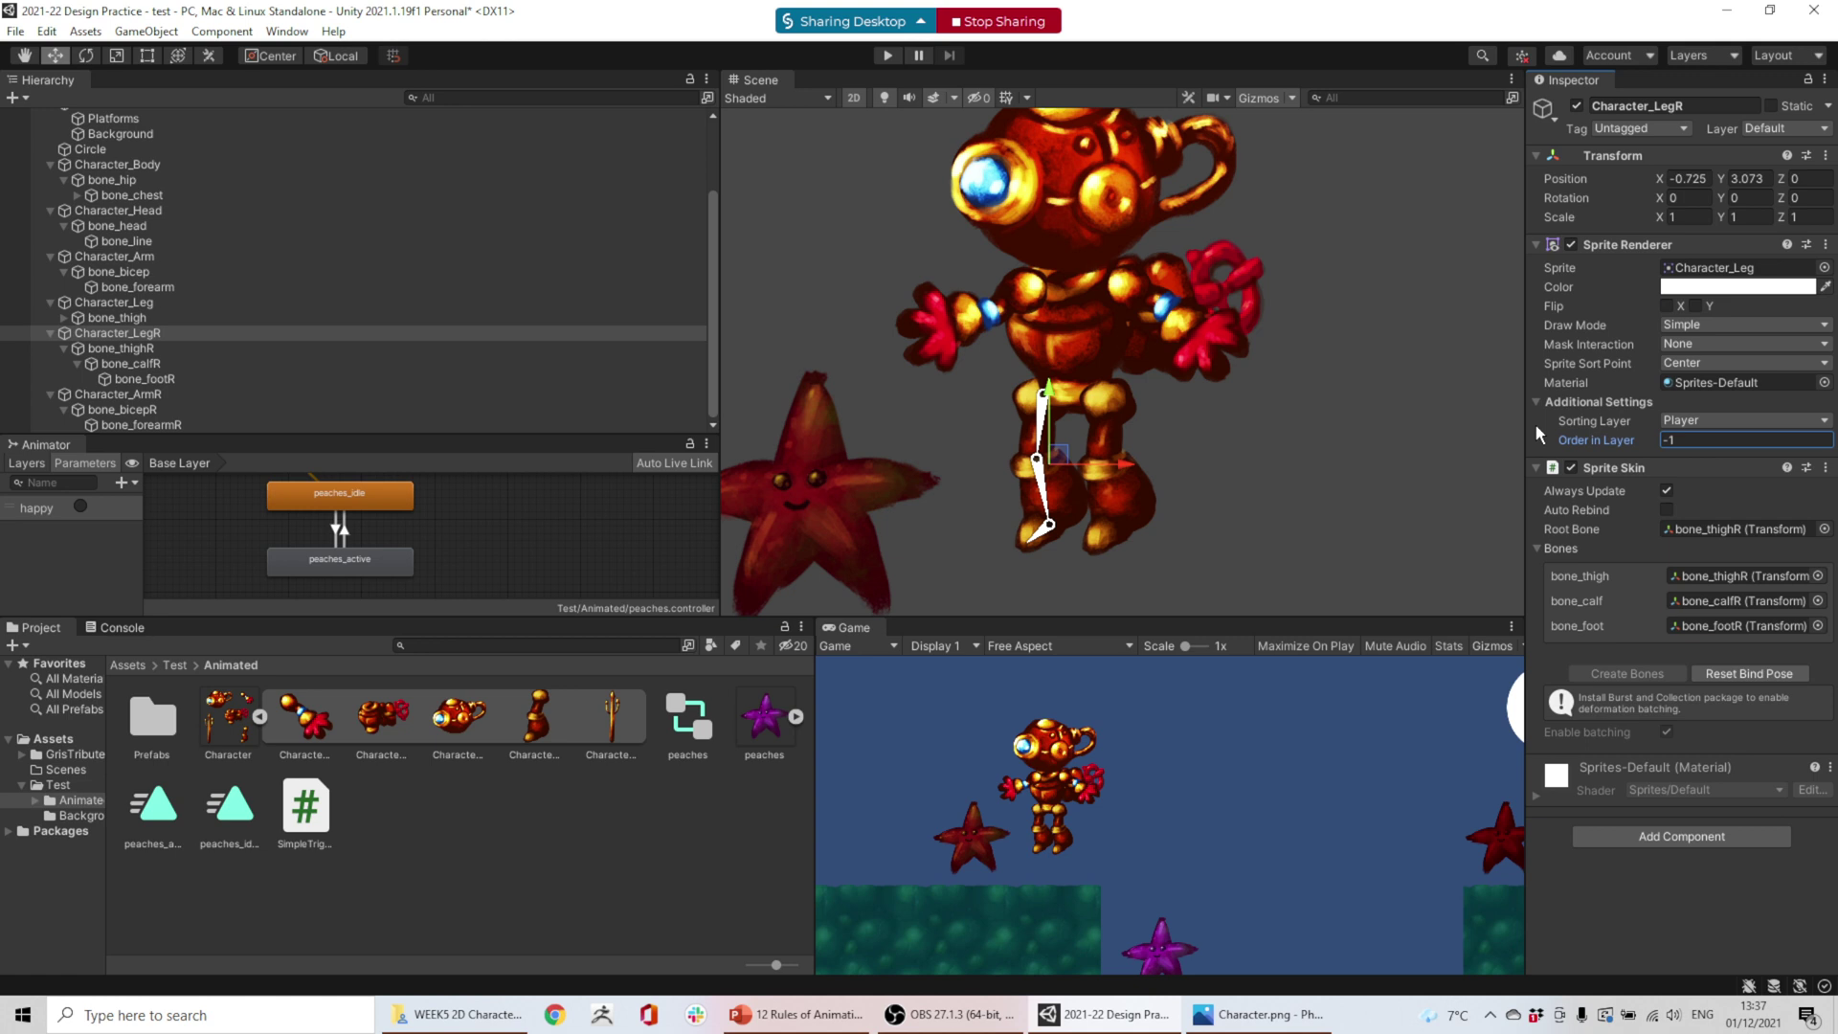
- Set the Order in Layer of Character_ArmR to -2
{"action": "left_click", "coordinate": [241, 396]}
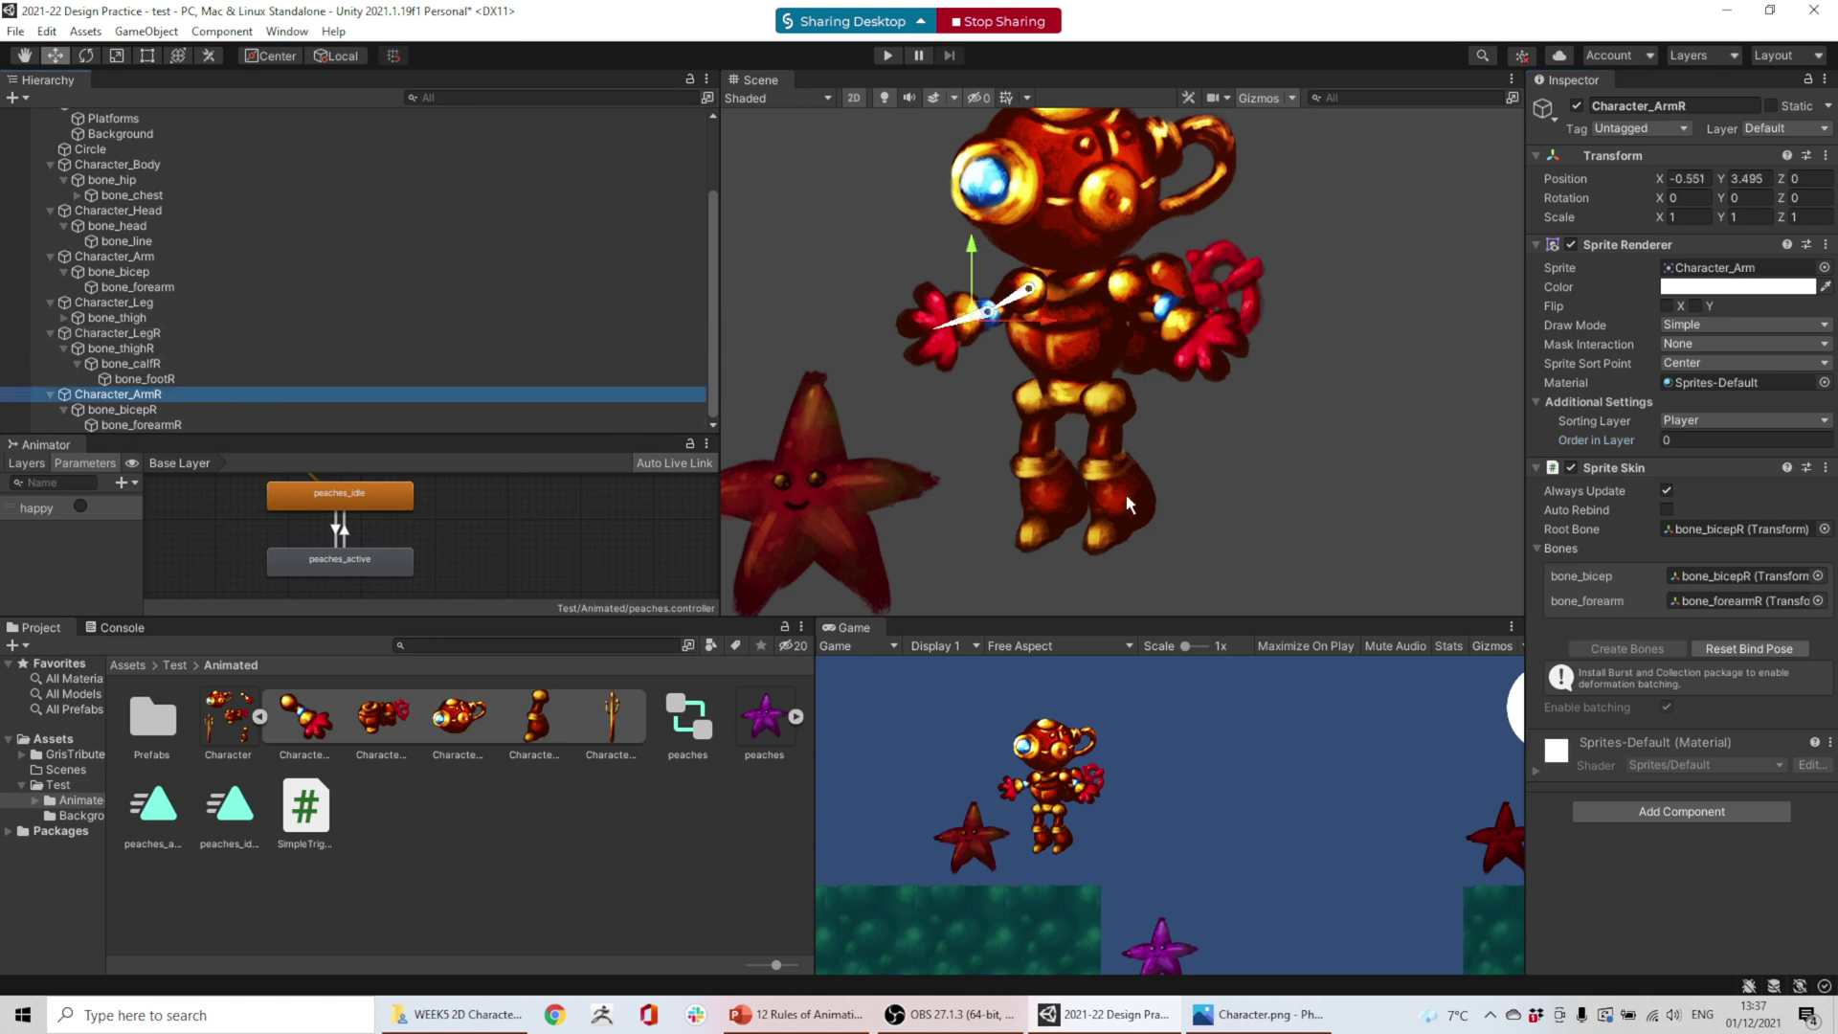
{"action": "left_click", "coordinate": [1680, 440]}
{"action": "type", "text": "-2"}
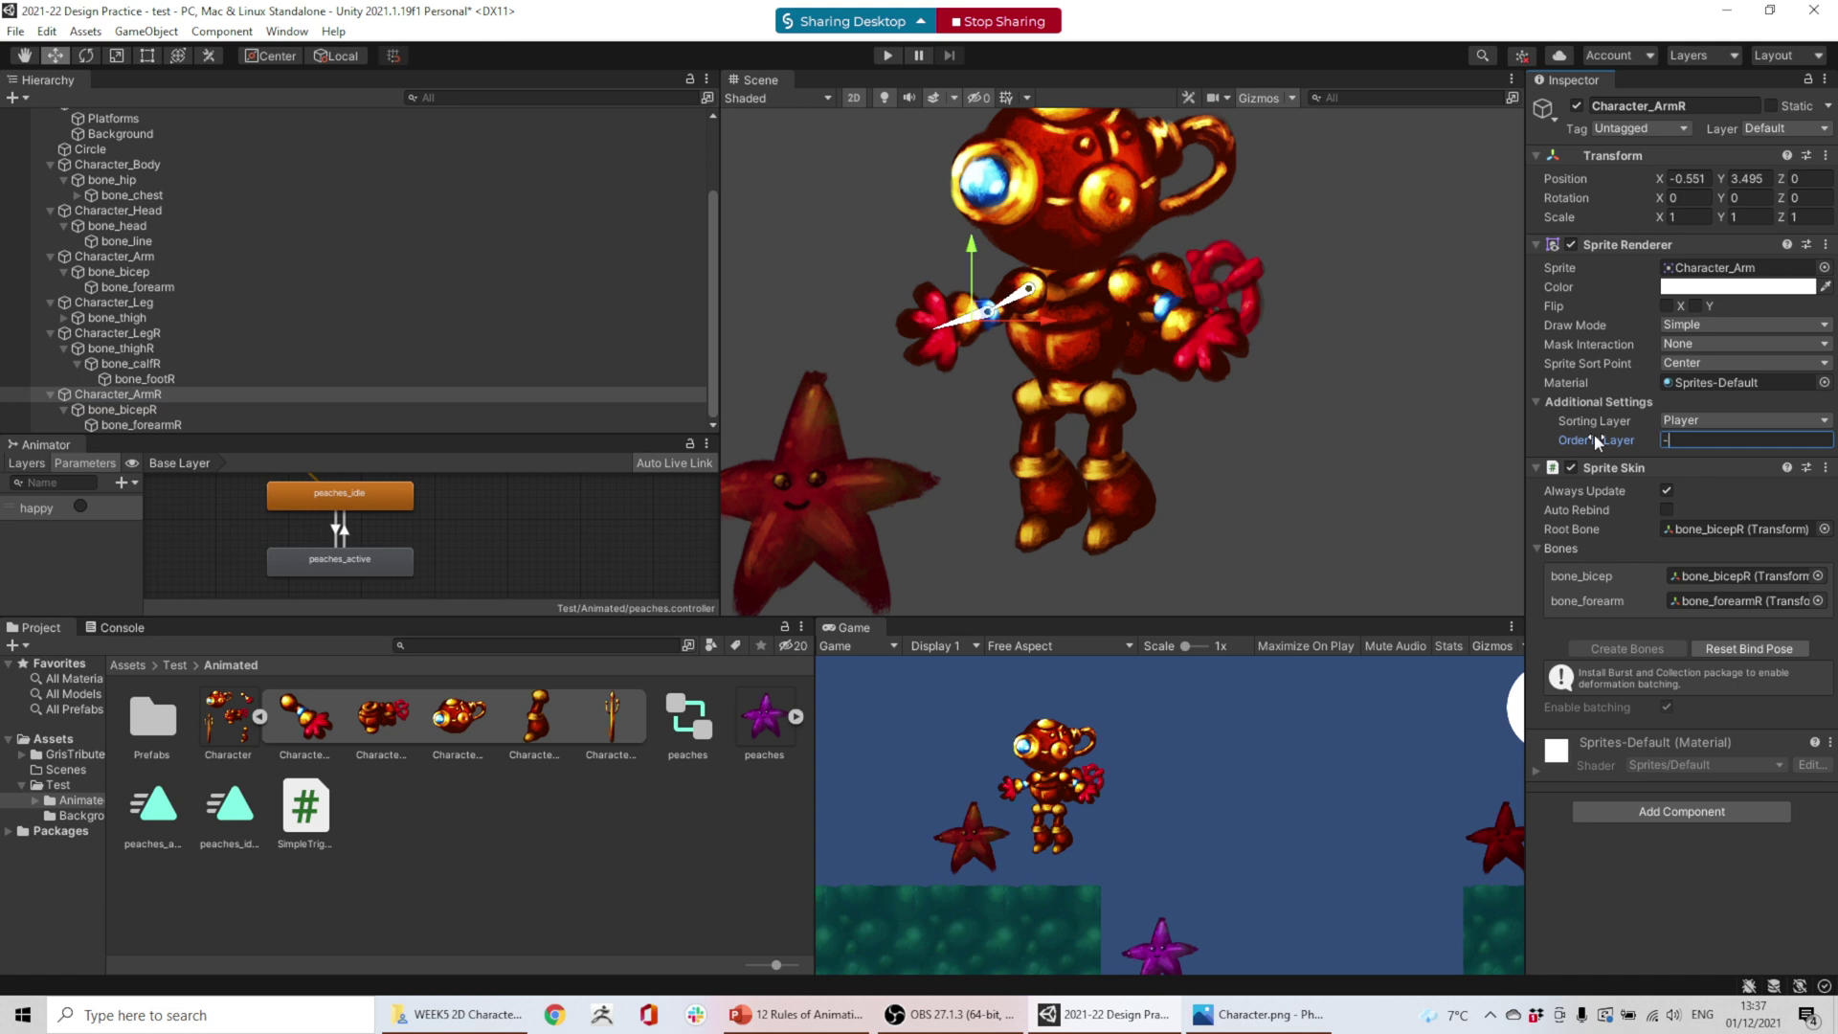
- Test the draw order by rotating bone_bicepR downward and raising bone_thighR, and undo both rotations
{"action": "left_click", "coordinate": [1013, 305]}
{"action": "left_click_drag", "start_coordinate": [1016, 311], "coordinate": [1014, 340]}
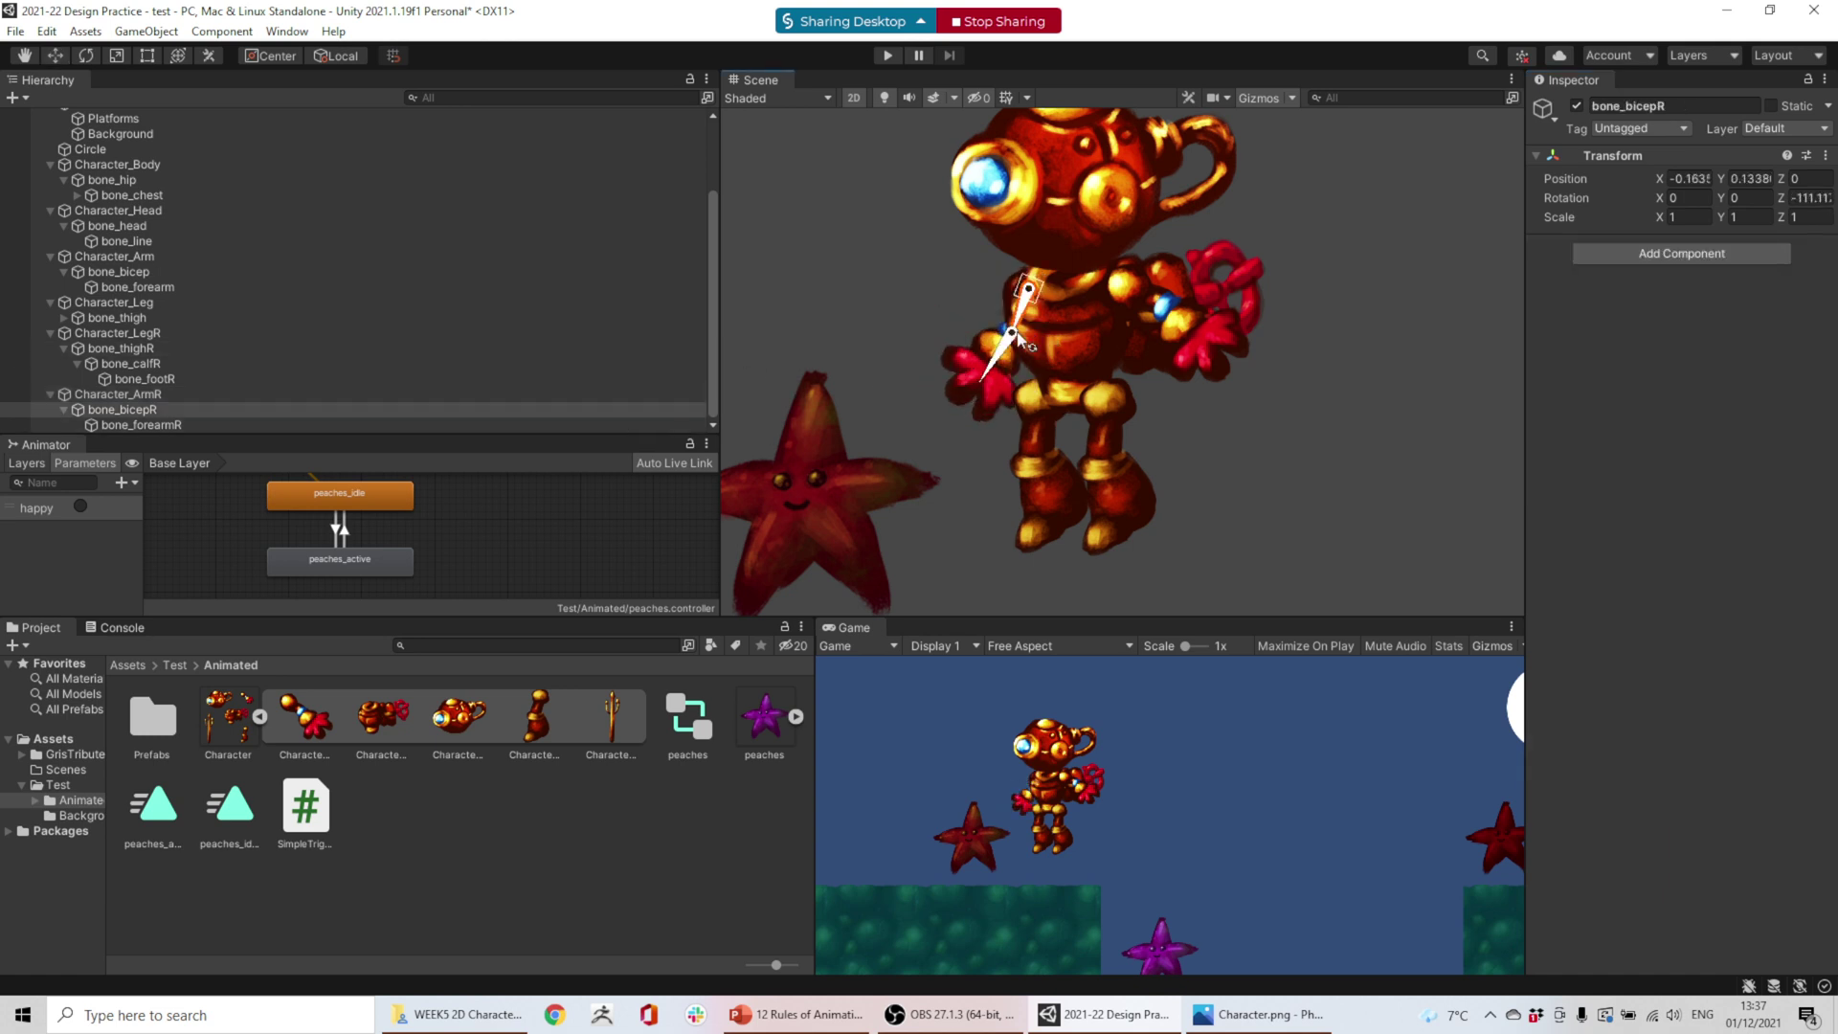
{"action": "left_click", "coordinate": [1047, 443]}
{"action": "left_click_drag", "start_coordinate": [1044, 426], "coordinate": [977, 407]}
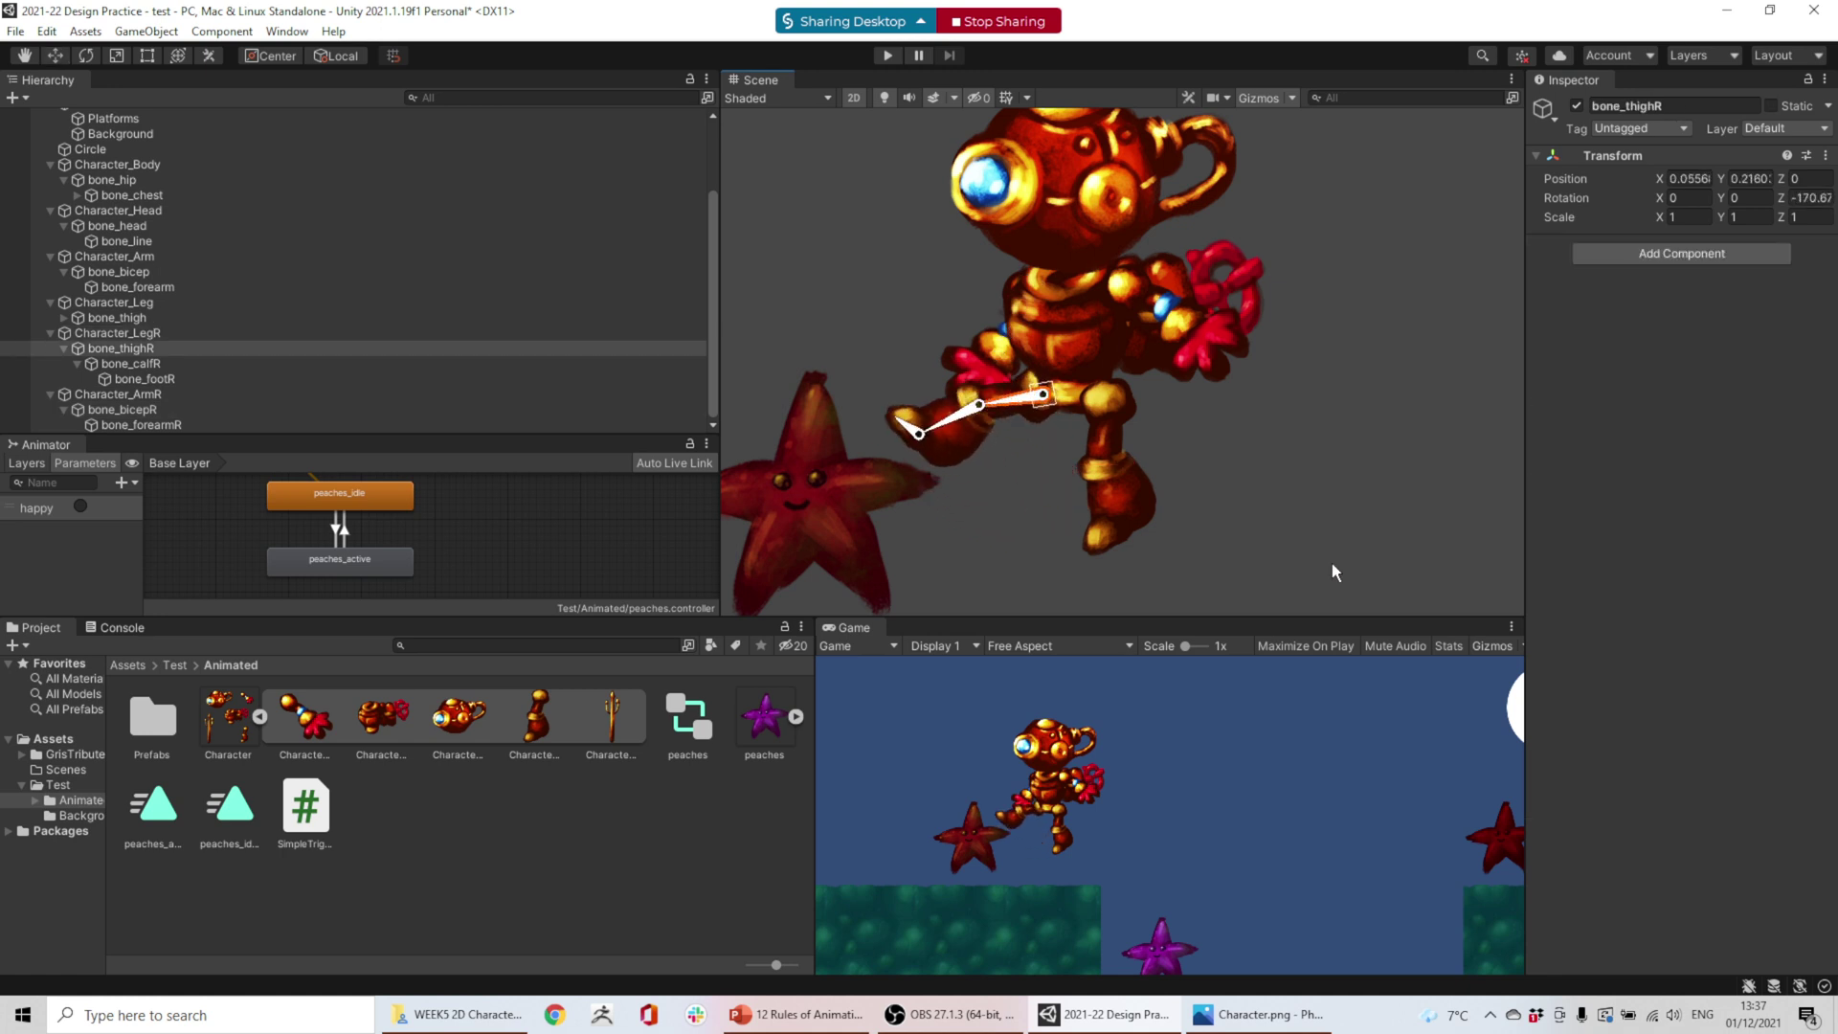
{"action": "key", "text": "ctrl+z"}
{"action": "key", "text": "ctrl+z"}
{"action": "key", "text": "ctrl+z"}
{"action": "key", "text": "ctrl+z"}
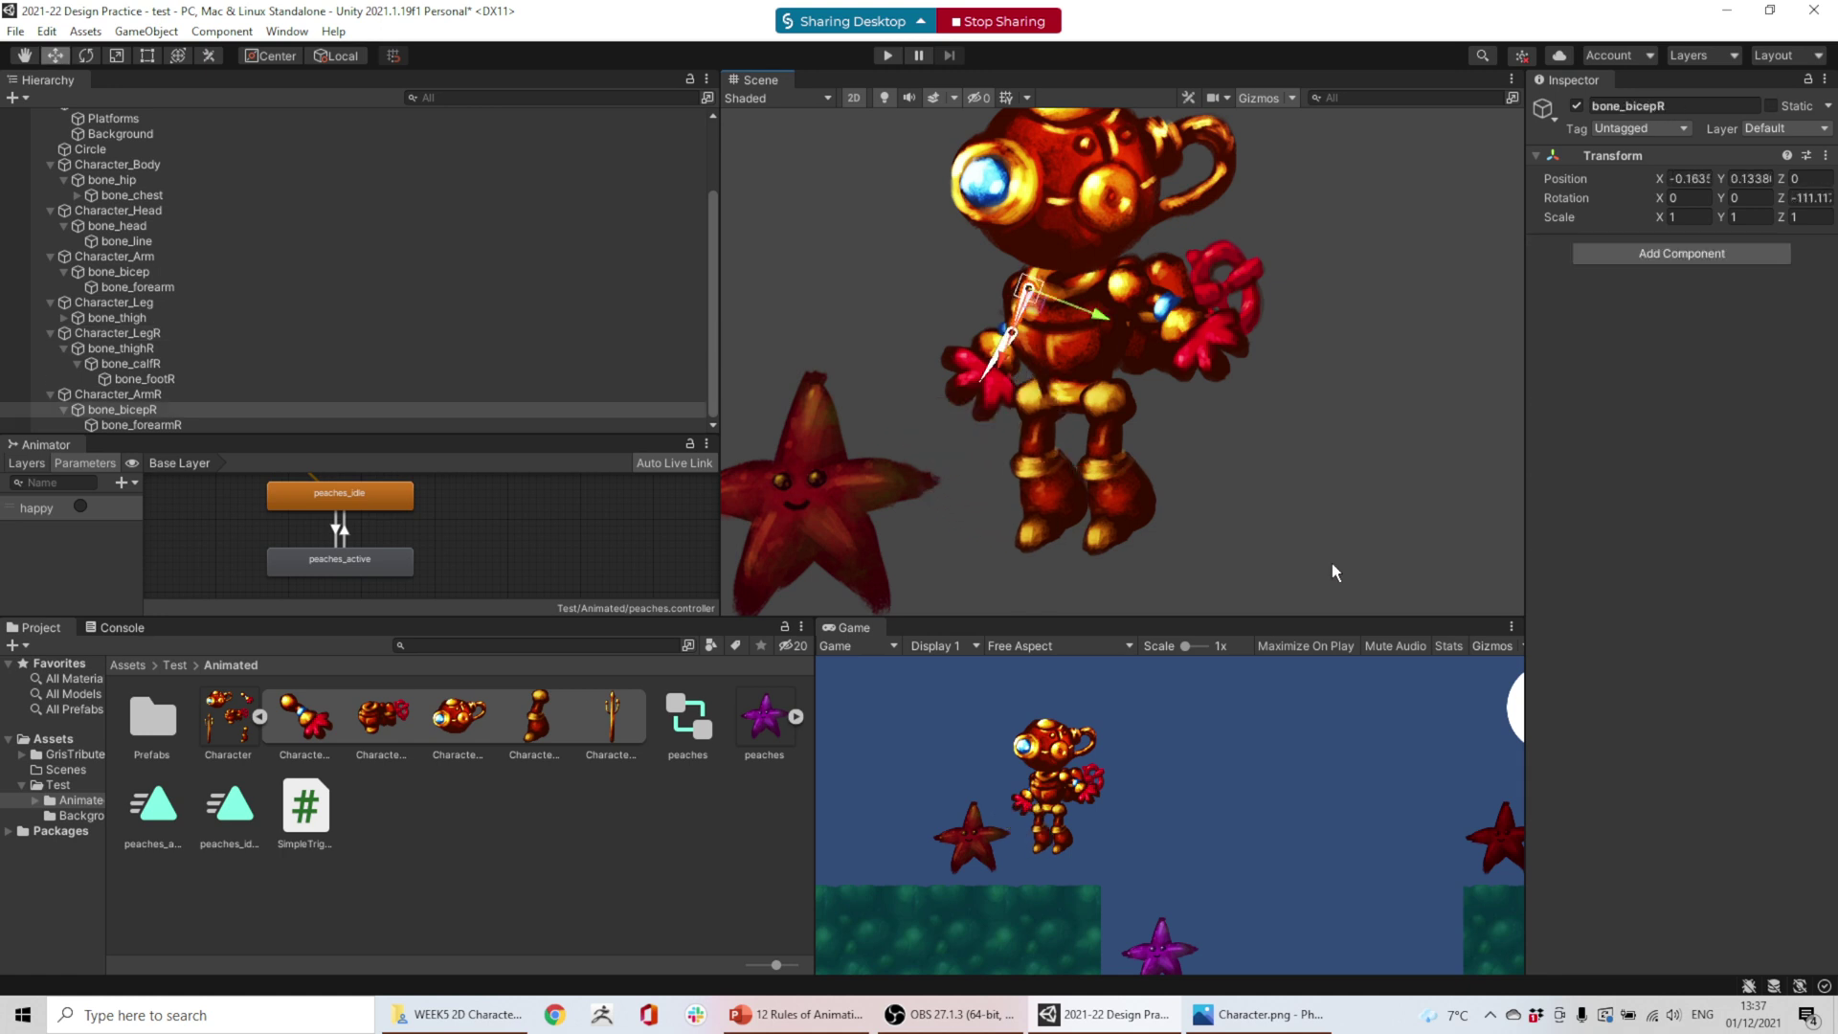
- Move Character_Head to about X -0.624, Y 3.919 and set its Order in Layer to 2
{"action": "left_click", "coordinate": [129, 212]}
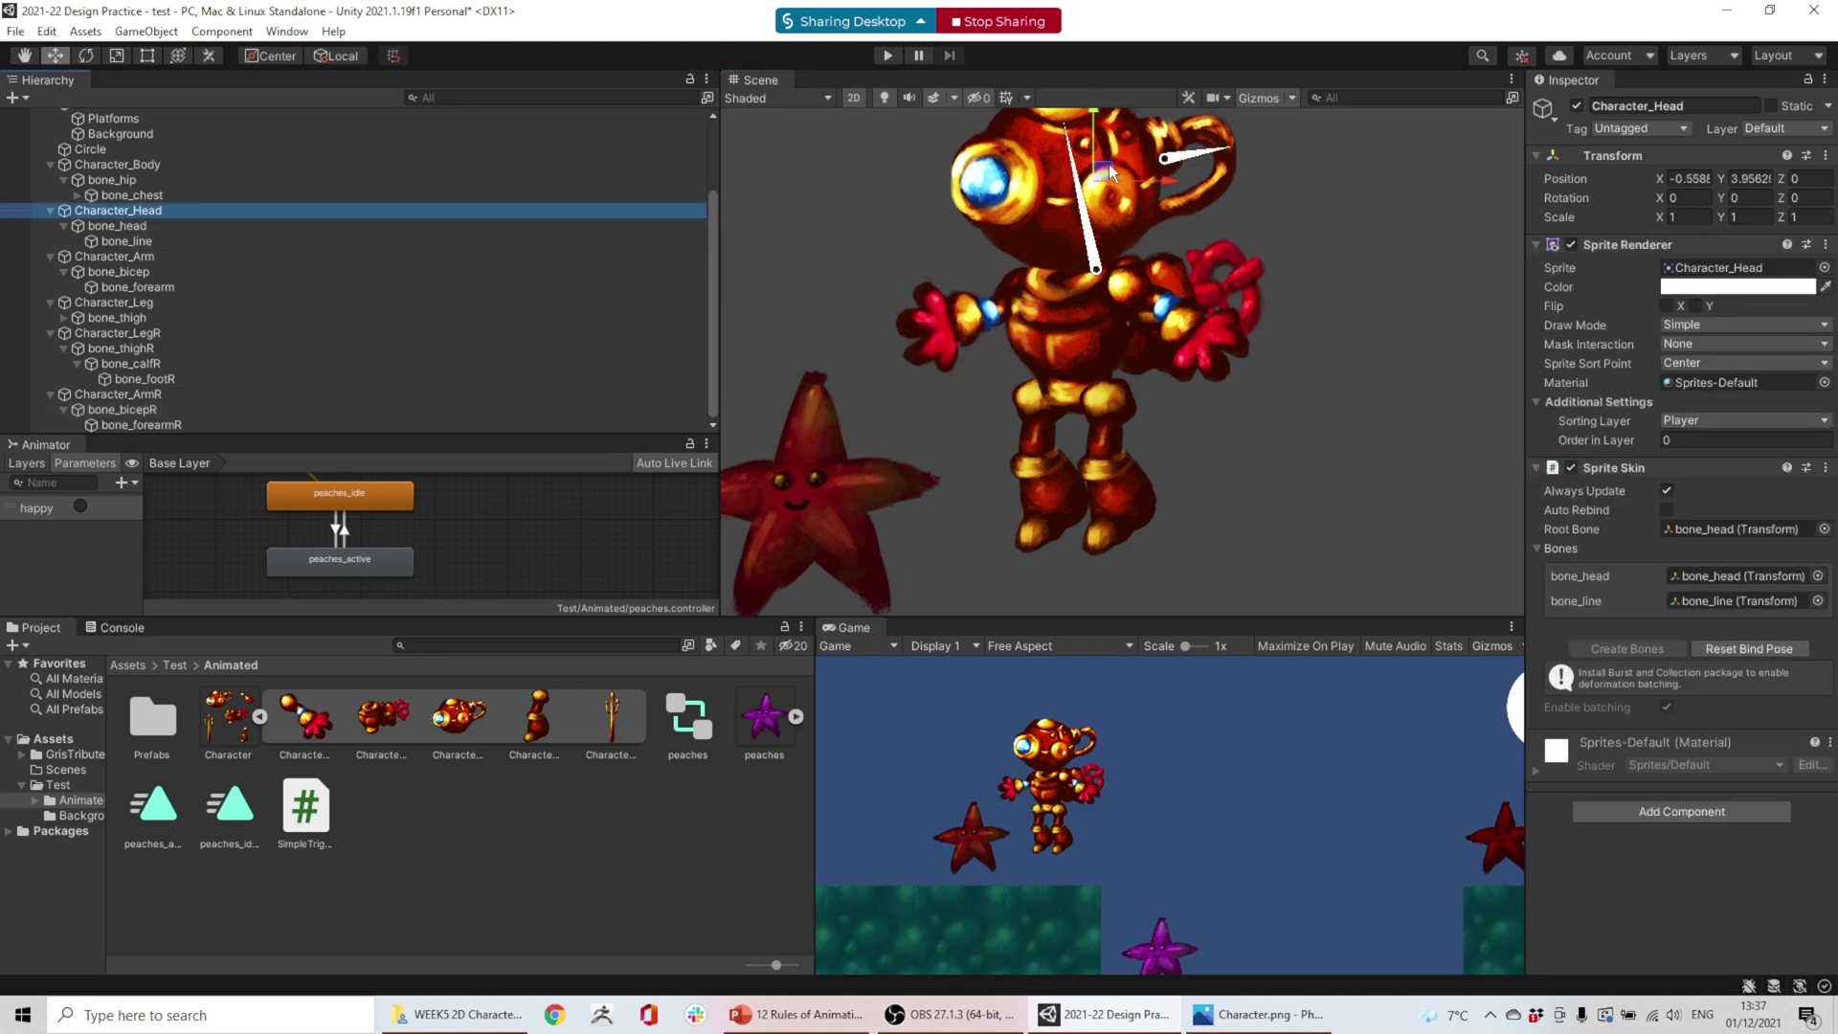
{"action": "left_click_drag", "start_coordinate": [1109, 164], "coordinate": [1088, 174]}
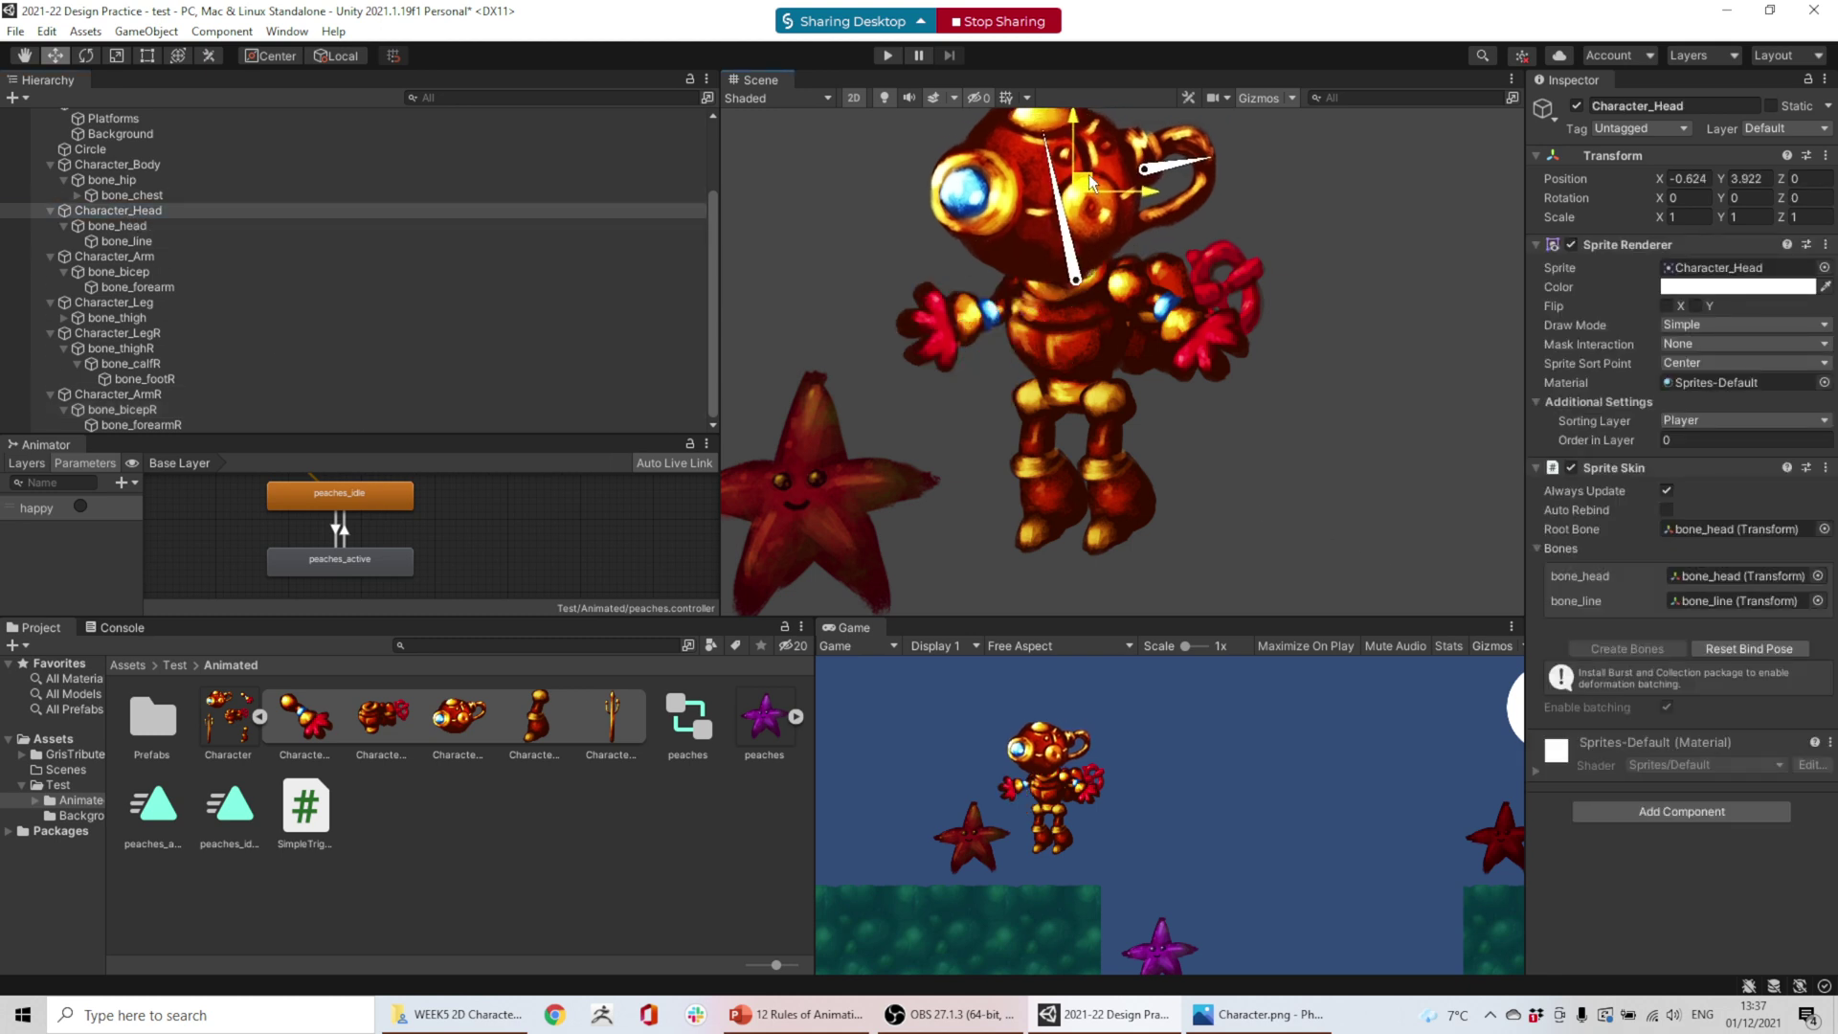
{"action": "left_click", "coordinate": [1700, 438]}
{"action": "type", "text": "1"}
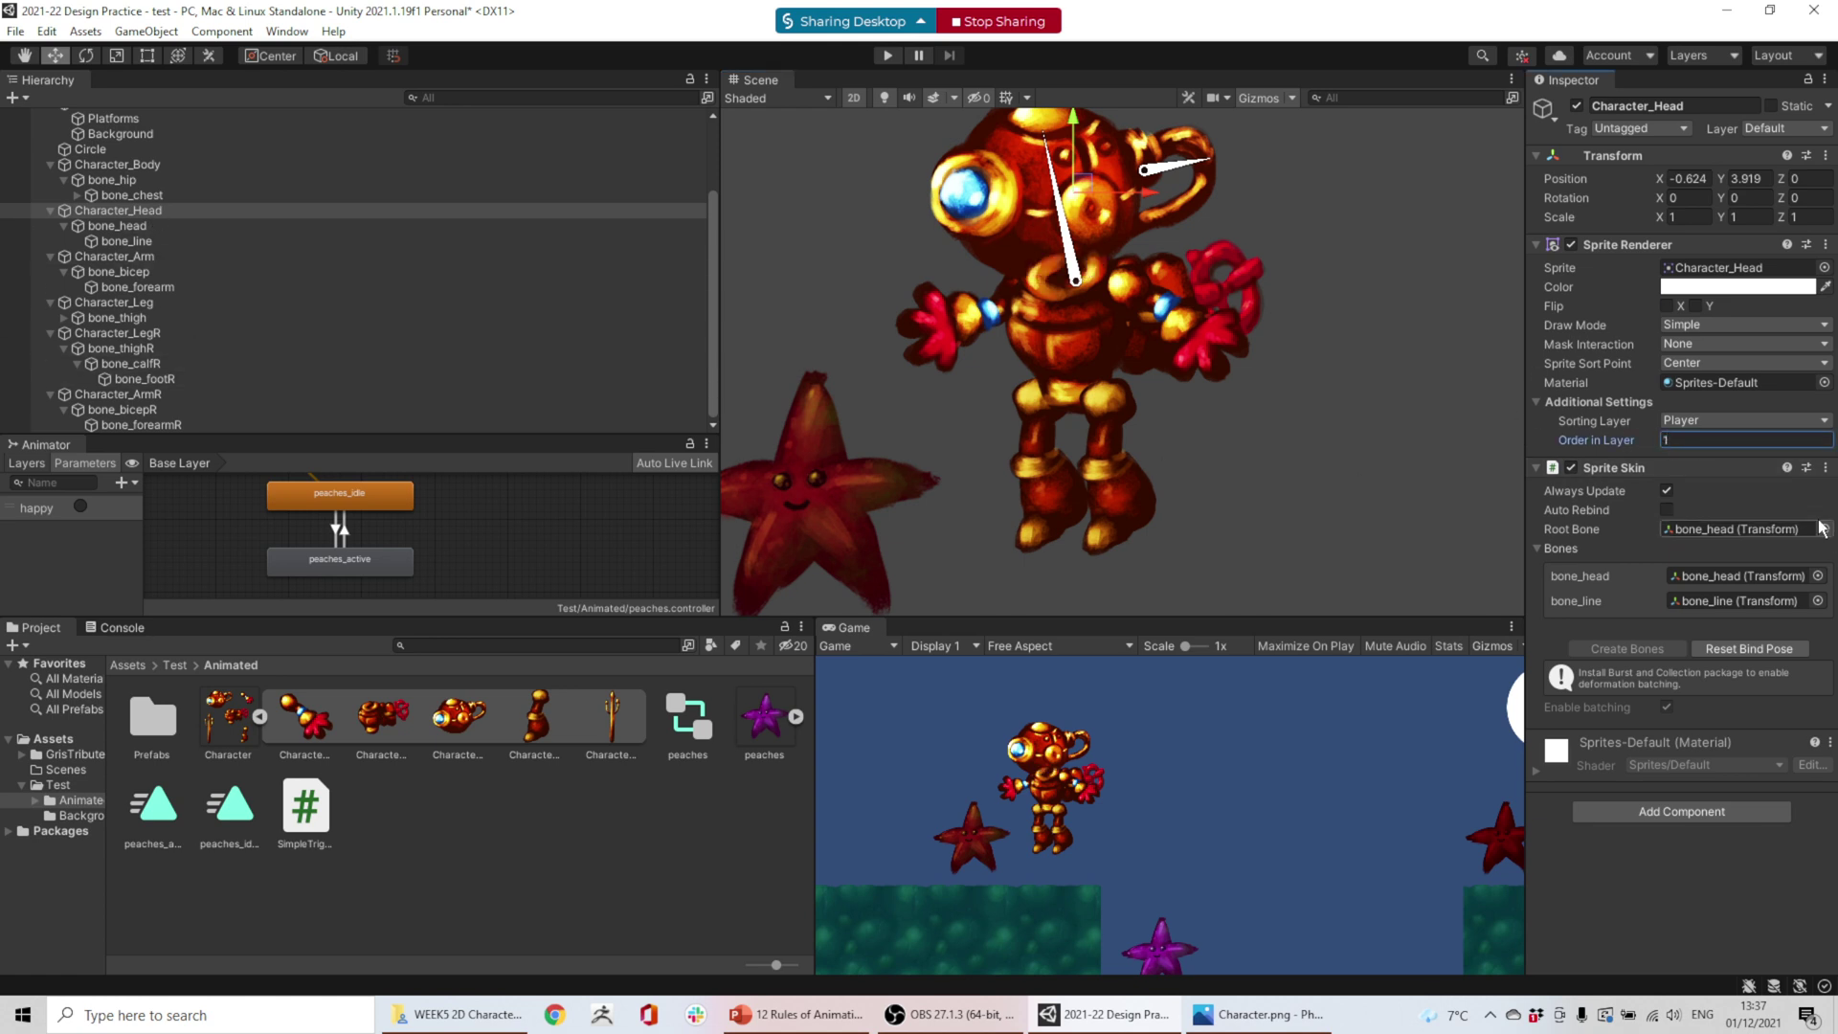
{"action": "key", "text": "BackSpace"}
{"action": "type", "text": "2"}
- Check the draw order of Character_Body and set the Order in Layer of Character_Head to 1
{"action": "left_click", "coordinate": [1070, 340]}
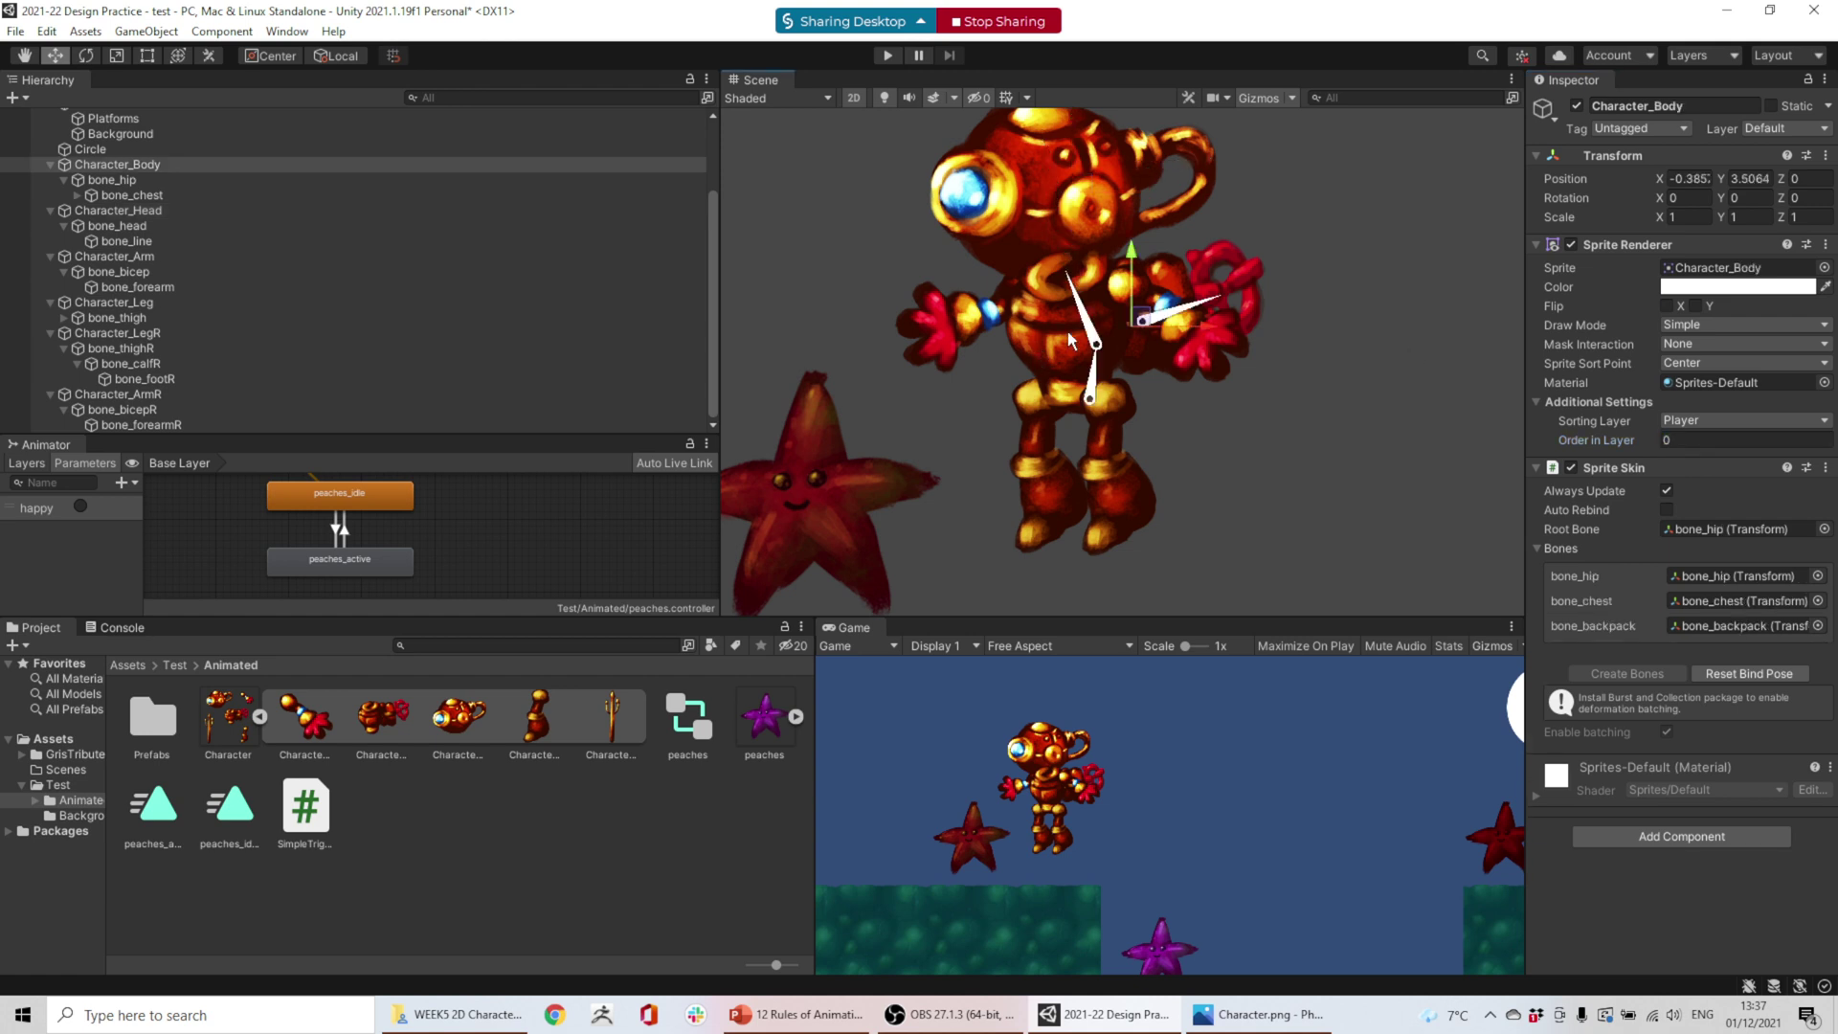
{"action": "left_click", "coordinate": [134, 164]}
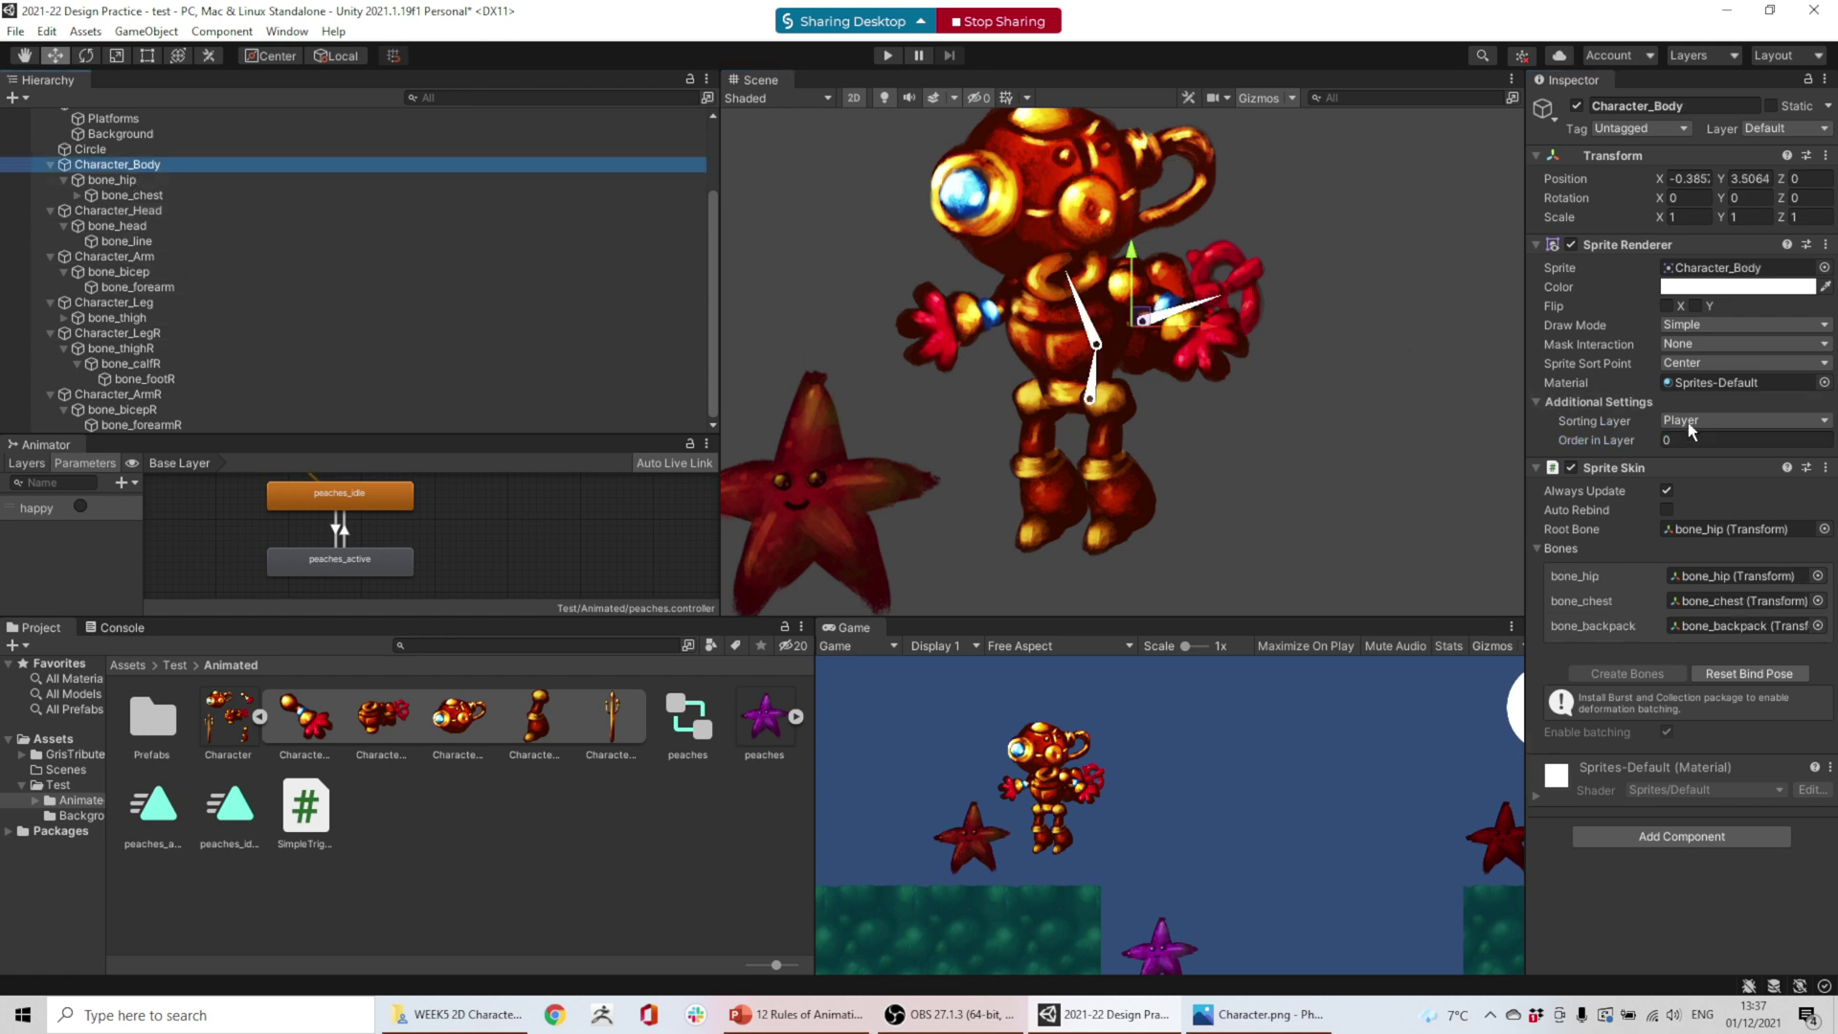
{"action": "left_click", "coordinate": [142, 210]}
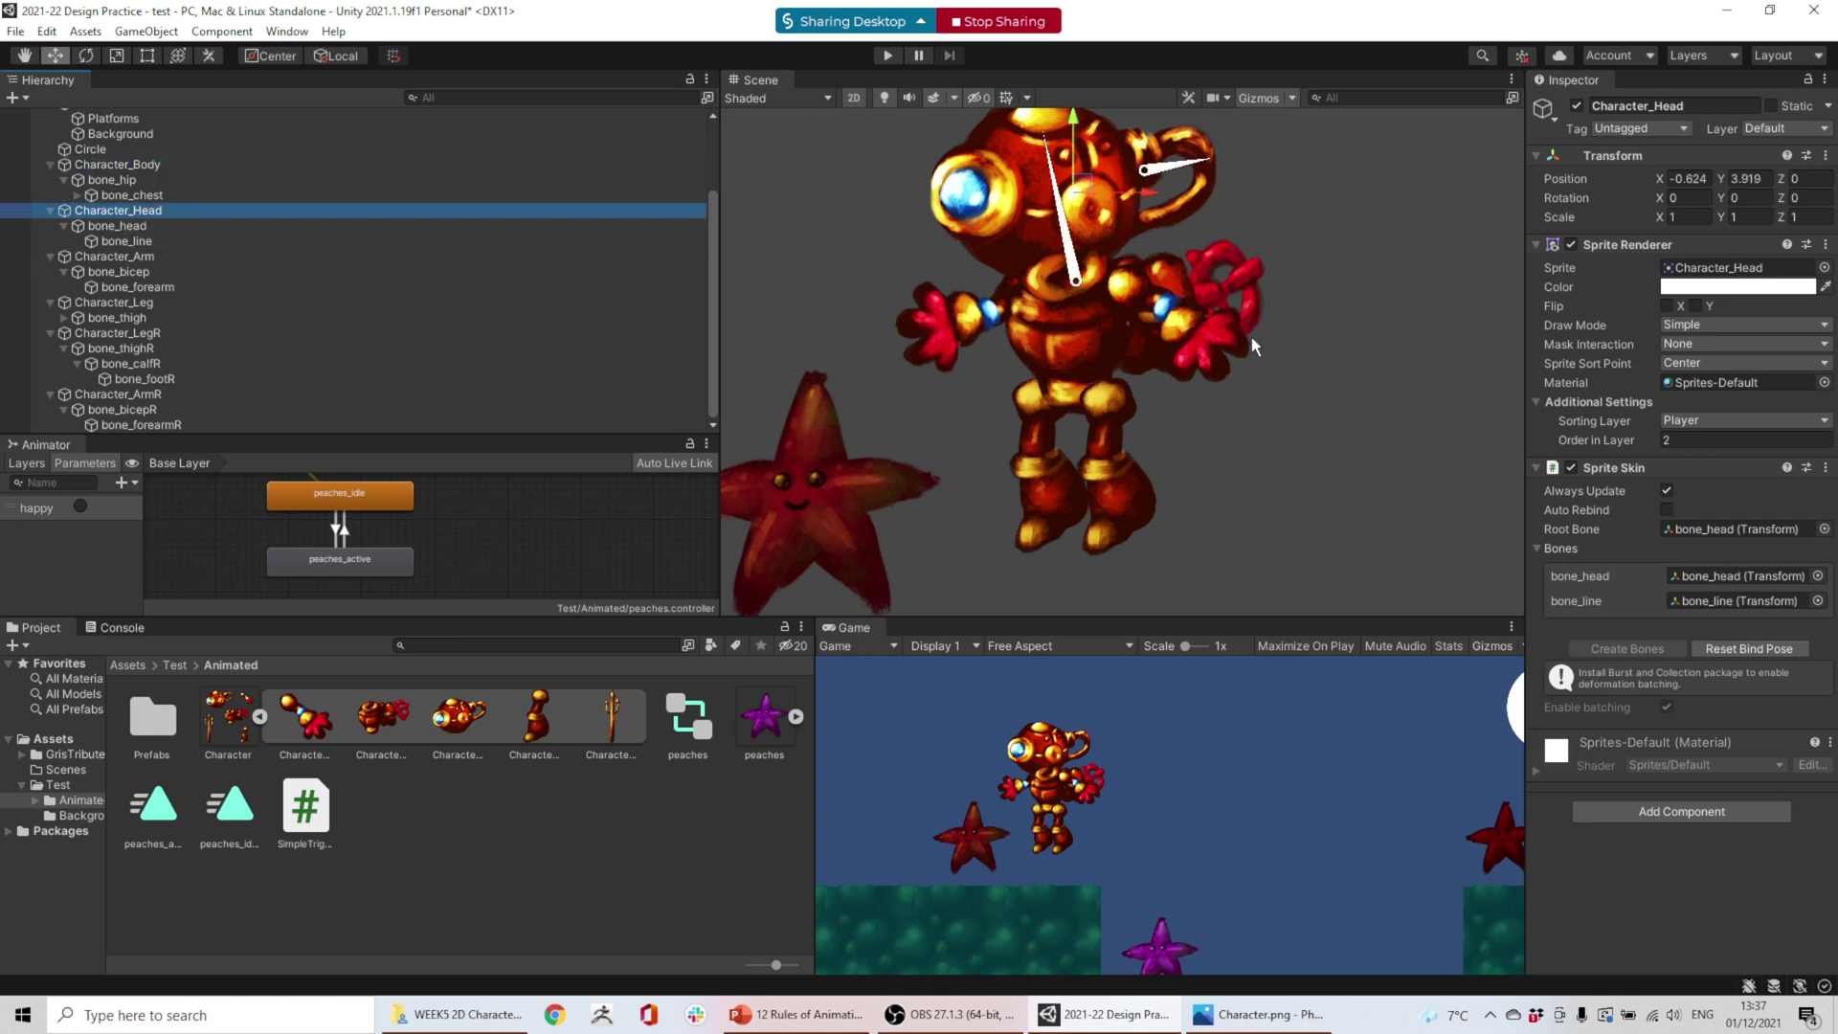
{"action": "left_click", "coordinate": [1640, 440]}
{"action": "type", "text": "1"}
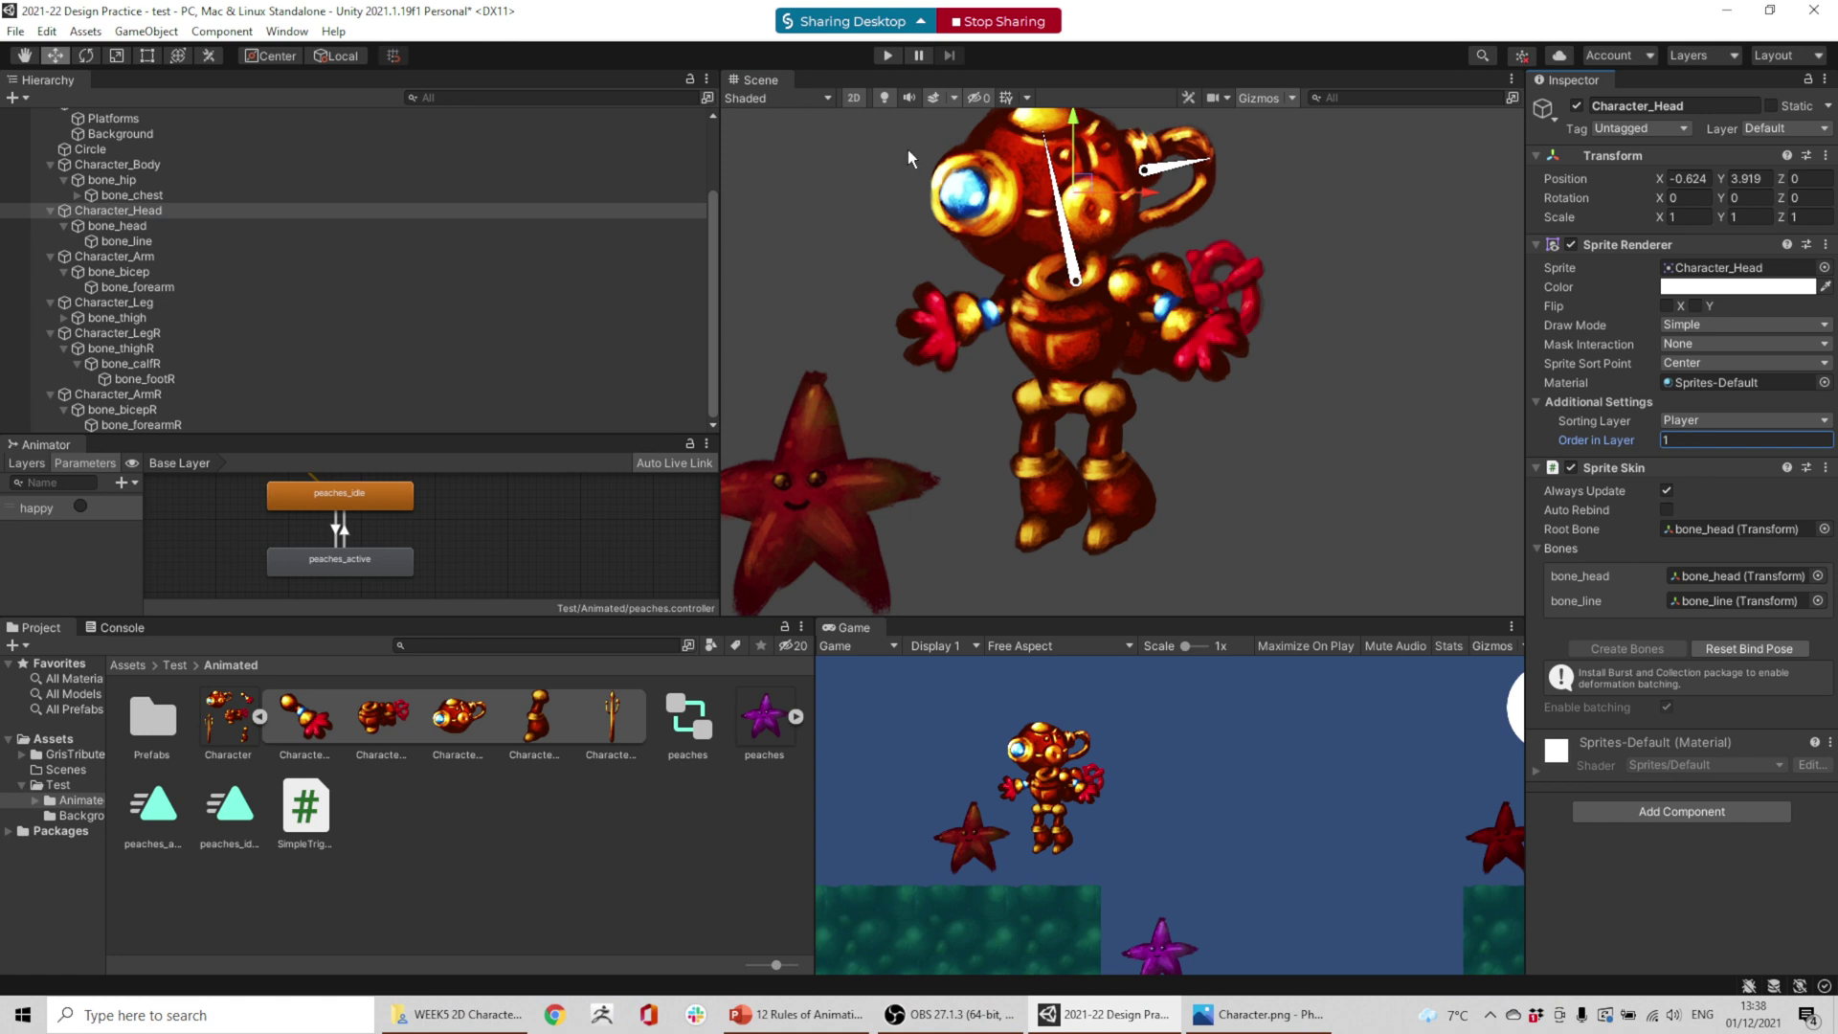
- Try Order in Layer values of 400 and -100 on Character_Head, and set it back to 1
{"action": "left_click", "coordinate": [1685, 420]}
{"action": "left_click", "coordinate": [1686, 438]}
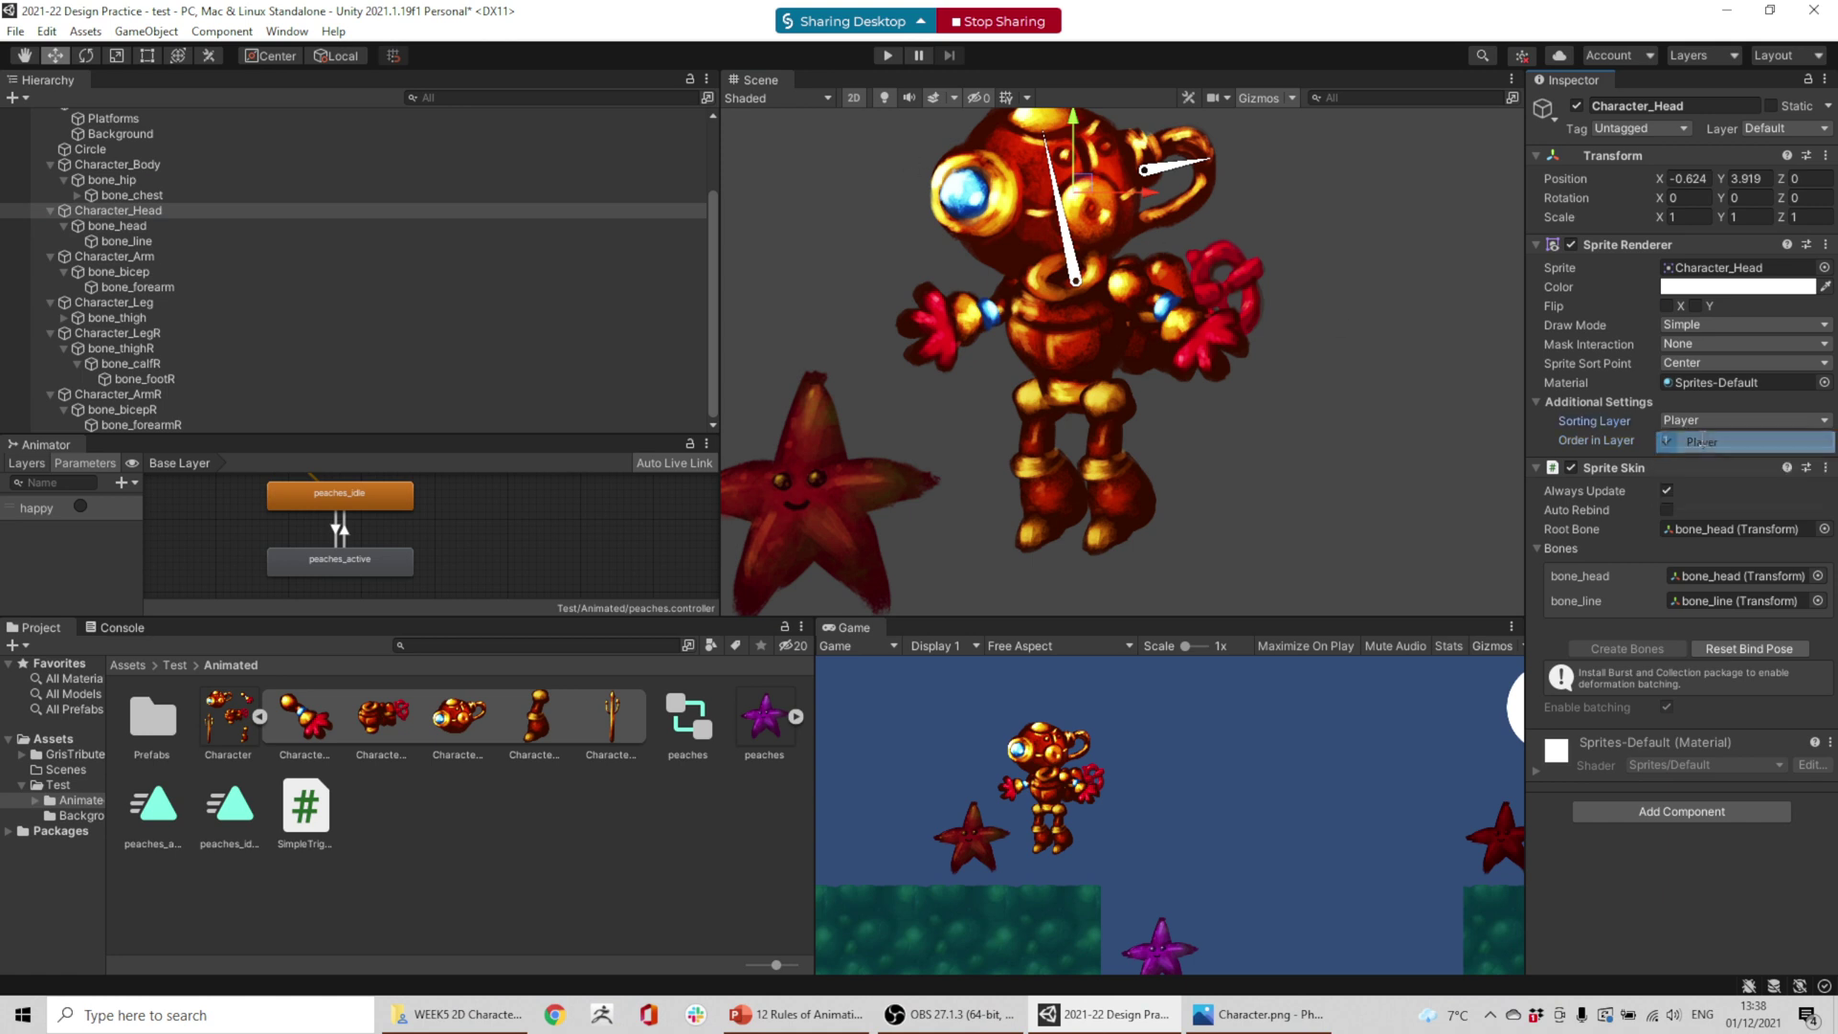
{"action": "left_click", "coordinate": [138, 241]}
{"action": "left_click", "coordinate": [138, 210]}
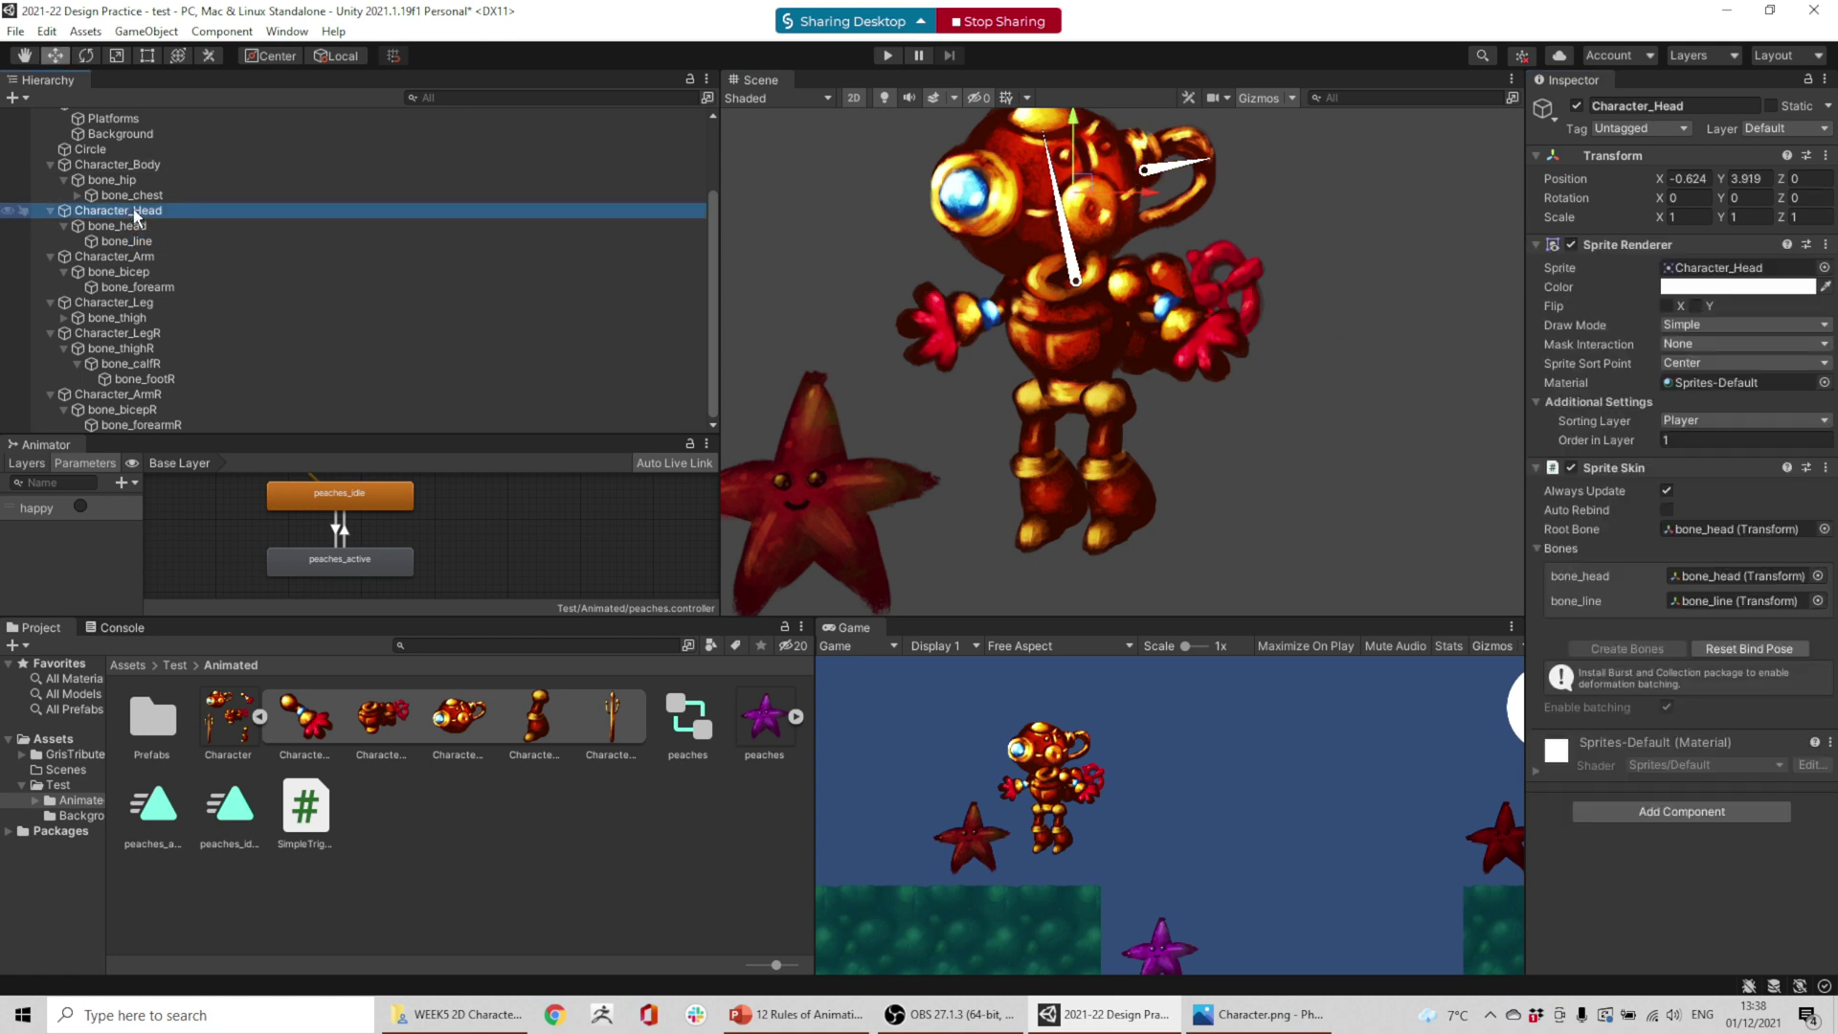
{"action": "left_click", "coordinate": [1560, 438]}
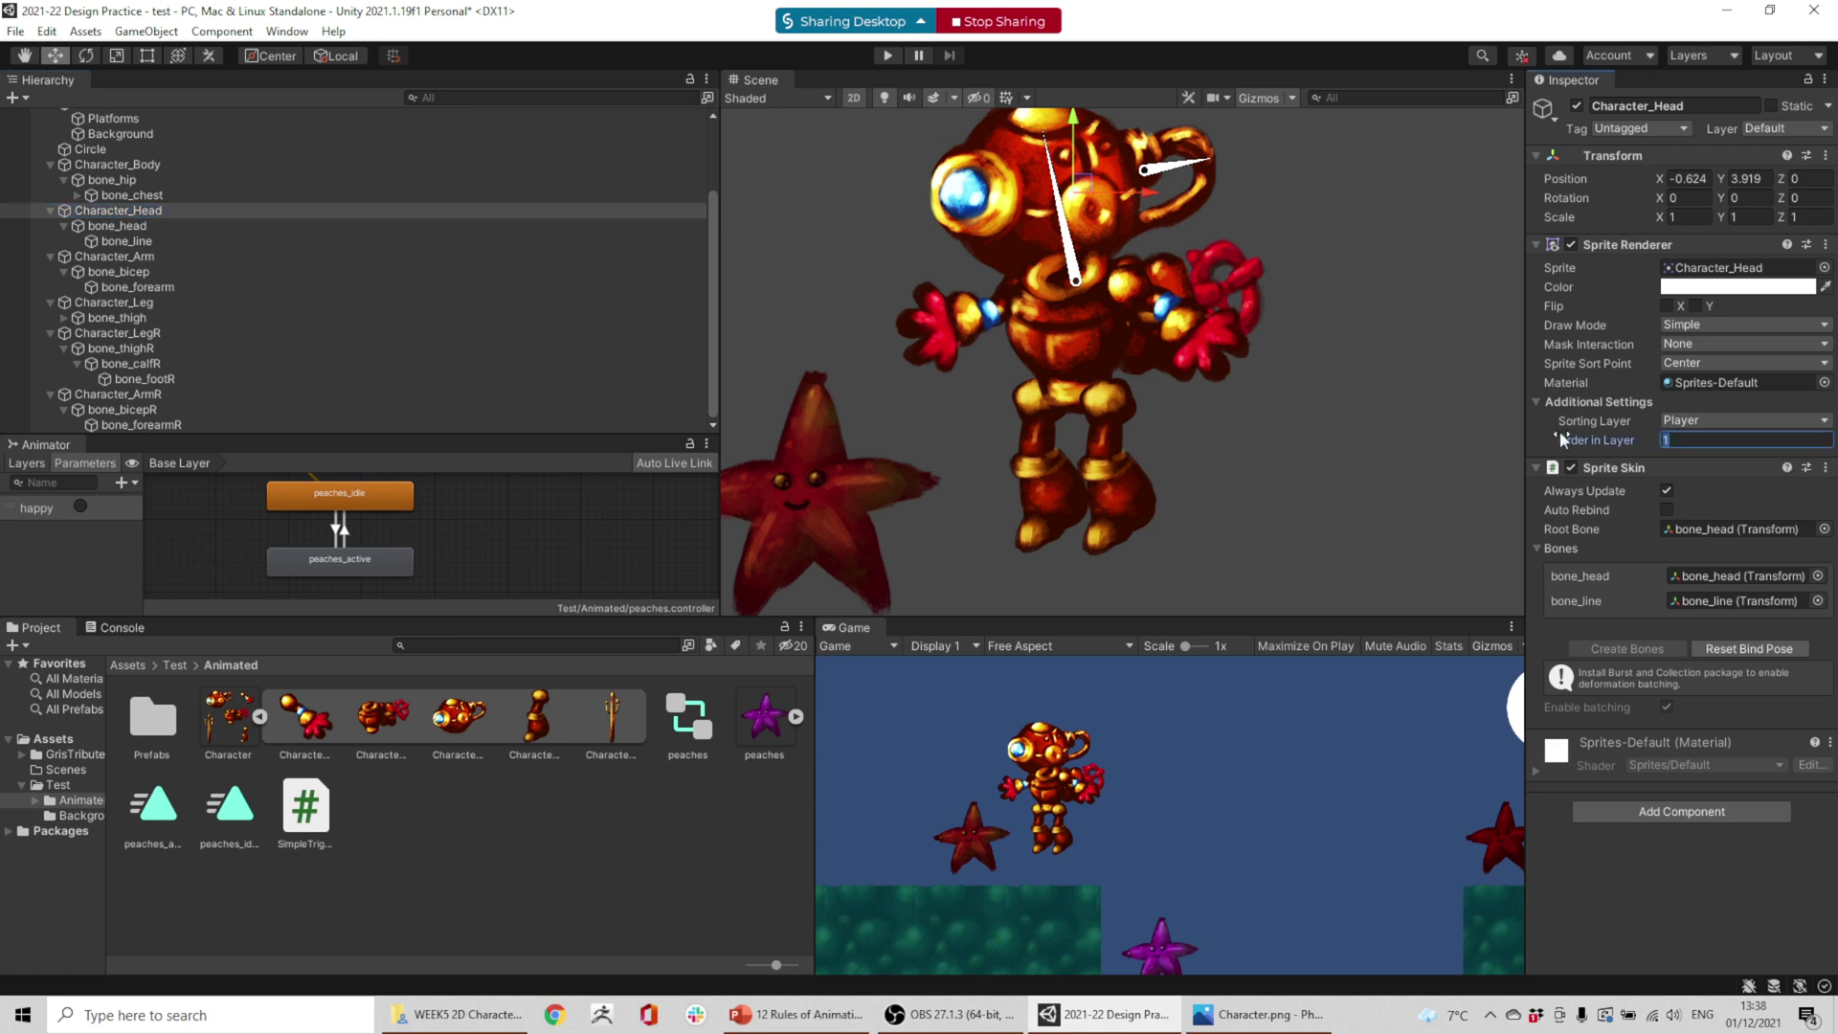
{"action": "type", "text": "400"}
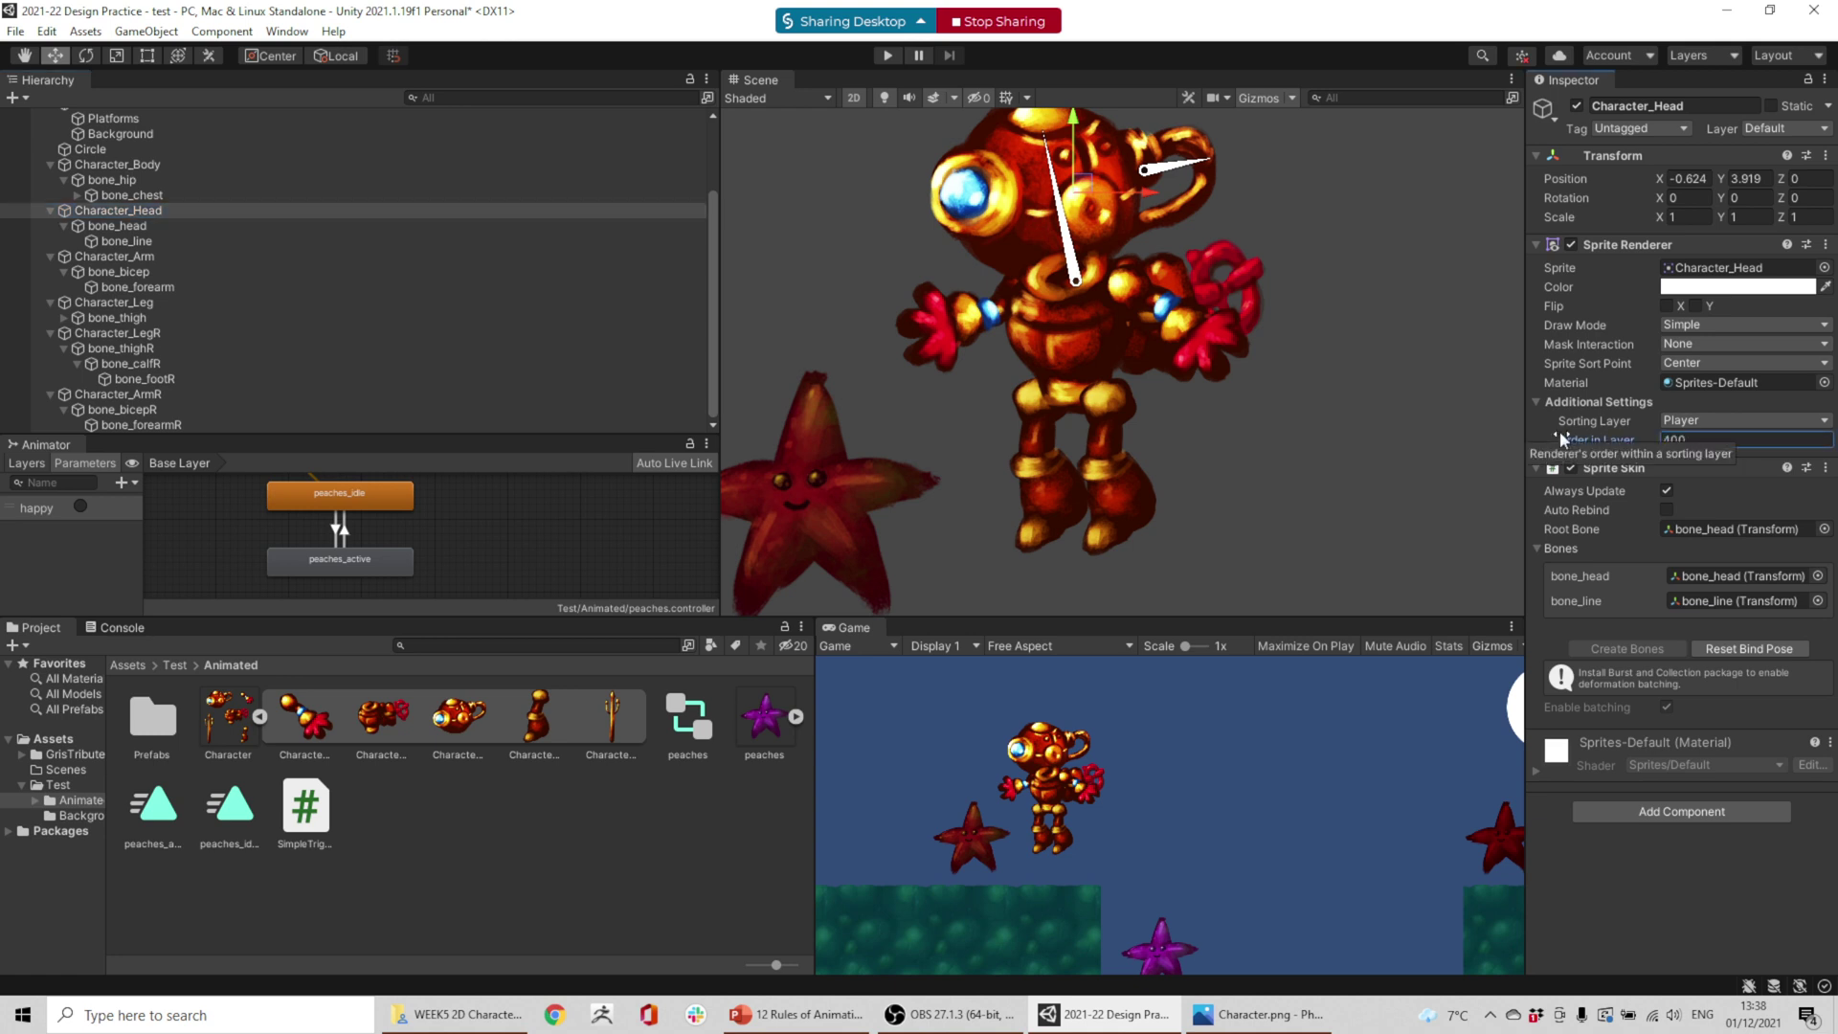
{"action": "key", "text": "Return"}
{"action": "type", "text": "-100"}
{"action": "type", "text": "1"}
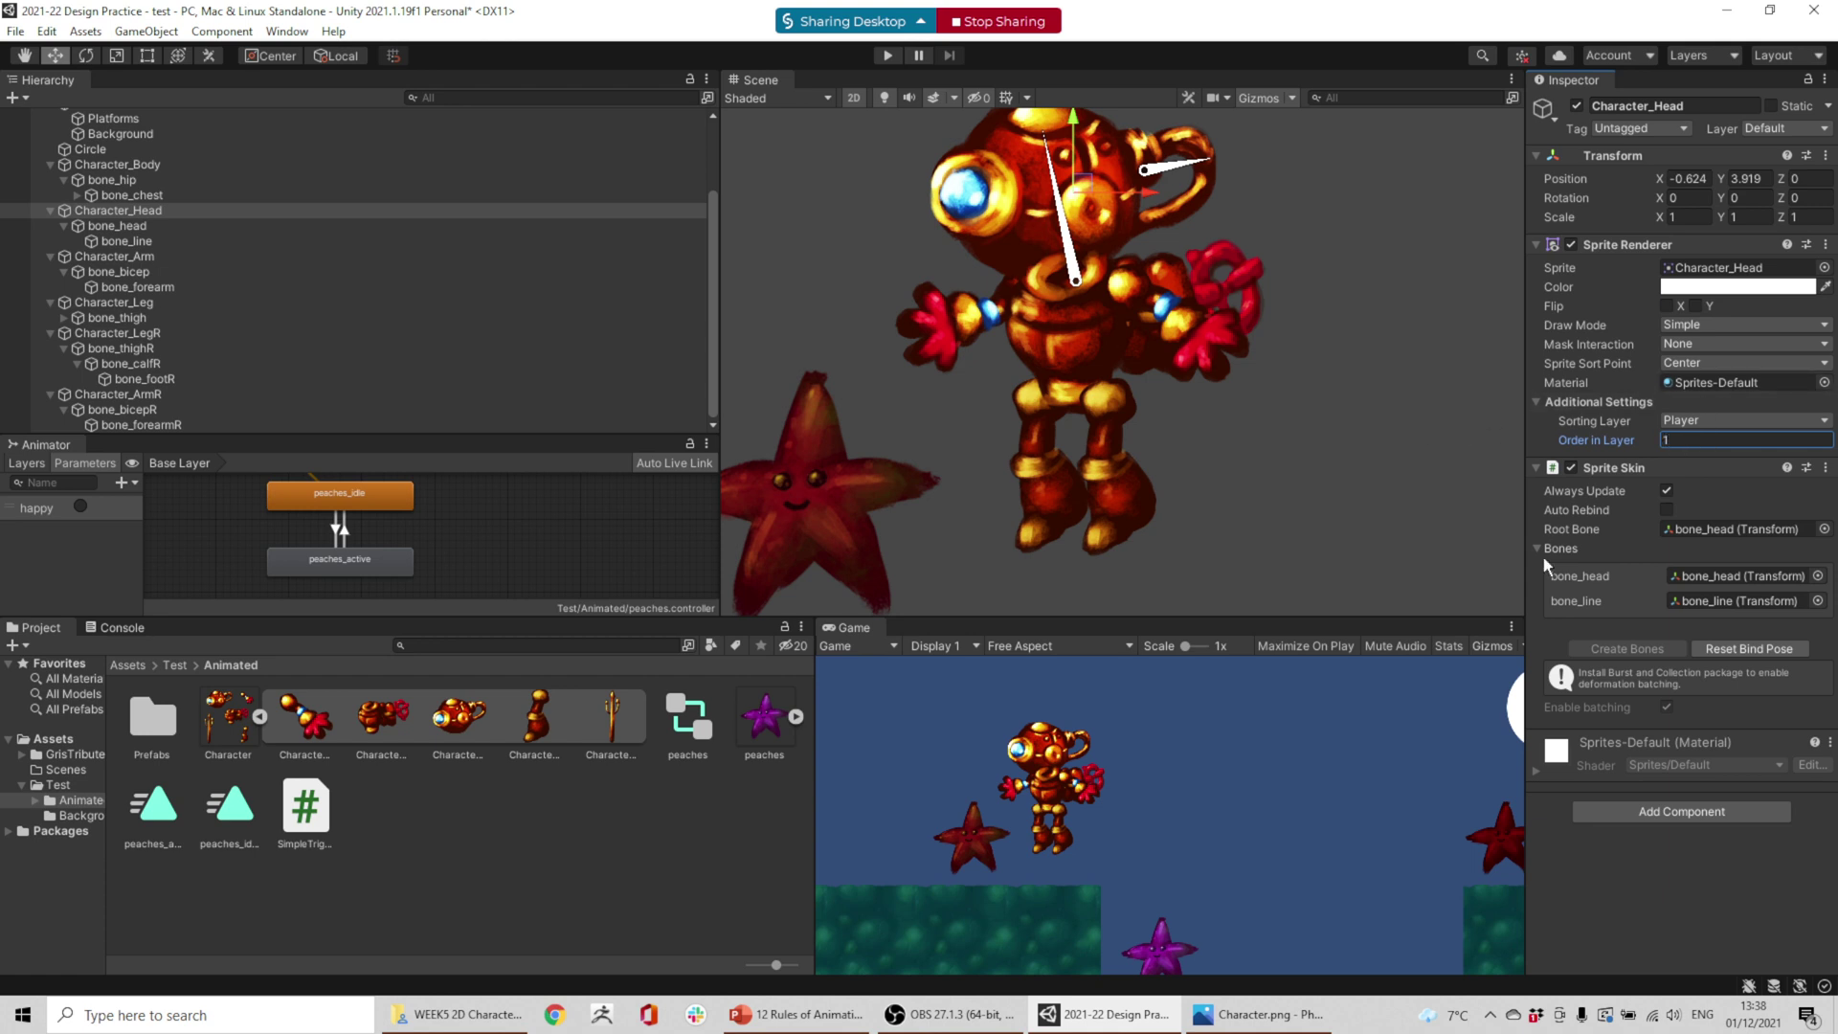
- Save the scene and set the Order in Layer of Character_Leg to 2
{"action": "key", "text": "ctrl+s"}
{"action": "left_click", "coordinate": [119, 256]}
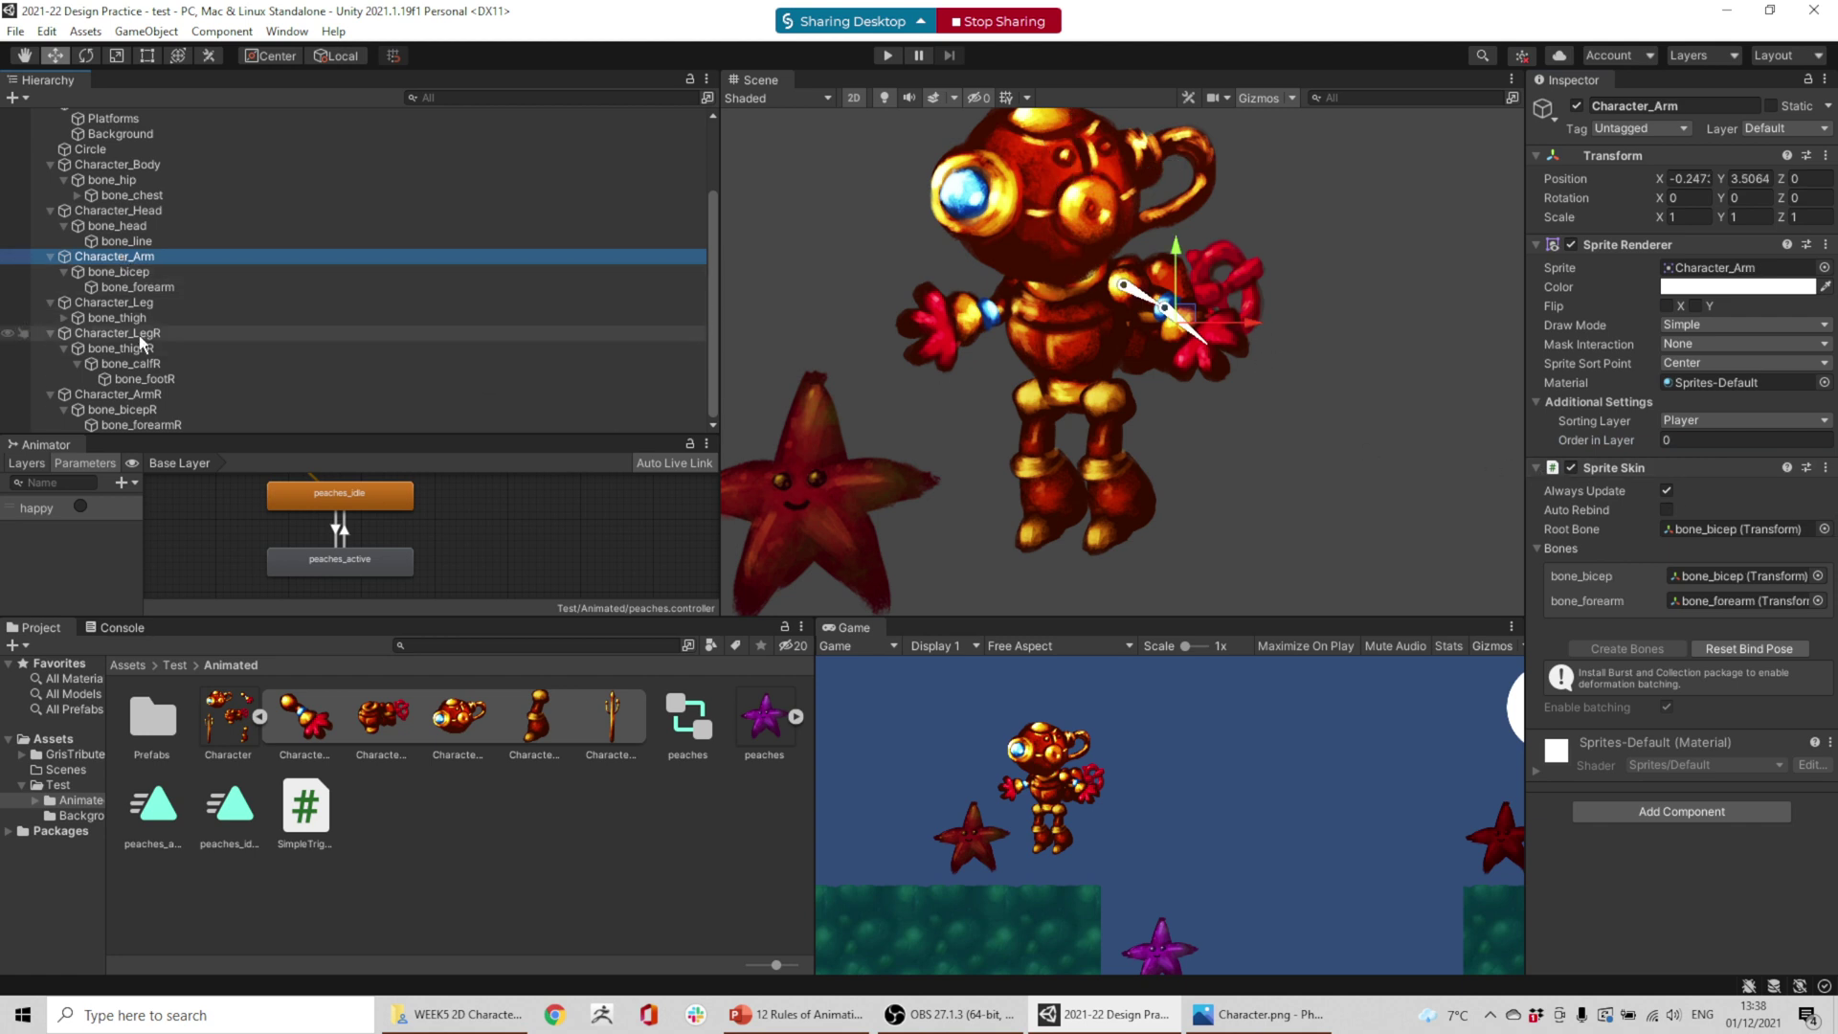
{"action": "left_click", "coordinate": [124, 303]}
{"action": "left_click", "coordinate": [1678, 440]}
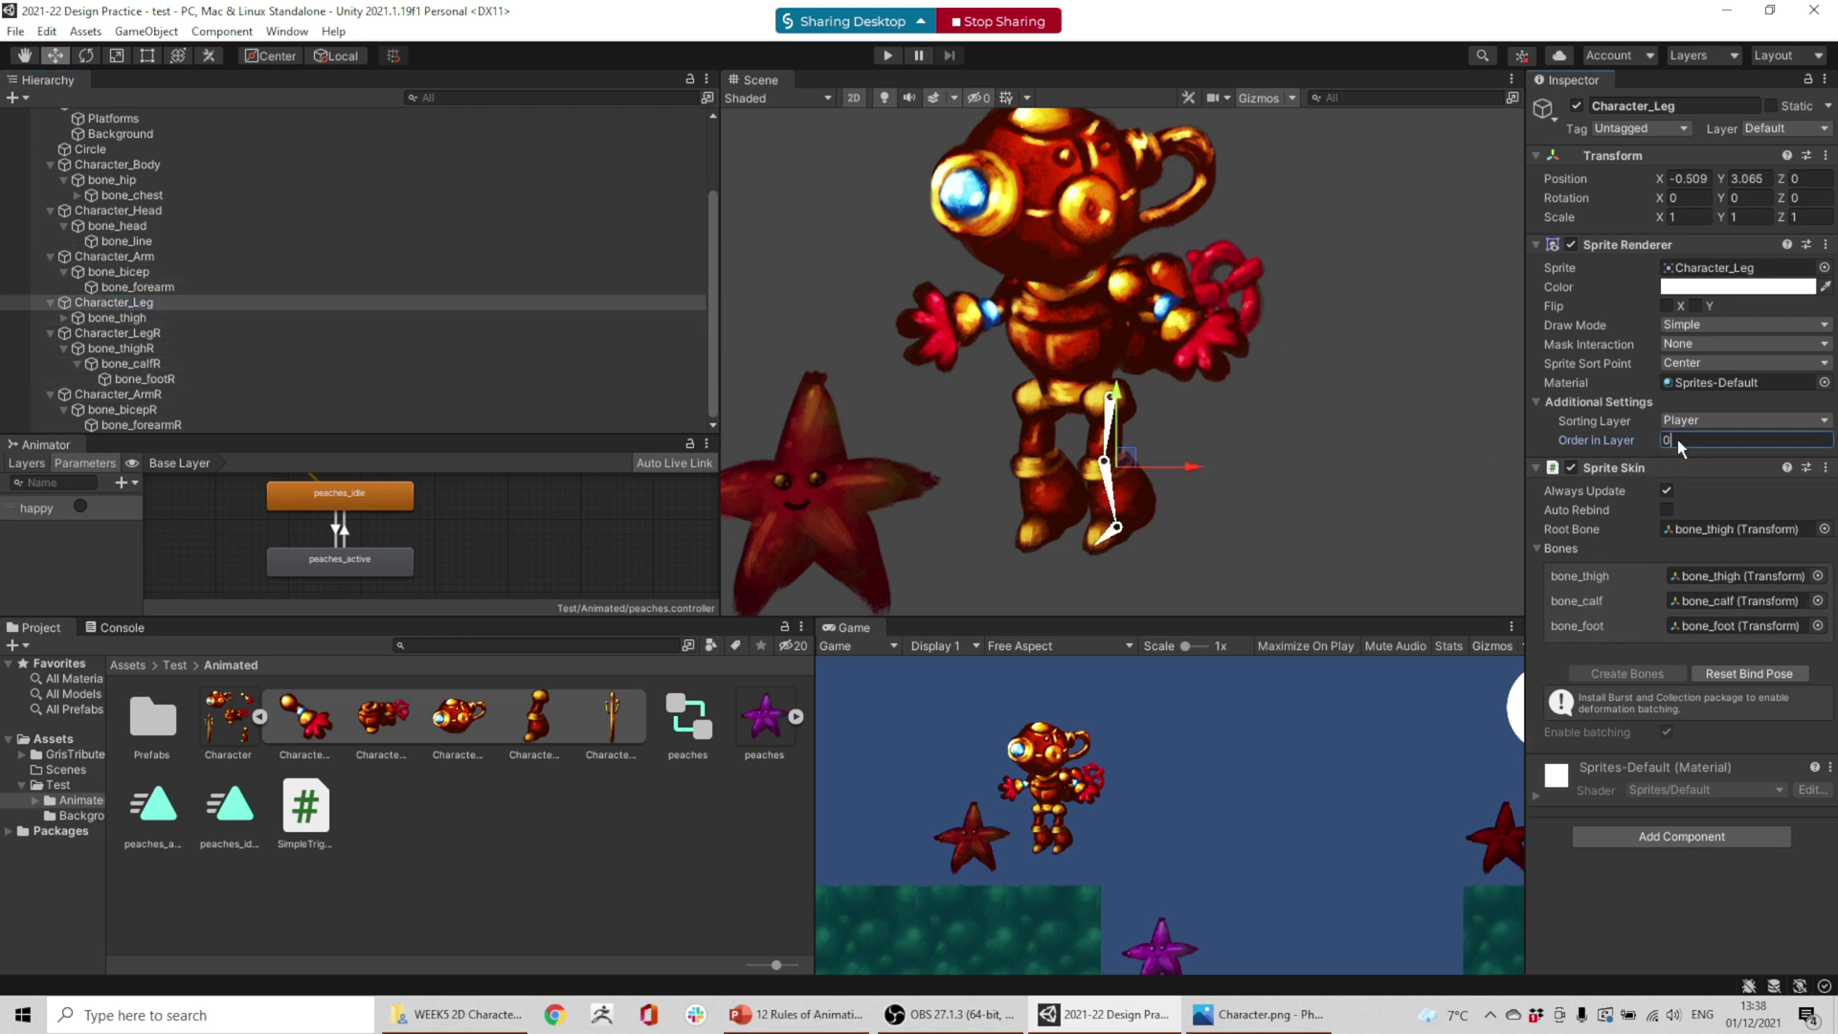
{"action": "type", "text": "2"}
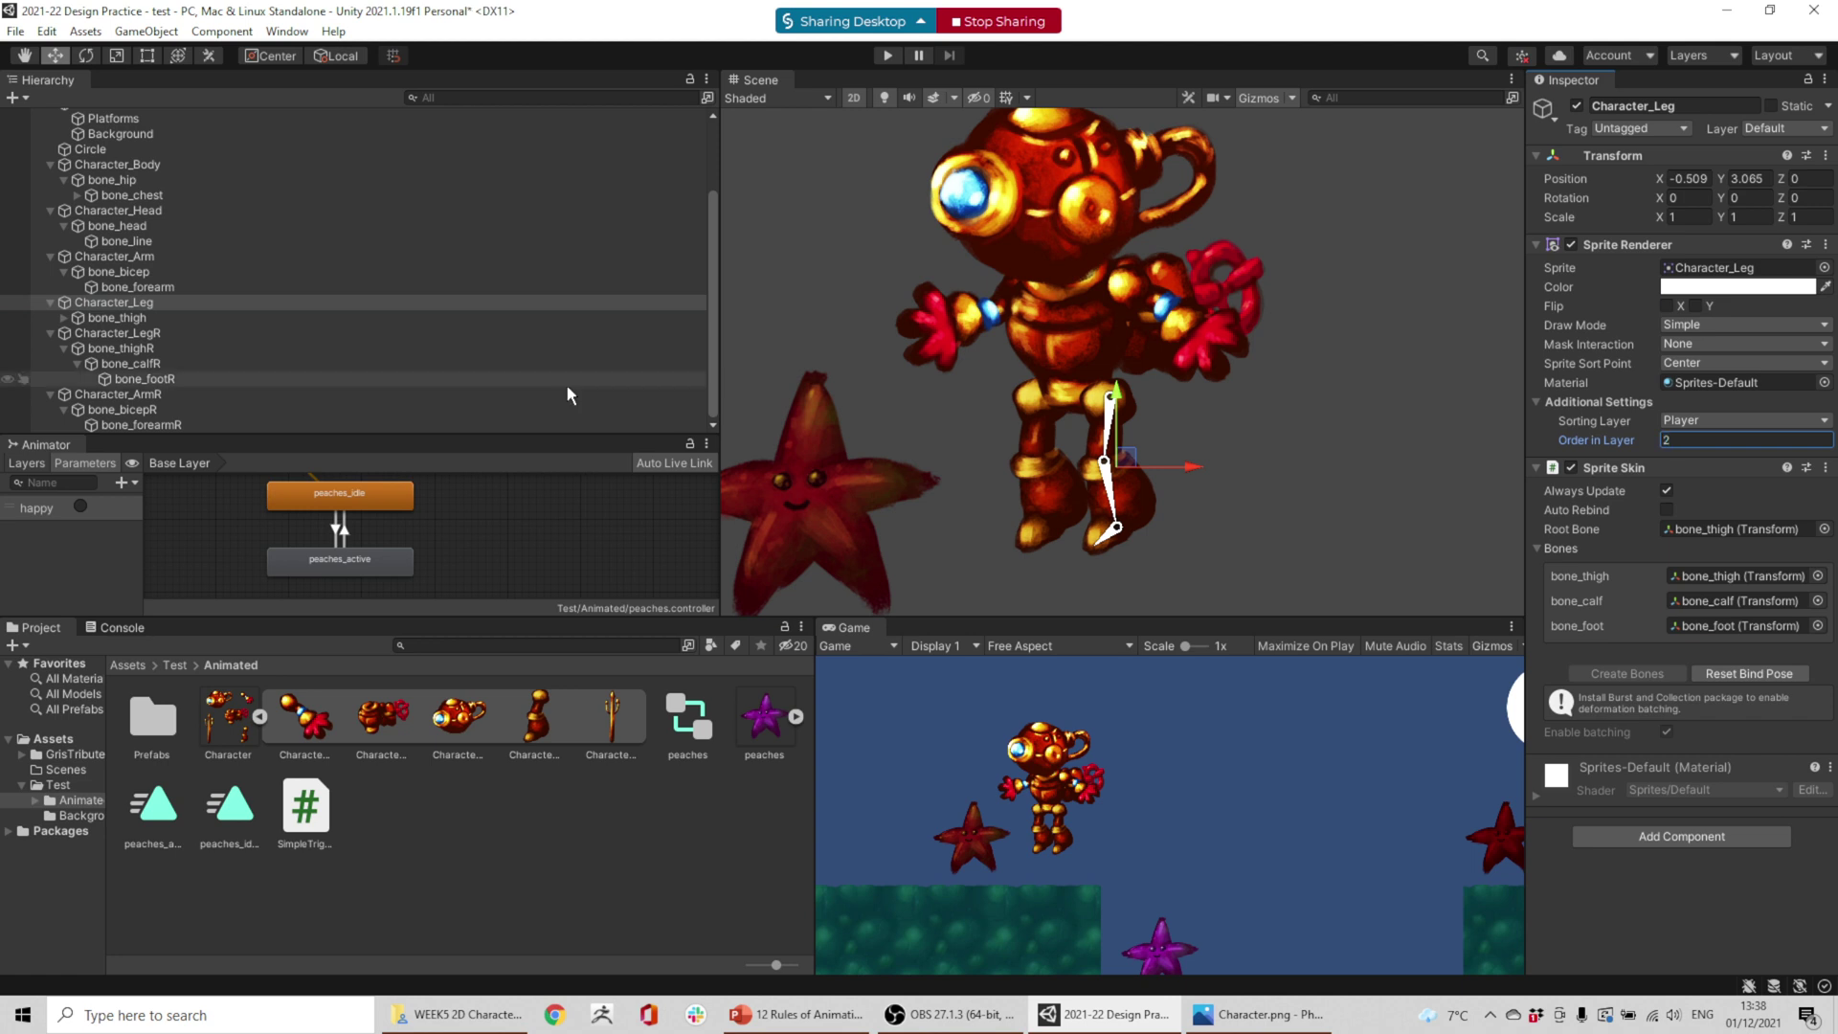
- Set the Order in Layer of Character_Arm to 3 and rotate bone_bicep to about -37 degrees
{"action": "left_click", "coordinate": [147, 255]}
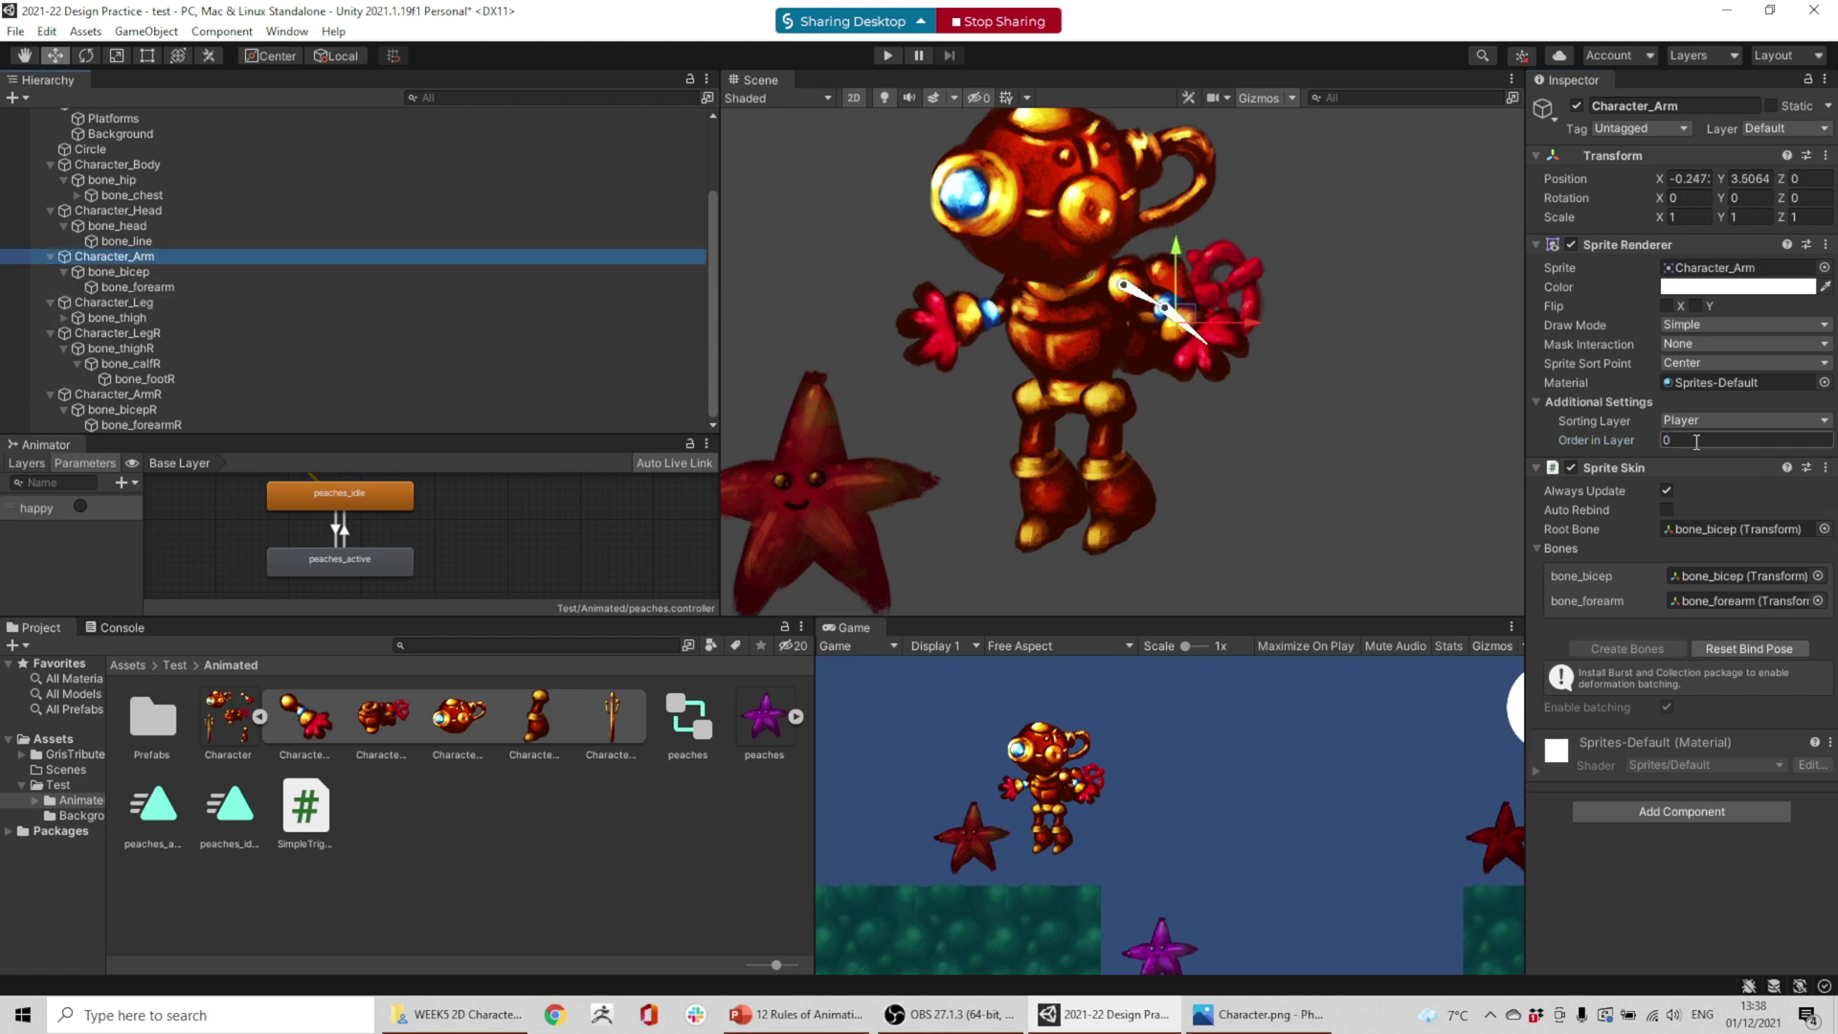
{"action": "type", "text": "3"}
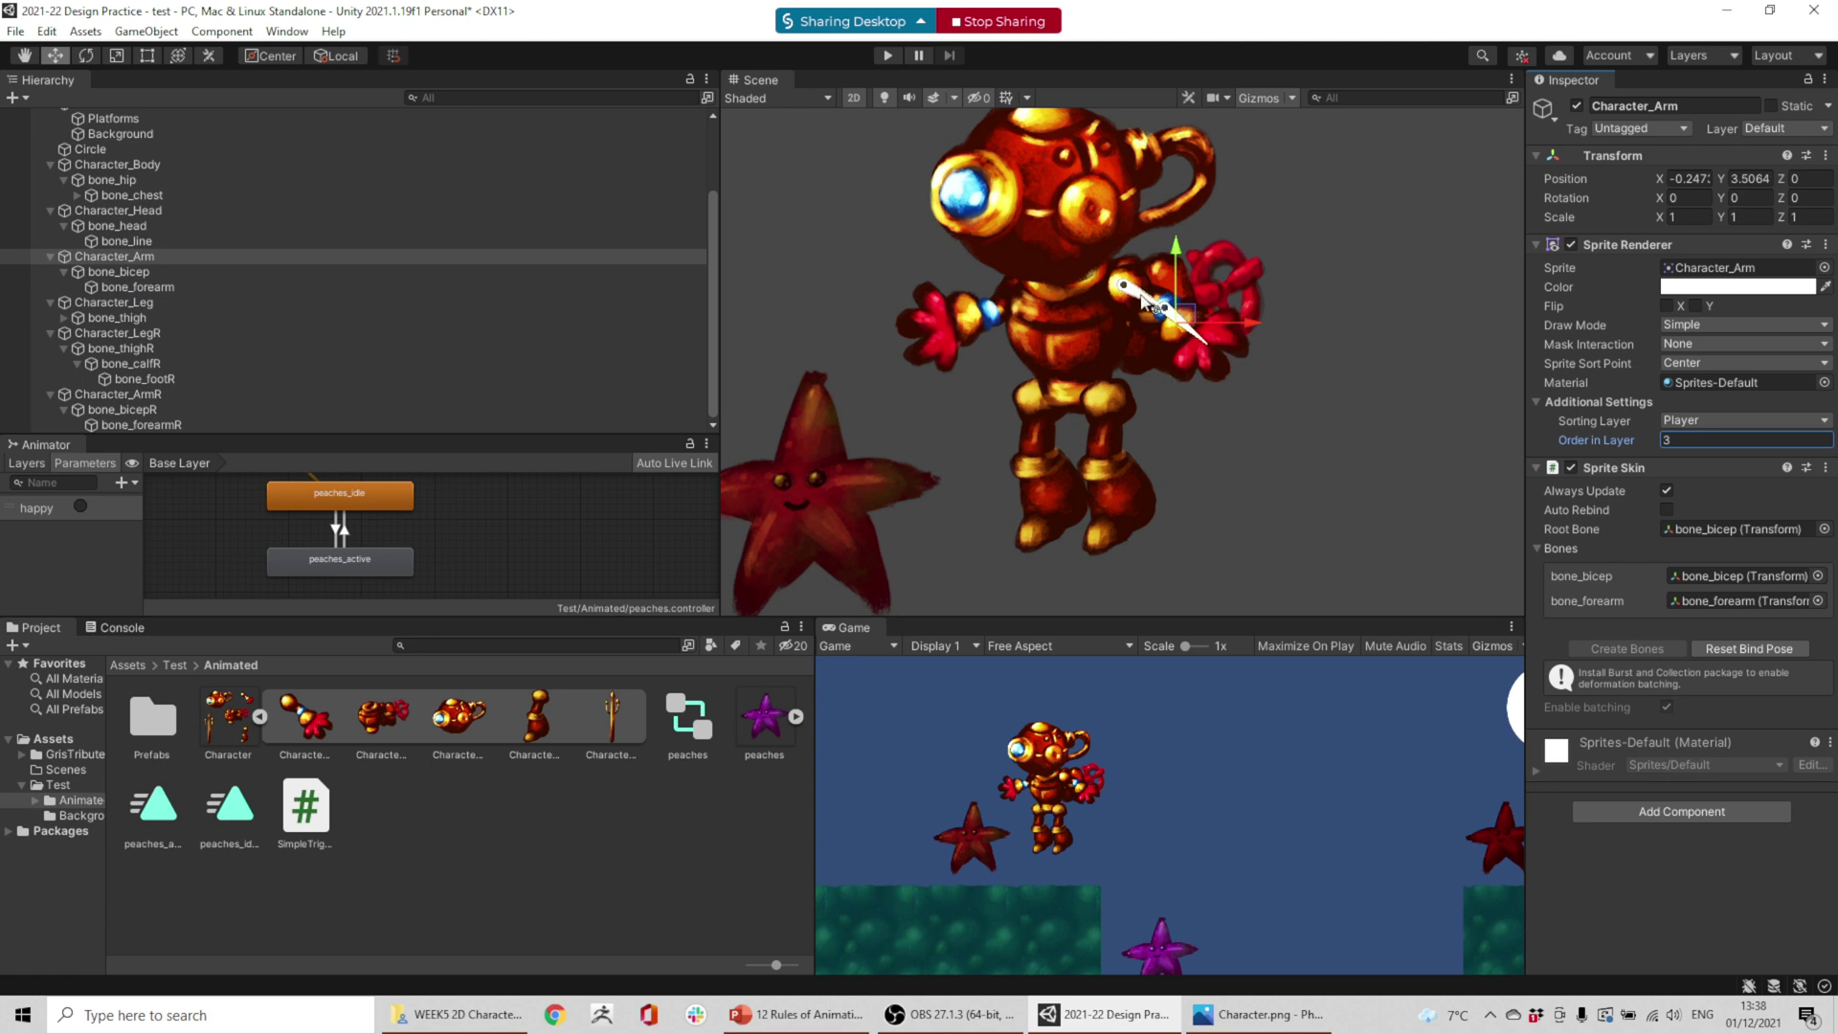
{"action": "left_click", "coordinate": [1164, 303]}
{"action": "left_click_drag", "start_coordinate": [1142, 304], "coordinate": [1235, 364]}
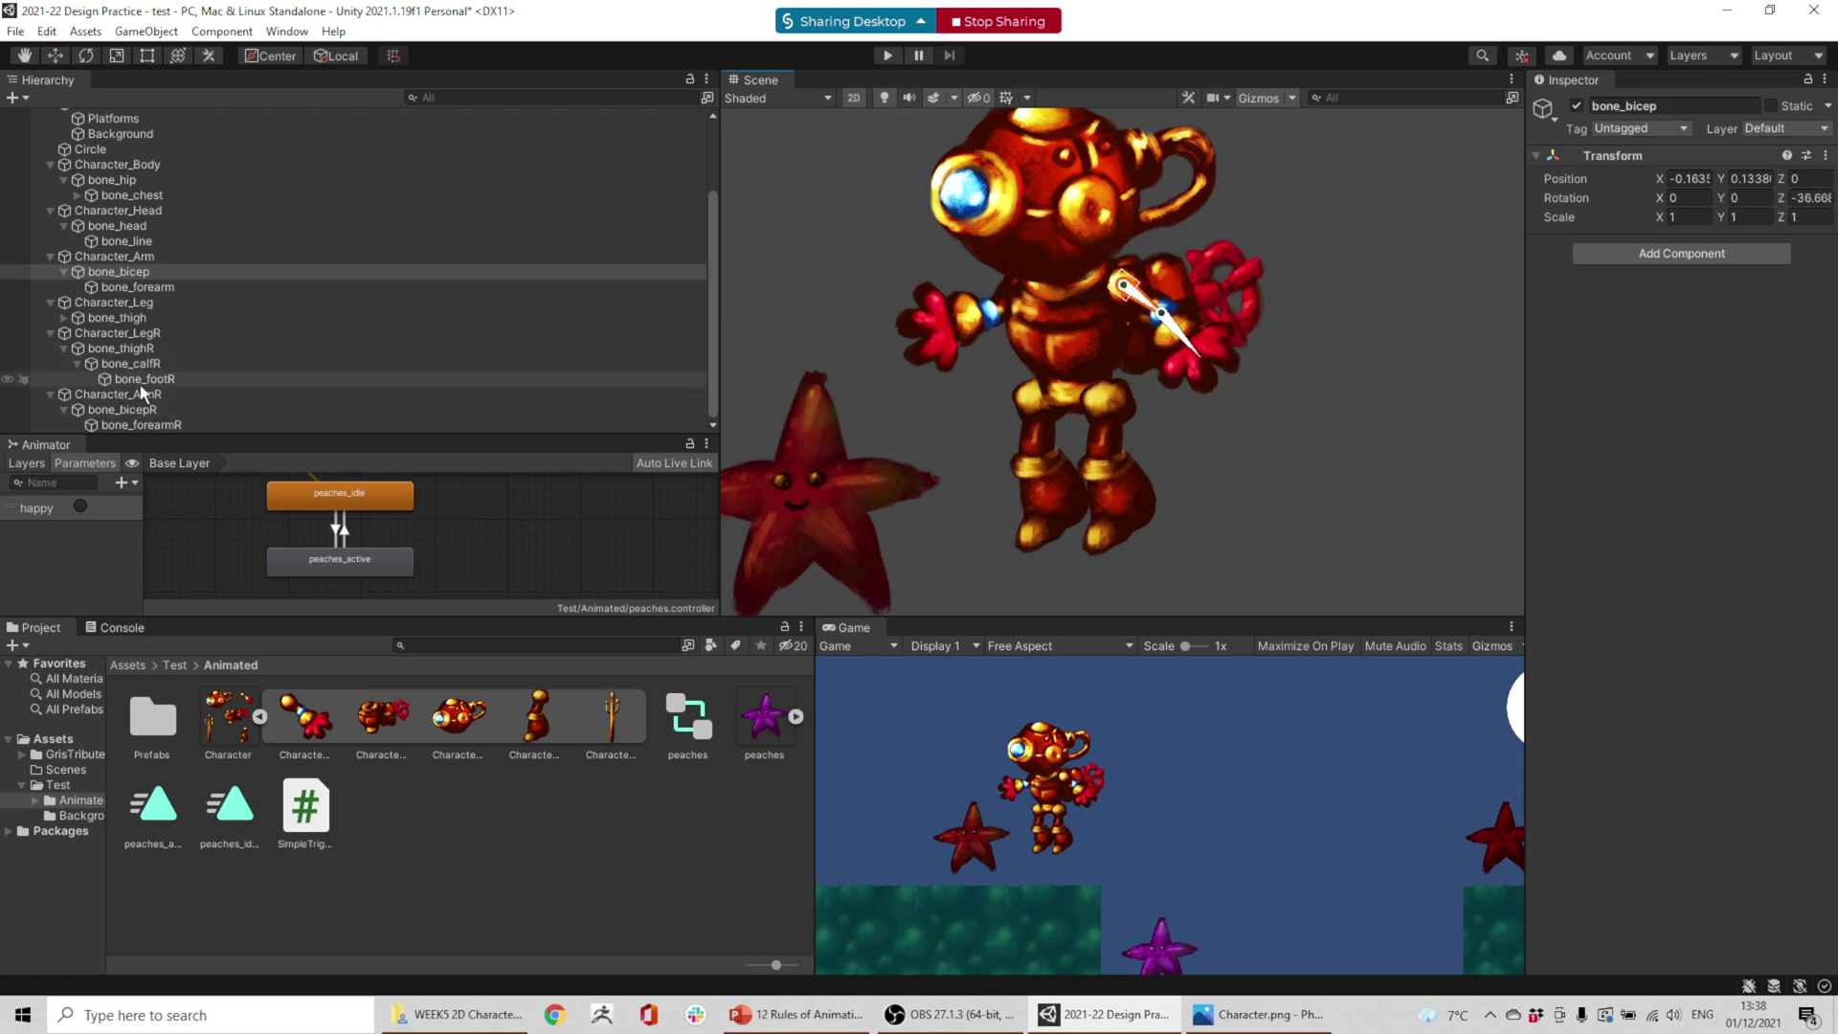
- Rotate bone_calfR of the right leg to about 3 degrees and save the scene
{"action": "left_click", "coordinate": [120, 333]}
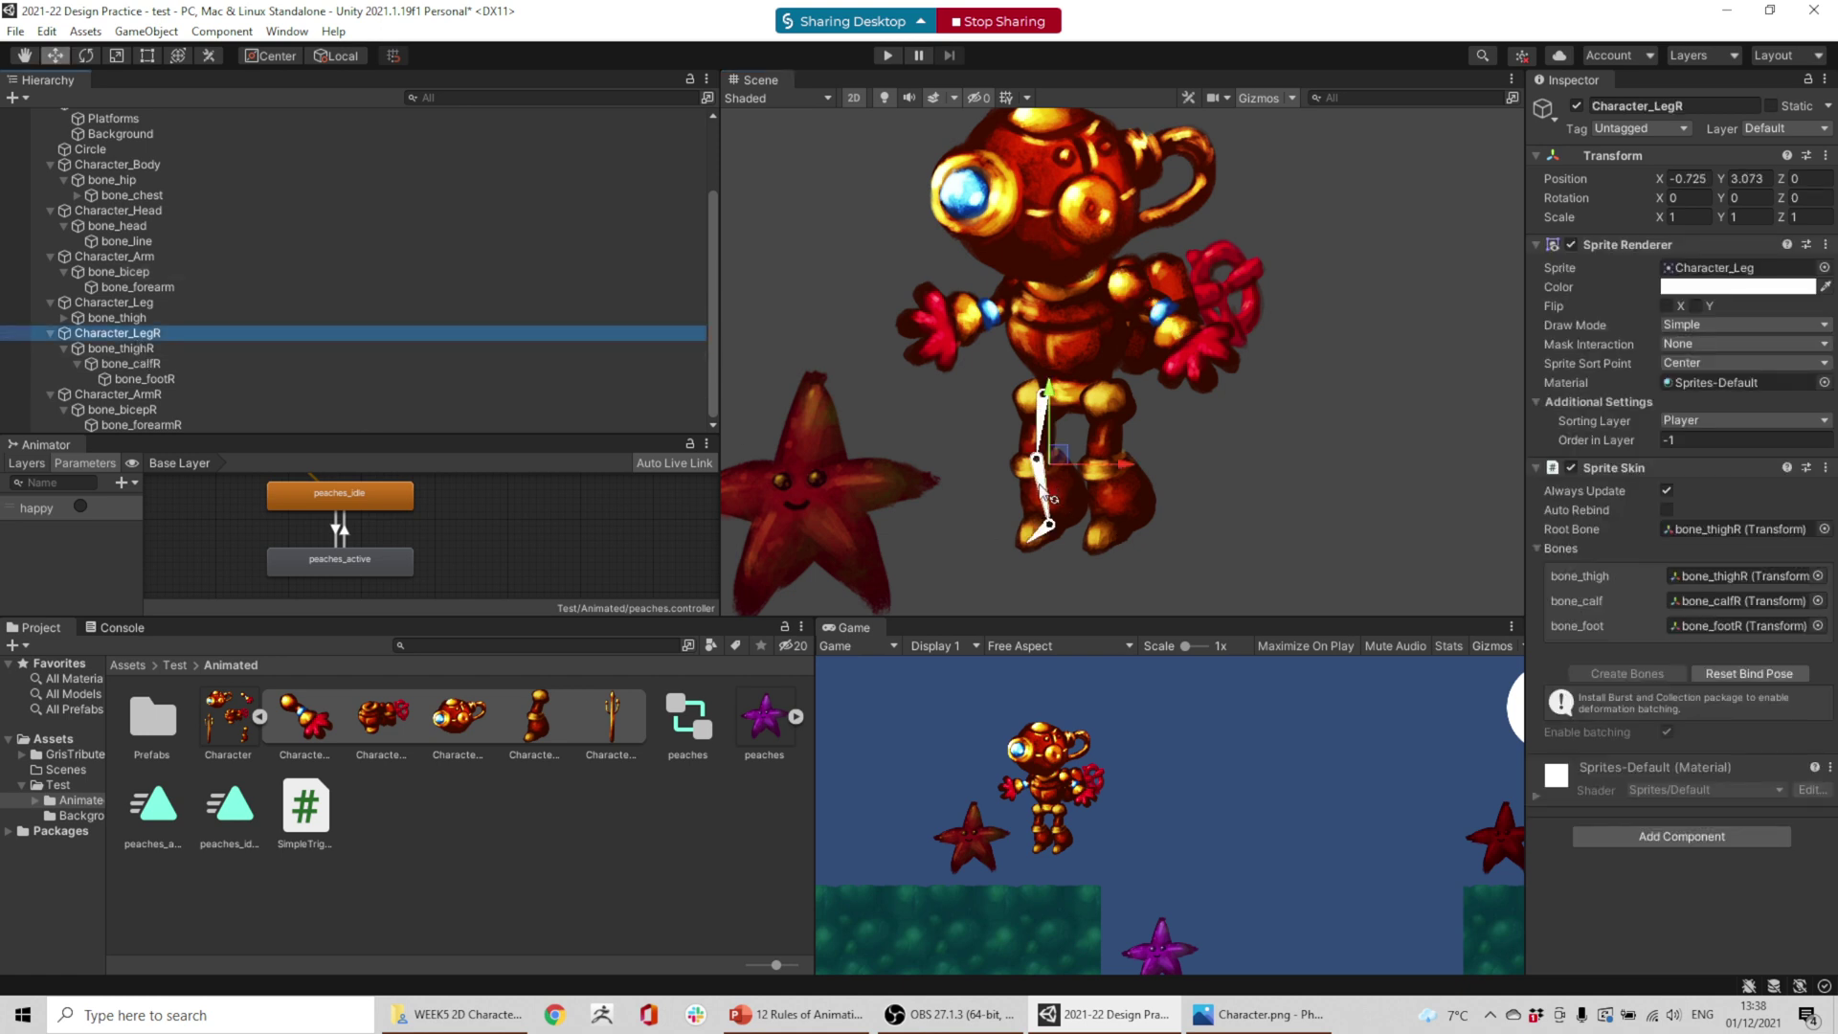
{"action": "mouse_move", "coordinate": [1043, 493]}
{"action": "left_mouse_down"}
{"action": "mouse_move", "coordinate": [1092, 484]}
{"action": "mouse_move", "coordinate": [1034, 527]}
{"action": "left_mouse_up"}
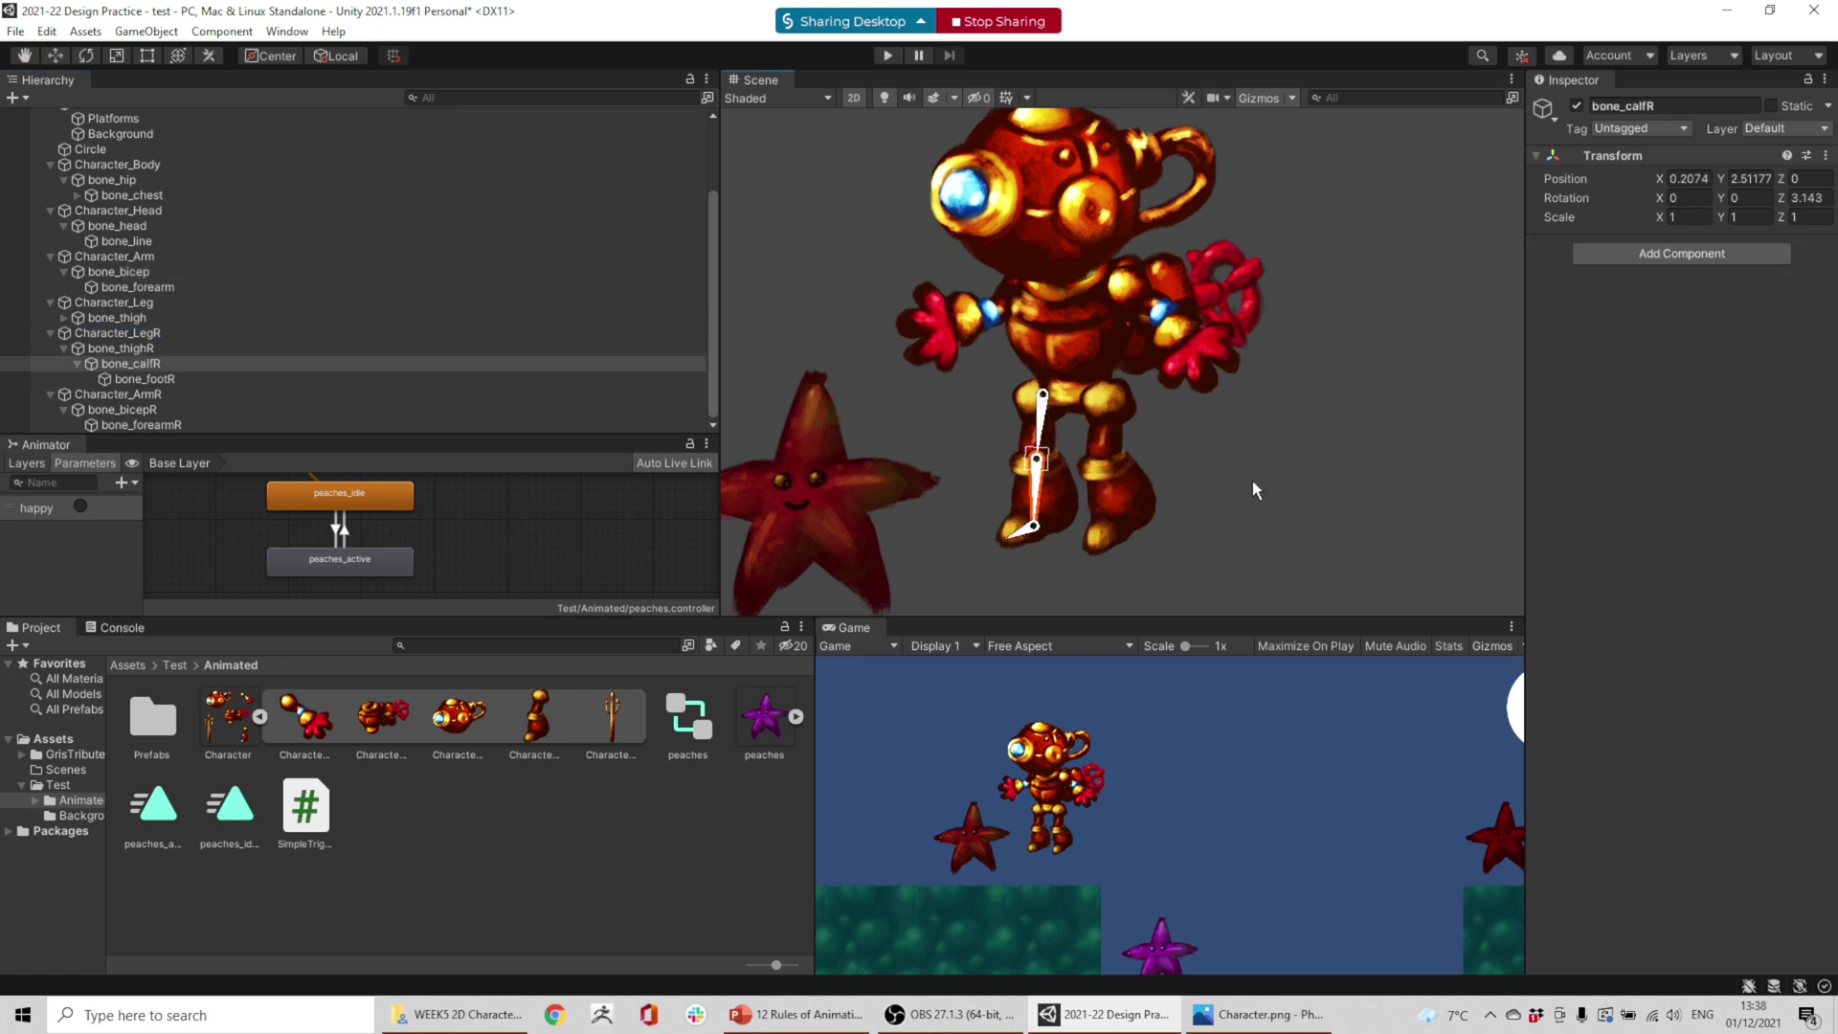
{"action": "left_click", "coordinate": [1348, 509]}
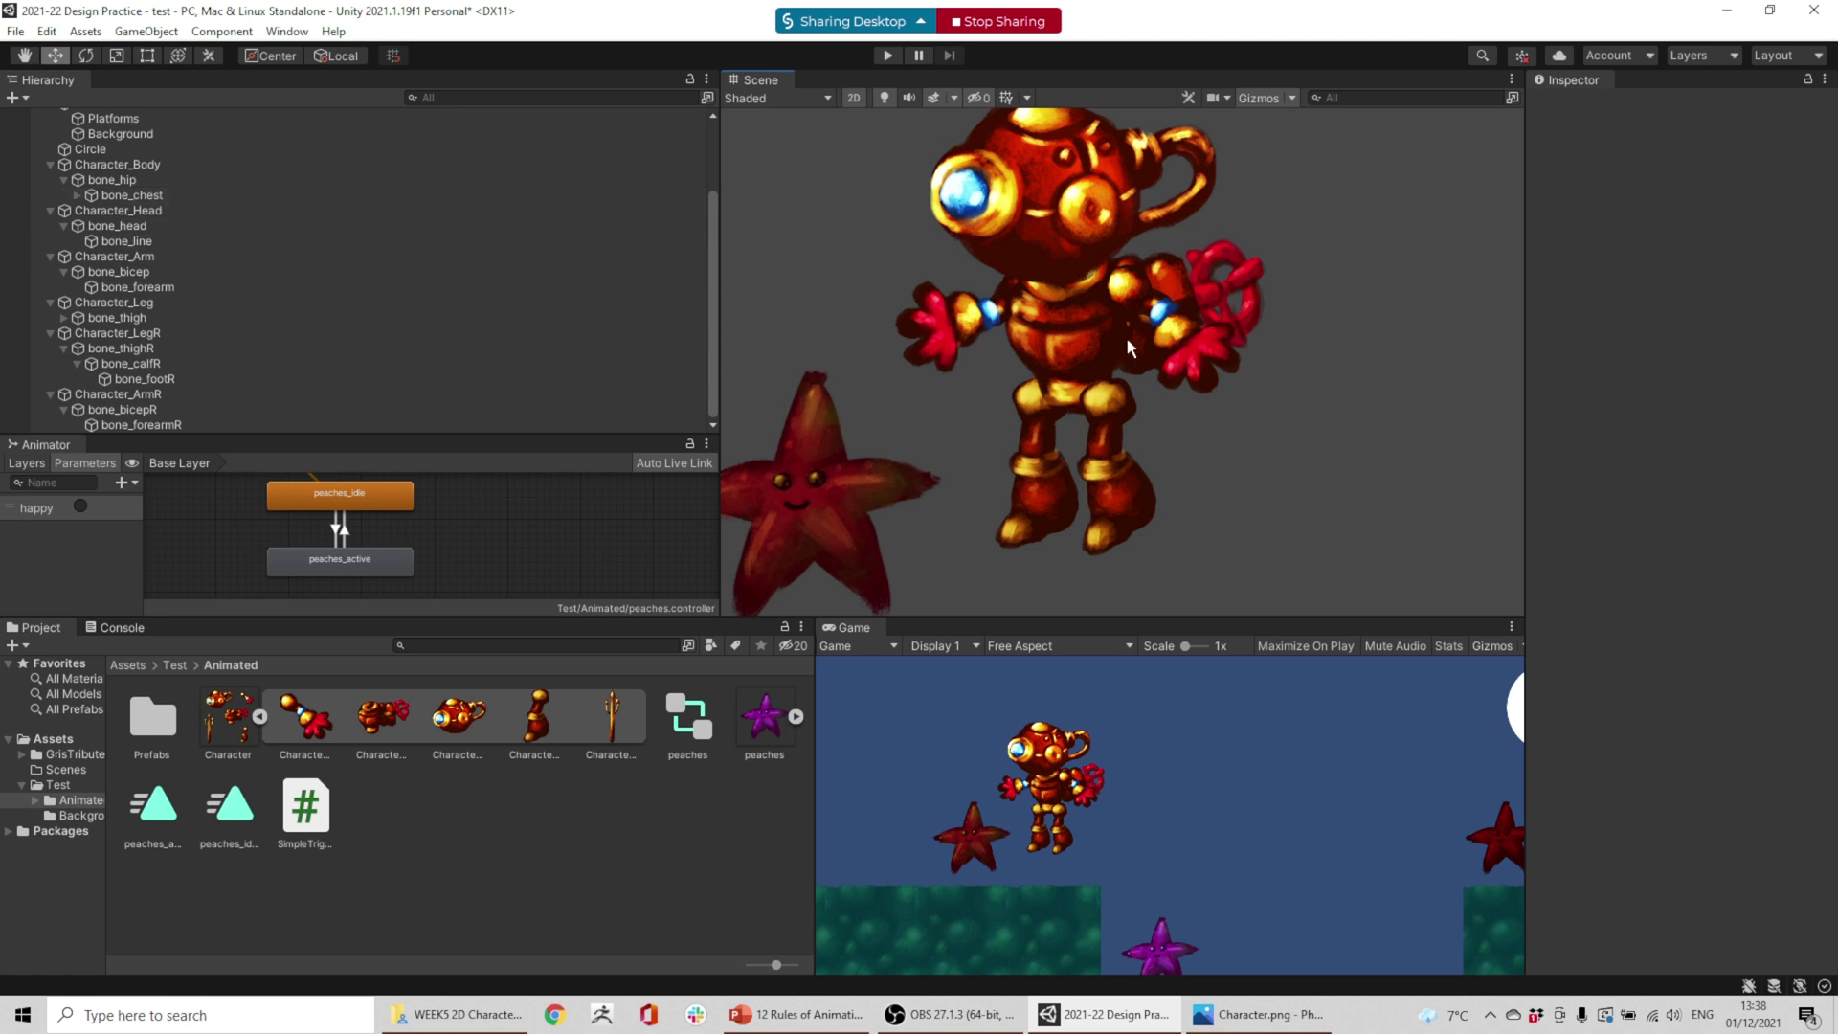
{"action": "key", "text": "ctrl+s"}
- Test moving Character_Body separately from the other parts and undo the move
{"action": "left_click", "coordinate": [1068, 337]}
{"action": "left_click_drag", "start_coordinate": [1212, 311], "coordinate": [962, 295]}
{"action": "key", "text": "ctrl+z"}
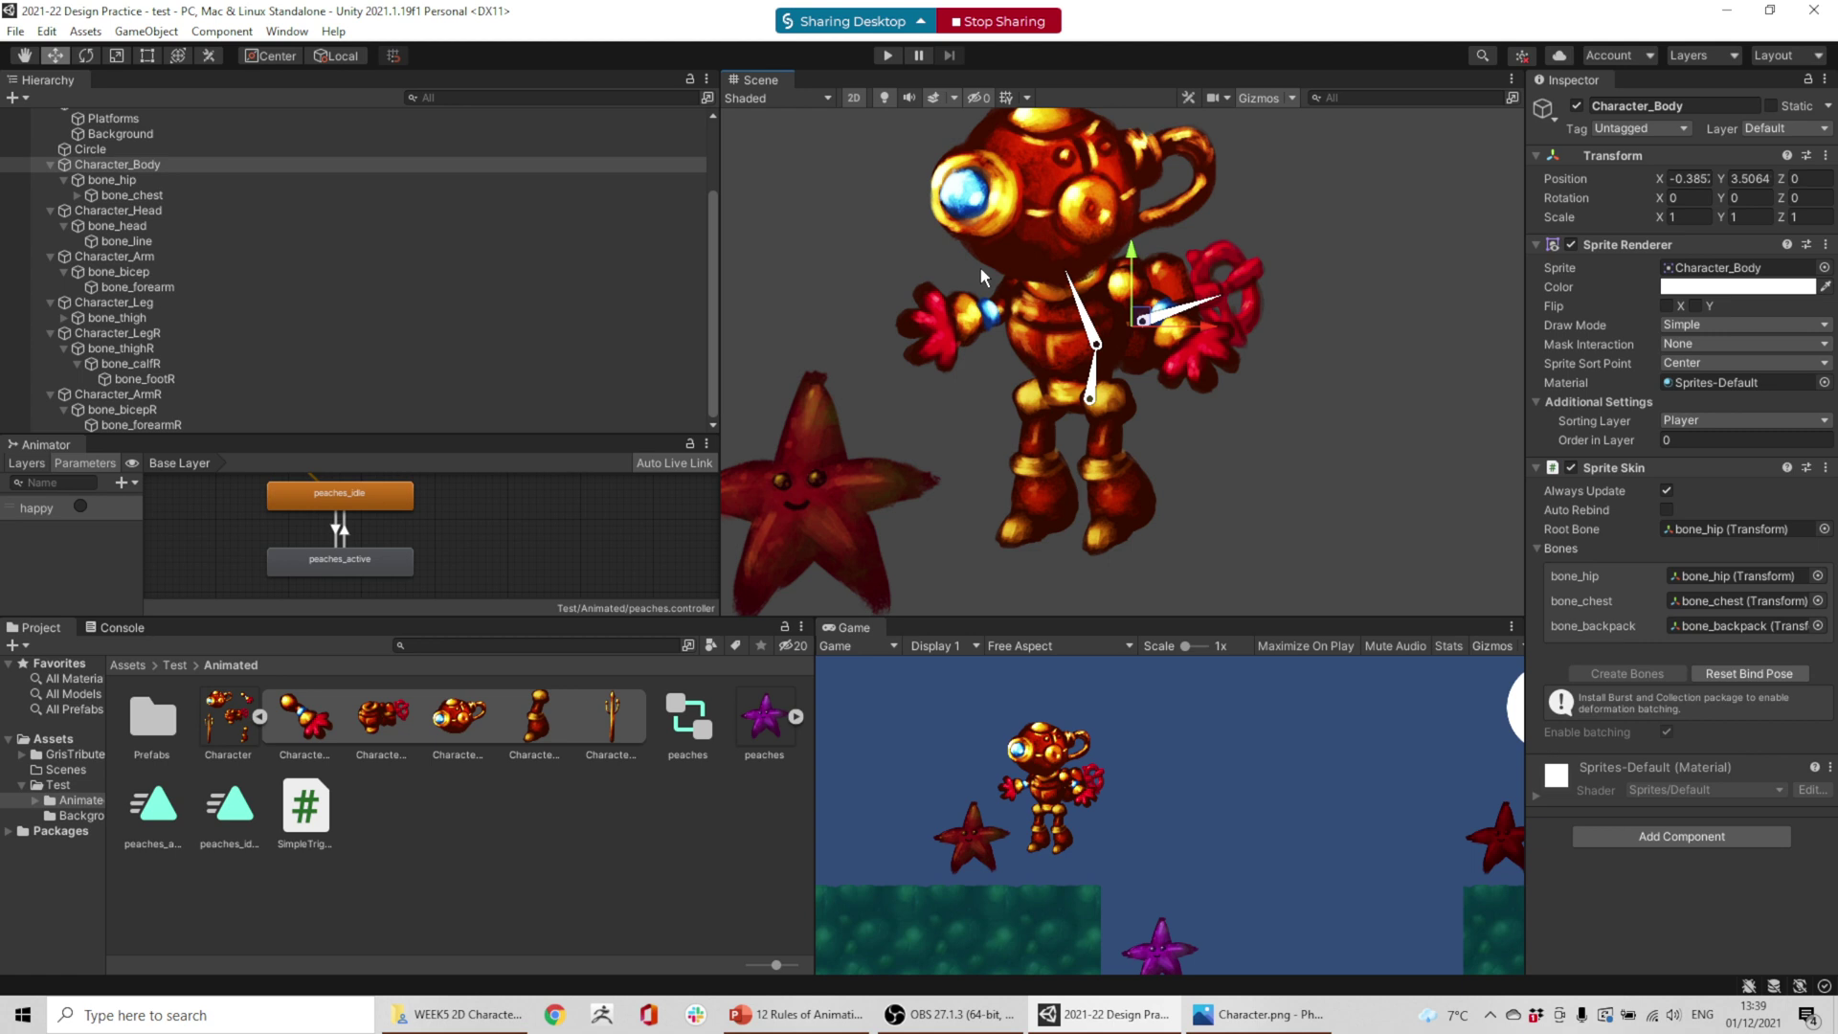
- Parent Character_Head, Character_Arm and Character_ArmR together under bone_chest of Character_Body
{"action": "left_click", "coordinate": [118, 260]}
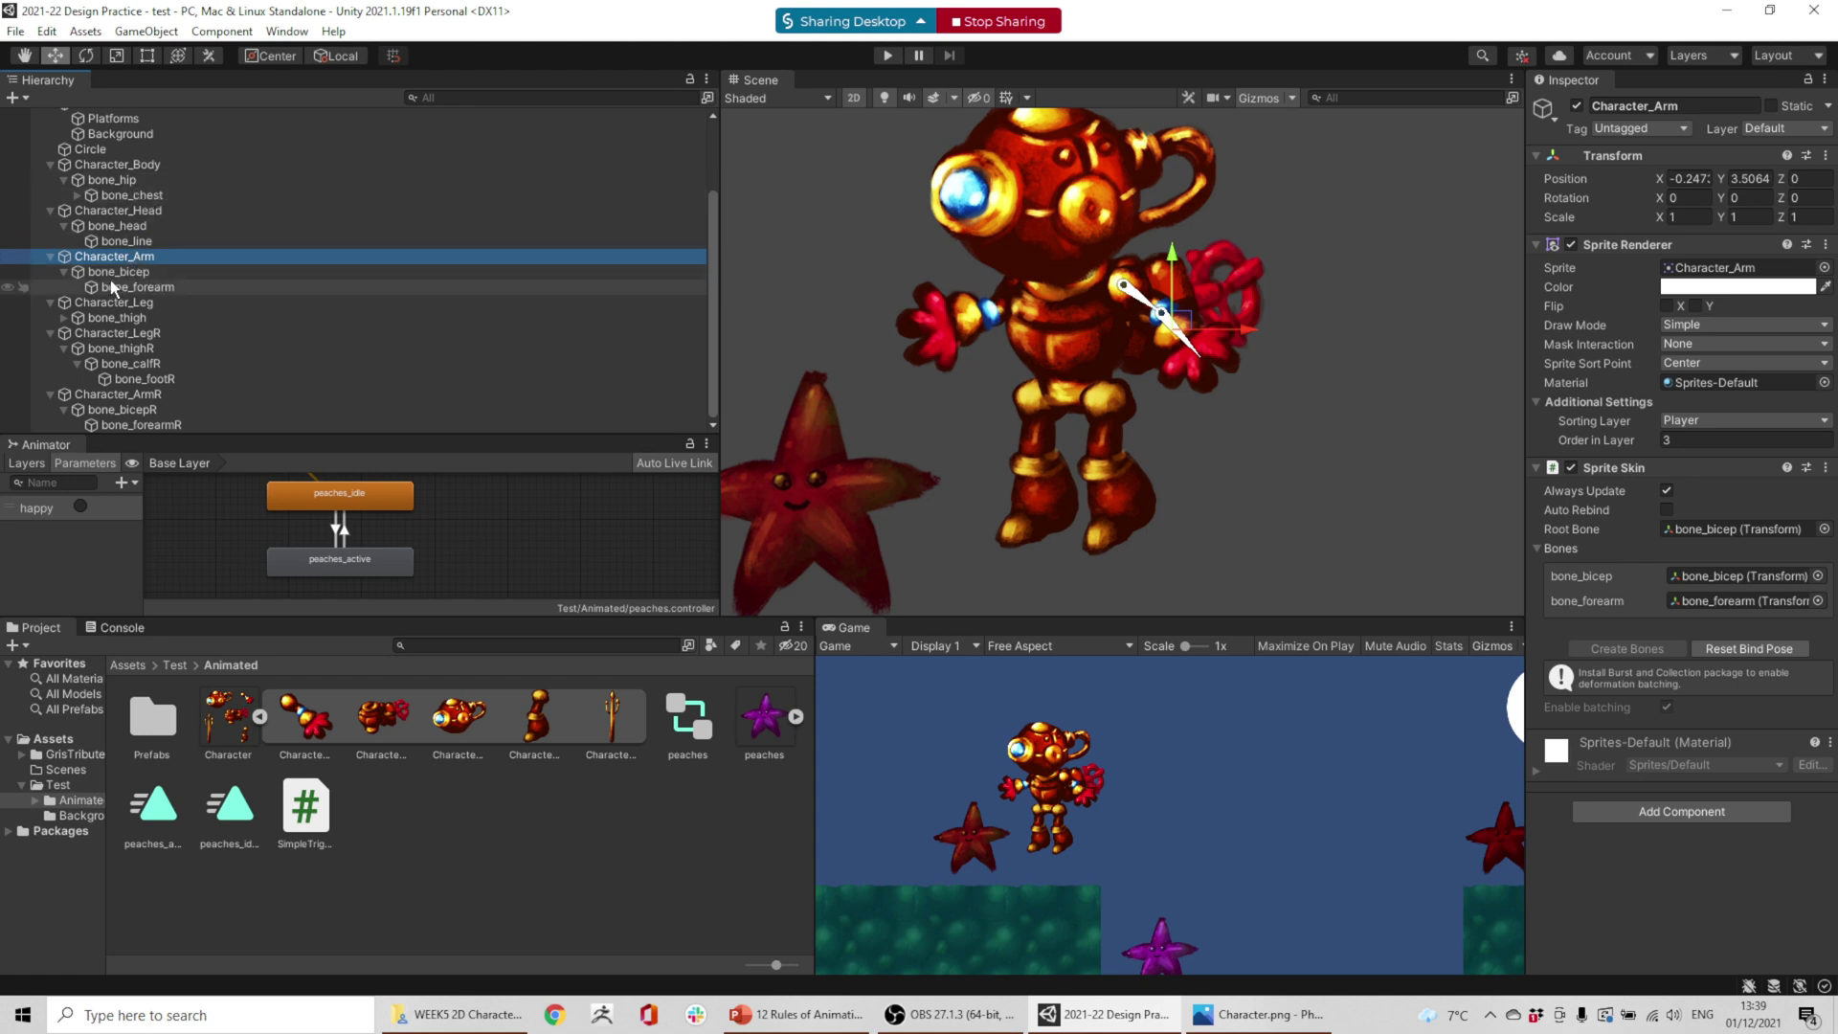
{"action": "left_click", "coordinate": [124, 396], "text": "ctrl"}
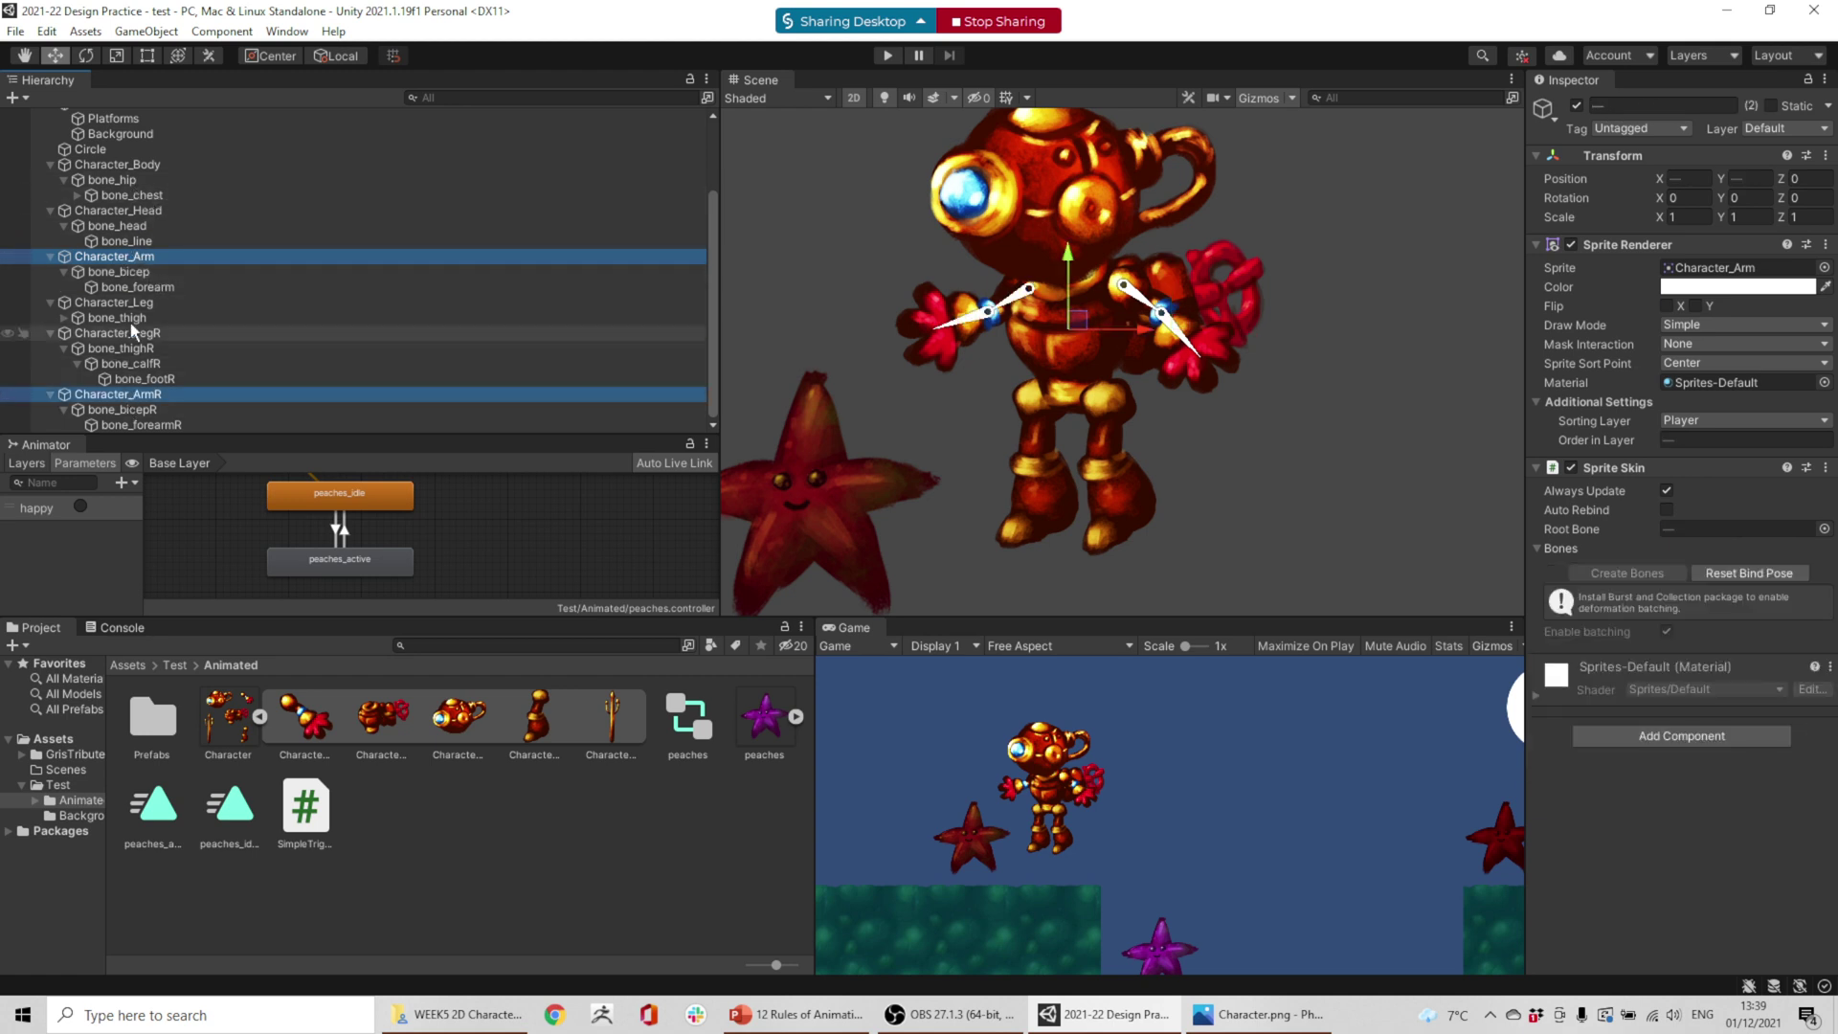
{"action": "left_click", "coordinate": [124, 210], "text": "ctrl"}
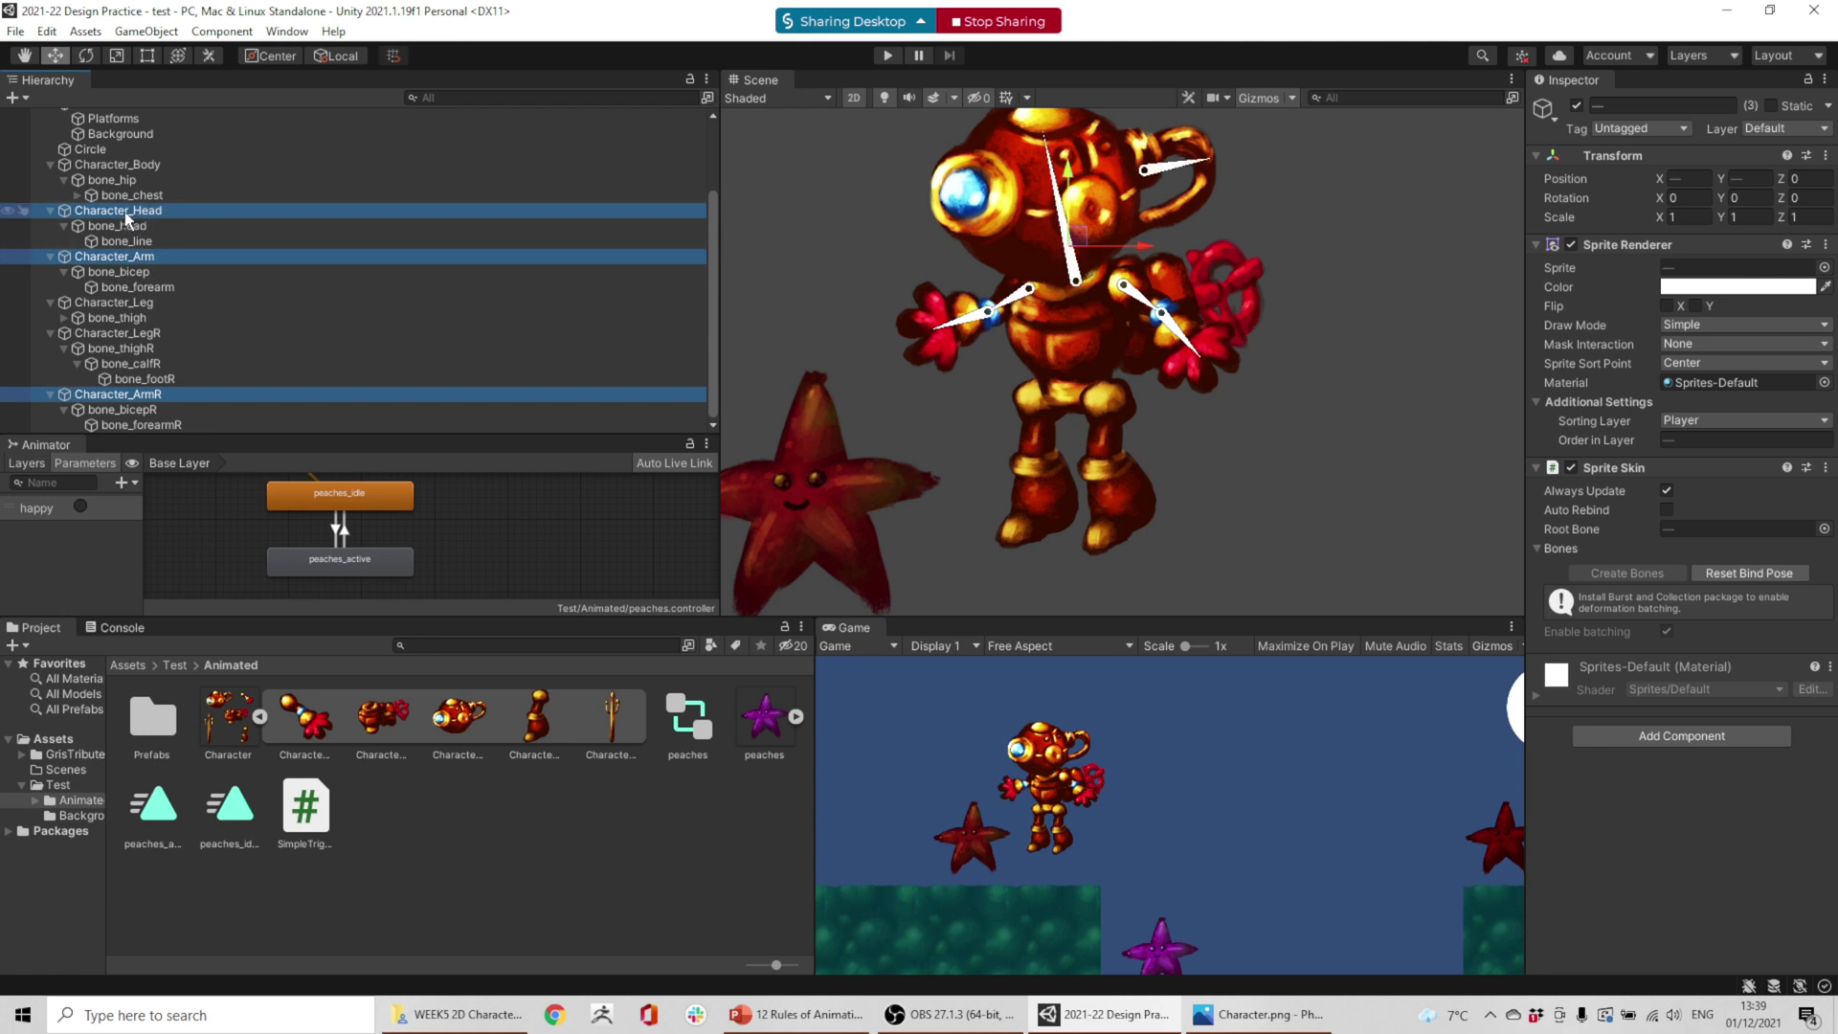
{"action": "left_click_drag", "start_coordinate": [125, 211], "coordinate": [131, 197]}
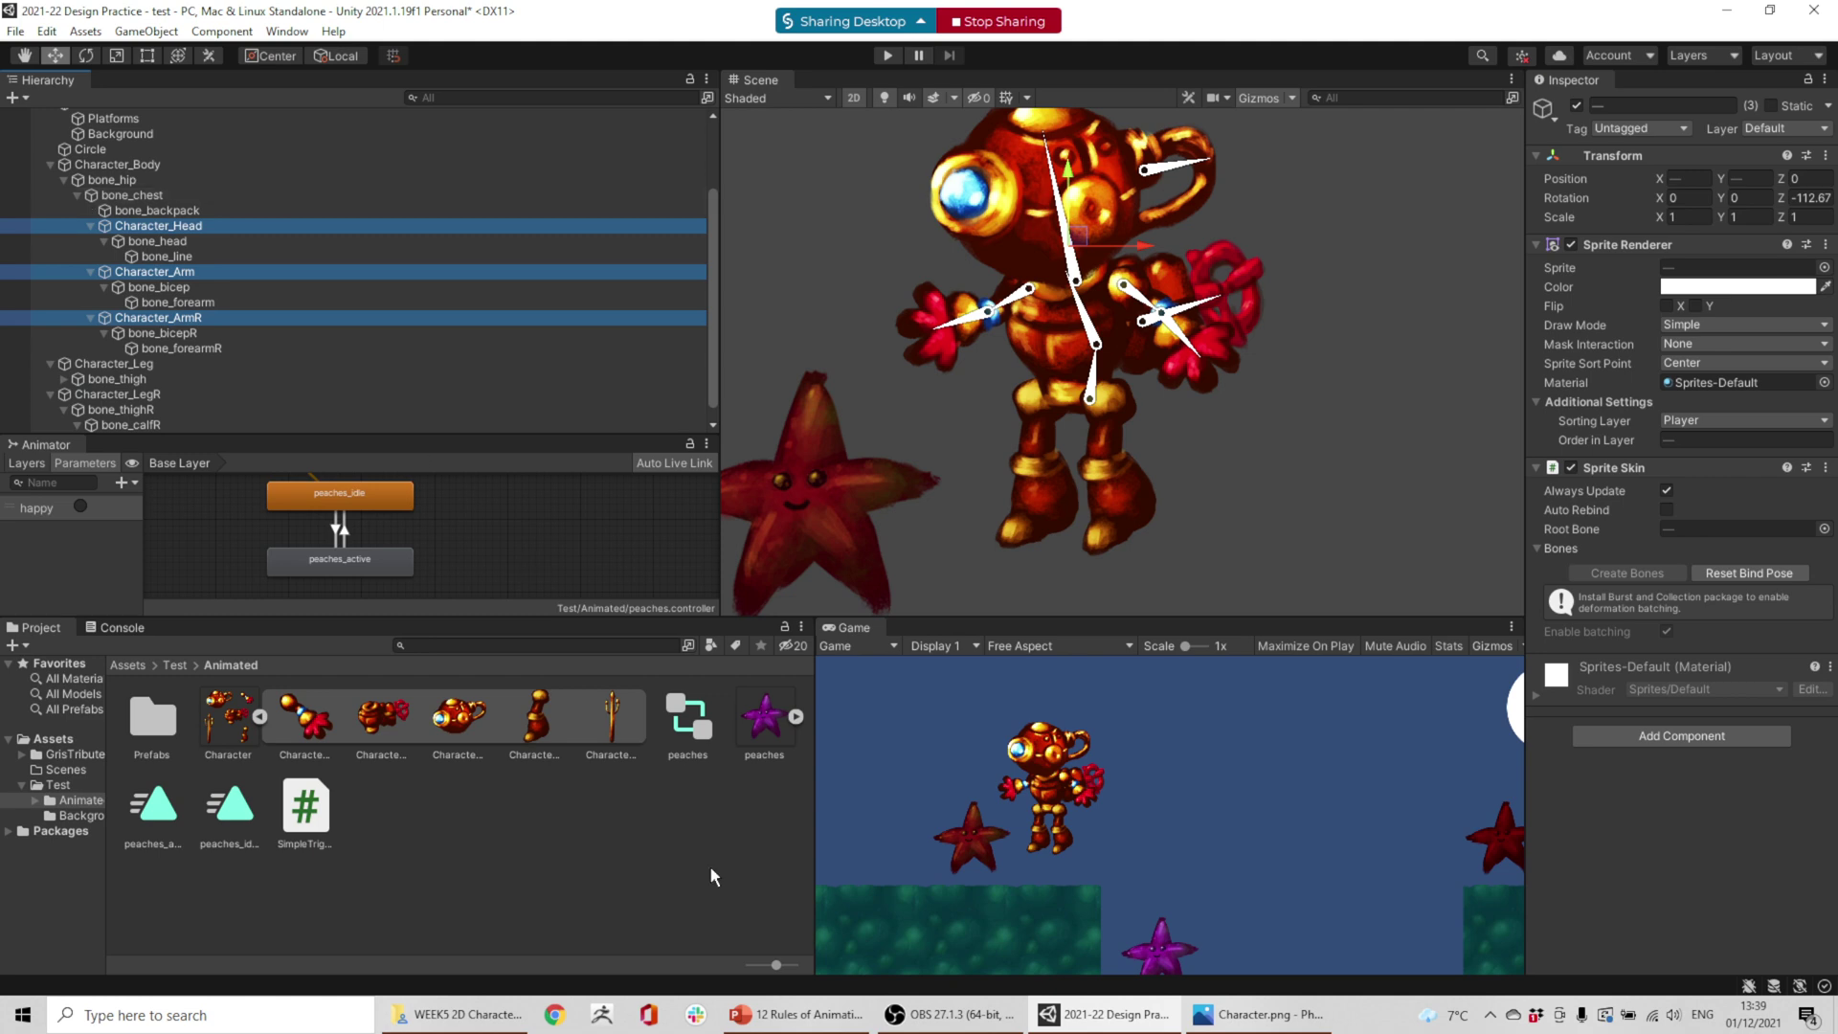
{"action": "left_click", "coordinate": [950, 1014]}
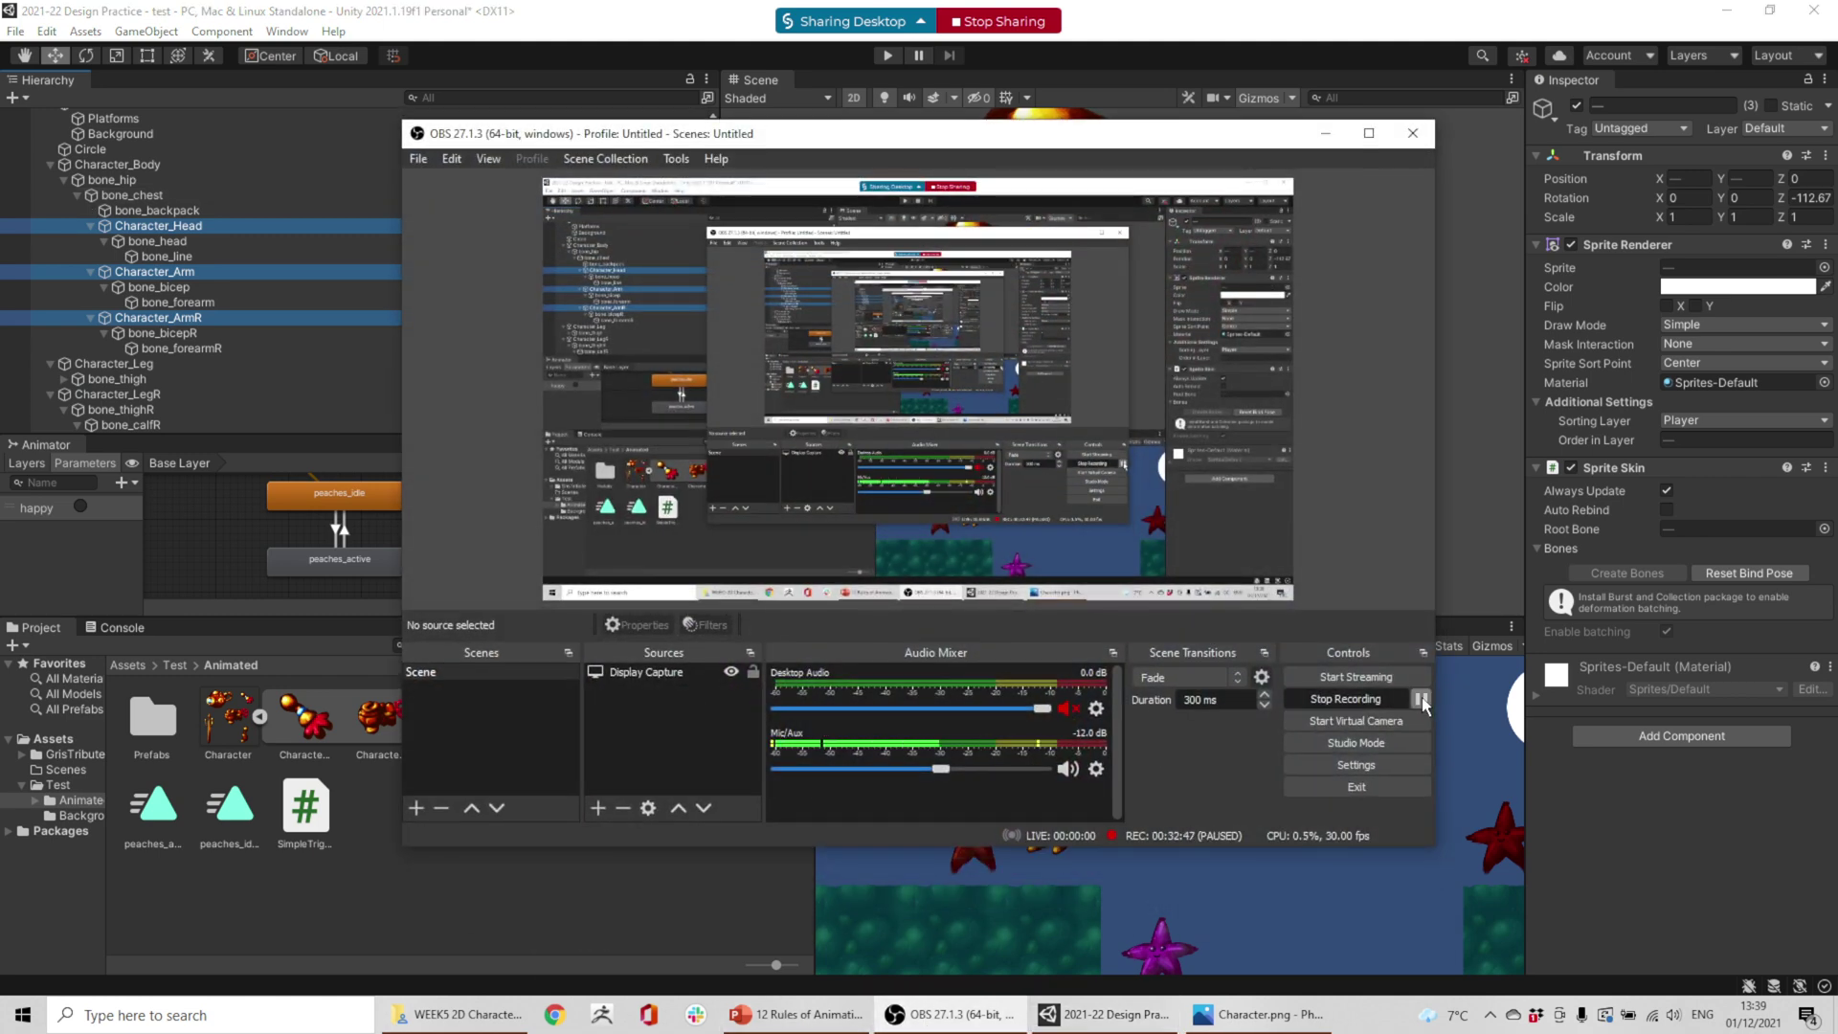
{"action": "left_click", "coordinate": [950, 1014]}
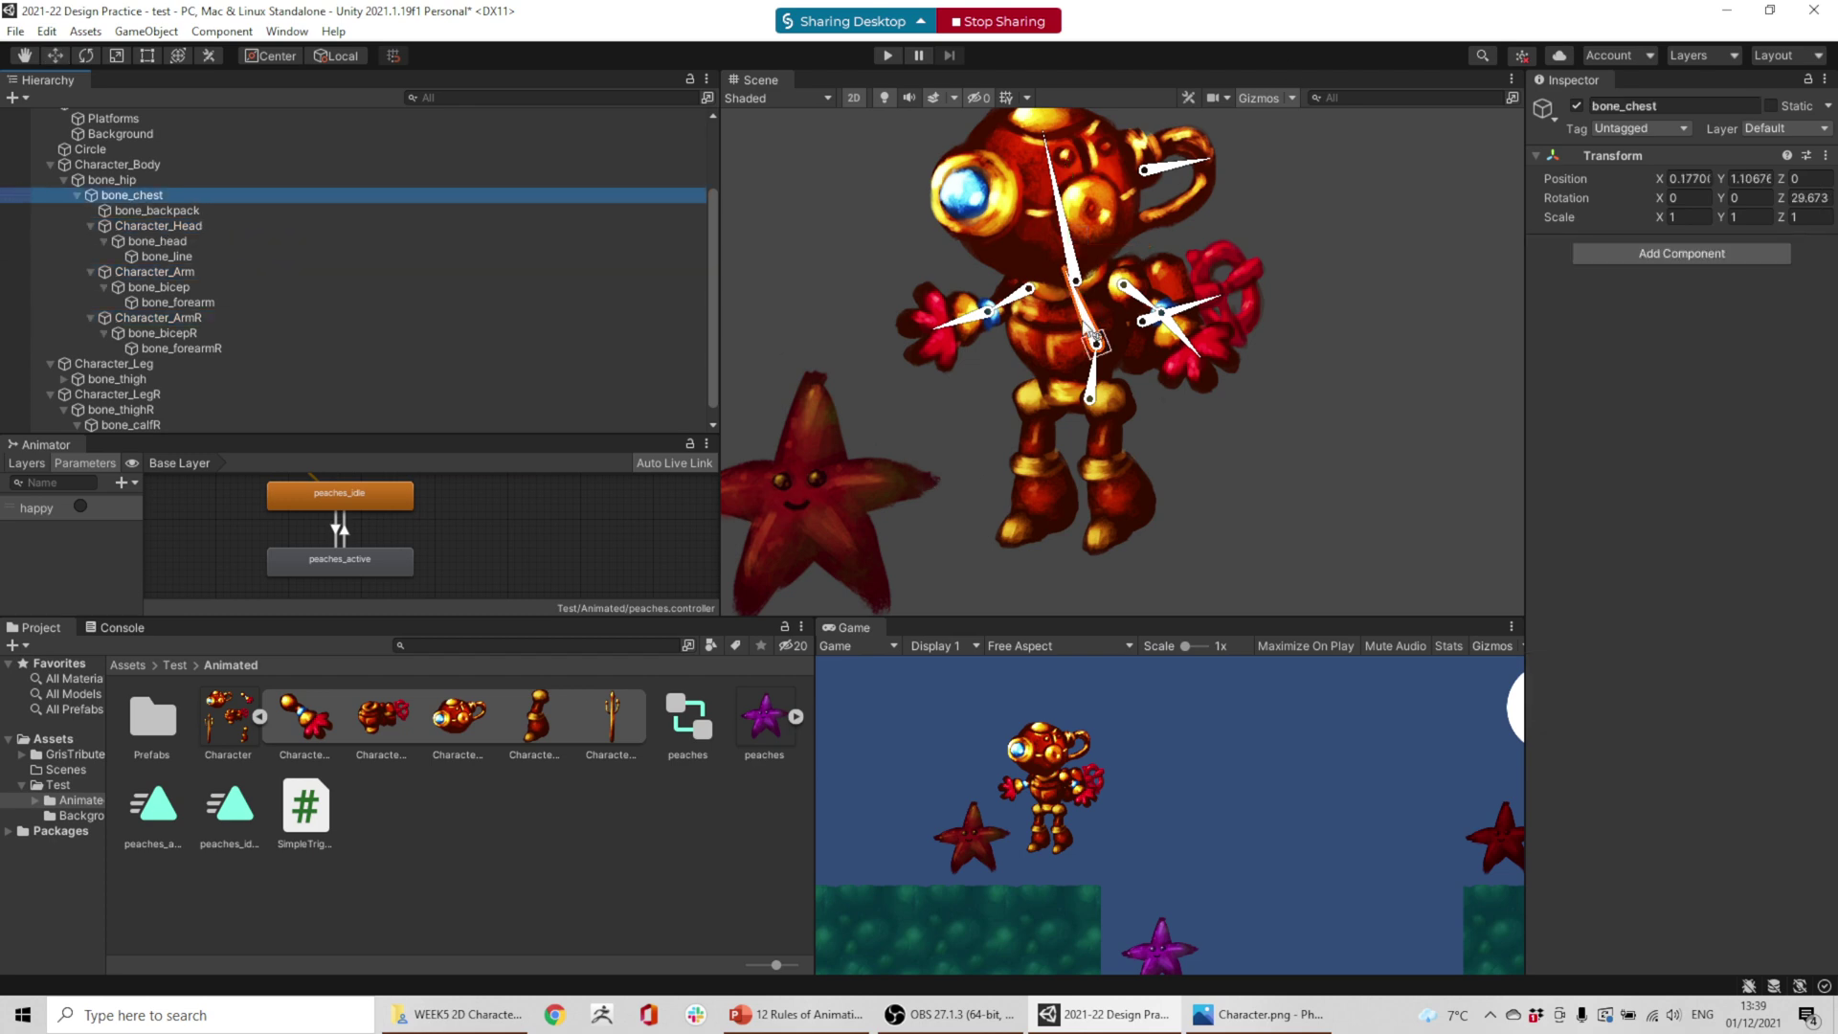
- Test the parented rig by rotating bone_bicep to about -23 degrees and bone_head to about 103 degrees
{"action": "left_click_drag", "start_coordinate": [1073, 386], "coordinate": [1166, 304]}
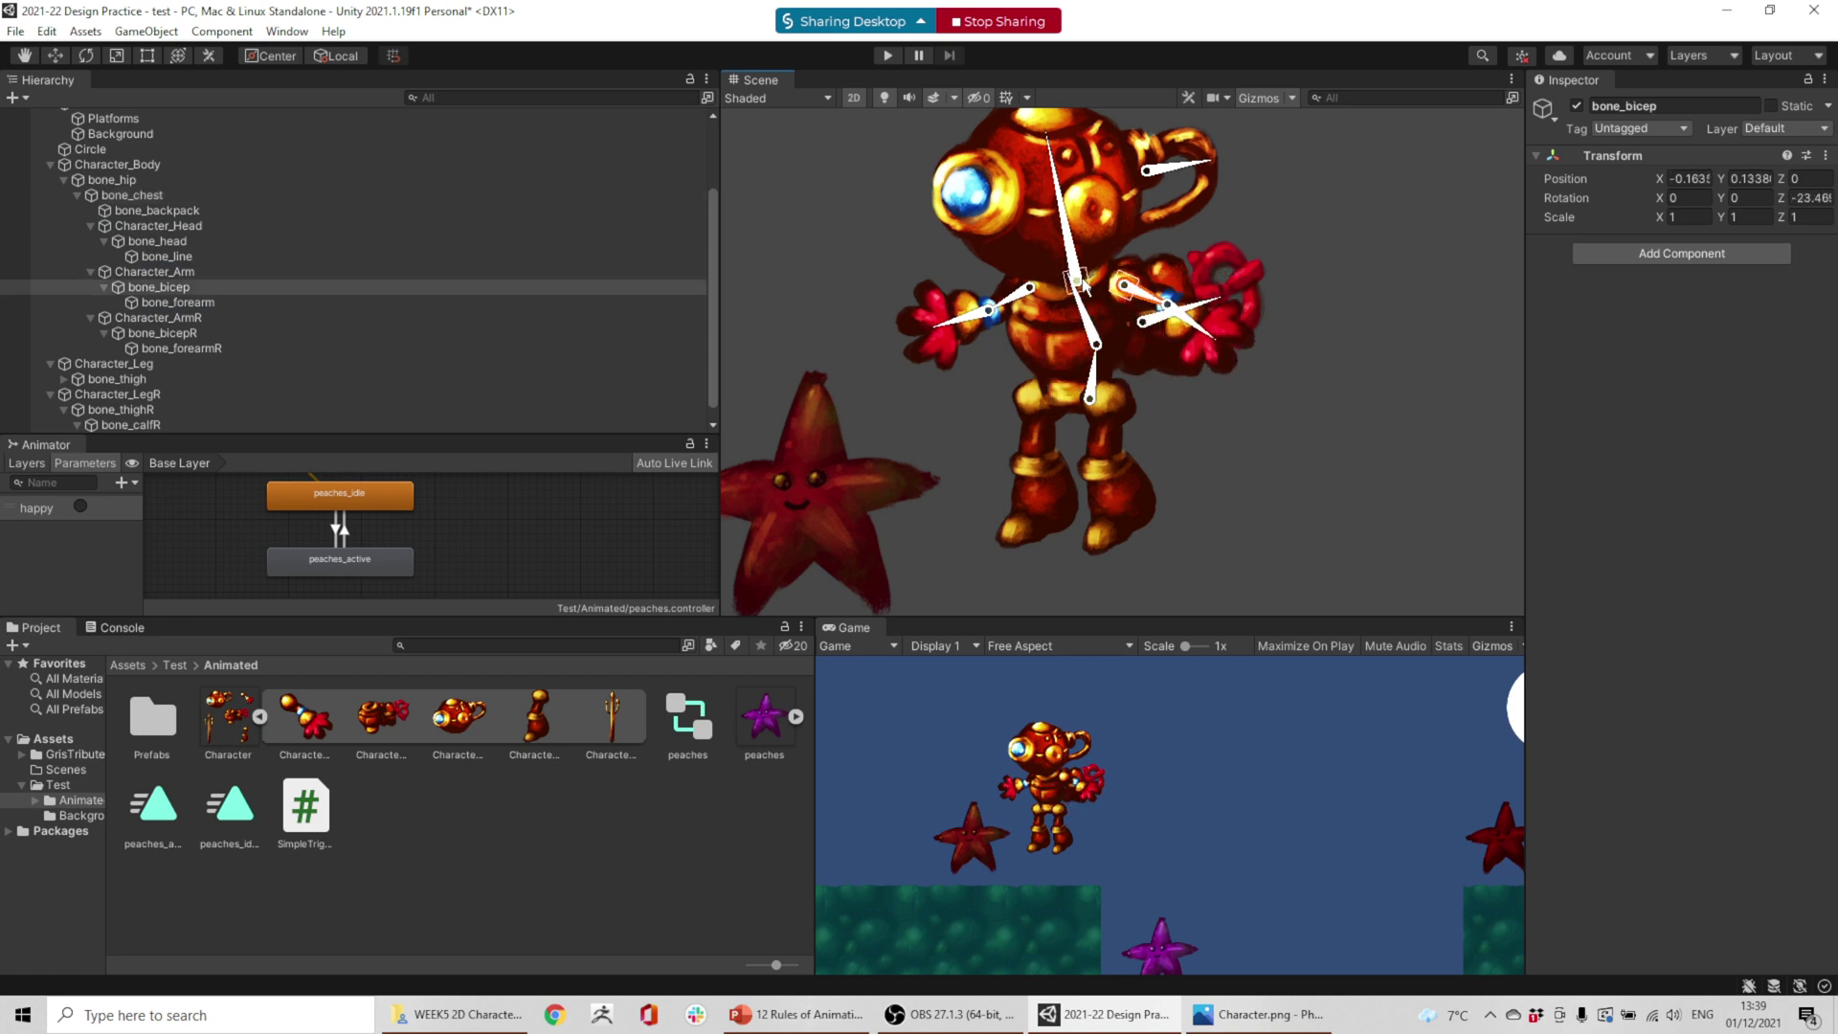
{"action": "left_click_drag", "start_coordinate": [1065, 212], "coordinate": [1070, 219]}
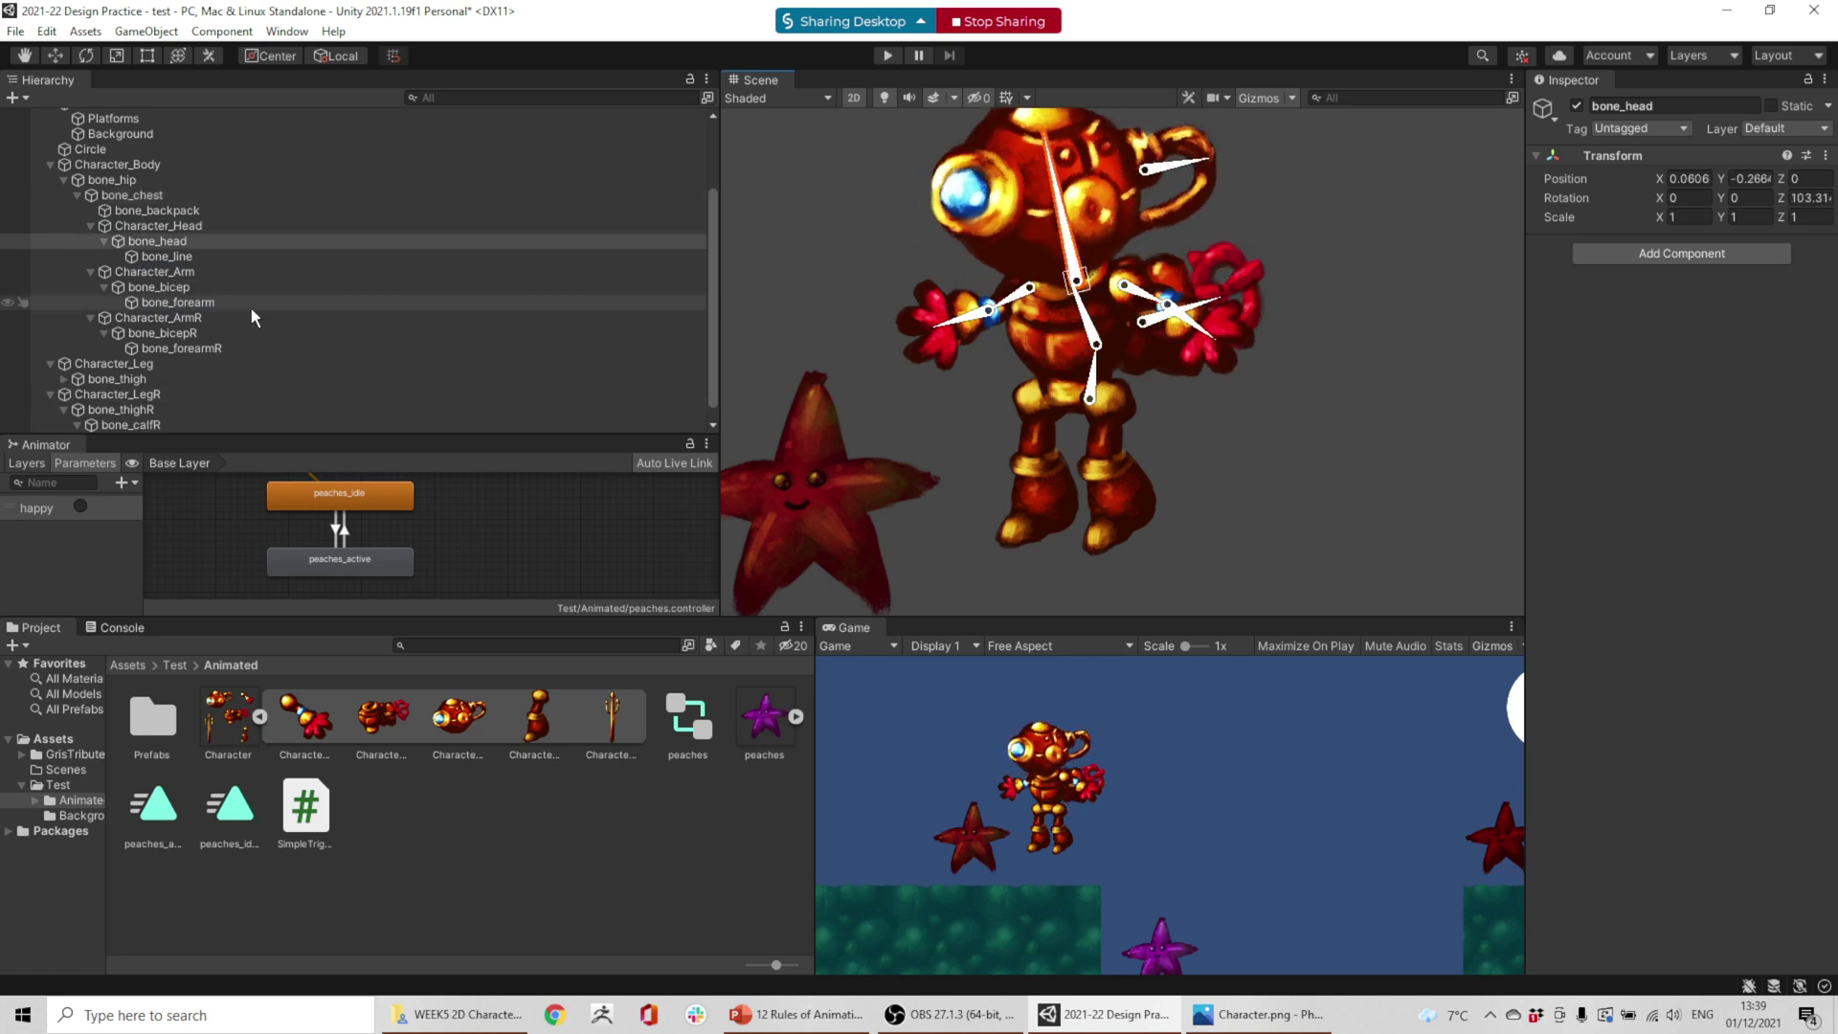
- Collapse the hierarchies of Character_Body, Character_LegR and Character_Leg
{"action": "left_click", "coordinate": [52, 165]}
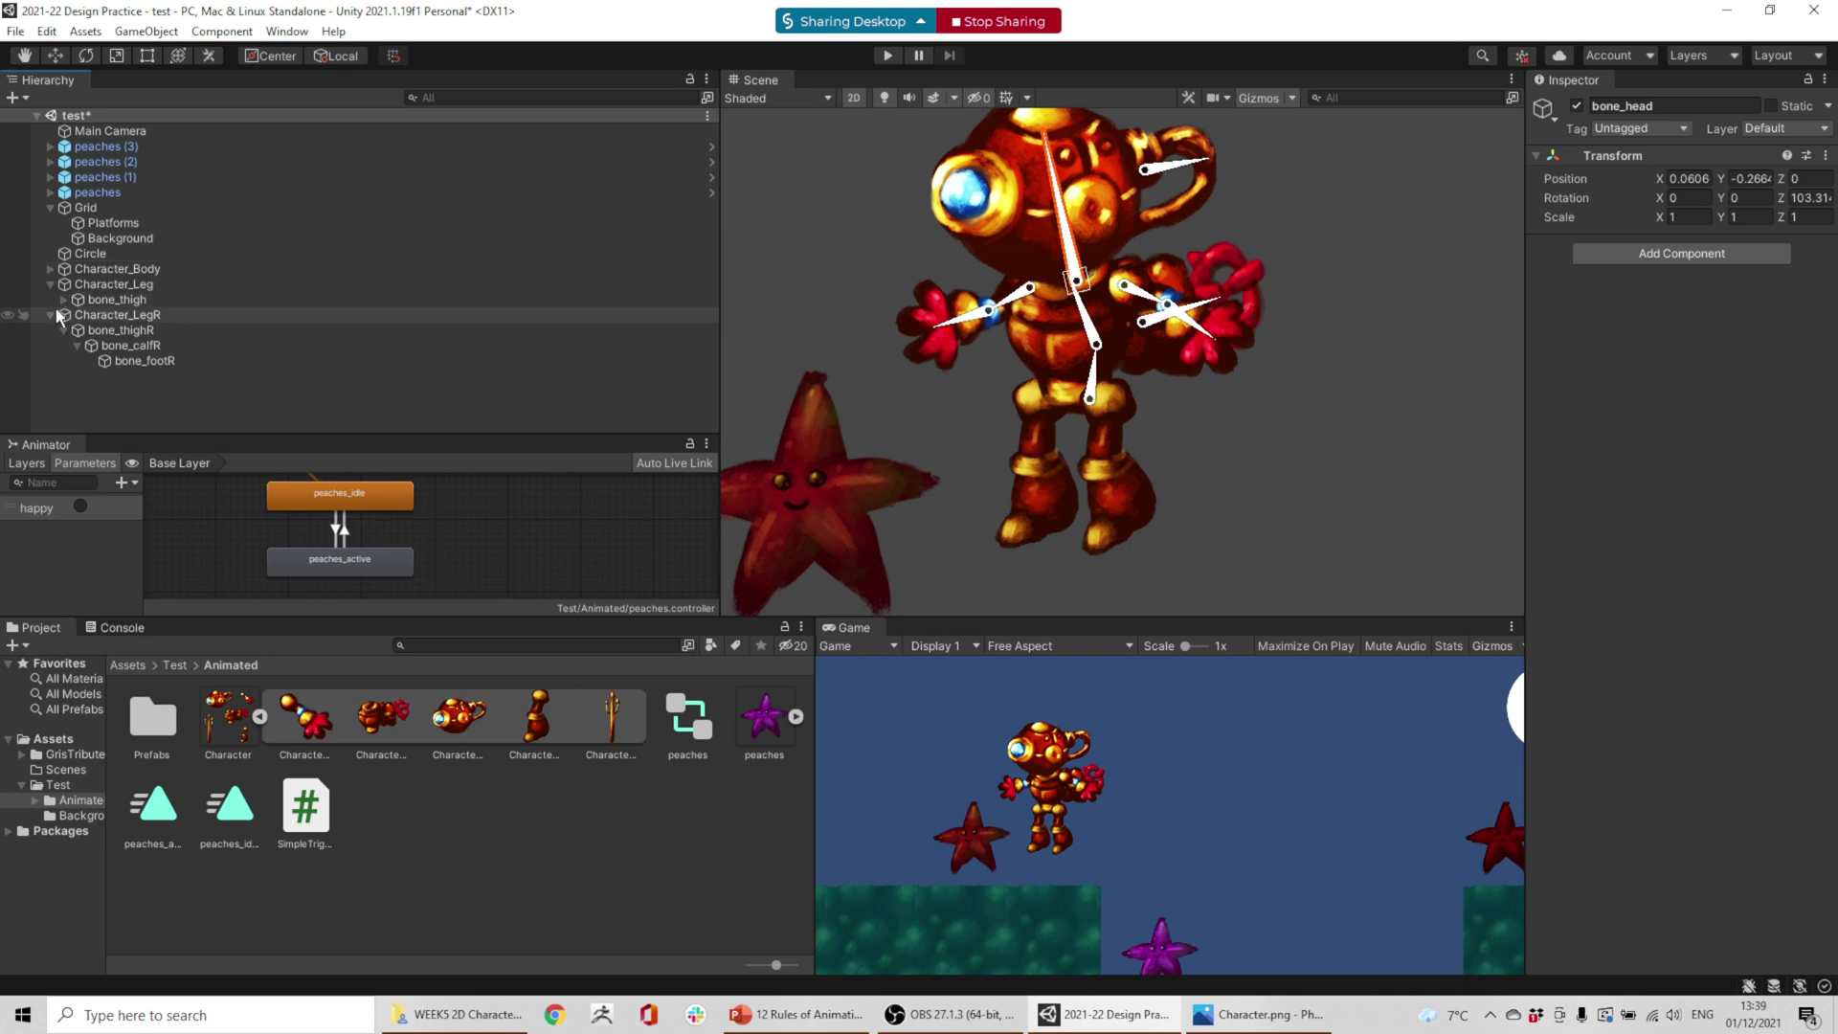
{"action": "left_click", "coordinate": [50, 315]}
{"action": "left_click", "coordinate": [49, 284]}
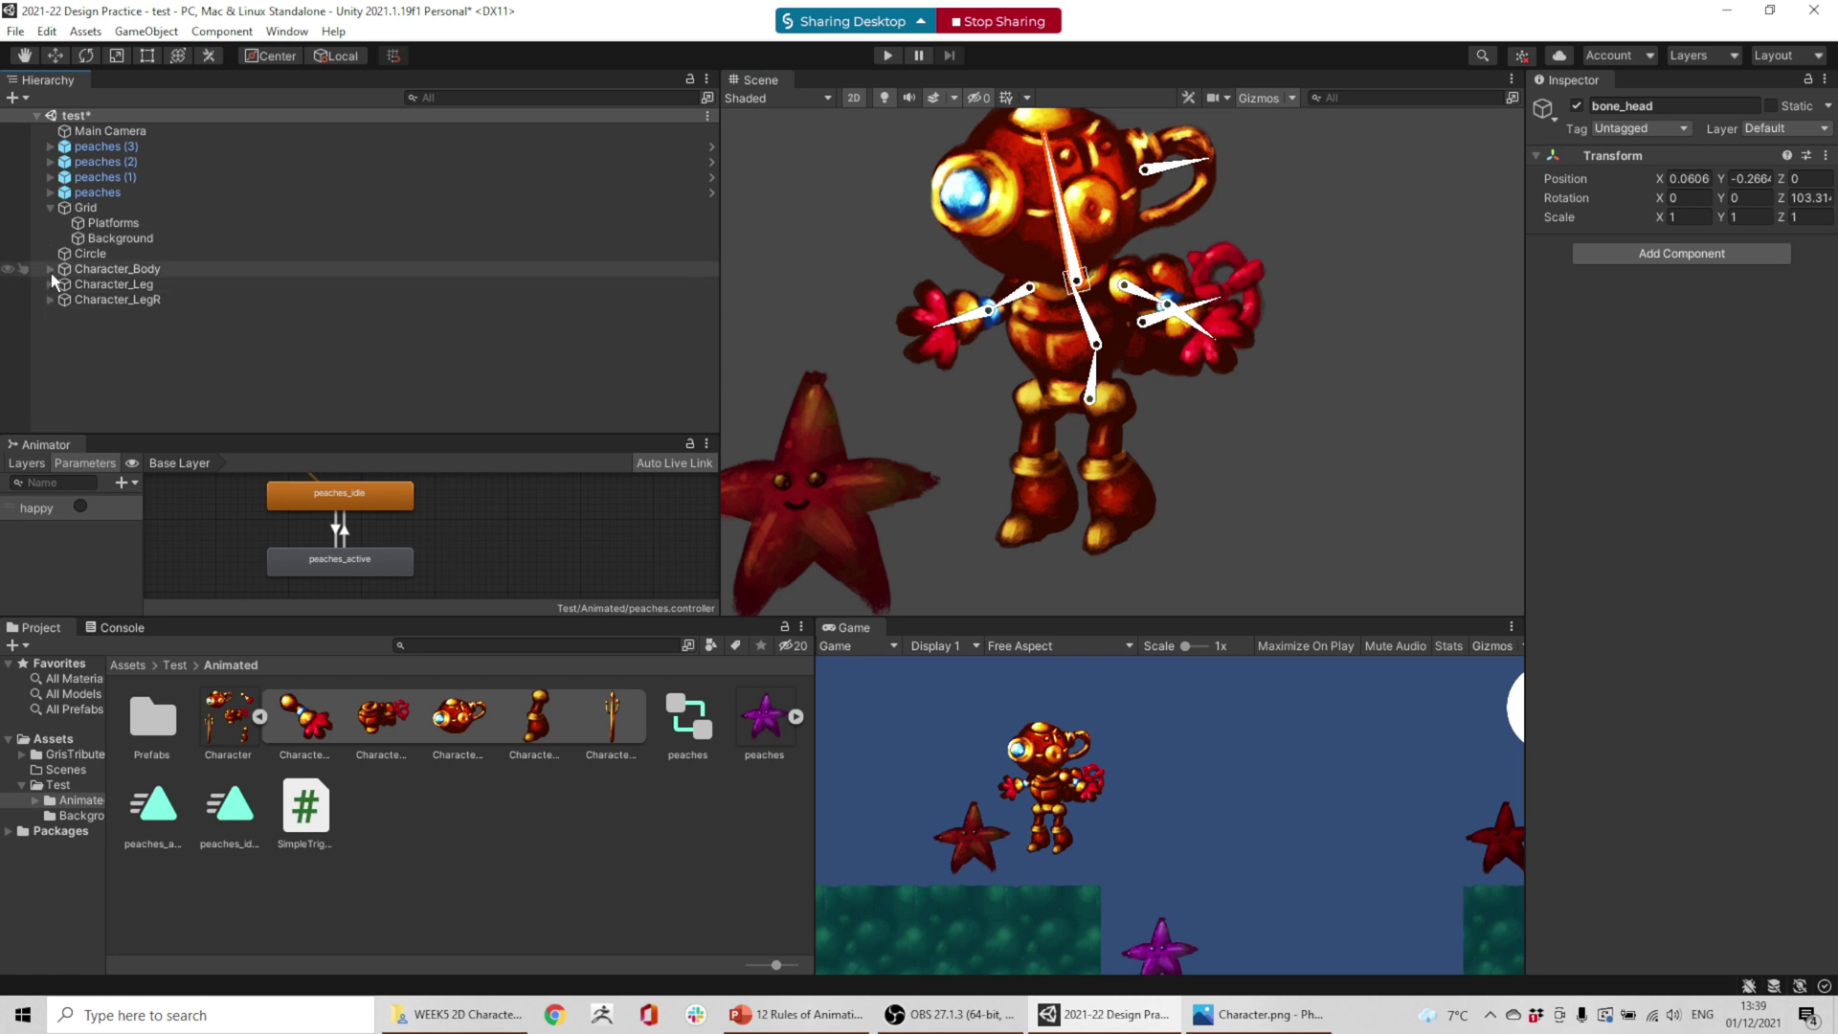
- Lower Character_Arm by rotating bone_bicep and bone_forearm, bringing bone_forearm to about -21 degrees
{"action": "left_click", "coordinate": [1152, 303]}
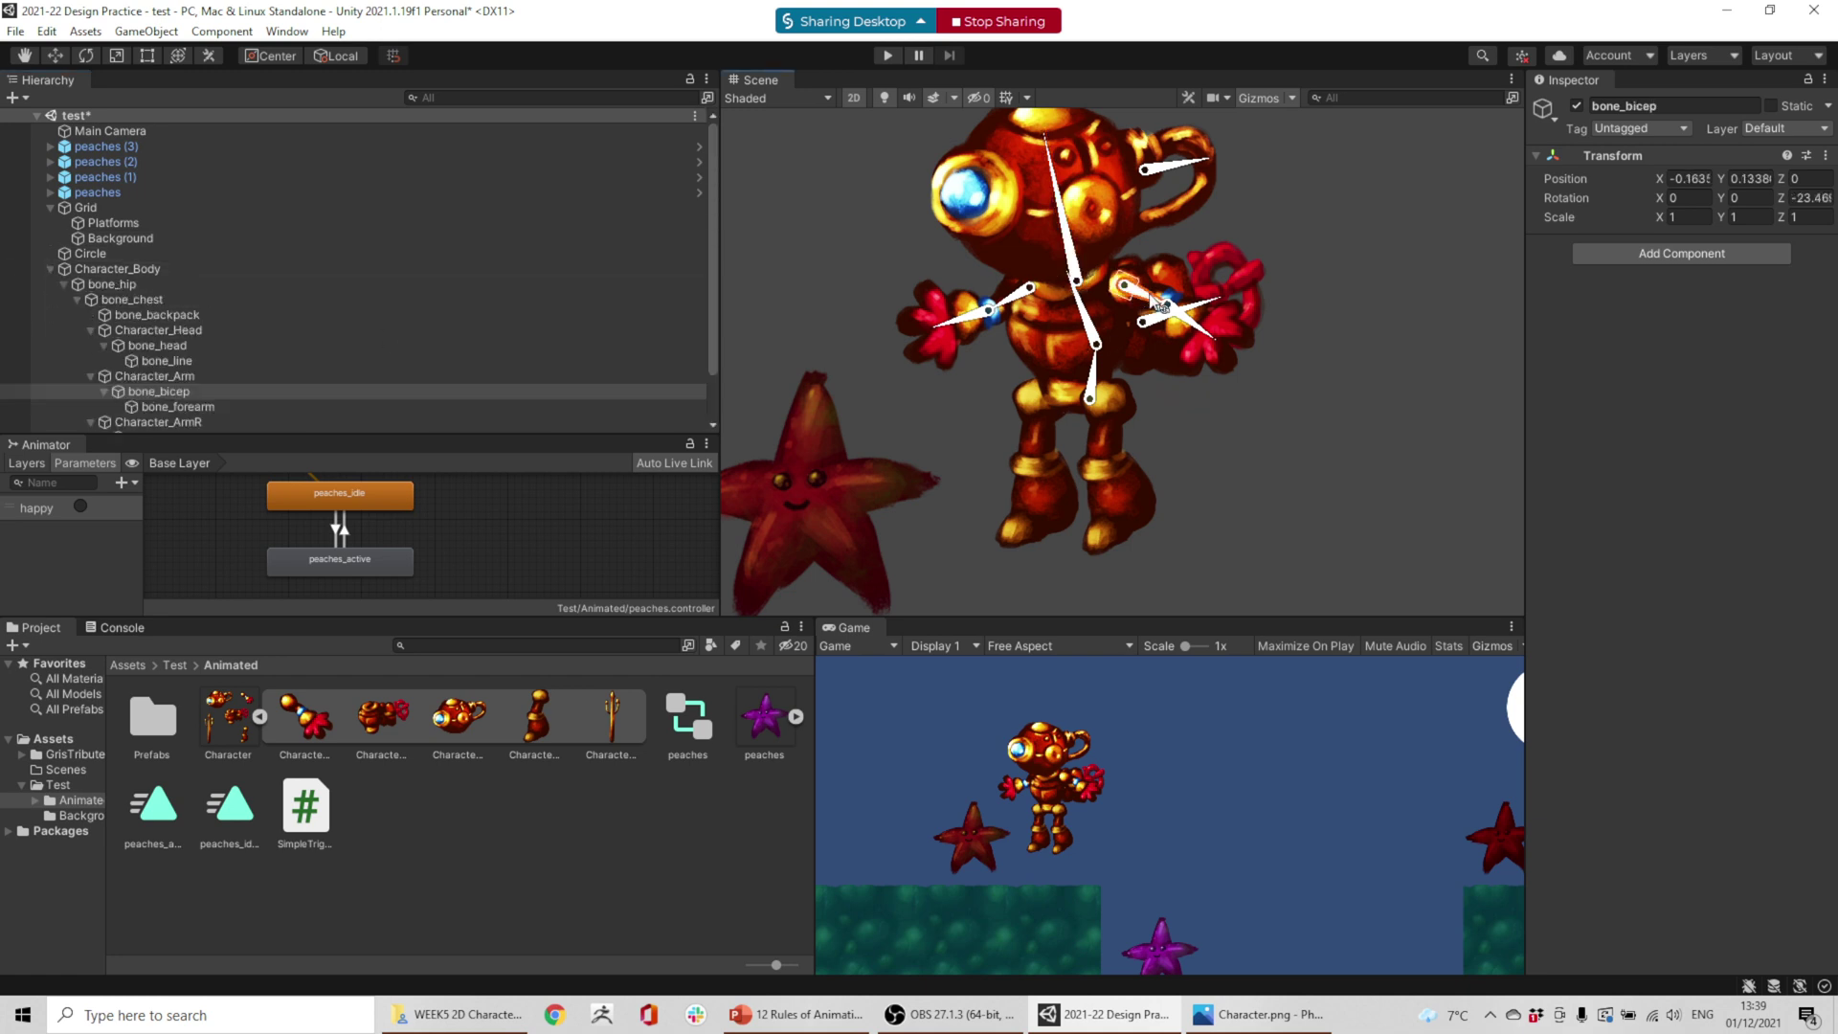
{"action": "left_click_drag", "start_coordinate": [1159, 302], "coordinate": [1185, 359]}
{"action": "left_click", "coordinate": [1159, 357]}
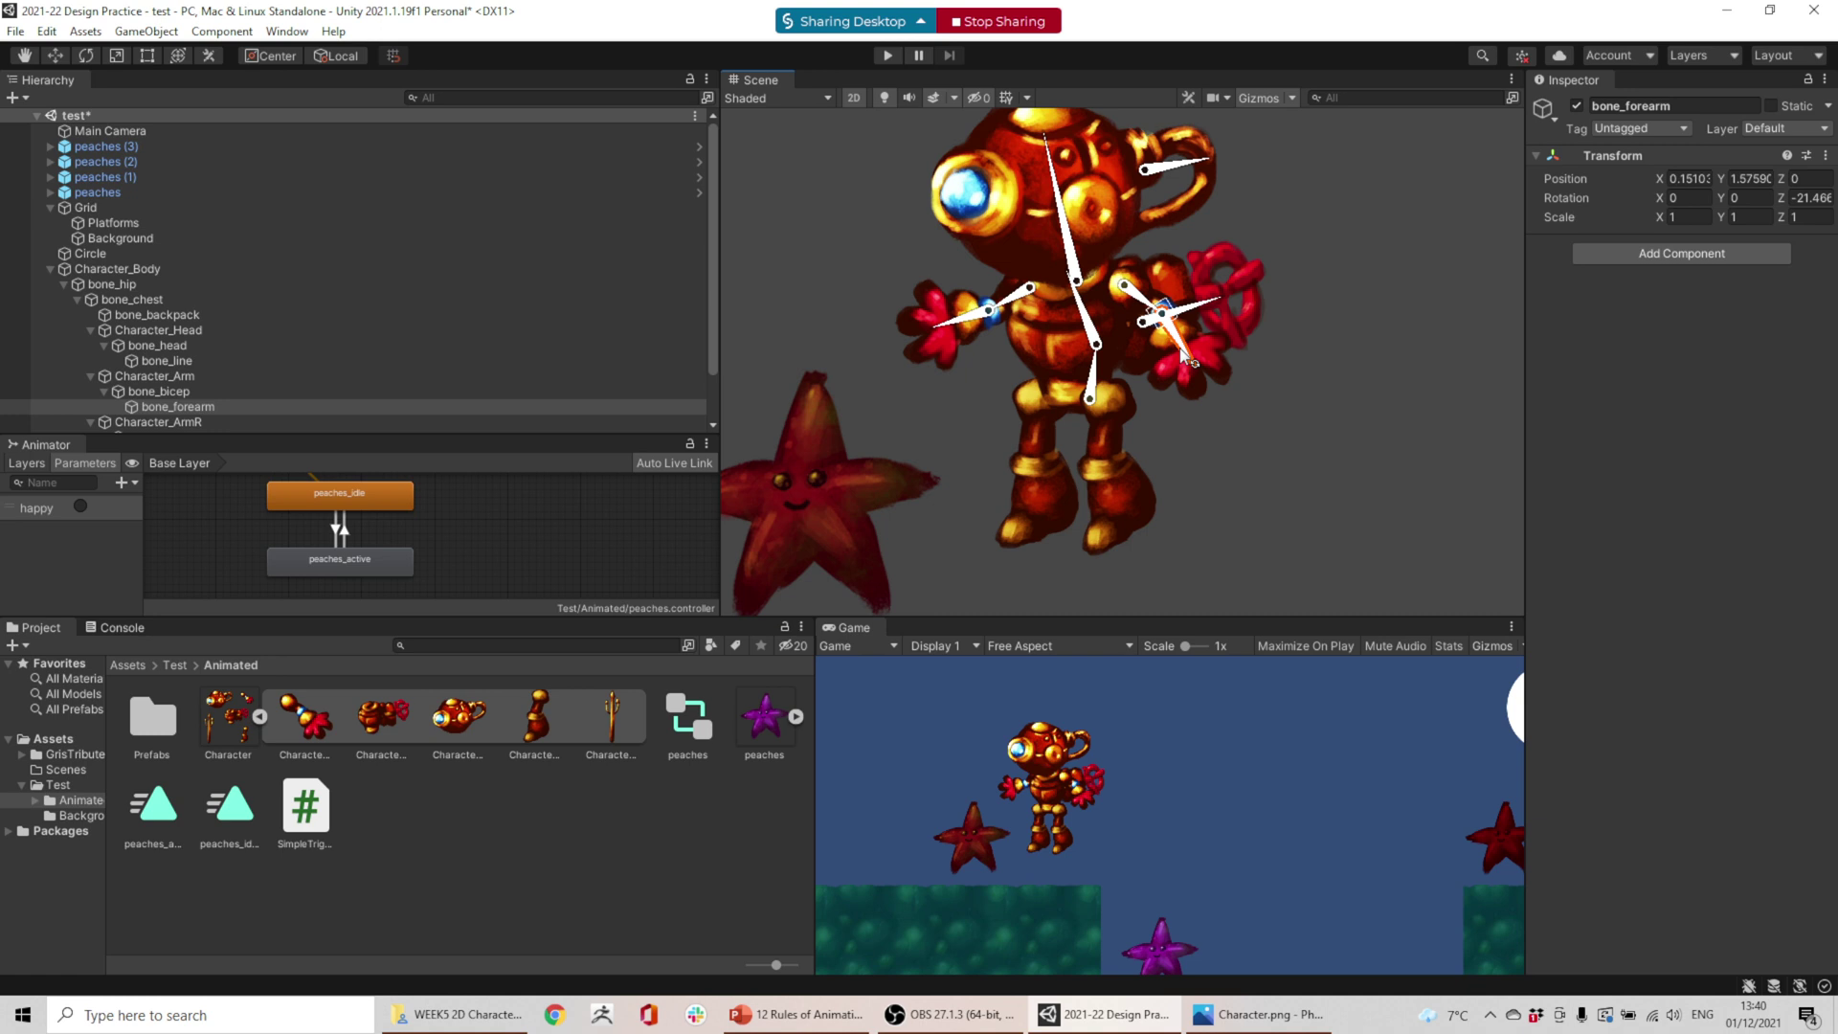
- Collapse the arm, bone_chest and bone_hip hierarchies, then Character_Body itself
{"action": "scroll", "coordinate": [239, 296], "scroll_direction": "down", "scroll_amount": 3}
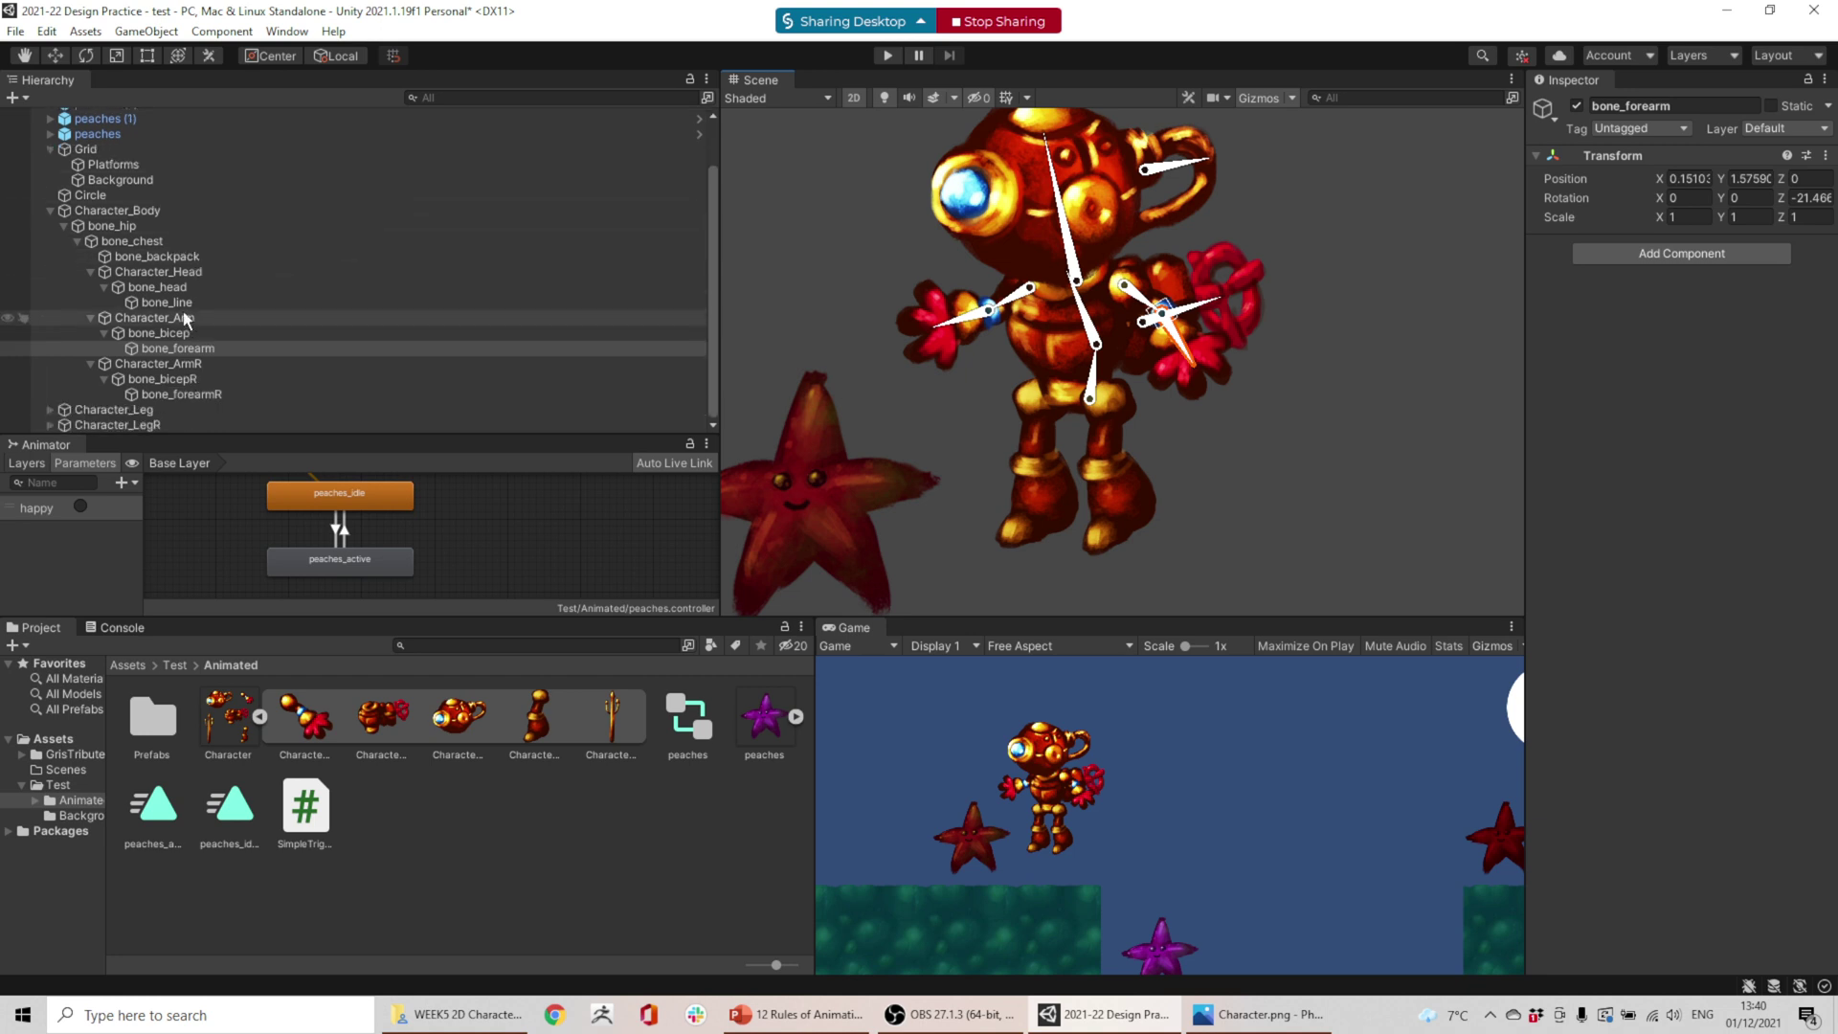
{"action": "left_click", "coordinate": [90, 317]}
{"action": "left_click", "coordinate": [90, 364]}
{"action": "left_click", "coordinate": [90, 332]}
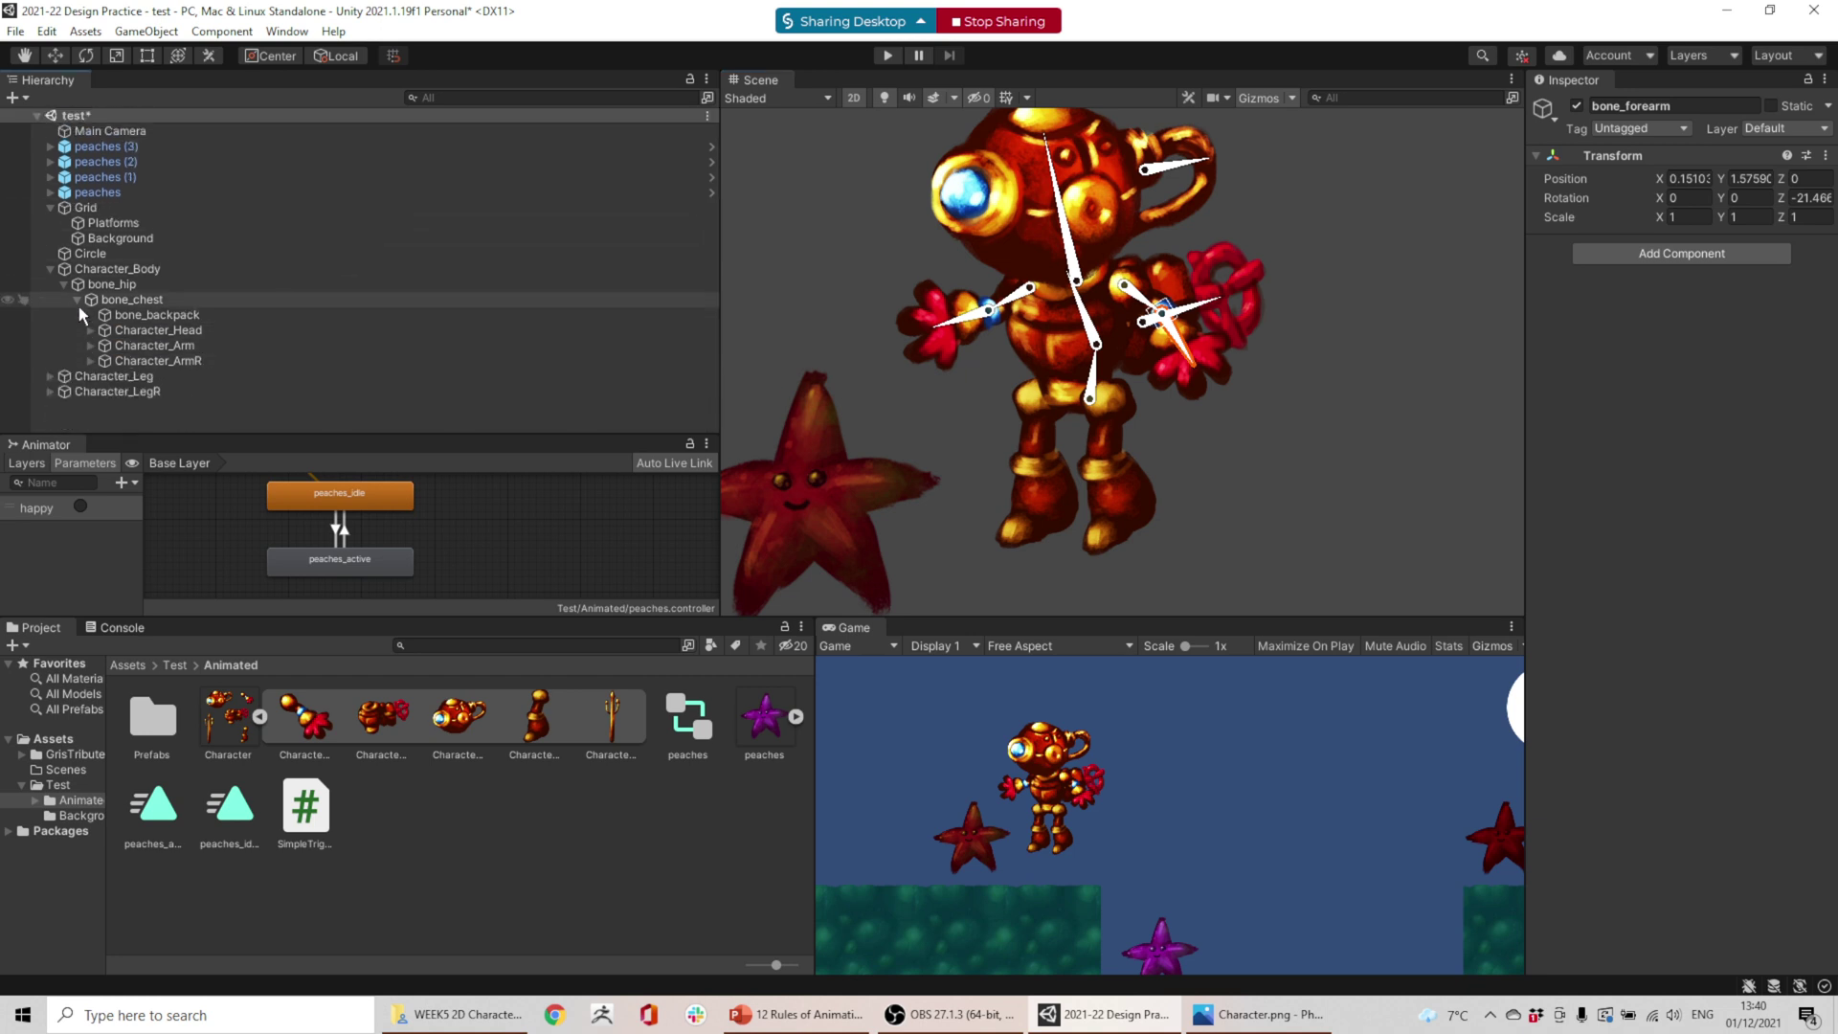
{"action": "left_click", "coordinate": [78, 301]}
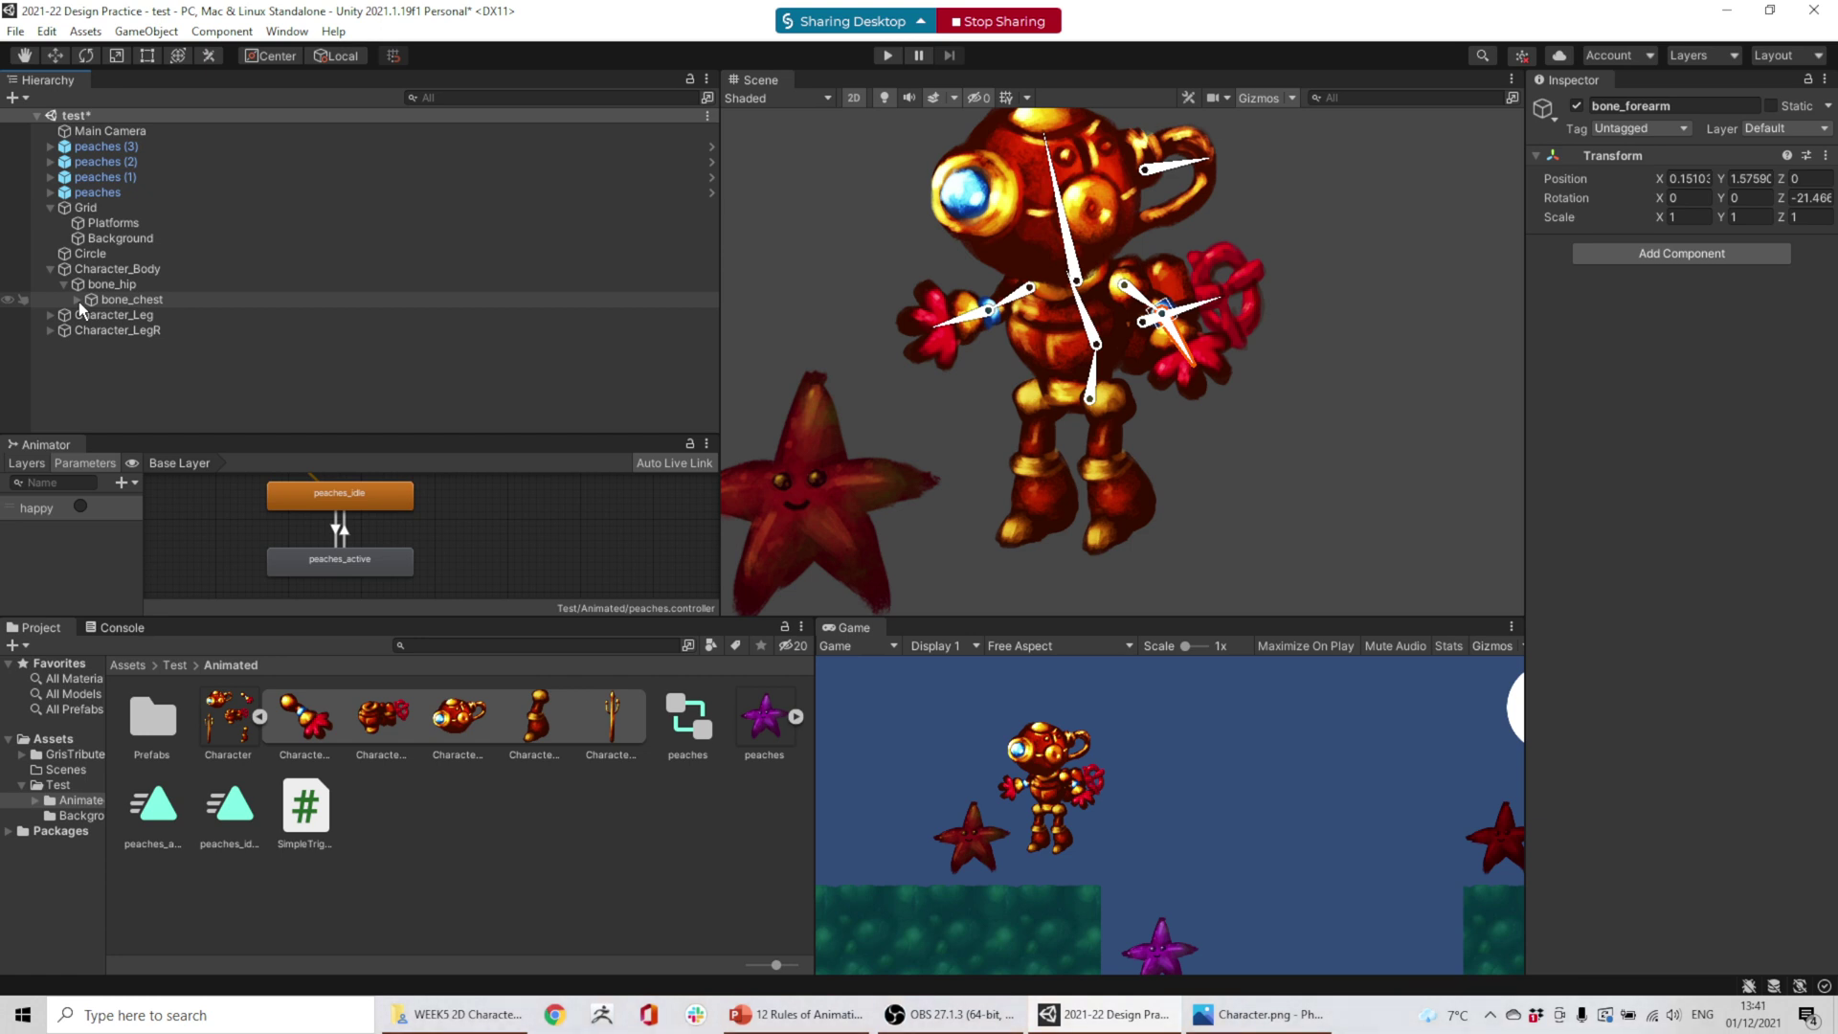
{"action": "left_click", "coordinate": [63, 282]}
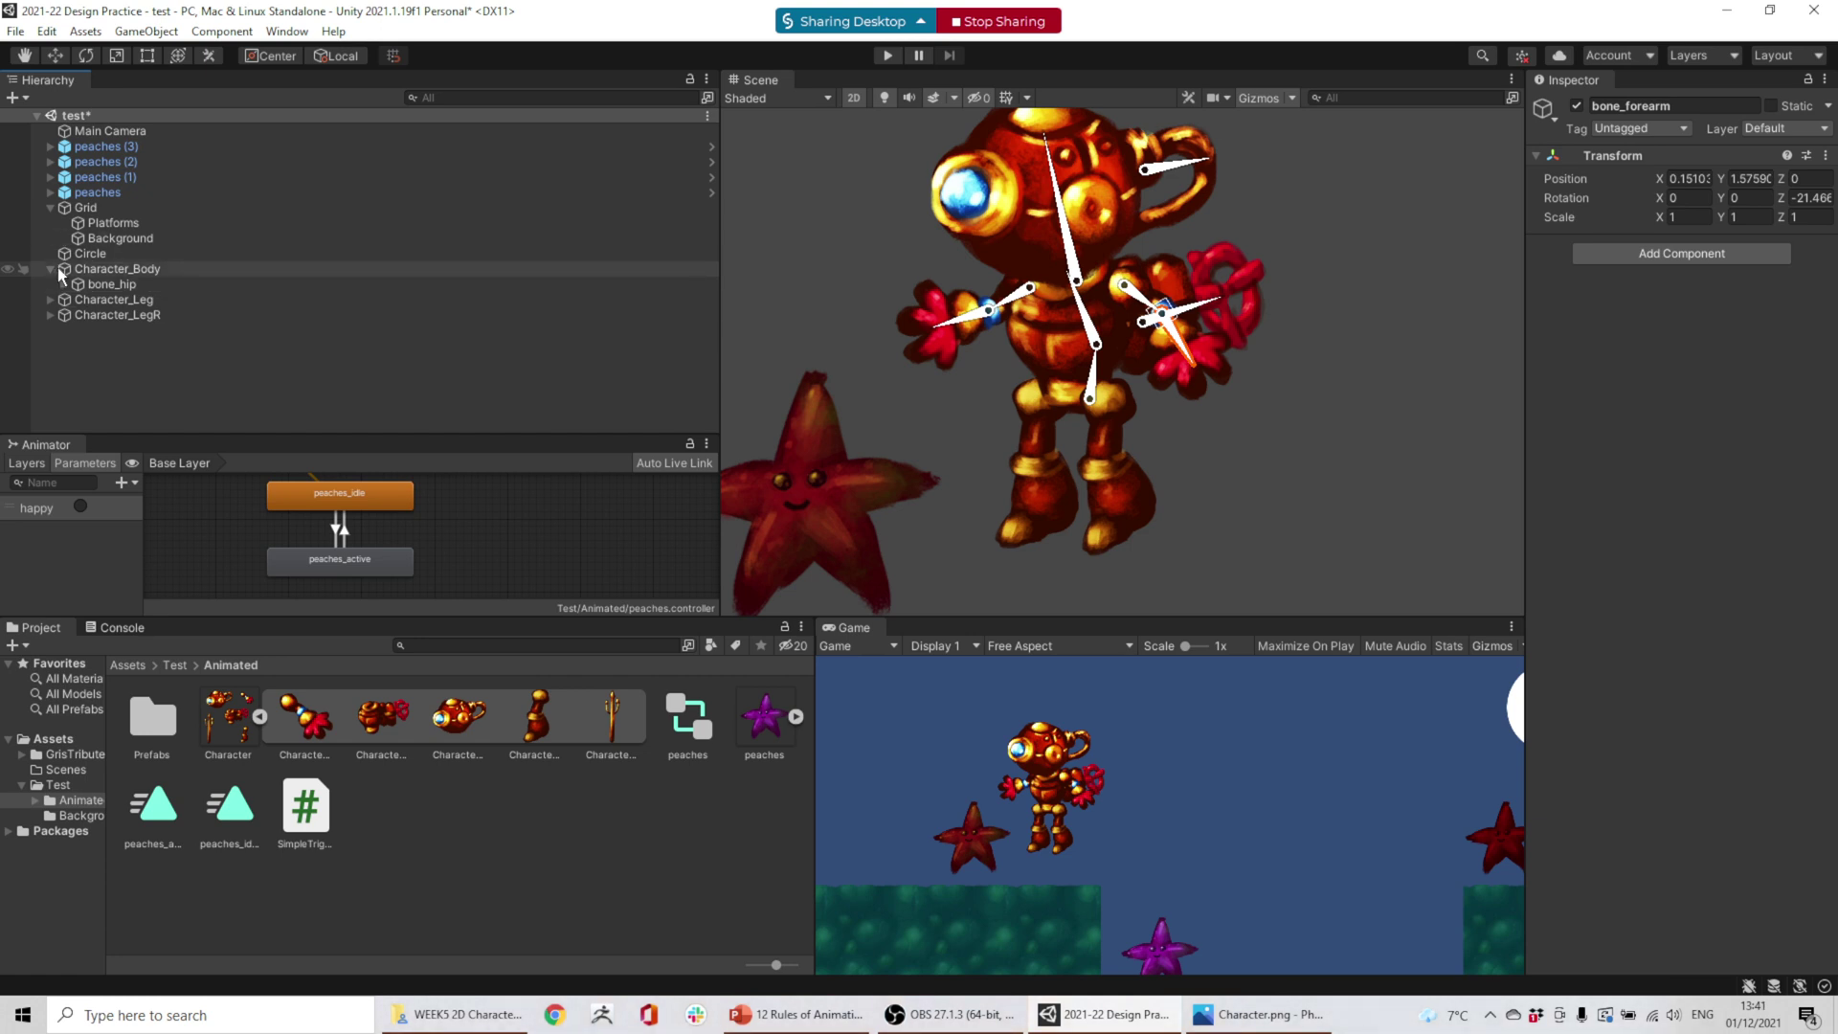
{"action": "left_click", "coordinate": [51, 269]}
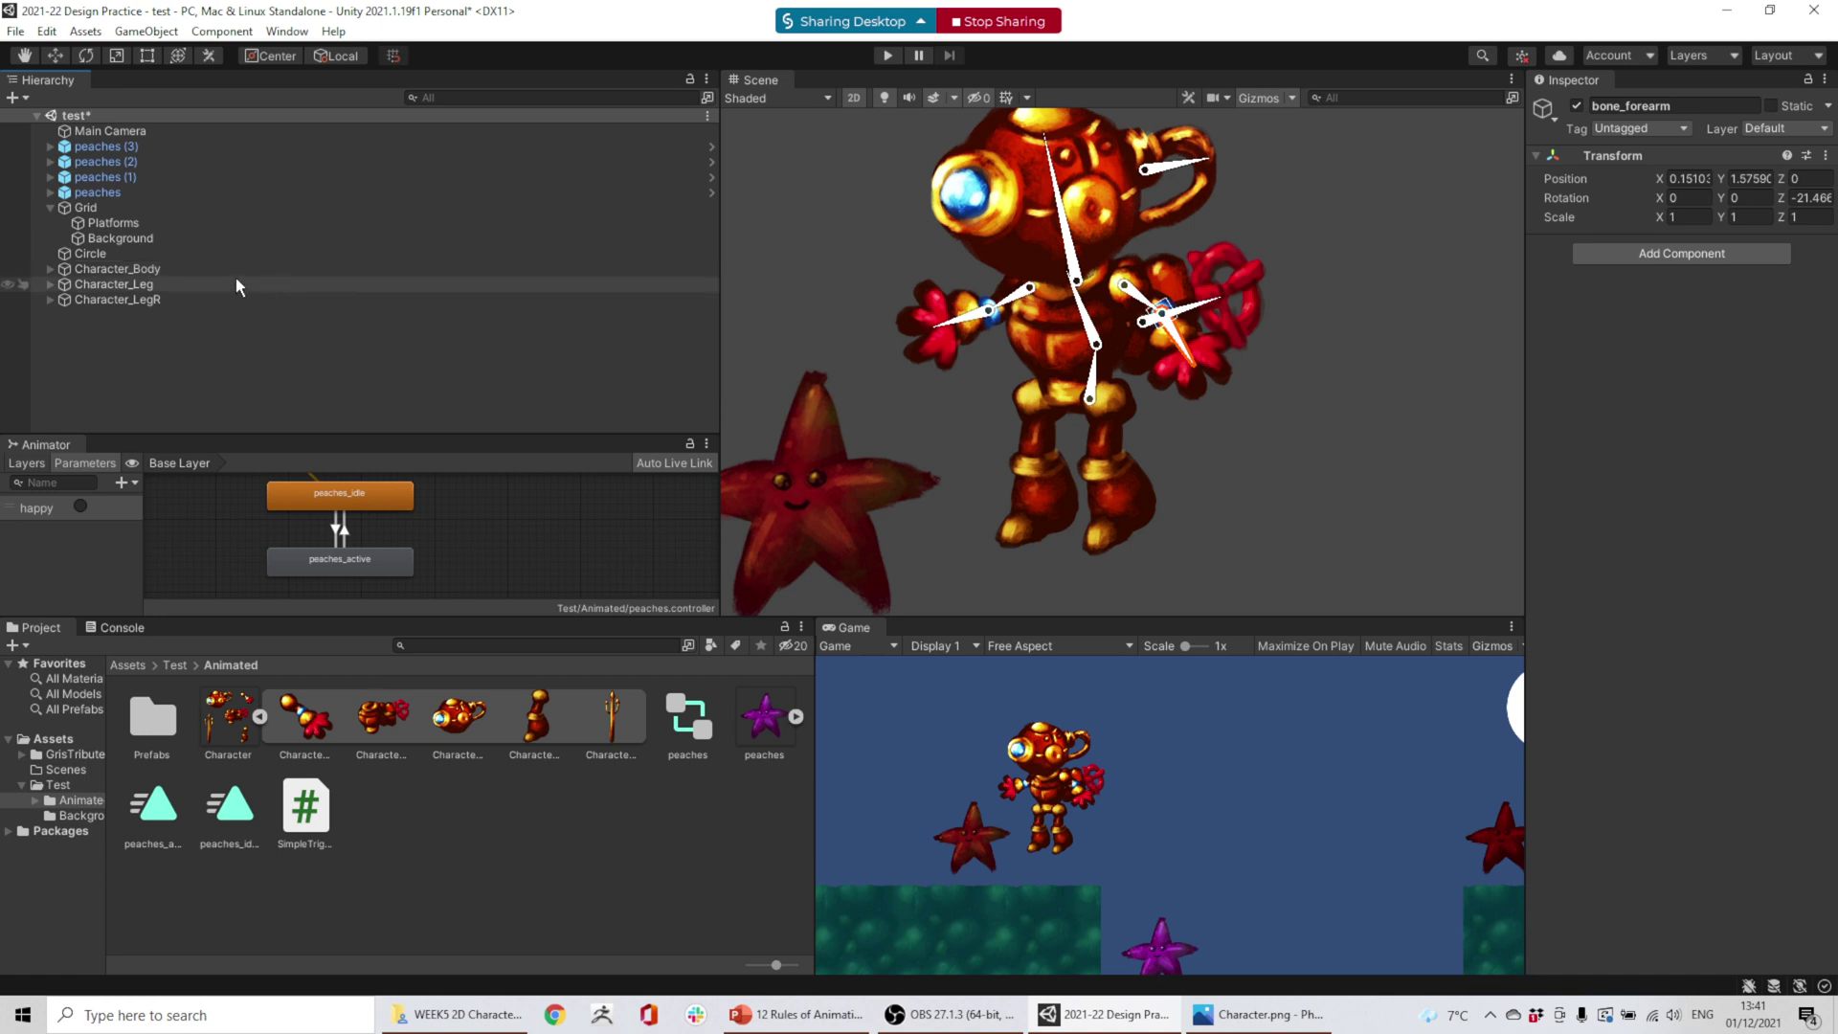
- Expand Character_Body and its bone_hip in the hierarchy, keeping Character_Leg and Character_LegR selected
{"action": "left_click", "coordinate": [90, 336]}
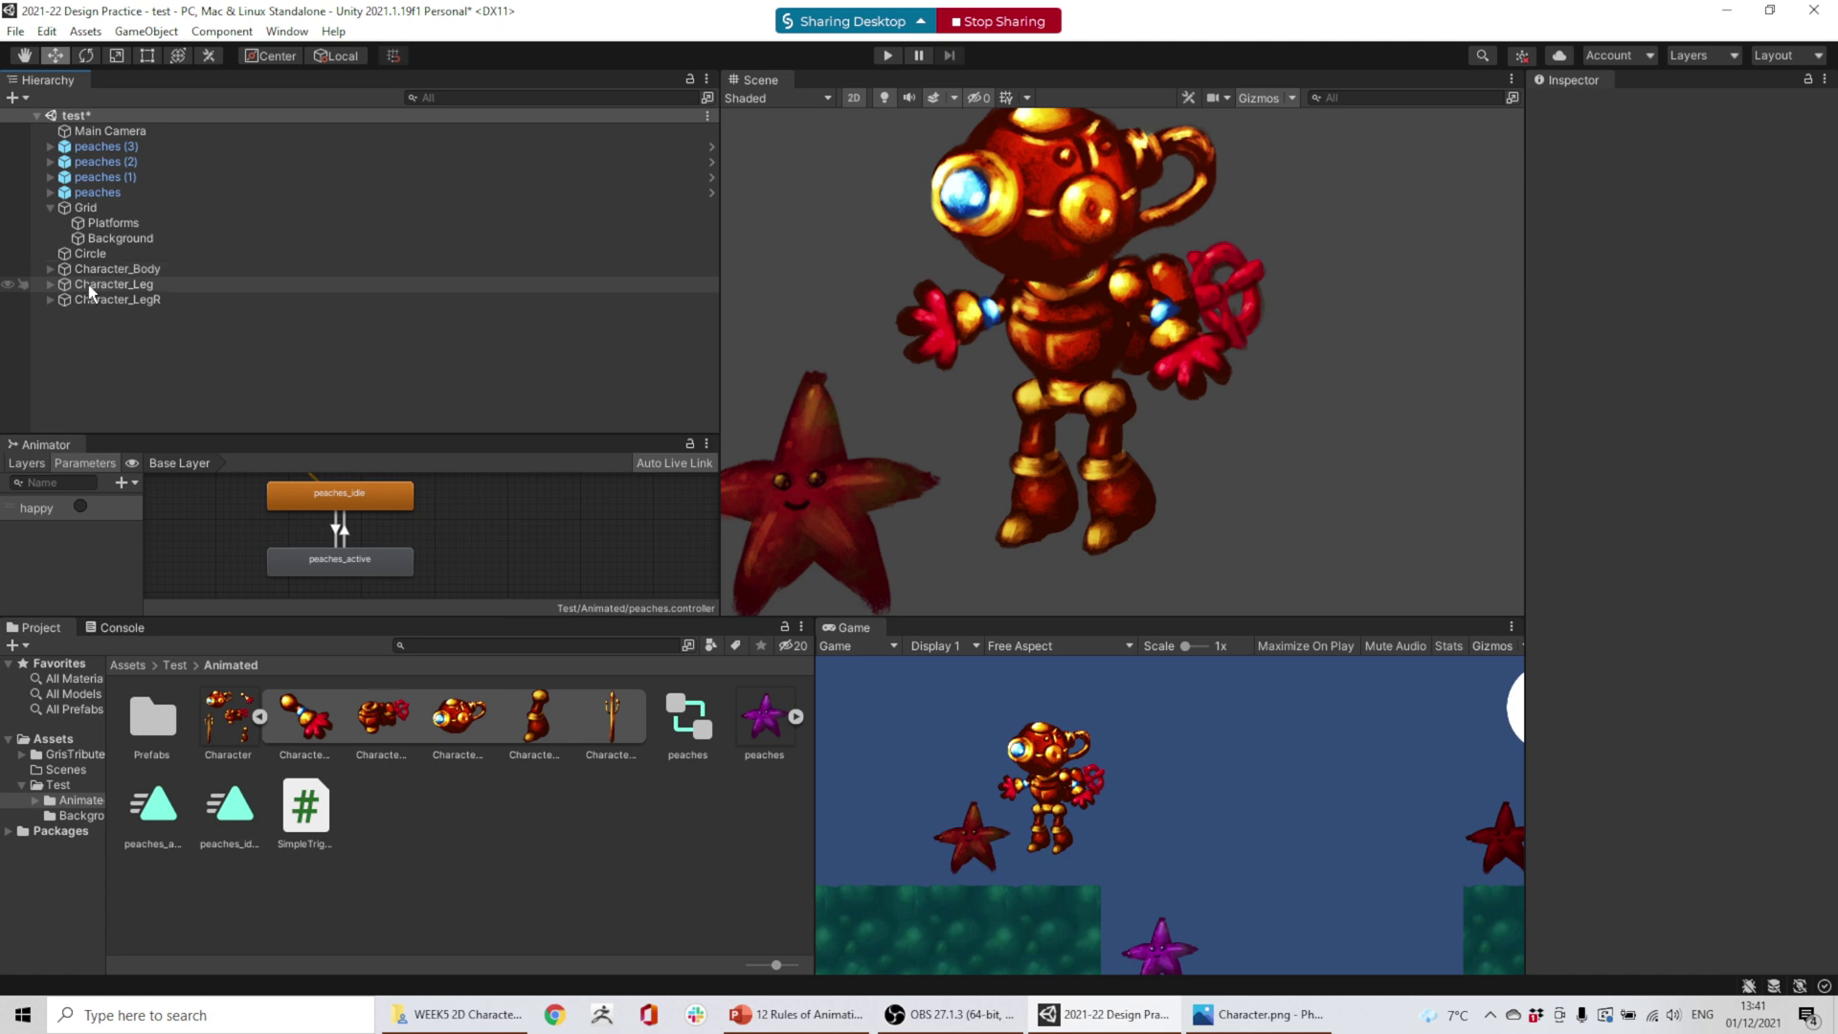
{"action": "left_click", "coordinate": [88, 285]}
{"action": "left_click", "coordinate": [95, 301], "text": "shift"}
{"action": "left_click", "coordinate": [50, 269]}
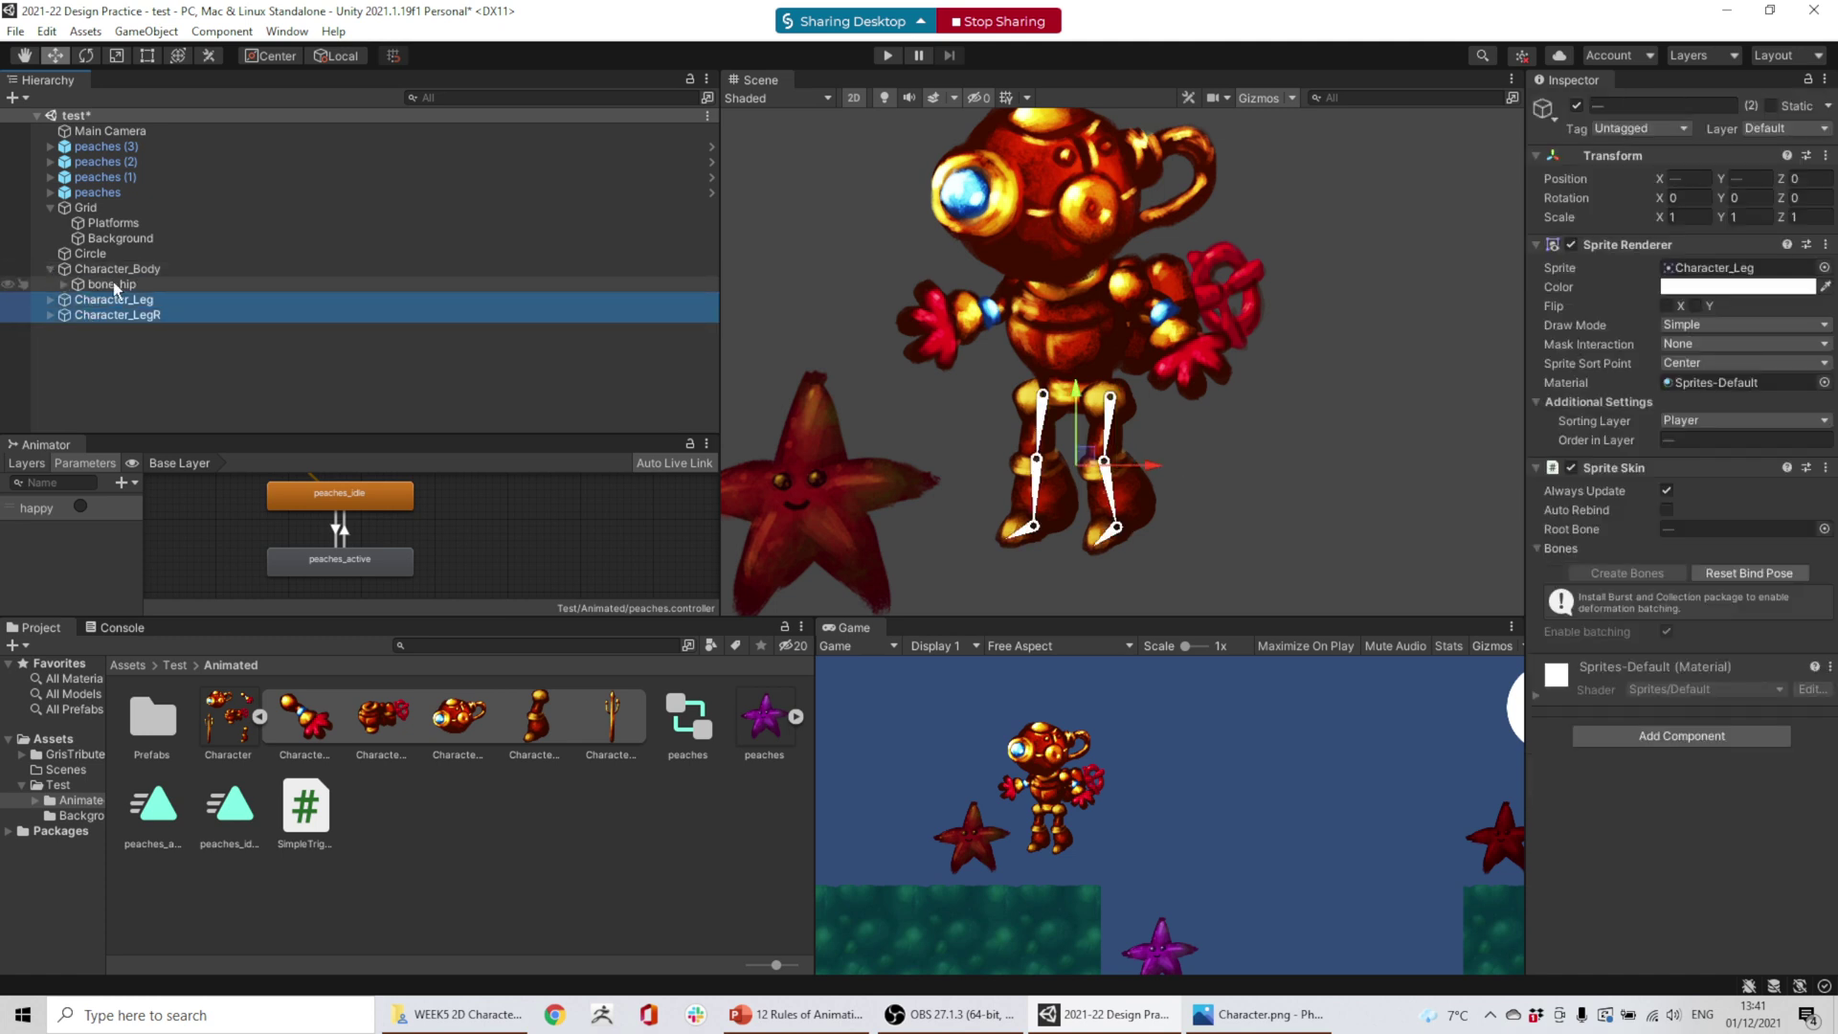
{"action": "left_click", "coordinate": [65, 285]}
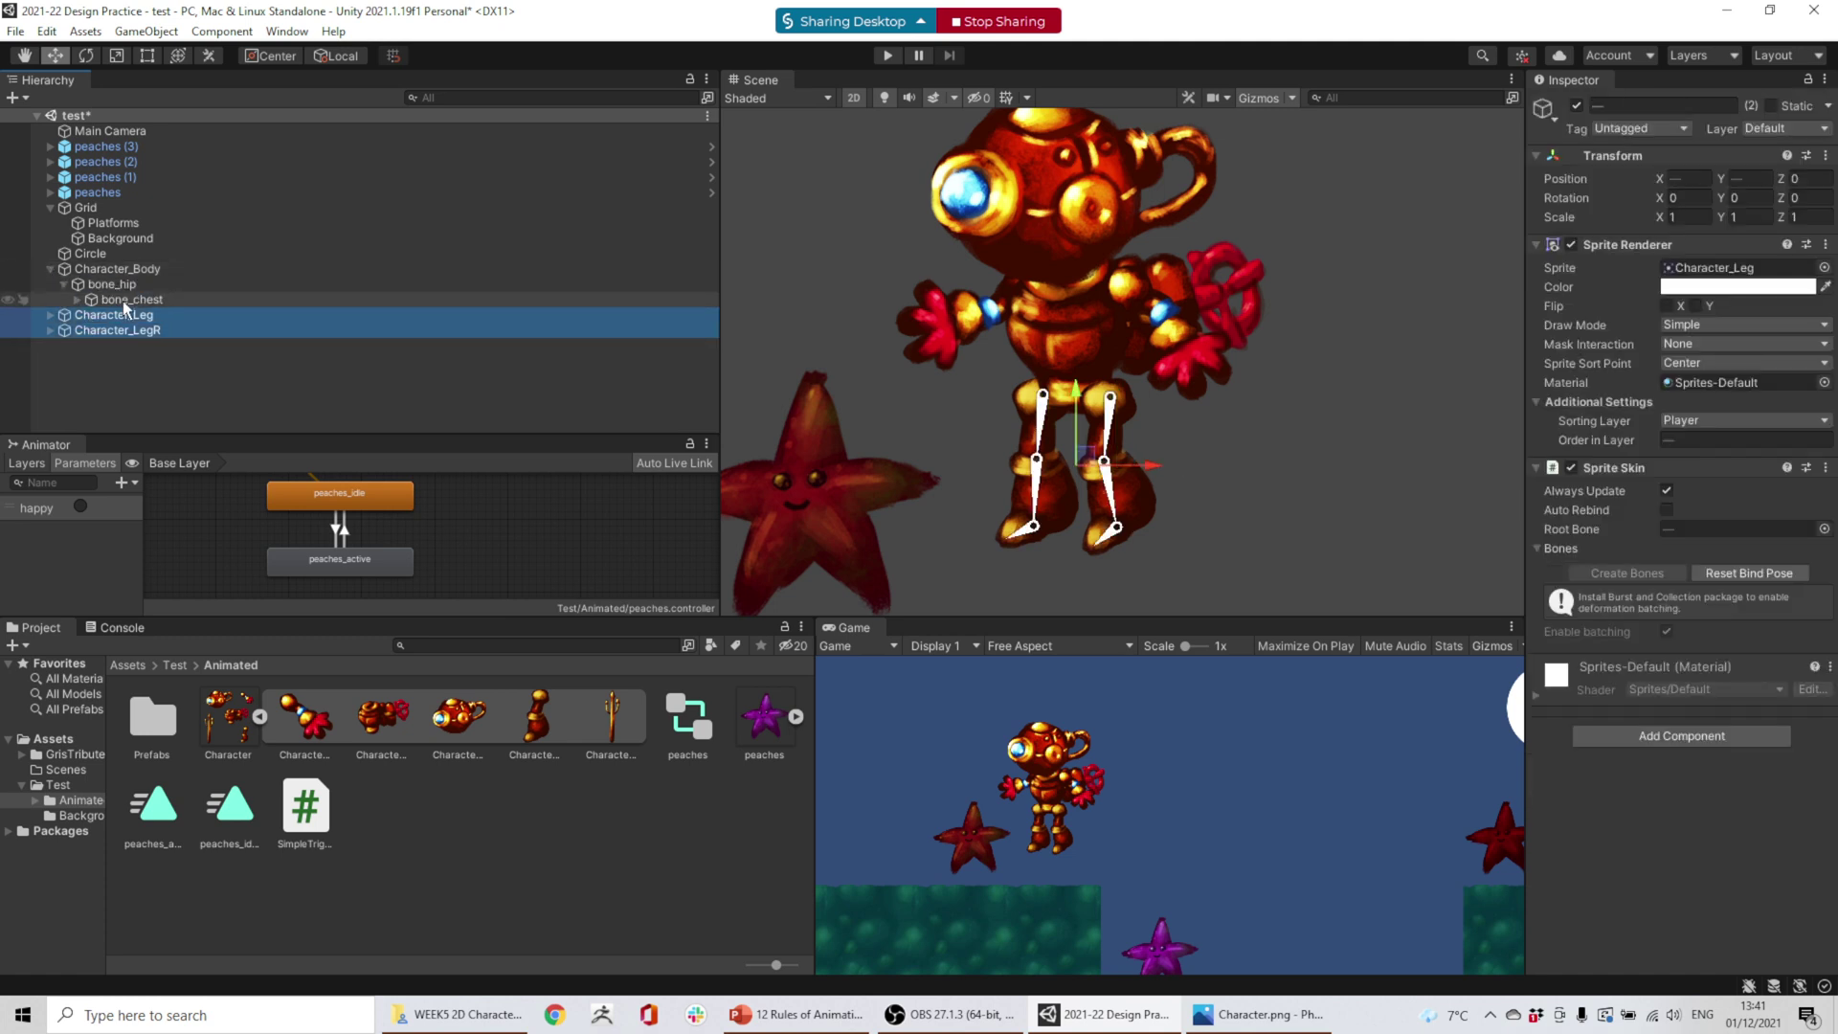
- Examine bone_hip in the scene and its place under Character_Body as the attachment point for the legs
{"action": "left_click", "coordinate": [1099, 290]}
{"action": "left_click", "coordinate": [1080, 354]}
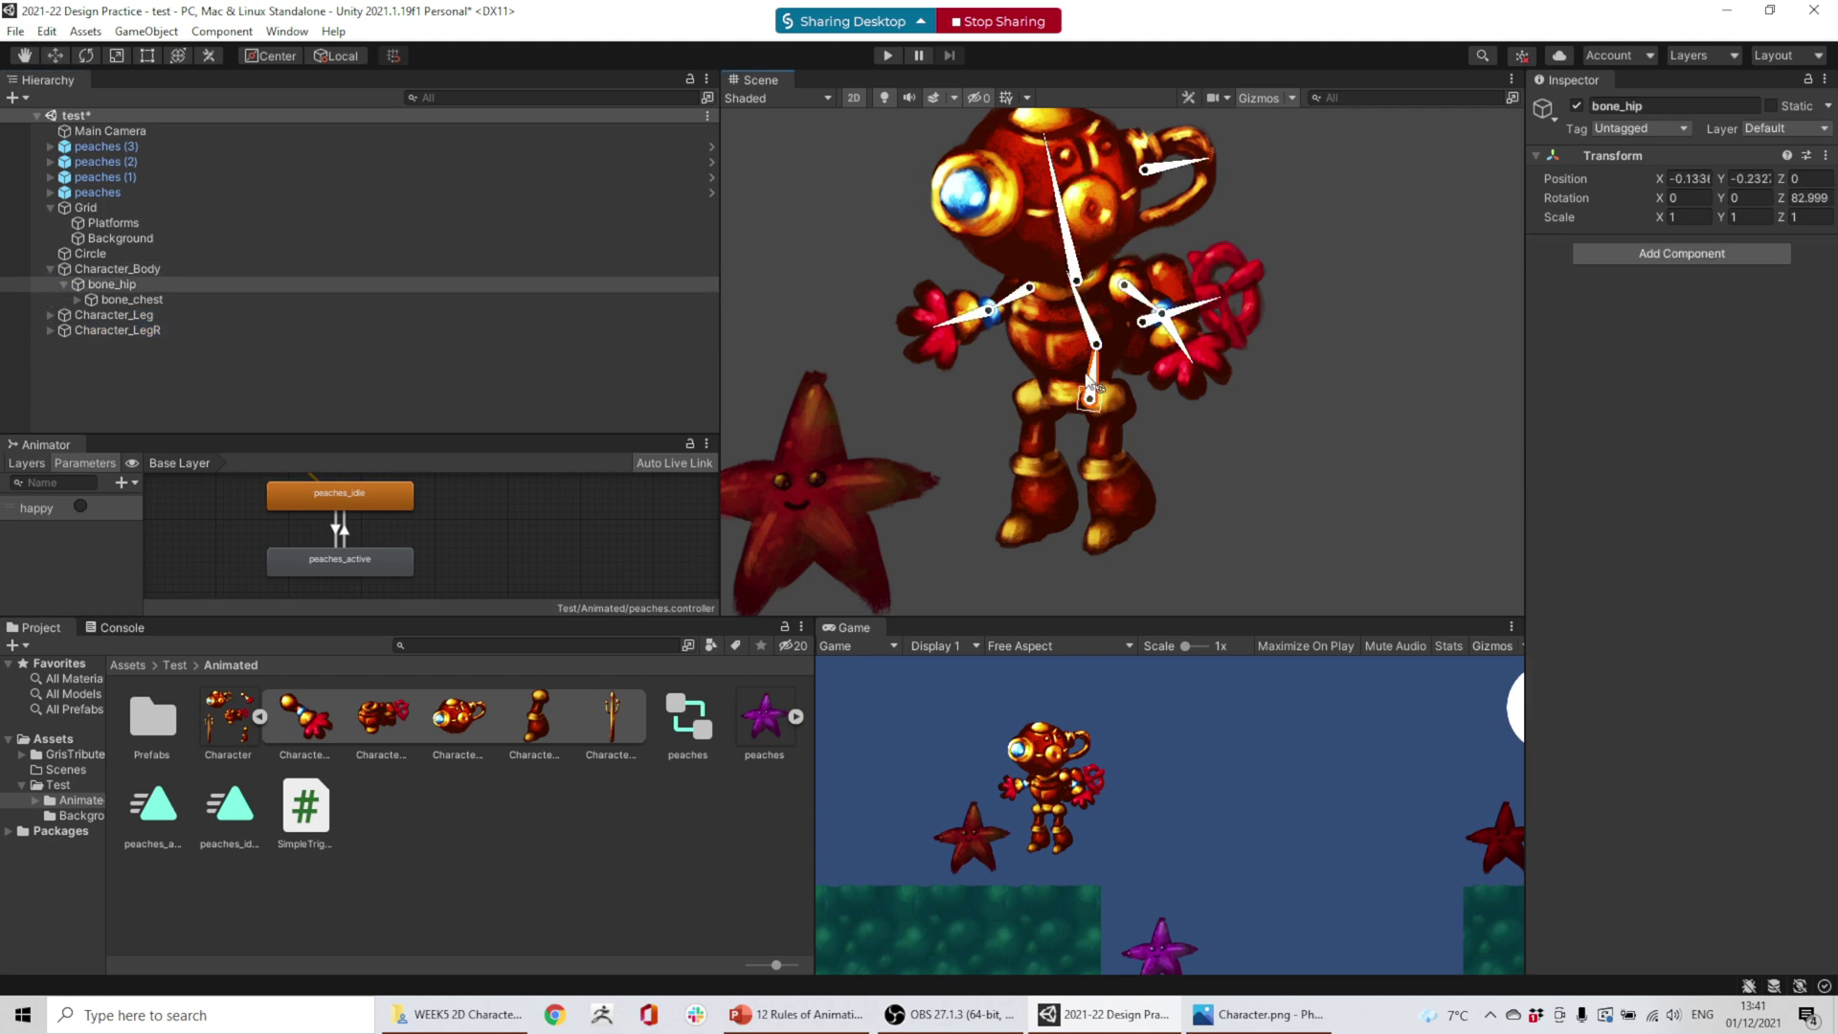
{"action": "left_click_drag", "start_coordinate": [1080, 354], "coordinate": [1097, 412]}
{"action": "left_click", "coordinate": [117, 269]}
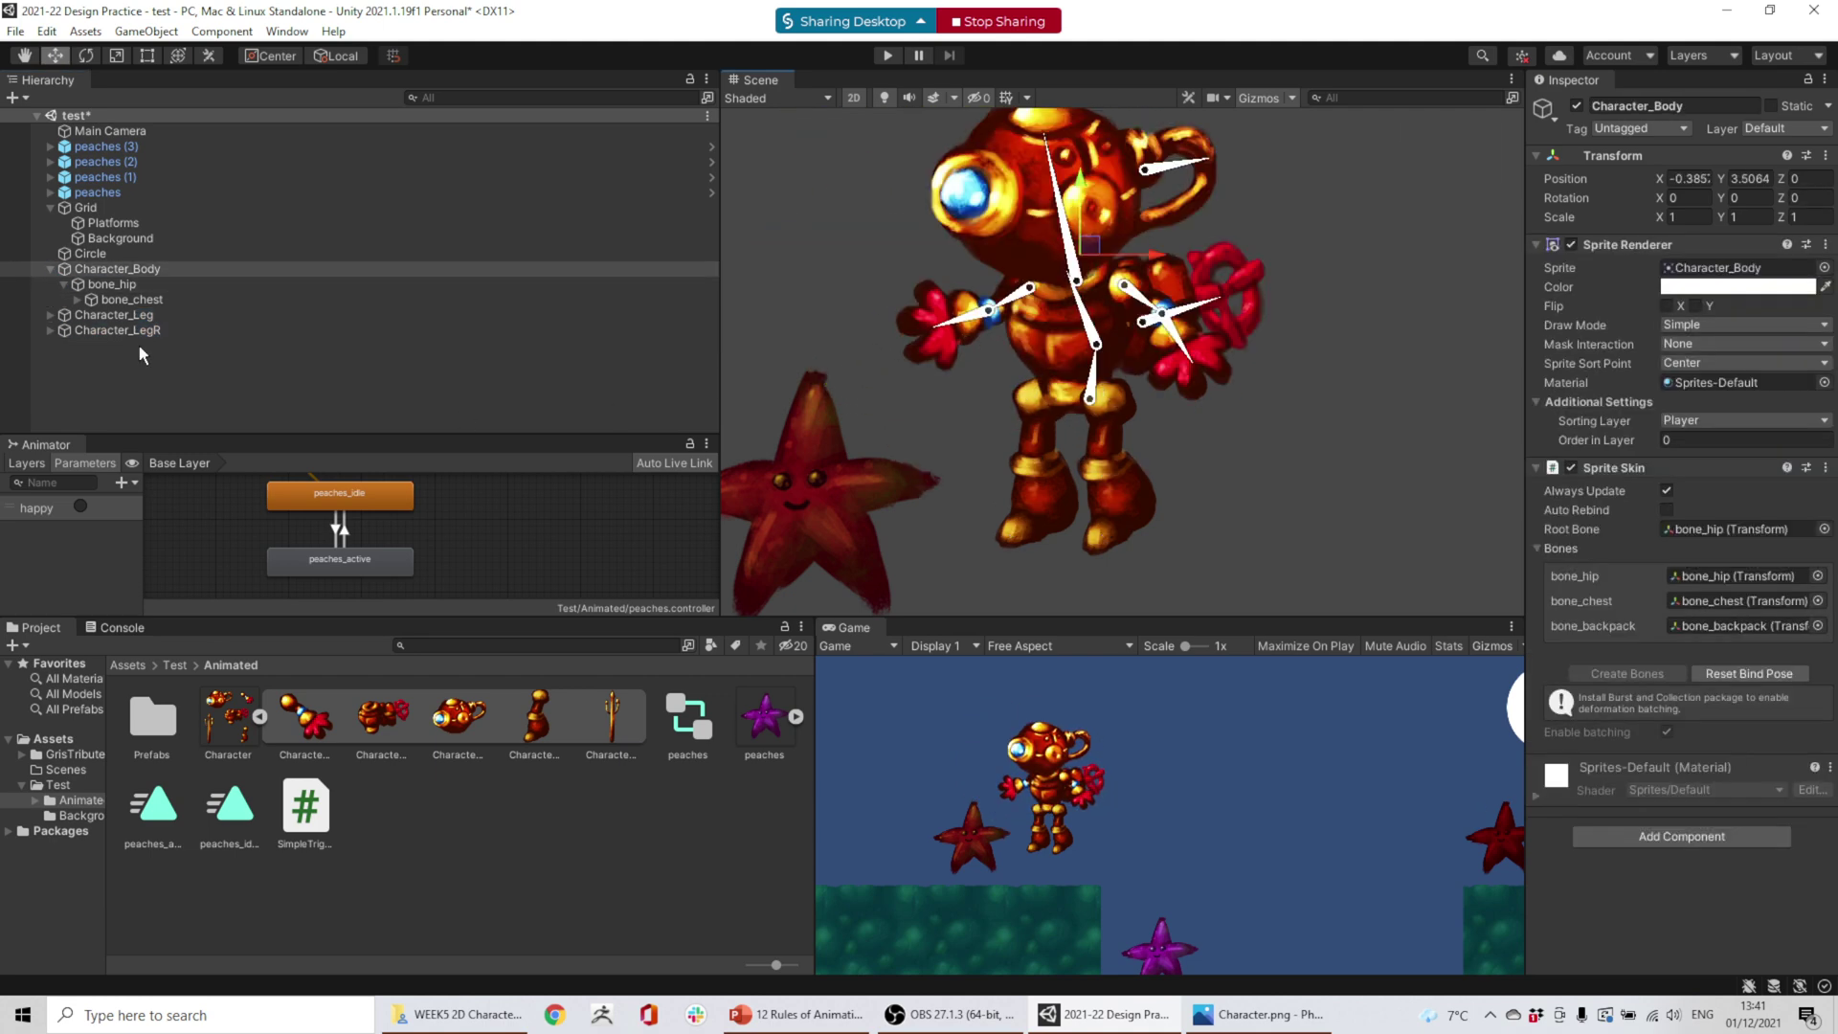
- Parent Character_Leg and Character_LegR together under bone_hip of Character_Body
{"action": "left_click", "coordinate": [80, 315]}
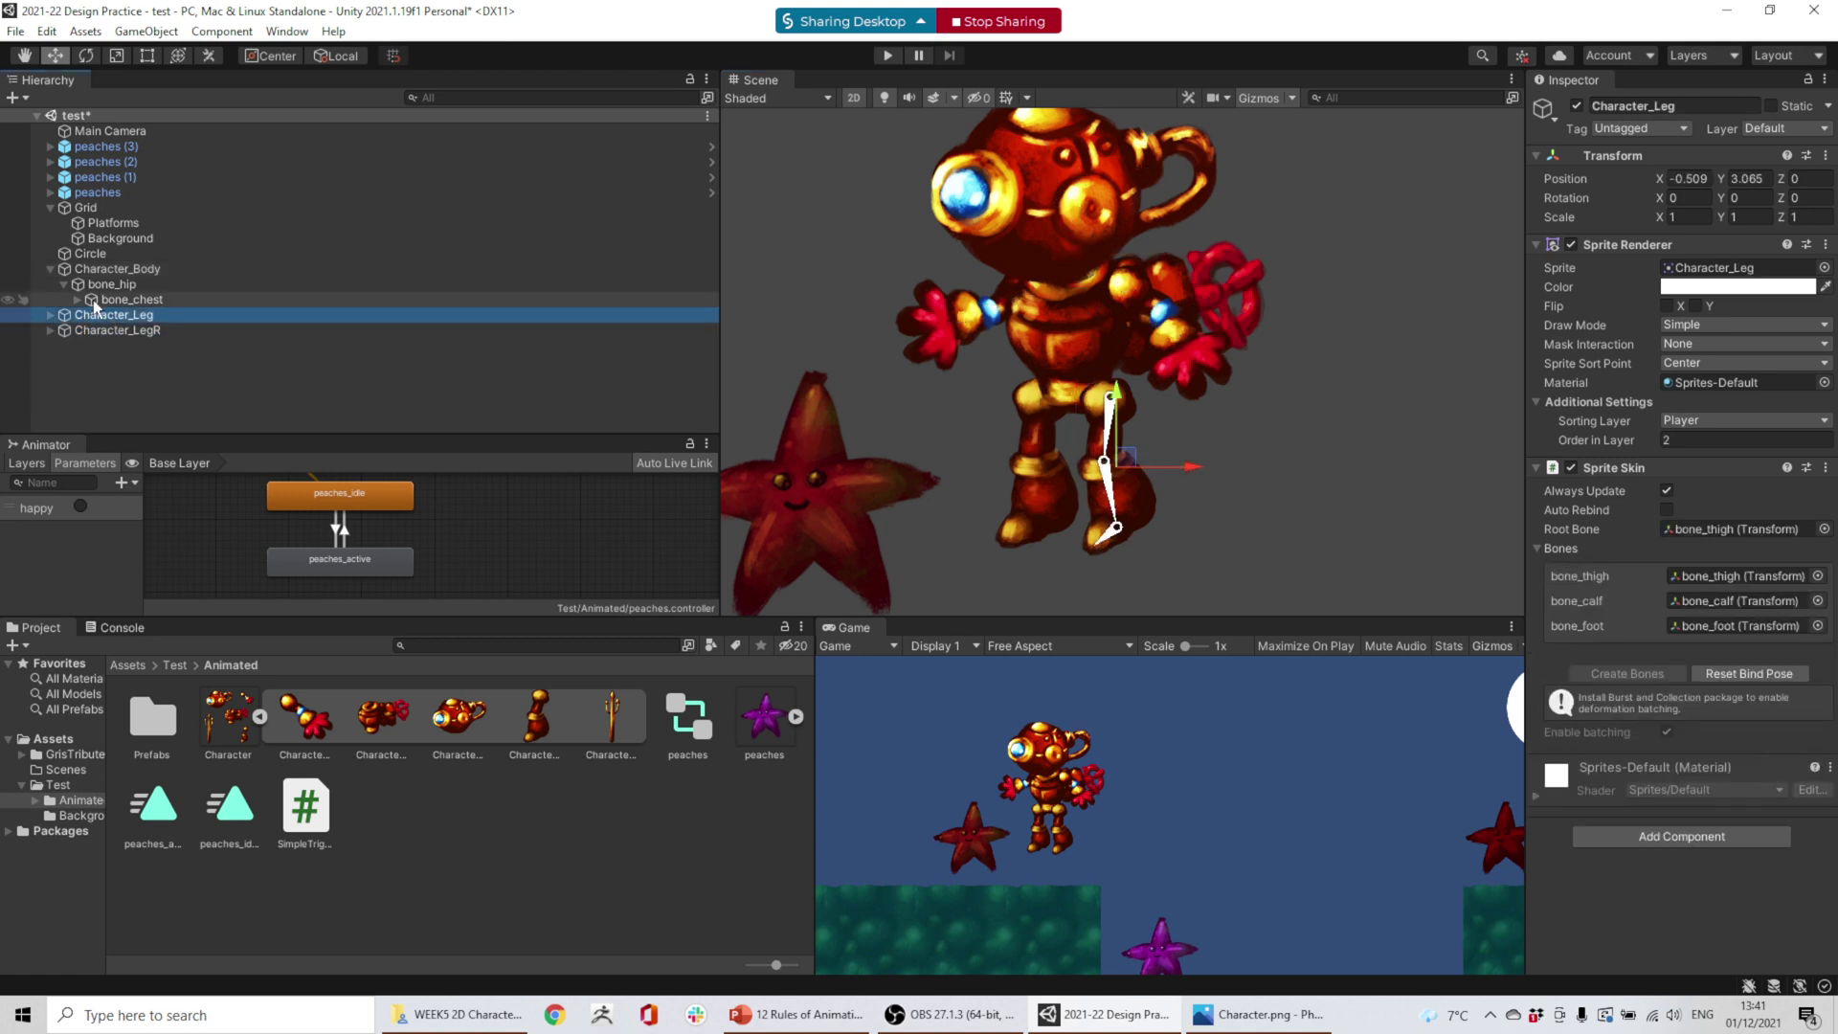
{"action": "left_click", "coordinate": [77, 300]}
{"action": "left_click", "coordinate": [75, 301]}
{"action": "left_click", "coordinate": [107, 329], "text": "shift"}
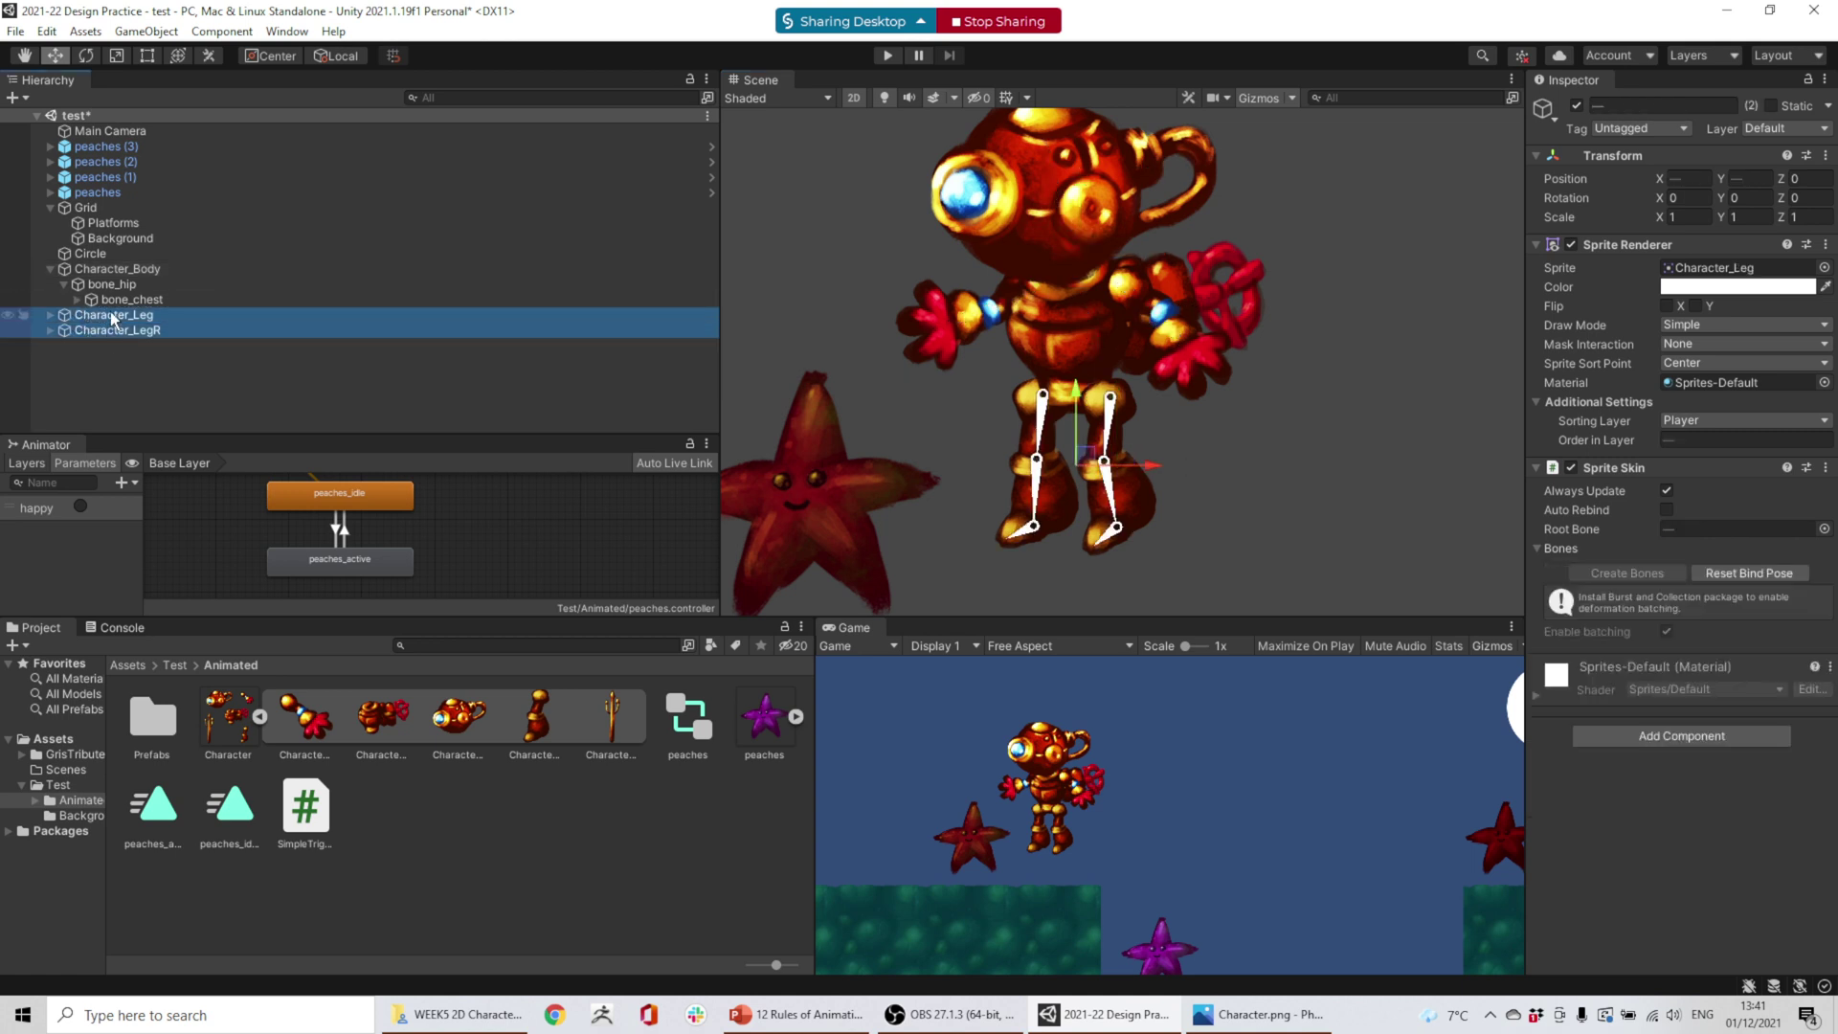
{"action": "left_click_drag", "start_coordinate": [107, 330], "coordinate": [119, 287]}
- Test moving Character_Body with all its parented parts and undo the move
{"action": "left_click", "coordinate": [106, 268]}
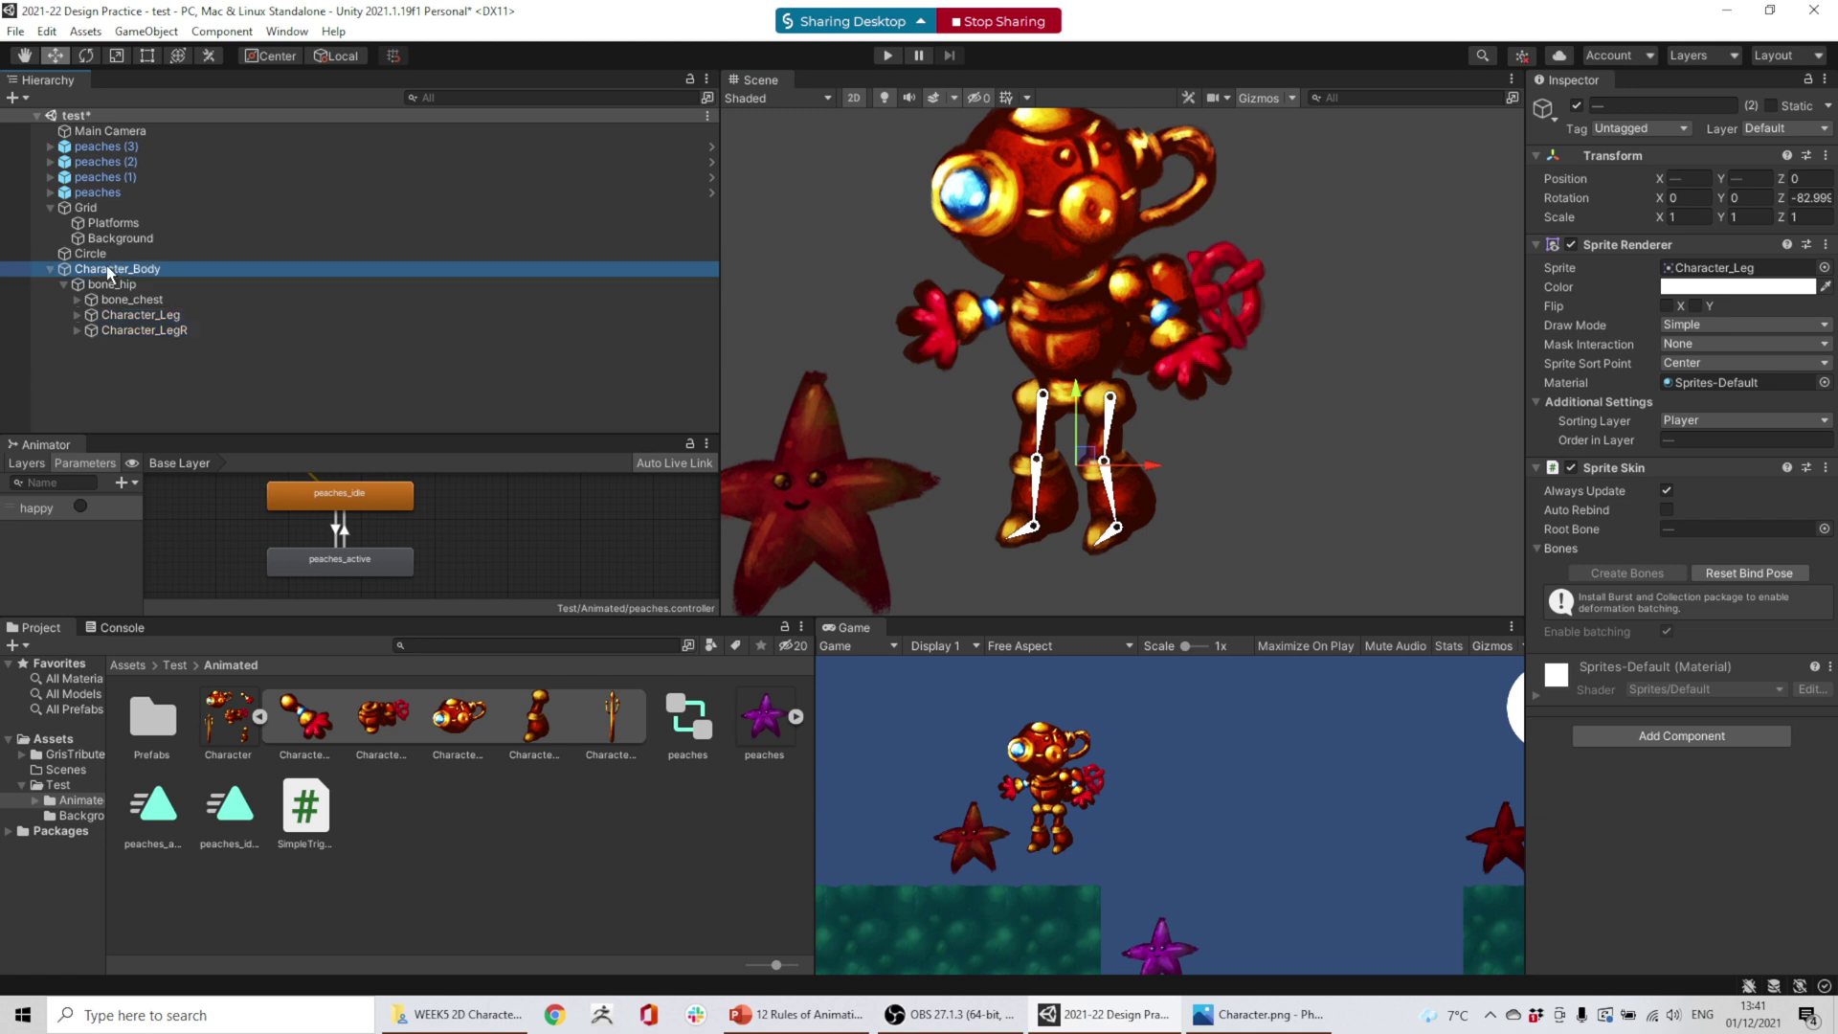
{"action": "left_click", "coordinate": [51, 268]}
{"action": "left_click", "coordinate": [52, 268]}
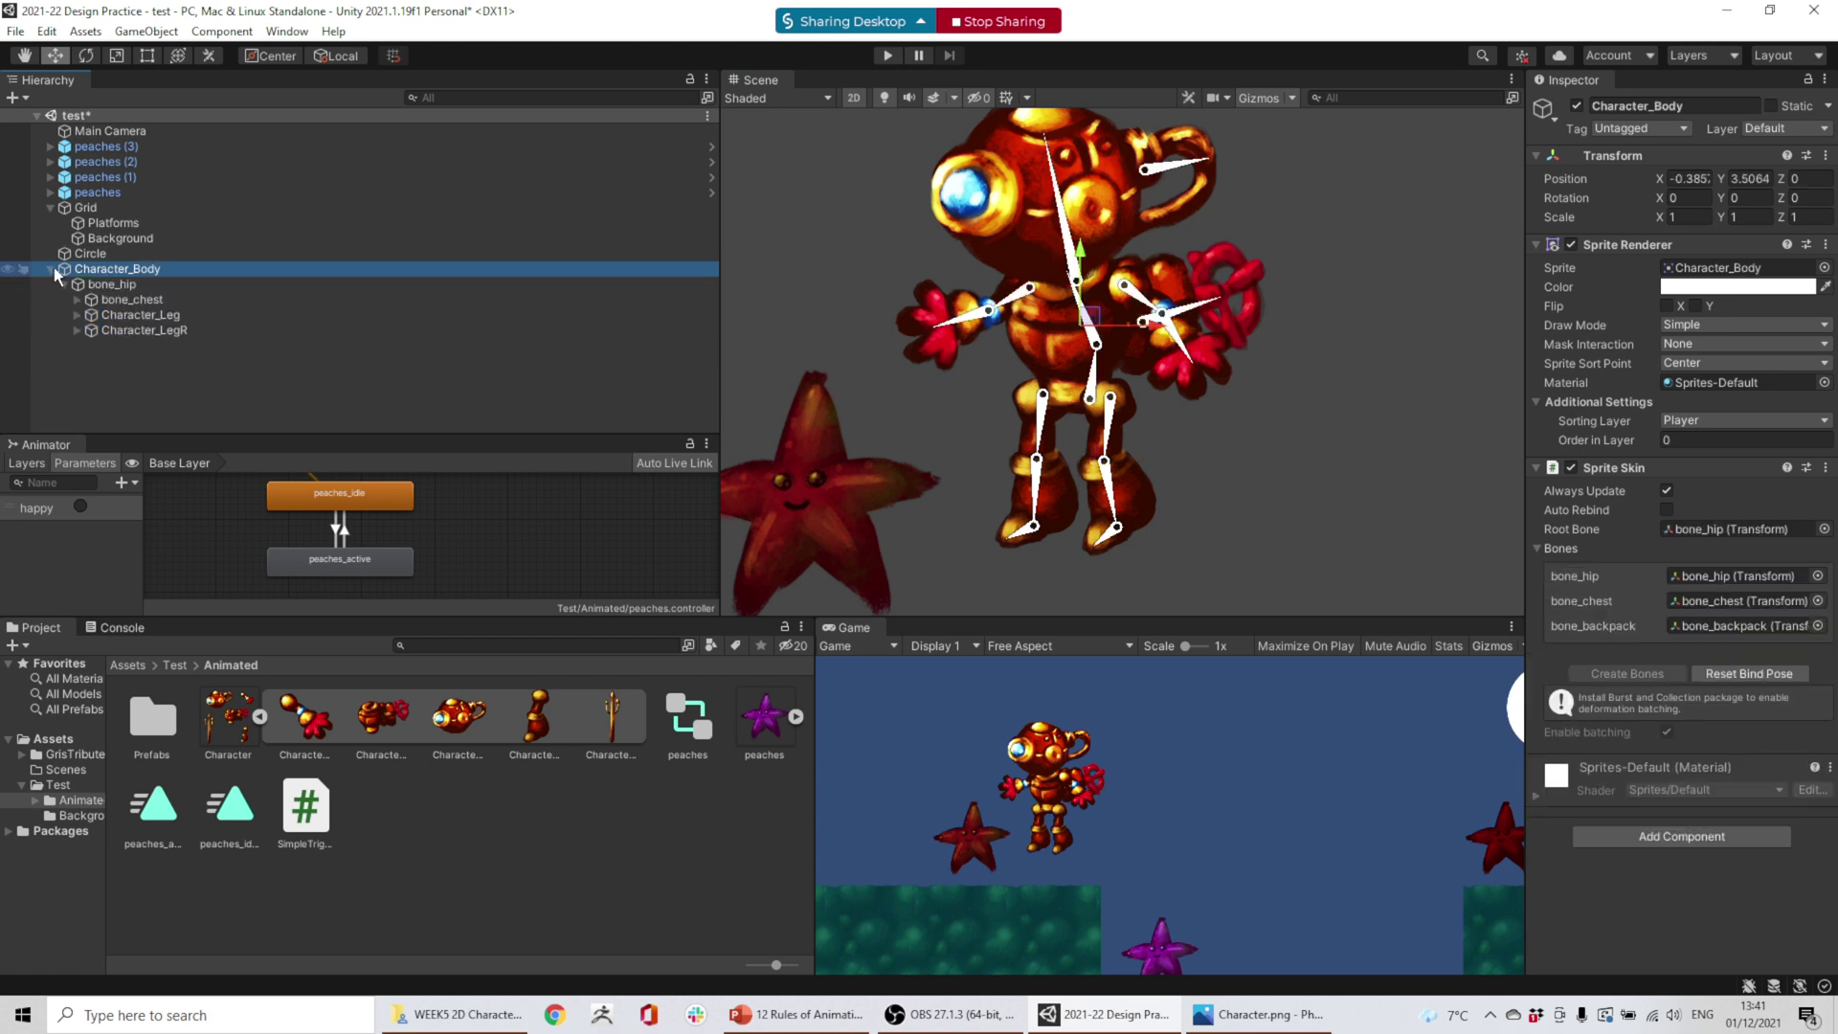
{"action": "left_click_drag", "start_coordinate": [1098, 323], "coordinate": [934, 287]}
{"action": "key", "text": "ctrl+z"}
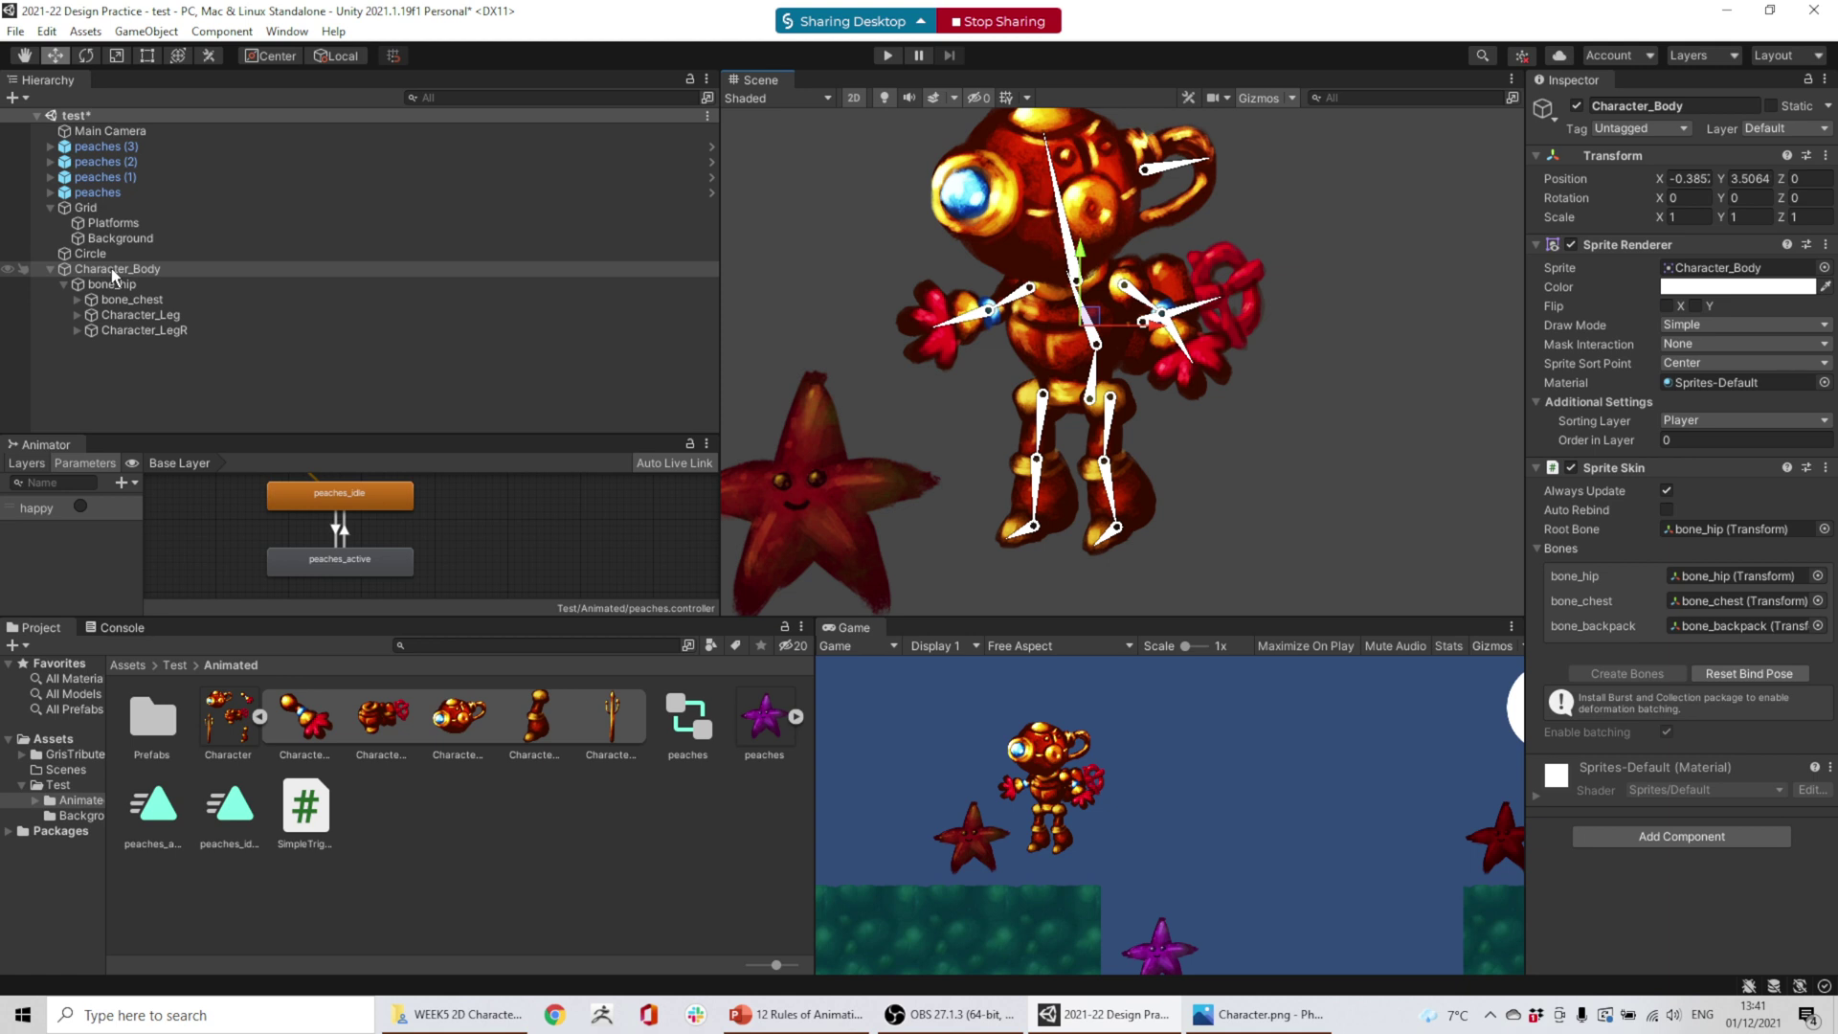
{"action": "right_click", "coordinate": [140, 379]}
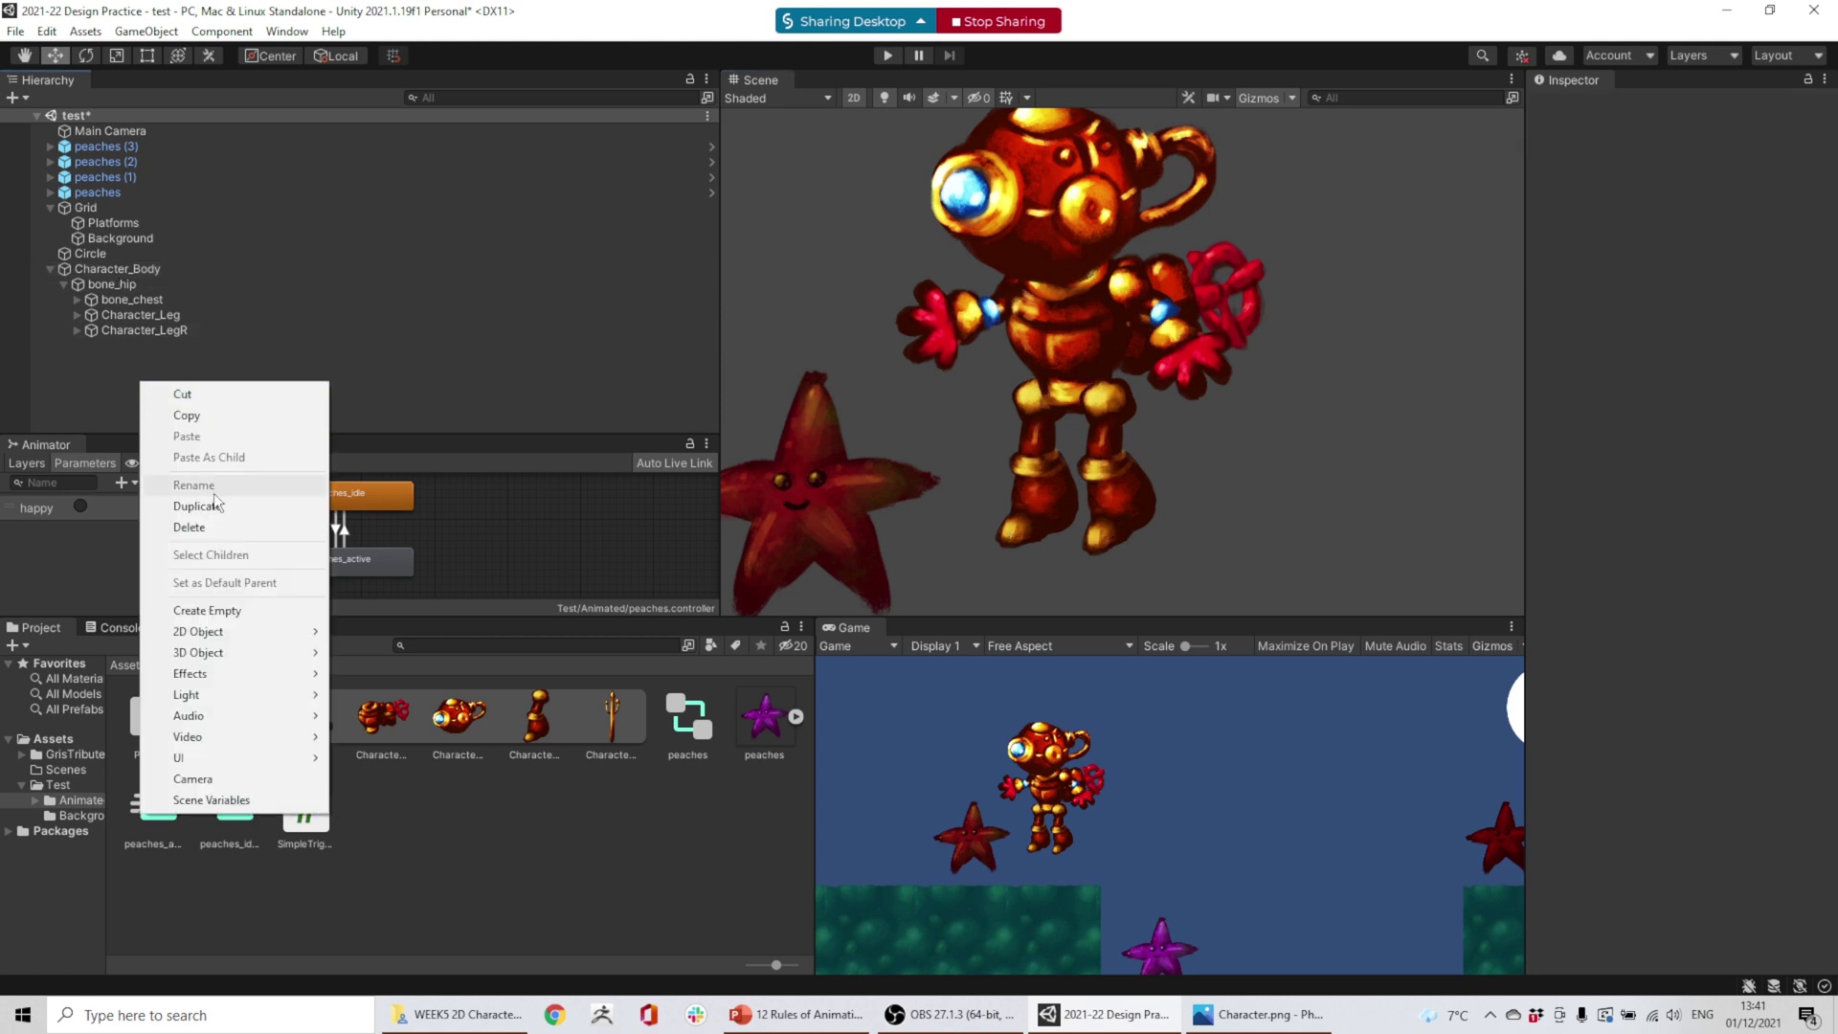
{"action": "left_click", "coordinate": [251, 610]}
{"action": "scroll", "coordinate": [1181, 334], "scroll_direction": "down", "scroll_amount": 2}
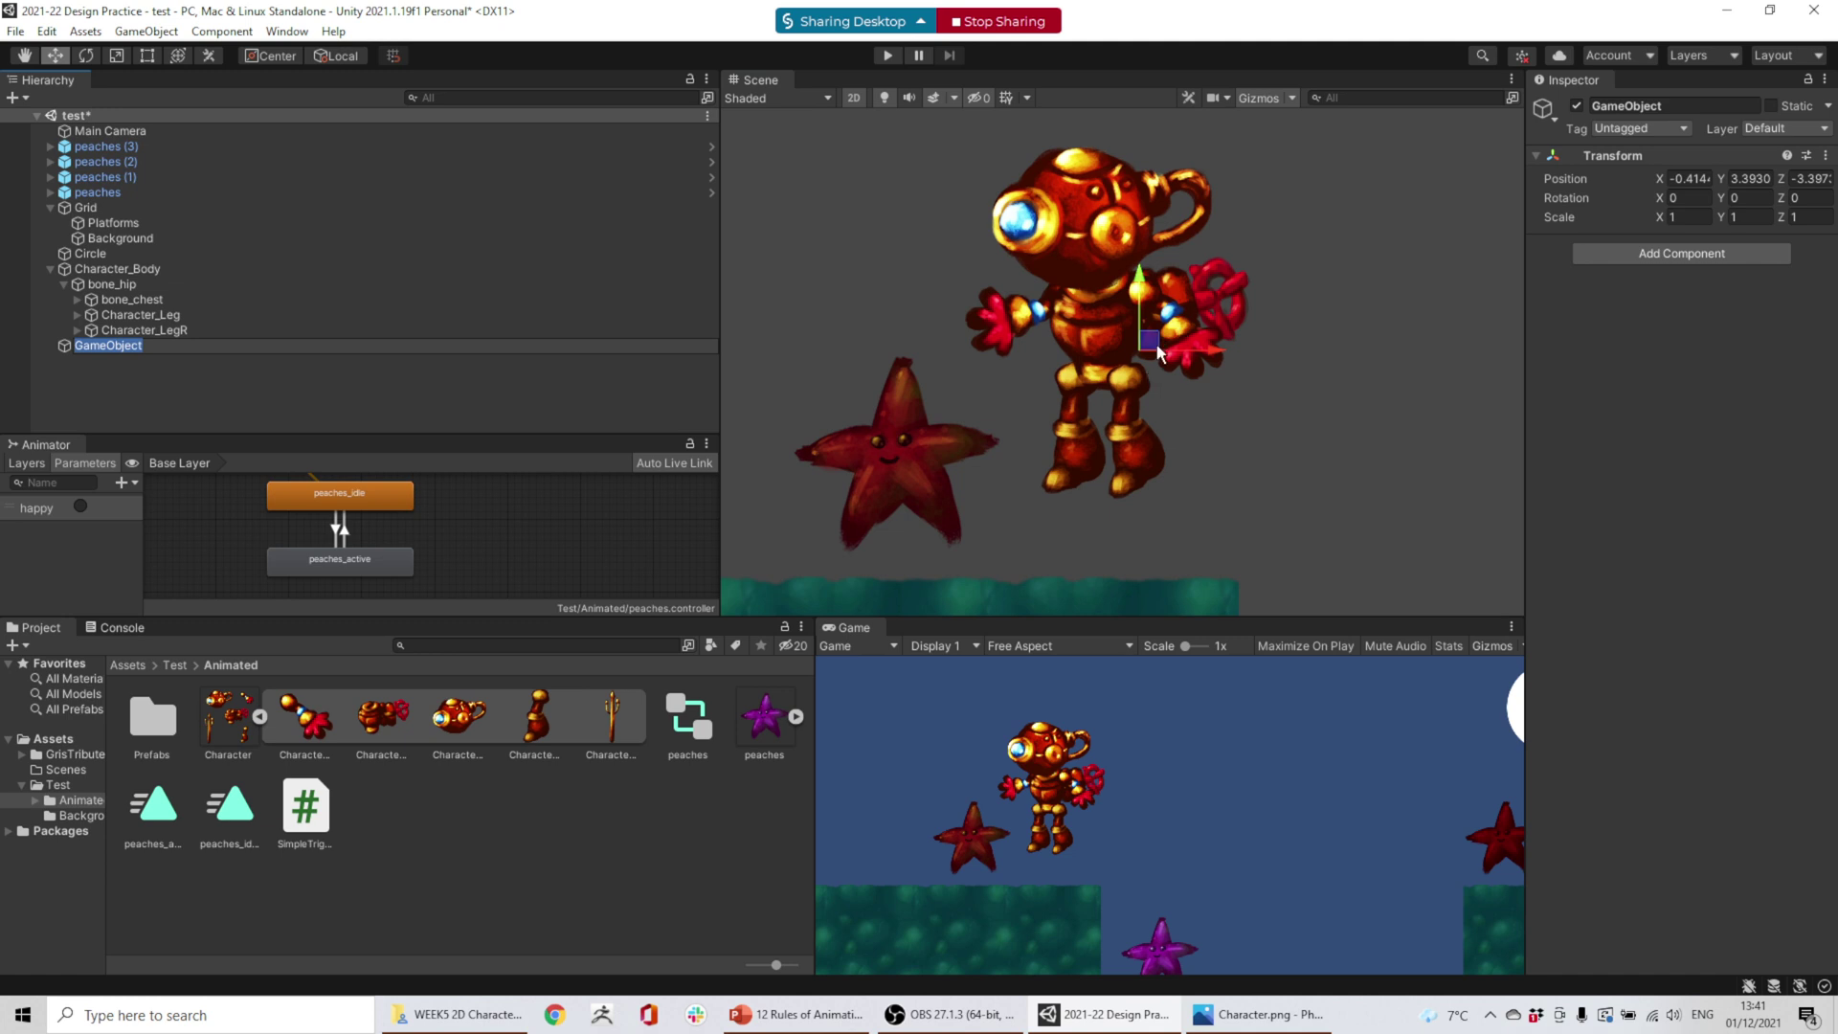
{"action": "left_click_drag", "start_coordinate": [1157, 349], "coordinate": [1426, 252]}
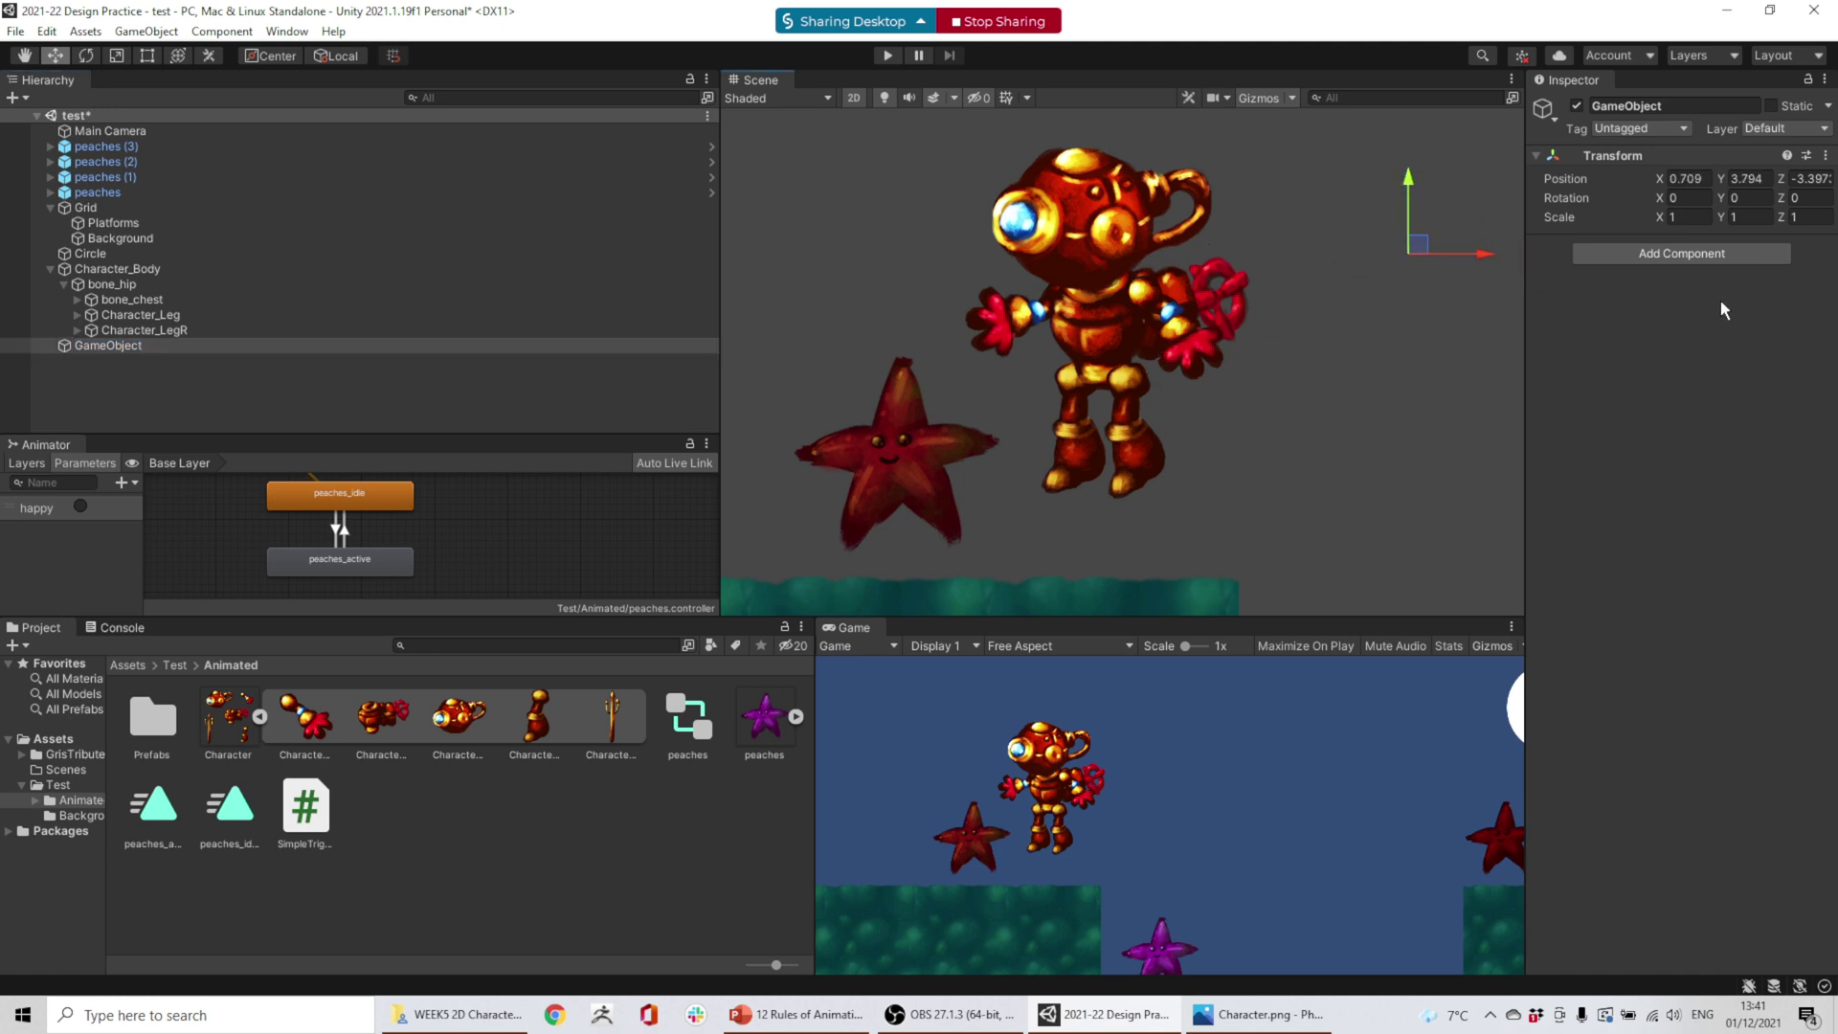
{"action": "key", "text": "Delete"}
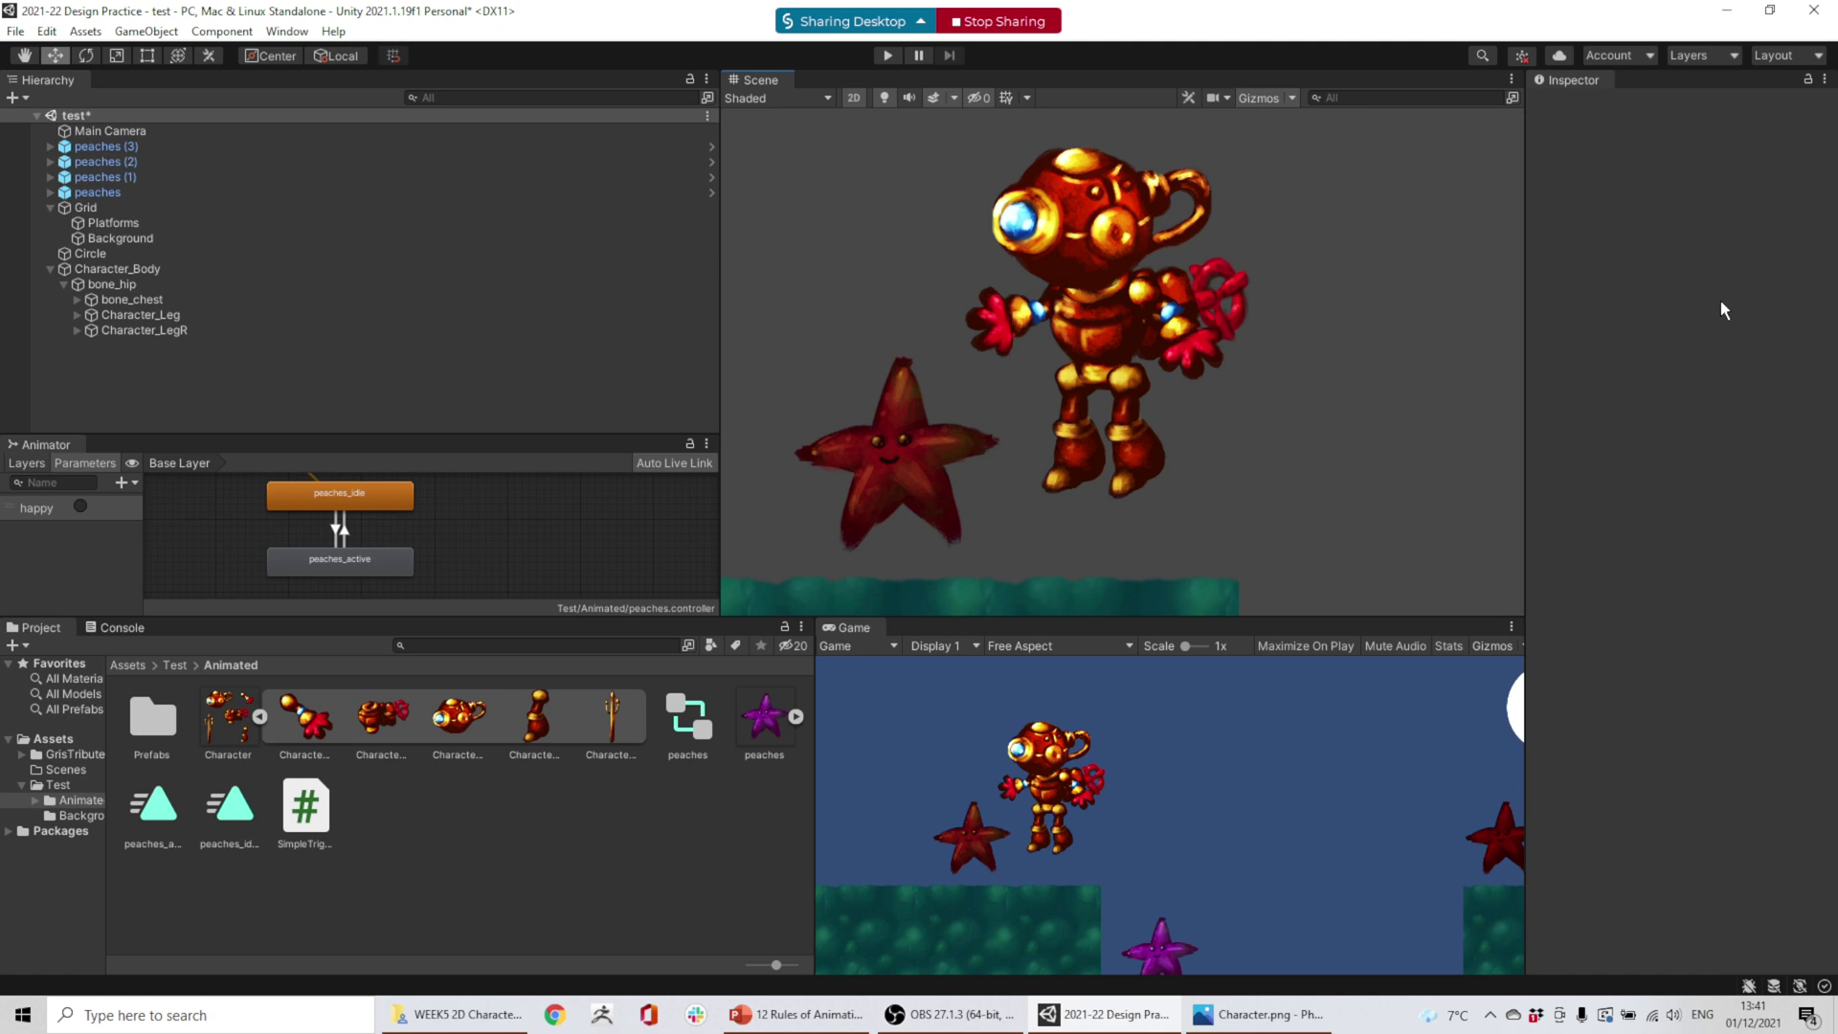
- Create an empty child object under Character_Body and name it Player Animator
{"action": "left_click", "coordinate": [105, 268]}
{"action": "right_click", "coordinate": [106, 268]}
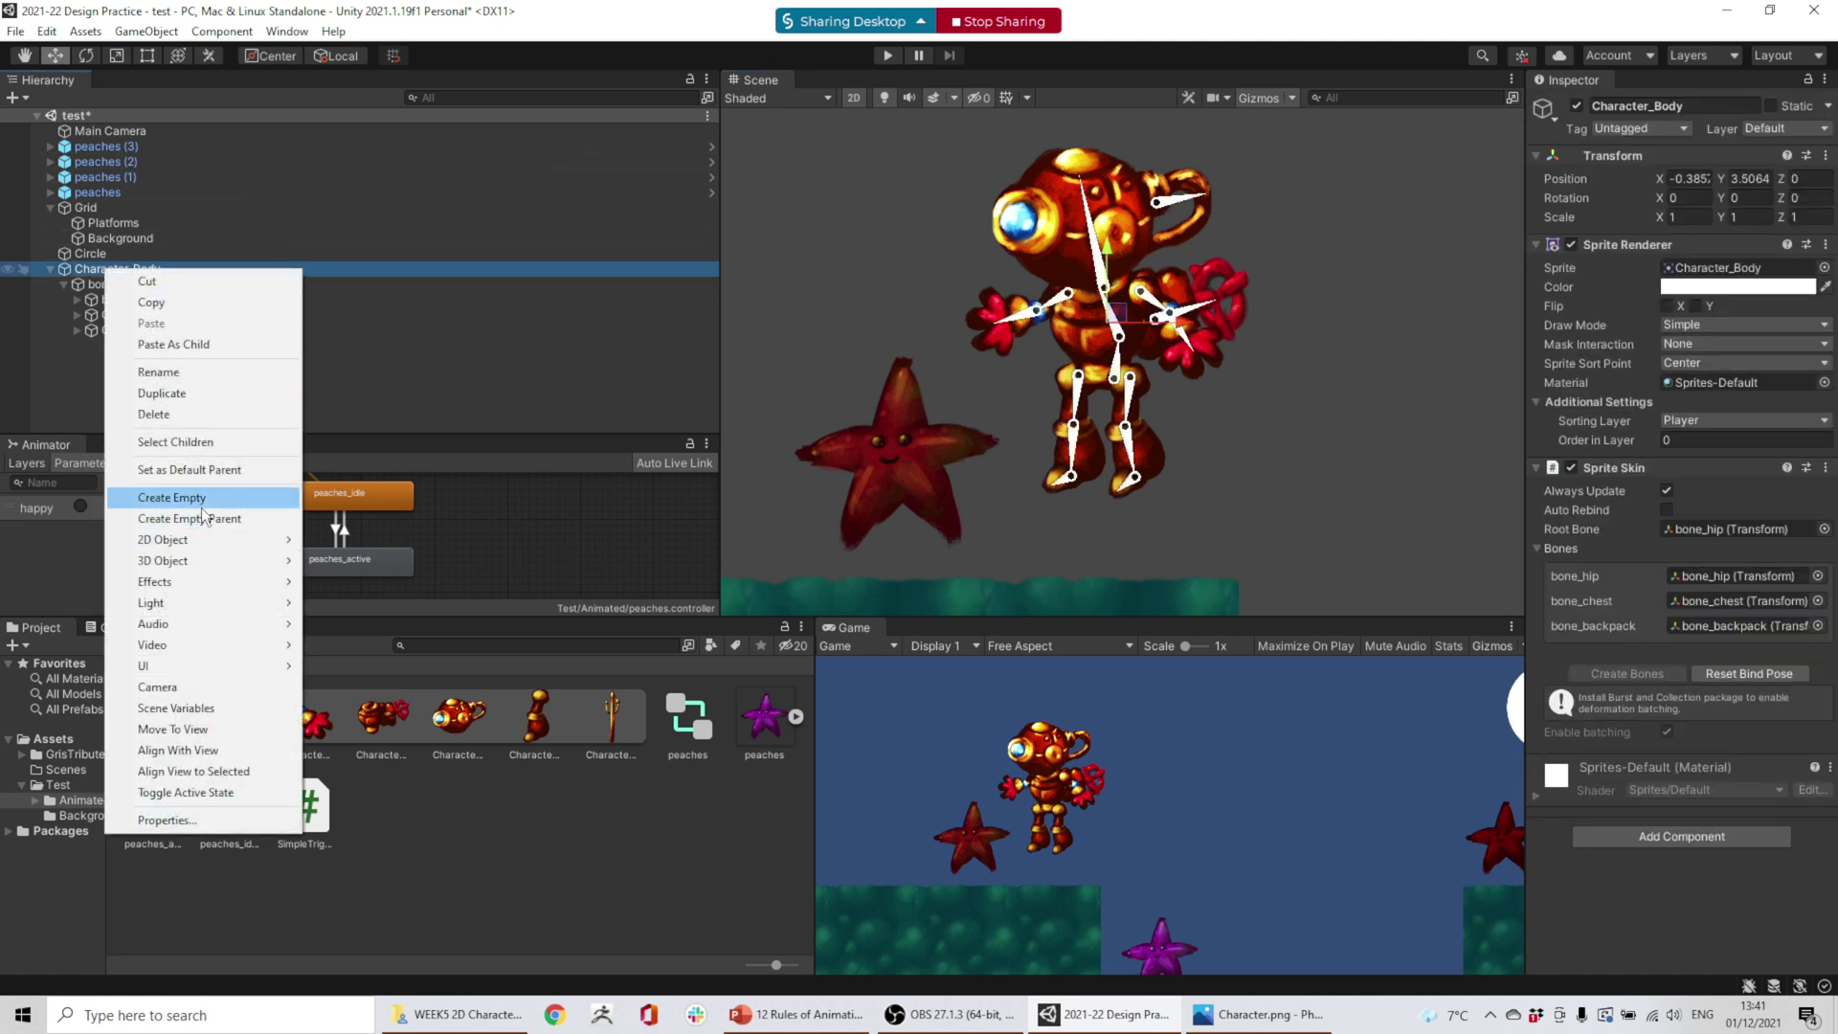
{"action": "left_click", "coordinate": [182, 497]}
{"action": "left_click", "coordinate": [123, 381]}
{"action": "double_click", "coordinate": [122, 346]}
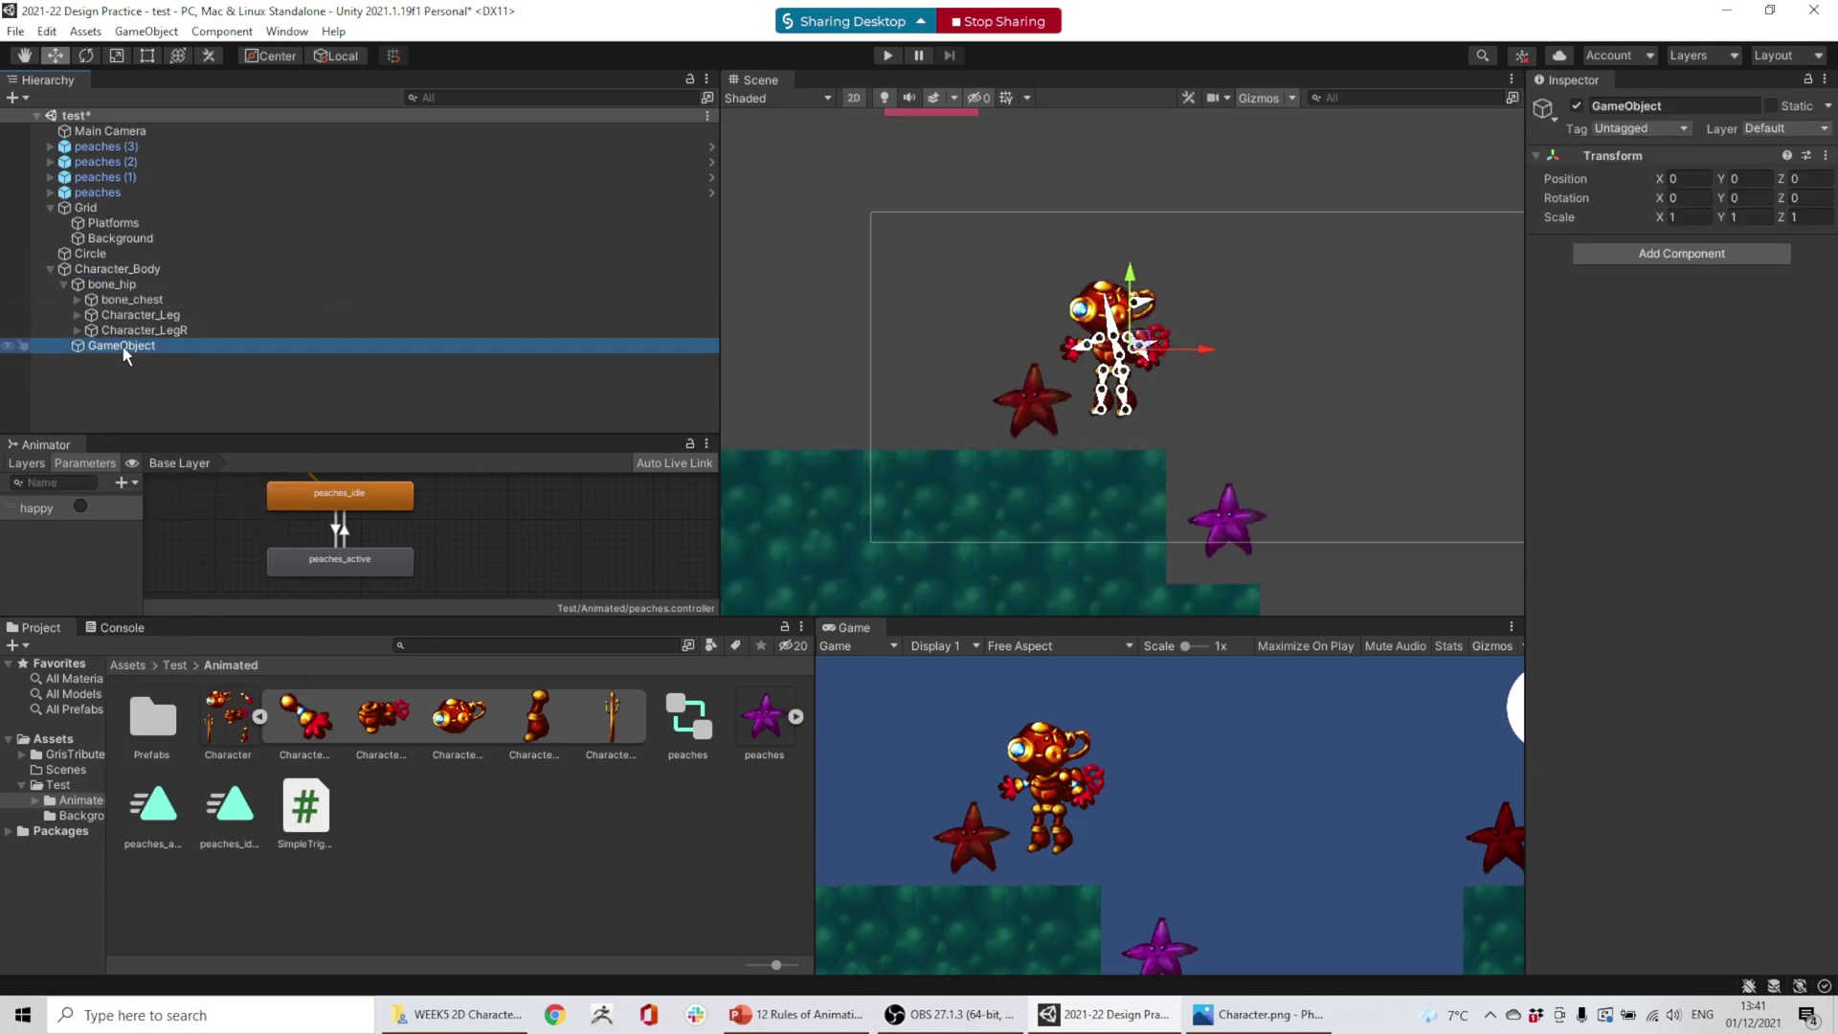
{"action": "left_click", "coordinate": [1627, 105]}
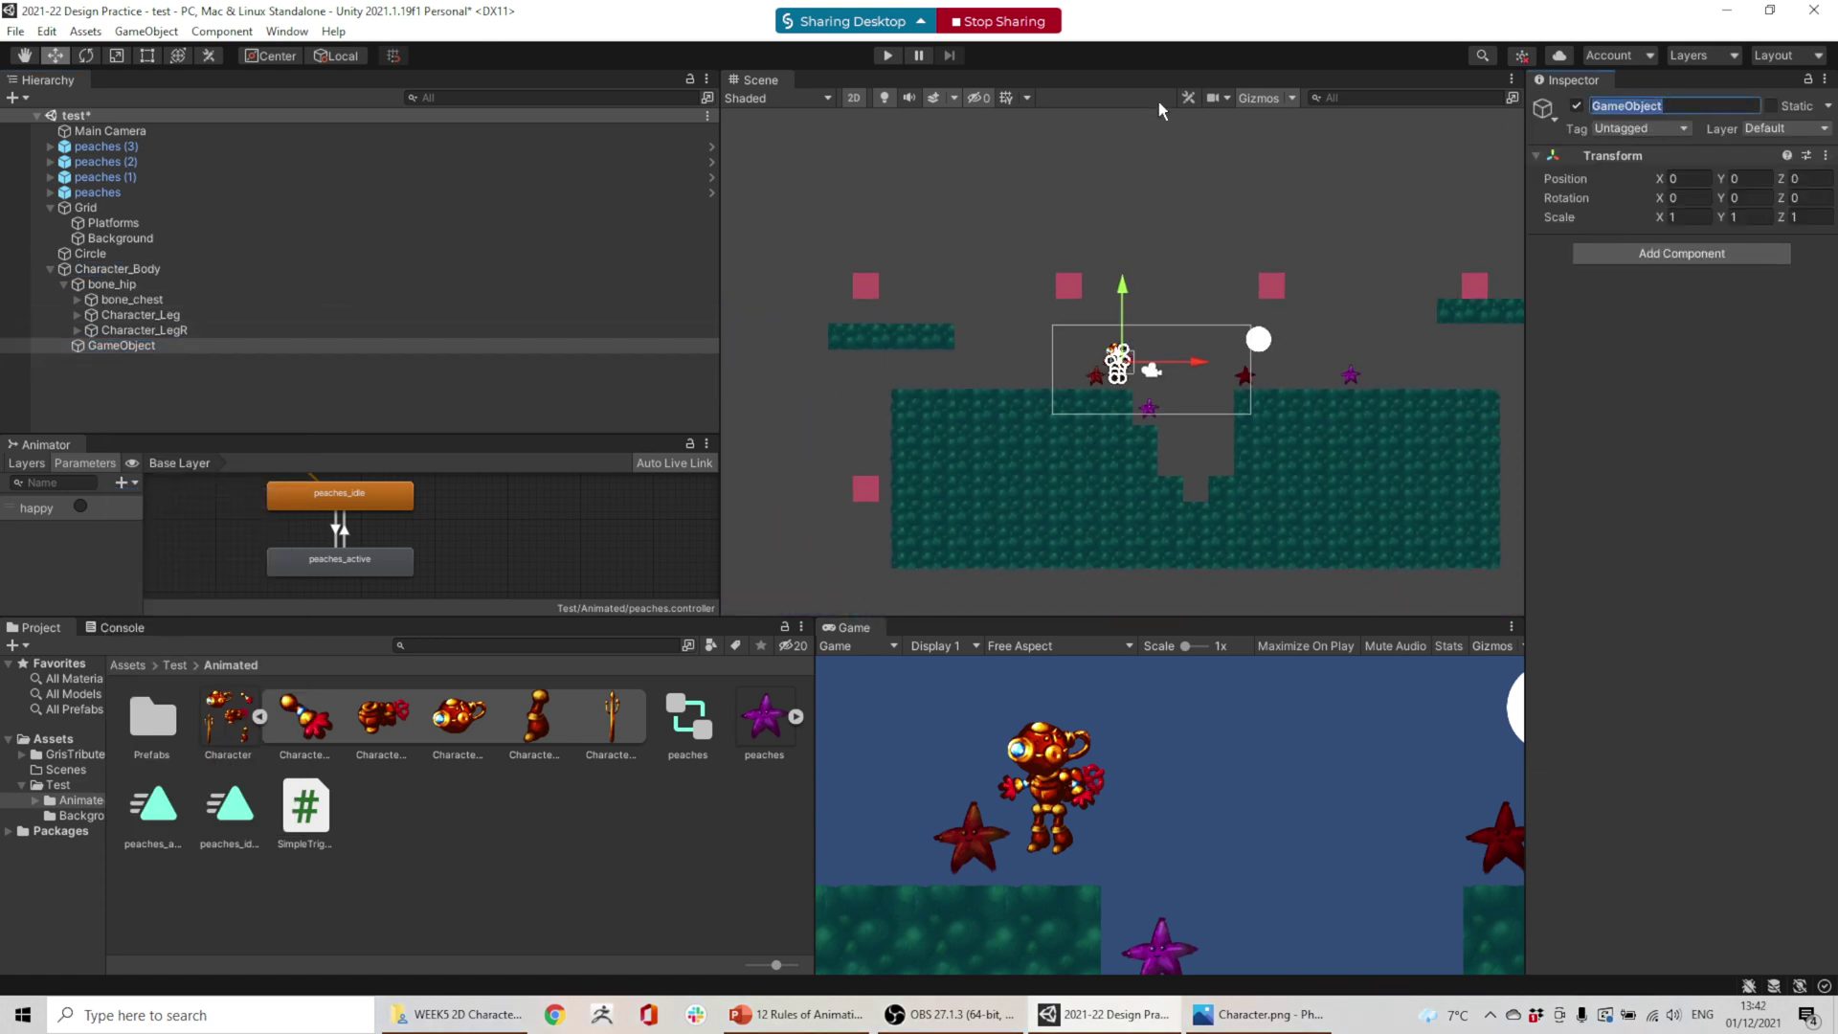
{"action": "type", "text": "Player Animator"}
{"action": "key", "text": "Return"}
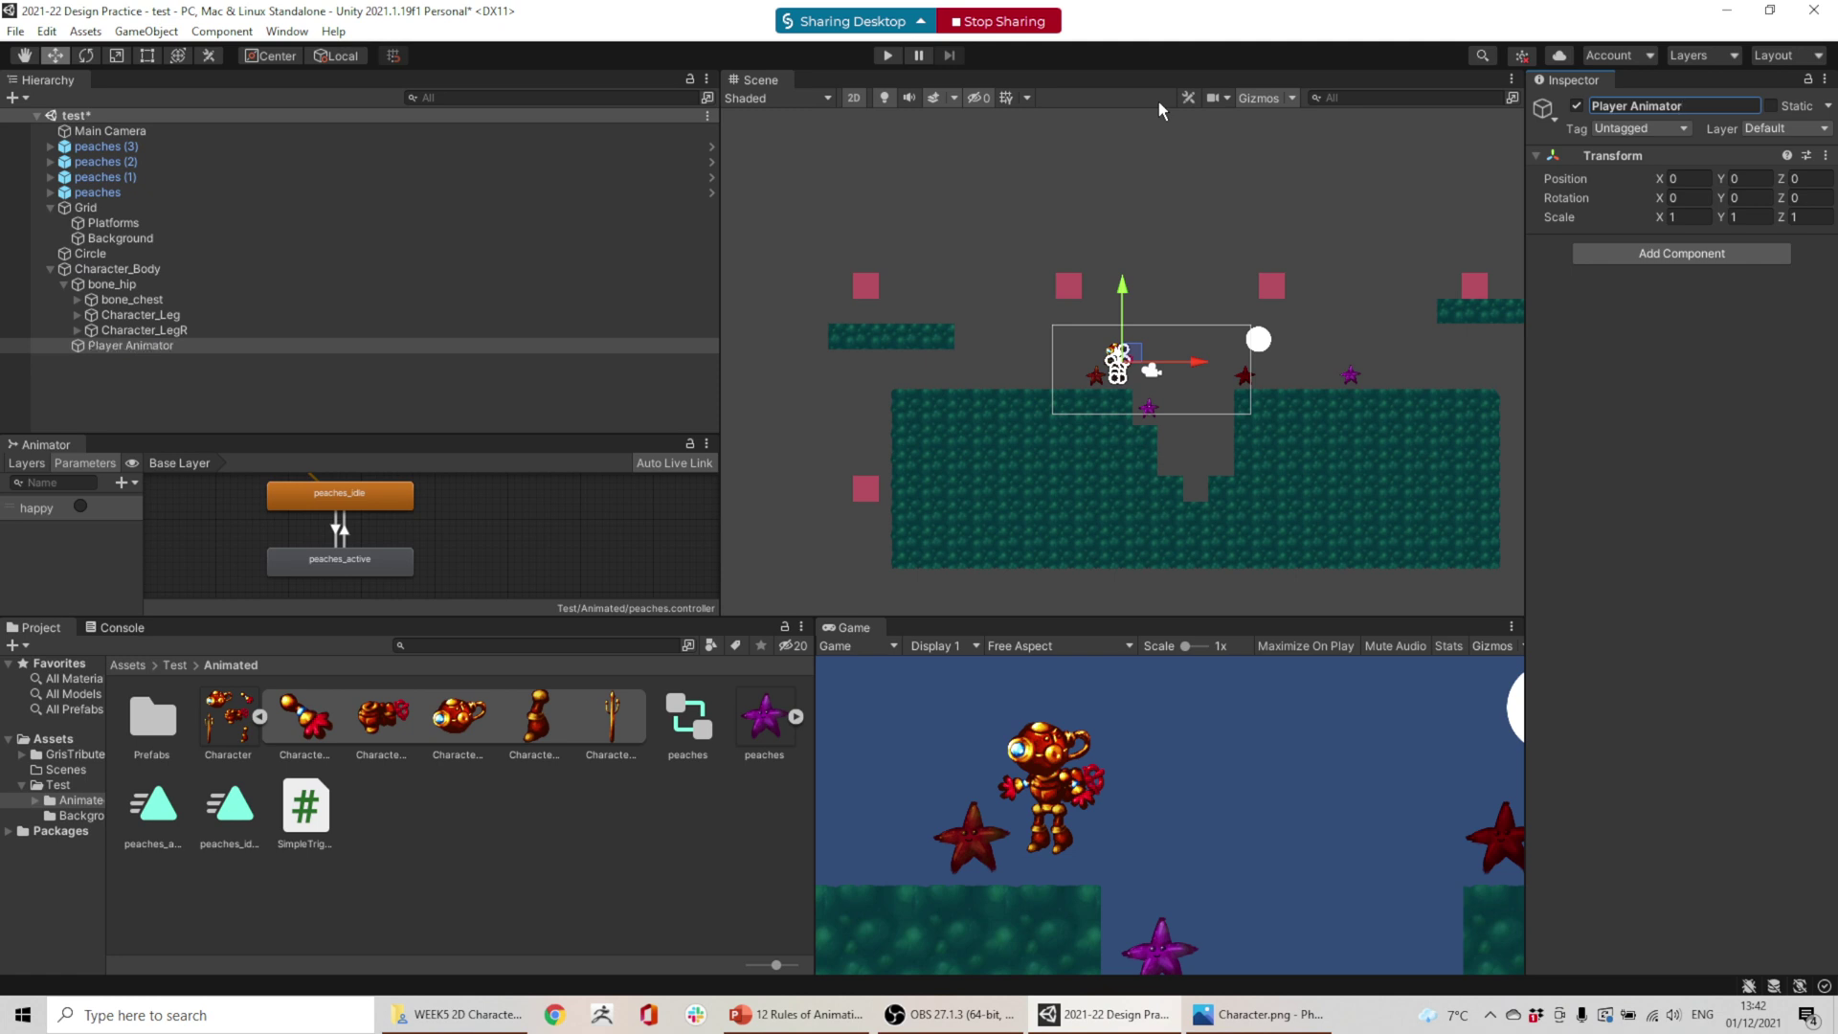
{"action": "scroll", "coordinate": [1149, 373], "scroll_direction": "up", "scroll_amount": 5}
{"action": "scroll", "coordinate": [1139, 382], "scroll_direction": "up", "scroll_amount": 3}
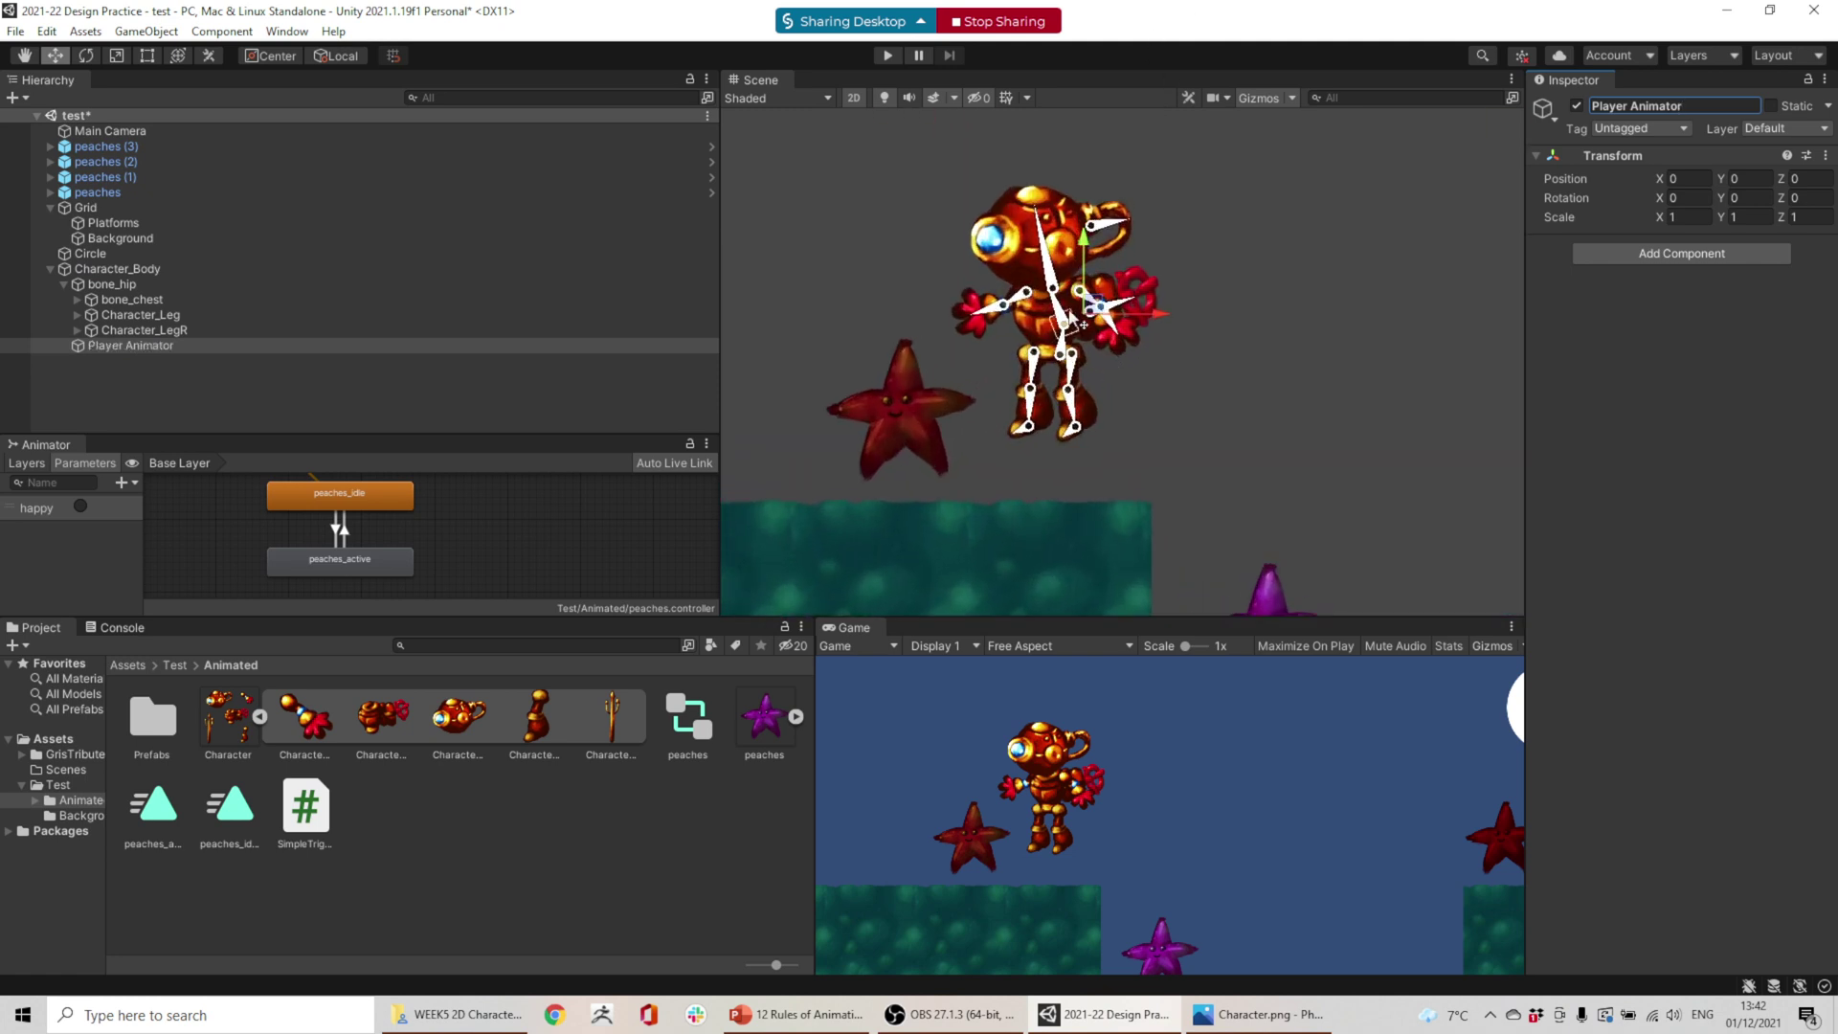
- Move Player Animator to the character's hips at about X -0.22, Y -0.23, and reverse the hierarchy so Character_Body becomes its child
{"action": "left_click_drag", "start_coordinate": [1111, 304], "coordinate": [1069, 349]}
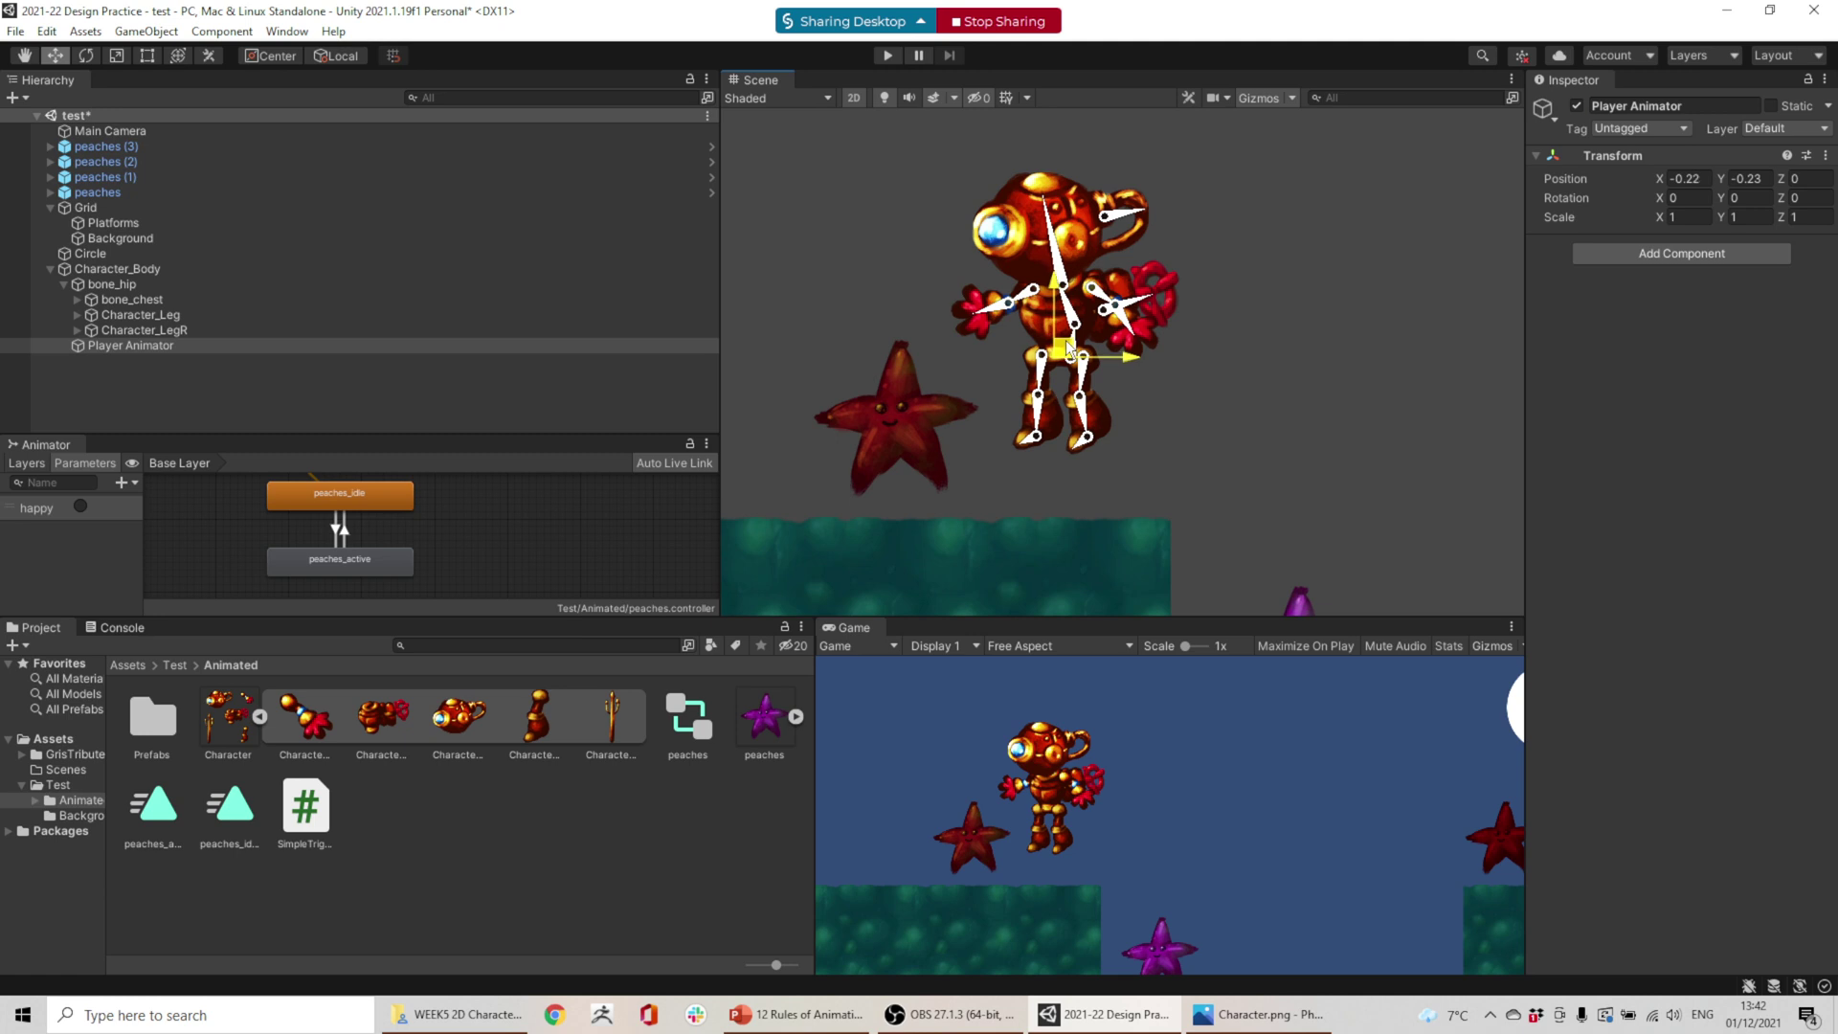
{"action": "left_click", "coordinate": [154, 347]}
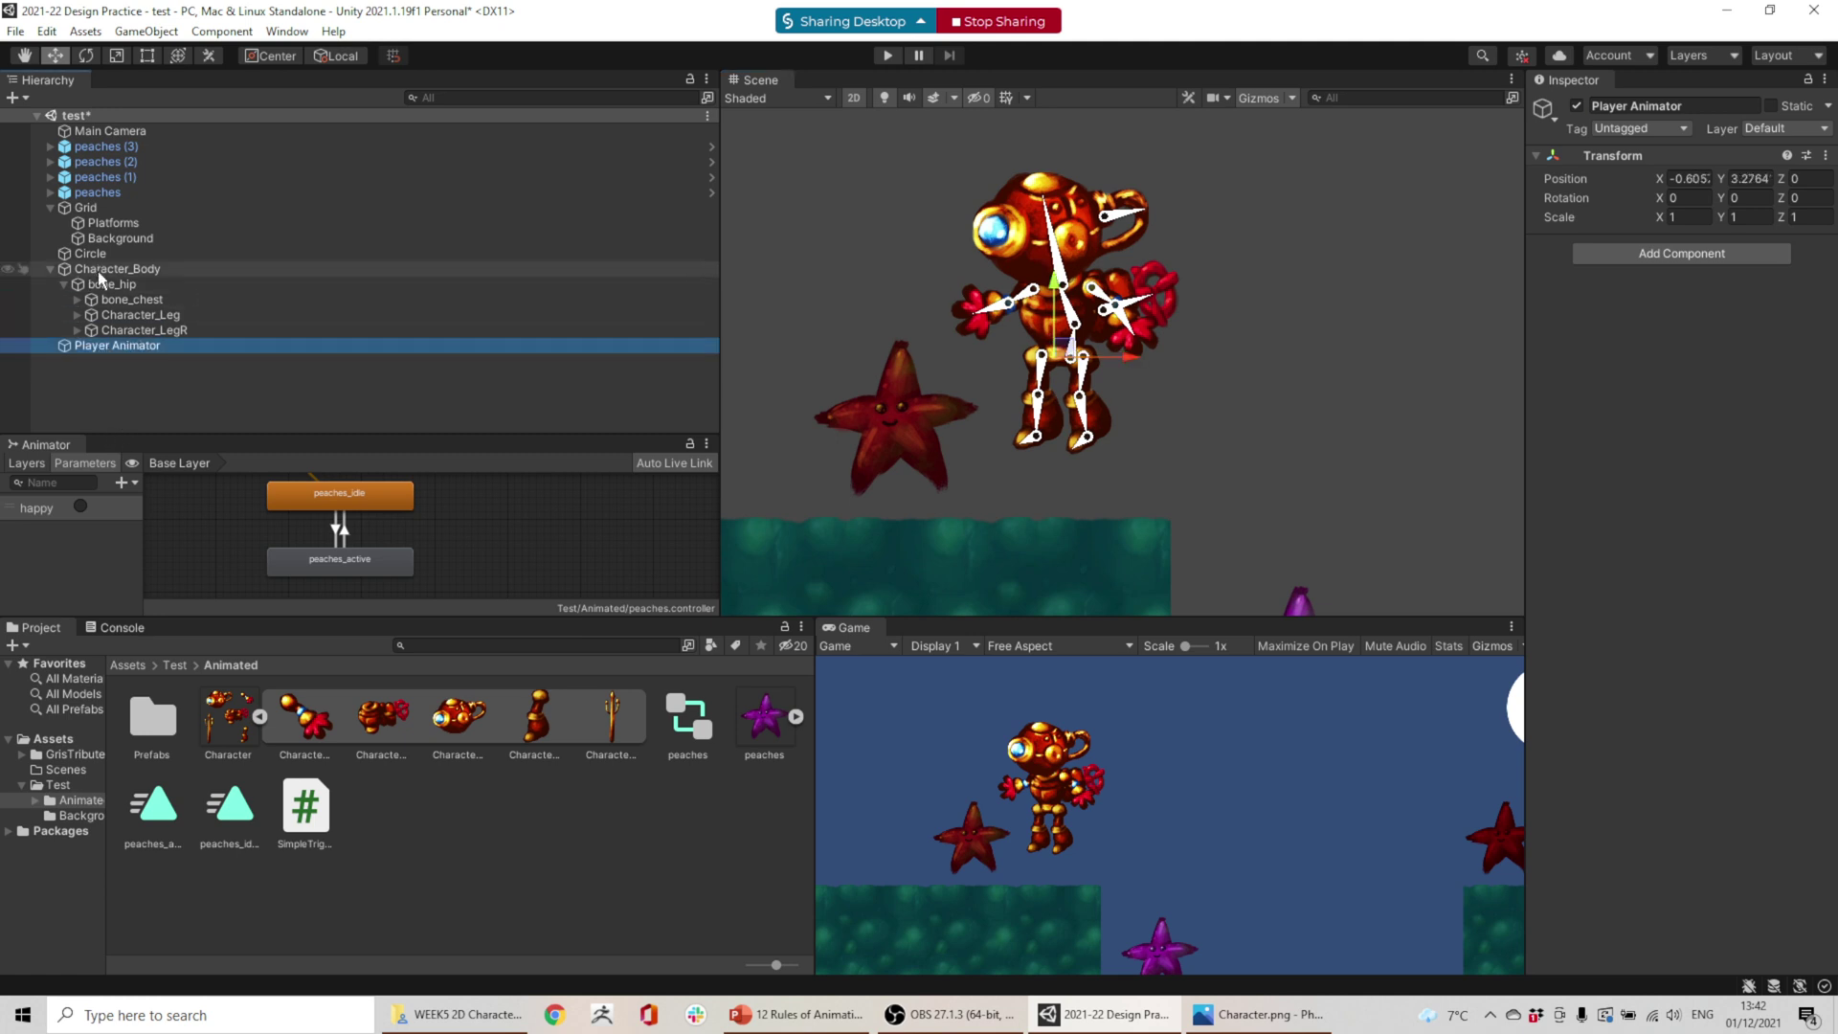
{"action": "left_click_drag", "start_coordinate": [98, 272], "coordinate": [116, 346]}
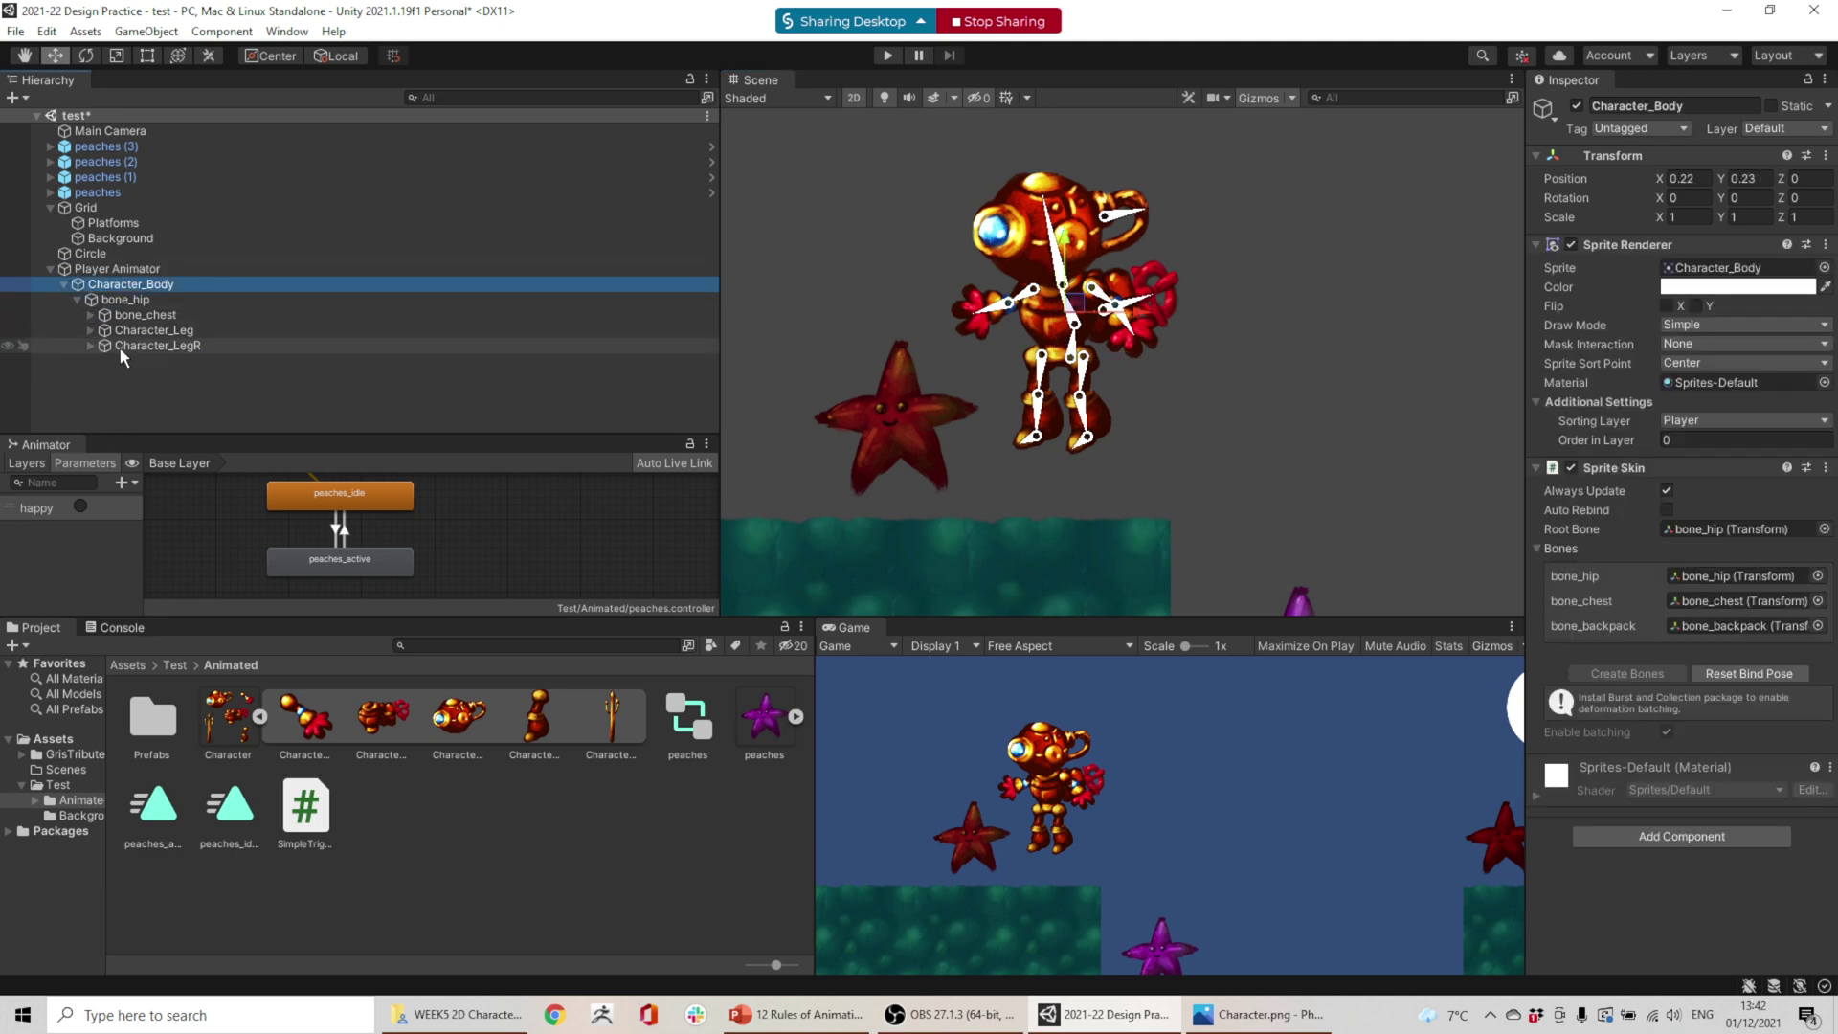
- Create an empty child object under Player Animator and place it at the backpack-side hand, about X 0.418, Y 0.115
{"action": "left_click", "coordinate": [118, 270]}
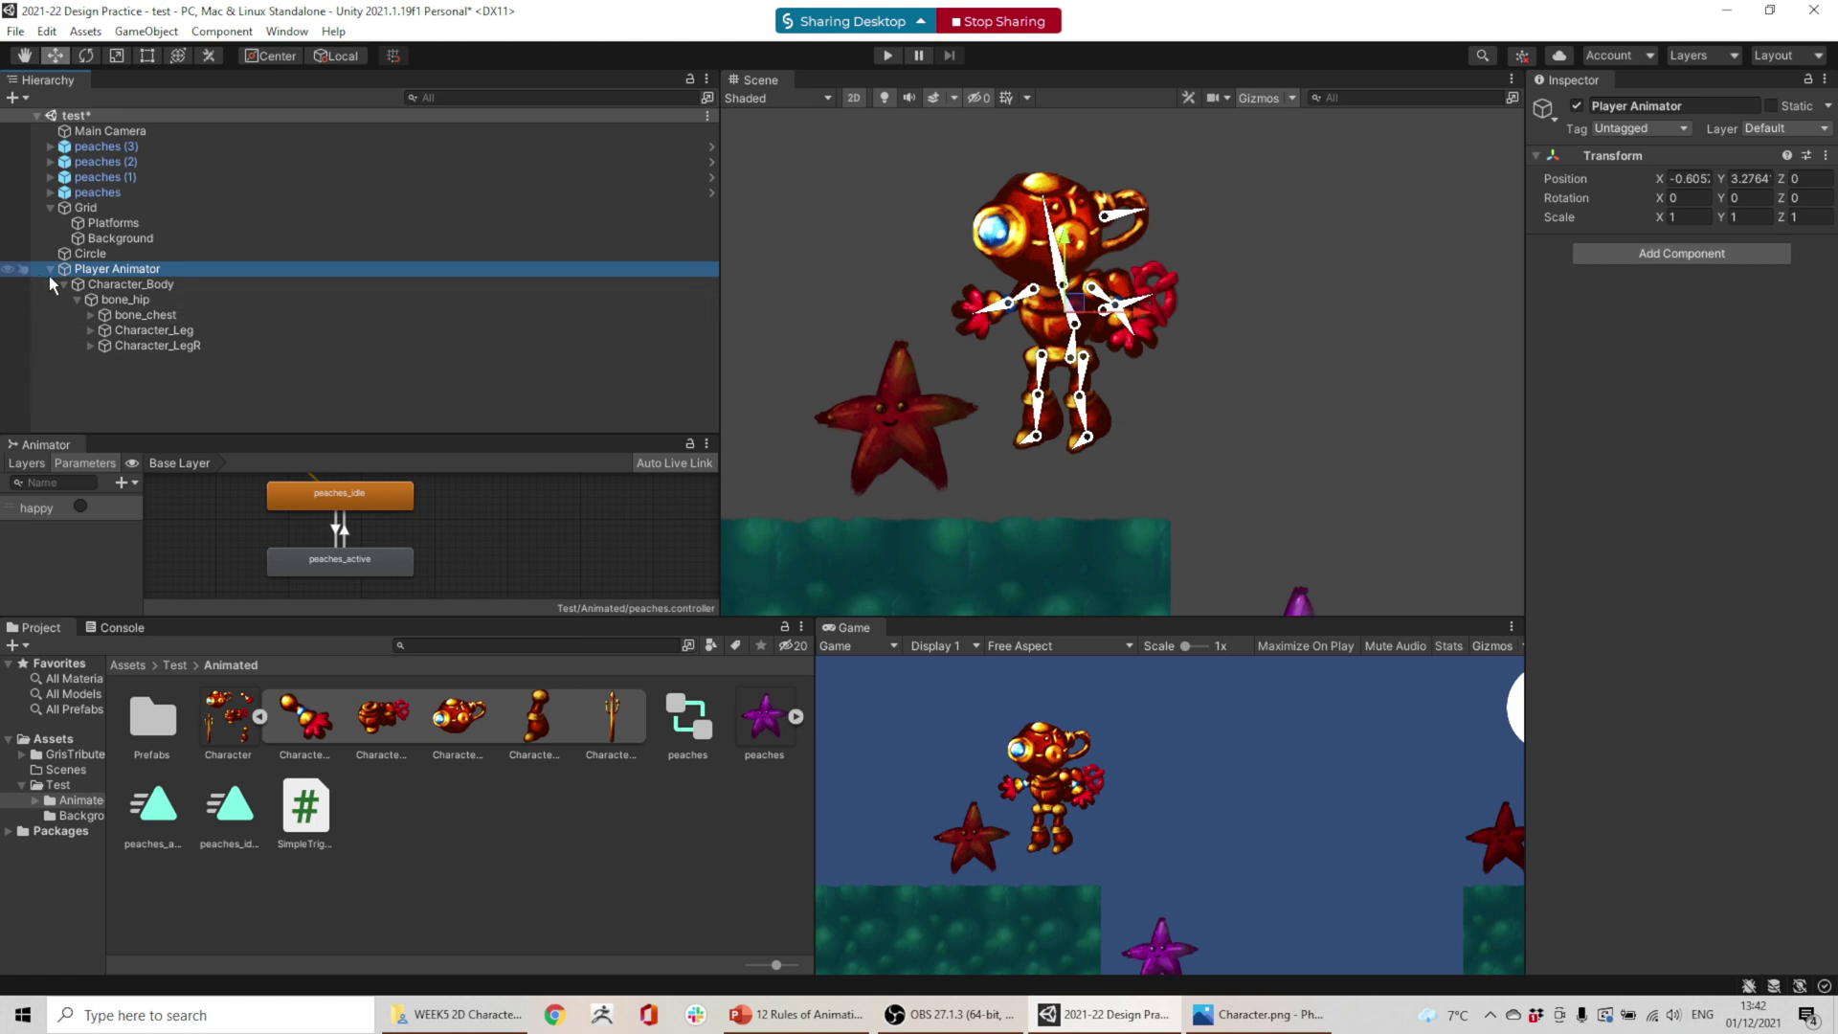
{"action": "right_click", "coordinate": [118, 268]}
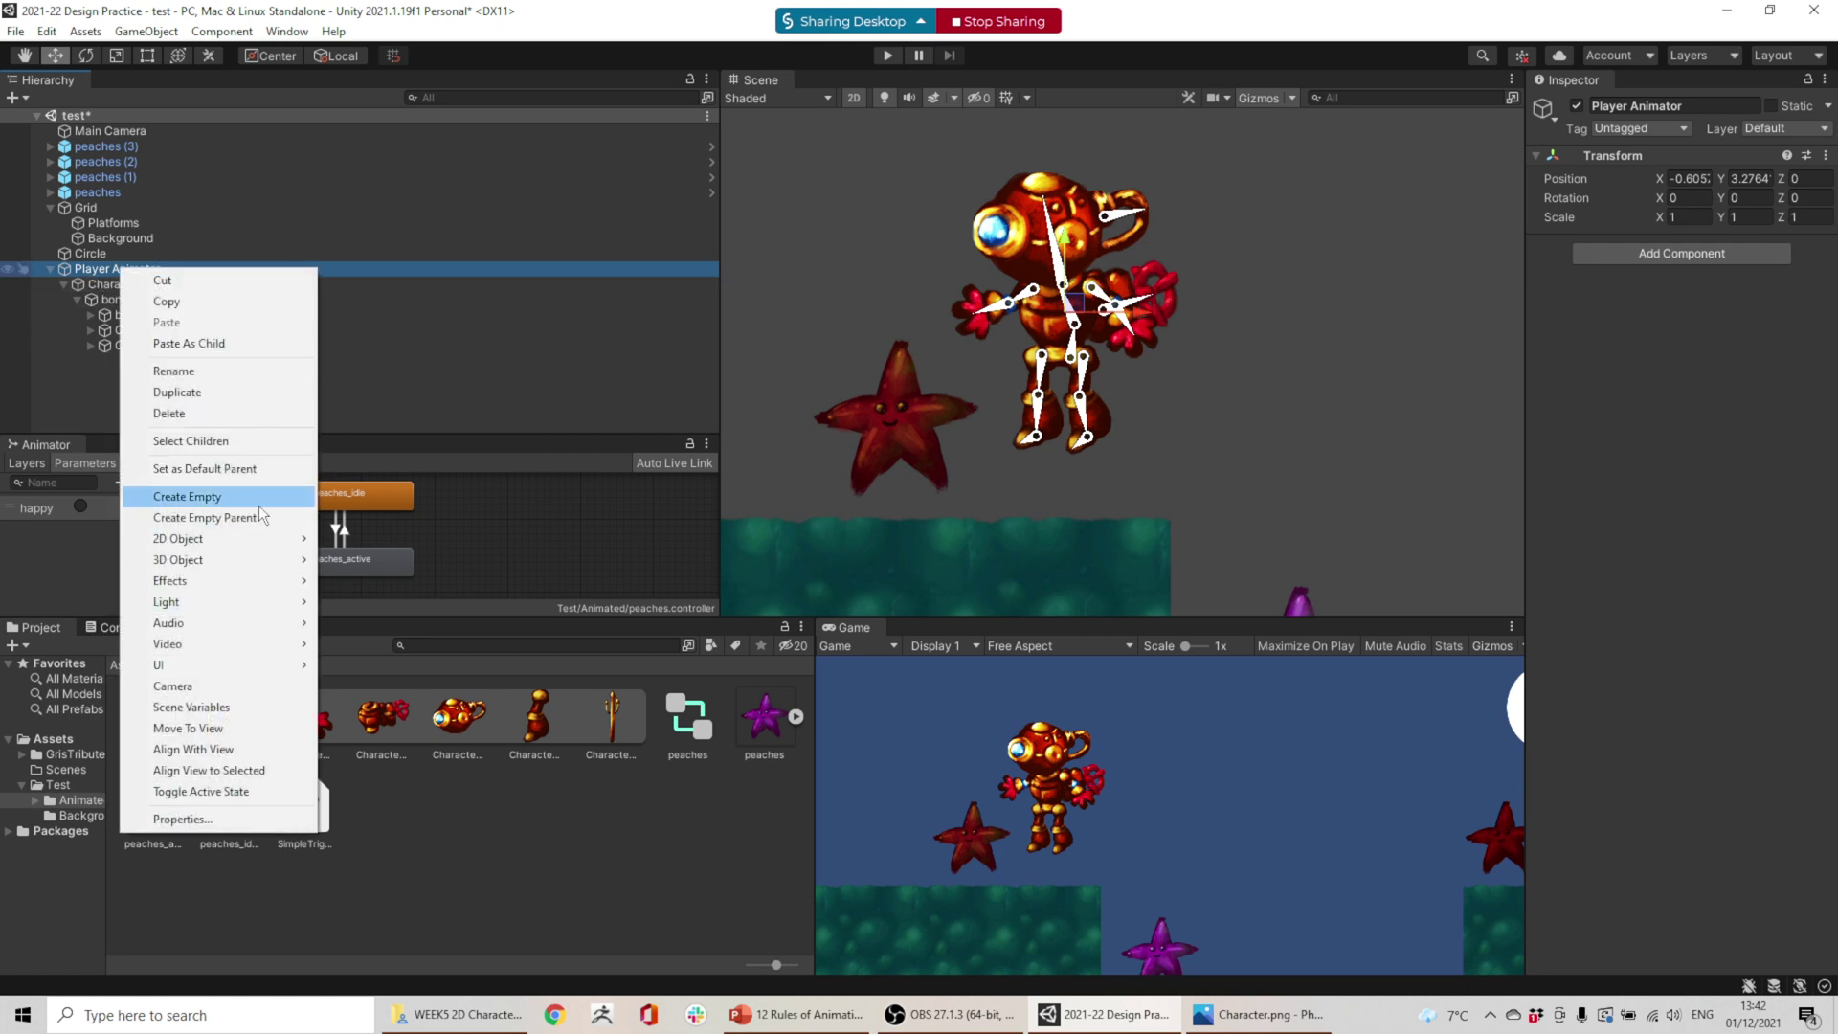
{"action": "left_click", "coordinate": [184, 496]}
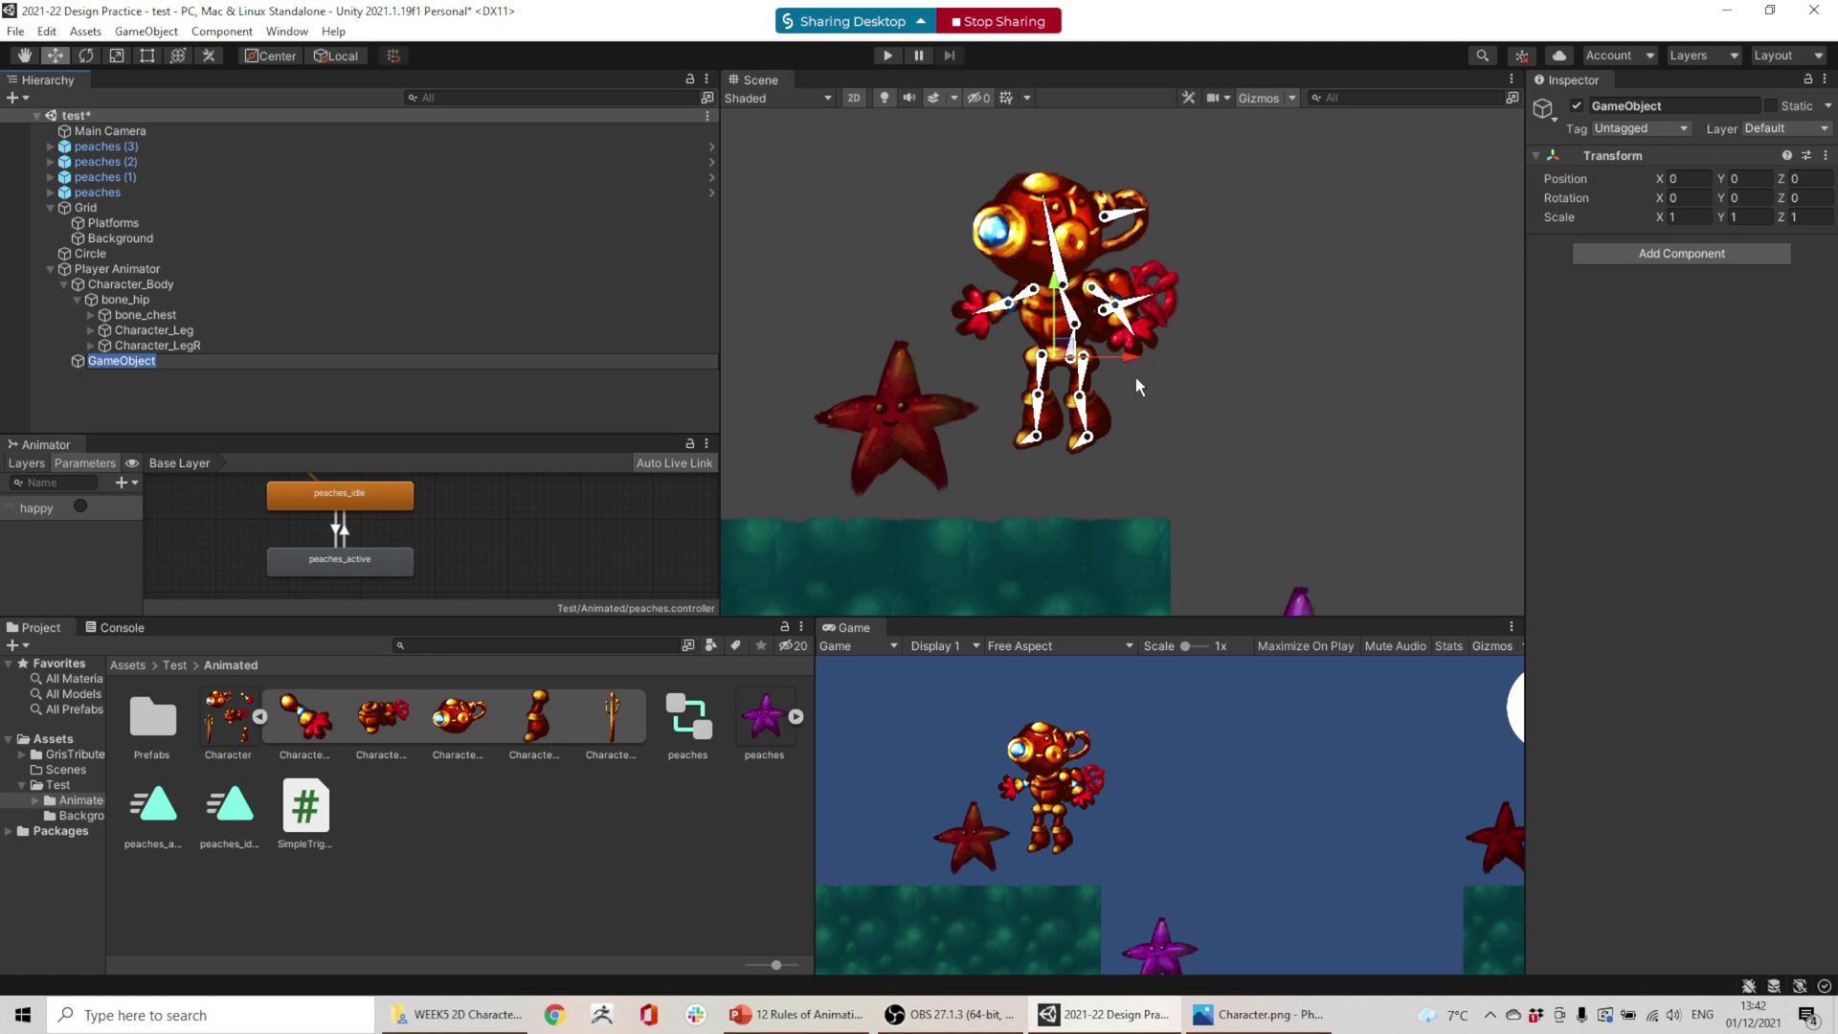
{"action": "scroll", "coordinate": [1090, 350], "scroll_direction": "up", "scroll_amount": 5}
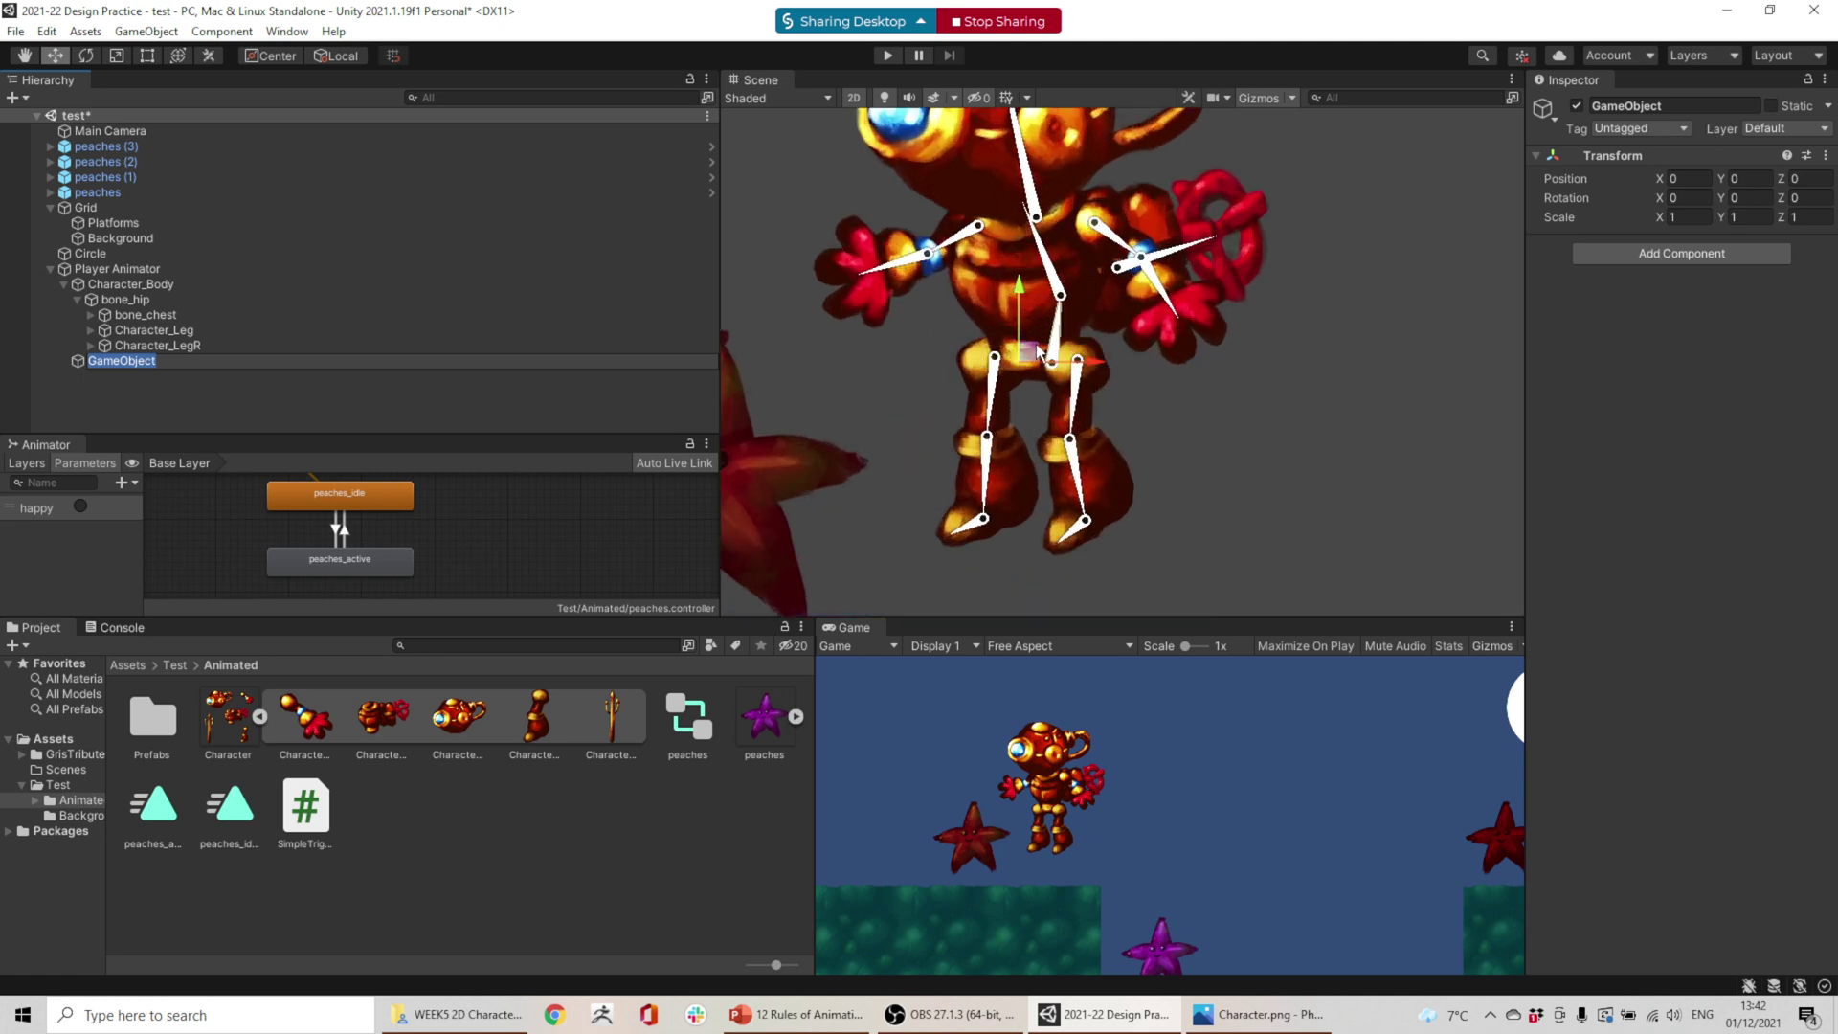
{"action": "left_click_drag", "start_coordinate": [1037, 349], "coordinate": [1198, 308]}
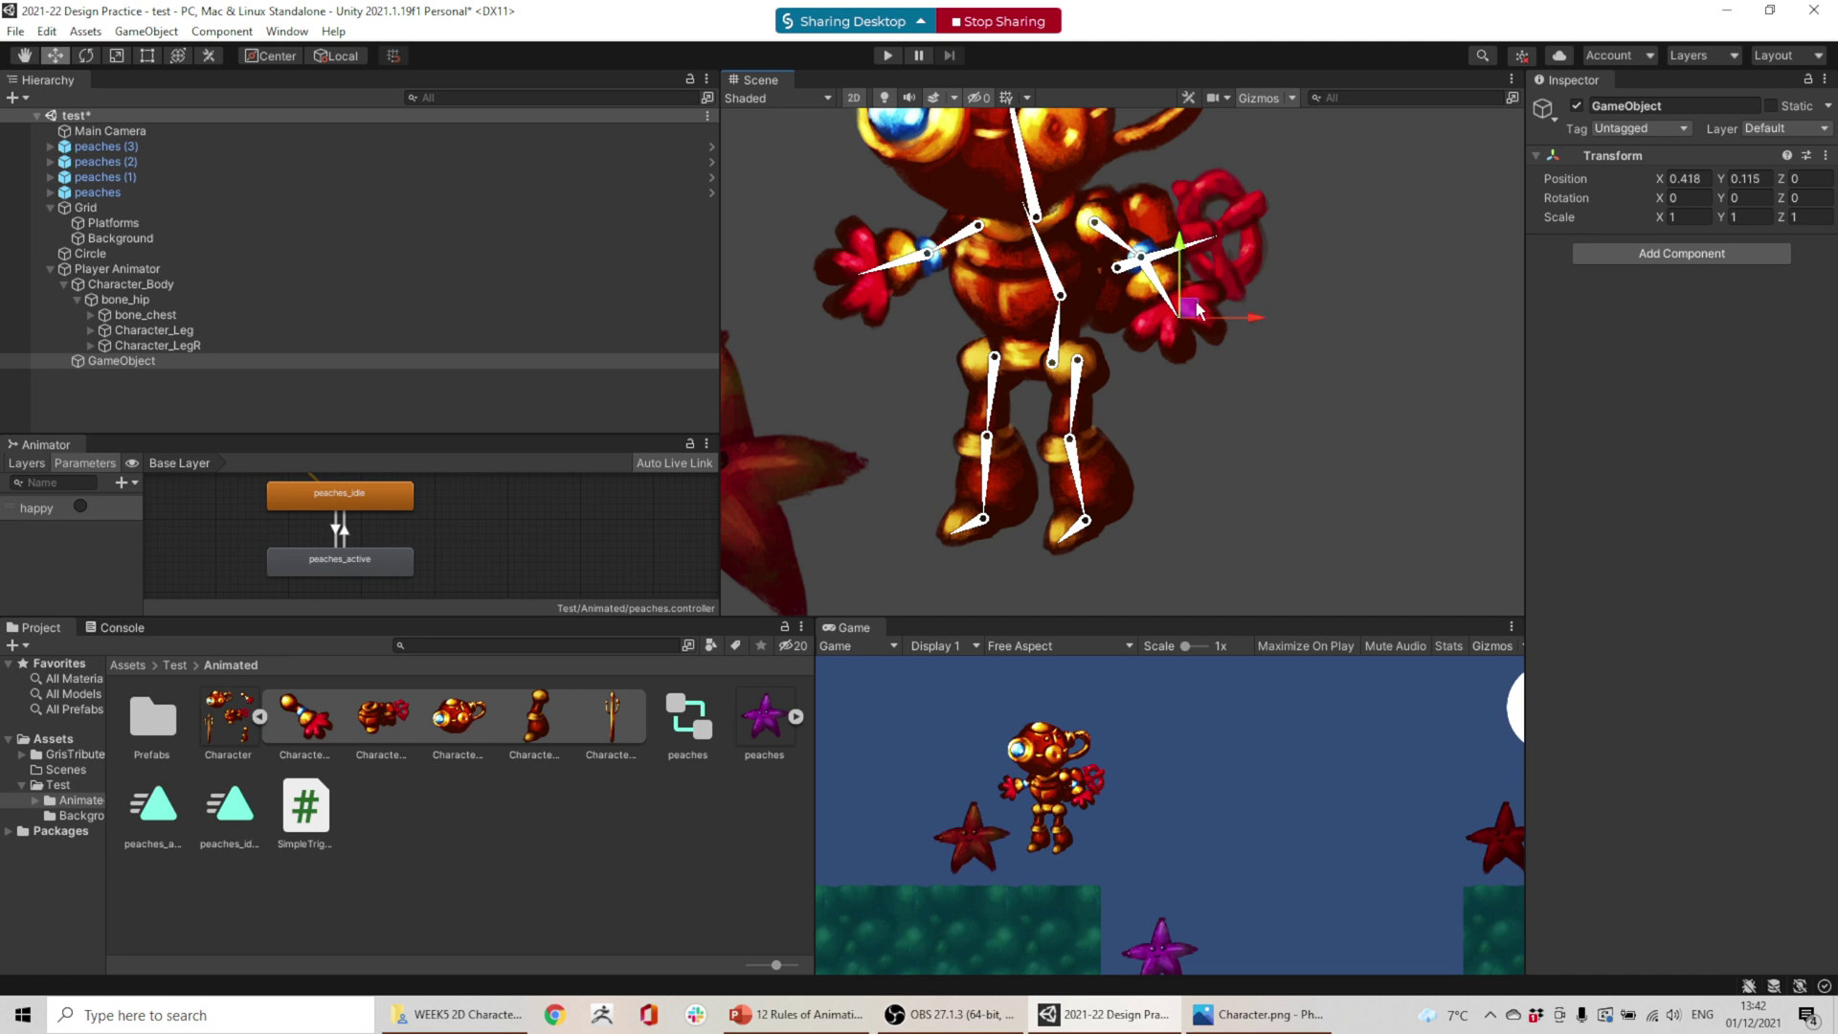
- Add an IK Manager 2D component to the new empty object and add a Limb solver to it
{"action": "left_click", "coordinate": [1730, 252]}
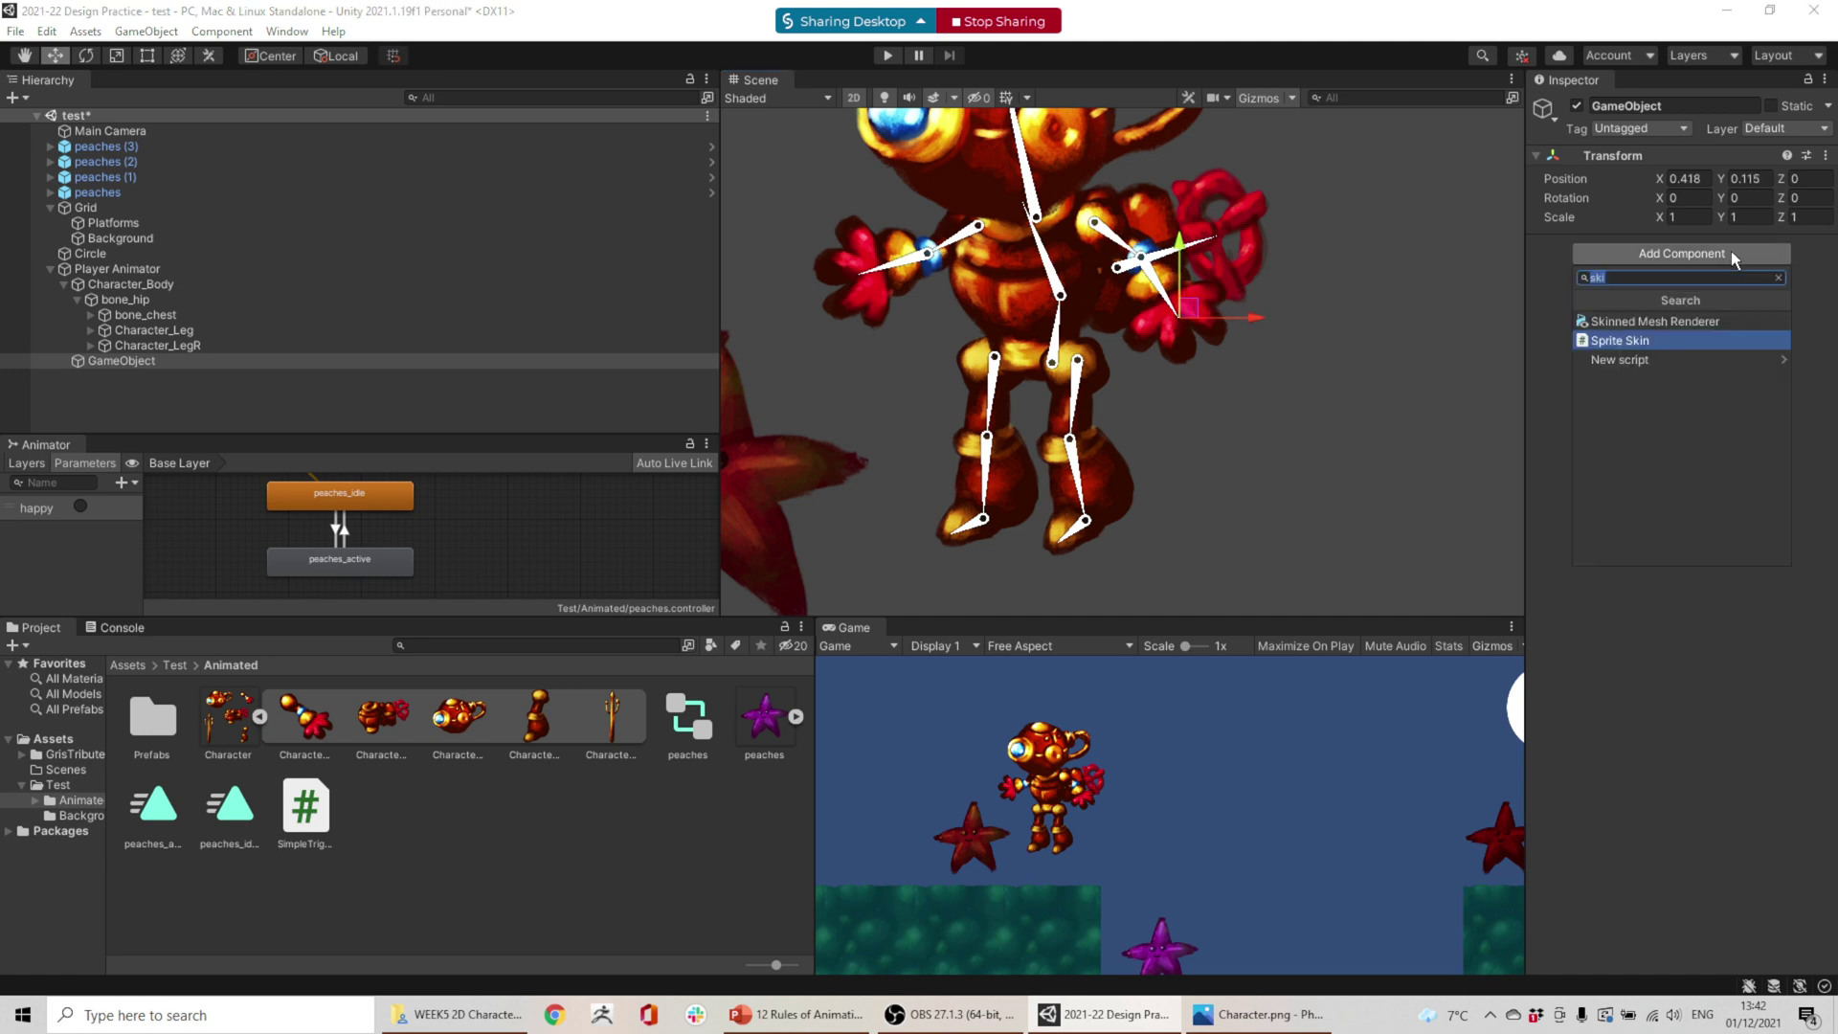
{"action": "type", "text": "ik"}
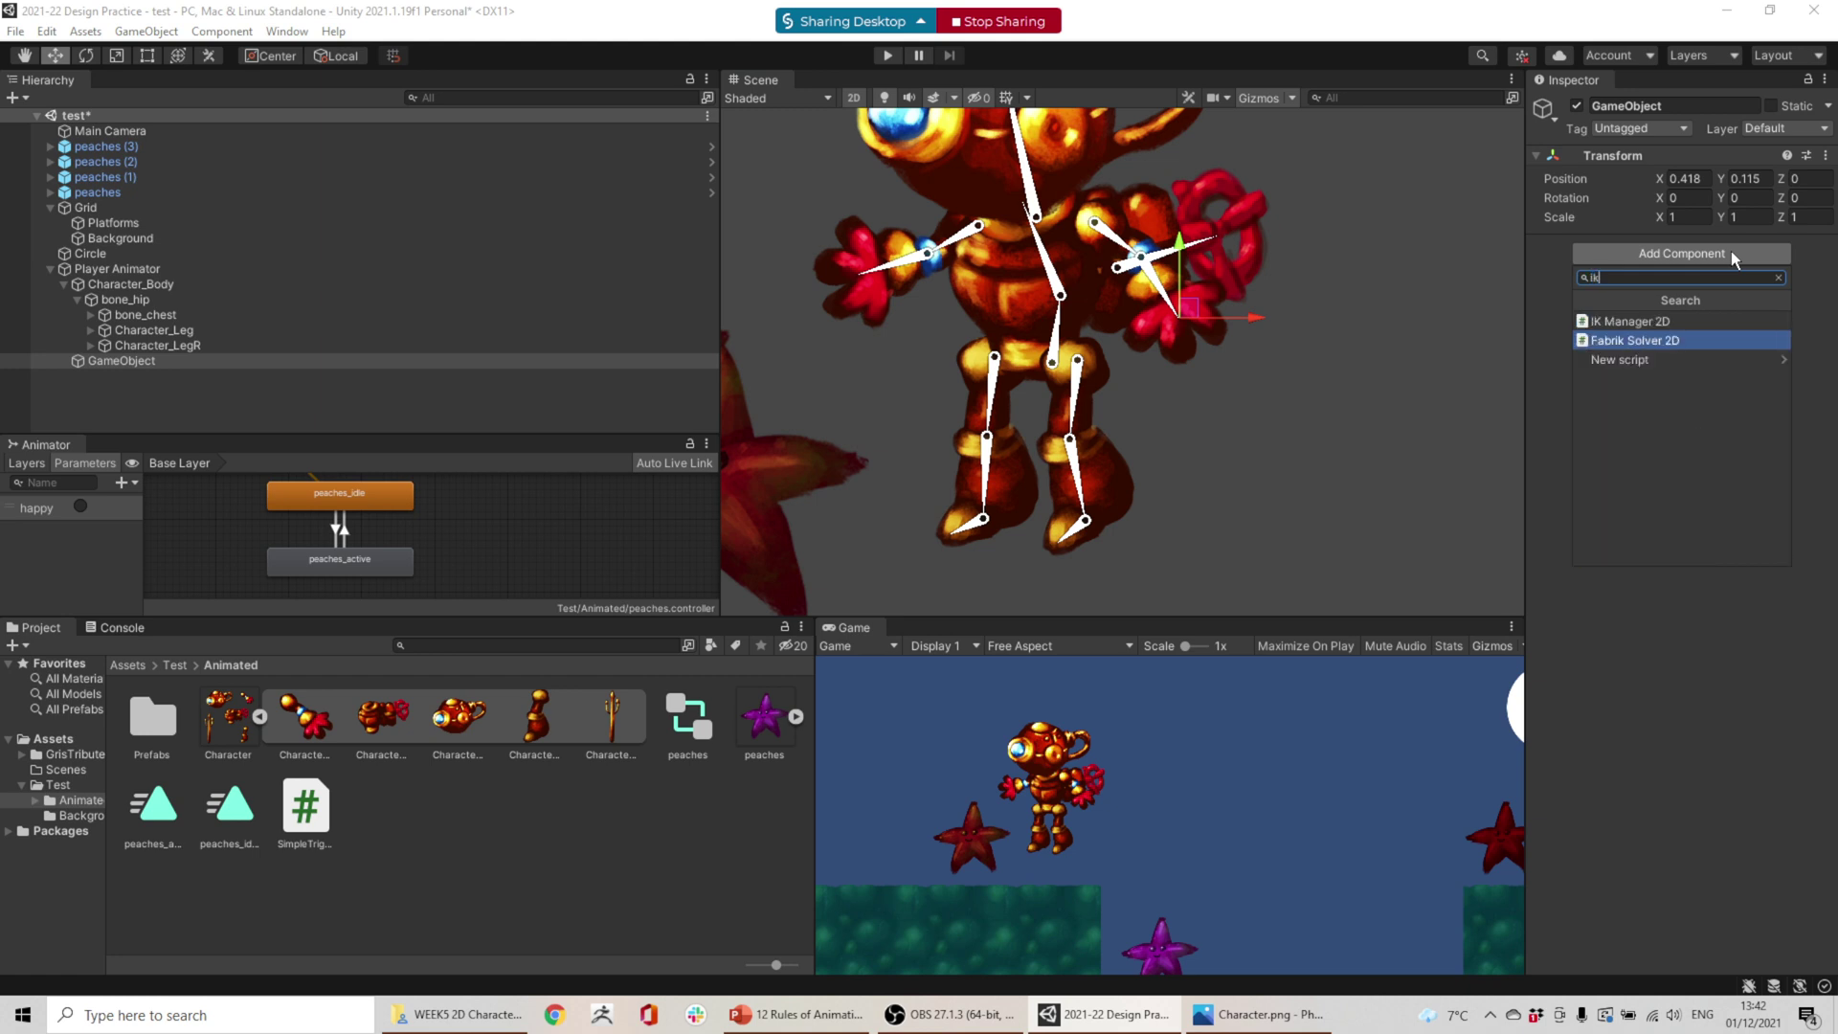
{"action": "left_click", "coordinate": [1671, 320]}
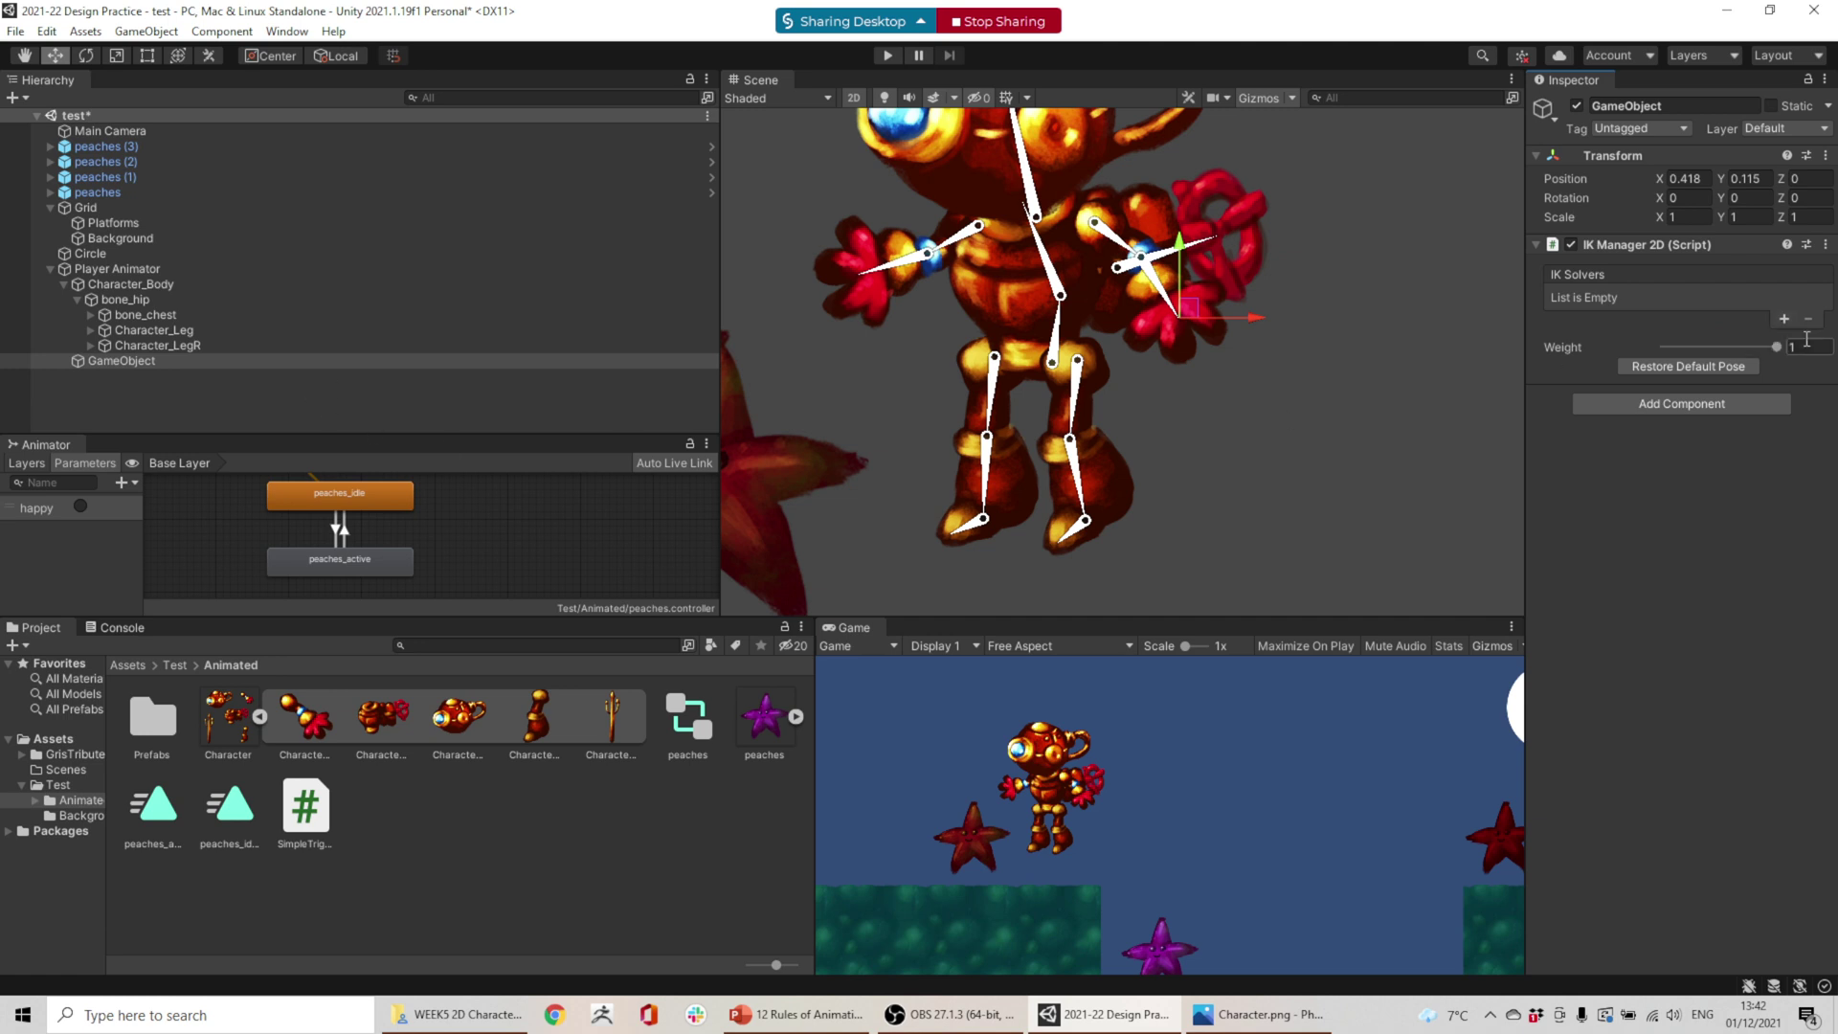
{"action": "left_click", "coordinate": [1783, 318]}
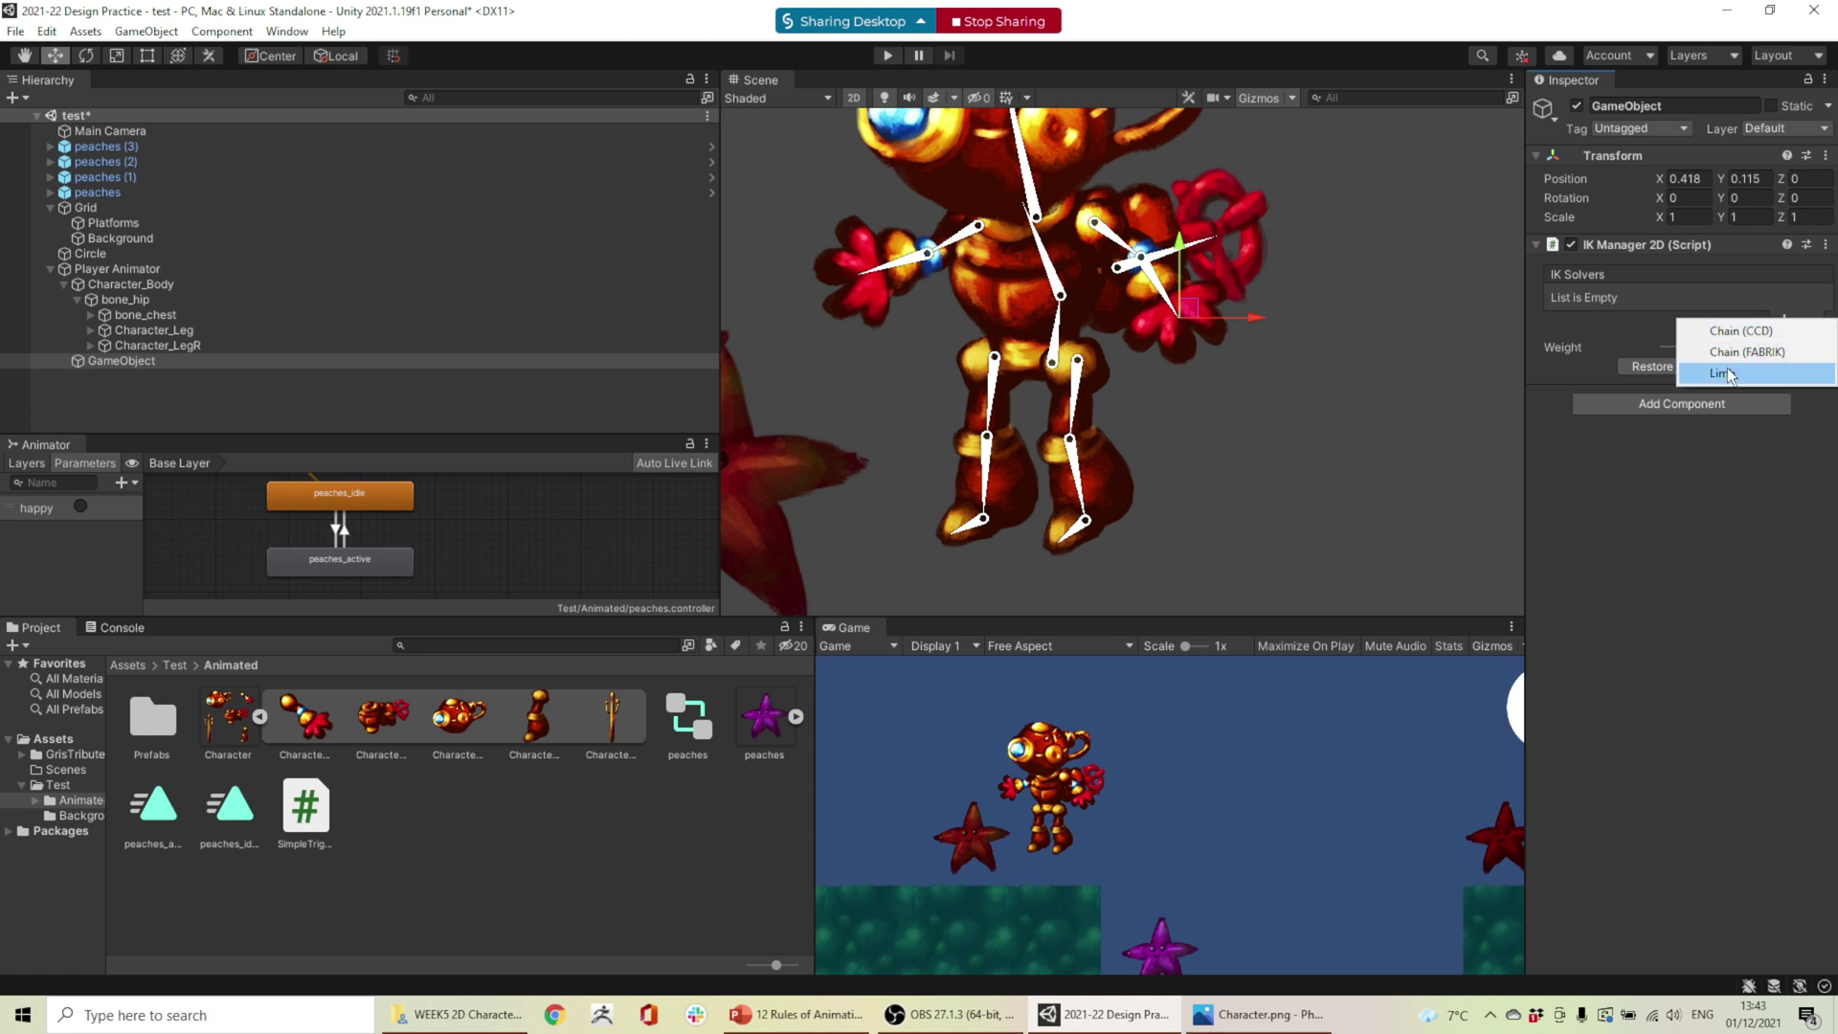
{"action": "left_click", "coordinate": [1731, 372]}
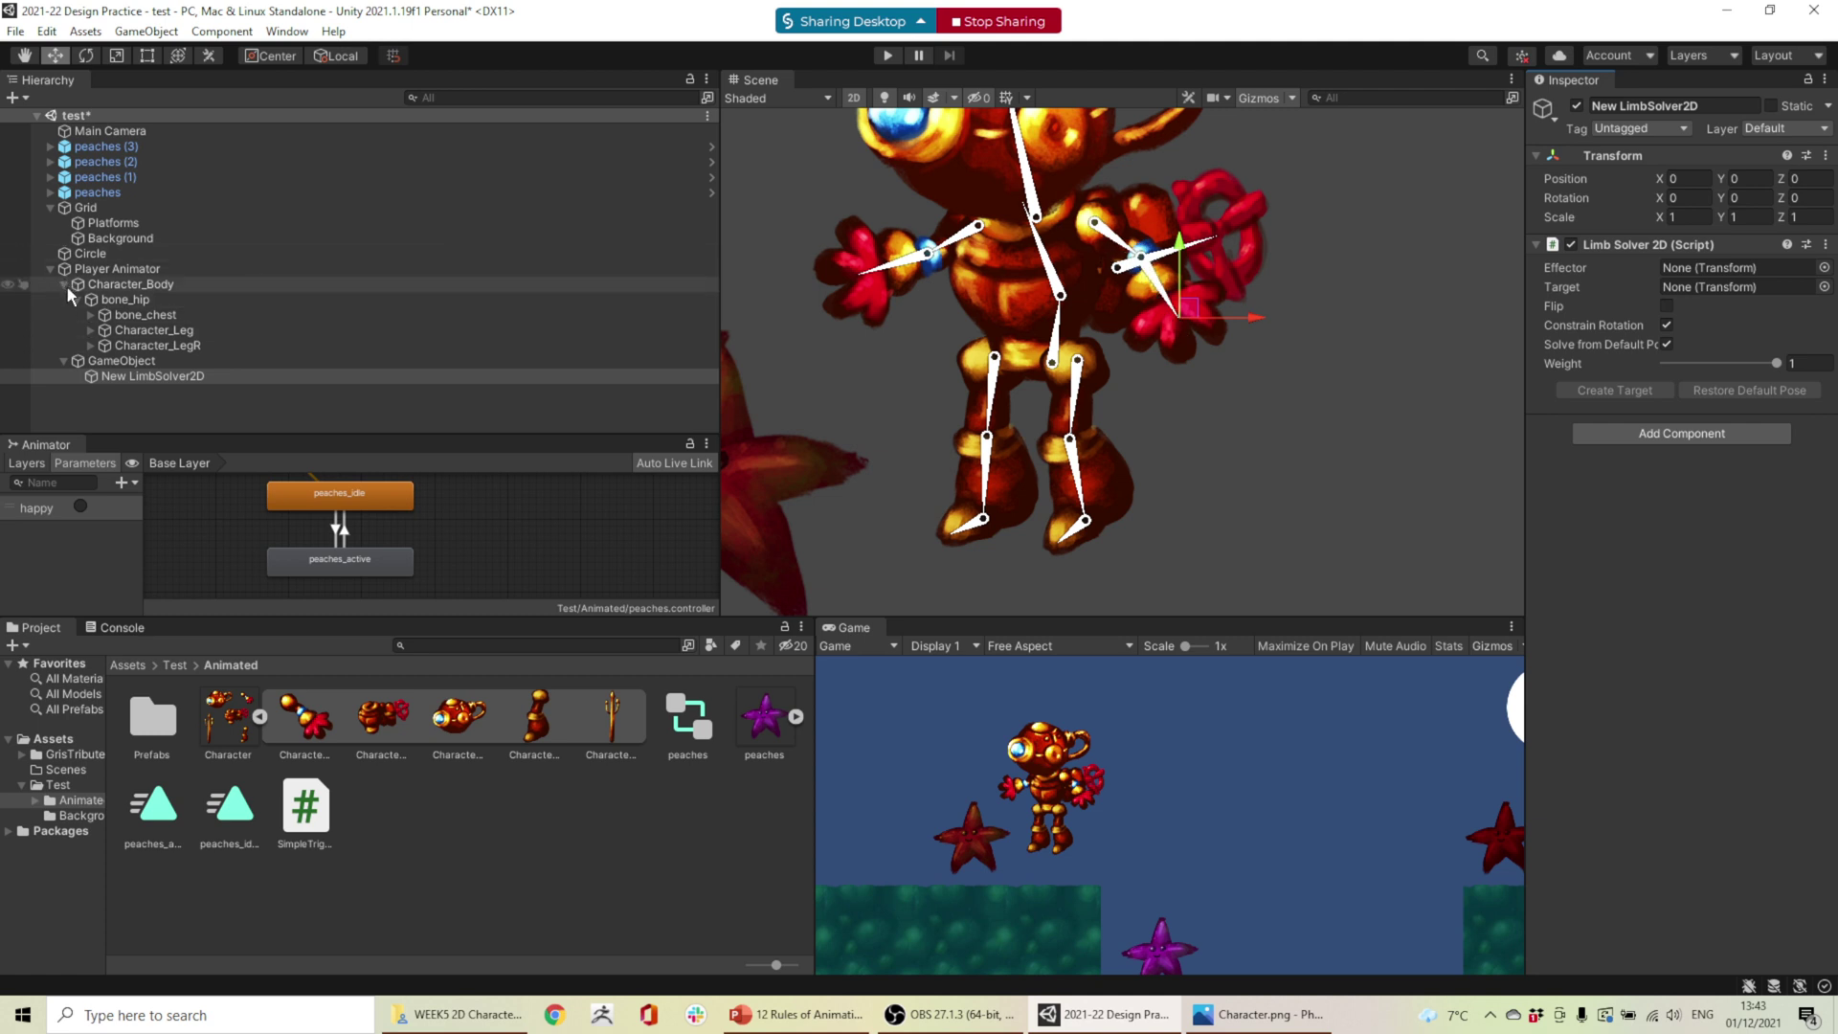
- Create an empty child at the hand end of Character_Arm's bone_forearm and assign it as the limb solver's Effector
{"action": "left_click", "coordinate": [92, 316]}
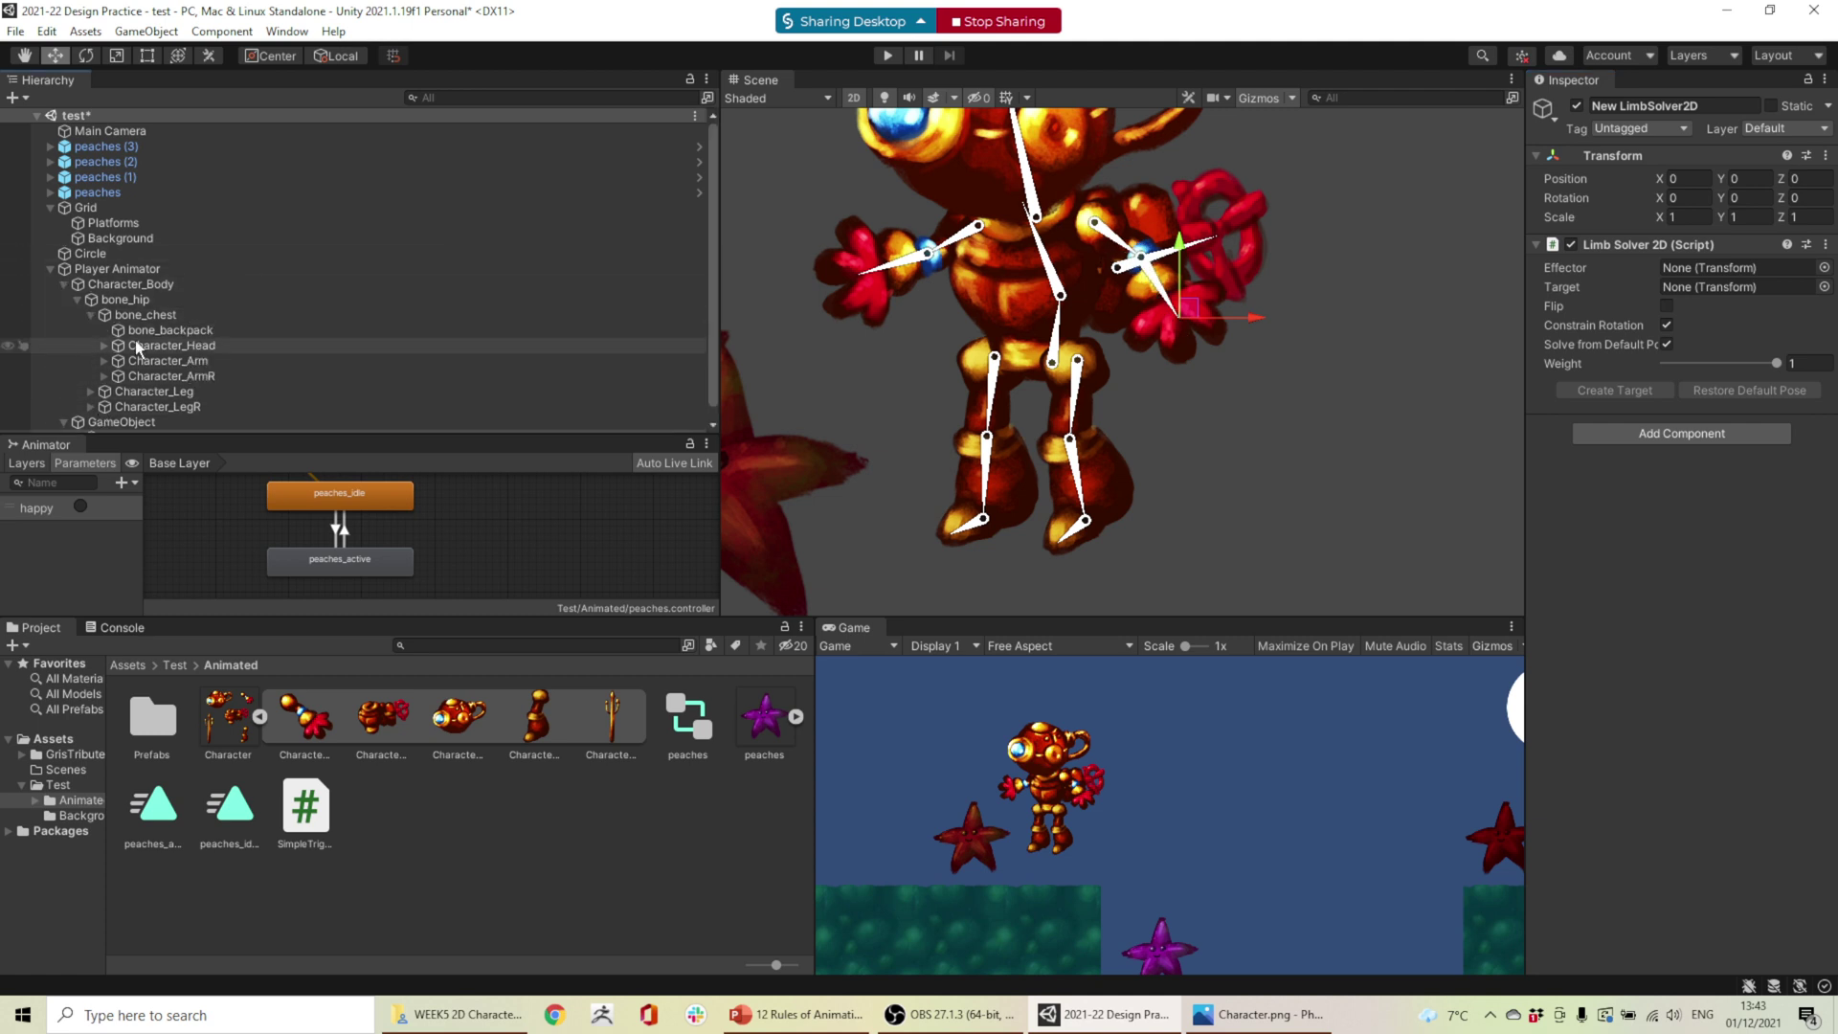
{"action": "left_click", "coordinate": [104, 360]}
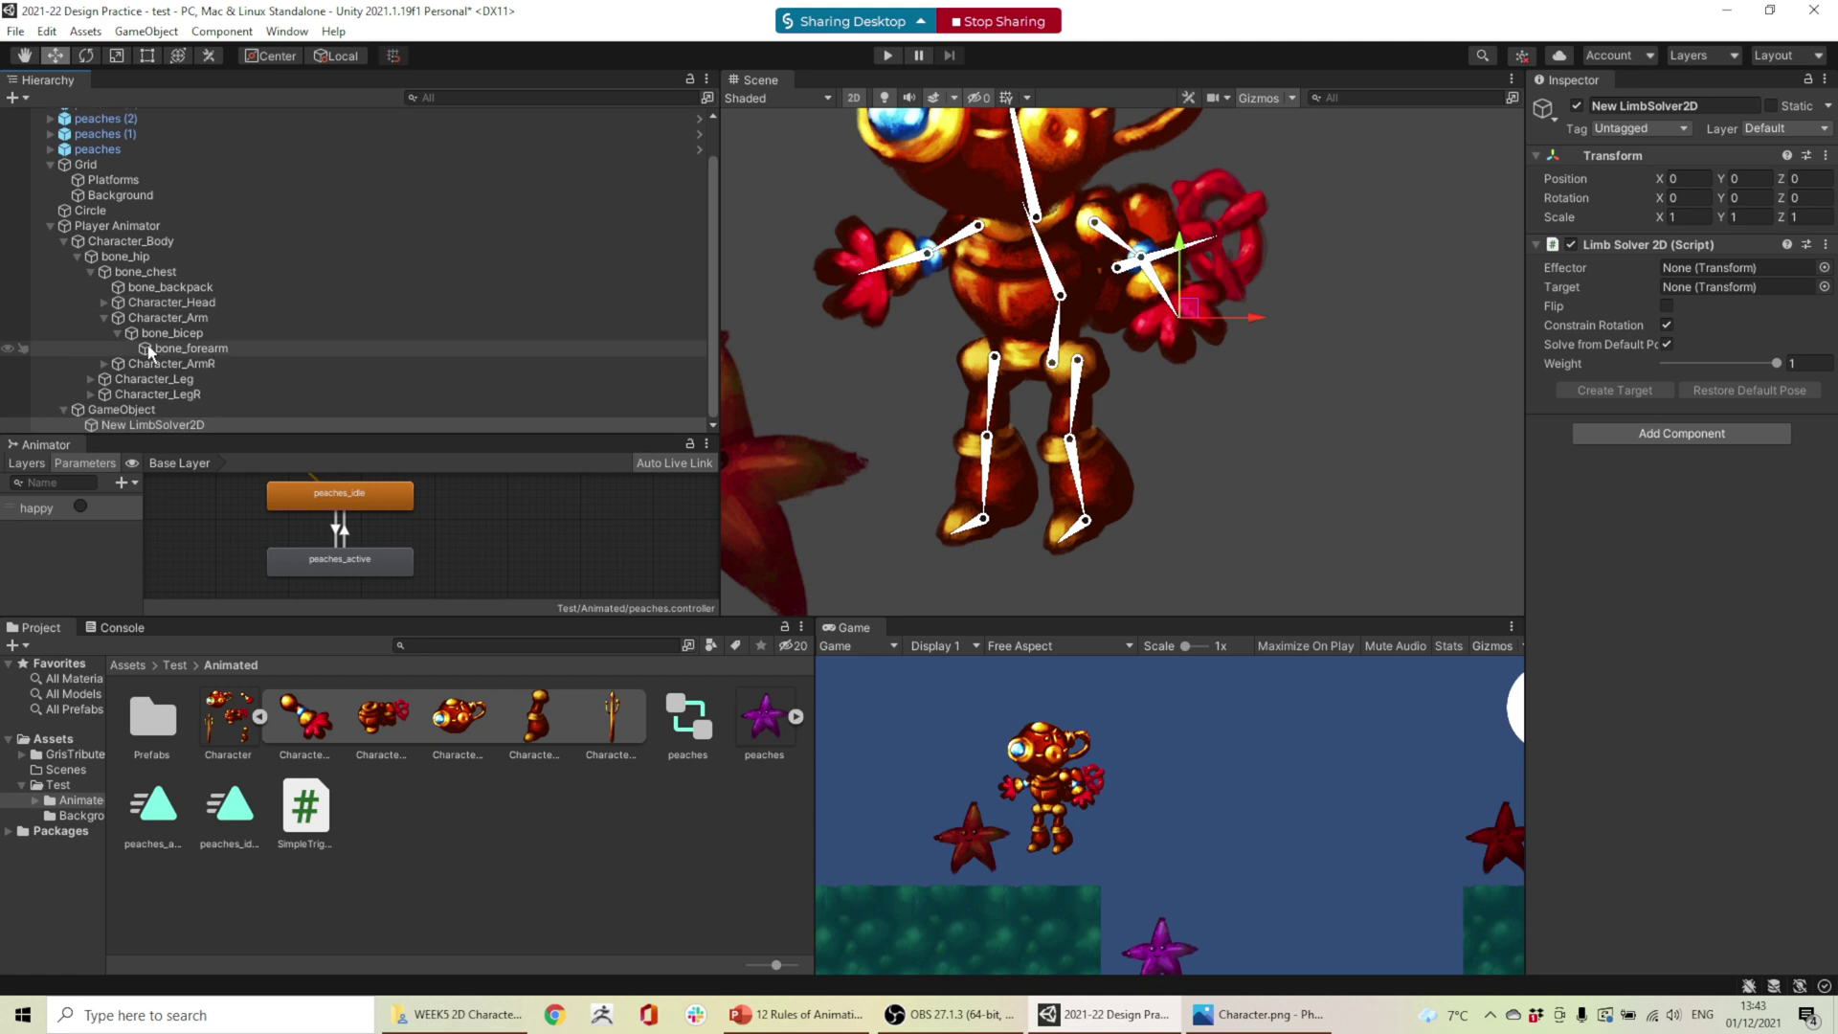
{"action": "left_click", "coordinate": [163, 348]}
{"action": "right_click", "coordinate": [180, 348]}
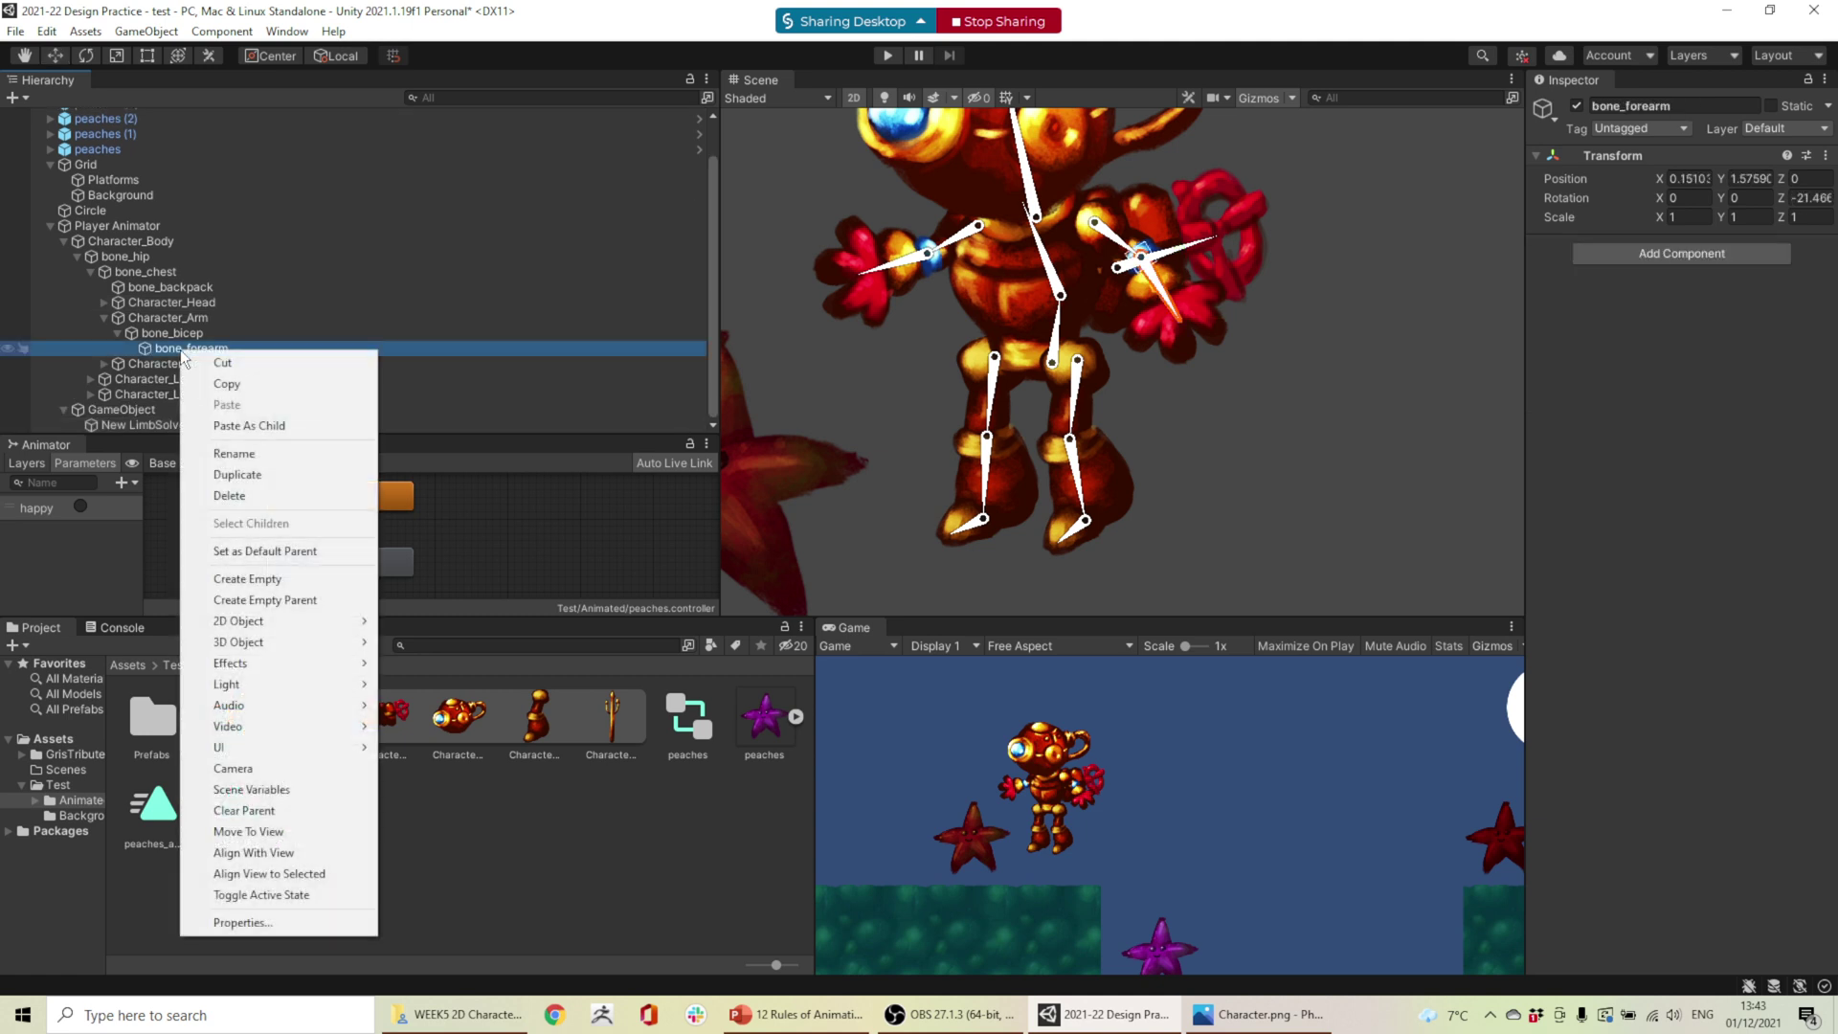
{"action": "left_click", "coordinate": [268, 579]}
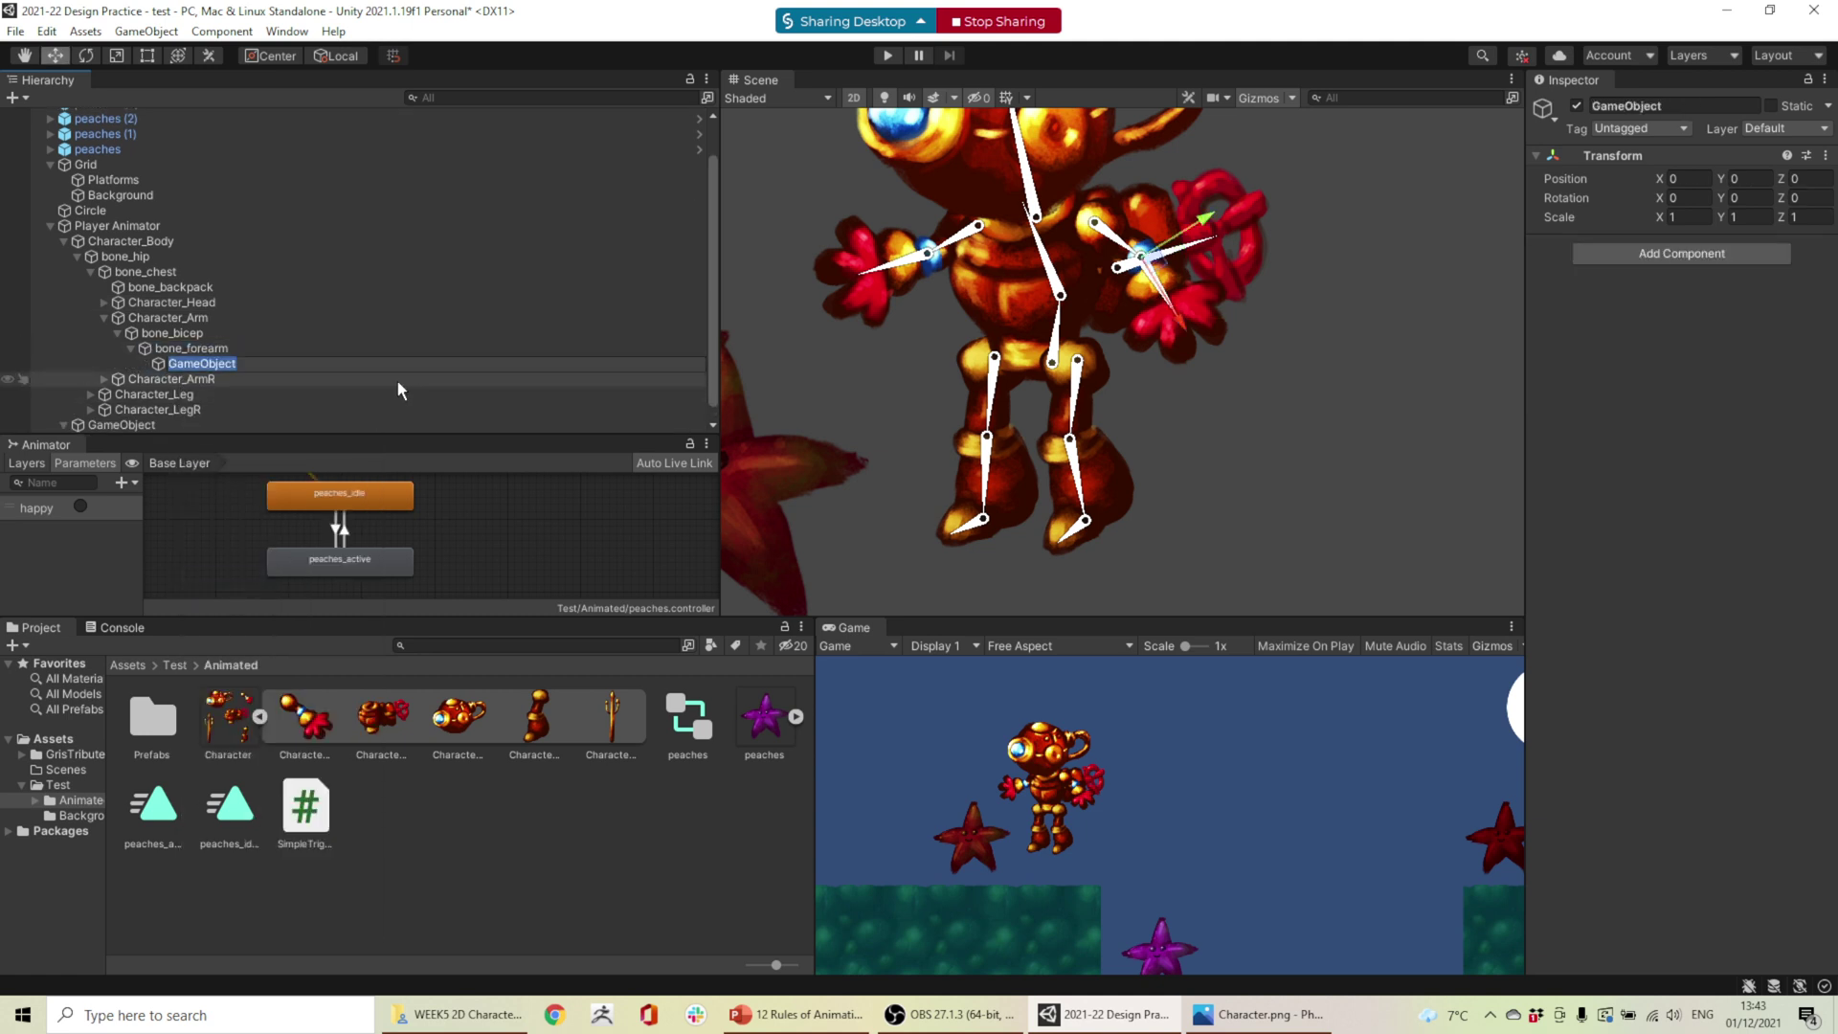
{"action": "left_click", "coordinate": [226, 363]}
{"action": "left_click_drag", "start_coordinate": [1176, 263], "coordinate": [1179, 335]}
{"action": "scroll", "coordinate": [207, 335], "scroll_direction": "down", "scroll_amount": 1}
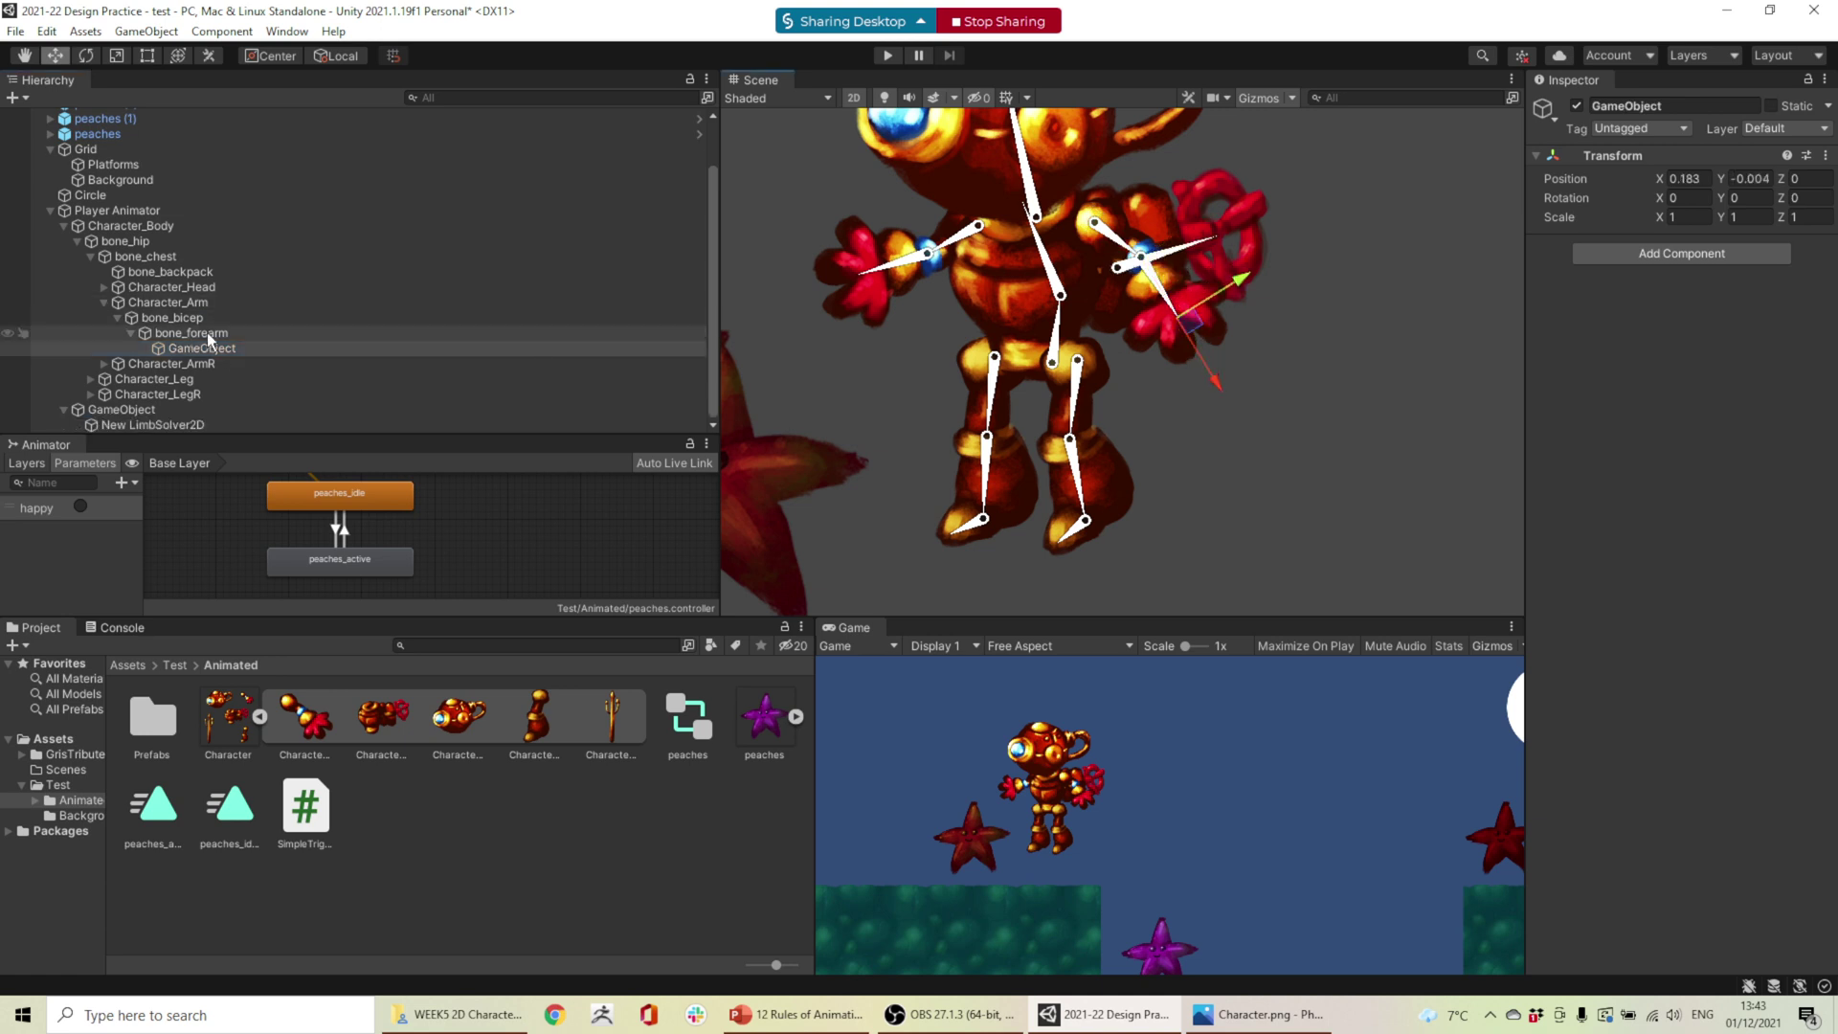
{"action": "left_click", "coordinate": [171, 426]}
{"action": "left_click_drag", "start_coordinate": [203, 353], "coordinate": [1678, 268]}
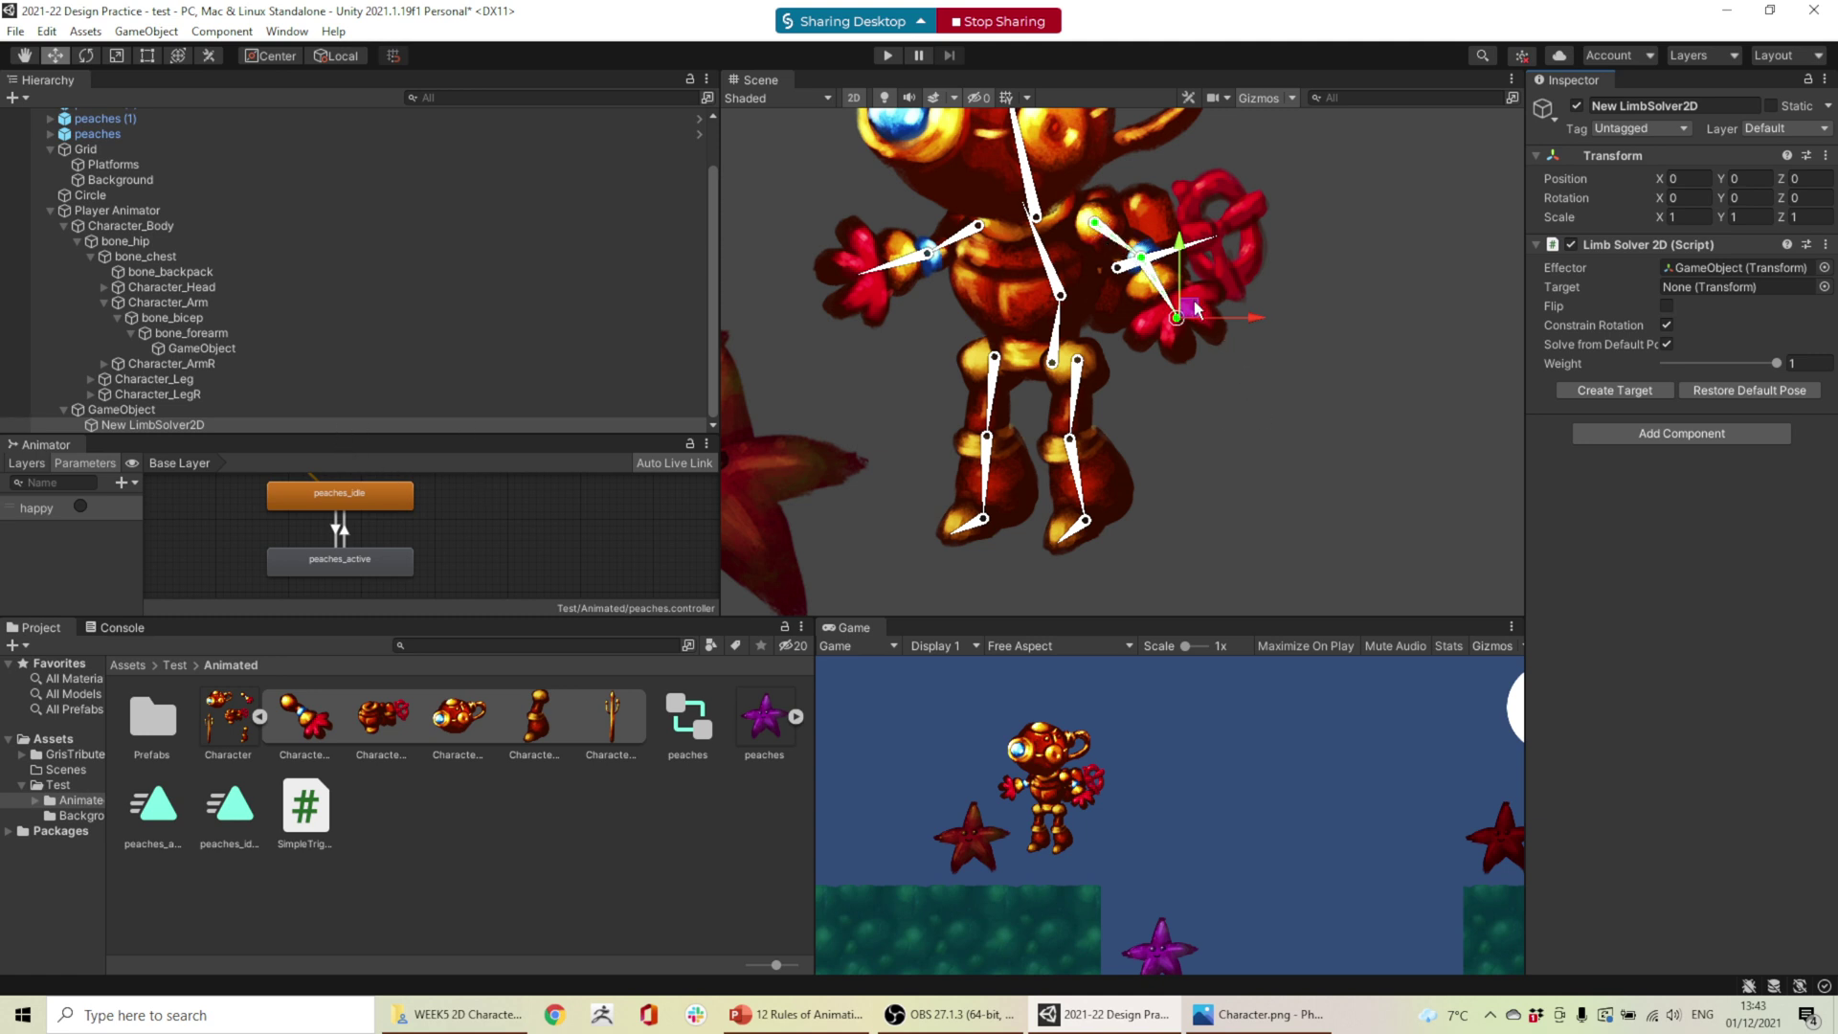
- Try to bend the arm by moving the limb solver and its IK manager object, and undo the move
{"action": "left_click_drag", "start_coordinate": [1196, 308], "coordinate": [1137, 302]}
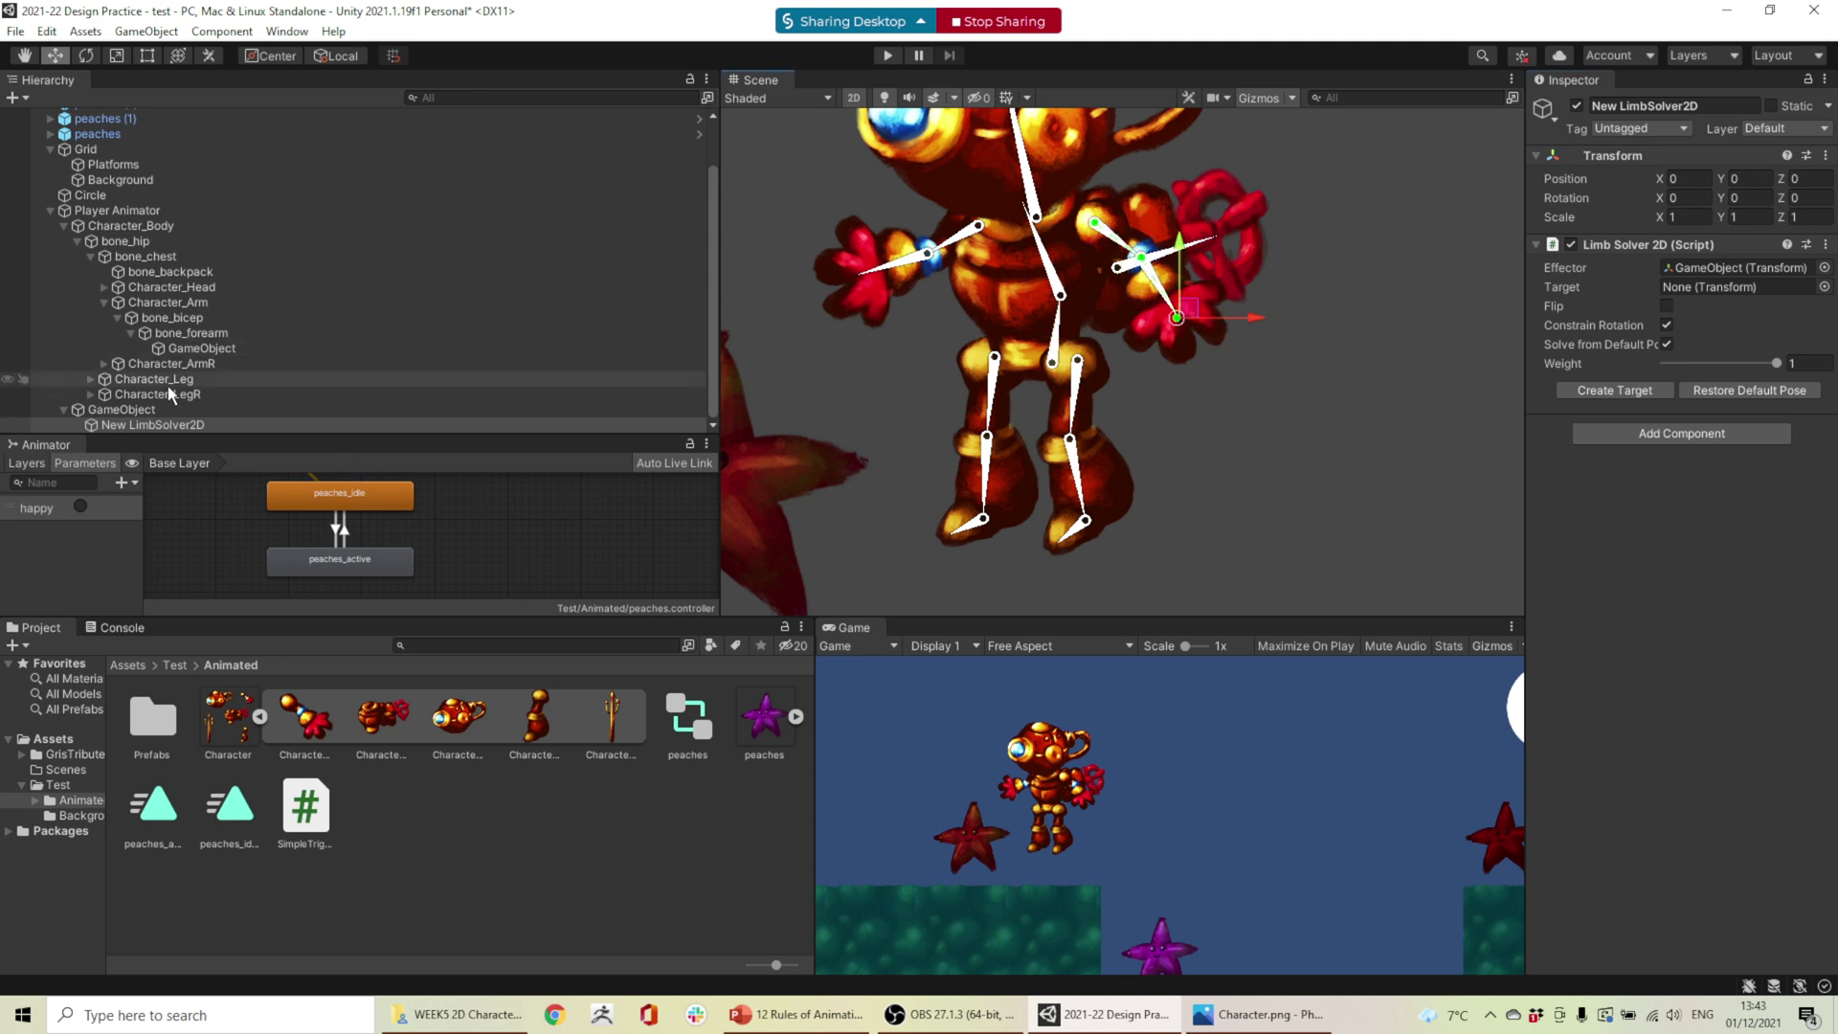
{"action": "left_click", "coordinate": [472, 410]}
{"action": "left_click_drag", "start_coordinate": [1196, 311], "coordinate": [1124, 326]}
{"action": "key", "text": "ctrl+z"}
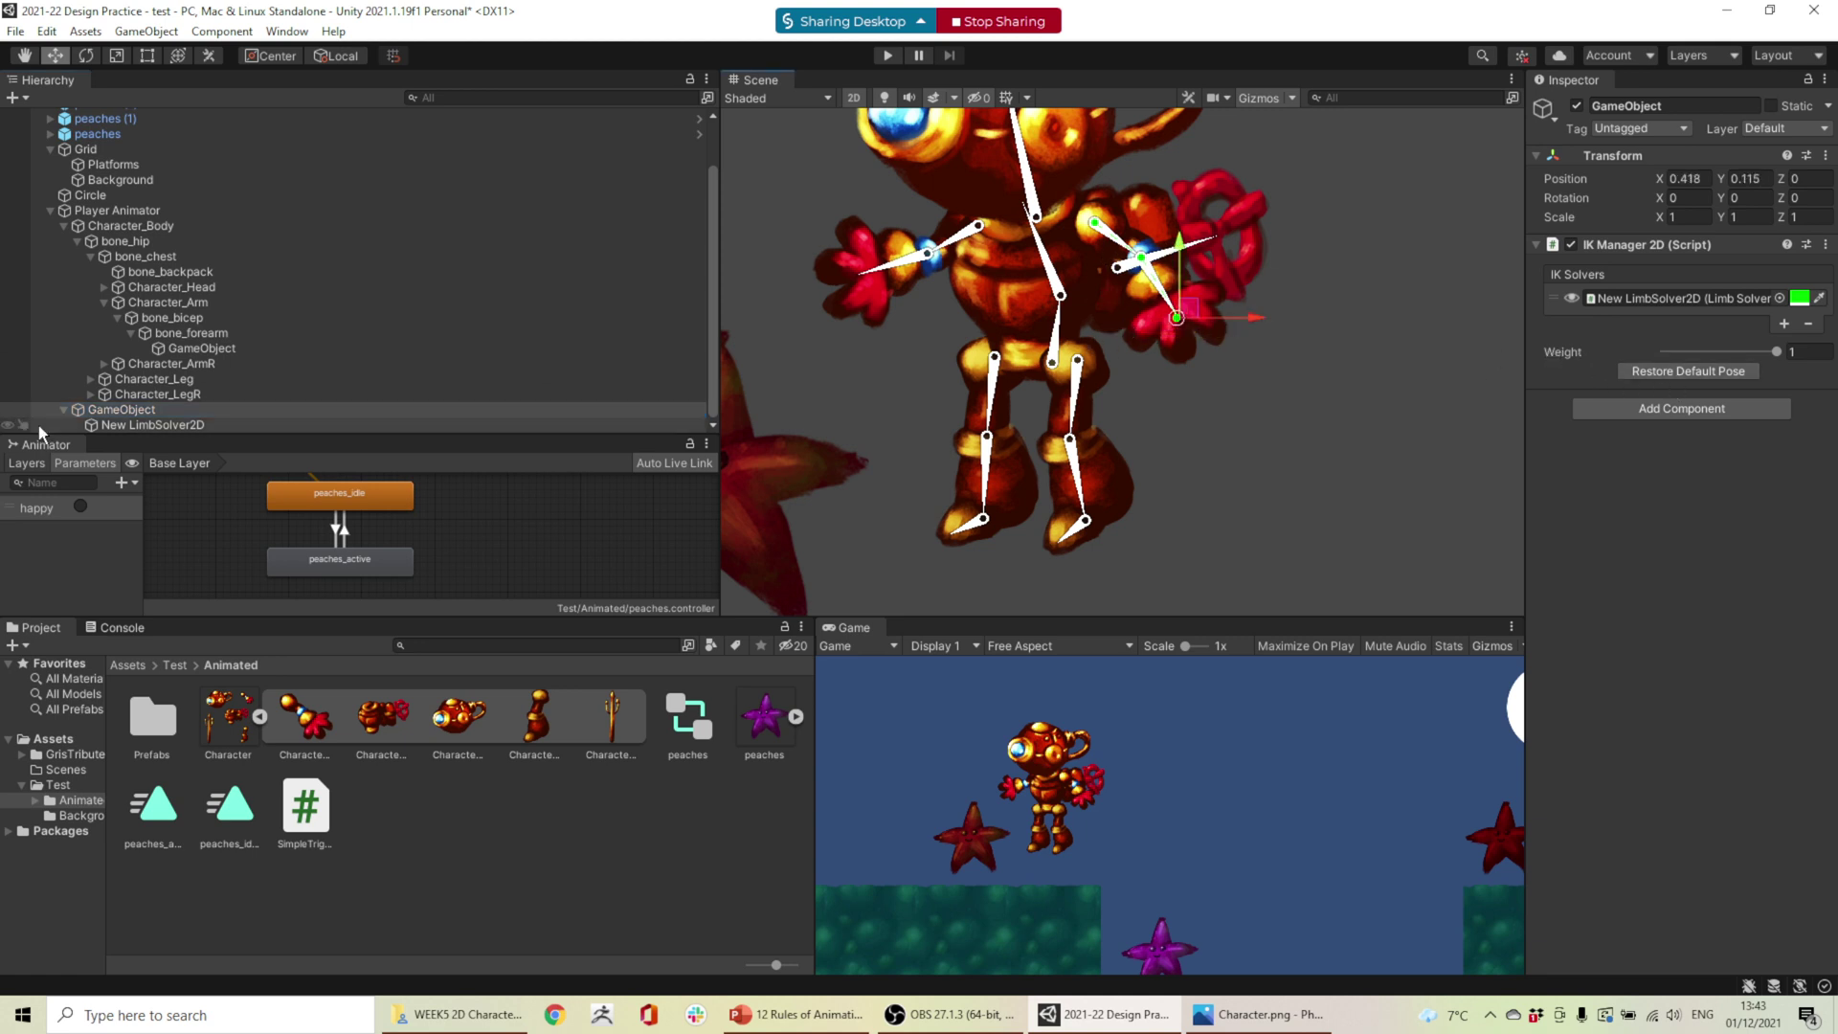
- Create the limb solver's target and bend the arm by moving the IK manager object to about X 0.198, Y 0.107
{"action": "left_click", "coordinate": [153, 424]}
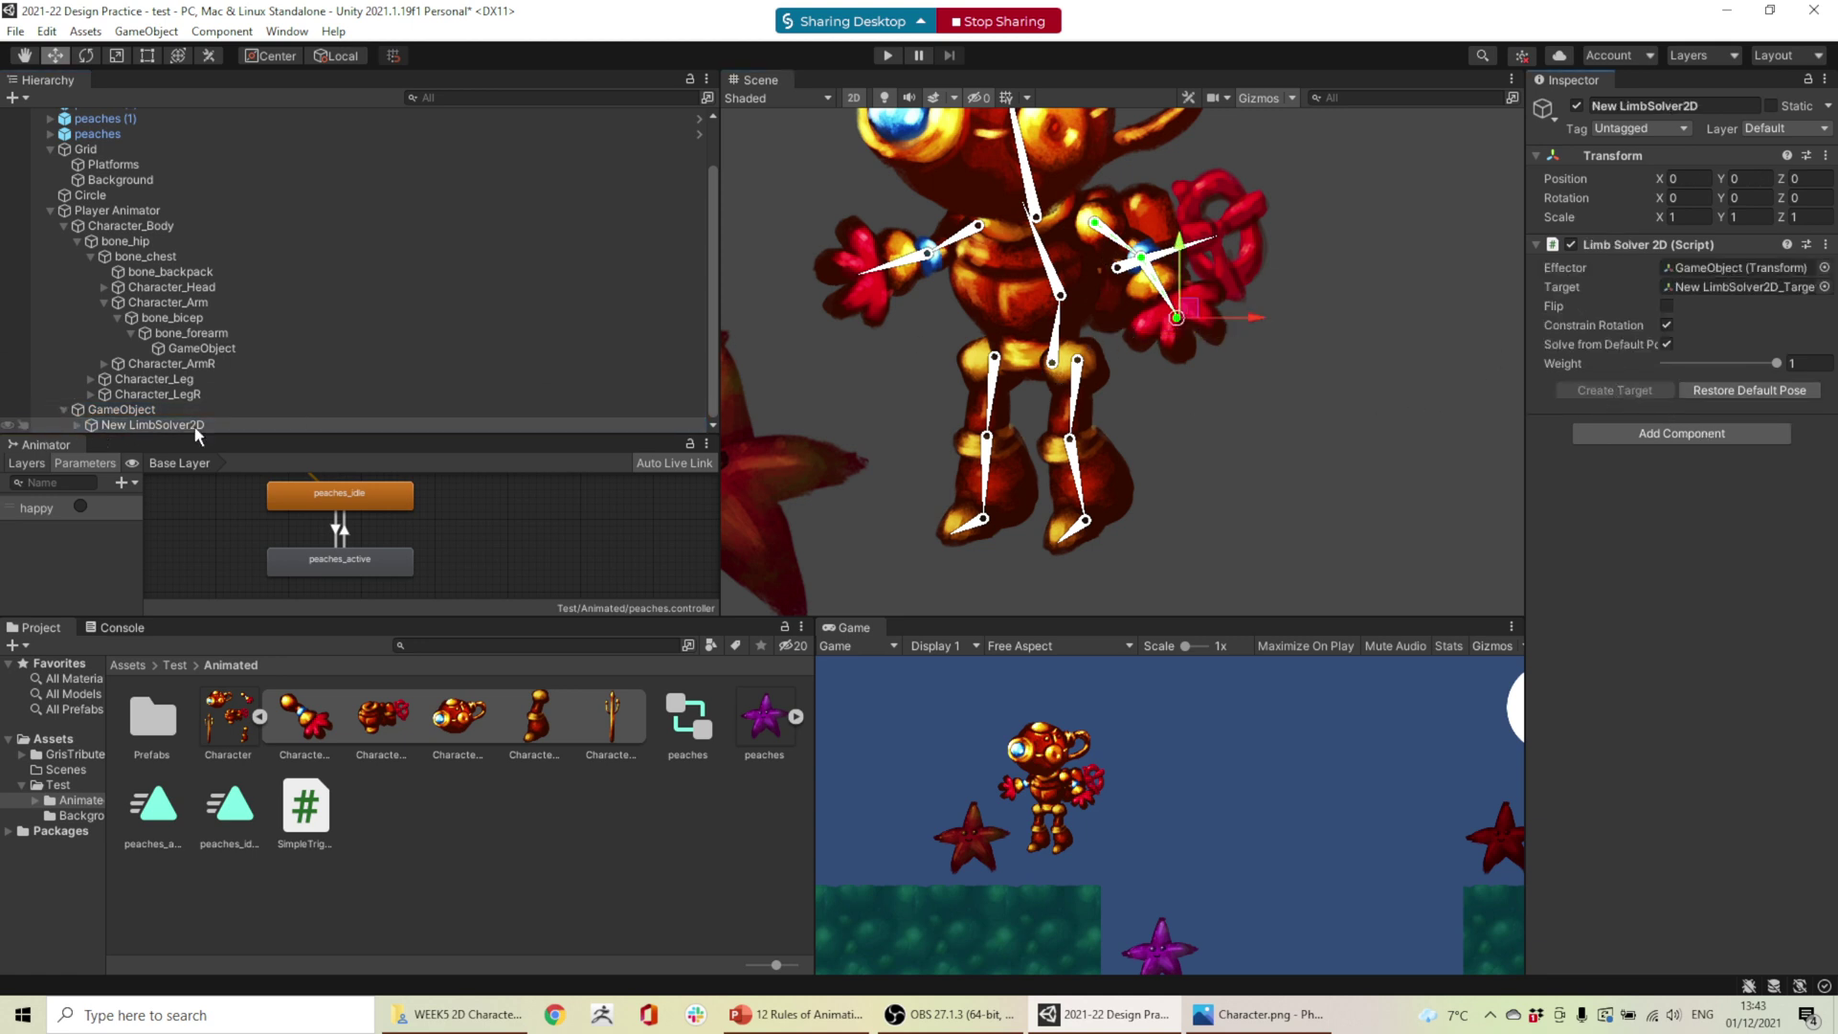
{"action": "left_click", "coordinate": [136, 412]}
{"action": "left_click_drag", "start_coordinate": [1200, 309], "coordinate": [1115, 314]}
- Rename the IK manager object as LeftArmIK and collapse its children in the hierarchy
{"action": "left_click", "coordinate": [122, 409]}
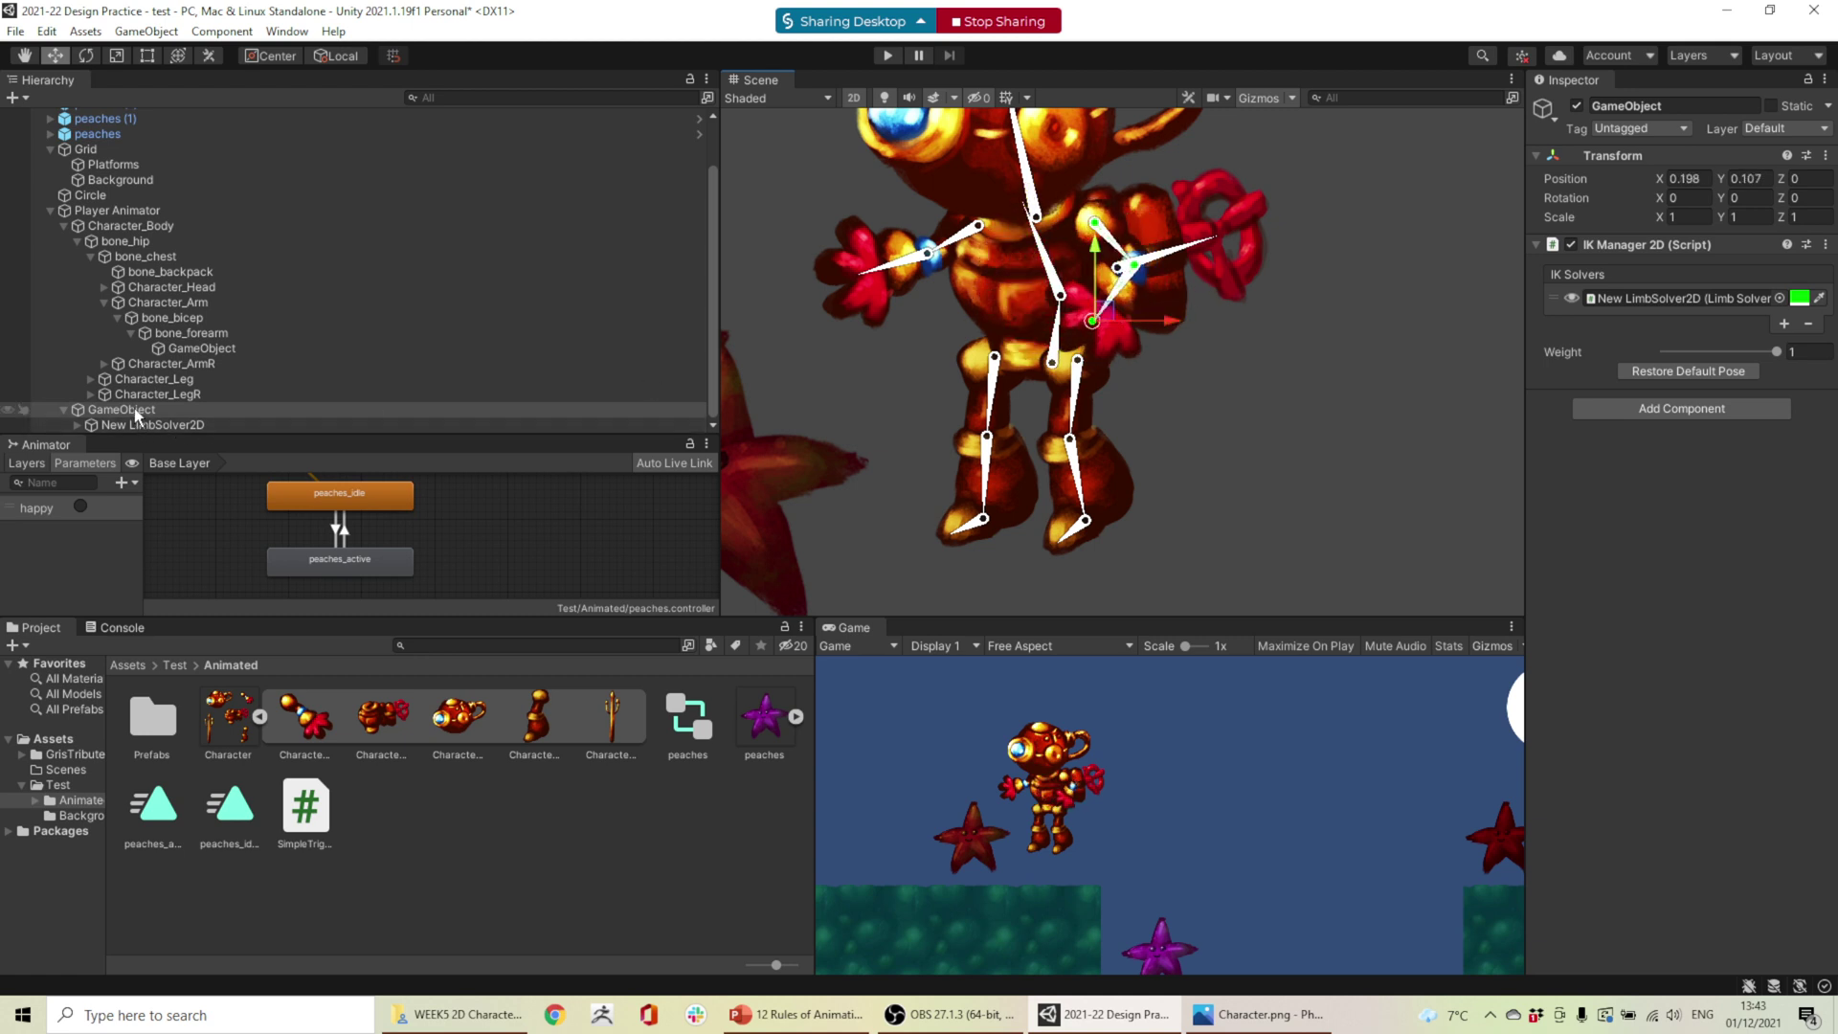
{"action": "left_click", "coordinate": [1642, 106]}
{"action": "type", "text": "L"}
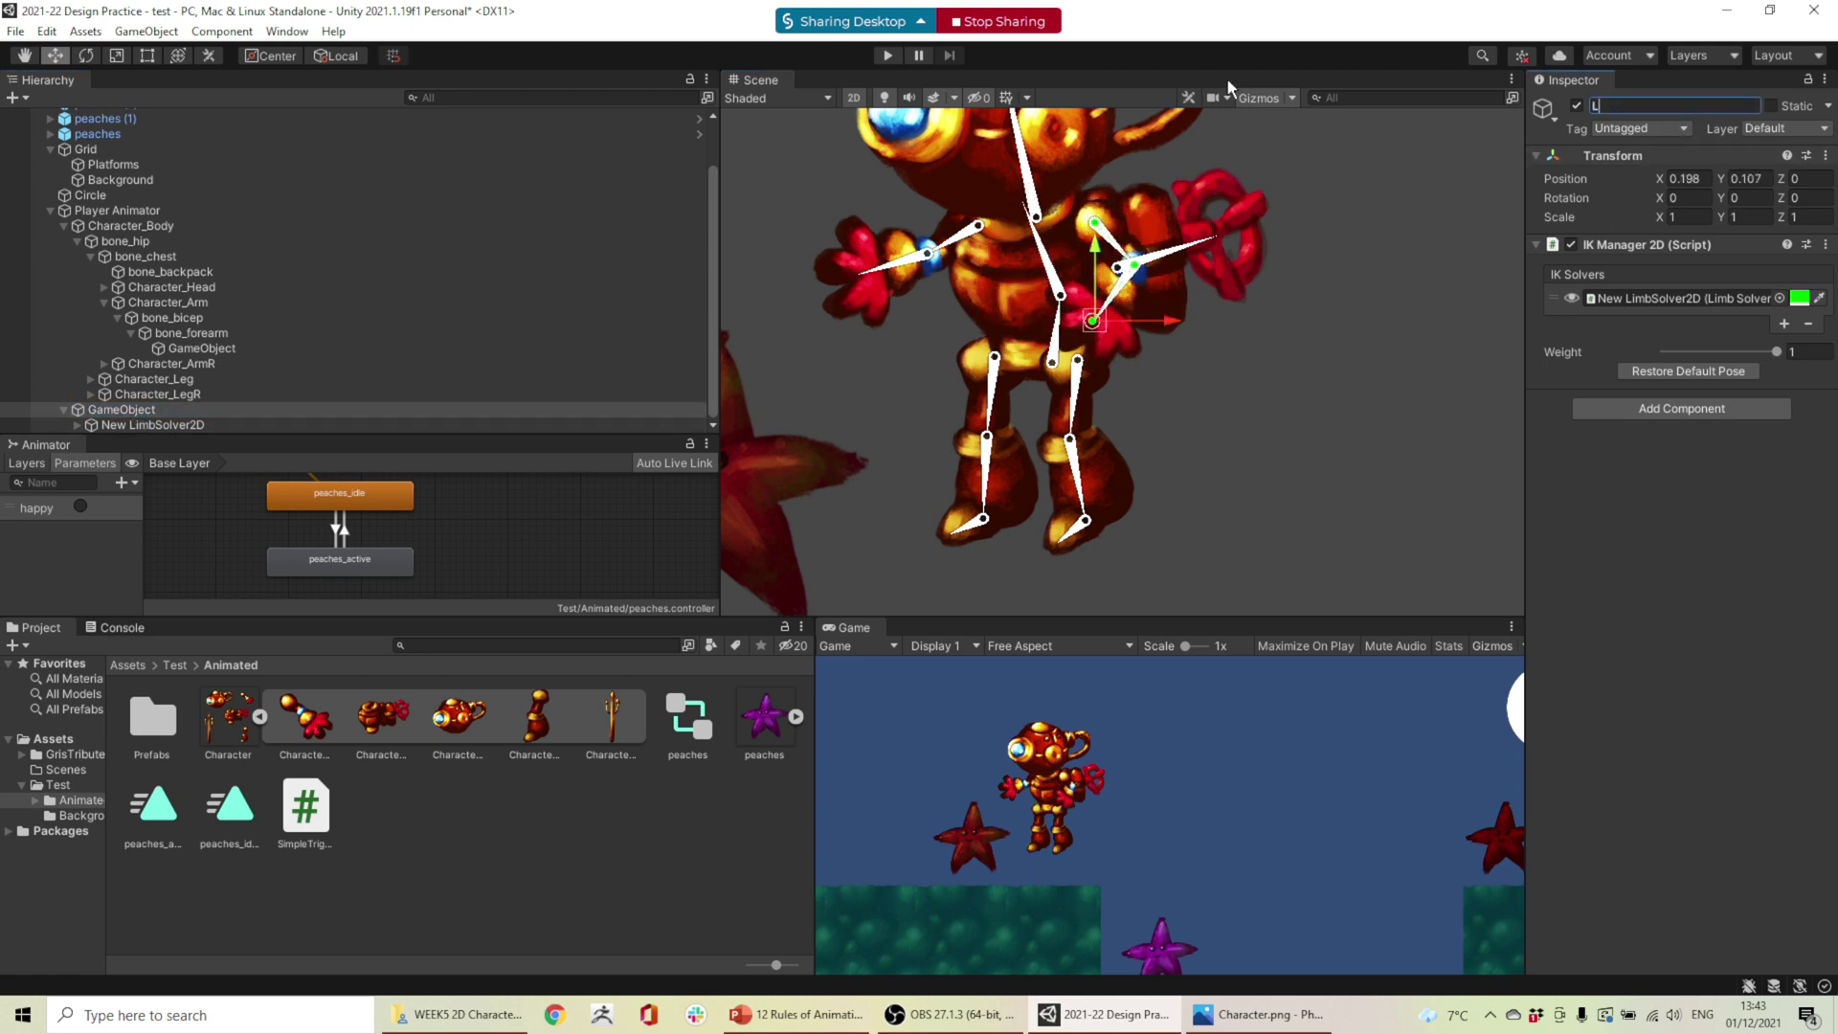
{"action": "type", "text": "eftArmIK"}
{"action": "left_click", "coordinate": [64, 410]}
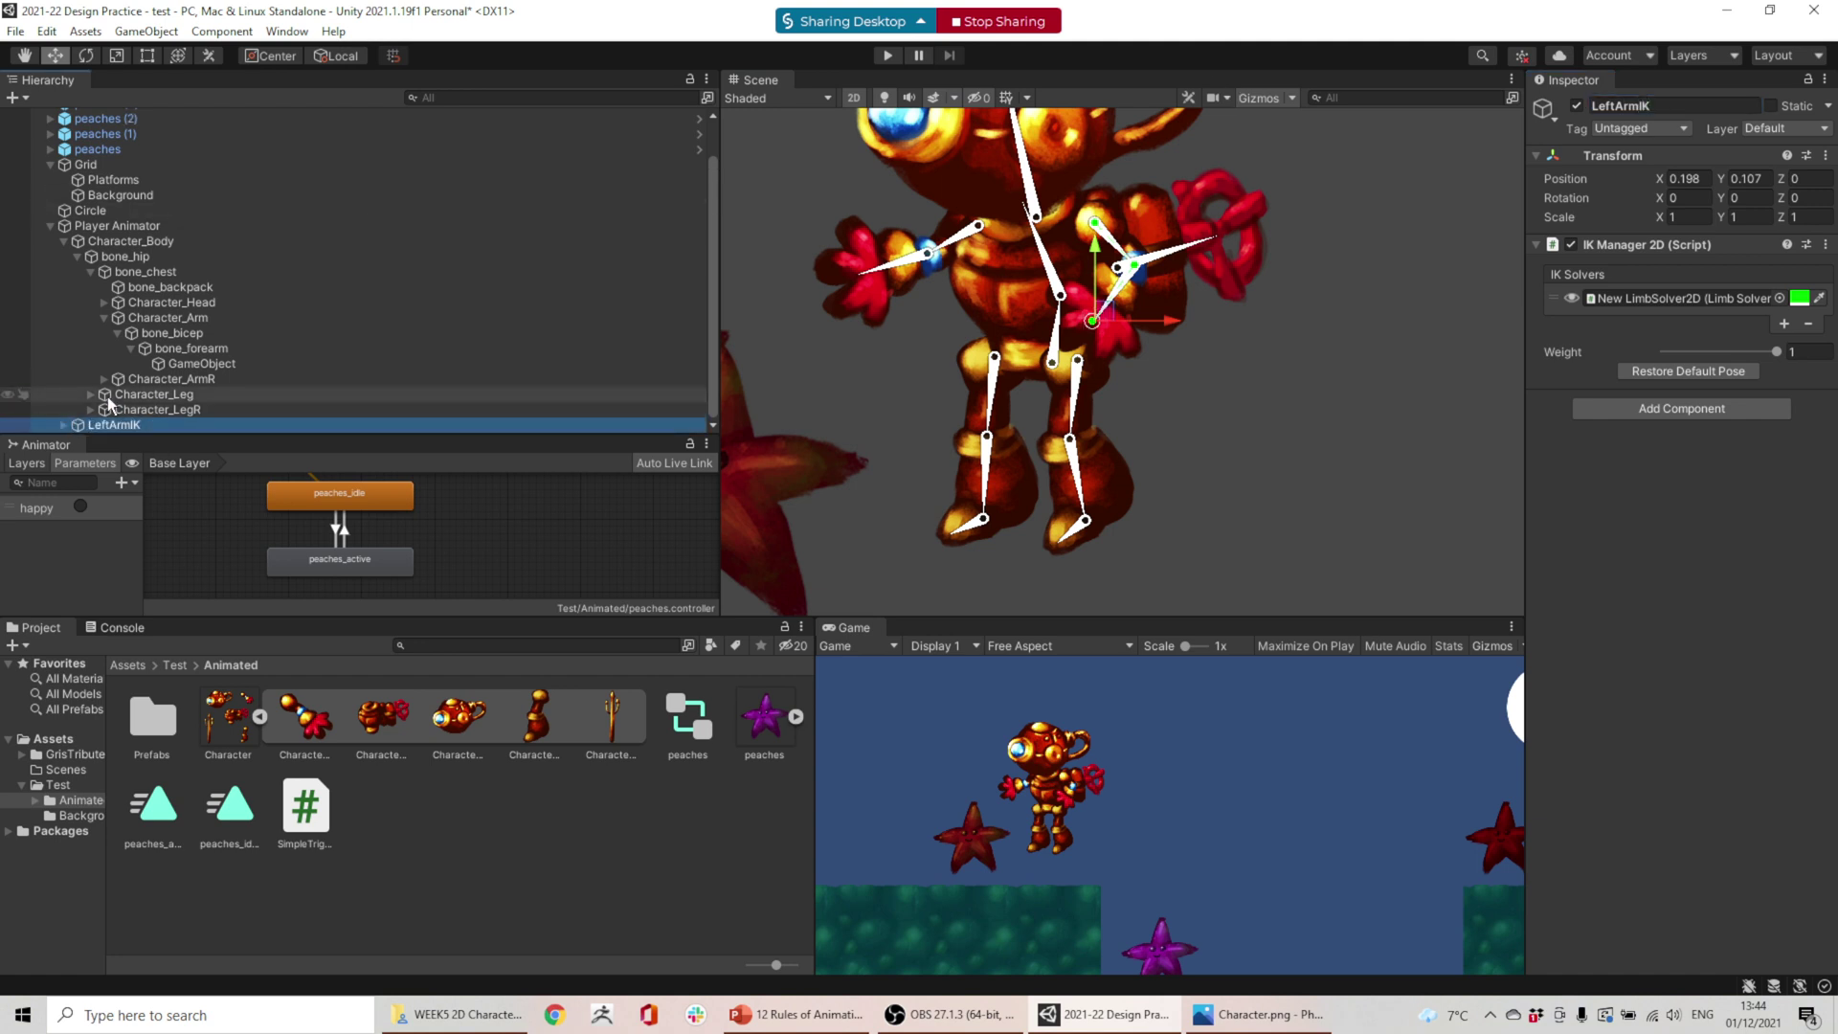
- Adjust the arm pose by moving LeftArmIK to about X 0.216, Y 0.084
{"action": "left_click", "coordinate": [148, 395]}
{"action": "left_click", "coordinate": [132, 424]}
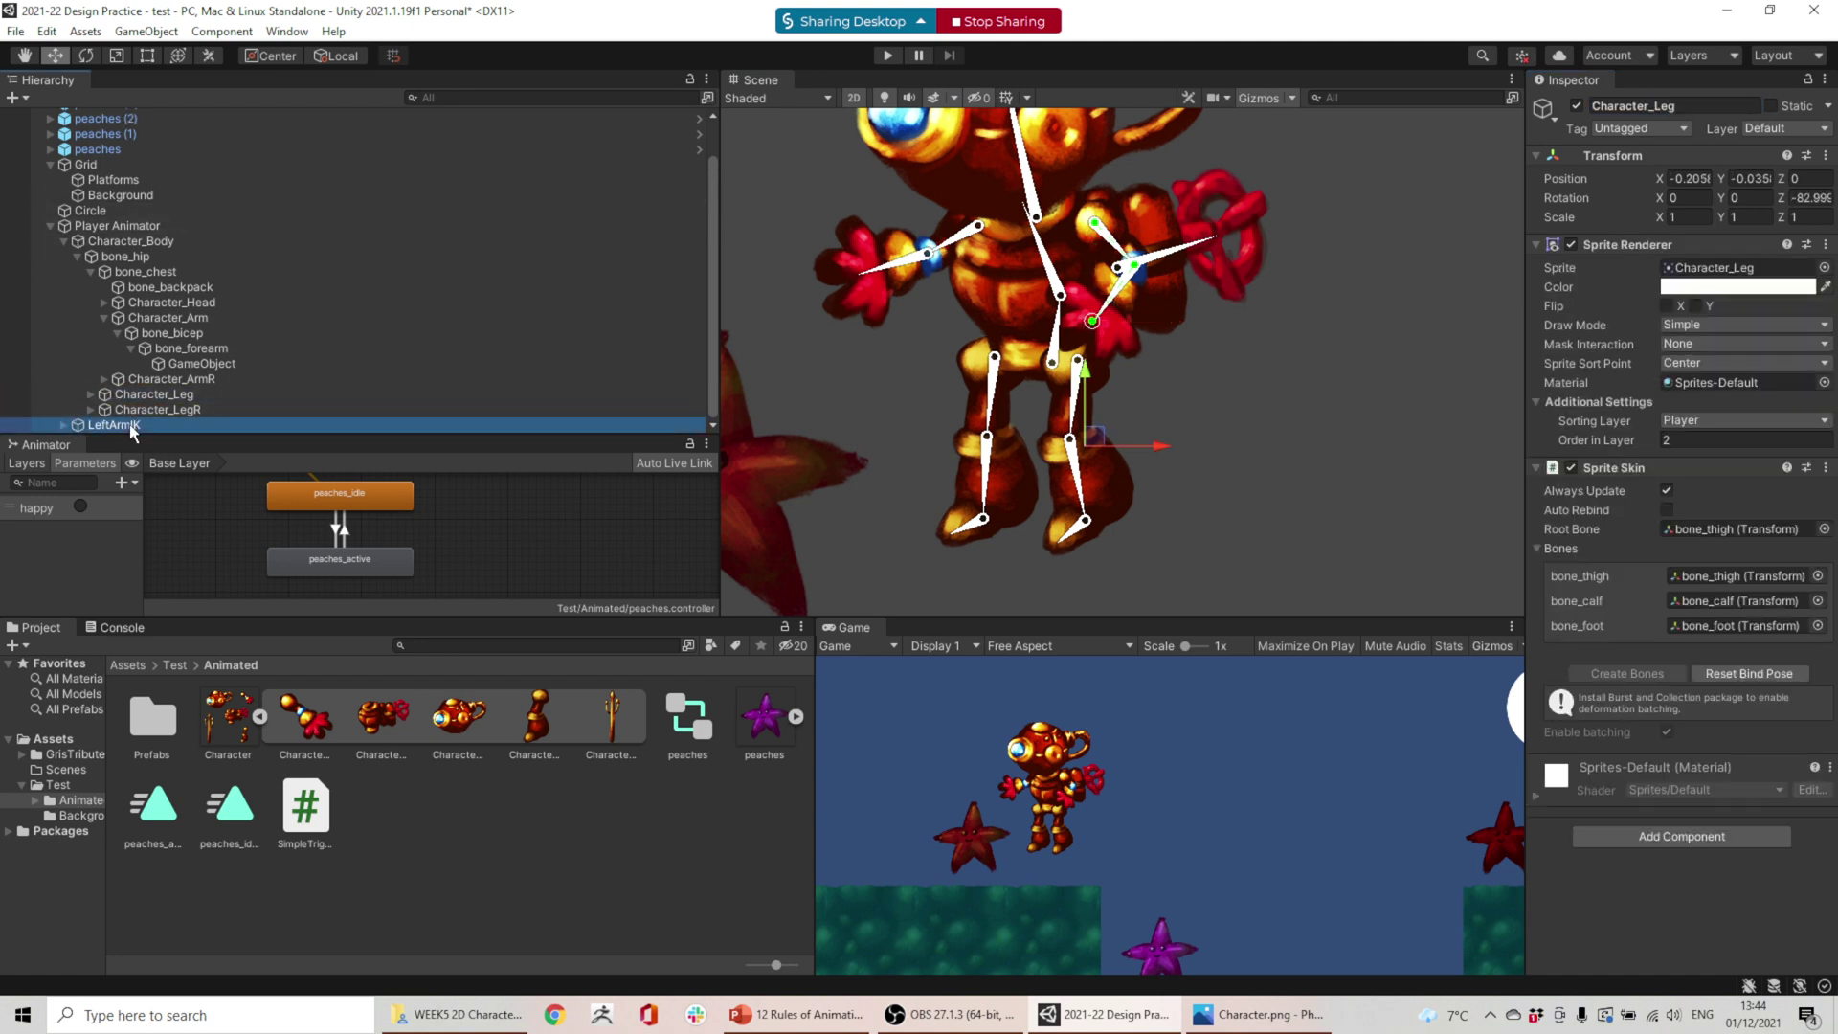
{"action": "left_click", "coordinate": [1111, 301]}
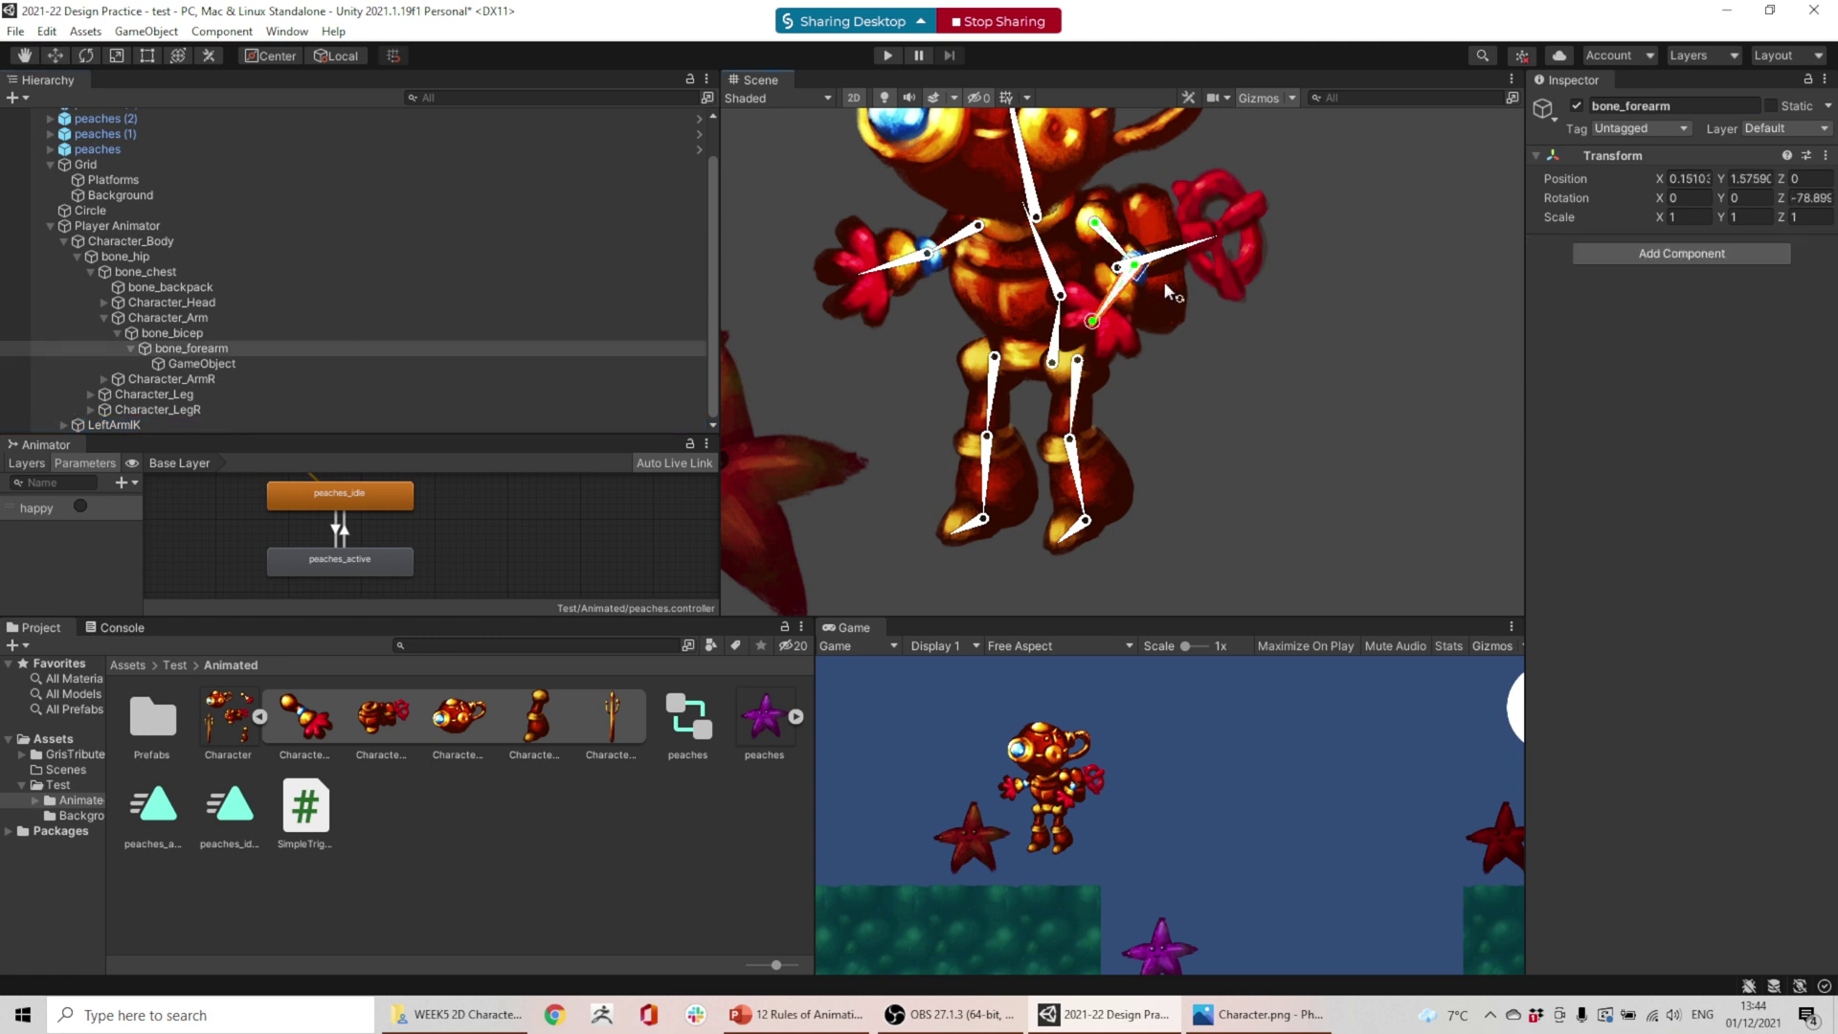
{"action": "left_click", "coordinate": [132, 425]}
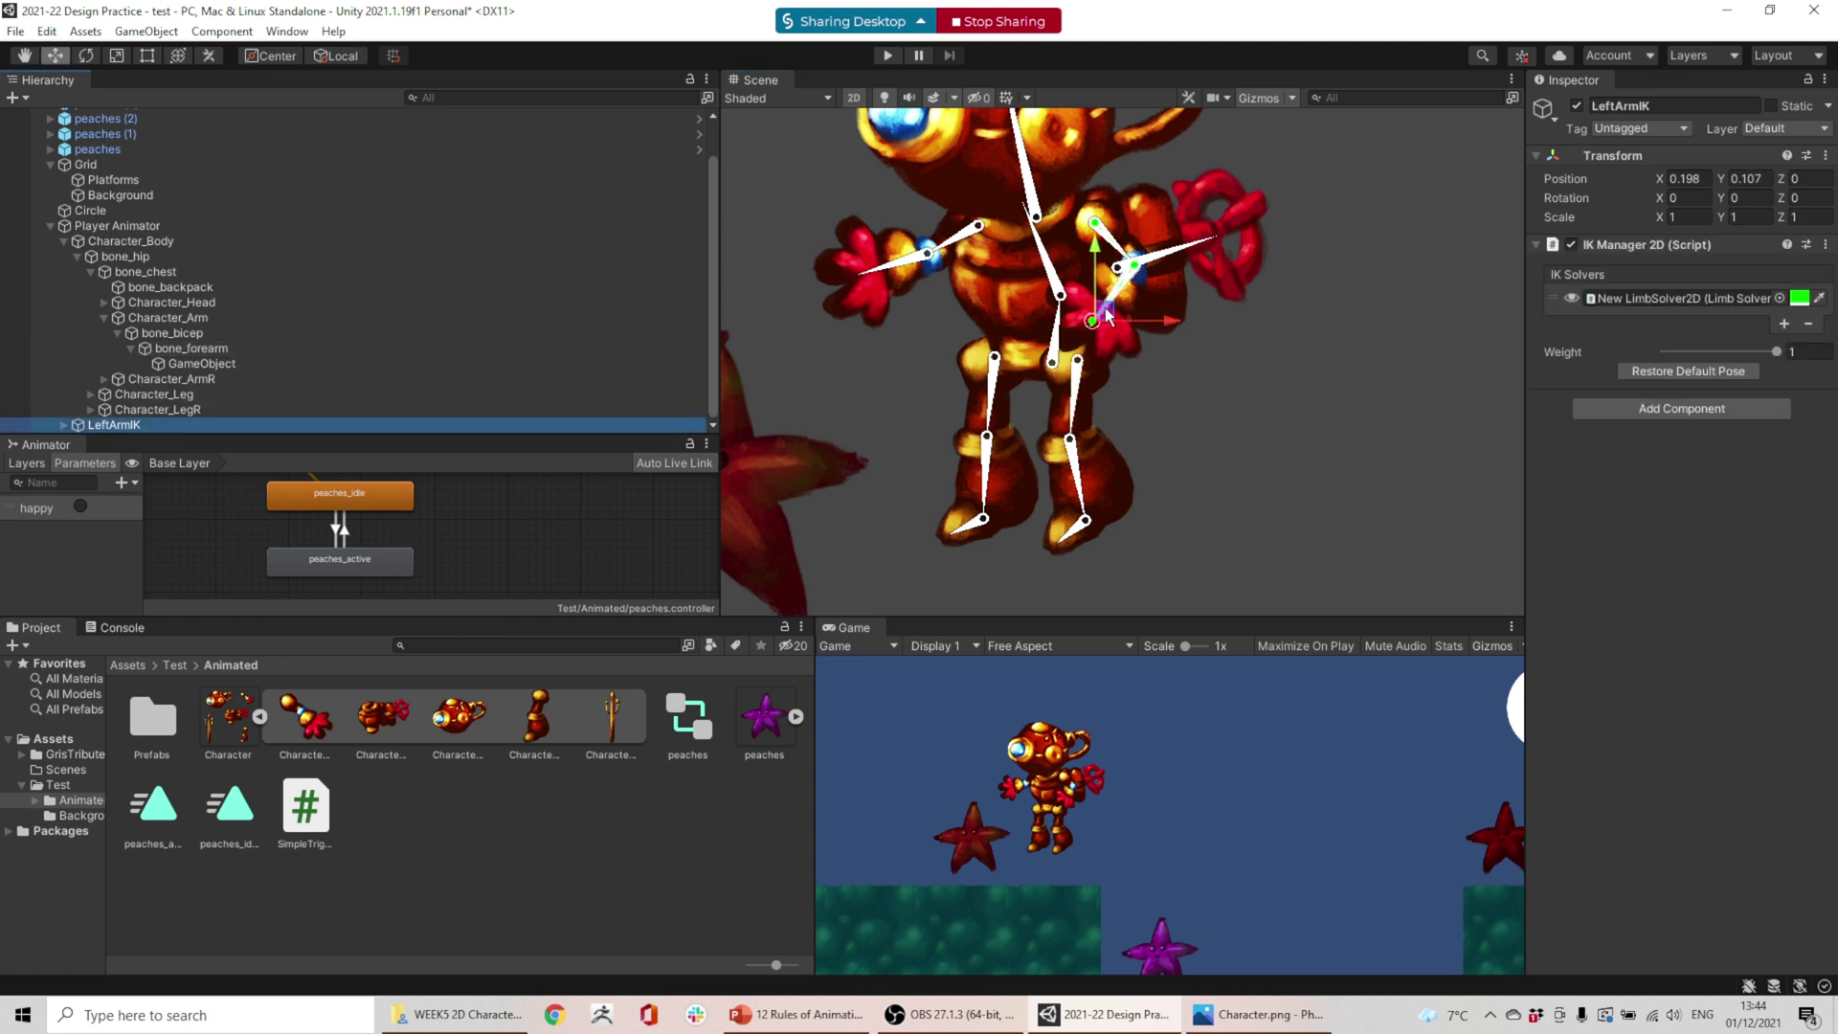
{"action": "mouse_move", "coordinate": [1104, 308]}
{"action": "left_mouse_down"}
{"action": "mouse_move", "coordinate": [1125, 301]}
{"action": "mouse_move", "coordinate": [1115, 323]}
{"action": "left_mouse_up"}
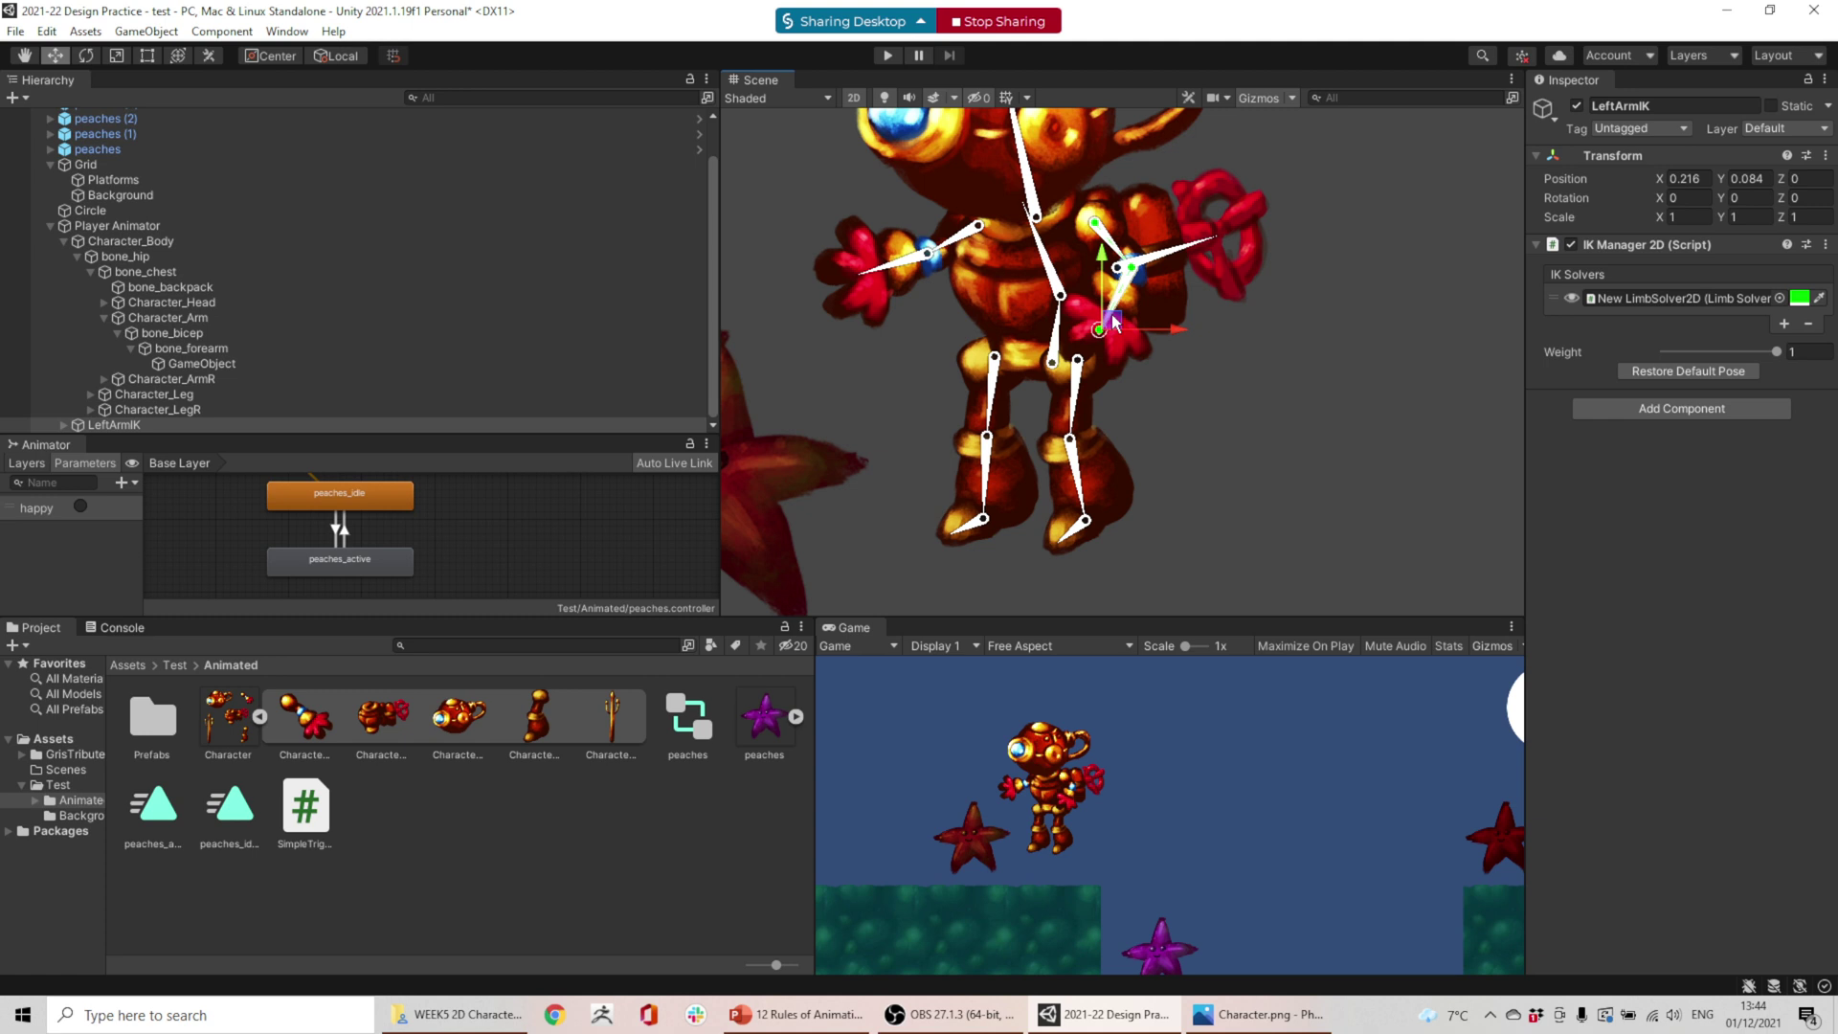
- Create an empty child under Player Animator named RightArmIK and place it at the other hand, about X -0.418, Y 0.223
{"action": "left_click", "coordinate": [63, 242]}
{"action": "right_click", "coordinate": [125, 270]}
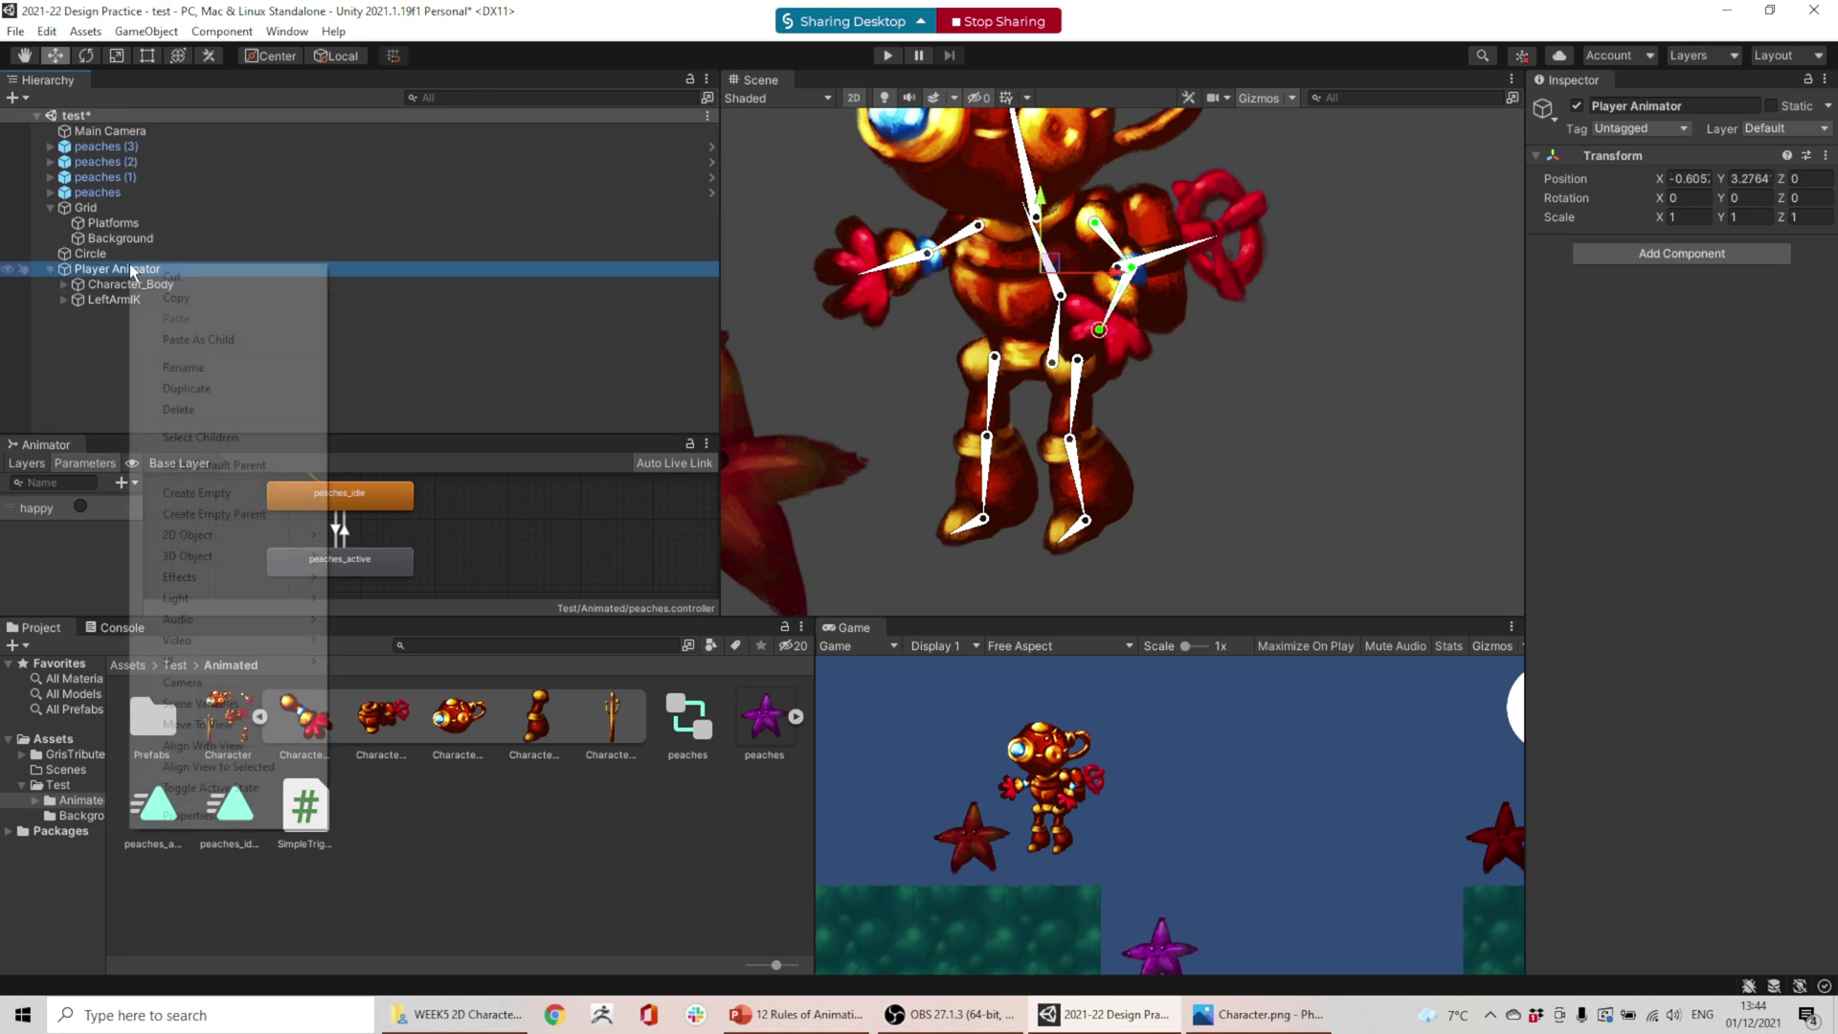
{"action": "left_click", "coordinate": [199, 492]}
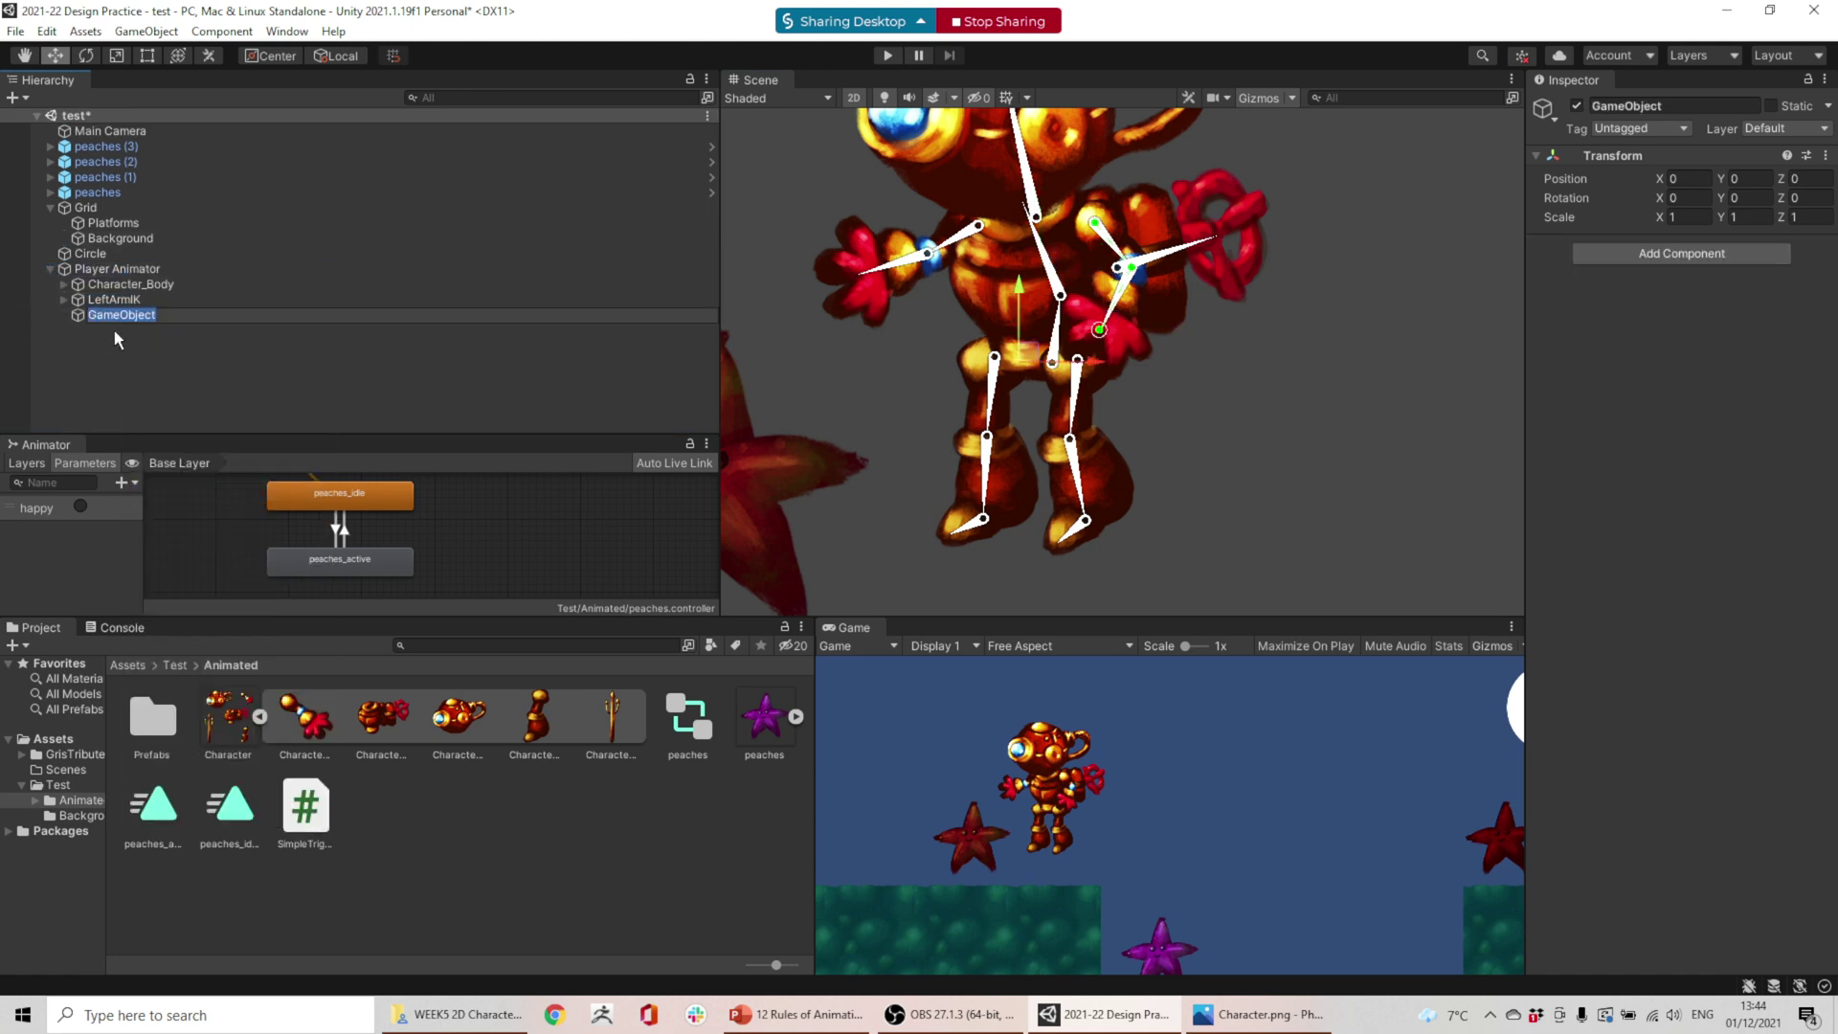
{"action": "left_click", "coordinate": [1654, 107]}
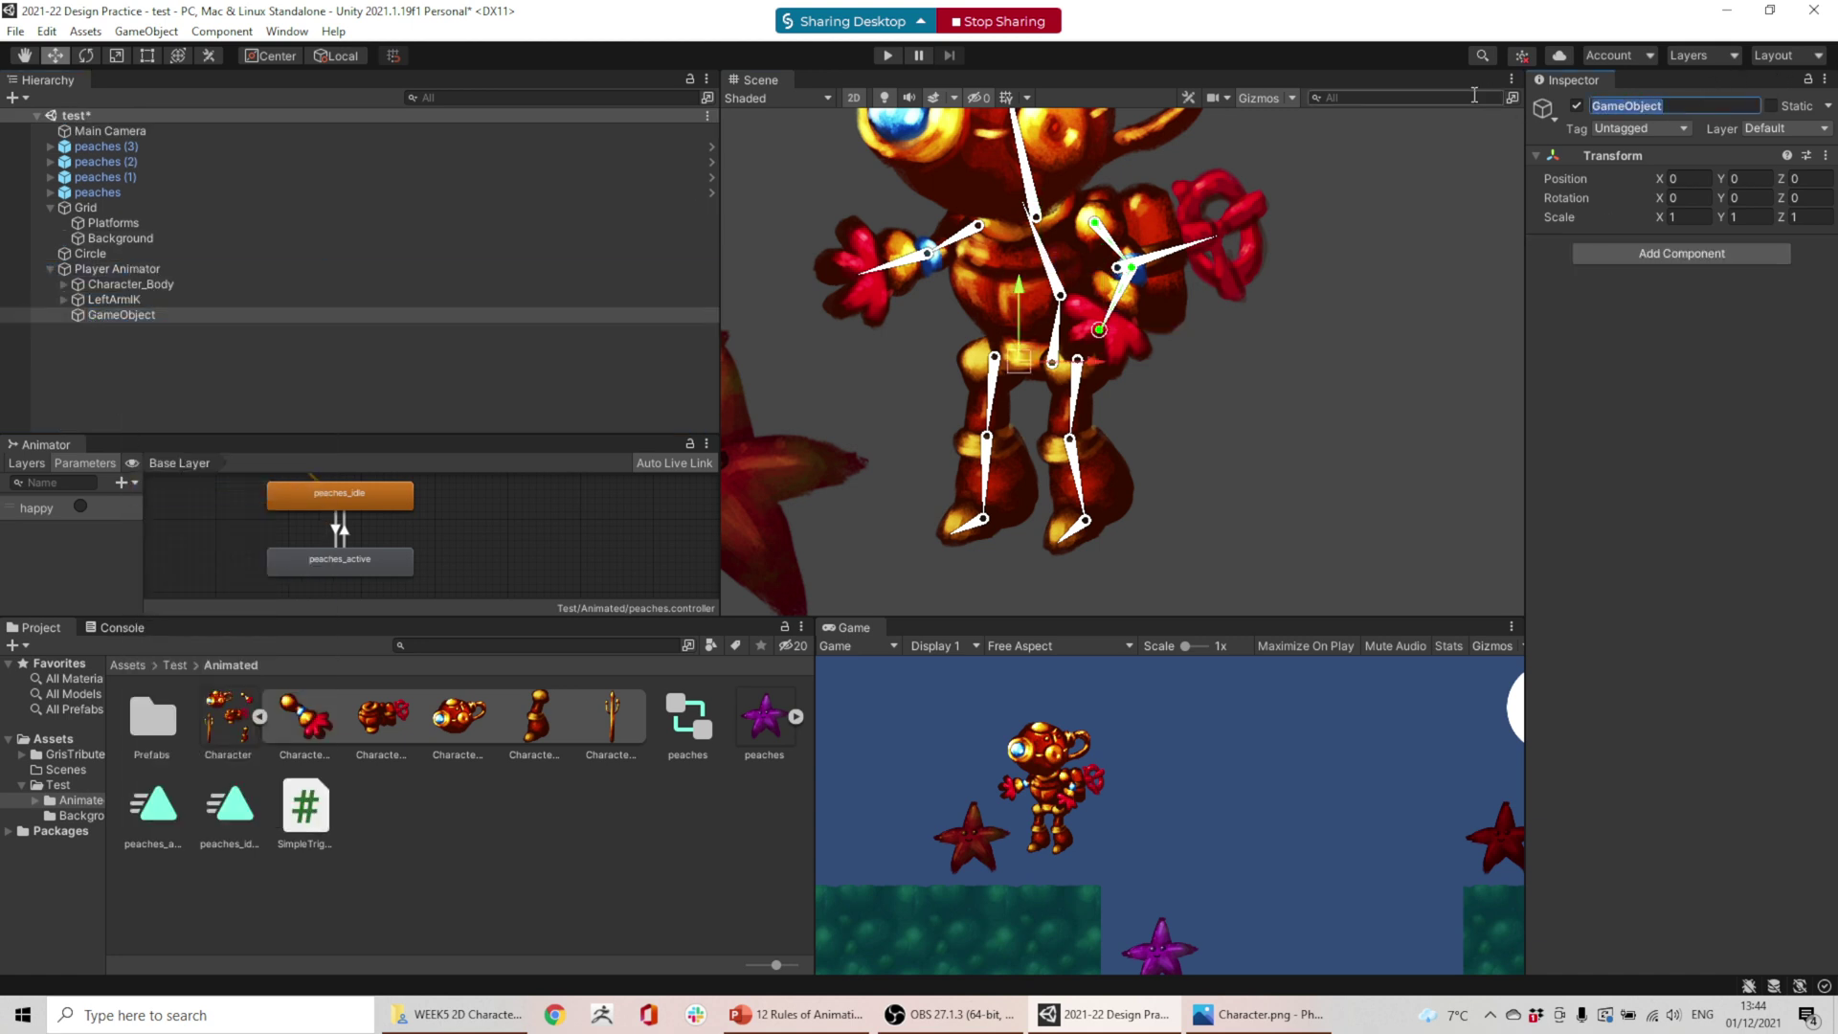
{"action": "type", "text": "RightArmIK"}
{"action": "key", "text": "Return"}
{"action": "left_click_drag", "start_coordinate": [1032, 353], "coordinate": [875, 267]}
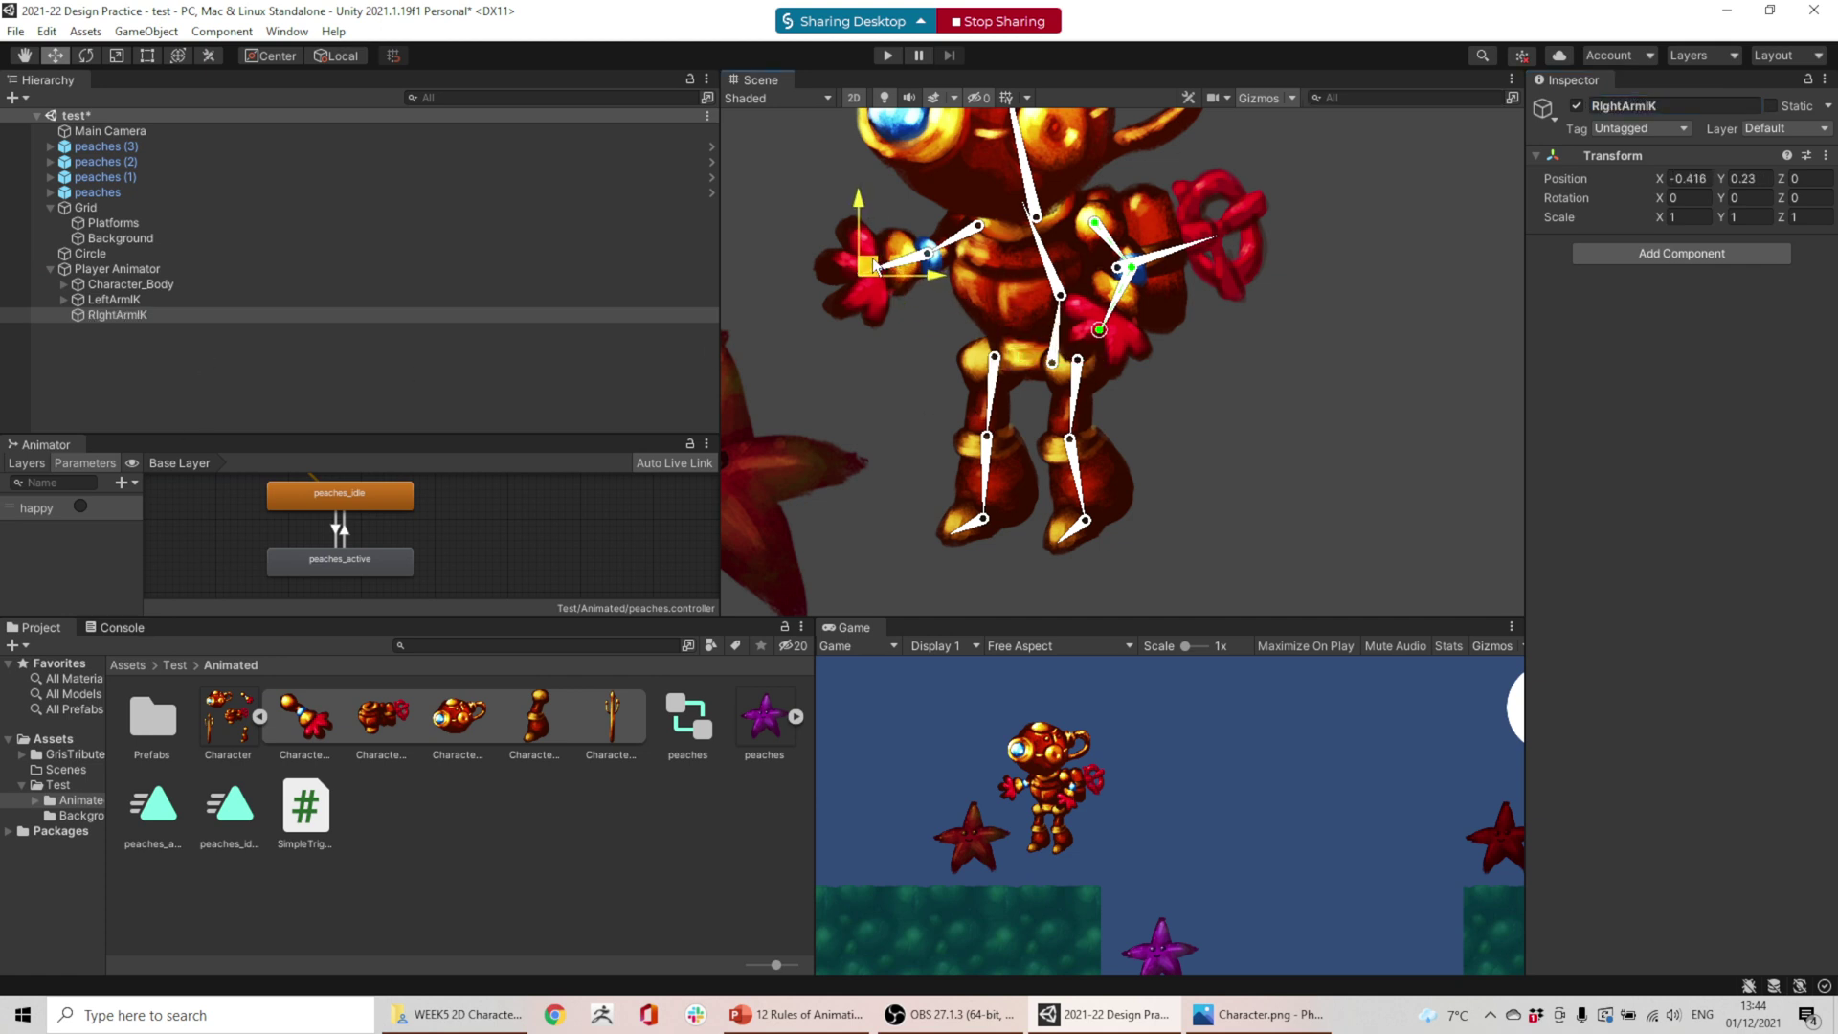
- Create an empty child under bone_forearmR and move it to the hand end of the bone, about X 0.182
{"action": "left_click", "coordinate": [64, 284]}
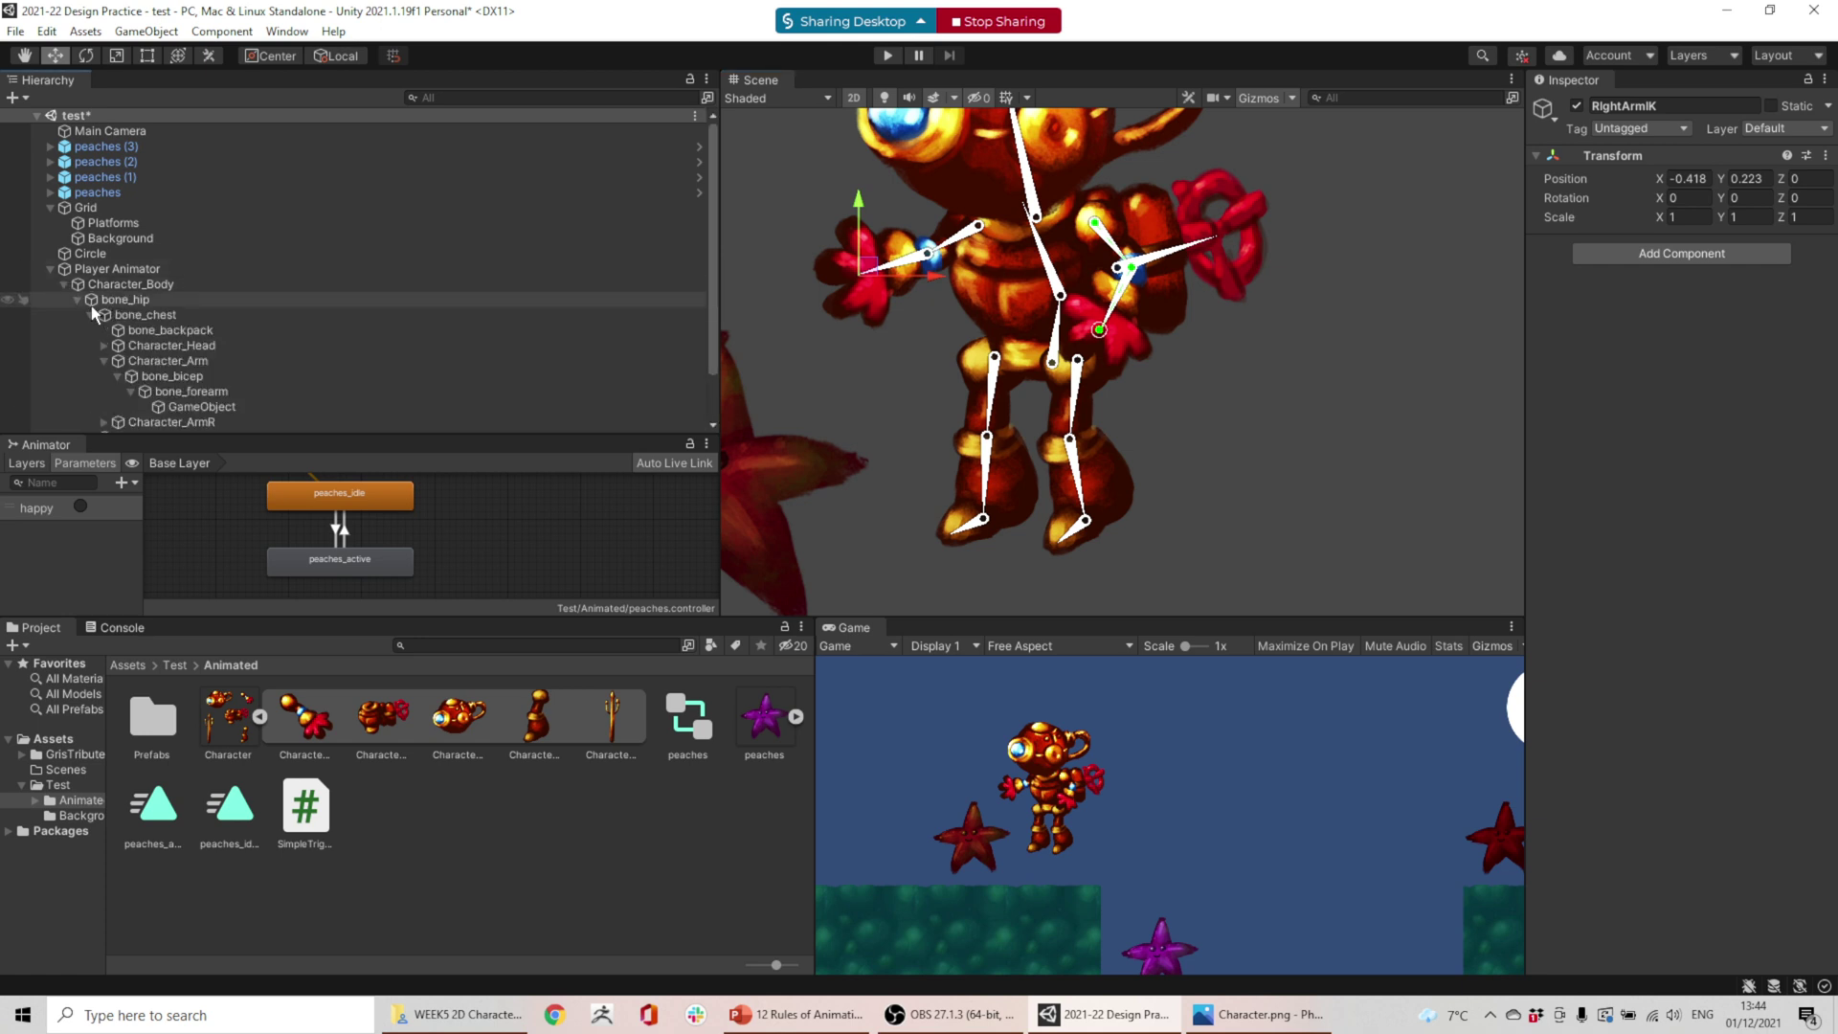
{"action": "left_click", "coordinate": [103, 361]}
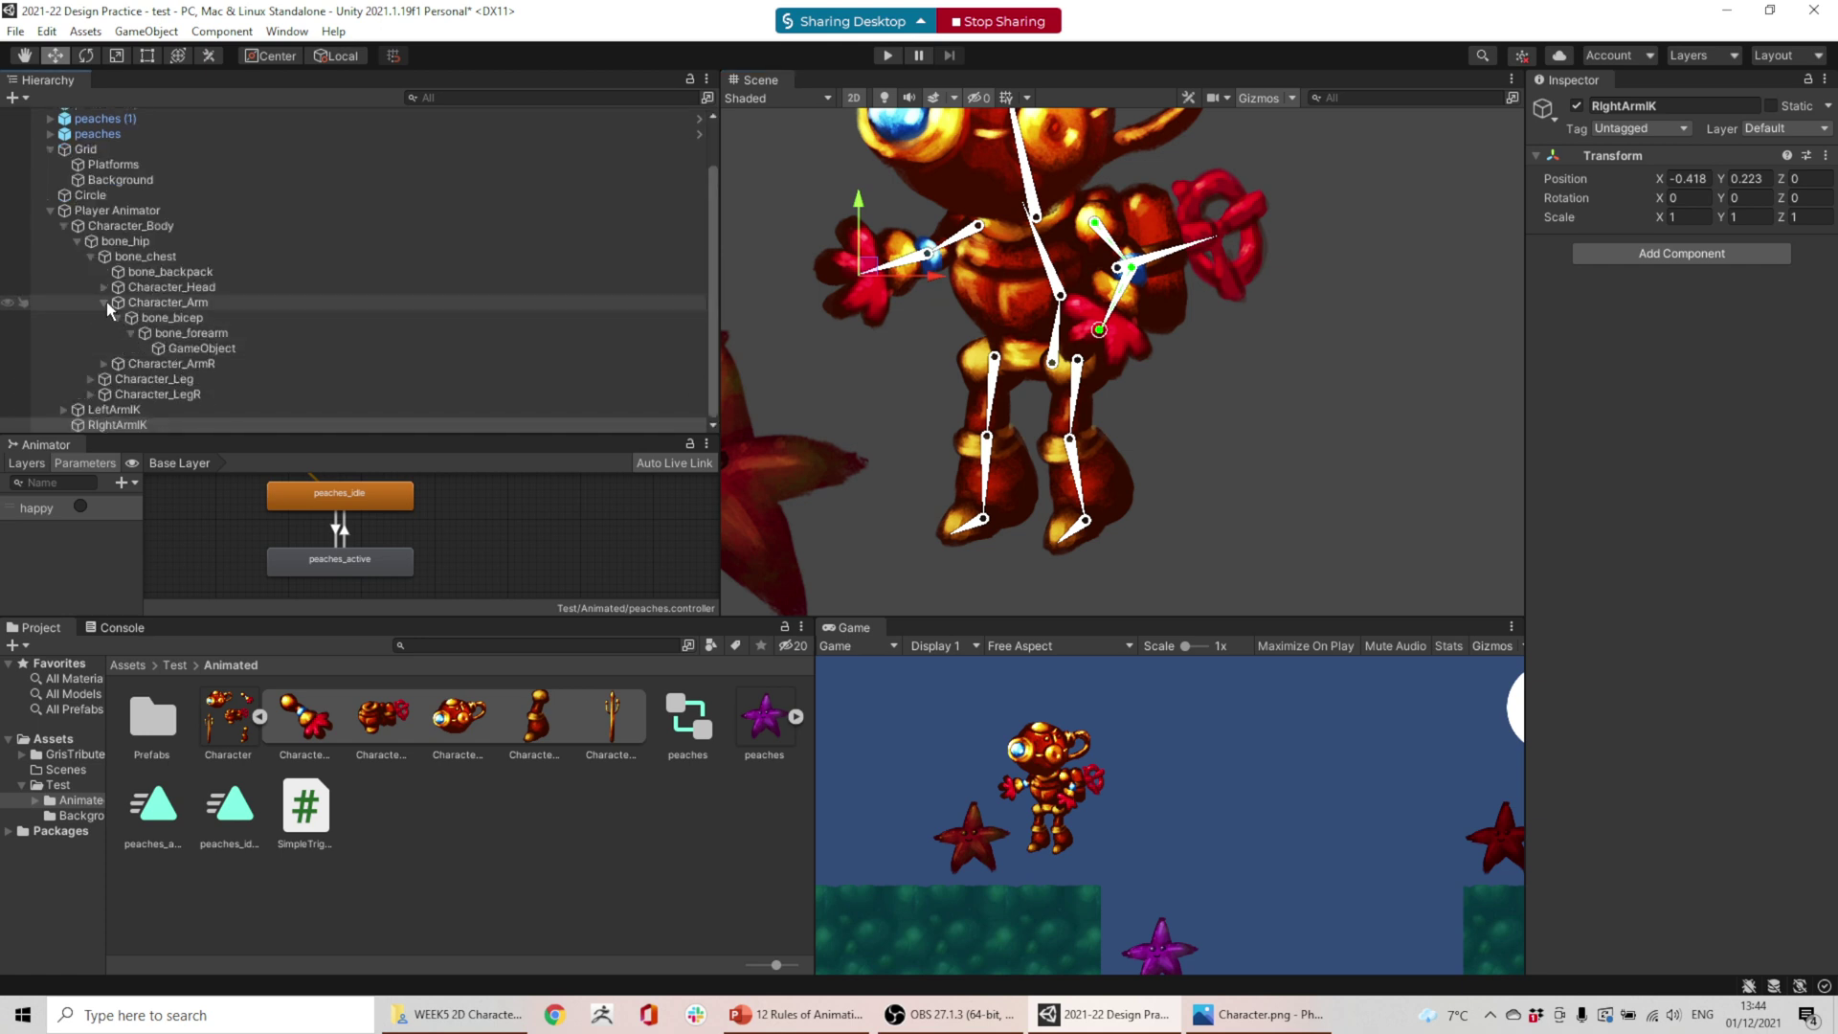
{"action": "left_click", "coordinate": [104, 364]}
{"action": "scroll", "coordinate": [153, 383], "scroll_direction": "down", "scroll_amount": 1}
{"action": "left_click", "coordinate": [204, 365]}
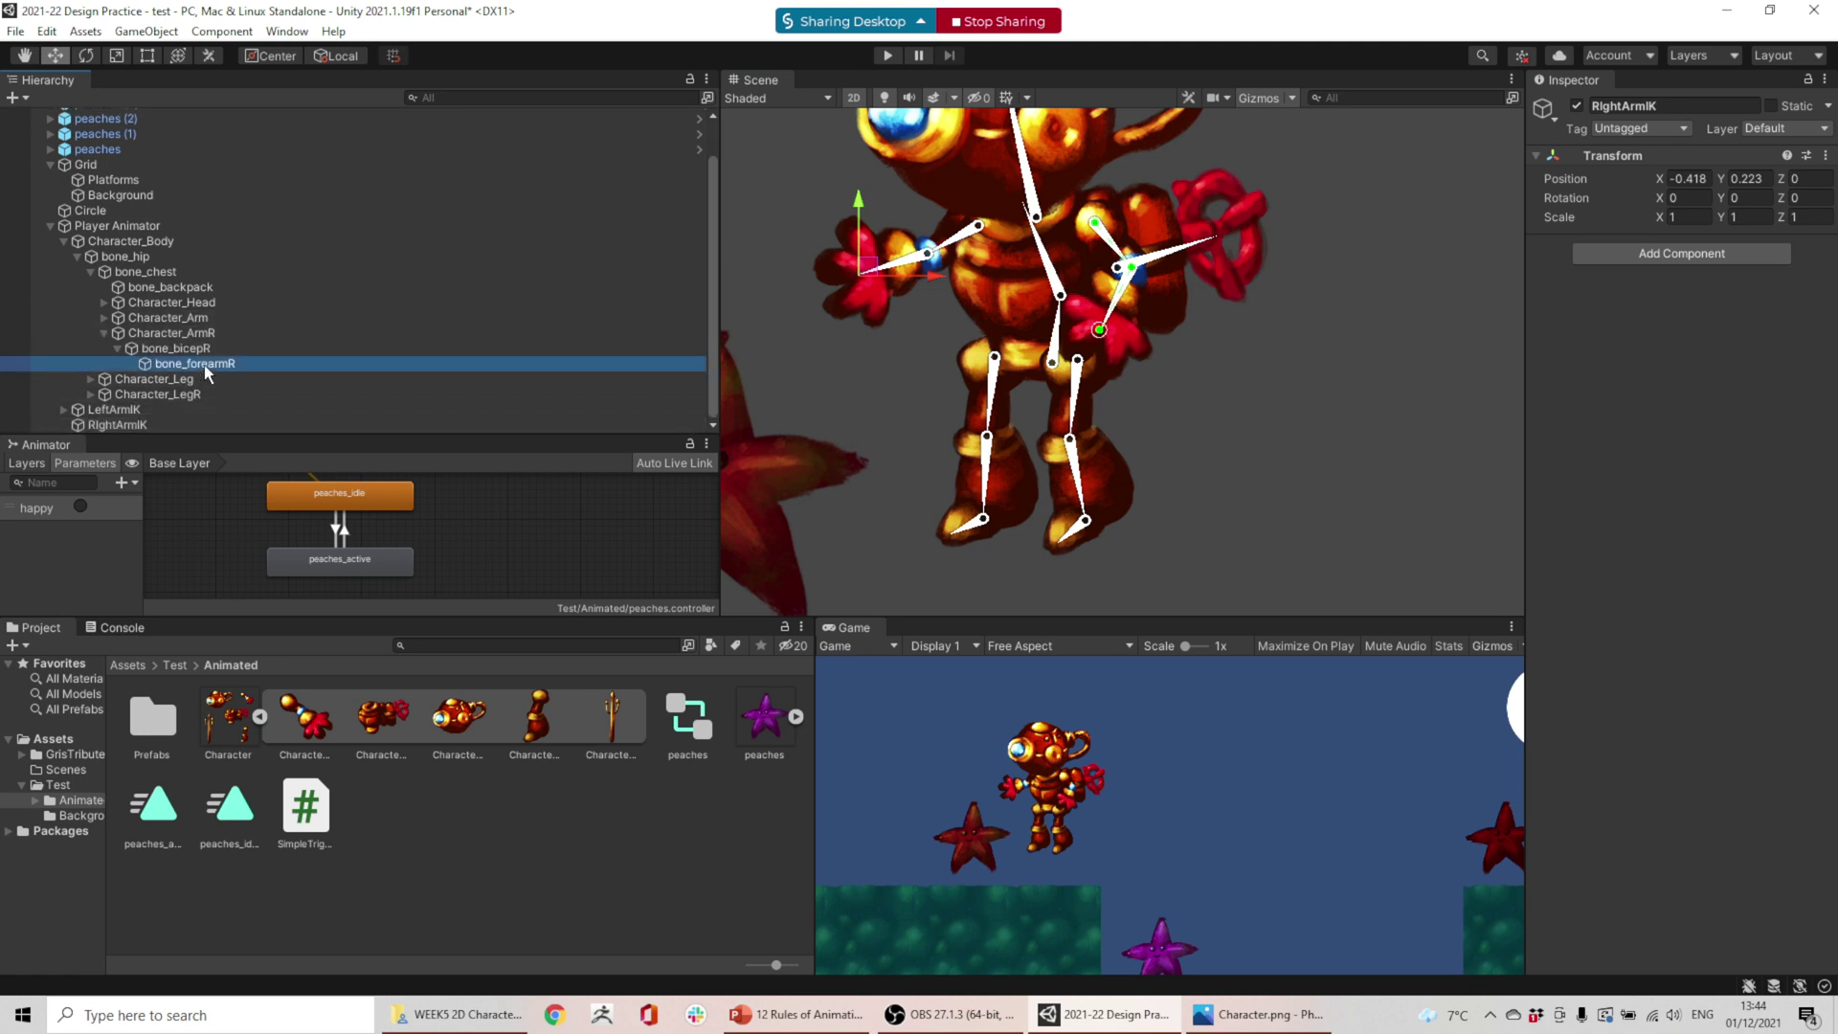
{"action": "right_click", "coordinate": [204, 365]}
{"action": "left_click", "coordinate": [382, 594]}
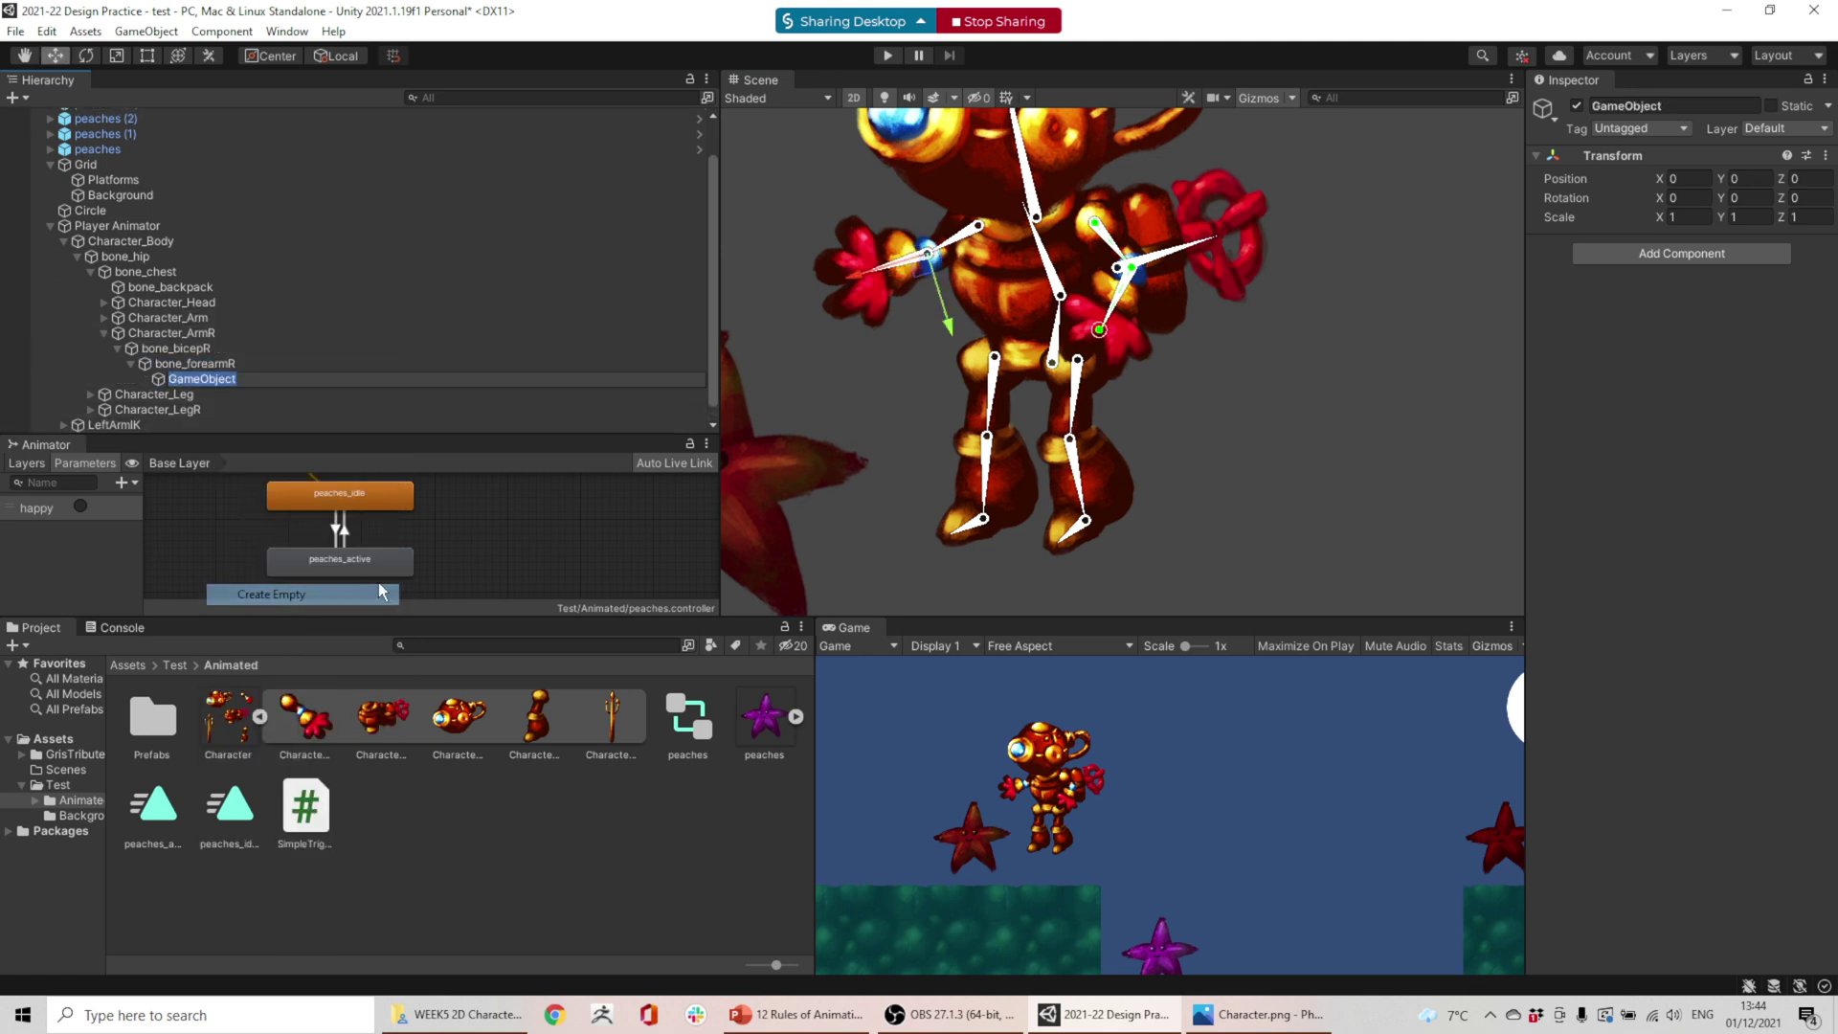
{"action": "left_click", "coordinate": [1712, 109]}
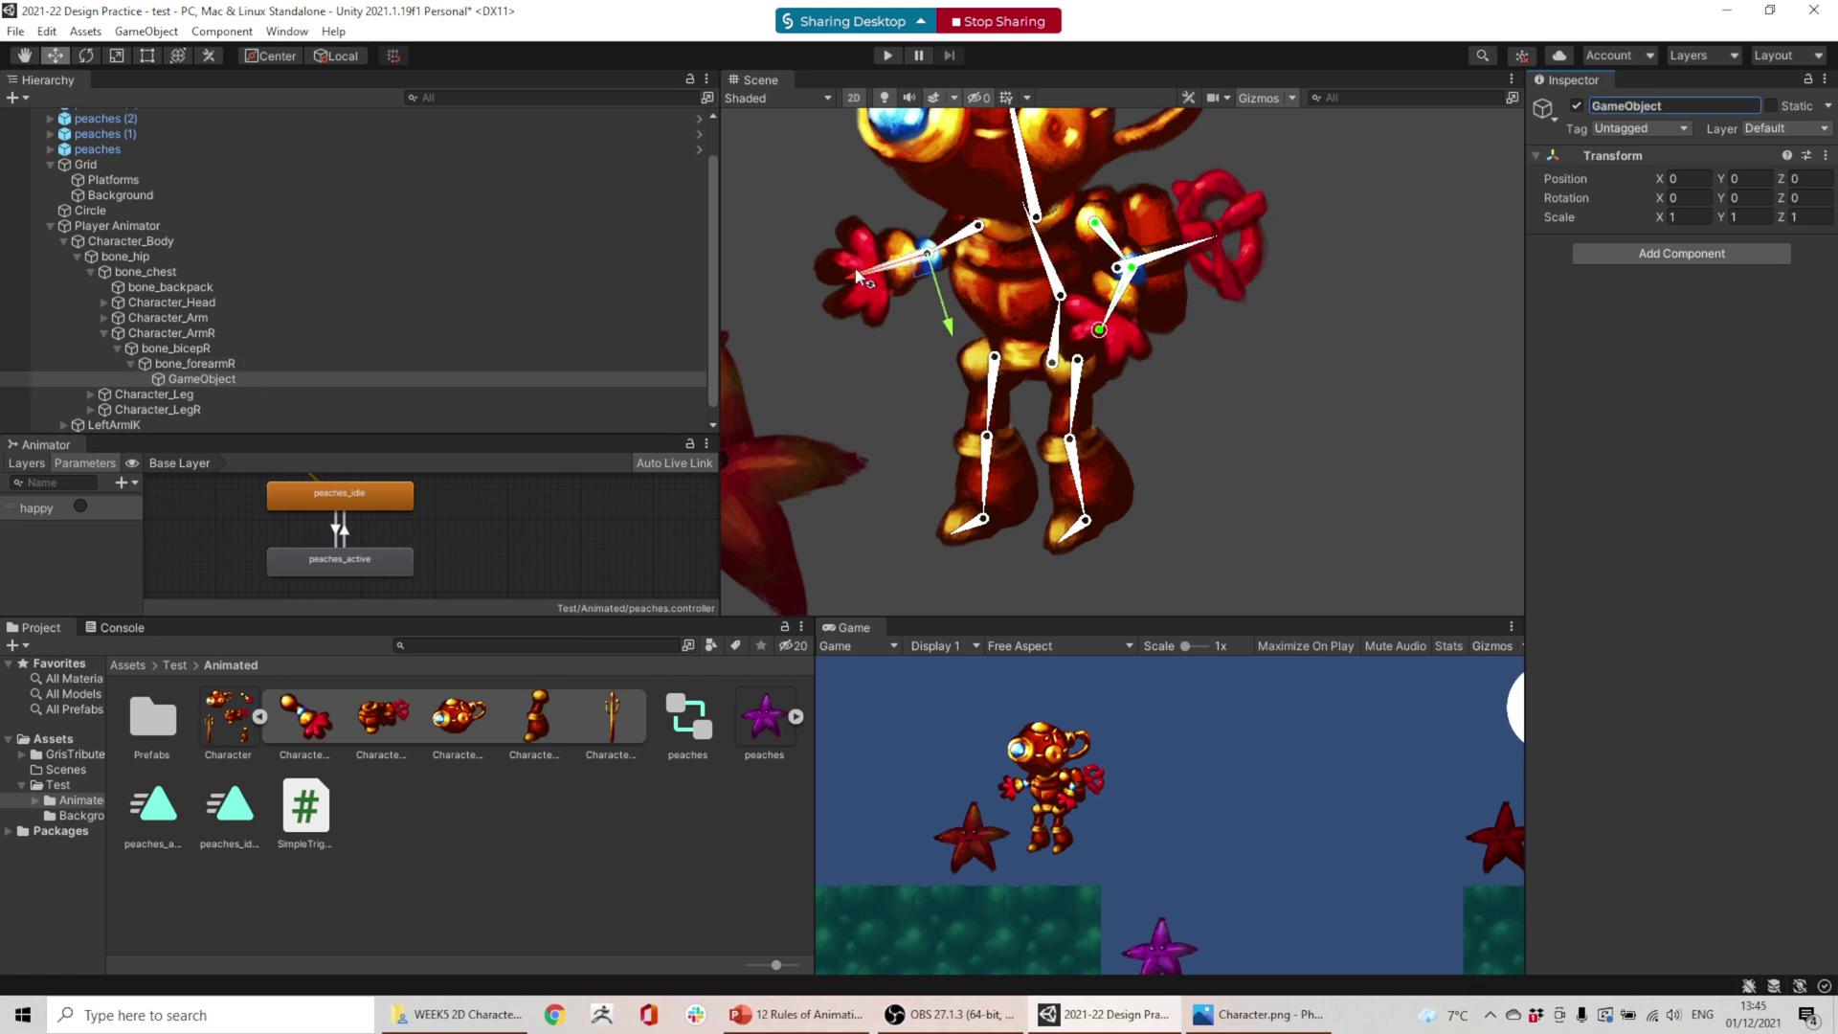
{"action": "left_click_drag", "start_coordinate": [854, 274], "coordinate": [787, 293]}
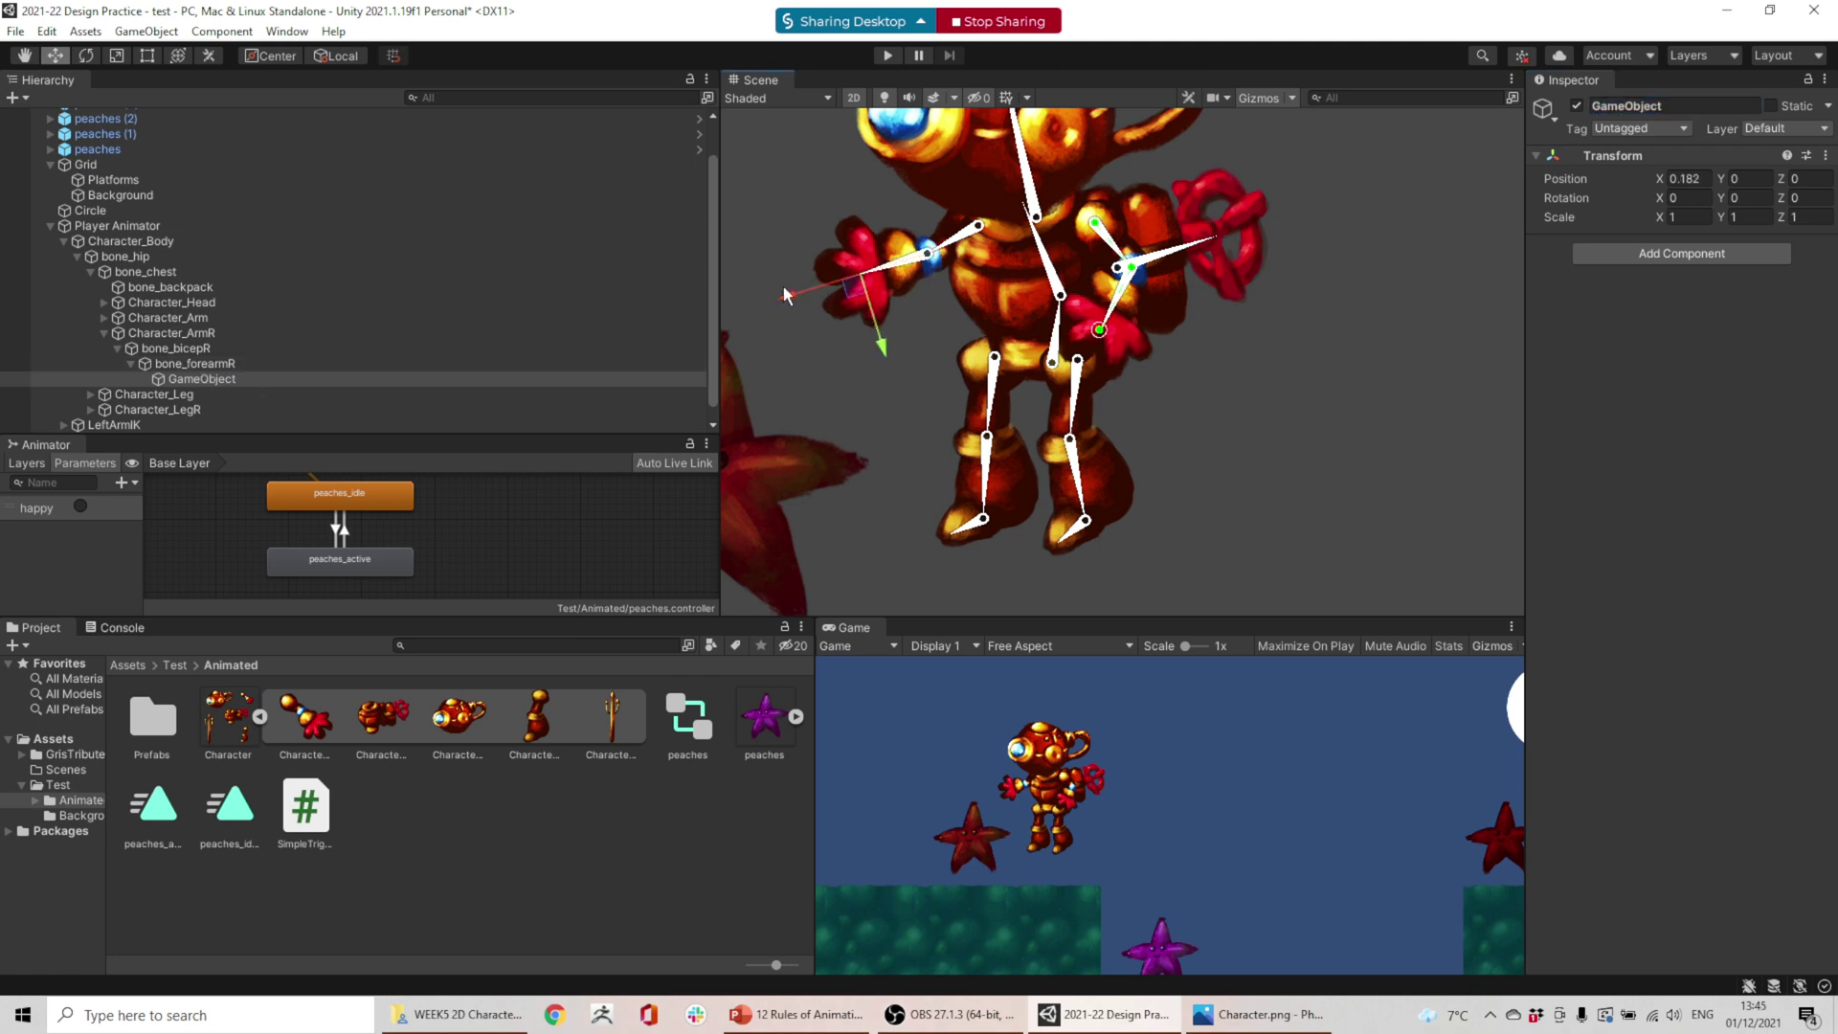
- Add an IK Manager 2D component to RightArmIK
{"action": "scroll", "coordinate": [321, 326], "scroll_direction": "down", "scroll_amount": 1}
{"action": "left_click", "coordinate": [156, 426]}
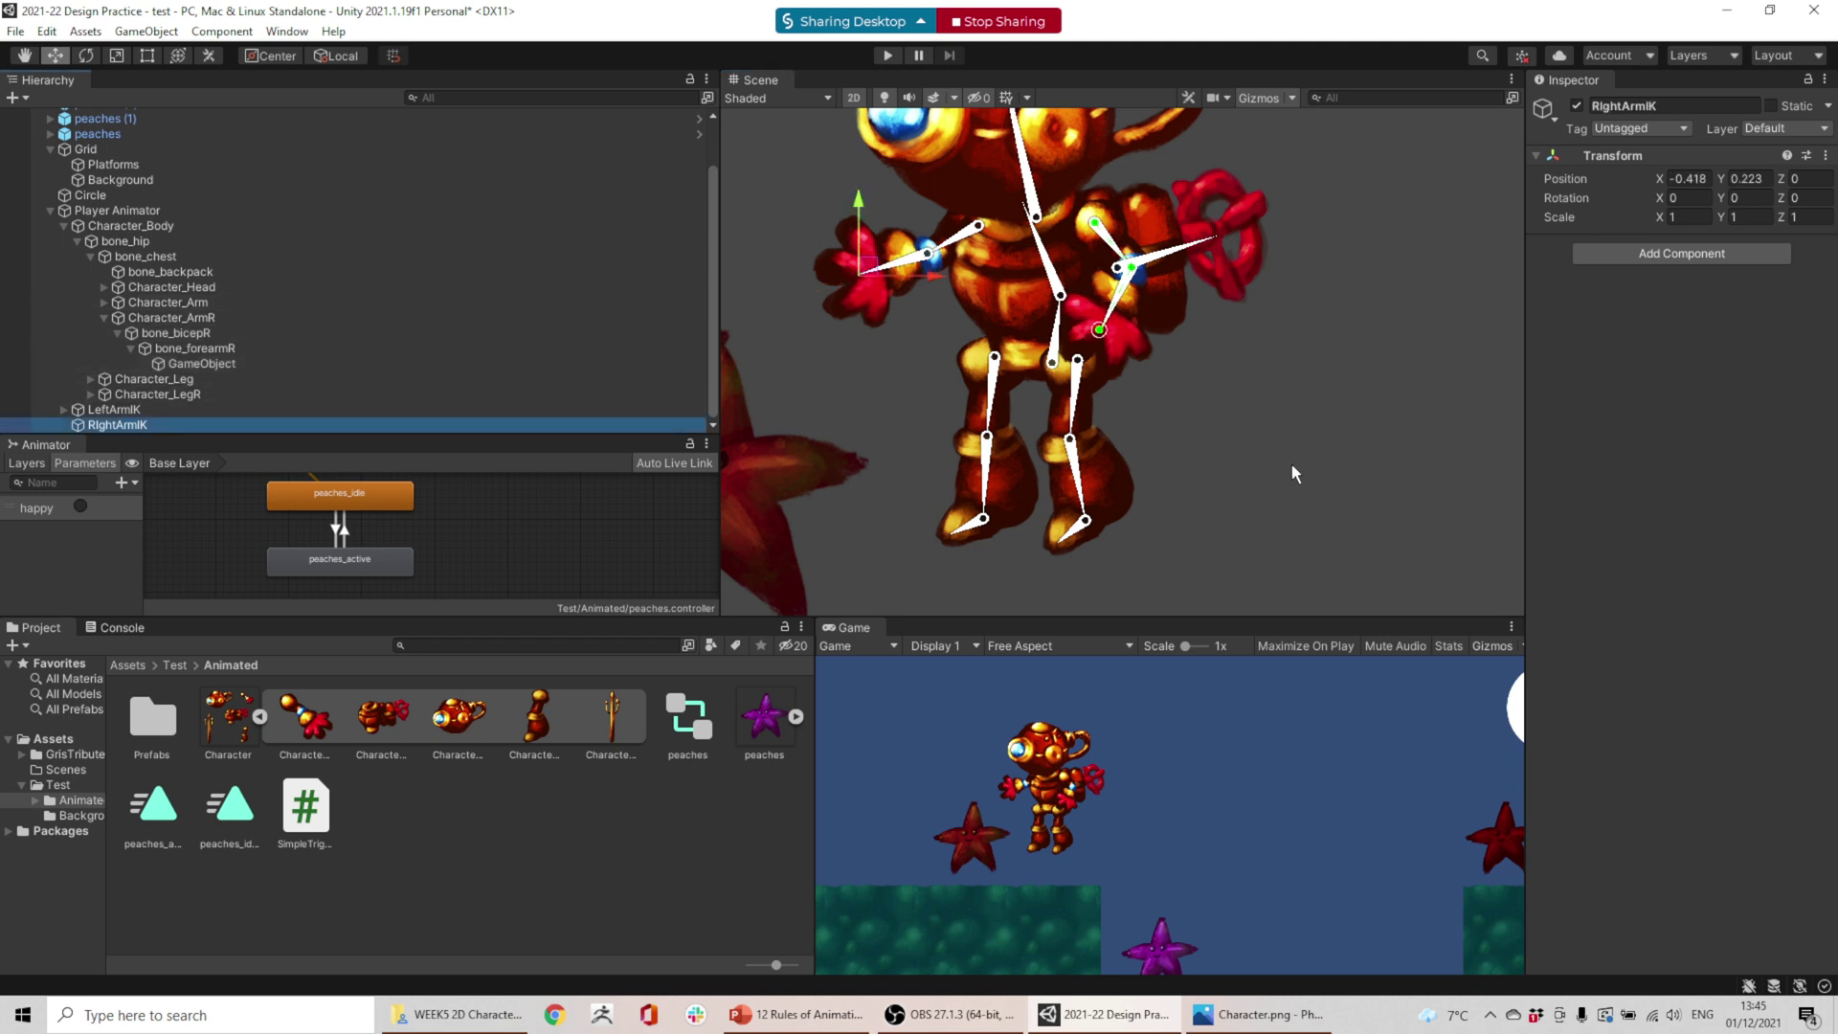
{"action": "left_click", "coordinate": [1698, 256]}
{"action": "key", "text": "Return"}
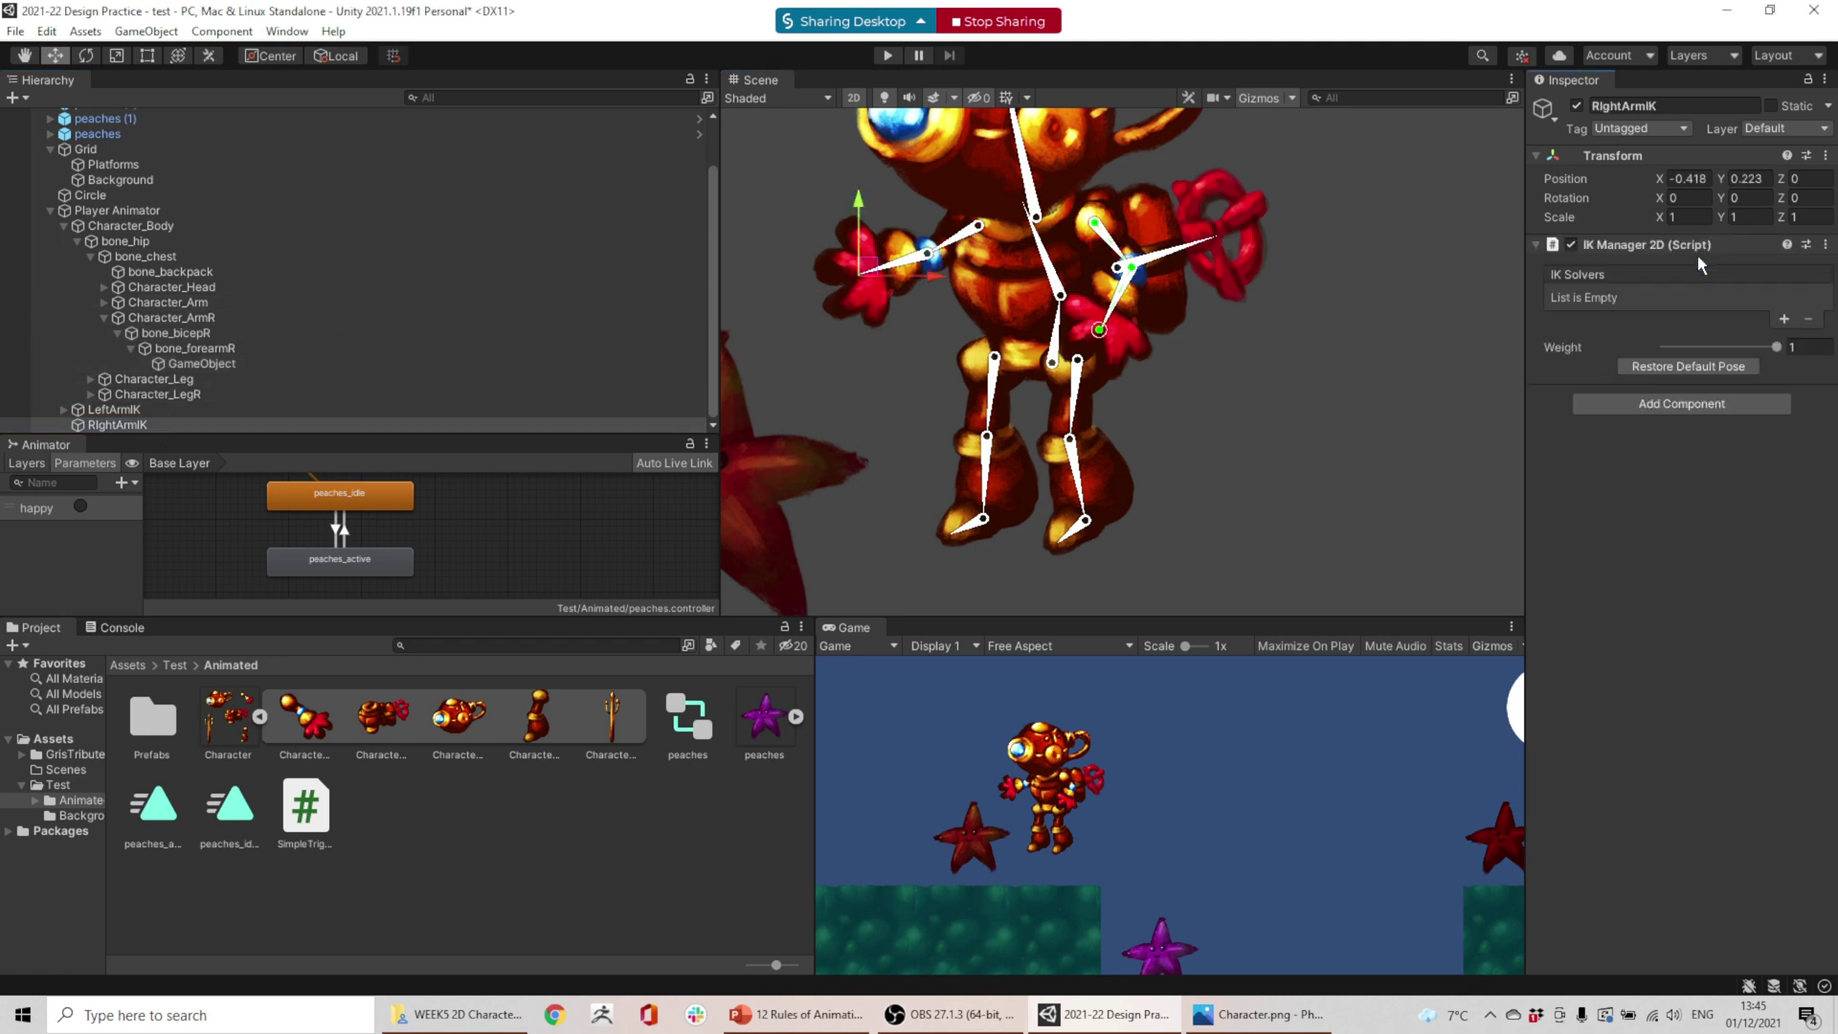
- Add a Limb solver to RightArmIK's manager, assign bone_forearmR's GameObject as its effector and create its target
{"action": "left_click", "coordinate": [1782, 322]}
{"action": "left_click", "coordinate": [1761, 383]}
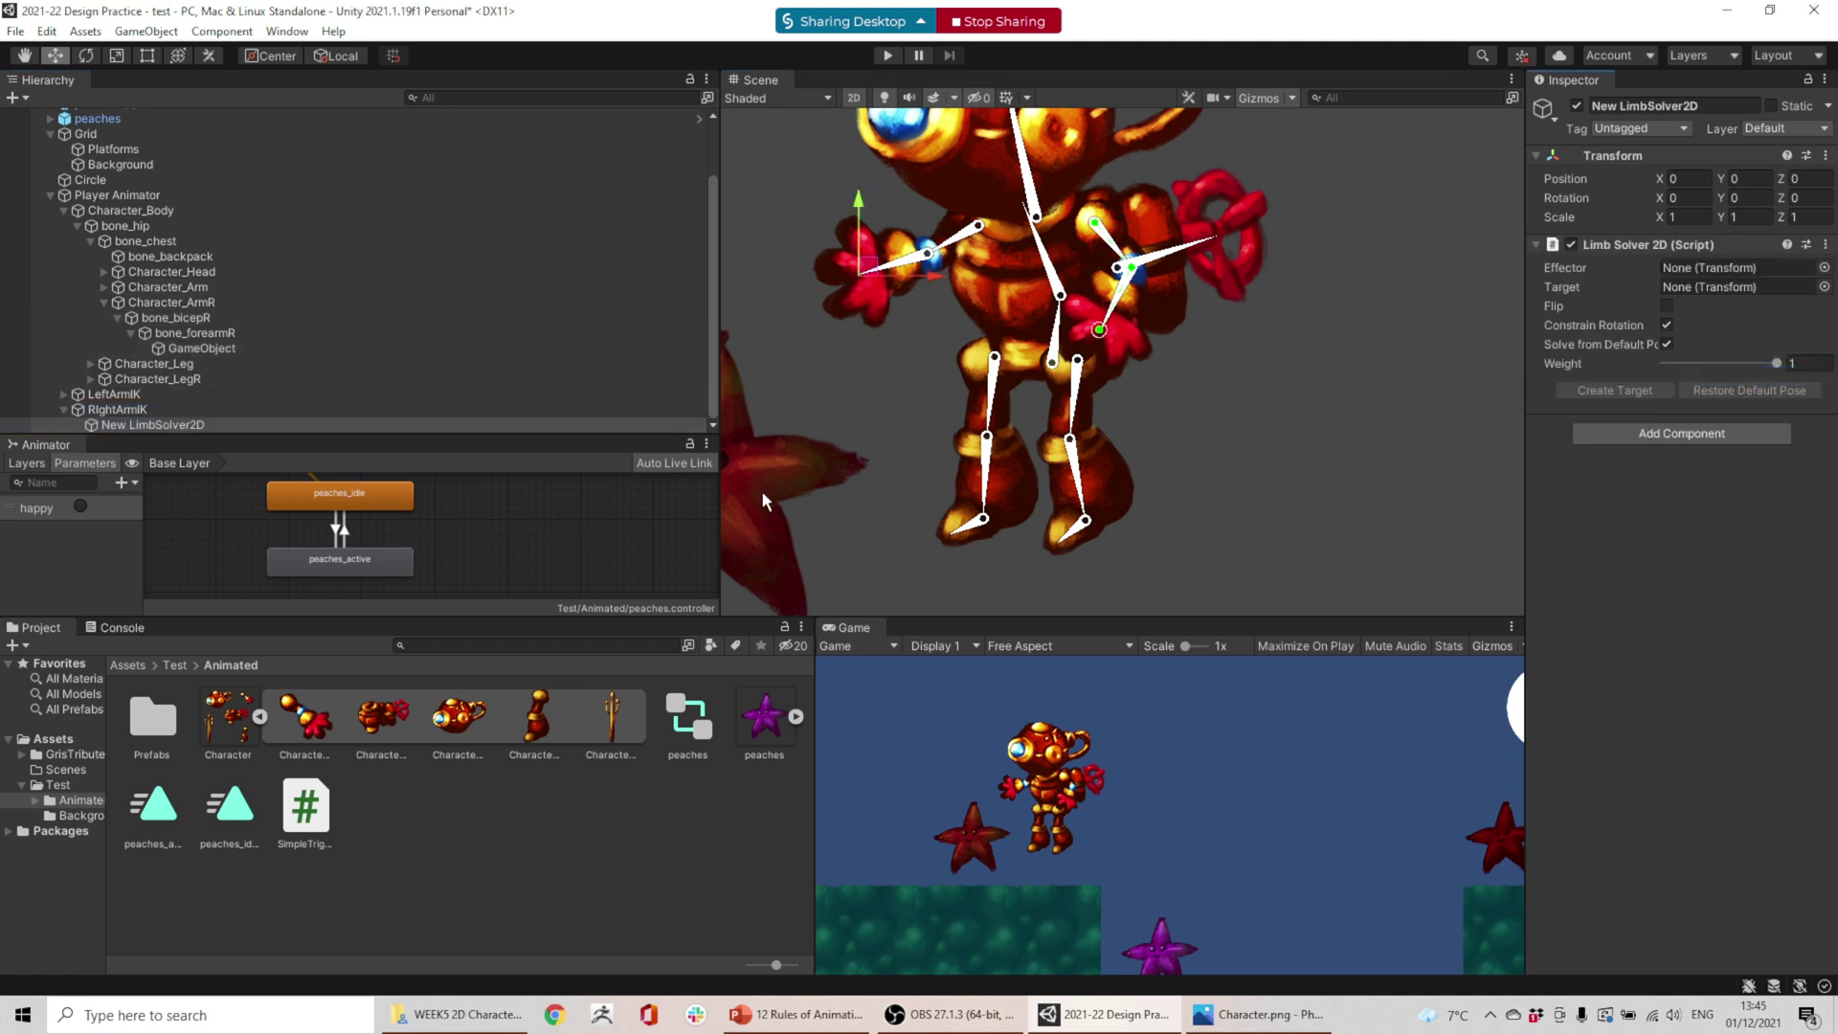
{"action": "left_click_drag", "start_coordinate": [189, 349], "coordinate": [1752, 271]}
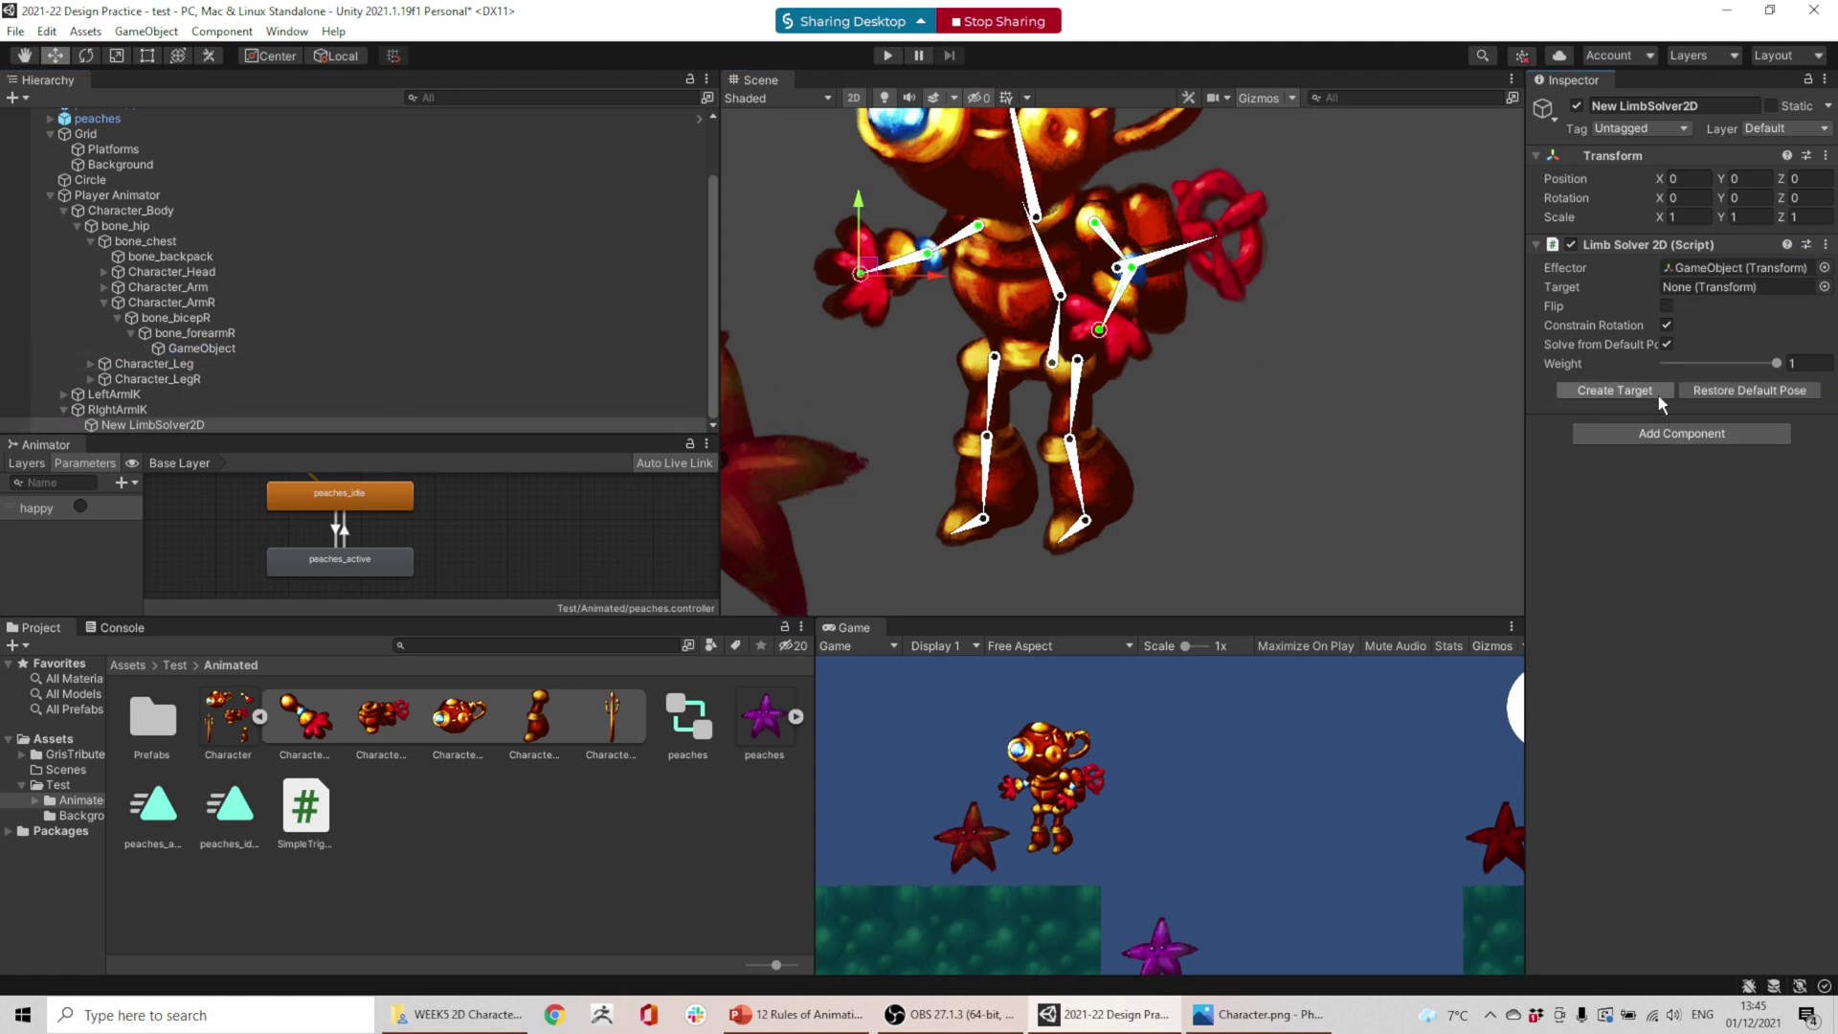
{"action": "left_click", "coordinate": [1616, 390]}
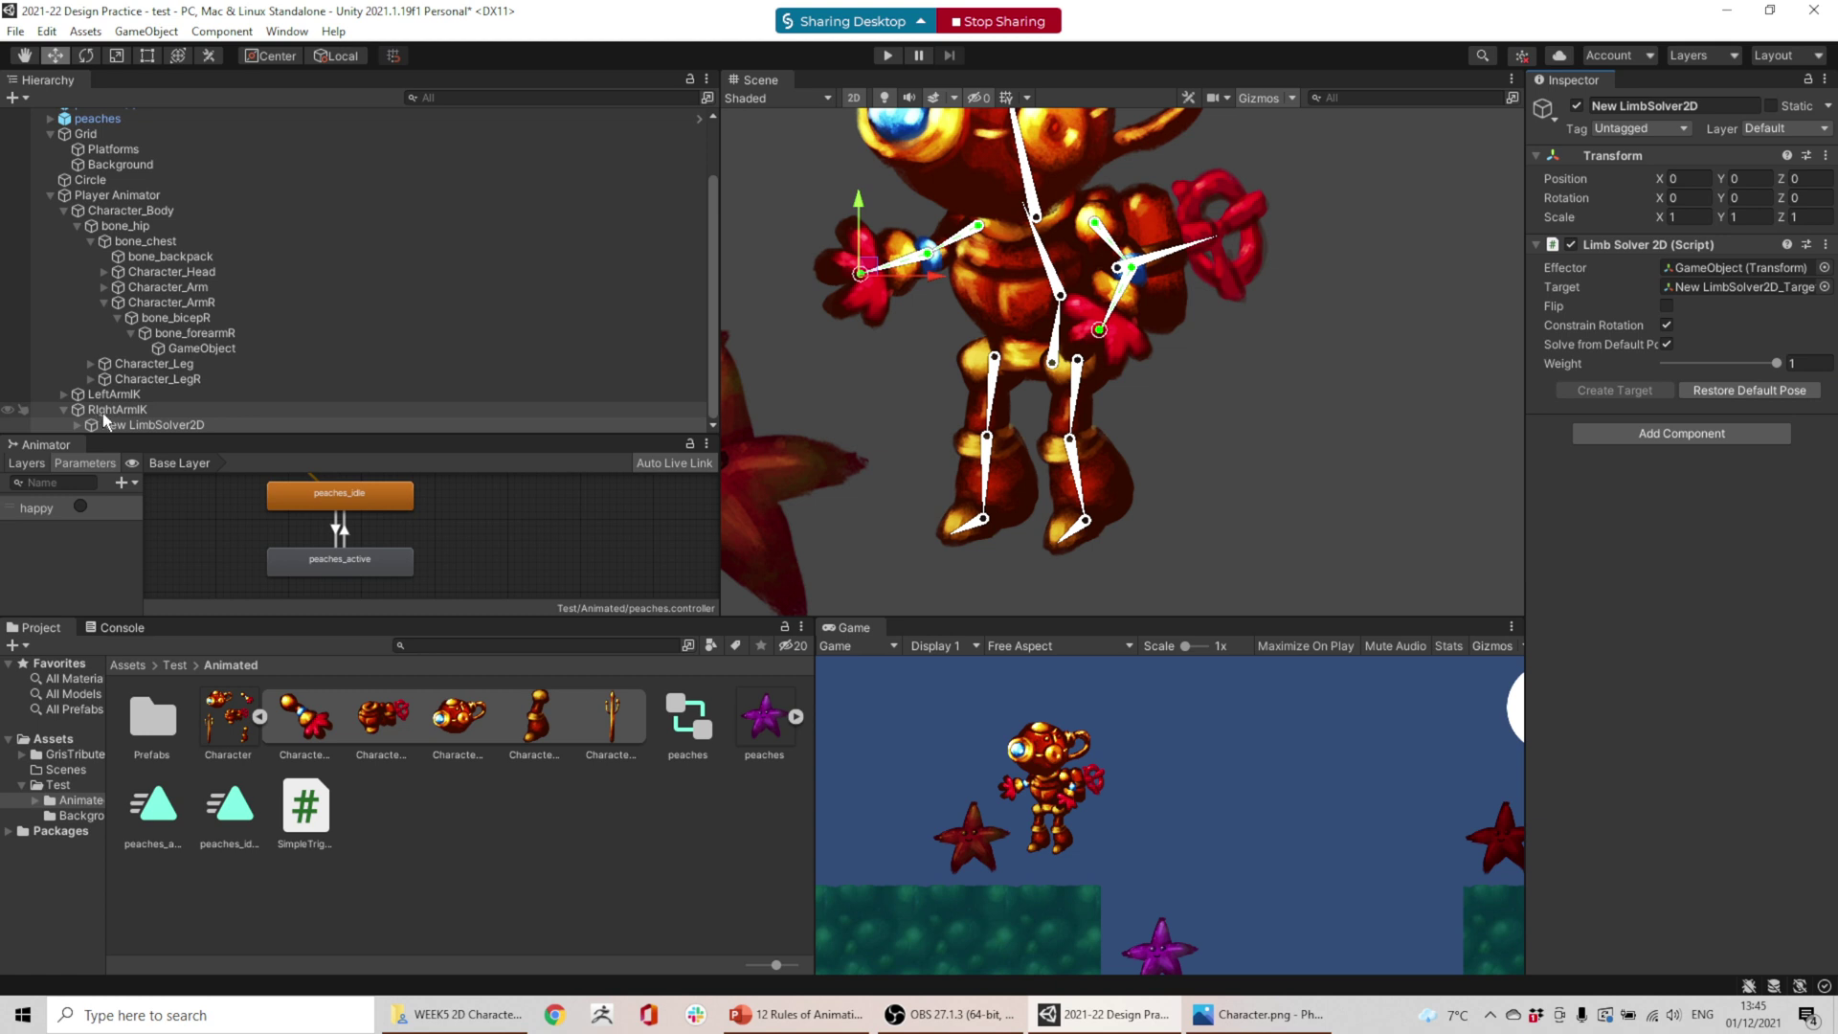
- Pose both arms by moving LeftArmIK to about X 0.369, Y 0.117 and RightArmIK to about X -0.242, Y 0.098
{"action": "left_click", "coordinate": [65, 413]}
{"action": "left_click", "coordinate": [106, 424]}
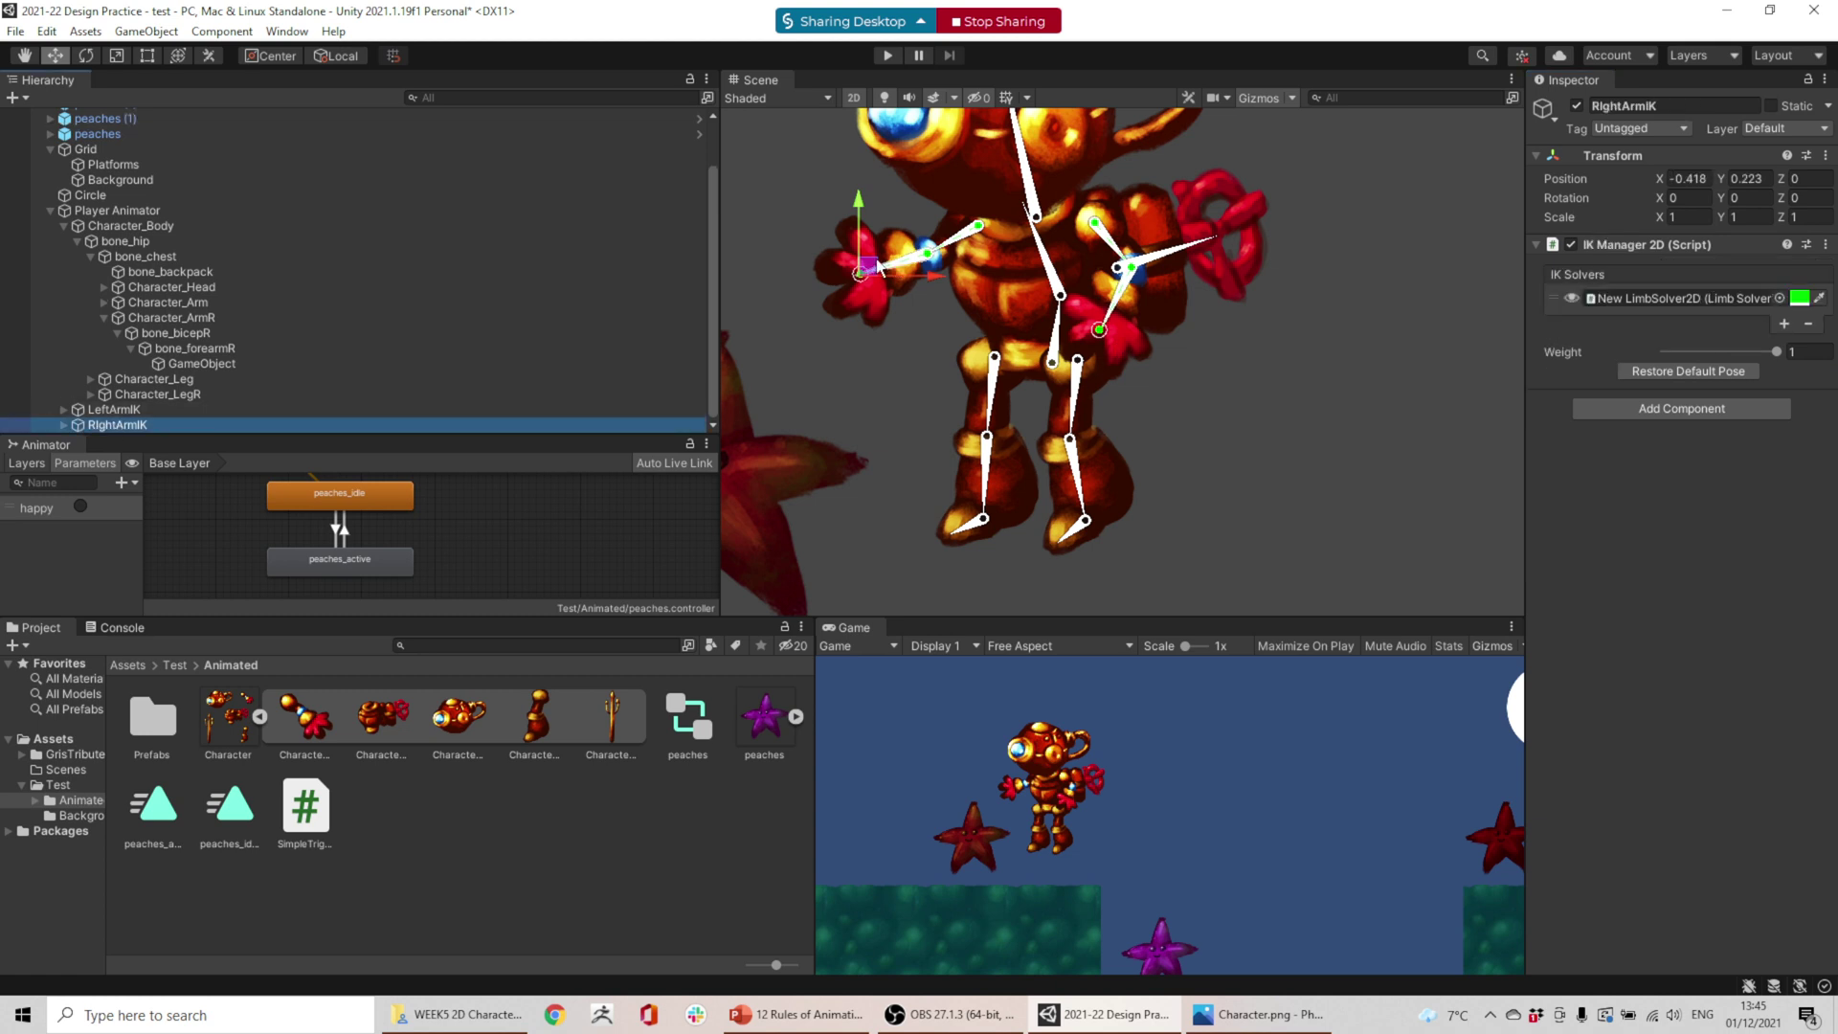
{"action": "mouse_move", "coordinate": [869, 267]}
{"action": "left_mouse_down"}
{"action": "mouse_move", "coordinate": [989, 319]}
{"action": "mouse_move", "coordinate": [896, 275]}
{"action": "left_mouse_up"}
{"action": "left_click", "coordinate": [113, 408]}
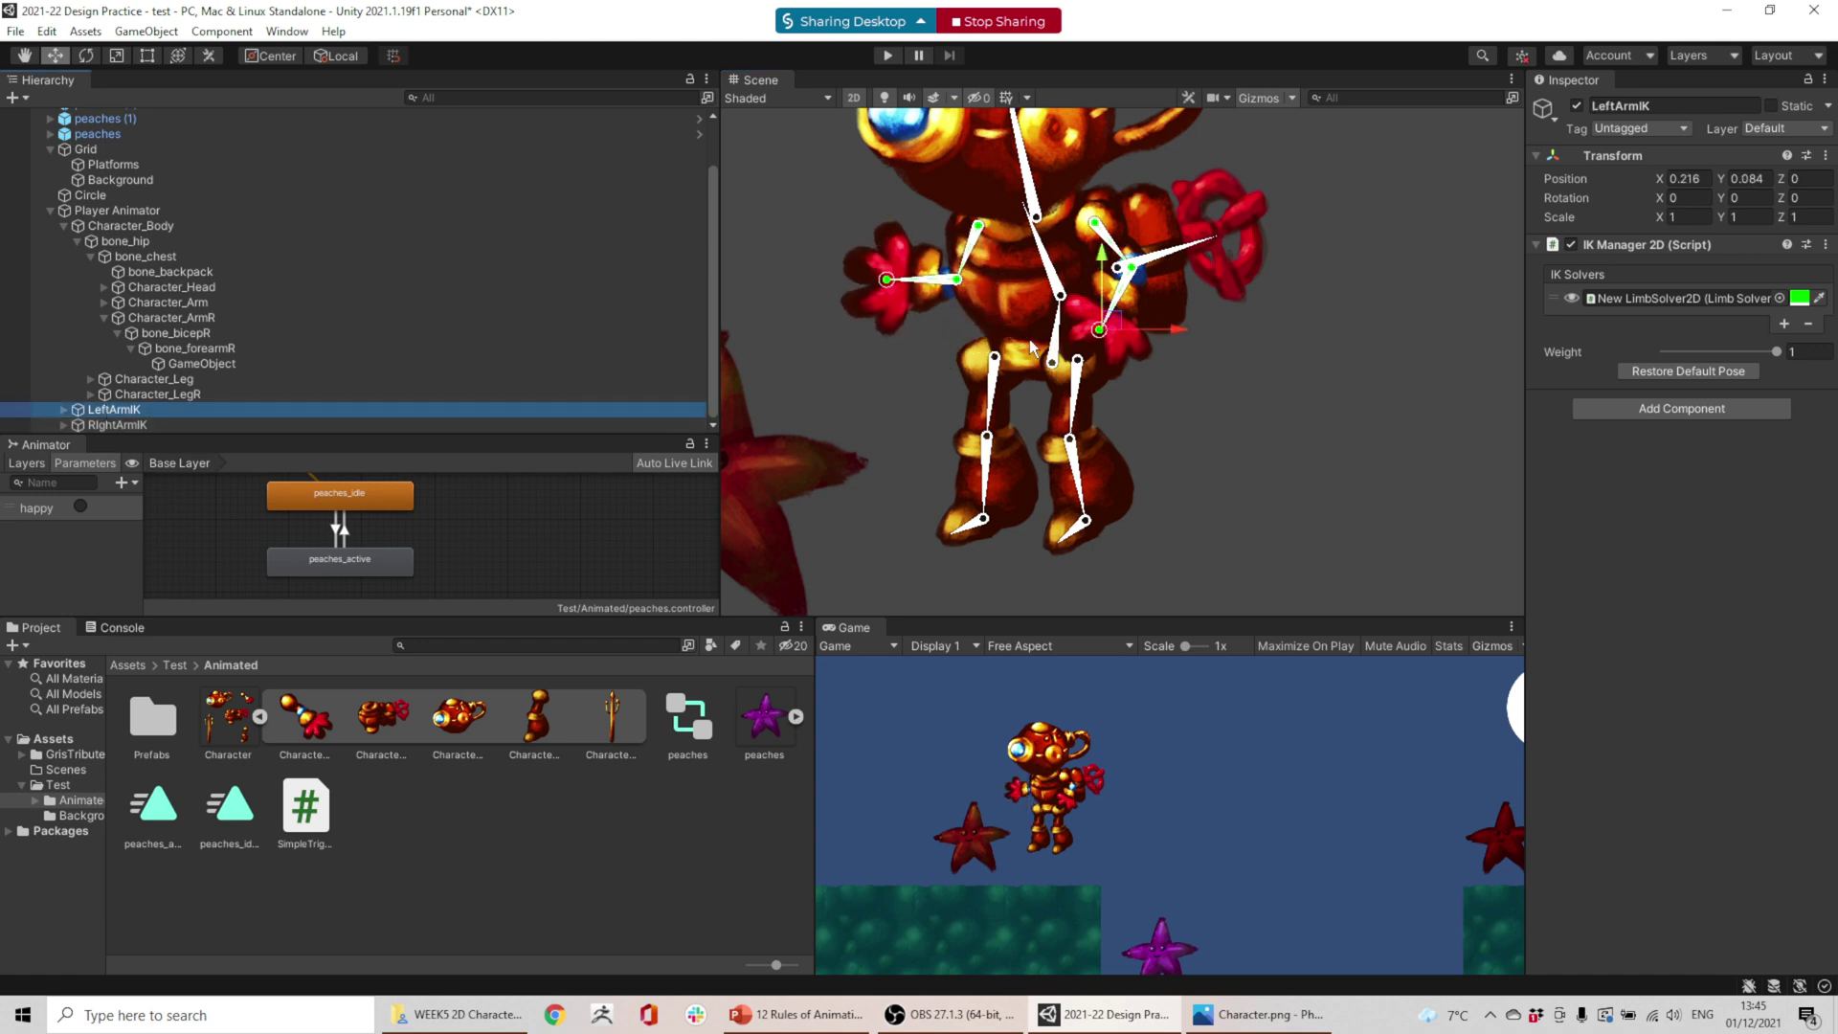
{"action": "left_click_drag", "start_coordinate": [1111, 319], "coordinate": [1158, 317]}
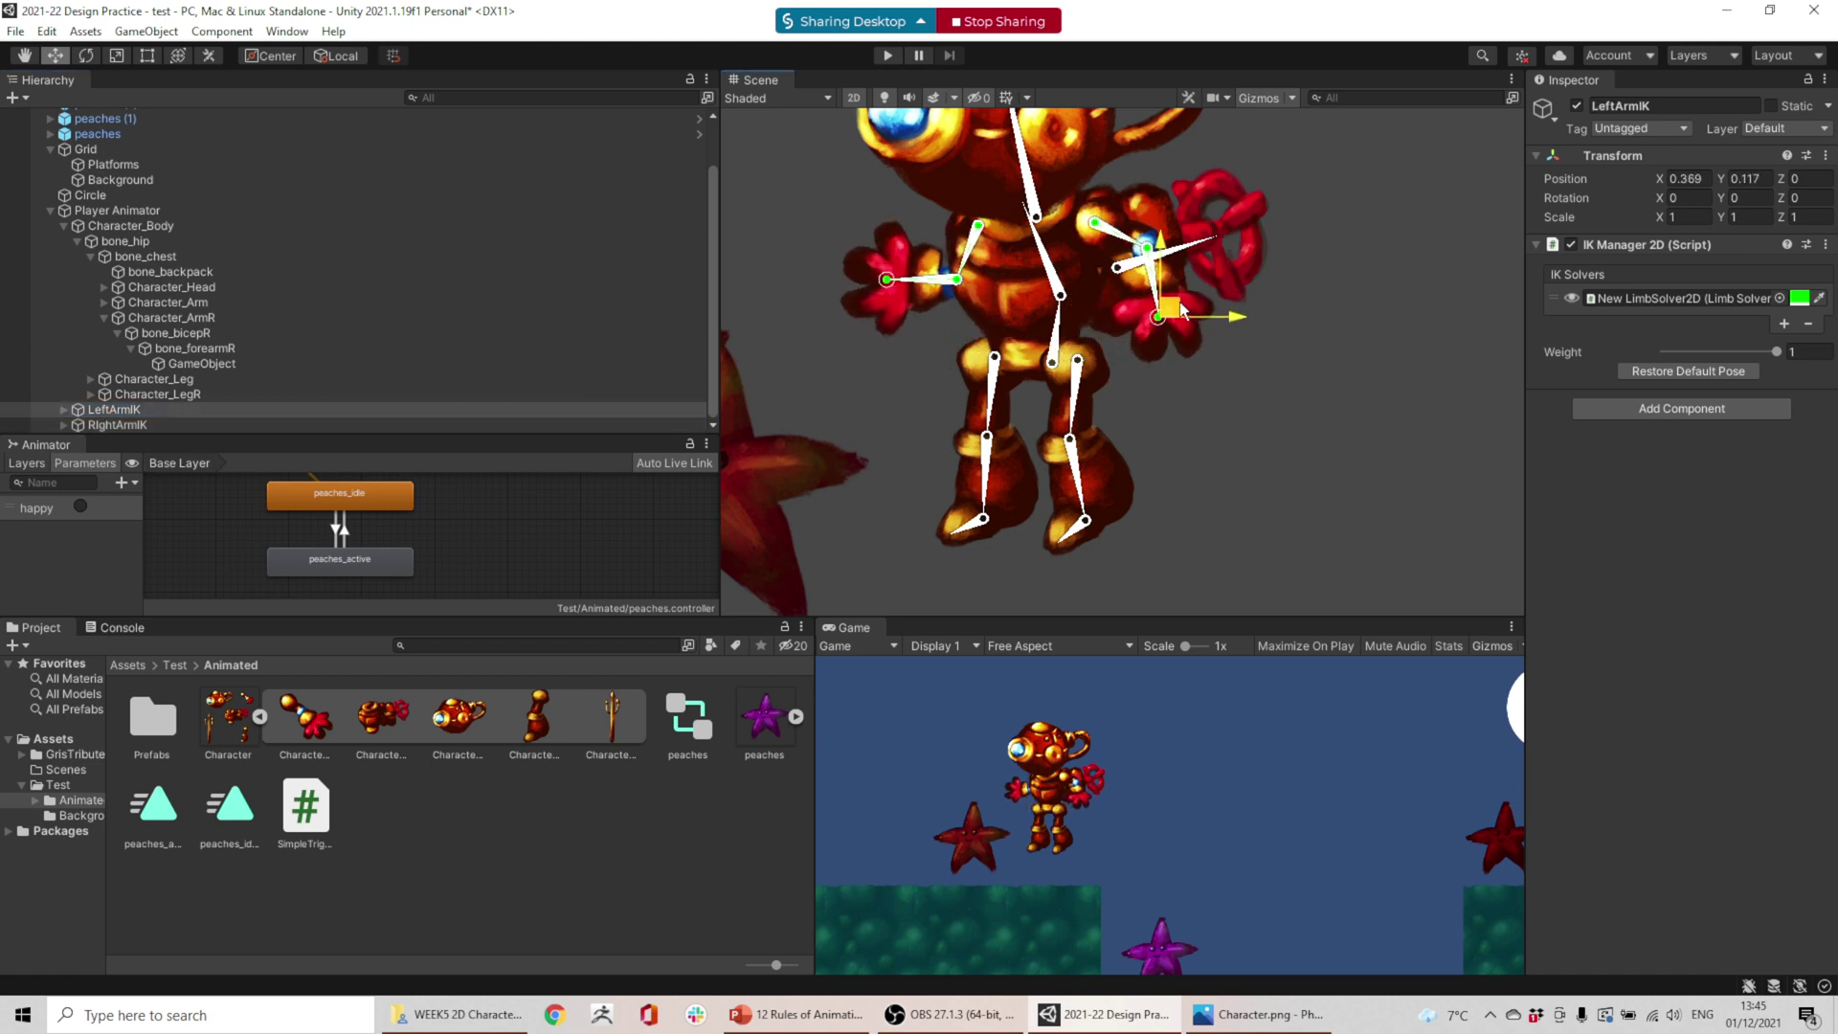
{"action": "left_click", "coordinate": [115, 425]}
{"action": "left_click_drag", "start_coordinate": [897, 276], "coordinate": [939, 323]}
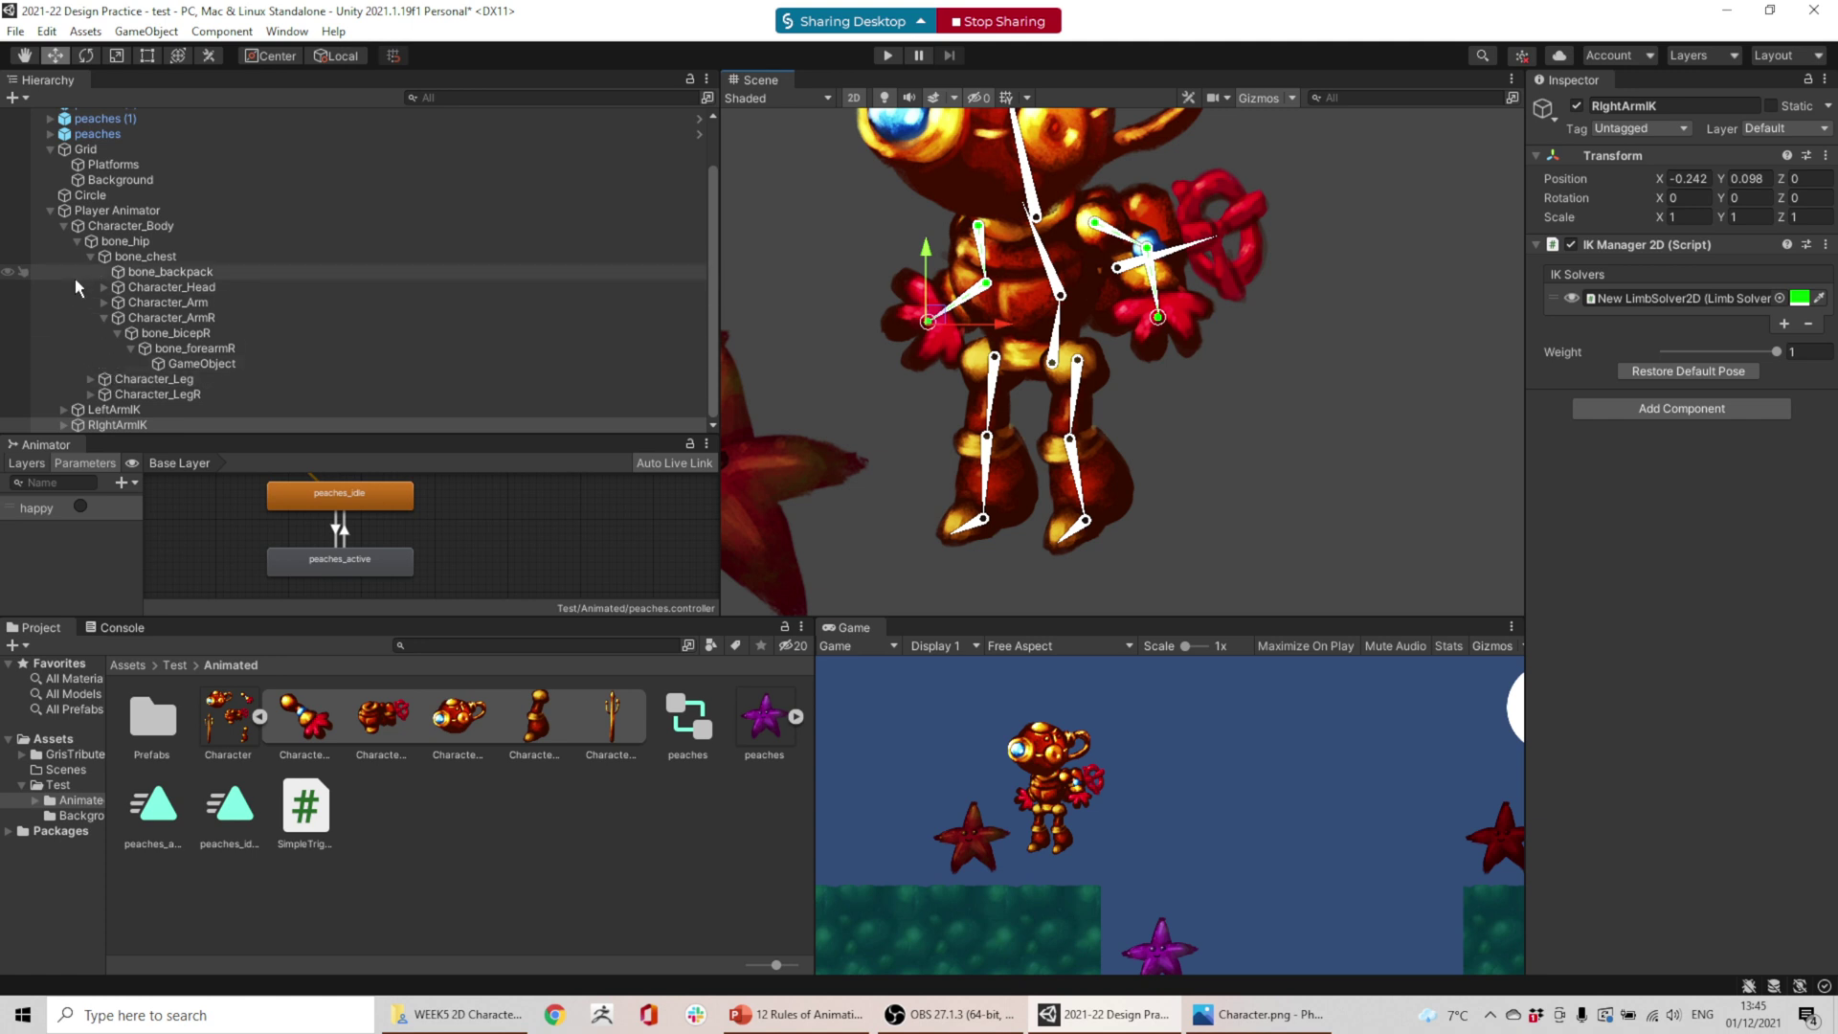
- Create an empty child under Player Animator named LeftLegIK and place it at the left ankle, about X 0.175, Y -0.413
{"action": "right_click", "coordinate": [98, 210]}
{"action": "left_click", "coordinate": [182, 428]}
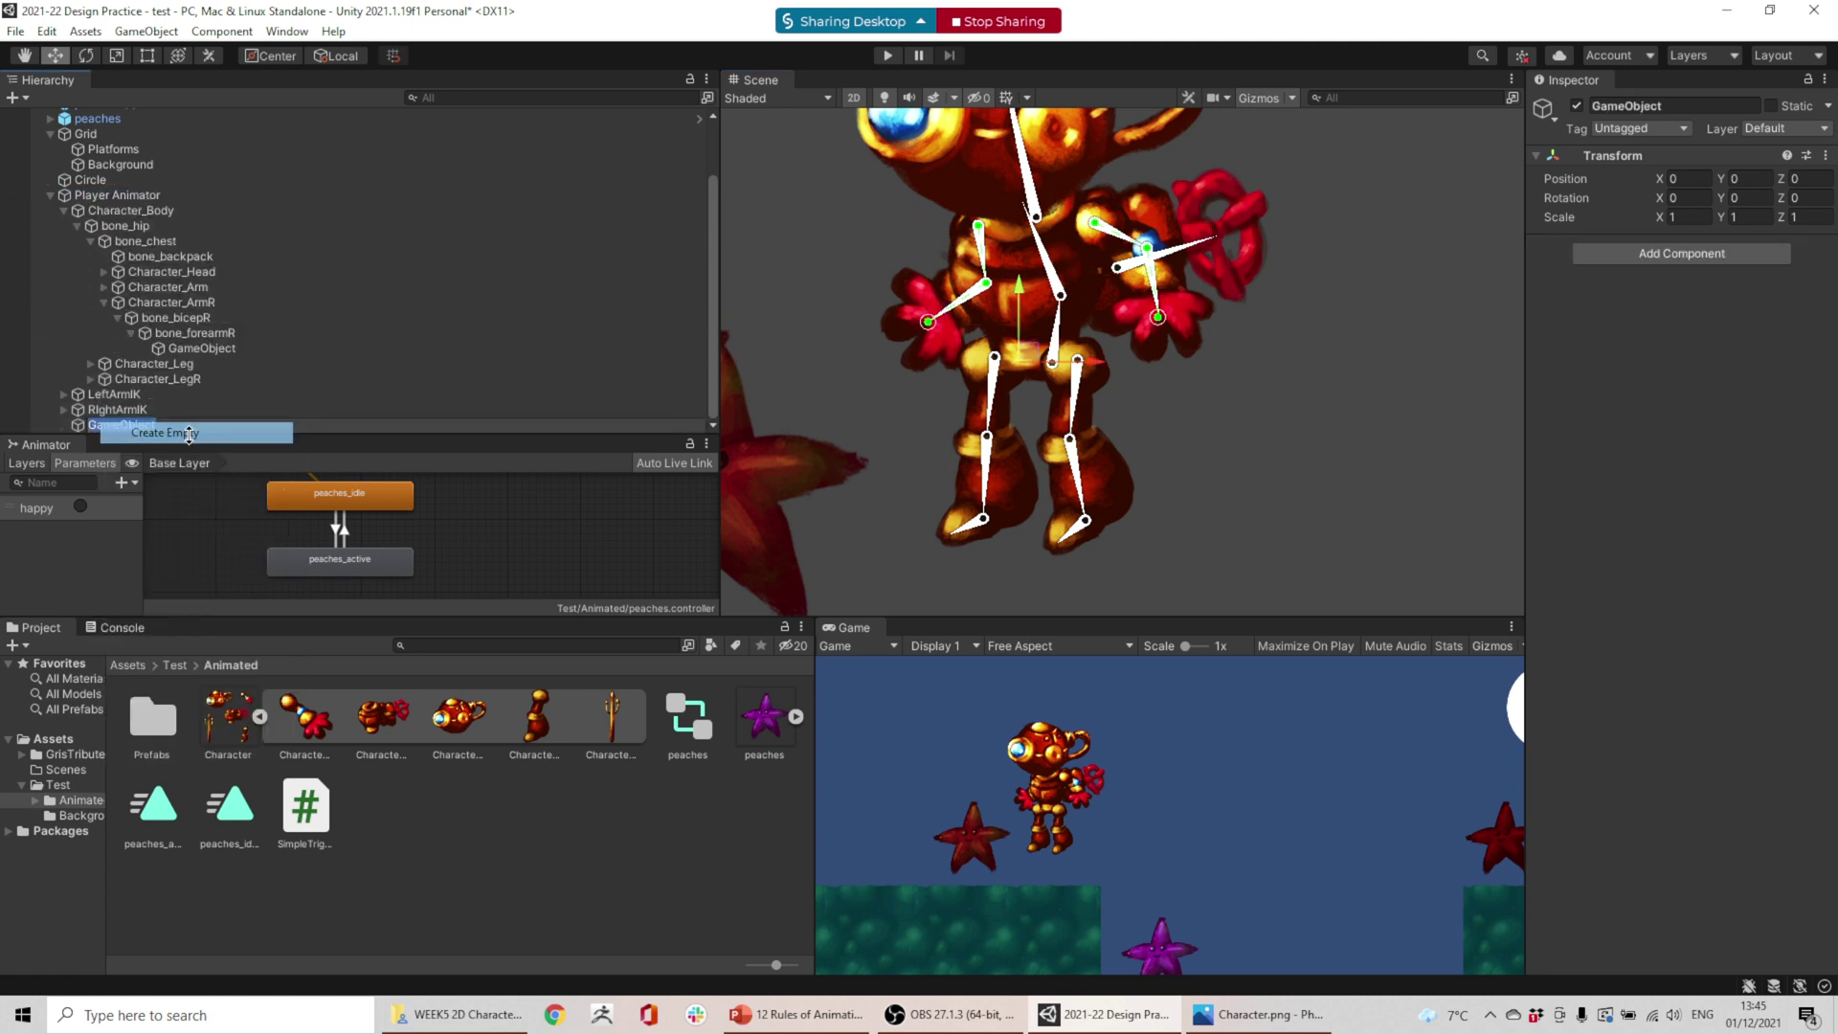
{"action": "left_click", "coordinate": [1628, 105]}
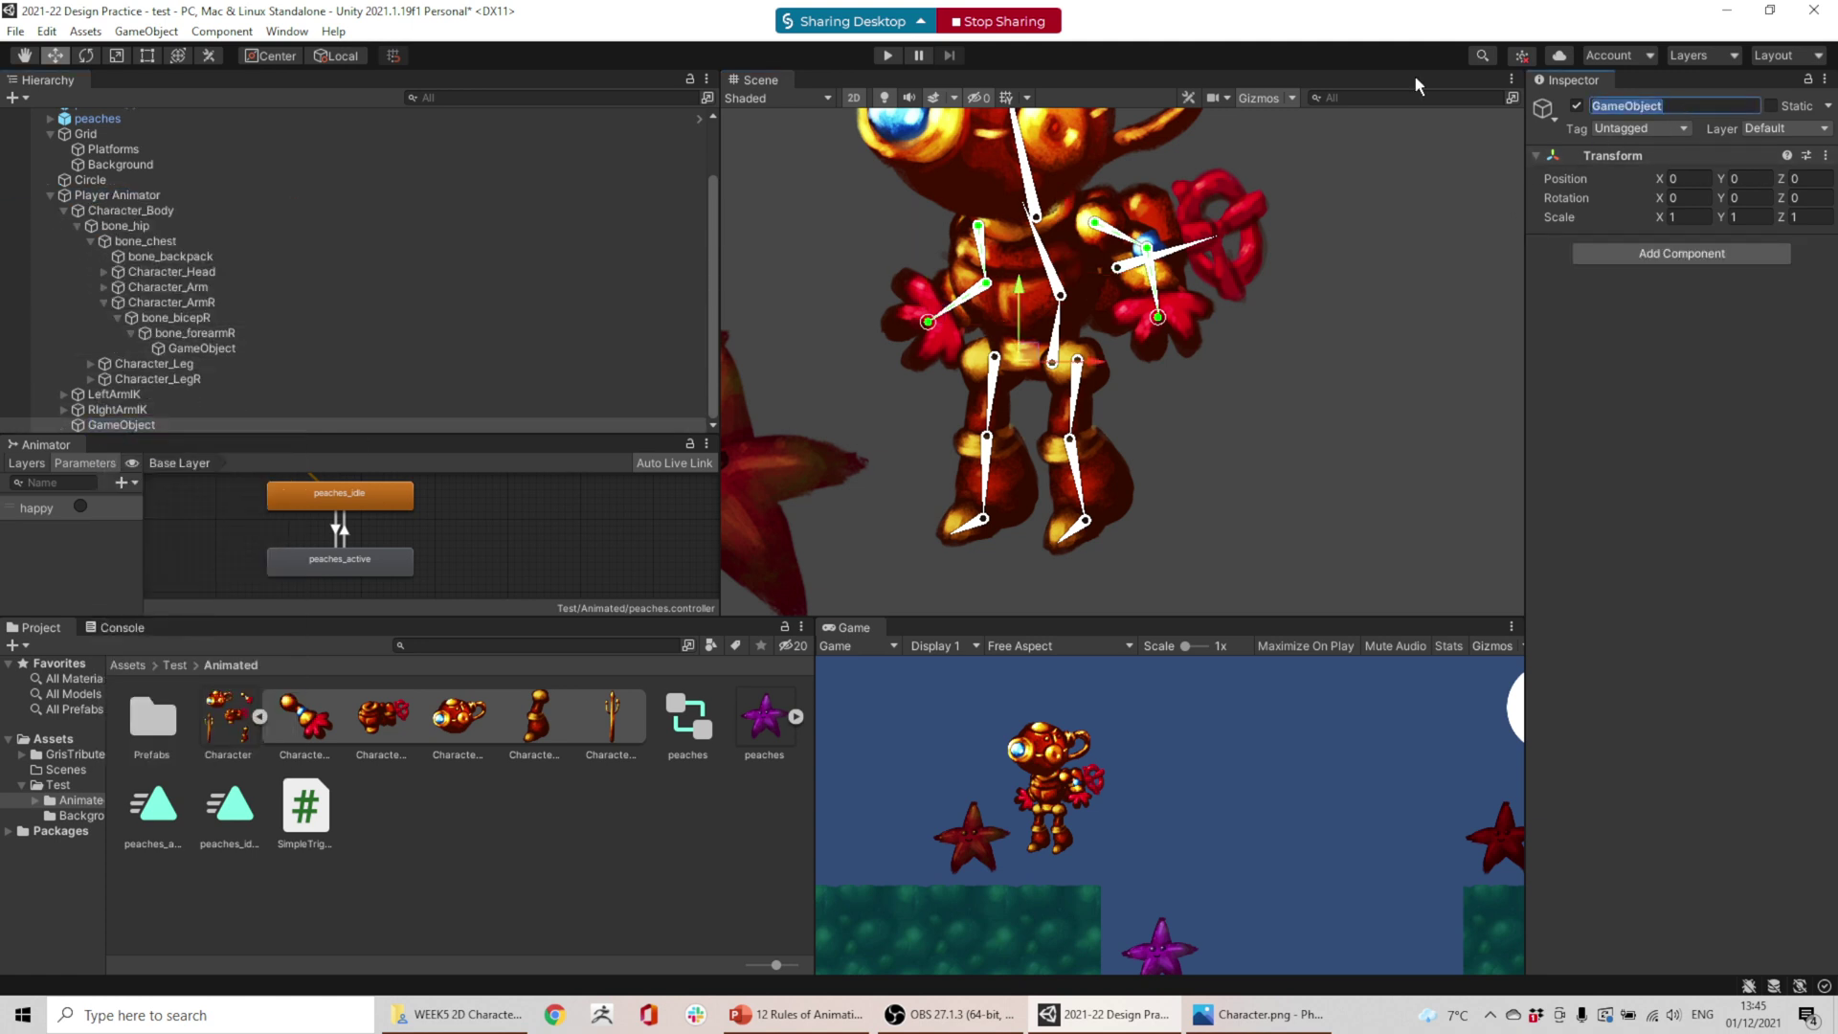
{"action": "type", "text": "LeftLegIK"}
{"action": "key", "text": "Return"}
{"action": "left_click_drag", "start_coordinate": [1034, 352], "coordinate": [1099, 515]}
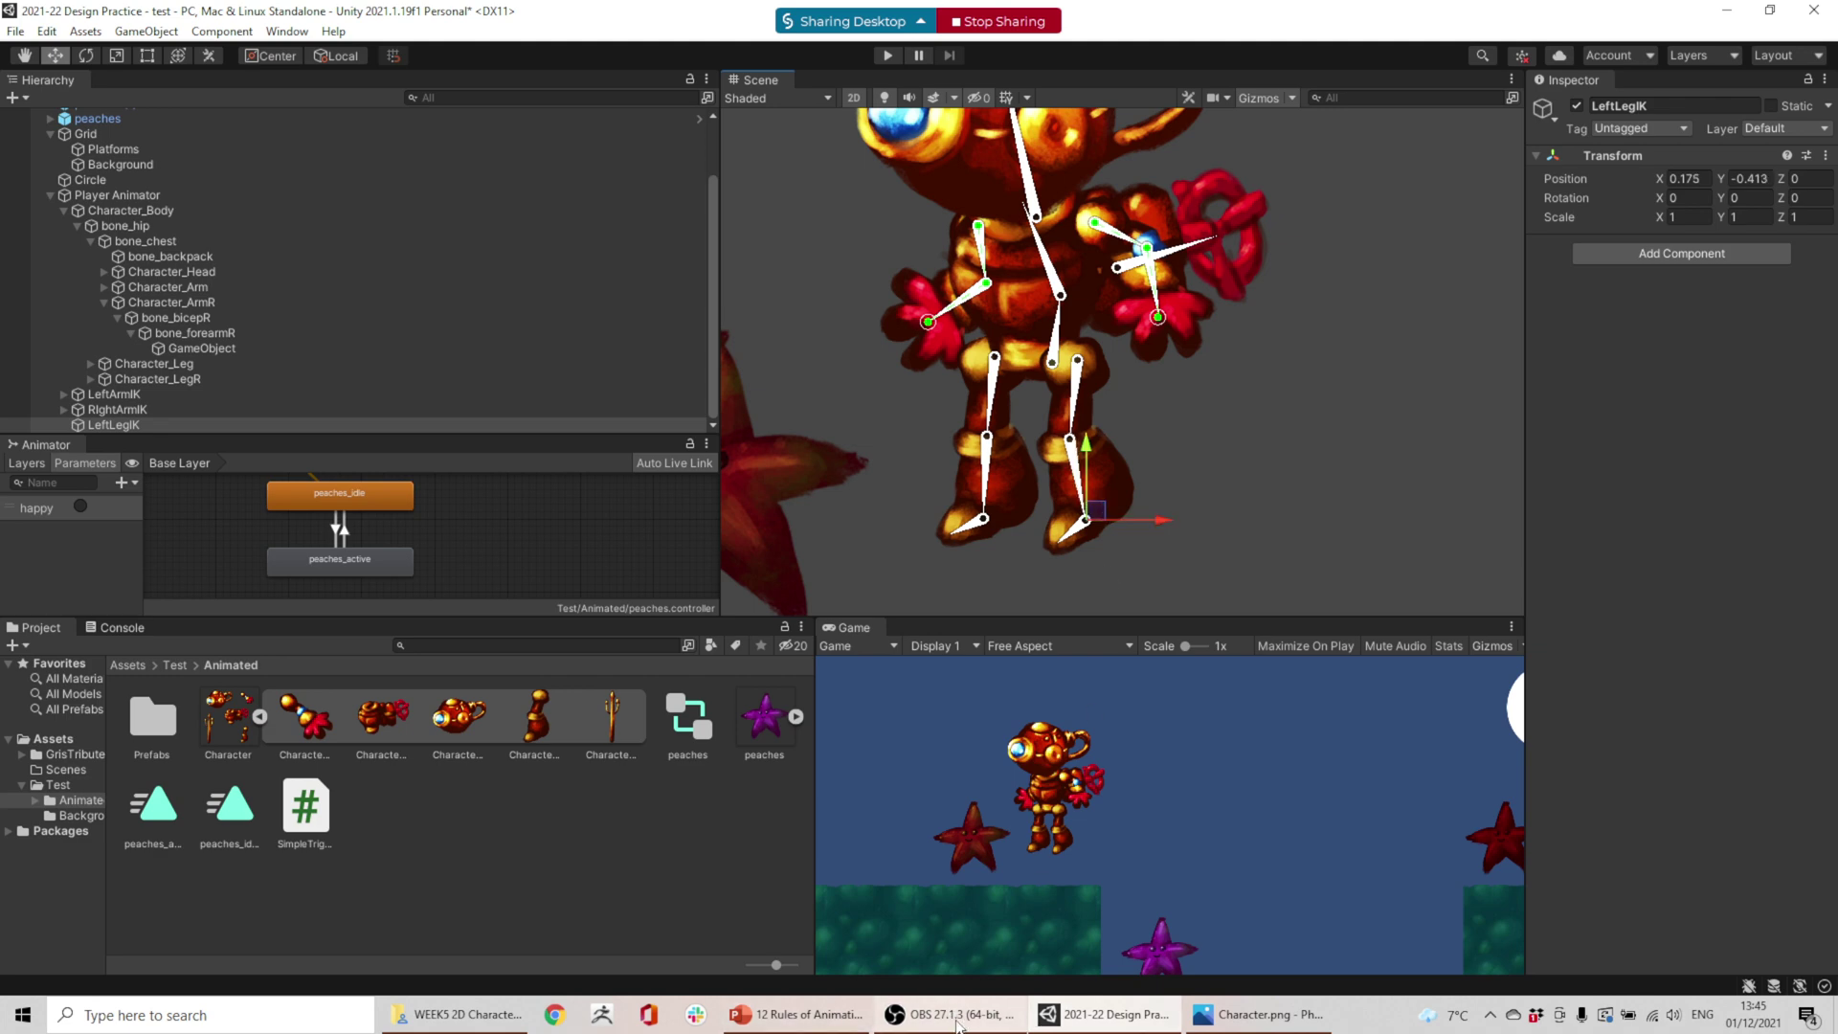
{"action": "left_click", "coordinate": [948, 1014]}
{"action": "left_click", "coordinate": [1420, 698]}
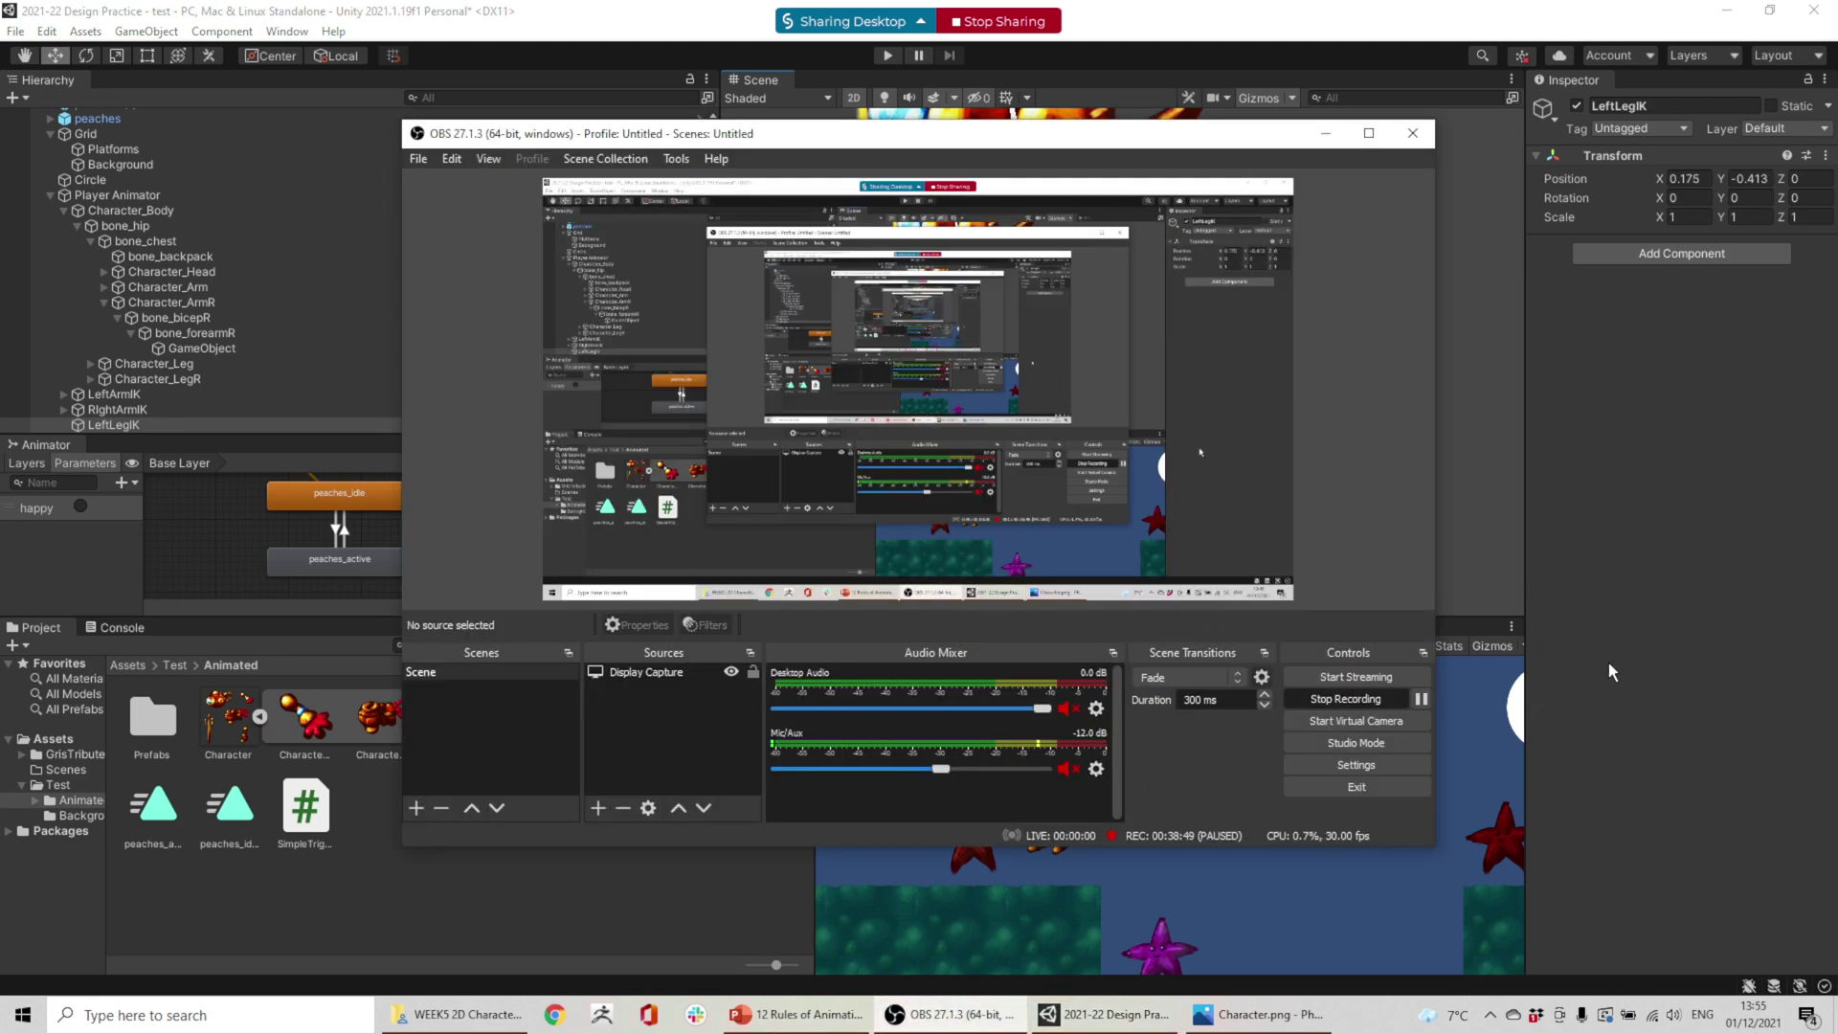
{"action": "left_click", "coordinate": [1611, 672]}
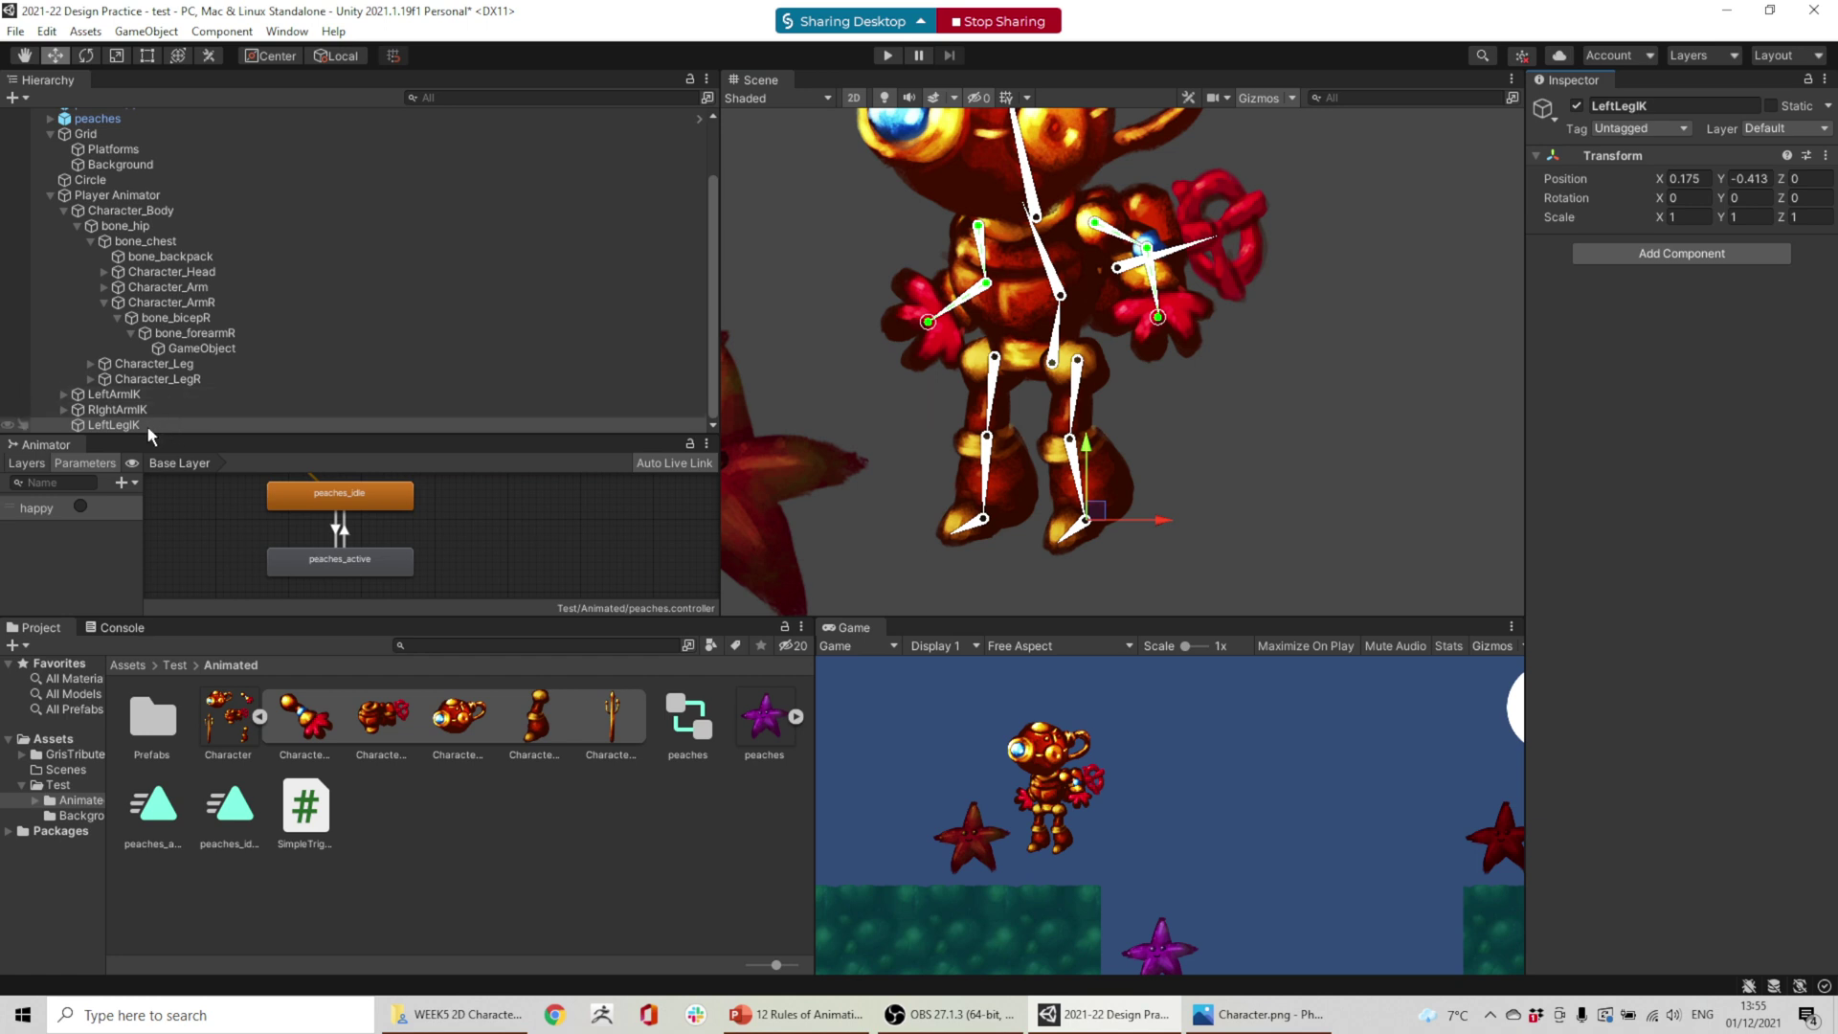
- Add an IK Manager 2D component to LeftLegIK
{"action": "left_click", "coordinate": [1742, 255]}
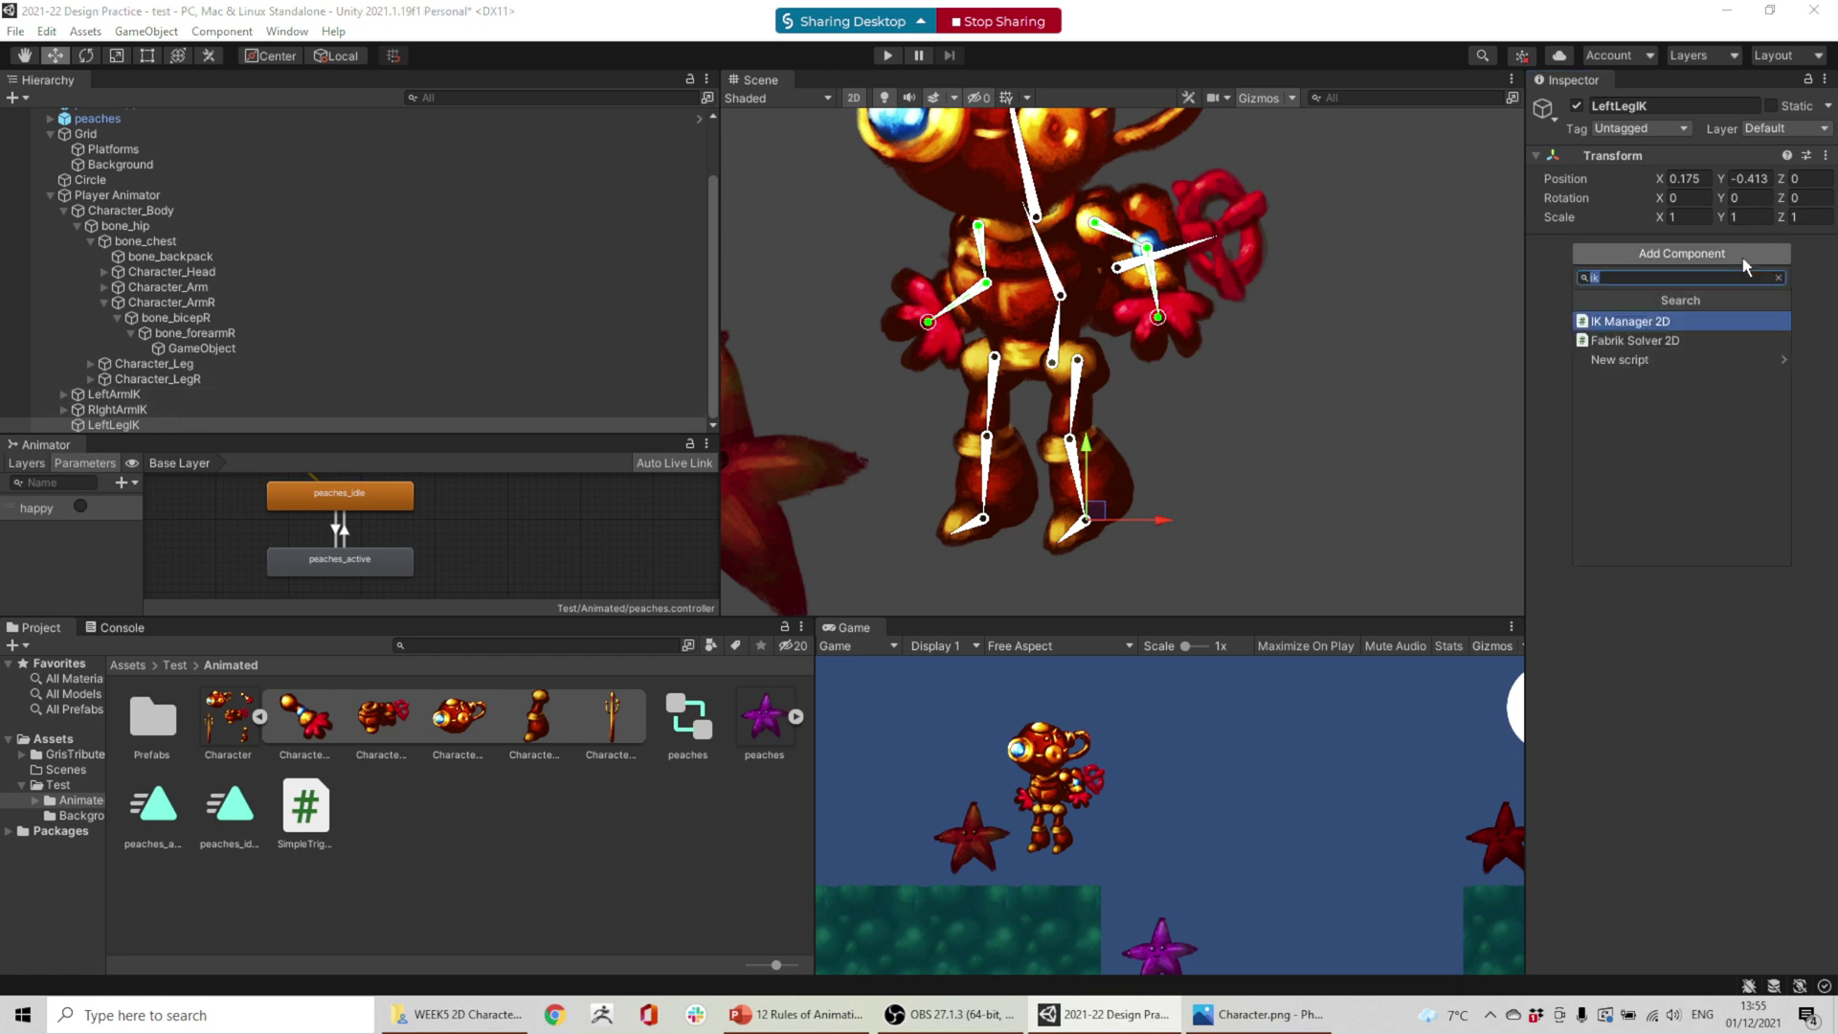
{"action": "left_click", "coordinate": [1674, 327]}
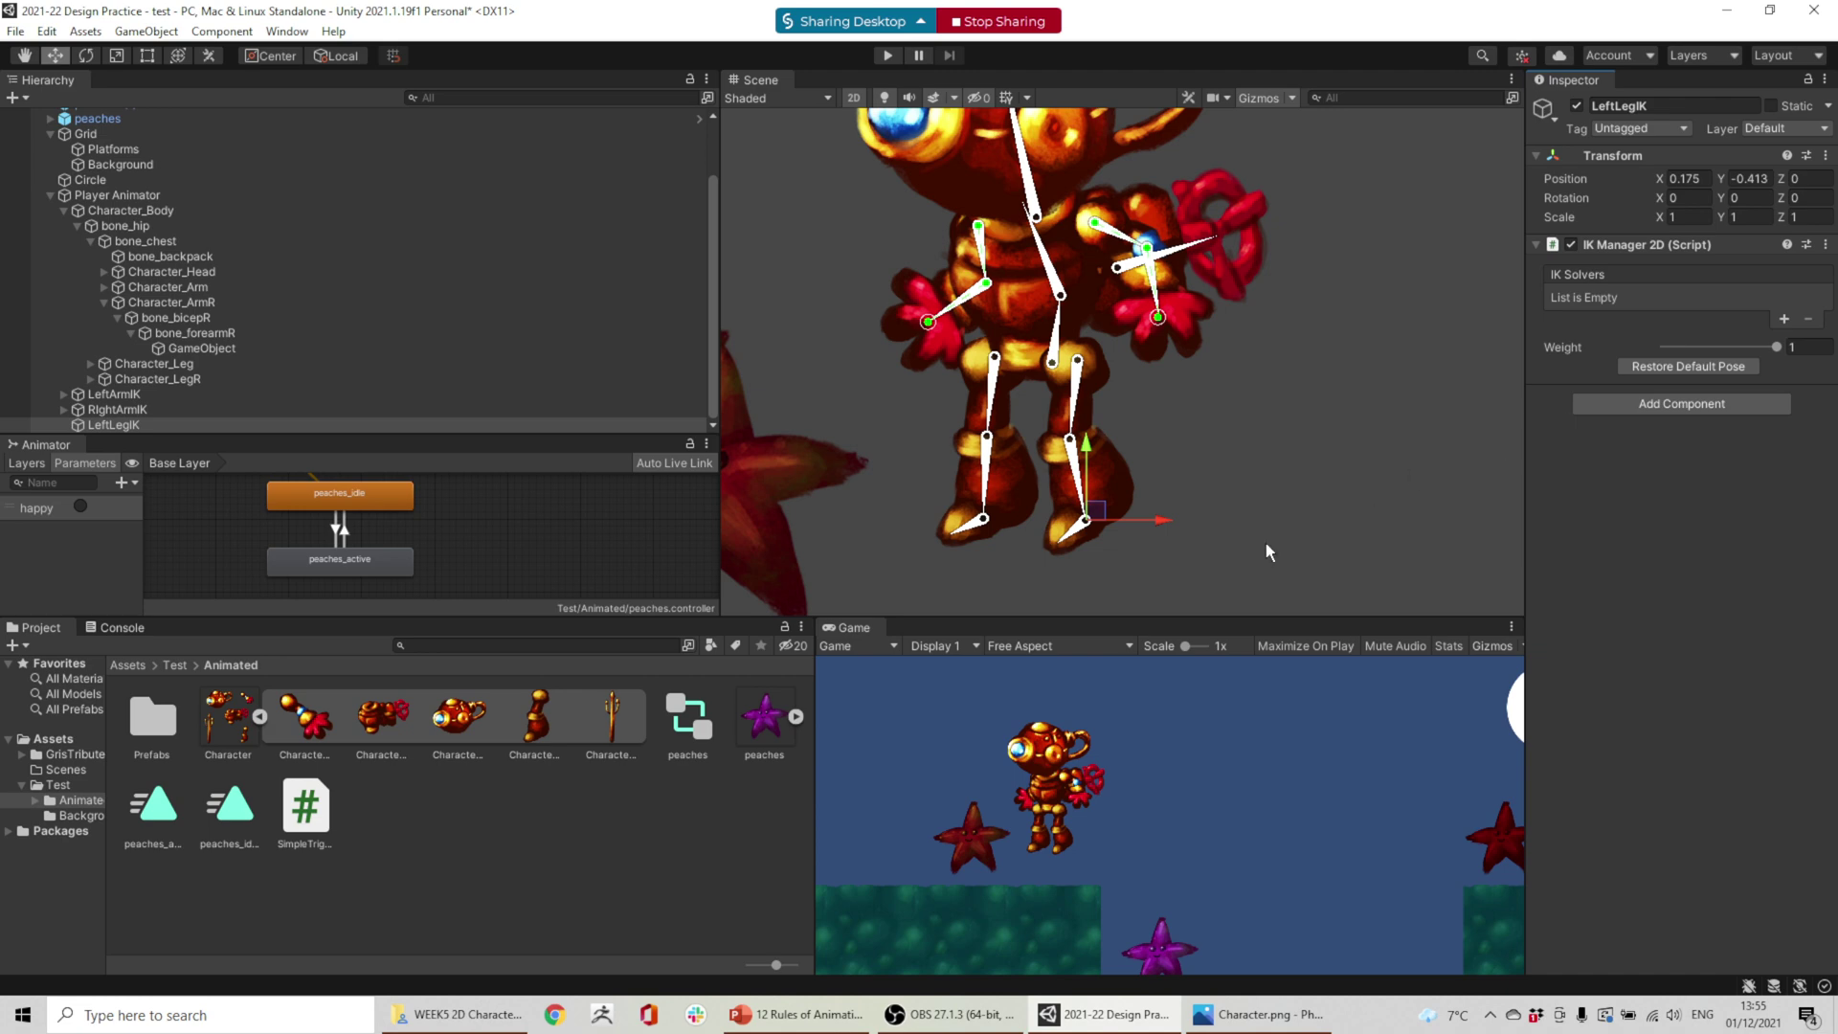
{"action": "left_click", "coordinate": [1020, 427]}
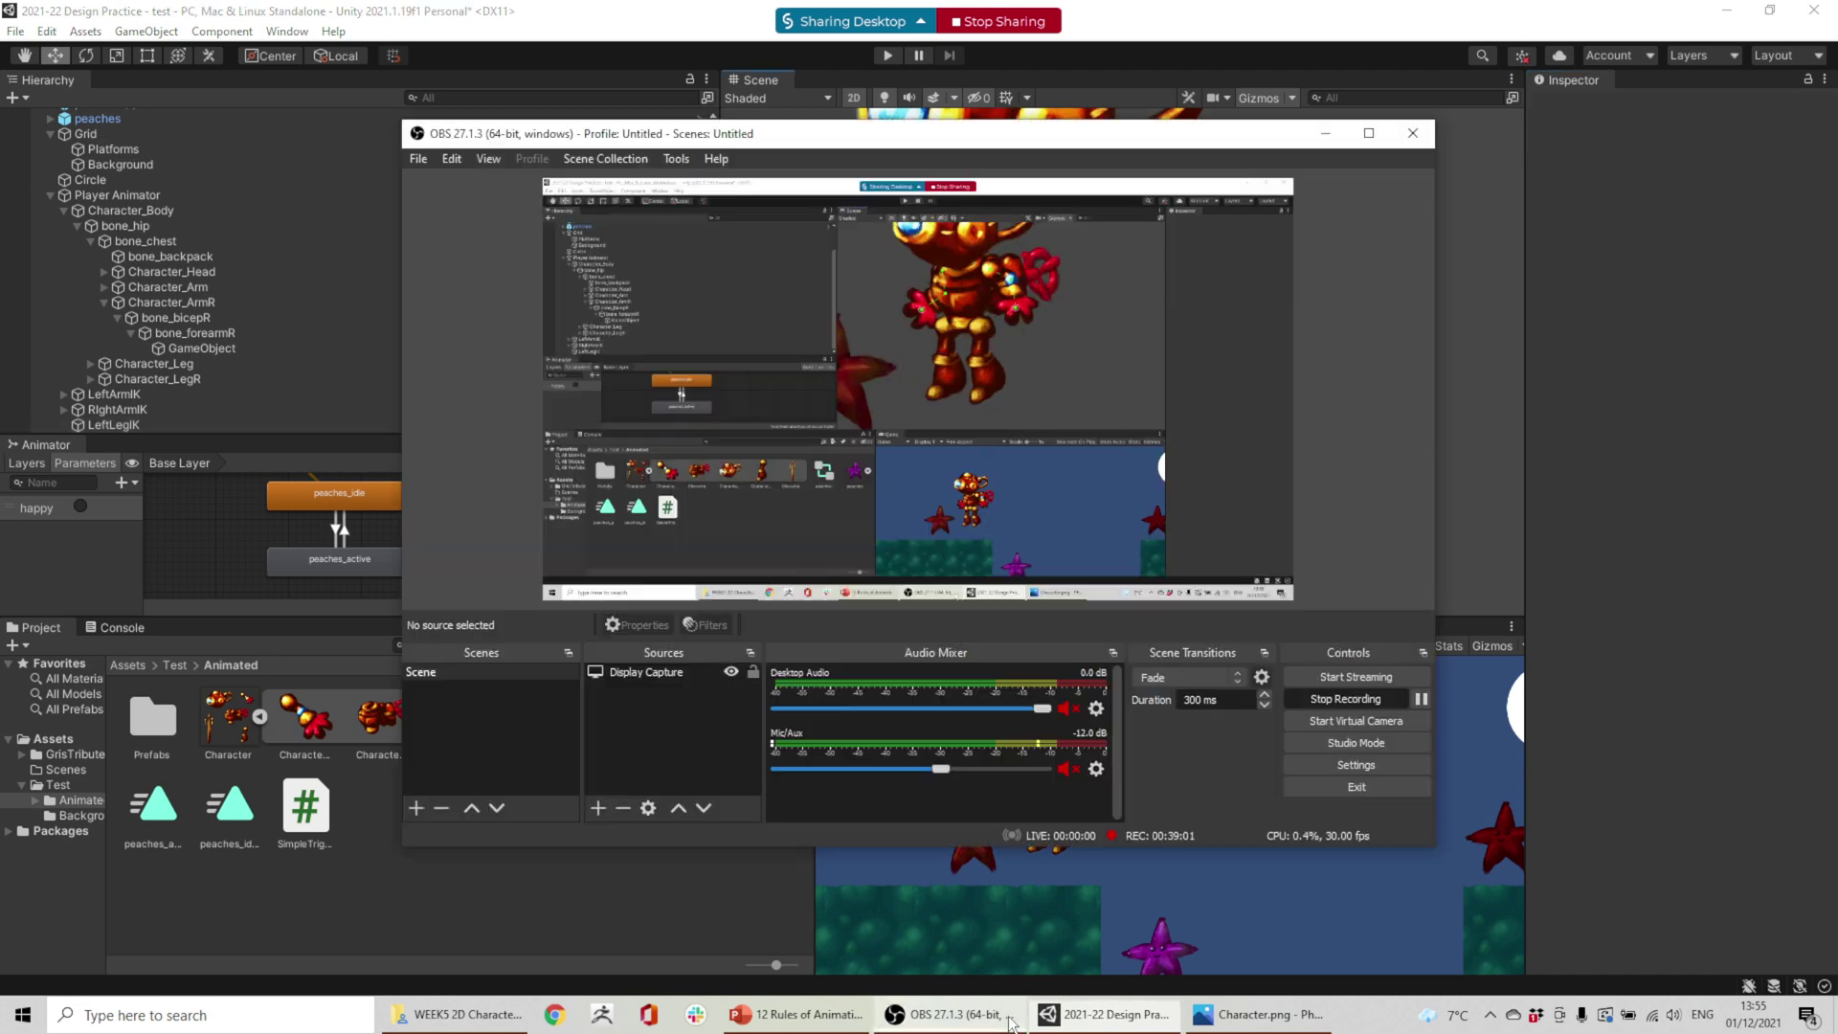
{"action": "left_click", "coordinate": [953, 1014]}
{"action": "left_click", "coordinate": [363, 526]}
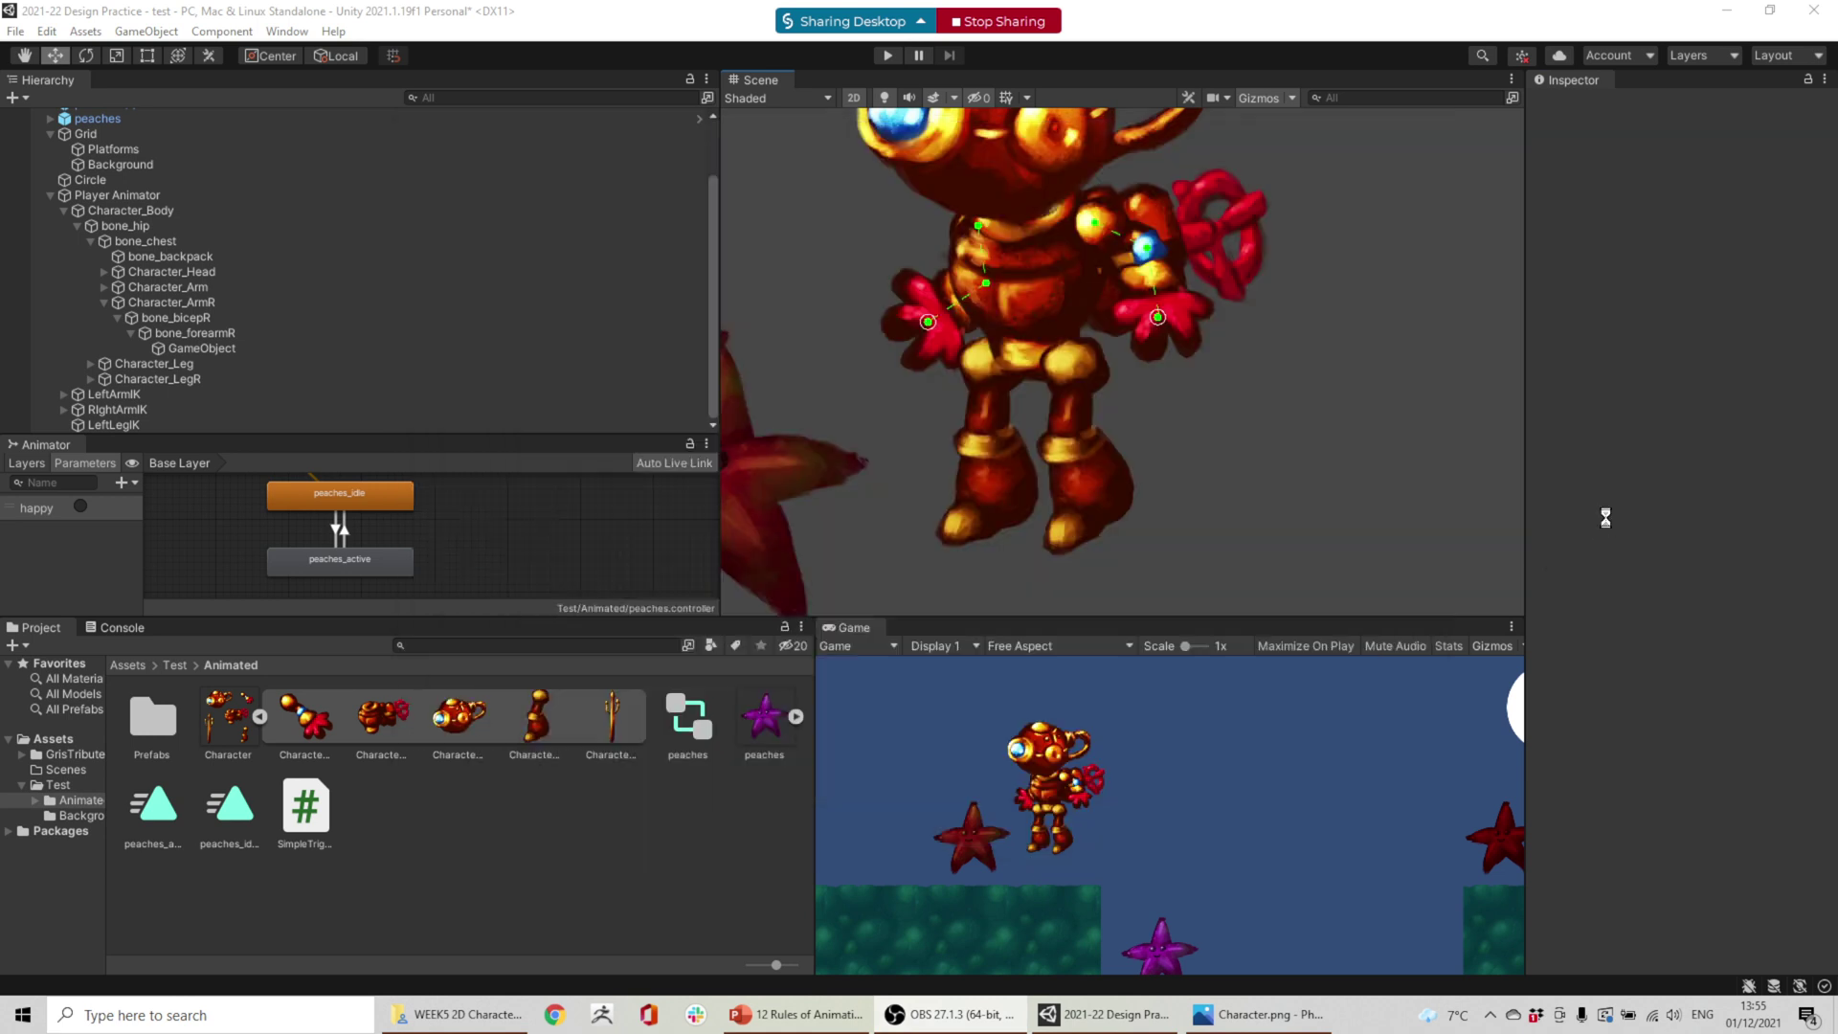
- Expand both leg hierarchies and create an empty child under bone_calf and another under bone_footR
{"action": "left_click", "coordinate": [692, 424]}
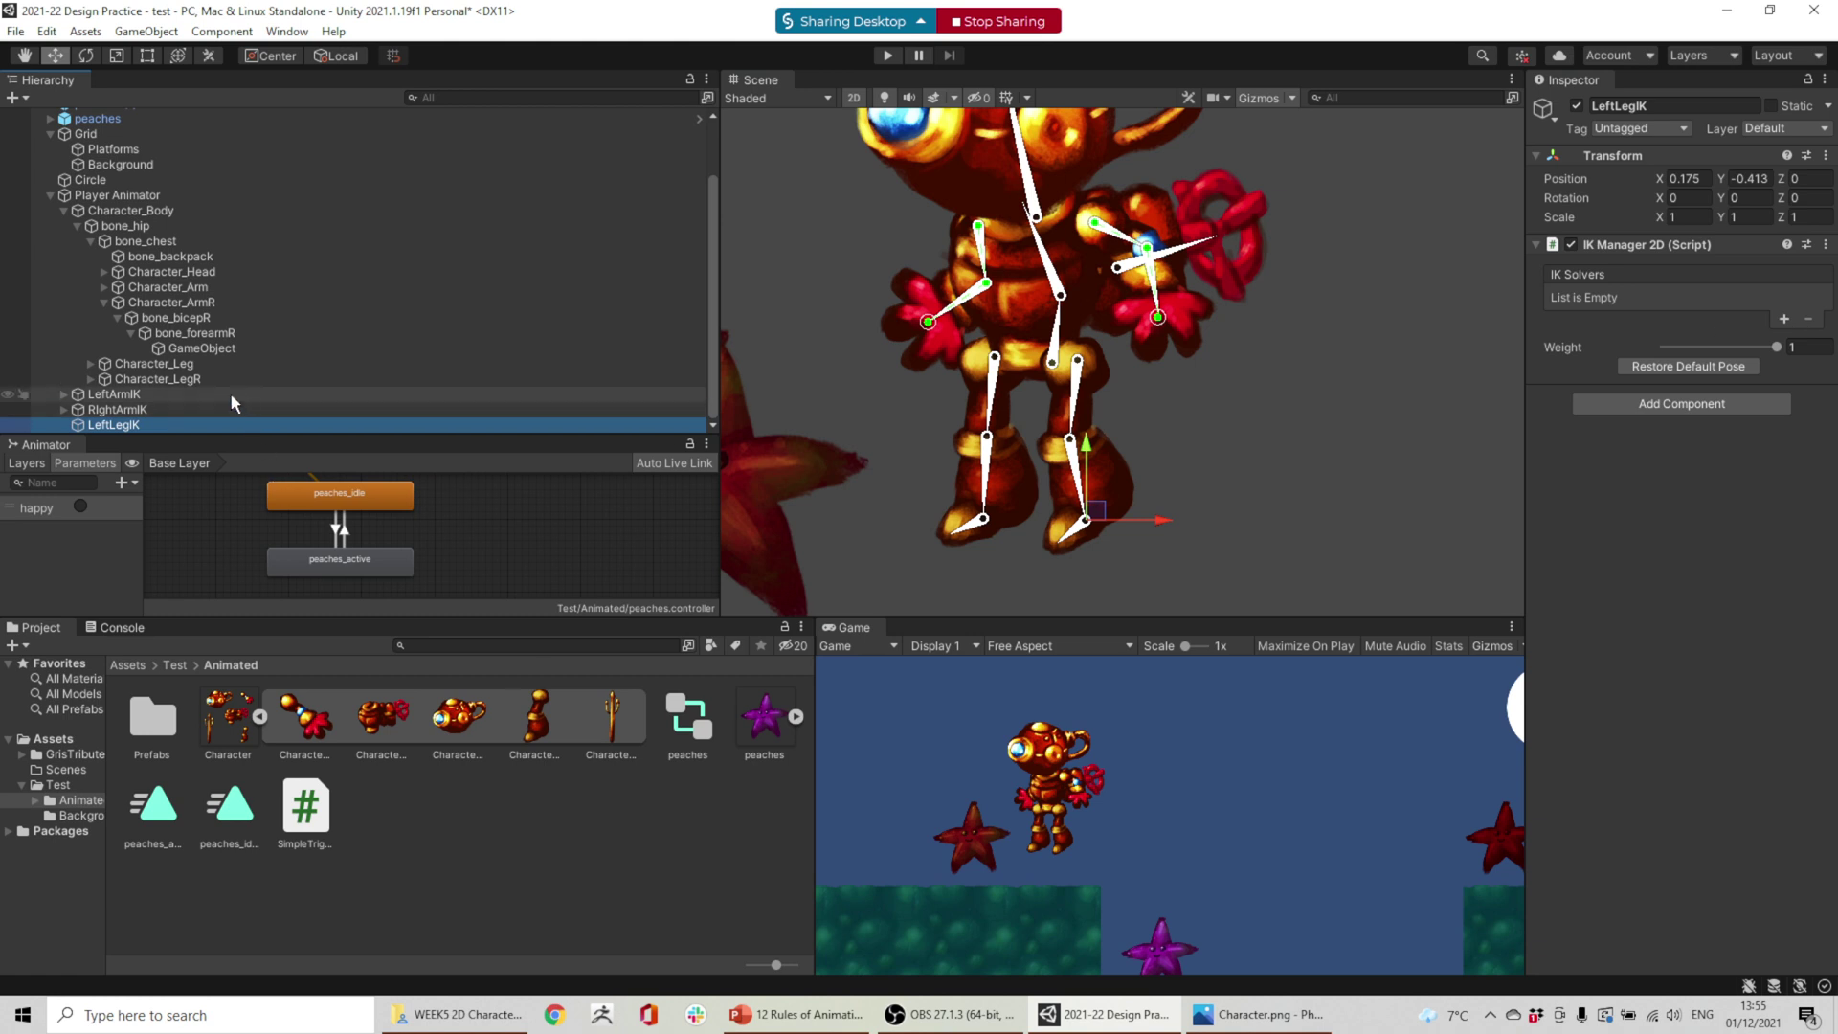
{"action": "left_click", "coordinate": [91, 364]}
{"action": "left_click", "coordinate": [91, 395]}
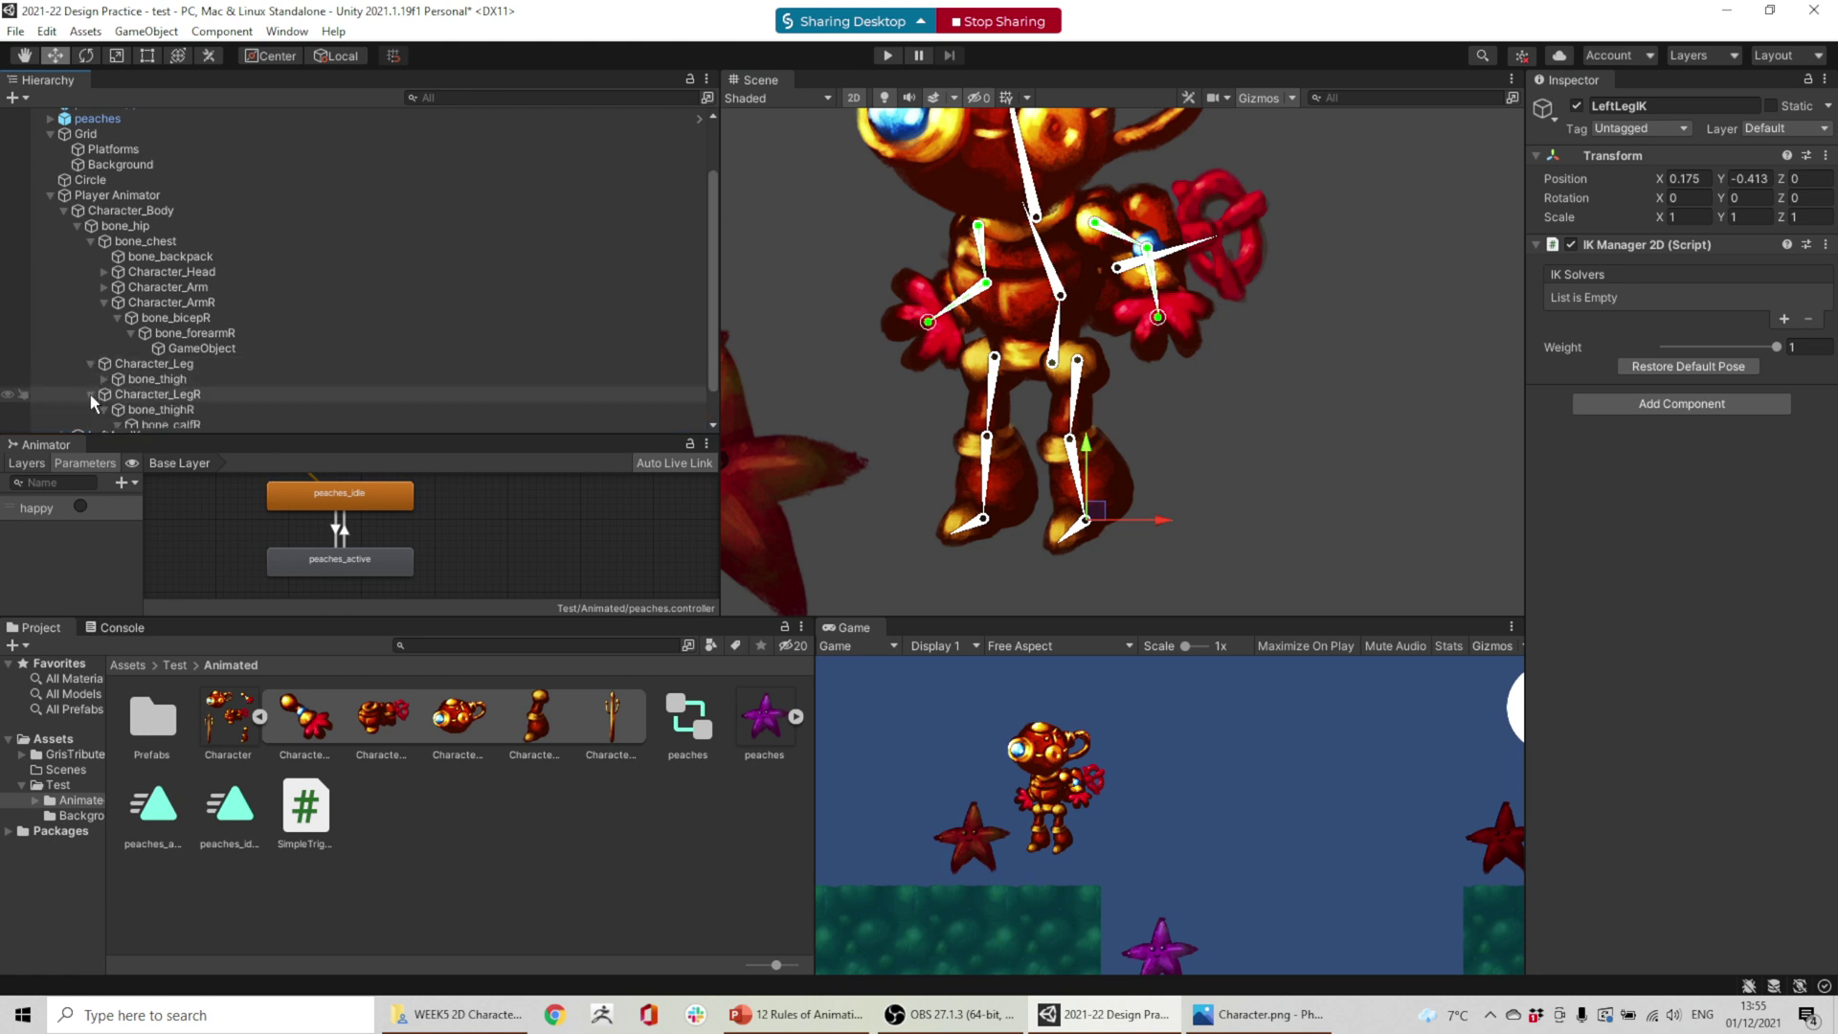
{"action": "left_click", "coordinate": [104, 379]}
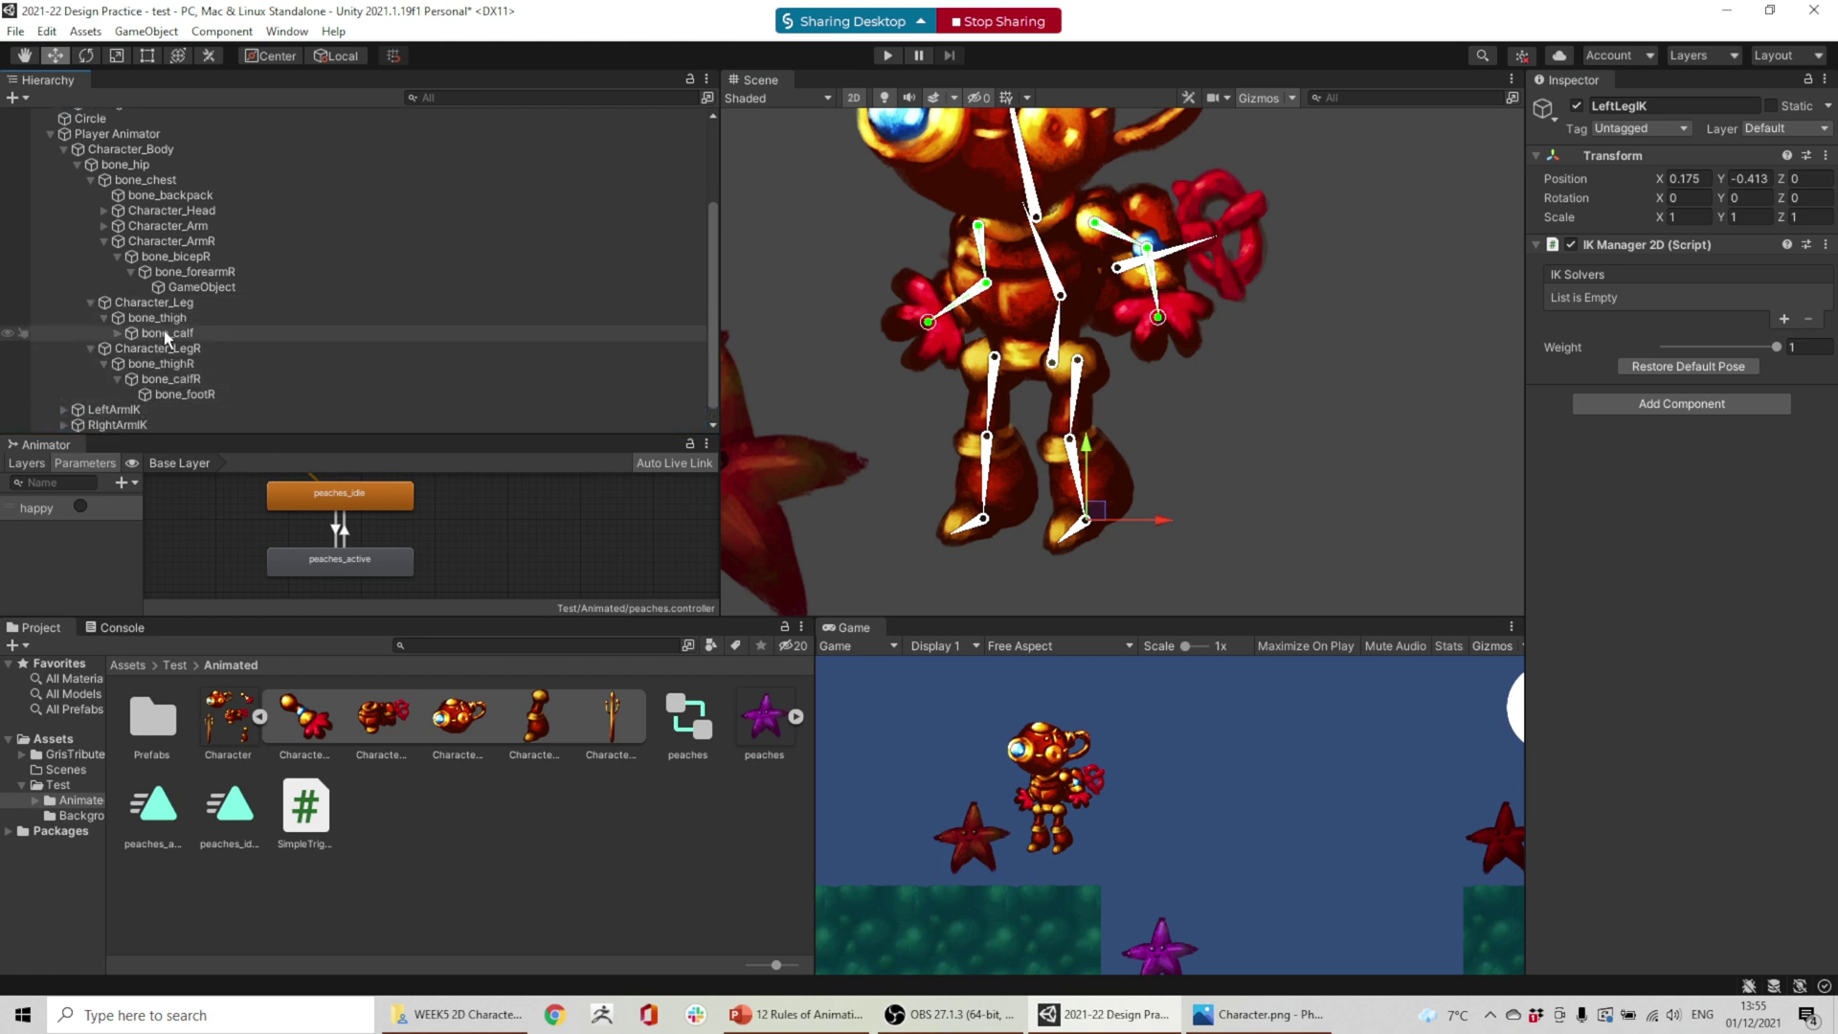
{"action": "left_click", "coordinate": [165, 333]}
{"action": "left_click", "coordinate": [201, 396], "text": "ctrl"}
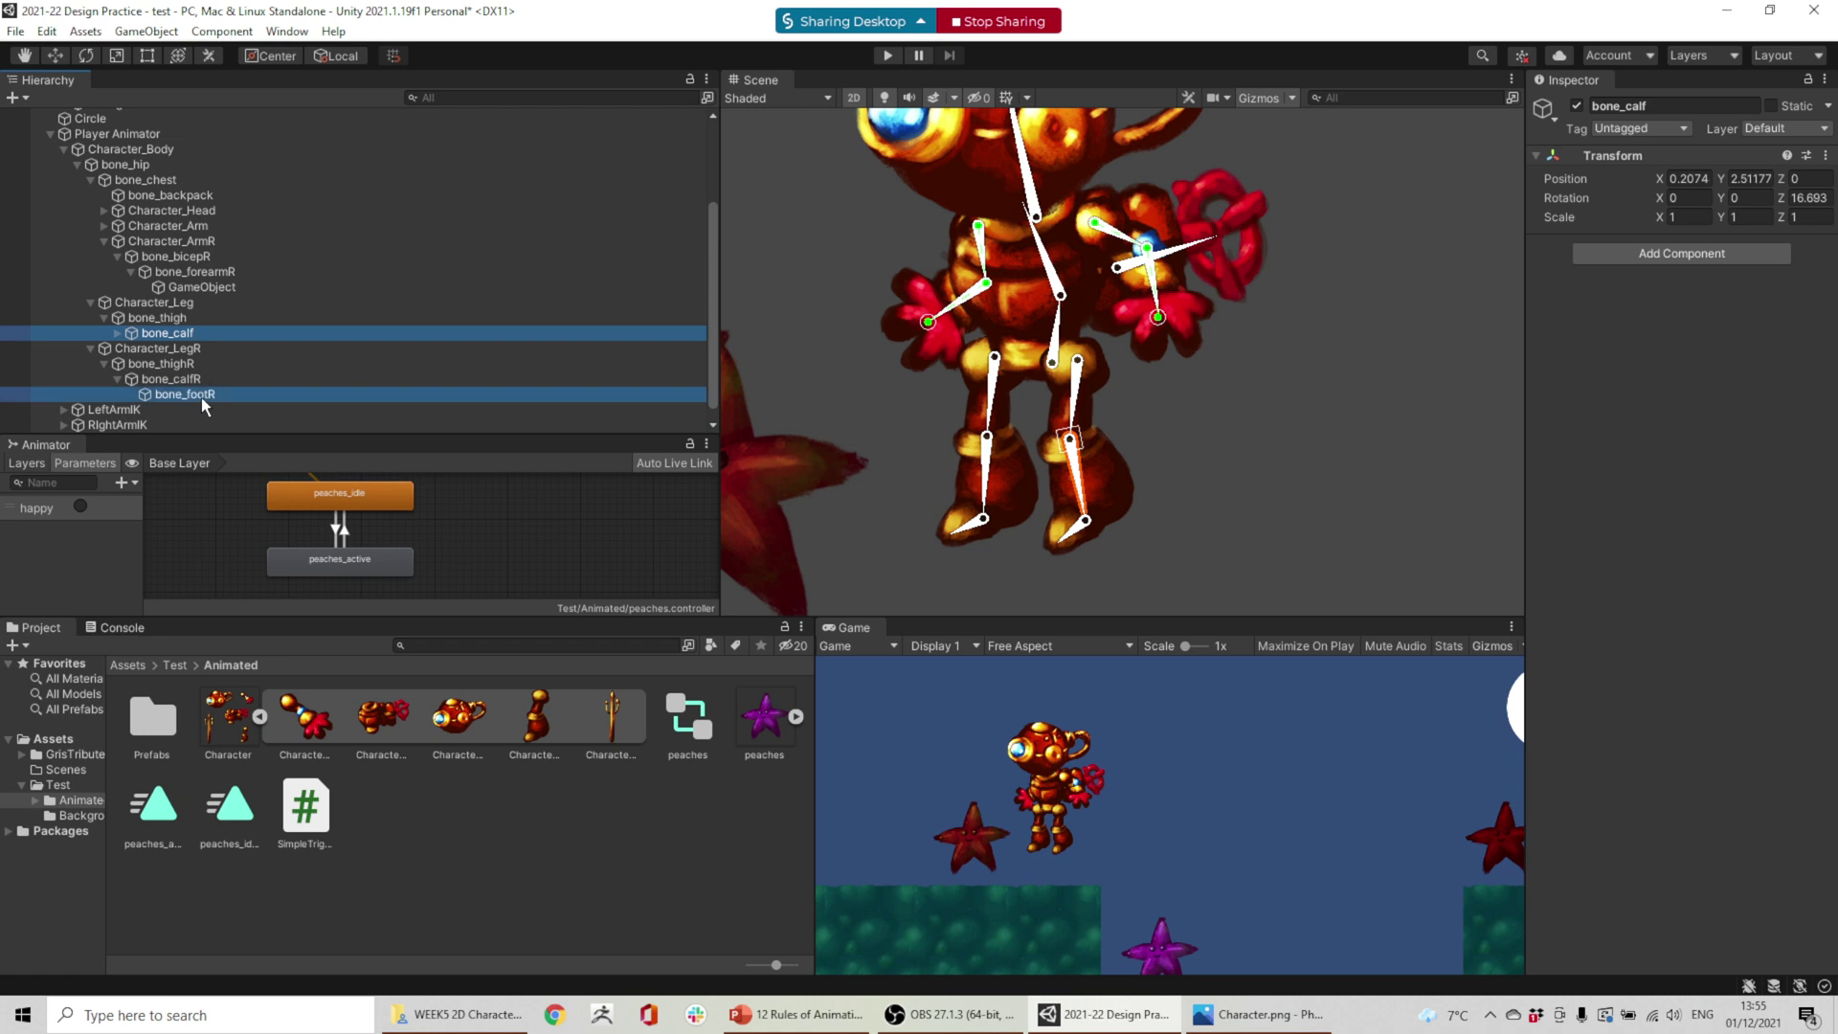
{"action": "right_click", "coordinate": [231, 331]}
{"action": "left_click", "coordinate": [325, 565]}
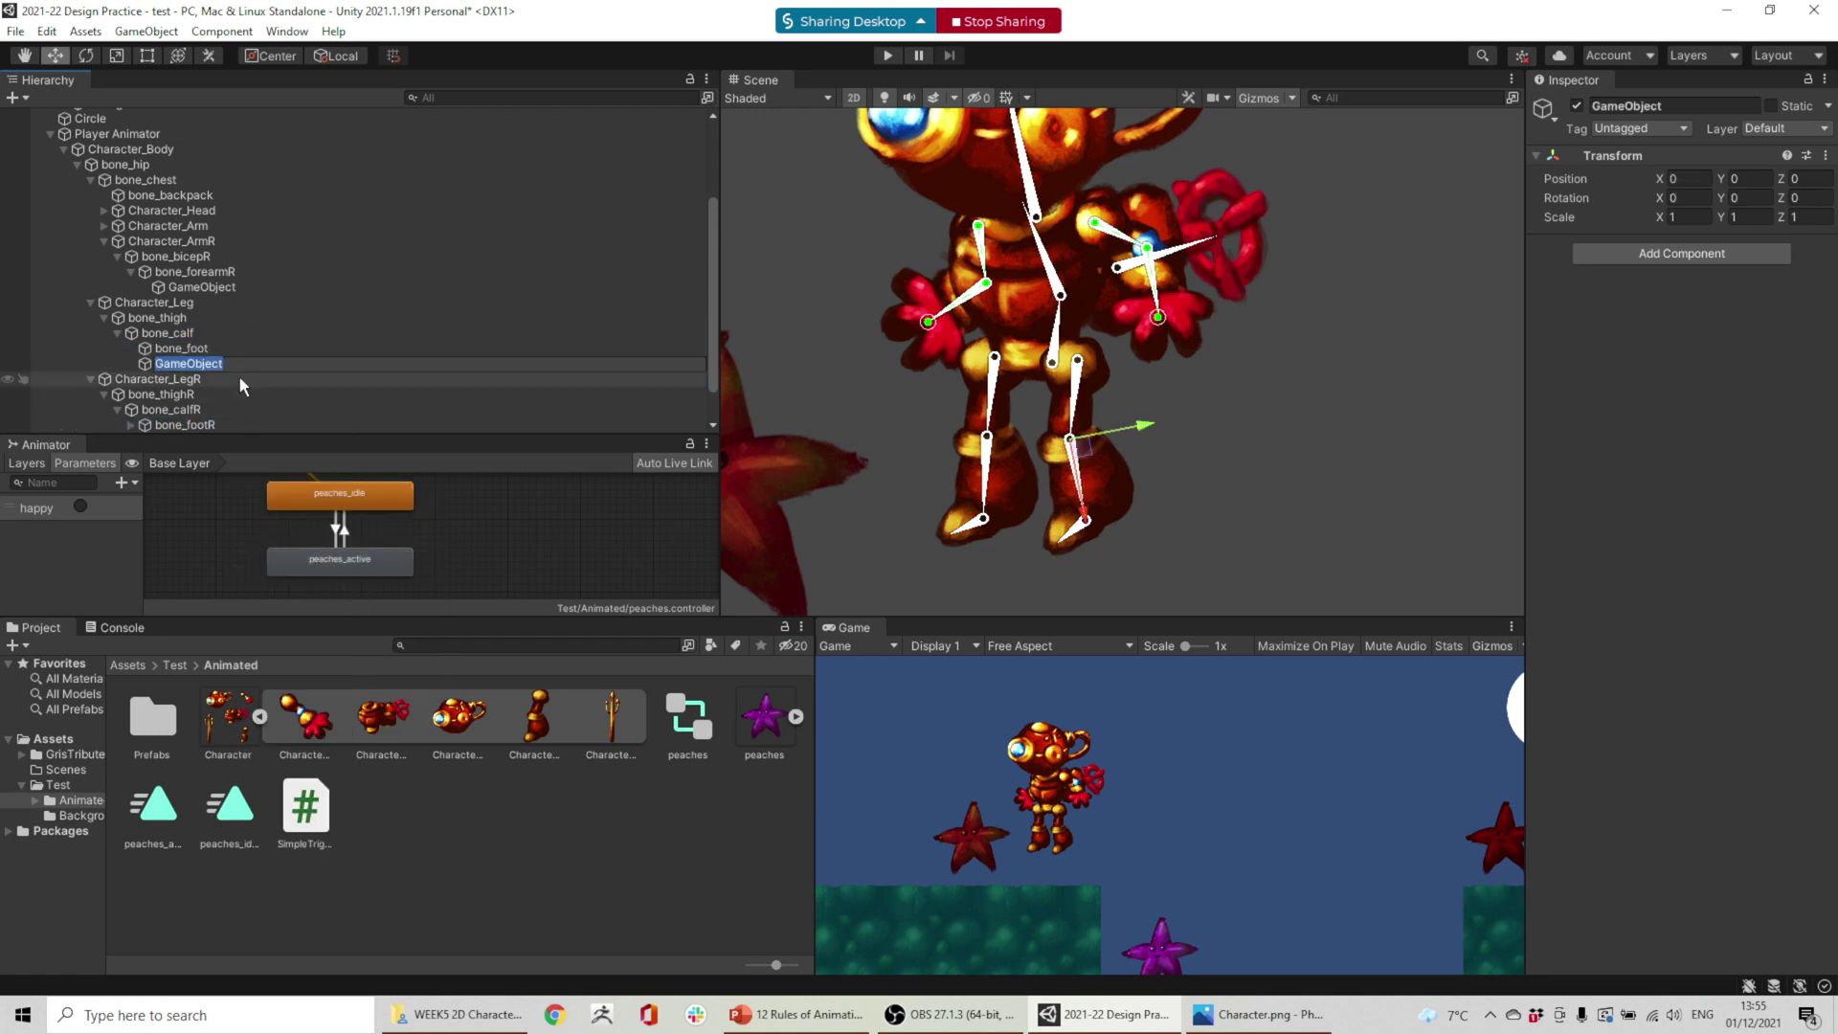
- Move bone_calf's empty child along the calf to the ankle, about X 0.218, keeping its name GameObject
{"action": "left_click", "coordinate": [1628, 105]}
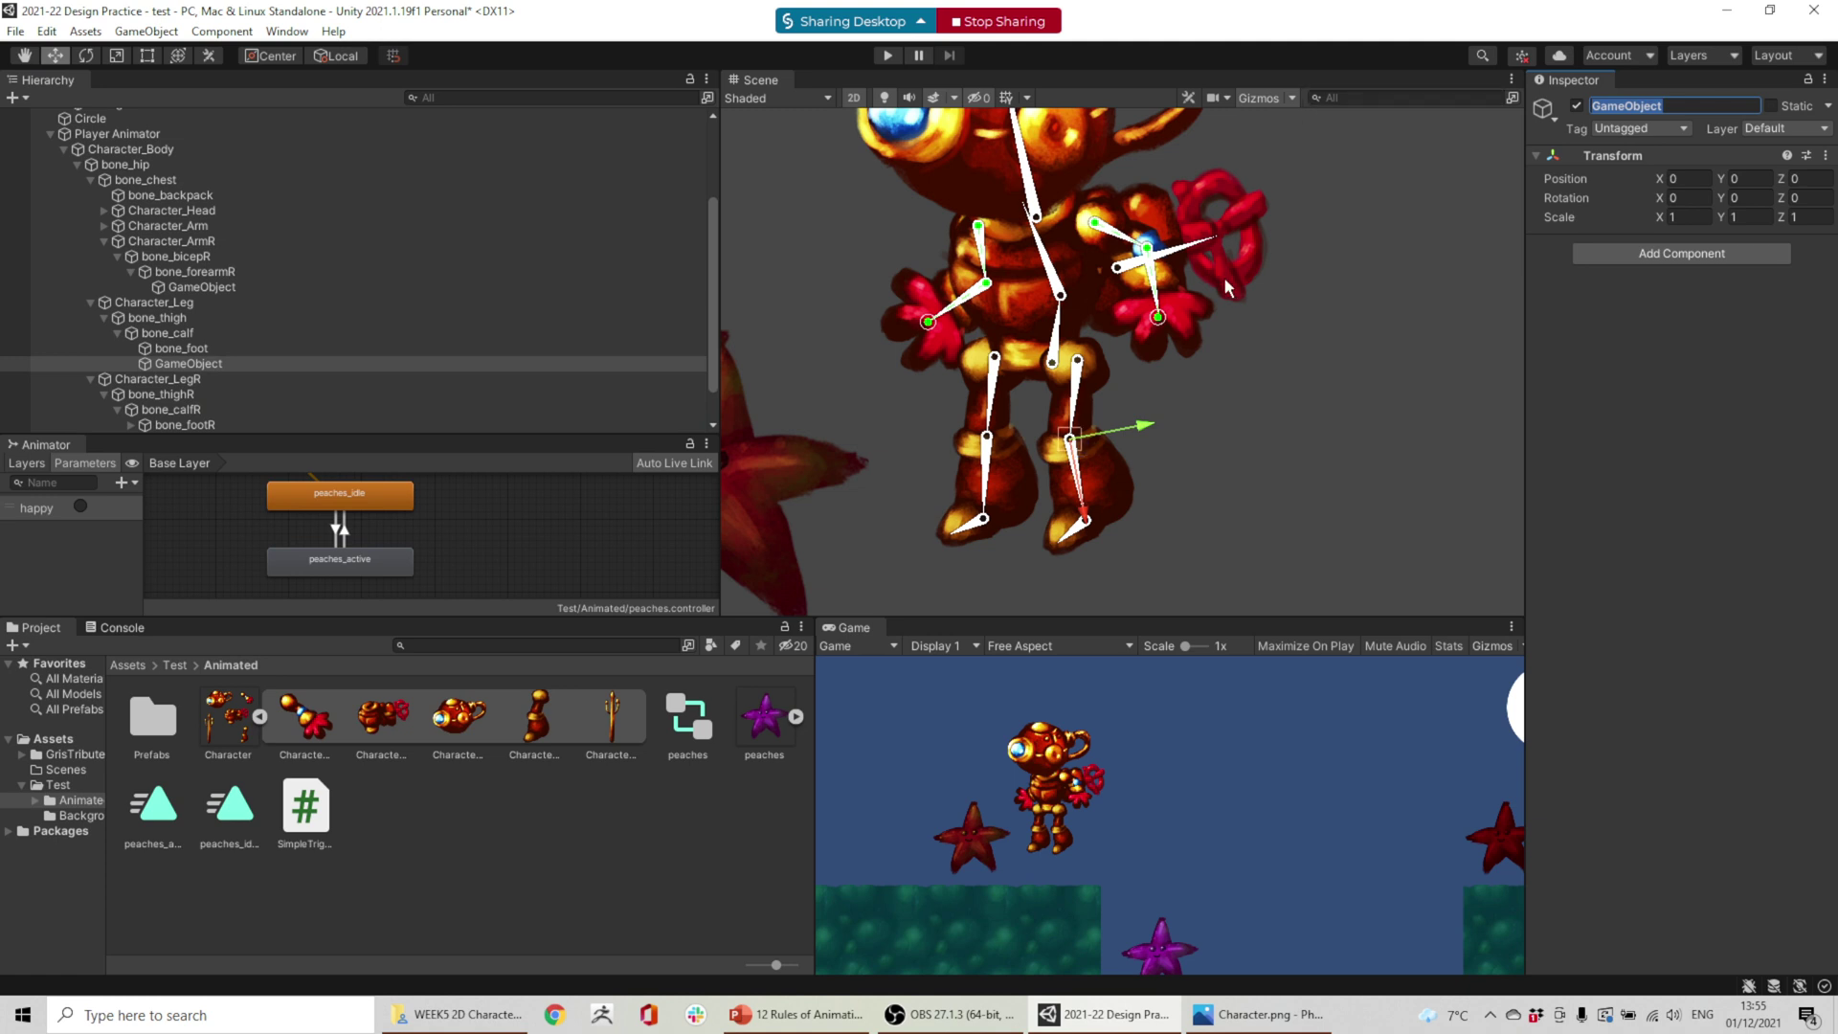
{"action": "type", "text": "Lef"}
{"action": "key", "text": "Escape"}
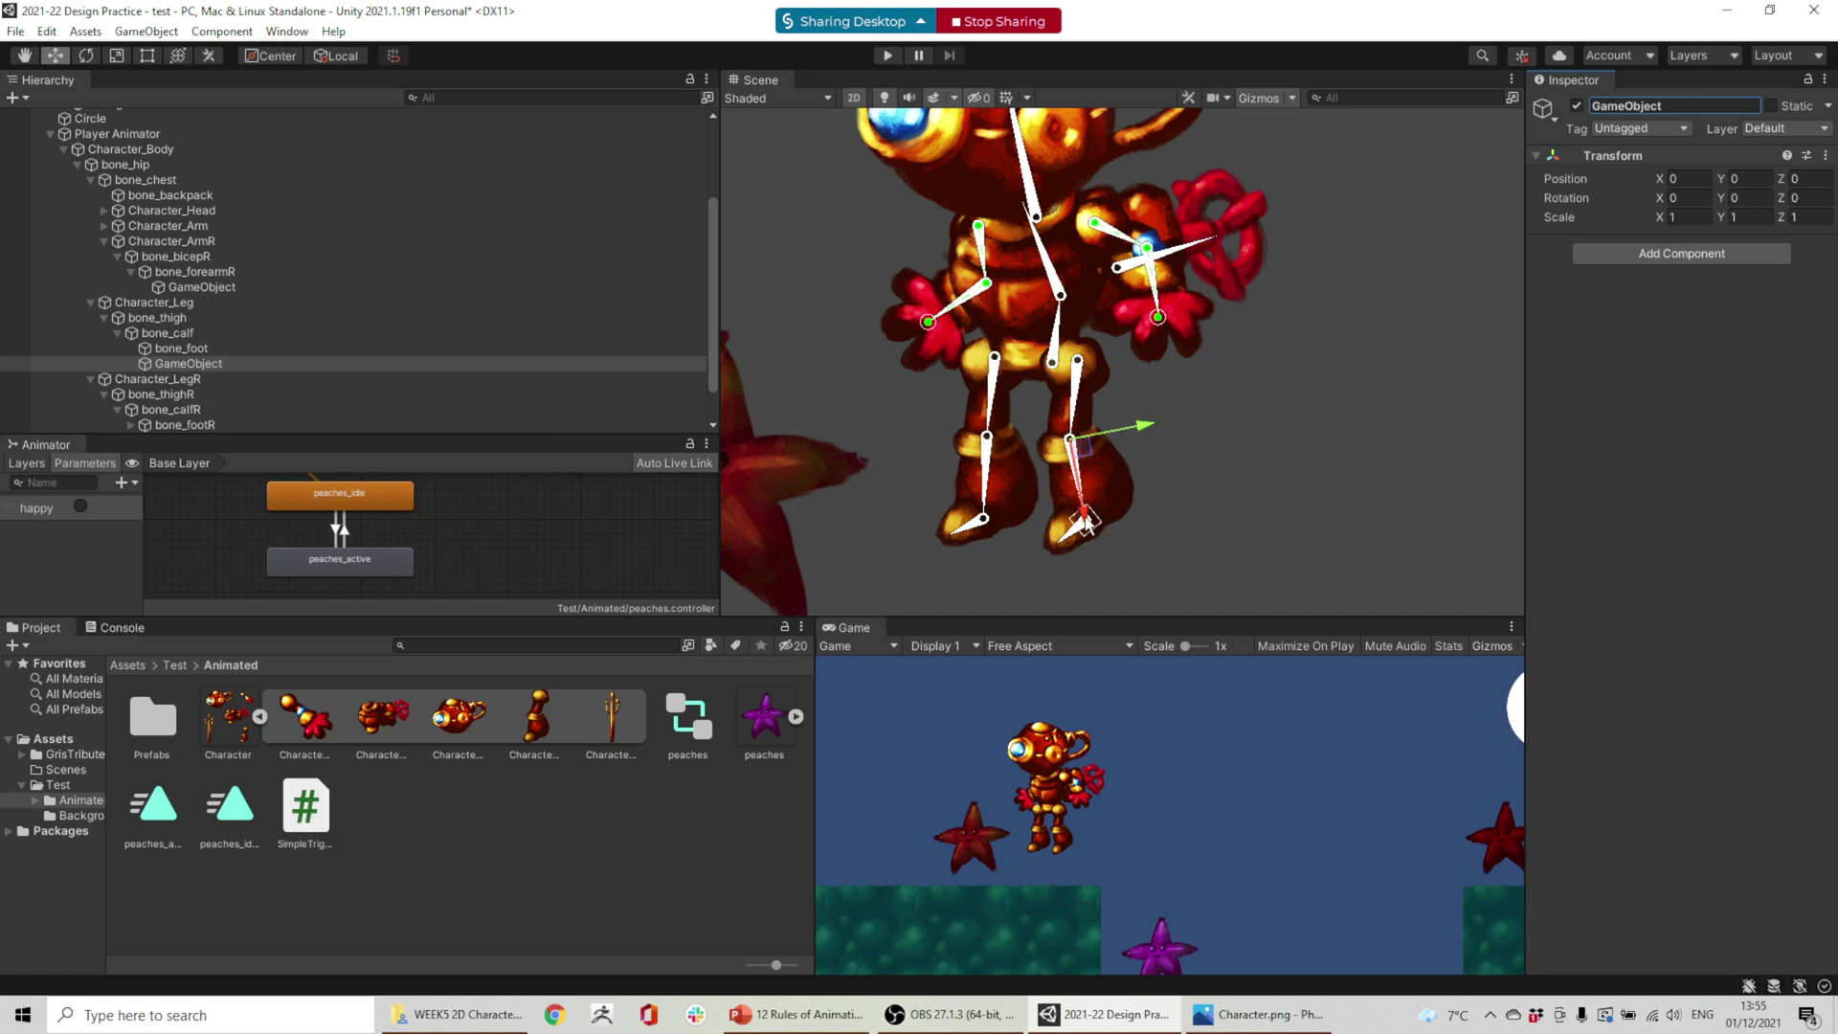
{"action": "left_click_drag", "start_coordinate": [1088, 524], "coordinate": [1103, 605]}
- Inspect the placement of the empty children under bone_footR and bone_calf, and select LeftLegIK
{"action": "scroll", "coordinate": [181, 335], "scroll_direction": "down", "scroll_amount": 1}
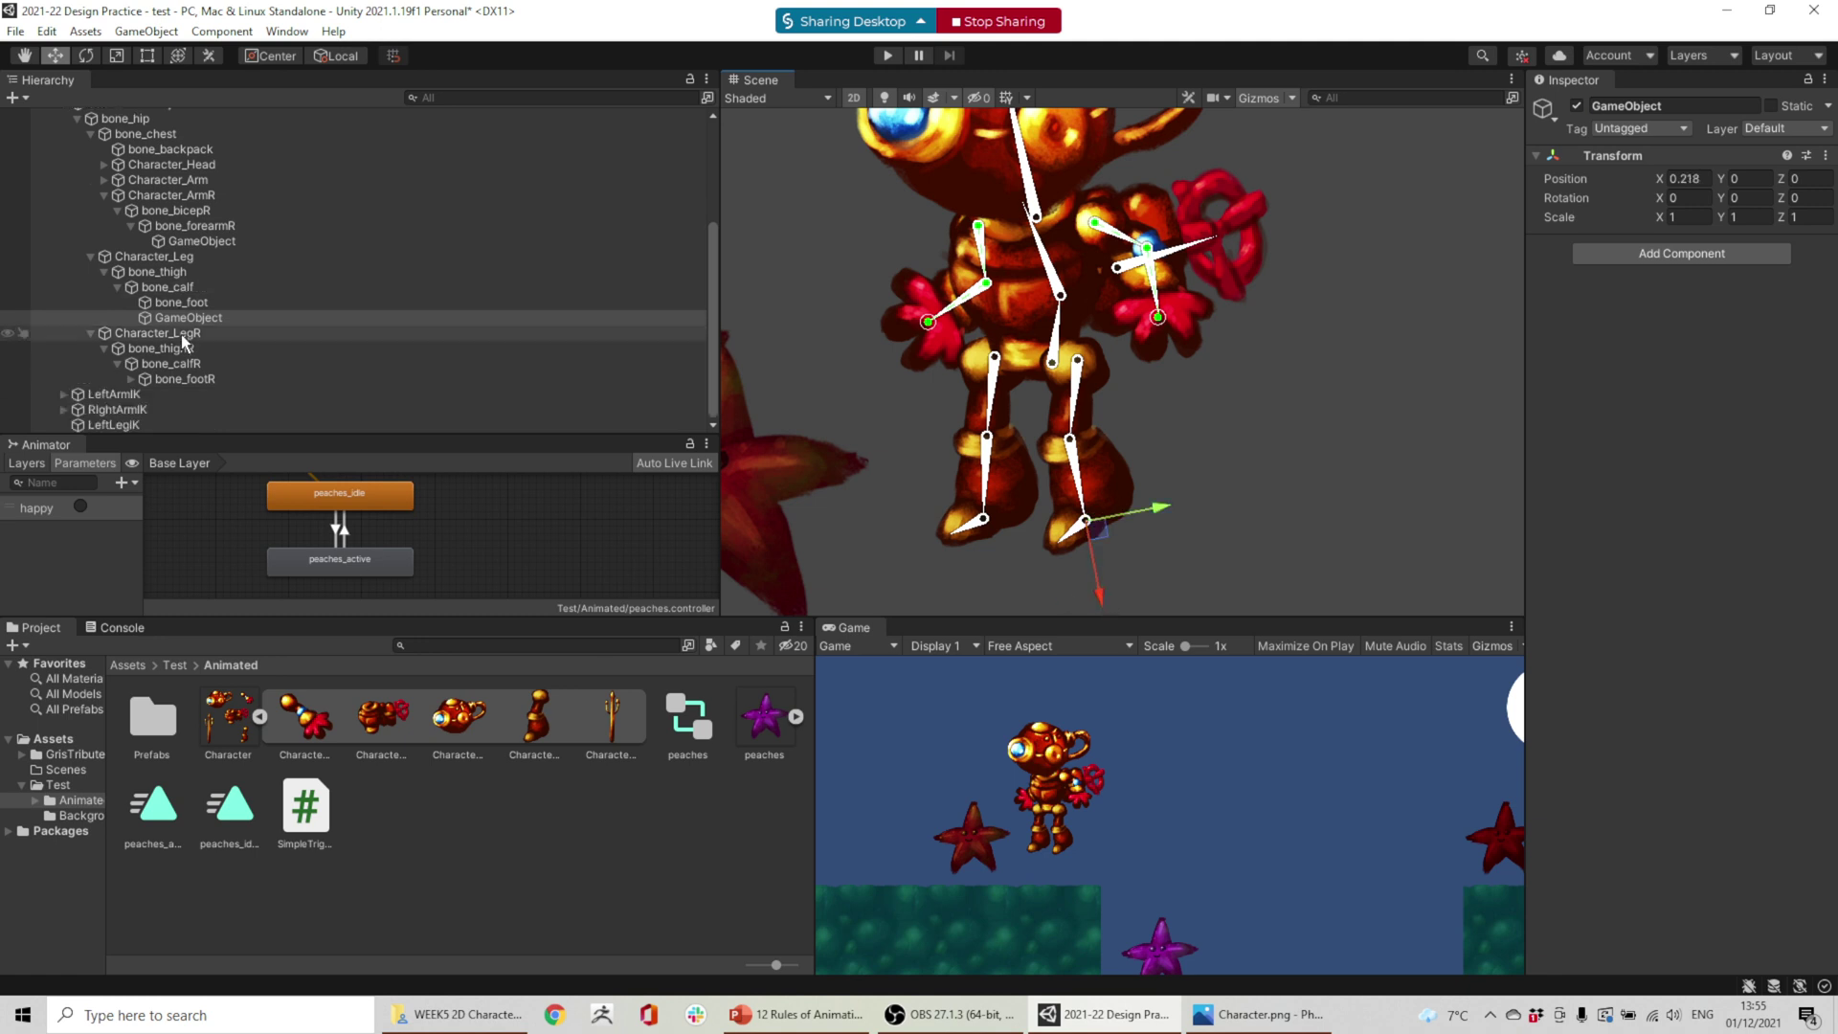
{"action": "left_click", "coordinate": [131, 379]}
{"action": "left_click", "coordinate": [205, 379]}
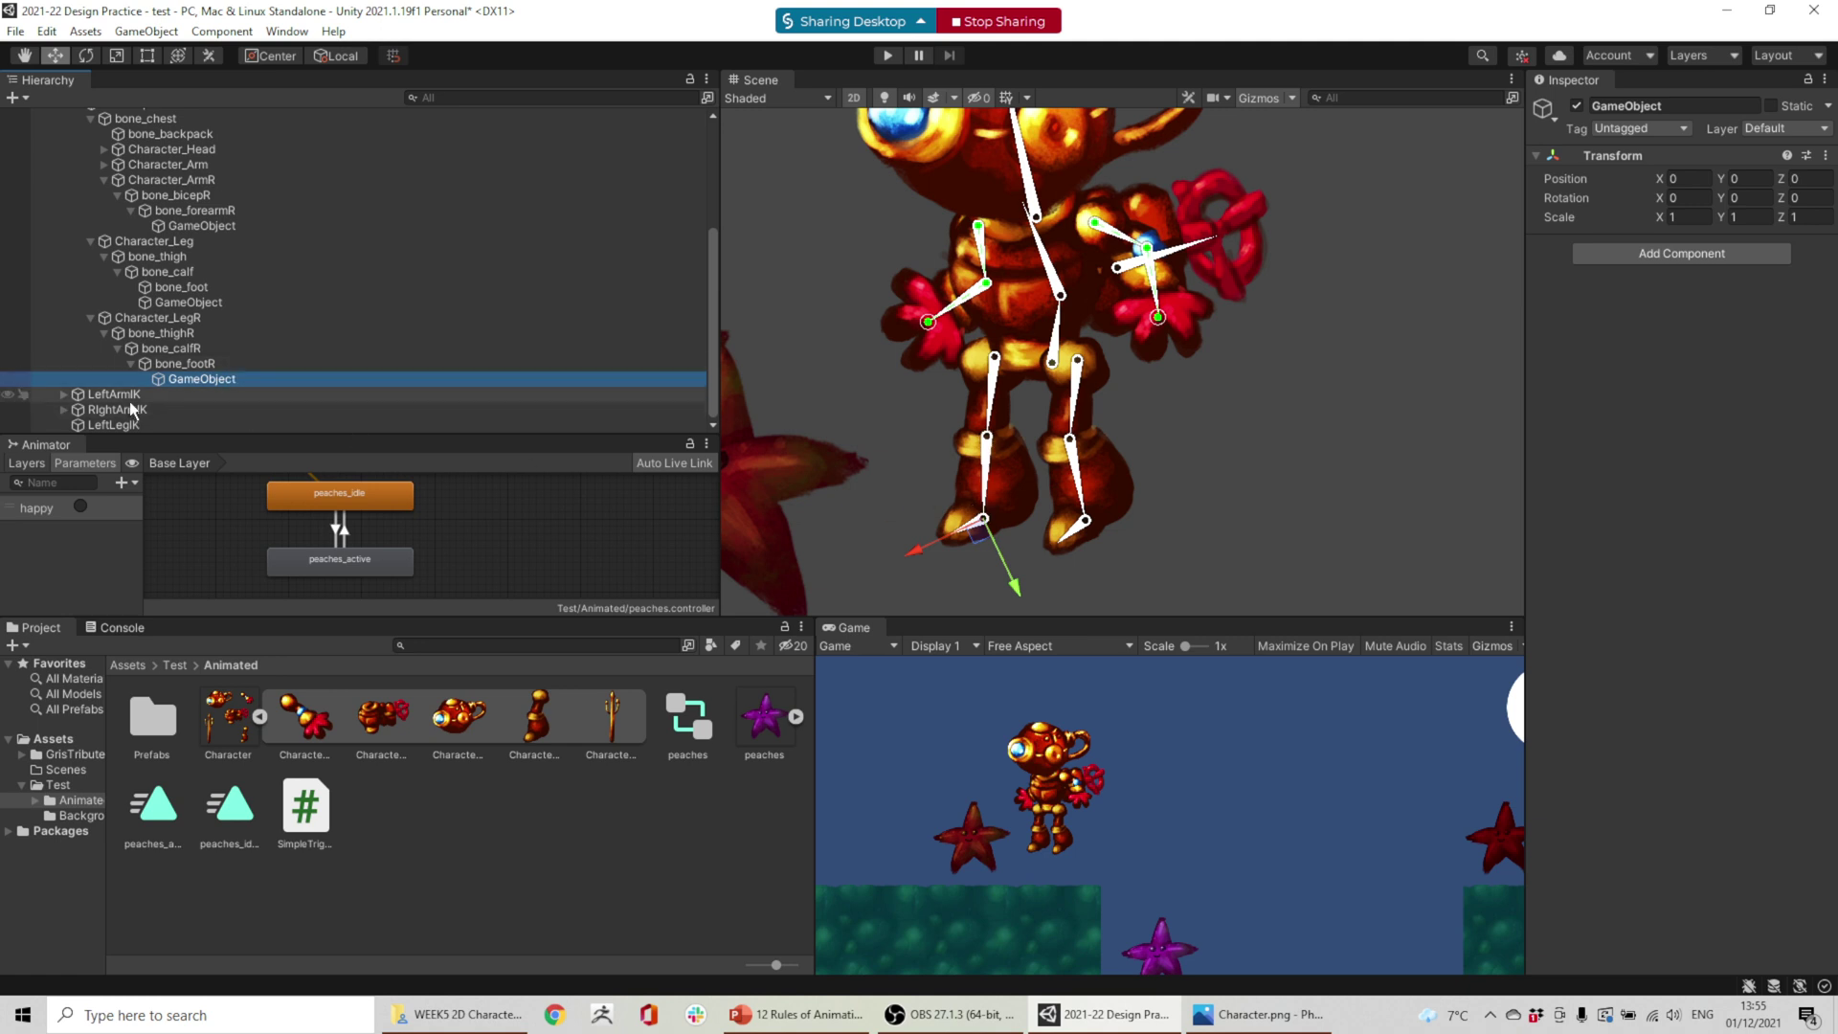
{"action": "left_click", "coordinate": [191, 304]}
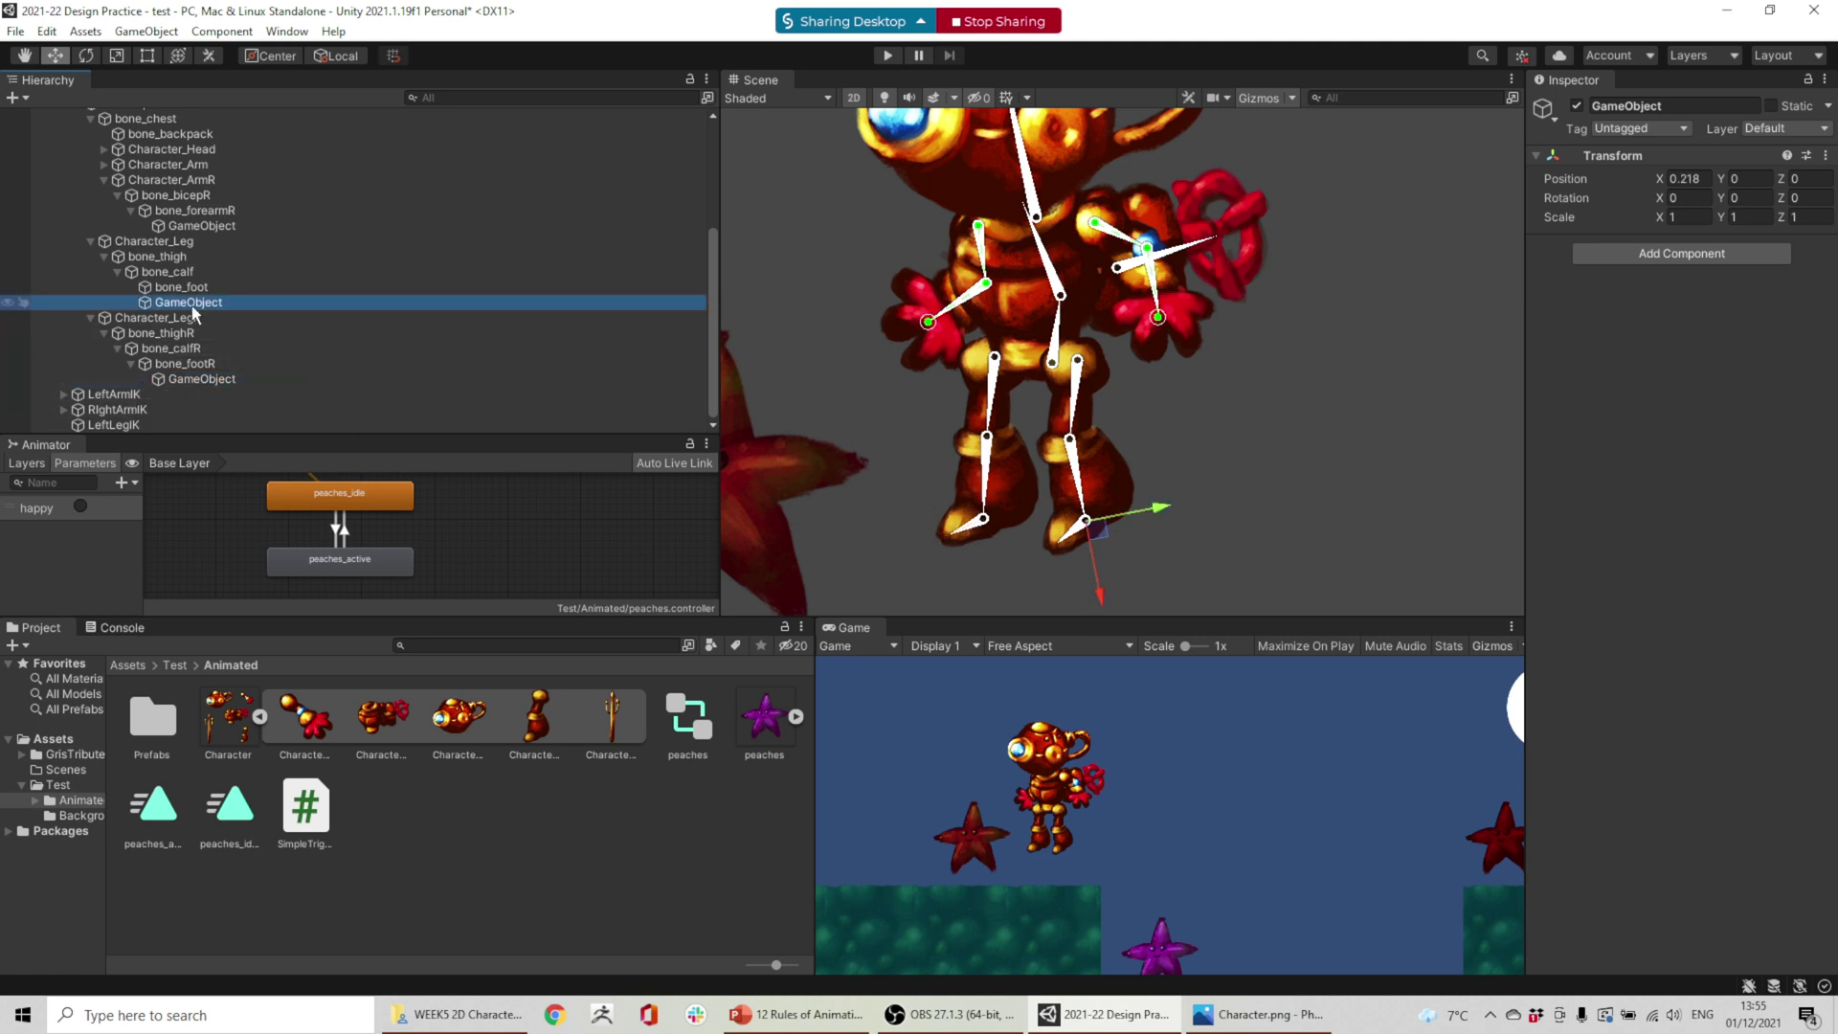
{"action": "left_click", "coordinate": [115, 425]}
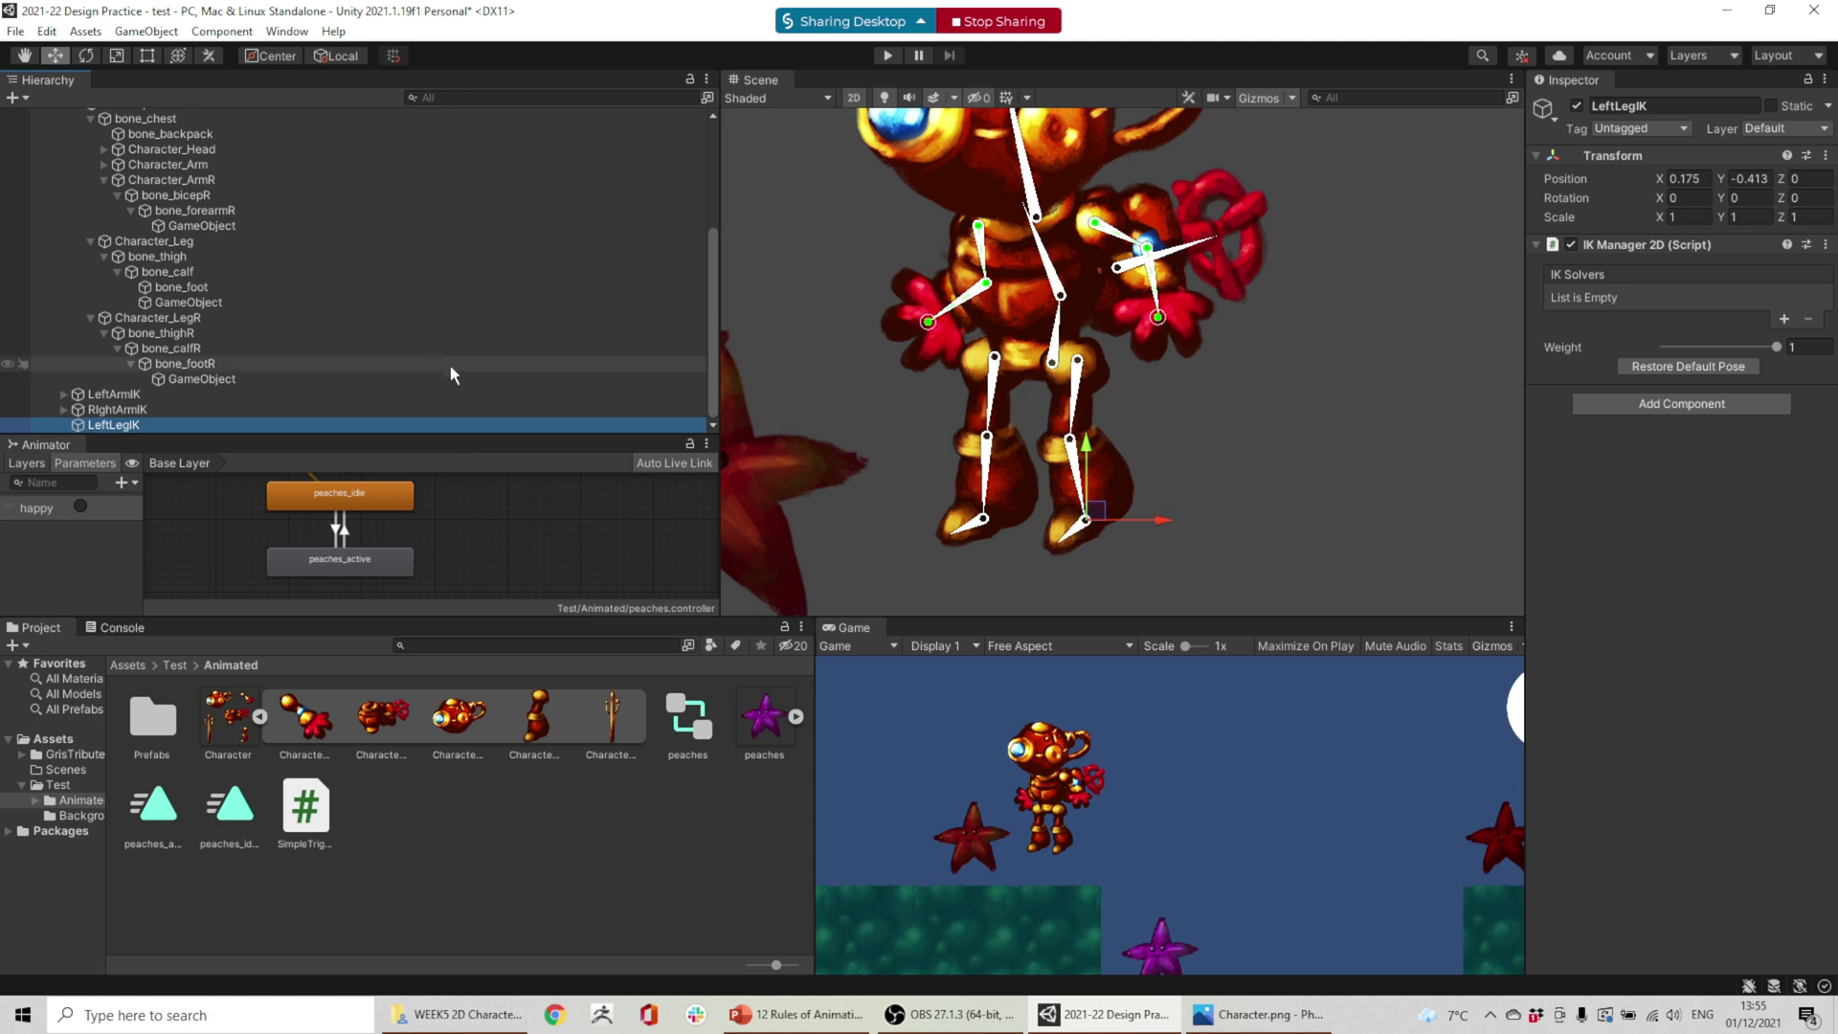
- Add a Limb solver to LeftLegIK and assign bone_calf's empty child as its effector
{"action": "left_click", "coordinate": [1779, 318]}
{"action": "left_click", "coordinate": [1747, 375]}
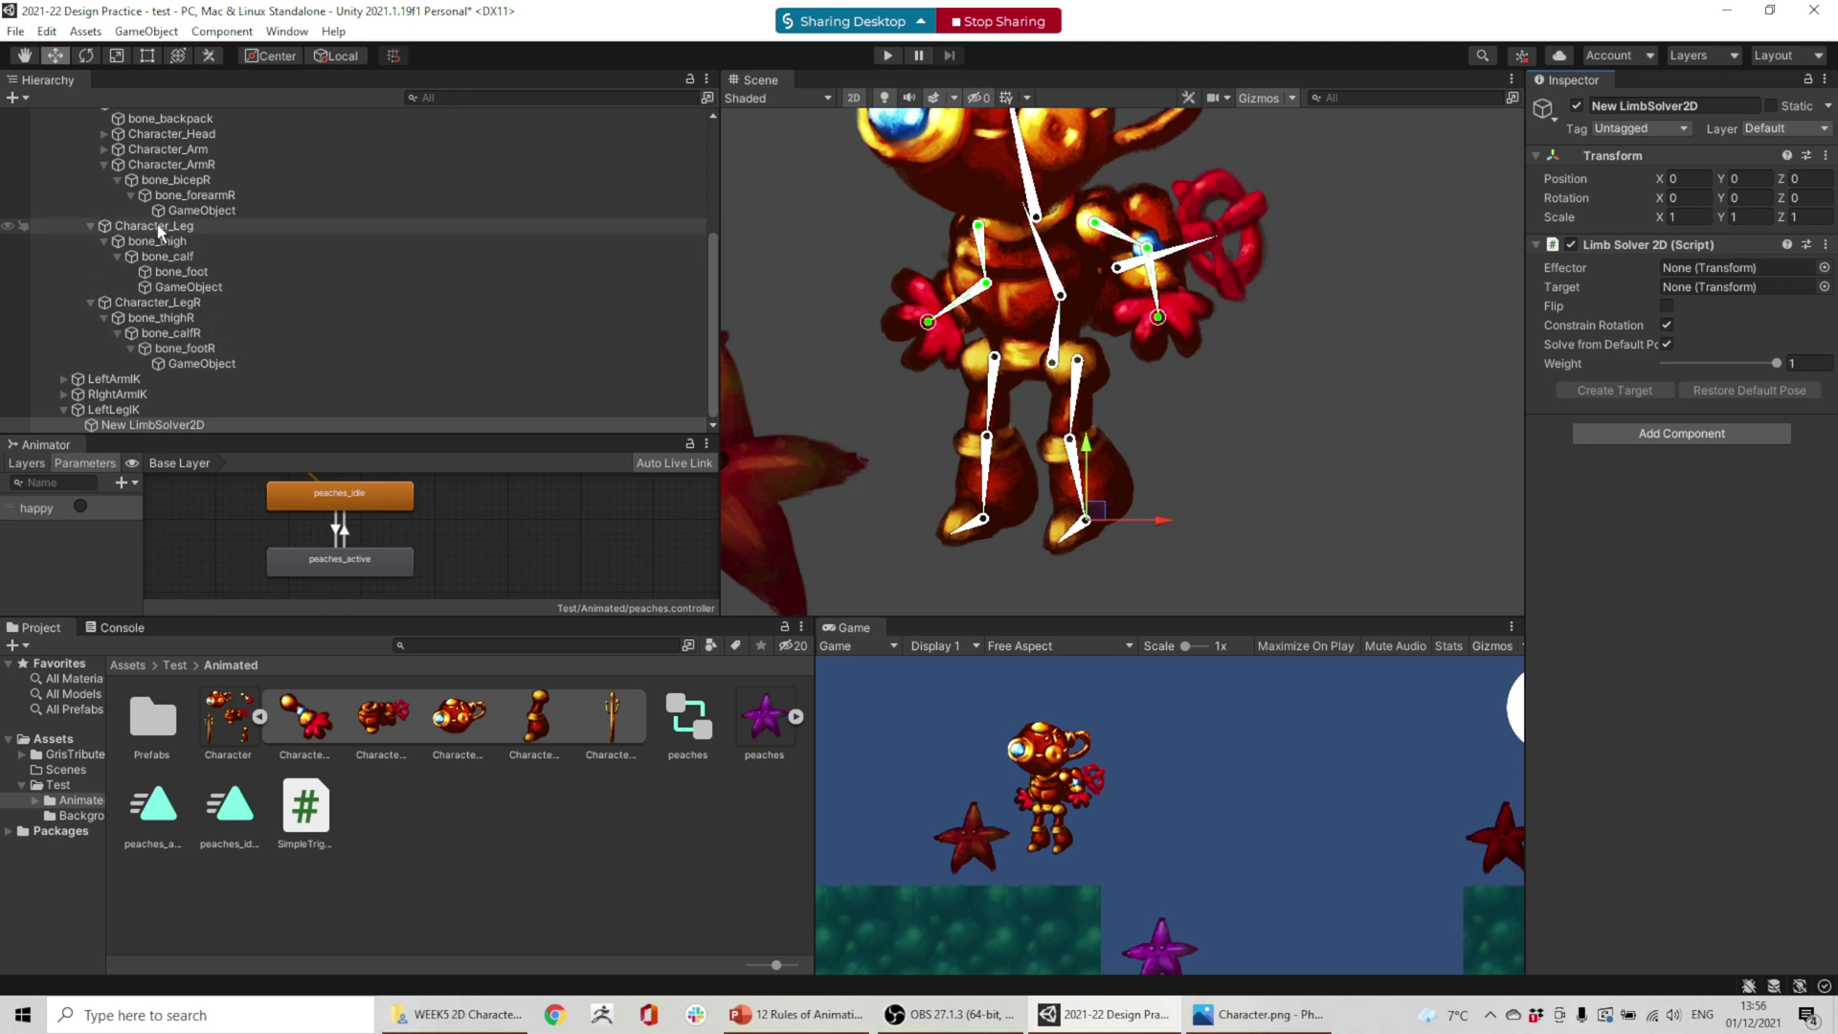
{"action": "left_click_drag", "start_coordinate": [189, 287], "coordinate": [1690, 265]}
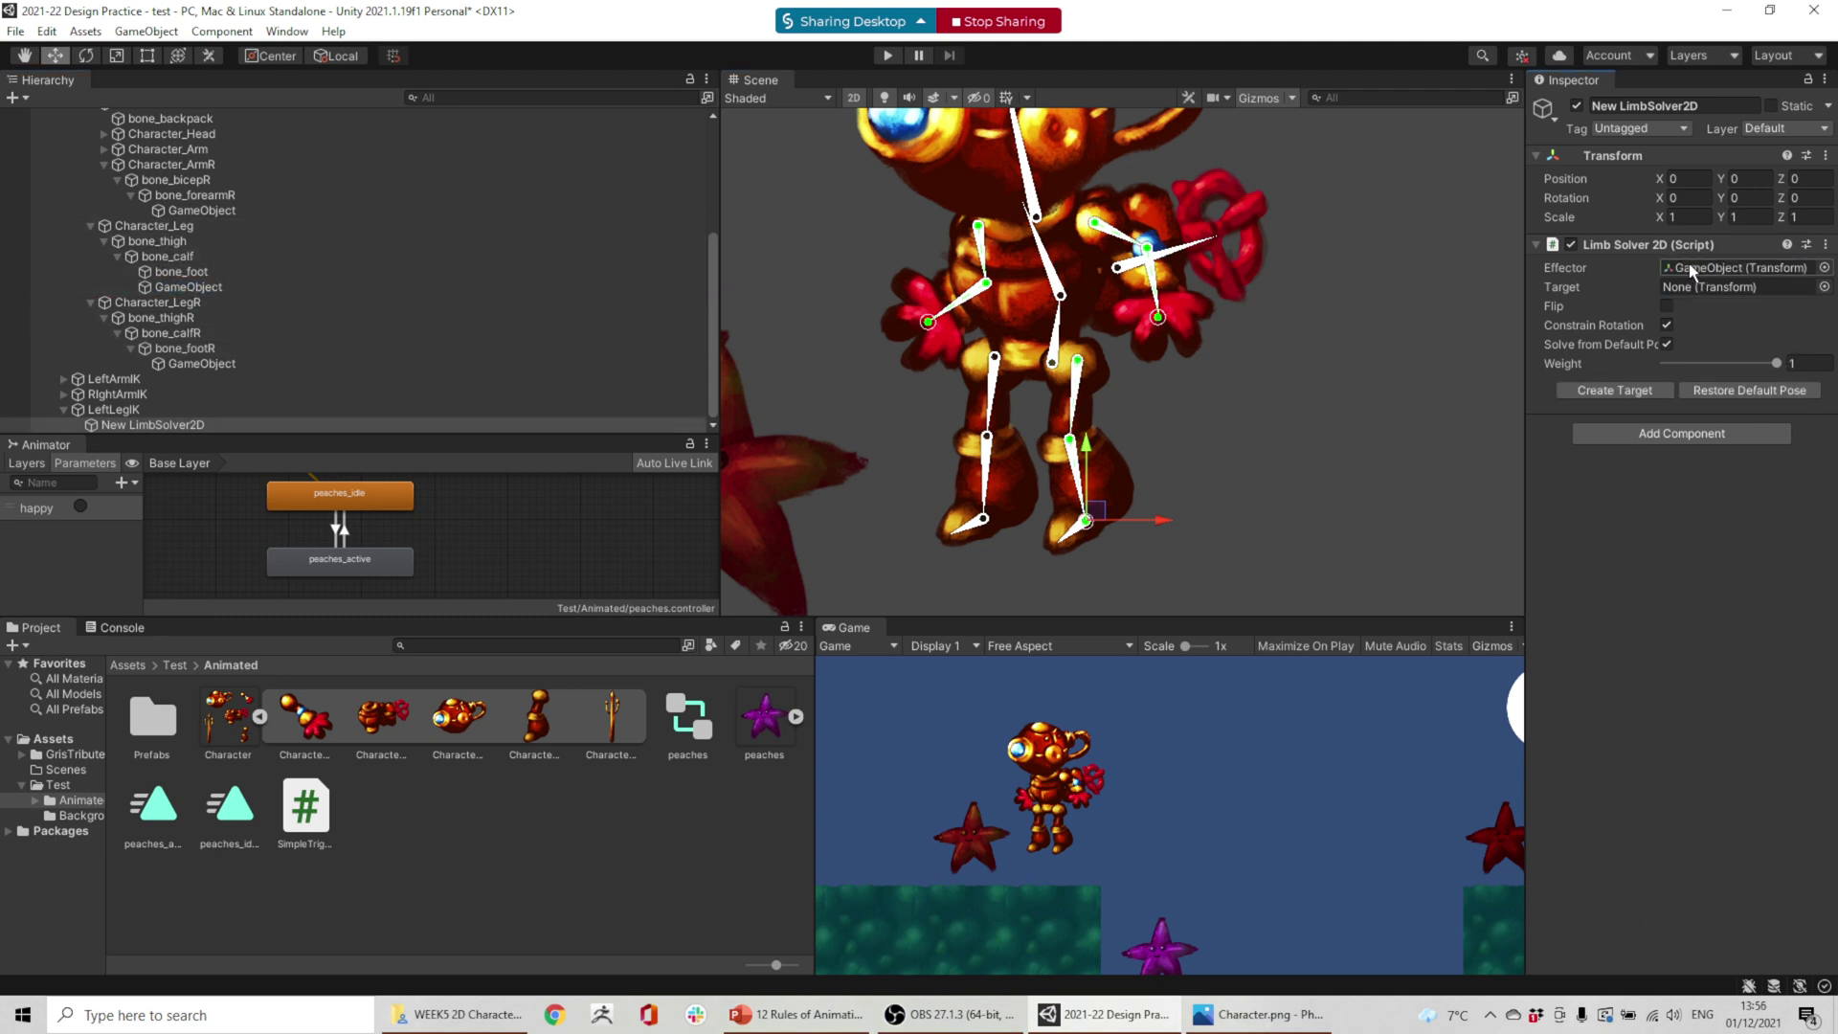
- Create a target for LeftLegIK's limb solver and turn on Flip, keeping Constrain Rotation and Solve from Default Pose enabled
{"action": "left_click", "coordinate": [1667, 344]}
{"action": "left_click", "coordinate": [1637, 392]}
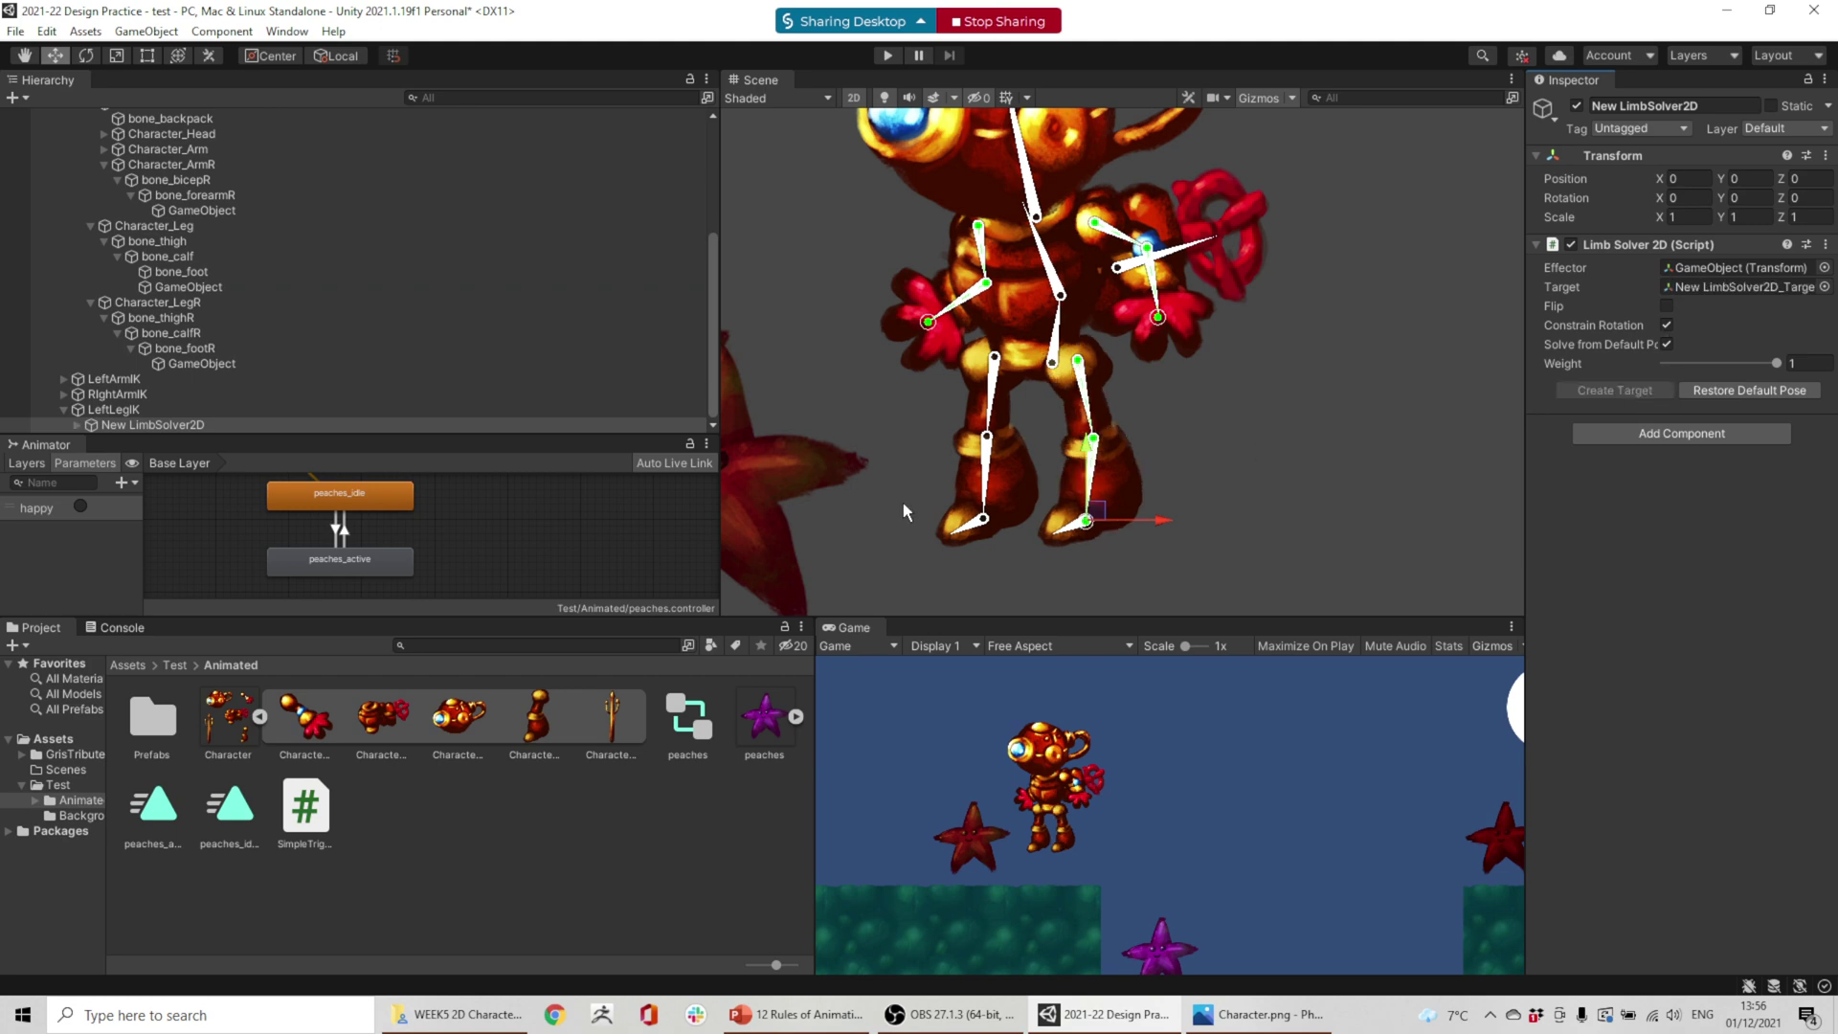
{"action": "left_click", "coordinate": [1667, 325]}
{"action": "left_click", "coordinate": [1667, 307]}
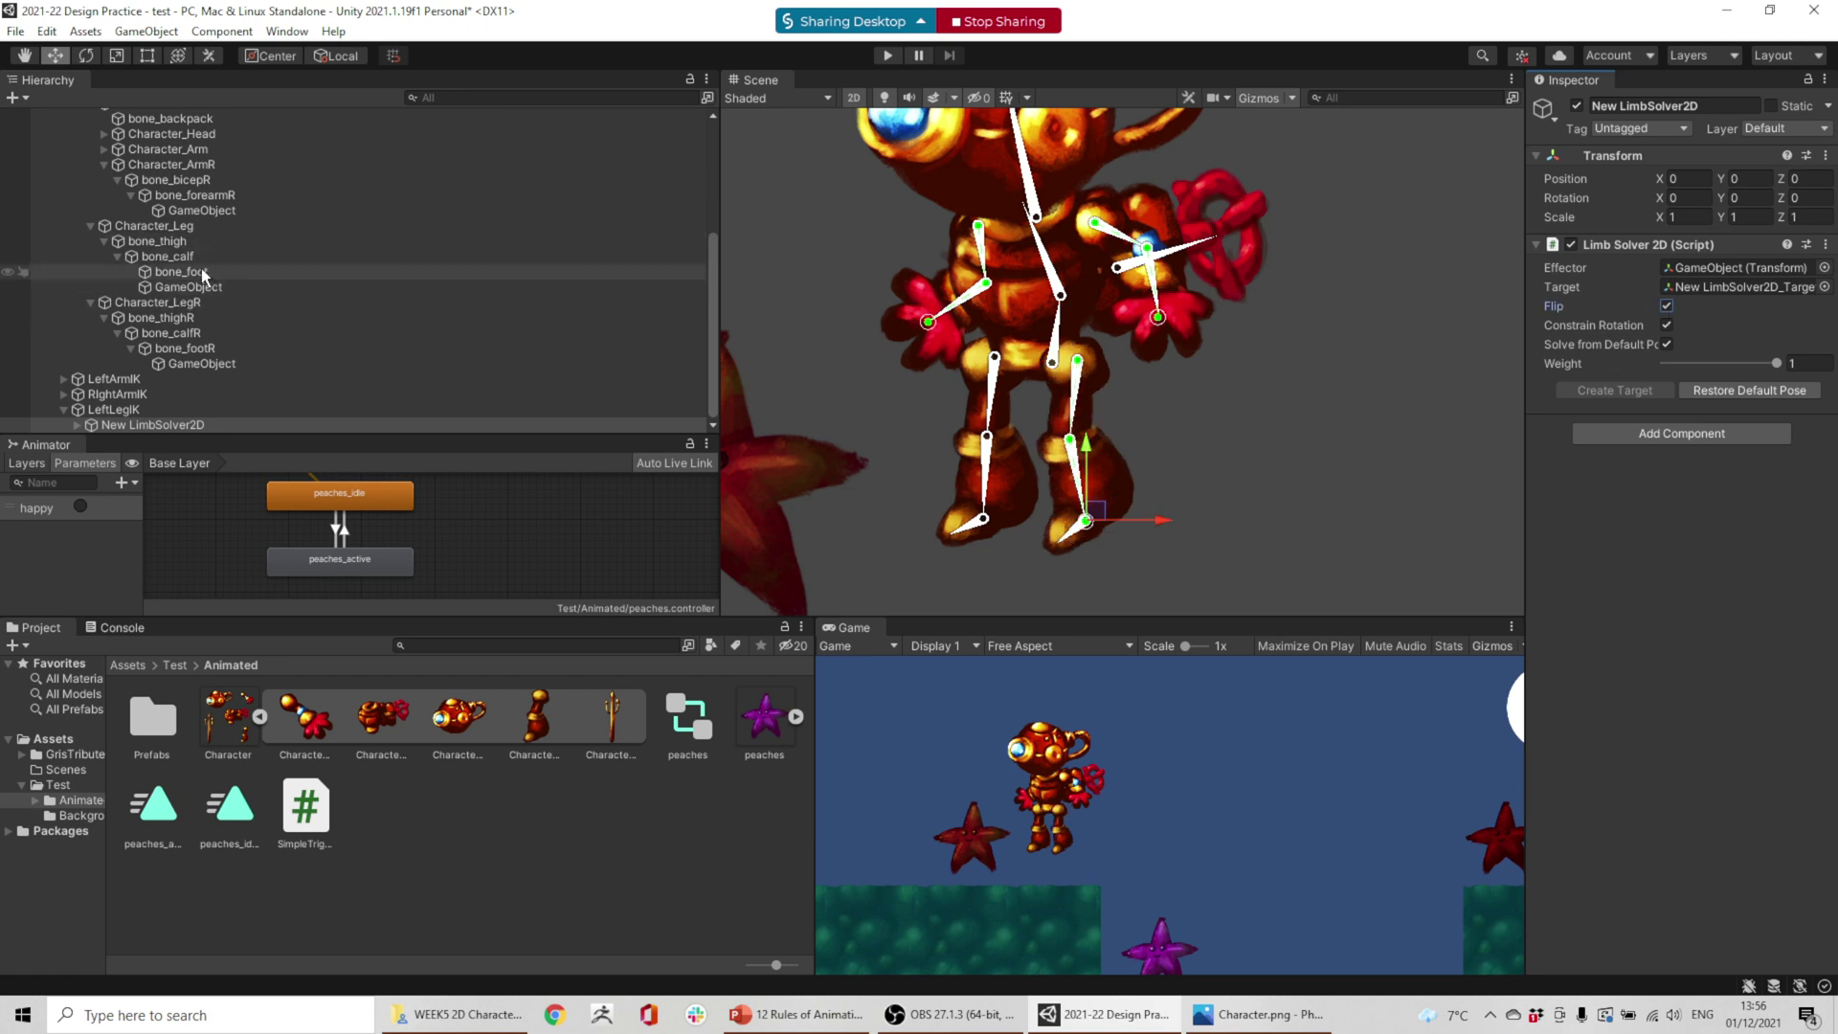
{"action": "left_click", "coordinate": [64, 410]}
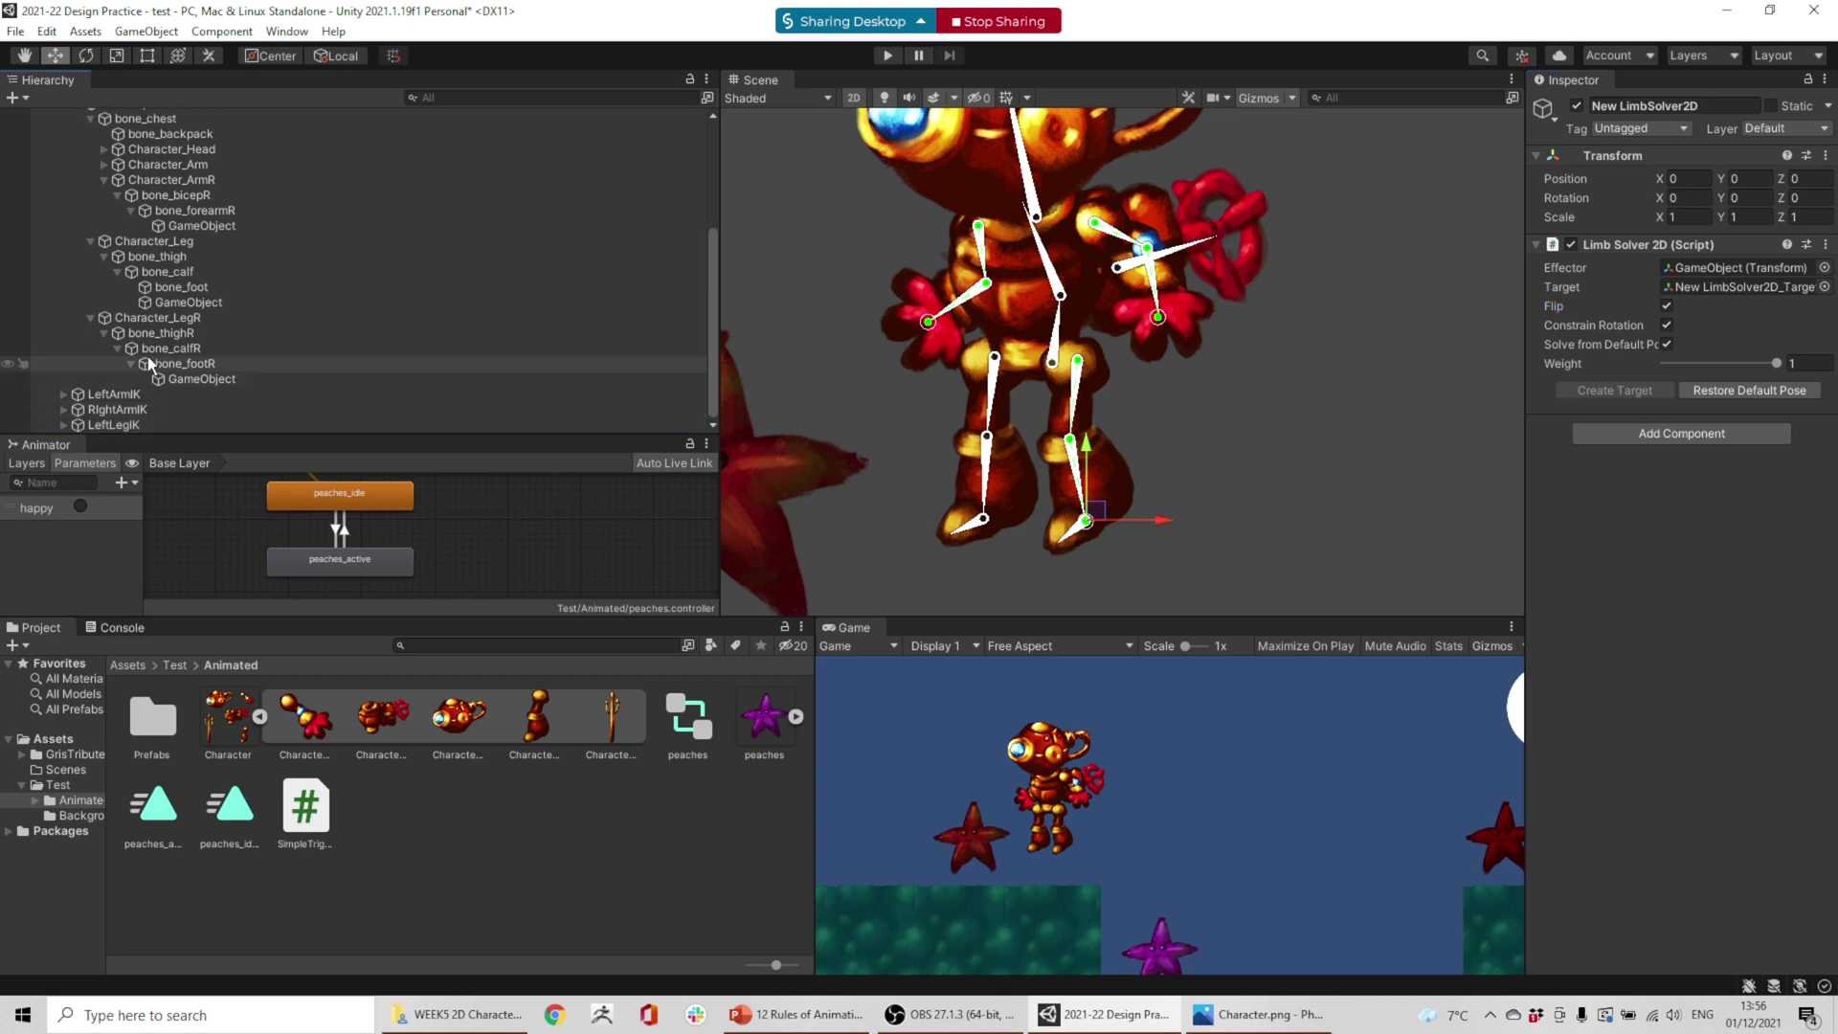
- Create an empty parent around bone_footR's empty child and move the inner GameObject out to directly below LeftLegIK
{"action": "scroll", "coordinate": [143, 335], "scroll_direction": "up", "scroll_amount": 4}
{"action": "scroll", "coordinate": [117, 246], "scroll_direction": "down", "scroll_amount": 4}
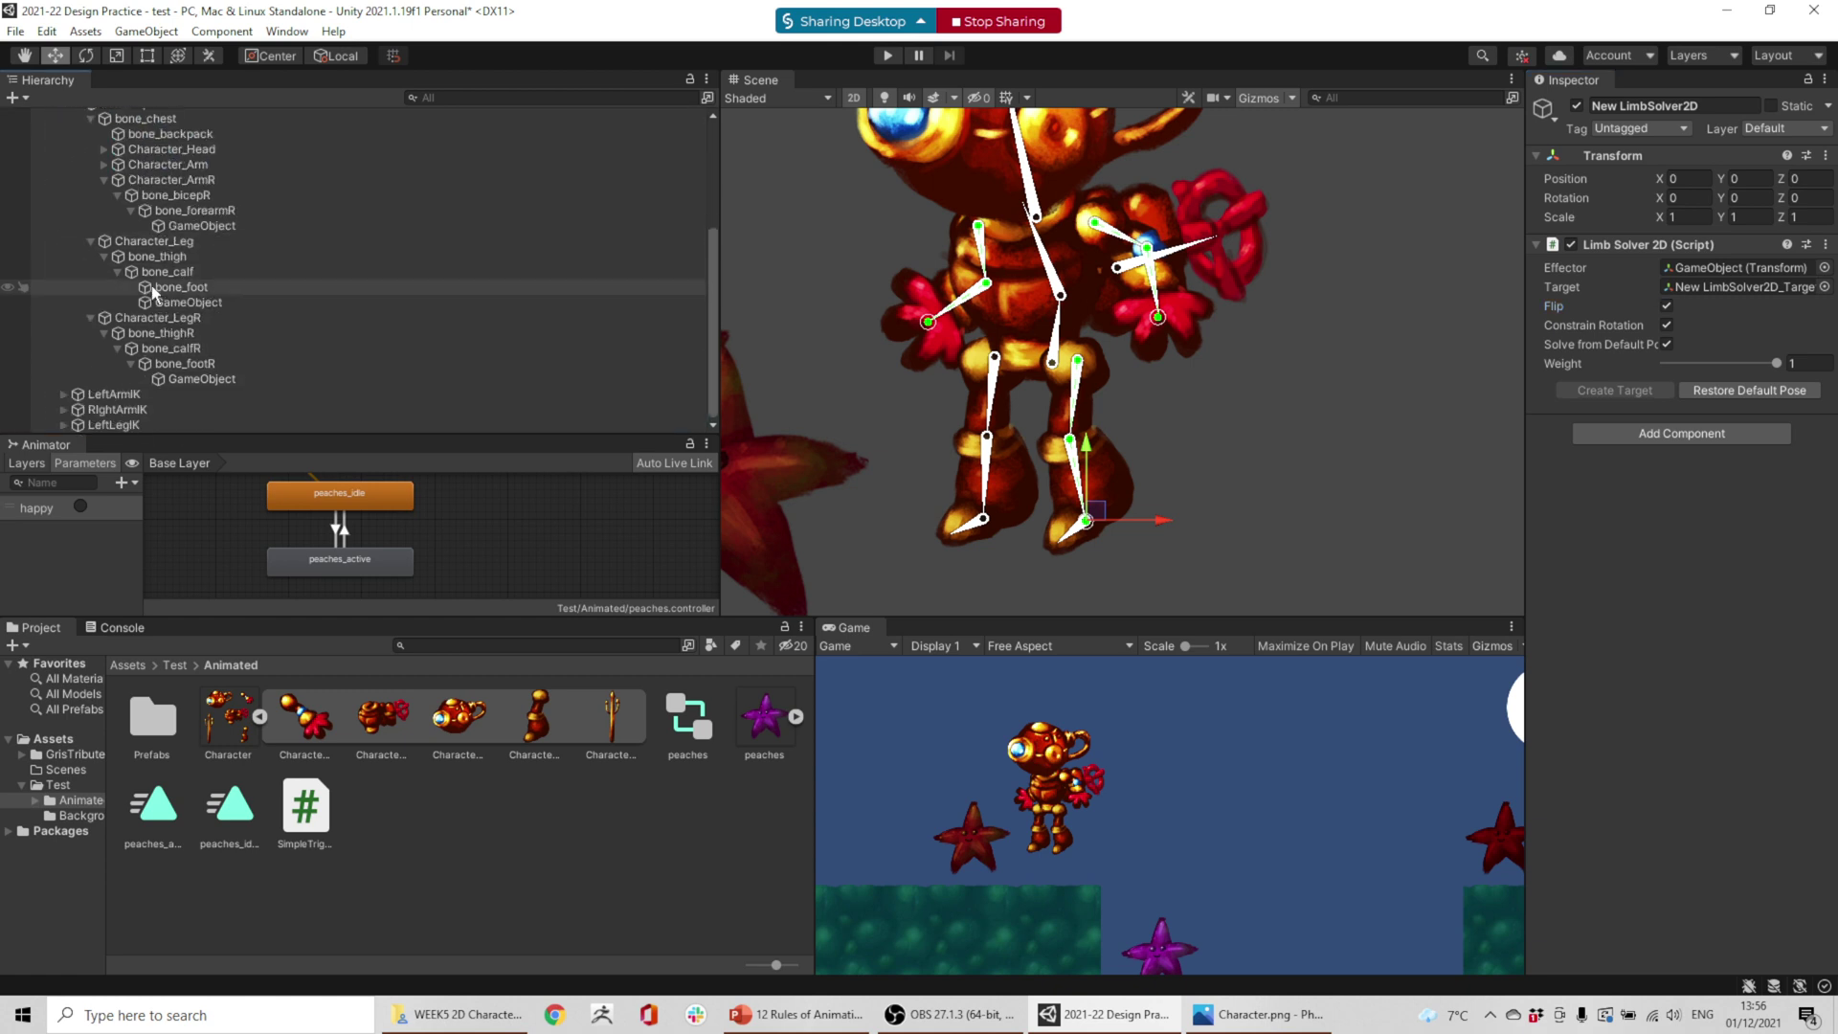
{"action": "left_click", "coordinate": [207, 382]}
{"action": "right_click", "coordinate": [207, 382]}
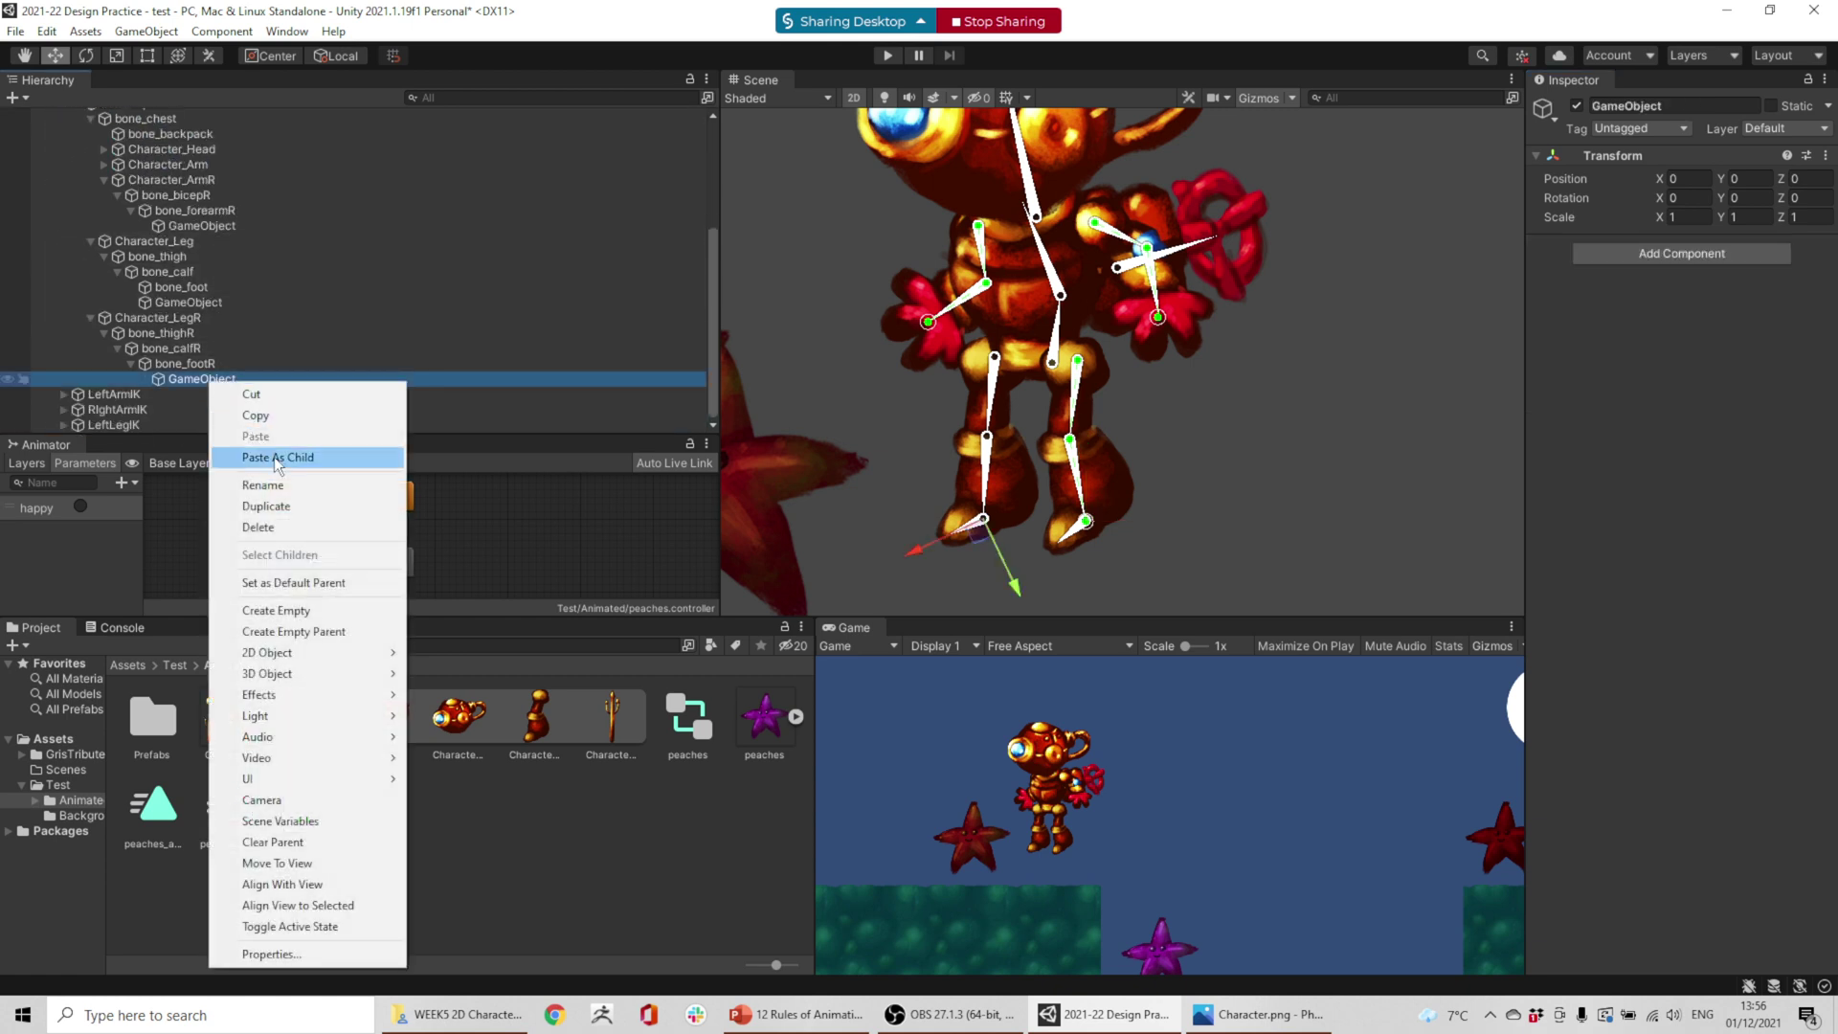
{"action": "left_click", "coordinate": [308, 632]}
{"action": "left_click", "coordinate": [226, 367]}
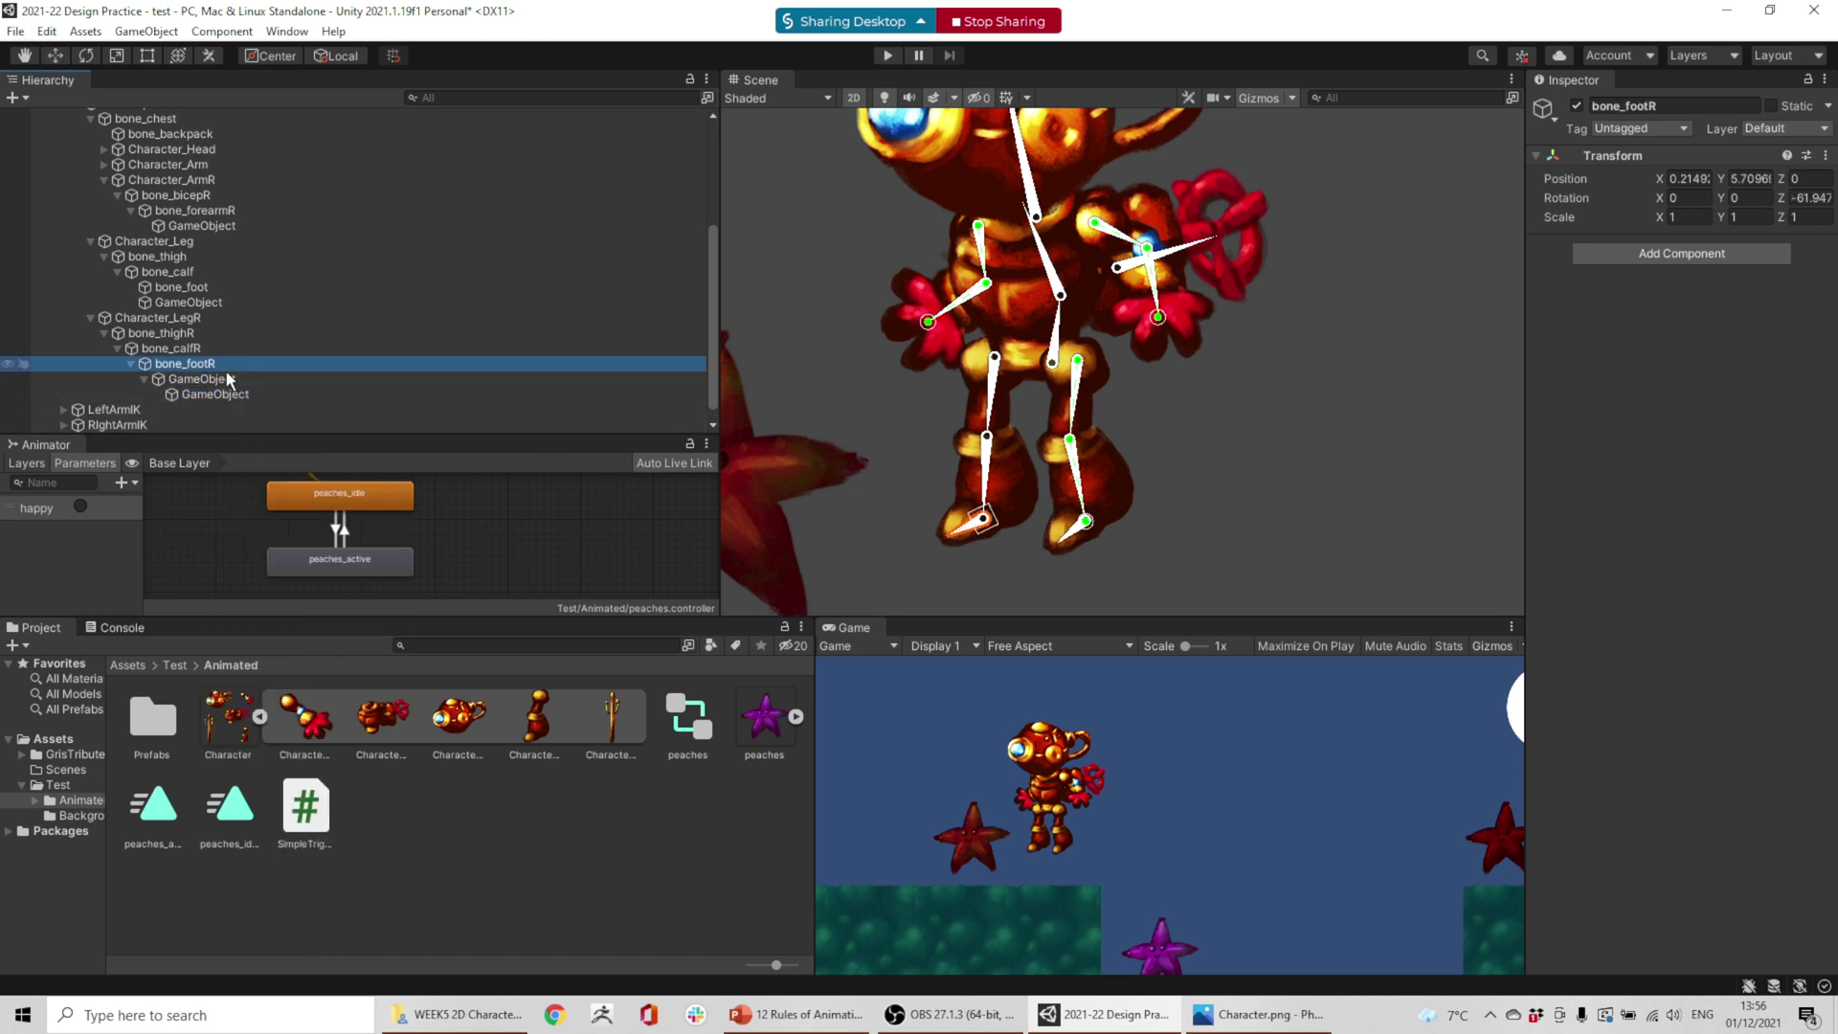
{"action": "left_click", "coordinate": [213, 393]}
{"action": "scroll", "coordinate": [76, 422], "scroll_direction": "down", "scroll_amount": 1}
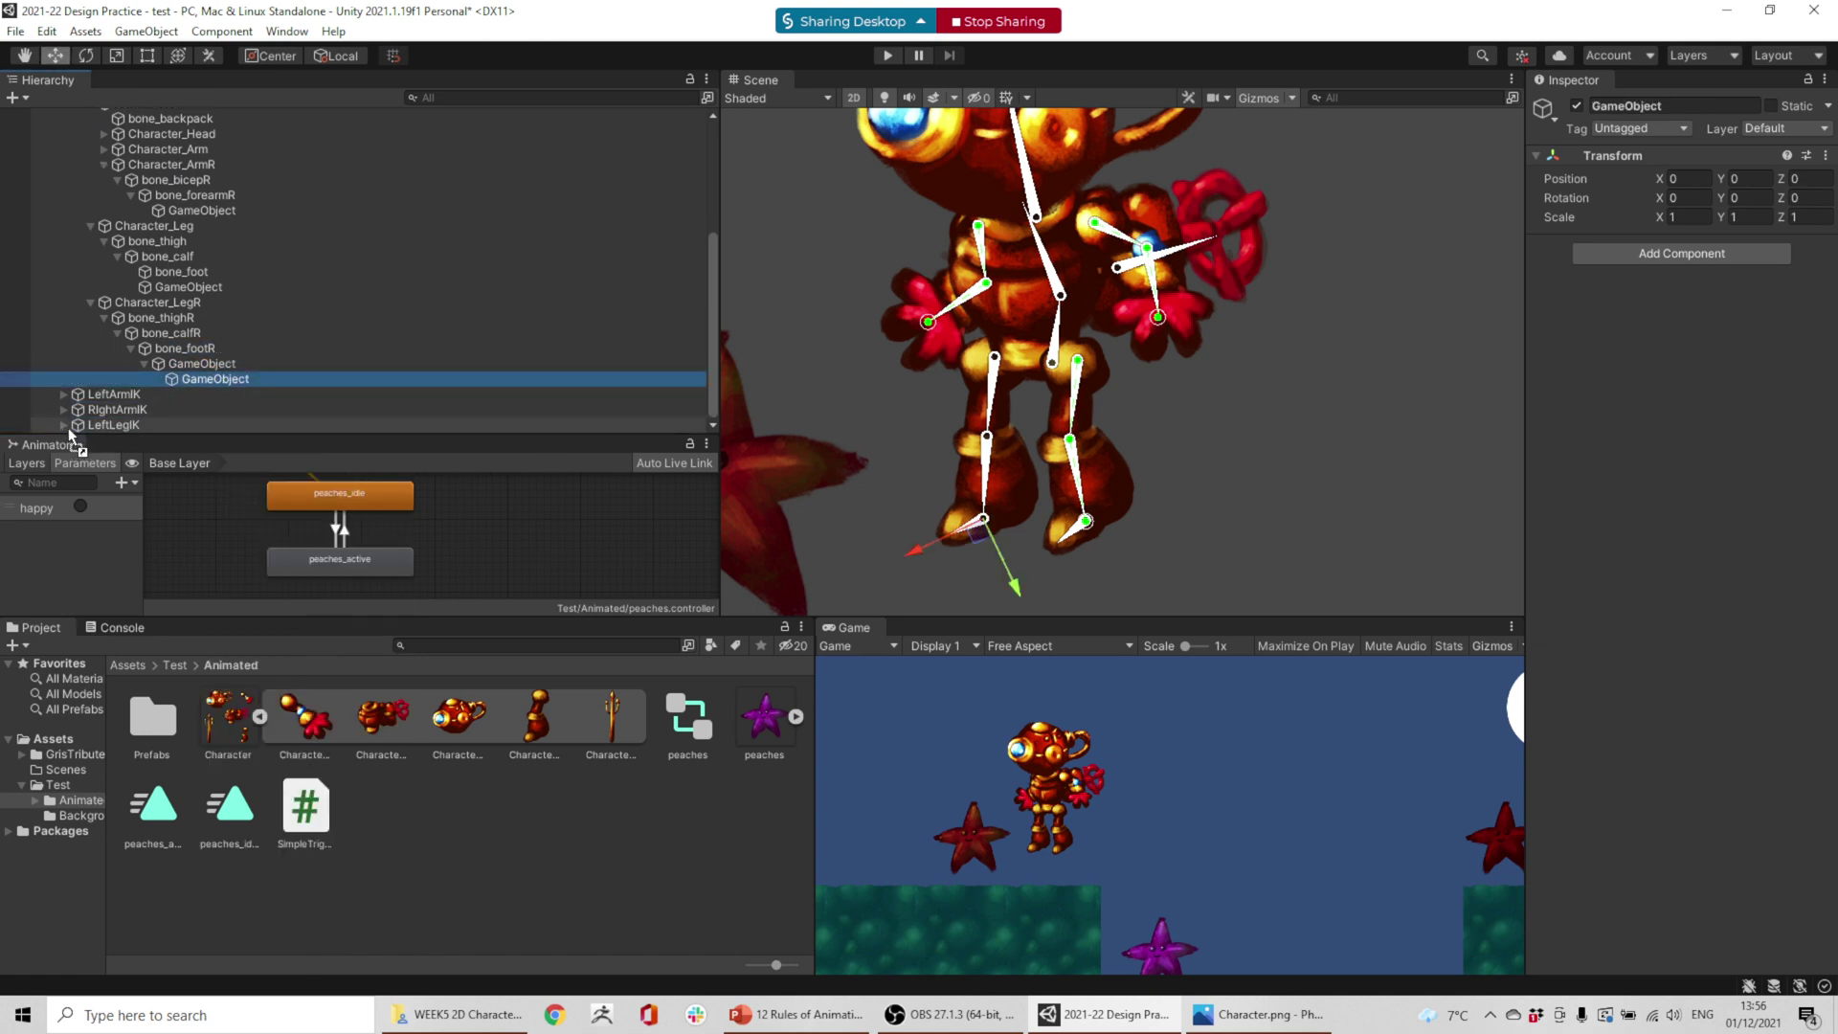
{"action": "left_click_drag", "start_coordinate": [67, 427], "coordinate": [63, 429]}
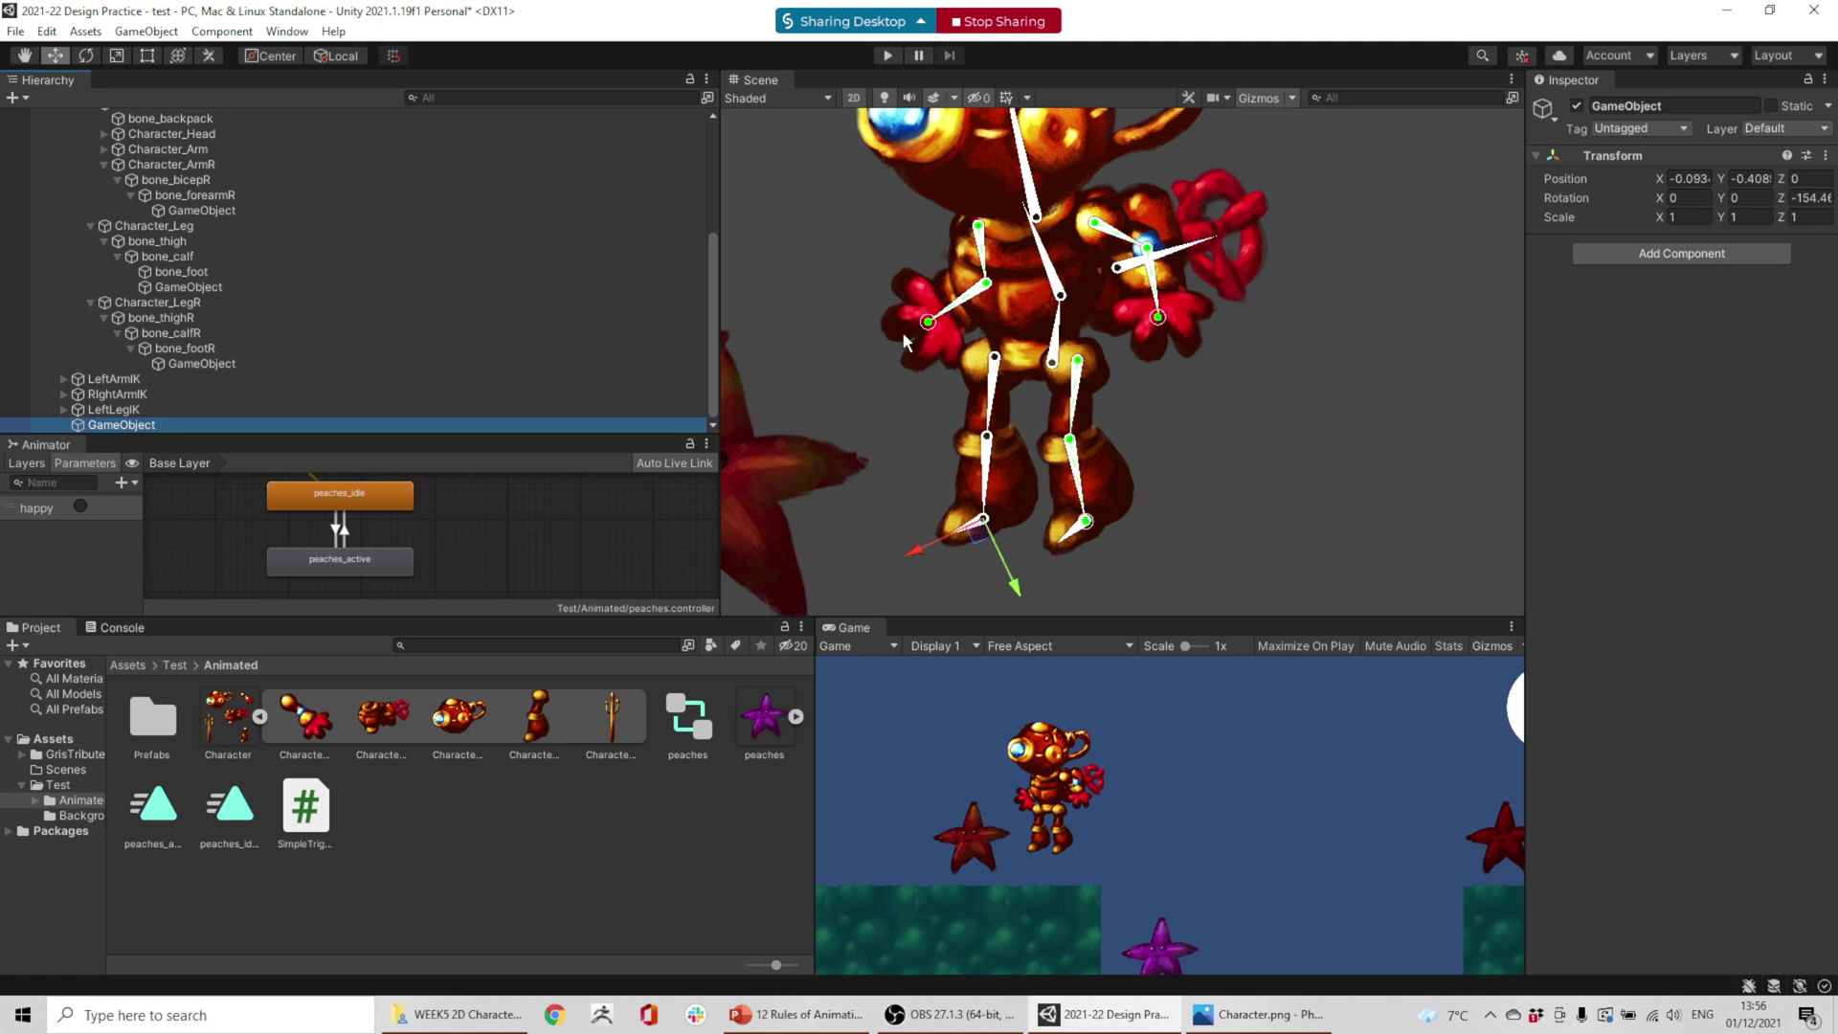
- Rename the moved GameObject RightLegIK and add an IK Manager 2D component to it
{"action": "left_click", "coordinate": [1639, 108]}
{"action": "type", "text": "RightLef"}
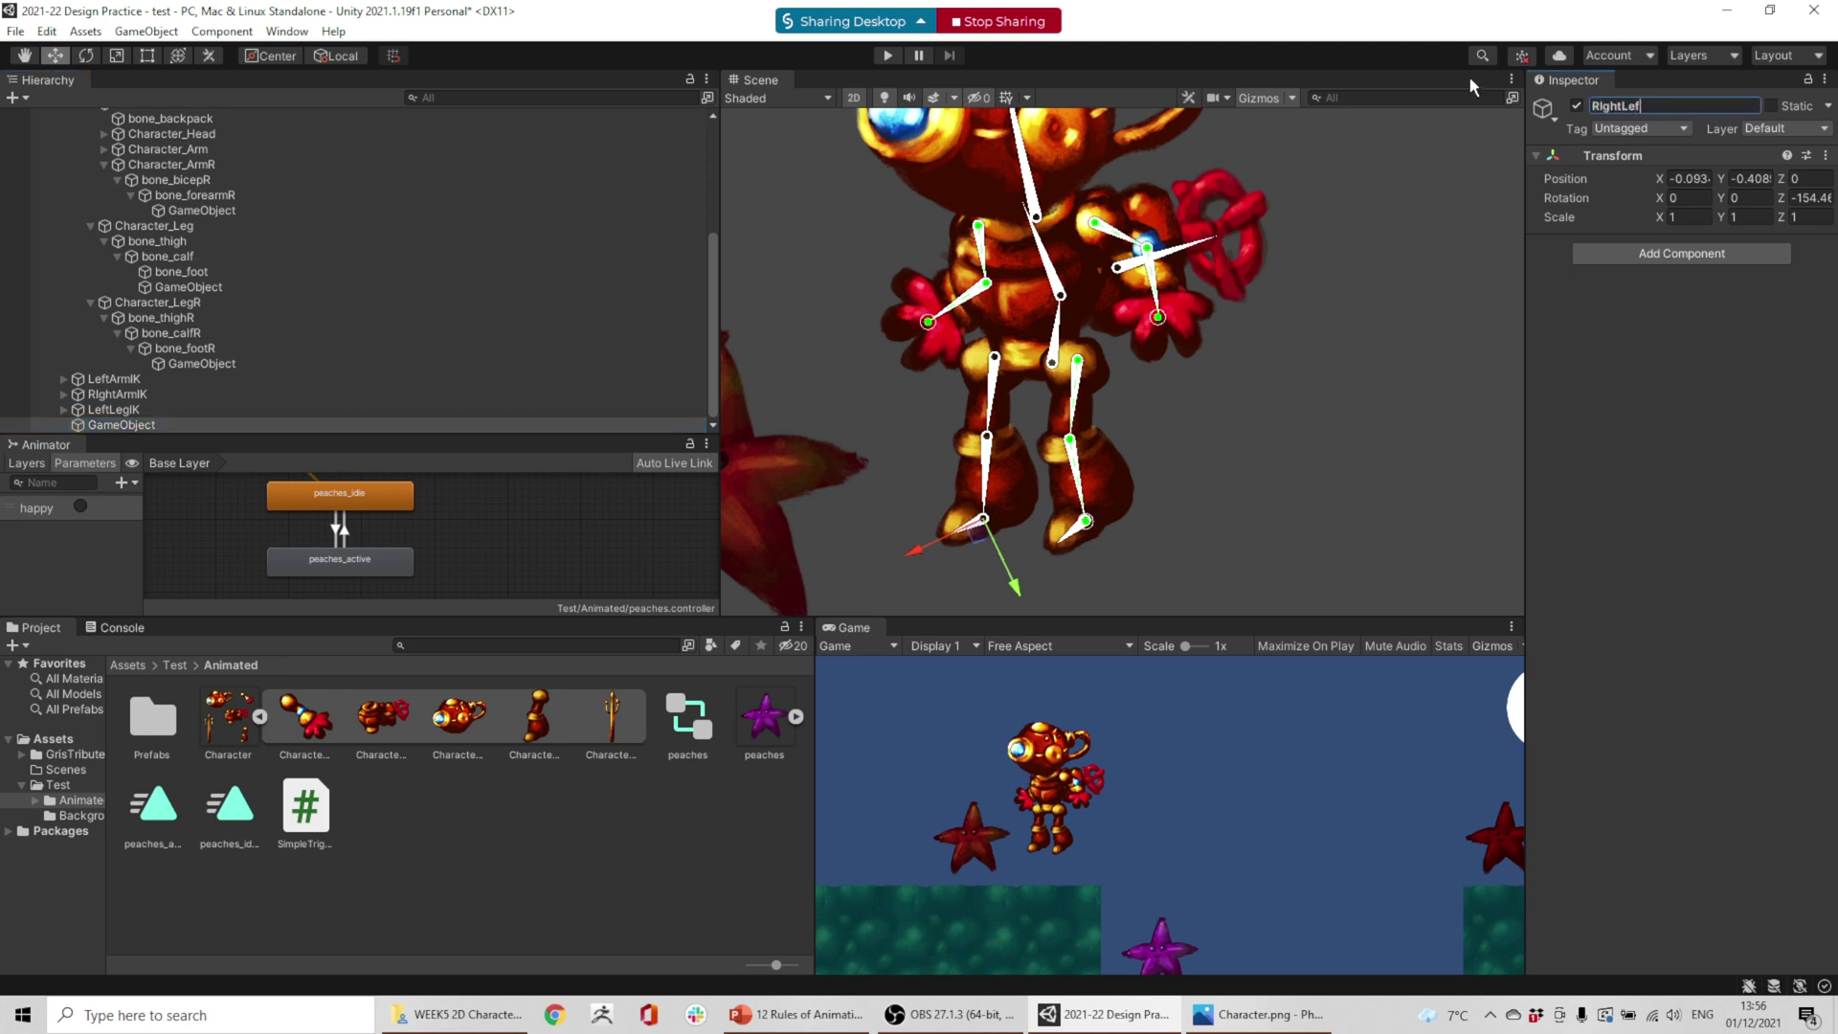
{"action": "key", "text": "BackSpace"}
{"action": "type", "text": "gIK"}
{"action": "key", "text": "Return"}
{"action": "left_click", "coordinate": [1685, 255]}
{"action": "left_click", "coordinate": [1663, 319]}
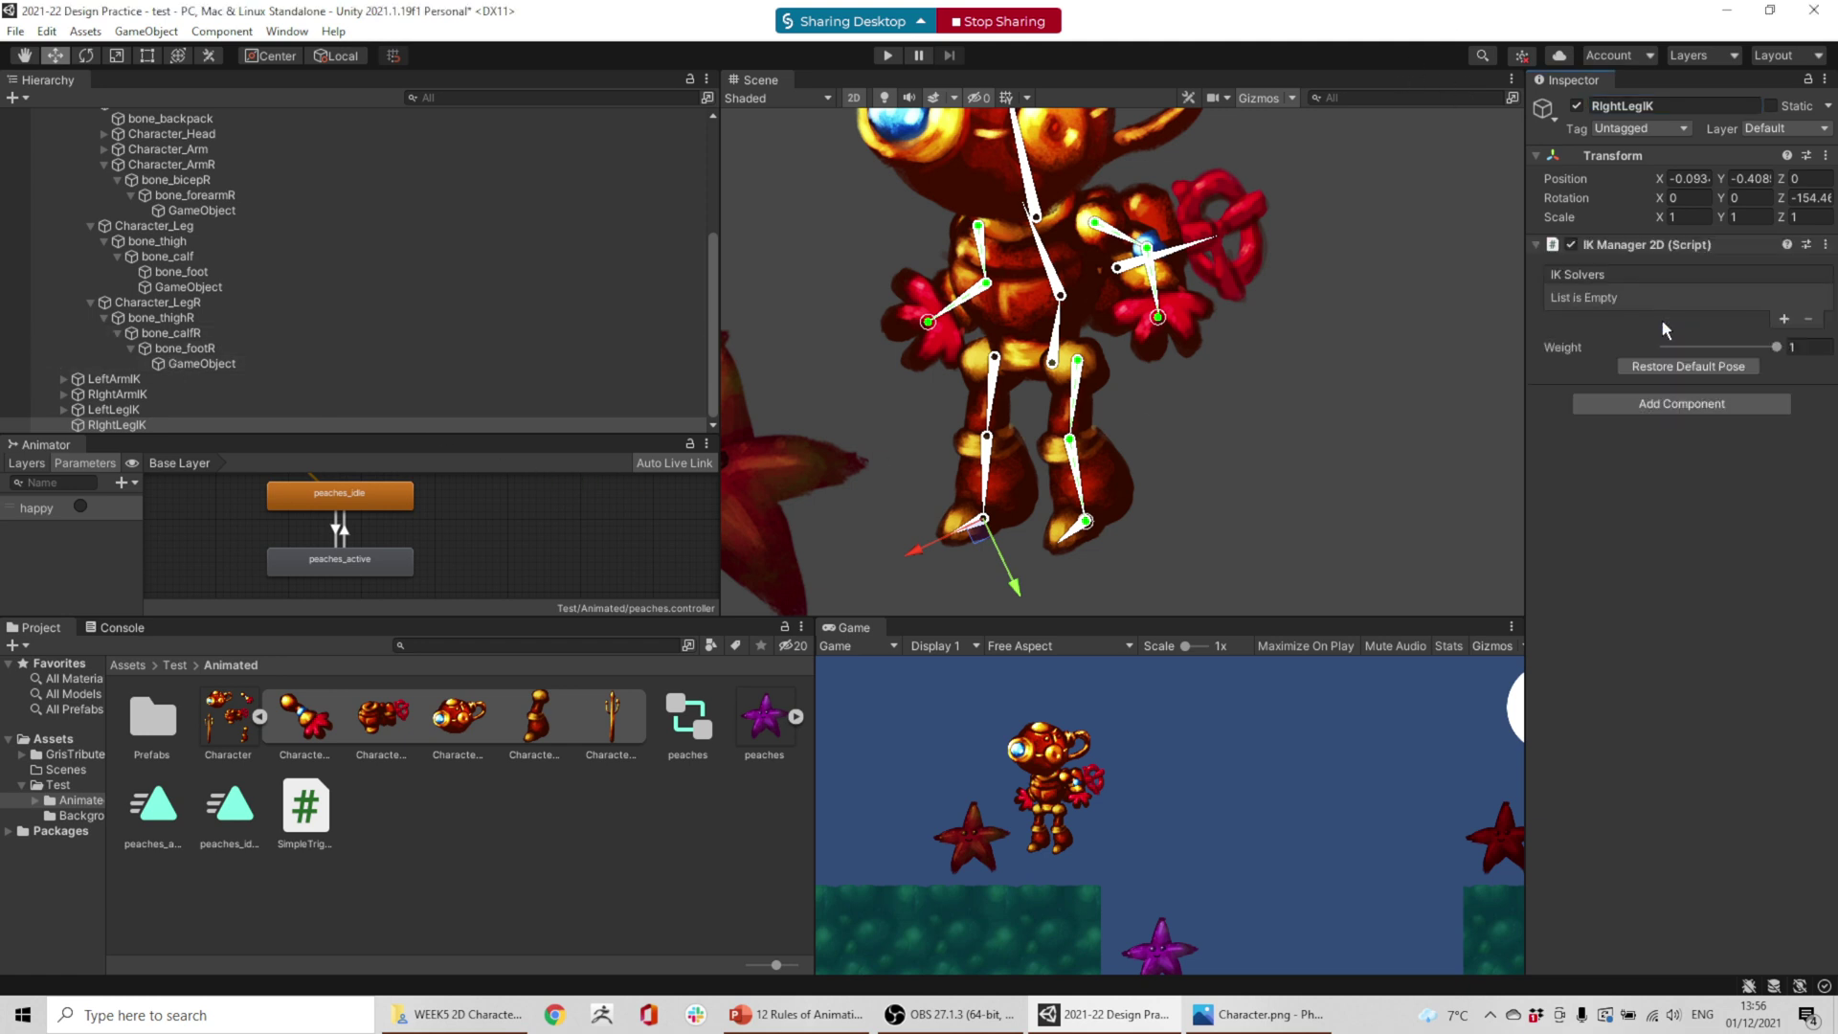
- Add a Limb solver to RightLegIK, assign bone_footR's empty child as effector, and create its target
{"action": "left_click", "coordinate": [1784, 319]}
{"action": "left_click", "coordinate": [1723, 379]}
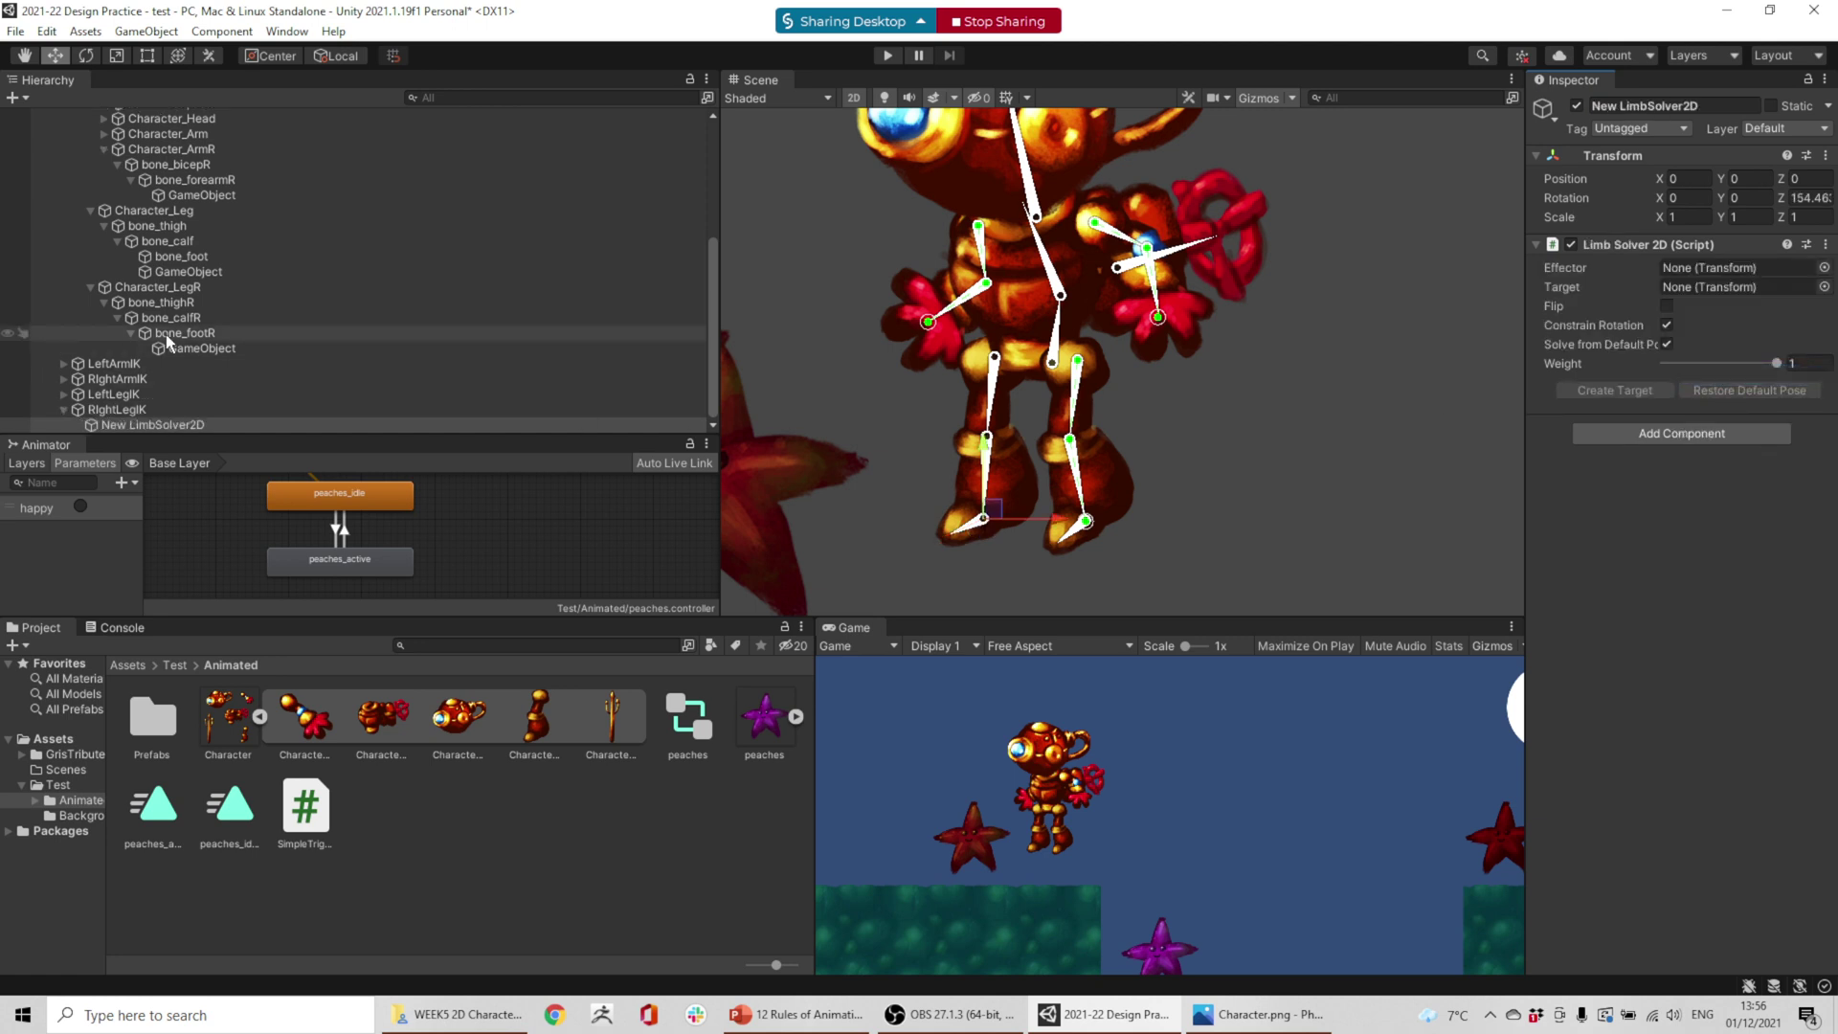
{"action": "left_click_drag", "start_coordinate": [165, 335], "coordinate": [1729, 272]}
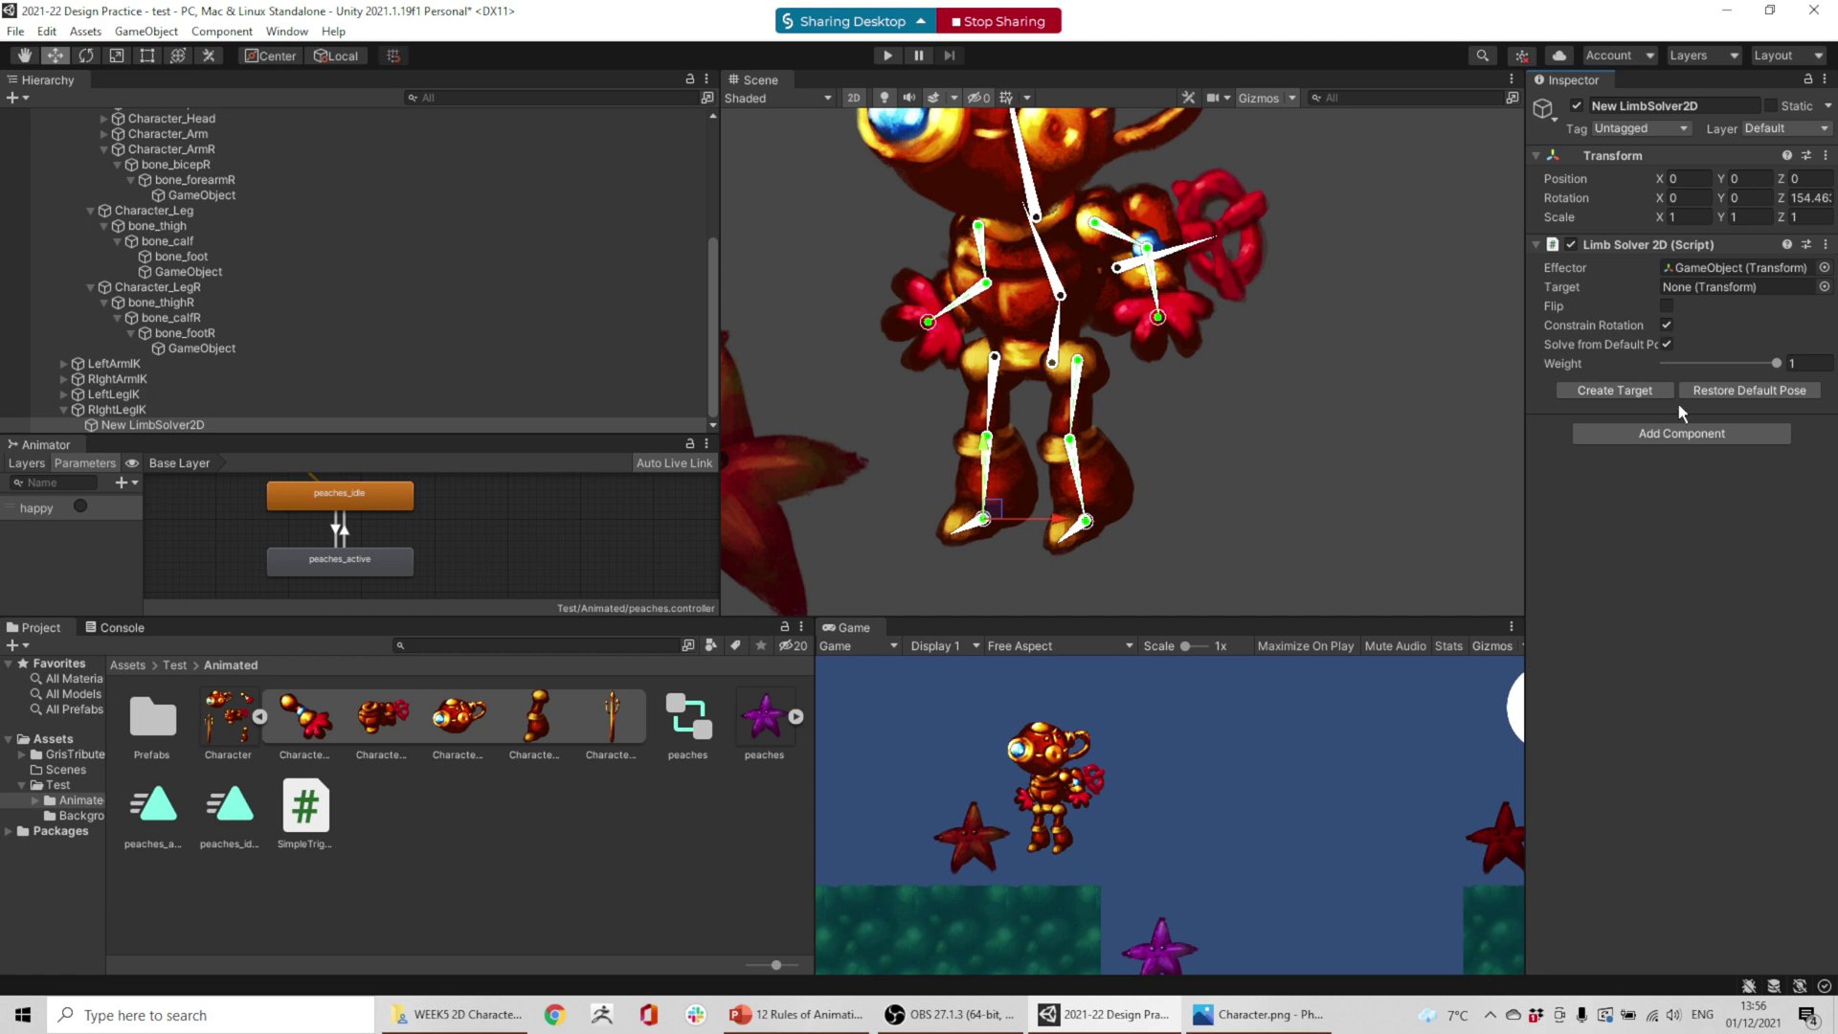
{"action": "left_click", "coordinate": [1654, 392]}
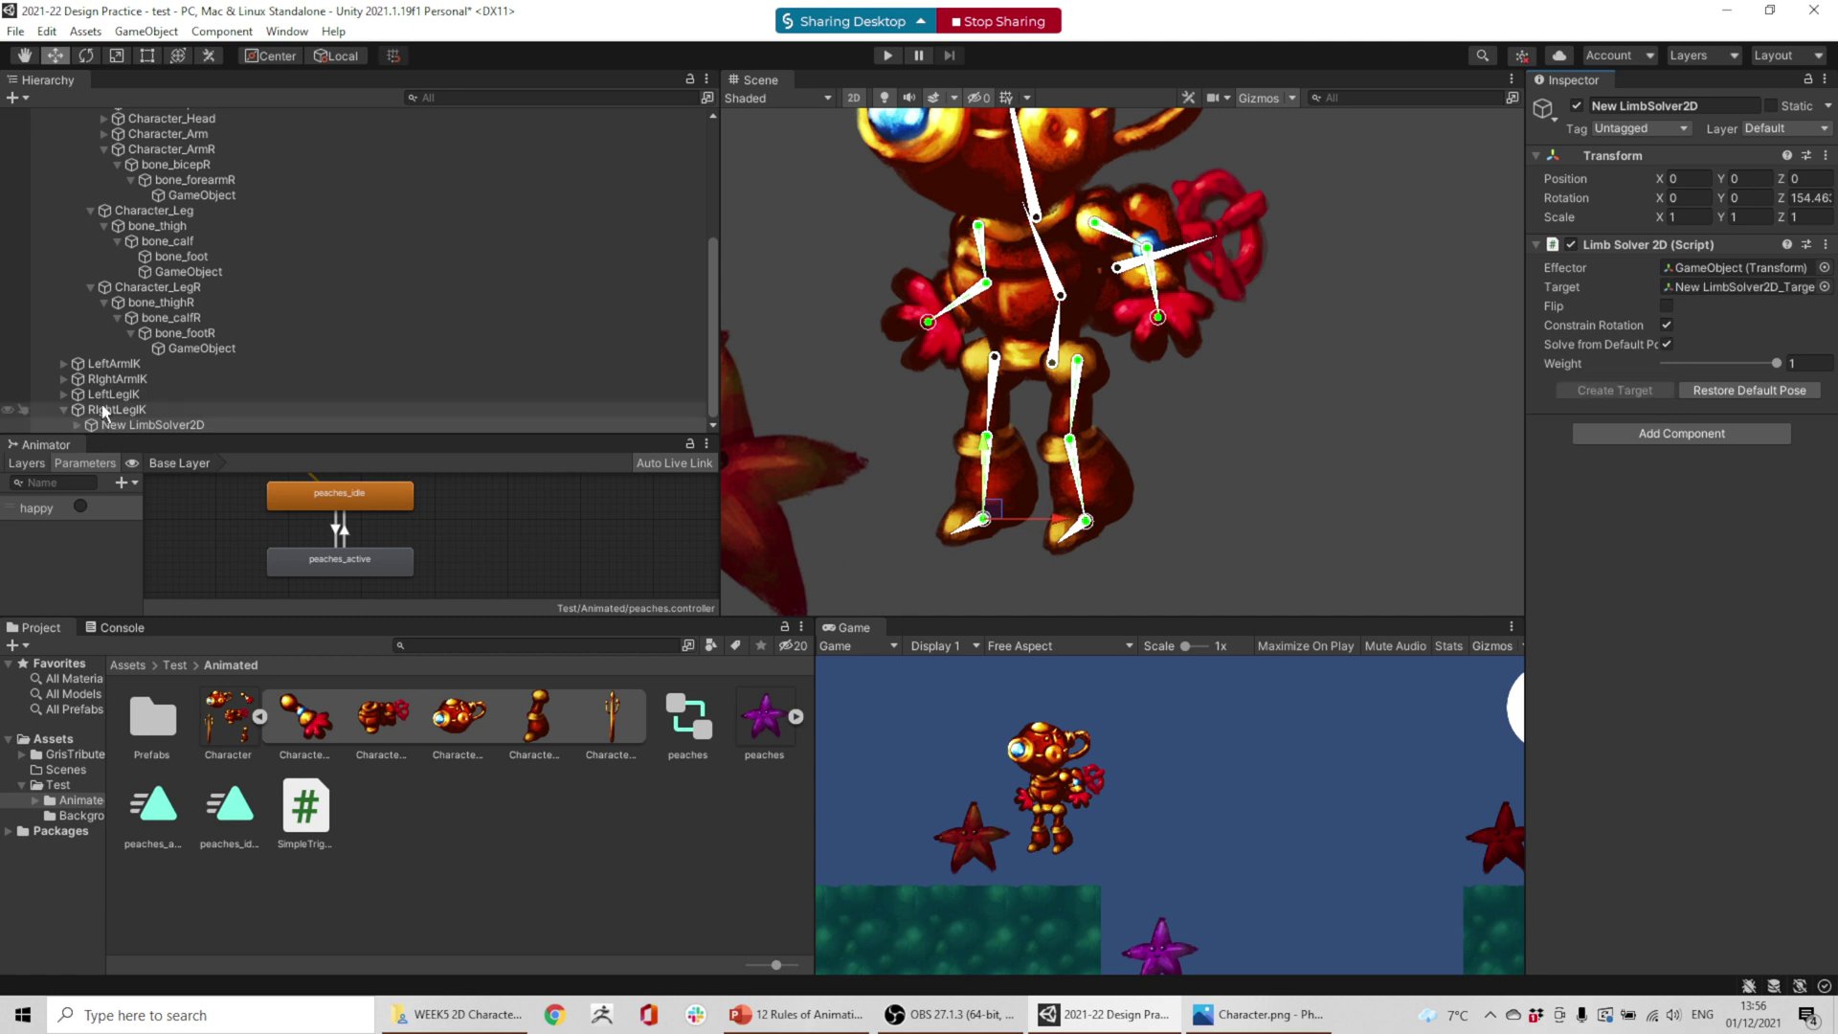
- Test RightLegIK by moving it in the scene, and undo the move
{"action": "left_click", "coordinate": [56, 410]}
{"action": "left_click", "coordinate": [63, 410]}
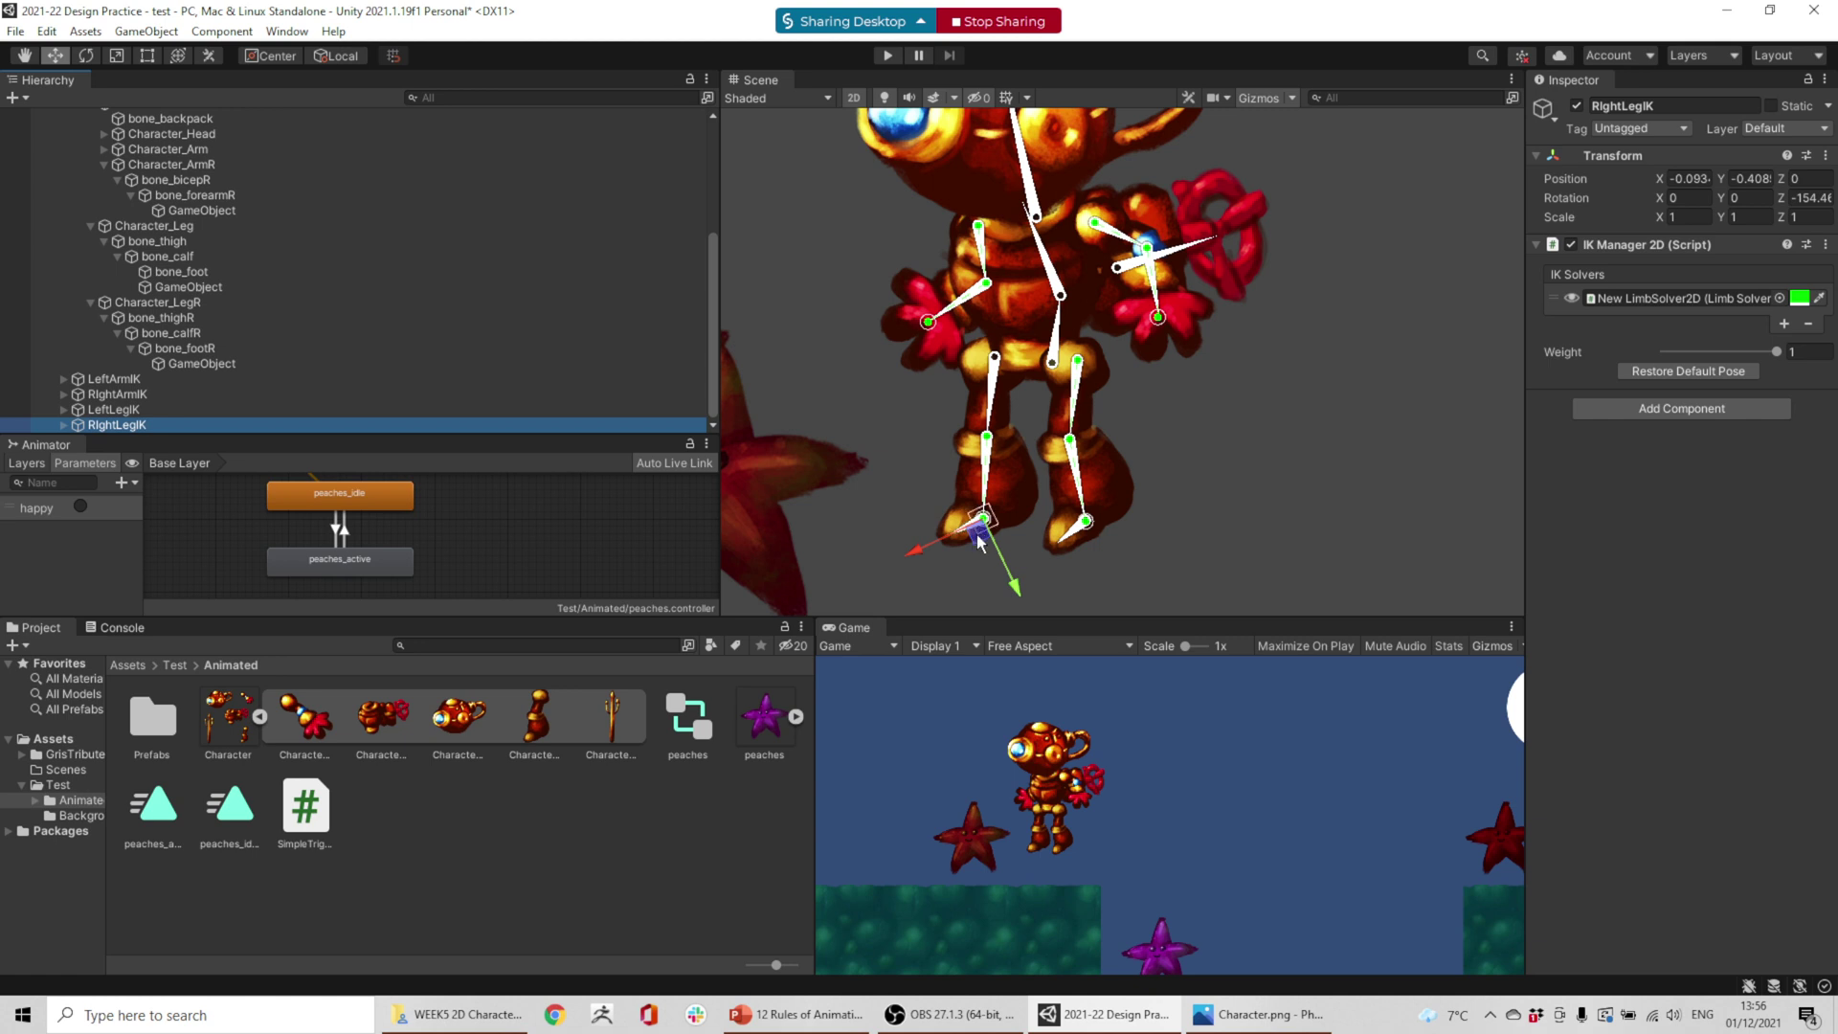
{"action": "left_click_drag", "start_coordinate": [979, 542], "coordinate": [1001, 509]}
{"action": "key", "text": "ctrl+z"}
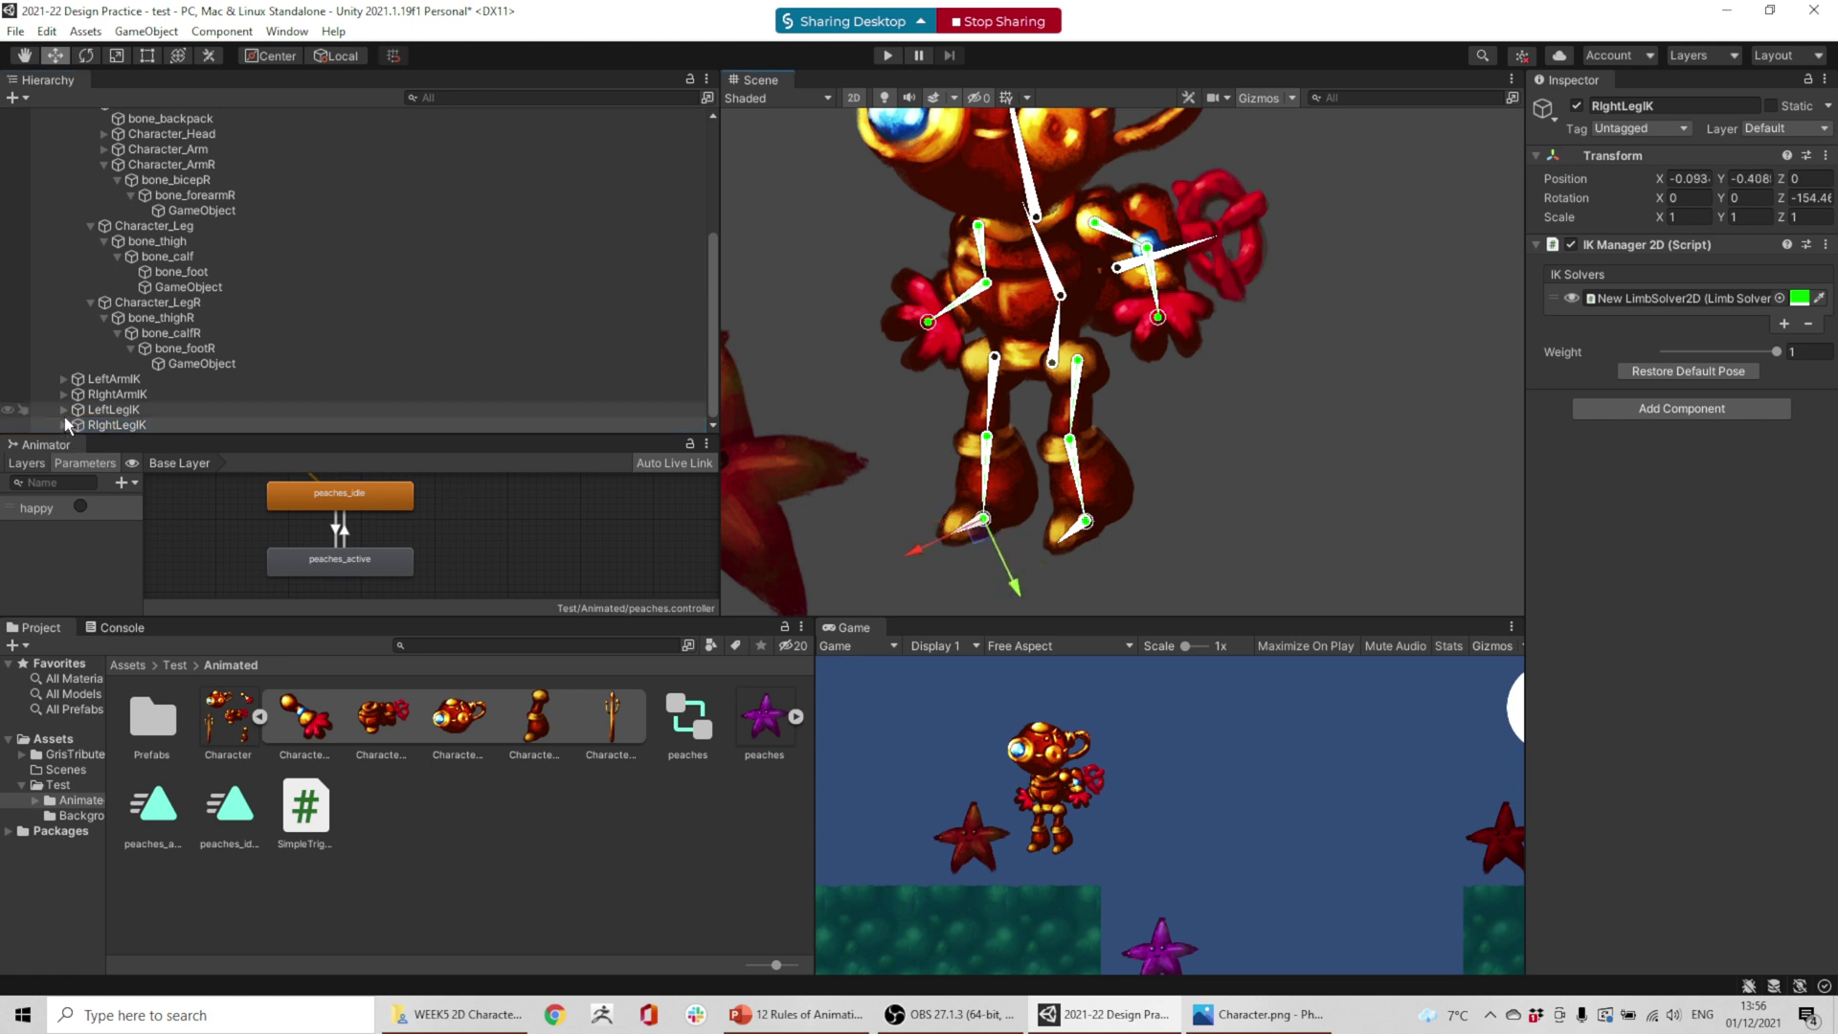
- Reassign bone_footR's empty child as the effector of RightLegIK's limb solver
{"action": "left_click", "coordinate": [64, 424]}
{"action": "left_click", "coordinate": [134, 425]}
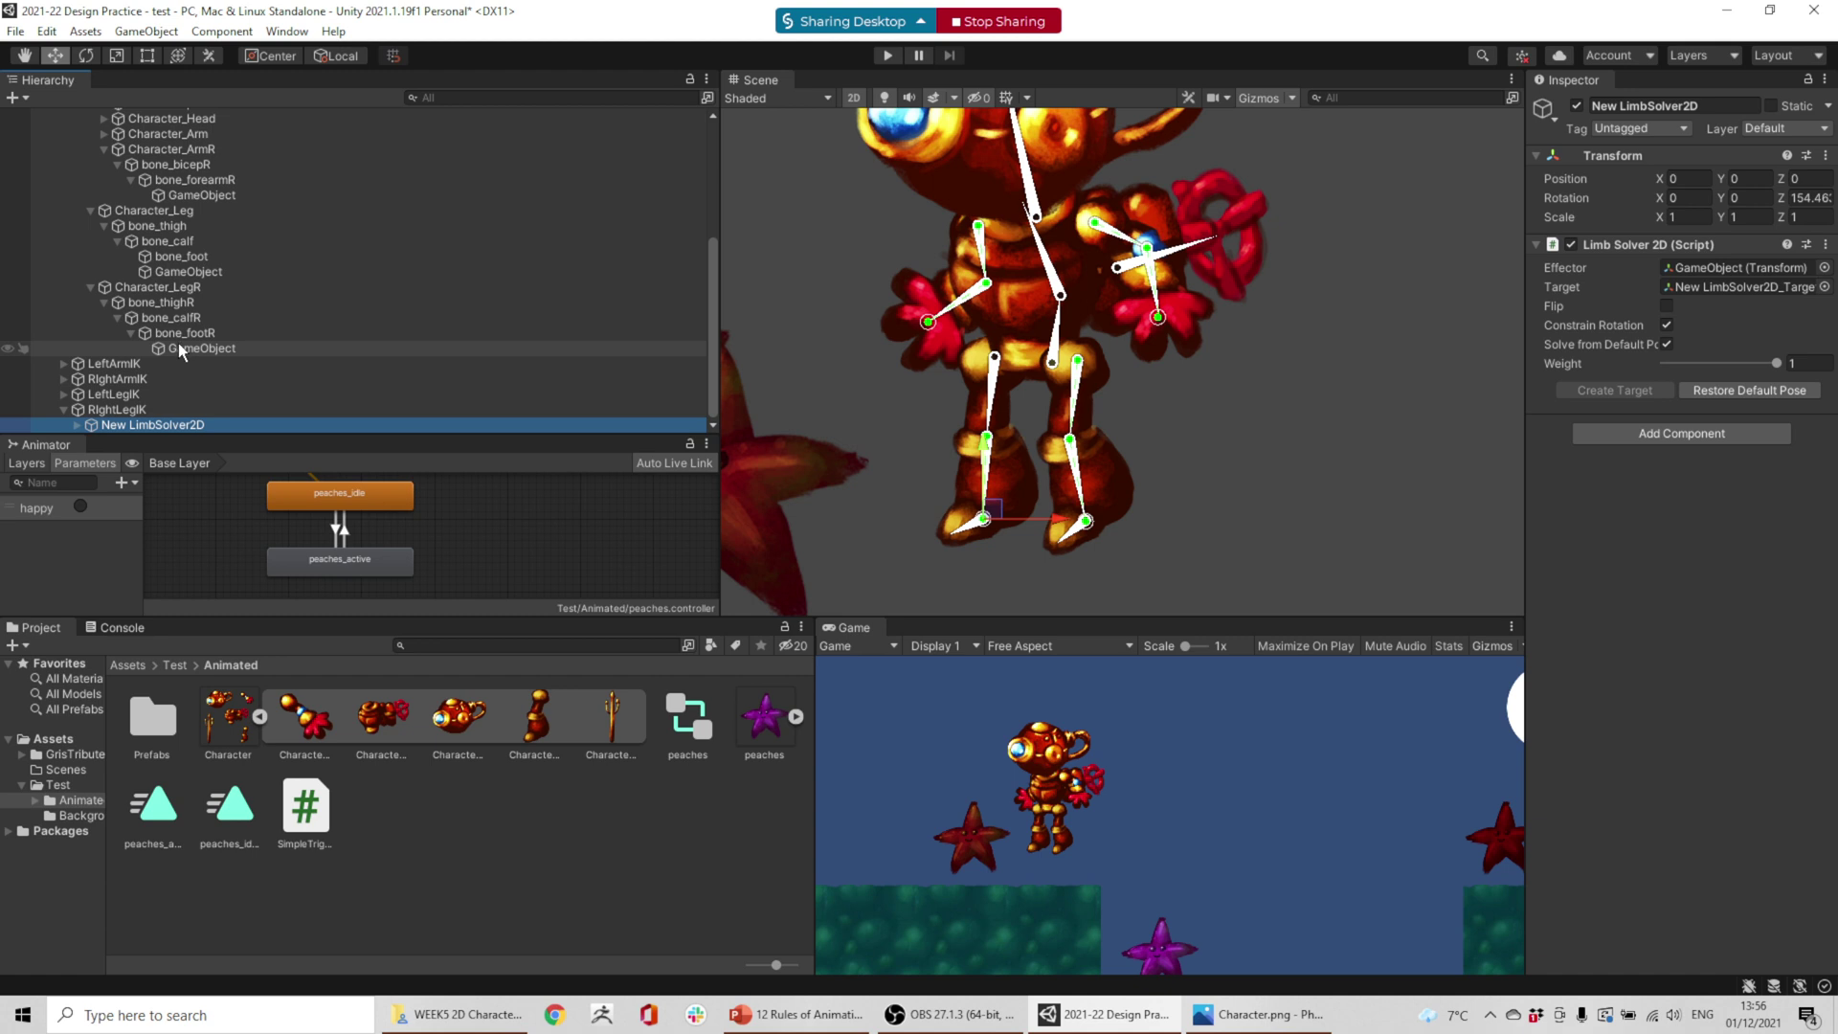
{"action": "left_click_drag", "start_coordinate": [178, 344], "coordinate": [1758, 269]}
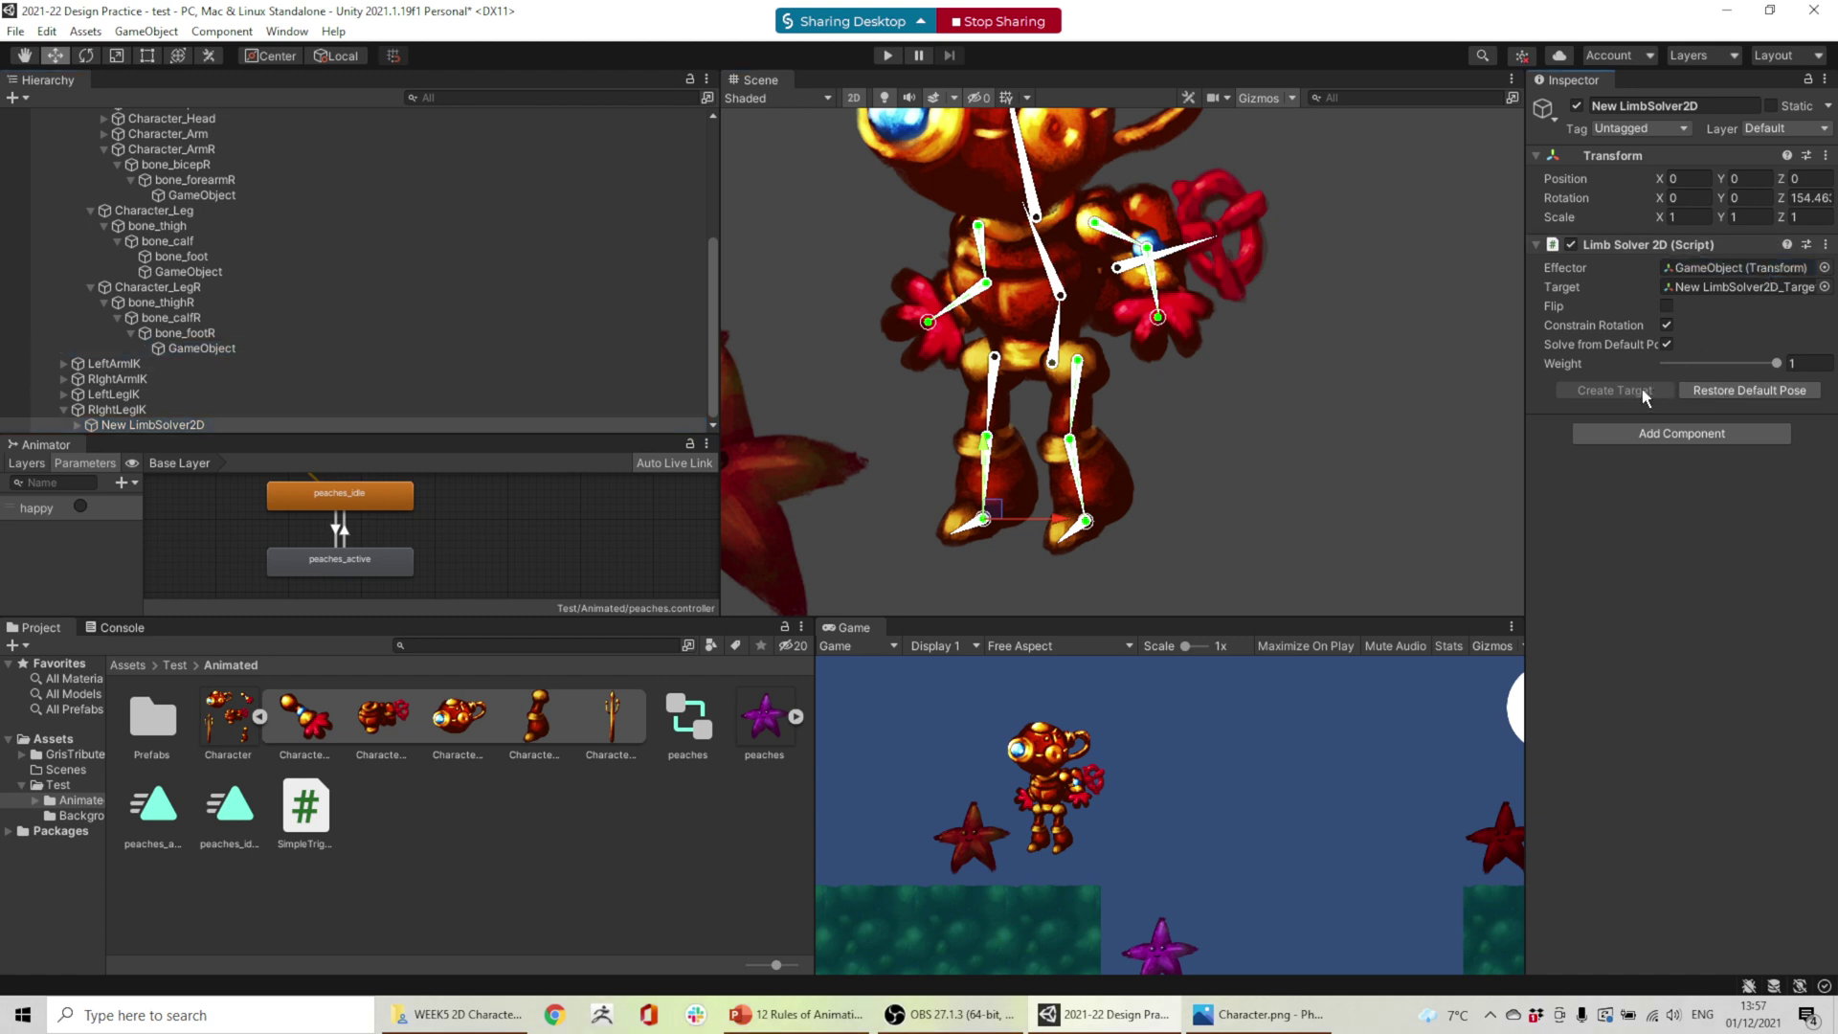
- Try moving RightLegIK and LeftLegIK in the scene to compare how the two legs respond
{"action": "left_click", "coordinate": [106, 410]}
{"action": "left_click", "coordinate": [119, 425]}
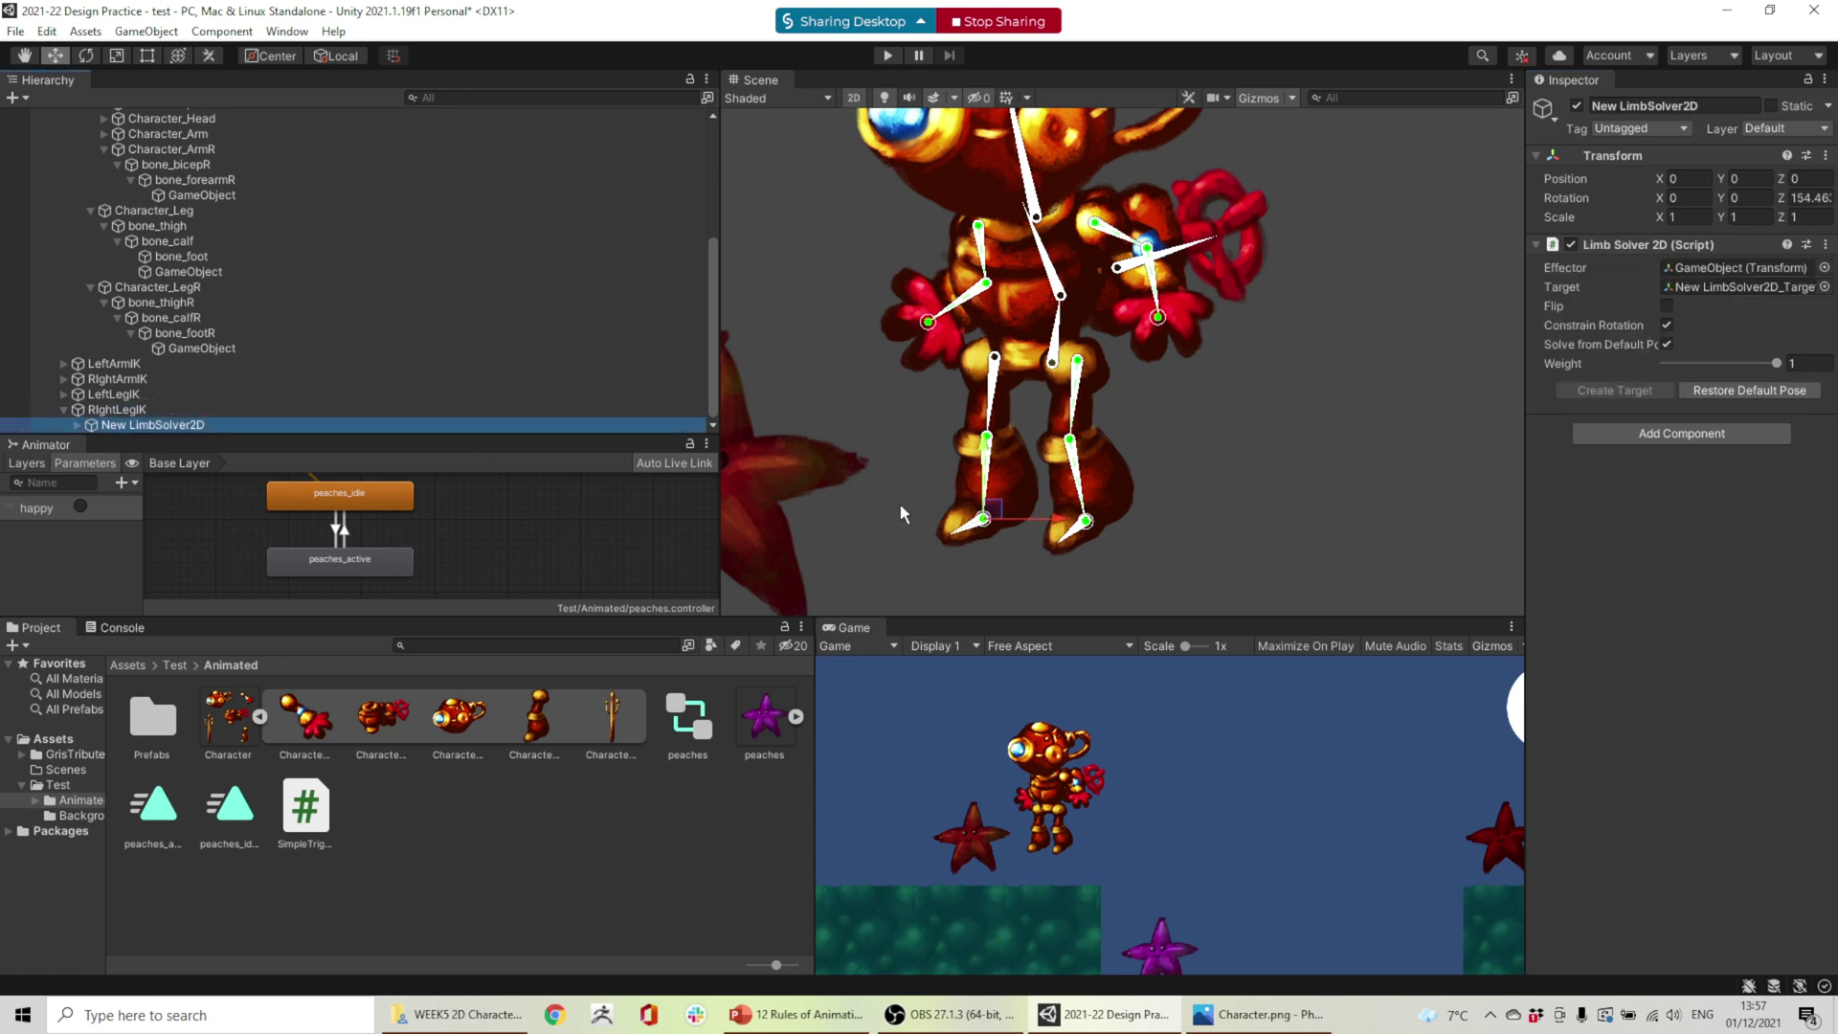
{"action": "left_click", "coordinate": [291, 410]}
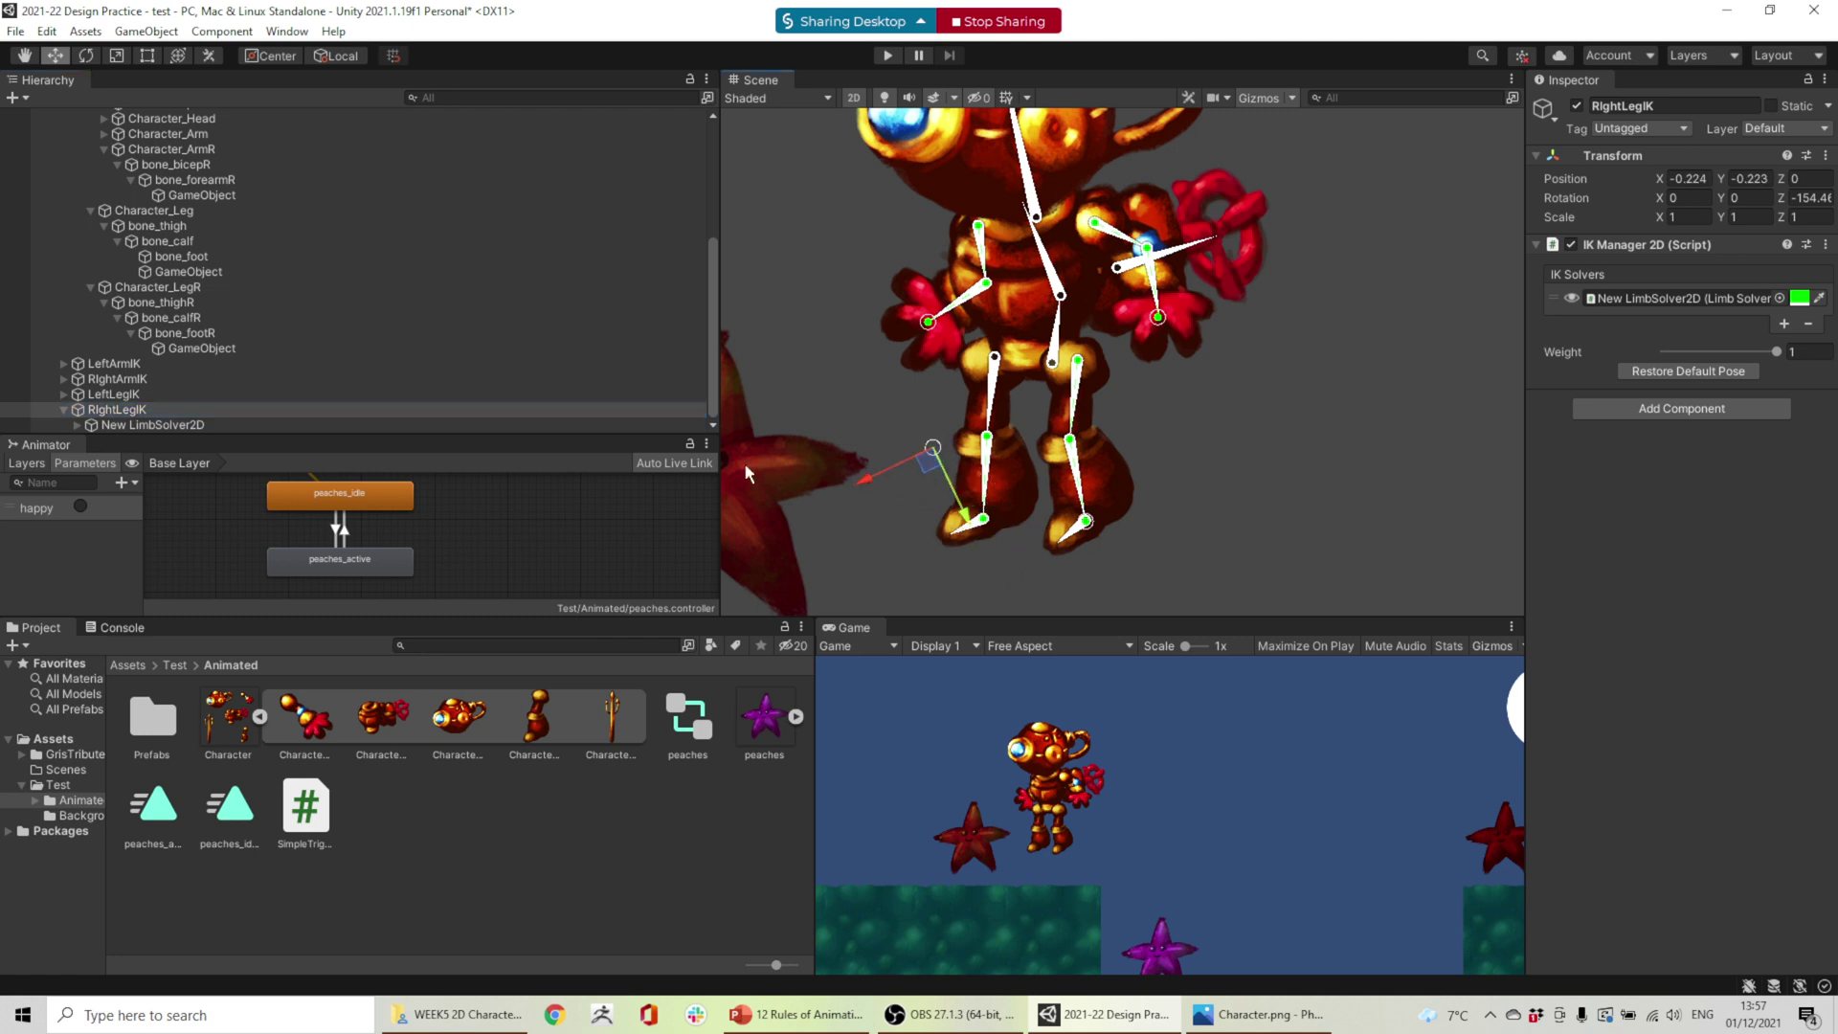
{"action": "left_click", "coordinate": [134, 393]}
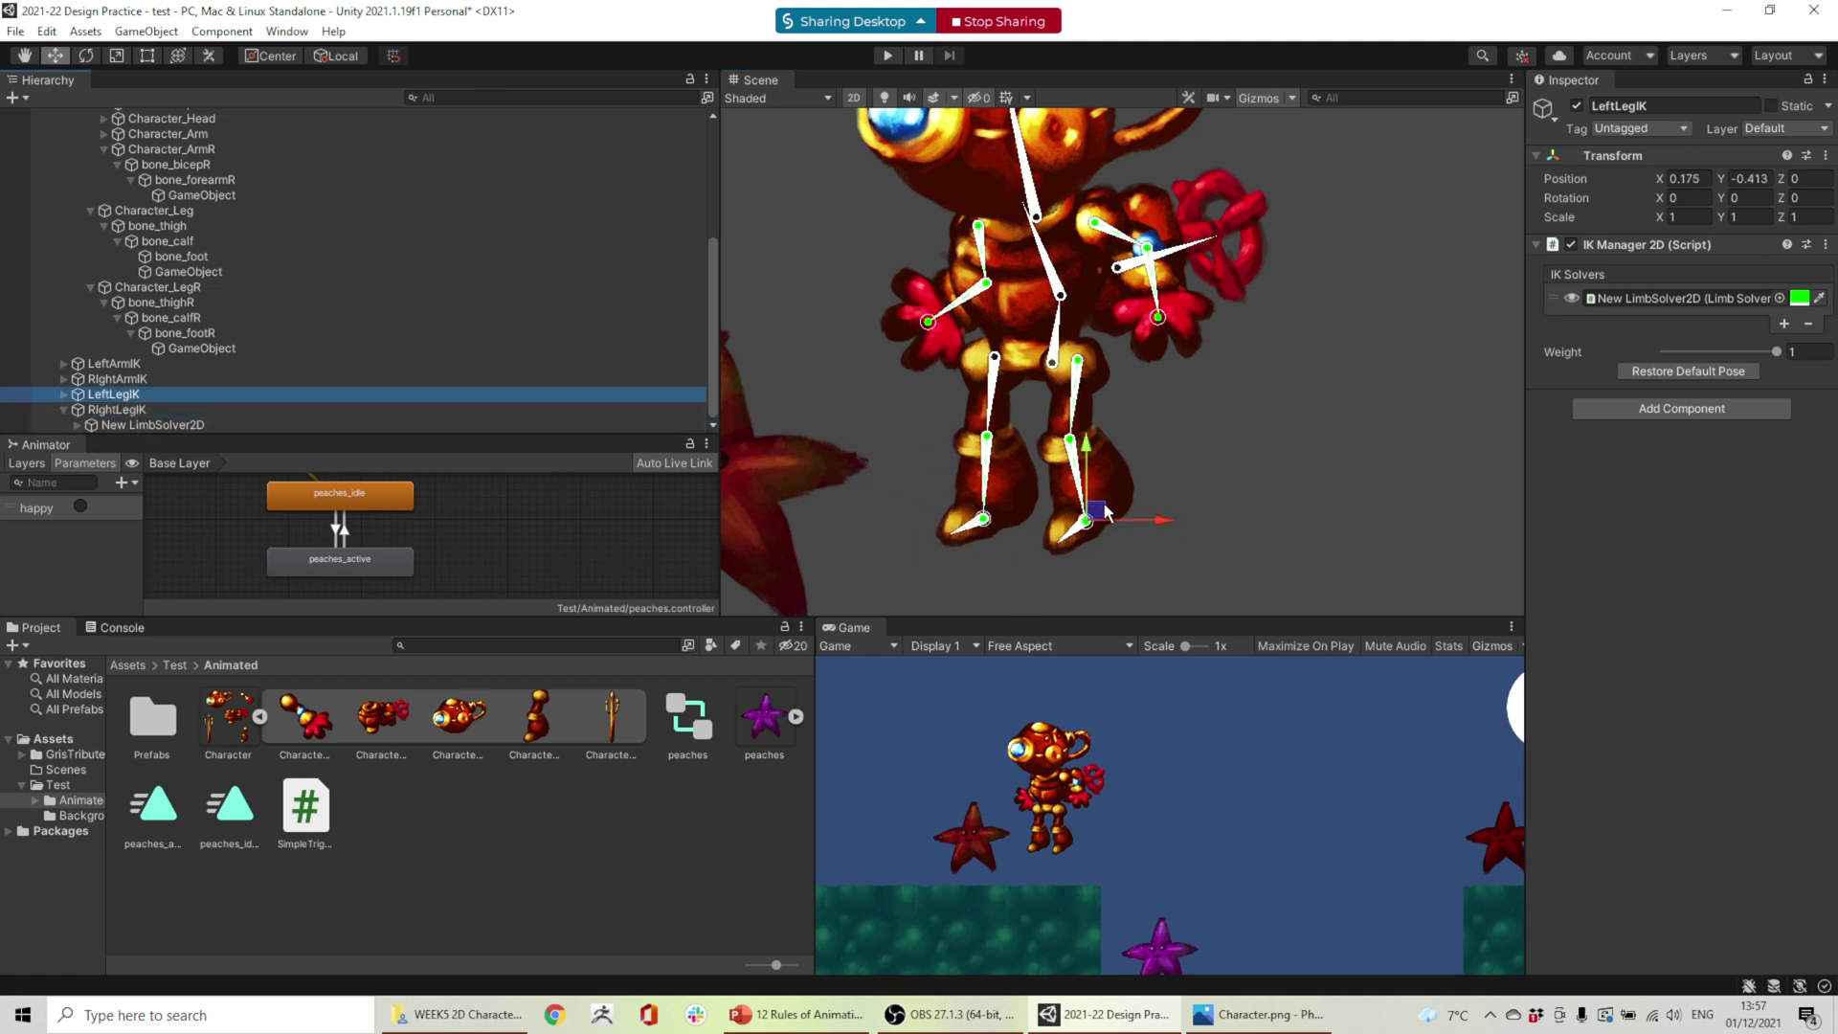
{"action": "mouse_move", "coordinate": [1097, 509]}
{"action": "left_mouse_down"}
{"action": "mouse_move", "coordinate": [1097, 454]}
{"action": "mouse_move", "coordinate": [1092, 517]}
{"action": "left_mouse_up"}
- Recheck RightLegIK and its limb solver settings, and delete RightLegIK from the hierarchy
{"action": "left_click", "coordinate": [131, 408]}
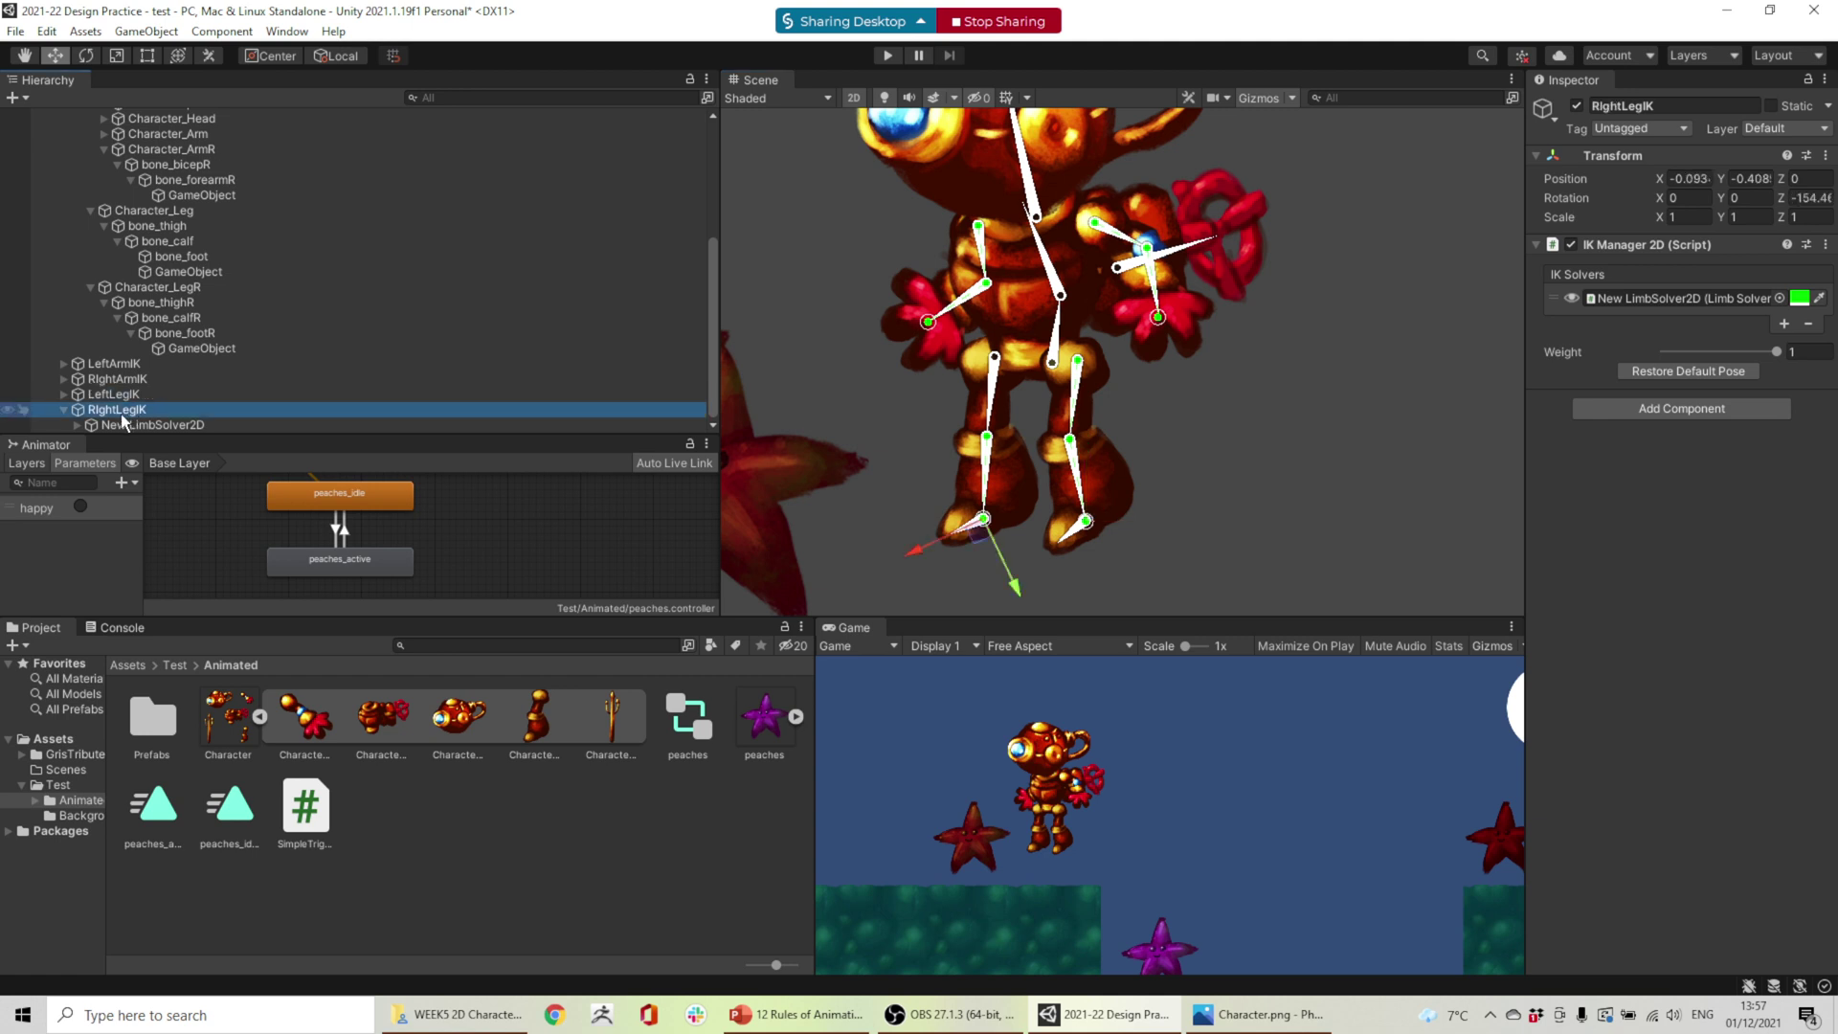
{"action": "left_click", "coordinate": [115, 424]}
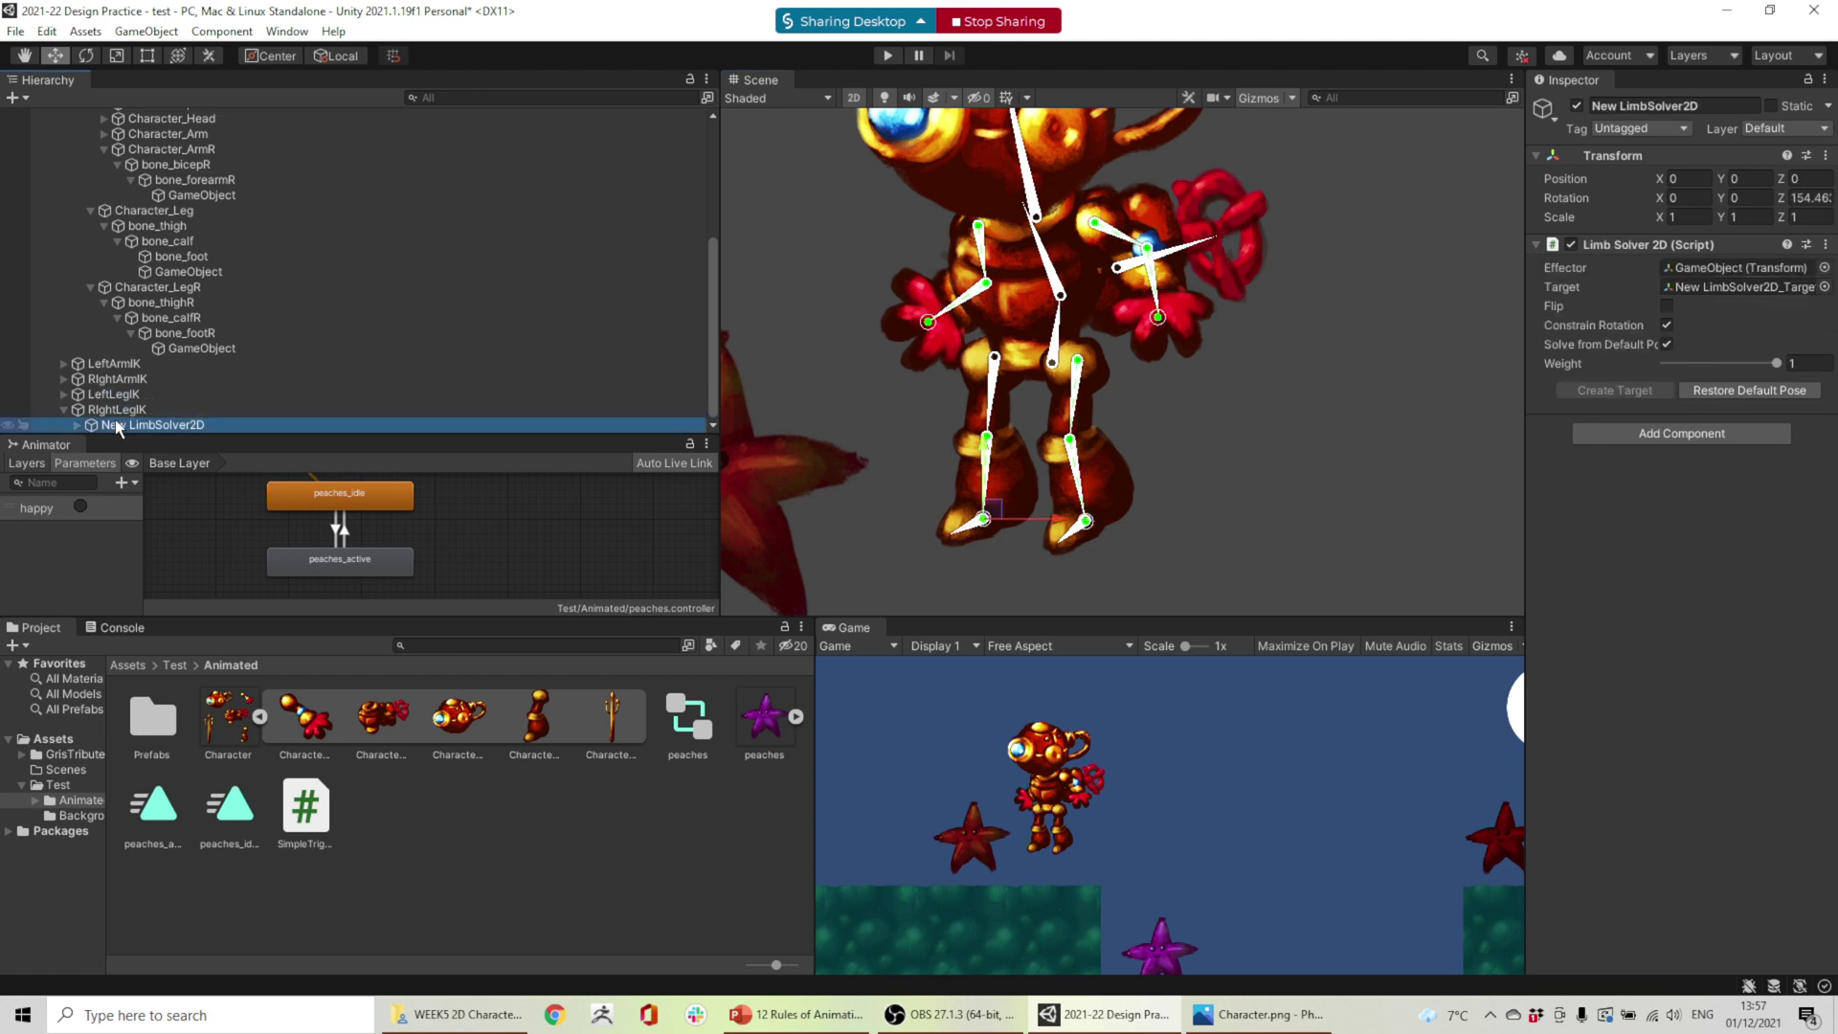
{"action": "left_click", "coordinate": [121, 411]}
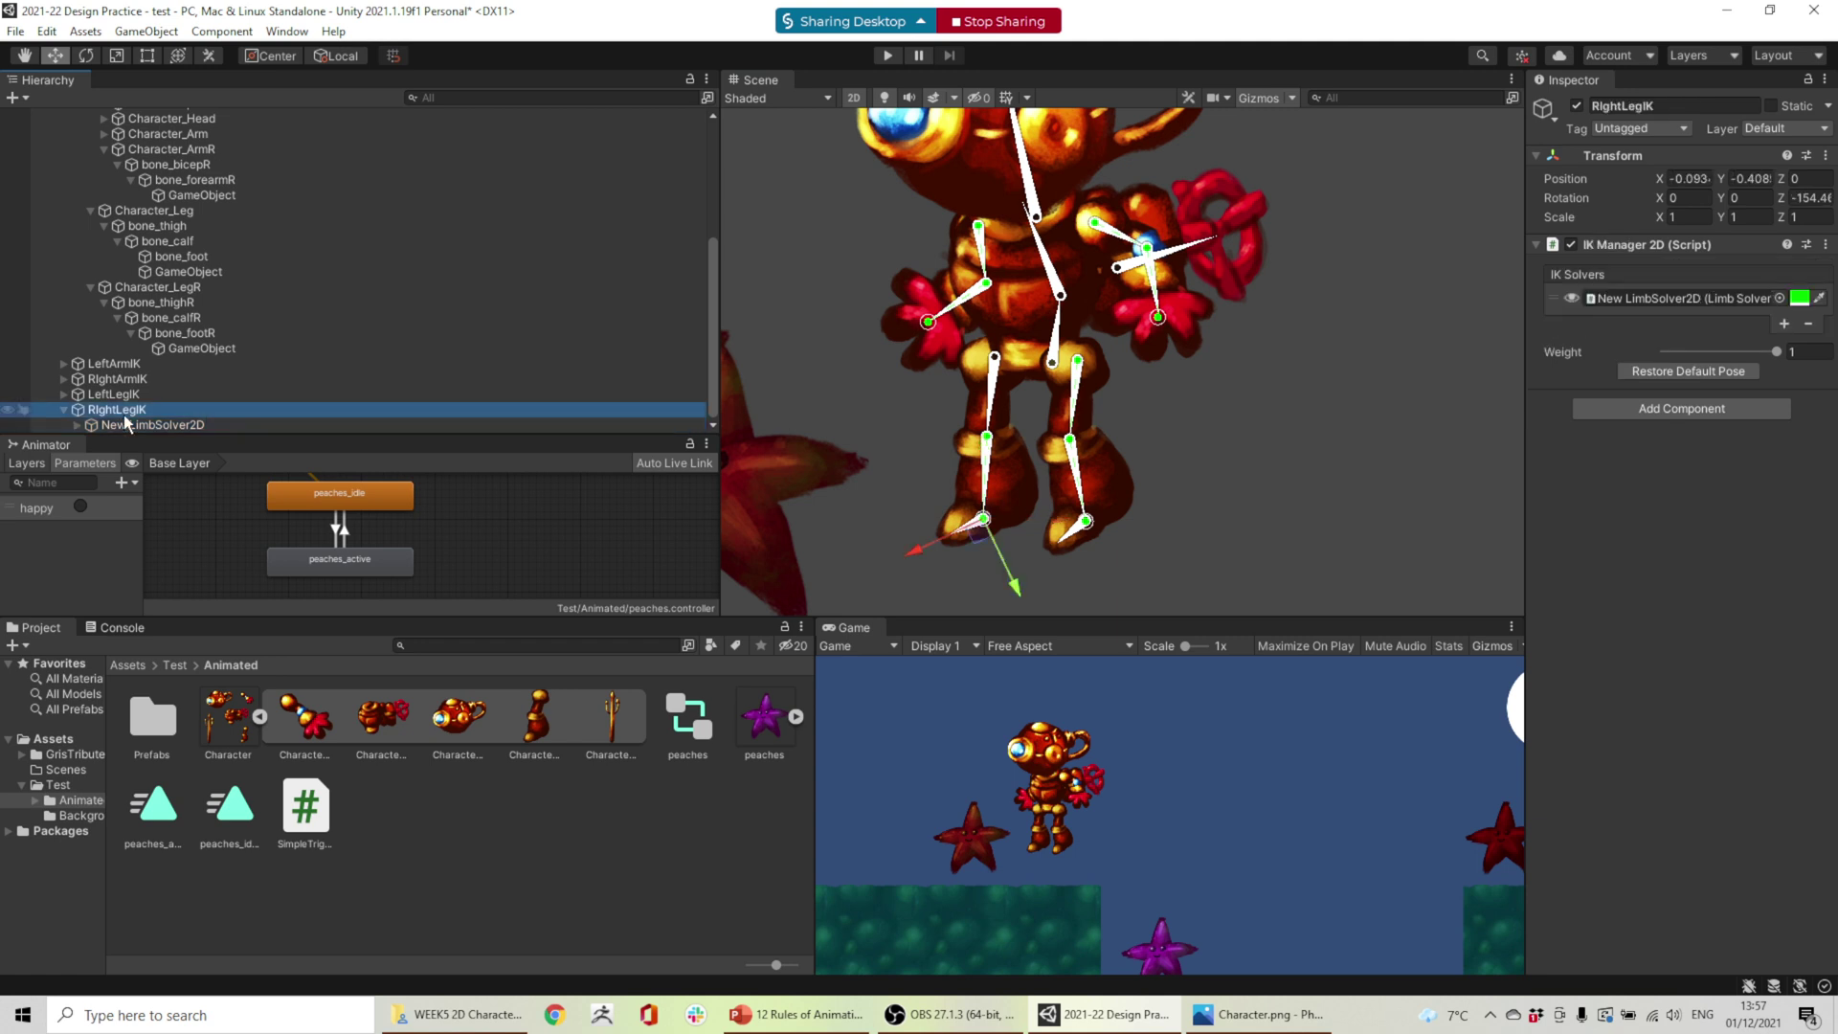
{"action": "scroll", "coordinate": [124, 415], "scroll_direction": "up", "scroll_amount": 1}
{"action": "right_click", "coordinate": [120, 421]}
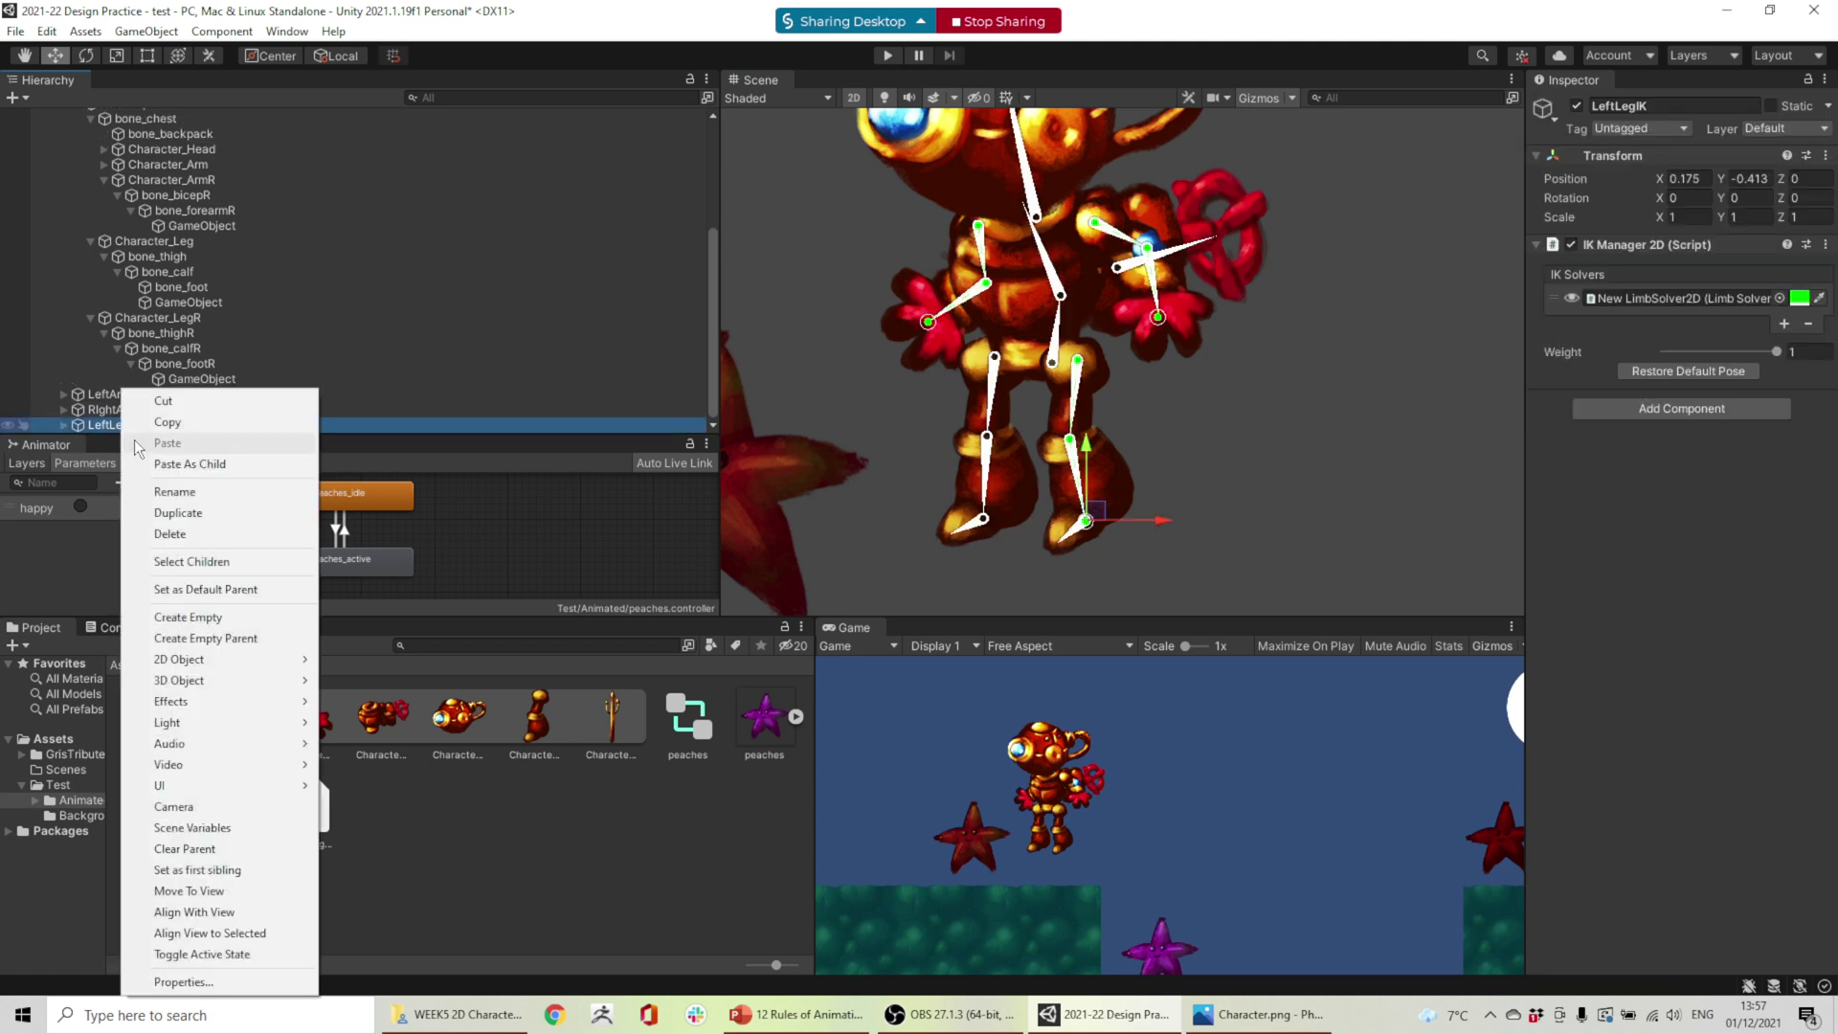
{"action": "left_click", "coordinate": [159, 197]}
- Create an empty child of Player Animator named RightLegIK and move it to bone_footR's ankle, about X -0.09, Y -0.413
{"action": "scroll", "coordinate": [134, 182], "scroll_direction": "up", "scroll_amount": 5}
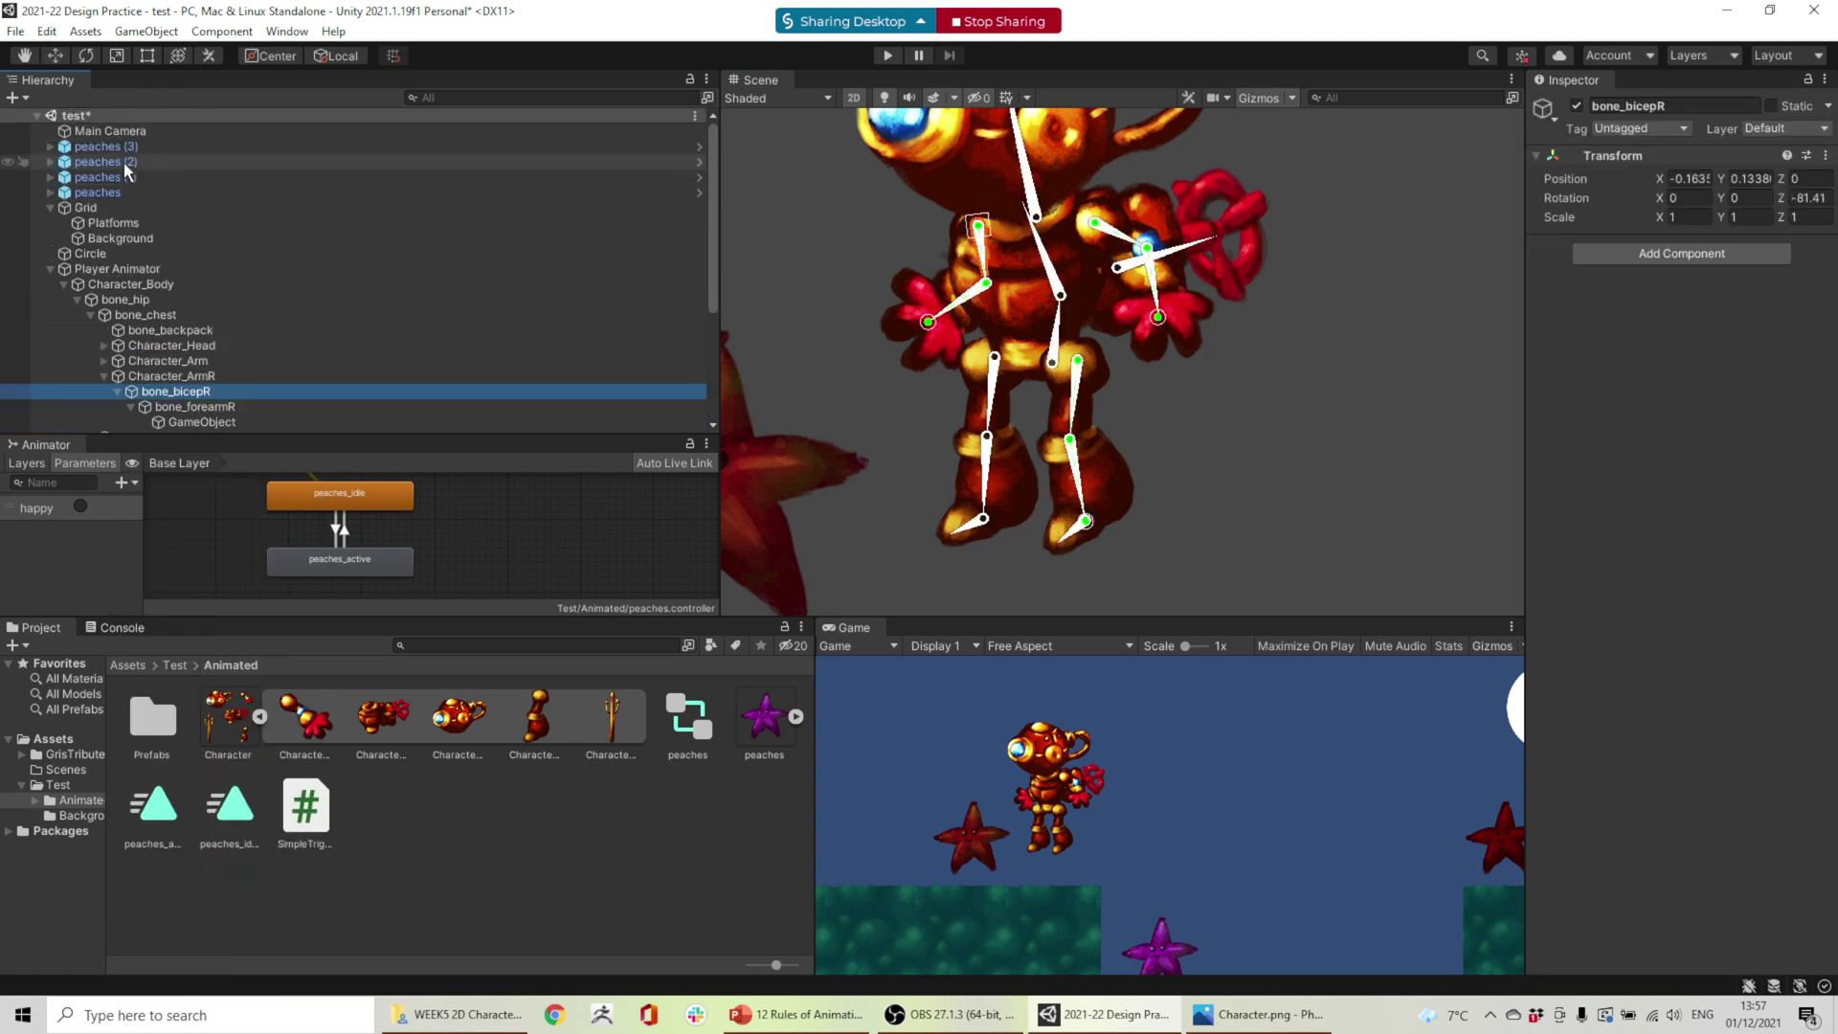
{"action": "left_click", "coordinate": [117, 270]}
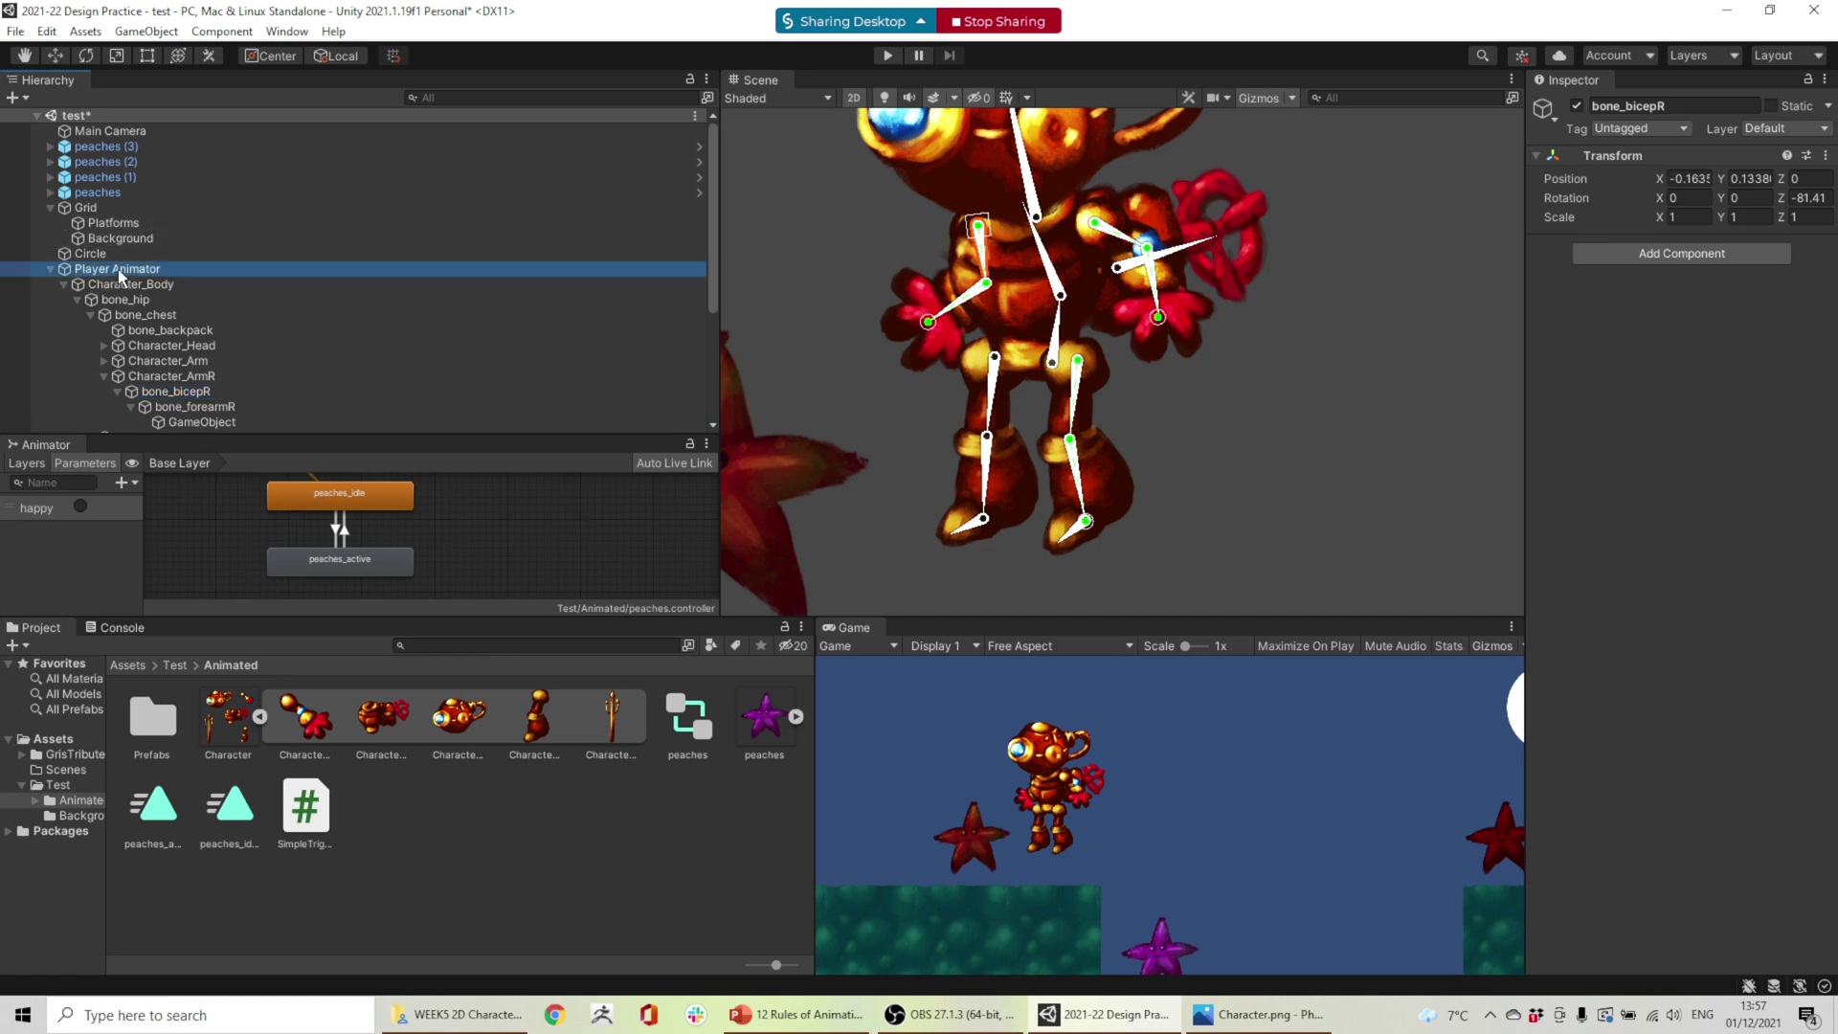
{"action": "right_click", "coordinate": [118, 268]}
{"action": "left_click", "coordinate": [193, 498]}
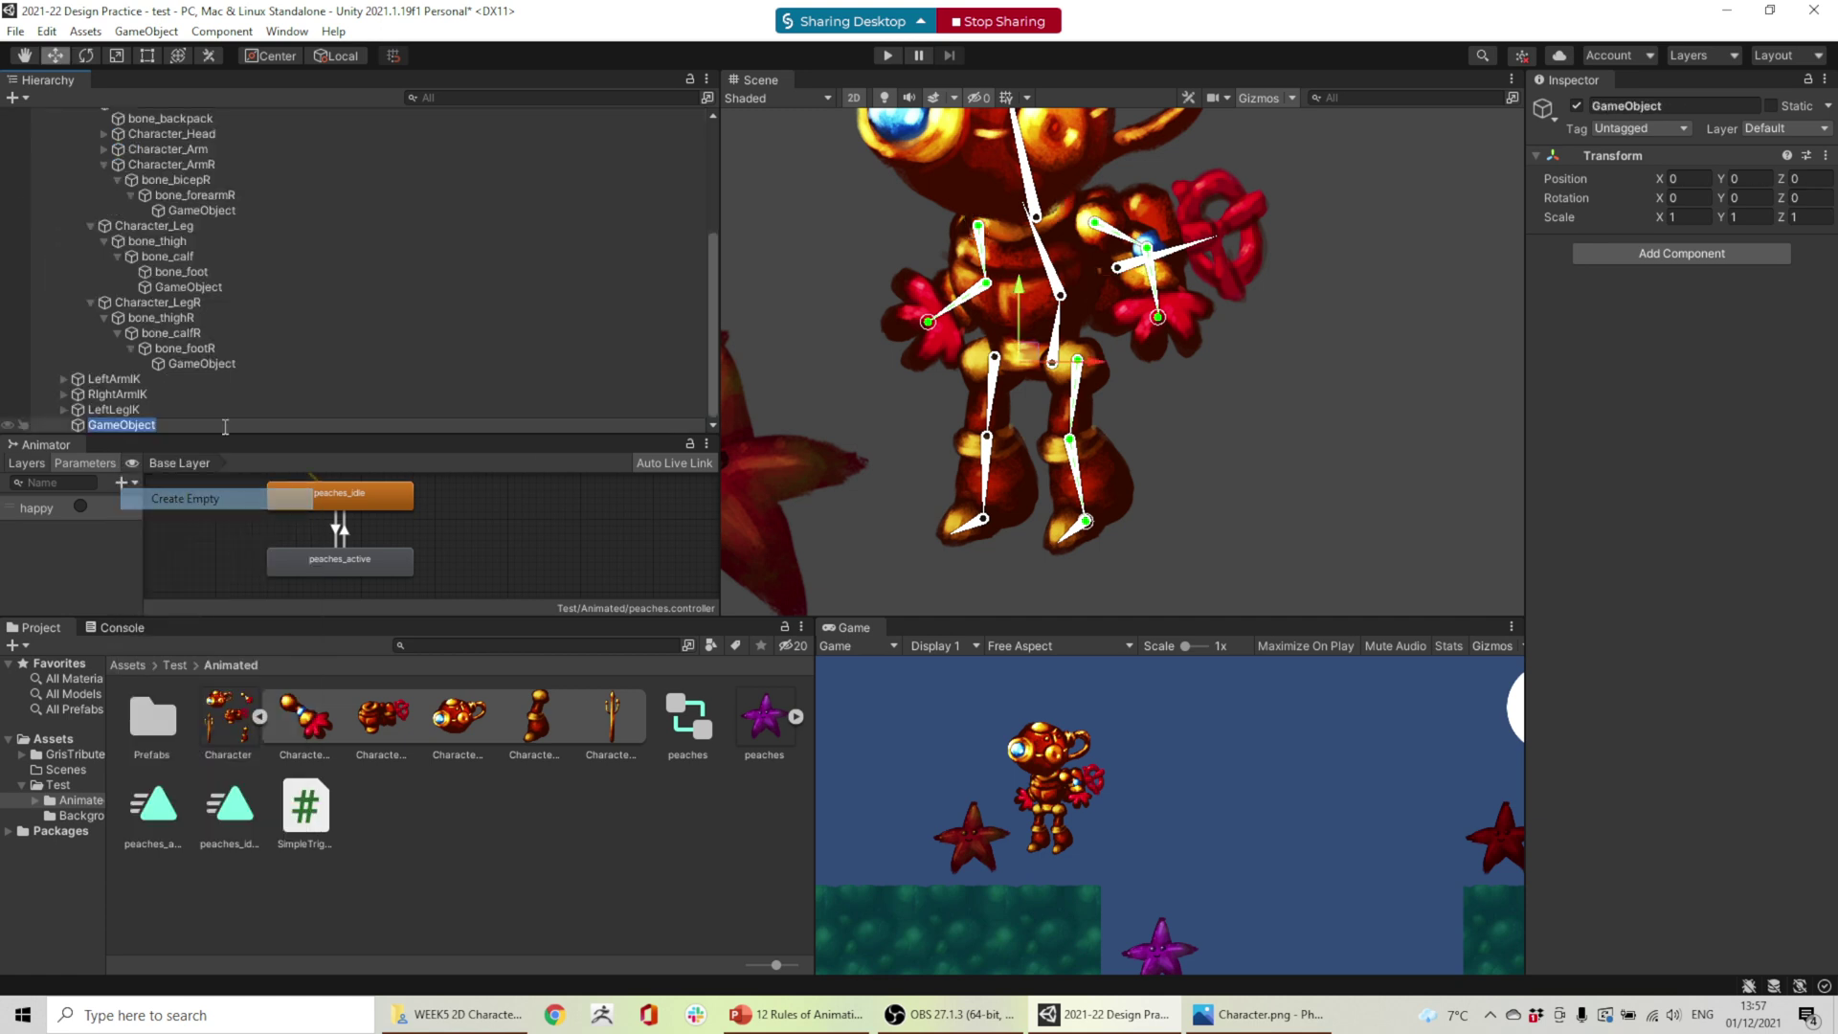
{"action": "left_click", "coordinate": [1681, 102]}
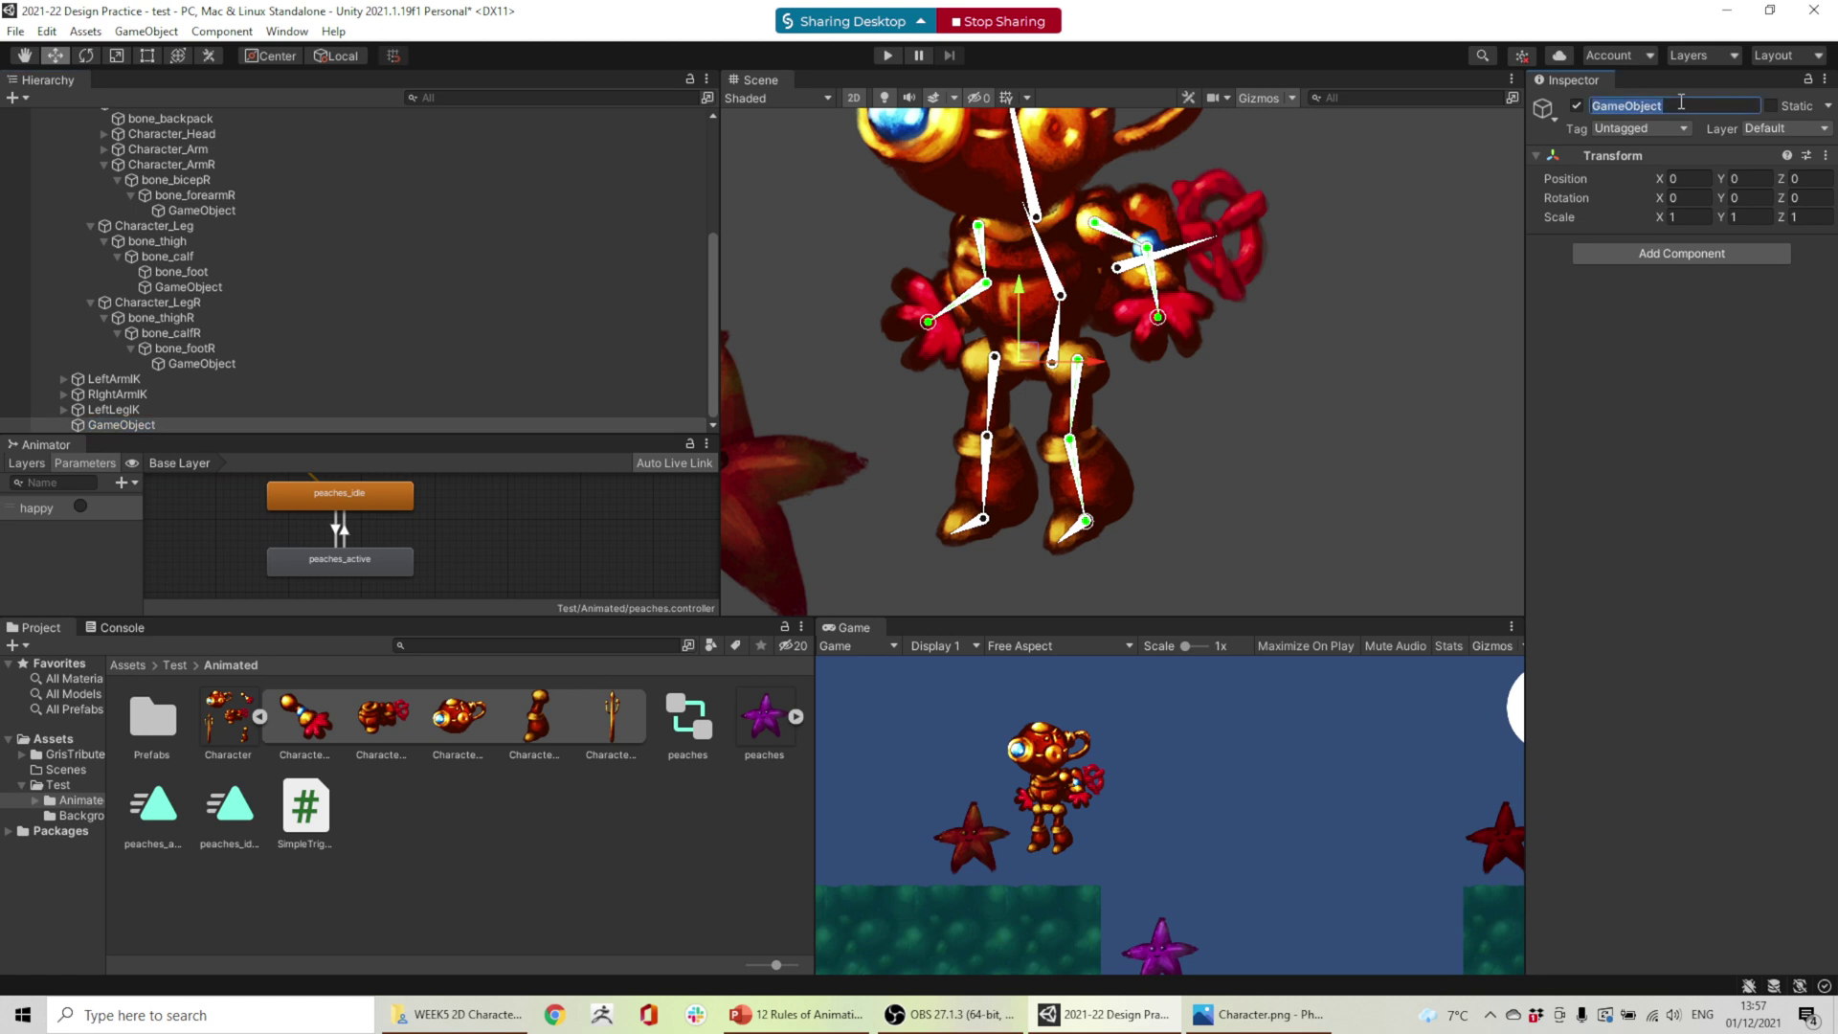
{"action": "left_click", "coordinate": [1681, 103]}
{"action": "type", "text": "RightLegIK"}
{"action": "key", "text": "Return"}
{"action": "left_click_drag", "start_coordinate": [1026, 356], "coordinate": [993, 507]}
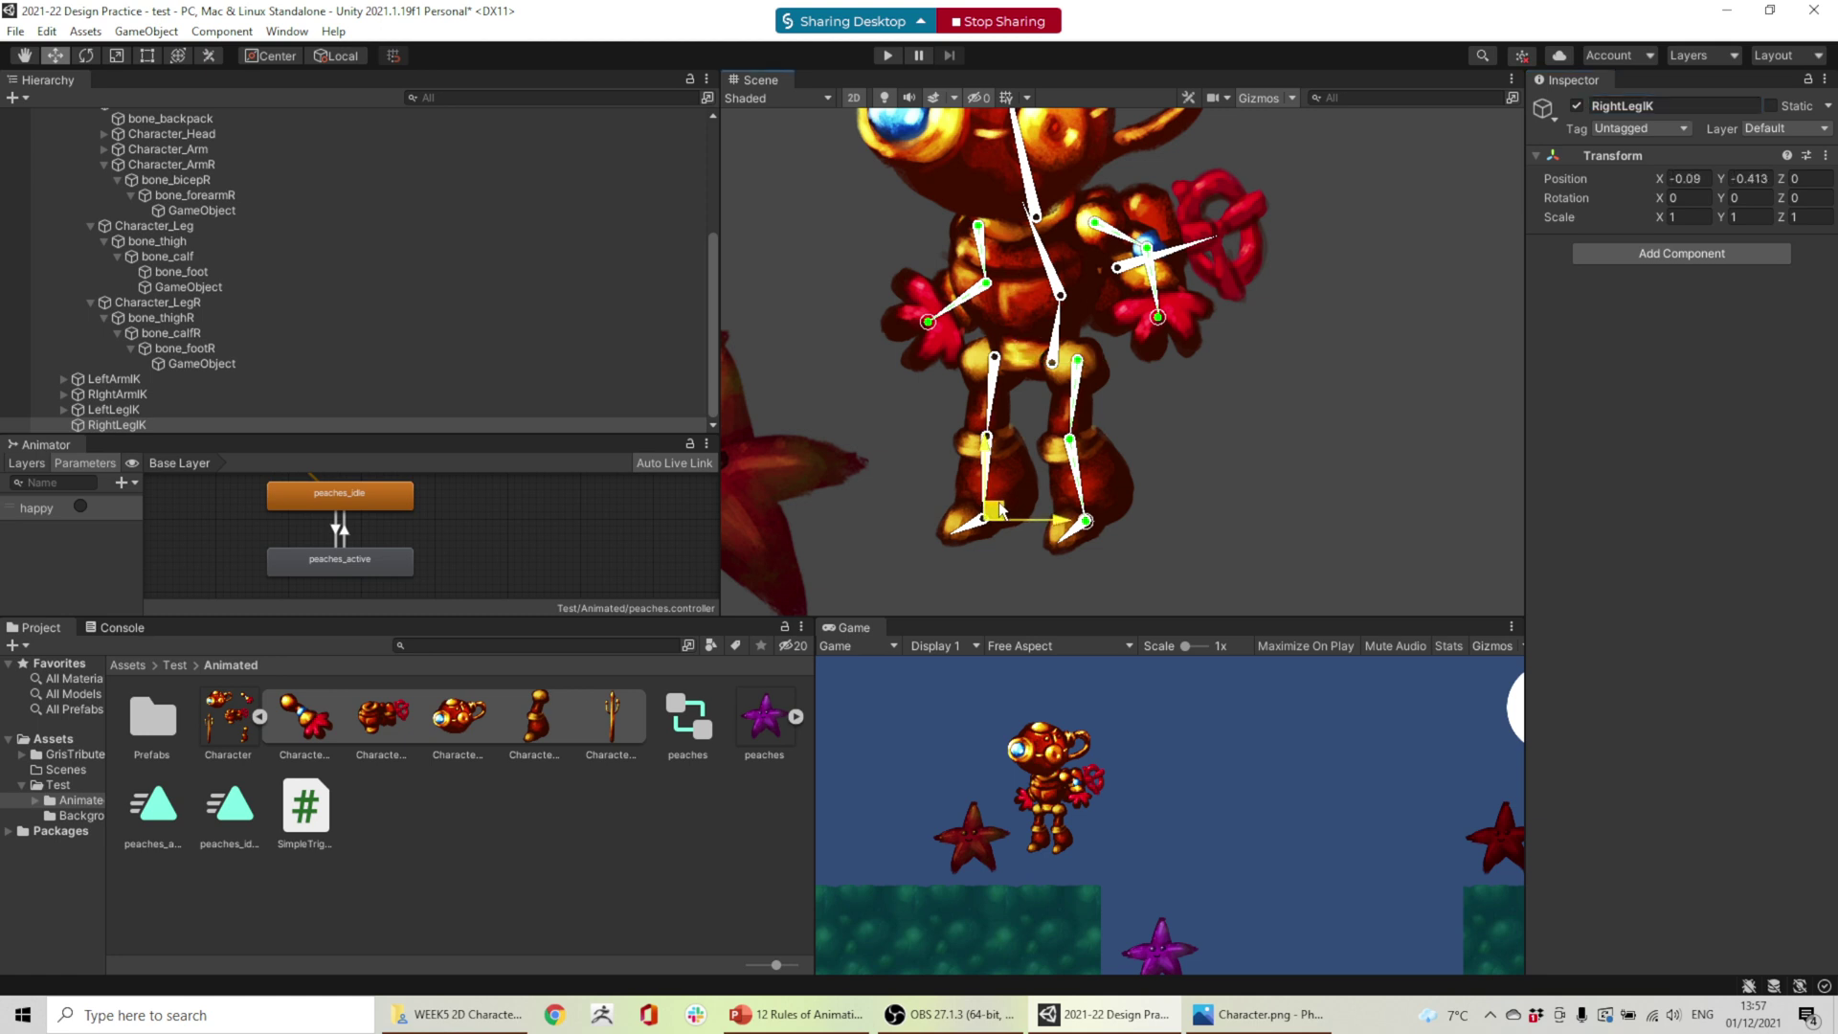
- Add an IK Manager 2D with a Limb solver to RightLegIK and assign bone_footR's empty child as effector
{"action": "left_click", "coordinate": [1685, 254]}
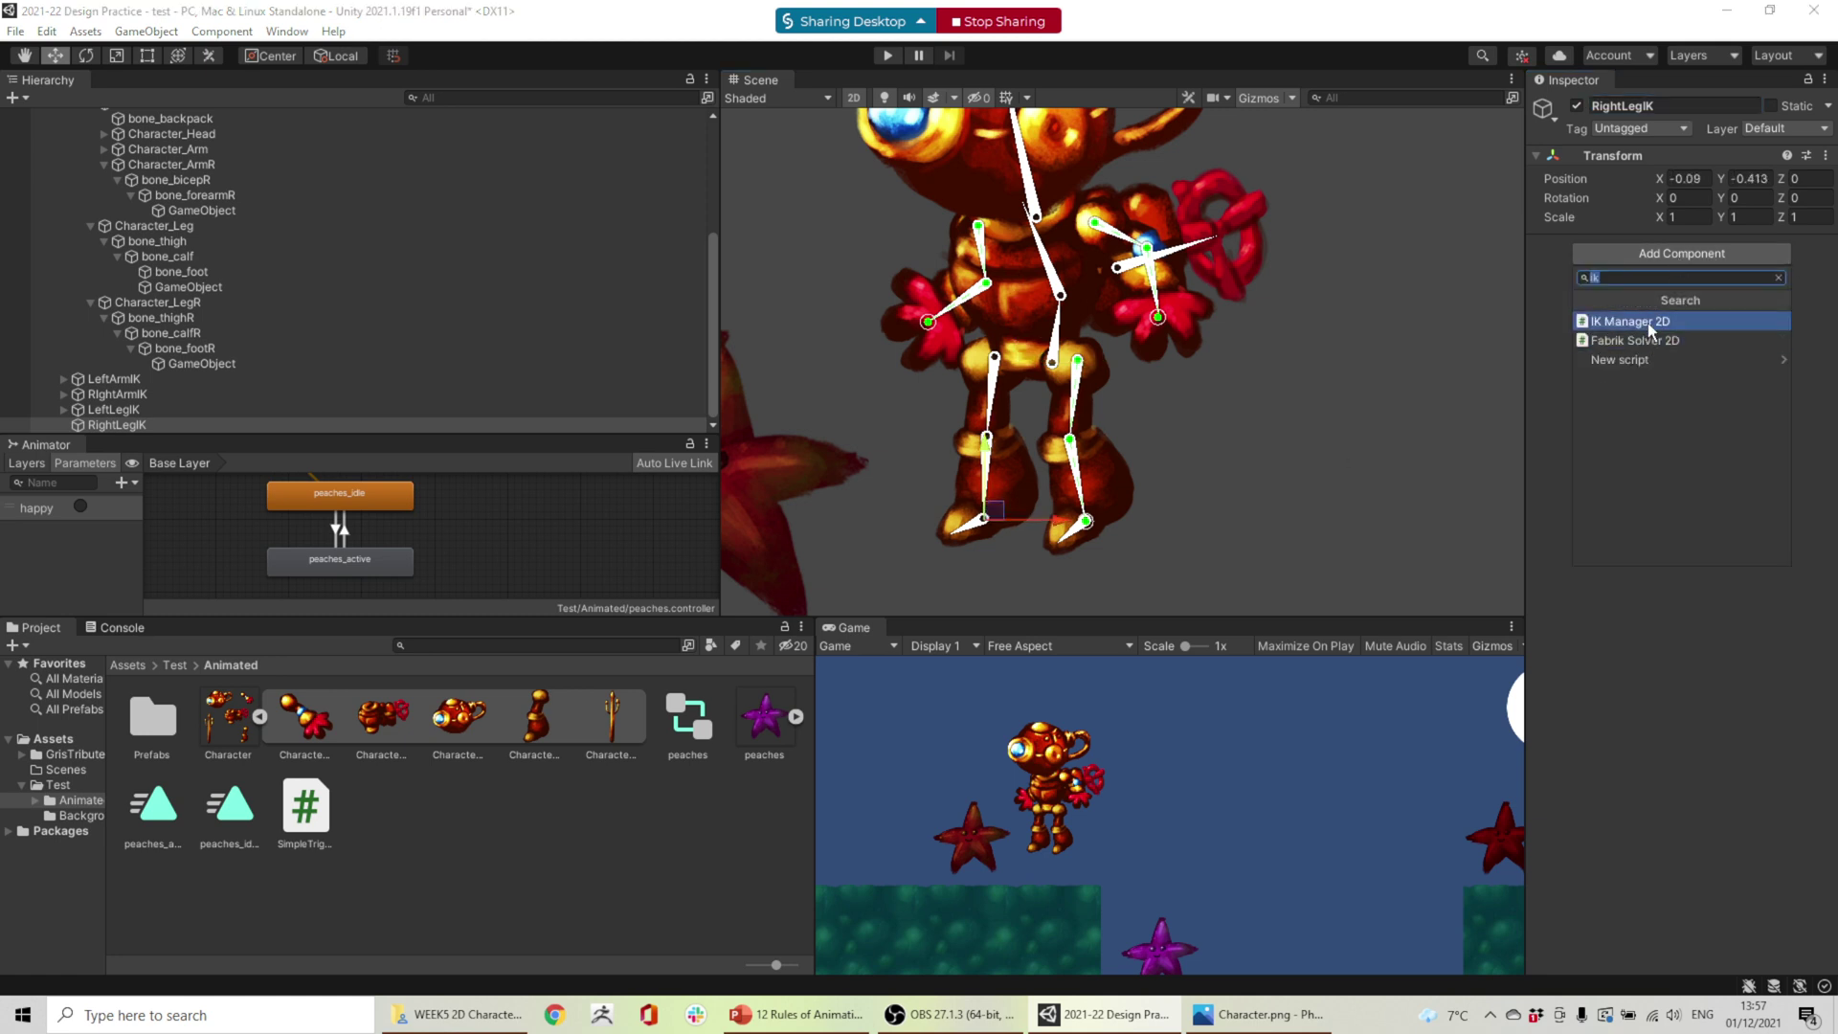
{"action": "left_click", "coordinate": [1647, 324]}
{"action": "left_click", "coordinate": [1784, 319]}
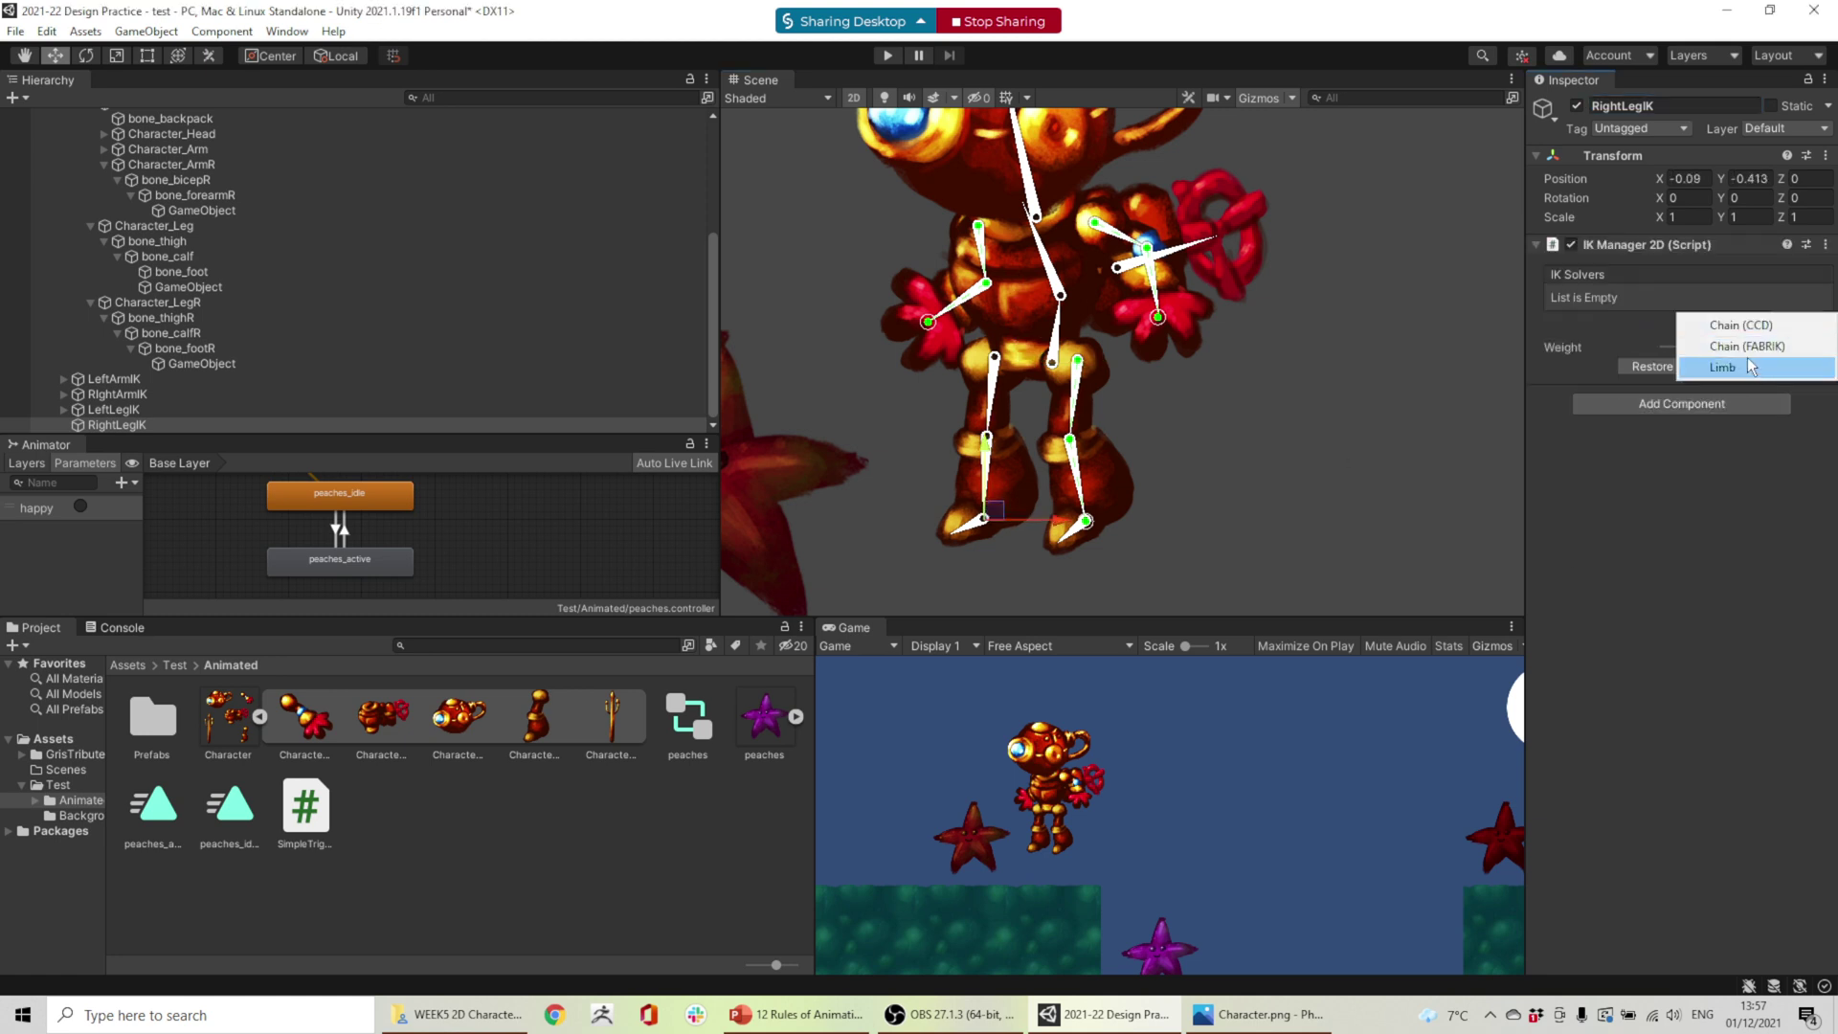
{"action": "left_click", "coordinate": [1748, 358]}
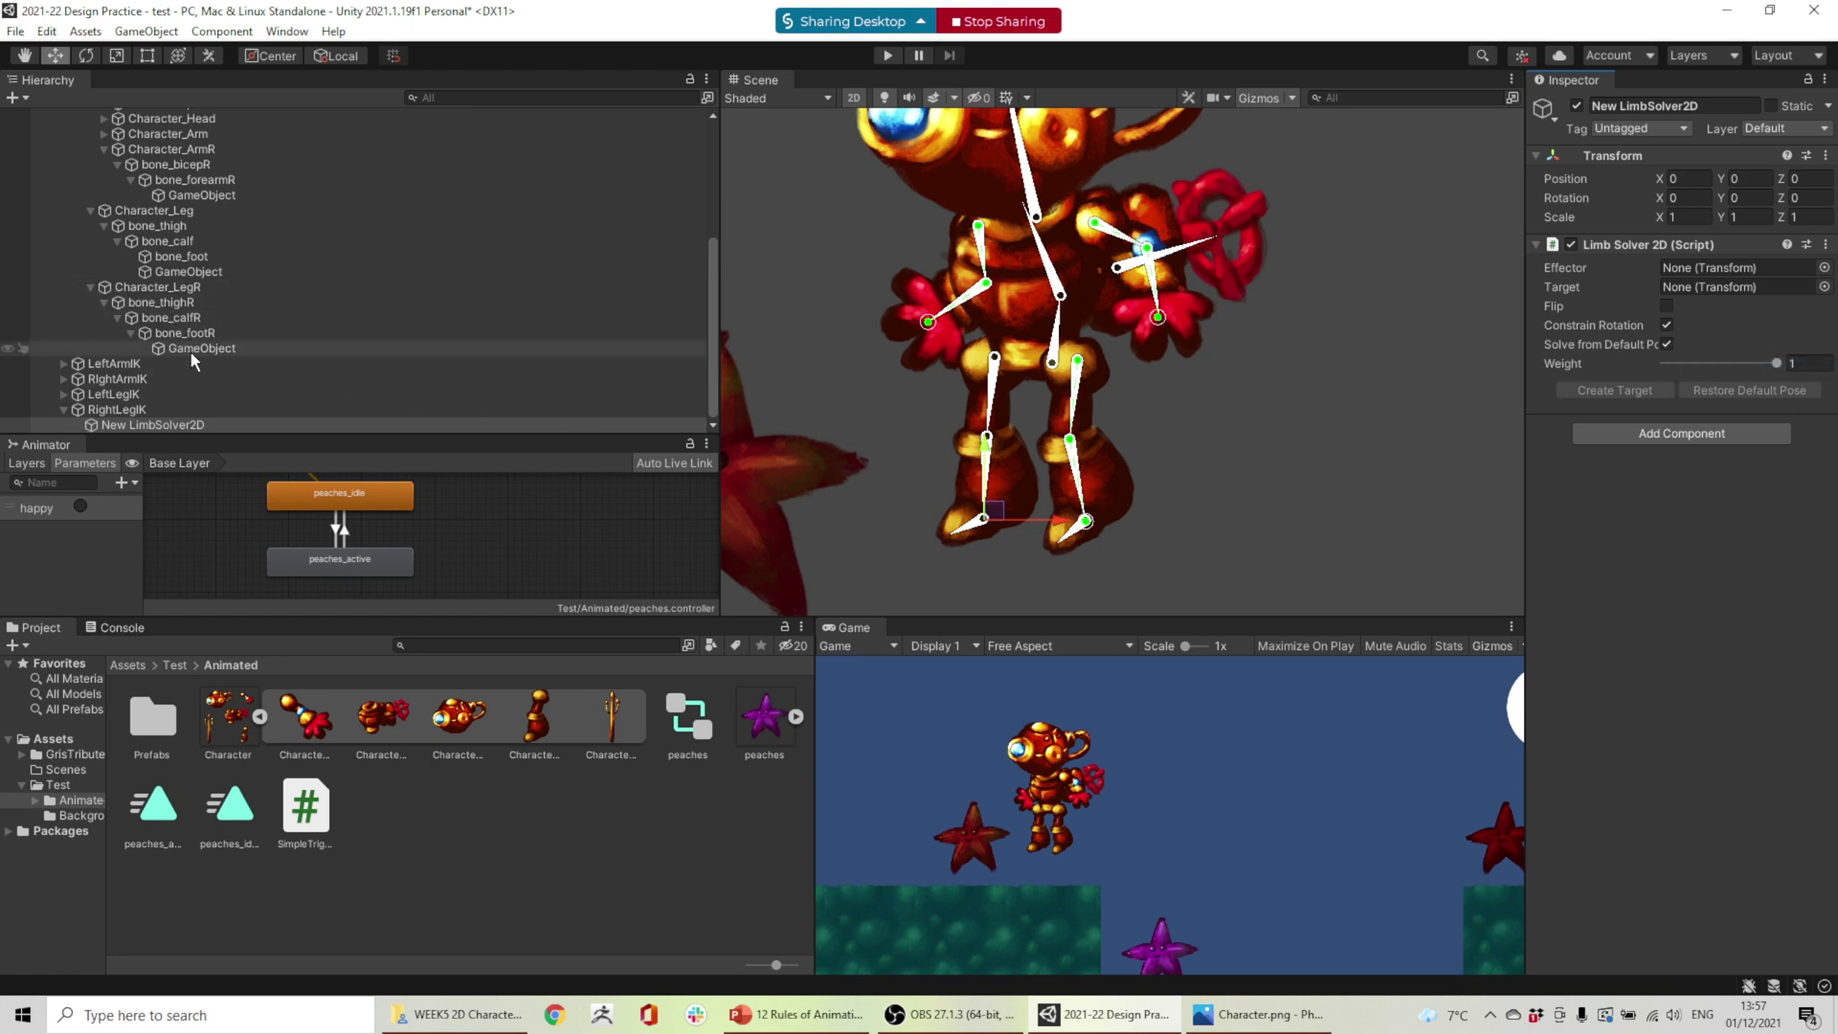
{"action": "left_click_drag", "start_coordinate": [192, 352], "coordinate": [1733, 268]}
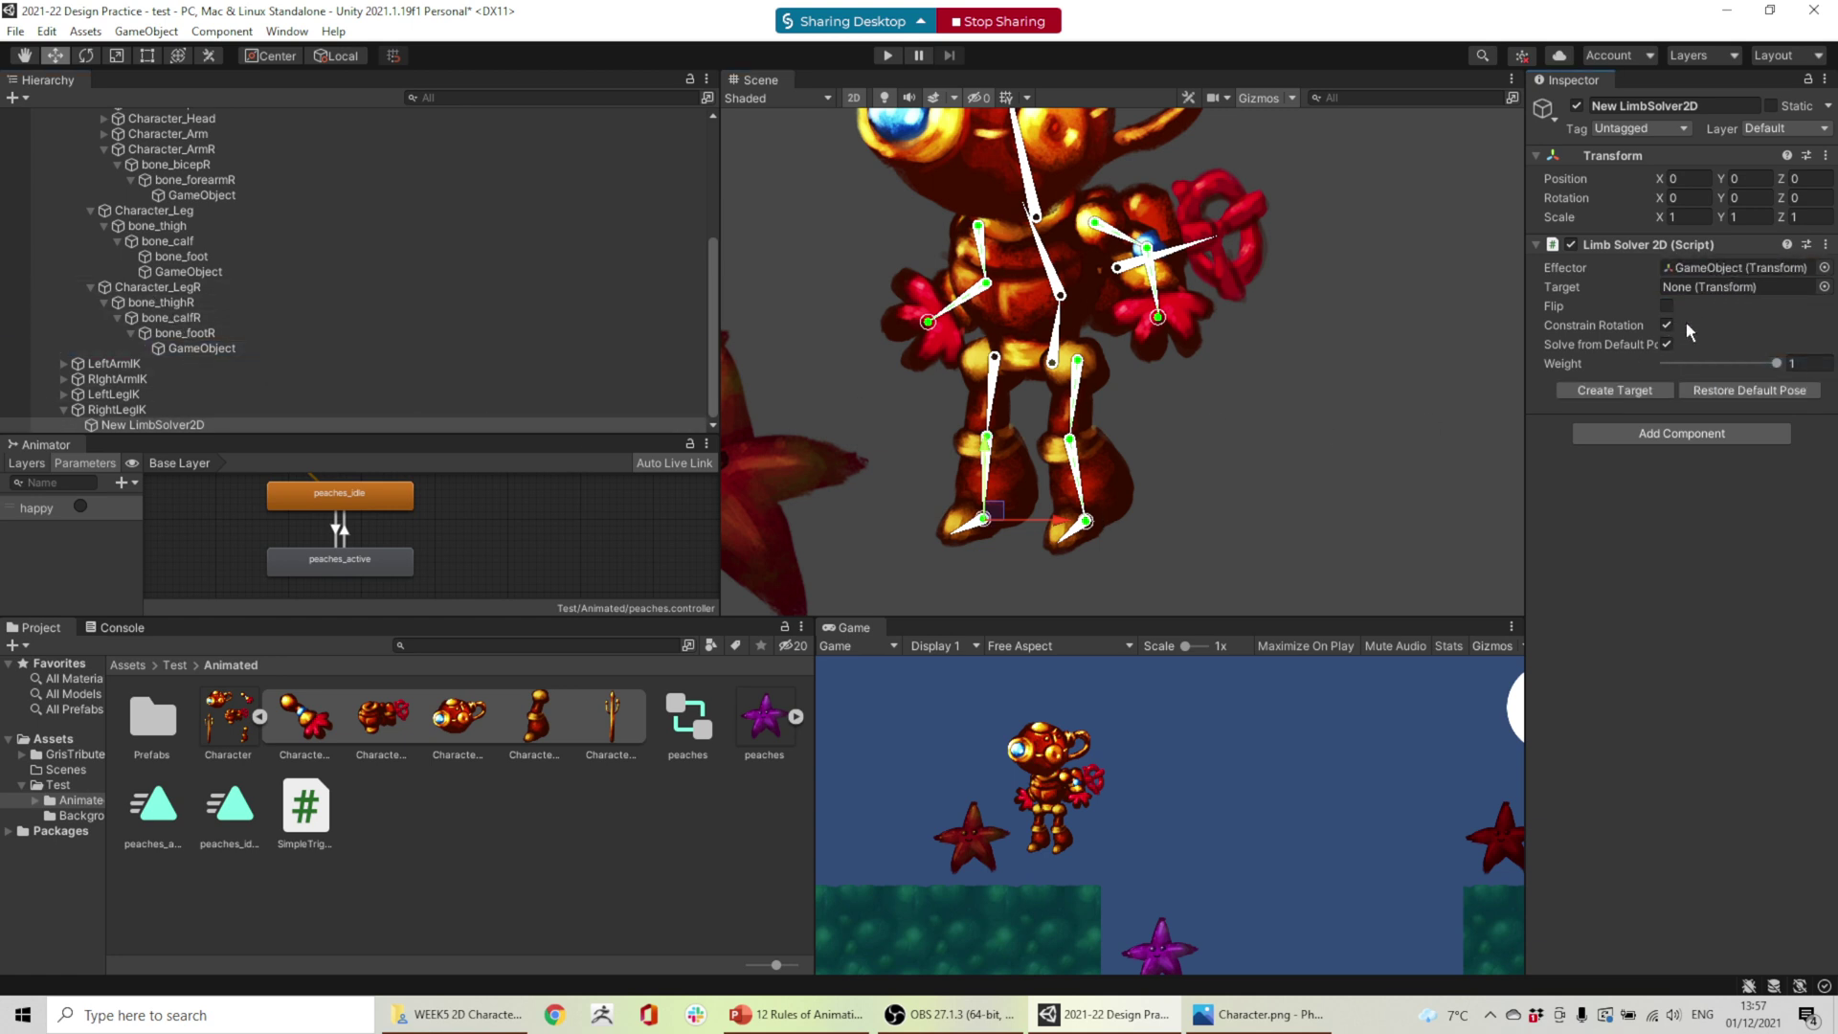
{"action": "left_click", "coordinate": [1626, 393]}
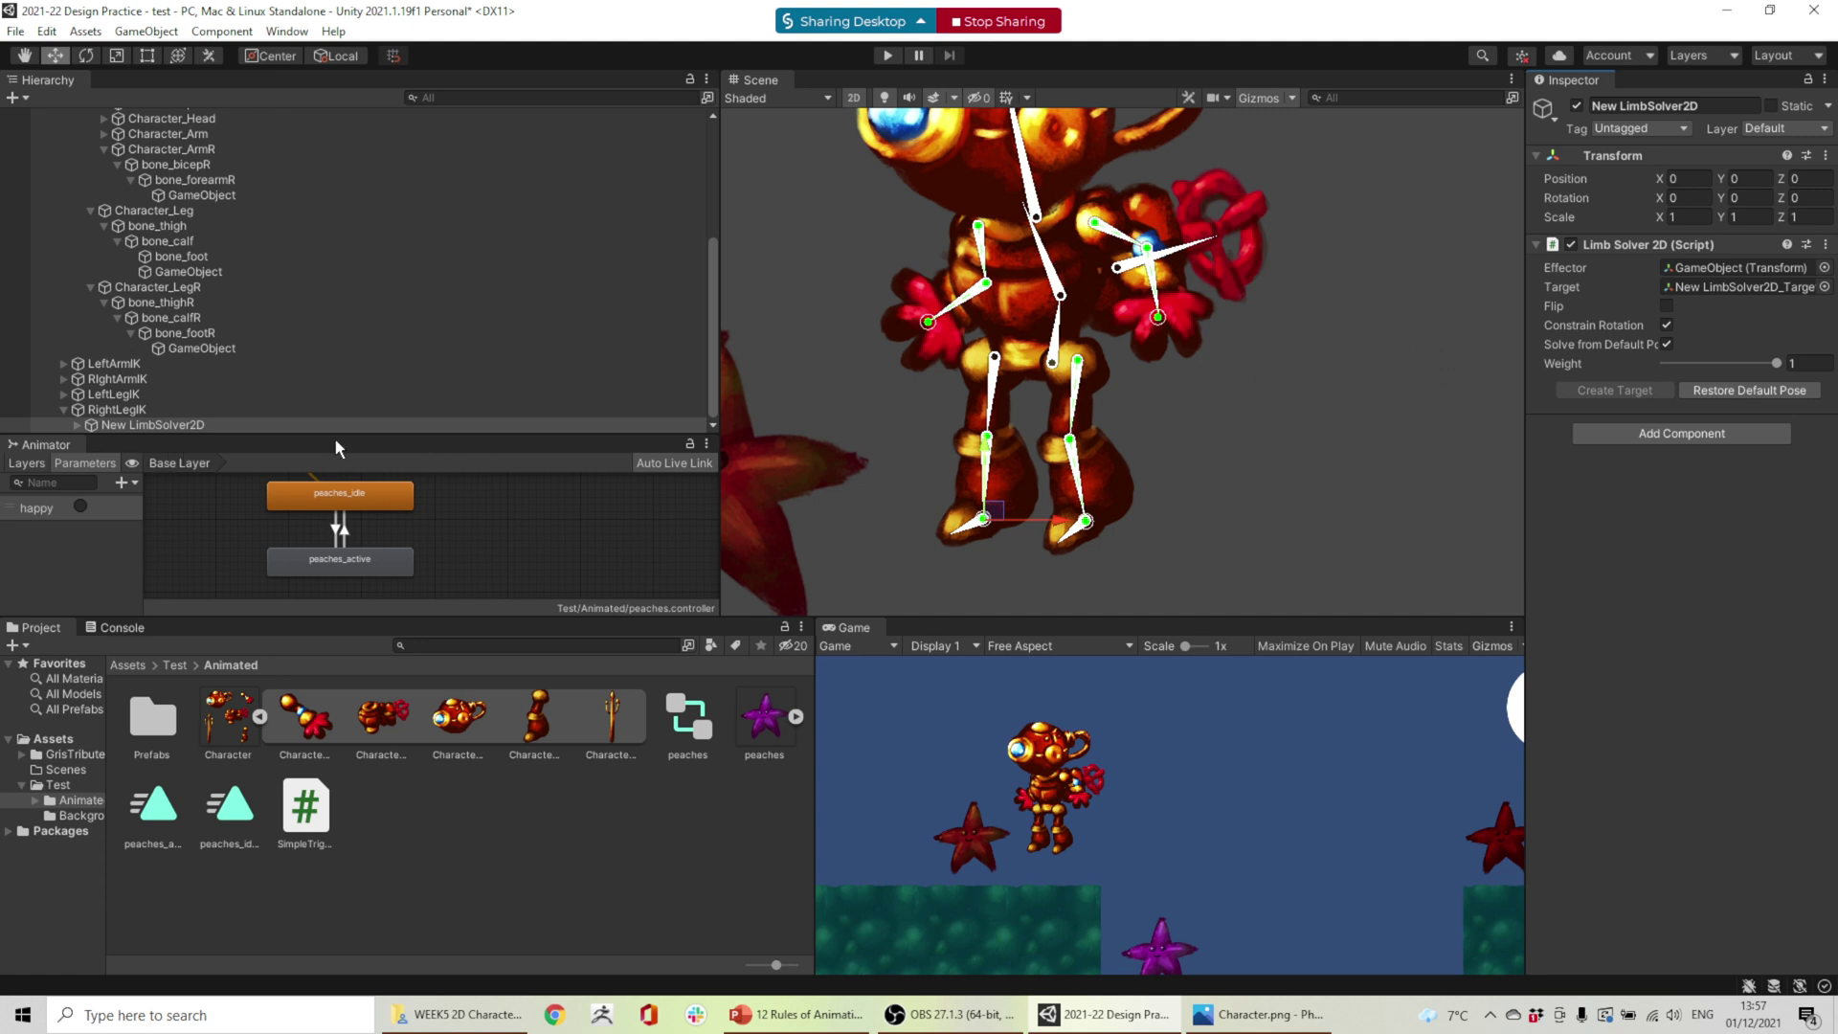
{"action": "key", "text": "ctrl+z"}
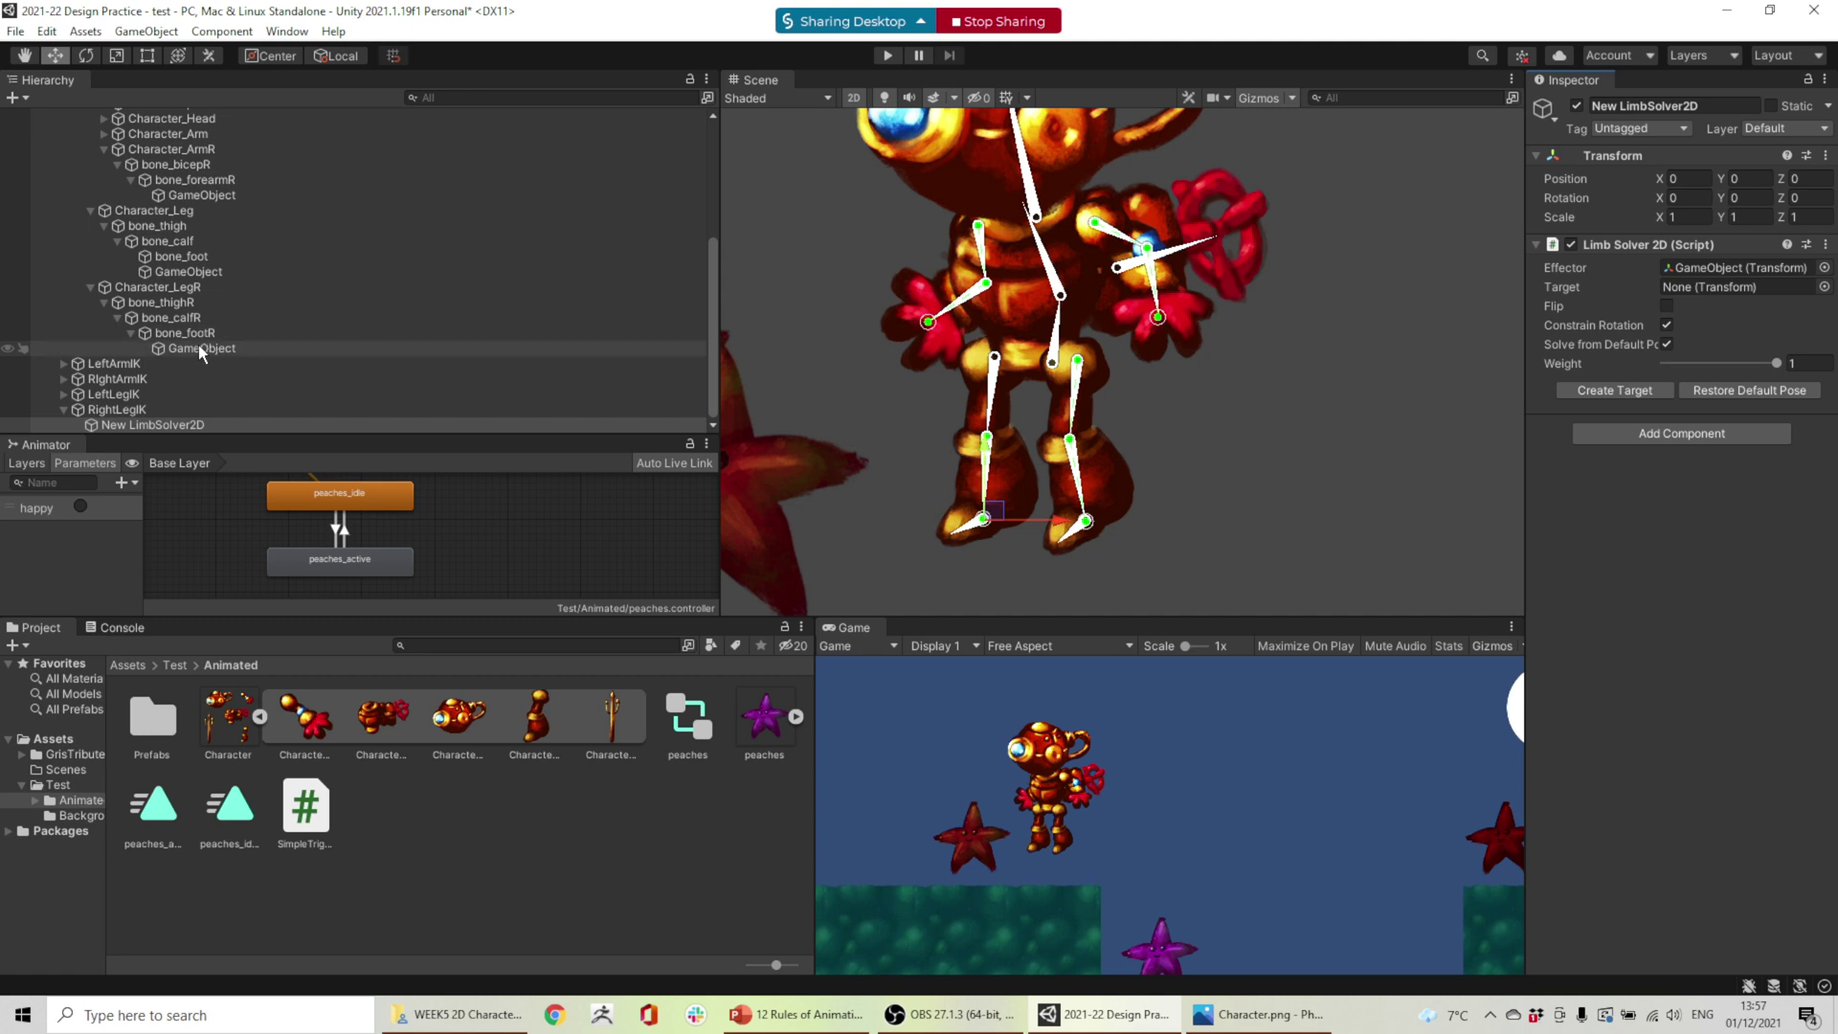
{"action": "key", "text": "ctrl+z"}
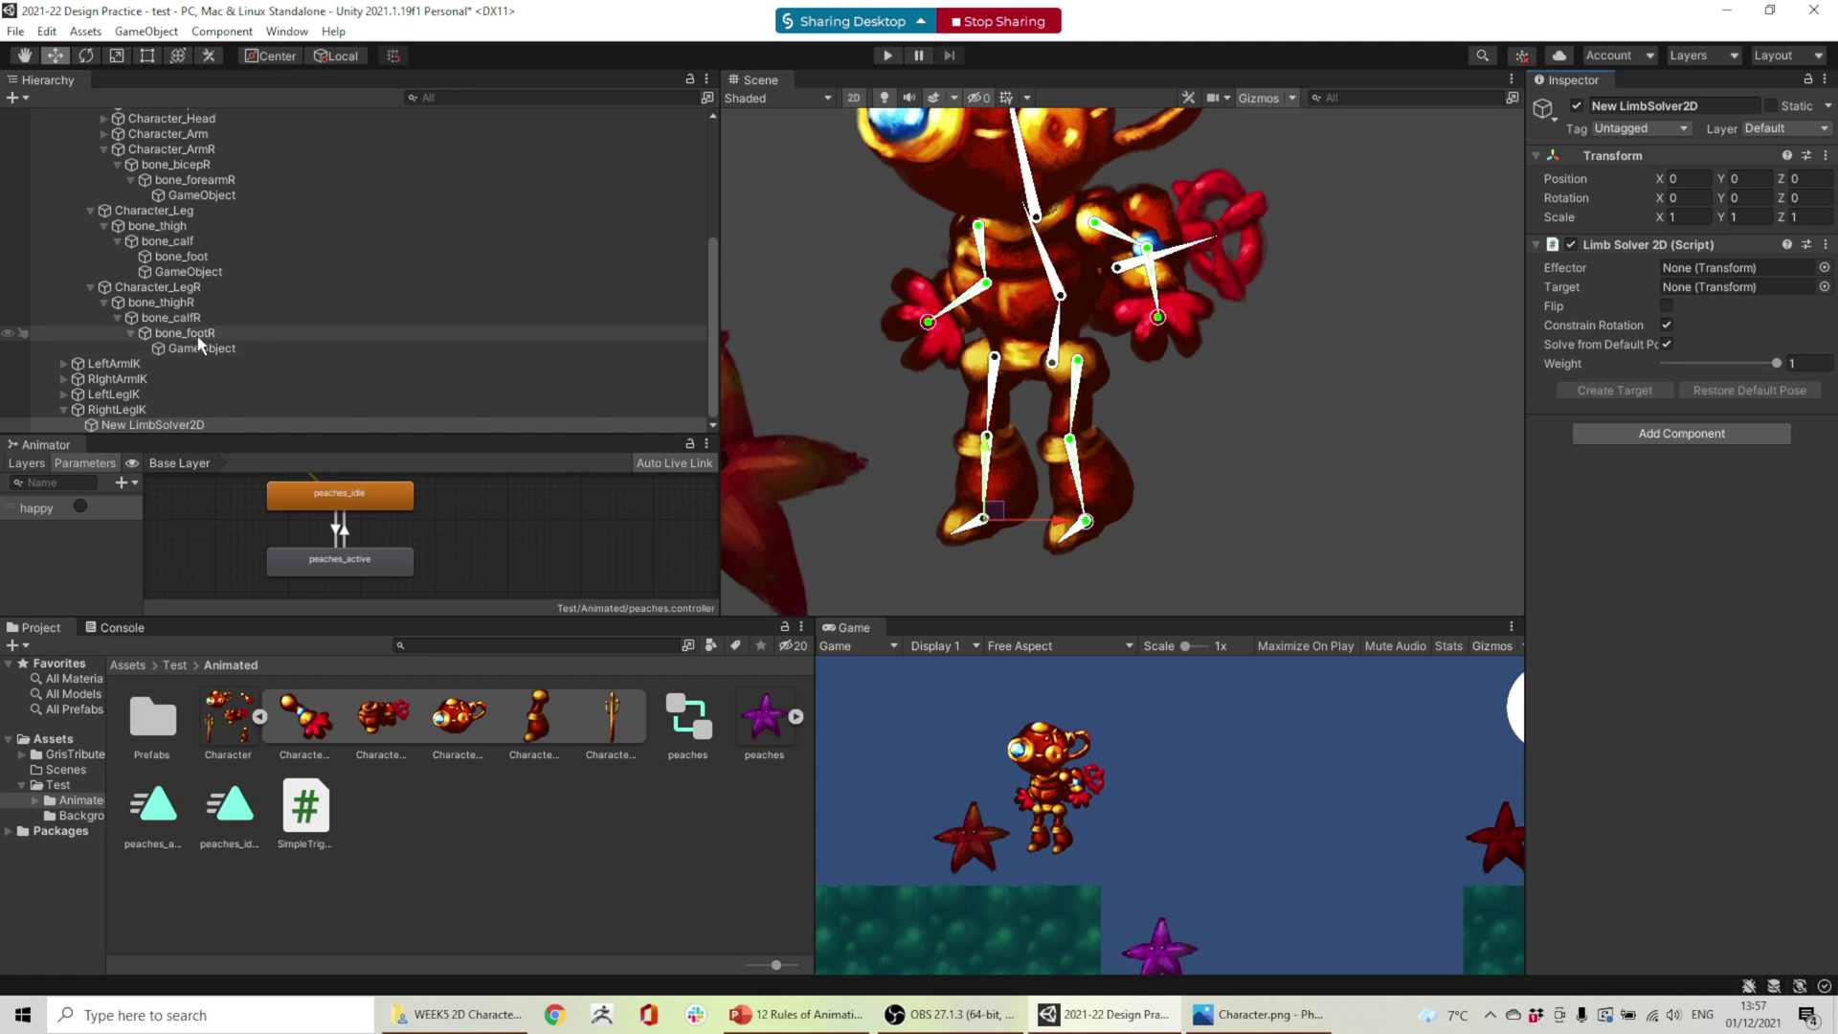
- Move bone_footR's empty child under bone_calfR, then assign it as the right leg limb solver's effector and create the target
{"action": "left_click_drag", "start_coordinate": [197, 348], "coordinate": [181, 318]}
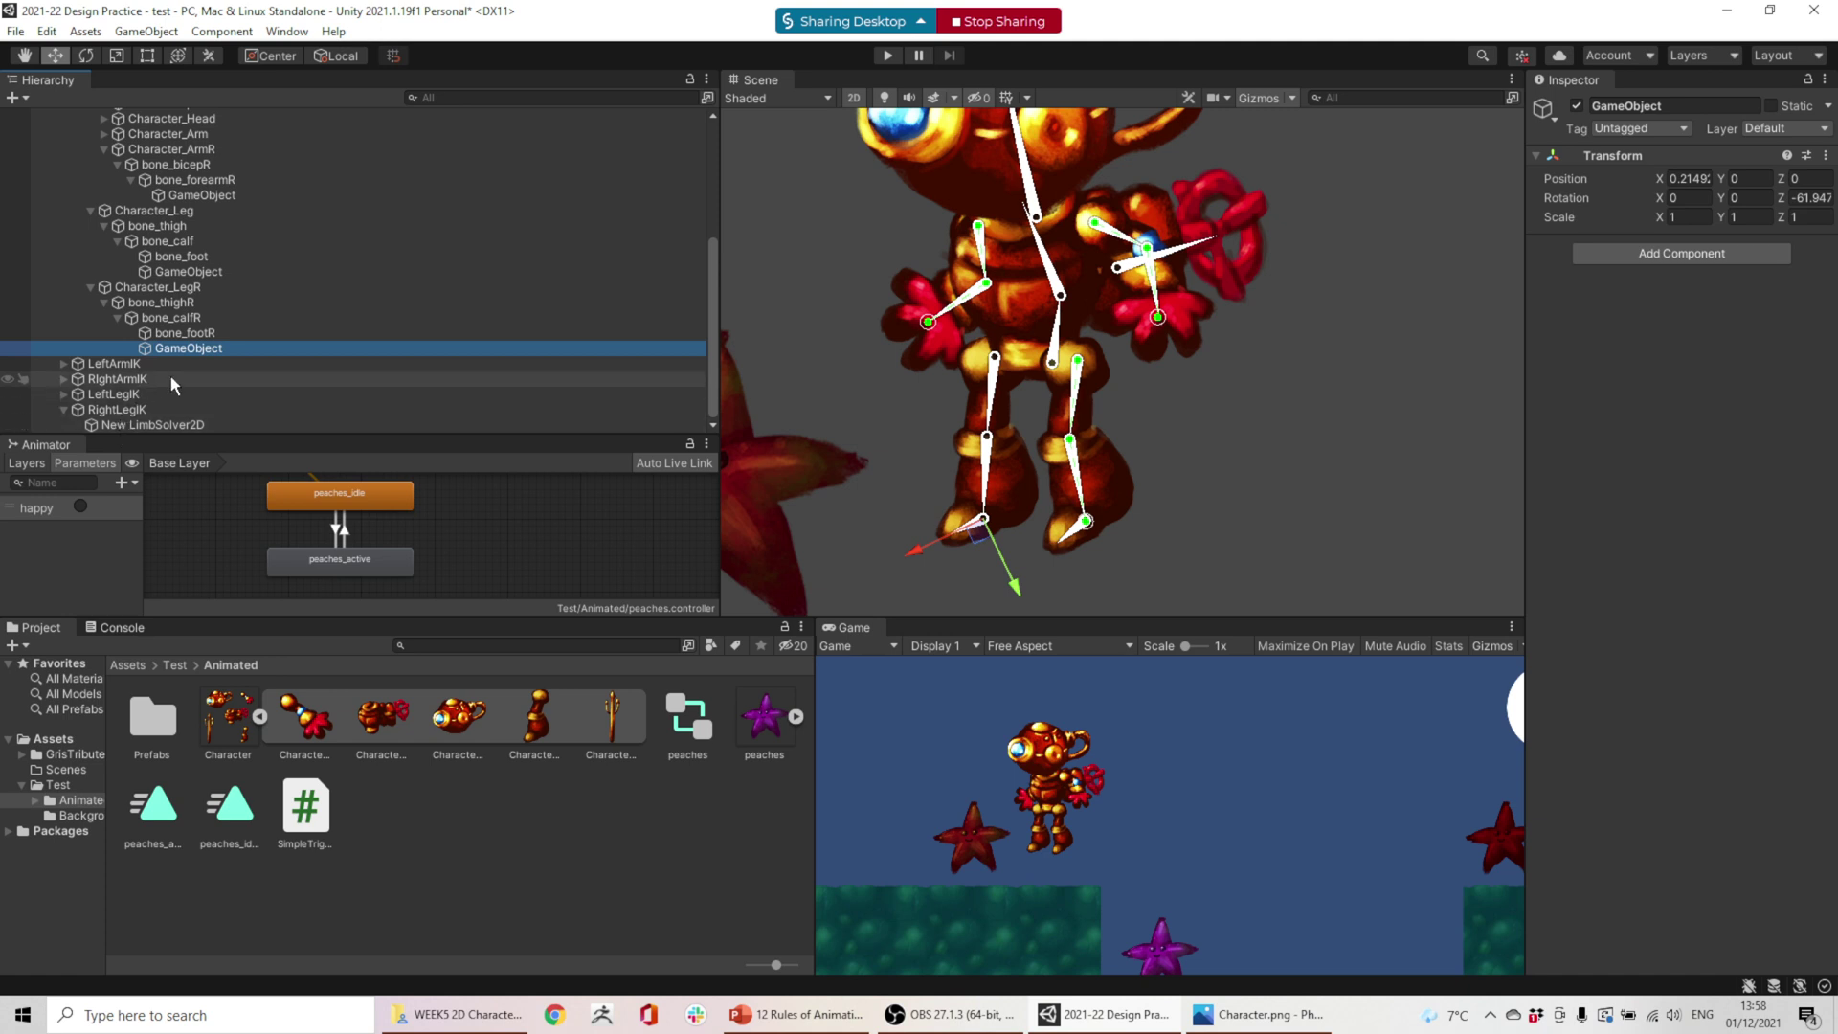
{"action": "left_click", "coordinate": [128, 410]}
{"action": "left_click", "coordinate": [136, 426]}
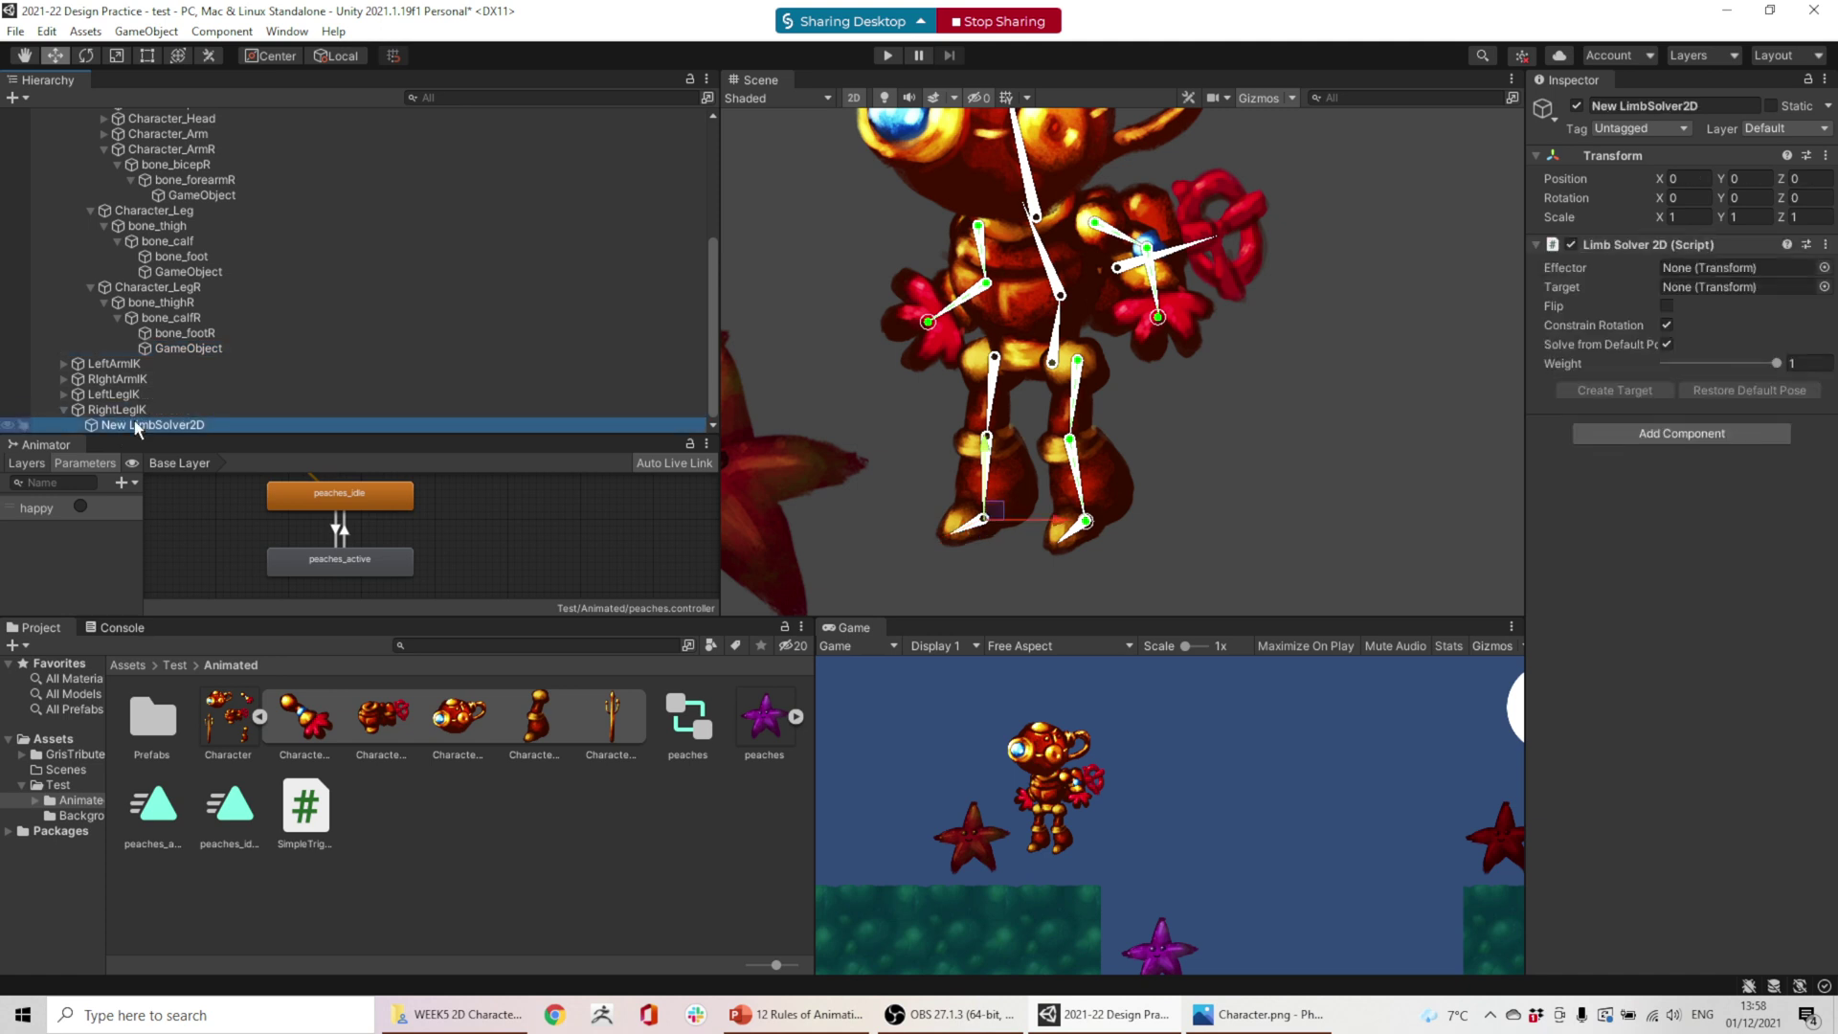
{"action": "left_click_drag", "start_coordinate": [137, 426], "coordinate": [1728, 269]}
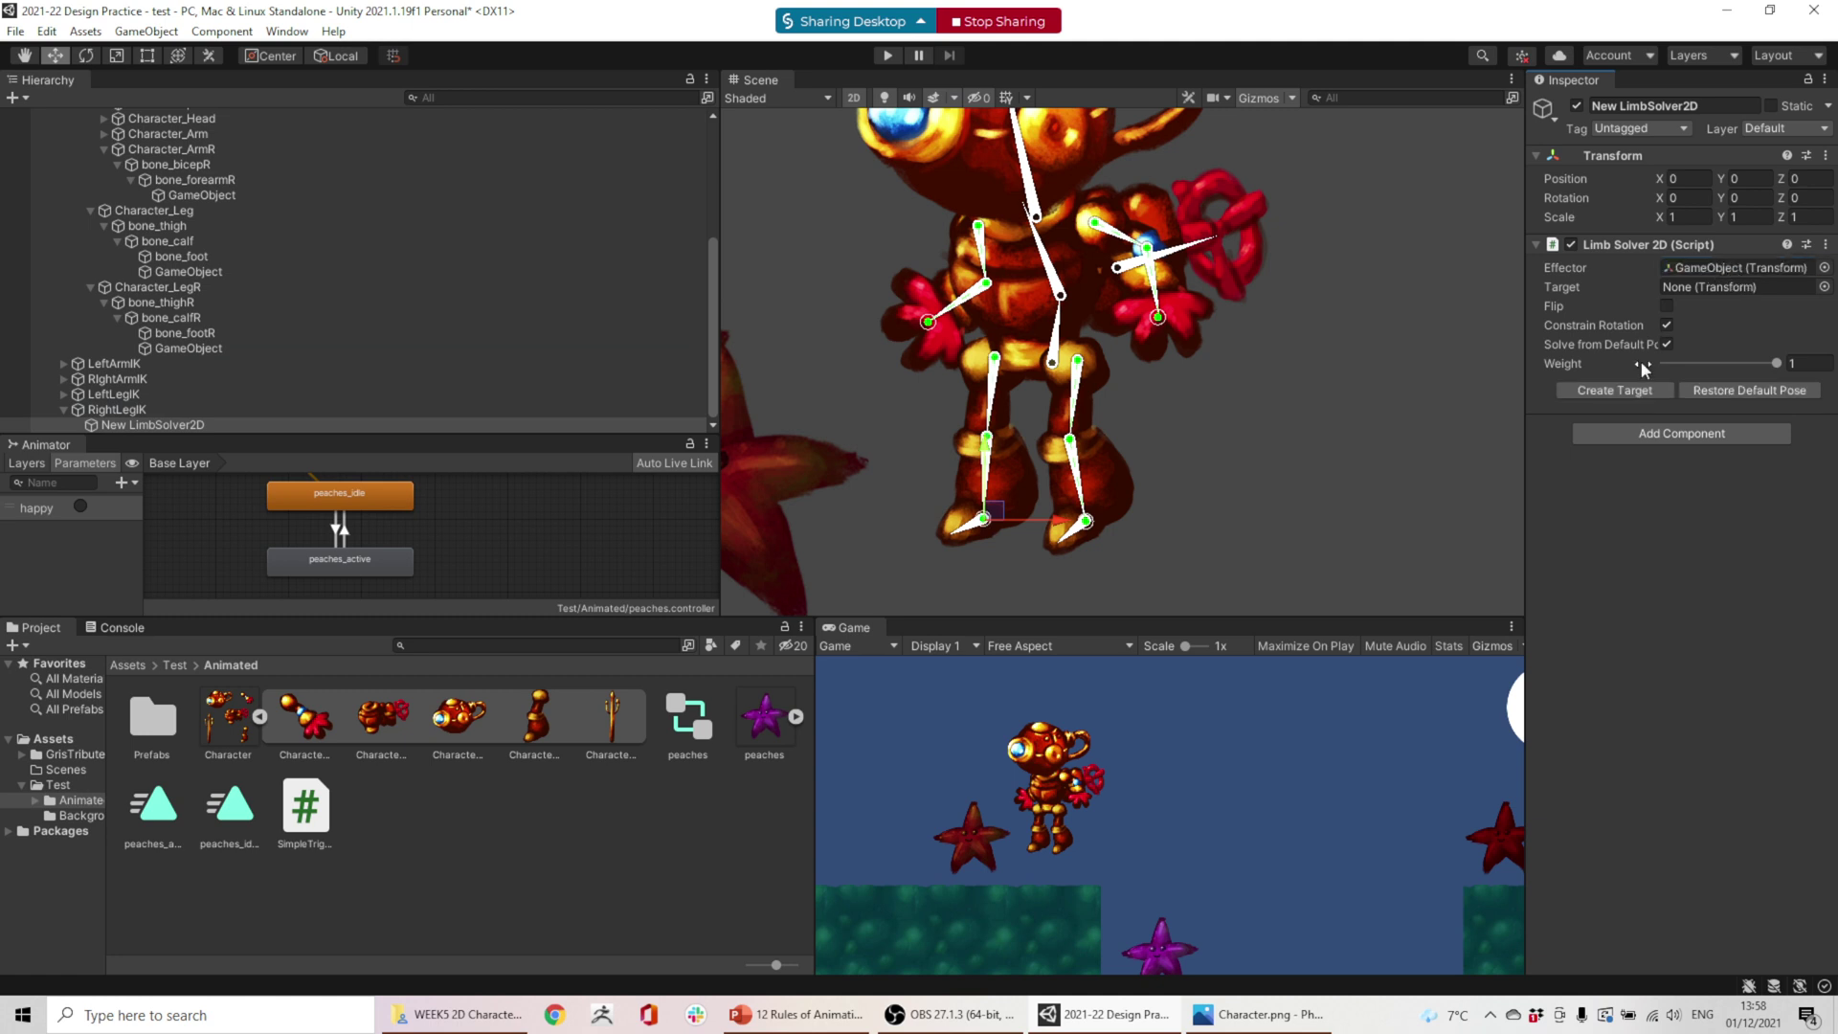
{"action": "left_click", "coordinate": [1623, 392]}
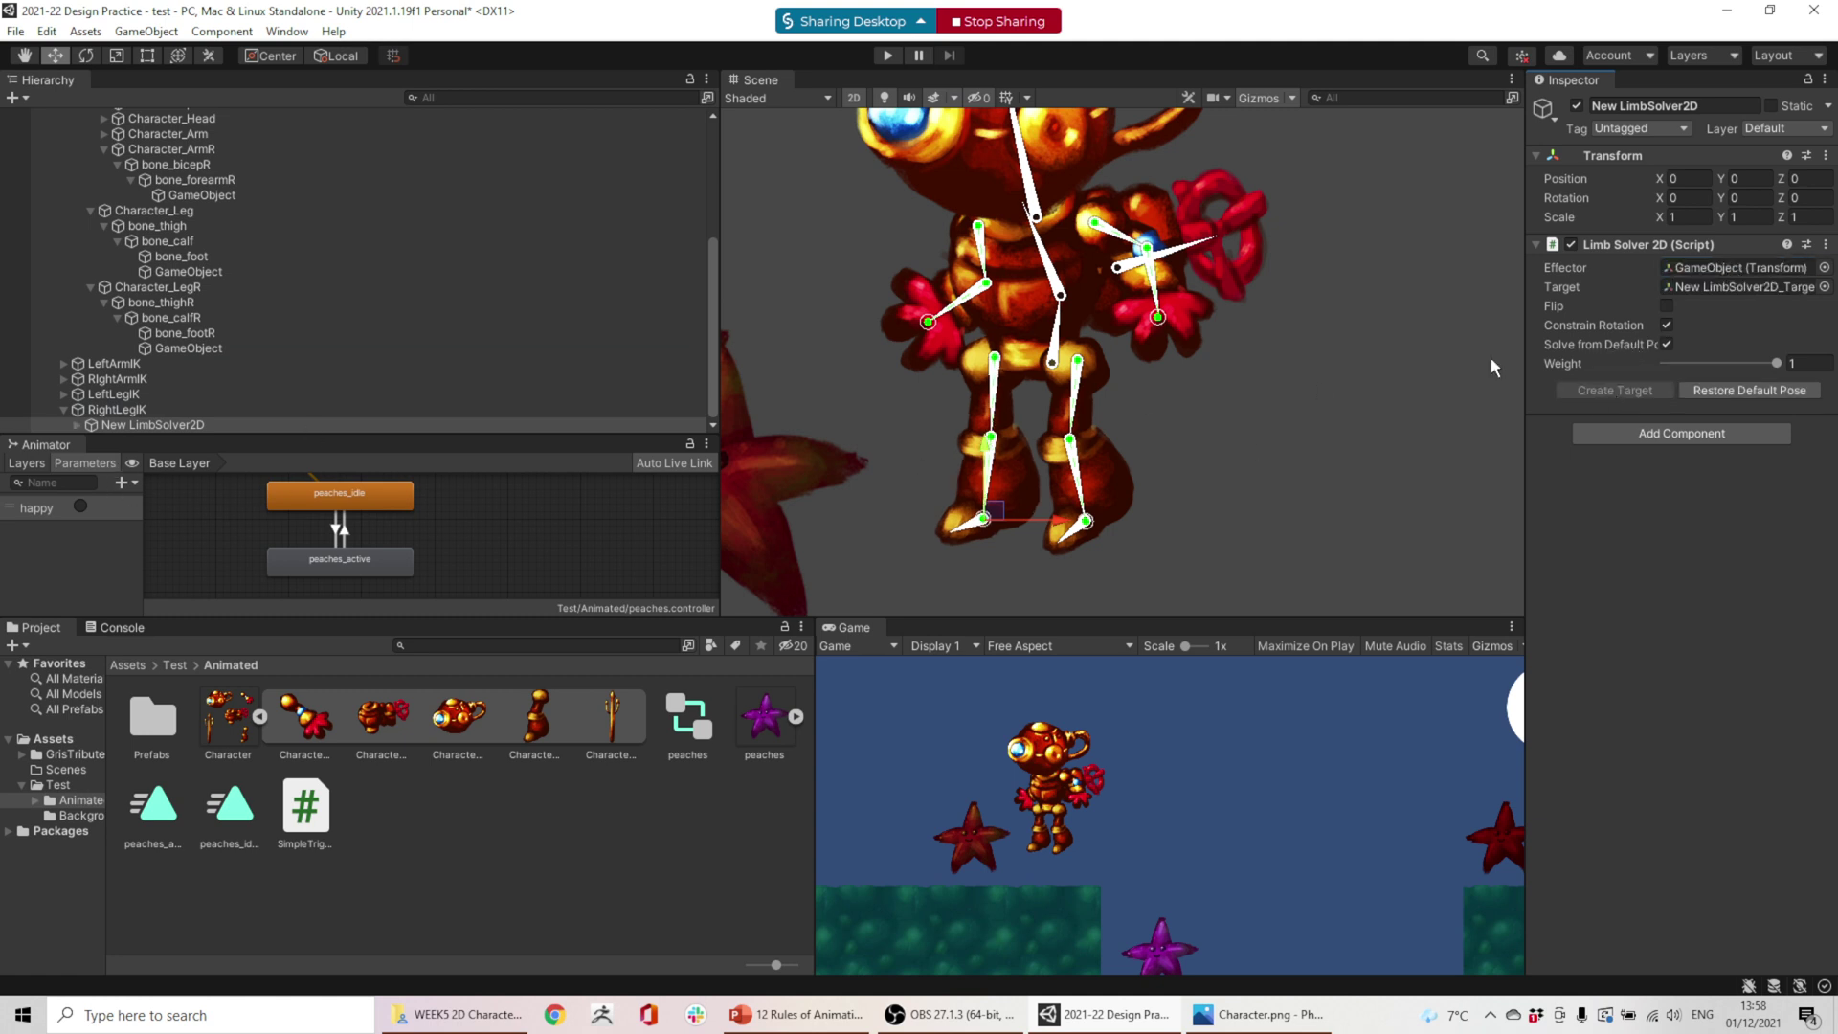
- Test the right leg by moving RightLegIK in the scene to about X -0.055, Y -0.395
{"action": "left_click", "coordinate": [110, 410]}
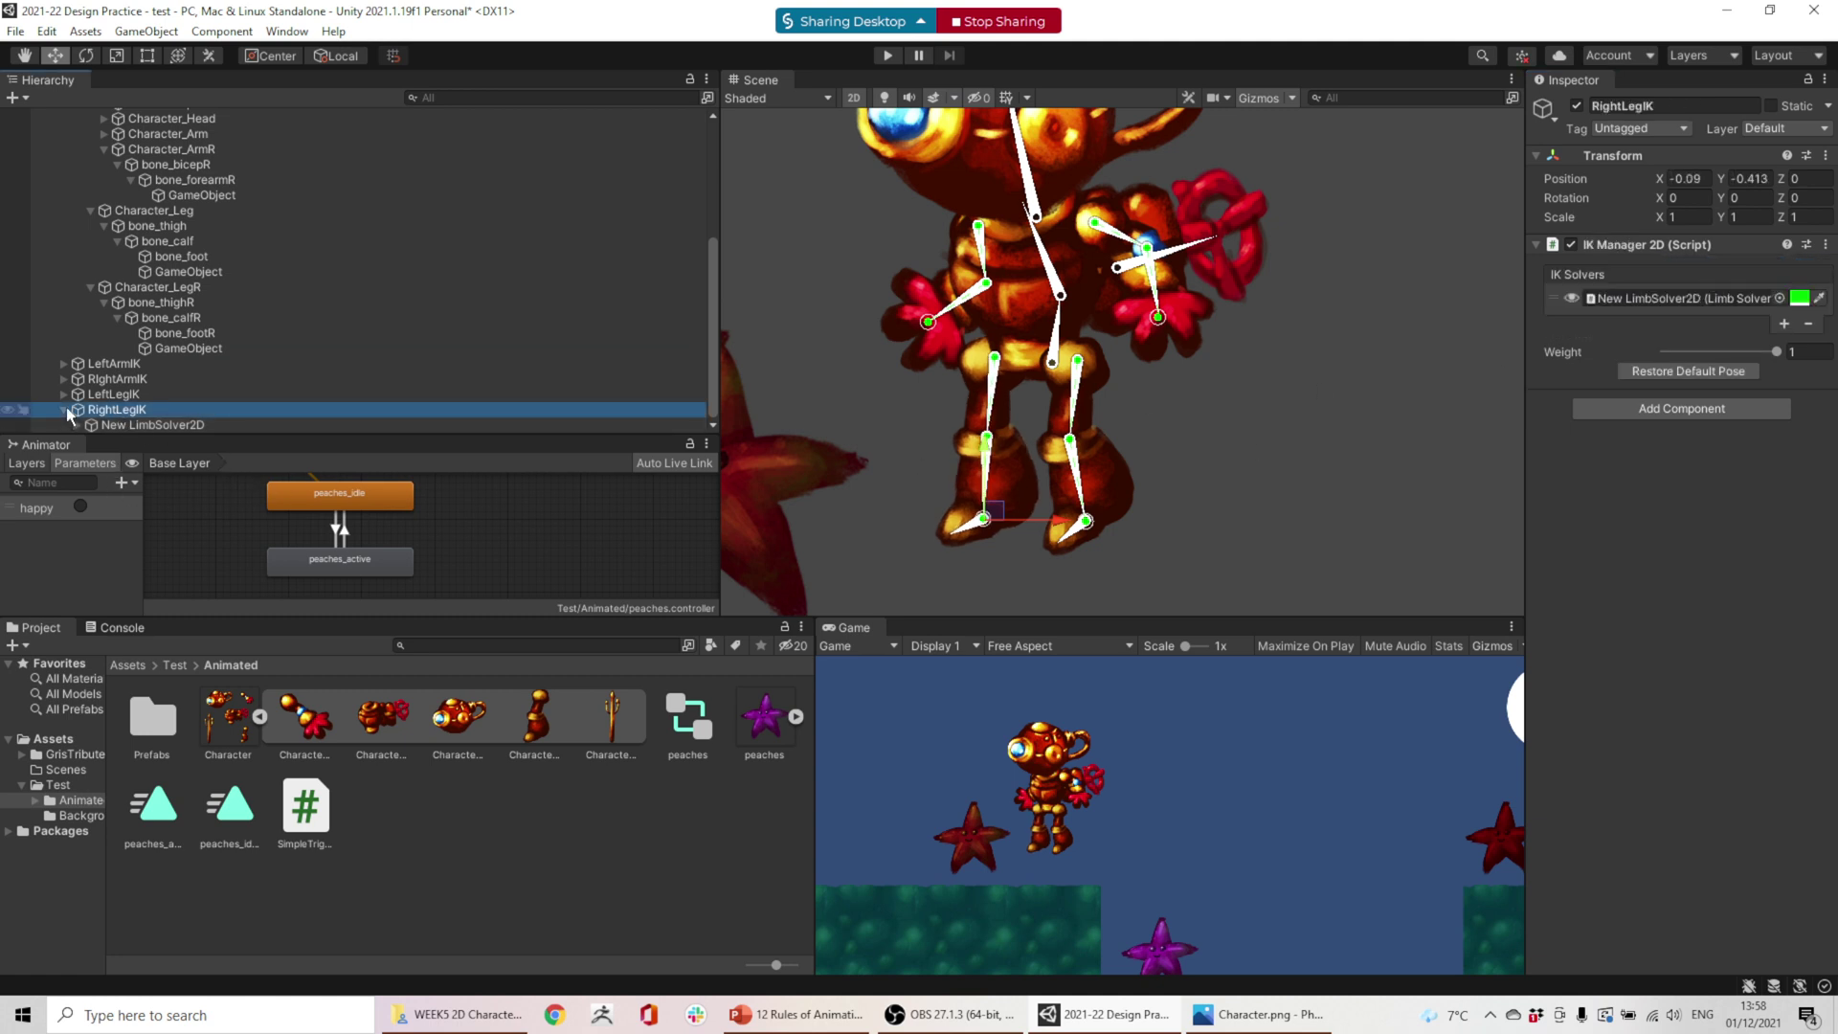
{"action": "left_click", "coordinate": [64, 409]}
{"action": "left_click_drag", "start_coordinate": [1001, 512], "coordinate": [1014, 508]}
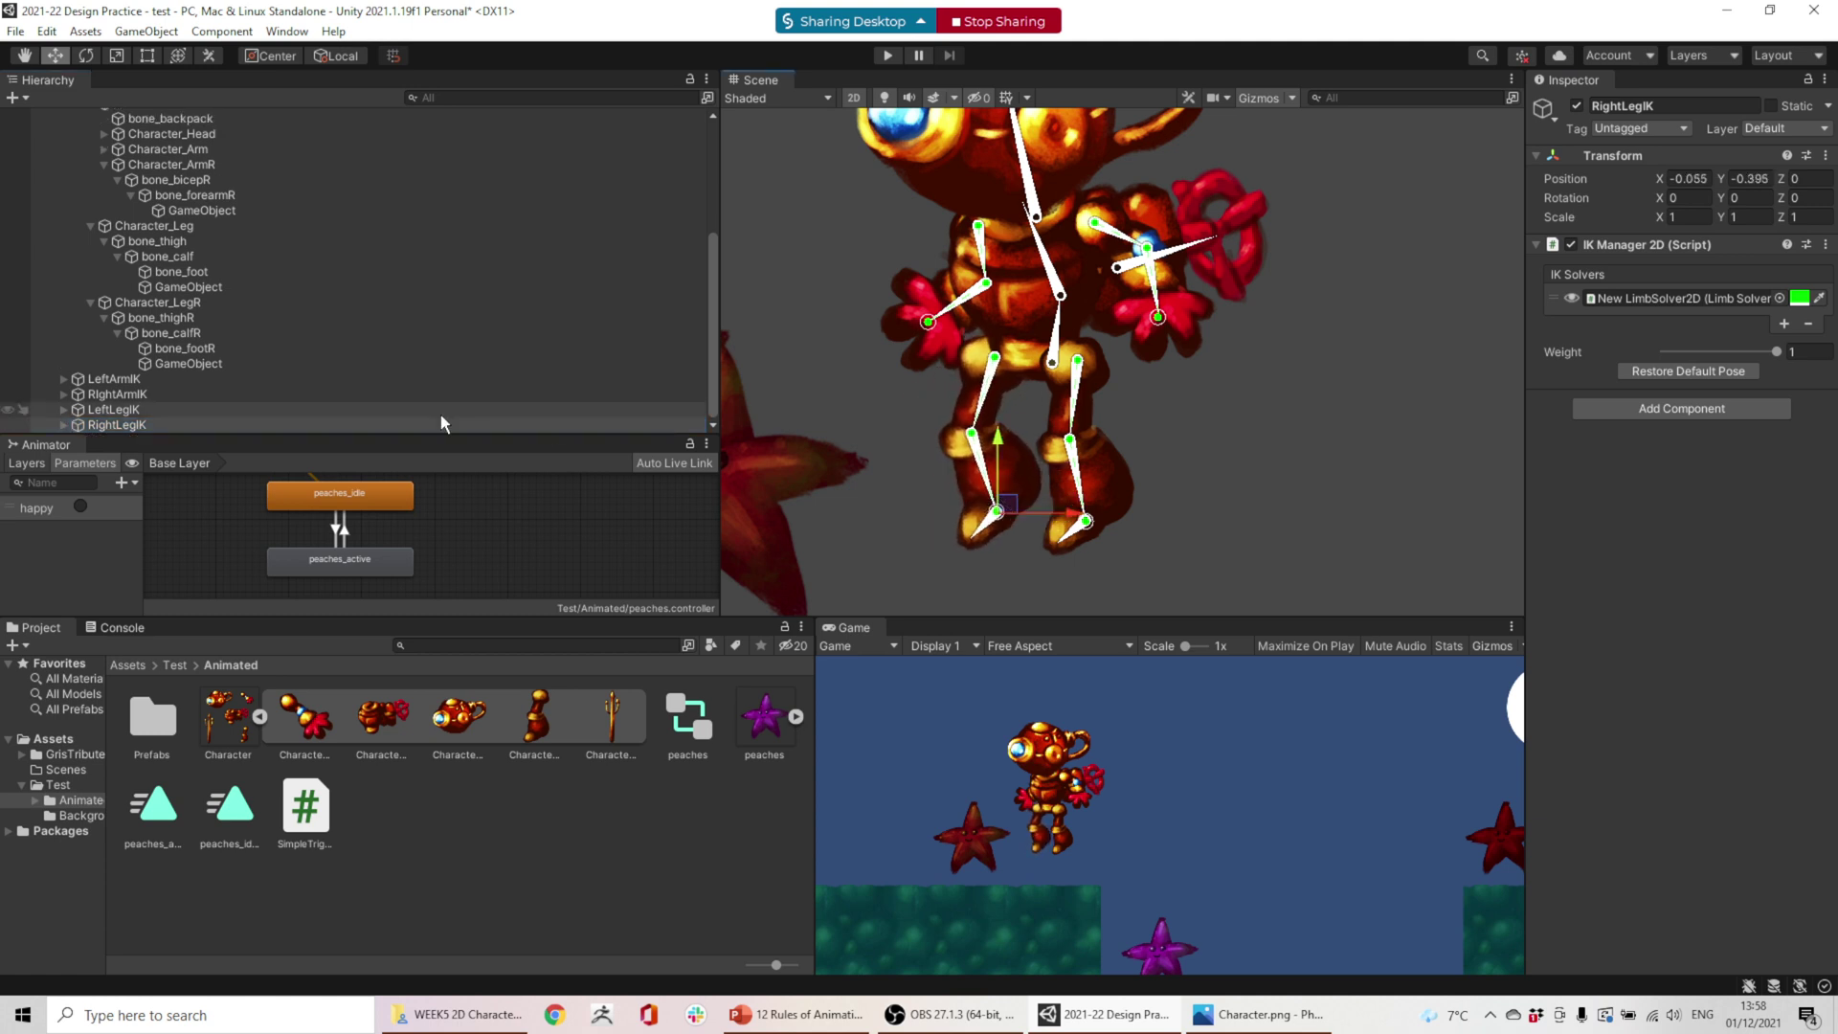
- Rename the empty effector object under bone_calfR to IKEffectorLegR
{"action": "left_click", "coordinate": [197, 366]}
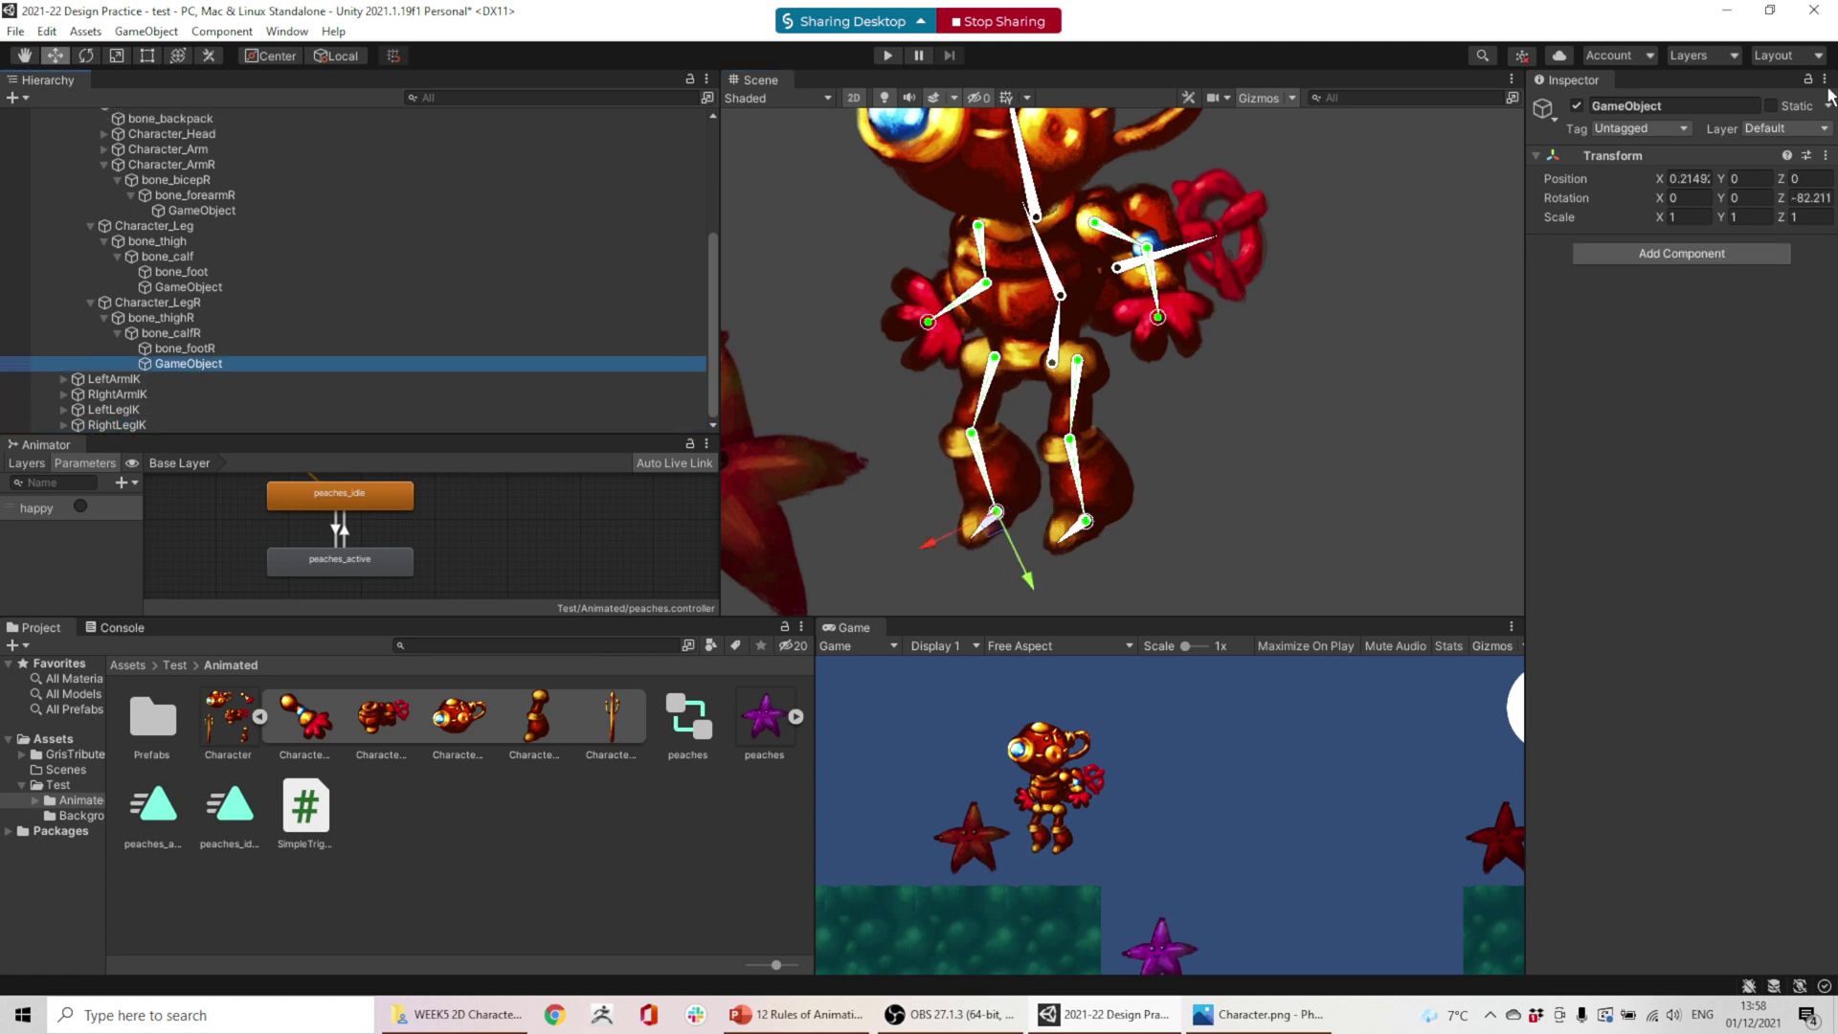
{"action": "left_click", "coordinate": [1683, 101]}
{"action": "type", "text": "IK"}
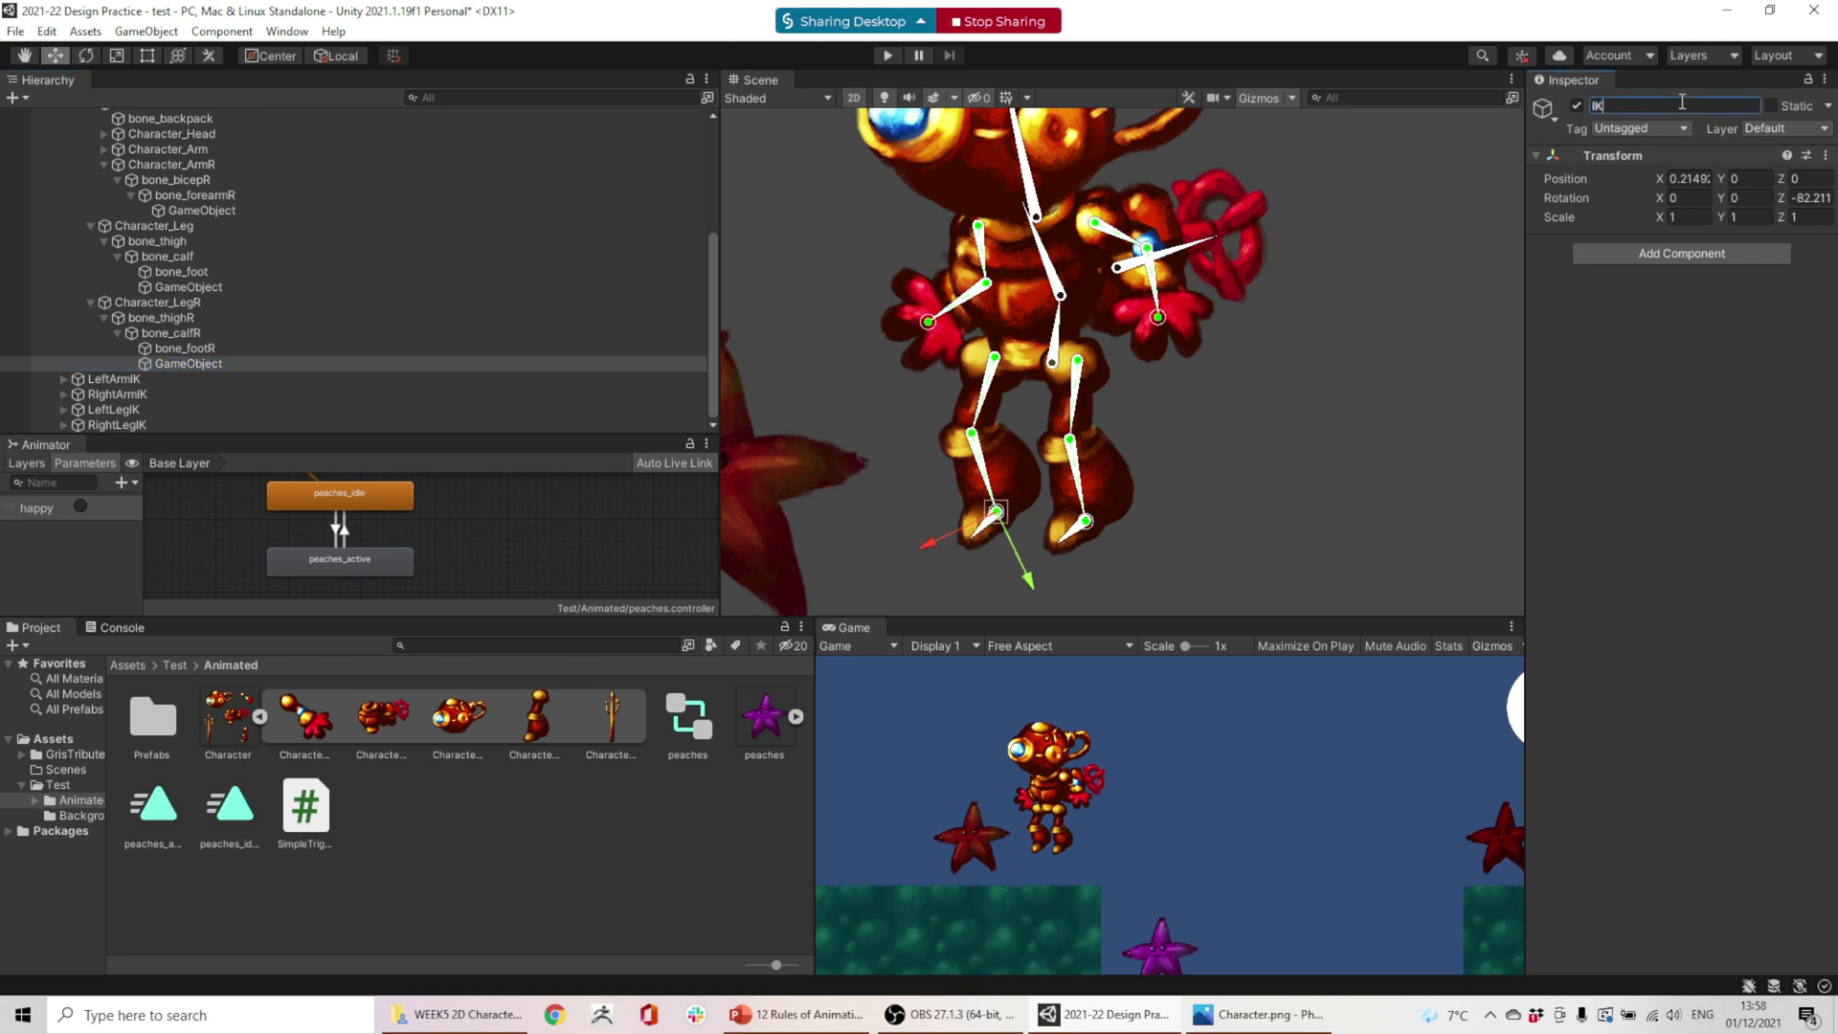
{"action": "type", "text": "EffectorLegR"}
{"action": "key", "text": "Return"}
- Copy the right leg effector's name and use it to rename the empty under bone_calf to IKEffectorLegL
{"action": "key", "text": "ctrl+c"}
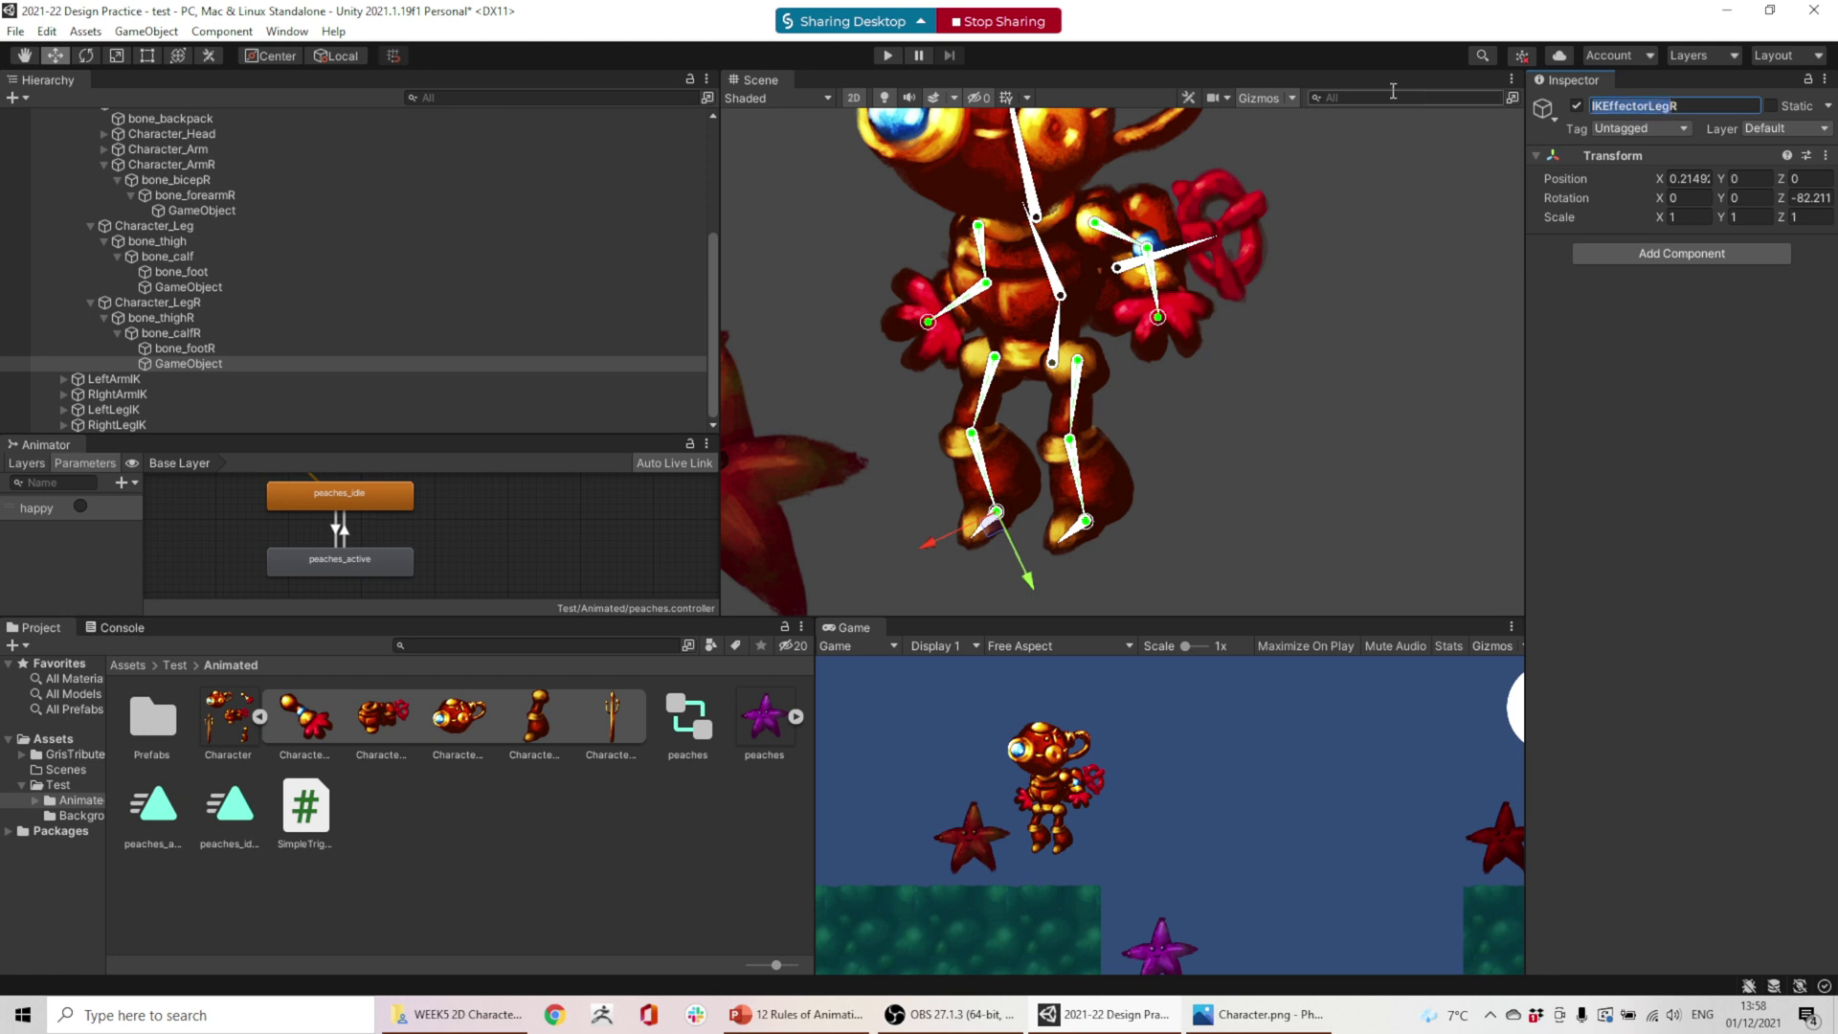
{"action": "left_click", "coordinate": [198, 291]}
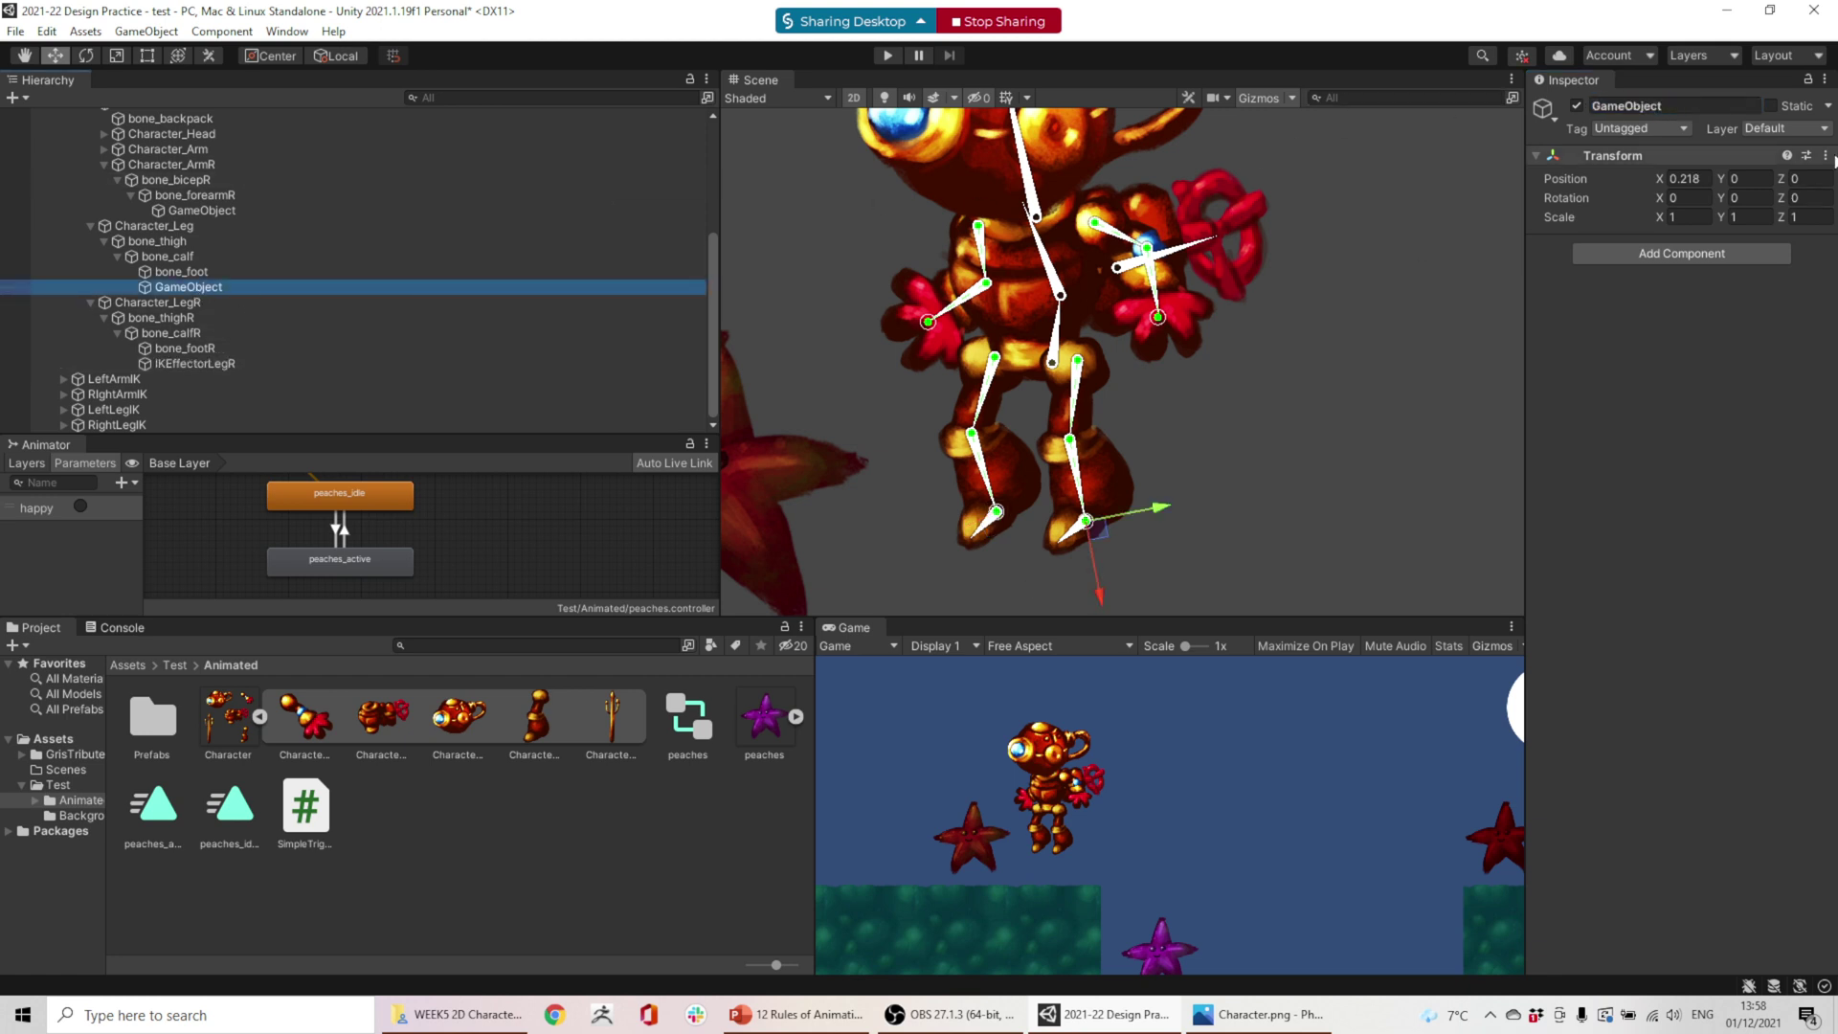
{"action": "left_click", "coordinate": [1698, 105]}
{"action": "key", "text": "ctrl+v"}
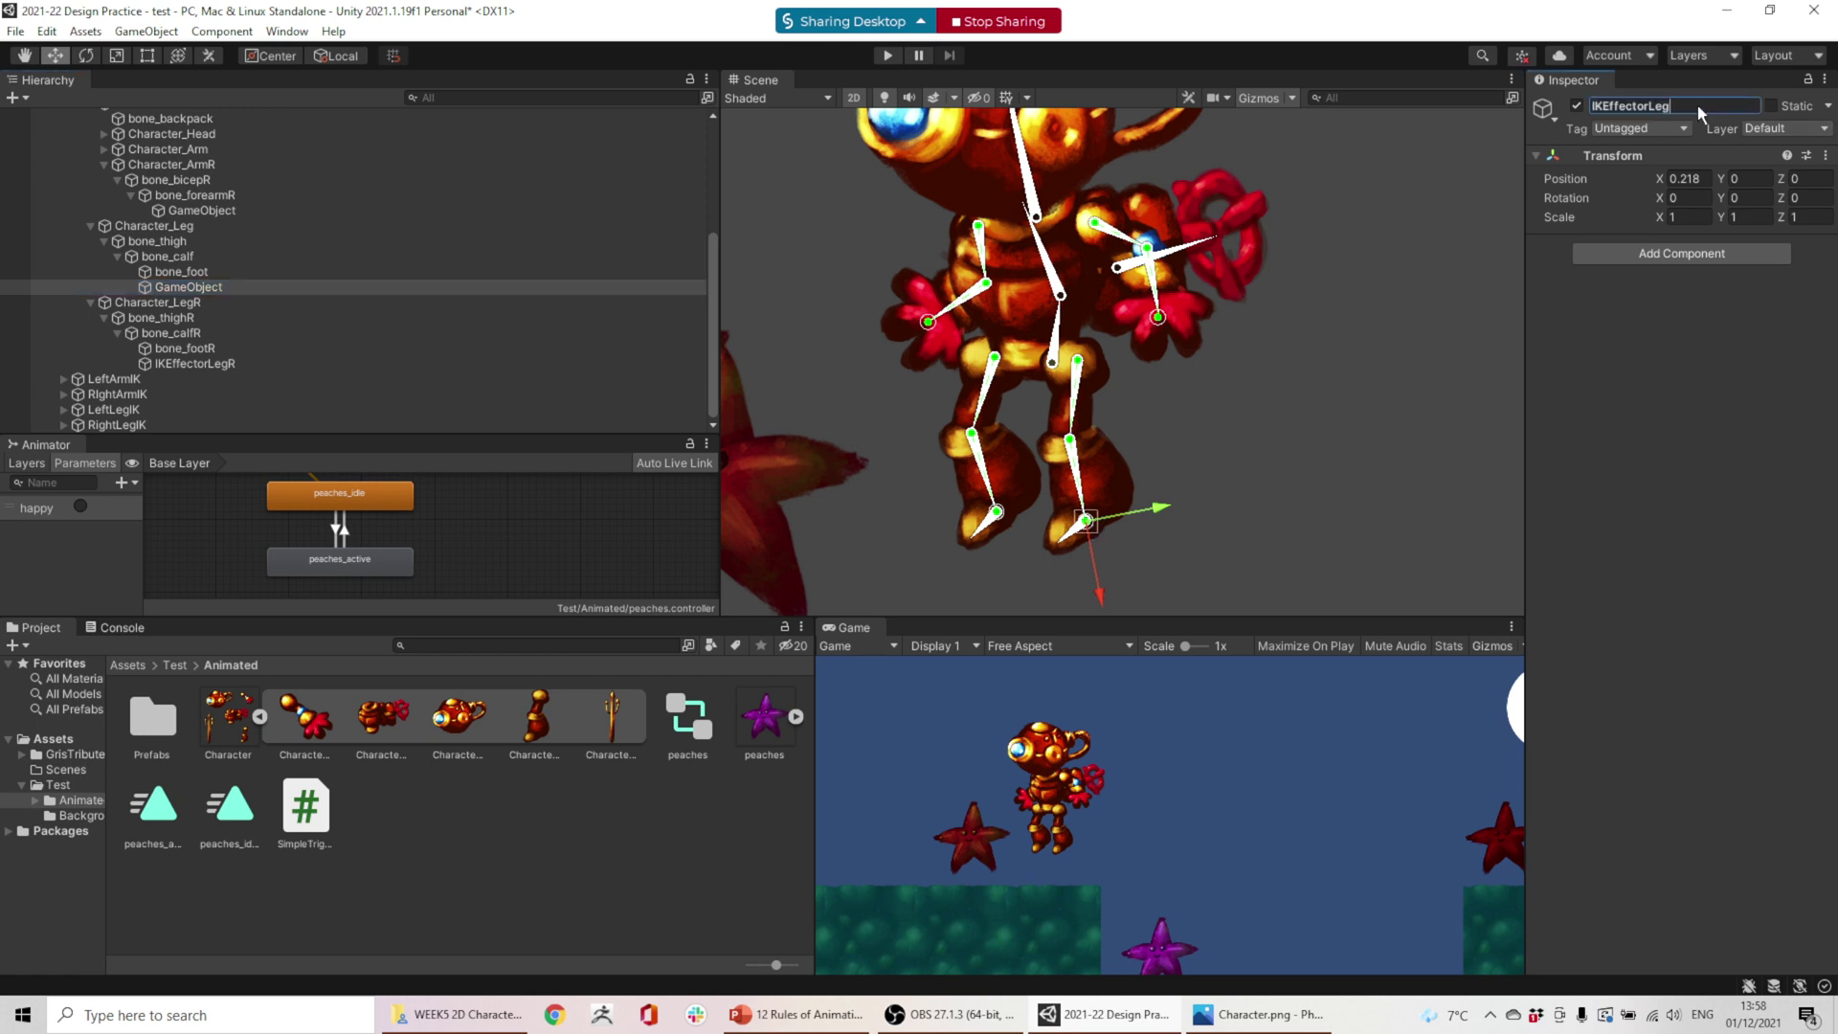
{"action": "type", "text": "L"}
- Rename the empty effector under bone_forearmR to IKEffectorArmR, copying the base name IKEffectorArm for reuse
{"action": "left_click", "coordinate": [197, 211]}
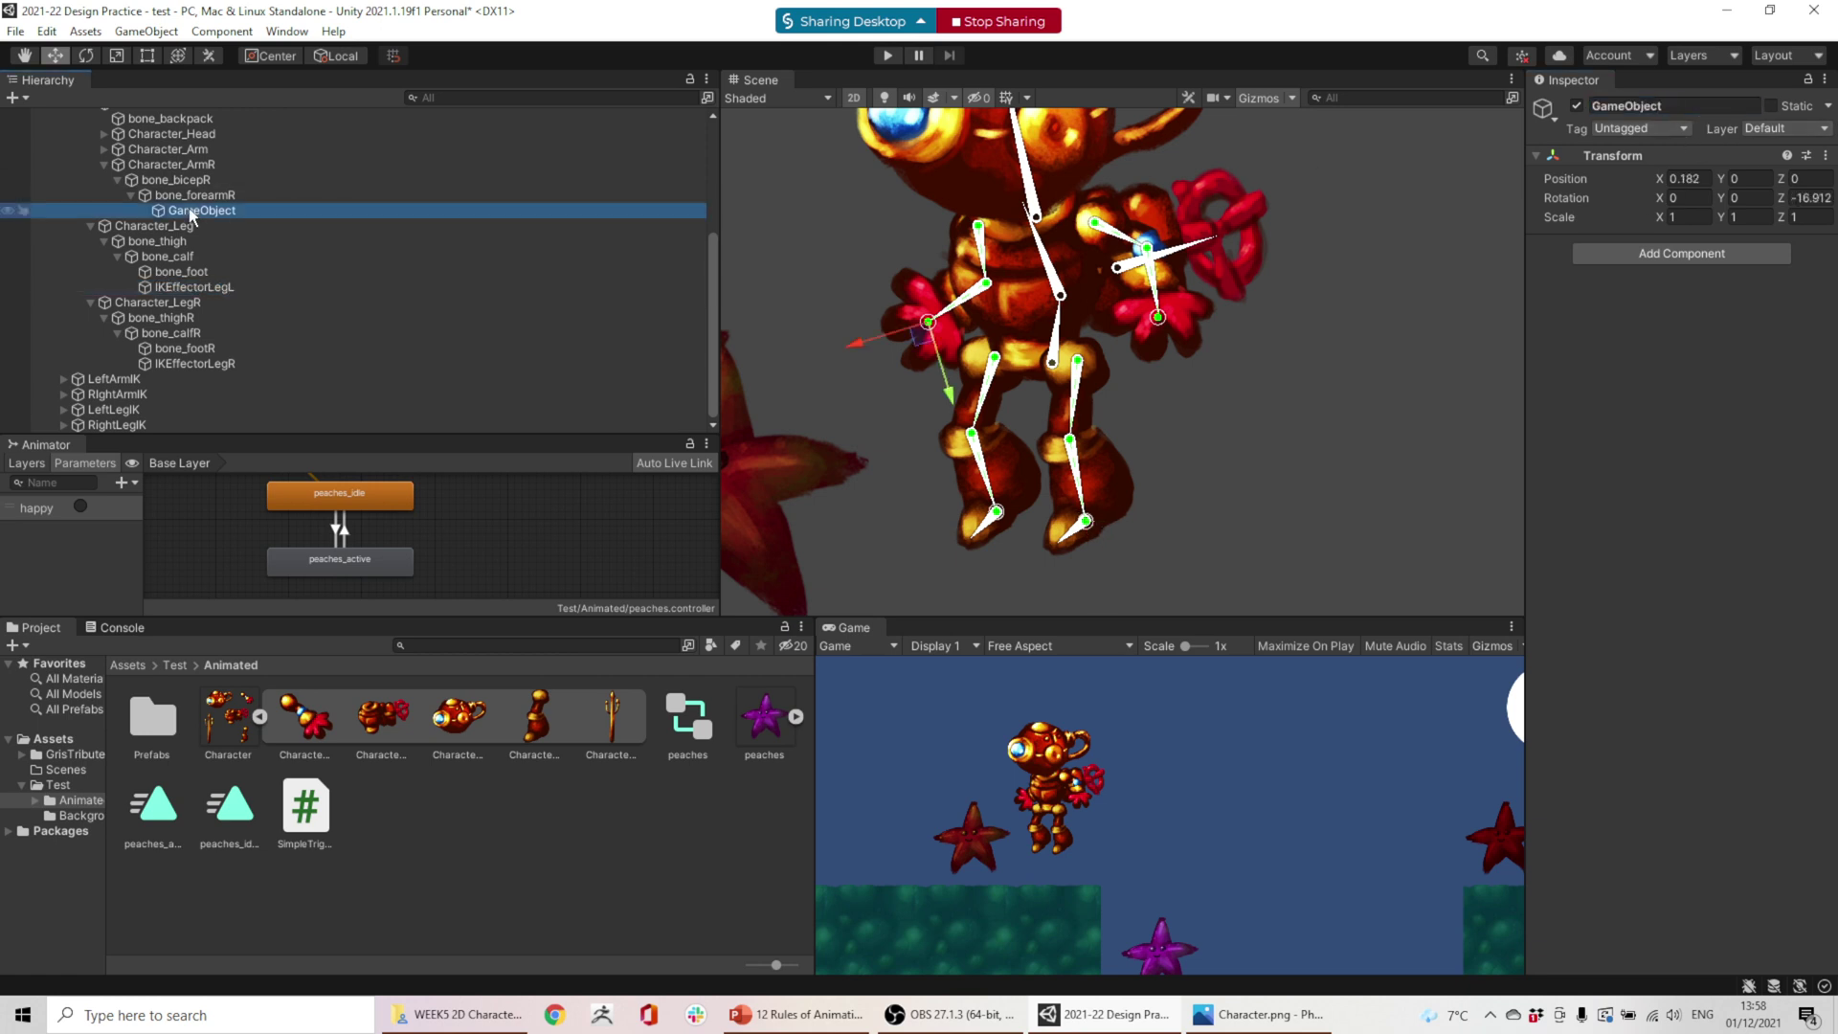
{"action": "left_click", "coordinate": [1663, 106]}
{"action": "key", "text": "ctrl+v"}
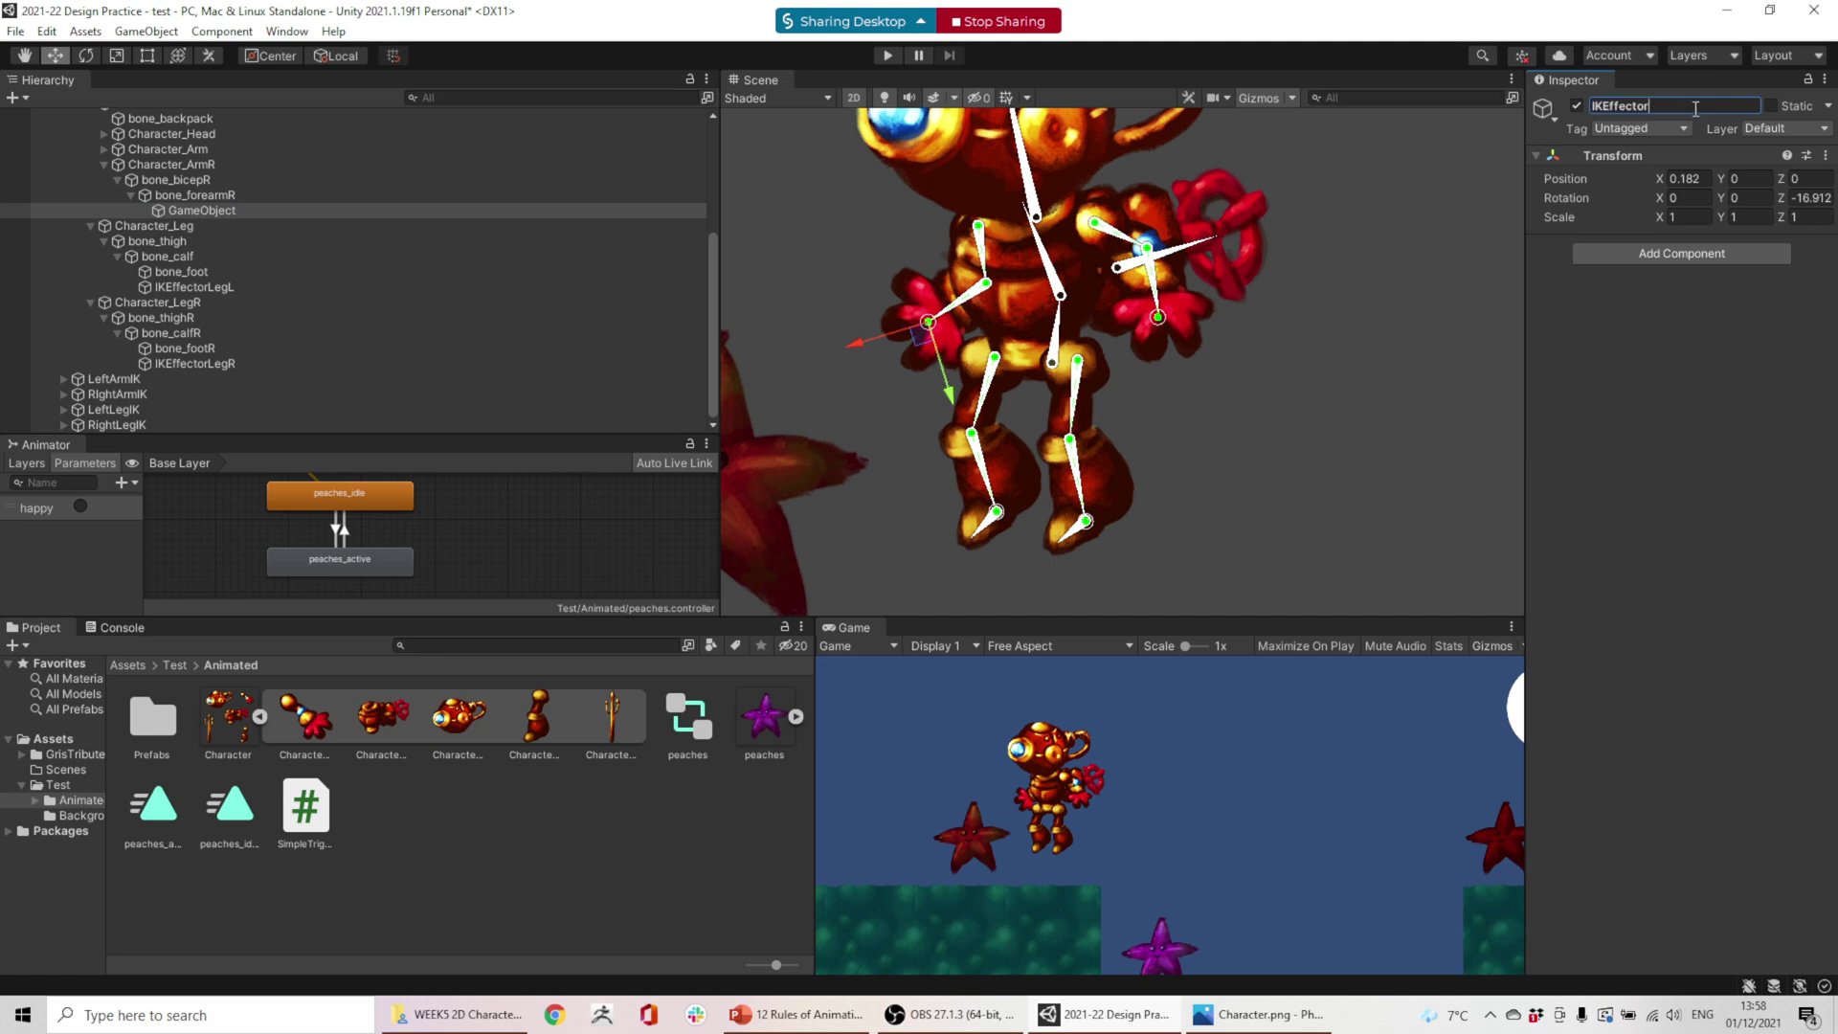
{"action": "type", "text": "Arm"}
{"action": "key", "text": "ctrl+a"}
{"action": "key", "text": "ctrl+c"}
{"action": "key", "text": "End"}
{"action": "type", "text": "R"}
{"action": "key", "text": "Return"}
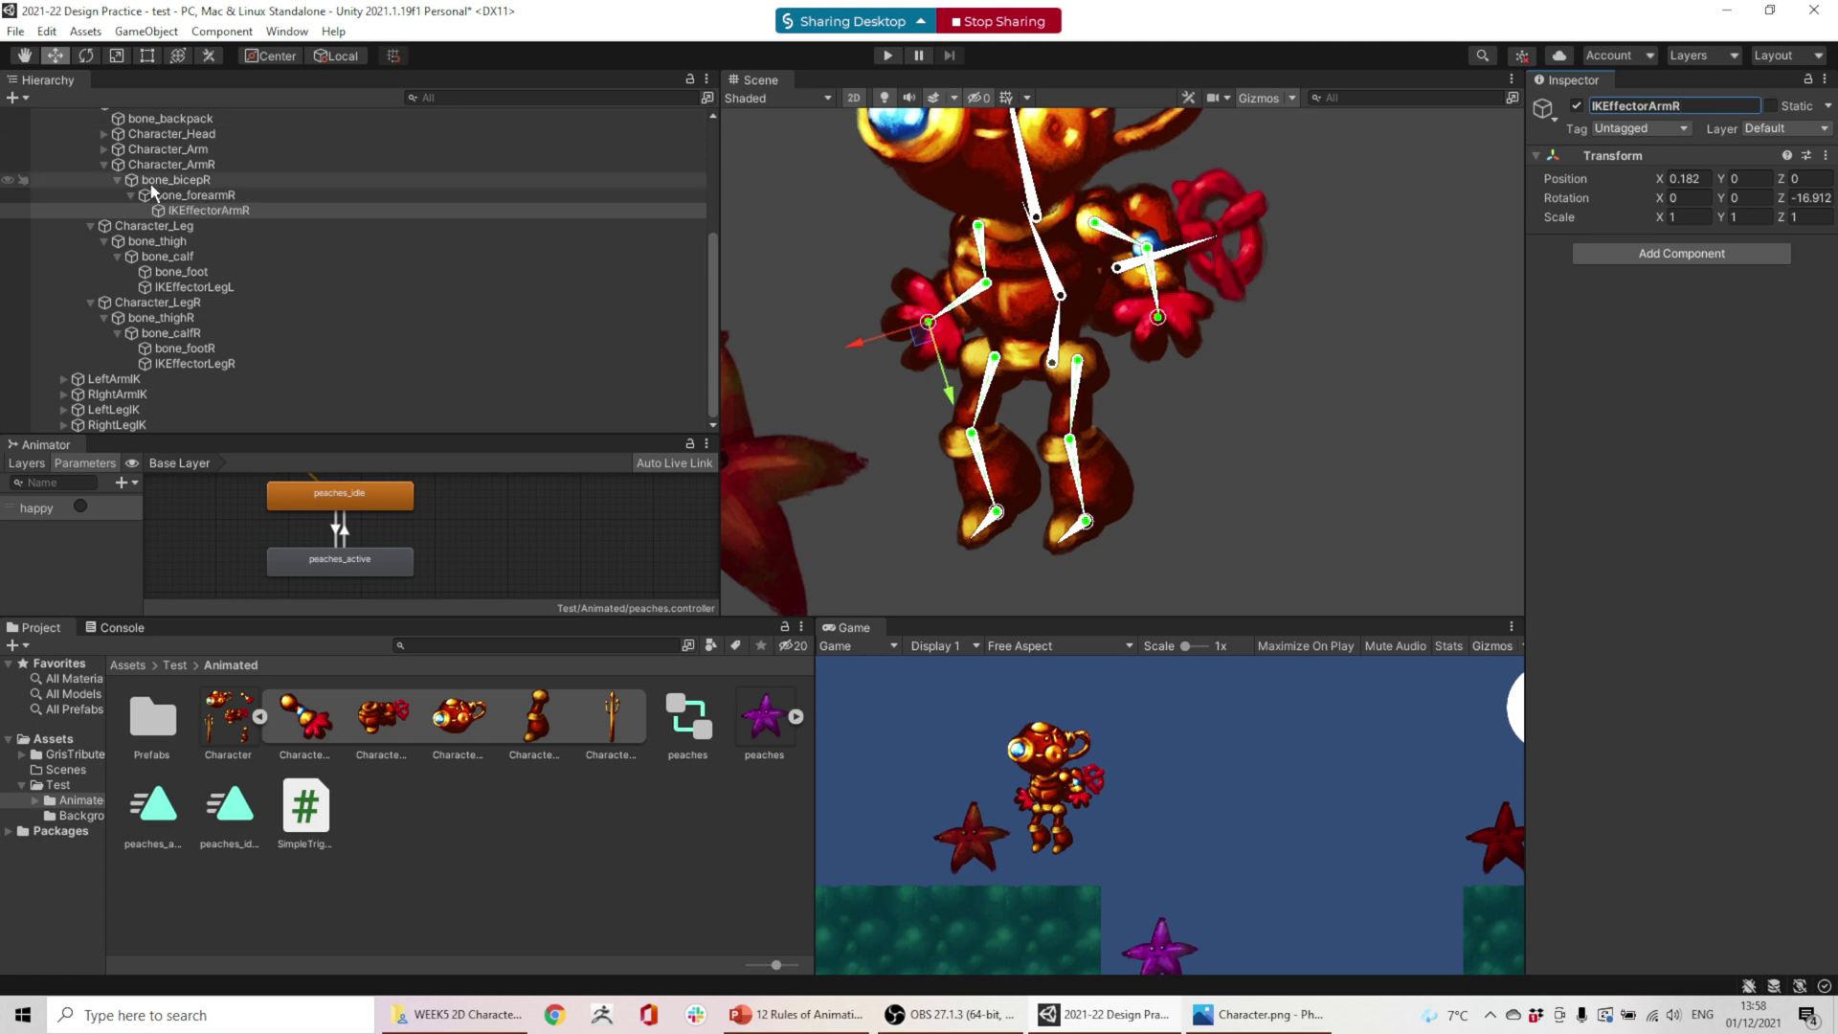
- Expand Character_Arm and rename the empty effector under bone_forearm to IKEffectorArm
{"action": "scroll", "coordinate": [152, 184], "scroll_direction": "up", "scroll_amount": 3}
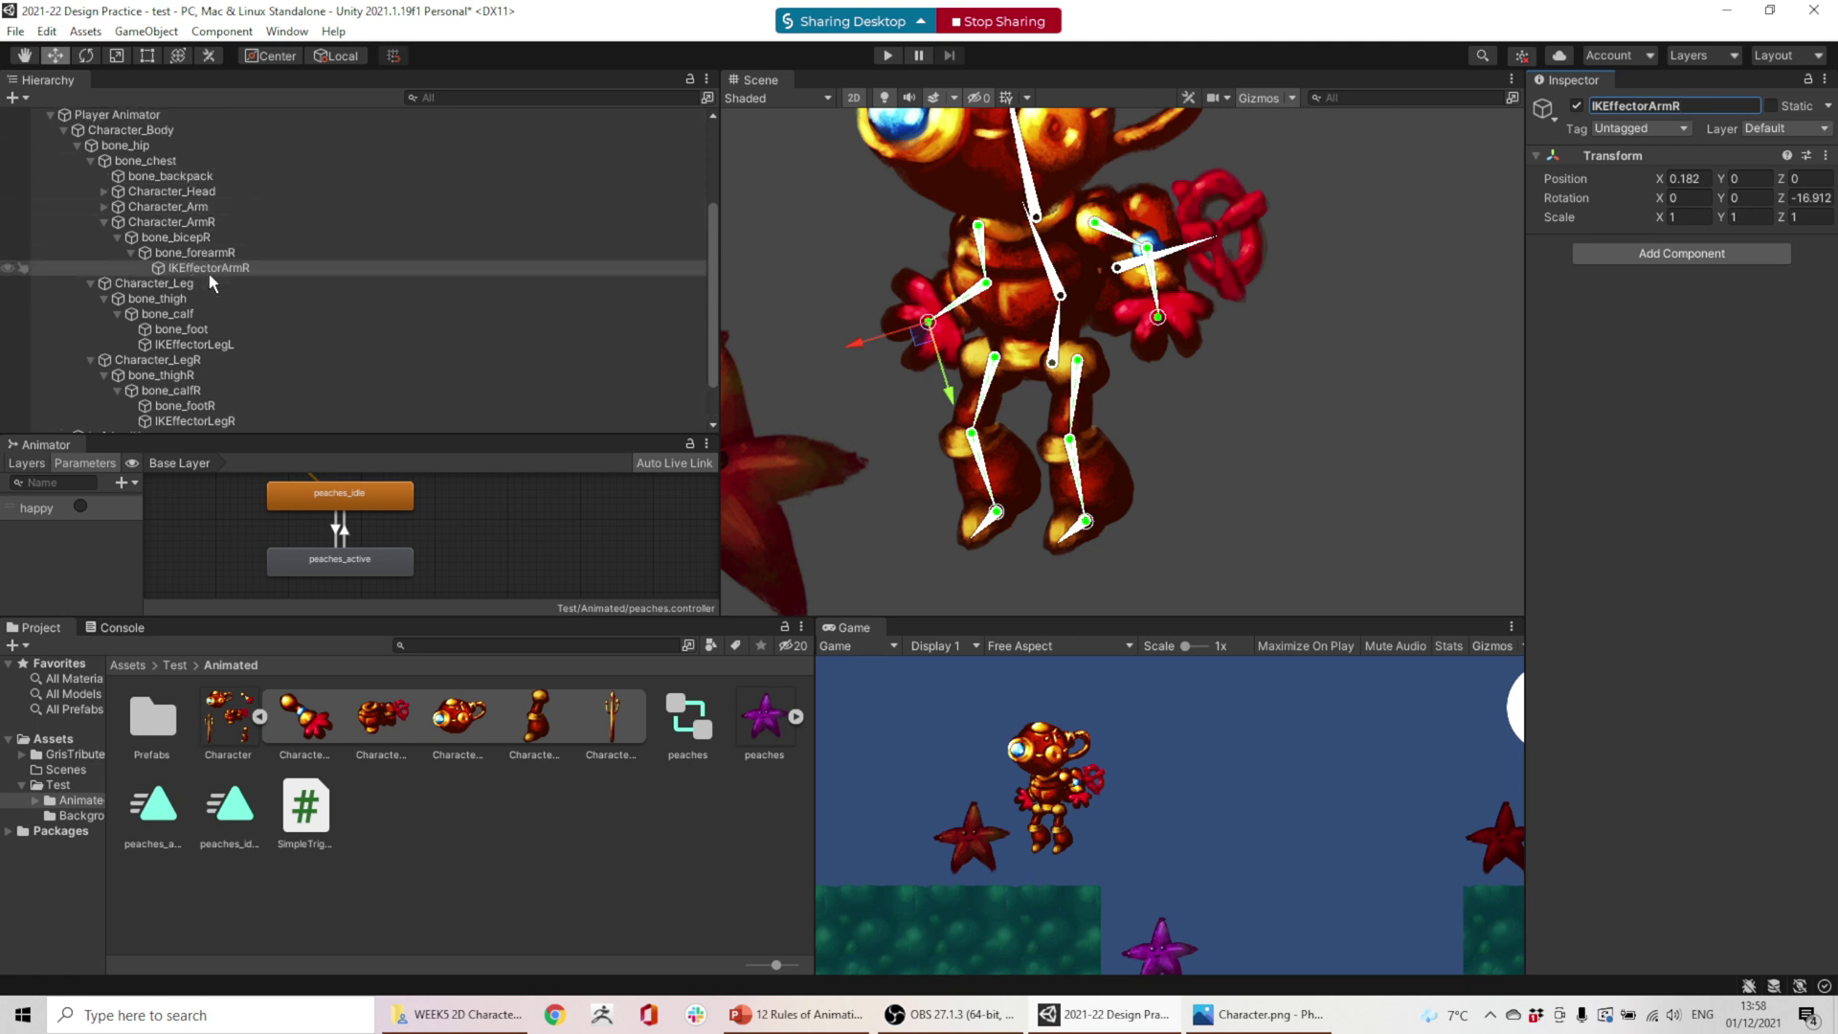
{"action": "left_click", "coordinate": [103, 205]}
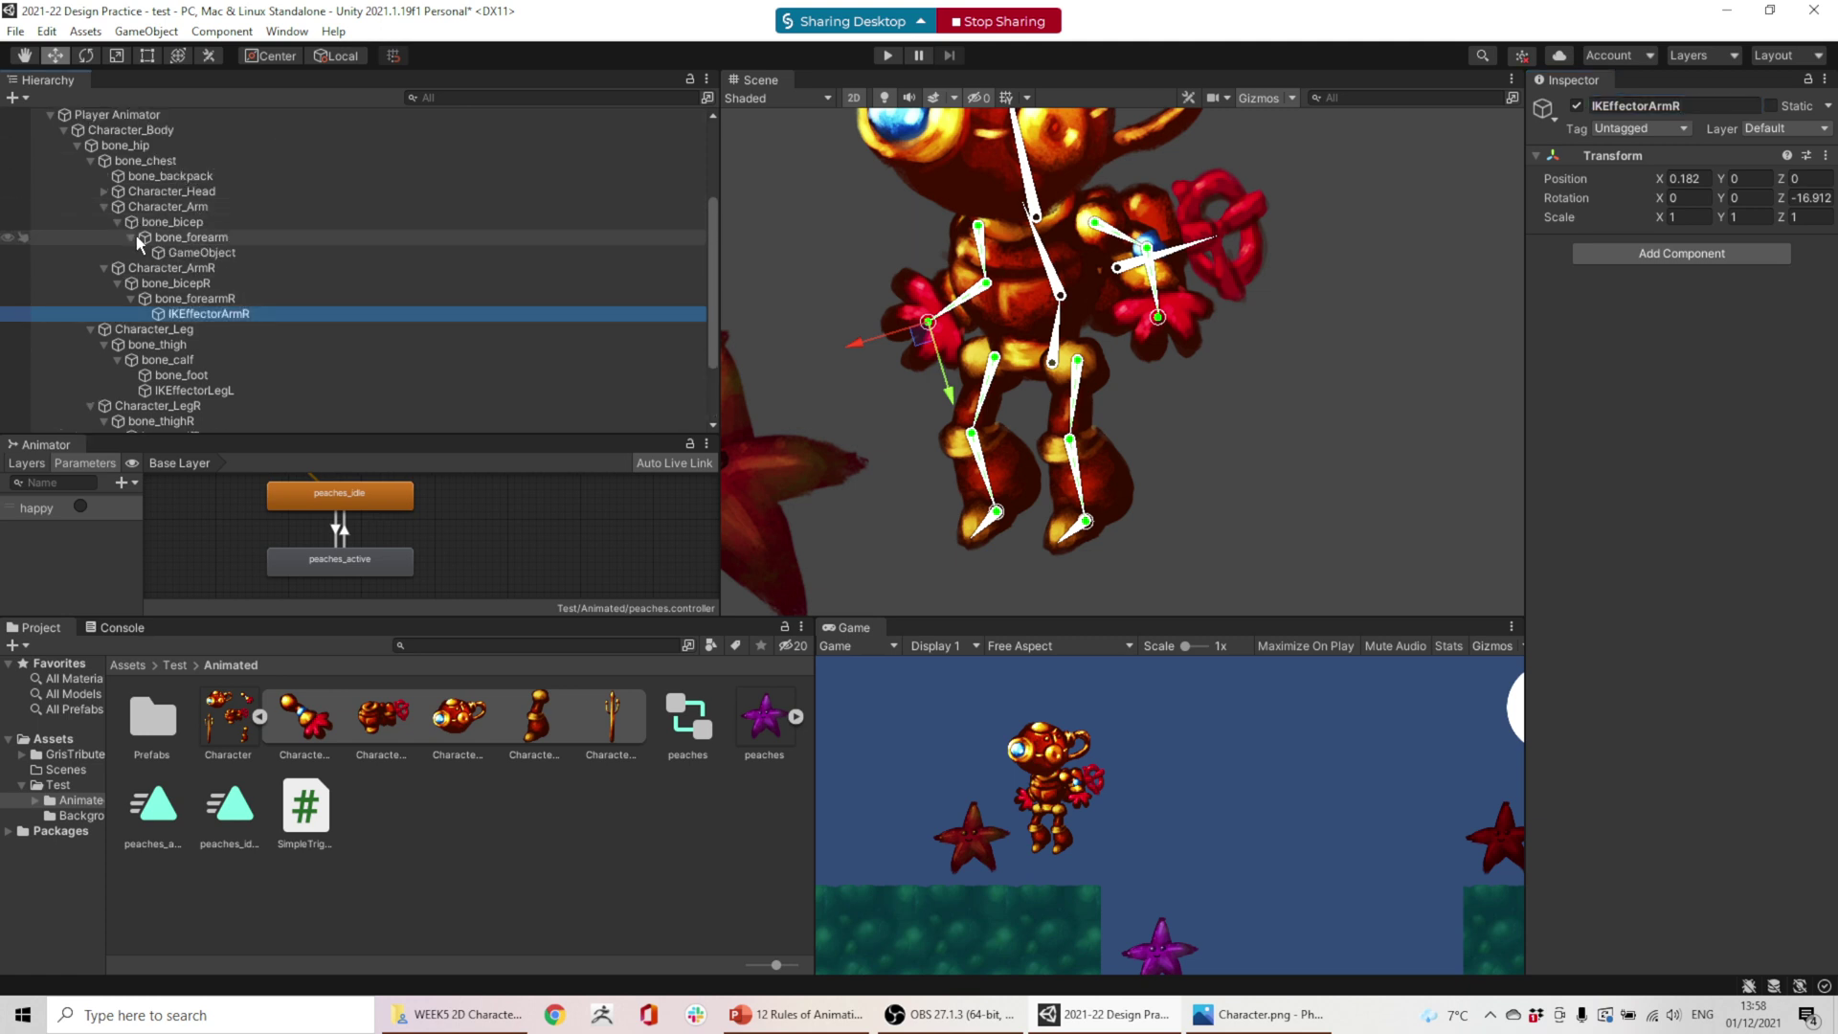
{"action": "left_click", "coordinate": [196, 253]}
{"action": "left_click", "coordinate": [1712, 106]}
{"action": "key", "text": "ctrl+v"}
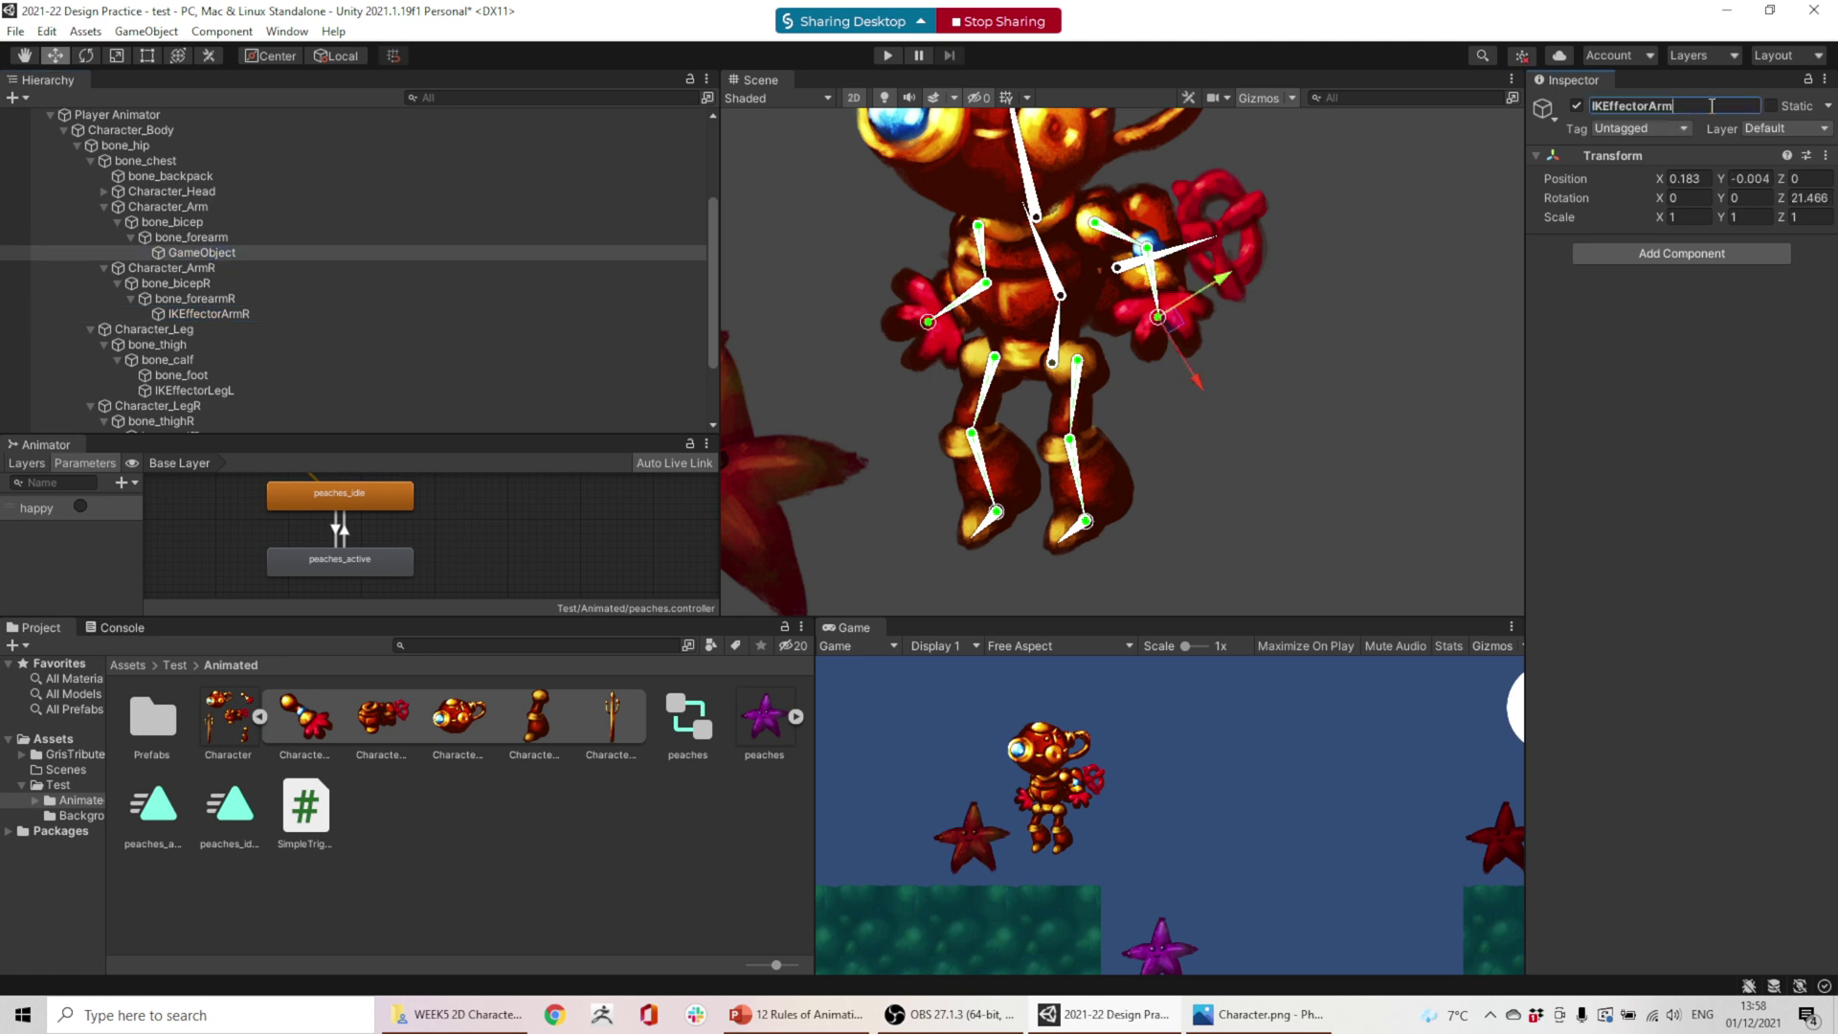
{"action": "left_click", "coordinate": [364, 359]}
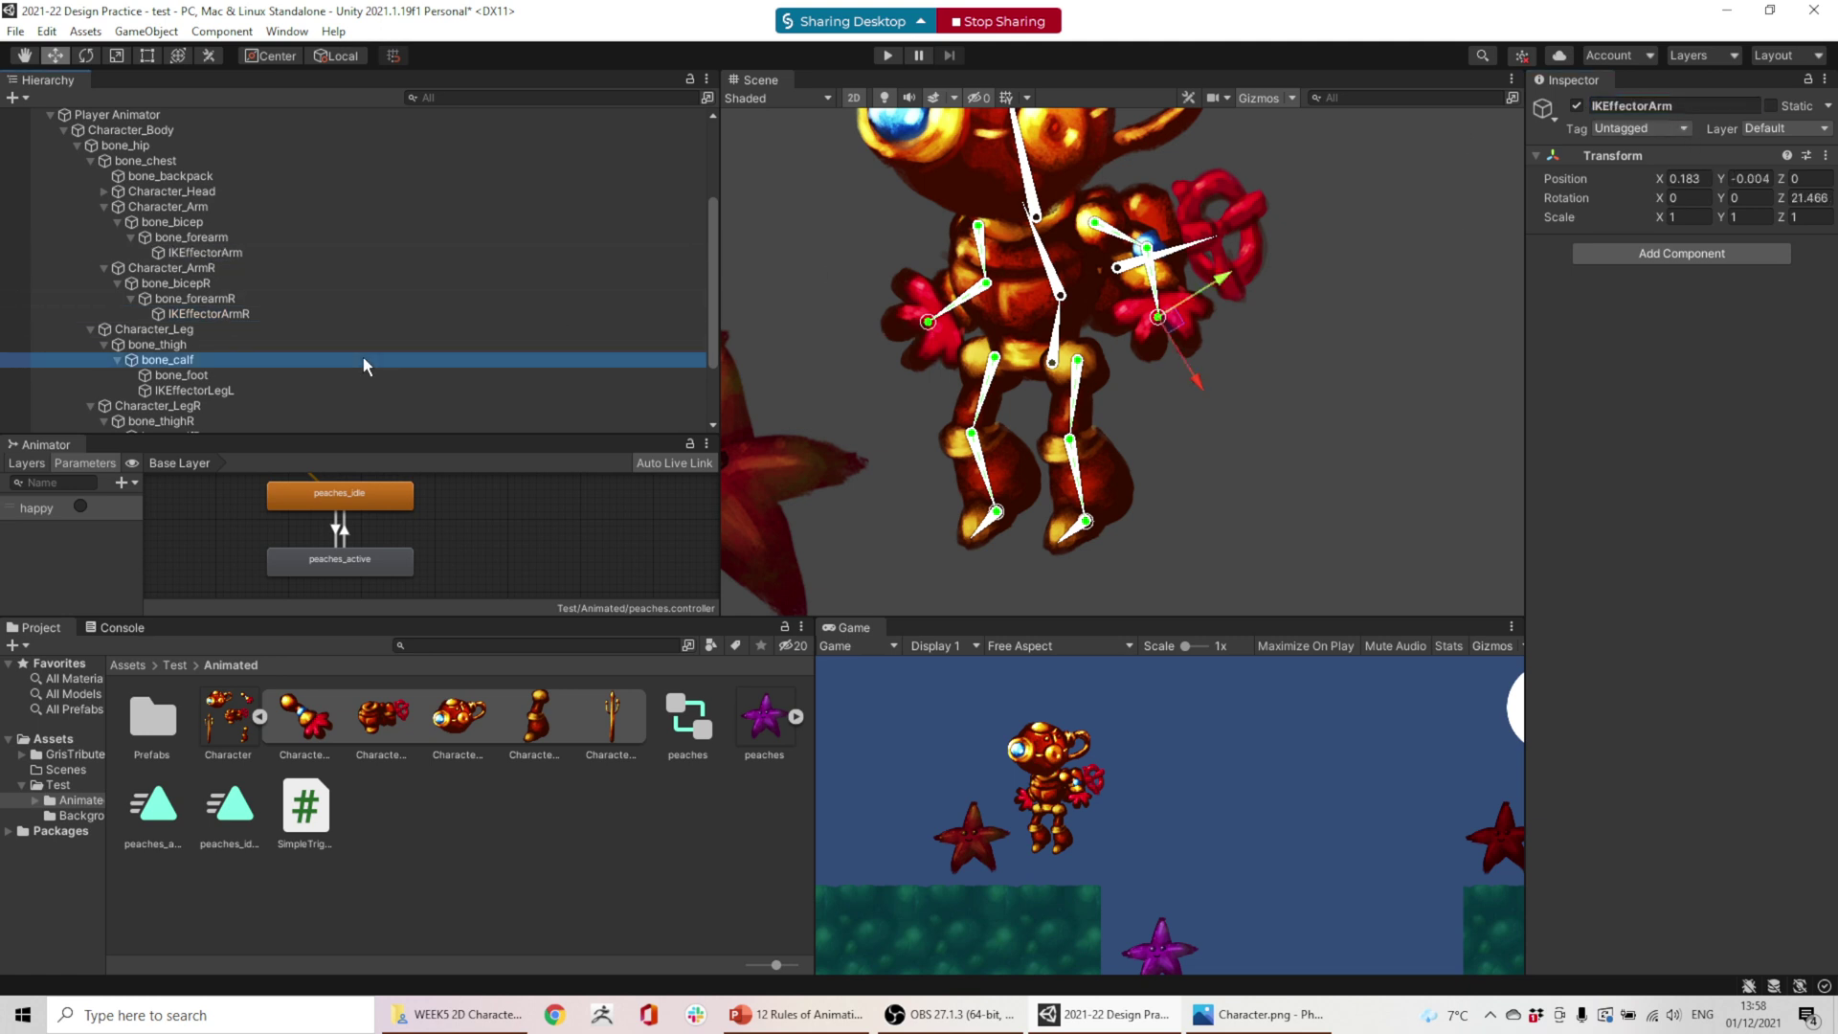
- Collapse the arm, leg, chest and hip branches so Character_Body and the four IK objects form a compact list
{"action": "left_click", "coordinate": [116, 222]}
{"action": "left_click", "coordinate": [101, 238]}
{"action": "left_click", "coordinate": [91, 253]}
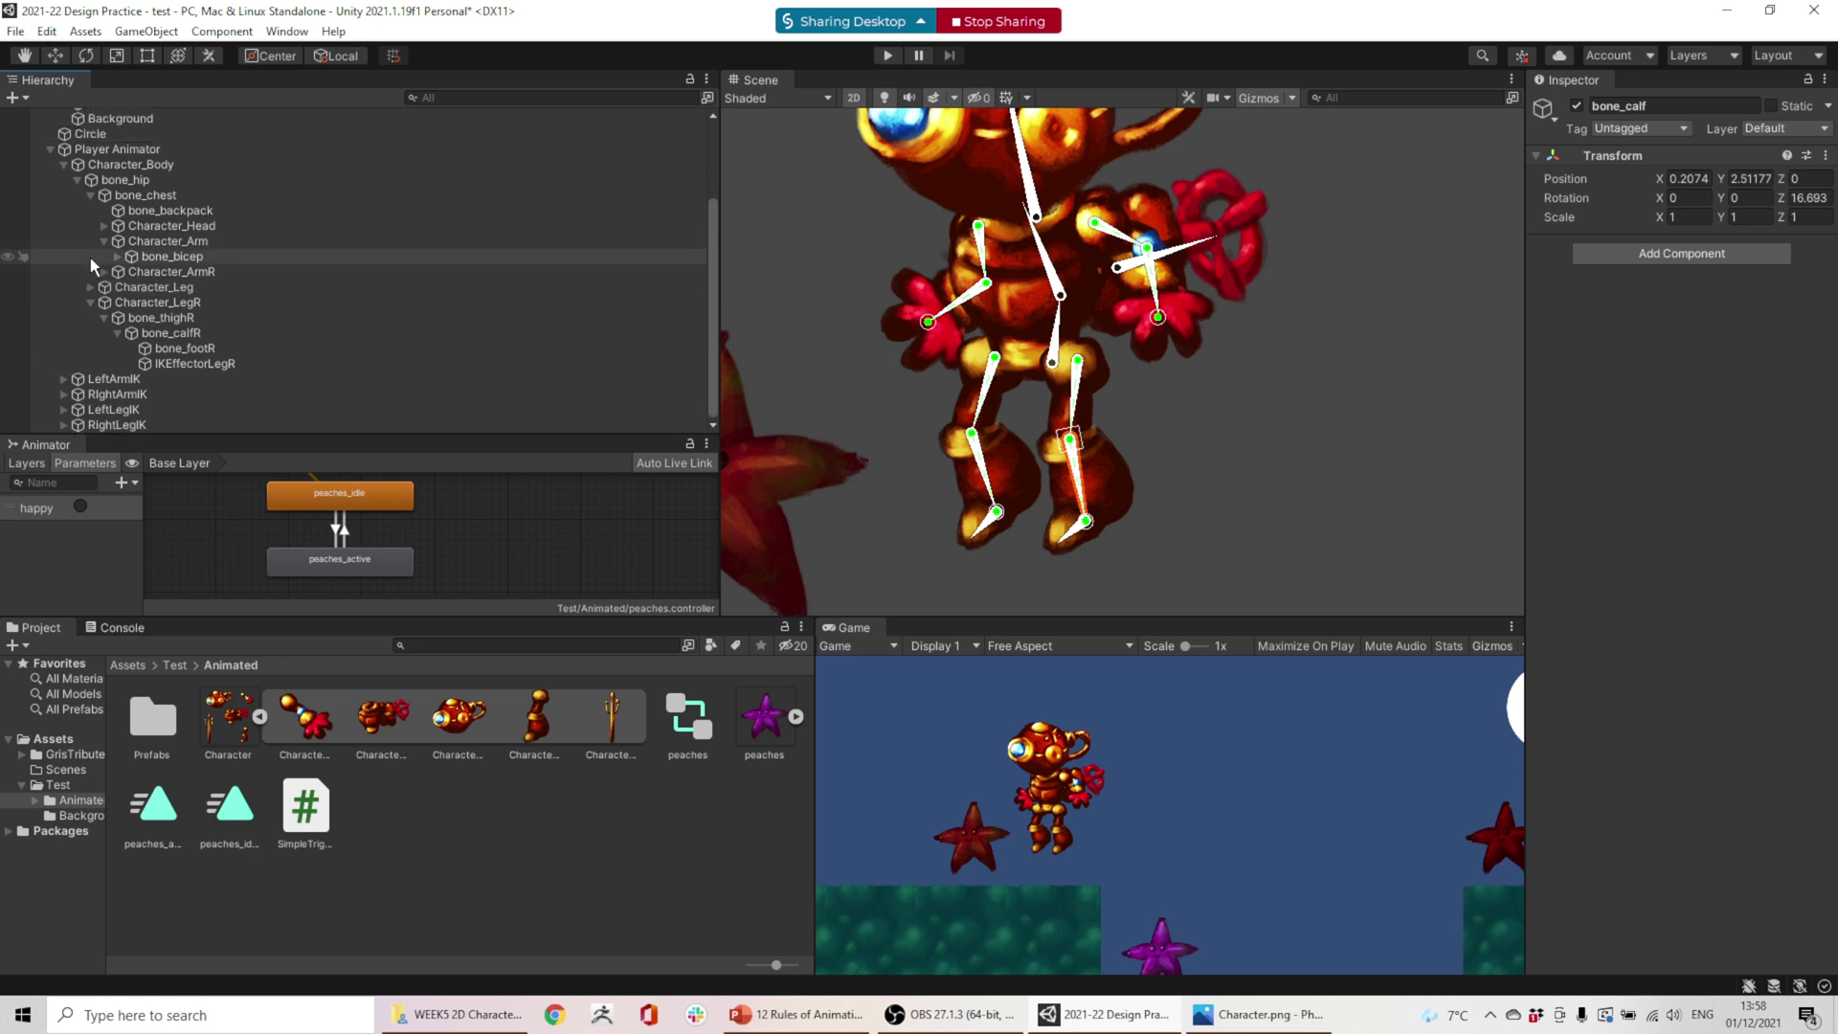
{"action": "left_click", "coordinate": [90, 304]}
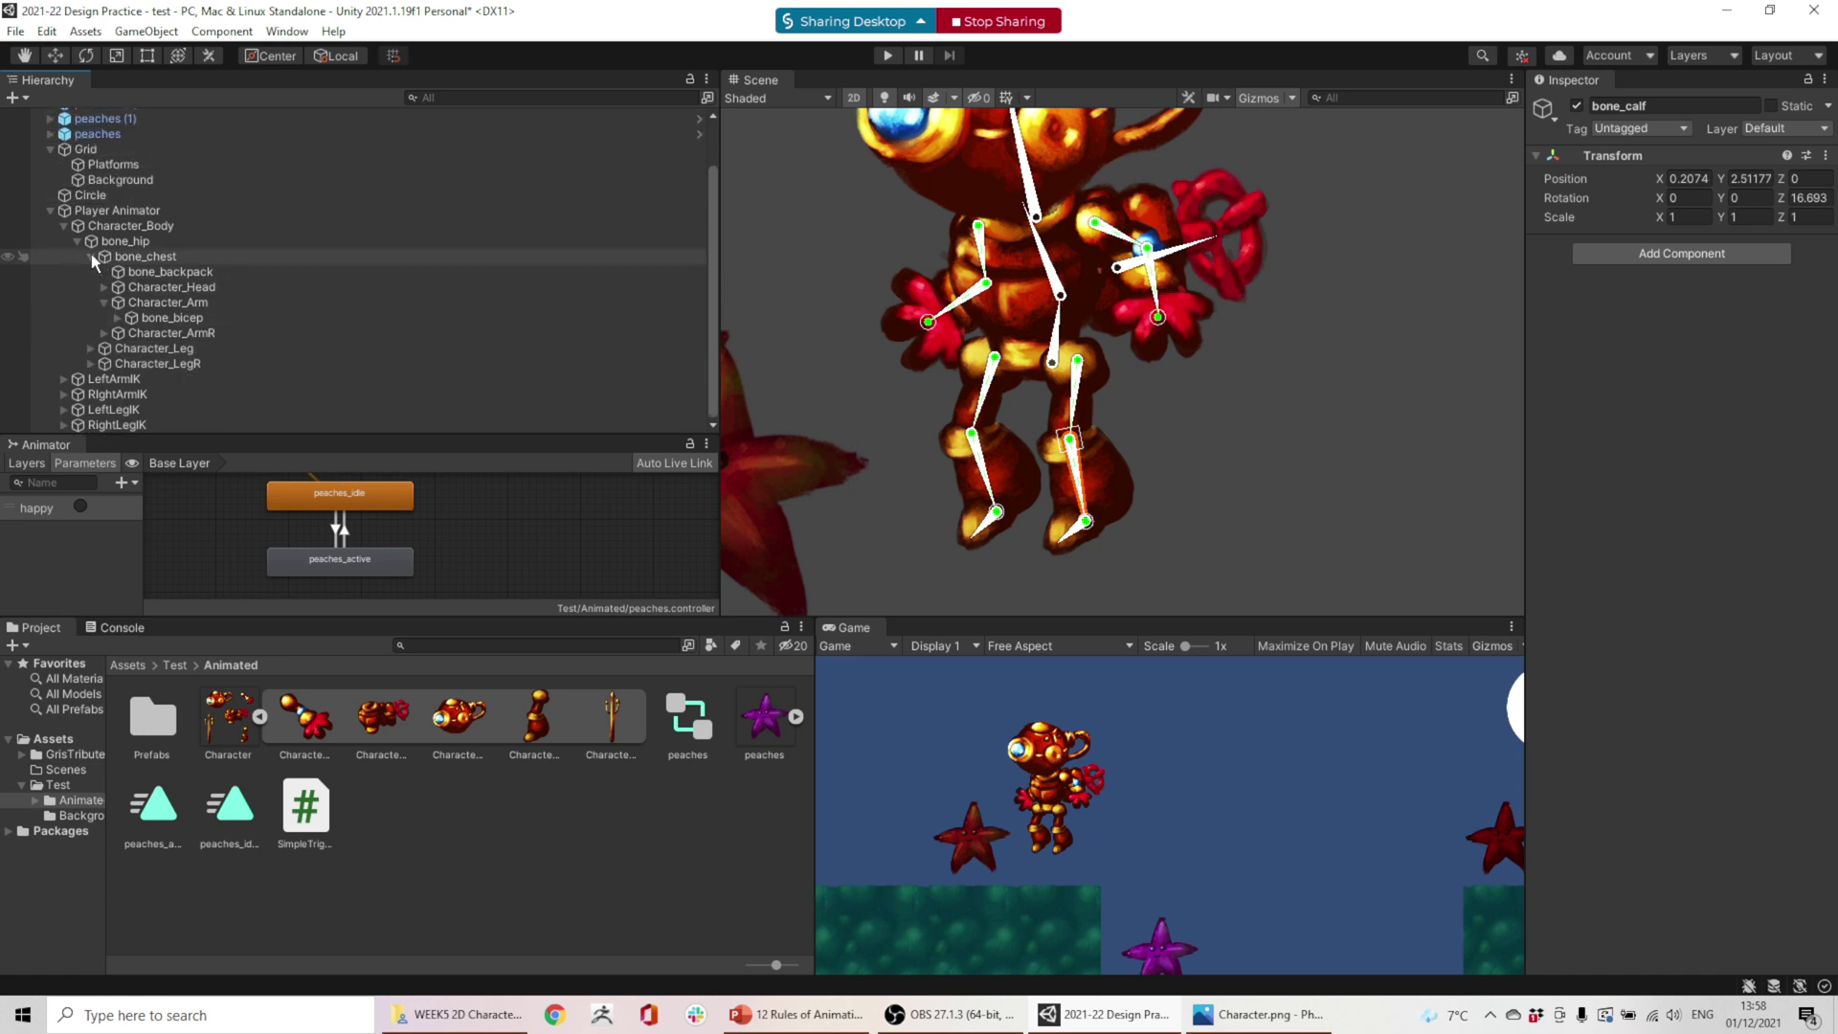
{"action": "left_click", "coordinate": [91, 257]}
{"action": "left_click", "coordinate": [78, 299]}
{"action": "left_click", "coordinate": [63, 283]}
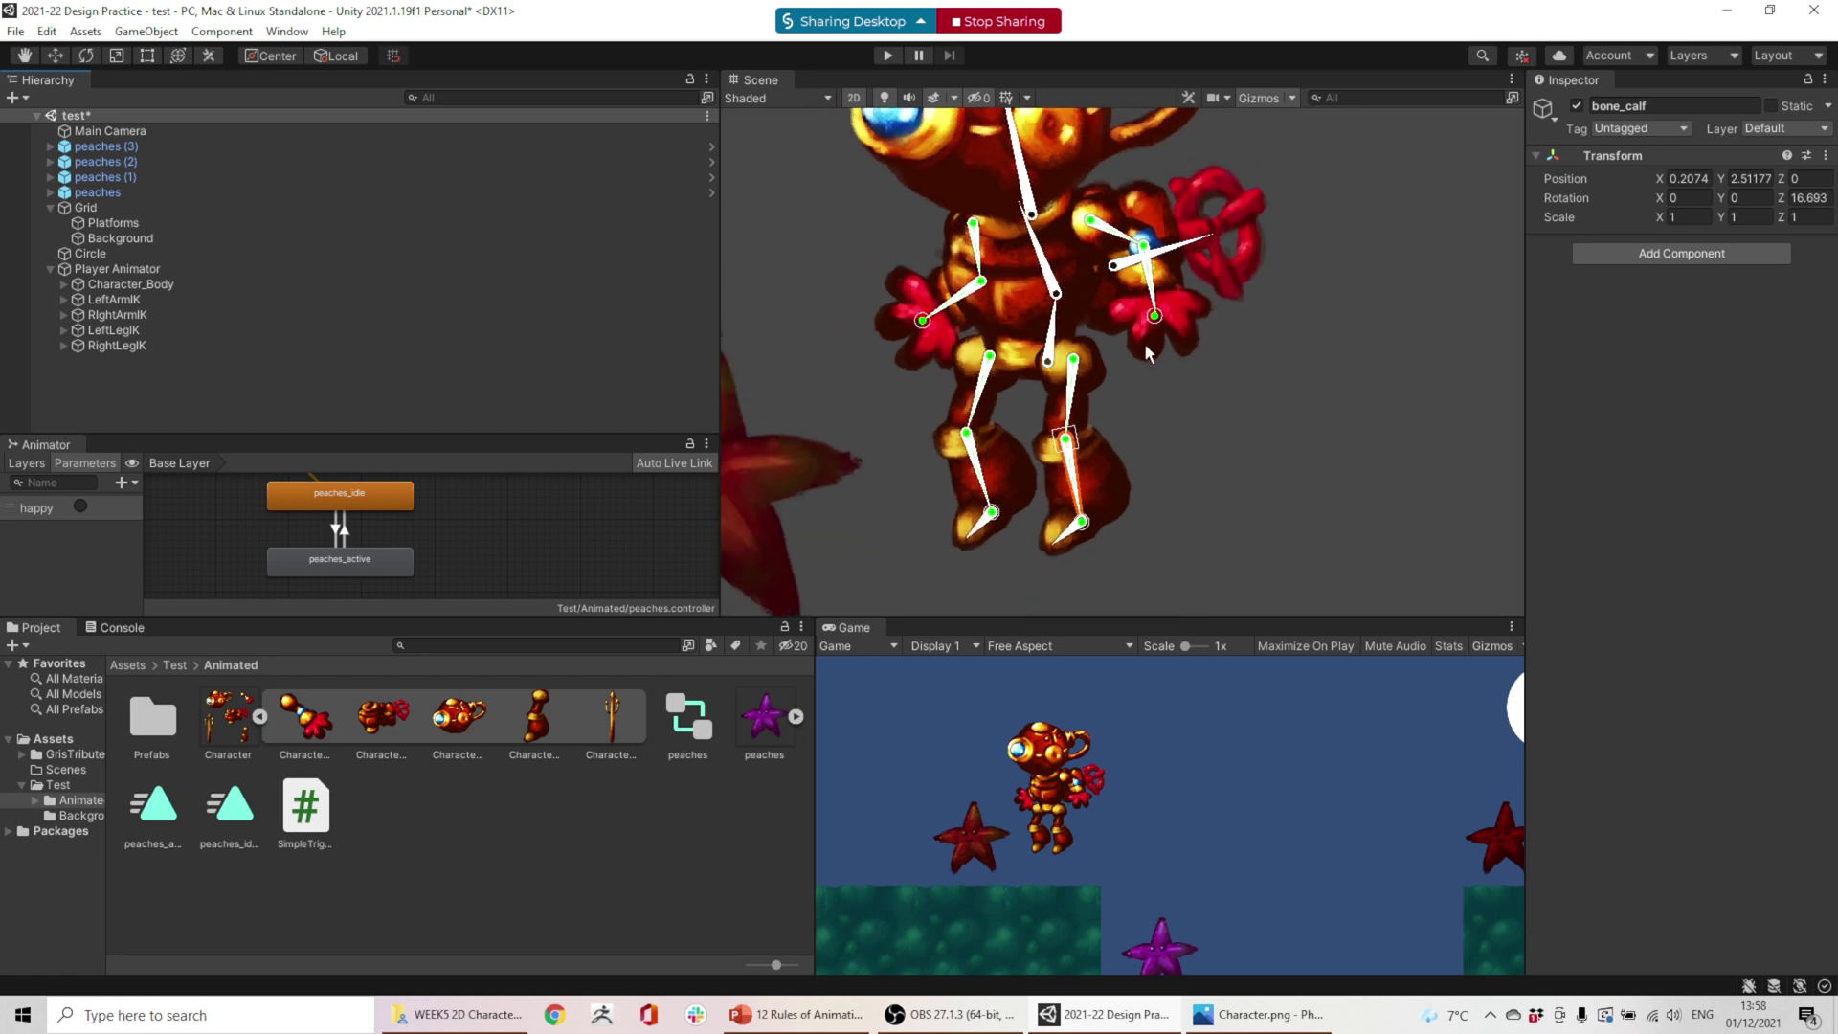
- Select Character_Body with all four IK objects and move them together until Character_Body is at about X 0.332, Y 0.288
{"action": "left_click", "coordinate": [117, 269]}
{"action": "scroll", "coordinate": [1186, 264], "scroll_direction": "down", "scroll_amount": 5}
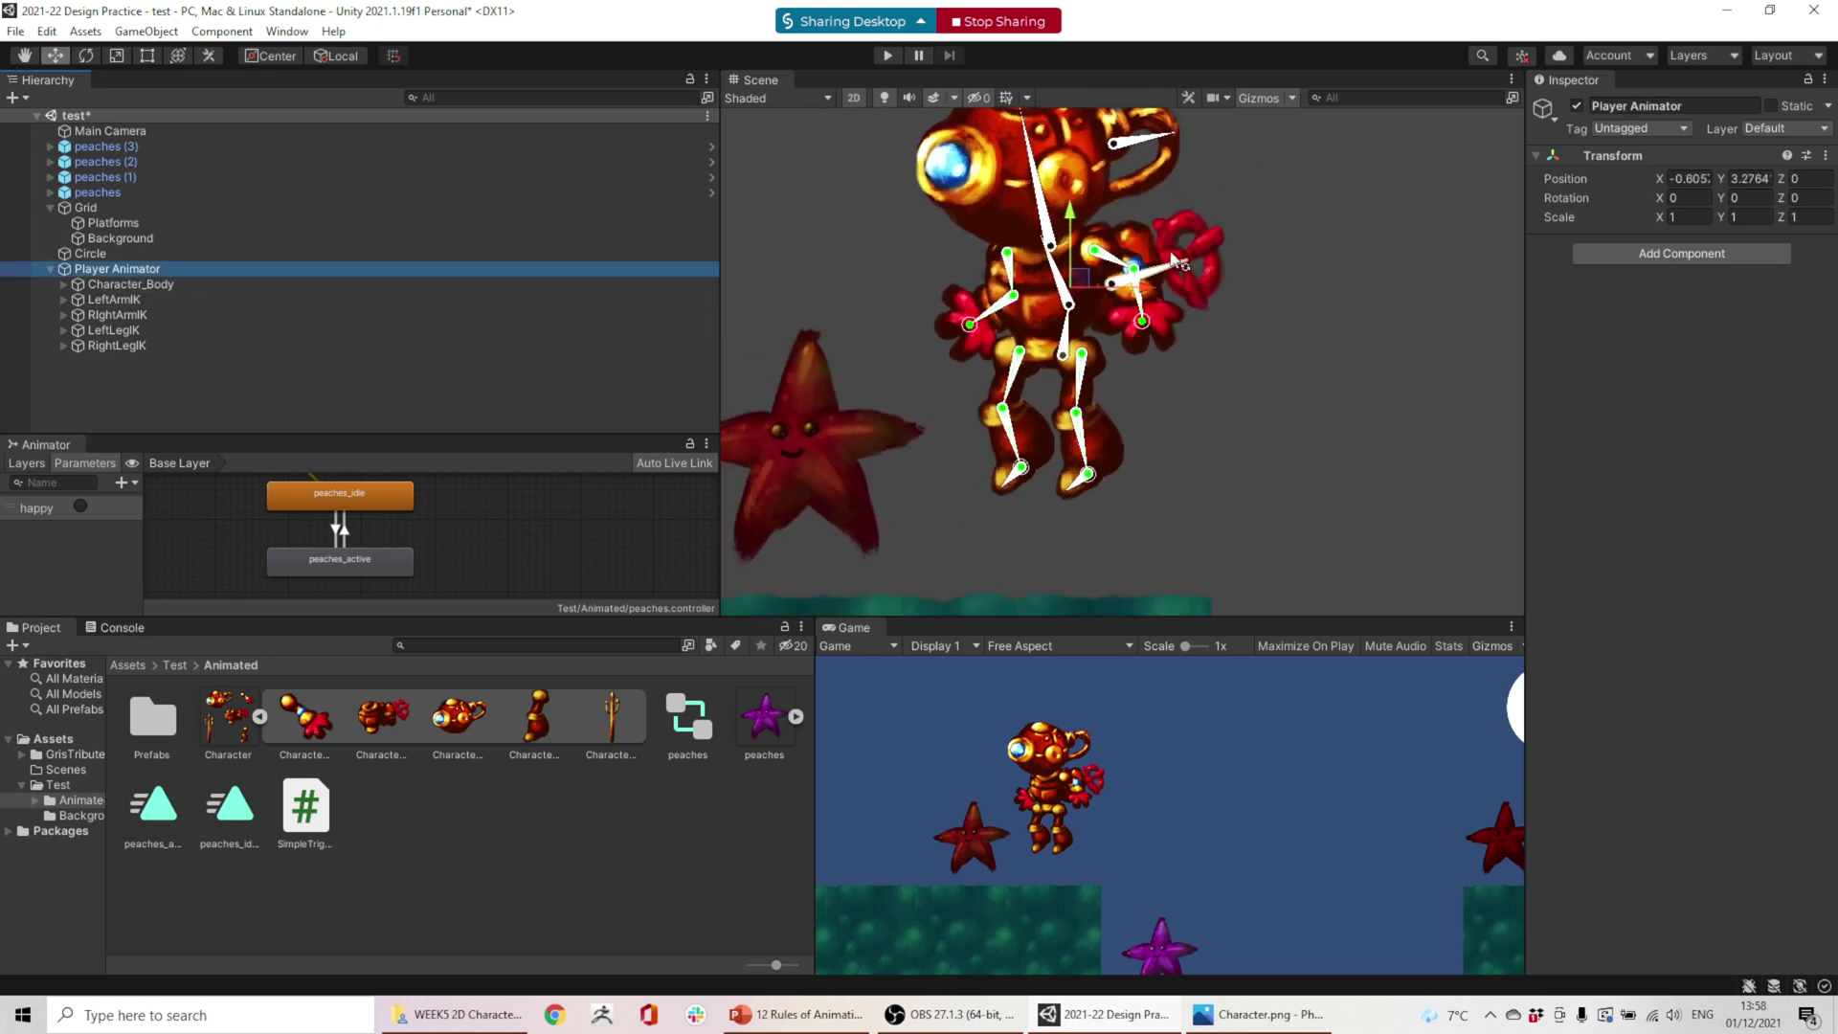
{"action": "left_click", "coordinate": [130, 285]}
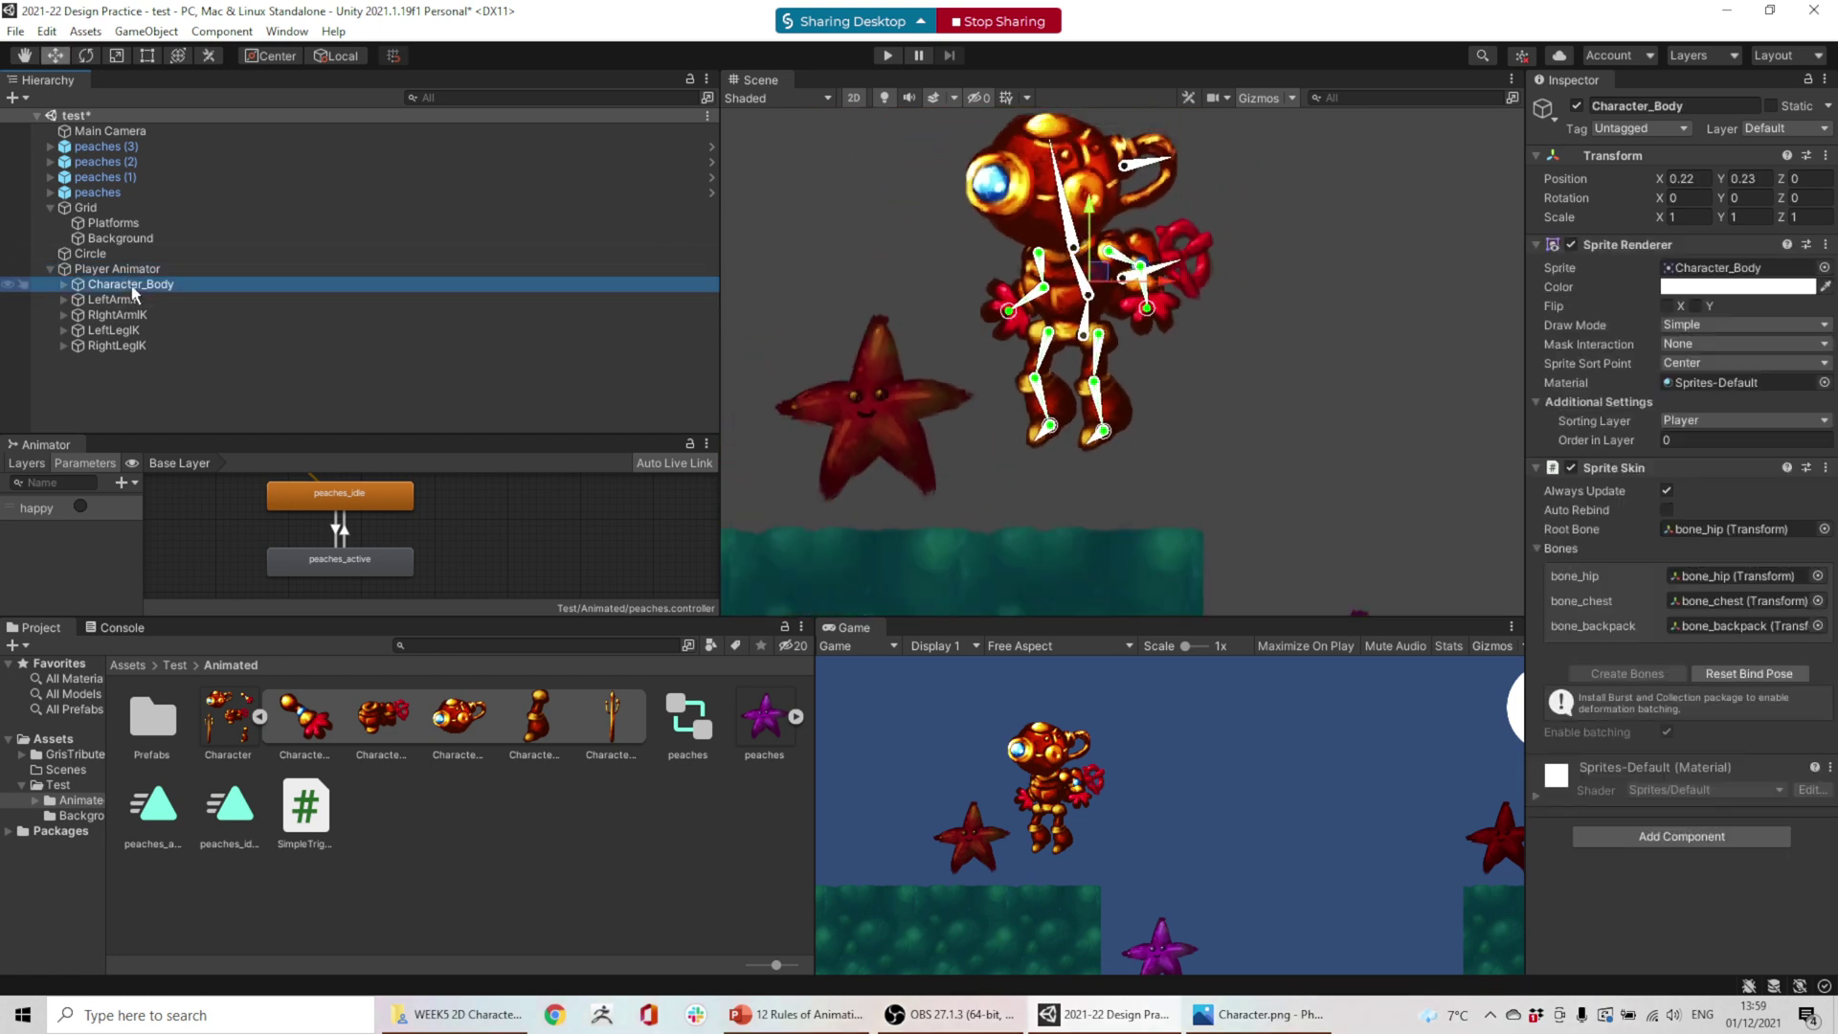
{"action": "left_click", "coordinate": [115, 347], "text": "shift"}
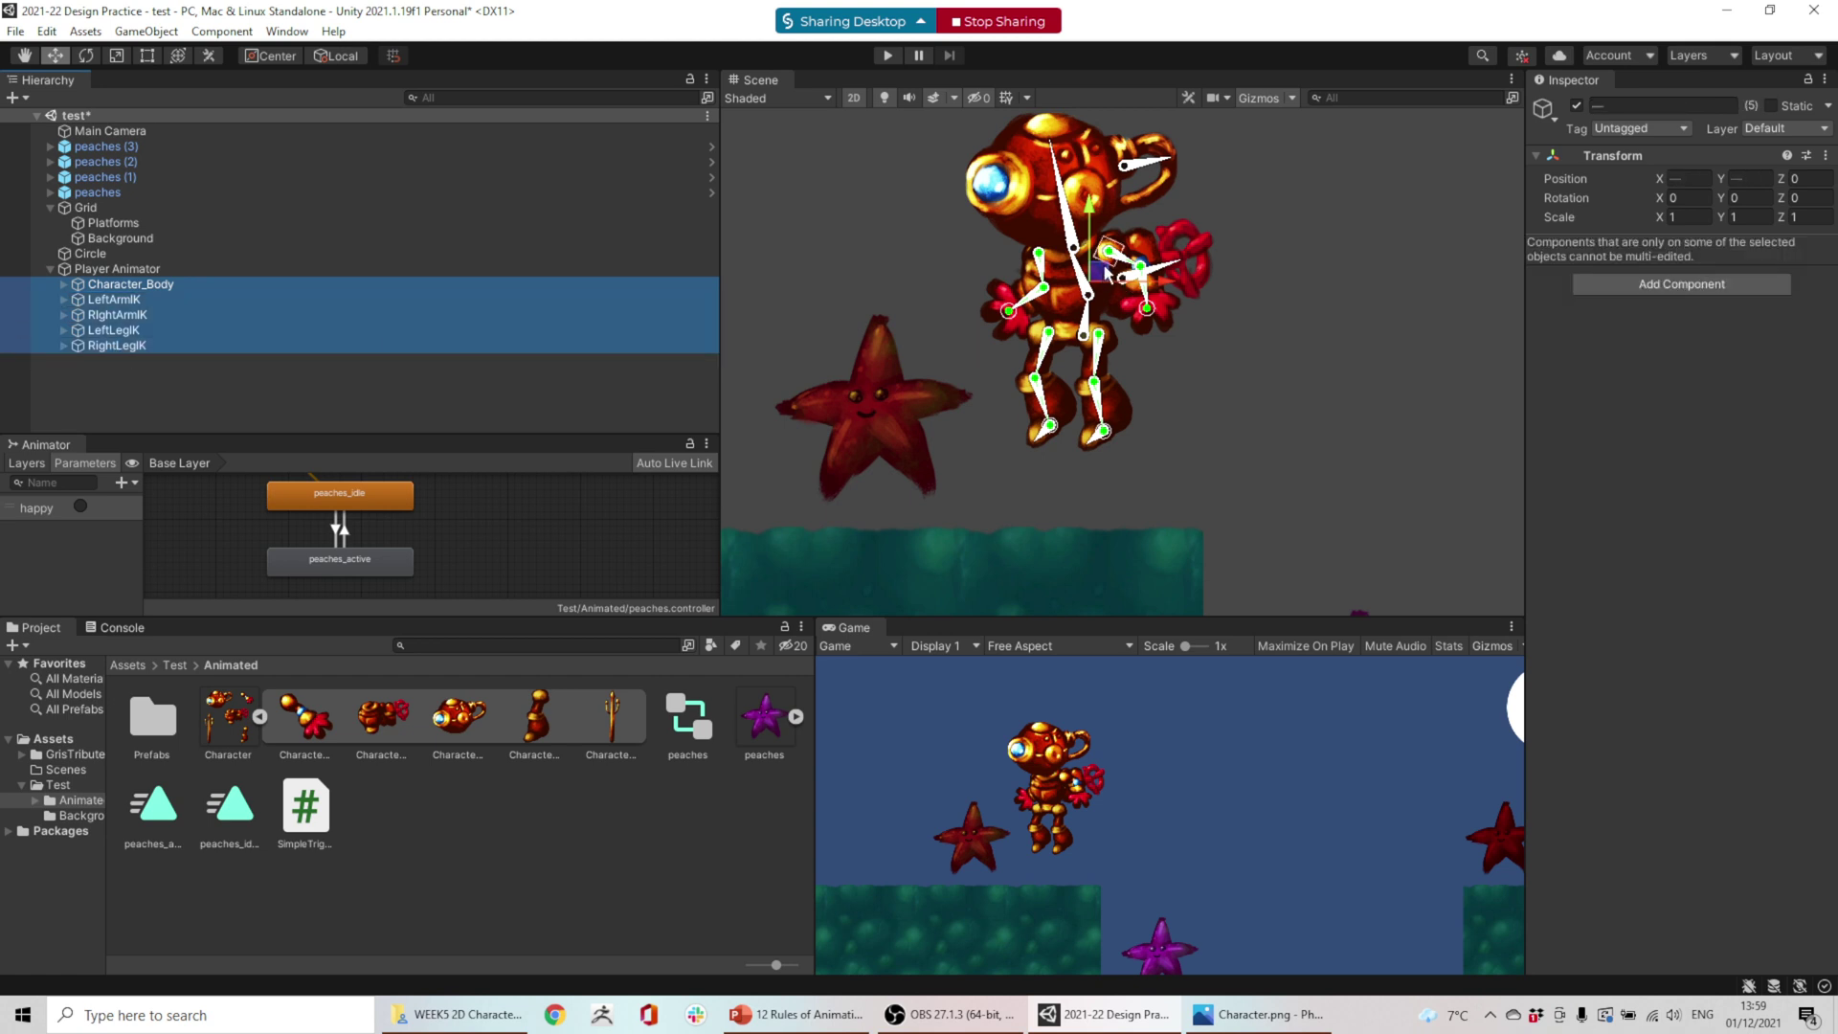
{"action": "left_click_drag", "start_coordinate": [1125, 273], "coordinate": [1158, 277]}
{"action": "key", "text": "ctrl+z"}
{"action": "key", "text": "ctrl+z"}
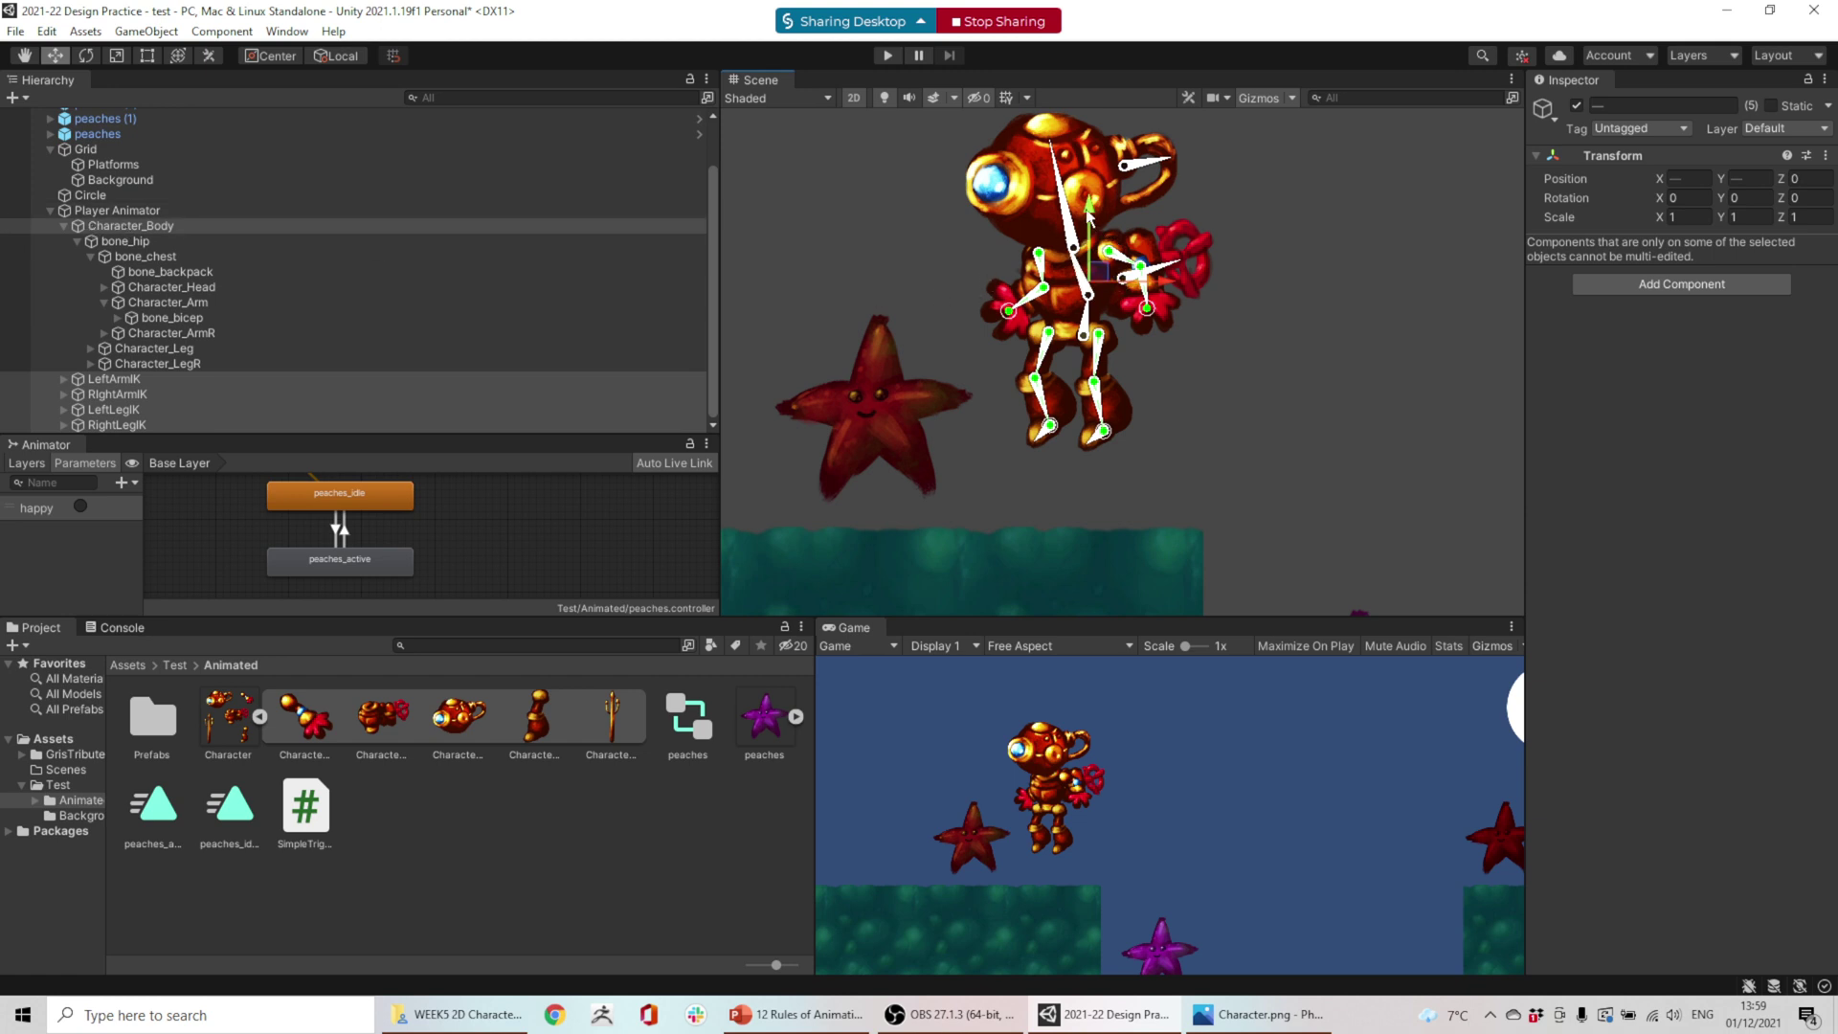
{"action": "left_click_drag", "start_coordinate": [1090, 210], "coordinate": [1089, 196]}
{"action": "left_click_drag", "start_coordinate": [1167, 277], "coordinate": [1192, 280]}
- Compare the scene pivots and transforms of Player Animator and Character_Body
{"action": "left_click", "coordinate": [112, 212]}
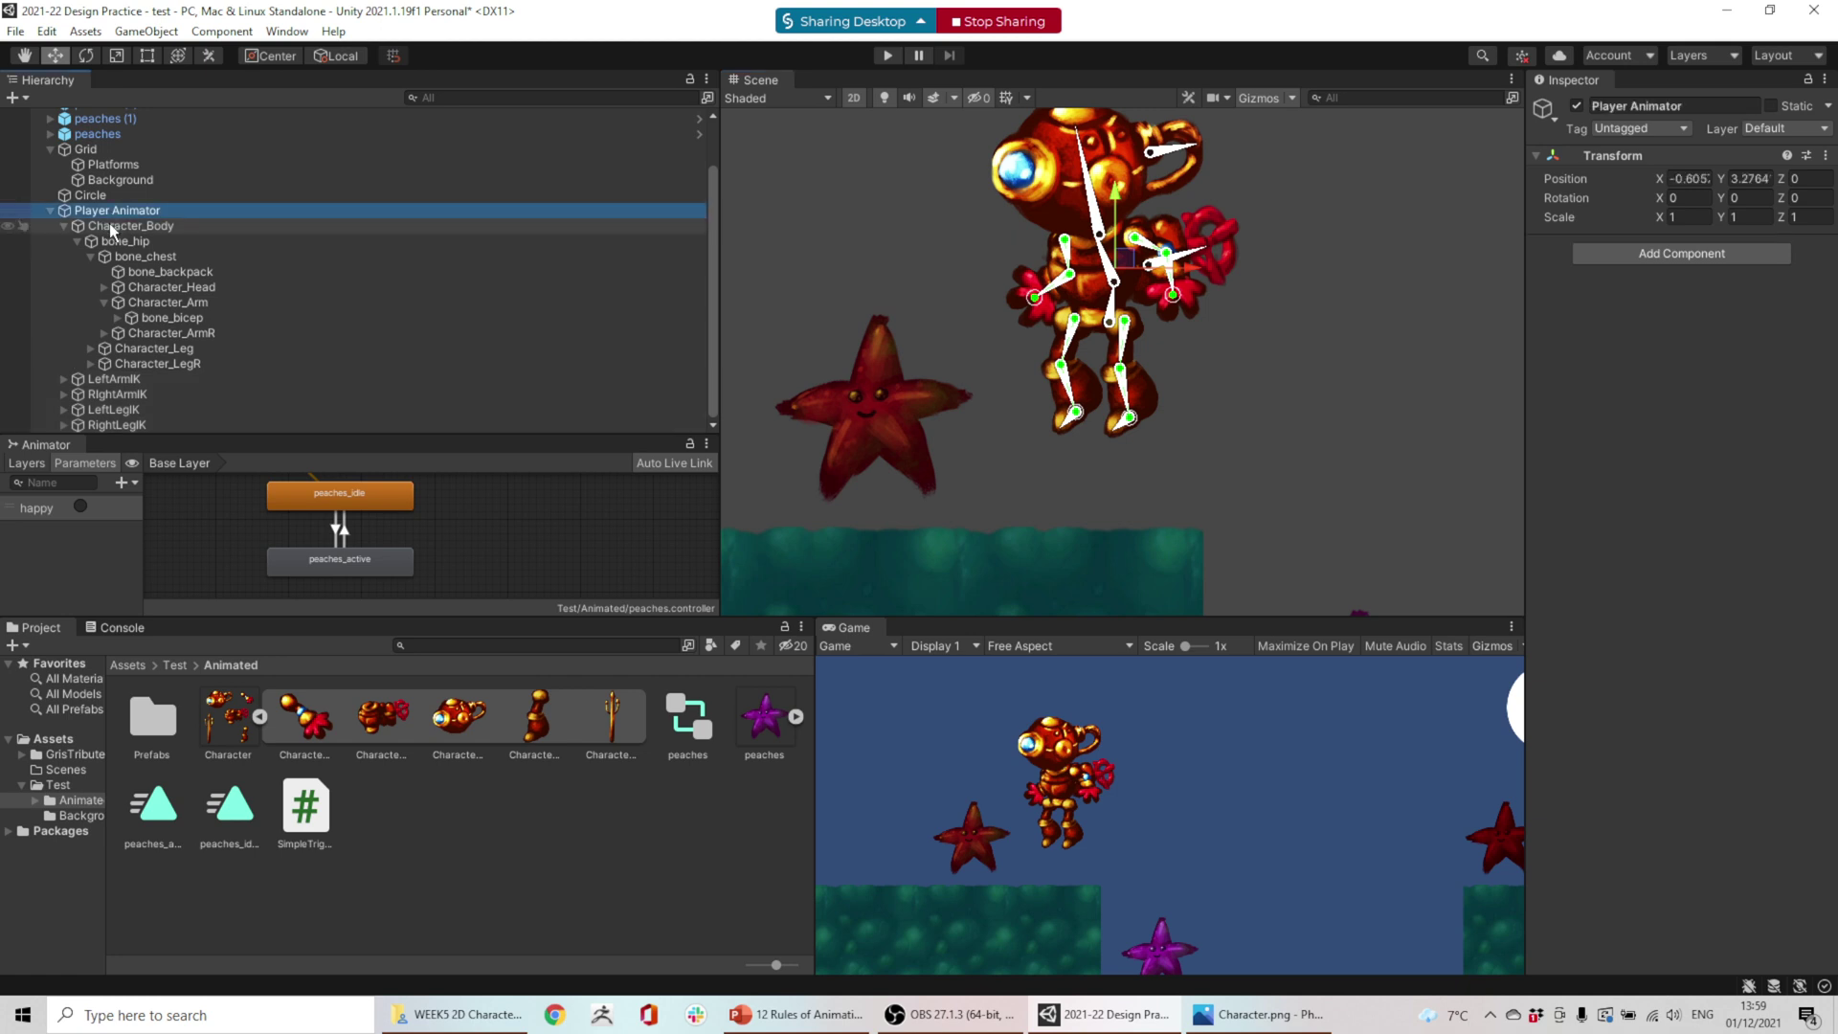
{"action": "left_click", "coordinate": [112, 226]}
{"action": "left_click", "coordinate": [103, 212]}
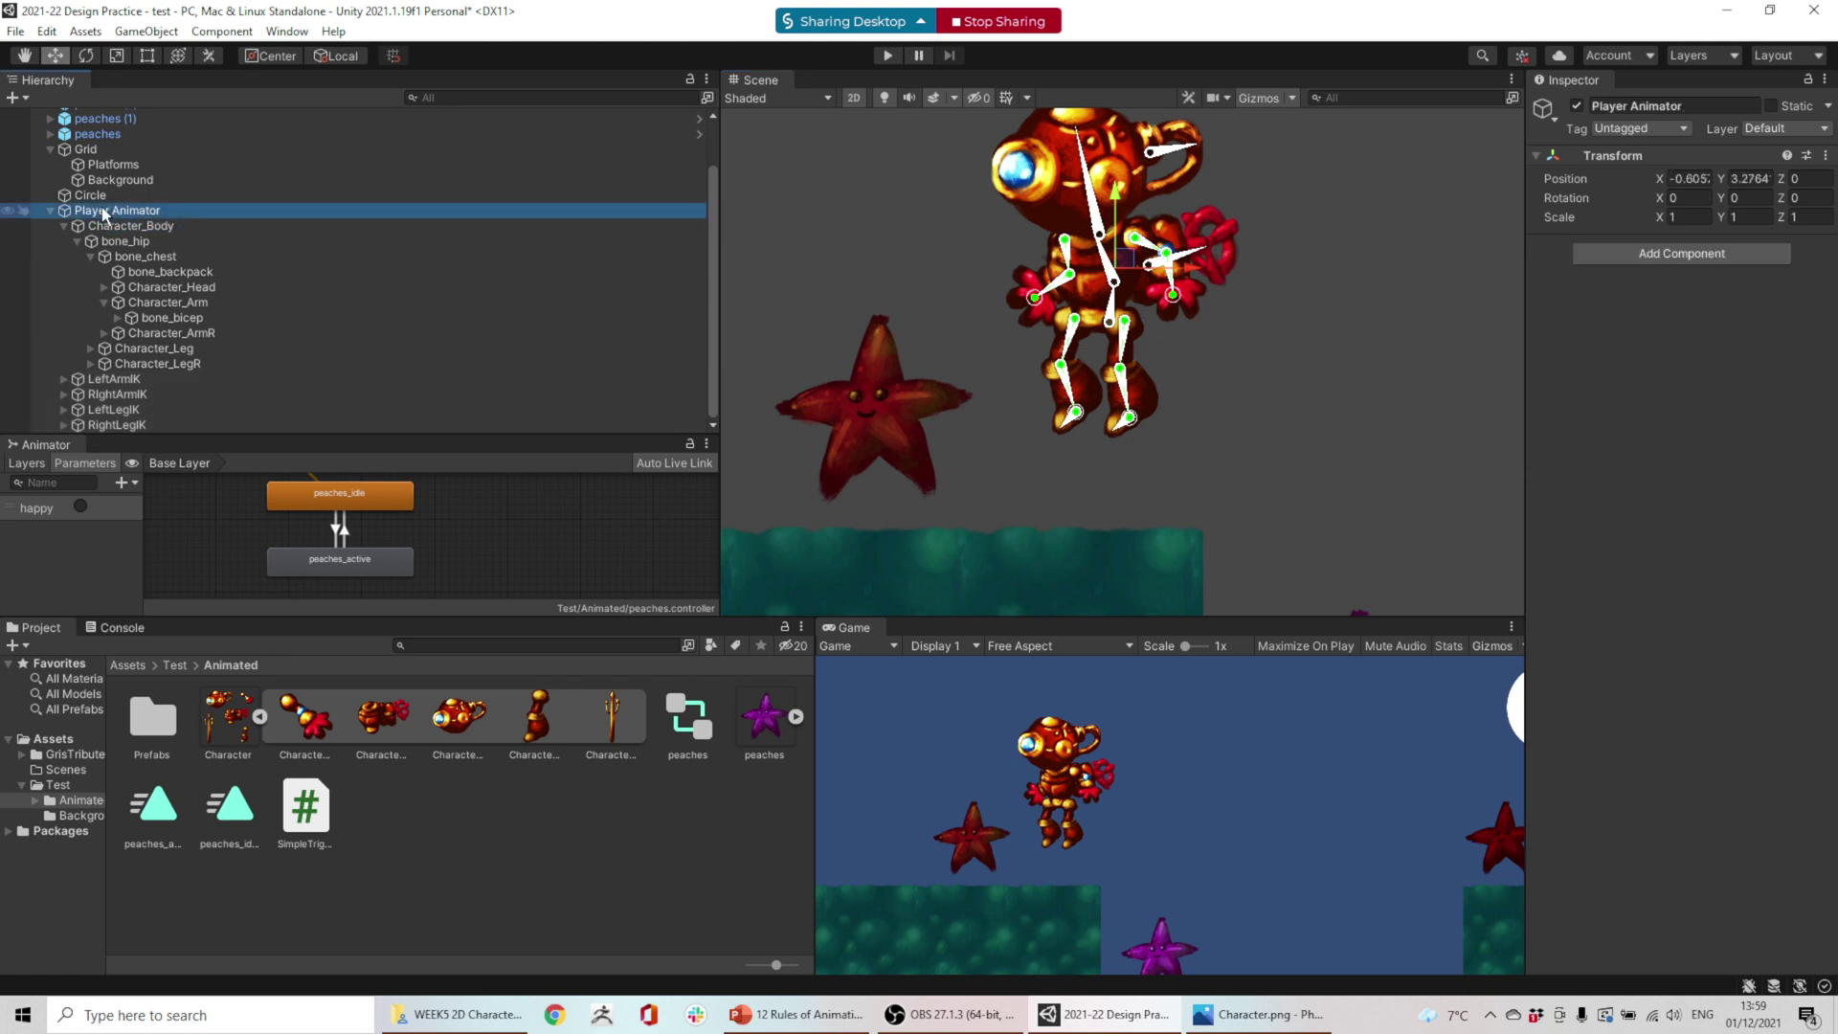
{"action": "left_click", "coordinate": [109, 226]}
{"action": "left_click", "coordinate": [120, 211]}
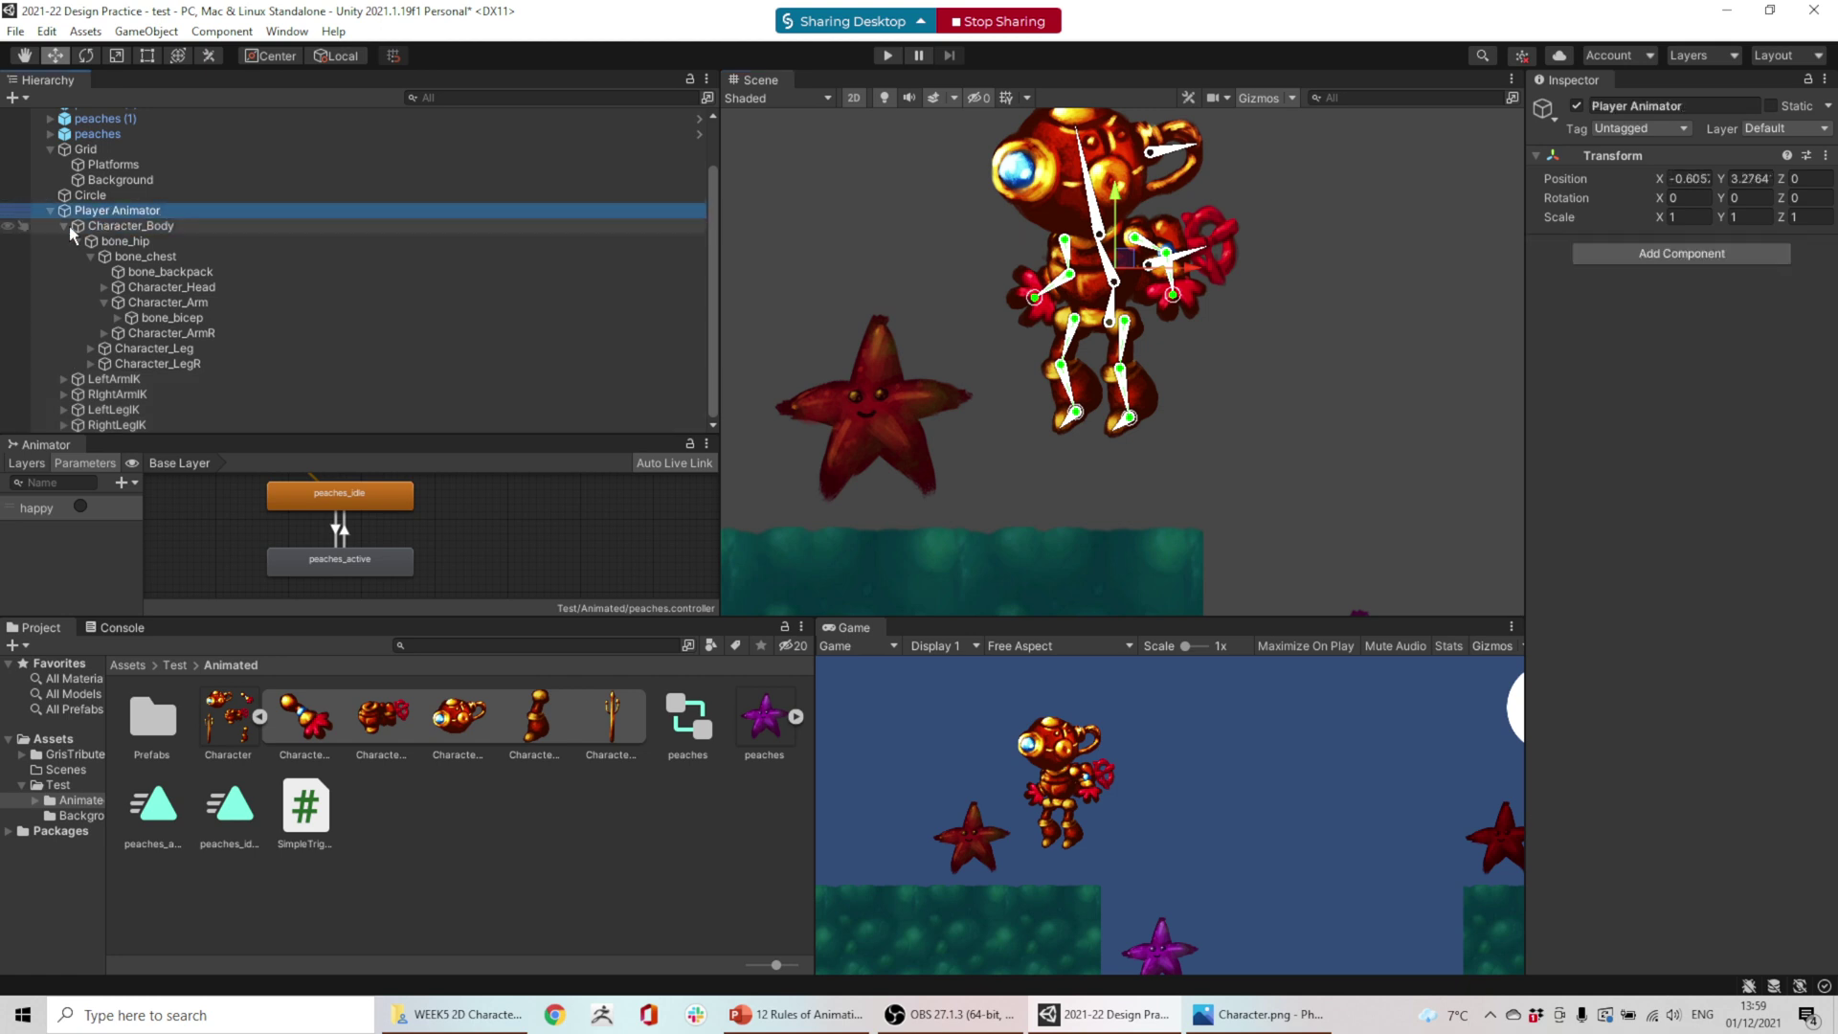
{"action": "left_click", "coordinate": [120, 226]}
{"action": "left_click", "coordinate": [120, 210]}
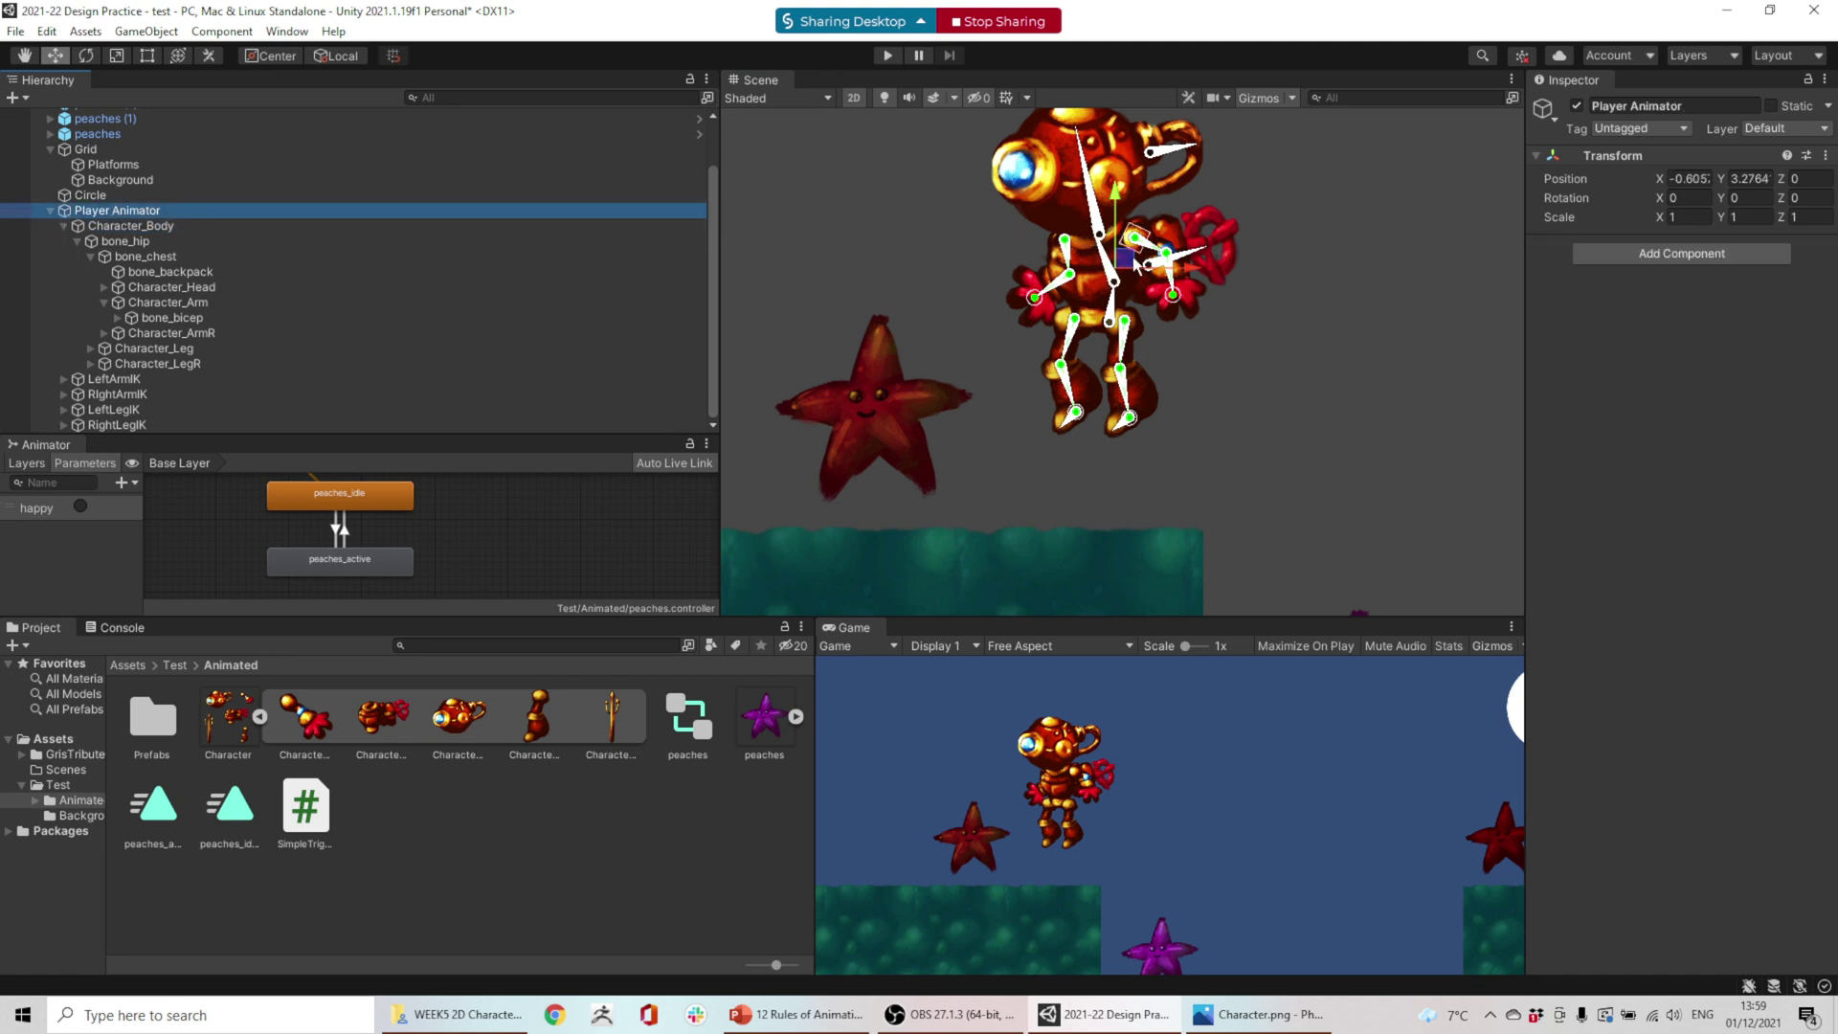
- Collapse Character_Body and take it and the four IK objects out of Player Animator to the scene's root level
{"action": "left_click", "coordinate": [64, 226]}
{"action": "left_click", "coordinate": [107, 286]}
{"action": "left_click", "coordinate": [117, 345], "text": "shift"}
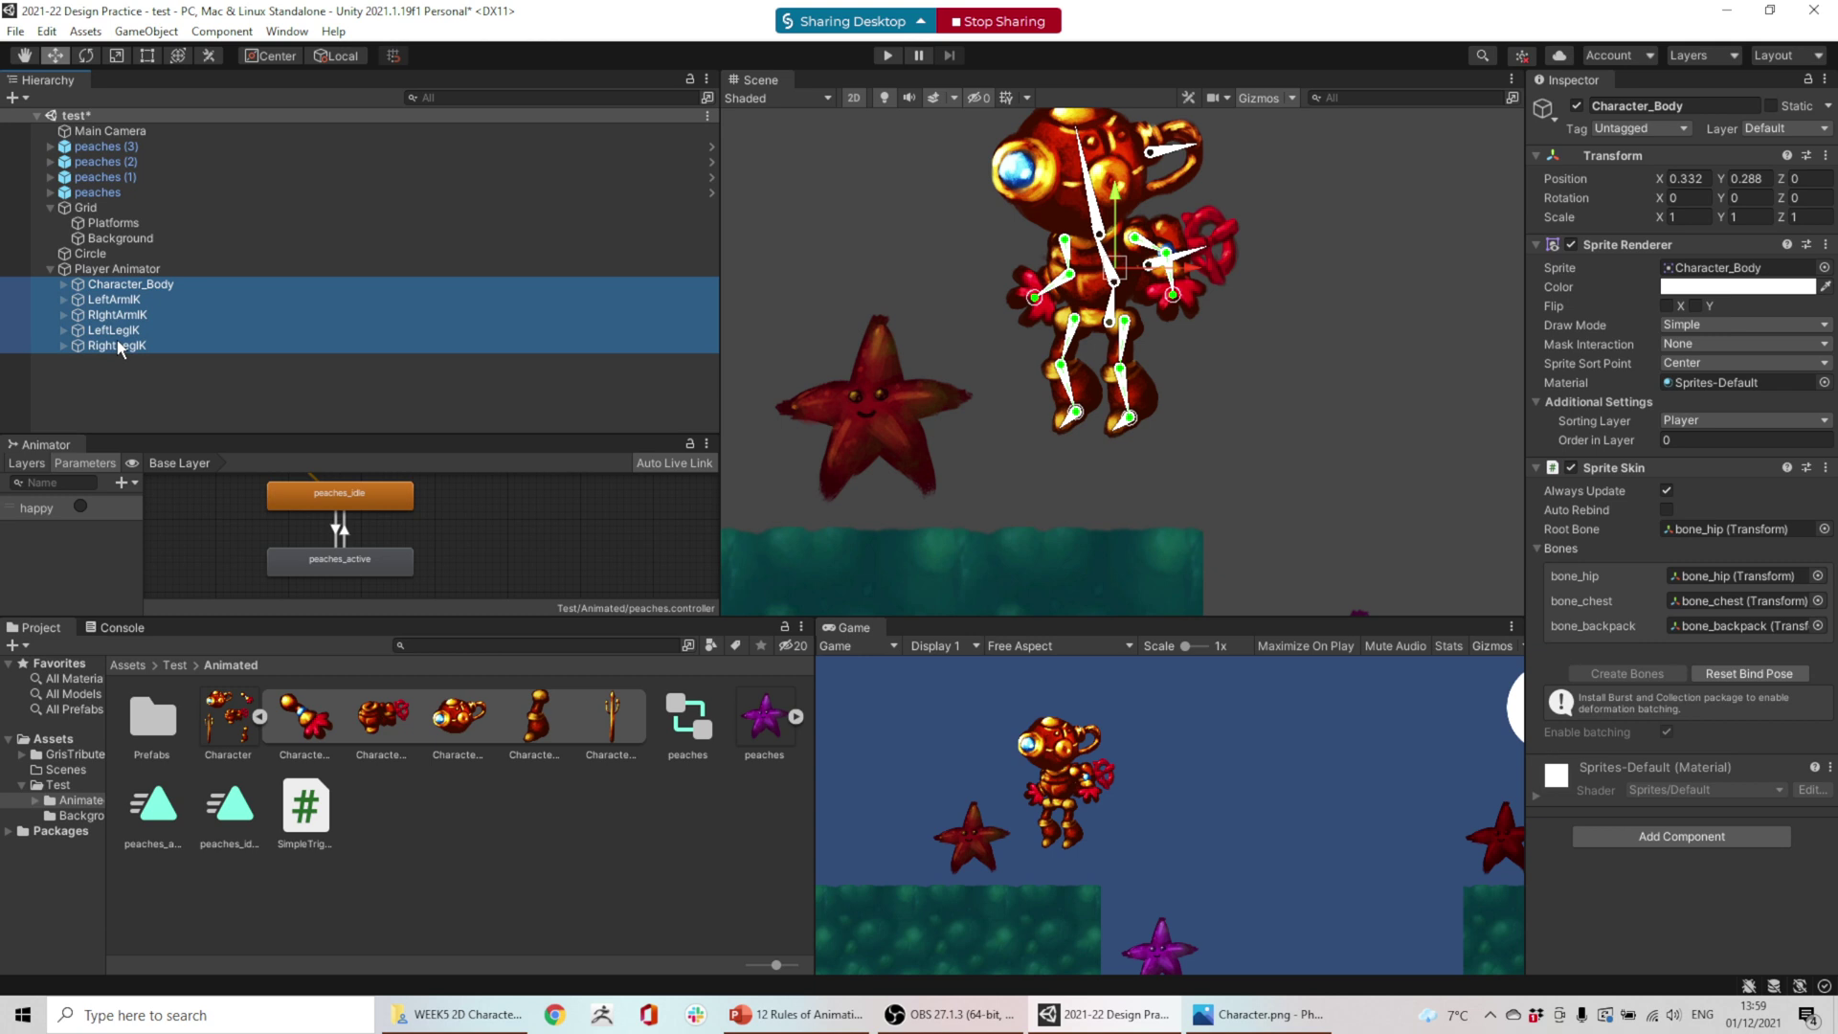
{"action": "left_click_drag", "start_coordinate": [123, 287], "coordinate": [125, 383]}
- Move the empty Player Animator object onto the centre of the character's body and select Character_Body
{"action": "left_click", "coordinate": [119, 270]}
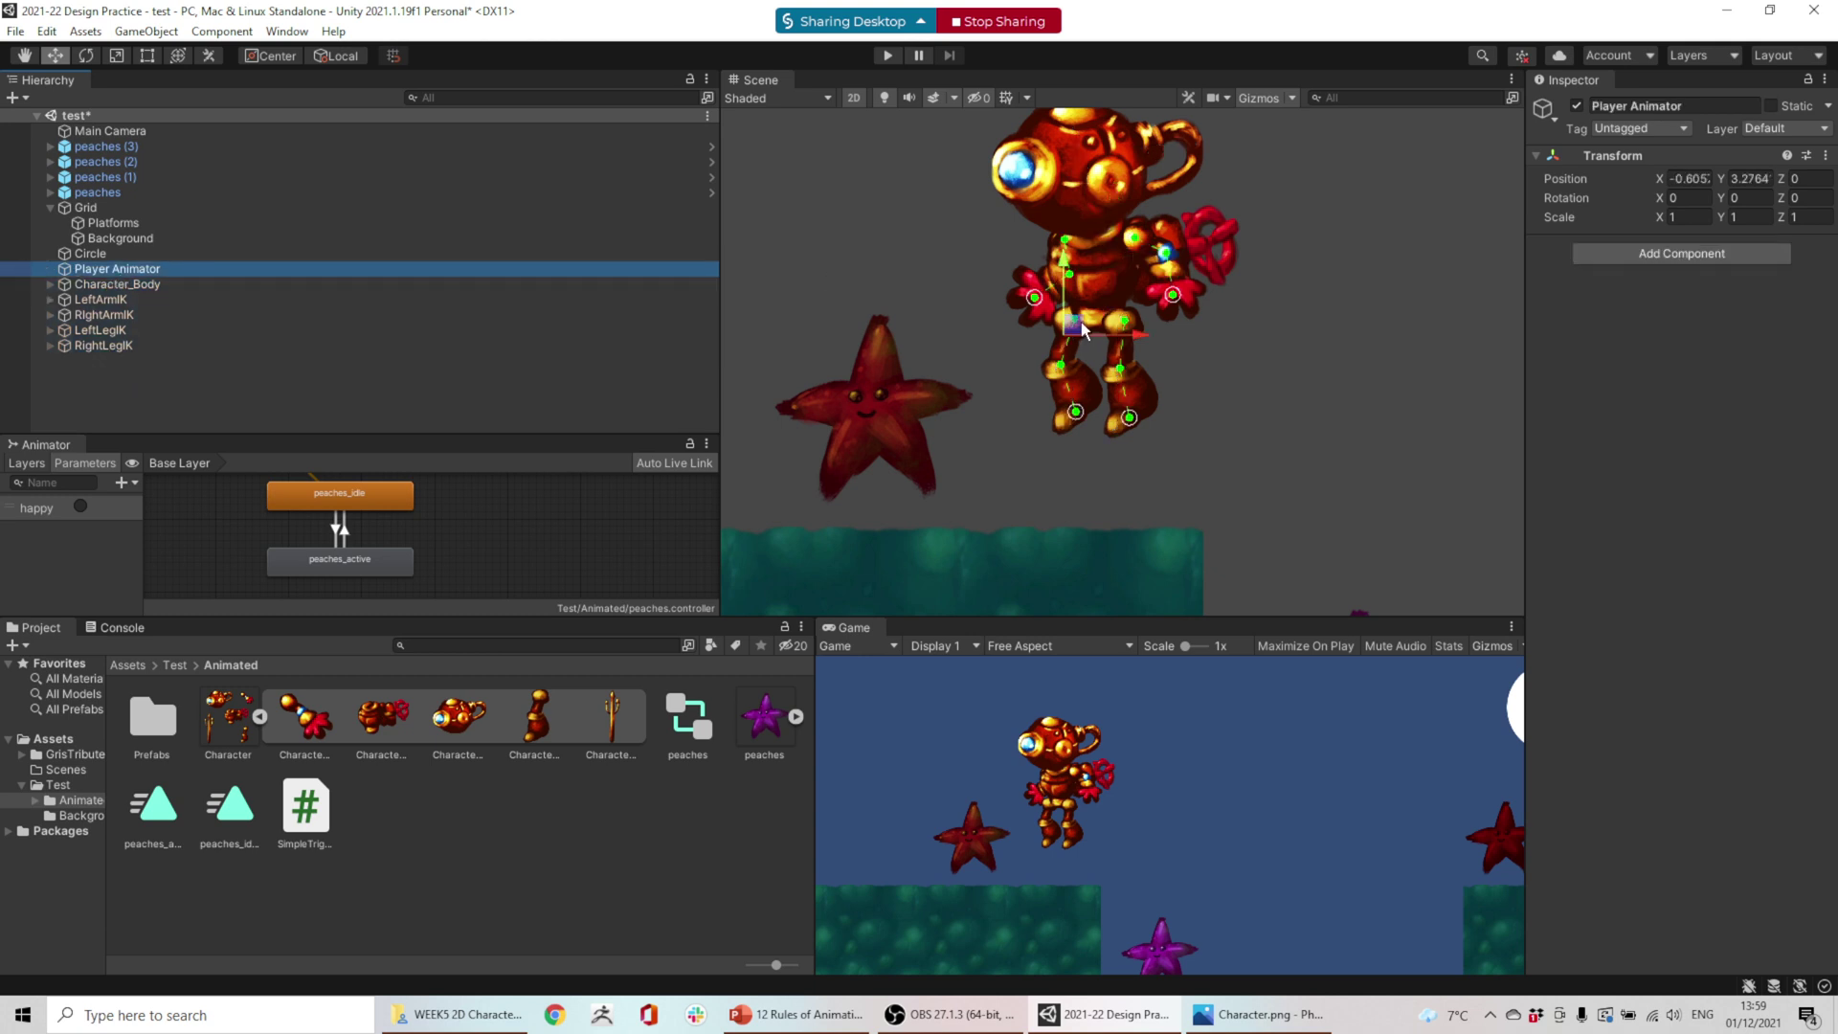
{"action": "left_click_drag", "start_coordinate": [1077, 331], "coordinate": [1106, 316]}
{"action": "left_click", "coordinate": [77, 284]}
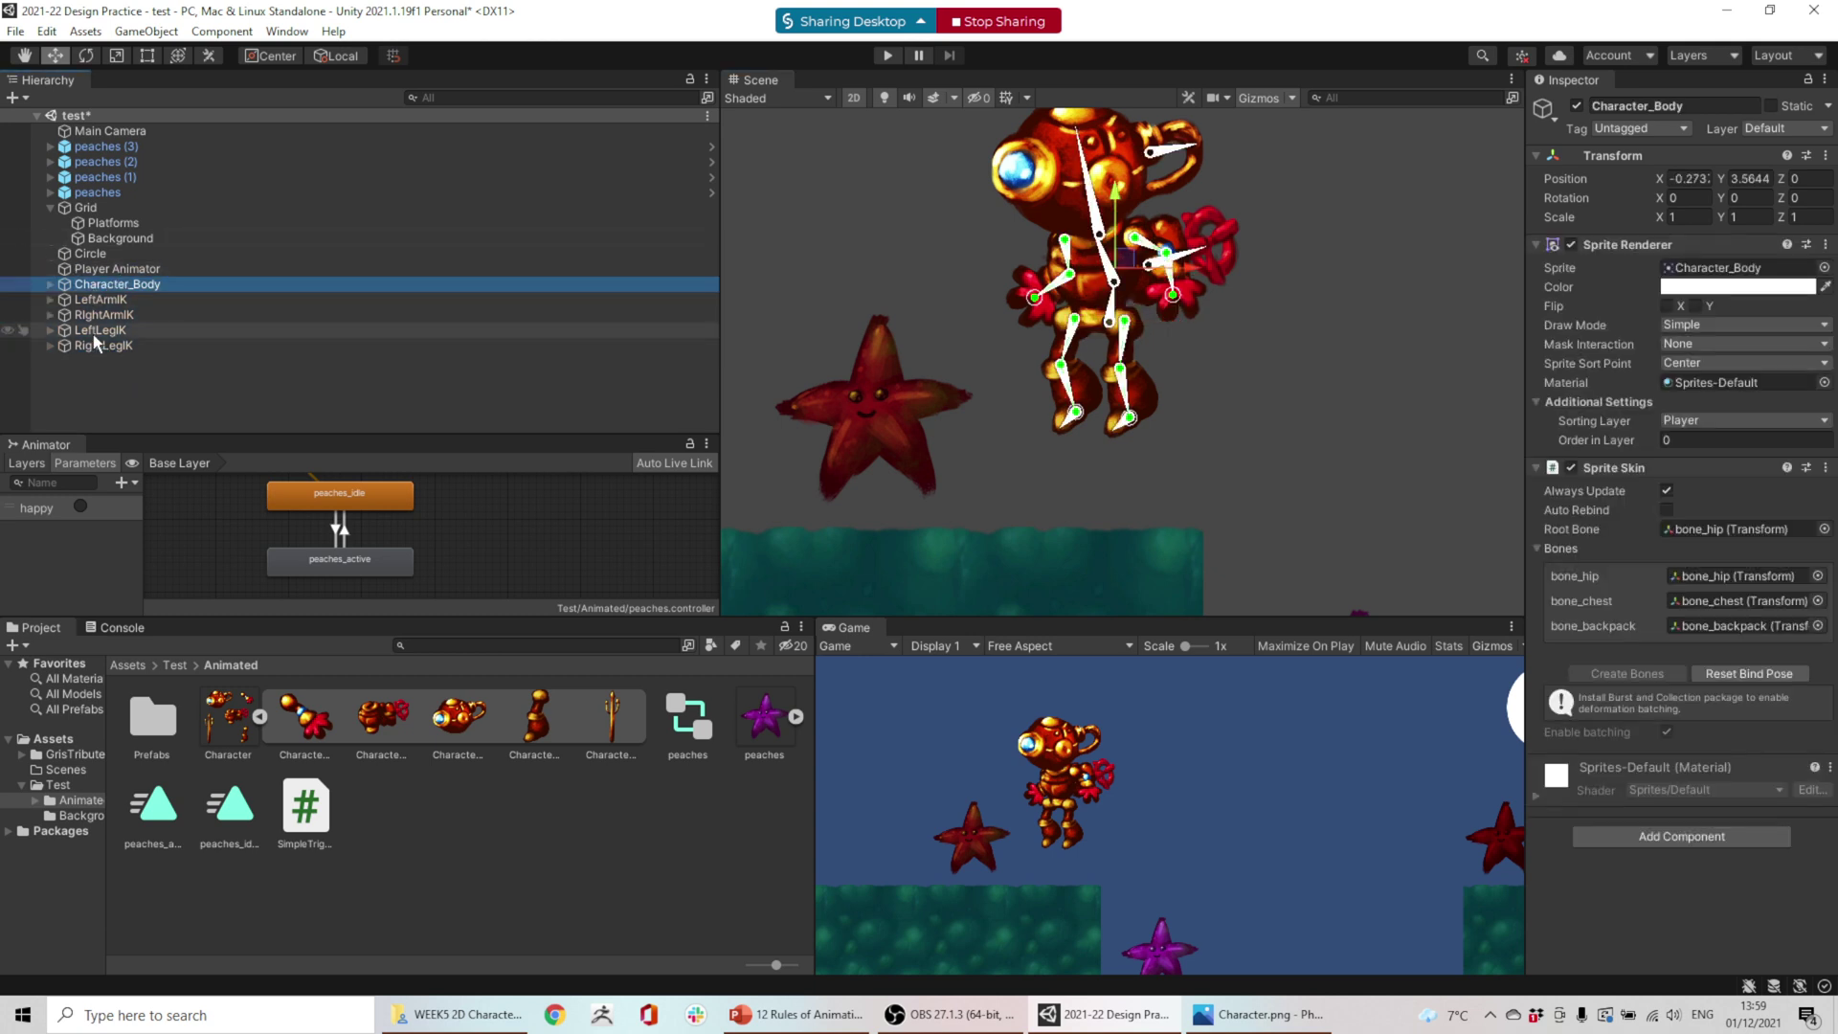
- Select Character_Body with all four IK objects, parent them under Player Animator and select Player Animator
{"action": "left_click", "coordinate": [96, 344], "text": "shift"}
{"action": "left_click_drag", "start_coordinate": [108, 290], "coordinate": [115, 268]}
{"action": "left_click", "coordinate": [115, 268]}
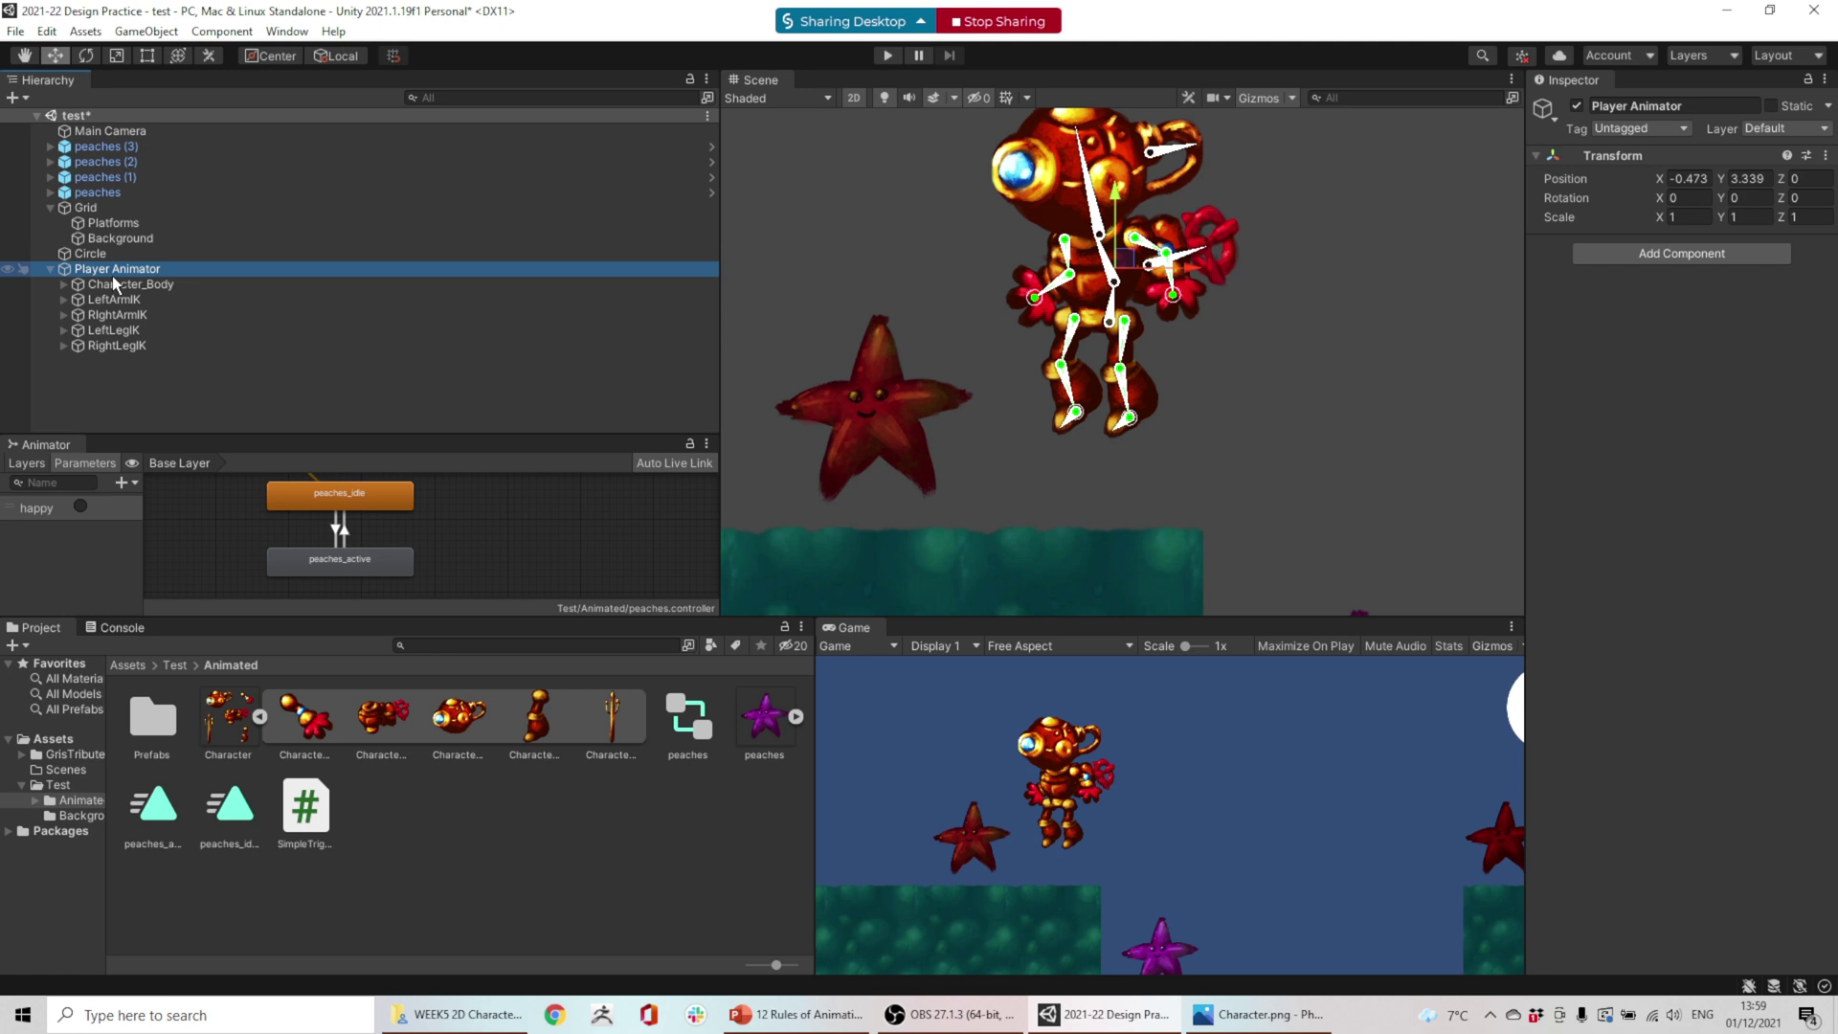
- Switch the transform handles to Pivot position with Local rotation and check the pivots of Player Animator and its children
{"action": "left_click", "coordinate": [107, 299]}
{"action": "left_click", "coordinate": [107, 255]}
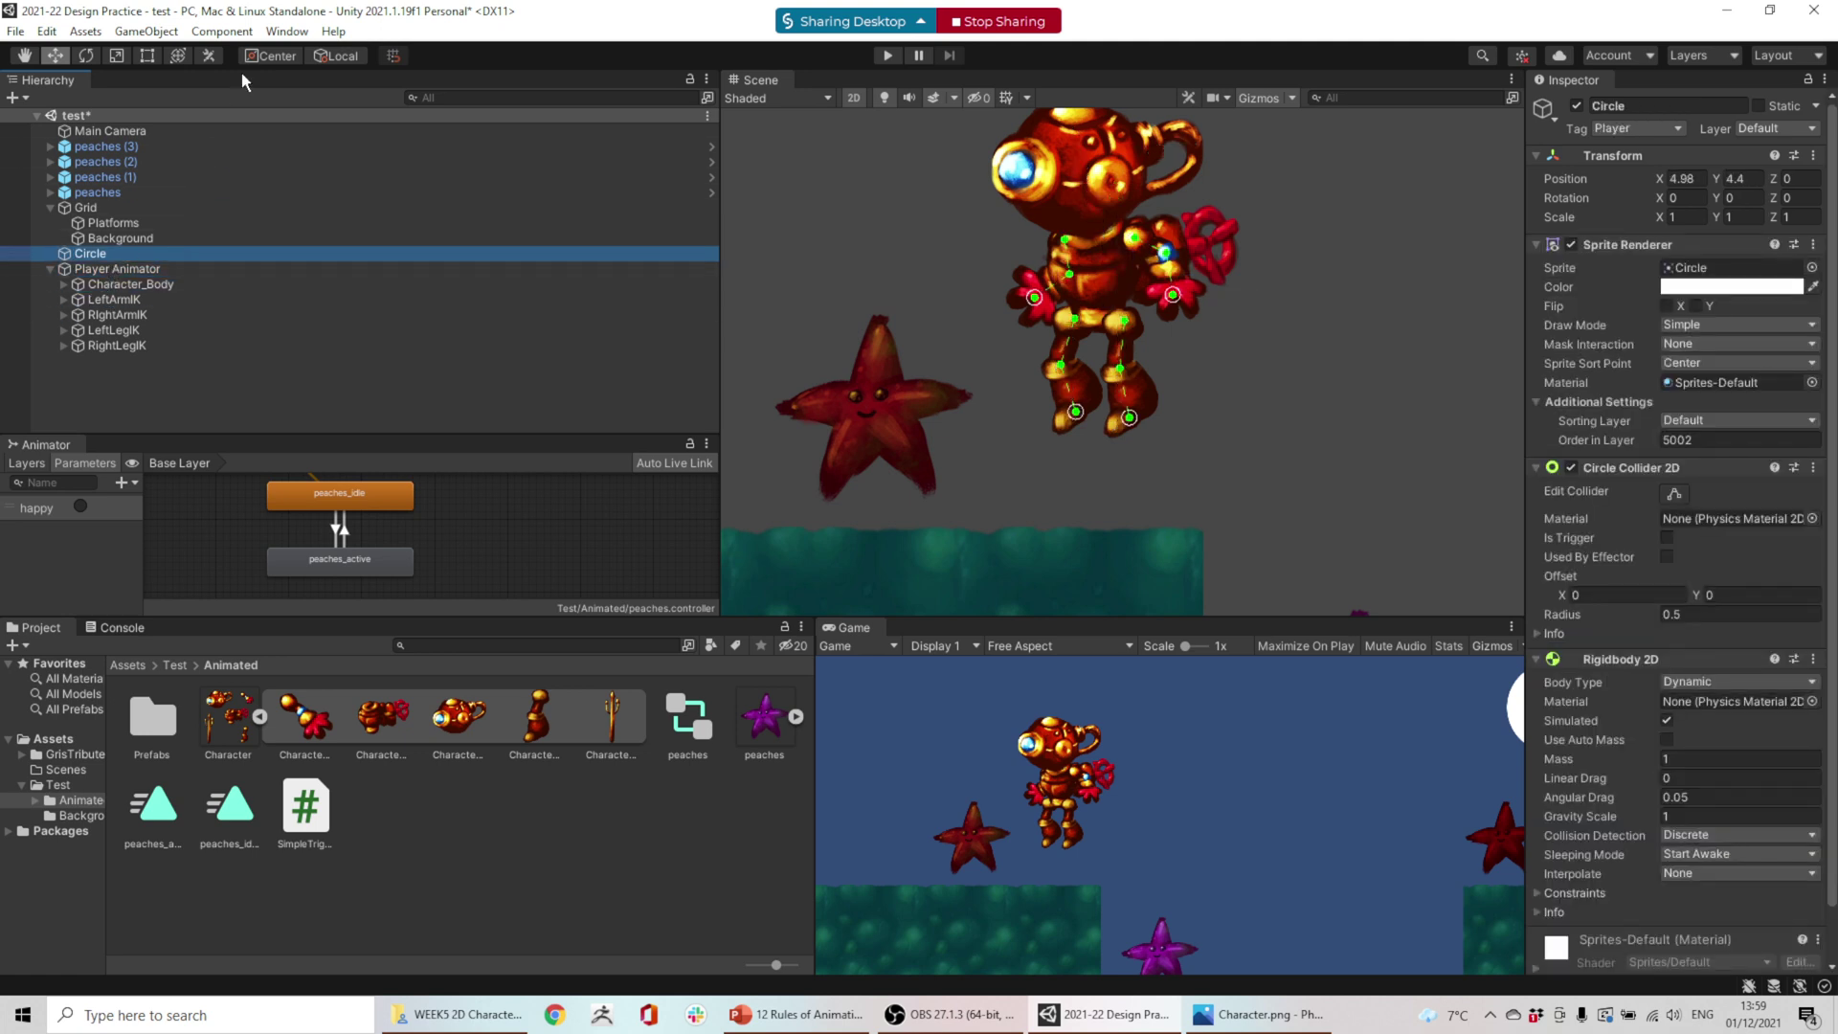
{"action": "left_click", "coordinate": [334, 57]}
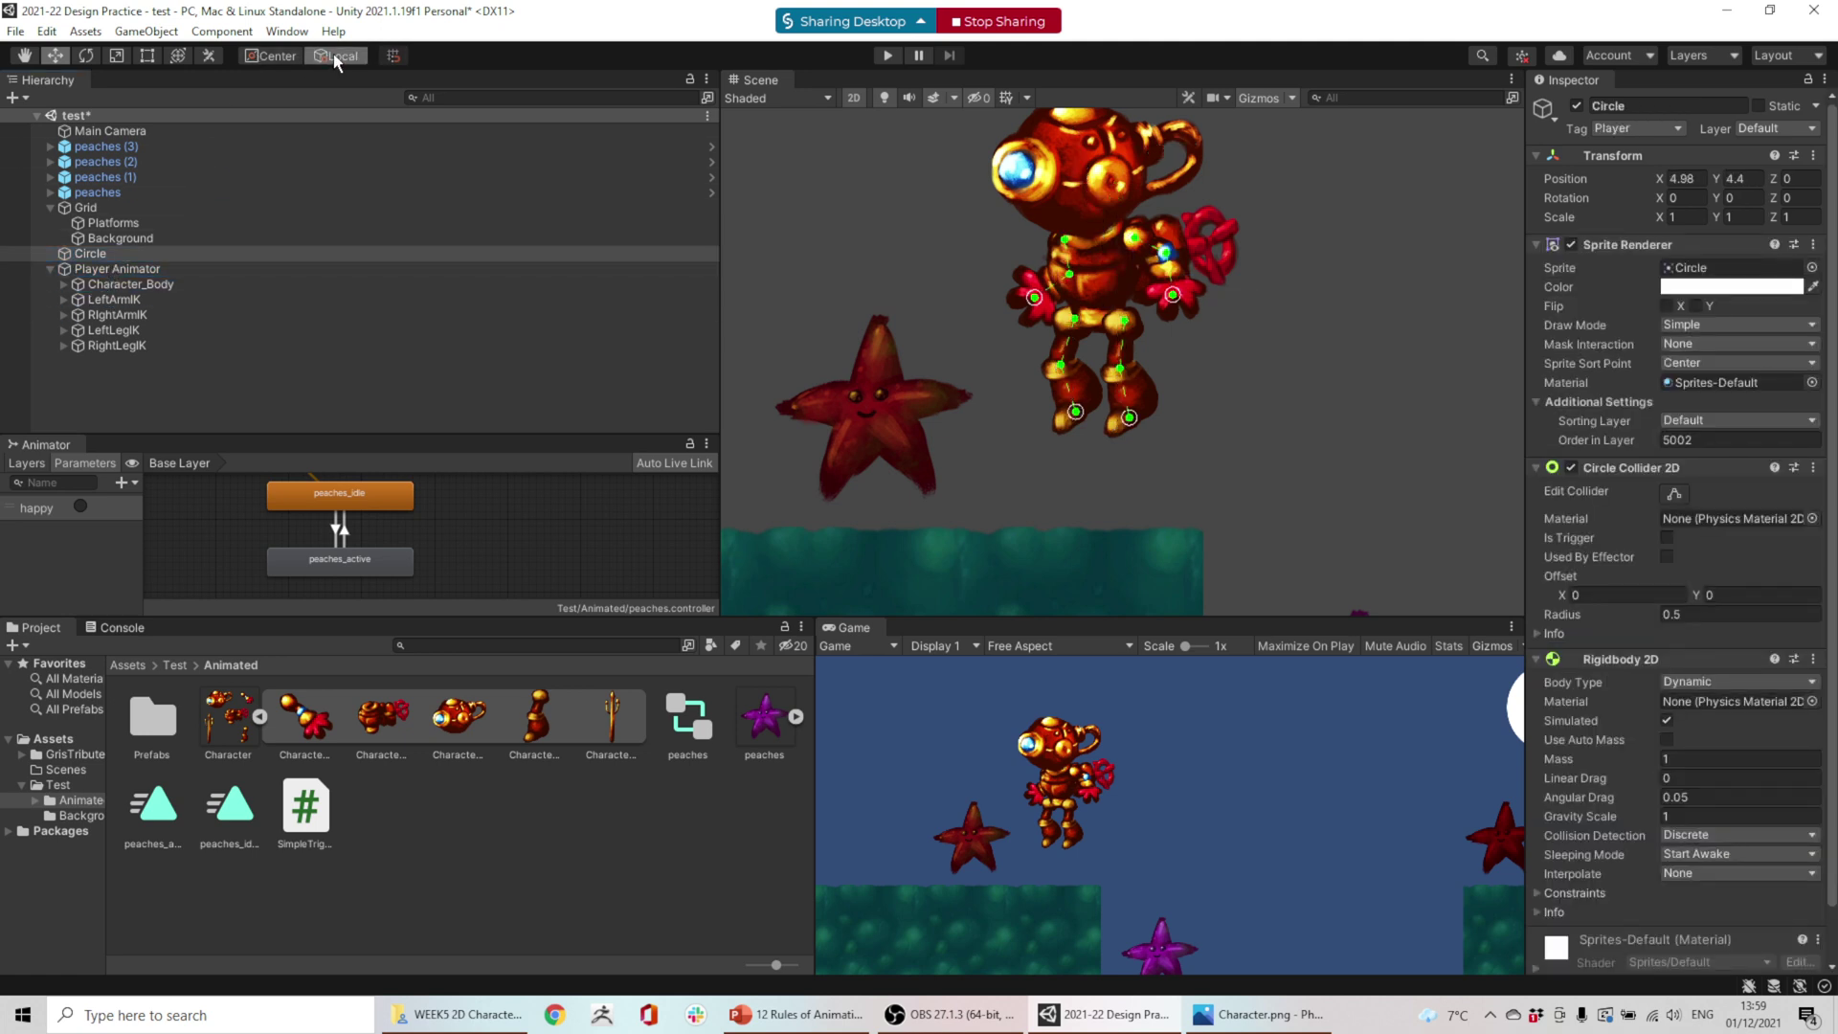
{"action": "left_click", "coordinate": [271, 56]}
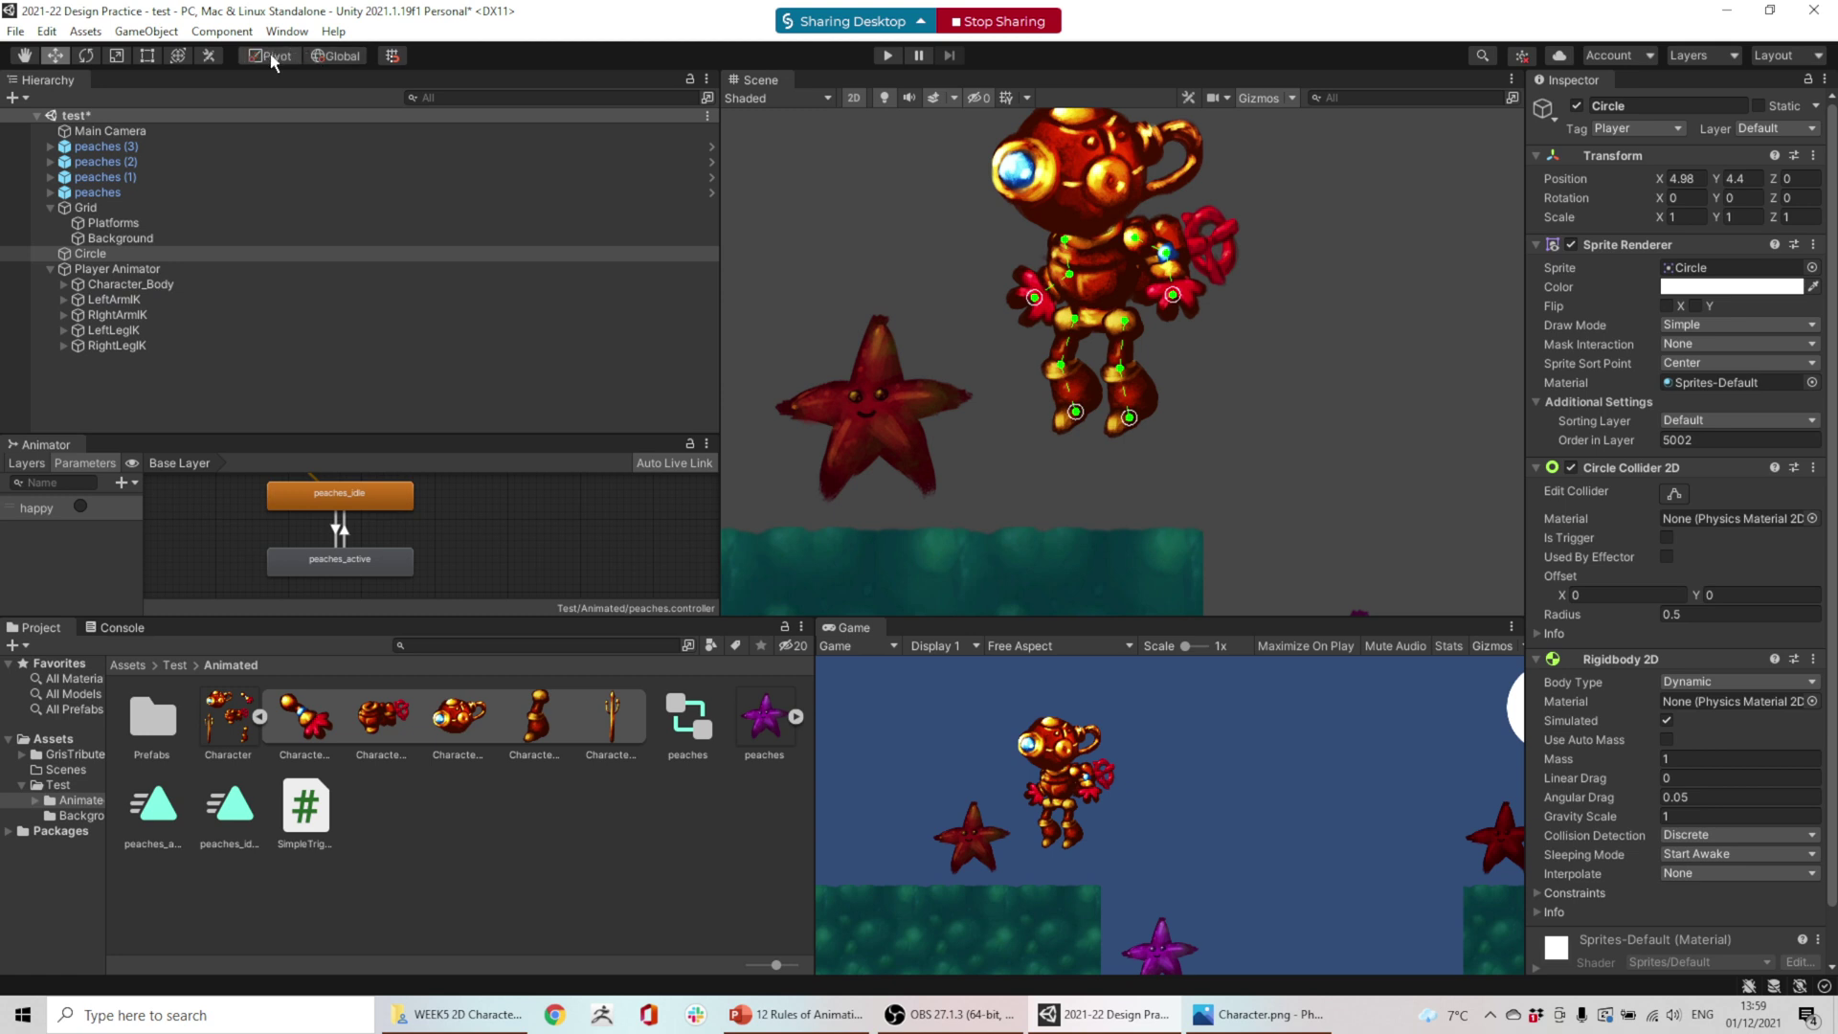
{"action": "left_click", "coordinate": [332, 55]}
{"action": "left_click", "coordinate": [113, 272]}
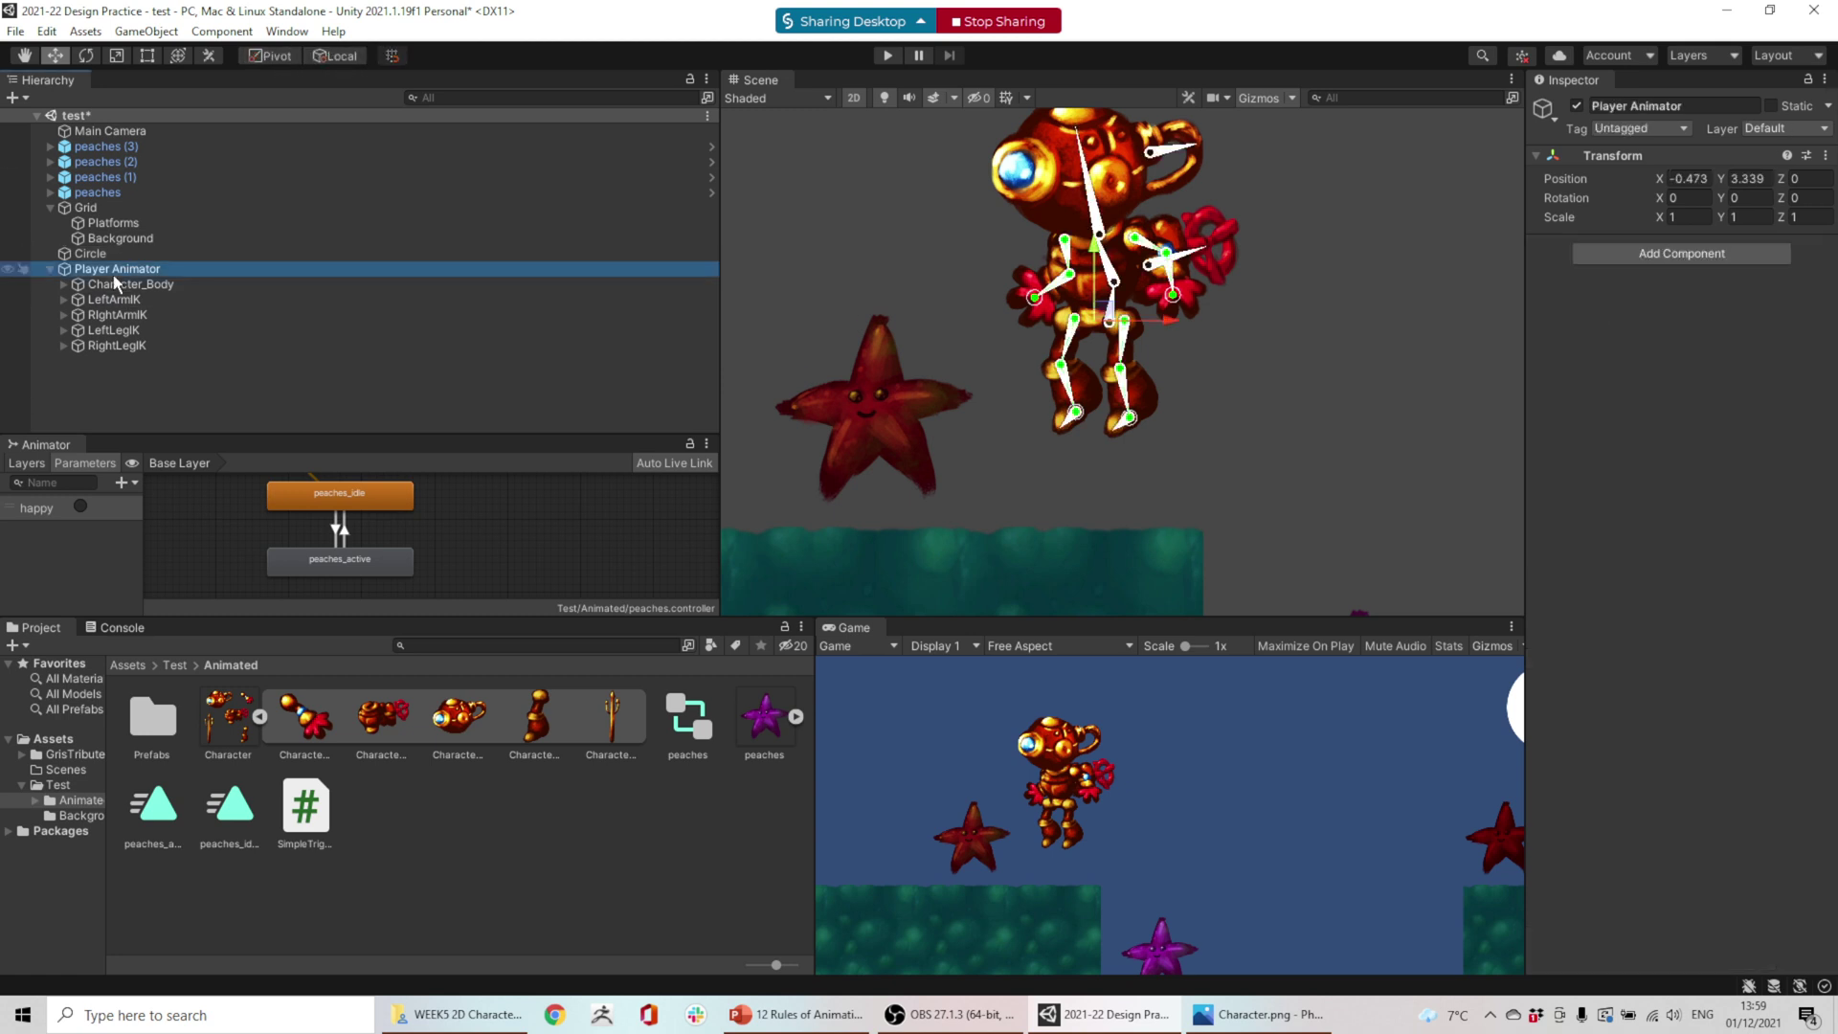
{"action": "left_click", "coordinate": [113, 284]}
{"action": "left_click", "coordinate": [113, 315]}
{"action": "left_click", "coordinate": [112, 329]}
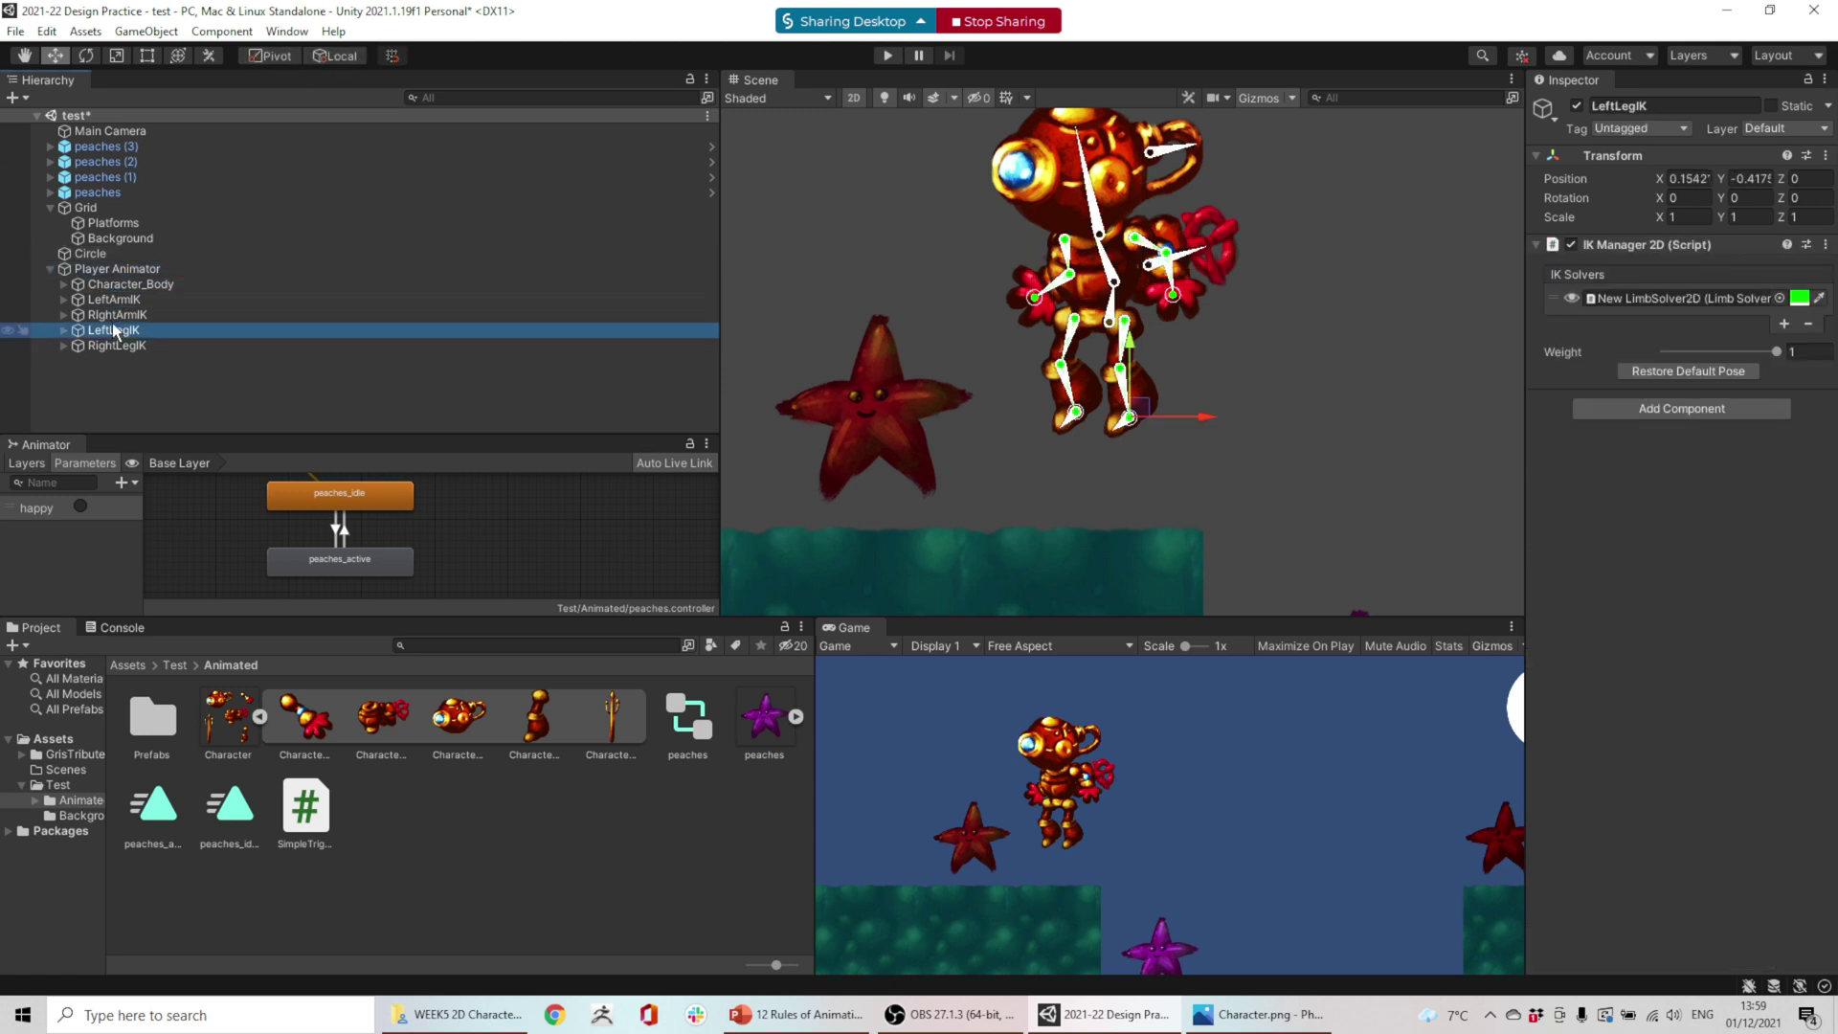
- Move Player Animator down onto the platform beside the starfish, to about X -0.61, Y 2.902
{"action": "left_click", "coordinate": [127, 271]}
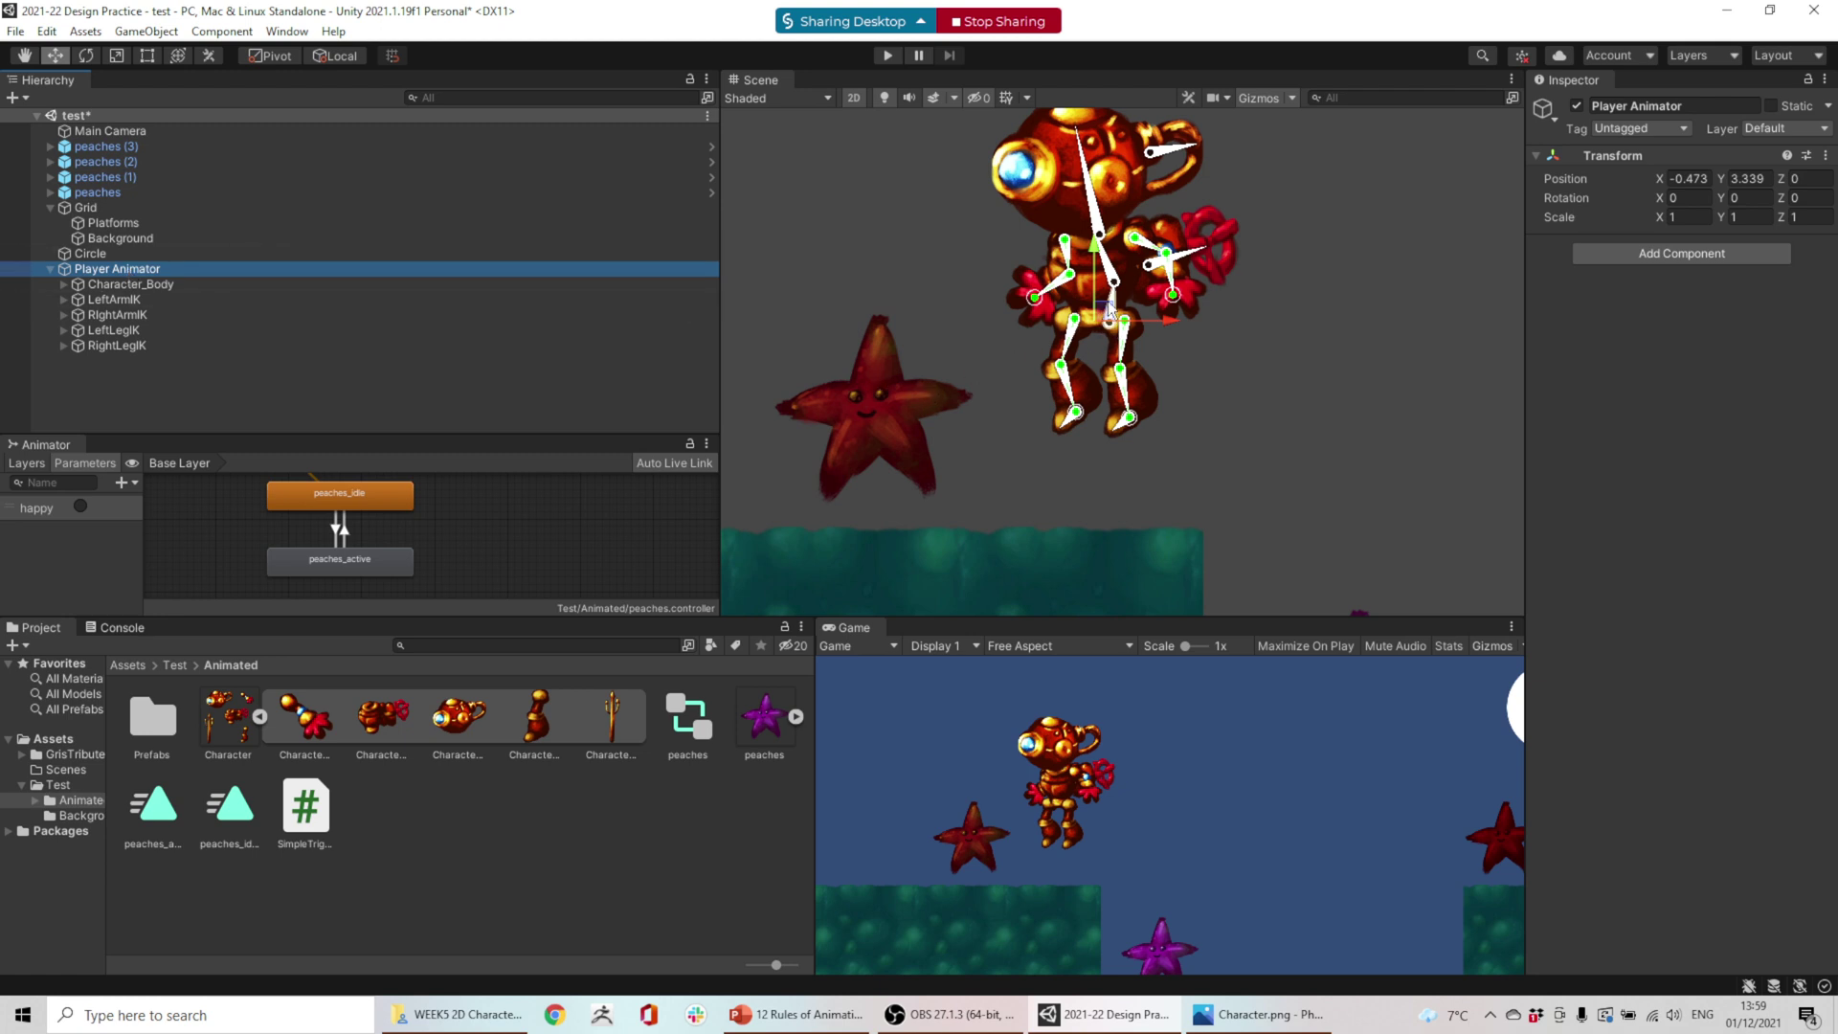
{"action": "left_click_drag", "start_coordinate": [1106, 319], "coordinate": [1080, 414]}
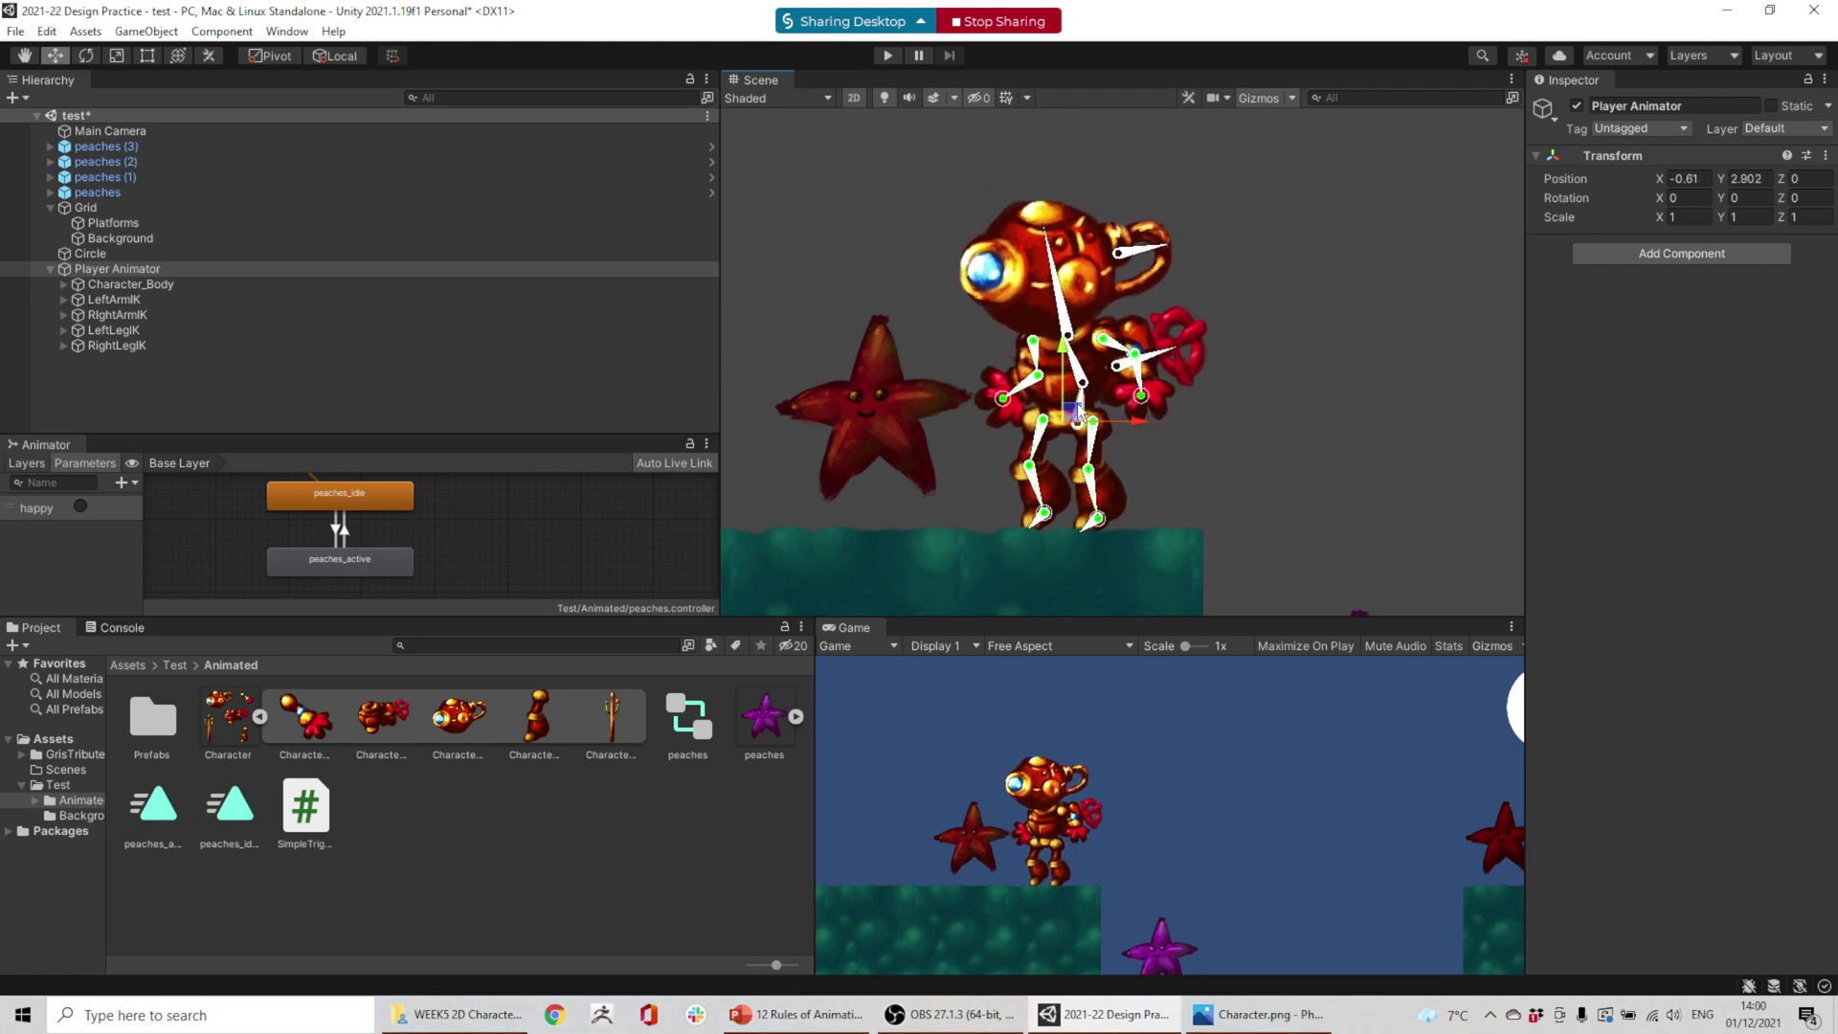
{"action": "left_click", "coordinate": [115, 286]}
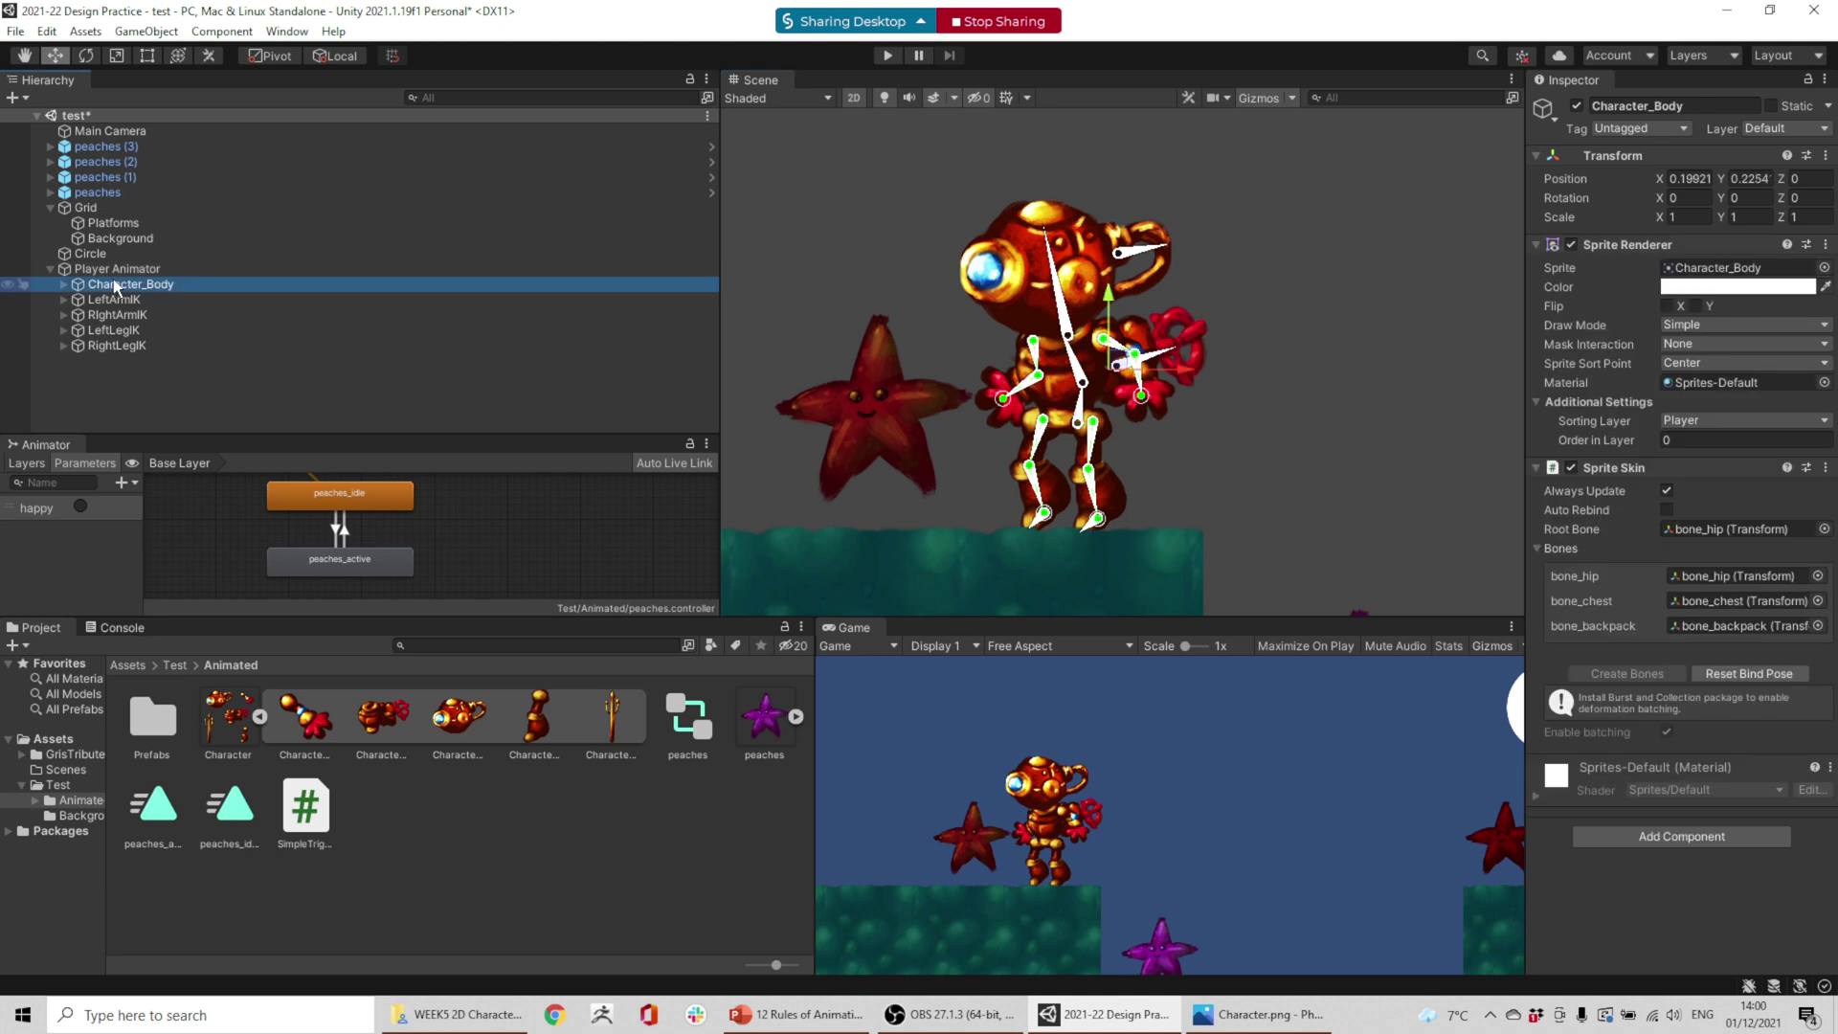
{"action": "left_click", "coordinate": [105, 330]}
- Open the sorting layer settings from Character_Leg inside Character_Body and reorder the Player sorting layer below Default
{"action": "left_click", "coordinate": [65, 285]}
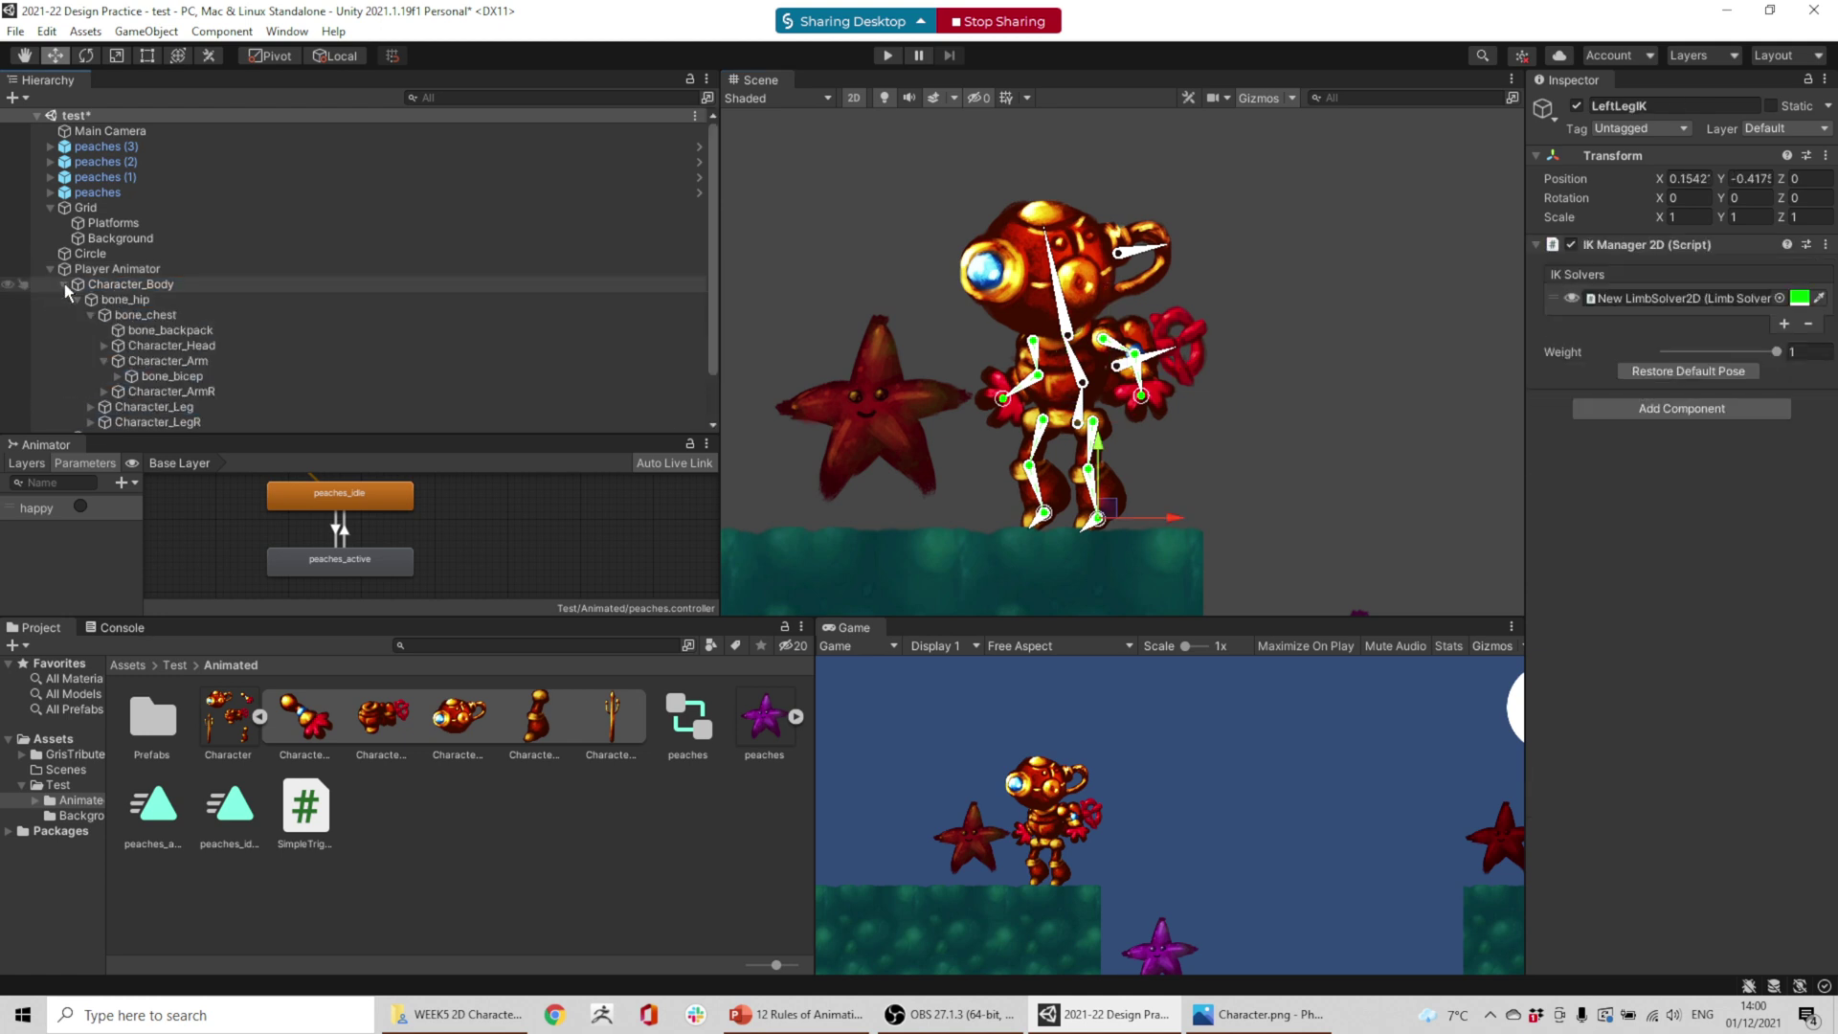
{"action": "scroll", "coordinate": [199, 308], "scroll_direction": "down", "scroll_amount": 2}
{"action": "left_click", "coordinate": [170, 351]}
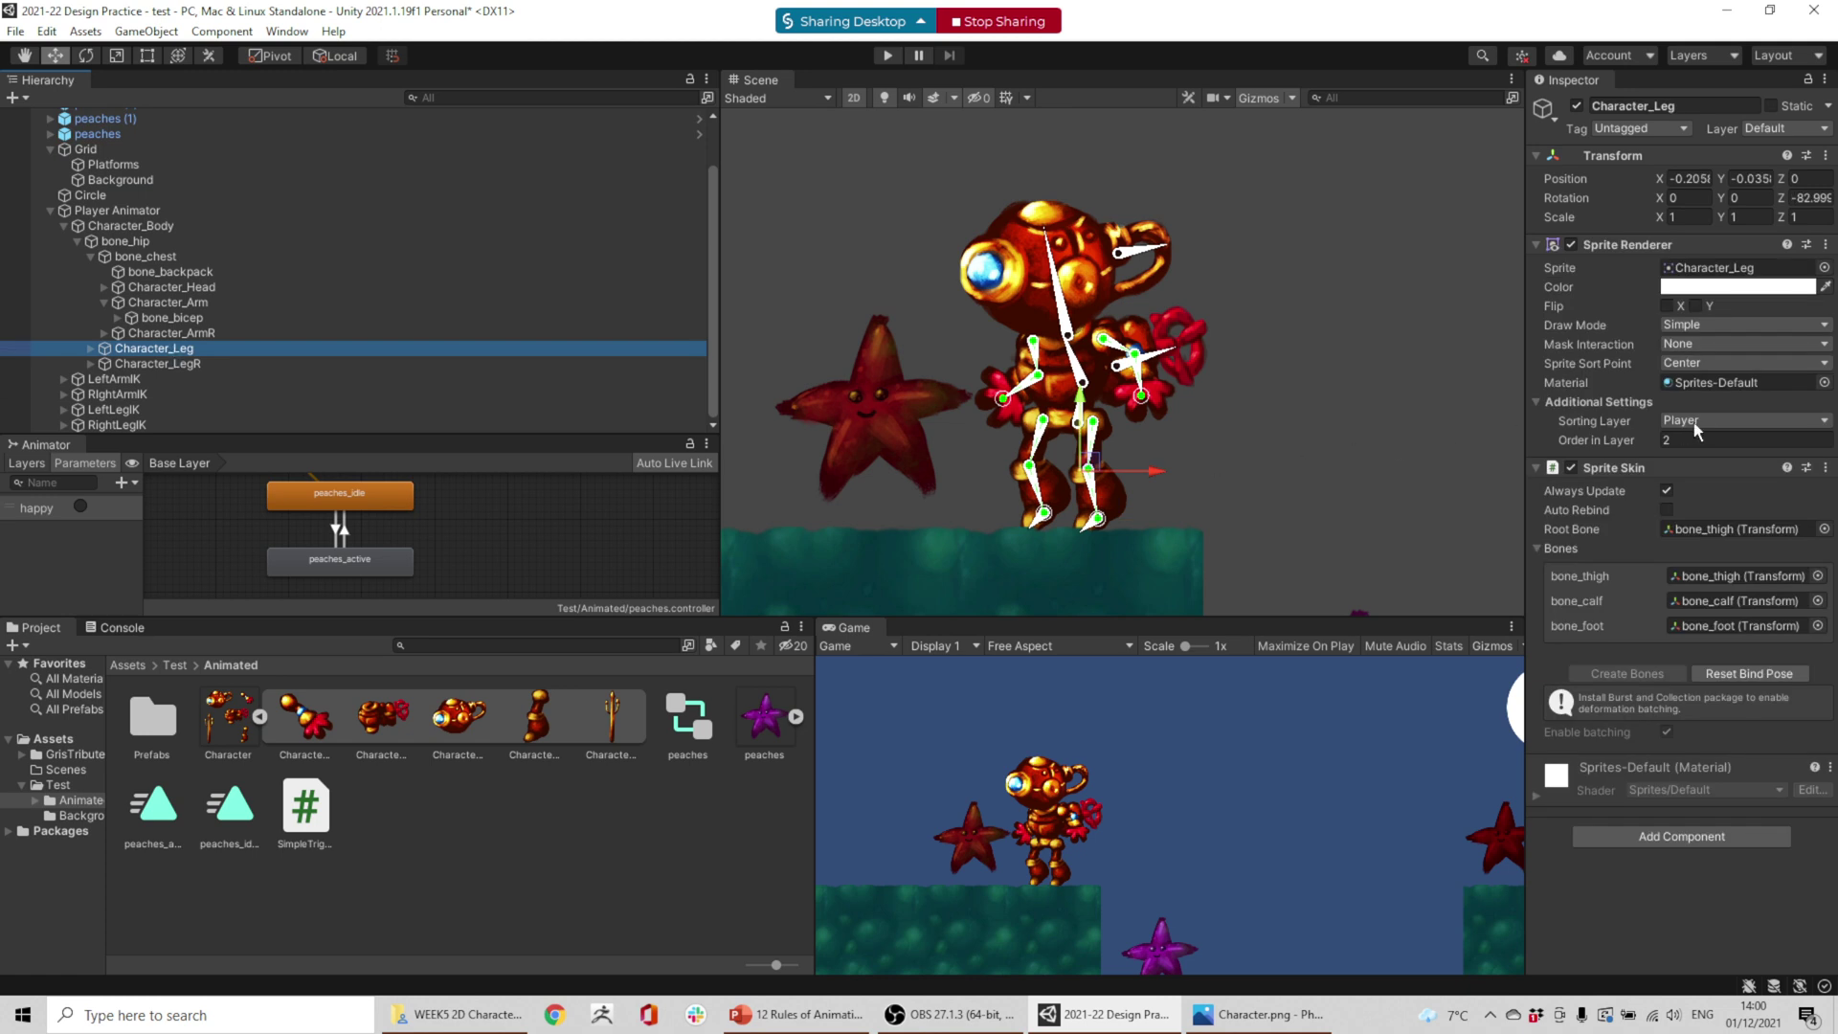
{"action": "left_click", "coordinate": [1743, 420]}
{"action": "left_click", "coordinate": [1726, 490]}
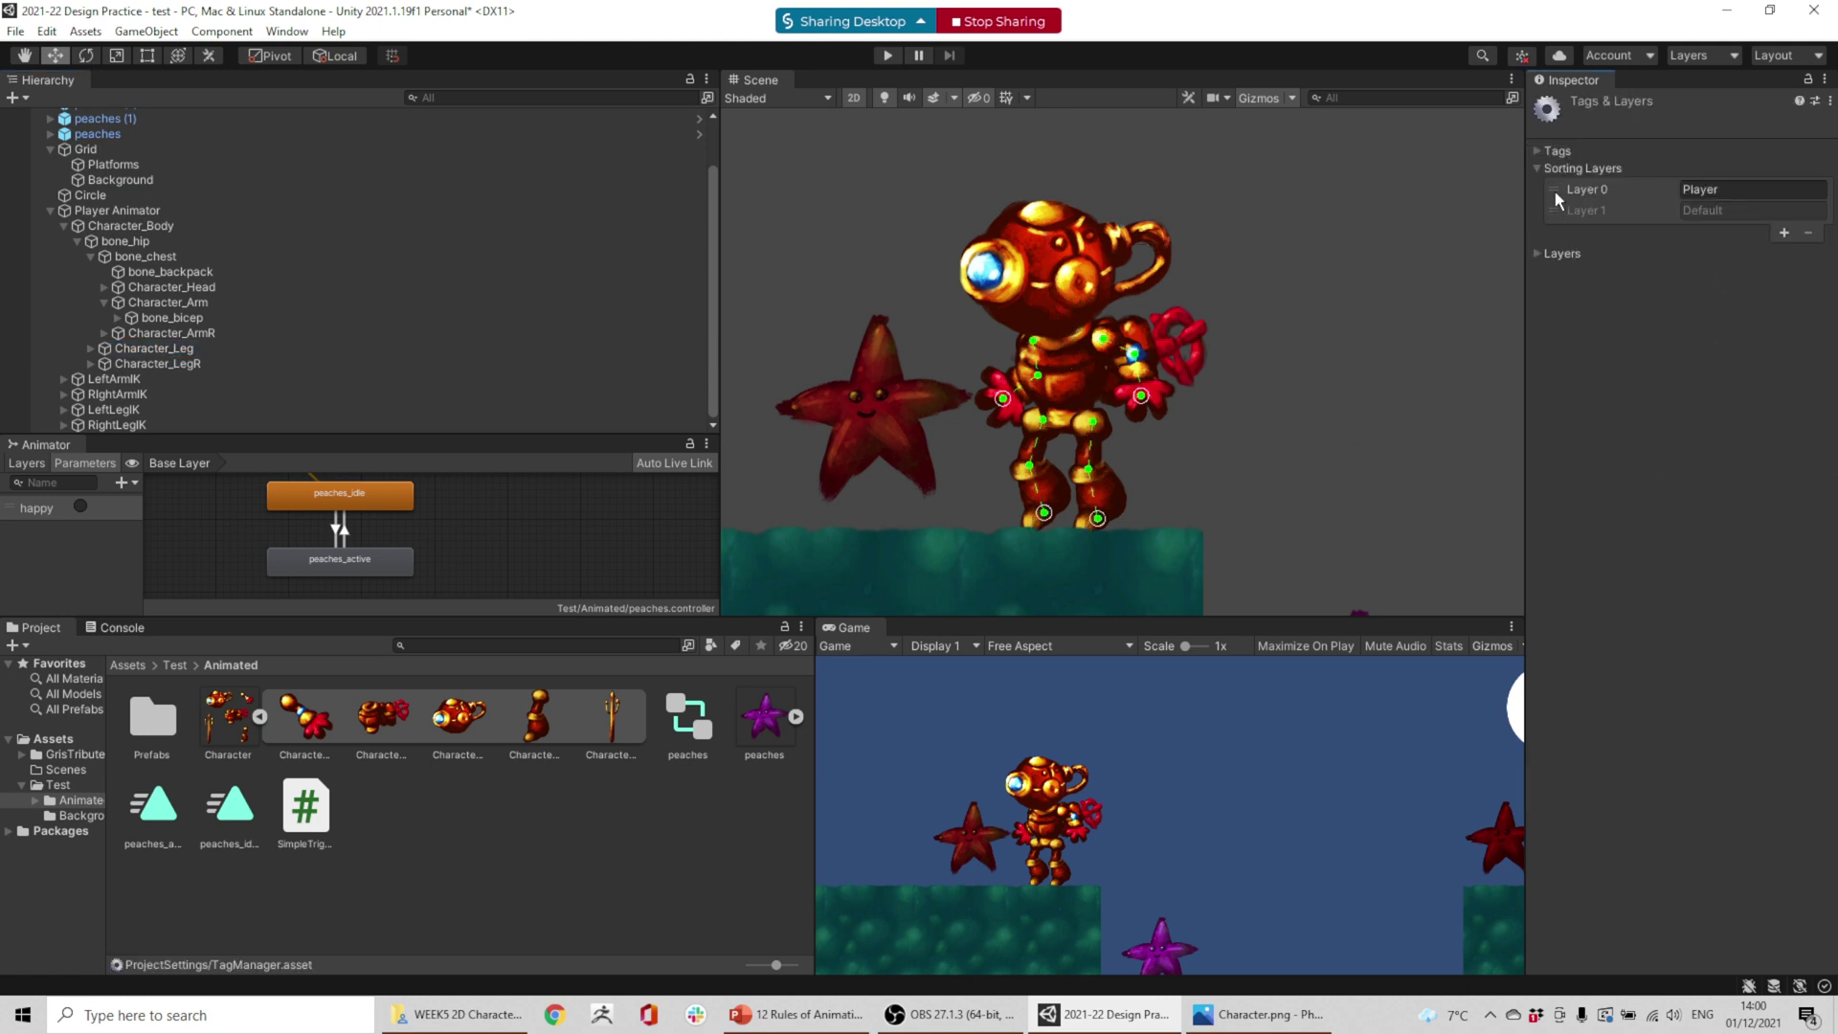
{"action": "left_click_drag", "start_coordinate": [1555, 196], "coordinate": [1555, 218]}
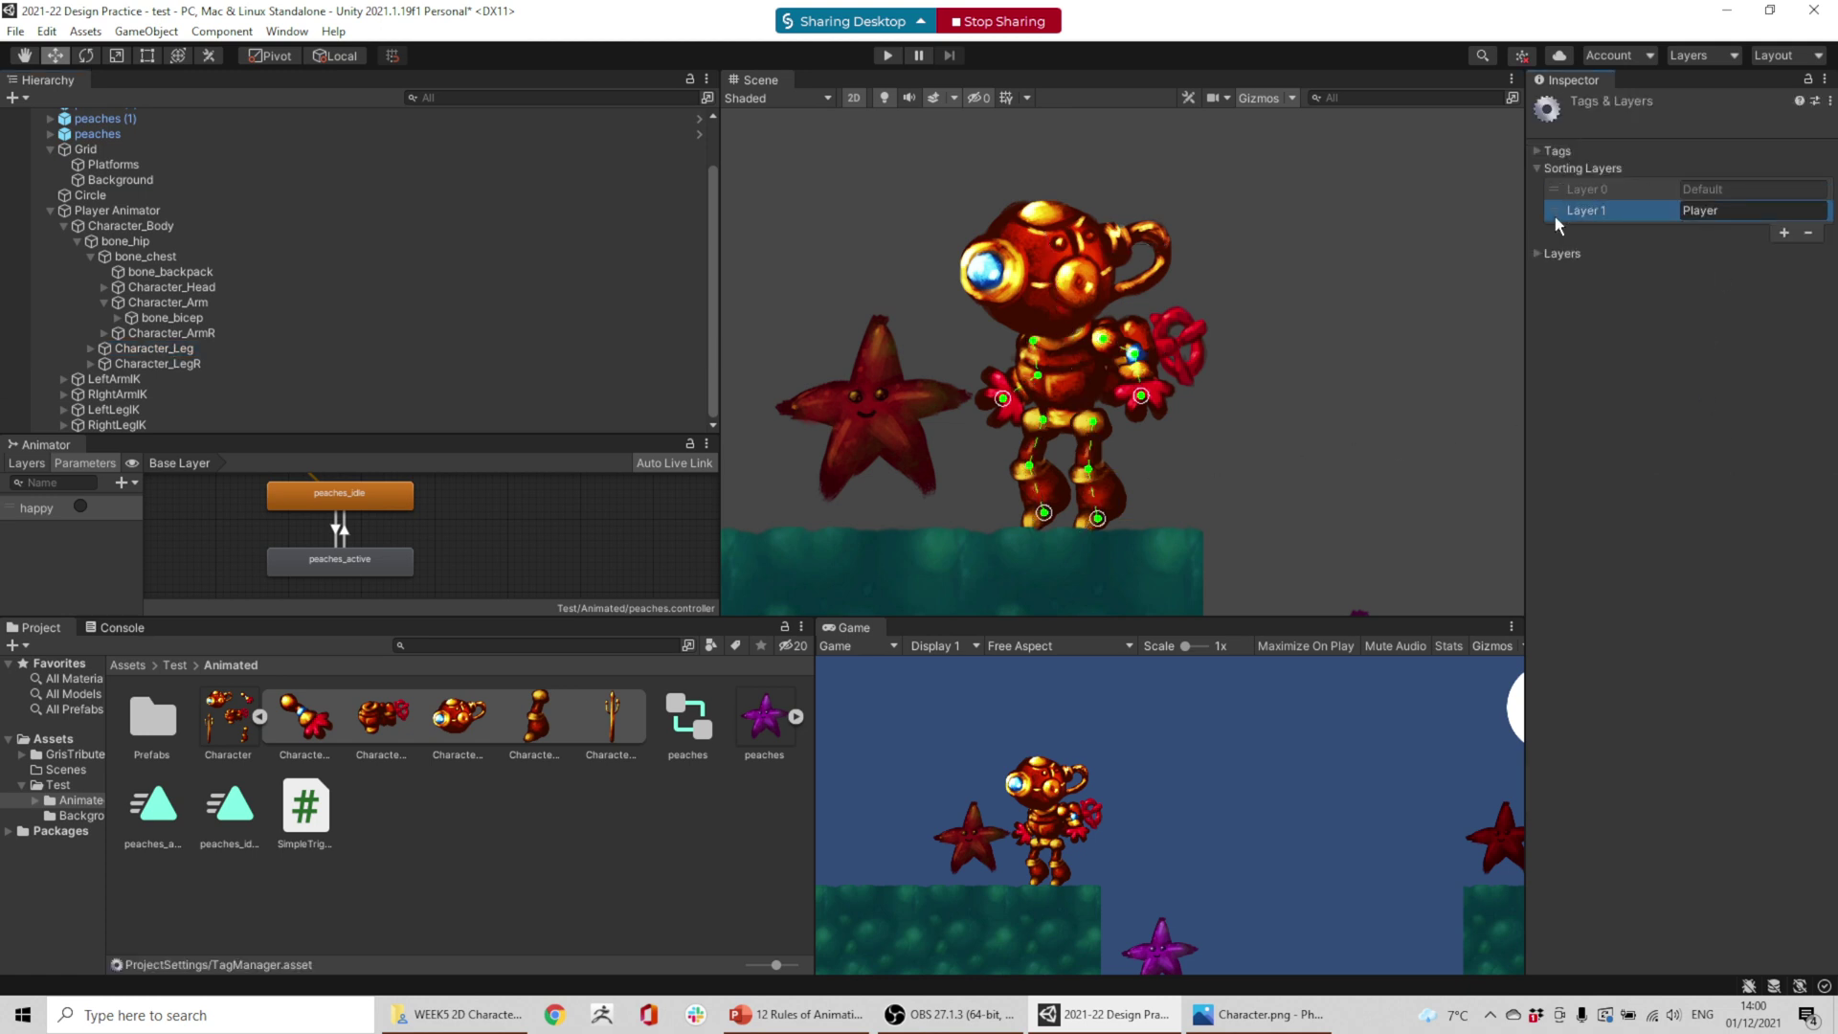
- Select Player Animator, save the scene and nudge the object to about X -0.593, Y 2.91
{"action": "left_click", "coordinate": [97, 211]}
{"action": "key", "text": "ctrl+s"}
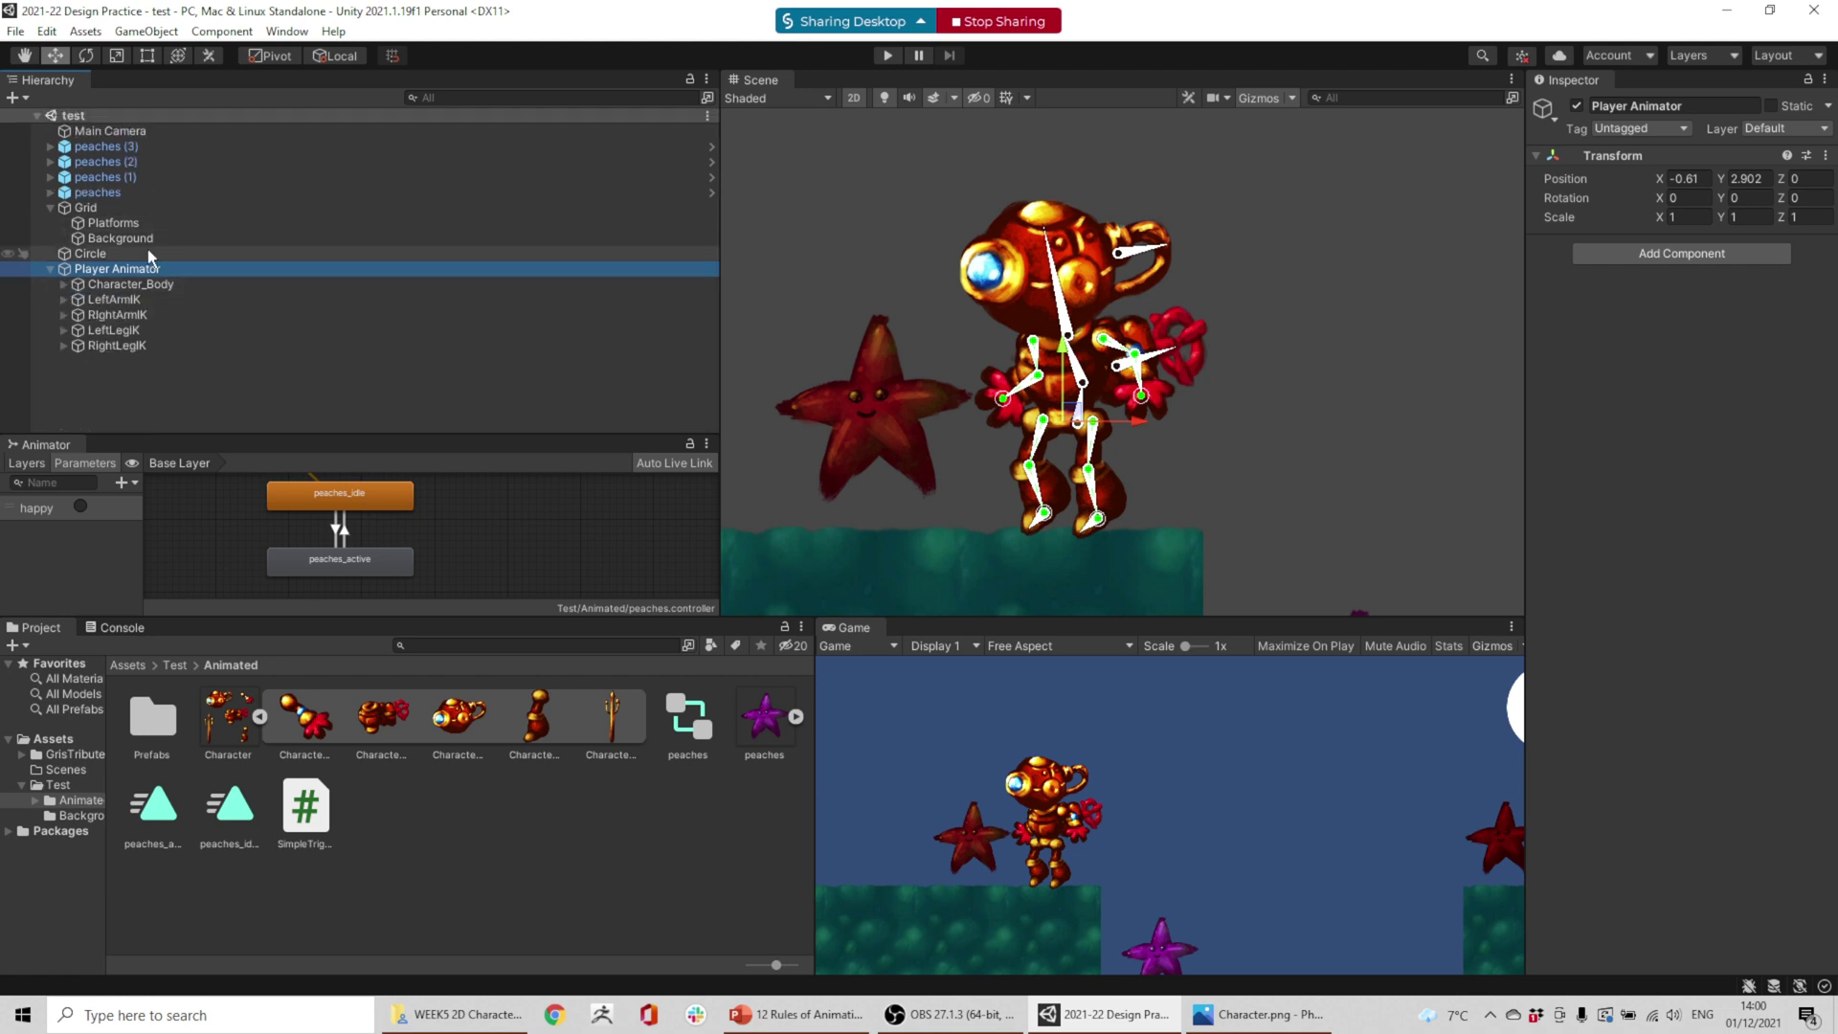
{"action": "mouse_move", "coordinate": [1068, 416]}
{"action": "left_mouse_down"}
{"action": "mouse_move", "coordinate": [1026, 484]}
{"action": "mouse_move", "coordinate": [1025, 628]}
{"action": "mouse_move", "coordinate": [1076, 410]}
{"action": "left_mouse_up"}
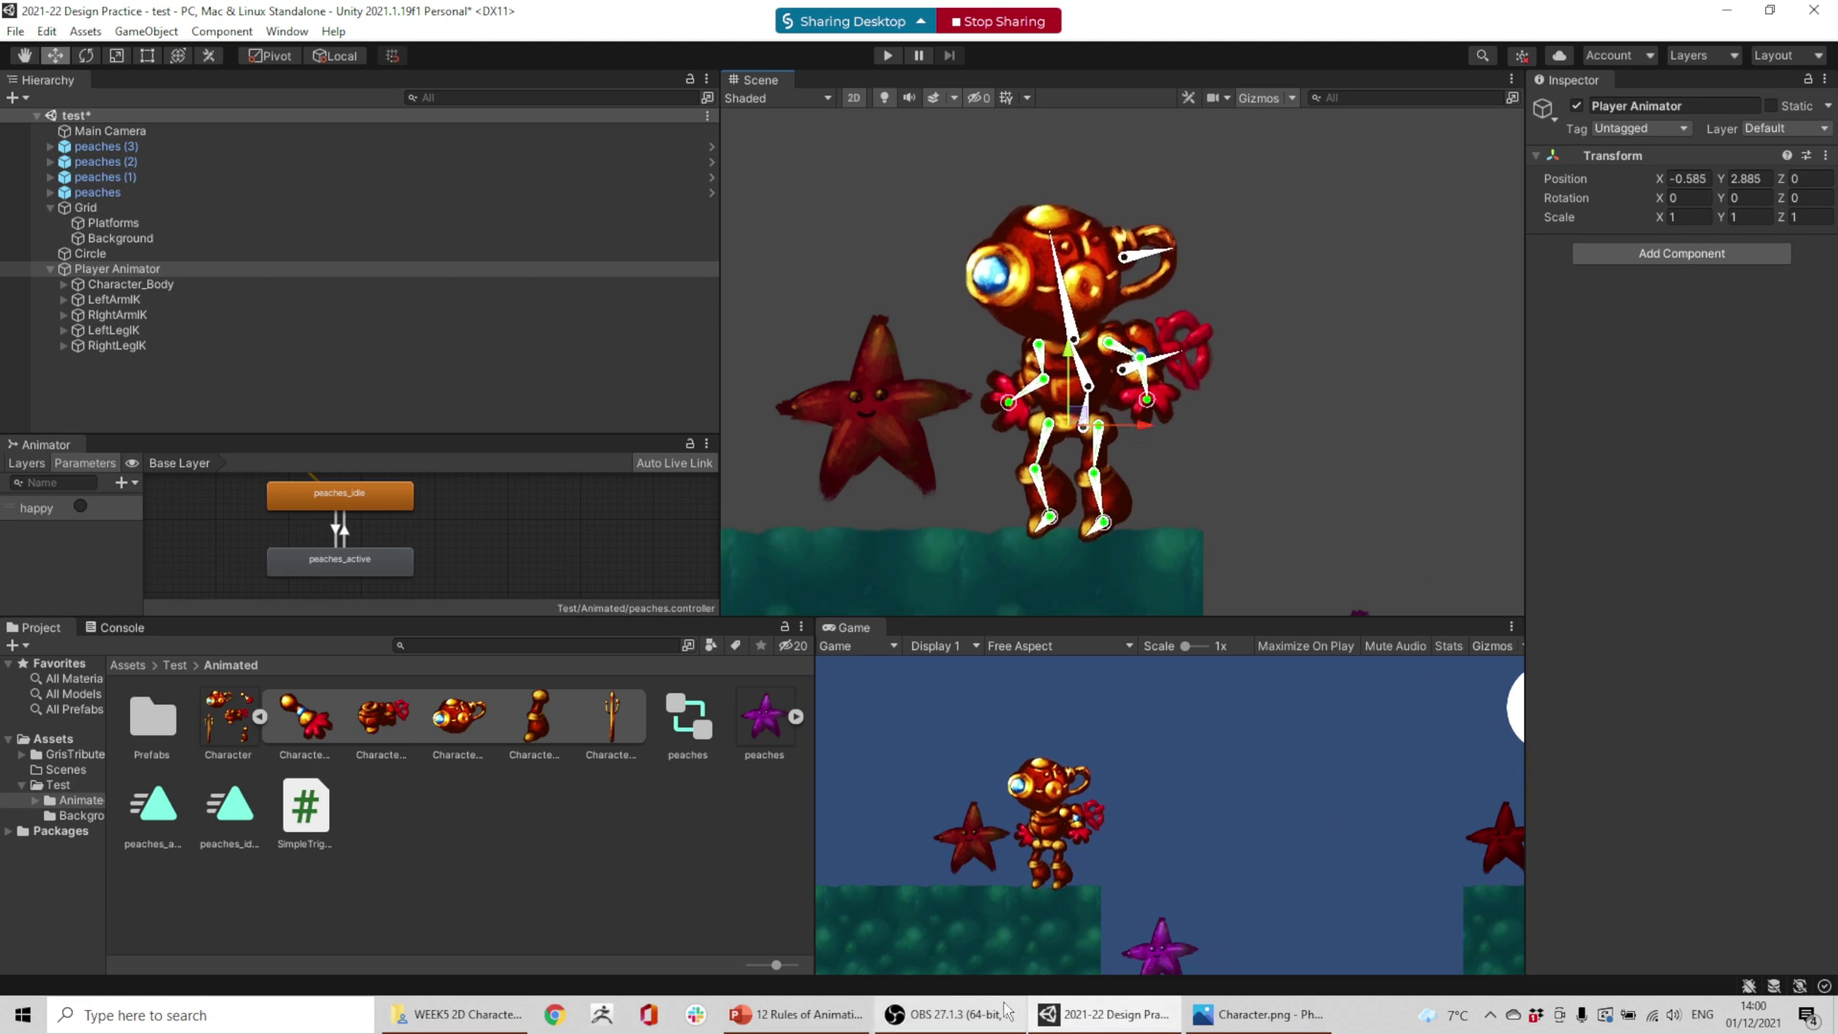
{"action": "left_click", "coordinate": [948, 1014]}
{"action": "left_click", "coordinate": [1421, 699]}
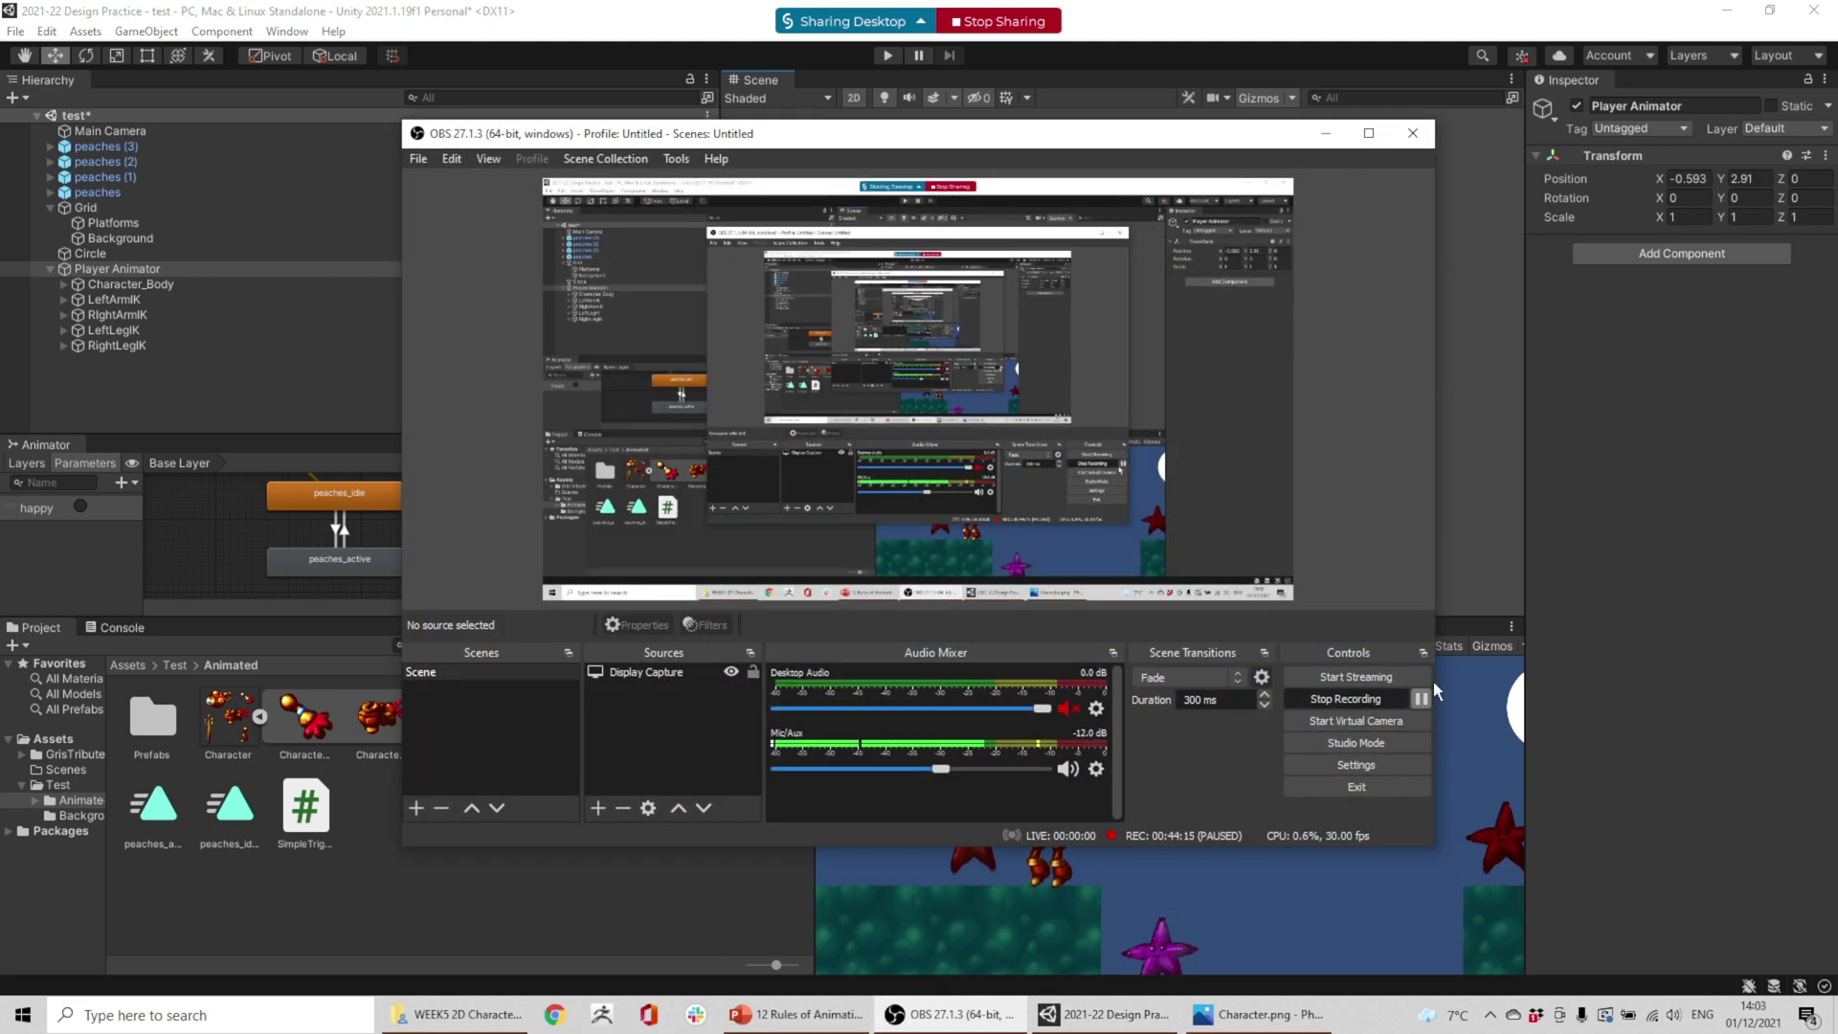
{"action": "left_click", "coordinate": [1469, 576]}
- Move LeftArmIK slightly in toward the body and RightLegIK to about X -0.155, Y -0.399
{"action": "left_click", "coordinate": [110, 300]}
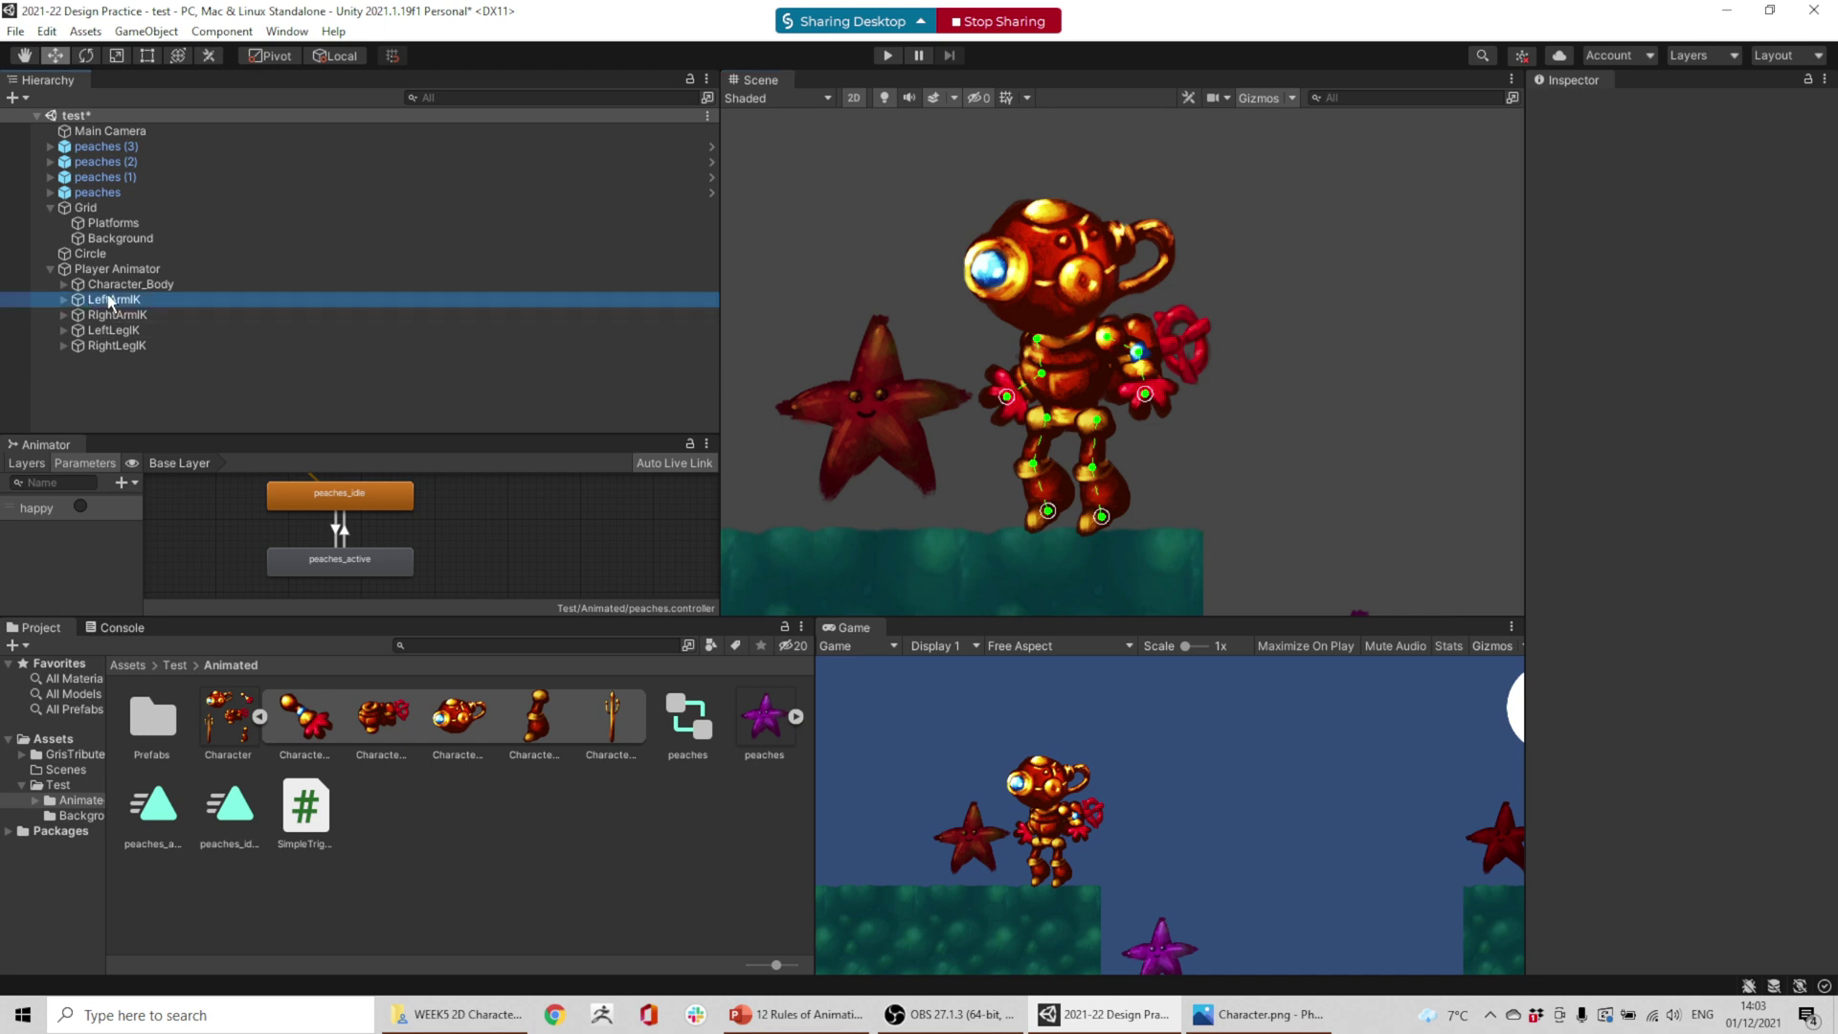
{"action": "left_click_drag", "start_coordinate": [1163, 387], "coordinate": [1149, 386]}
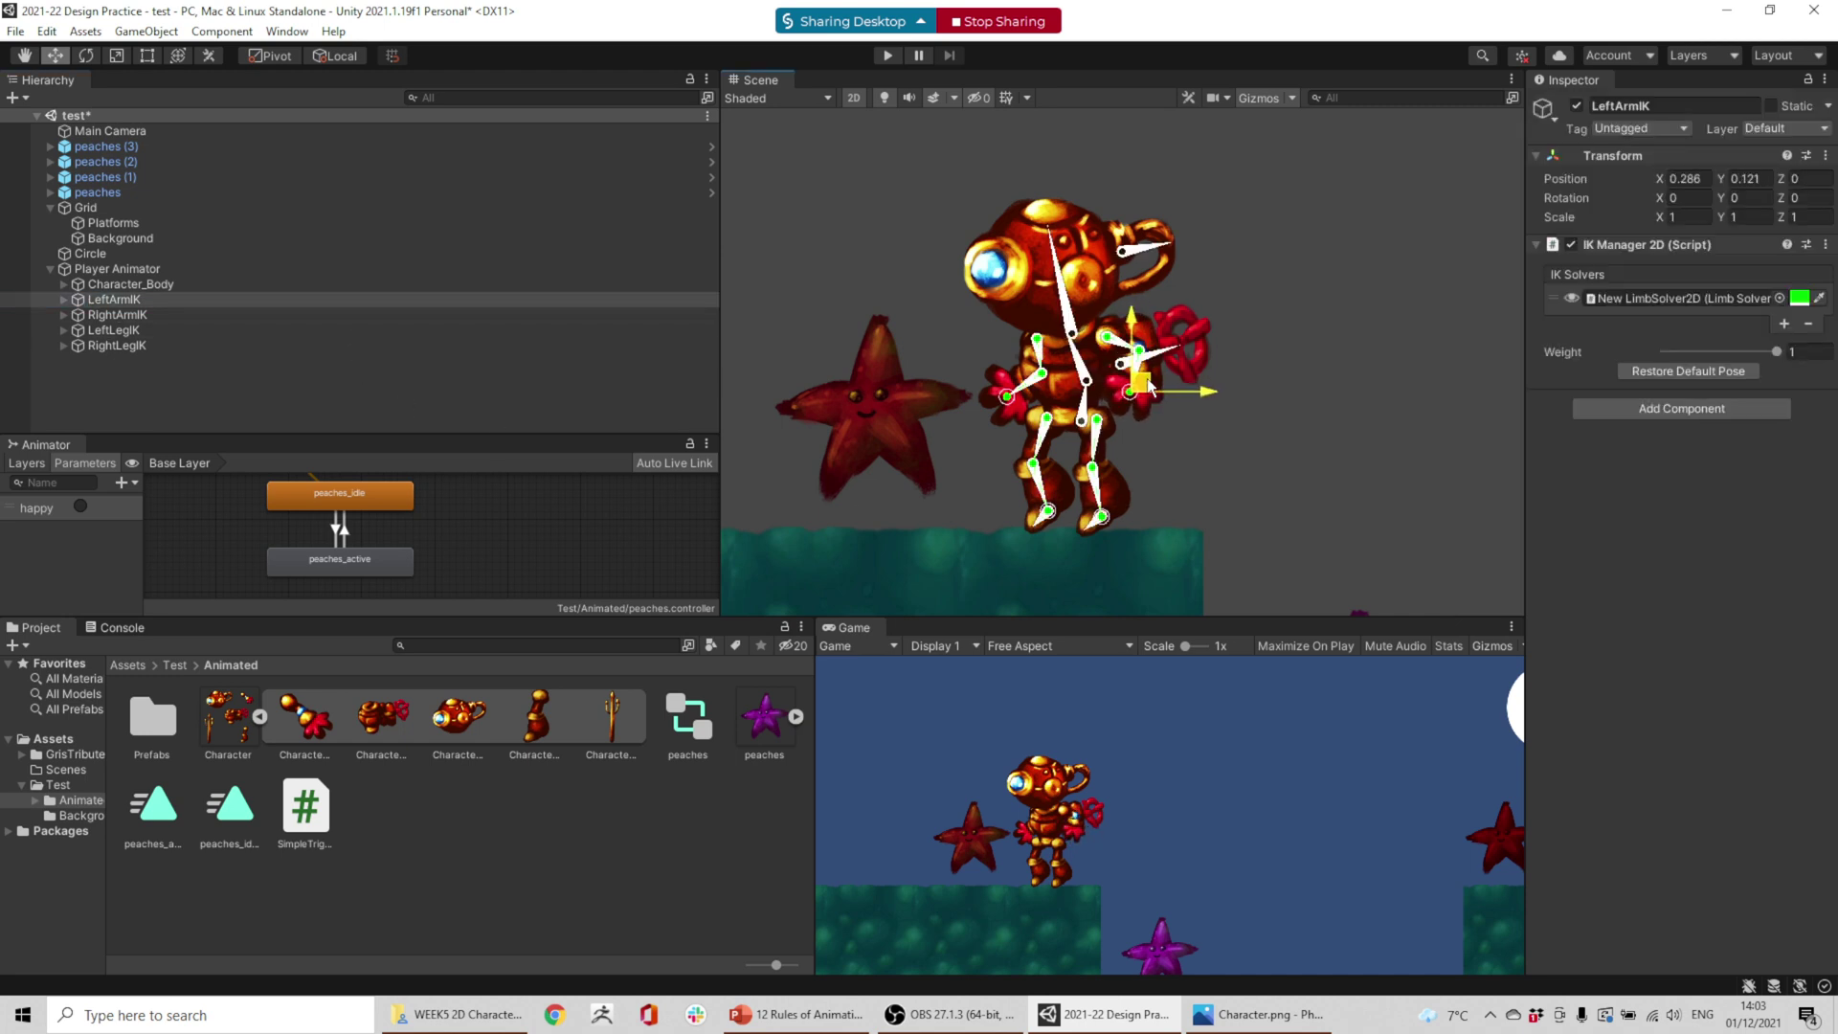
{"action": "left_click", "coordinate": [117, 346]}
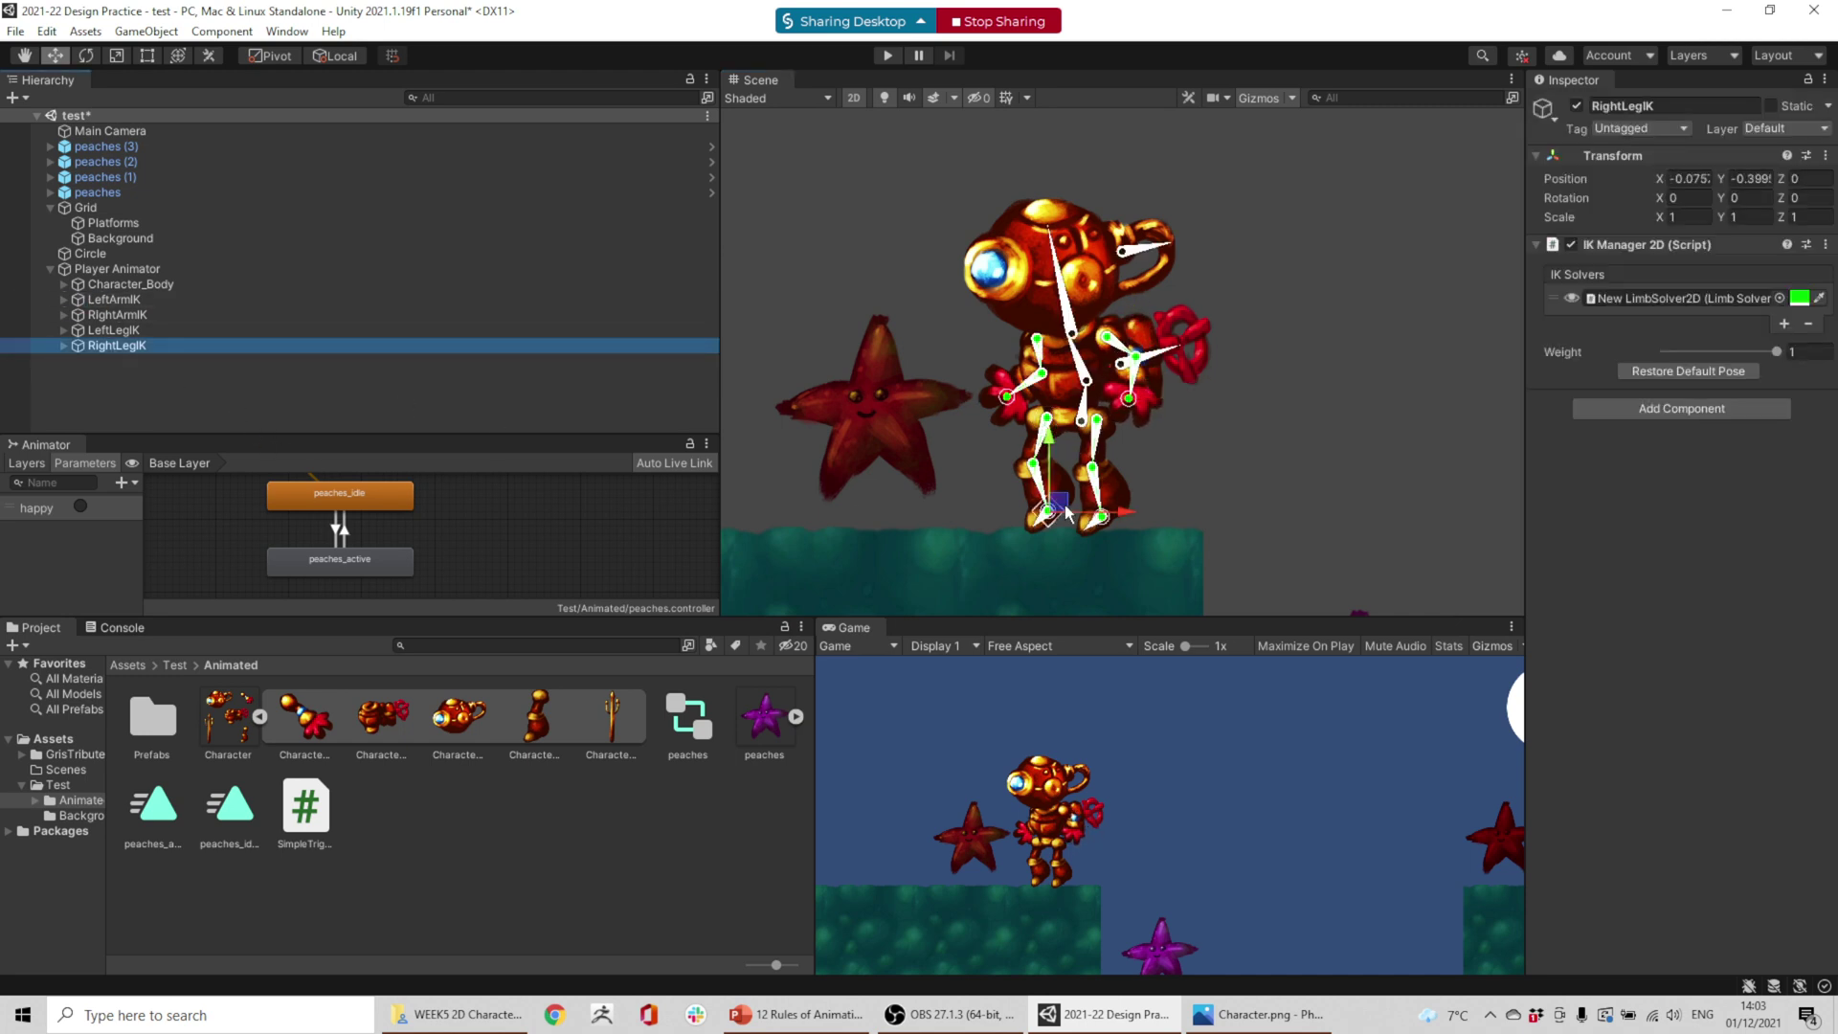
{"action": "left_click_drag", "start_coordinate": [1064, 509], "coordinate": [1047, 506]}
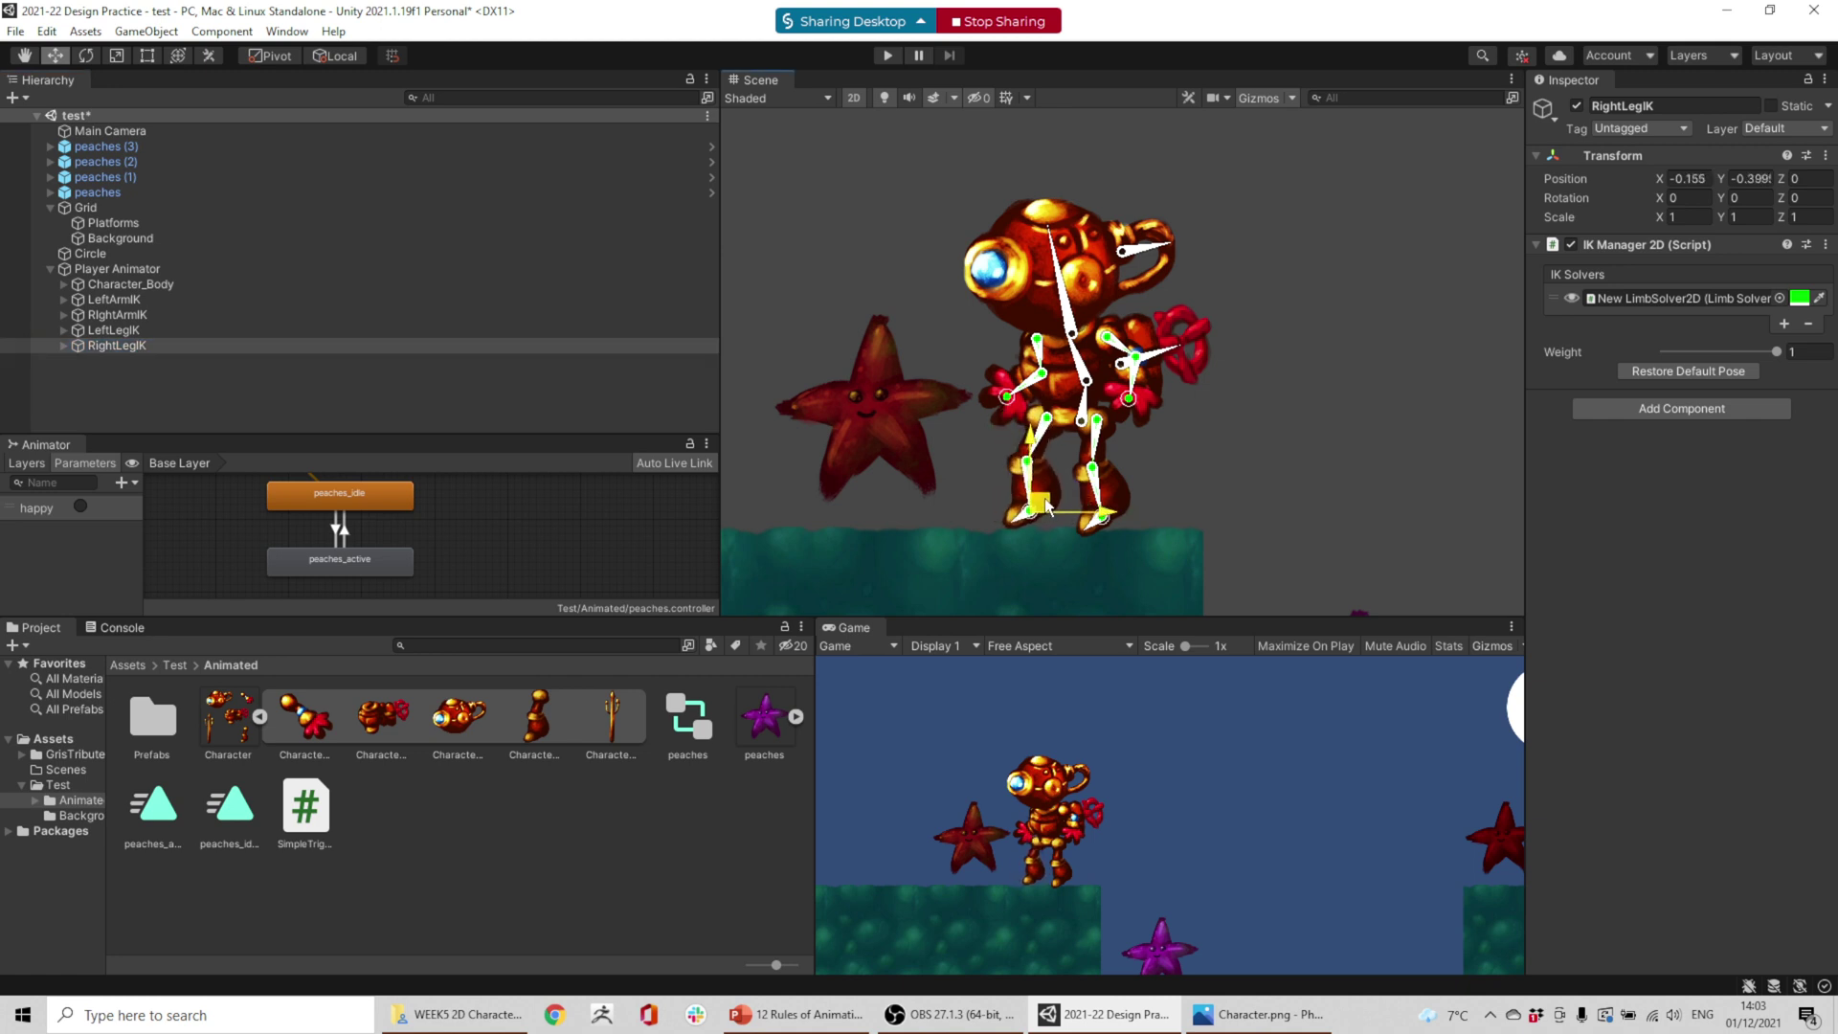
- Move LeftLegIK slightly inward and up so the character's left leg bends a little toward the other leg
{"action": "left_click", "coordinate": [95, 270]}
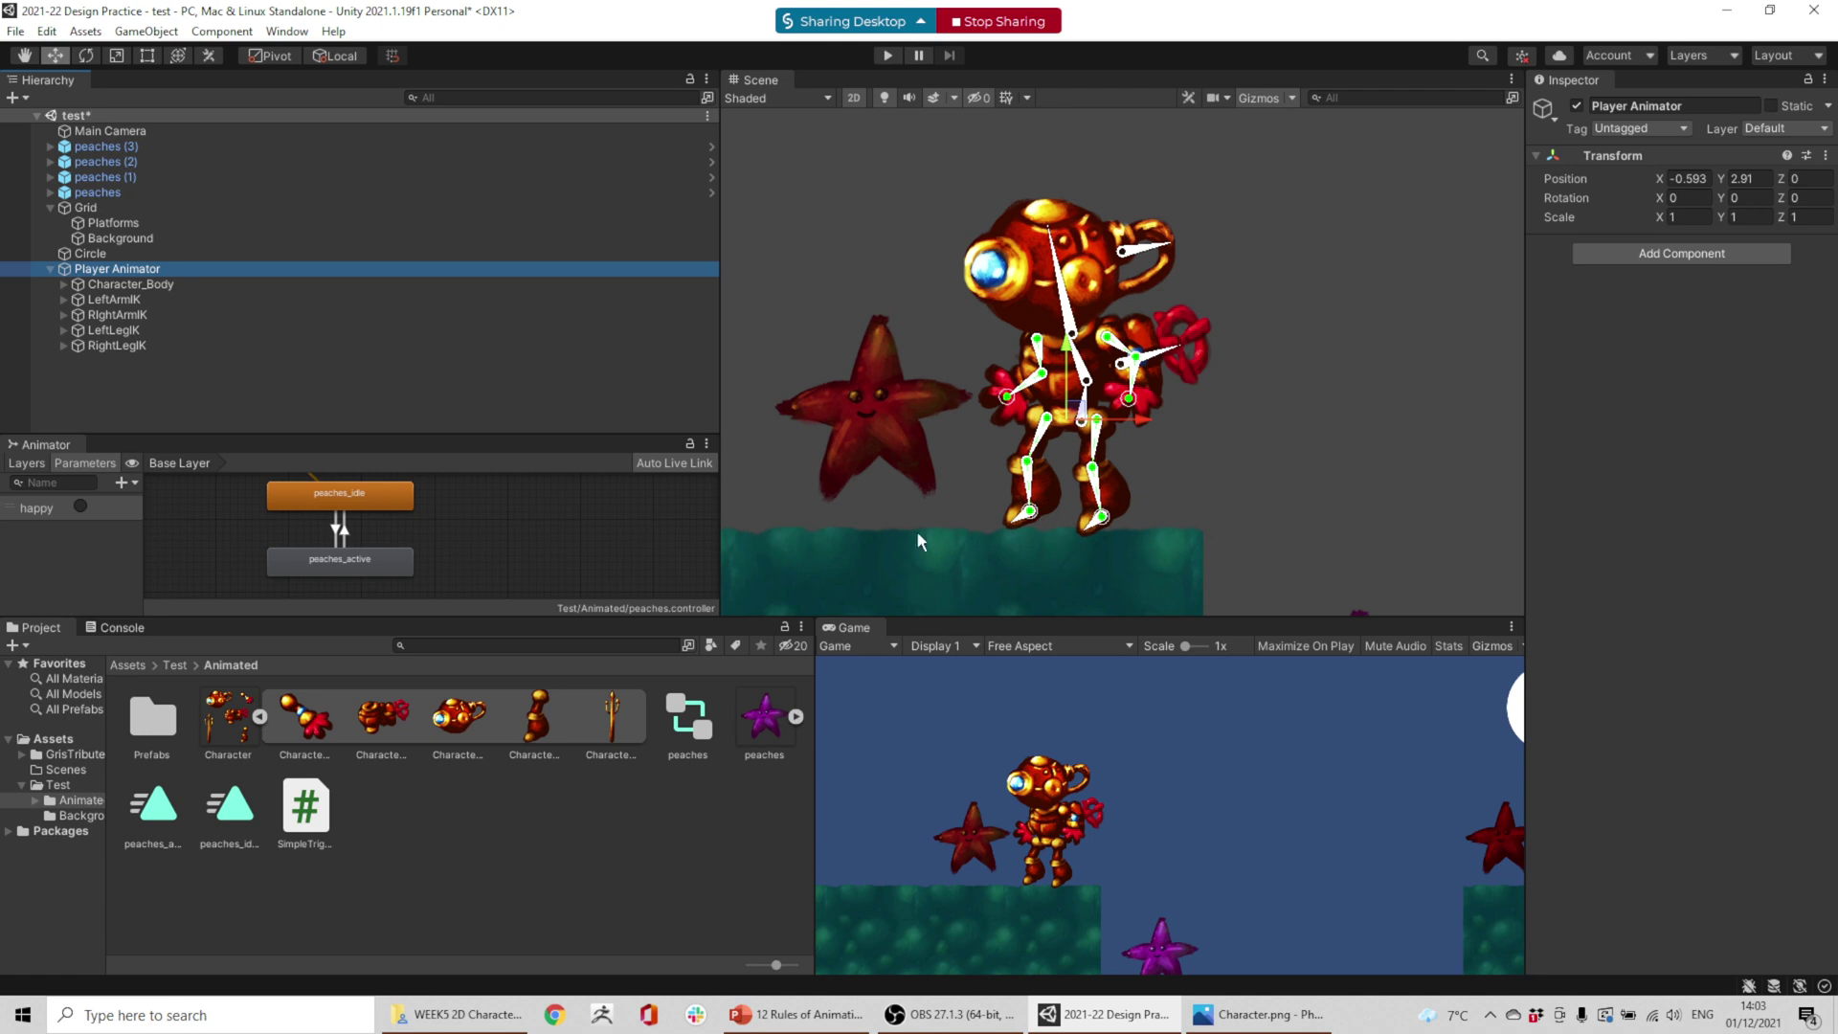
{"action": "left_click", "coordinate": [96, 345]}
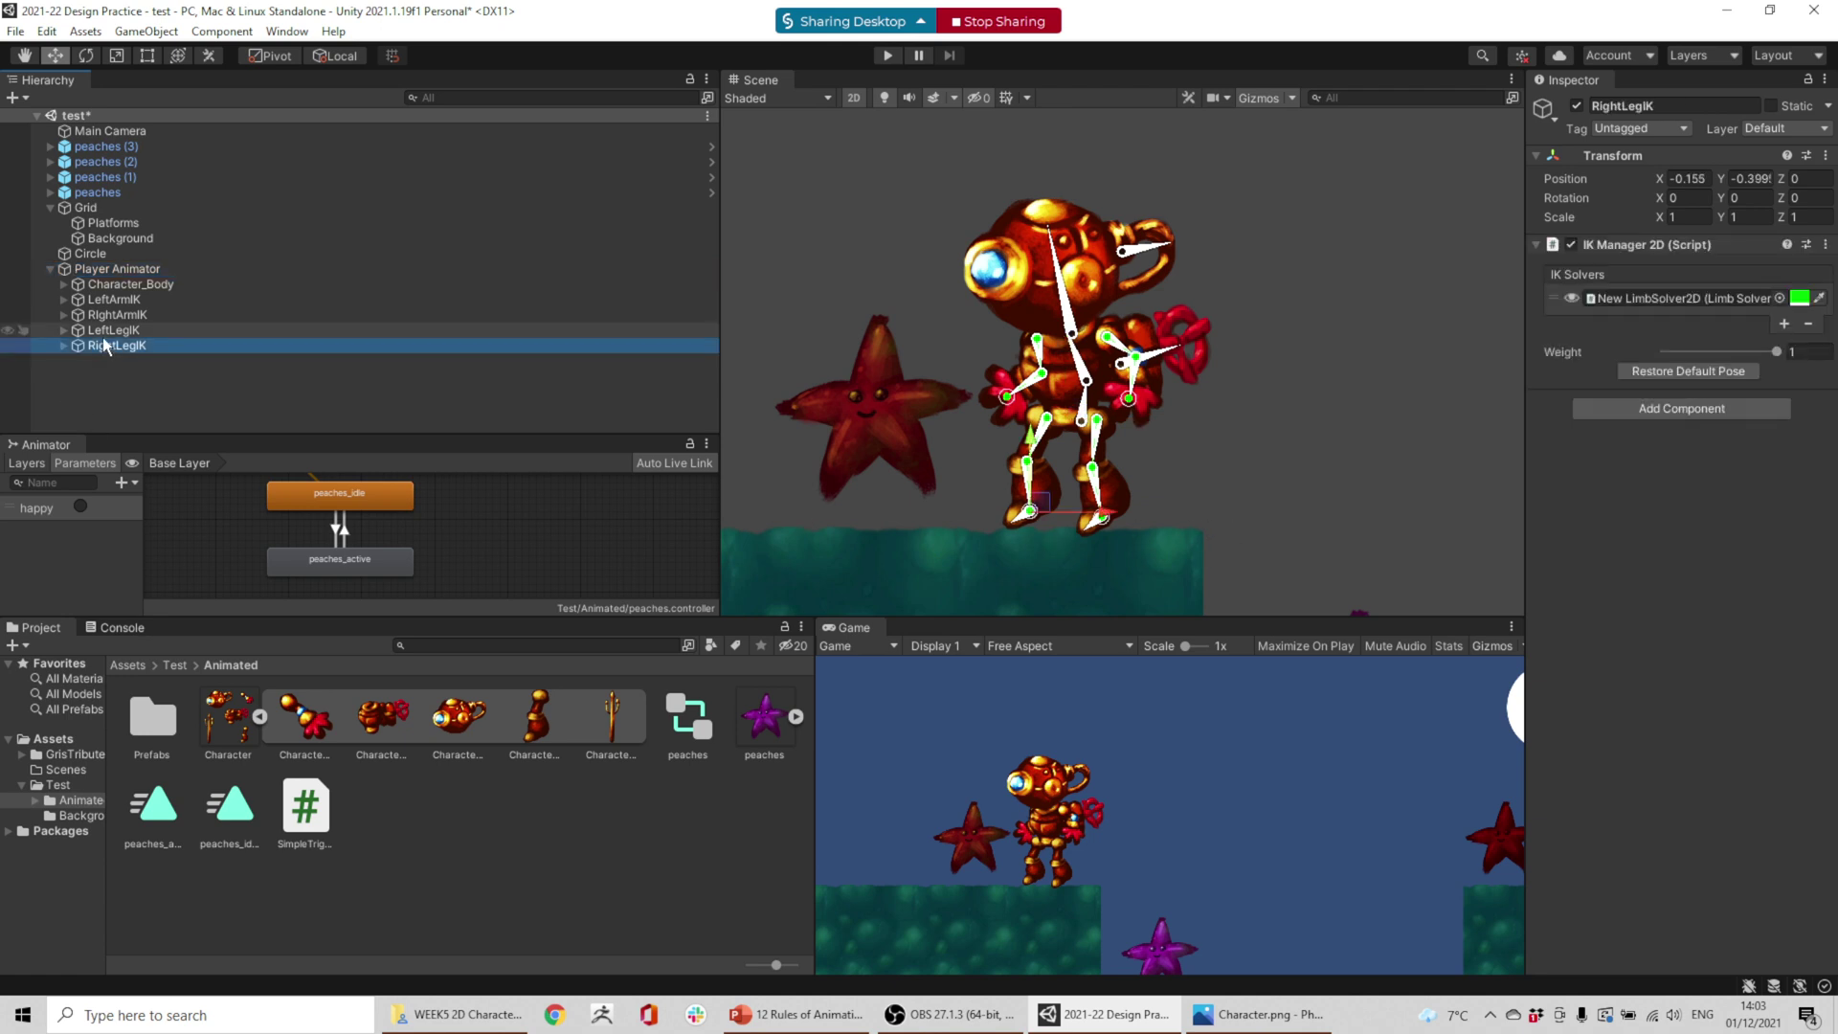
{"action": "left_click", "coordinate": [106, 331]}
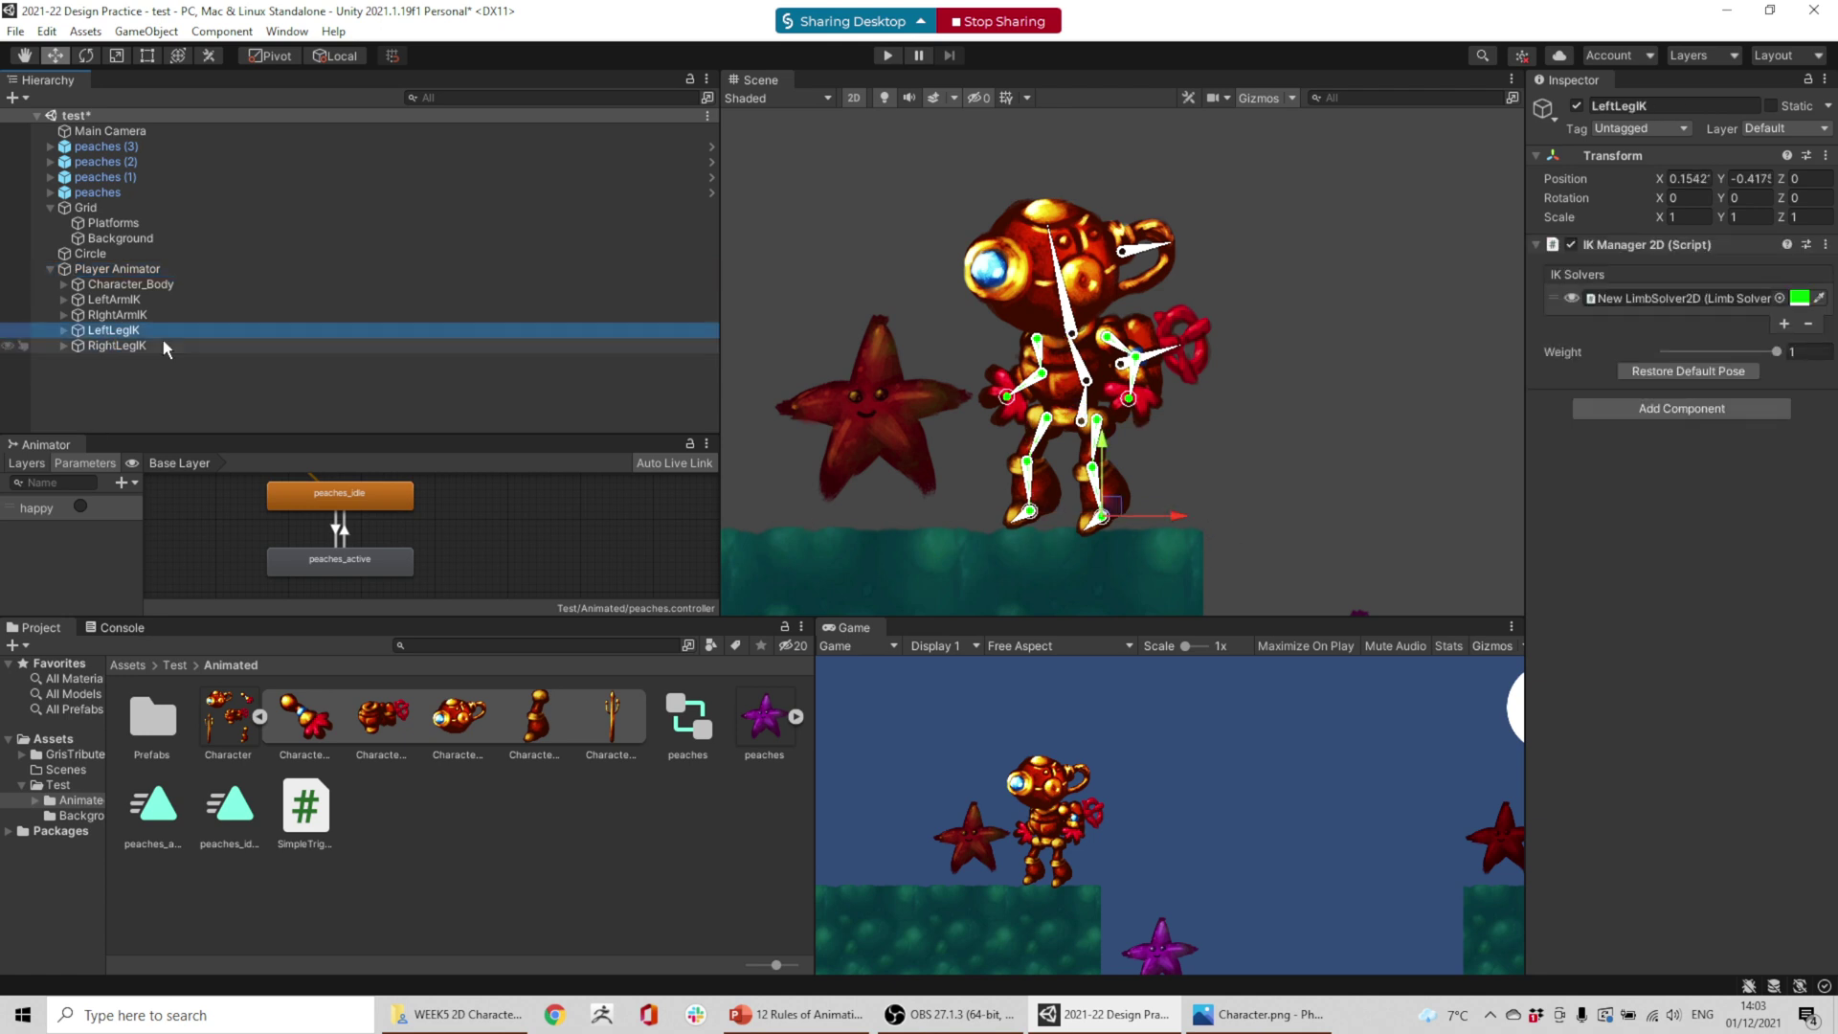
{"action": "left_click", "coordinate": [1113, 500]}
{"action": "left_click_drag", "start_coordinate": [1116, 498], "coordinate": [1101, 502]}
- Adjust the foot bones bone_foot and bone_footR to sit flat above the platform, rotating bone_footR to about Z -76.941
{"action": "left_click", "coordinate": [1072, 519]}
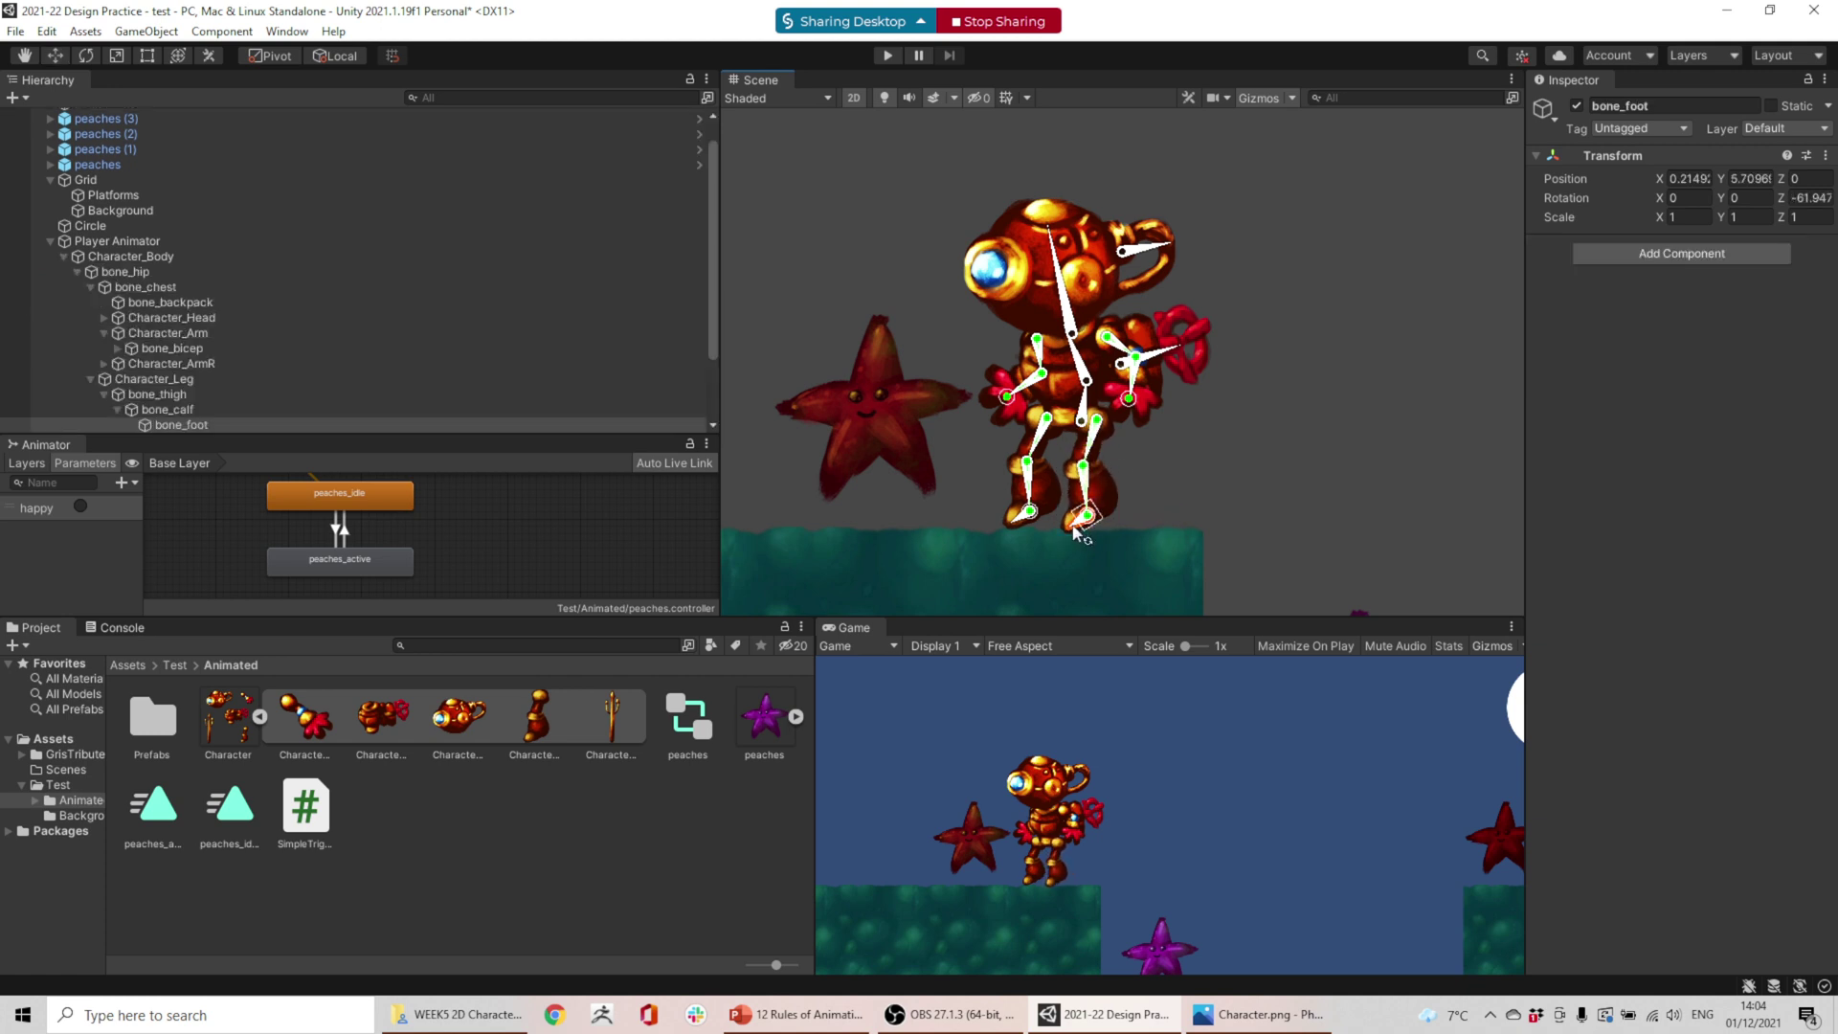
{"action": "left_click", "coordinate": [1020, 525]}
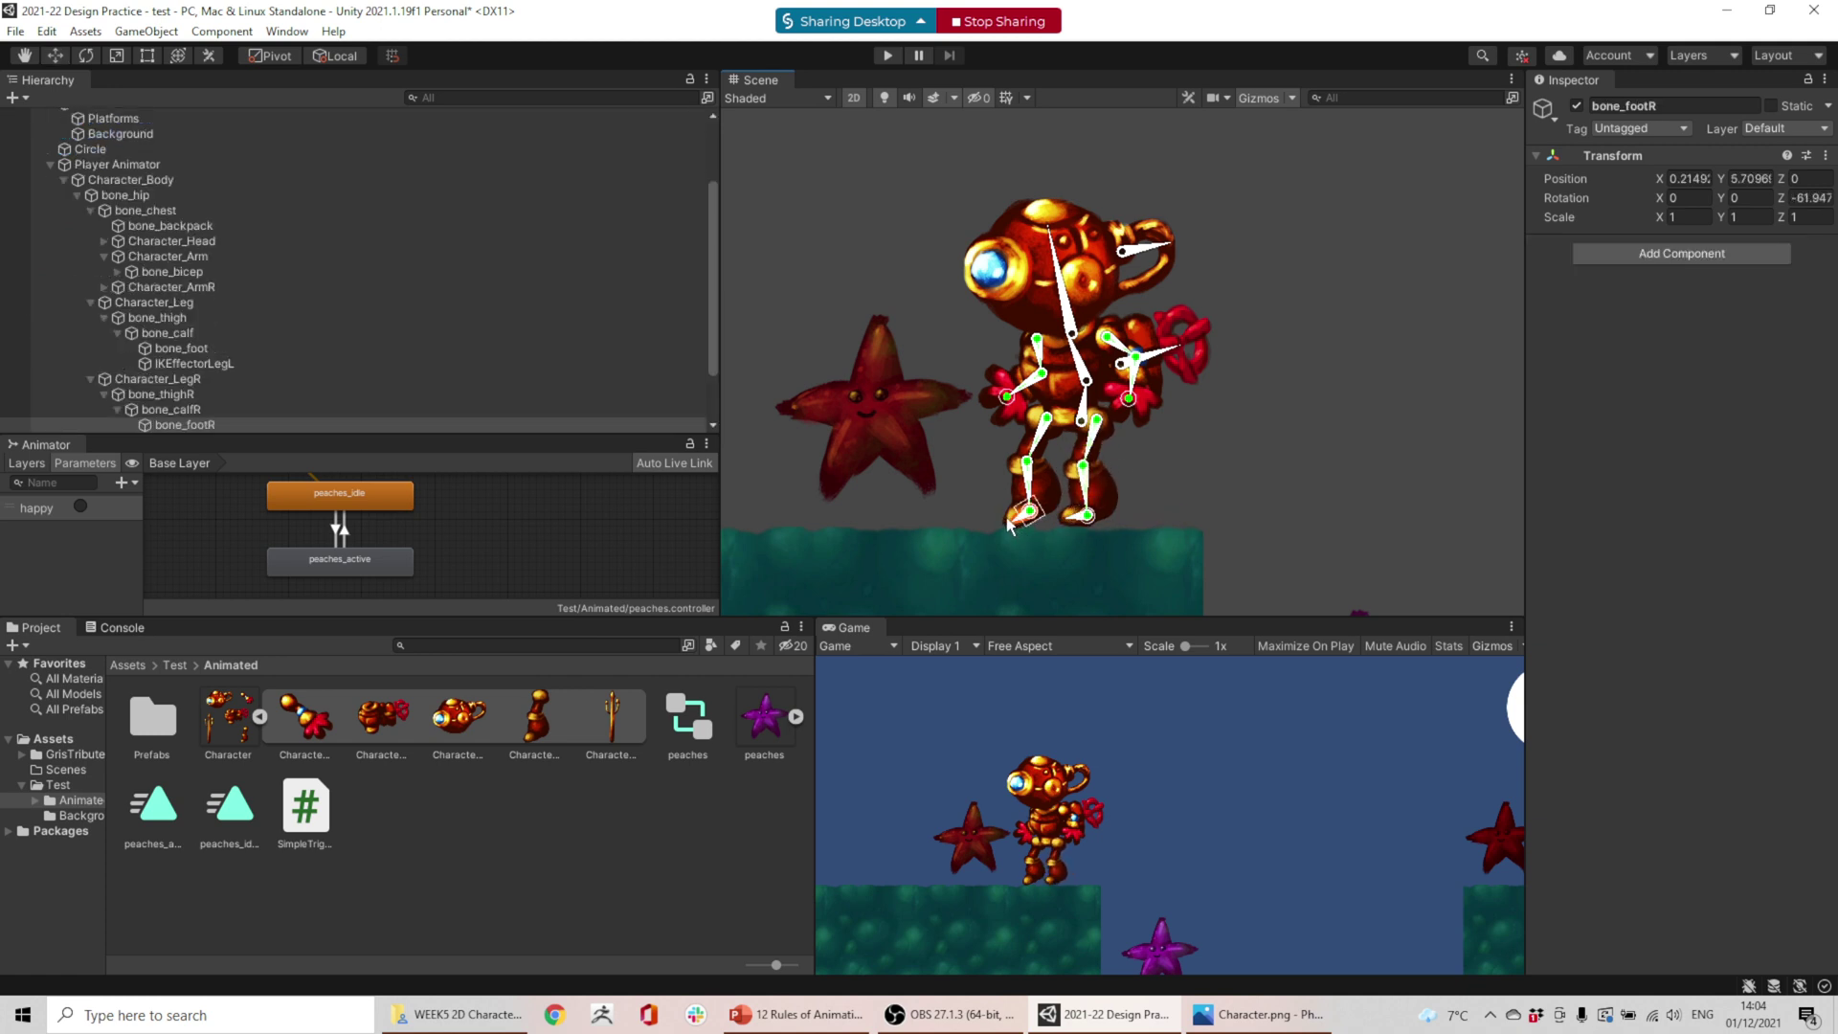
{"action": "left_click", "coordinate": [1027, 514]}
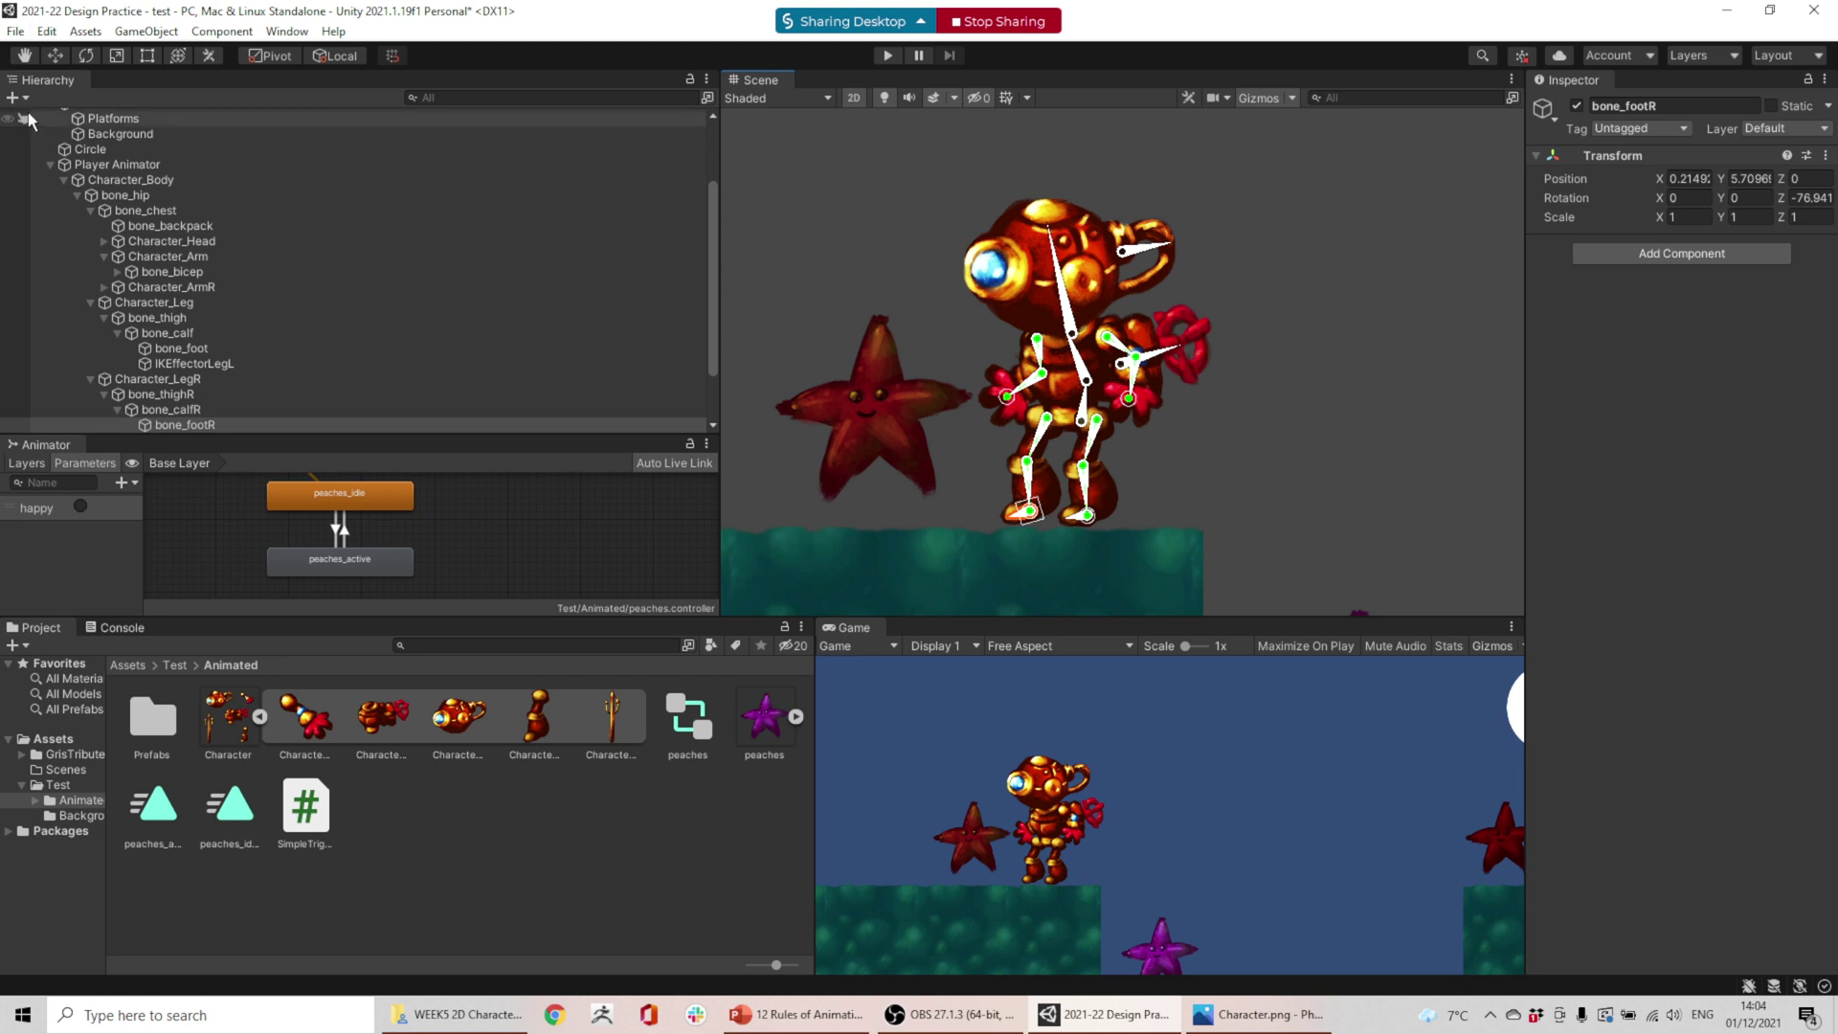
- Add an Animator component to Player Animator
{"action": "left_click", "coordinate": [105, 164]}
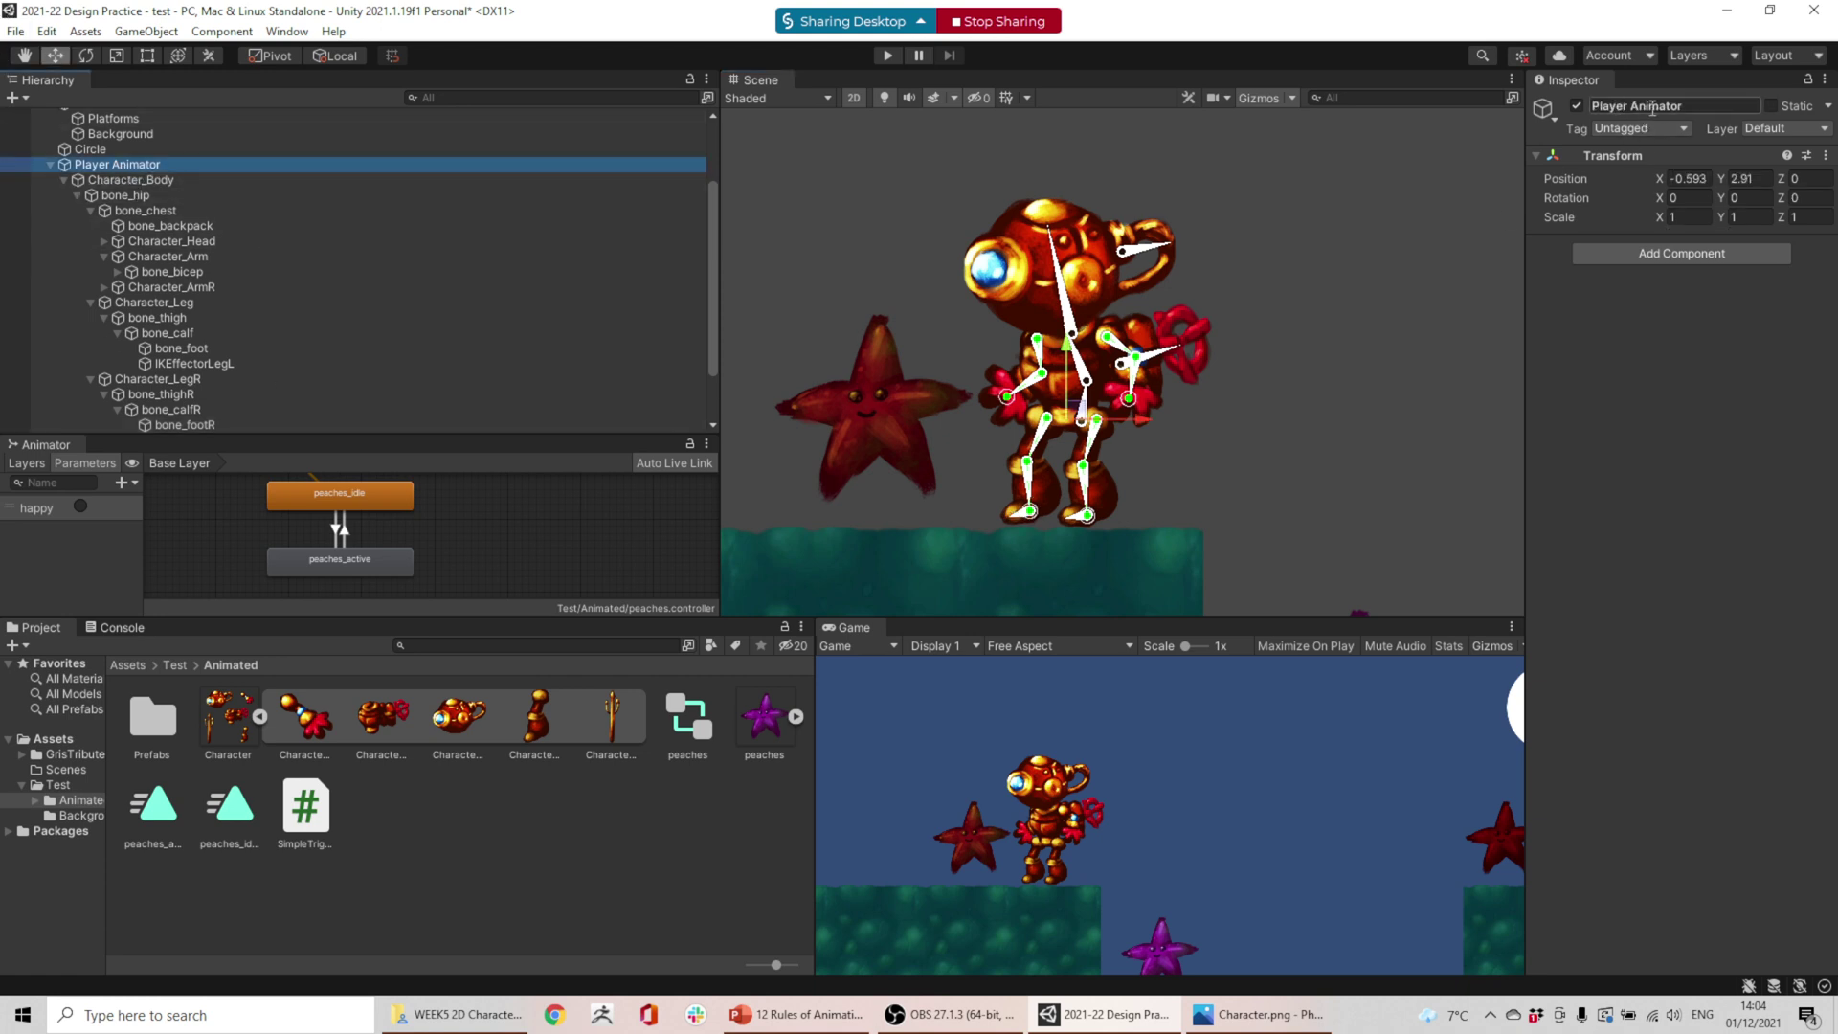
{"action": "left_click", "coordinate": [1702, 258]}
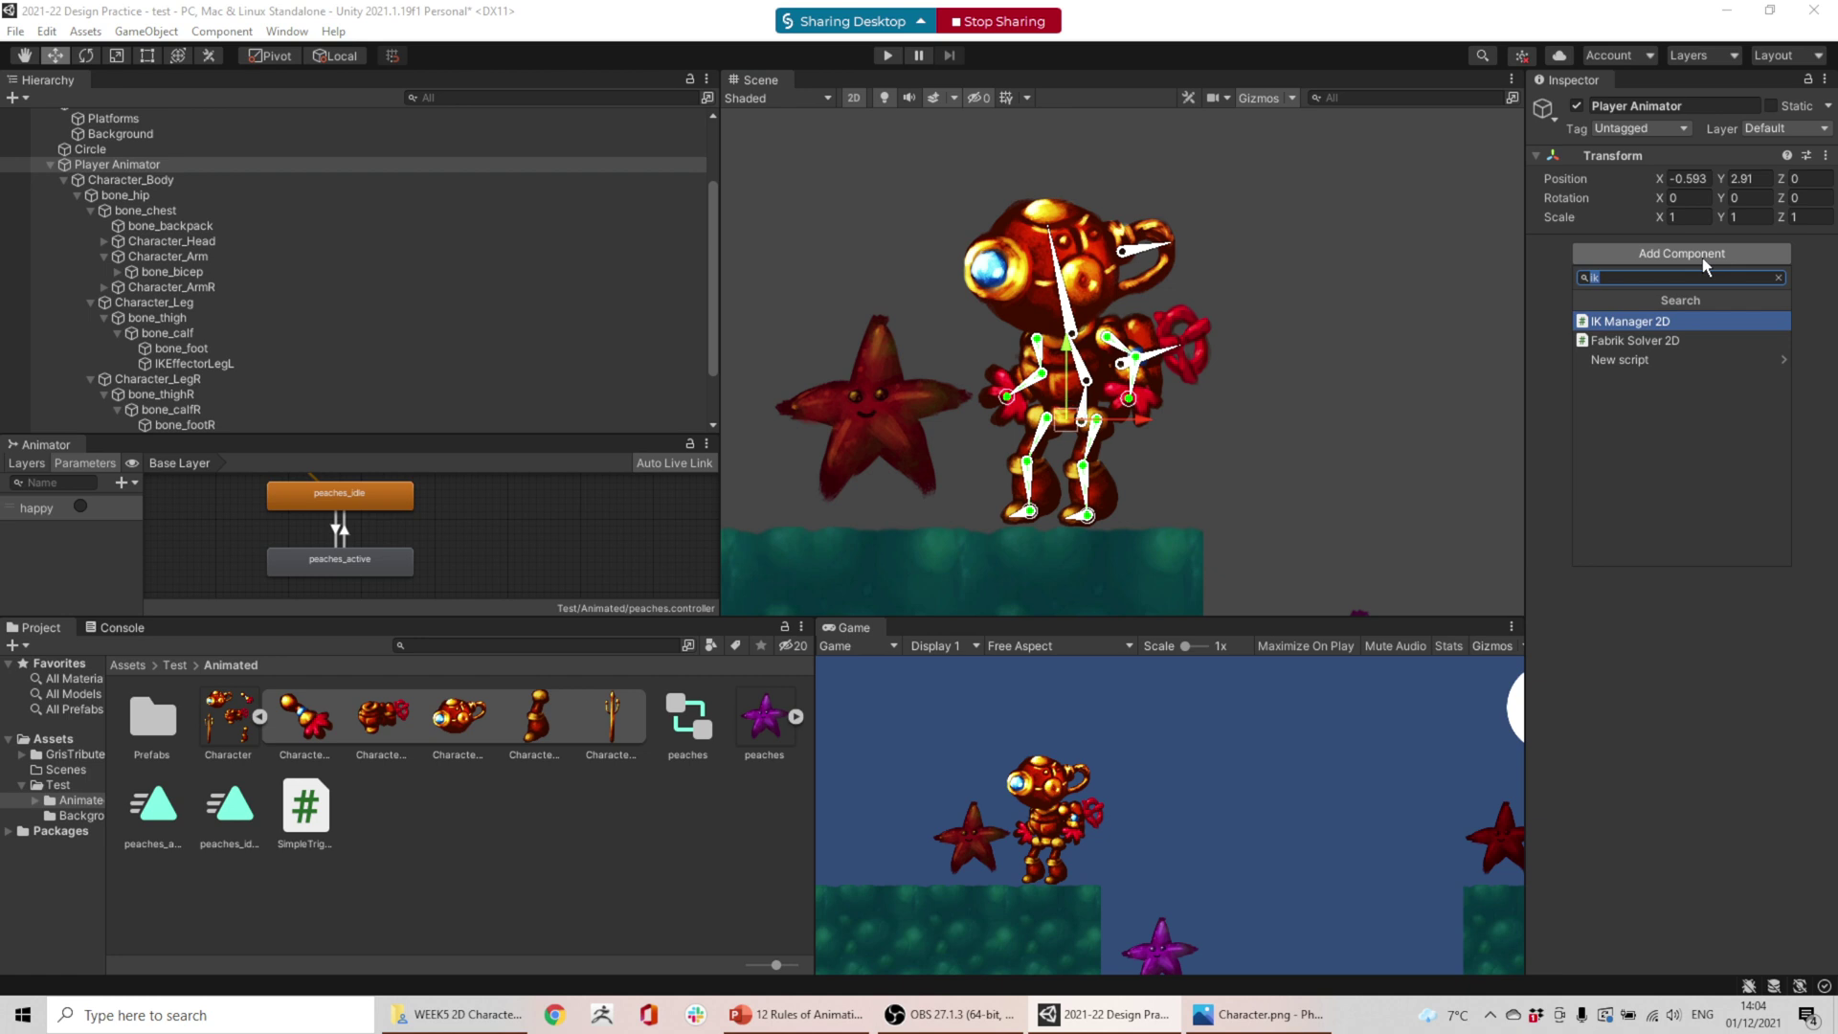
{"action": "type", "text": "Anim"}
{"action": "key", "text": "Down"}
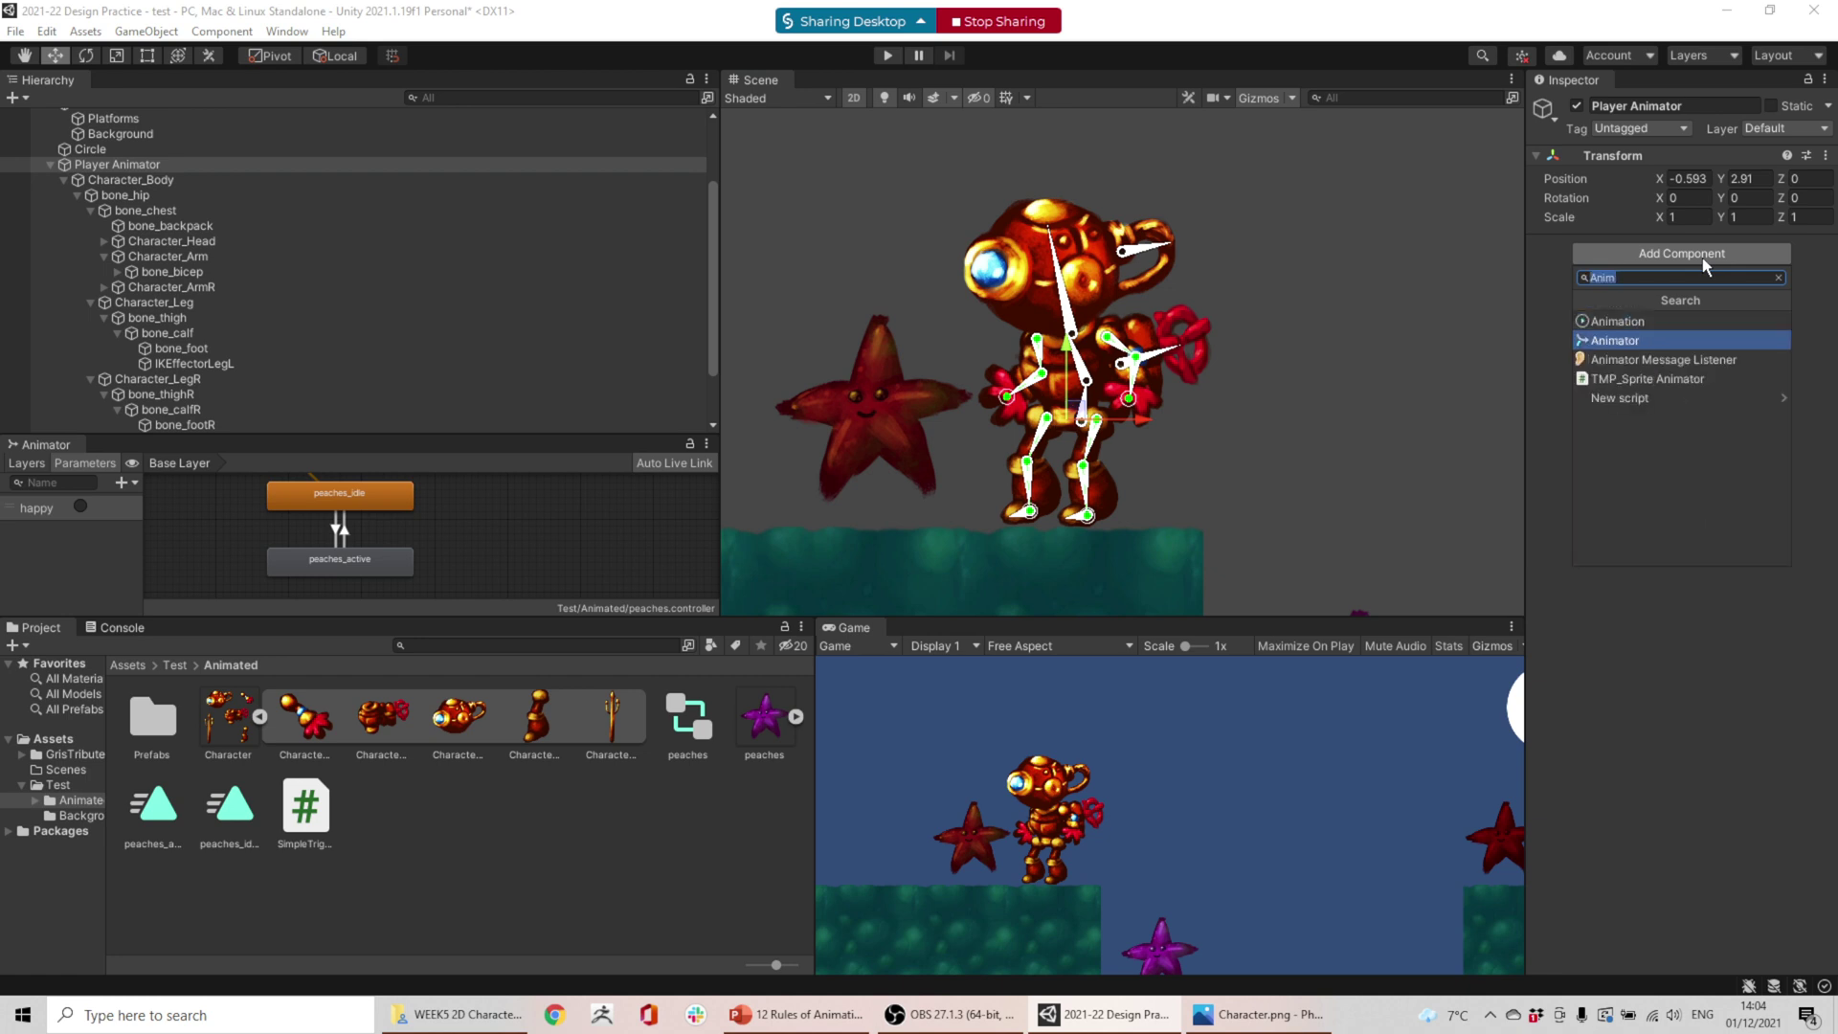
{"action": "key", "text": "Return"}
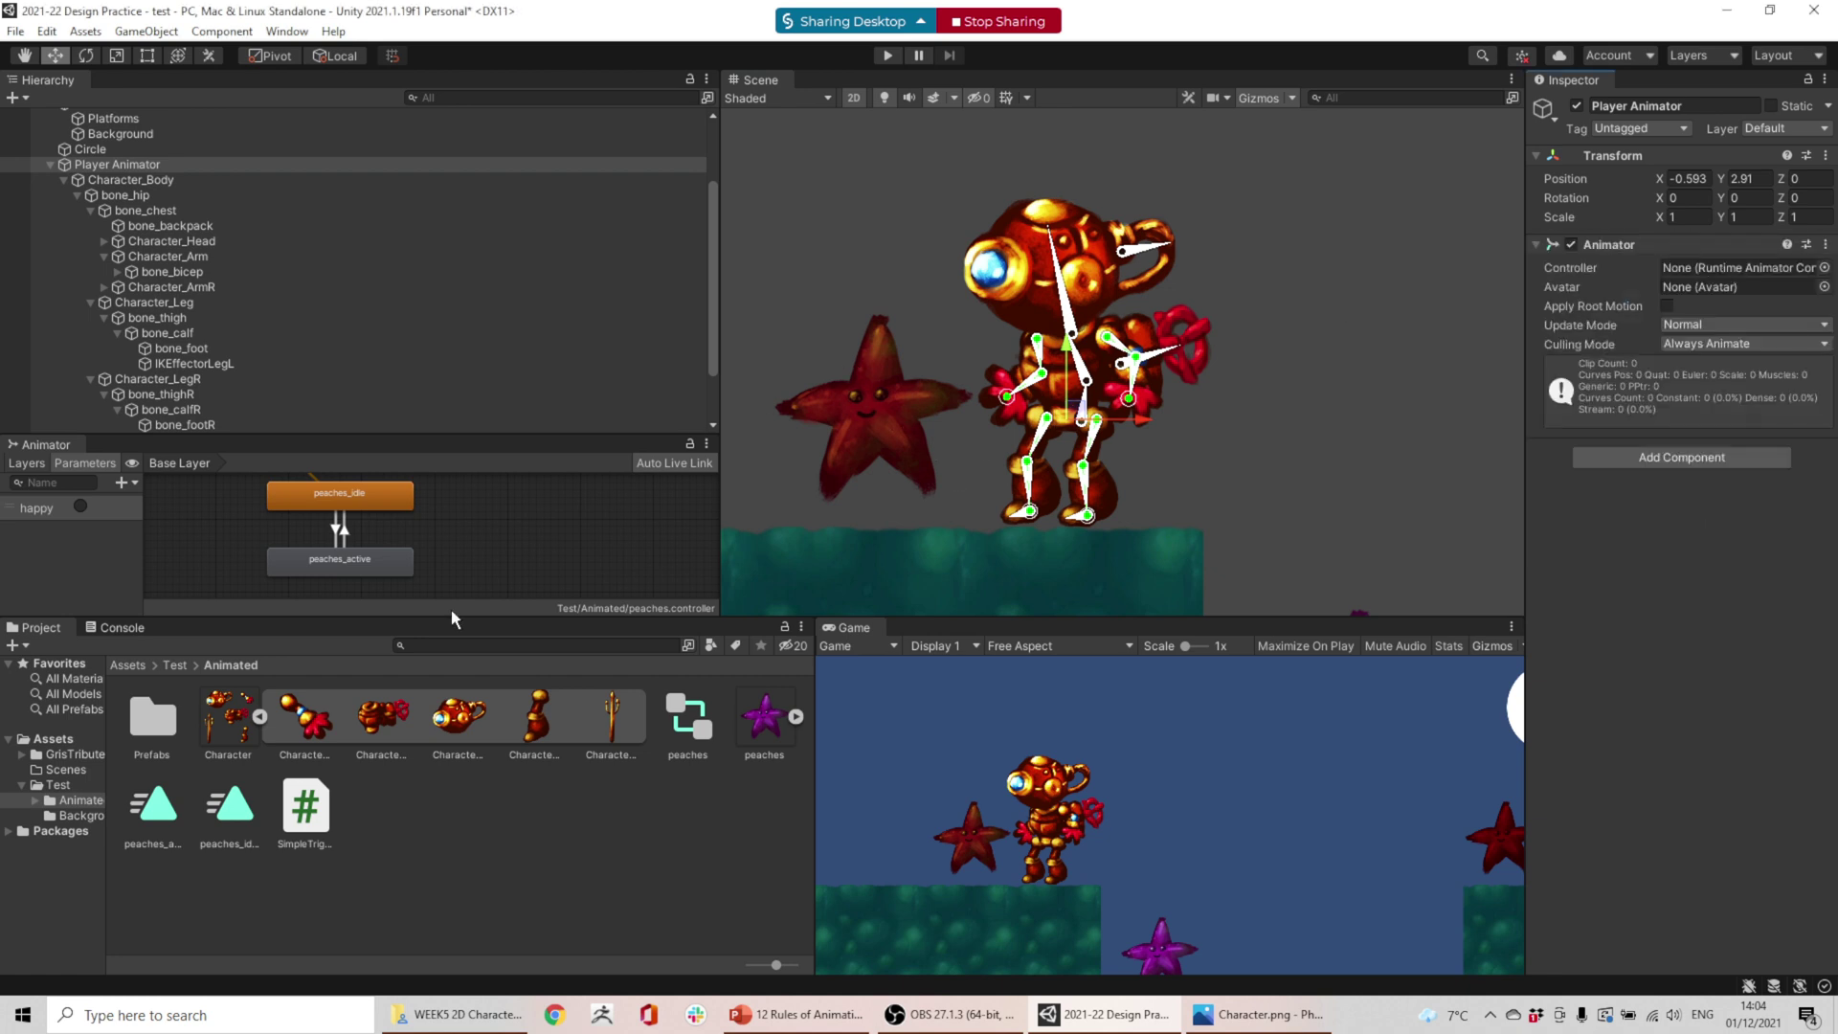
- Create an animation clip for Player Animator named RoboSnowUhhhqua and save it in the Animated folder
{"action": "left_click", "coordinate": [285, 32]}
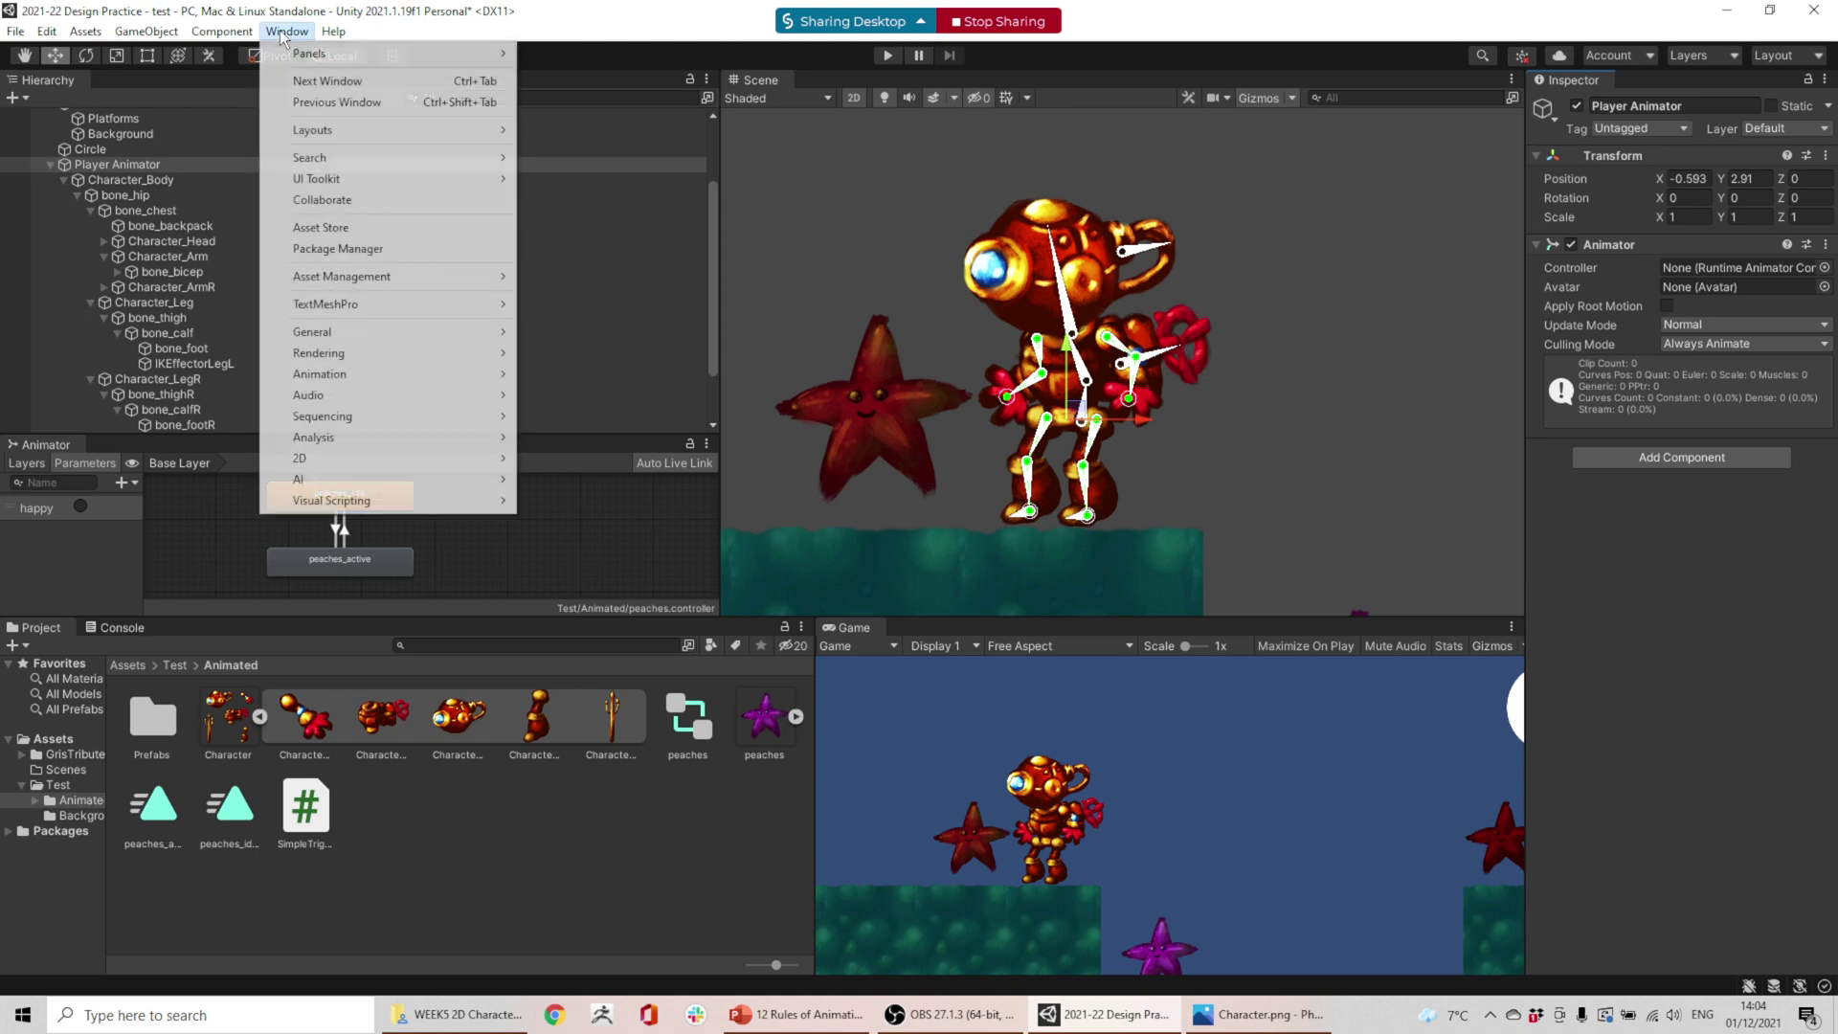
{"action": "mouse_move", "coordinate": [430, 374]}
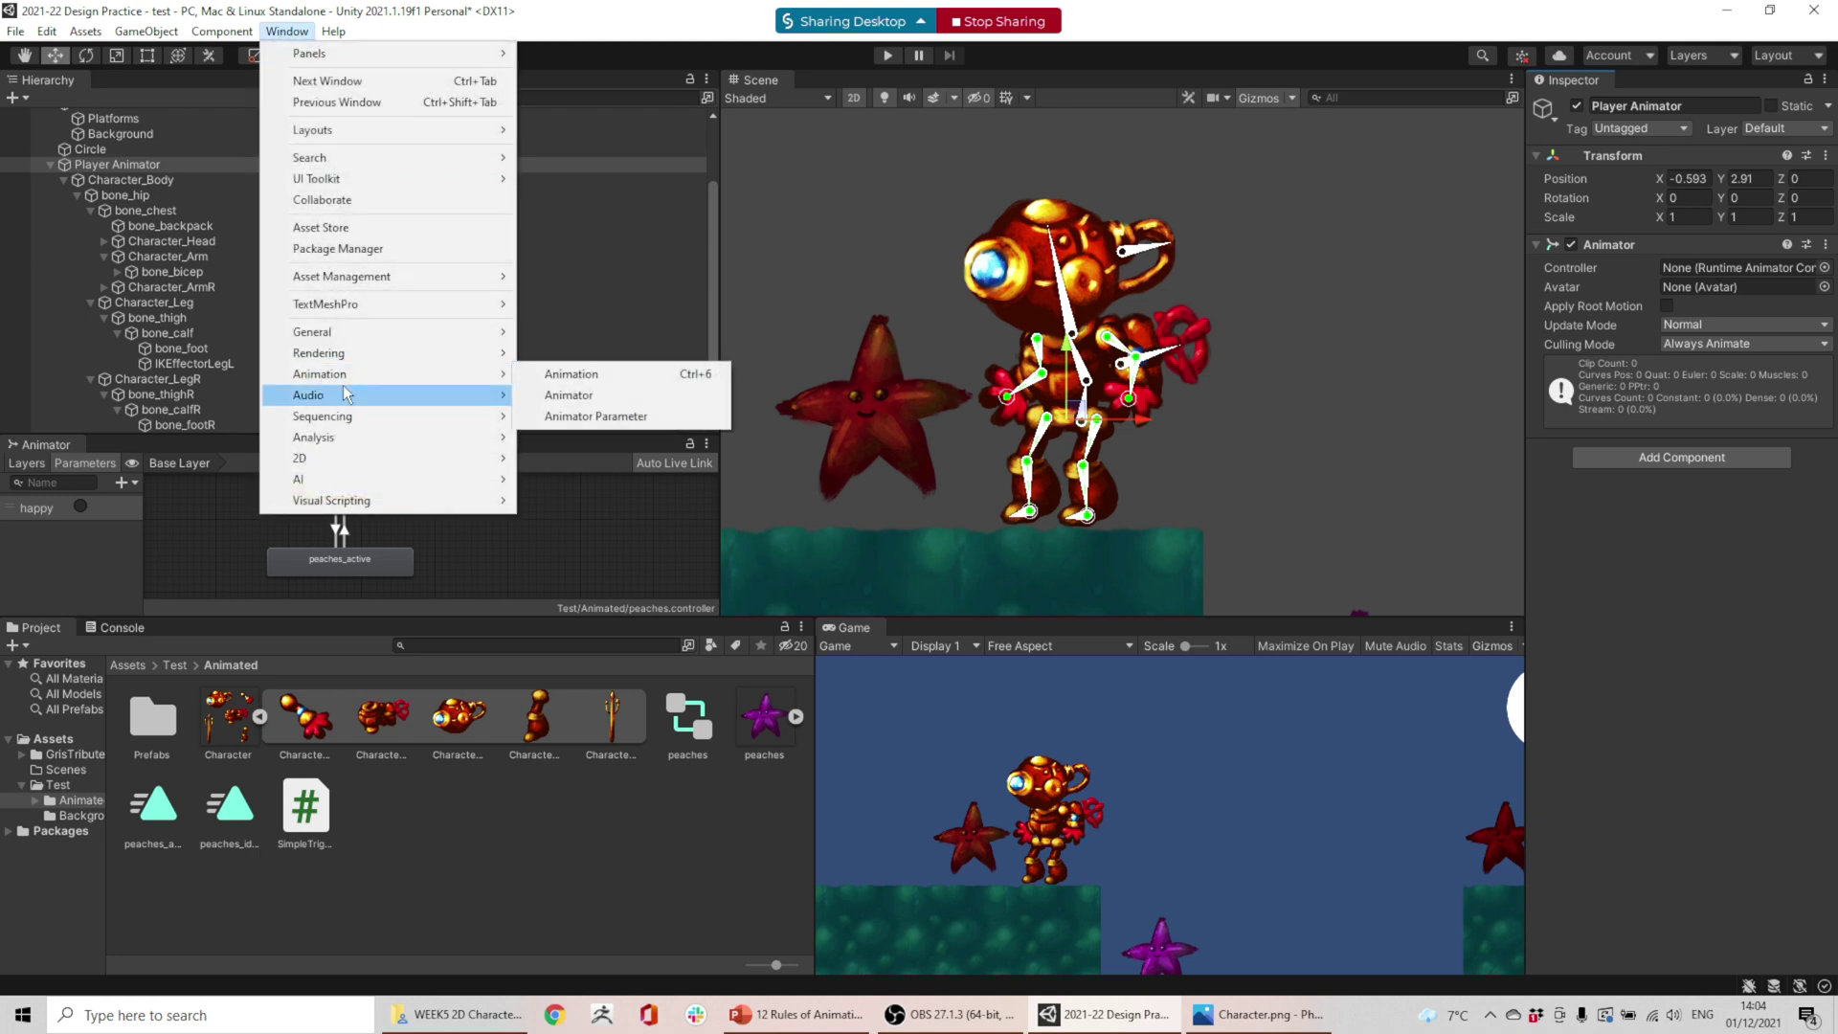
{"action": "left_click", "coordinate": [570, 376]}
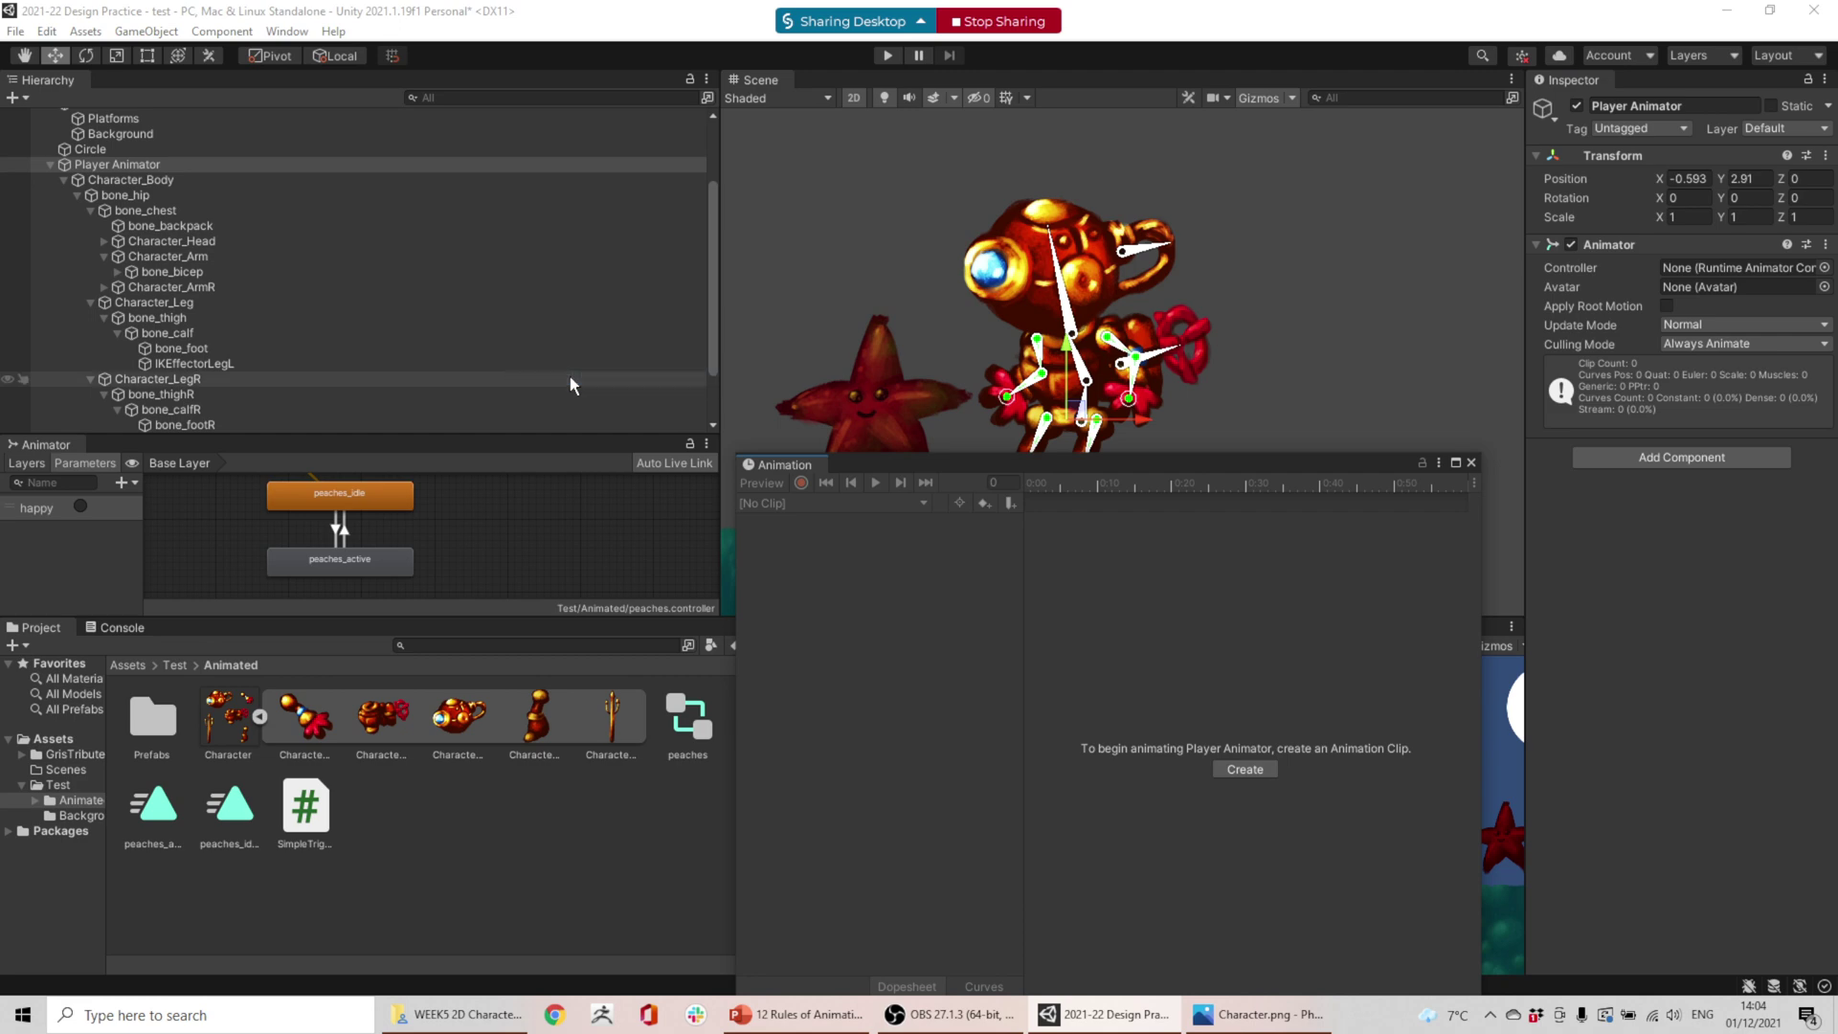
{"action": "left_click", "coordinate": [1245, 770]}
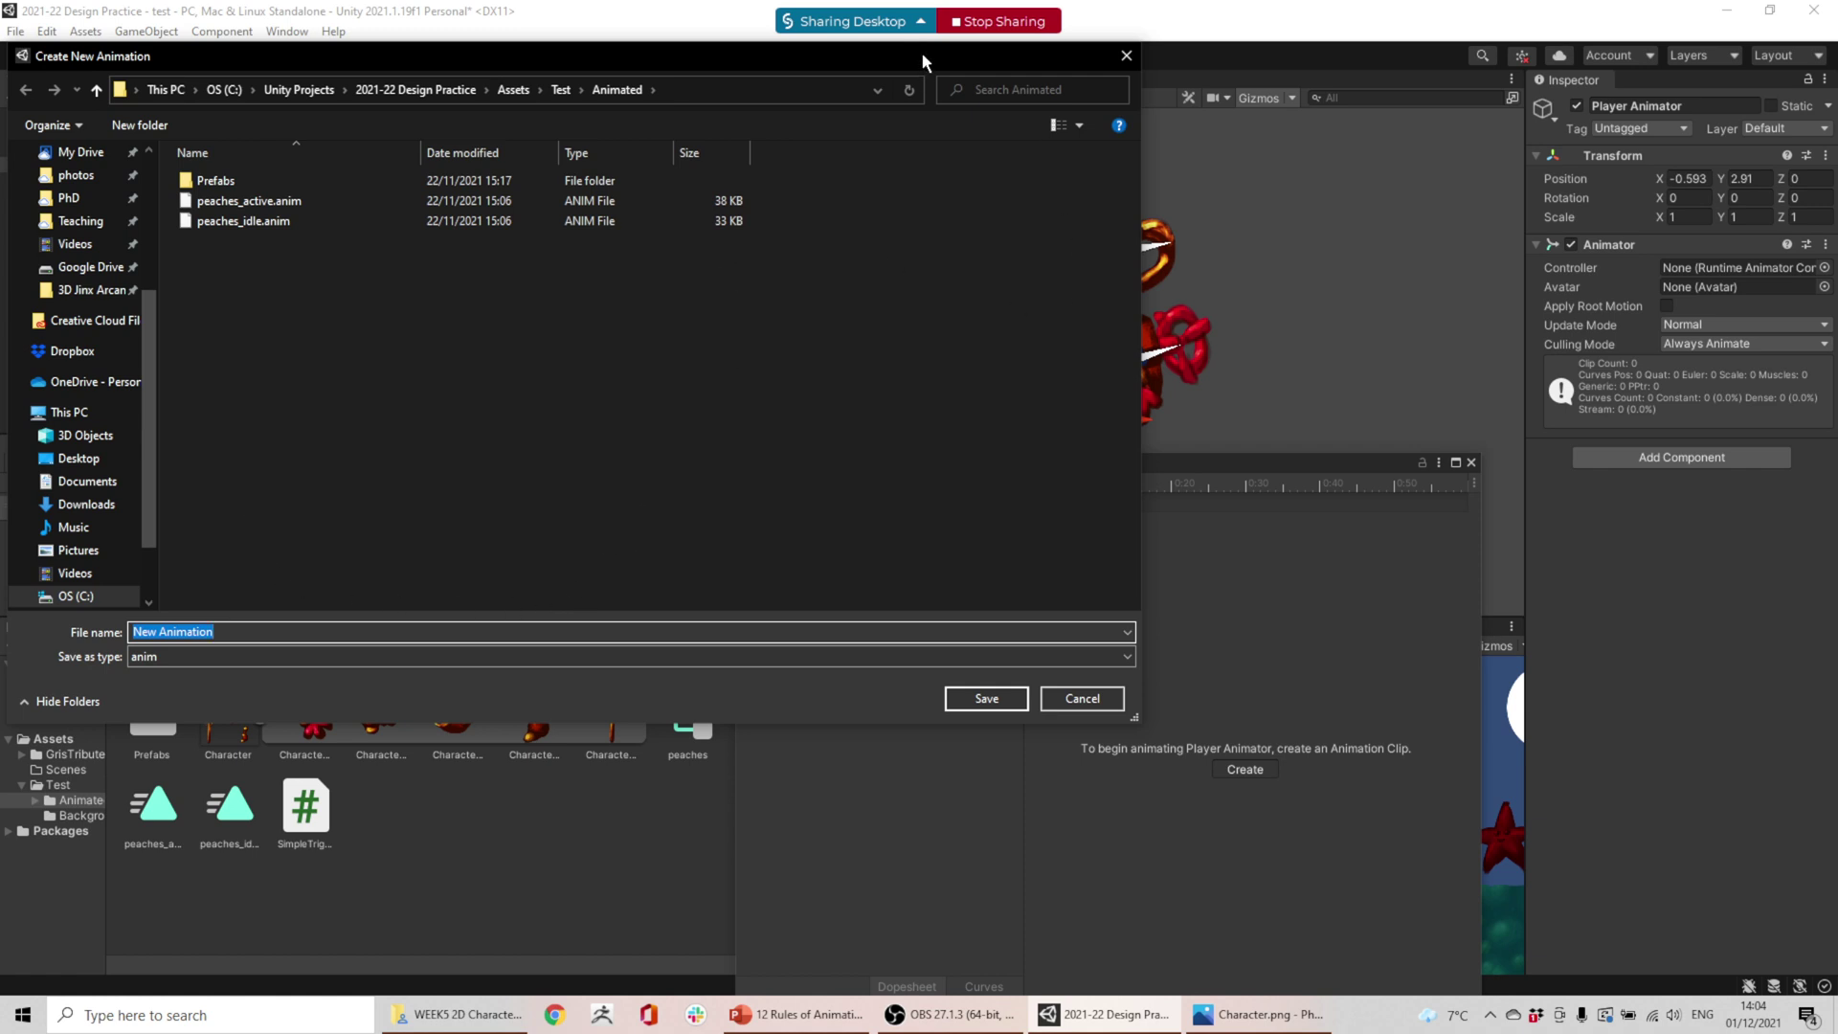
{"action": "left_click_drag", "start_coordinate": [921, 52], "coordinate": [1261, 157]}
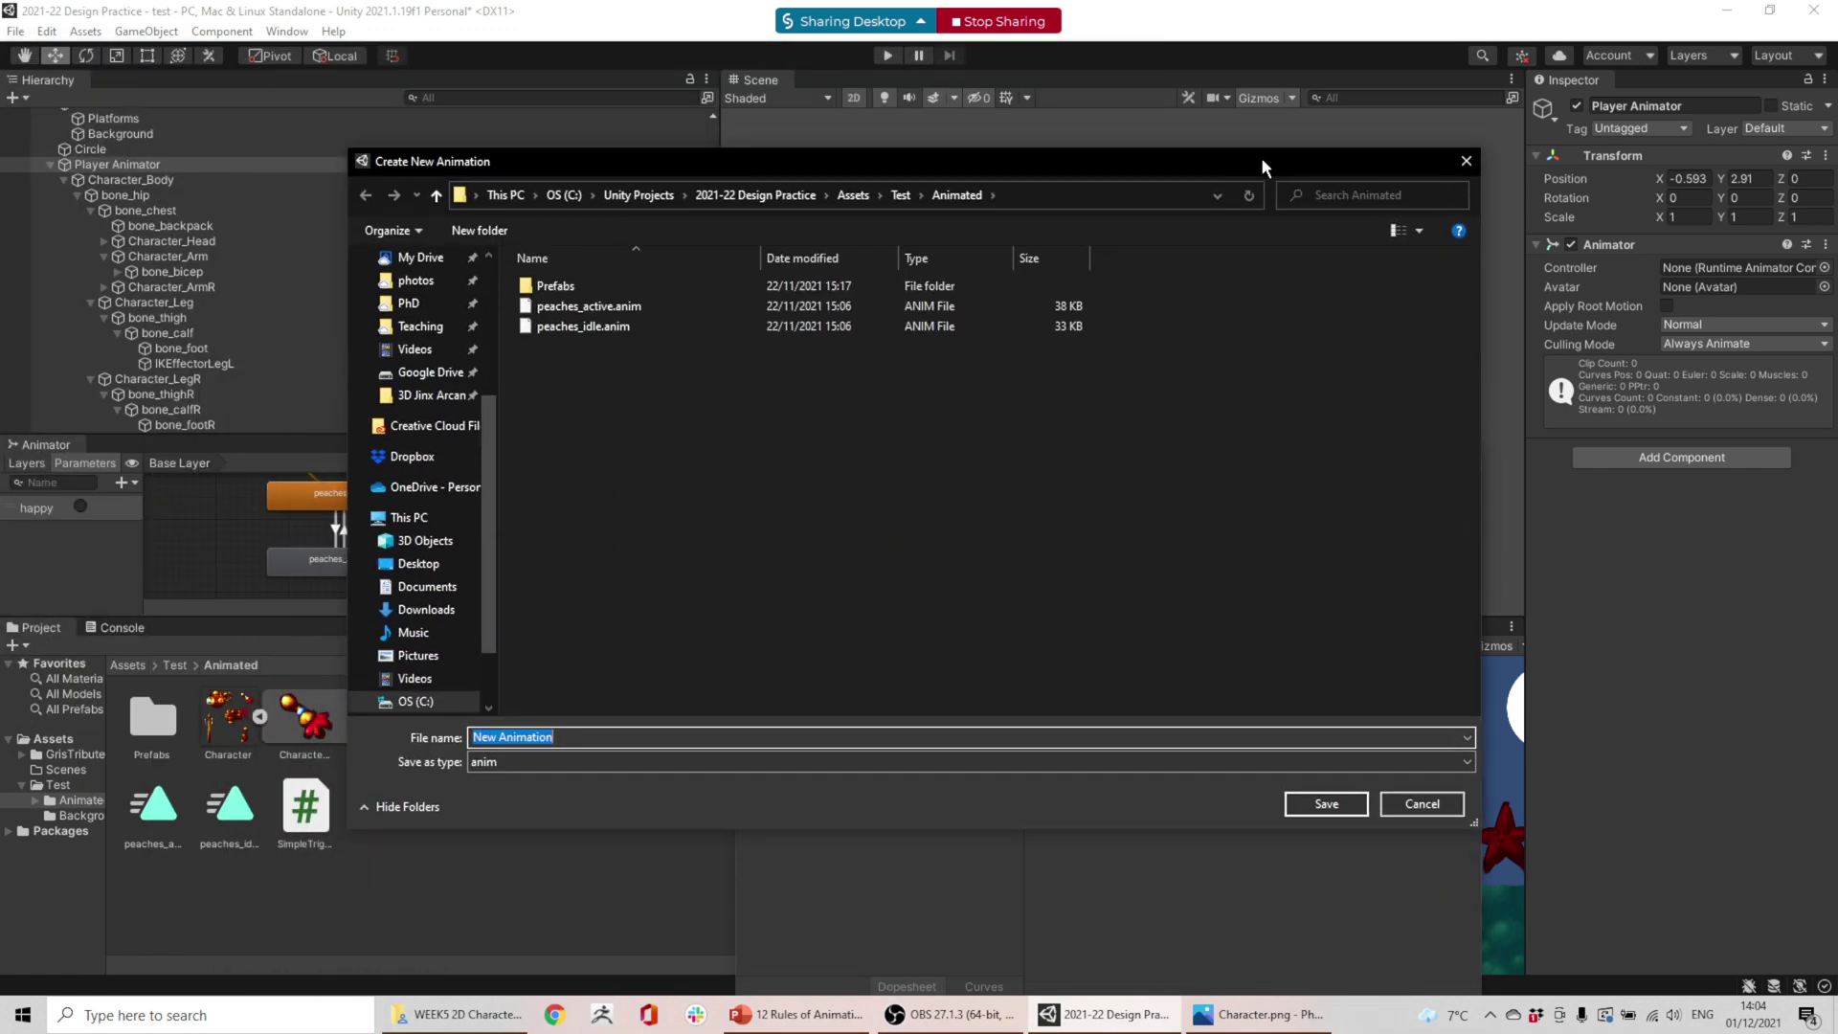
{"action": "type", "text": "RoboSnow"}
{"action": "type", "text": "Uhhh#"}
{"action": "type", "text": "qua"}
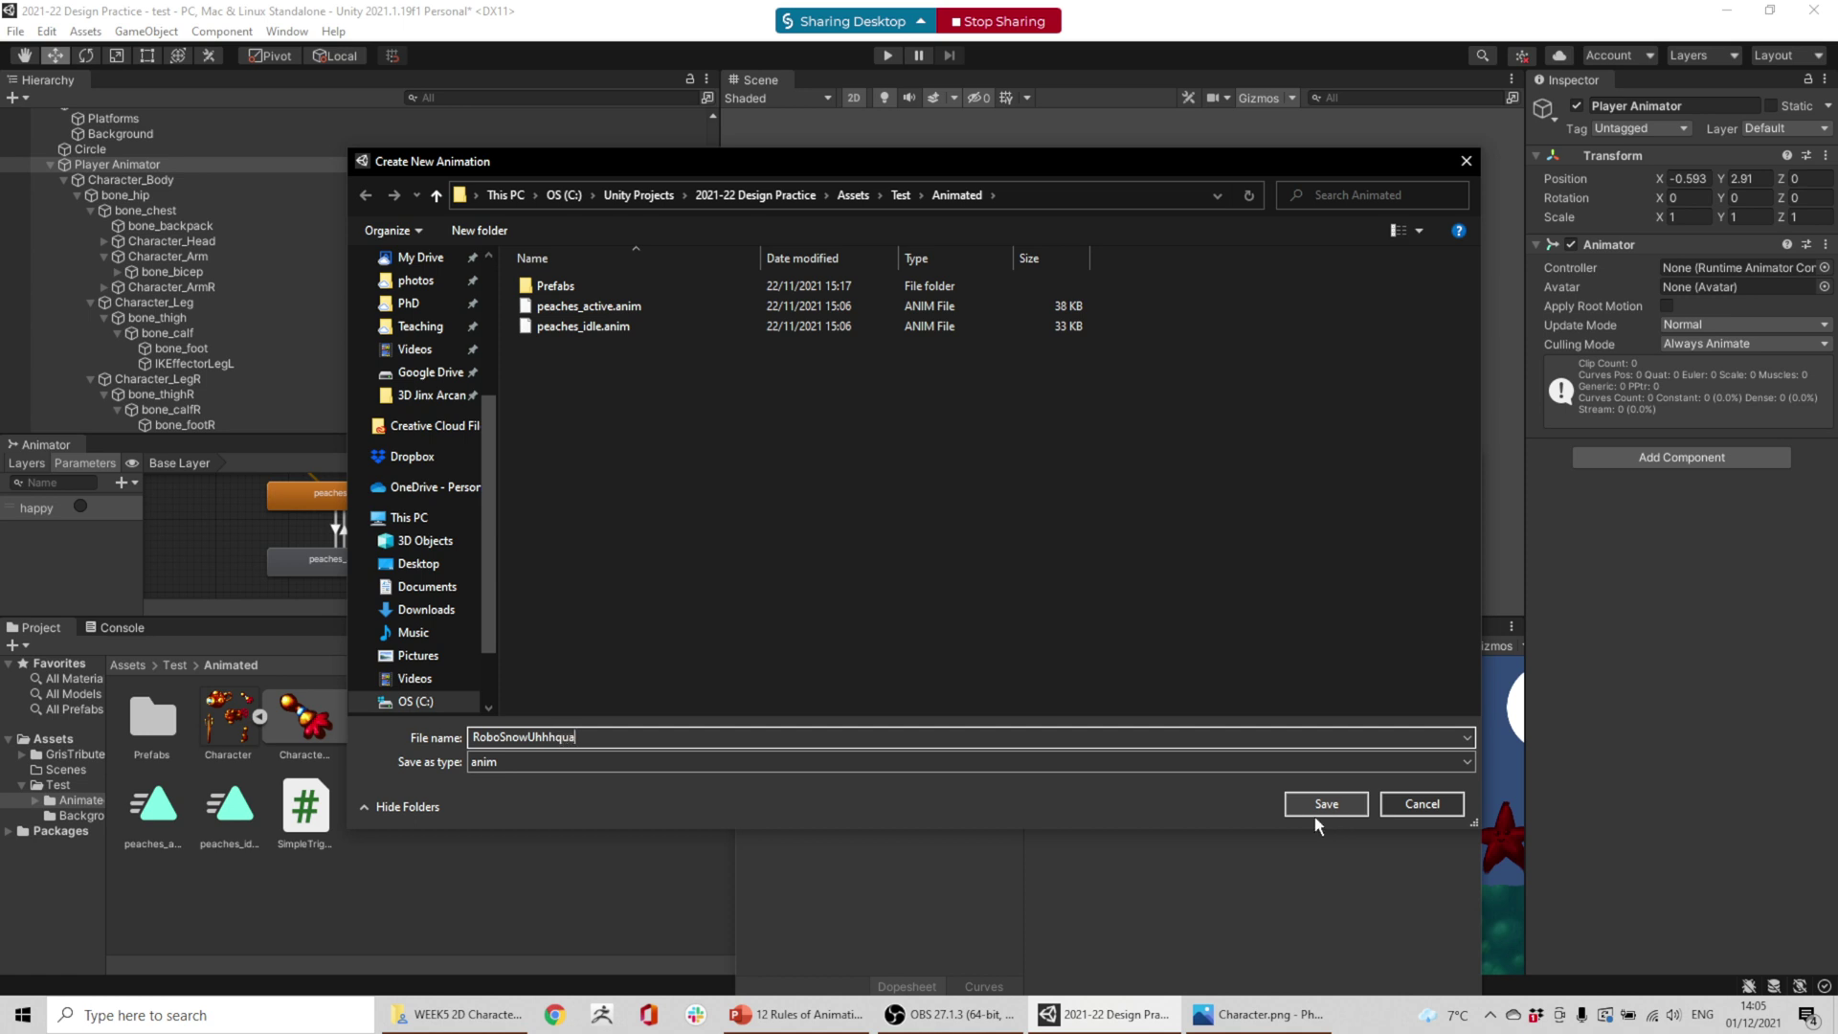
{"action": "left_click", "coordinate": [1326, 804]}
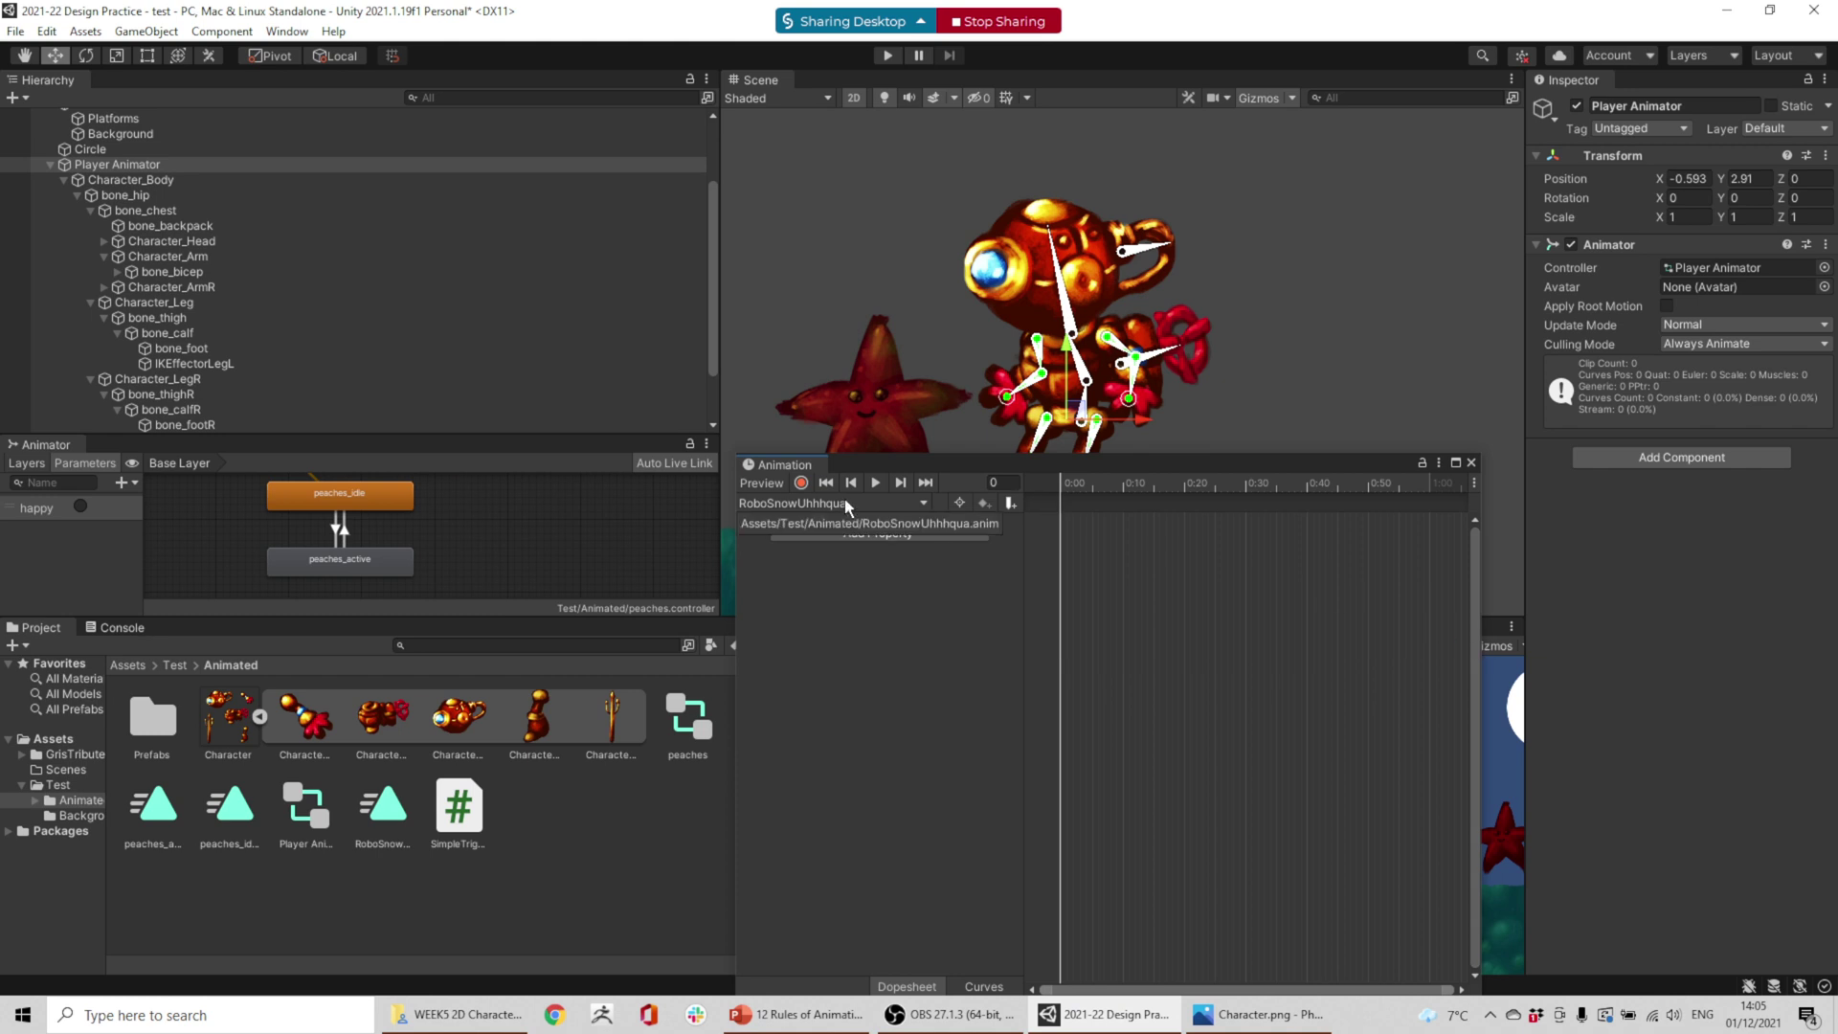
- Create a second clip for Player Animator in the same folder, named RoboSnowUhhhqua_idle
{"action": "left_click", "coordinate": [844, 503]}
{"action": "left_click", "coordinate": [846, 554]}
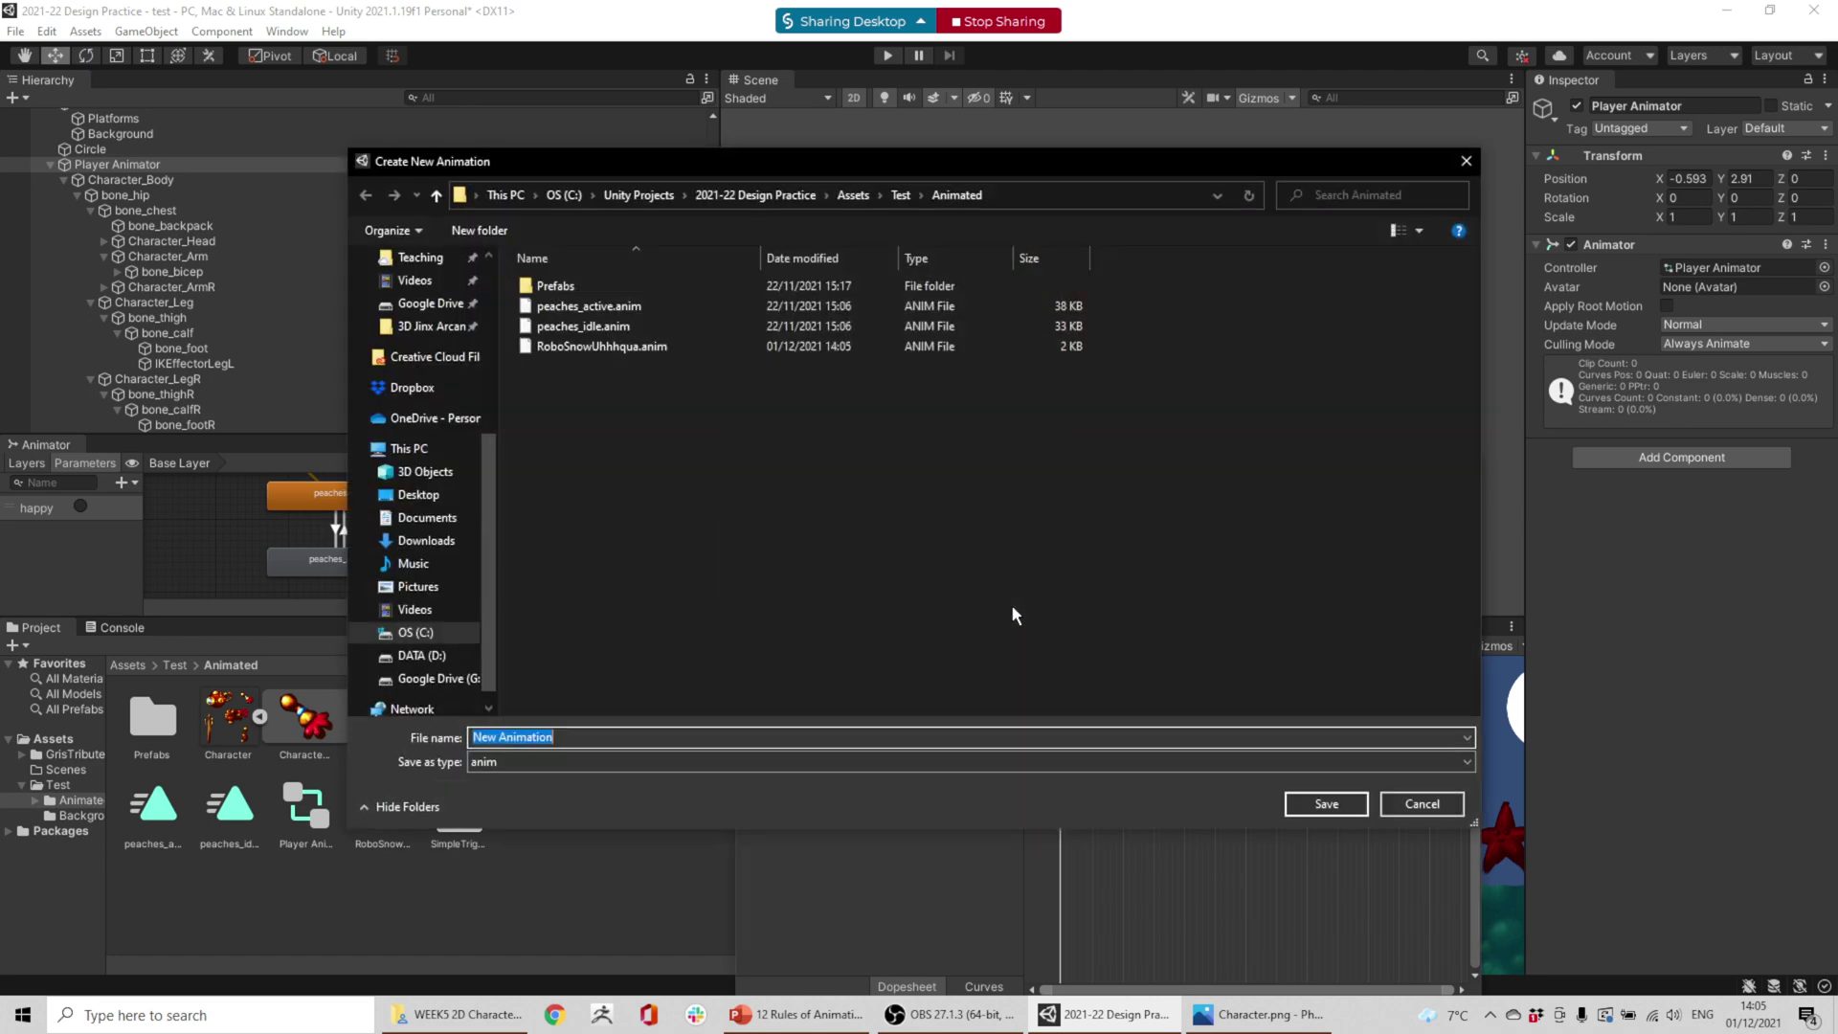
{"action": "left_click", "coordinate": [570, 347]}
{"action": "left_click", "coordinate": [575, 737]}
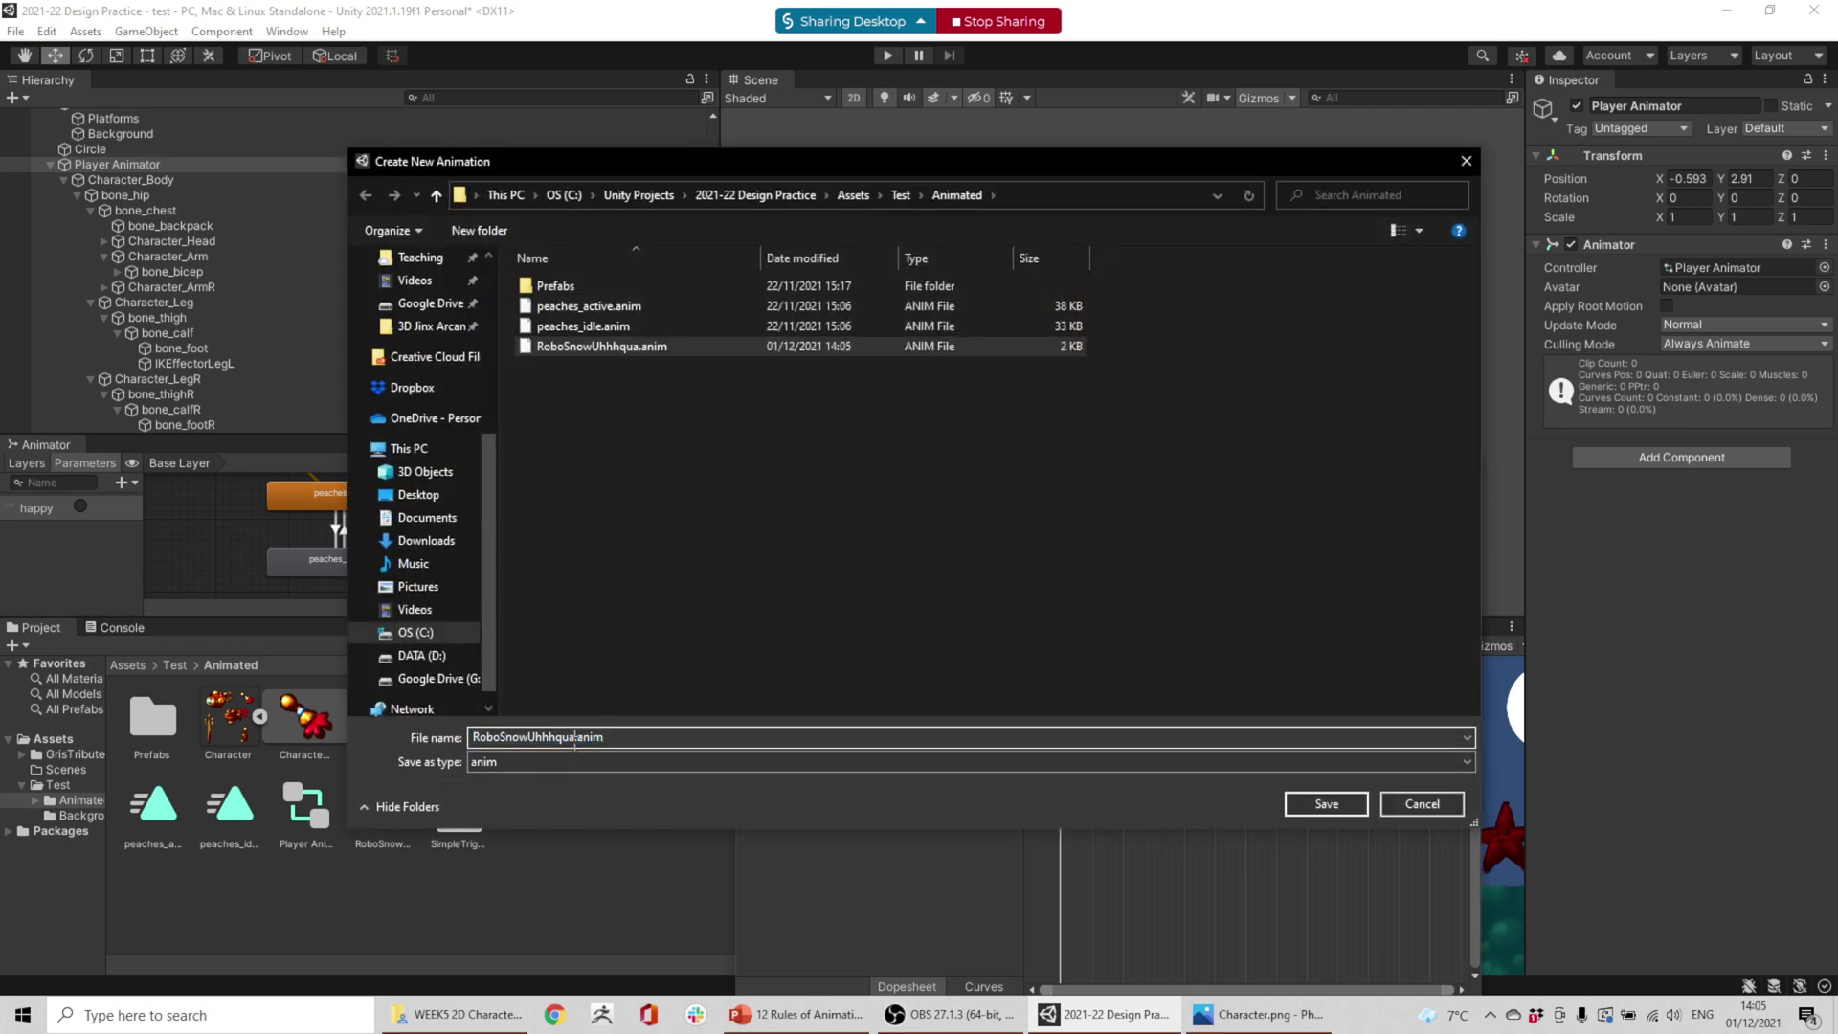
{"action": "type", "text": "_idl"}
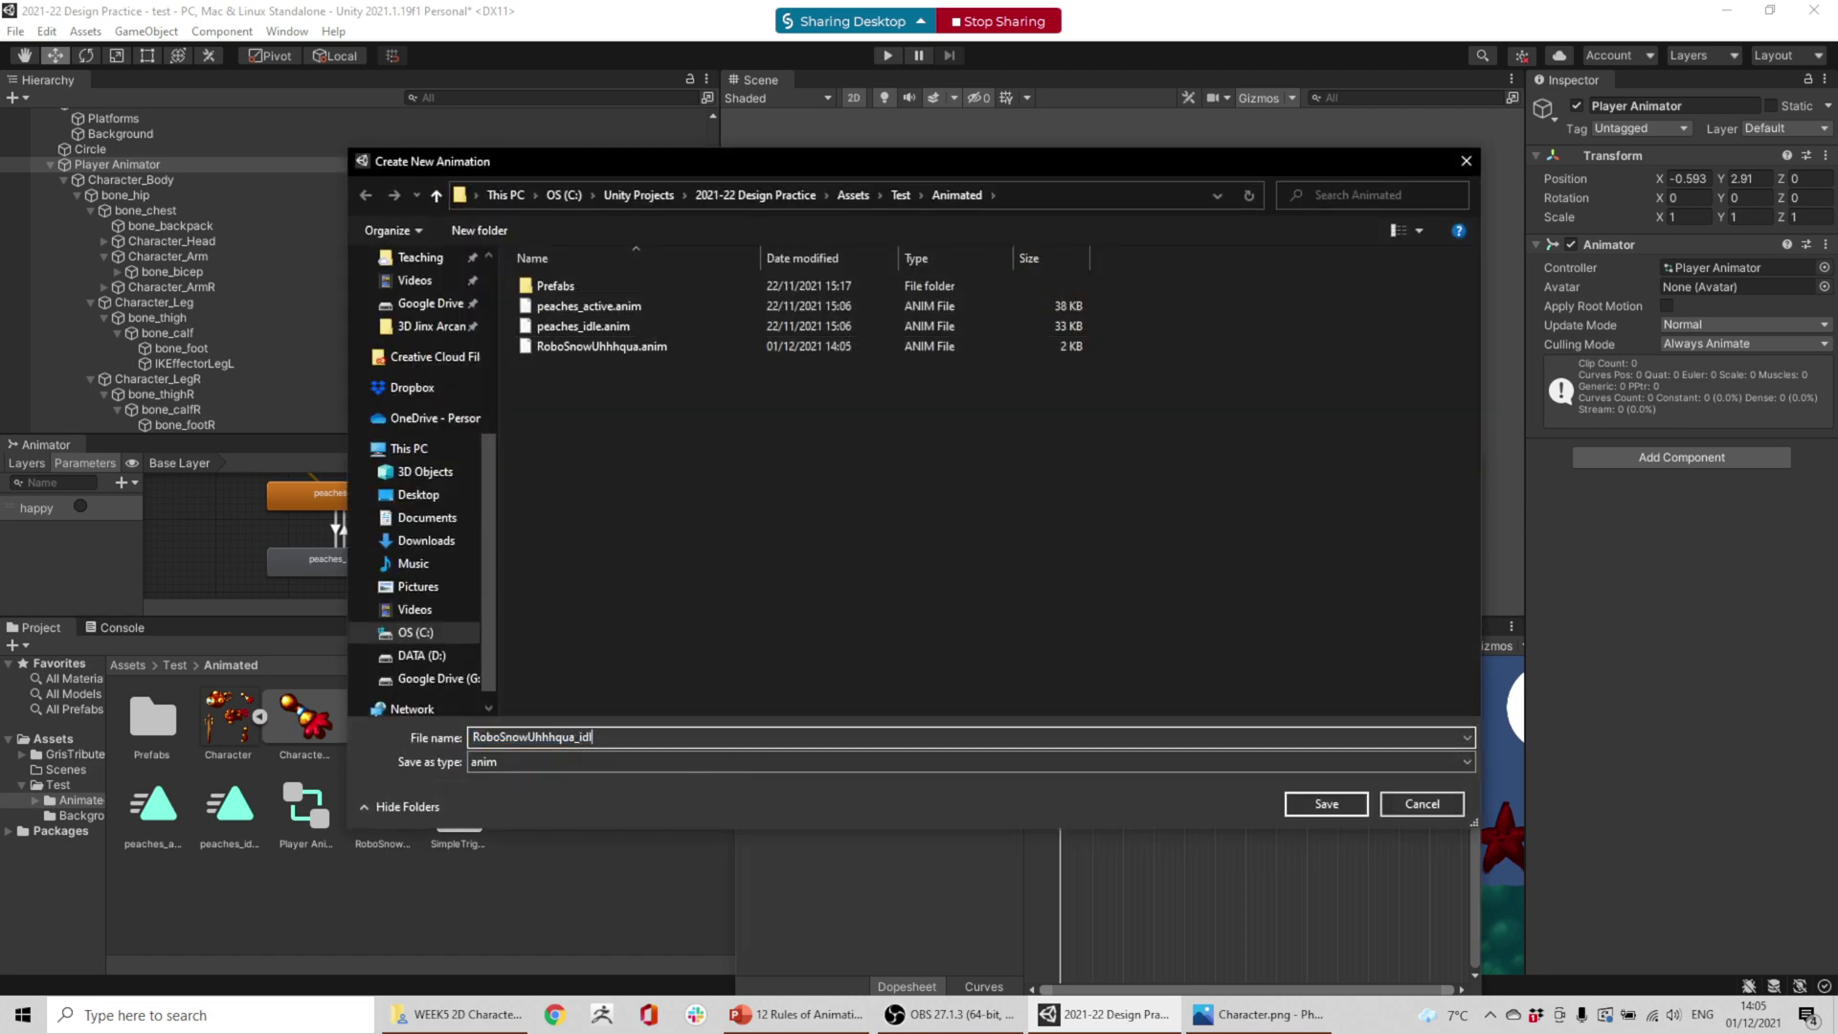
{"action": "type", "text": "e"}
{"action": "key", "text": "Return"}
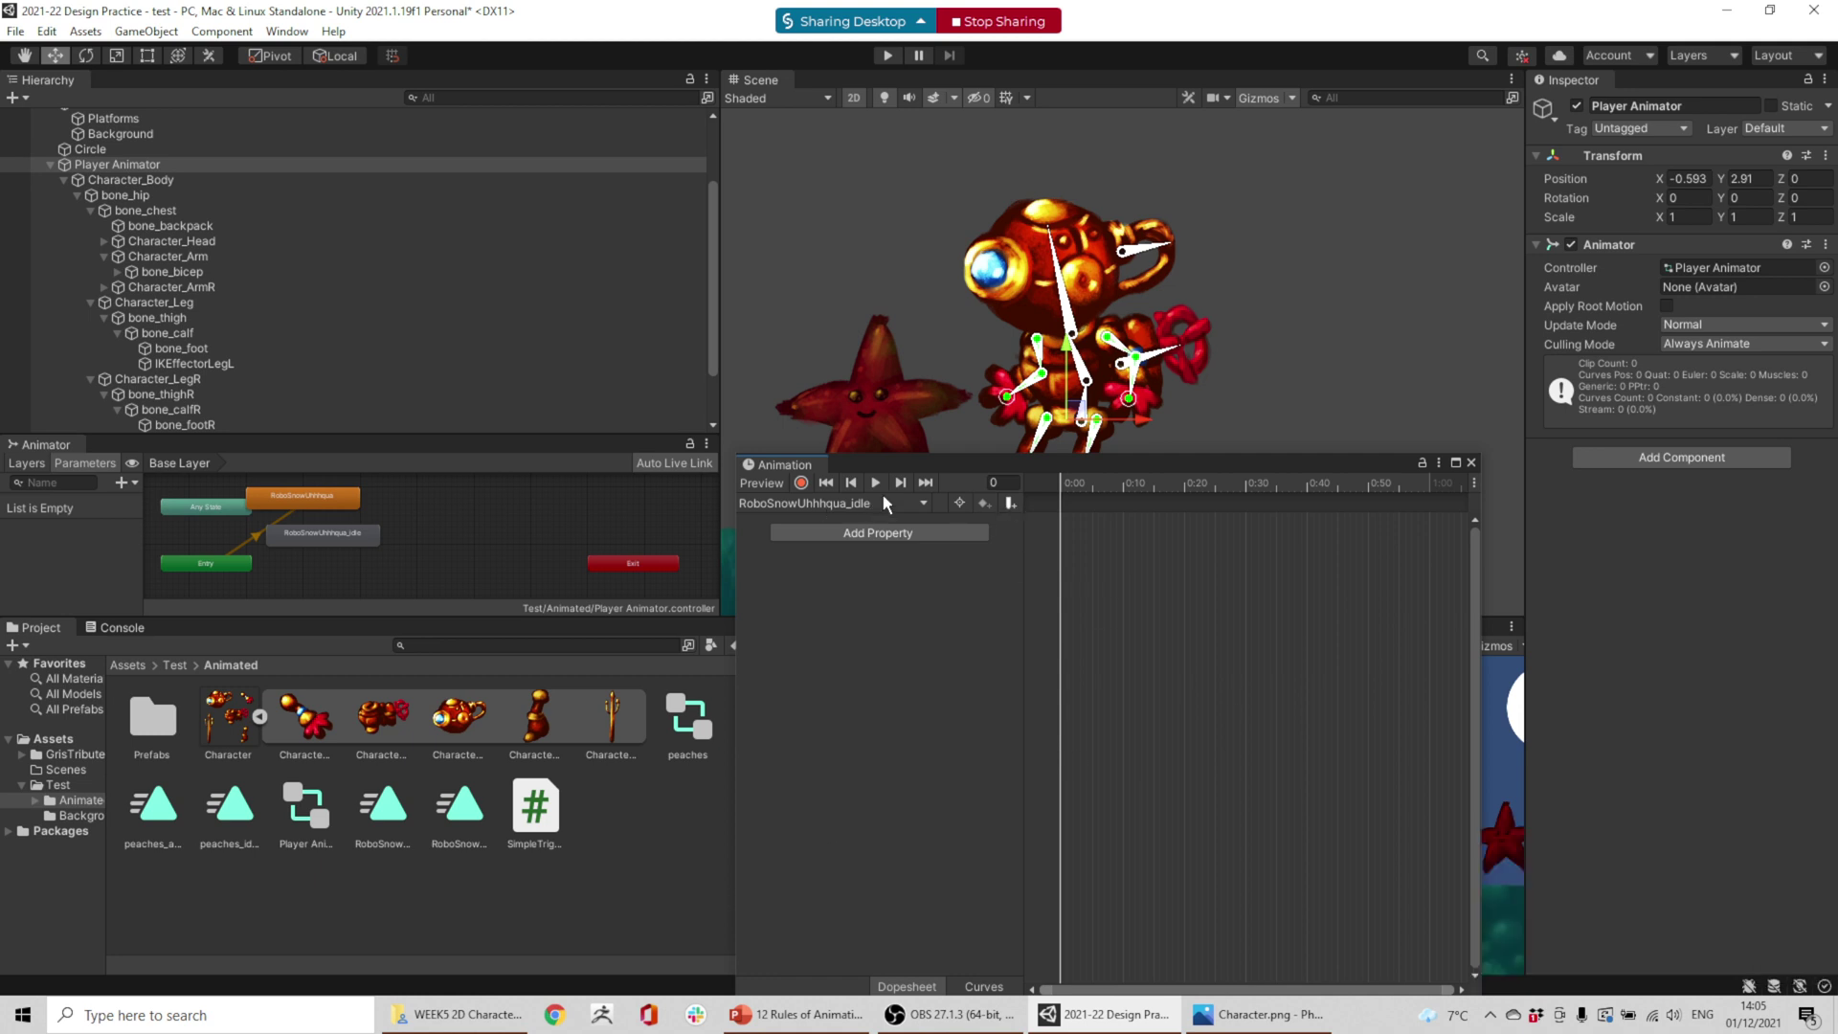
- Start recording the idle clip and key bone_hip lowered at frame 20, to about X -0.117, Y -0.283
{"action": "left_click_drag", "start_coordinate": [1083, 455], "coordinate": [436, 418]}
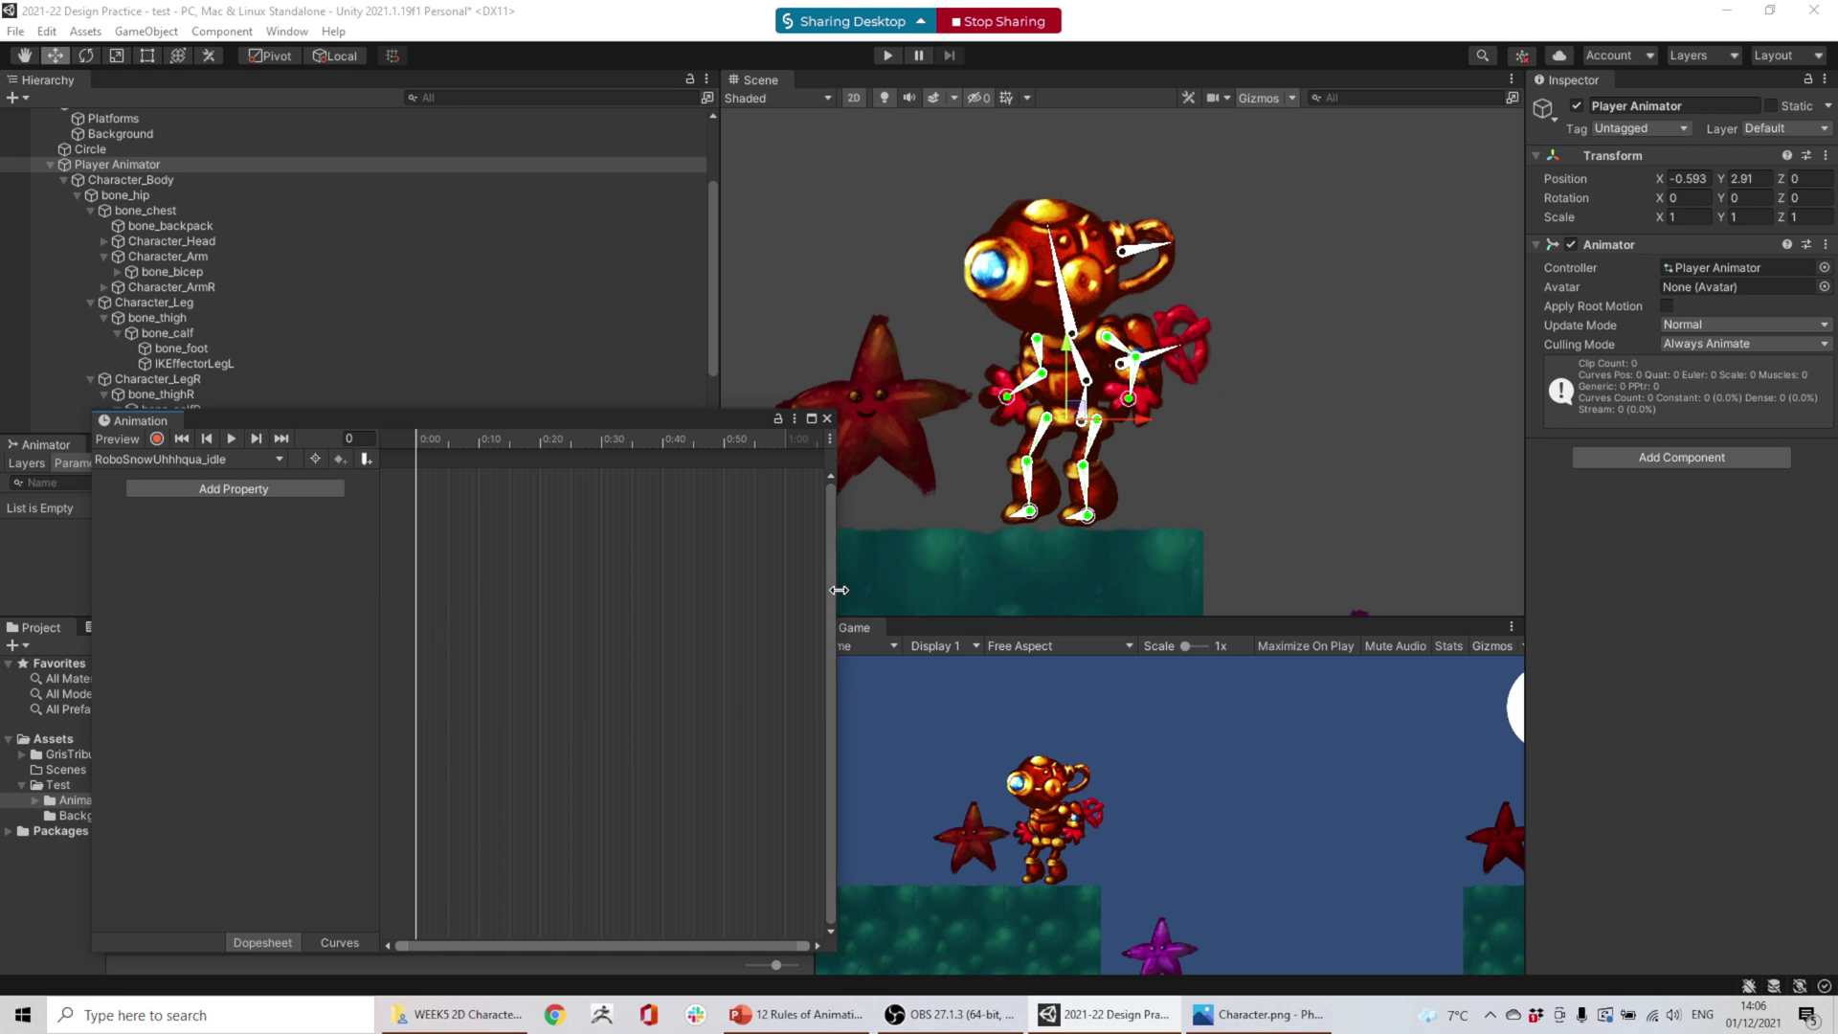
{"action": "left_click_drag", "start_coordinate": [838, 589], "coordinate": [912, 585]}
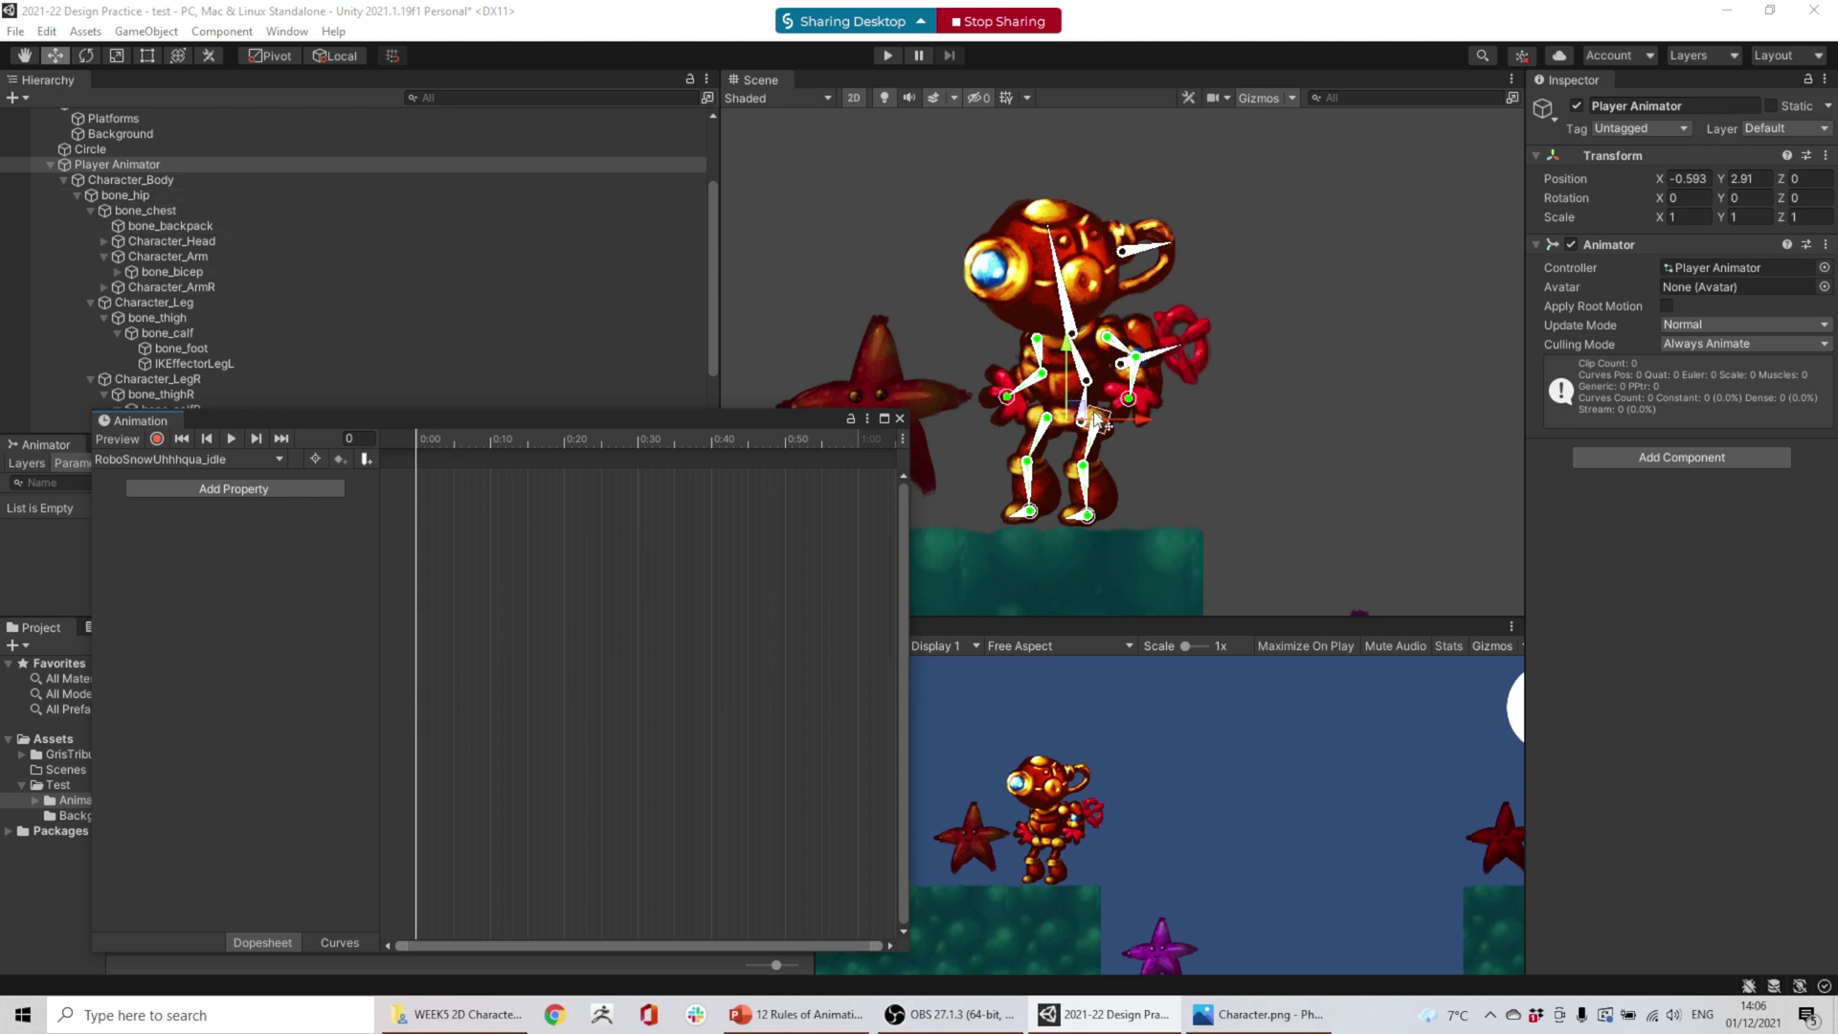
{"action": "left_click", "coordinate": [1080, 369]}
{"action": "left_click", "coordinate": [1085, 409]}
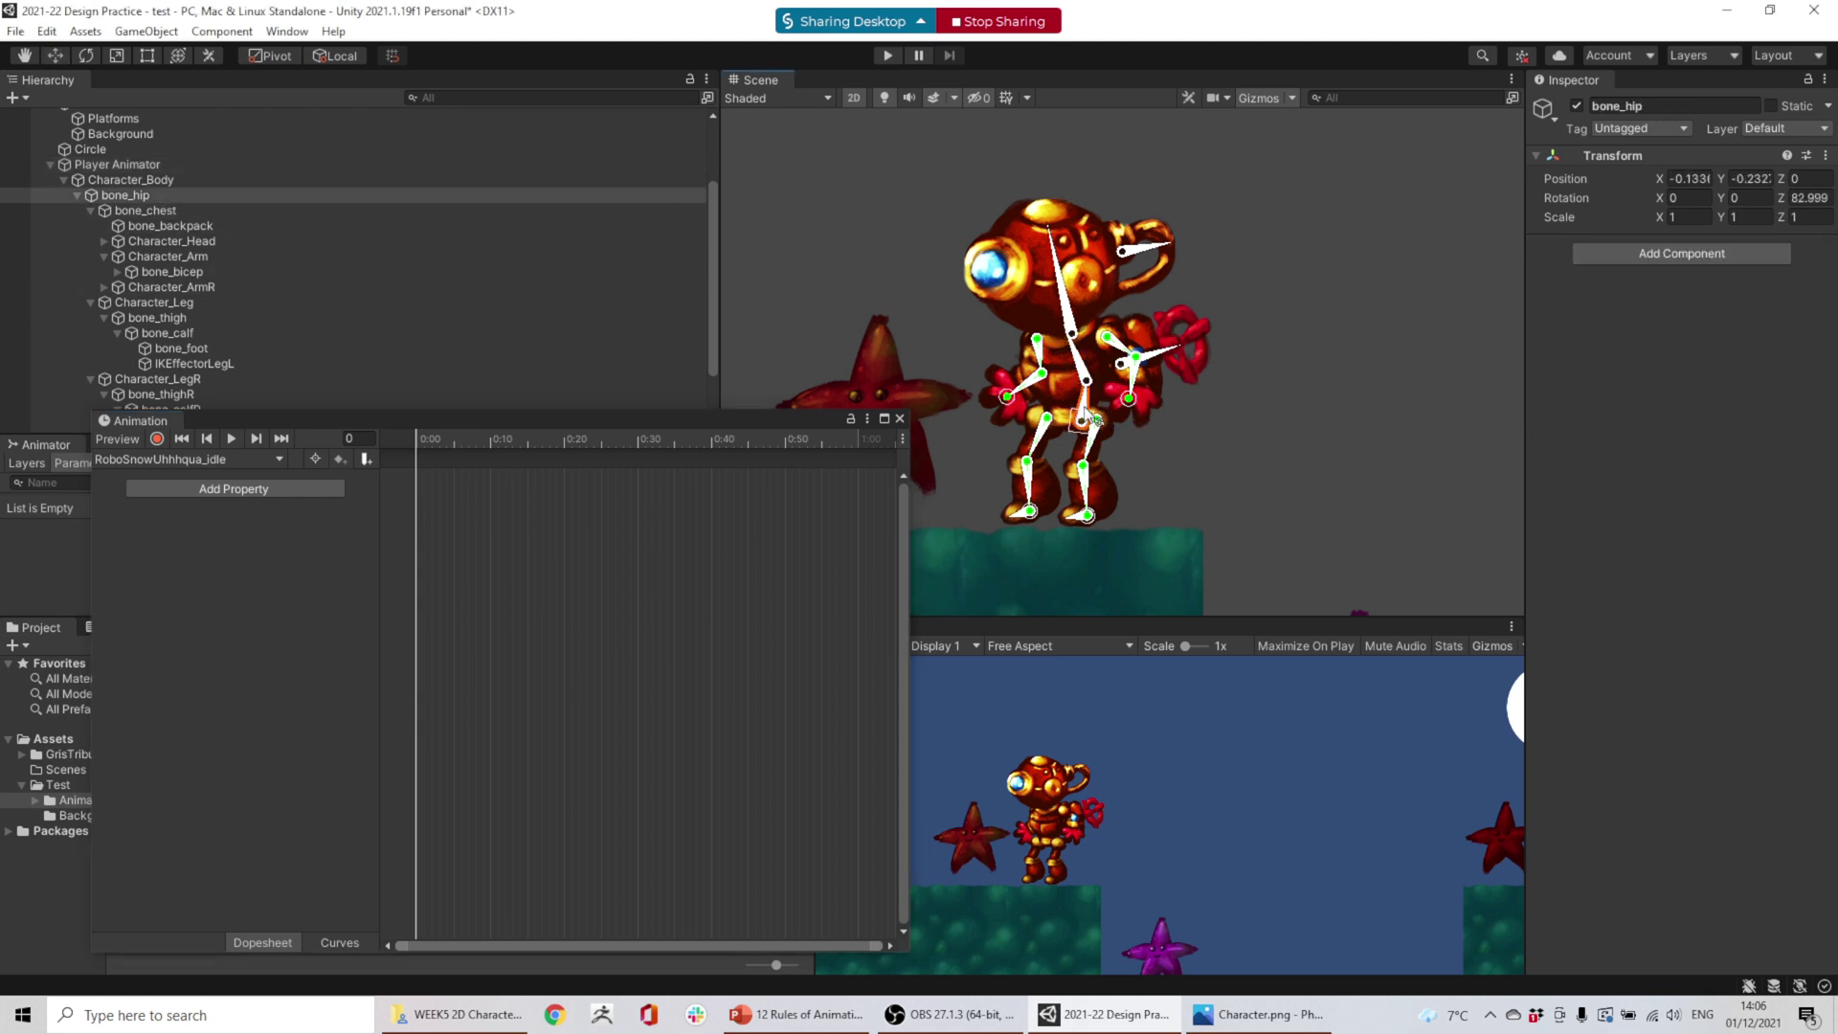
{"action": "left_click", "coordinate": [157, 440]}
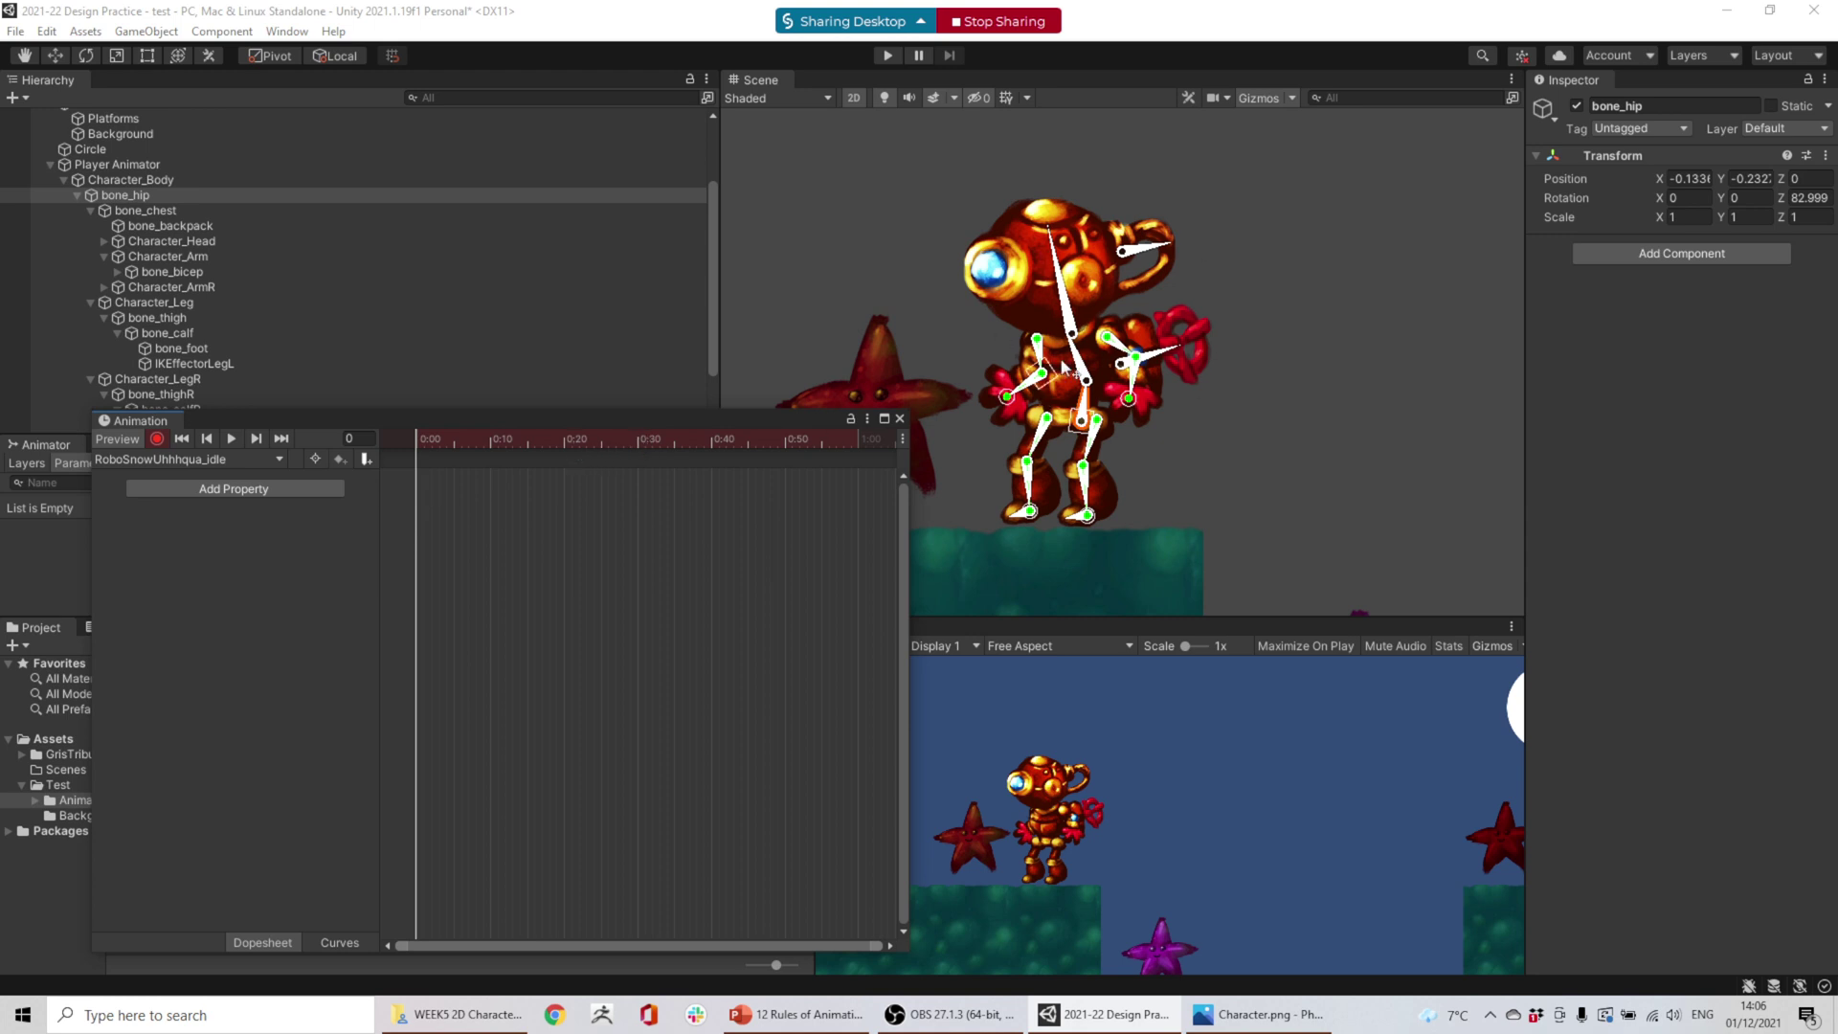
{"action": "left_click", "coordinate": [564, 441]}
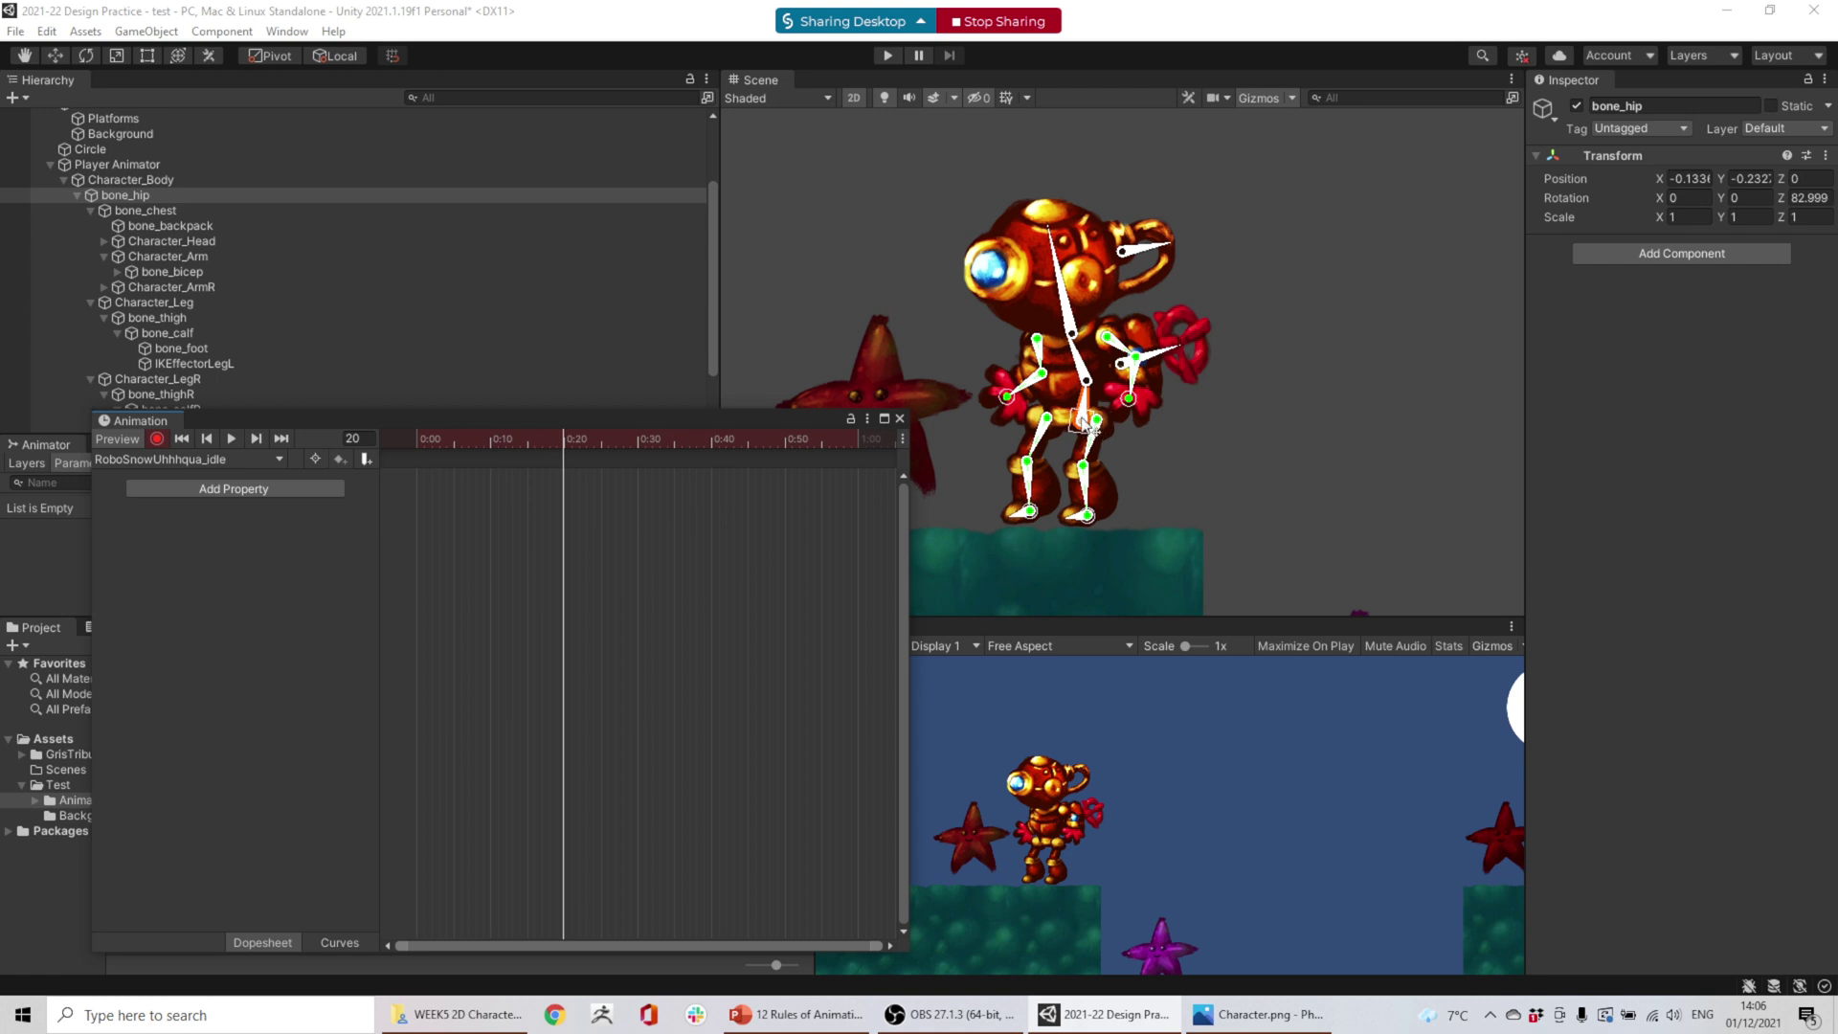
{"action": "mouse_move", "coordinate": [1080, 418]}
{"action": "left_mouse_down"}
{"action": "mouse_move", "coordinate": [1074, 387]}
{"action": "mouse_move", "coordinate": [1077, 448]}
{"action": "mouse_move", "coordinate": [1081, 432]}
{"action": "left_mouse_up"}
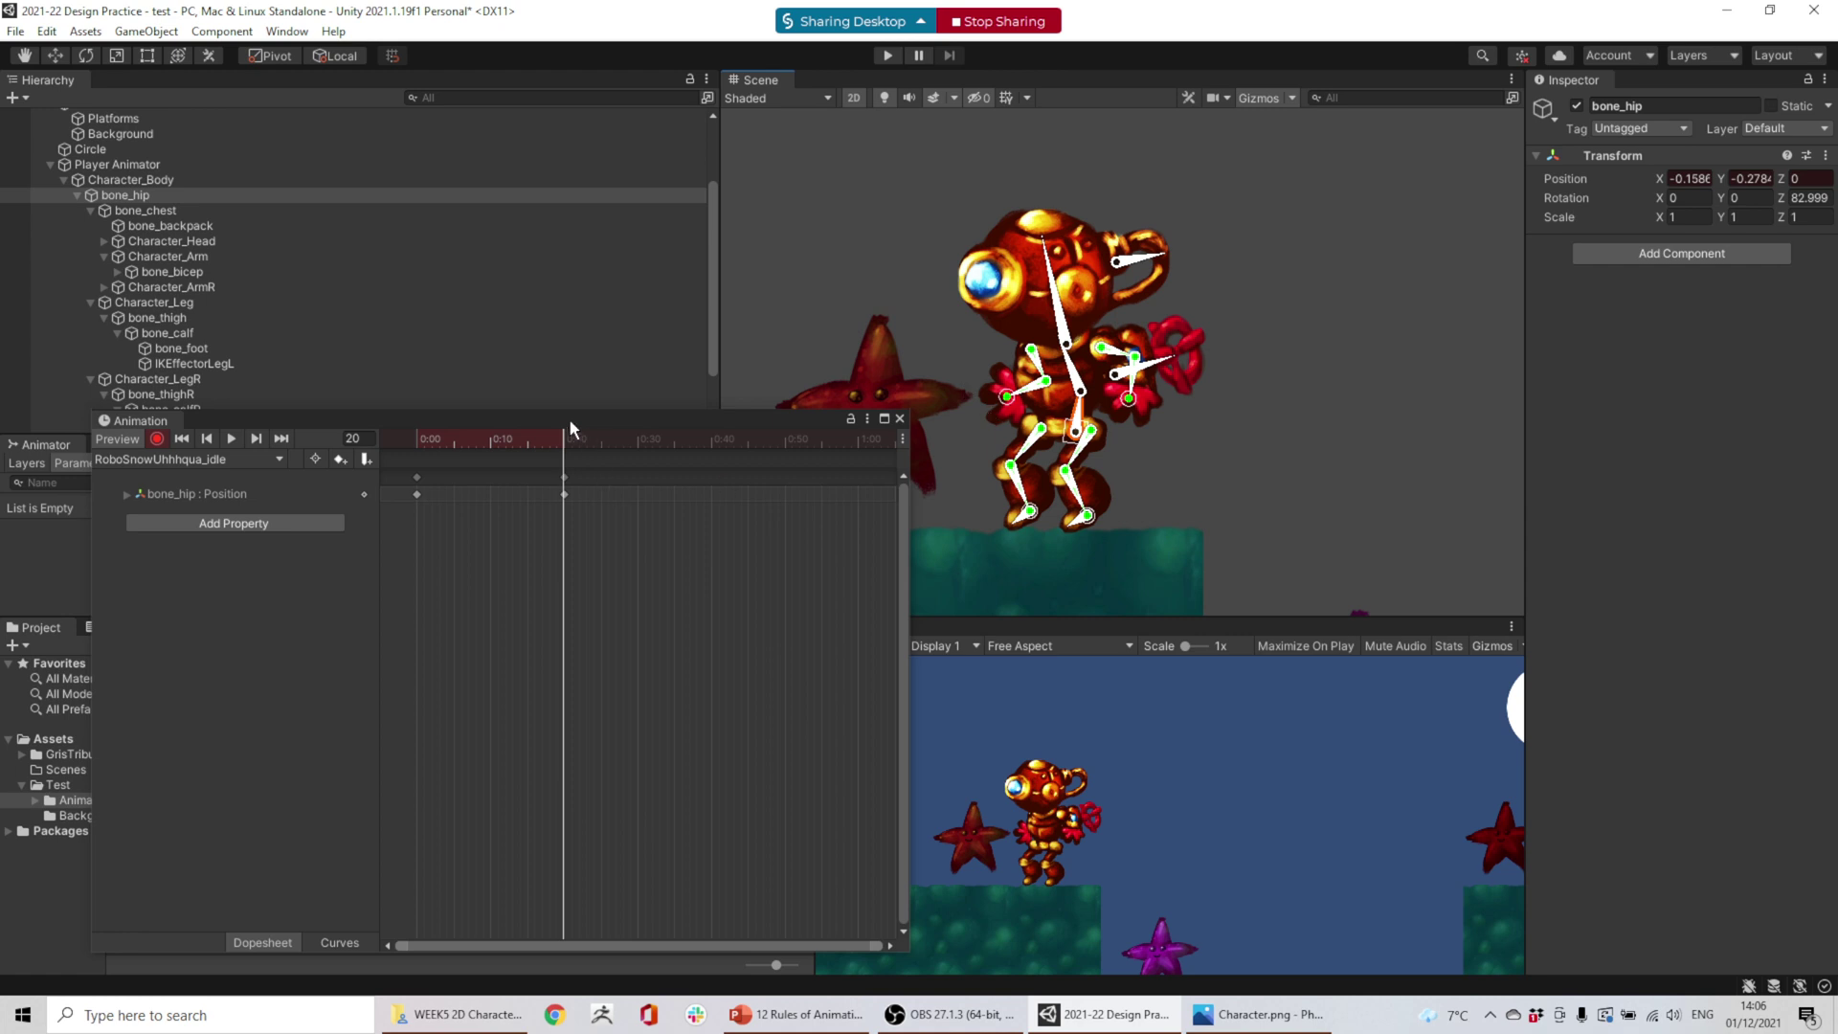
{"action": "mouse_move", "coordinate": [571, 428]}
{"action": "left_mouse_down"}
{"action": "mouse_move", "coordinate": [399, 427]}
{"action": "mouse_move", "coordinate": [586, 457]}
{"action": "left_mouse_up"}
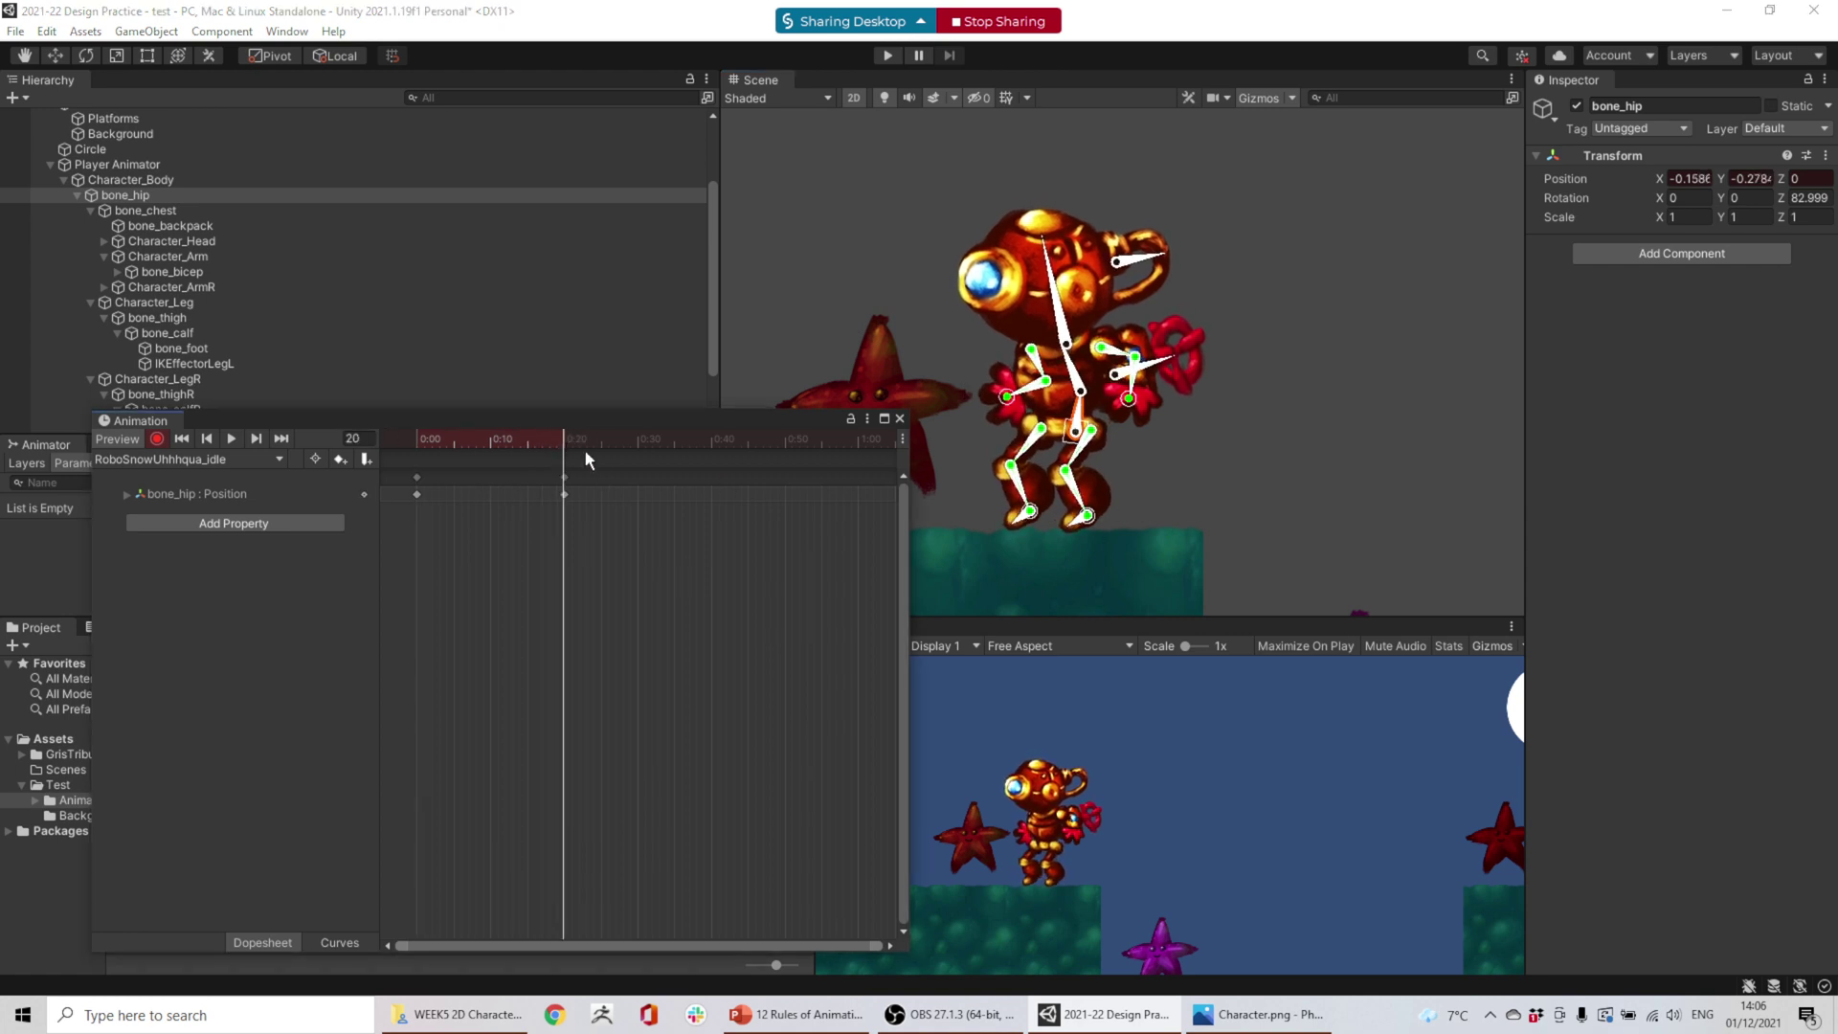
{"action": "left_click_drag", "start_coordinate": [1070, 433], "coordinate": [1089, 441]}
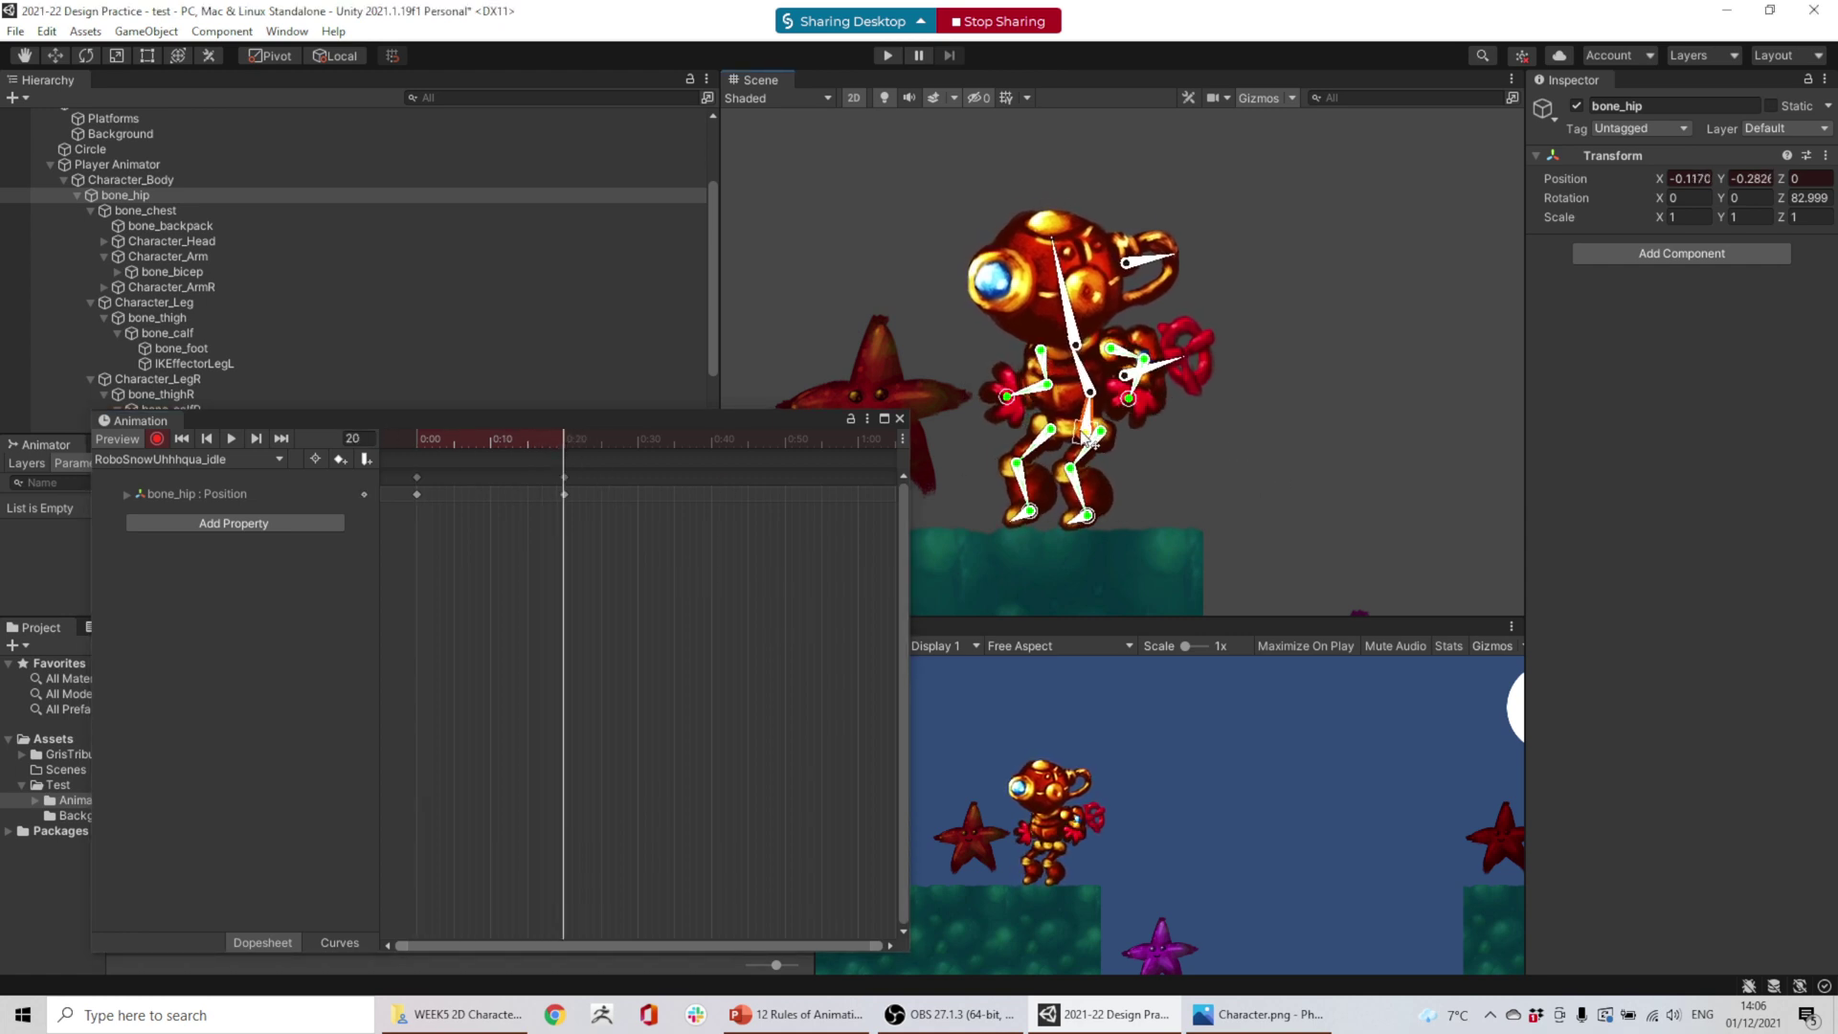
- Retime the lowered bone_hip key to 0:25, copy the starting key to frame 50 and preview the idle loop
{"action": "mouse_move", "coordinate": [553, 428]}
{"action": "left_mouse_down"}
{"action": "mouse_move", "coordinate": [441, 428]}
{"action": "mouse_move", "coordinate": [708, 434]}
{"action": "mouse_move", "coordinate": [538, 437]}
{"action": "left_mouse_up"}
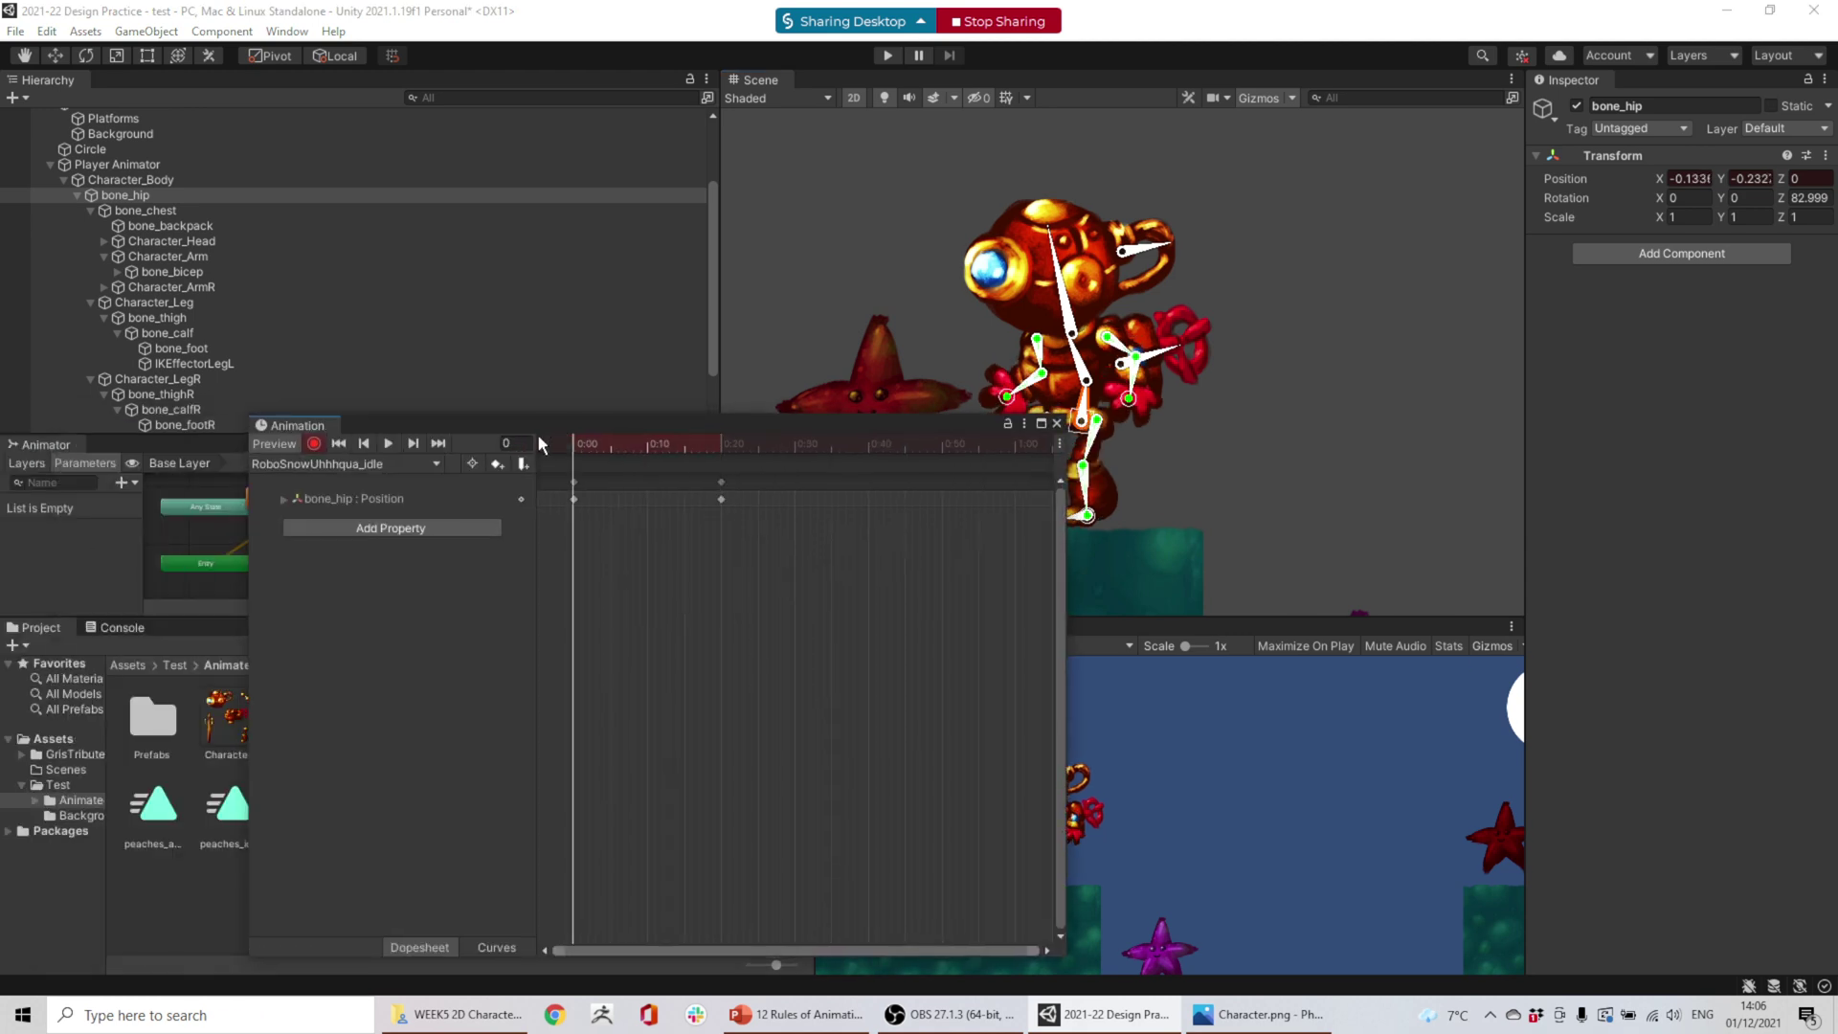
{"action": "left_click", "coordinate": [390, 443]}
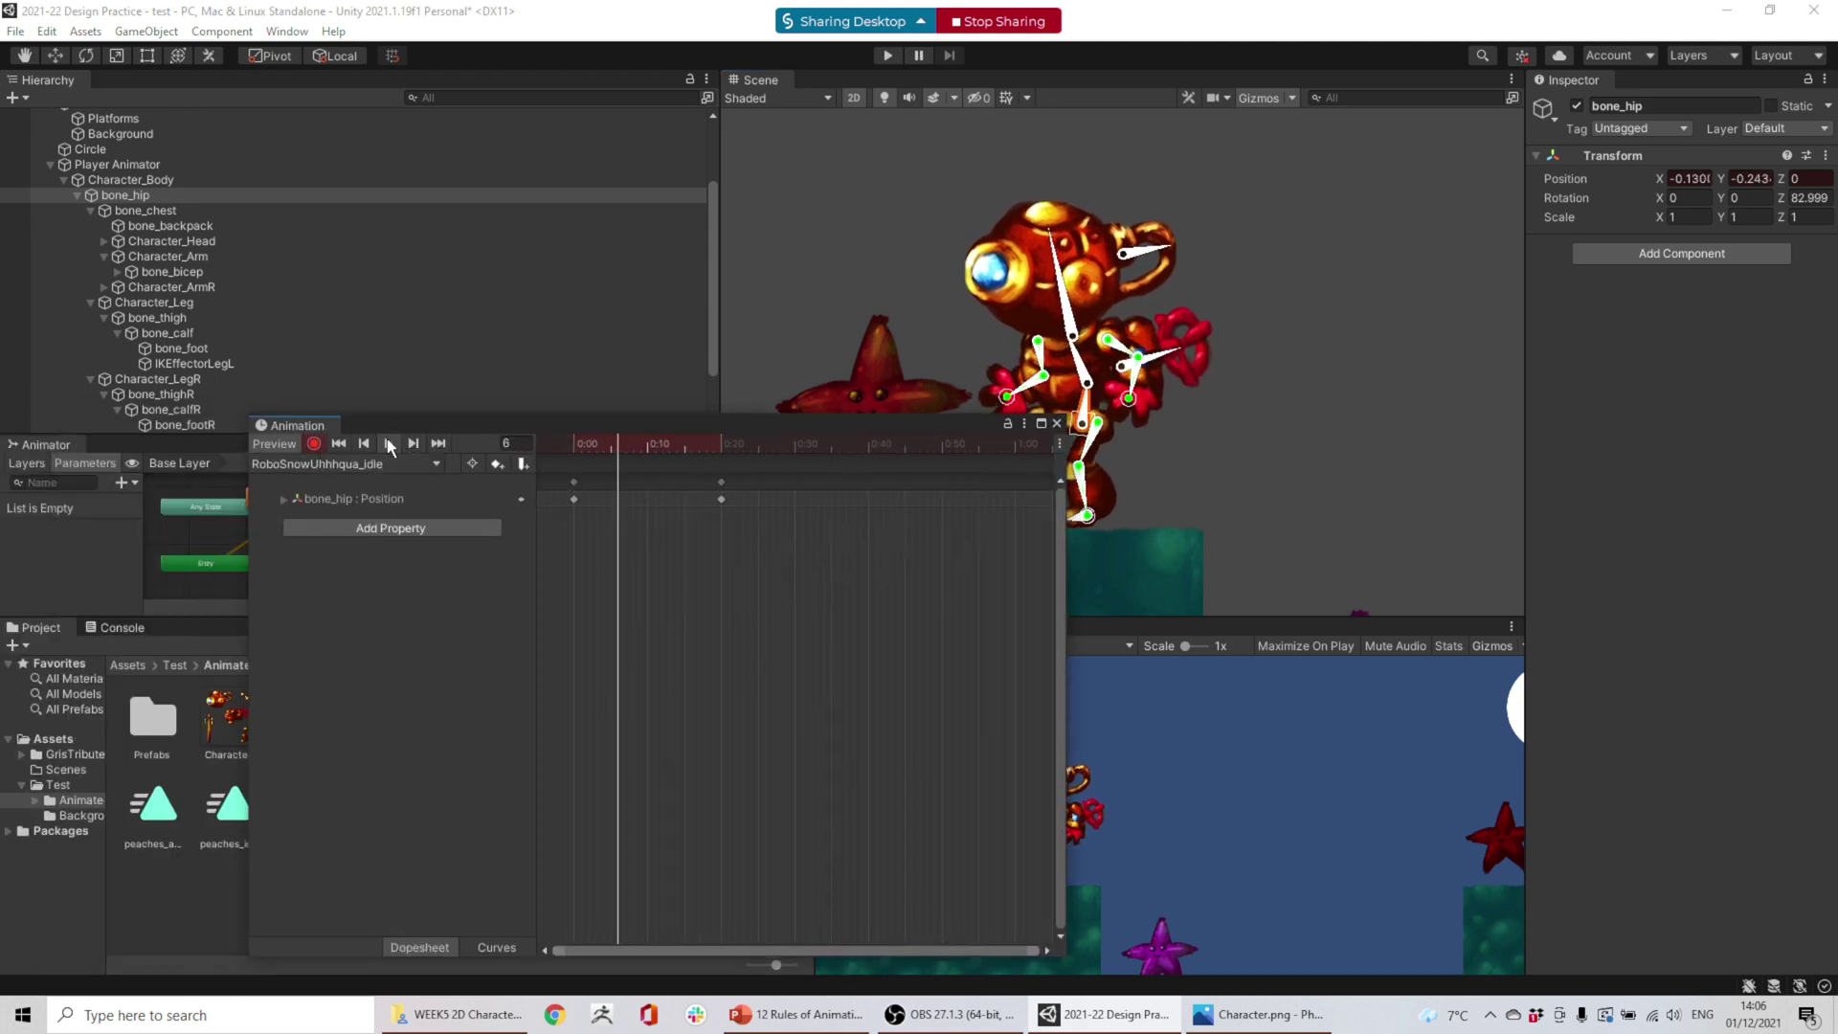
{"action": "left_click_drag", "start_coordinate": [721, 482], "coordinate": [759, 481]}
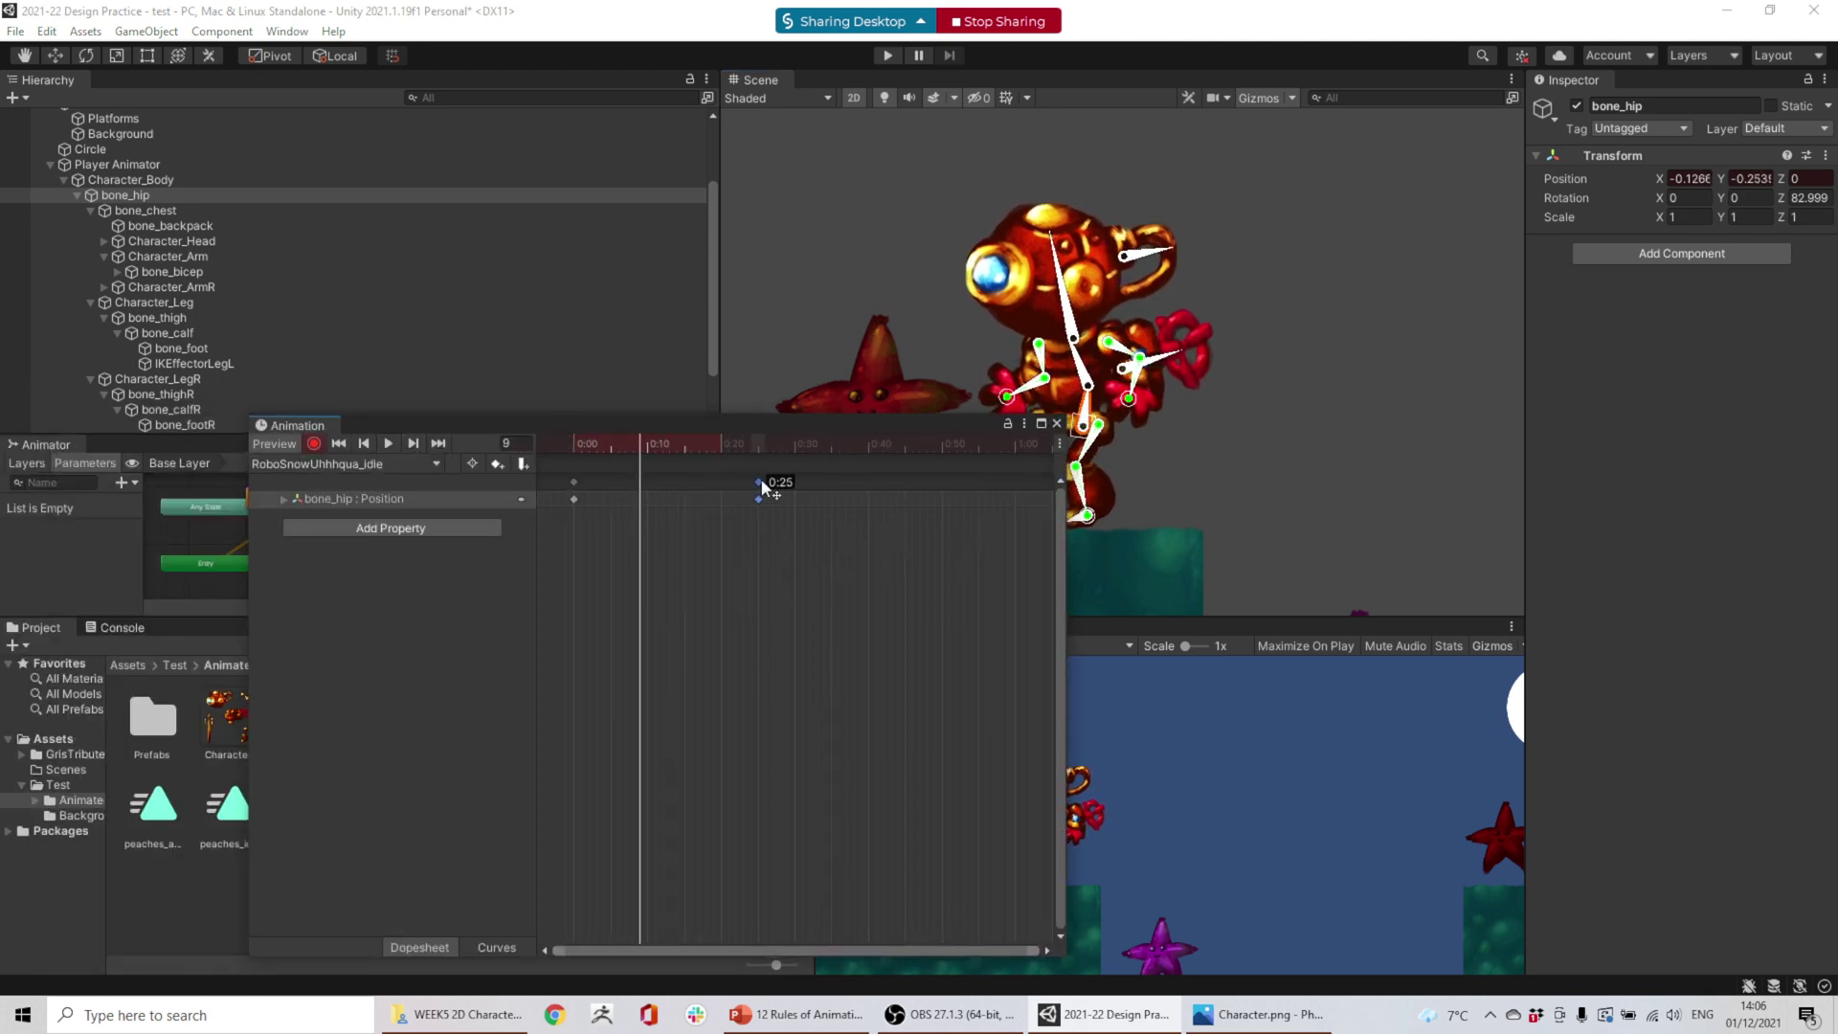
{"action": "left_click", "coordinate": [574, 482], "text": "shift"}
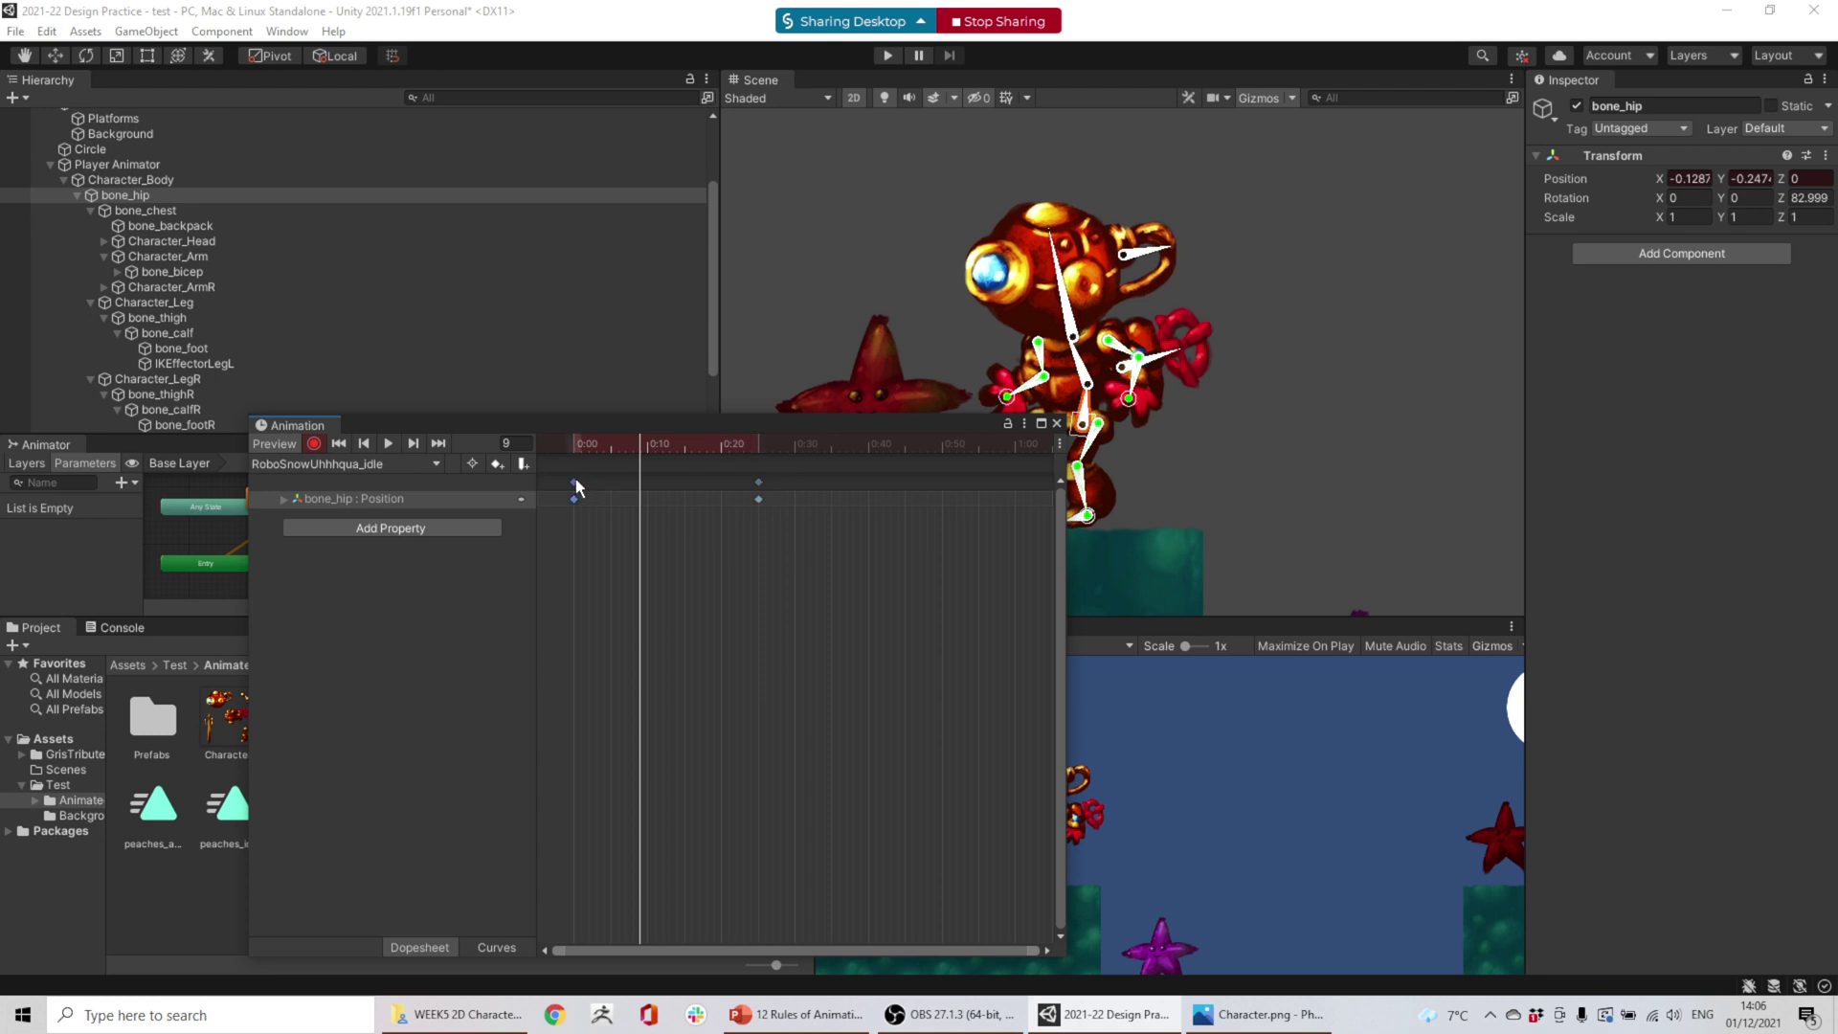
{"action": "left_click", "coordinate": [937, 477]}
{"action": "left_click", "coordinate": [942, 447]}
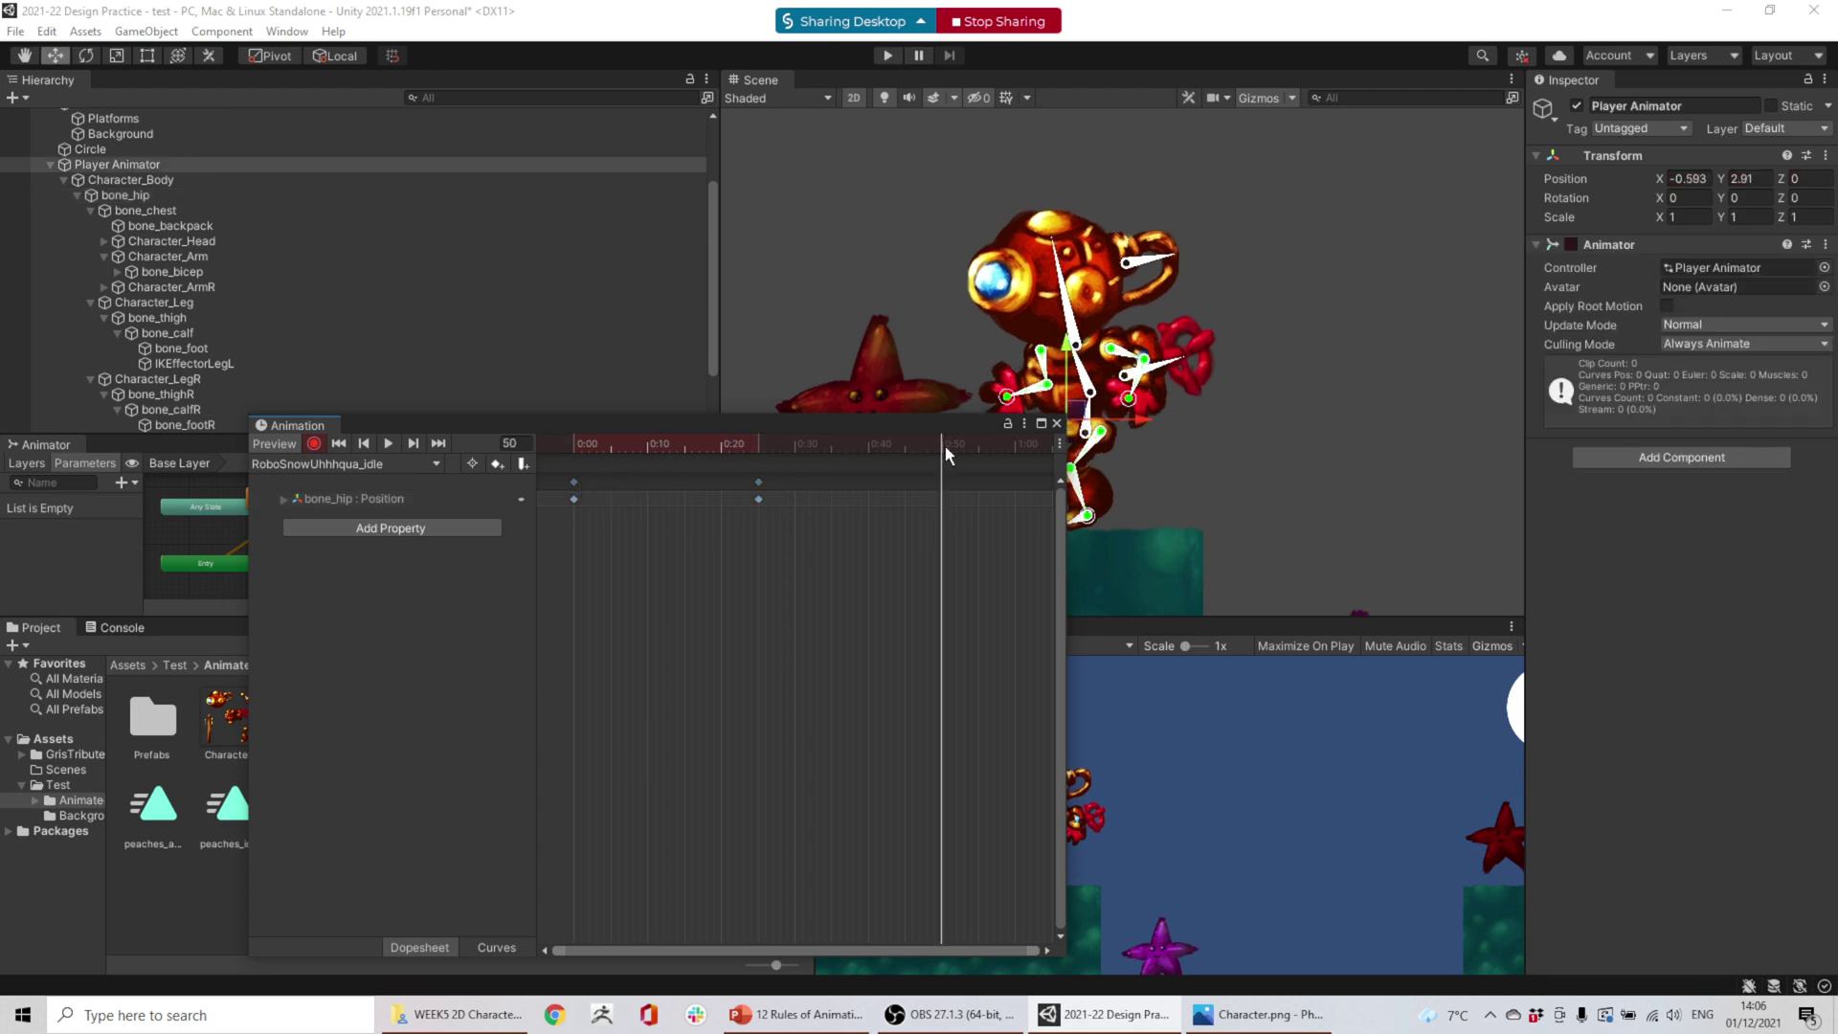
{"action": "left_click", "coordinate": [388, 443]}
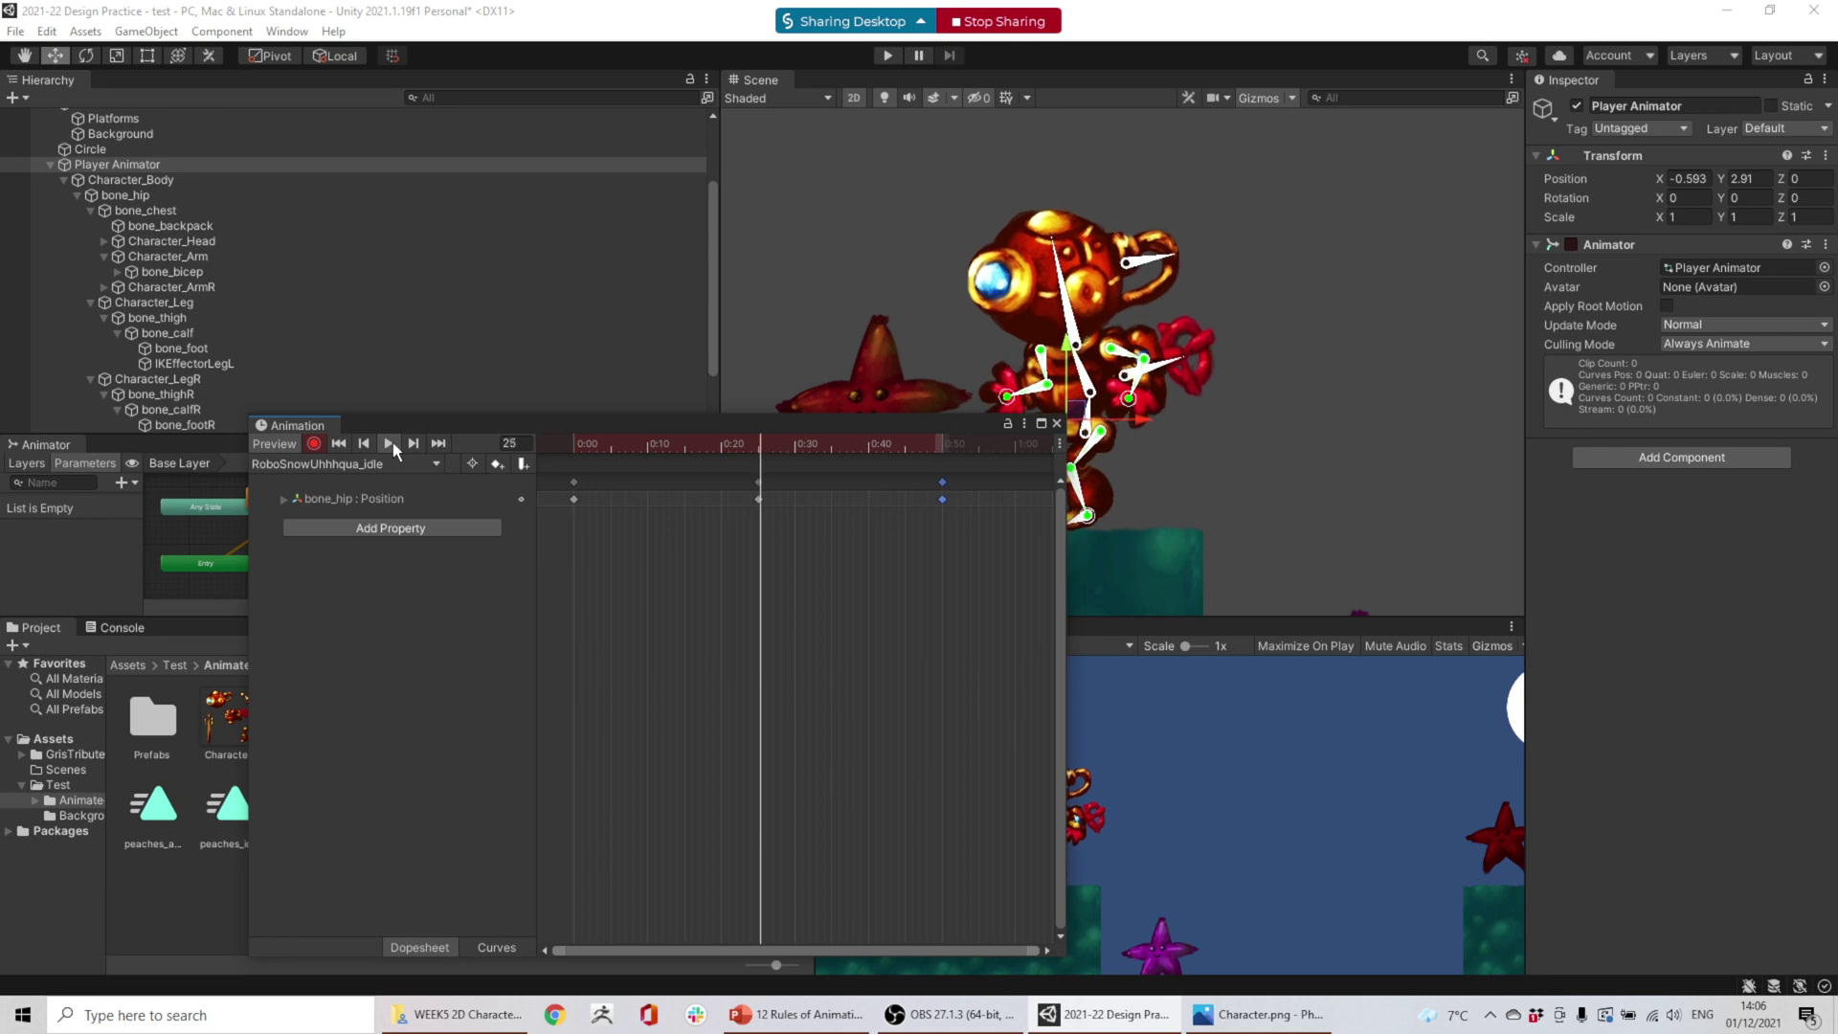
- Key both arms at frame 25, moving LeftArmIK to about X 0.377, Y 0.075 and RightArmIK to about X -0.125, Y 0.031
{"action": "left_click_drag", "start_coordinate": [643, 423], "coordinate": [505, 432]}
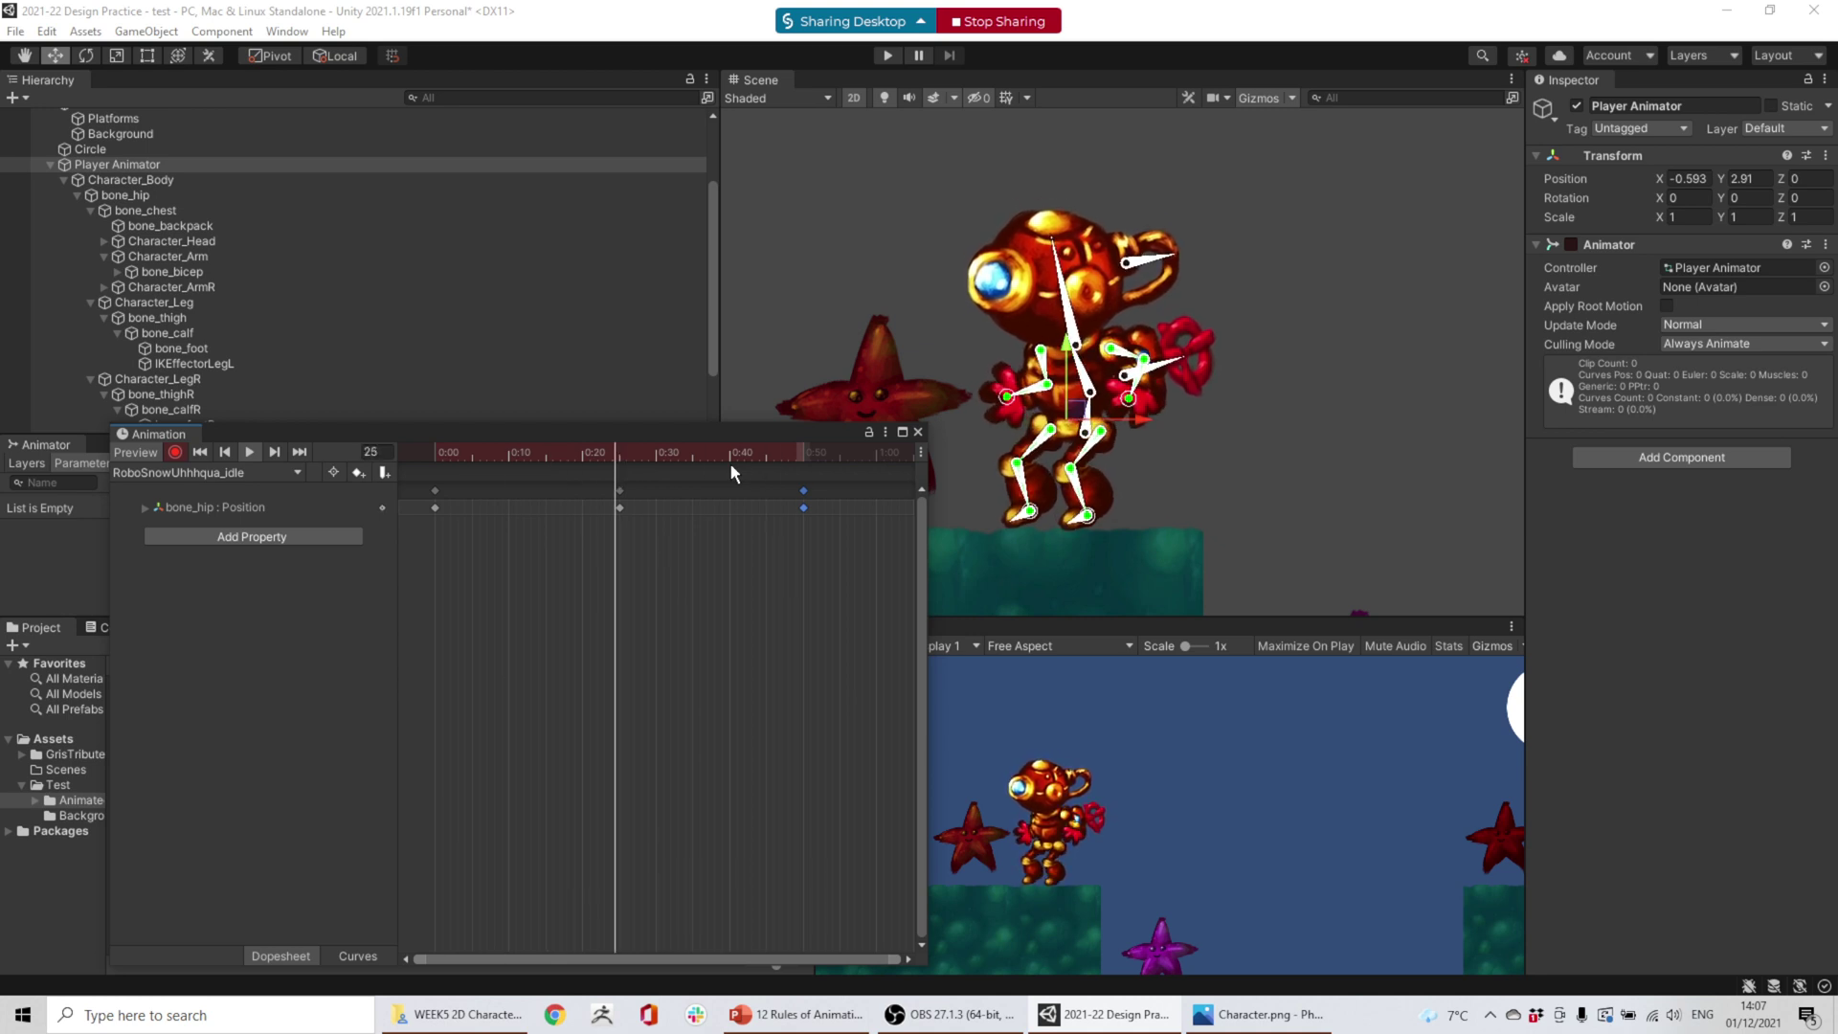
{"action": "left_click", "coordinate": [613, 448]}
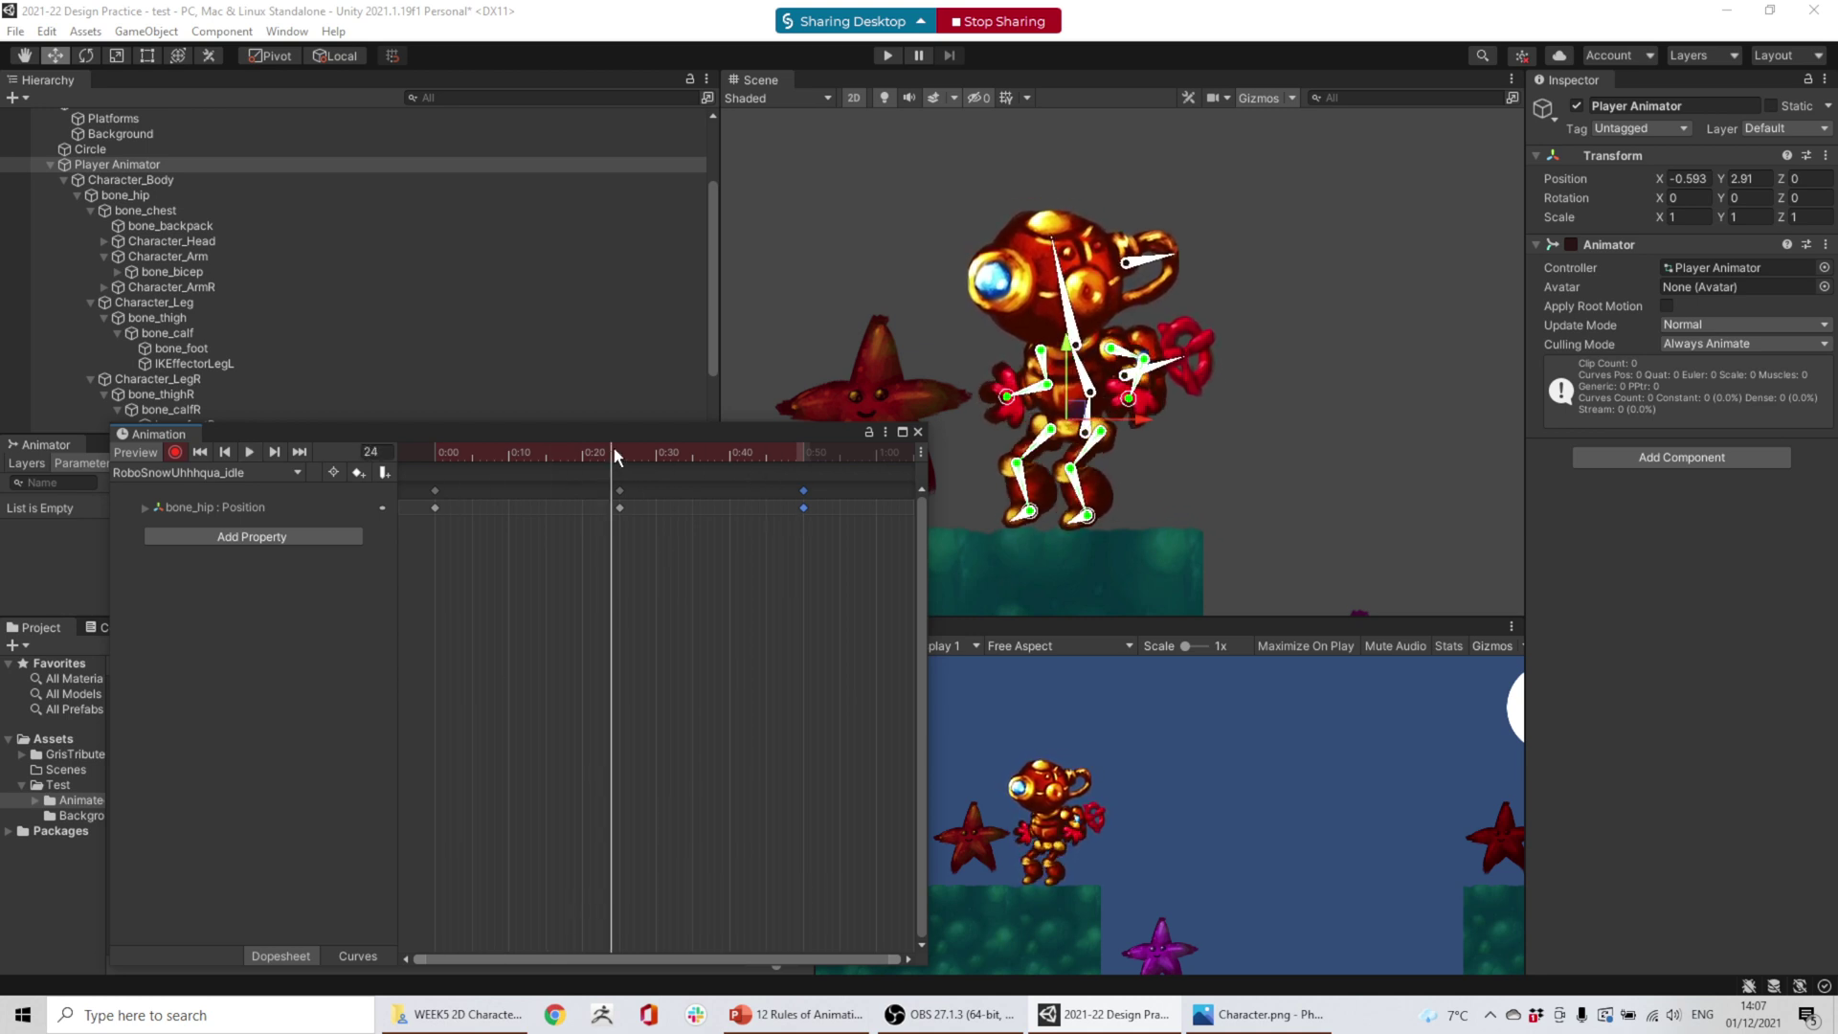
{"action": "left_click", "coordinate": [616, 448]}
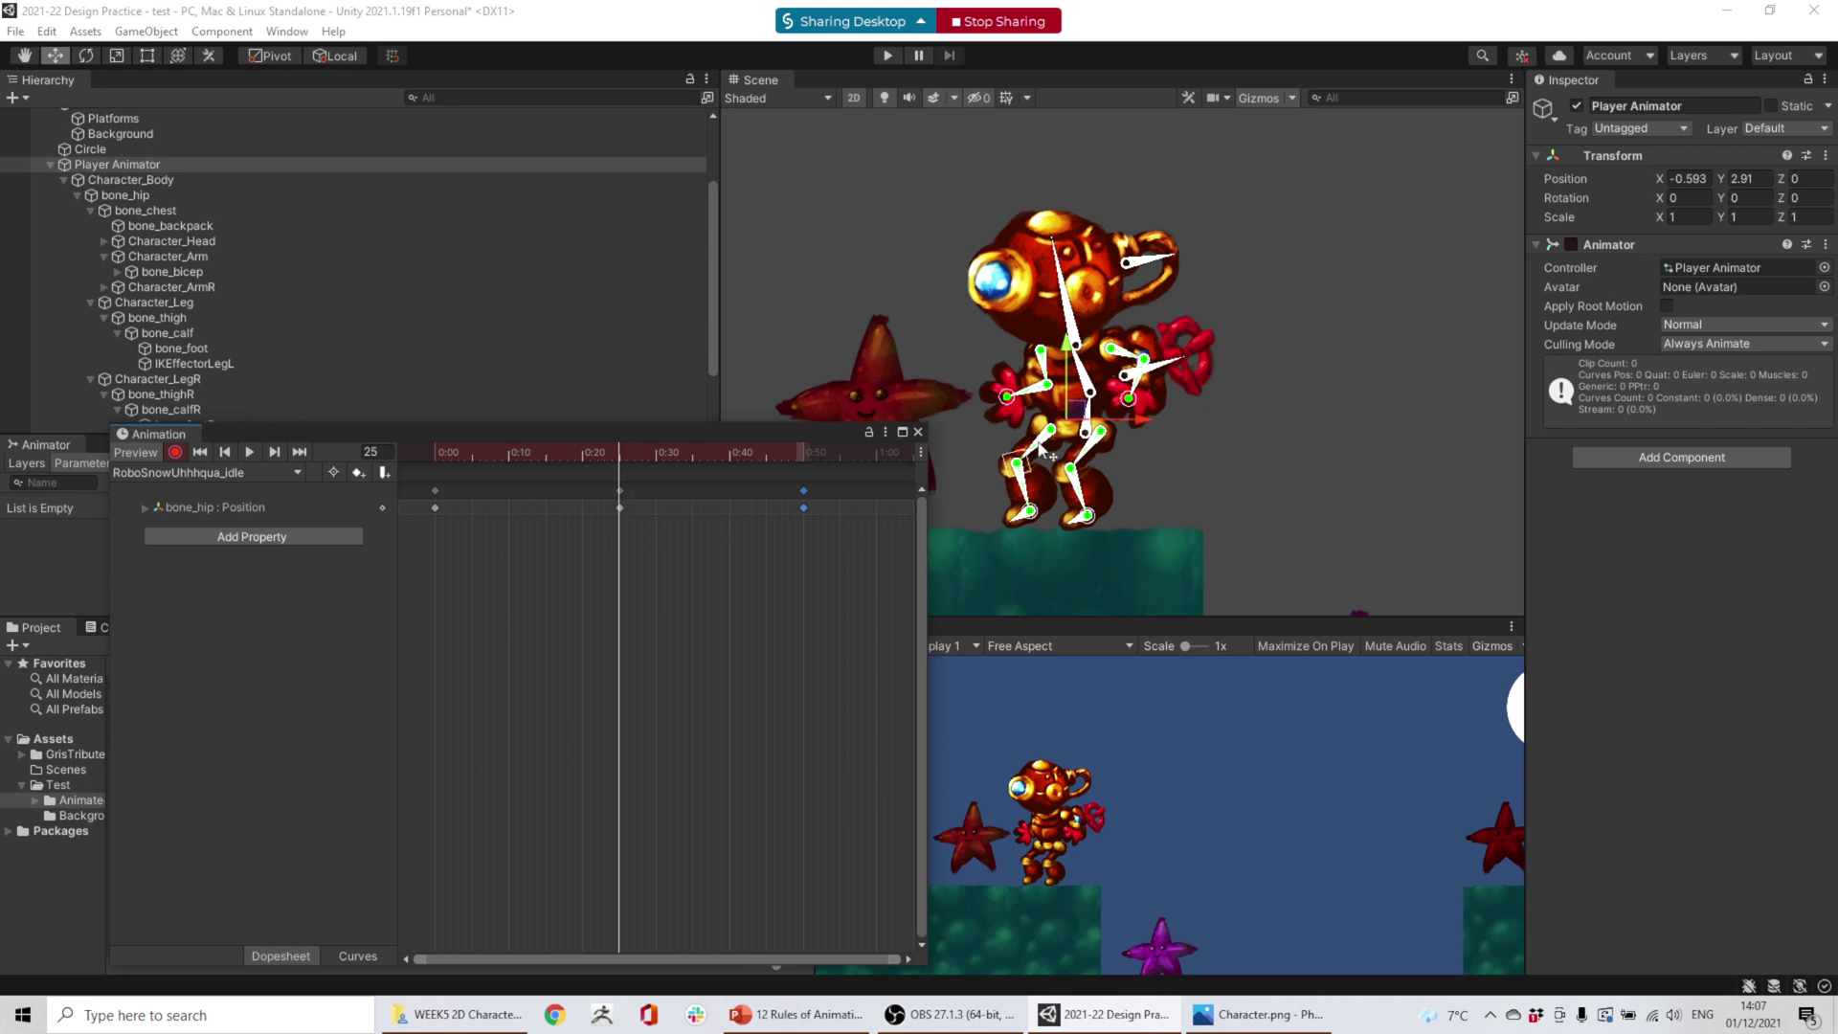
{"action": "scroll", "coordinate": [188, 263], "scroll_direction": "down", "scroll_amount": 2}
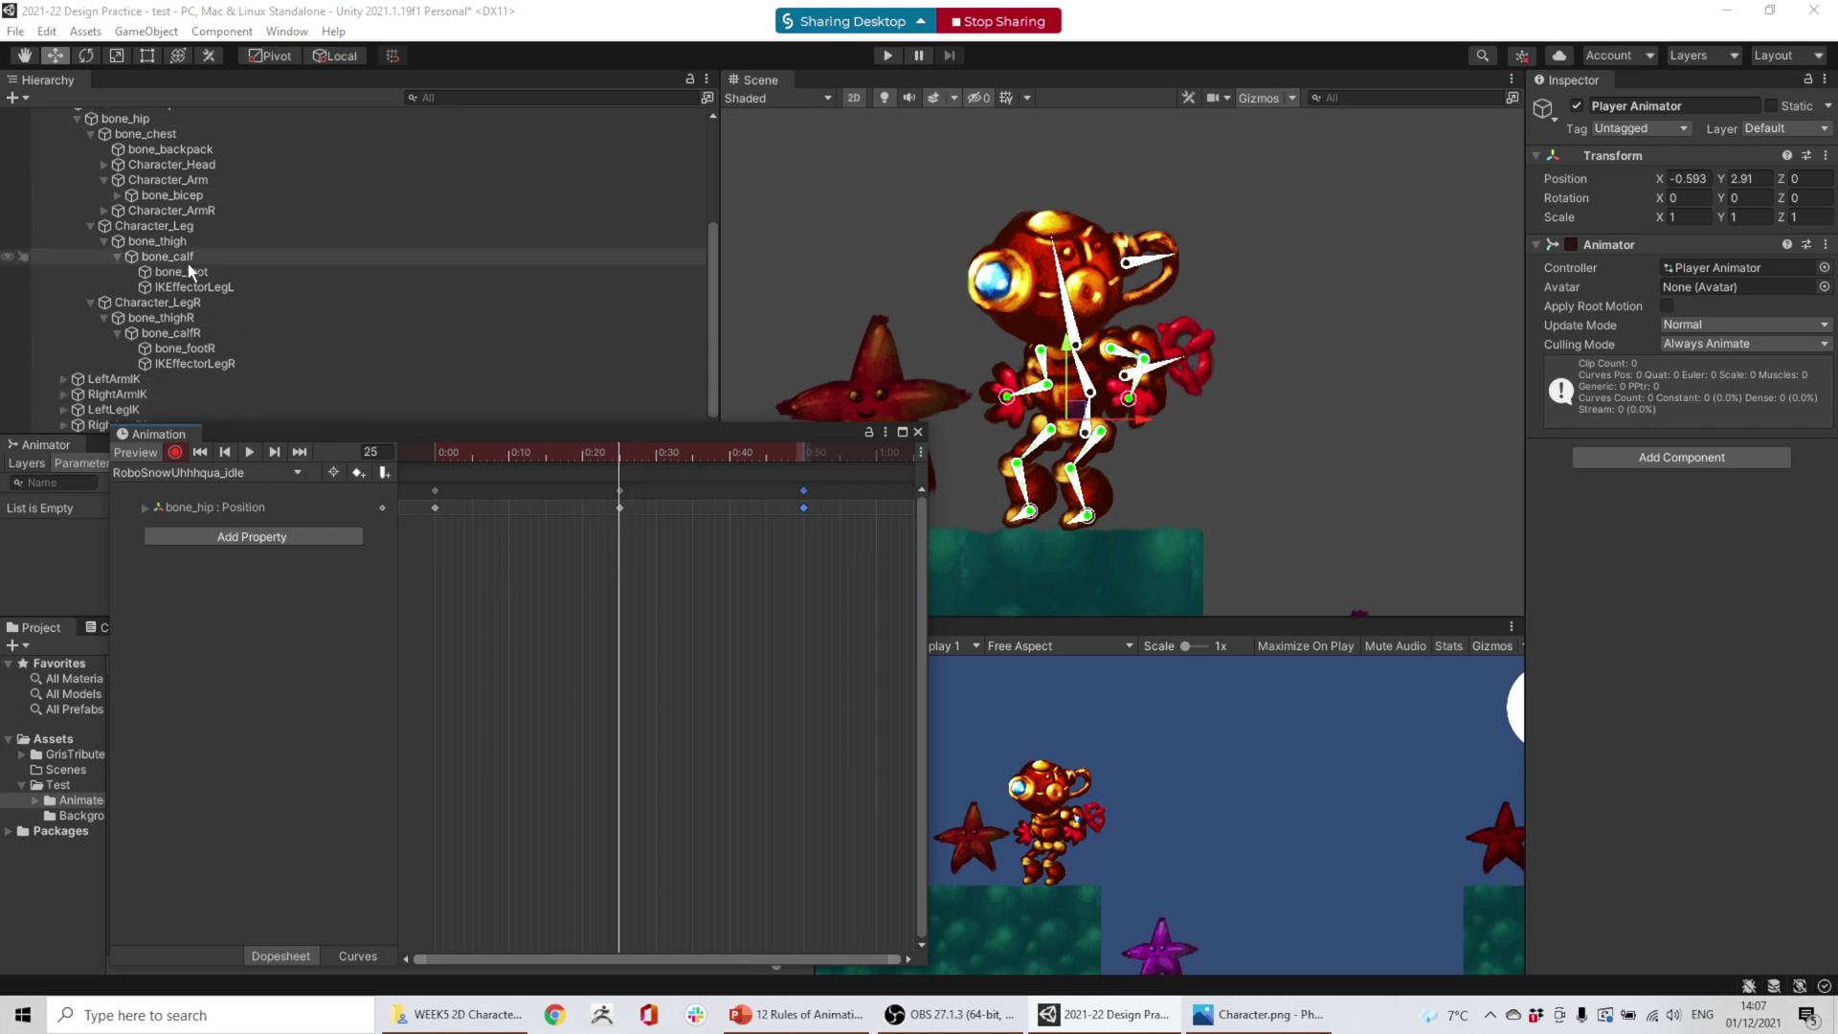
{"action": "left_click", "coordinate": [113, 379]}
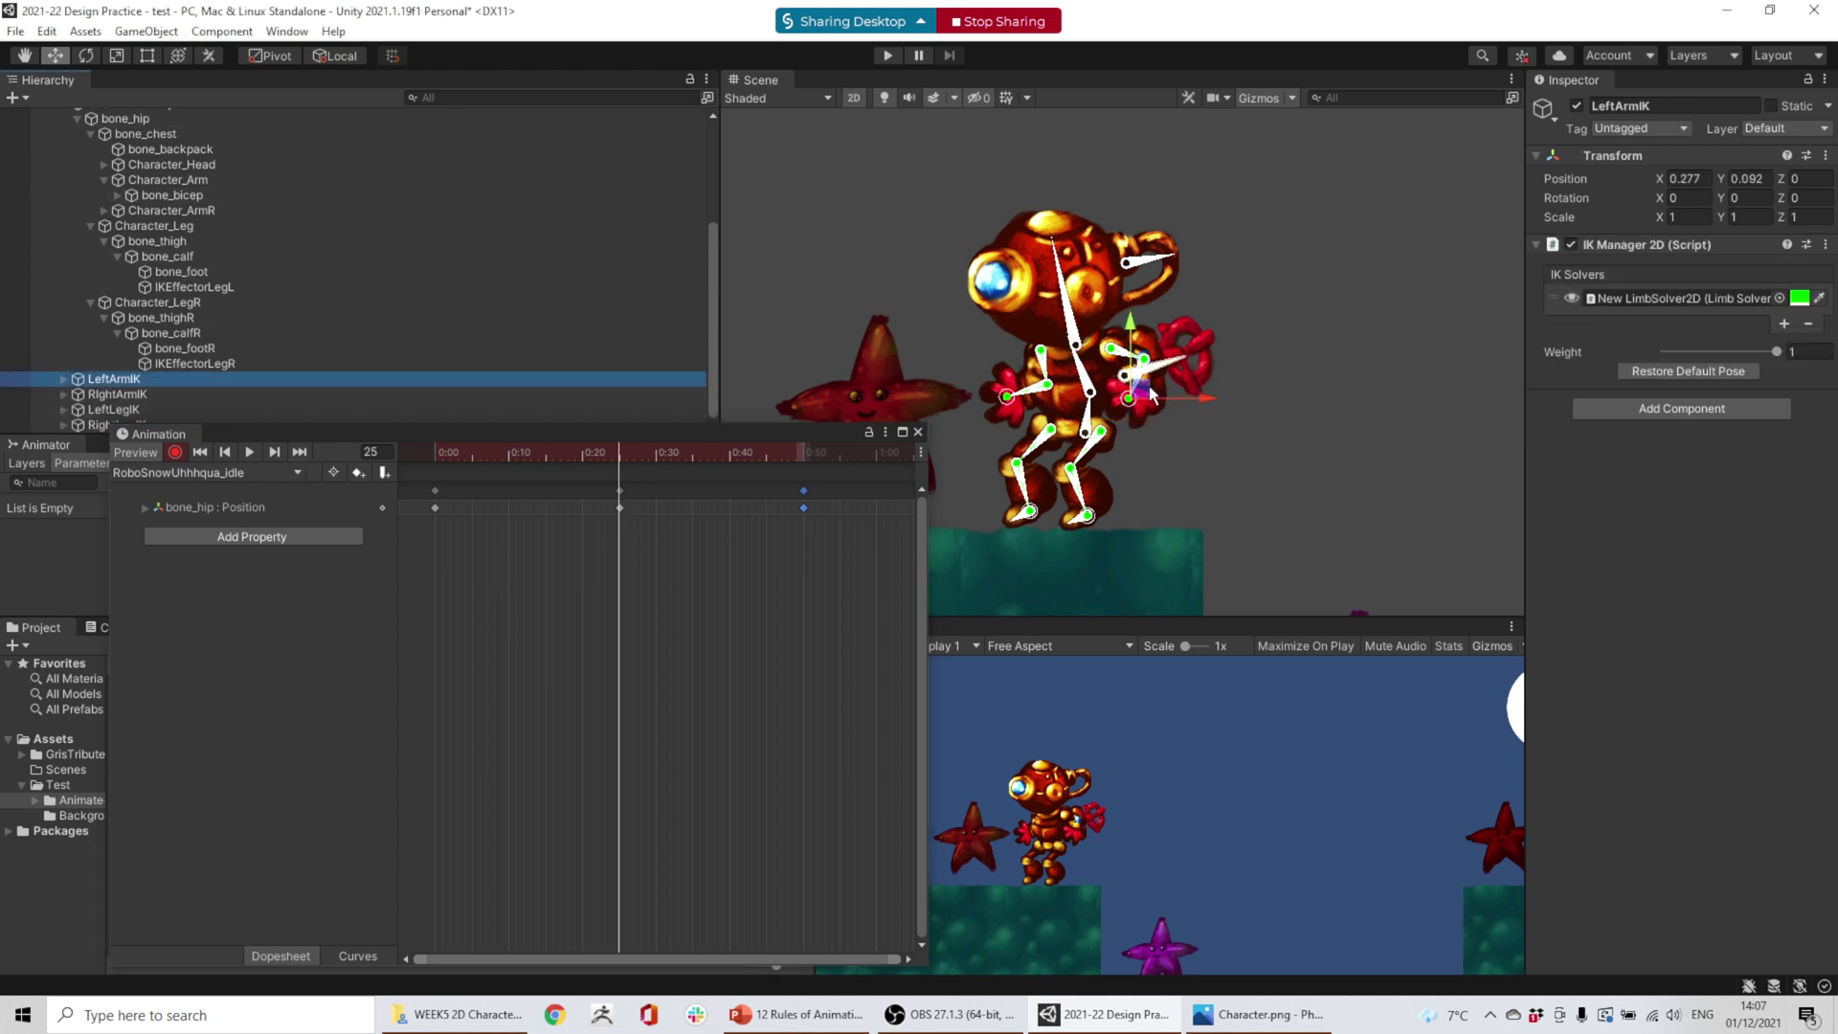
{"action": "left_click_drag", "start_coordinate": [1154, 397], "coordinate": [1157, 403]}
{"action": "left_click", "coordinate": [112, 393]}
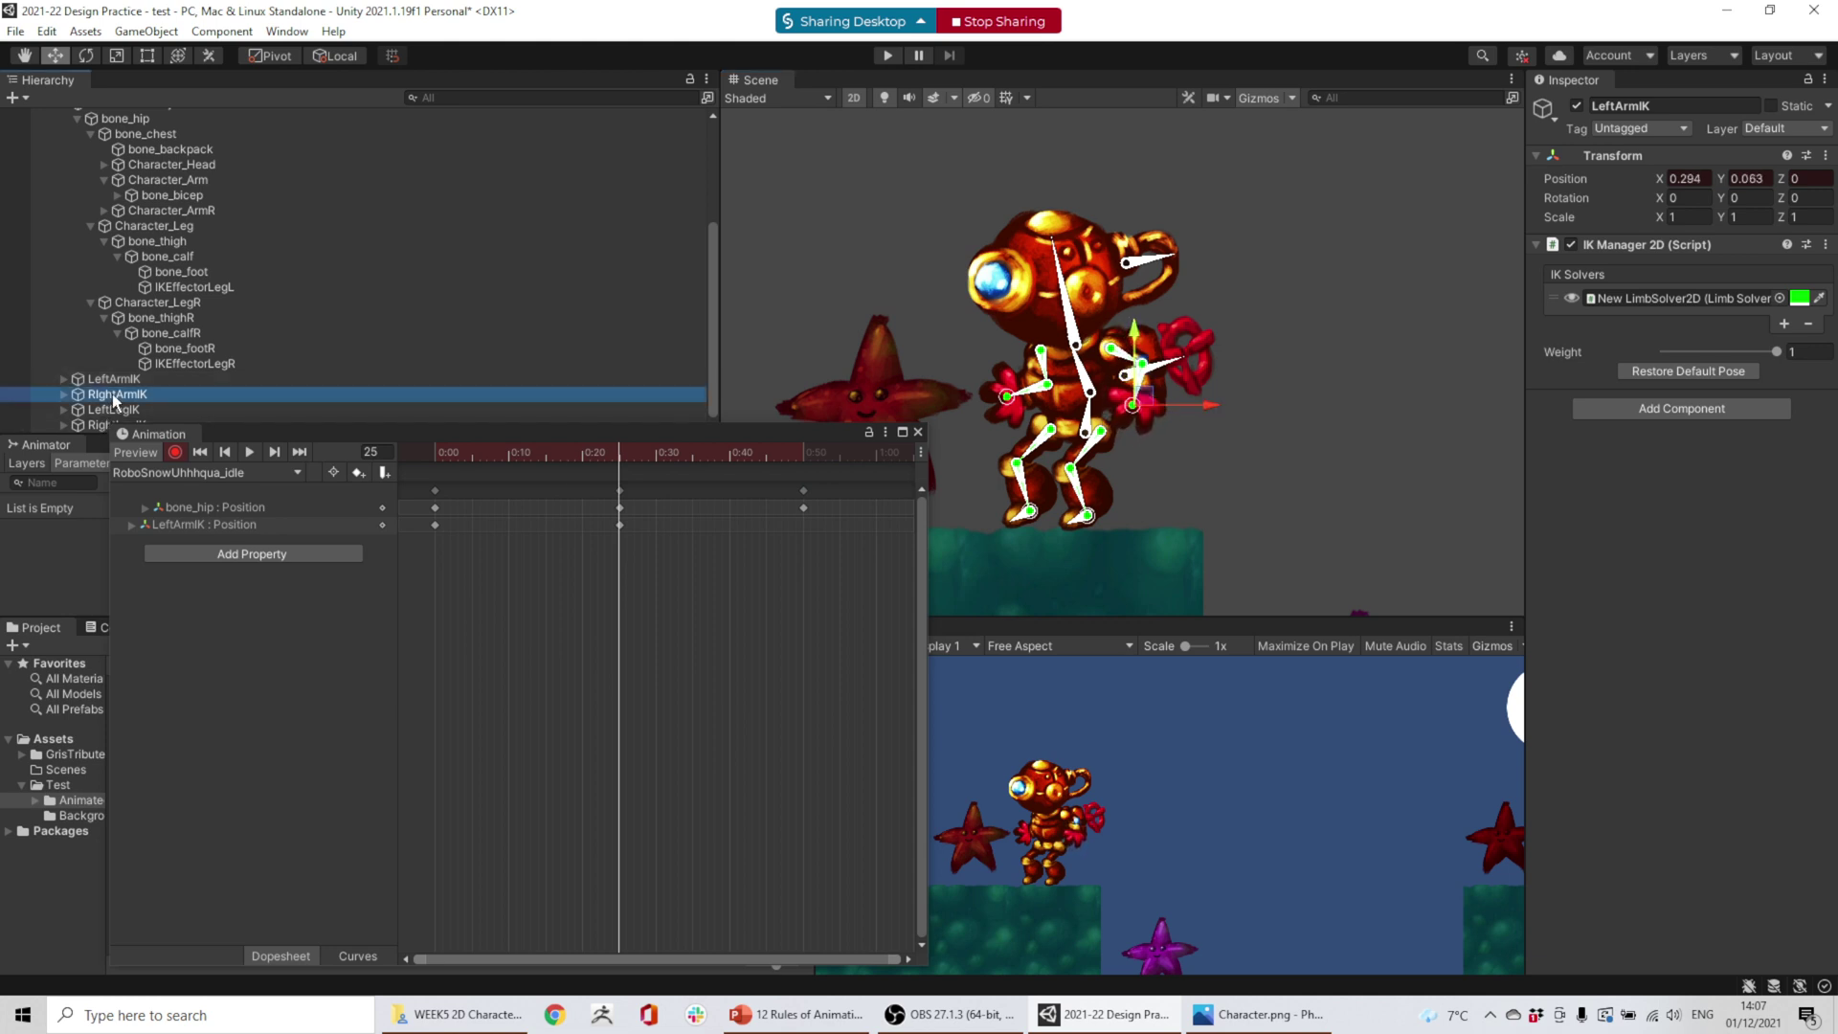
{"action": "left_click_drag", "start_coordinate": [1022, 387], "coordinate": [1050, 408]}
{"action": "mouse_move", "coordinate": [619, 453]}
{"action": "left_mouse_down"}
{"action": "mouse_move", "coordinate": [383, 445]}
{"action": "mouse_move", "coordinate": [621, 454]}
{"action": "left_mouse_up"}
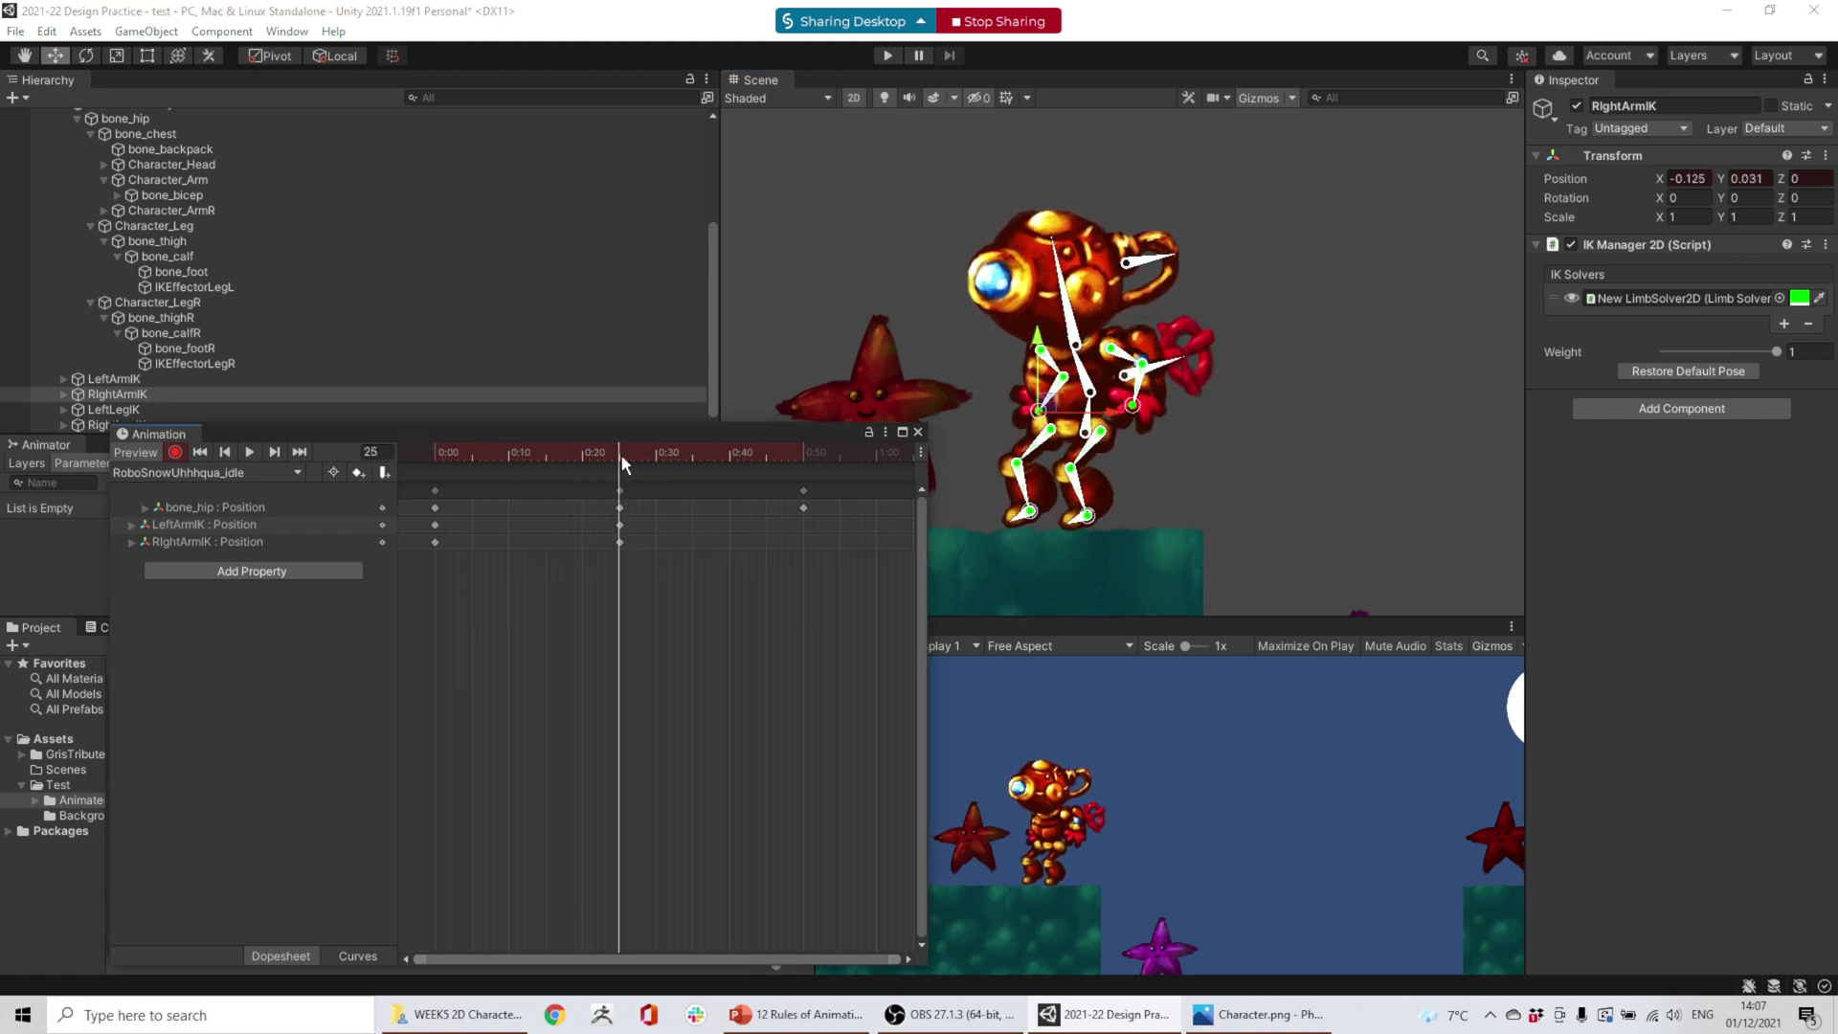
{"action": "left_click", "coordinate": [190, 378]}
{"action": "left_click_drag", "start_coordinate": [1156, 398], "coordinate": [1210, 402]}
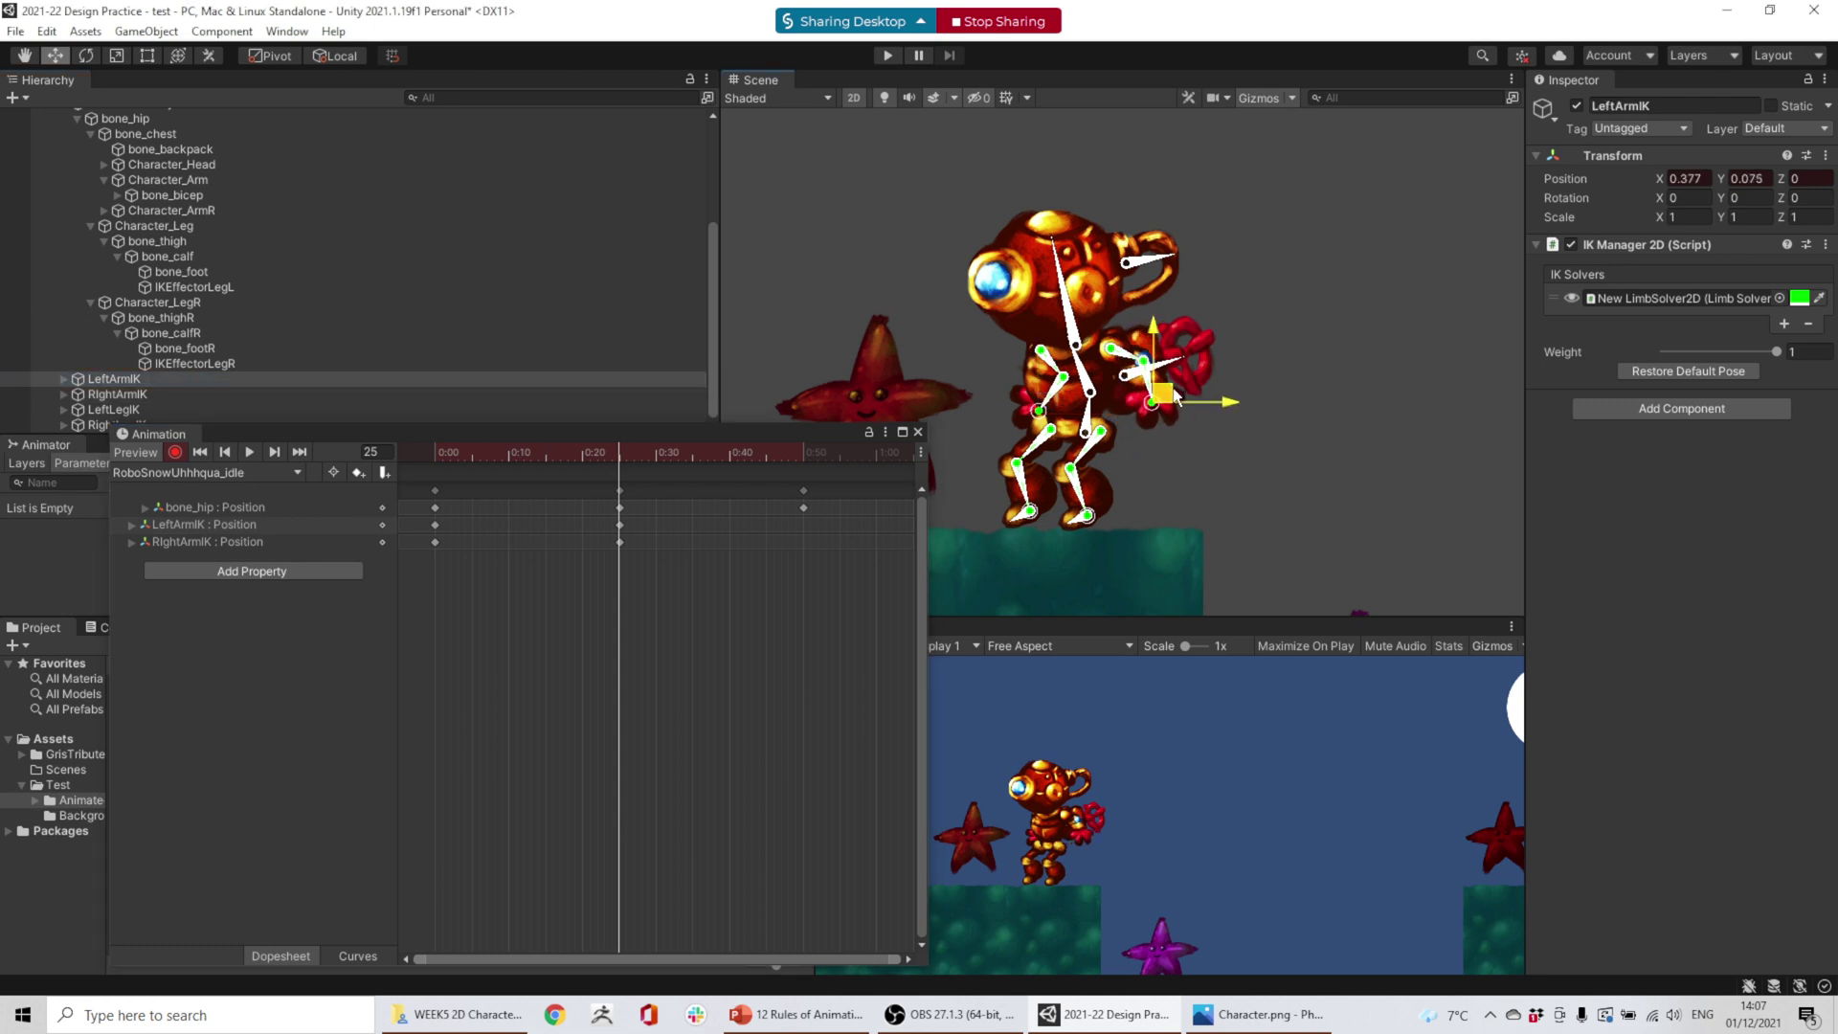
- Shift bone_hip at frame 25 to about X -0.142, Y -0.290, checking the motion around the key
{"action": "left_click", "coordinate": [586, 452]}
{"action": "left_click_drag", "start_coordinate": [579, 452], "coordinate": [621, 446]}
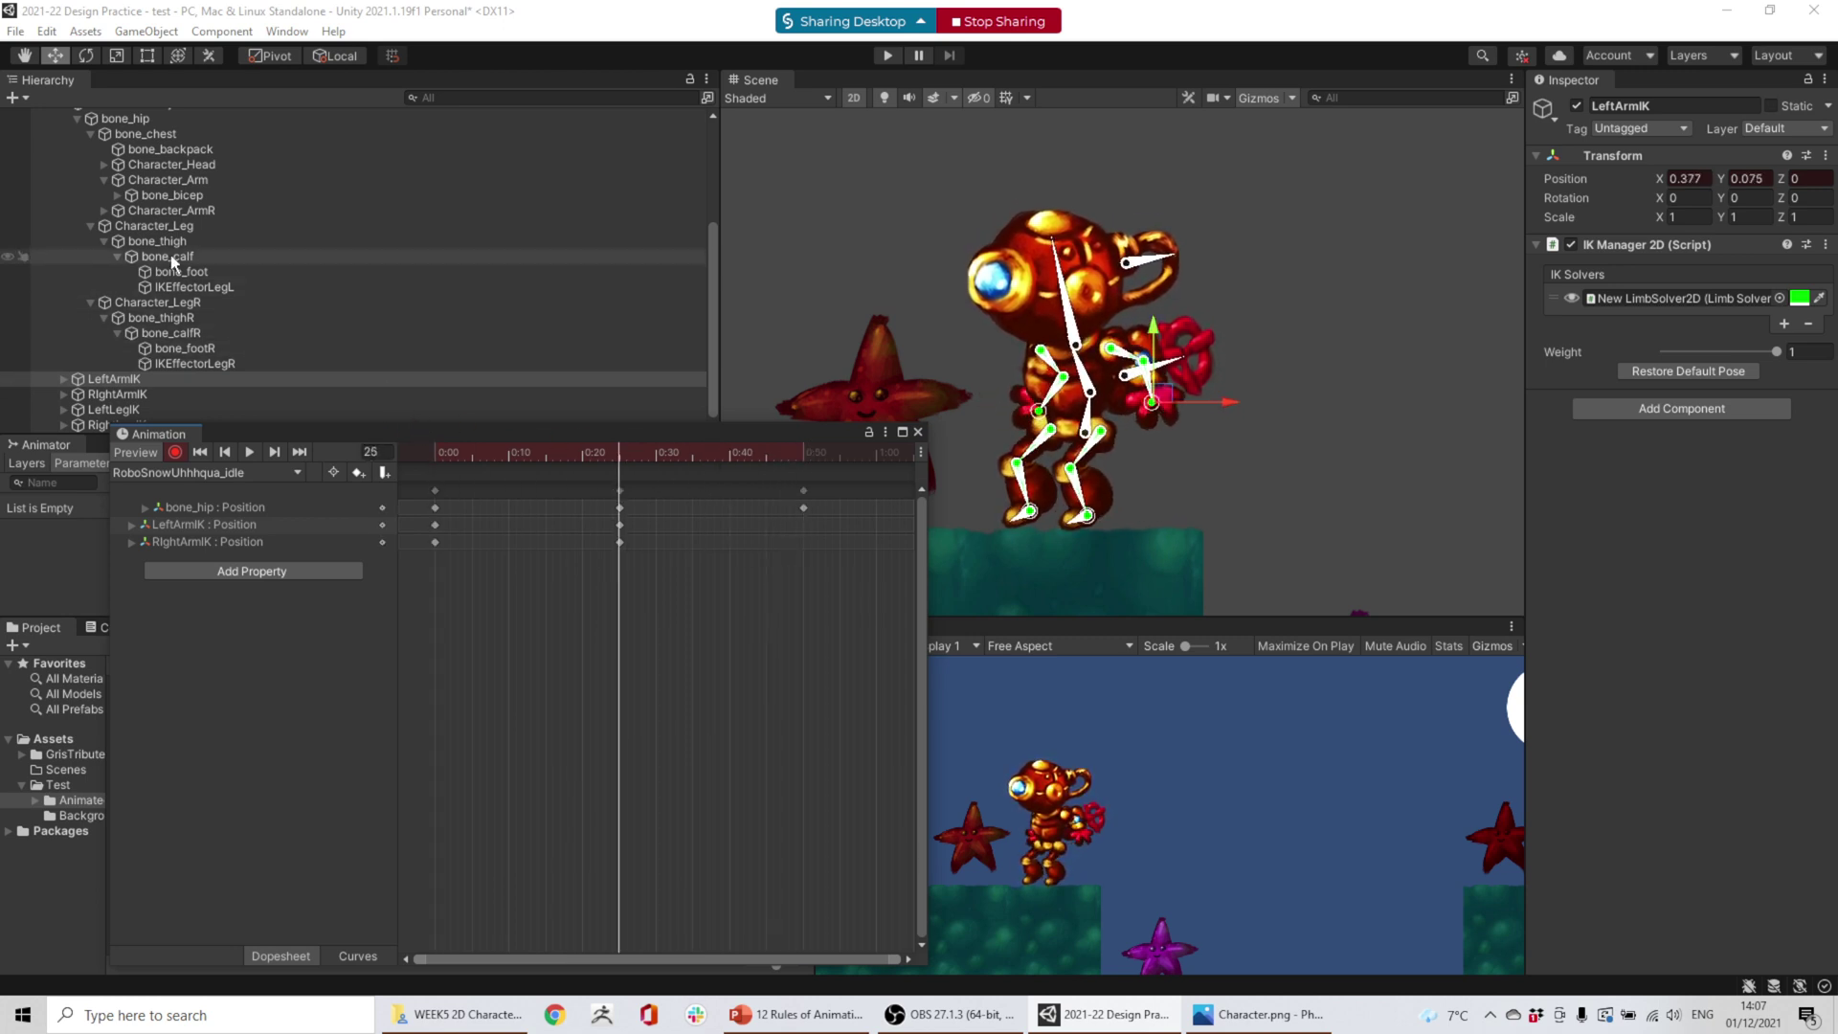
{"action": "left_click", "coordinate": [1088, 427]}
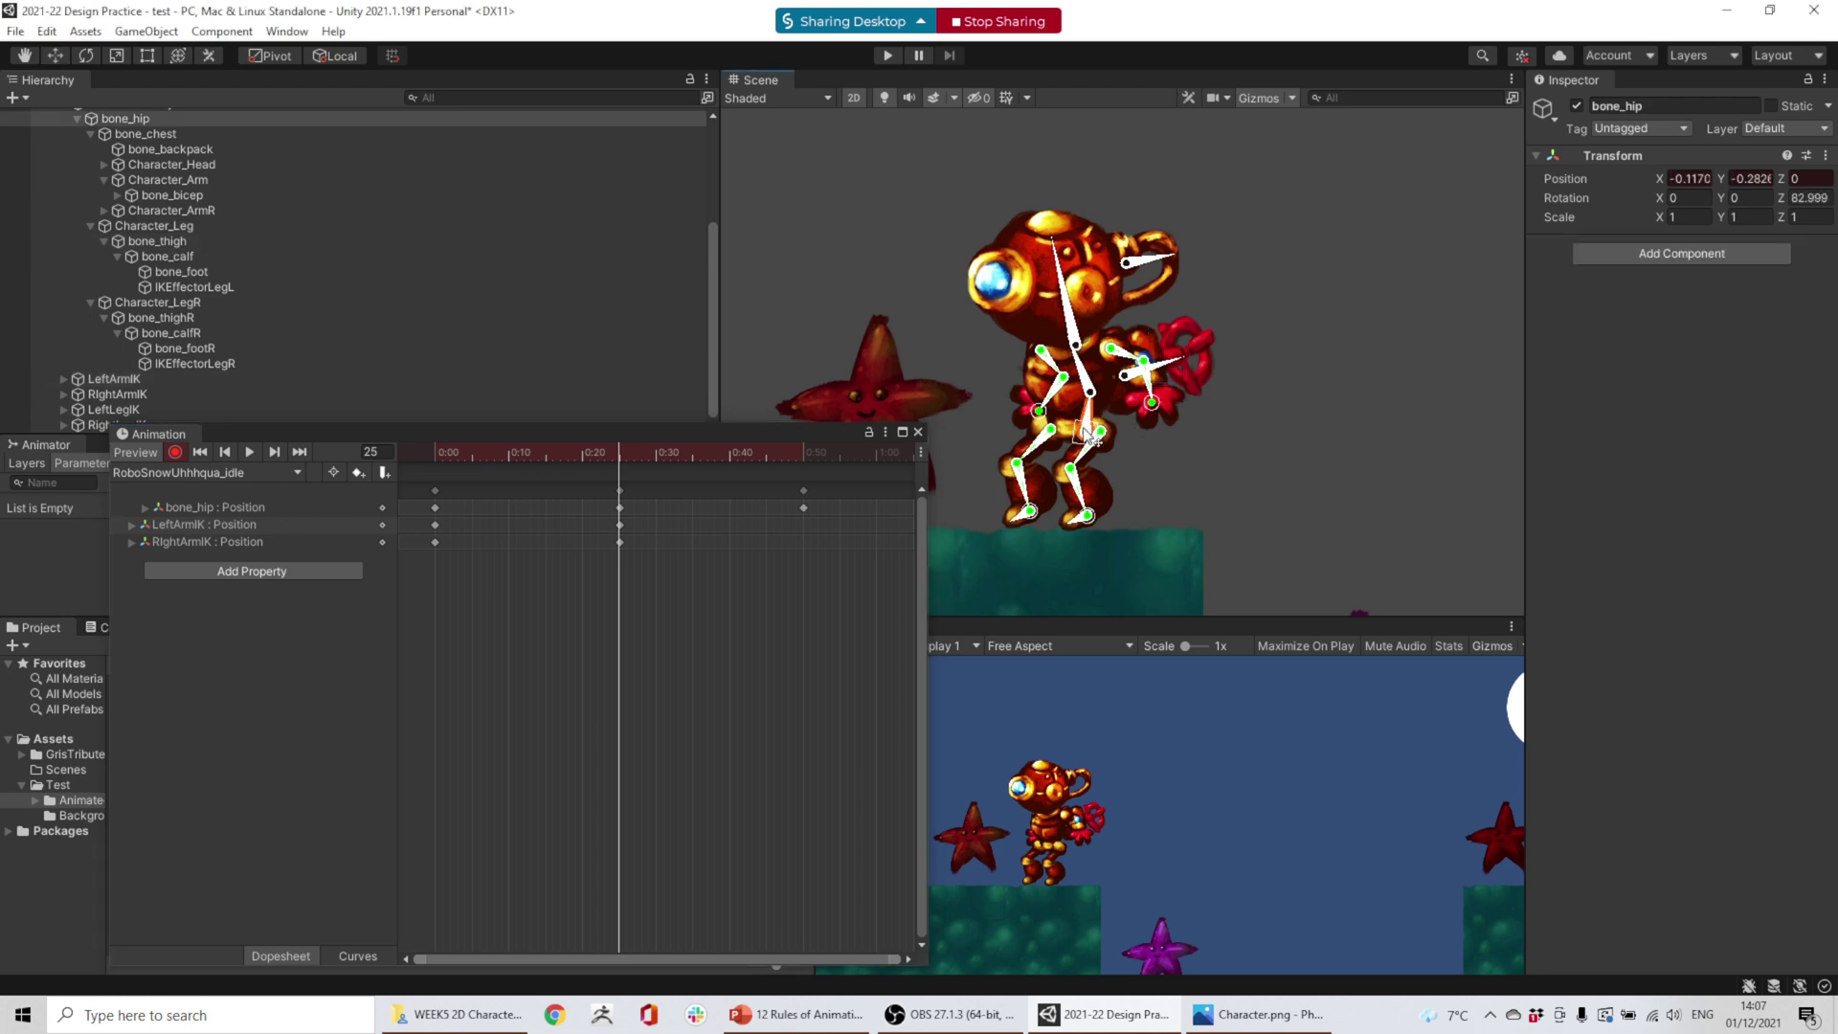
{"action": "left_click_drag", "start_coordinate": [1088, 431], "coordinate": [1078, 434]}
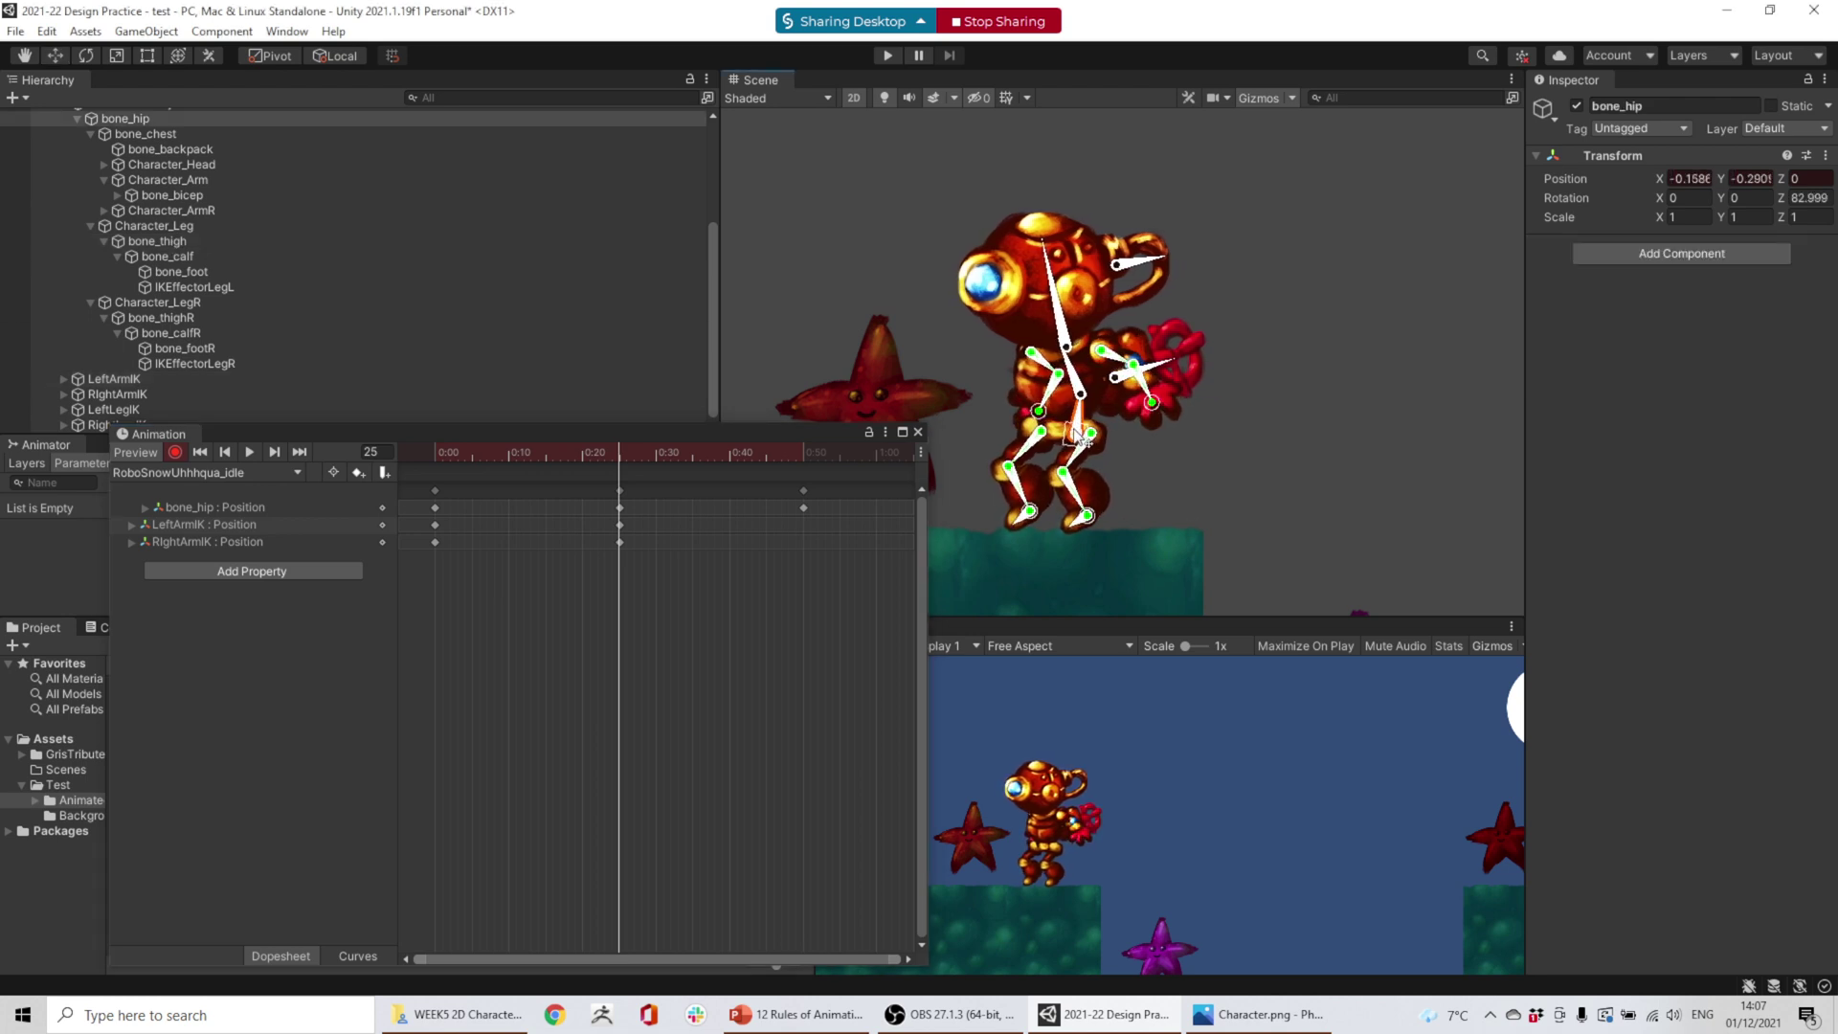
{"action": "left_click_drag", "start_coordinate": [584, 473], "coordinate": [621, 423]}
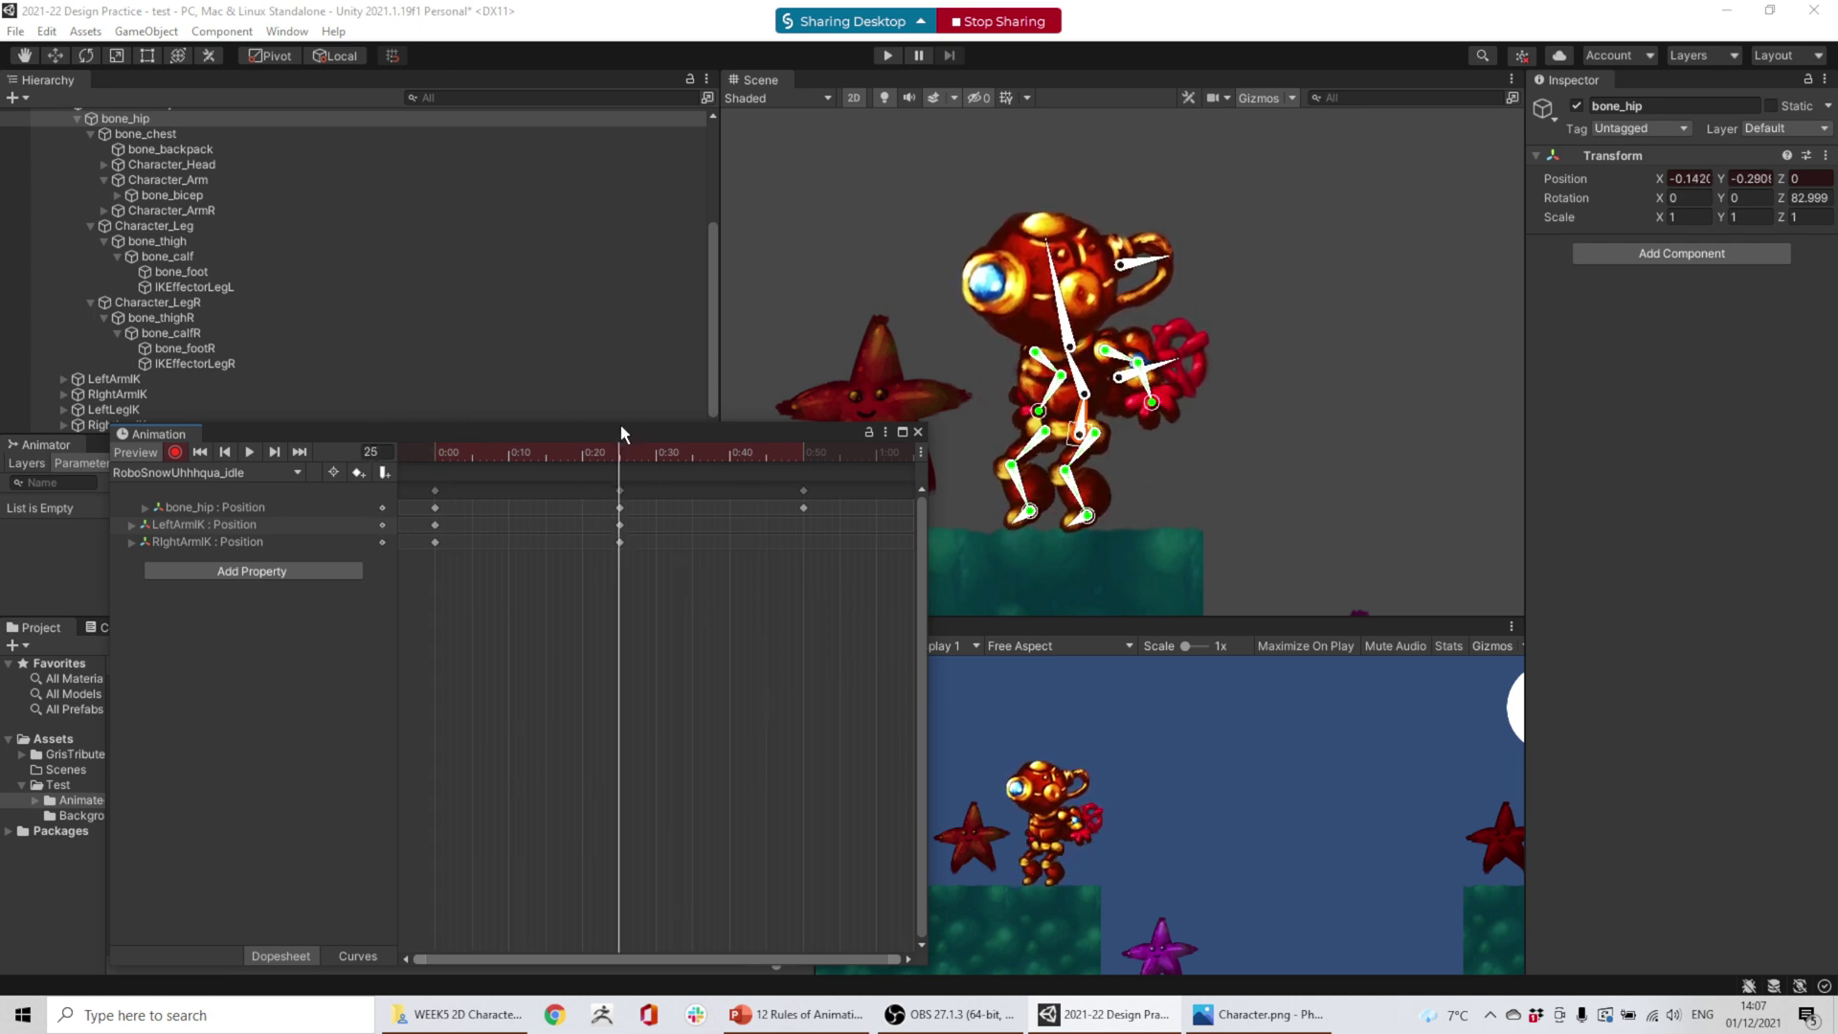
- Key rotations for bone_footR and bone_foot at frame 25 so both feet sit flat, with bone_foot at about -109 degrees
{"action": "left_click", "coordinate": [1022, 520]}
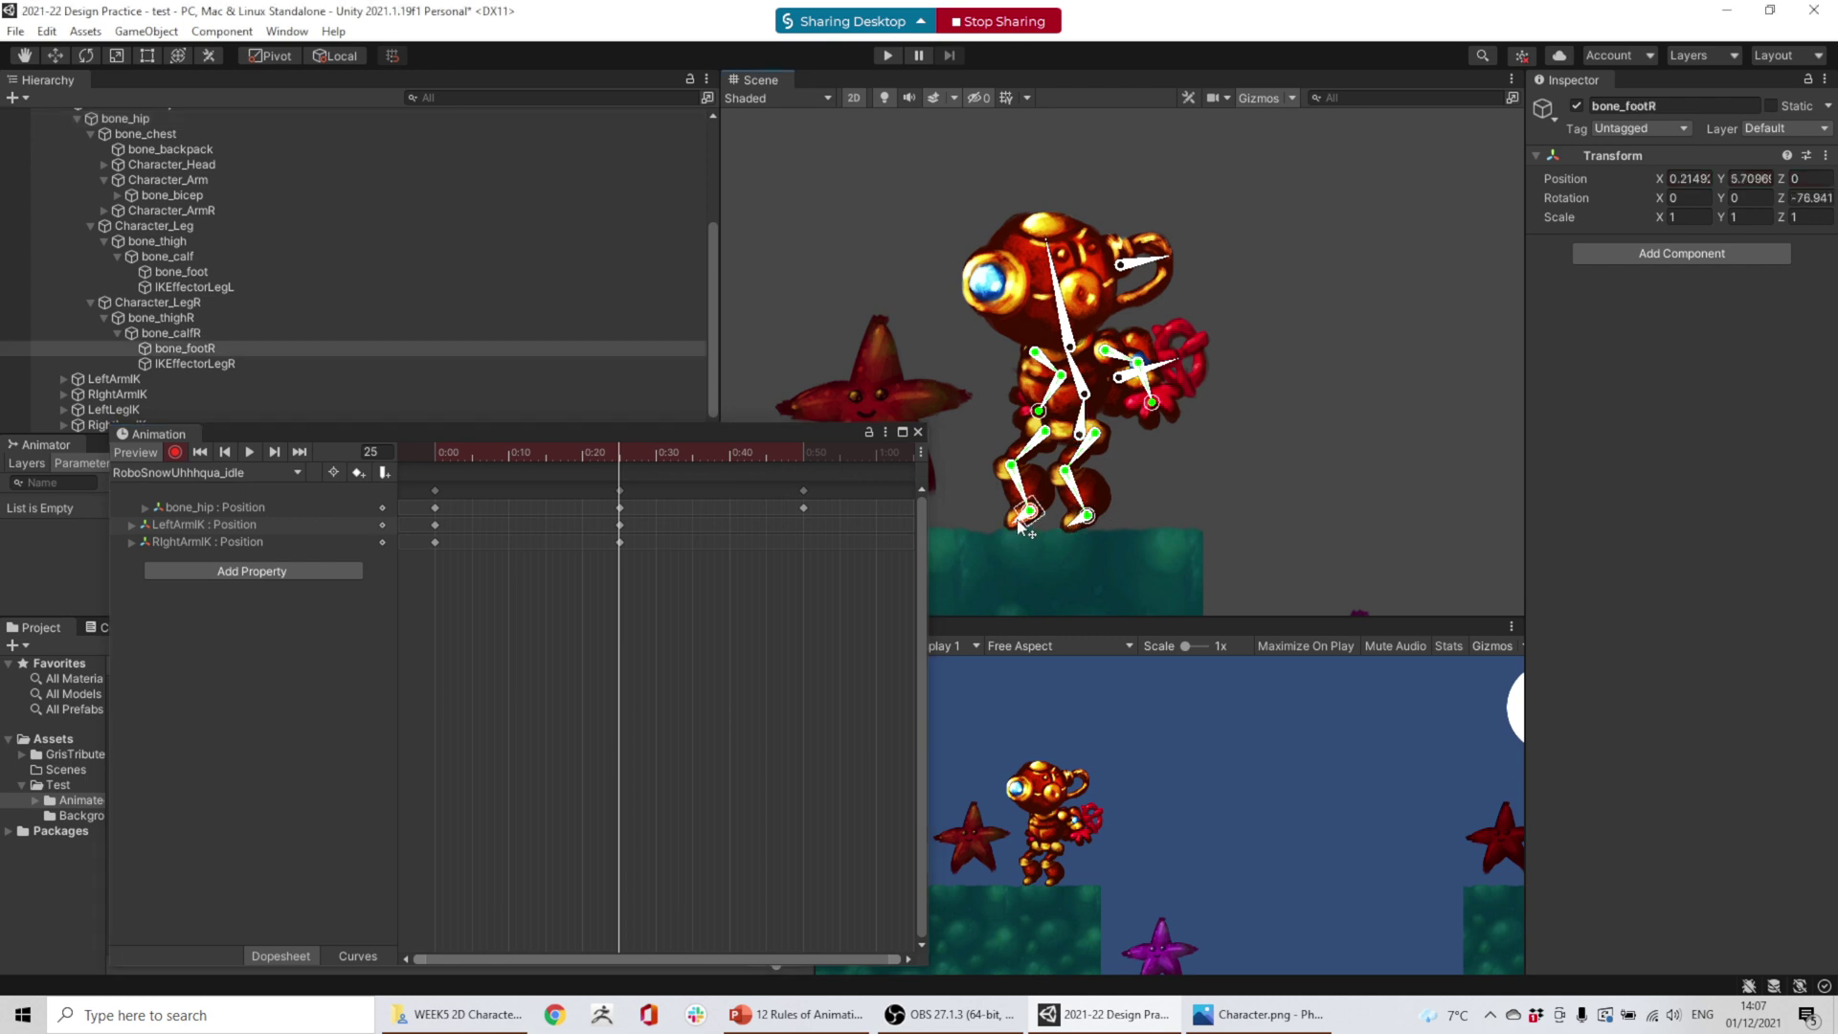
{"action": "left_click_drag", "start_coordinate": [1021, 524], "coordinate": [1022, 524]}
{"action": "key", "text": "ctrl+z"}
{"action": "left_click_drag", "start_coordinate": [1018, 530], "coordinate": [1066, 520]}
{"action": "left_click", "coordinate": [1080, 530]}
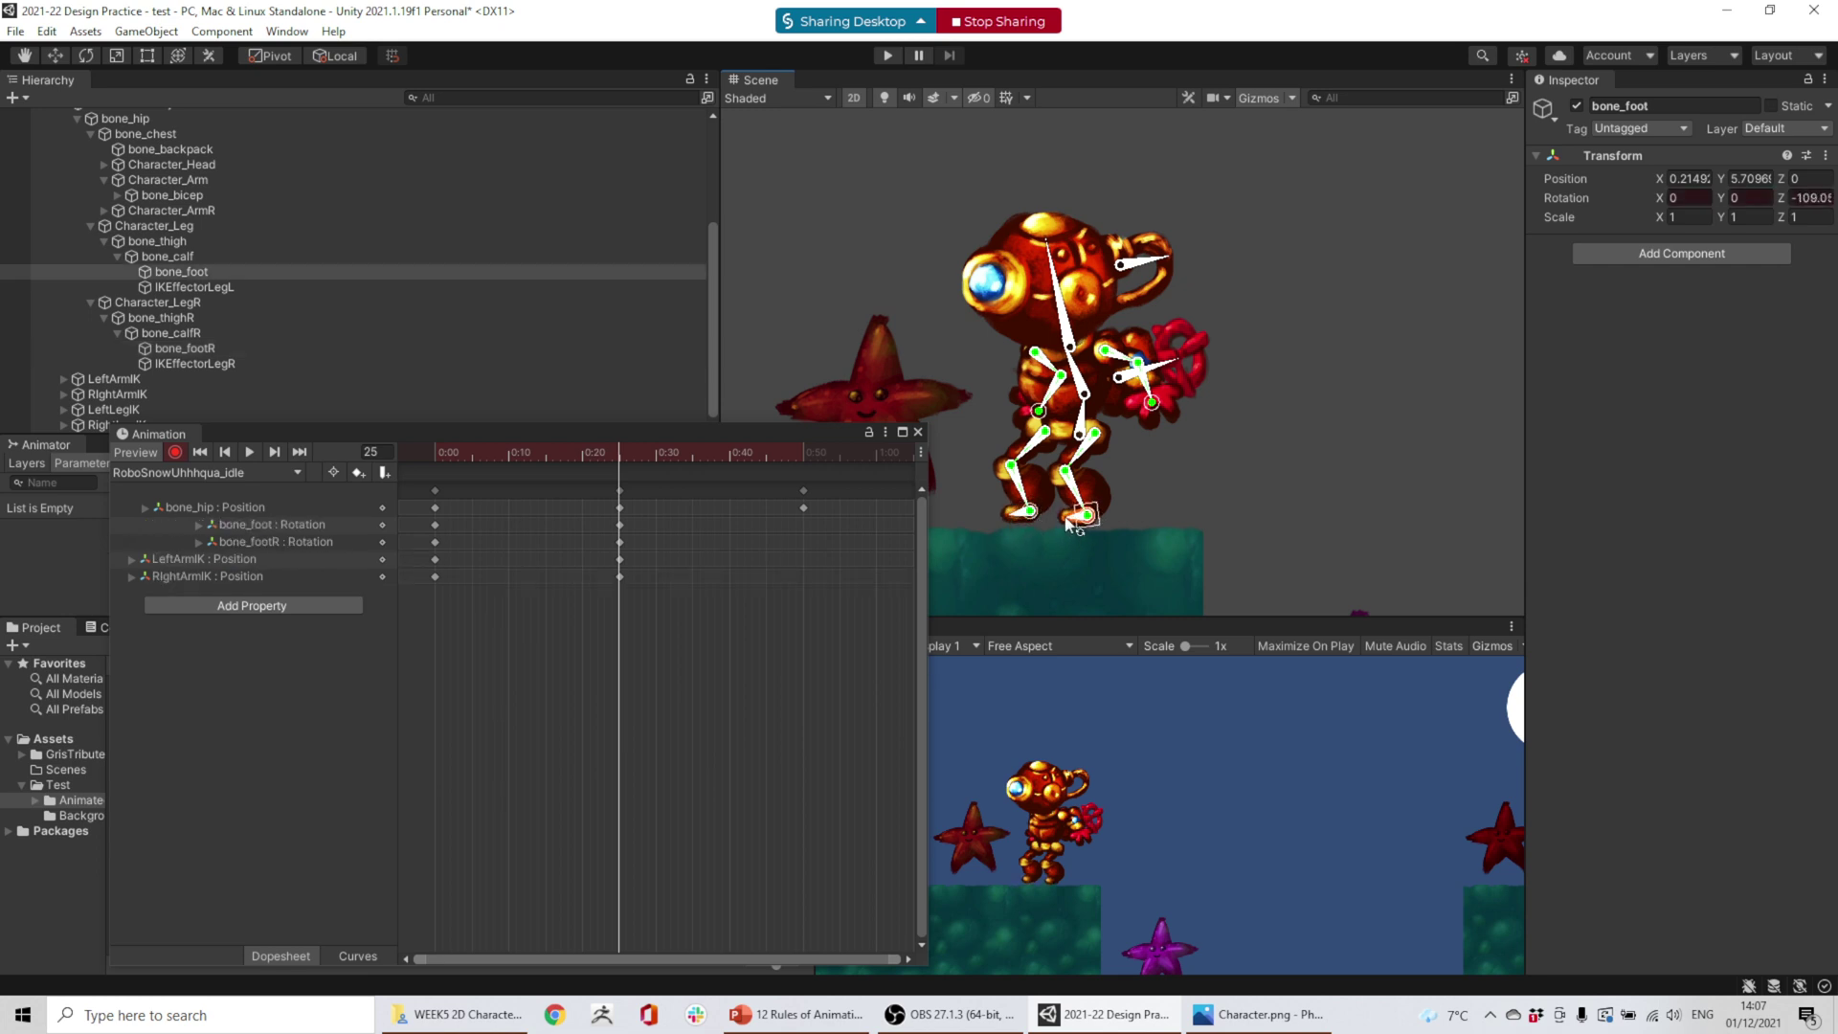
{"action": "mouse_move", "coordinate": [621, 451]}
{"action": "left_mouse_down"}
{"action": "mouse_move", "coordinate": [425, 440]}
{"action": "mouse_move", "coordinate": [589, 446]}
{"action": "left_mouse_up"}
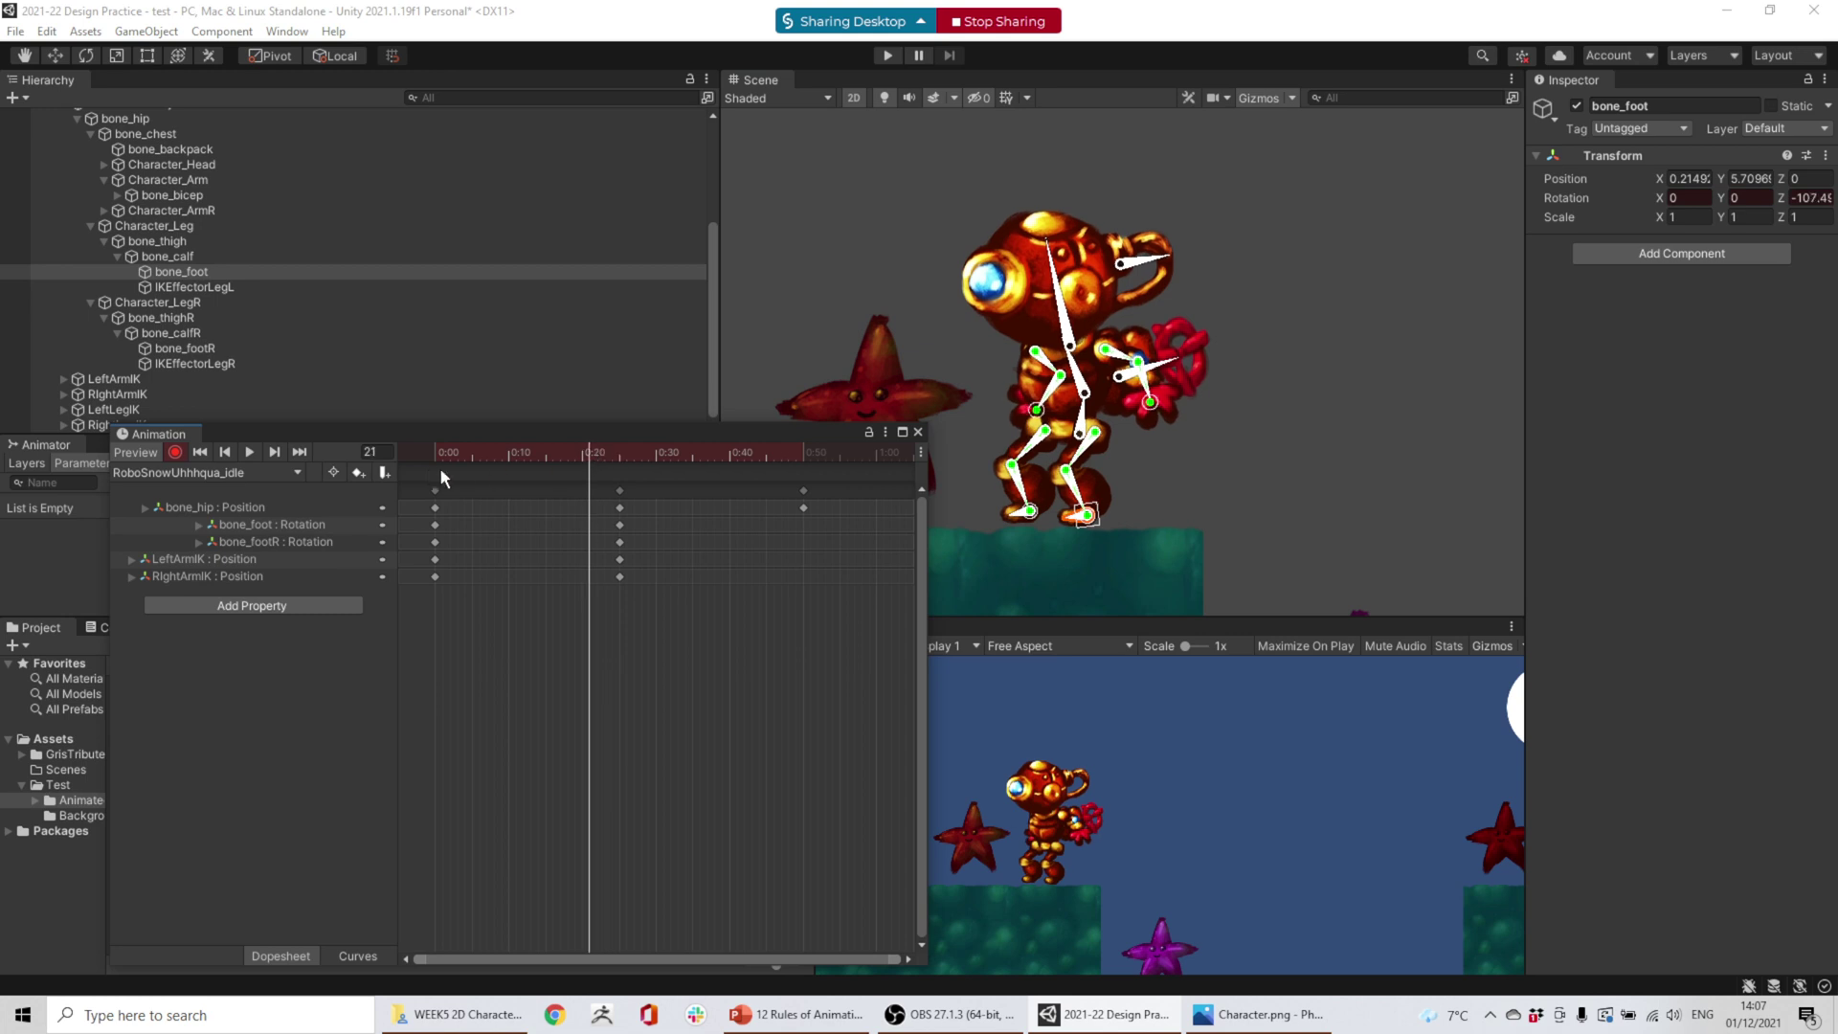
- Copy all the starting keys, including the feet and arms, to frame 50 and preview the loop
{"action": "left_click", "coordinate": [434, 490]}
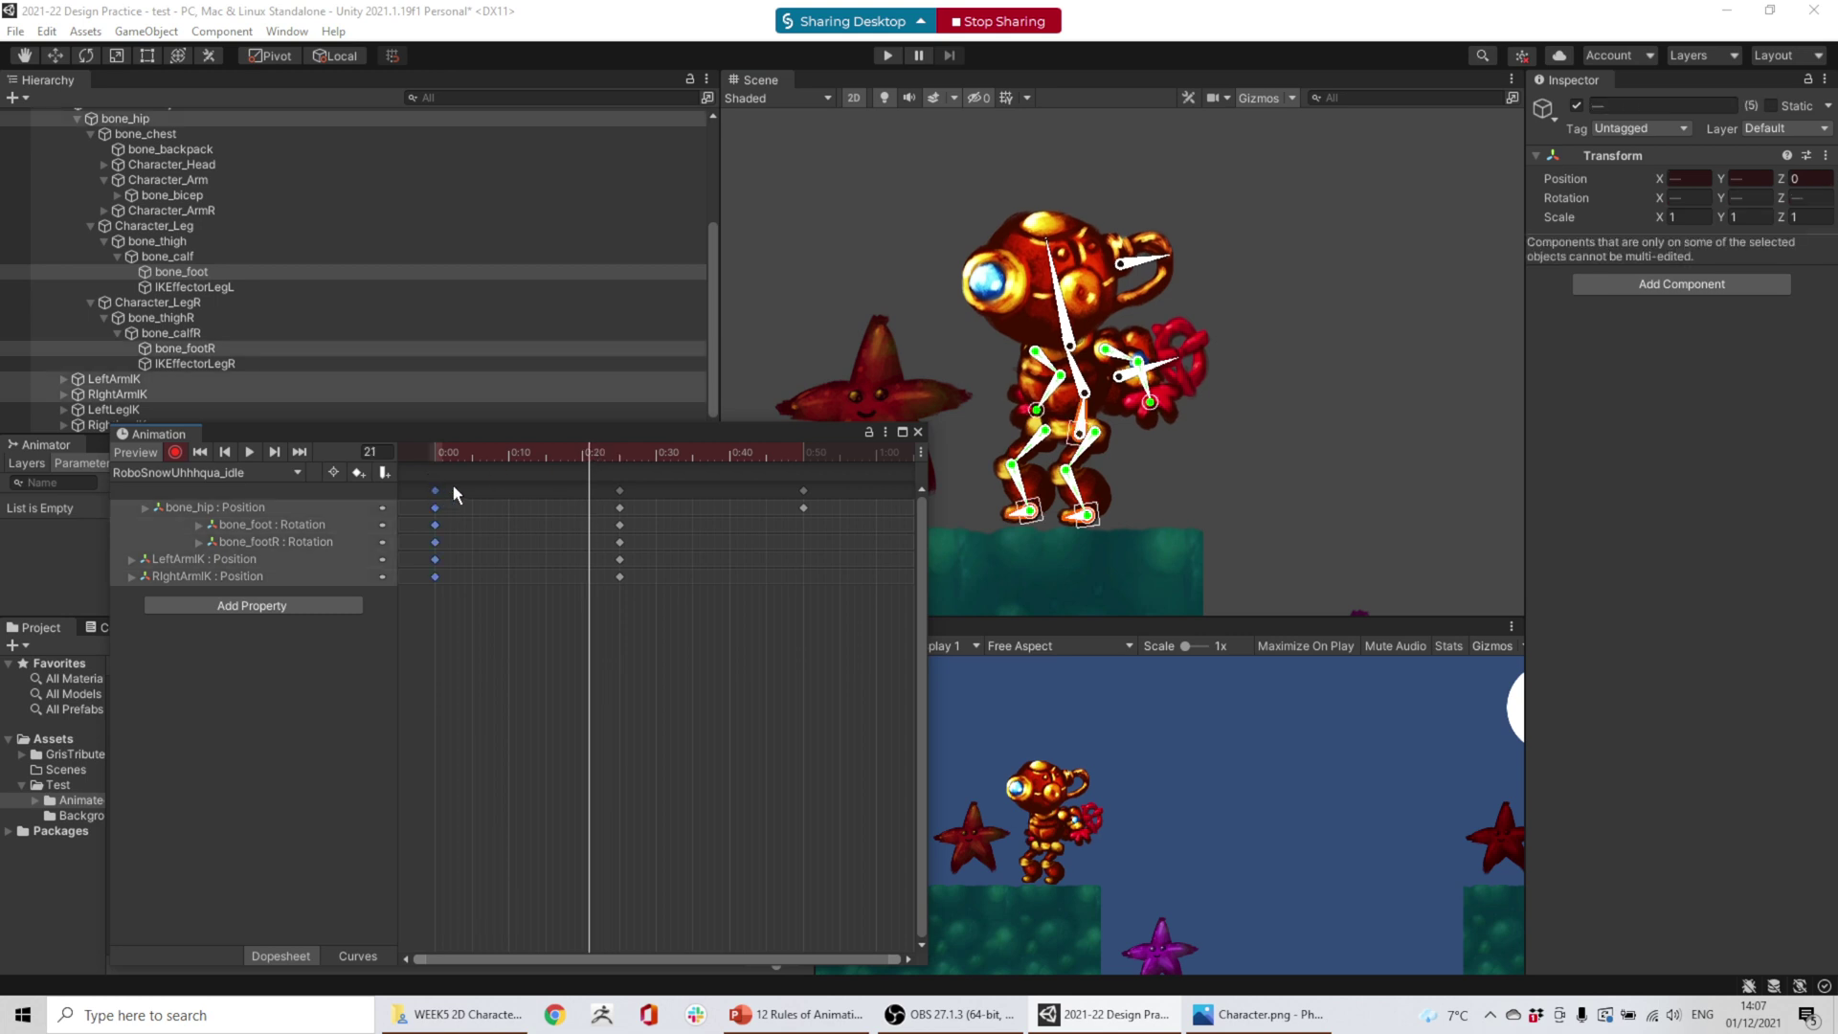
{"action": "left_click", "coordinate": [806, 451]}
{"action": "key", "text": "ctrl+v"}
{"action": "left_click", "coordinate": [252, 452]}
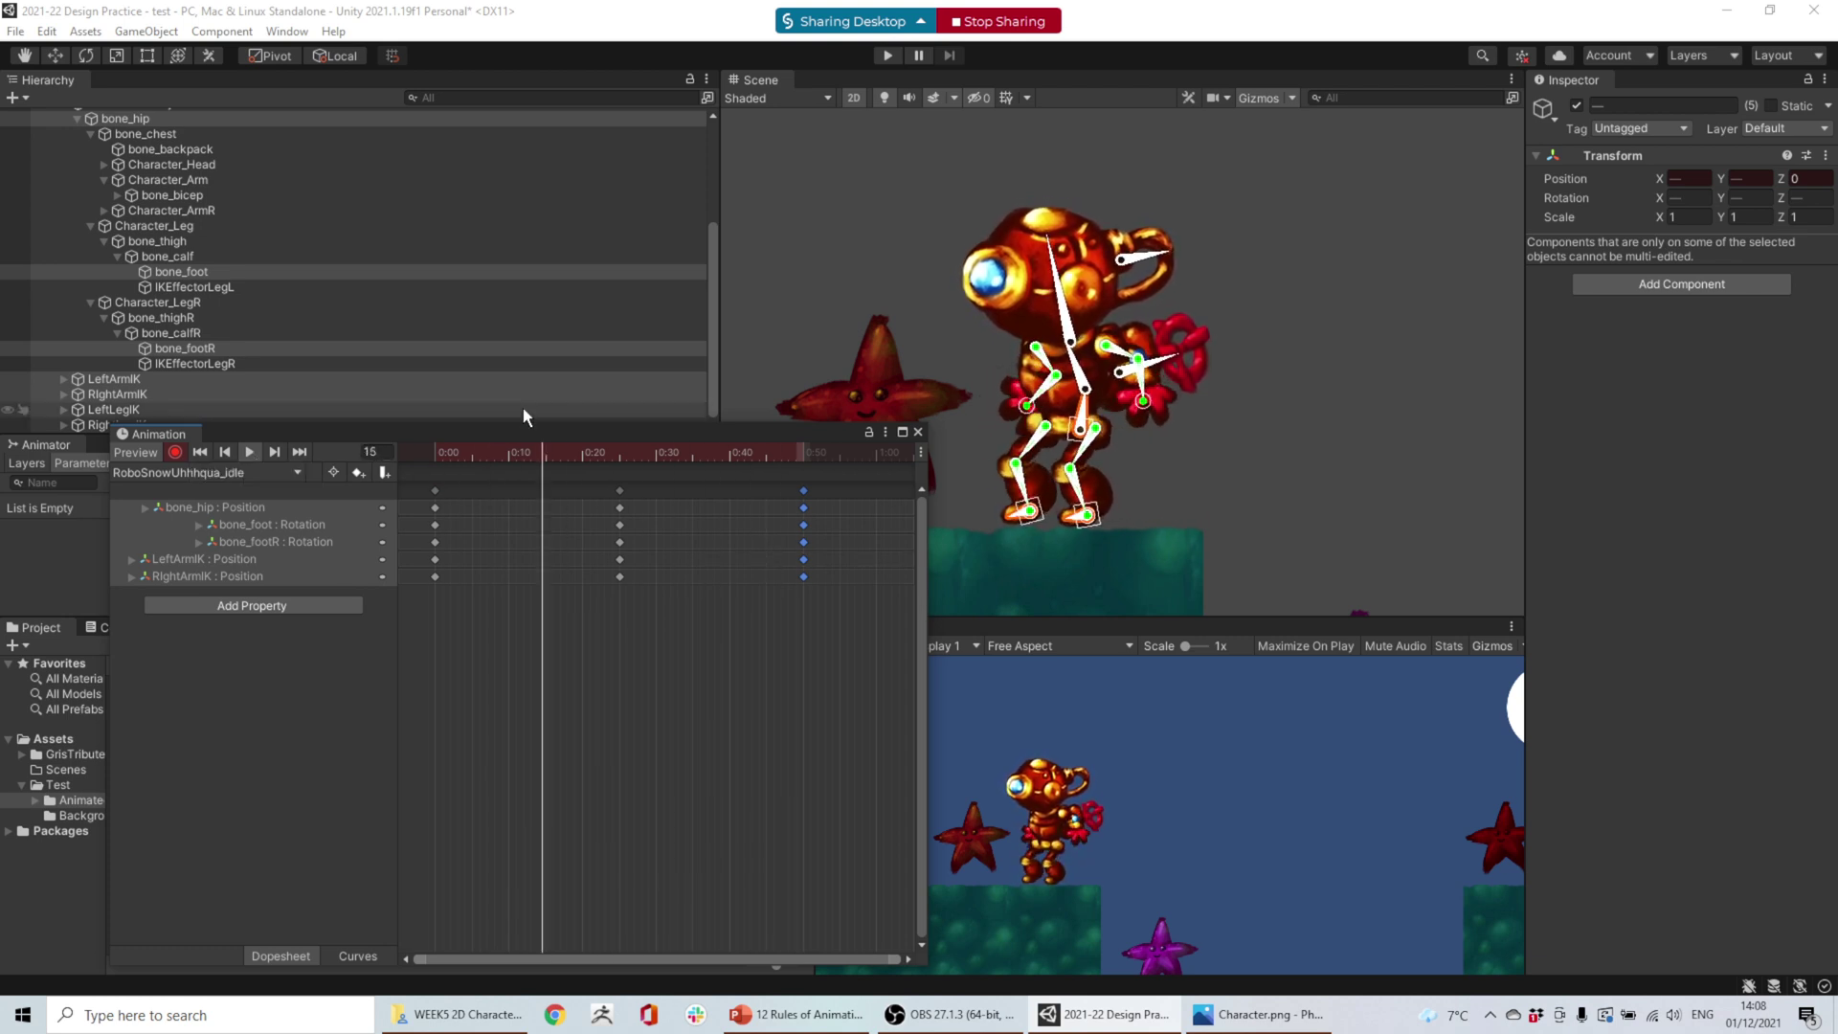
- Adjust both arms at frame 25, moving LeftArmIK to about X 0.102, Y 0.087 and RightArmIK to about X -0.221, Y 0.077
{"action": "left_click_drag", "start_coordinate": [573, 451], "coordinate": [623, 452]}
{"action": "key", "text": "comma"}
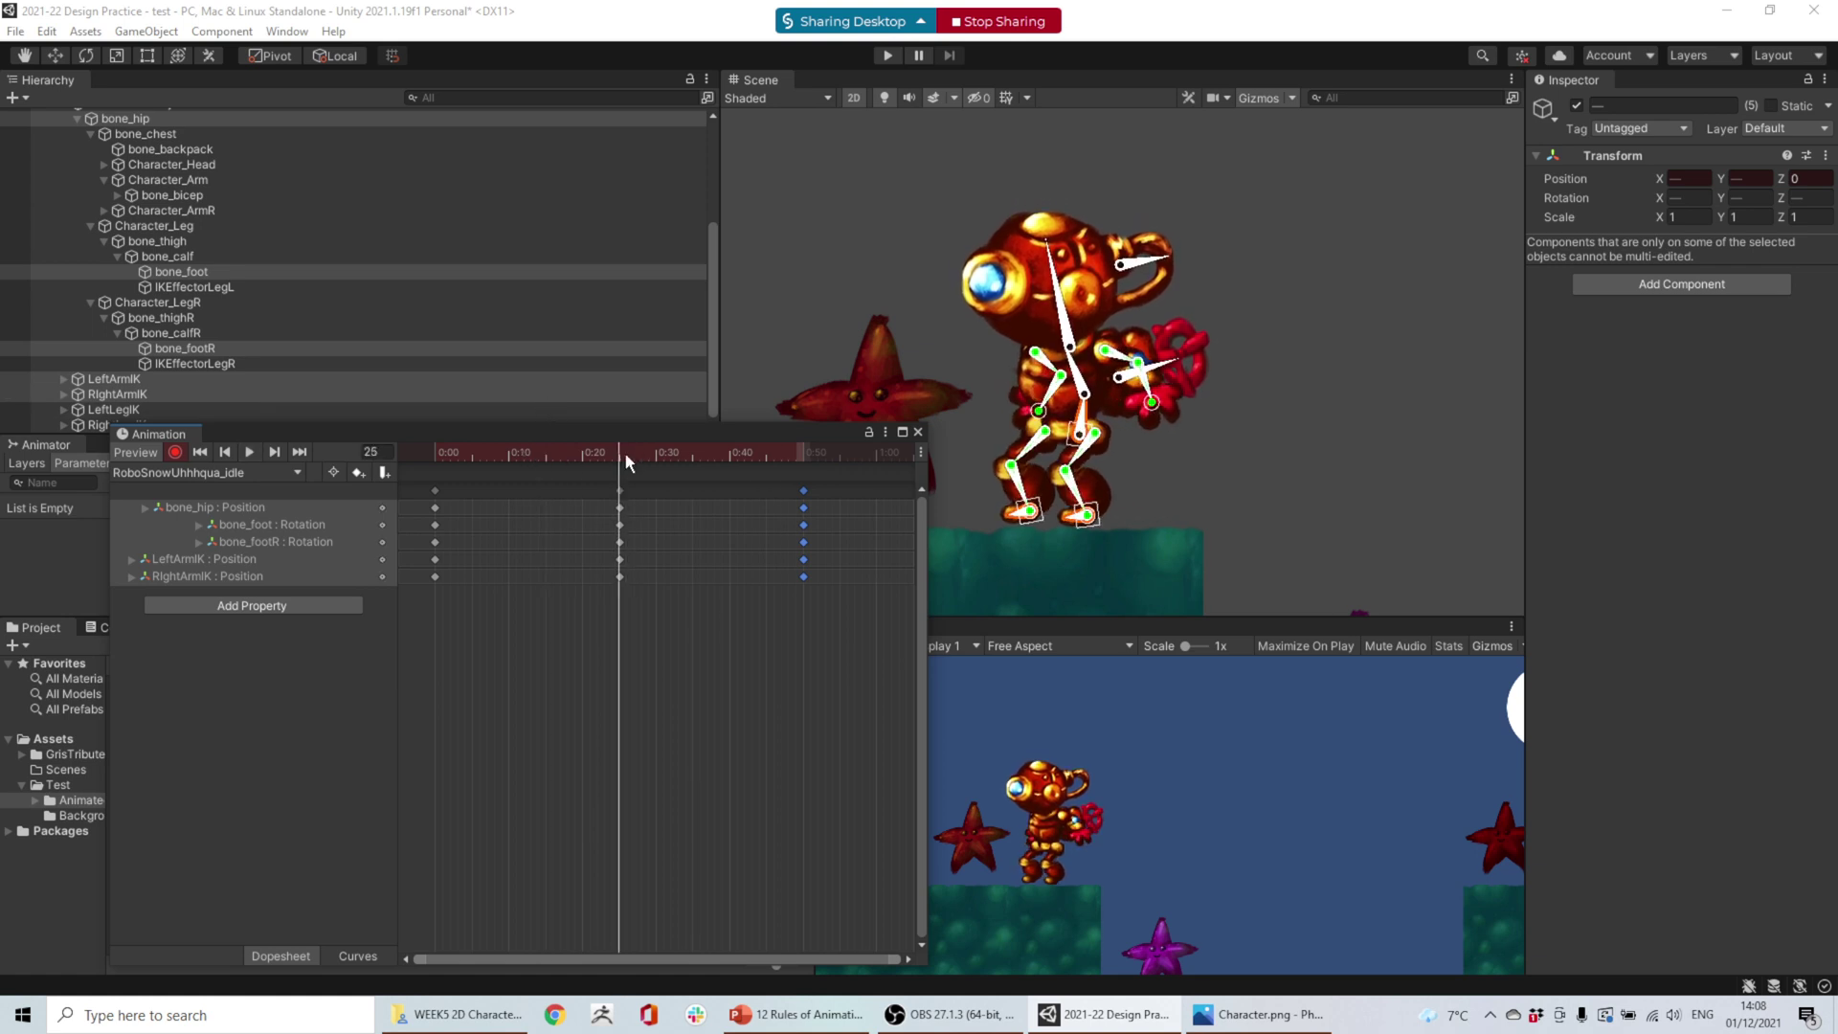
{"action": "left_click", "coordinate": [113, 379]}
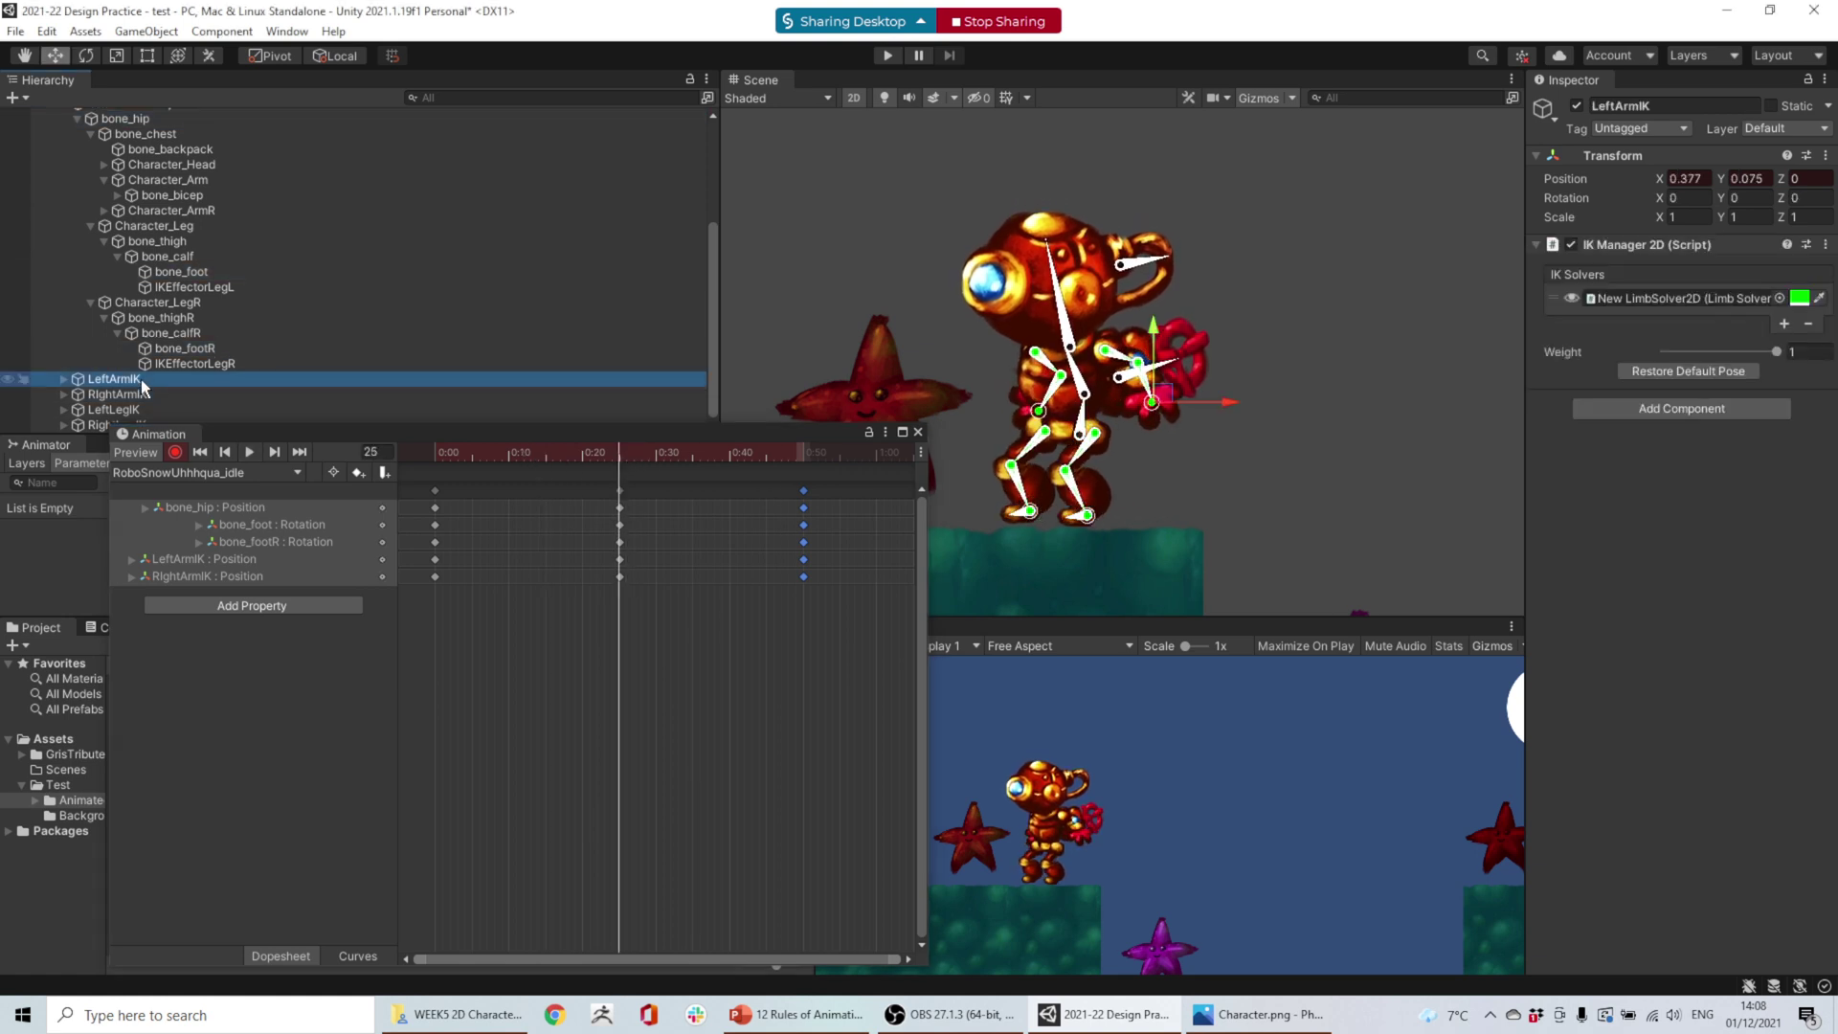
{"action": "left_click_drag", "start_coordinate": [1172, 391], "coordinate": [1115, 393]}
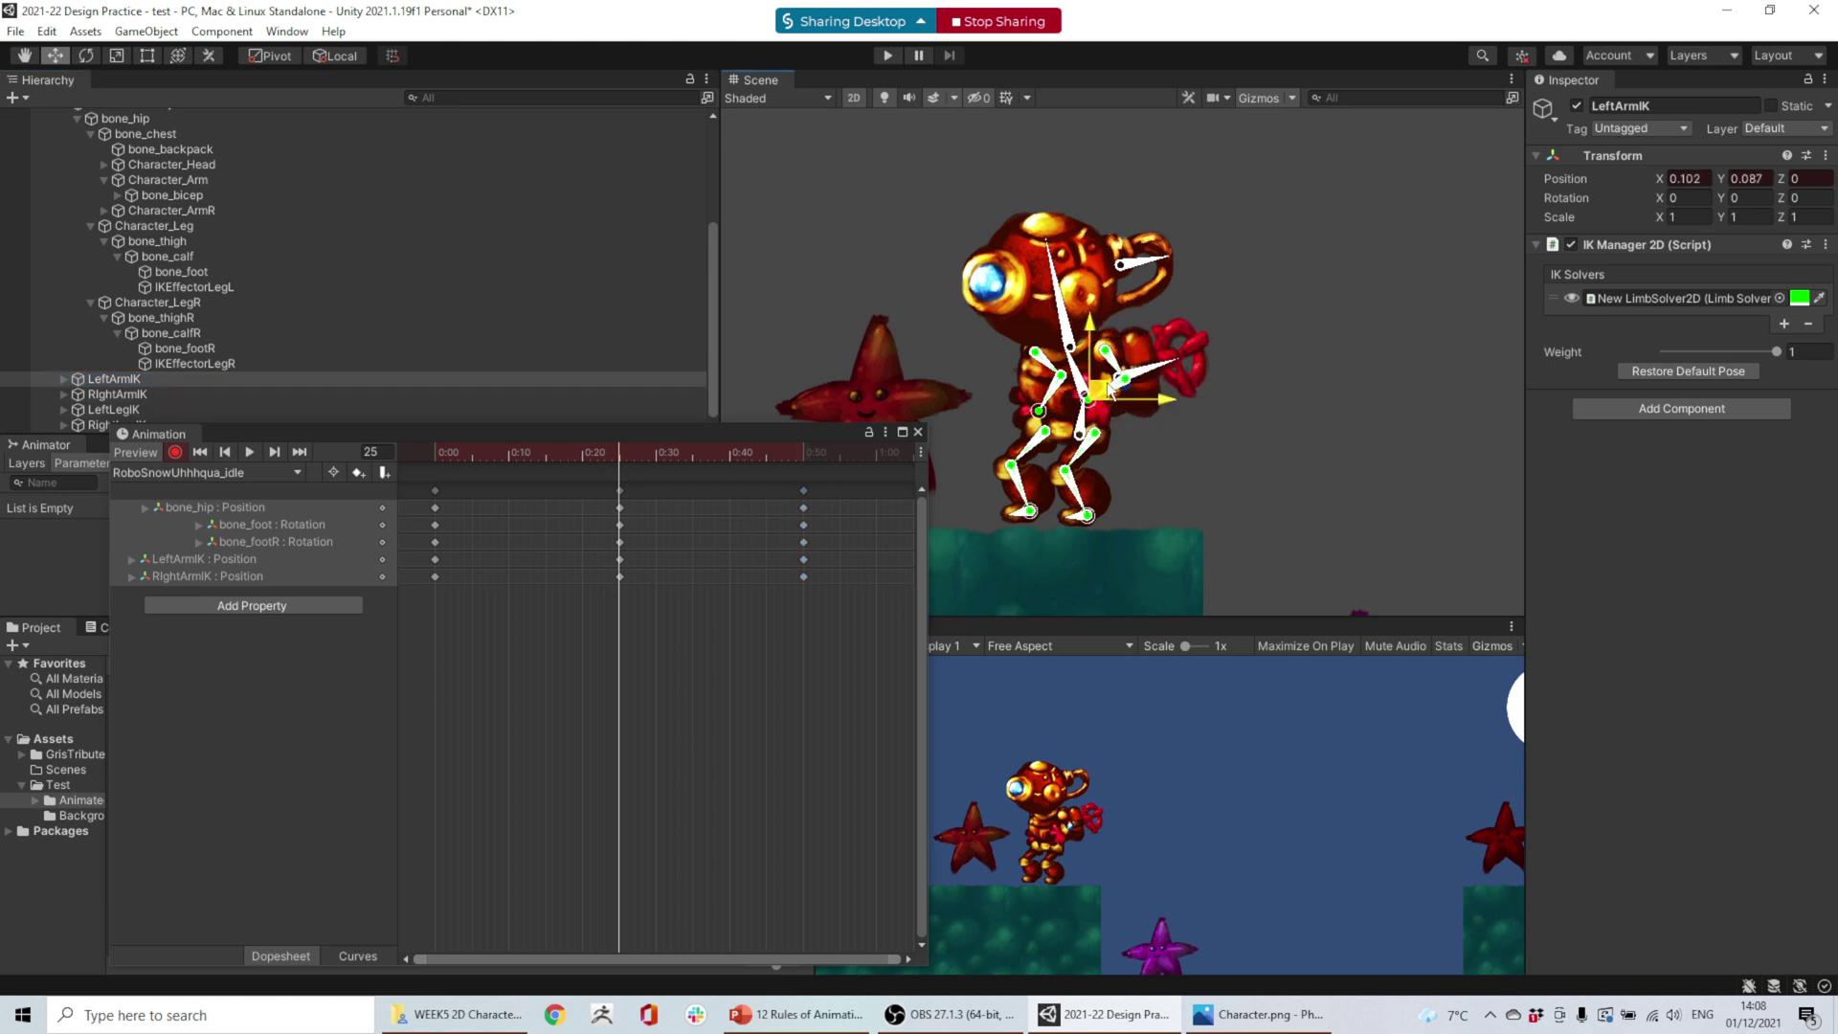
{"action": "left_click", "coordinate": [1040, 410]}
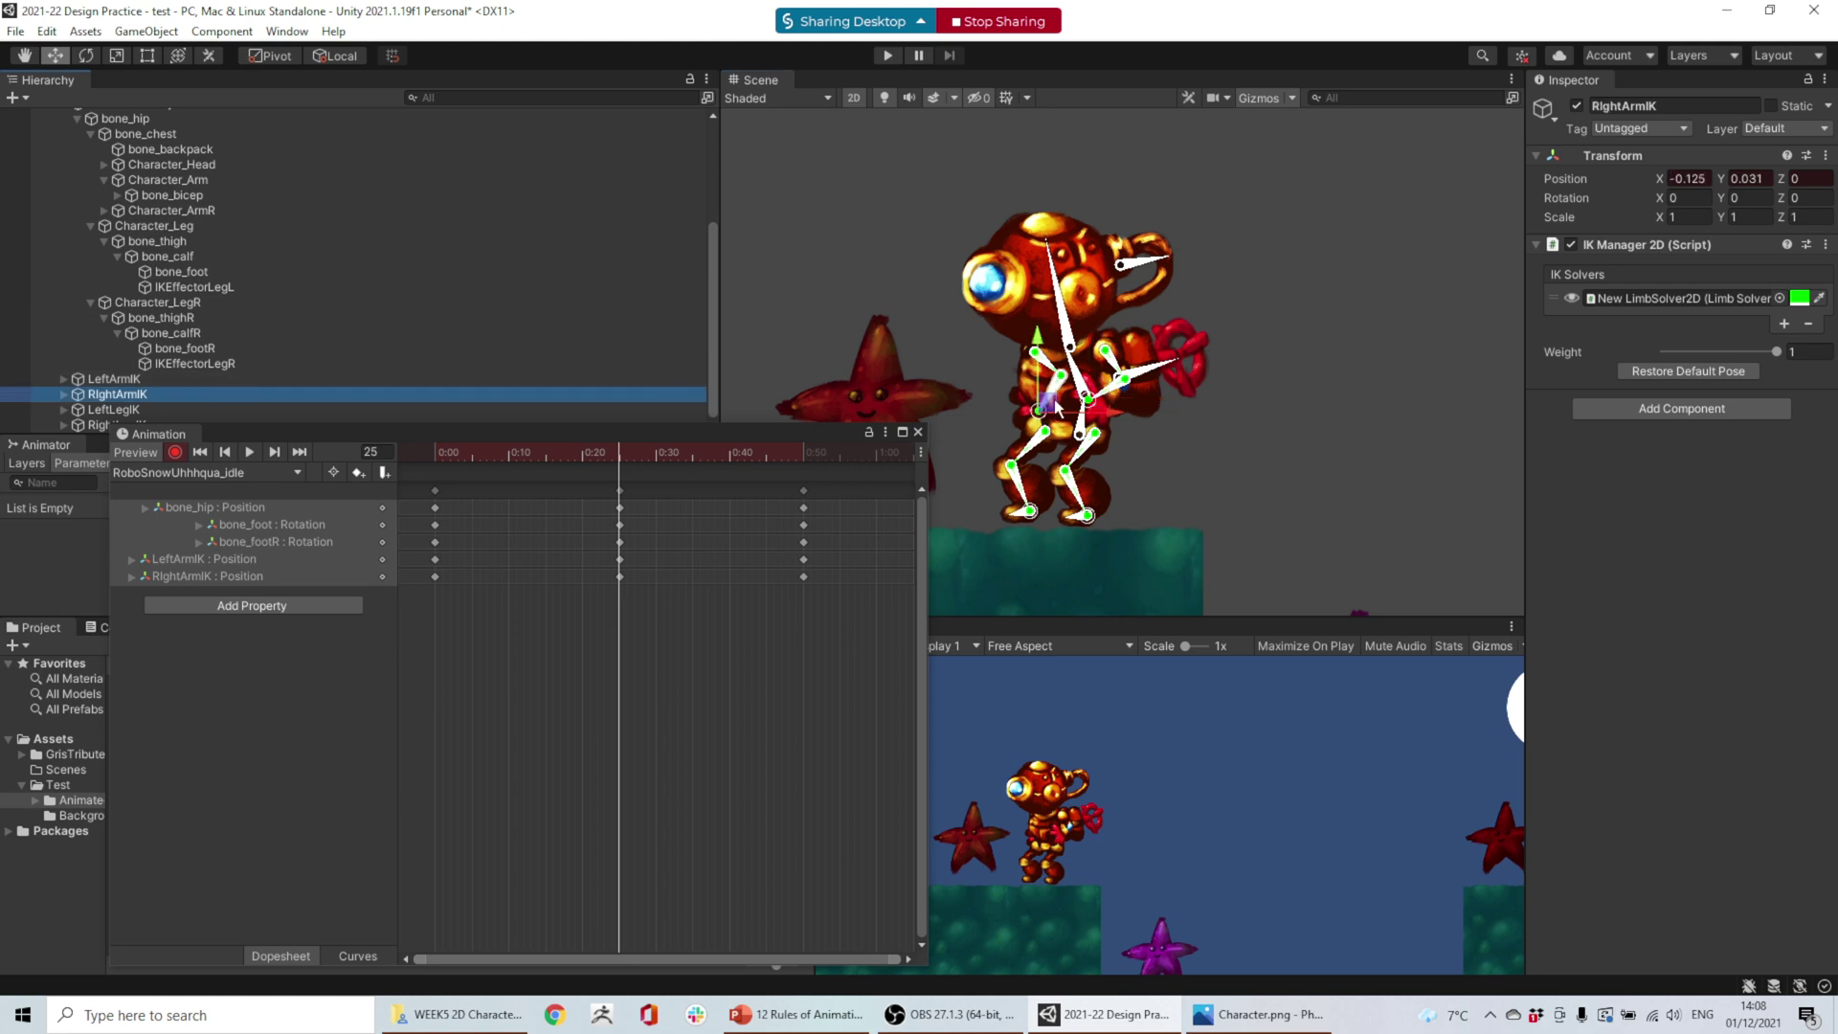
{"action": "left_click_drag", "start_coordinate": [1055, 405], "coordinate": [1013, 397]}
{"action": "mouse_move", "coordinate": [600, 451]}
{"action": "left_mouse_down"}
{"action": "mouse_move", "coordinate": [479, 450]}
{"action": "mouse_move", "coordinate": [747, 455]}
{"action": "mouse_move", "coordinate": [620, 462]}
{"action": "left_mouse_up"}
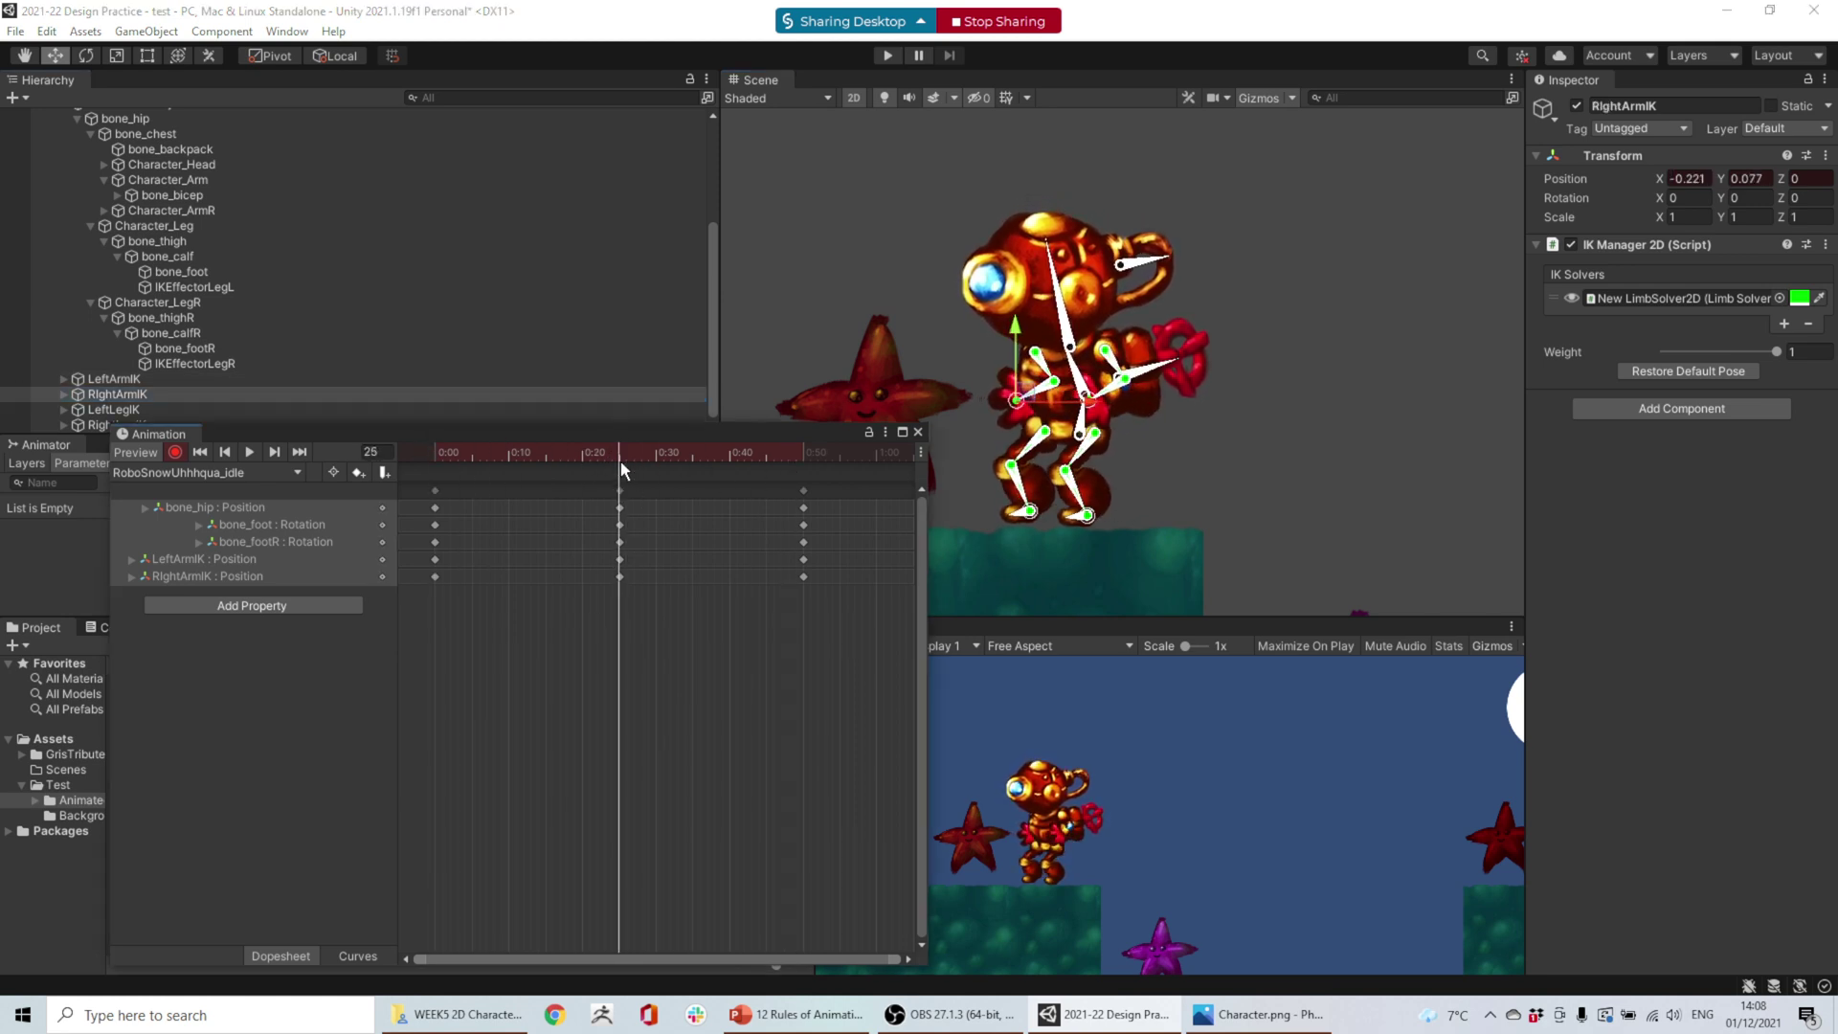
- Lower RightArmIK at frame 25 to about Y 0.019, and lower LeftArmIK while shifting it slightly back toward the backpack
{"action": "left_click_drag", "start_coordinate": [1016, 345], "coordinate": [1016, 358]}
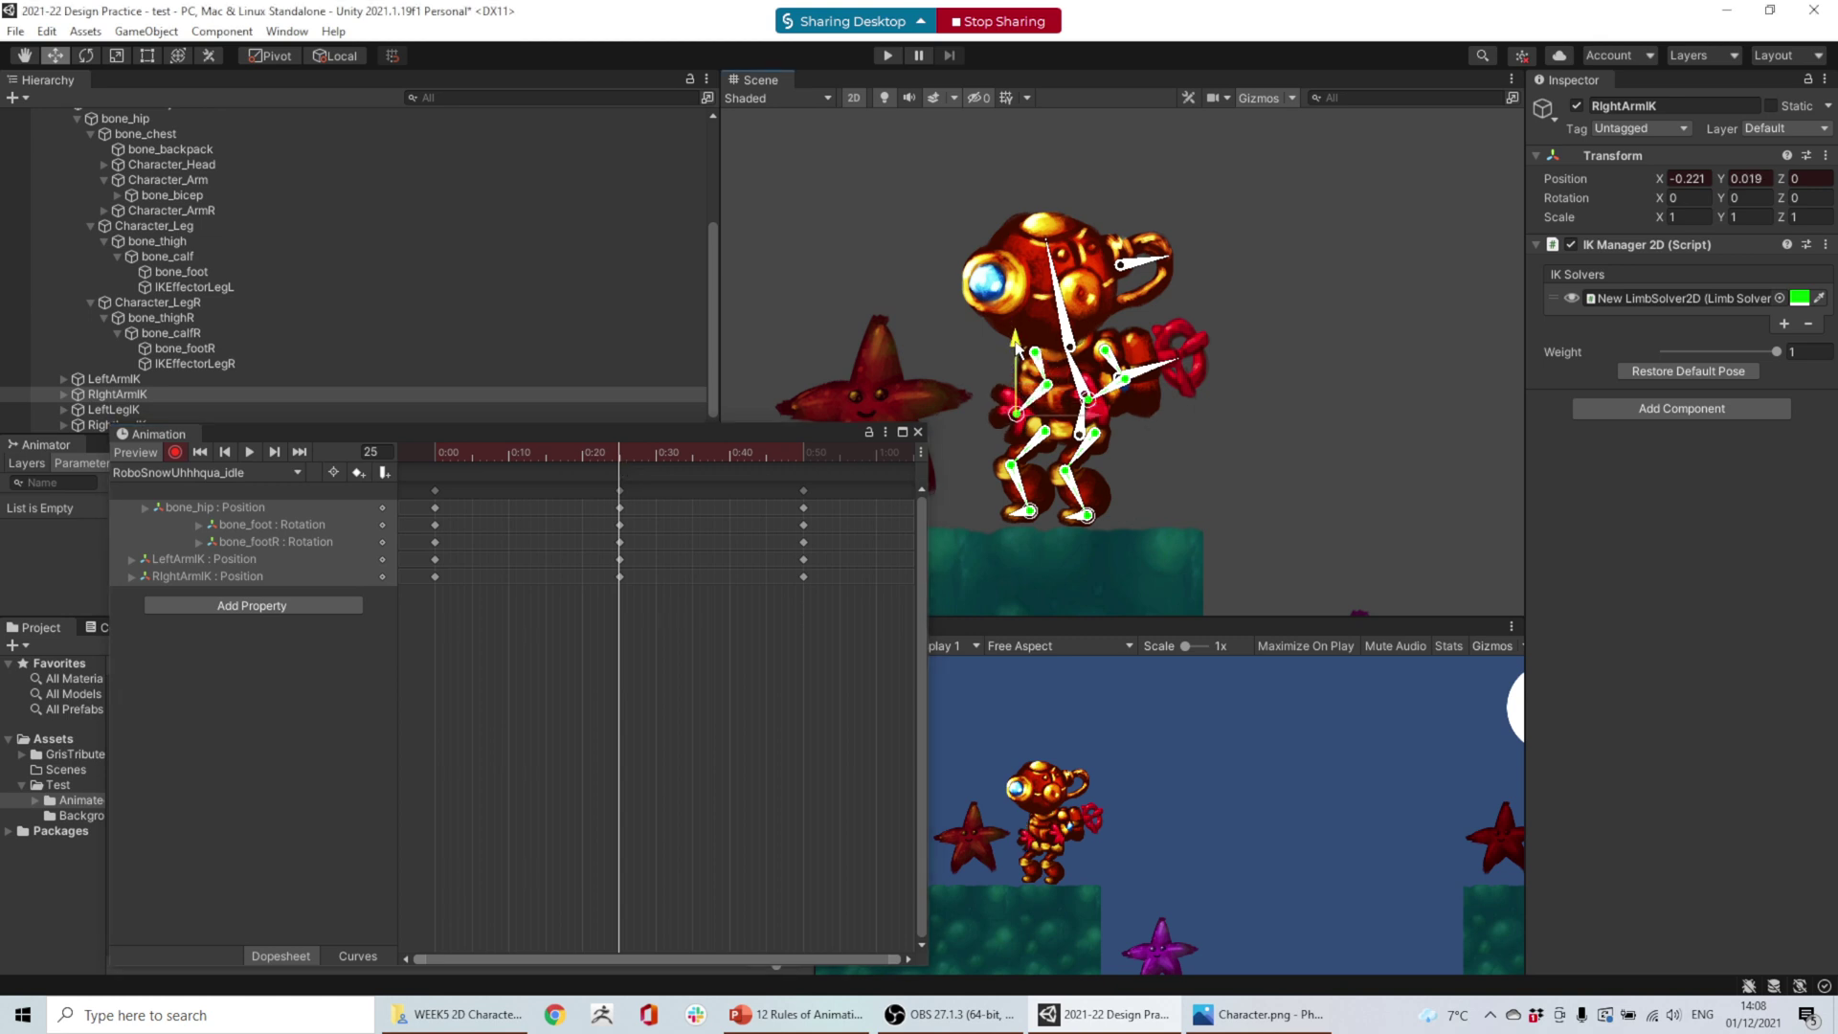
{"action": "left_click", "coordinate": [113, 378]}
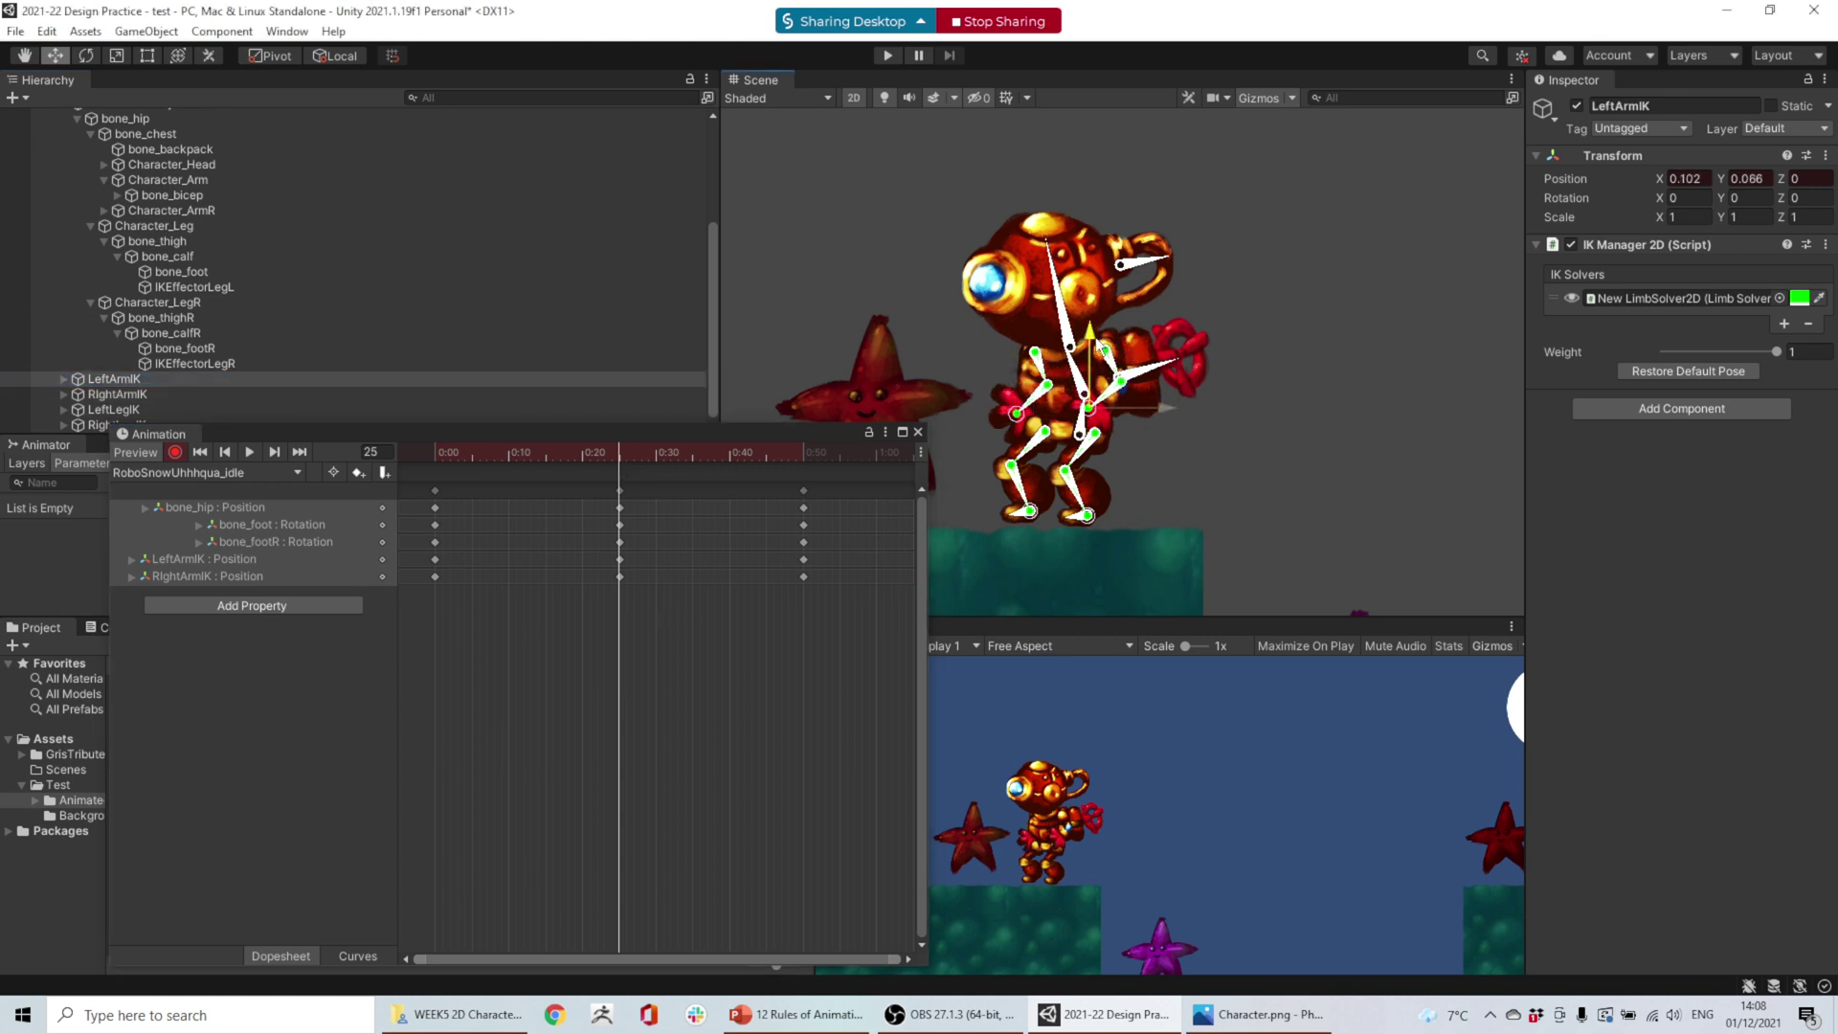
{"action": "mouse_move", "coordinate": [597, 464]}
{"action": "left_mouse_down"}
{"action": "mouse_move", "coordinate": [655, 450]}
{"action": "mouse_move", "coordinate": [621, 462]}
{"action": "left_mouse_up"}
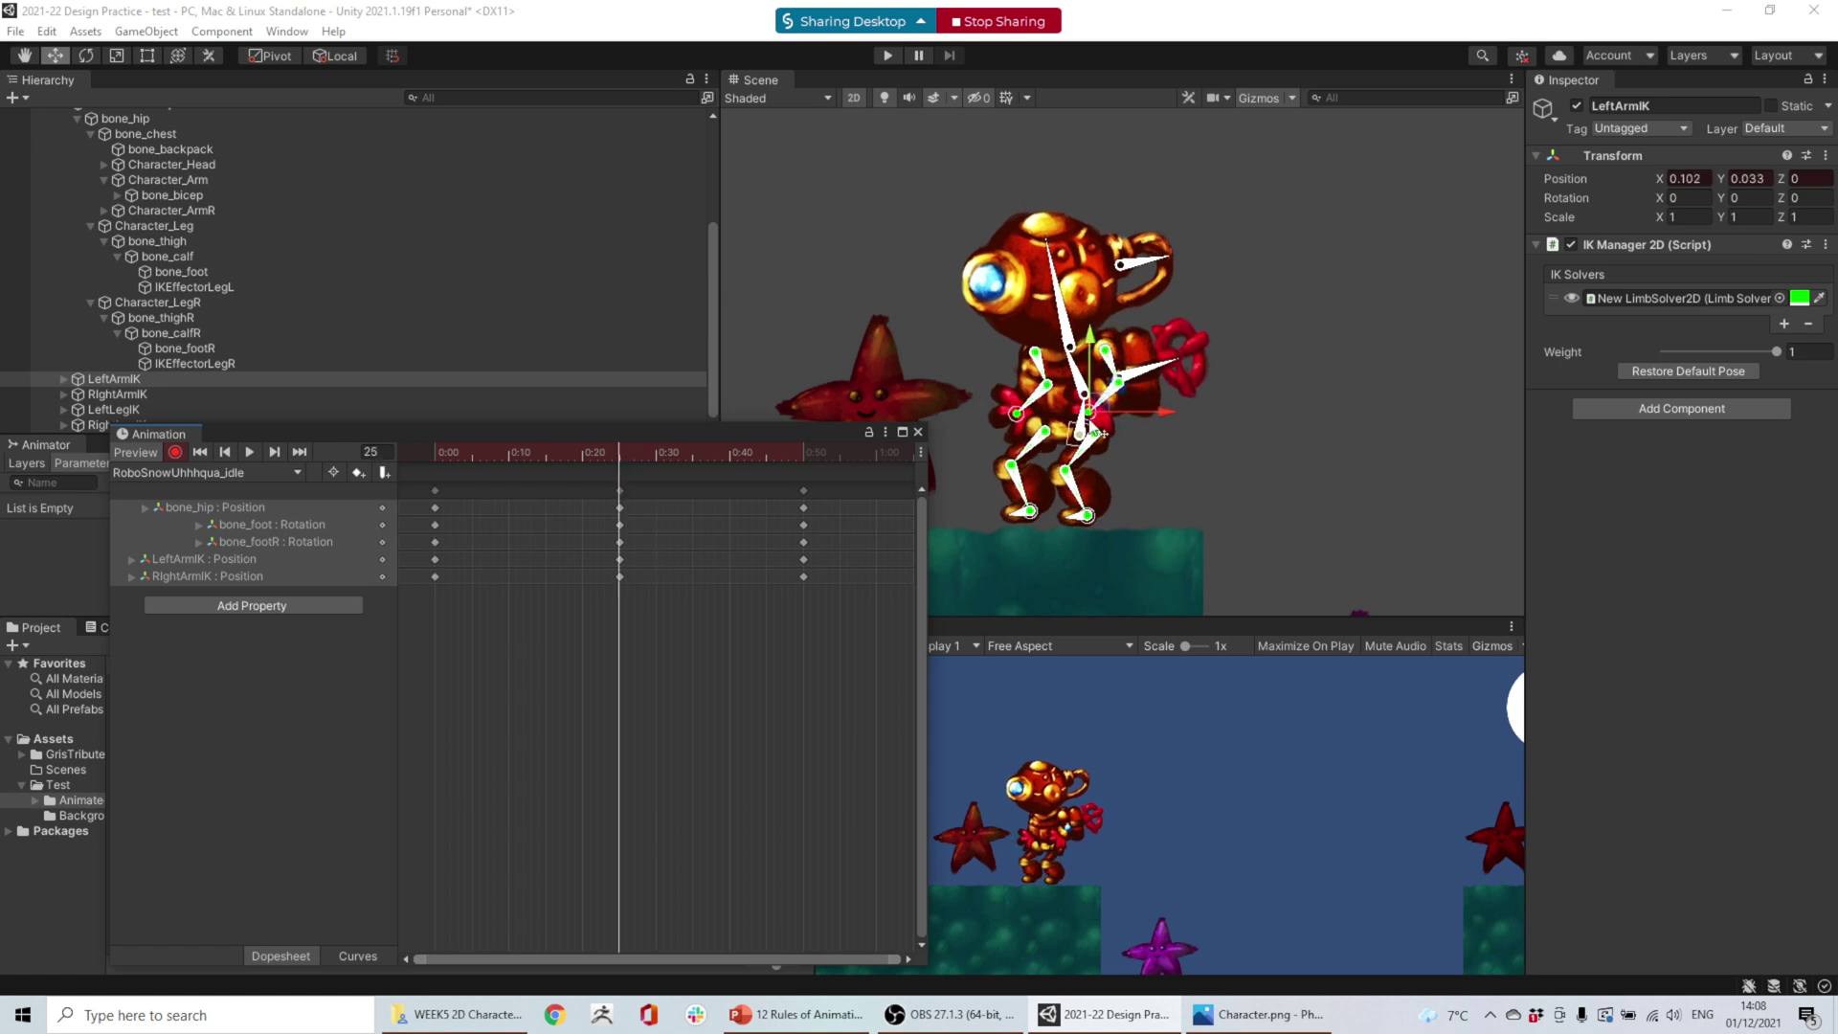
{"action": "left_click_drag", "start_coordinate": [1124, 412], "coordinate": [1141, 407]}
{"action": "mouse_move", "coordinate": [598, 450]}
{"action": "left_mouse_down"}
{"action": "mouse_move", "coordinate": [804, 447]}
{"action": "mouse_move", "coordinate": [392, 422]}
{"action": "mouse_move", "coordinate": [658, 433]}
{"action": "mouse_move", "coordinate": [621, 435]}
{"action": "left_mouse_up"}
- Key bone_chest and bone_head leaning forward at frame 25, with the head rotated to about 114.6 degrees
{"action": "left_click", "coordinate": [1079, 381]}
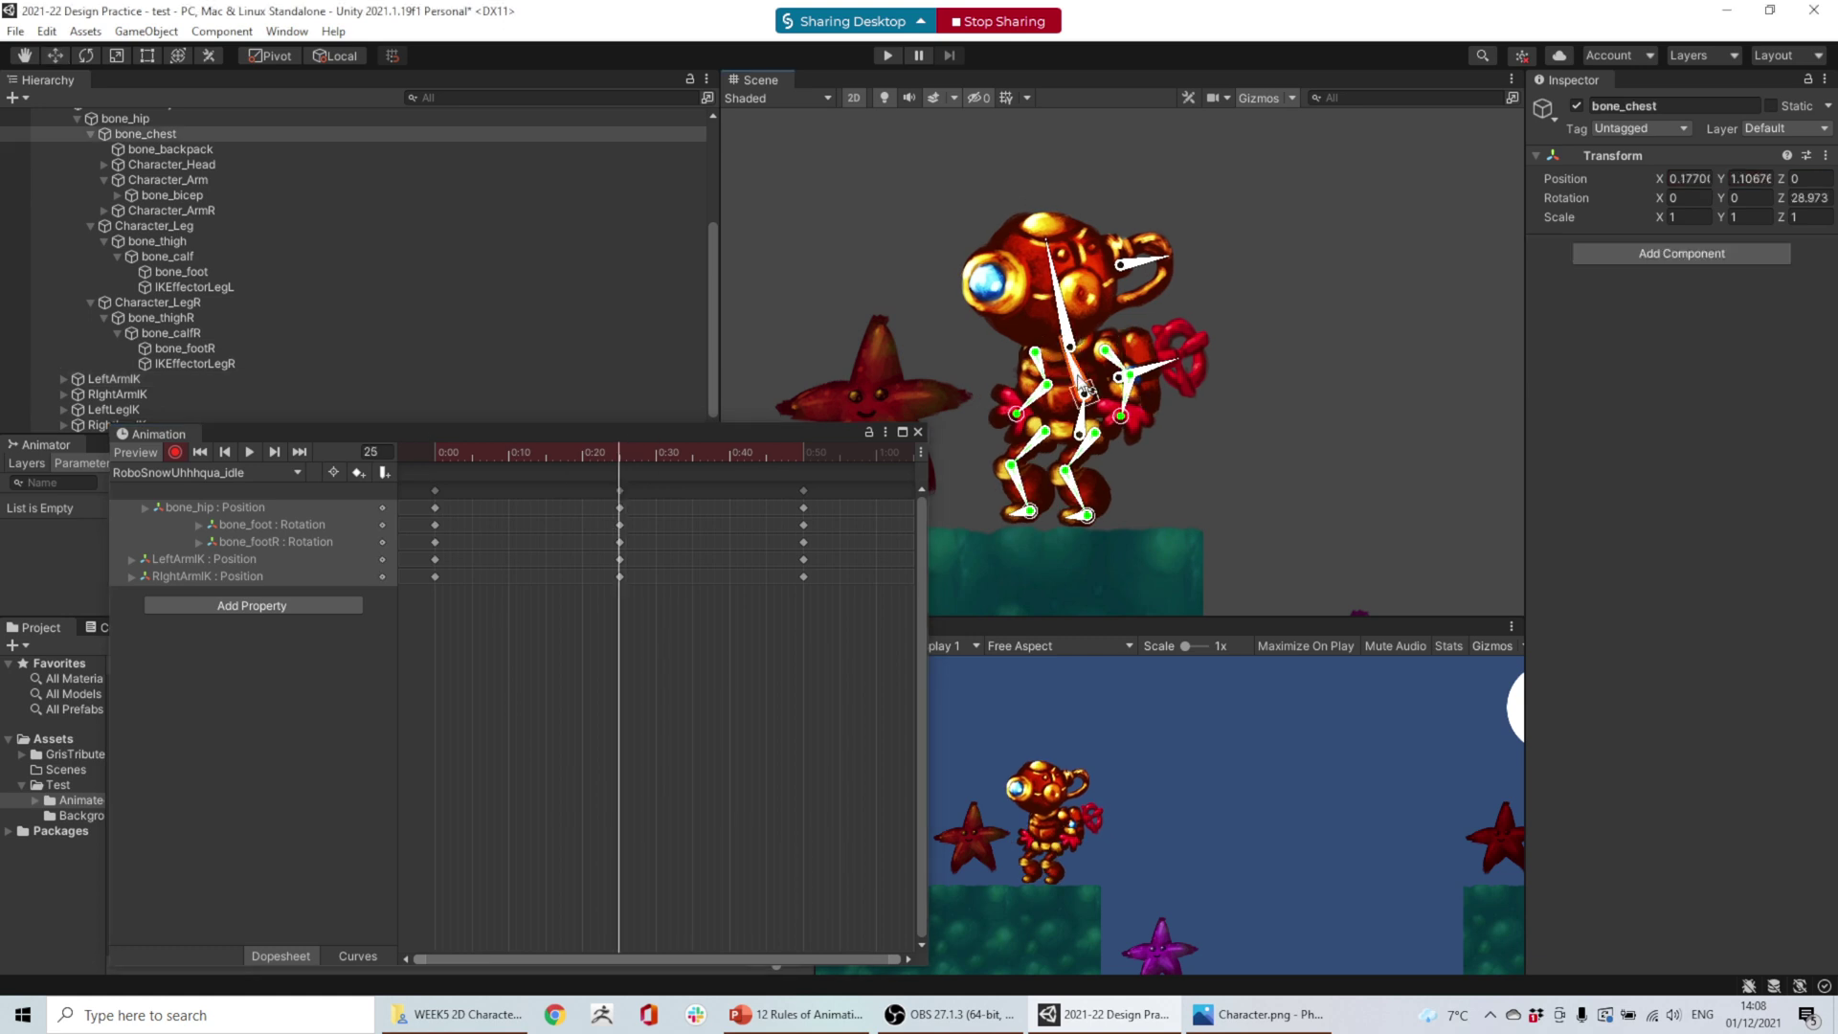
{"action": "left_click_drag", "start_coordinate": [1079, 380], "coordinate": [1039, 331]}
{"action": "left_click_drag", "start_coordinate": [619, 451], "coordinate": [404, 426]}
- Copy every starting key, including the chest and head rotations, to frame 50 and play back the idle
{"action": "left_click", "coordinate": [435, 492]}
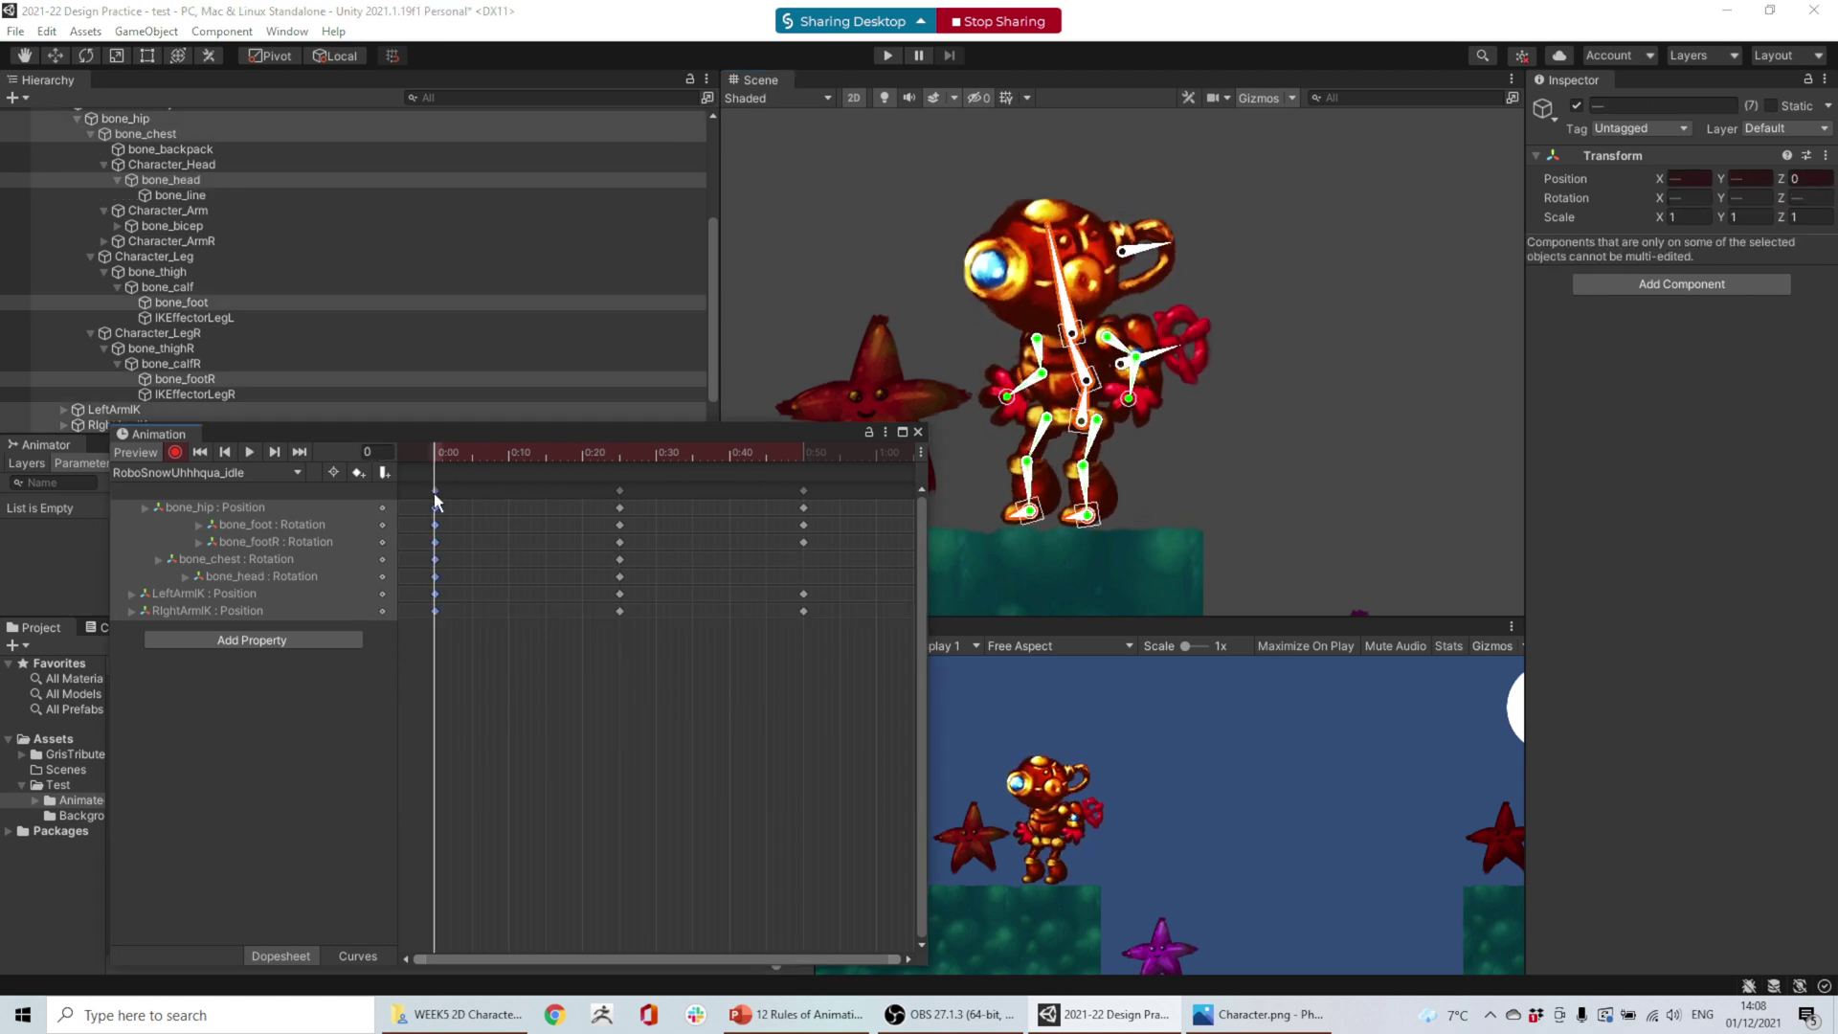
{"action": "left_click_drag", "start_coordinate": [806, 448], "coordinate": [256, 459]}
{"action": "left_click", "coordinate": [250, 455]}
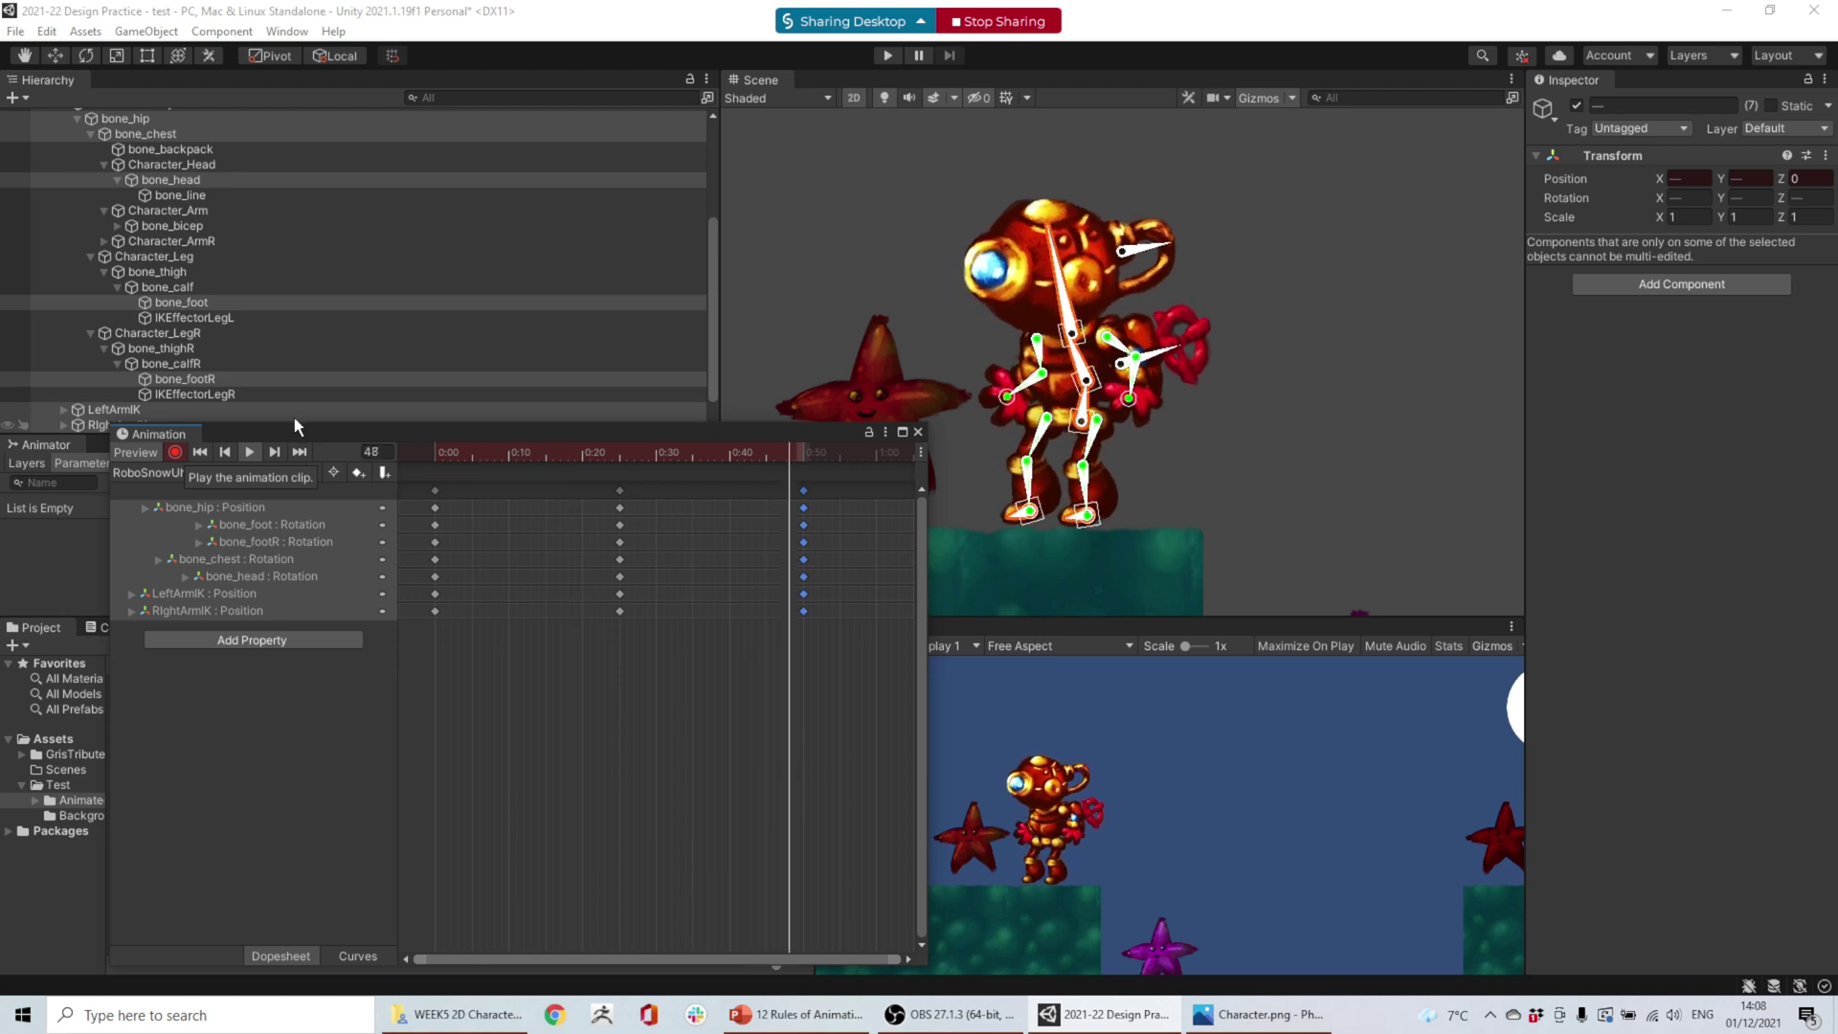
{"action": "left_click", "coordinate": [249, 454]}
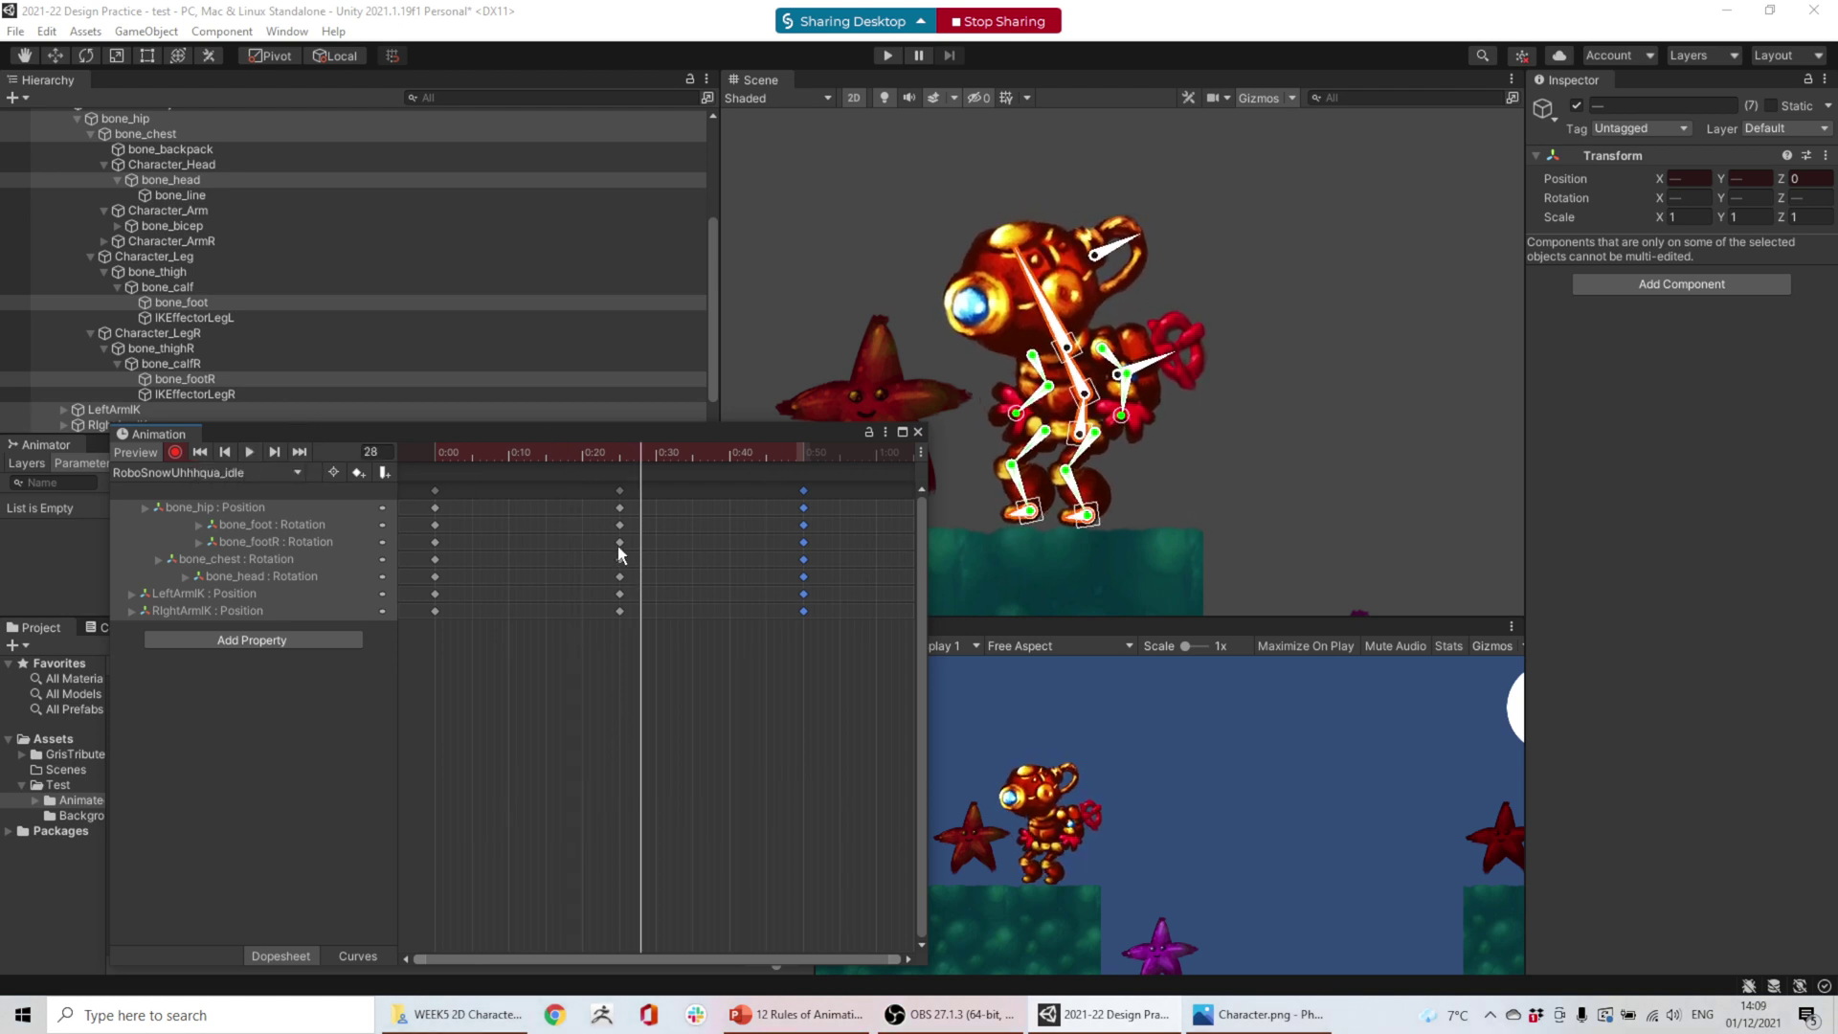
- Offset the middle keys by moving bone_head to 0:28 and both foot rotation keys to 0:22
{"action": "left_click", "coordinate": [592, 628]}
{"action": "left_click_drag", "start_coordinate": [615, 575], "coordinate": [638, 577]}
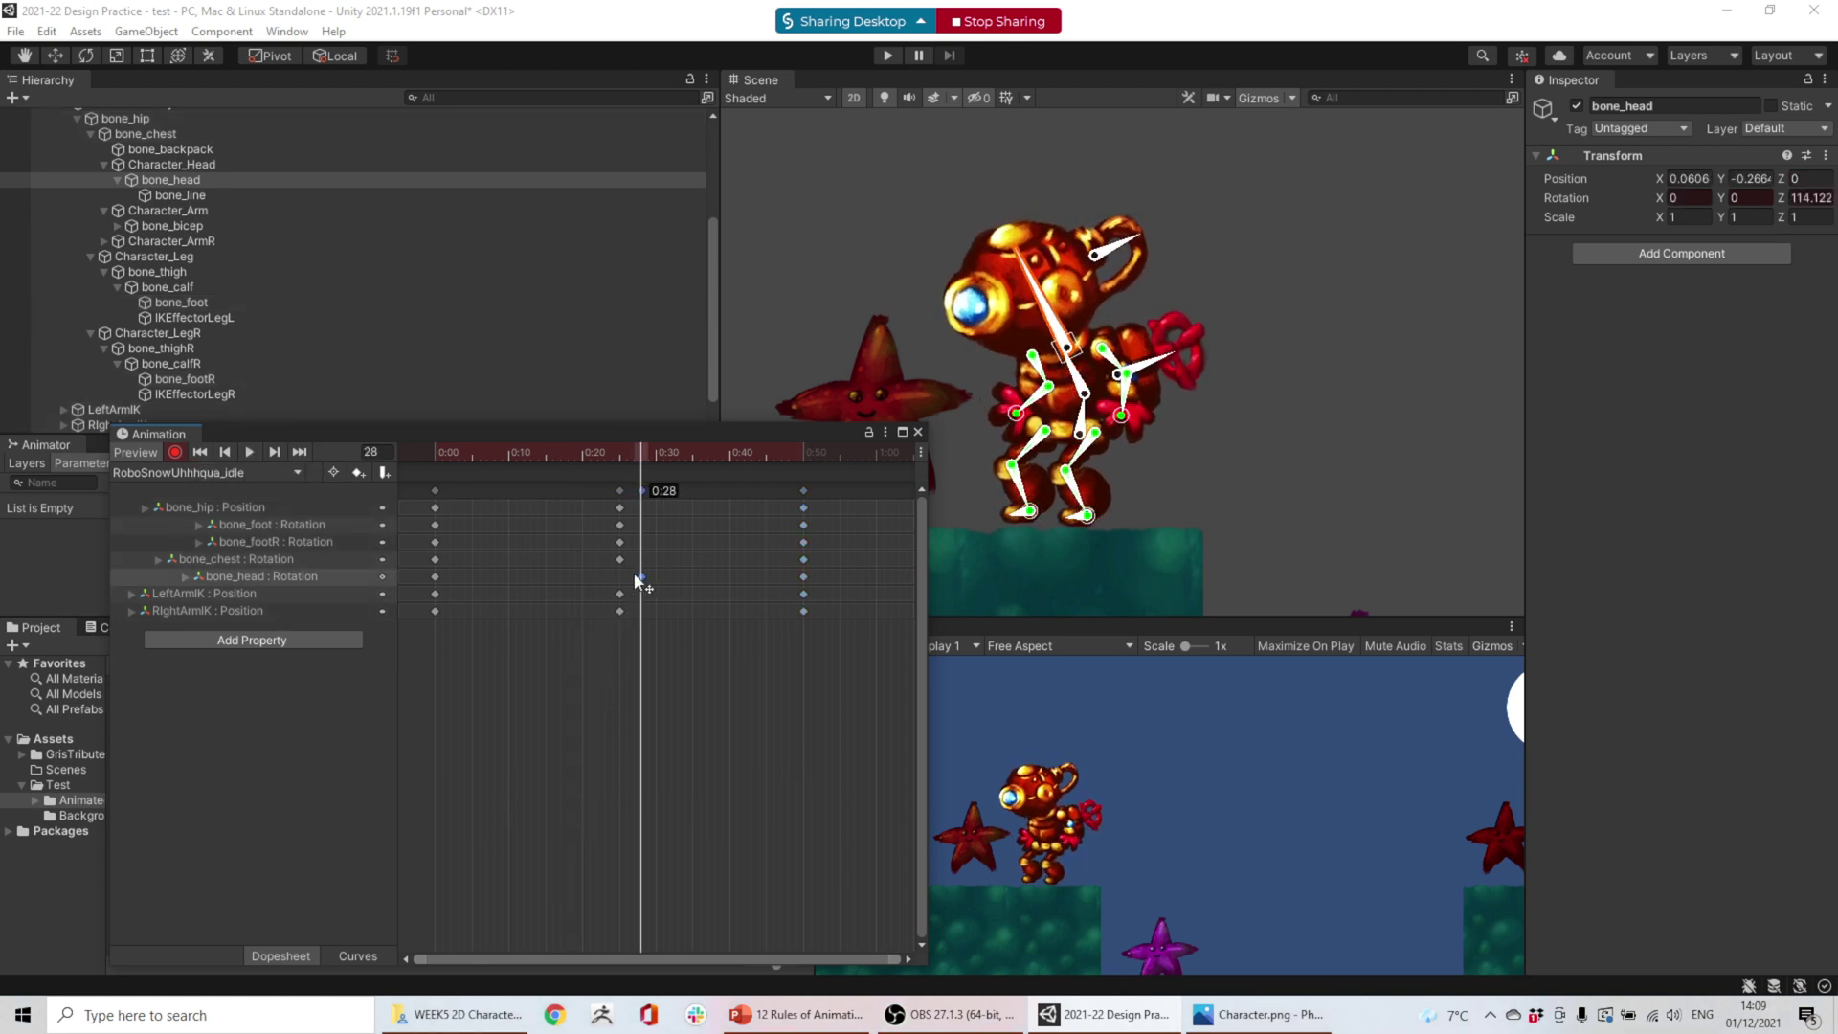
{"action": "left_click", "coordinate": [631, 525]}
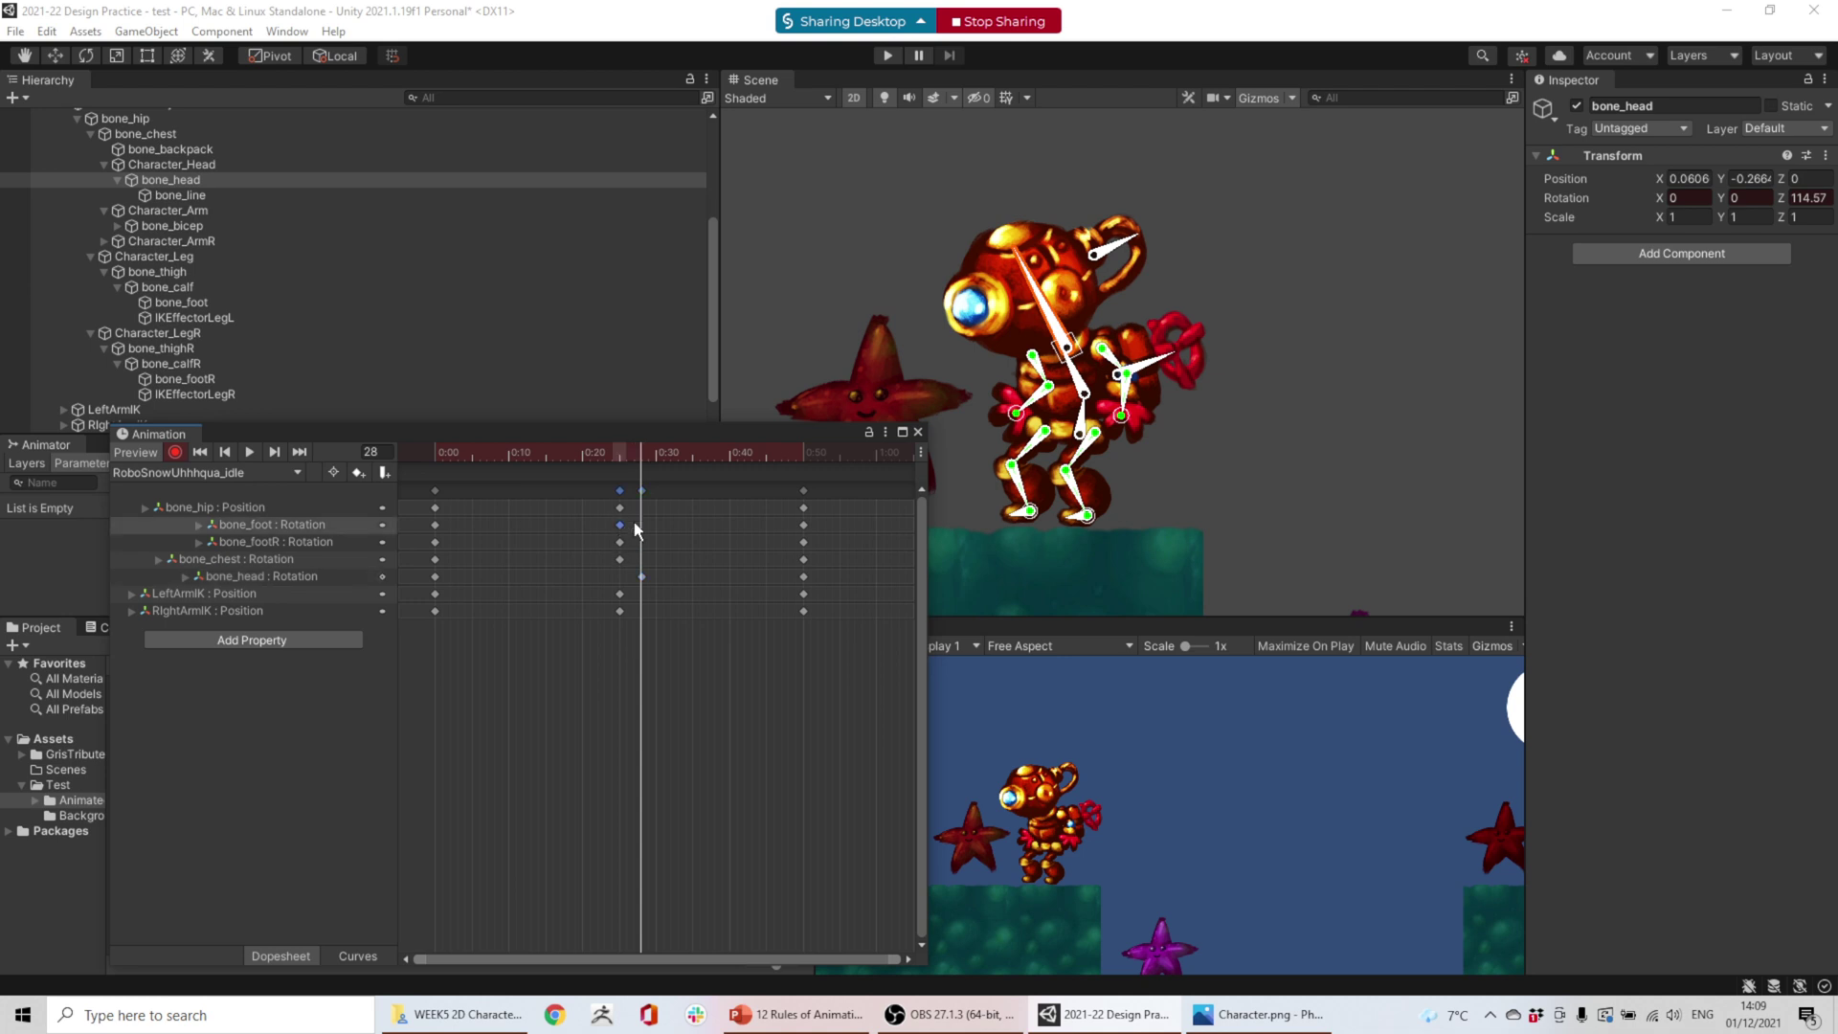
{"action": "mouse_move", "coordinate": [603, 520]}
{"action": "left_mouse_down"}
{"action": "mouse_move", "coordinate": [628, 548]}
{"action": "mouse_move", "coordinate": [591, 525]}
{"action": "left_mouse_up"}
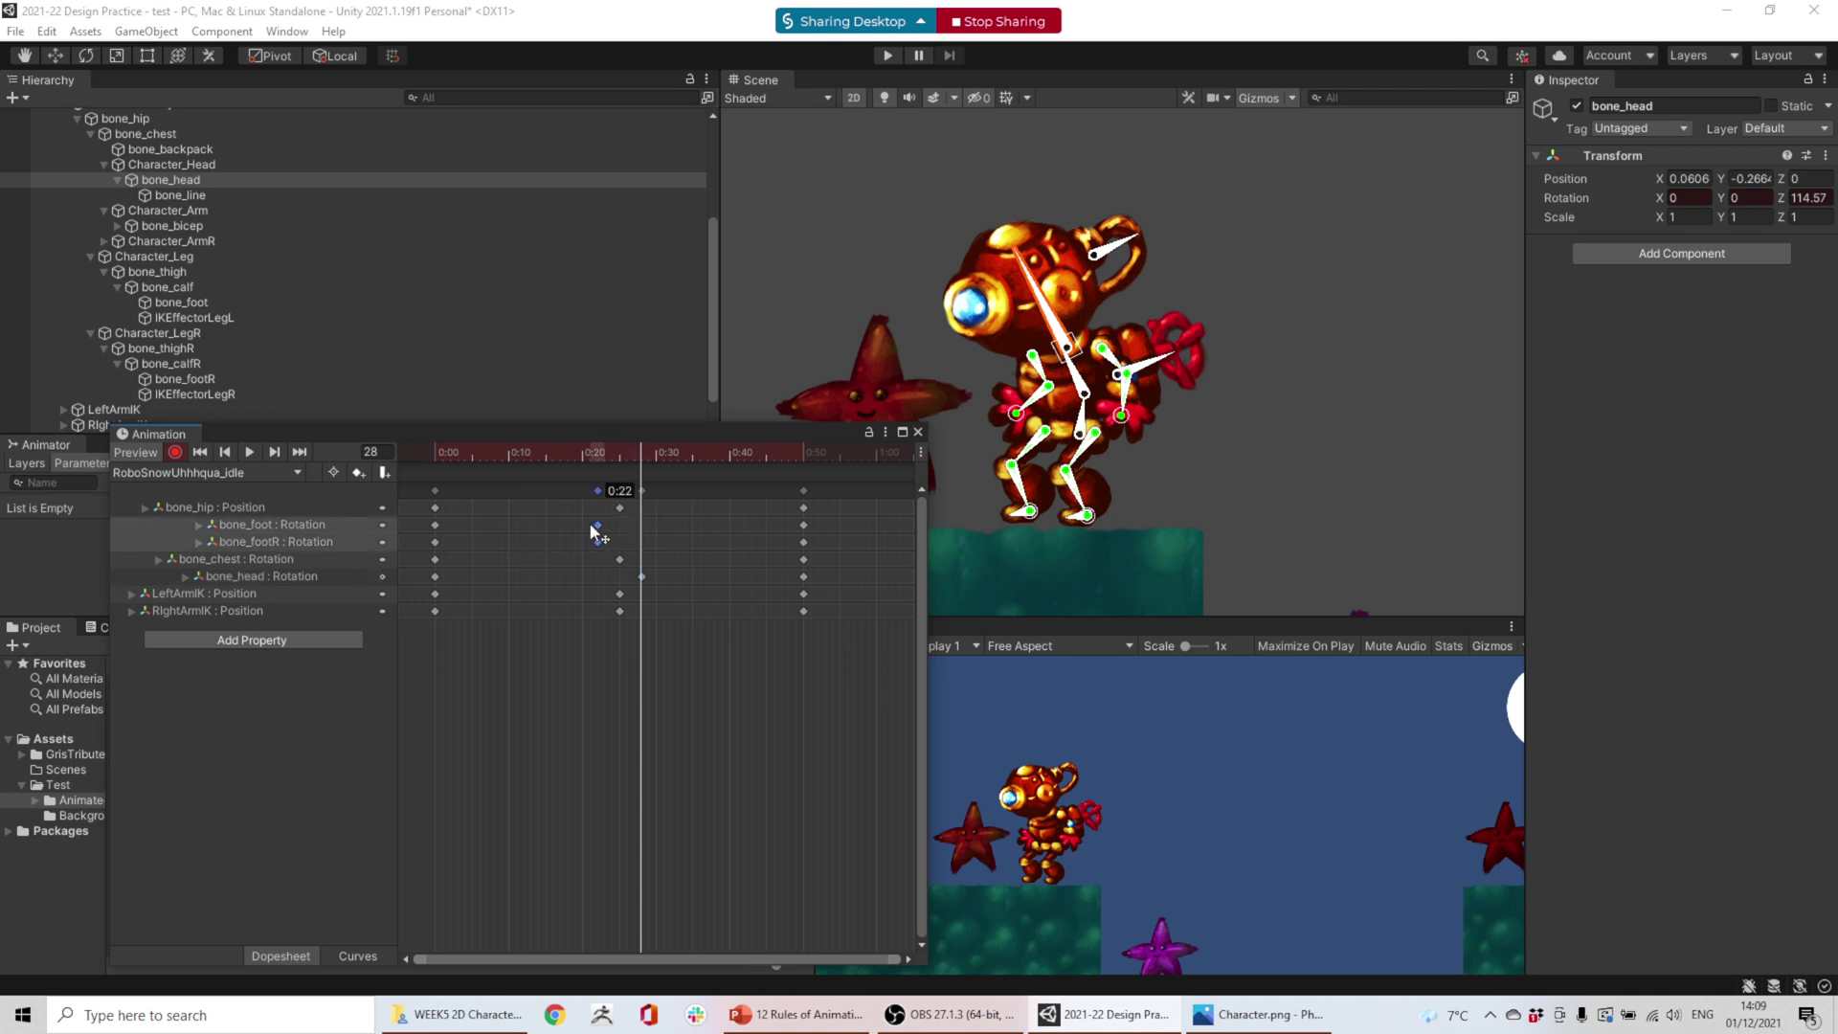
- Retime the middle LeftArmIK key to 0:20 and the RightArmIK key to 0:28, and preview from frame 0
{"action": "left_click", "coordinate": [607, 591]}
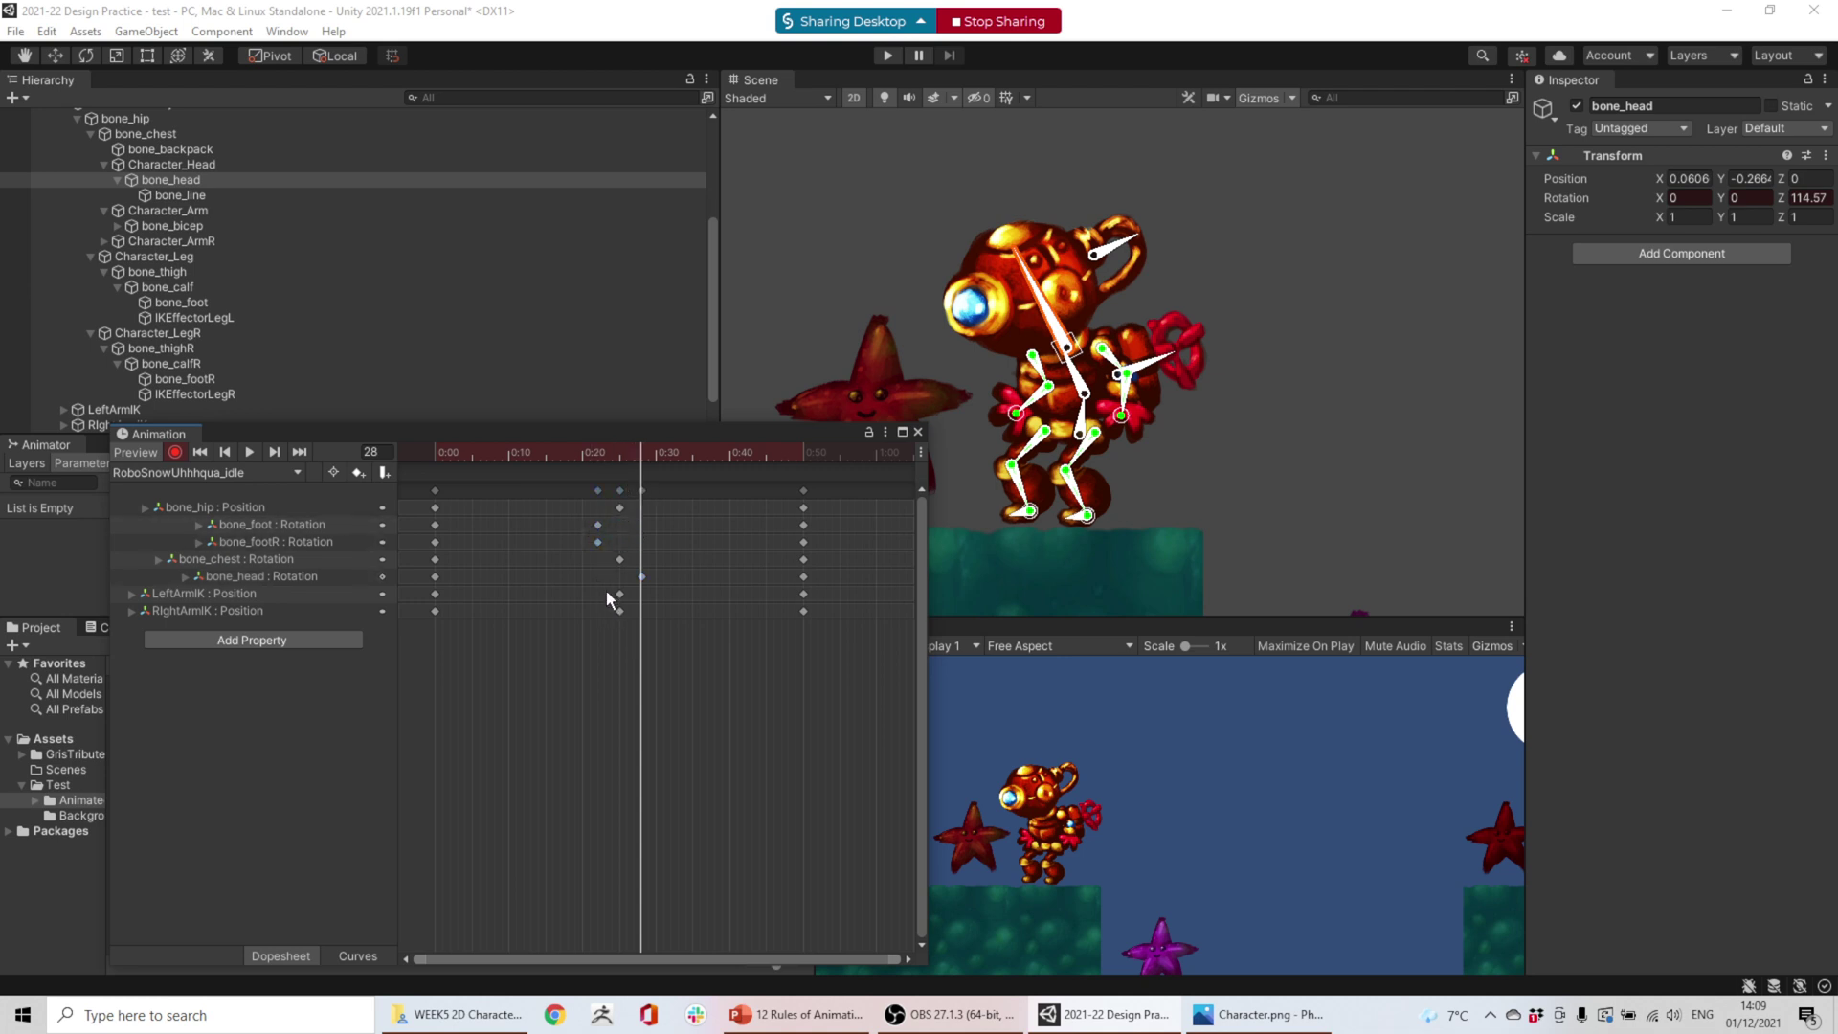
{"action": "left_click_drag", "start_coordinate": [606, 590], "coordinate": [661, 619]}
{"action": "left_click", "coordinate": [612, 617]}
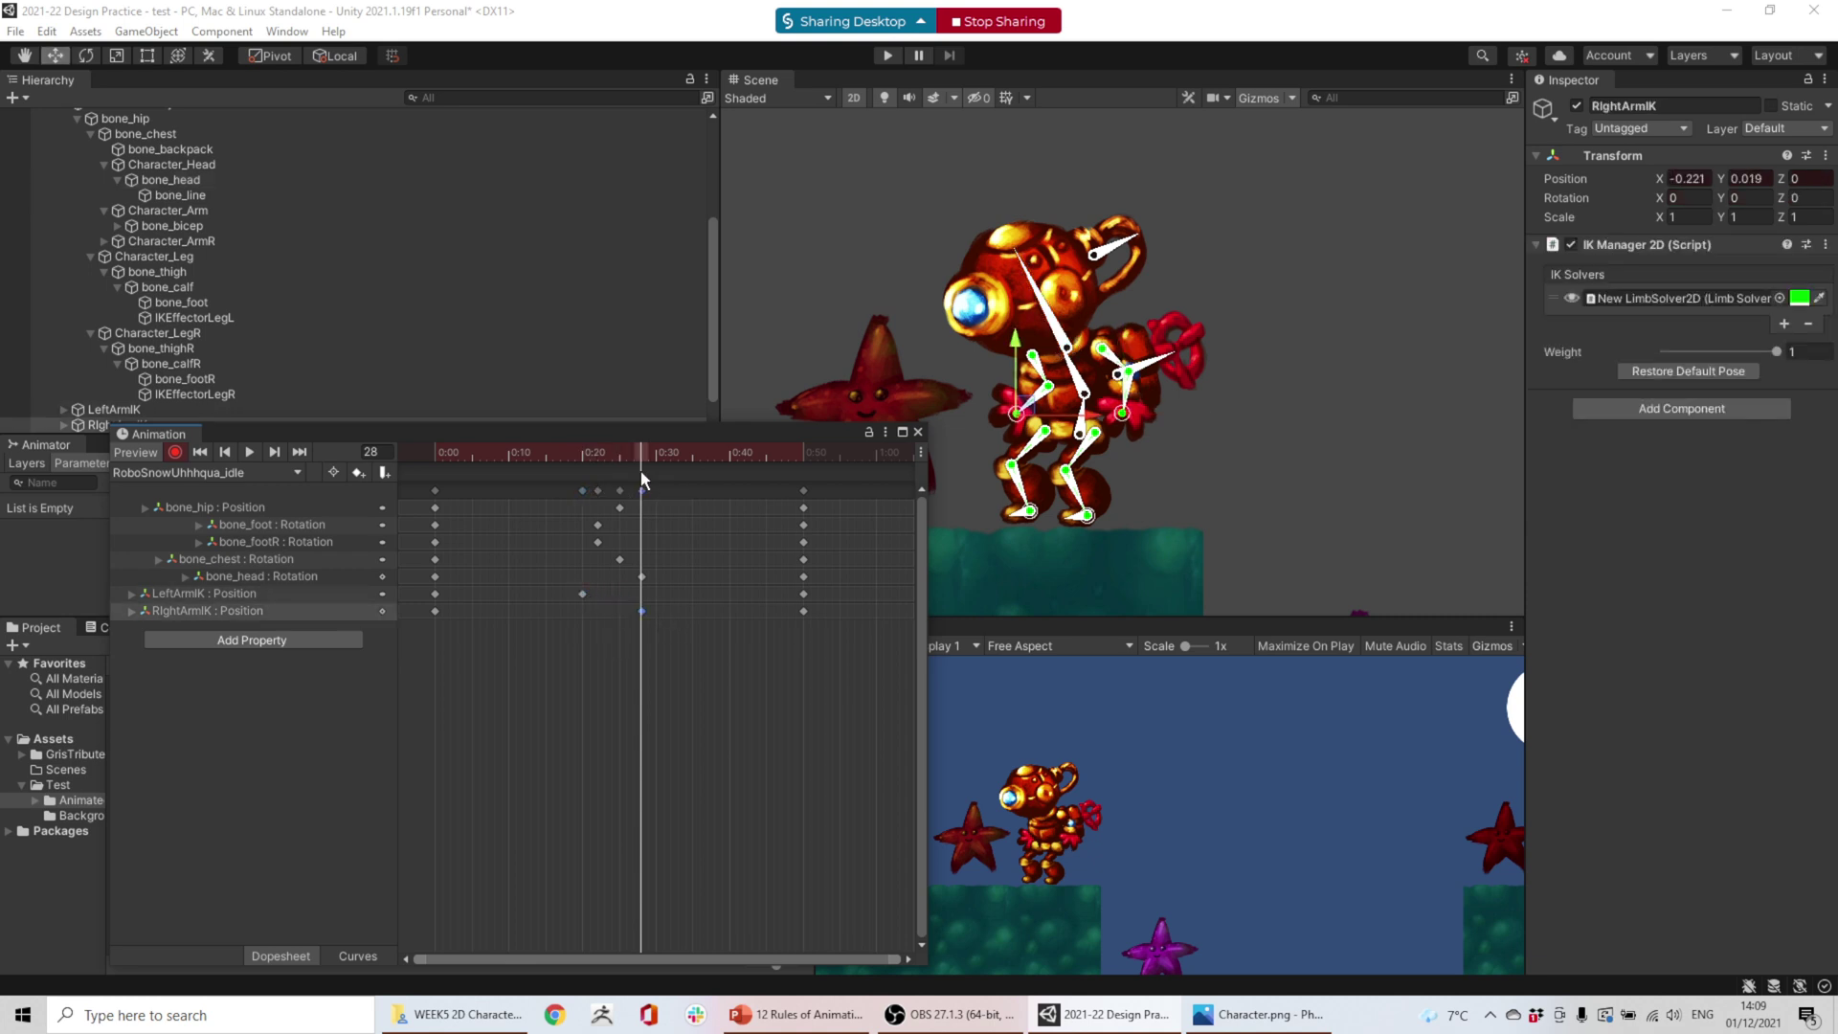
{"action": "left_click", "coordinate": [436, 452]}
{"action": "left_click", "coordinate": [248, 452]}
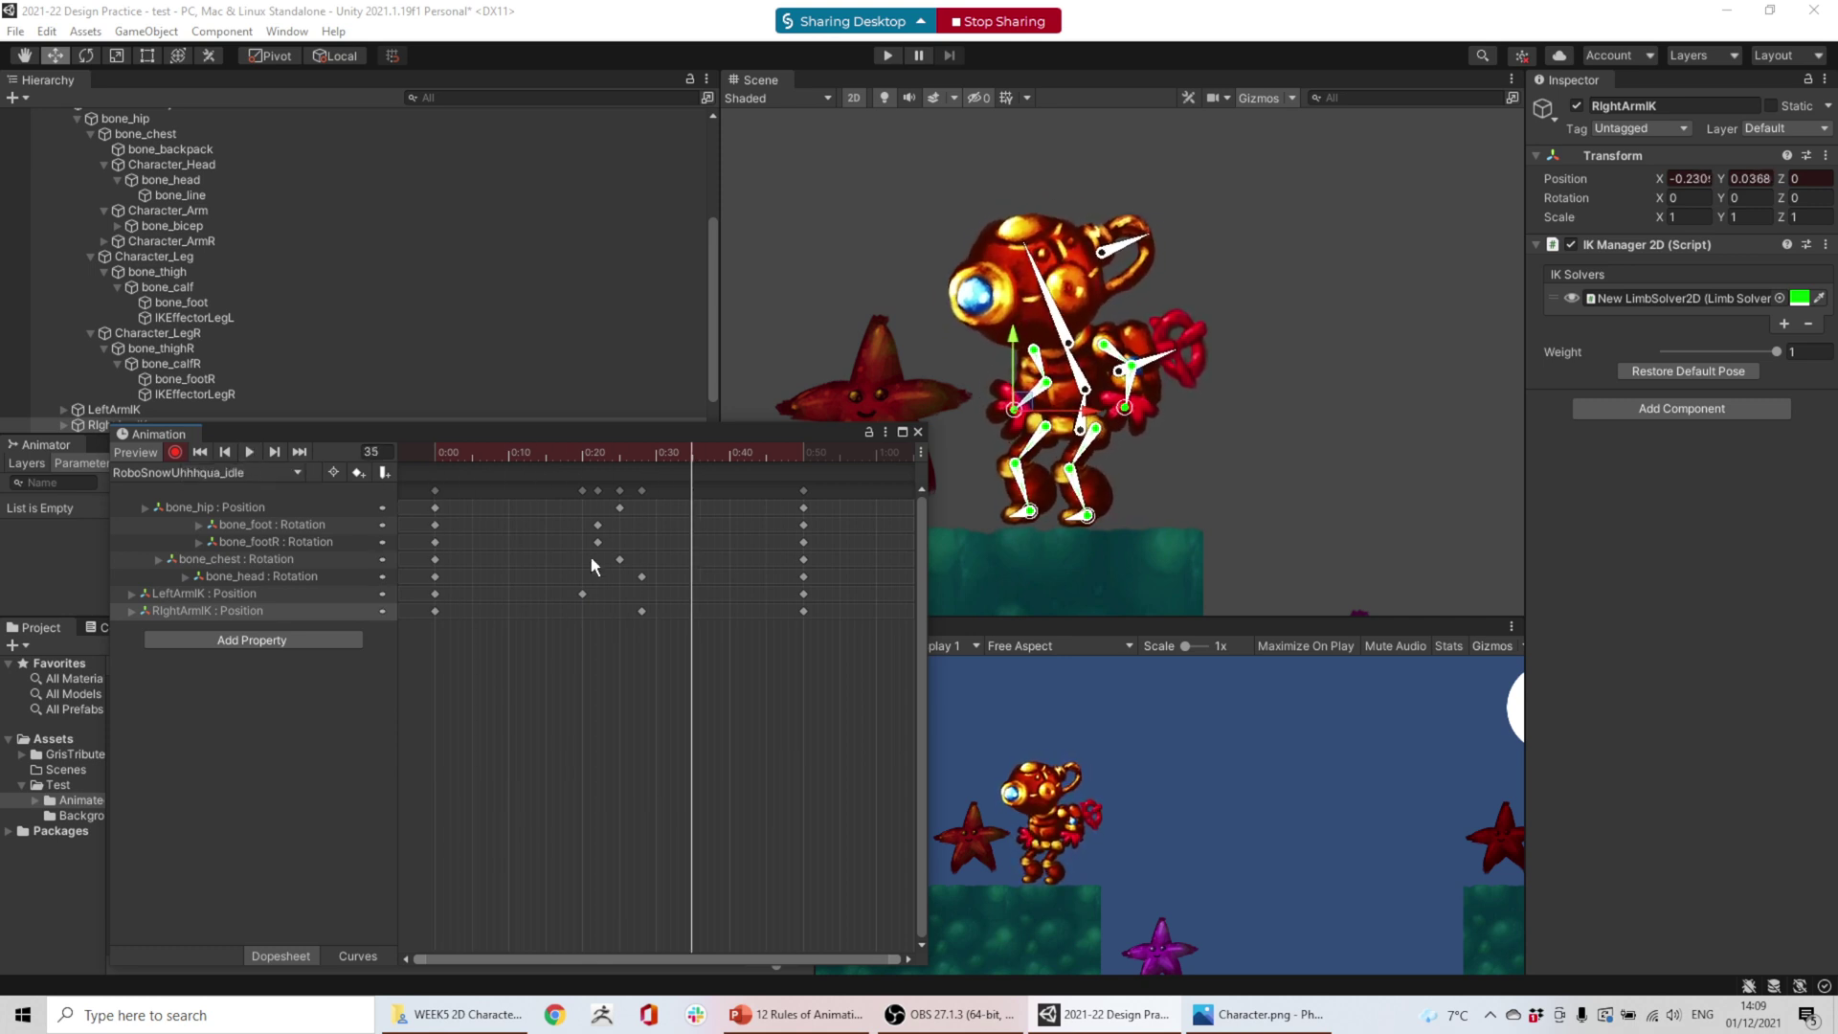
- Delay the middle bone_head rotation key to 0:34 and replay the idle from the start
{"action": "left_click", "coordinate": [619, 560]}
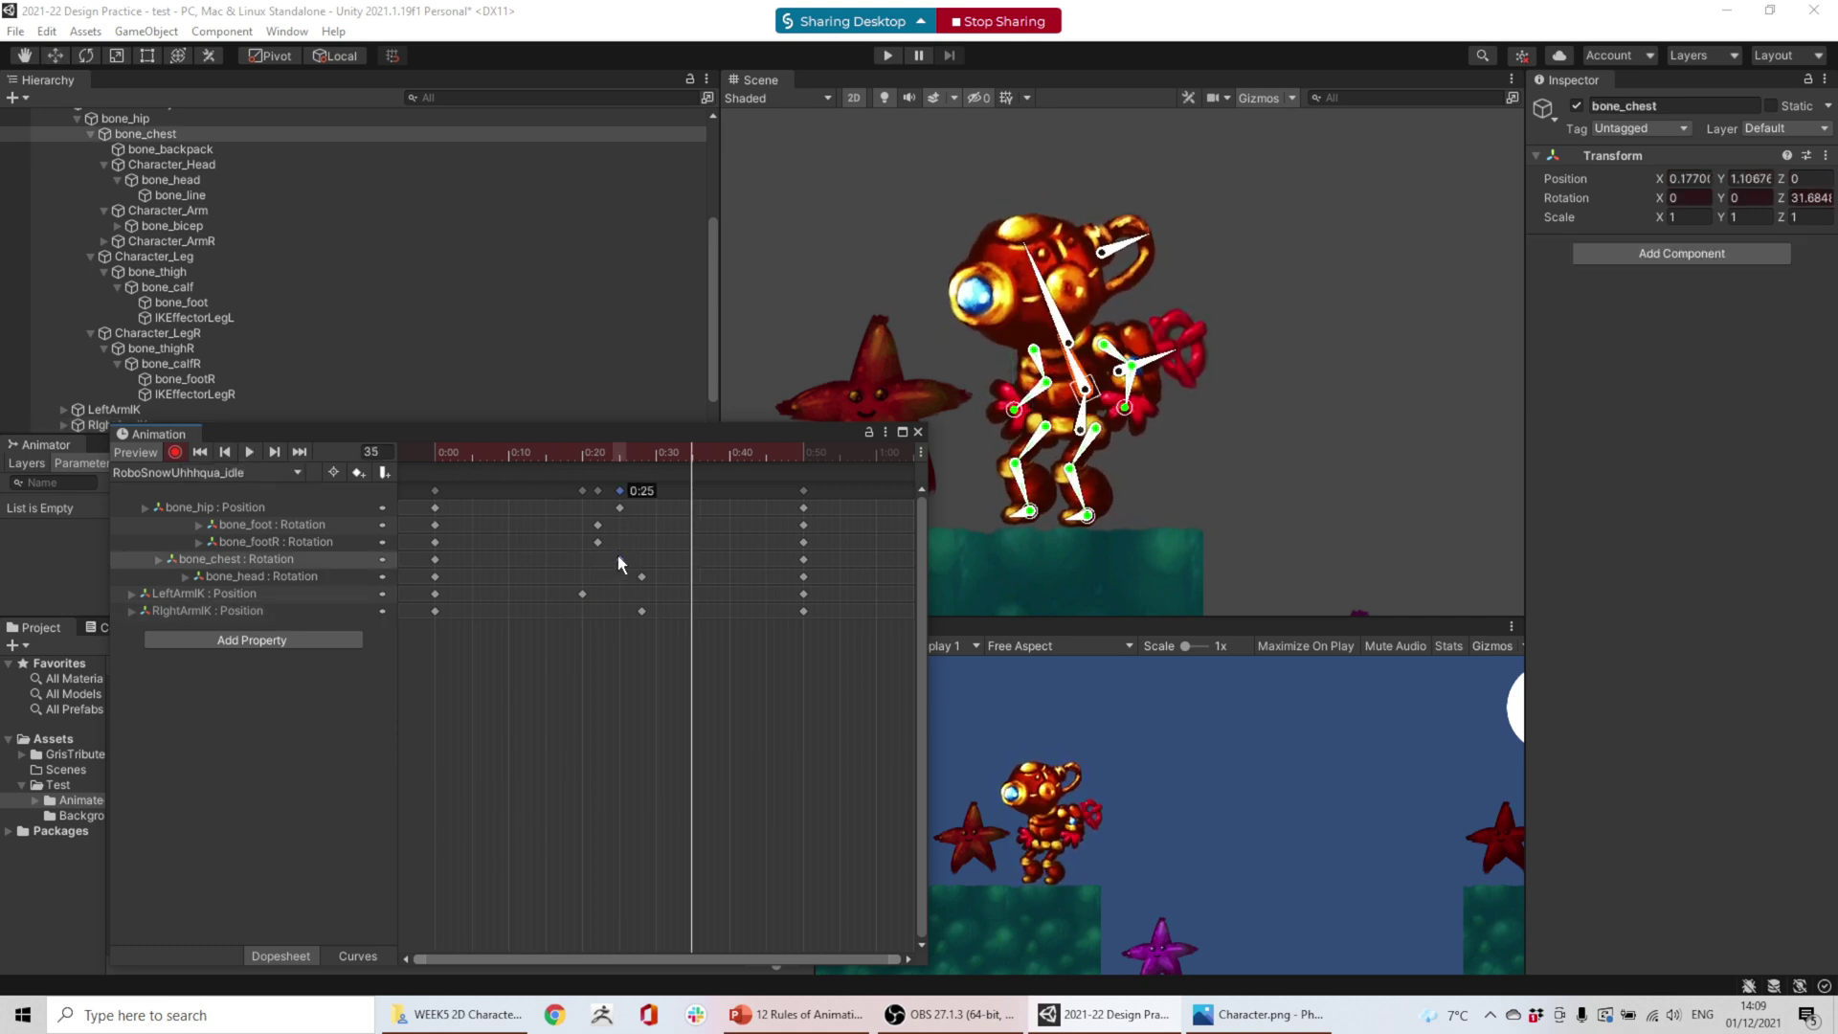
{"action": "left_click_drag", "start_coordinate": [642, 577], "coordinate": [685, 580]}
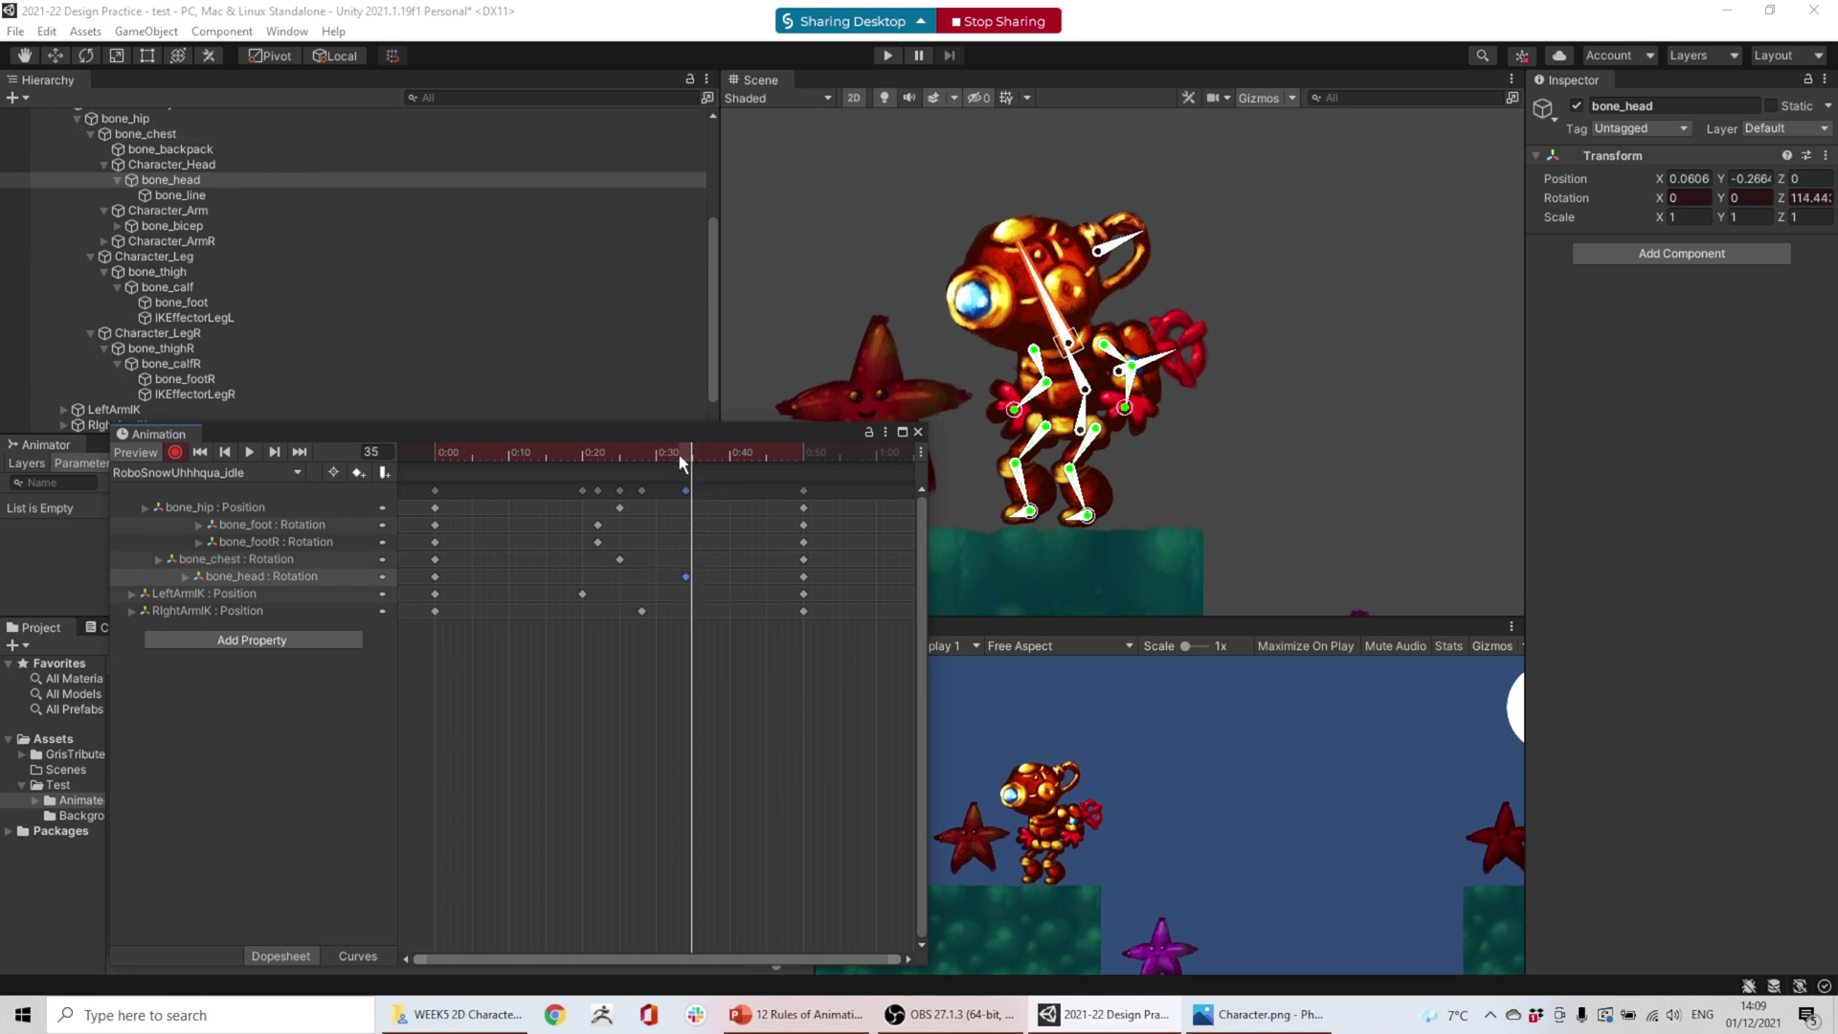
{"action": "left_click_drag", "start_coordinate": [683, 463], "coordinate": [250, 463]}
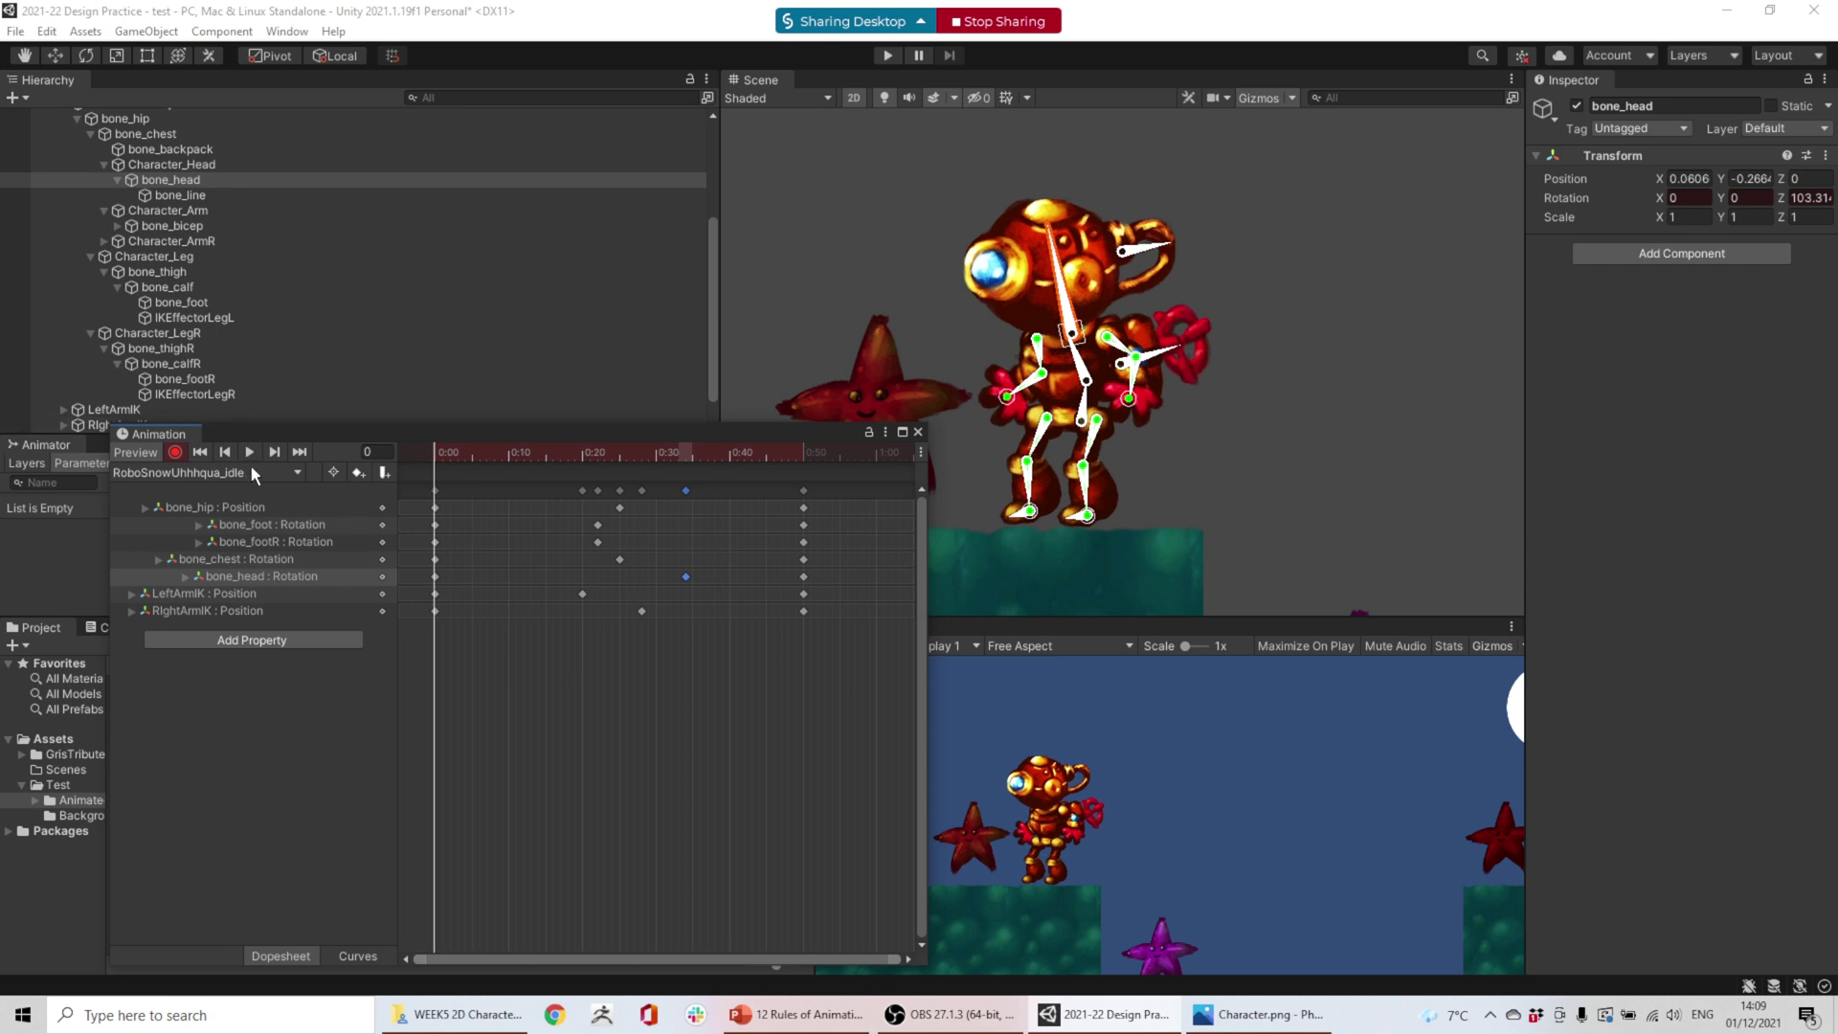
{"action": "left_click", "coordinate": [249, 452]}
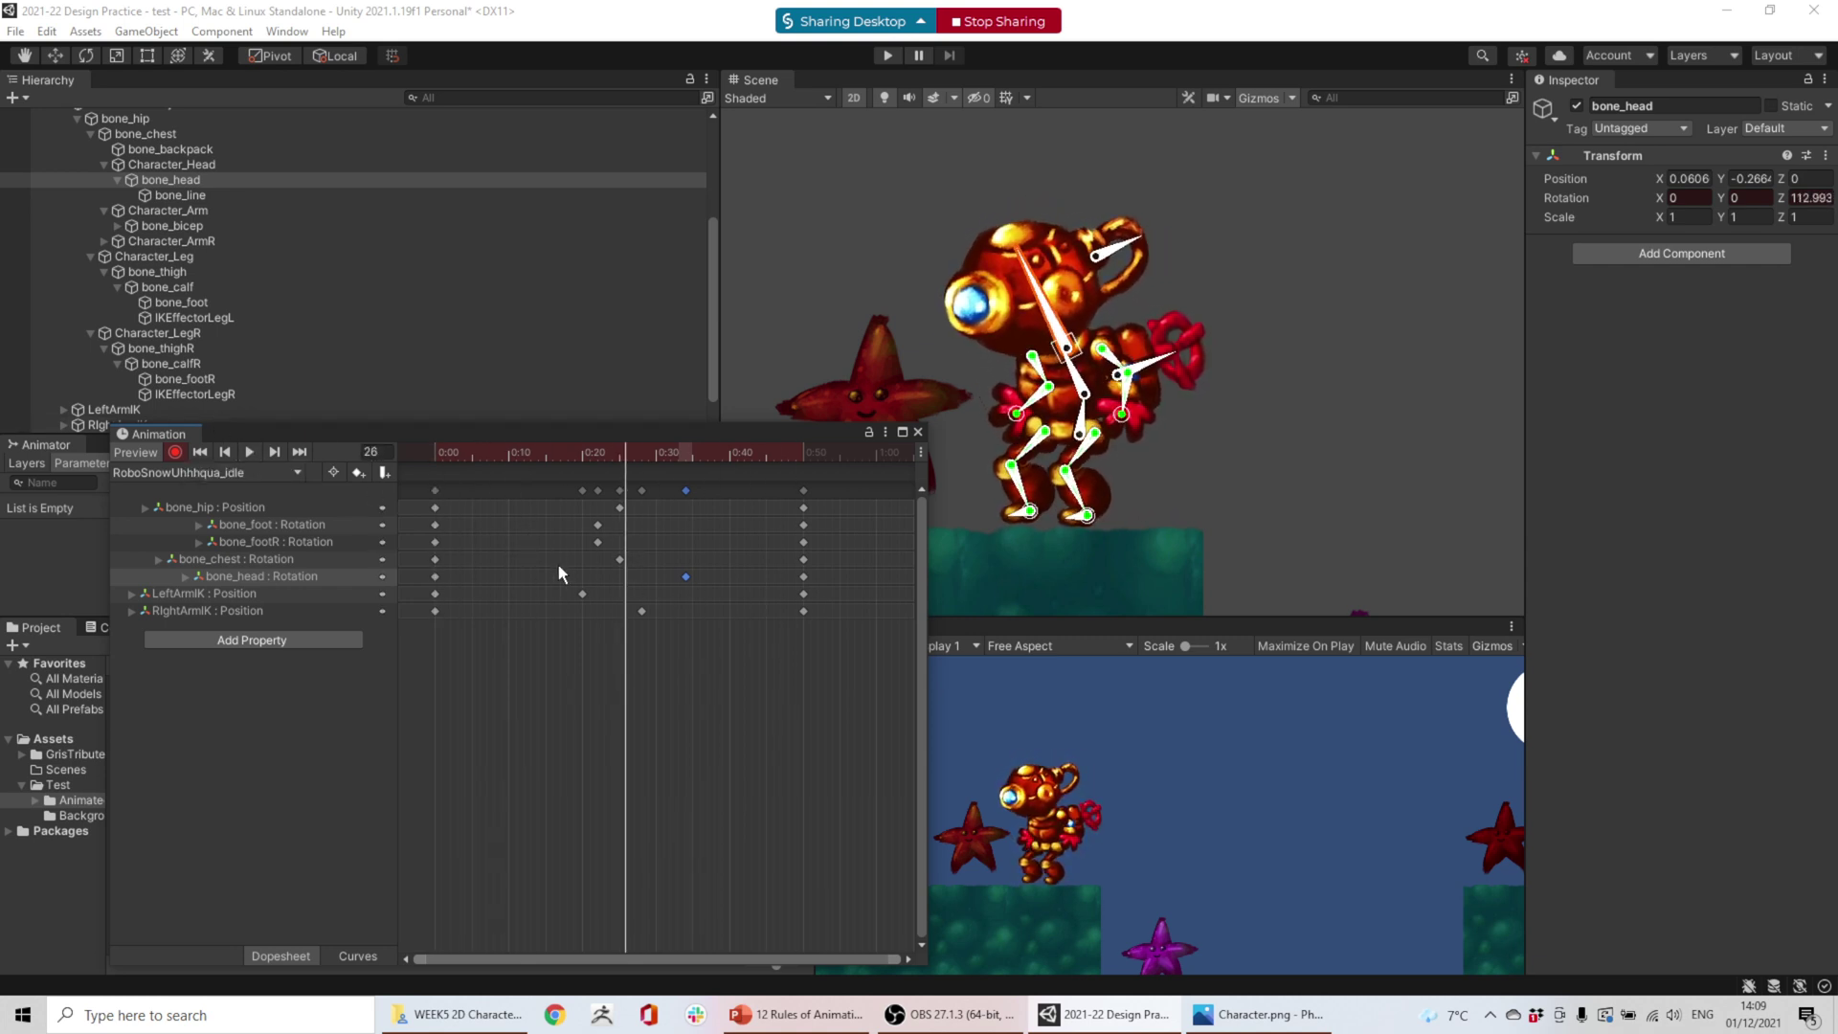
- Retime the middle LeftArmIK key to 0:30 and play the clip to check the overlapping motion
{"action": "left_click_drag", "start_coordinate": [583, 593], "coordinate": [657, 596]}
{"action": "left_click", "coordinate": [642, 611]}
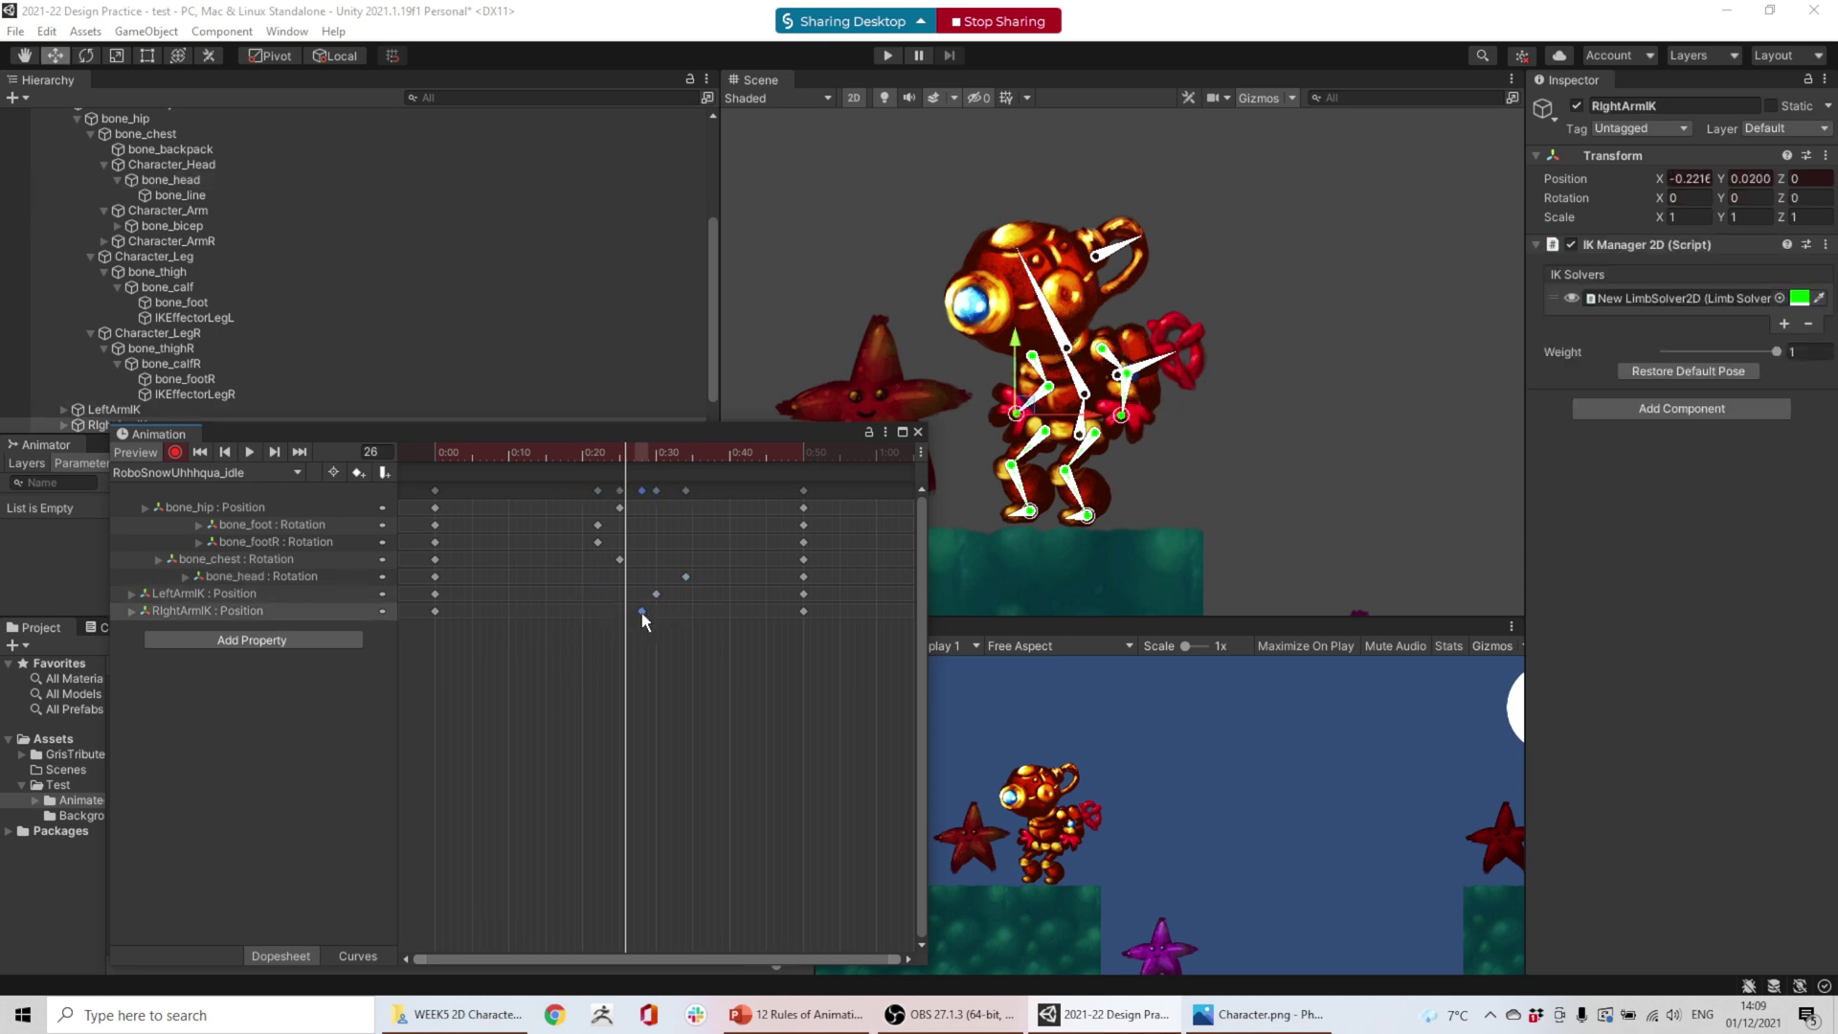
{"action": "left_click", "coordinate": [249, 452]}
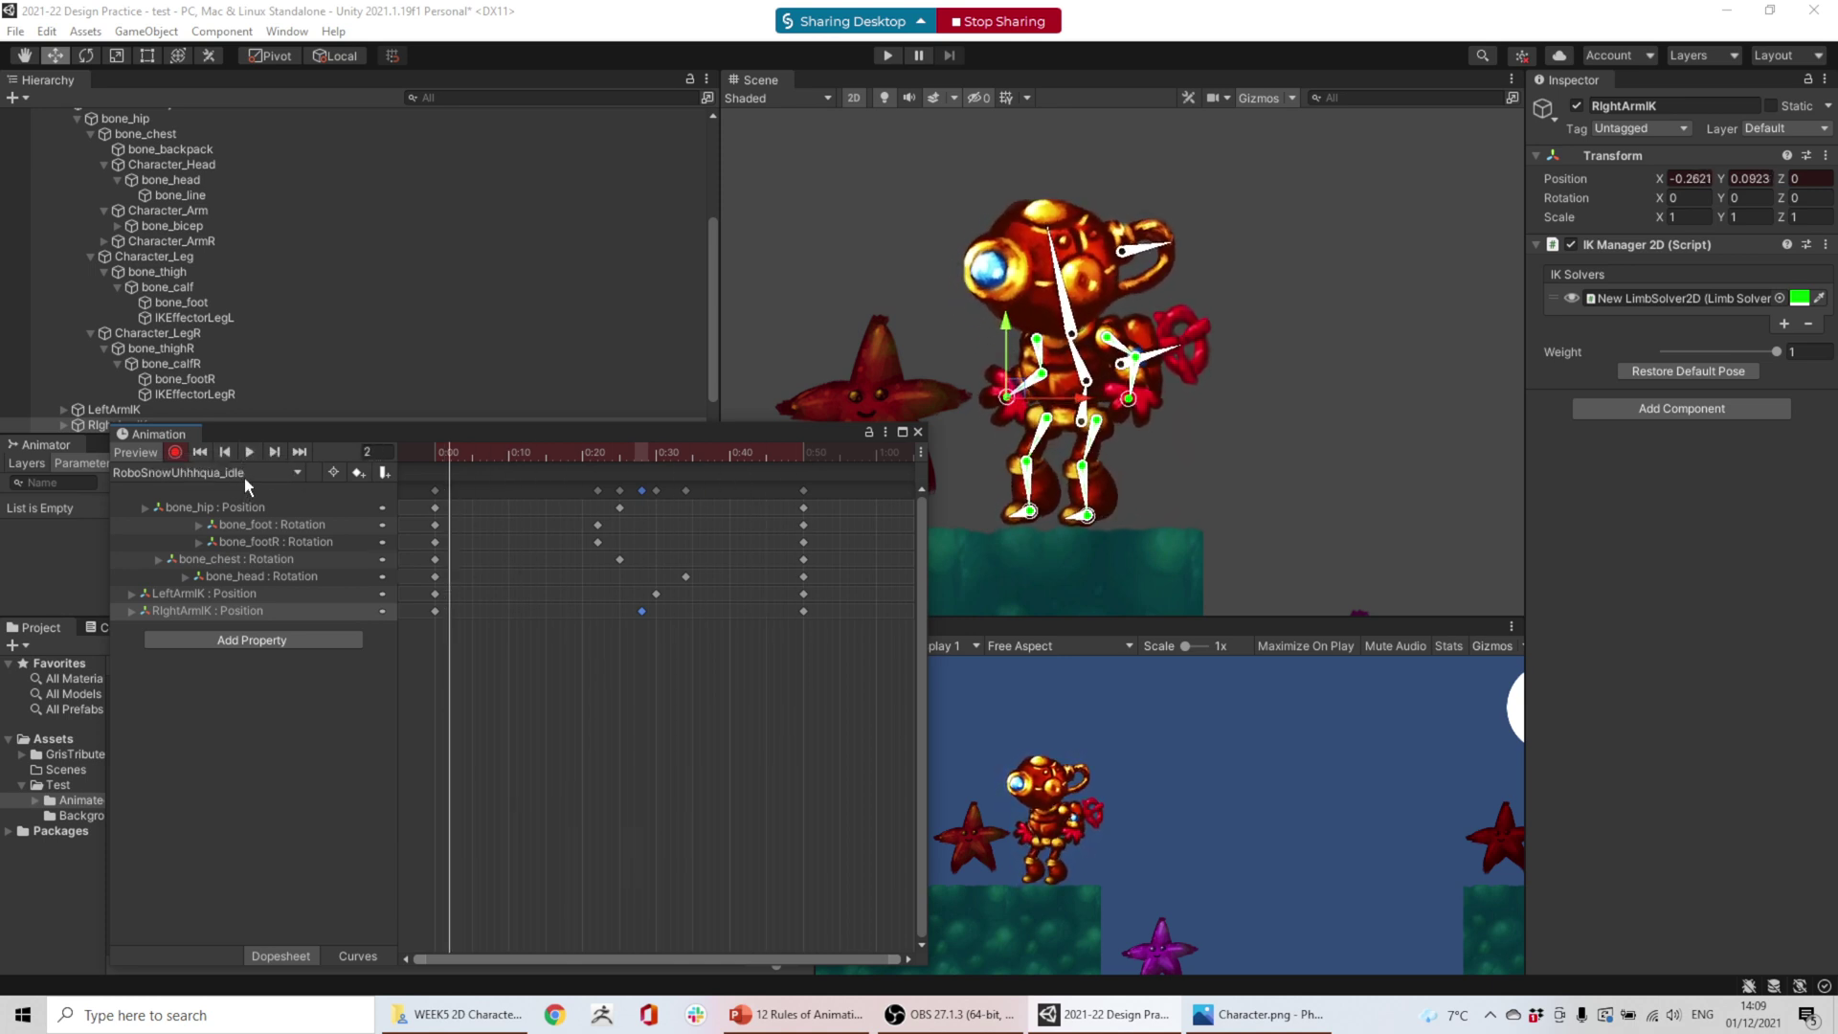
- Create a new animation clip named RoboSnowUhhhqua_walk in the Animated folder
{"action": "left_click", "coordinate": [249, 471]}
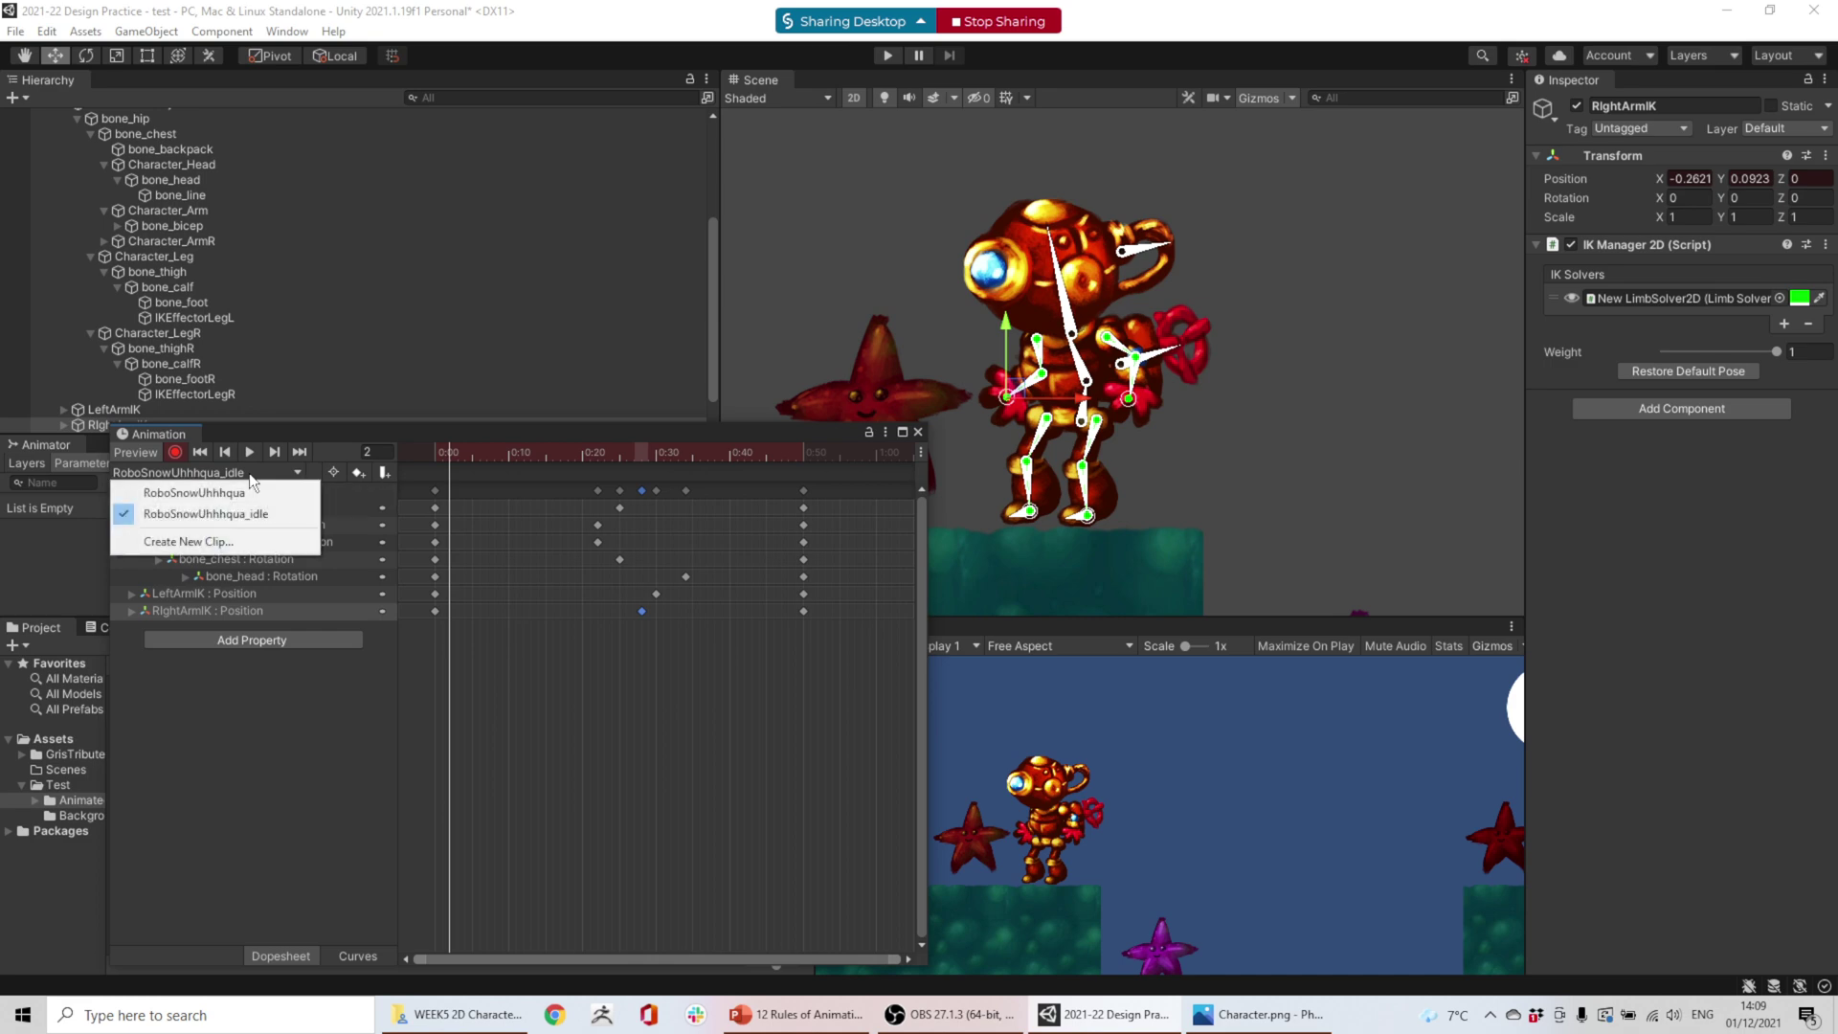
{"action": "left_click", "coordinate": [178, 538]}
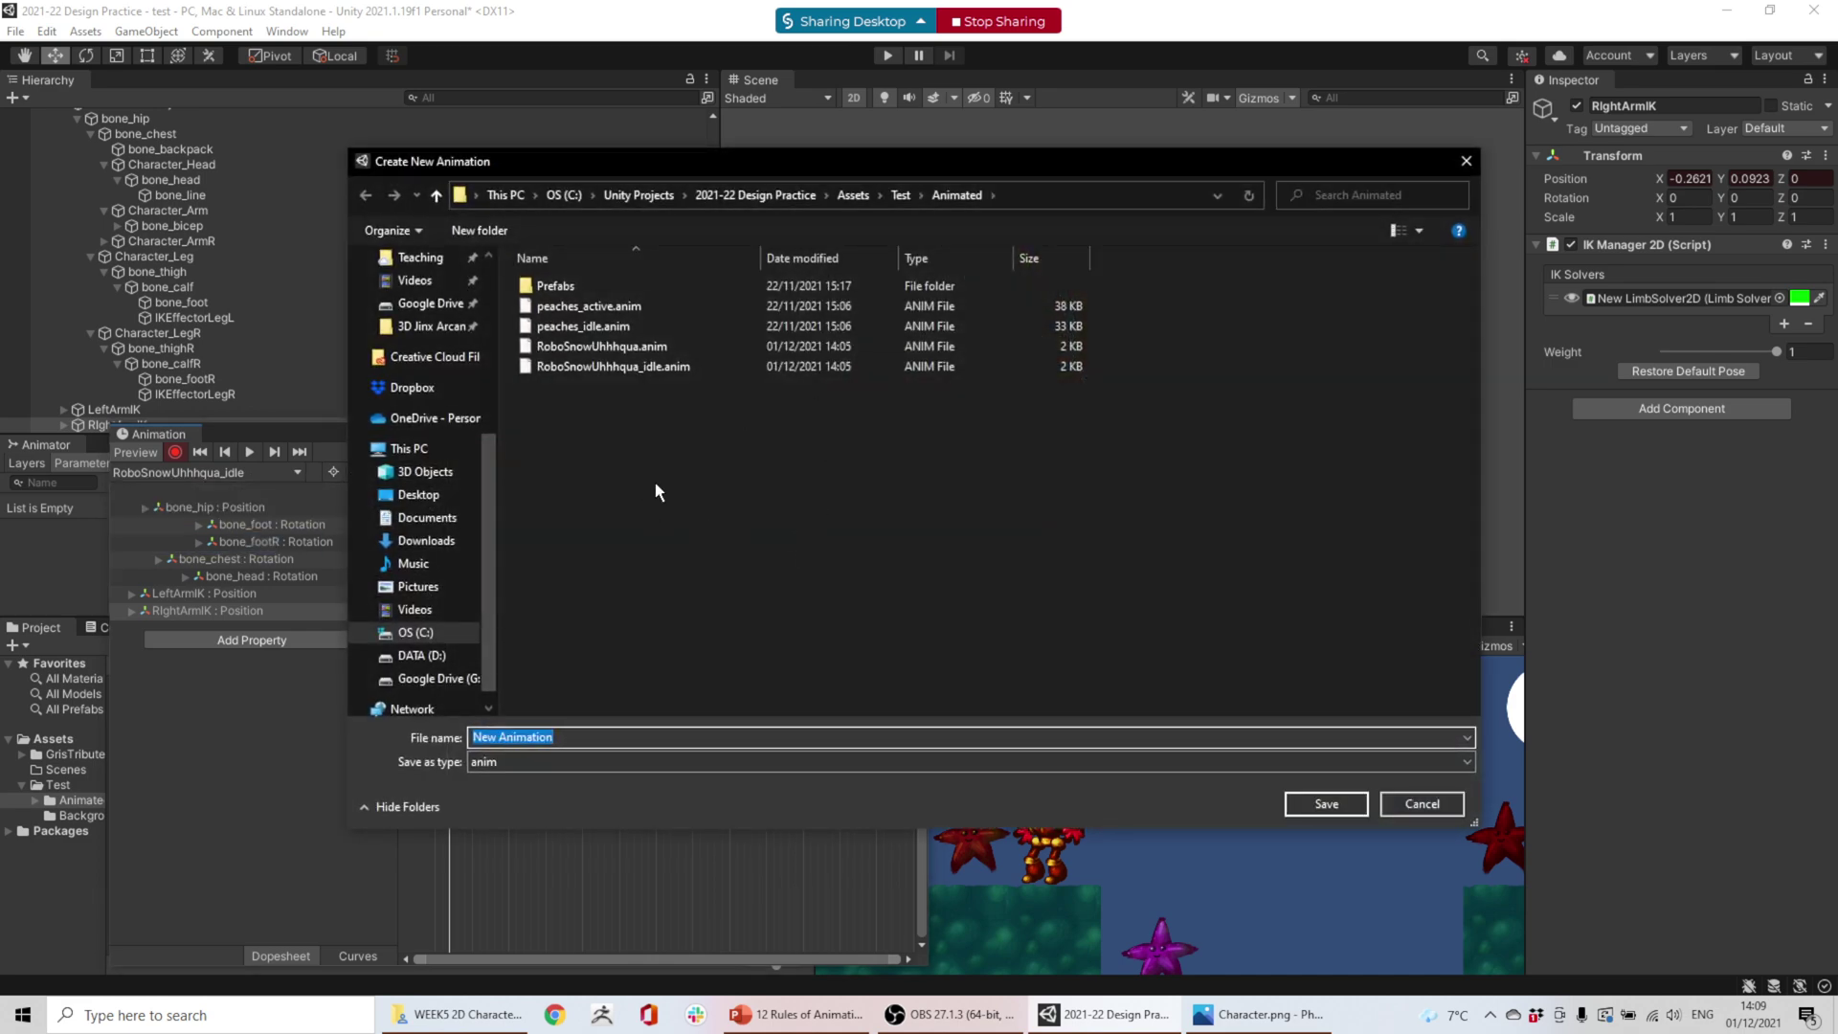
{"action": "left_click", "coordinate": [623, 345]}
{"action": "left_click_drag", "start_coordinate": [578, 743], "coordinate": [700, 742]}
{"action": "type", "text": "_walk"}
{"action": "key", "text": "Return"}
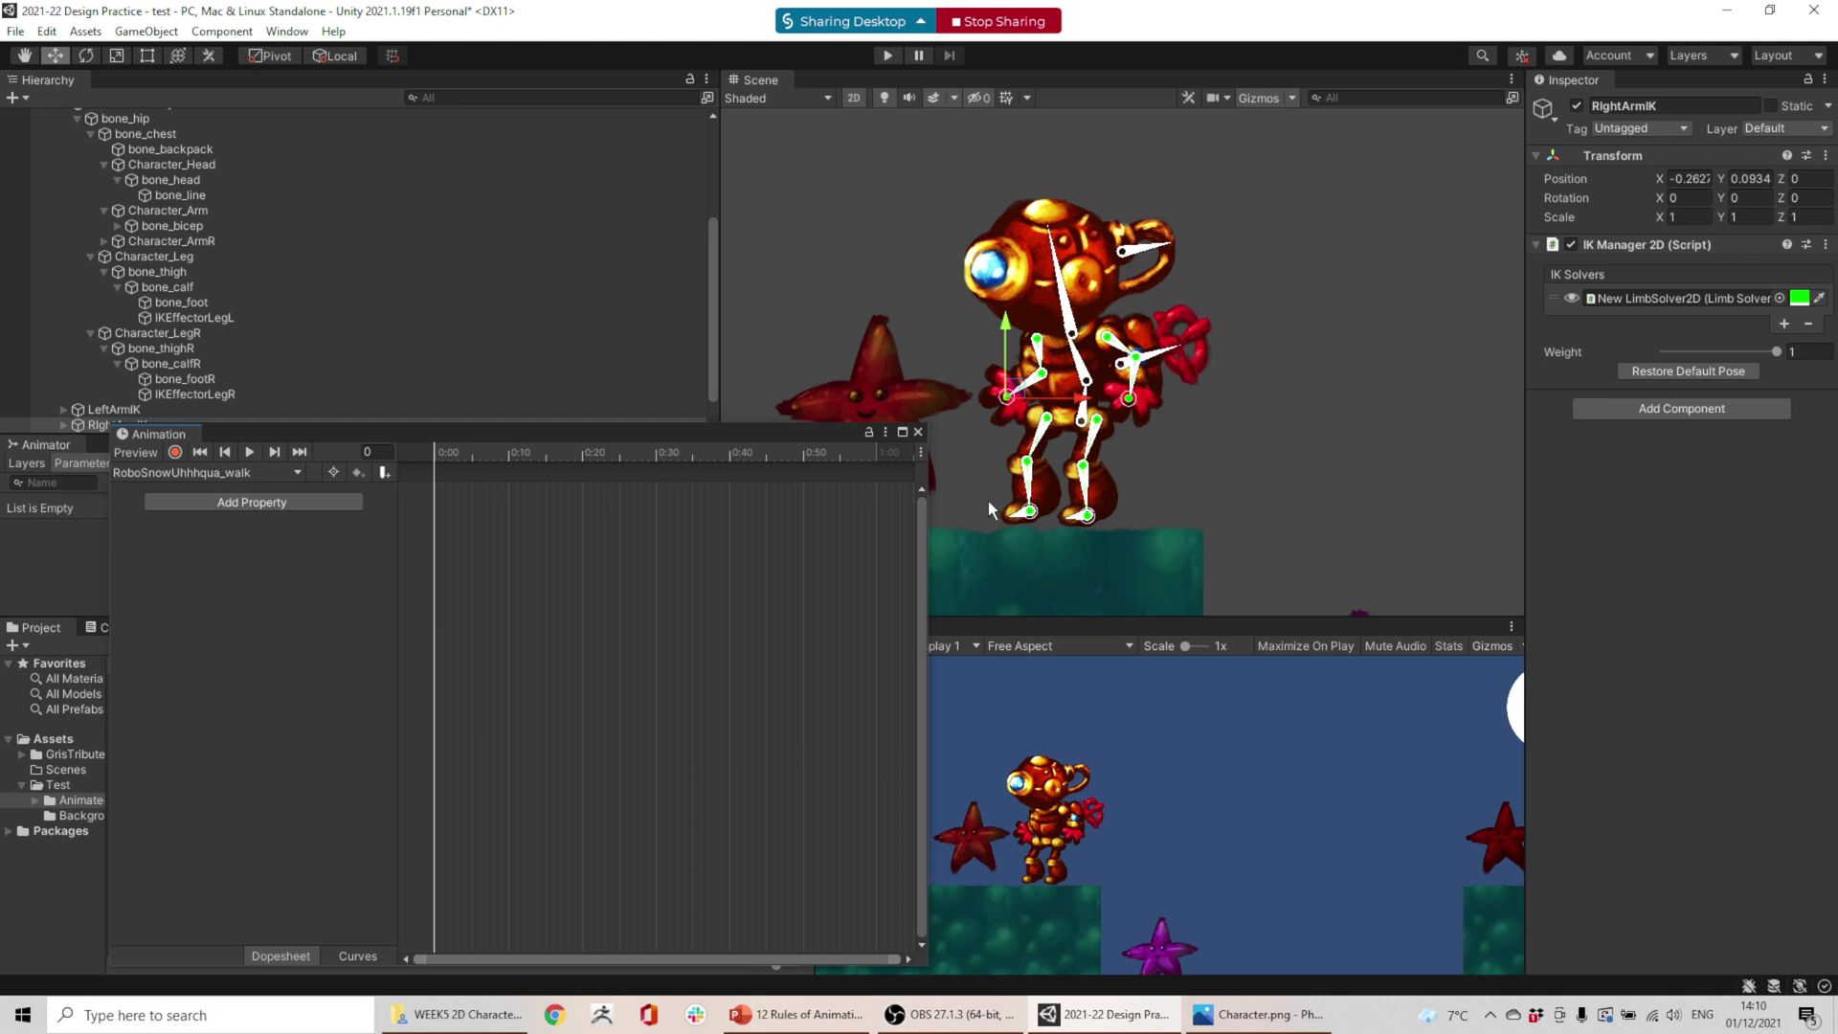
- Switch to the PowerPoint walk-cycle slides, examine the six-pose walk on slide 33, and return to Unity
{"action": "left_click", "coordinate": [1083, 422]}
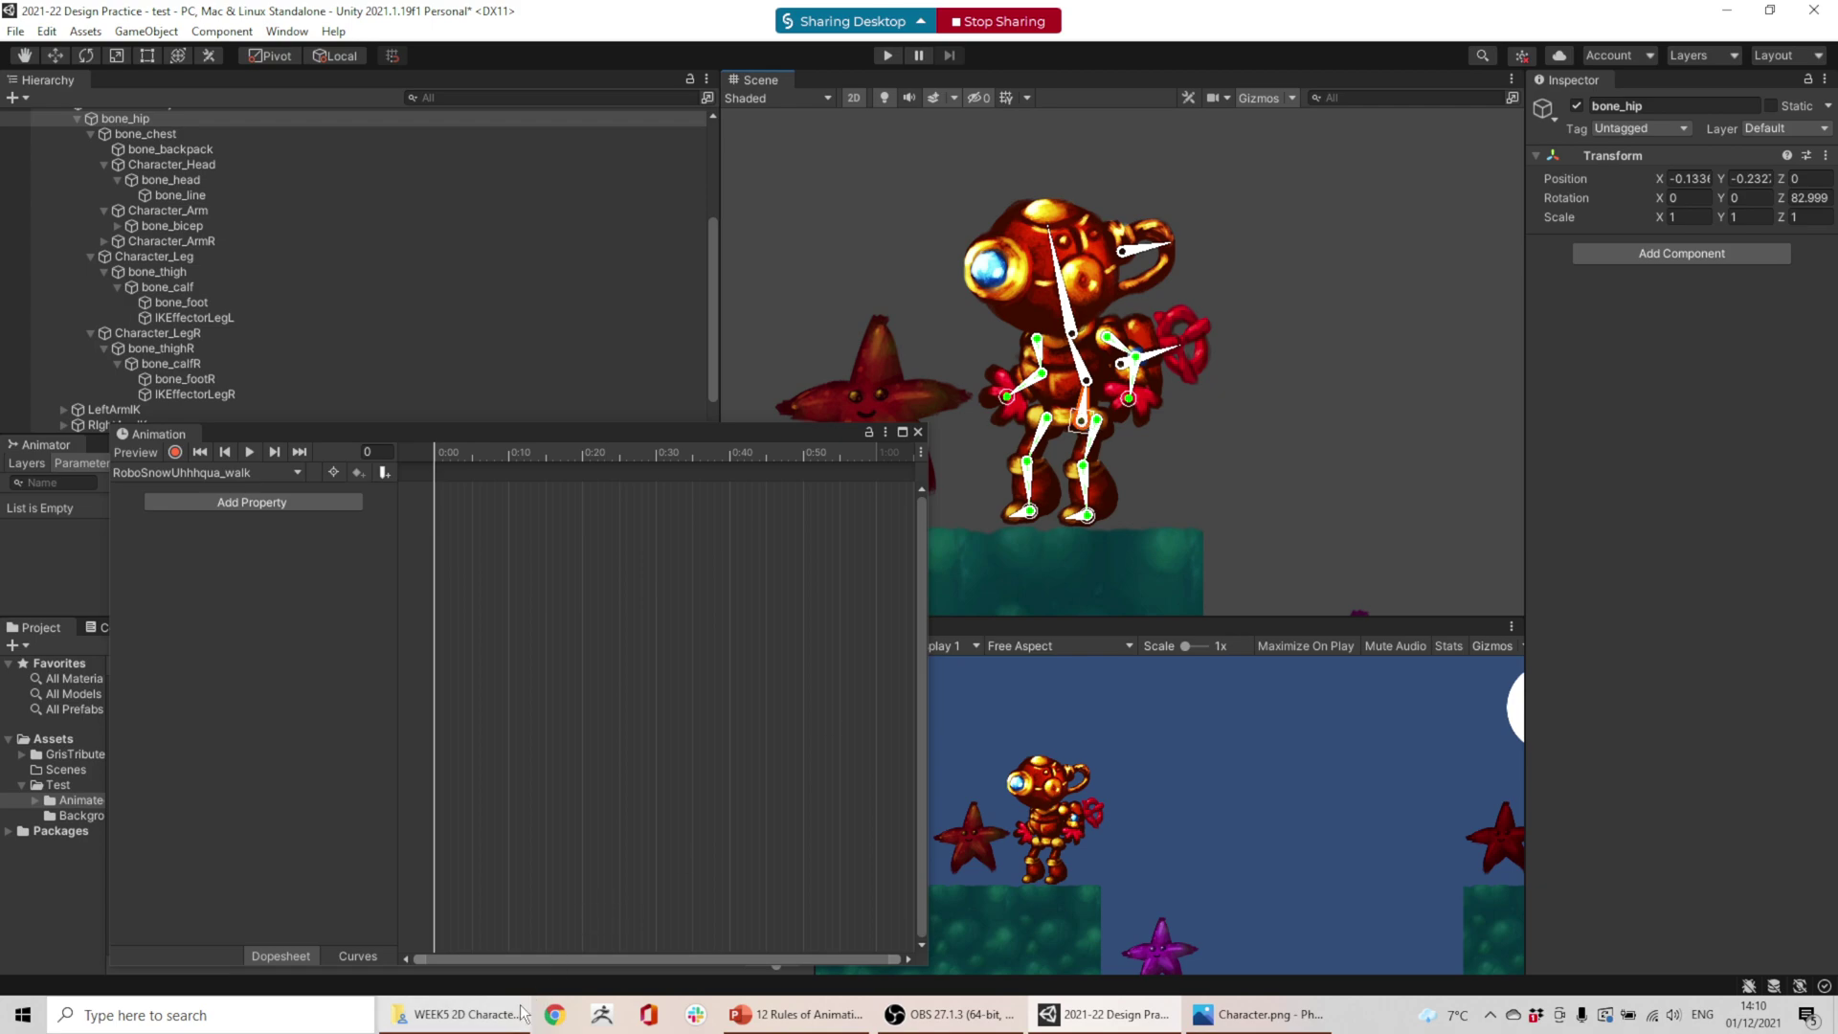
{"action": "left_click", "coordinate": [821, 1023]}
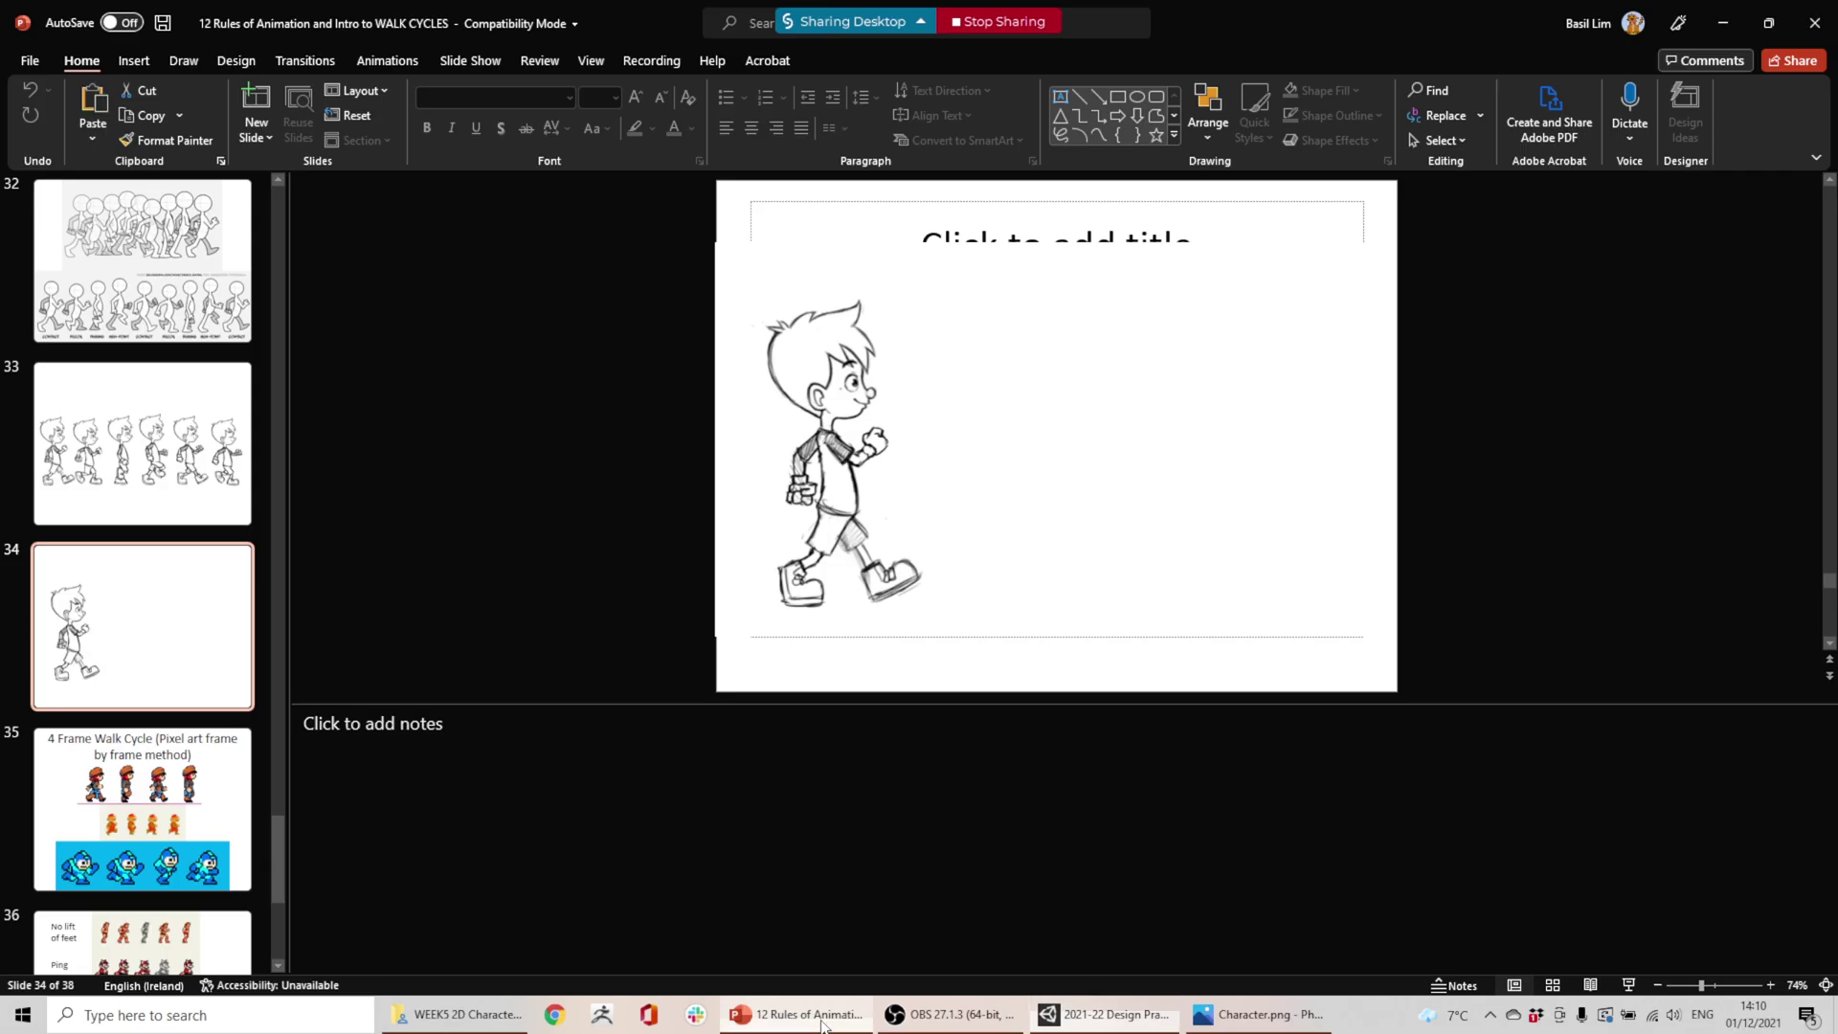
{"action": "left_click", "coordinate": [122, 490]}
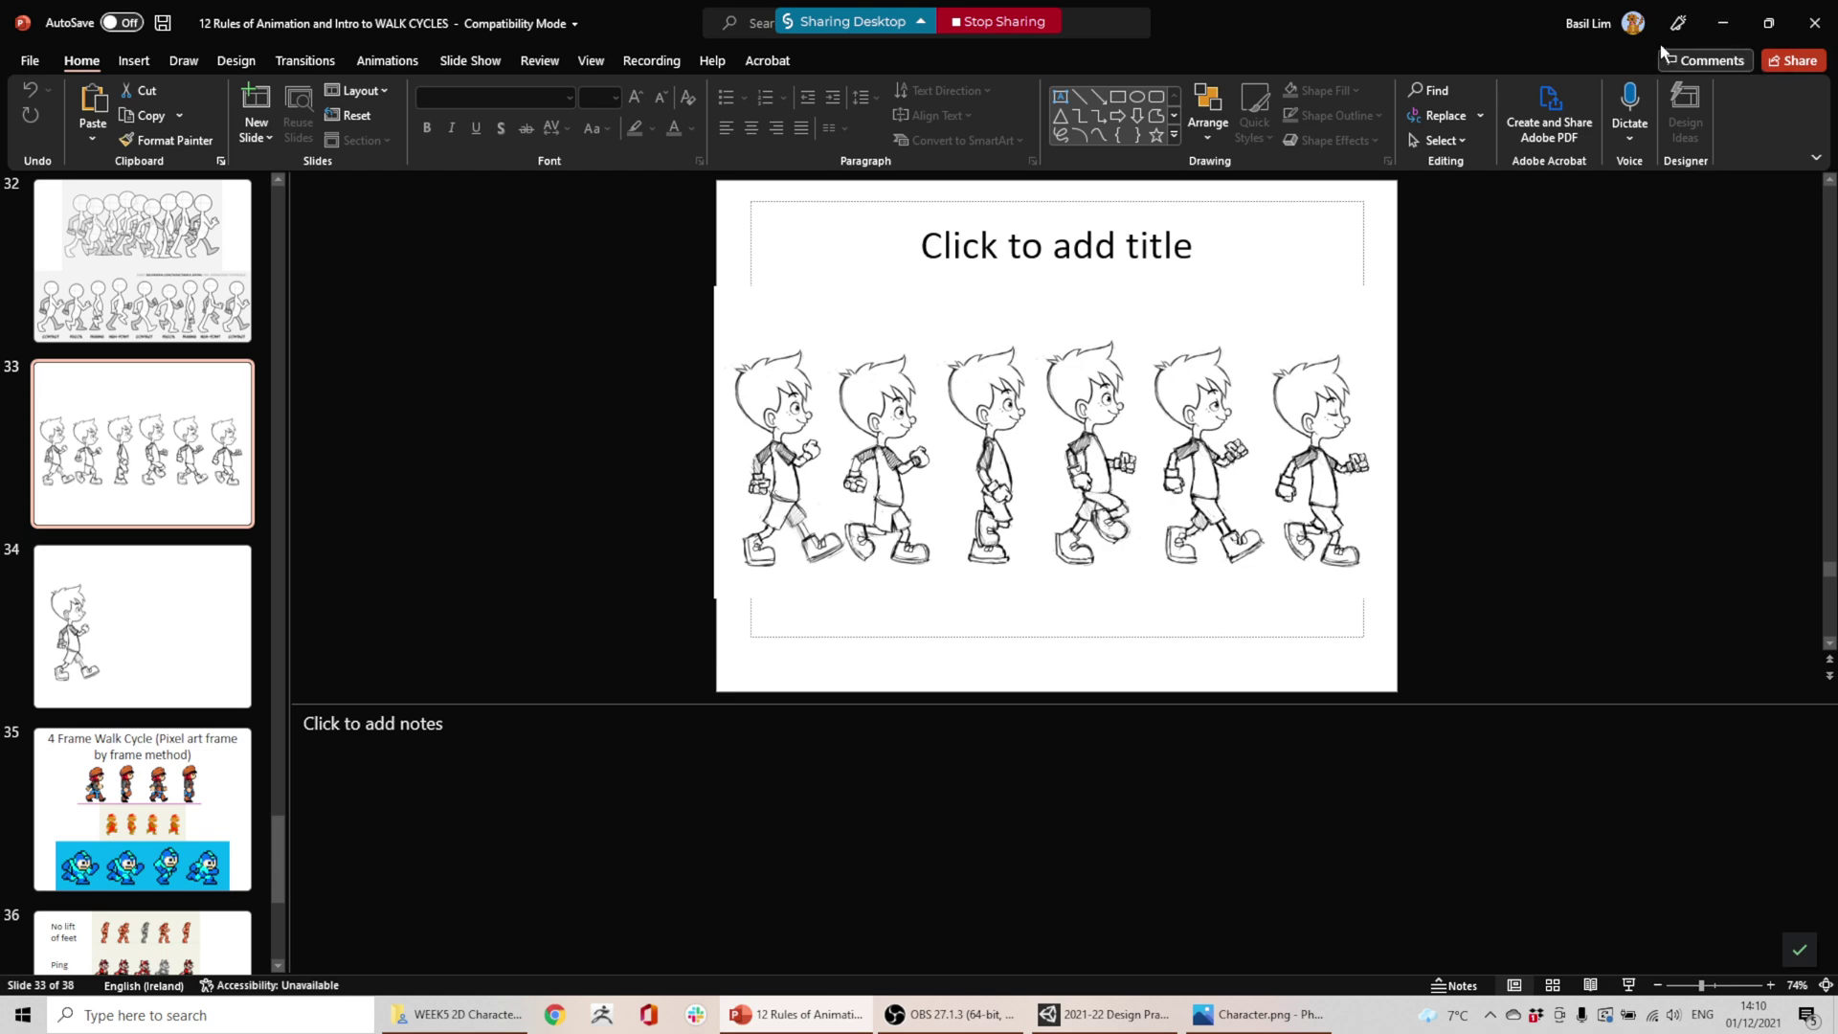
{"action": "left_click", "coordinate": [1723, 23]}
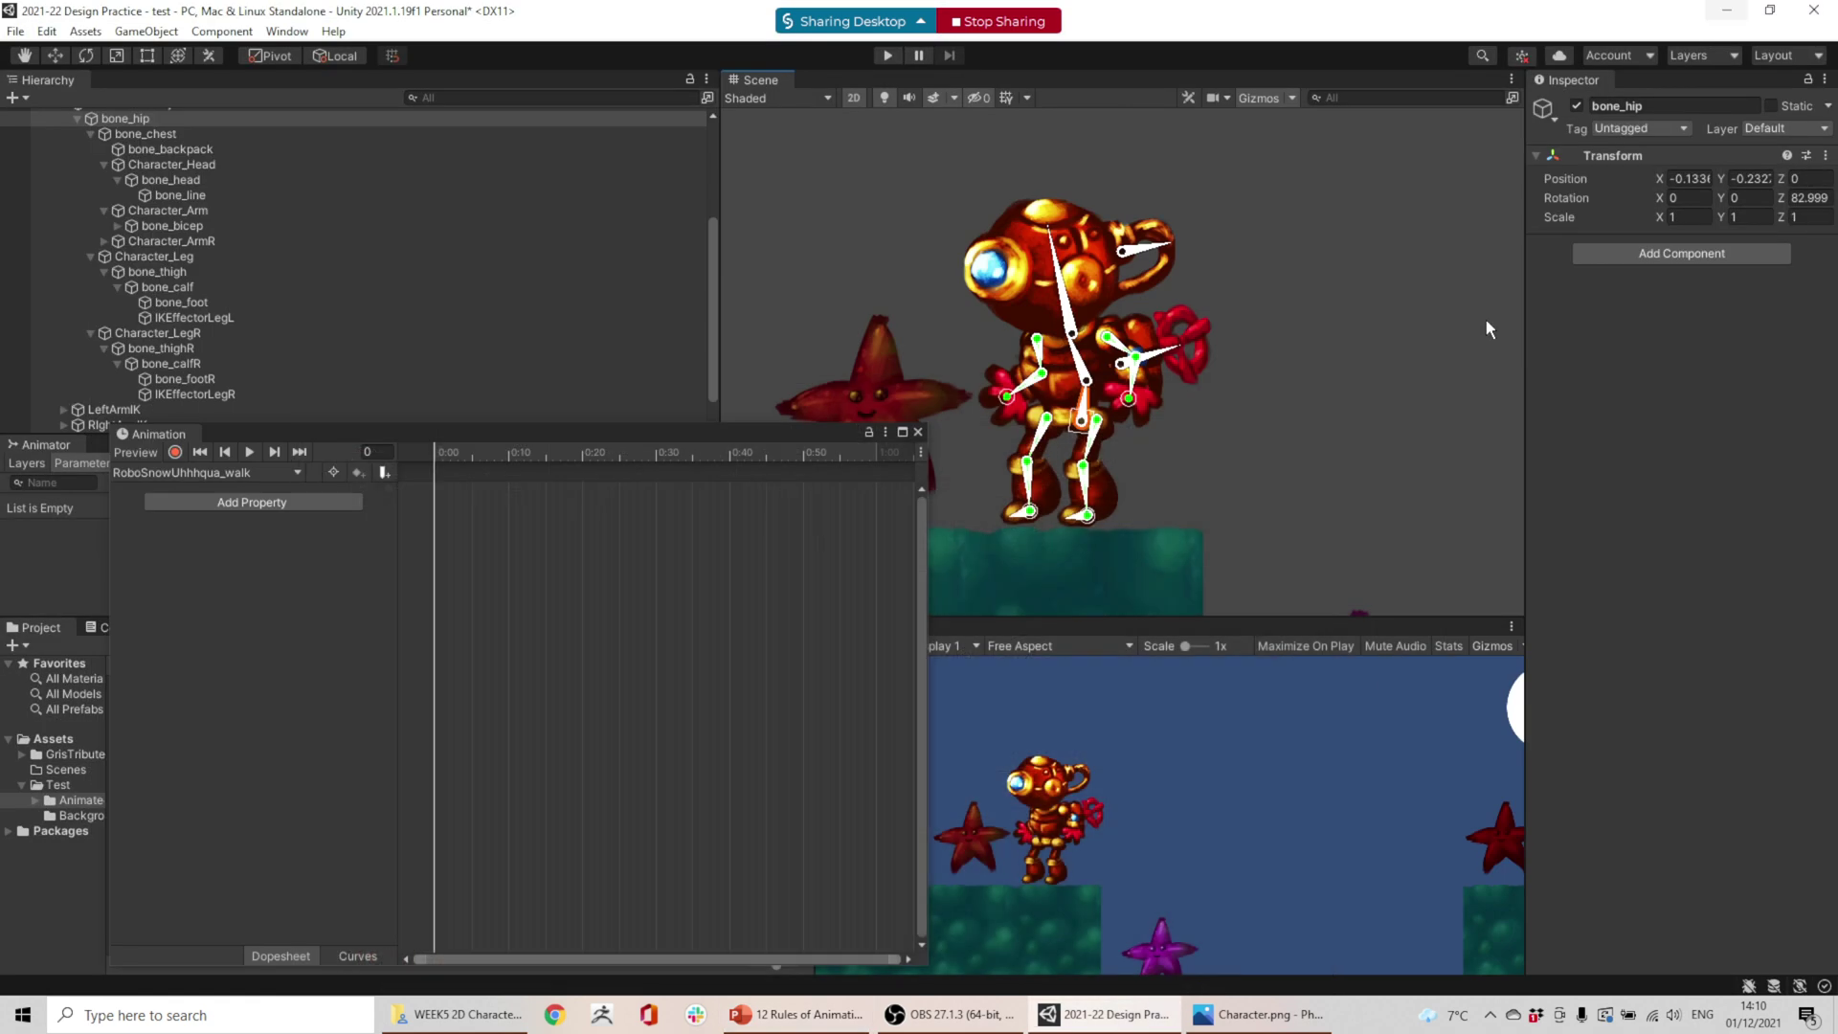
{"action": "left_click", "coordinate": [1042, 443]}
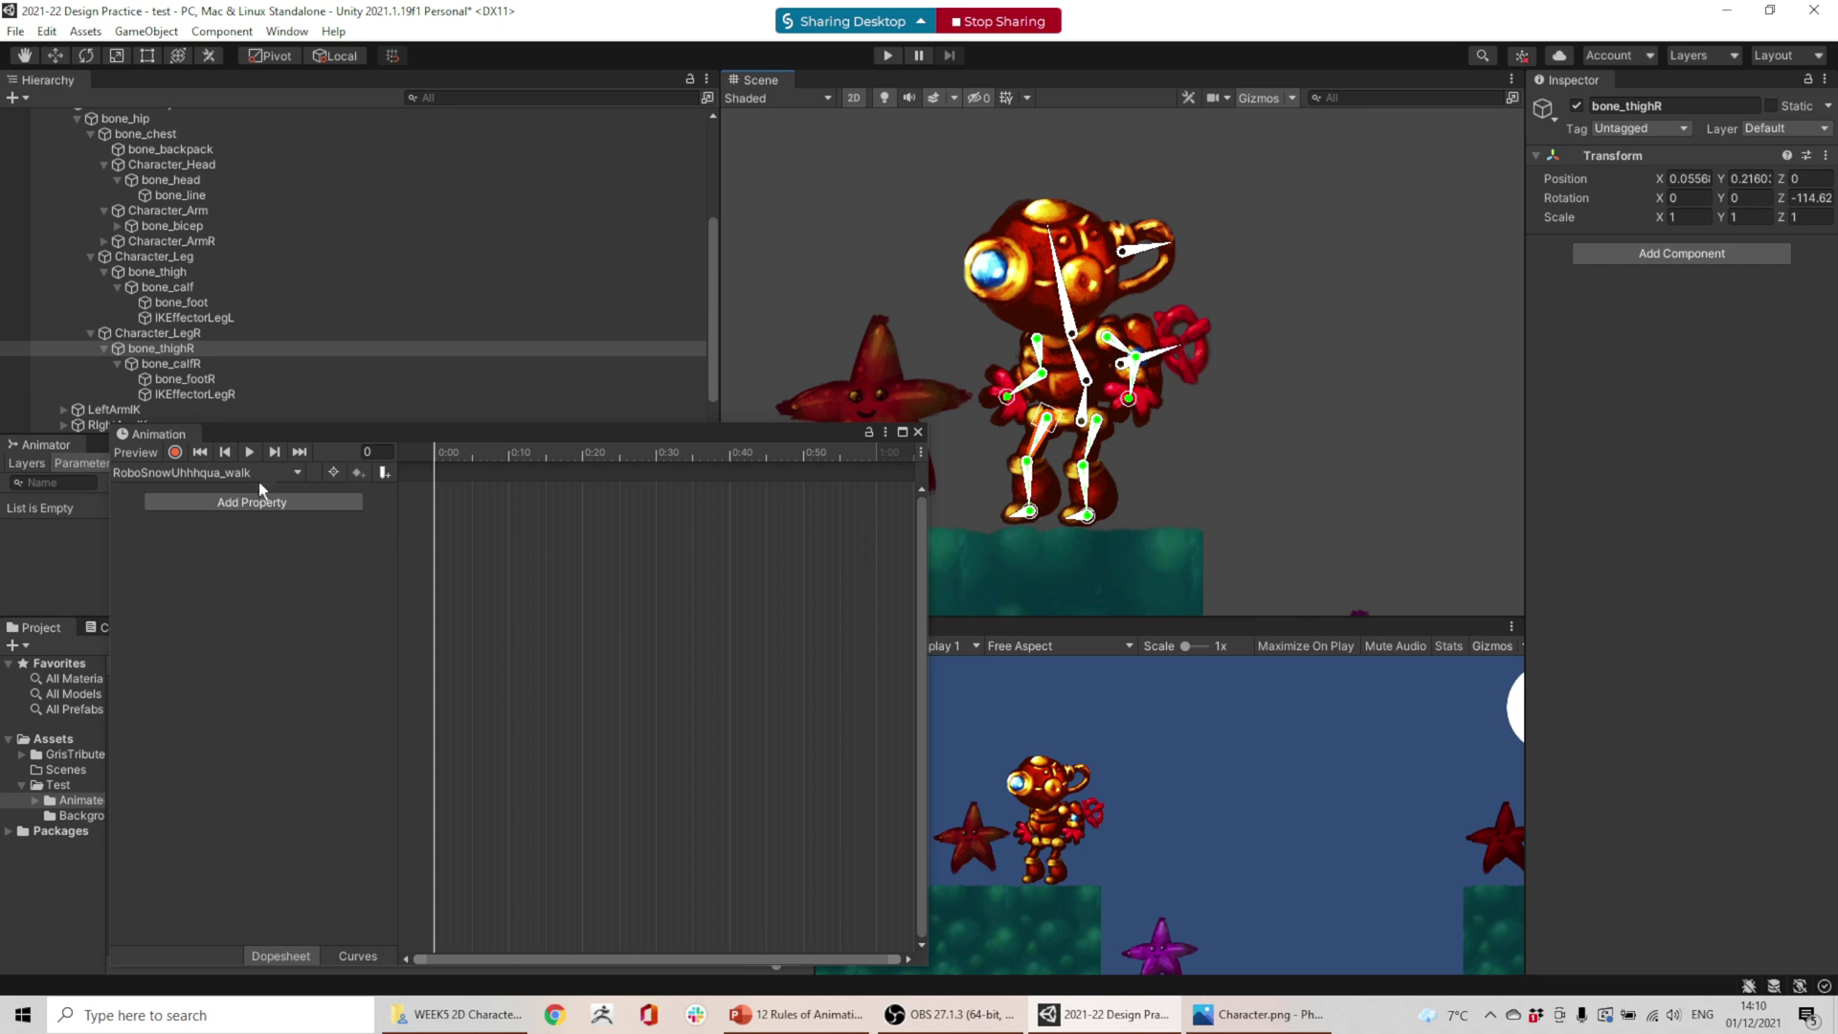
{"action": "scroll", "coordinate": [407, 324], "scroll_direction": "down", "scroll_amount": 1}
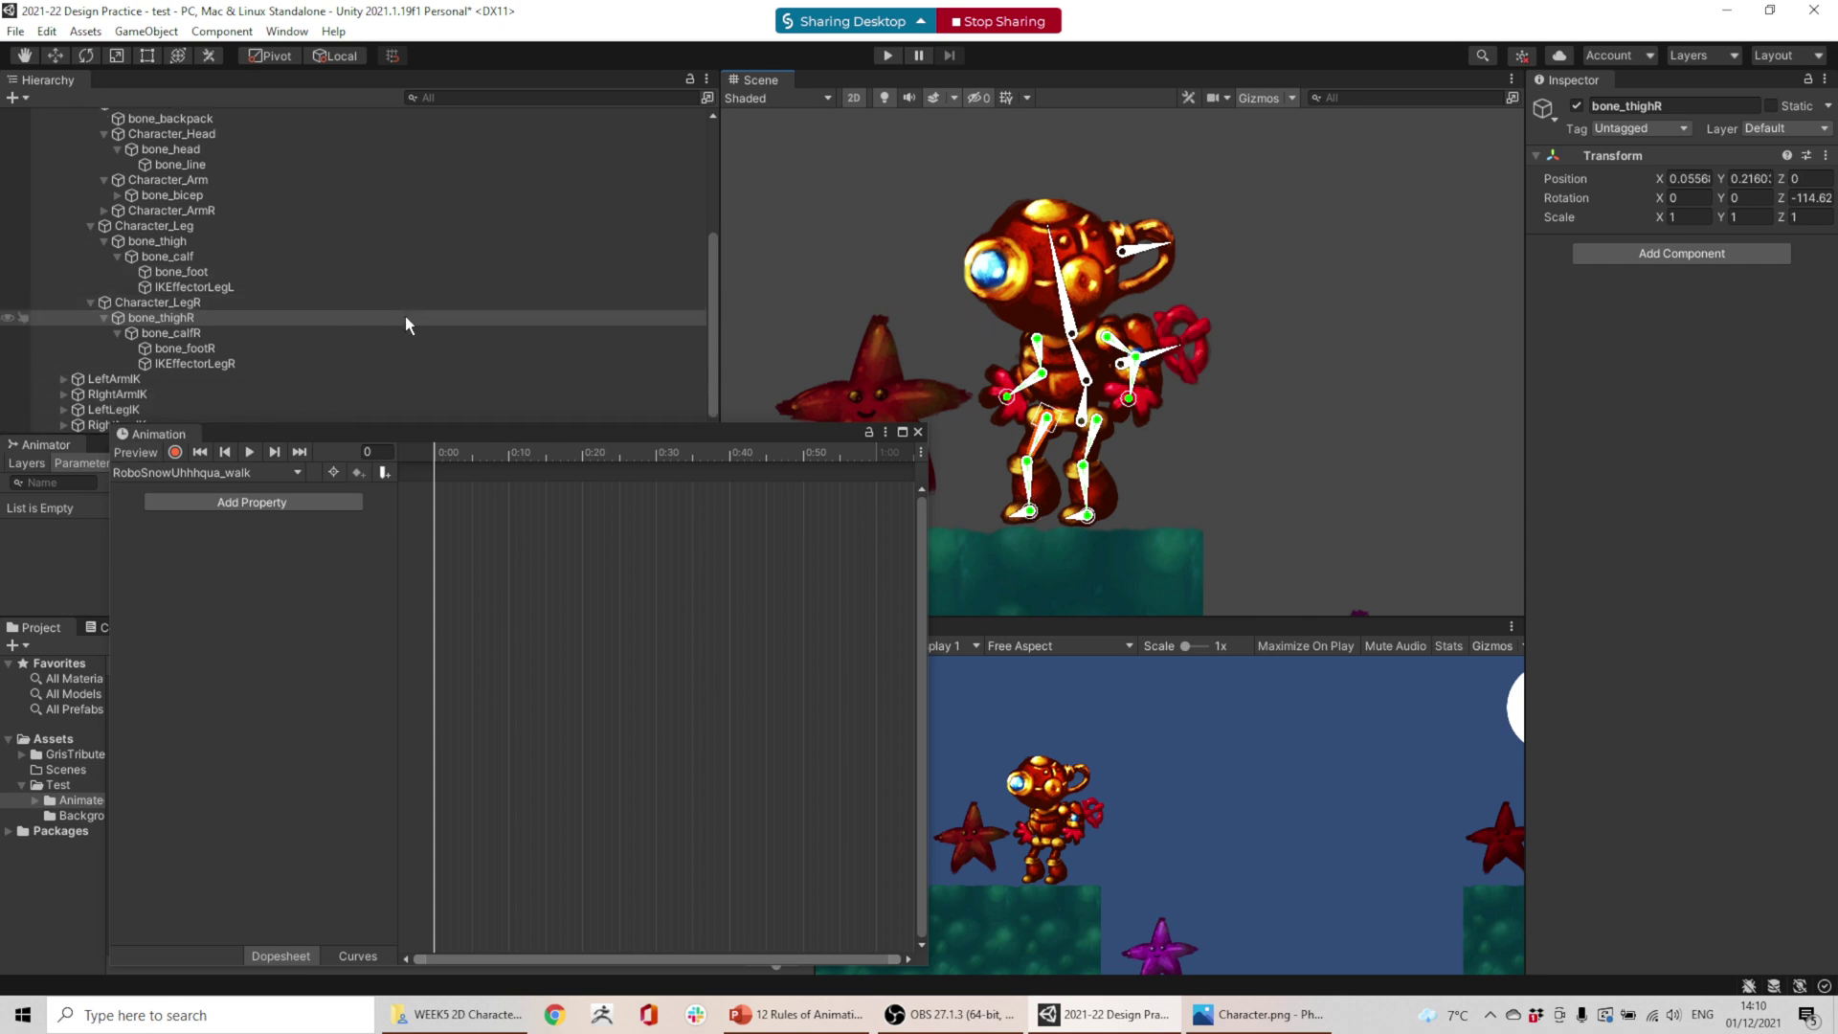
{"action": "left_click", "coordinate": [1087, 422]}
{"action": "left_click", "coordinate": [1087, 421]}
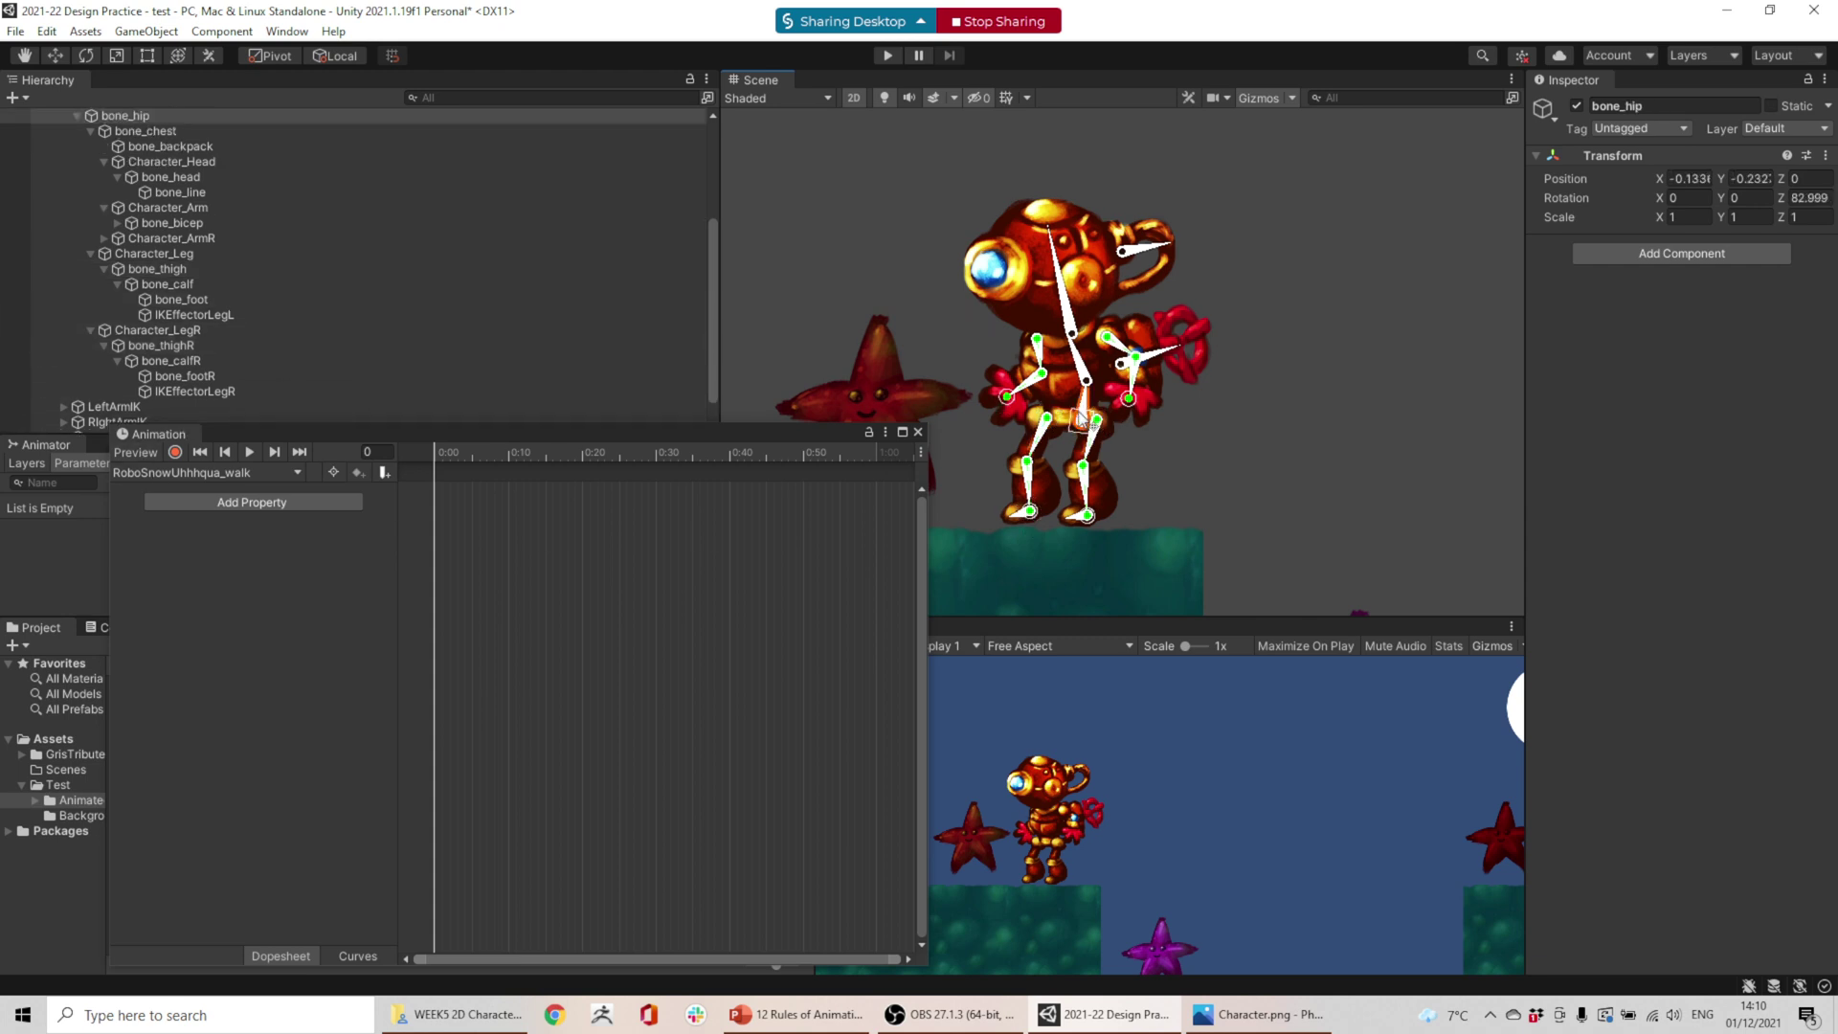
{"action": "left_click_drag", "start_coordinate": [1080, 418], "coordinate": [1072, 417]}
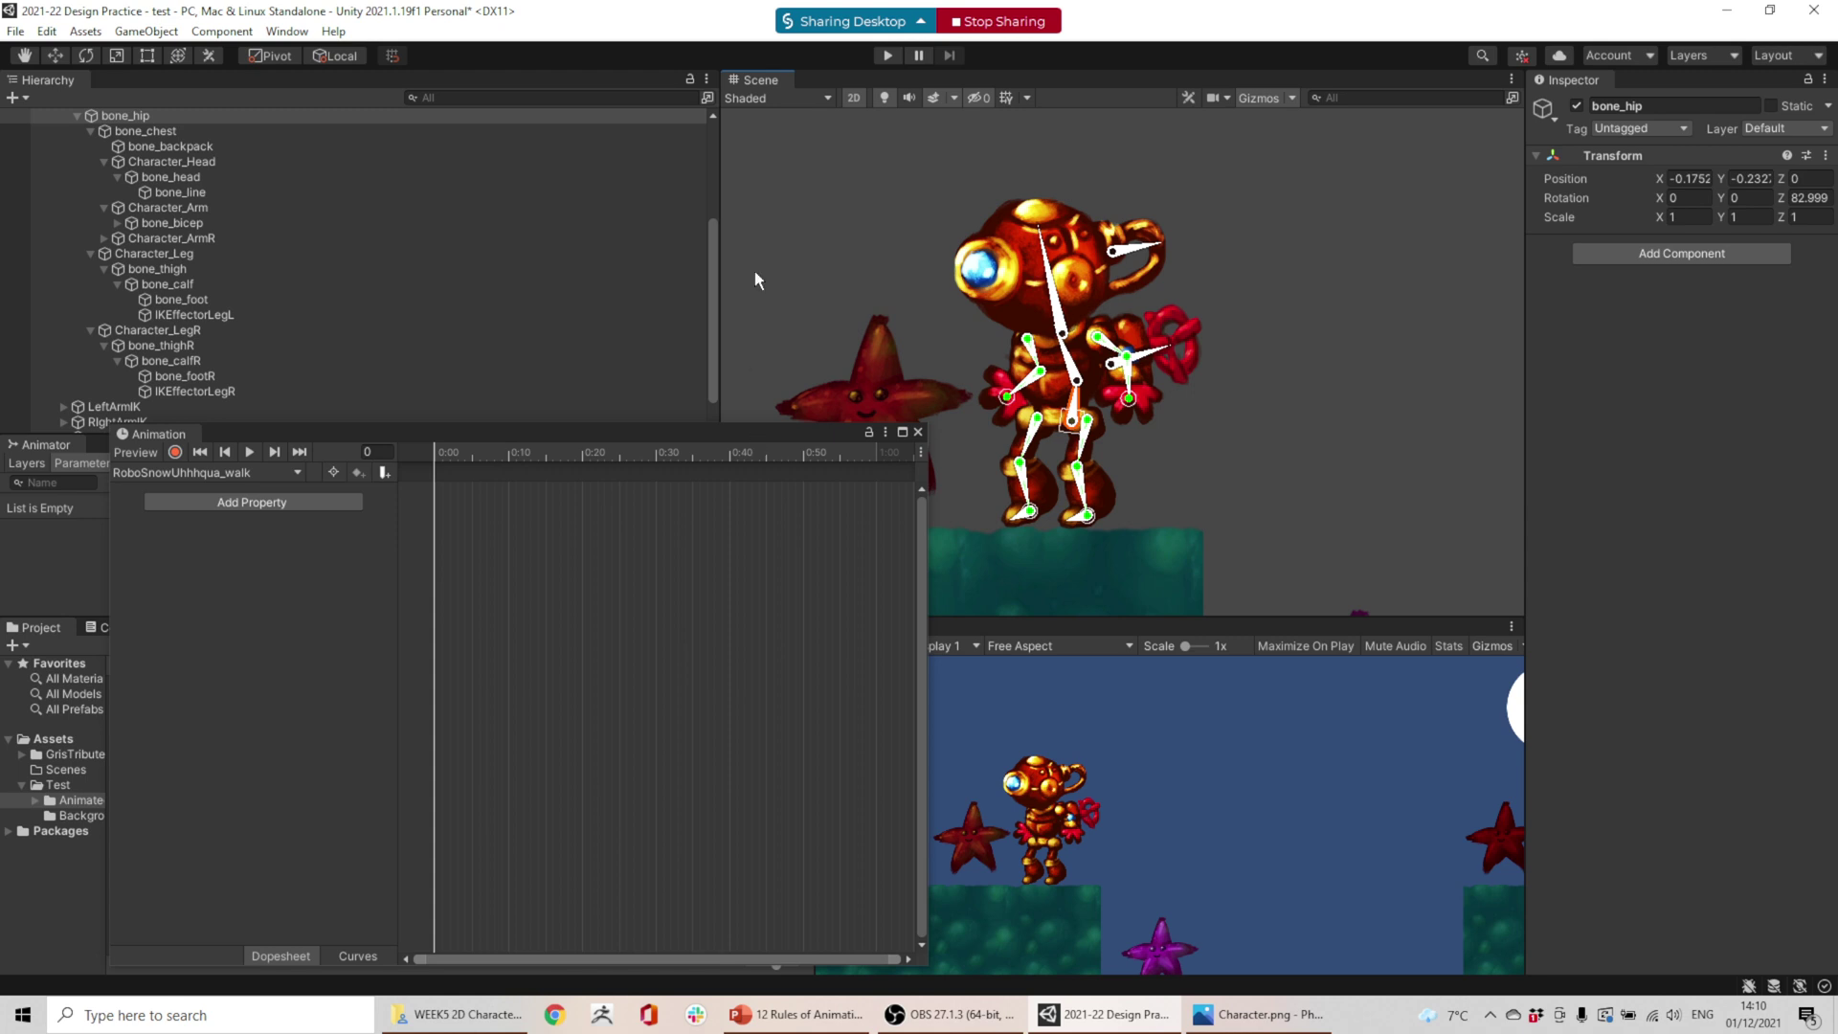
{"action": "key", "text": "ctrl+z"}
- Start recording the walk clip and key LeftLegIK at frame 0, stretched out and raised to about X 0.337, Y -0.305
{"action": "left_click", "coordinate": [175, 451]}
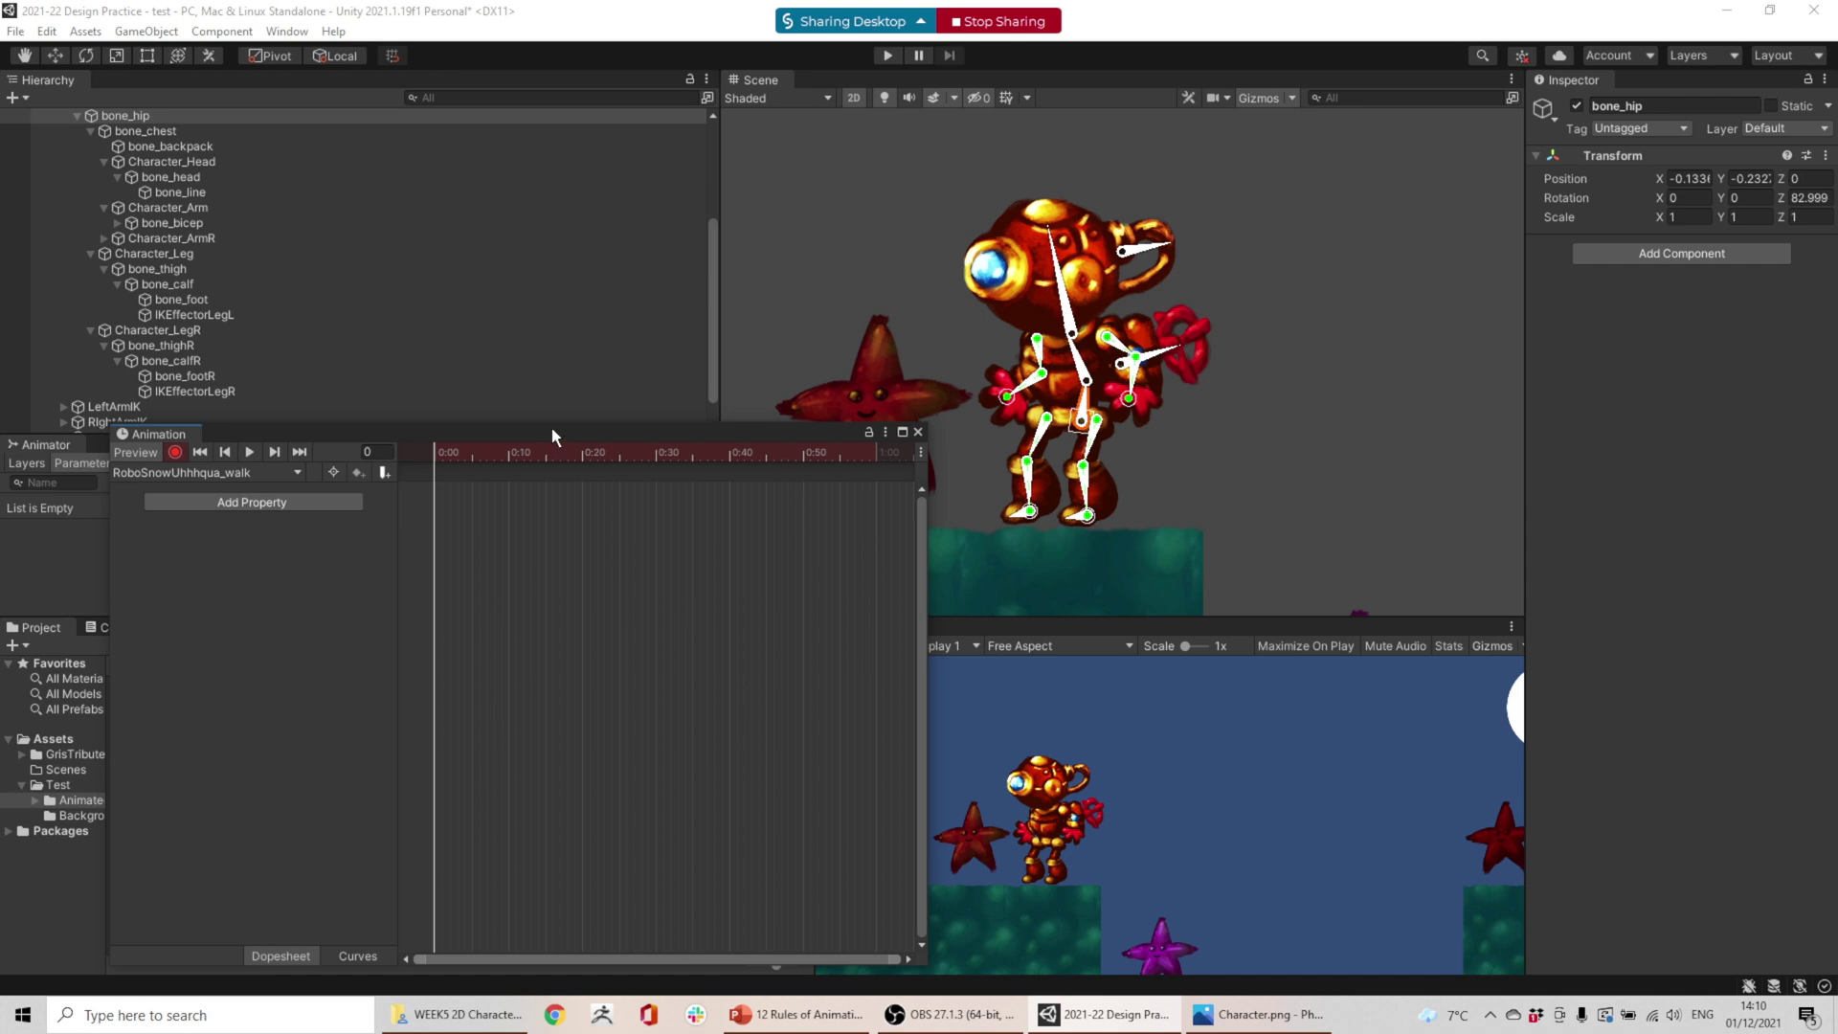
{"action": "left_click_drag", "start_coordinate": [552, 427], "coordinate": [684, 478]}
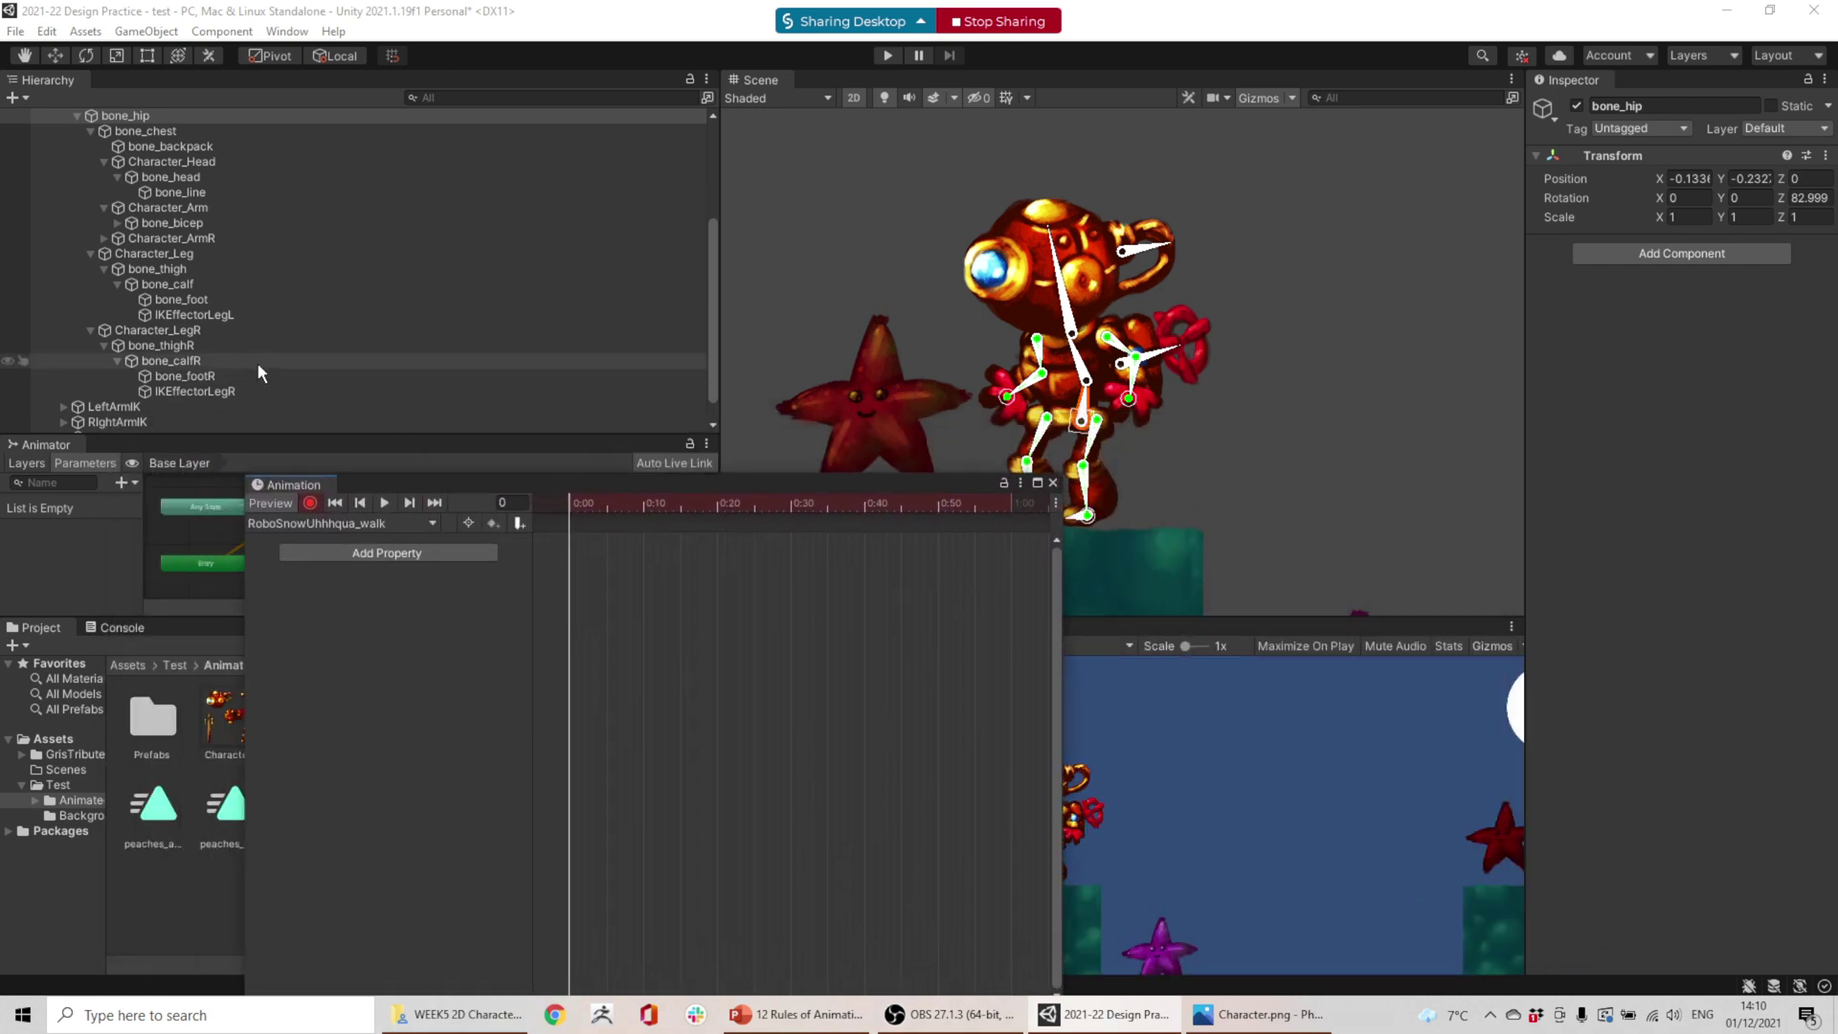
{"action": "scroll", "coordinate": [172, 388], "scroll_direction": "down", "scroll_amount": 1}
{"action": "left_click", "coordinate": [105, 411]}
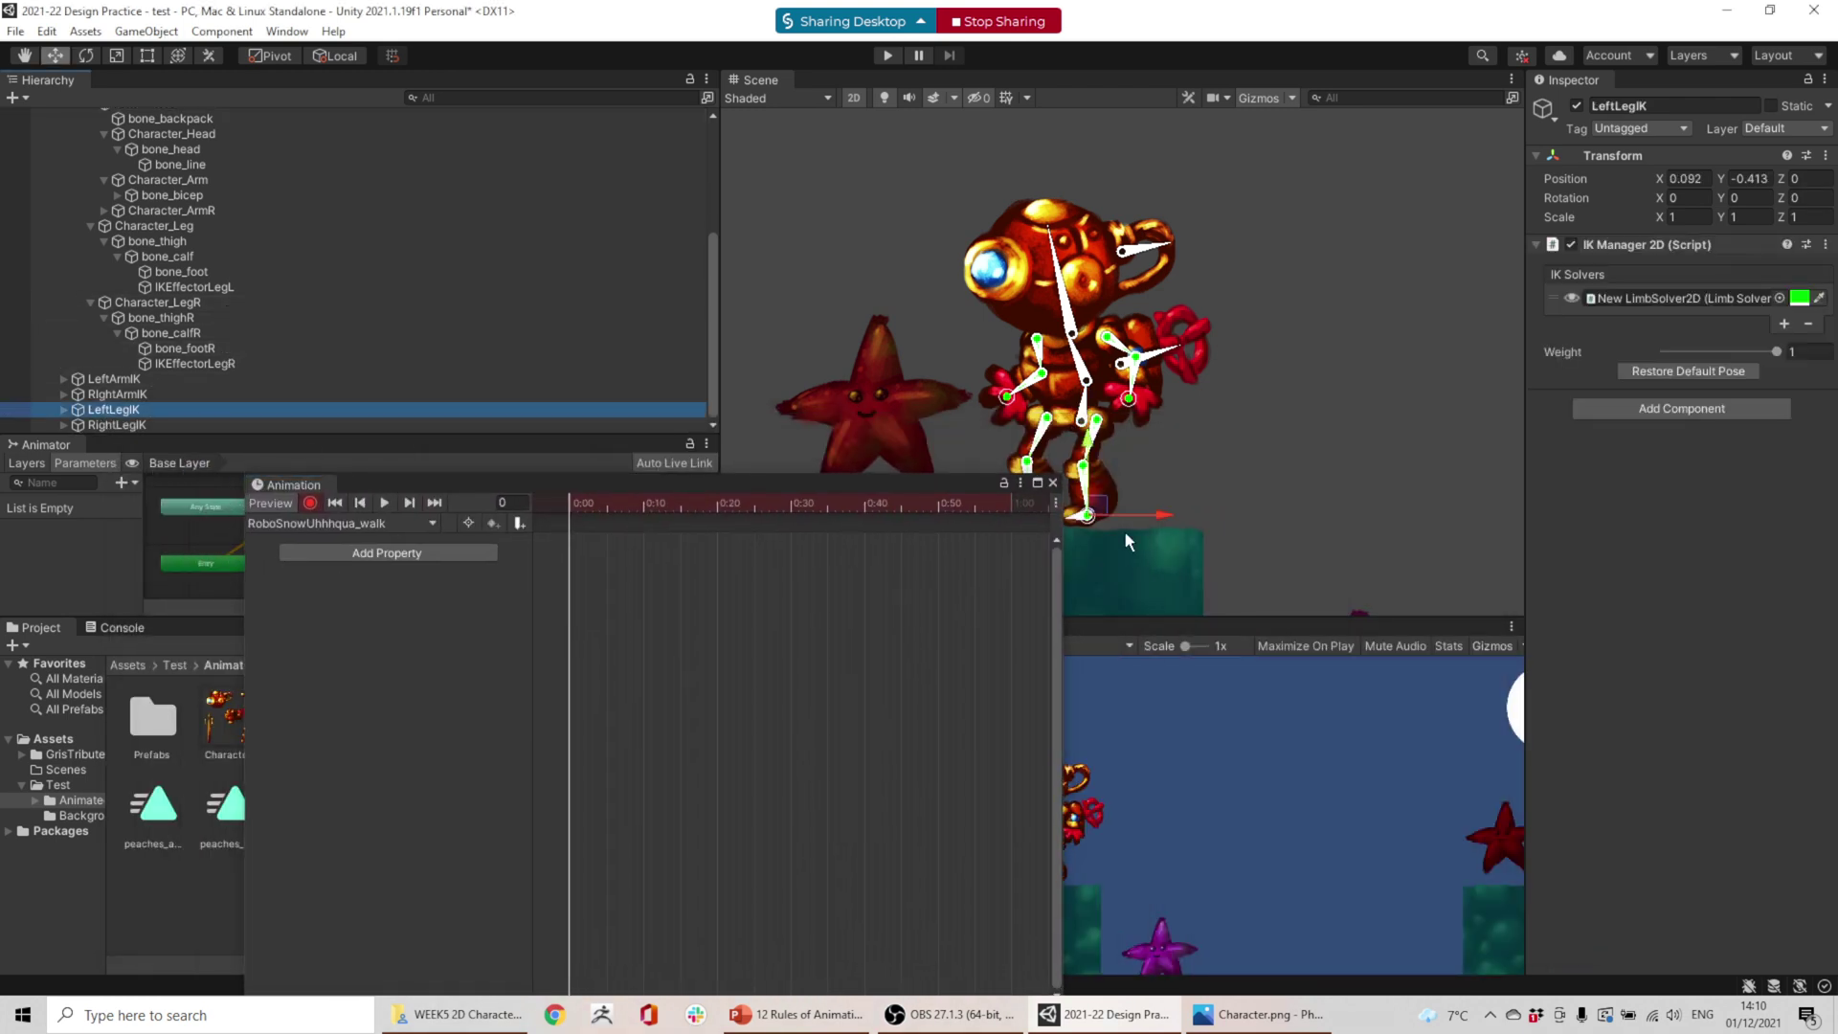
{"action": "key", "text": "w"}
{"action": "left_click_drag", "start_coordinate": [1109, 507], "coordinate": [1197, 483]}
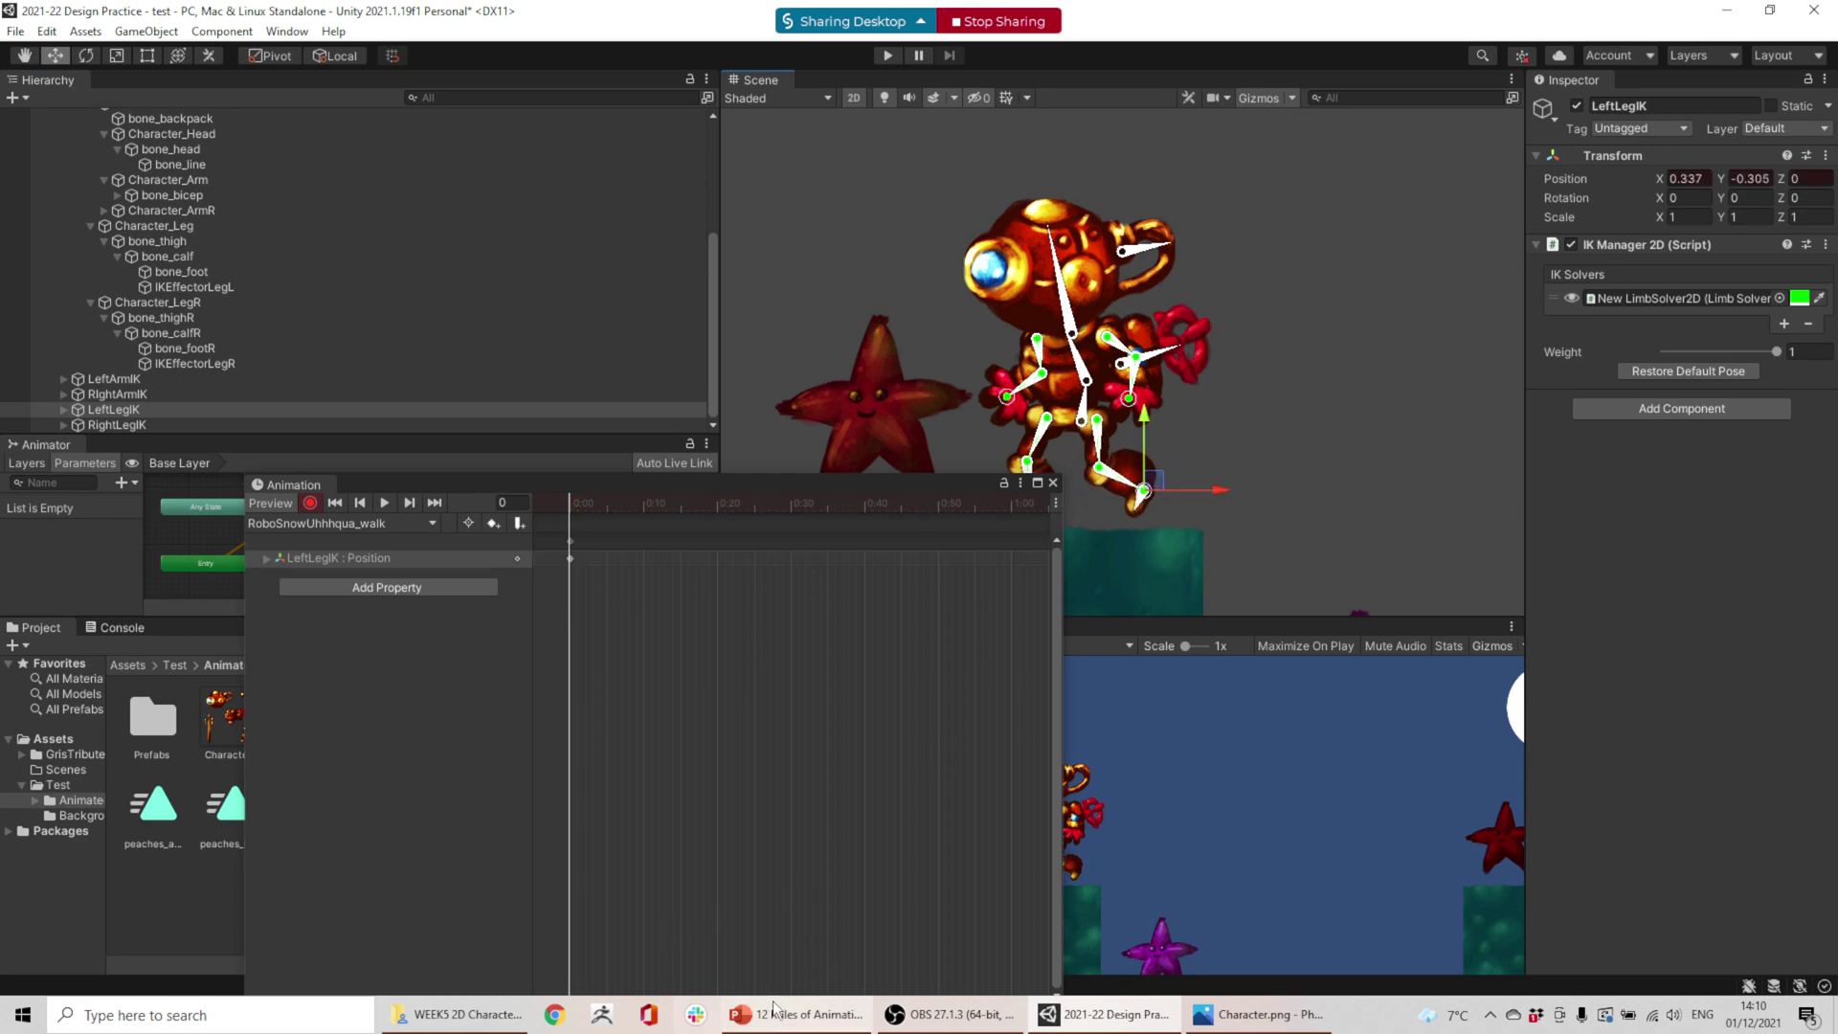
- Compare the leg with the reference walk poses, nudge LeftLegIK, and rotate bone_foot to about -57.6° on Z at frame 0
{"action": "left_click", "coordinate": [785, 1013]}
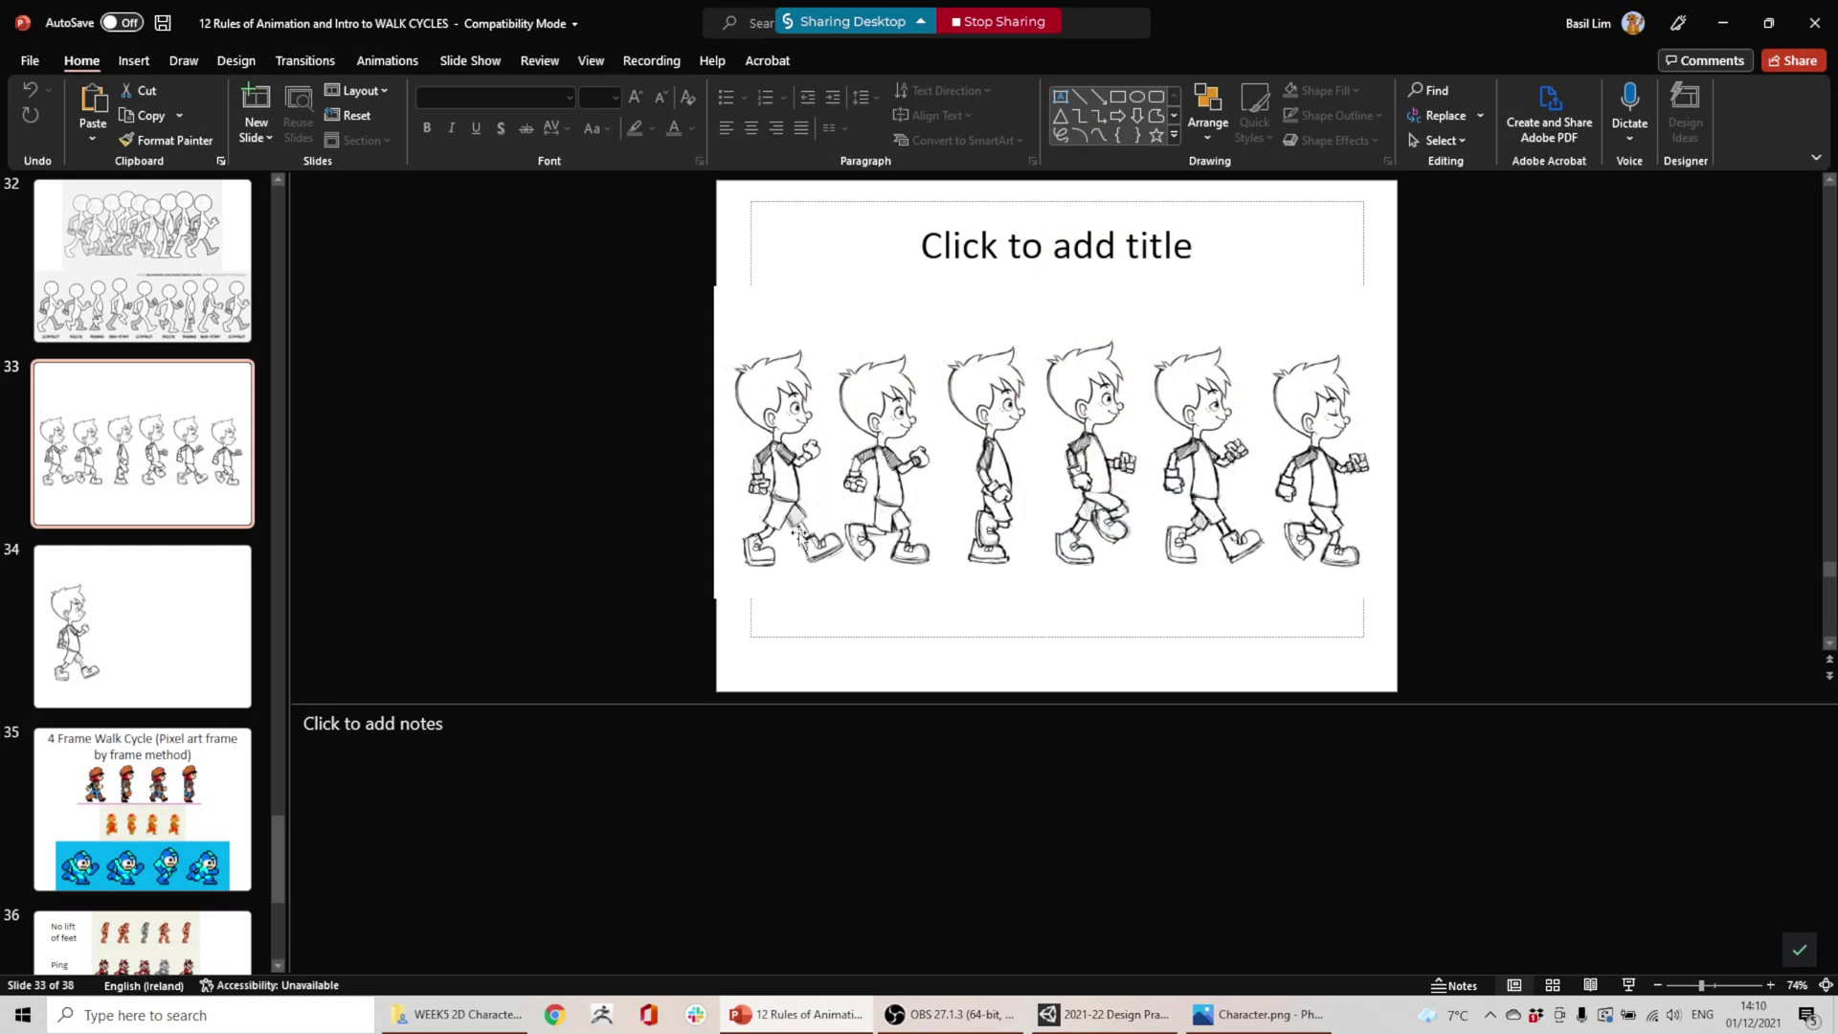
{"action": "left_click", "coordinate": [1724, 23]}
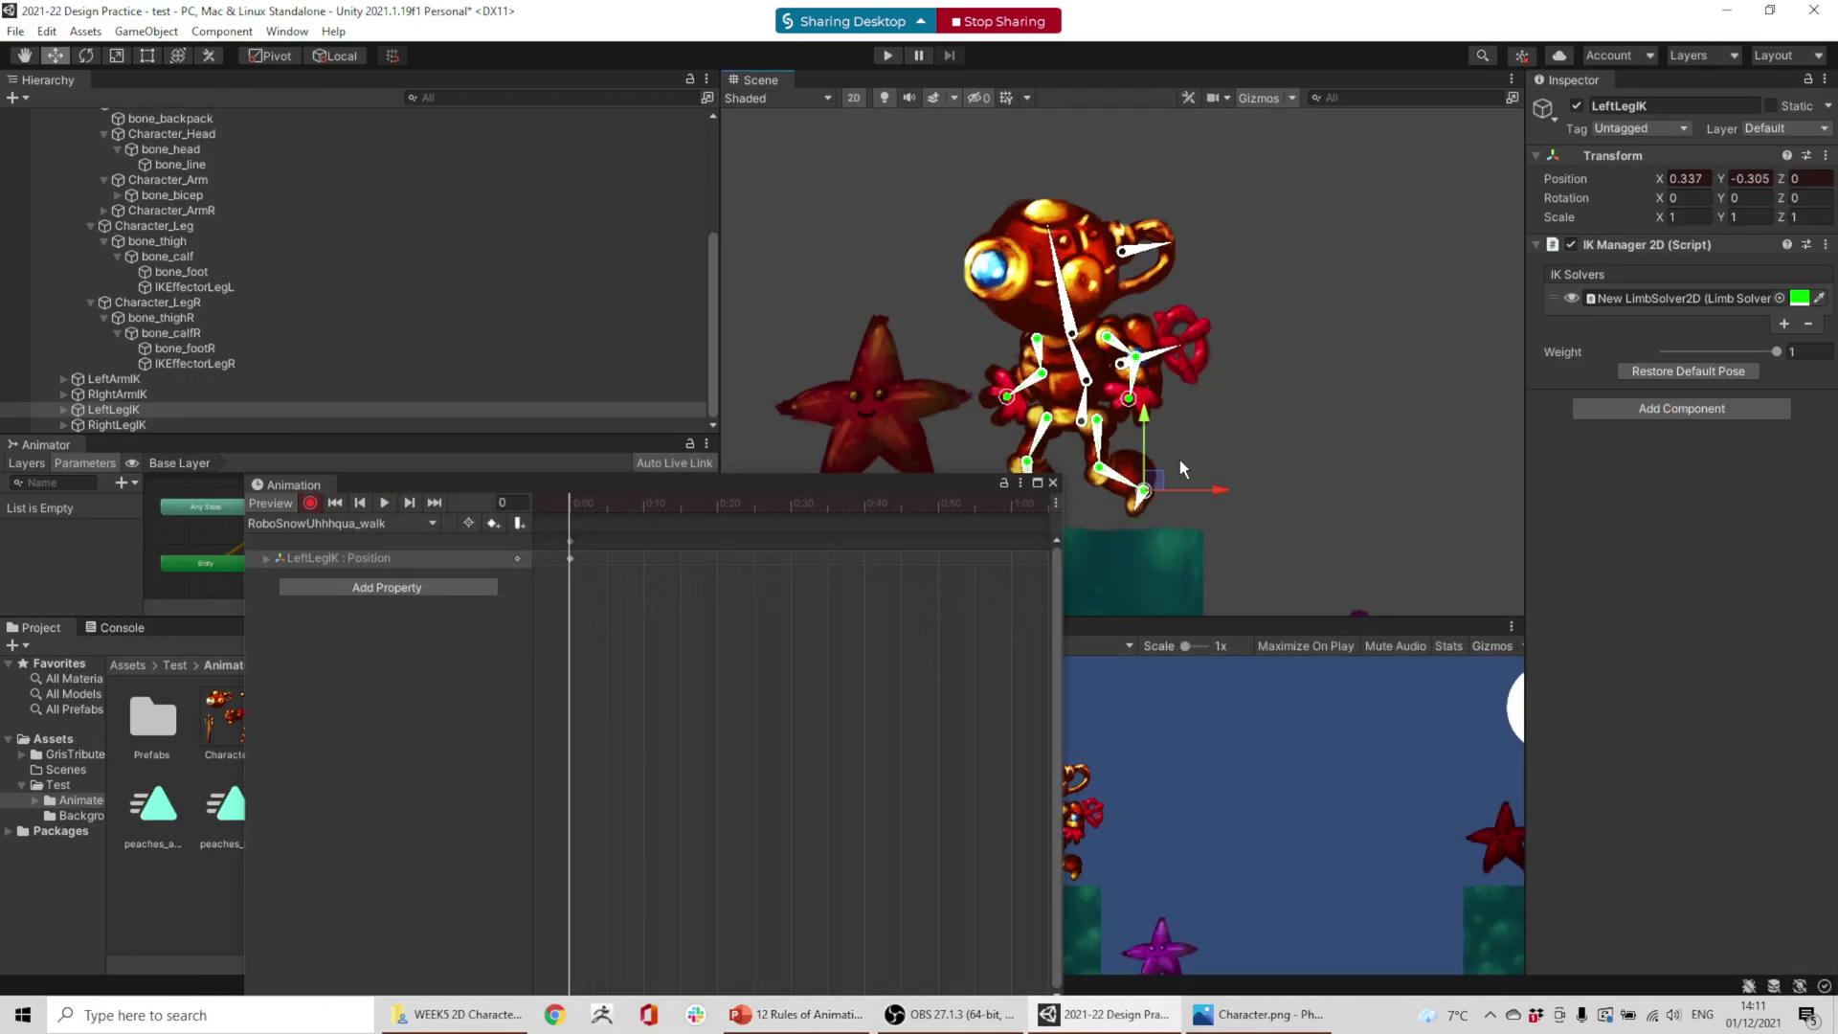
{"action": "mouse_move", "coordinate": [1159, 480]}
{"action": "left_mouse_down"}
{"action": "mouse_move", "coordinate": [1173, 469]}
{"action": "mouse_move", "coordinate": [1149, 505]}
{"action": "left_mouse_up"}
{"action": "left_click", "coordinate": [1149, 505]}
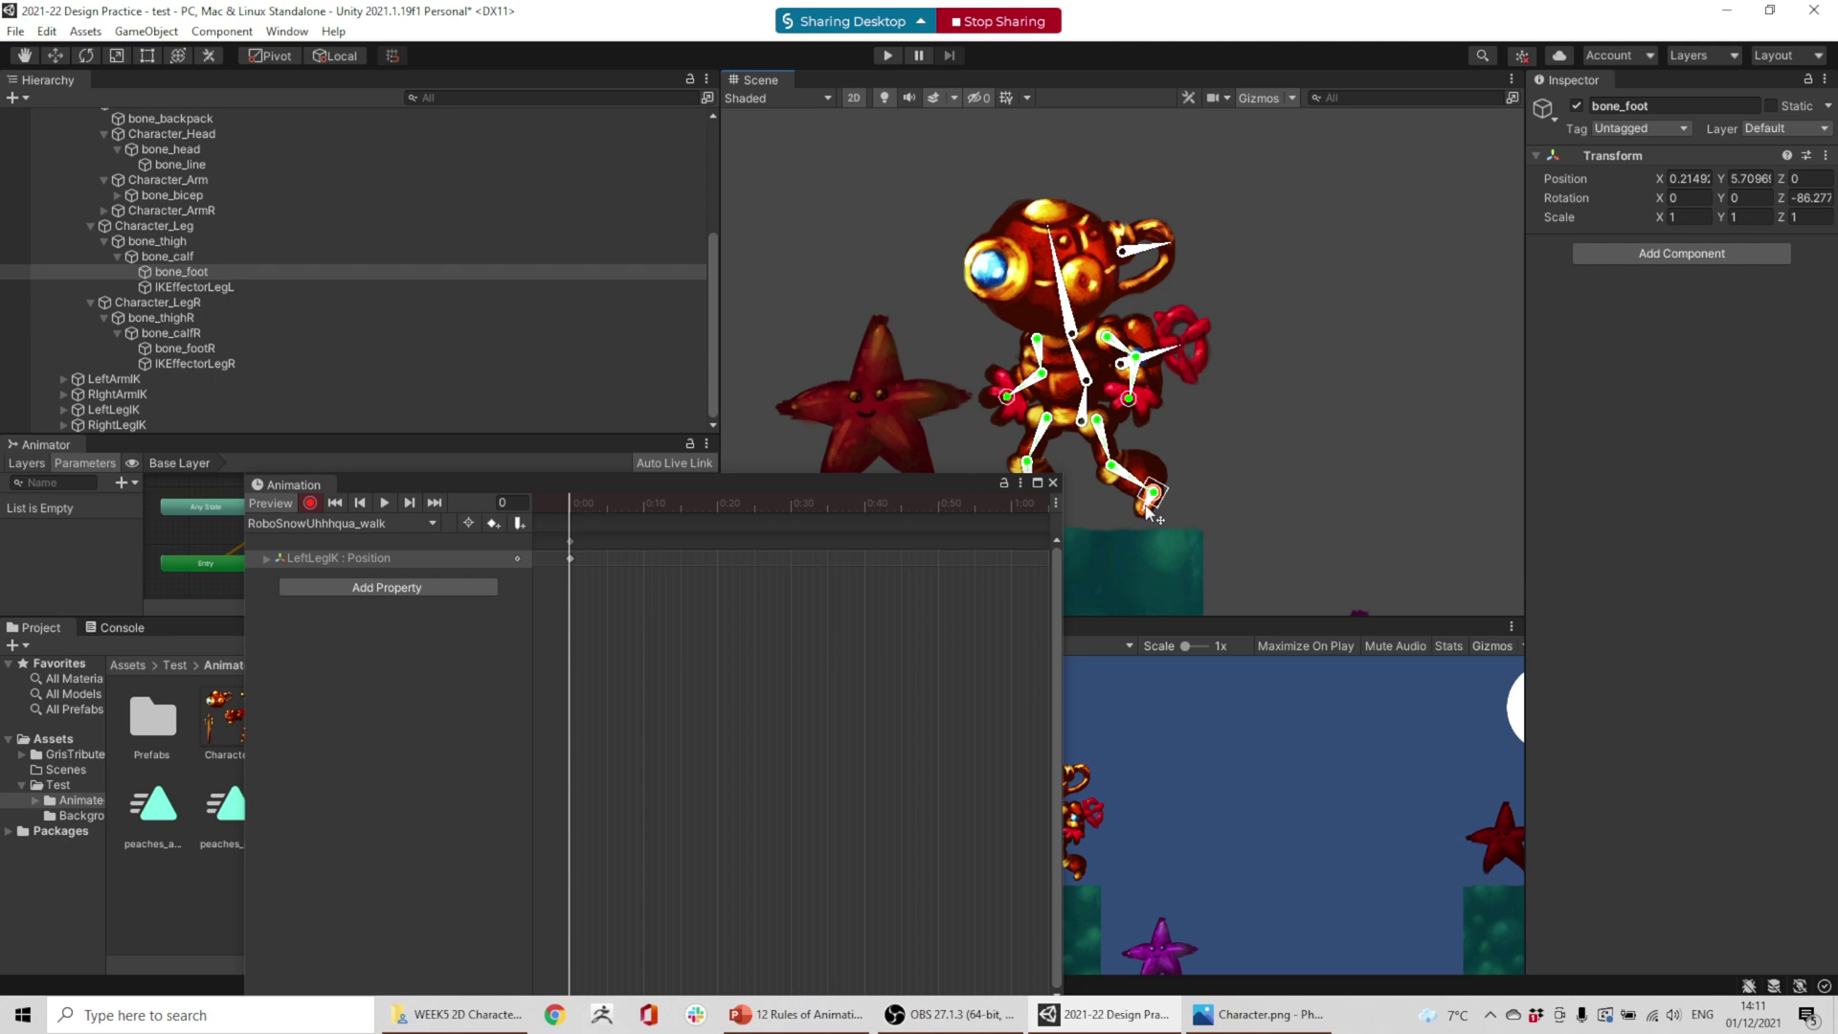
{"action": "left_click_drag", "start_coordinate": [1146, 514], "coordinate": [1155, 518]}
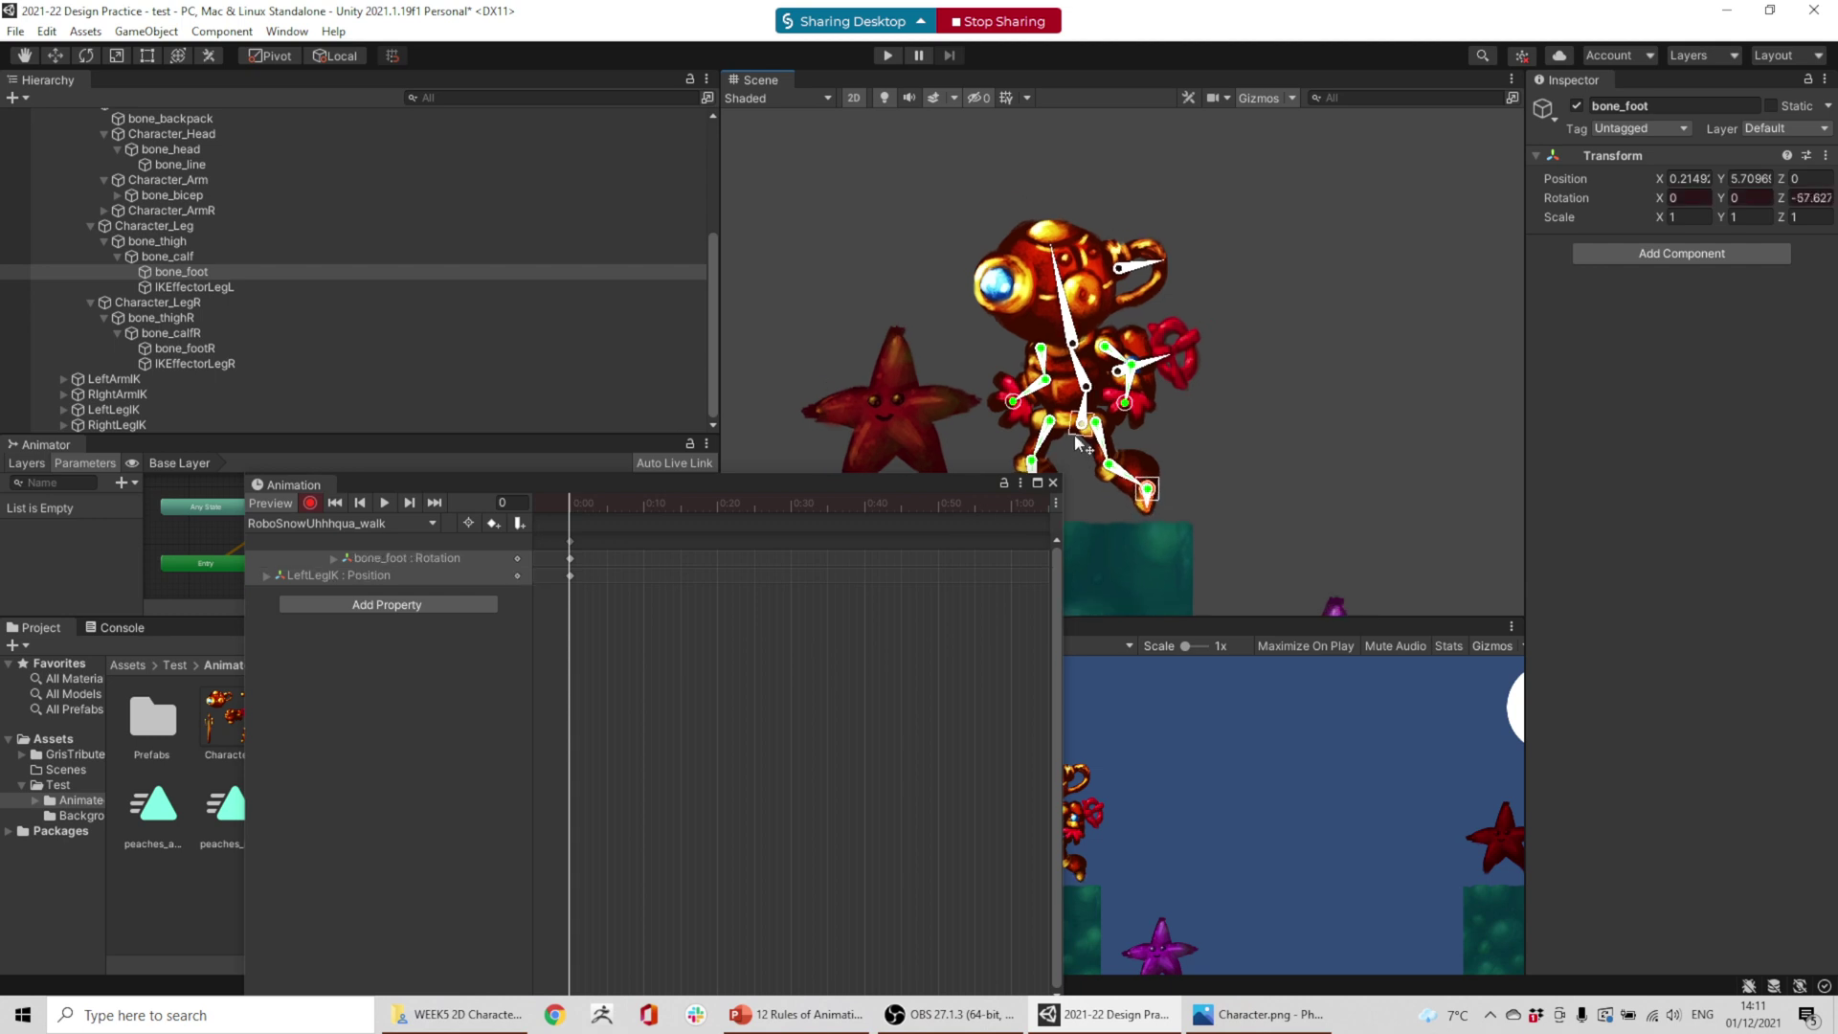
- Move RightLegIK outward opposite the other leg and rotate bone_footR to about -92.6° on Z at frame 0
{"action": "middle_click_drag", "start_coordinate": [1080, 457], "coordinate": [1145, 282]}
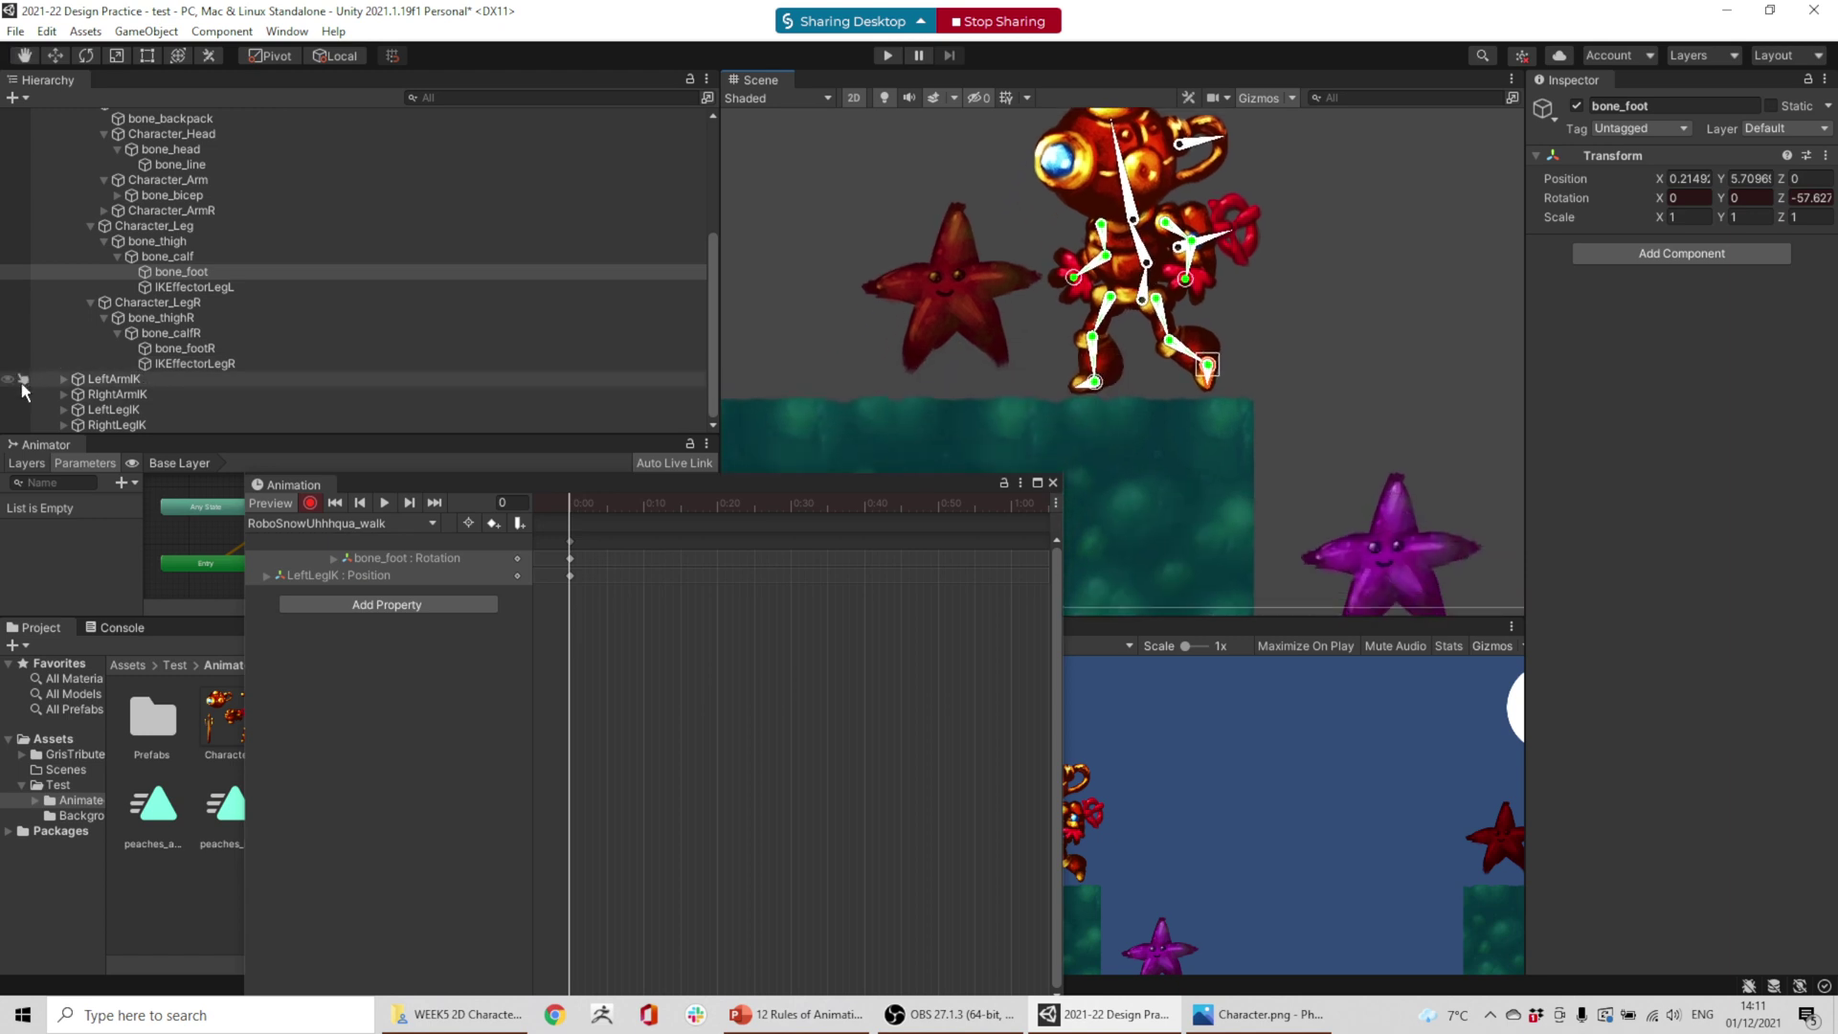
{"action": "left_click", "coordinate": [119, 425]}
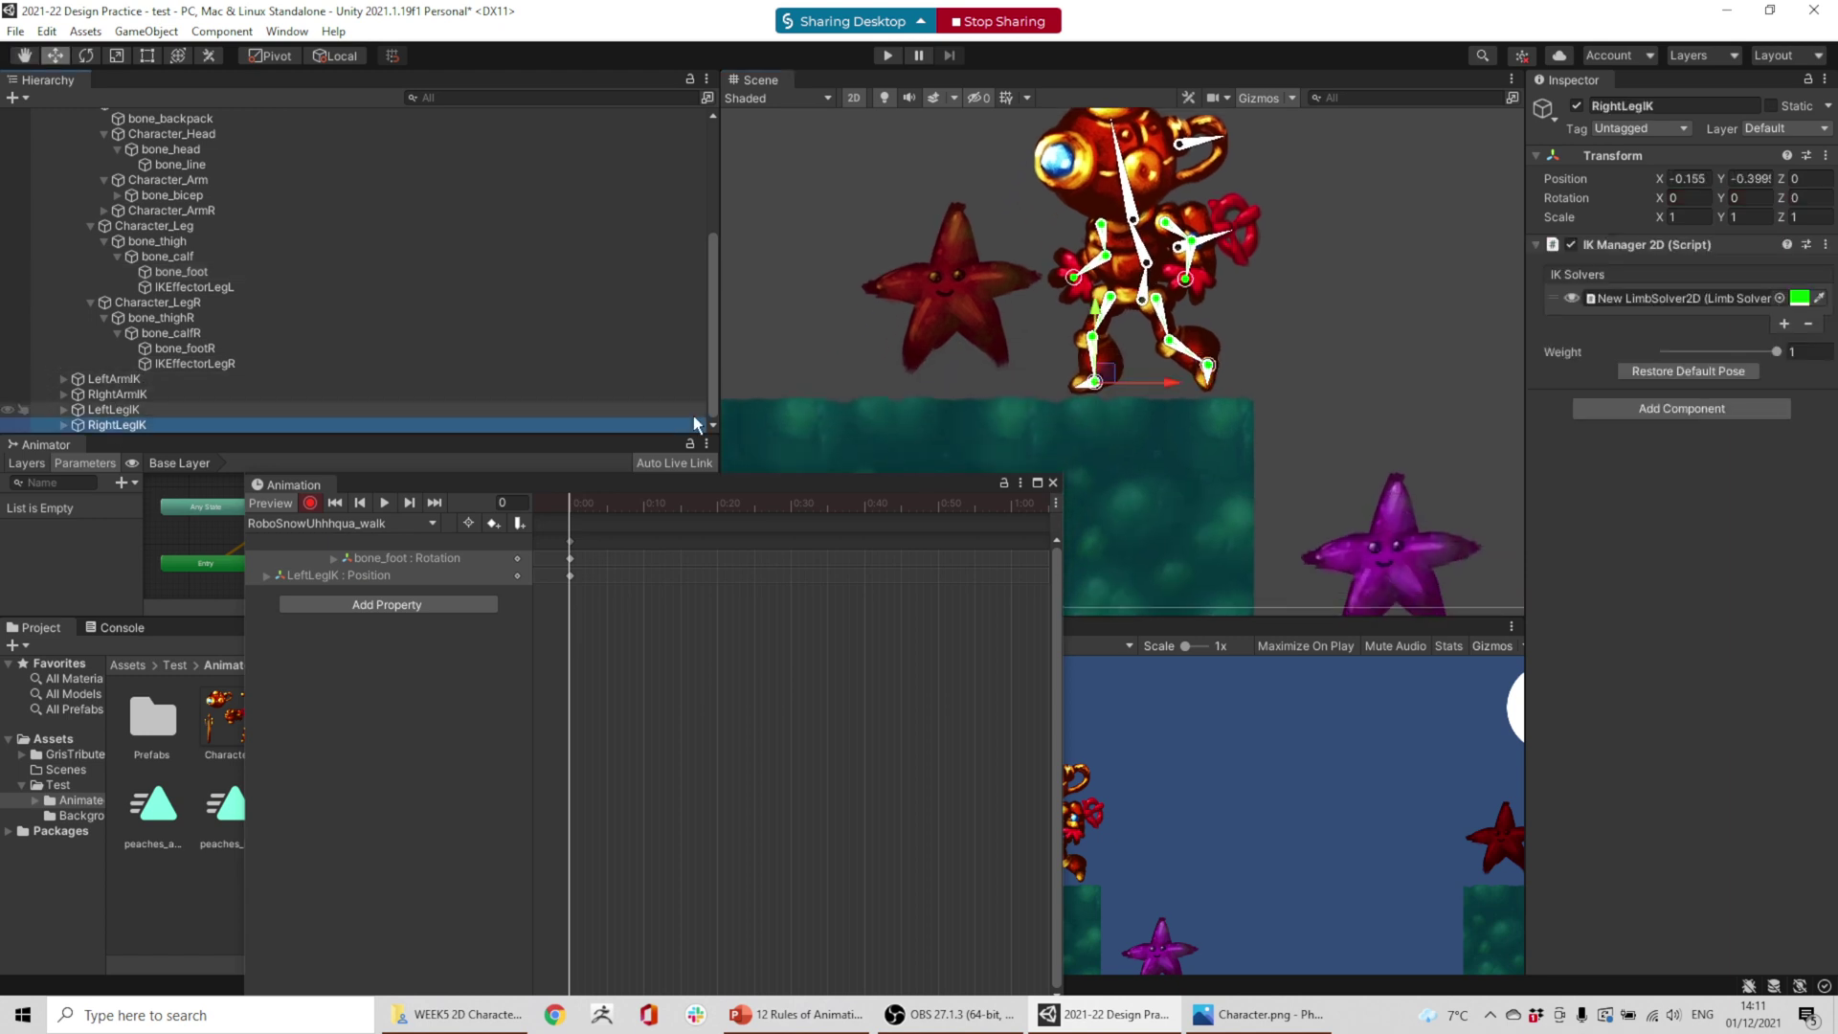
{"action": "mouse_move", "coordinate": [1104, 386]}
{"action": "left_mouse_down"}
{"action": "mouse_move", "coordinate": [1063, 375]}
{"action": "mouse_move", "coordinate": [1077, 368]}
{"action": "left_mouse_up"}
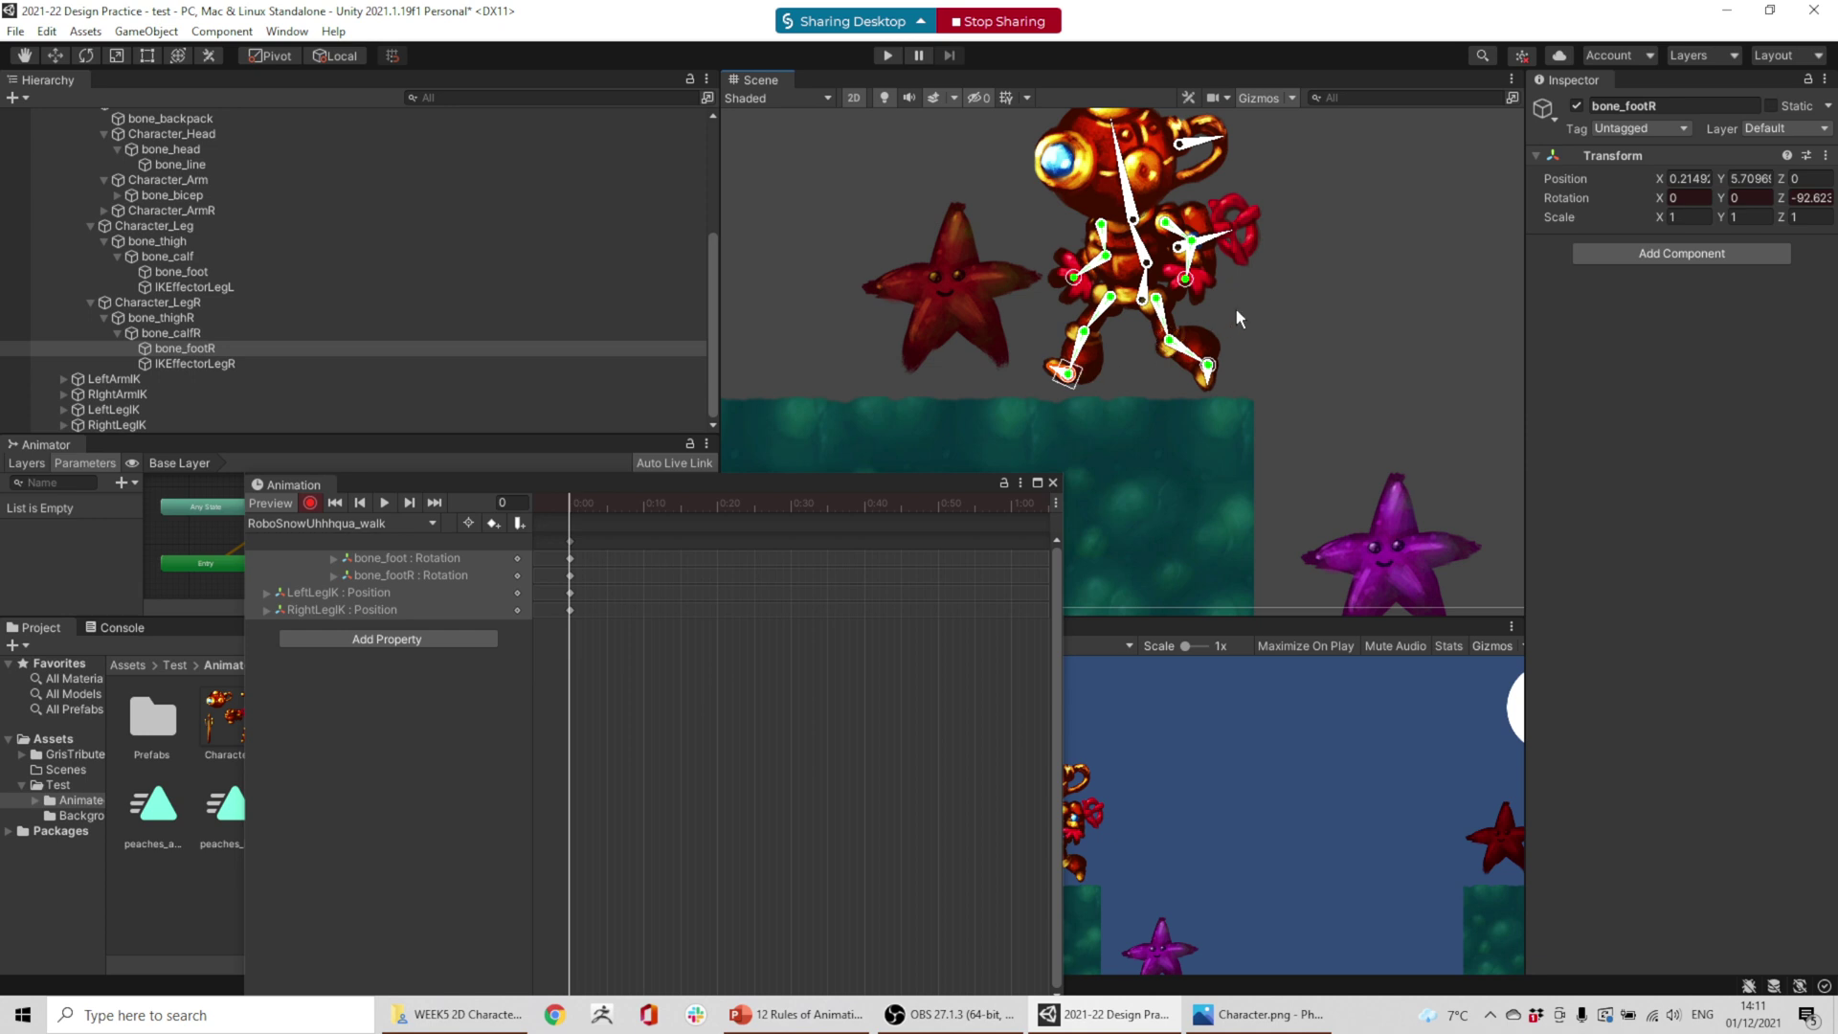
- Swing the arms at frame 0, placing LeftArmIK across the chest and RightArmIK at about X 0.092, Y 0.17
{"action": "left_click", "coordinate": [121, 393]}
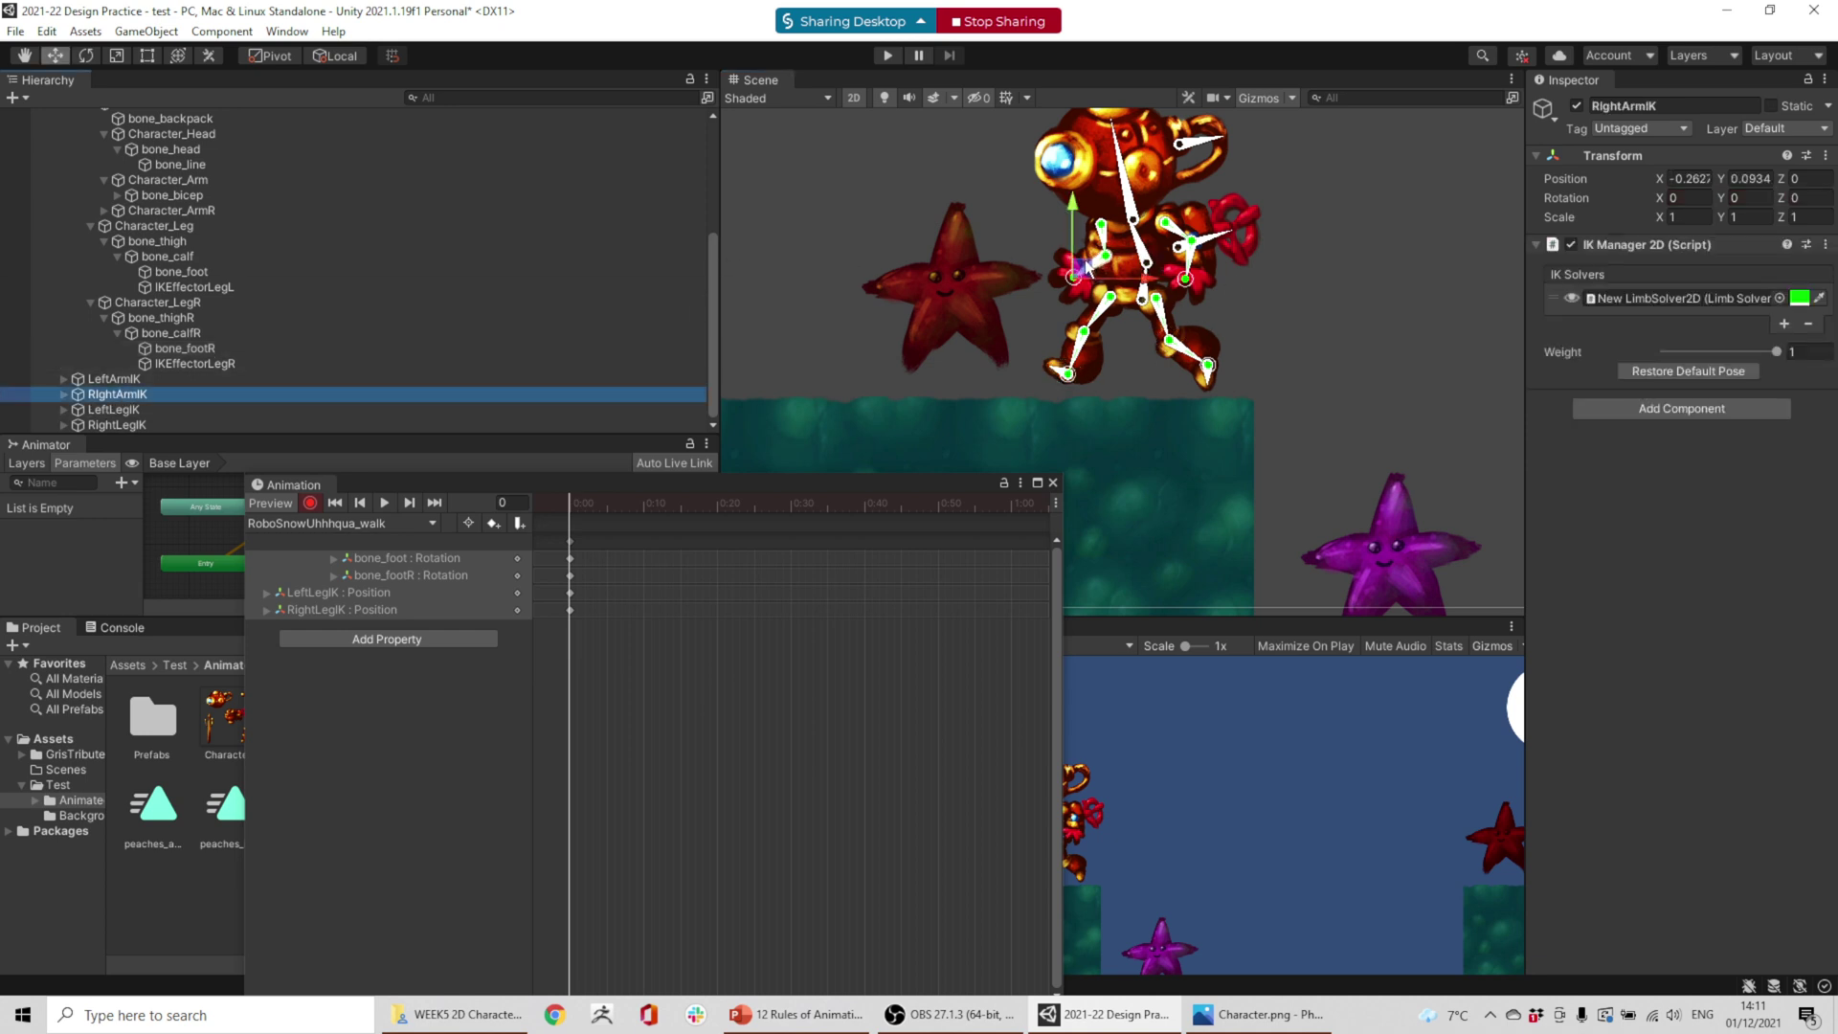
{"action": "left_click_drag", "start_coordinate": [1082, 266], "coordinate": [1058, 231]}
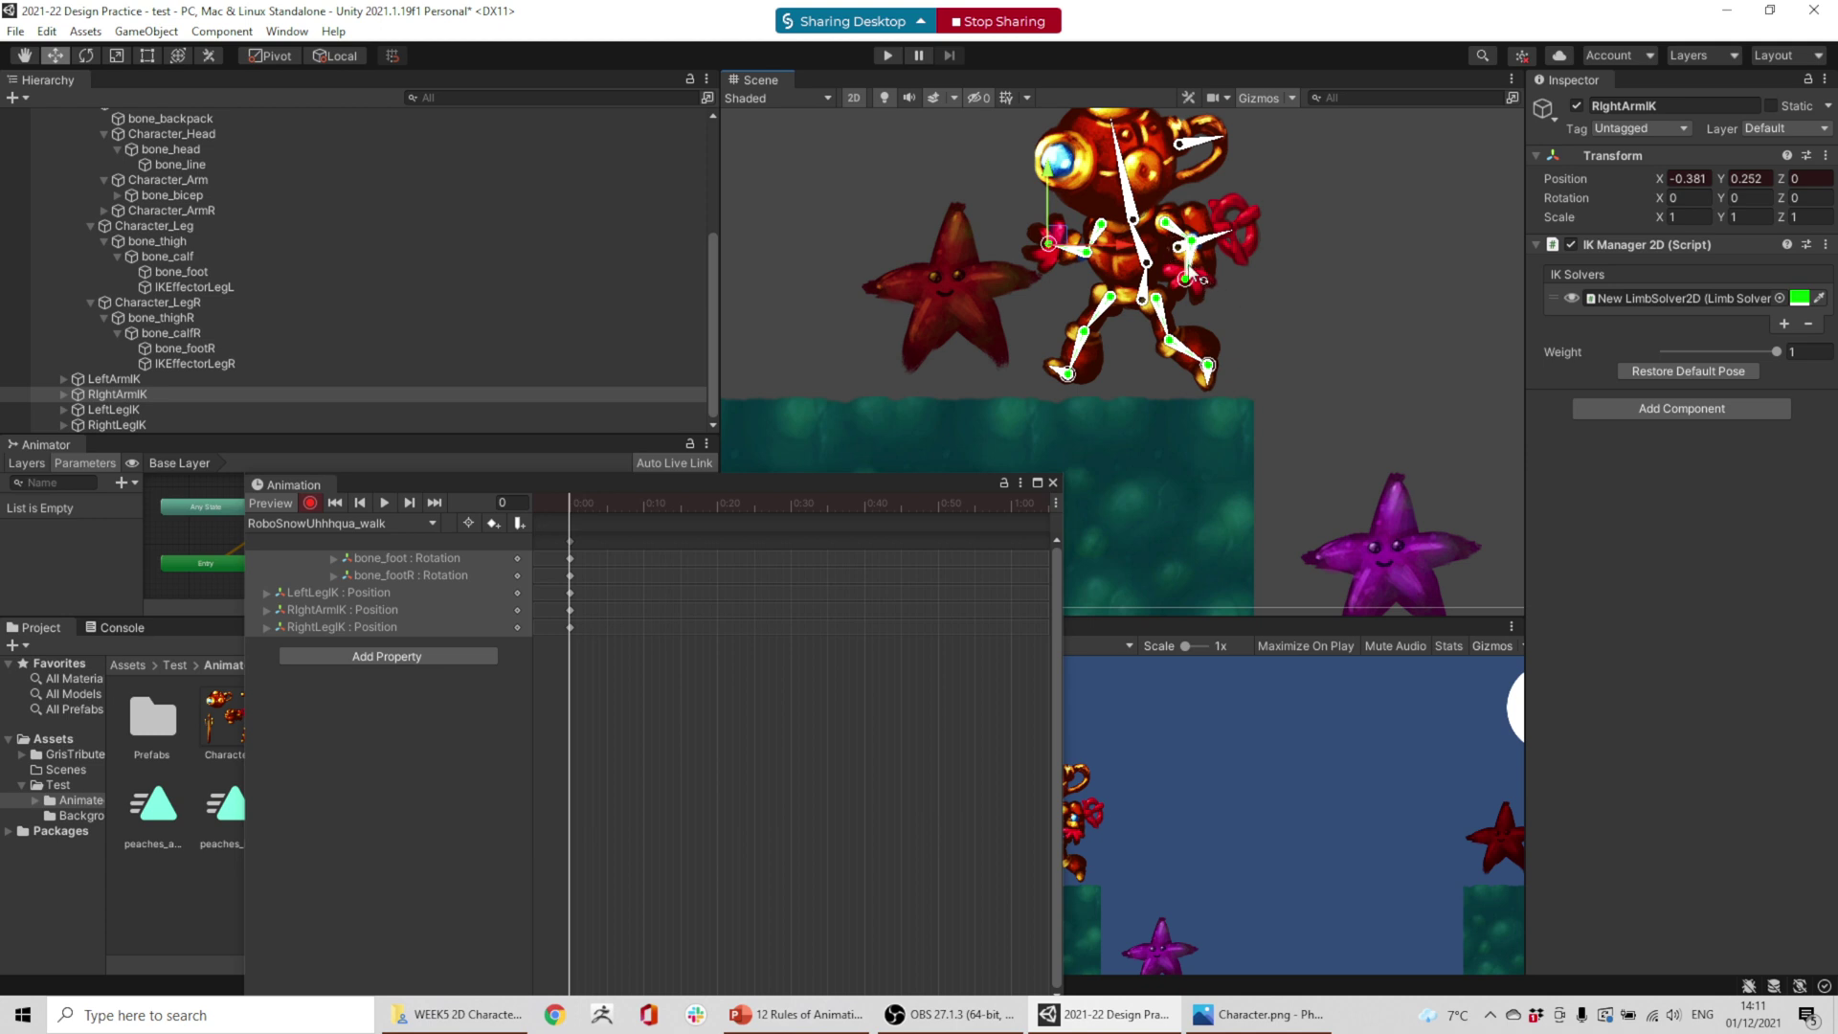
{"action": "left_click", "coordinate": [1189, 276]}
{"action": "left_click", "coordinate": [142, 409]}
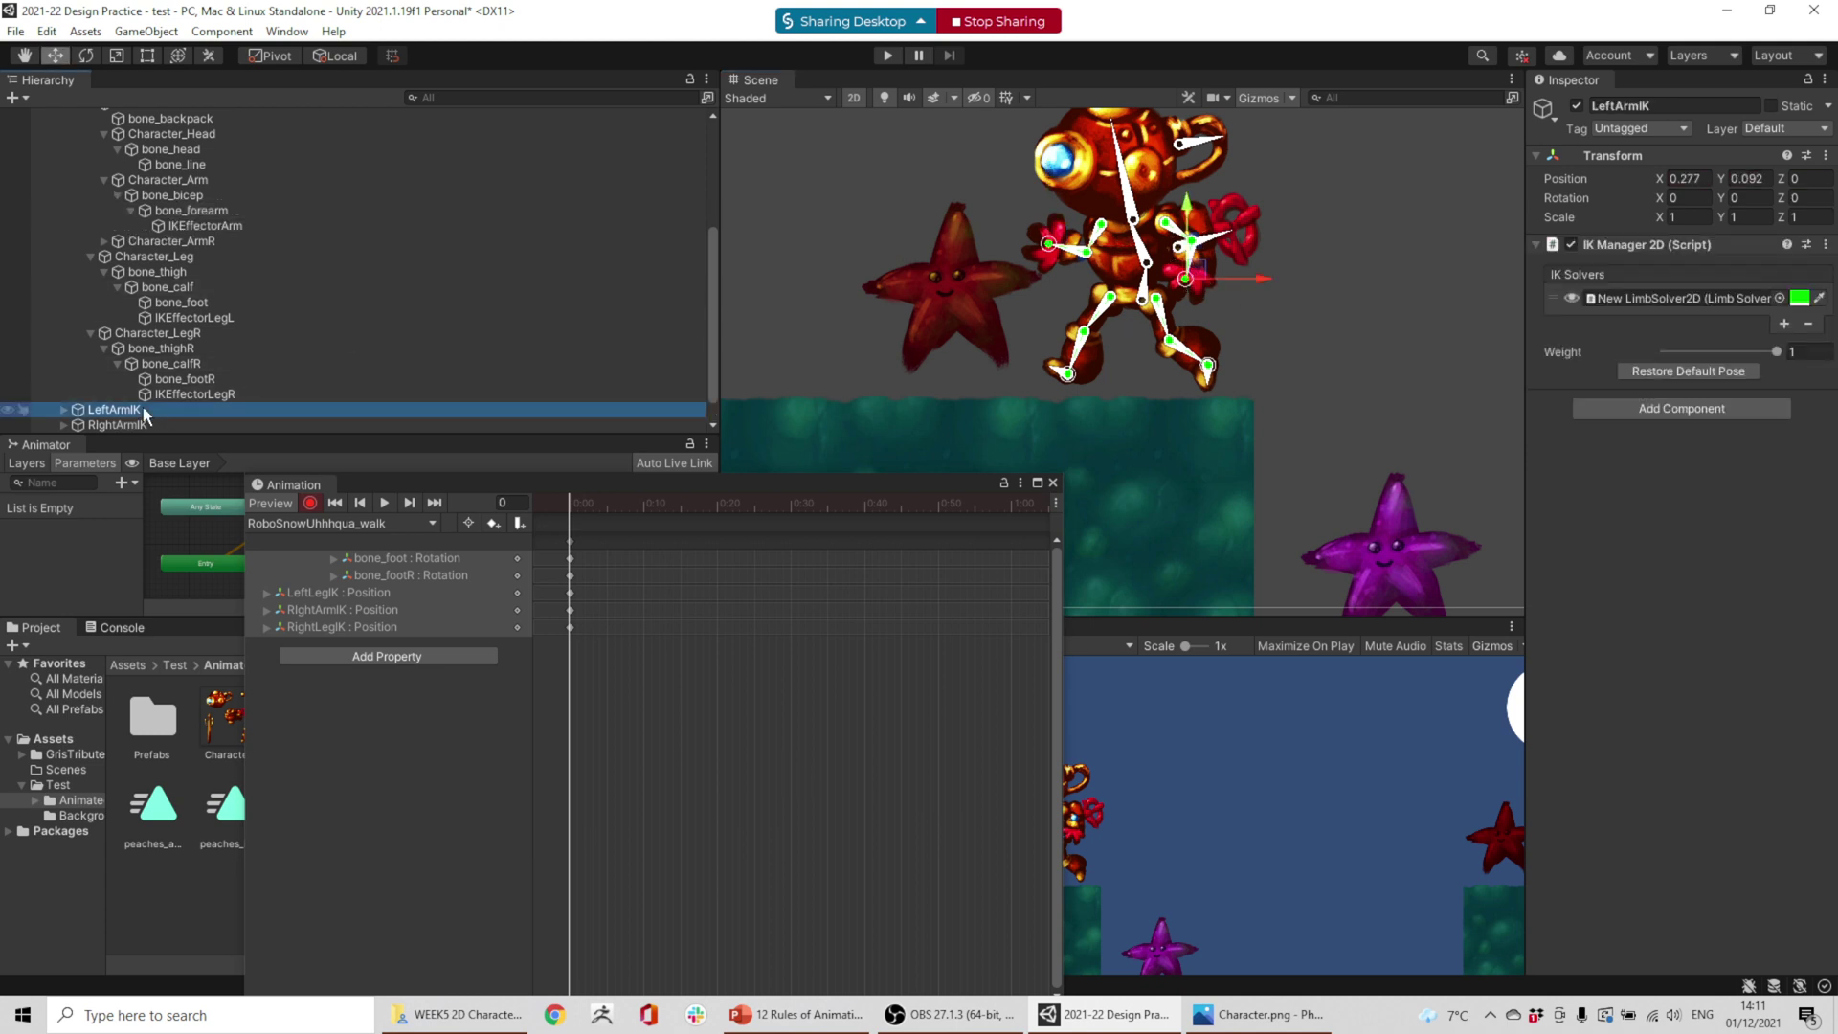
{"action": "left_click_drag", "start_coordinate": [1207, 277], "coordinate": [1169, 256]}
{"action": "left_click", "coordinate": [117, 424]}
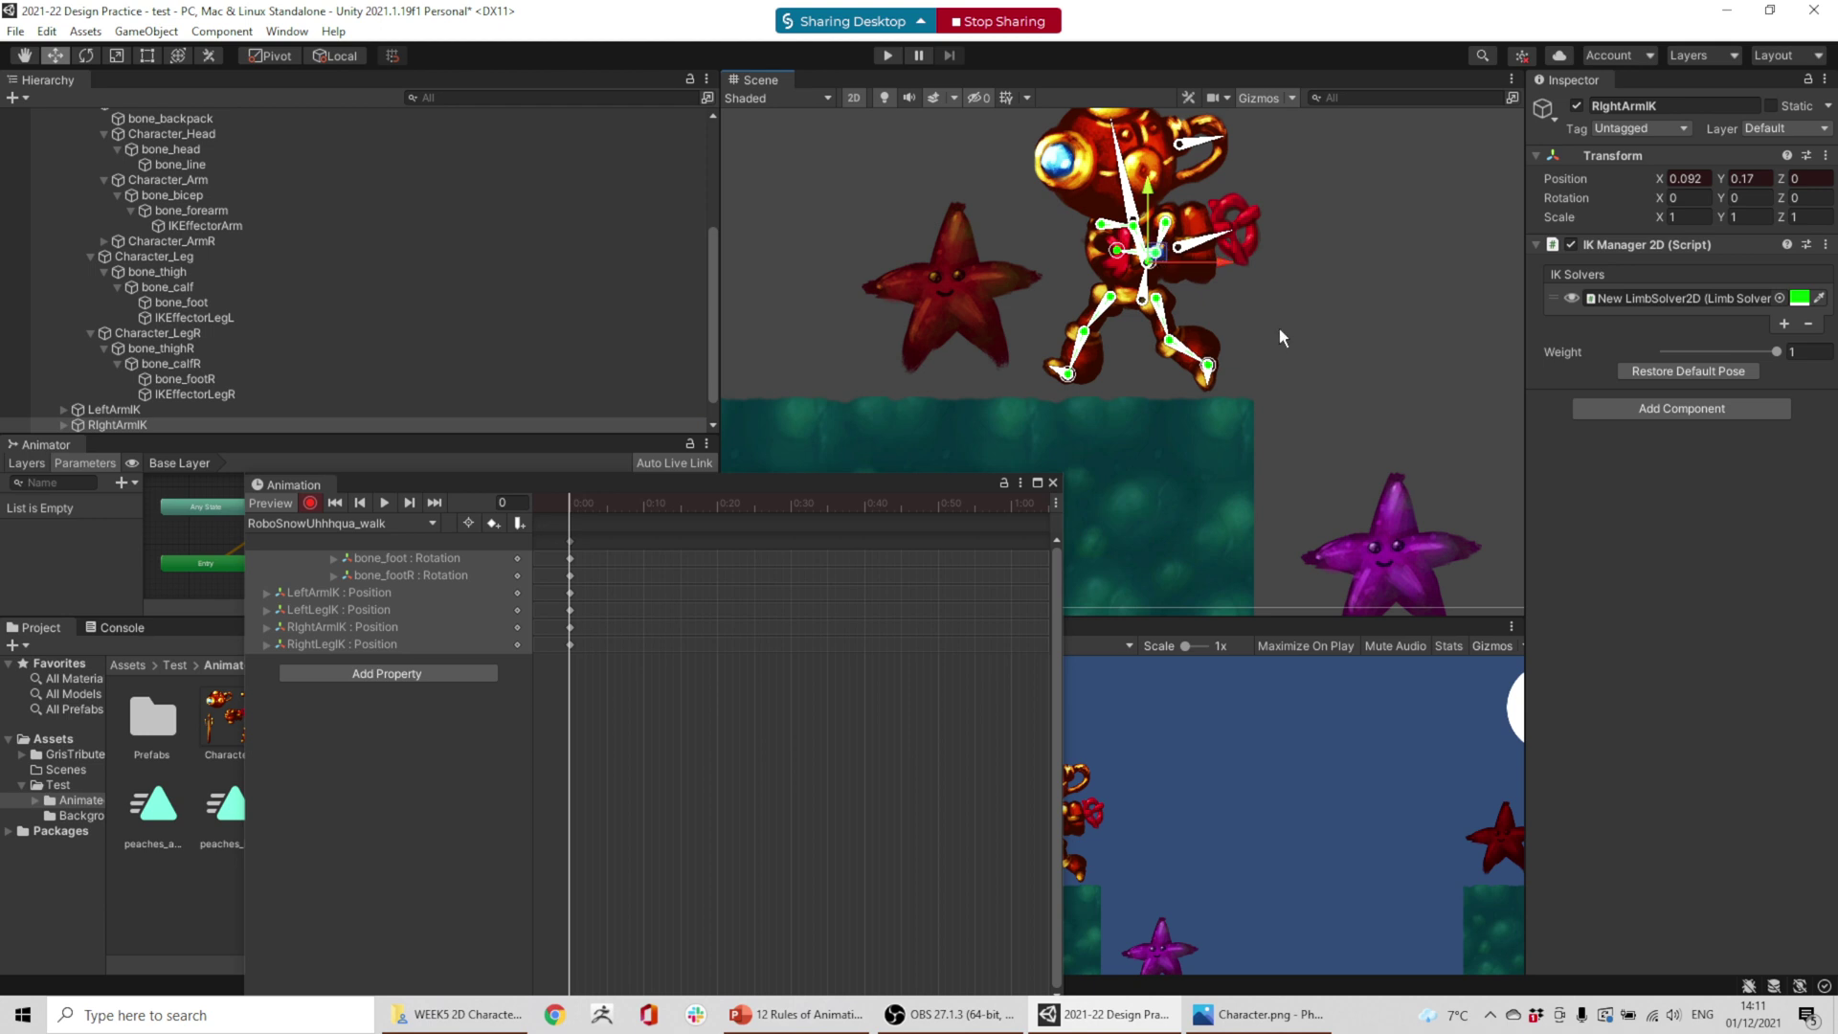
- Fine-tune LeftArmIK in front of the chest to about X -0.051, Y 0.183 at frame 0
{"action": "left_click_drag", "start_coordinate": [916, 484], "coordinate": [857, 495]}
{"action": "left_click", "coordinate": [188, 409]}
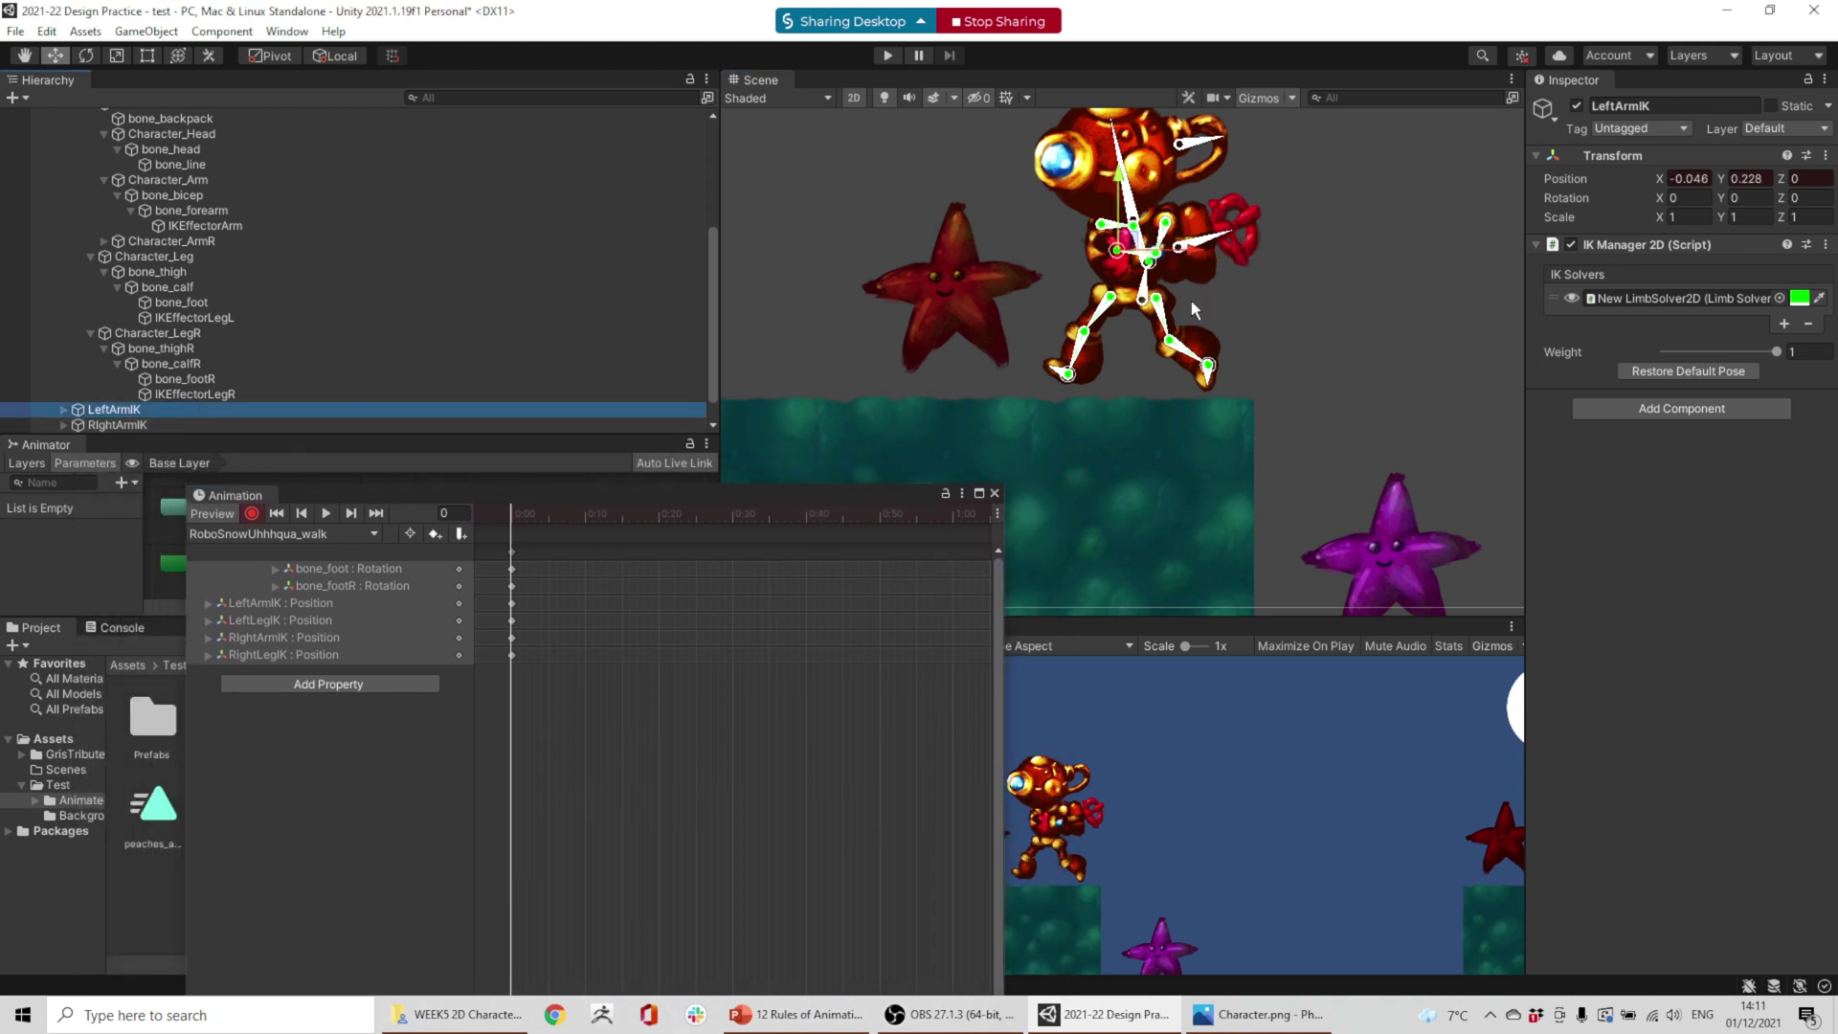
{"action": "left_click_drag", "start_coordinate": [1140, 241], "coordinate": [1153, 267]}
{"action": "left_click", "coordinate": [1151, 258]}
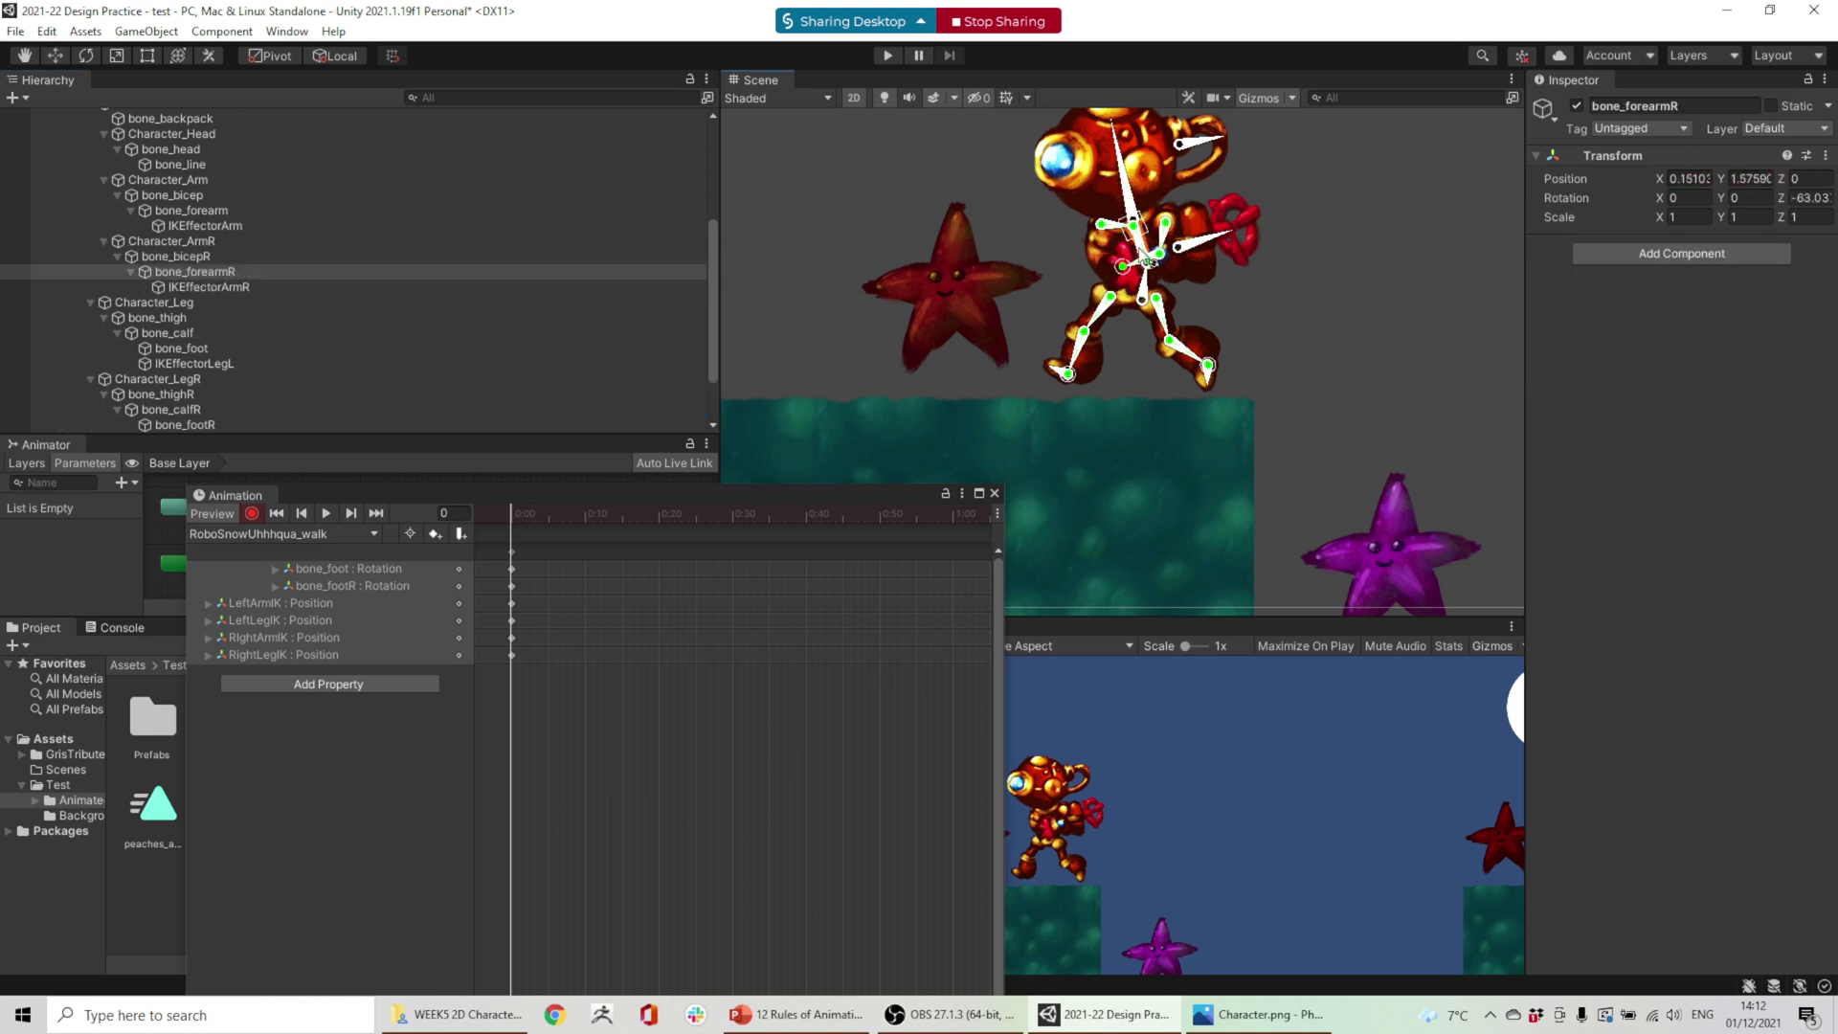
{"action": "scroll", "coordinate": [144, 402], "scroll_direction": "down", "scroll_amount": 2}
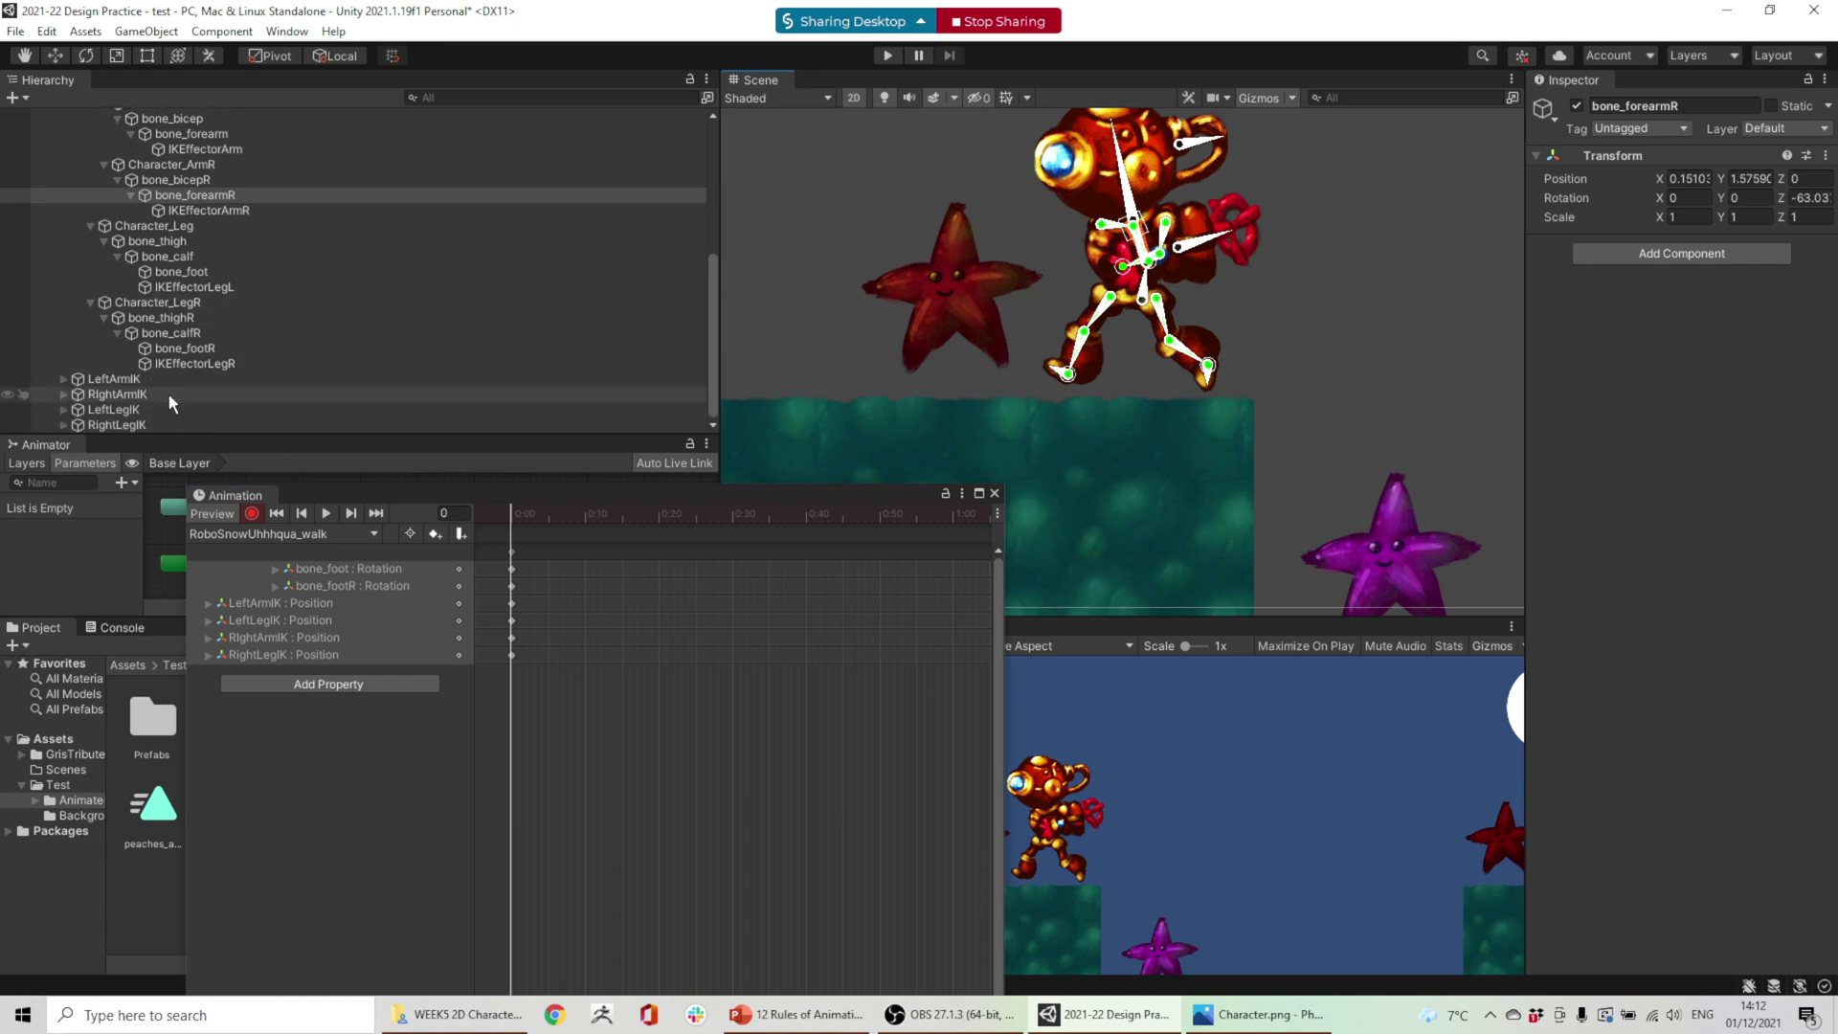
{"action": "left_click", "coordinate": [113, 379]}
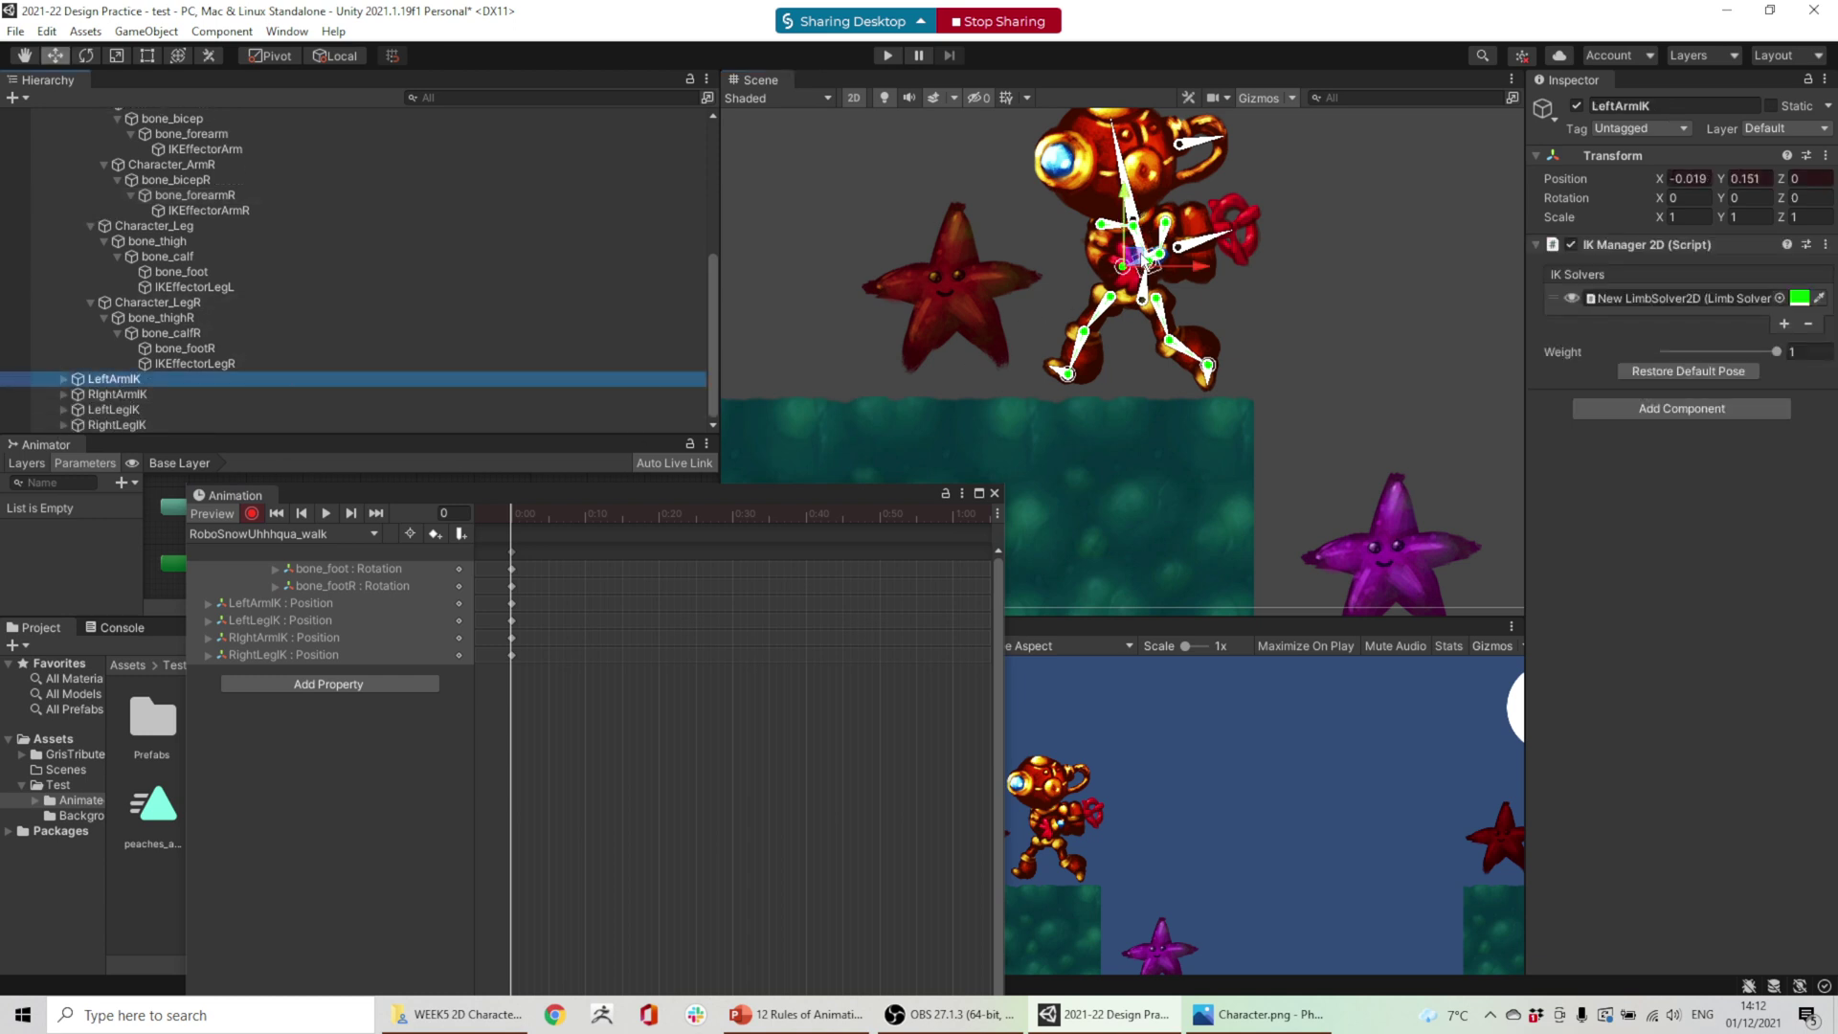
{"action": "left_click_drag", "start_coordinate": [1204, 268], "coordinate": [1187, 272]}
{"action": "left_click_drag", "start_coordinate": [1120, 203], "coordinate": [1120, 196]}
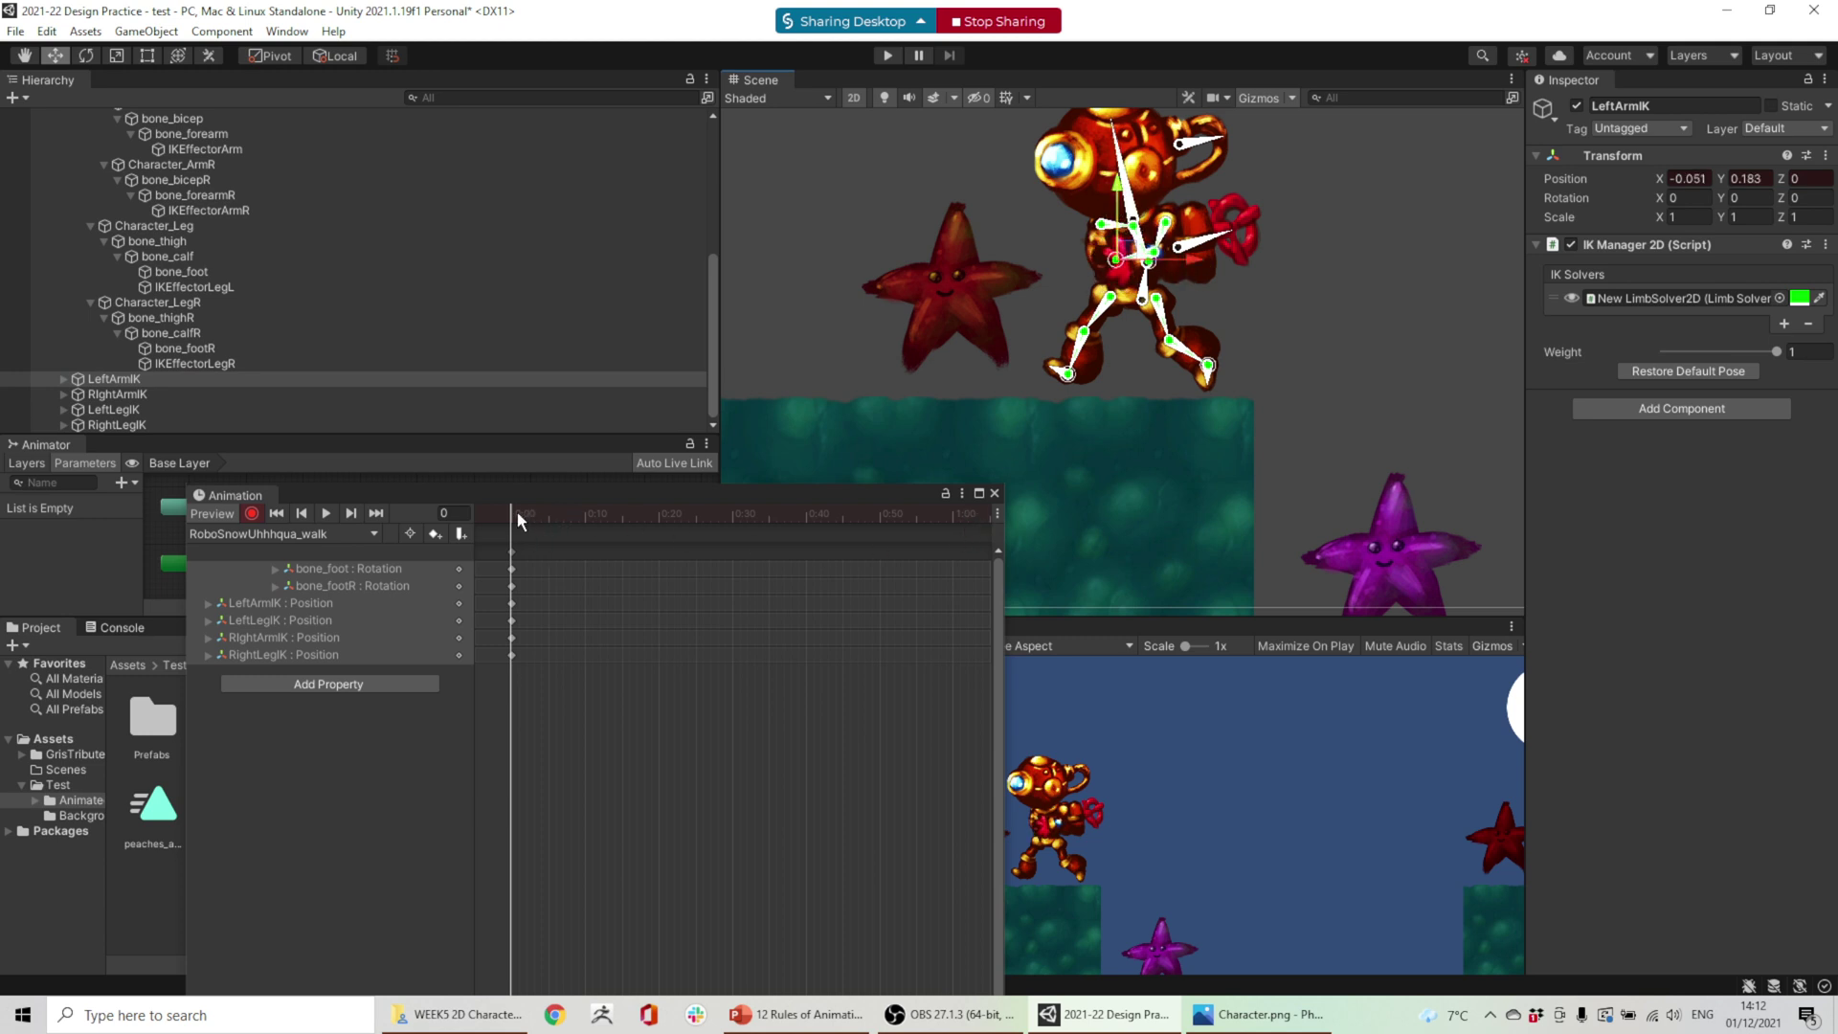
- Rotate bone_head to about 106.6° on Z at frame 0 and select bone_chest for posing
{"action": "mouse_move", "coordinate": [517, 520]}
{"action": "left_mouse_down"}
{"action": "mouse_move", "coordinate": [796, 517]}
{"action": "mouse_move", "coordinate": [511, 517]}
{"action": "left_mouse_up"}
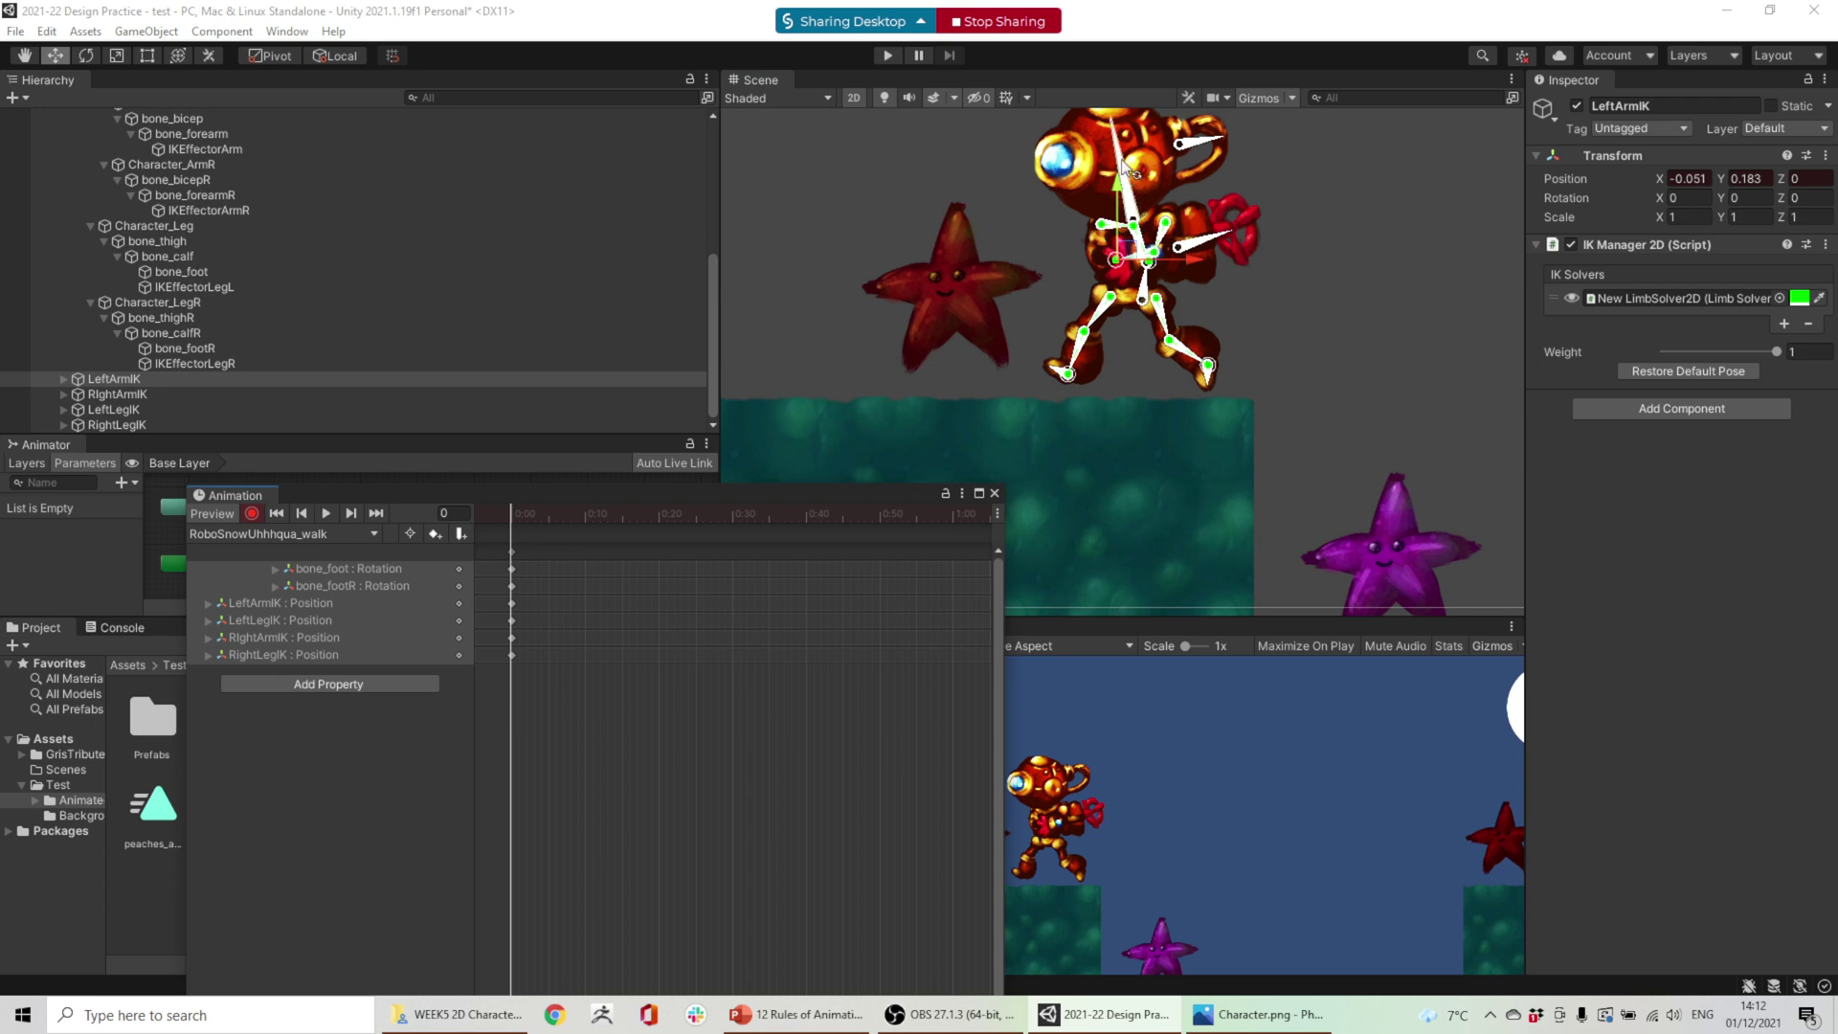
{"action": "left_click", "coordinate": [1126, 169]}
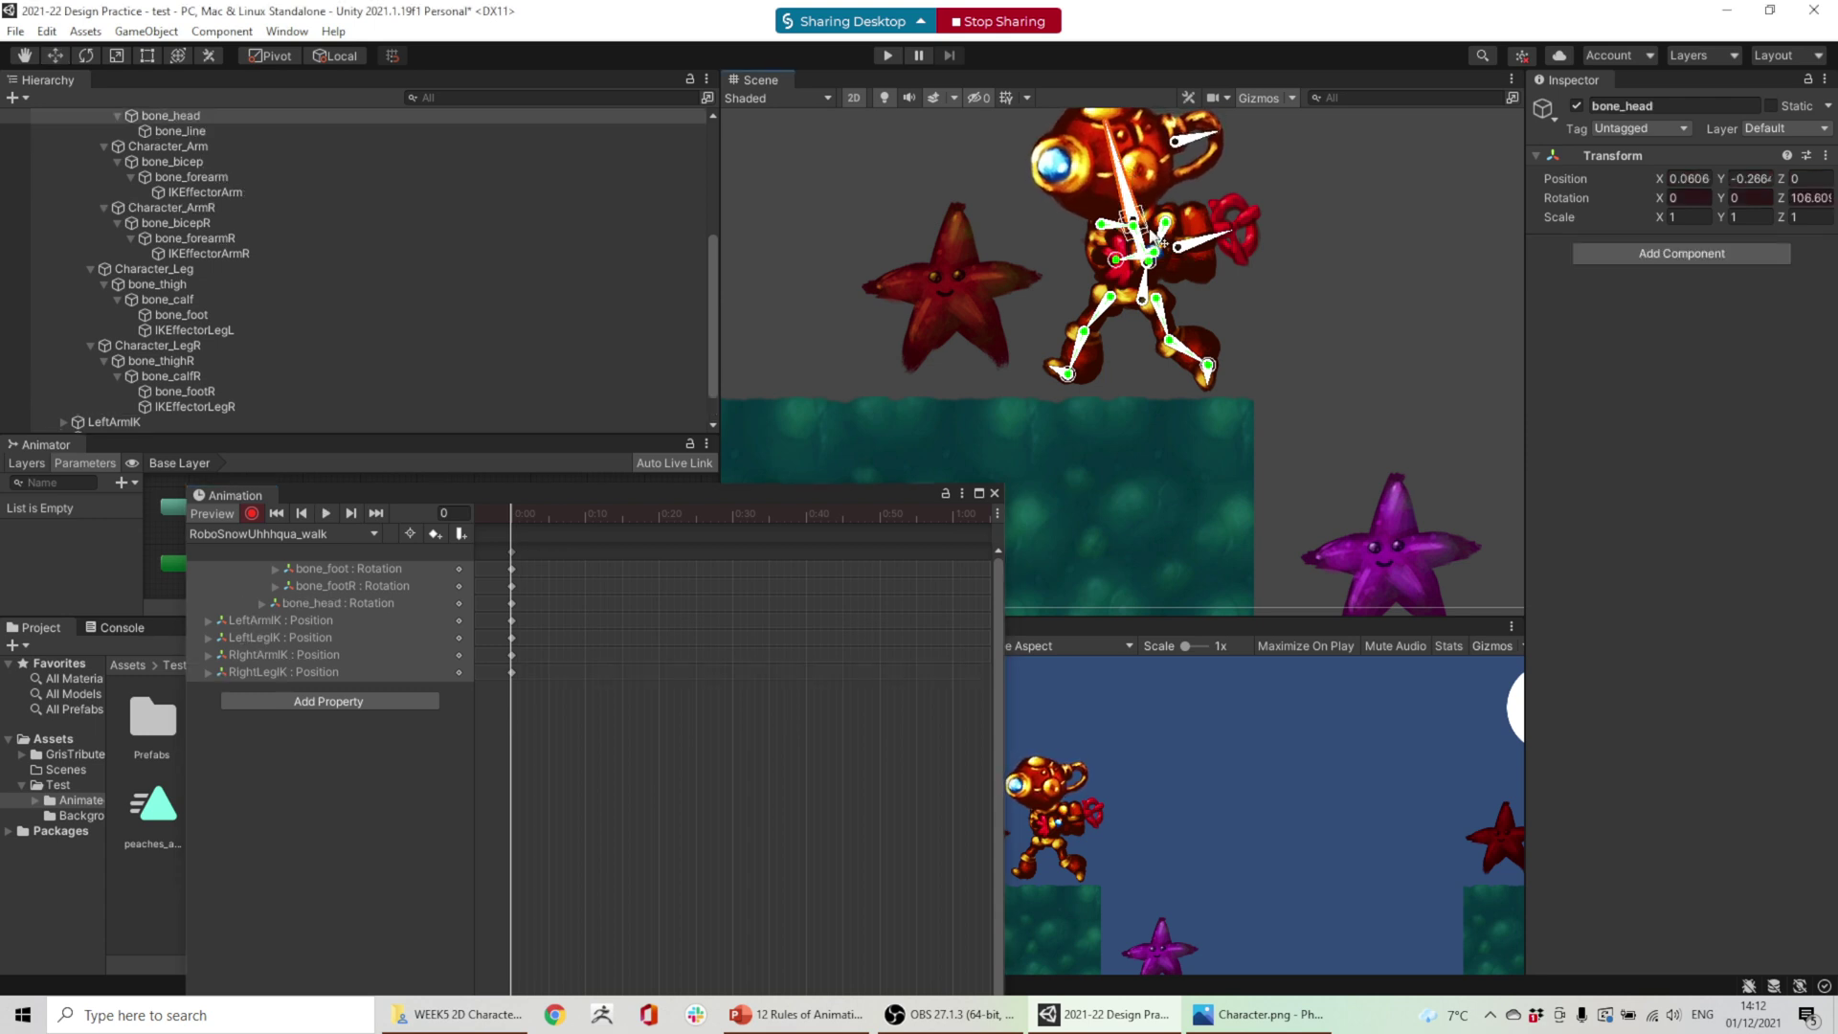
{"action": "left_click", "coordinate": [1146, 270]}
{"action": "scroll", "coordinate": [1147, 275], "scroll_direction": "up", "scroll_amount": 2}
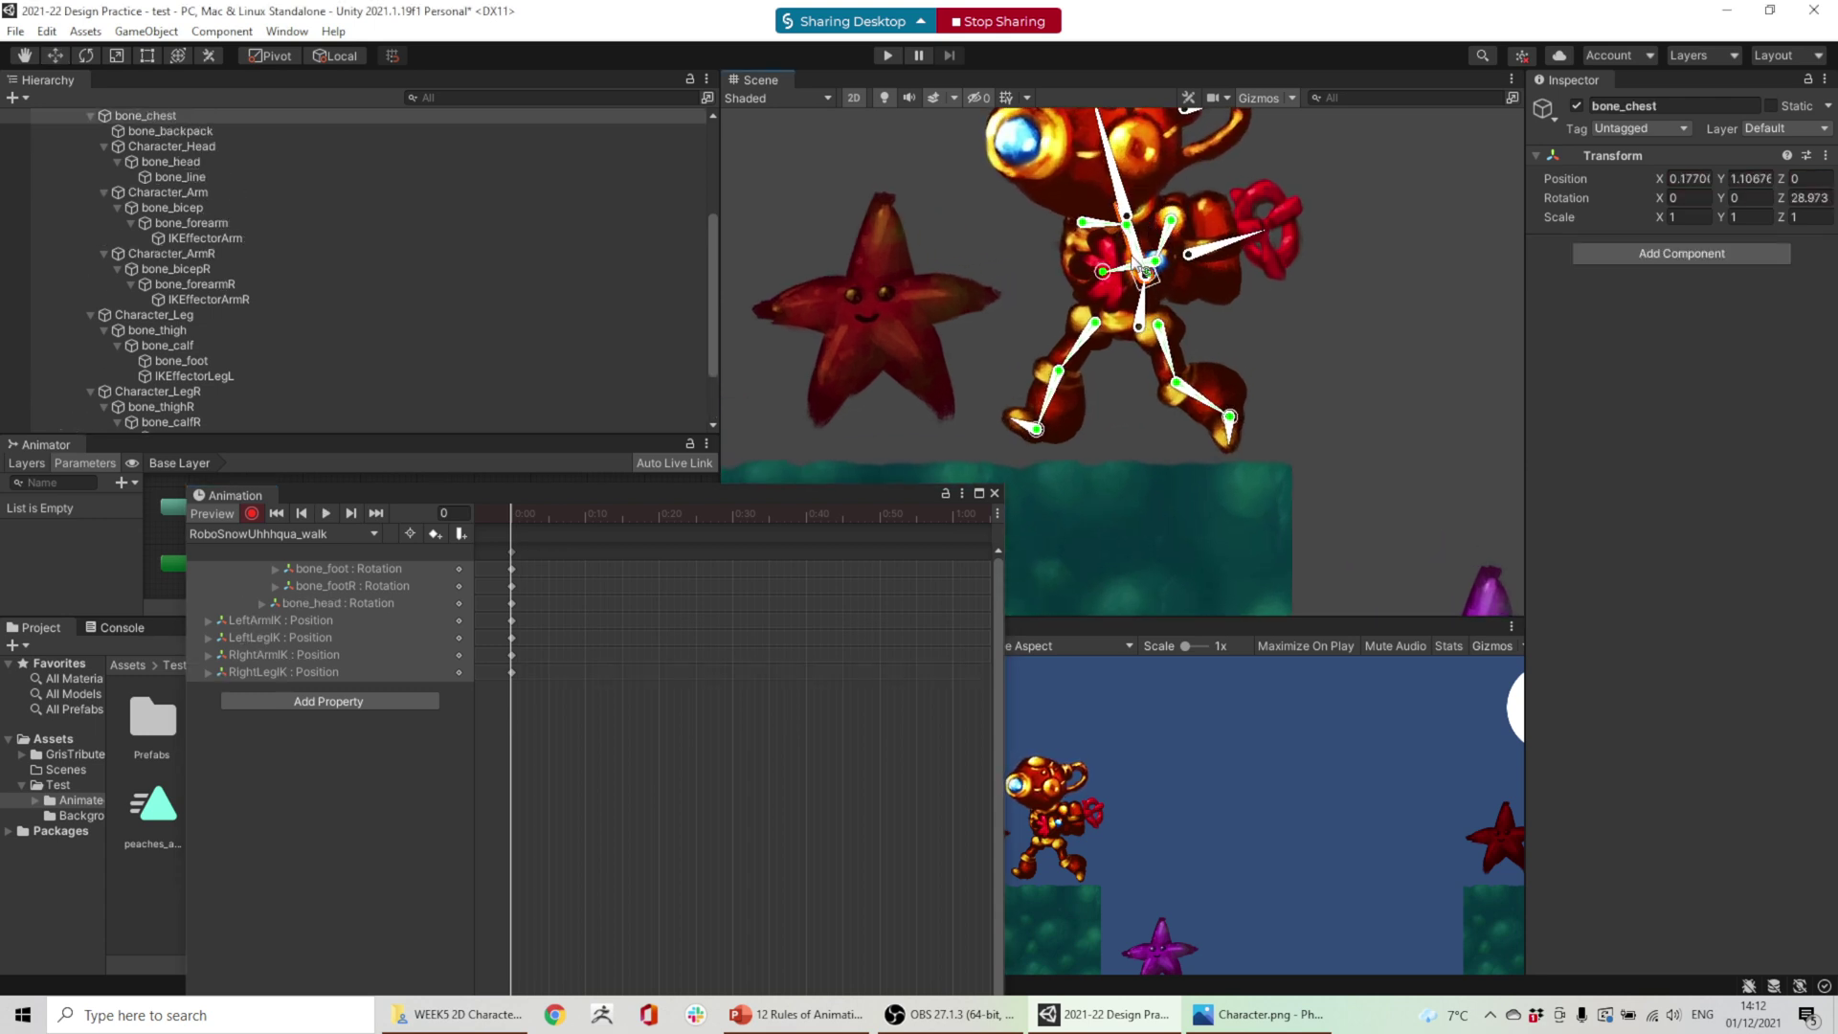
- Pose the upper body at frame 0 by rotating bone_chest to about 19.7° and bone_head to about 114.8° on Z
{"action": "left_click_drag", "start_coordinate": [1142, 268], "coordinate": [1141, 264]}
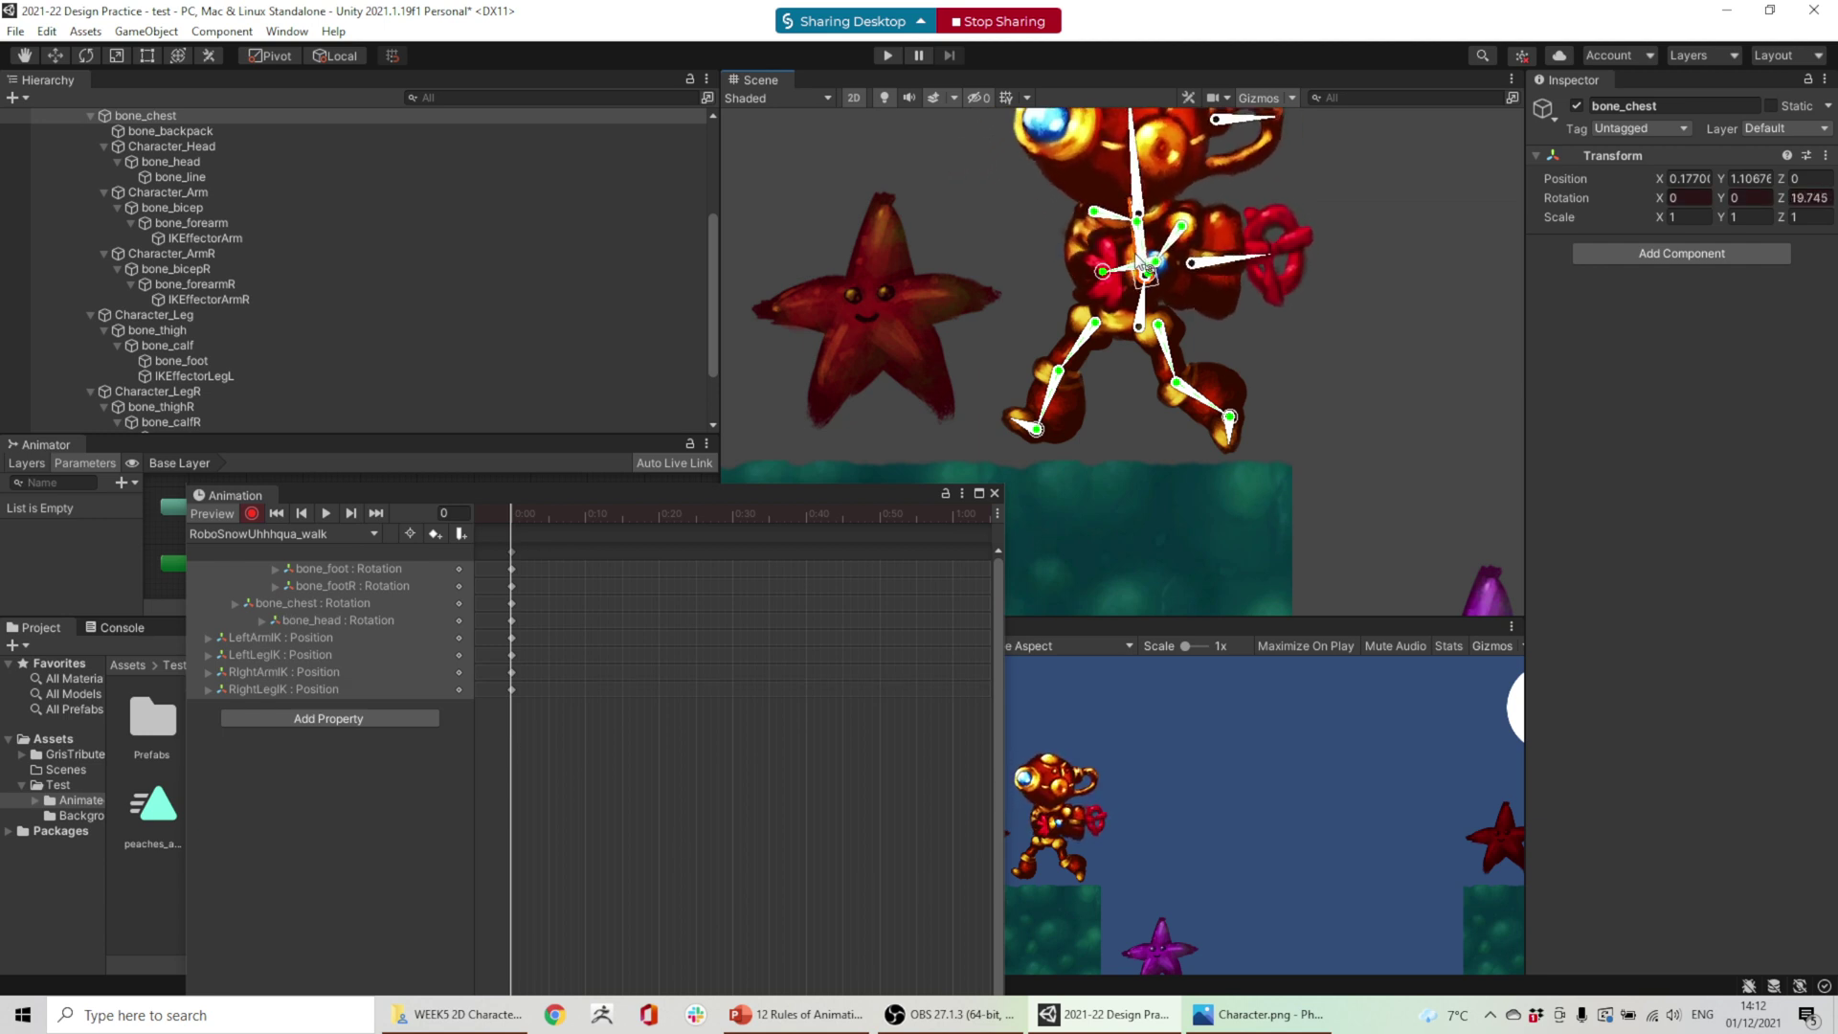
{"action": "left_click_drag", "start_coordinate": [1137, 161], "coordinate": [1131, 165]}
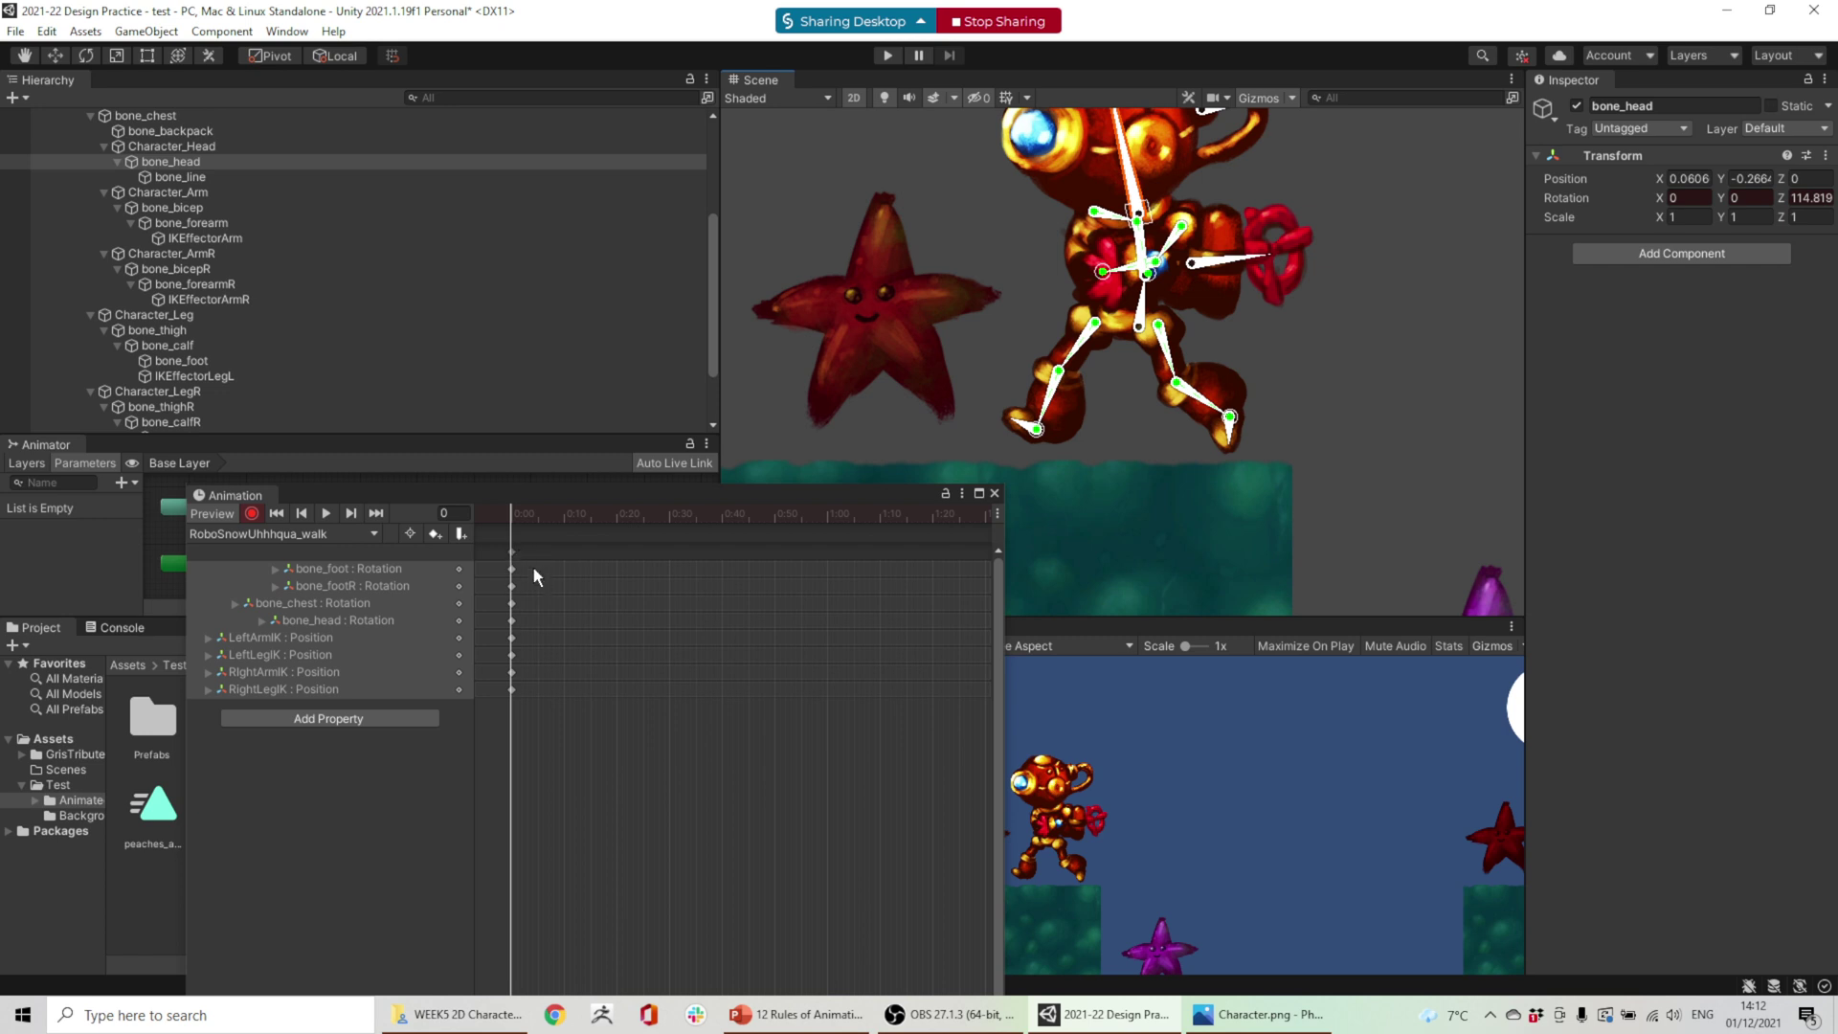
- Copy all the frame 0 keyframes of the walk animation to frame 60
{"action": "left_click", "coordinate": [512, 552]}
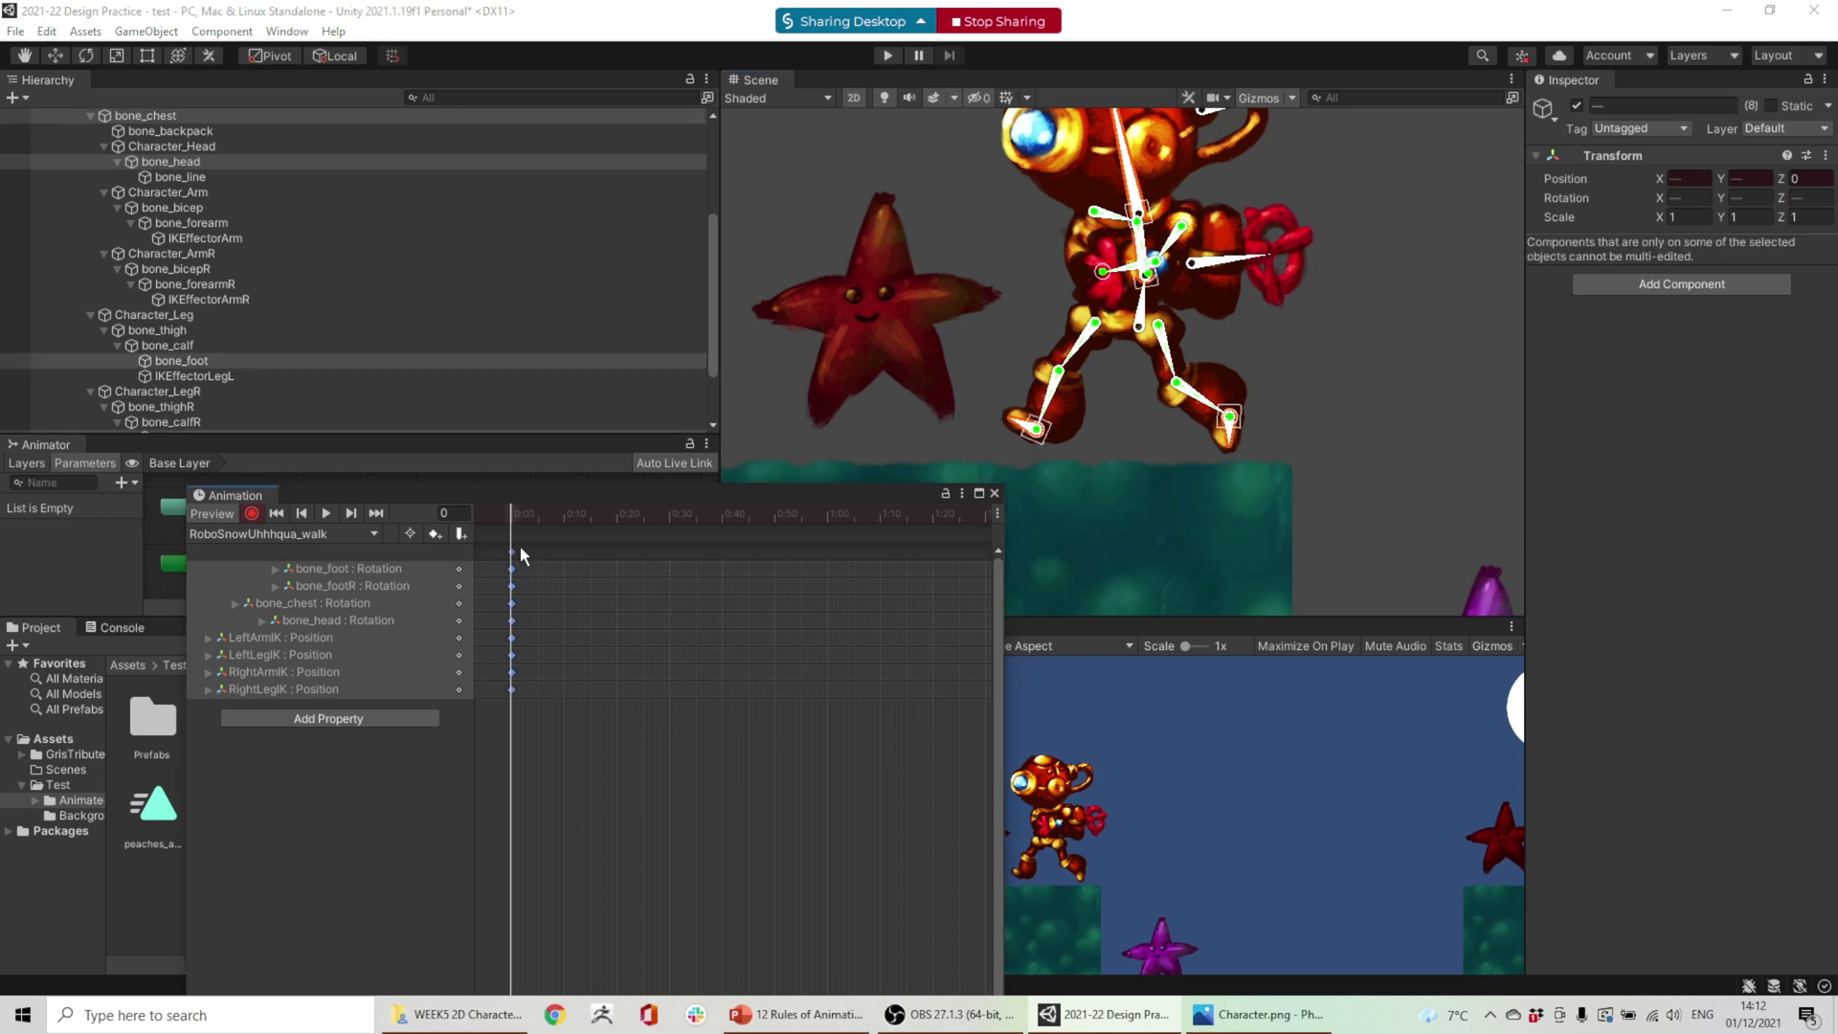
{"action": "left_click", "coordinate": [825, 513]}
{"action": "key", "text": "ctrl+v"}
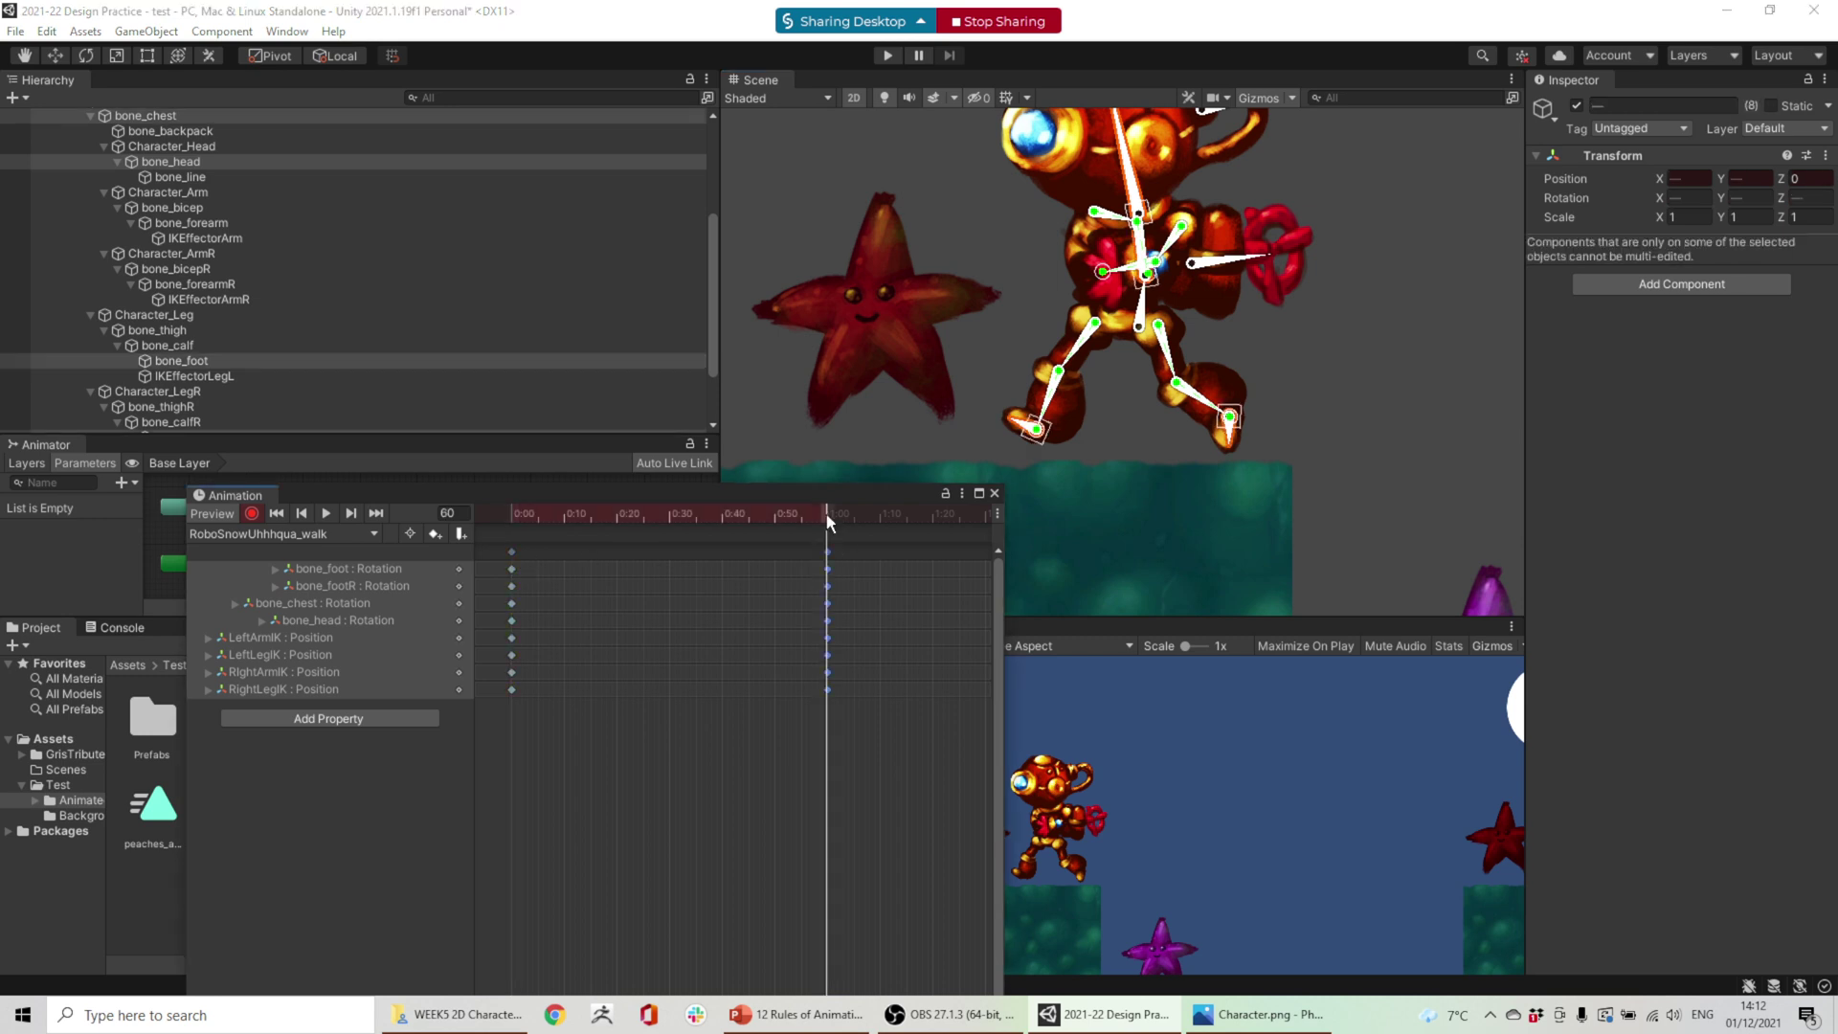
- At frame 30, swap the arm swing by moving LeftArmIK to about X 0.43, Y 0.12 and RightArmIK to about X -0.32, Y 0.20
{"action": "left_click_drag", "start_coordinate": [829, 520], "coordinate": [670, 531]}
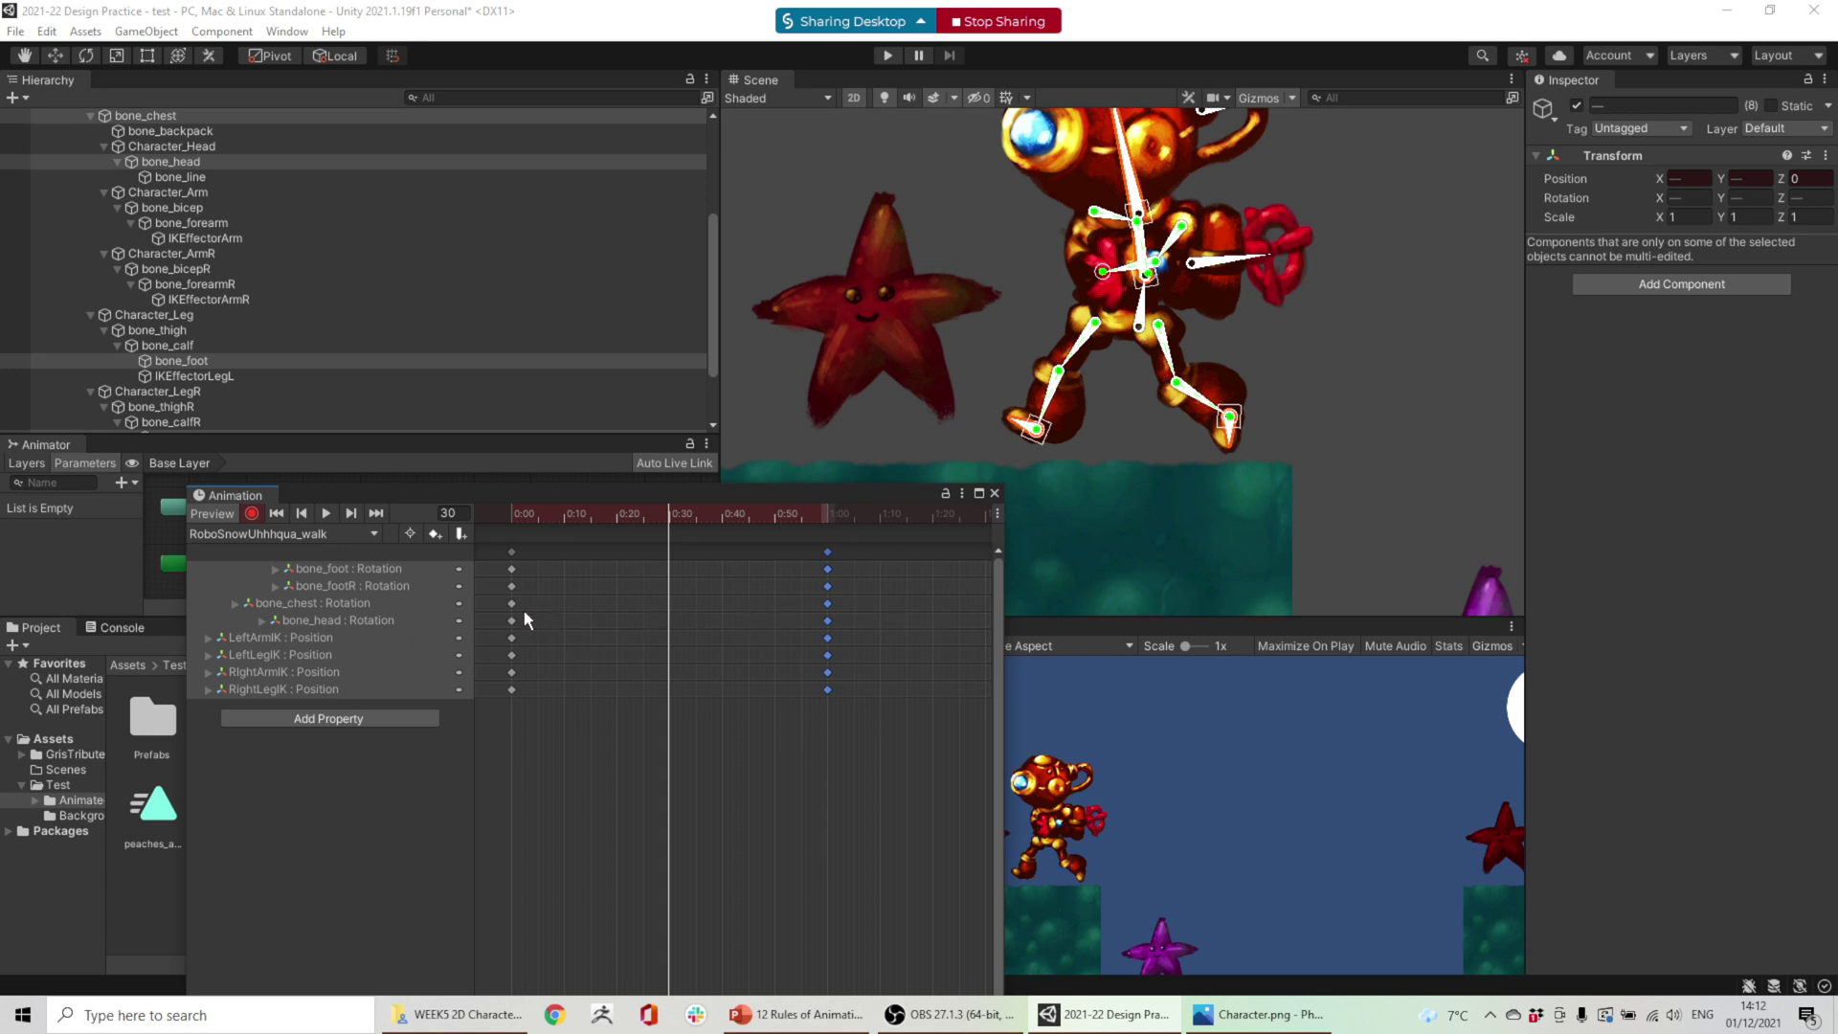
{"action": "scroll", "coordinate": [185, 391], "scroll_direction": "down", "scroll_amount": 2}
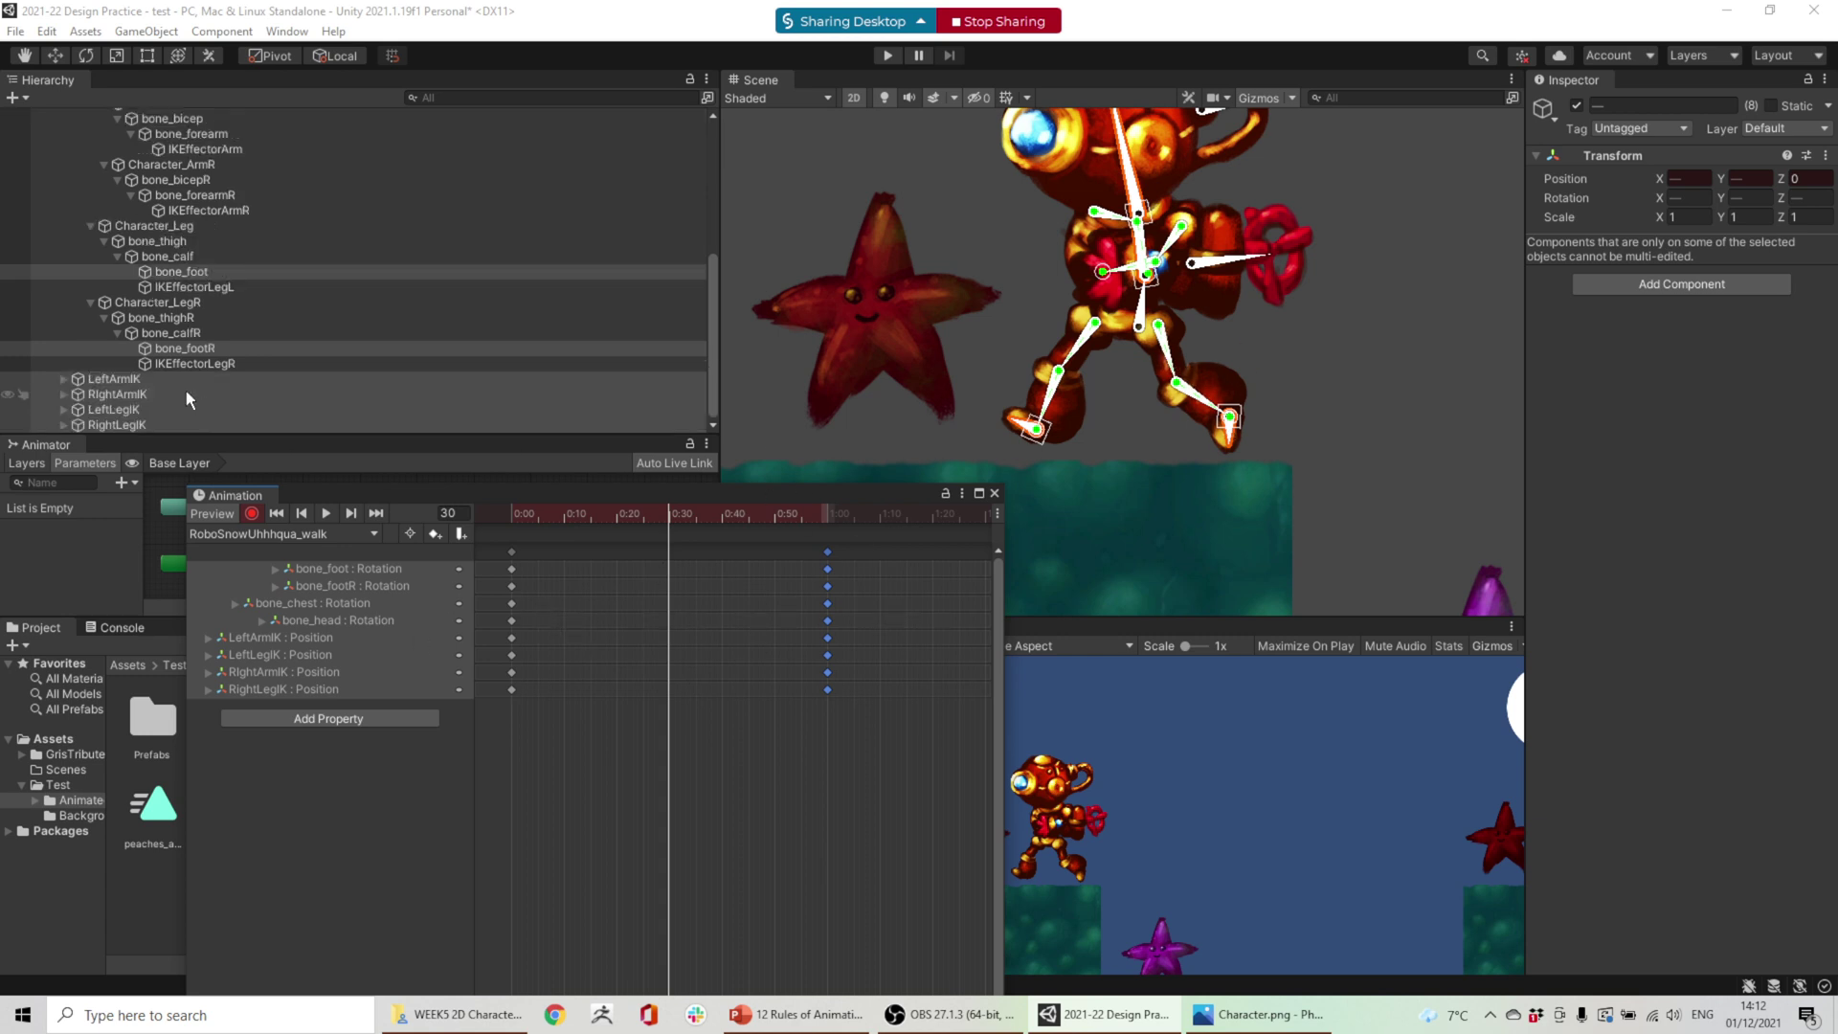
{"action": "left_click", "coordinate": [134, 381]}
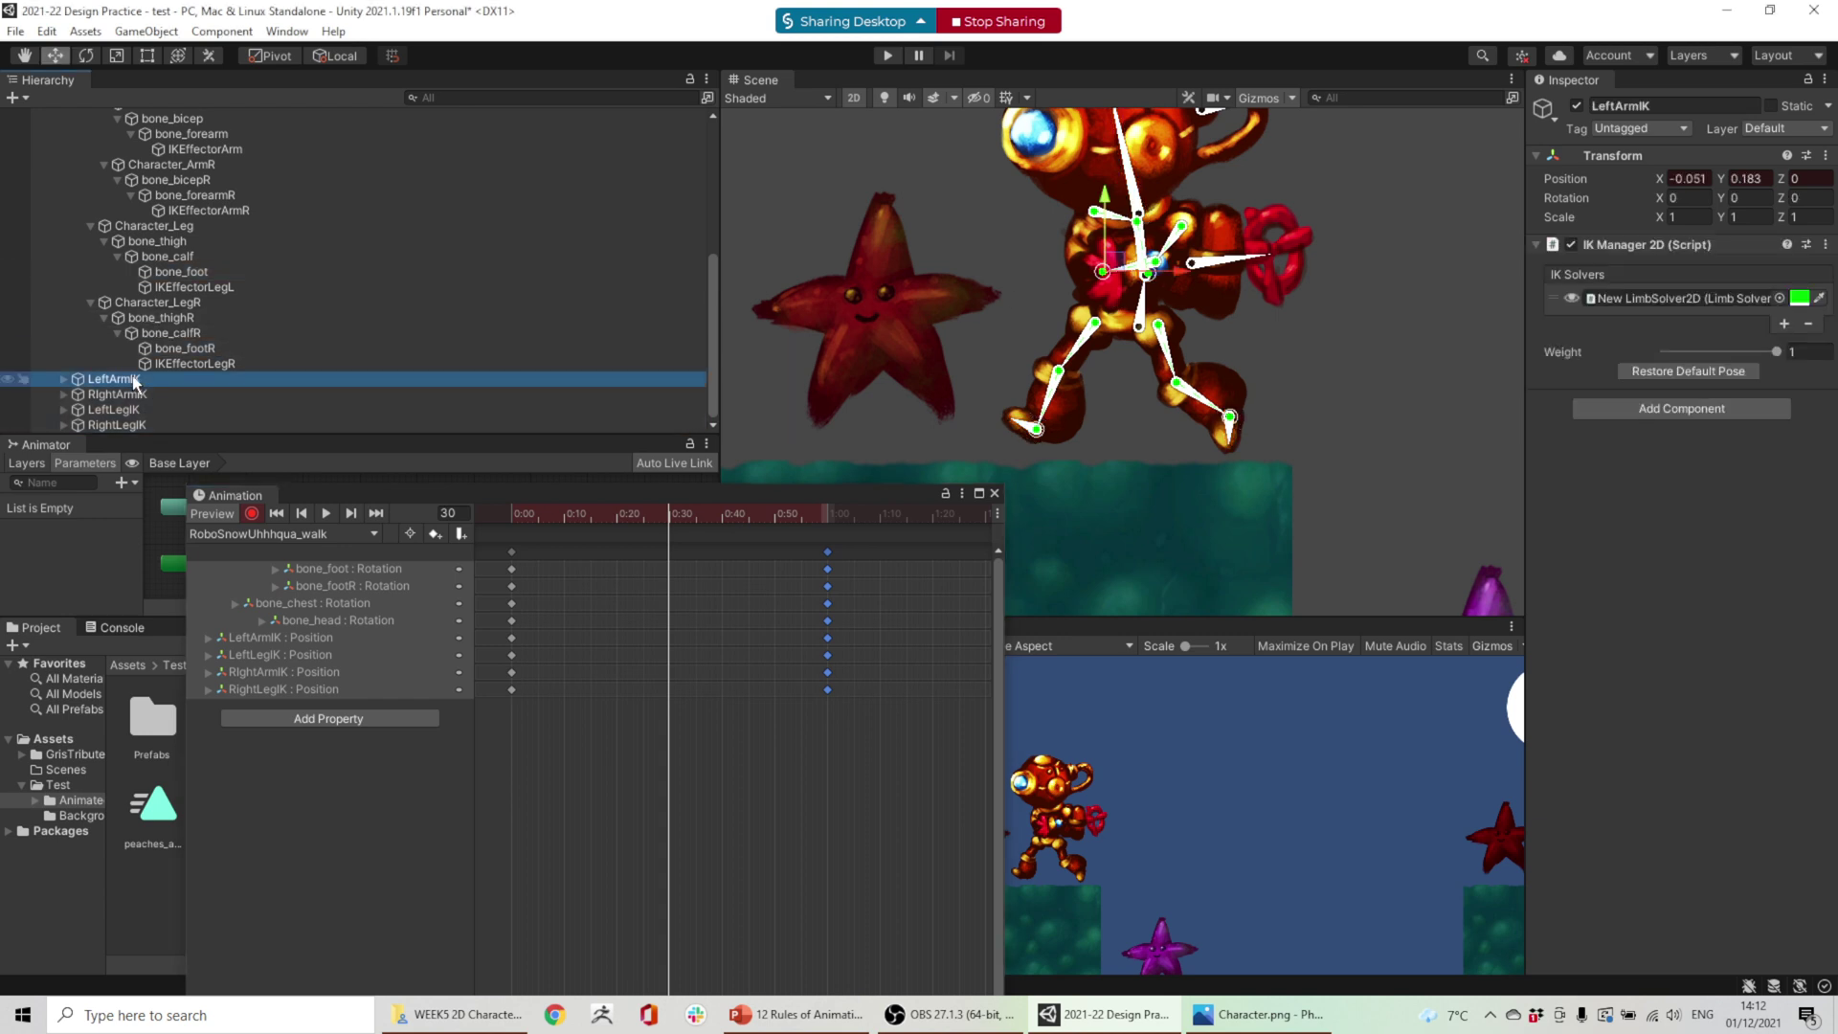
{"action": "left_click_drag", "start_coordinate": [1128, 260], "coordinate": [1260, 279]}
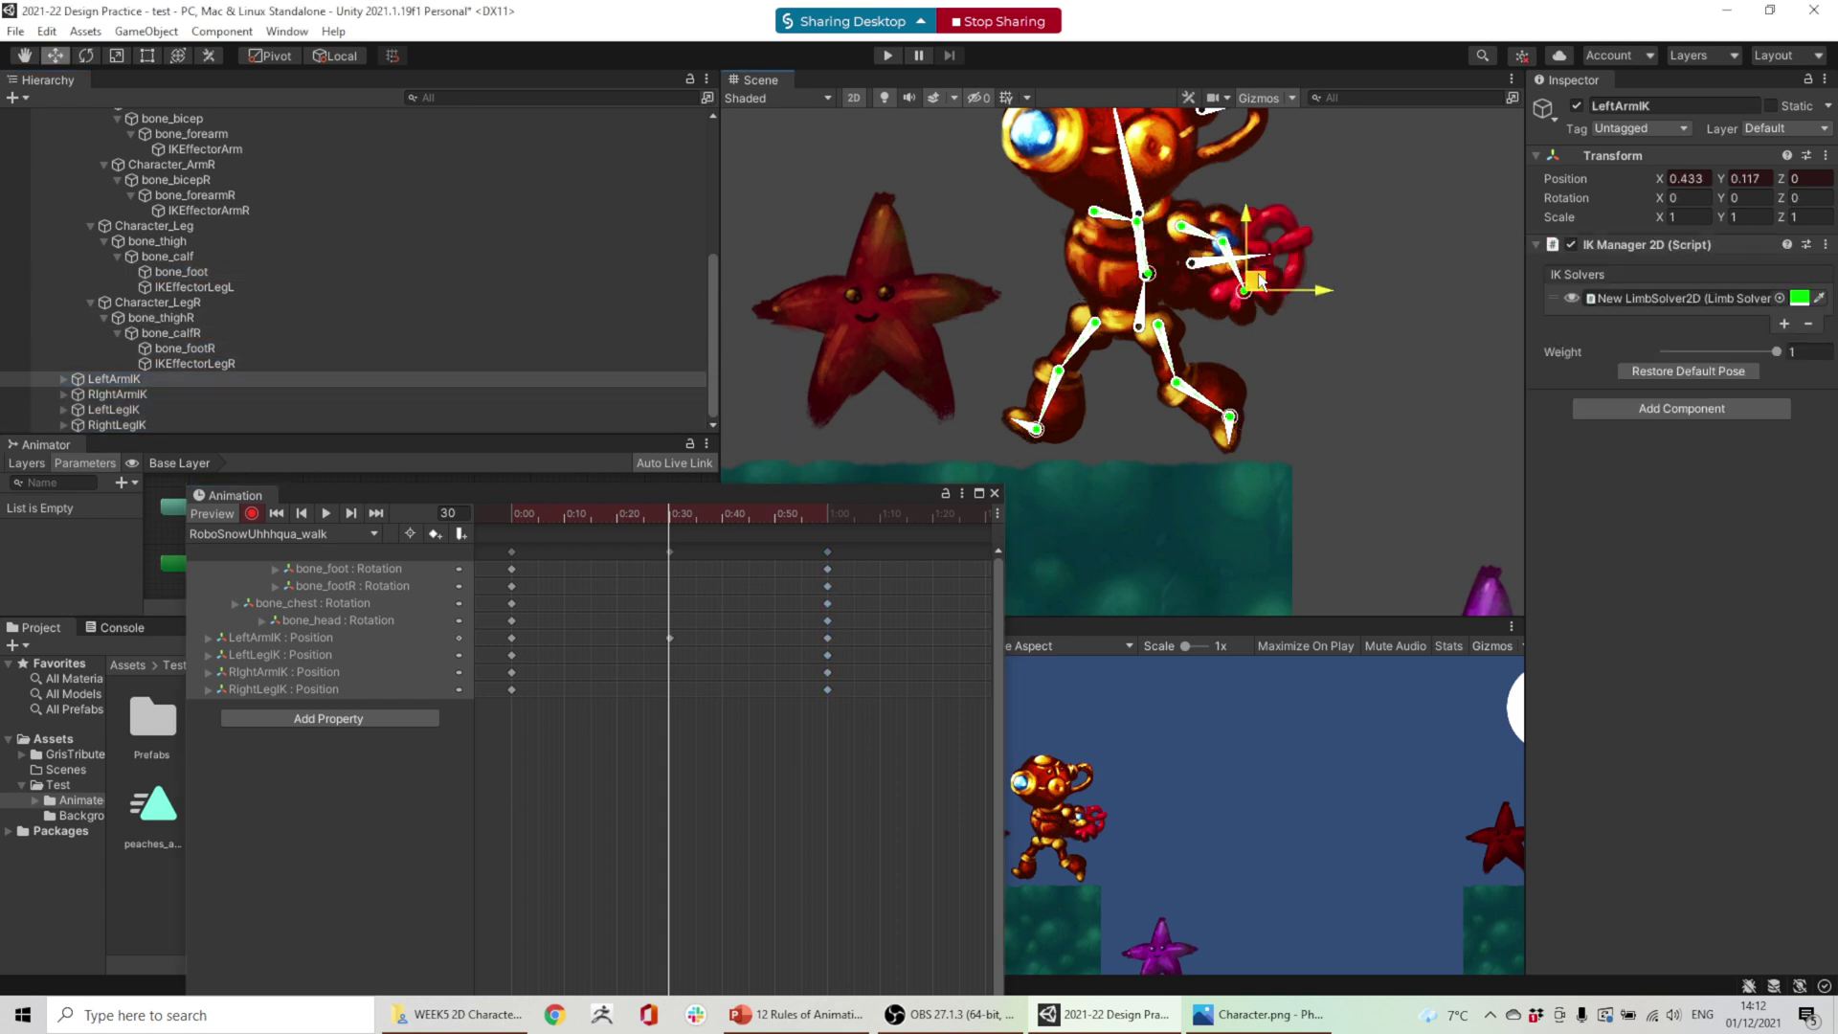
{"action": "left_click", "coordinate": [88, 395]}
{"action": "left_click_drag", "start_coordinate": [1171, 267], "coordinate": [1049, 263]}
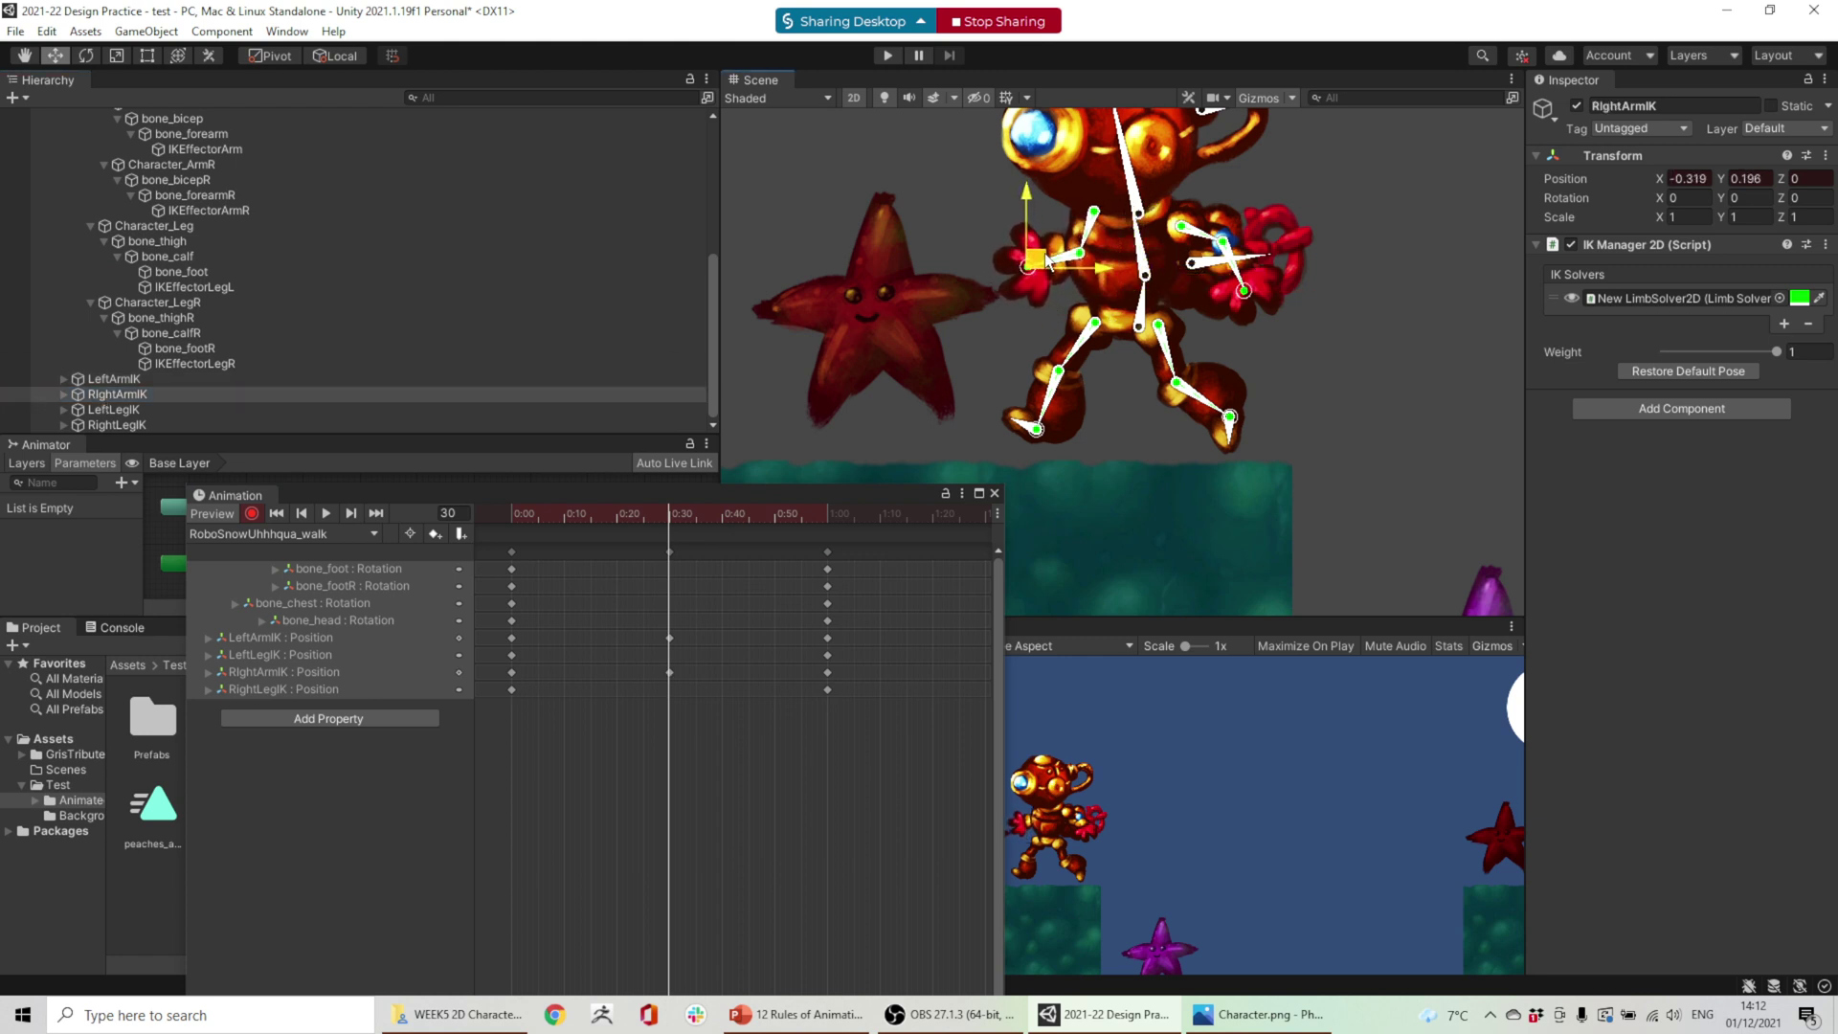
- At frame 30, move LeftLegIK to about X -0.11, Y -0.34 and rotate bone_foot to about -87° on Z
{"action": "left_click", "coordinate": [459, 409]}
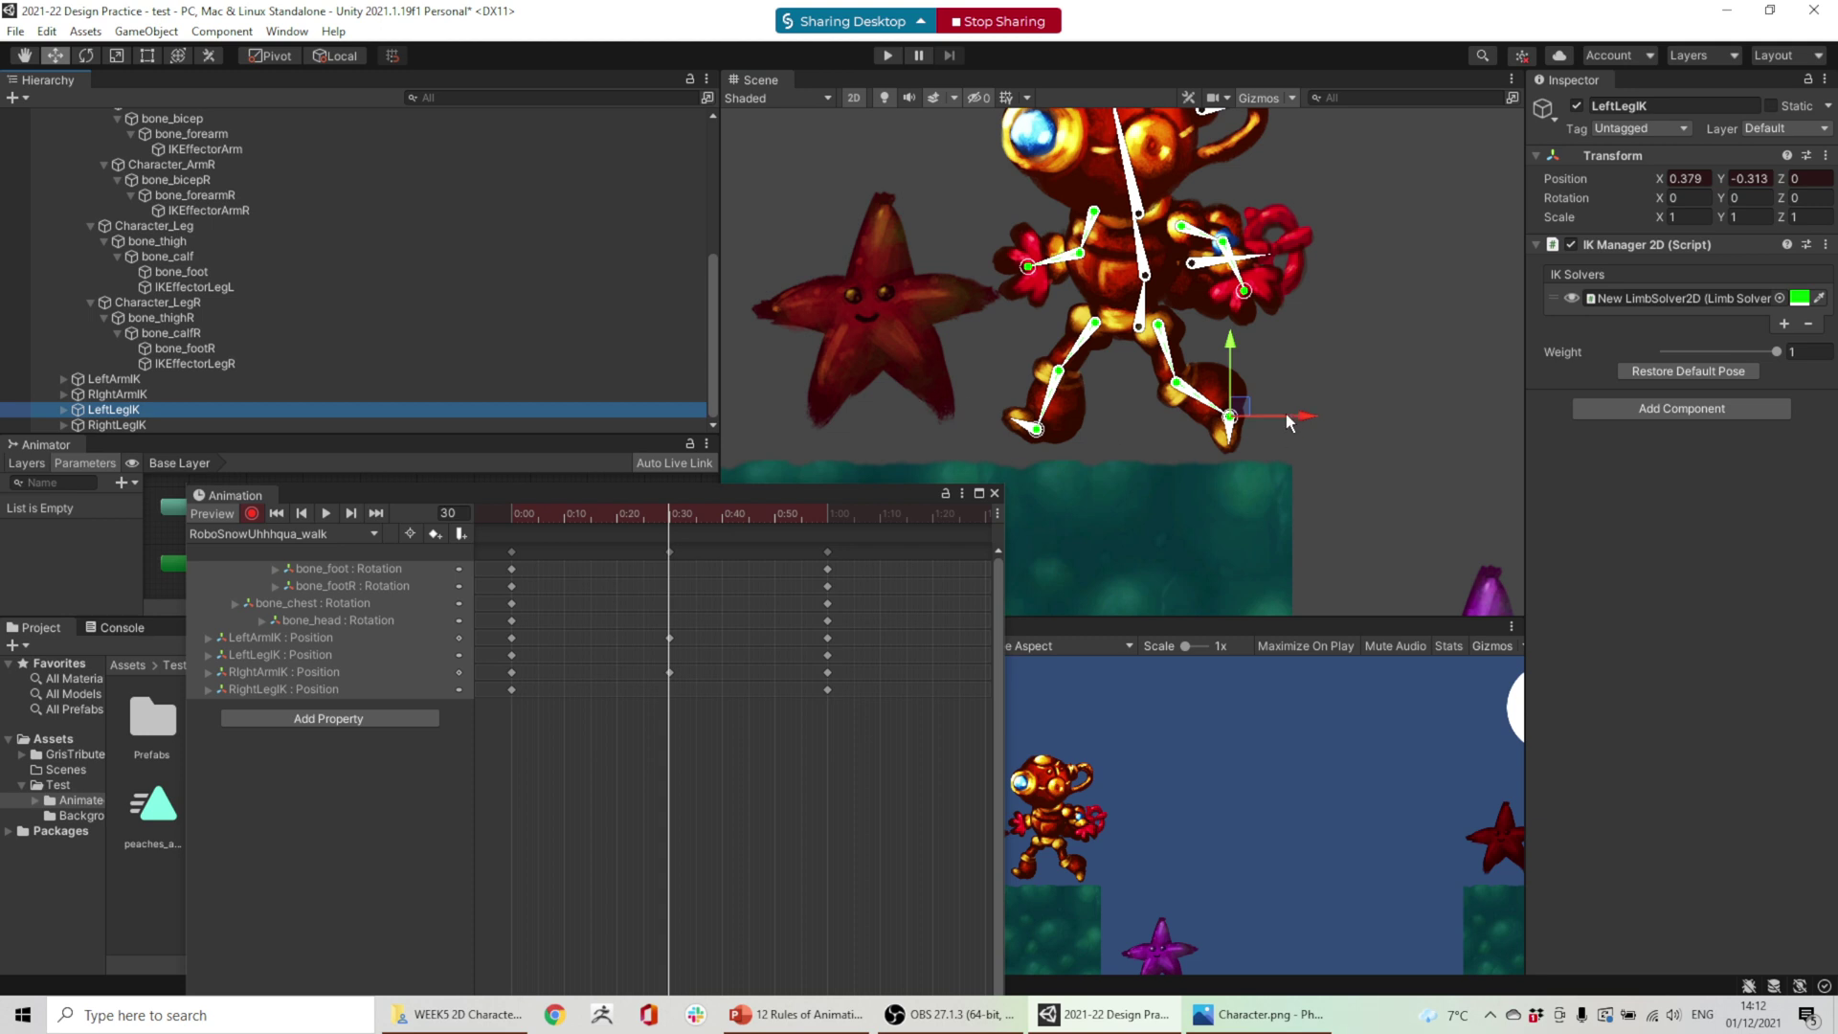
{"action": "left_click_drag", "start_coordinate": [1245, 407], "coordinate": [1104, 412]}
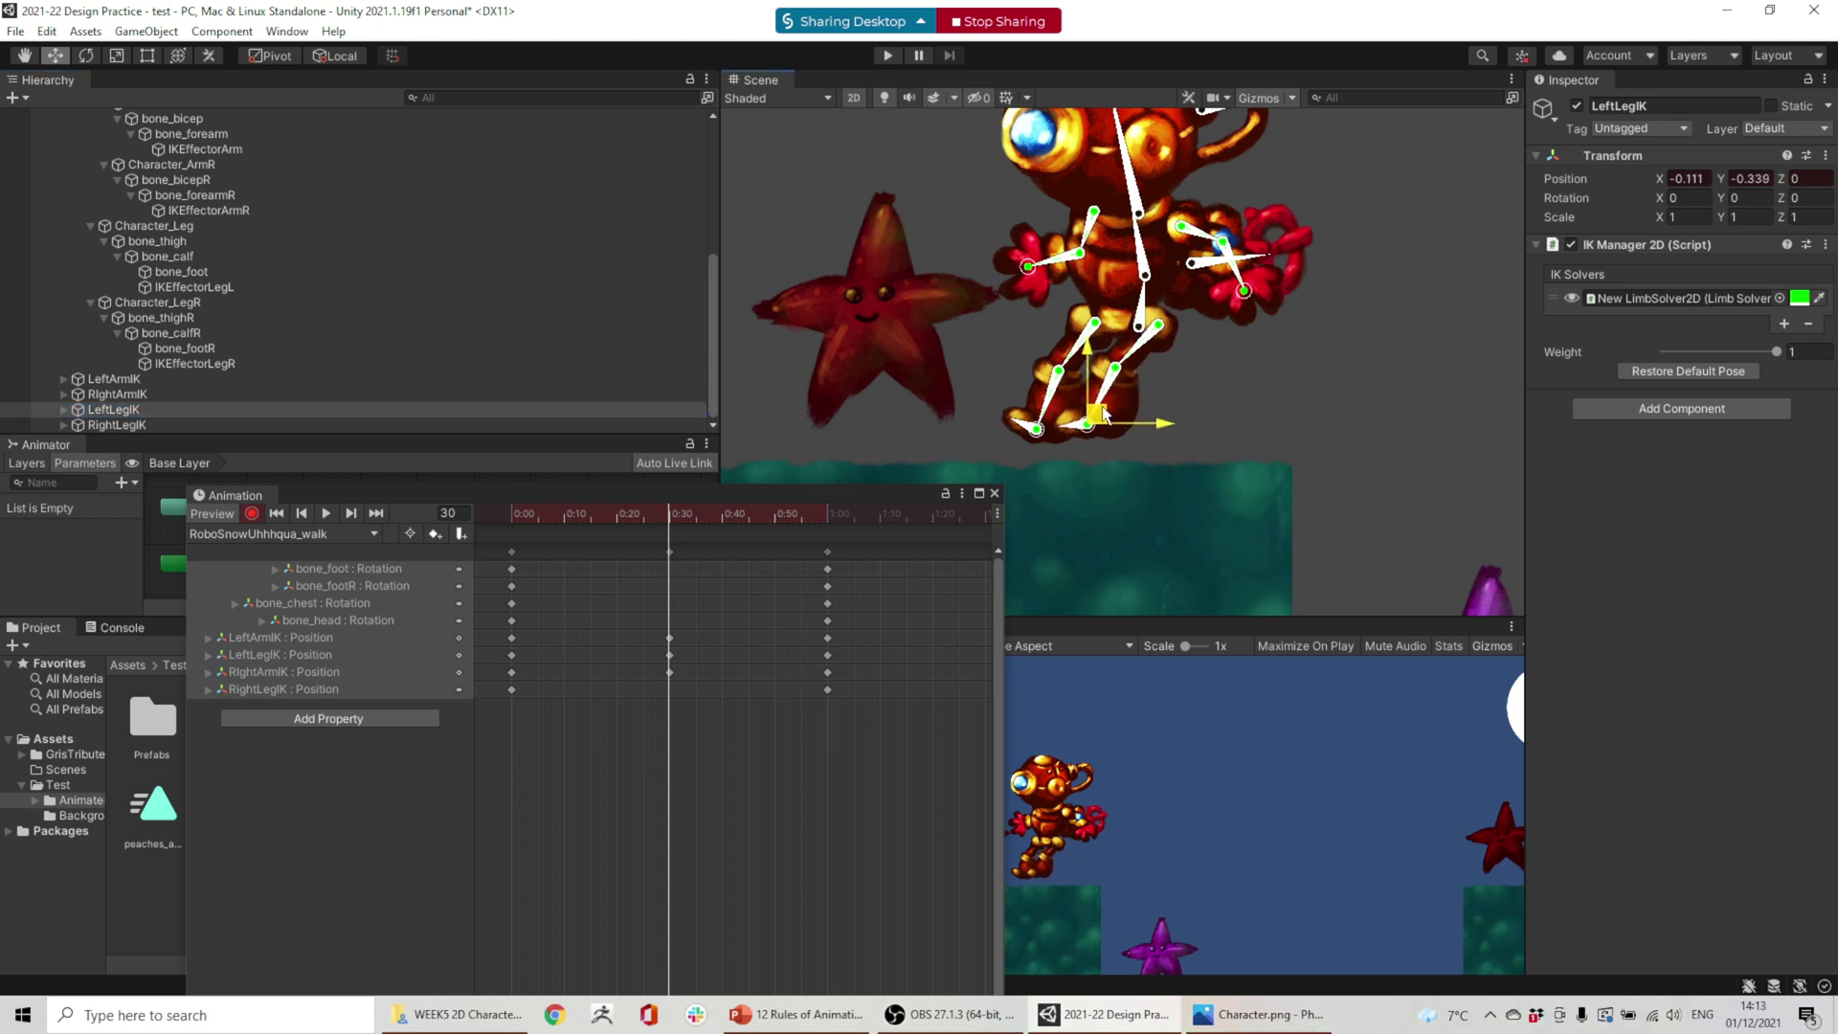
{"action": "left_click", "coordinate": [1072, 434]}
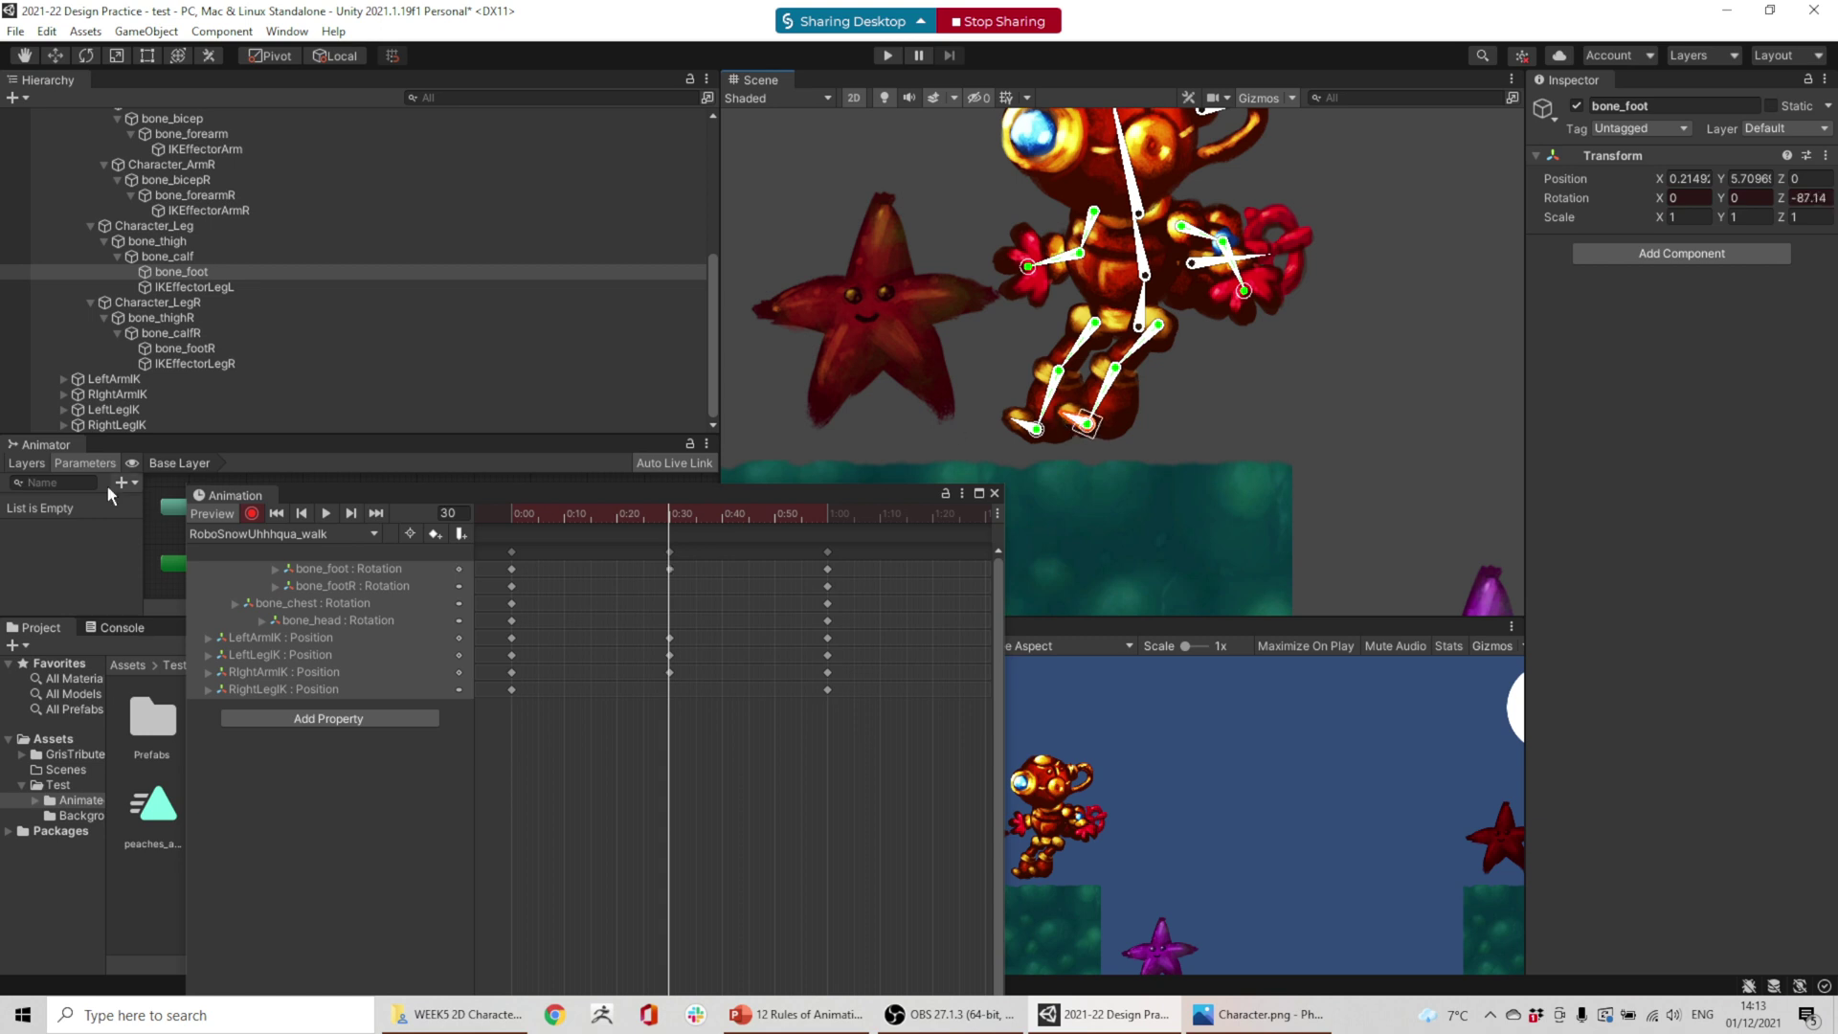
- At frame 30, move RightLegIK to about X 0.22, Y -0.25 and rotate bone_footR to about -69° on Z
{"action": "left_click", "coordinate": [94, 411]}
{"action": "left_click", "coordinate": [96, 425]}
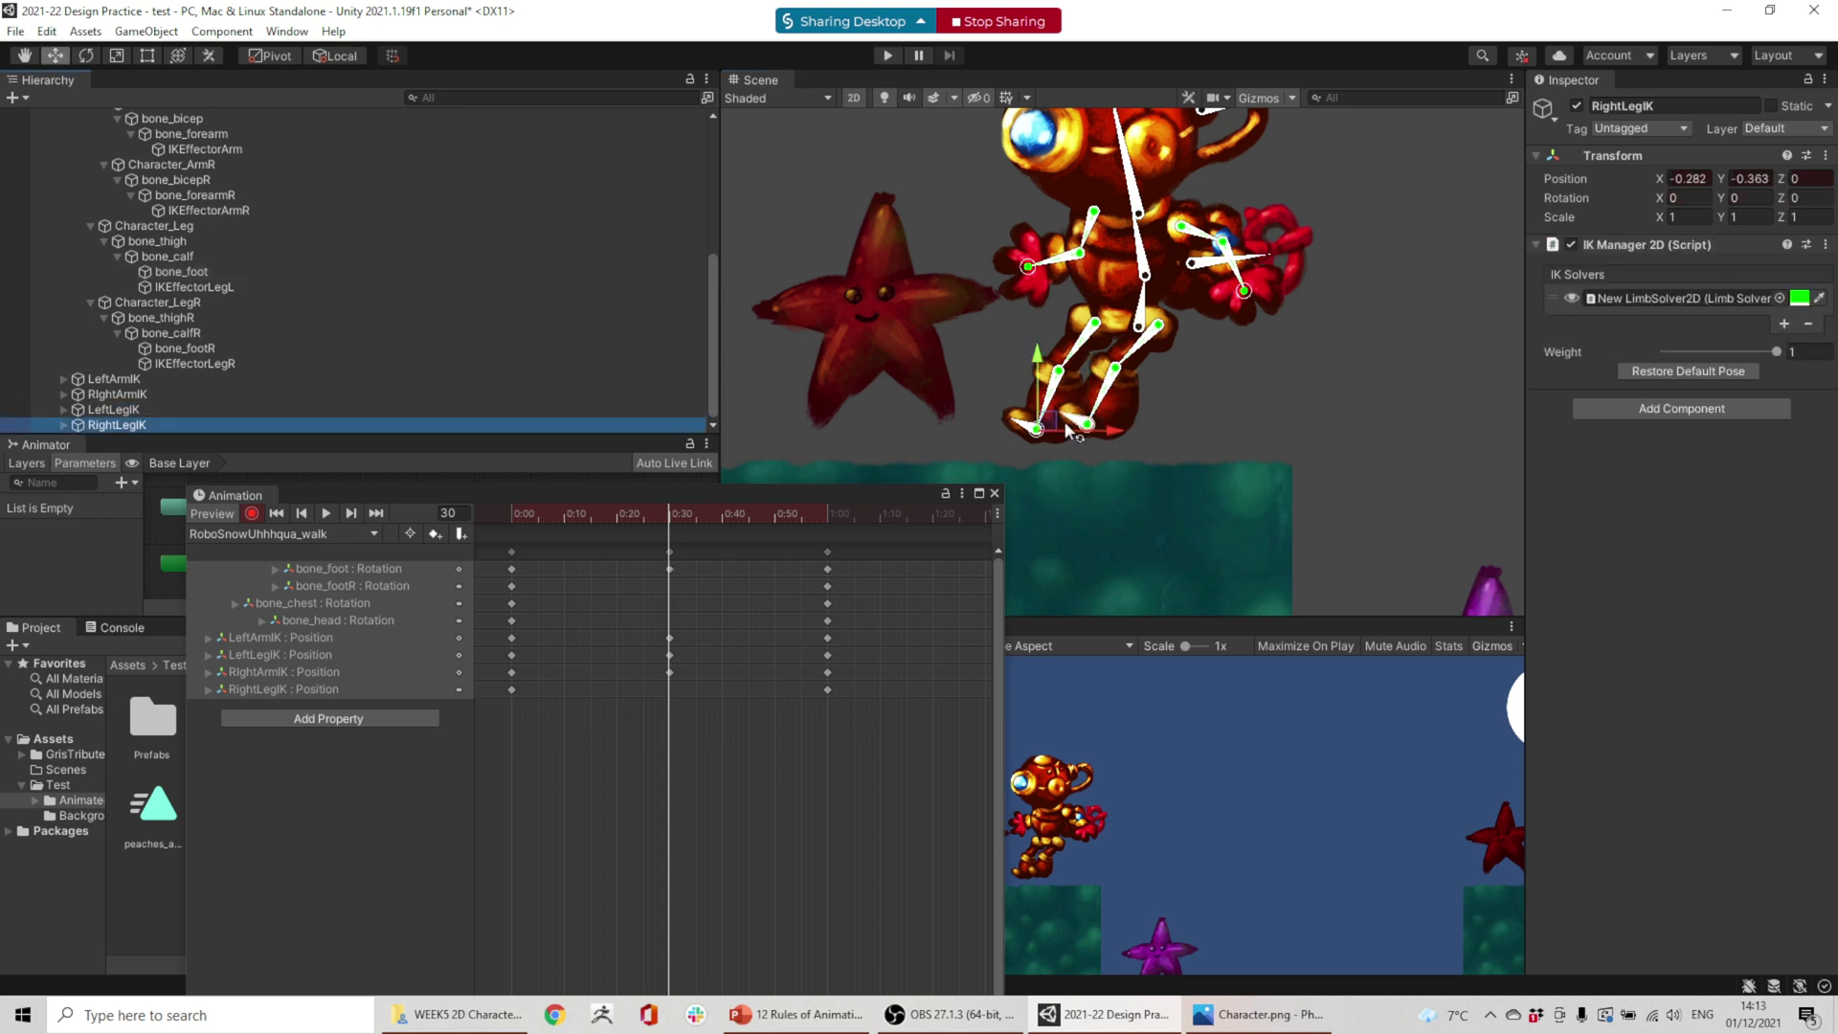
{"action": "left_click_drag", "start_coordinate": [1059, 421], "coordinate": [1204, 385]}
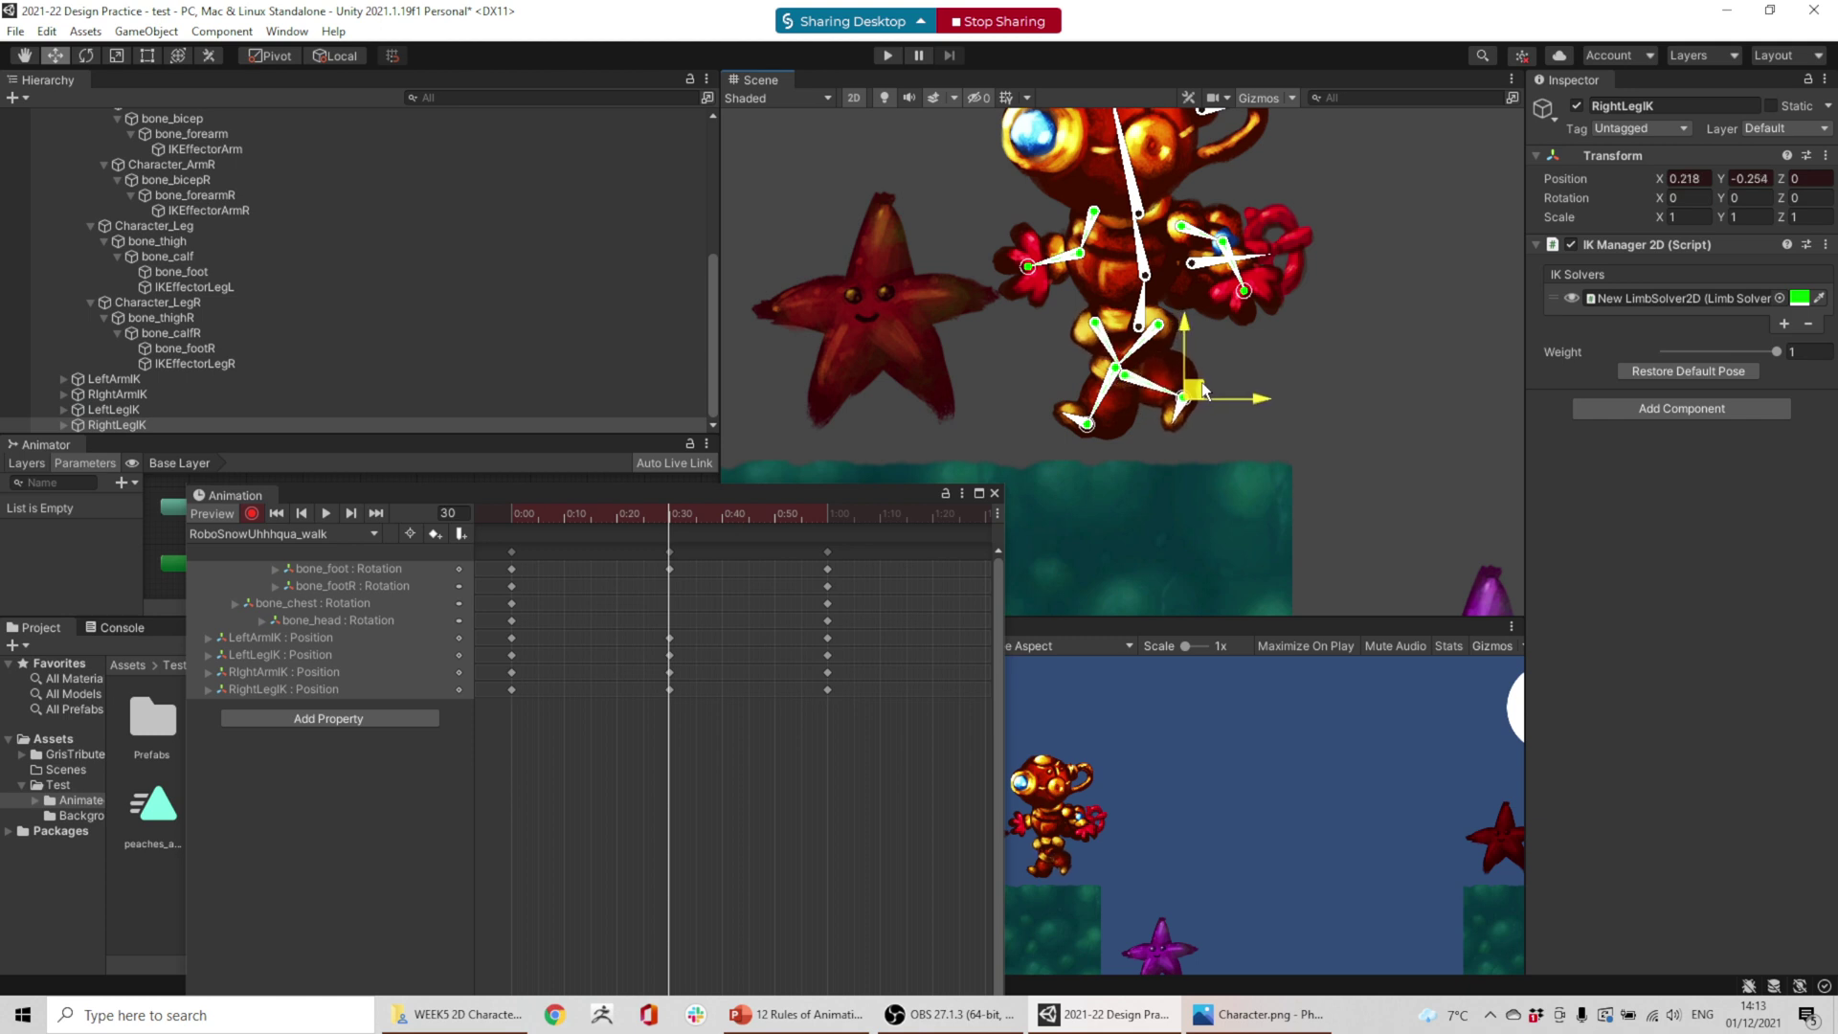
{"action": "left_click", "coordinate": [1179, 420]}
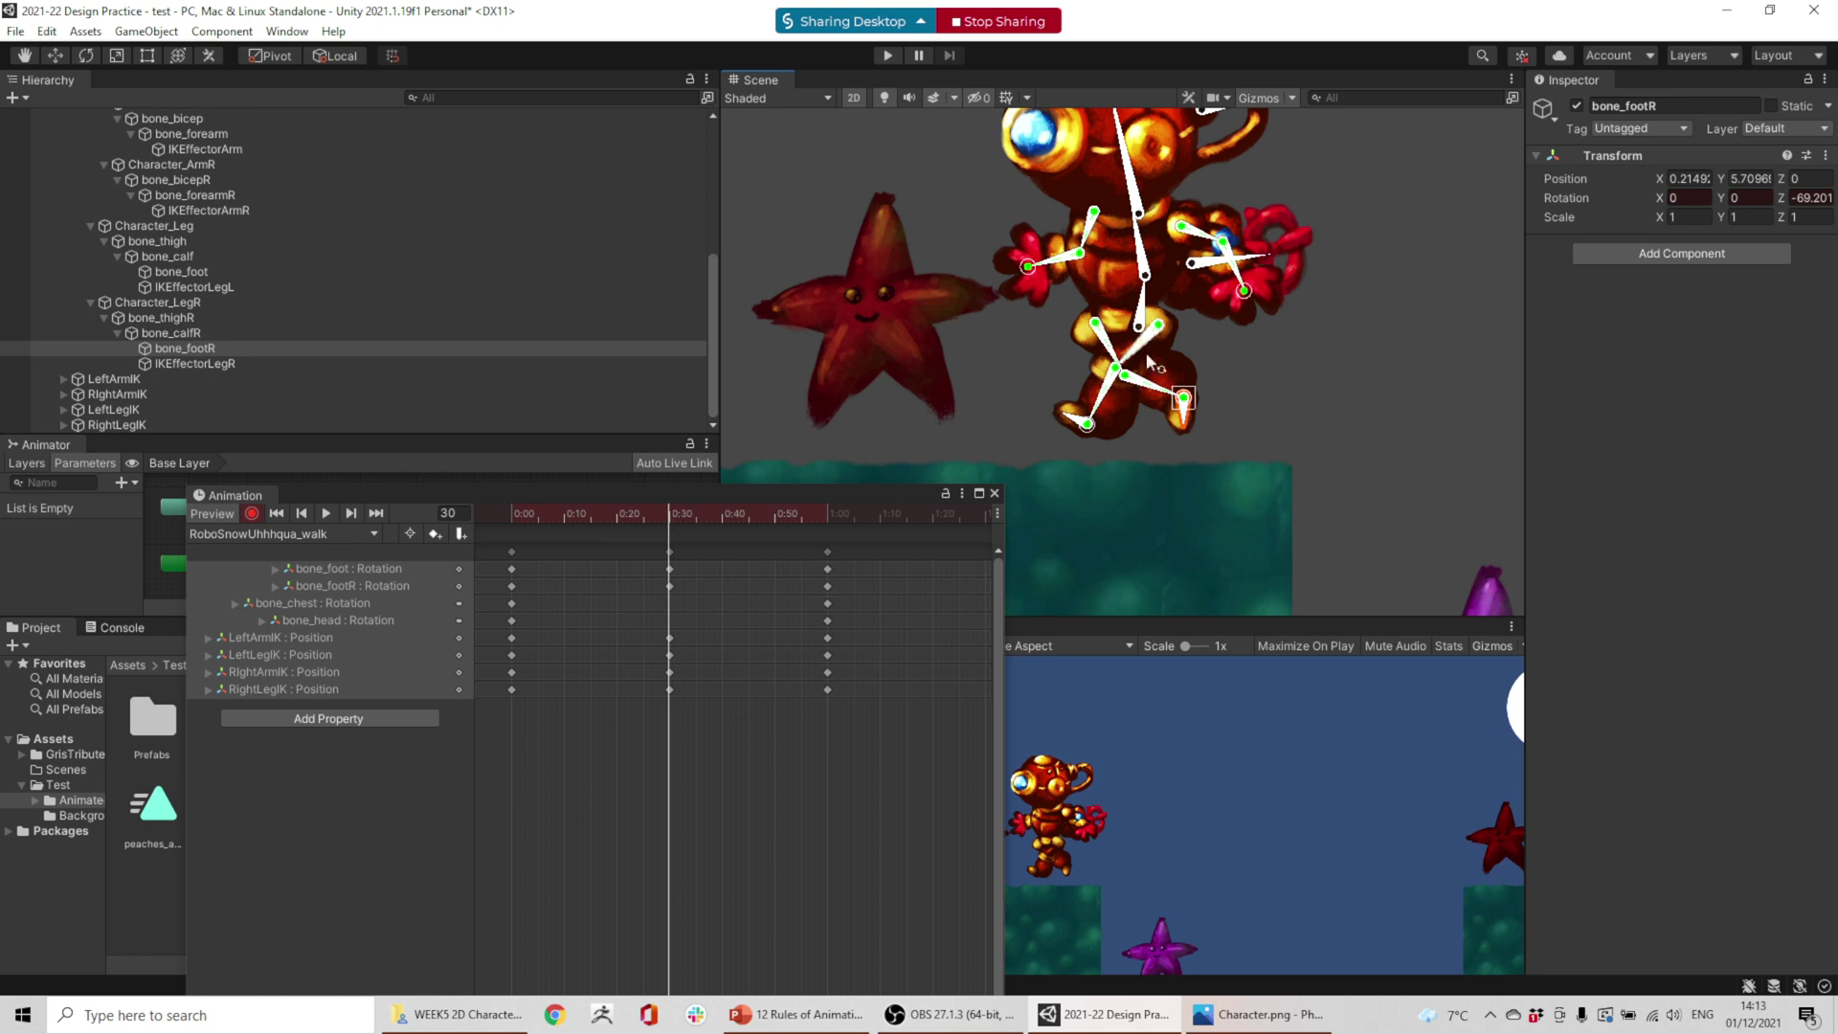
- At frame 30, adjust the bone_hip position slightly and rotate bone_chest and bone_head, with the head at about 117.5° on Z
{"action": "left_click", "coordinate": [1139, 319]}
{"action": "left_click_drag", "start_coordinate": [1143, 326], "coordinate": [1140, 257]}
{"action": "left_click", "coordinate": [1144, 275]}
{"action": "left_click", "coordinate": [1129, 194]}
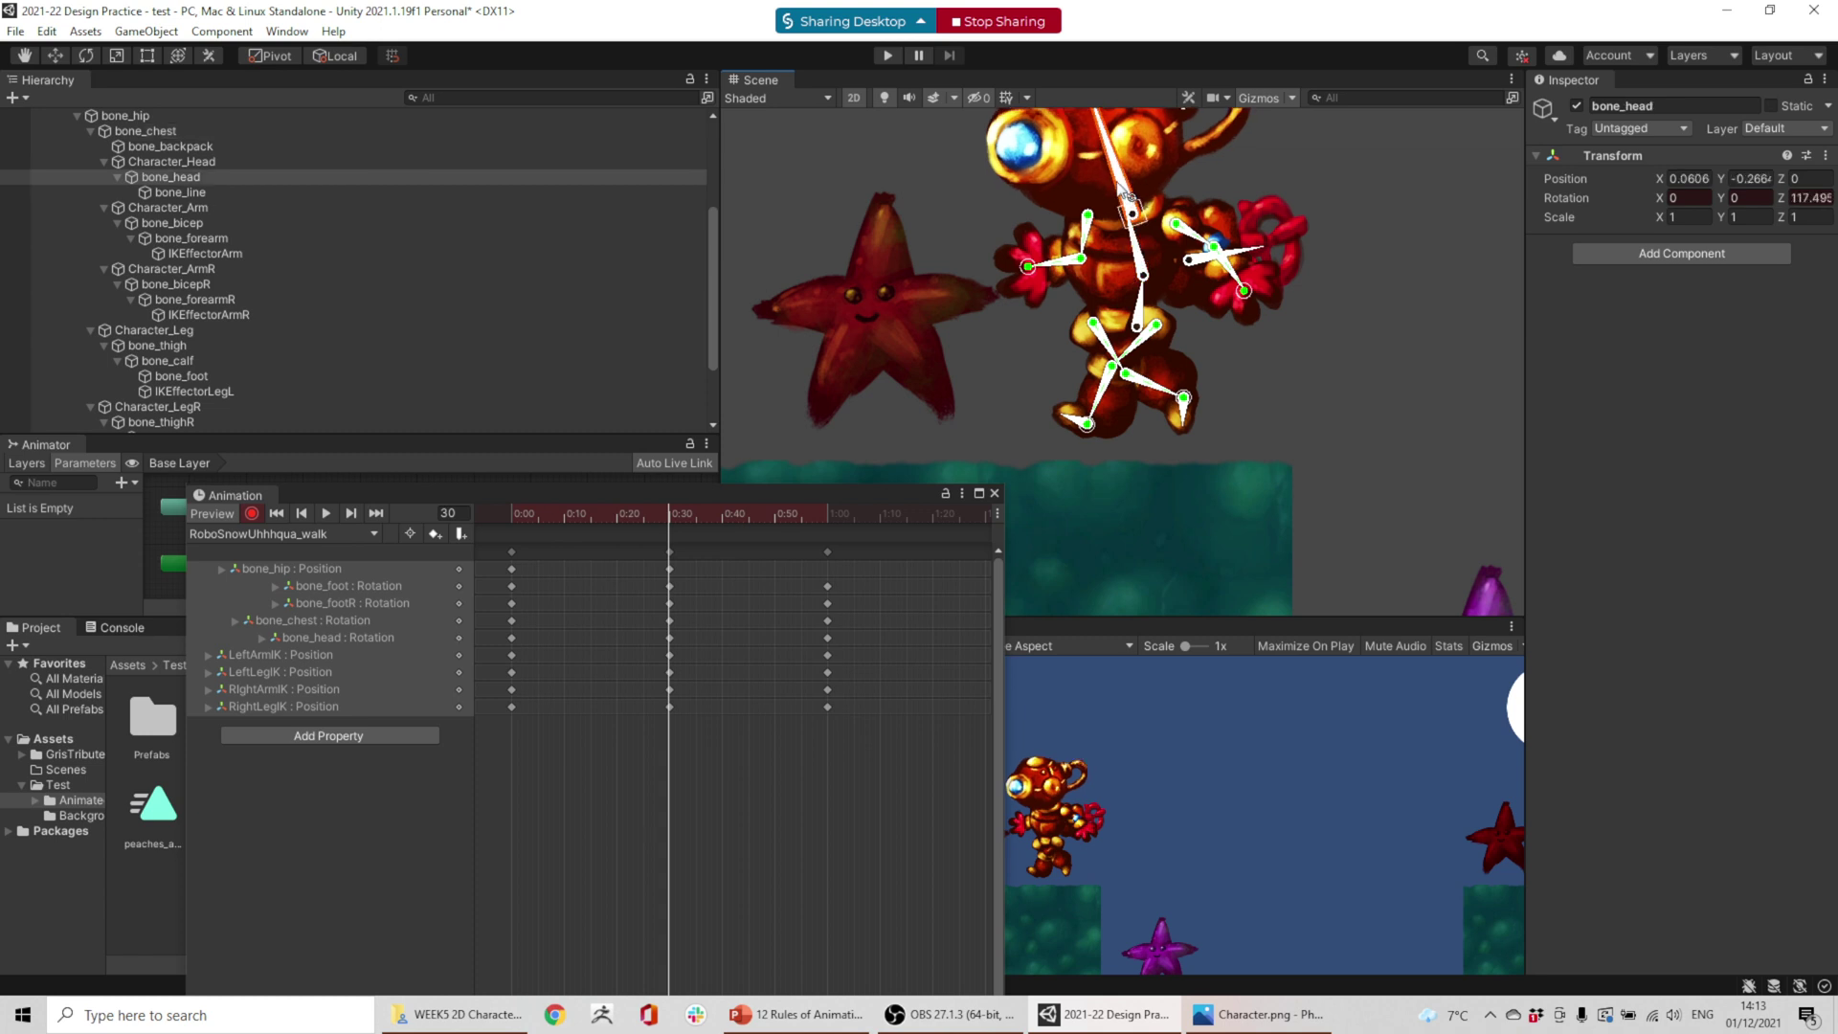
- Scrub through the walk animation and play it back to review the motion between the key poses
{"action": "left_click_drag", "start_coordinate": [671, 504], "coordinate": [760, 509]}
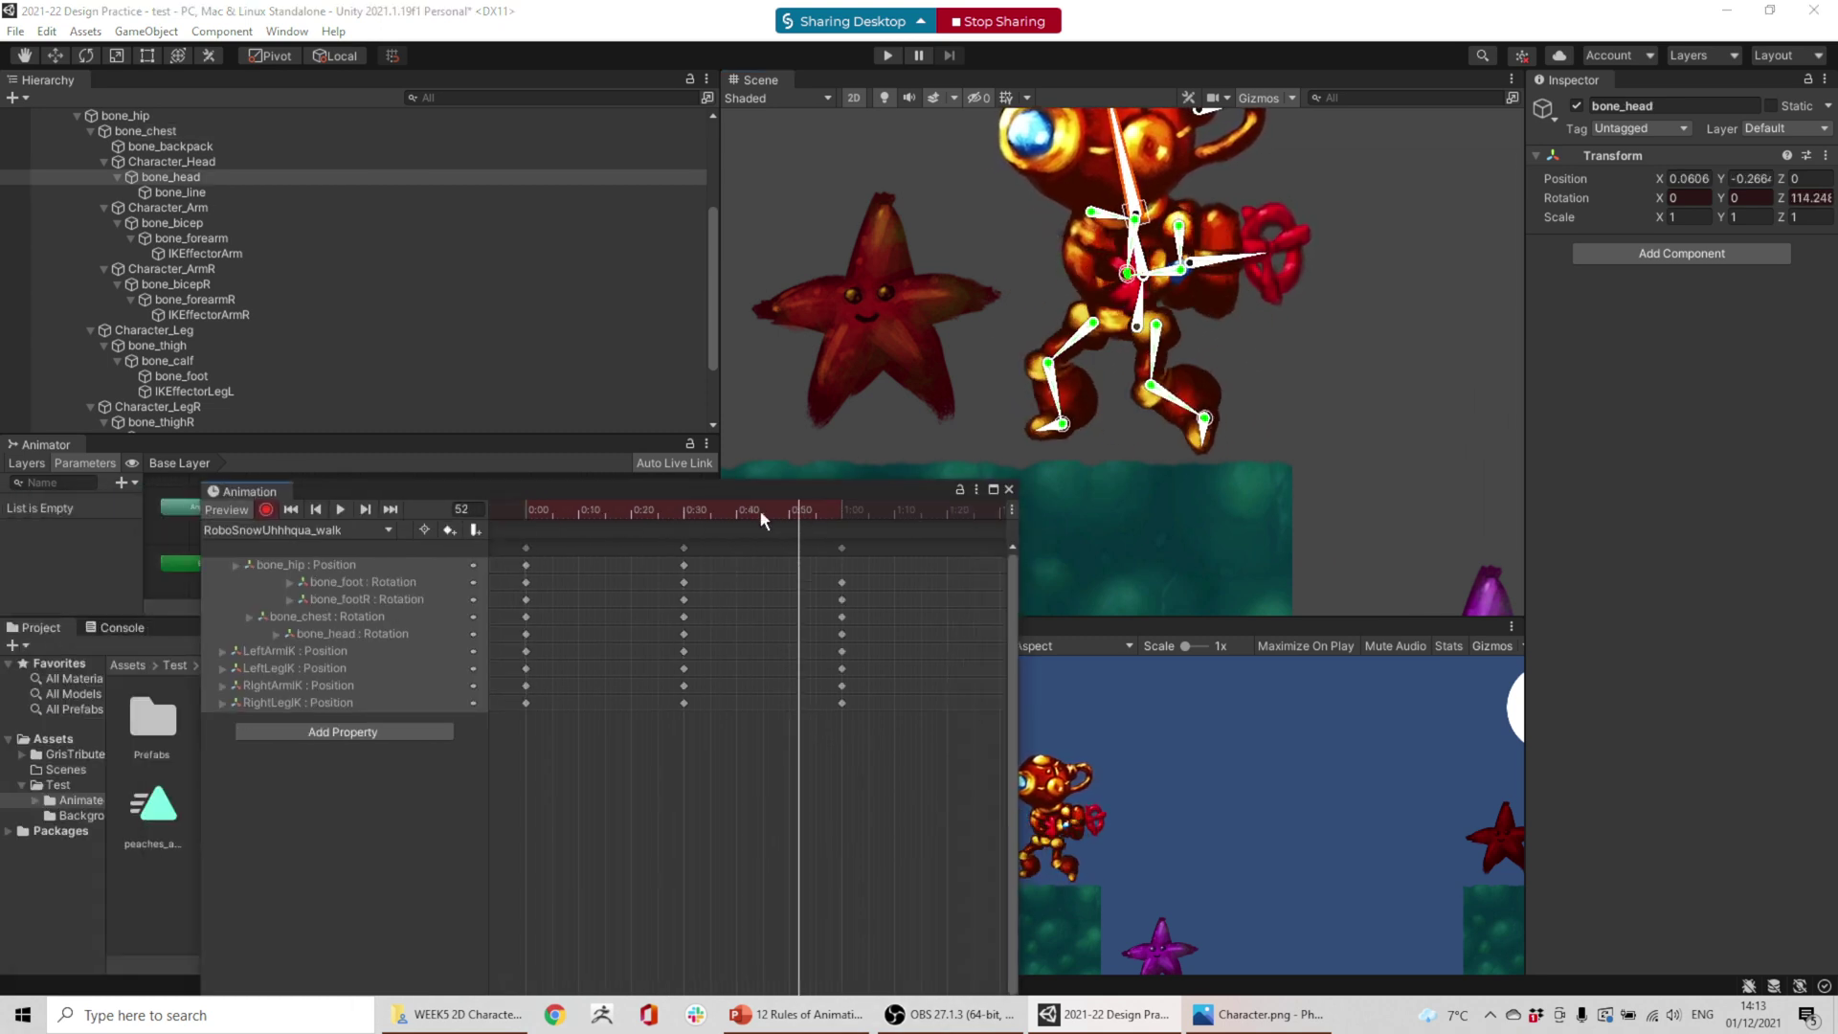
{"action": "left_click", "coordinate": [341, 509]}
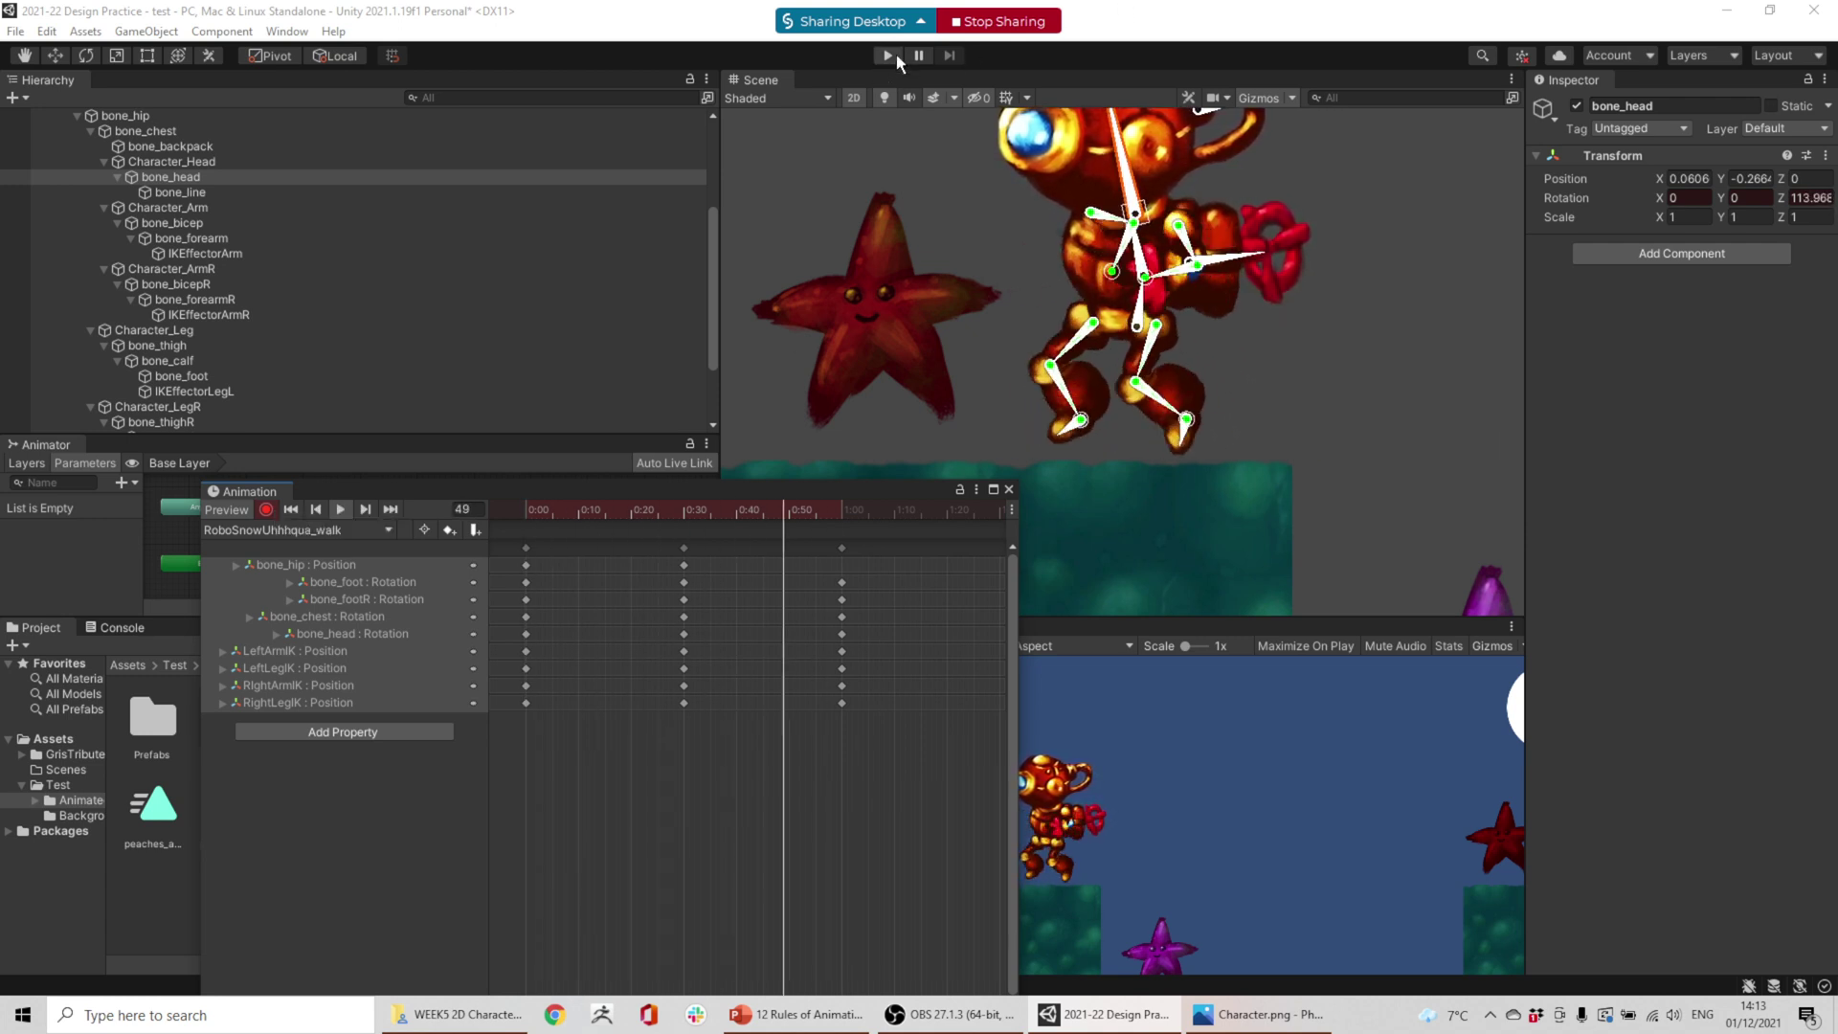
{"action": "left_click", "coordinate": [342, 514]}
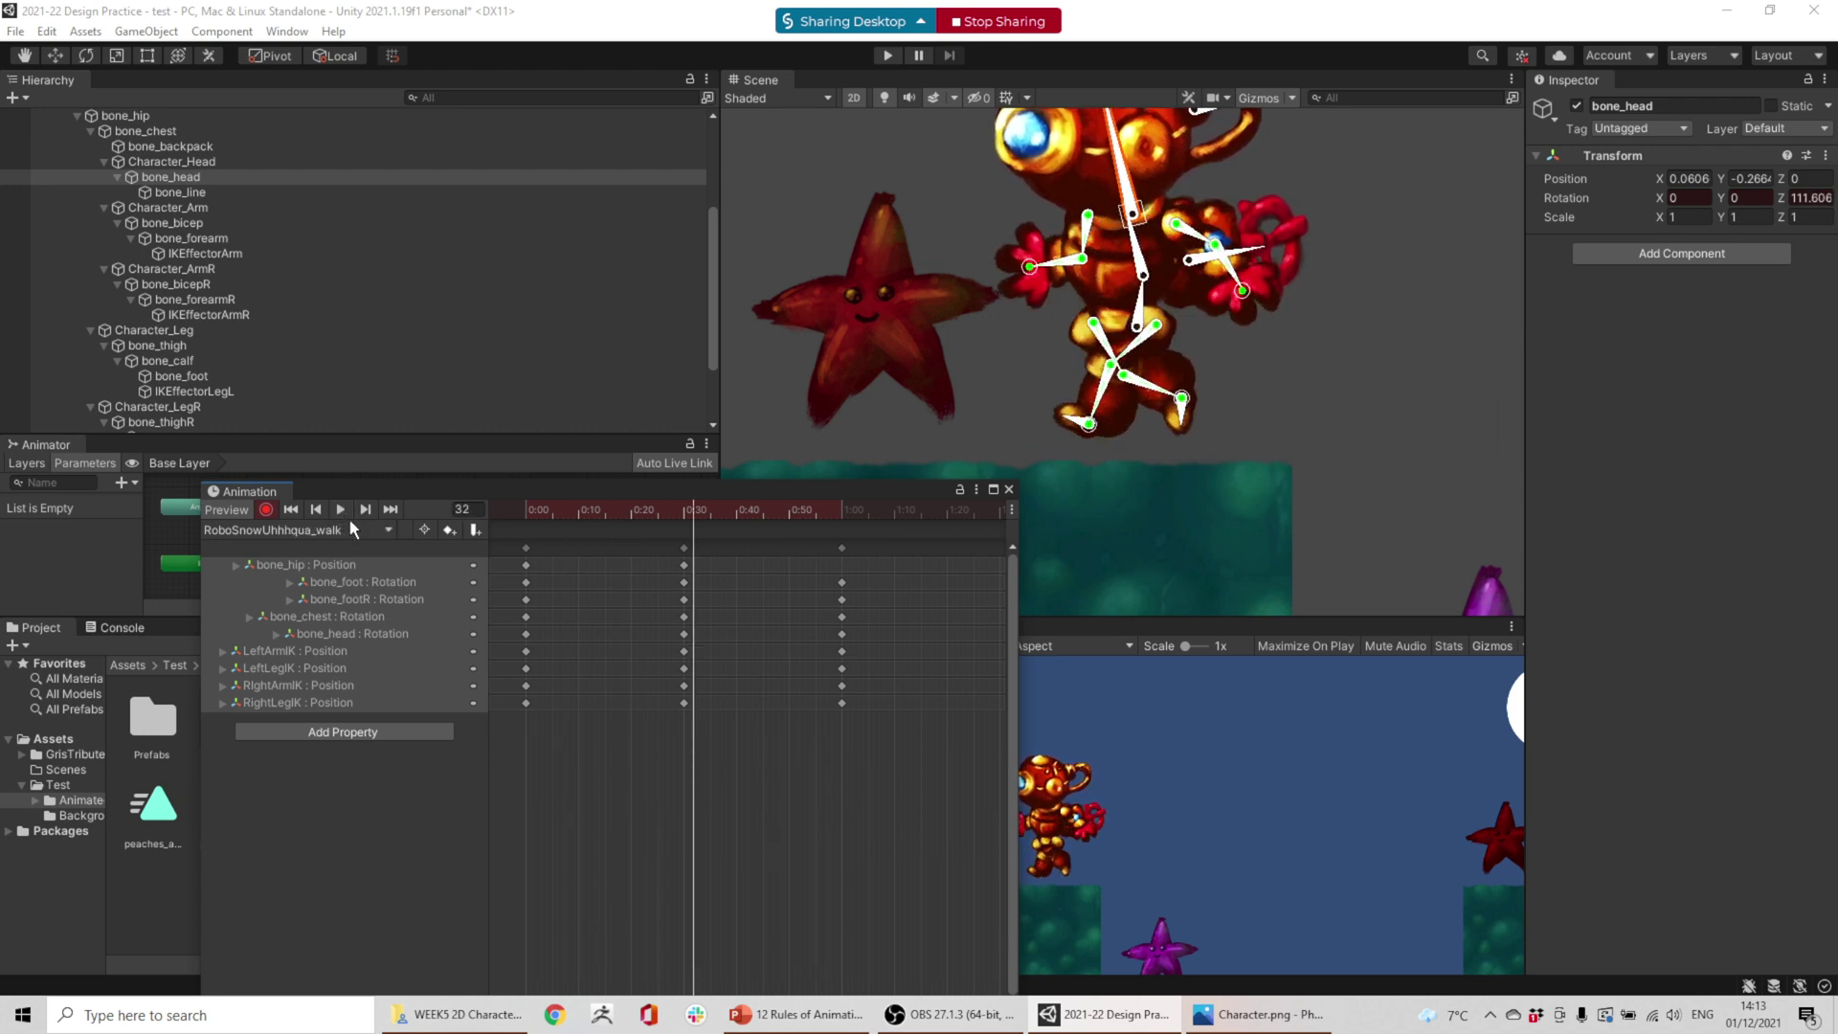
- Relocate the Animation window to clear the character preview, and lower bone_hip to about X -0.14, Y -0.33 at frame 15
{"action": "left_click_drag", "start_coordinate": [666, 496], "coordinate": [565, 439]}
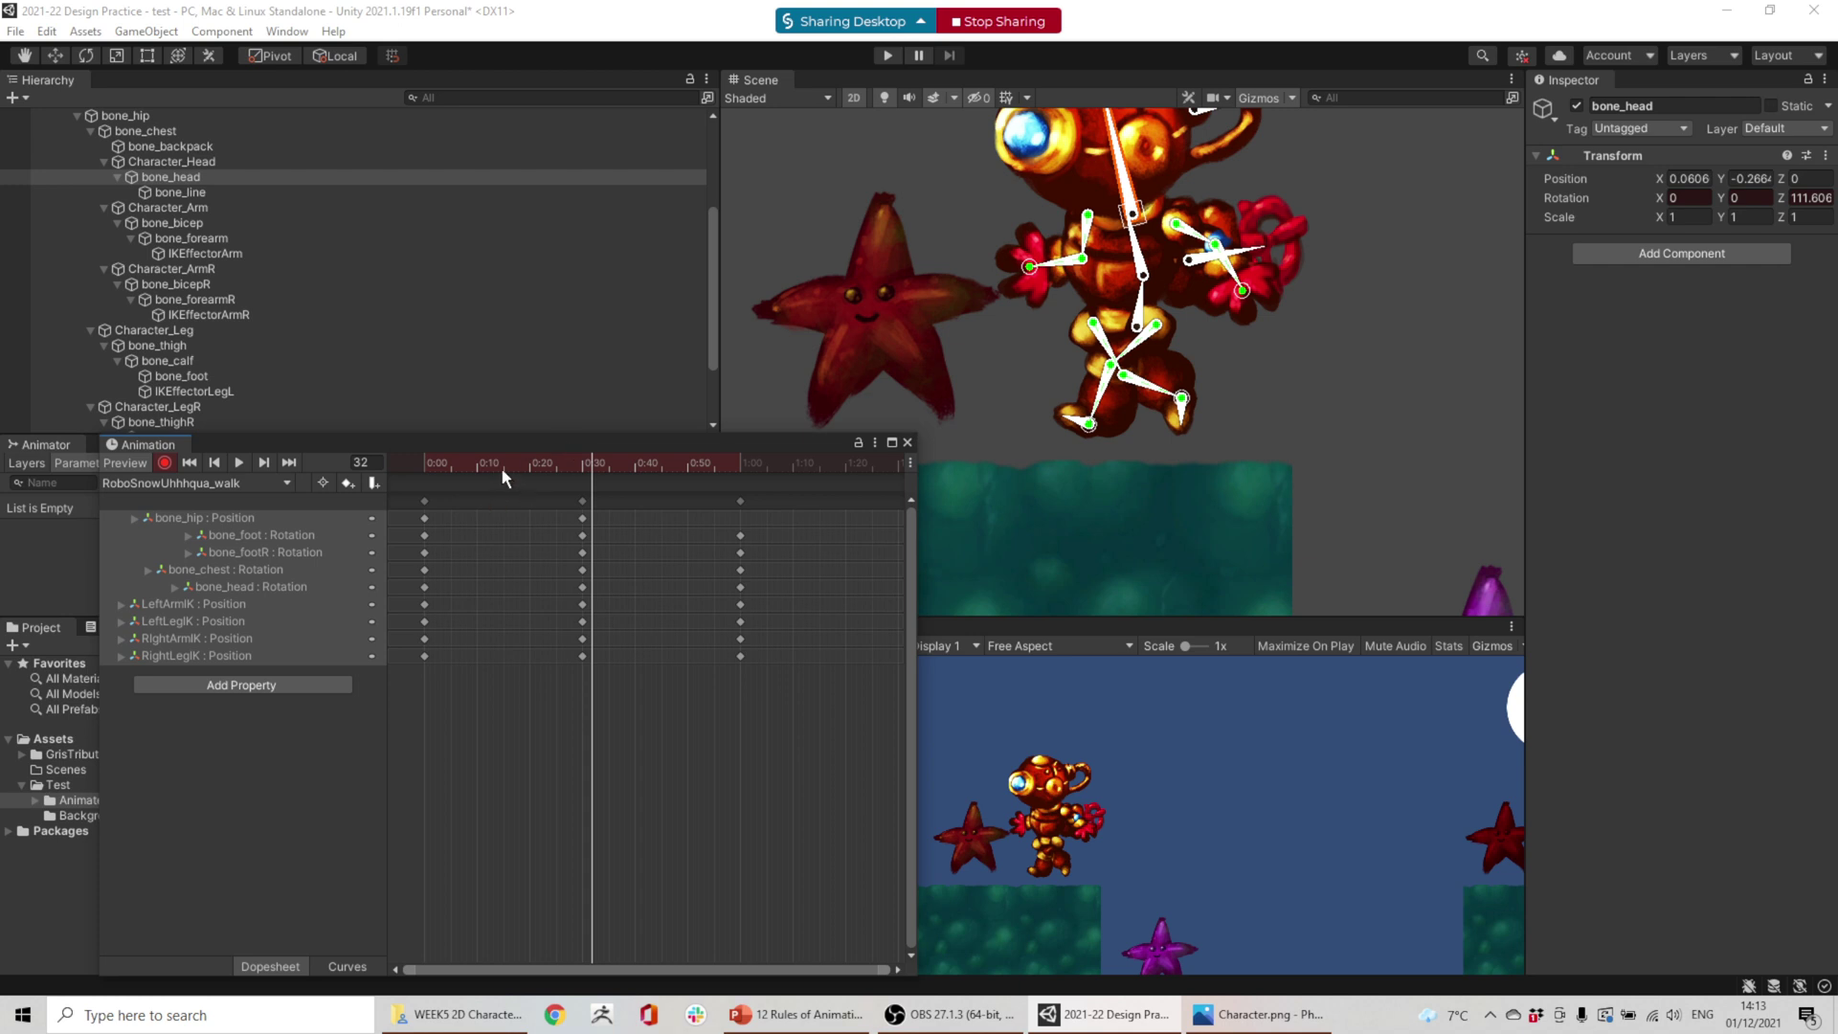
{"action": "left_click_drag", "start_coordinate": [502, 468], "coordinate": [503, 465]}
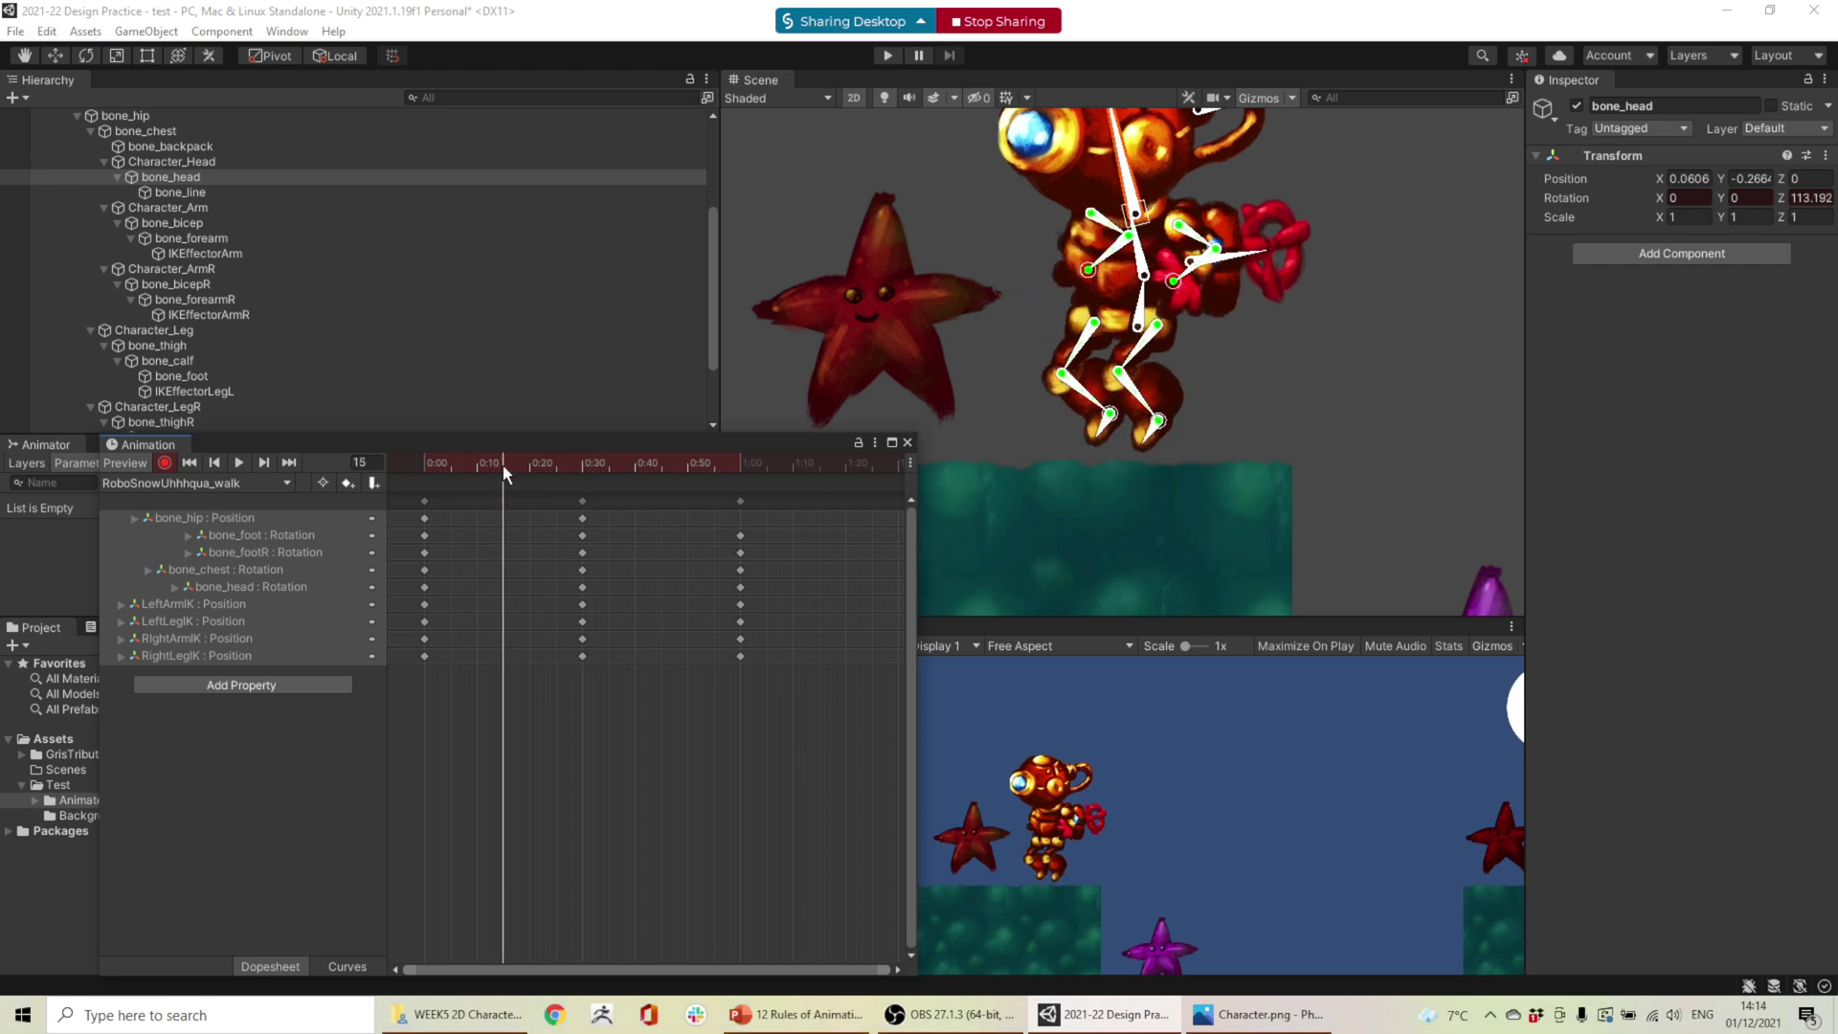
{"action": "left_click", "coordinate": [1140, 322]}
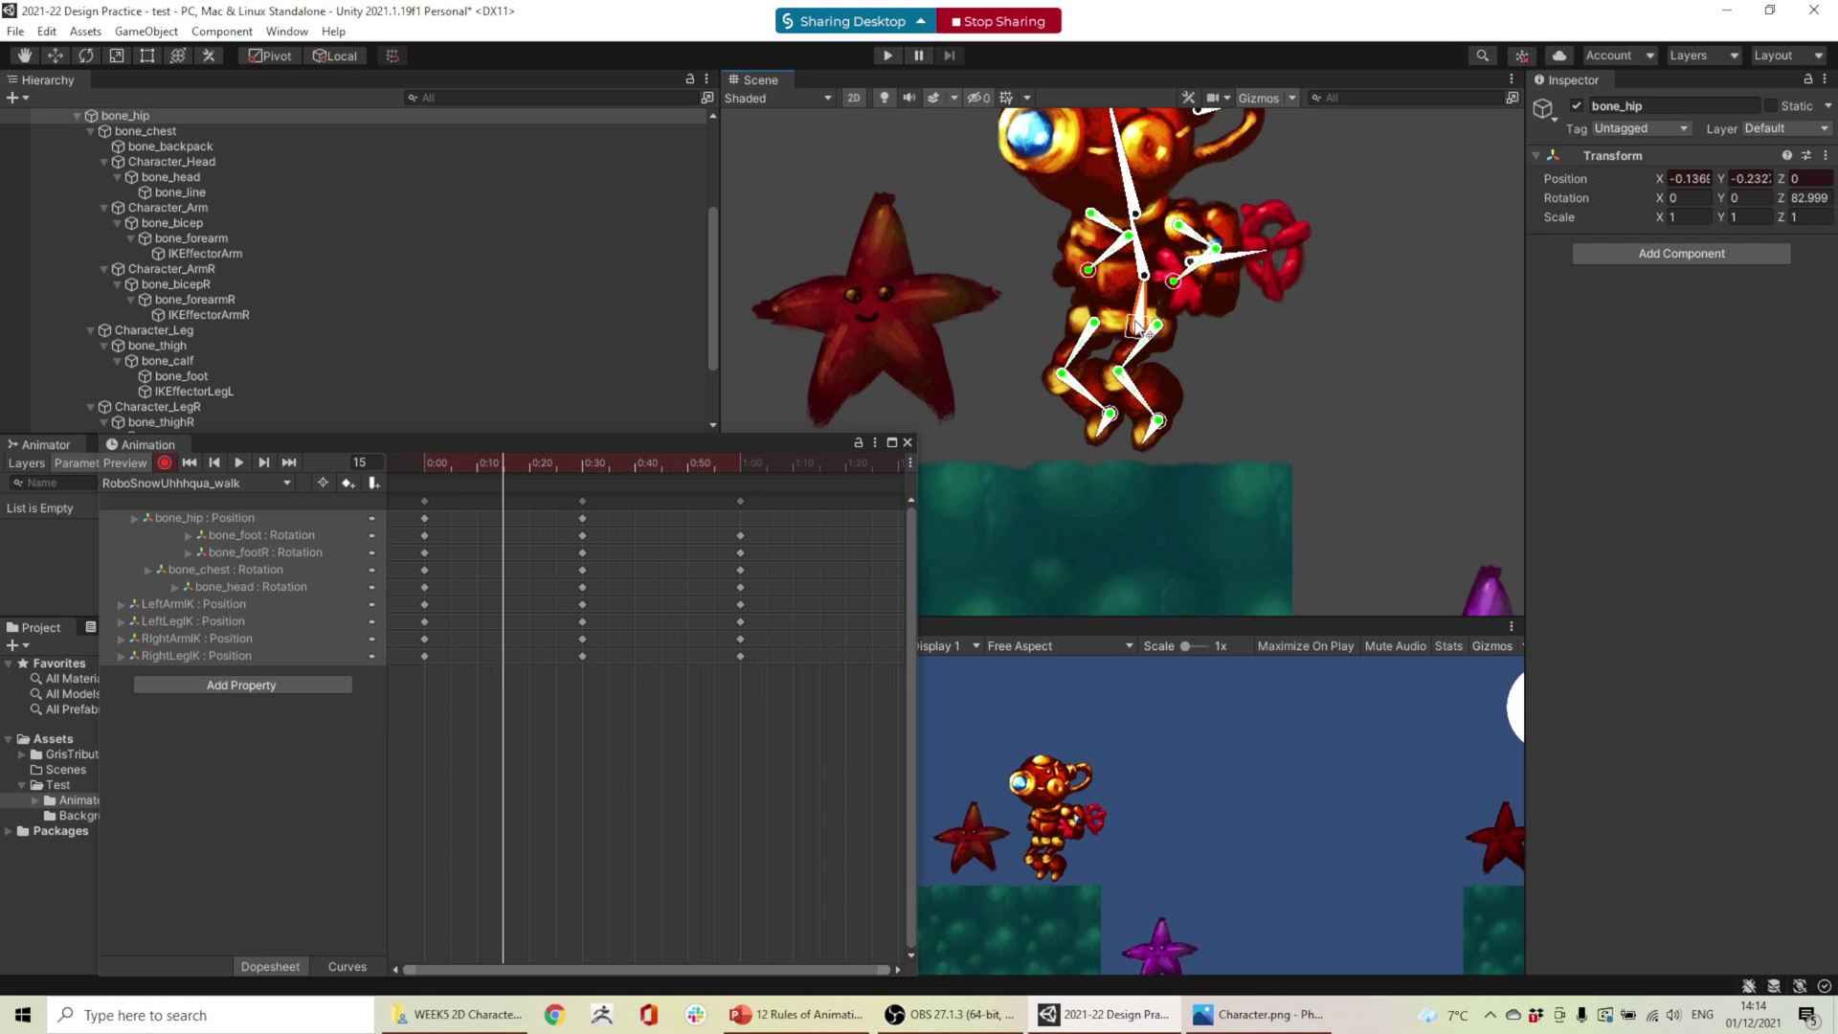
{"action": "left_click_drag", "start_coordinate": [1137, 325], "coordinate": [1139, 354]}
{"action": "mouse_move", "coordinate": [493, 466]}
{"action": "left_mouse_down"}
{"action": "mouse_move", "coordinate": [405, 462]}
{"action": "mouse_move", "coordinate": [504, 471]}
{"action": "left_mouse_up"}
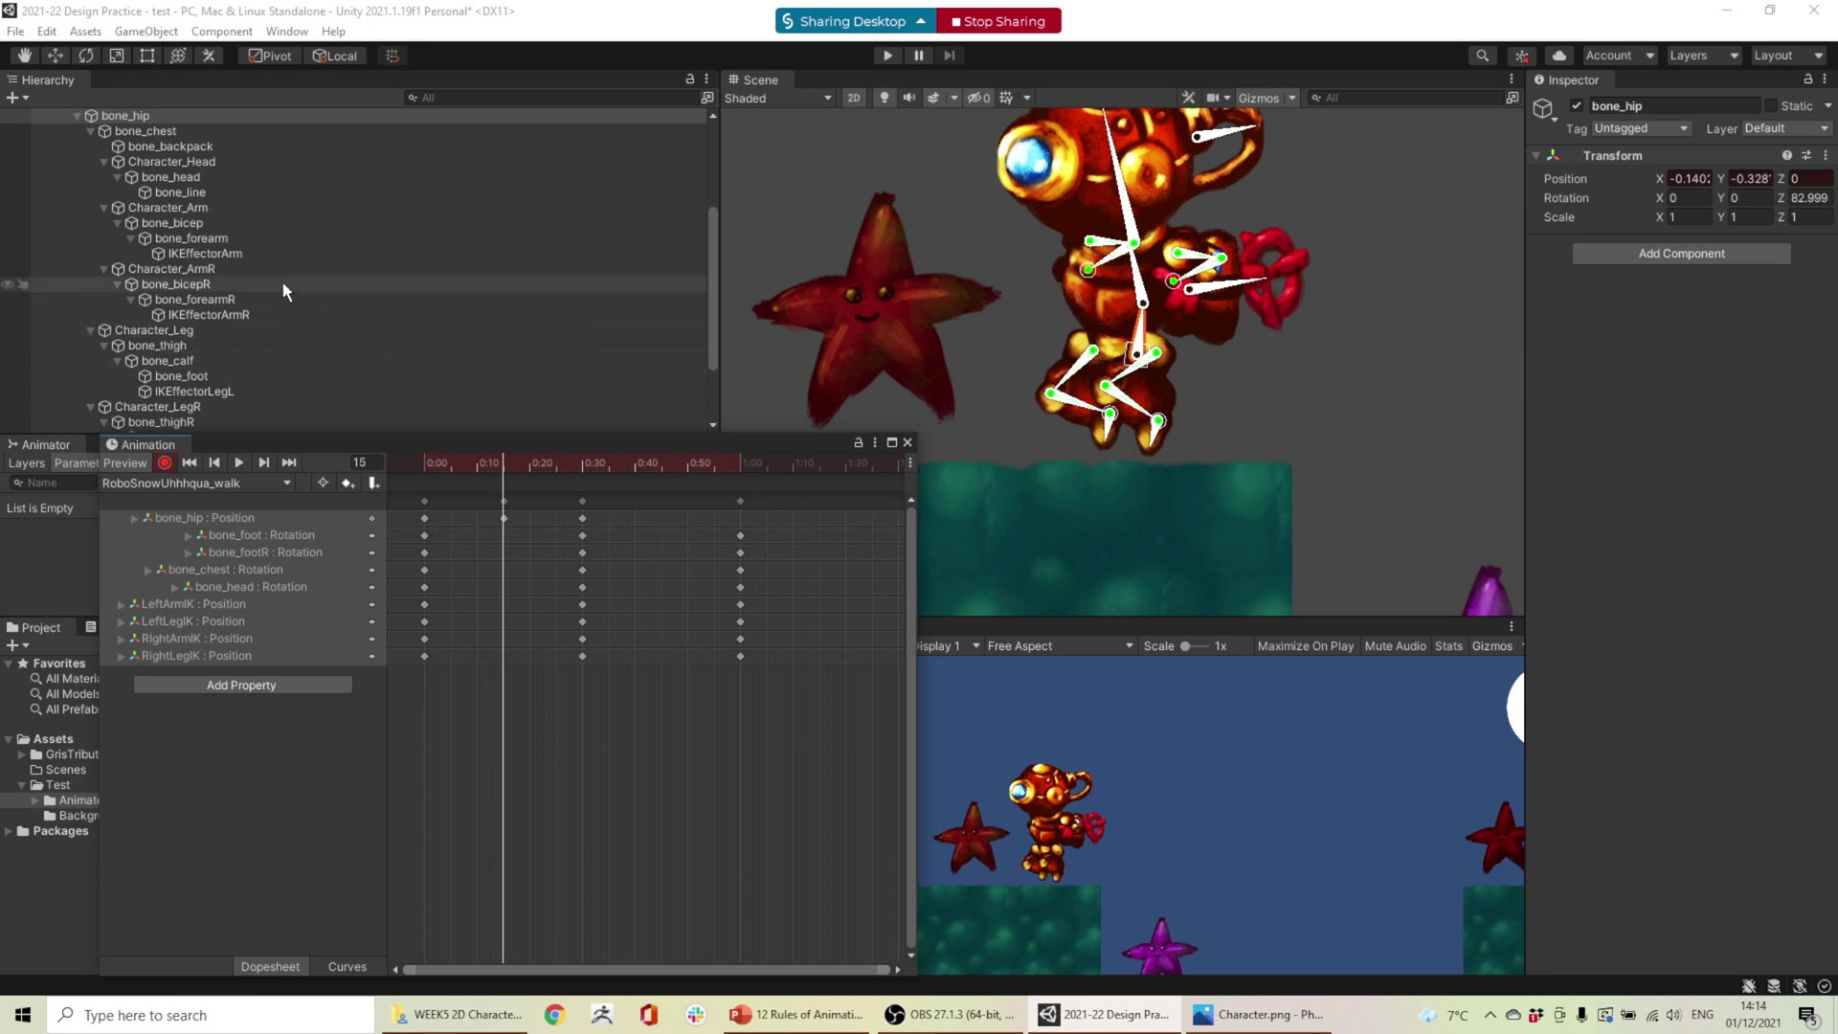
- At frame 15, move RightLegIK down to the ground and rotate bone_footR to about -118° on Z
{"action": "scroll", "coordinate": [288, 288], "scroll_direction": "down", "scroll_amount": 3}
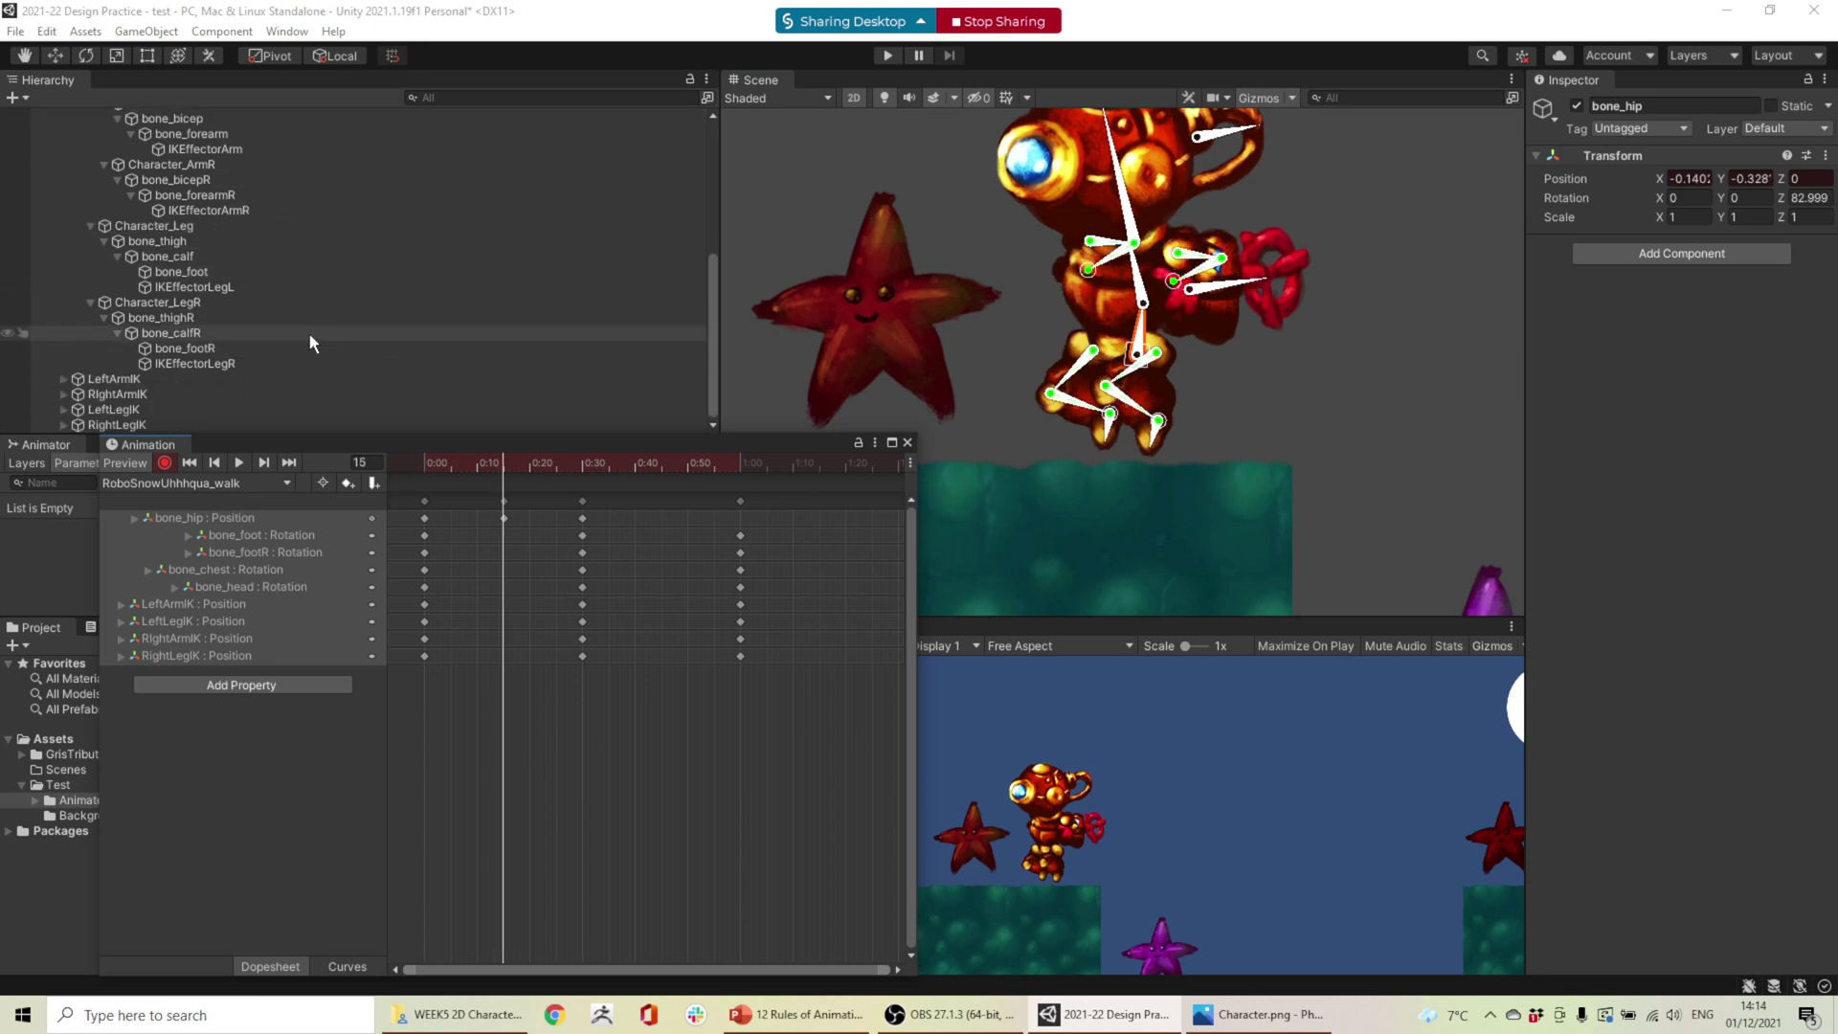
{"action": "left_click", "coordinate": [112, 378]}
{"action": "left_click", "coordinate": [115, 394]}
{"action": "left_click", "coordinate": [117, 410]}
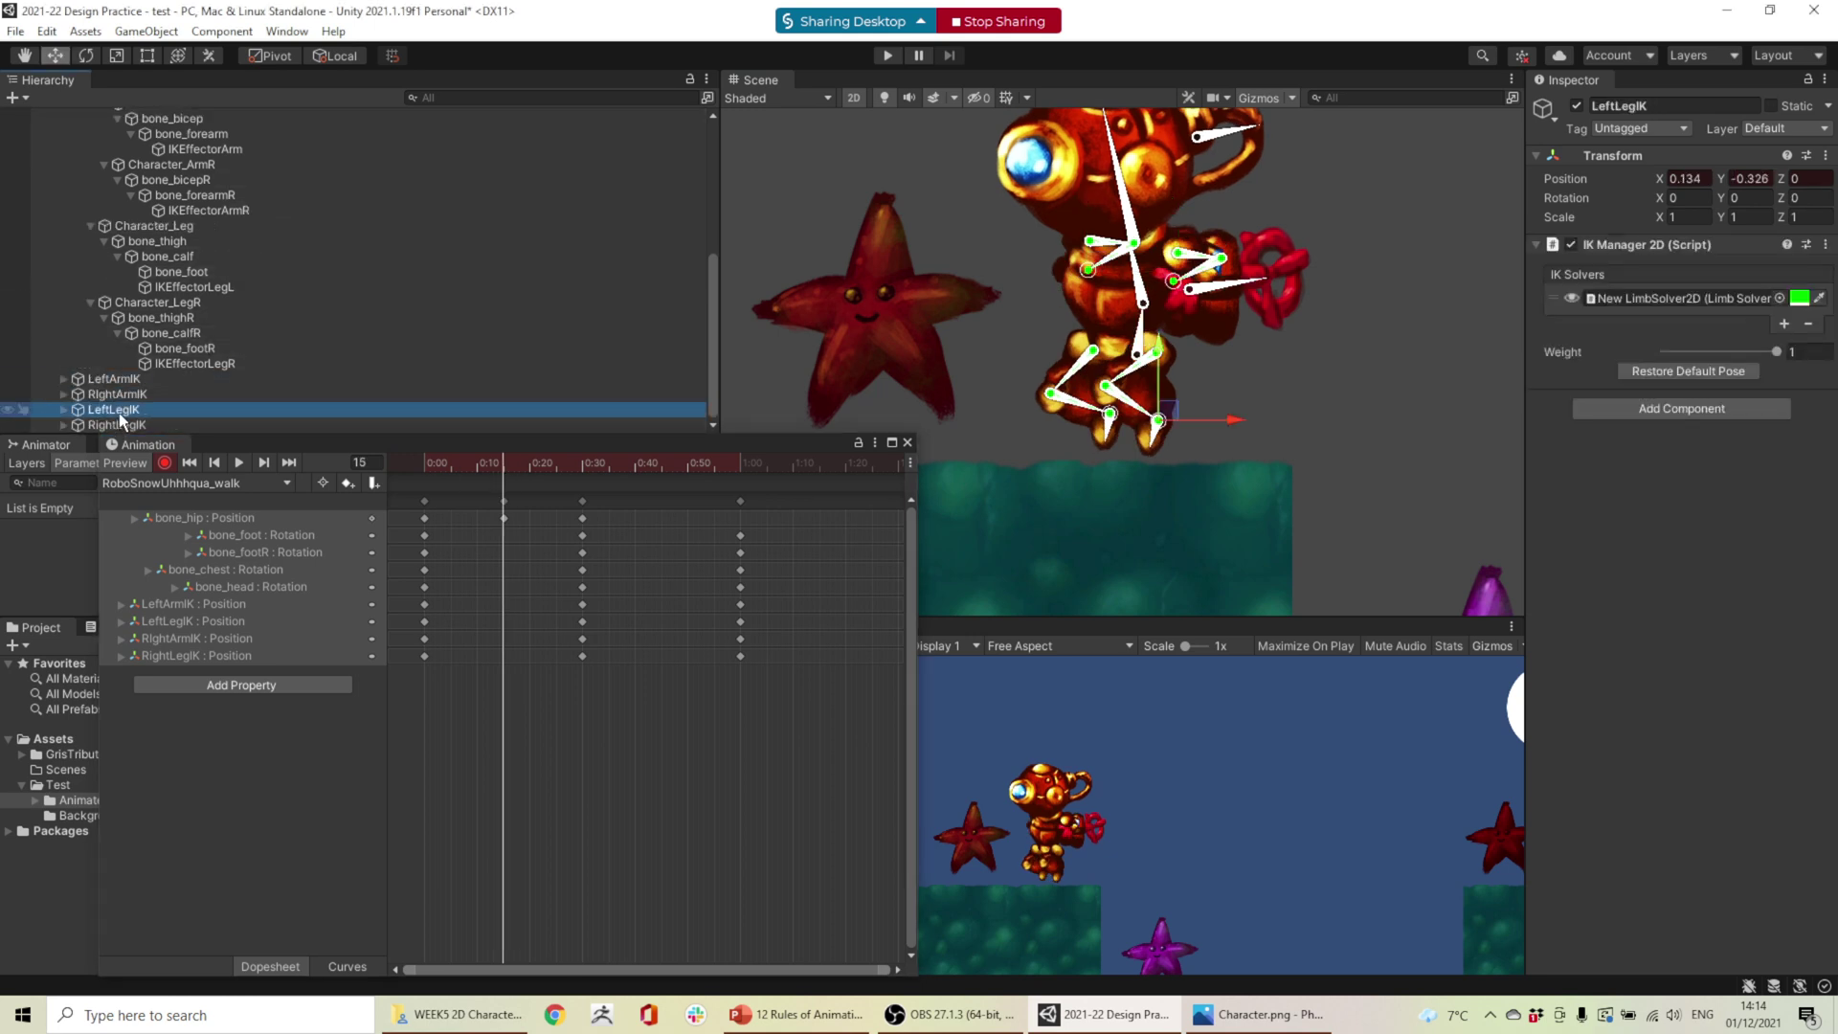
{"action": "left_click", "coordinate": [123, 425]}
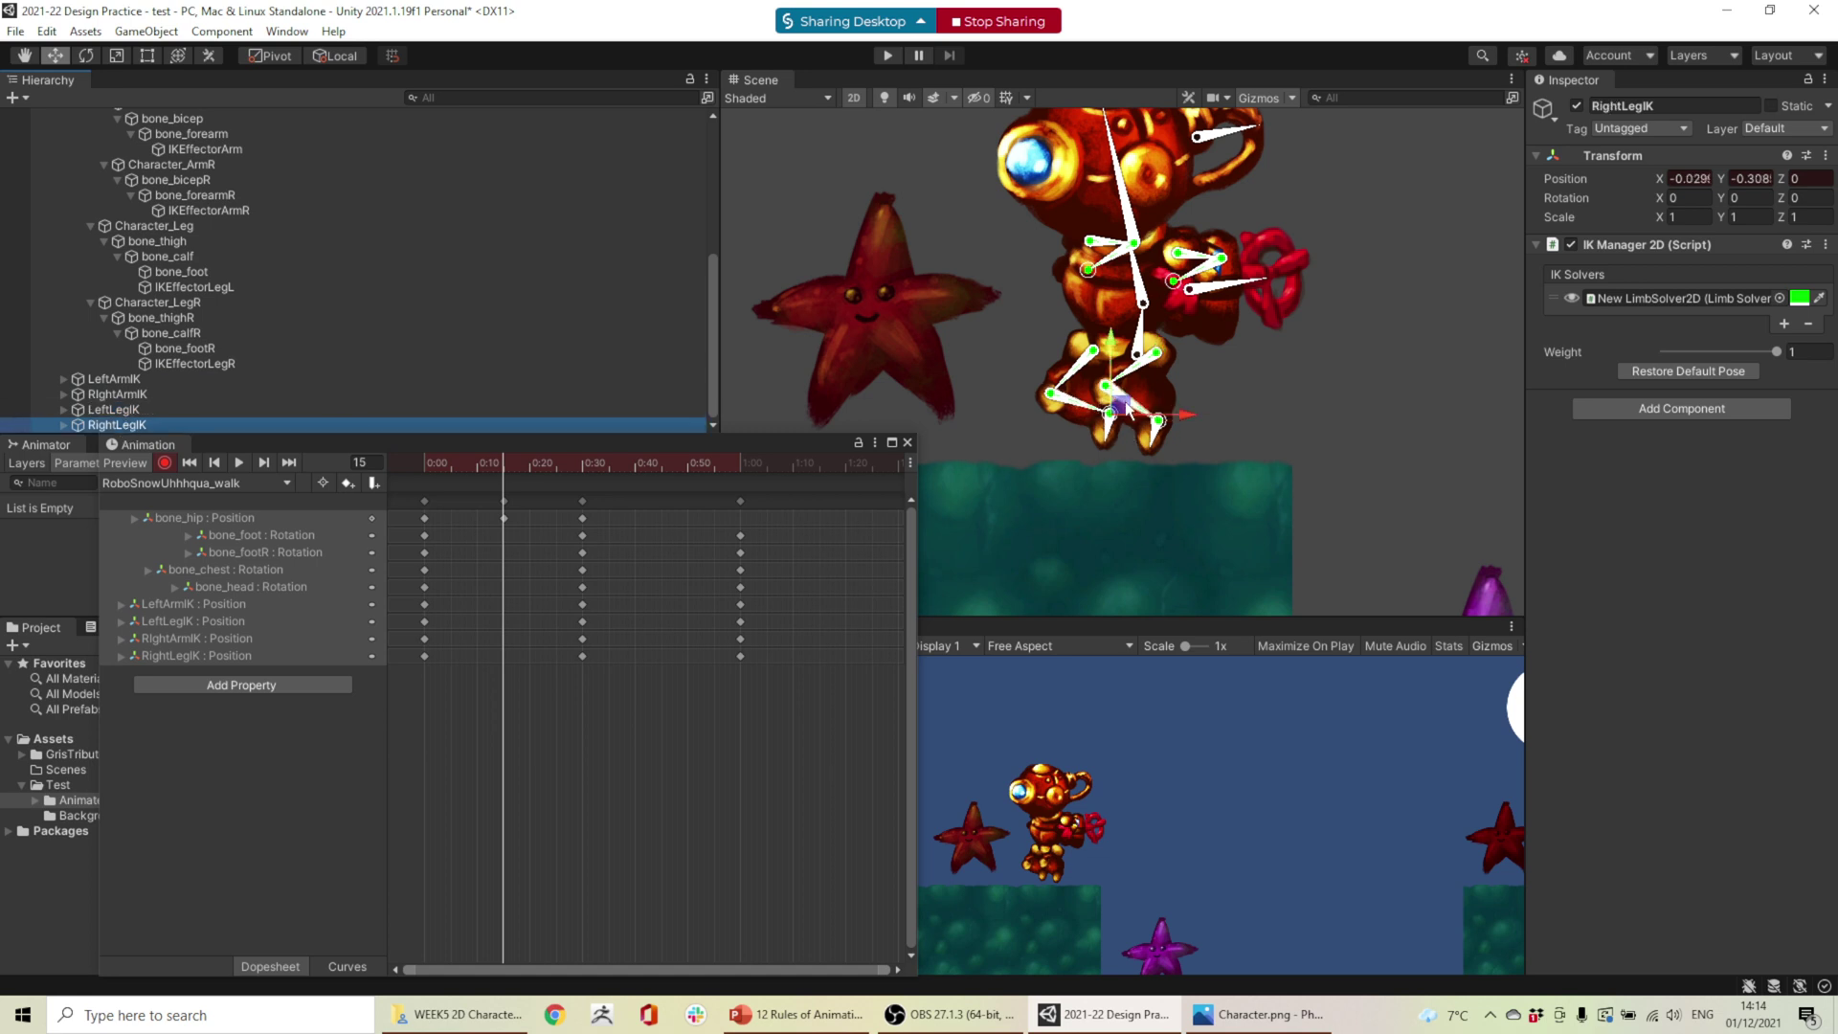
{"action": "left_click_drag", "start_coordinate": [1127, 408], "coordinate": [1084, 459]}
{"action": "left_click", "coordinate": [1100, 462]}
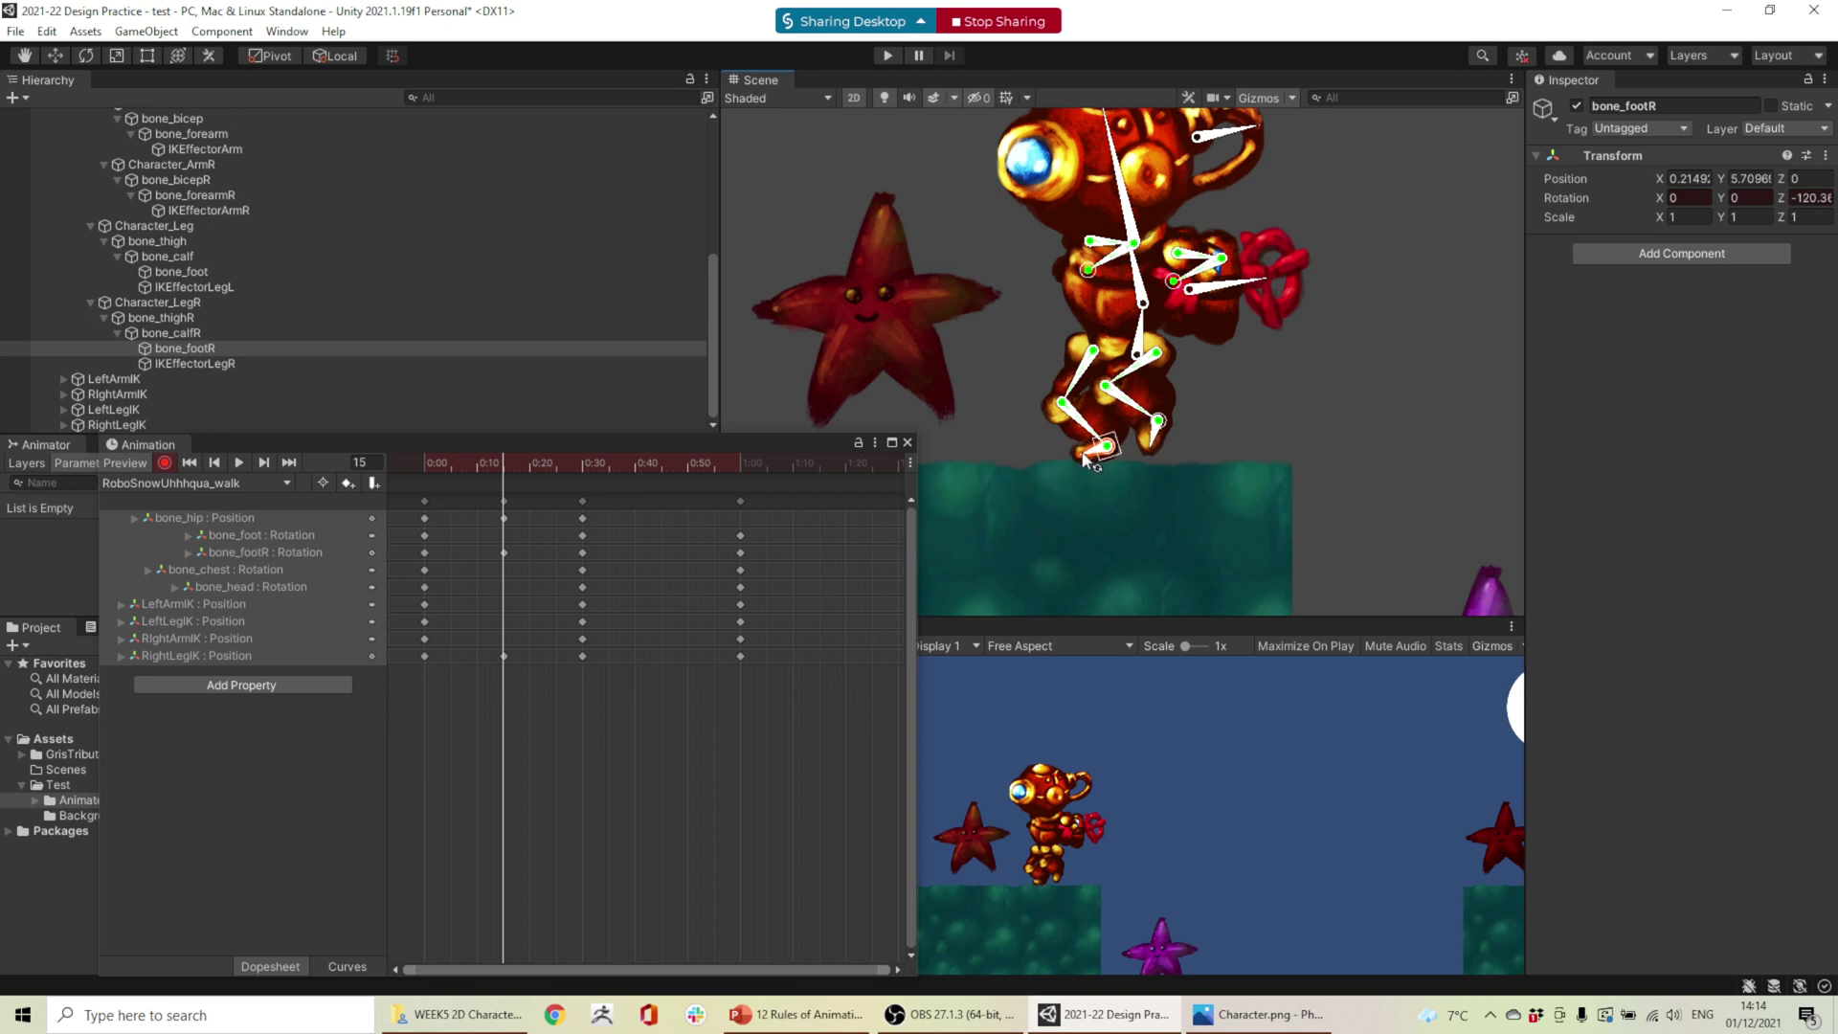
{"action": "mouse_move", "coordinate": [502, 458]}
{"action": "left_mouse_down"}
{"action": "mouse_move", "coordinate": [418, 462]}
{"action": "mouse_move", "coordinate": [524, 467]}
{"action": "mouse_move", "coordinate": [369, 450]}
{"action": "mouse_move", "coordinate": [742, 458]}
{"action": "mouse_move", "coordinate": [438, 454]}
{"action": "mouse_move", "coordinate": [506, 446]}
{"action": "left_mouse_up"}
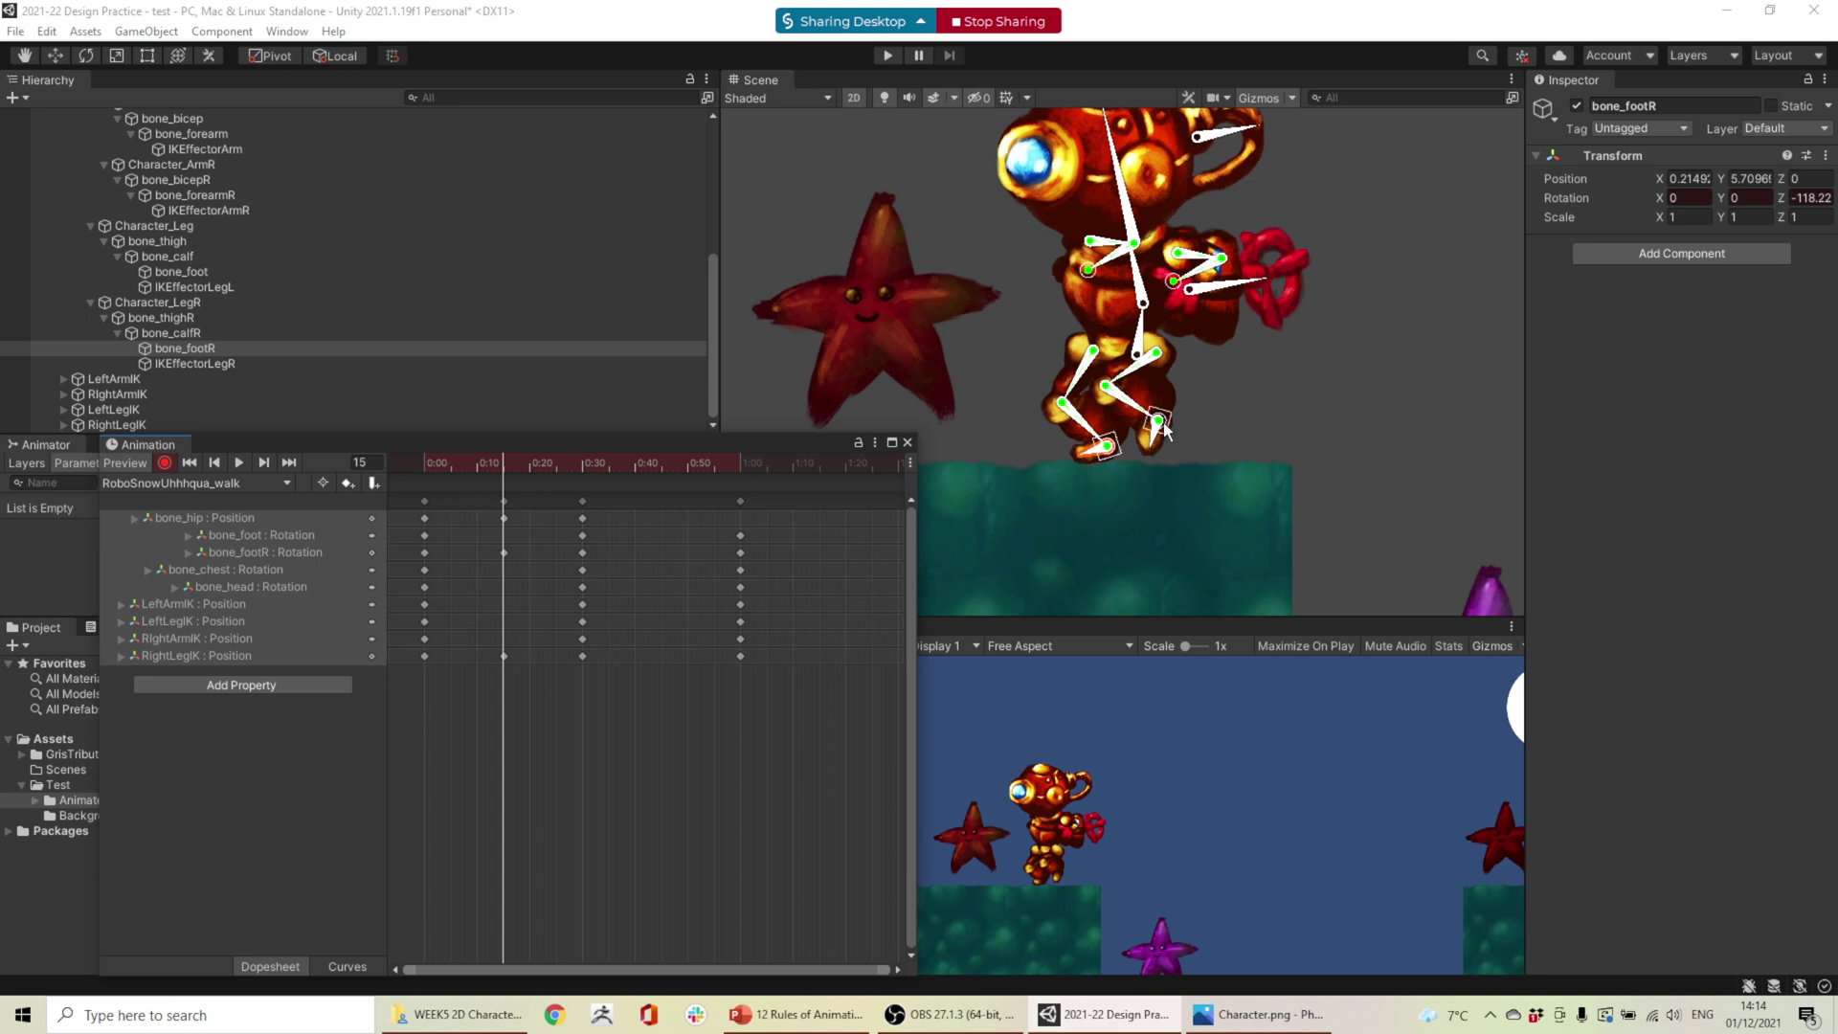
- Reposition LeftLegIK at frame 15 to about X 0.24, Y -0.31, checking the leg's motion against neighbouring frames
{"action": "left_click", "coordinate": [119, 409]}
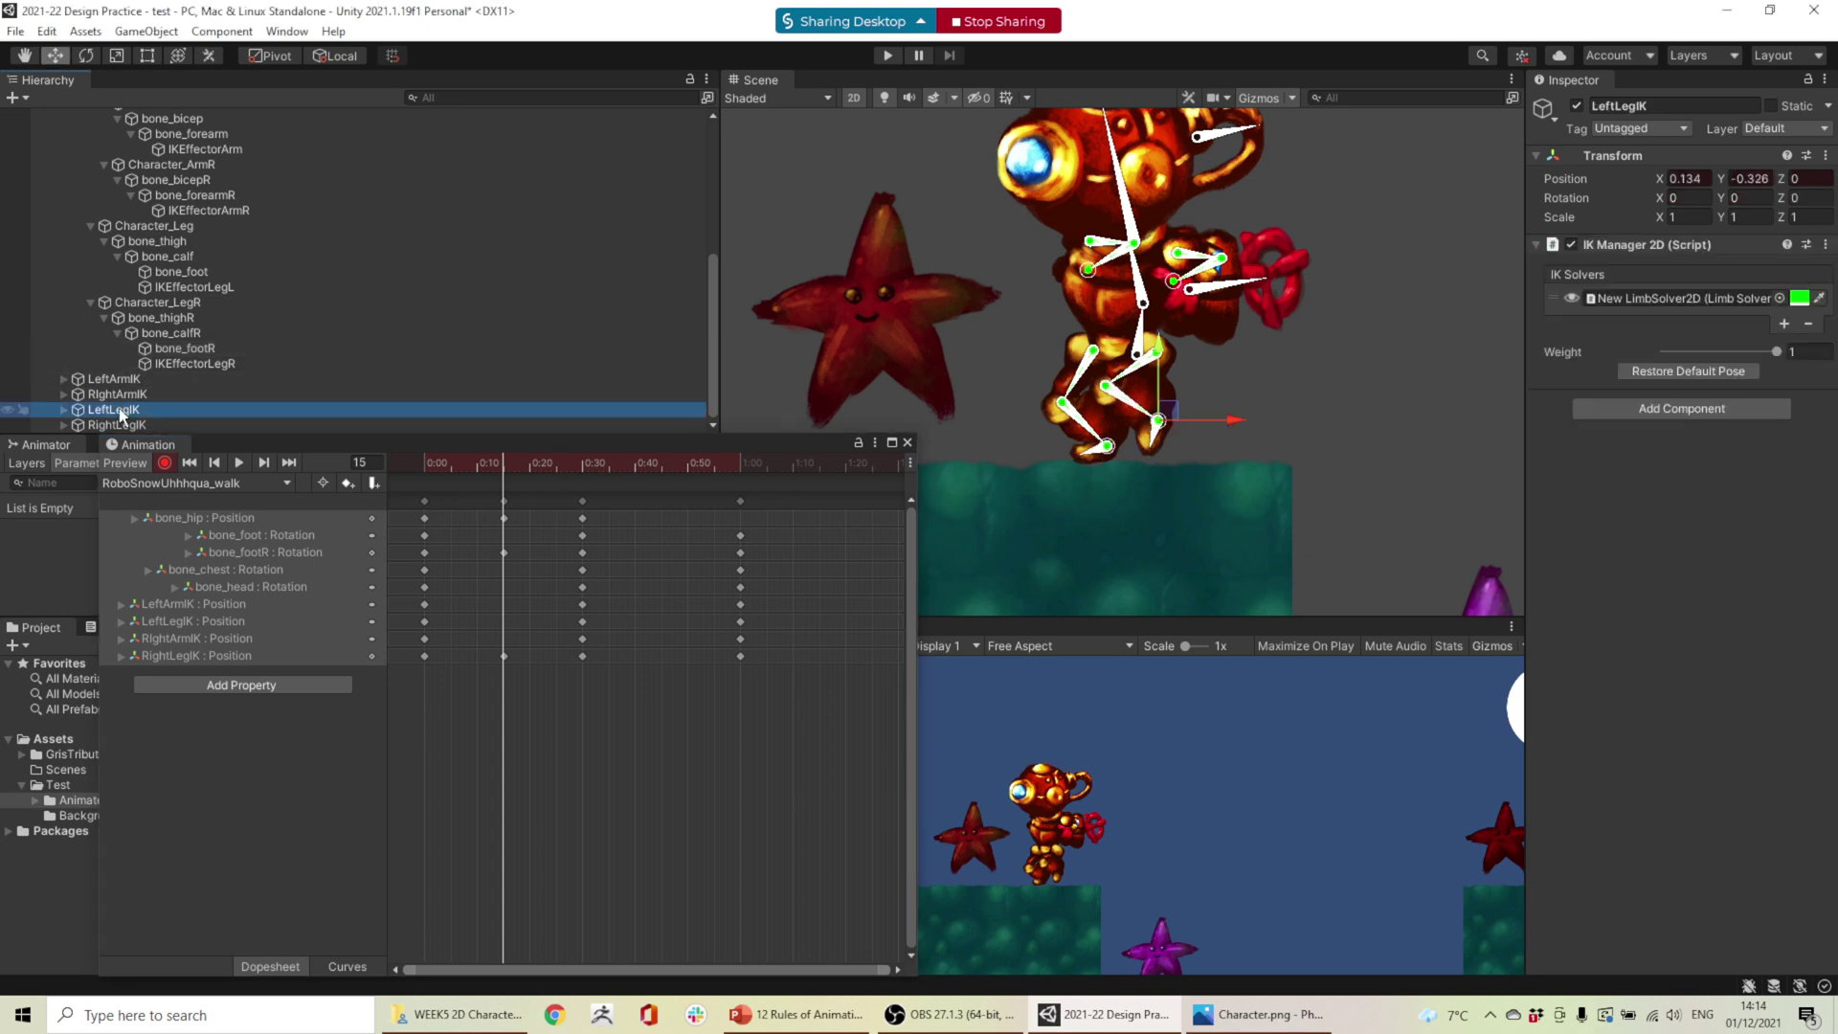
{"action": "left_click_drag", "start_coordinate": [1179, 412], "coordinate": [1220, 383]}
{"action": "left_click_drag", "start_coordinate": [537, 462], "coordinate": [504, 445]}
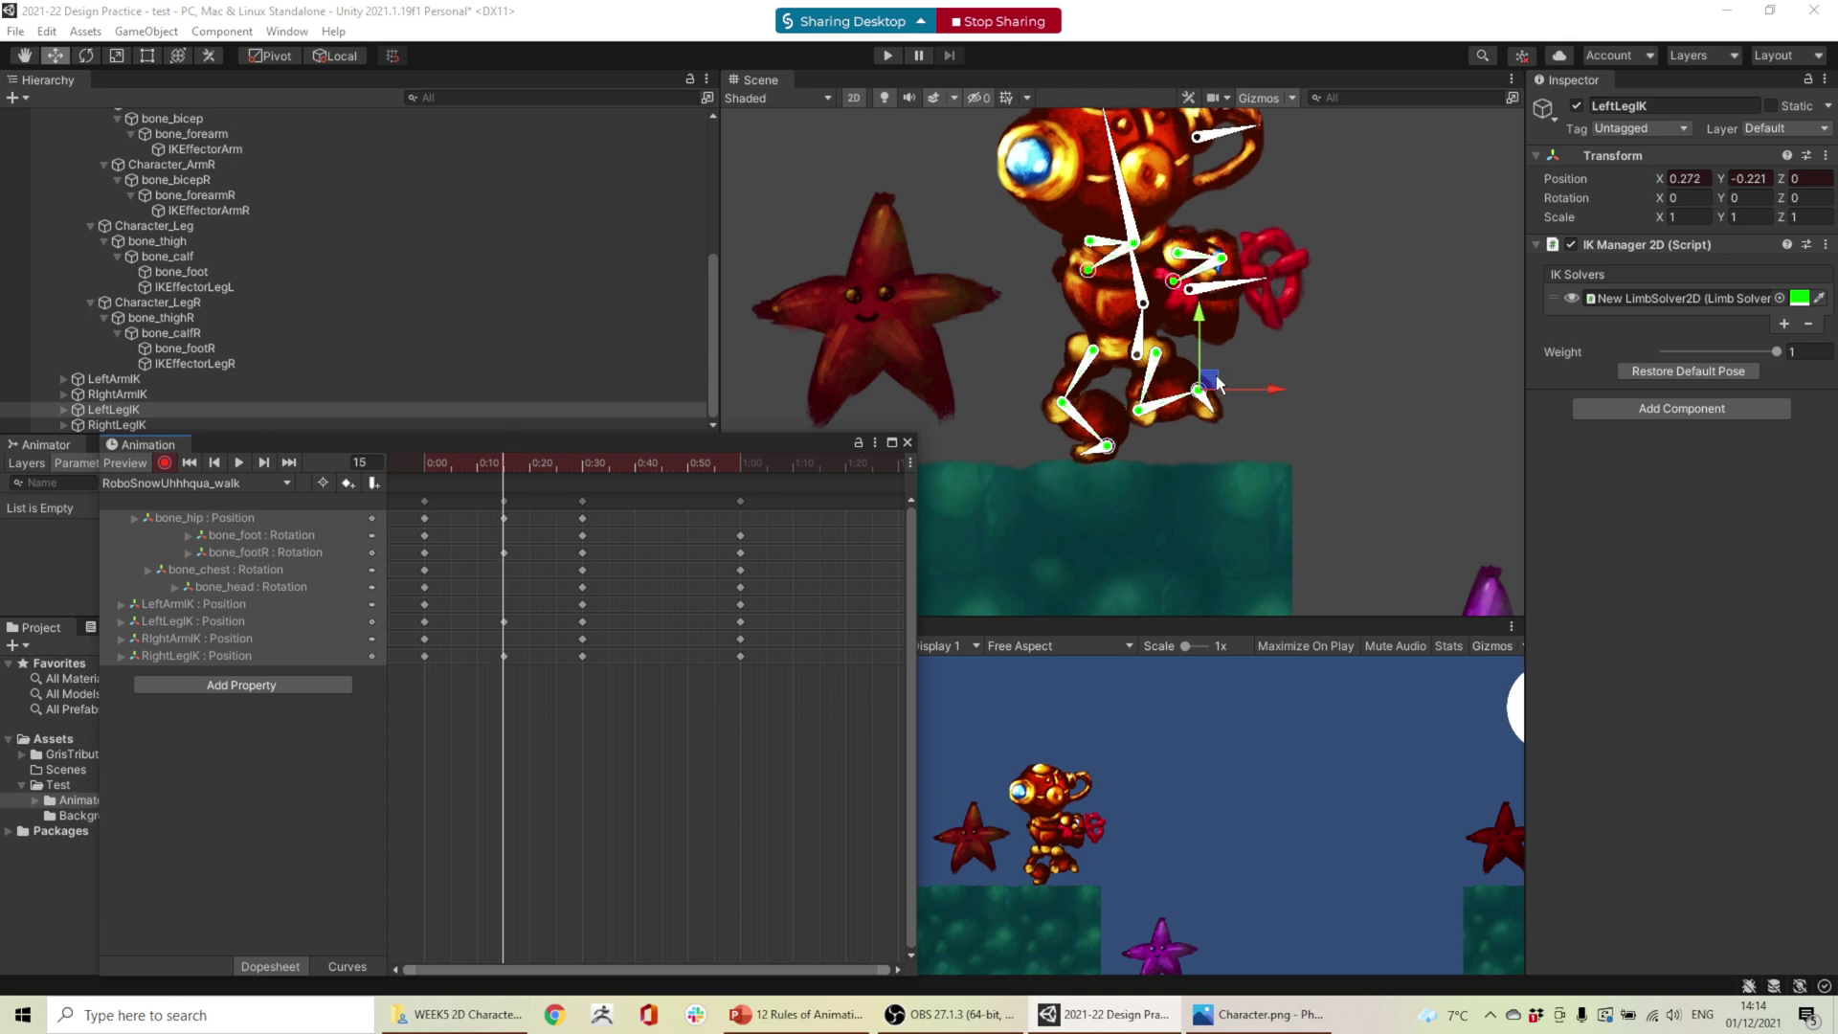
{"action": "left_click_drag", "start_coordinate": [1218, 383], "coordinate": [1209, 410]}
{"action": "left_click_drag", "start_coordinate": [575, 464], "coordinate": [504, 414]}
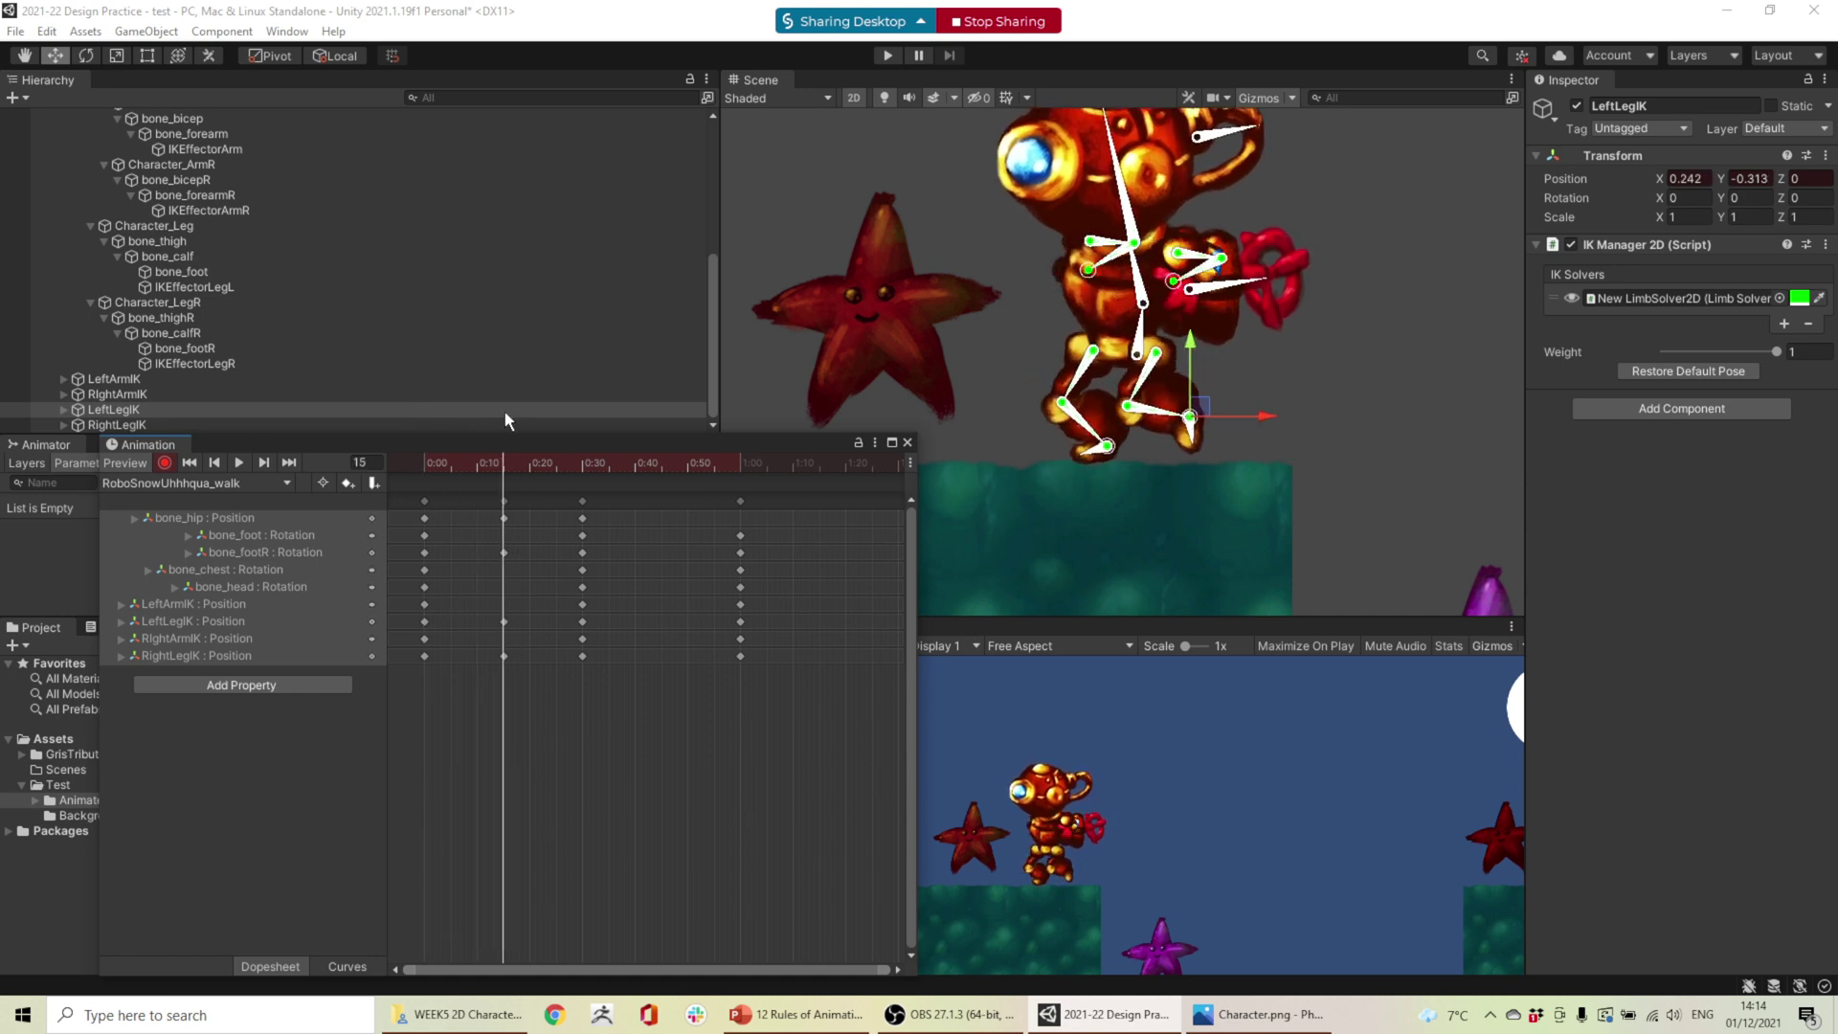
- At frame 15, lower LeftArmIK to about X 0.19, Y -0.03 and RightArmIK to about X -0.08, Y 0.04
{"action": "left_click", "coordinate": [153, 378]}
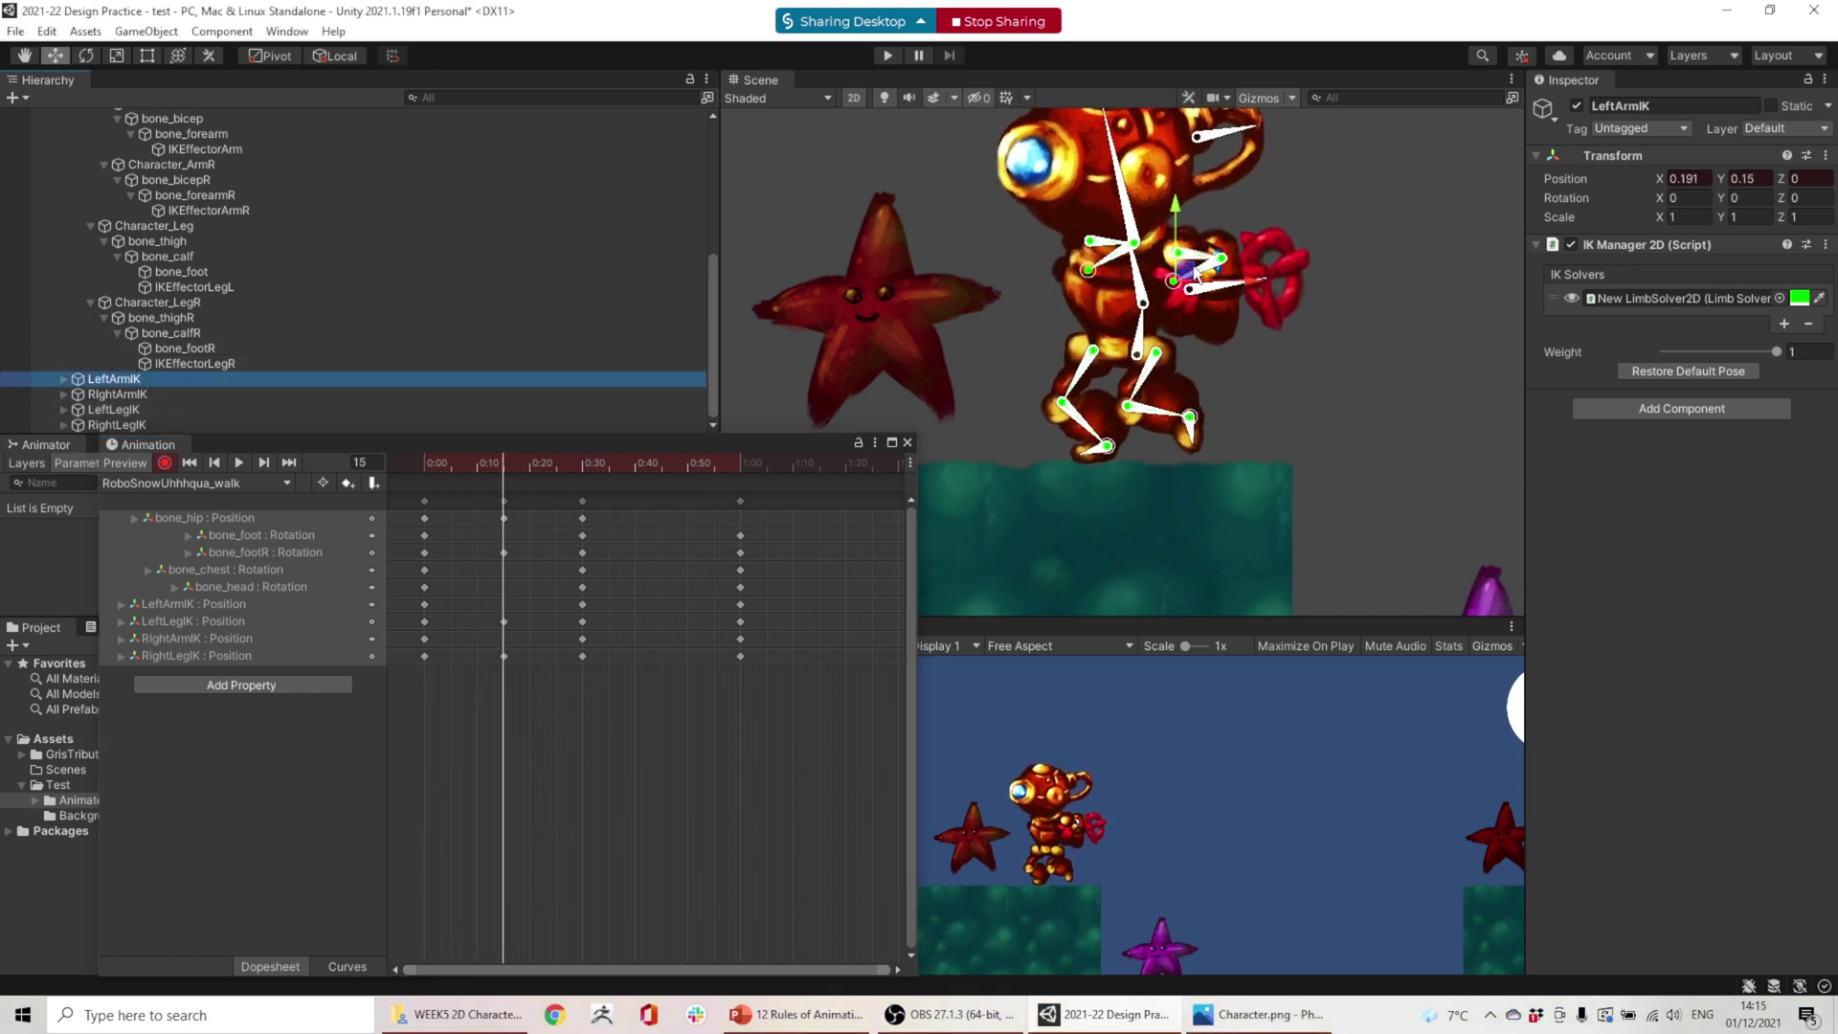
{"action": "left_click_drag", "start_coordinate": [1195, 274], "coordinate": [1195, 327]}
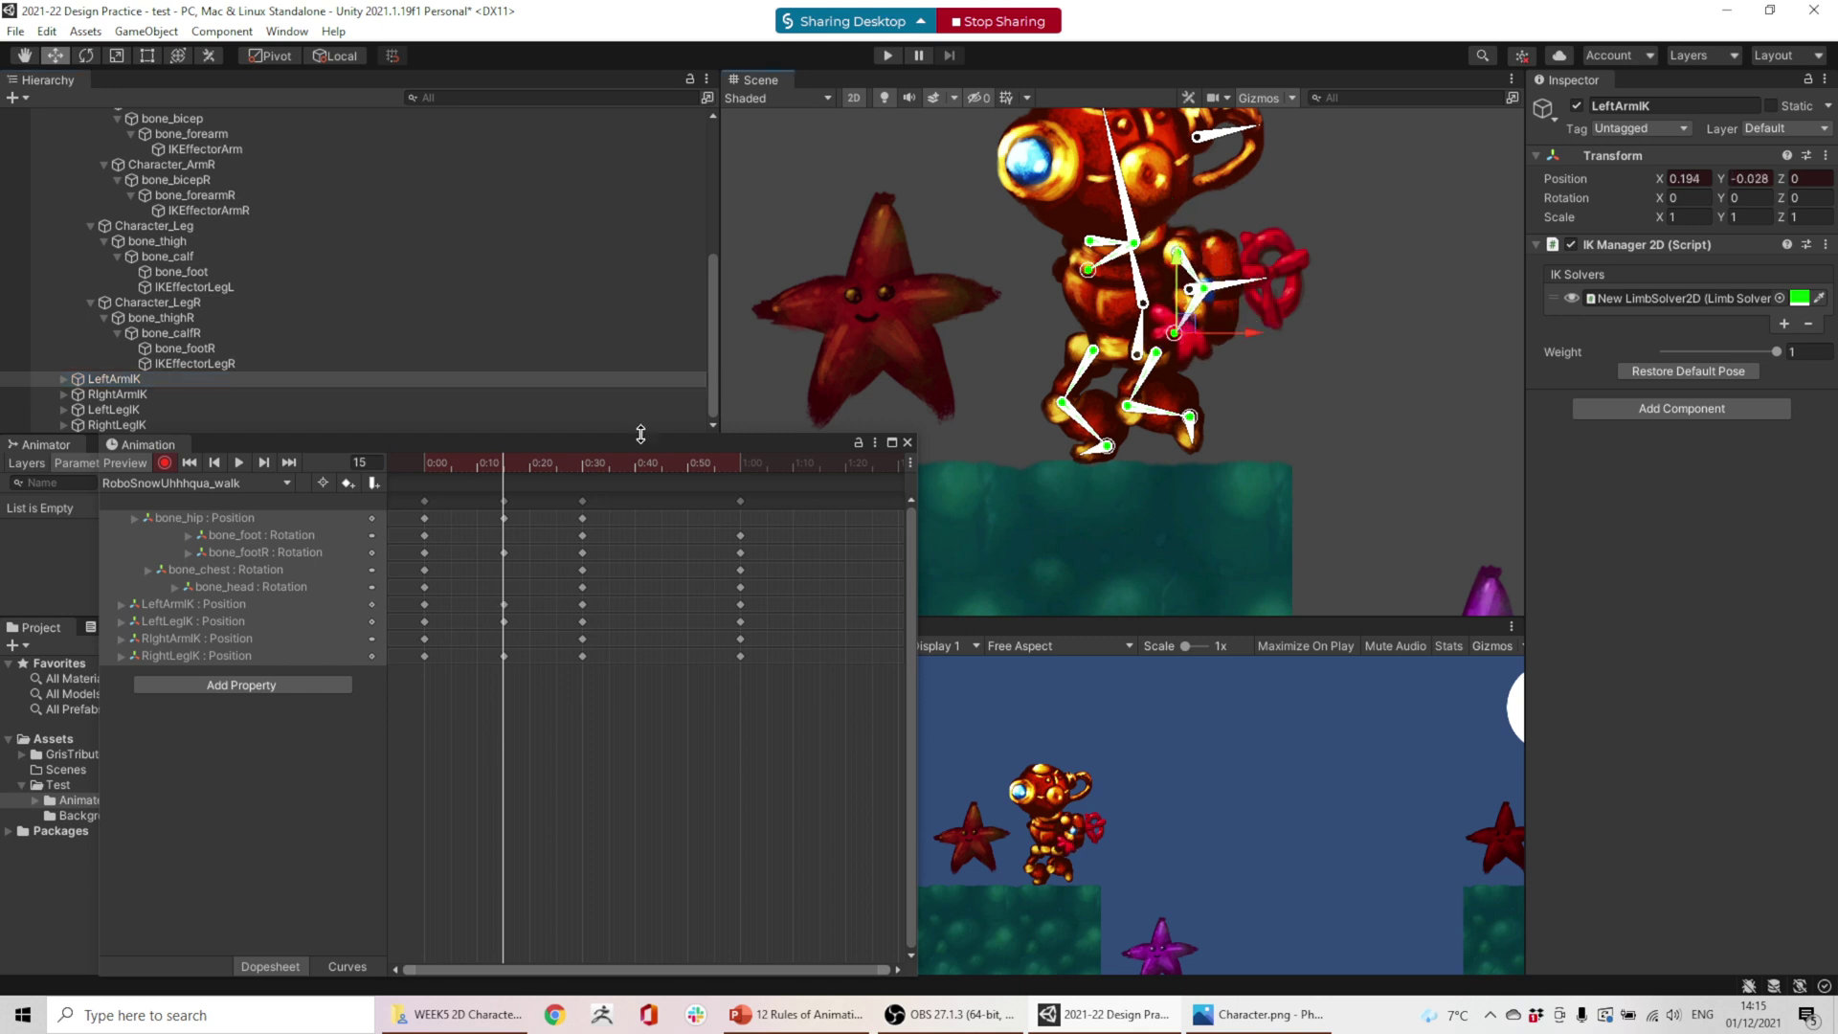
{"action": "mouse_move", "coordinate": [504, 456]}
{"action": "left_mouse_down"}
{"action": "mouse_move", "coordinate": [533, 453]}
{"action": "mouse_move", "coordinate": [509, 461]}
{"action": "left_mouse_up"}
{"action": "left_click", "coordinate": [119, 394]}
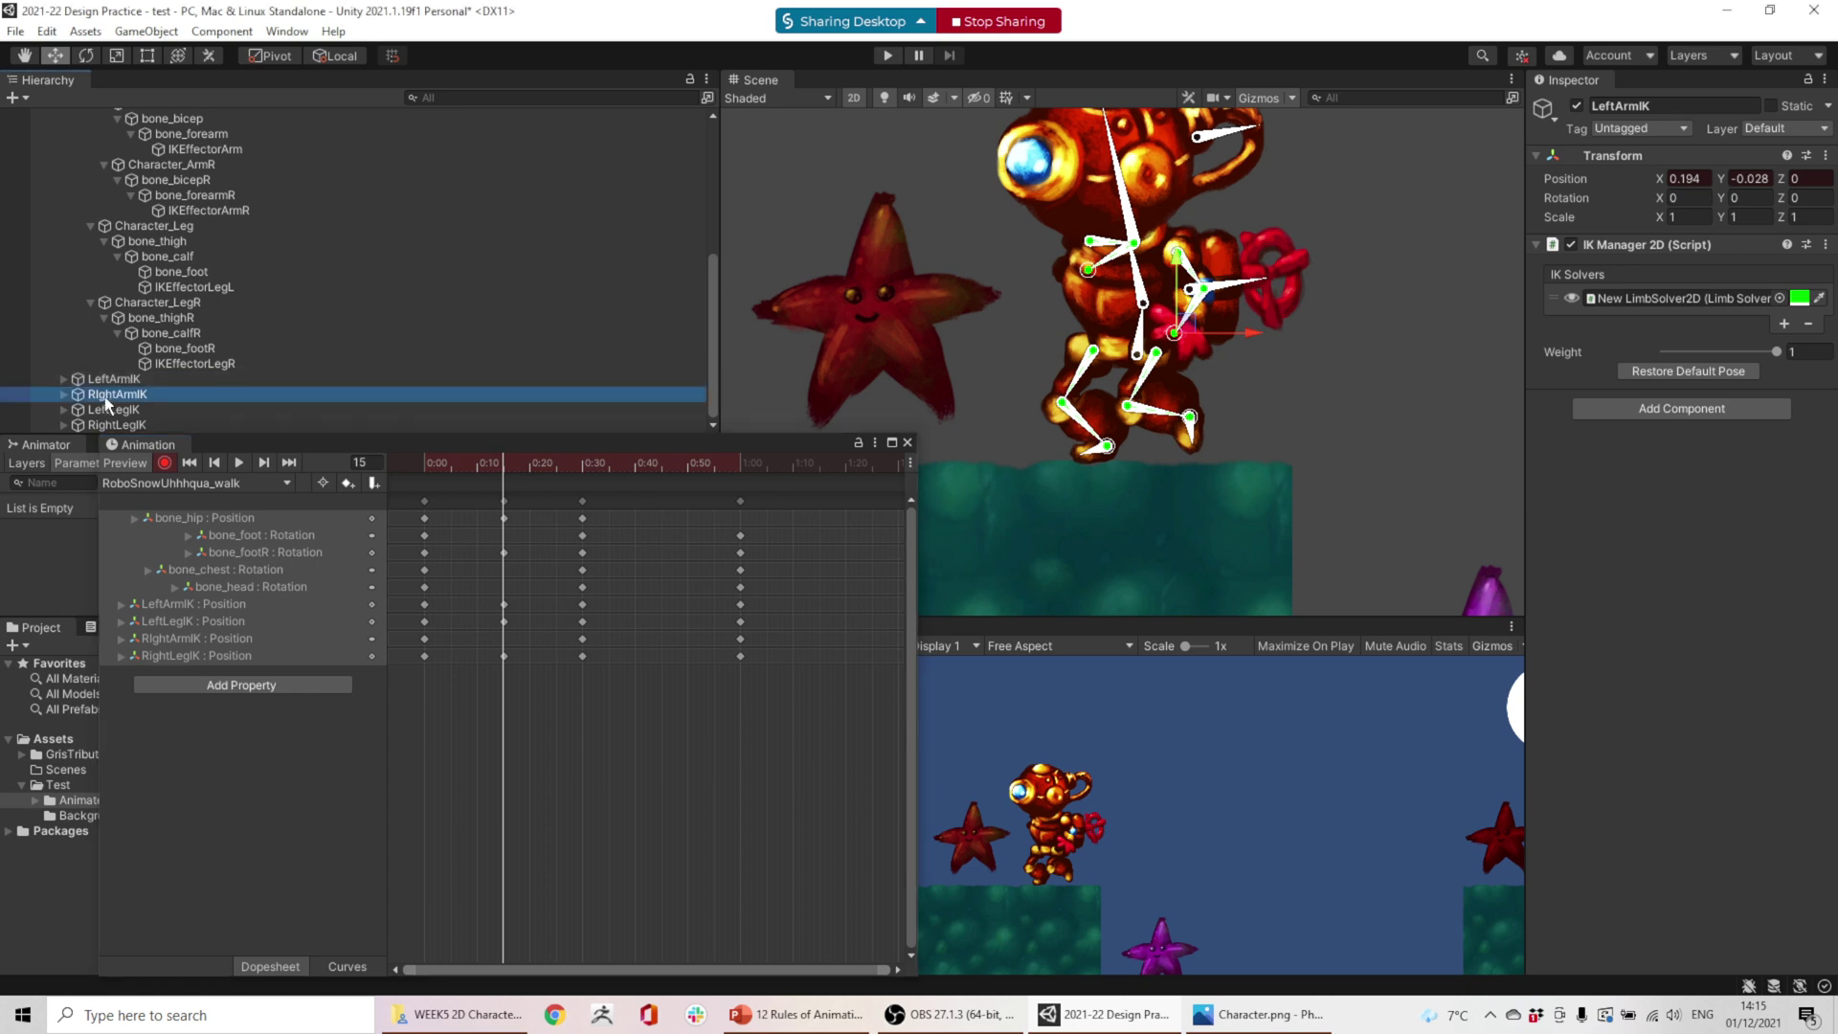
{"action": "left_click_drag", "start_coordinate": [1106, 266], "coordinate": [1115, 309]}
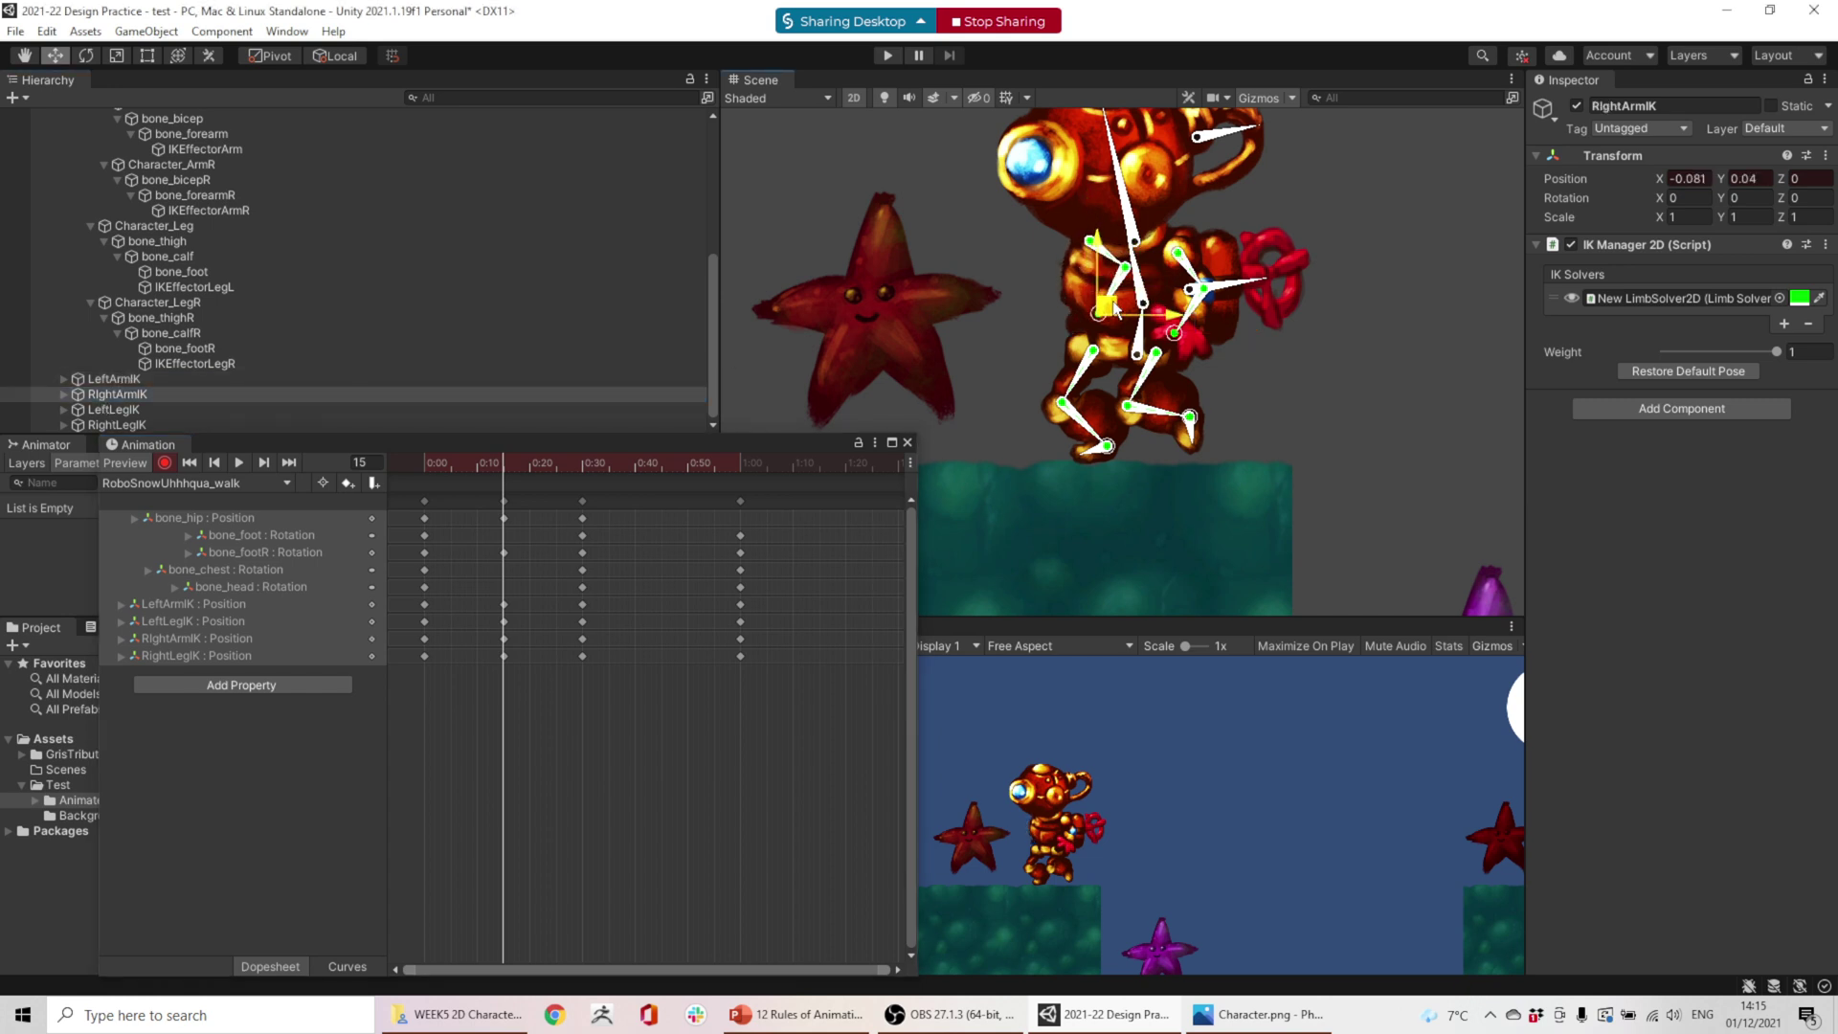
- At frame 15, rotate bone_chest to about 26° on Z and tilt bone_head farther forward and down
{"action": "mouse_move", "coordinate": [520, 469]}
{"action": "left_mouse_down"}
{"action": "mouse_move", "coordinate": [446, 469]}
{"action": "mouse_move", "coordinate": [526, 470]}
{"action": "mouse_move", "coordinate": [506, 481]}
{"action": "left_mouse_up"}
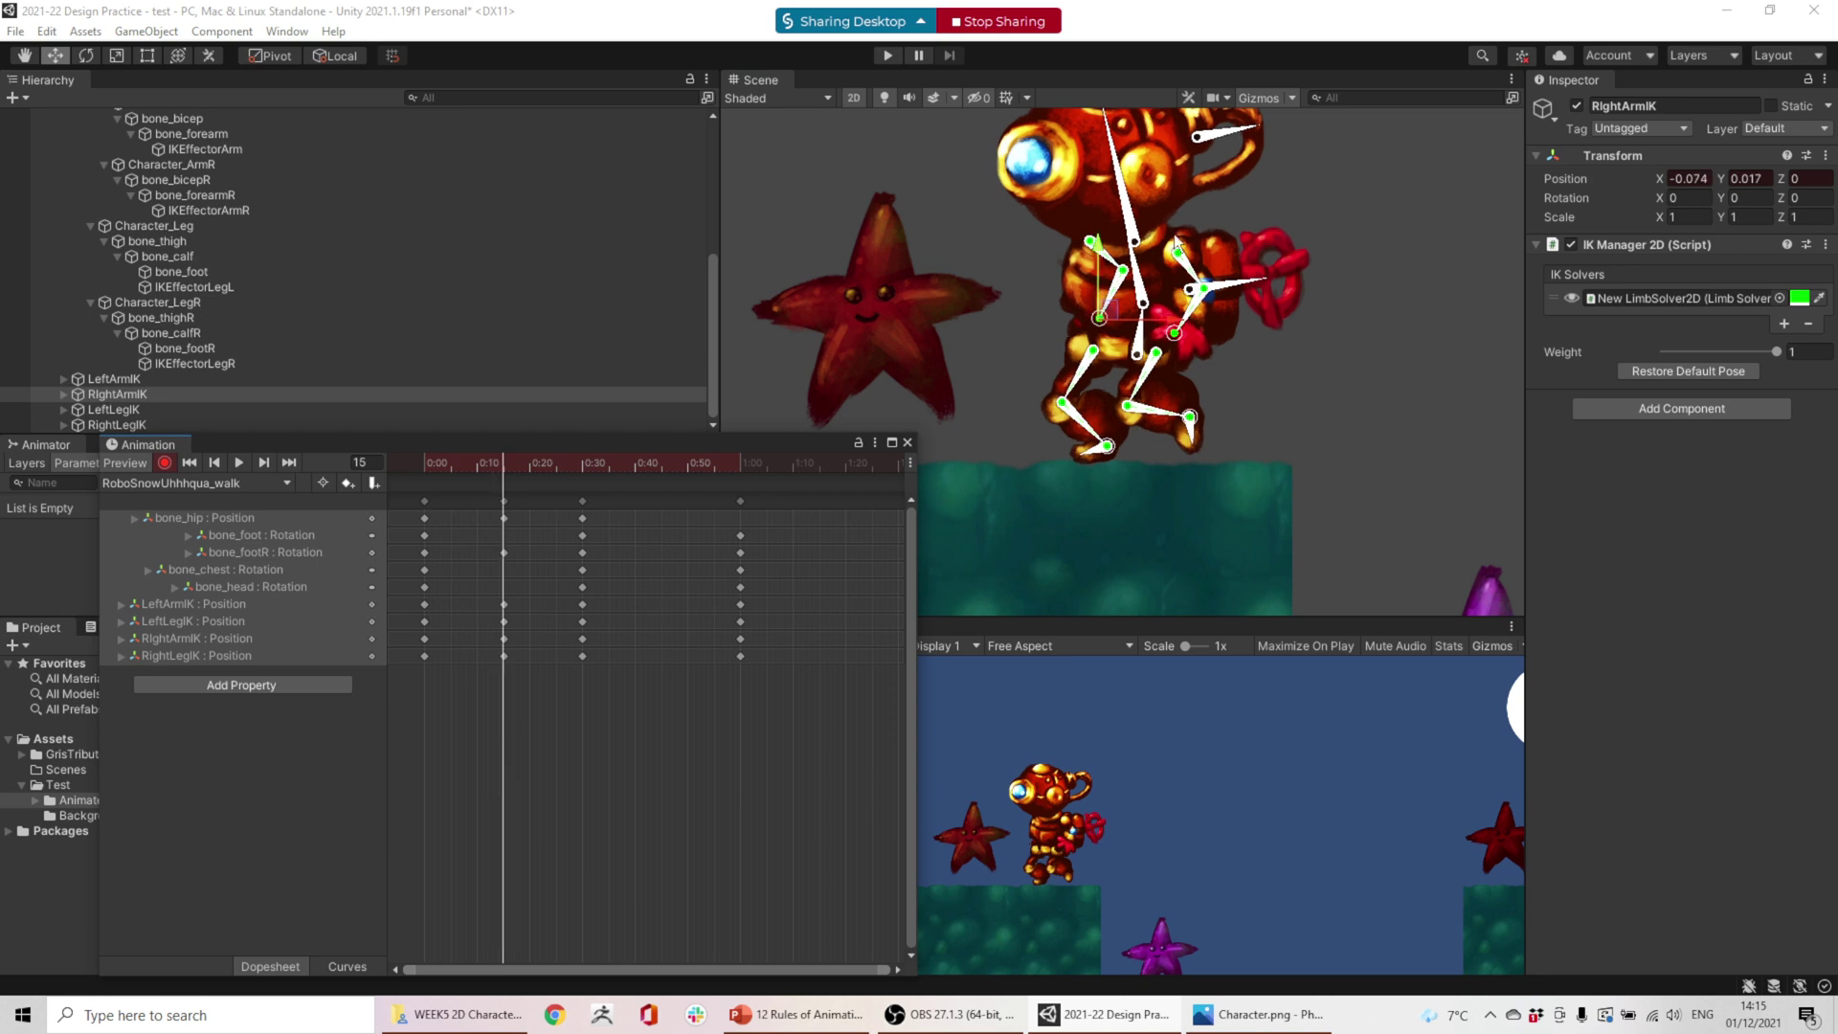
{"action": "left_click_drag", "start_coordinate": [1176, 242], "coordinate": [1144, 283]}
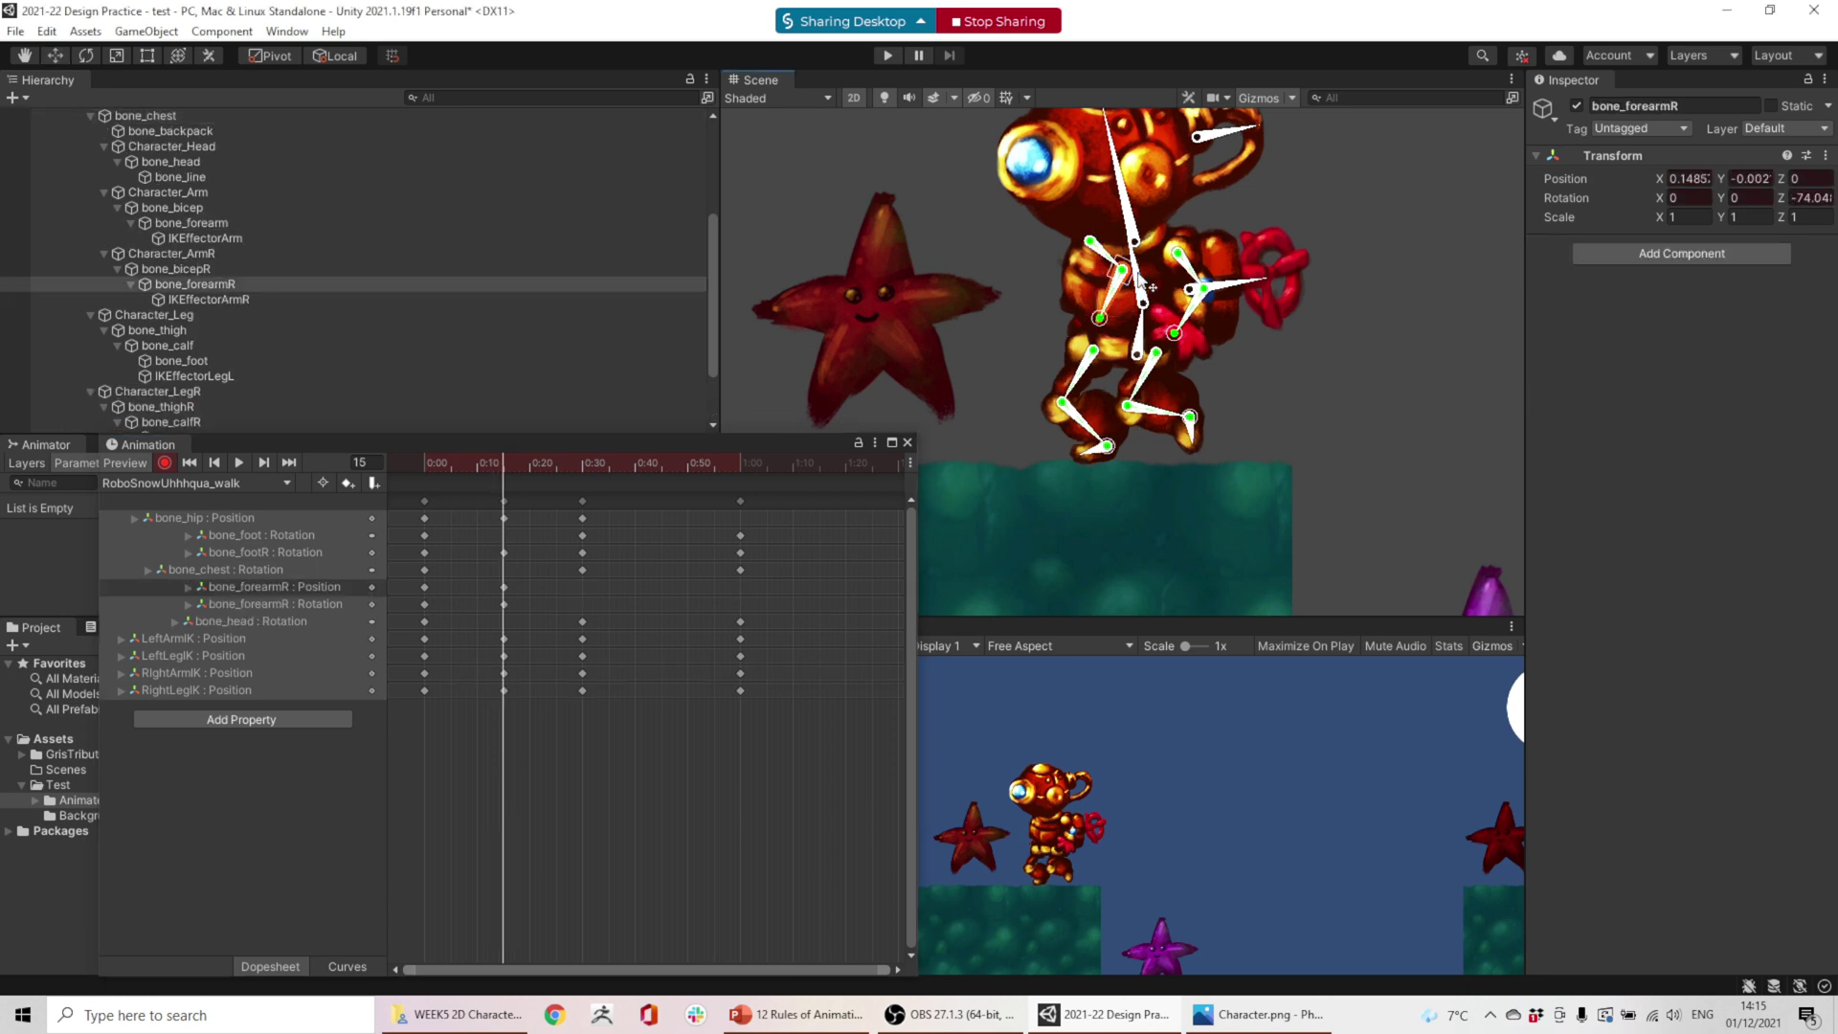
{"action": "left_click", "coordinate": [1152, 284]}
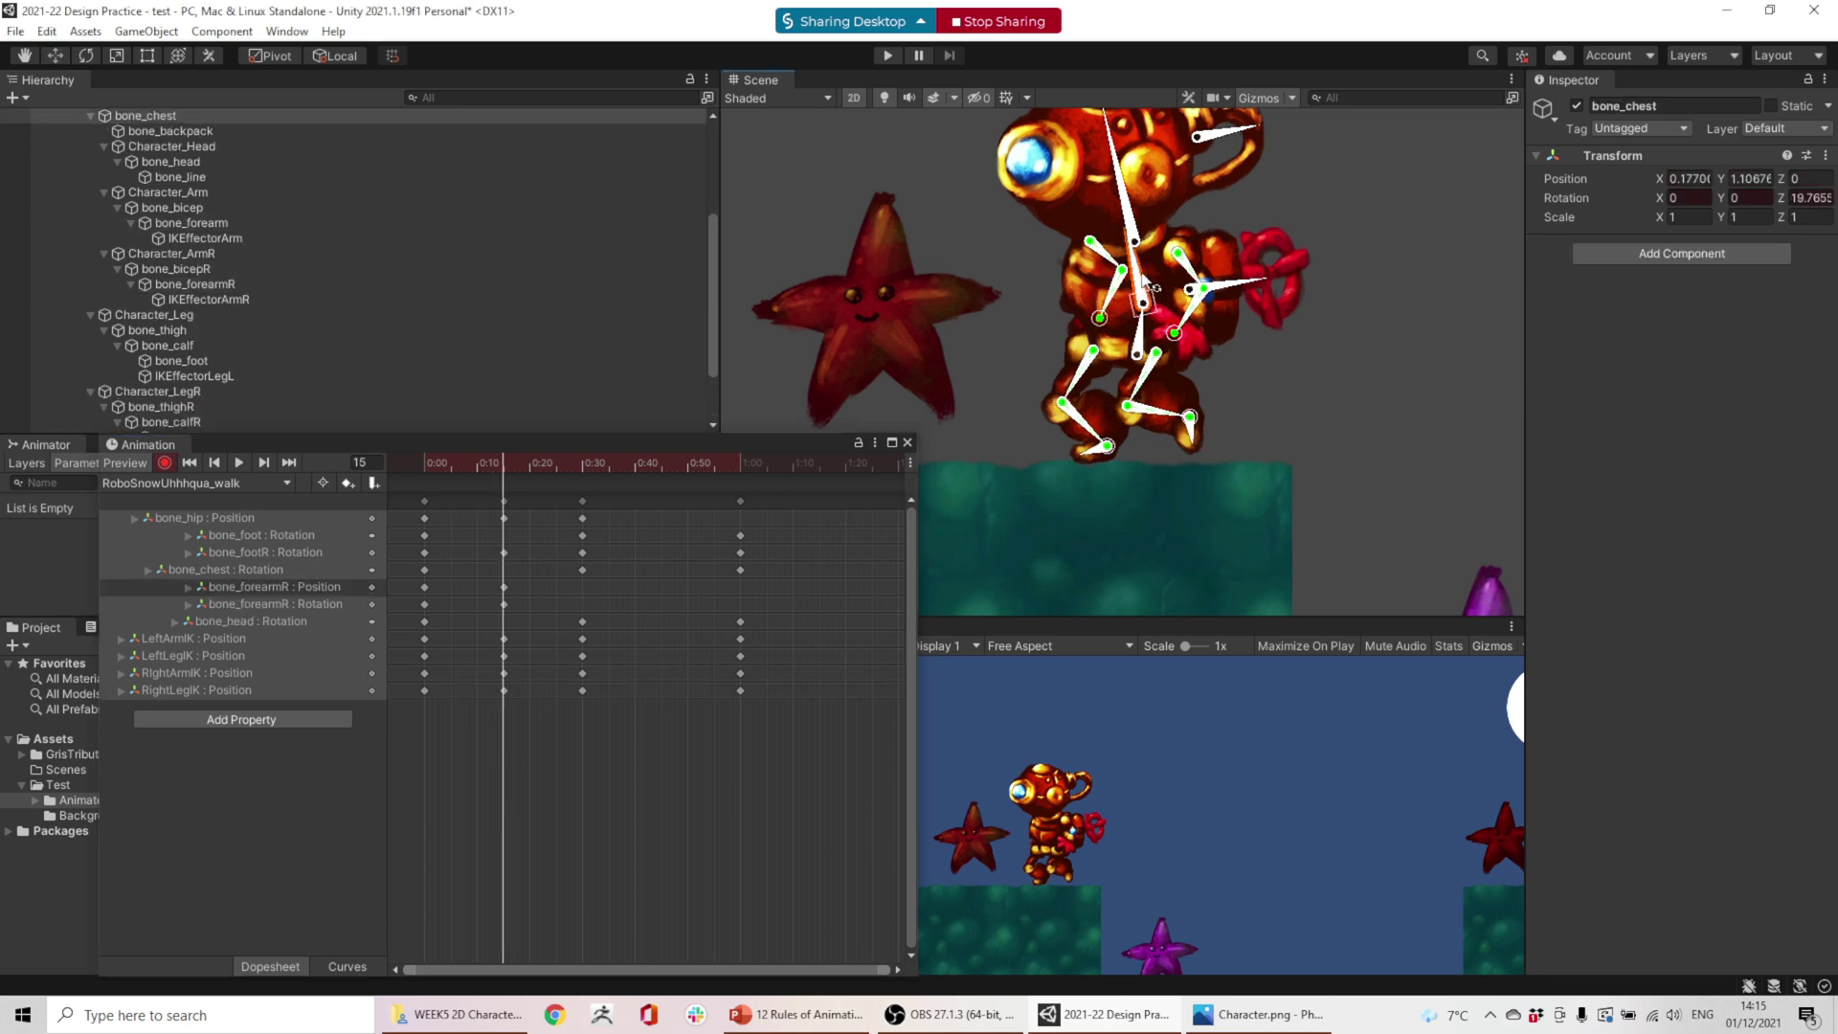
{"action": "left_click_drag", "start_coordinate": [1154, 286], "coordinate": [1148, 286]}
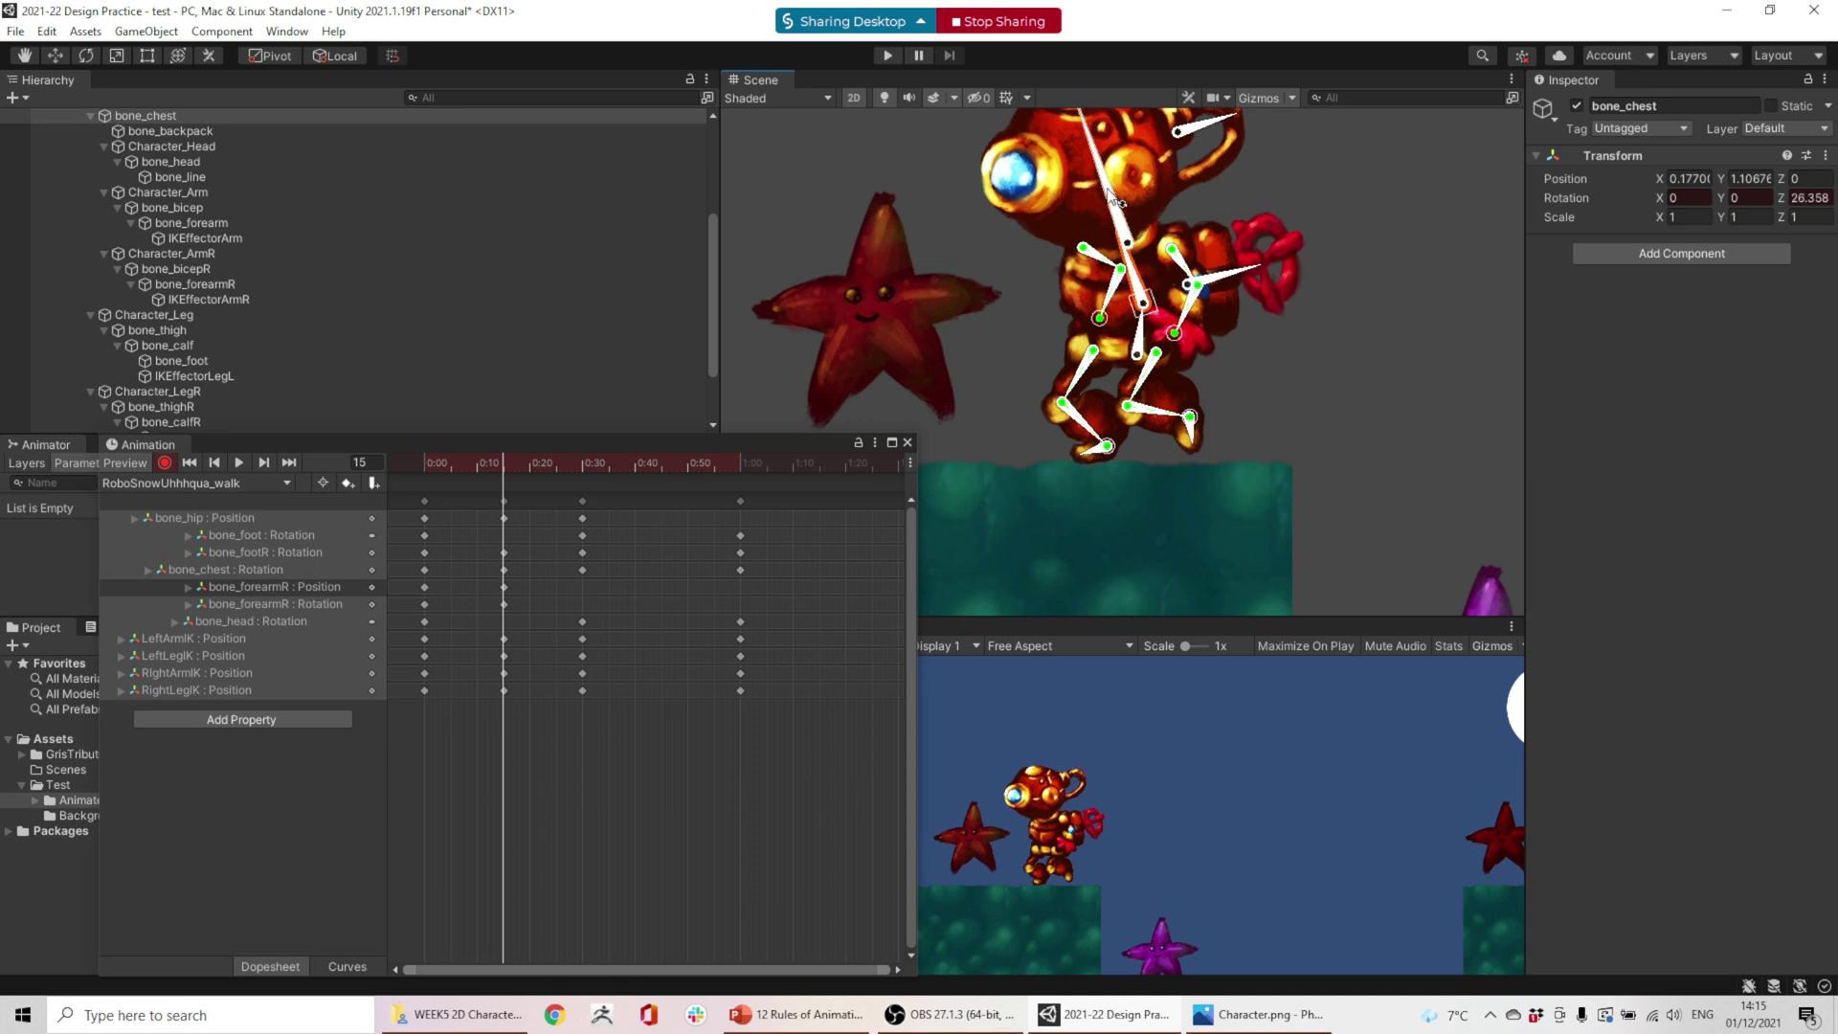
{"action": "left_click_drag", "start_coordinate": [1114, 199], "coordinate": [1104, 206]}
{"action": "left_click_drag", "start_coordinate": [498, 467], "coordinate": [389, 458]}
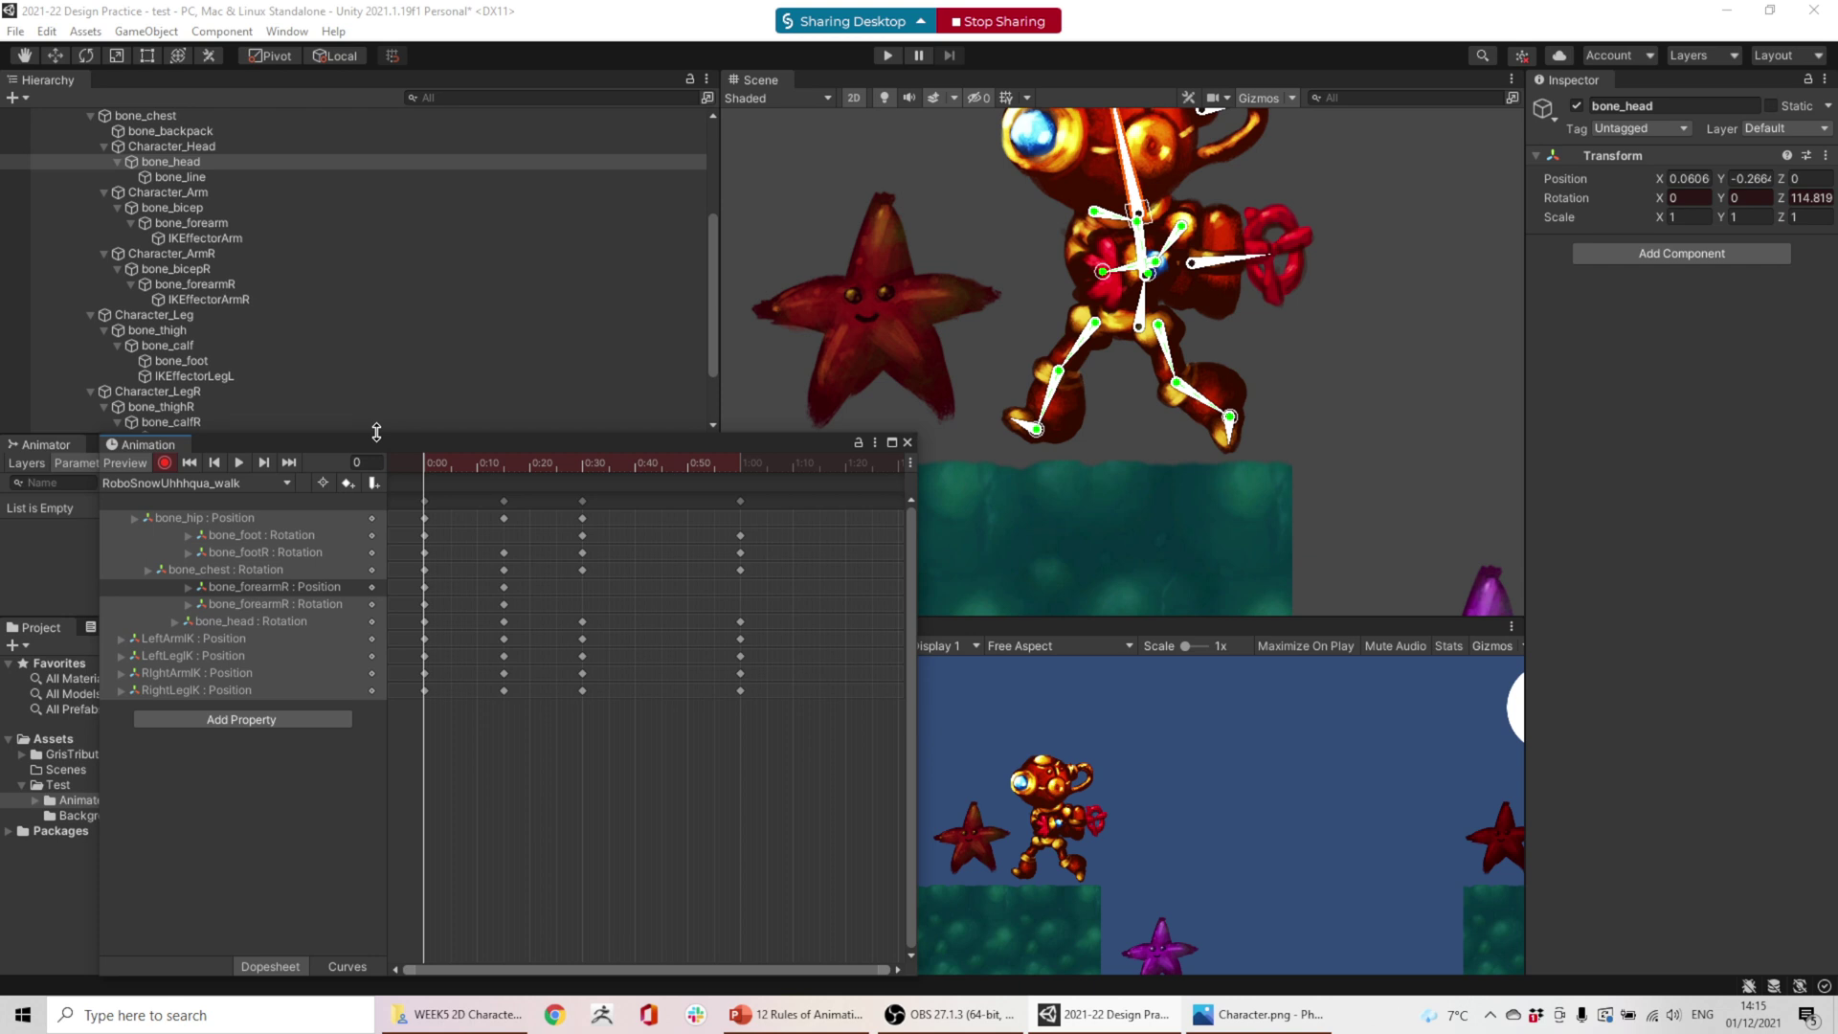
- At frame 15, key a rotation on bone_foot to angle the left foot, checking the motion back to frame 0
{"action": "mouse_move", "coordinate": [508, 470]}
{"action": "left_mouse_down"}
{"action": "mouse_move", "coordinate": [423, 465]}
{"action": "mouse_move", "coordinate": [512, 479]}
{"action": "left_mouse_up"}
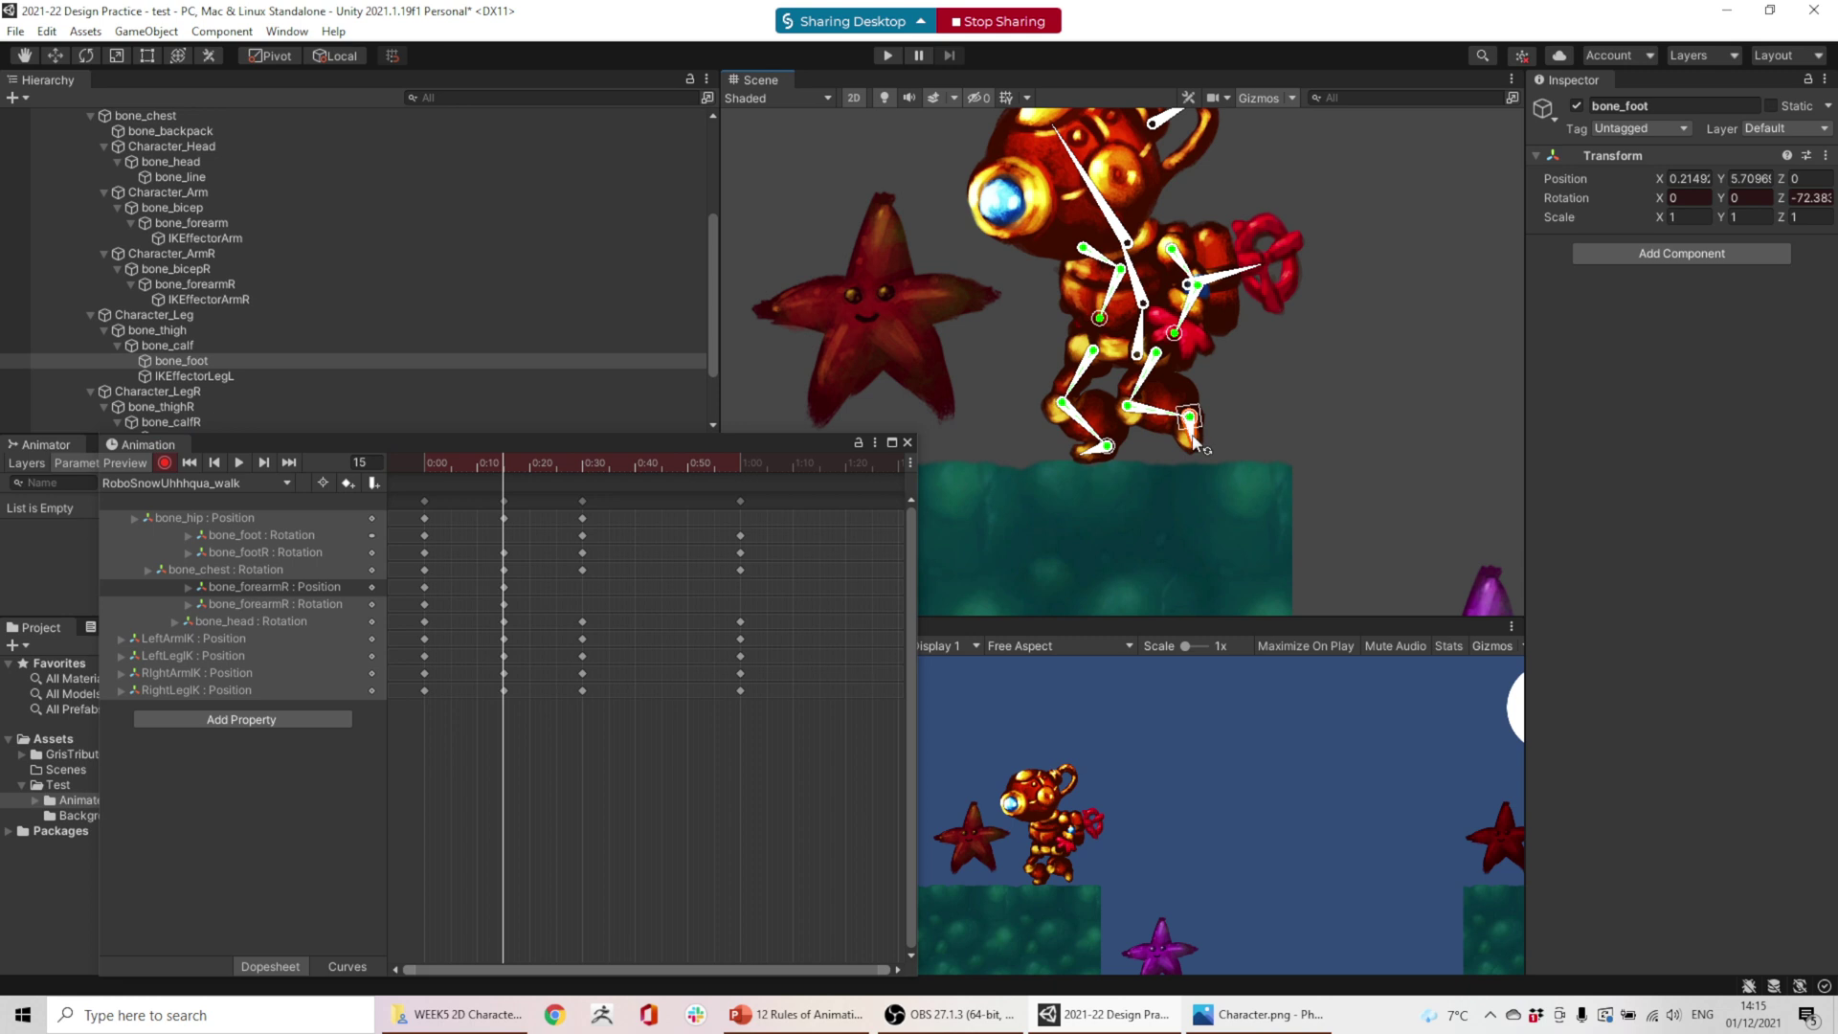
{"action": "left_click_drag", "start_coordinate": [1194, 443], "coordinate": [1167, 442]}
{"action": "left_click_drag", "start_coordinate": [481, 464], "coordinate": [388, 457]}
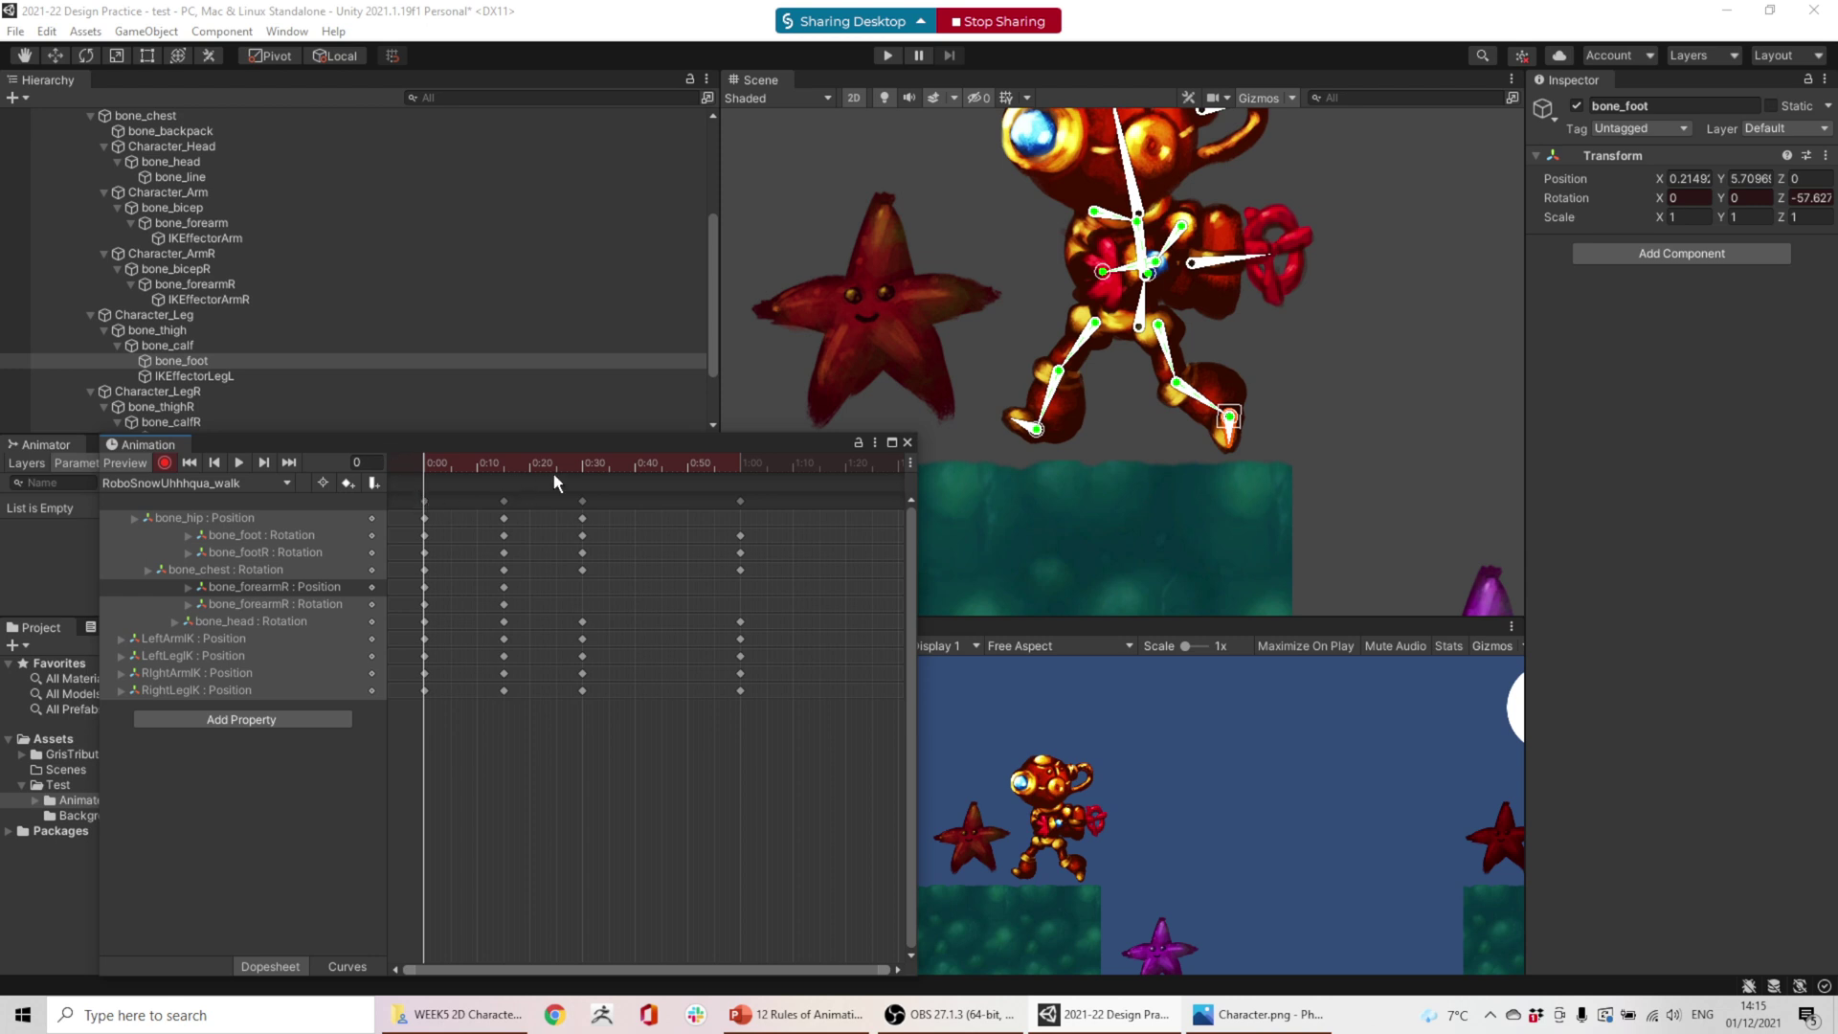
- Copy the bone_hip position key from frame 15 to frame 46 and check the body's up-and-down motion
{"action": "left_click_drag", "start_coordinate": [553, 473], "coordinate": [663, 479]}
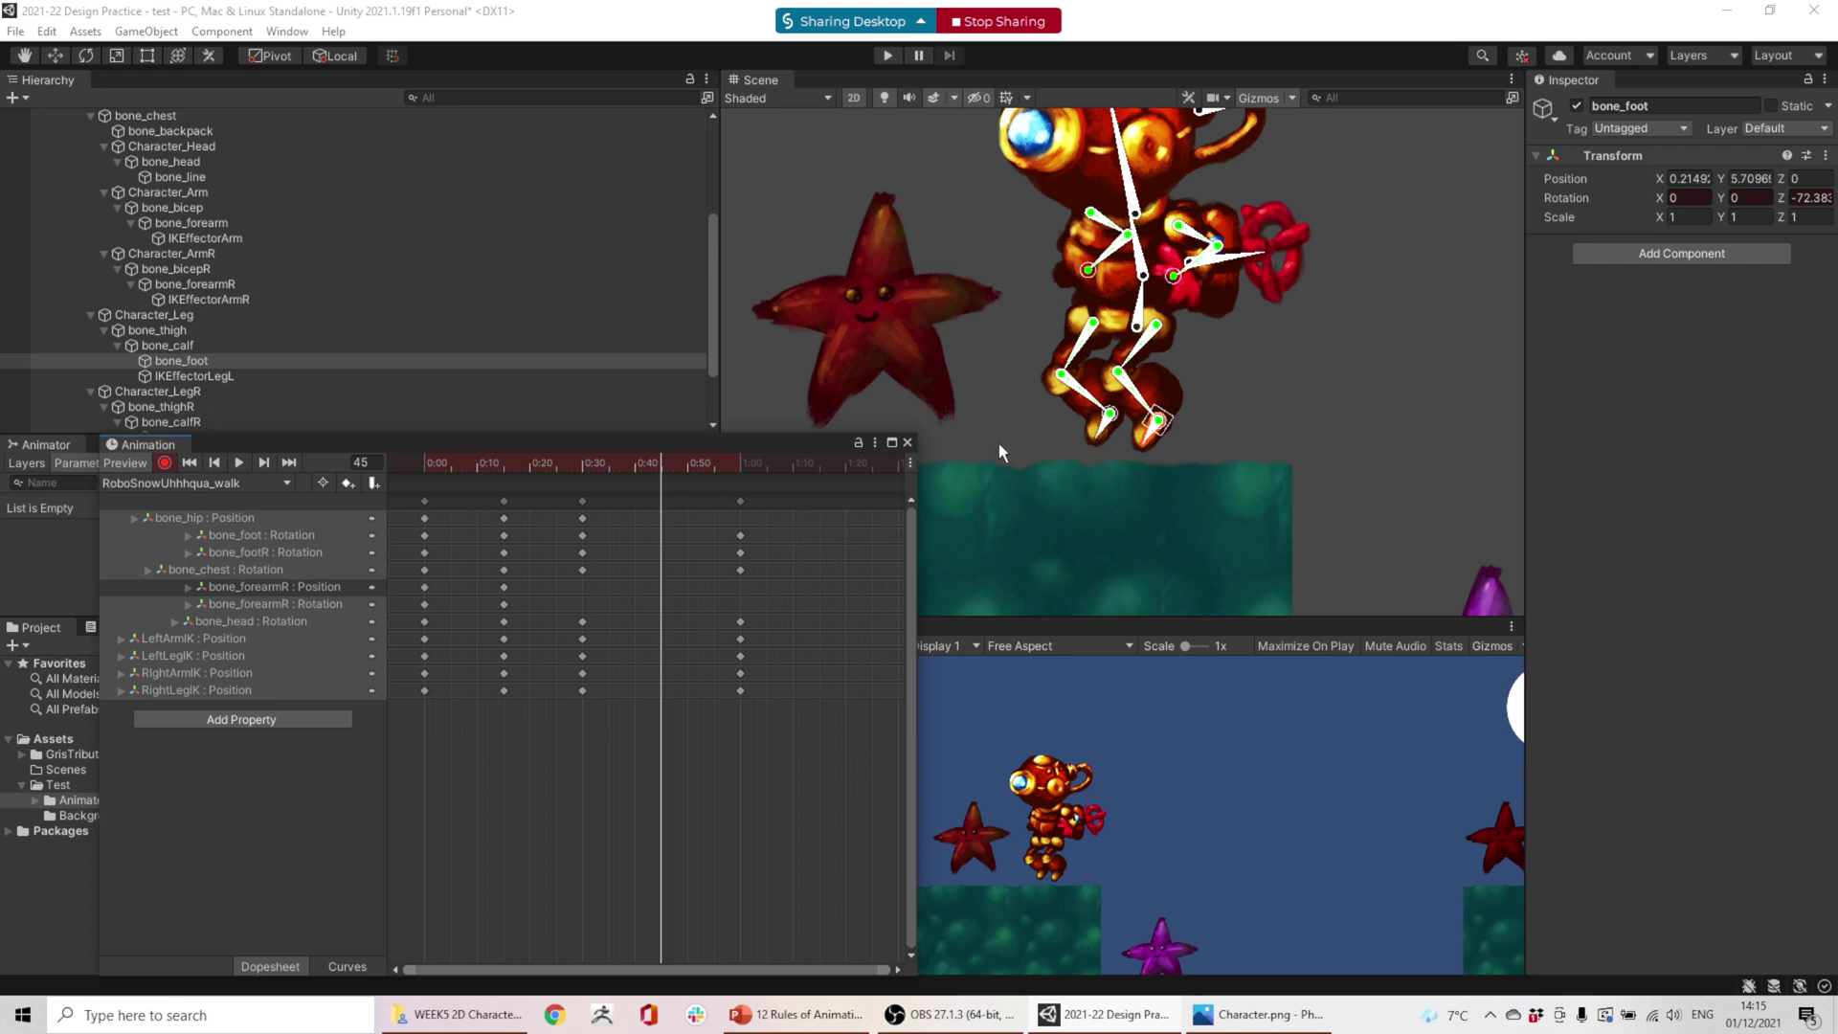
{"action": "mouse_move", "coordinate": [655, 480]}
{"action": "left_mouse_down"}
{"action": "mouse_move", "coordinate": [606, 460]}
{"action": "mouse_move", "coordinate": [665, 467]}
{"action": "left_mouse_up"}
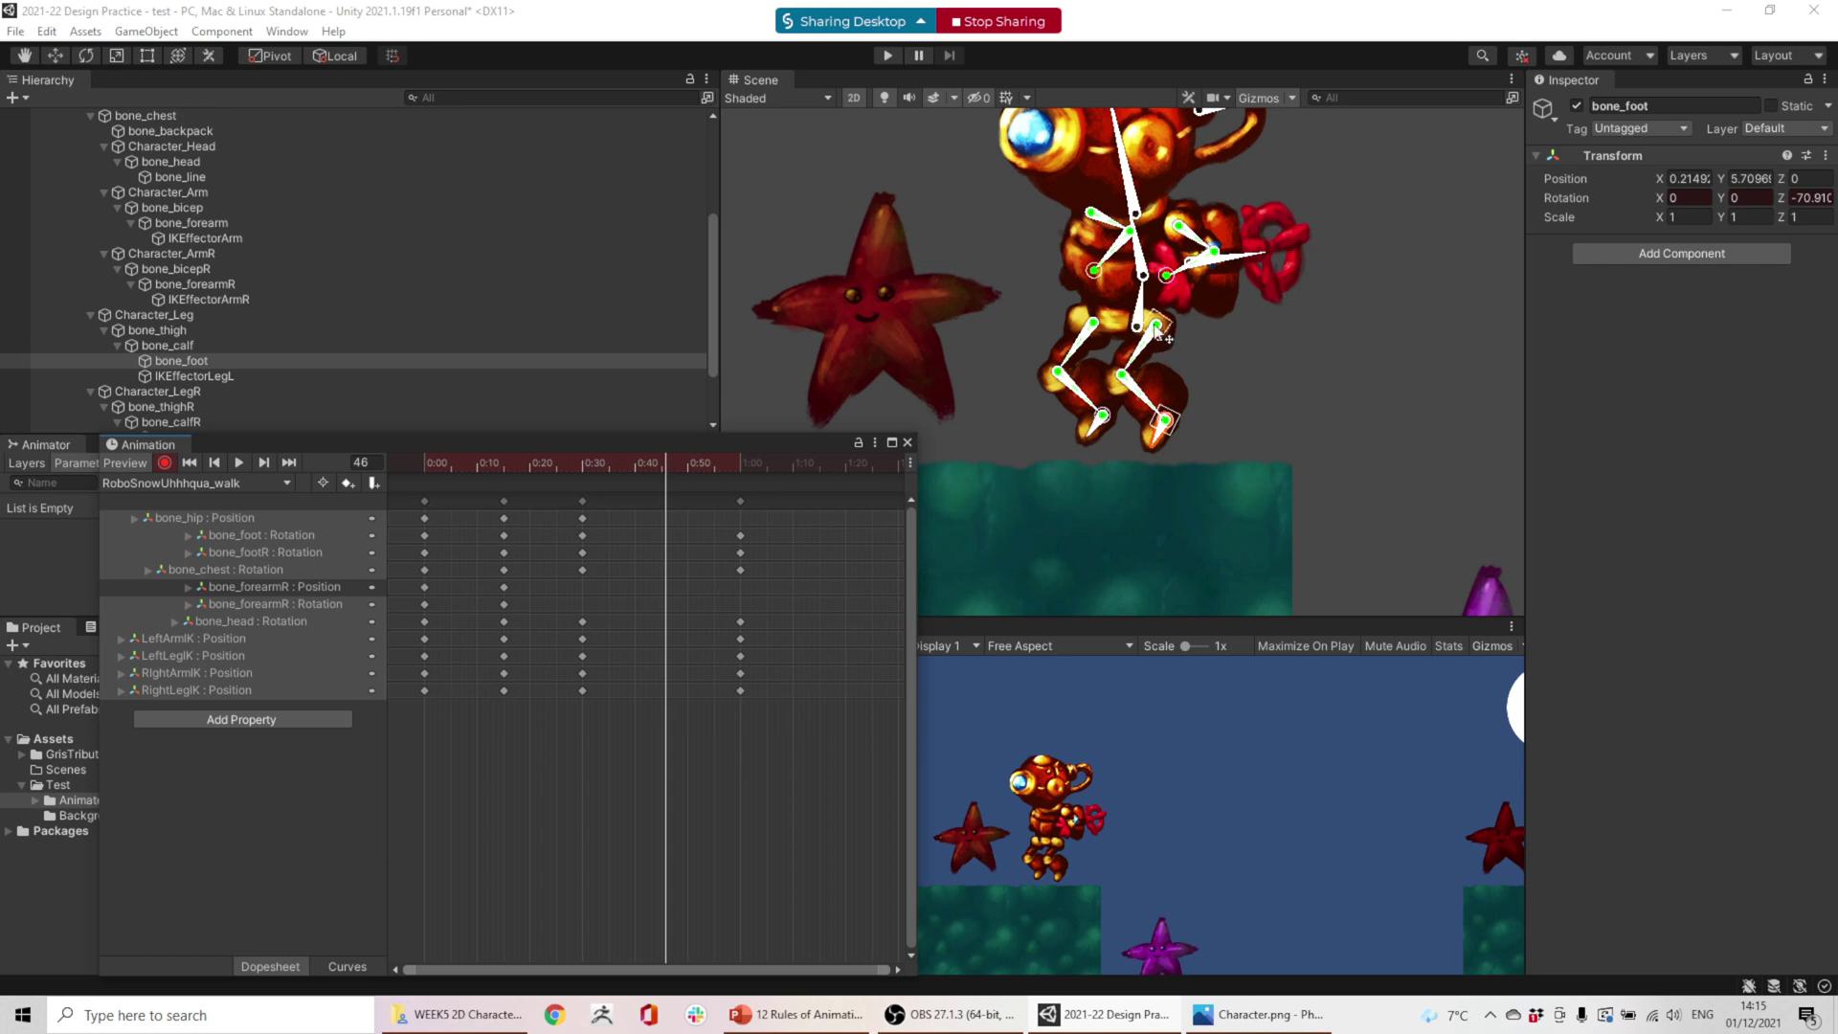
{"action": "left_click", "coordinate": [1139, 326]}
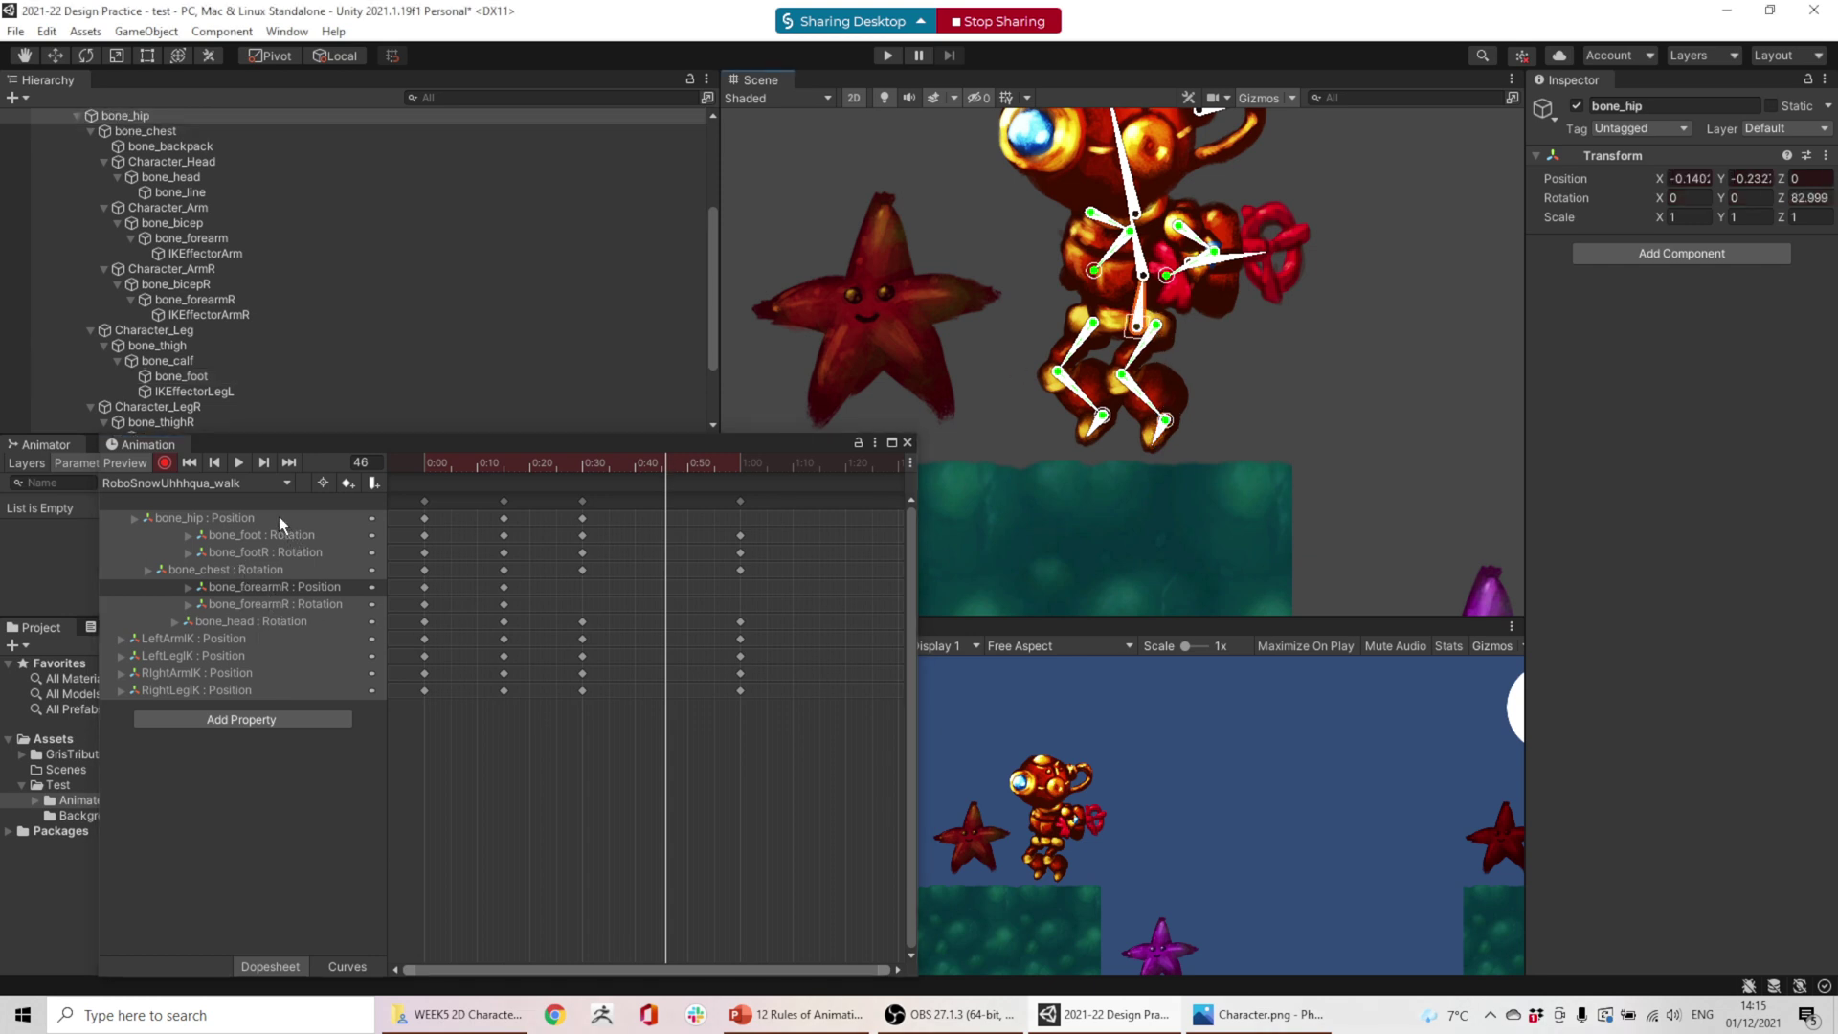
{"action": "left_click", "coordinate": [583, 519]}
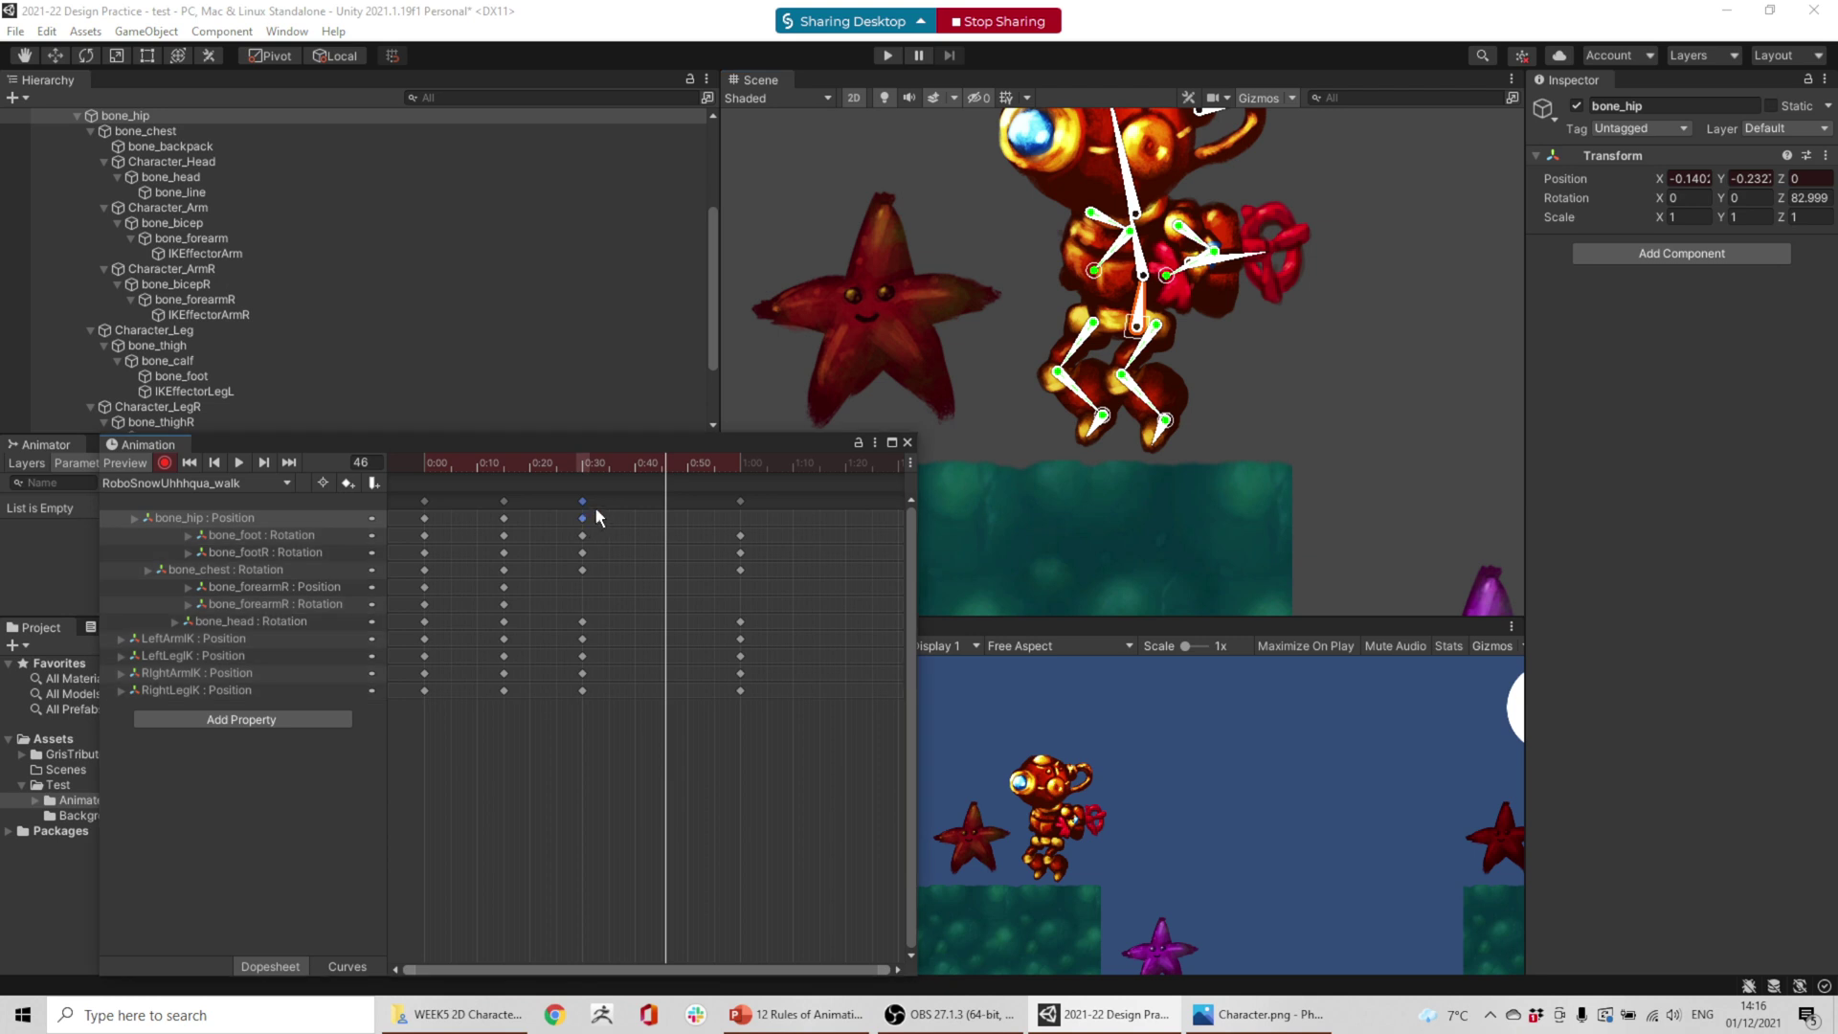
{"action": "left_click_drag", "start_coordinate": [670, 474], "coordinate": [505, 477]}
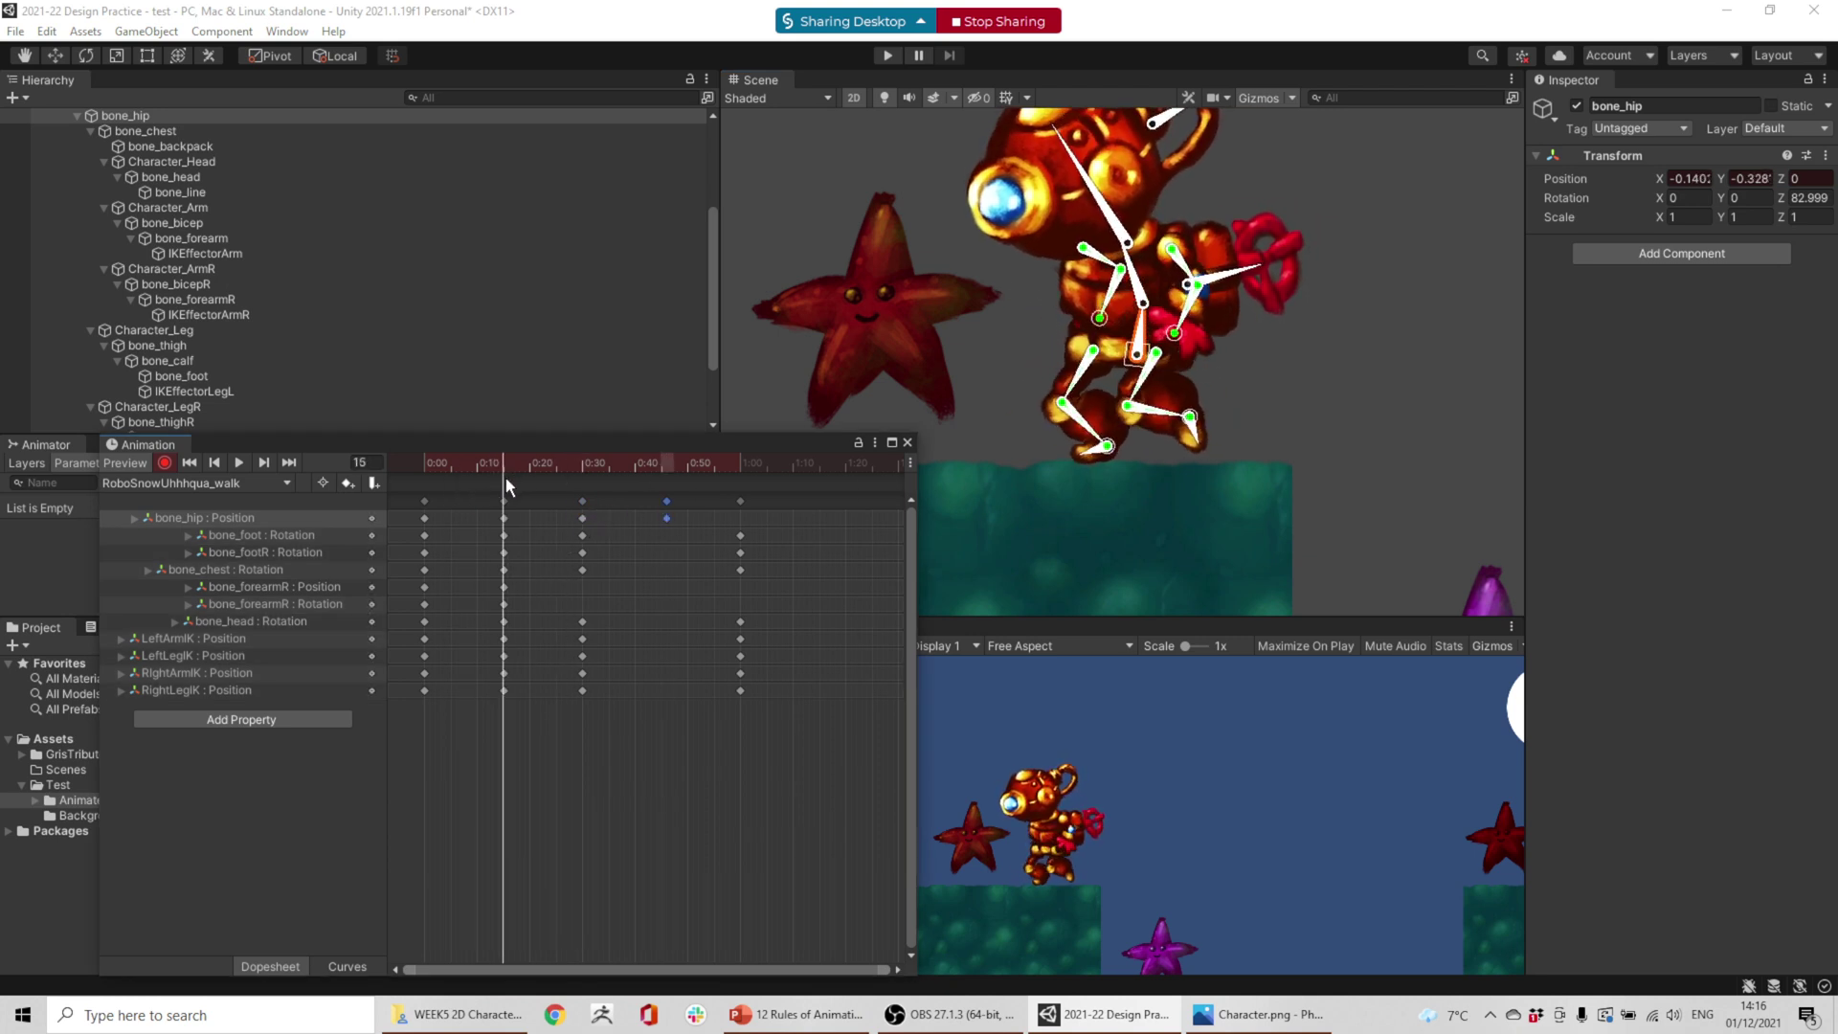
{"action": "left_click", "coordinate": [504, 519]}
{"action": "left_click_drag", "start_coordinate": [702, 469], "coordinate": [448, 436]}
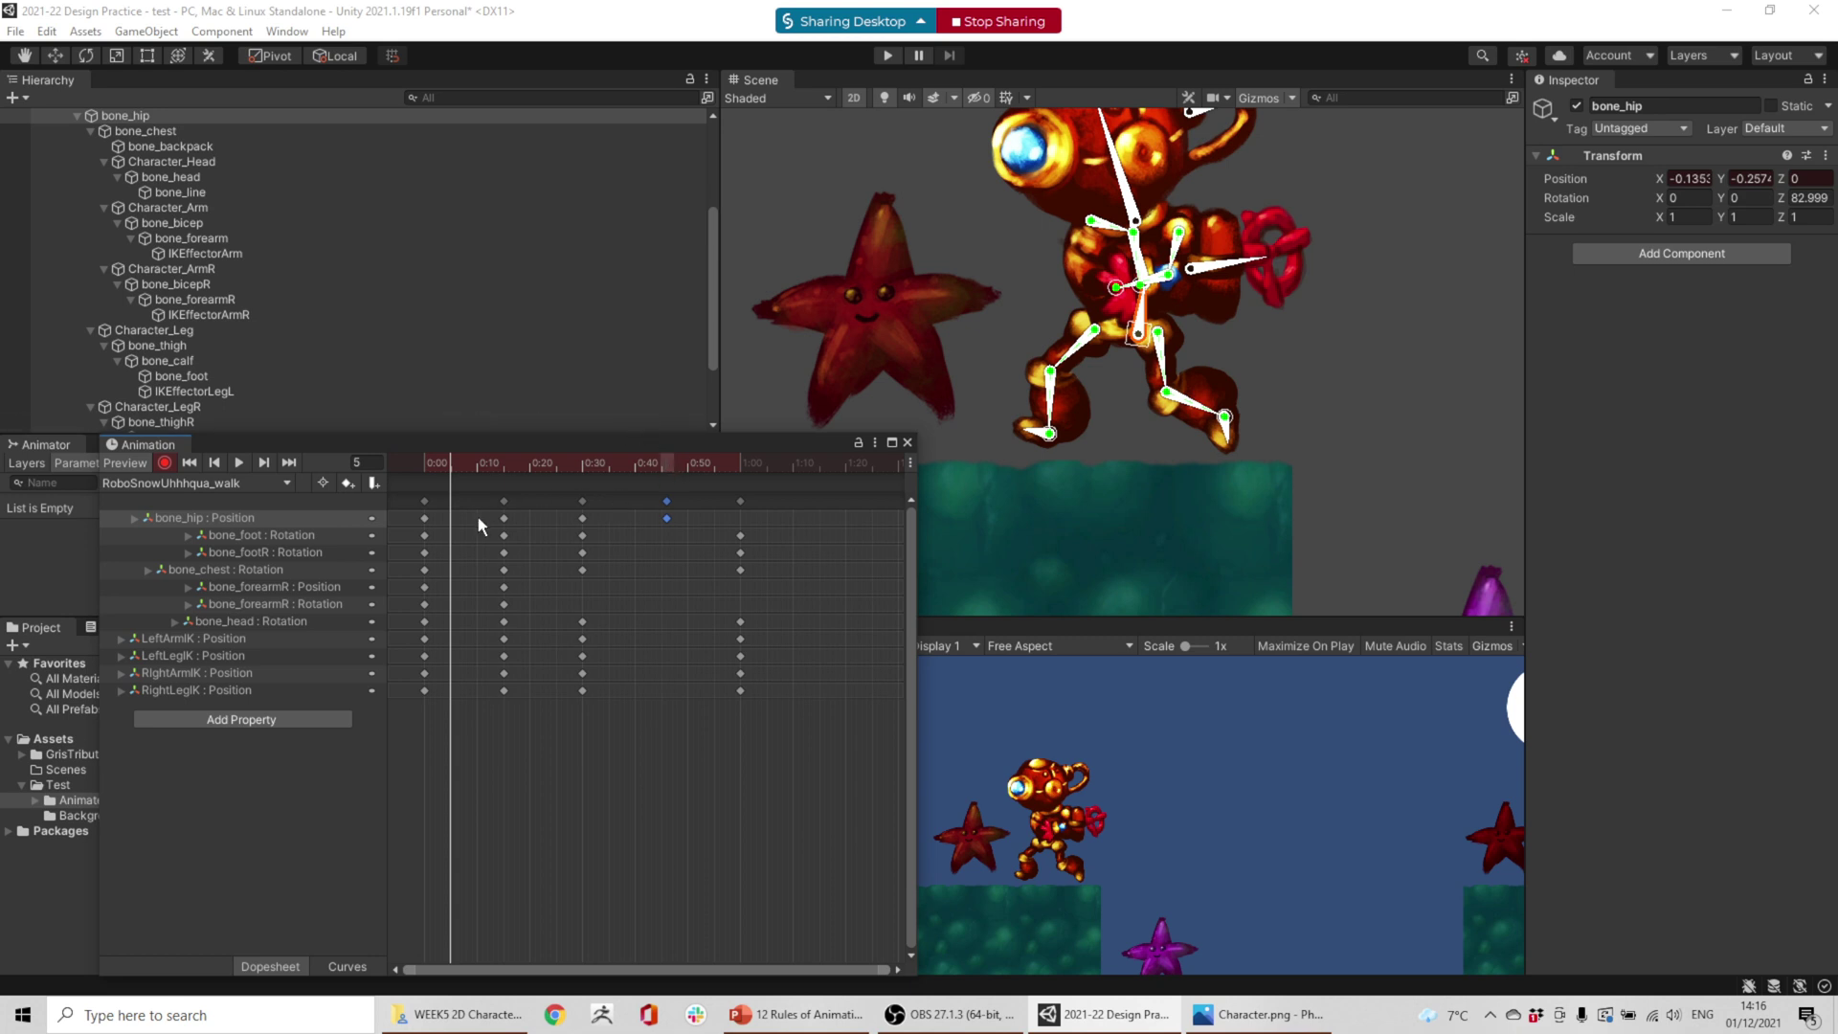
{"action": "left_click_drag", "start_coordinate": [489, 464], "coordinate": [573, 464]}
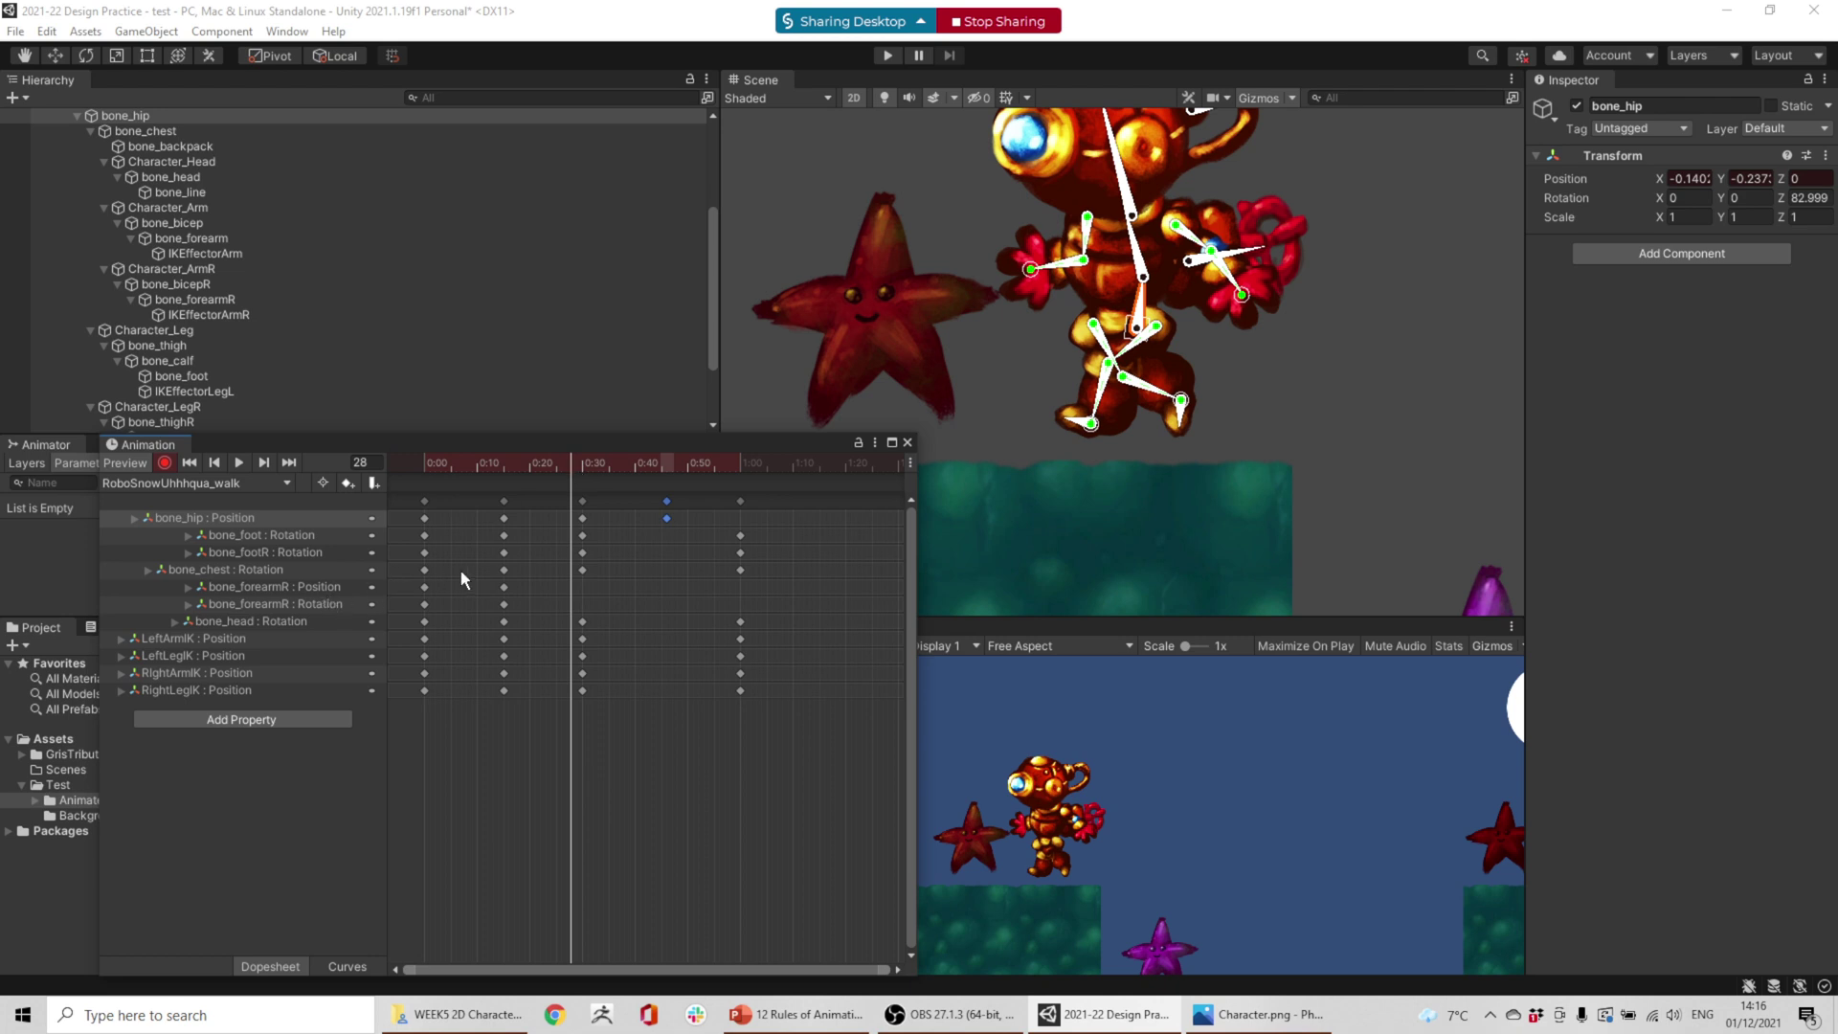
- Copy the bone_chest and bone_head rotation keys from frame 15 to frame 46
{"action": "left_click_drag", "start_coordinate": [566, 469], "coordinate": [504, 470]}
{"action": "left_click", "coordinate": [505, 570]}
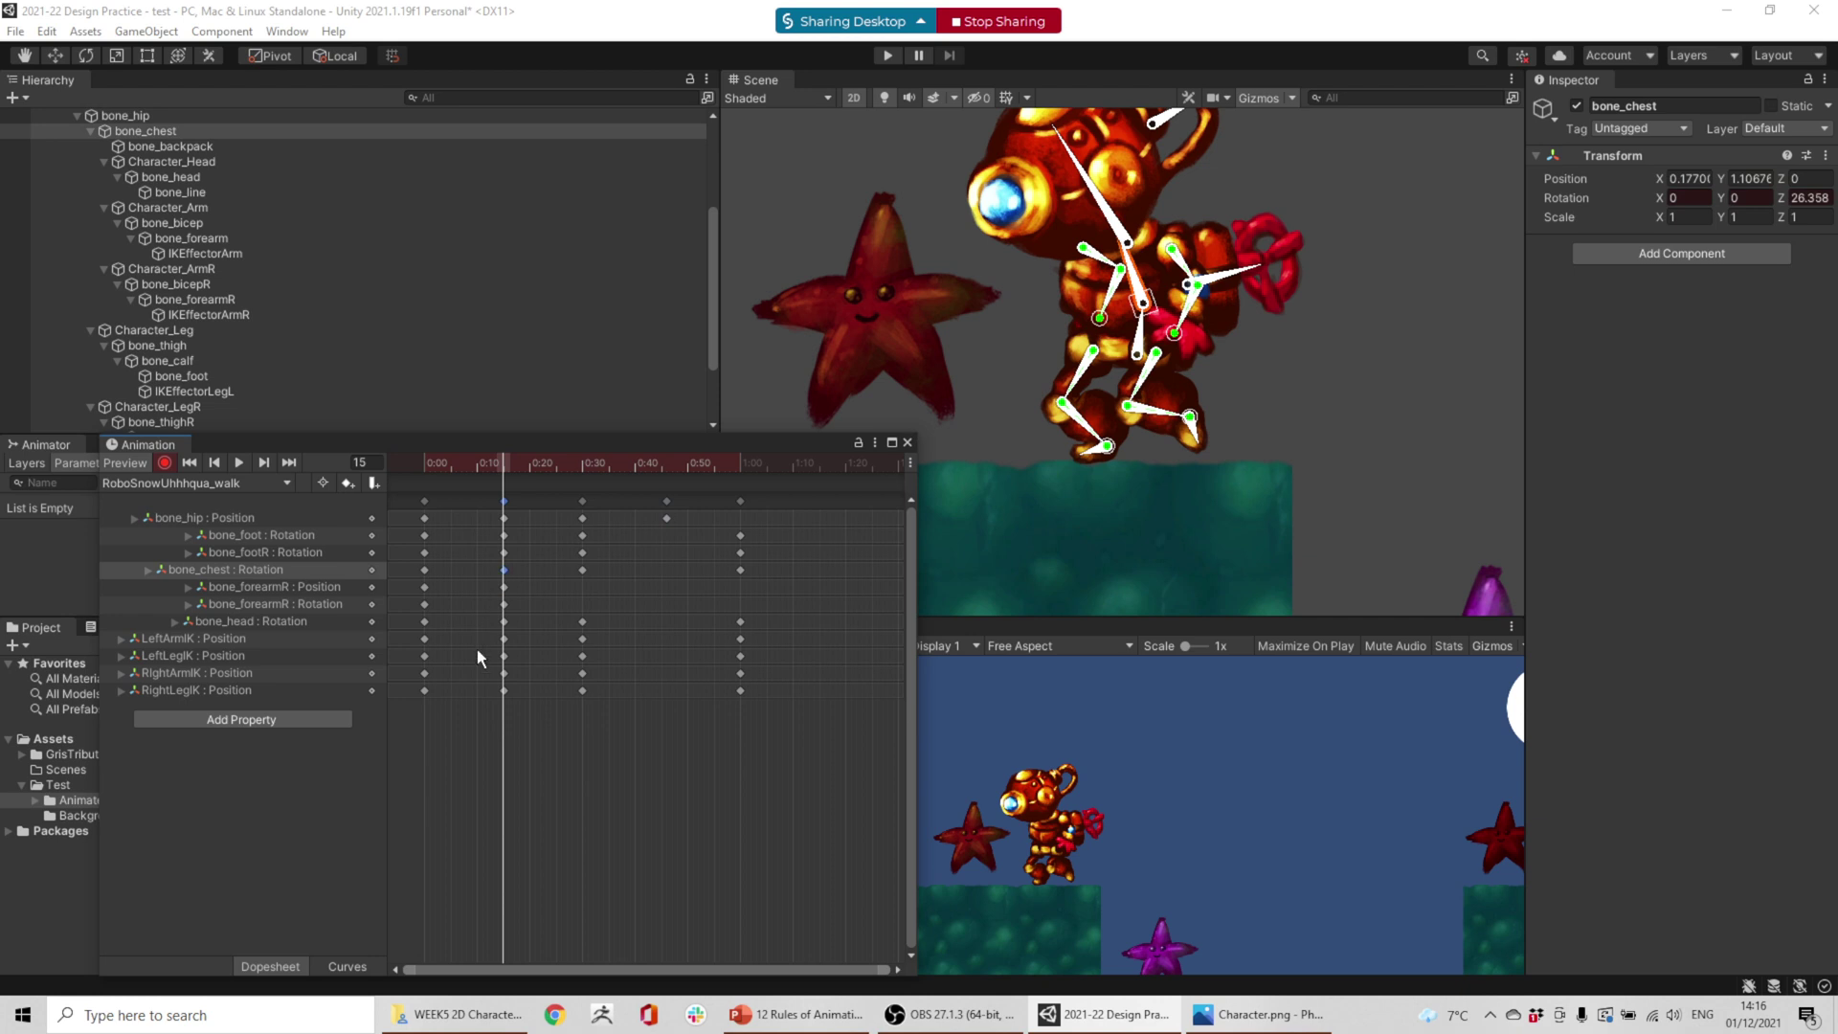
{"action": "left_click", "coordinate": [504, 621], "text": "shift"}
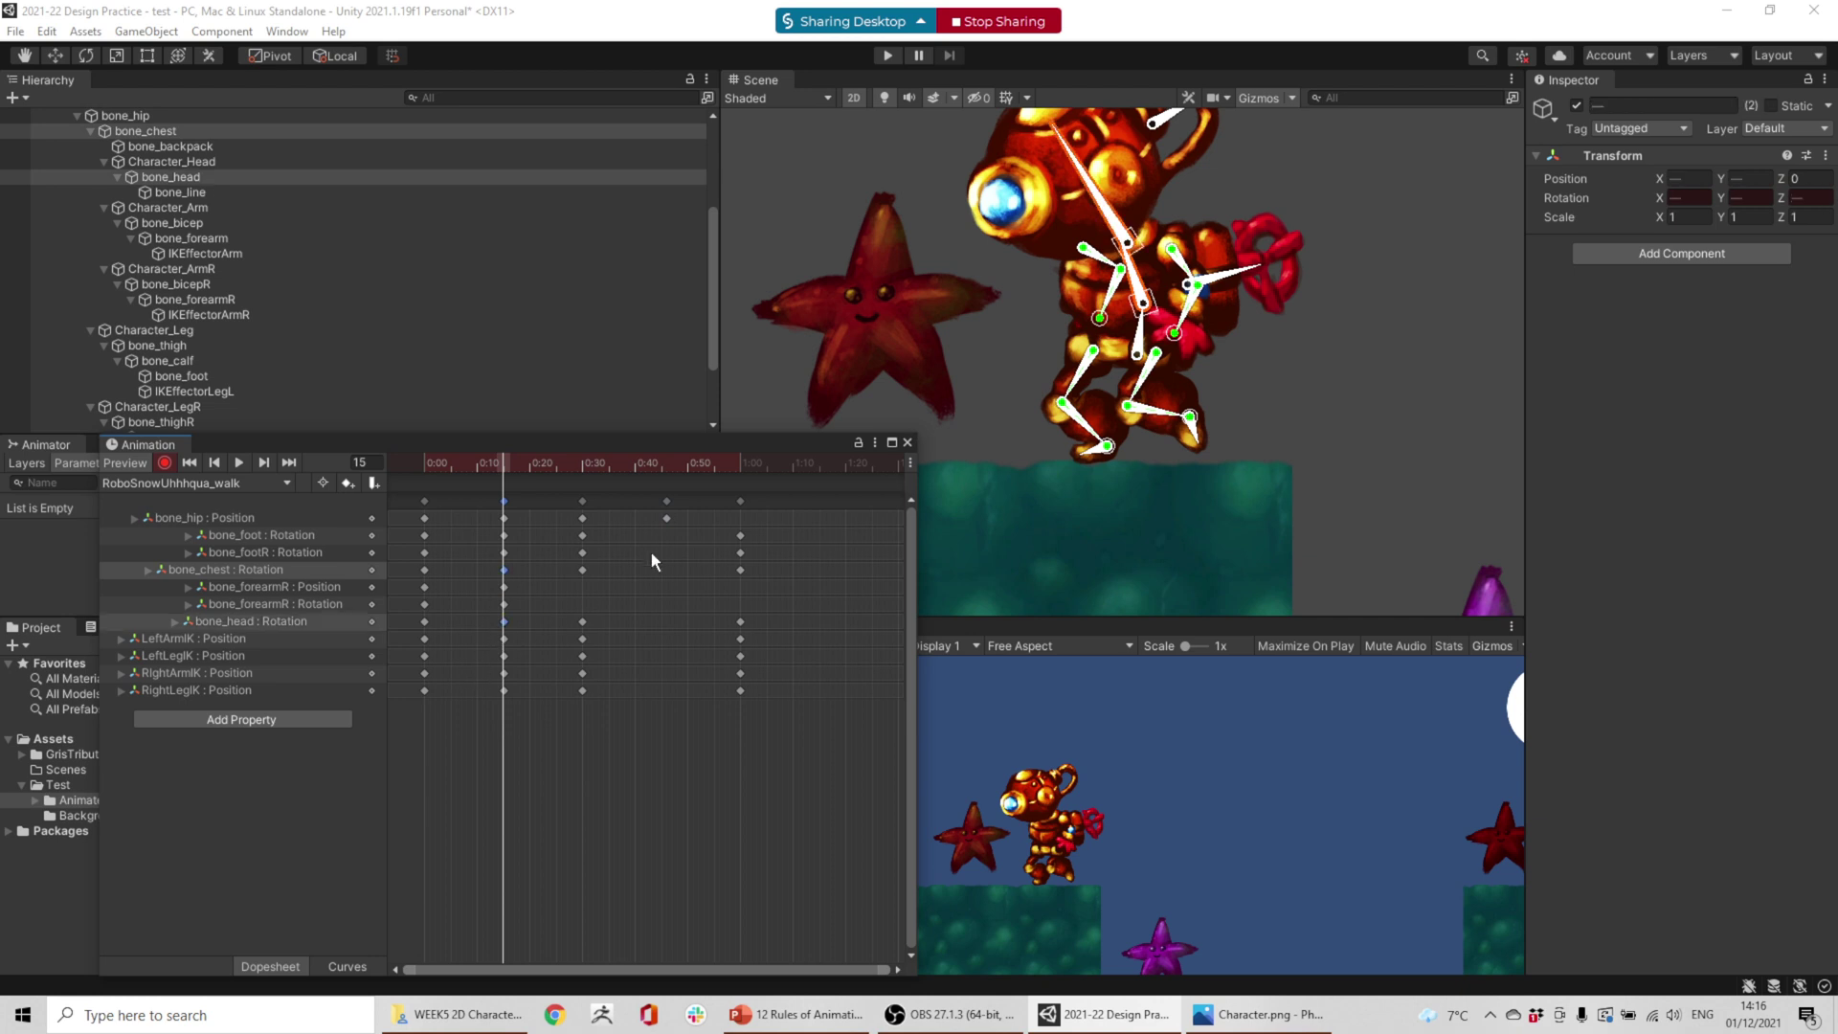
{"action": "left_click", "coordinate": [663, 461]}
{"action": "key", "text": "ctrl+v"}
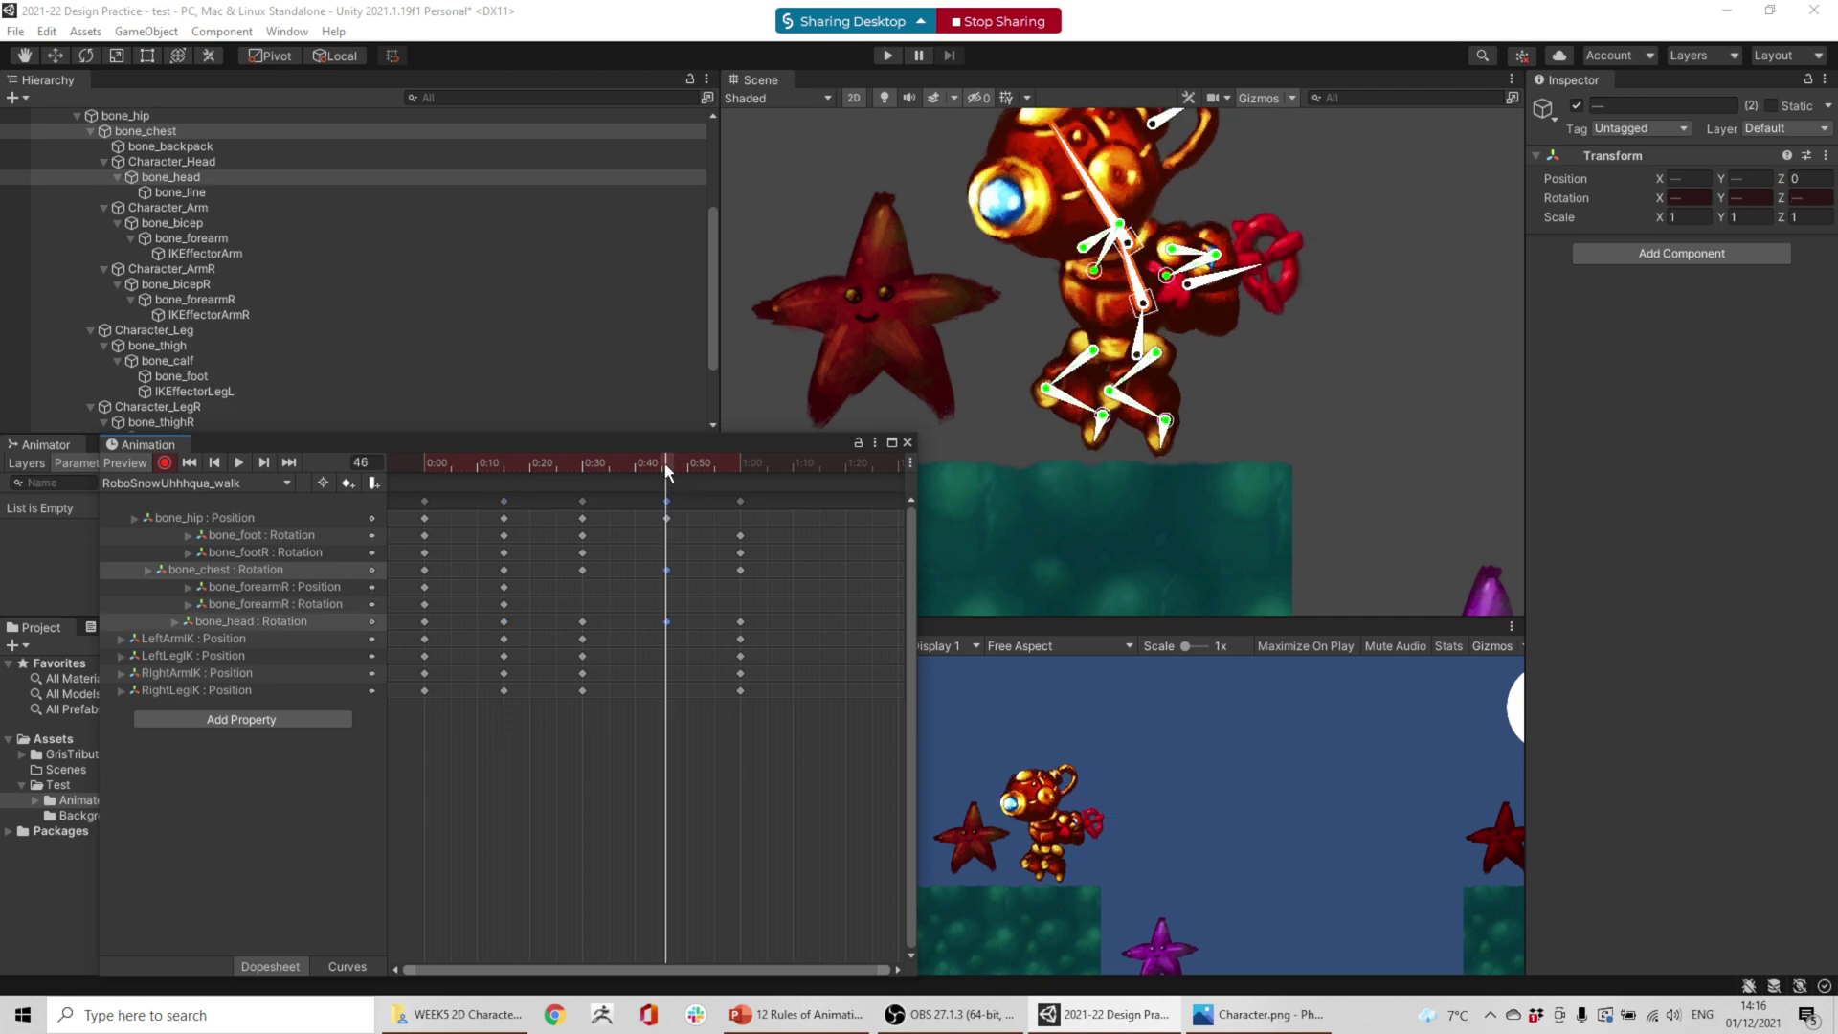
{"action": "mouse_move", "coordinate": [663, 462]}
{"action": "left_mouse_down"}
{"action": "mouse_move", "coordinate": [405, 448]}
{"action": "mouse_move", "coordinate": [758, 481]}
{"action": "mouse_move", "coordinate": [670, 474]}
{"action": "mouse_move", "coordinate": [666, 493]}
{"action": "left_mouse_up"}
- At frame 46, lower LeftArmIK to about X 0.21, Y 0.00 and RightArmIK to about X -0.09, Y 0.01
{"action": "scroll", "coordinate": [249, 415], "scroll_direction": "down", "scroll_amount": 3}
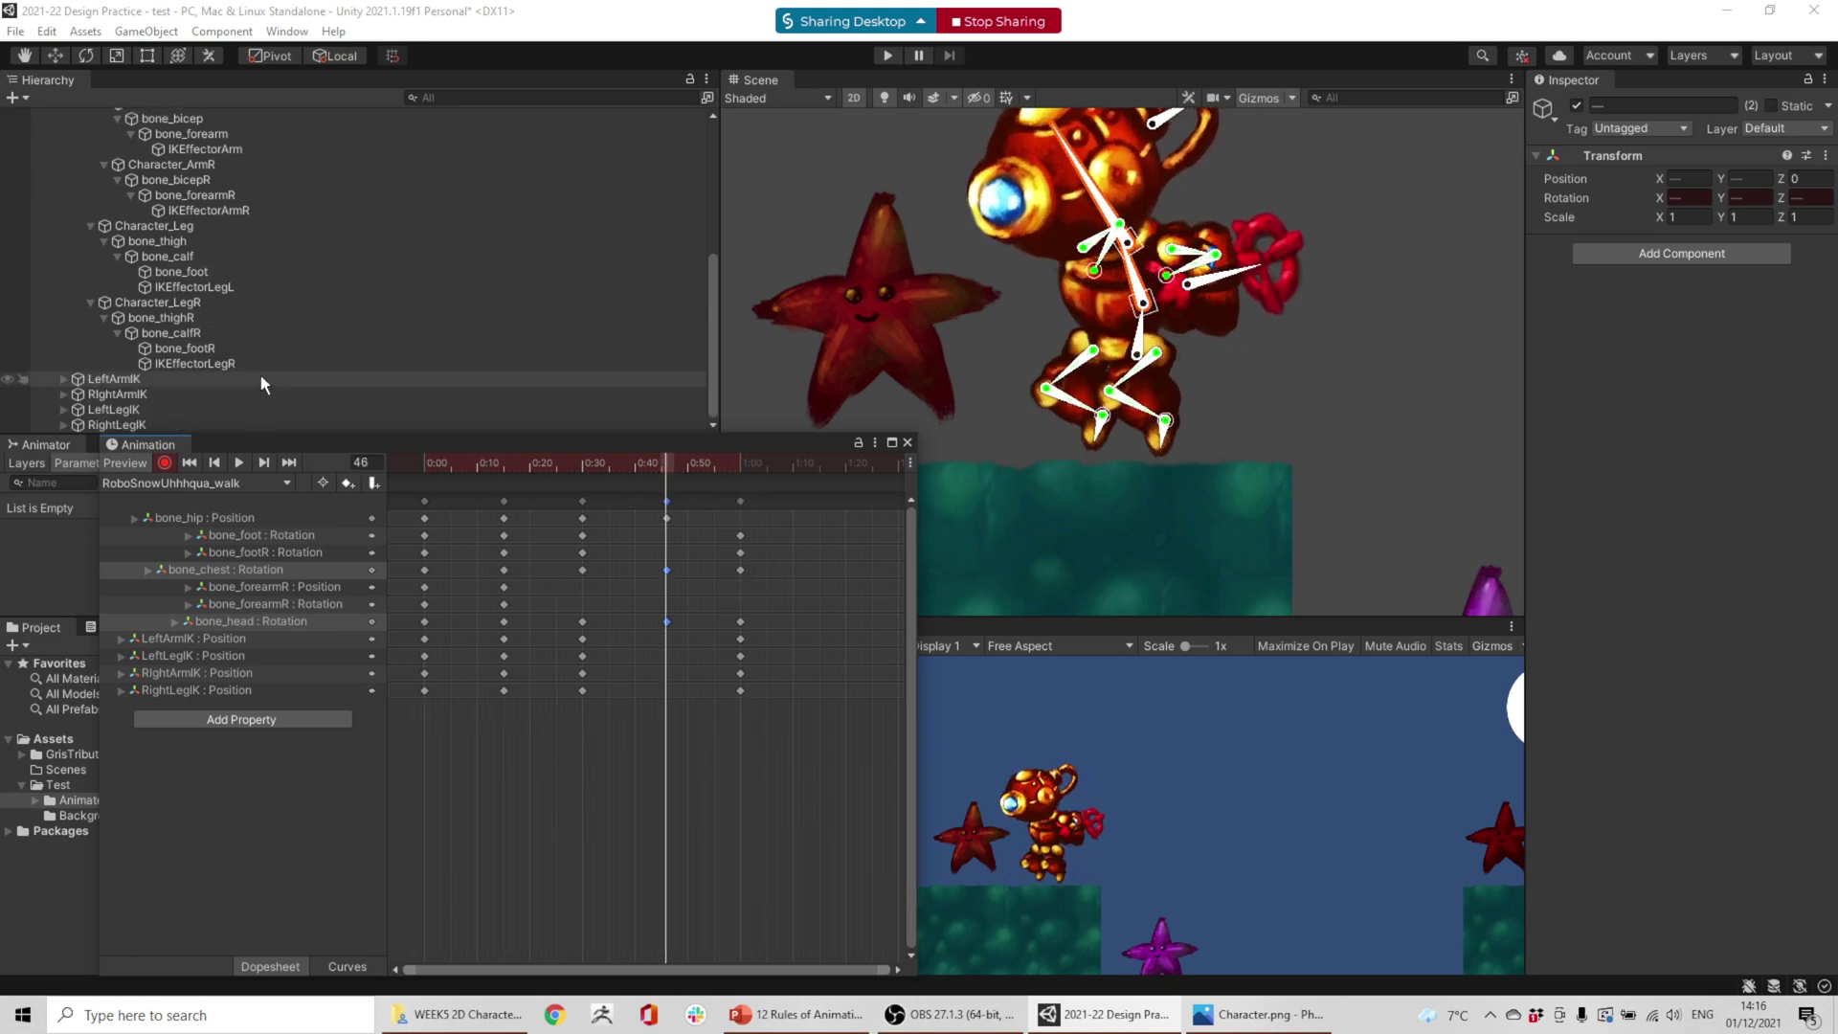
{"action": "left_click", "coordinate": [450, 379]}
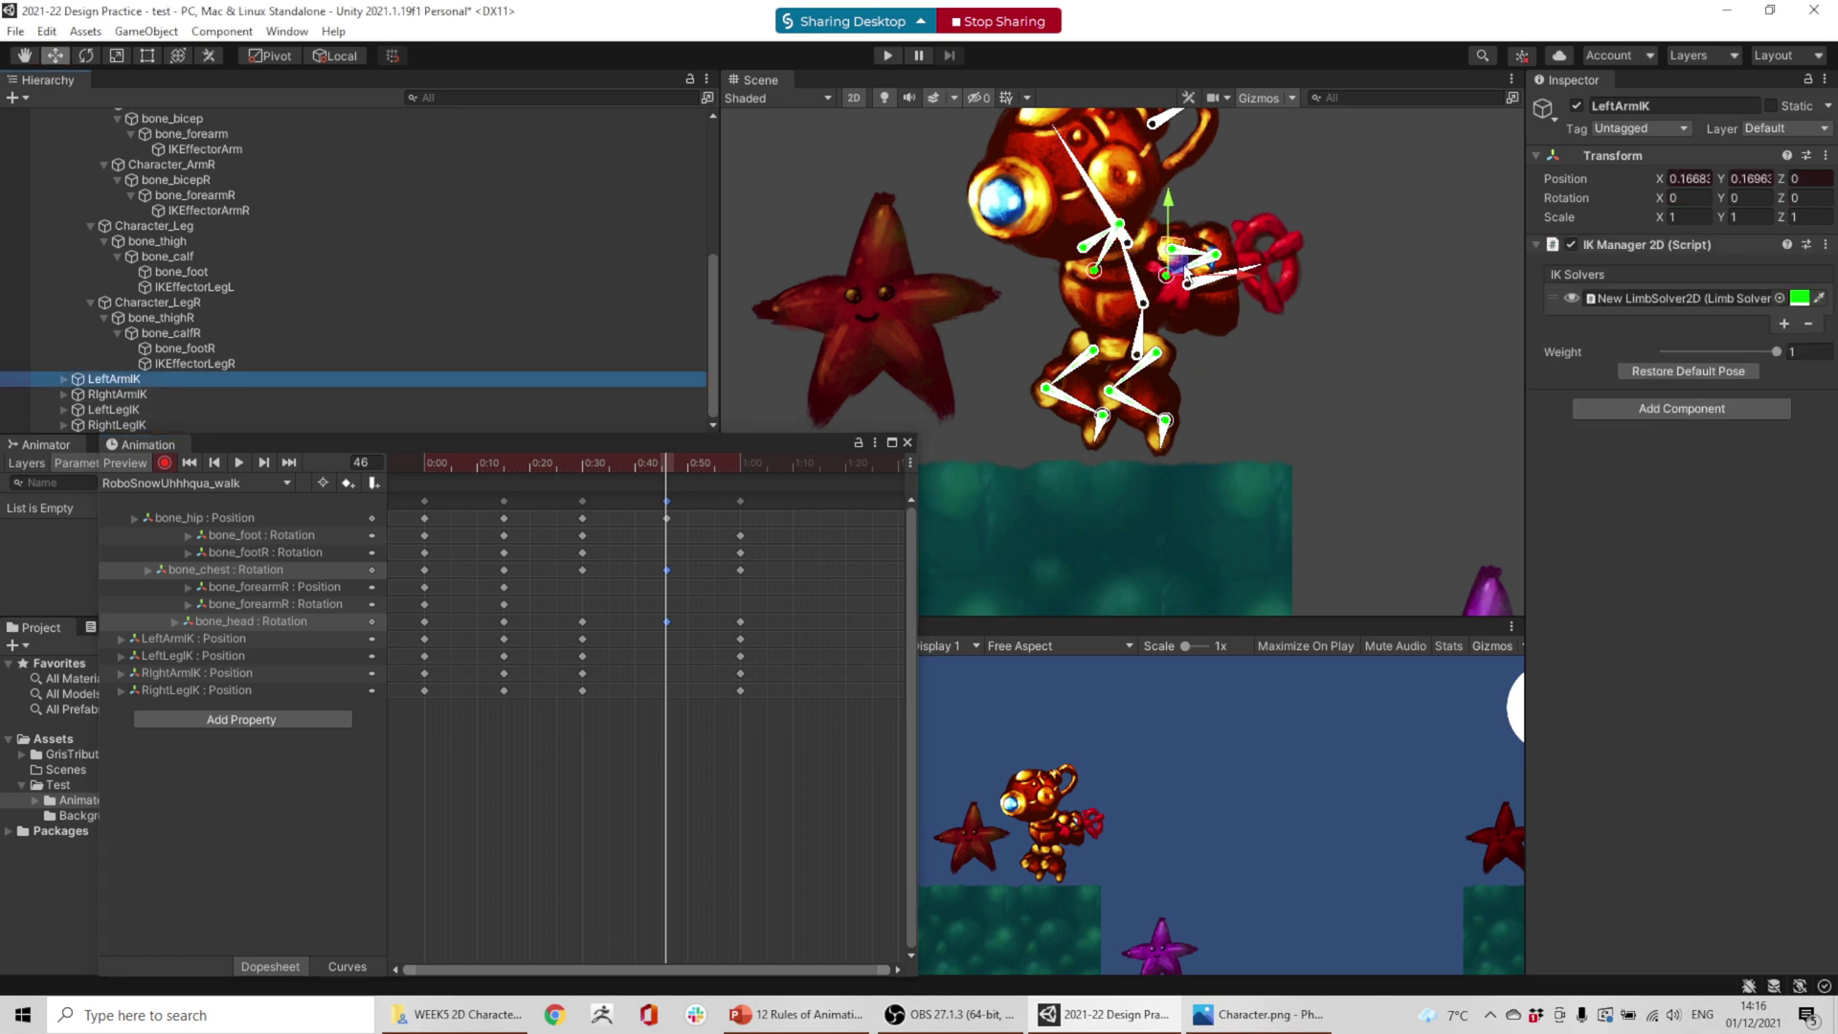
{"action": "left_click_drag", "start_coordinate": [1187, 273], "coordinate": [1197, 345]}
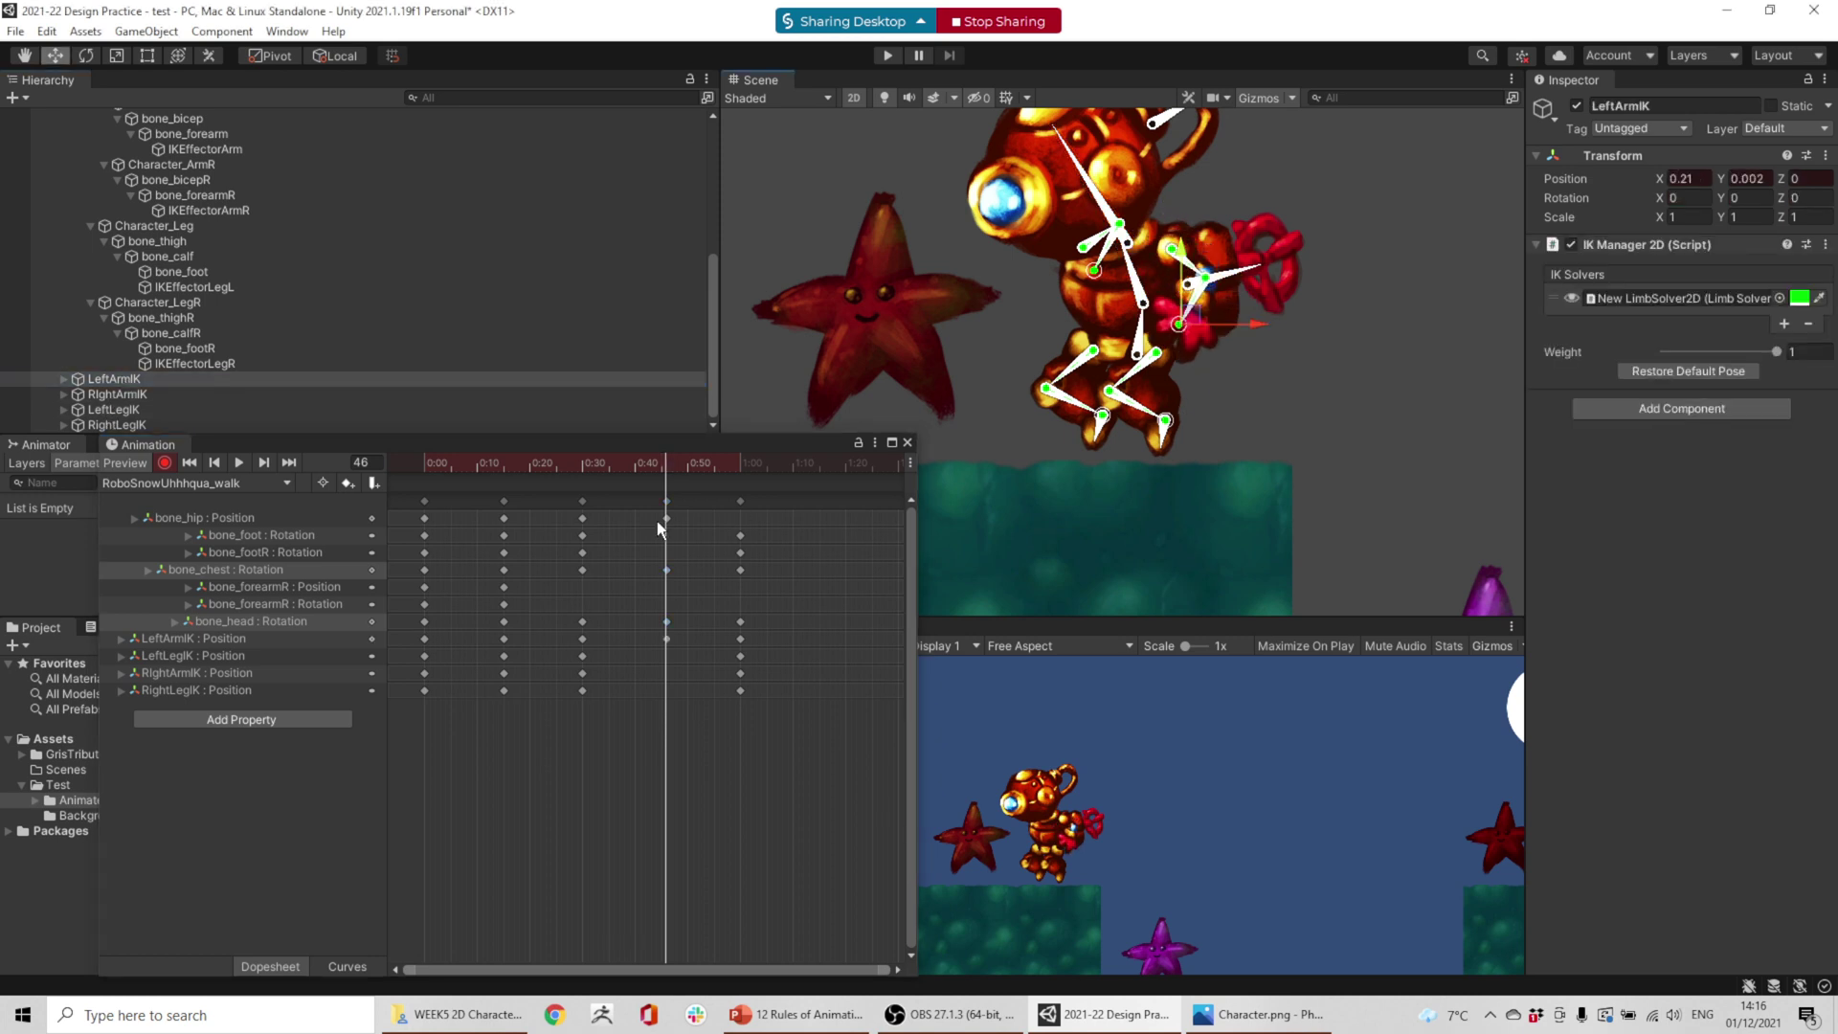
{"action": "left_click", "coordinate": [148, 394]}
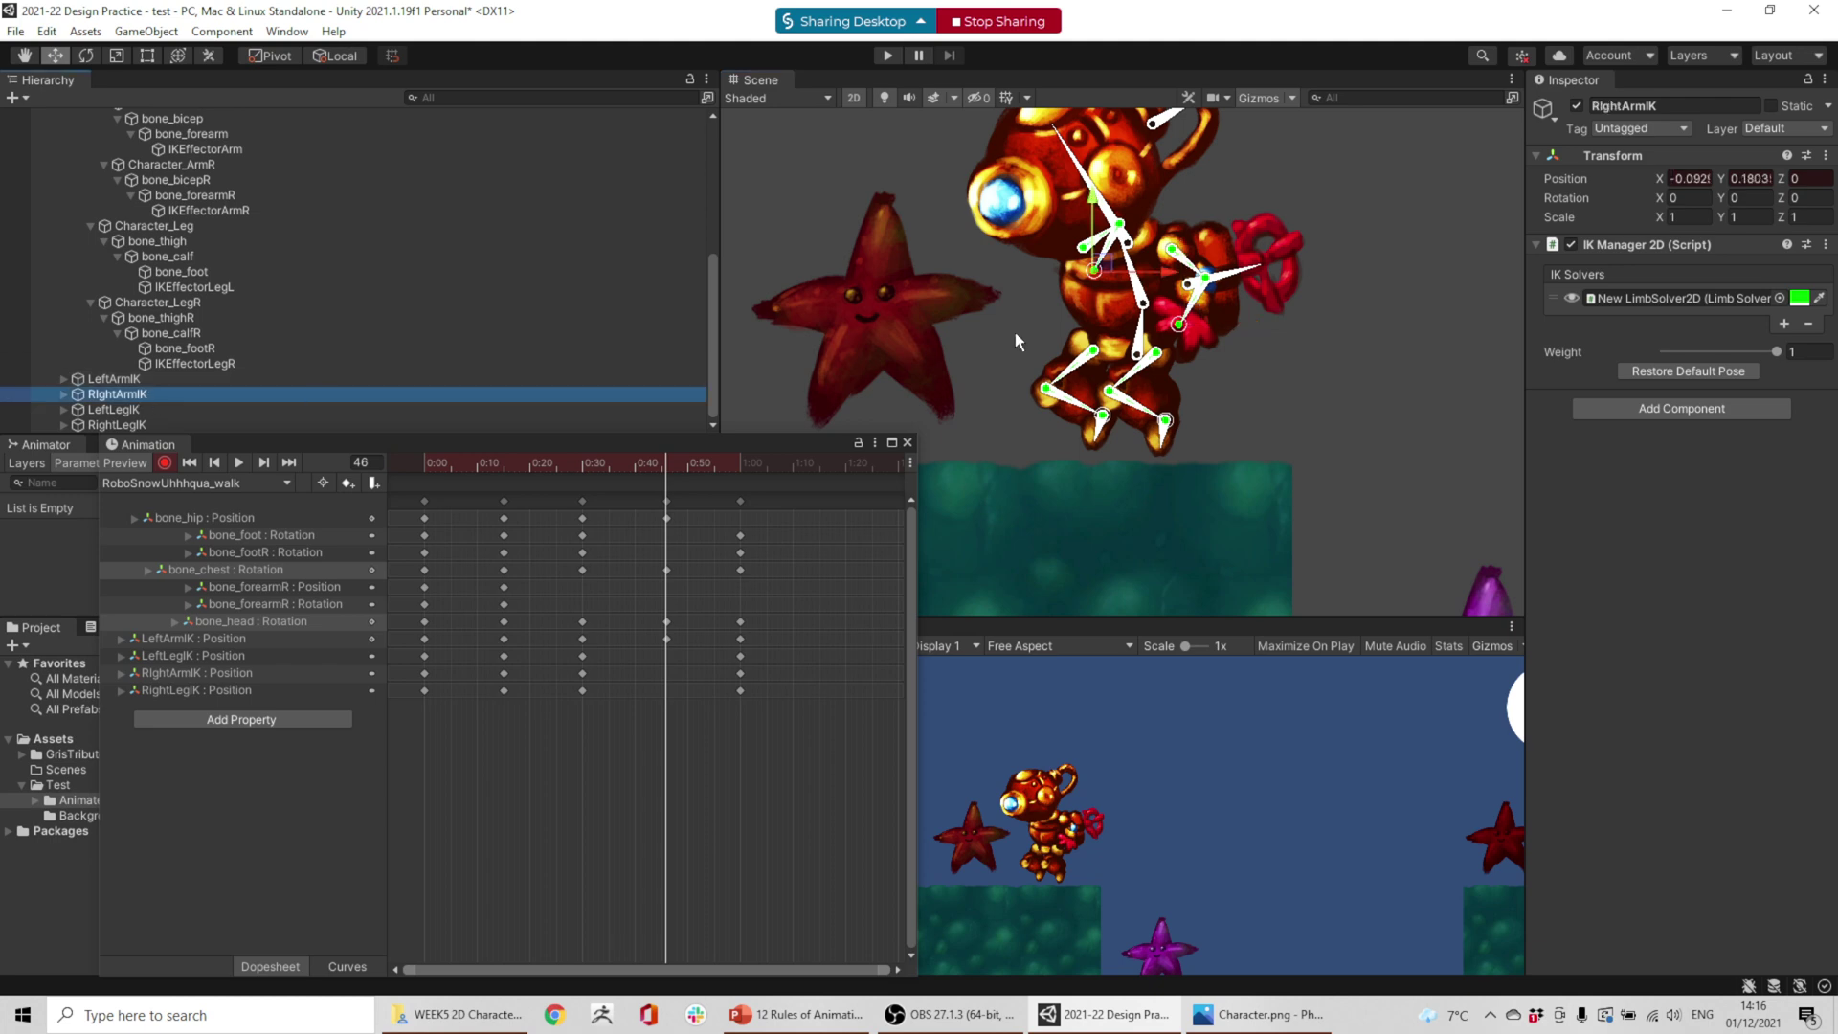
{"action": "left_click_drag", "start_coordinate": [1094, 204], "coordinate": [1096, 257]}
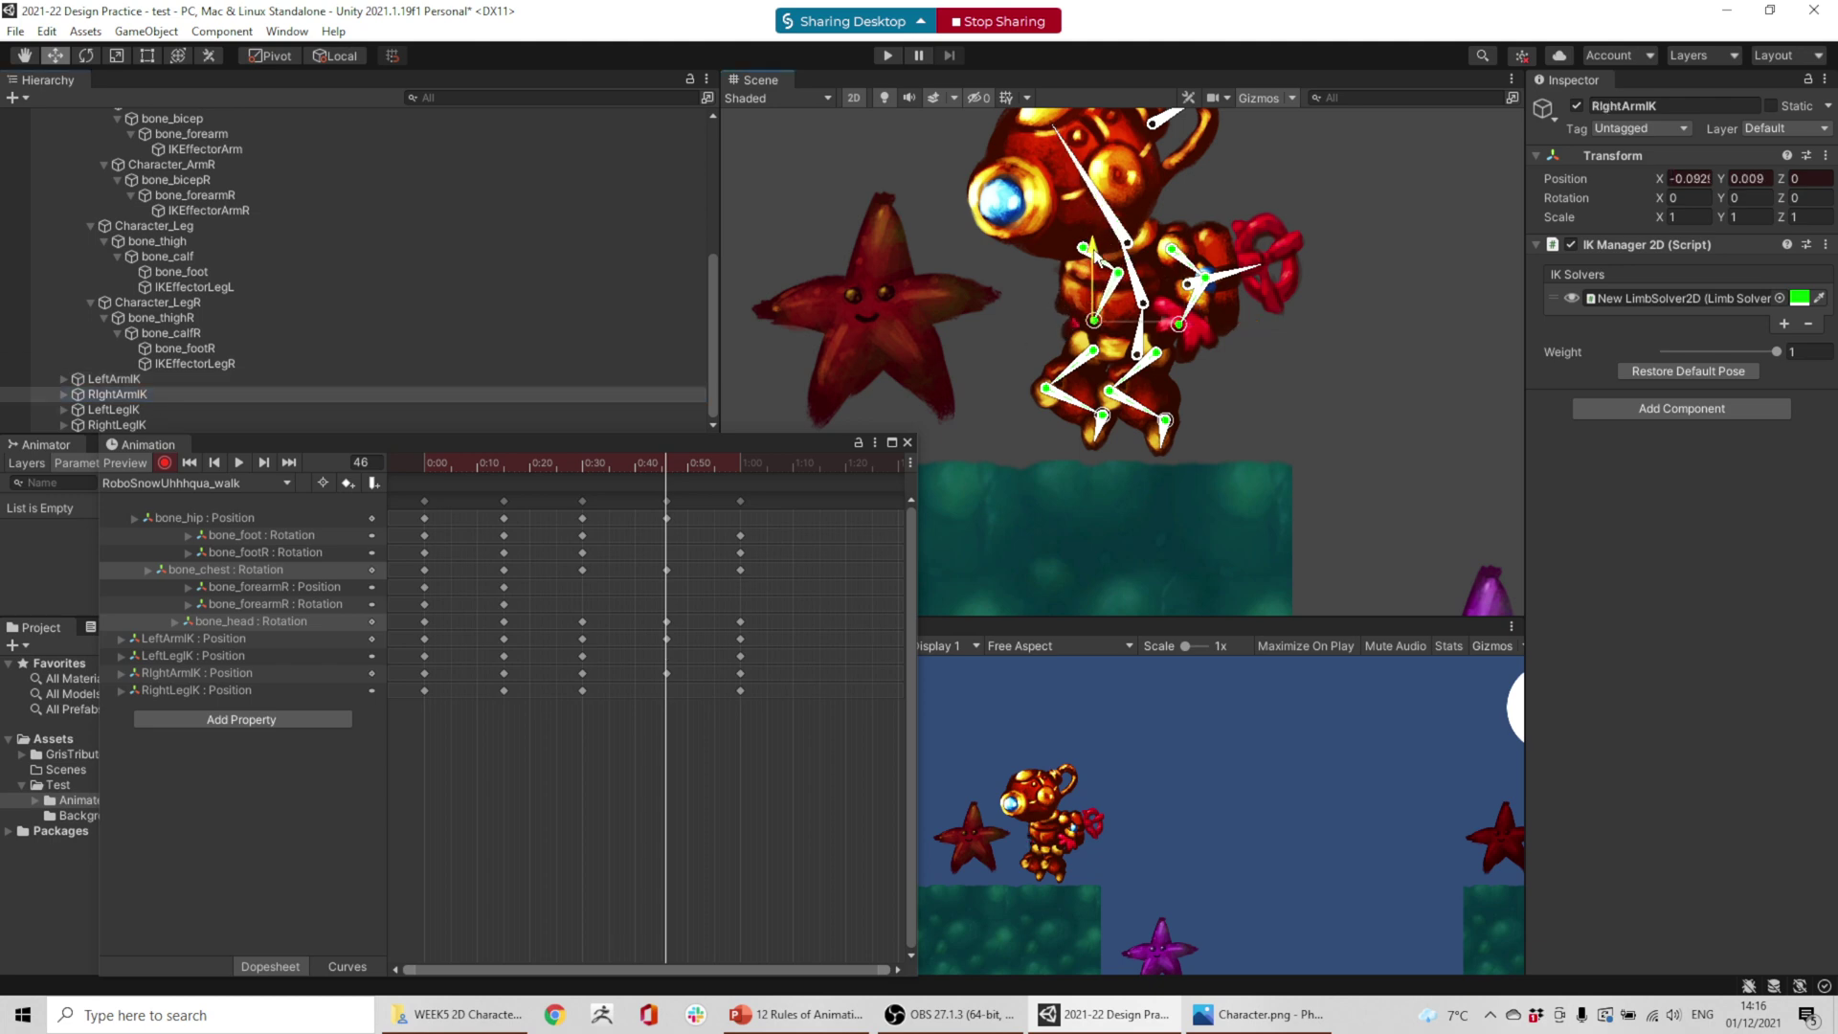
{"action": "mouse_move", "coordinate": [676, 459]}
{"action": "left_mouse_down"}
{"action": "mouse_move", "coordinate": [520, 470]}
{"action": "mouse_move", "coordinate": [708, 479]}
{"action": "mouse_move", "coordinate": [424, 478]}
{"action": "mouse_move", "coordinate": [726, 485]}
{"action": "mouse_move", "coordinate": [609, 485]}
{"action": "mouse_move", "coordinate": [668, 490]}
{"action": "left_mouse_up"}
- At frame 46, plant LeftLegIK on the ground at about X 0.06, Y -0.44 and rotate bone_foot to about -91° on Z
{"action": "left_click", "coordinate": [123, 408]}
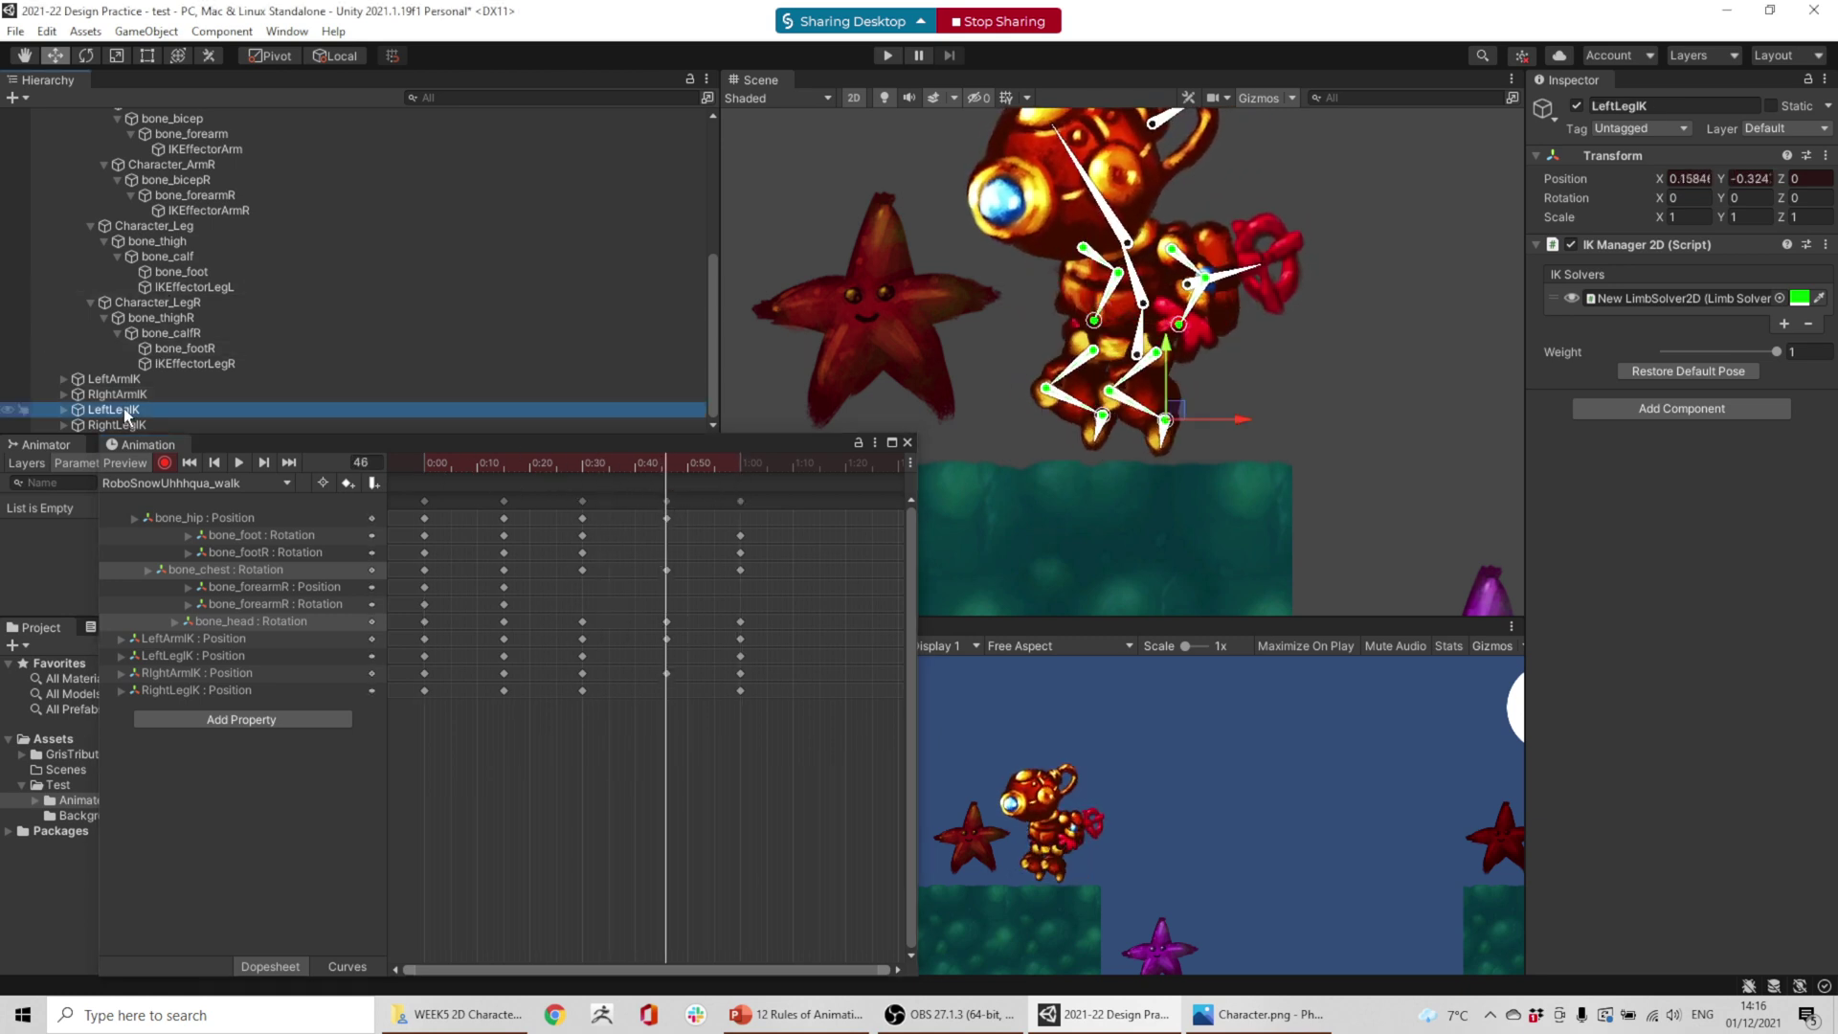
{"action": "left_click_drag", "start_coordinate": [1188, 413], "coordinate": [1149, 458]}
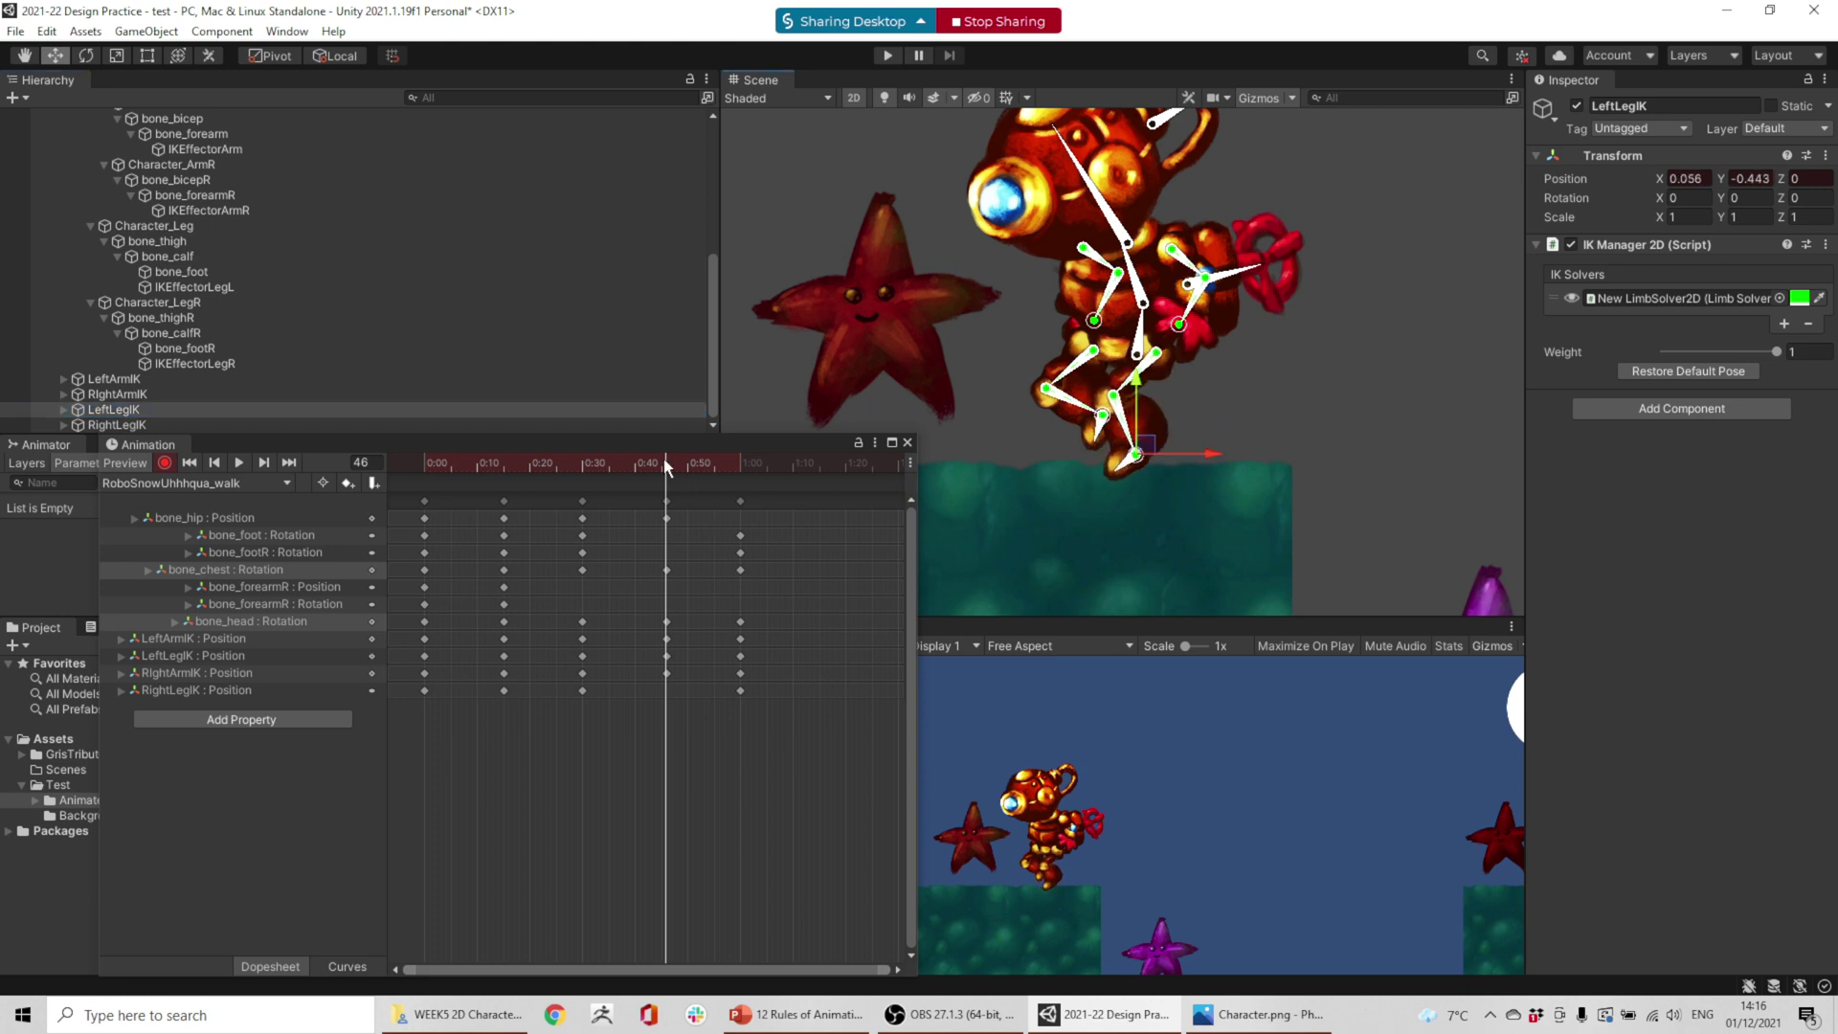
{"action": "mouse_move", "coordinate": [663, 457]}
{"action": "left_mouse_down"}
{"action": "mouse_move", "coordinate": [592, 458]}
{"action": "mouse_move", "coordinate": [669, 475]}
{"action": "left_mouse_up"}
{"action": "left_click", "coordinate": [1128, 466]}
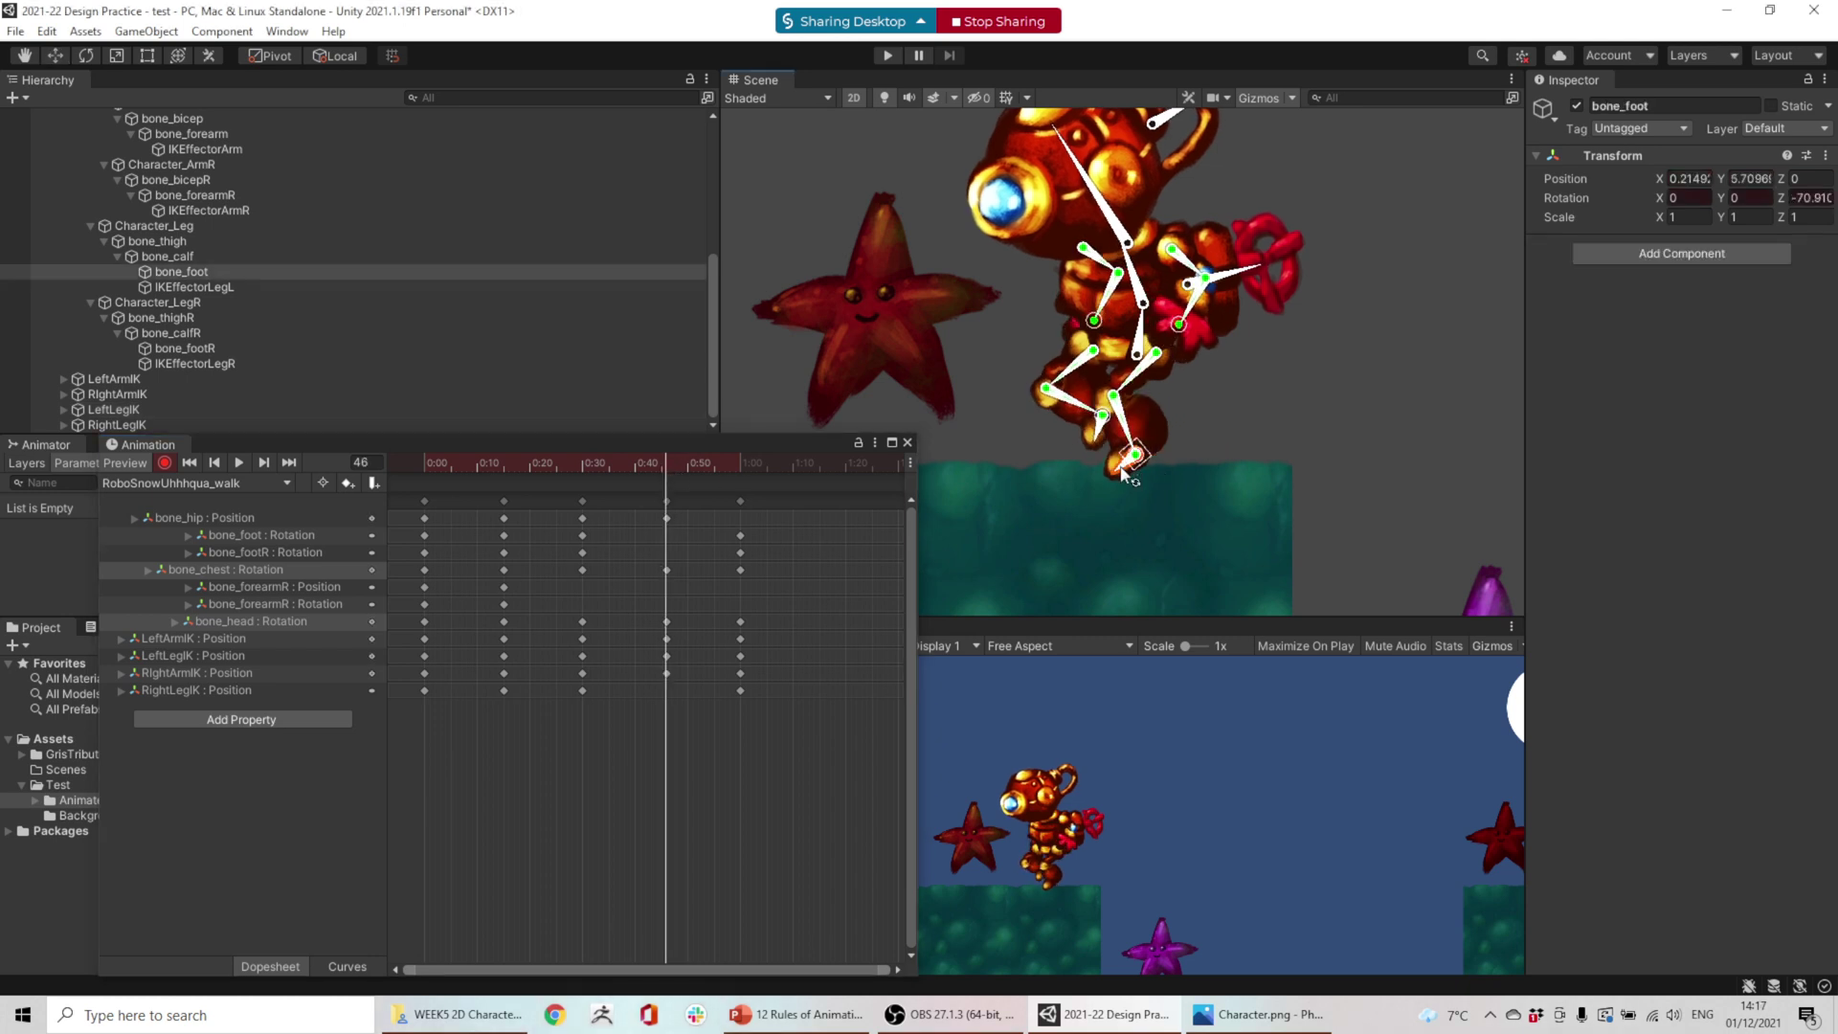
{"action": "left_click_drag", "start_coordinate": [1122, 471], "coordinate": [1119, 465]}
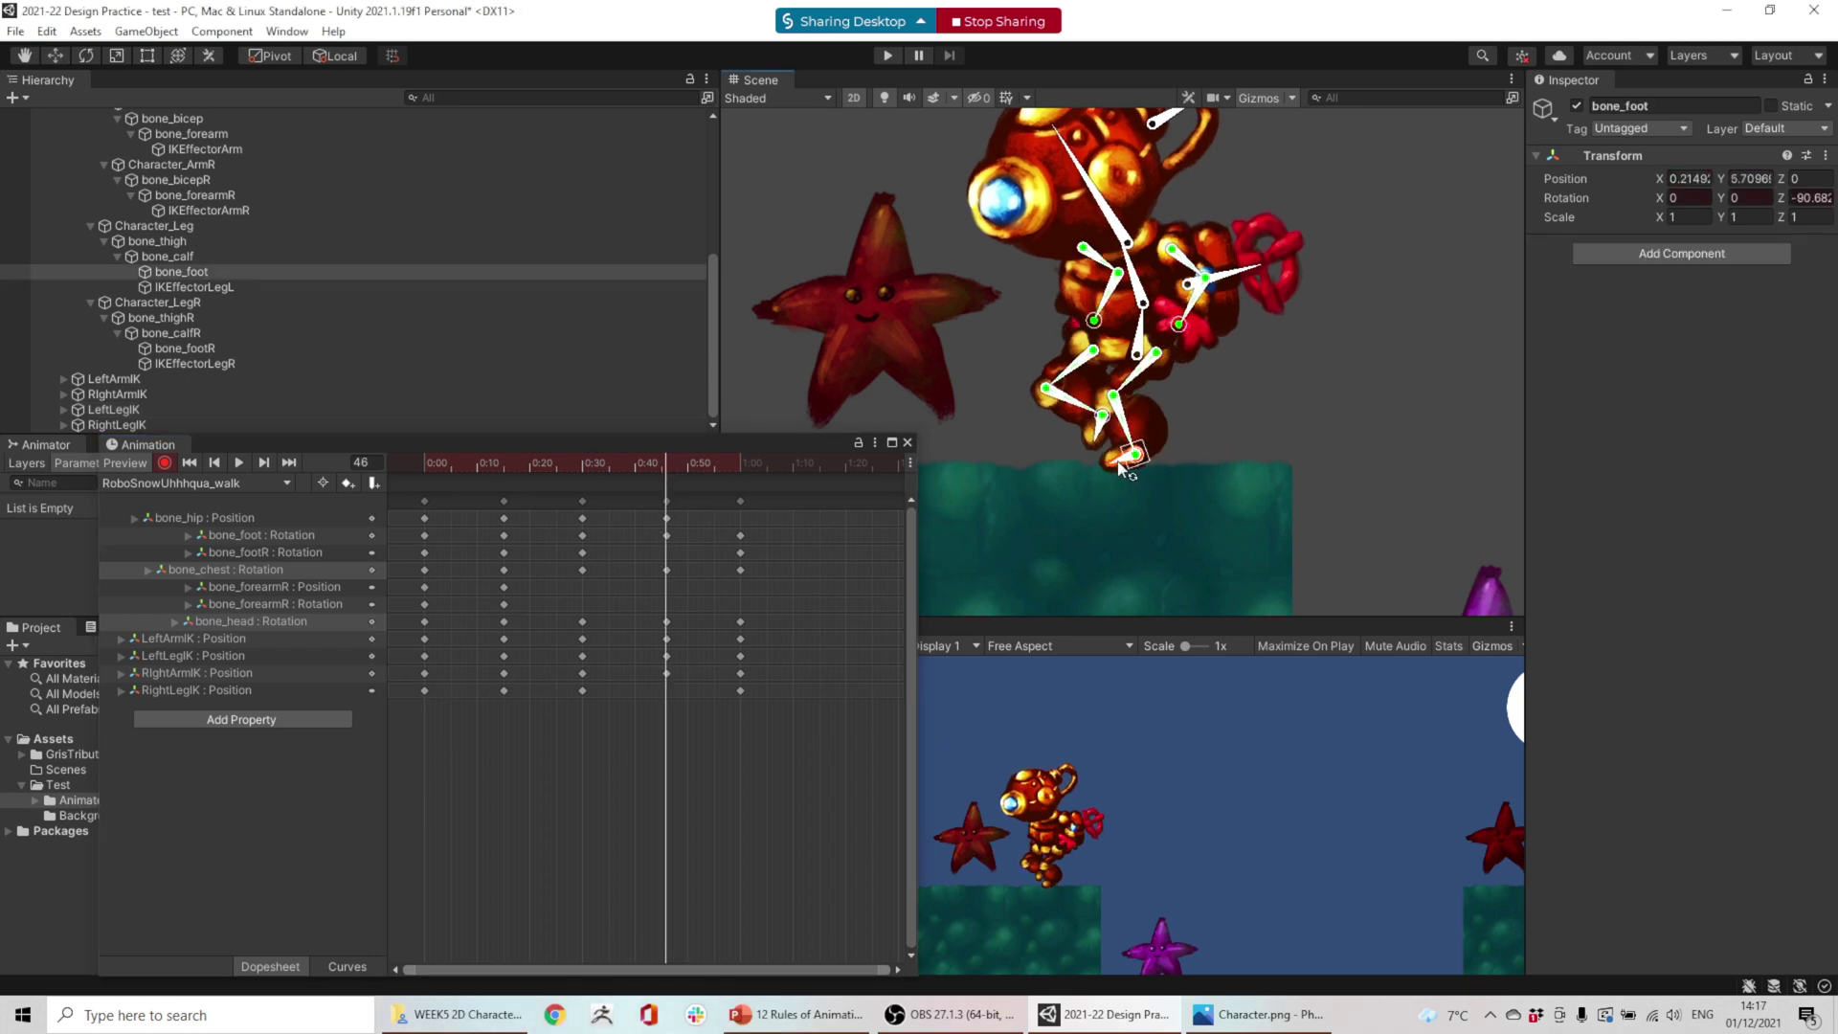
- At frame 46, move RightLegIK to about X 0.13, Y -0.30 and rotate bone_footR to about -57° on Z
{"action": "left_click", "coordinate": [155, 409]}
{"action": "left_click", "coordinate": [144, 424]}
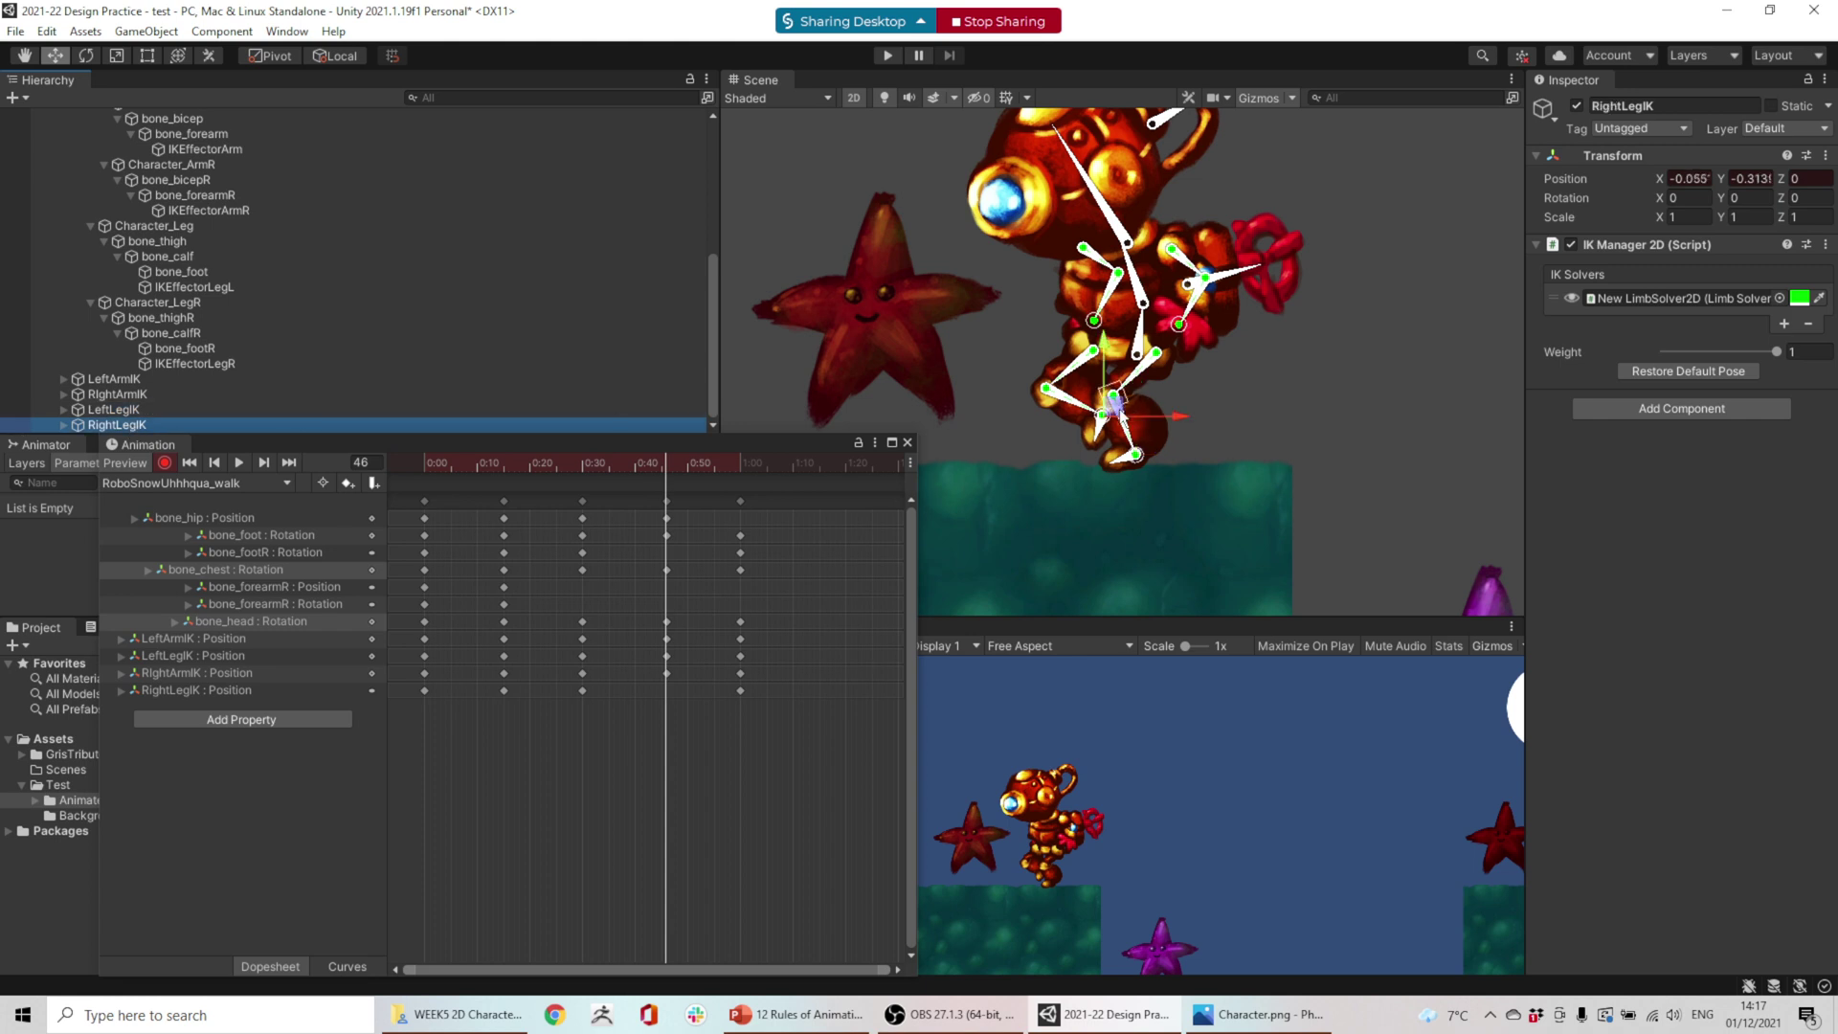
{"action": "mouse_move", "coordinate": [1163, 417]}
{"action": "left_mouse_down"}
{"action": "mouse_move", "coordinate": [1206, 416]}
{"action": "mouse_move", "coordinate": [1175, 402]}
{"action": "left_mouse_up"}
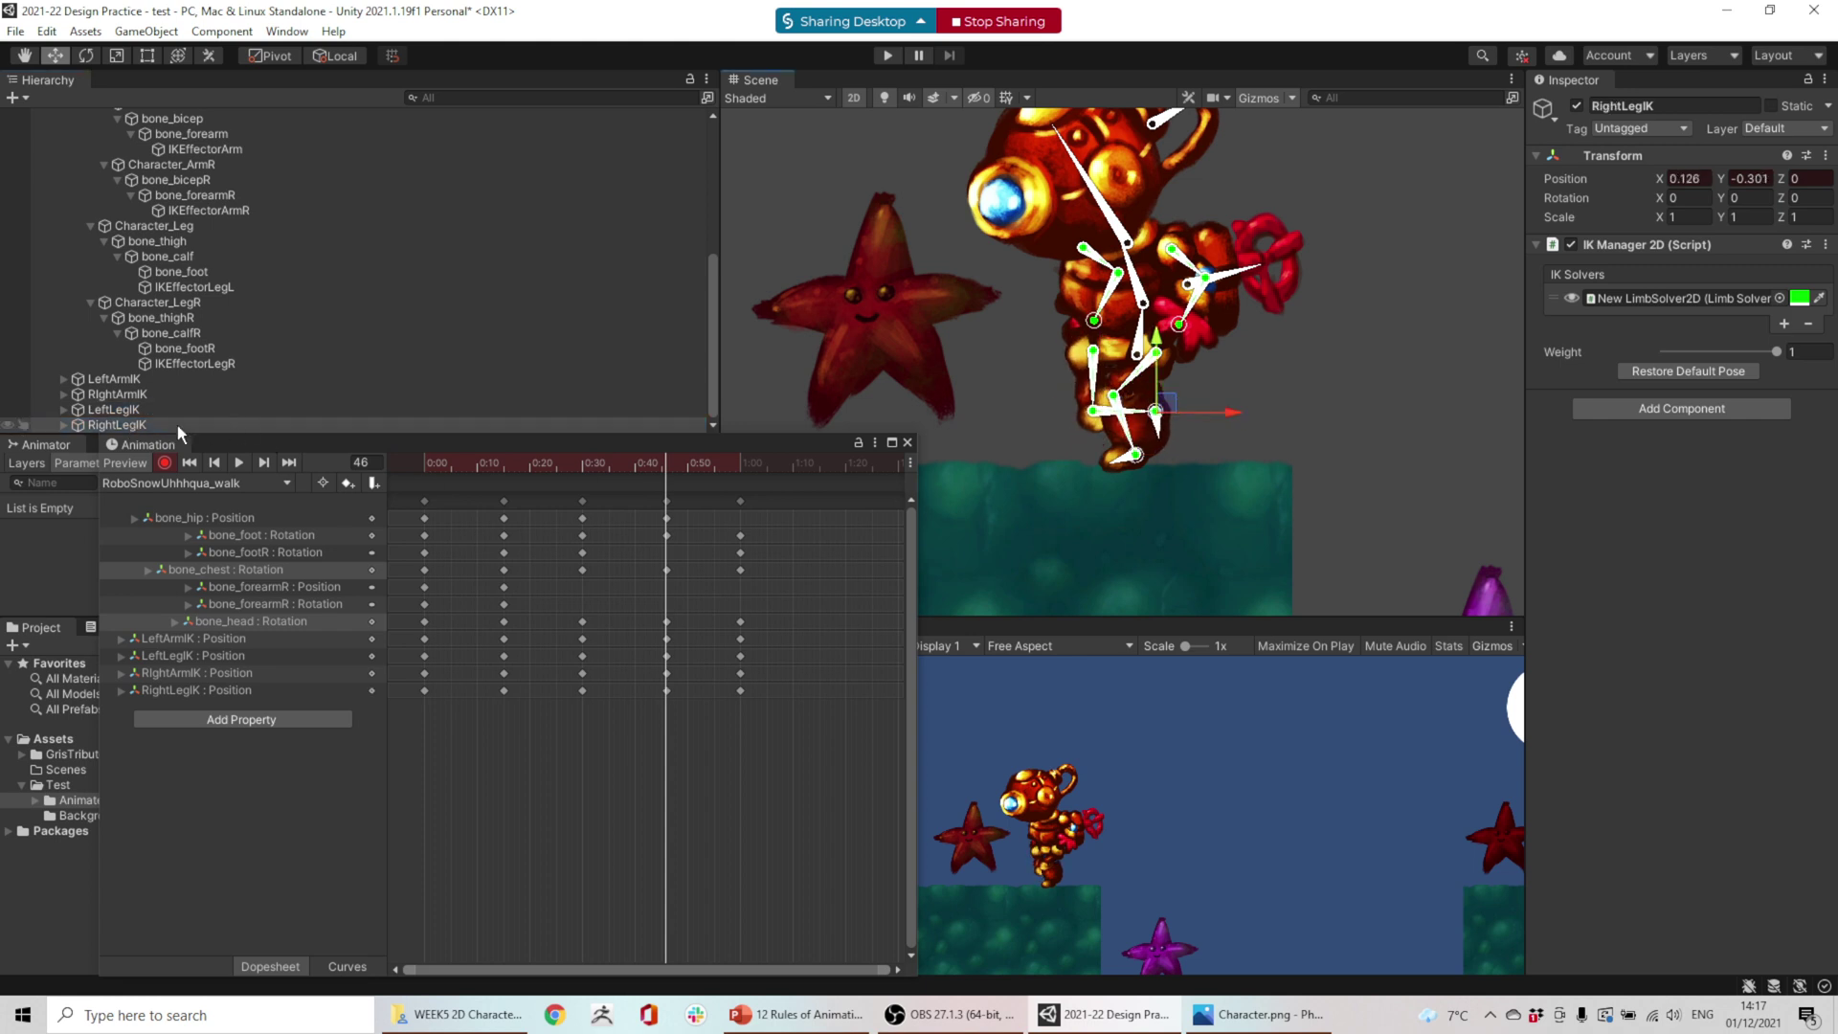
{"action": "left_click", "coordinate": [1159, 427]}
{"action": "left_click_drag", "start_coordinate": [1162, 442], "coordinate": [1172, 440]}
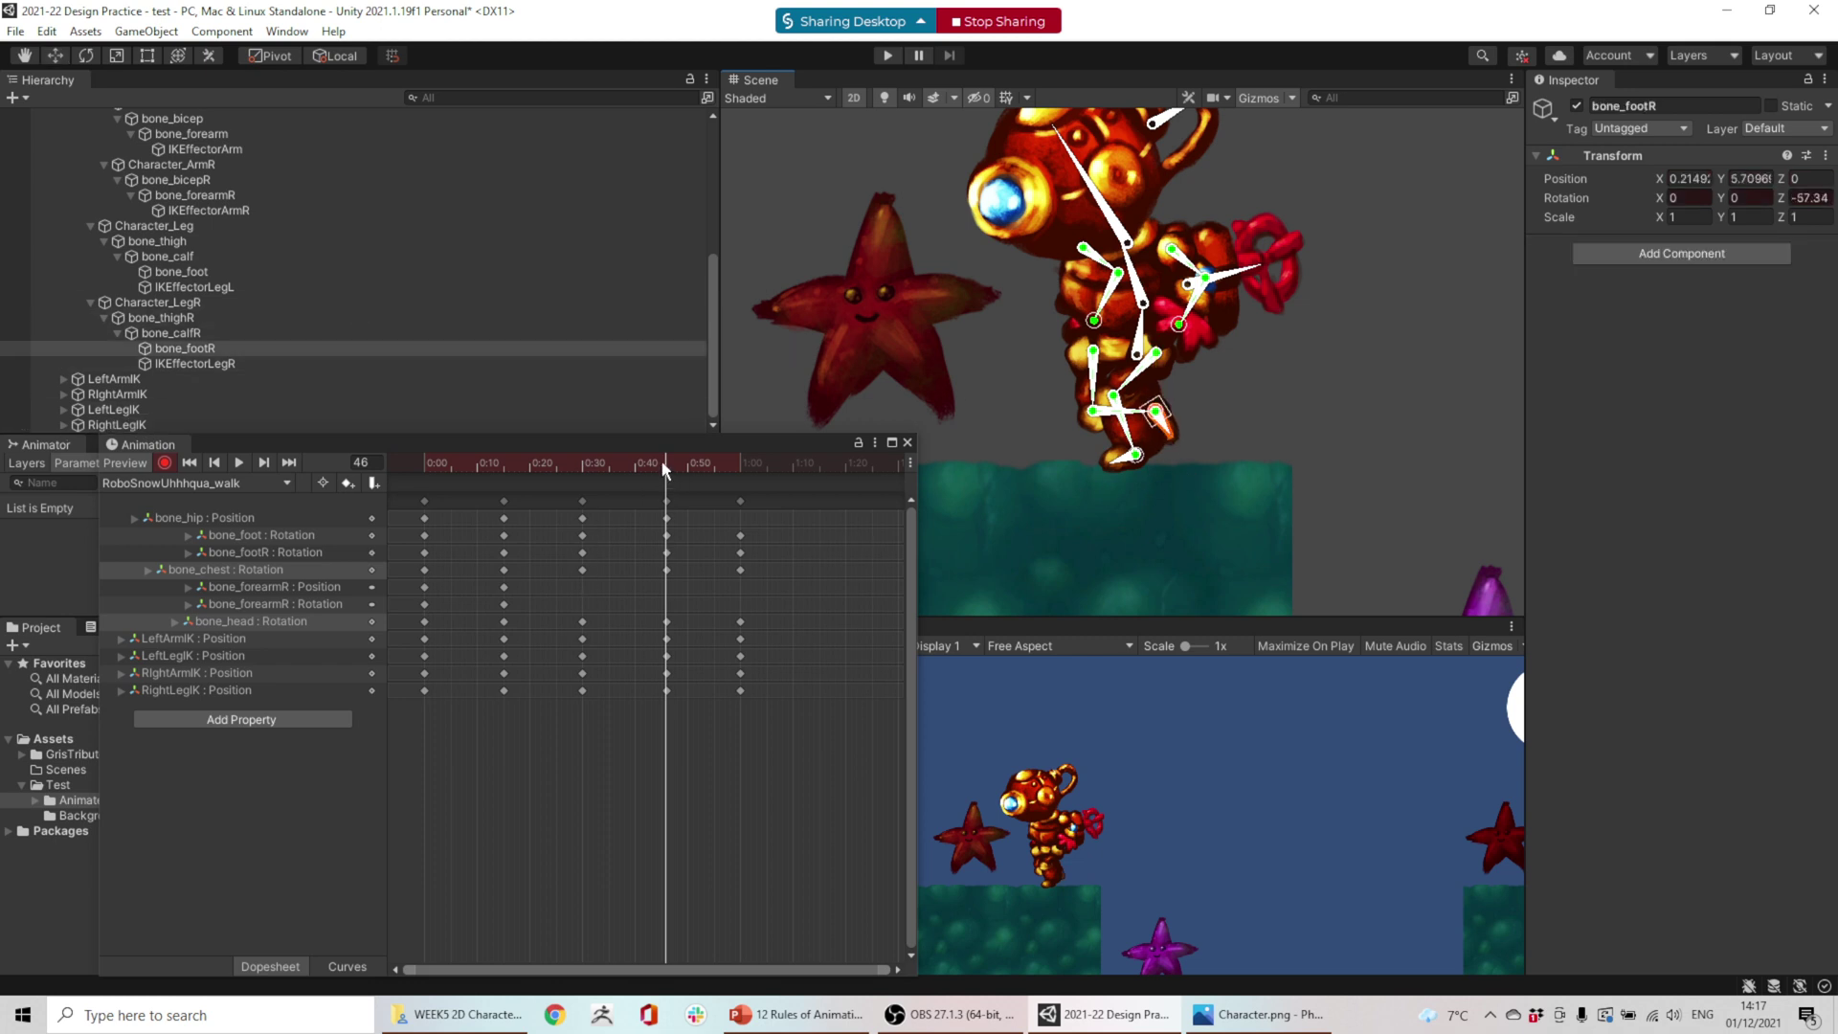
- Preview the walk, and copy all keys from frame 0 to frame 60 to close the loop
{"action": "left_click_drag", "start_coordinate": [666, 467], "coordinate": [259, 462]}
{"action": "left_click", "coordinate": [238, 462]}
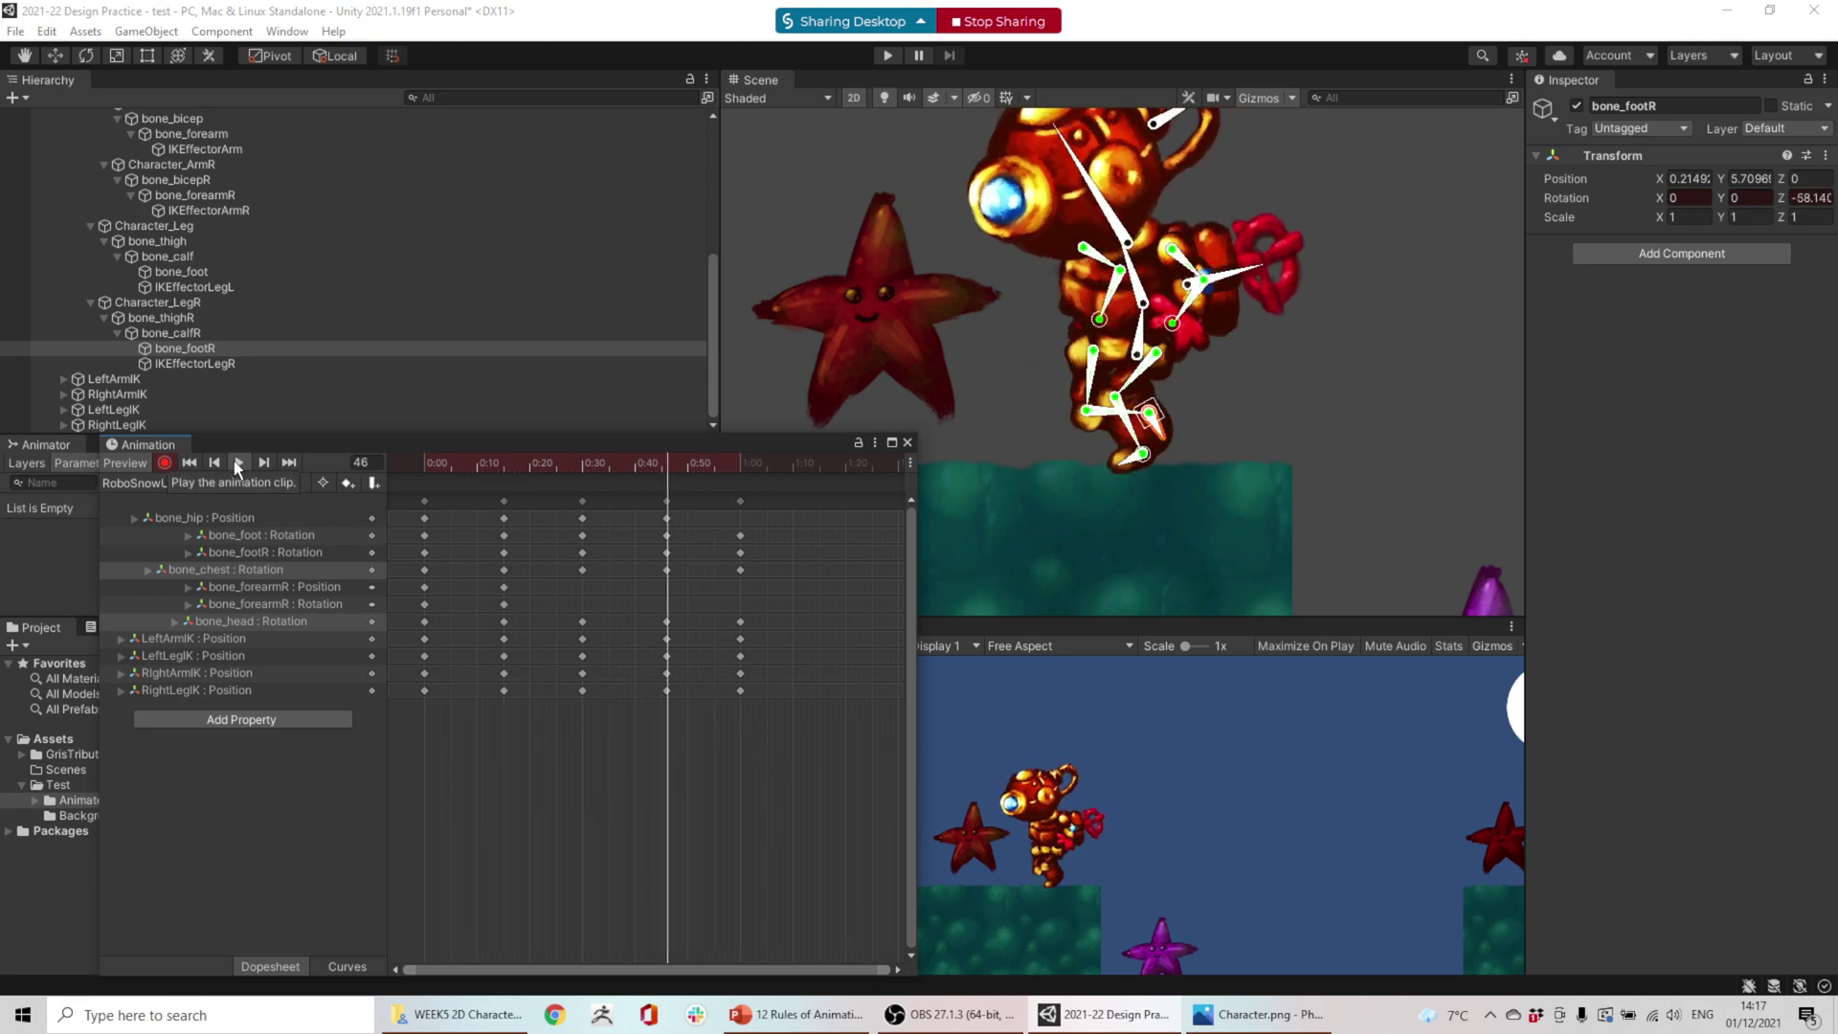
{"action": "left_click_drag", "start_coordinate": [747, 455], "coordinate": [738, 463]}
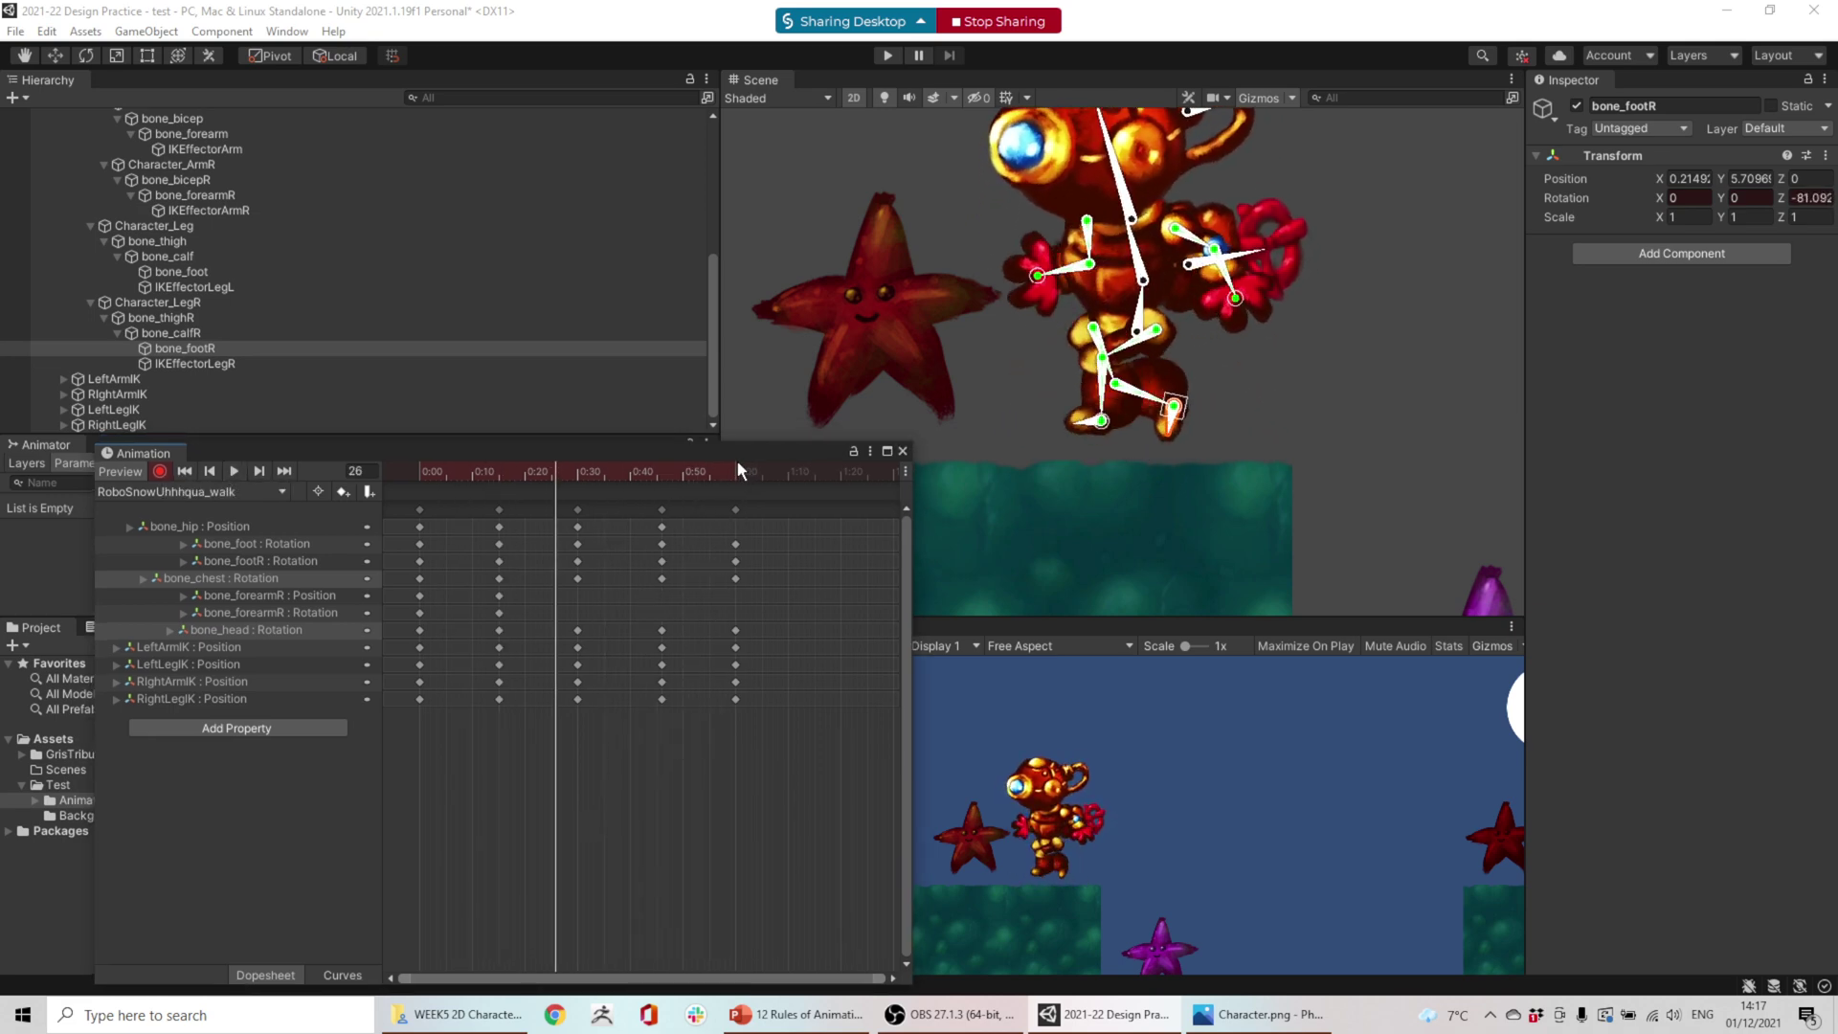
{"action": "left_click", "coordinate": [419, 509]}
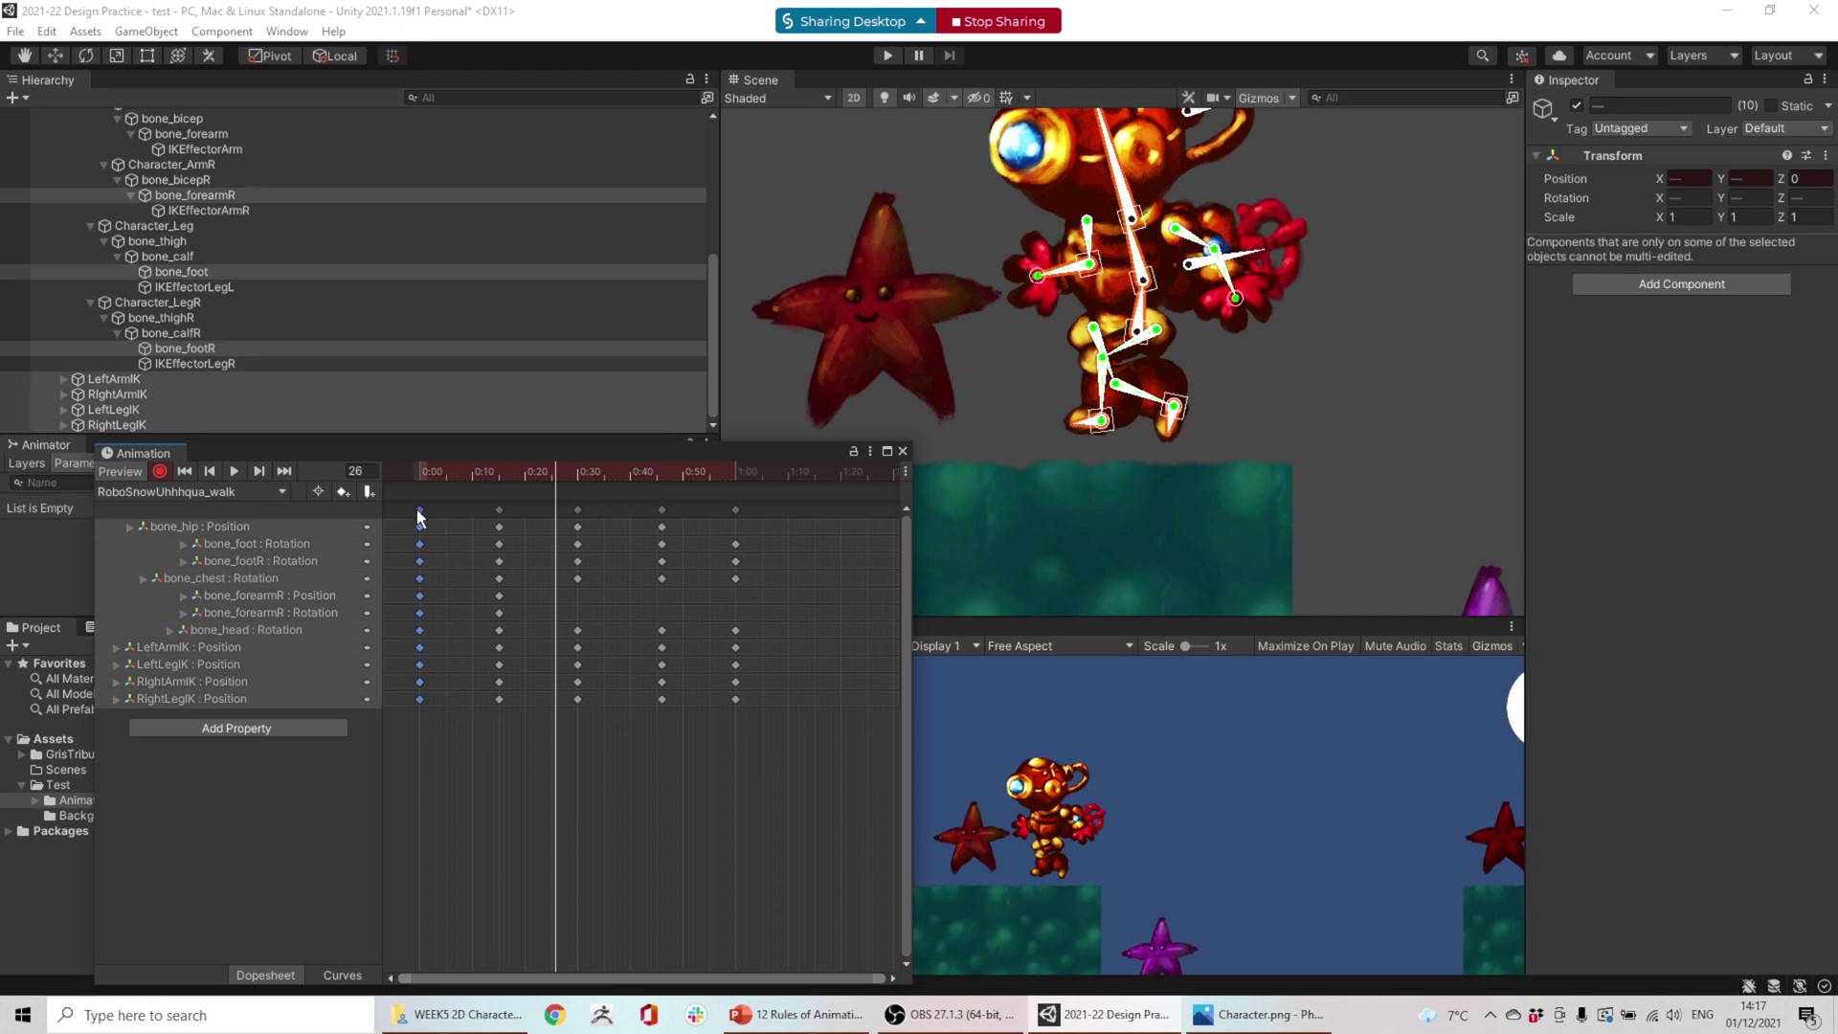
{"action": "left_click", "coordinate": [738, 466]}
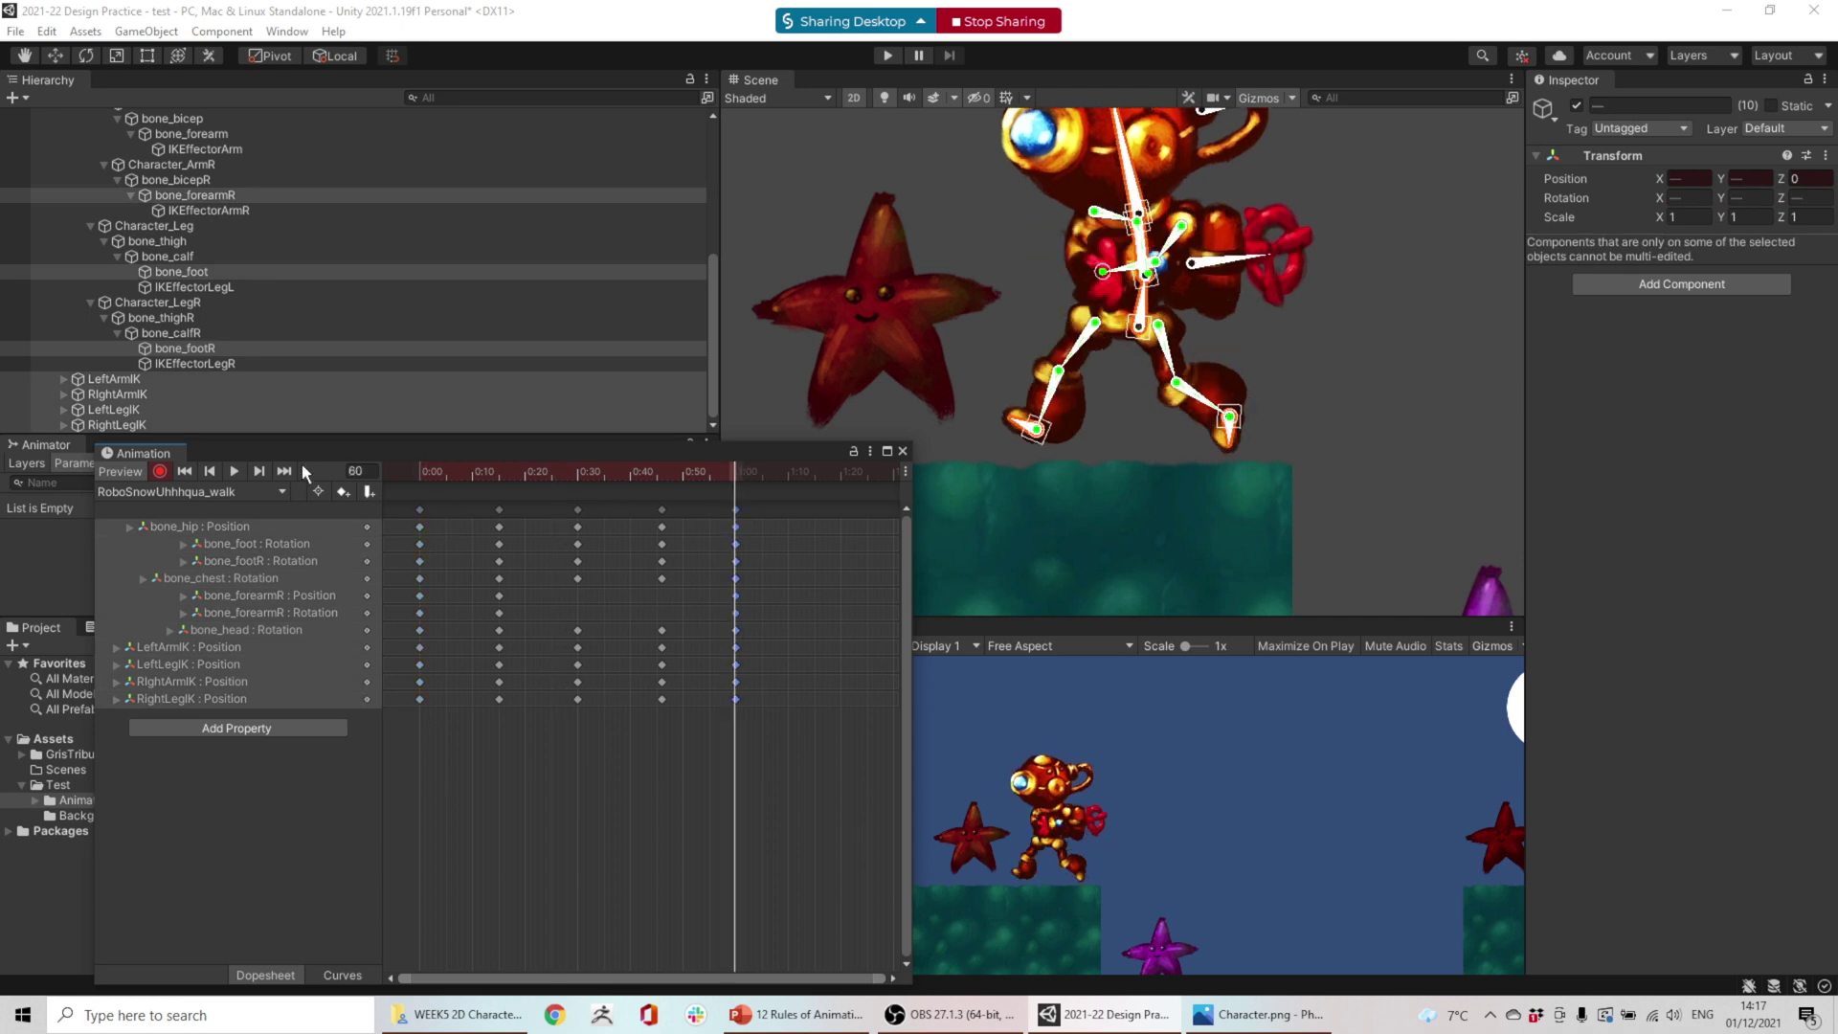
- Preview the walk, and shift the bone_chest rotation keys at frames 15 and 46 to frames 20 and 51
{"action": "left_click", "coordinate": [234, 470]}
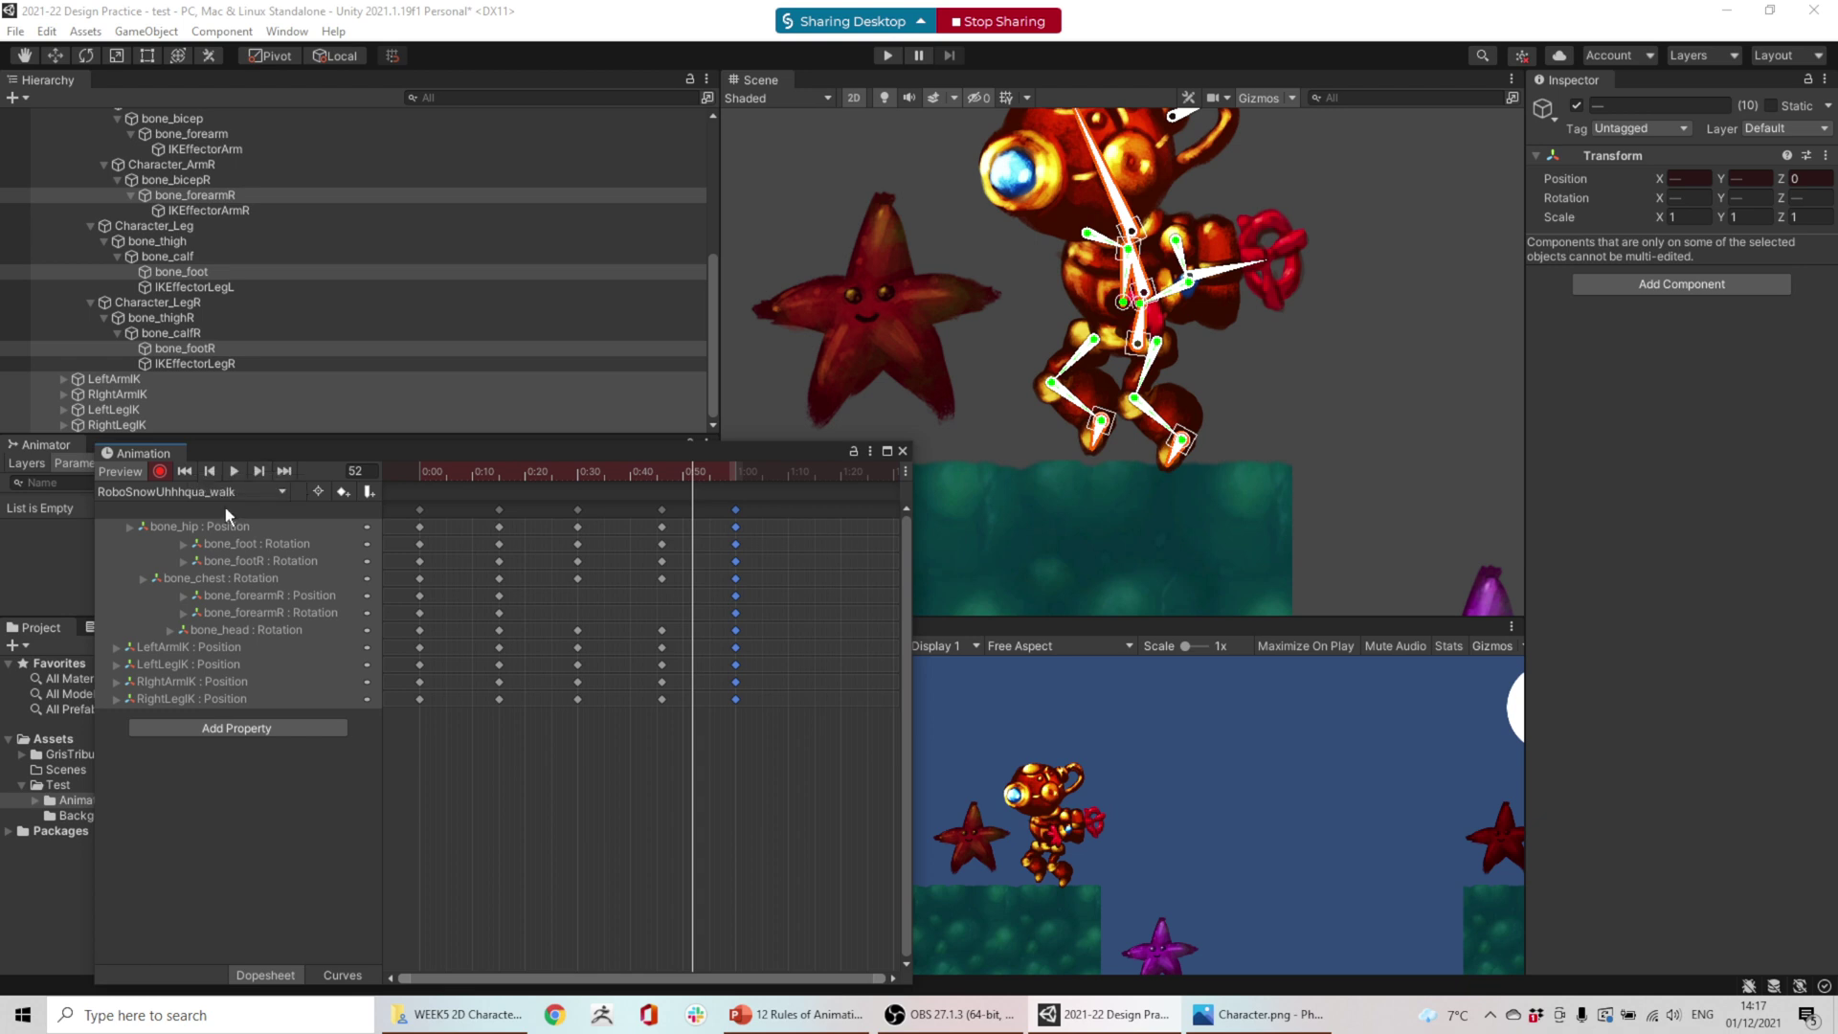
{"action": "left_click", "coordinate": [499, 579]}
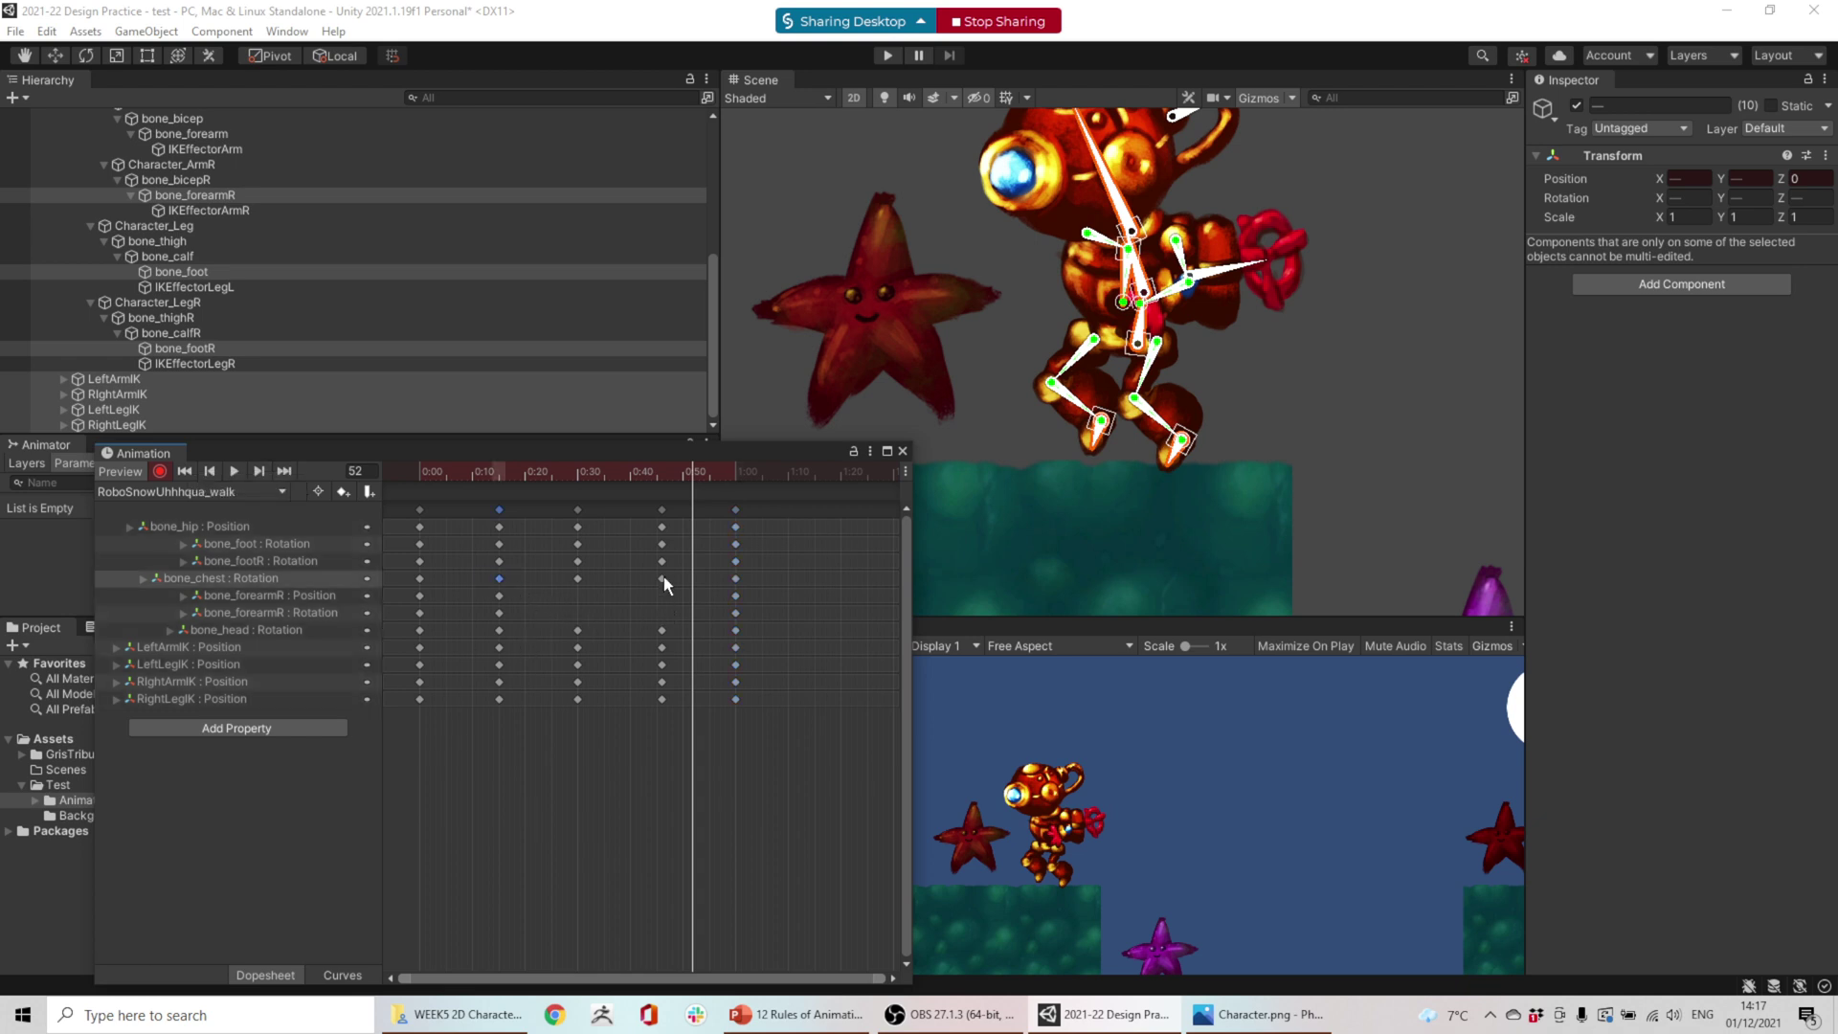
{"action": "left_click", "coordinate": [662, 578], "text": "shift"}
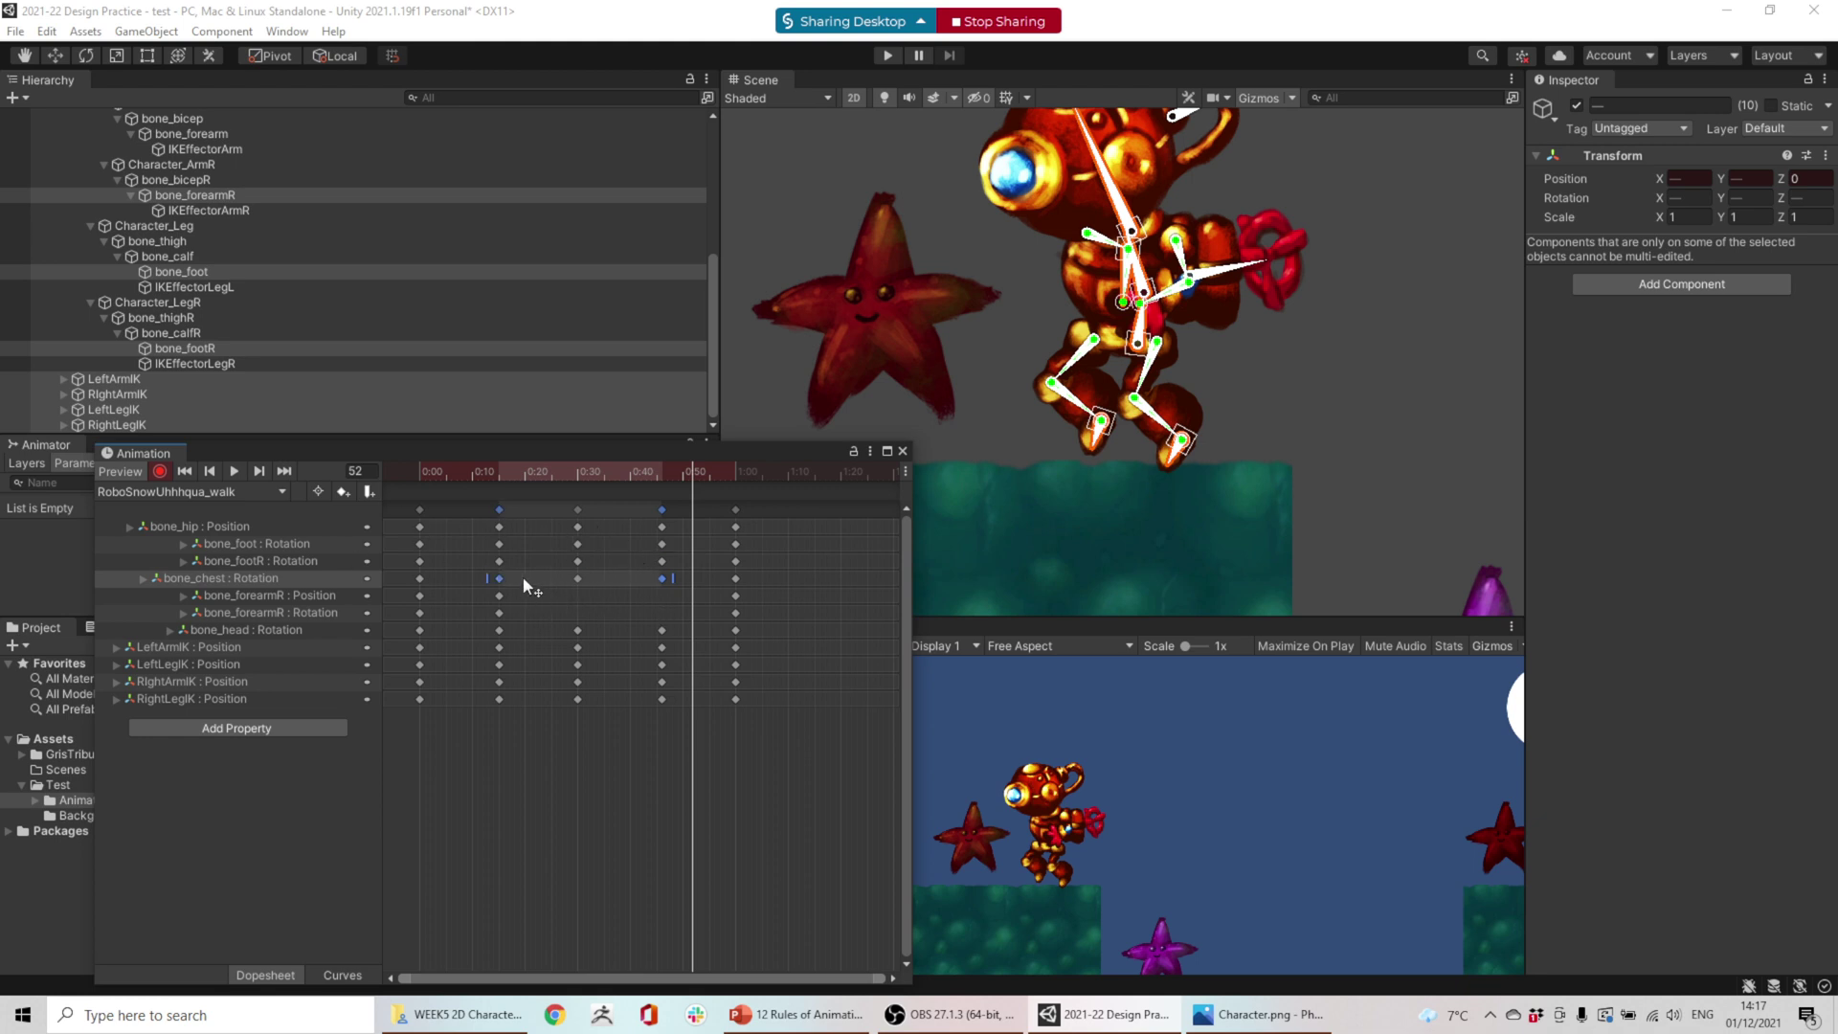
{"action": "left_click_drag", "start_coordinate": [522, 576], "coordinate": [546, 577]}
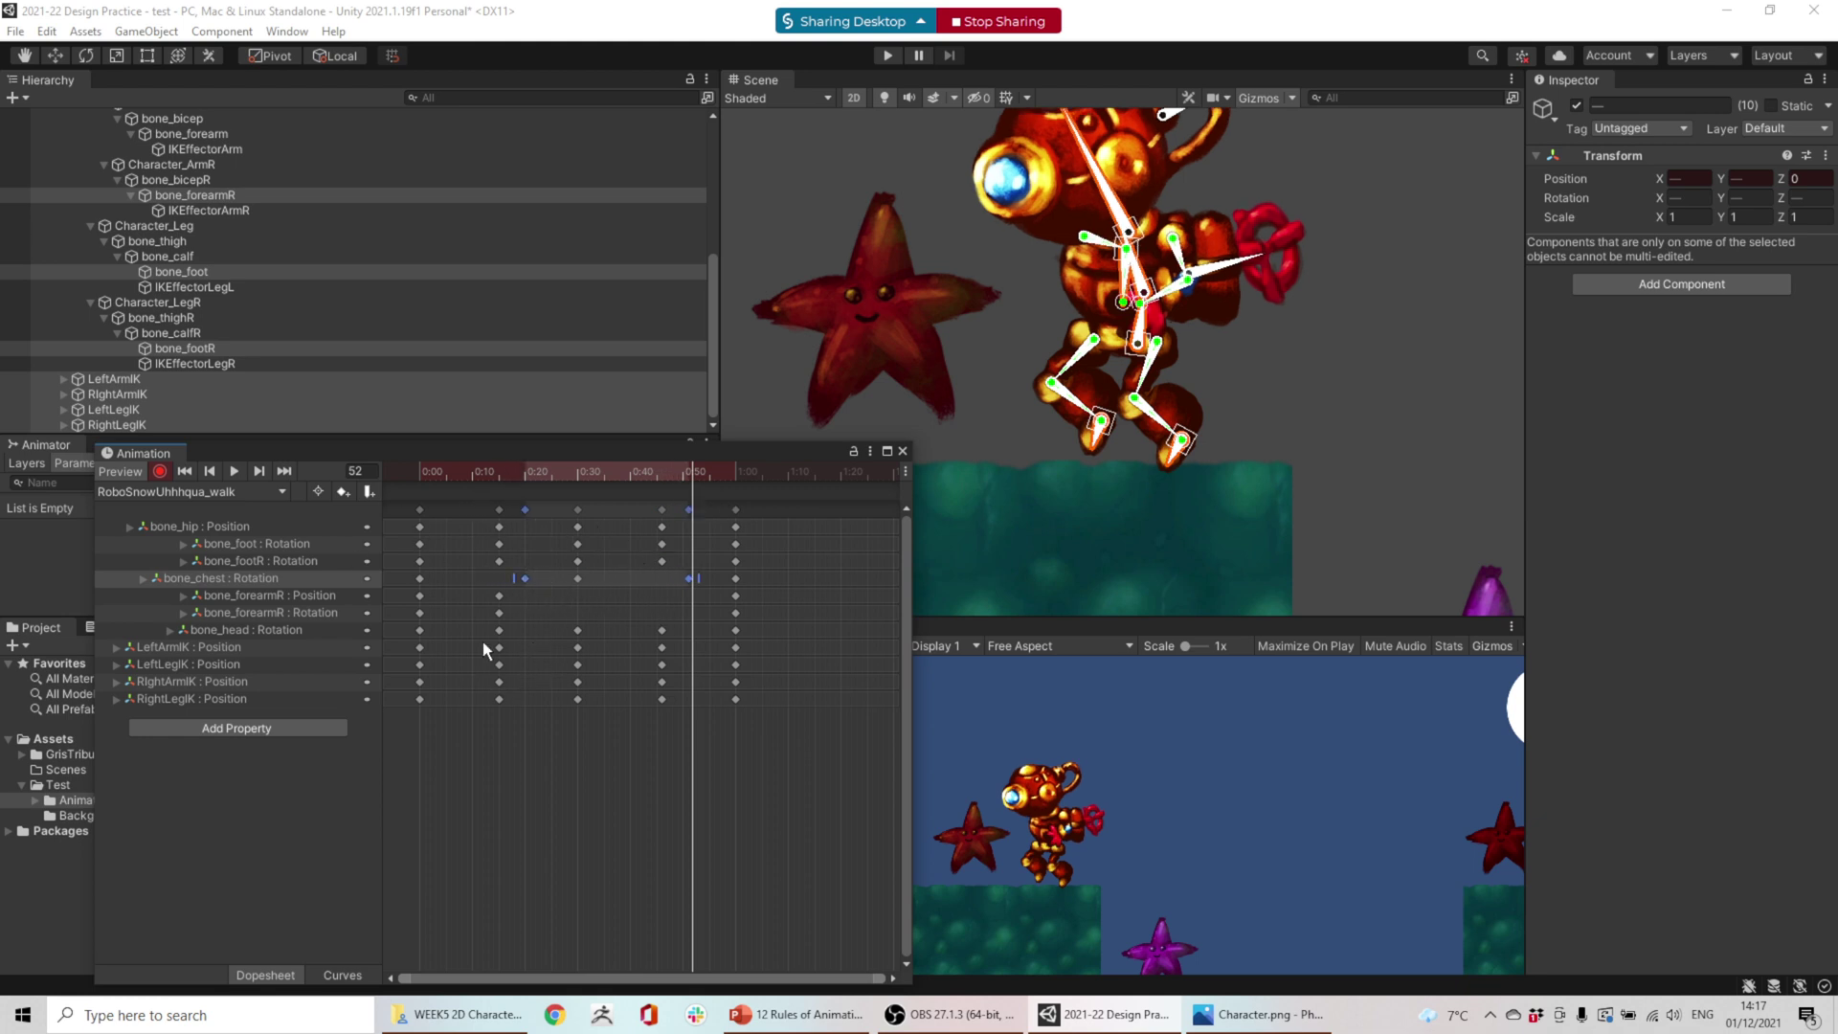
- Shift the in-between keys of LeftArmIK and LeftLegIK to frames 10 and 41, and those of RightArmIK and RightLegIK to frames 17 and 48
{"action": "left_click_drag", "start_coordinate": [483, 642], "coordinate": [522, 672]}
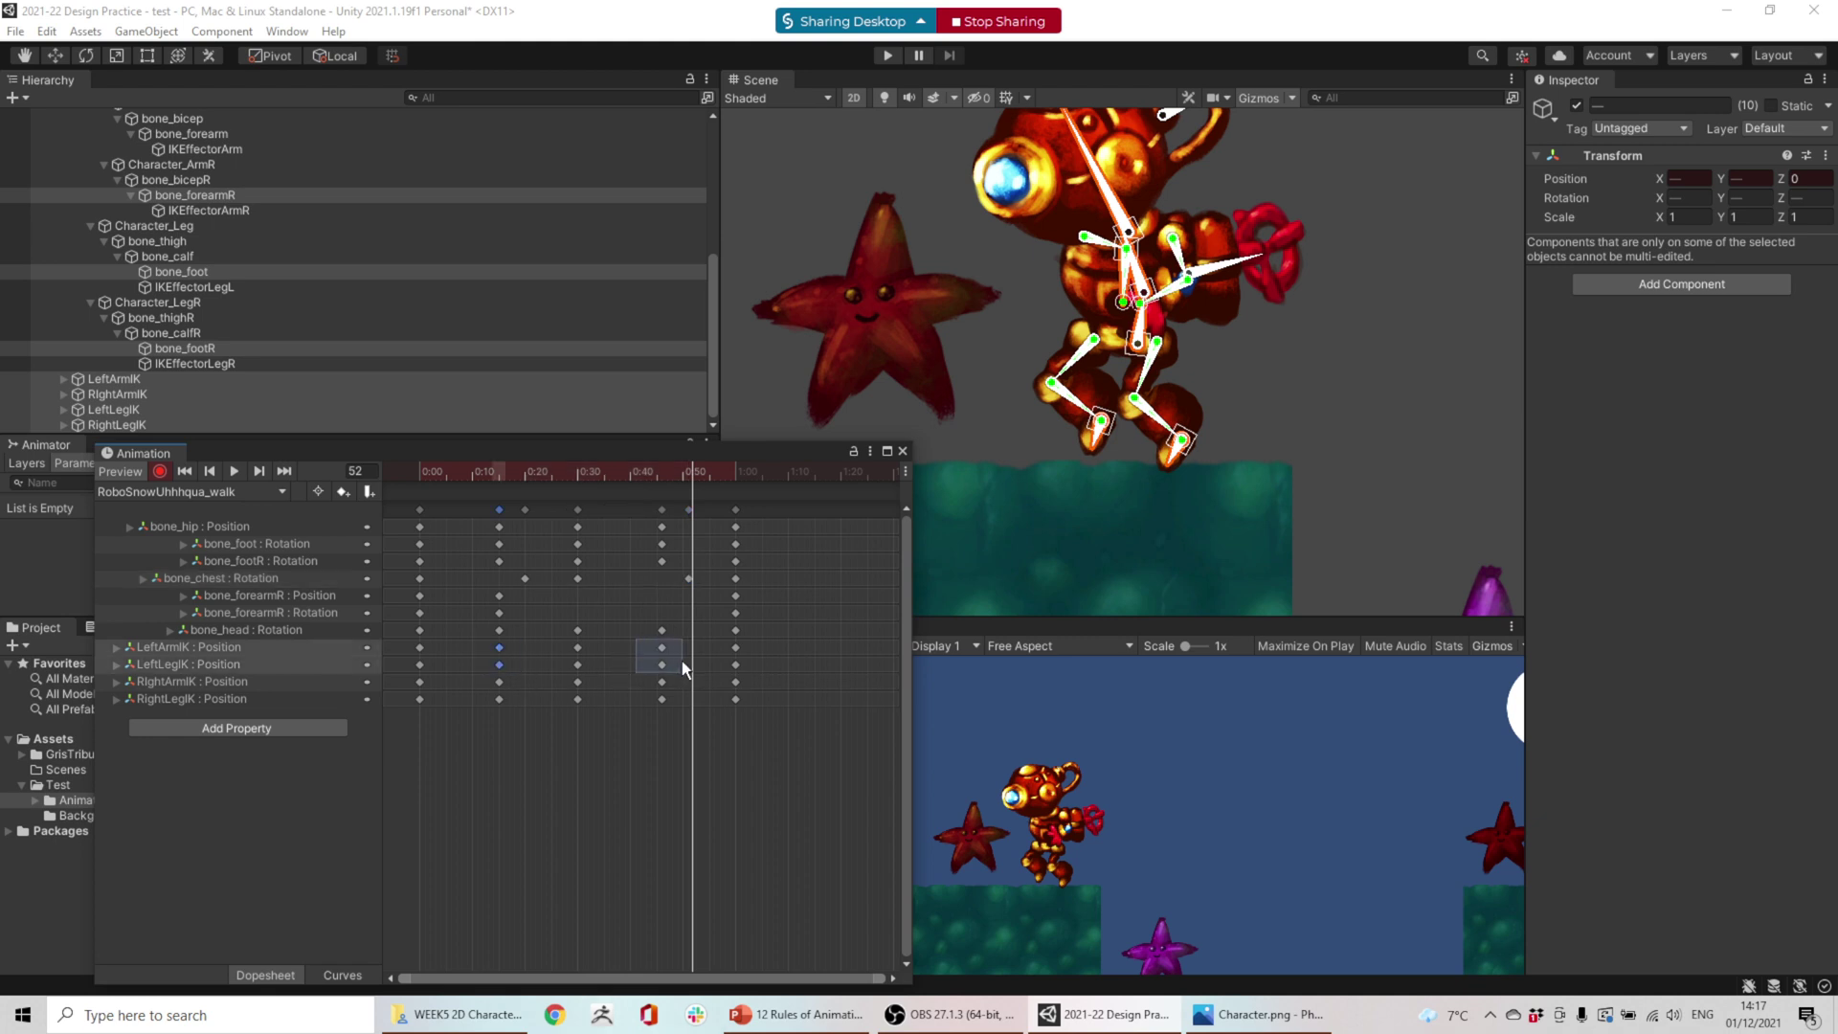
{"action": "left_click_drag", "start_coordinate": [681, 669], "coordinate": [617, 651]}
{"action": "left_click_drag", "start_coordinate": [484, 674], "coordinate": [509, 720]}
{"action": "left_click_drag", "start_coordinate": [676, 705], "coordinate": [652, 687]}
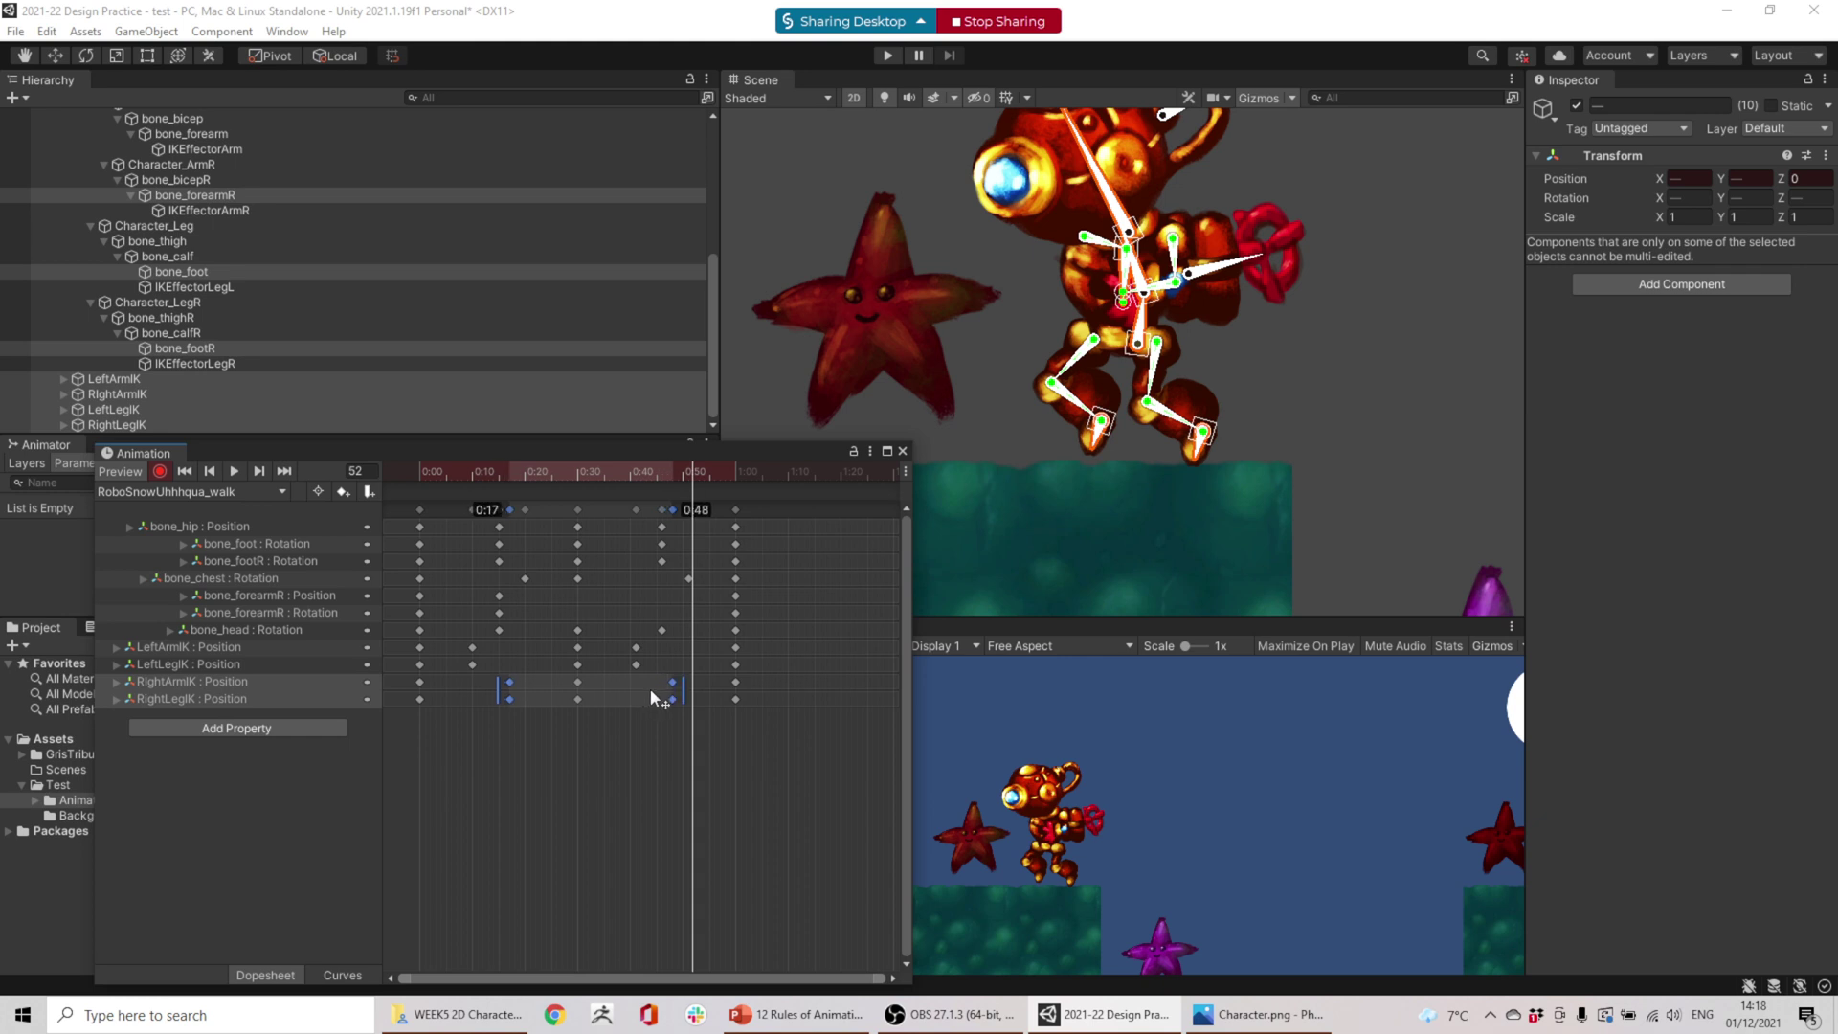
- Offset the in-between keys of bone_head to frames 20 and 51, bone_forearmR to frame 9, and both foot bones to frames 19 and 50
{"action": "left_click_drag", "start_coordinate": [489, 643], "coordinate": [658, 630]}
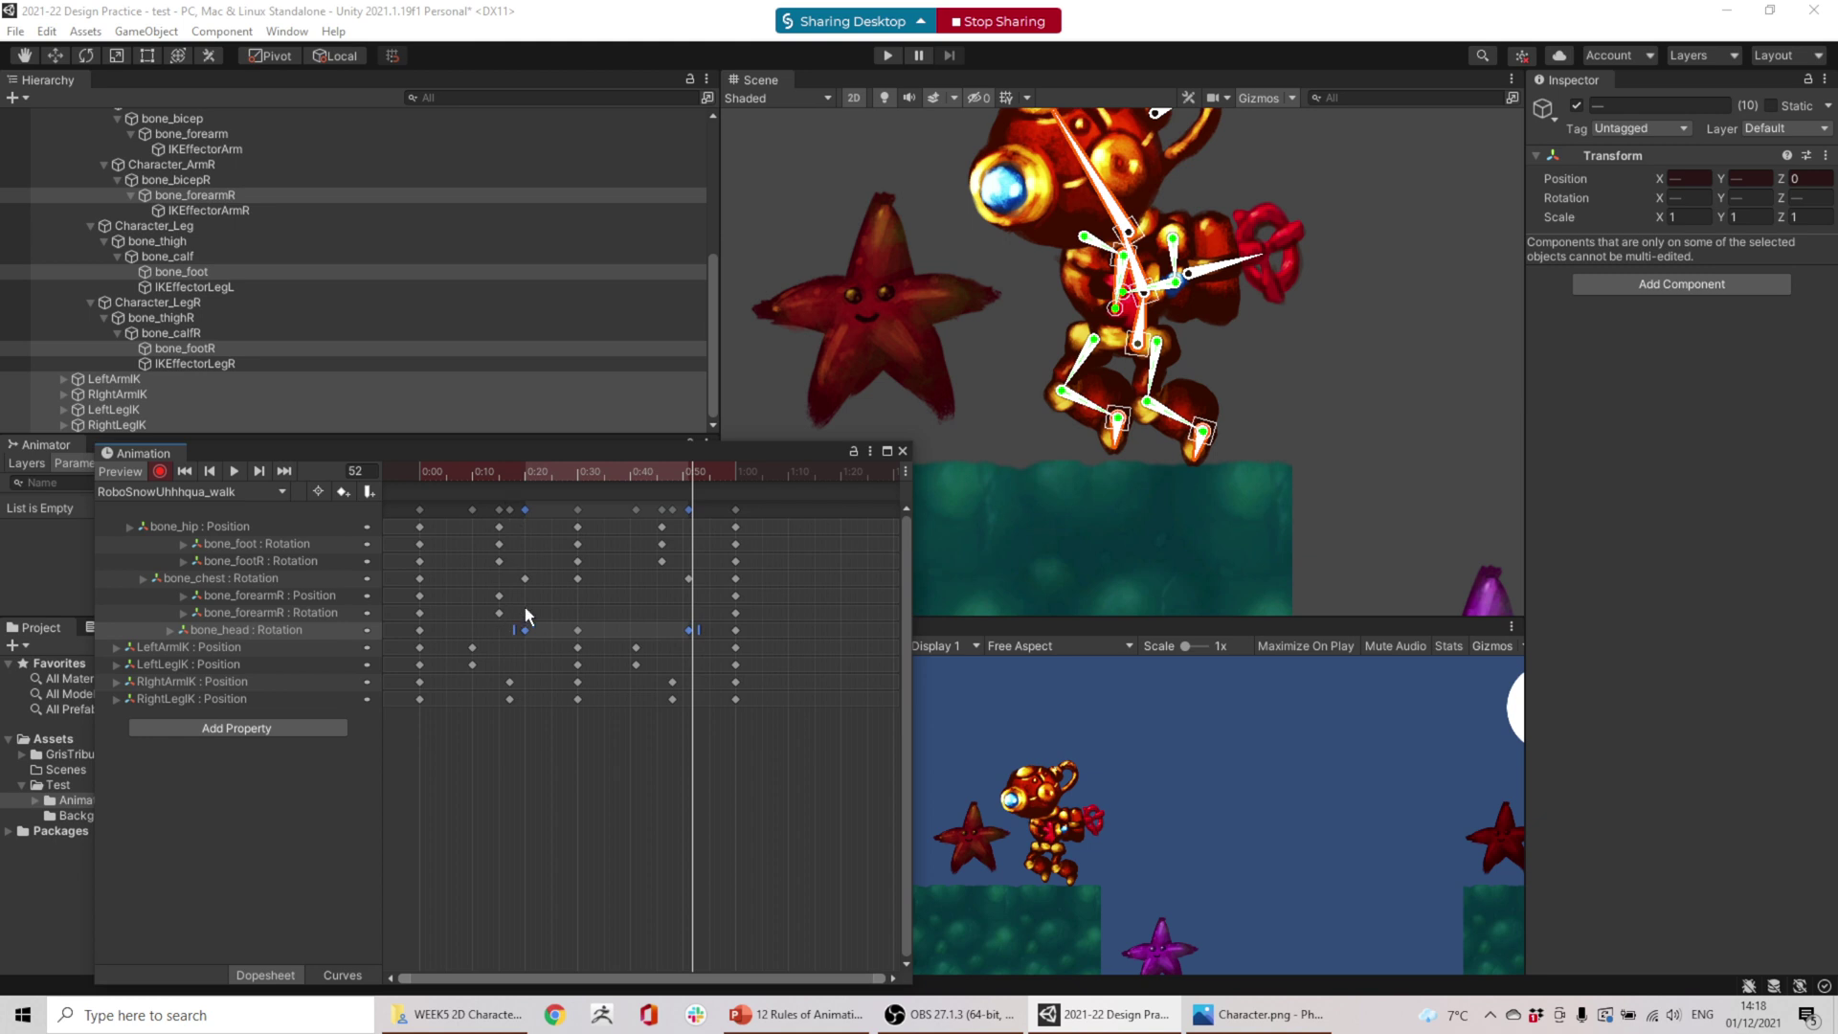
{"action": "mouse_move", "coordinate": [502, 589]}
{"action": "left_mouse_down"}
{"action": "mouse_move", "coordinate": [504, 617]}
{"action": "mouse_move", "coordinate": [467, 601]}
{"action": "left_mouse_up"}
{"action": "left_click_drag", "start_coordinate": [490, 538], "coordinate": [502, 560]}
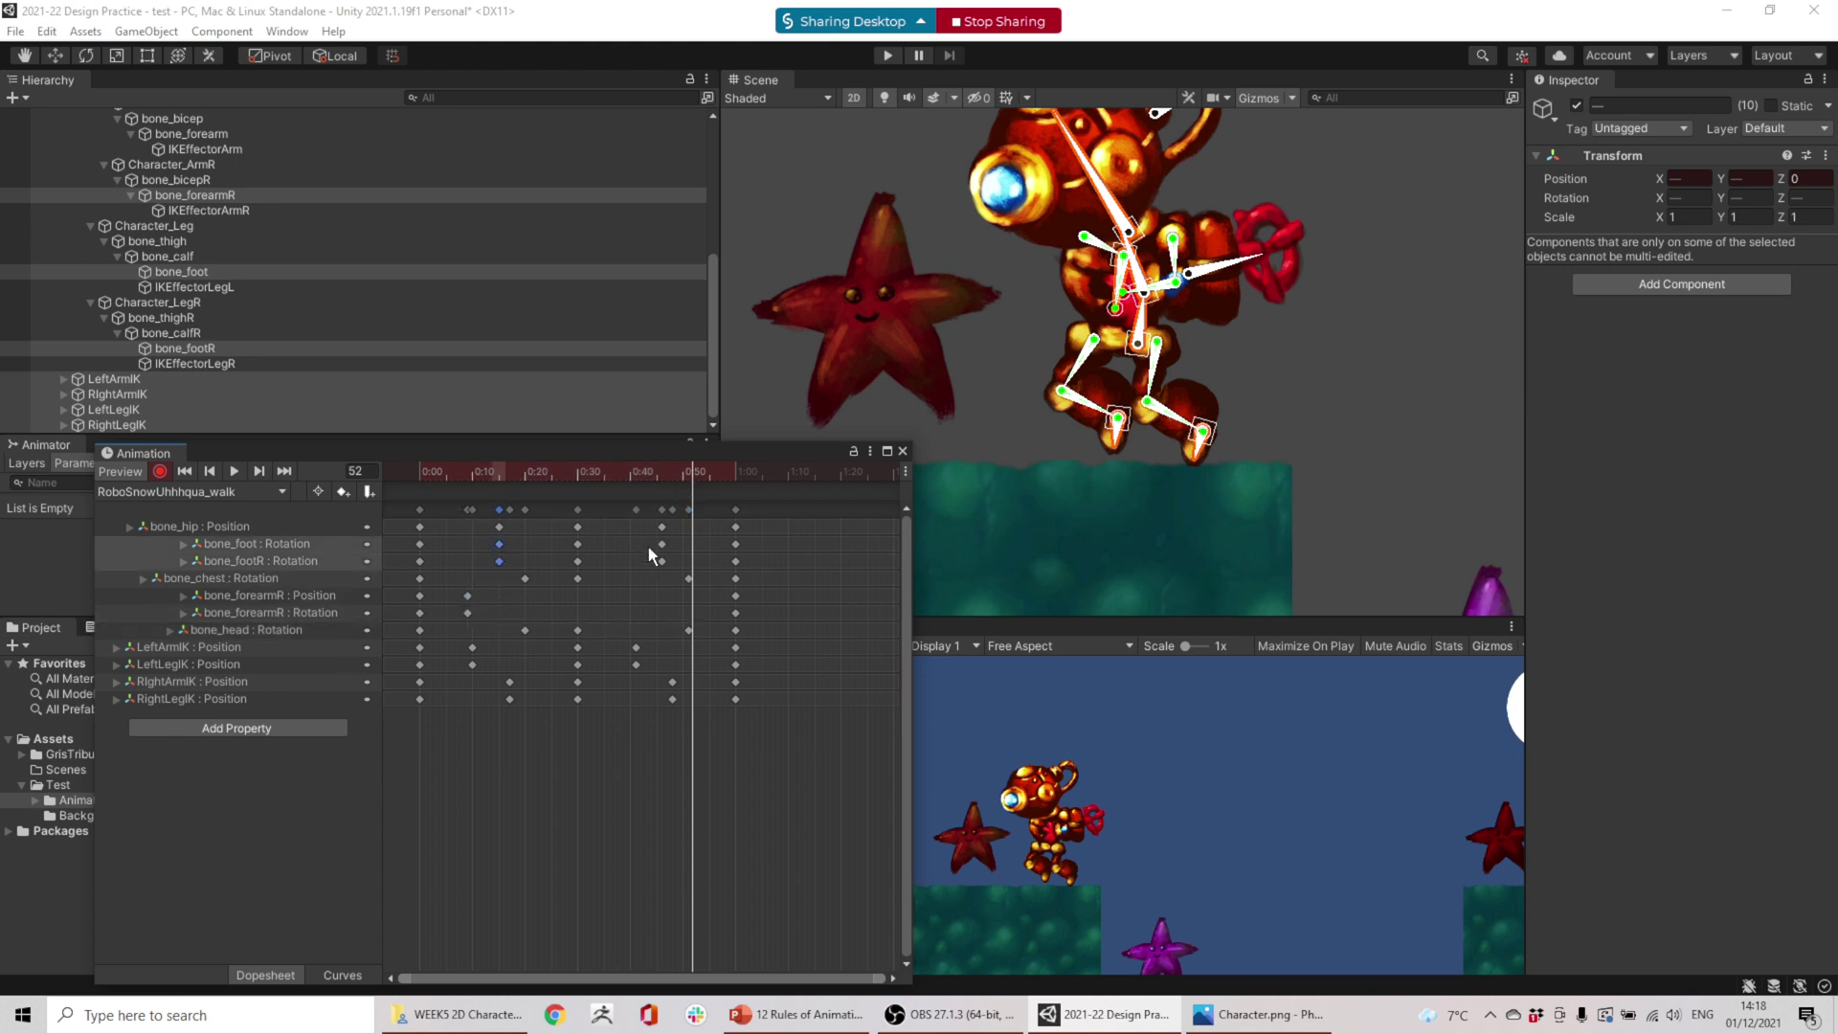
{"action": "left_click_drag", "start_coordinate": [676, 573], "coordinate": [713, 512], "text": "shift"}
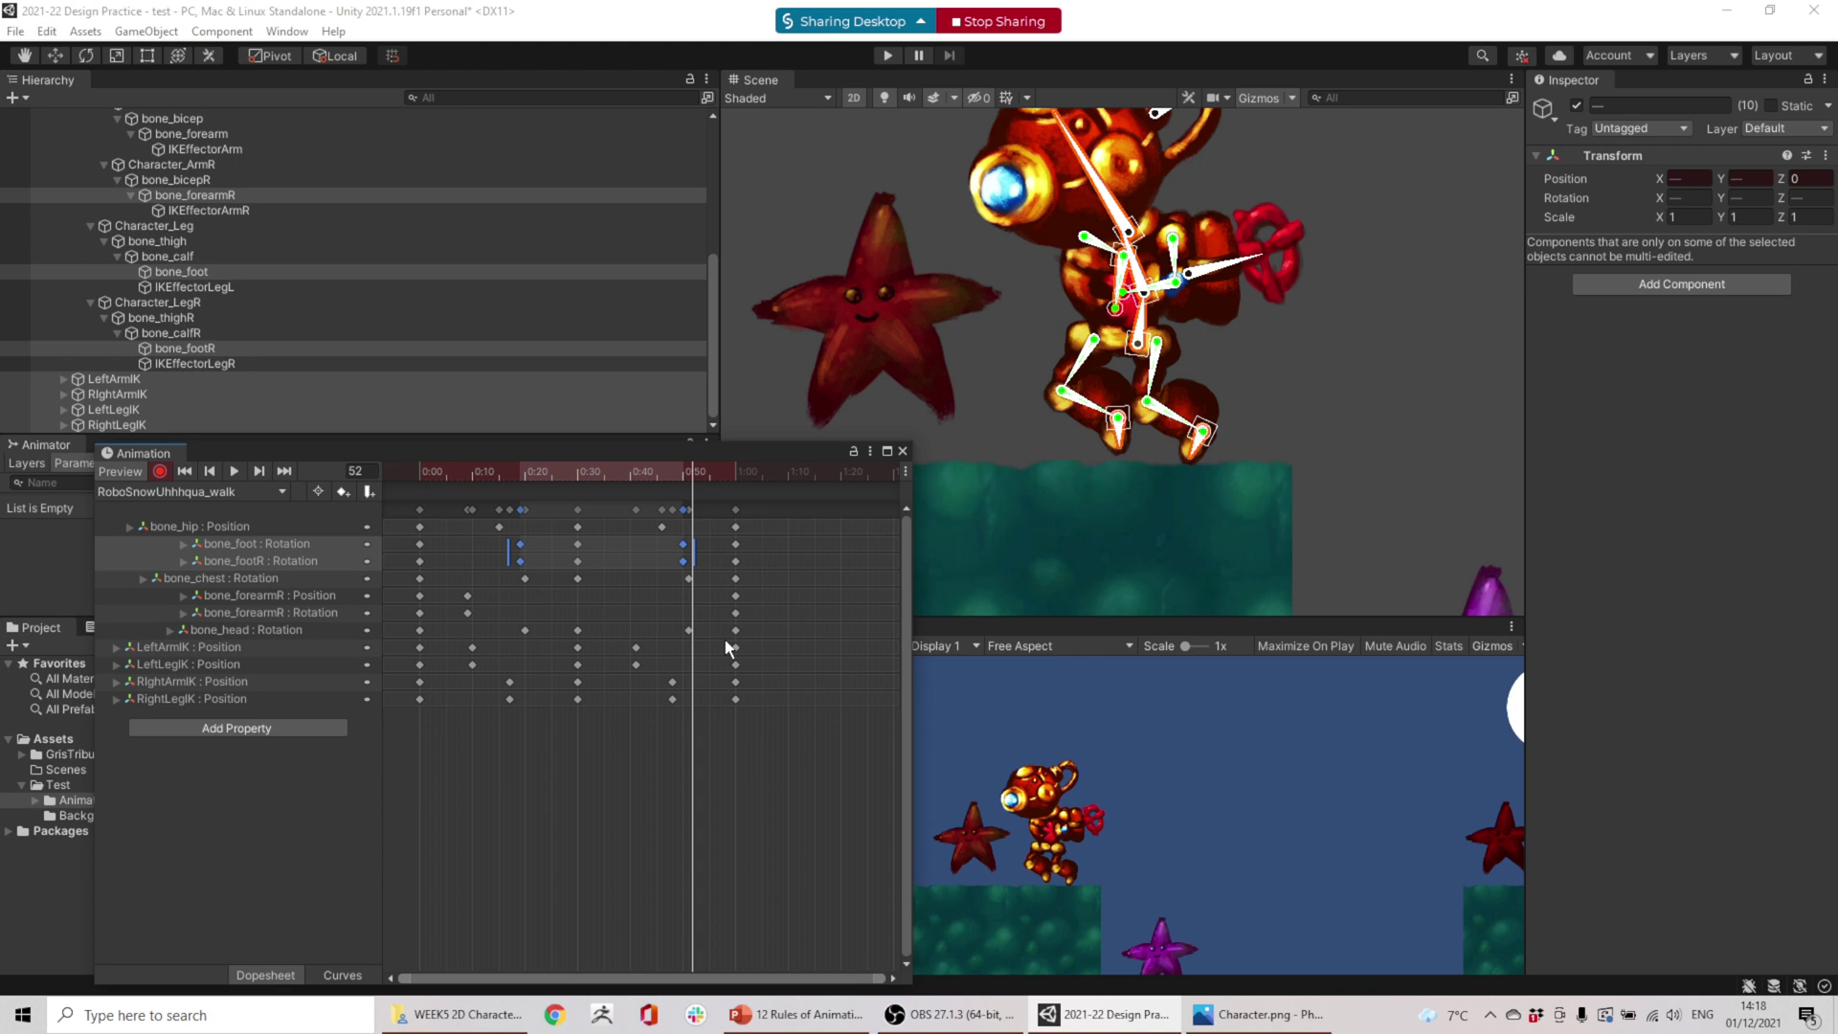
- Preview the offset walk, and move the two in-between bone_head rotation keys back to frames 15 and 46
{"action": "left_click", "coordinate": [226, 469]}
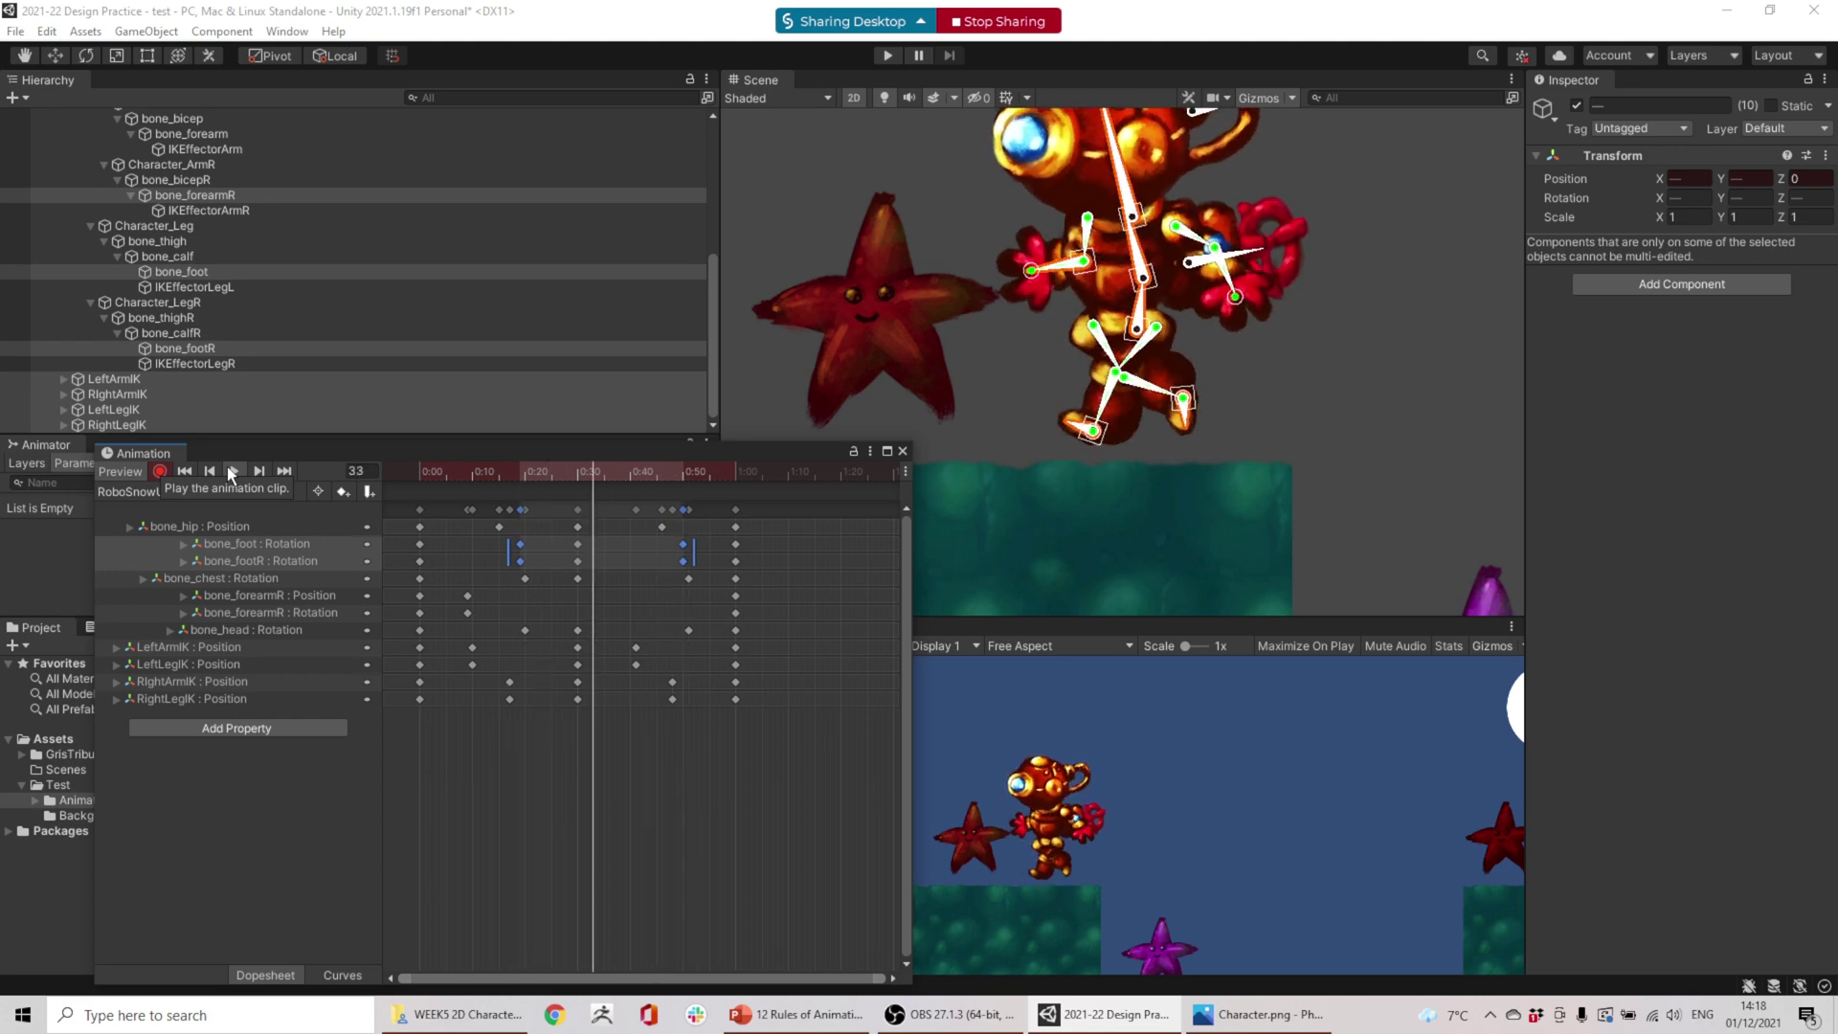
{"action": "left_click", "coordinate": [234, 470]}
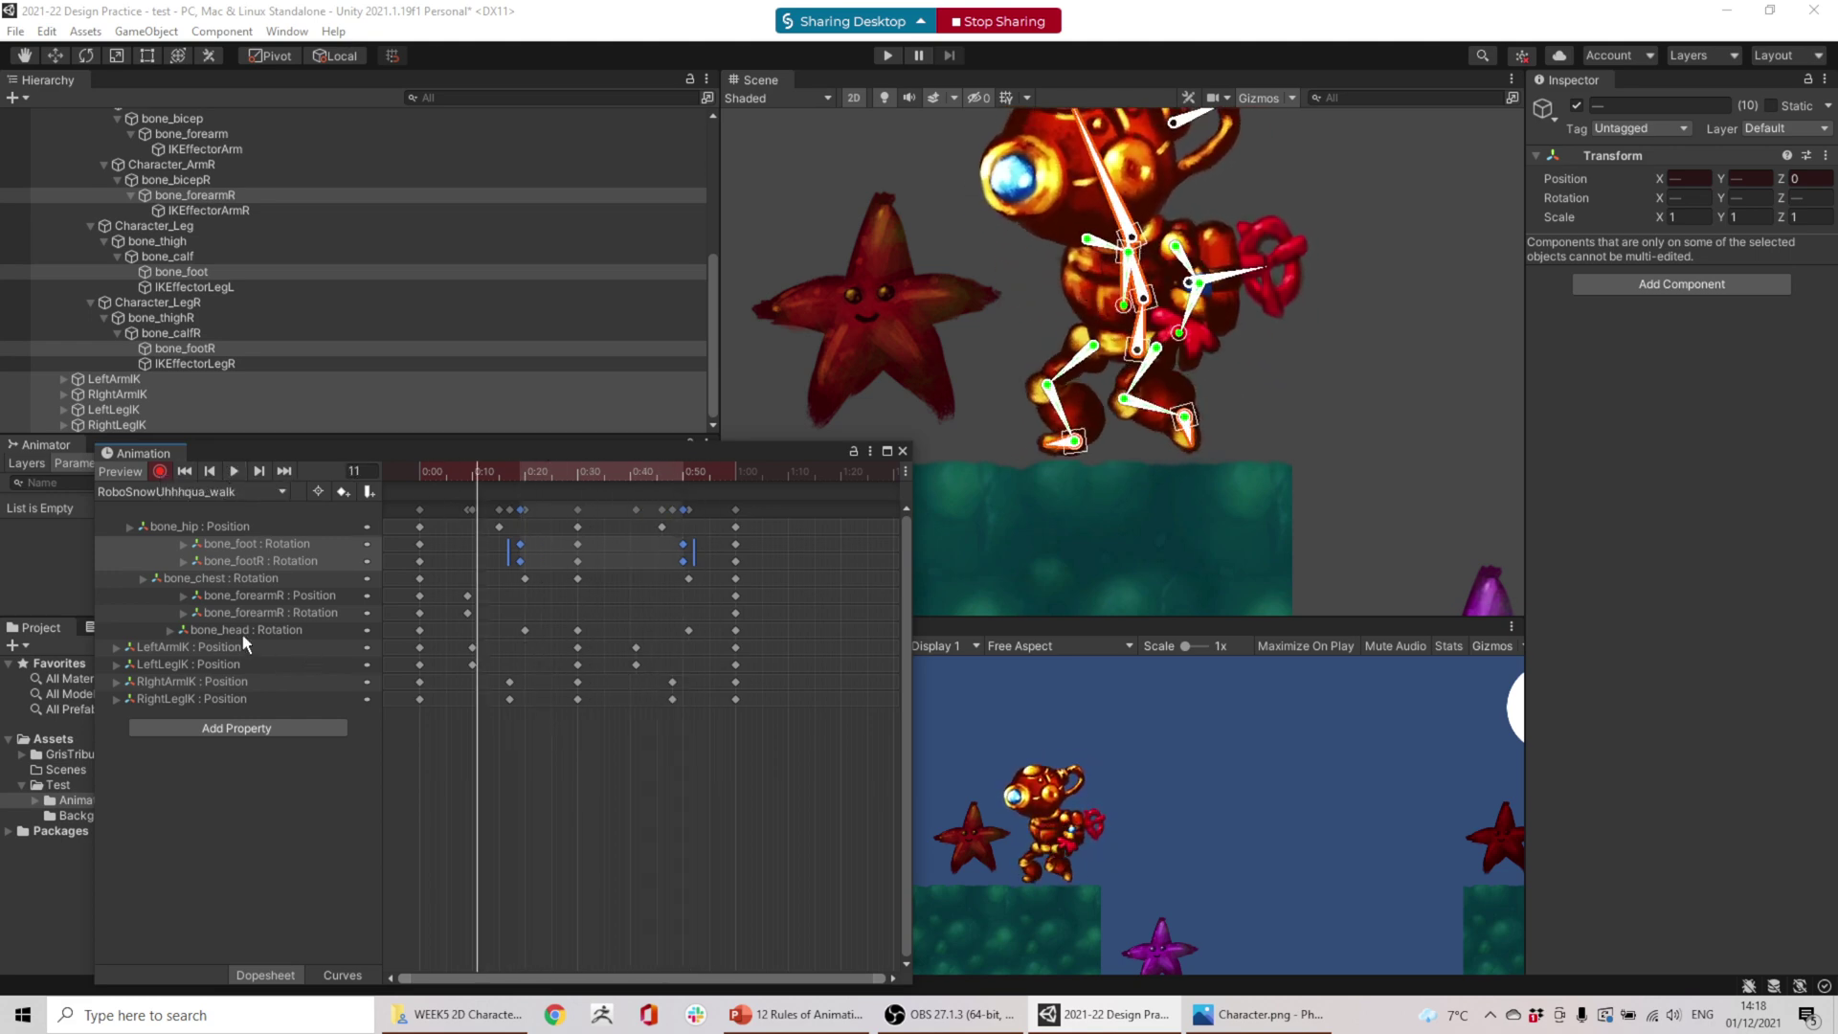
{"action": "left_click", "coordinate": [523, 630]}
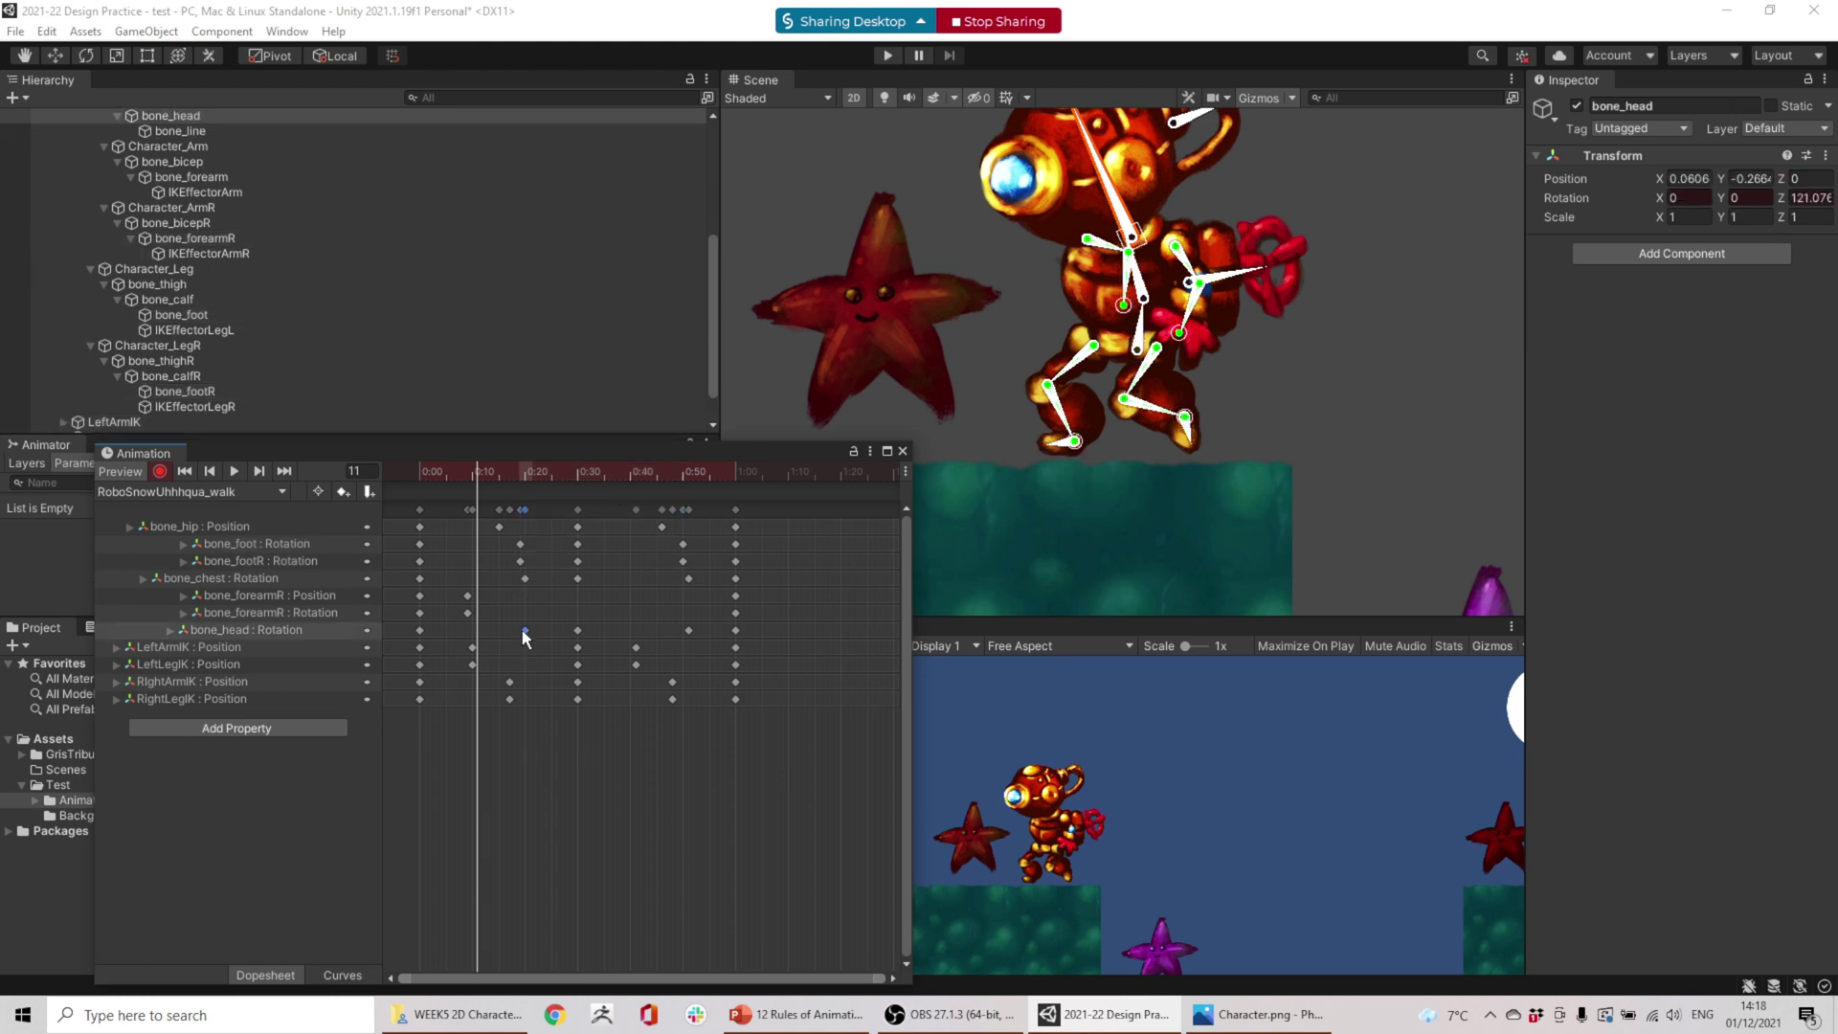
{"action": "left_click", "coordinate": [687, 630], "text": "shift"}
{"action": "left_click_drag", "start_coordinate": [687, 630], "coordinate": [667, 640]}
- Preview the walk and check the bone_head pose at its keys on frames 15 and 46
{"action": "left_click", "coordinate": [231, 472]}
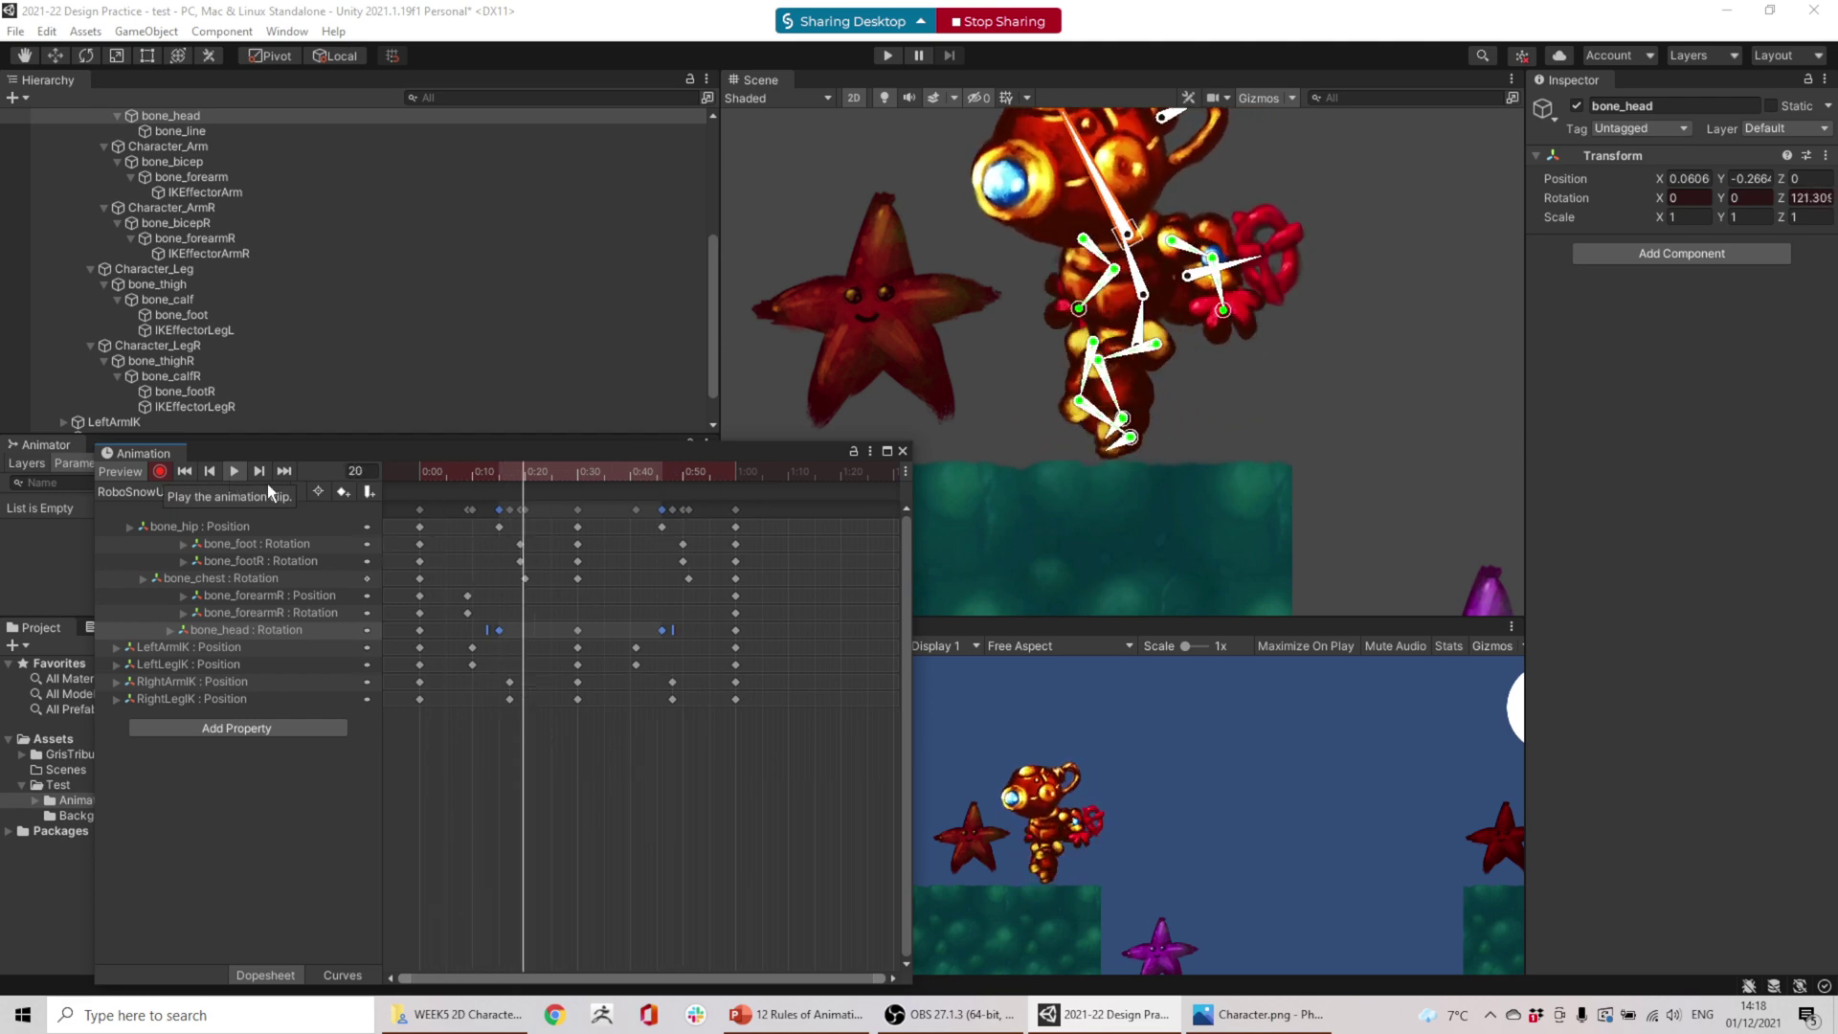
{"action": "left_click", "coordinate": [236, 471]}
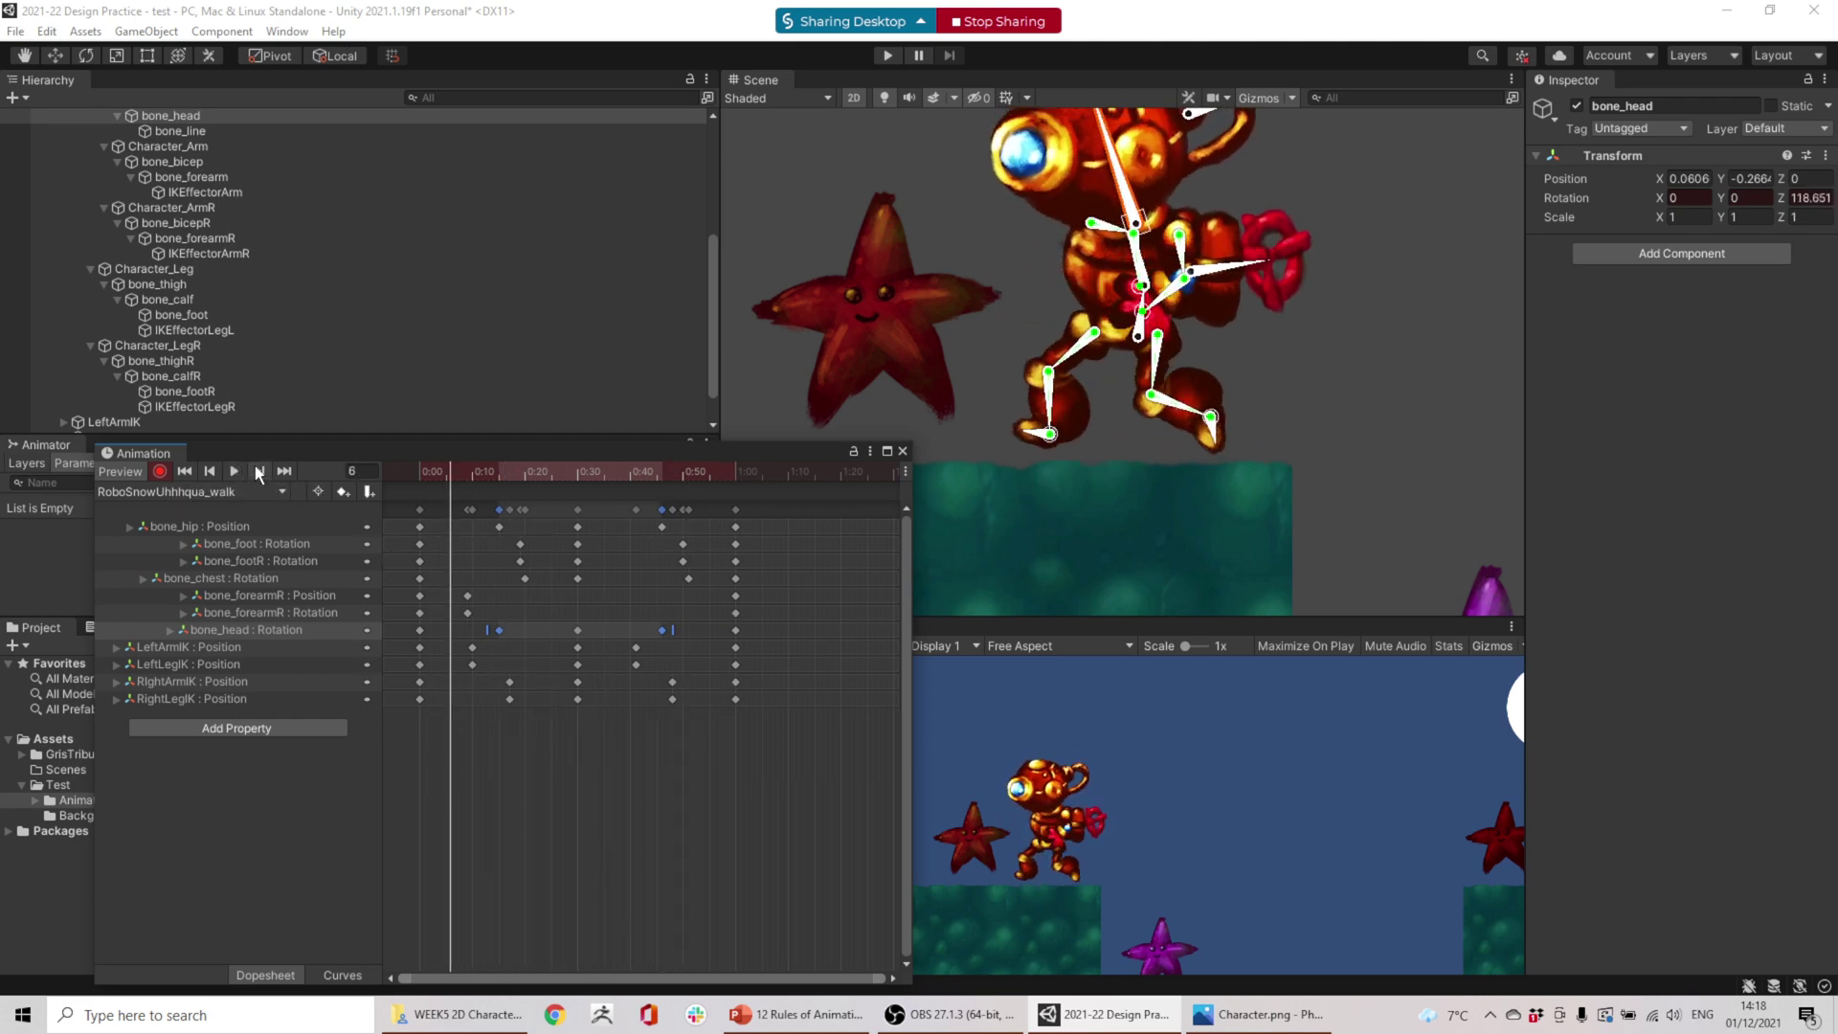
{"action": "left_click_drag", "start_coordinate": [486, 470], "coordinate": [500, 469]}
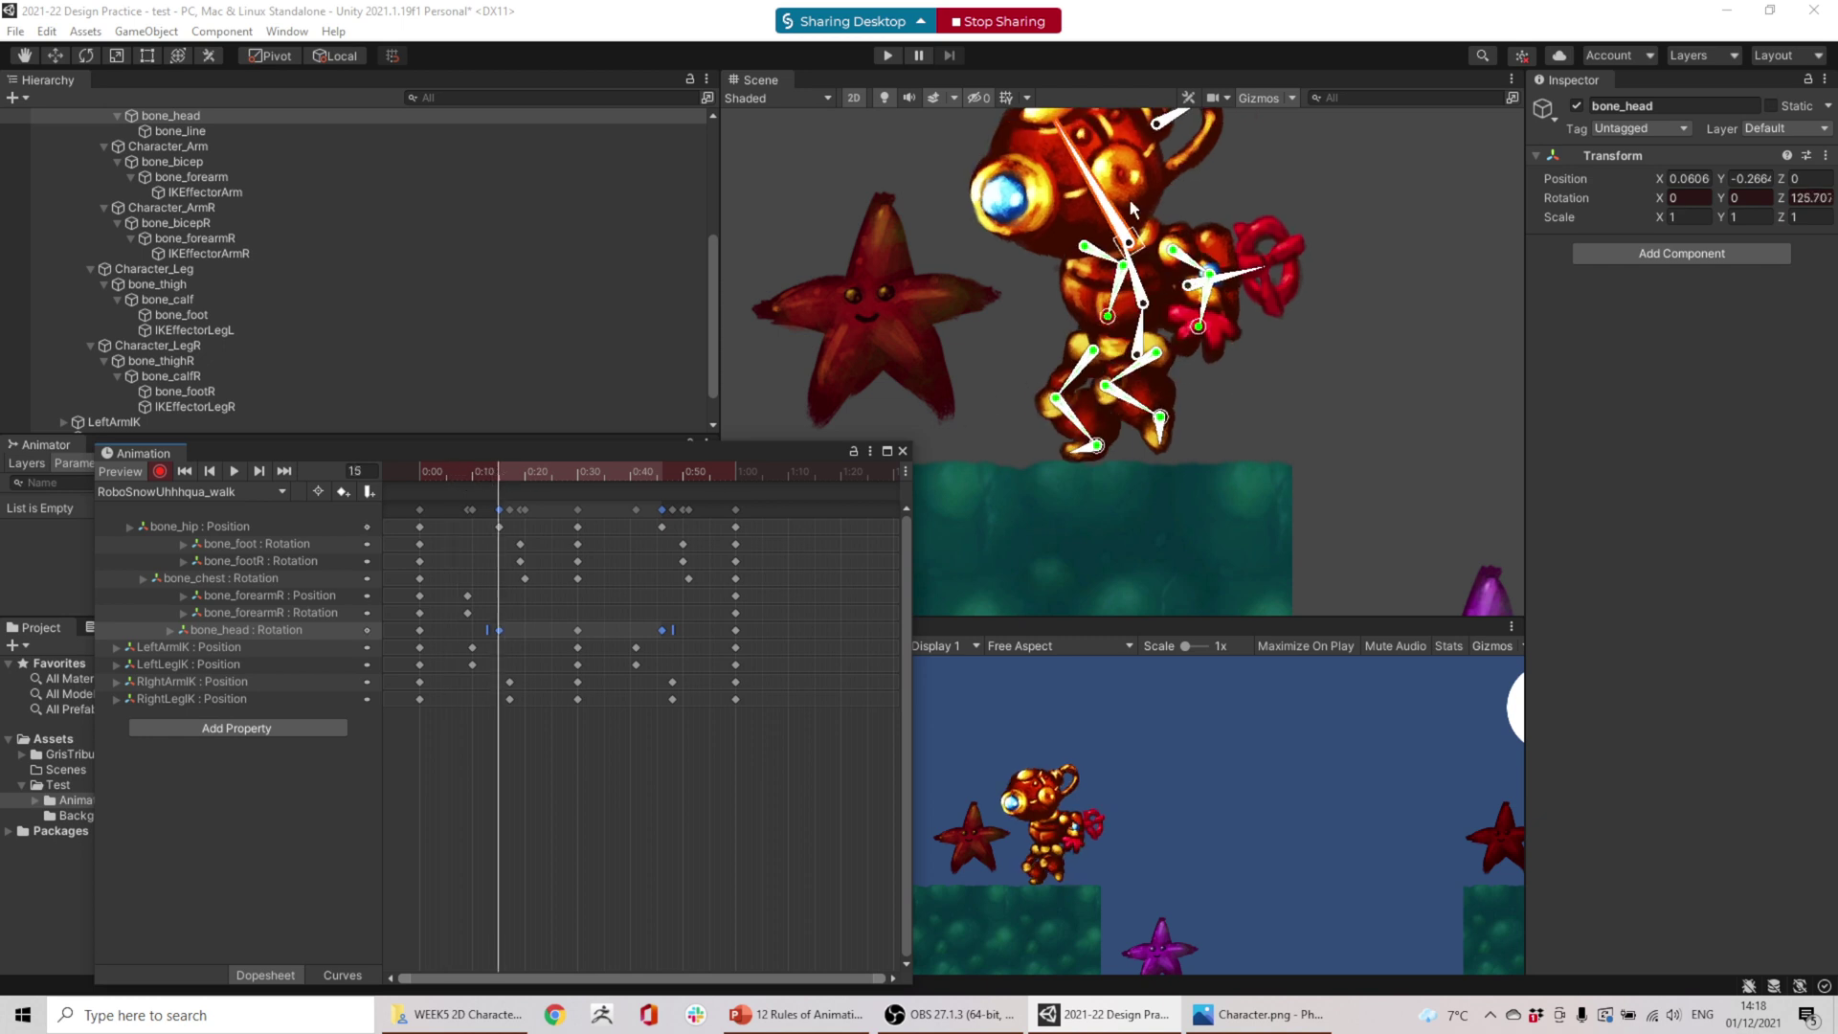
{"action": "left_click", "coordinate": [1110, 212]}
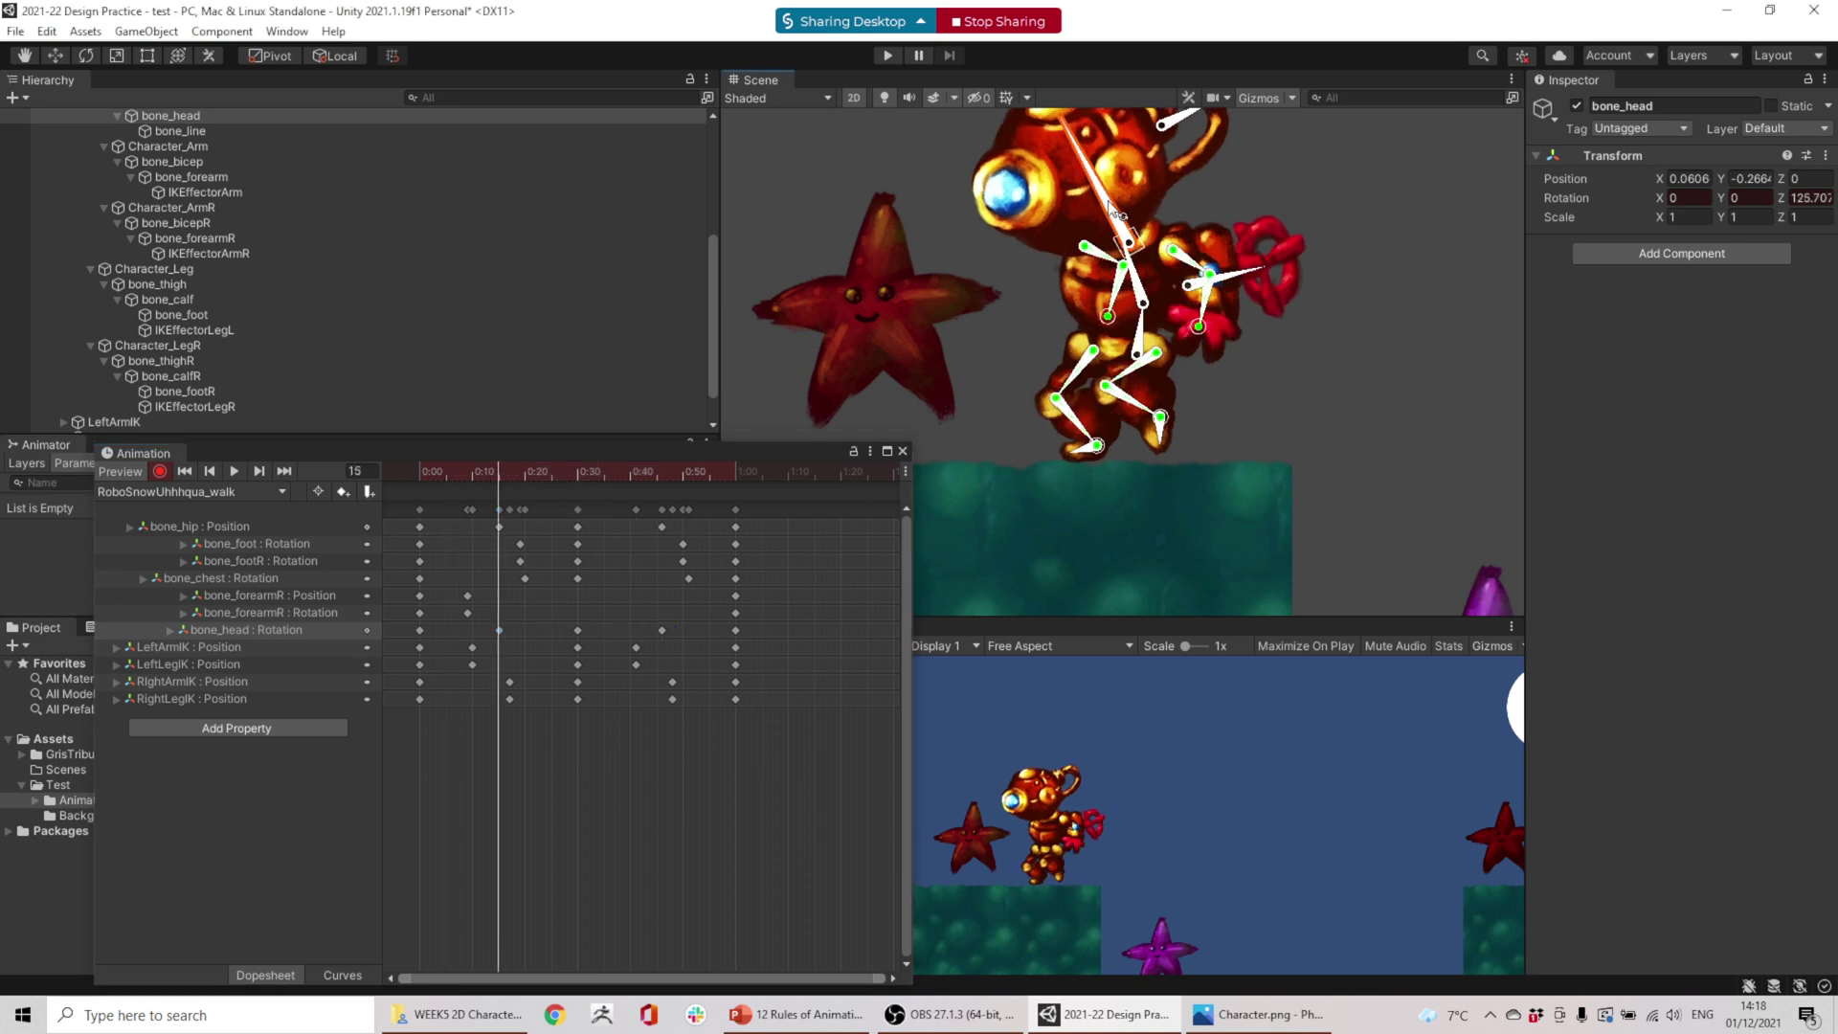
{"action": "left_click", "coordinate": [499, 630]}
{"action": "left_click_drag", "start_coordinate": [658, 474], "coordinate": [663, 468]}
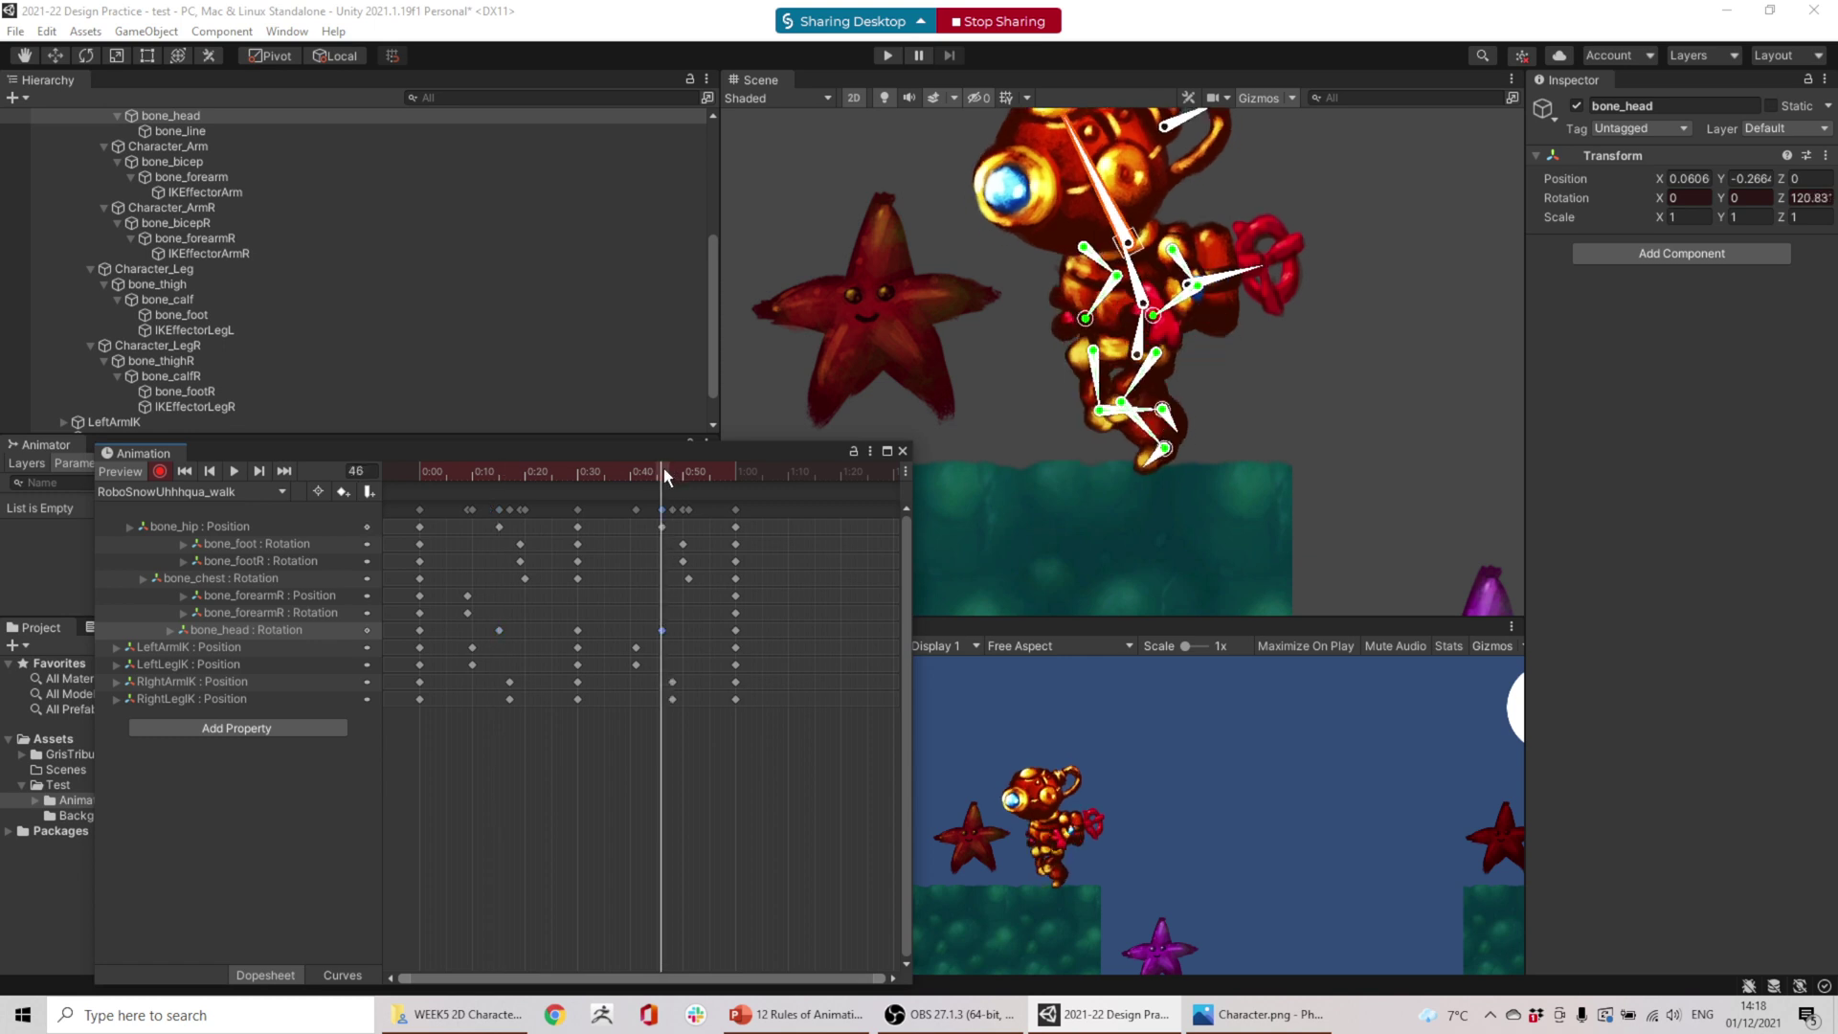
- Play the RoboSnowUhhhqua_walk and RoboSnowUhhhqua_idle clips in turn to compare them, ending on the walk clip
{"action": "left_click", "coordinate": [235, 470]}
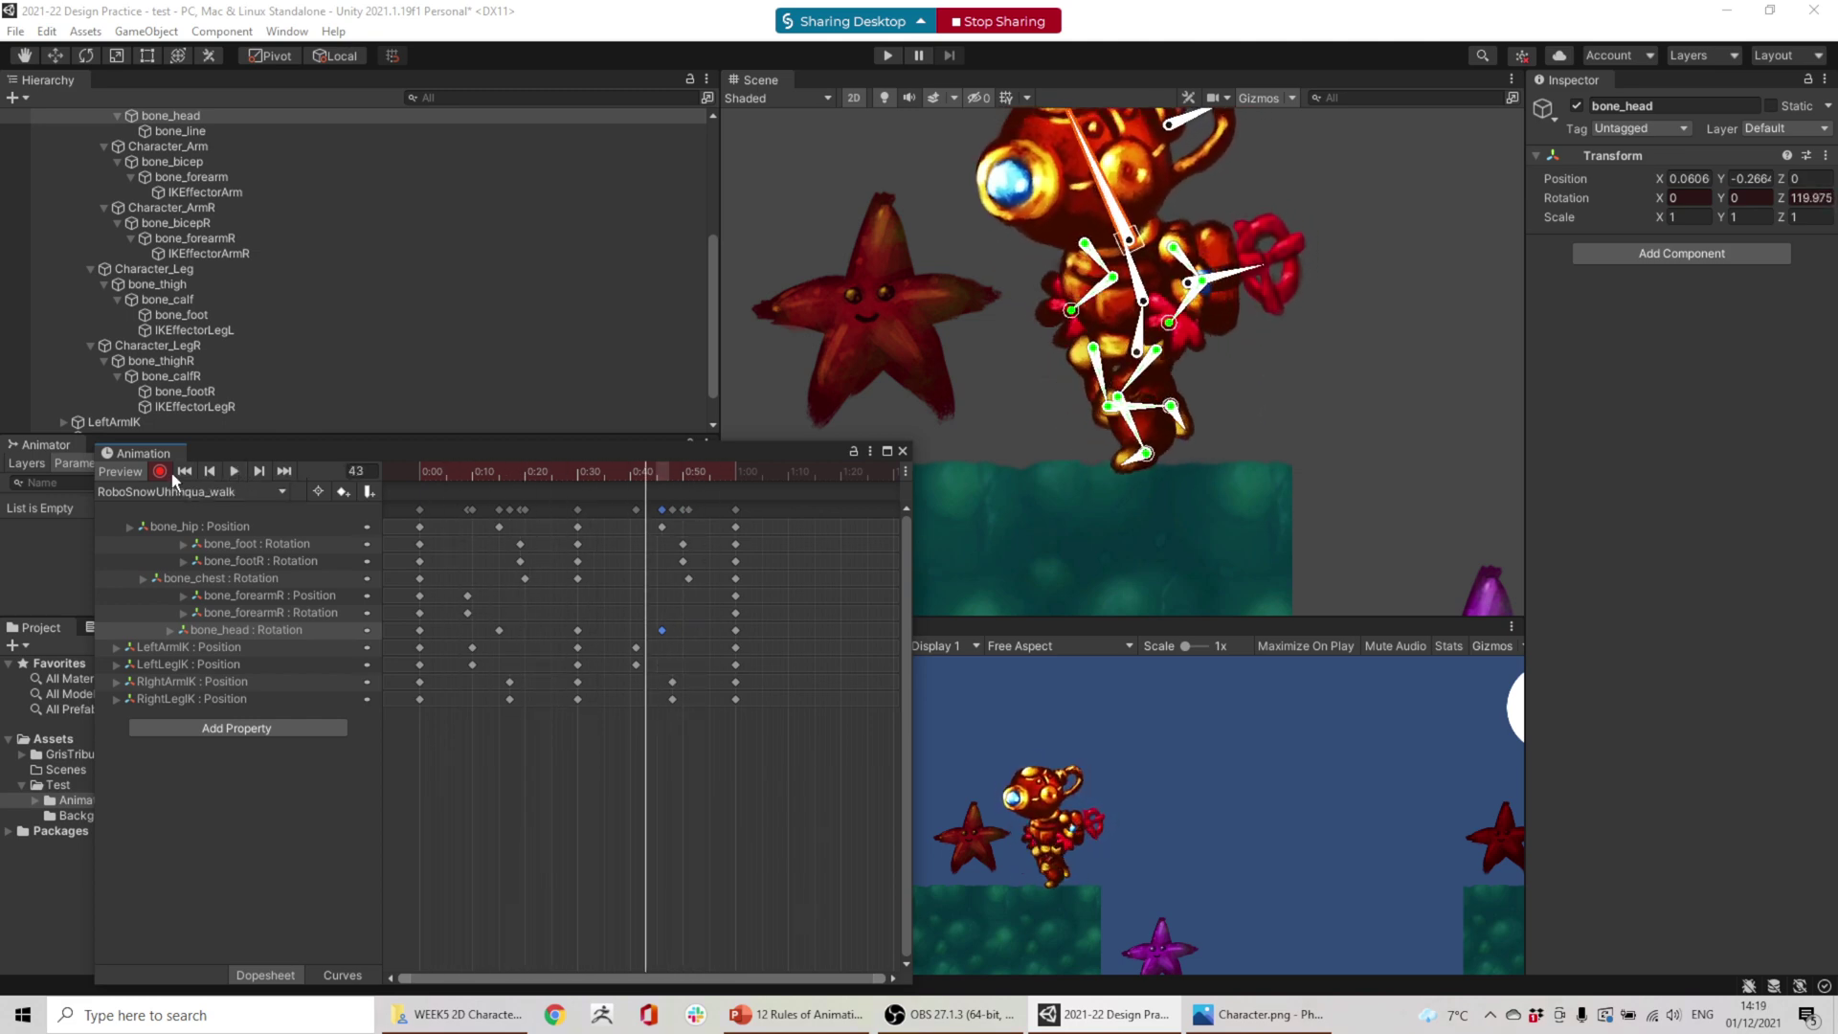
{"action": "left_click", "coordinate": [178, 492]}
{"action": "left_click", "coordinate": [211, 531]}
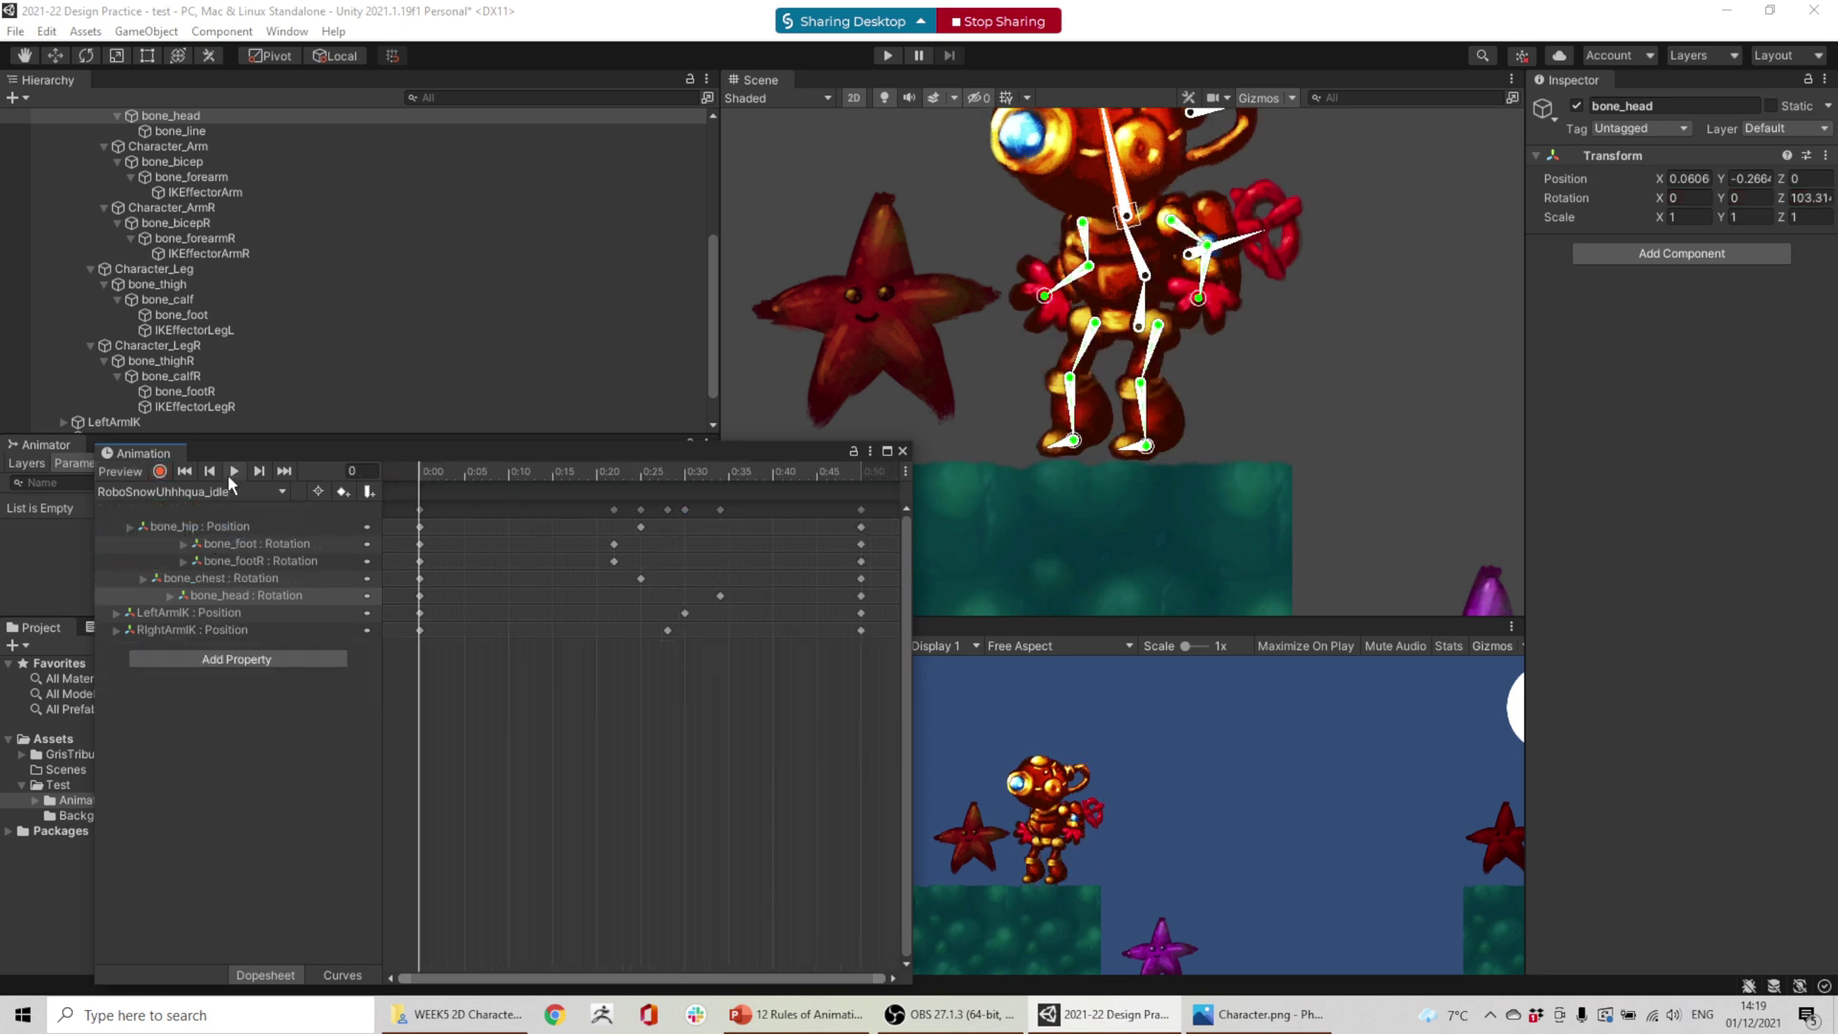
{"action": "left_click", "coordinate": [229, 473]}
{"action": "left_click", "coordinate": [209, 491]}
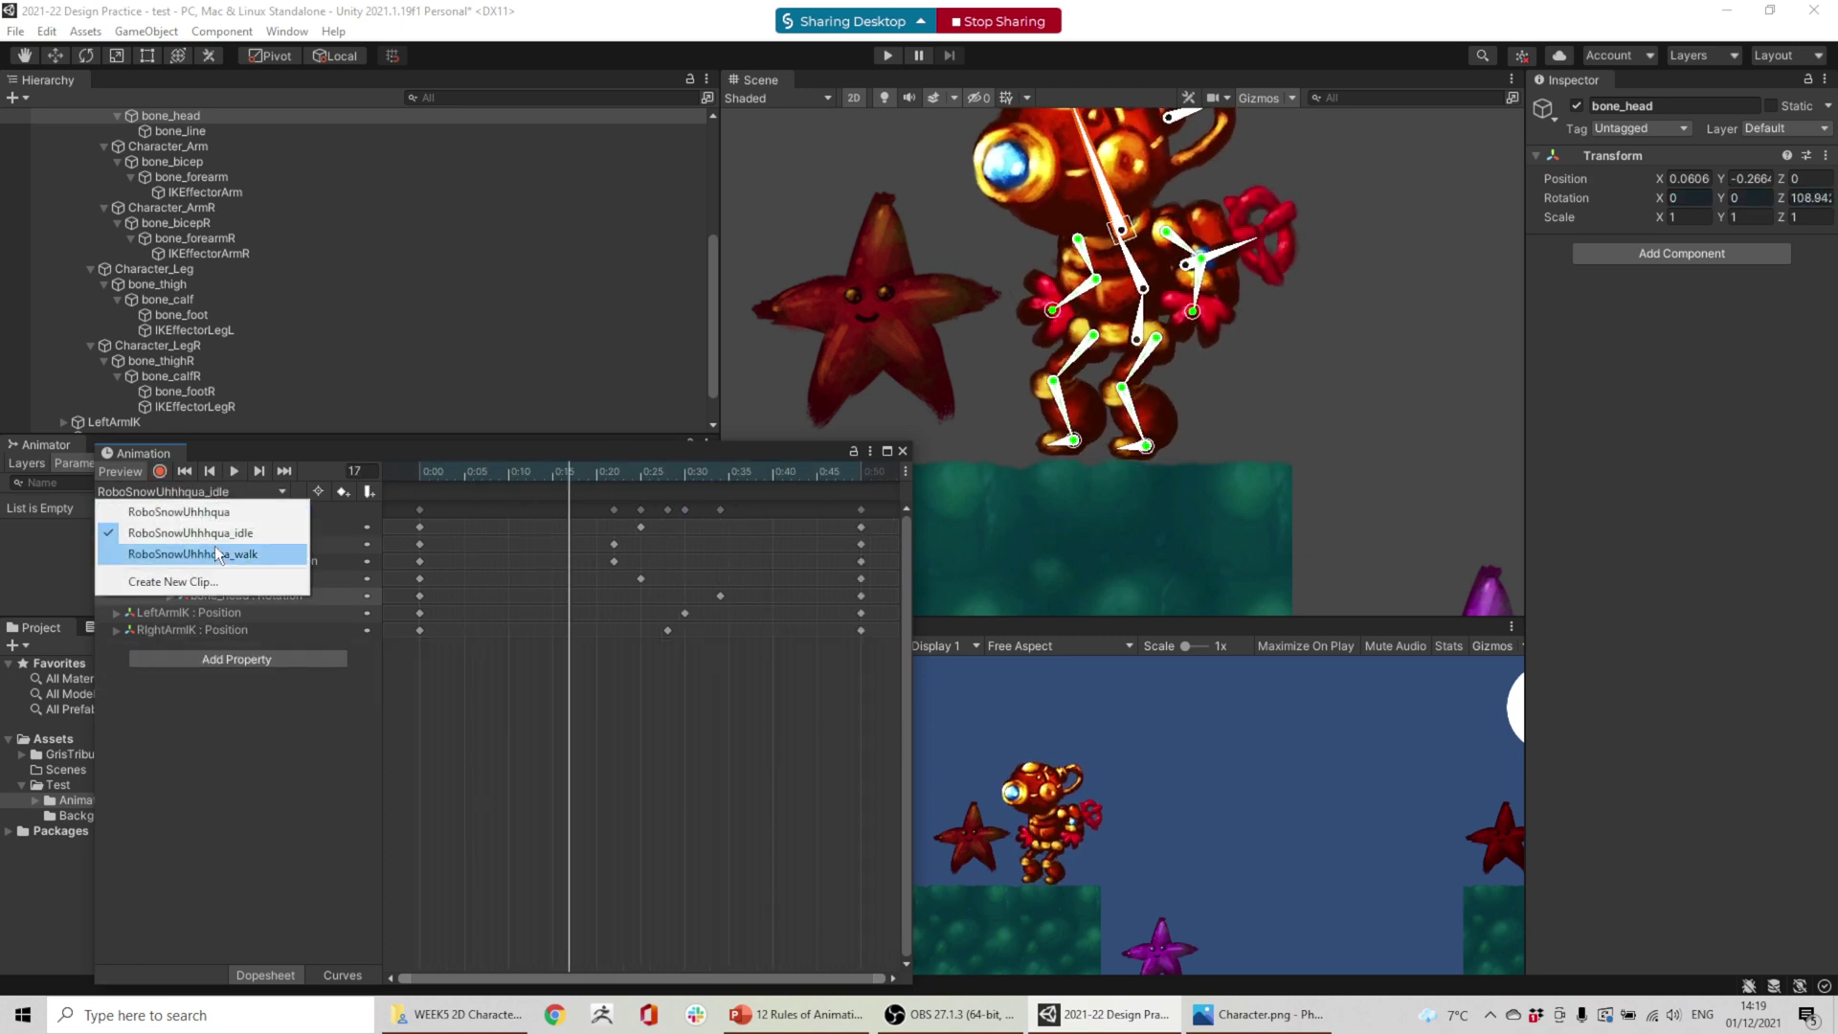
{"action": "left_click", "coordinate": [215, 553]}
{"action": "left_click", "coordinate": [233, 470]}
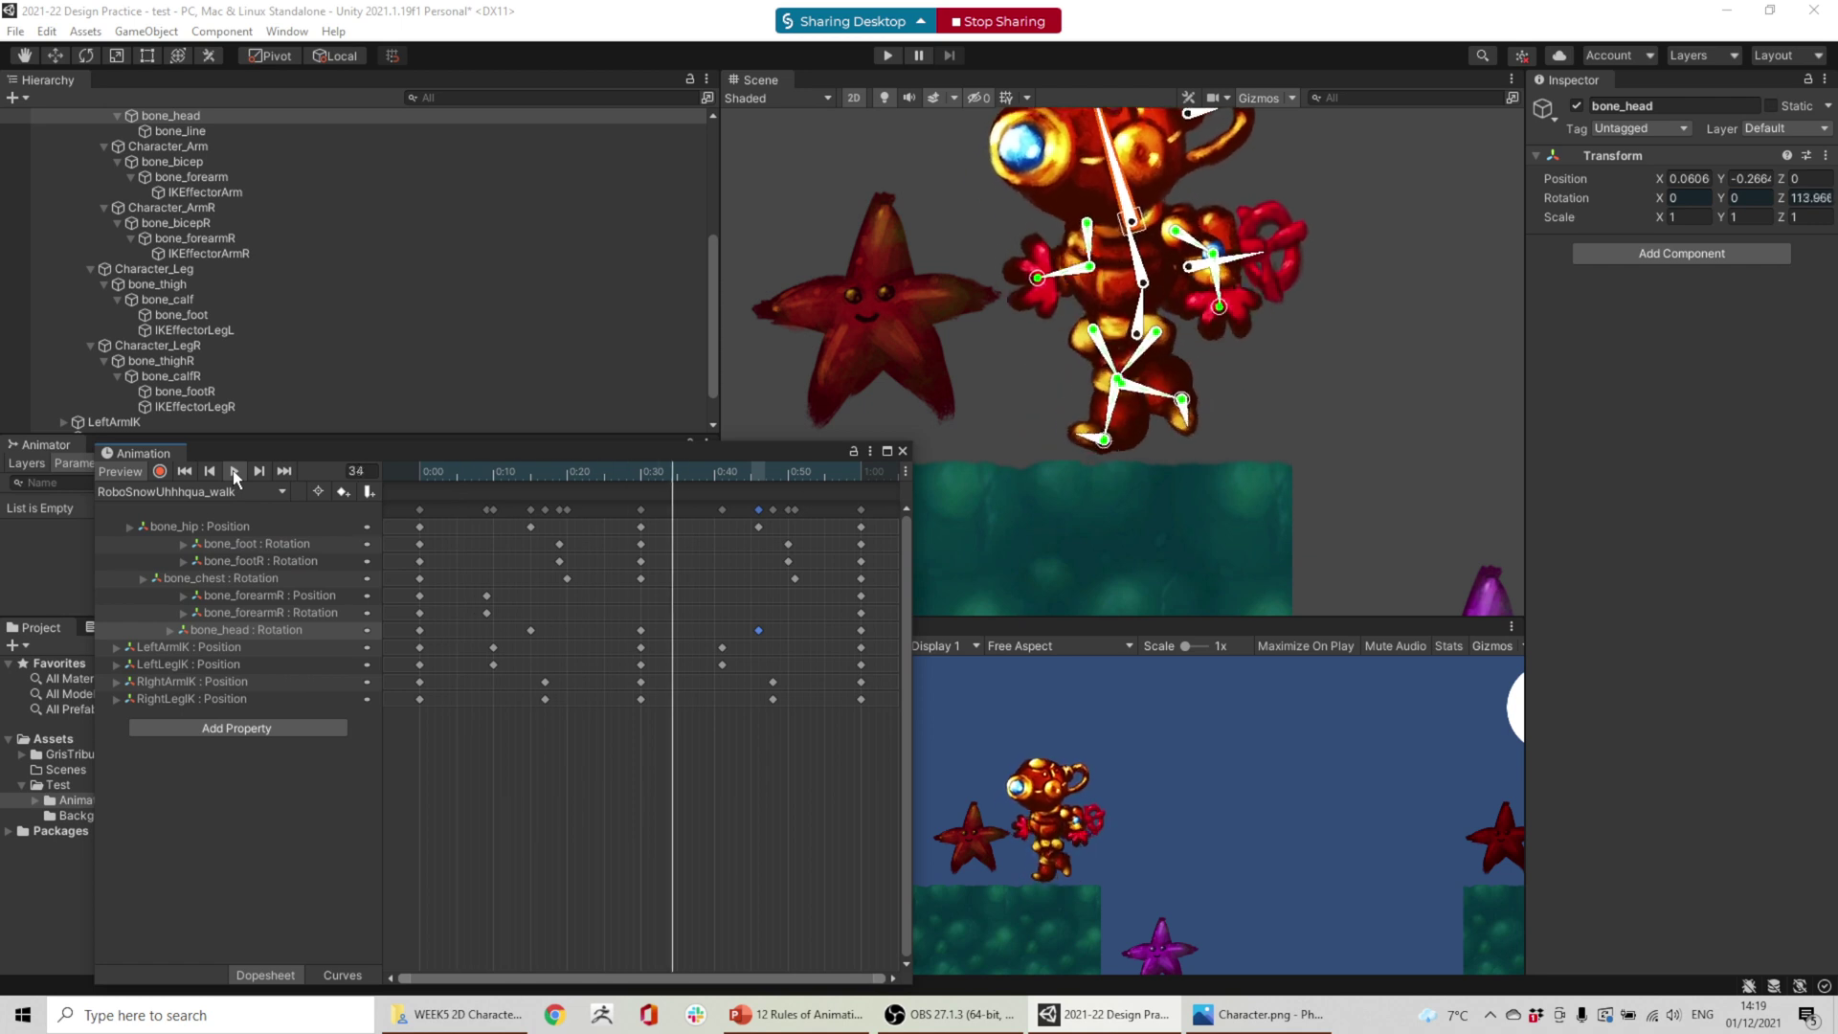
{"action": "left_click", "coordinate": [232, 471]}
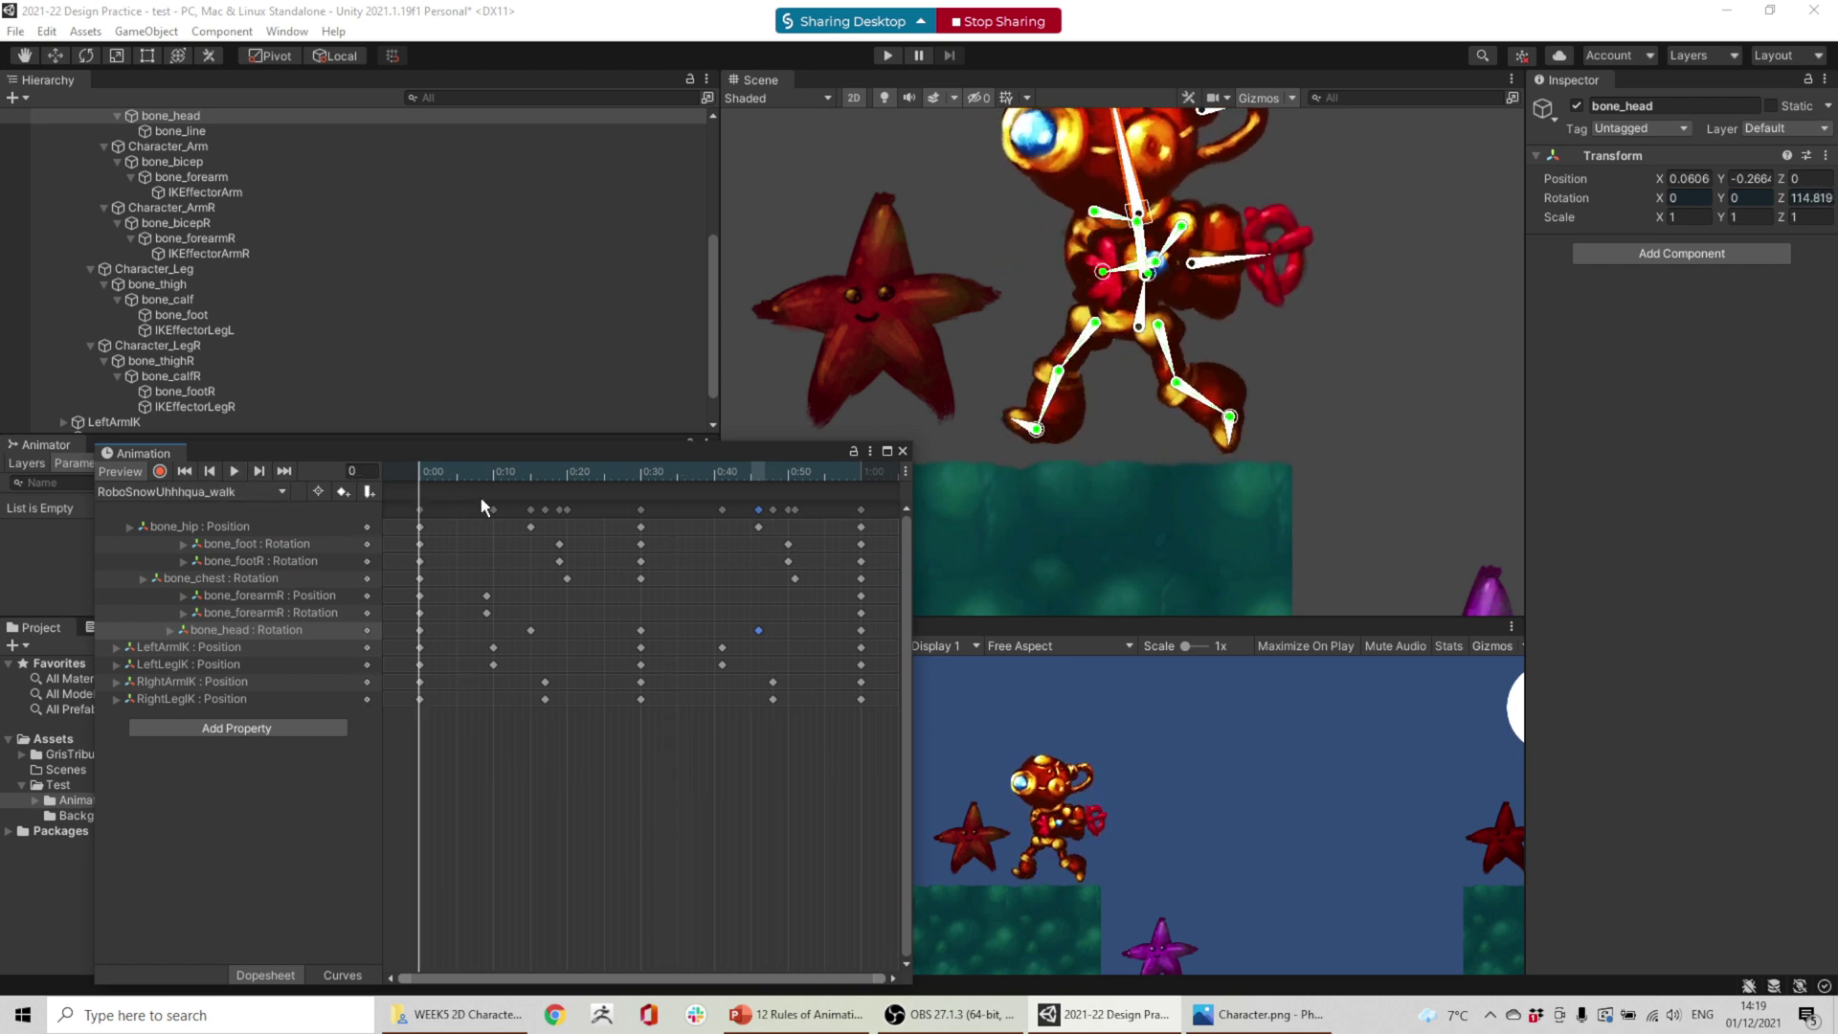
- Uncover the Animator graph by moving the Animation window, and delete the default RoboSnowUhhhqua state
{"action": "left_click_drag", "start_coordinate": [773, 454], "coordinate": [663, 608]}
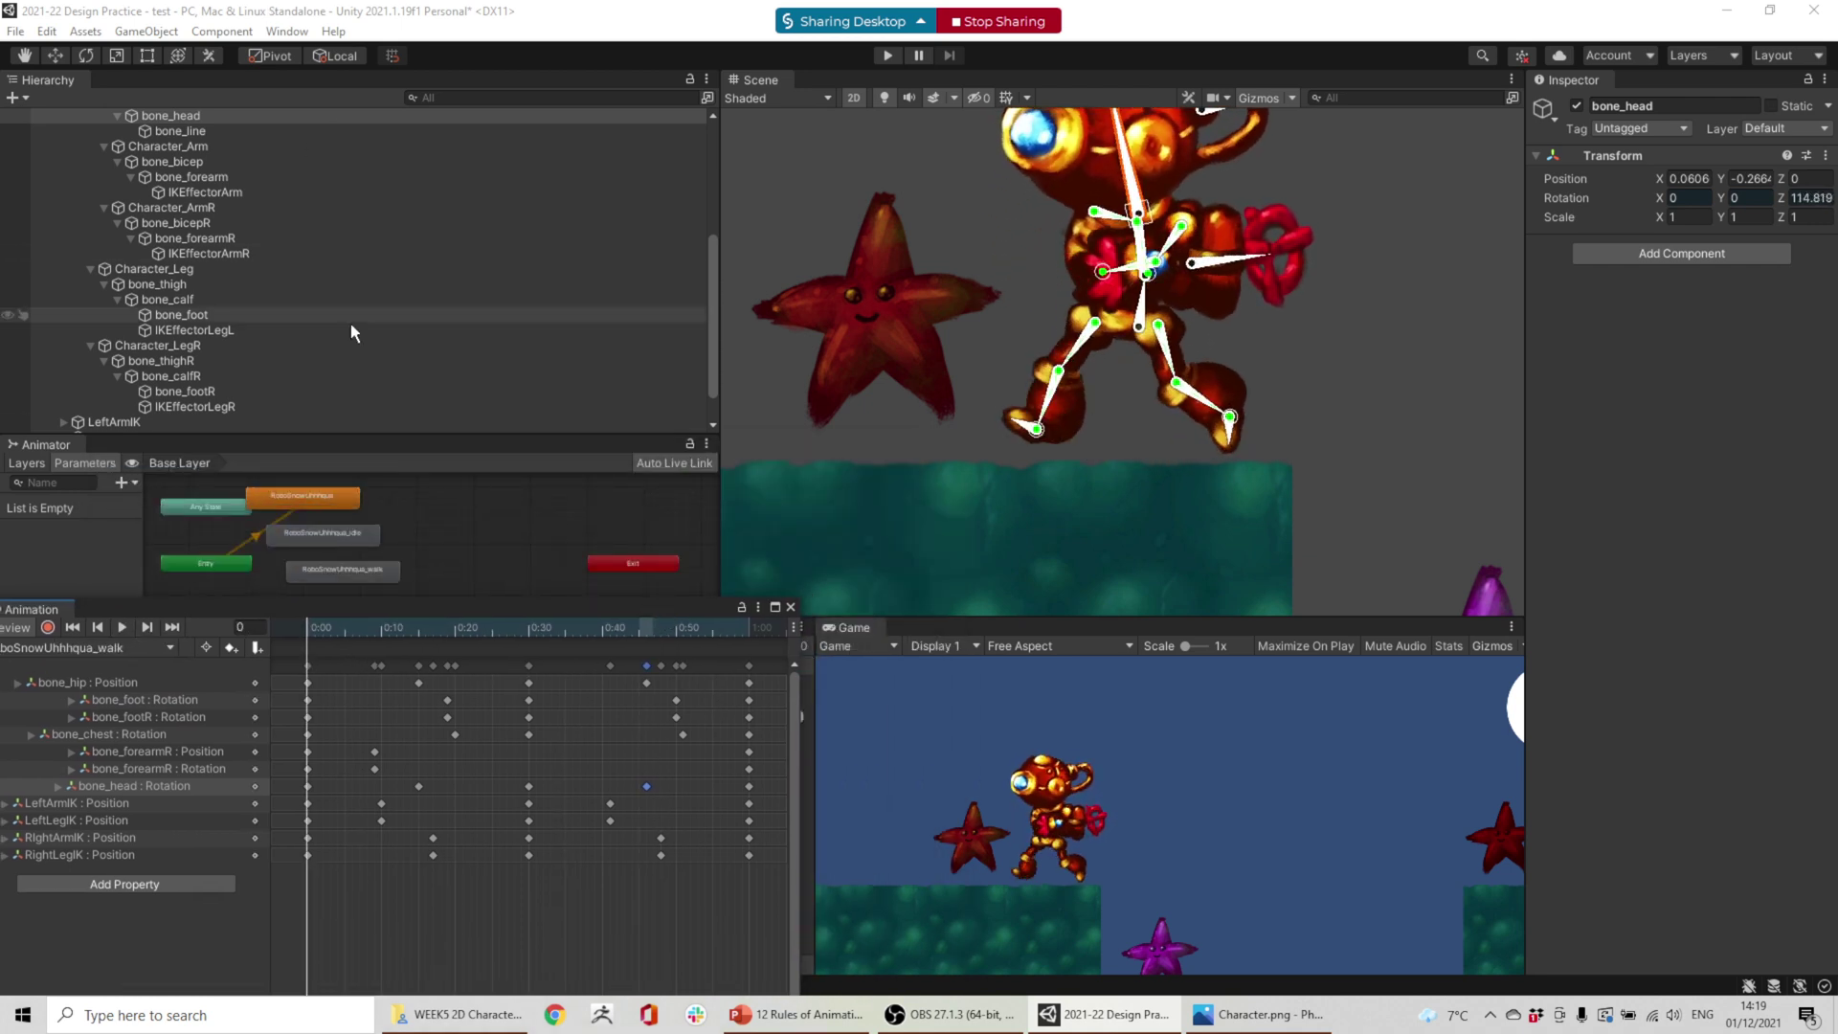
{"action": "scroll", "coordinate": [352, 530], "scroll_direction": "up", "scroll_amount": 2}
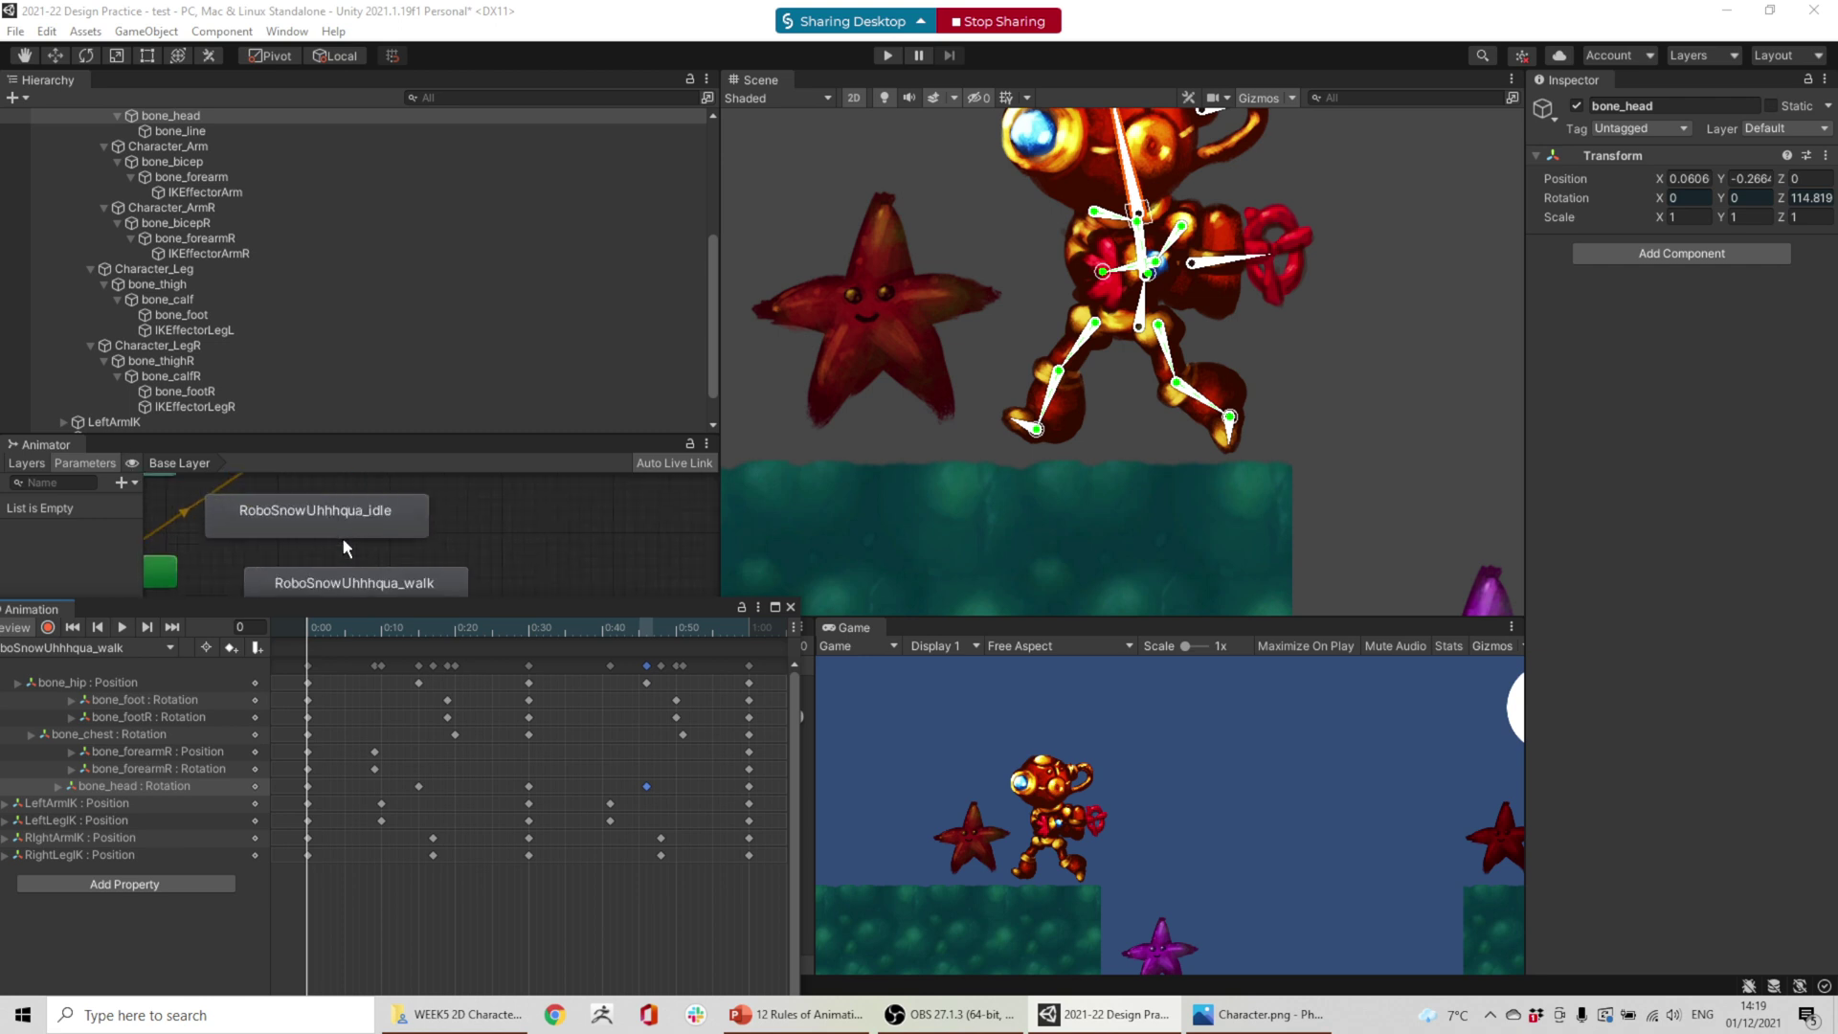
{"action": "scroll", "coordinate": [364, 546], "scroll_direction": "down", "scroll_amount": 3}
{"action": "scroll", "coordinate": [371, 530], "scroll_direction": "up", "scroll_amount": 3}
{"action": "left_click", "coordinate": [352, 499]}
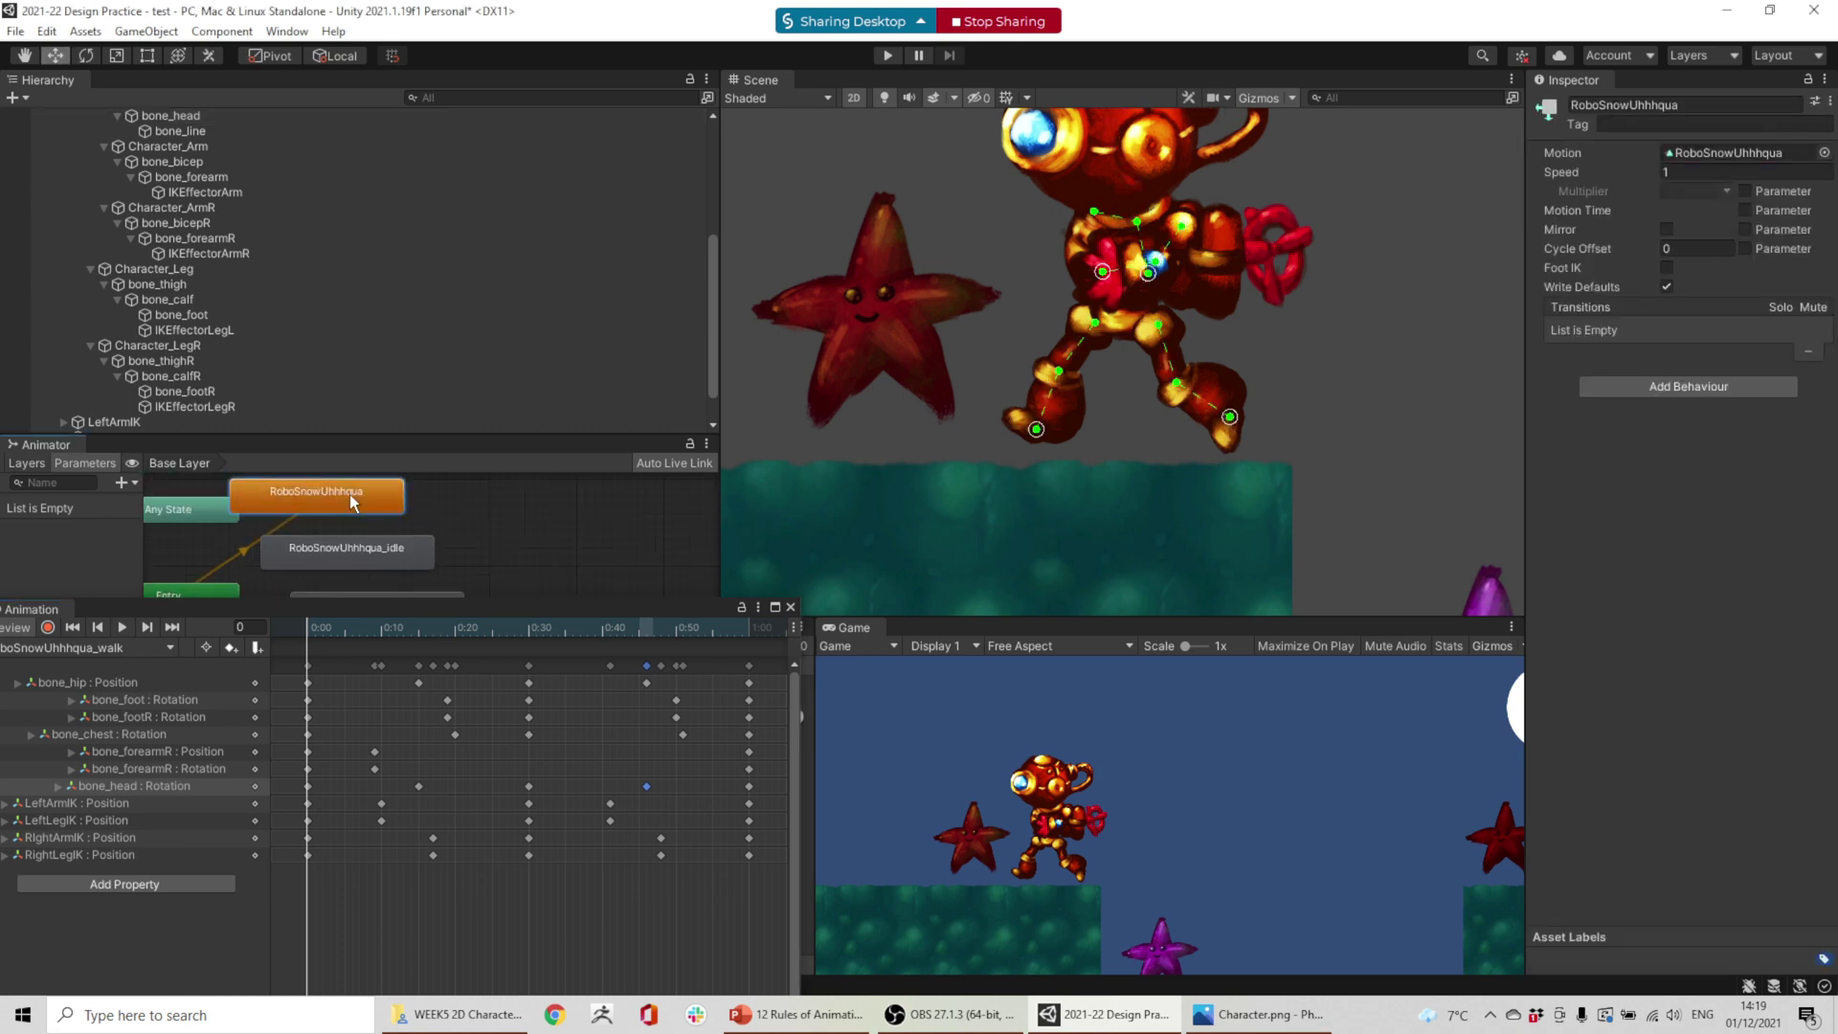
{"action": "key", "text": "Delete"}
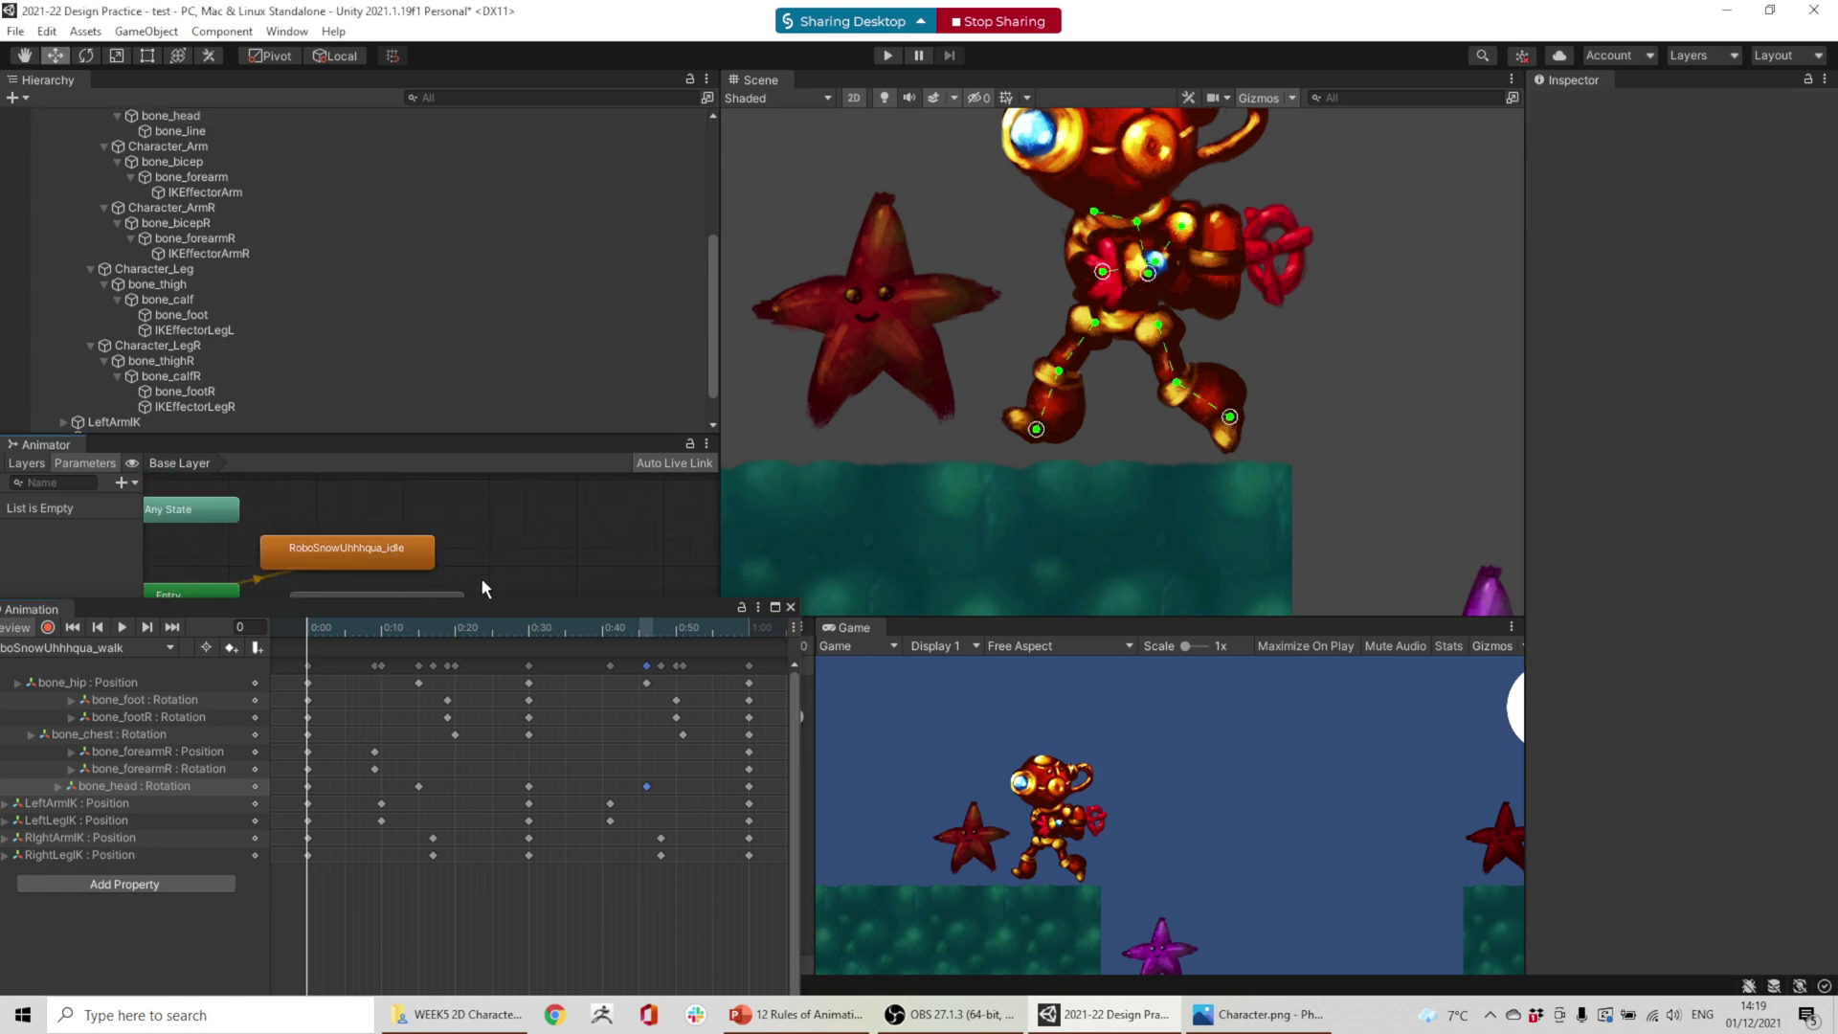
- Enlarge the Animator graph, place RoboSnowUhhhqua_walk beneath RoboSnowUhhhqua_idle, and add a transition from idle to walk
{"action": "left_click_drag", "start_coordinate": [483, 436], "coordinate": [490, 335]}
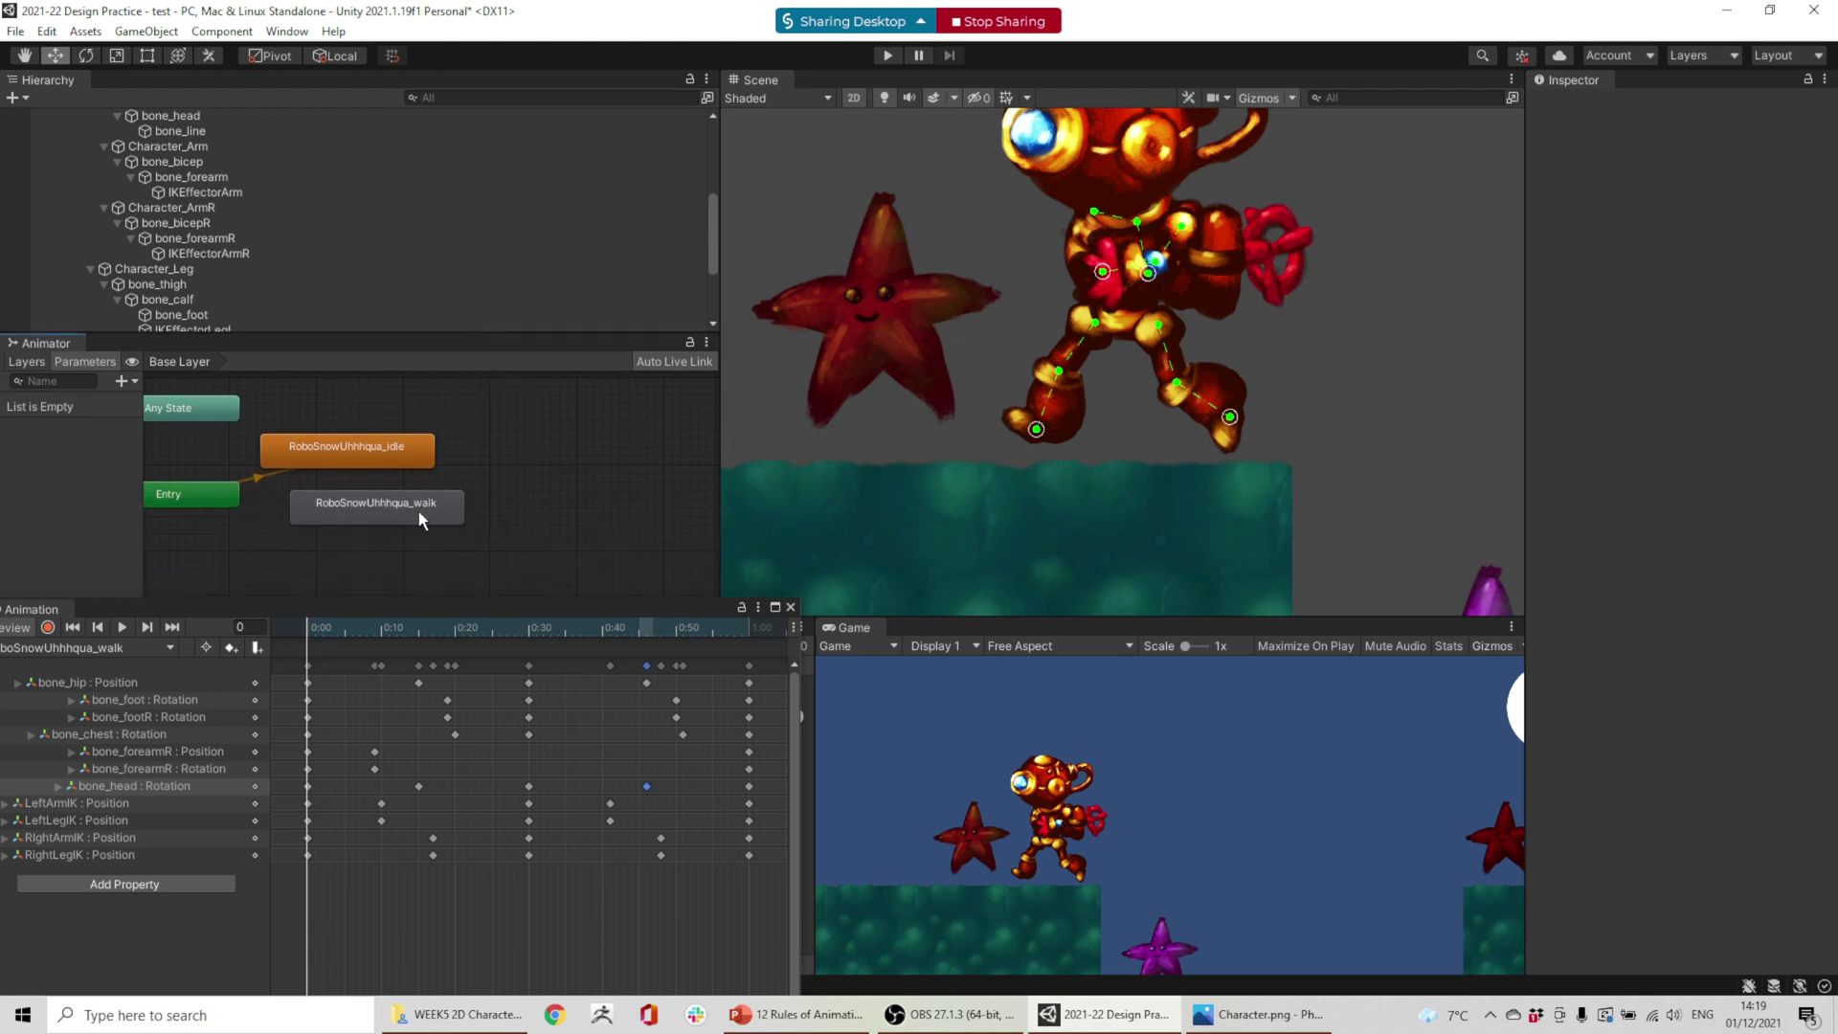
{"action": "left_click_drag", "start_coordinate": [418, 511], "coordinate": [390, 524]}
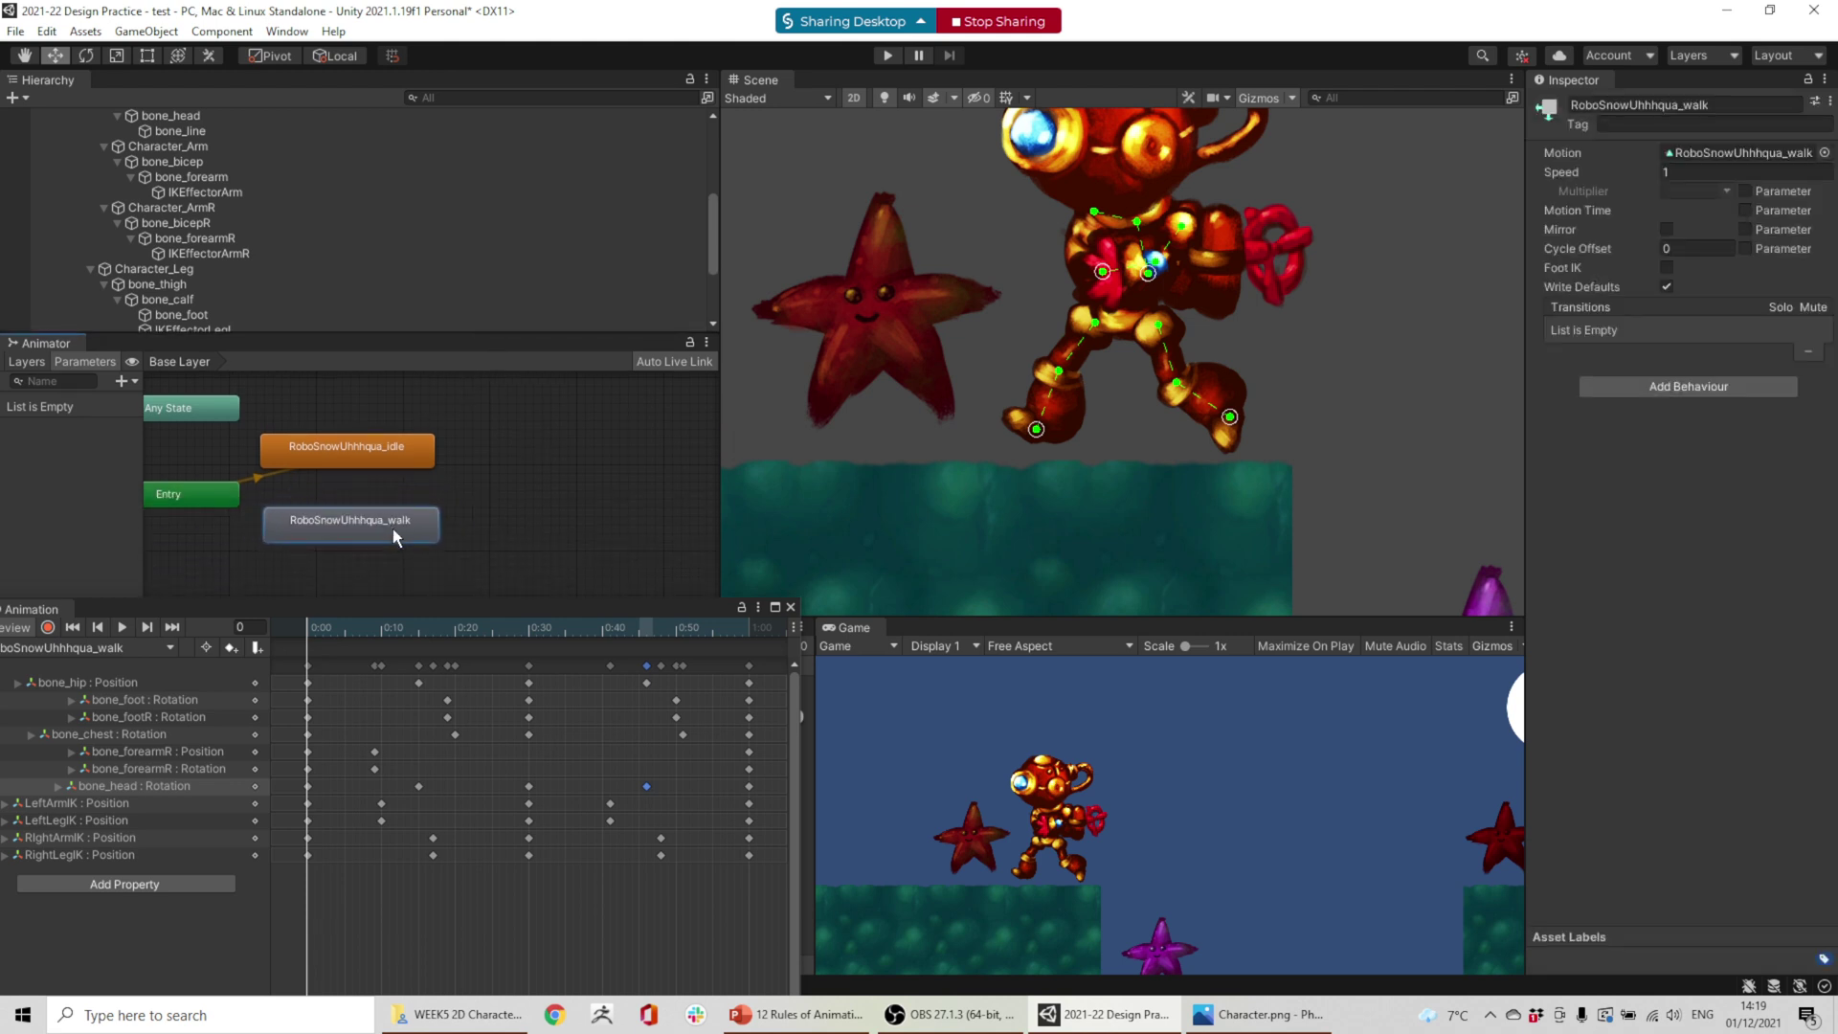
{"action": "right_click", "coordinate": [393, 448]}
{"action": "left_click", "coordinate": [450, 461]}
{"action": "left_click", "coordinate": [350, 526]}
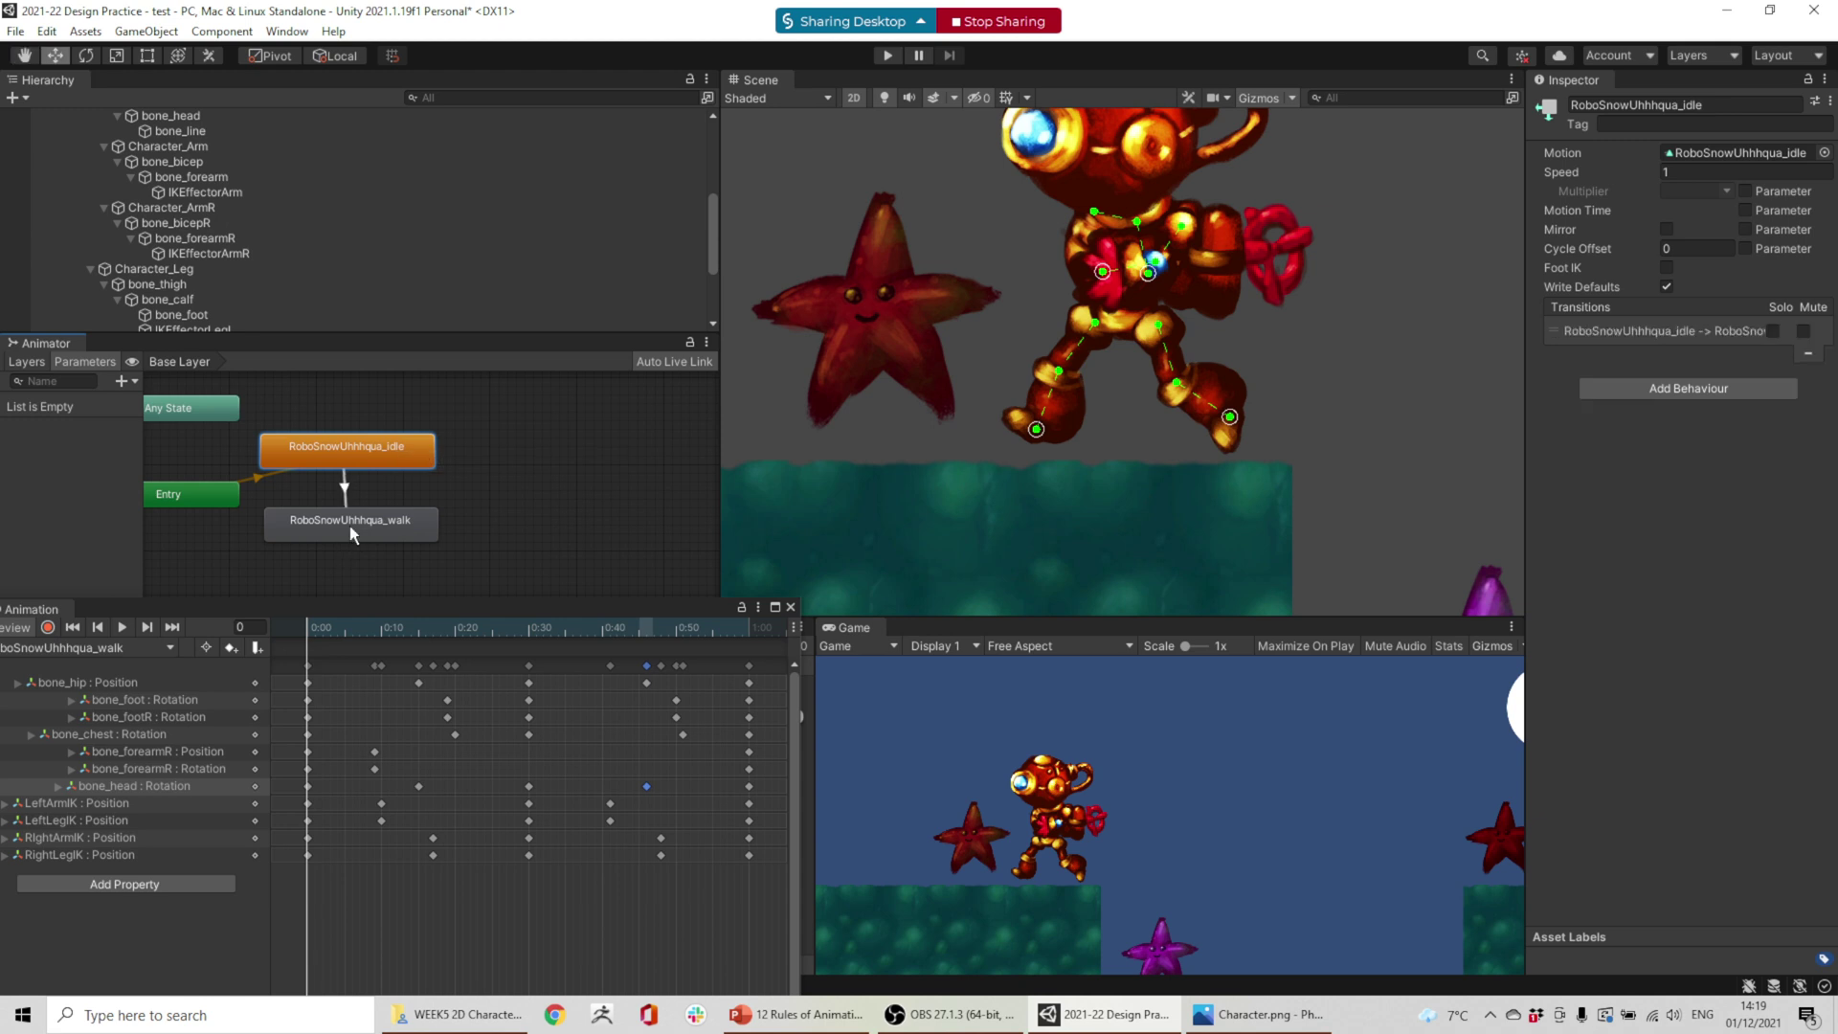
- Add a return transition from RoboSnowUhhhqua_walk to RoboSnowUhhhqua_idle, and space the walk state further below idle
{"action": "left_click", "coordinate": [358, 524]}
{"action": "right_click", "coordinate": [358, 524]}
{"action": "left_click", "coordinate": [450, 534]}
{"action": "left_click", "coordinate": [345, 458]}
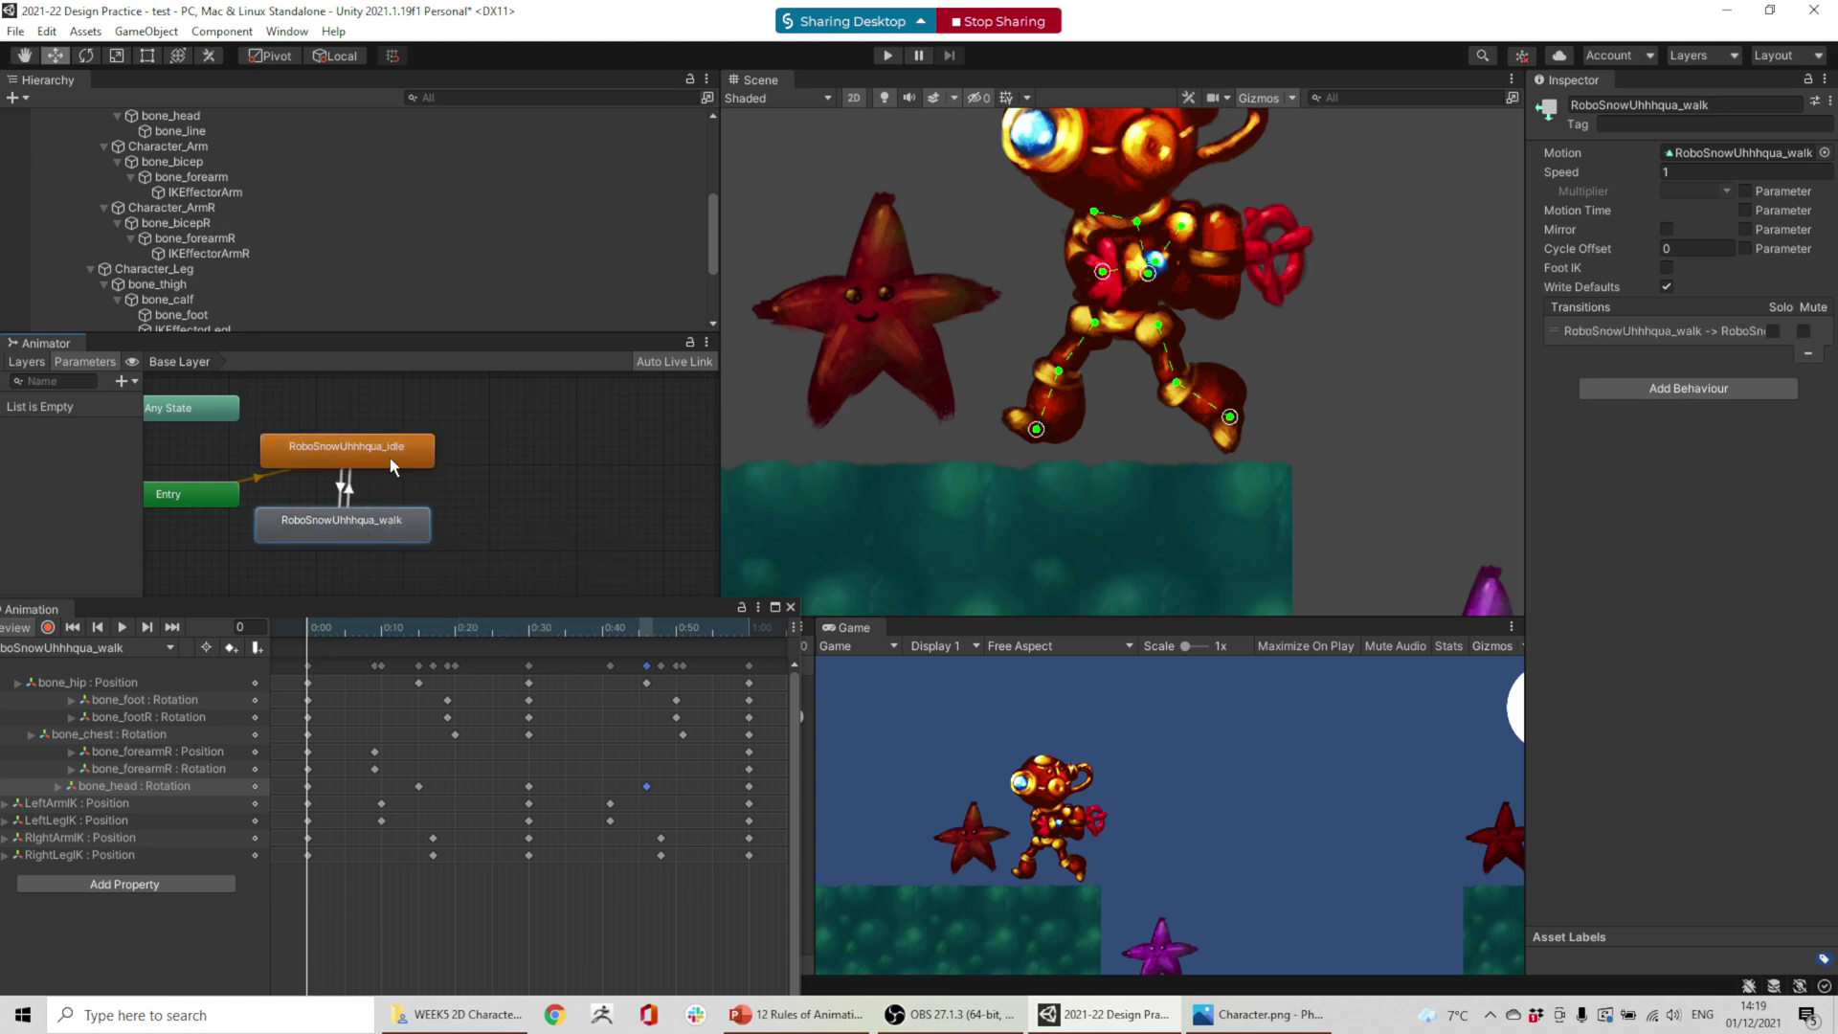
{"action": "left_click_drag", "start_coordinate": [374, 534], "coordinate": [371, 551]}
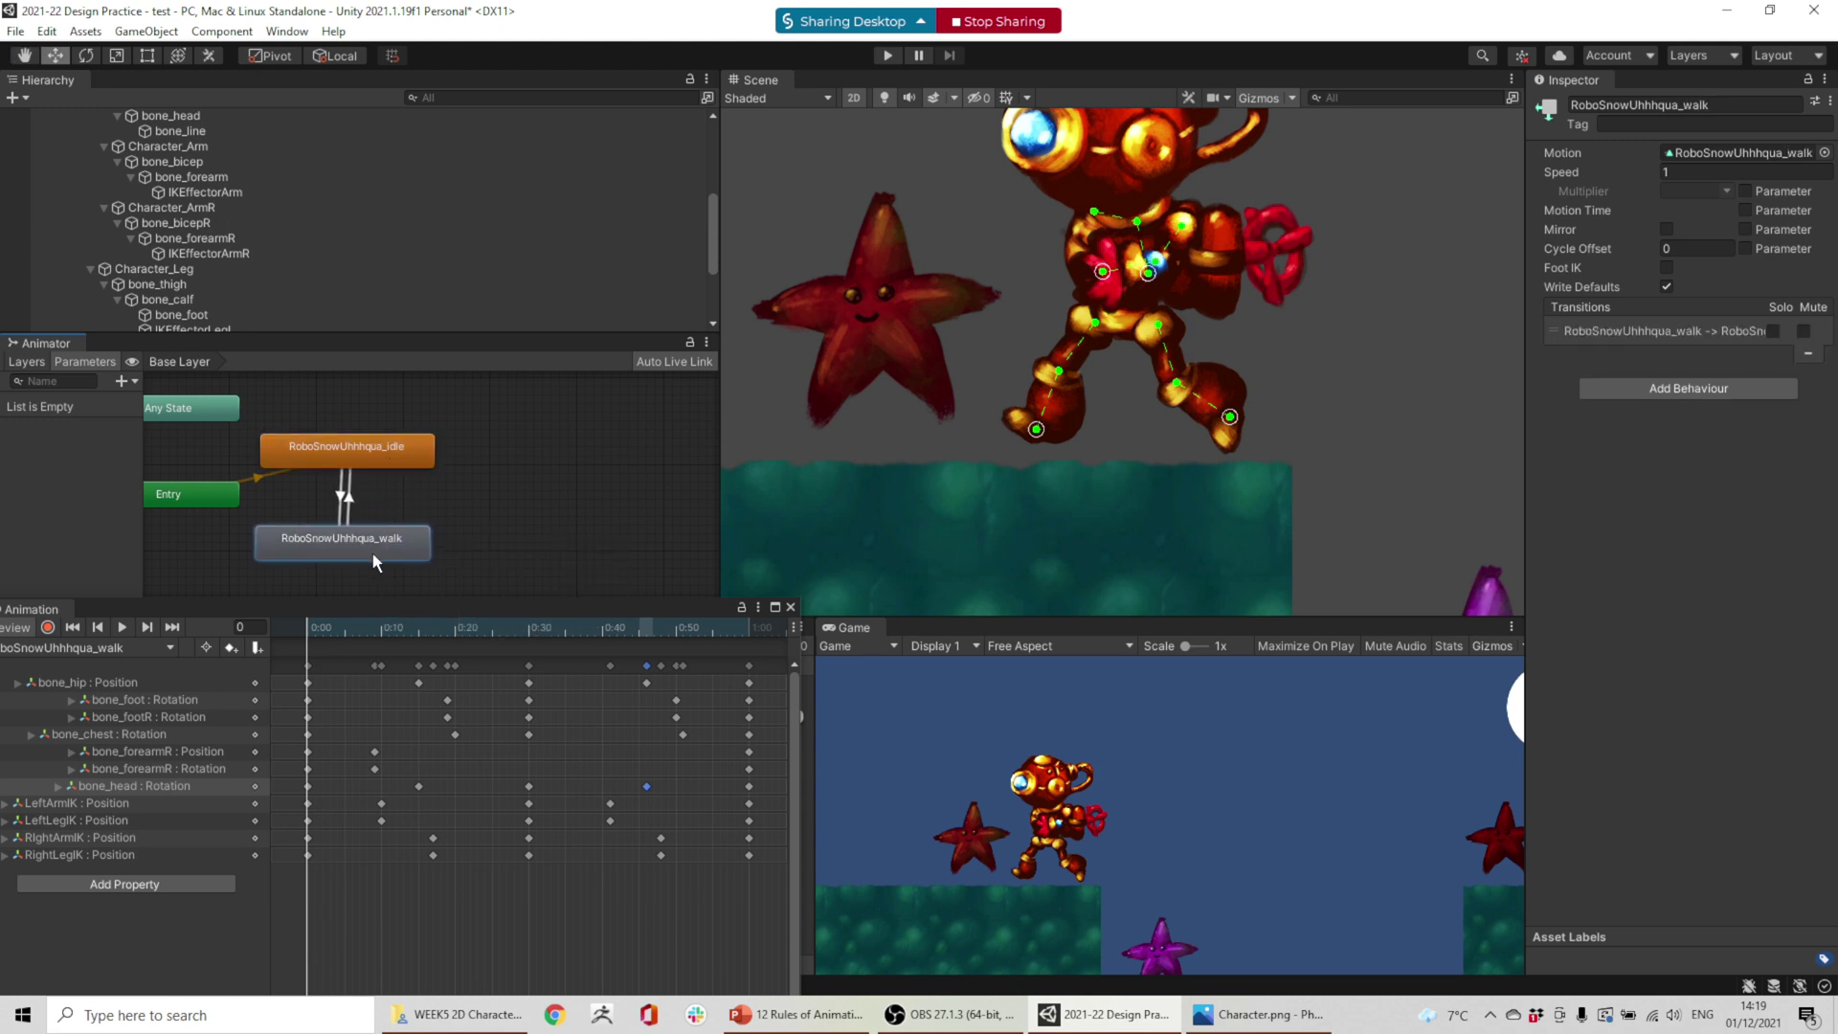
- Run the scene in play mode to watch the character alternate between idle and walk, and stop it
{"action": "scroll", "coordinate": [1053, 259], "scroll_direction": "down", "scroll_amount": 3}
{"action": "middle_click_drag", "start_coordinate": [1230, 249], "coordinate": [1210, 324]}
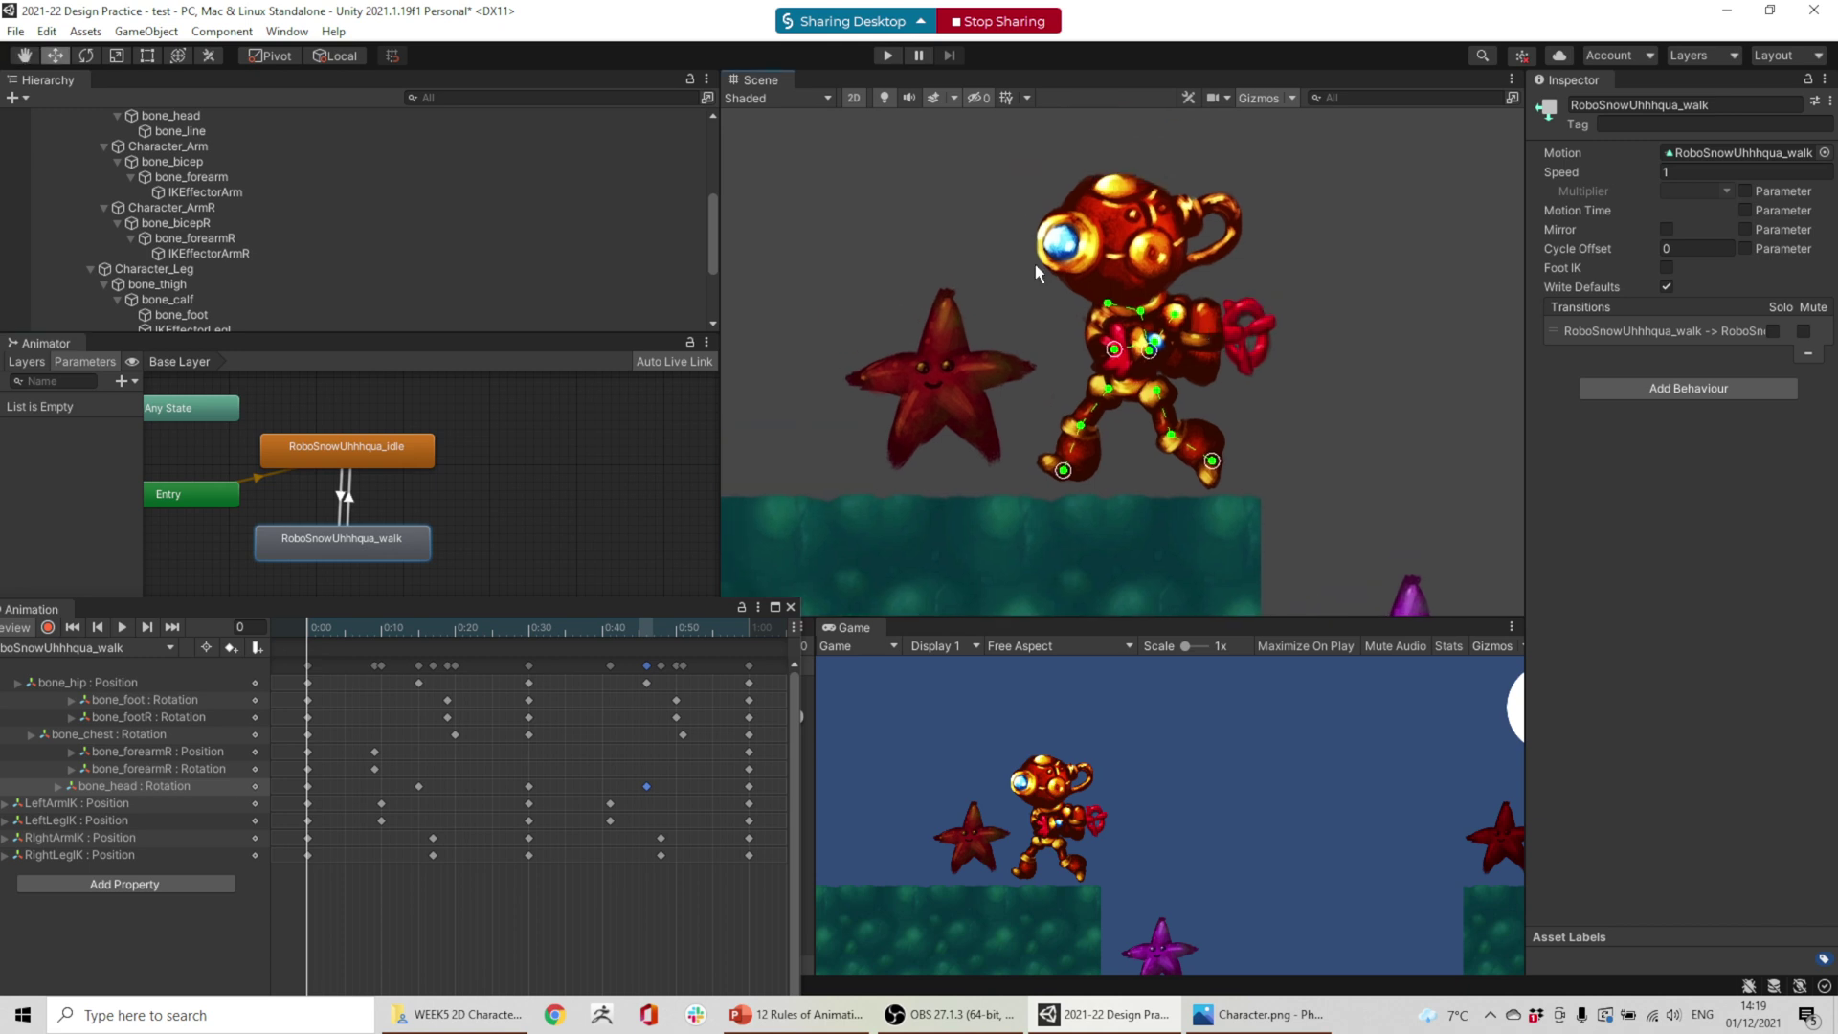
{"action": "left_click", "coordinate": [891, 55]}
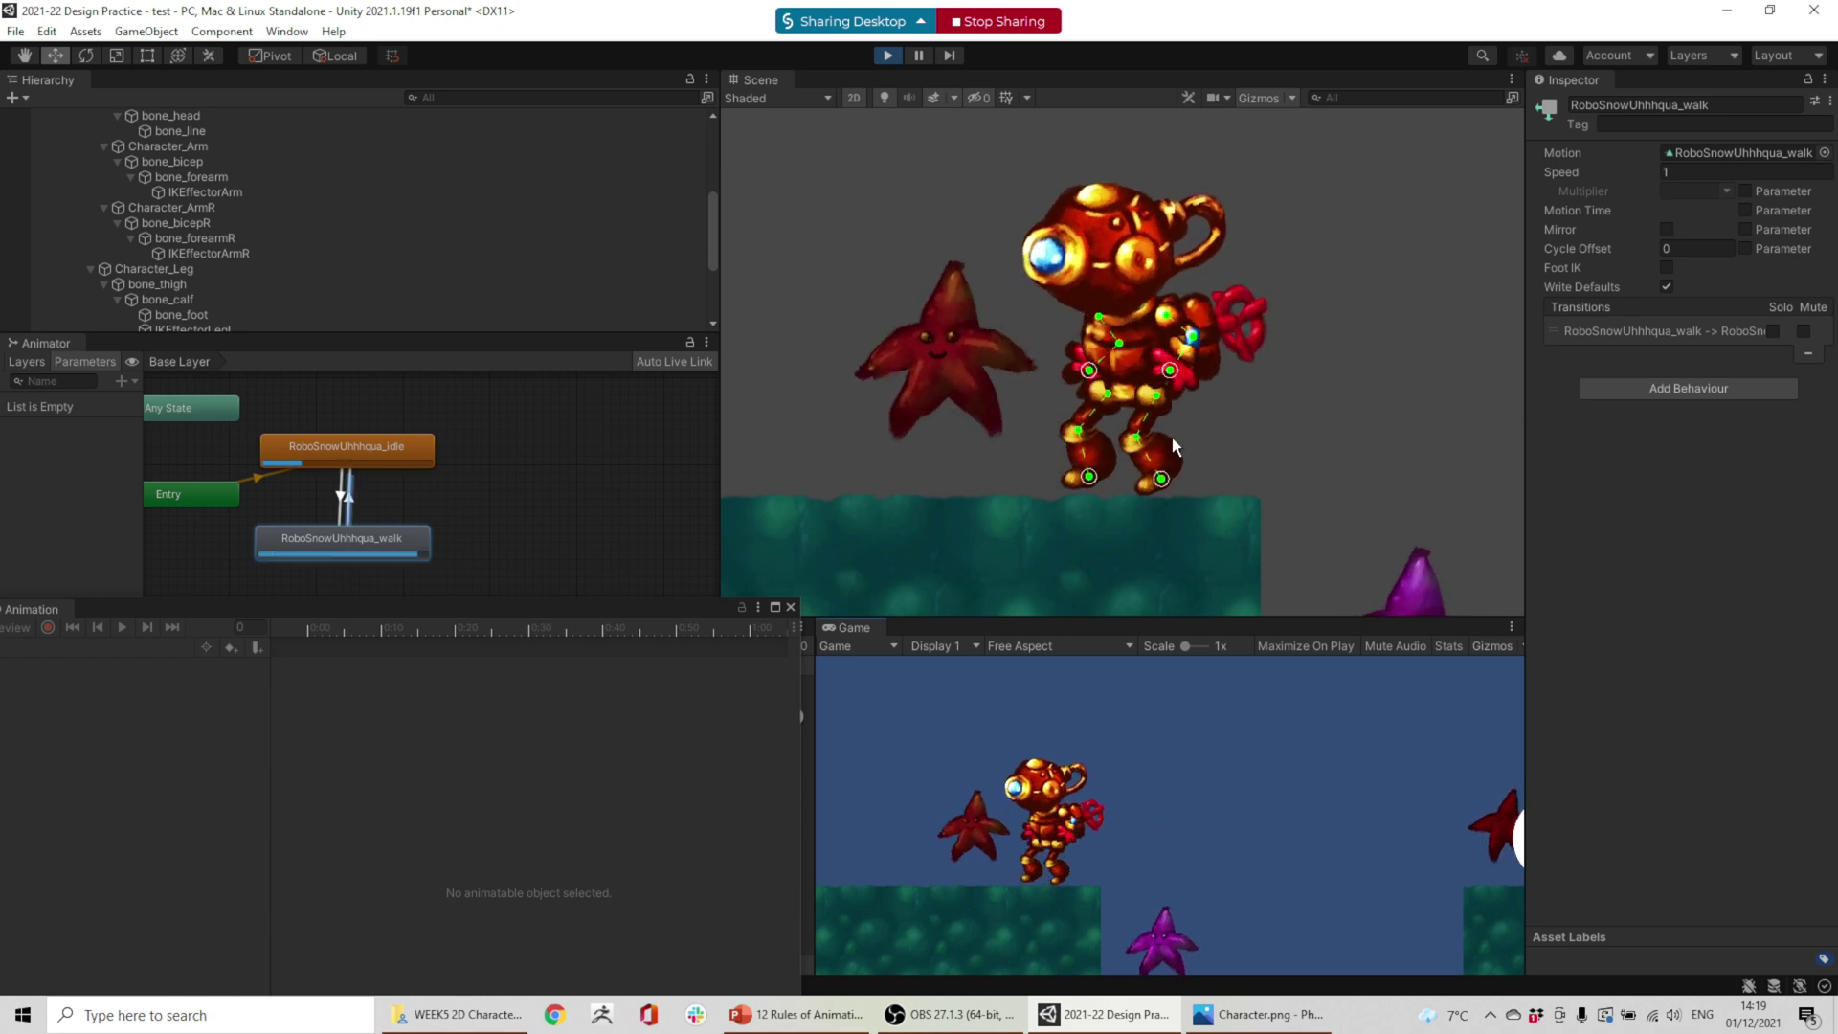
{"action": "left_click", "coordinate": [887, 56]}
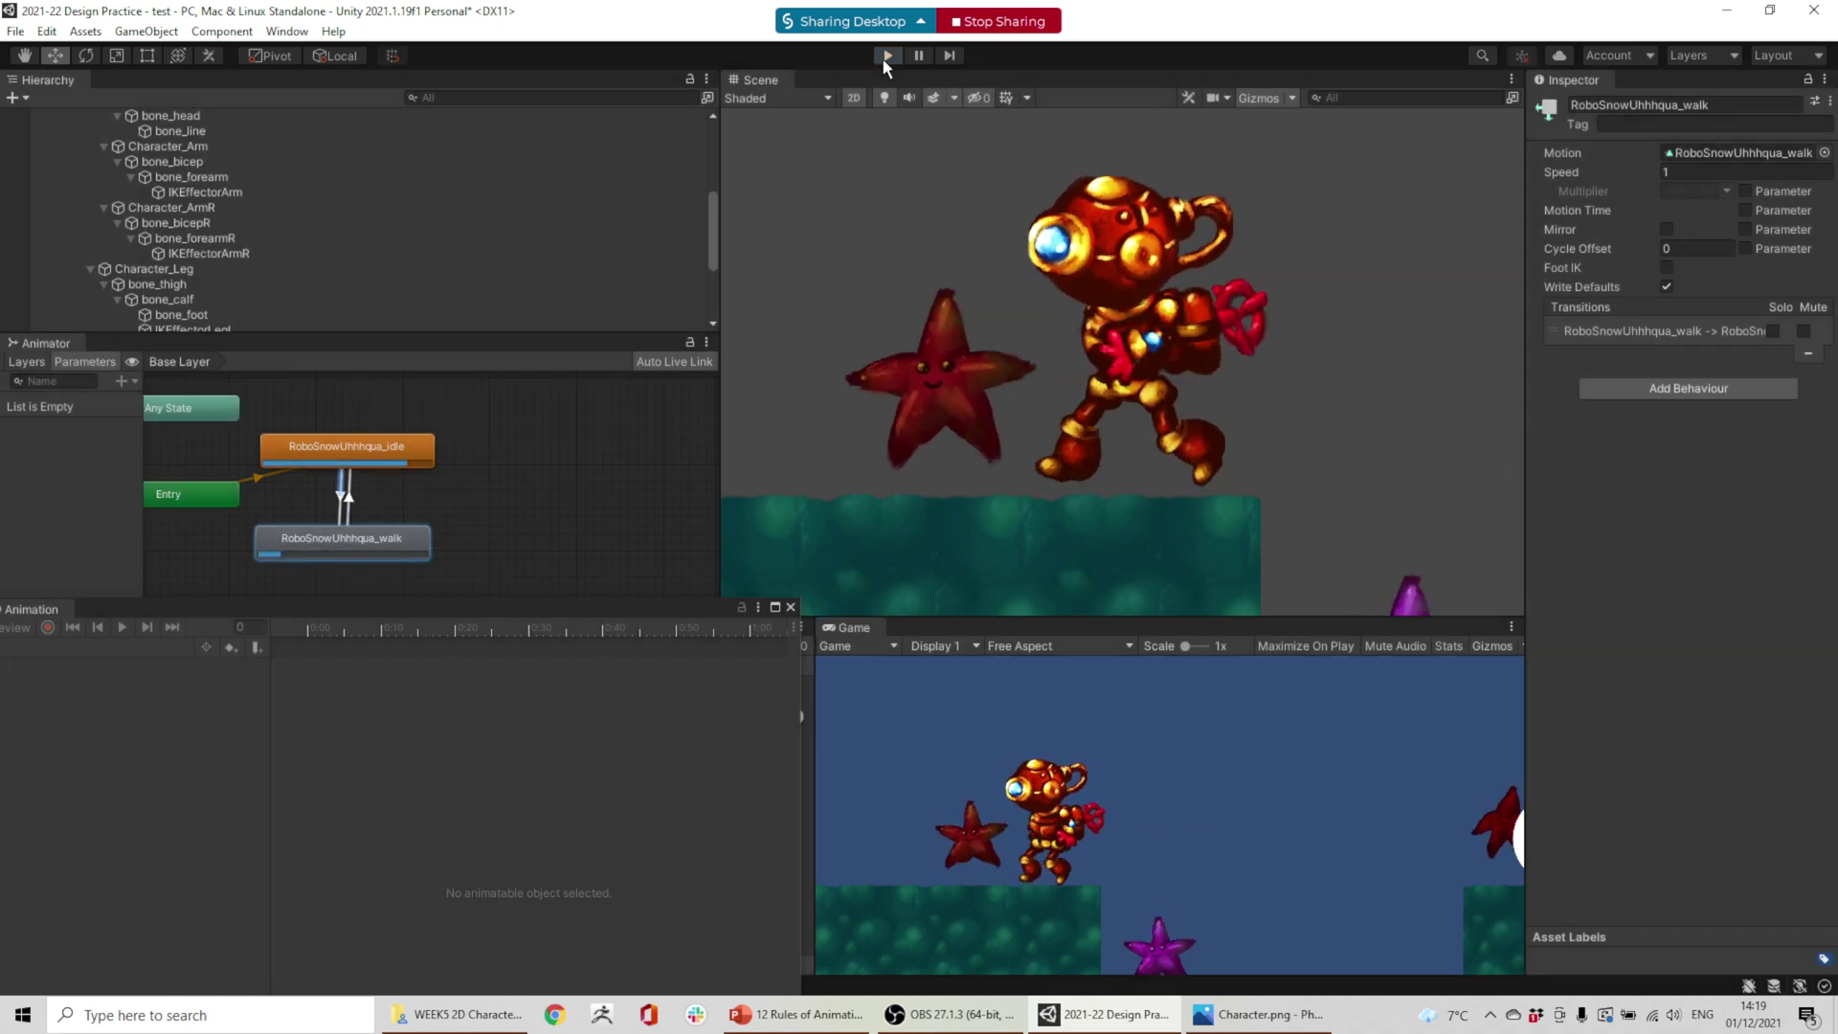
{"action": "mouse_move", "coordinate": [1101, 1018]}
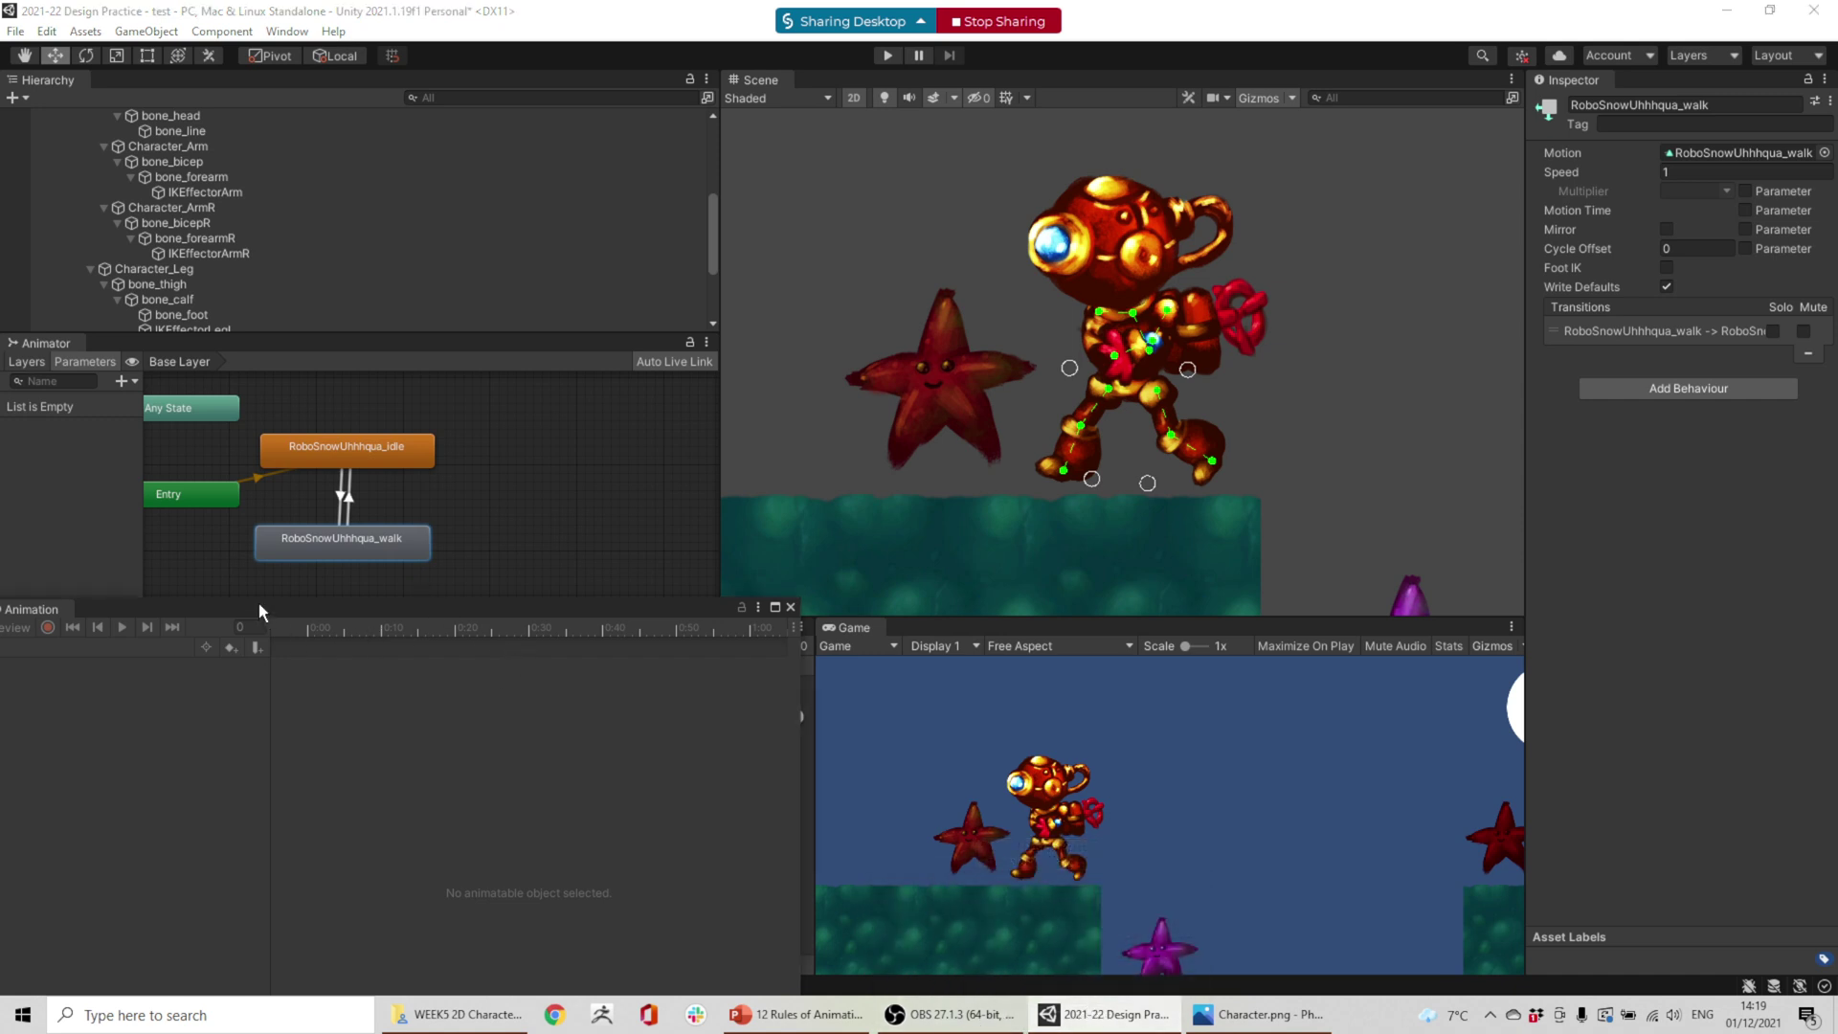
- Move the Animation window clear of the Animator graph and select the Player Animator object
{"action": "left_click_drag", "start_coordinate": [258, 607], "coordinate": [498, 397]}
{"action": "scroll", "coordinate": [204, 257], "scroll_direction": "up", "scroll_amount": 5}
{"action": "left_click", "coordinate": [113, 253]}
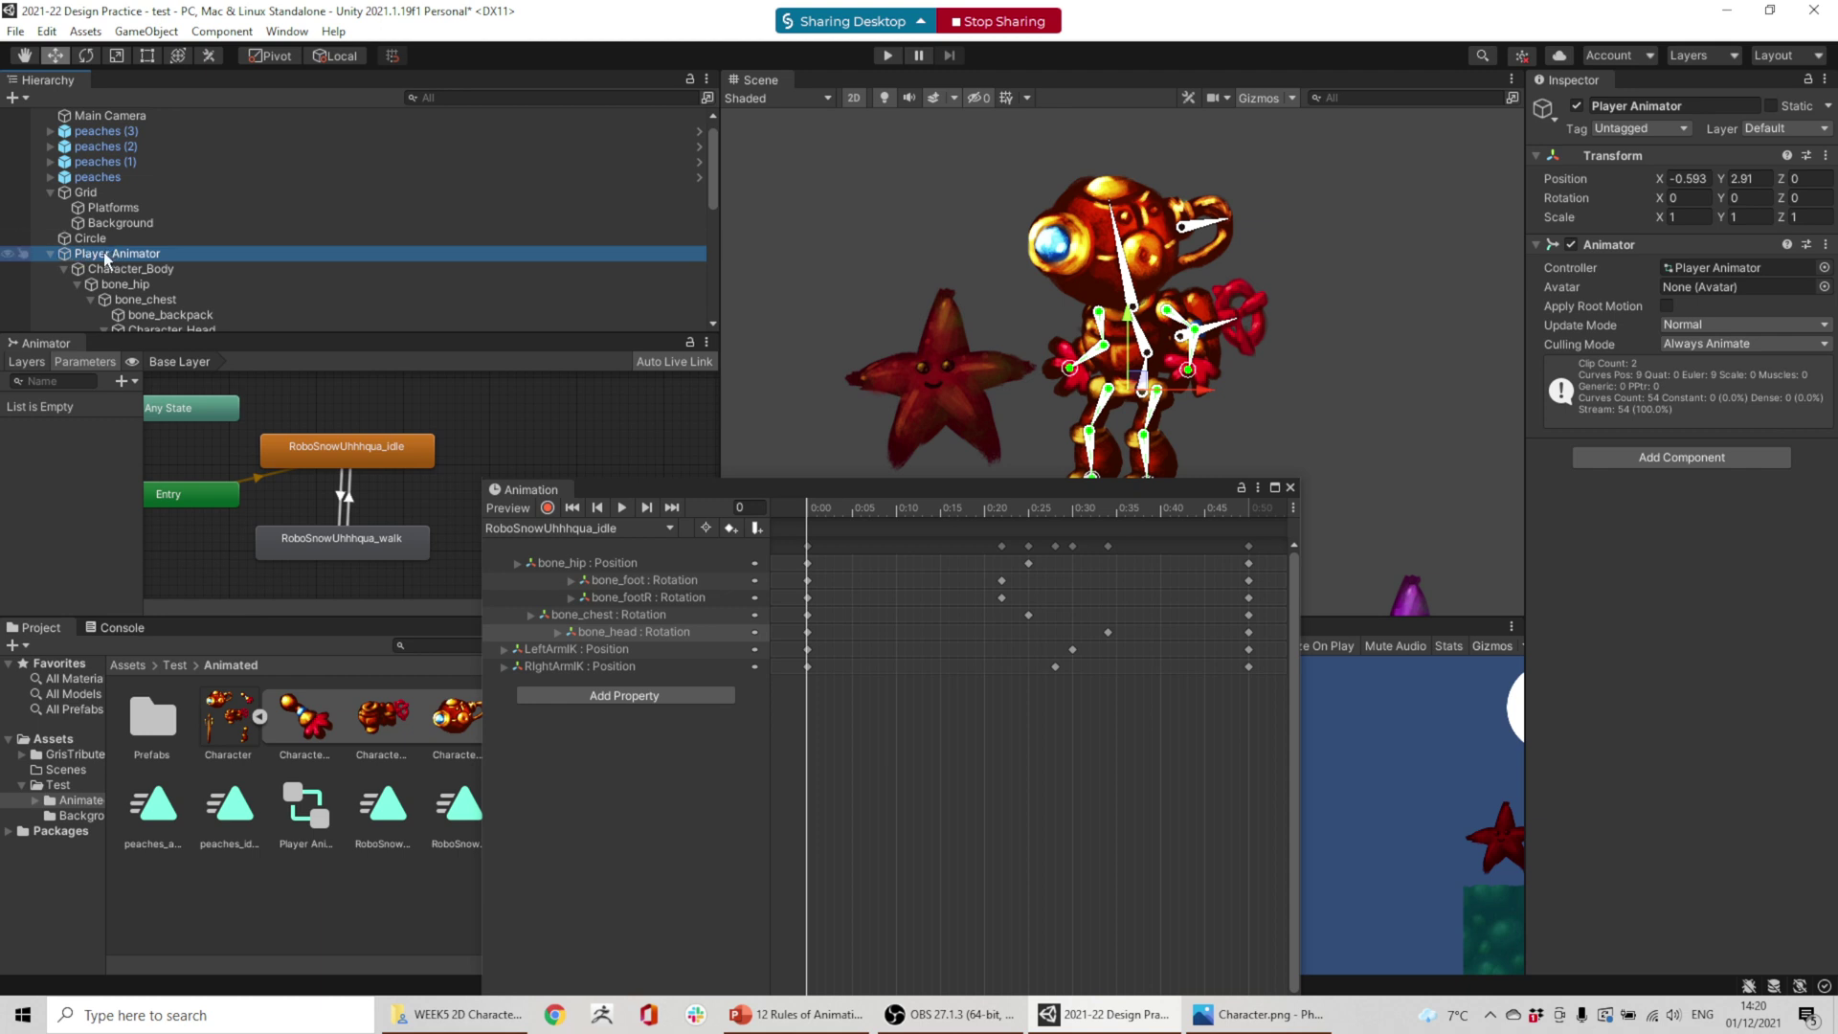
- Try a Y scale of -1 on Player Animator to flip the character vertically, and cancel it
{"action": "left_click", "coordinate": [1738, 217]}
{"action": "type", "text": "-1"}
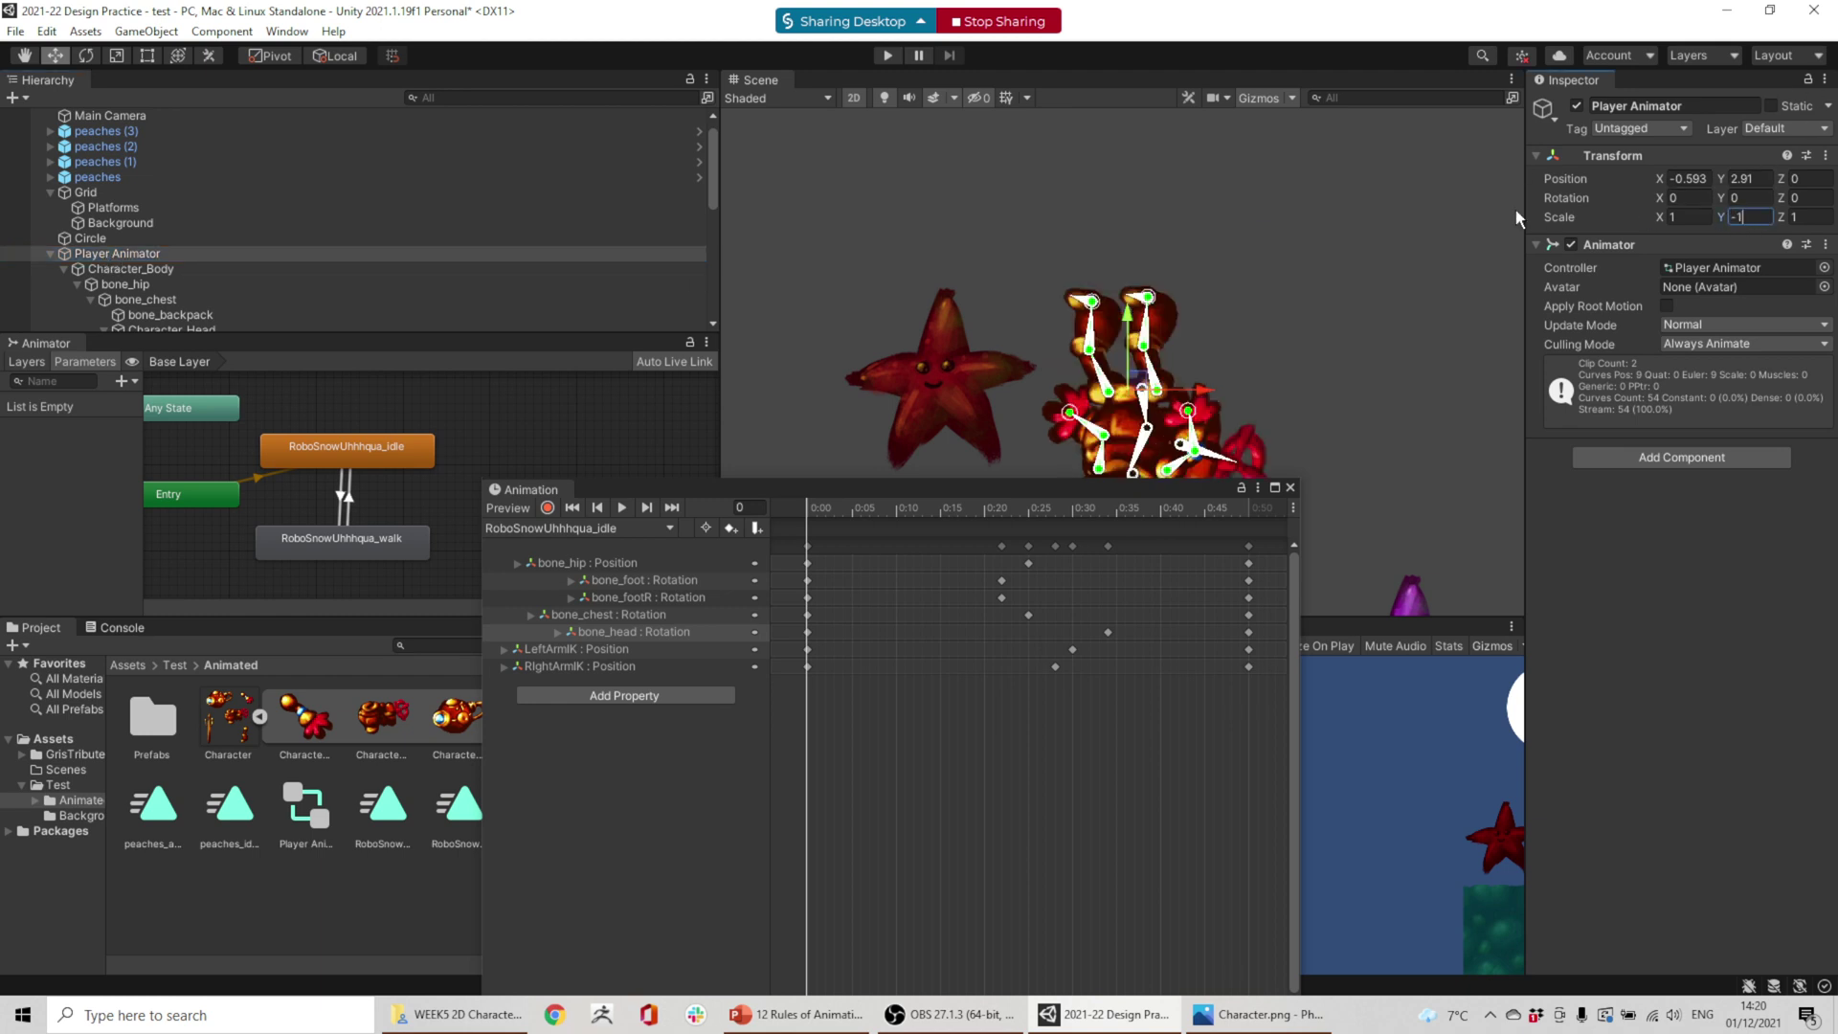
{"action": "key", "text": "Escape"}
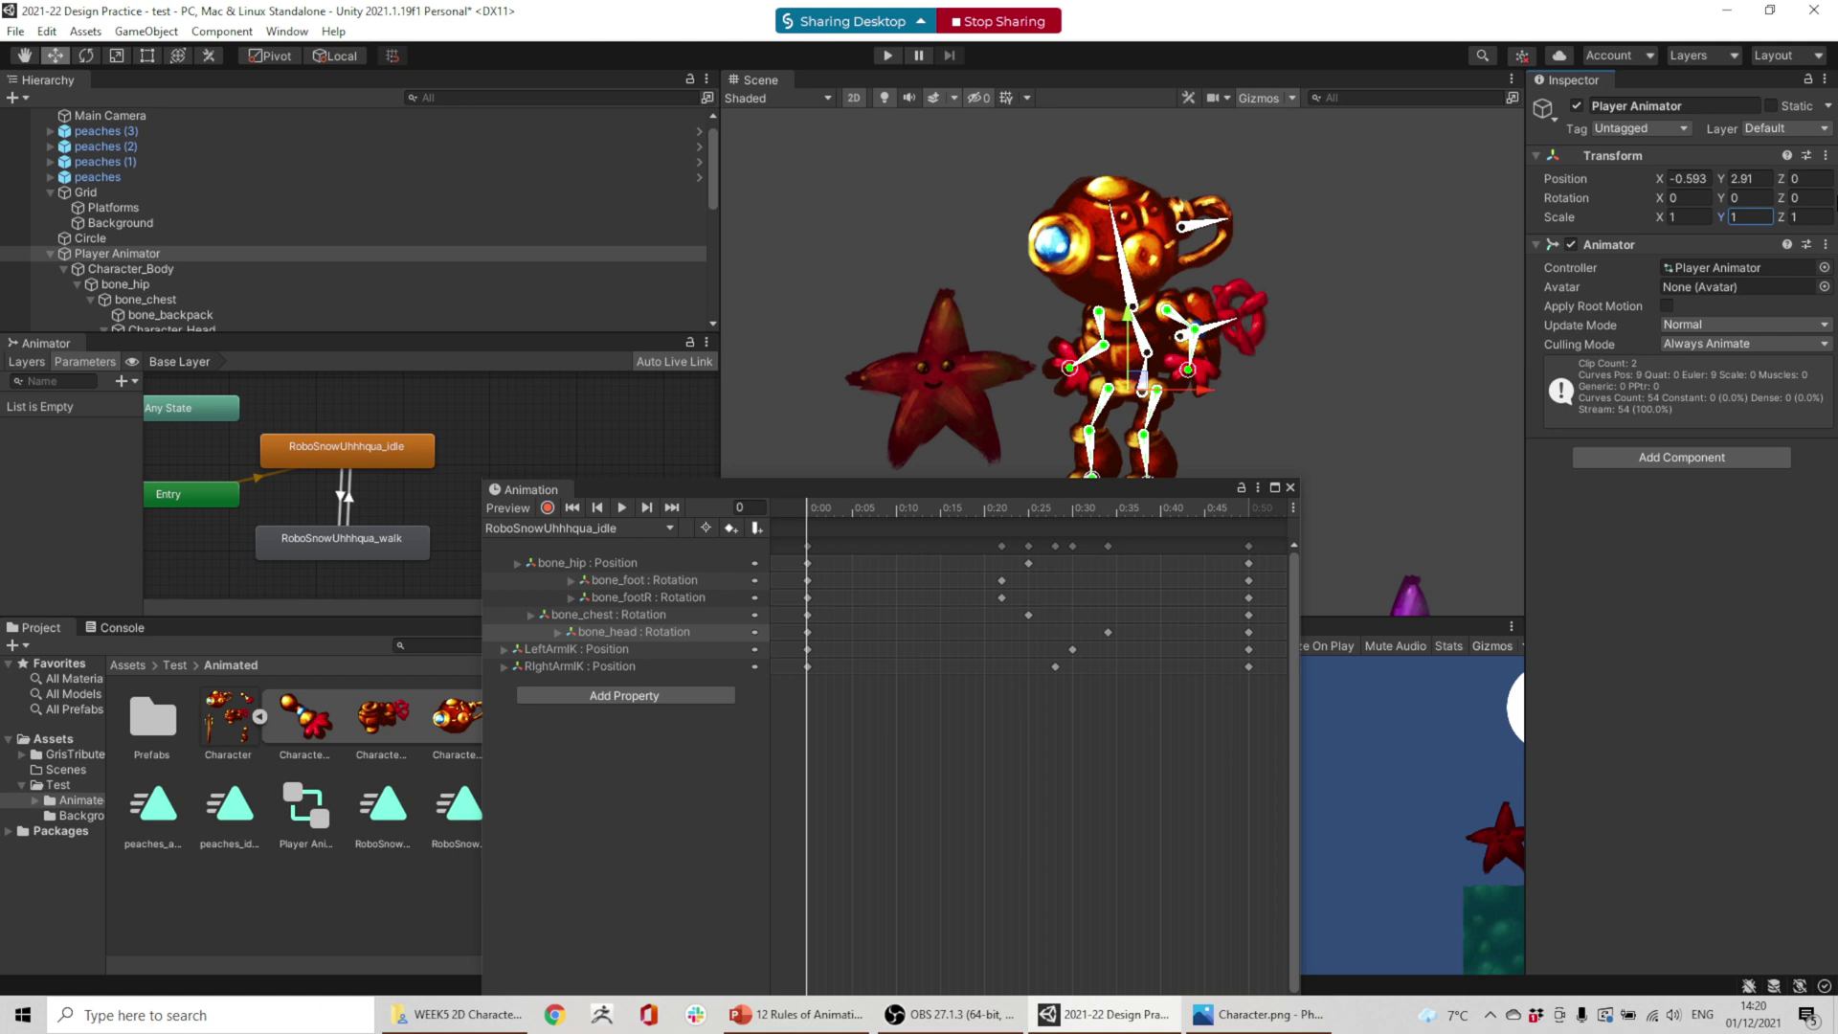
- Mirror the character horizontally by setting Player Animator's X scale to -1
{"action": "left_click", "coordinate": [1685, 218]}
{"action": "type", "text": "-1"}
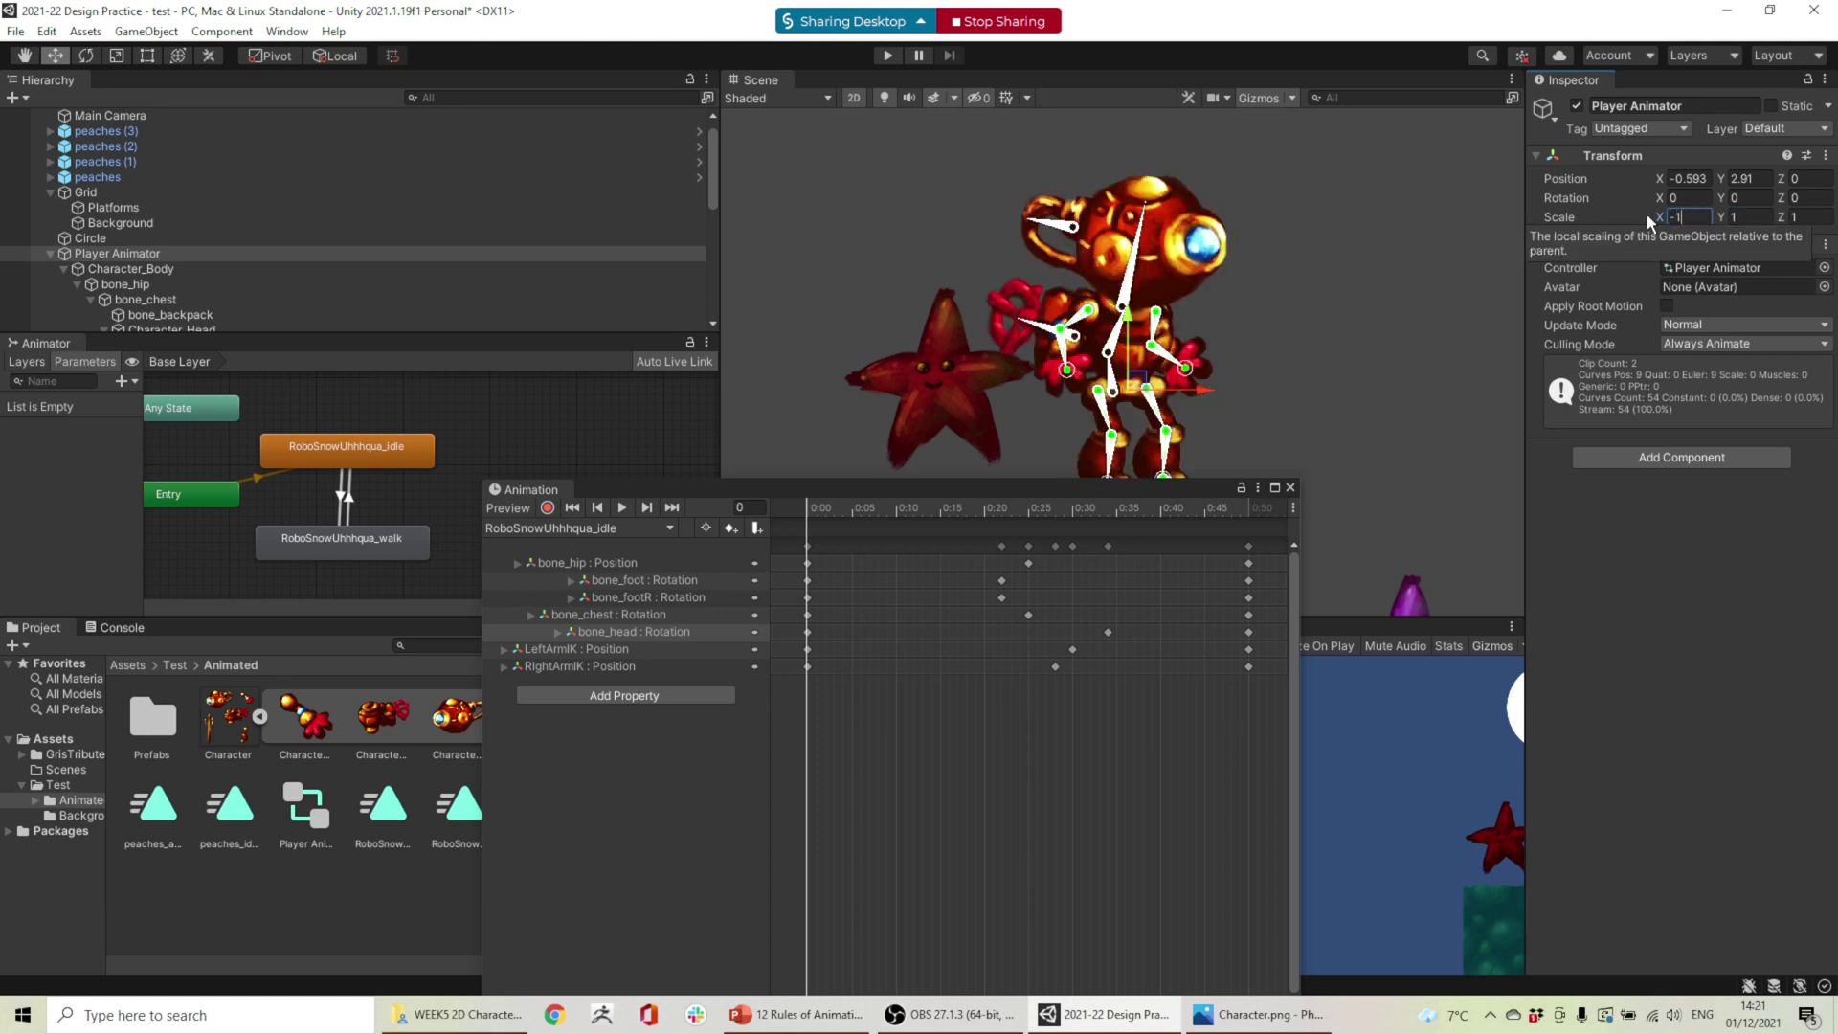
{"action": "key", "text": "Escape"}
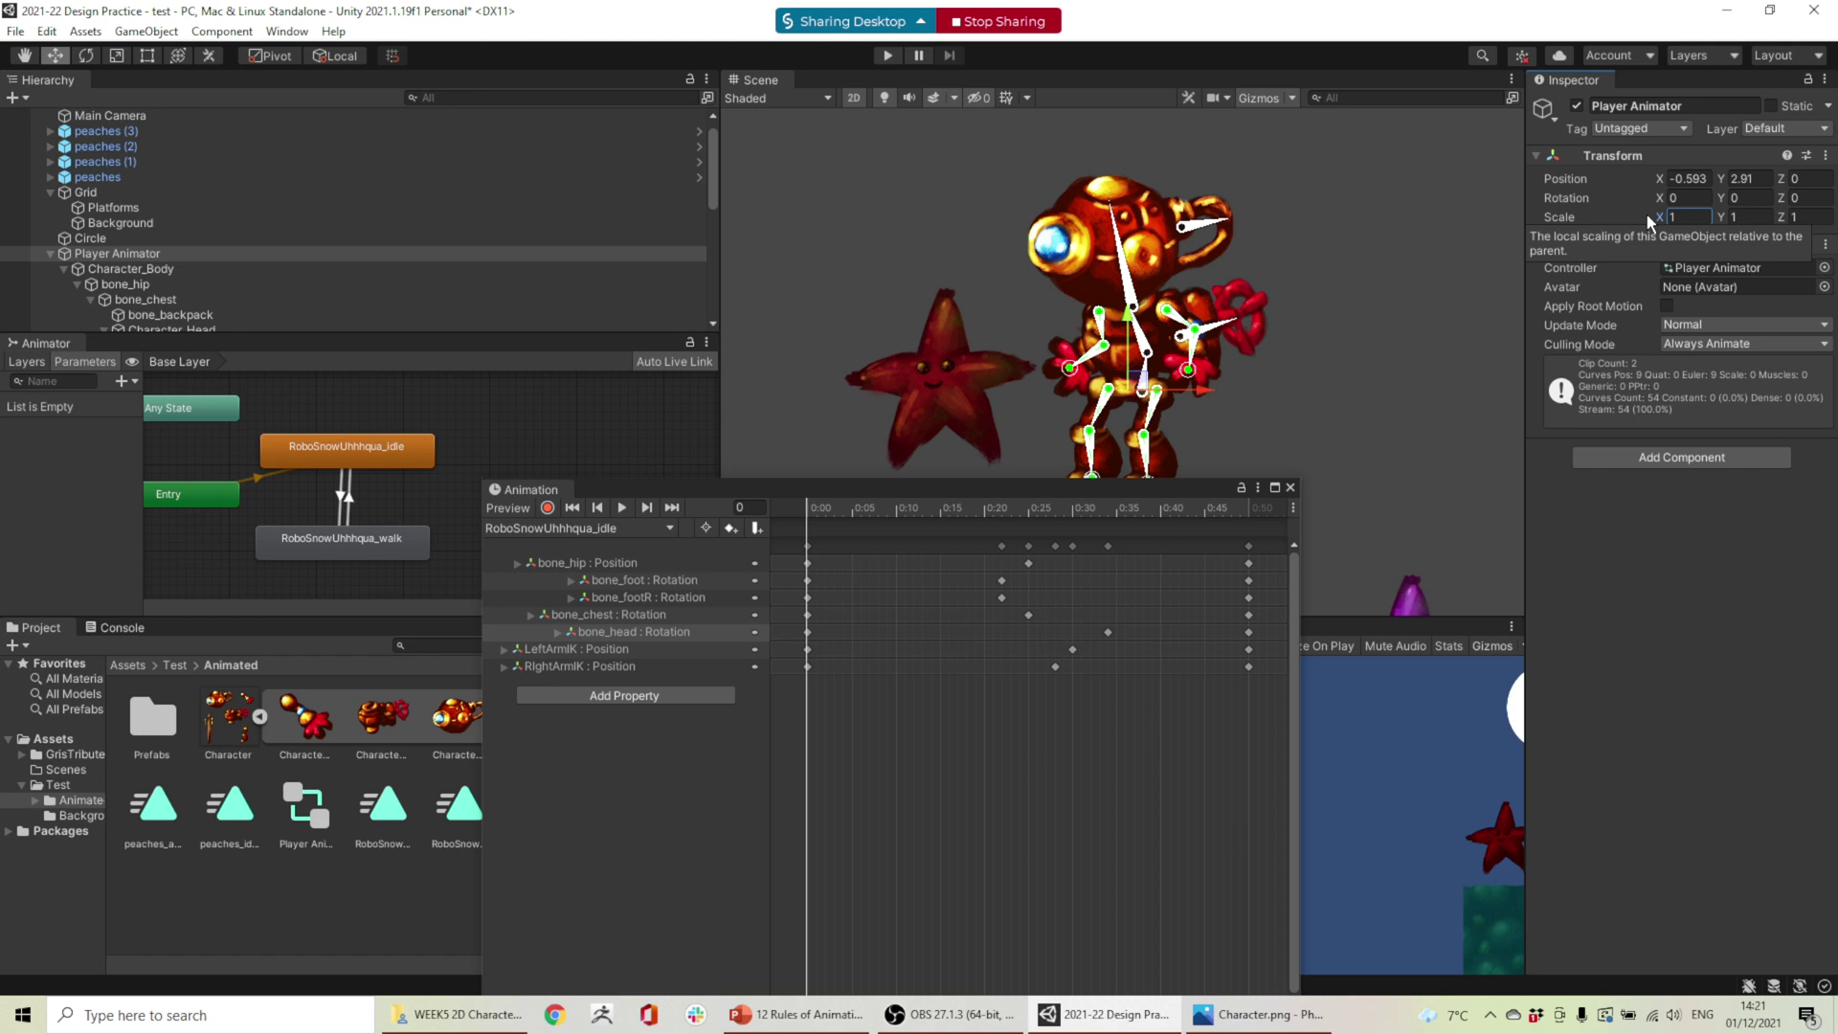
{"action": "type", "text": "-"}
{"action": "key", "text": "Return"}
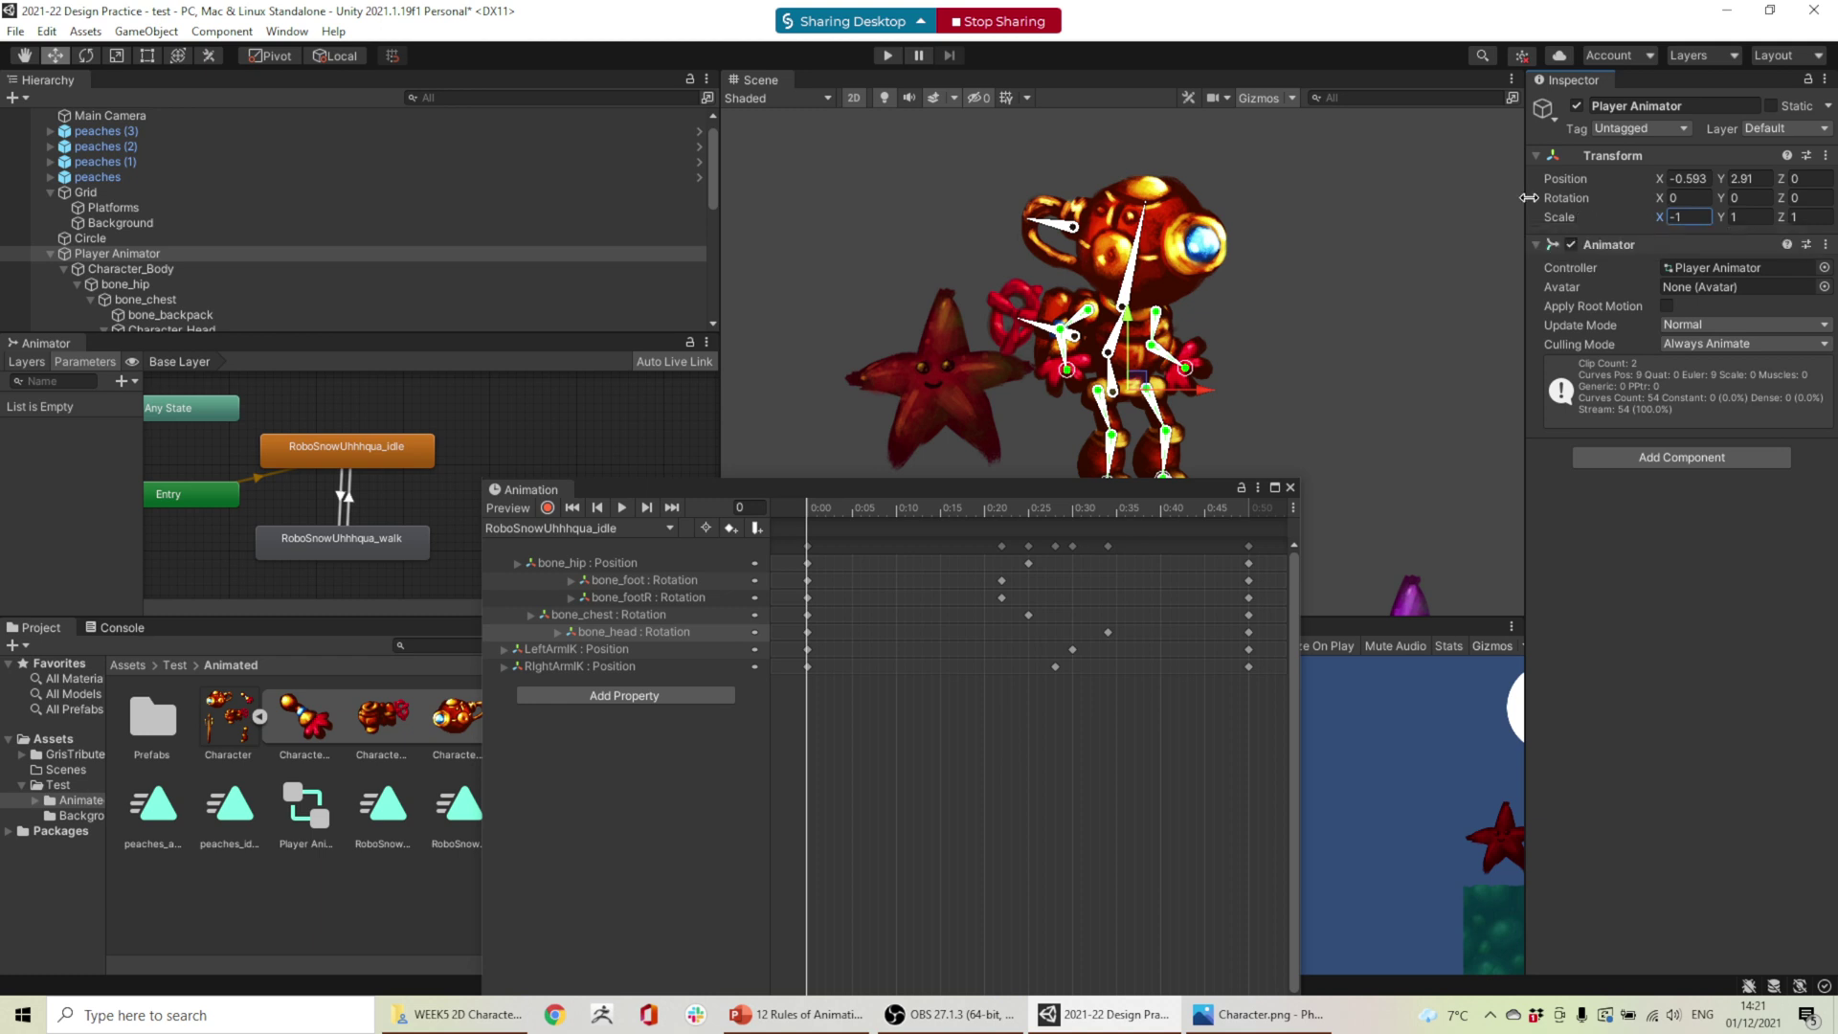
- Run the scene in play mode to check the mirrored character, stop it, and set Player Animator's X scale back to 1
{"action": "left_click", "coordinate": [885, 59]}
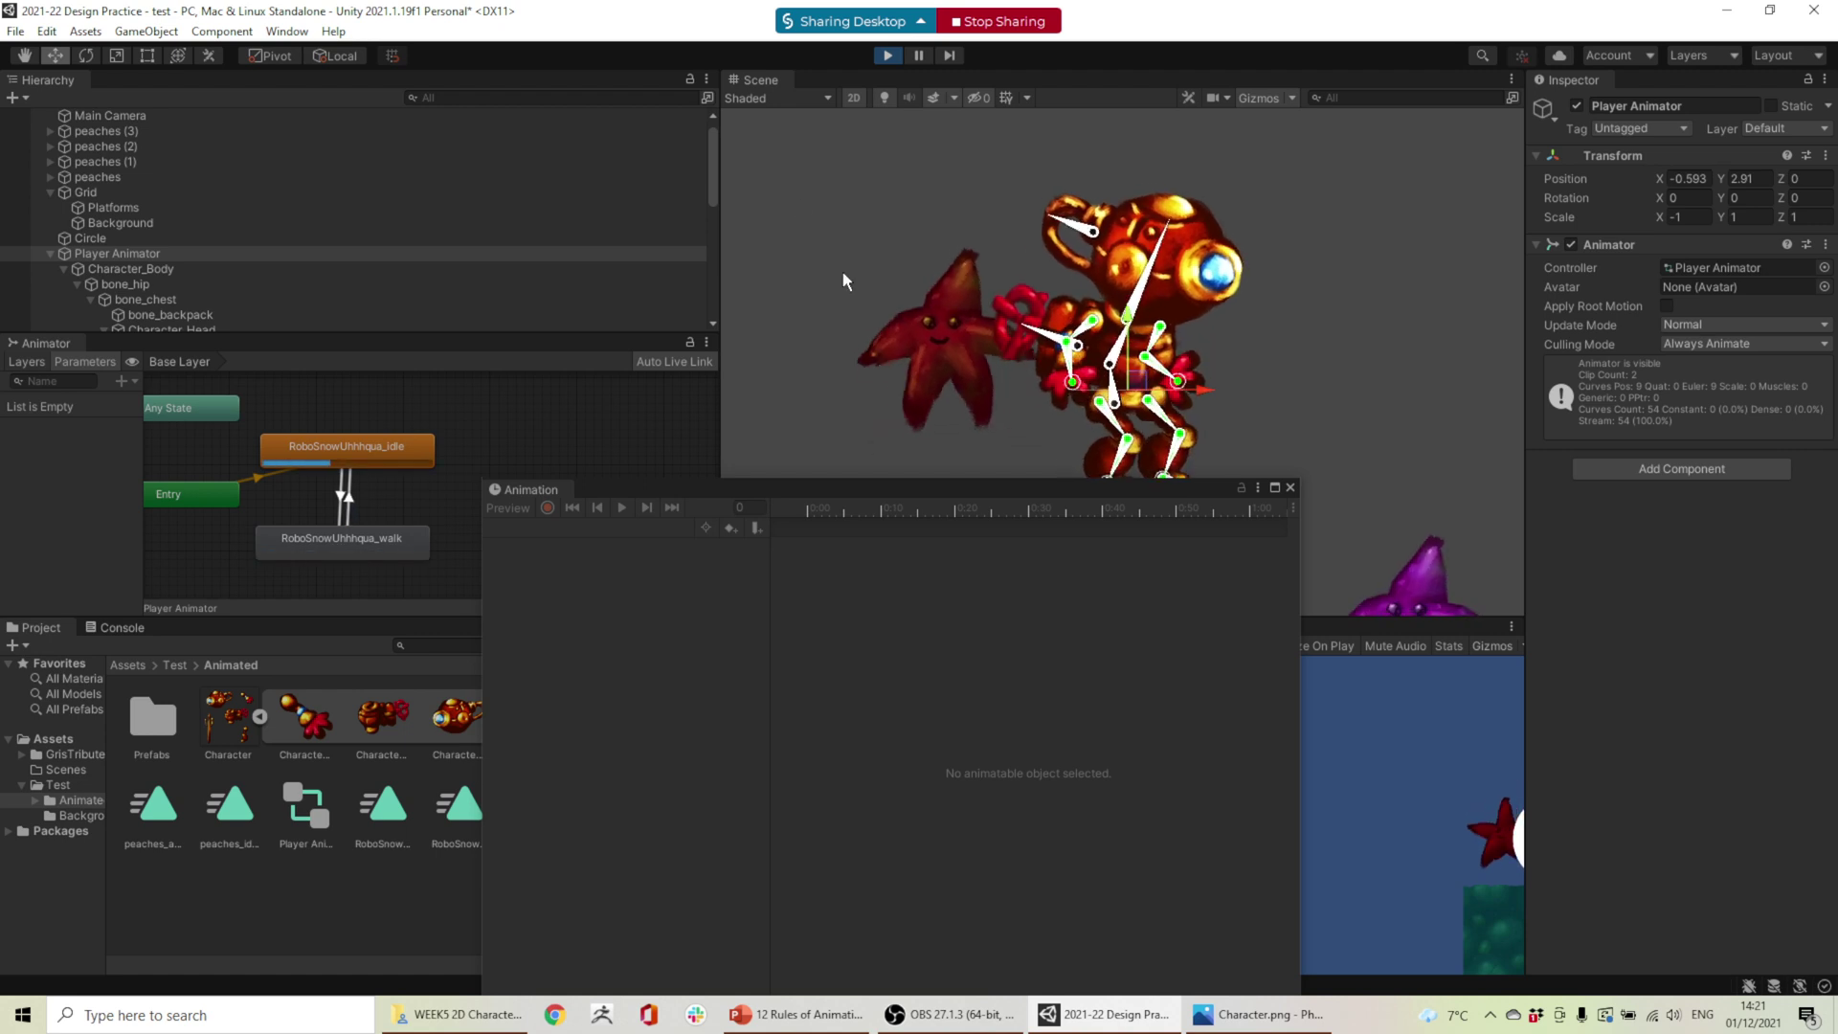
{"action": "left_click", "coordinate": [890, 56]}
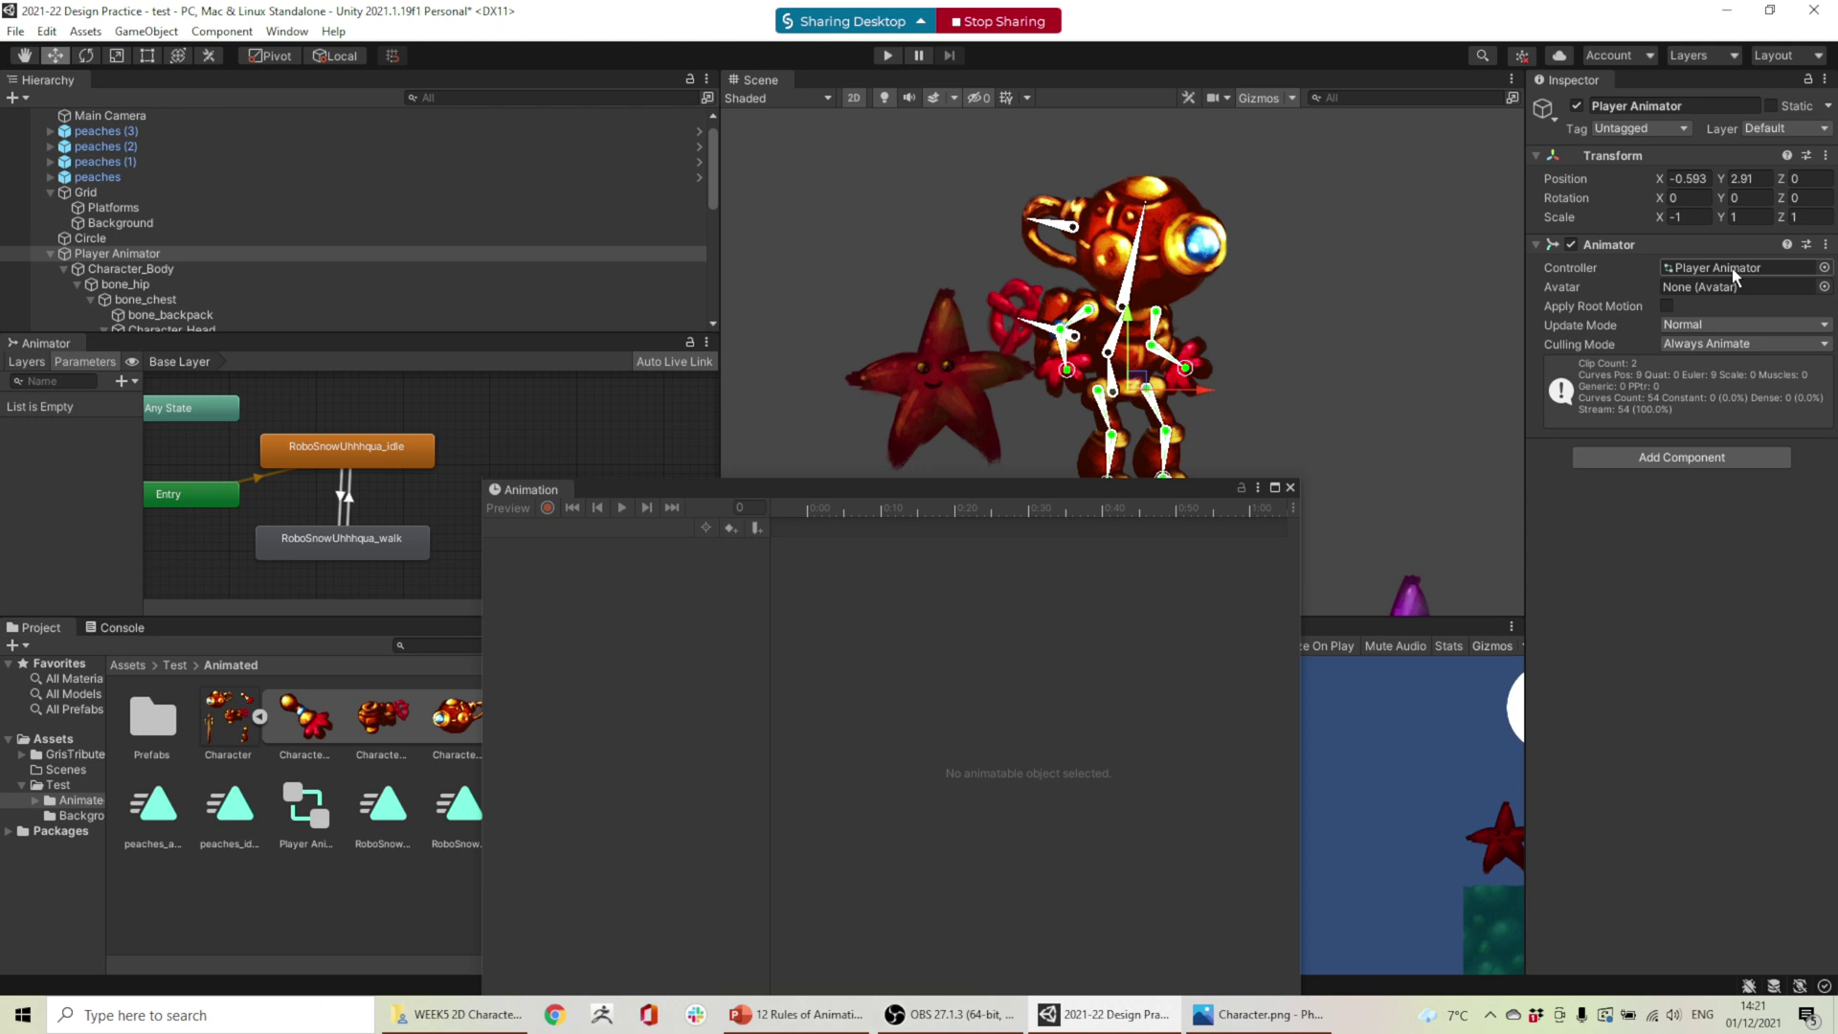
{"action": "left_click", "coordinate": [1695, 216]}
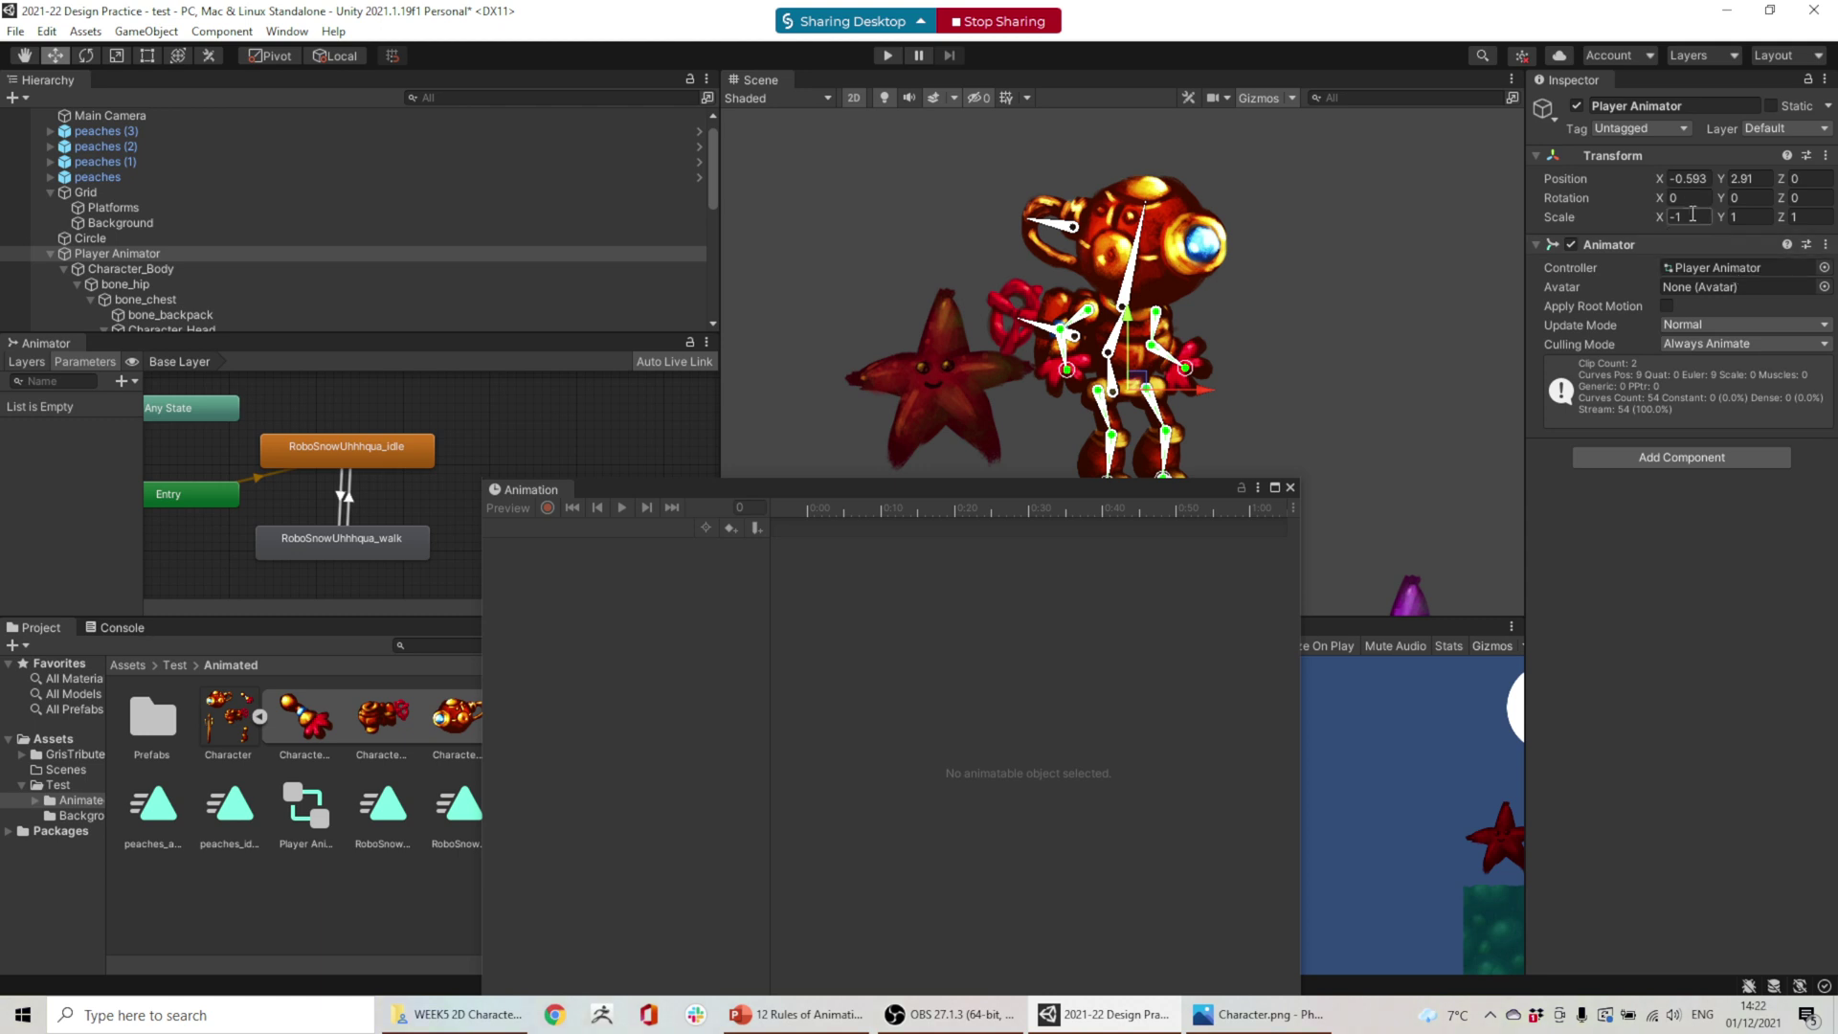
{"action": "type", "text": "1"}
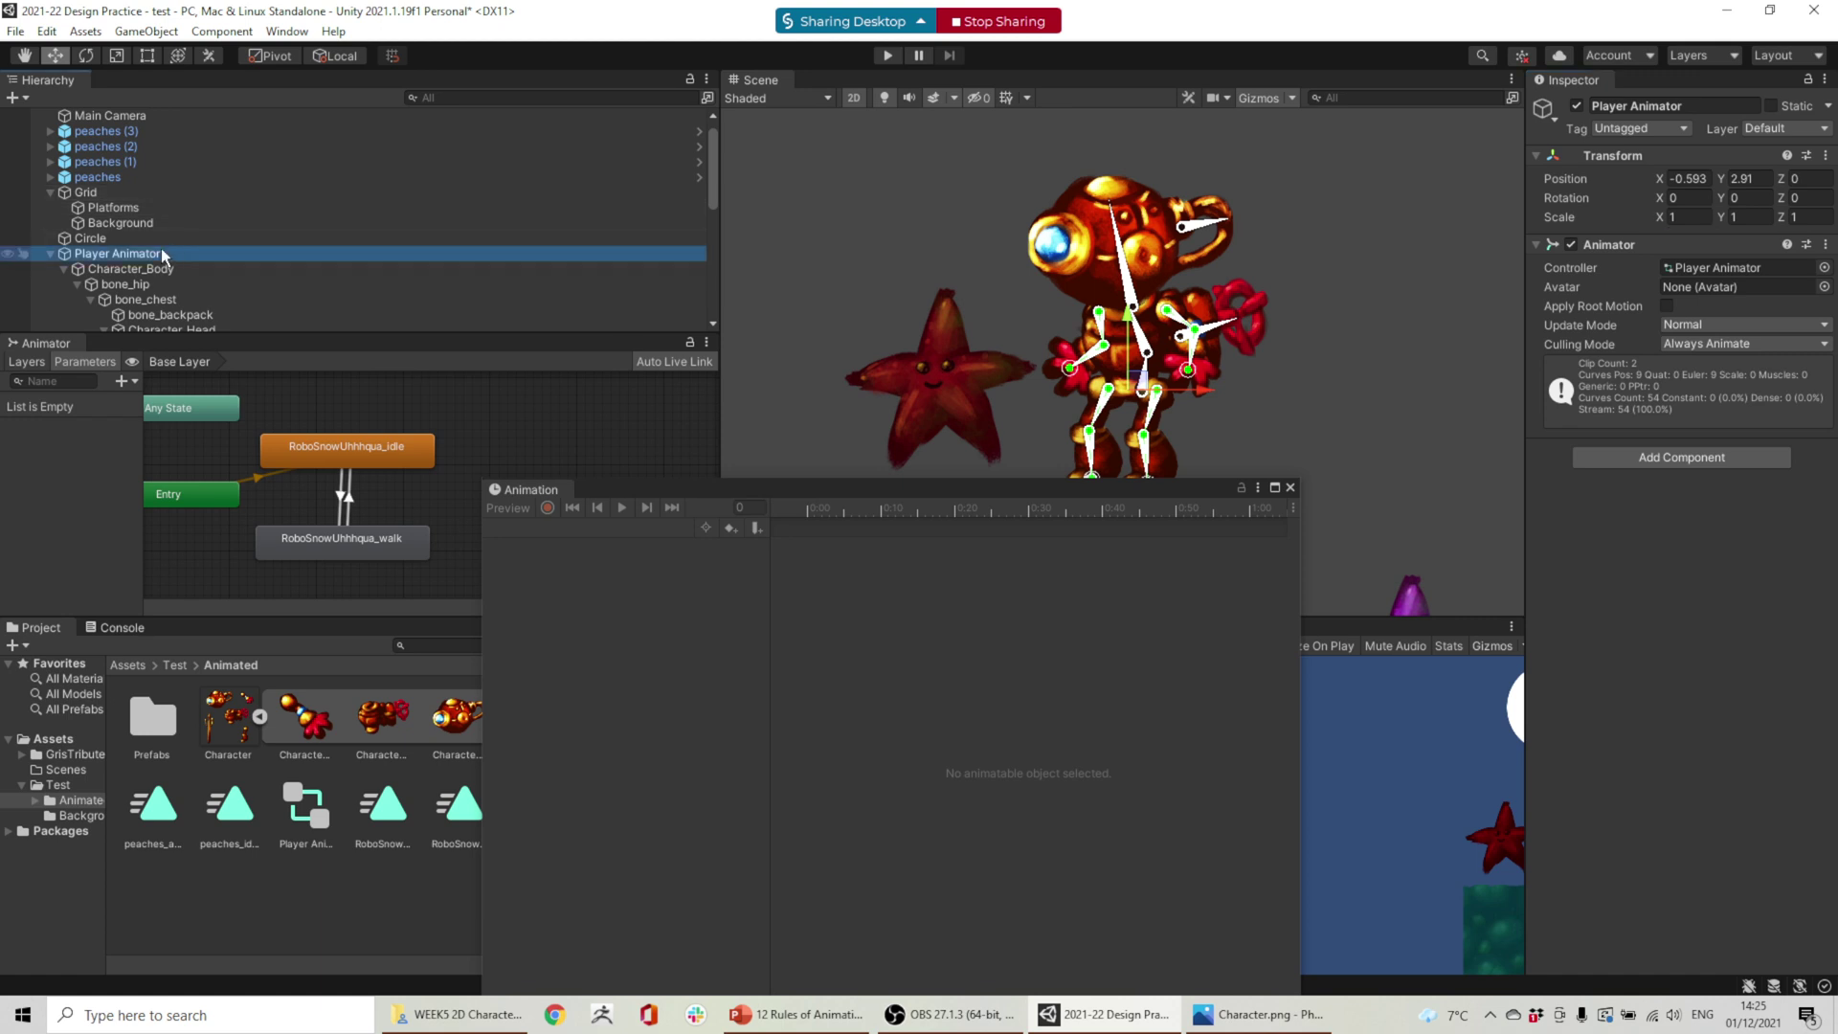
- Create a new animation clip for Player Animator named RoboSnowUhhhqua_jump in the Animated folder
{"action": "left_click", "coordinate": [126, 284]}
{"action": "left_click", "coordinate": [117, 254]}
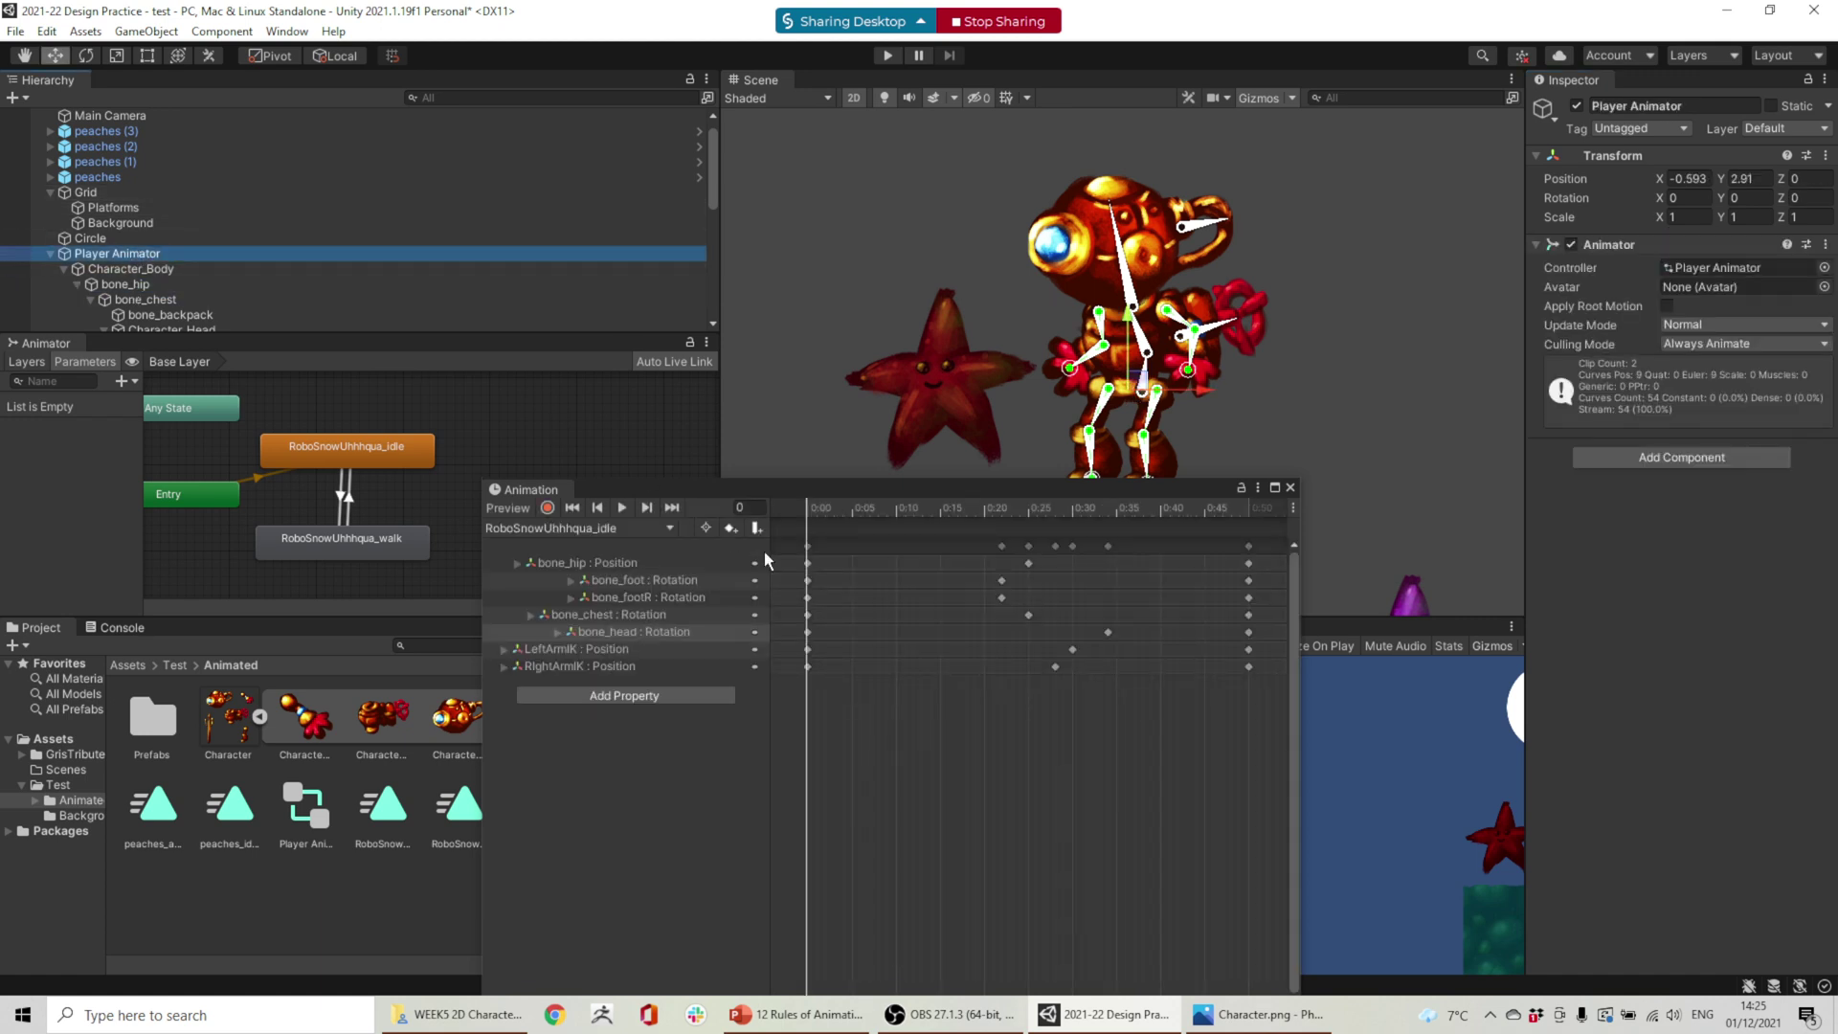
{"action": "left_click", "coordinate": [635, 528]}
{"action": "left_click", "coordinate": [645, 598]}
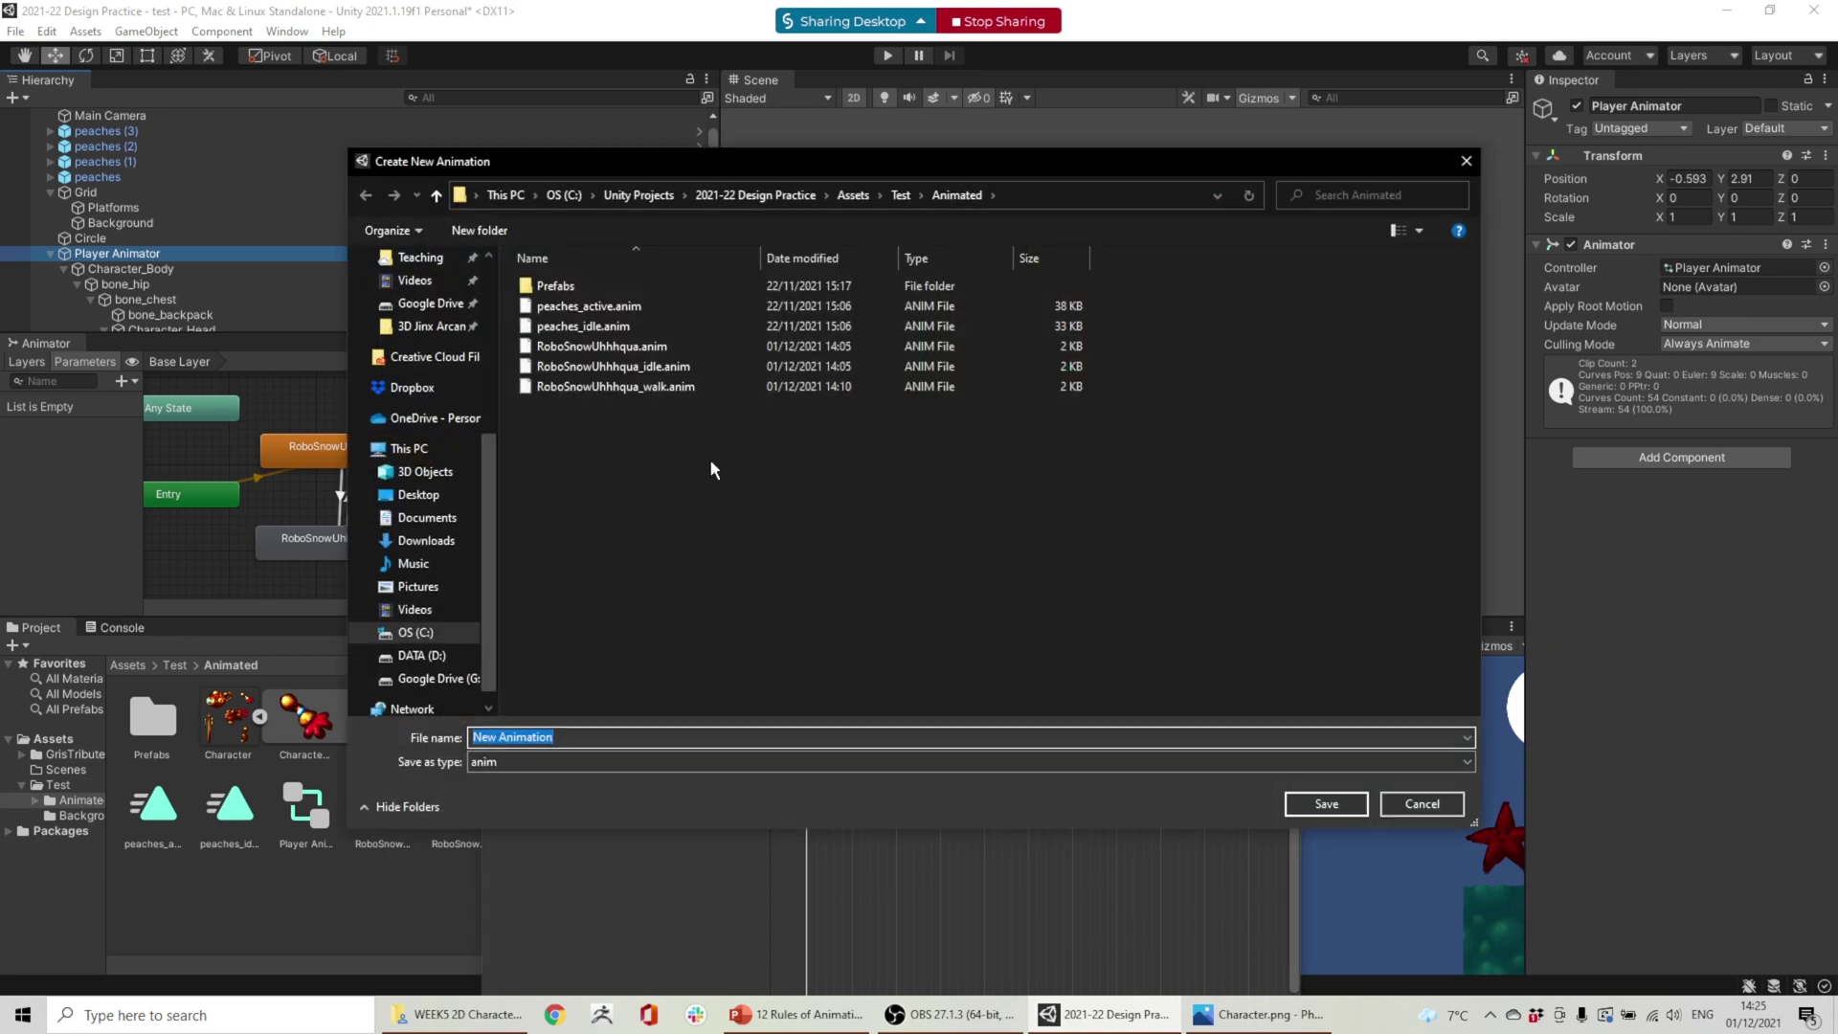
{"action": "type", "text": "Robo"}
{"action": "left_click", "coordinate": [624, 346]}
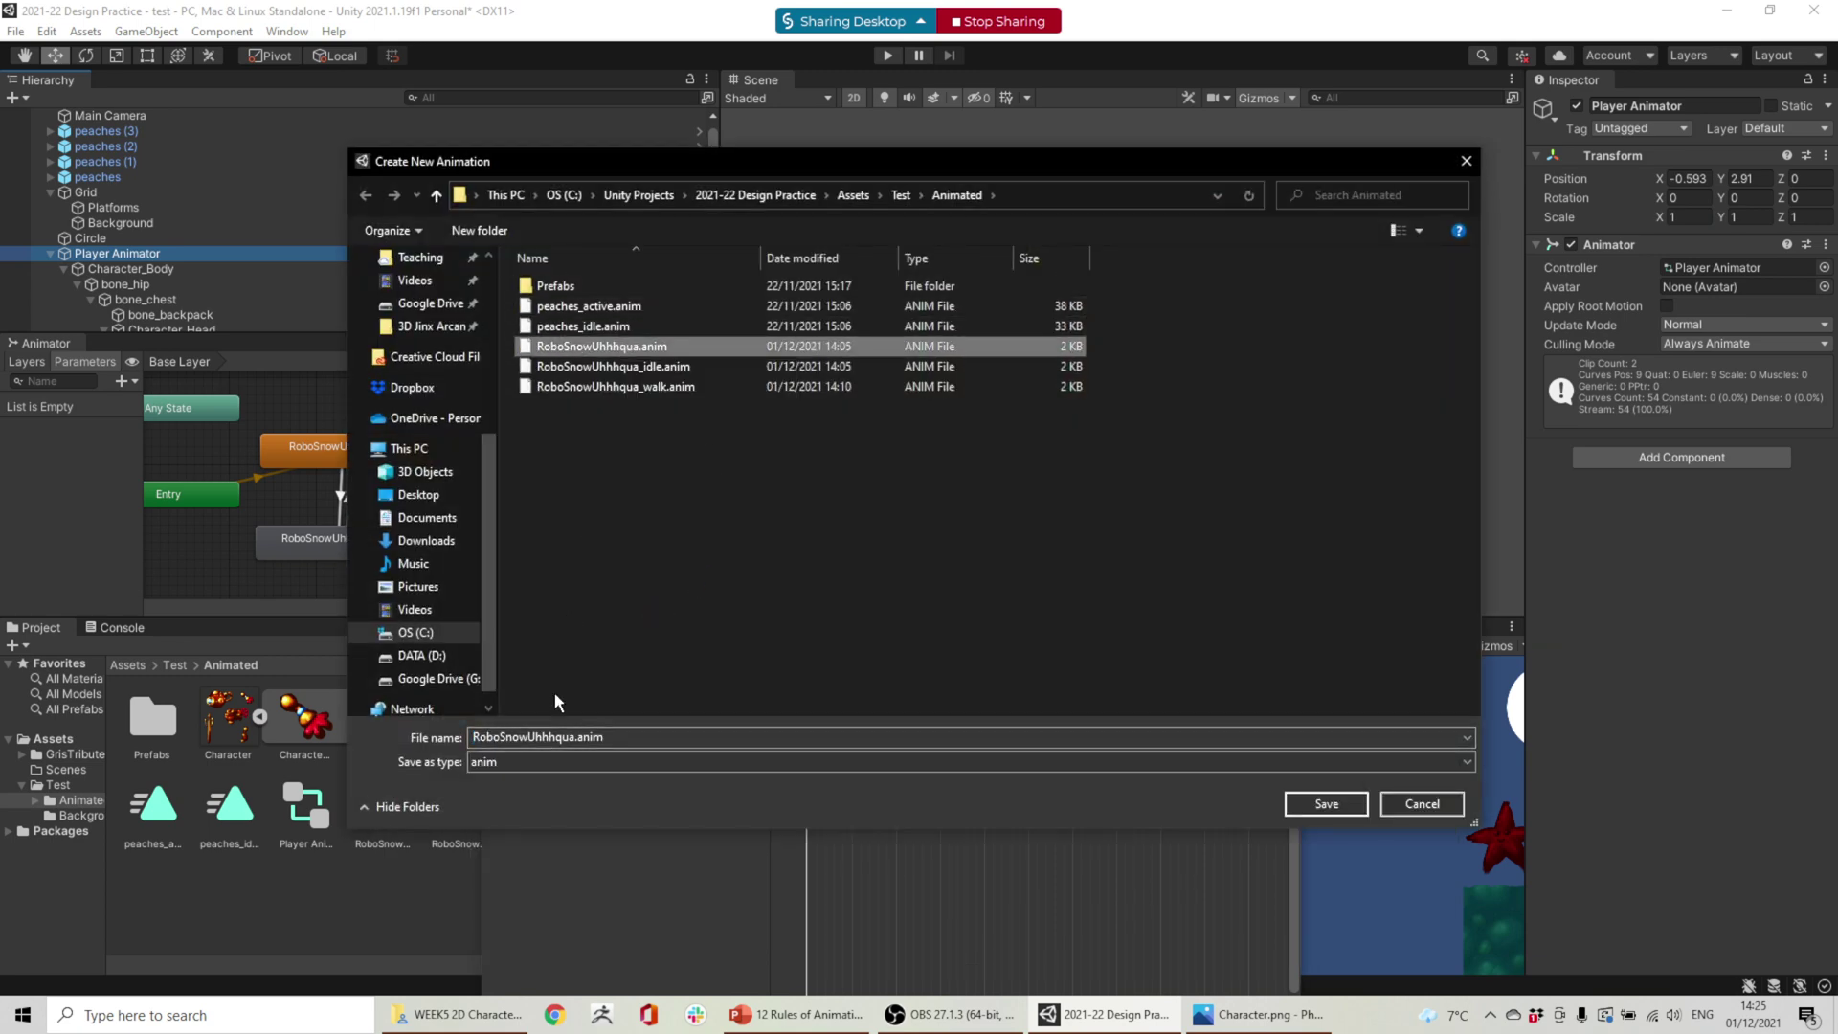
{"action": "left_click_drag", "start_coordinate": [569, 738], "coordinate": [691, 757]}
{"action": "type", "text": "a"}
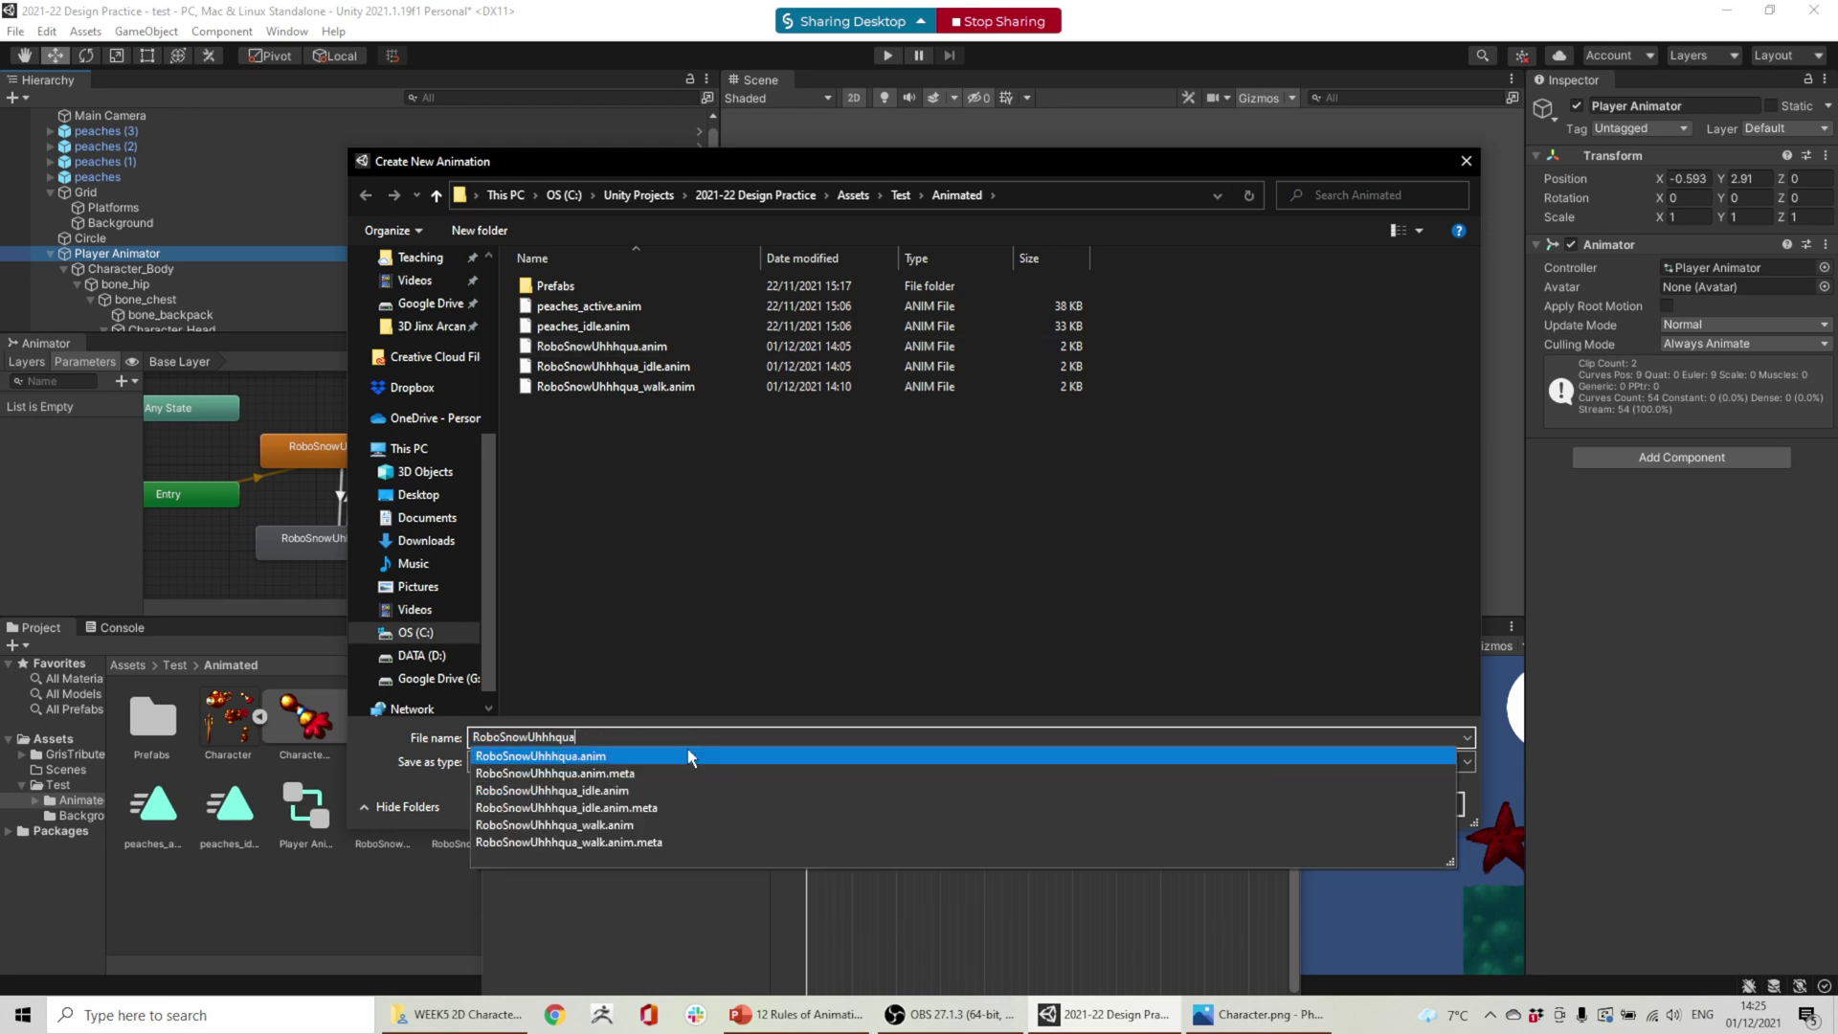
{"action": "type", "text": "_jump"}
{"action": "key", "text": "Return"}
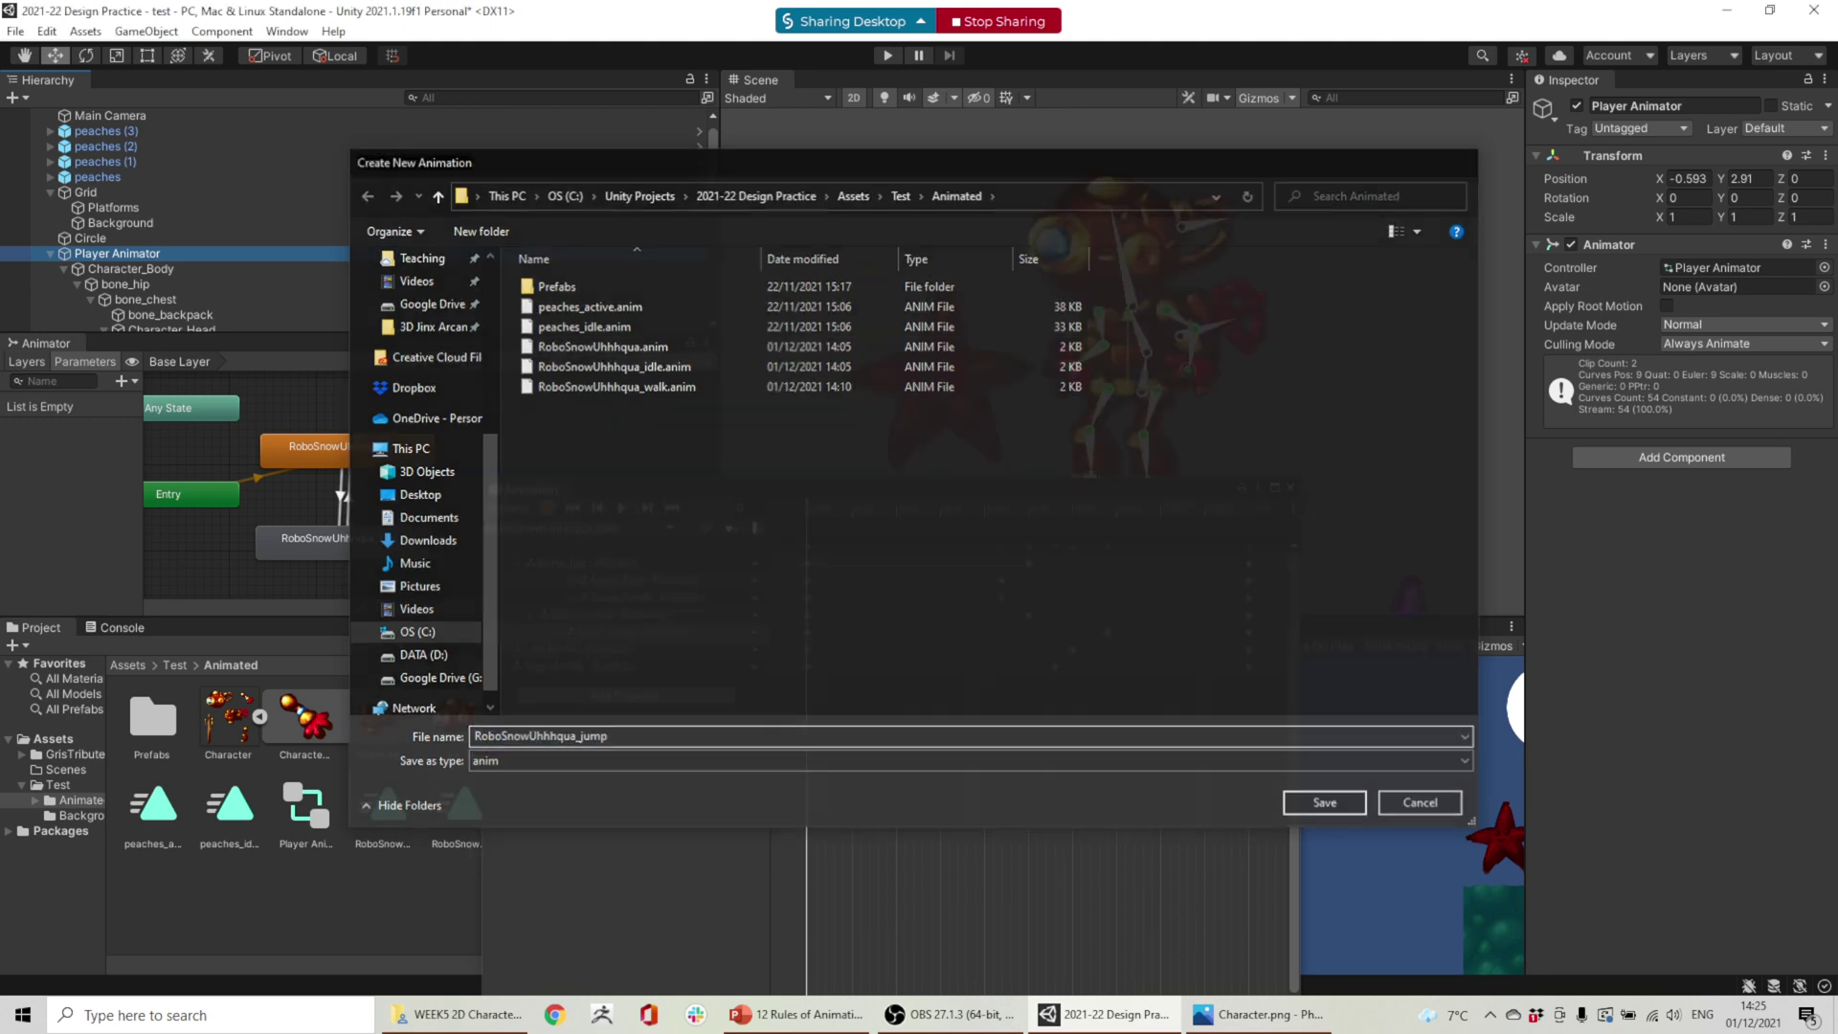
- Create another animation clip named RoboSnowUhhhqua_fall in the same folder
{"action": "left_click", "coordinate": [600, 527]}
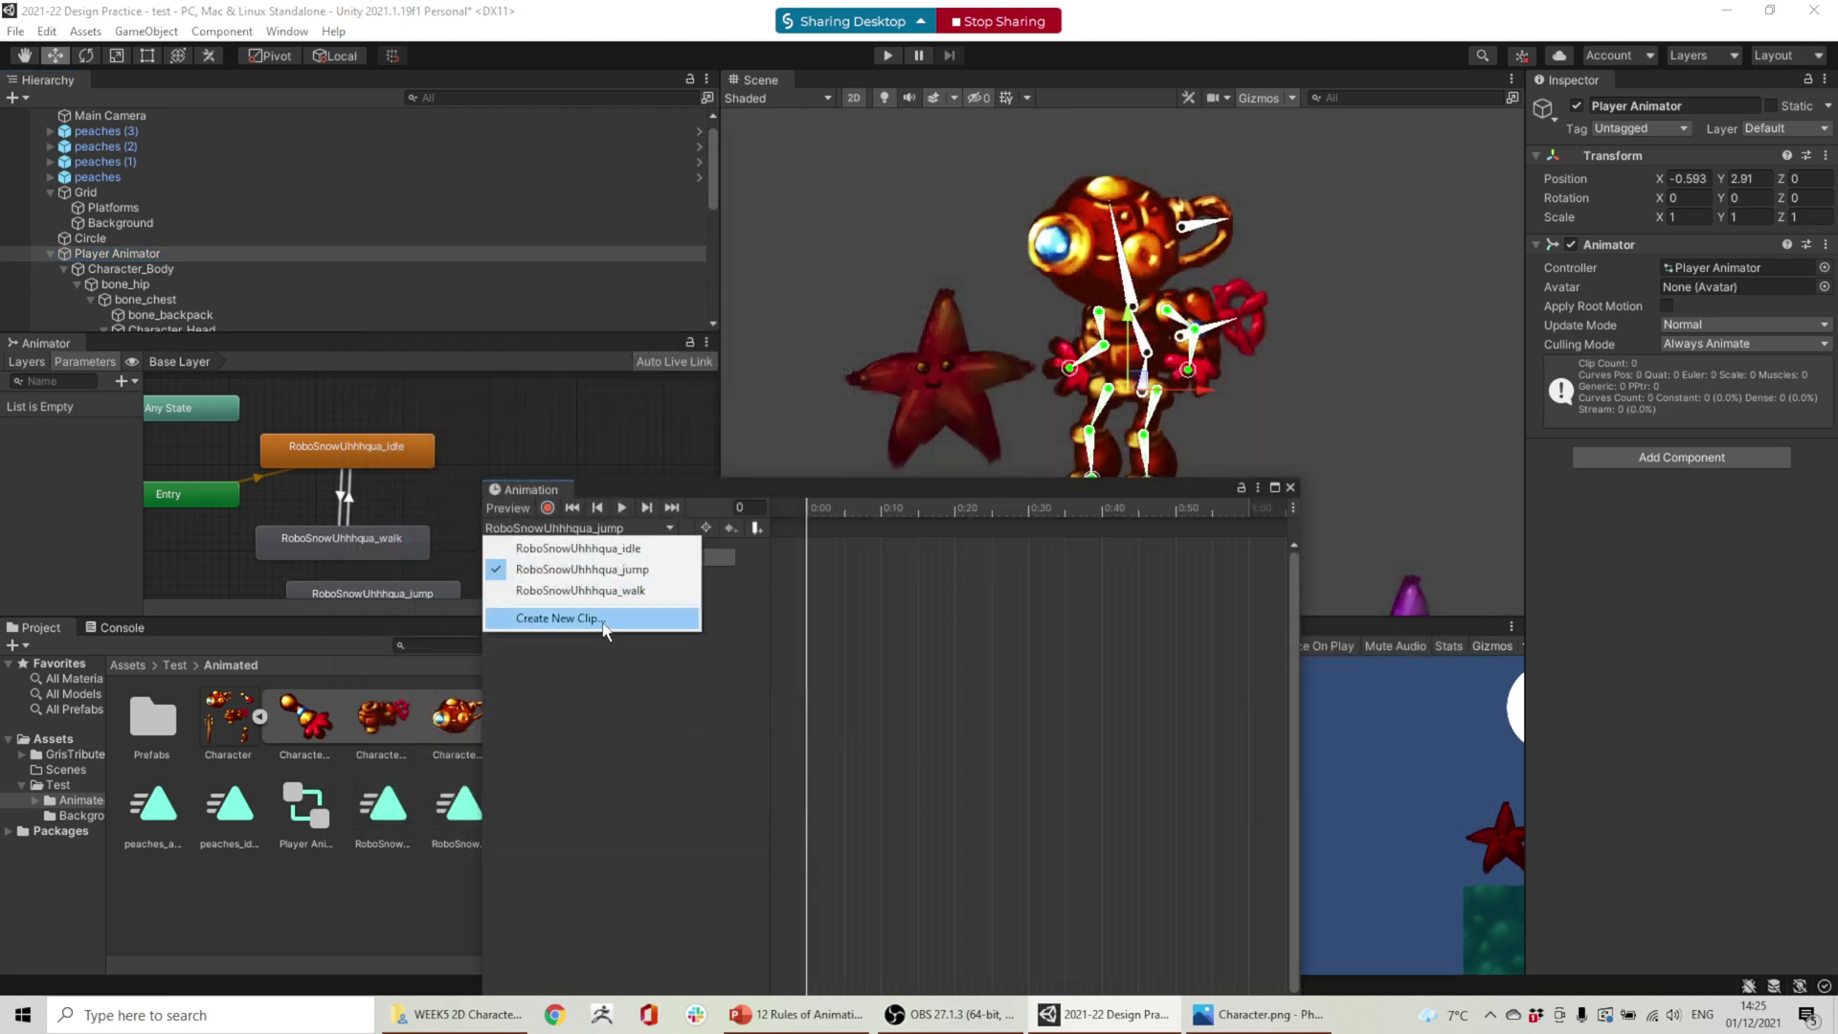
{"action": "left_click", "coordinate": [536, 617]}
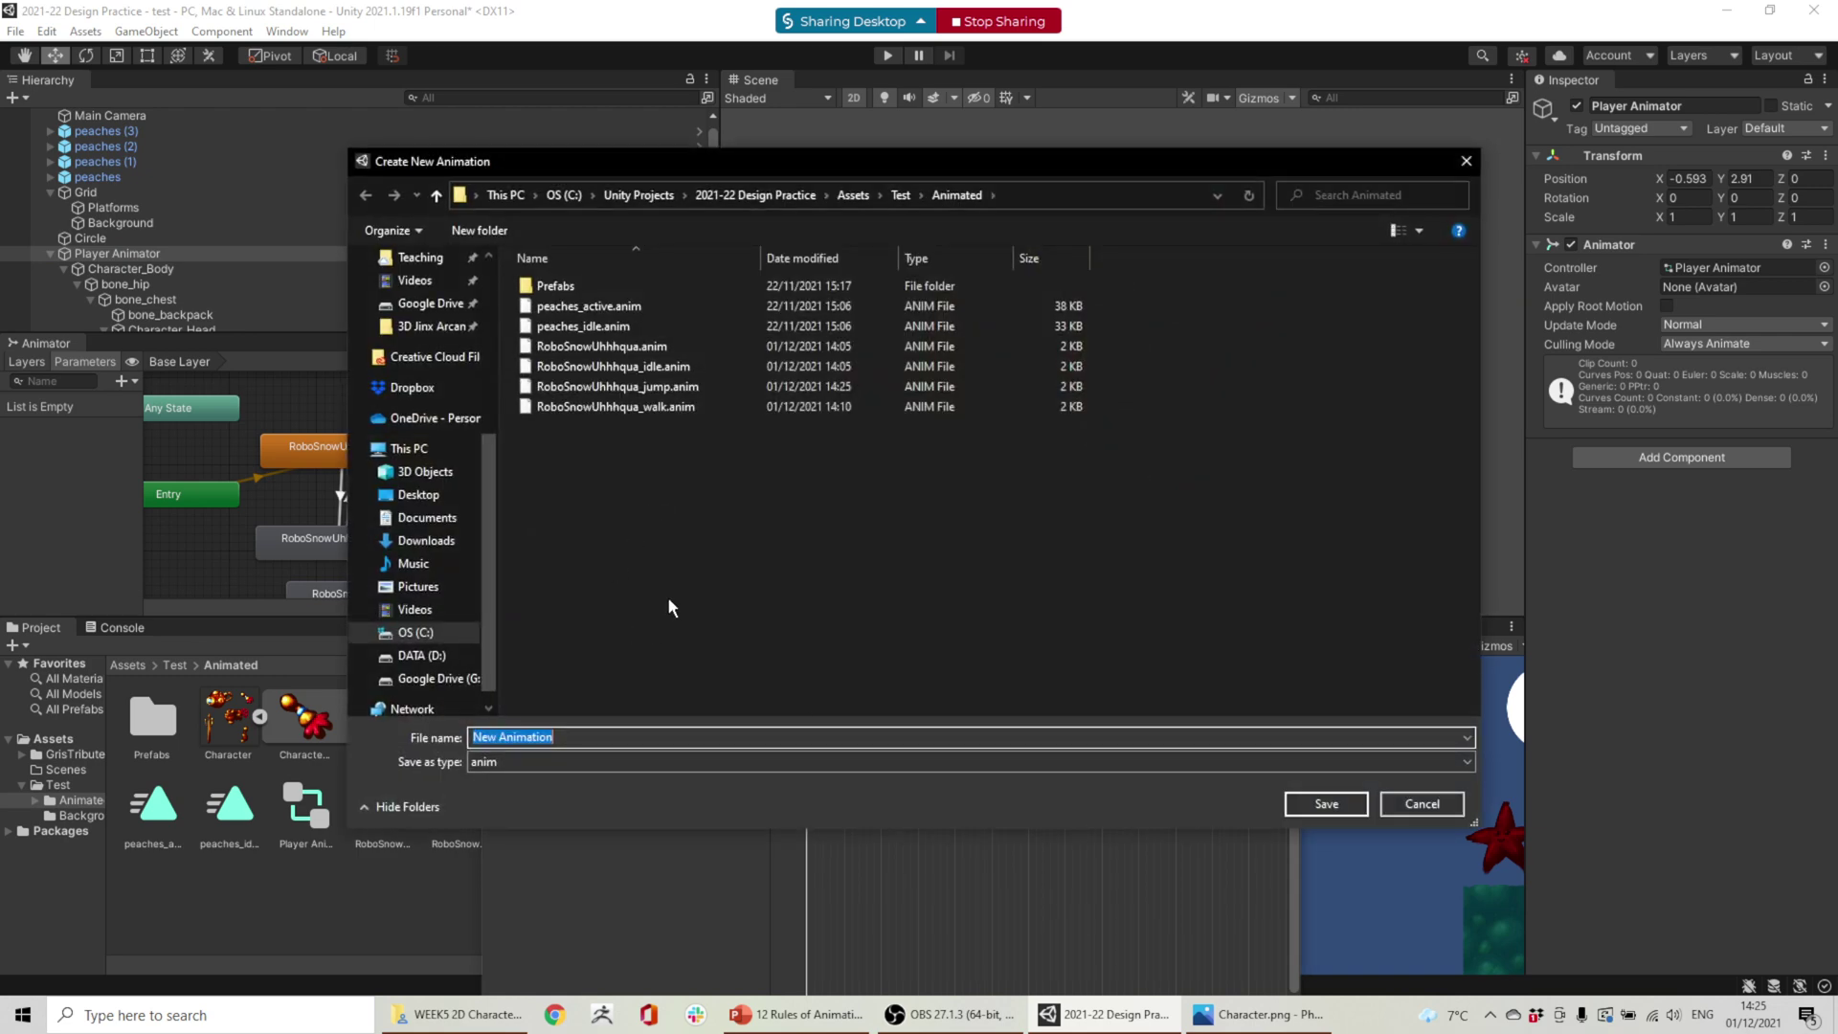
{"action": "left_click", "coordinate": [632, 407]}
{"action": "left_click", "coordinate": [581, 744]}
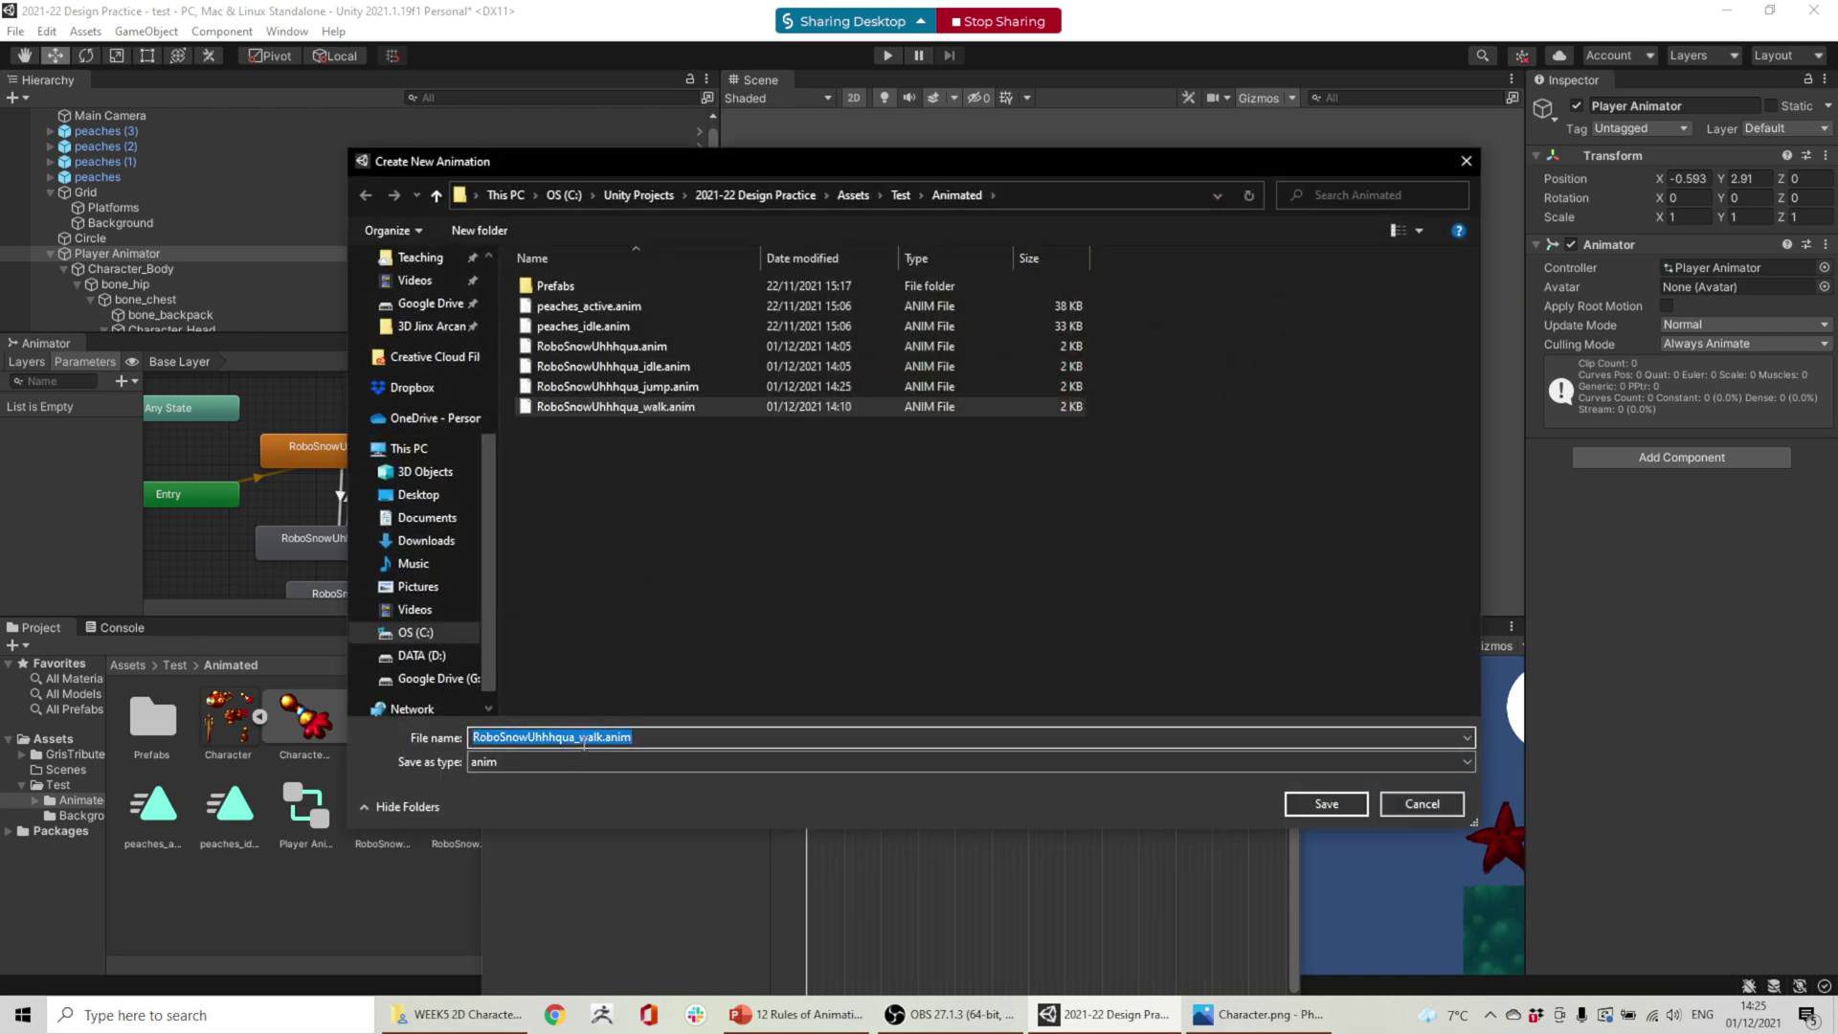
{"action": "left_click_drag", "start_coordinate": [581, 744], "coordinate": [714, 744]}
{"action": "type", "text": "fall"}
{"action": "key", "text": "Return"}
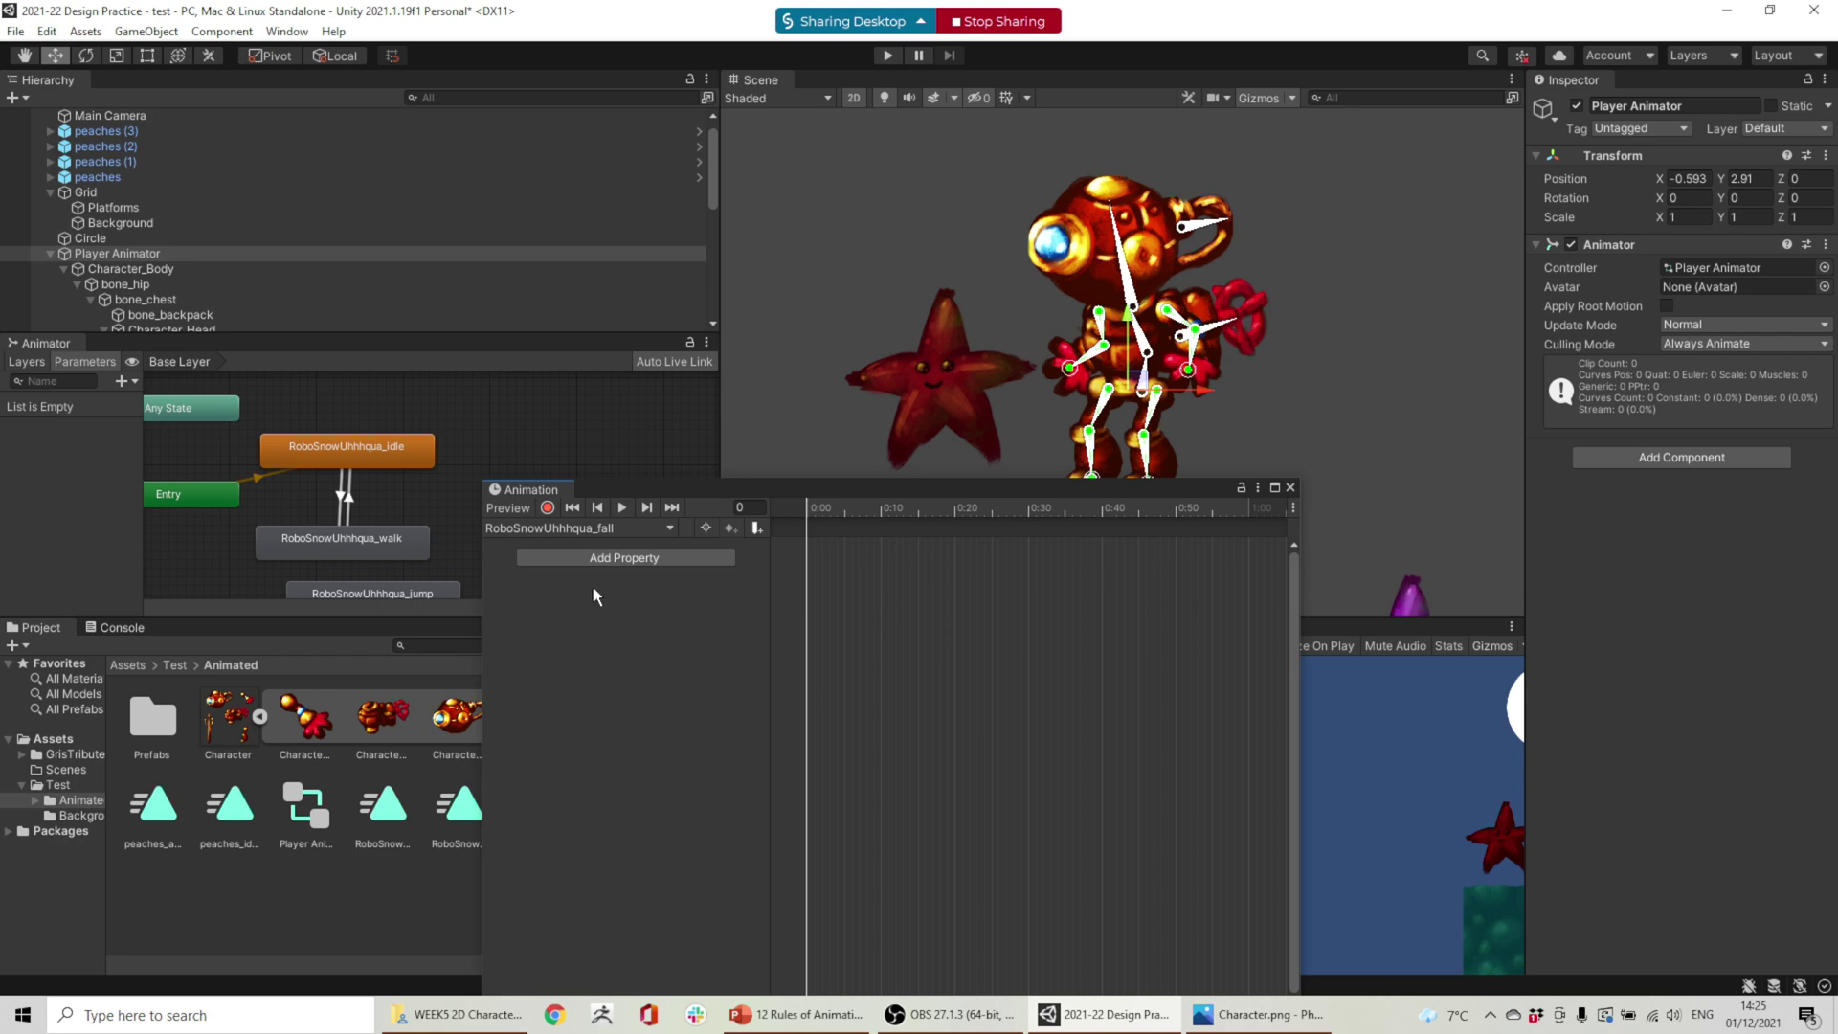
- Create a third animation clip named RoboSnowUhhhqua_impact alongside the jump and fall clips
{"action": "left_click", "coordinate": [613, 527]}
{"action": "left_click", "coordinate": [613, 644]}
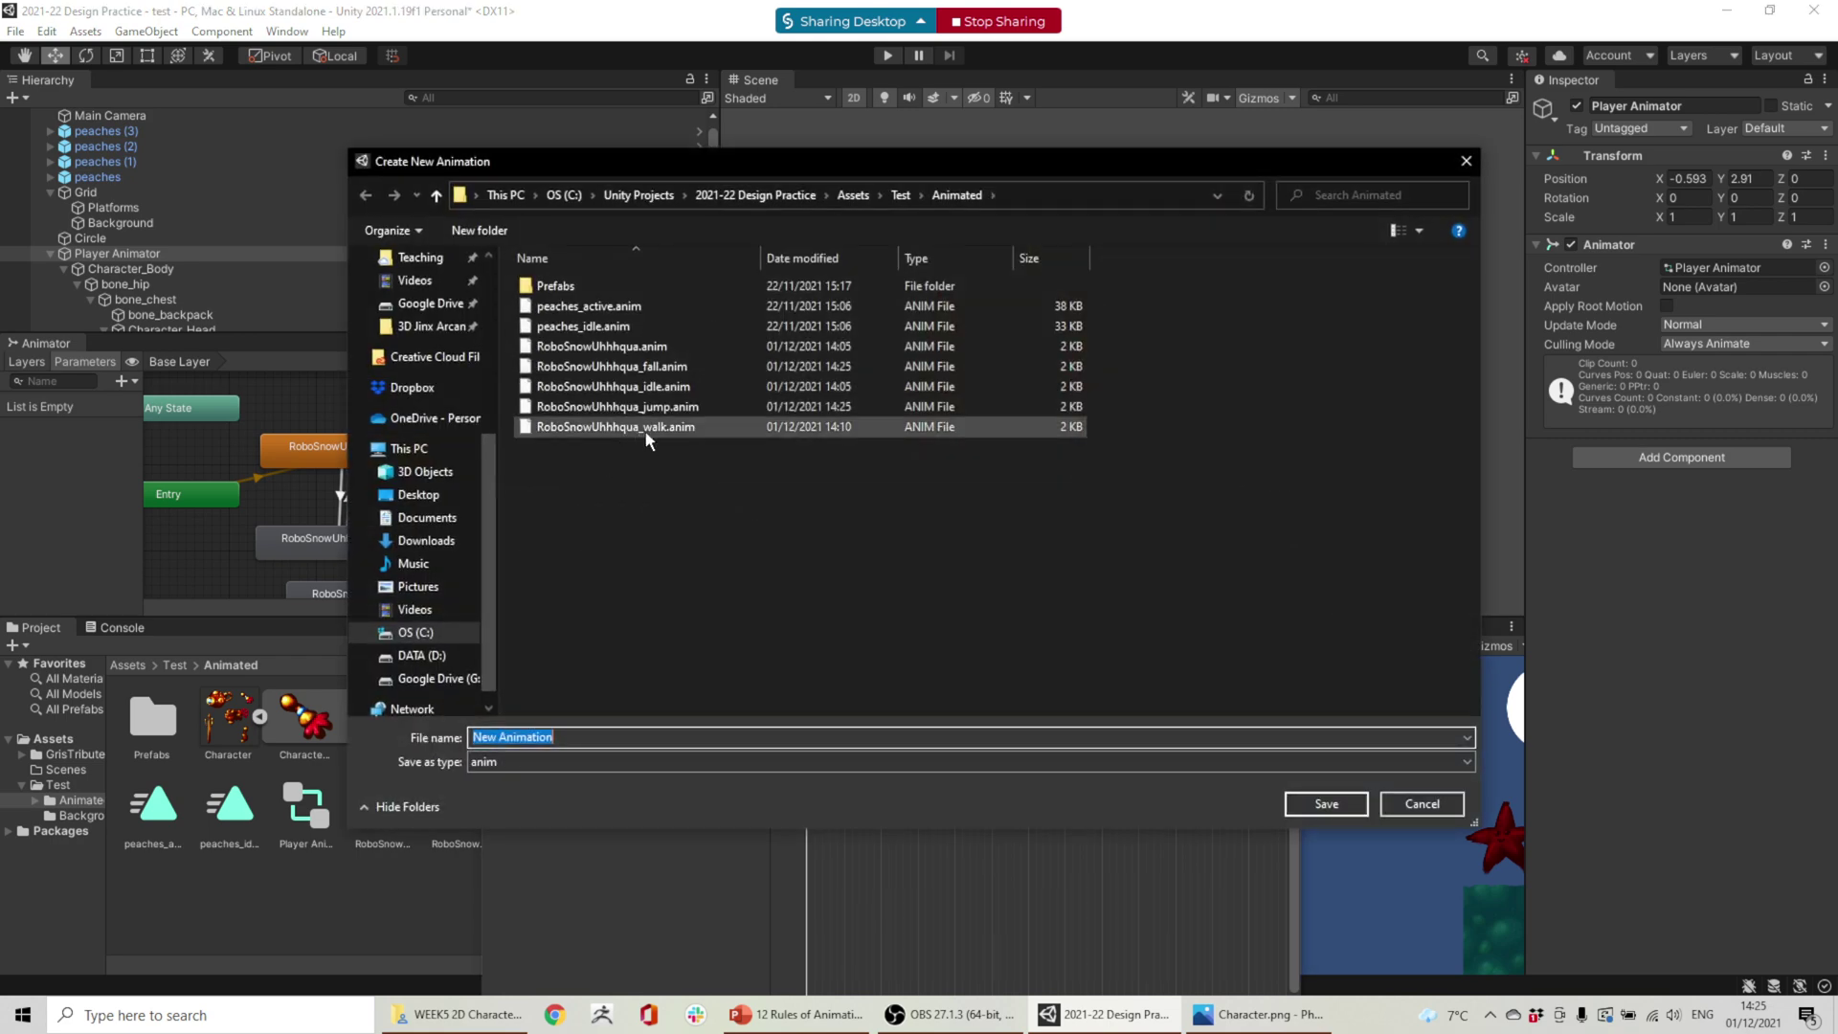
{"action": "left_click", "coordinate": [613, 427]}
{"action": "left_click", "coordinate": [580, 737]}
{"action": "left_click", "coordinate": [584, 737]}
{"action": "left_click_drag", "start_coordinate": [581, 739], "coordinate": [694, 732]}
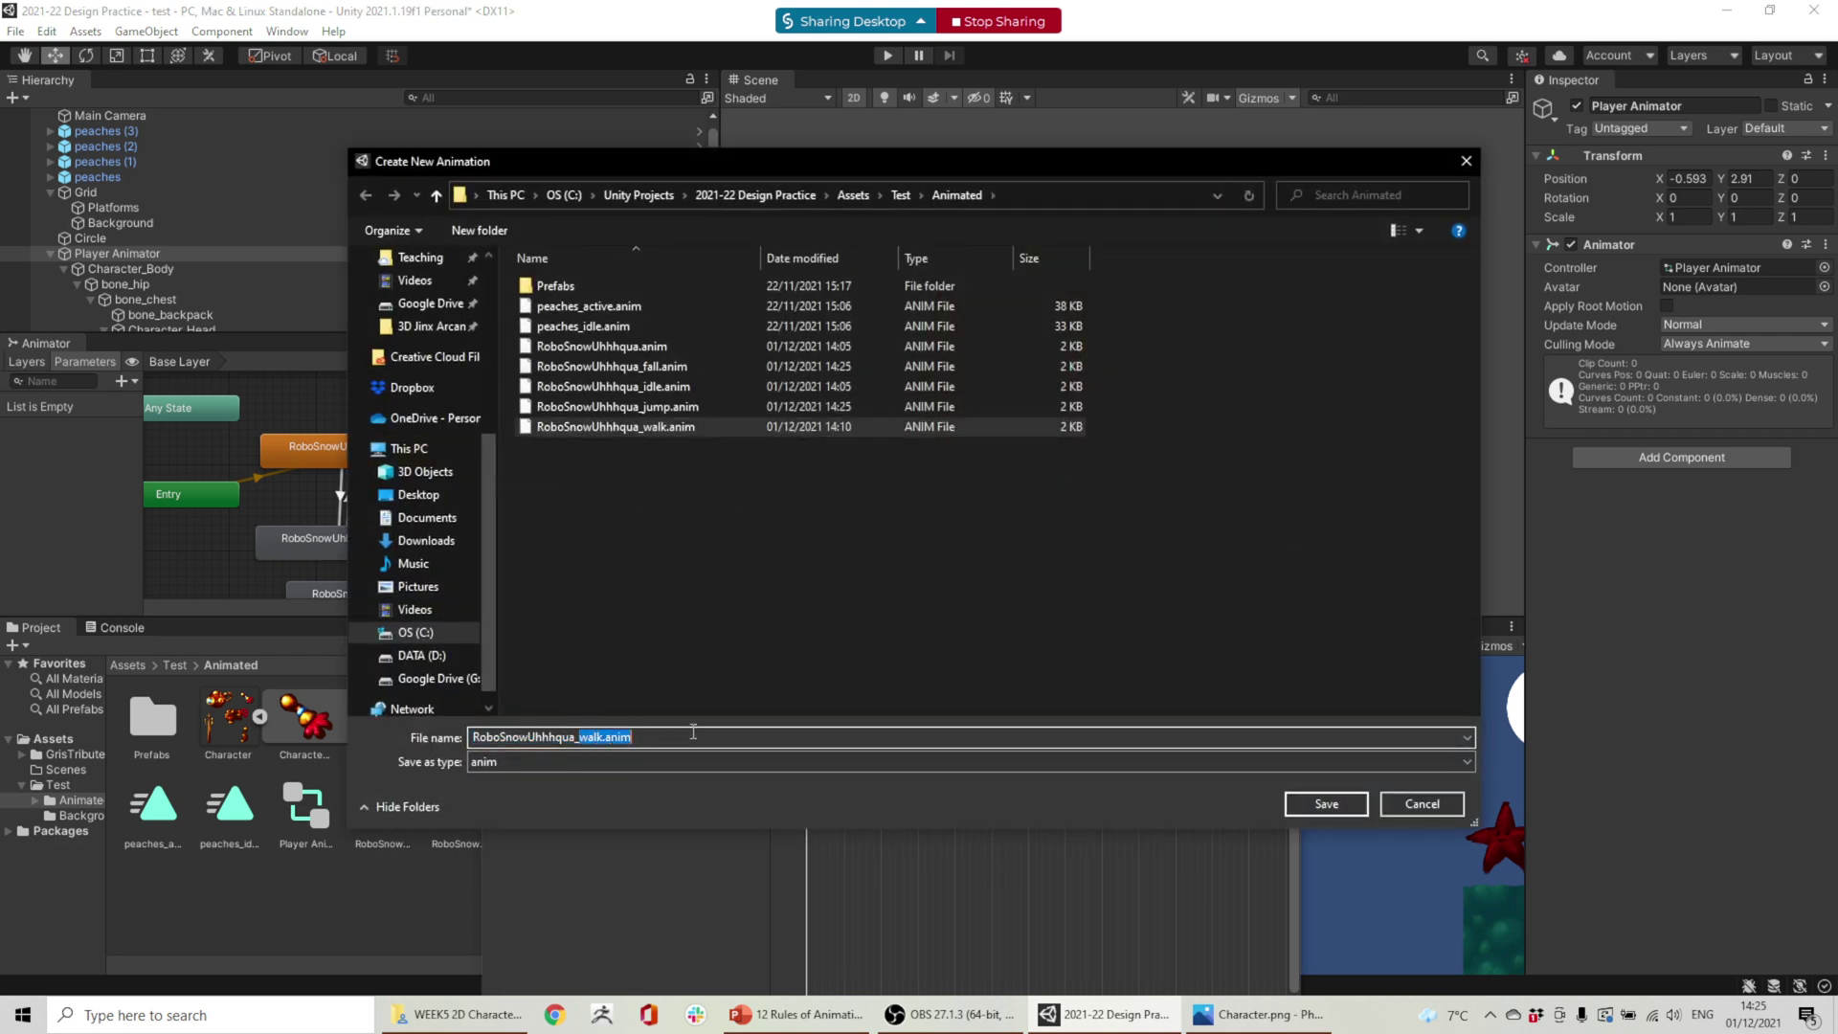
{"action": "type", "text": "impact"}
{"action": "key", "text": "Return"}
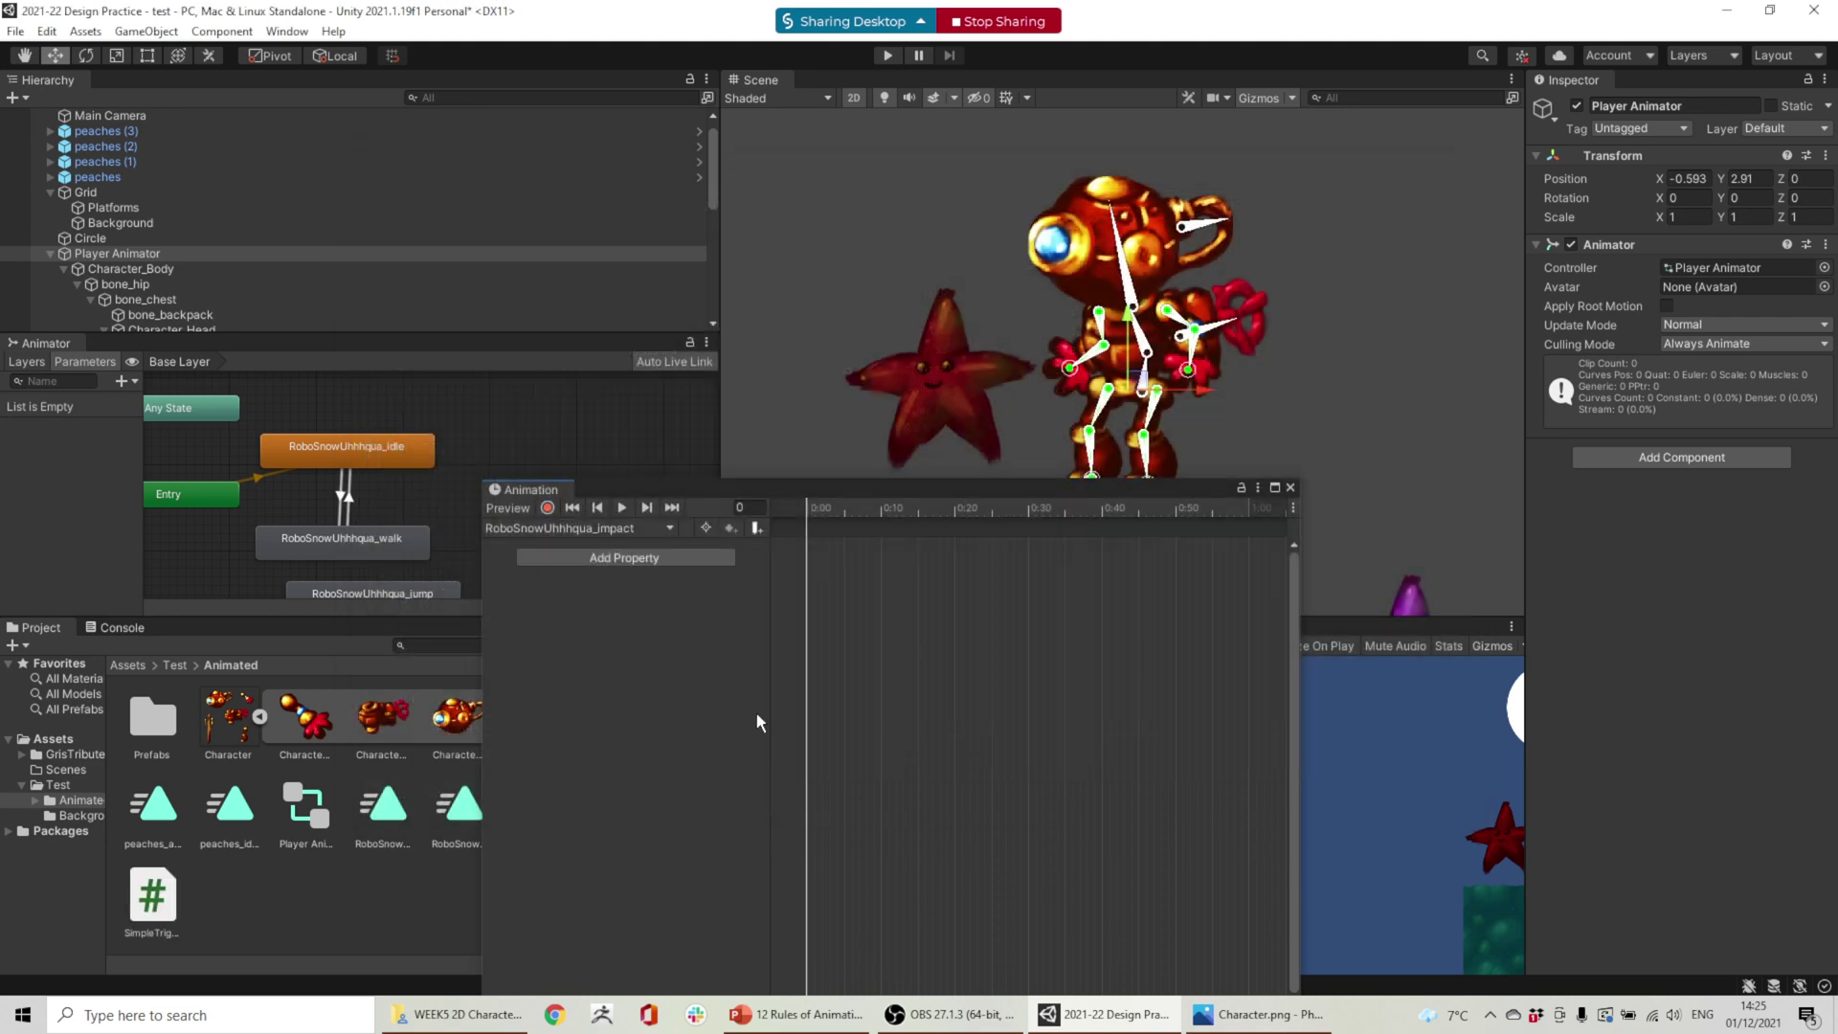
- Start recording the RoboSnowUhhhqua_impact clip and key a crouch at frame 0, lowering bone_hip and rotating both feet to sit on the ground
{"action": "middle_click_drag", "start_coordinate": [1214, 385], "coordinate": [1314, 350]}
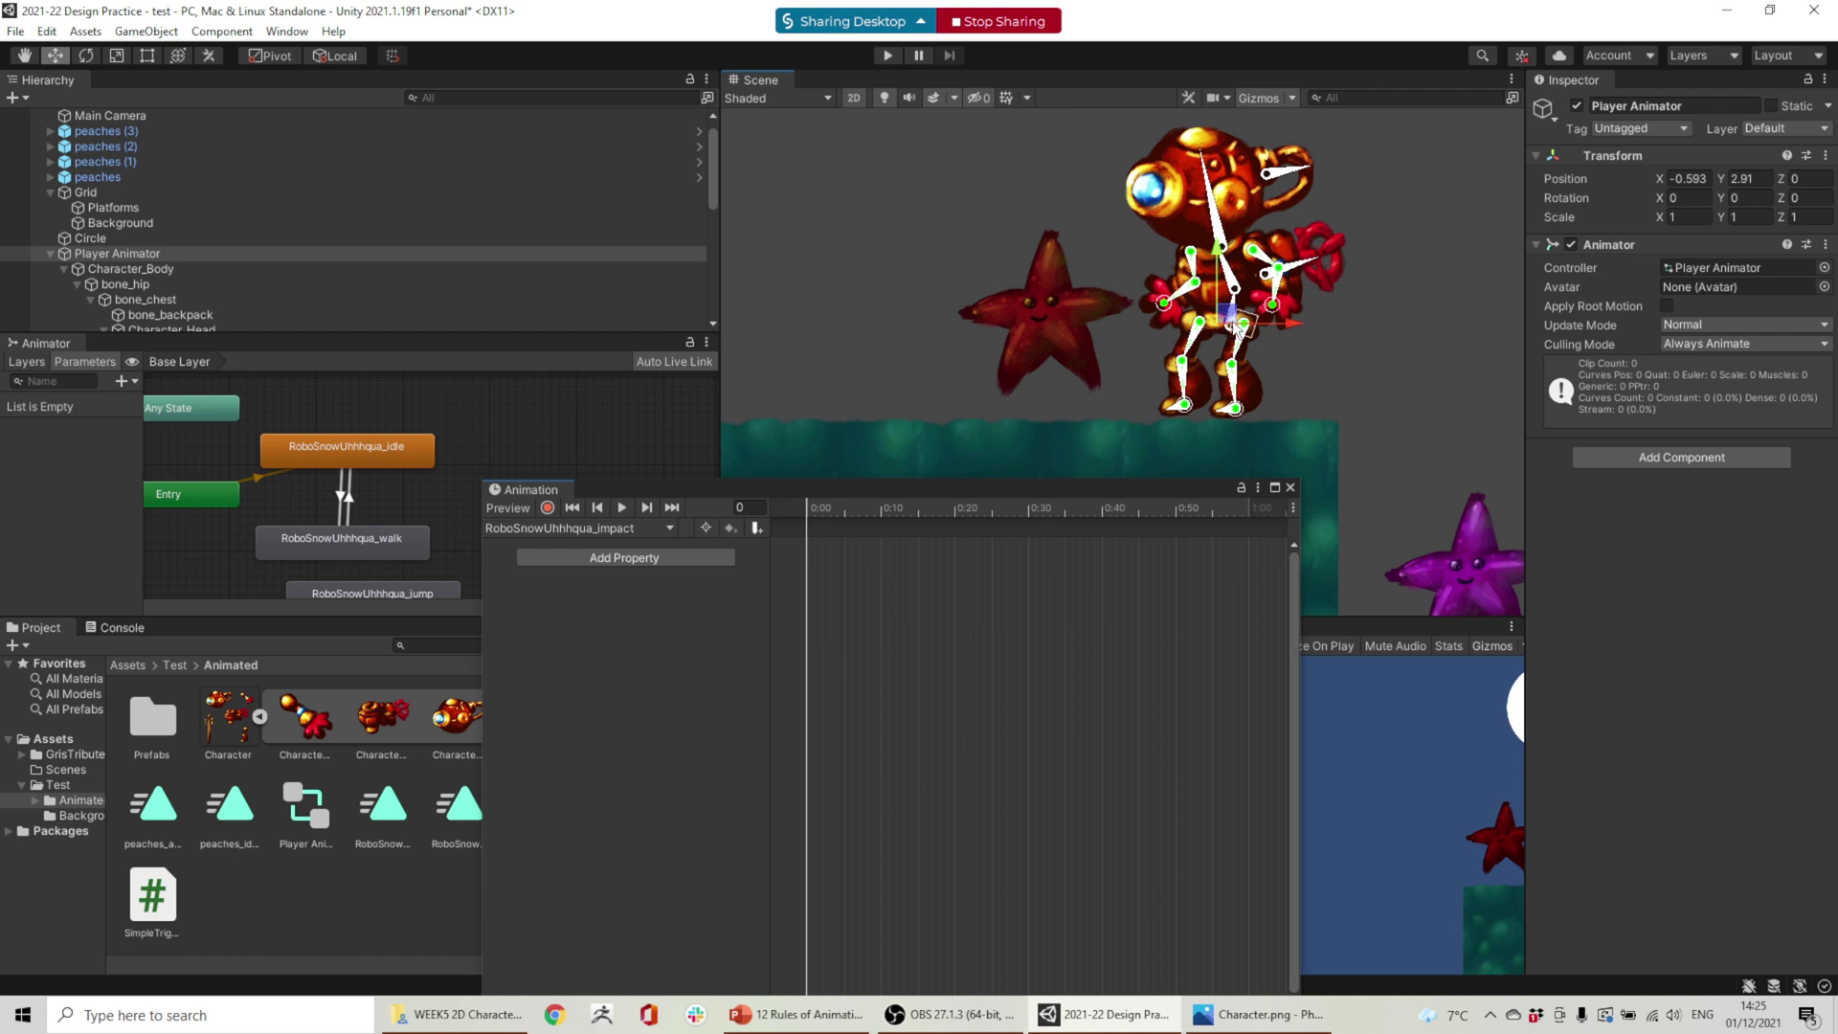
{"action": "left_click", "coordinate": [1241, 328]}
{"action": "left_click", "coordinate": [547, 508]}
{"action": "scroll", "coordinate": [1214, 327], "scroll_direction": "up", "scroll_amount": 2}
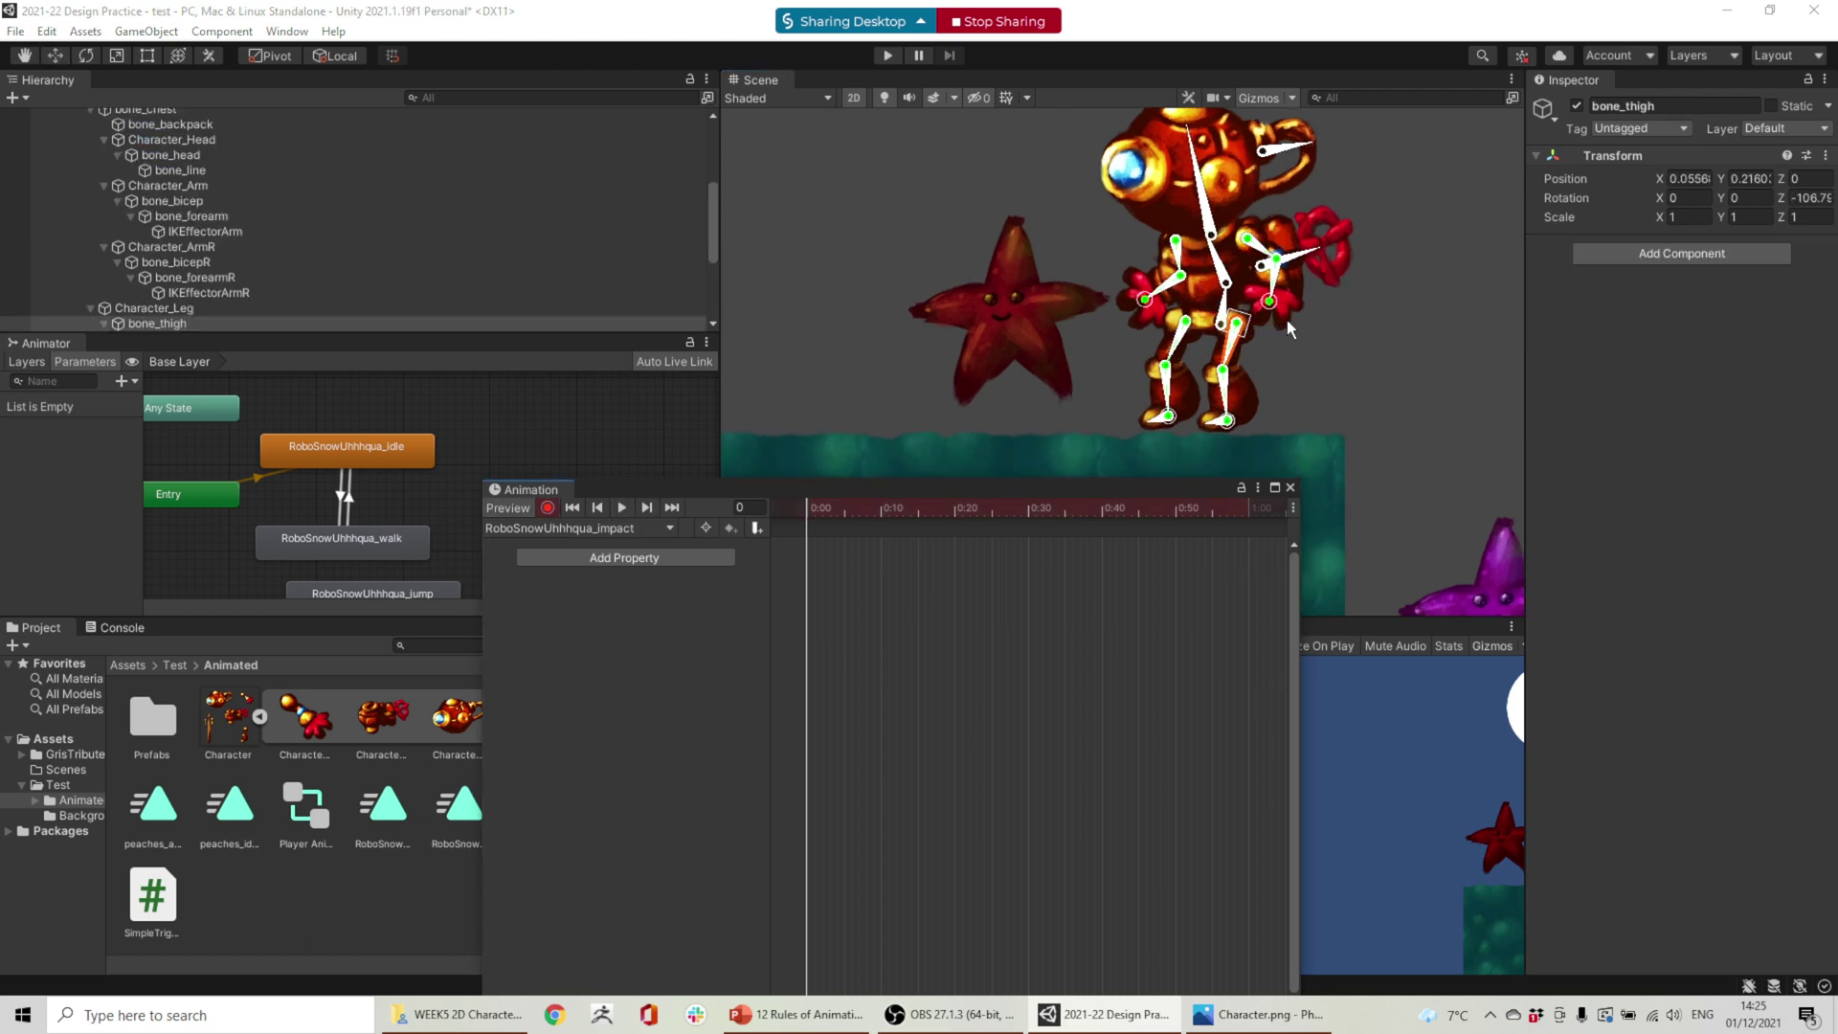
{"action": "left_click_drag", "start_coordinate": [1218, 330], "coordinate": [1206, 384]}
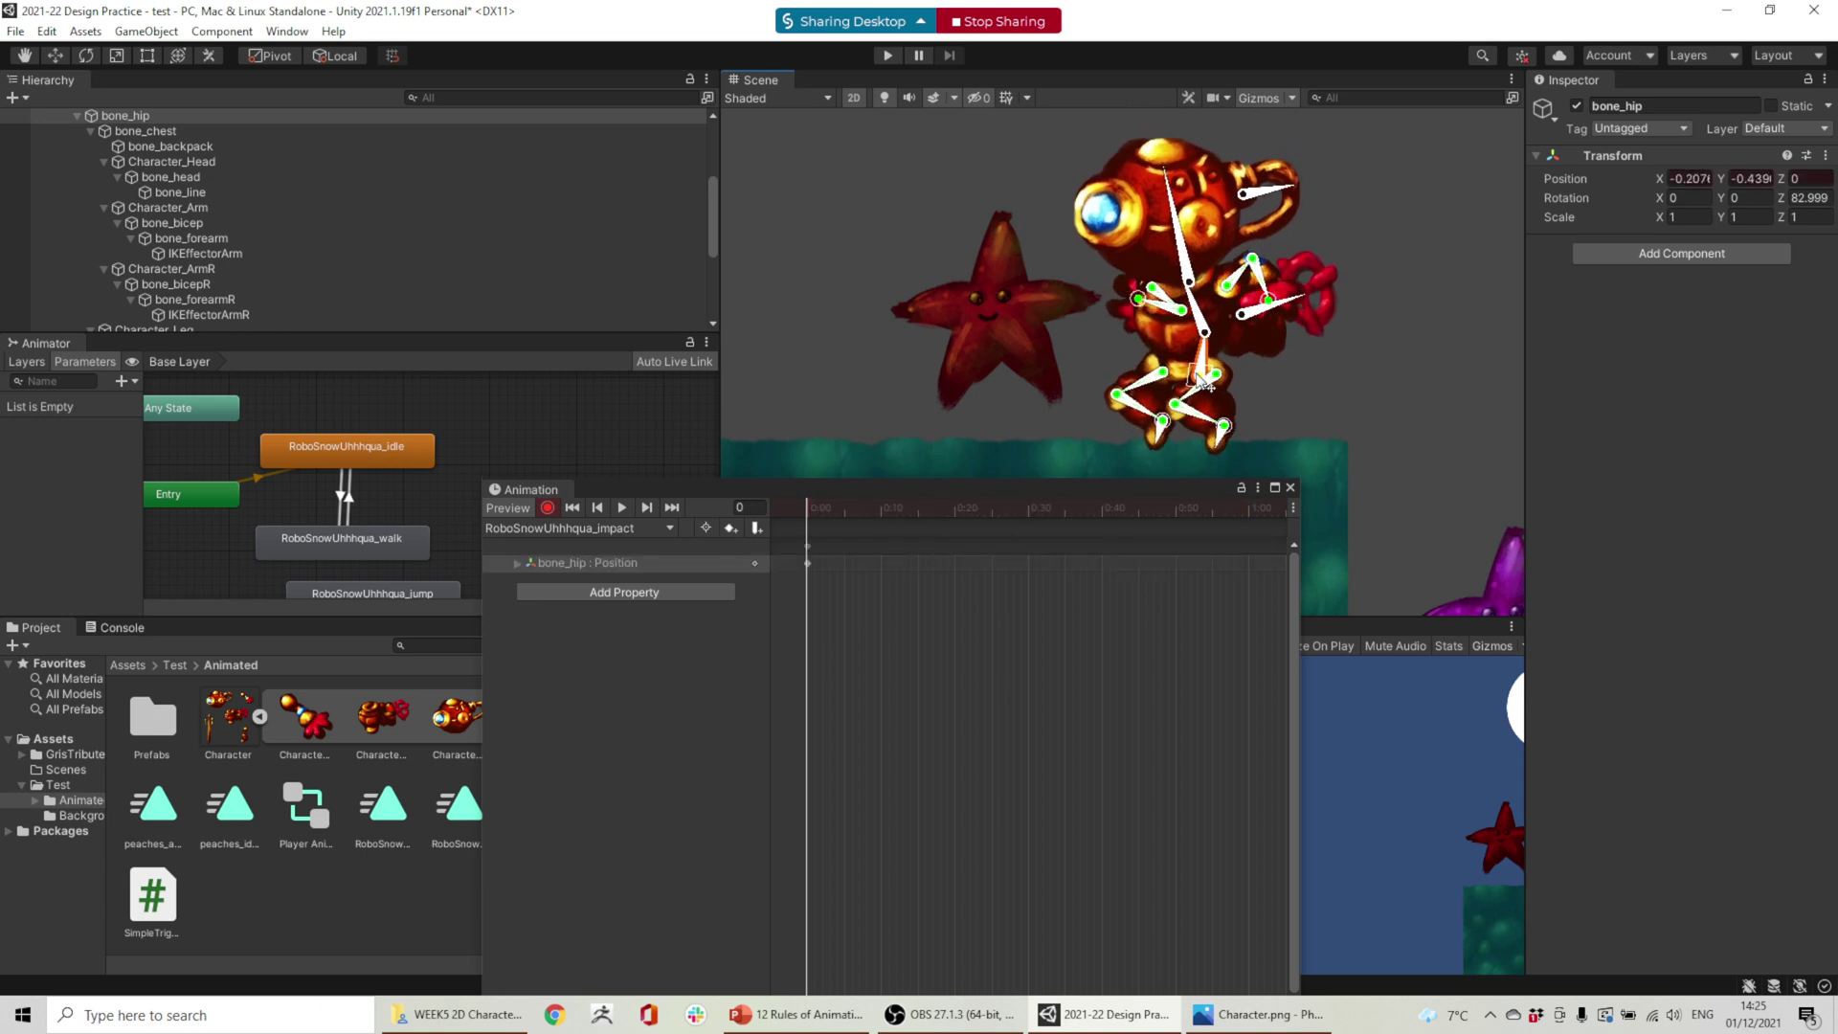
{"action": "left_click_drag", "start_coordinate": [1157, 458], "coordinate": [1209, 438]}
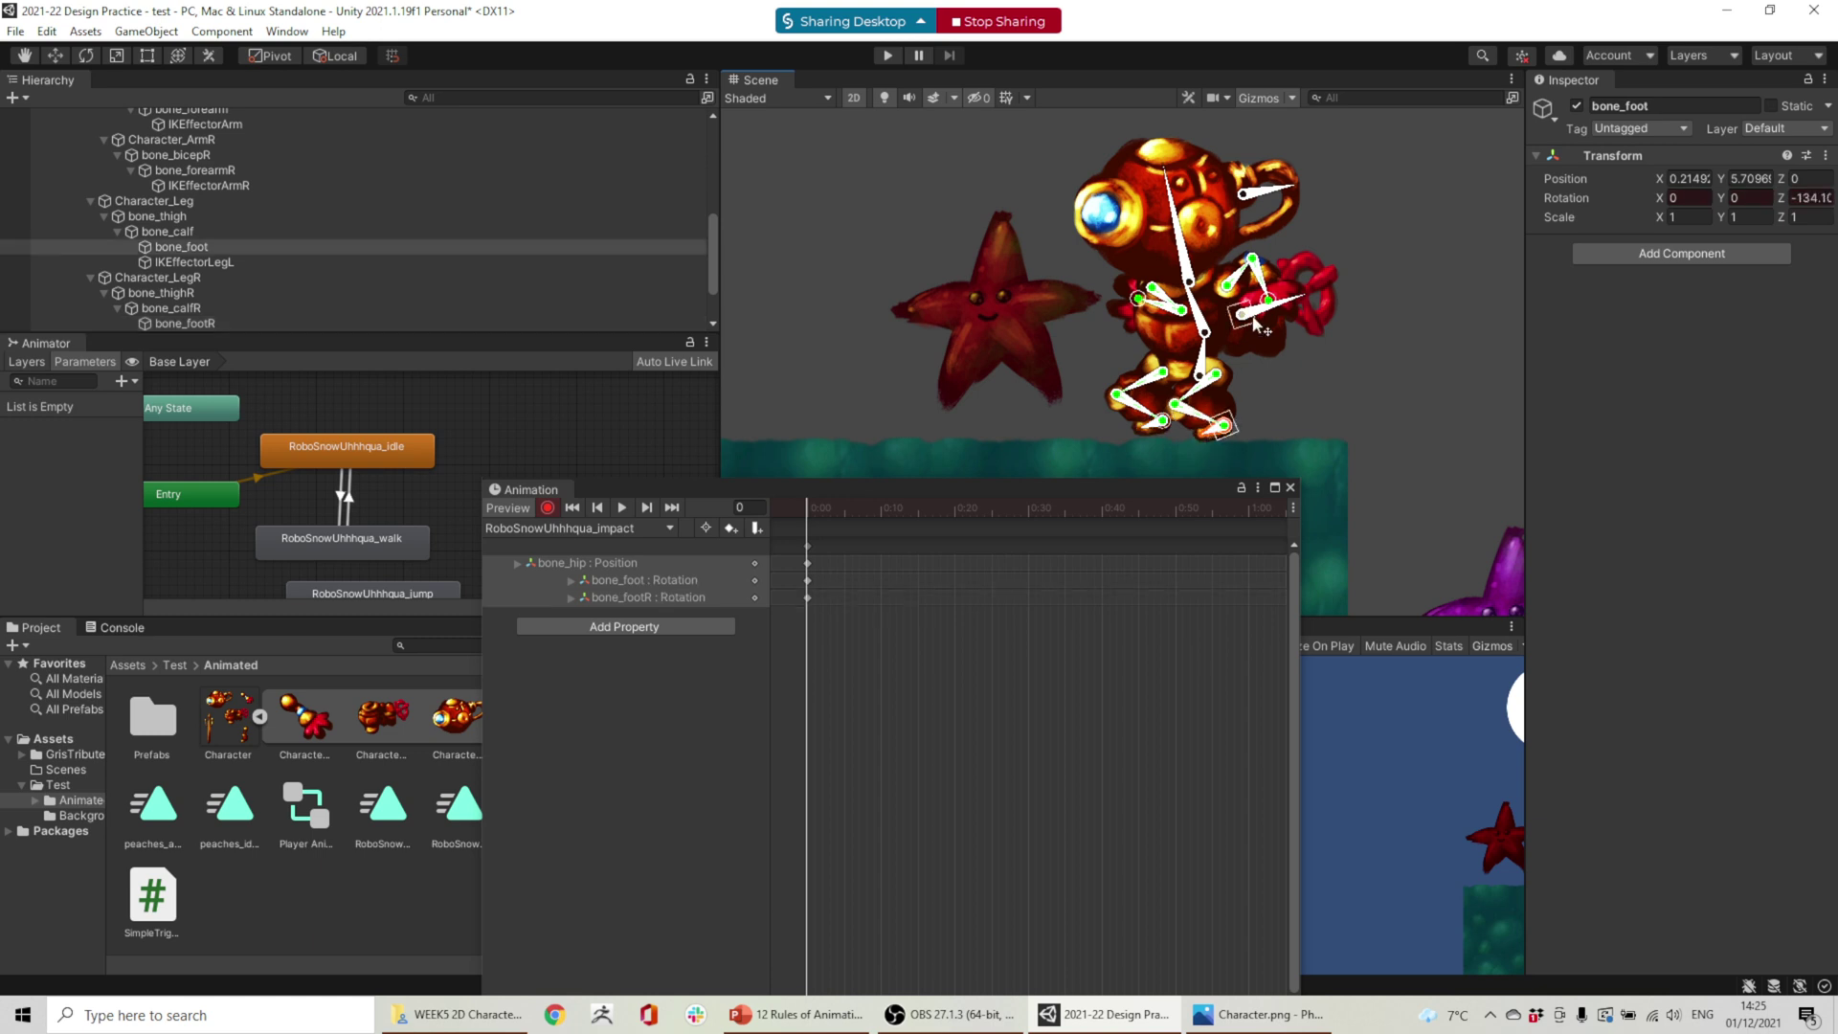
- Lower RightArmIK slightly and rotate bone_hip and bone_chest so the upper body leans forward at frame 0
{"action": "scroll", "coordinate": [228, 283], "scroll_direction": "down", "scroll_amount": 3}
{"action": "left_click", "coordinate": [128, 293]}
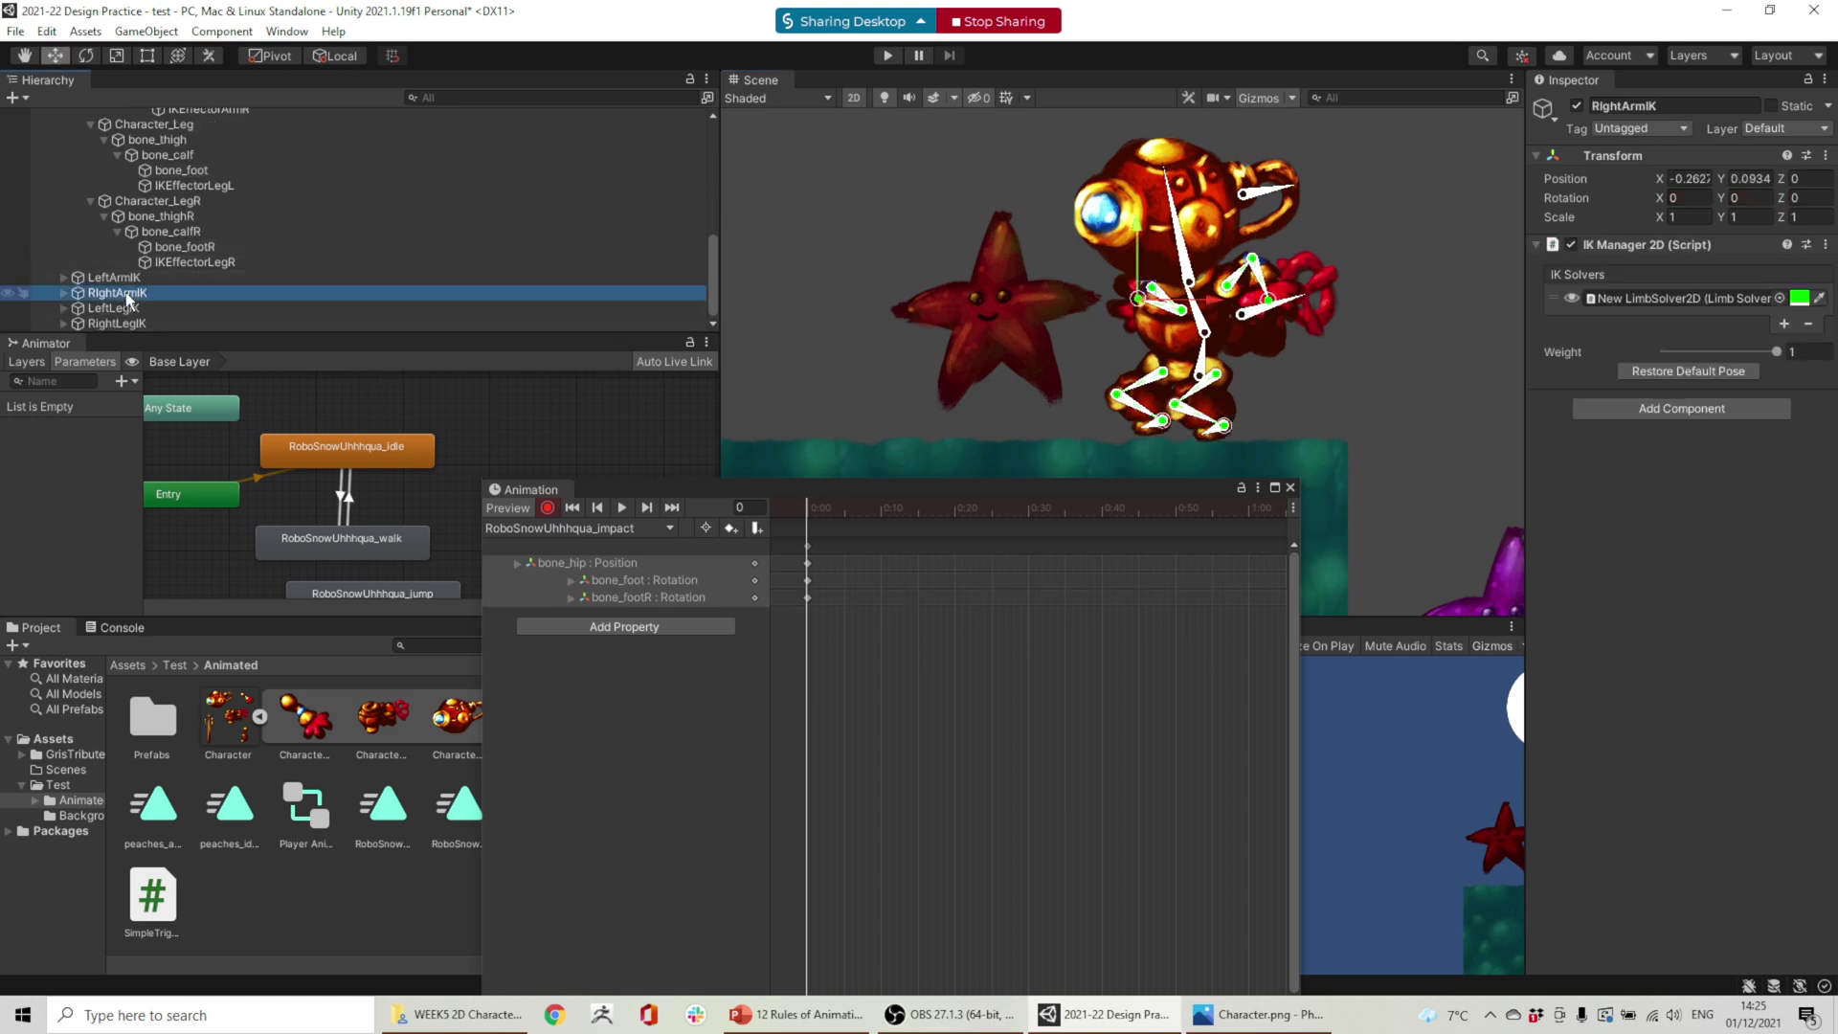
{"action": "left_click_drag", "start_coordinate": [1138, 299], "coordinate": [1140, 316]}
{"action": "left_click", "coordinate": [1203, 333]}
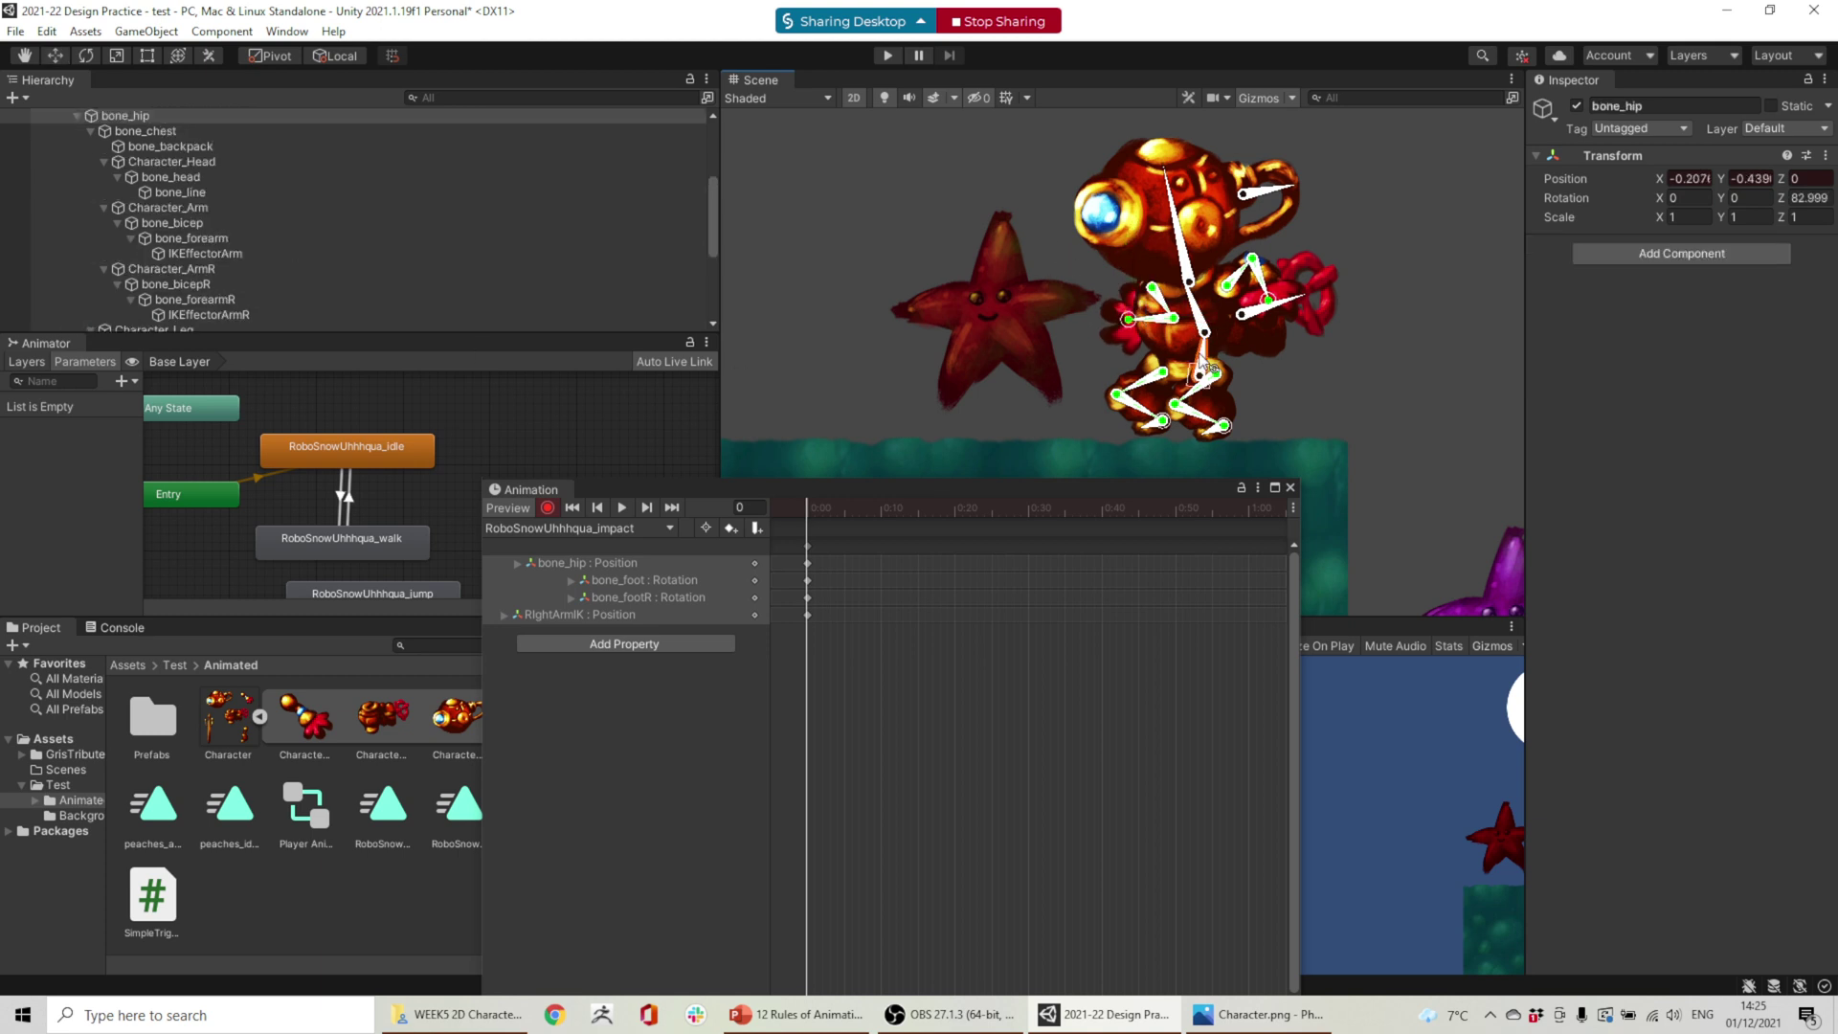
{"action": "left_click", "coordinate": [1208, 365]}
{"action": "left_click_drag", "start_coordinate": [1208, 366], "coordinate": [1162, 311]}
- Position LeftArmIK and RightArmIK low in front of the crouching body at frame 0
{"action": "scroll", "coordinate": [383, 297], "scroll_direction": "down", "scroll_amount": 5}
{"action": "left_click", "coordinate": [253, 276]}
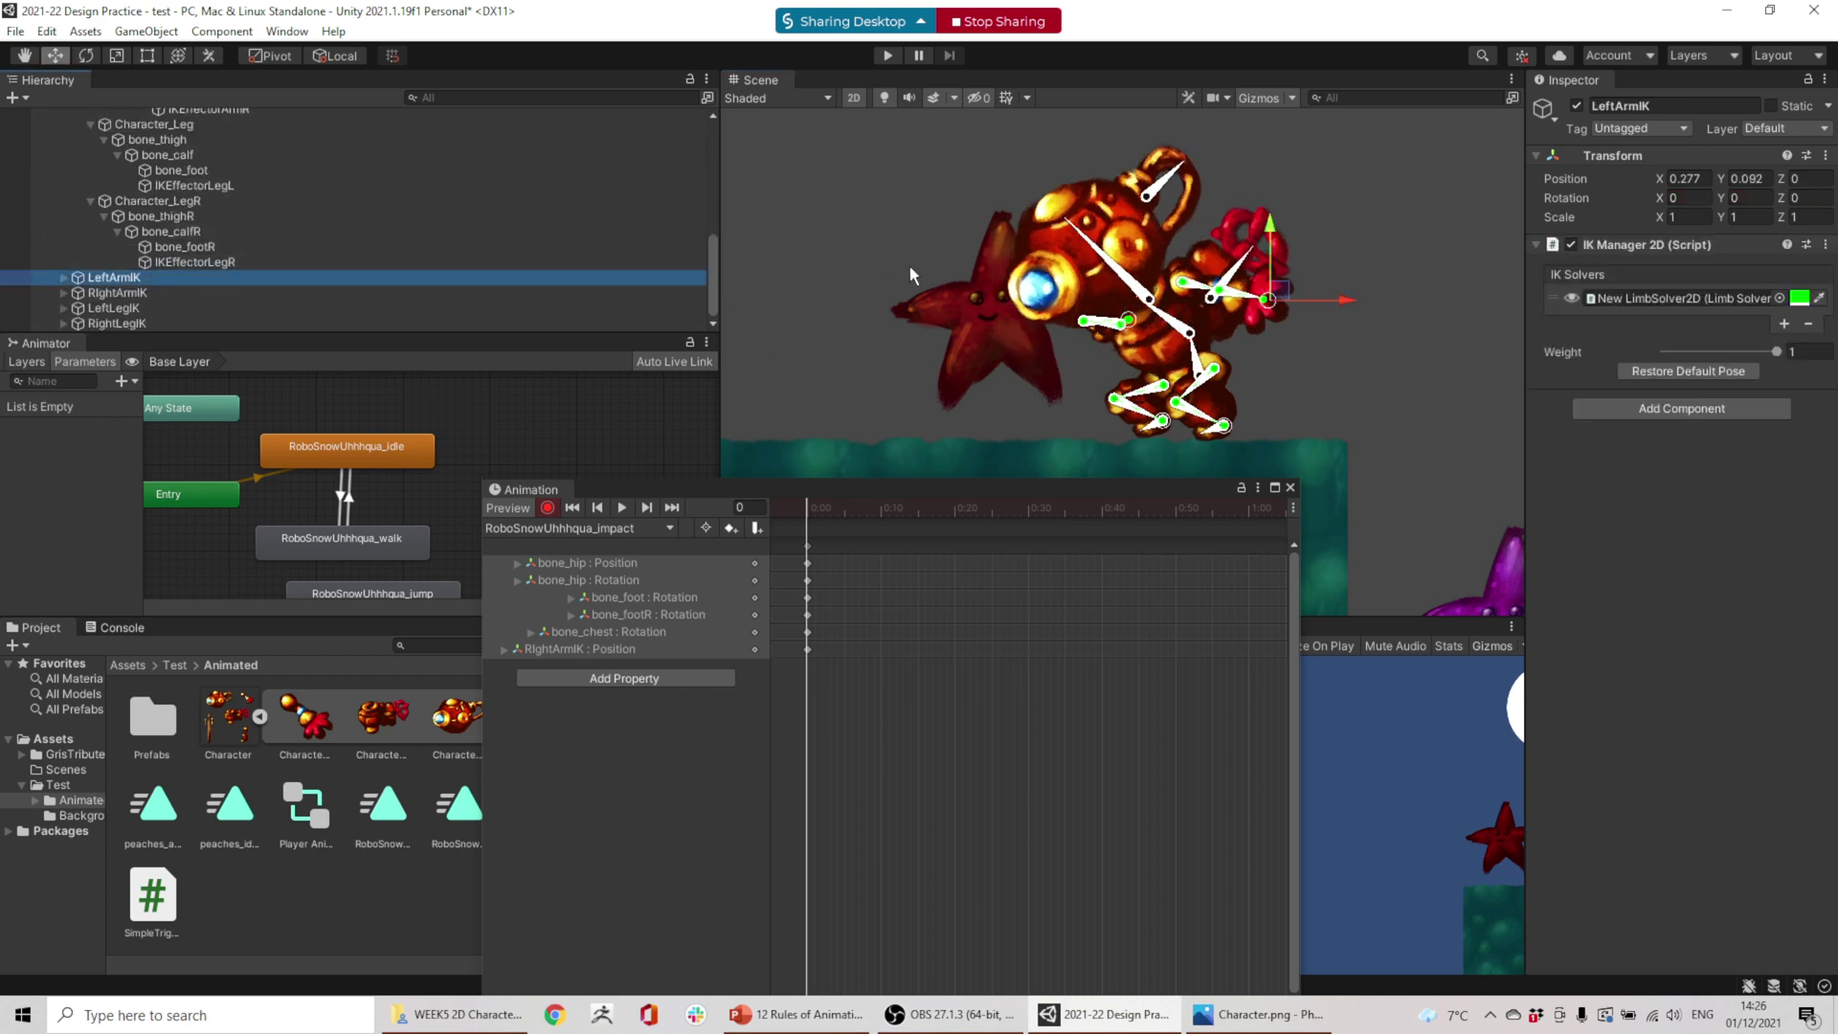
{"action": "left_click_drag", "start_coordinate": [1279, 290], "coordinate": [1090, 381]}
{"action": "left_click", "coordinate": [146, 293]}
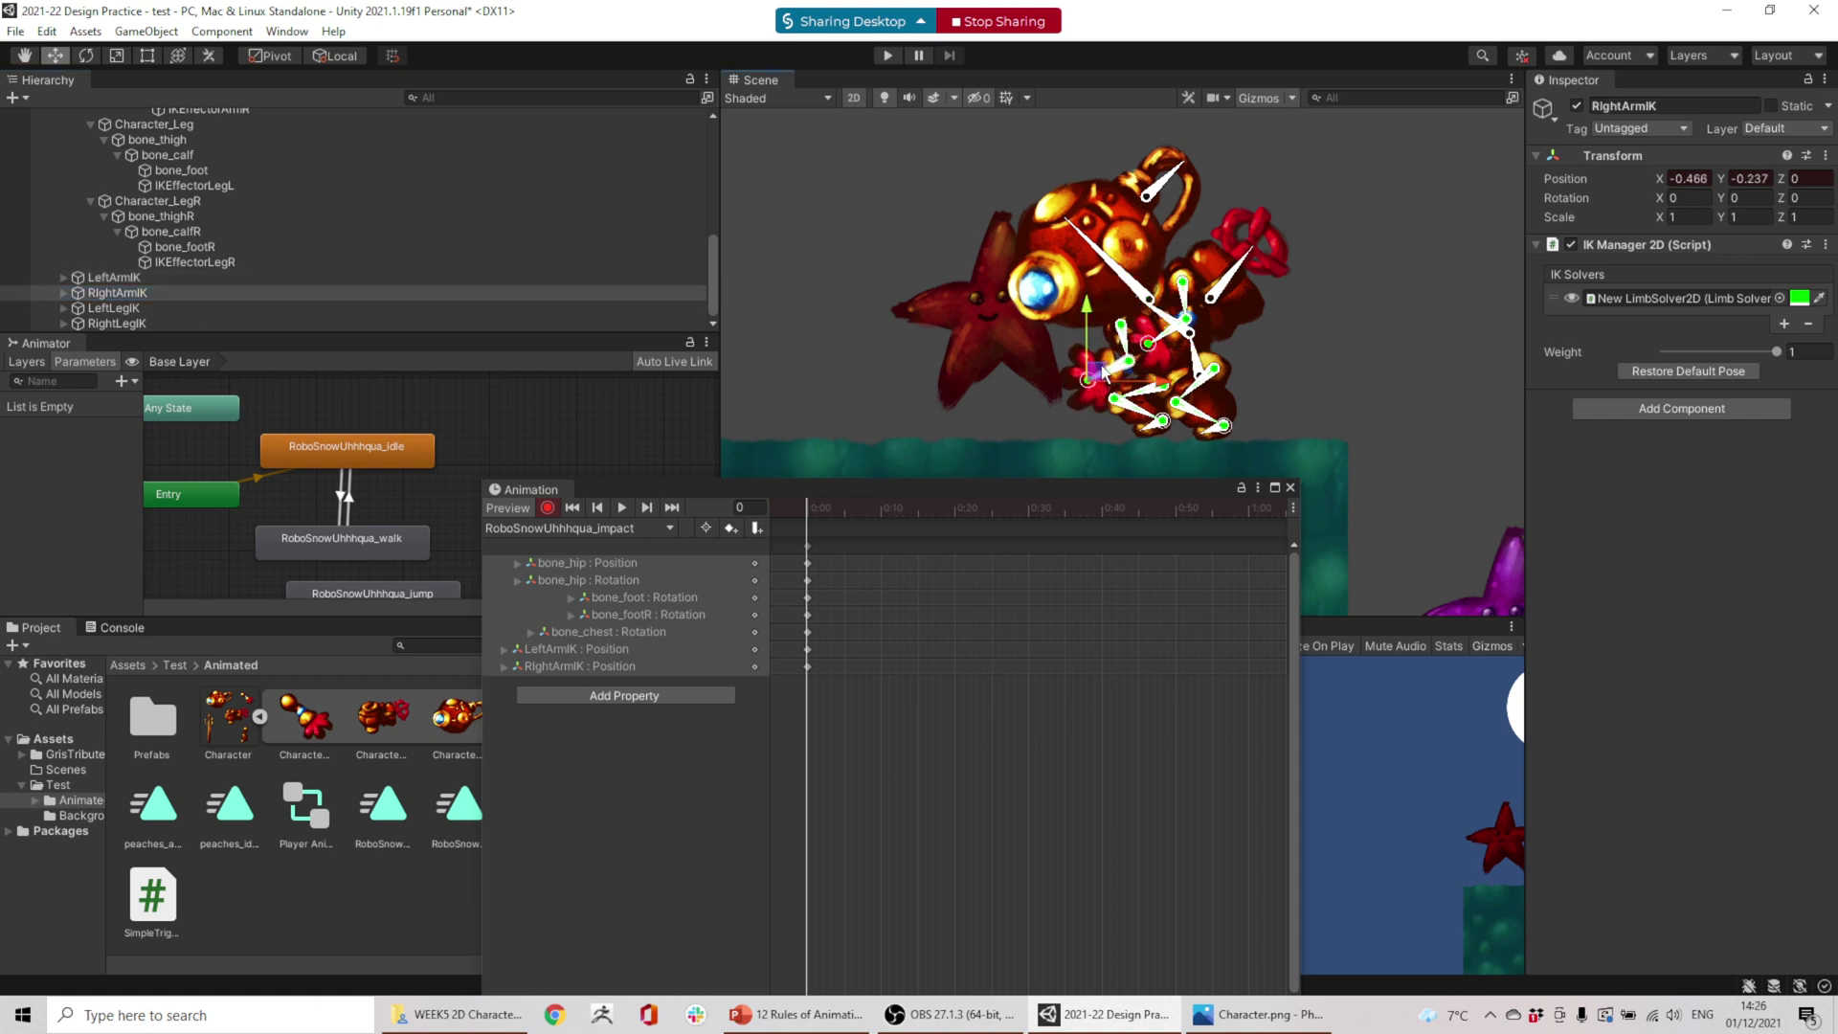
{"action": "left_click", "coordinate": [129, 278]}
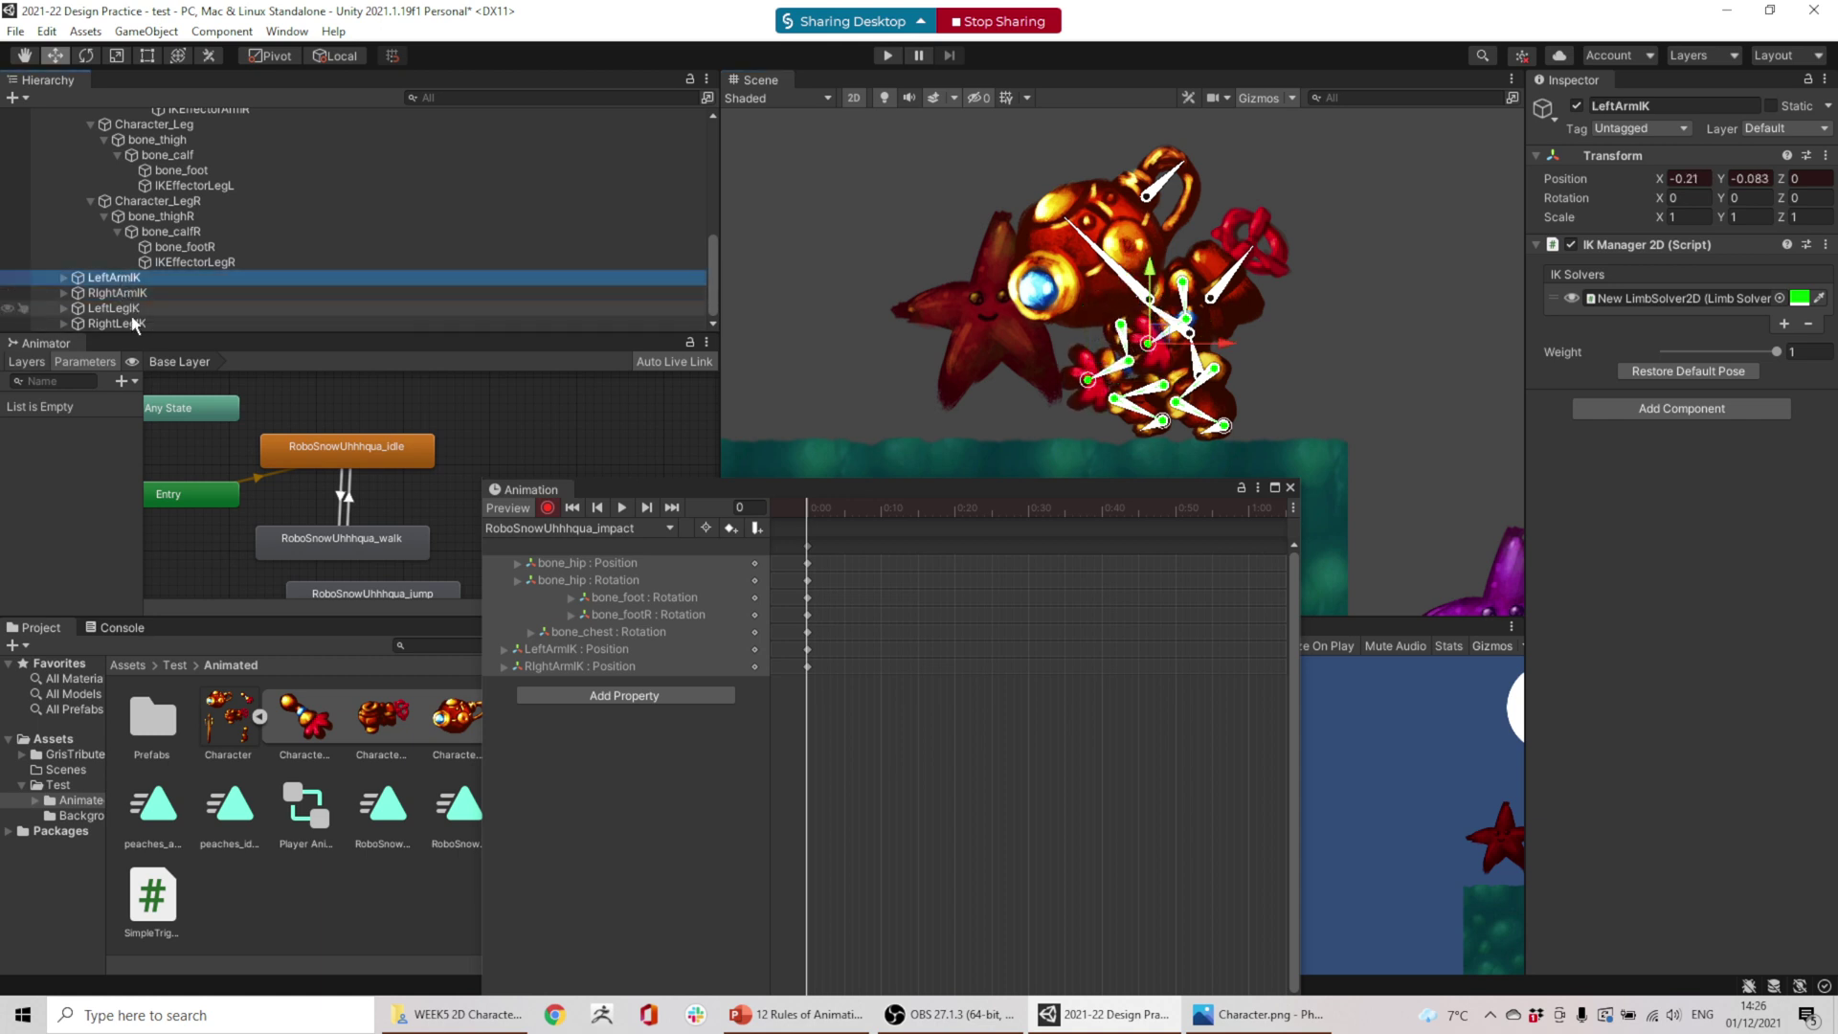
- Tilt bone_head downward and rotate bone_backpack more upright at frame 0, with the Animation window moved away from the scene view
{"action": "scroll", "coordinate": [137, 304], "scroll_direction": "up", "scroll_amount": 5}
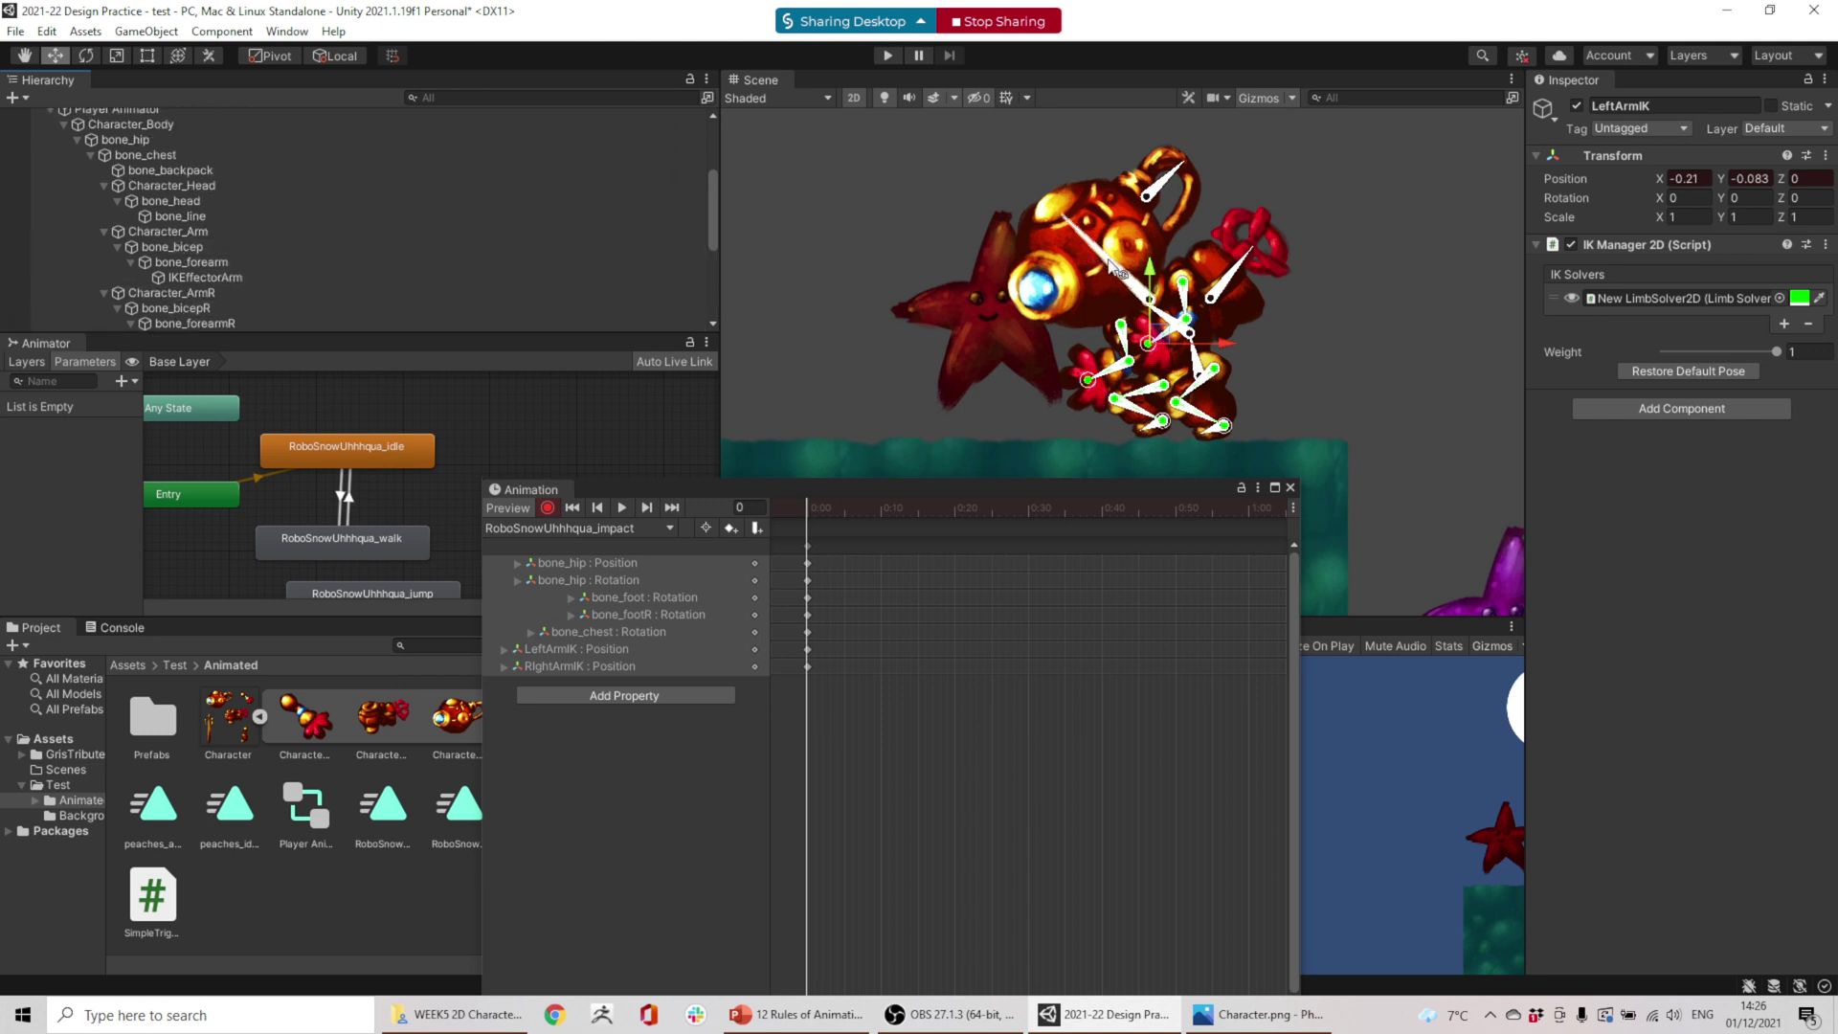
{"action": "left_click_drag", "start_coordinate": [1111, 266], "coordinate": [666, 369]}
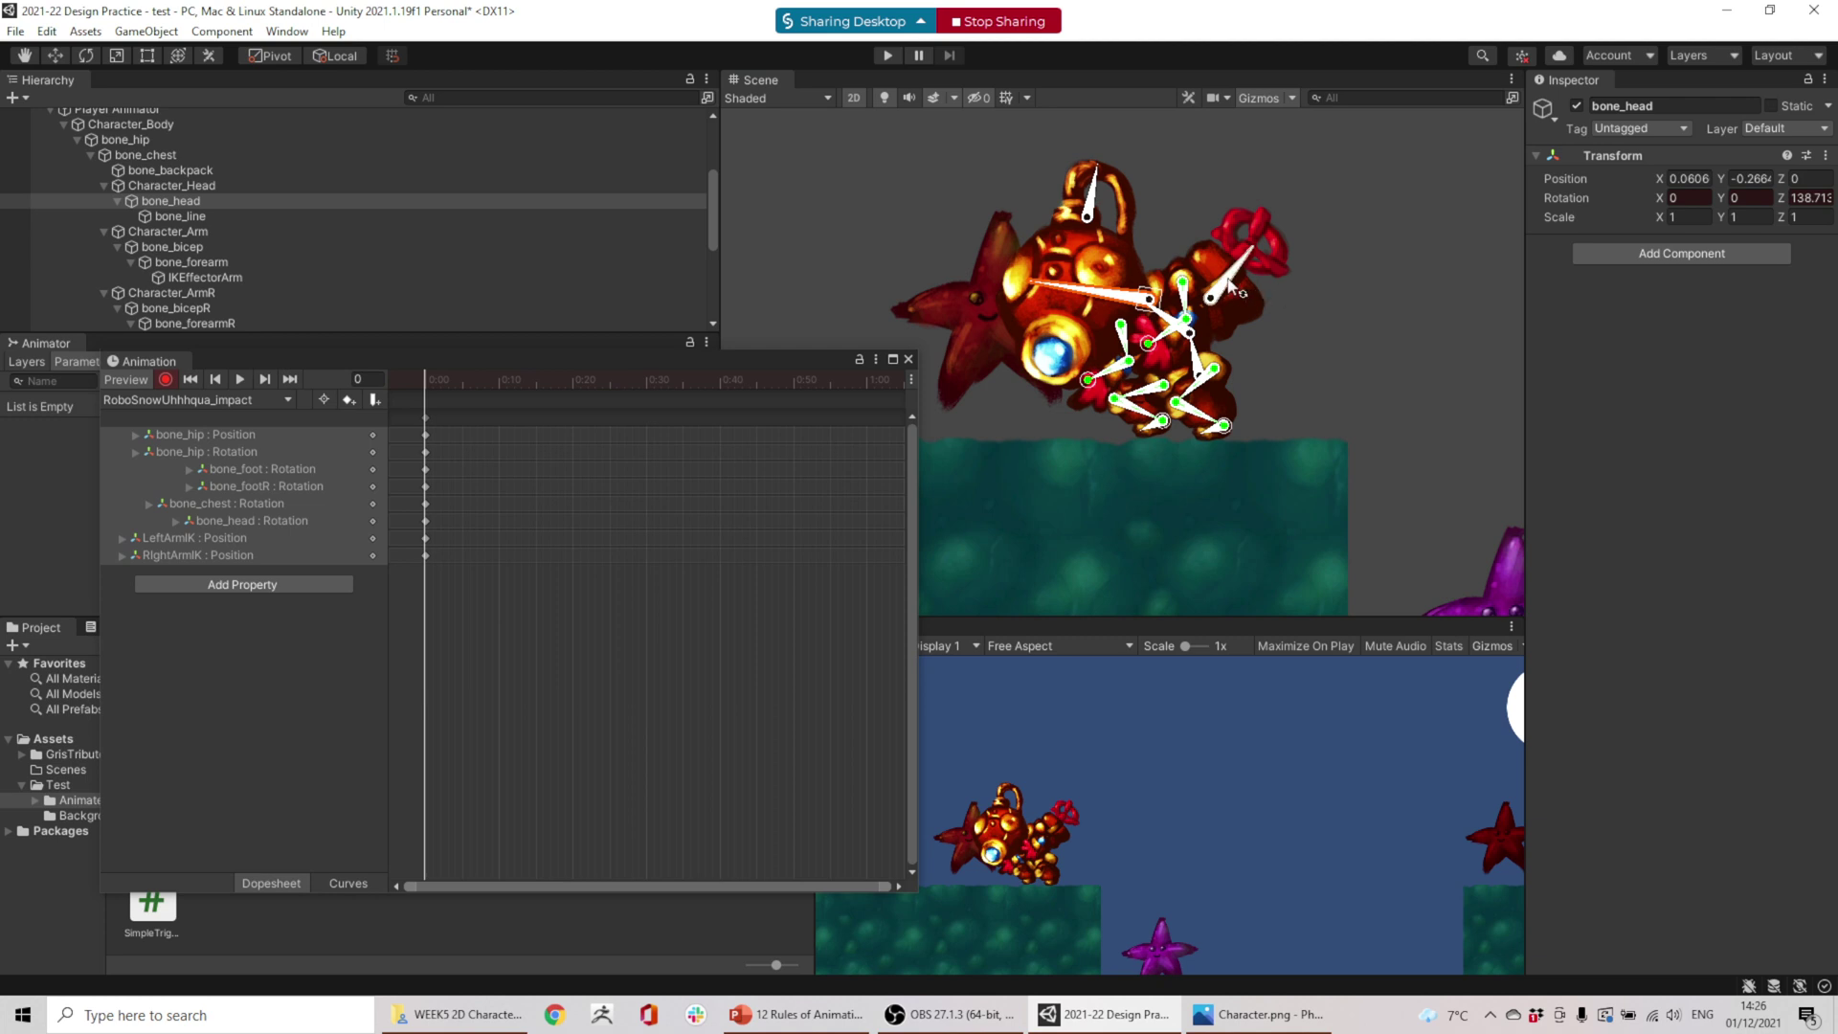
{"action": "mouse_move", "coordinate": [1237, 271]}
{"action": "left_mouse_down"}
{"action": "mouse_move", "coordinate": [1216, 263]}
{"action": "mouse_move", "coordinate": [1225, 246]}
{"action": "left_mouse_up"}
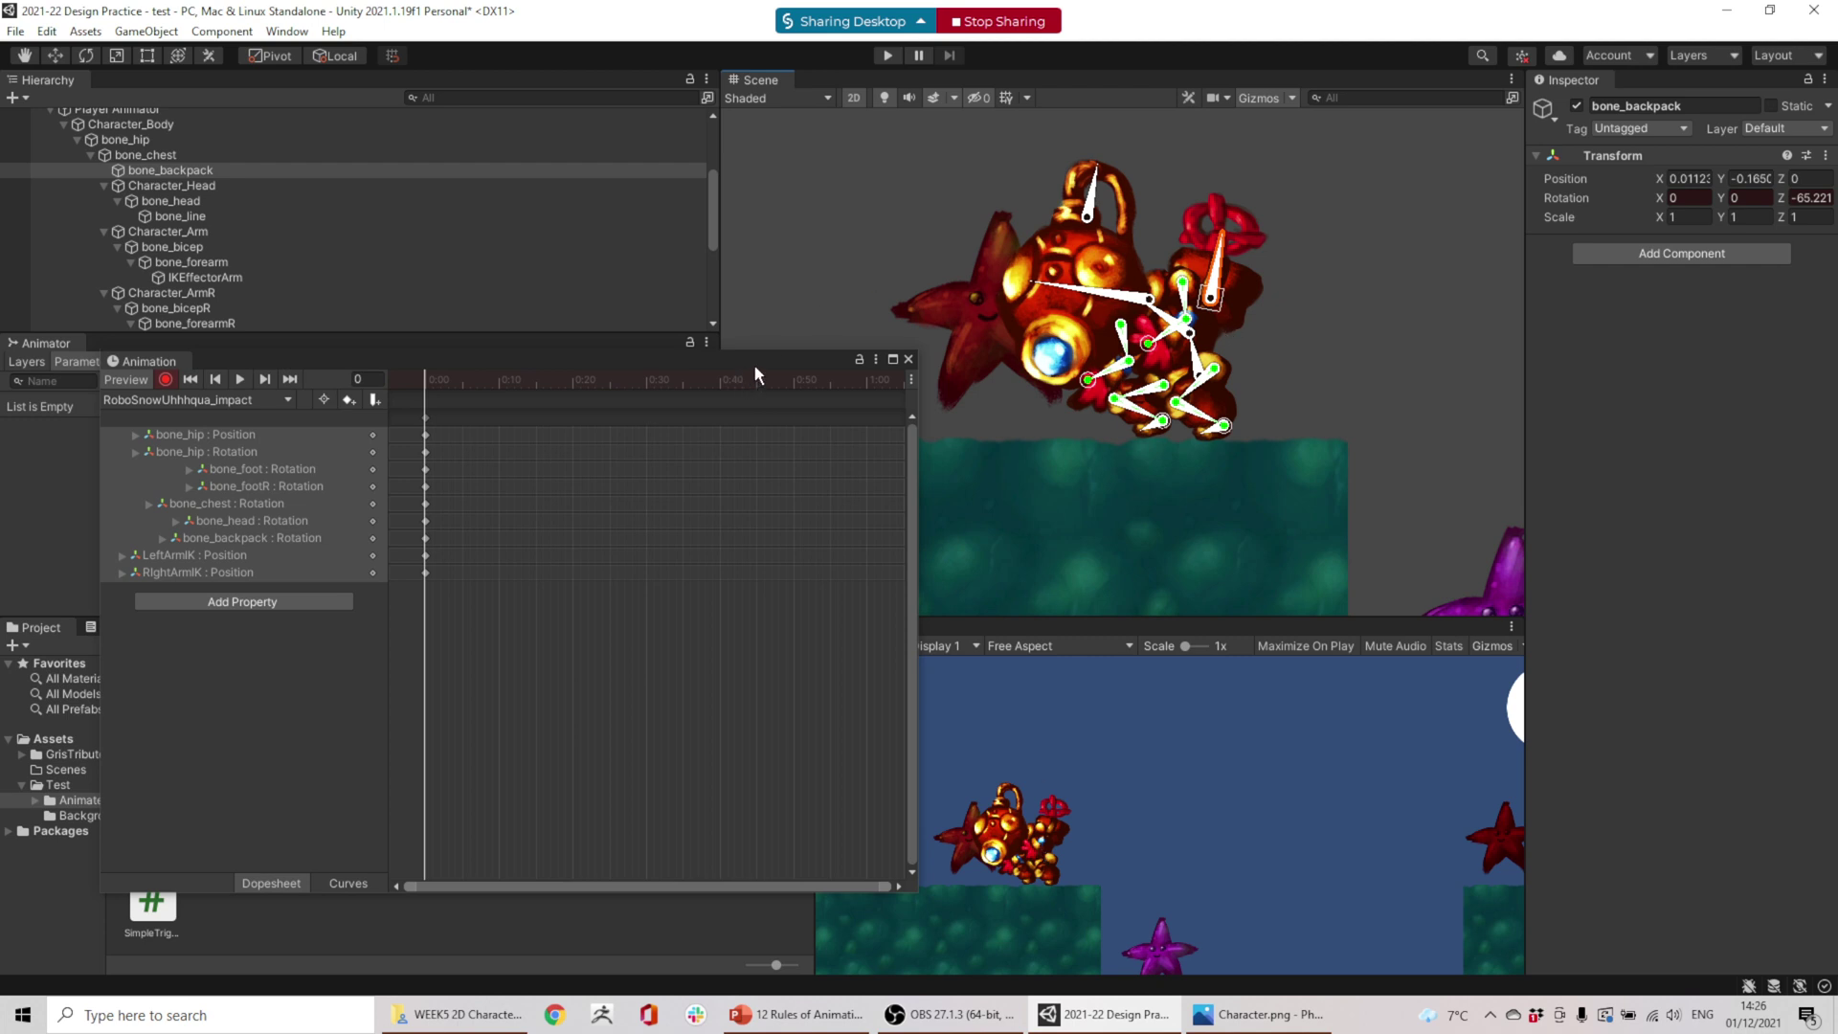
- Switch to the RoboSnowUhhhqua_fall clip and rotate bone_hip and bone_head so the standing robot leans forward
{"action": "left_click", "coordinate": [246, 404]}
{"action": "left_click", "coordinate": [240, 423]}
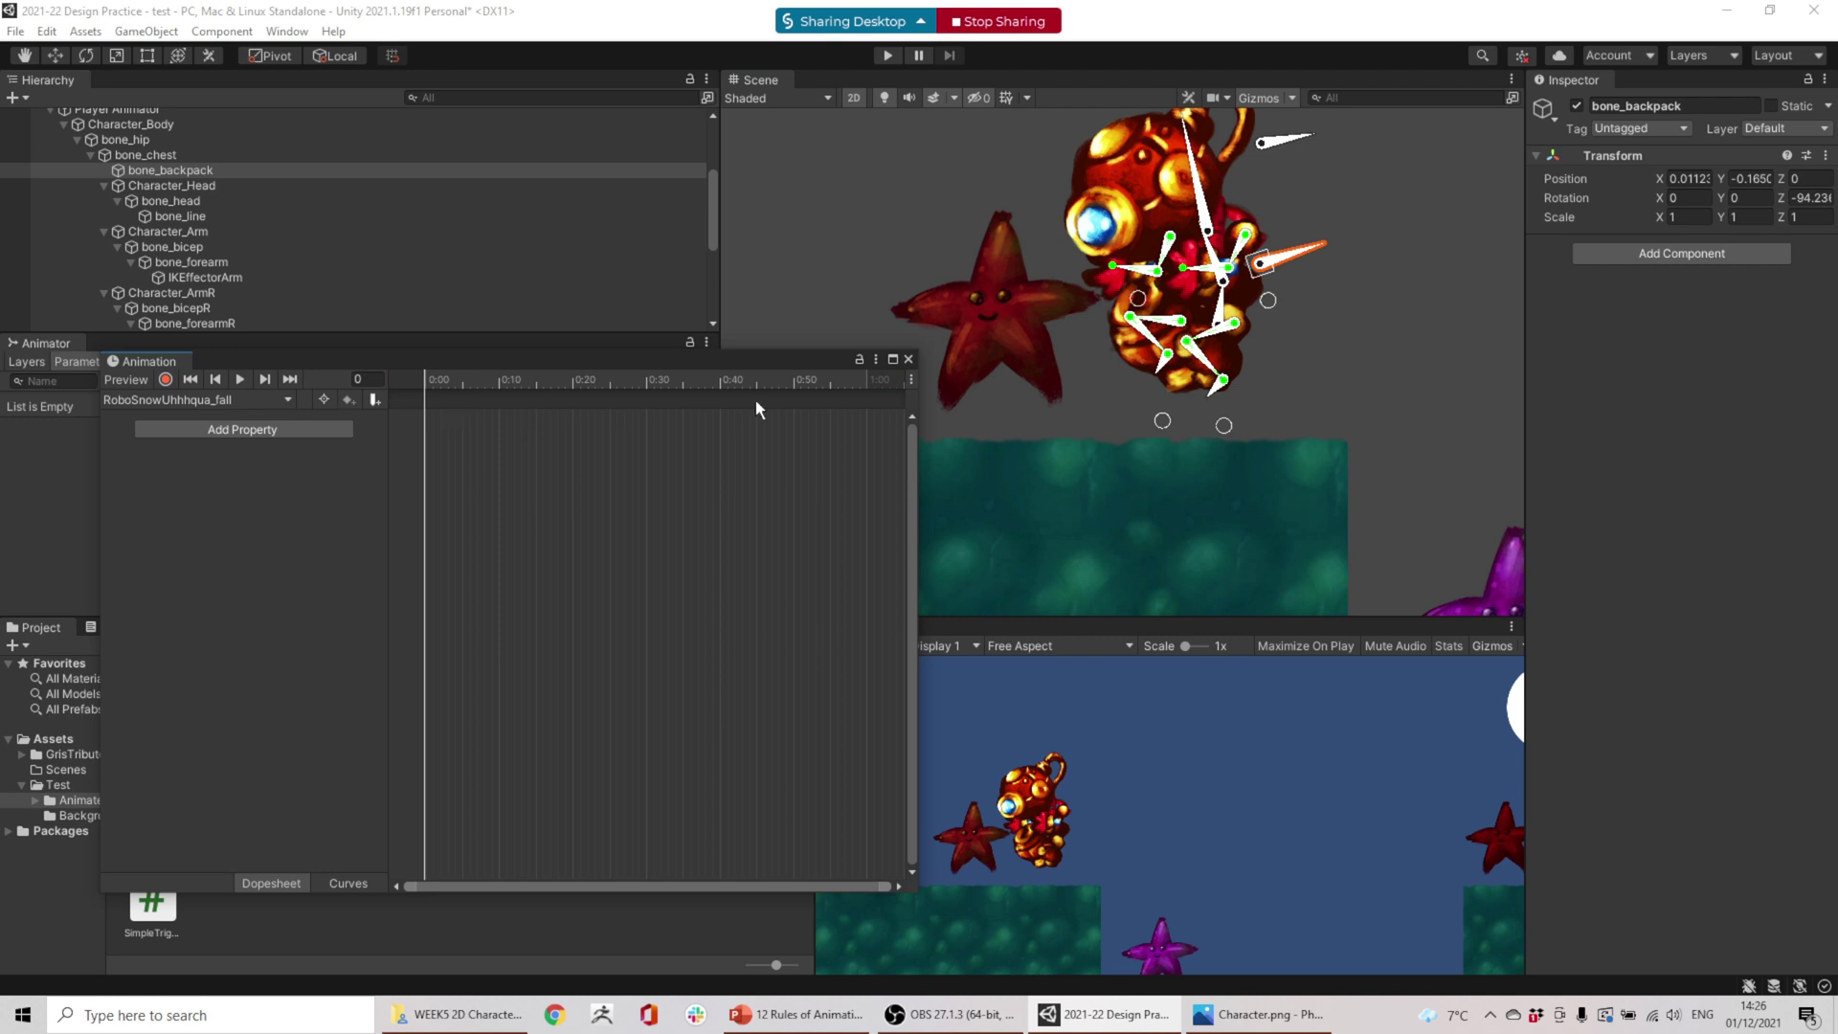
{"action": "left_click", "coordinate": [1221, 313]}
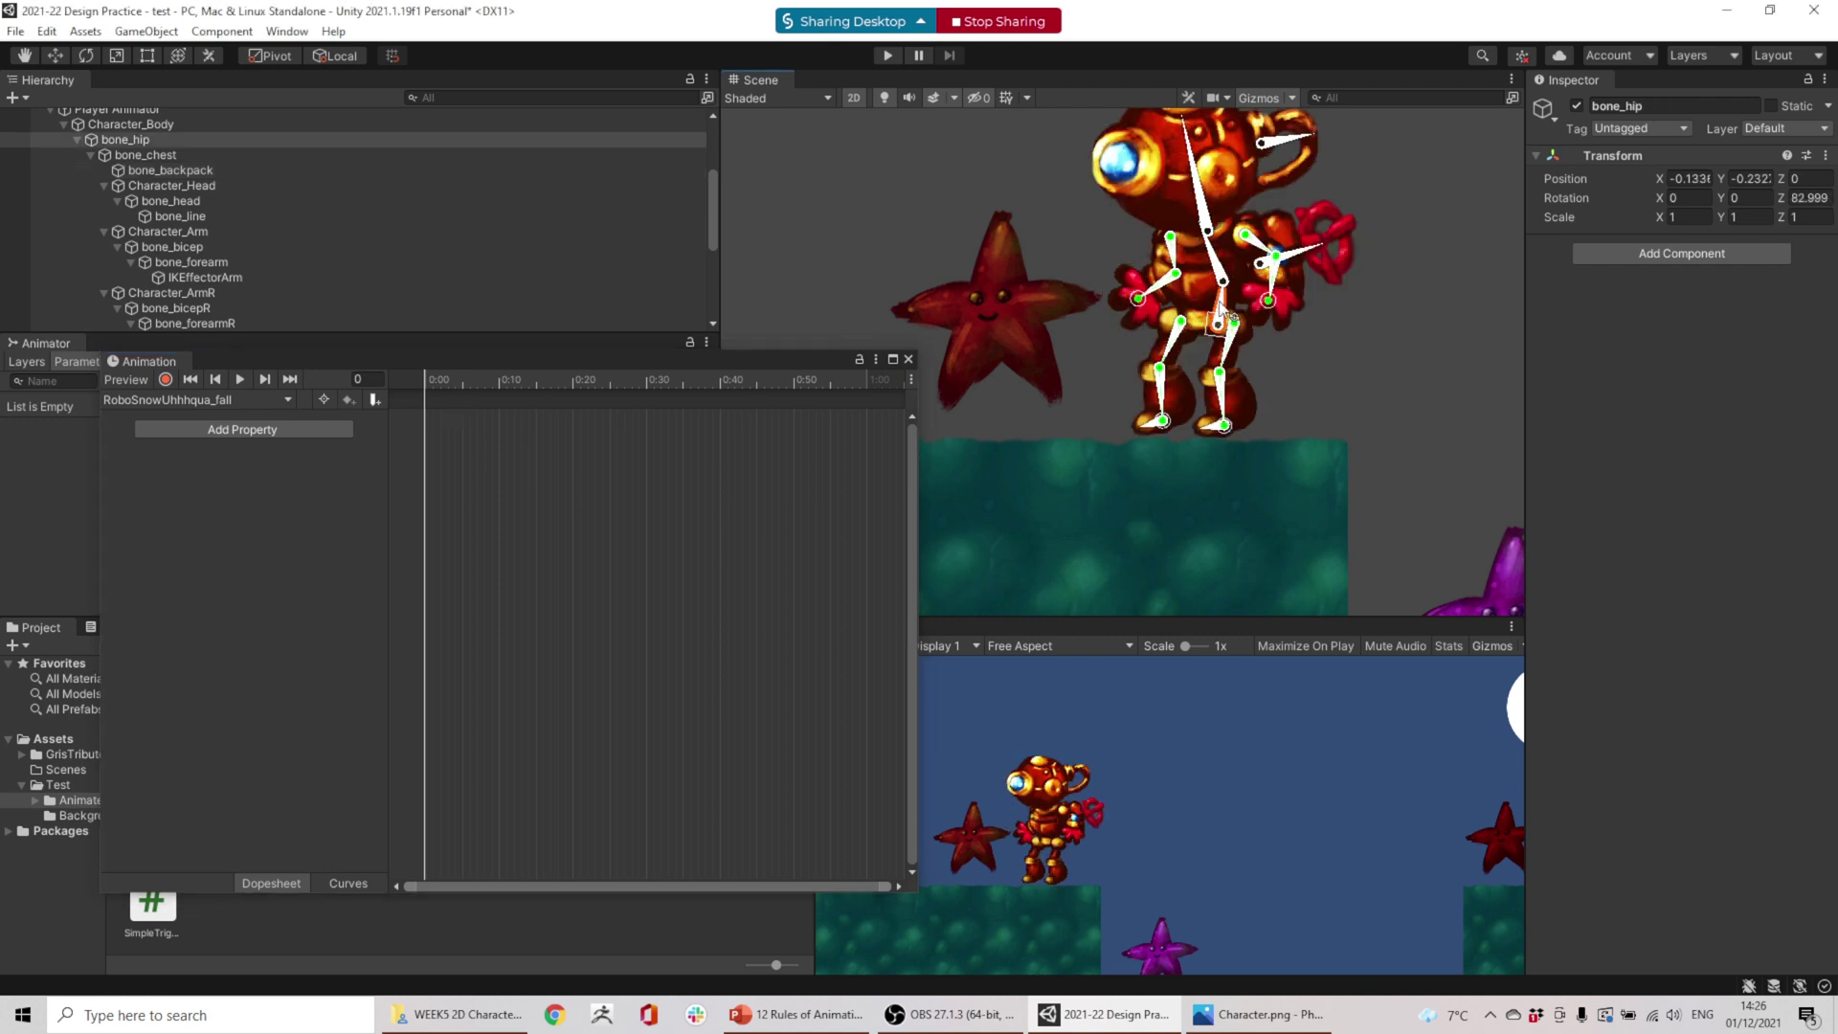
{"action": "left_click_drag", "start_coordinate": [1223, 308], "coordinate": [1225, 308]}
{"action": "left_click_drag", "start_coordinate": [1205, 172], "coordinate": [1142, 196]}
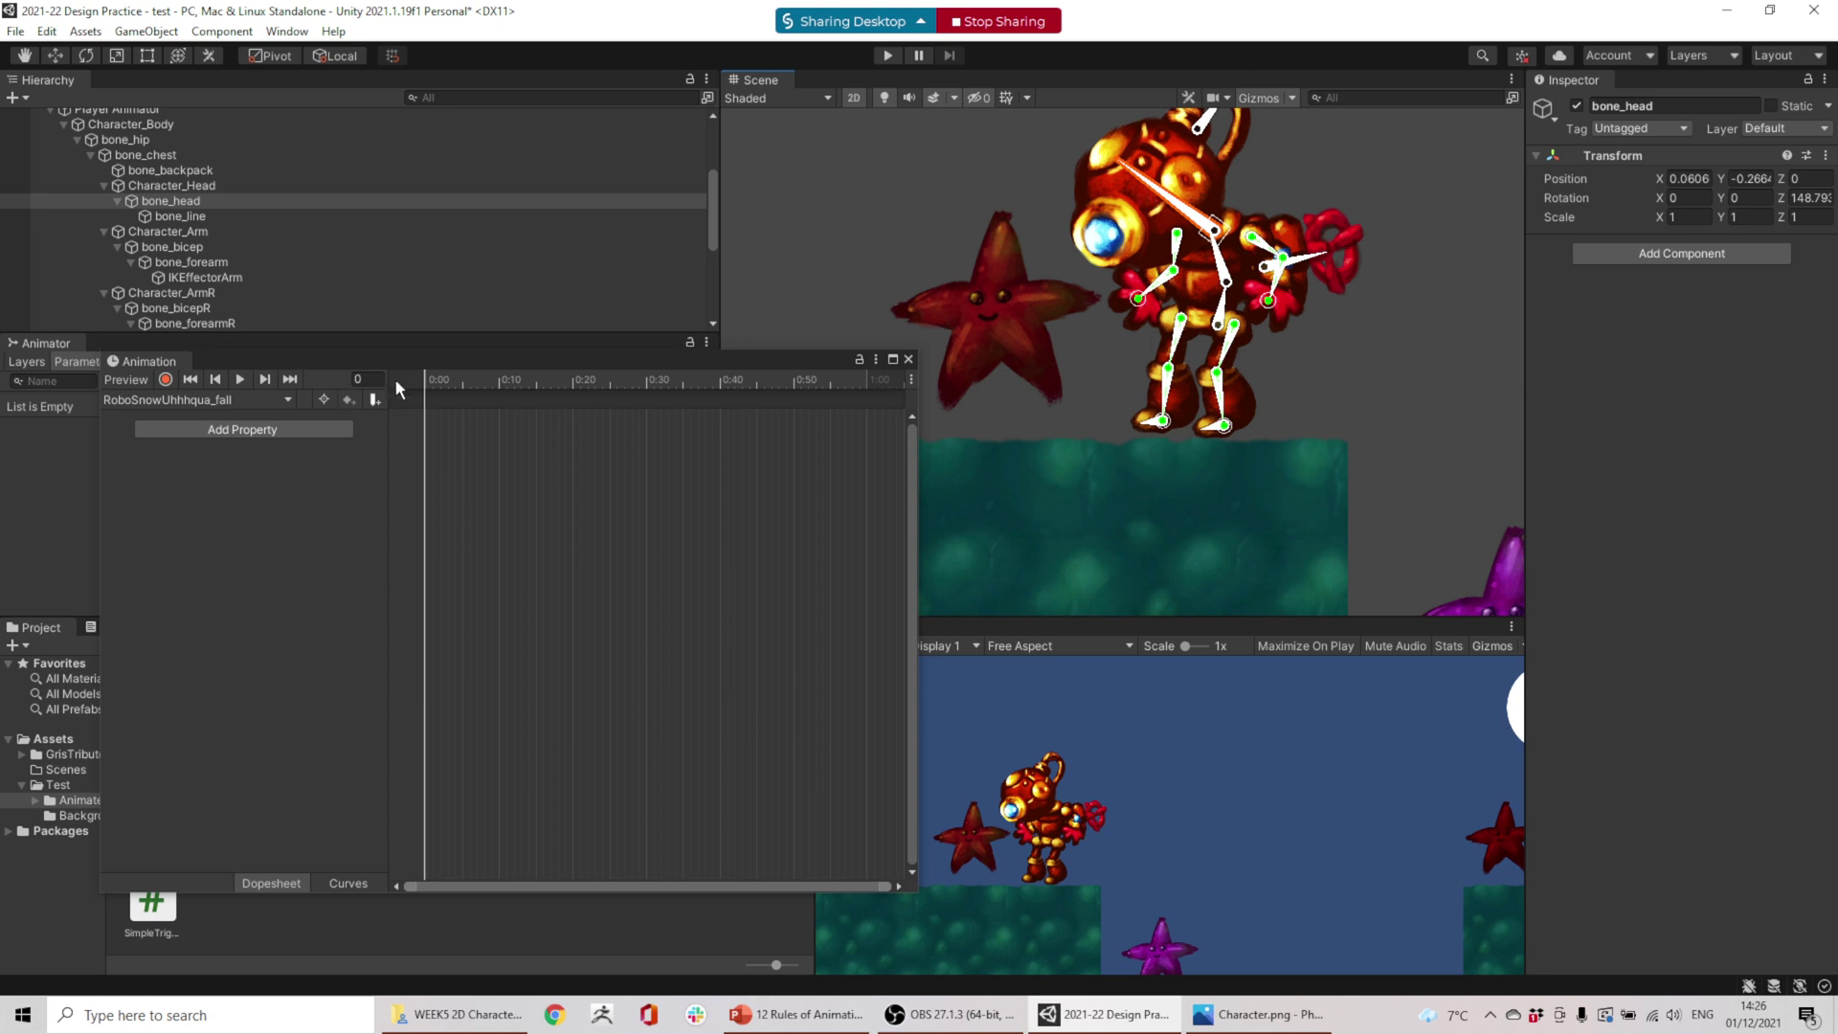
- Move LeftLegIK up and back to about X 0.213, Y -0.226 so the rear leg bends
{"action": "scroll", "coordinate": [296, 303], "scroll_direction": "down", "scroll_amount": 5}
{"action": "left_click", "coordinate": [107, 306]}
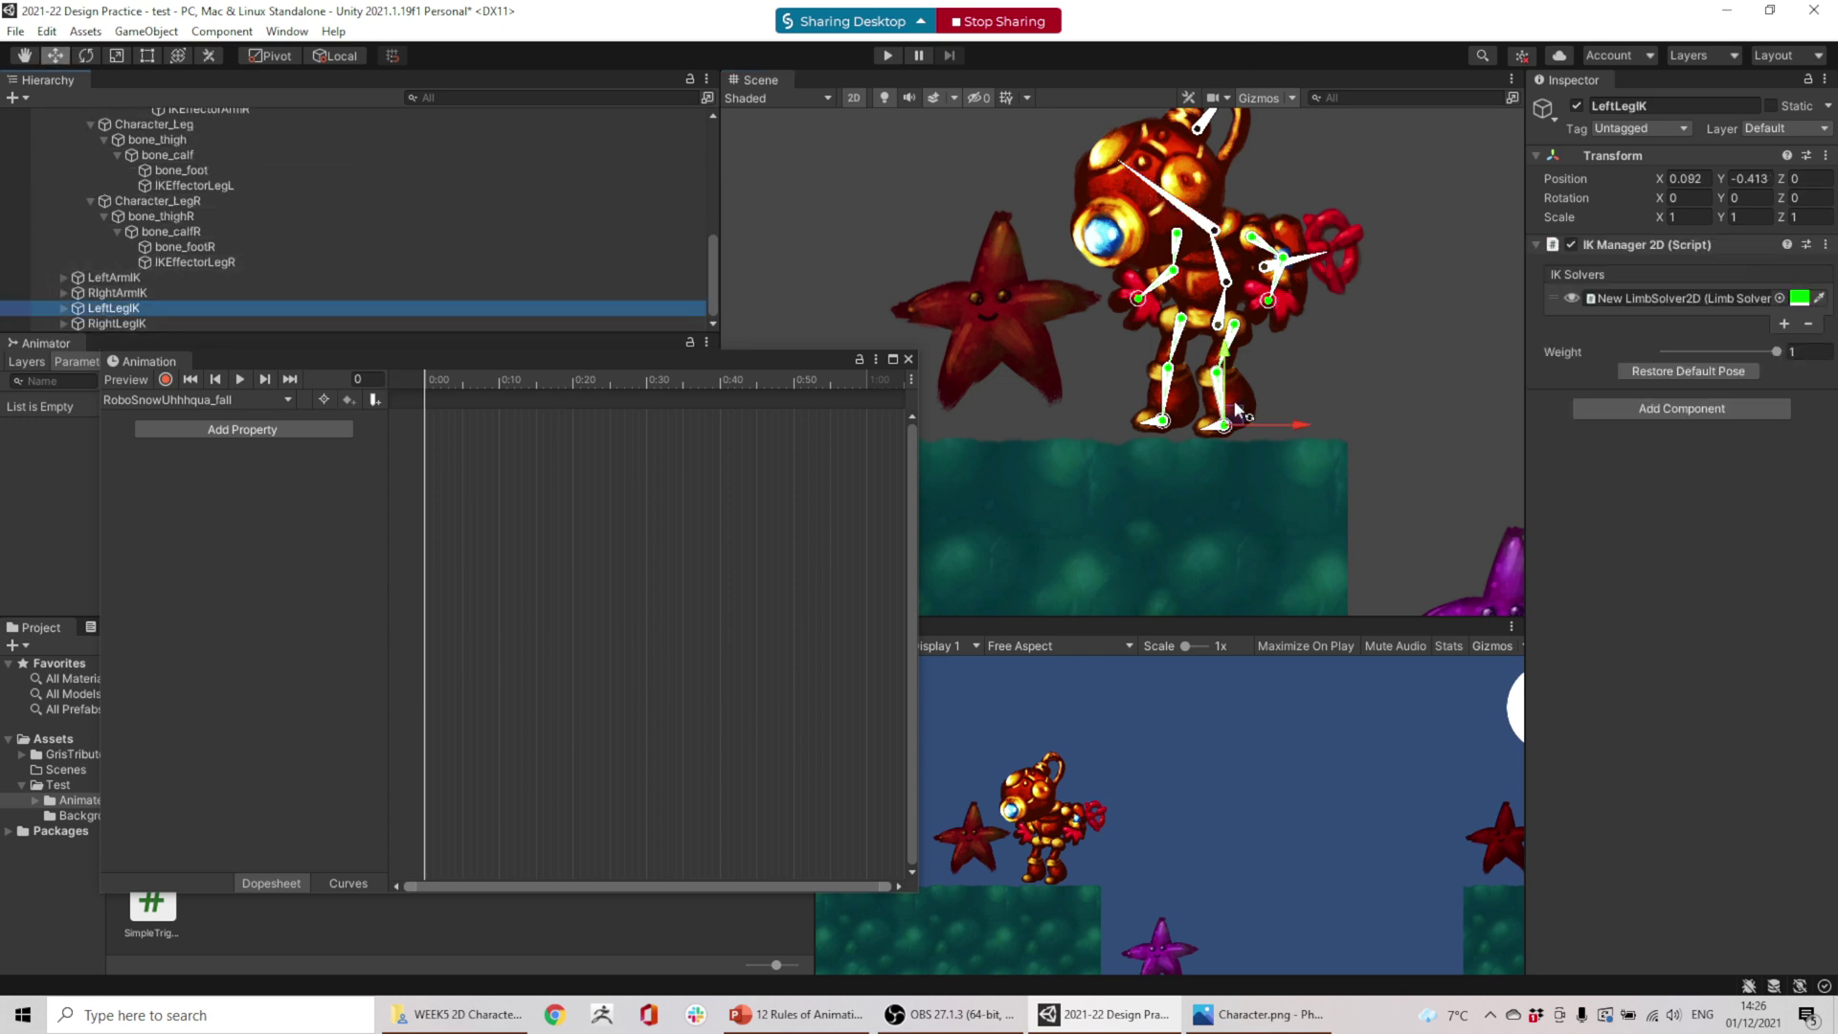
{"action": "left_click_drag", "start_coordinate": [1240, 422], "coordinate": [1273, 377]}
{"action": "left_click", "coordinate": [948, 1014]}
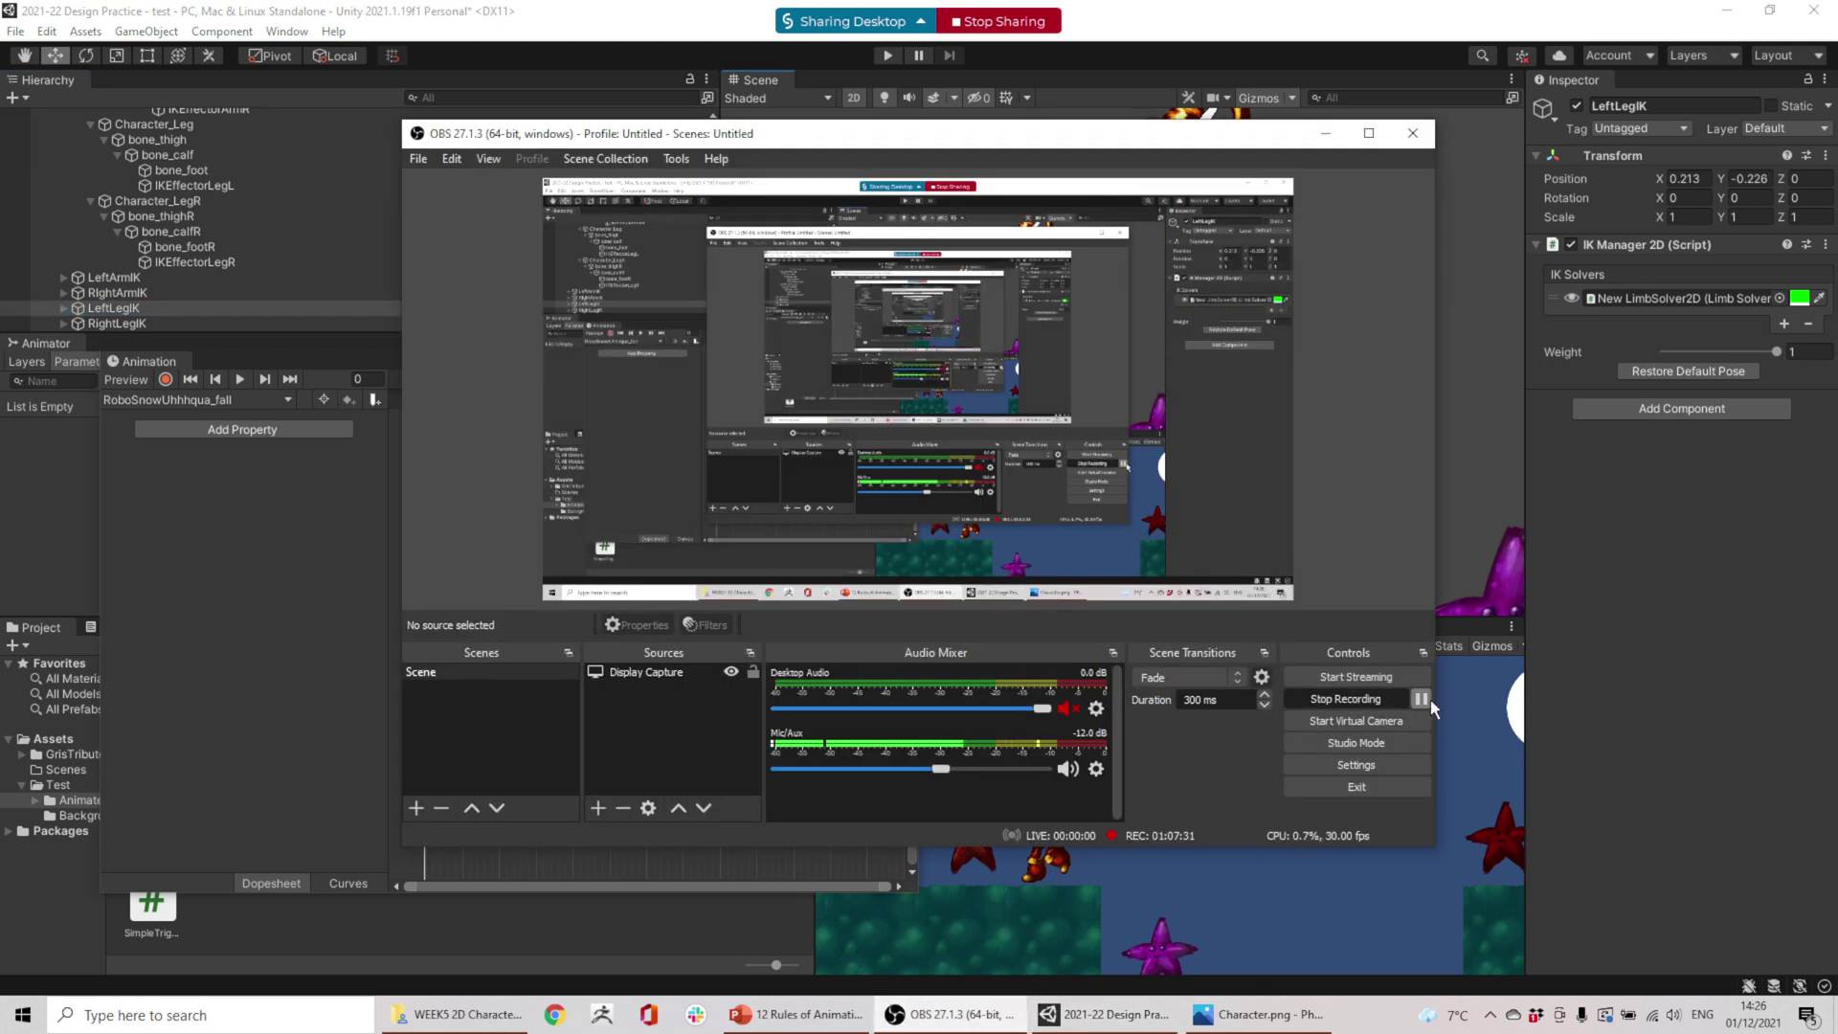
{"action": "left_click", "coordinate": [1304, 21]}
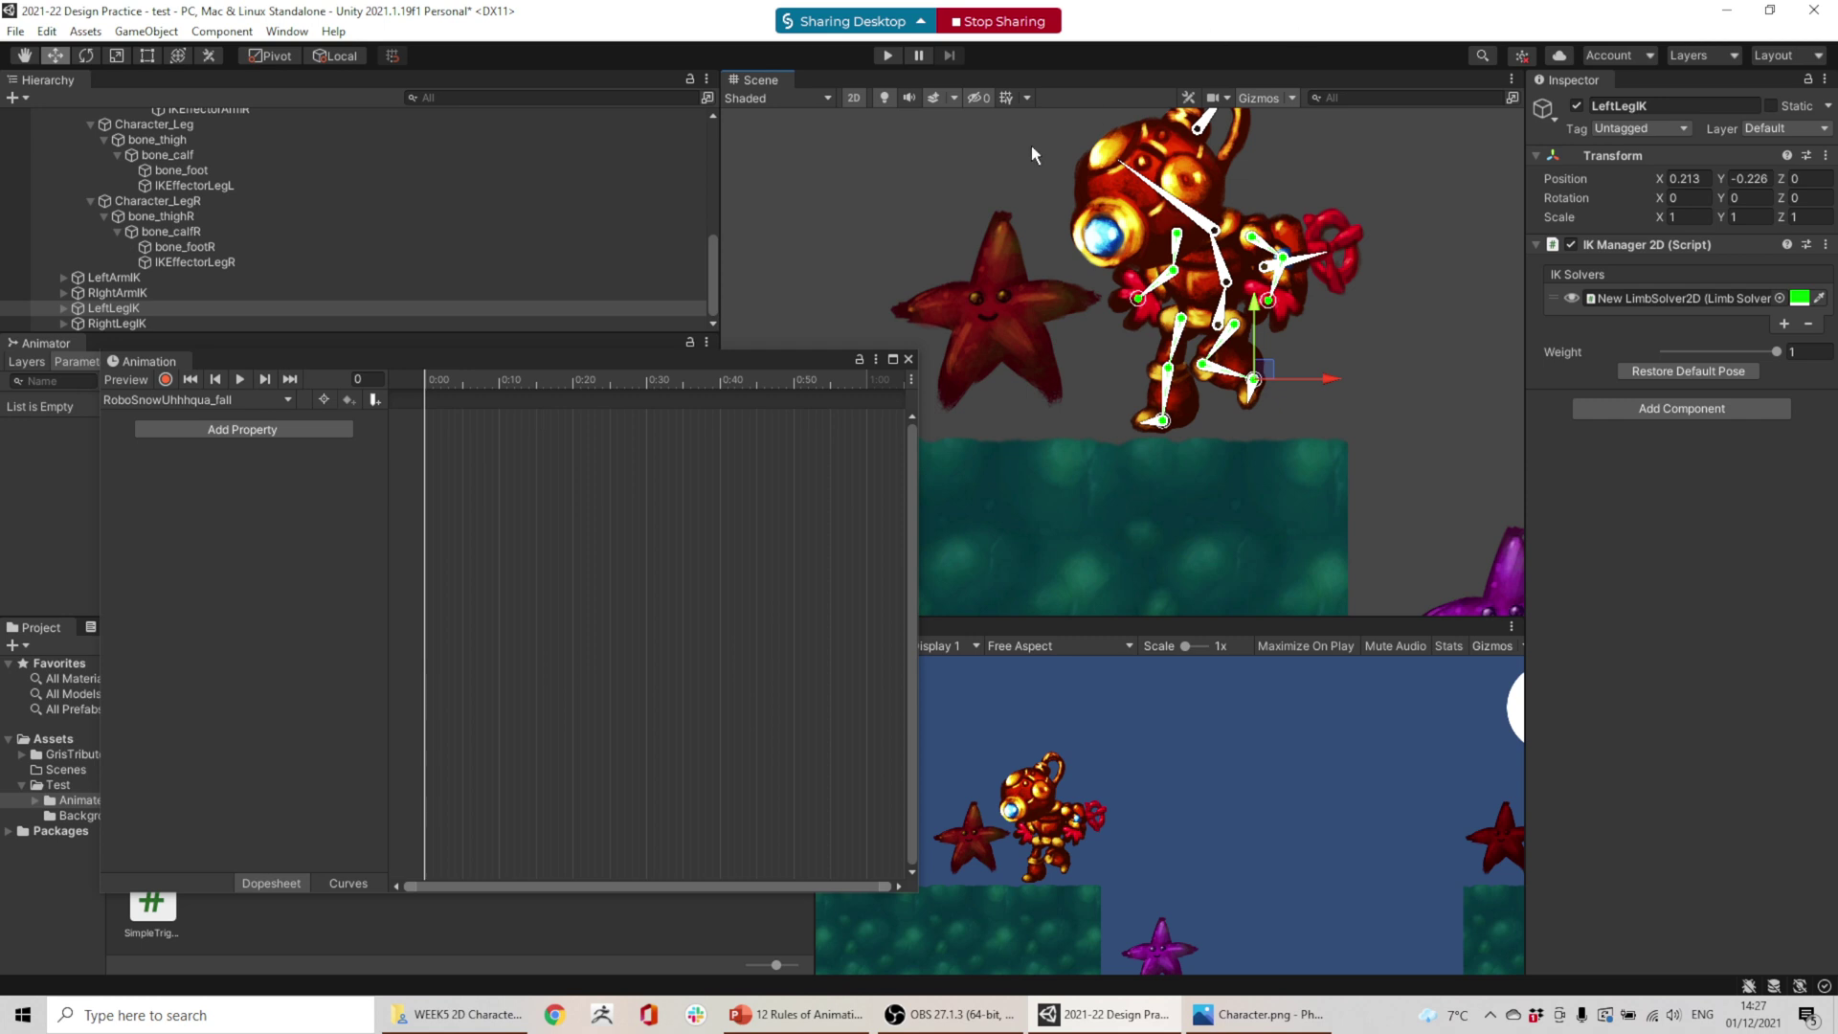
- Start recording the fall clip and key the LeftLegIK position plus slight bone_hip, bone_chest and bone_head rotations at frame 0
{"action": "left_click", "coordinate": [167, 380]}
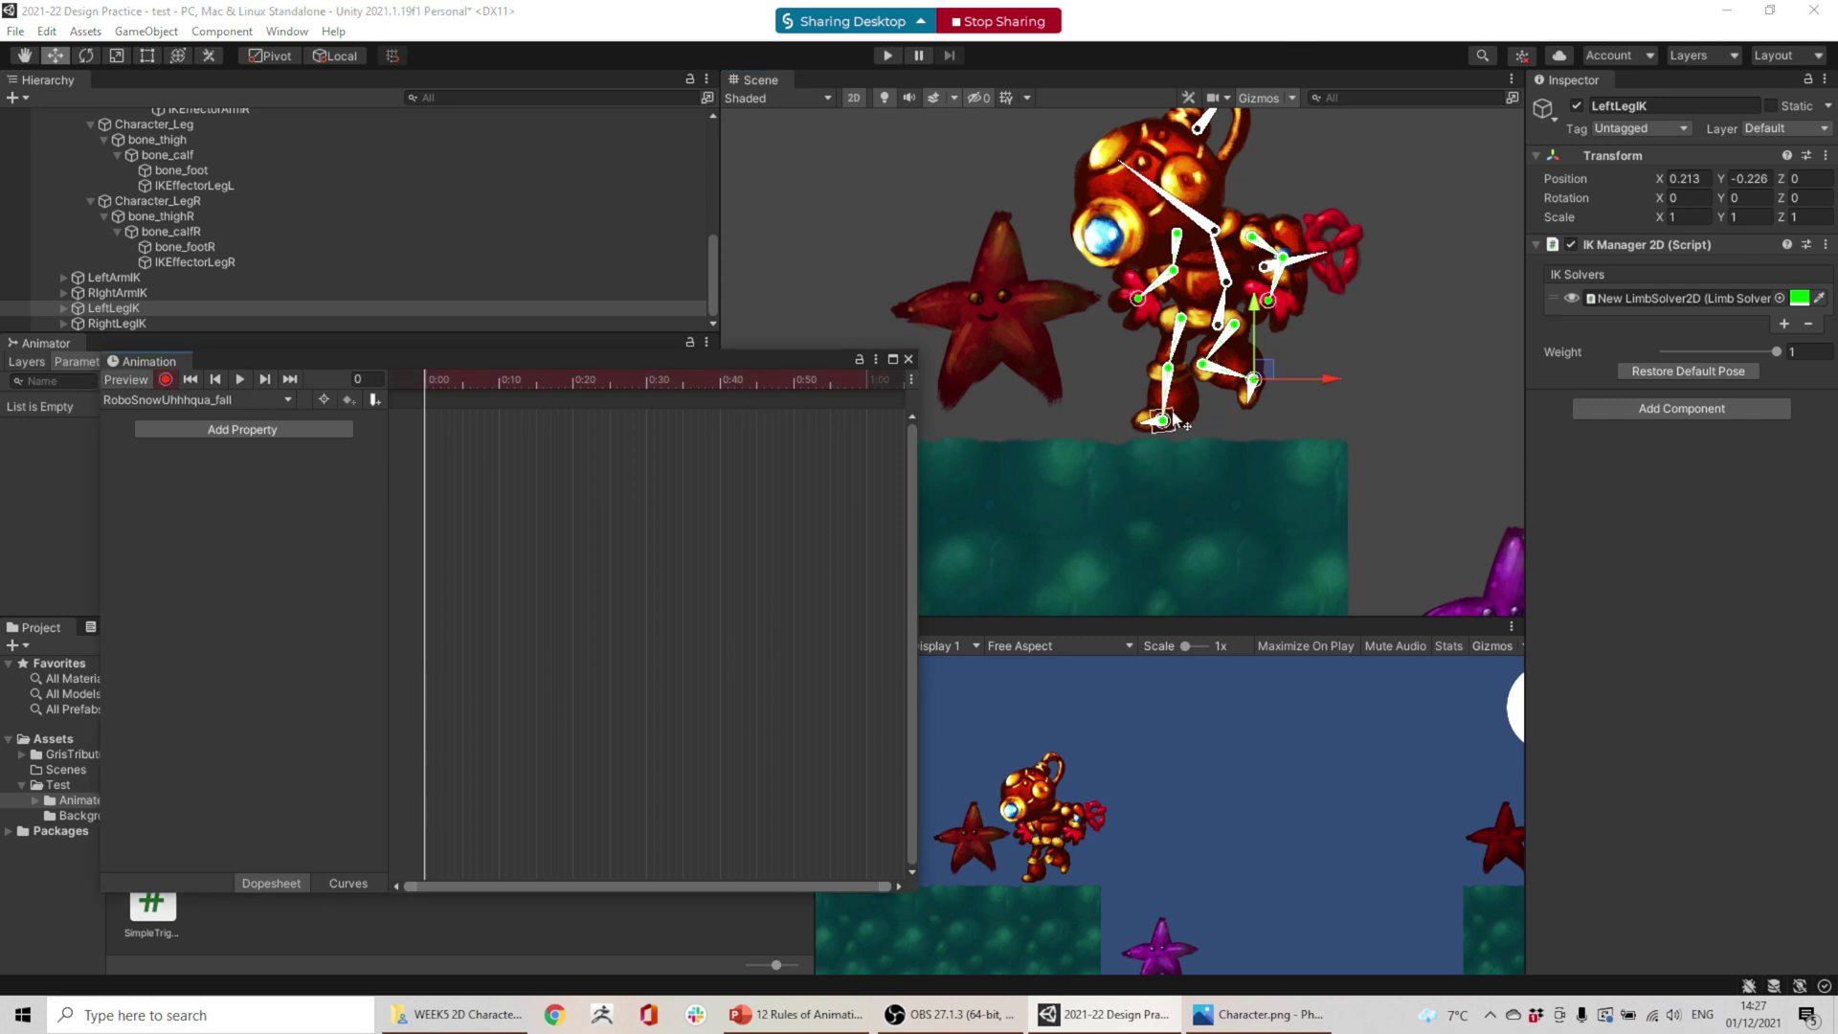
{"action": "left_click_drag", "start_coordinate": [1273, 375], "coordinate": [1266, 379]}
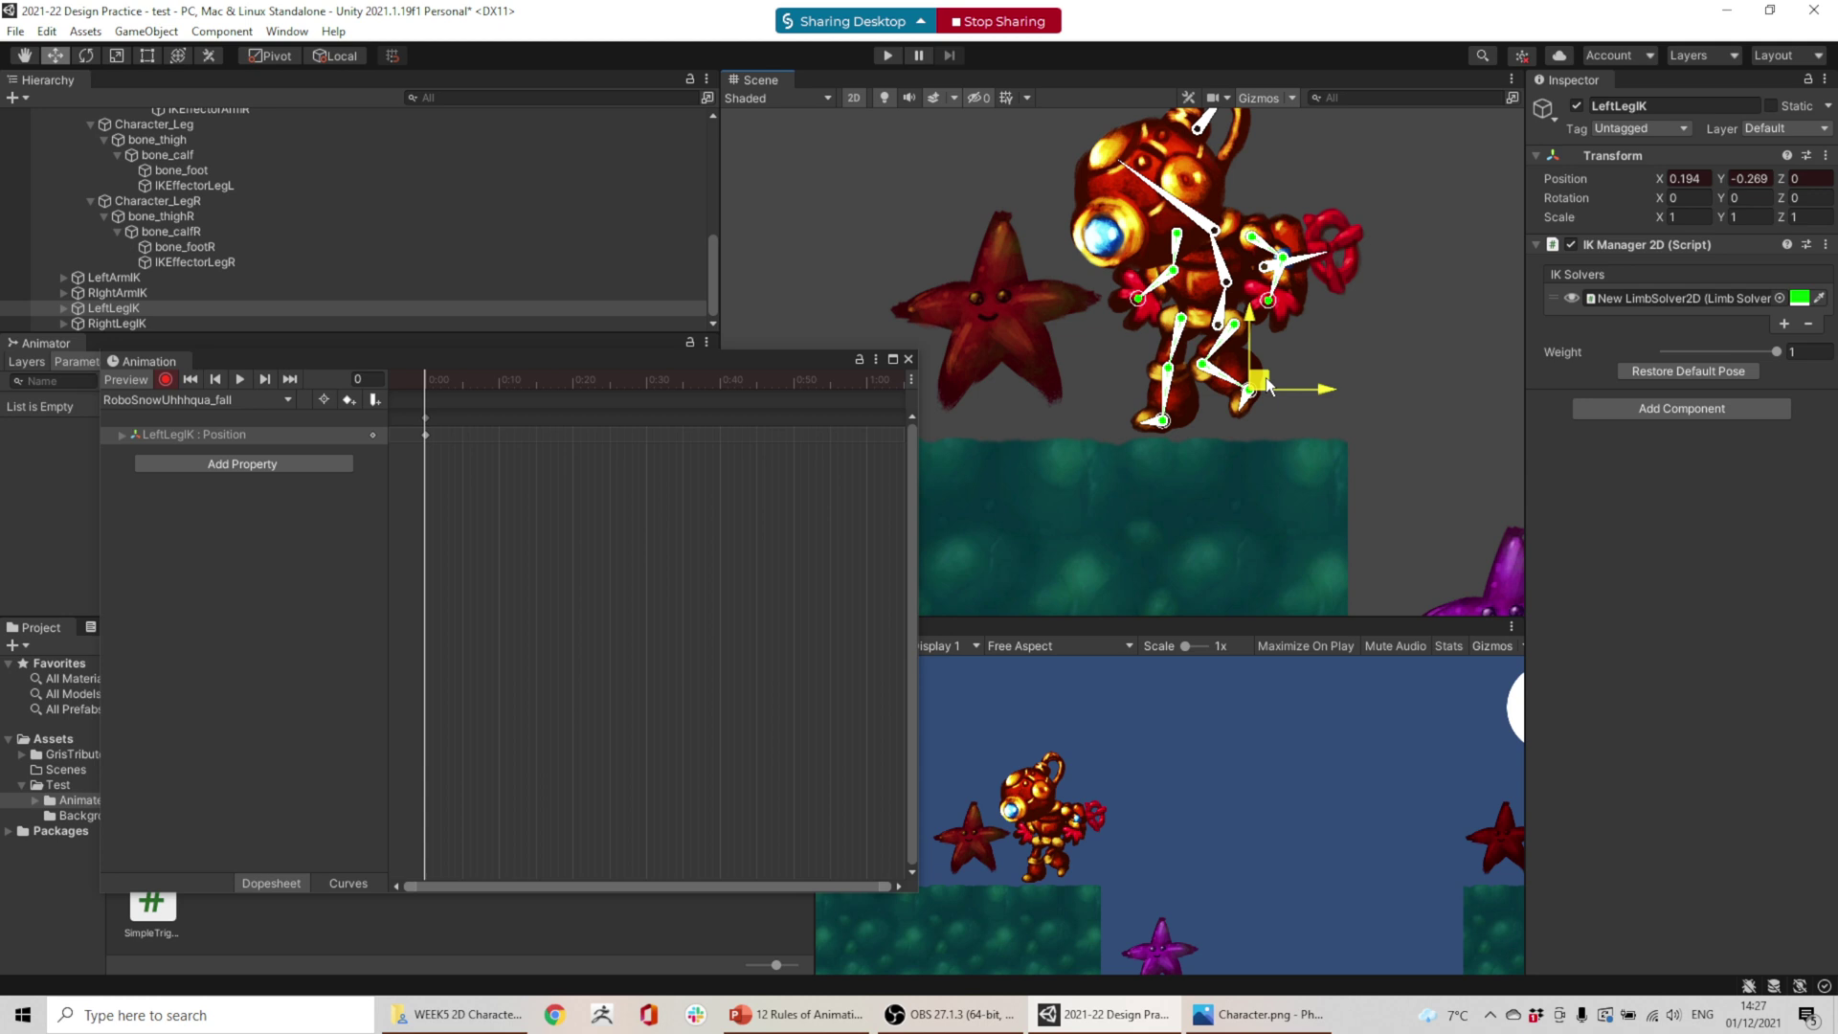
{"action": "left_click", "coordinate": [1230, 316]}
{"action": "left_click_drag", "start_coordinate": [1230, 316], "coordinate": [1245, 301]}
{"action": "left_click_drag", "start_coordinate": [1211, 239], "coordinate": [1176, 205]}
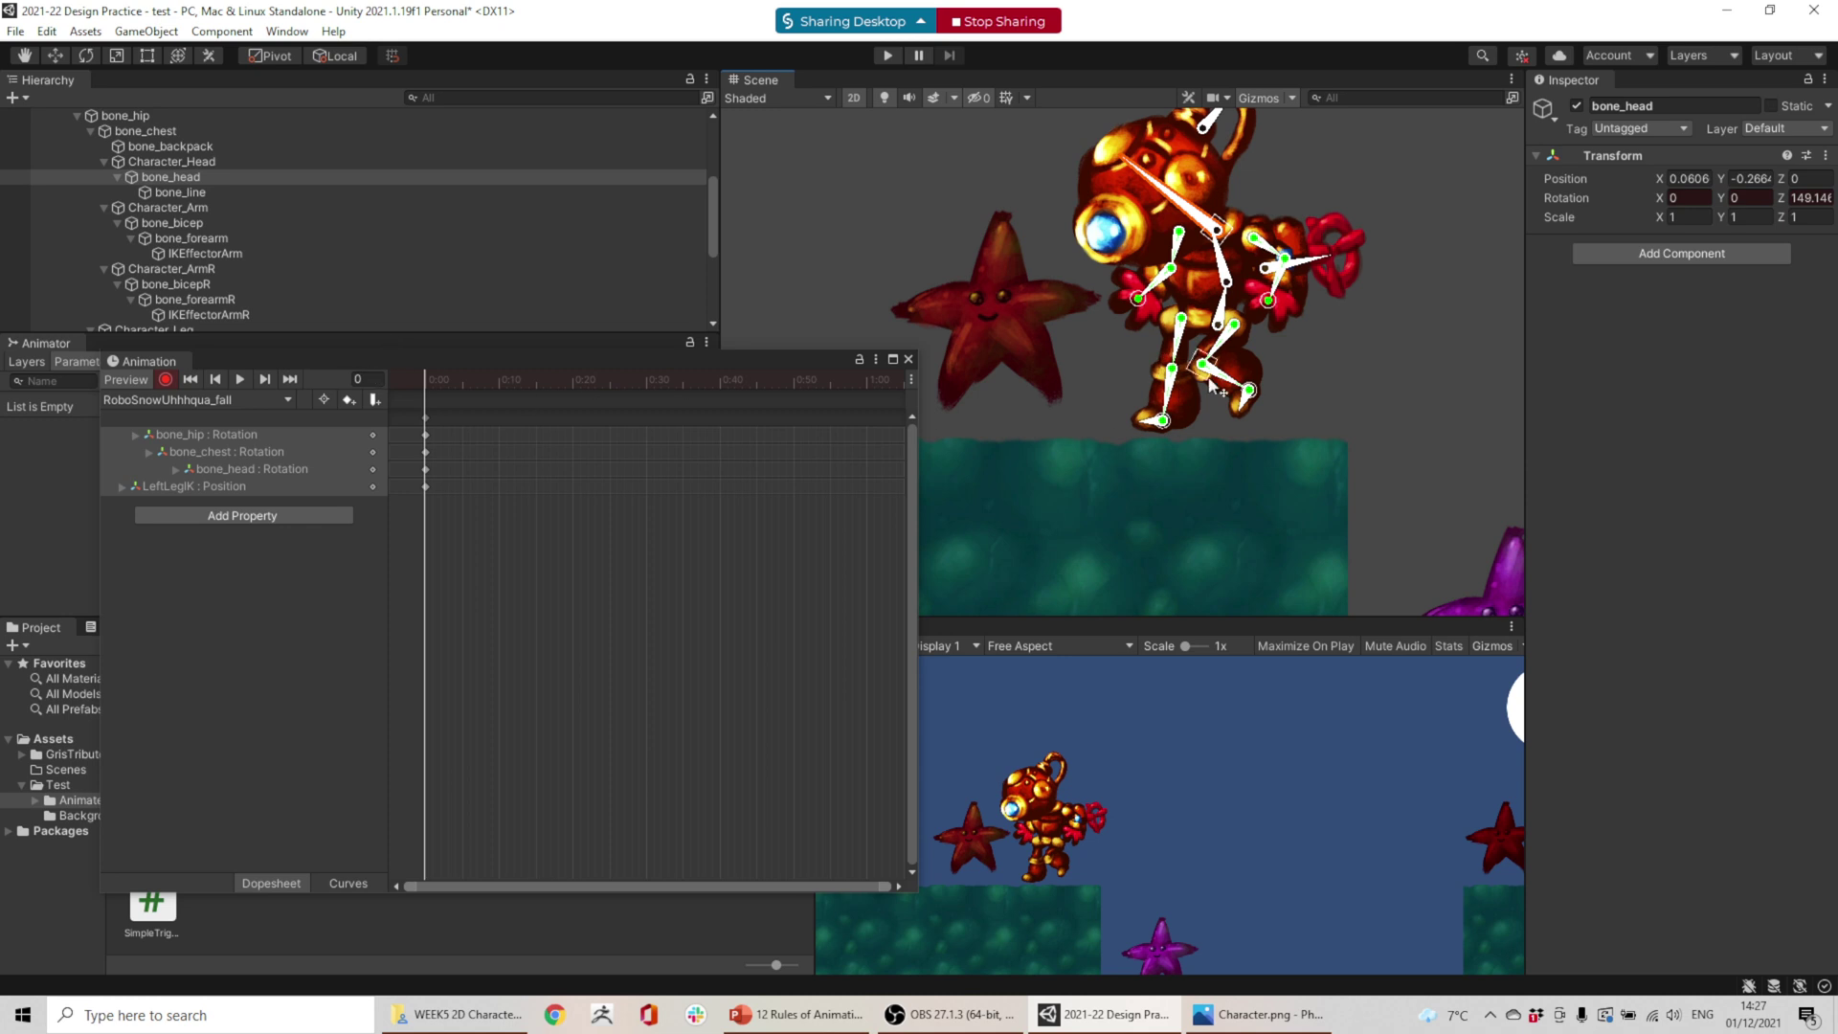
- Key bone_footR and rotate bone_foot so the rear foot points downward at frame 0
{"action": "left_click", "coordinate": [1162, 420]}
{"action": "left_click_drag", "start_coordinate": [1161, 419], "coordinate": [1251, 419]}
{"action": "left_click", "coordinate": [1245, 410]}
- Place LeftLegIK at about X 0.213, Y -0.253 and RightLegIK at about X -0.229, Y -0.376 at frame 0
{"action": "scroll", "coordinate": [204, 287], "scroll_direction": "down", "scroll_amount": 3}
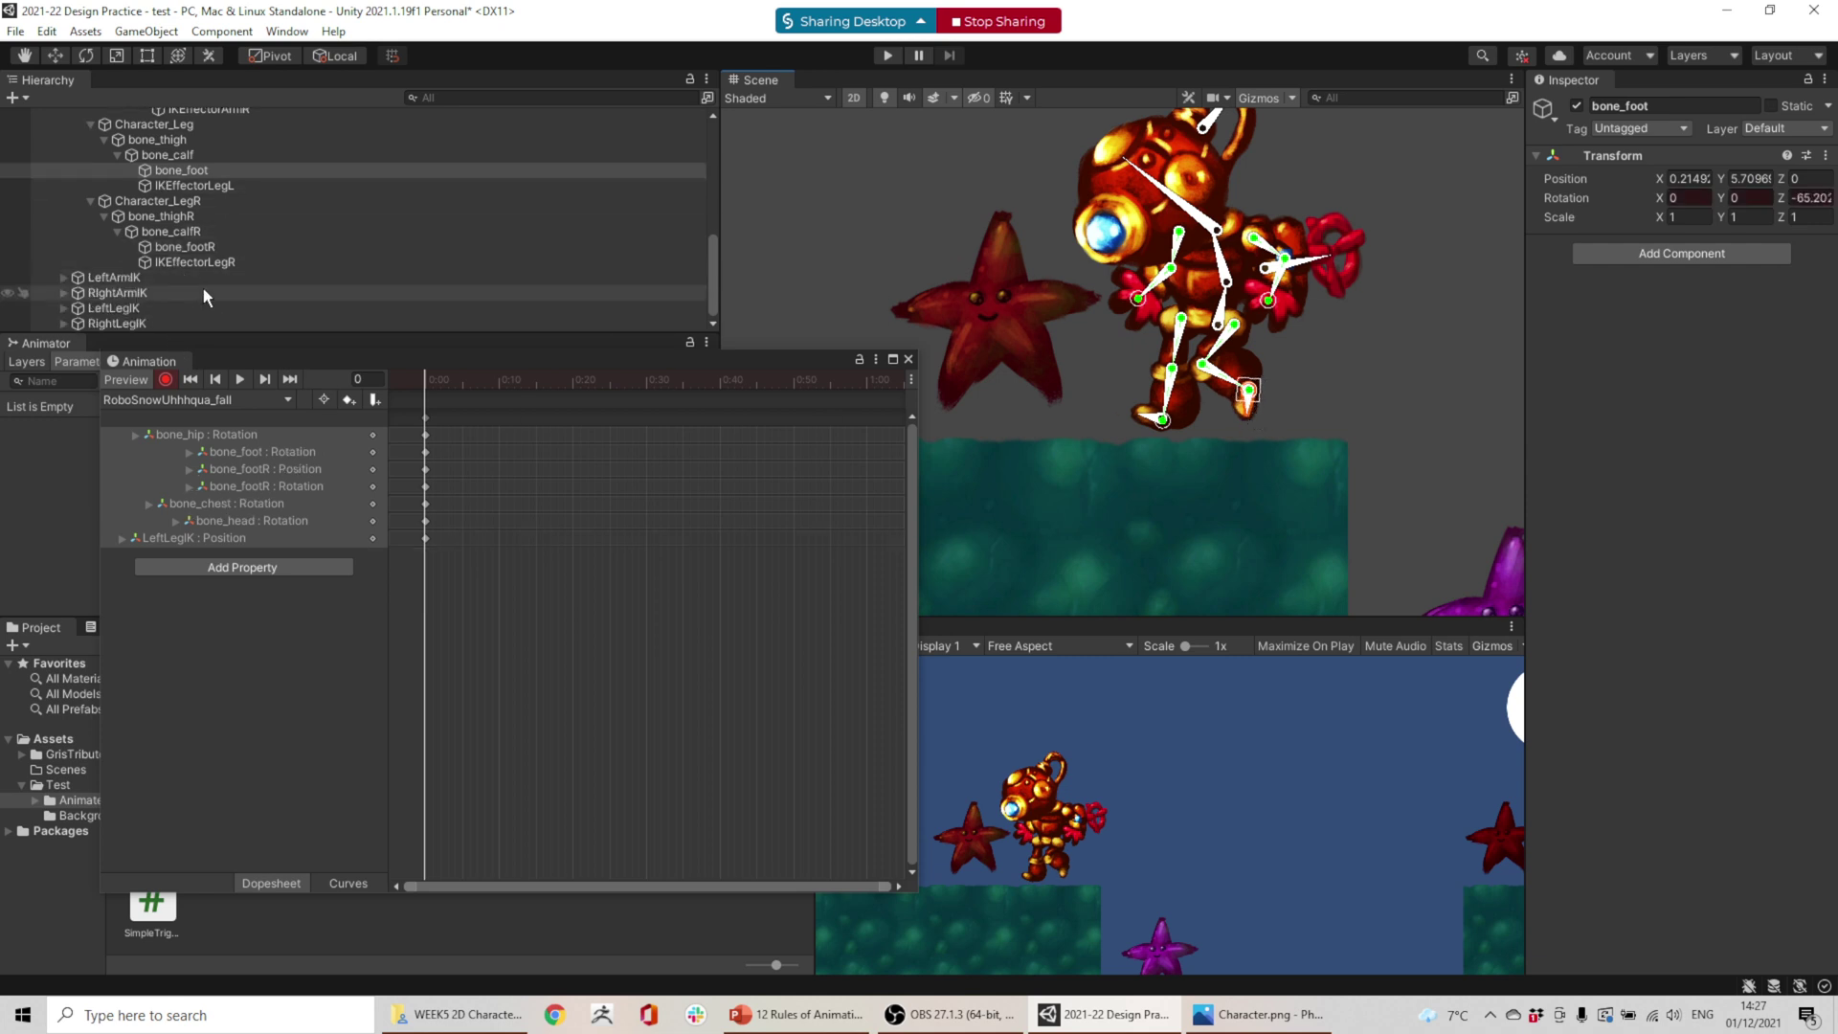
{"action": "left_click", "coordinate": [113, 308]}
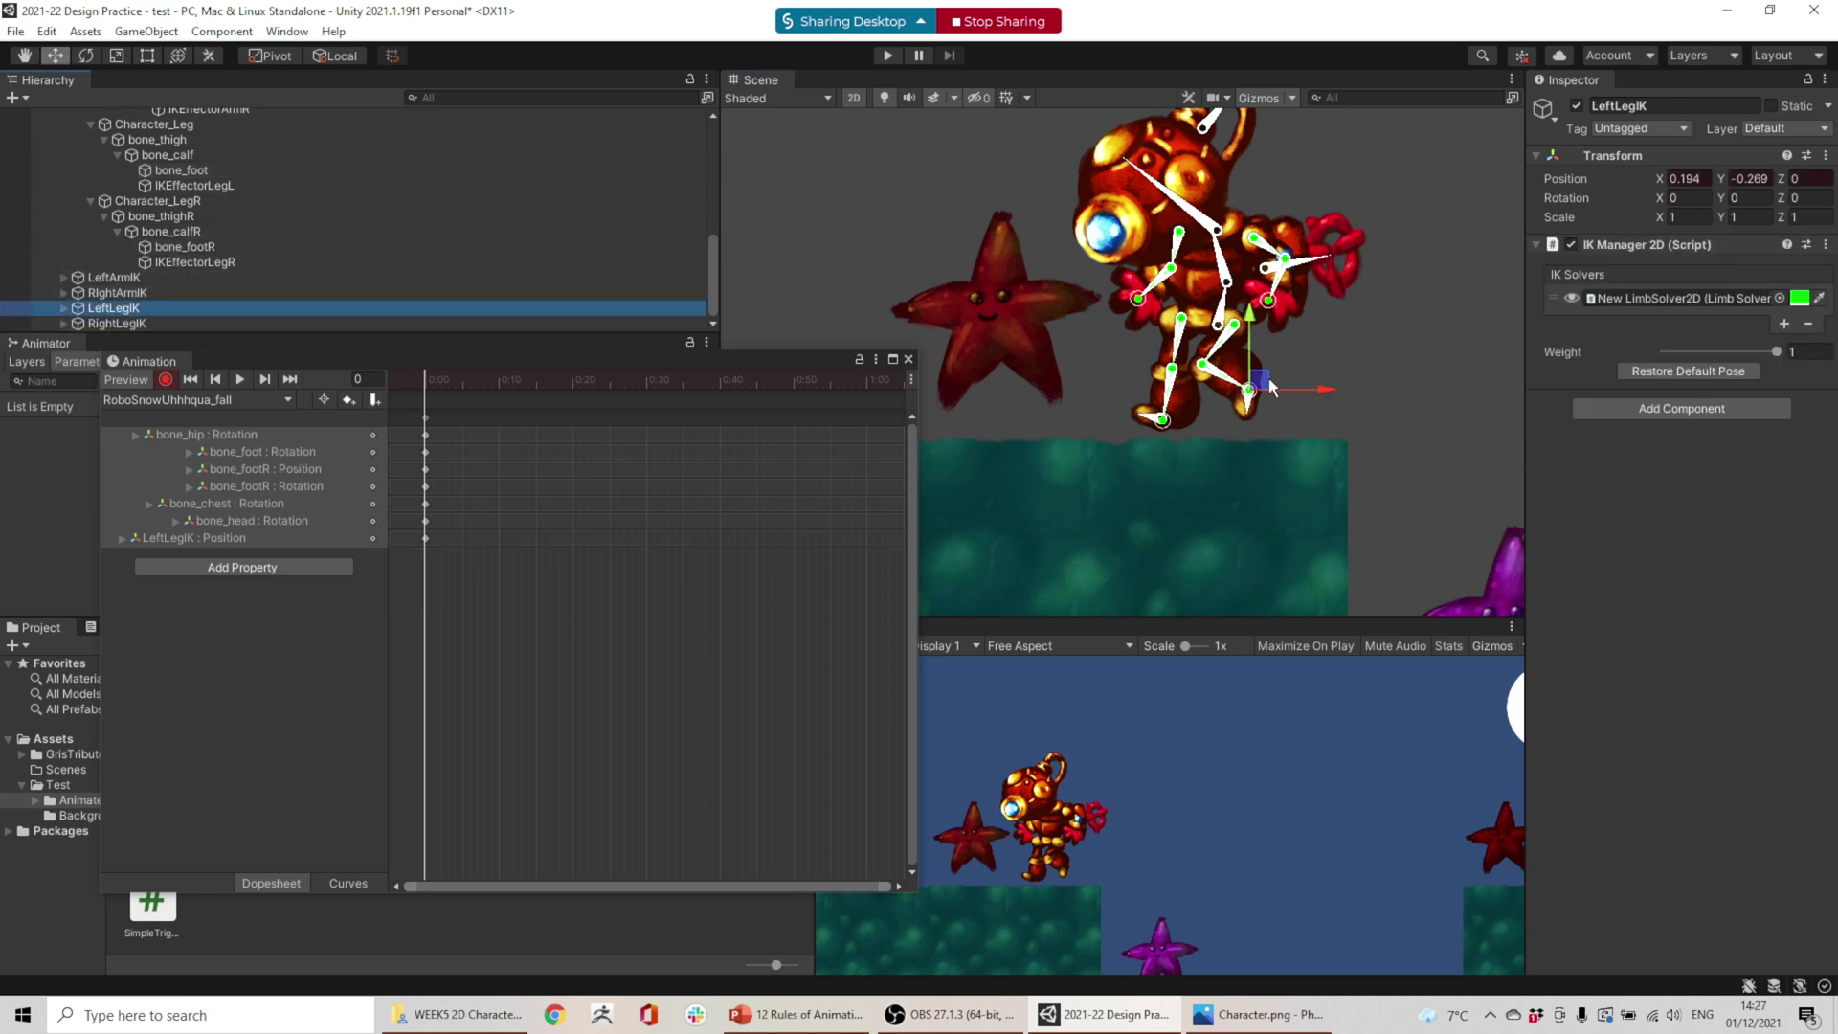
{"action": "left_click", "coordinate": [1163, 418]}
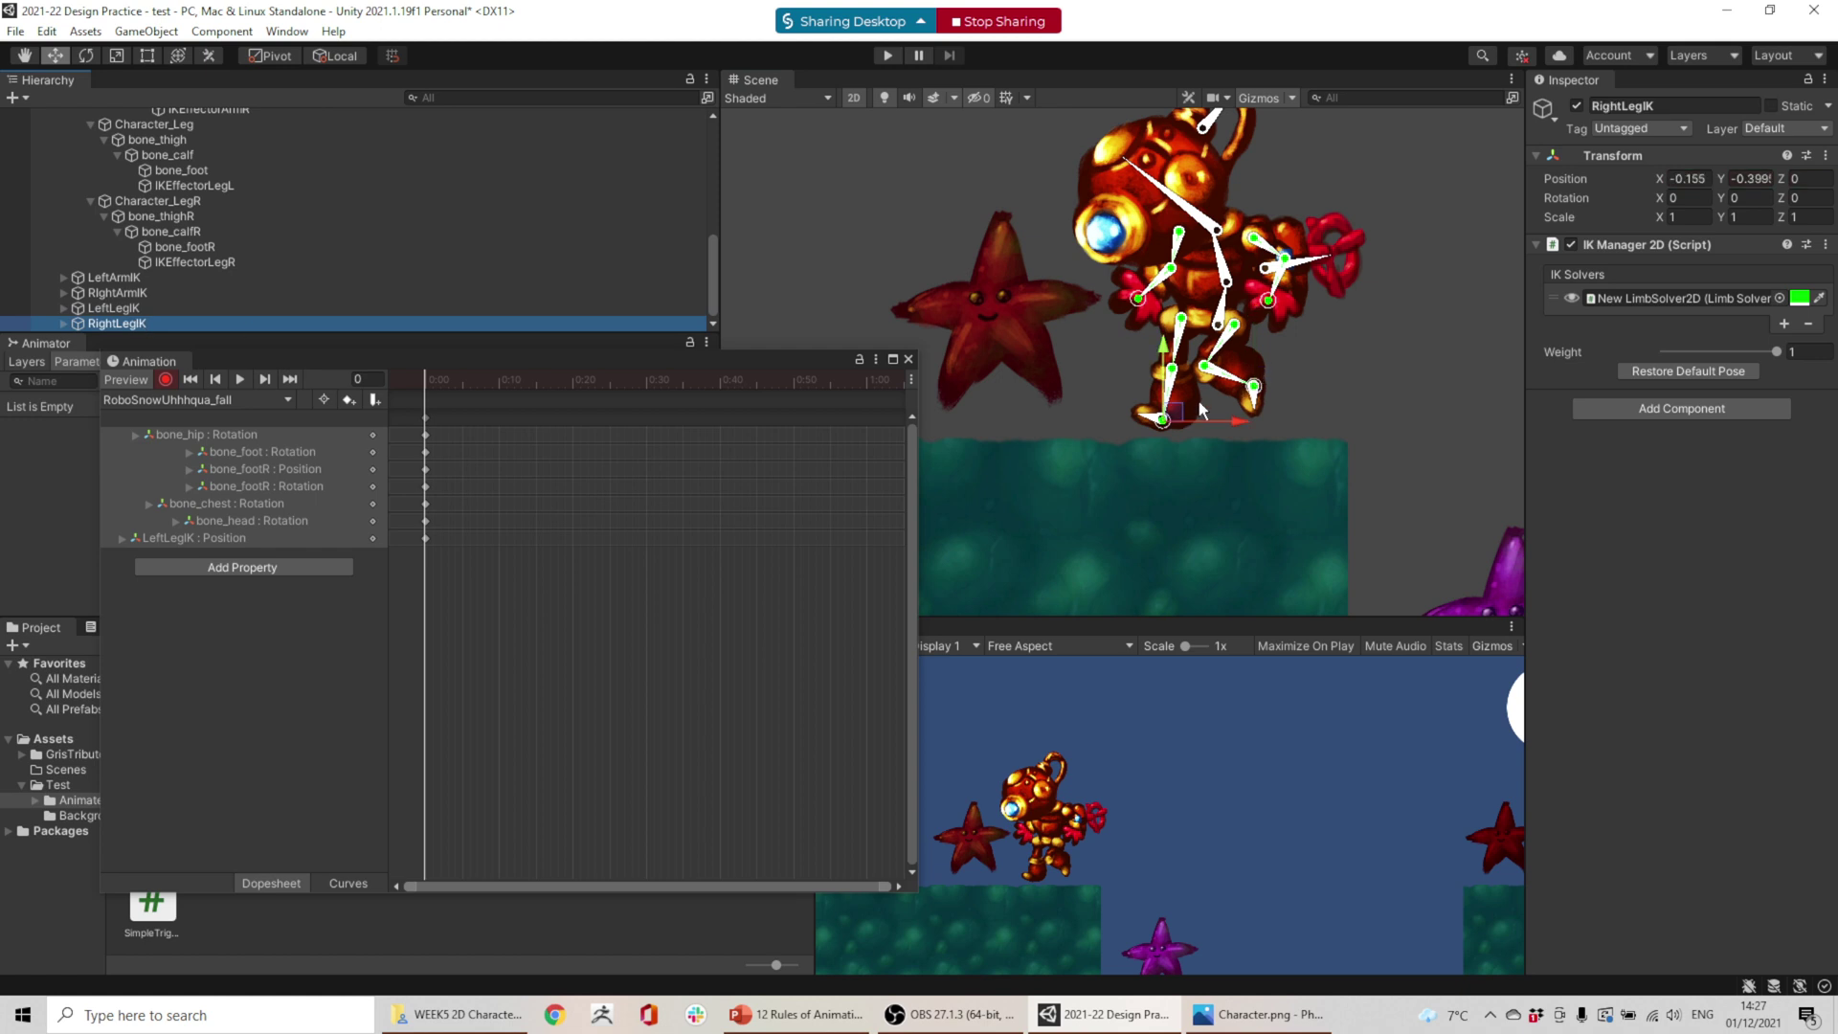
{"action": "left_click_drag", "start_coordinate": [1200, 410], "coordinate": [1182, 406]}
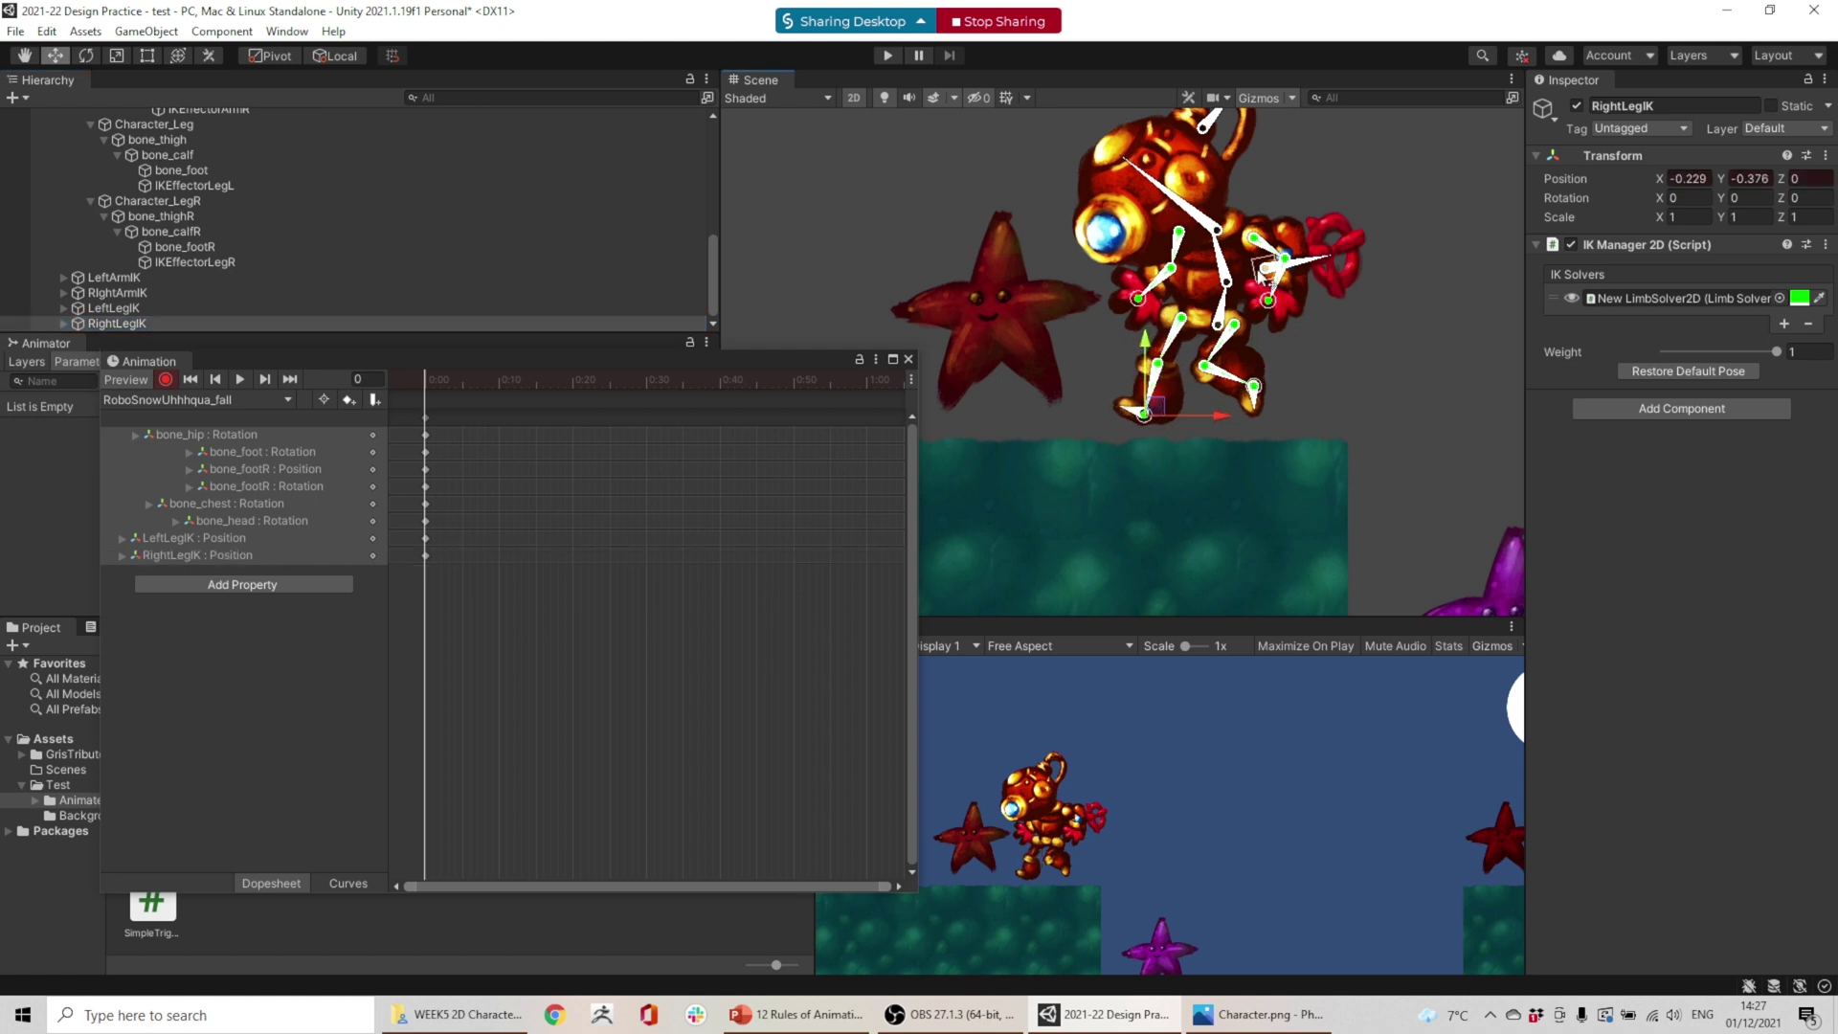
- Rotate bone_chest slightly and raise RightArmIK and LeftArmIK to head height at frame 0
{"action": "left_click_drag", "start_coordinate": [1227, 276], "coordinate": [1223, 270]}
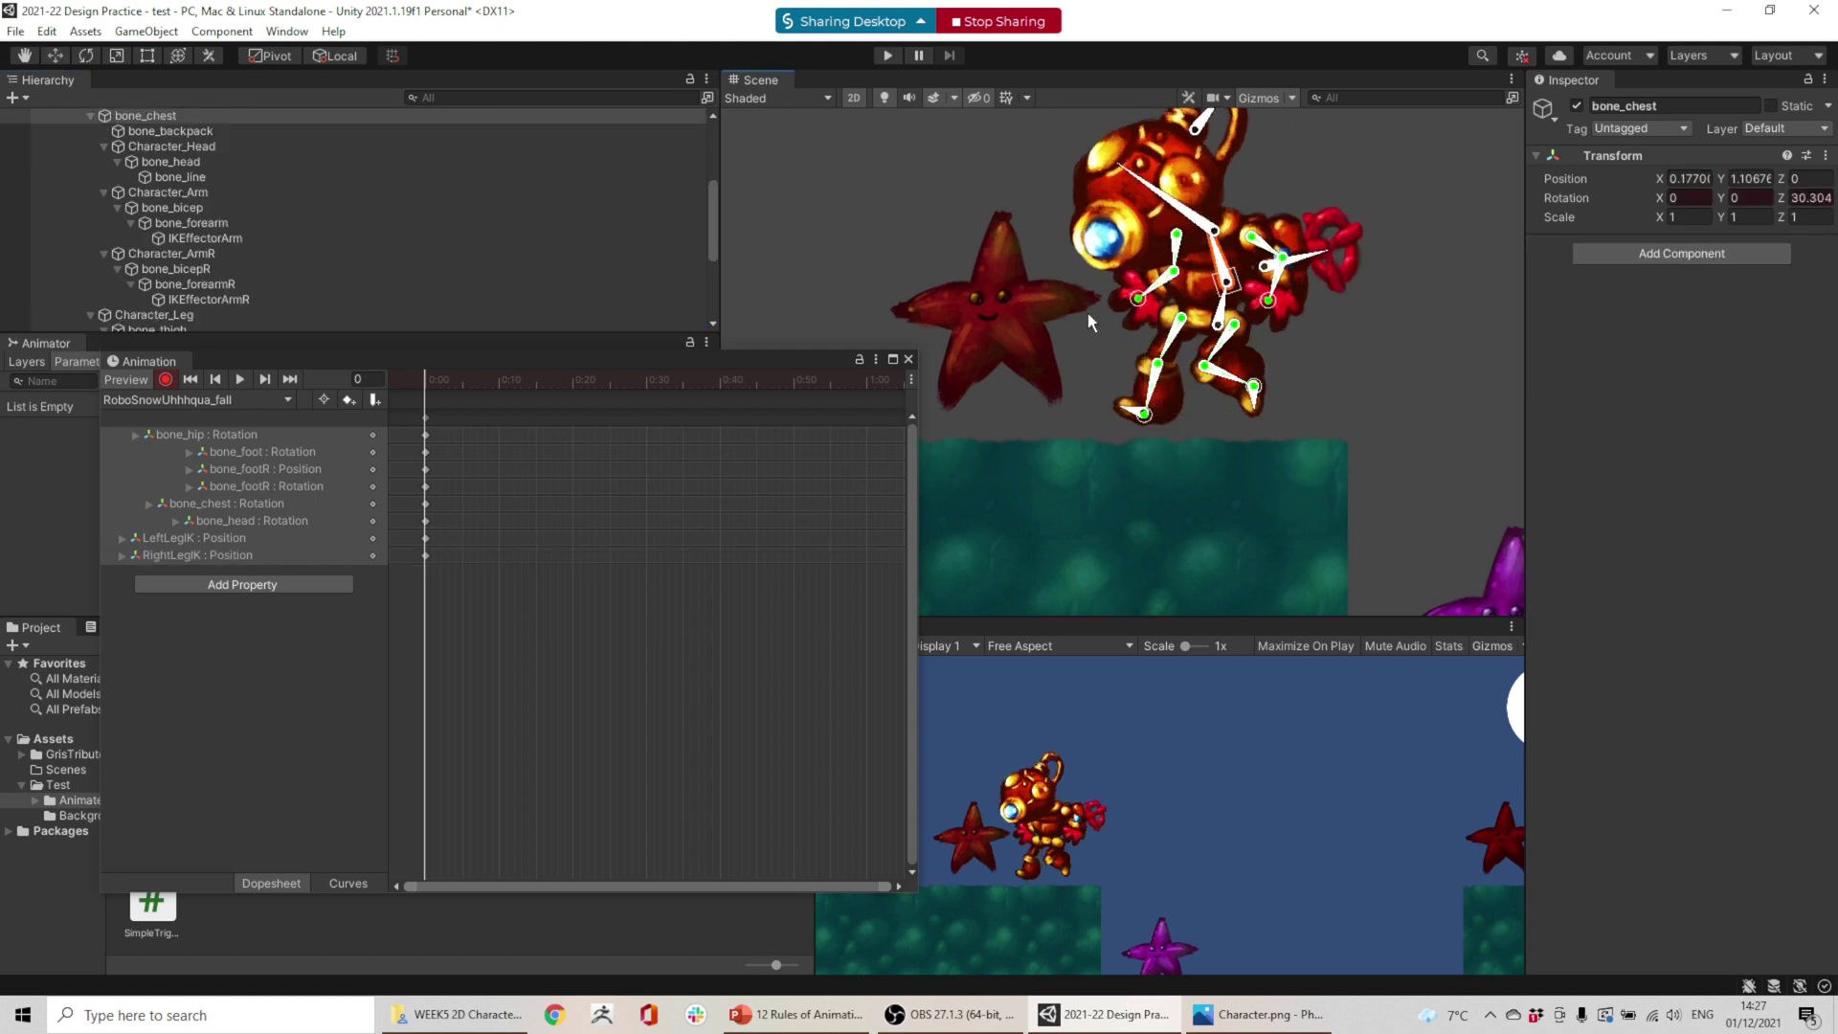
{"action": "left_click", "coordinate": [1154, 297]}
{"action": "scroll", "coordinate": [172, 287], "scroll_direction": "down", "scroll_amount": 4}
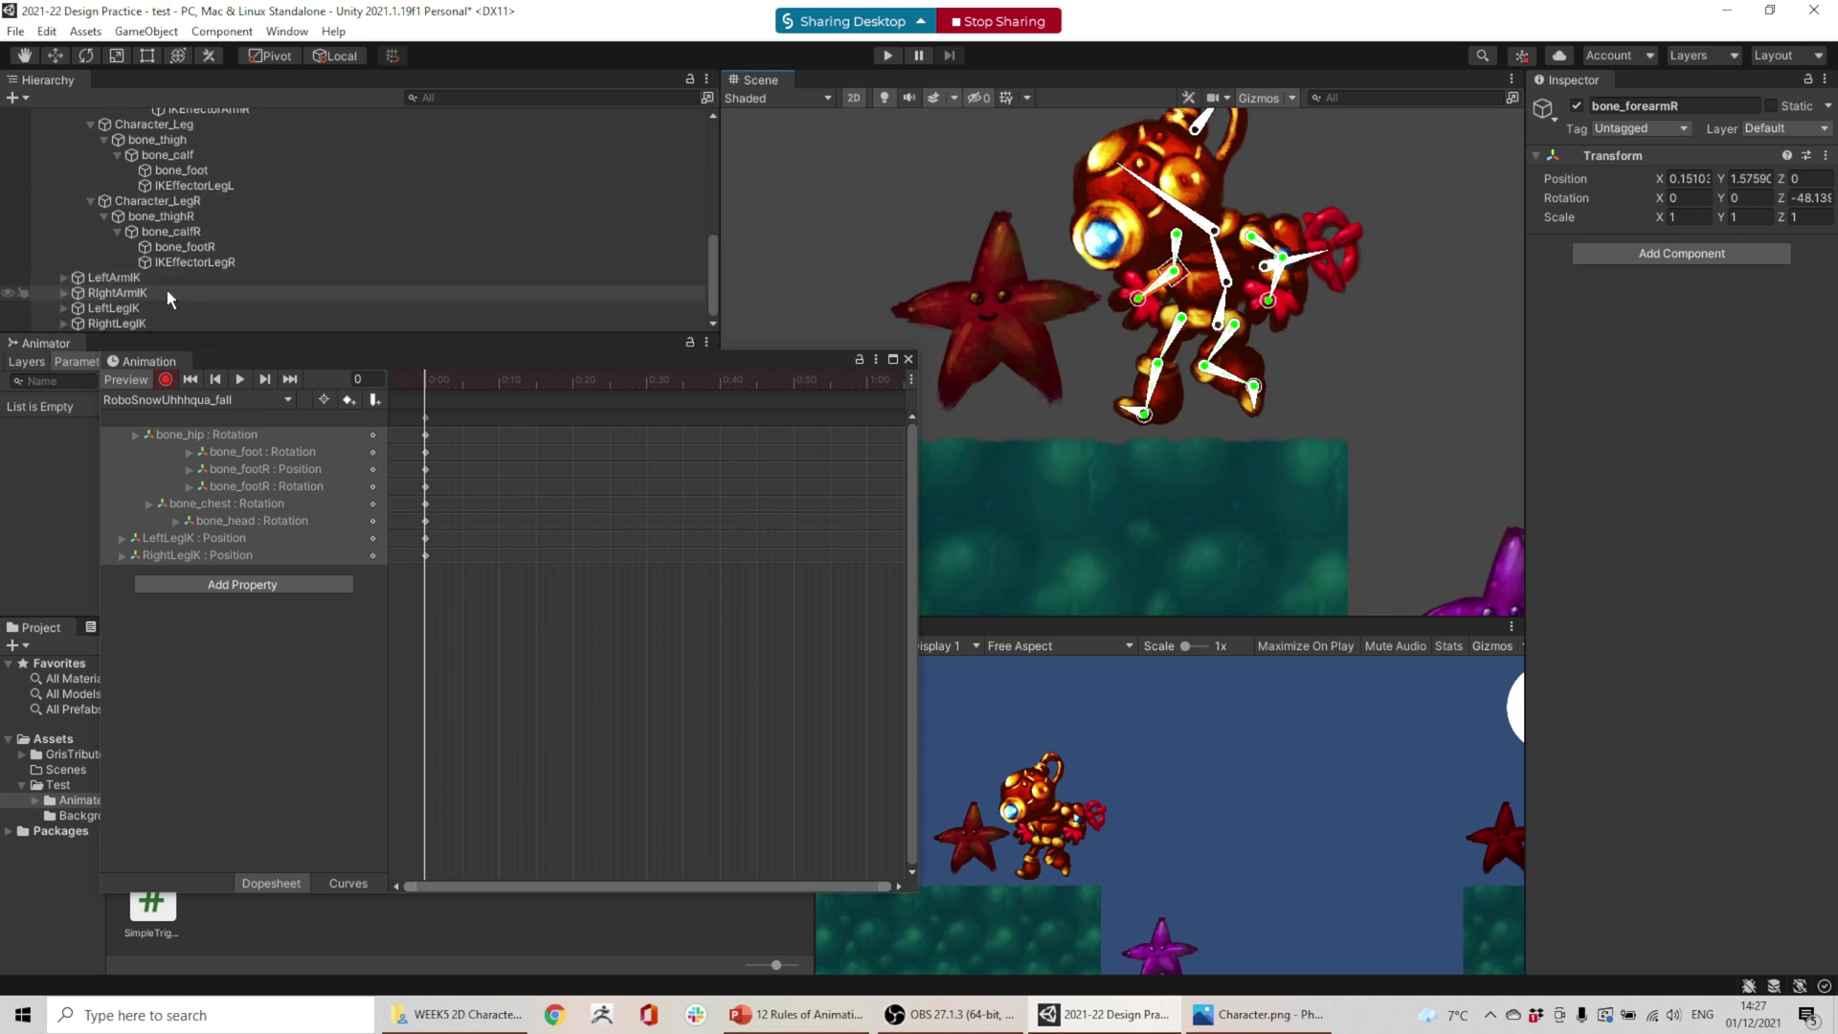
{"action": "left_click", "coordinate": [115, 292]}
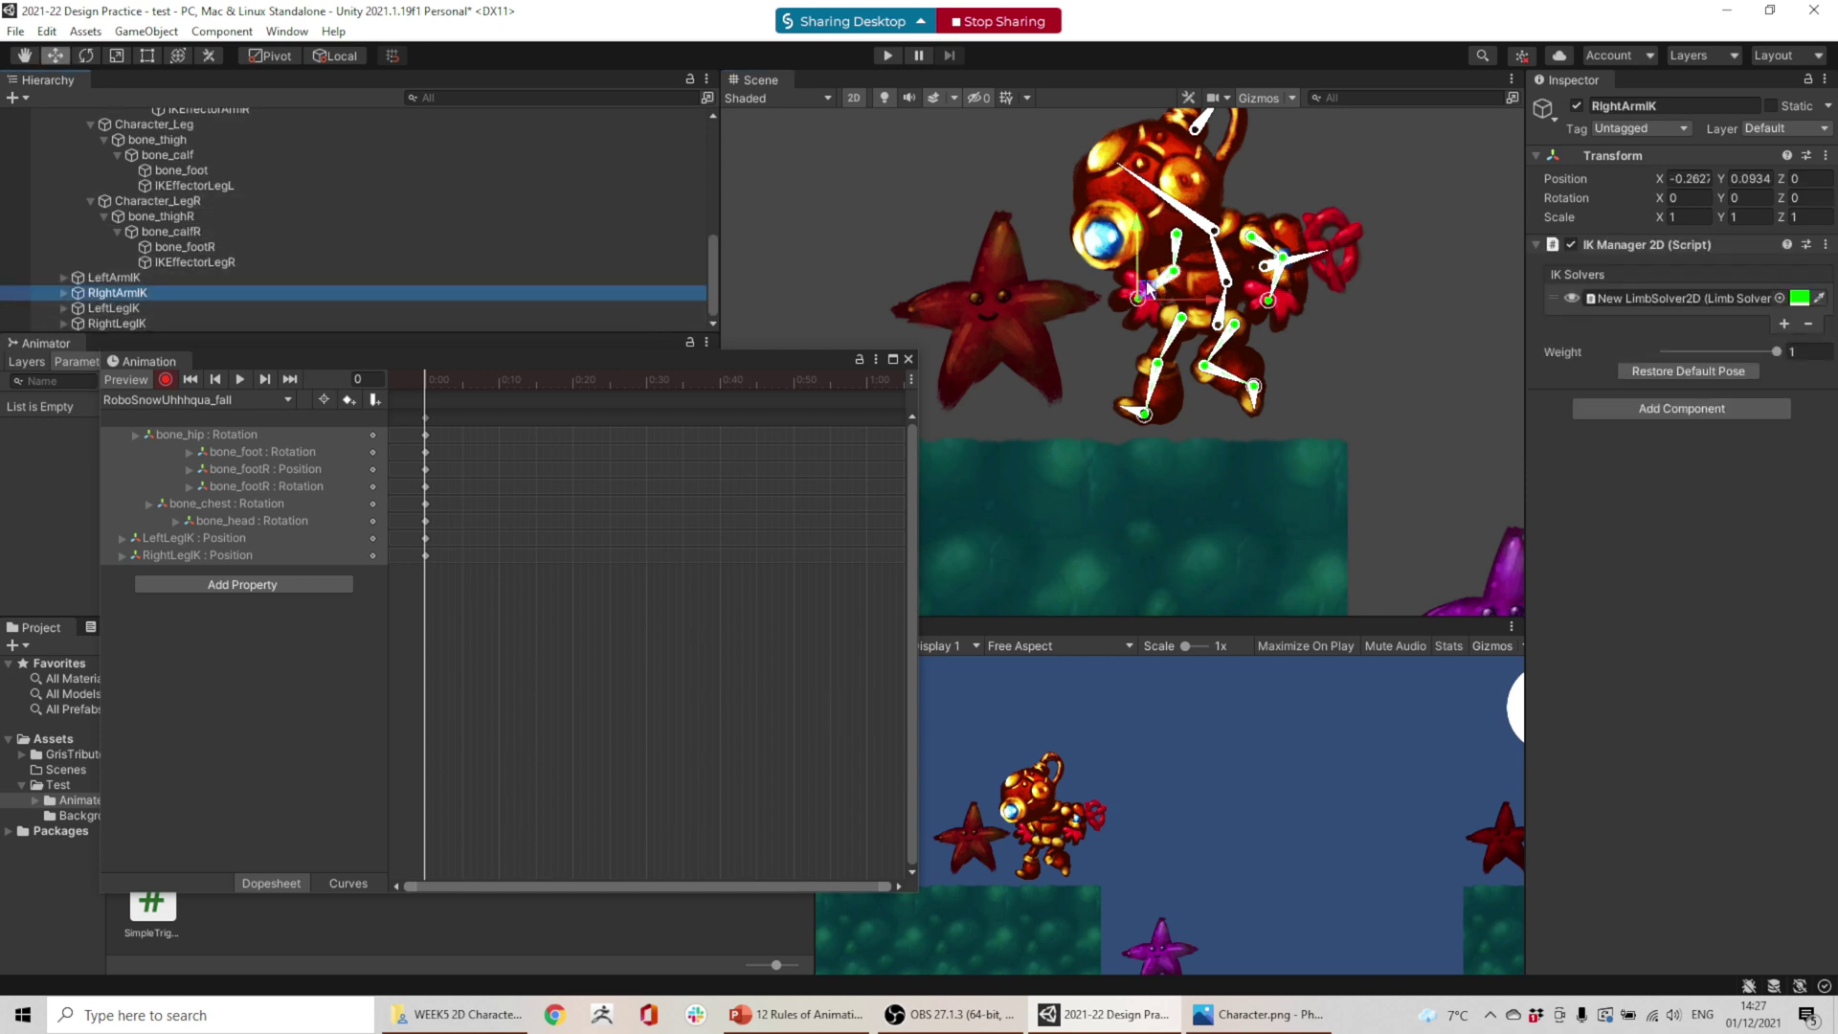
{"action": "left_click_drag", "start_coordinate": [1149, 287], "coordinate": [1156, 162]}
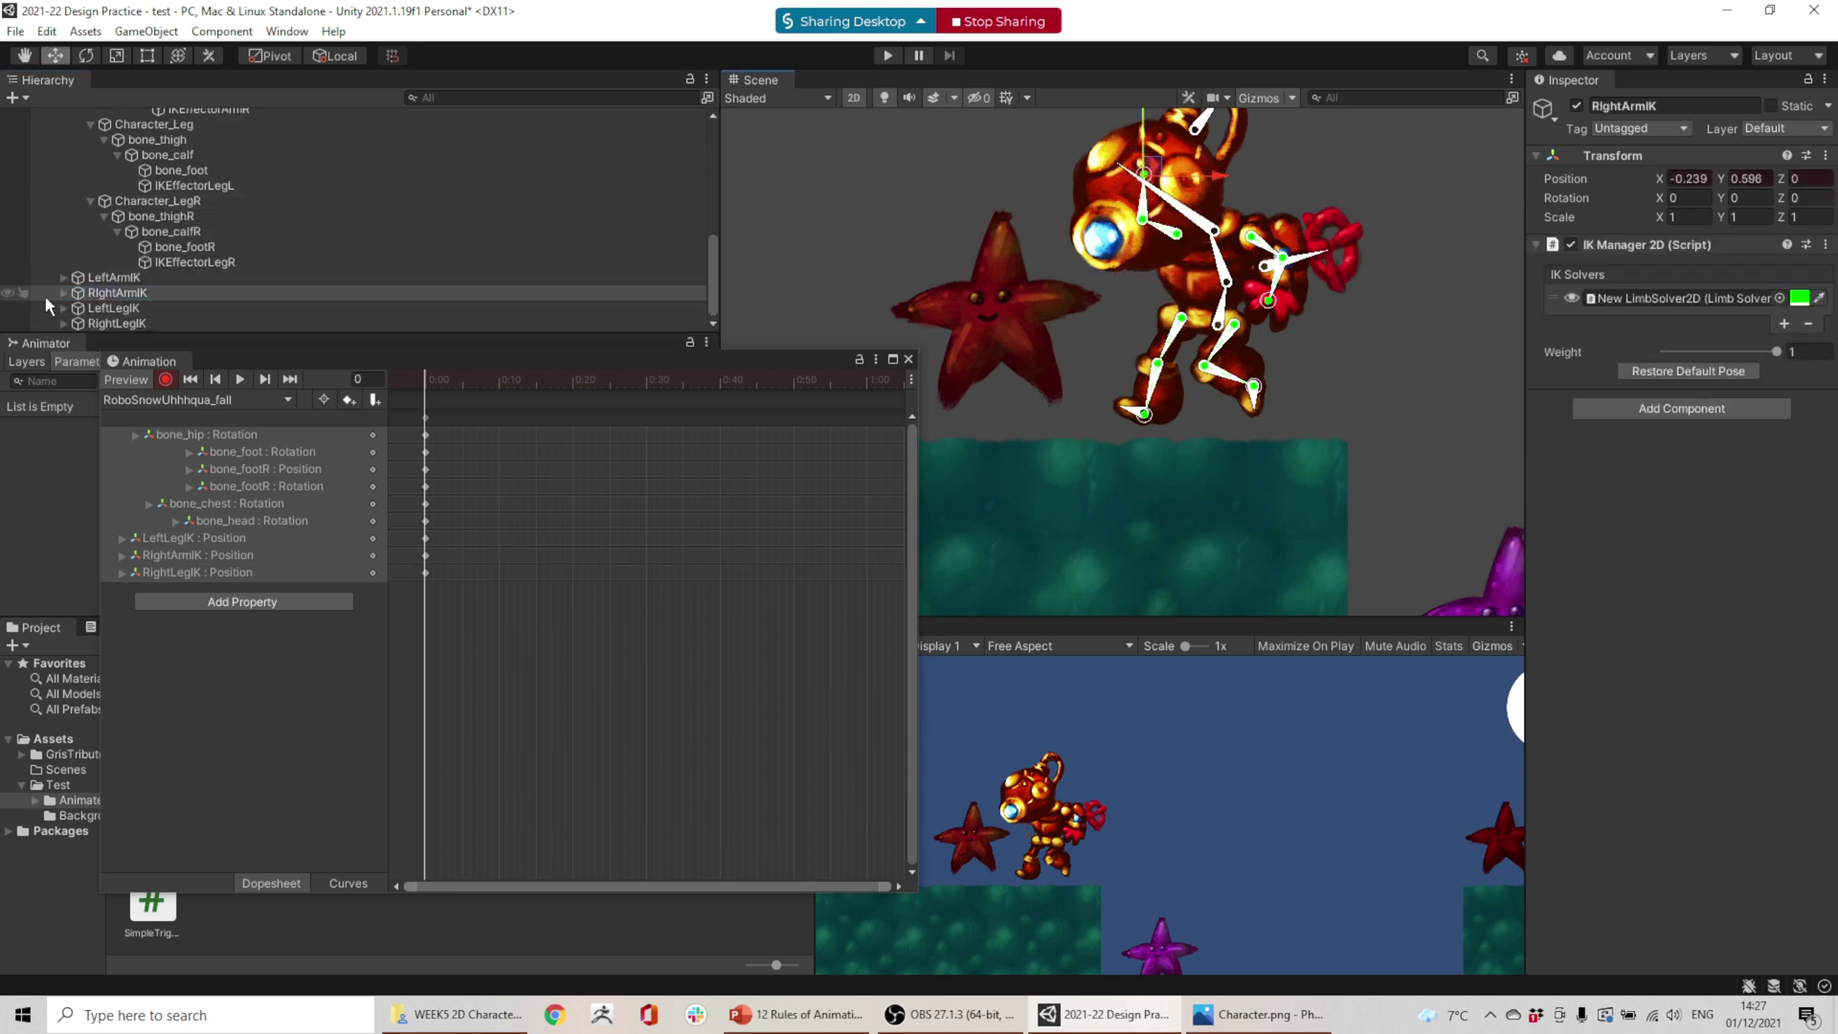
{"action": "left_click", "coordinate": [110, 277]}
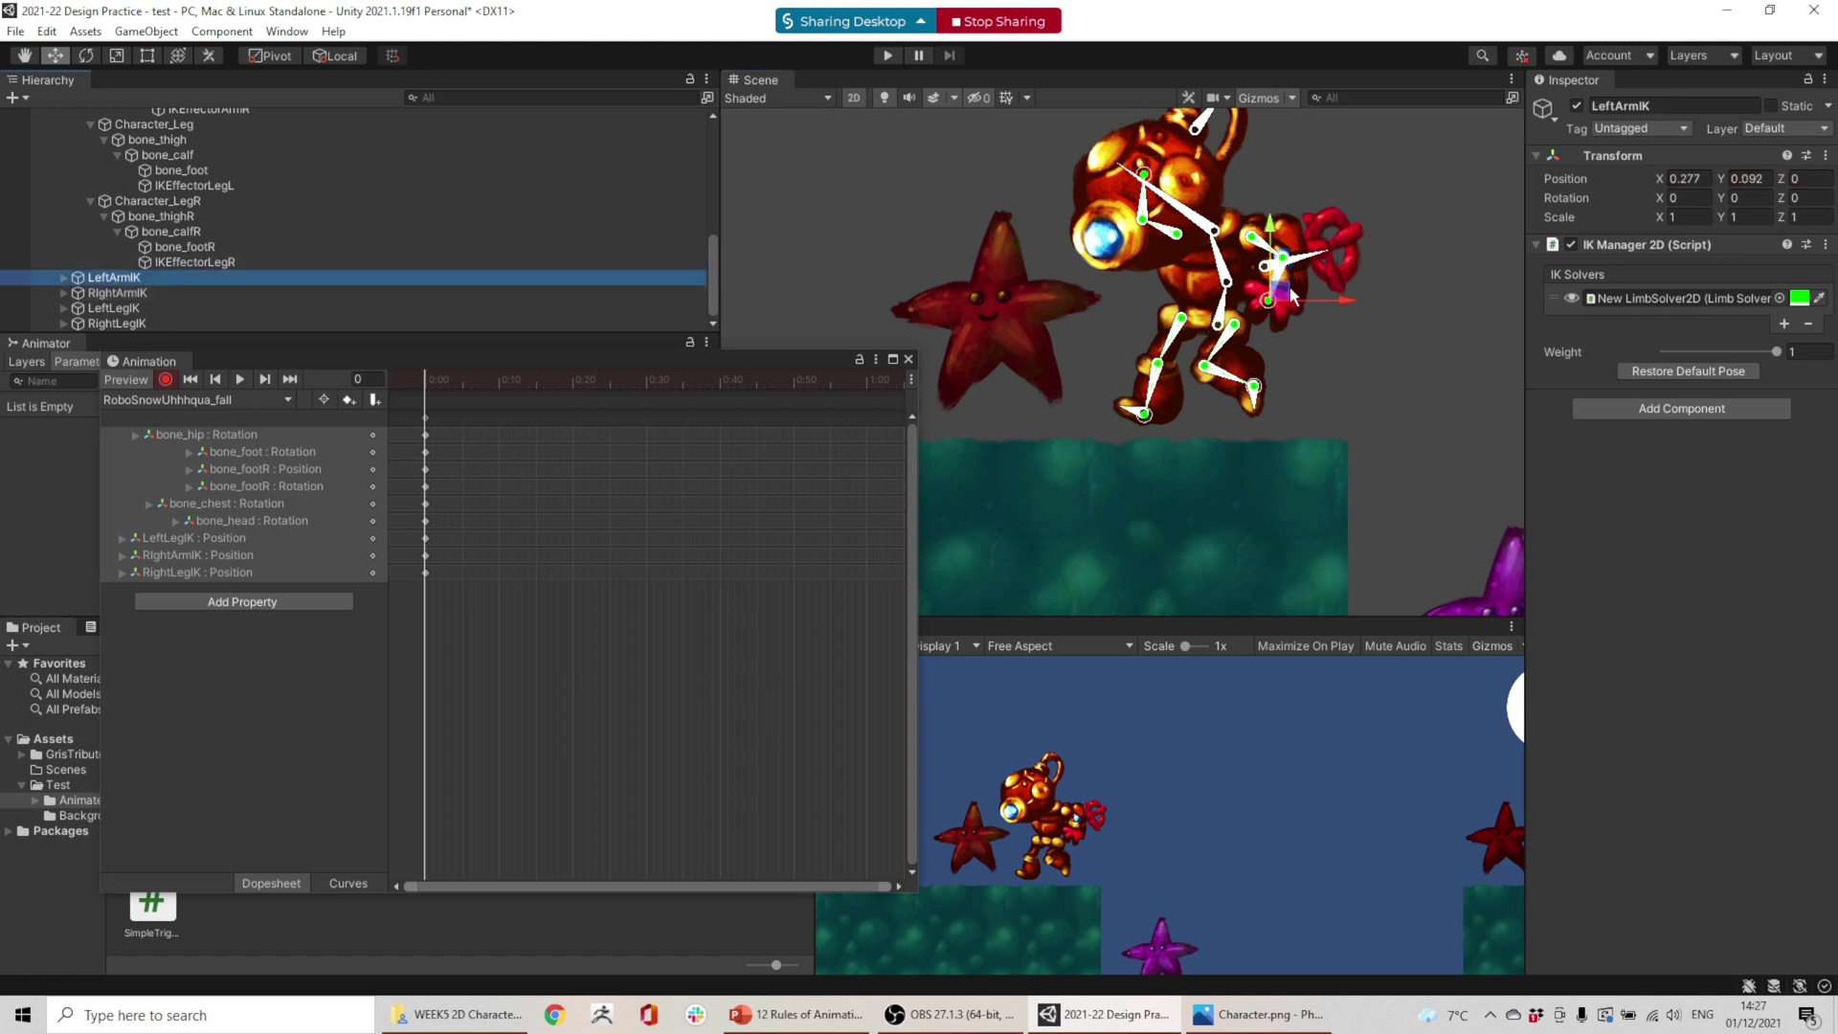
{"action": "left_click_drag", "start_coordinate": [1293, 294], "coordinate": [1281, 153]}
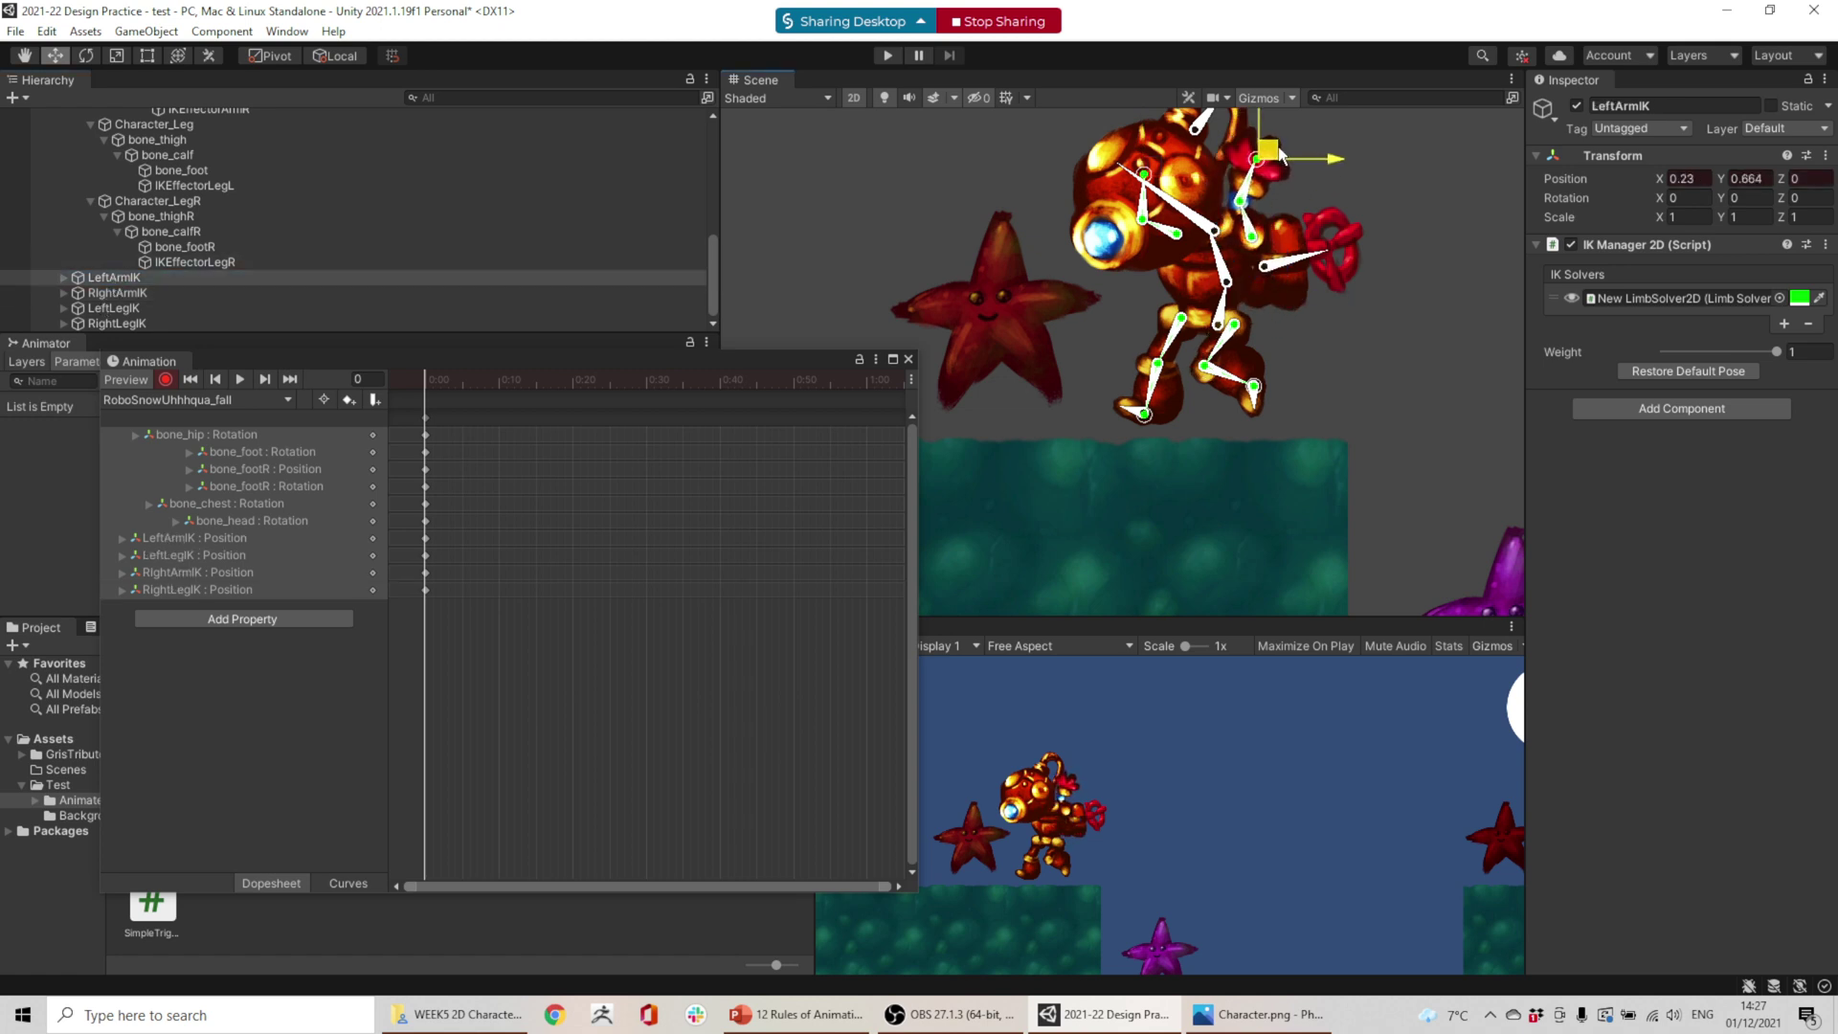
- Copy all frame 0 keys of the fall clip to frame 25 and move the playhead to frame 13
{"action": "left_click_drag", "start_coordinate": [431, 381], "coordinate": [592, 387]}
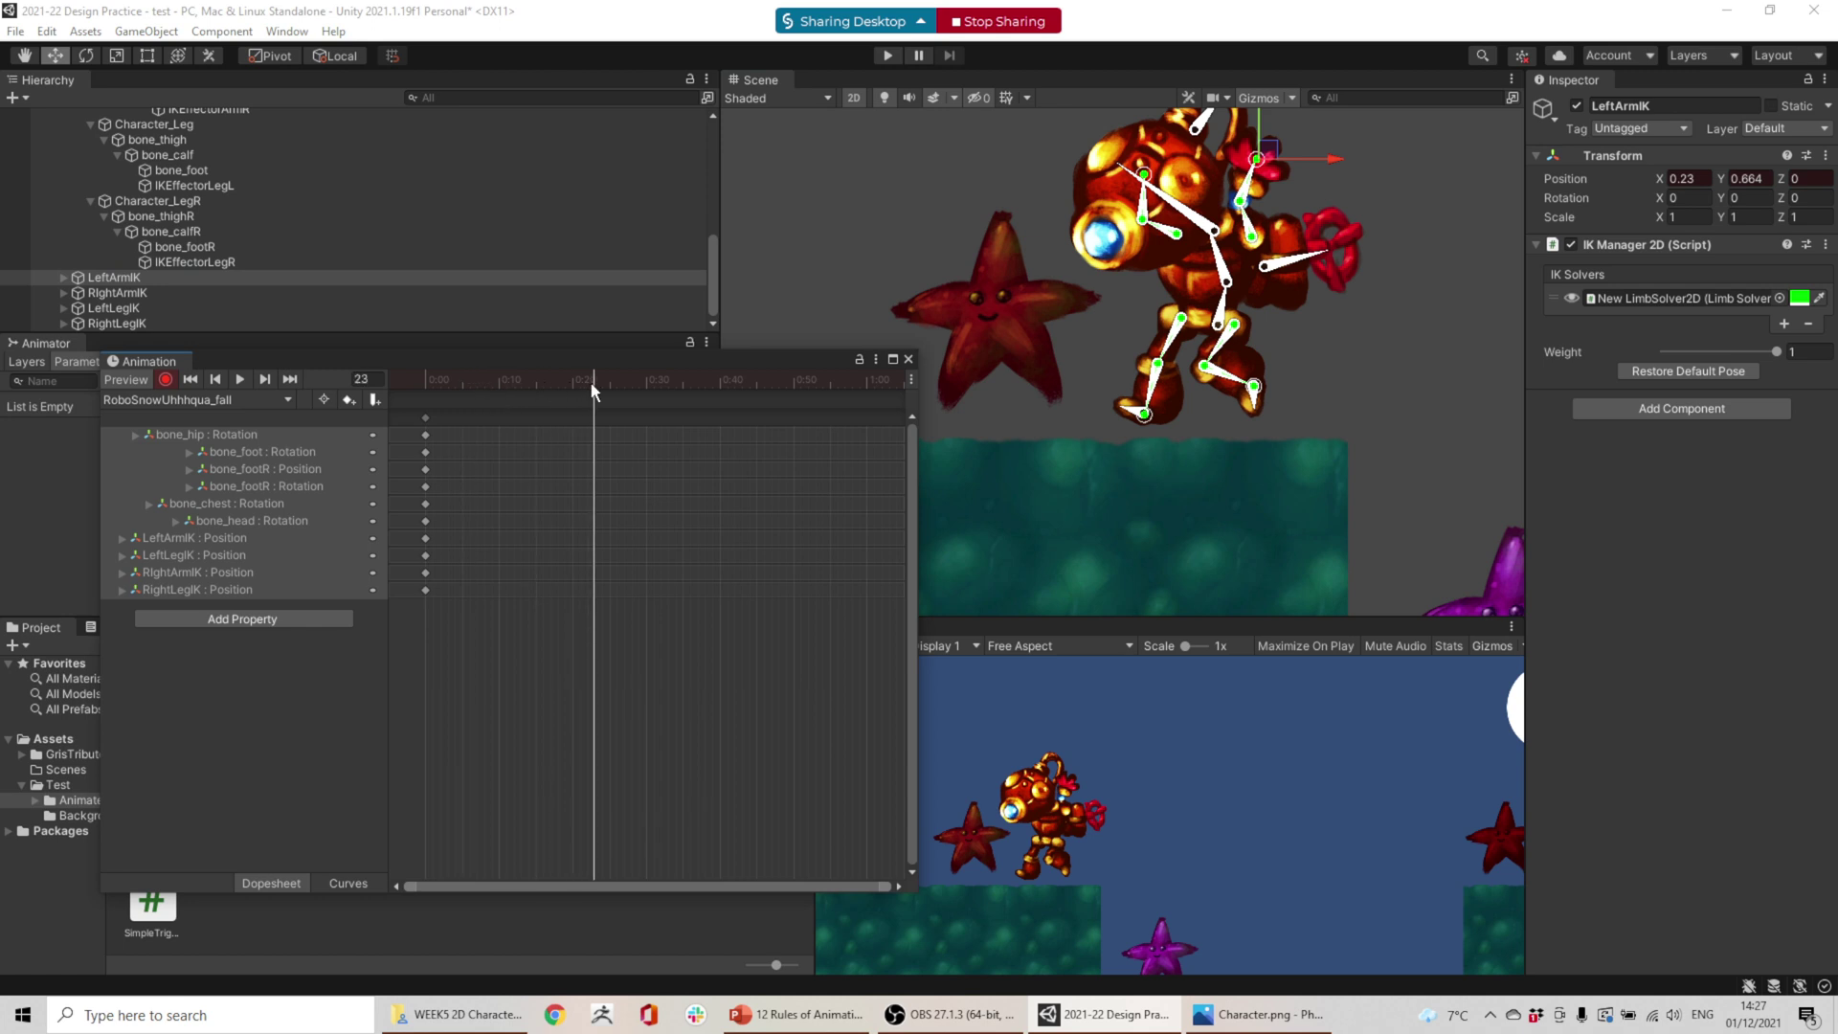
{"action": "left_click", "coordinate": [425, 419]}
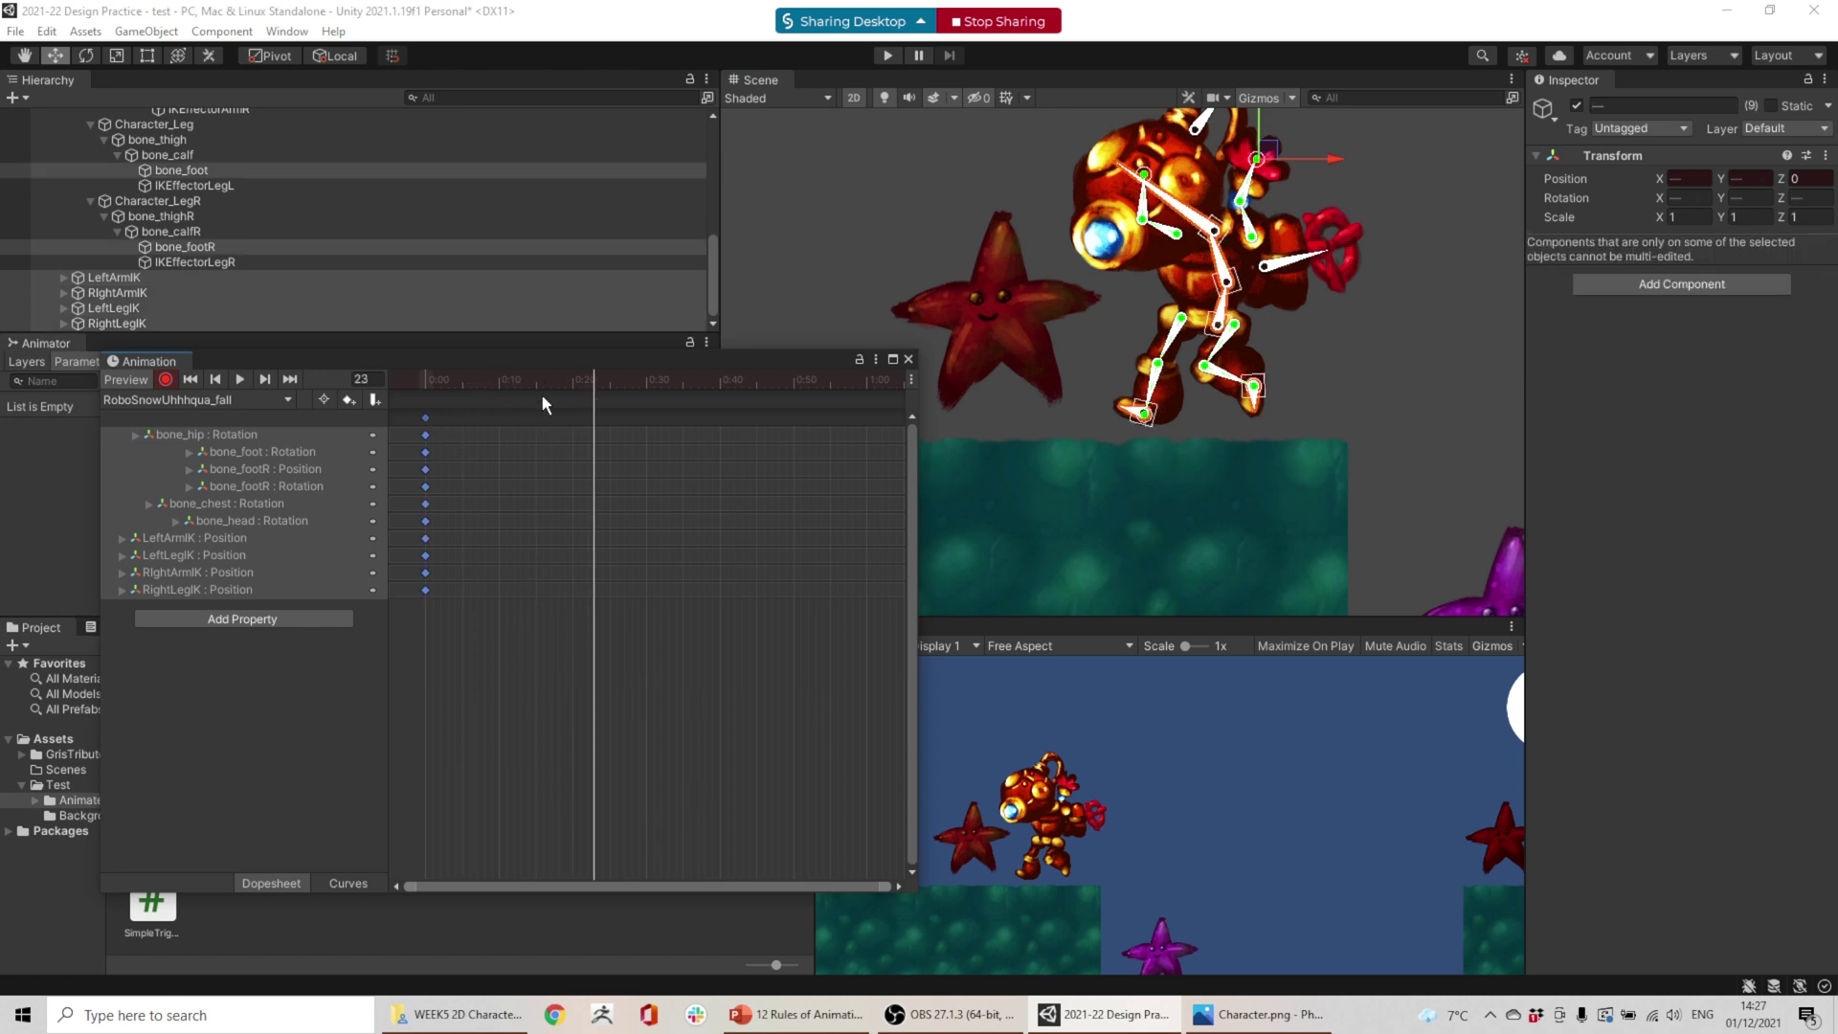
{"action": "left_click_drag", "start_coordinate": [592, 378], "coordinate": [607, 377]}
{"action": "key", "text": "ctrl+v"}
{"action": "left_click_drag", "start_coordinate": [493, 378], "coordinate": [522, 378]}
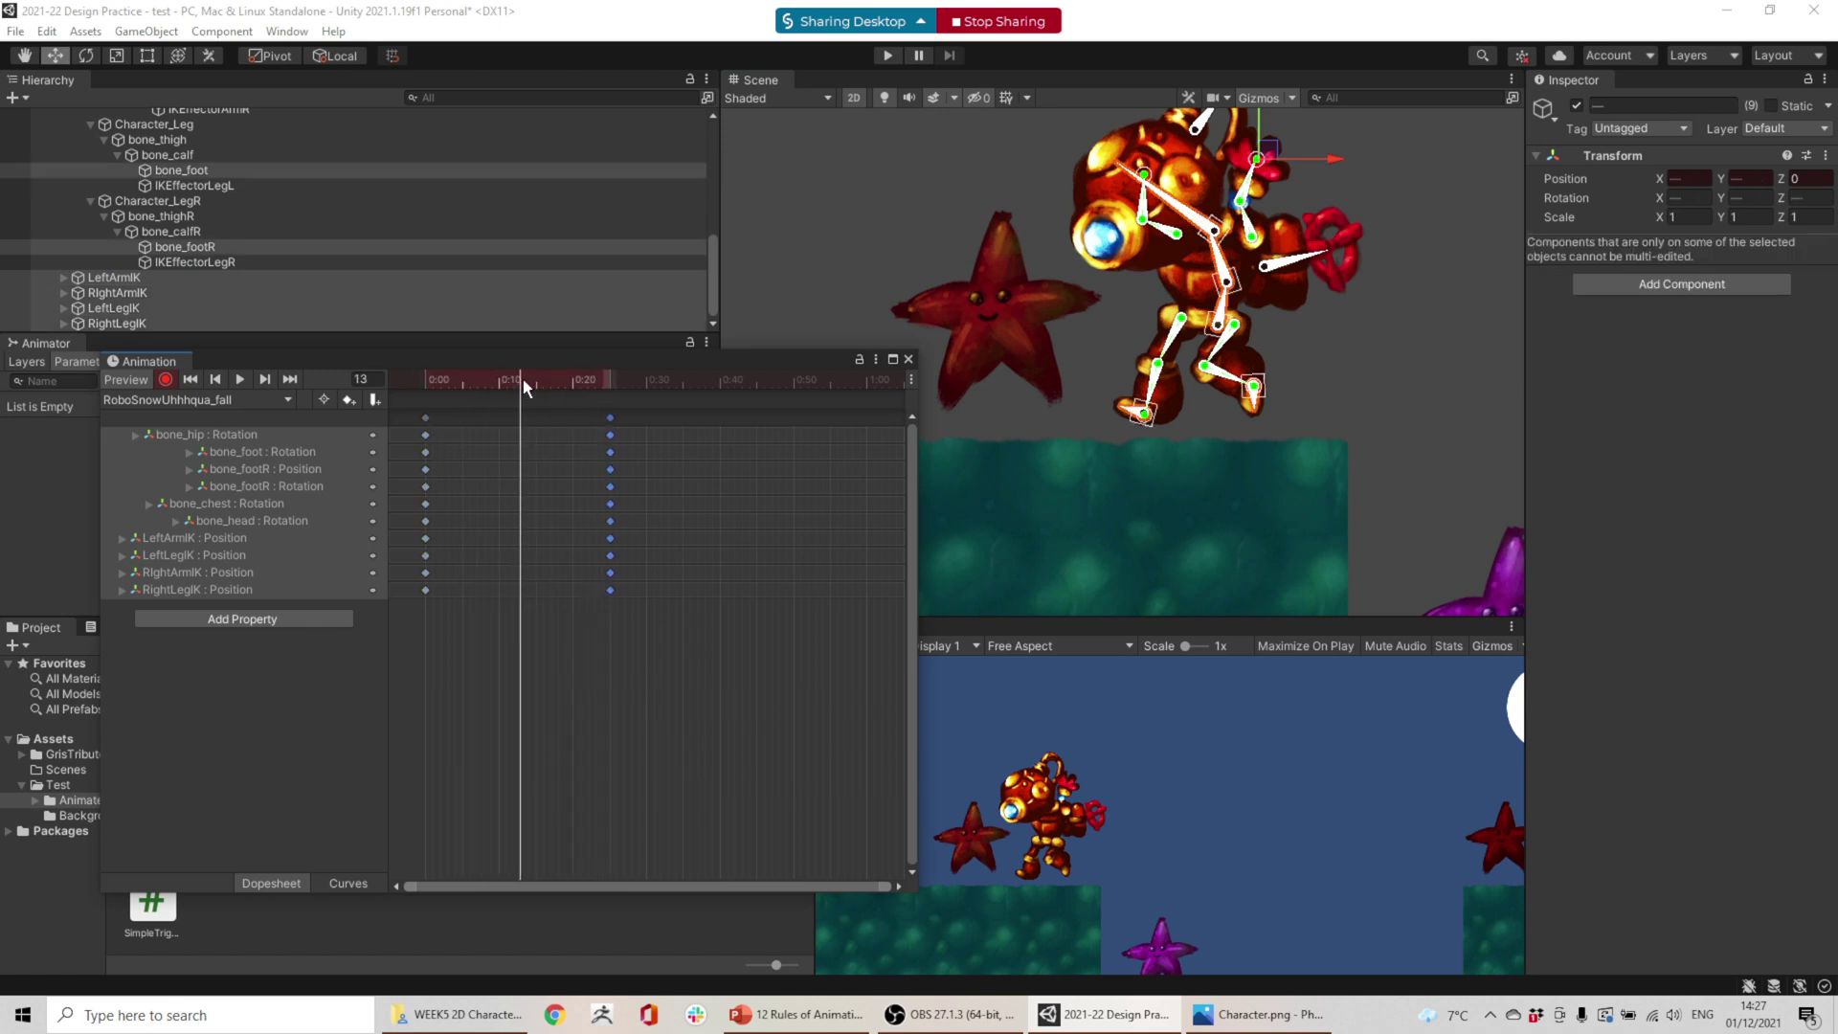
{"action": "left_click_drag", "start_coordinate": [1267, 150], "coordinate": [1271, 159]}
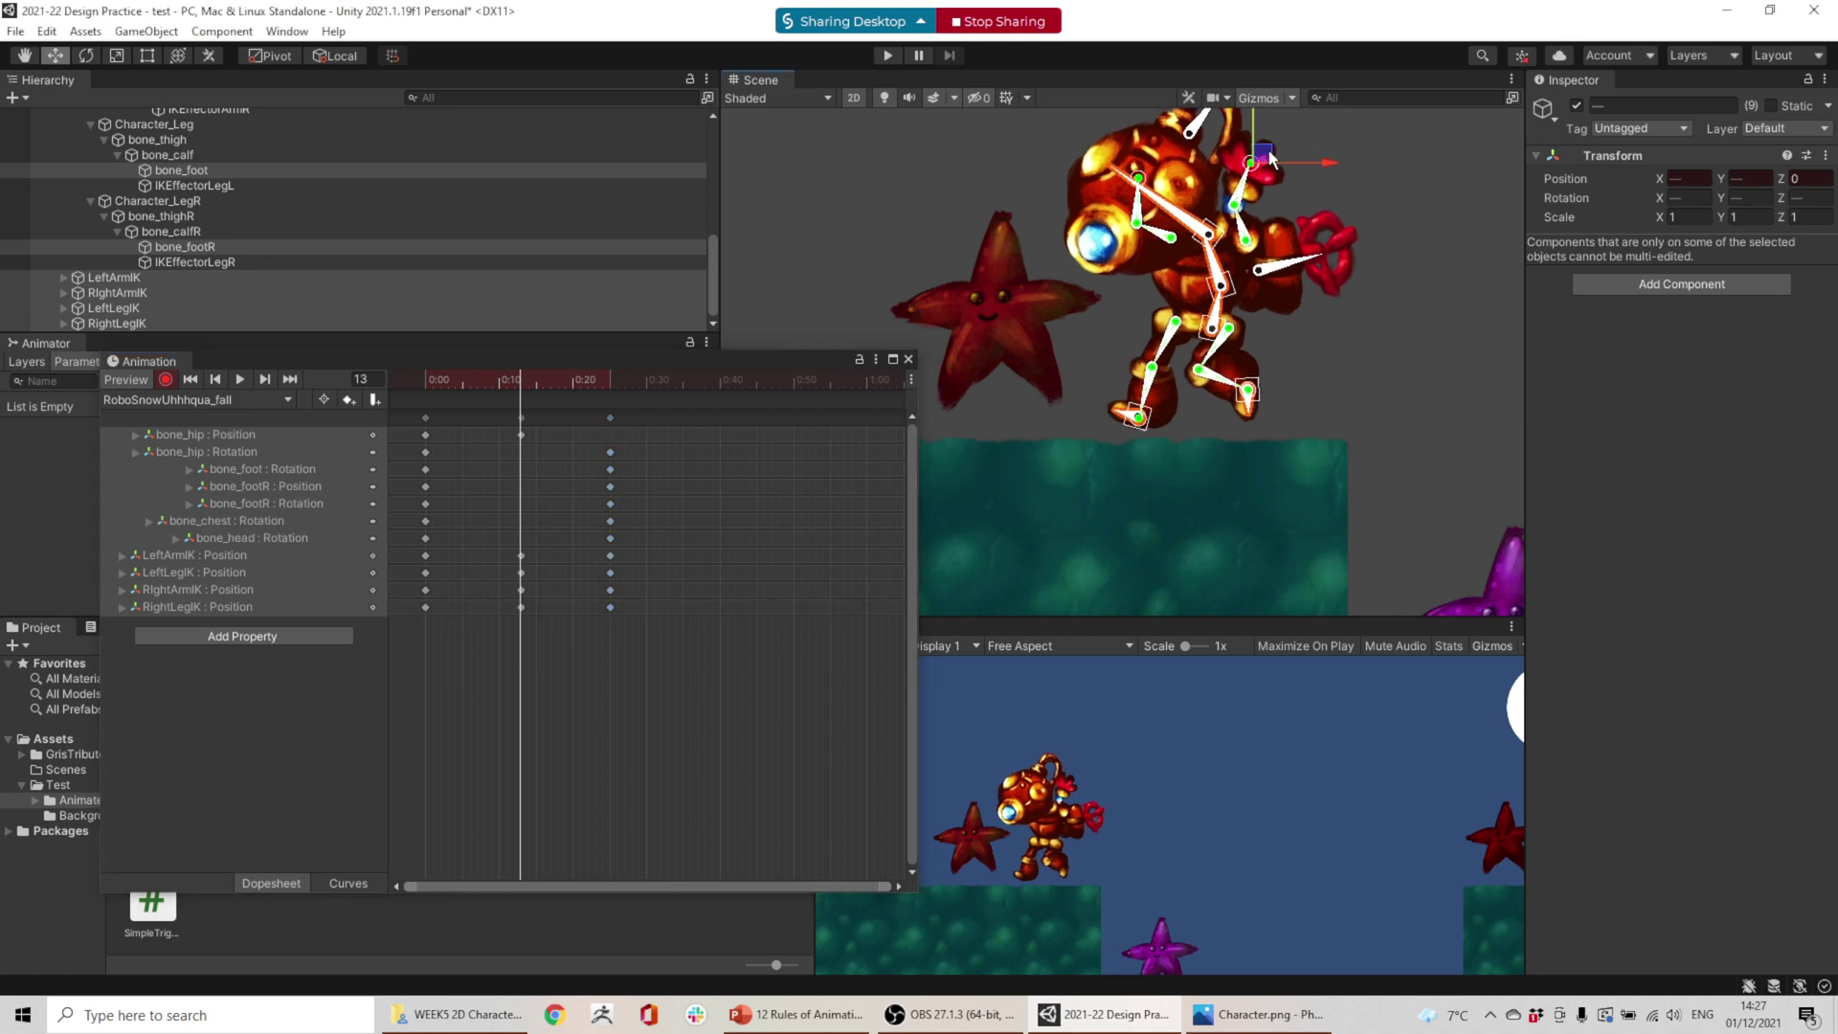
{"action": "key", "text": "ctrl+z"}
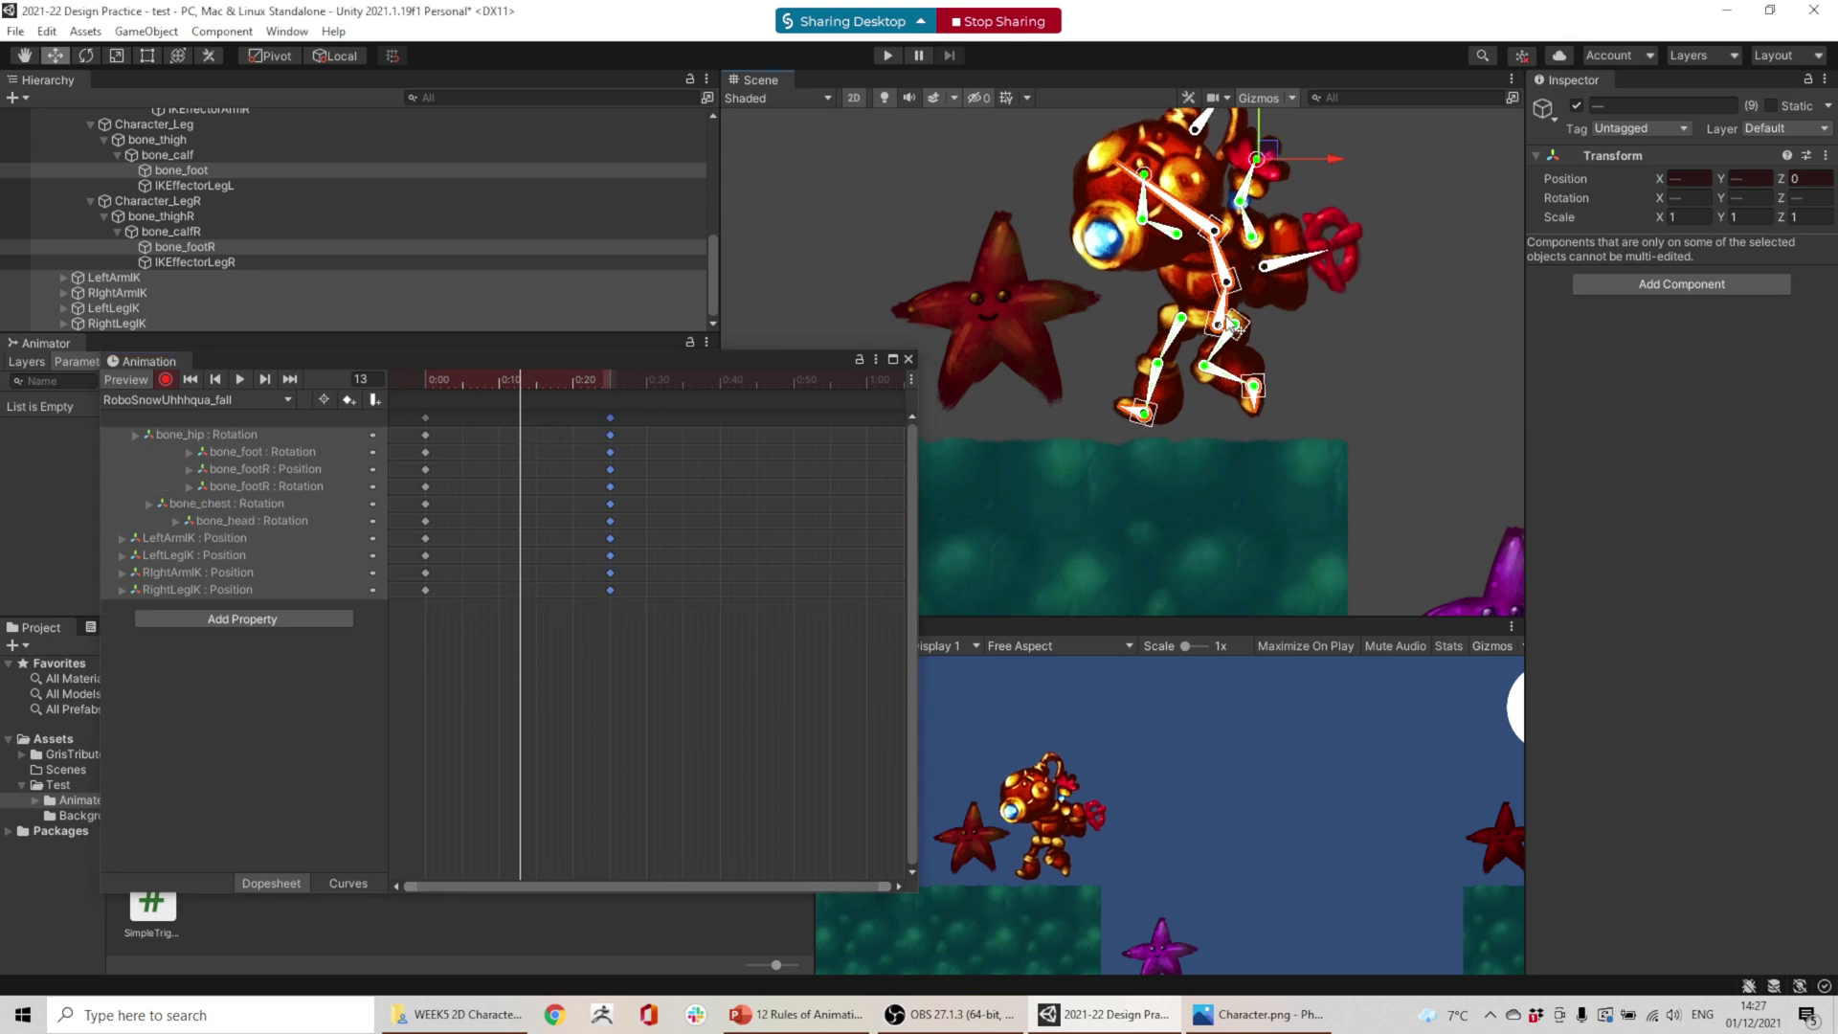
{"action": "left_click", "coordinate": [1341, 341]}
- Rotate bone_hip to about 86.47 degrees and adjust the bone_head rotation at frame 13
{"action": "left_click", "coordinate": [1231, 313]}
{"action": "left_click_drag", "start_coordinate": [1230, 313], "coordinate": [1226, 321]}
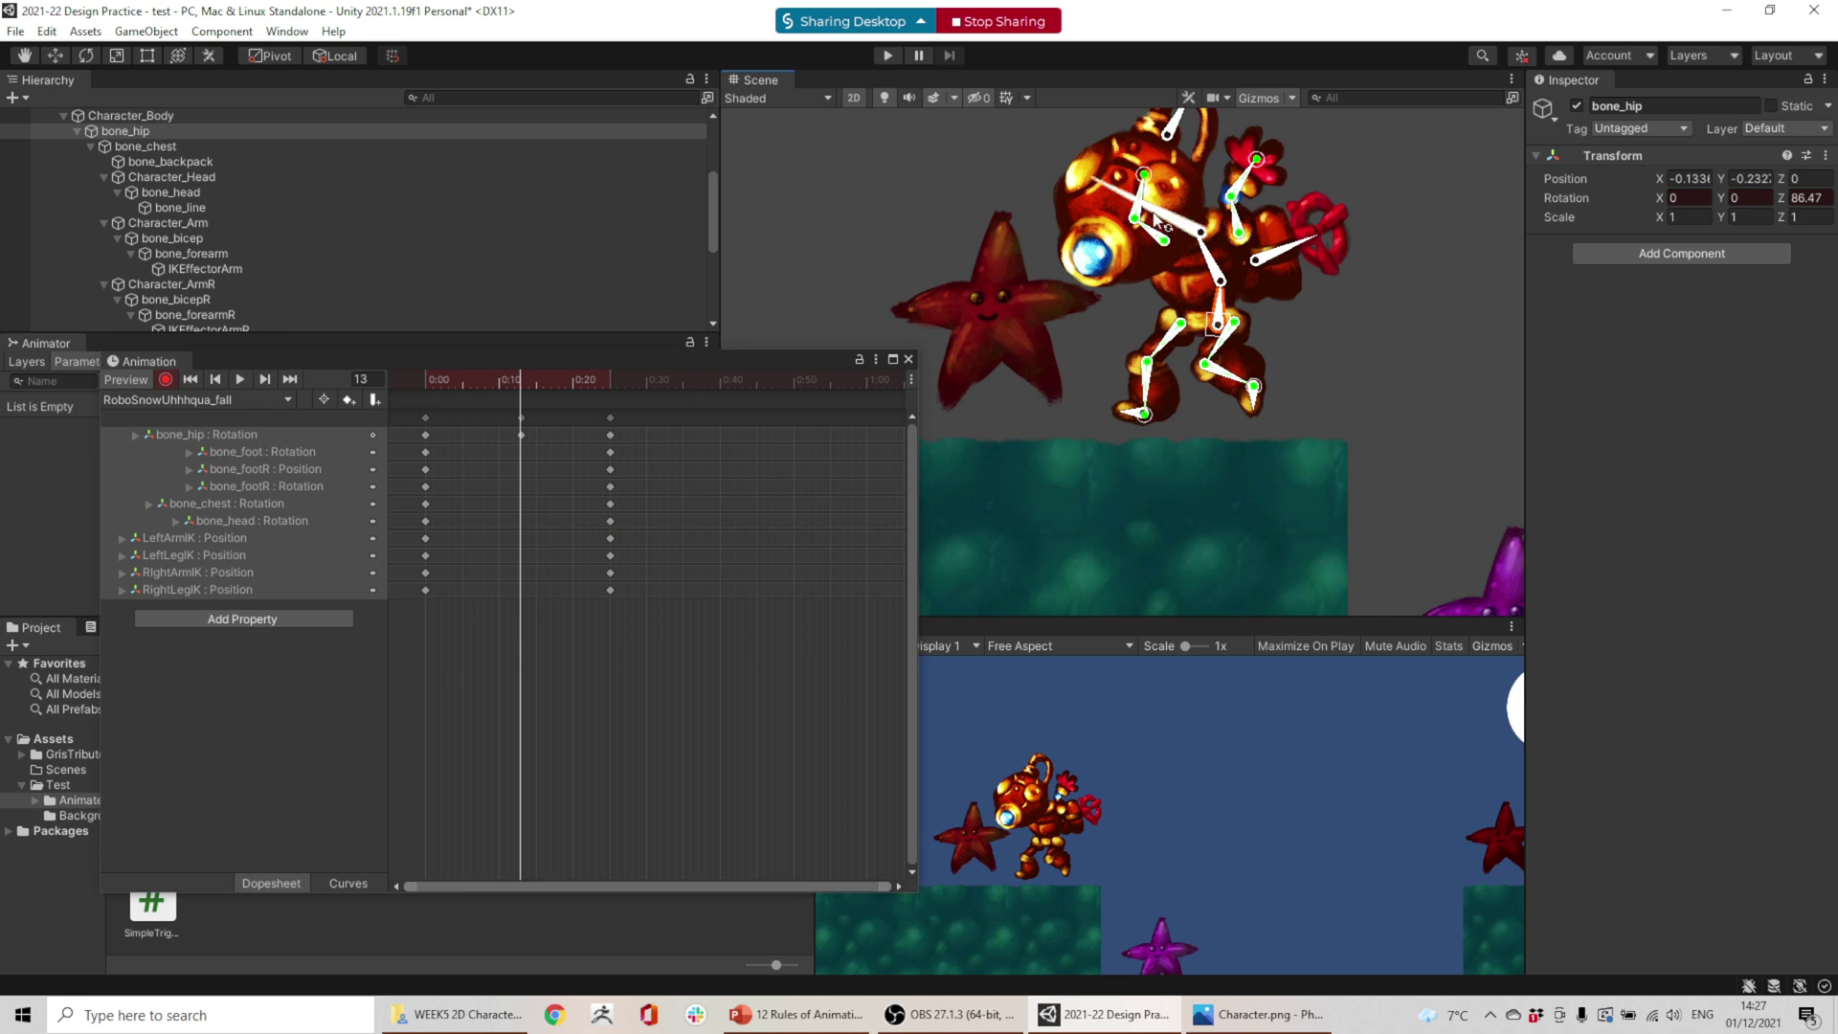
{"action": "left_click_drag", "start_coordinate": [1157, 220], "coordinate": [1204, 196]}
- Shift LeftArmIK and RightArmIK slightly forward, toward the robot's face, at frame 13
{"action": "left_click", "coordinate": [1254, 163]}
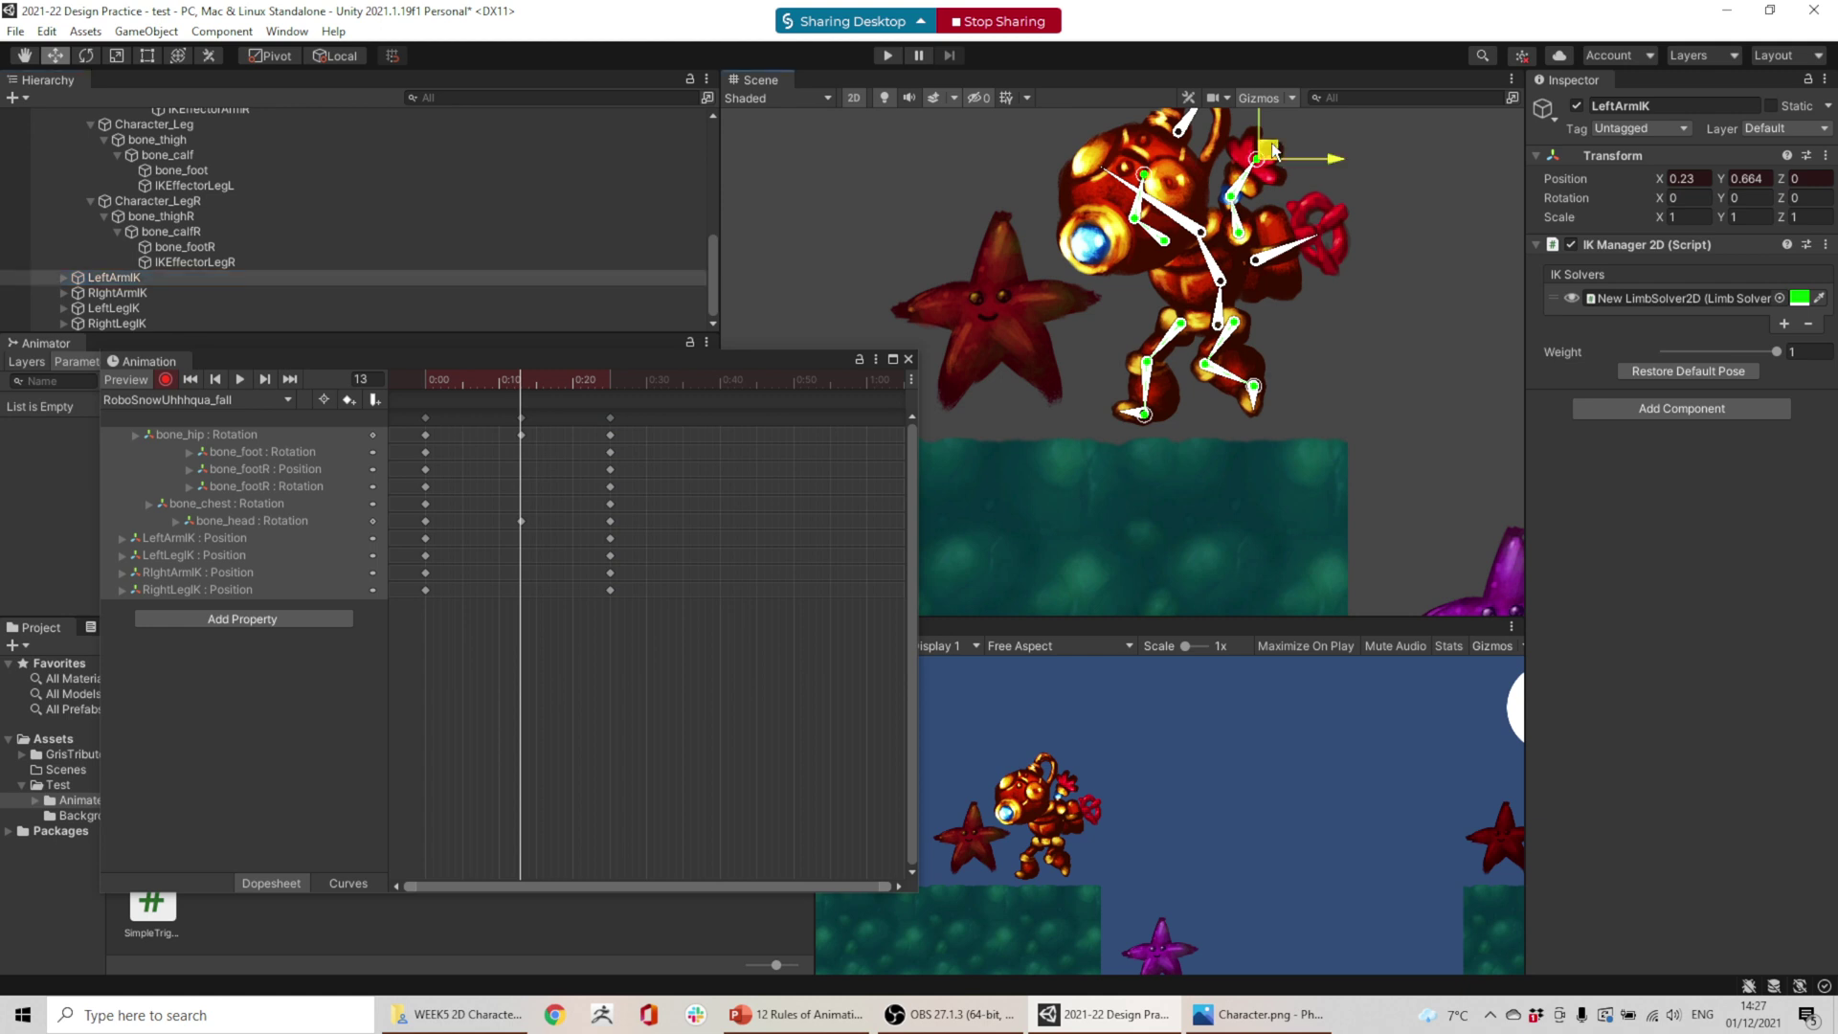
{"action": "left_click_drag", "start_coordinate": [1283, 150], "coordinate": [1230, 199]}
{"action": "left_click", "coordinate": [1229, 198]}
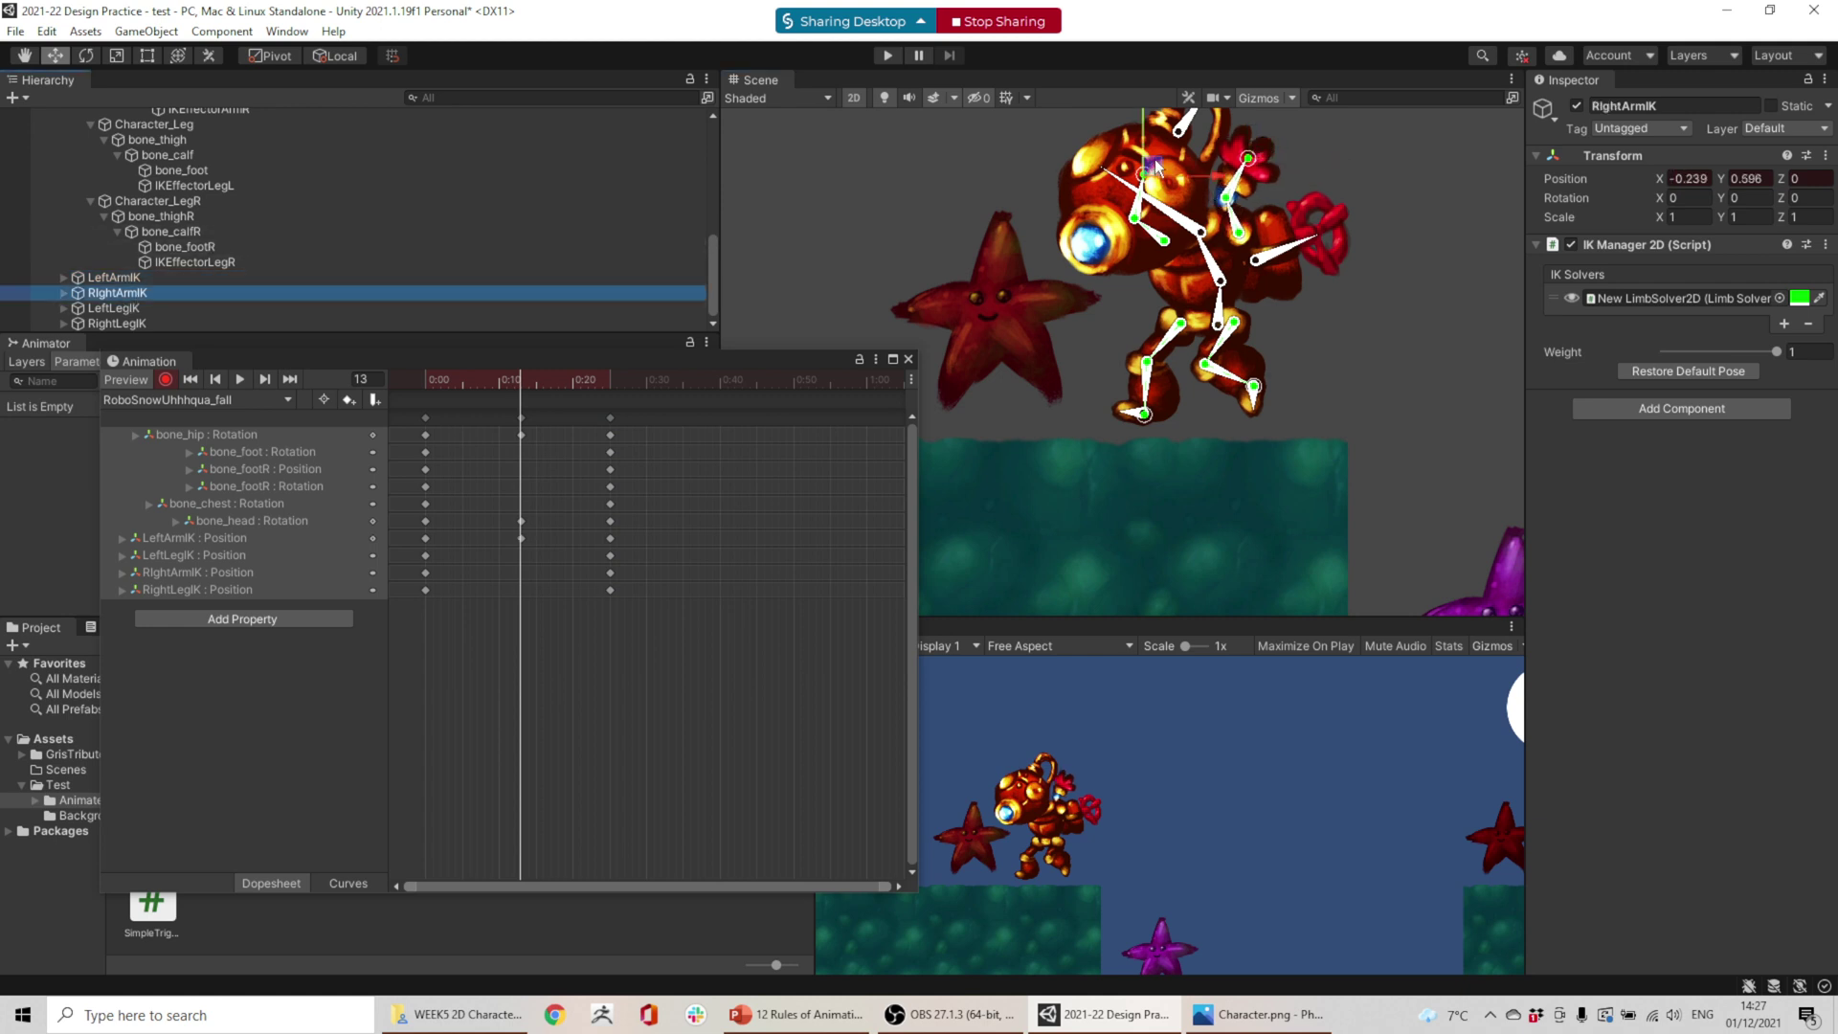
- Raise LeftLegIK slightly, move RightLegIK to about X -0.178, Y -0.407 at frame 13, and preview the fall clip
{"action": "left_click", "coordinate": [182, 308]}
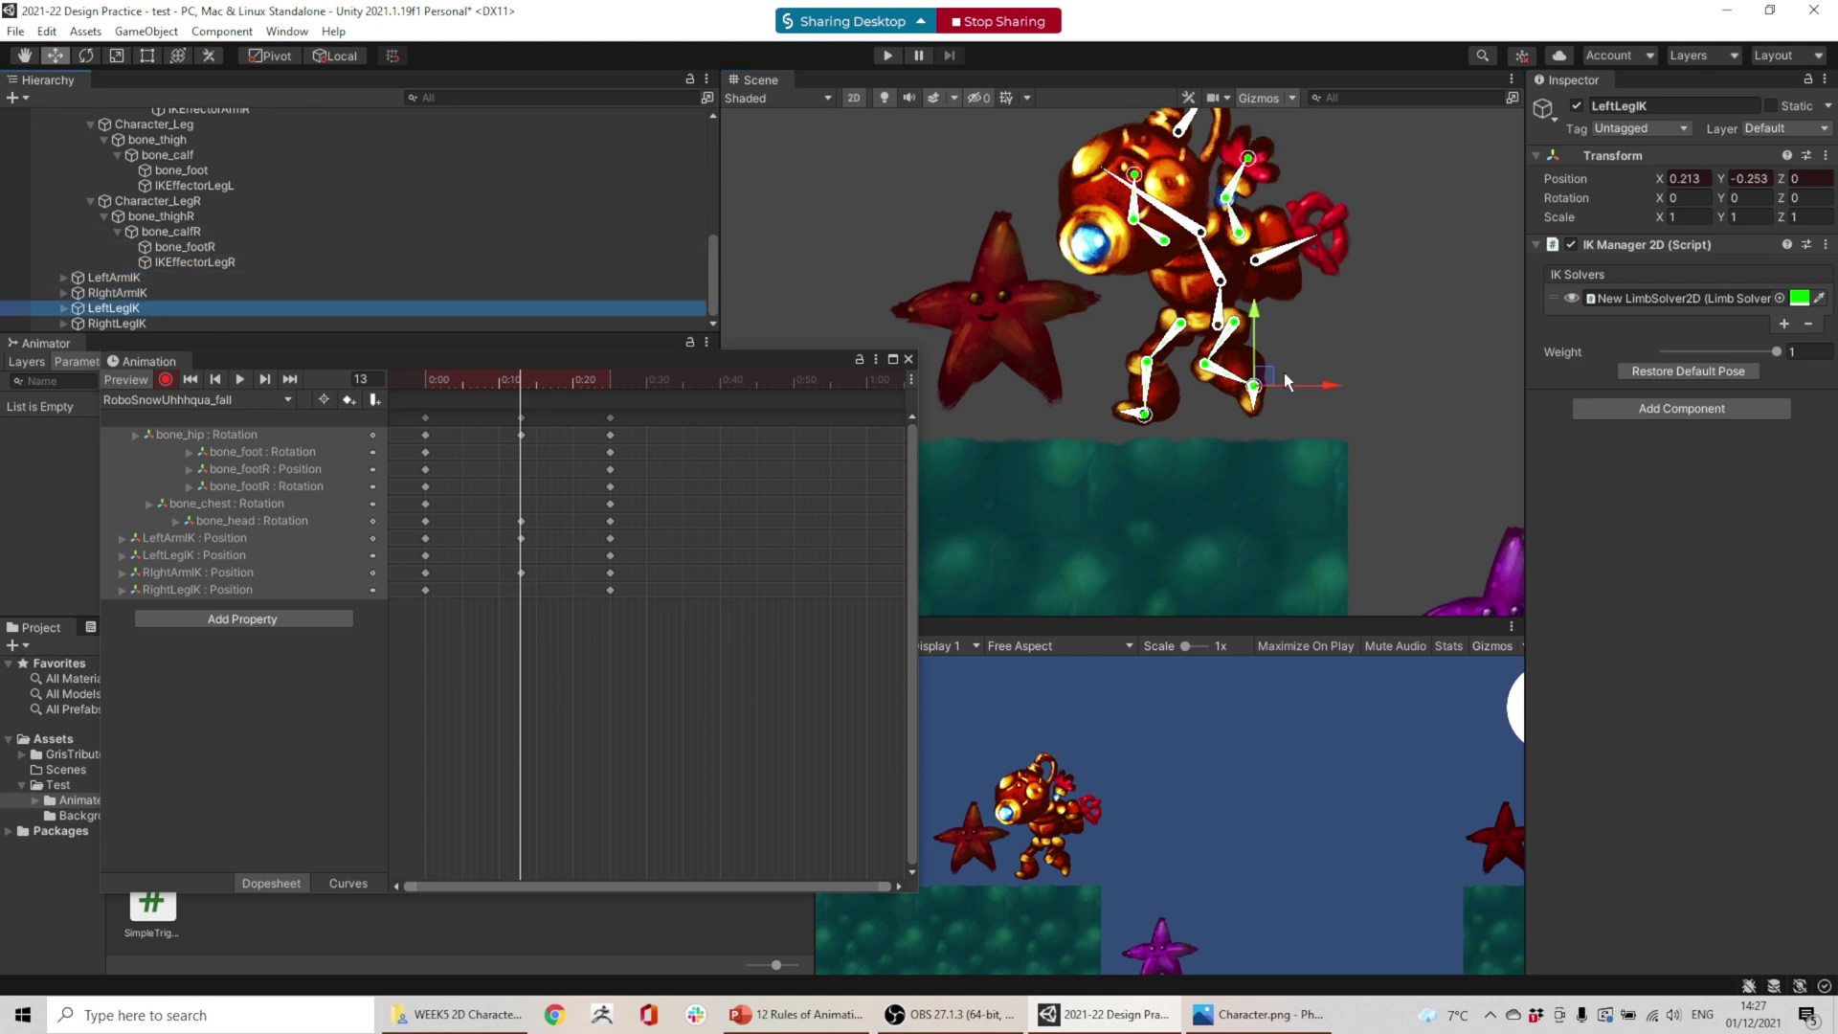
{"action": "left_click_drag", "start_coordinate": [1276, 383], "coordinate": [1269, 375]}
{"action": "left_click", "coordinate": [1144, 411]}
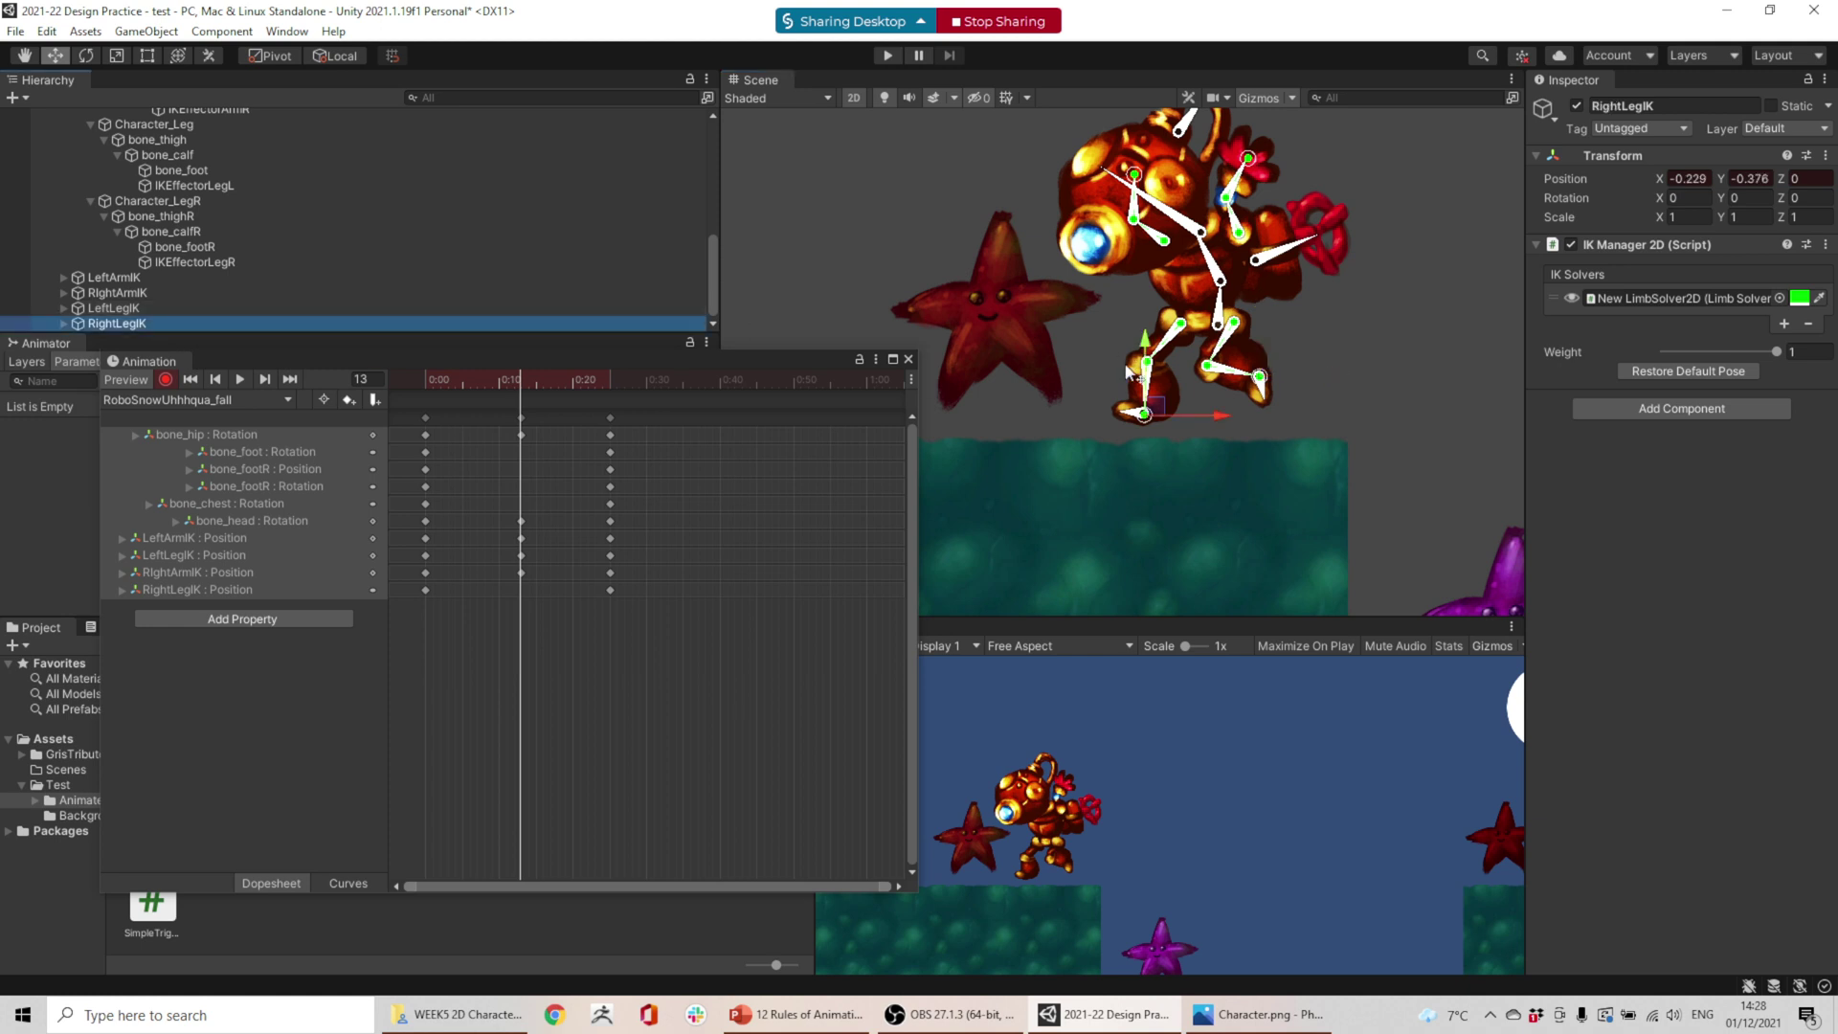
{"action": "left_click_drag", "start_coordinate": [1167, 407], "coordinate": [1160, 403]}
{"action": "left_click", "coordinate": [447, 379]}
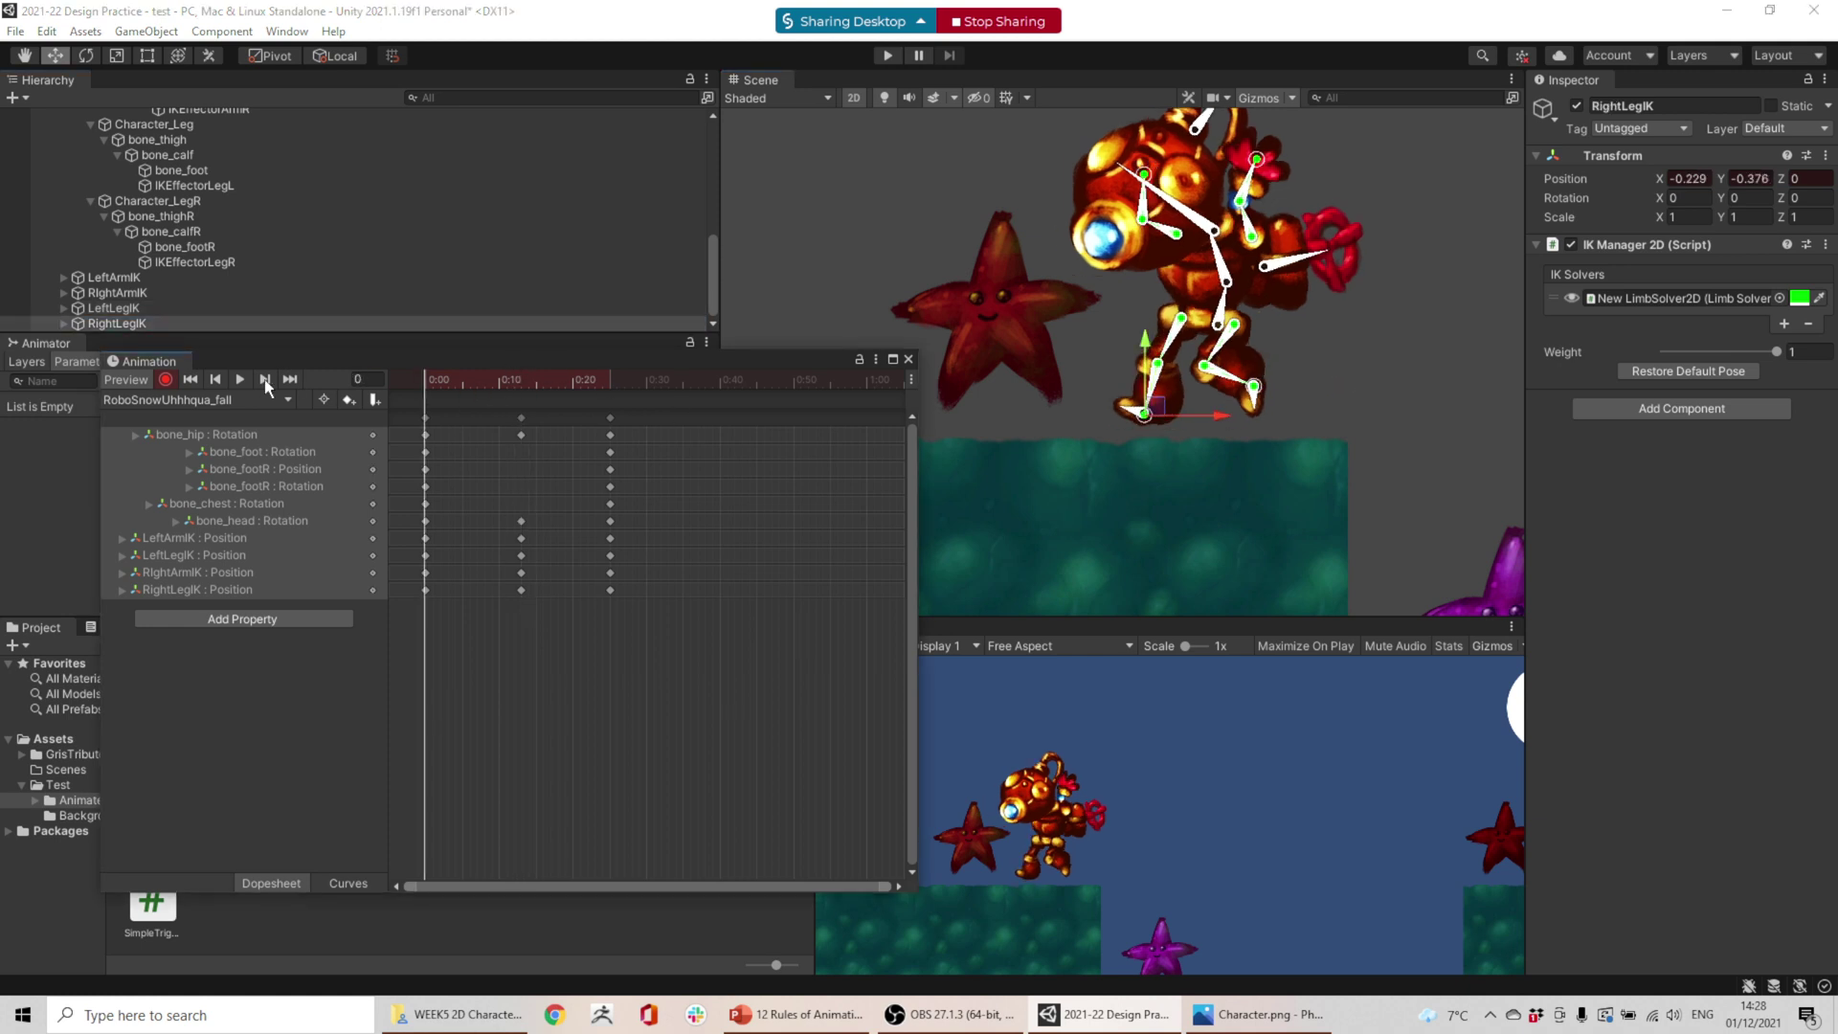
{"action": "left_click", "coordinate": [239, 379]}
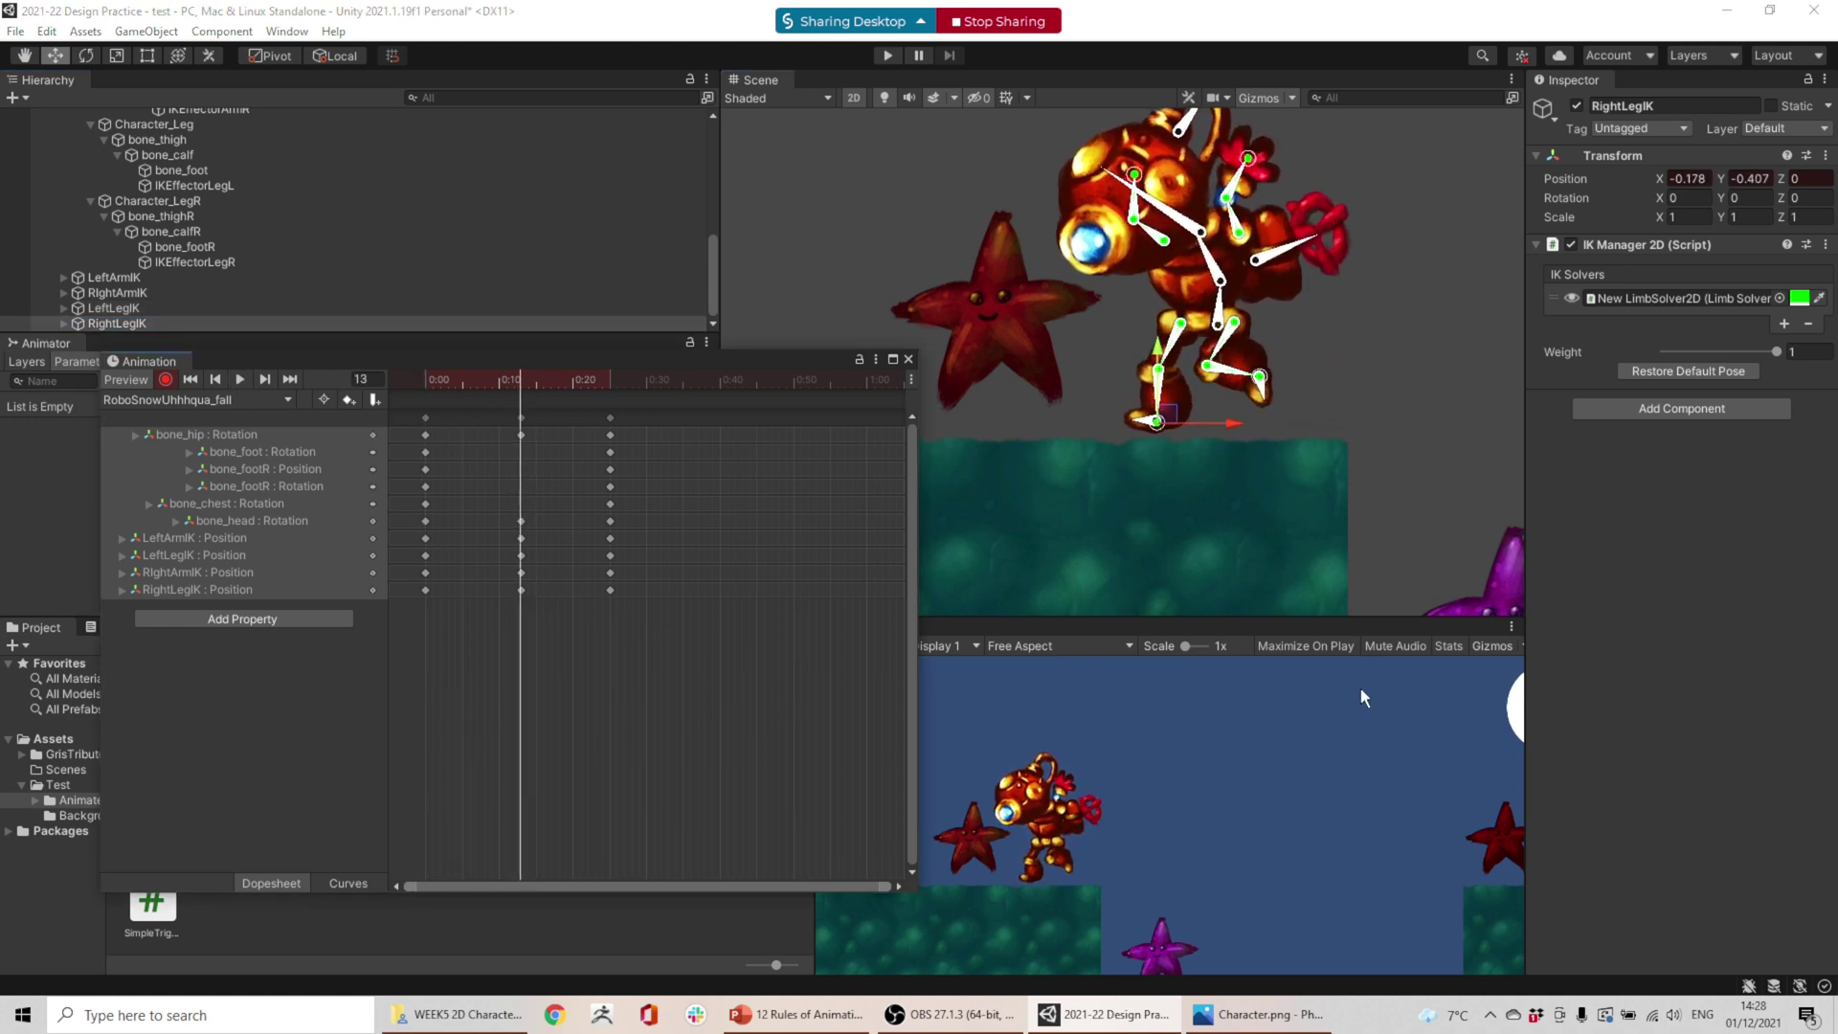
- Switch to the RoboSnowUhhhqua_jump clip, straighten the robot's torso, and rotate bone_head to about 119.57 degrees
{"action": "left_click", "coordinate": [221, 403]}
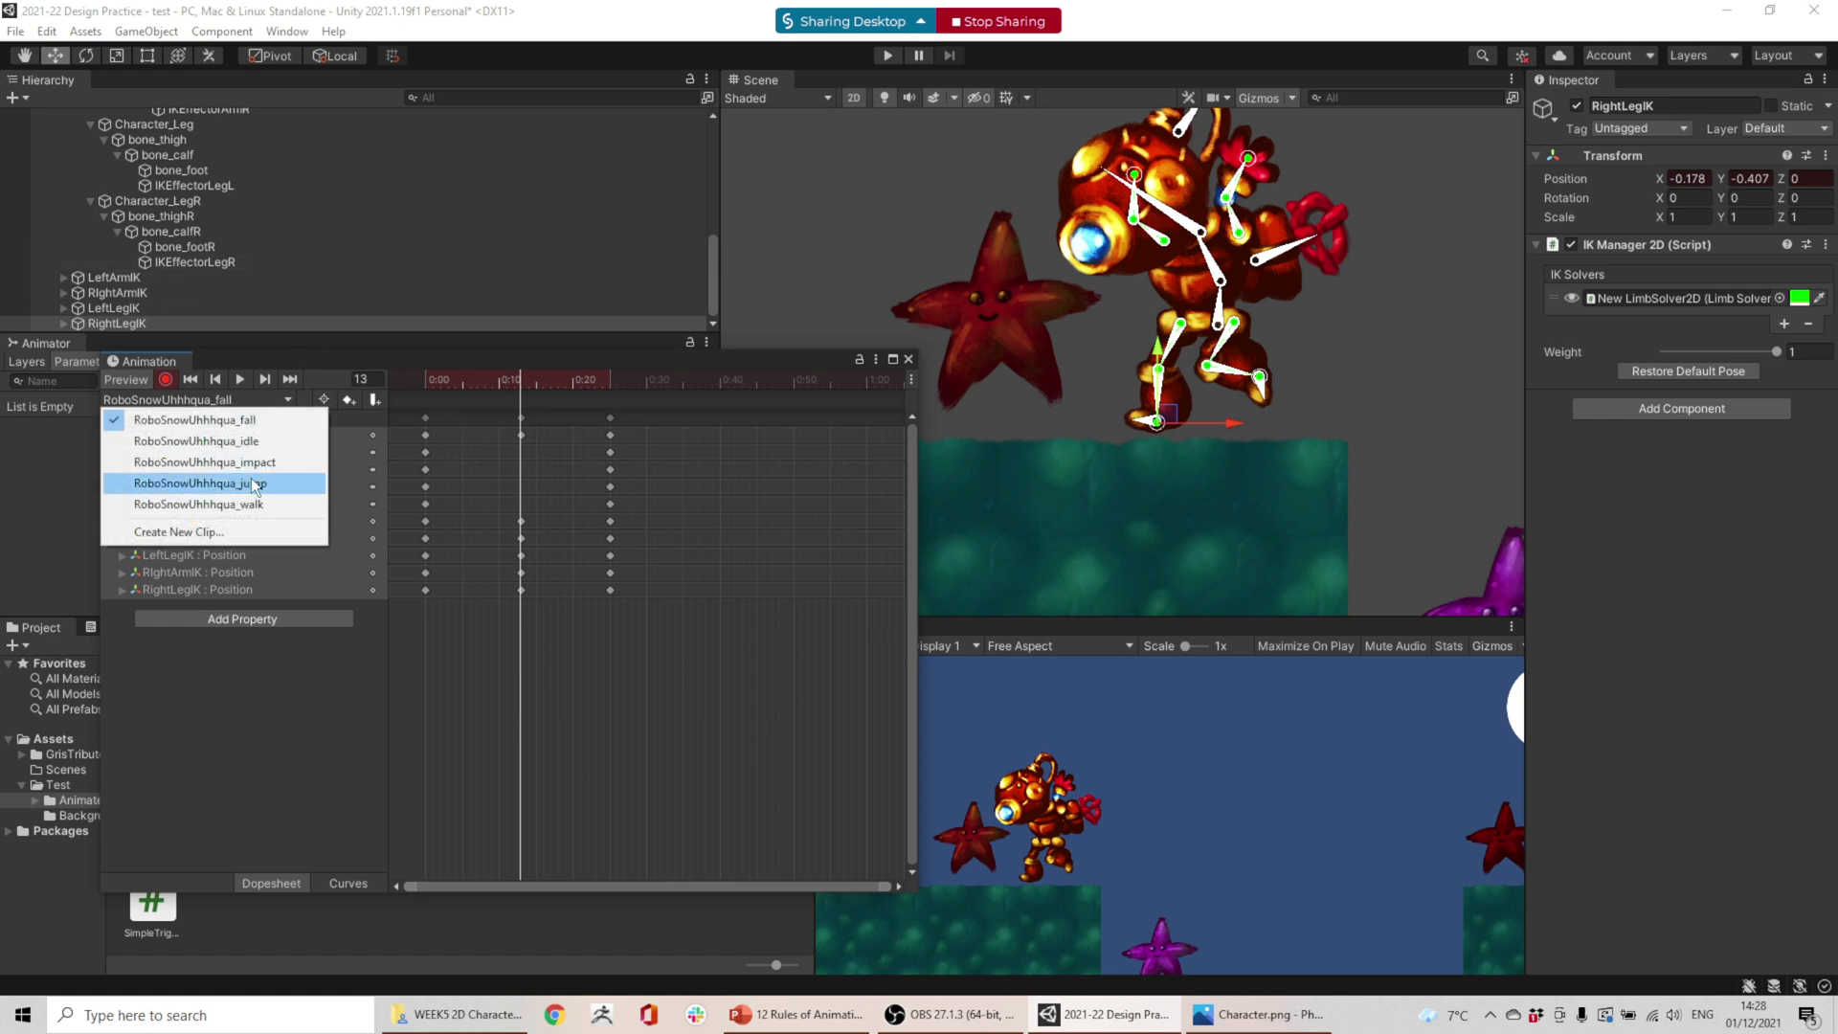
{"action": "left_click", "coordinate": [255, 484]}
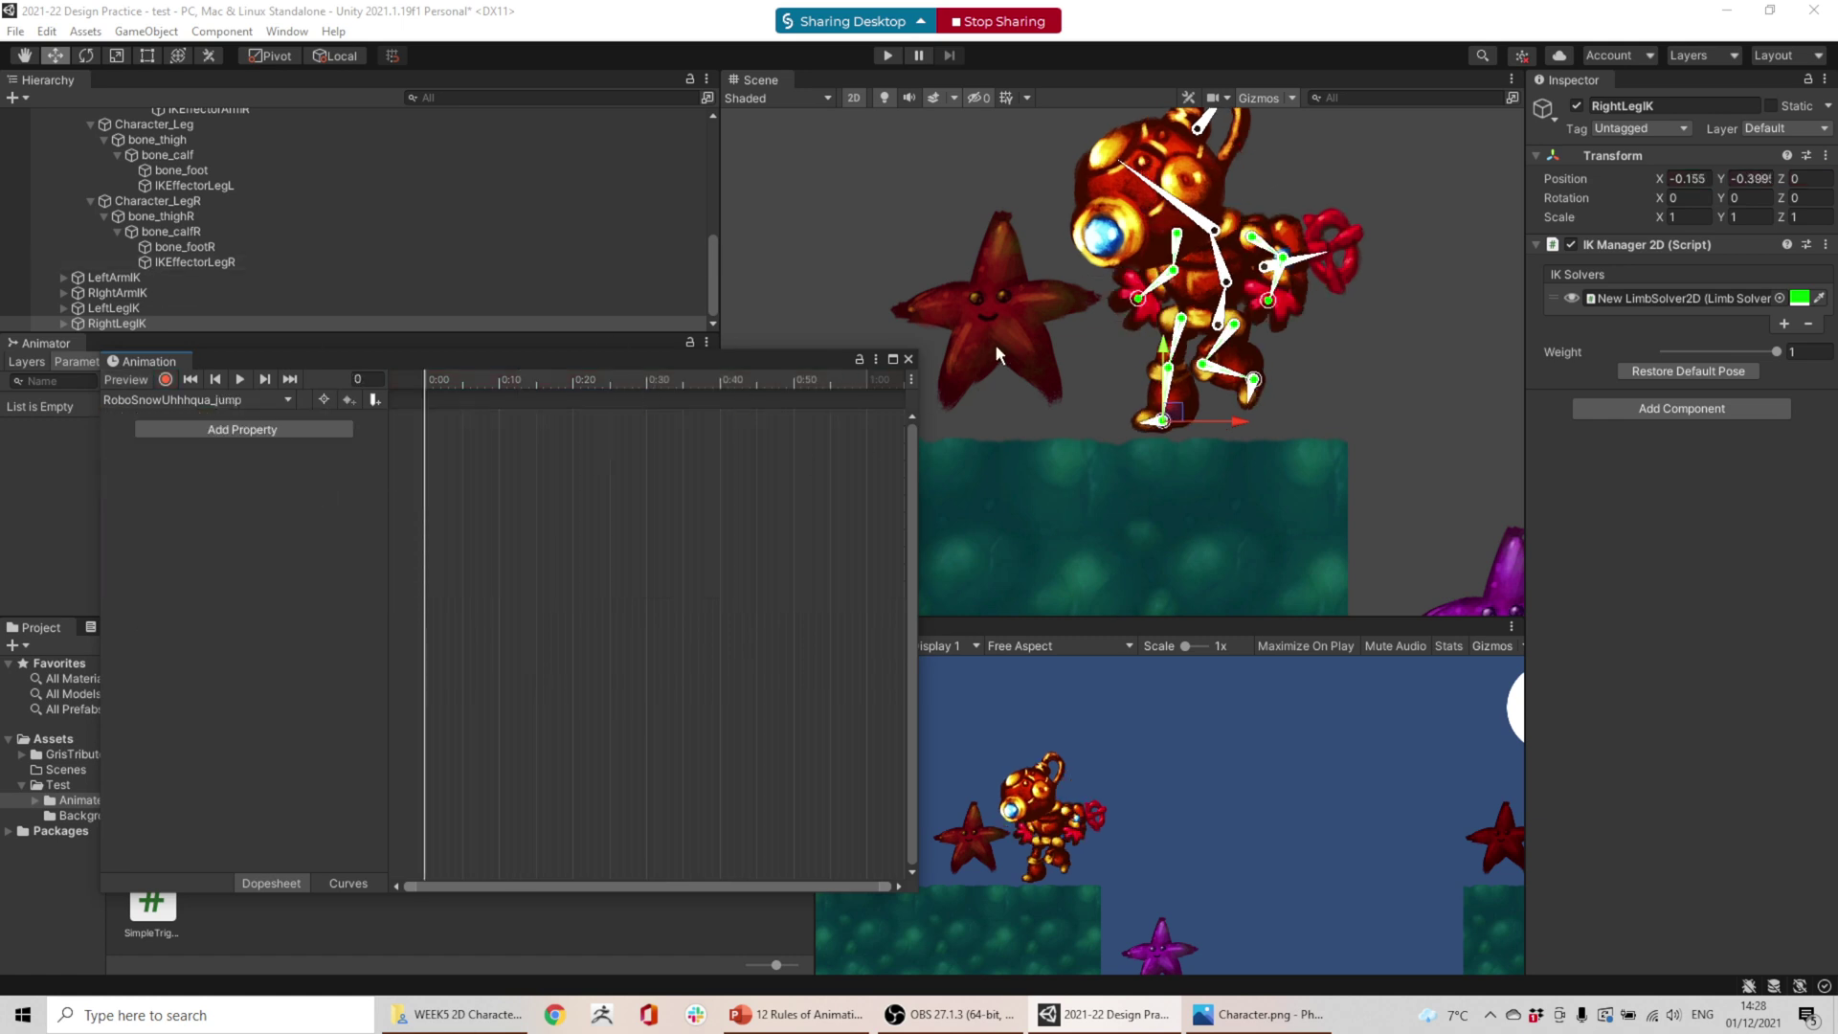
{"action": "left_click", "coordinate": [1225, 316]}
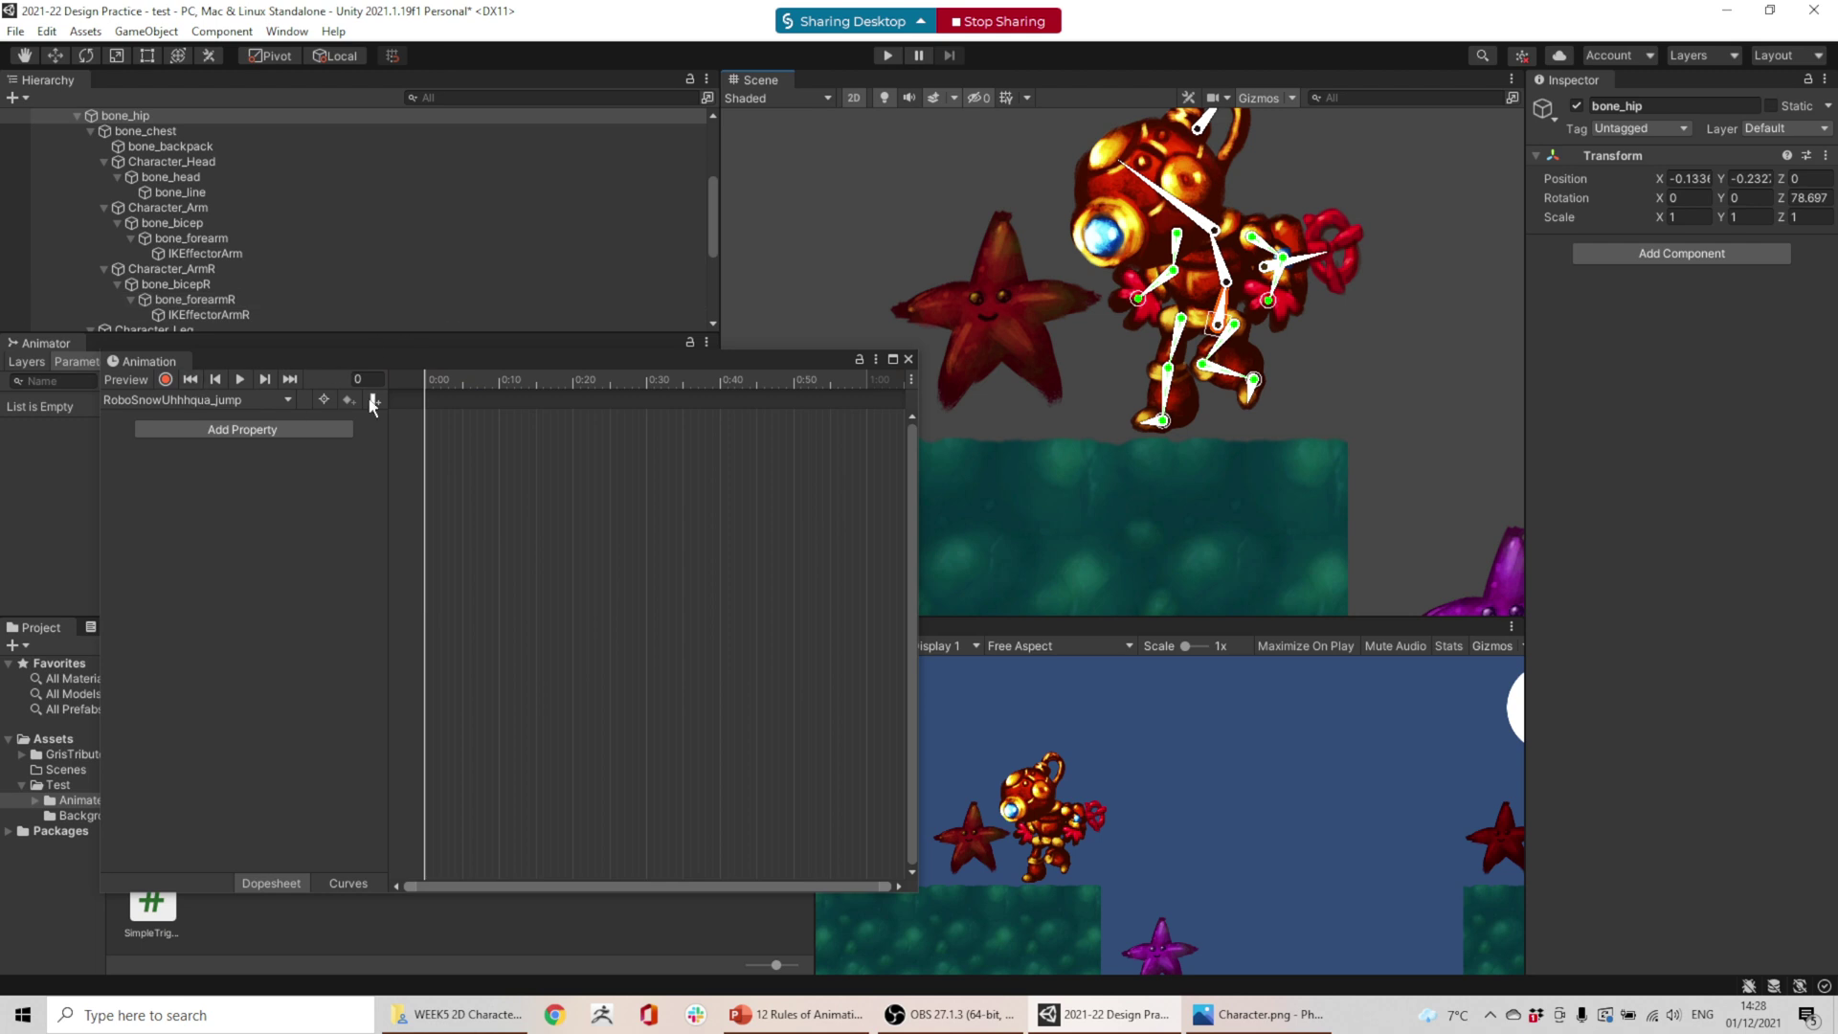
{"action": "left_click", "coordinate": [468, 379]}
{"action": "left_click_drag", "start_coordinate": [469, 378], "coordinate": [210, 393]}
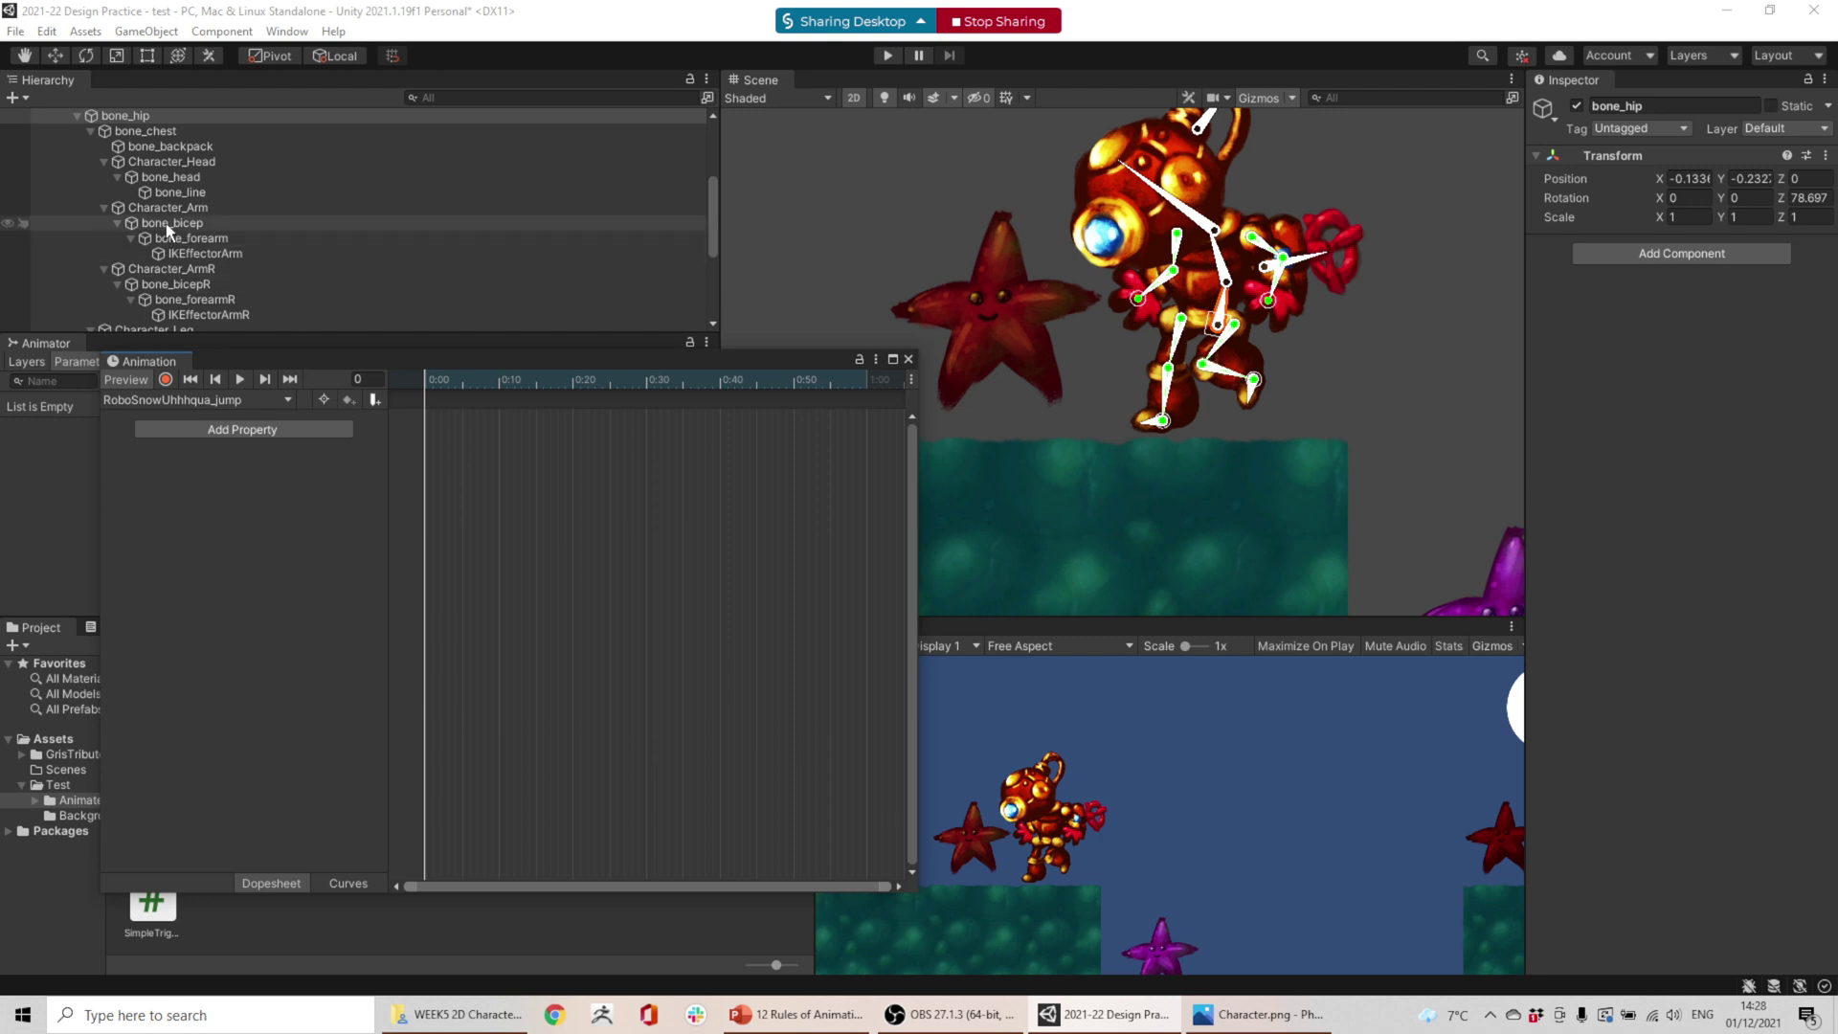
{"action": "left_click_drag", "start_coordinate": [1226, 280], "coordinate": [1241, 178]}
{"action": "left_click", "coordinate": [1218, 191]}
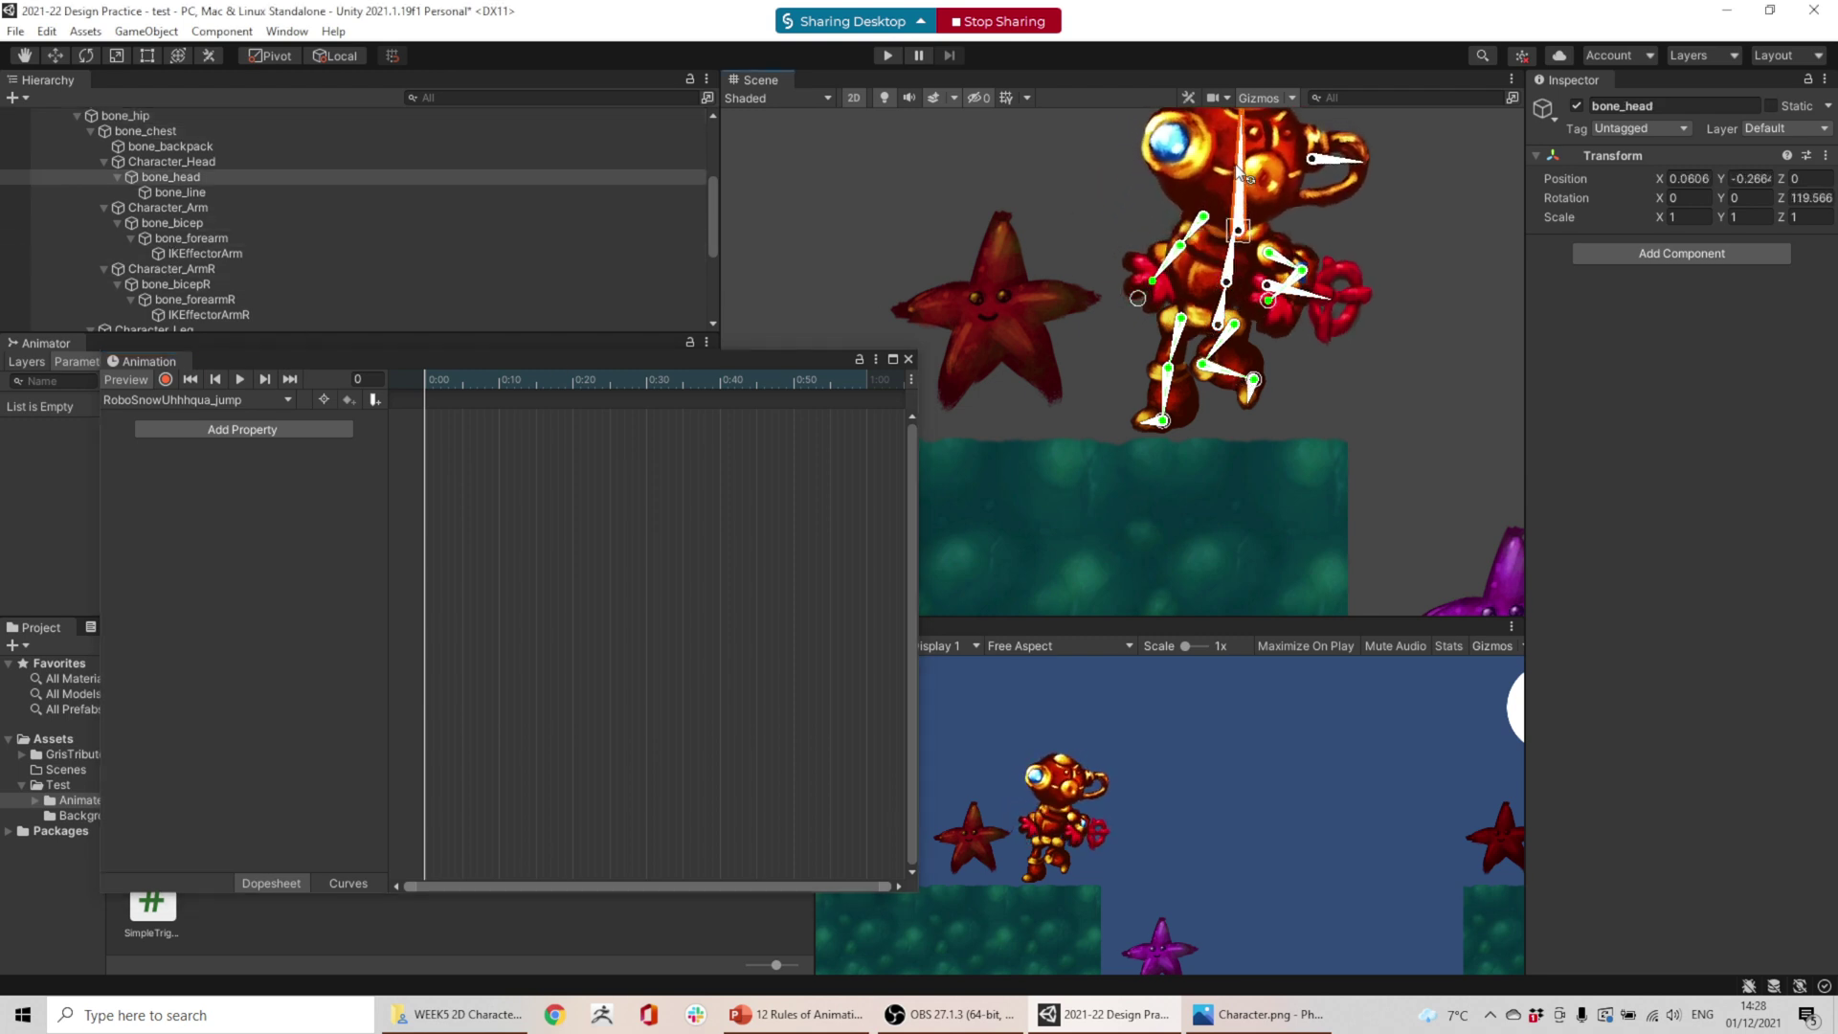
- Move LeftArmIK to about X 0.565, Y 0.119 and RightArmIK to about X 0.208, Y 0.175, swinging both arms behind the robot
{"action": "scroll", "coordinate": [193, 256], "scroll_direction": "down", "scroll_amount": 5}
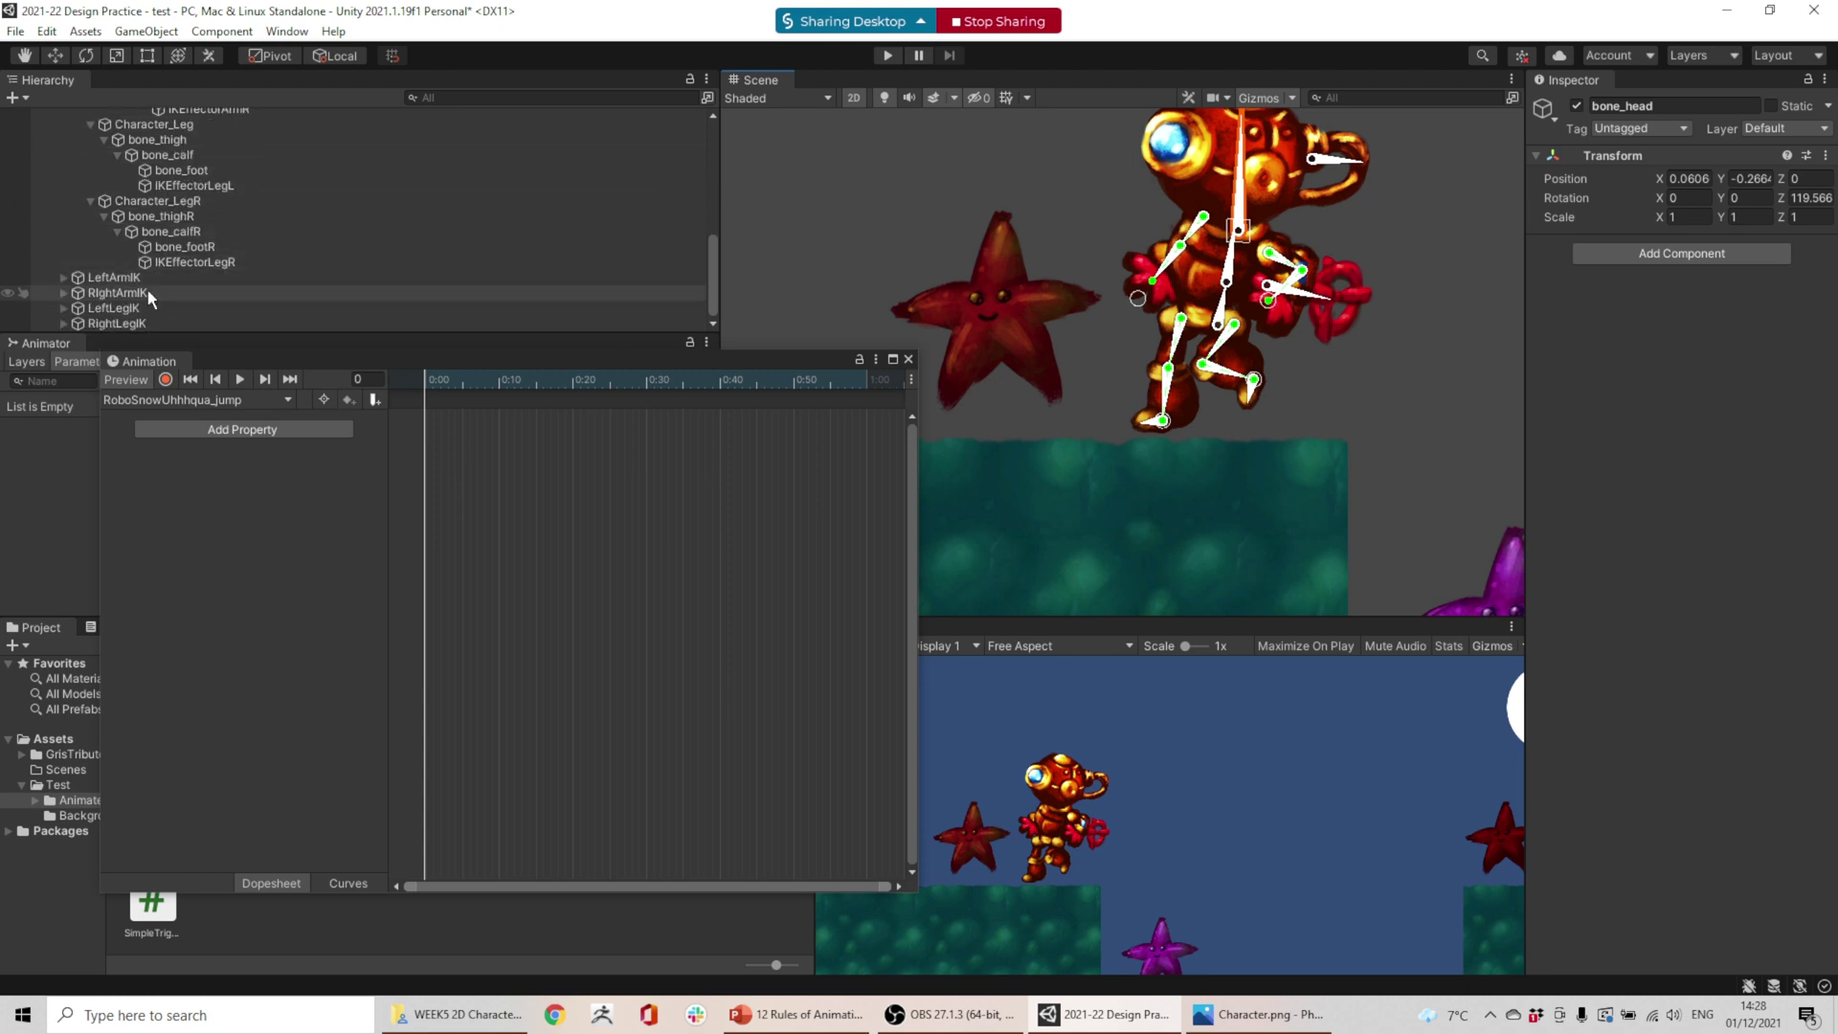
{"action": "left_click", "coordinate": [113, 277]}
{"action": "key", "text": "w"}
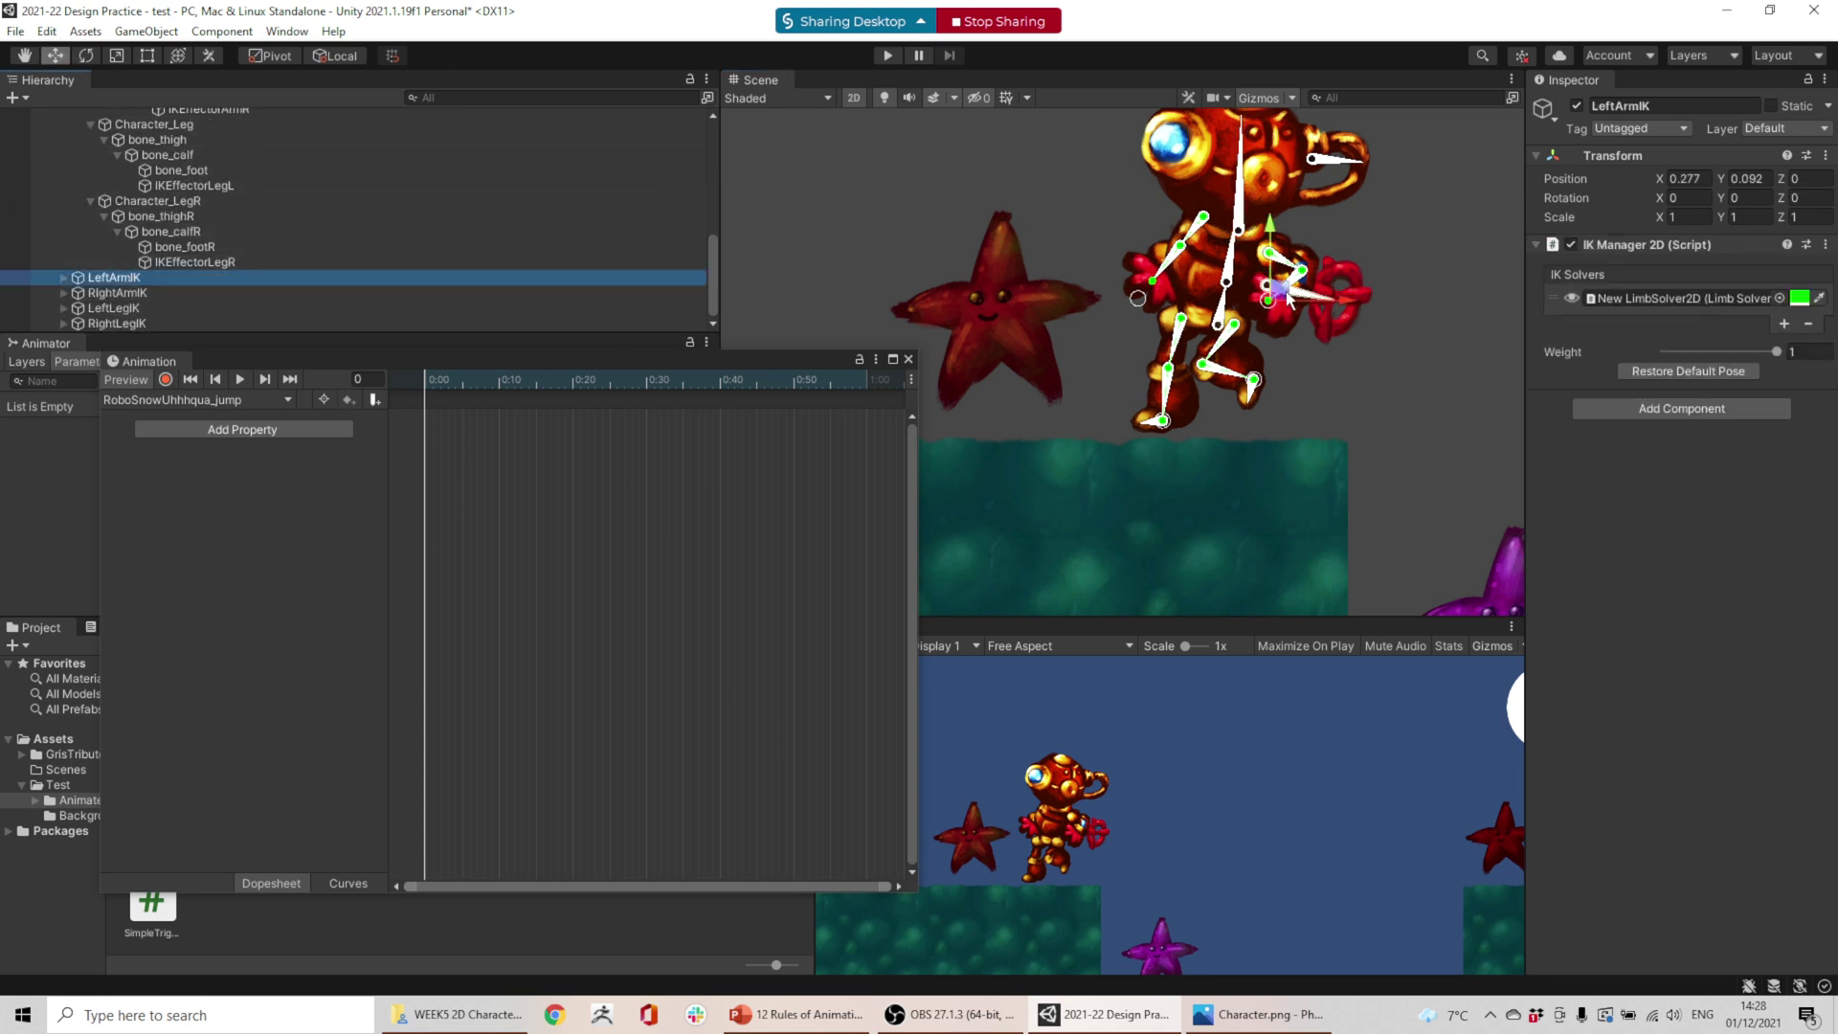
{"action": "left_click_drag", "start_coordinate": [1288, 293], "coordinate": [1360, 289]}
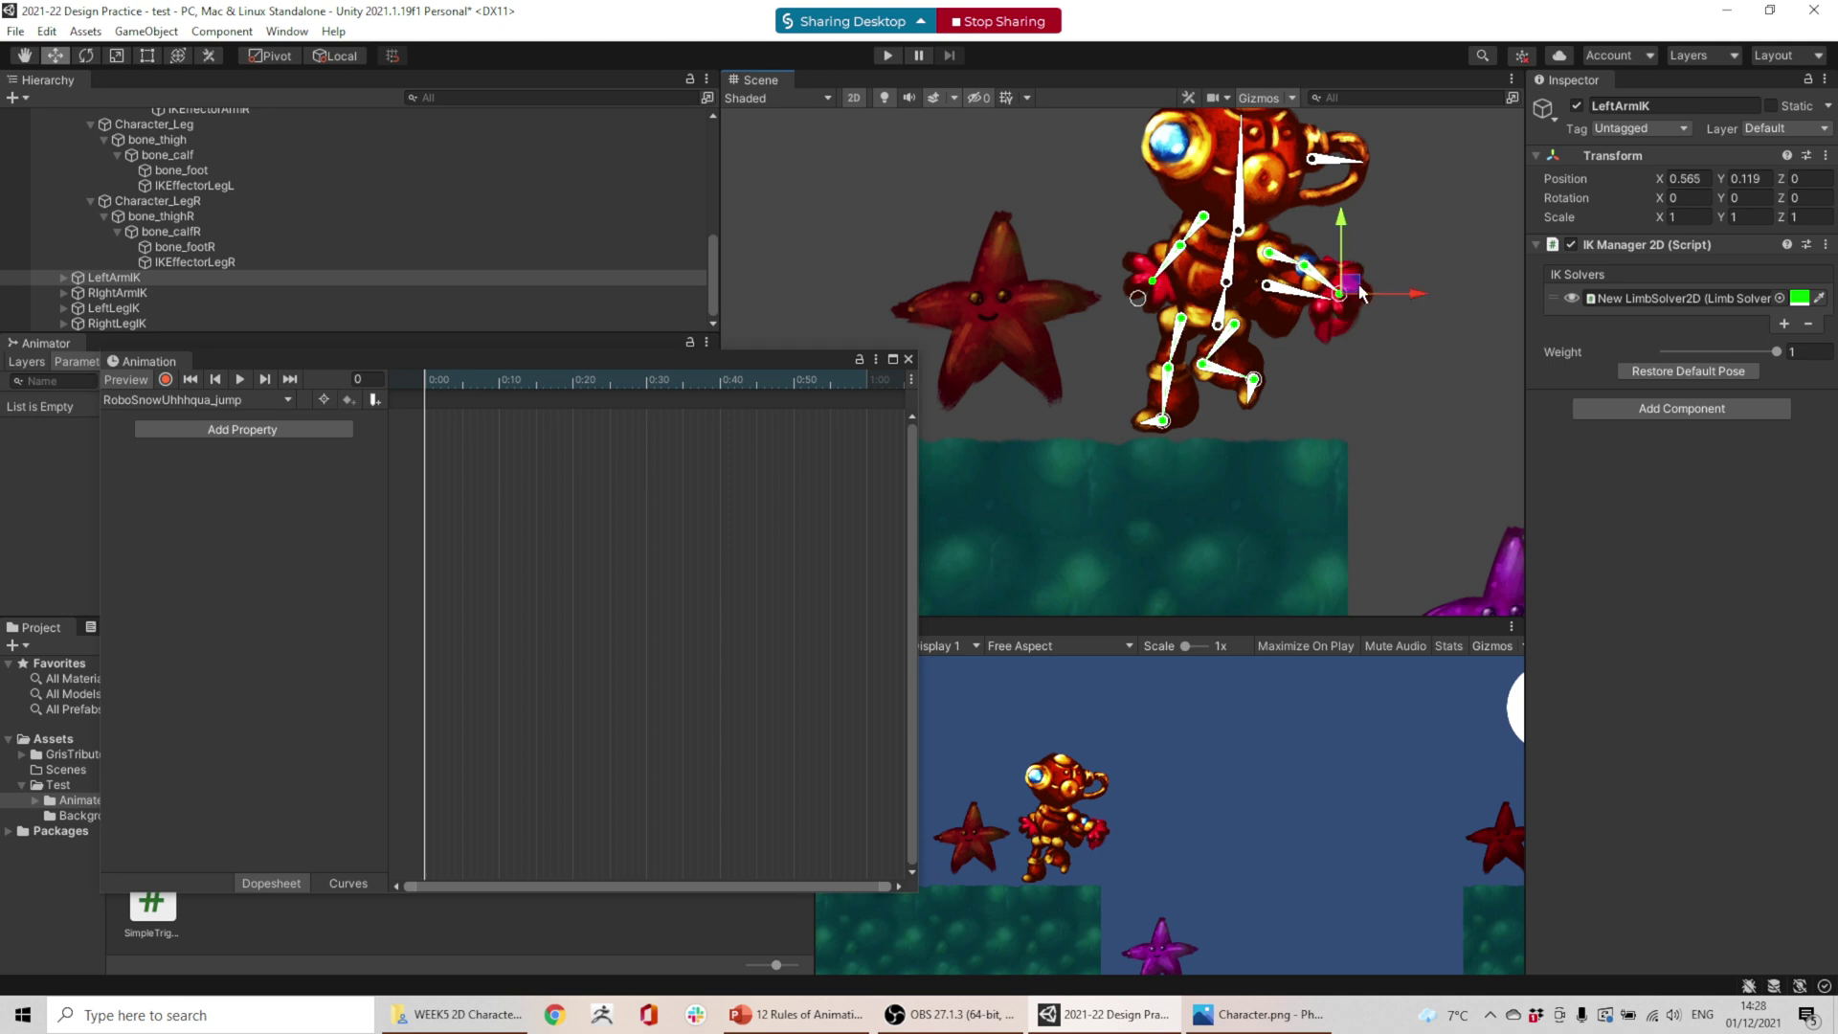
{"action": "left_click", "coordinate": [117, 292]}
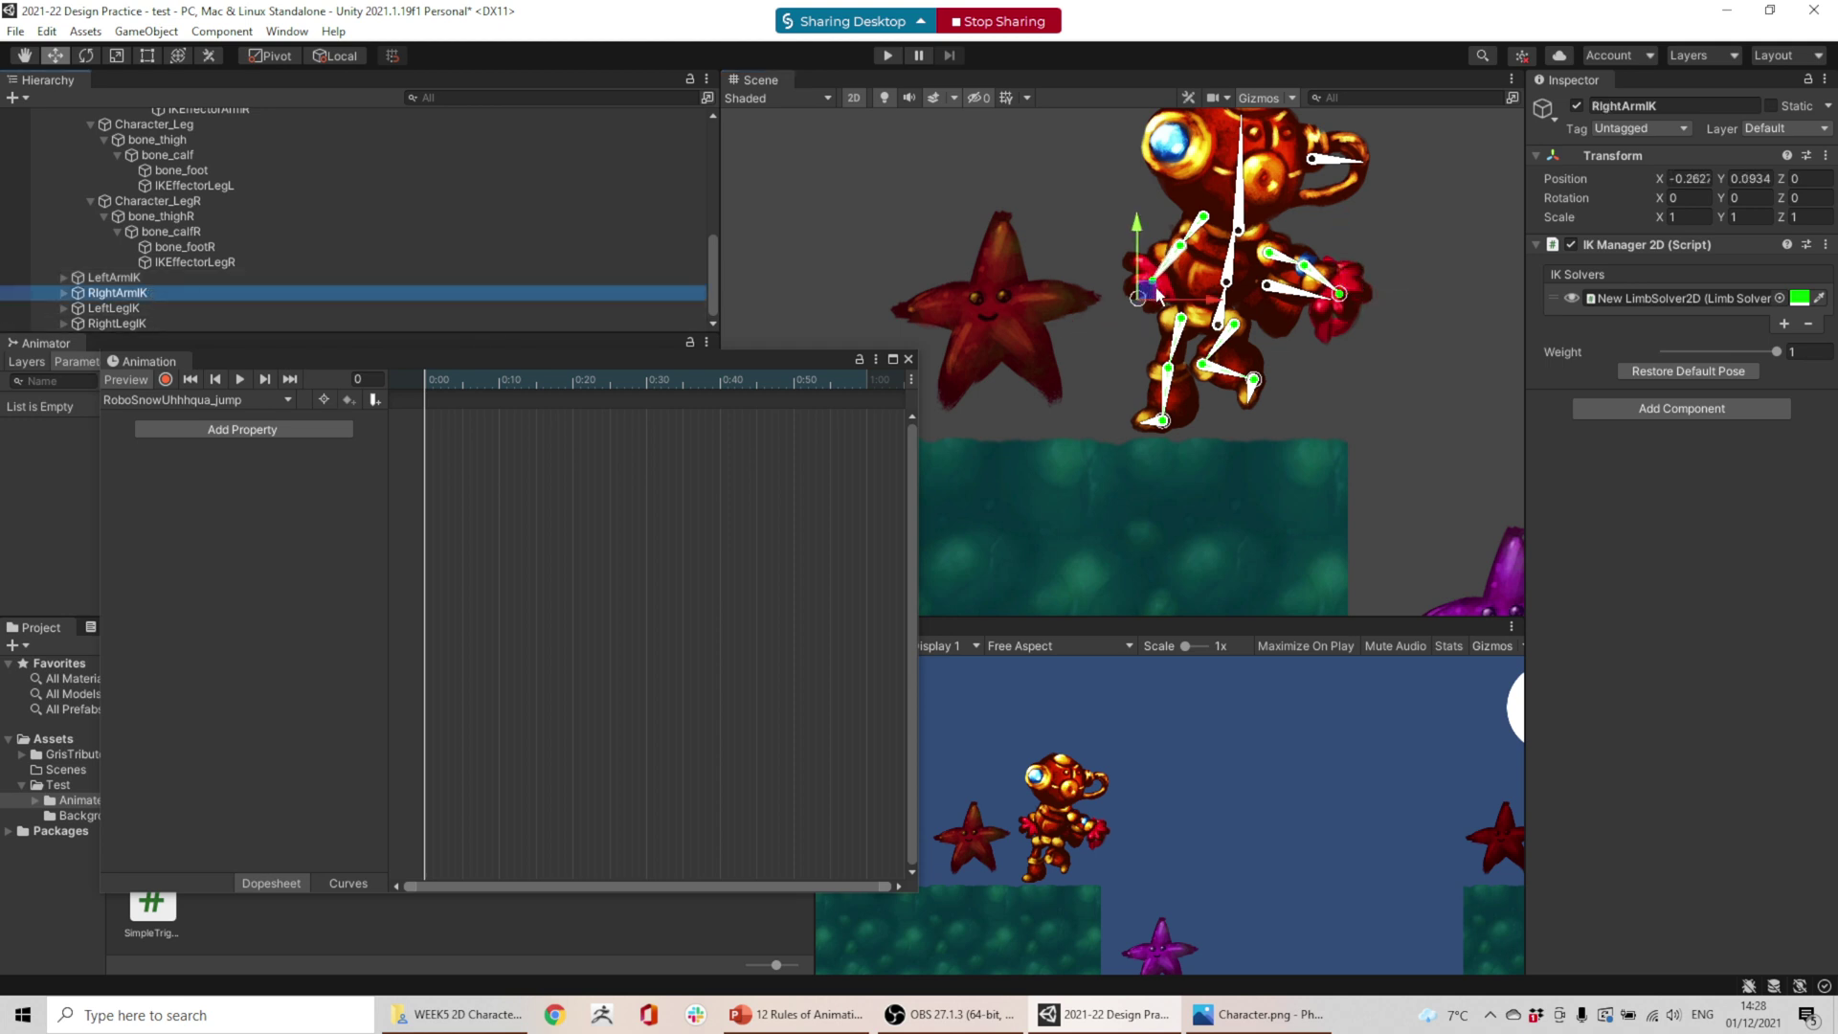
{"action": "left_click_drag", "start_coordinate": [1152, 292], "coordinate": [1271, 280]}
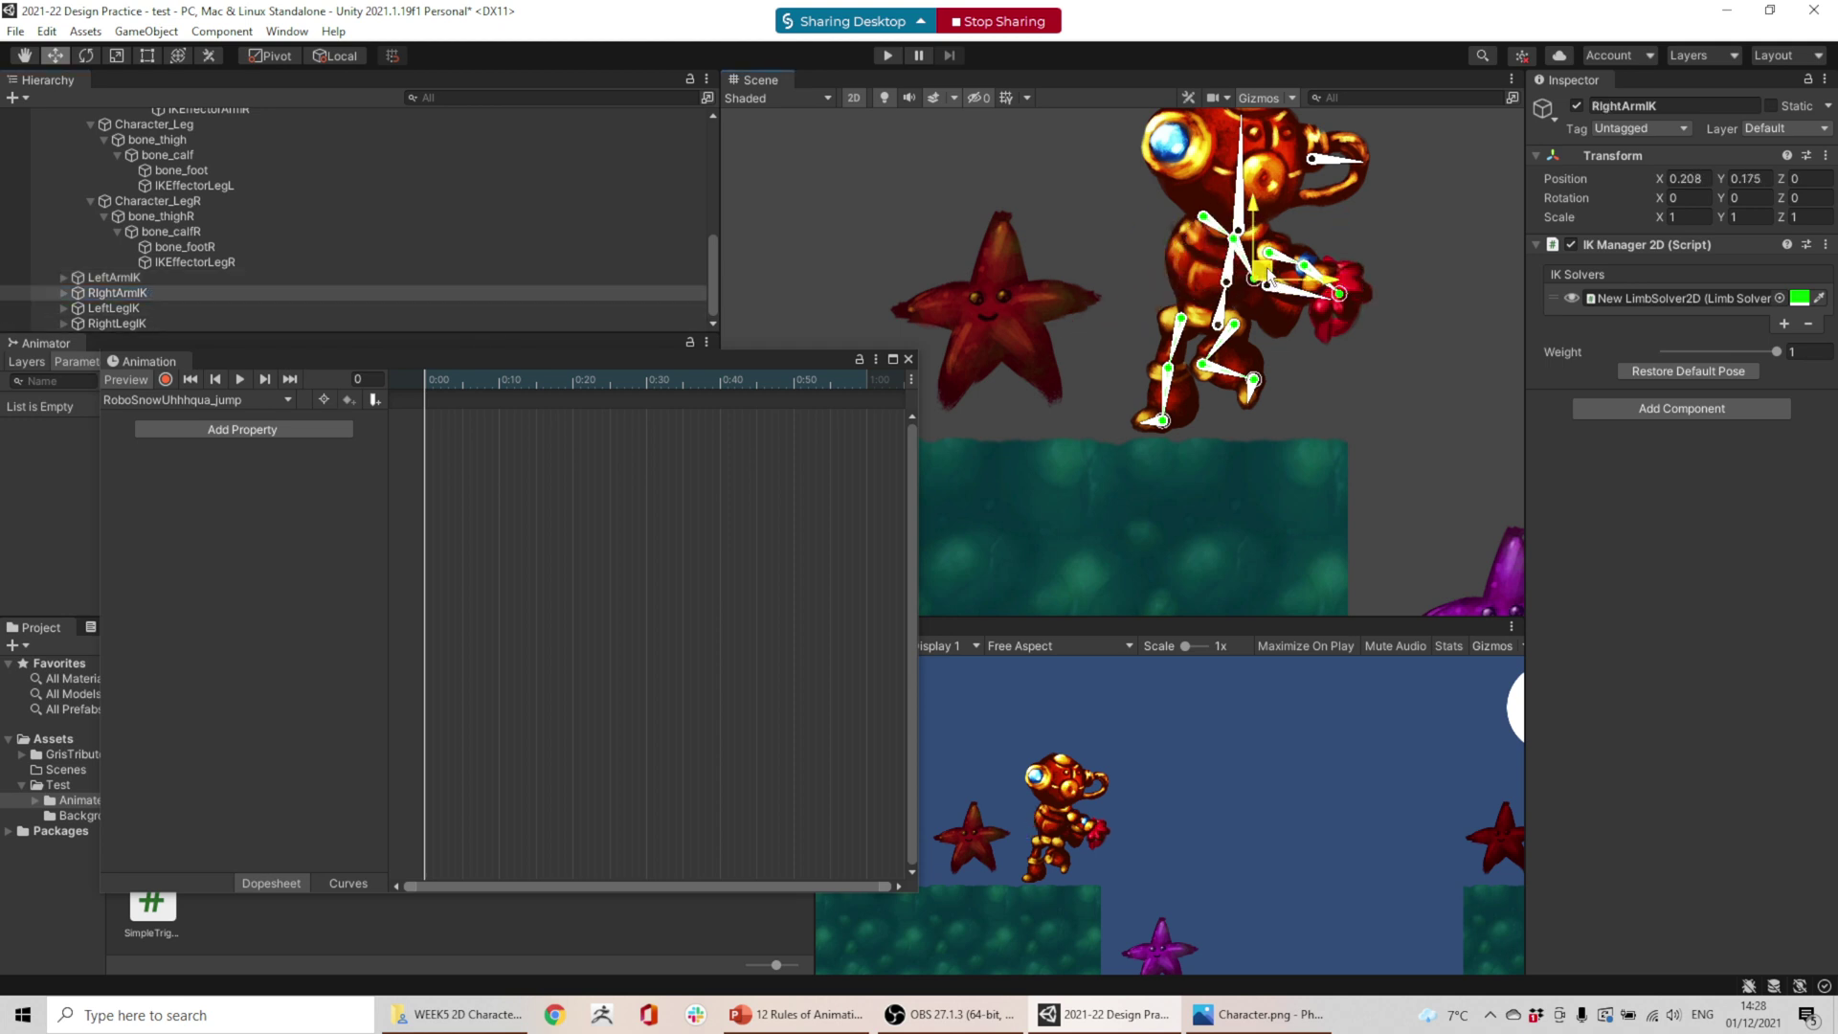
- Stretch LeftLegIK down to about X 0.349, Y -0.366, raise RightLegIK to about X -0.073, Y -0.135, and angle bone_footR
{"action": "left_click", "coordinate": [113, 308]}
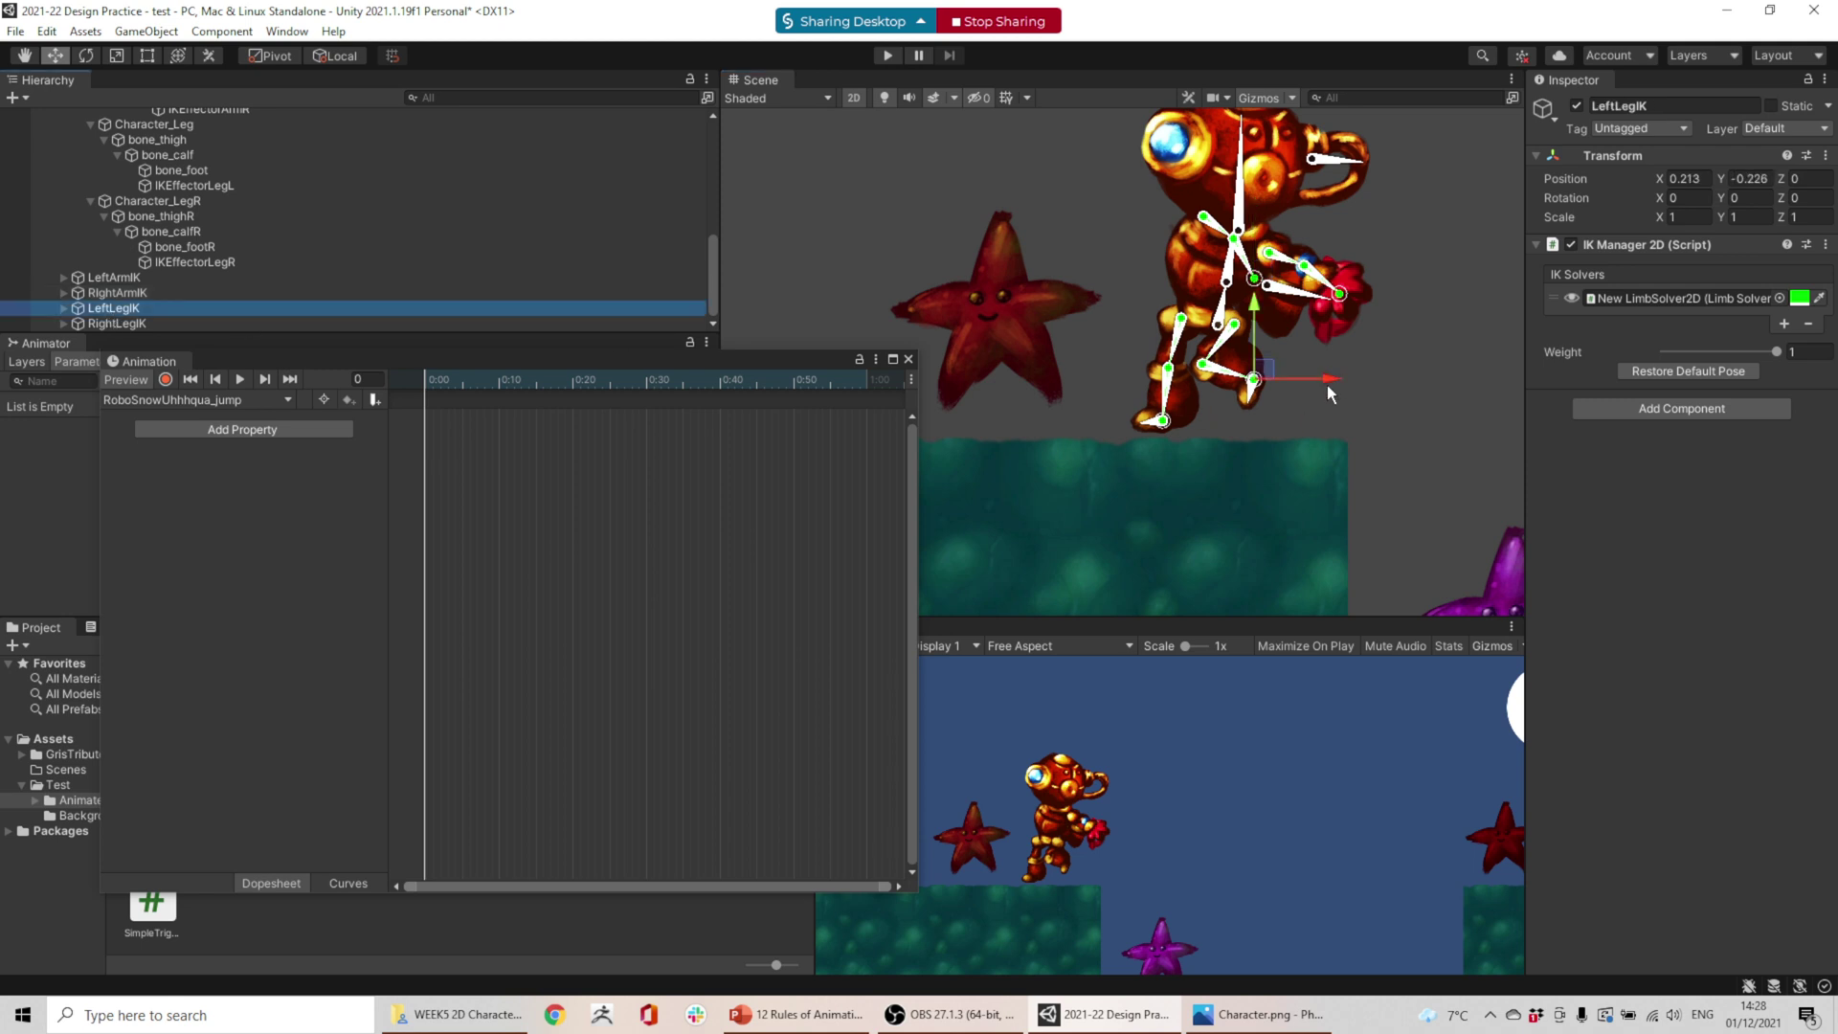
{"action": "left_click_drag", "start_coordinate": [1273, 373], "coordinate": [1288, 440]}
{"action": "left_click", "coordinate": [123, 308]}
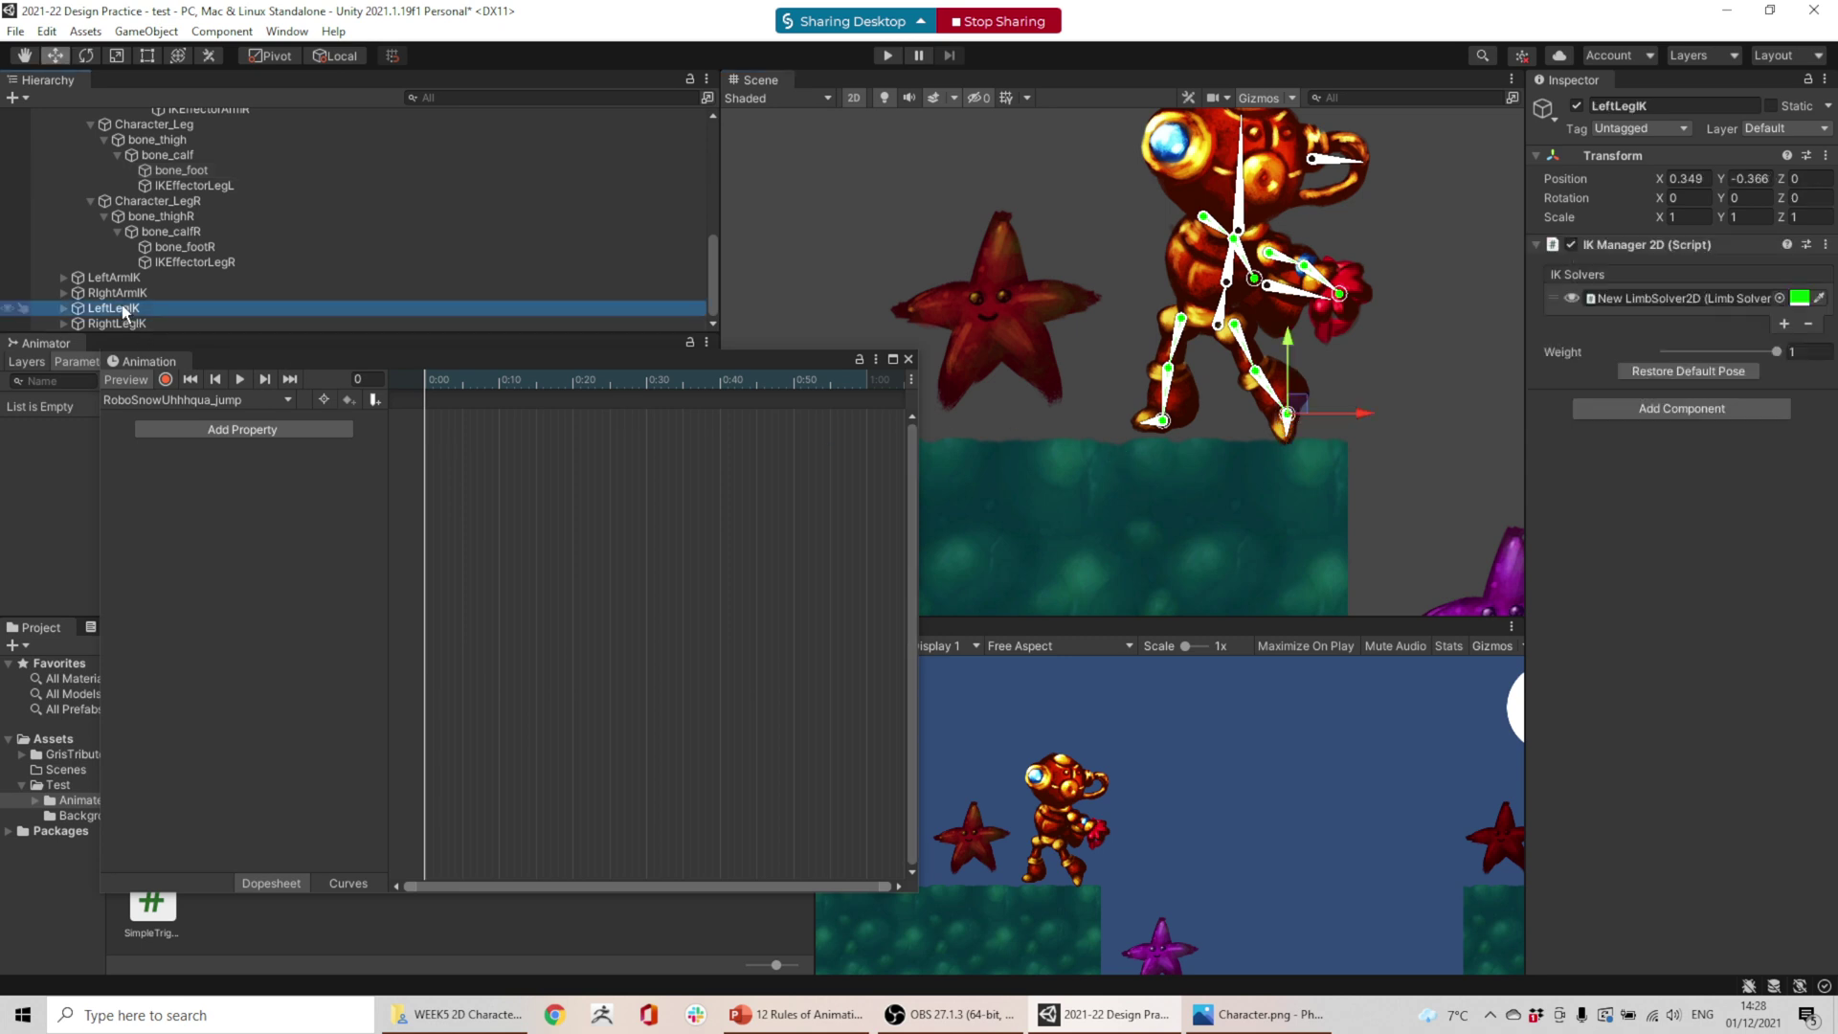
{"action": "left_click", "coordinate": [174, 323]}
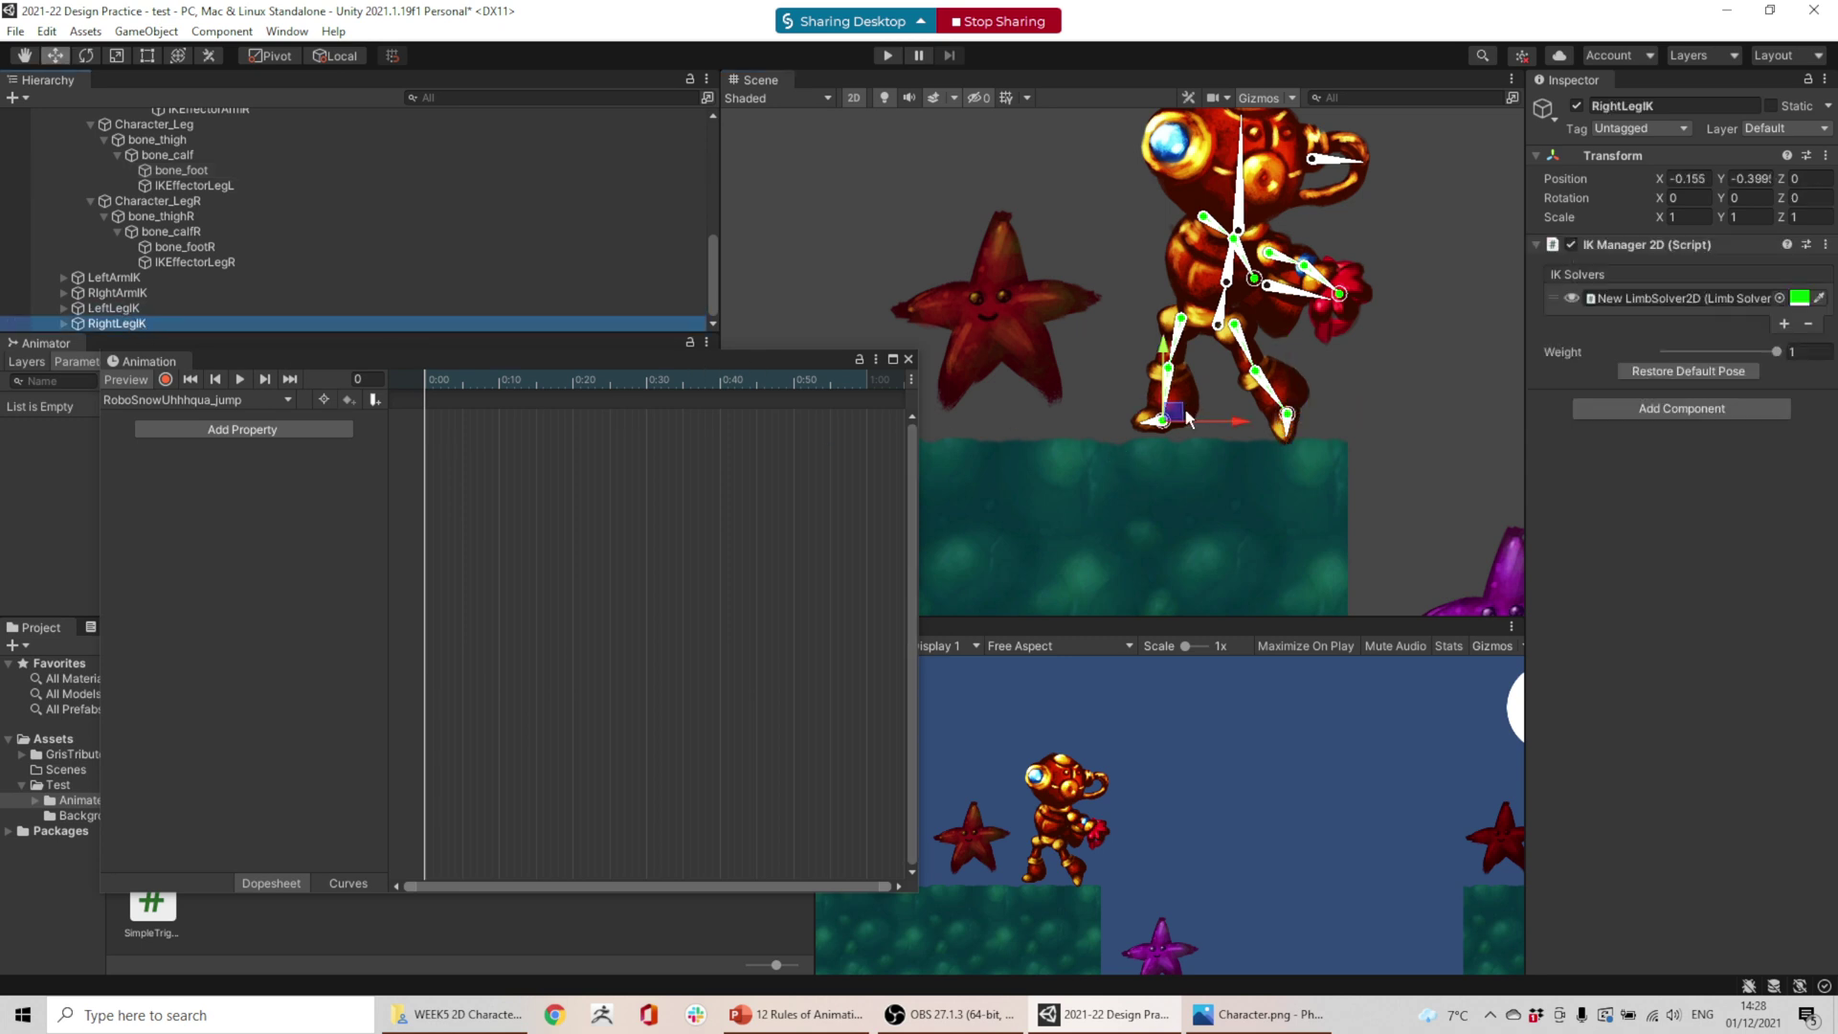
{"action": "mouse_move", "coordinate": [1179, 415]}
{"action": "left_mouse_down"}
{"action": "mouse_move", "coordinate": [1202, 350]}
{"action": "mouse_move", "coordinate": [1192, 380]}
{"action": "left_mouse_up"}
{"action": "left_click", "coordinate": [1186, 373]}
{"action": "scroll", "coordinate": [1293, 330], "scroll_direction": "down", "scroll_amount": 1}
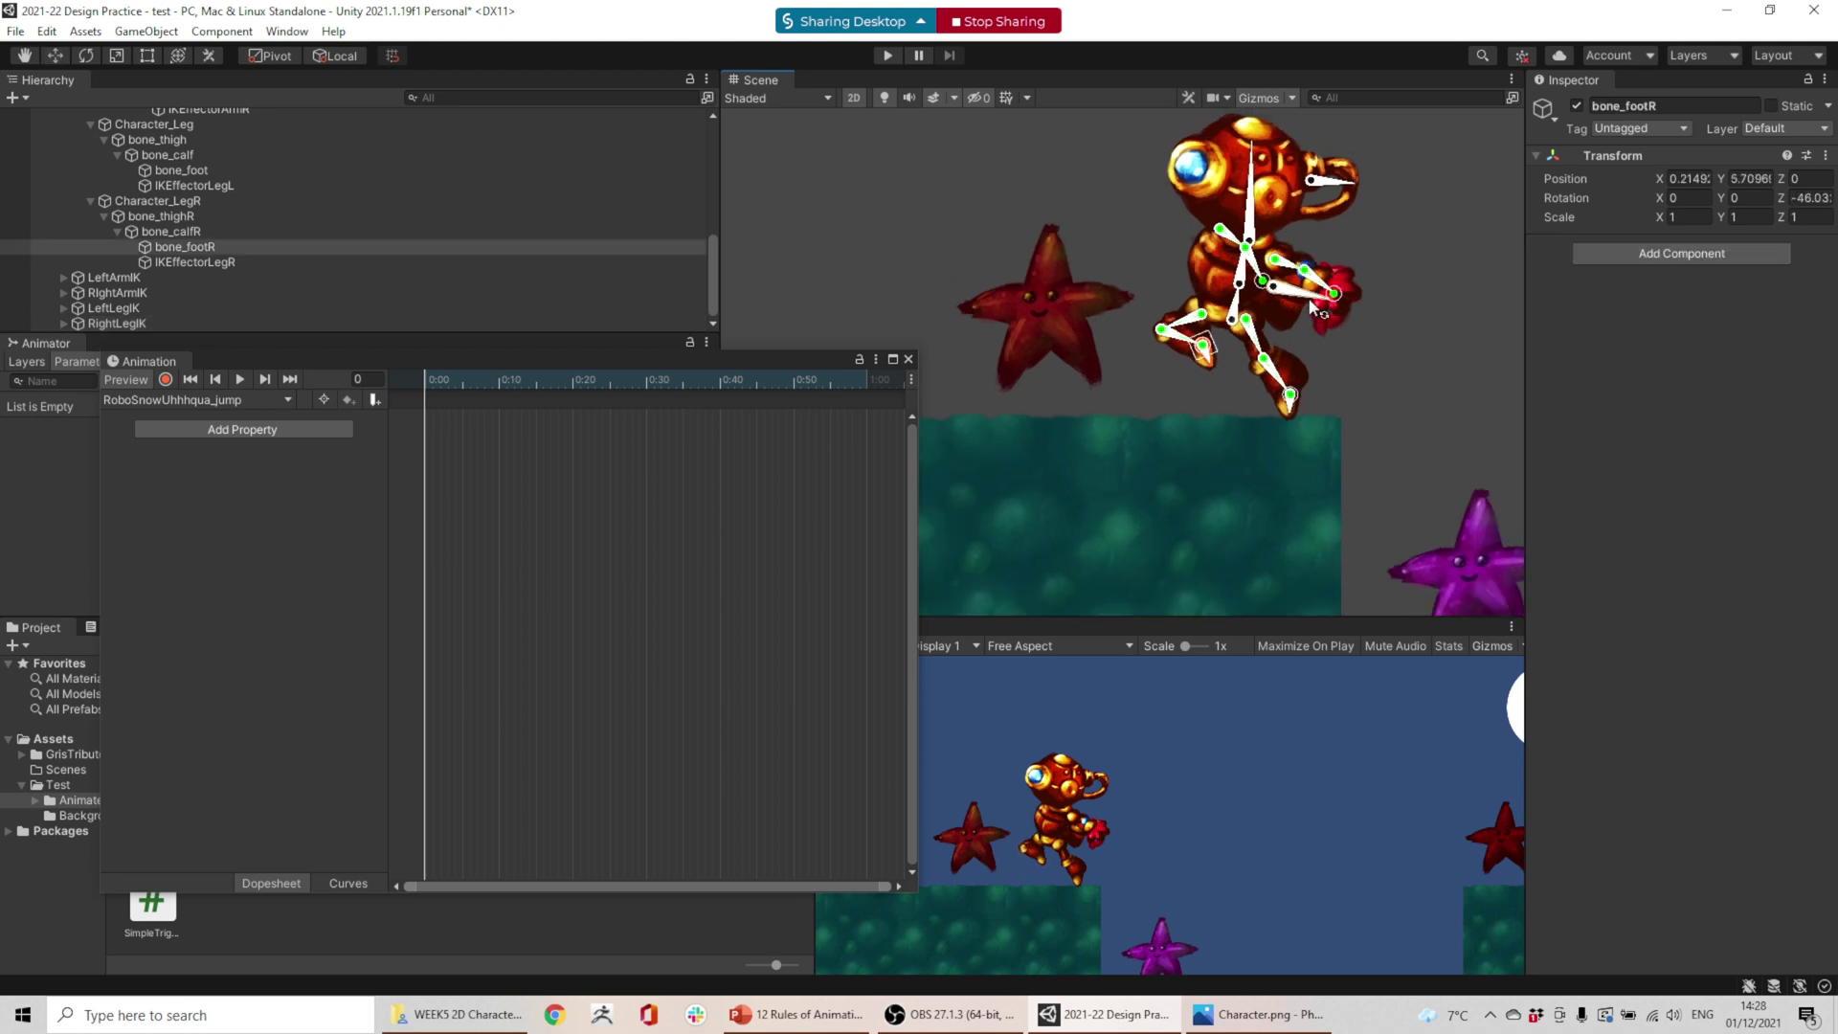
- Enable recording for the jump clip at frame 0 and select the whole rig from Character_Body through RightLegIK
{"action": "left_click", "coordinate": [166, 380]}
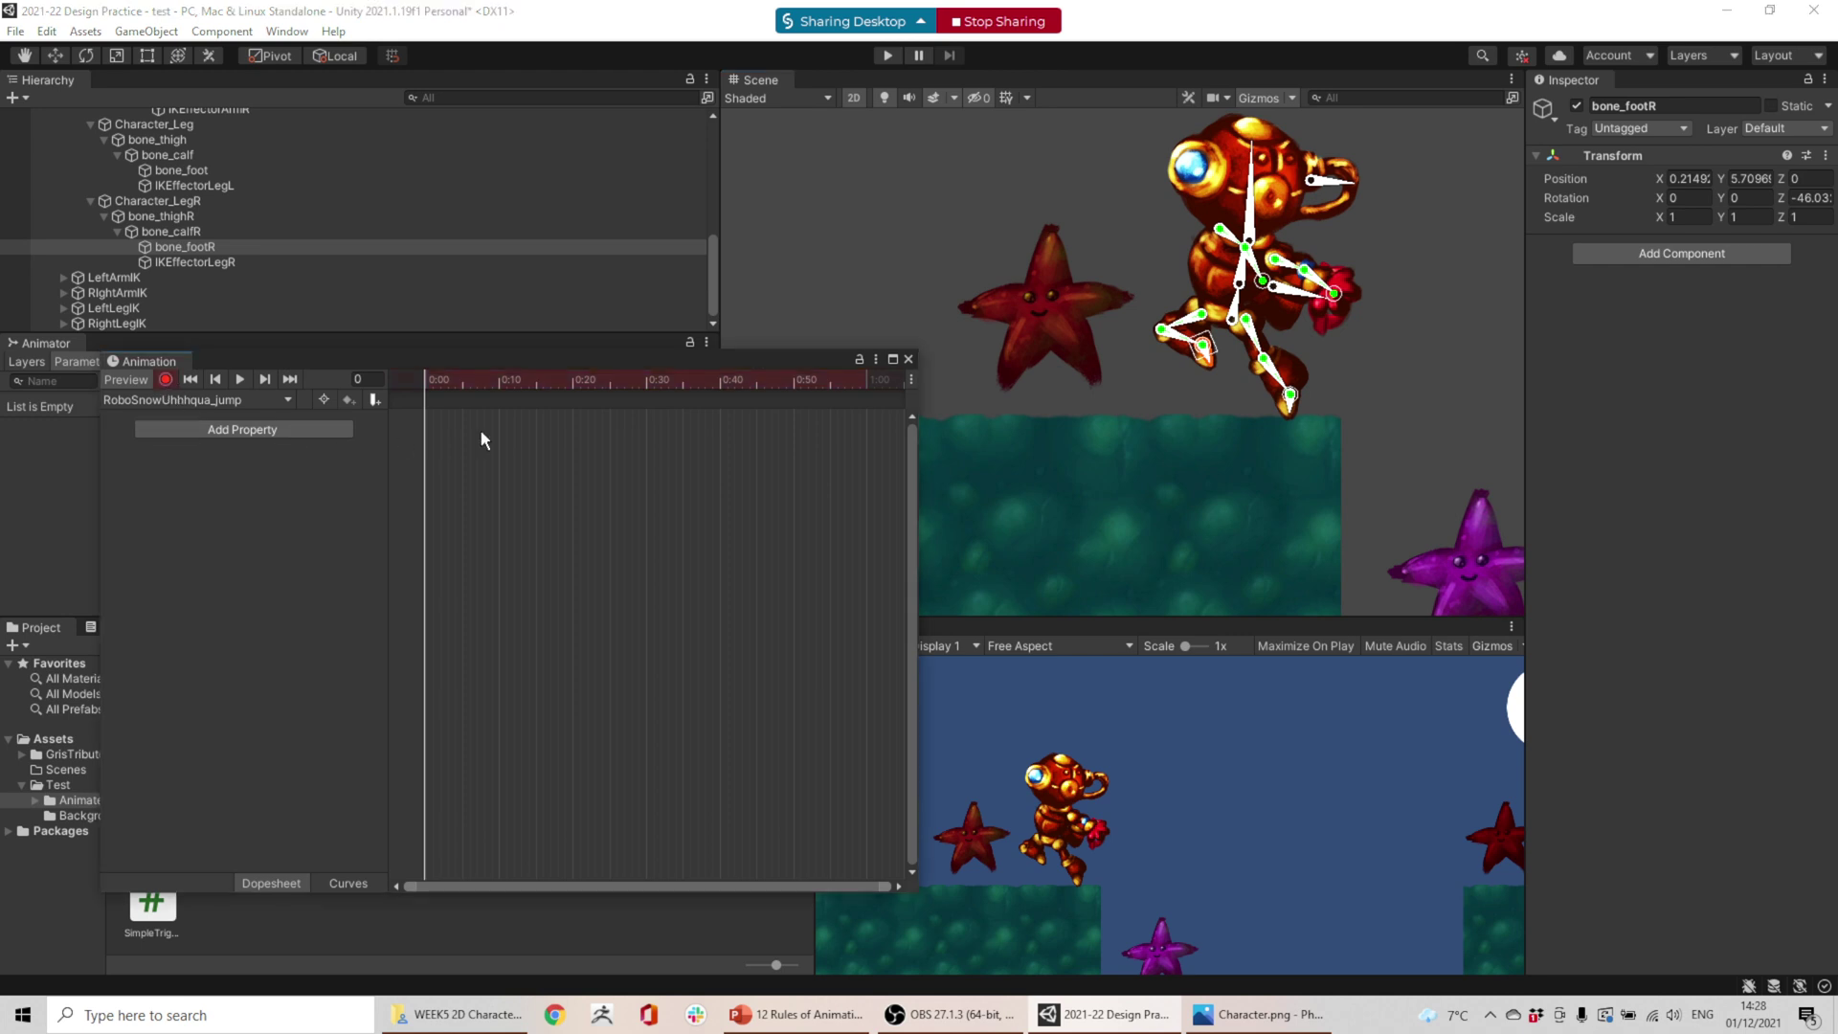
{"action": "left_click", "coordinate": [140, 325]}
{"action": "left_click", "coordinate": [134, 278], "text": "ctrl"}
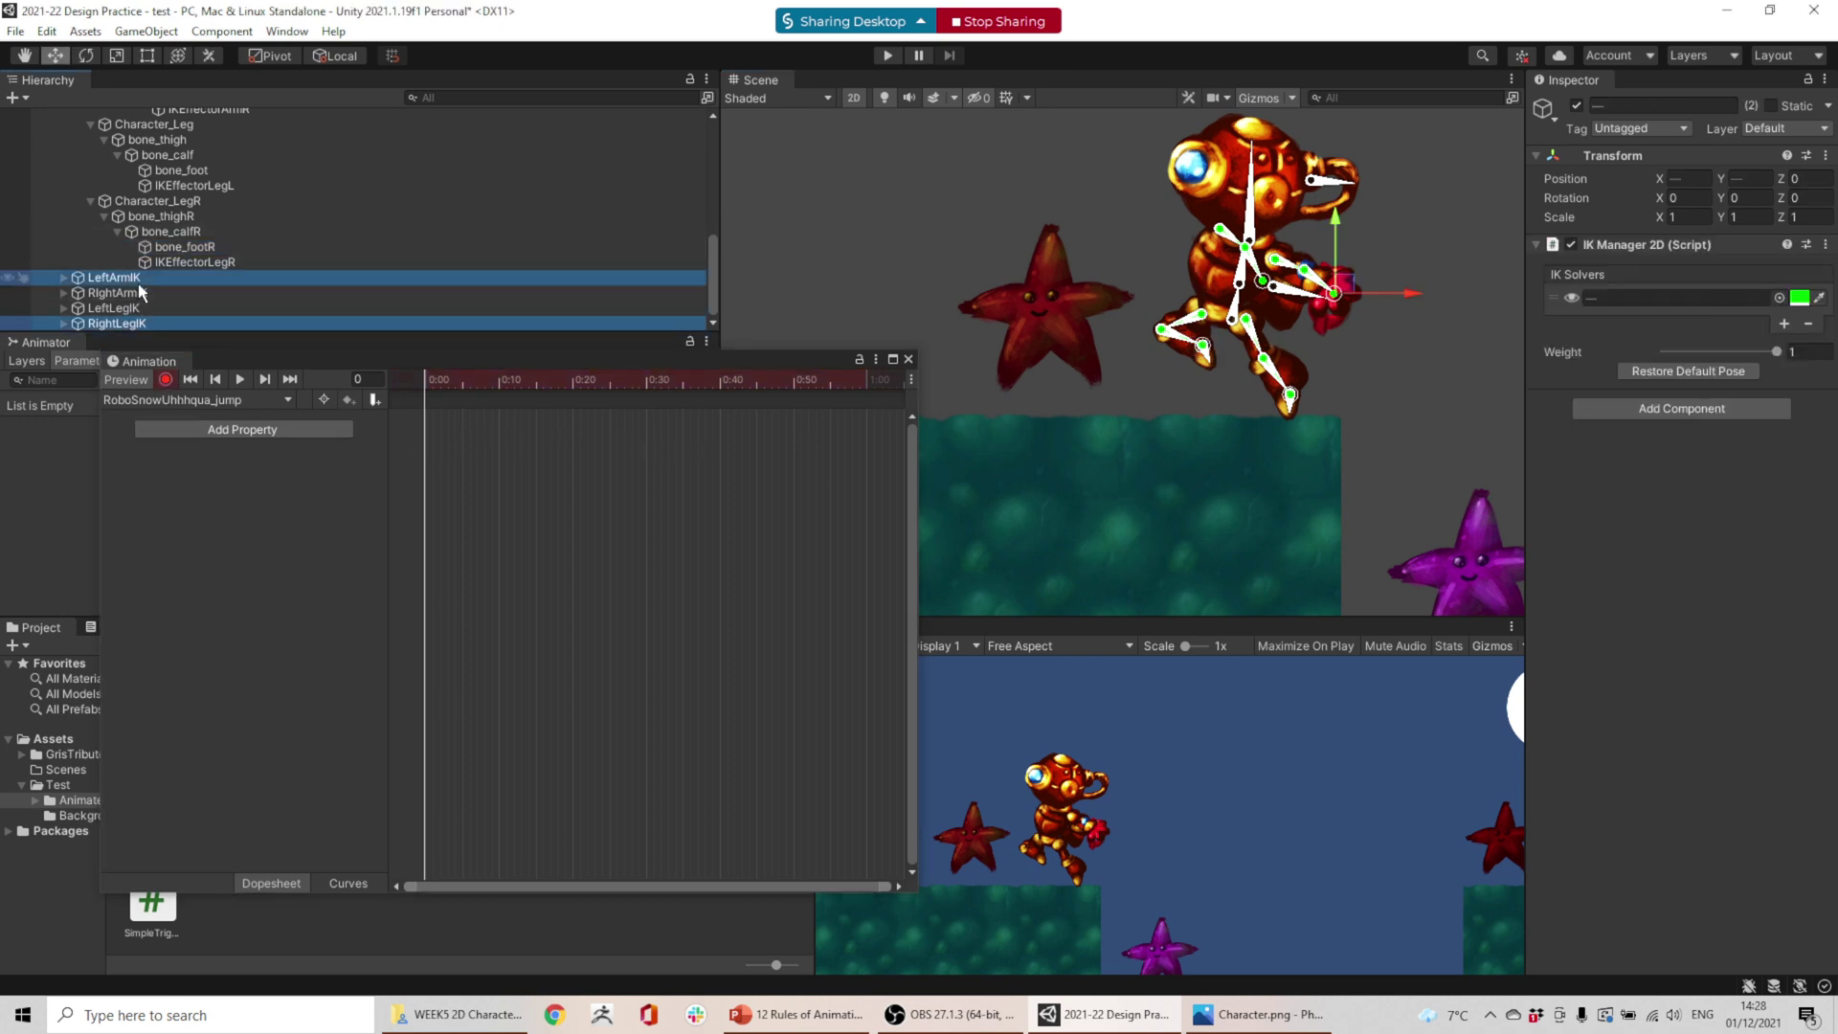
{"action": "left_click", "coordinate": [134, 293], "text": "ctrl"}
{"action": "left_click", "coordinate": [131, 308], "text": "ctrl"}
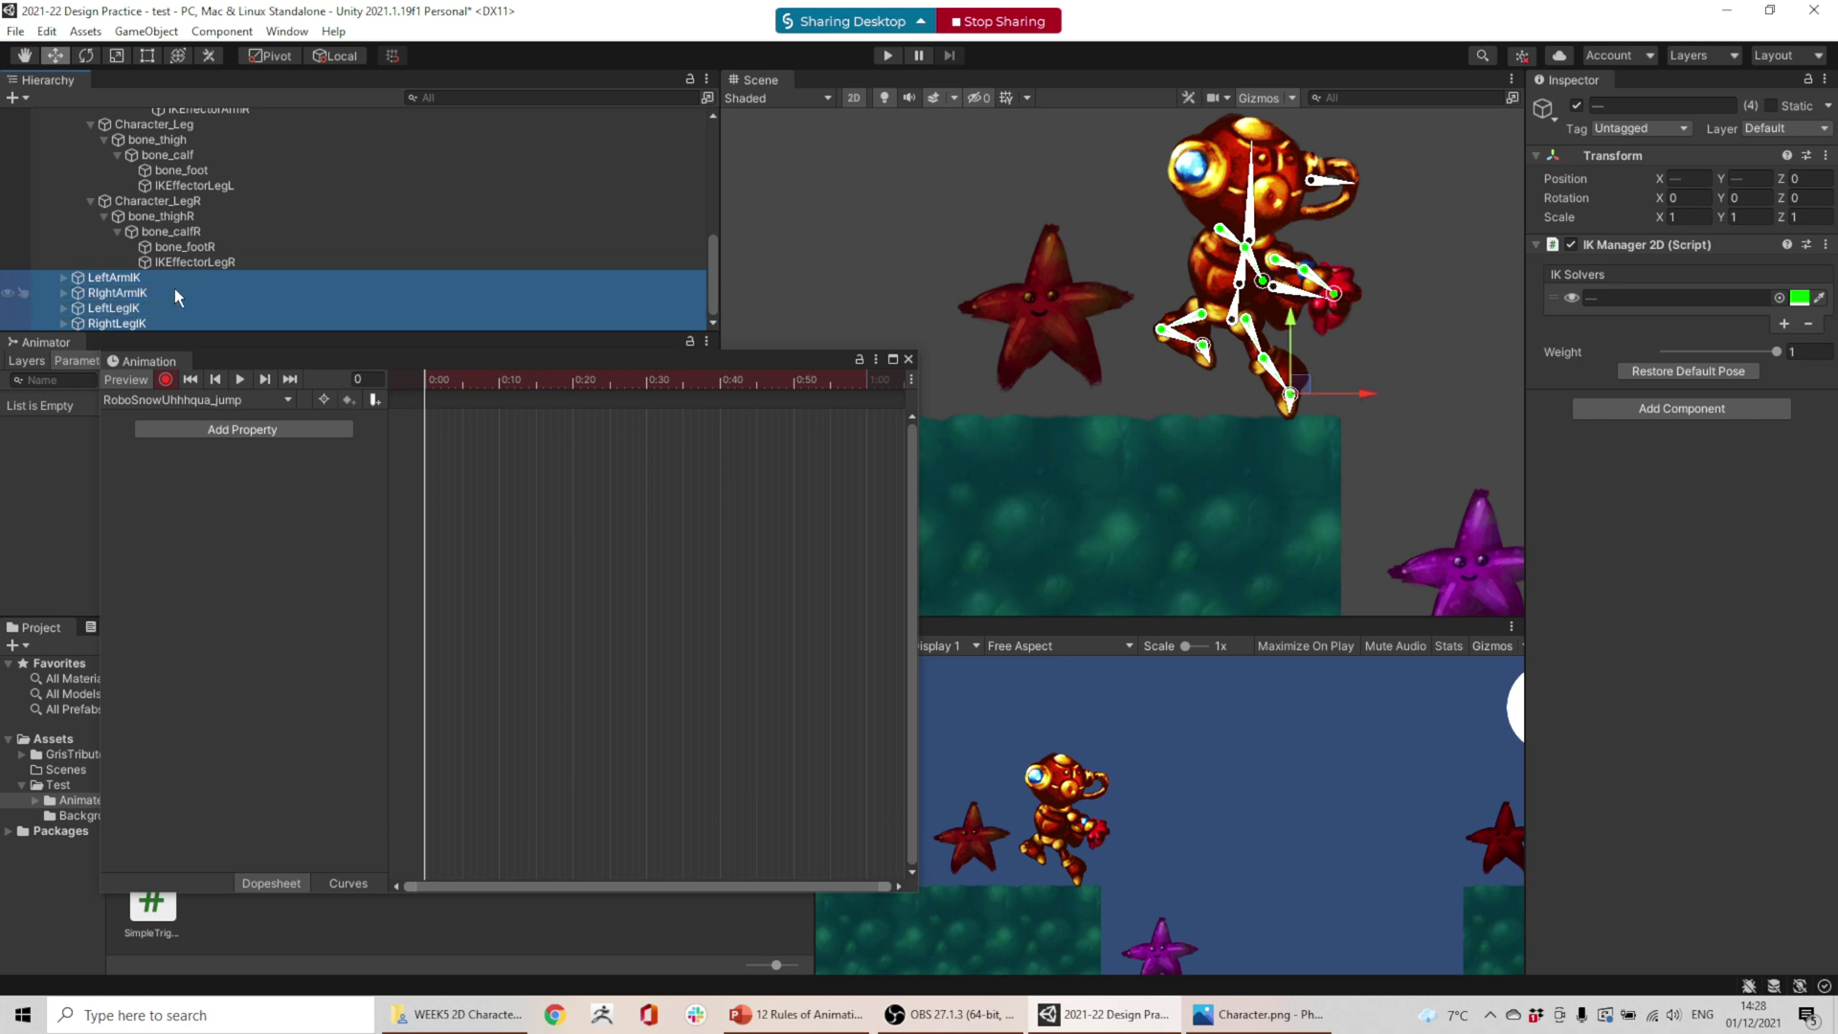
{"action": "left_click", "coordinate": [148, 322]}
{"action": "scroll", "coordinate": [150, 312], "scroll_direction": "up", "scroll_amount": 7}
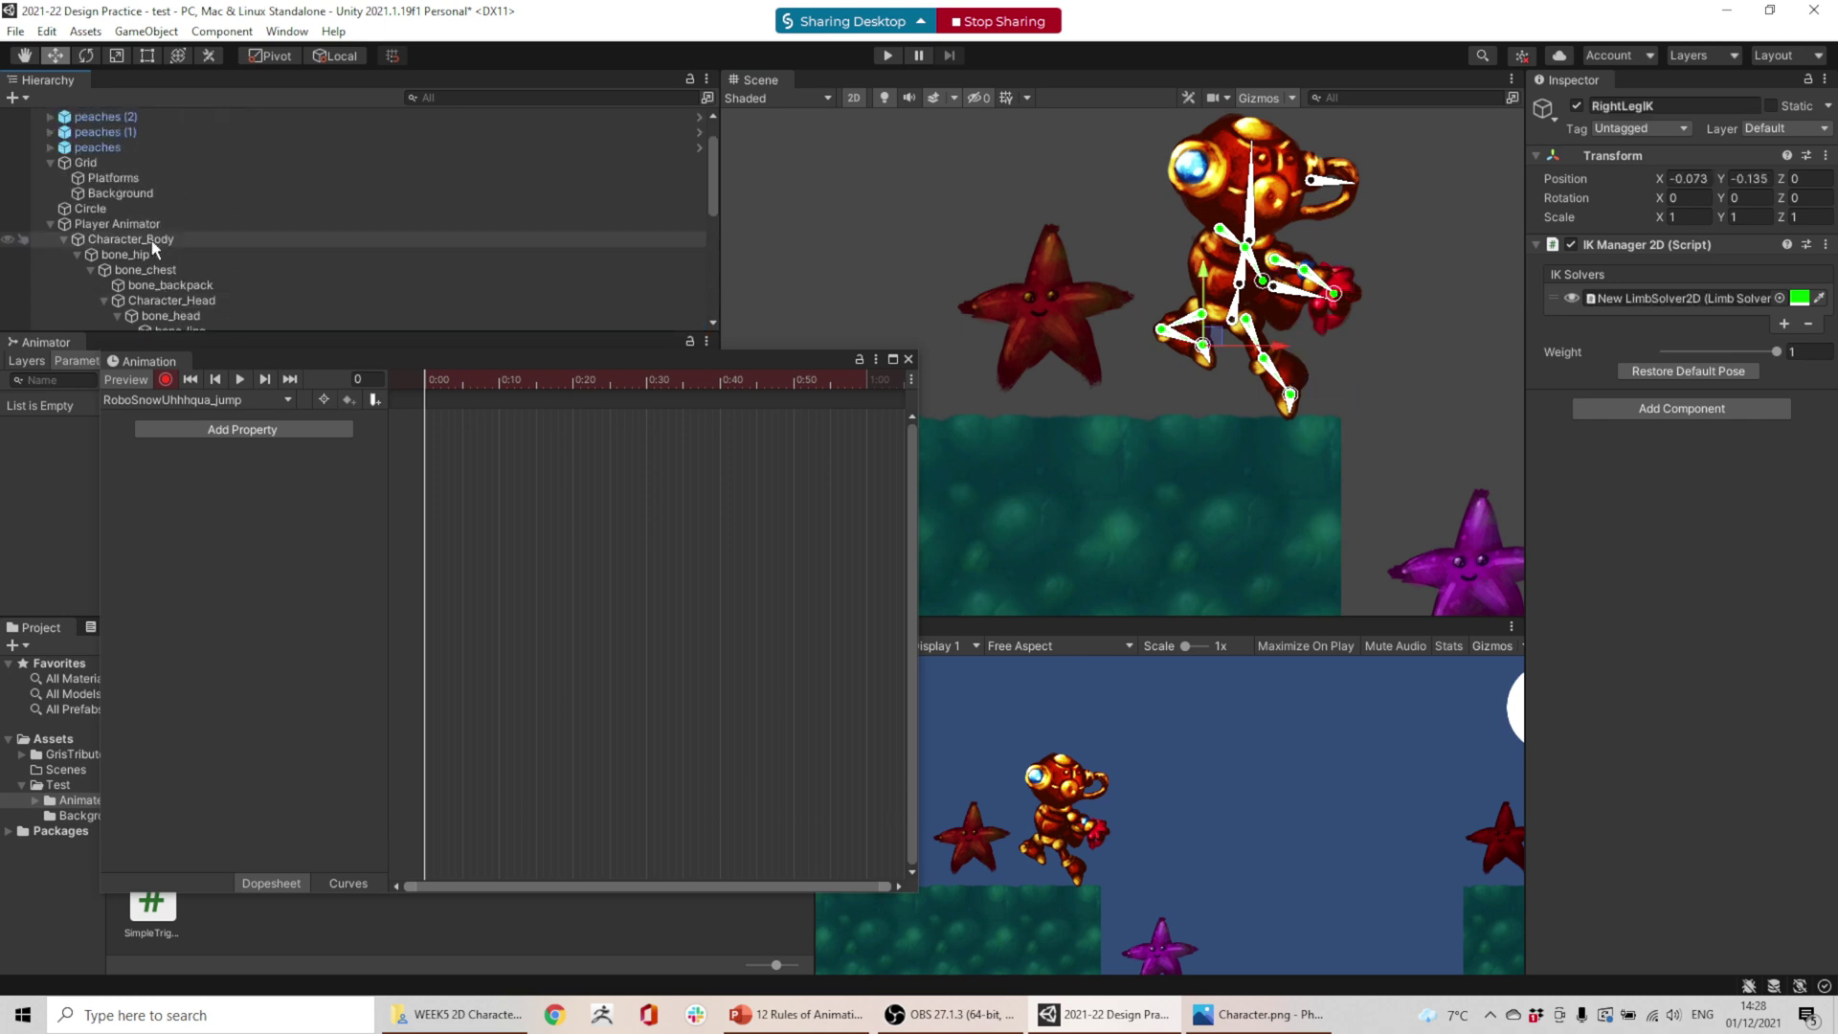
{"action": "left_click", "coordinate": [113, 242], "text": "shift"}
{"action": "left_click", "coordinate": [445, 433]}
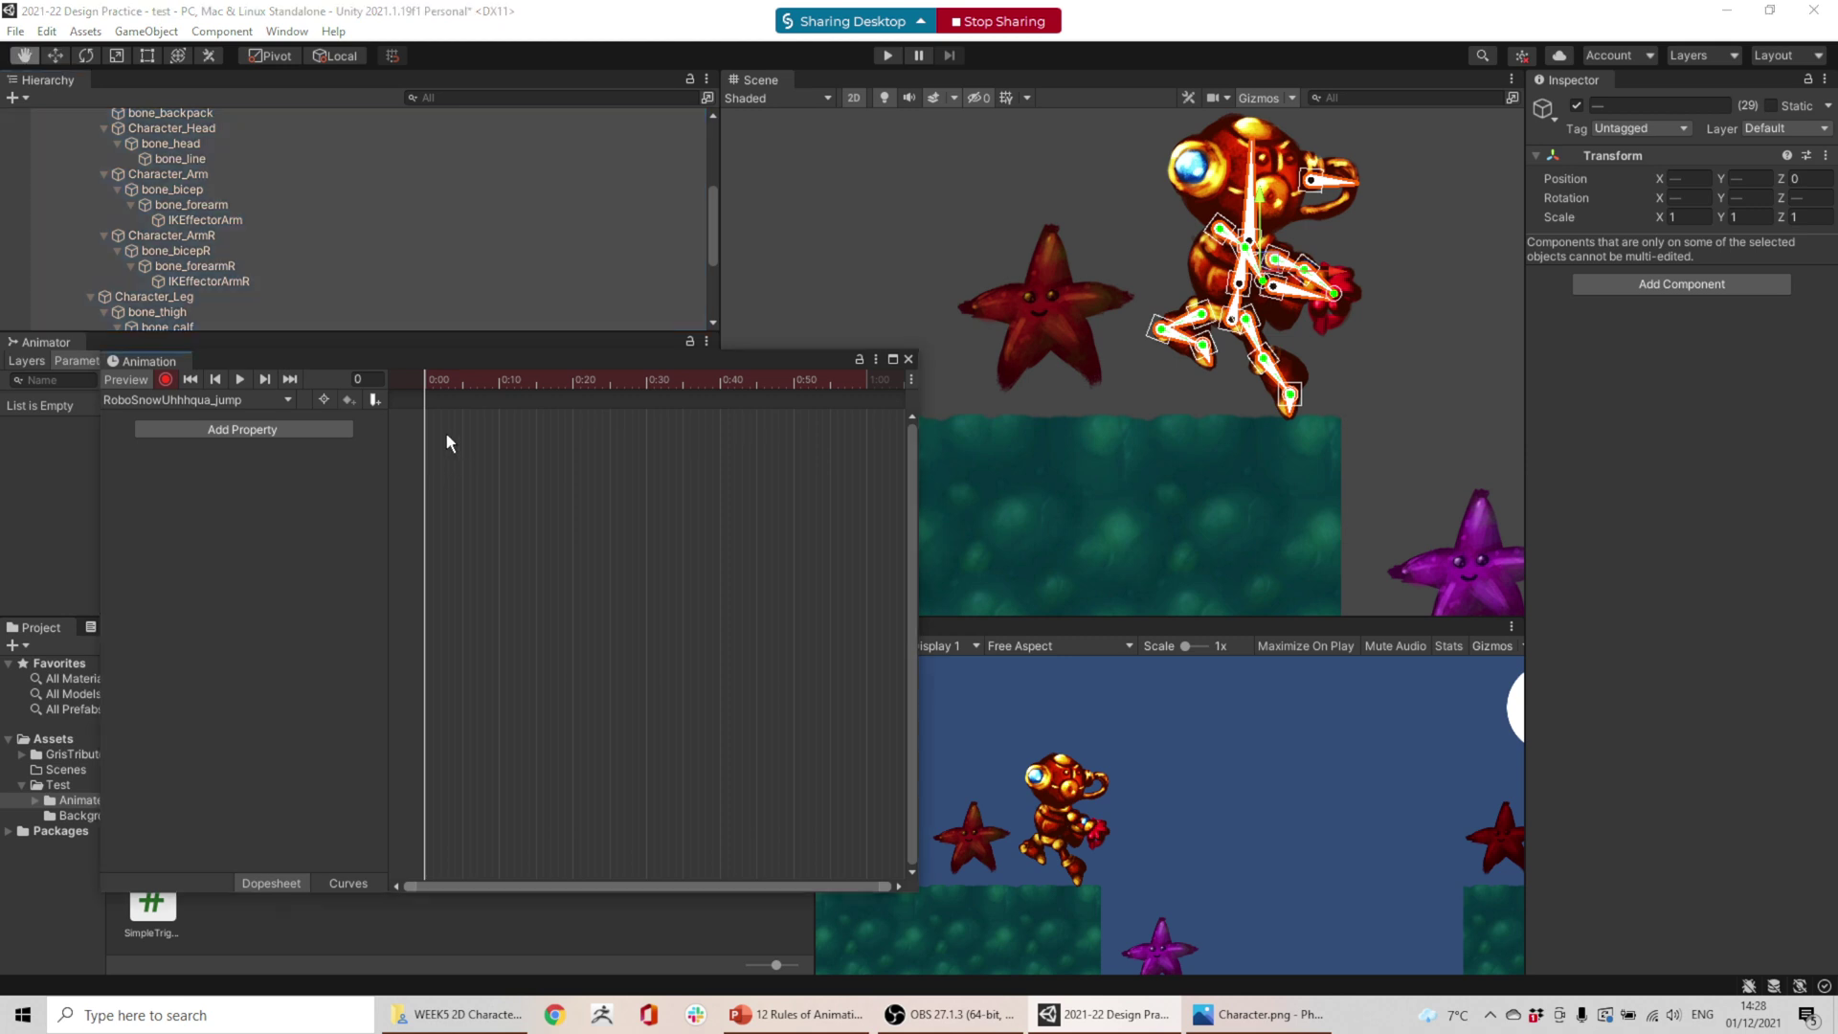
{"action": "scroll", "coordinate": [205, 222], "scroll_direction": "up", "scroll_amount": 3}
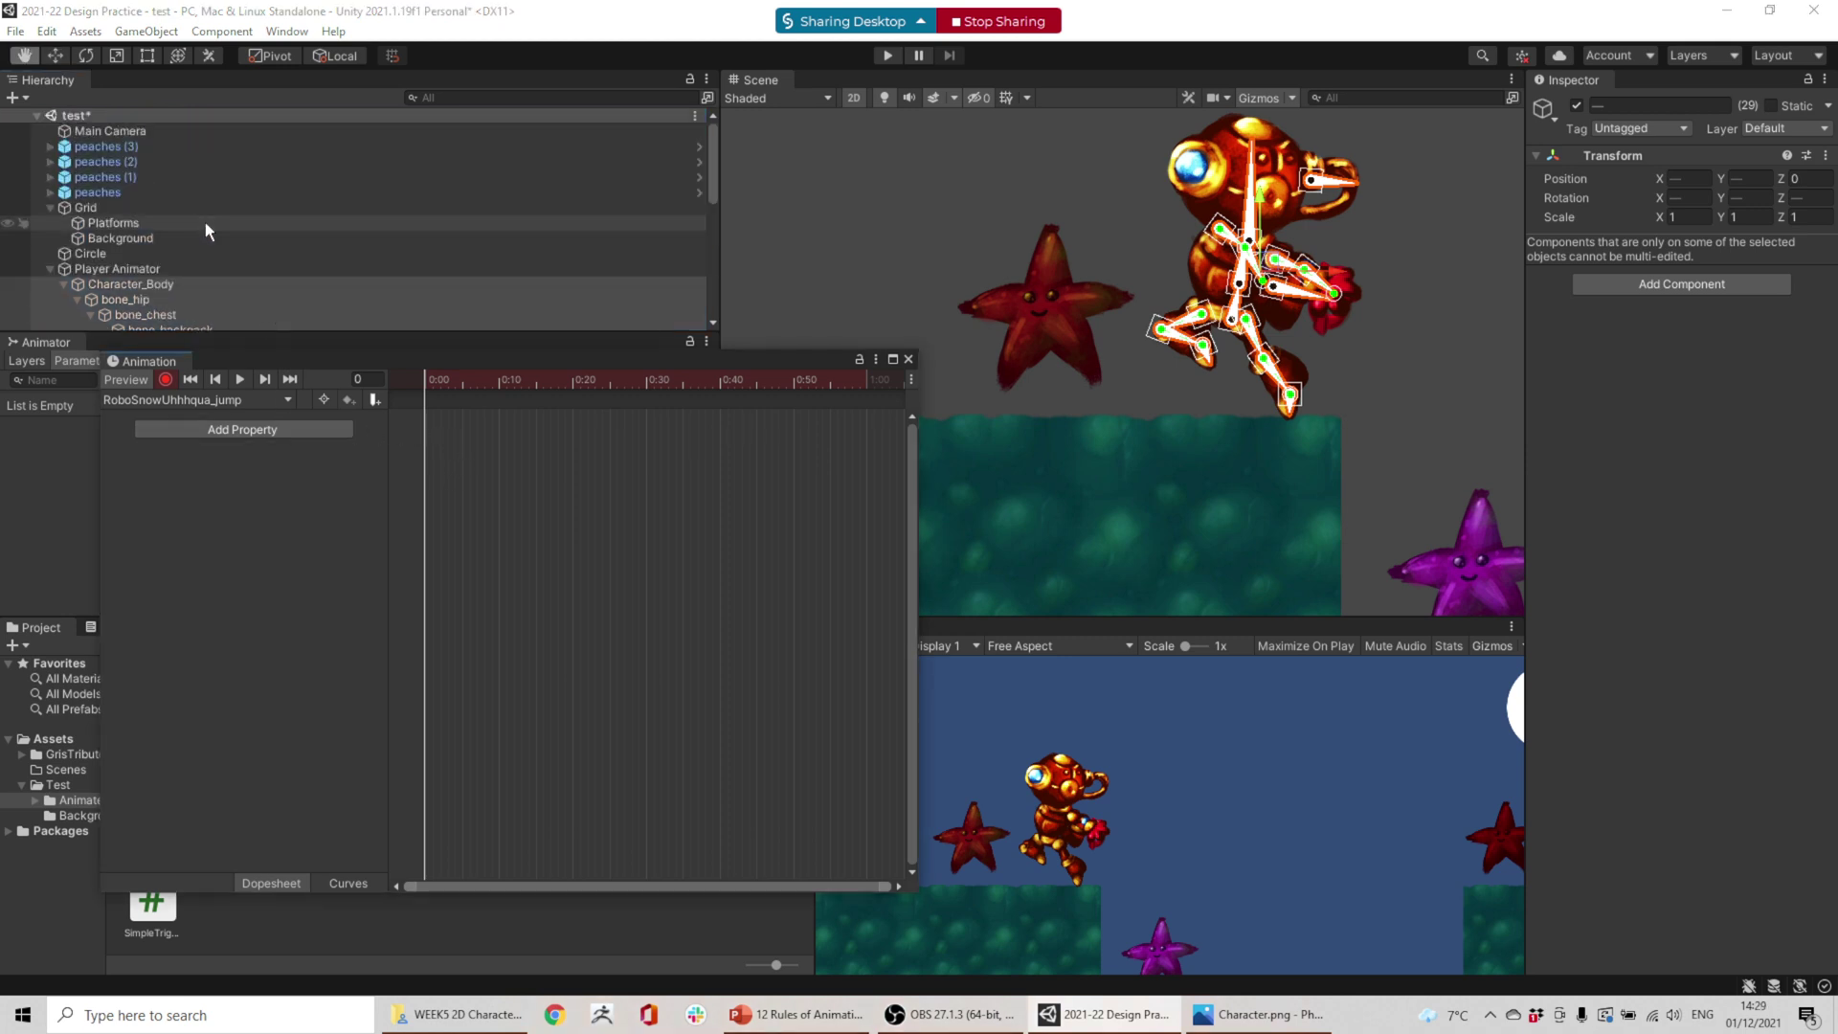
{"action": "left_click", "coordinate": [290, 428]}
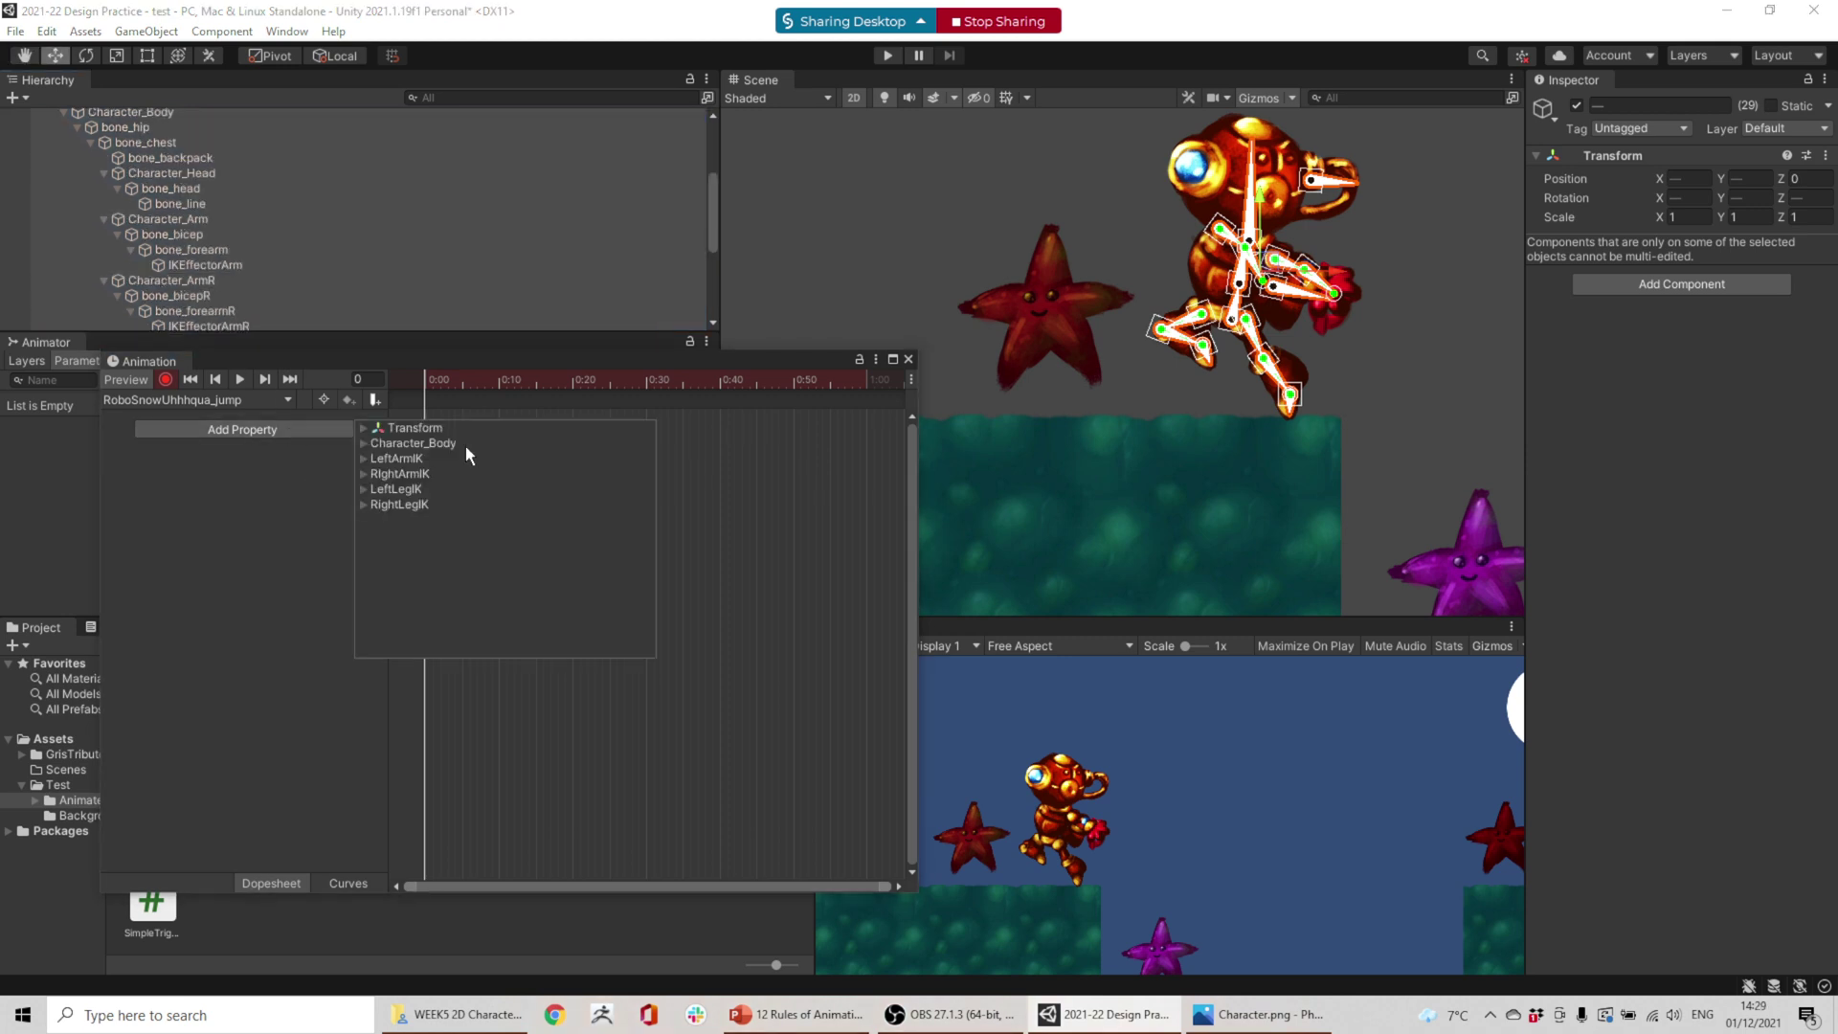
{"action": "left_click", "coordinate": [364, 443]}
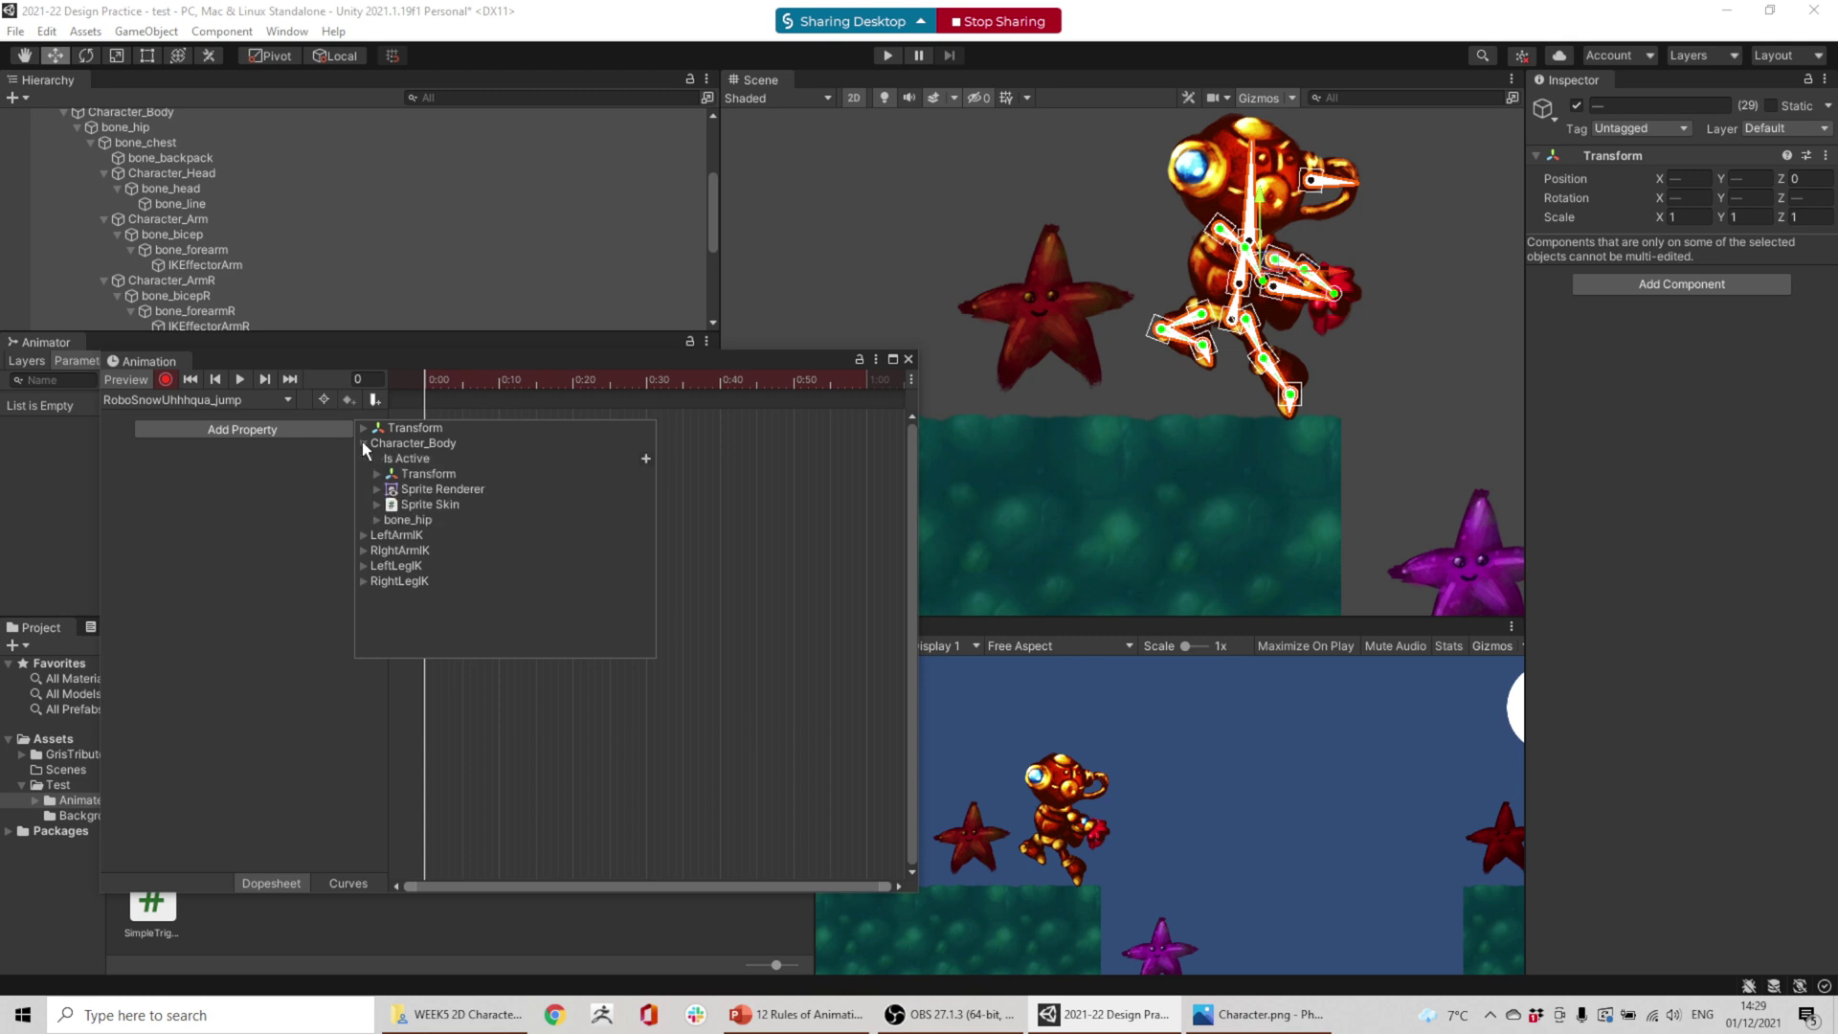
{"action": "left_click", "coordinate": [363, 442]}
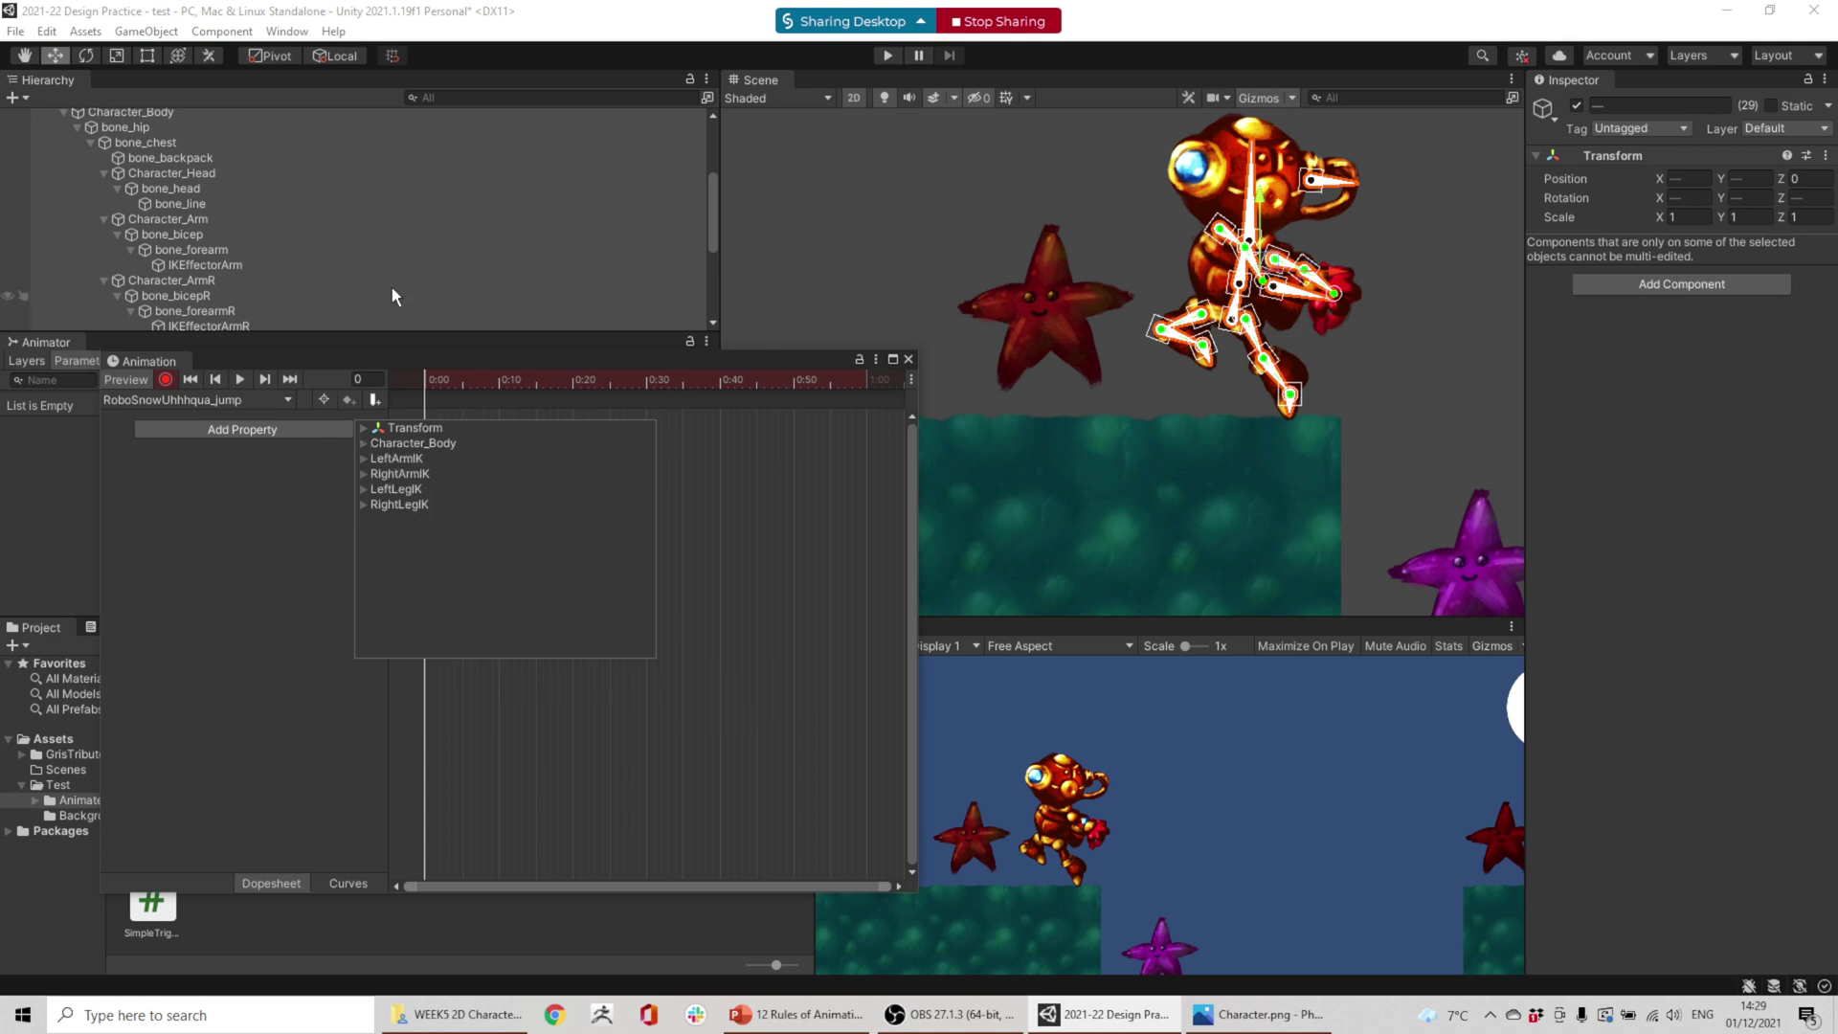
{"action": "scroll", "coordinate": [273, 222], "scroll_direction": "down", "scroll_amount": 3}
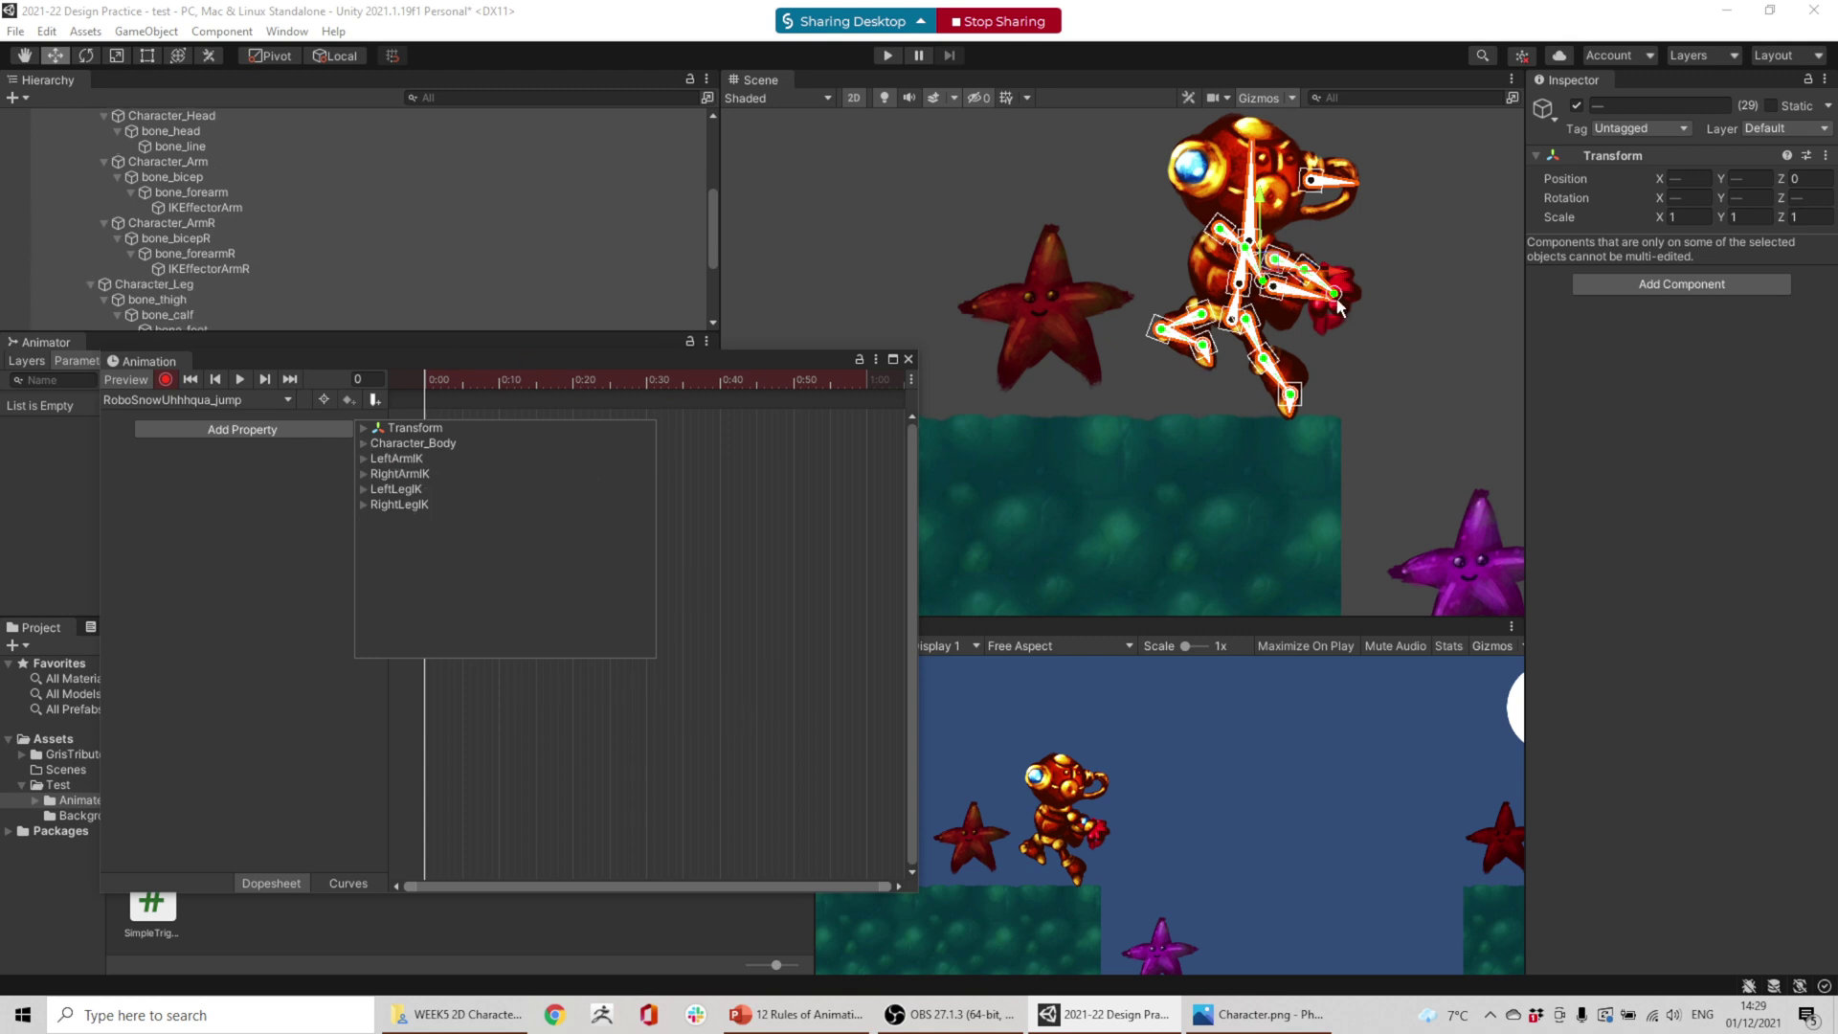
{"action": "left_click", "coordinate": [1245, 320]}
{"action": "left_click", "coordinate": [1247, 345]}
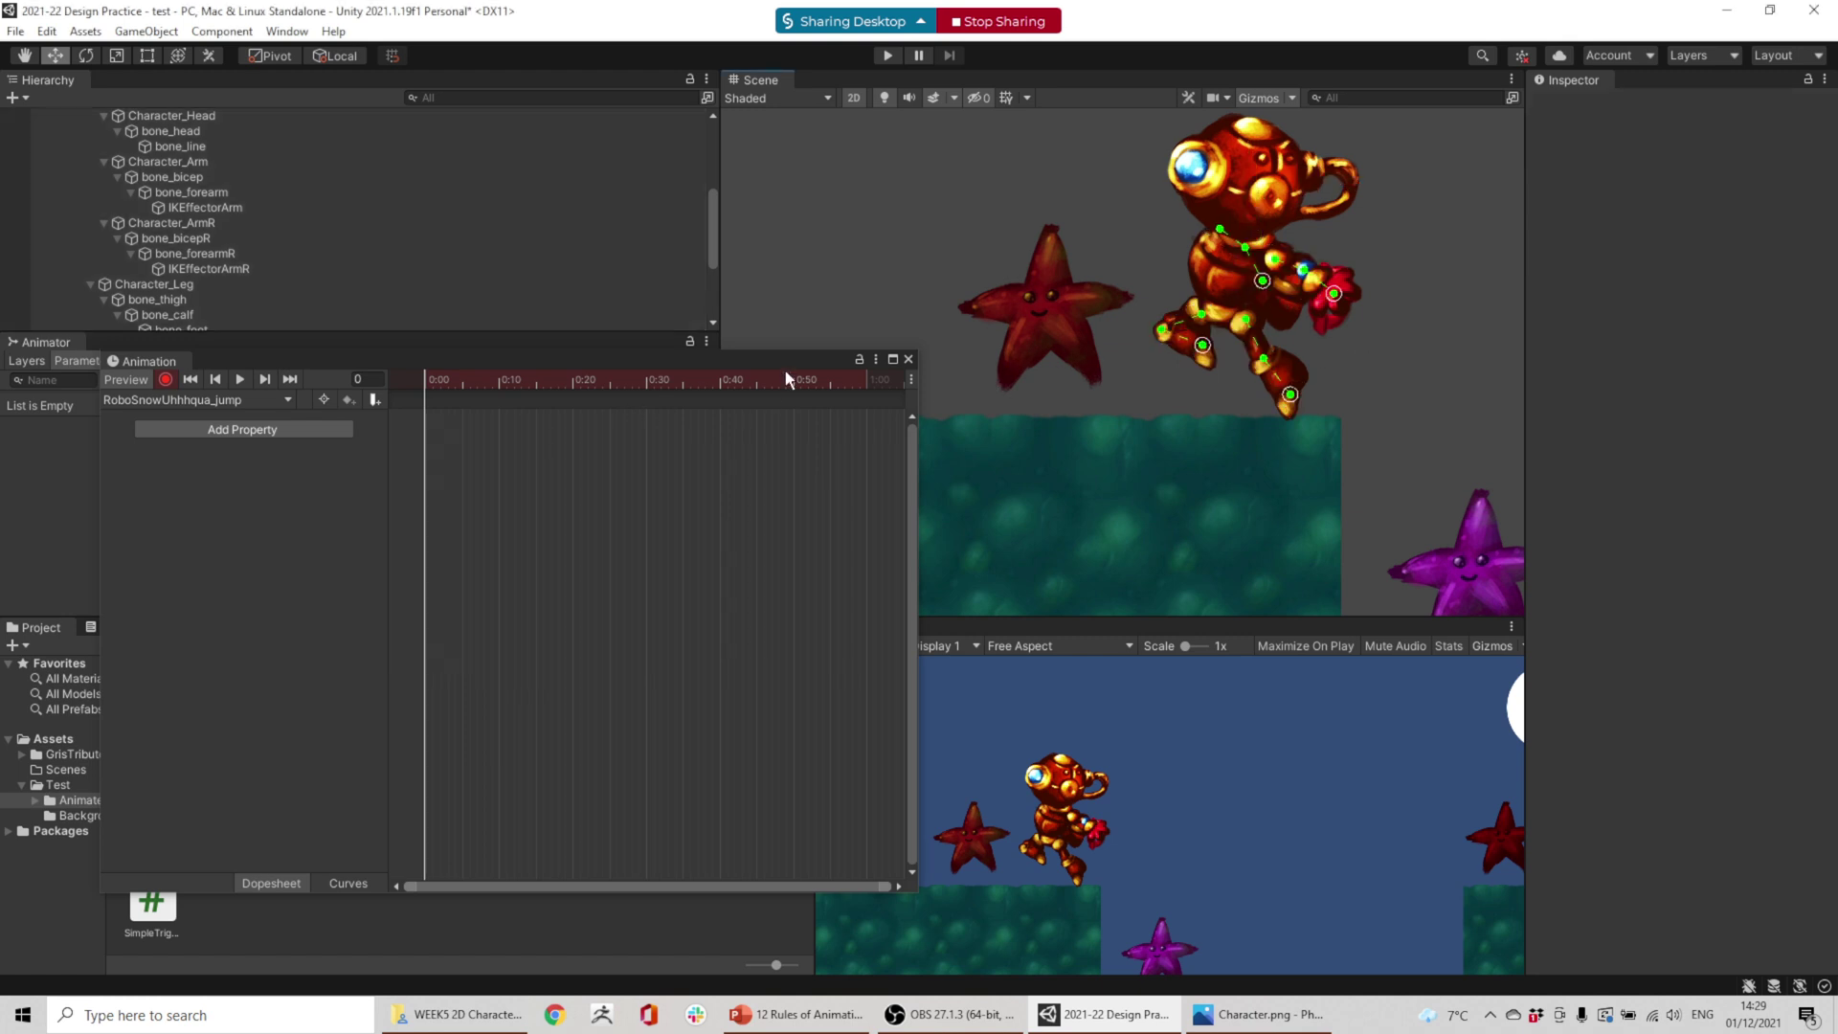
- Nudge bone_chest, bone_hip and bone_head to key them at frame 0, with the head rotated to about 120.54 degrees
{"action": "left_click", "coordinate": [1222, 280]}
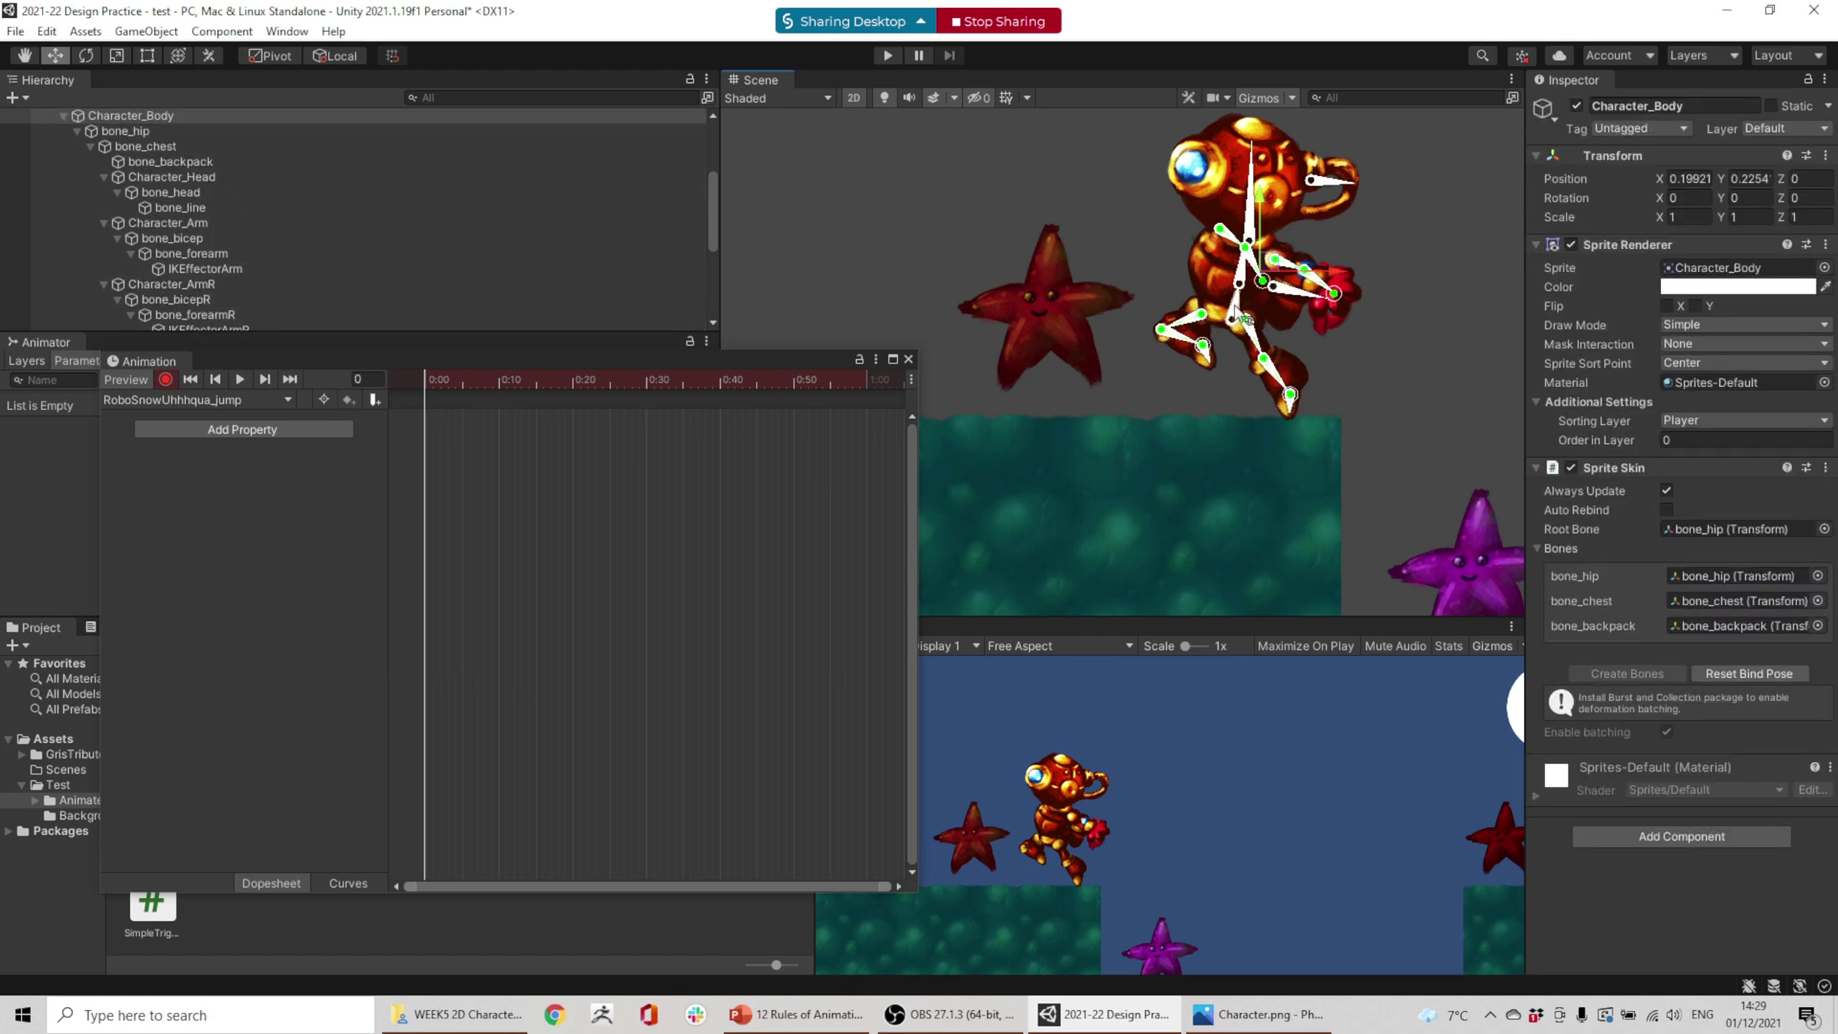
{"action": "left_click_drag", "start_coordinate": [1245, 318], "coordinate": [1239, 303]}
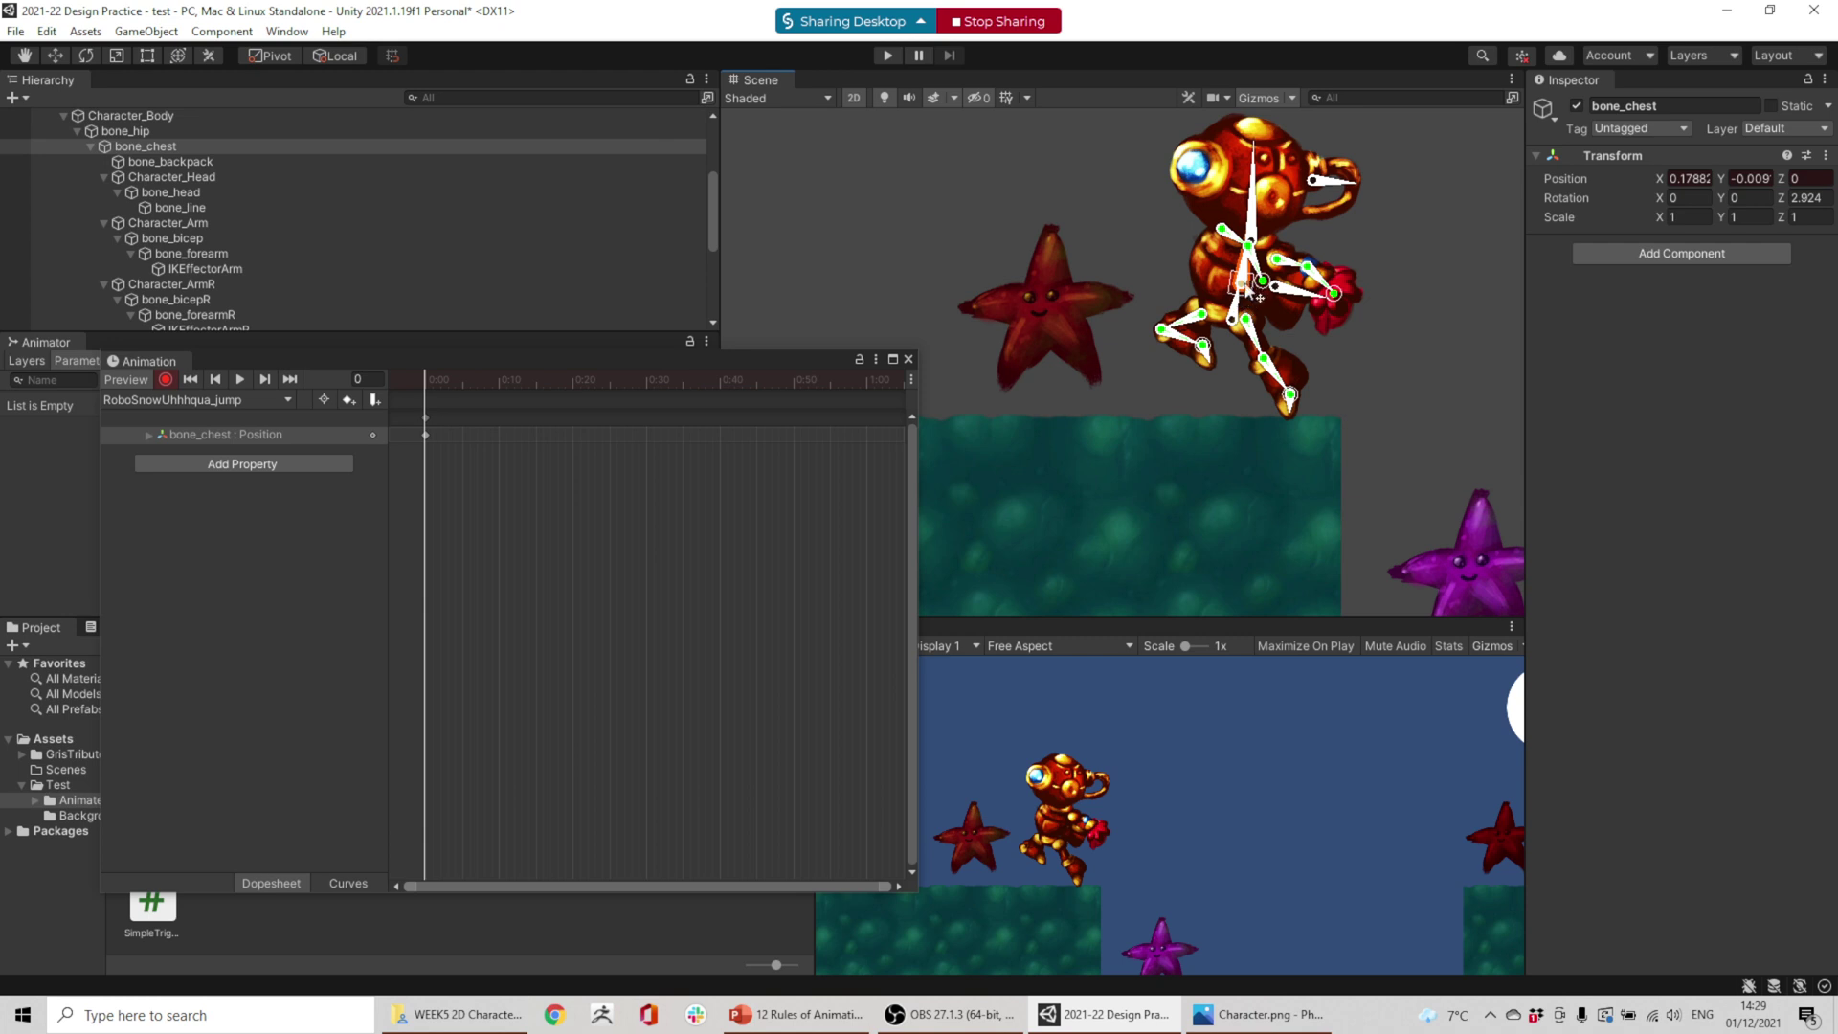
{"action": "left_click", "coordinate": [1245, 318]}
{"action": "left_click_drag", "start_coordinate": [1245, 318], "coordinate": [1259, 196]}
{"action": "left_click", "coordinate": [1262, 198]}
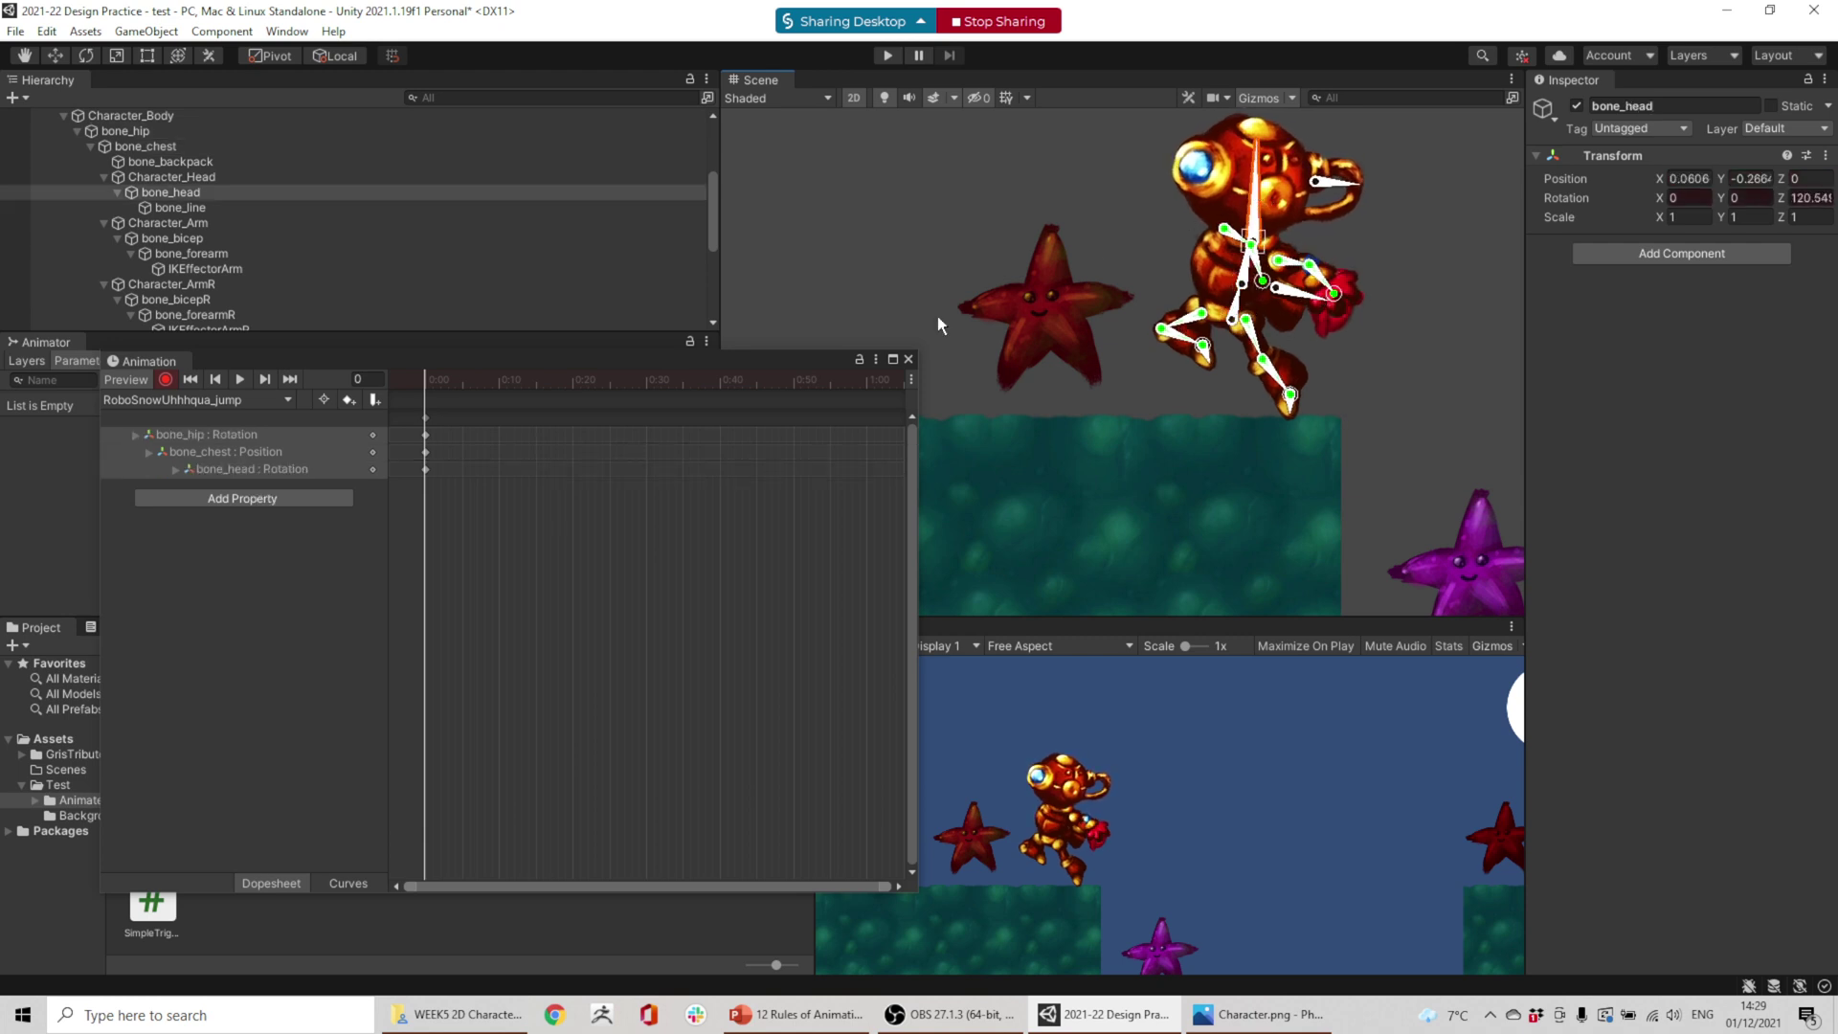
- Nudge LeftArmIK to about X 0.565, Y 0.124 to key its position at frame 0, undoing the stray edit made near RightArmIK
{"action": "scroll", "coordinate": [148, 287], "scroll_direction": "down", "scroll_amount": 4}
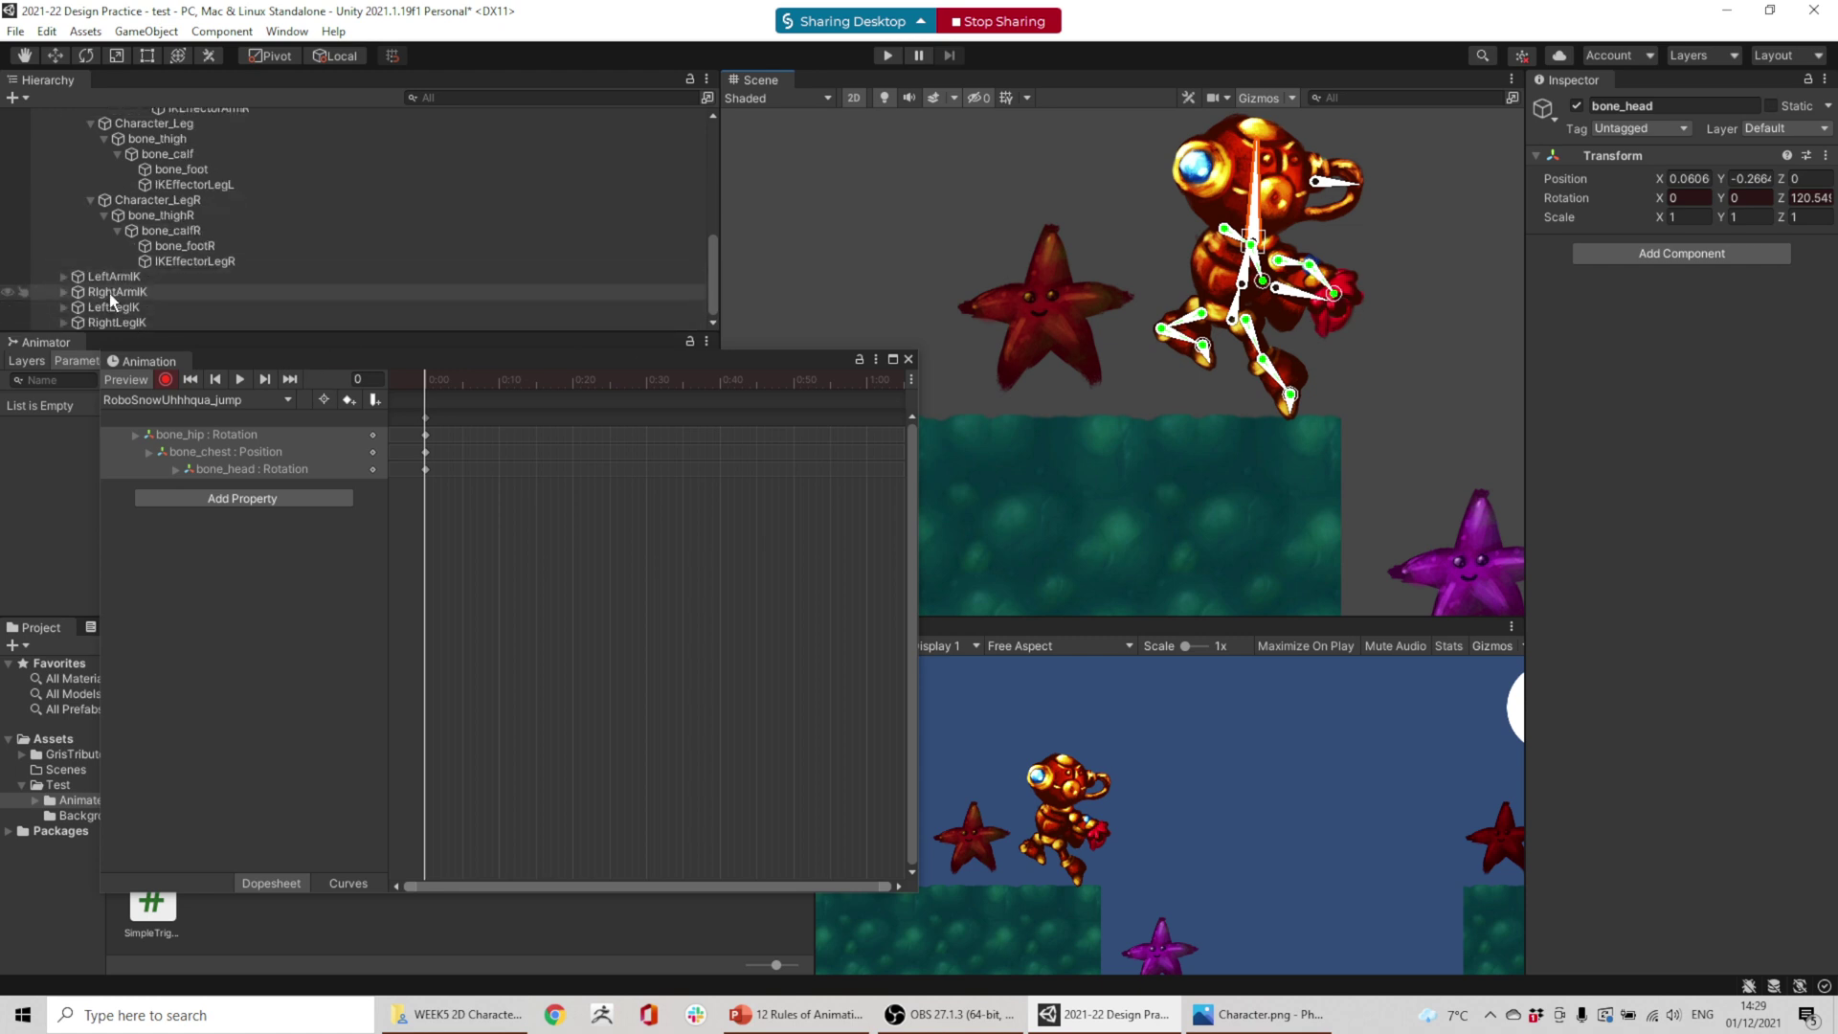
{"action": "left_click", "coordinate": [113, 278]}
{"action": "left_click_drag", "start_coordinate": [1356, 282], "coordinate": [1356, 284]}
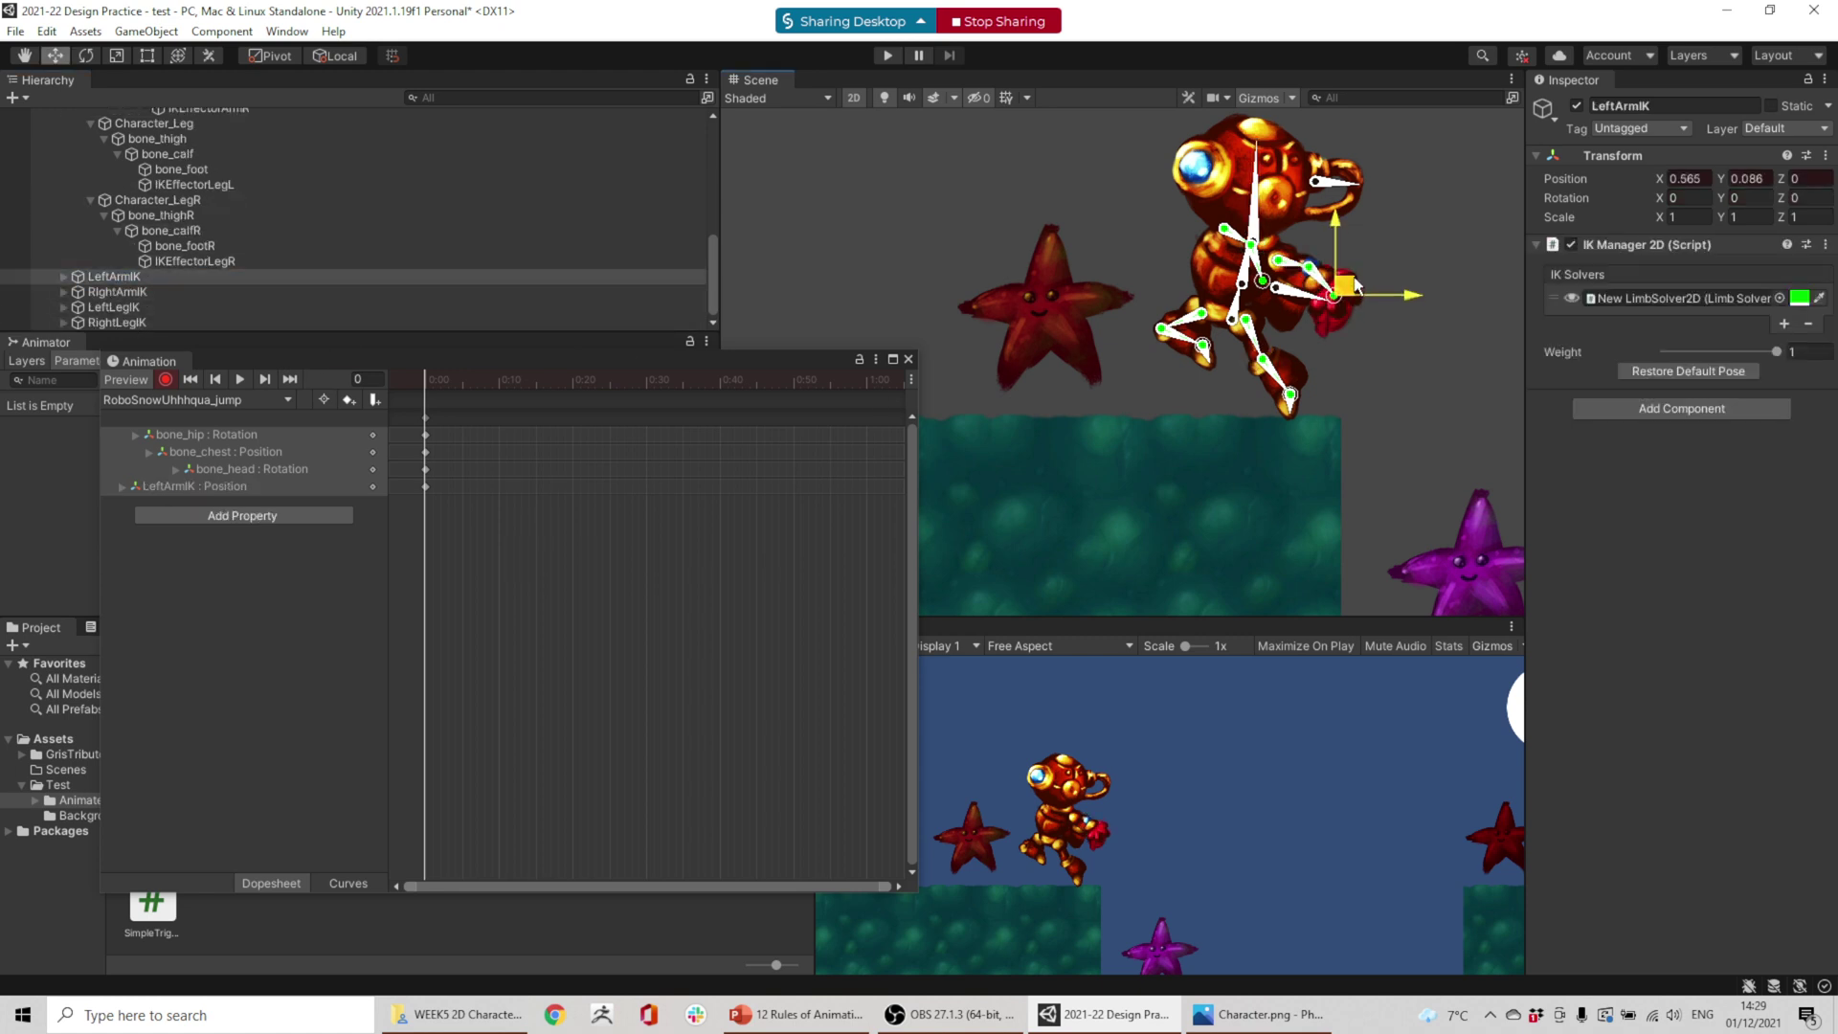
{"action": "left_click", "coordinate": [594, 292]}
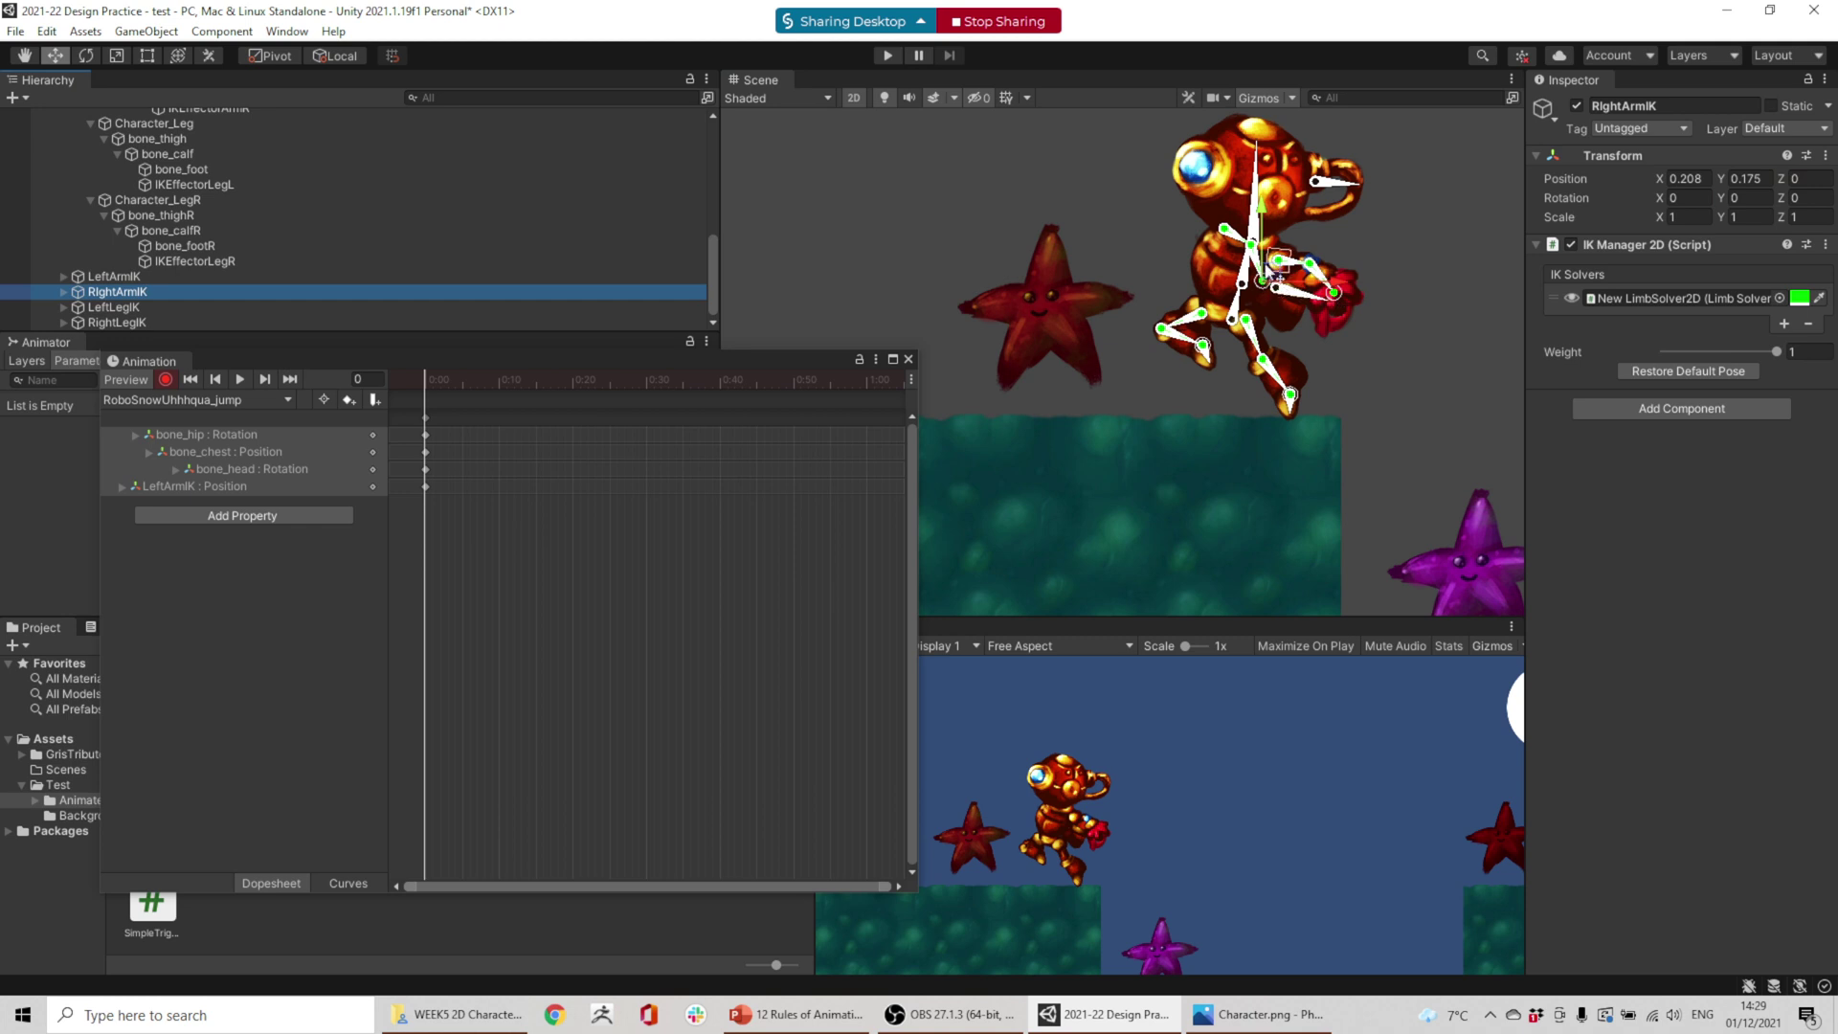
{"action": "left_click_drag", "start_coordinate": [1279, 278], "coordinate": [1277, 280]}
{"action": "key", "text": "ctrl+z"}
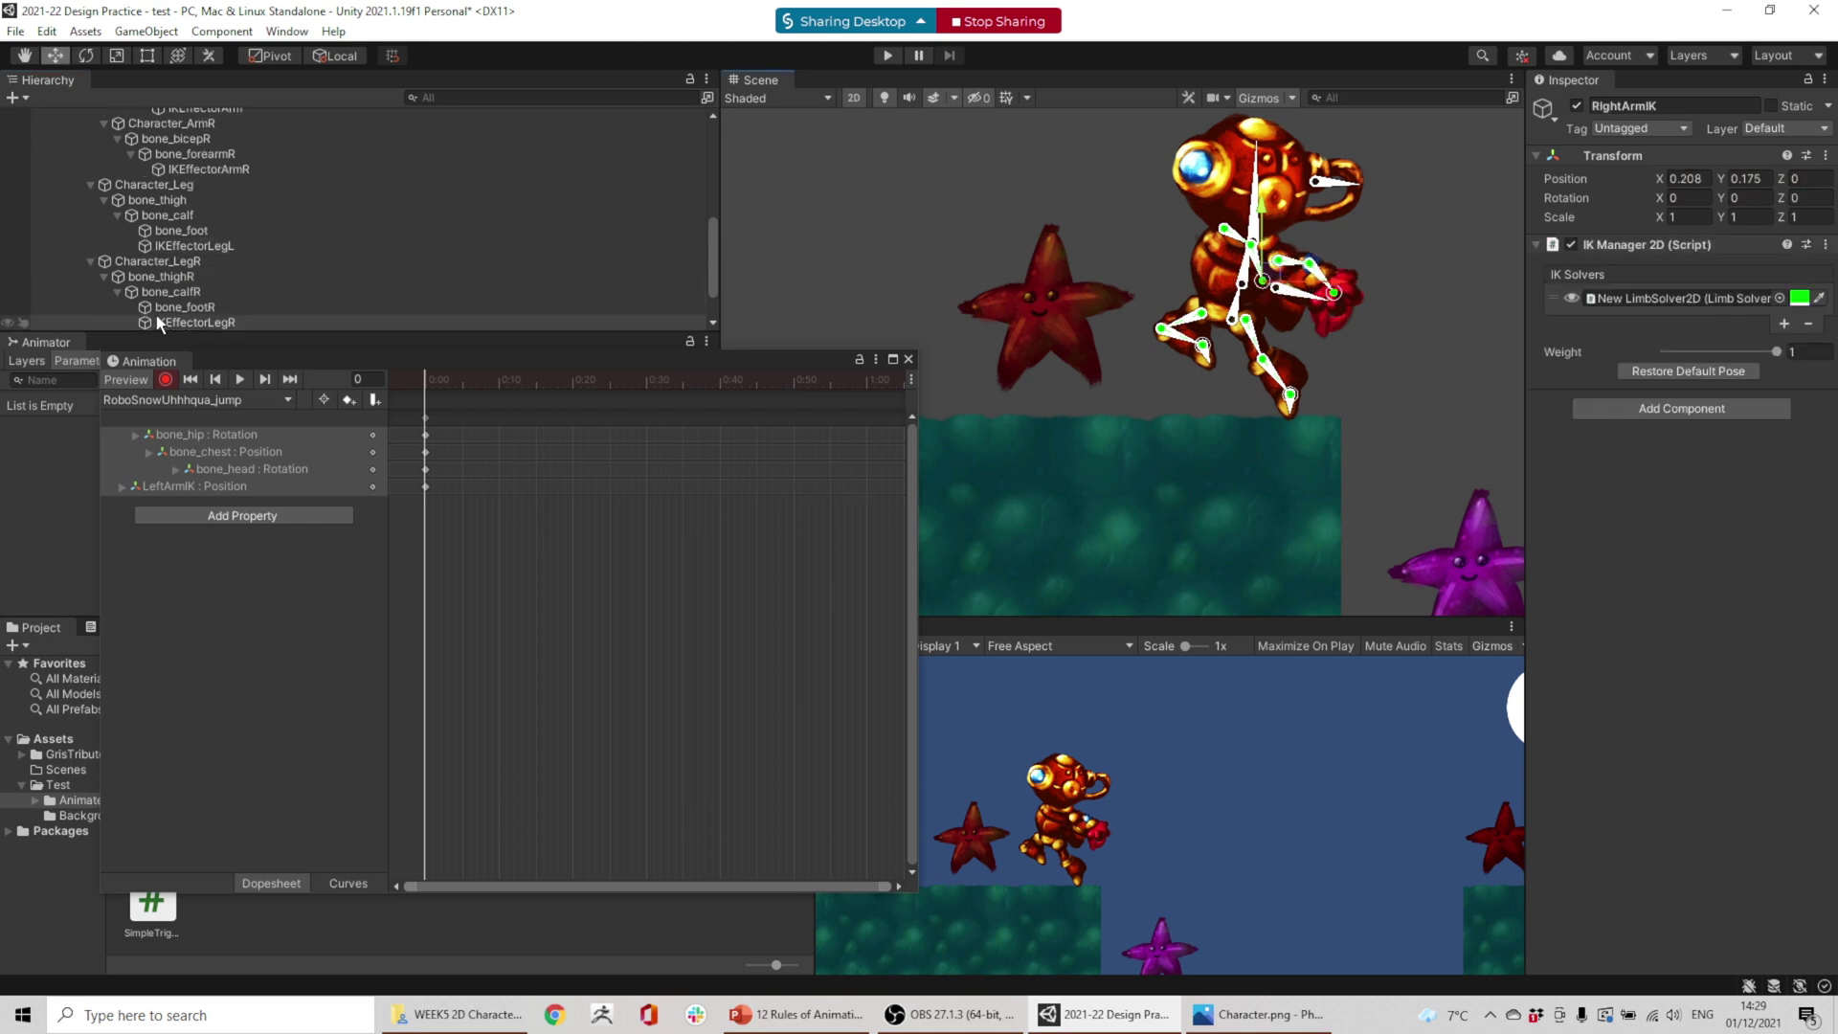
{"action": "left_click", "coordinate": [1352, 284]}
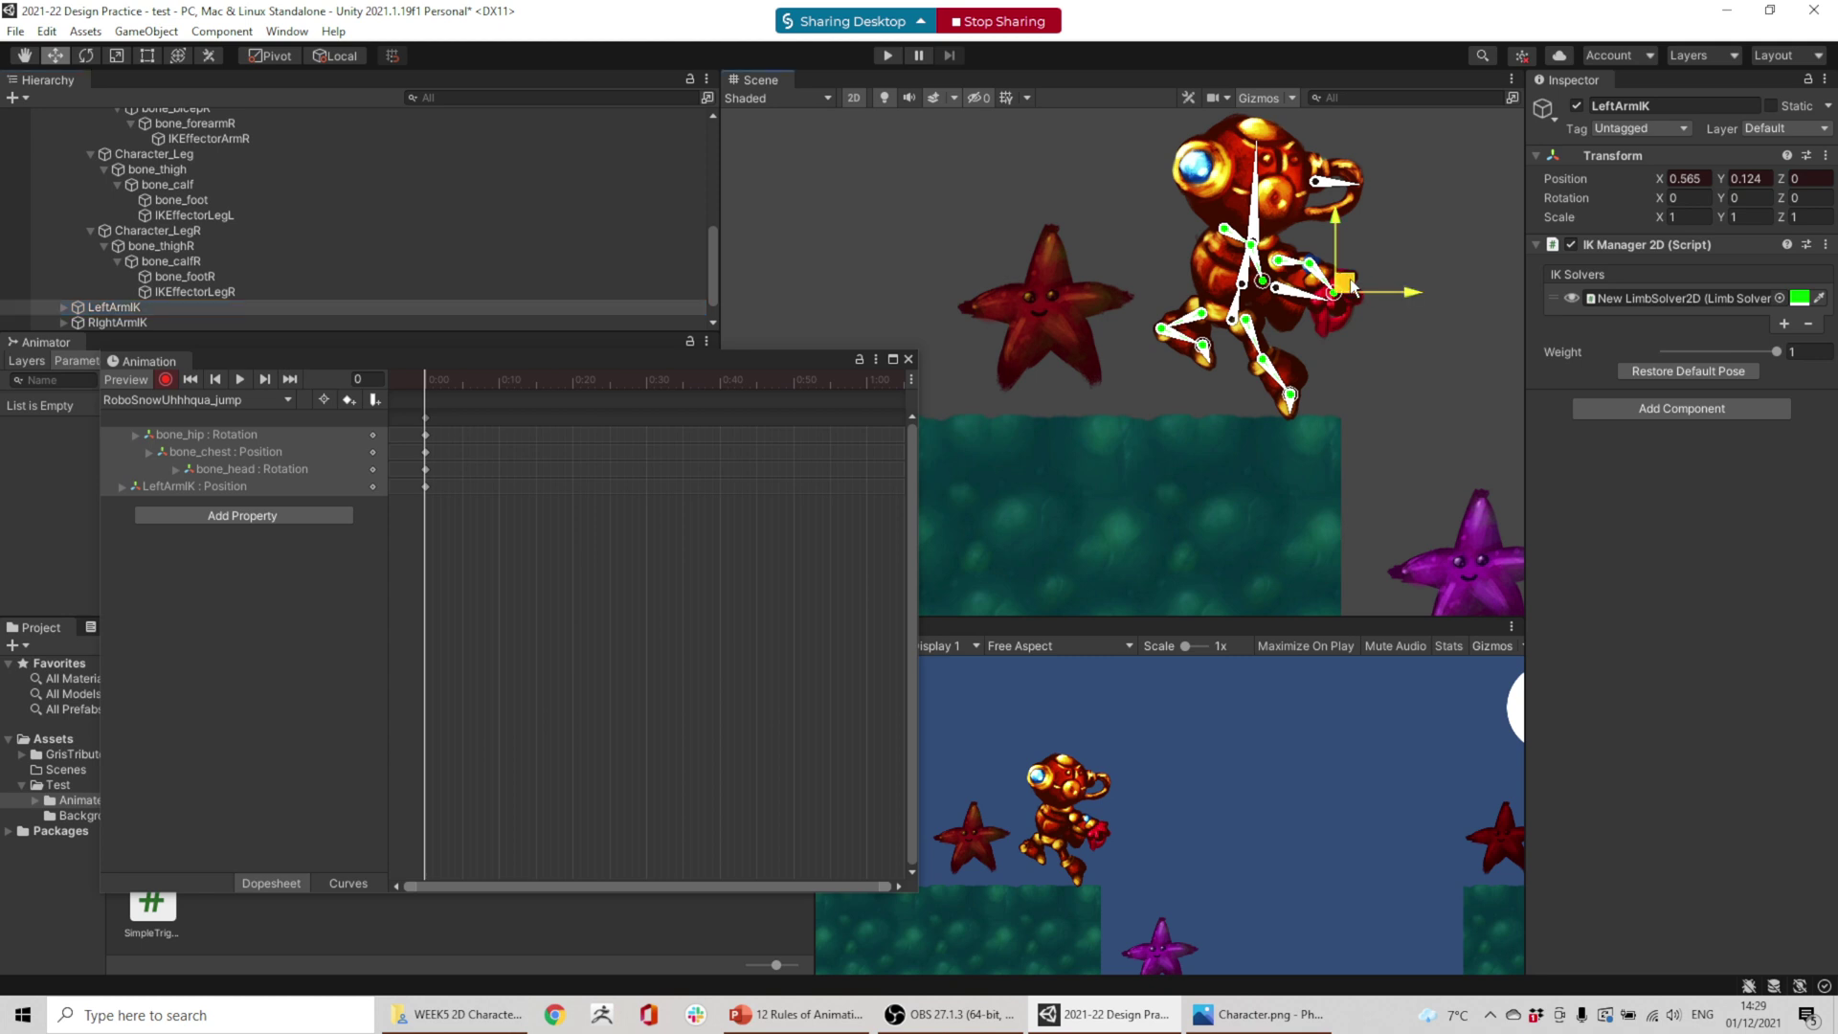
- Nudge RightArmIK to about X 0.196, Y 0.171 to key its position at frame 0, undoing the stray bone_forearm edit
{"action": "left_click", "coordinate": [566, 301]}
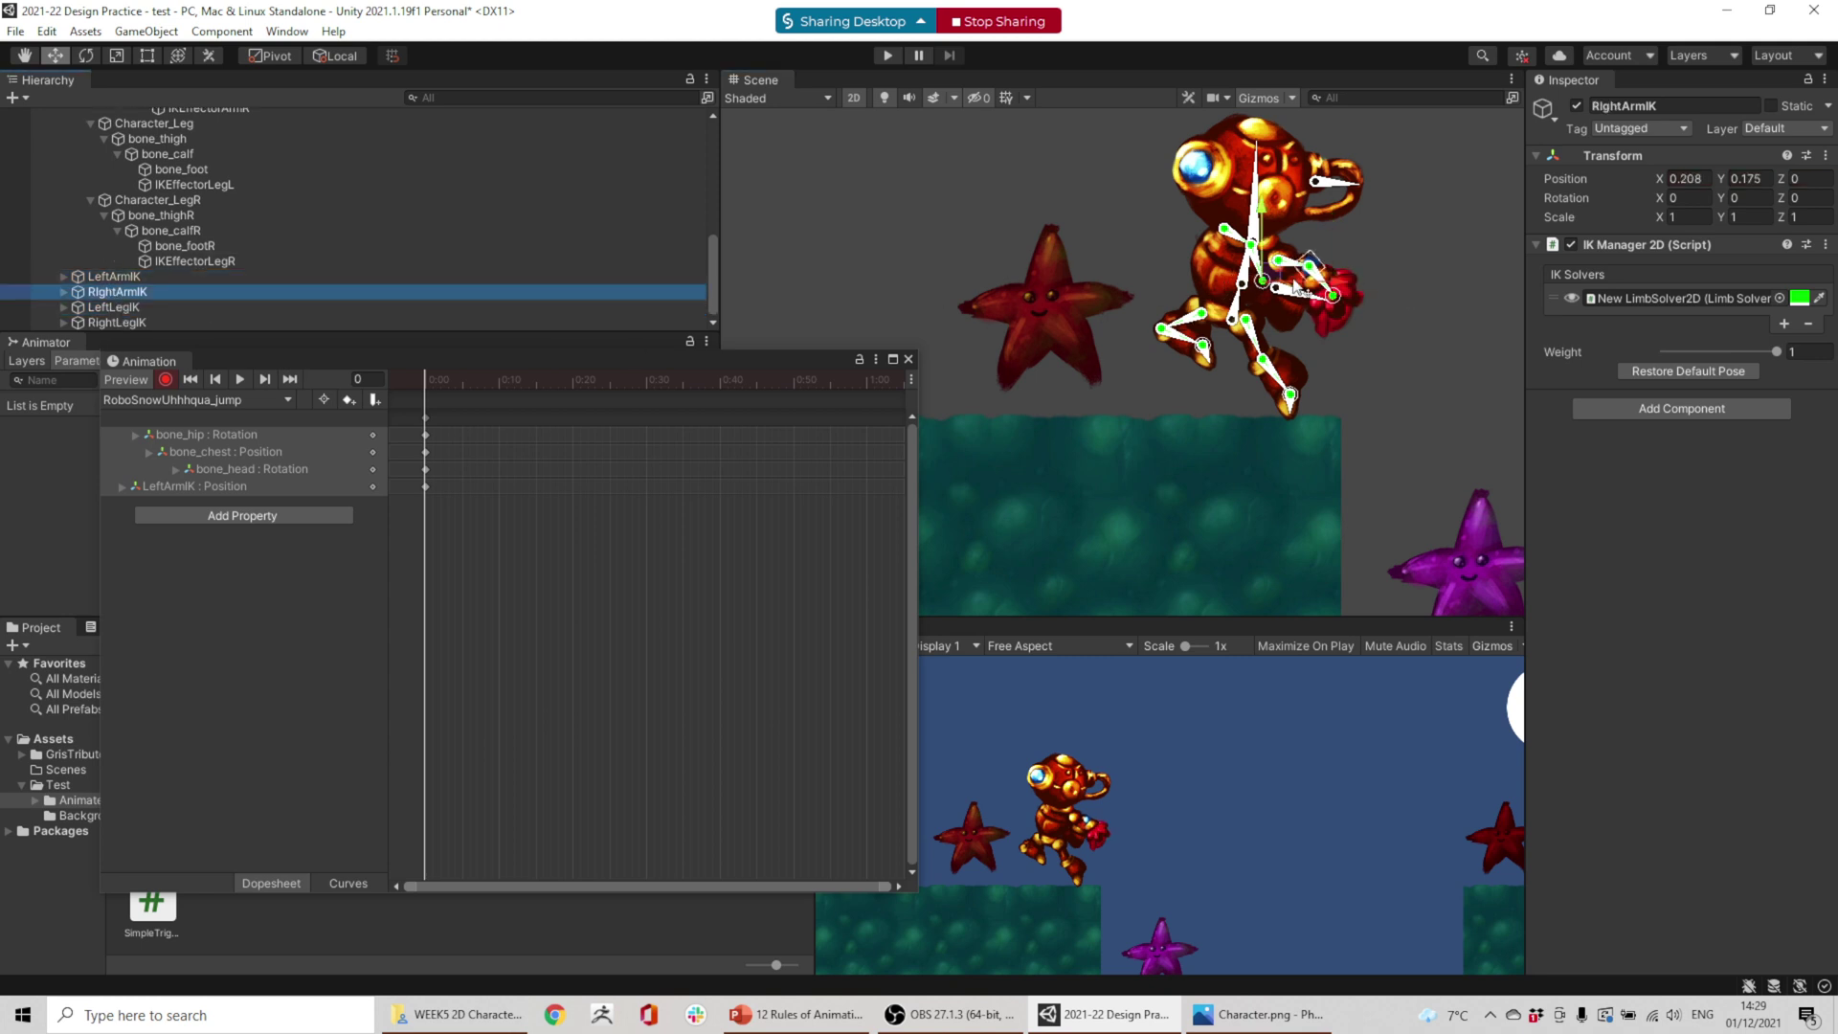
{"action": "left_click", "coordinate": [1300, 288]}
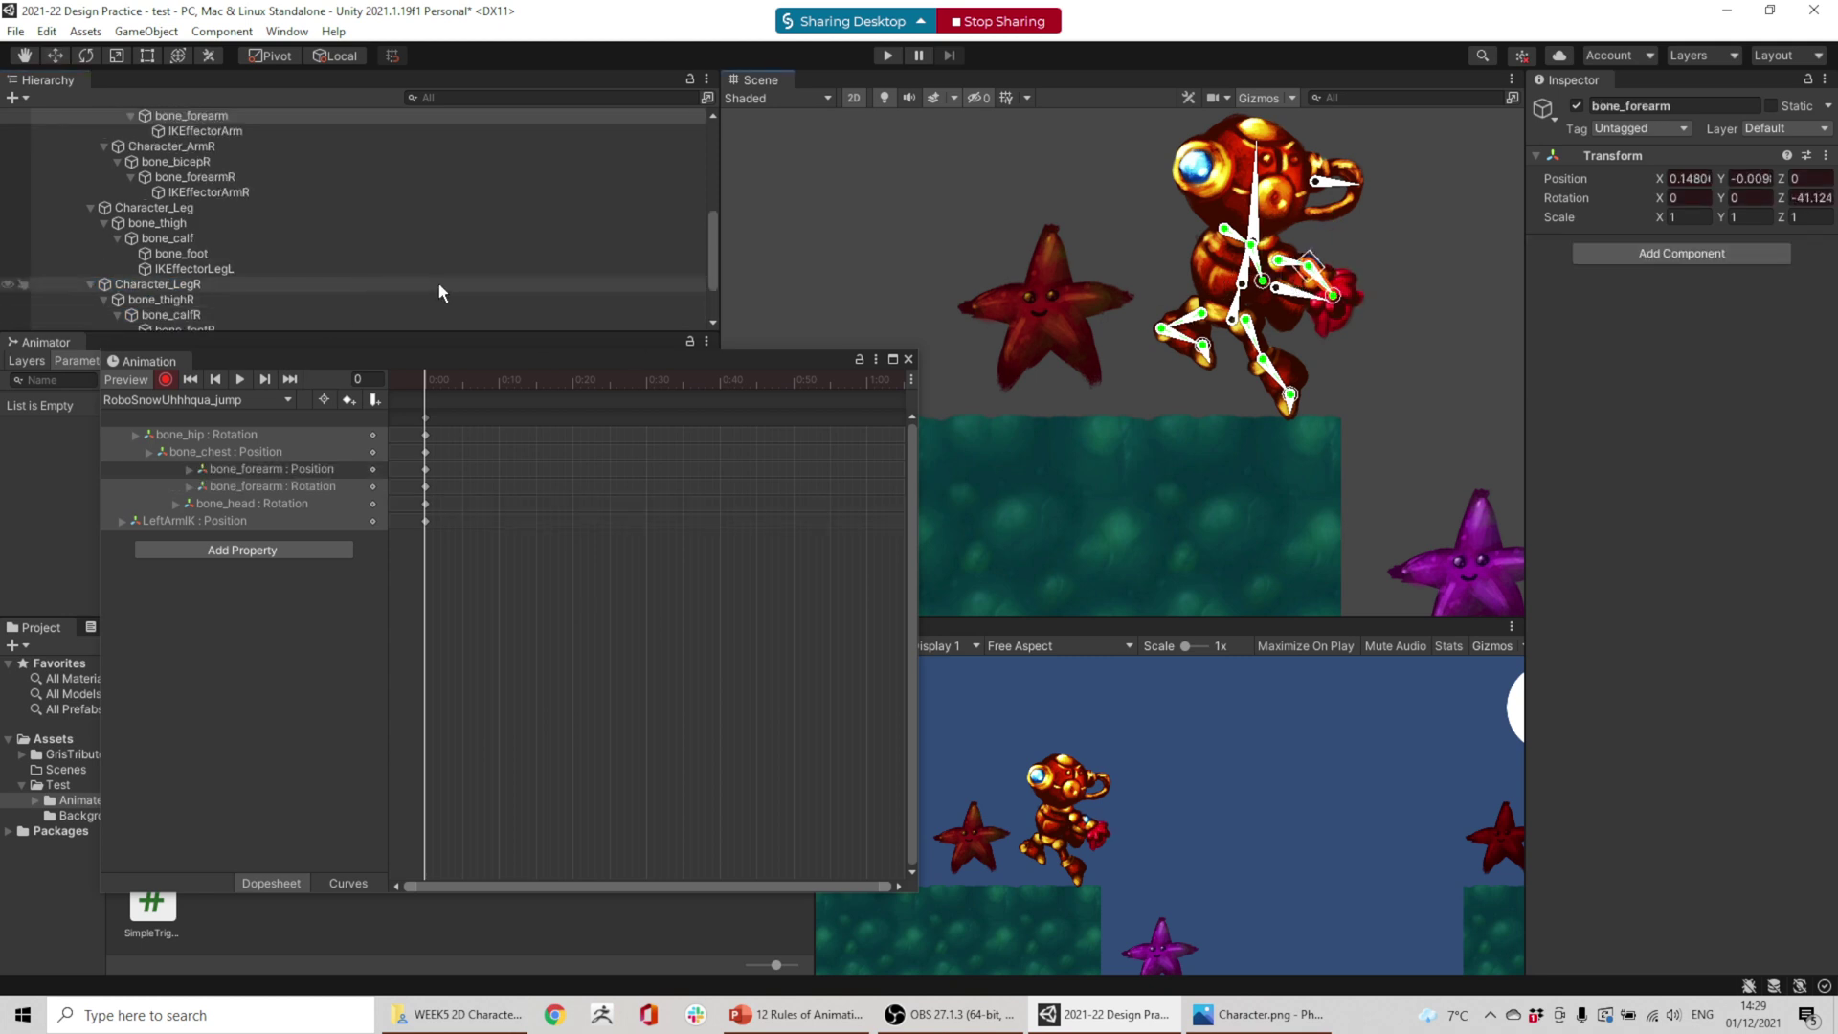
{"action": "left_click", "coordinate": [1296, 293]}
{"action": "scroll", "coordinate": [1297, 290], "scroll_direction": "up", "scroll_amount": 5}
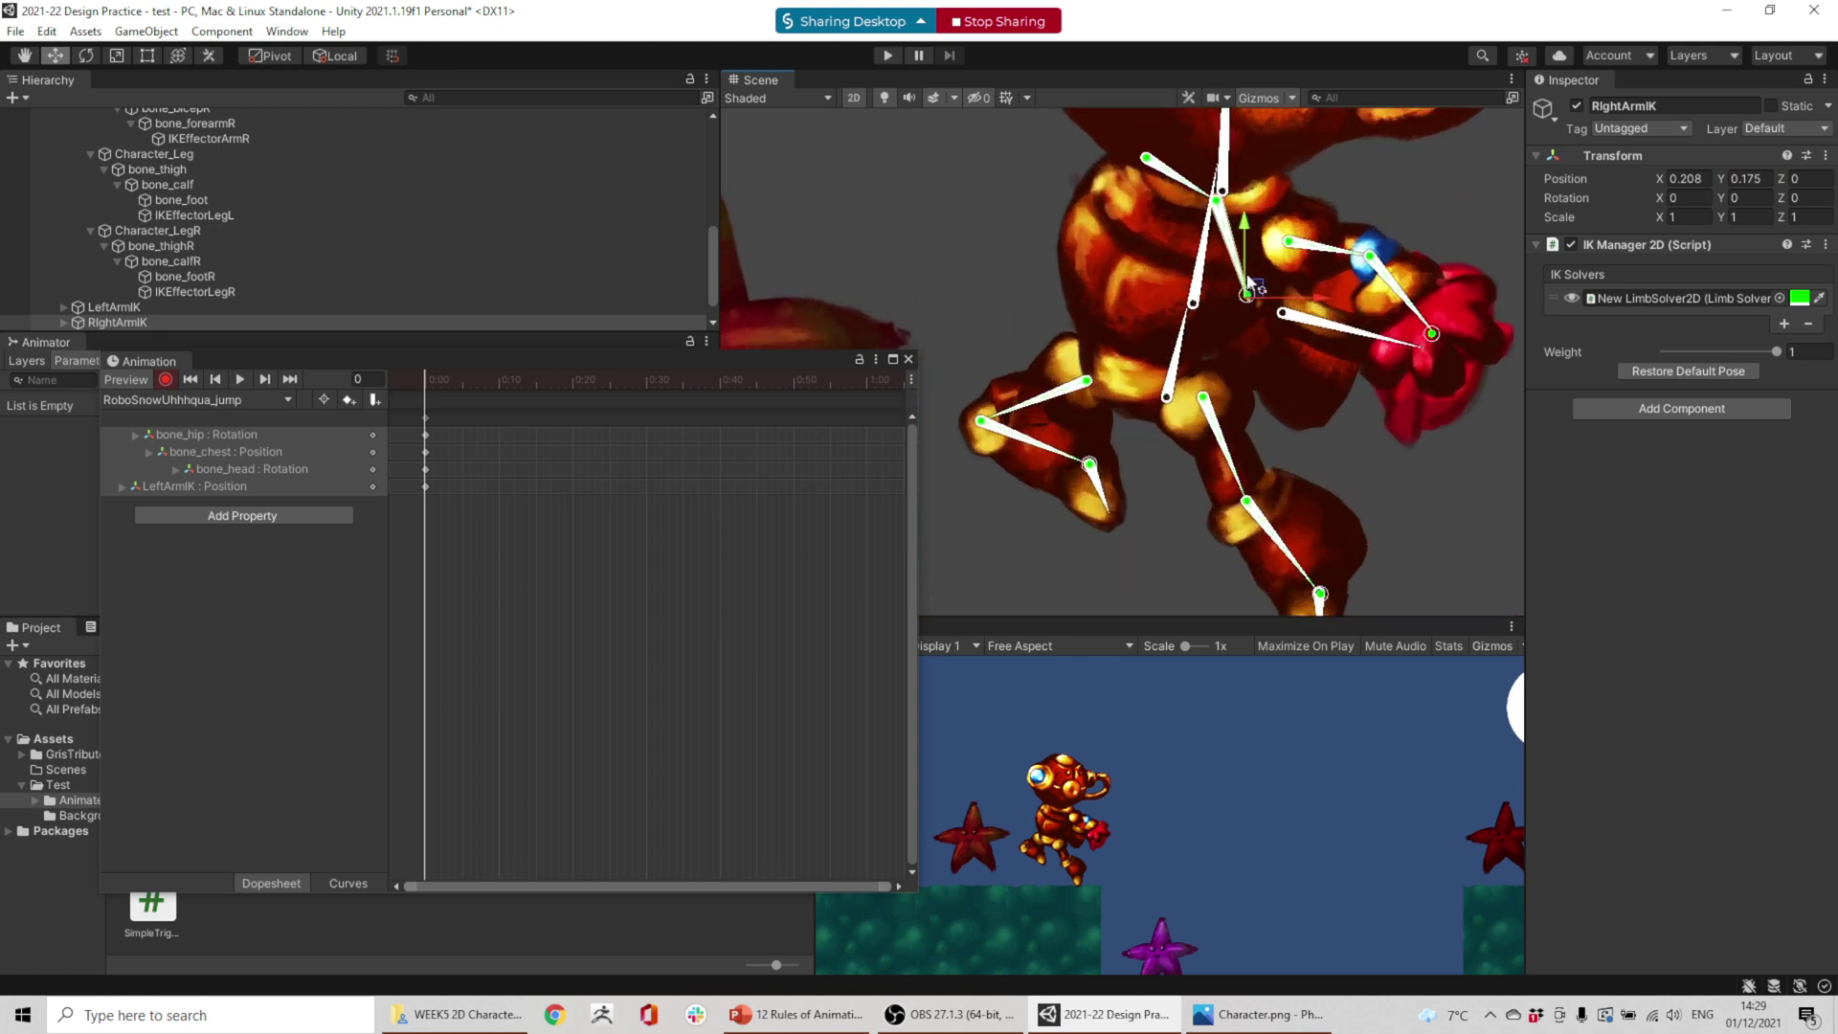
{"action": "left_click_drag", "start_coordinate": [1262, 292], "coordinate": [1255, 294]}
{"action": "scroll", "coordinate": [1092, 424], "scroll_direction": "down", "scroll_amount": 8}
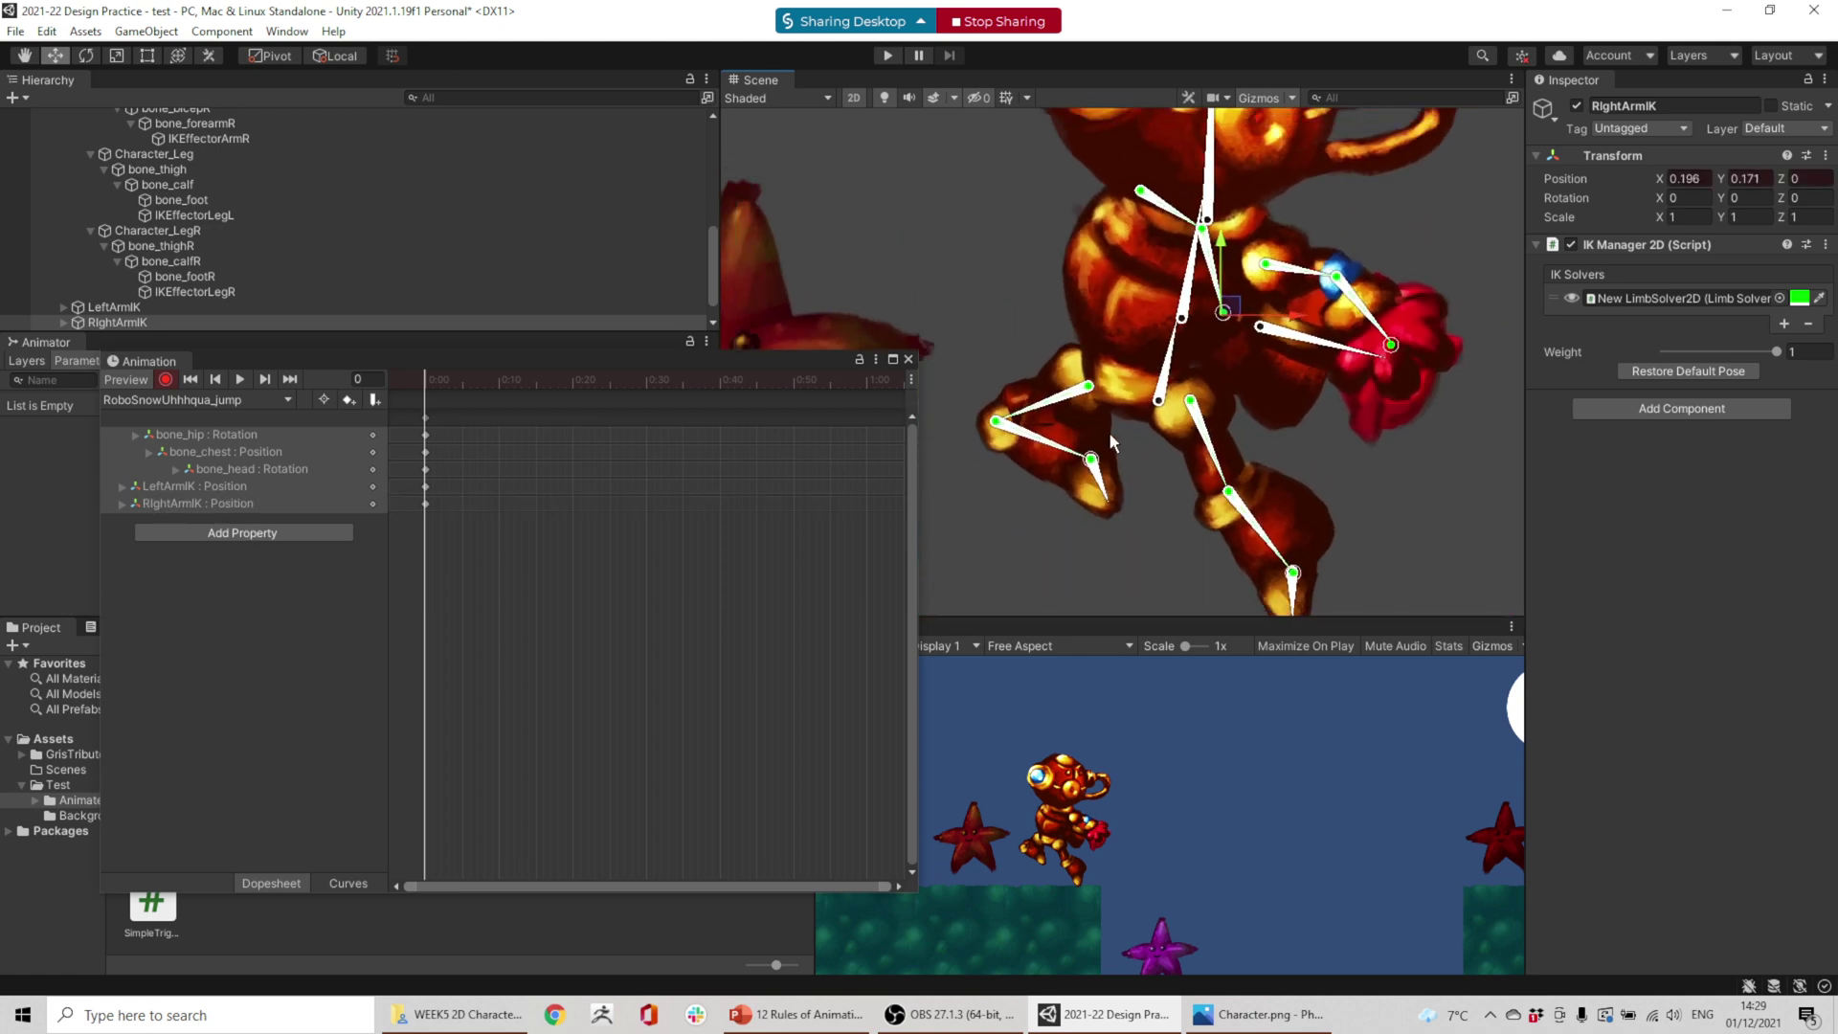
- Nudge LeftLegIK and move RightLegIK to about X -0.076, Y -0.138 to key both positions at frame 0
{"action": "scroll", "coordinate": [195, 316], "scroll_direction": "down", "scroll_amount": 2}
{"action": "left_click", "coordinate": [196, 307]}
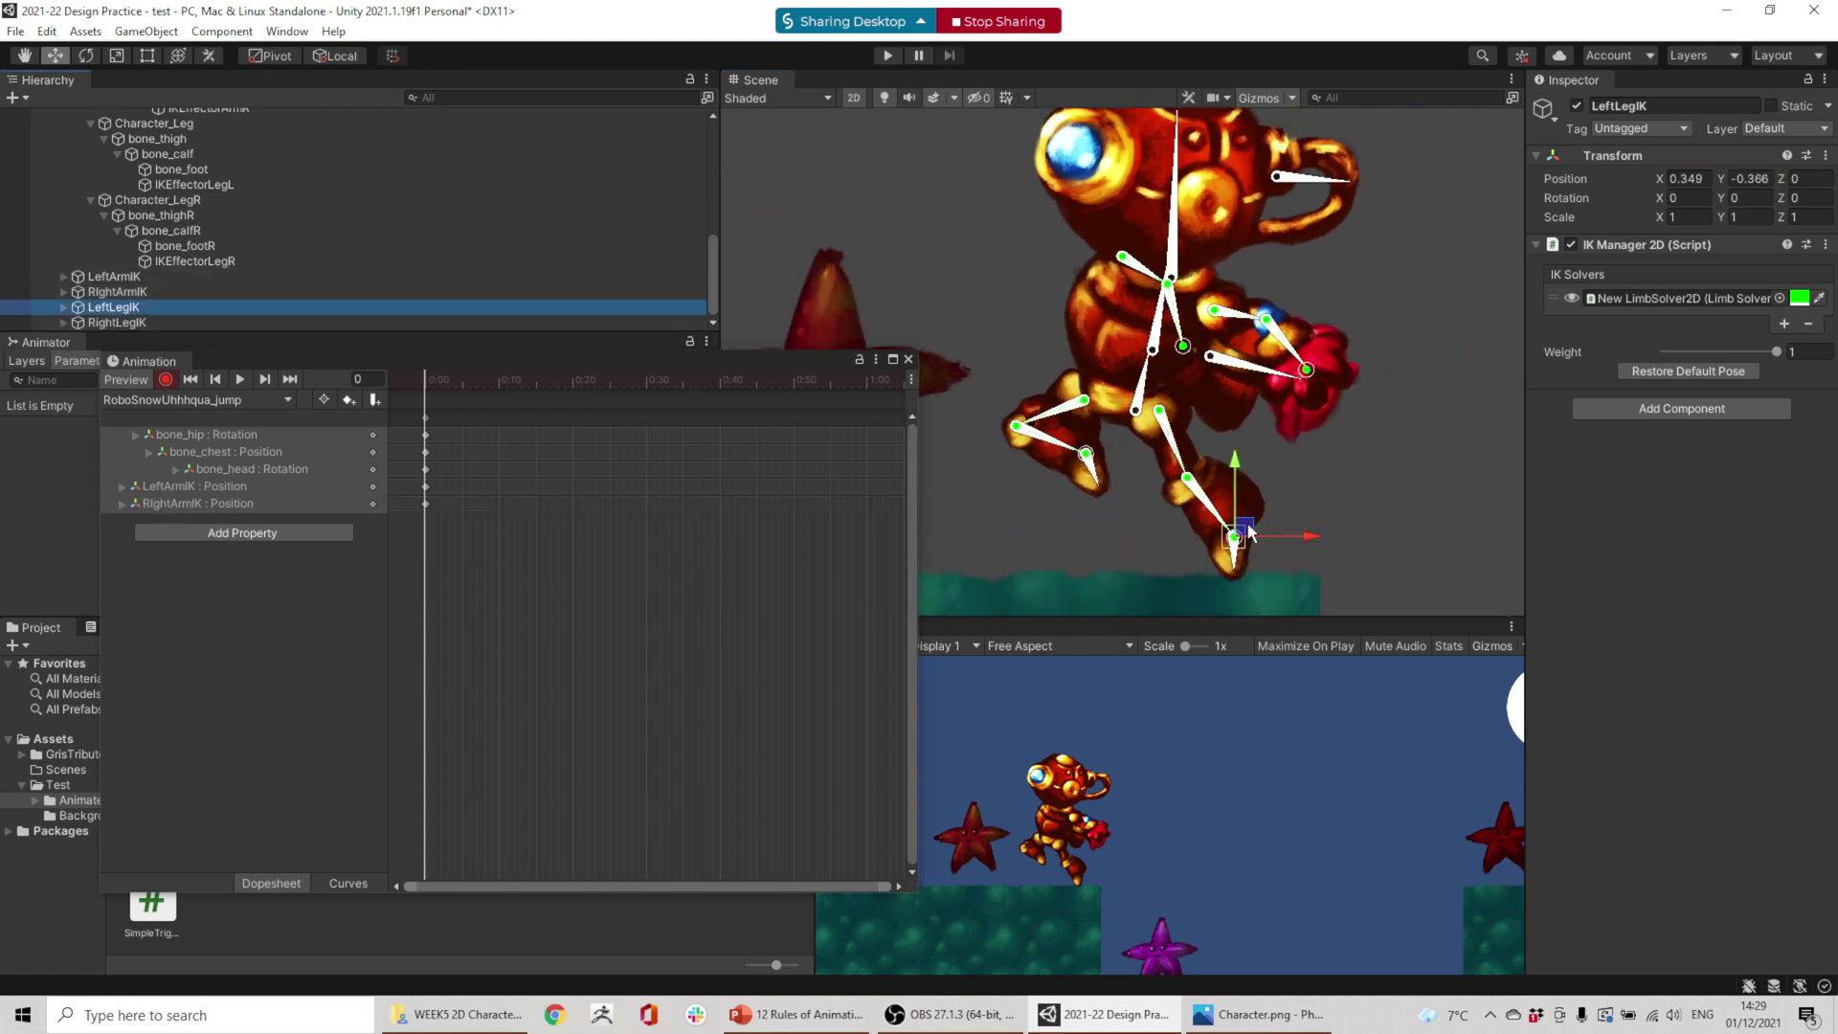
{"action": "left_click_drag", "start_coordinate": [1249, 529], "coordinate": [1248, 527]}
{"action": "left_click", "coordinate": [115, 323]}
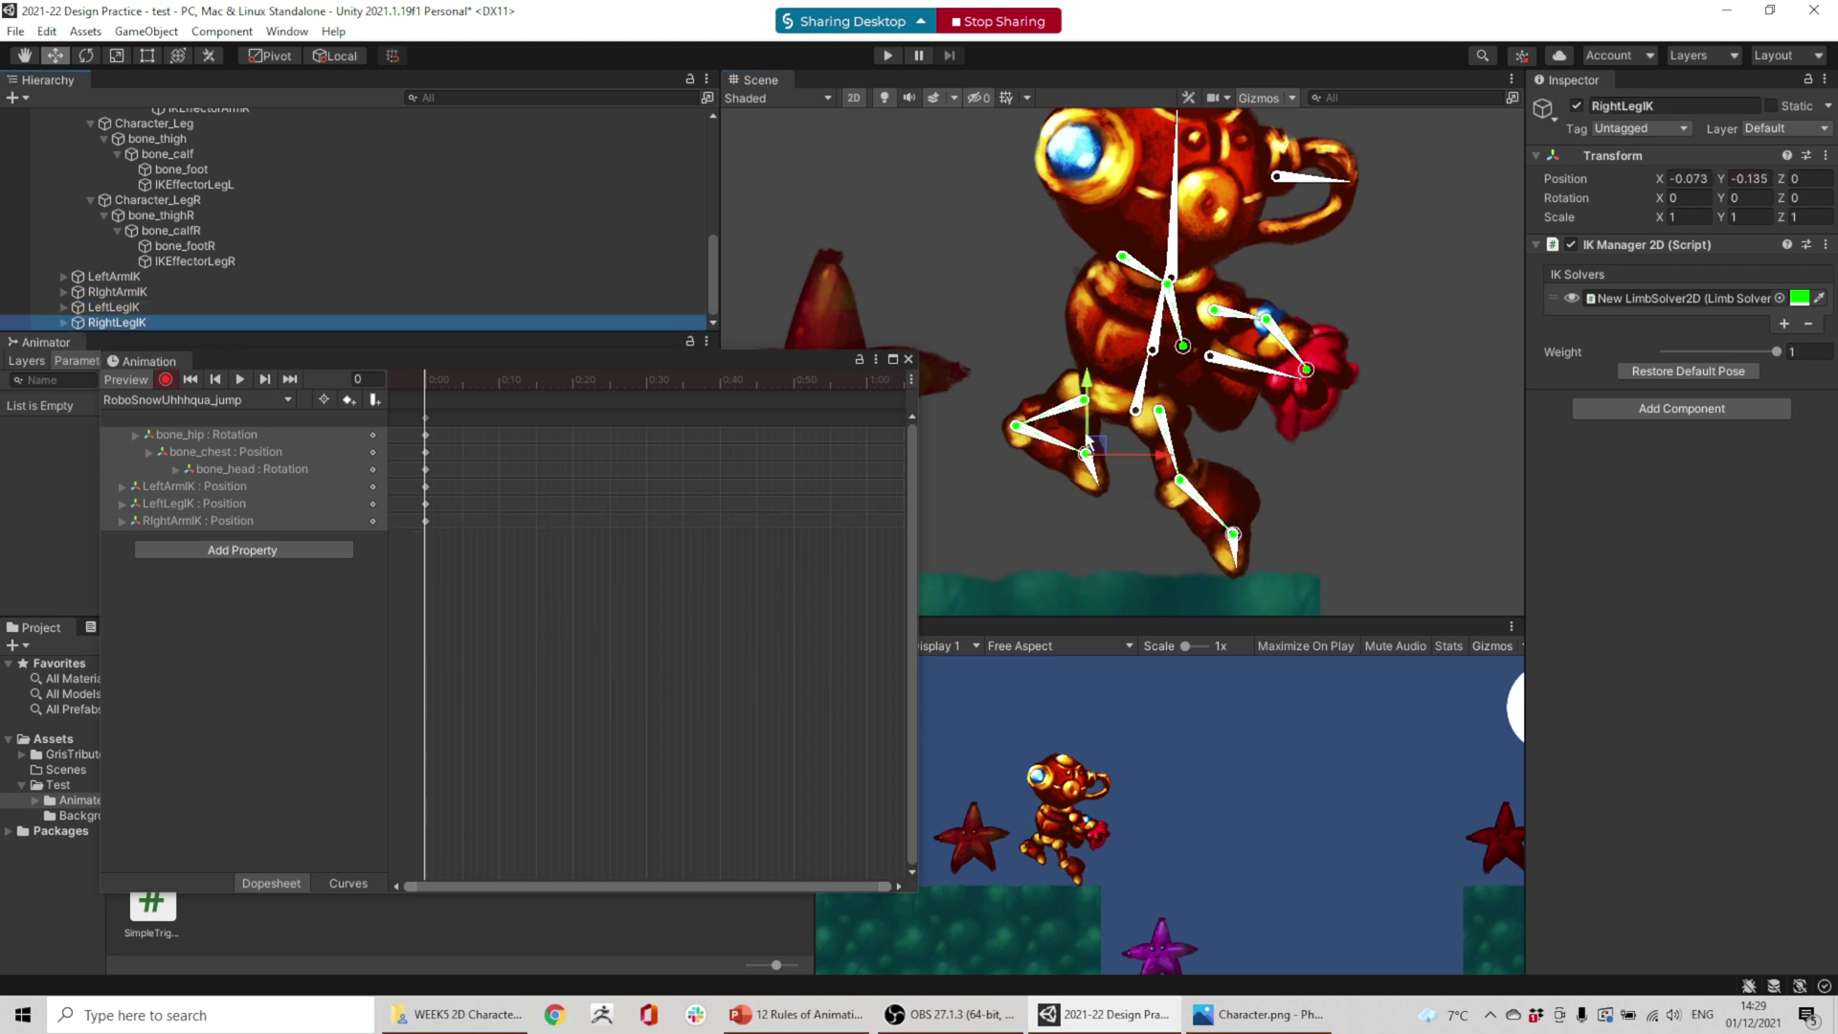
{"action": "left_click_drag", "start_coordinate": [1106, 442], "coordinate": [1103, 446]}
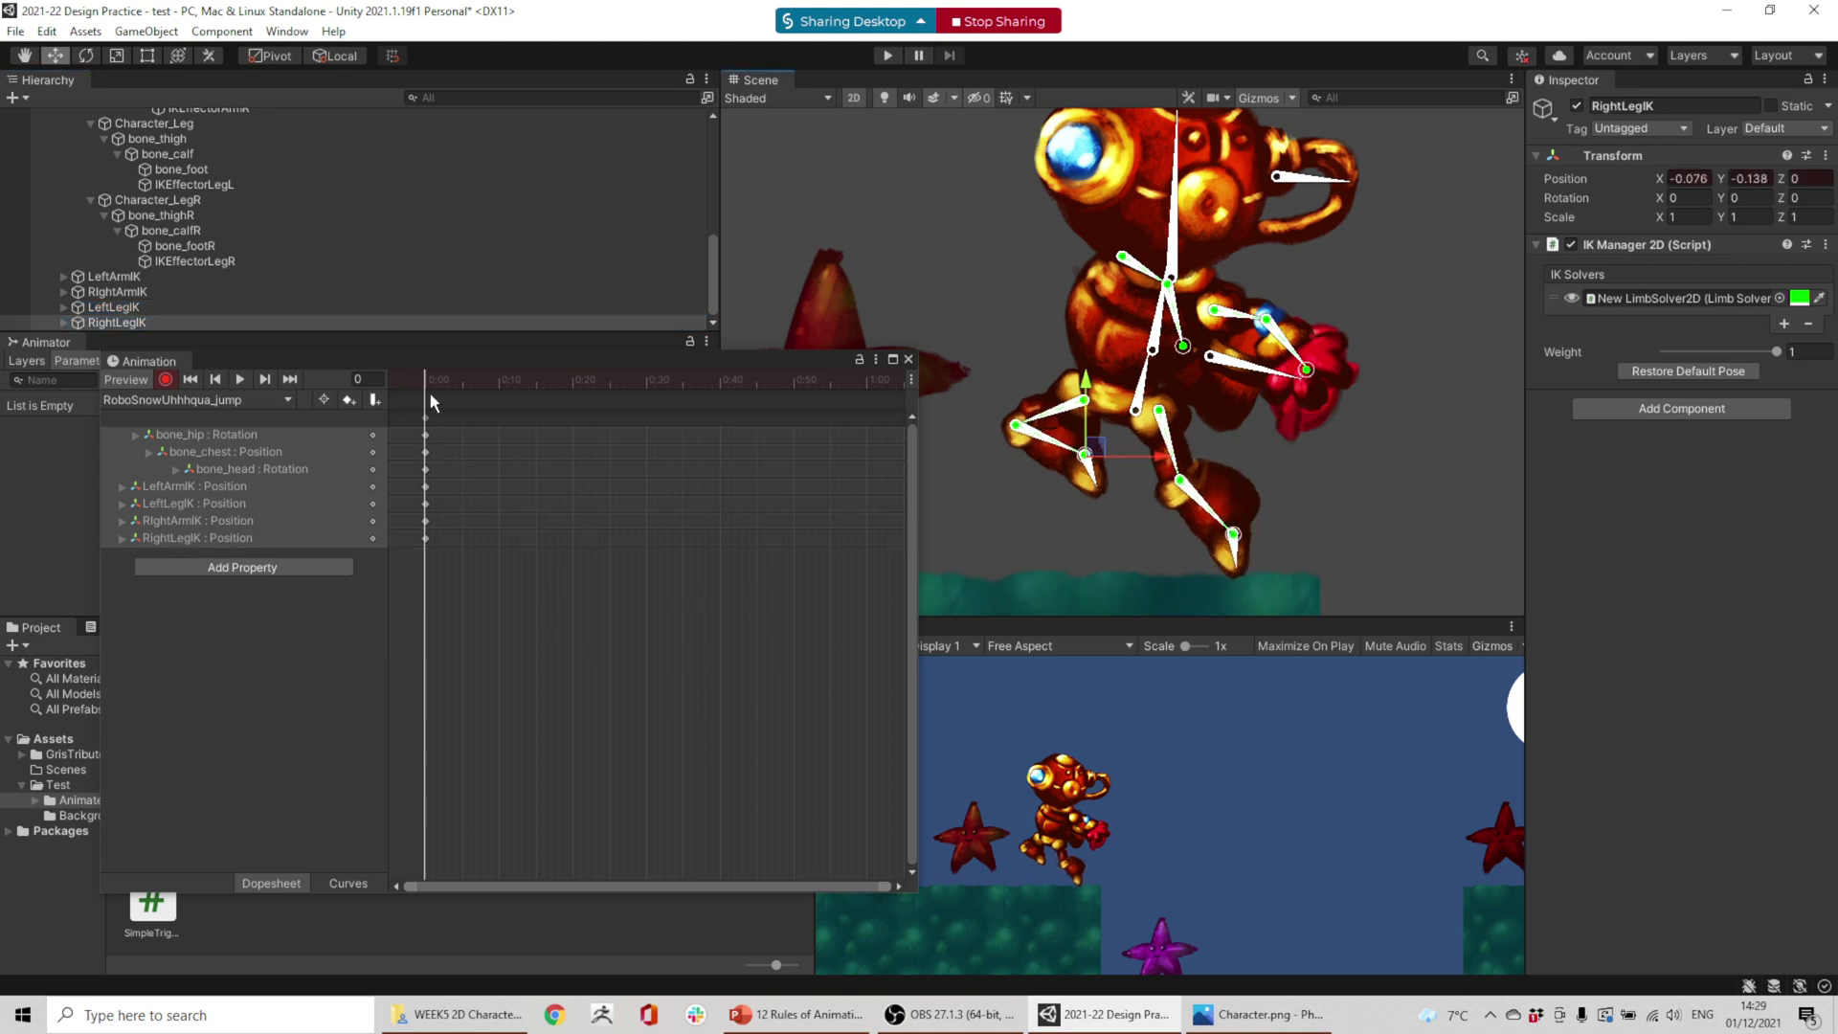
- Return to frame 0 of the jump clip and rotate bone_head slightly to about 120.56 degrees
{"action": "left_click_drag", "start_coordinate": [431, 380], "coordinate": [386, 380]}
{"action": "left_click", "coordinate": [1174, 191]}
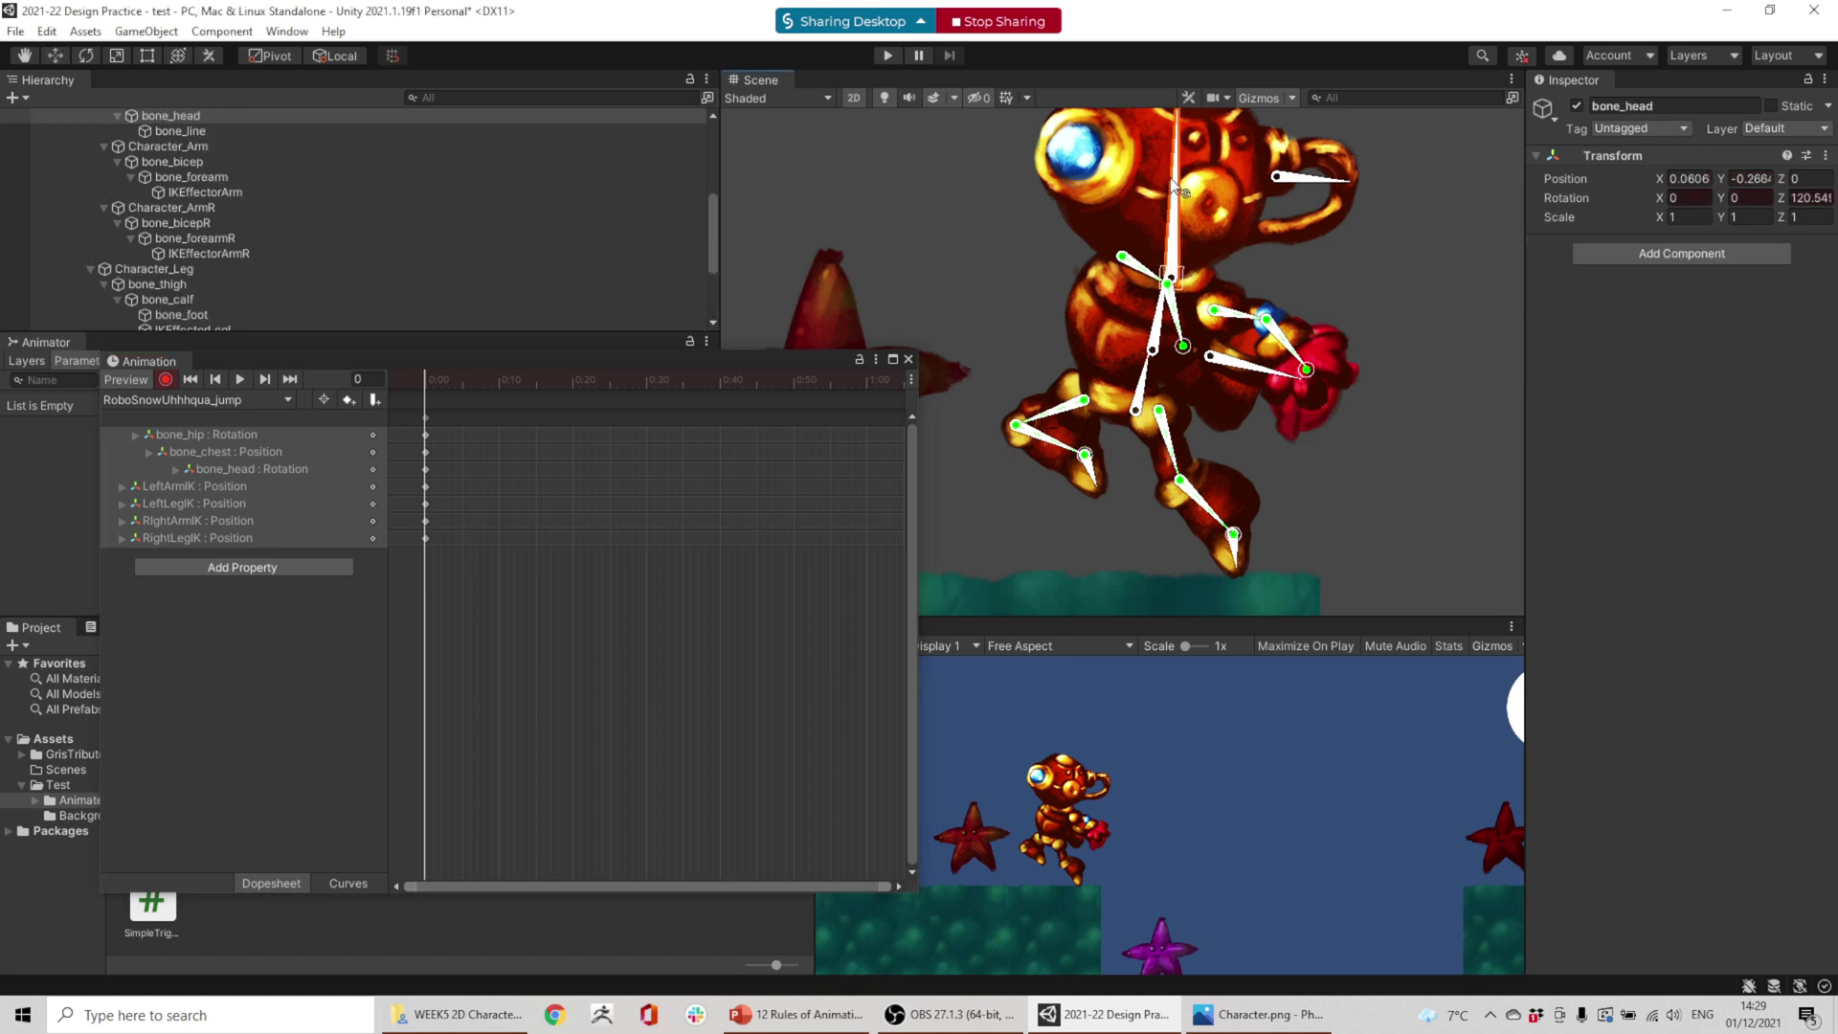
{"action": "left_click_drag", "start_coordinate": [1181, 184], "coordinate": [1182, 184]}
- Switch to the RoboSnowUhhhqua_impact clip and preview its pose
{"action": "left_click", "coordinate": [184, 401]}
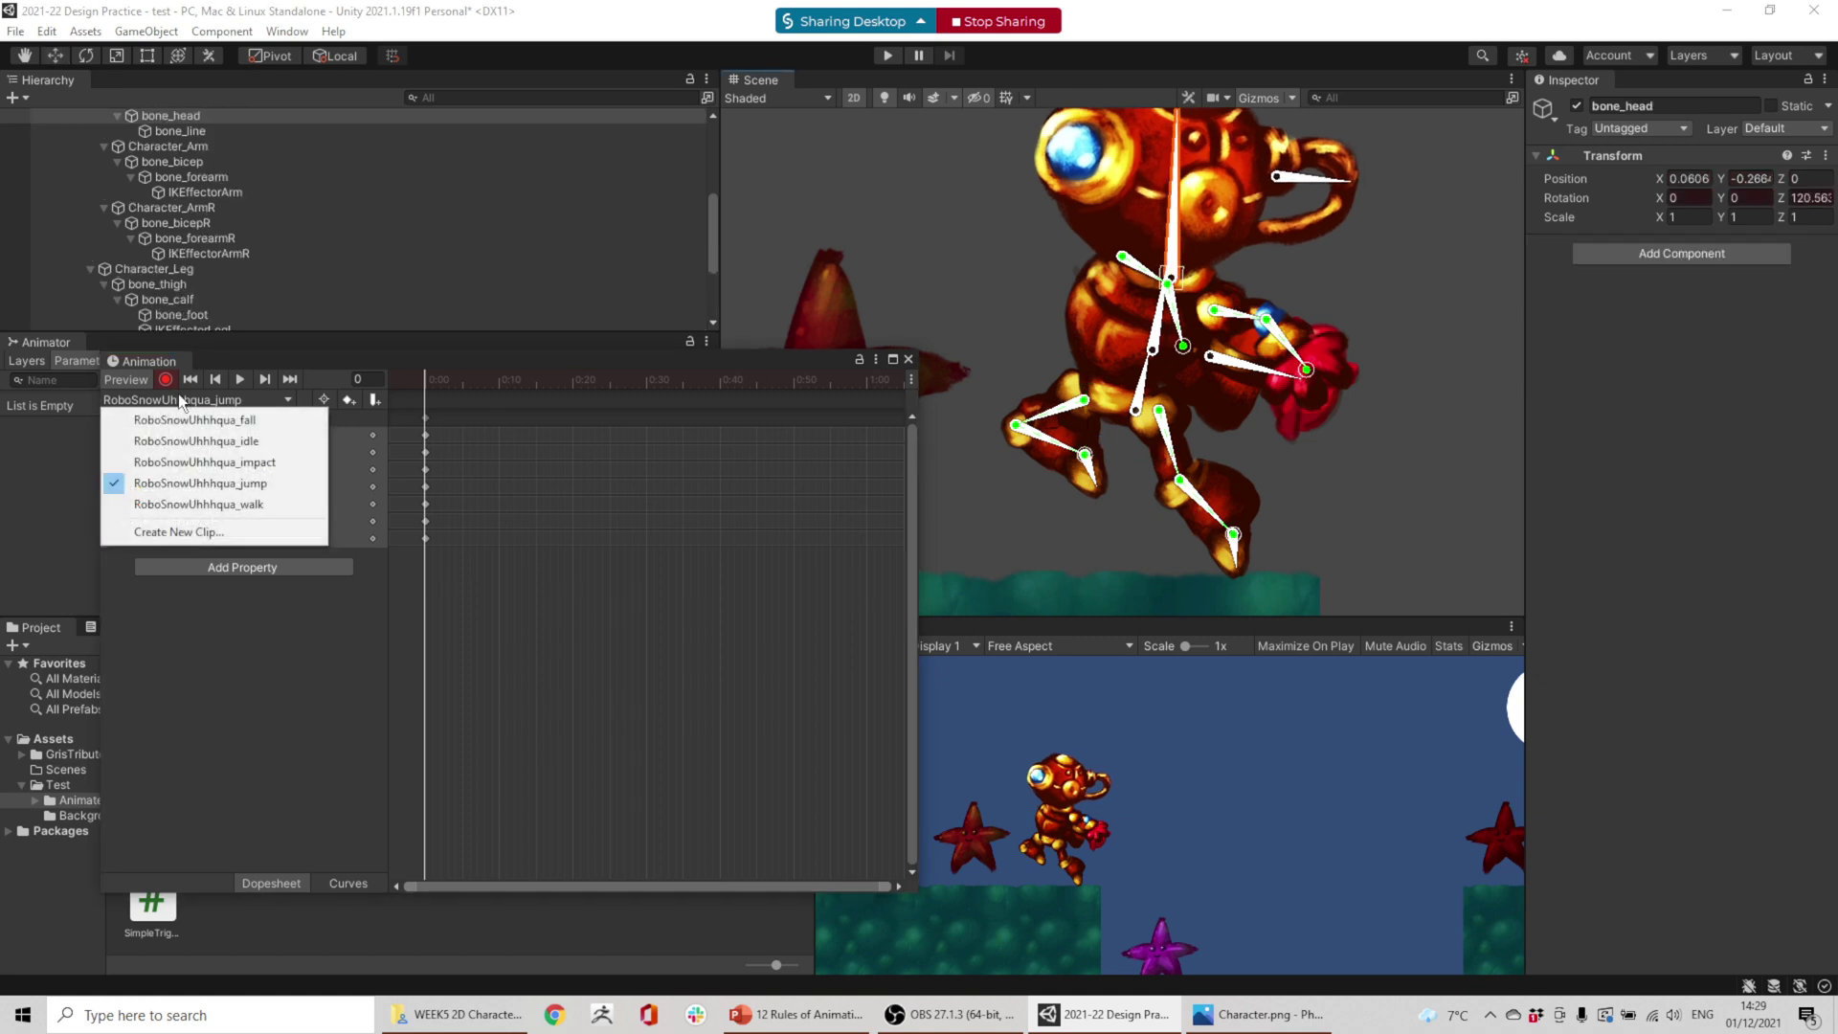
{"action": "left_click", "coordinate": [250, 467]}
{"action": "left_click", "coordinate": [228, 403]}
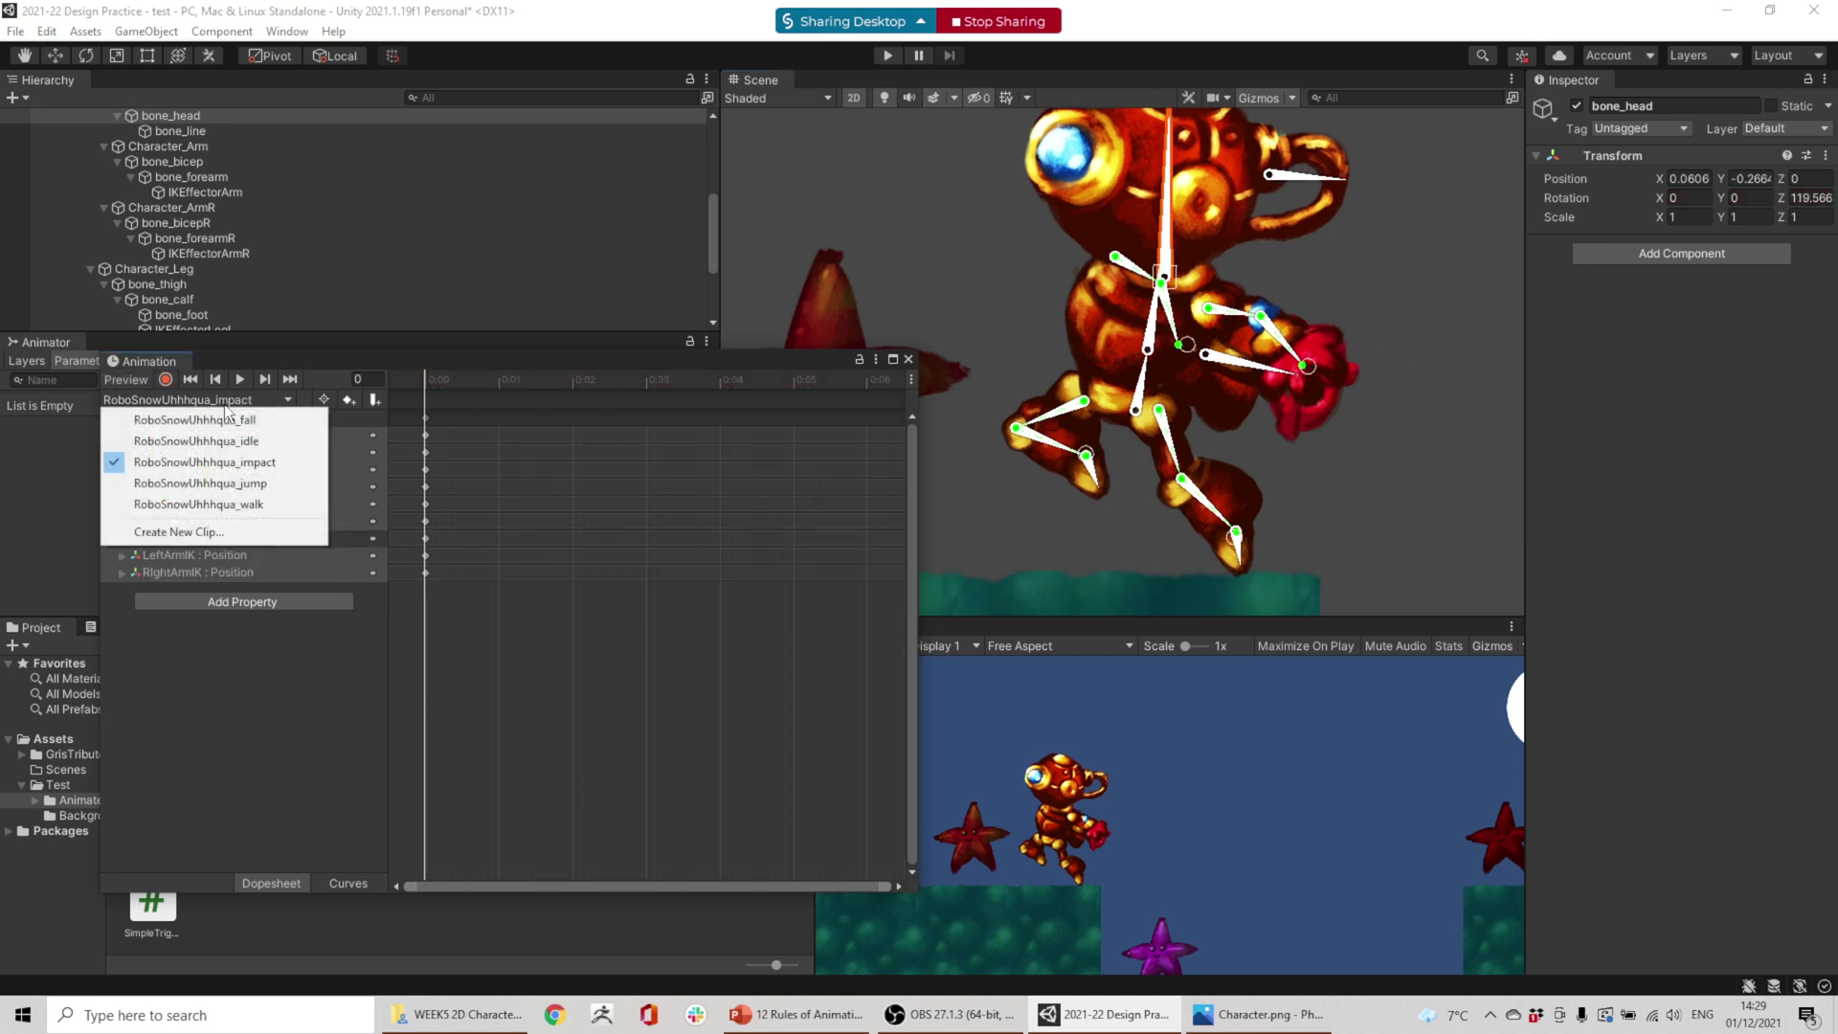
{"action": "left_click", "coordinate": [226, 402]}
{"action": "left_click", "coordinate": [240, 380]}
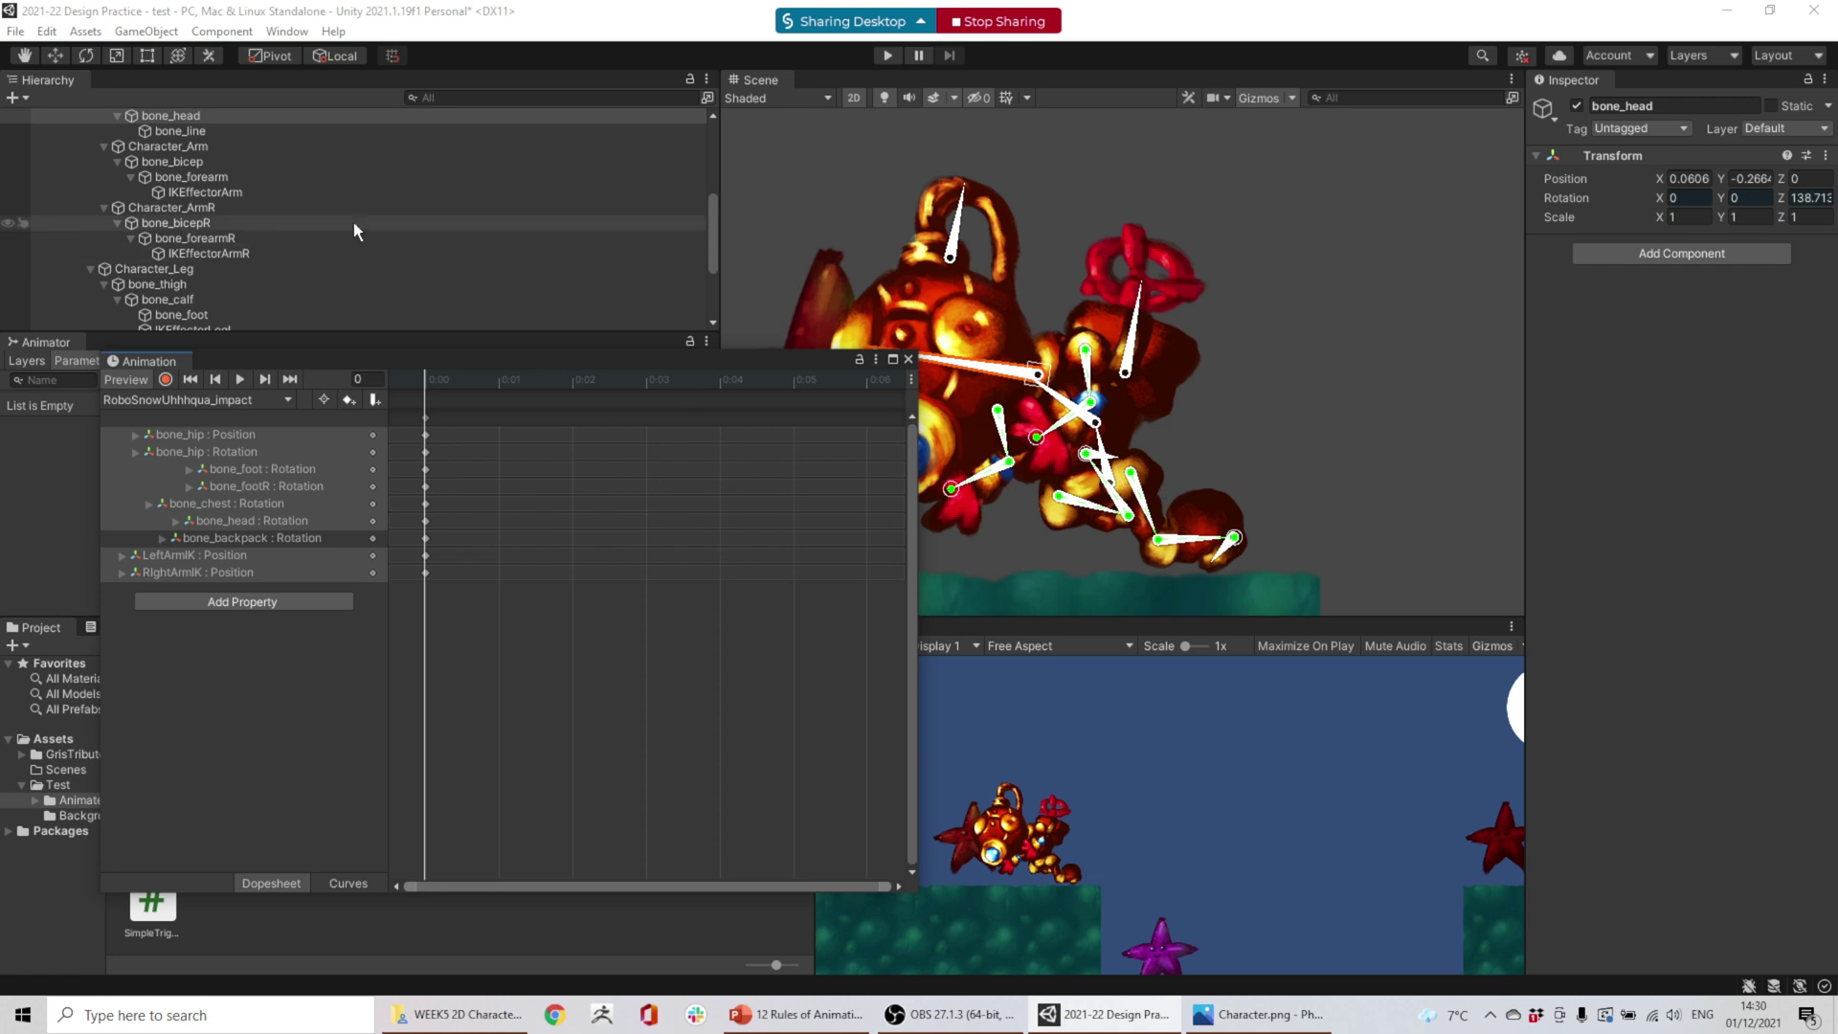
- Lower LeftLegIK to about X 0.138, Y -0.437 and RightLegIK to about X -0.106, Y -0.335
{"action": "scroll", "coordinate": [190, 287], "scroll_direction": "down", "scroll_amount": 4}
{"action": "left_click", "coordinate": [190, 309]}
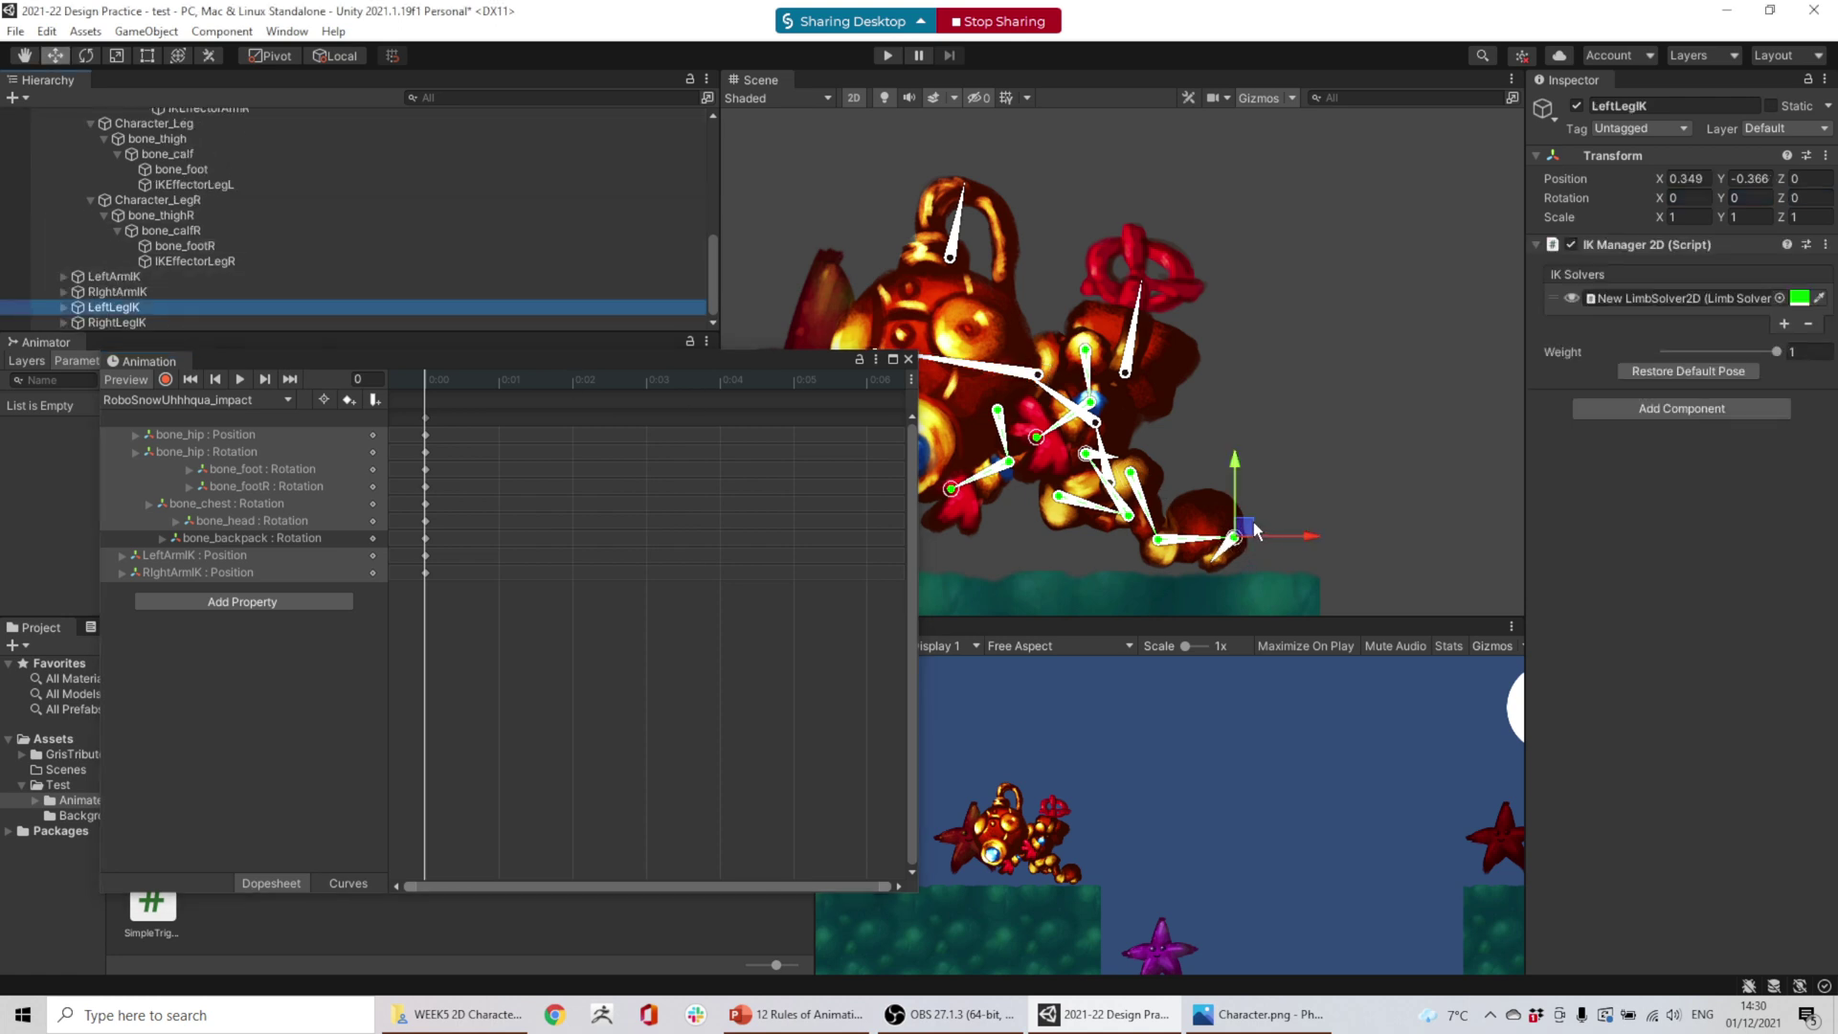
{"action": "left_click_drag", "start_coordinate": [1256, 532], "coordinate": [1180, 556]}
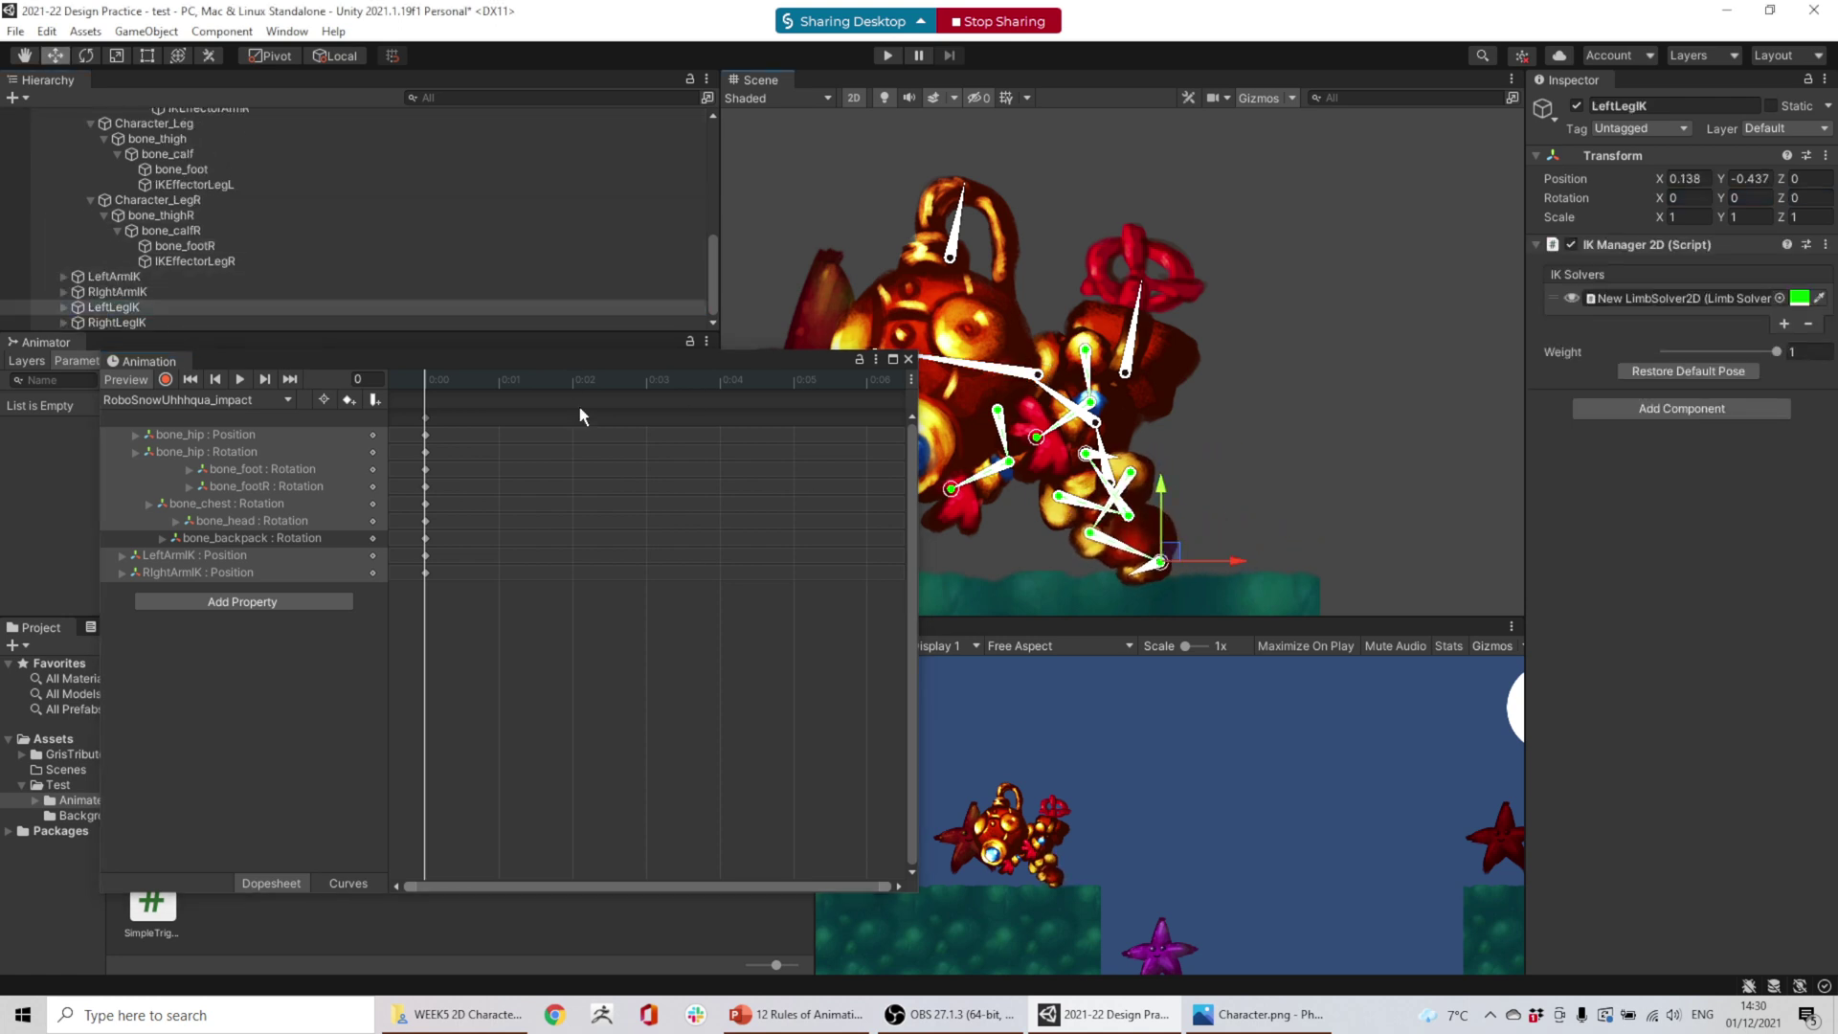
{"action": "left_click", "coordinate": [154, 323]}
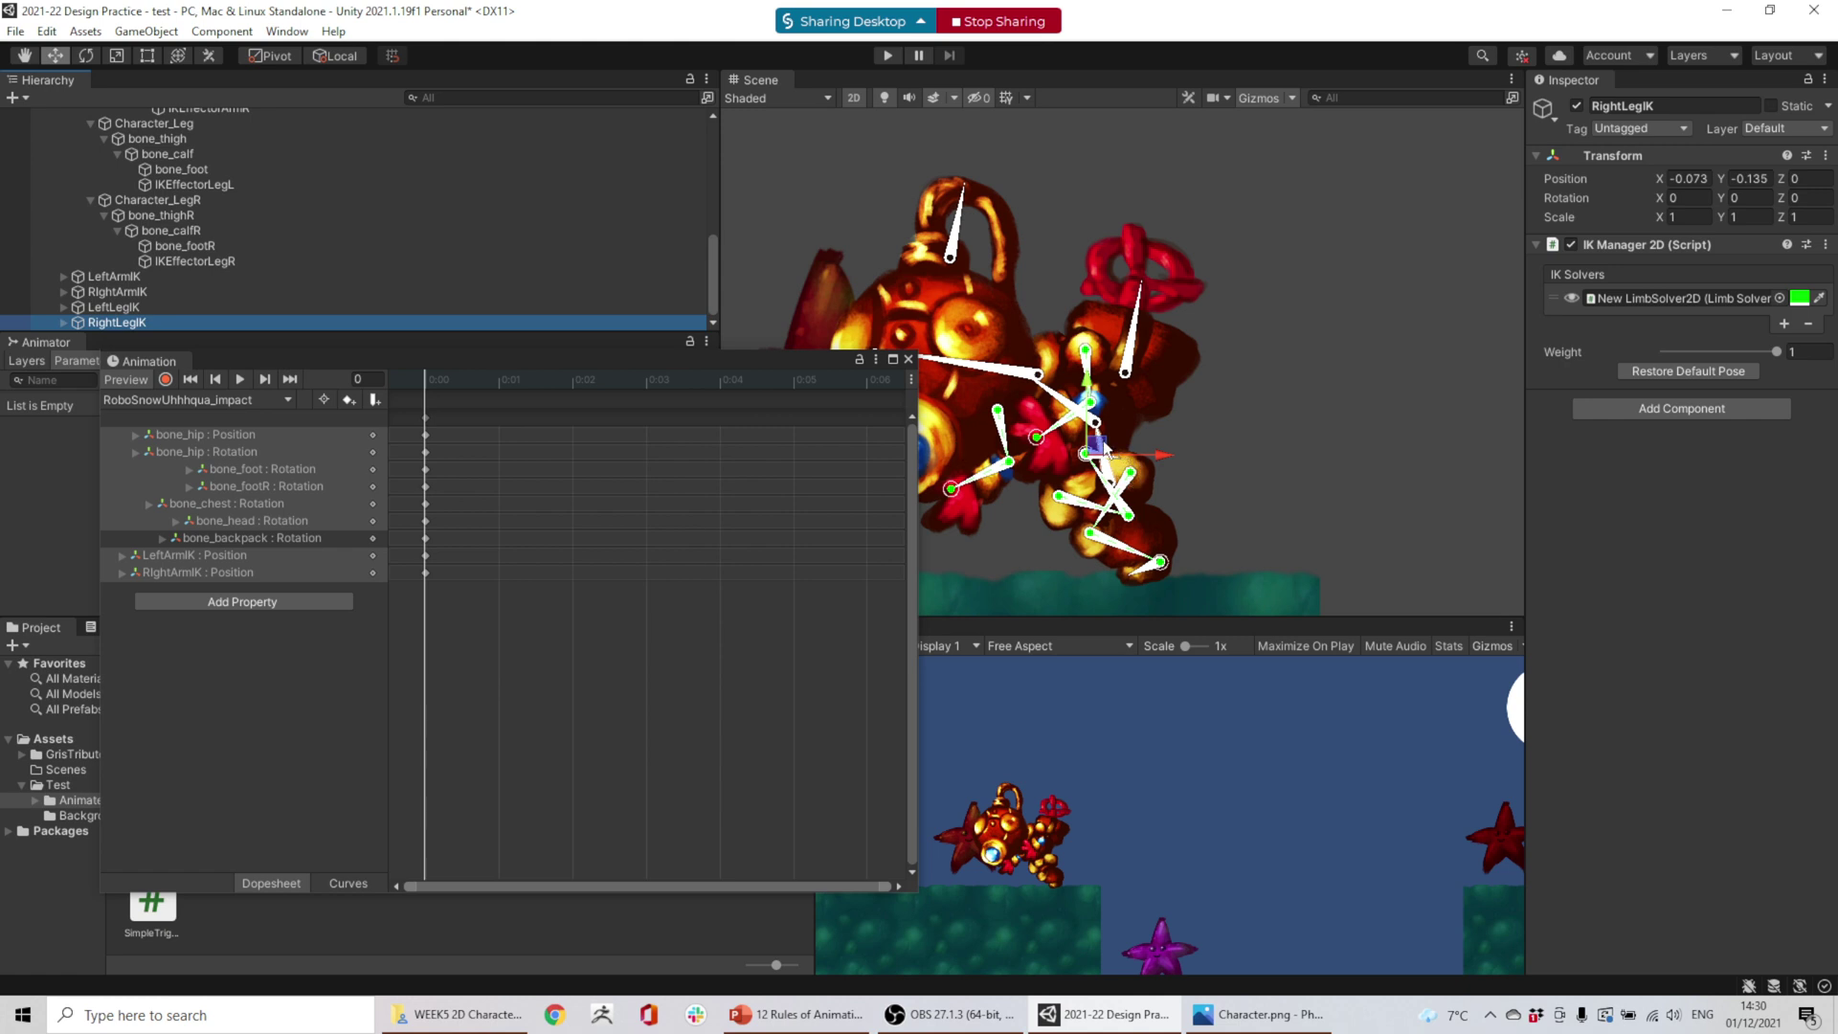
{"action": "left_click_drag", "start_coordinate": [1106, 448], "coordinate": [1095, 519]}
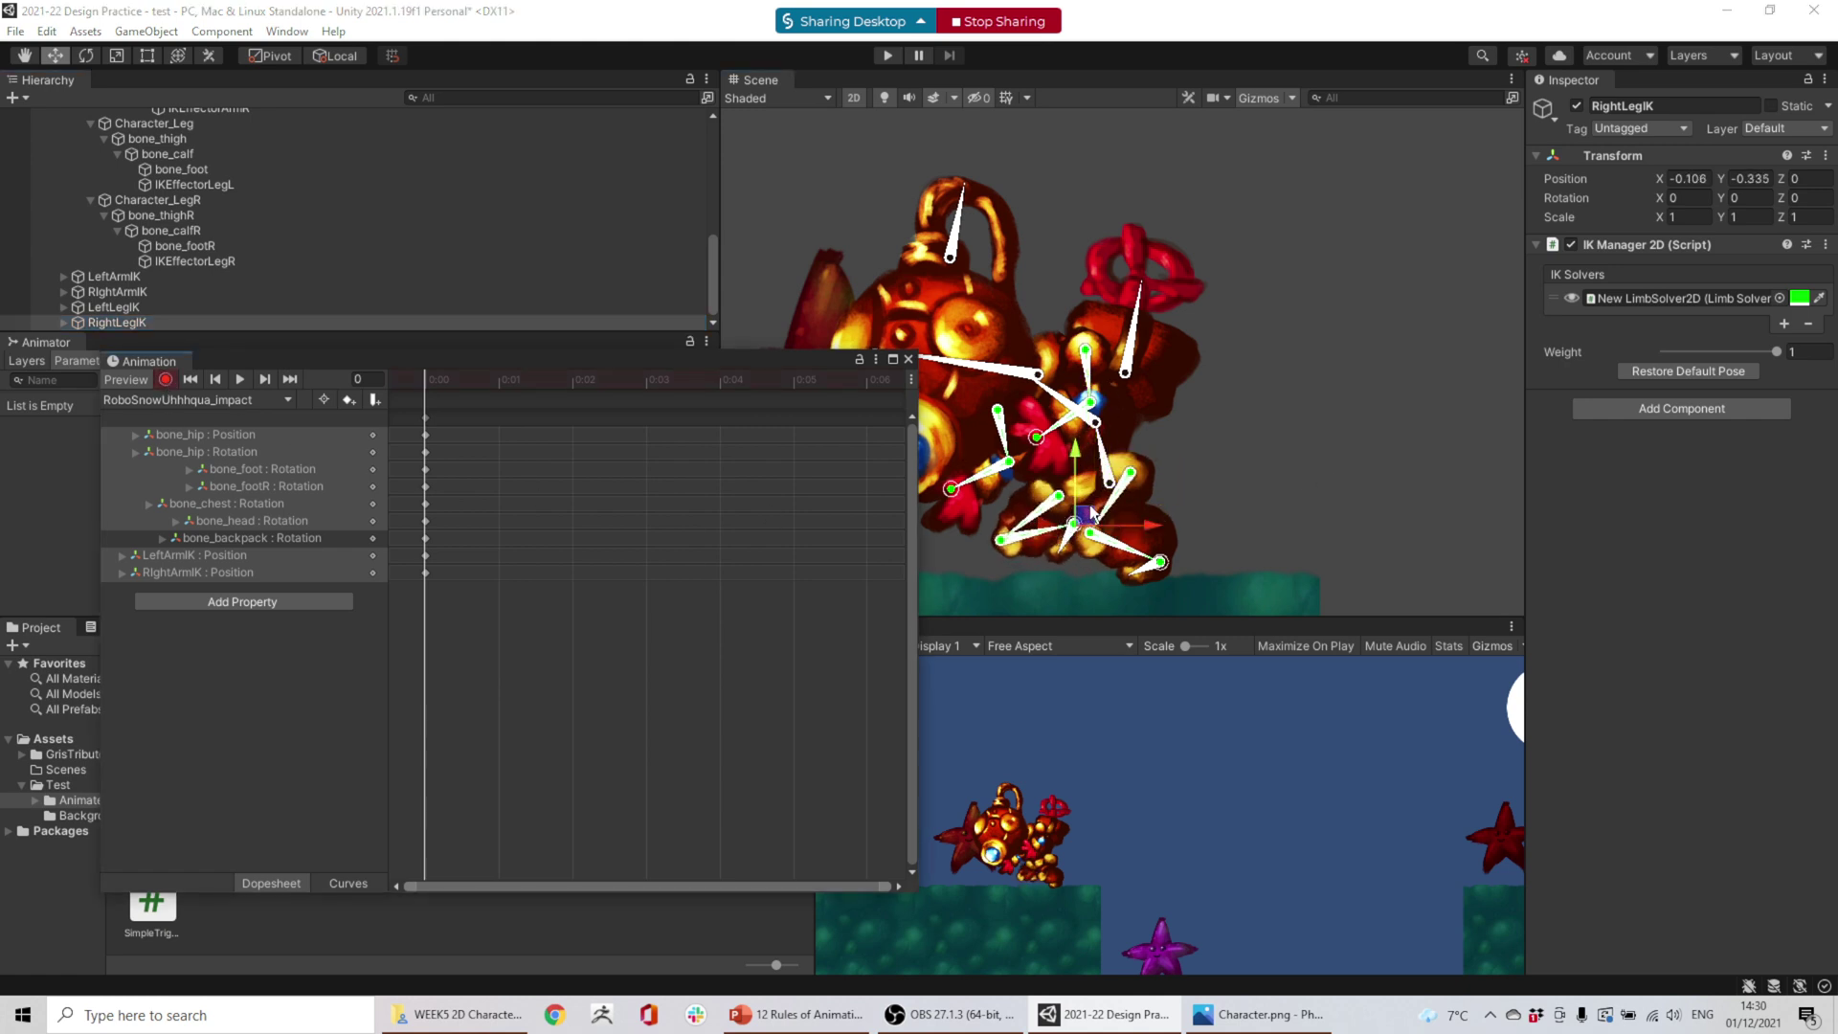
- With recording on, key RightLegIK at about X -0.158, Y -0.436 and LeftLegIK at about X 0.111, Y -0.437 at frame 0
{"action": "left_click_drag", "start_coordinate": [1091, 517], "coordinate": [1074, 554]}
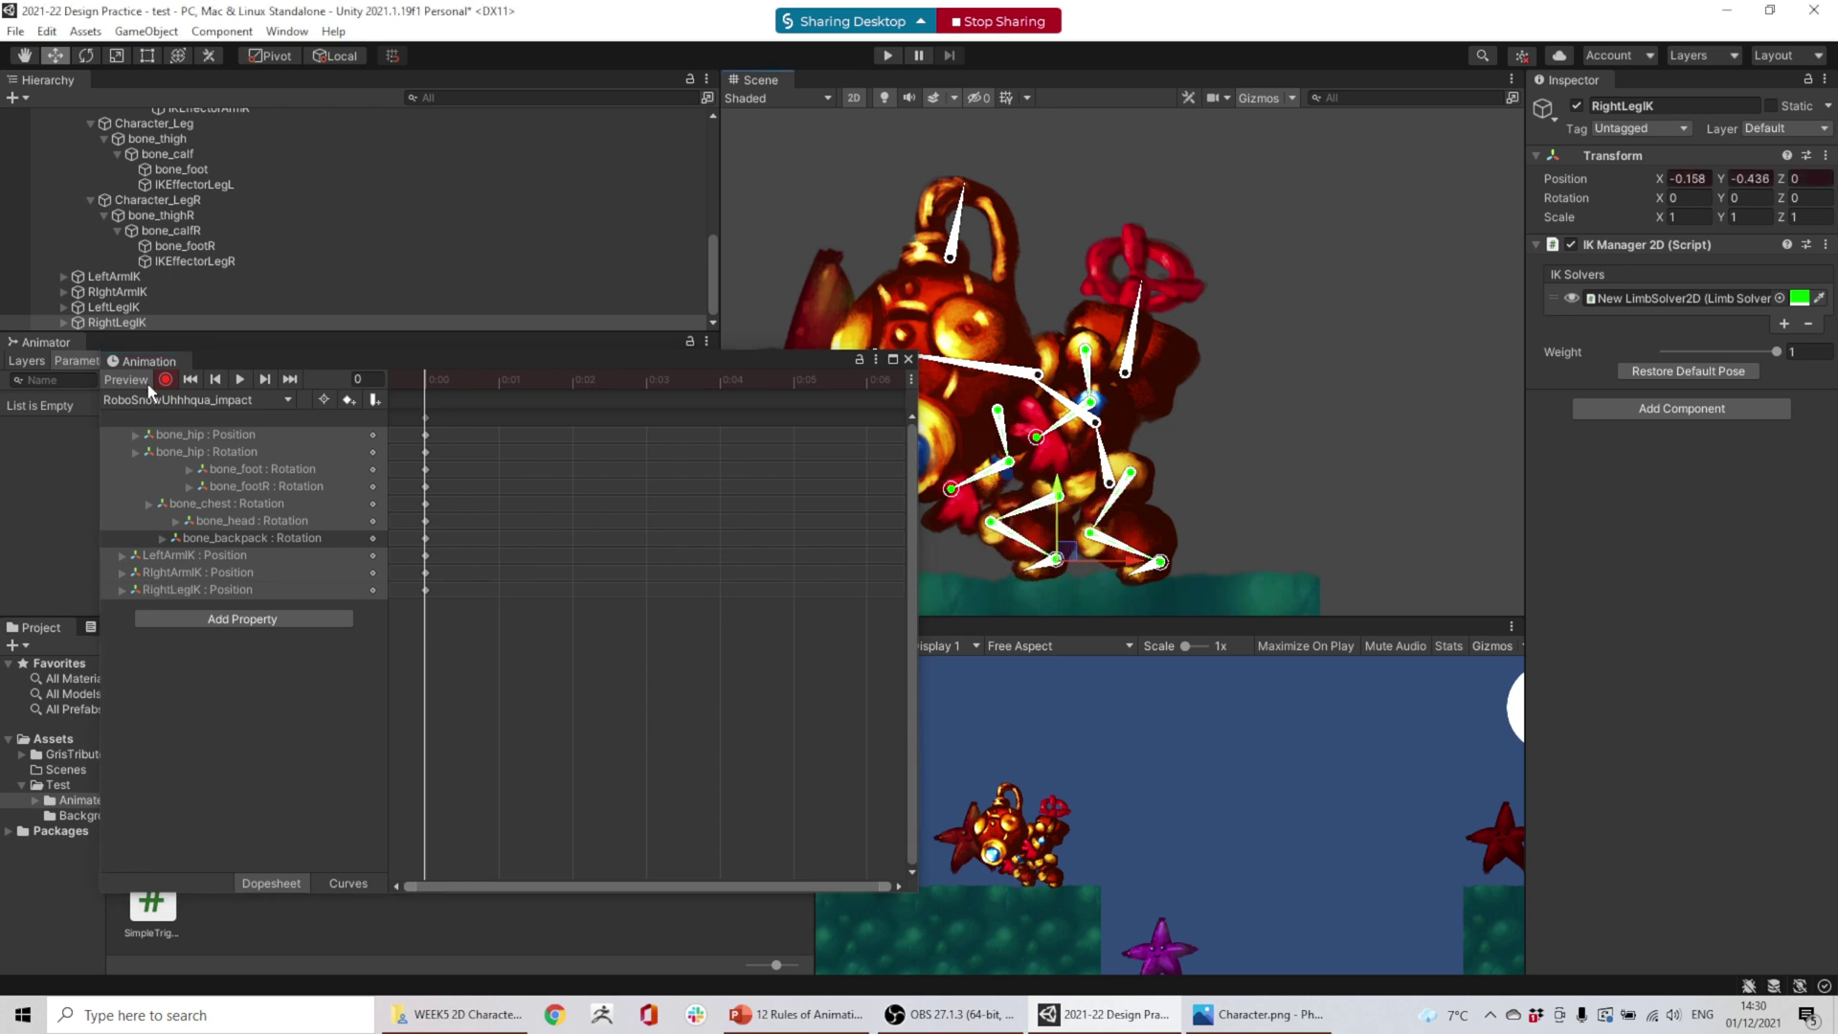
{"action": "left_click", "coordinate": [113, 307]}
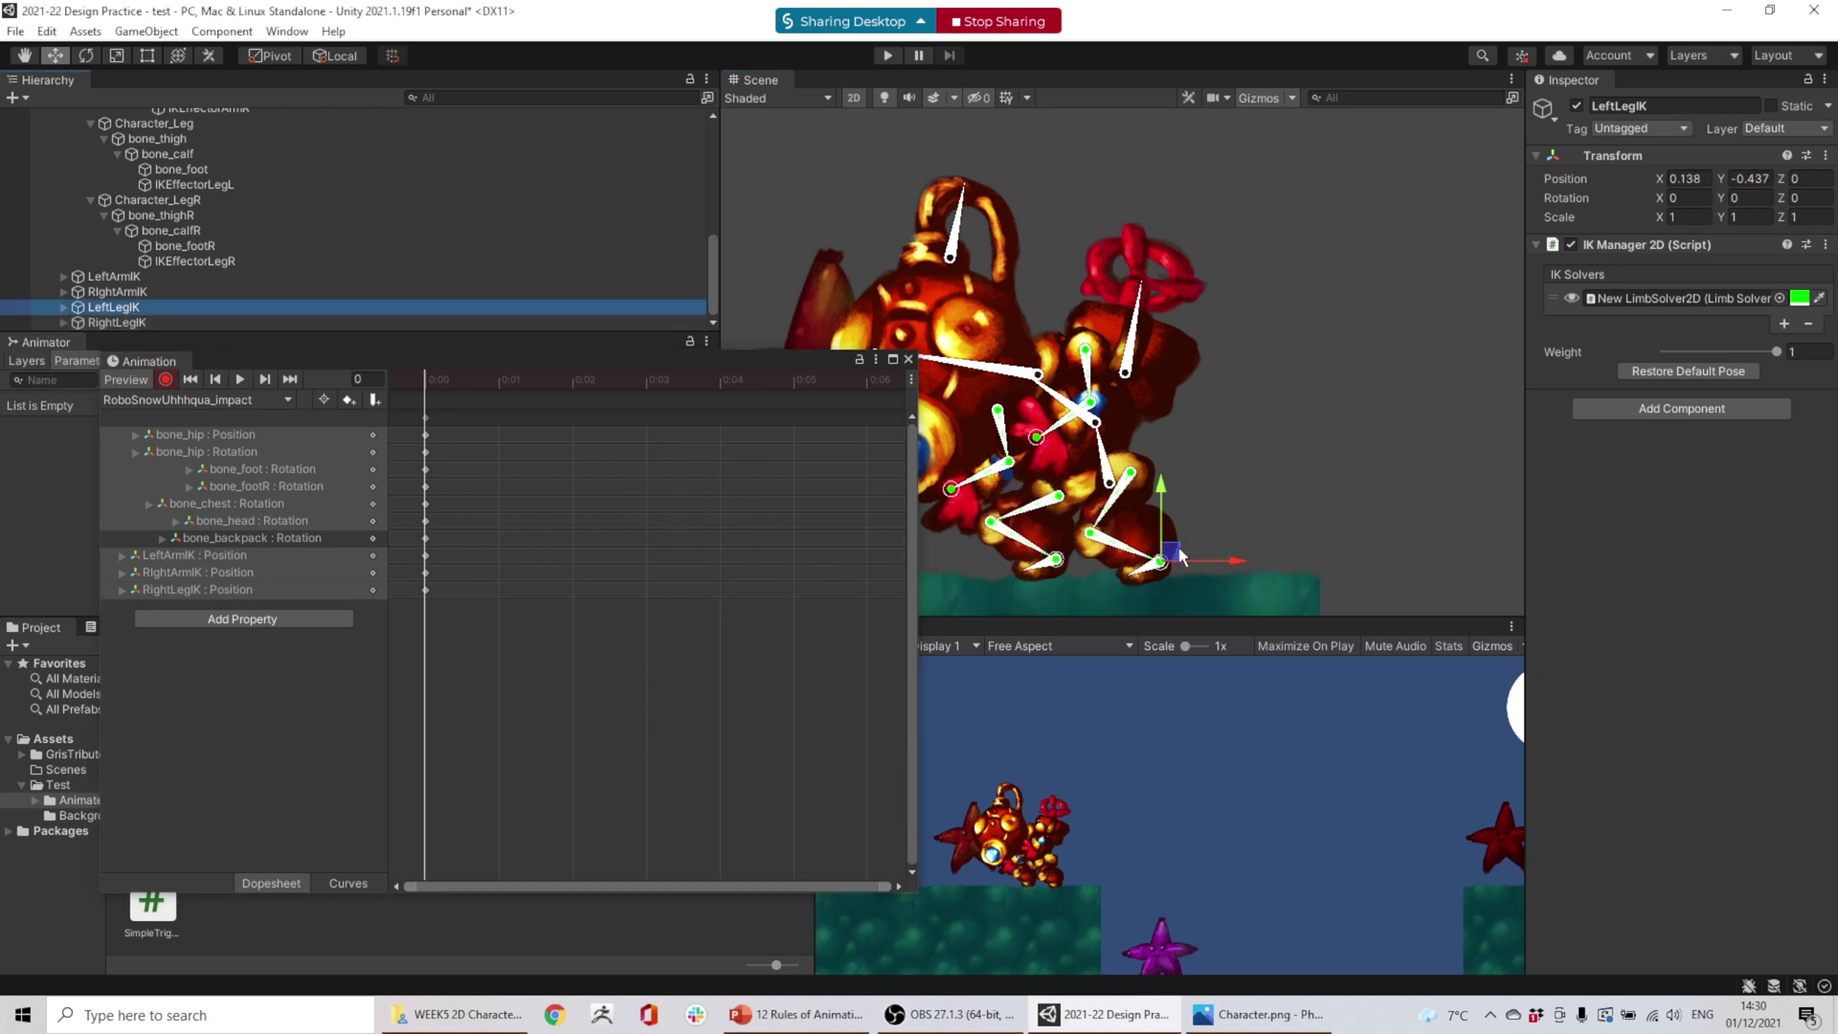
{"action": "left_click_drag", "start_coordinate": [1181, 555], "coordinate": [1142, 554]}
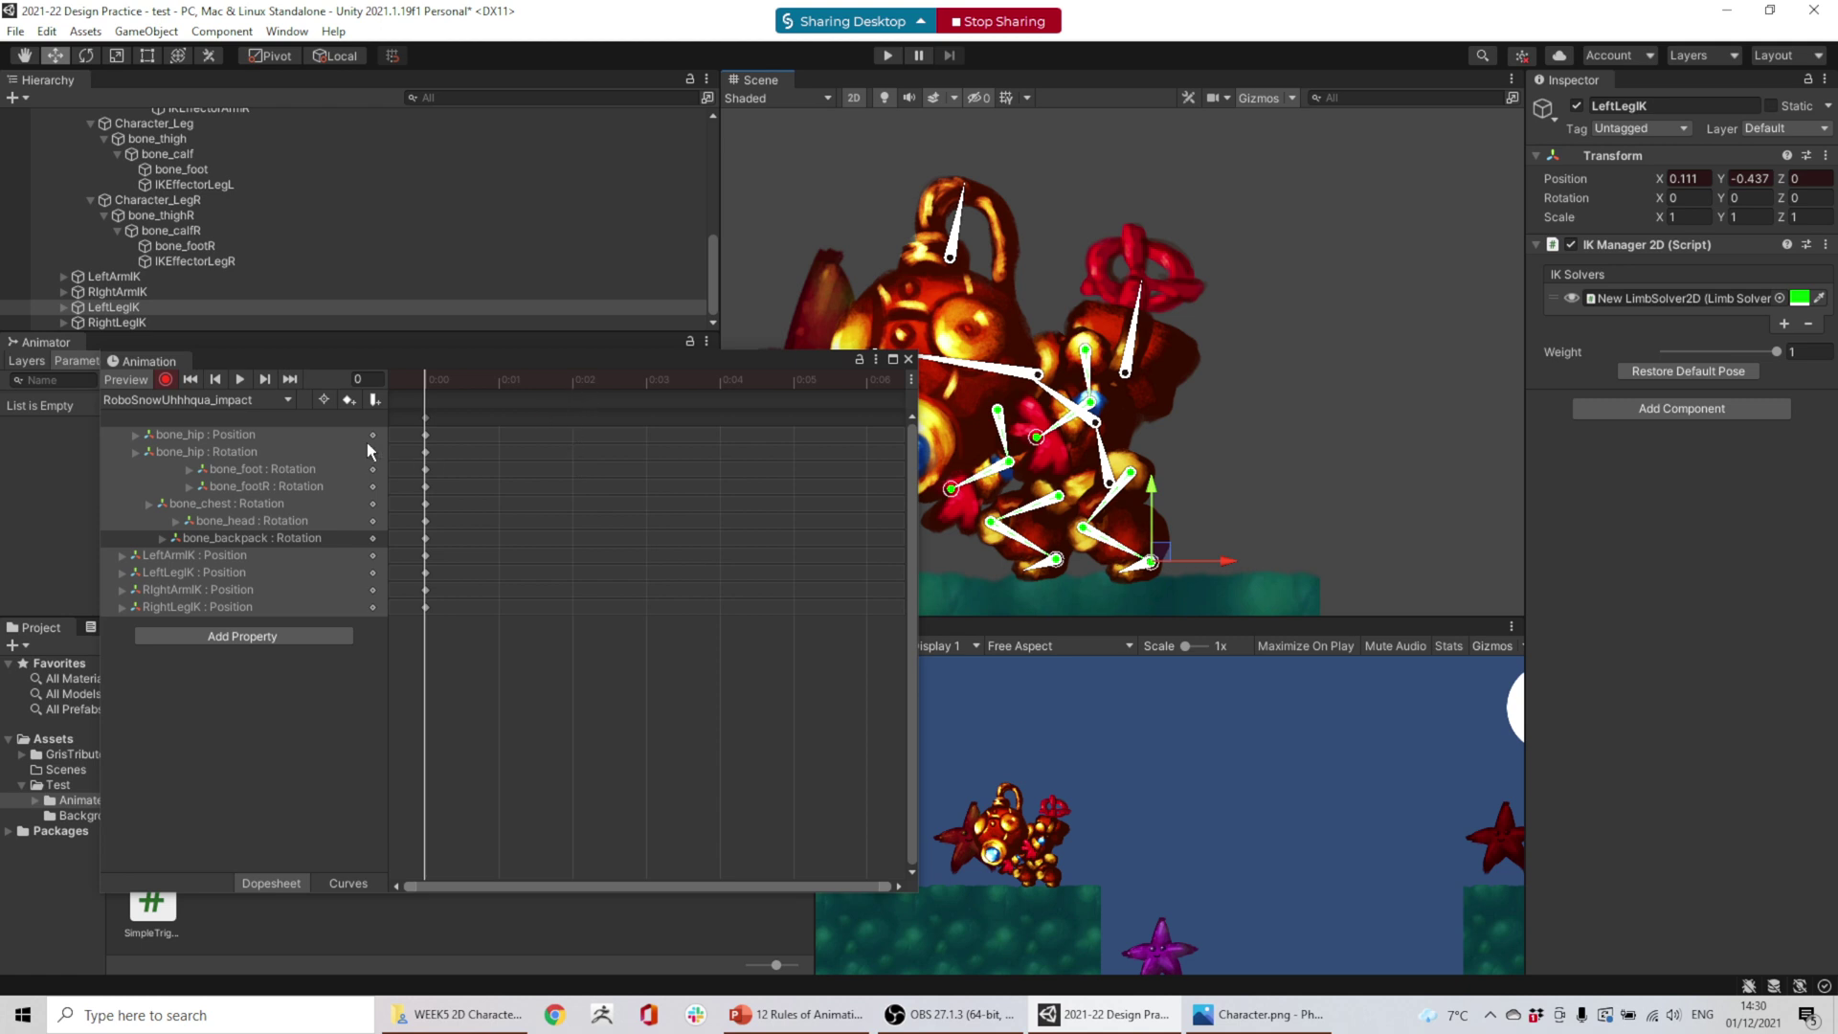
- Switch to the RoboSnowUhhhqua_idle clip, play it, and move the Animation window off the Animator graph
{"action": "left_click", "coordinate": [225, 405]}
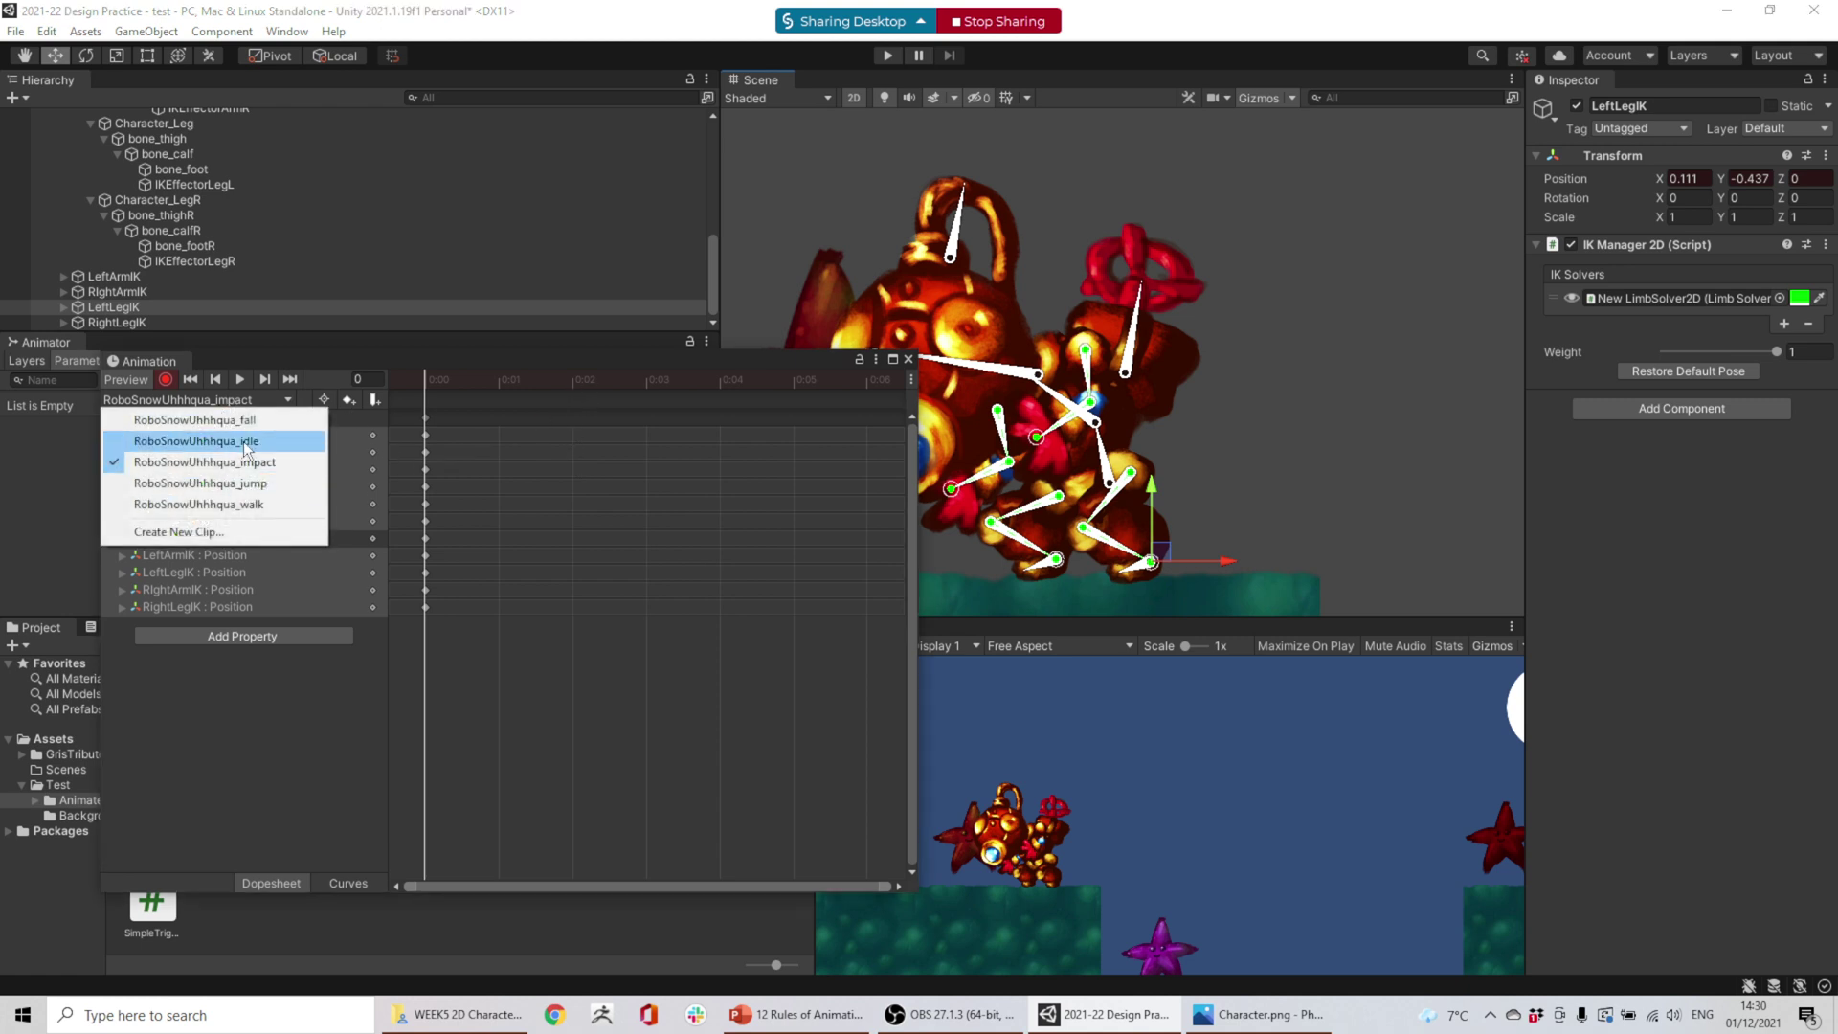
{"action": "left_click", "coordinate": [243, 442]}
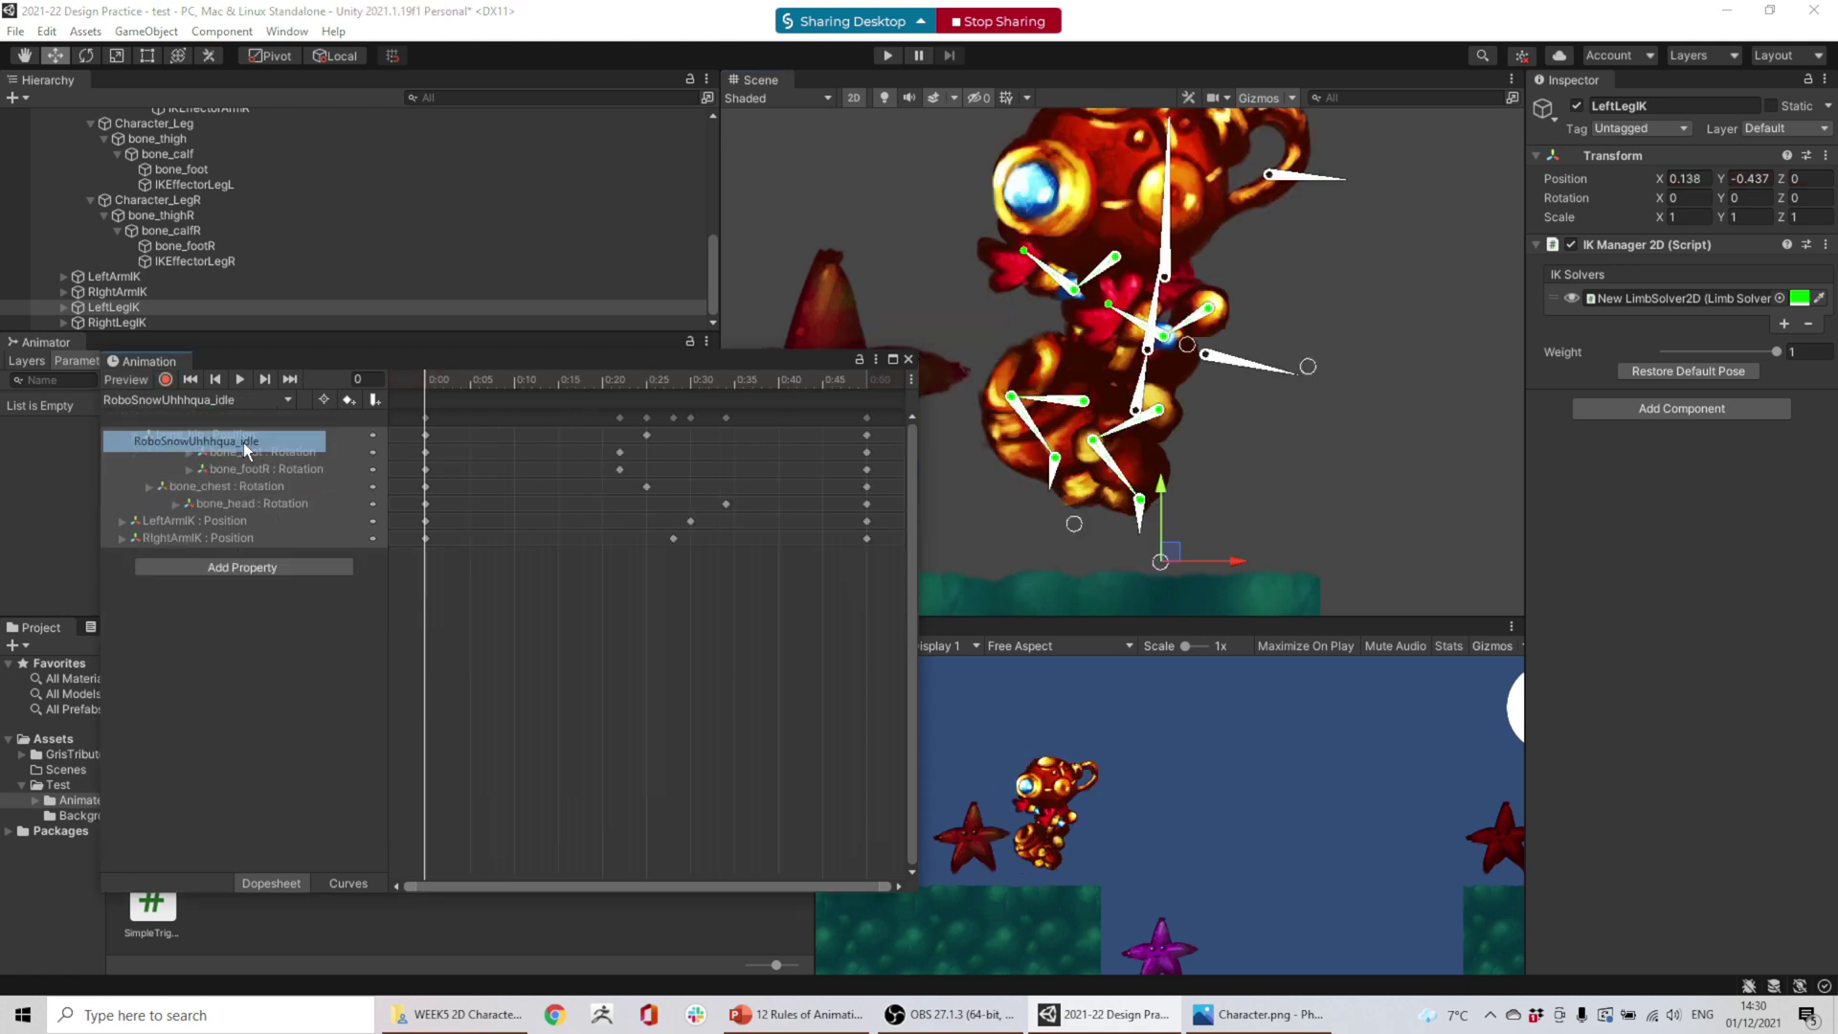
{"action": "left_click", "coordinate": [241, 380]}
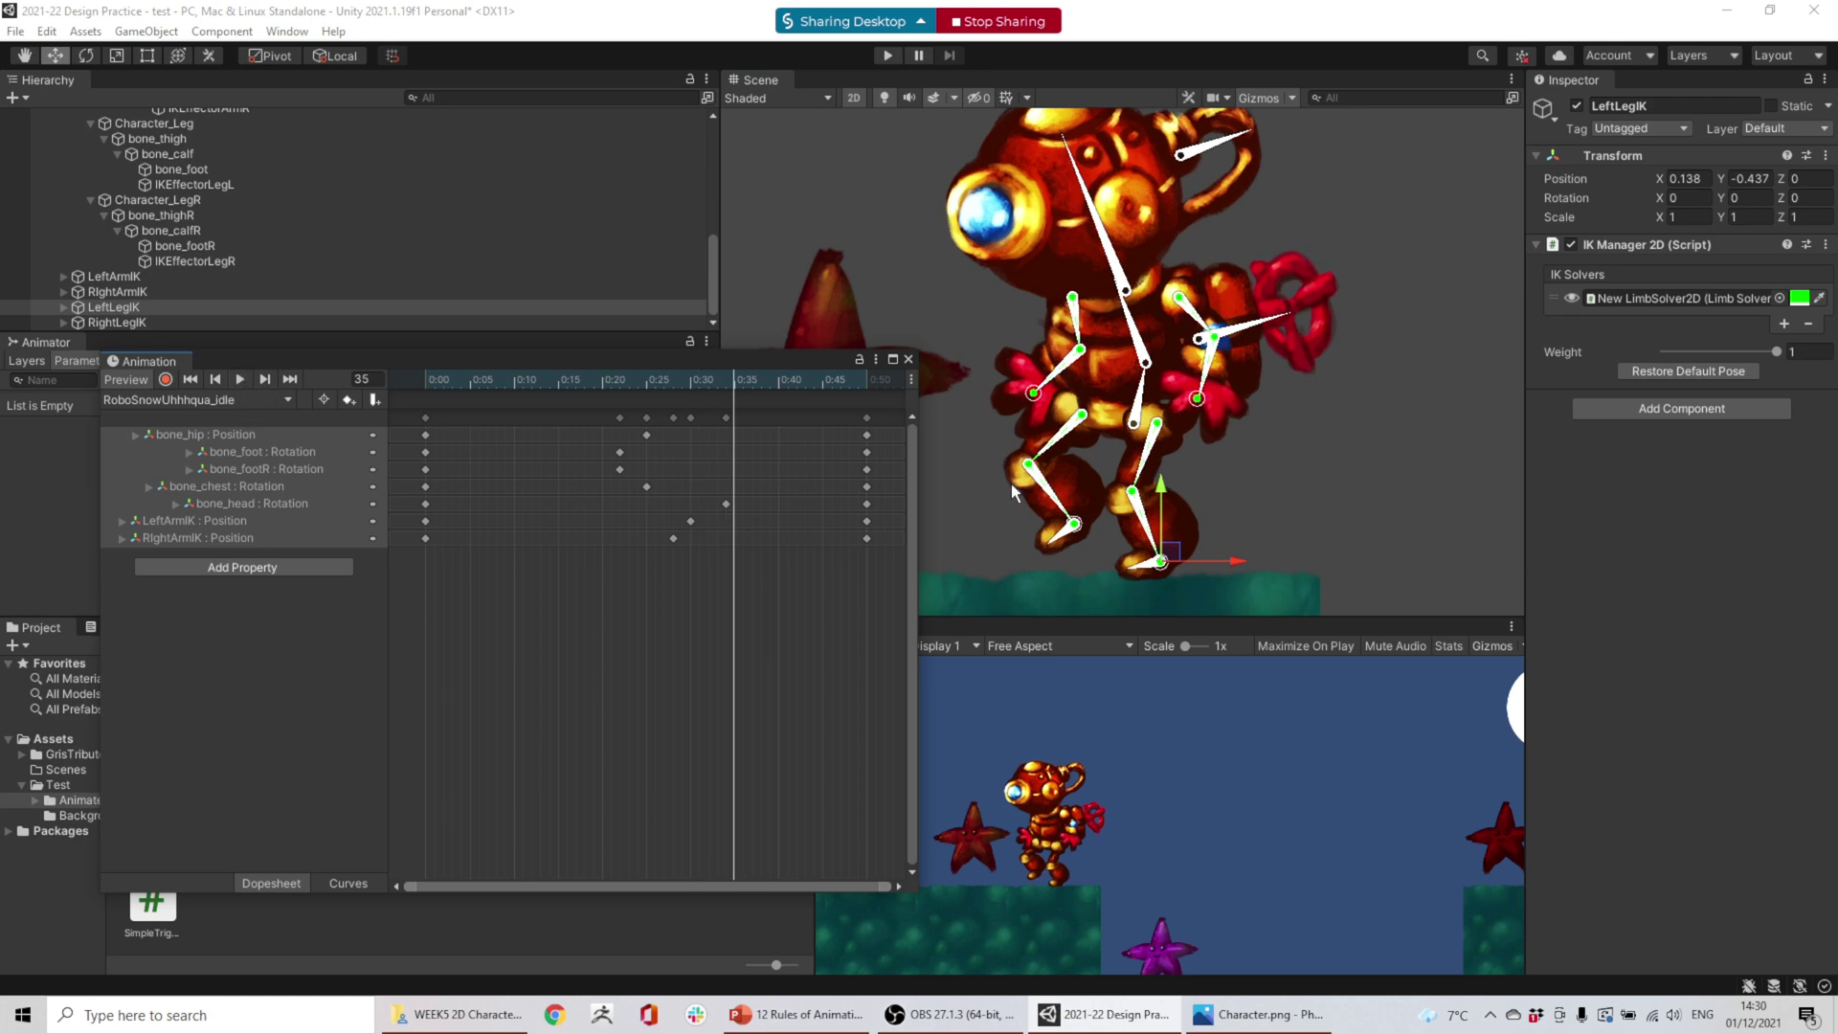
{"action": "left_click_drag", "start_coordinate": [715, 365], "coordinate": [1471, 641]}
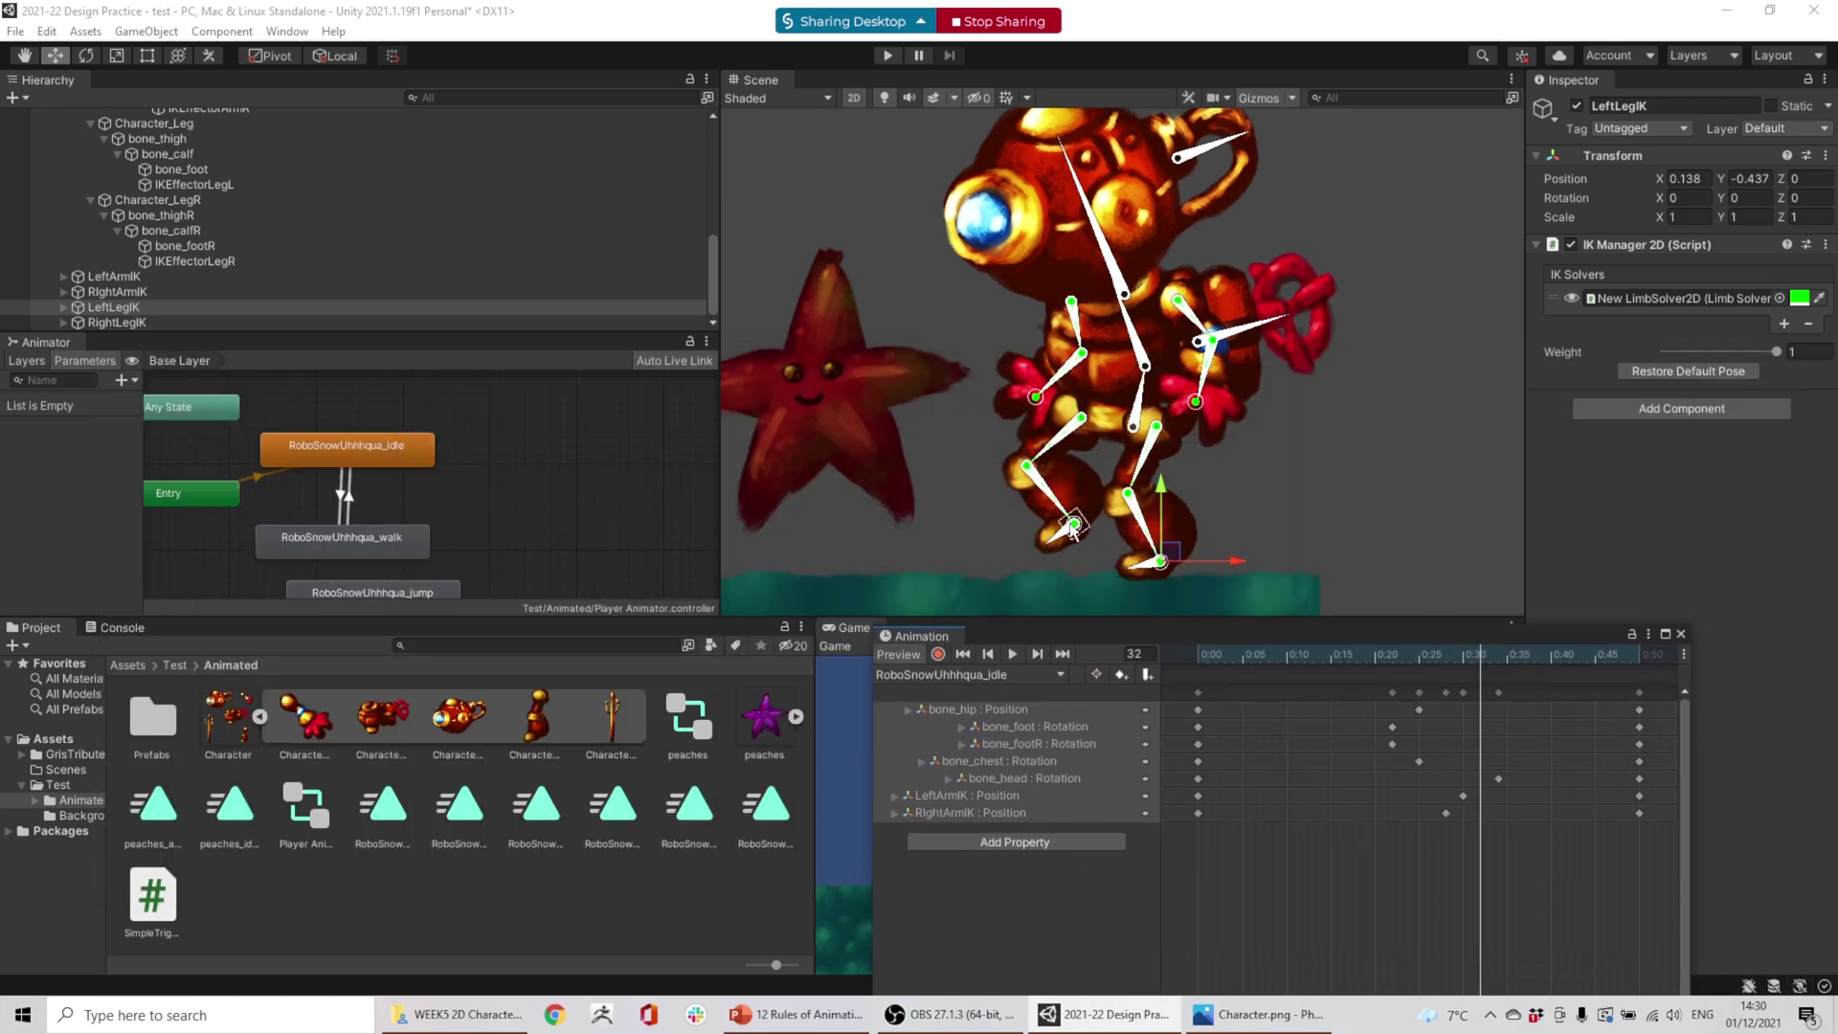
- At frame 0 of the idle clip, move RightLegIK down to about X -0.076, Y -0.387 without recording
{"action": "left_click", "coordinate": [116, 293]}
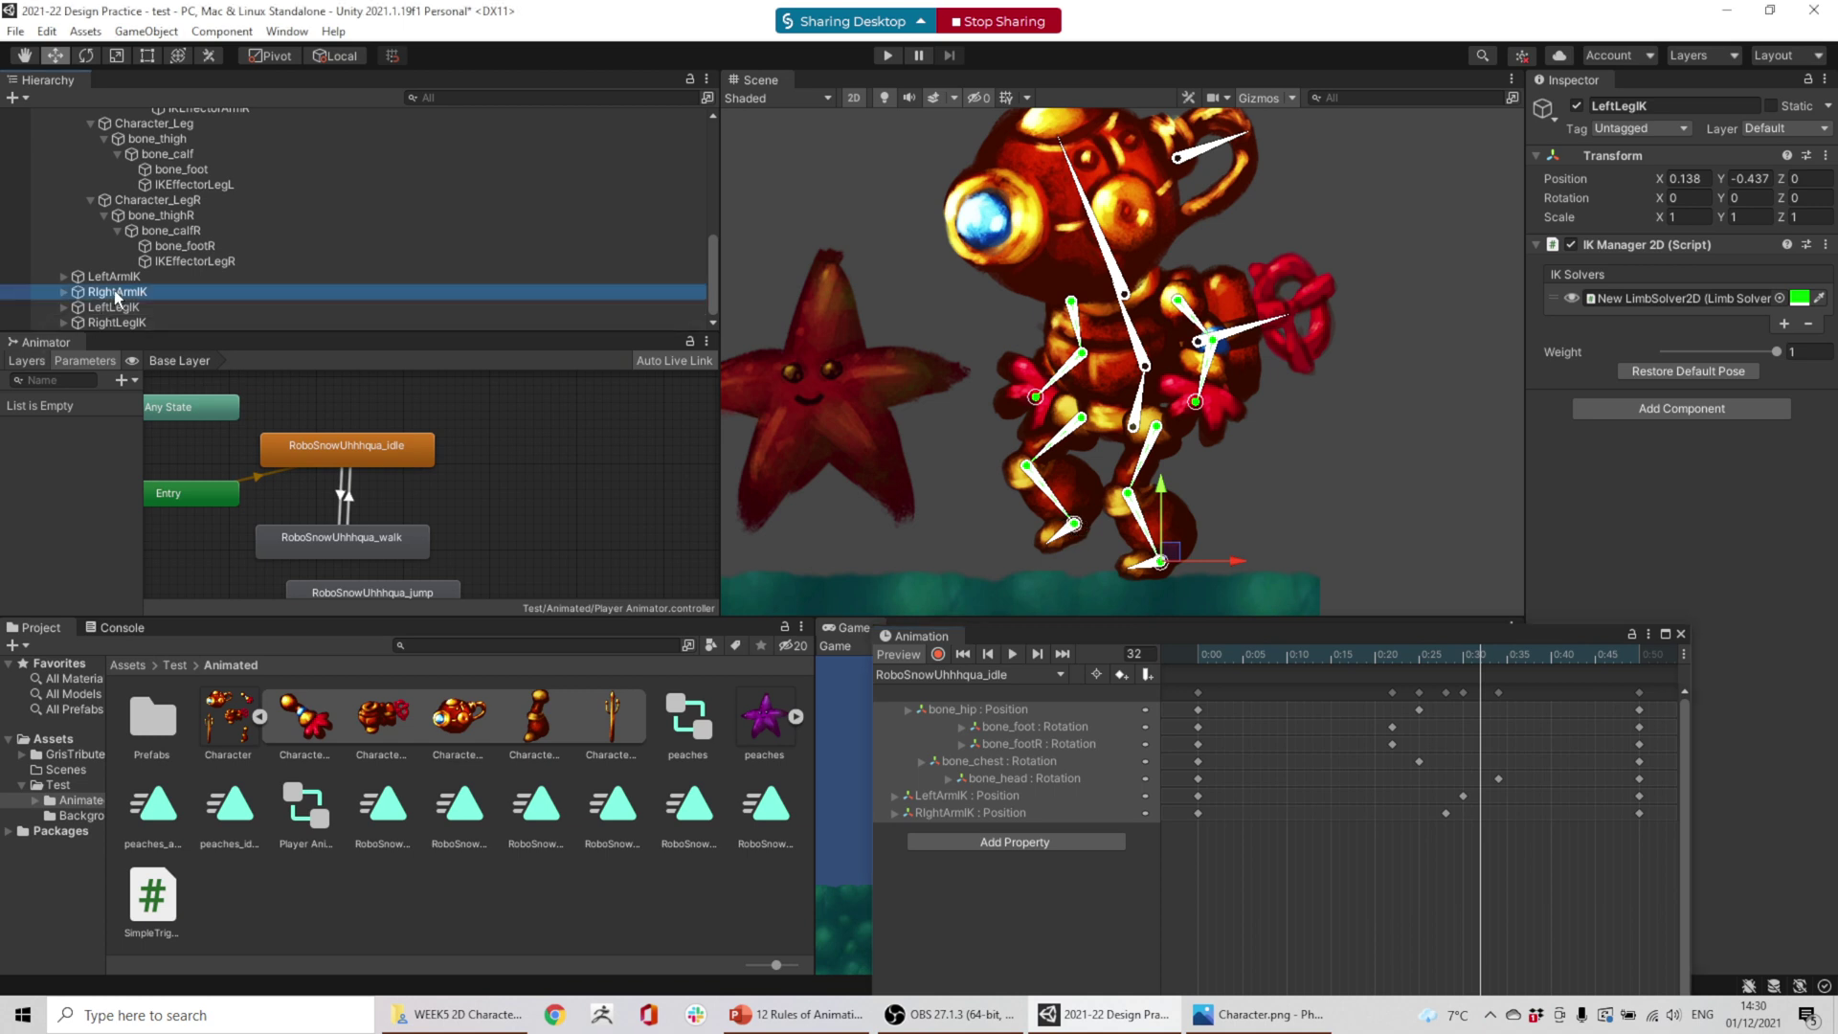
{"action": "left_click", "coordinate": [116, 307]}
{"action": "left_click", "coordinate": [115, 323]}
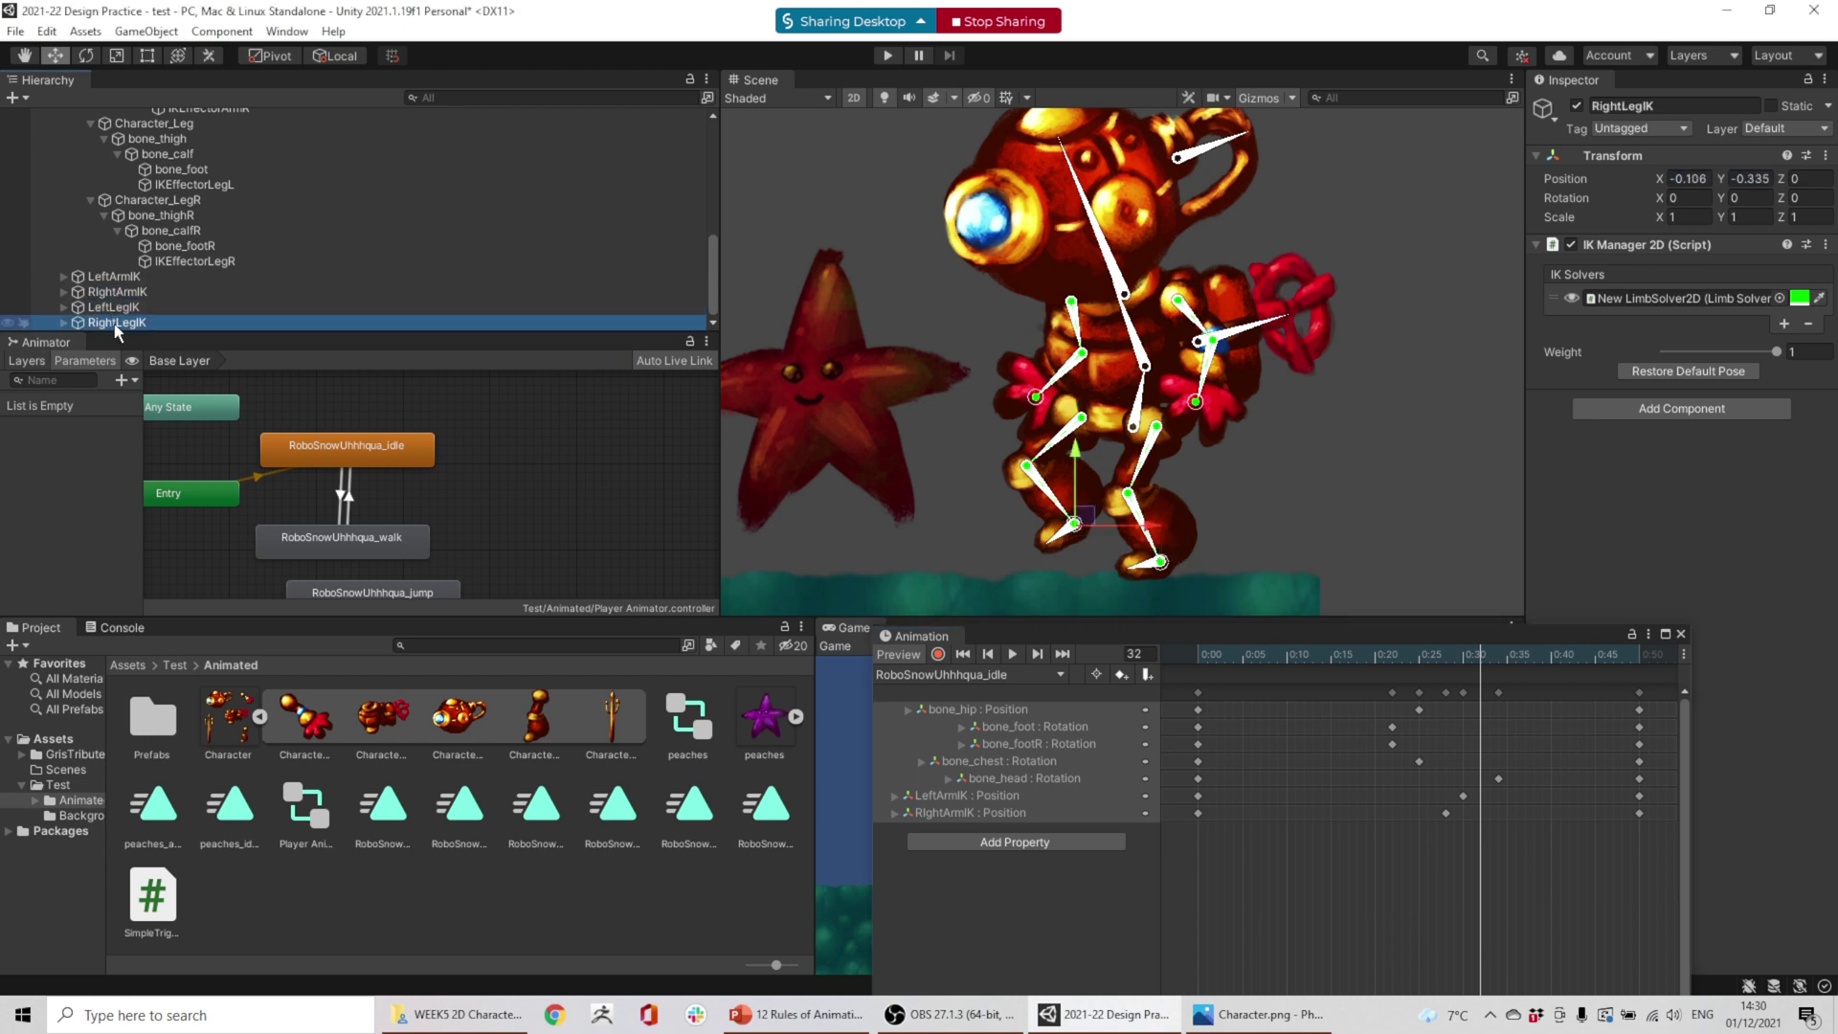
{"action": "left_click_drag", "start_coordinate": [1214, 657], "coordinate": [1094, 627]}
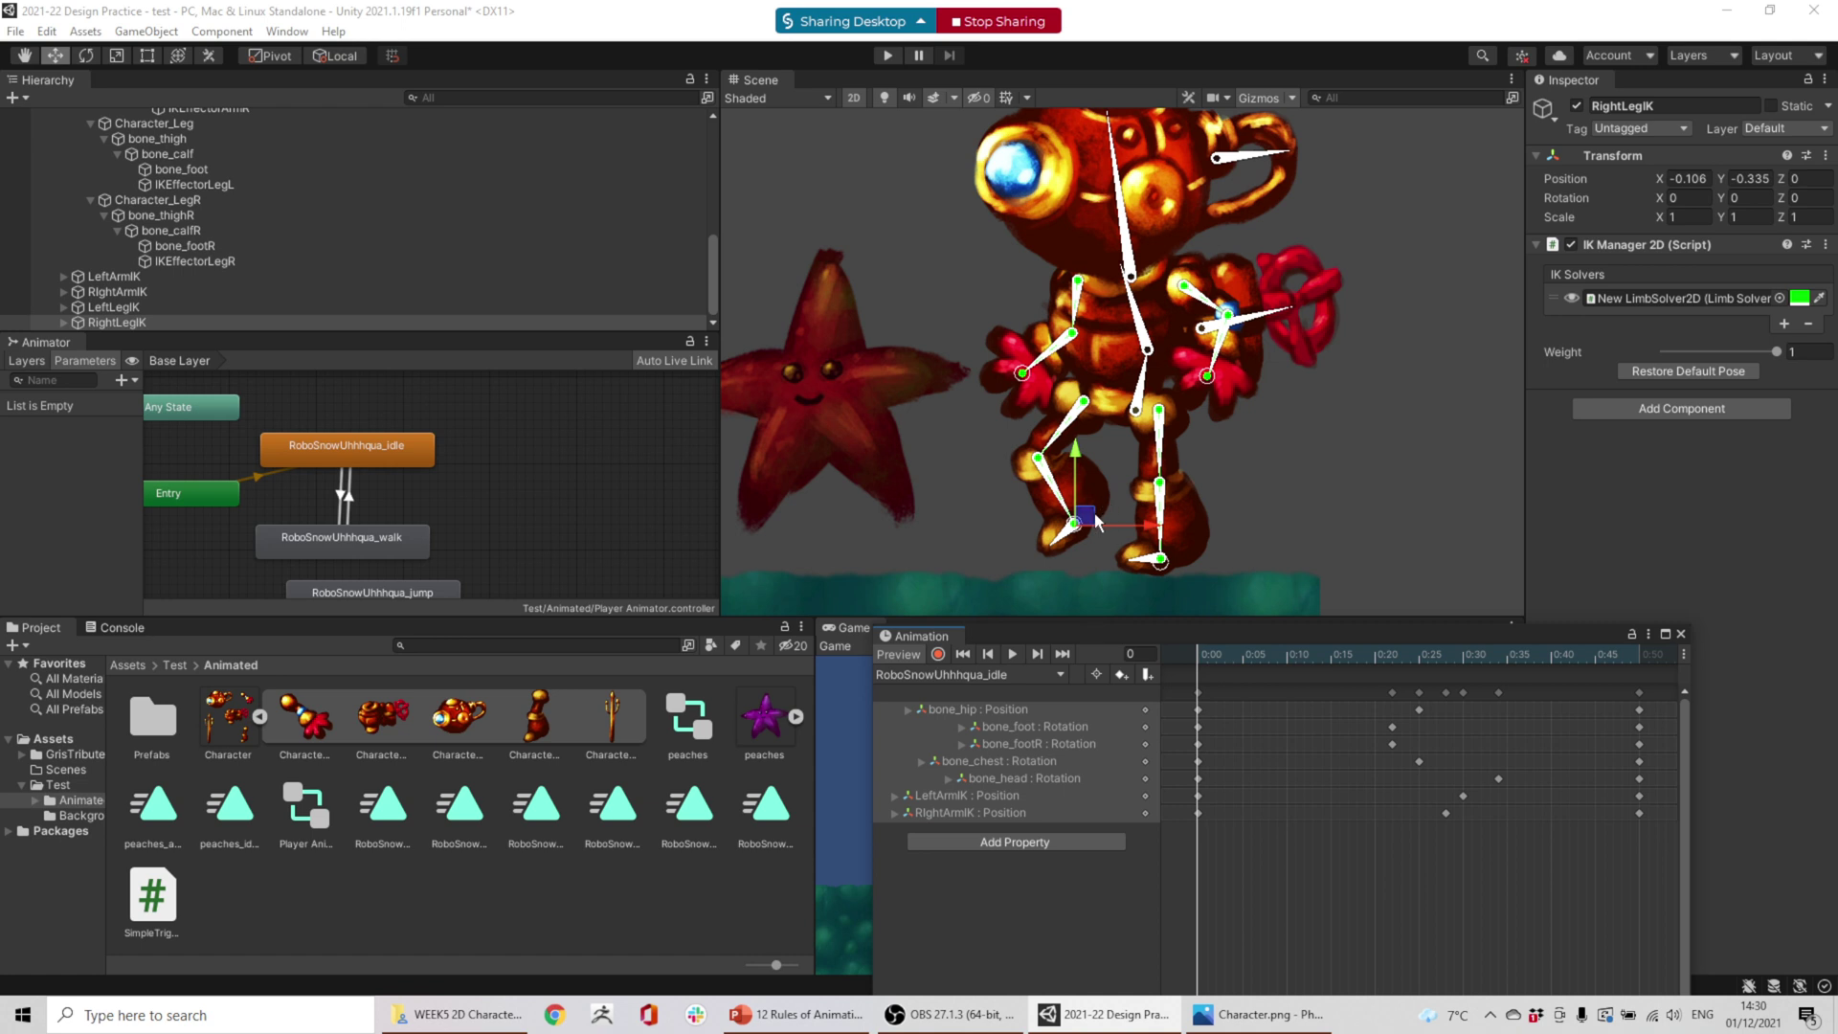
{"action": "left_click_drag", "start_coordinate": [1097, 522], "coordinate": [1107, 542]}
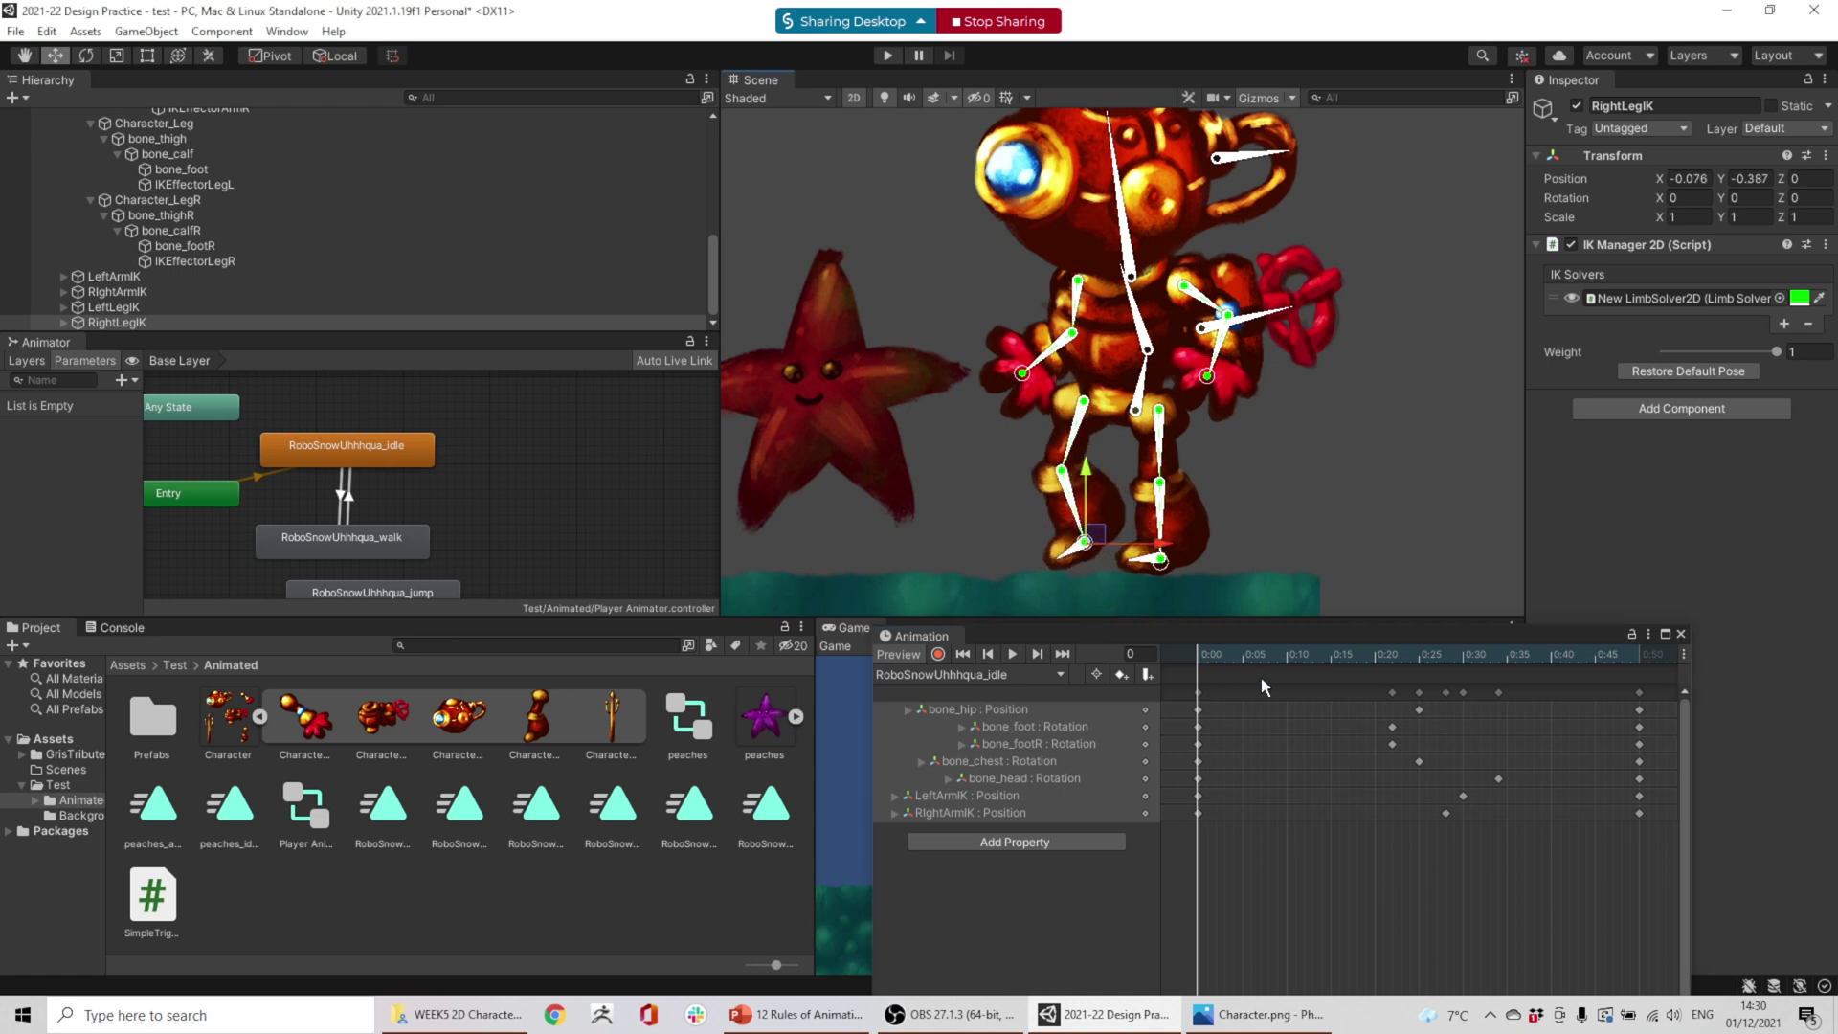
{"action": "key", "text": "space"}
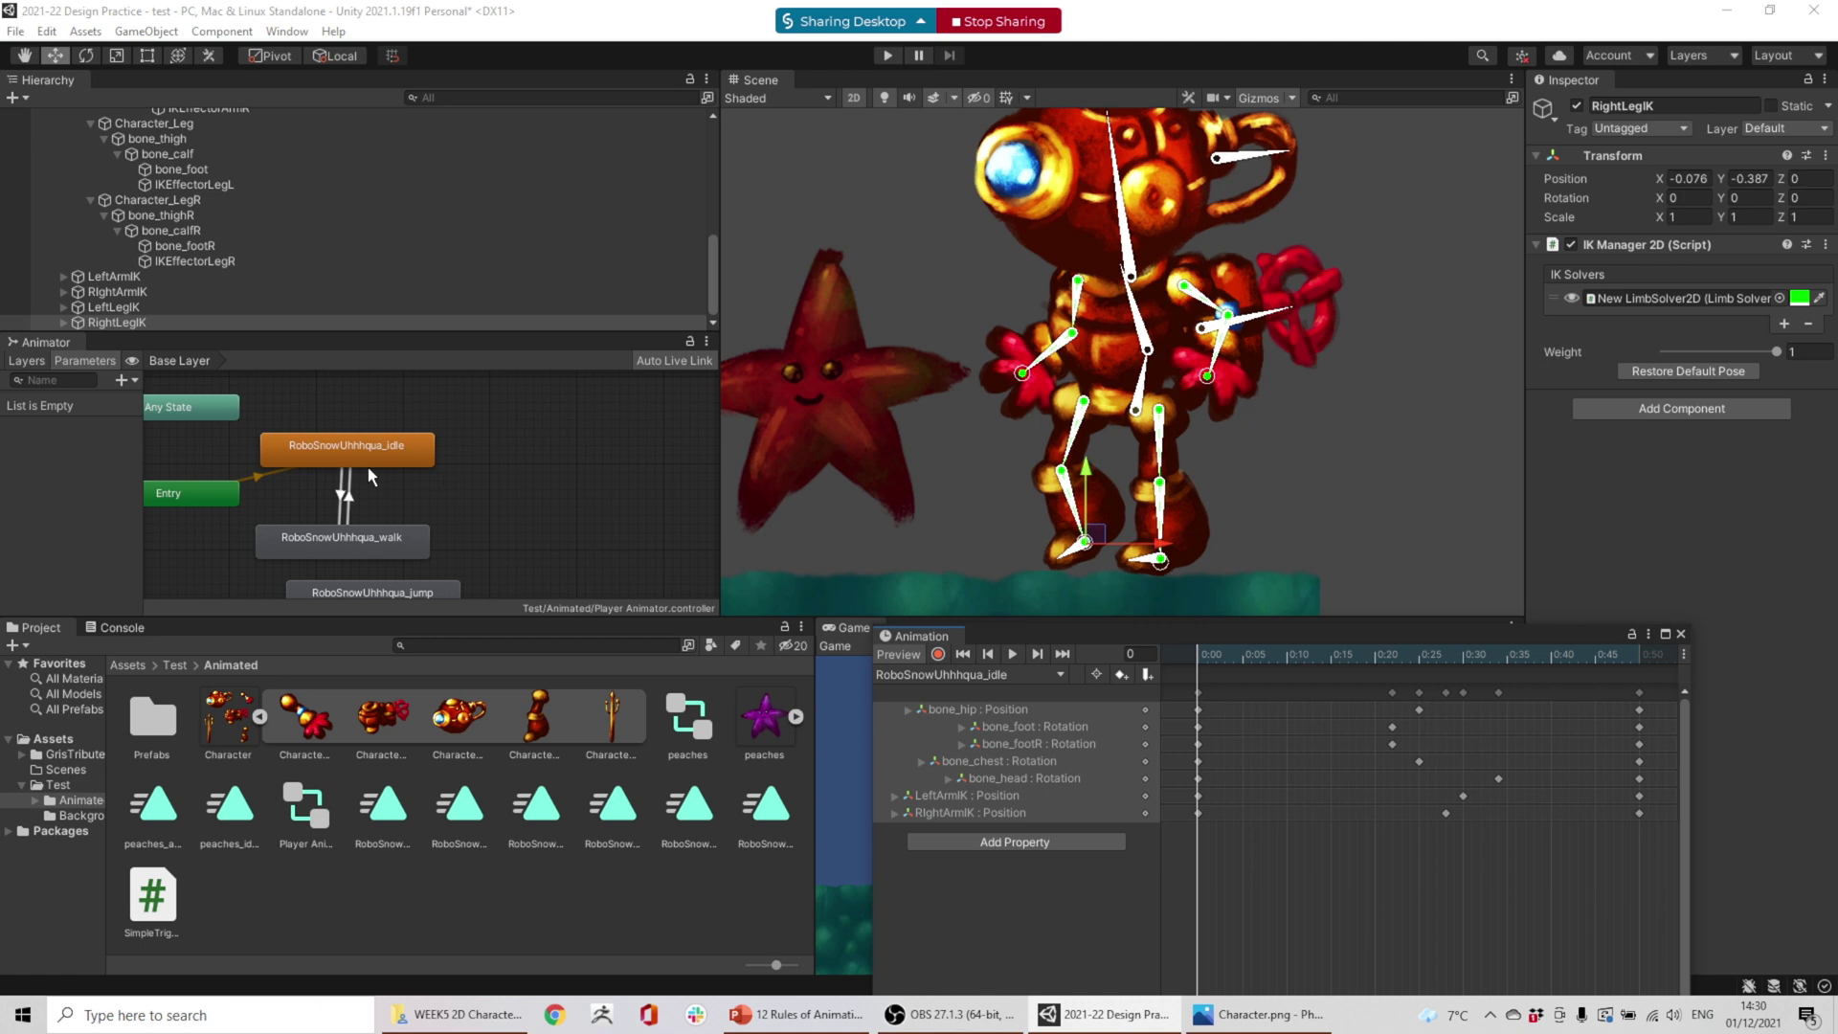
- Delete the transition from RoboSnowUhhhqua_walk back to RoboSnowUhhhqua_idle and move the Animation window clear of the robot in the Game view
{"action": "left_click", "coordinate": [351, 508]}
{"action": "left_click", "coordinate": [330, 498]}
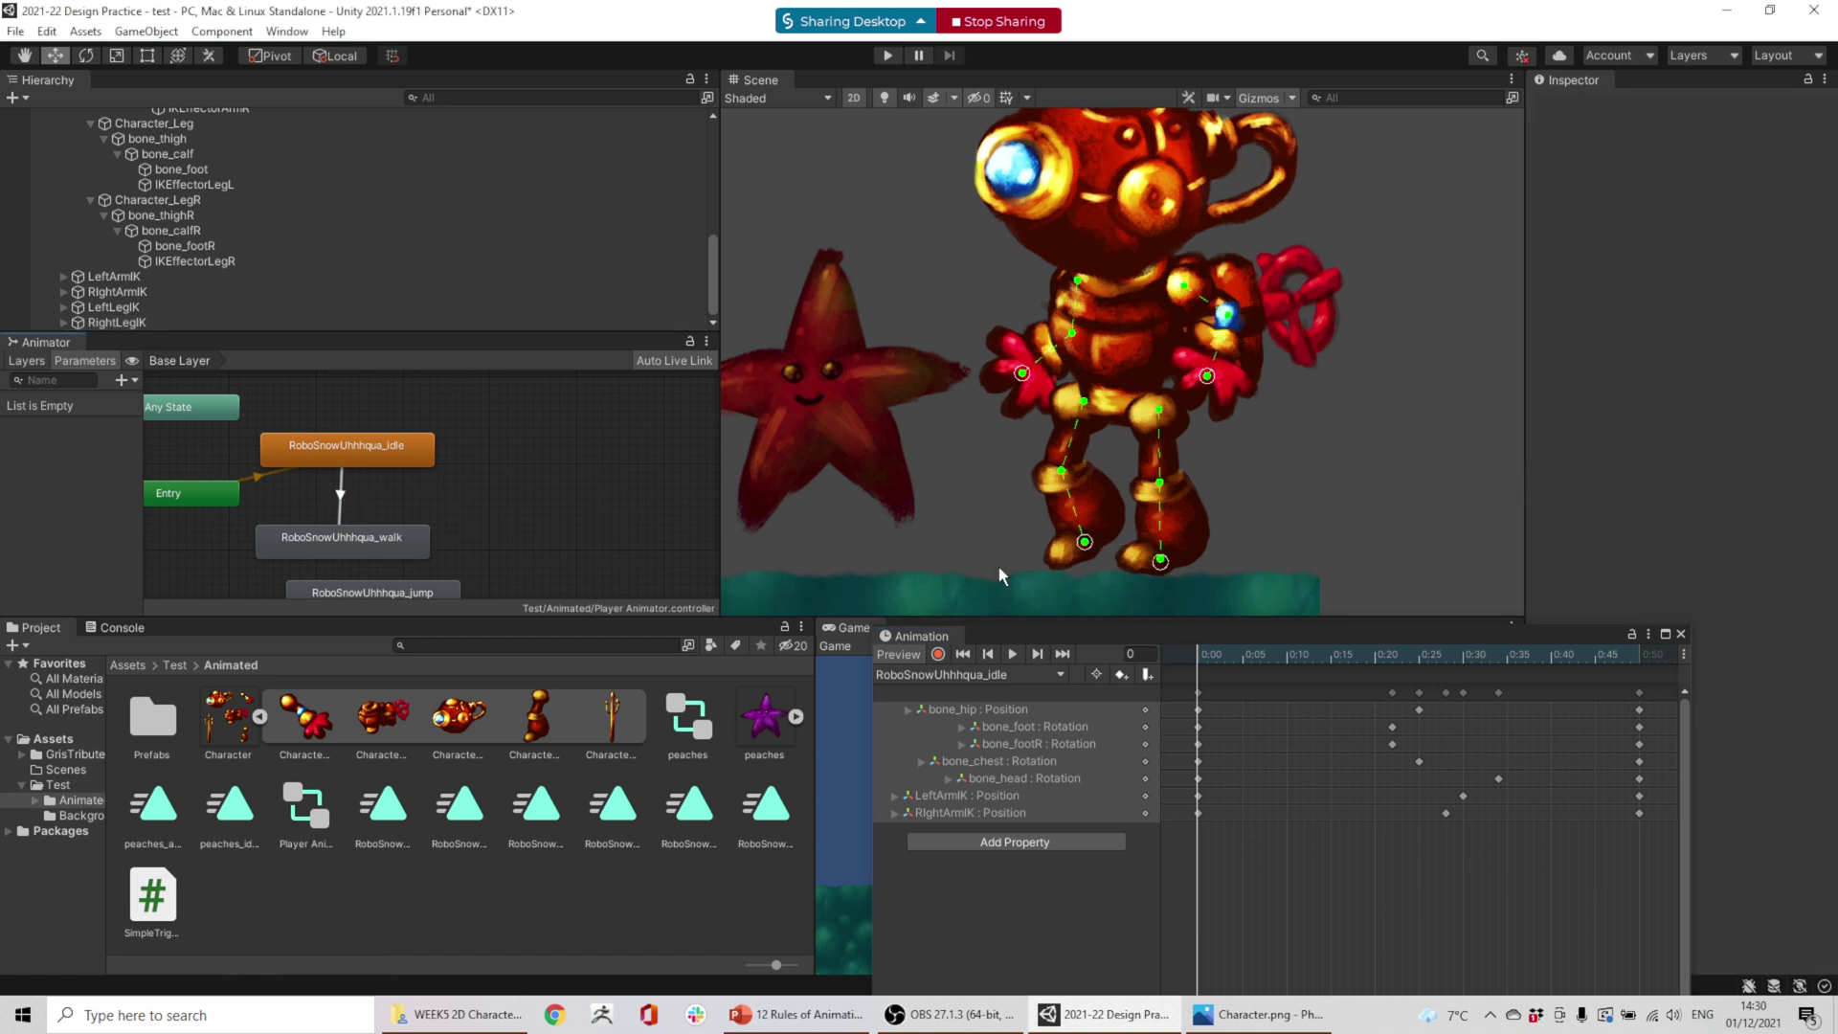
{"action": "left_click_drag", "start_coordinate": [1139, 639], "coordinate": [1430, 529]}
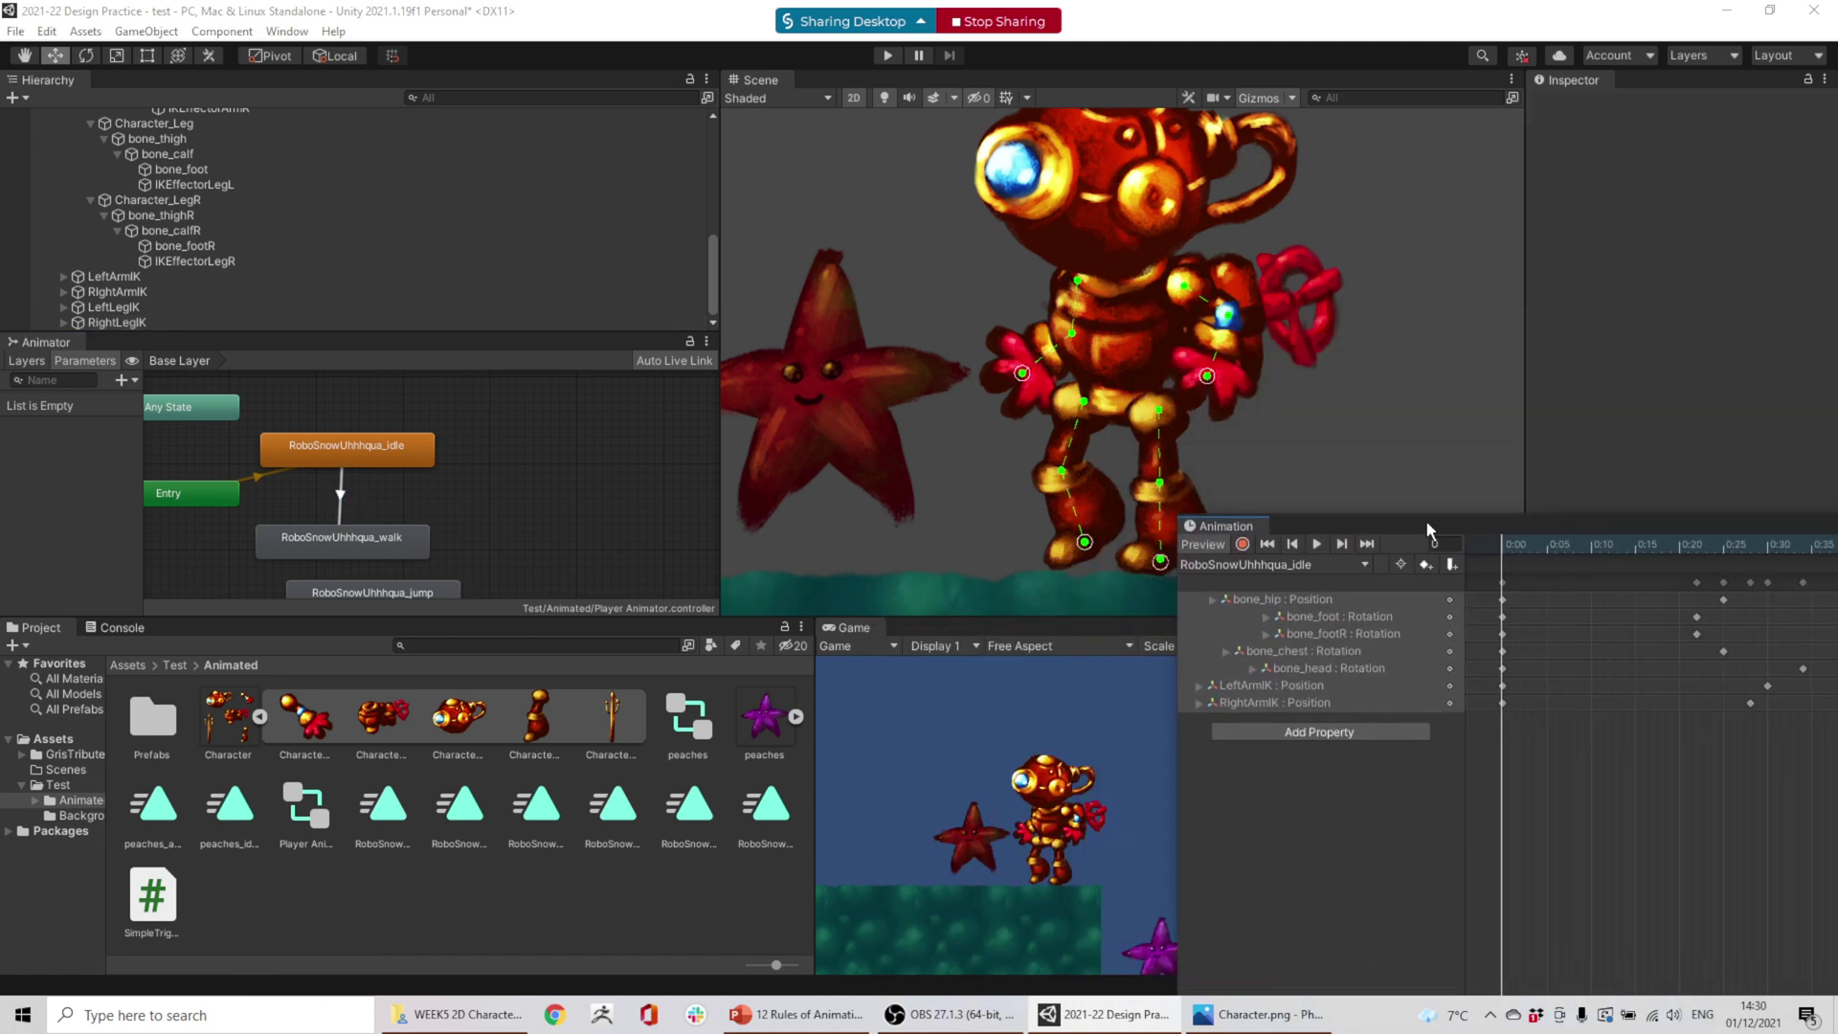
- Move the RoboSnowUhhhqua_walk state closer to the idle state and add a transition from it to RoboSnowUhhhqua_jump
{"action": "left_click", "coordinate": [411, 540]}
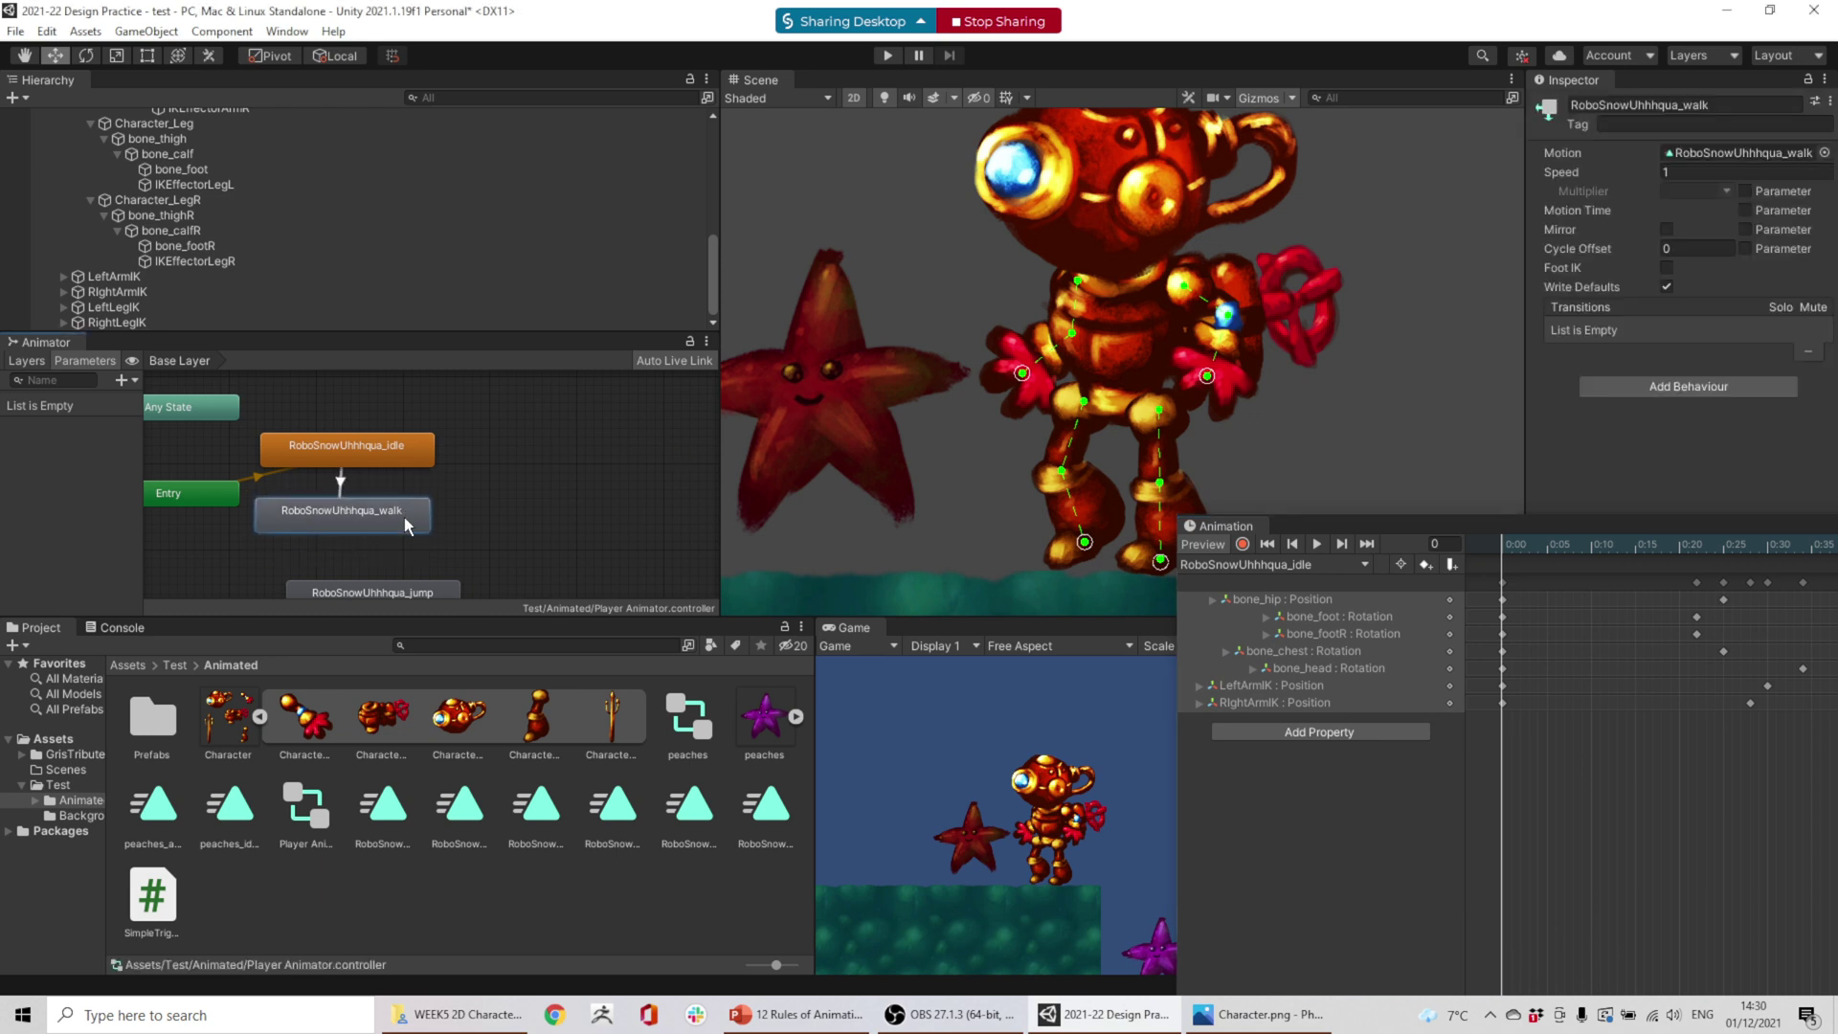
{"action": "scroll", "coordinate": [445, 527], "scroll_direction": "down", "scroll_amount": 2}
{"action": "middle_click_drag", "start_coordinate": [451, 500], "coordinate": [537, 472]}
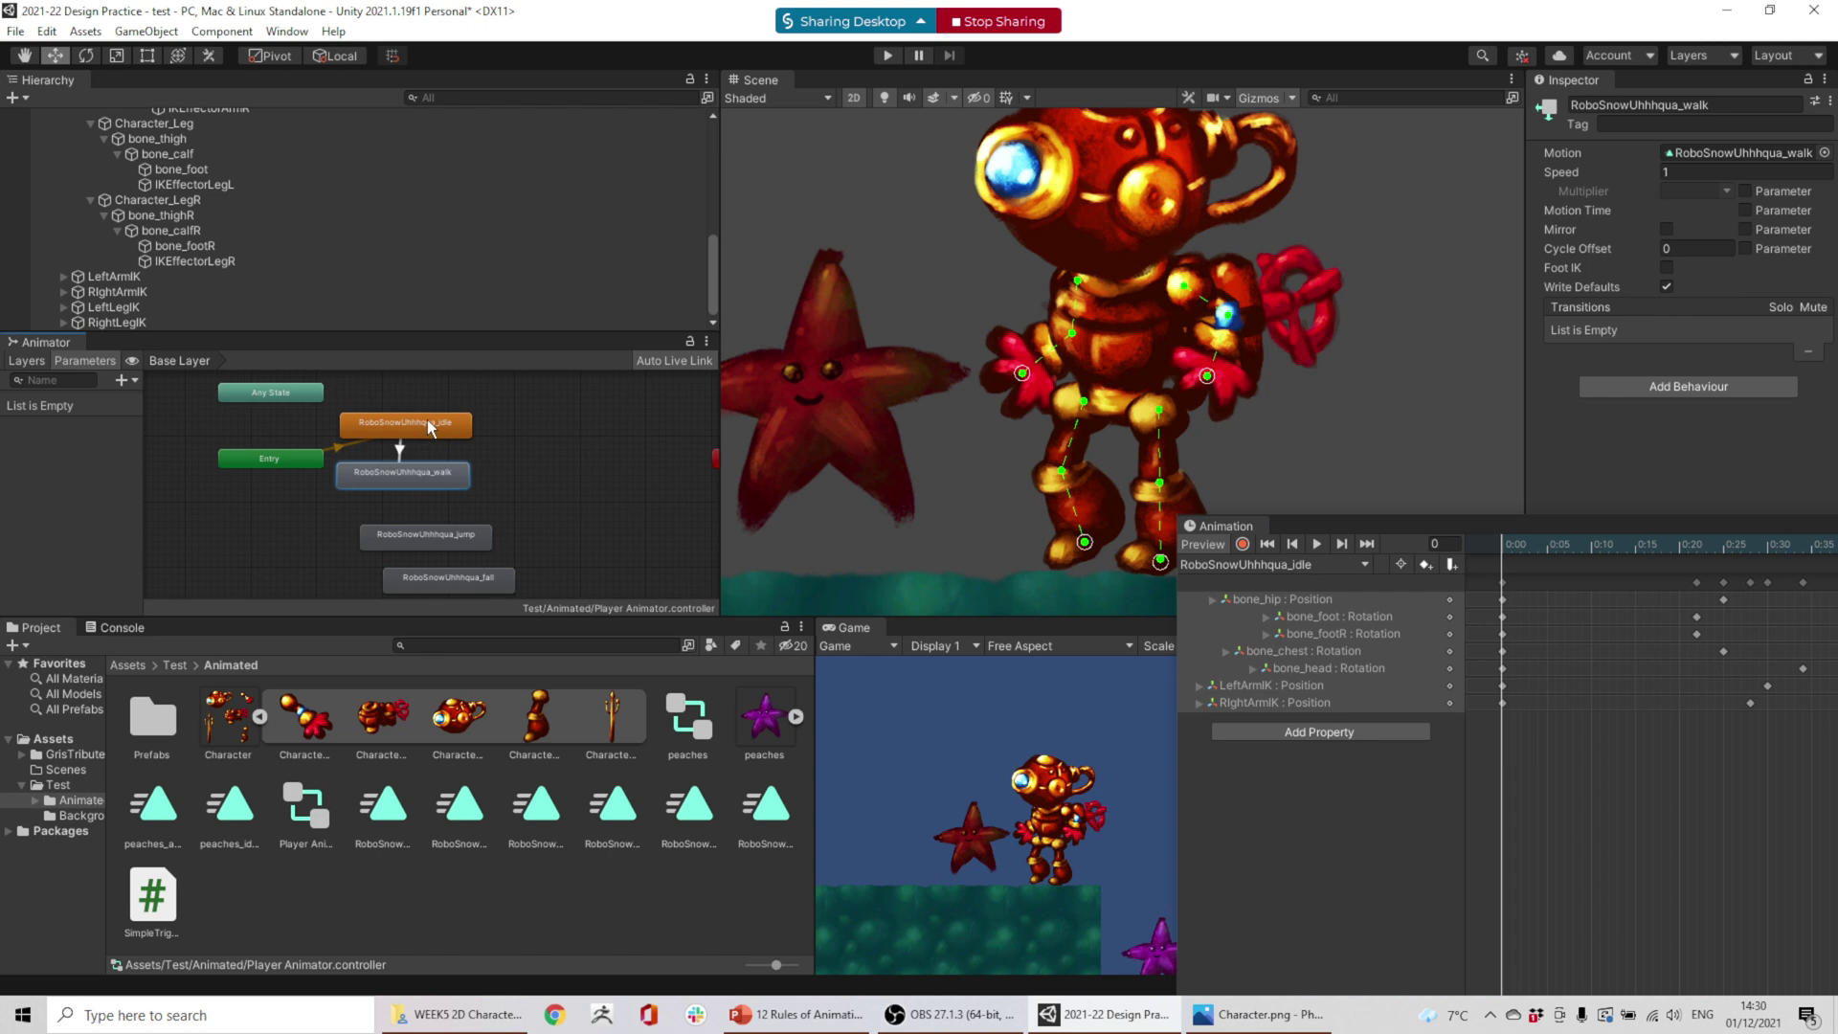
{"action": "right_click", "coordinate": [402, 479]}
{"action": "left_click", "coordinate": [443, 492]}
{"action": "left_click", "coordinate": [483, 536]}
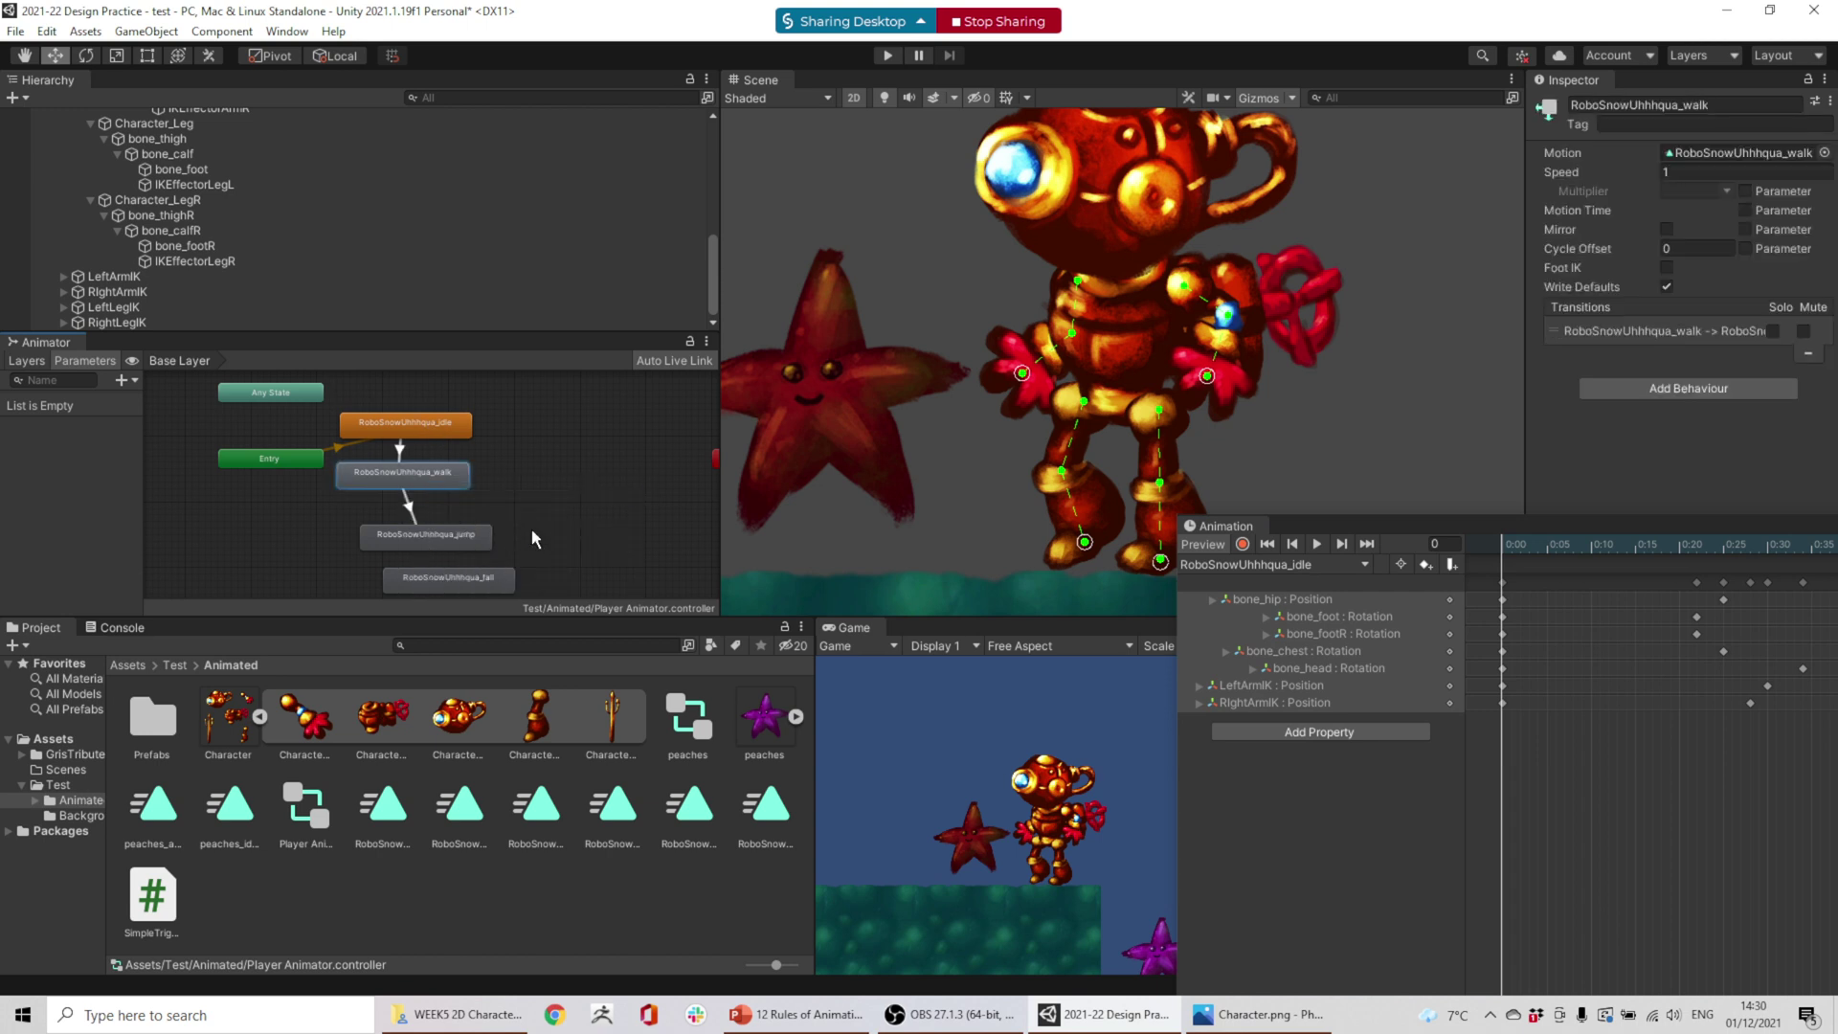
- Add transitions from RoboSnowUhhhqua_jump to RoboSnowUhhhqua_fall and from RoboSnowUhhhqua_fall to RoboSnowUhhhqua_impact
{"action": "middle_click_drag", "start_coordinate": [535, 539], "coordinate": [508, 403]}
{"action": "right_click", "coordinate": [422, 394]}
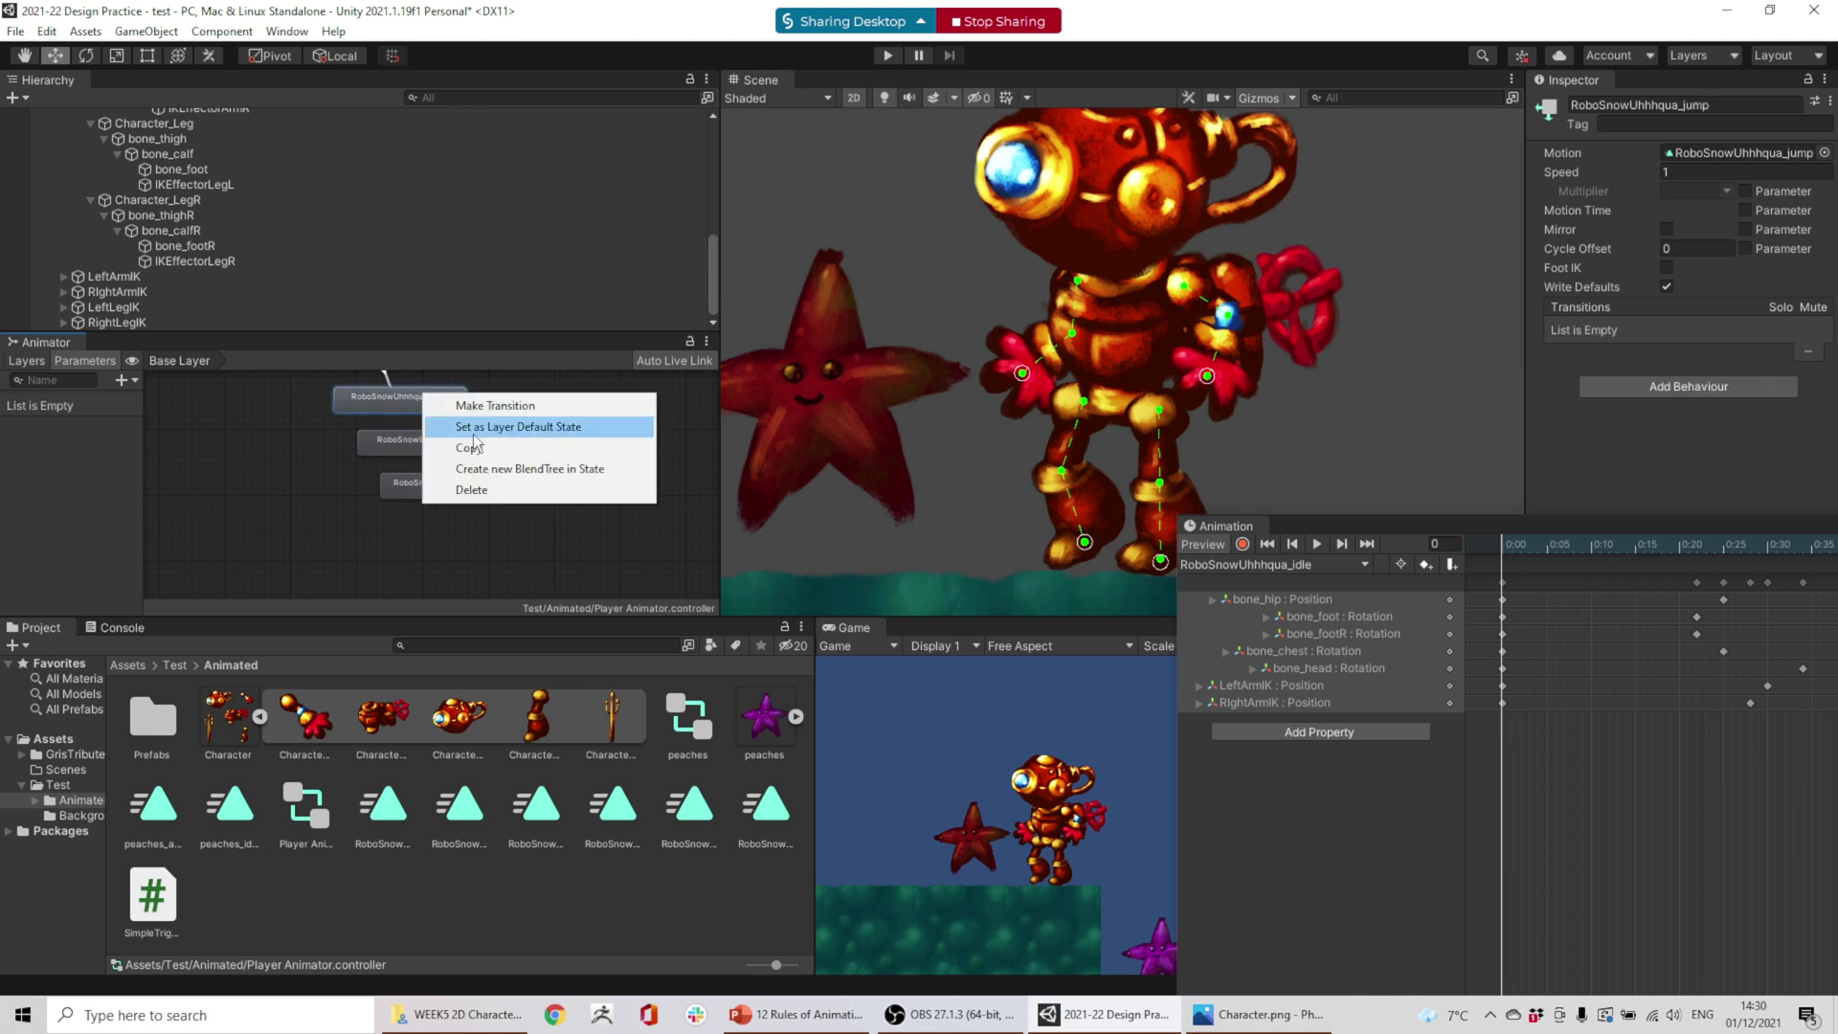
{"action": "left_click", "coordinate": [479, 406]}
{"action": "left_click", "coordinate": [448, 440]}
{"action": "right_click", "coordinate": [450, 433]}
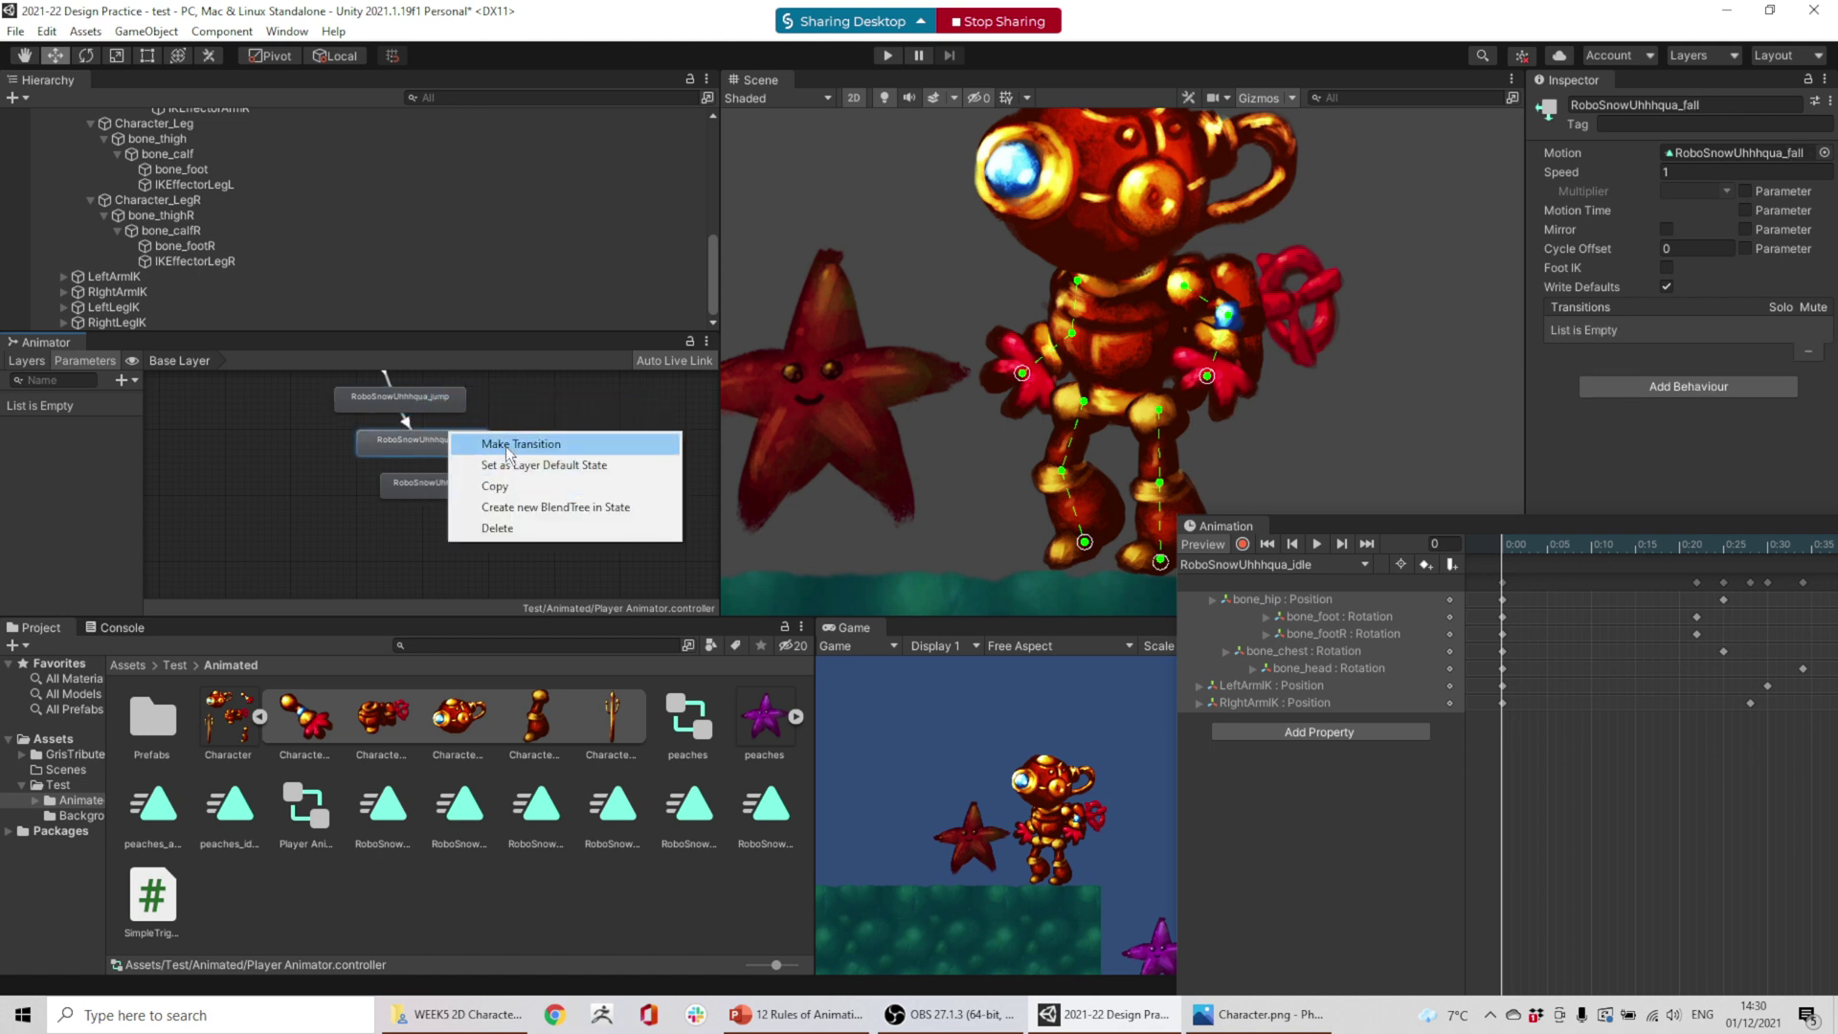
{"action": "left_click", "coordinate": [509, 450]}
{"action": "scroll", "coordinate": [537, 477], "scroll_direction": "down", "scroll_amount": 2}
{"action": "left_click", "coordinate": [446, 594]}
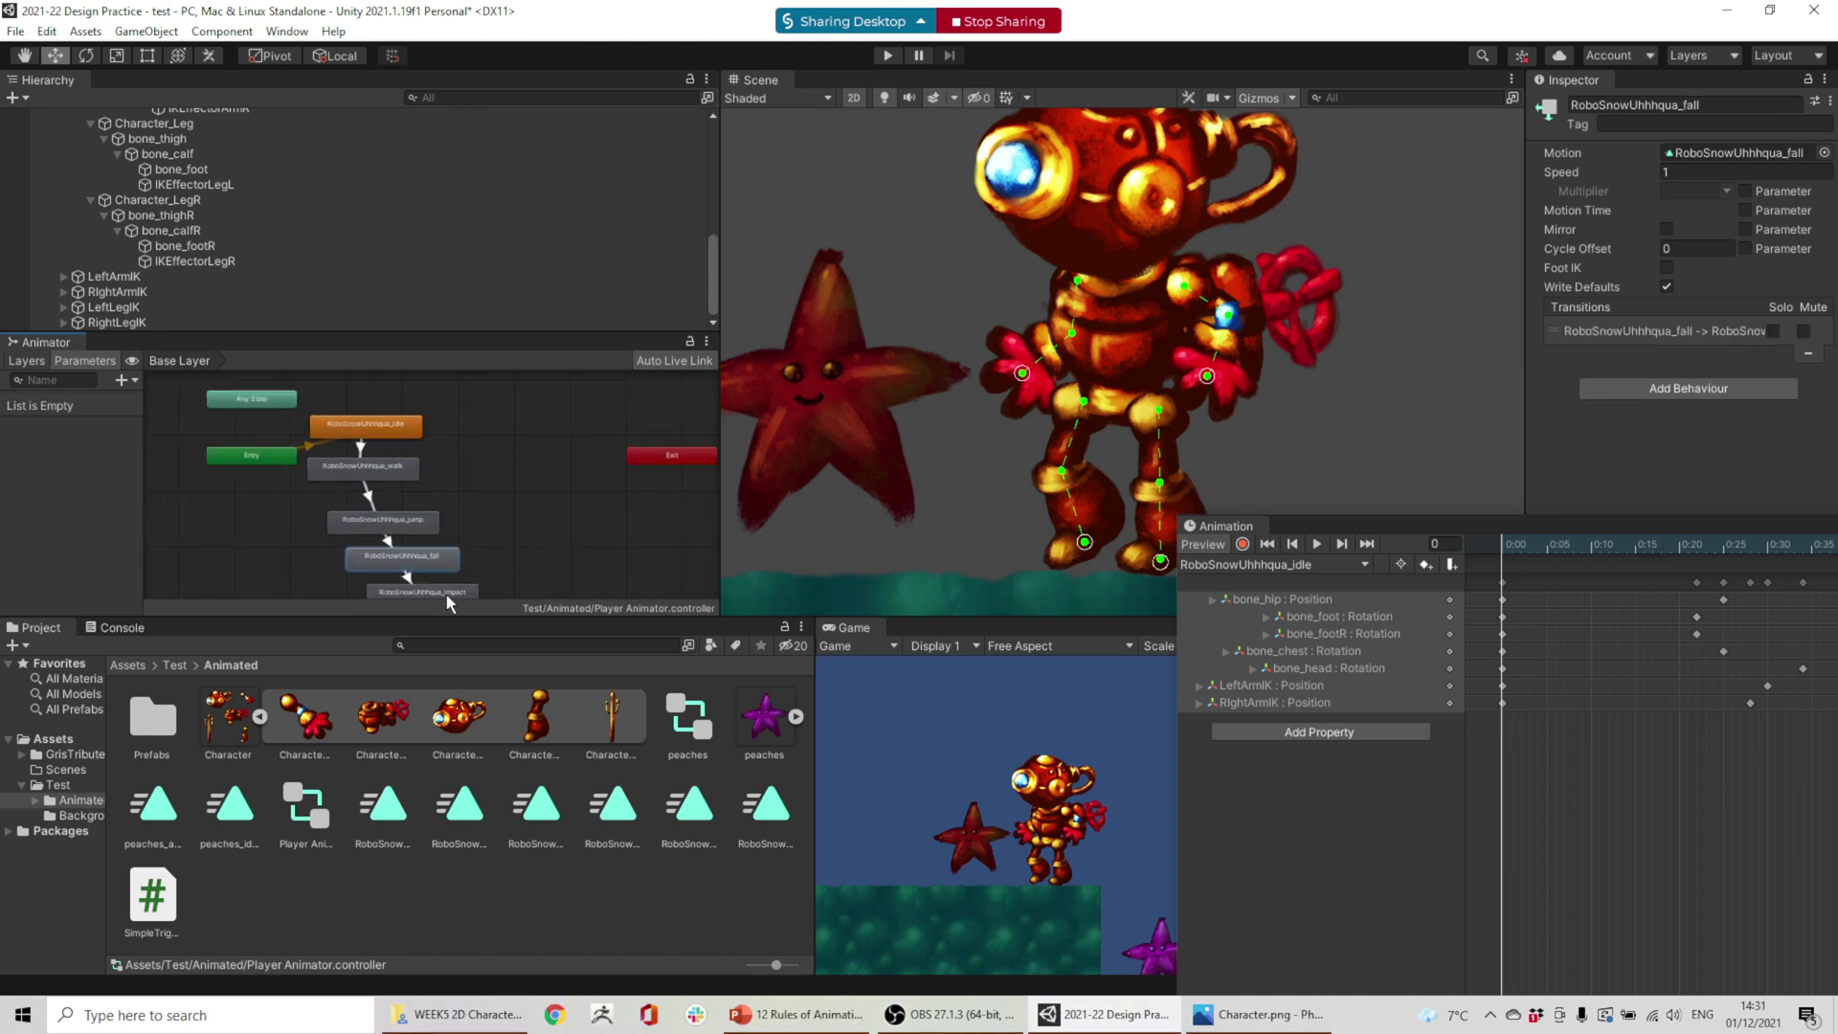
- Move the RoboSnowUhhhqua_impact state up beside the walk state and add a transition from it back to RoboSnowUhhhqua_idle
{"action": "left_click_drag", "start_coordinate": [446, 594], "coordinate": [561, 473]}
{"action": "right_click", "coordinate": [561, 473]}
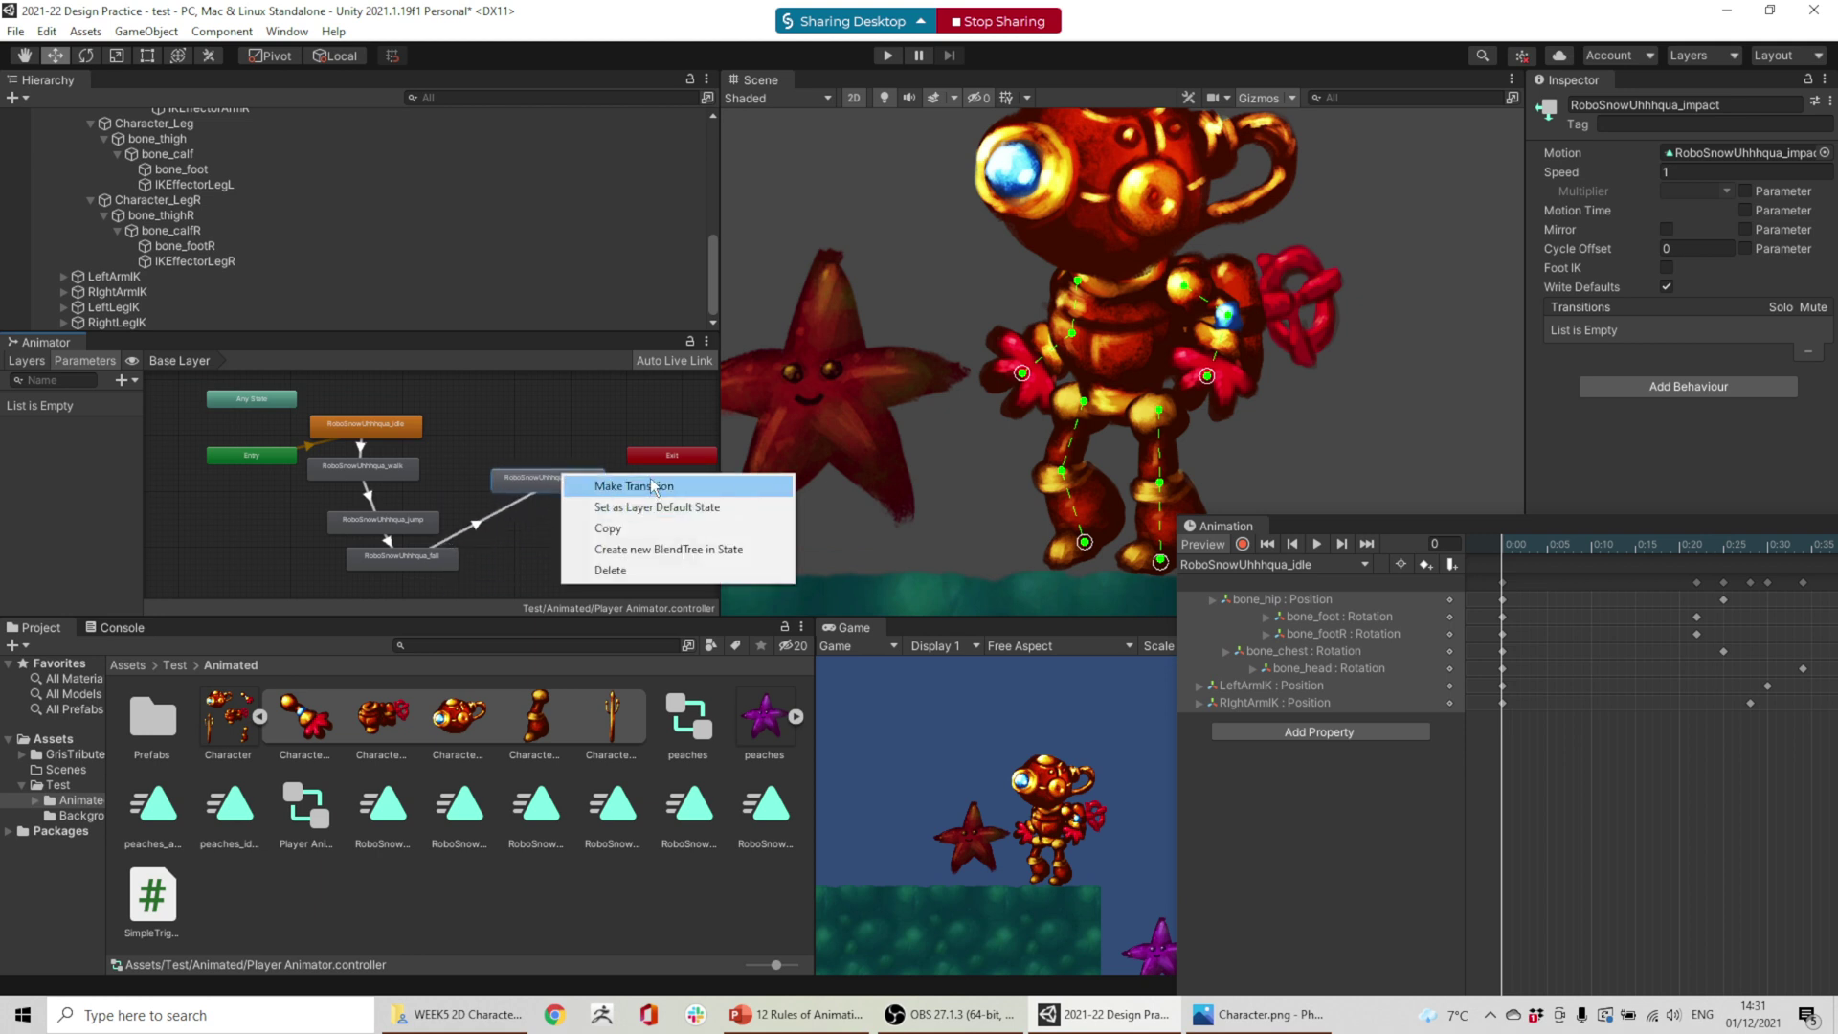
{"action": "left_click", "coordinate": [652, 486]}
{"action": "left_click", "coordinate": [371, 431]}
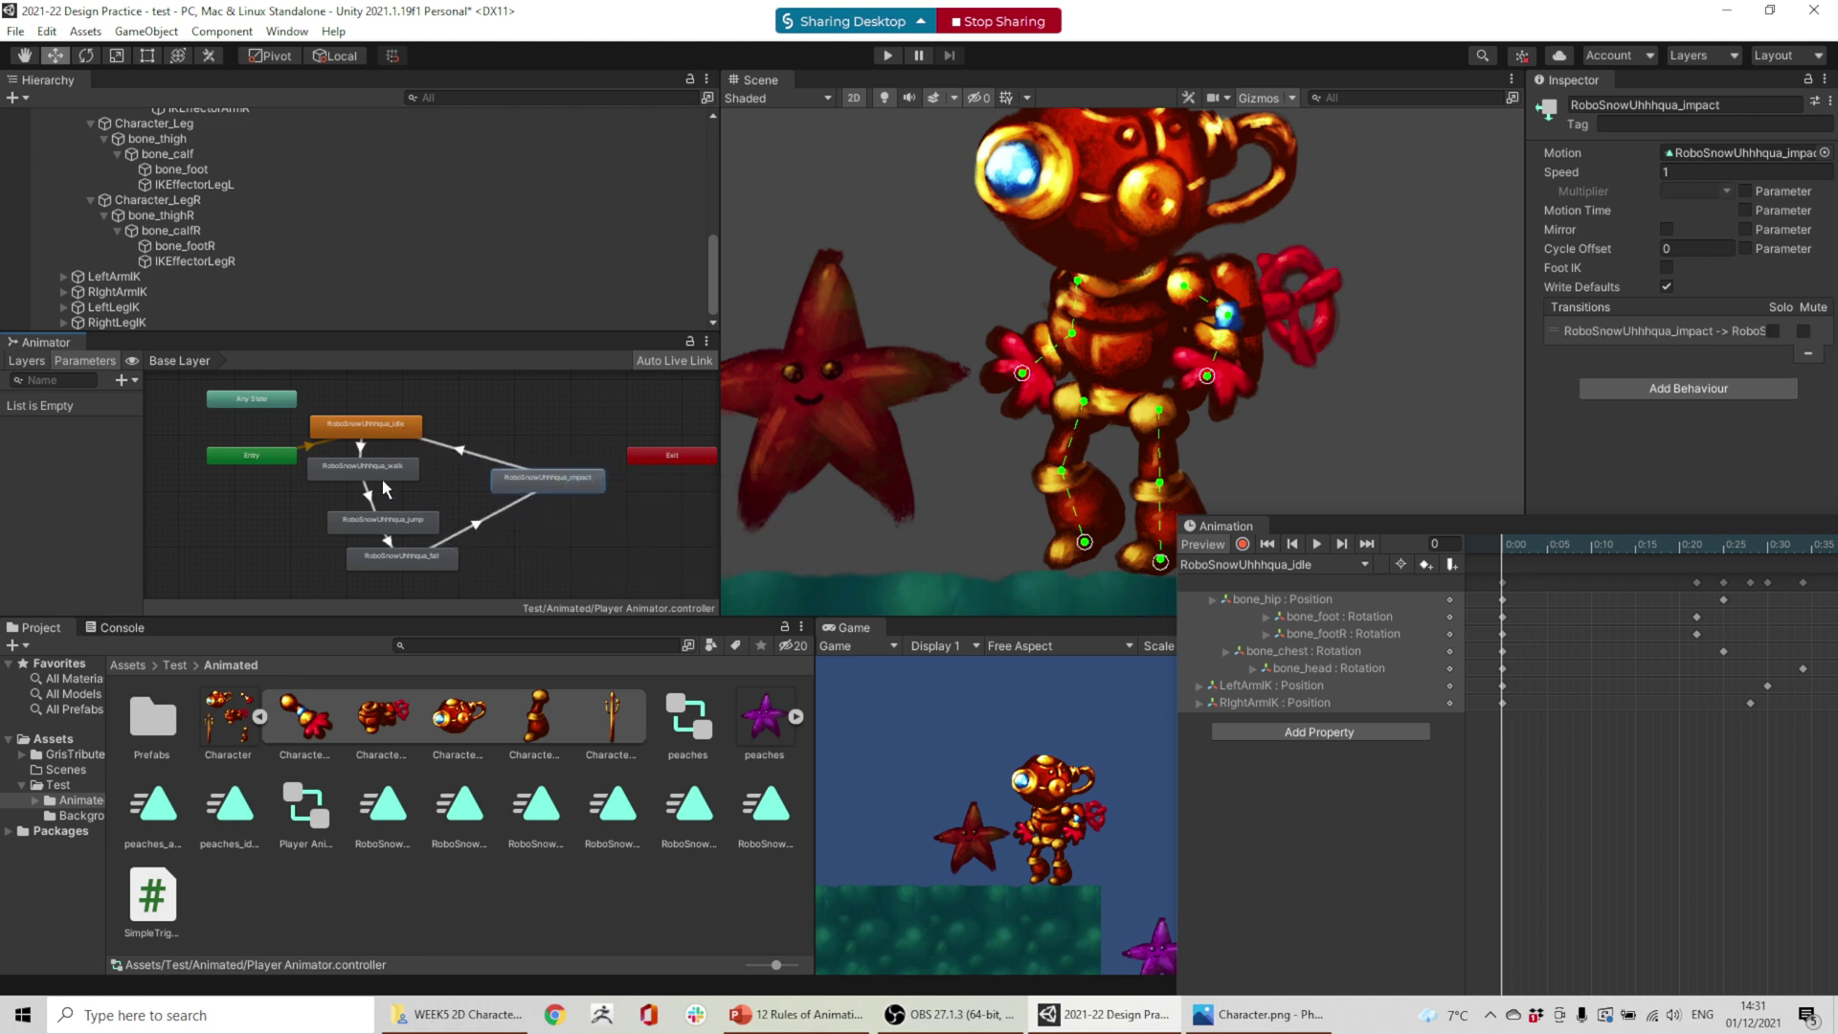
- Play the scene to check the looped state chain, moving the Animation window clear of the robot, and stop playback
{"action": "left_click", "coordinate": [882, 60]}
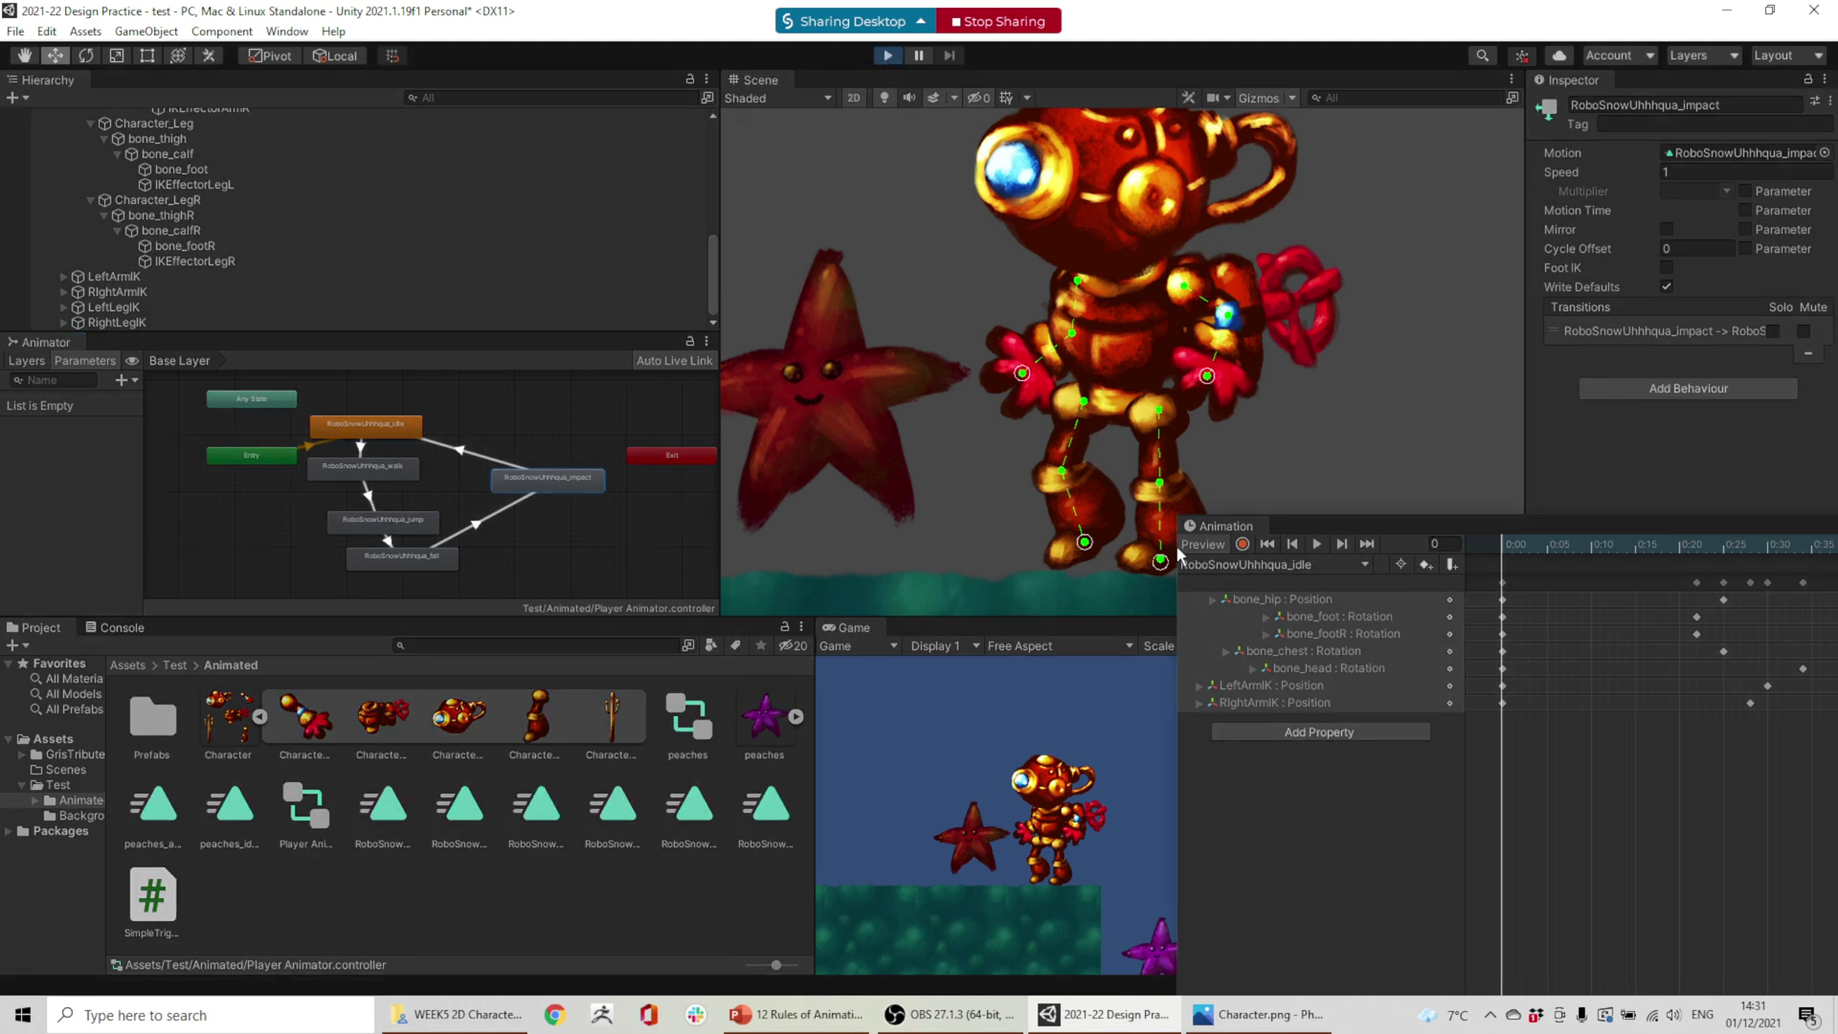
{"action": "left_click_drag", "start_coordinate": [1179, 555], "coordinate": [1333, 522]}
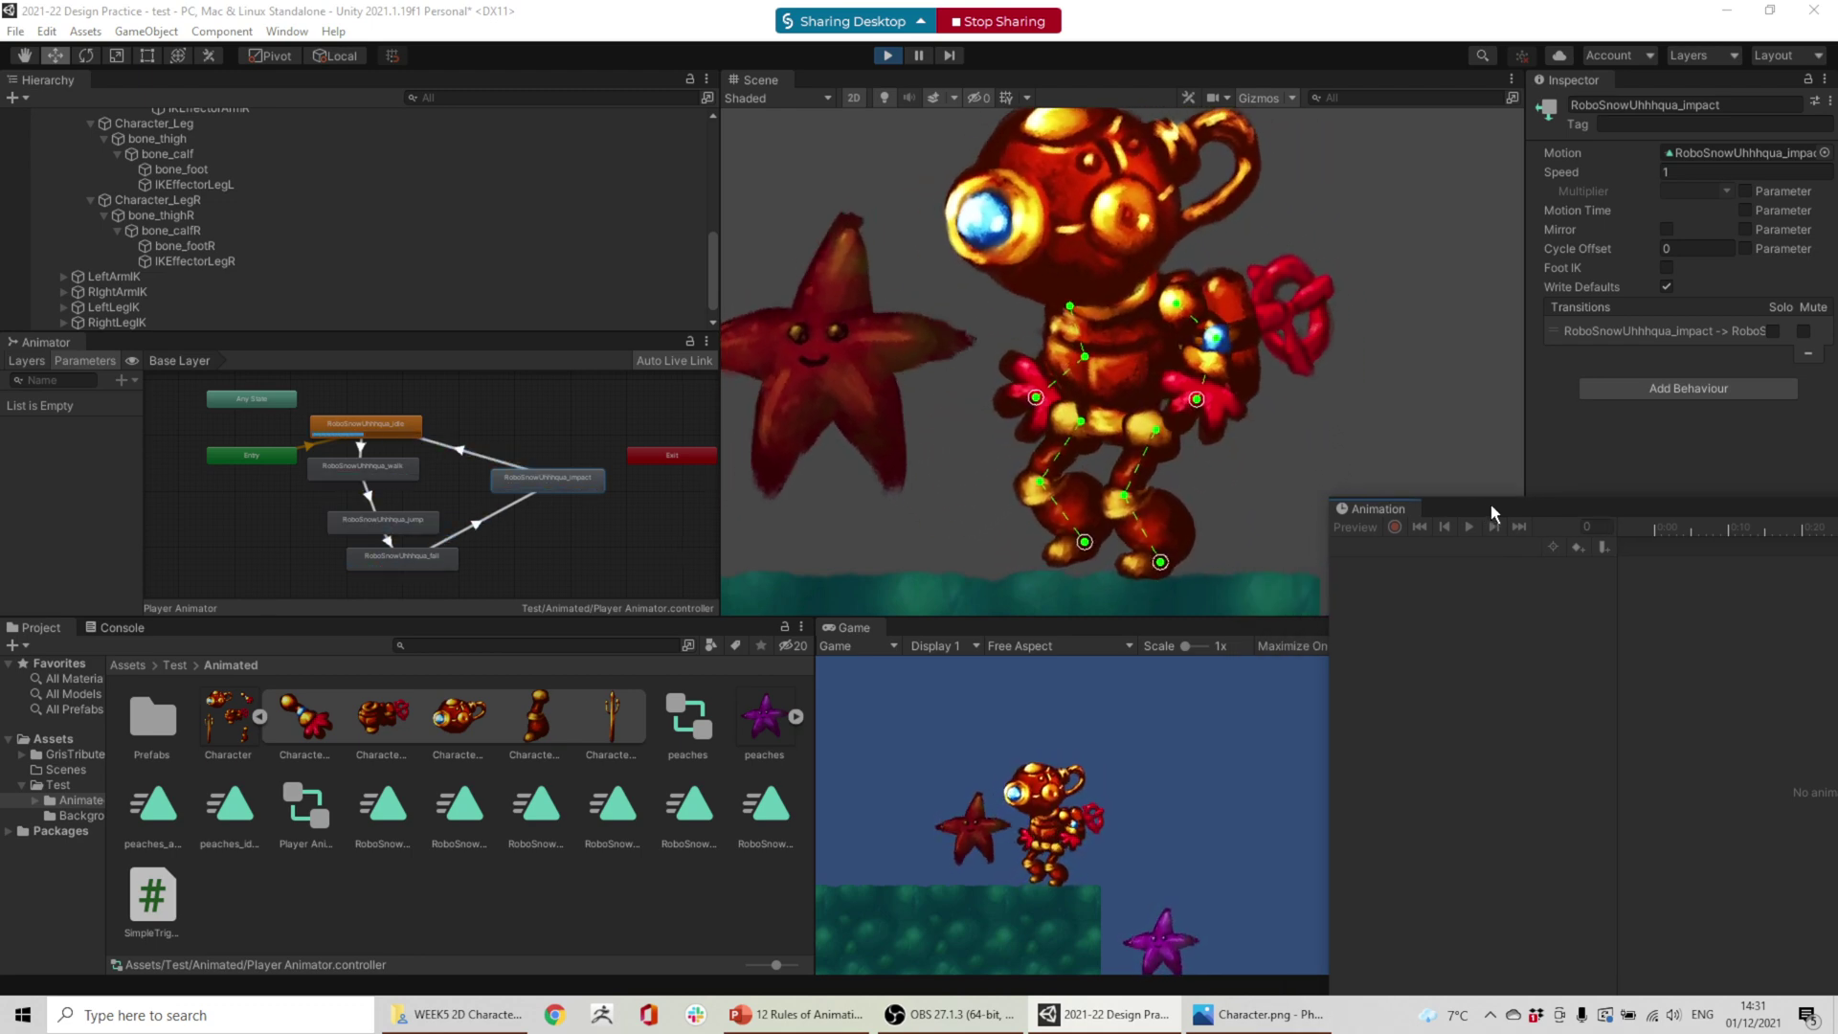
{"action": "left_click", "coordinate": [888, 56]}
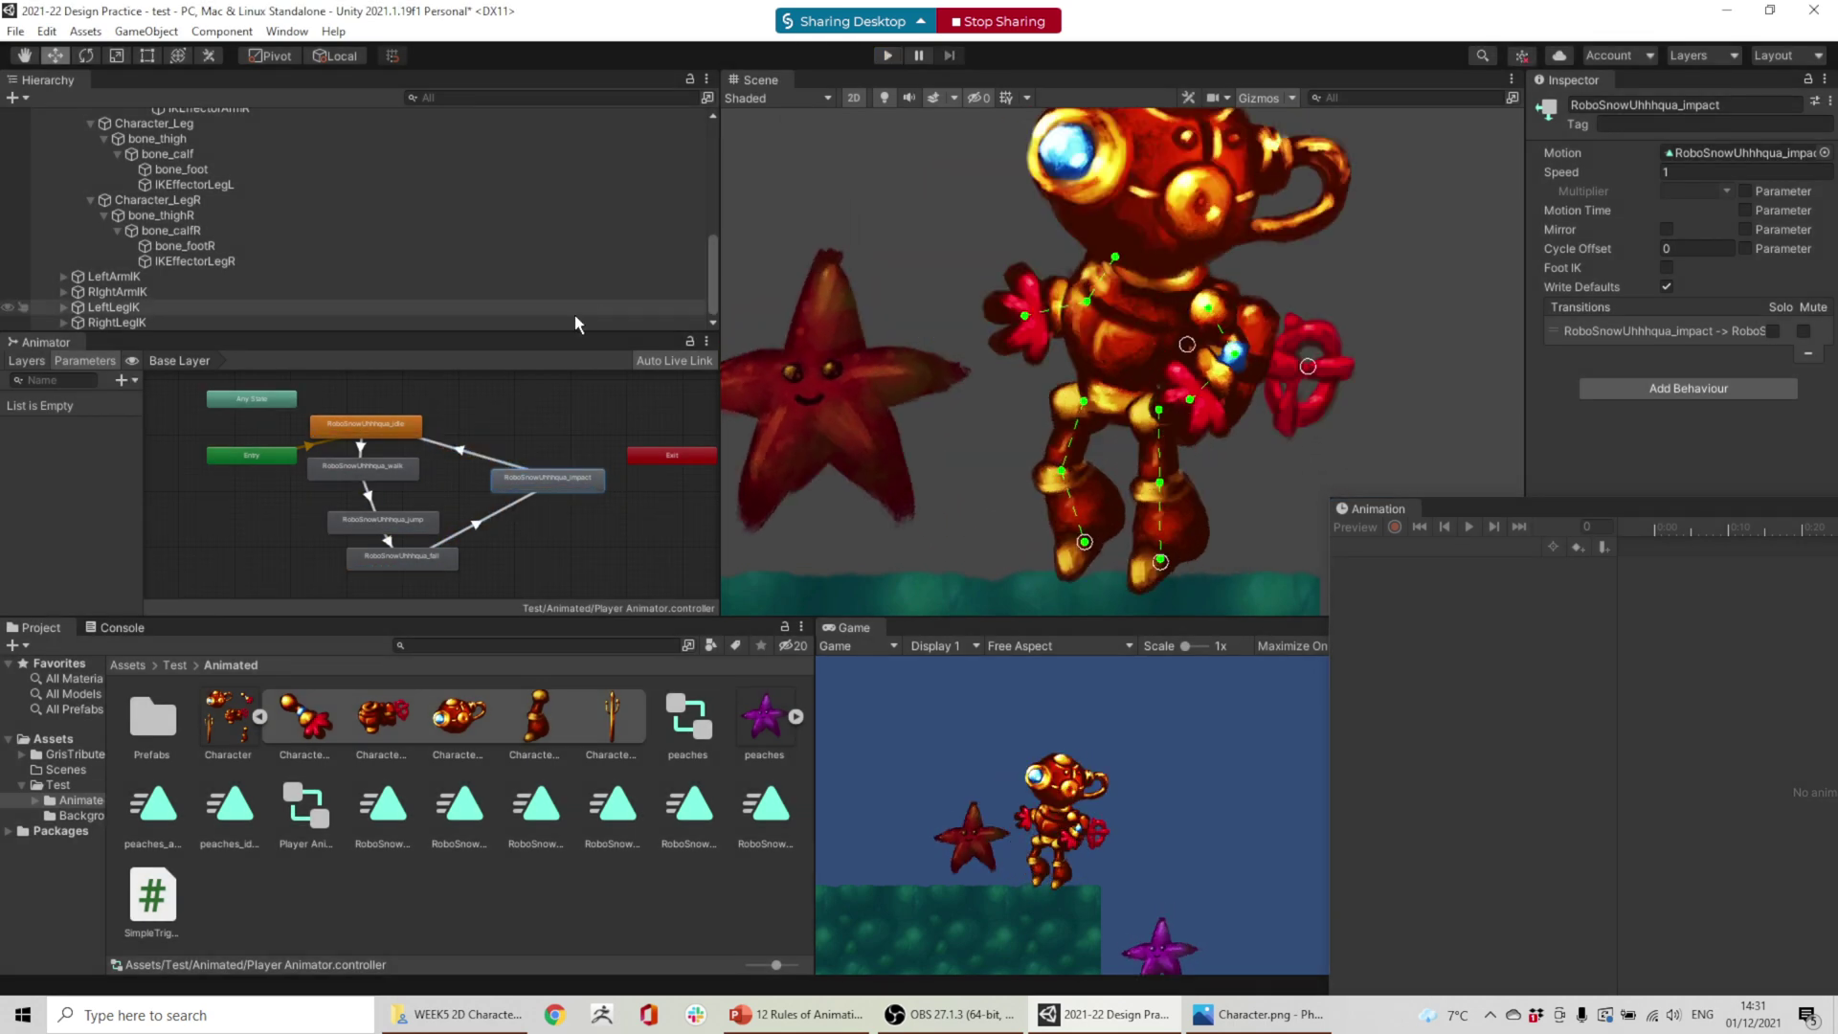
- Turn off Has Exit Time on the fall-to-impact and jump-to-fall transitions and play the scene to test it
{"action": "left_click", "coordinate": [466, 536]}
{"action": "left_click", "coordinate": [1652, 286]}
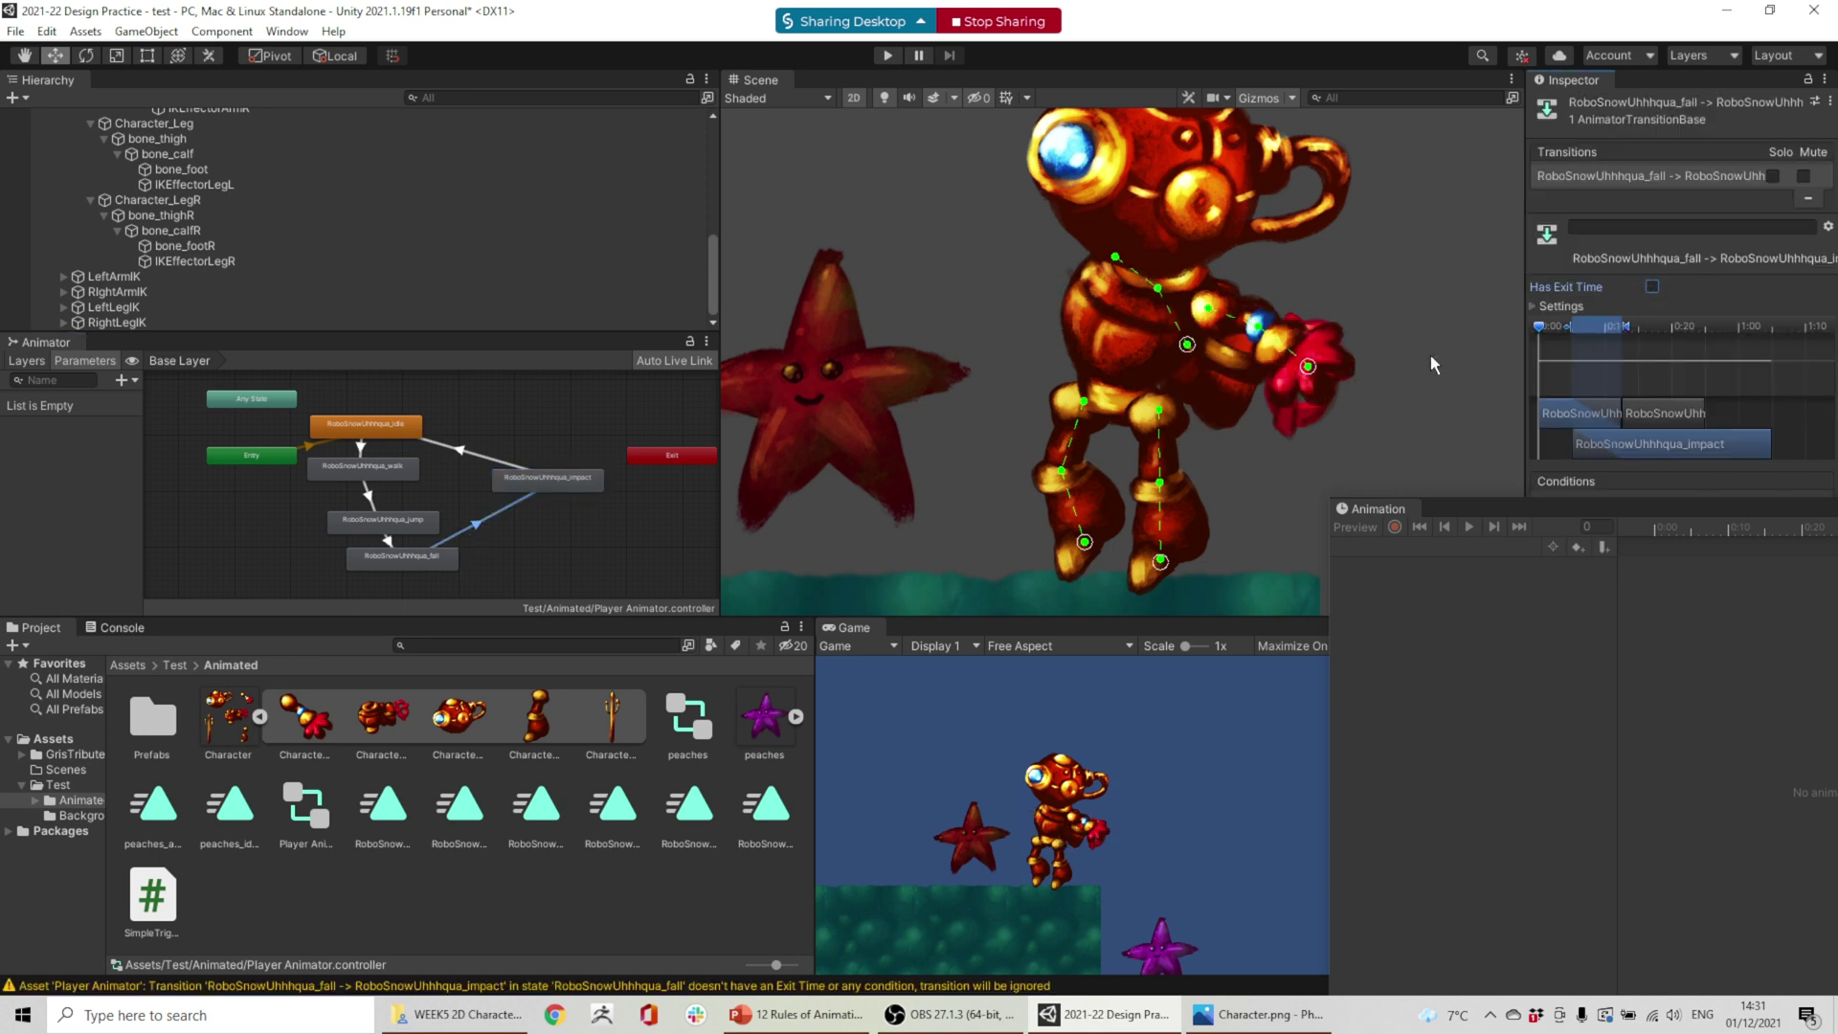
{"action": "left_click", "coordinate": [387, 542]}
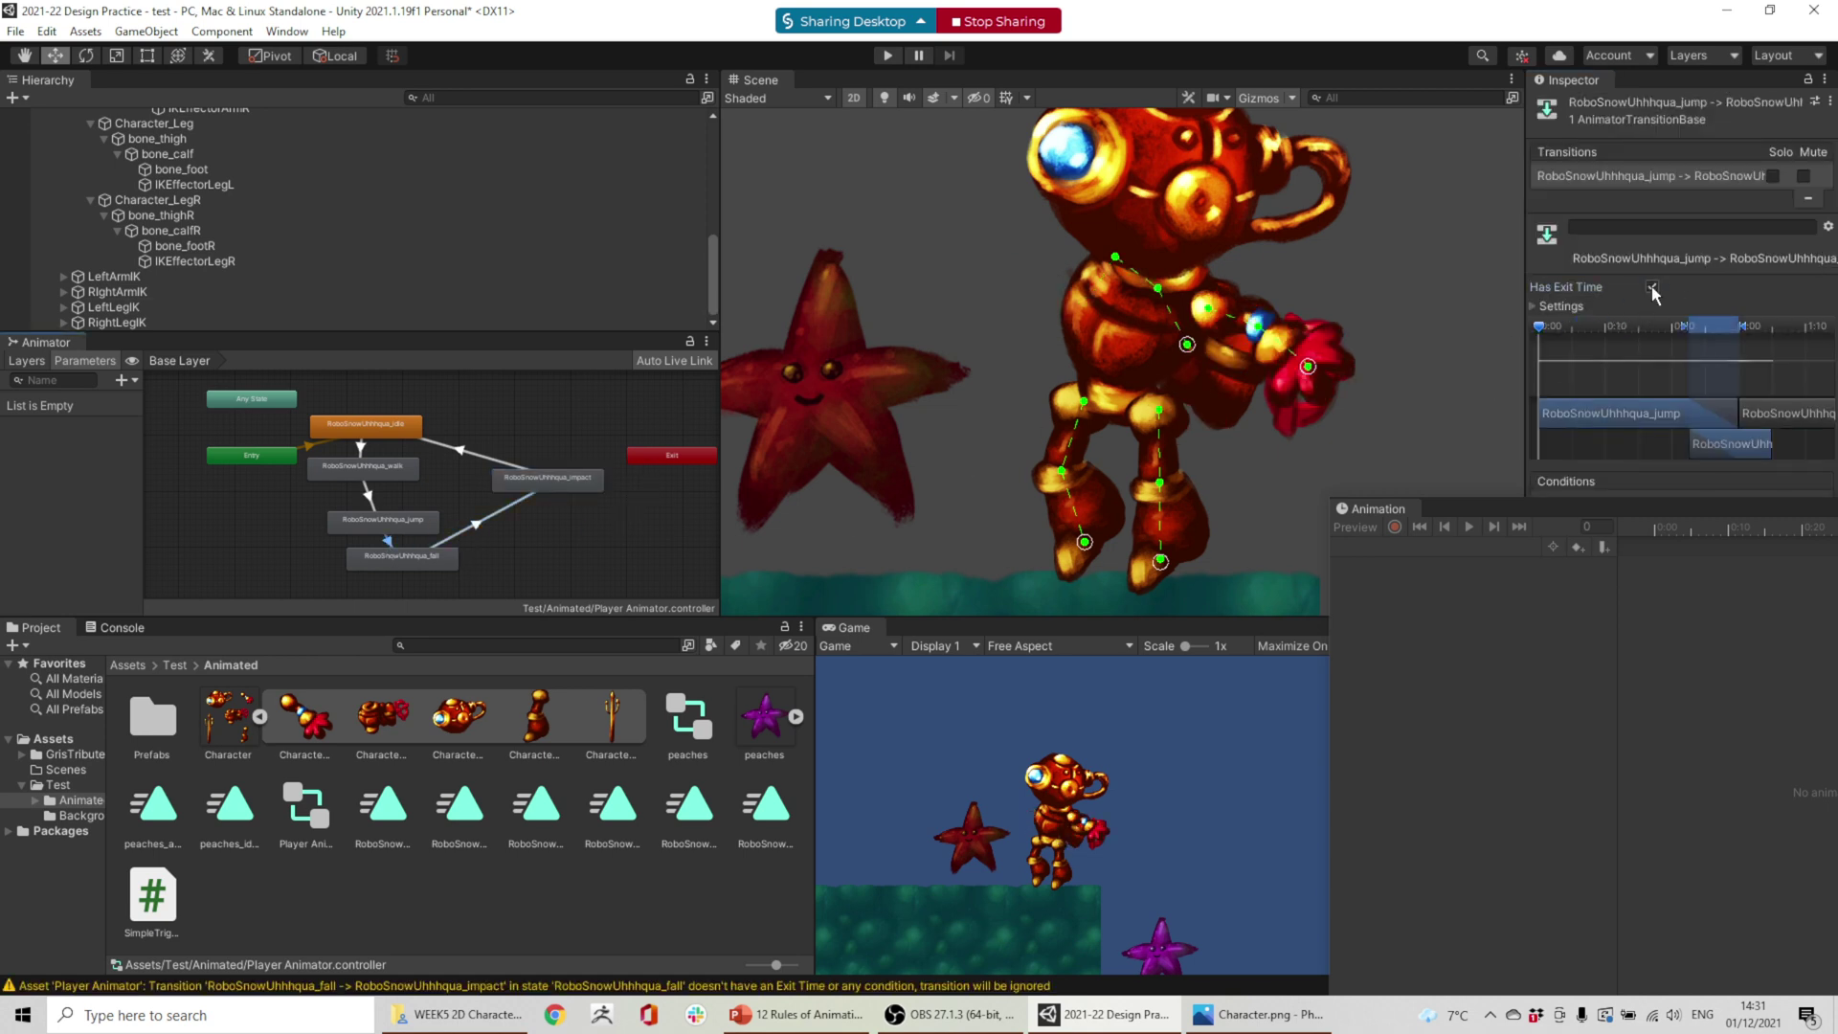
{"action": "left_click", "coordinate": [1650, 286]}
{"action": "left_click", "coordinate": [888, 55]}
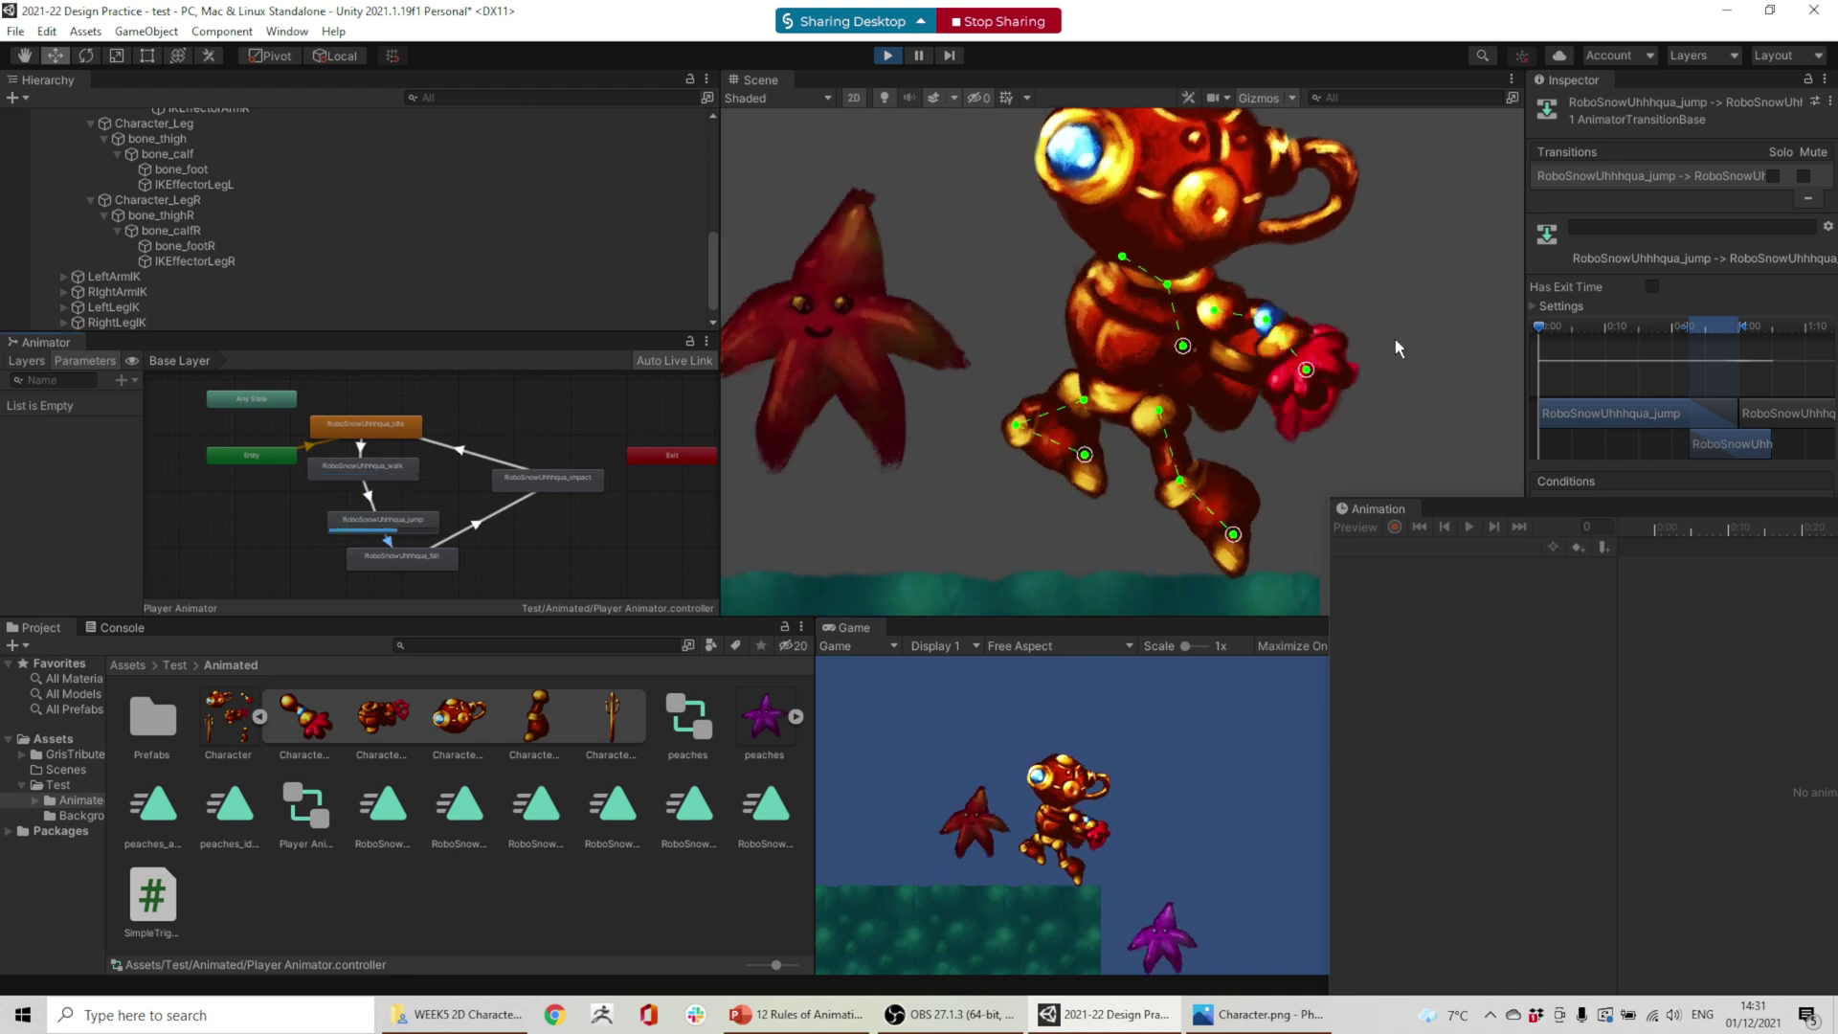
- Turn Has Exit Time back on for the jump-to-fall, fall-to-impact and impact-to-idle transitions, watch the chain and stop playback
{"action": "left_click", "coordinate": [1650, 286]}
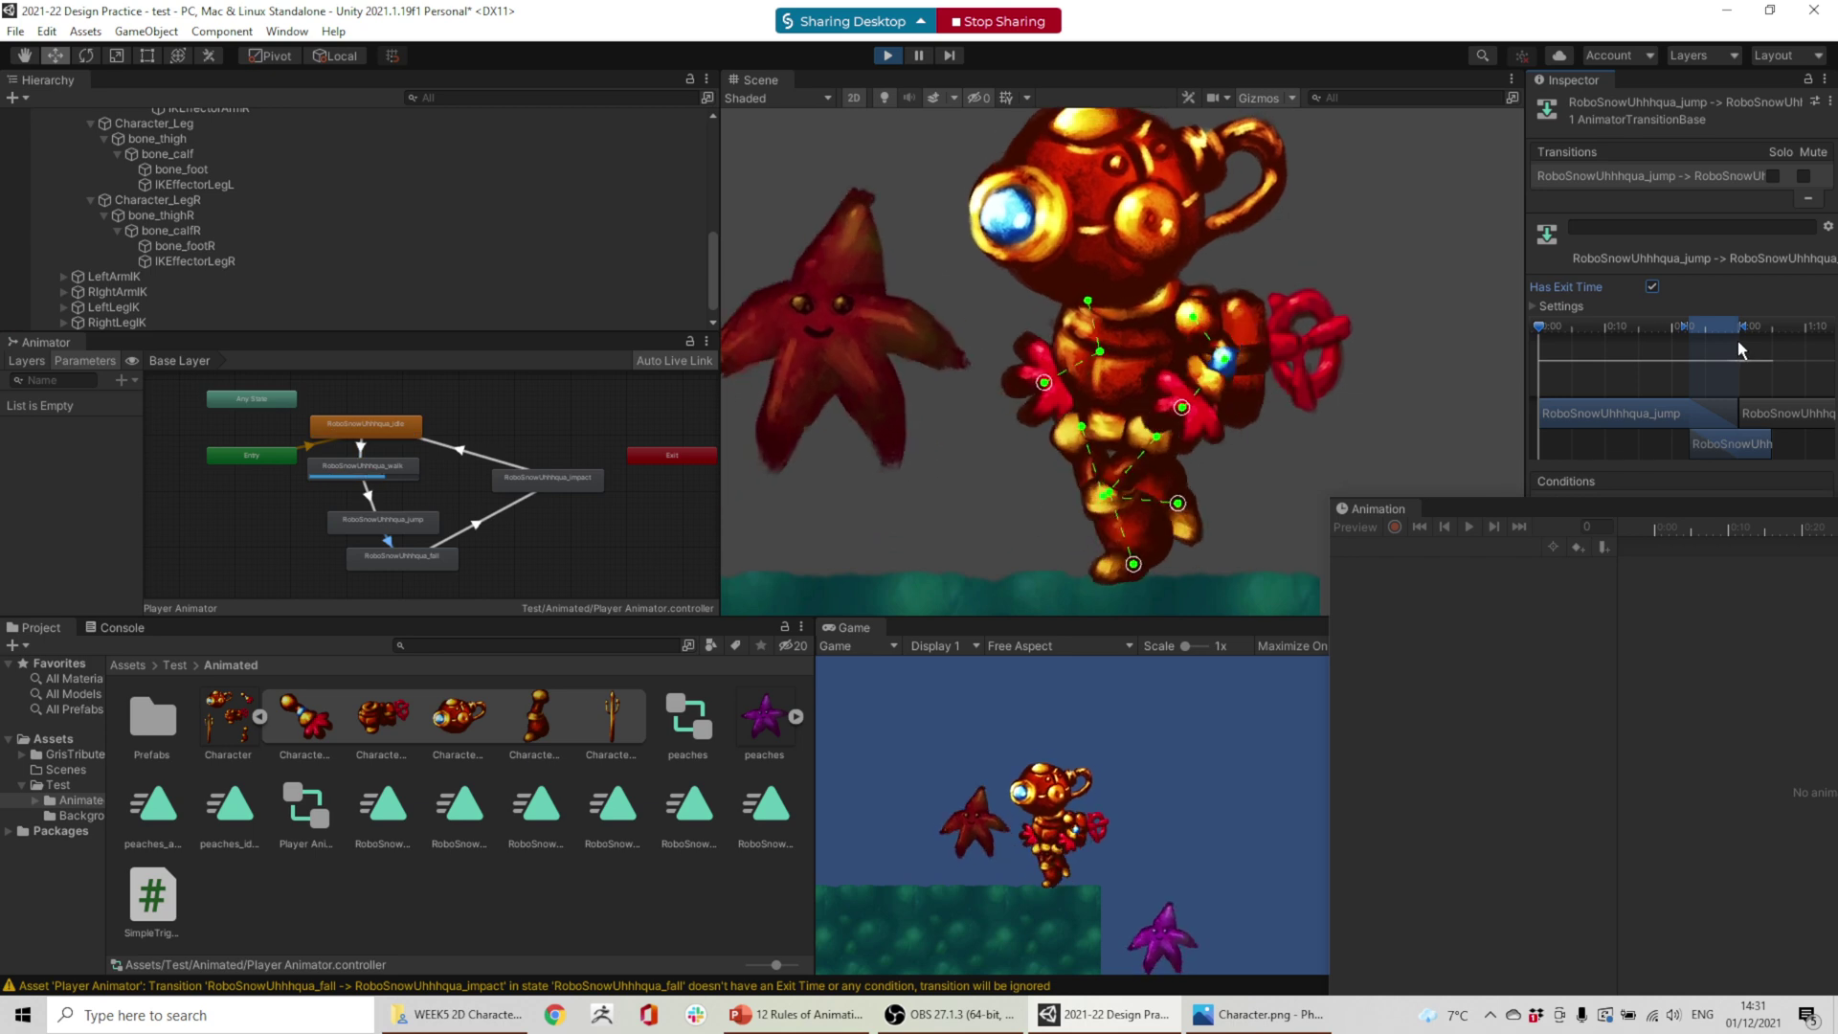
{"action": "left_click", "coordinate": [477, 530]}
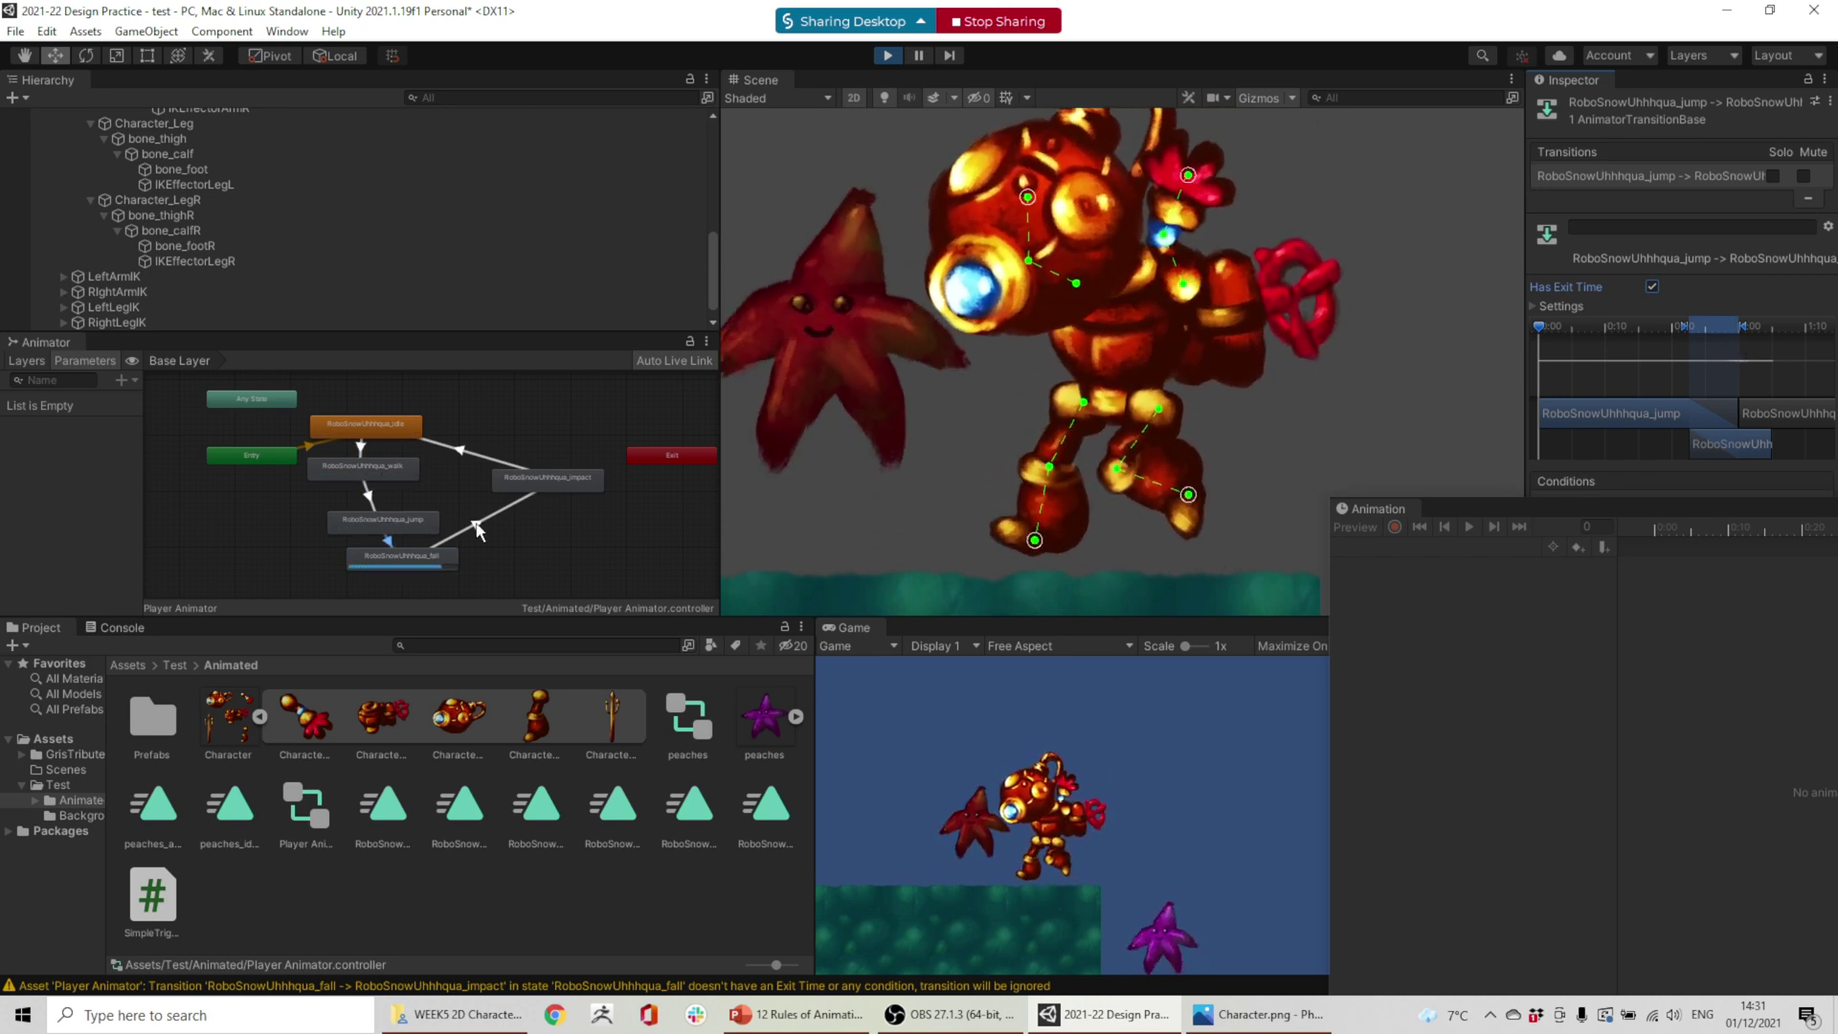
{"action": "left_click", "coordinate": [1653, 287]}
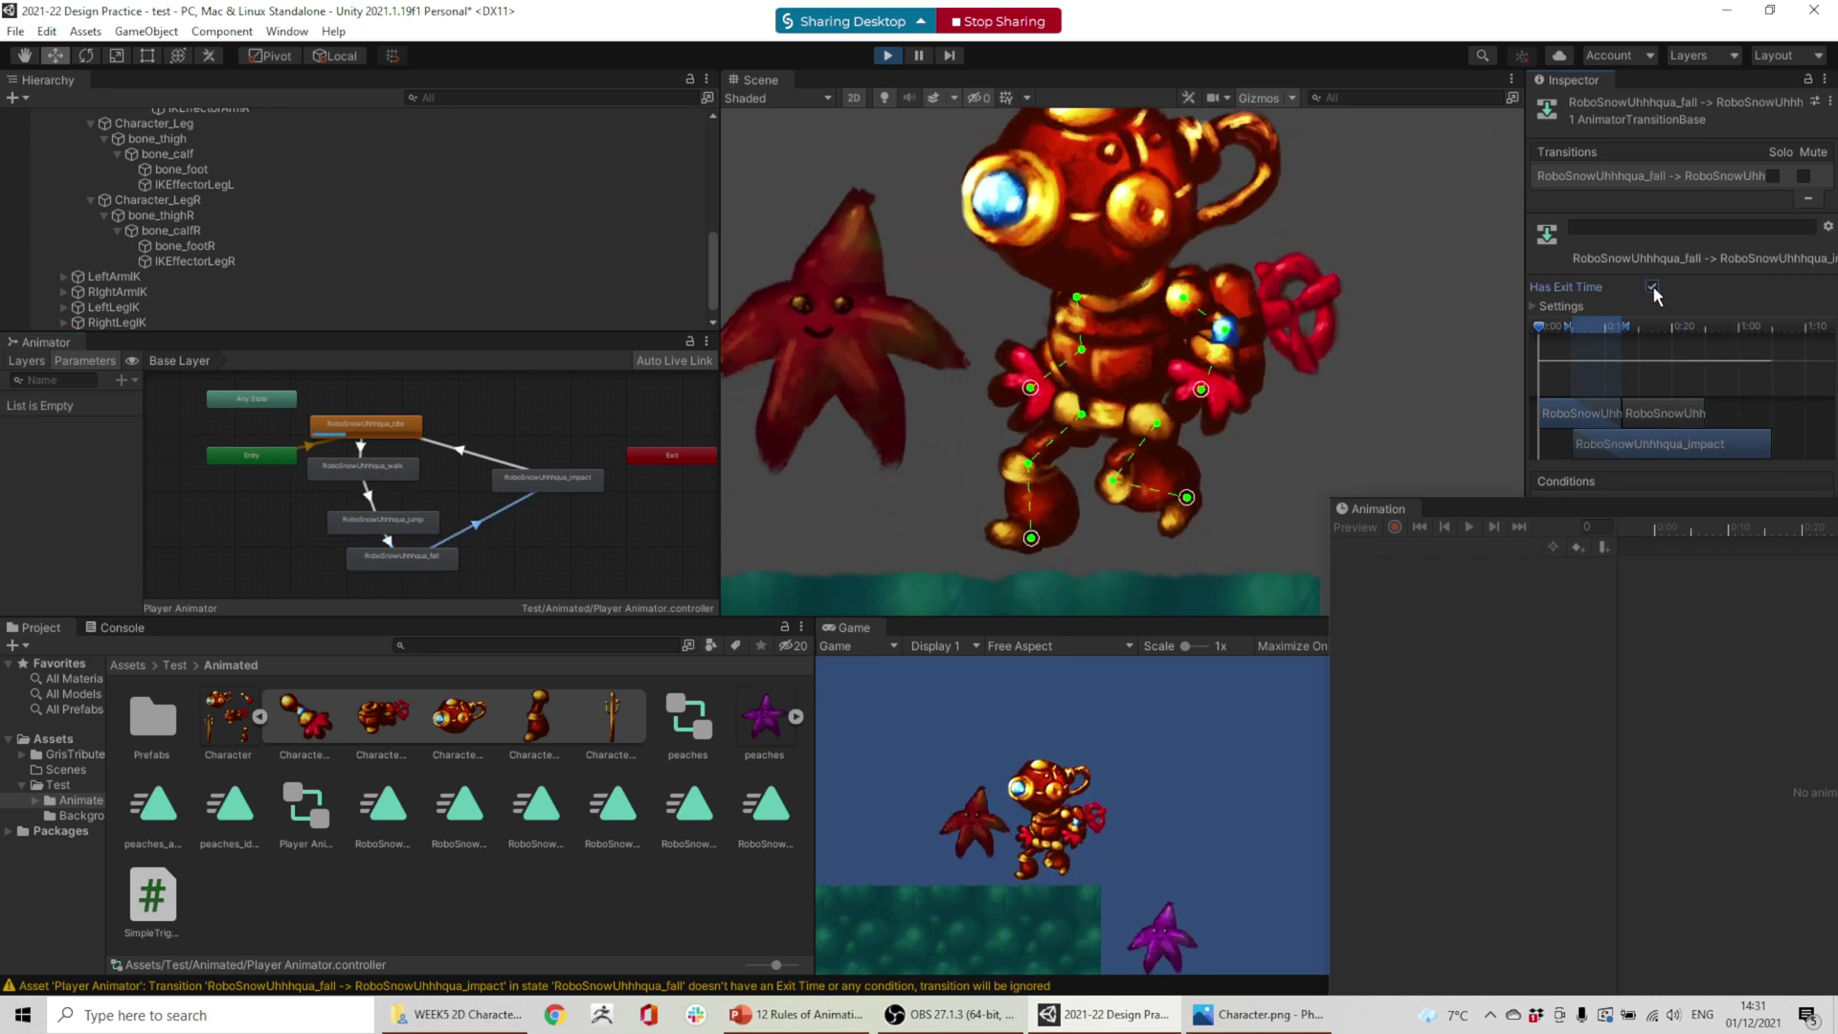
{"action": "left_click", "coordinate": [500, 461]}
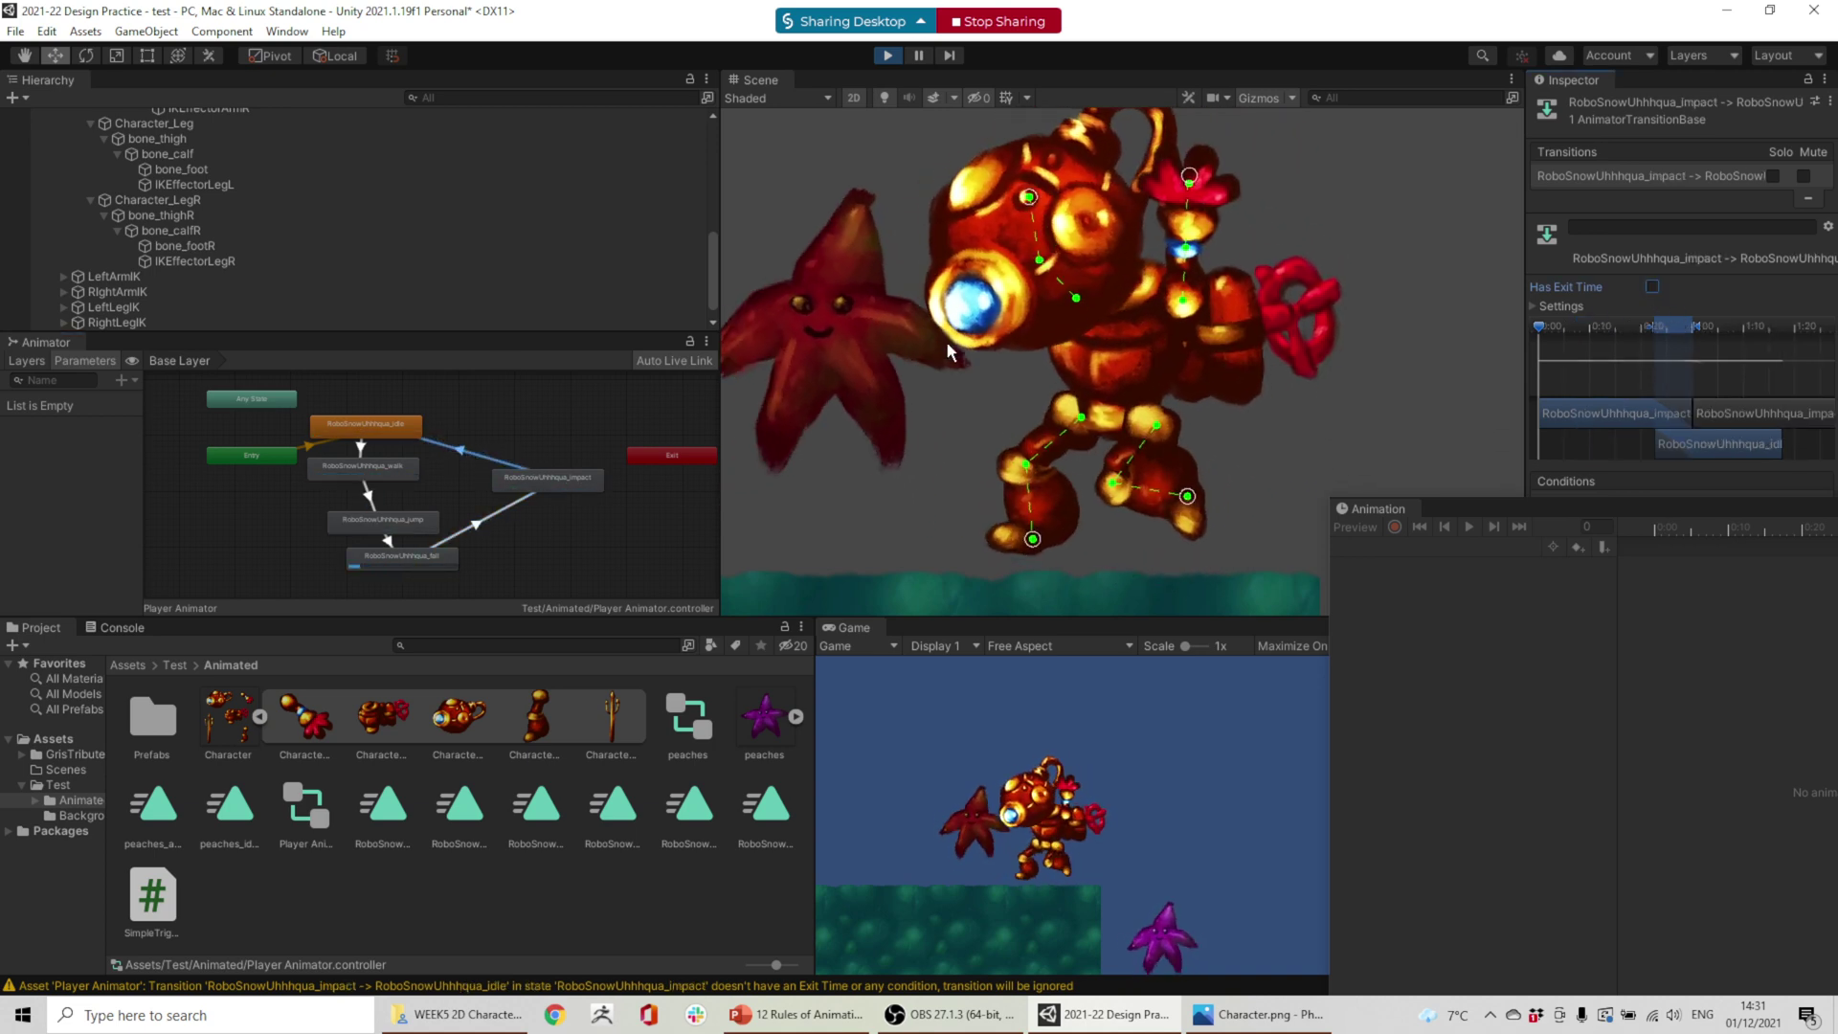
{"action": "left_click", "coordinate": [1653, 286]}
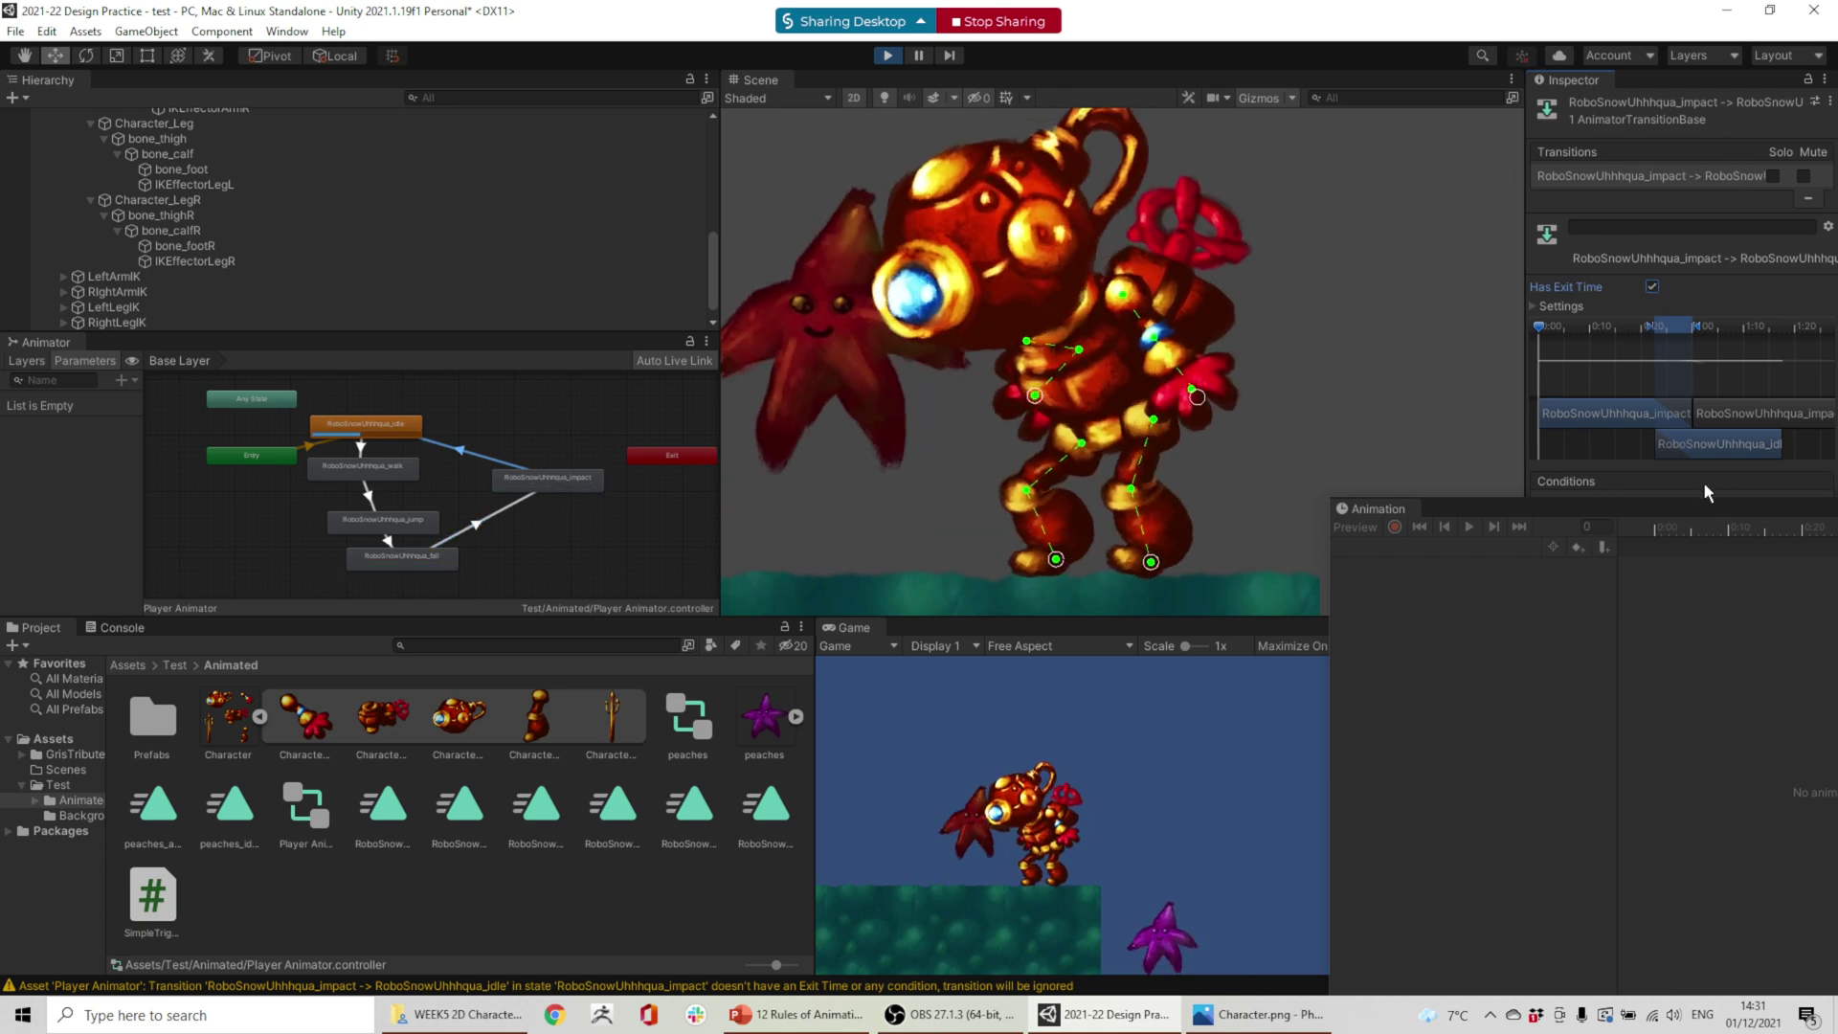
{"action": "left_click_drag", "start_coordinate": [1712, 513], "coordinate": [1472, 156]}
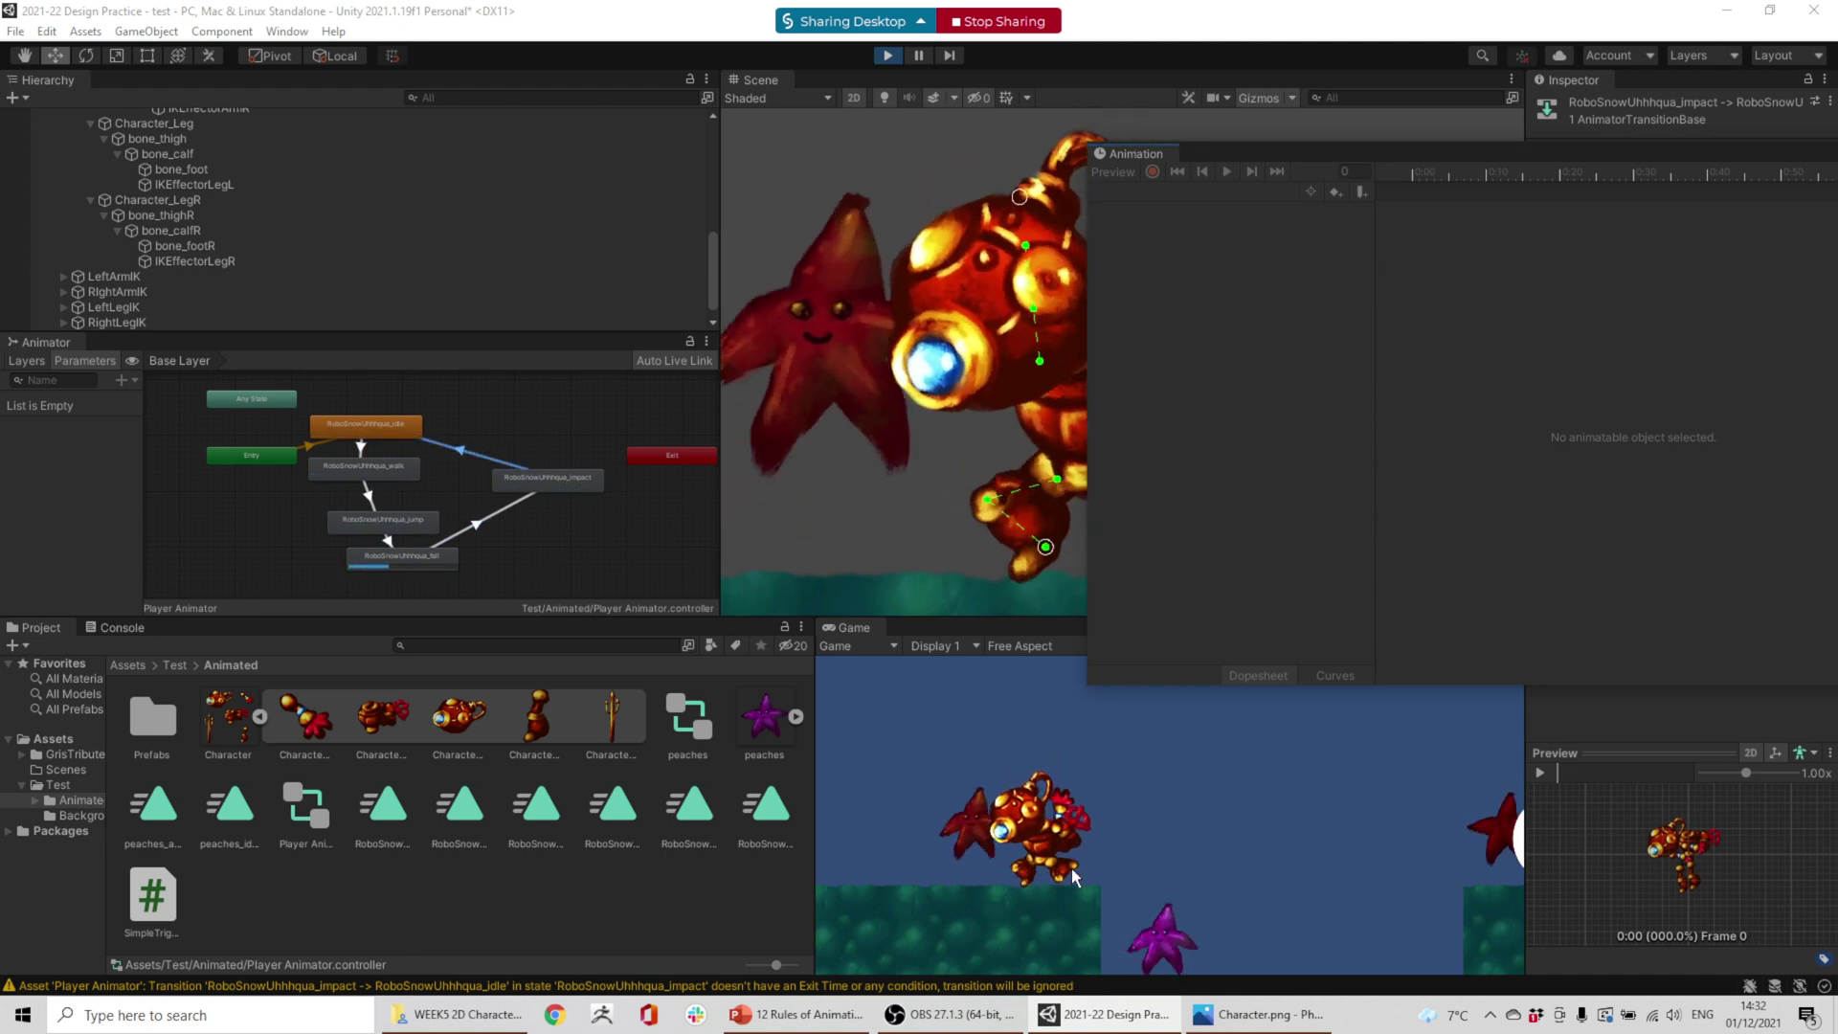
{"action": "key", "text": "ctrl+p"}
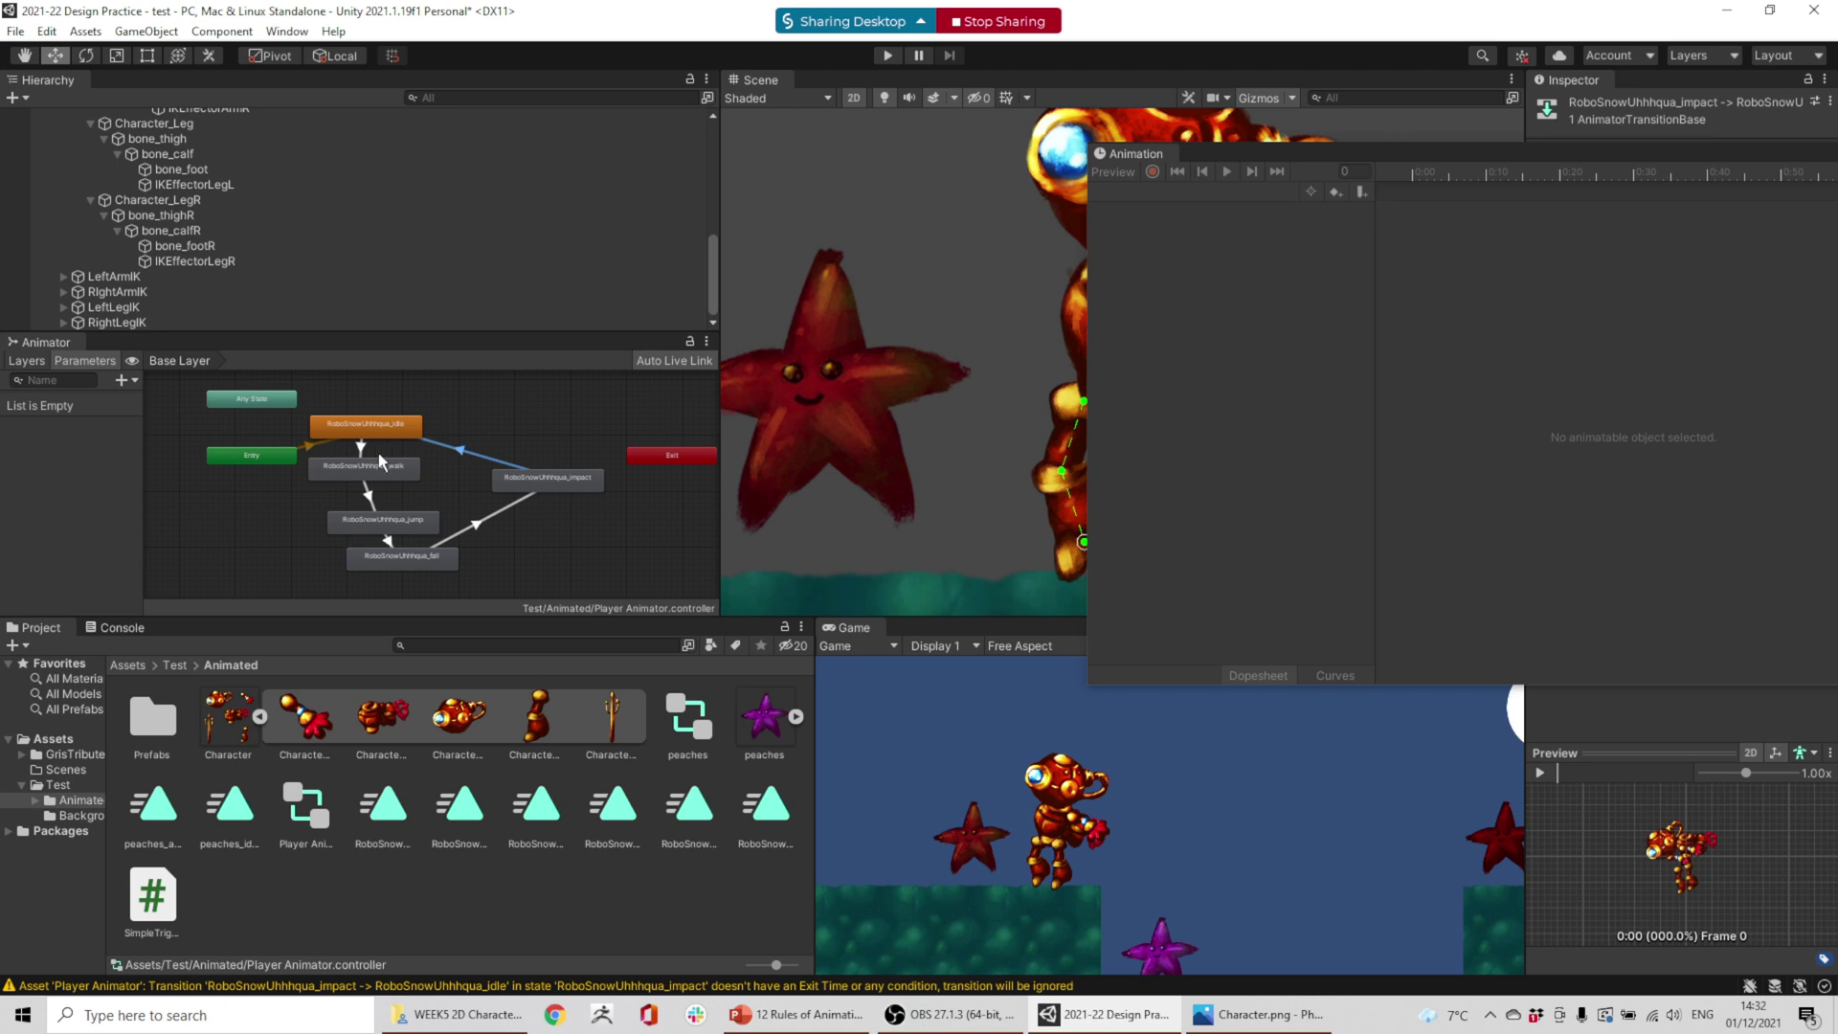
- Open Player Animator's RoboSnowUhhhqua_jump clip and nudge bone_hip to about X -0.136 at frame 0
{"action": "scroll", "coordinate": [141, 232], "scroll_direction": "up", "scroll_amount": 6}
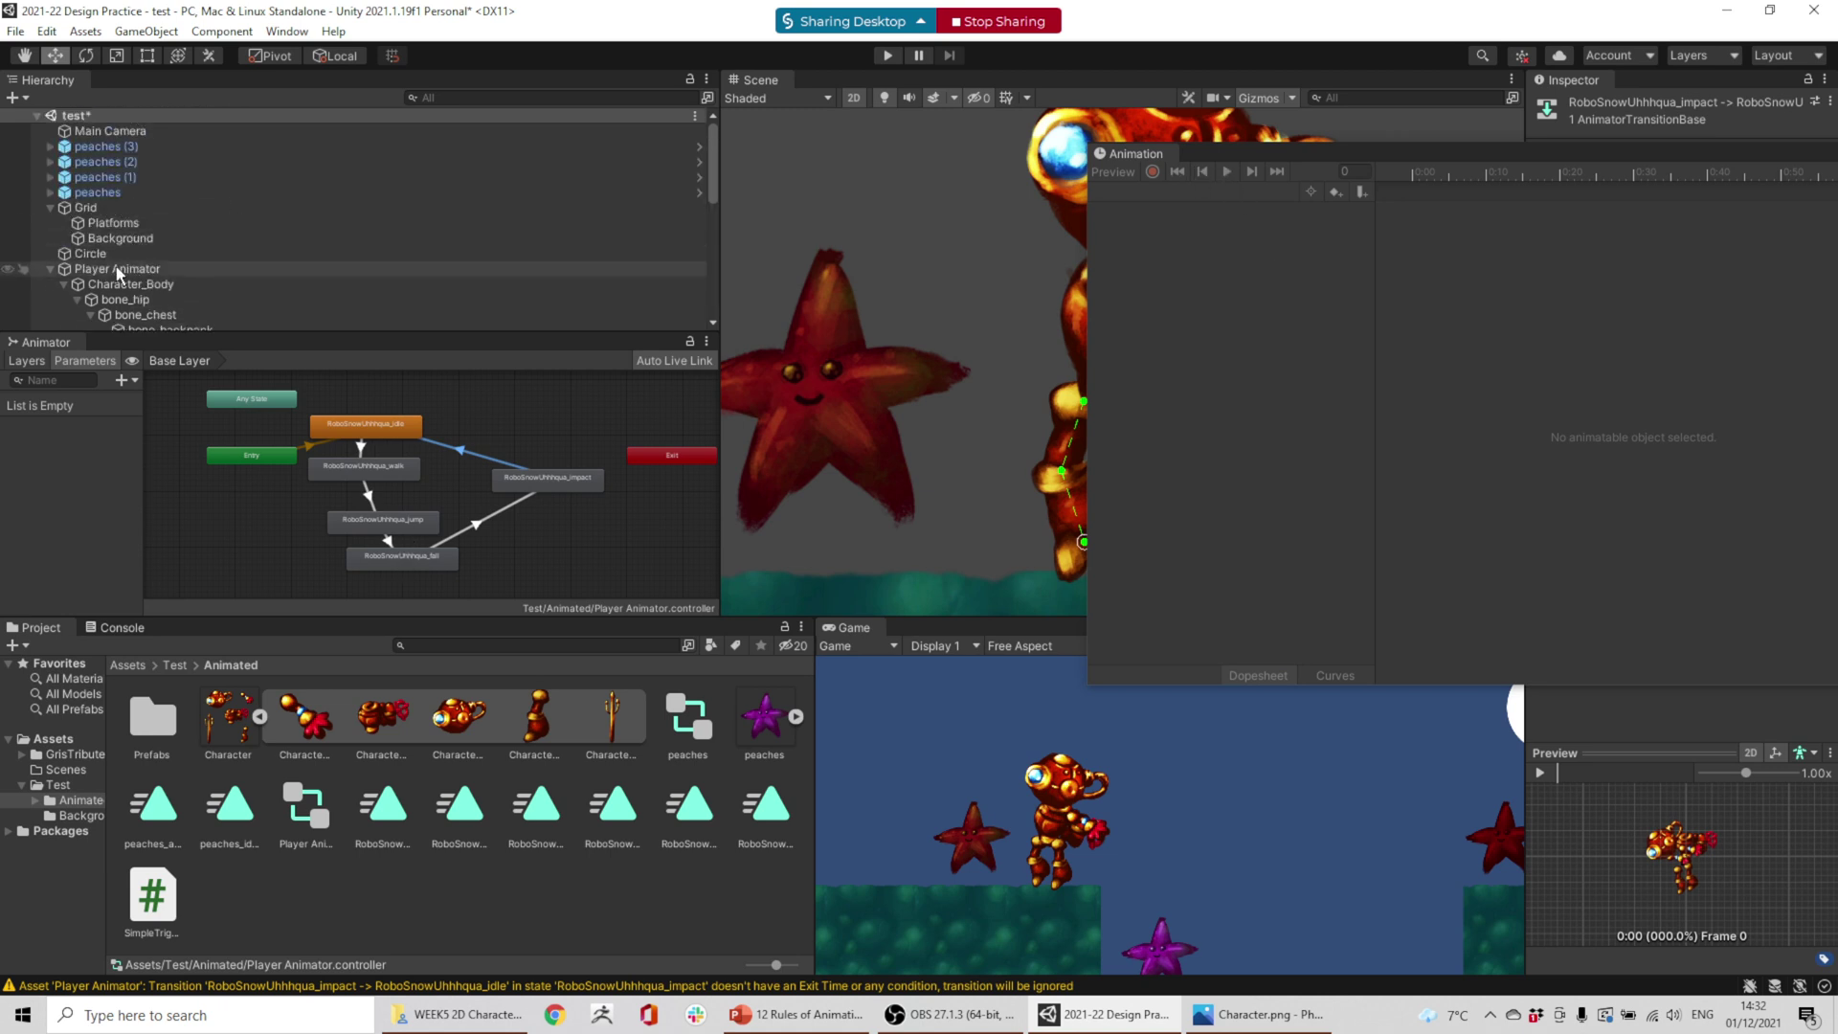
{"action": "left_click", "coordinate": [107, 270]}
{"action": "left_click", "coordinate": [1195, 193]}
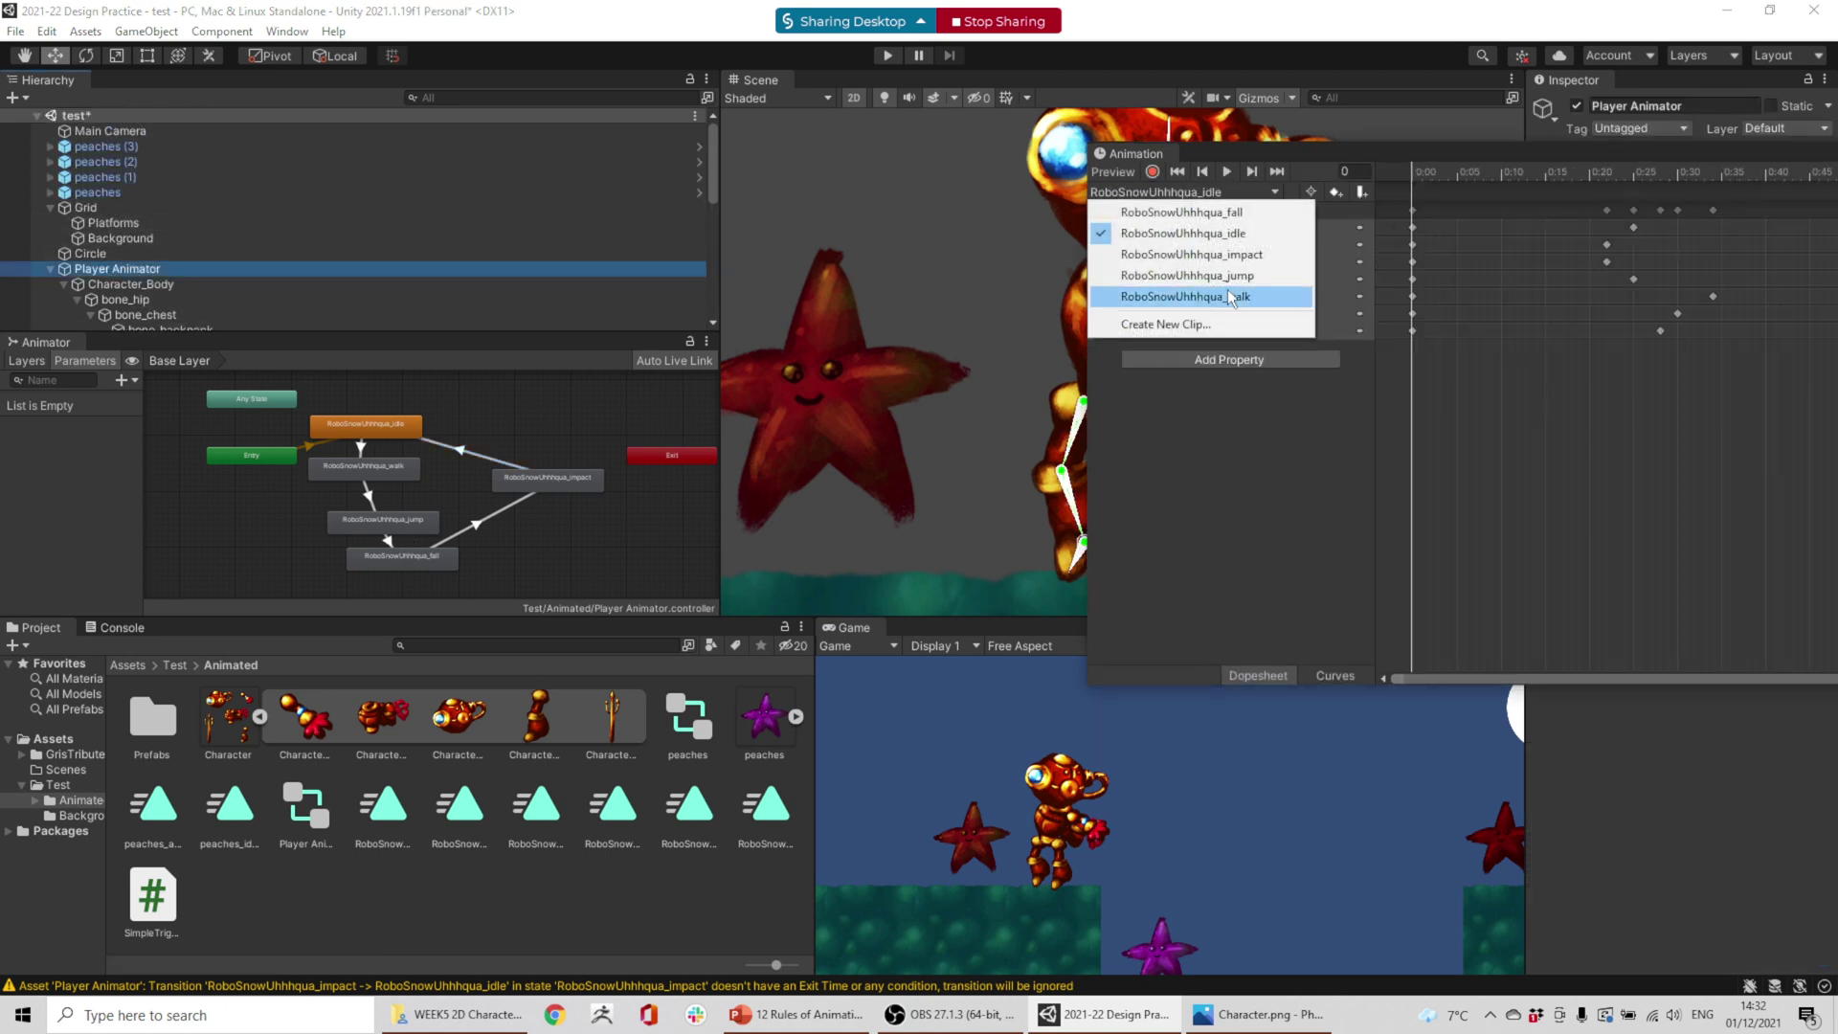
{"action": "left_click", "coordinate": [1235, 272]}
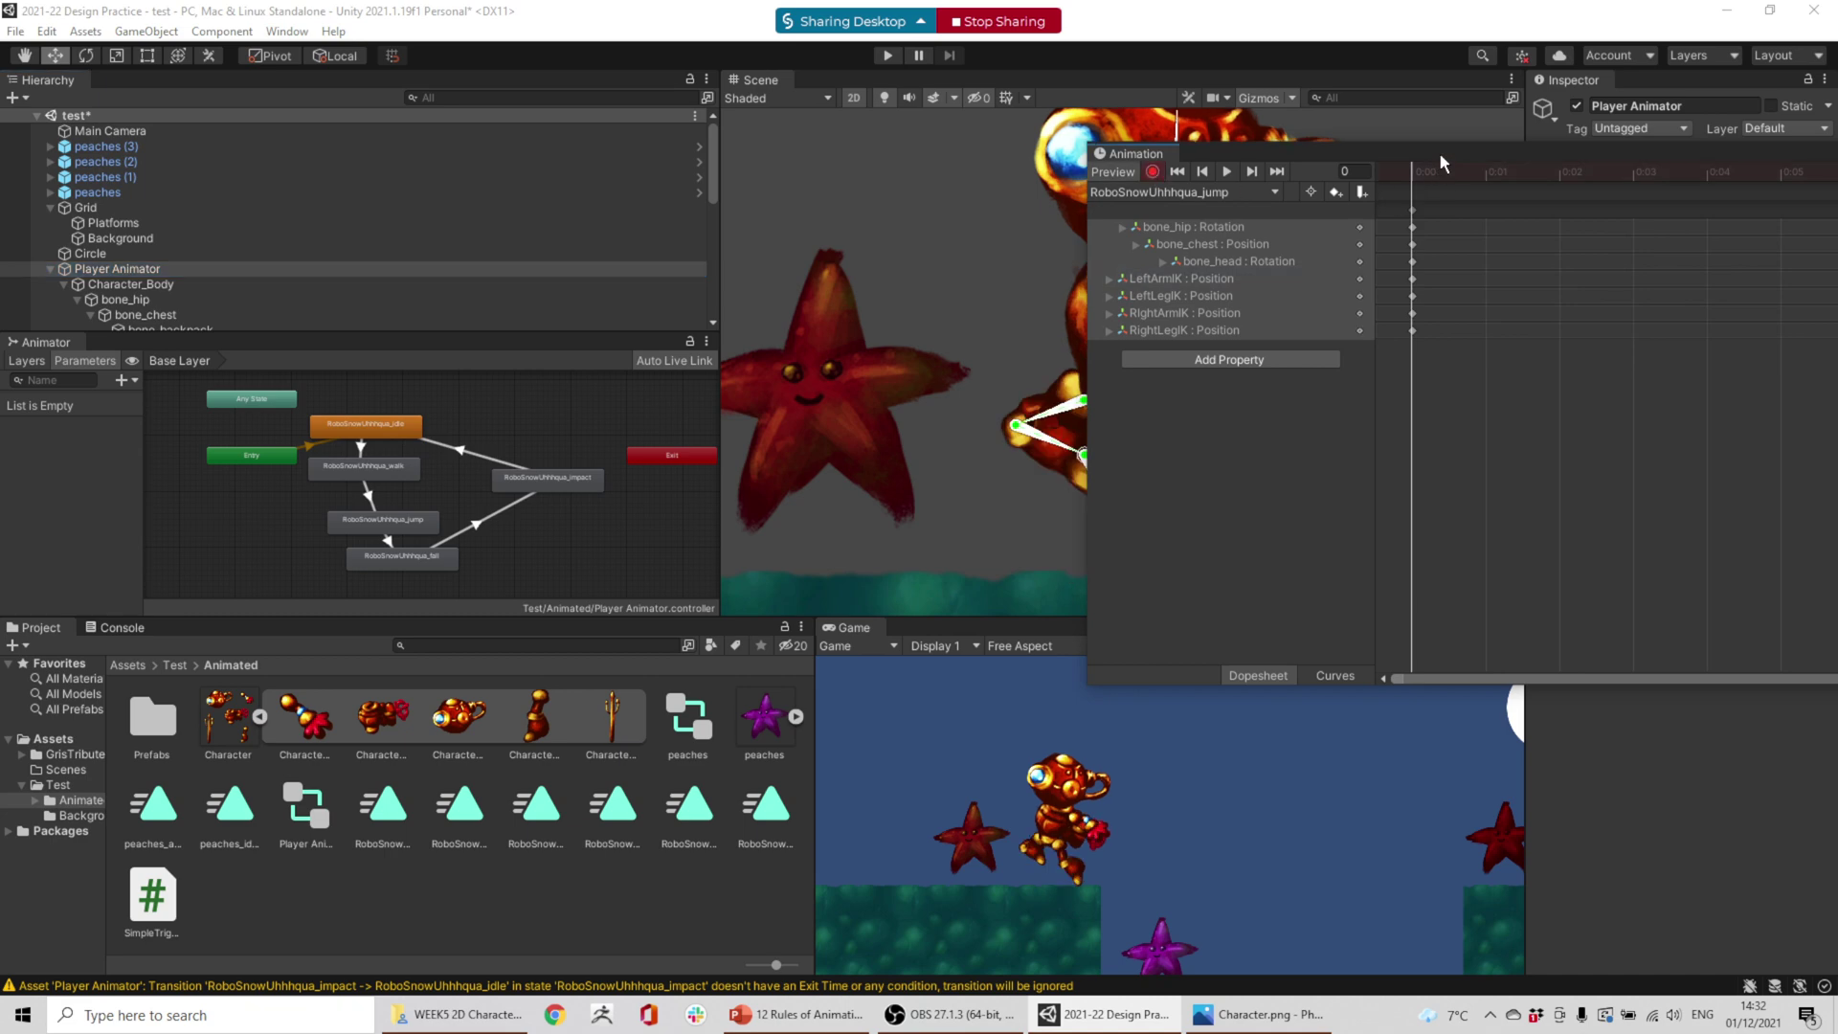
{"action": "left_click_drag", "start_coordinate": [1443, 162], "coordinate": [597, 469]}
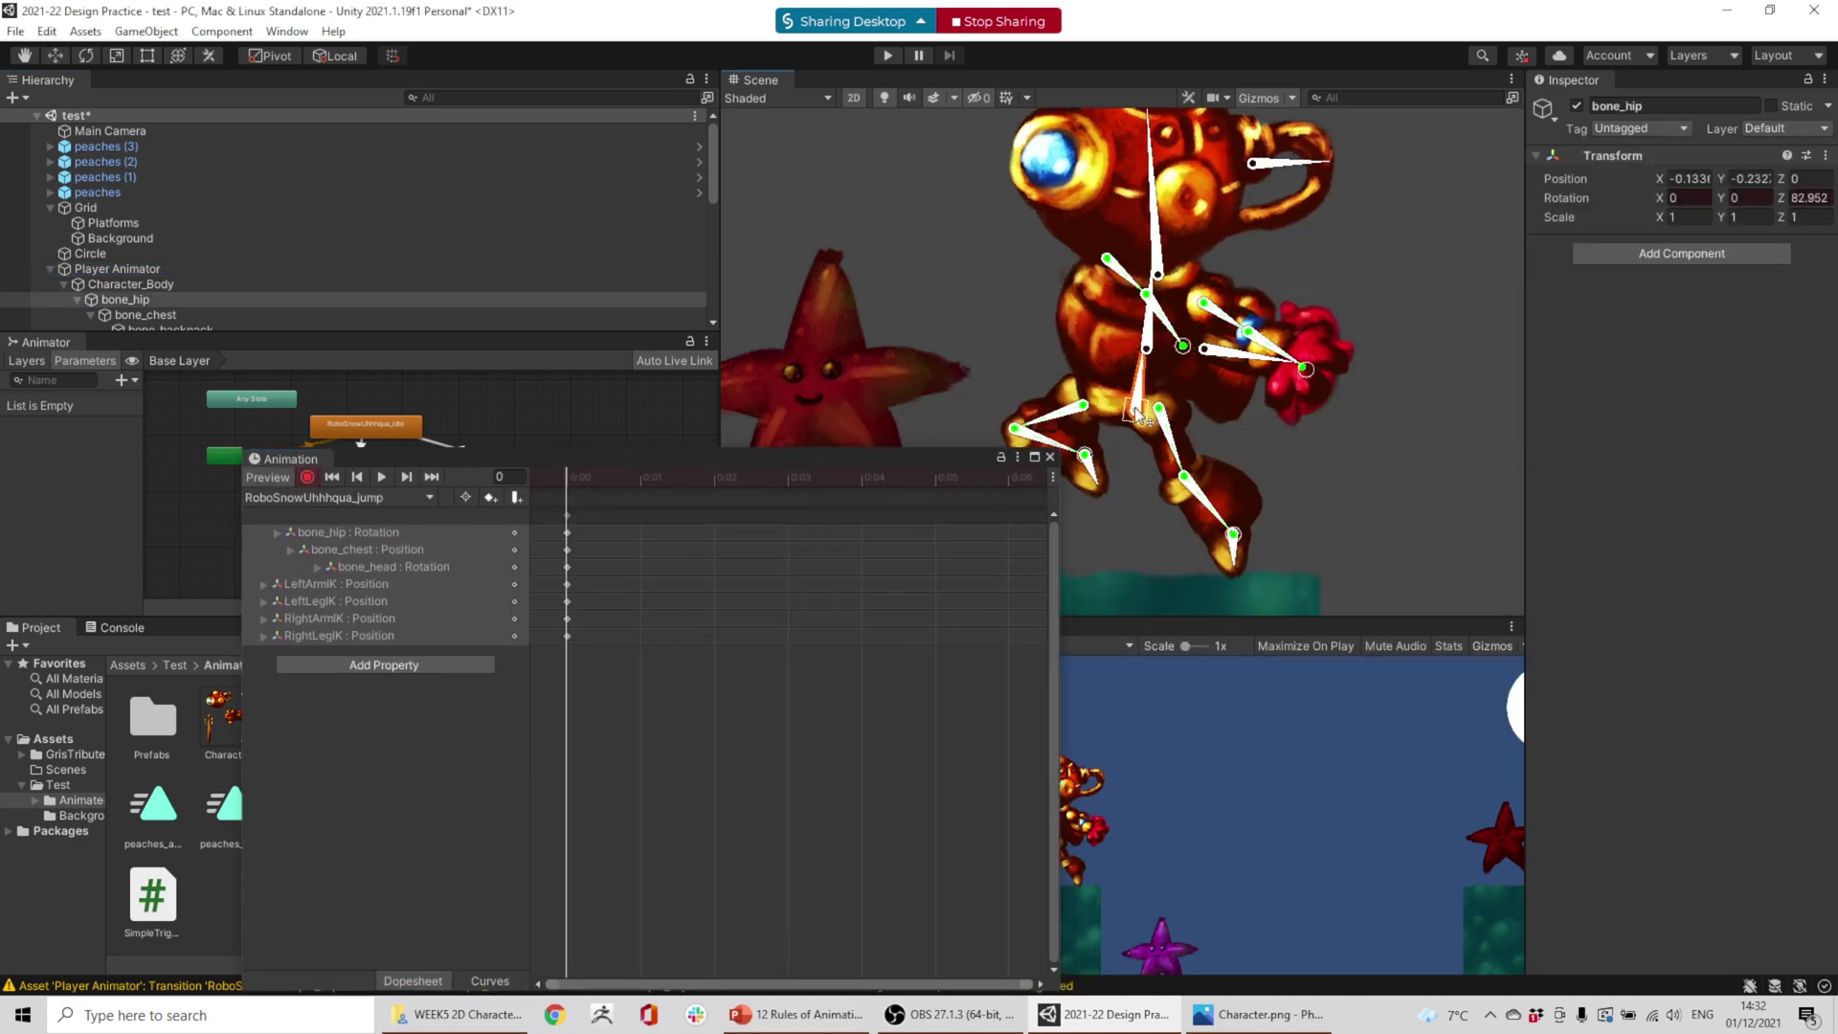
{"action": "left_click_drag", "start_coordinate": [1138, 414], "coordinate": [1134, 409]}
- In the jump pose, move LeftArmIK to about X 0.524, Y 0.113 and RightArmIK to about X 0.191, Y 0.187
{"action": "scroll", "coordinate": [224, 303], "scroll_direction": "down", "scroll_amount": 5}
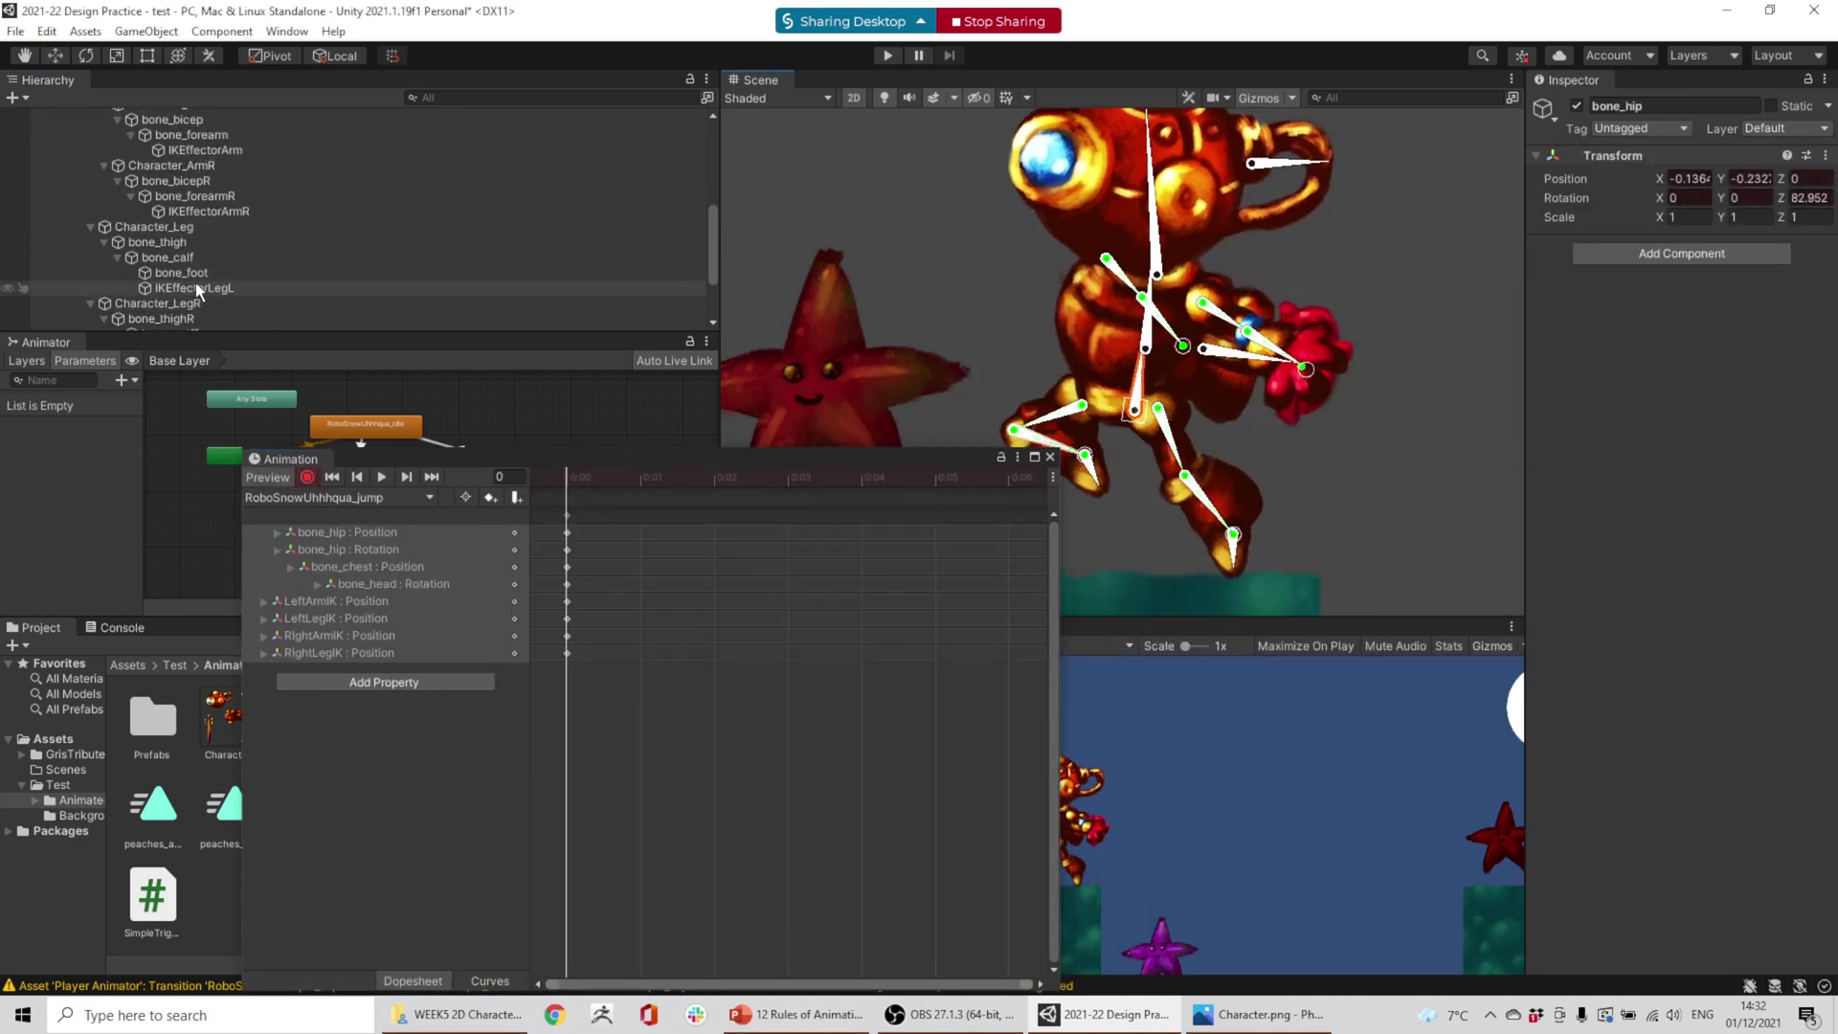
{"action": "left_click", "coordinate": [180, 306]}
{"action": "scroll", "coordinate": [191, 311], "scroll_direction": "down", "scroll_amount": 2}
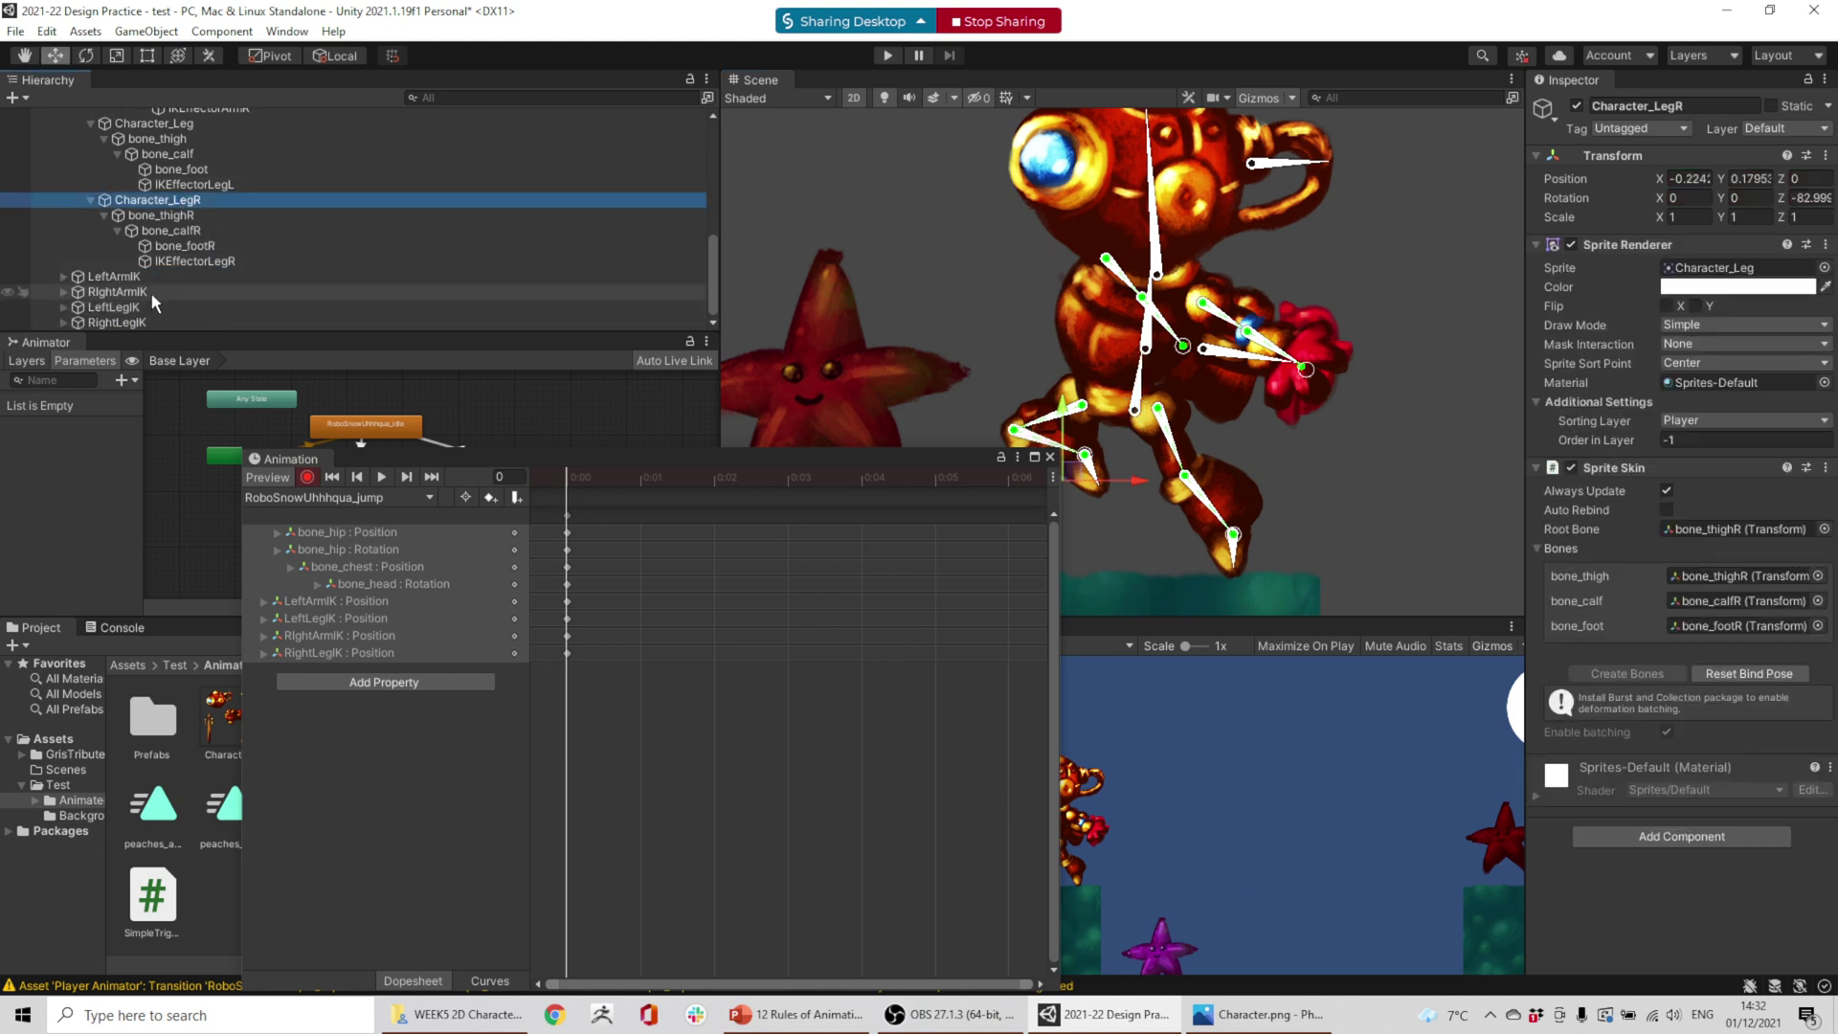
{"action": "left_click", "coordinate": [115, 277]}
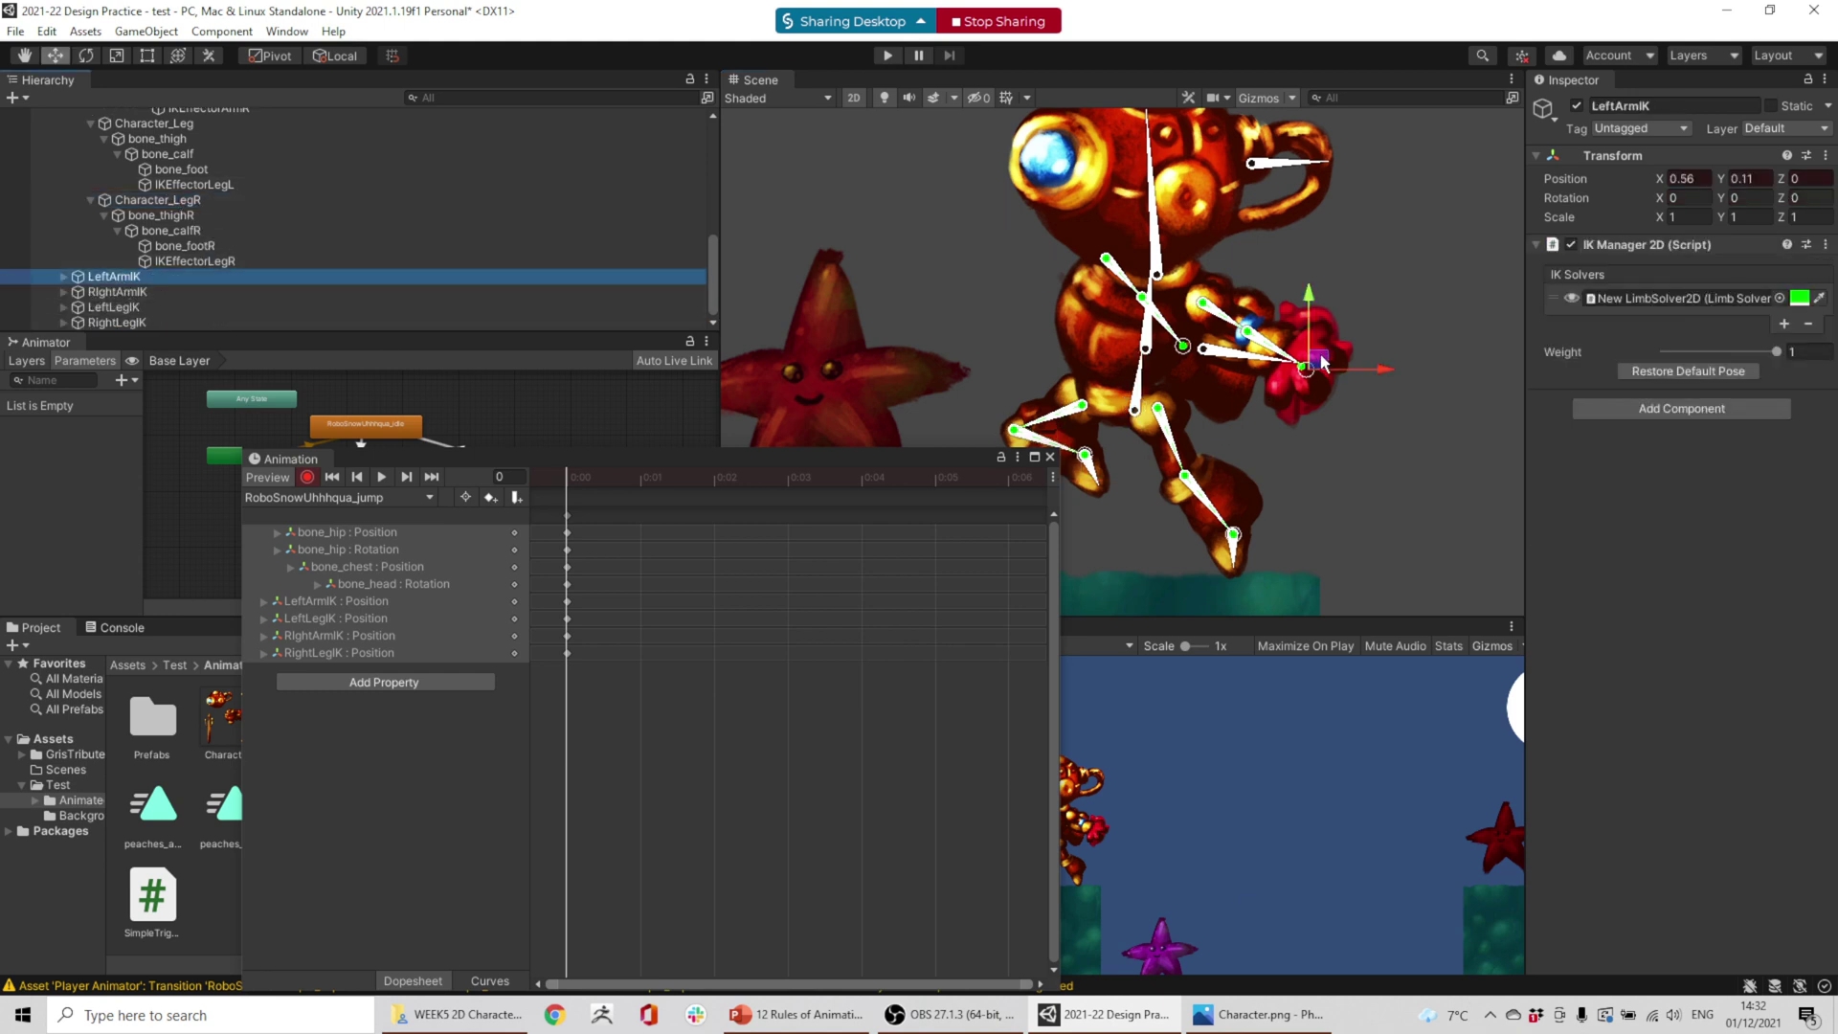
{"action": "left_click_drag", "start_coordinate": [1321, 362], "coordinate": [1308, 364]}
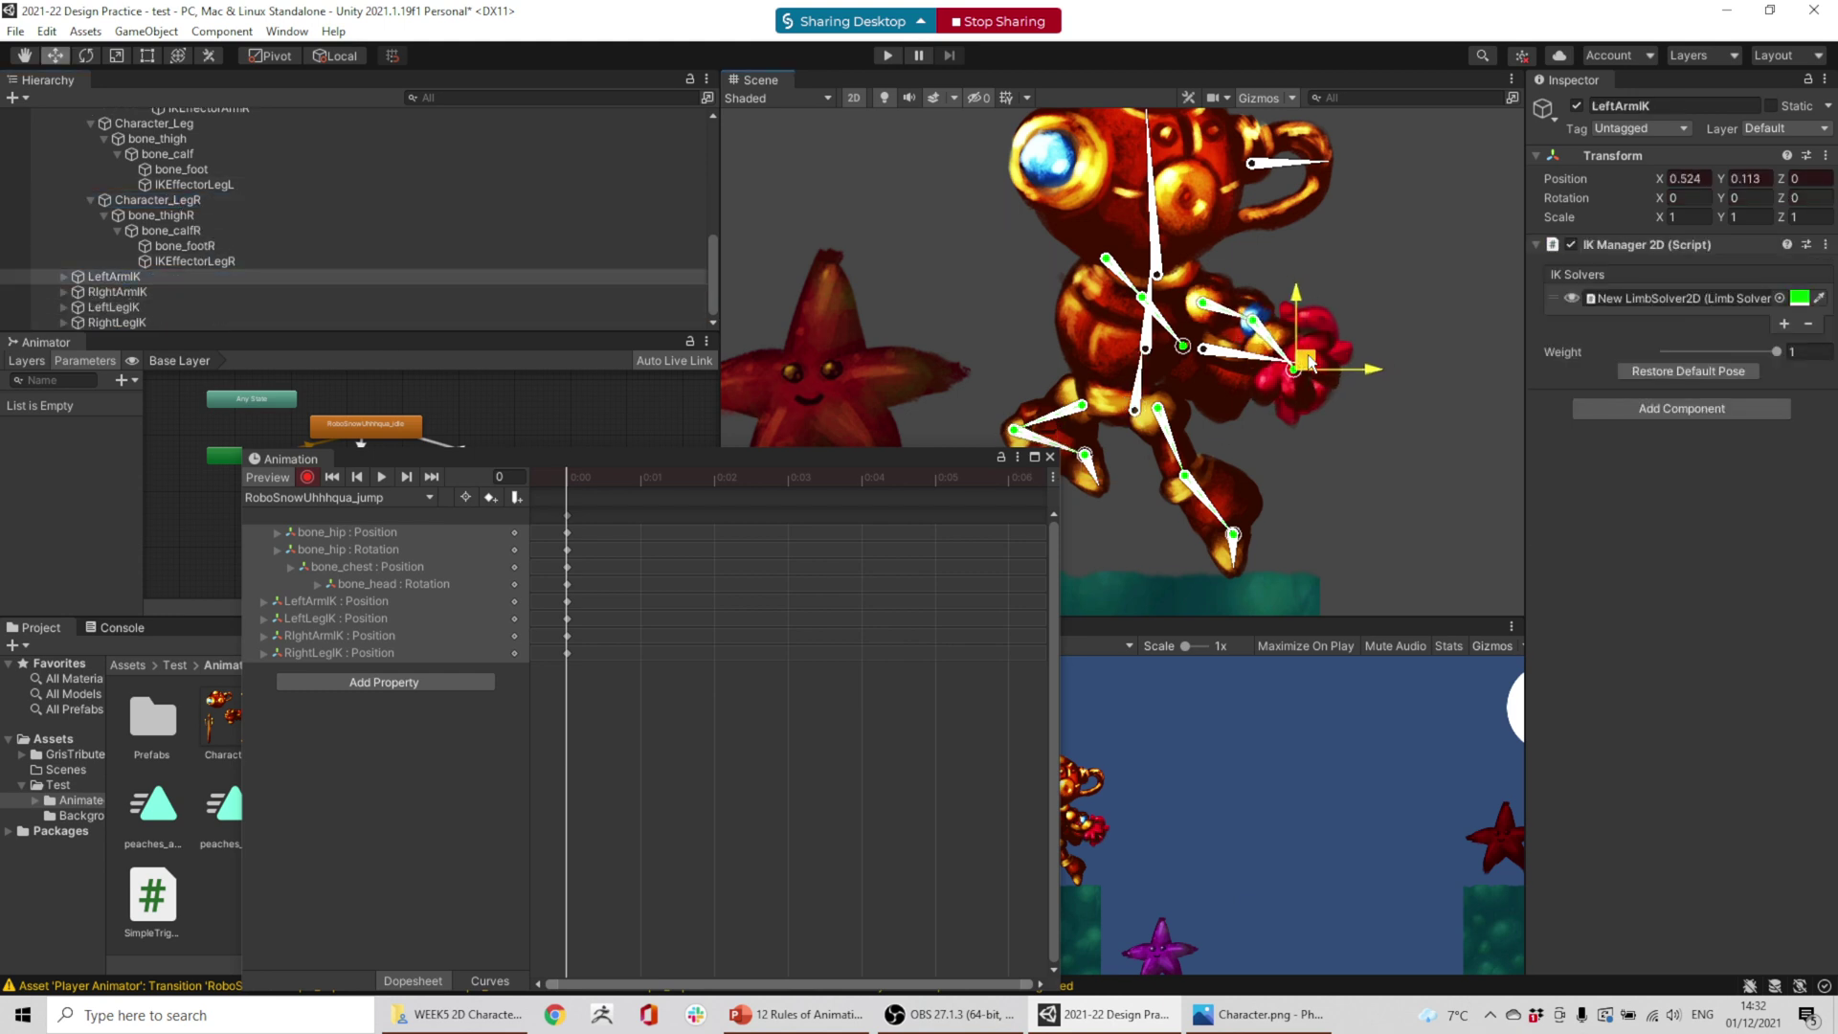
{"action": "left_click", "coordinate": [126, 294]}
{"action": "left_click_drag", "start_coordinate": [1200, 337], "coordinate": [1197, 334]}
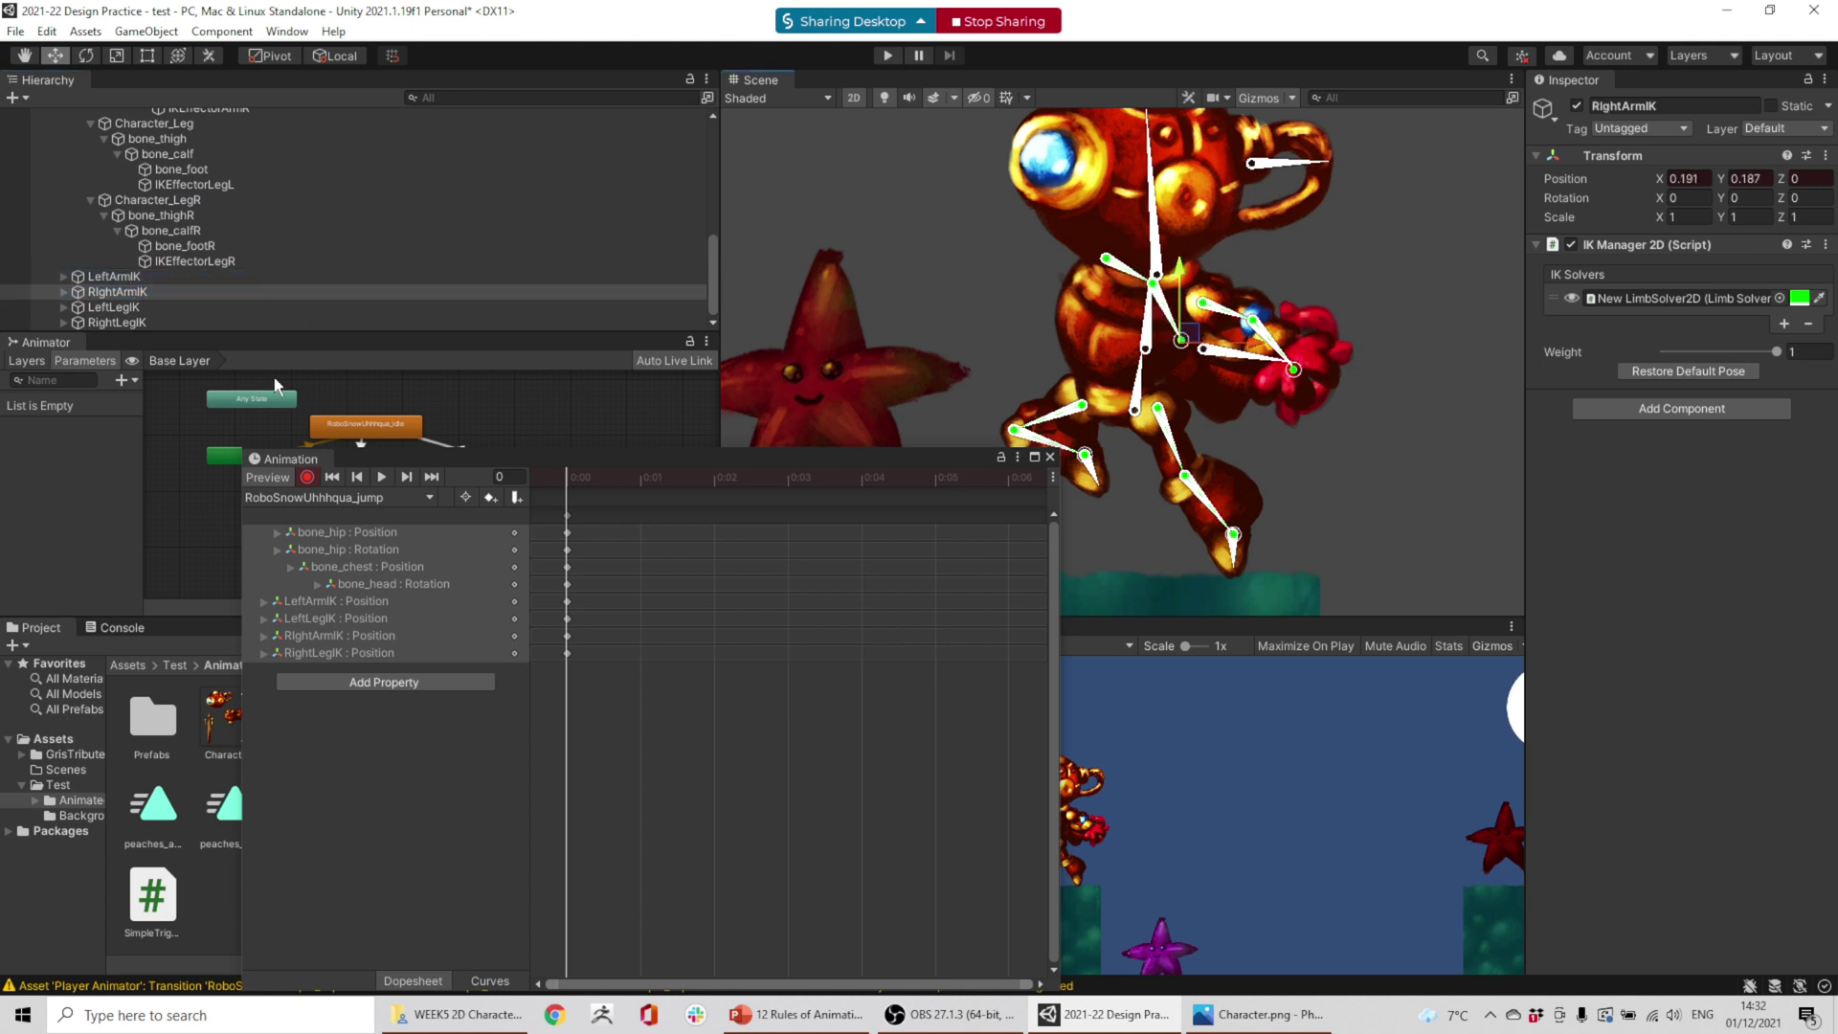
- Nudge LeftLegIK slightly towards the body and move RightLegIK to about X -0.147, Y -0.215 in the jump pose
{"action": "left_click", "coordinate": [124, 310]}
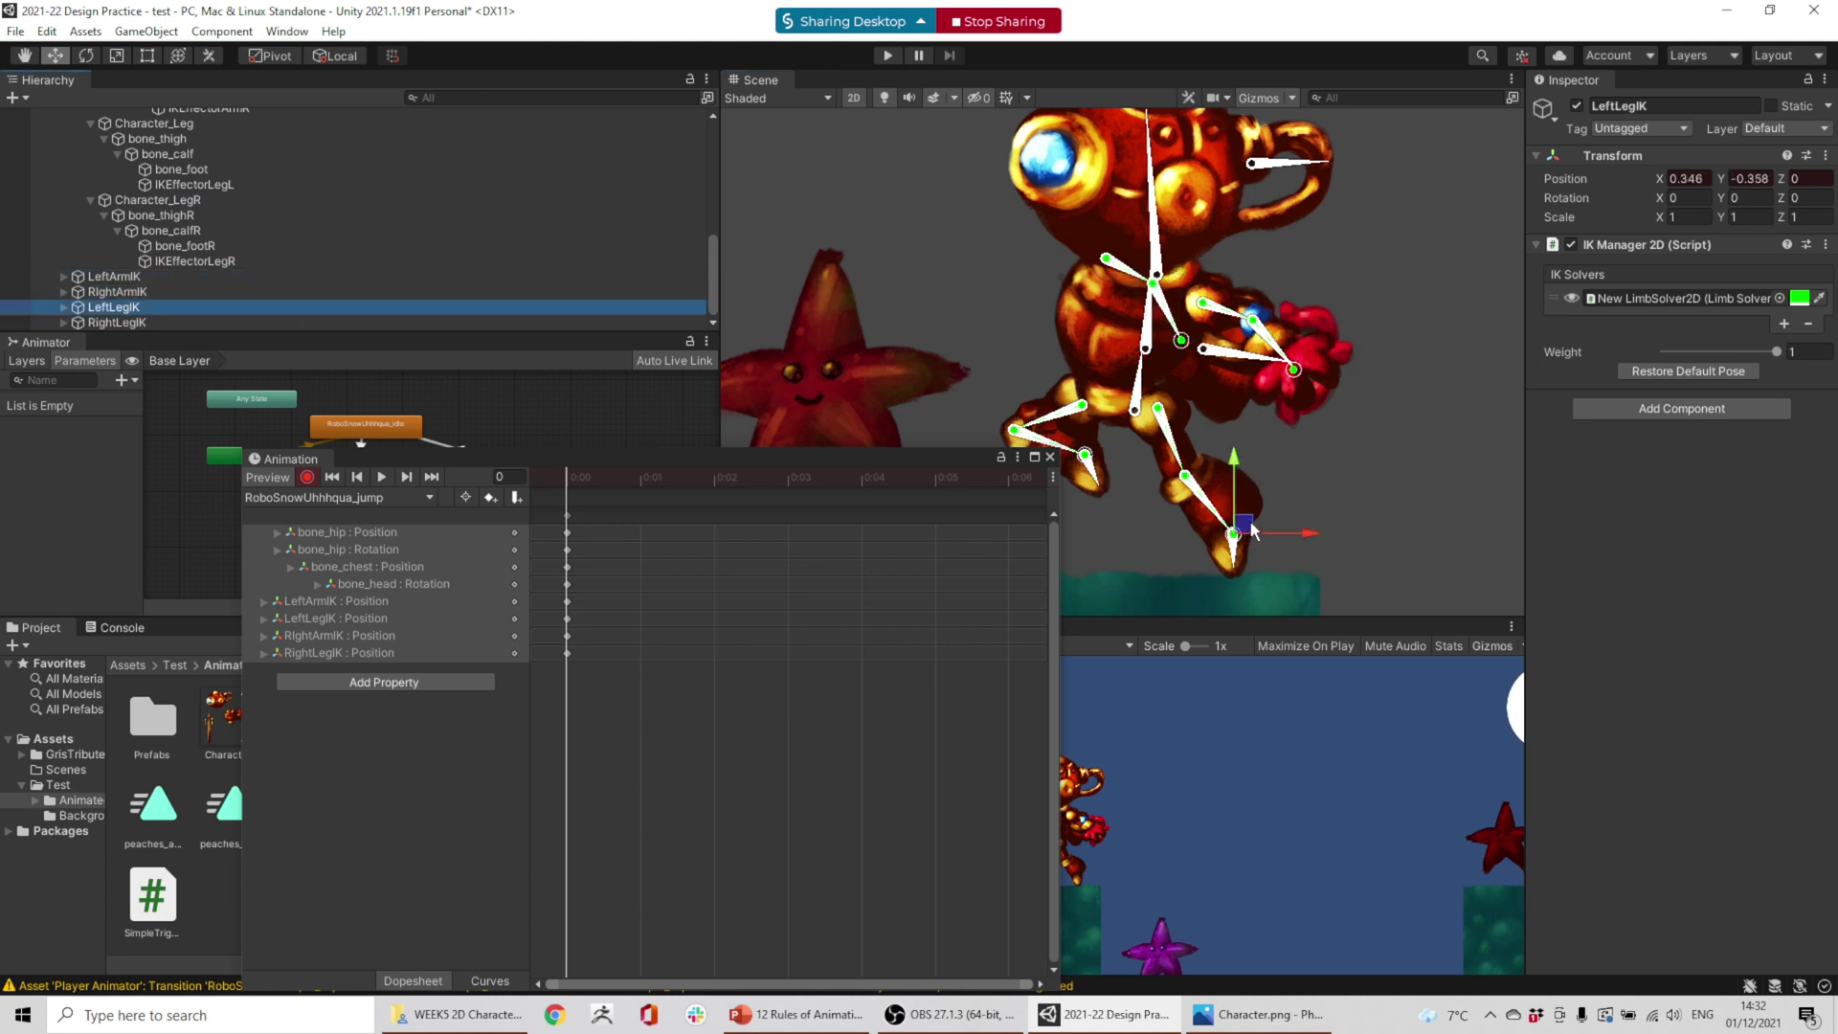
{"action": "left_click_drag", "start_coordinate": [1253, 531], "coordinate": [1247, 531]}
{"action": "left_click", "coordinate": [117, 323]}
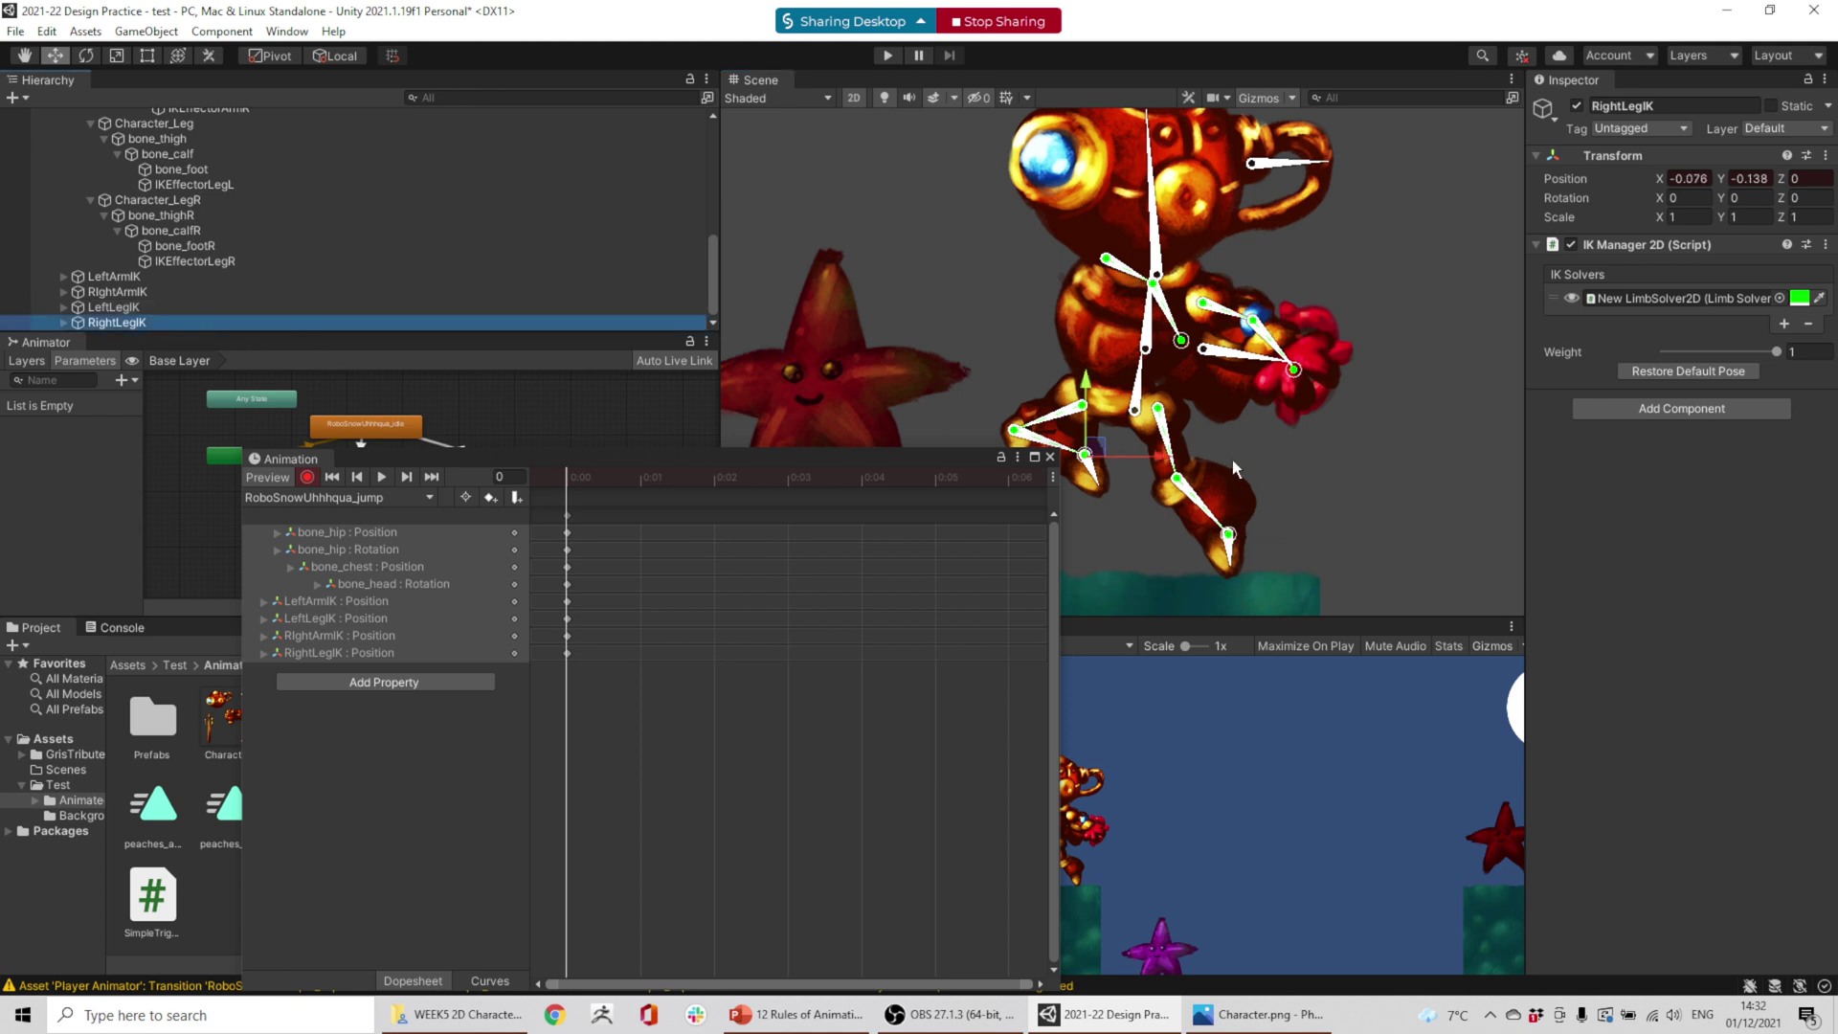
{"action": "left_click_drag", "start_coordinate": [1104, 453], "coordinate": [1092, 467]}
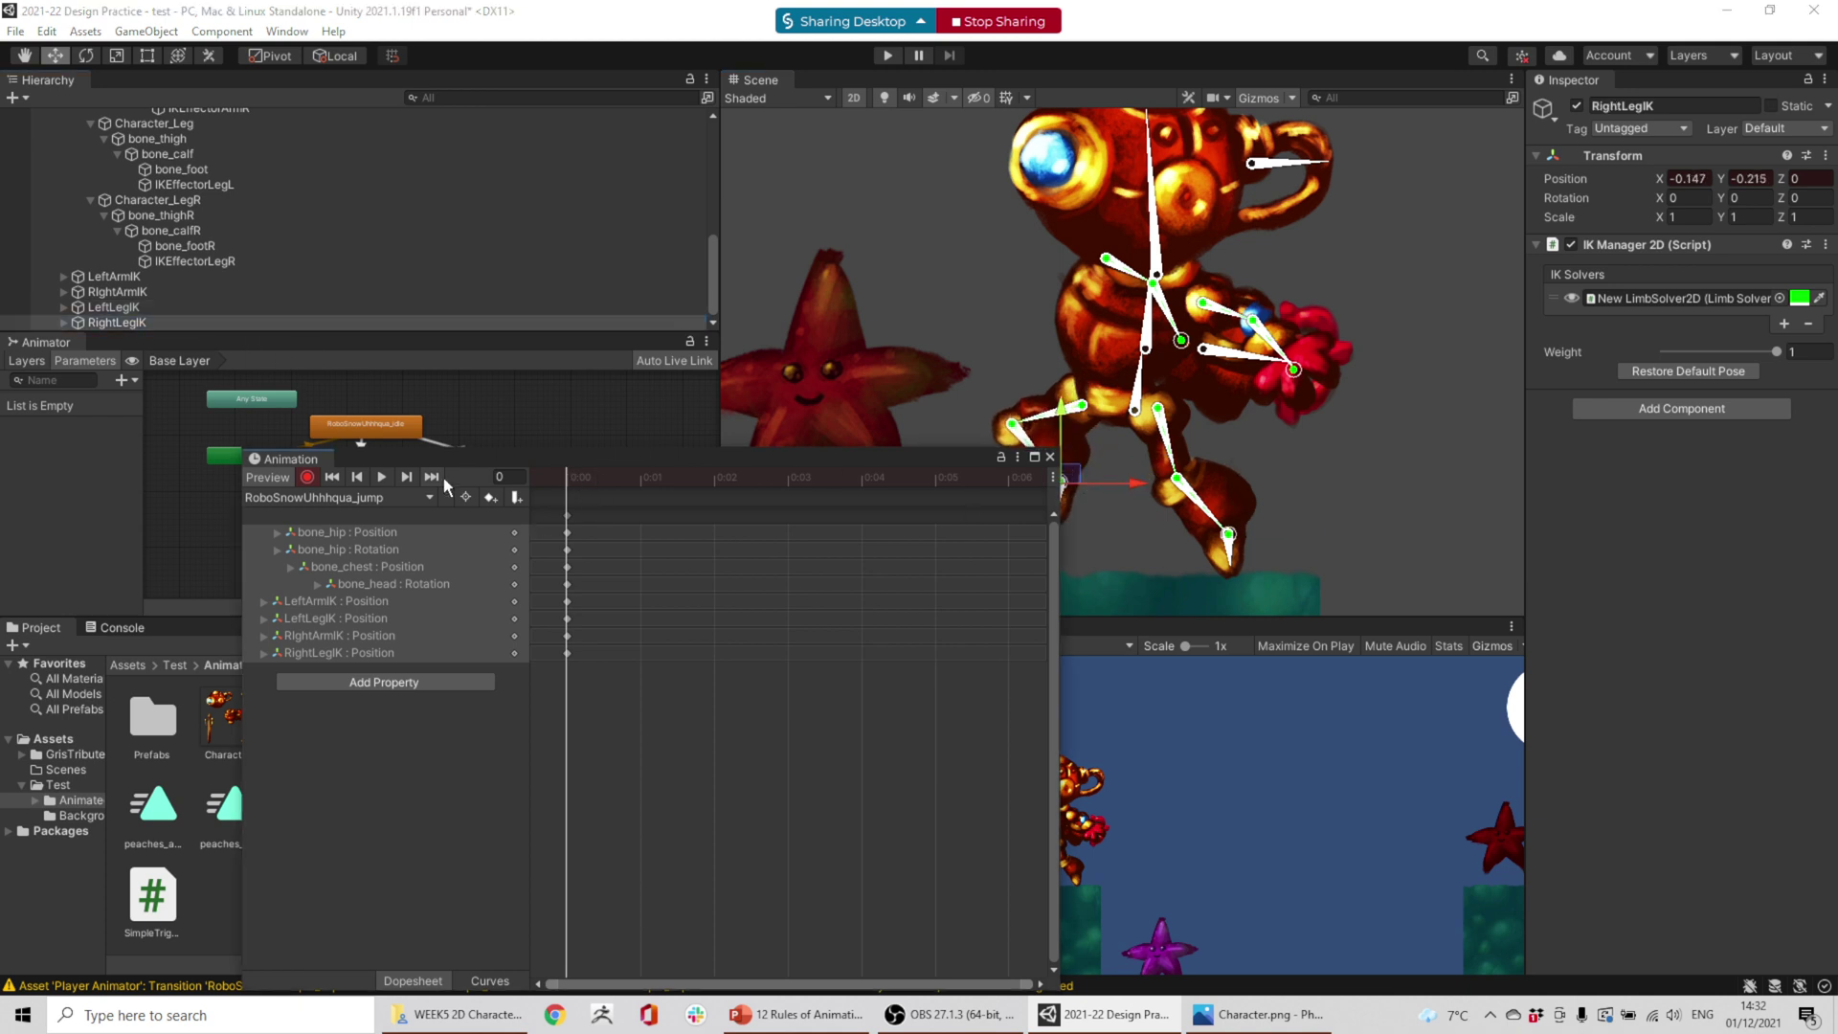
- Rotate bone_chest slightly and bone_hip to about 87.8 degrees at frame 0 of the jump clip
{"action": "left_click", "coordinate": [1157, 335]}
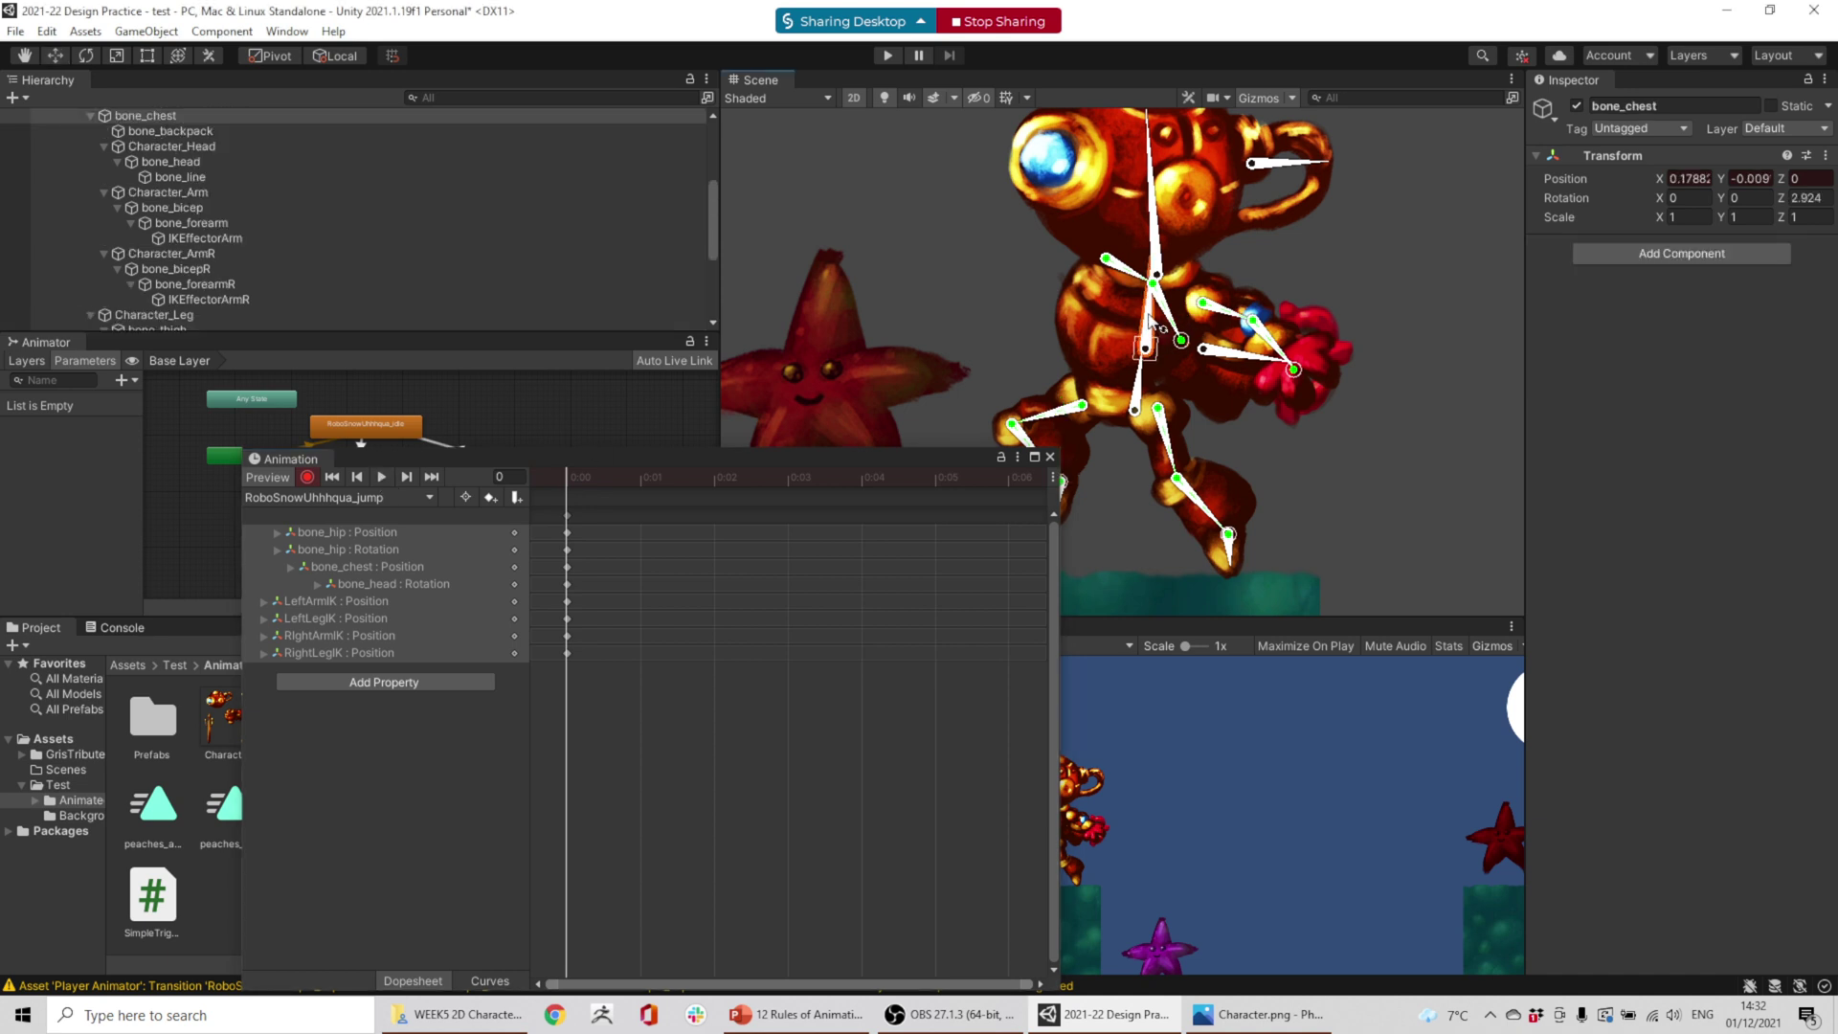
{"action": "left_click_drag", "start_coordinate": [1156, 331], "coordinate": [1168, 300]}
{"action": "left_click", "coordinate": [1155, 287]}
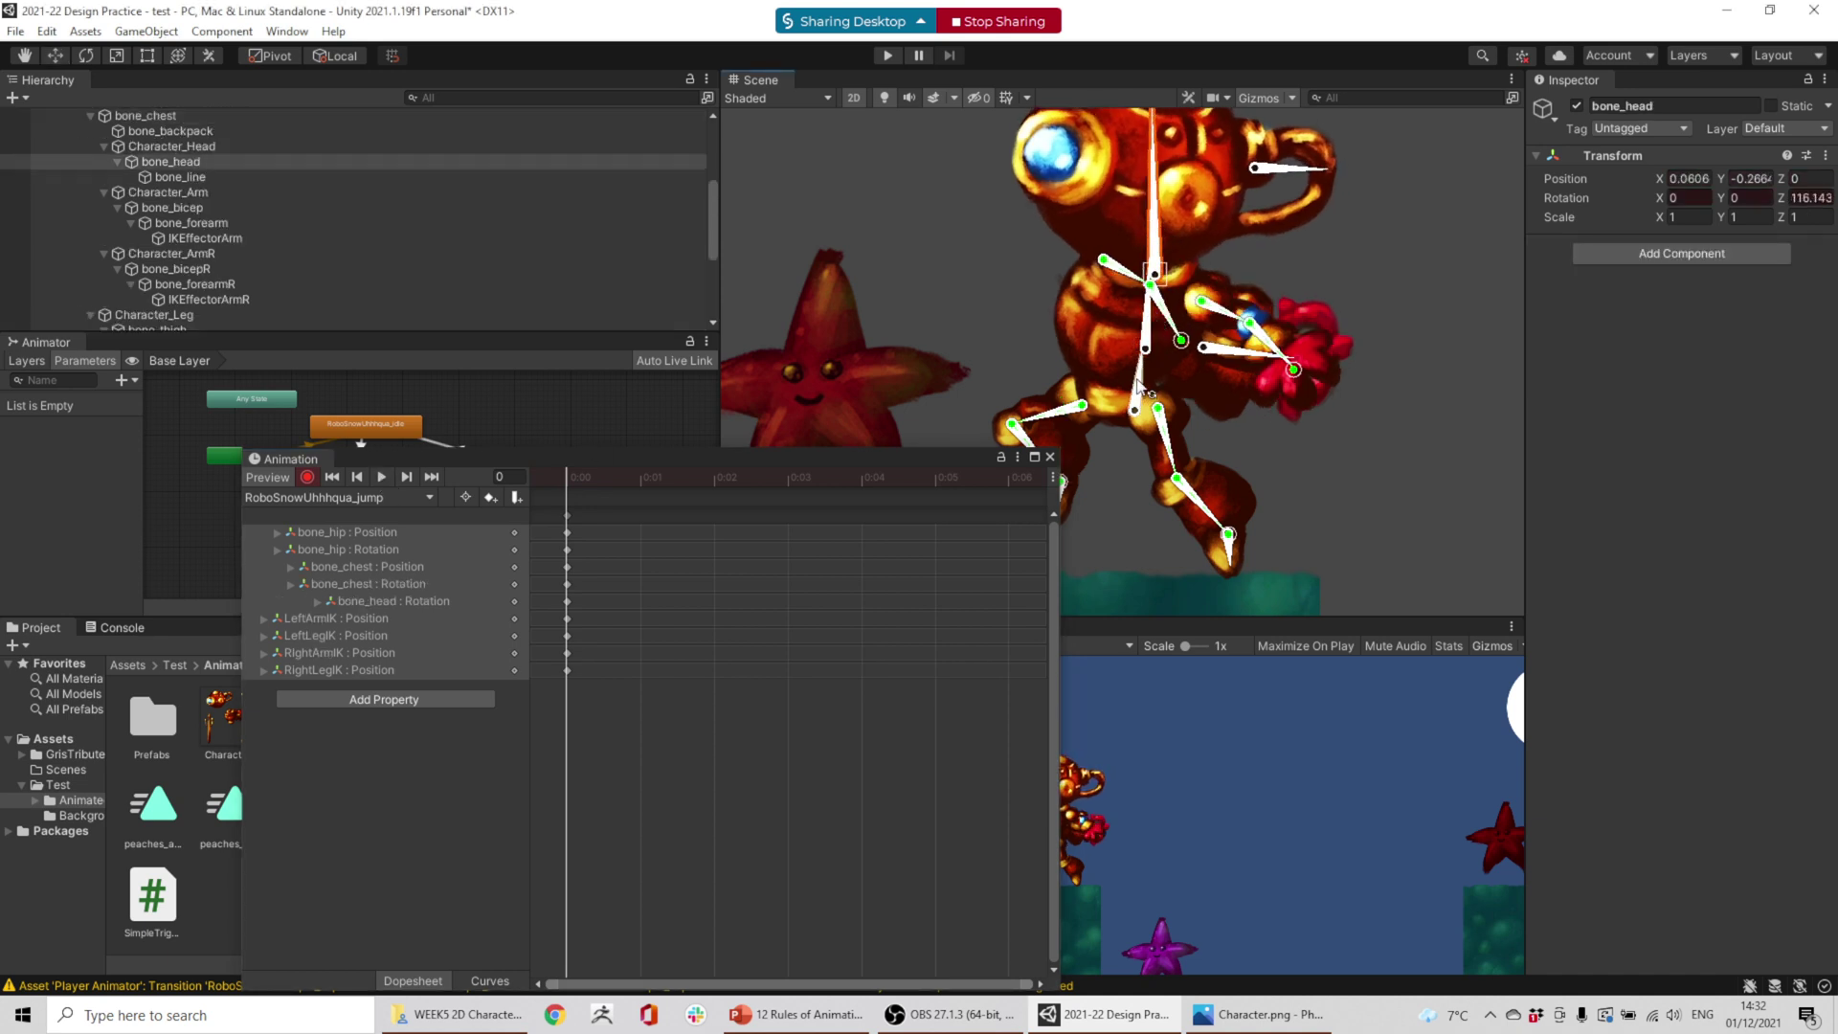
{"action": "left_click_drag", "start_coordinate": [1139, 388], "coordinate": [1126, 383]}
- Play the scene to check the revised jump pose in the state chain, keeping the Animation window clear of the Game view
{"action": "left_click_drag", "start_coordinate": [794, 460], "coordinate": [1412, 484]}
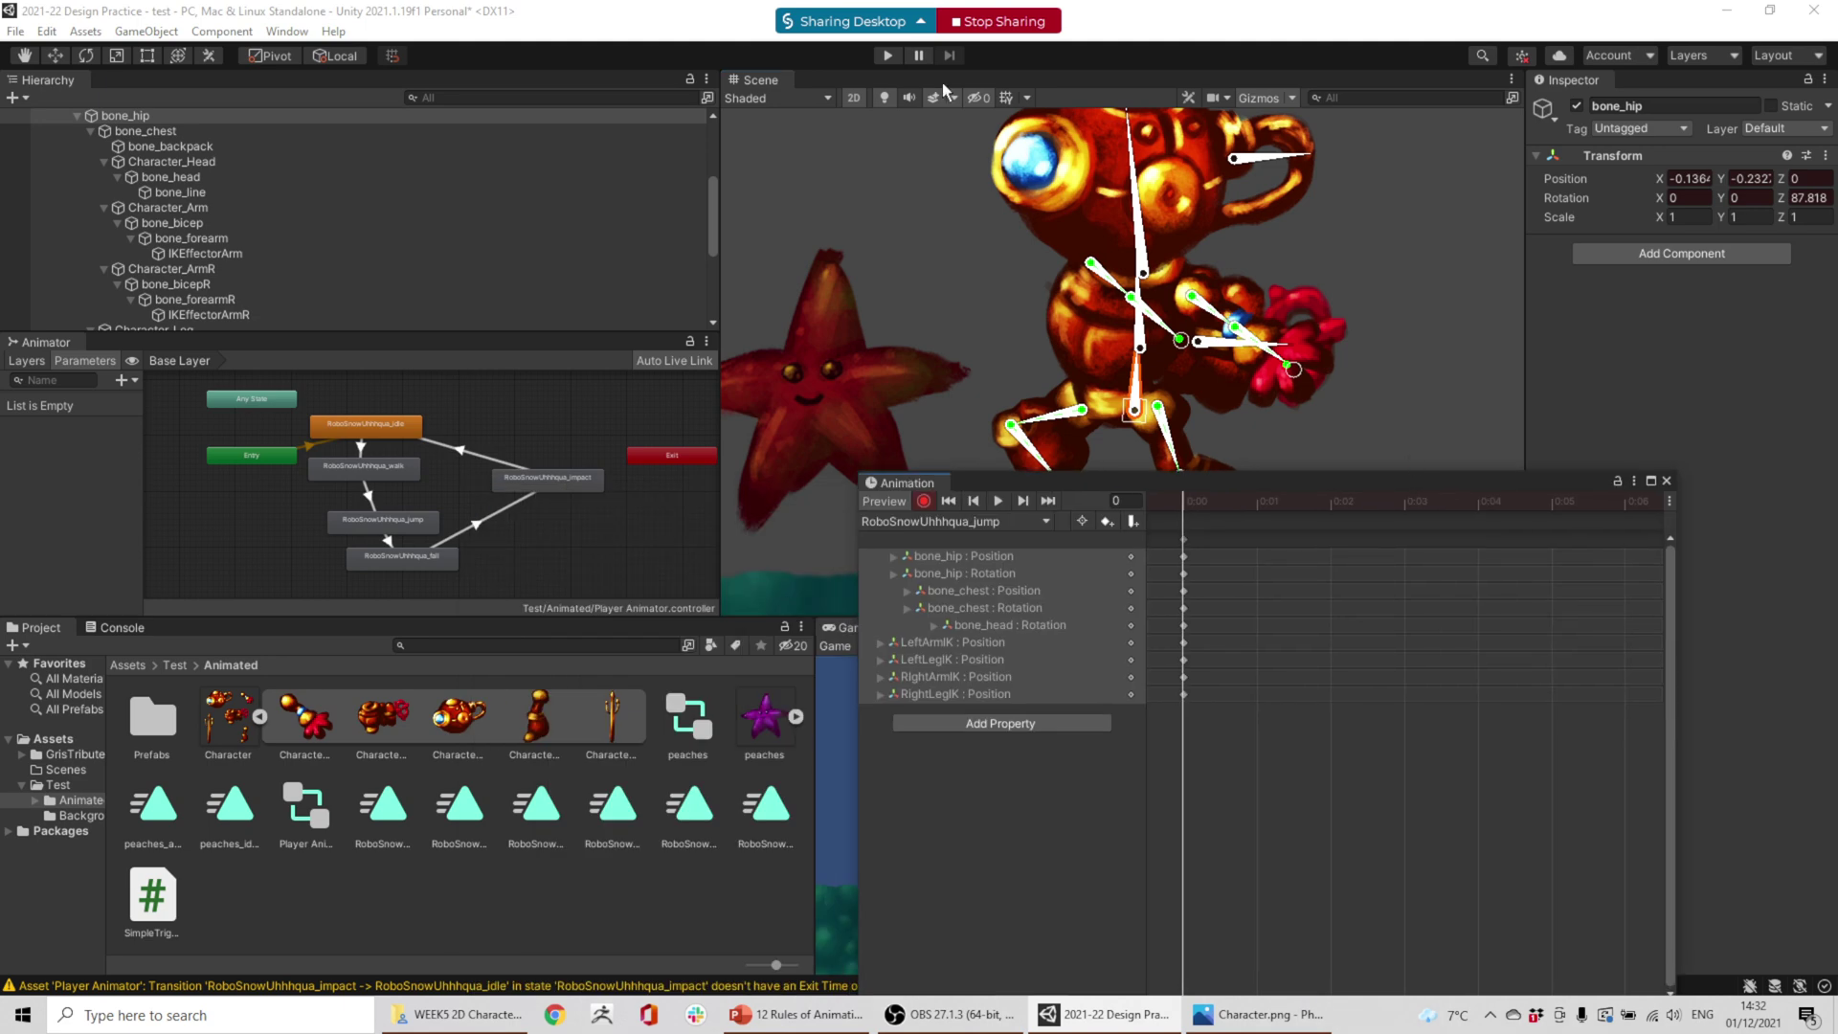
{"action": "key", "text": "ctrl+p"}
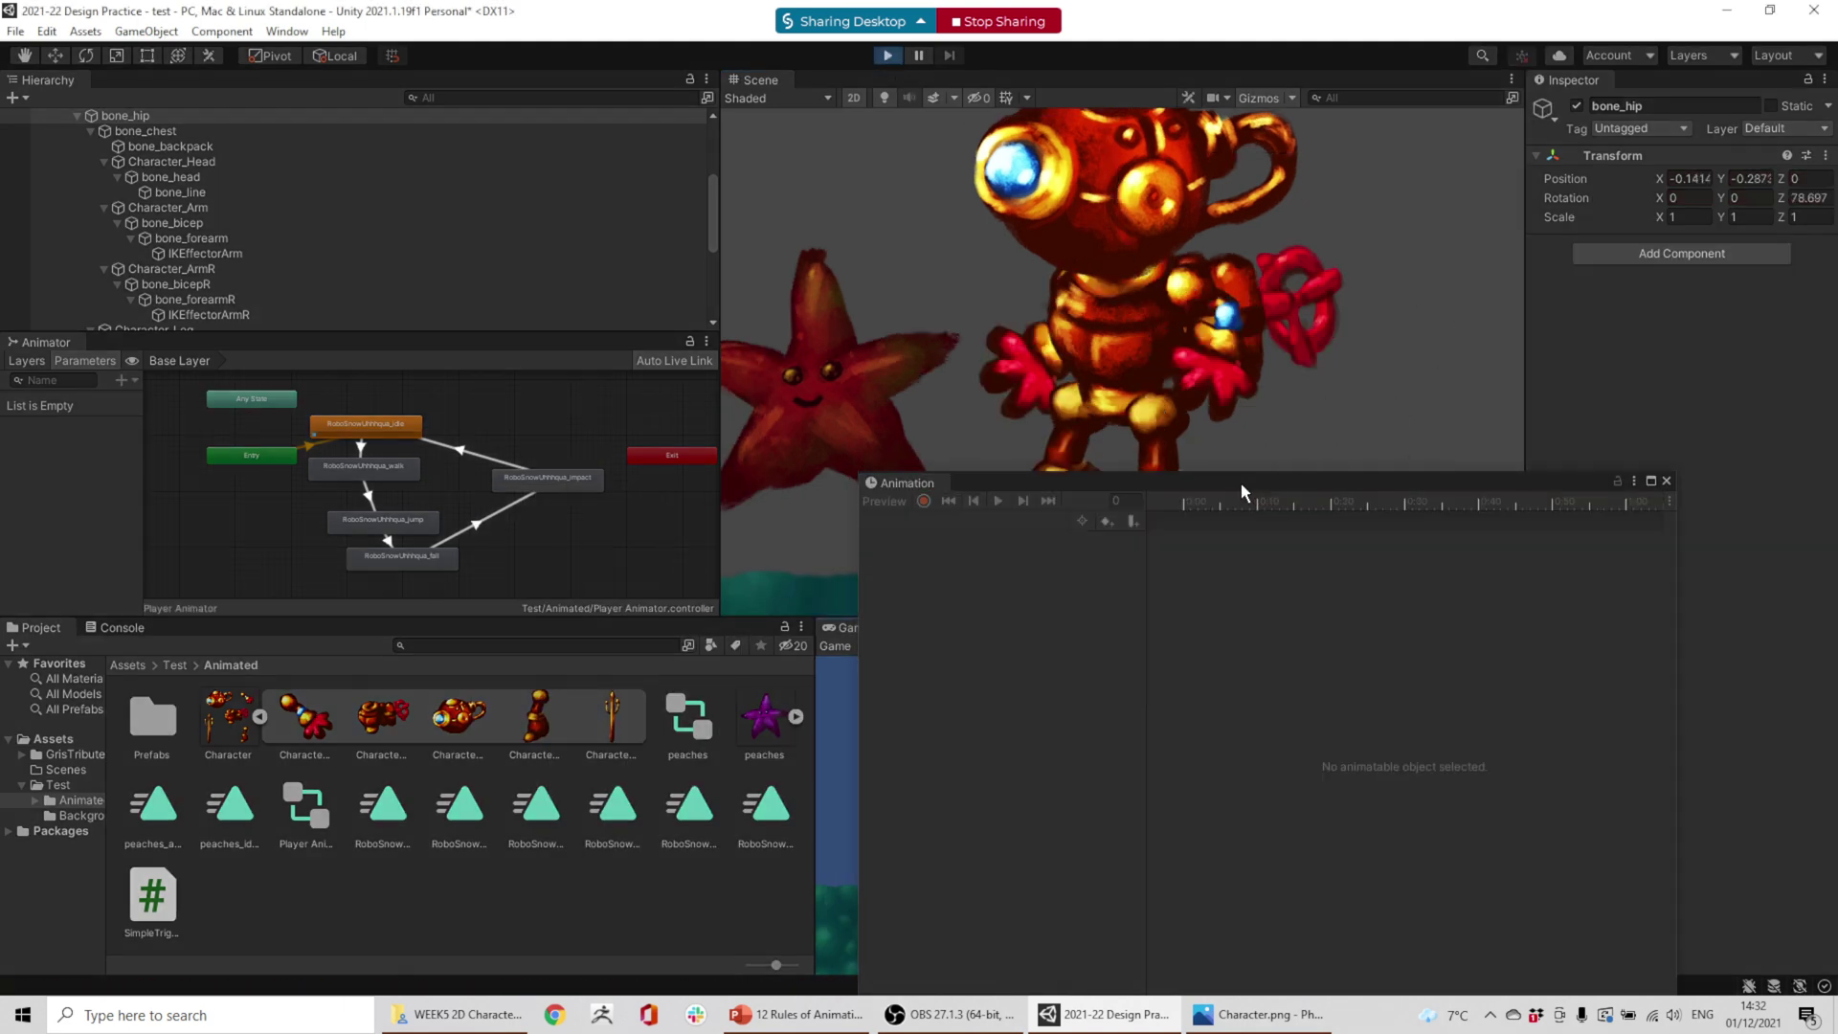
{"action": "left_click_drag", "start_coordinate": [1241, 483], "coordinate": [1688, 482]}
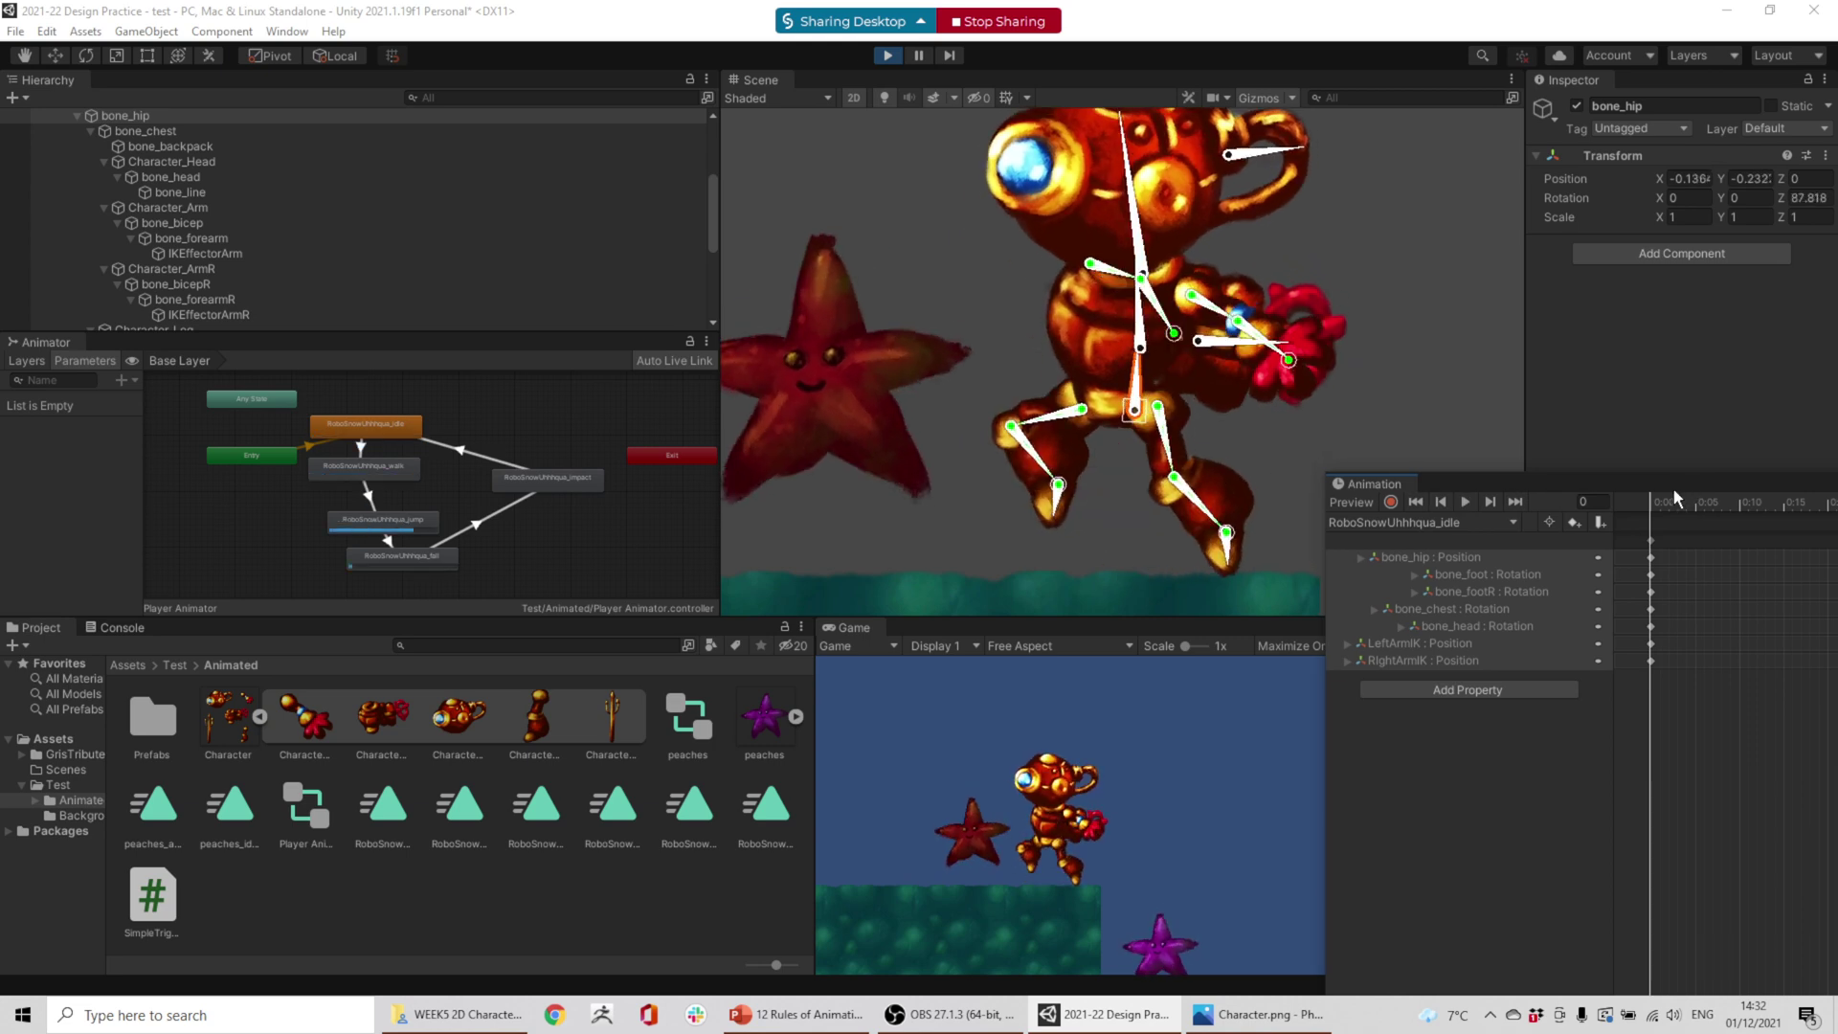